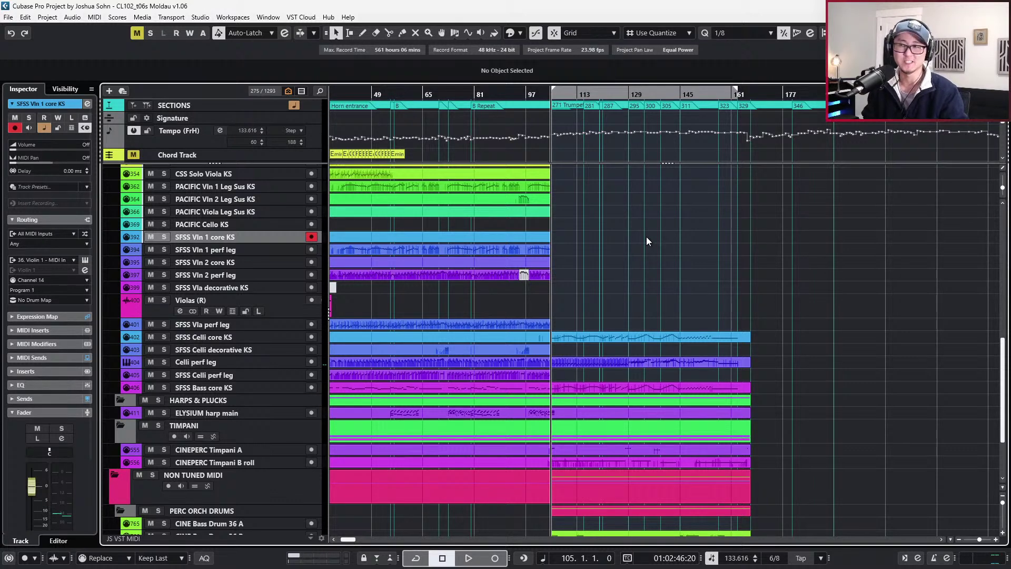
Move the project cursor back to bar 96 and bring the lower string and percussion tracks into view
scroll(674, 231, "up", 2, "ctrl")
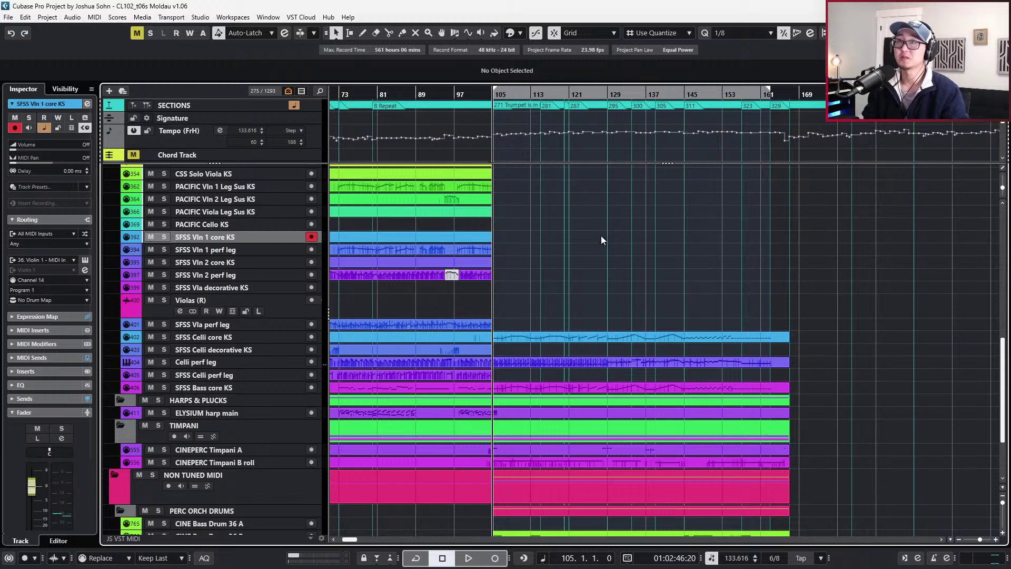
key("KP_Subtract")
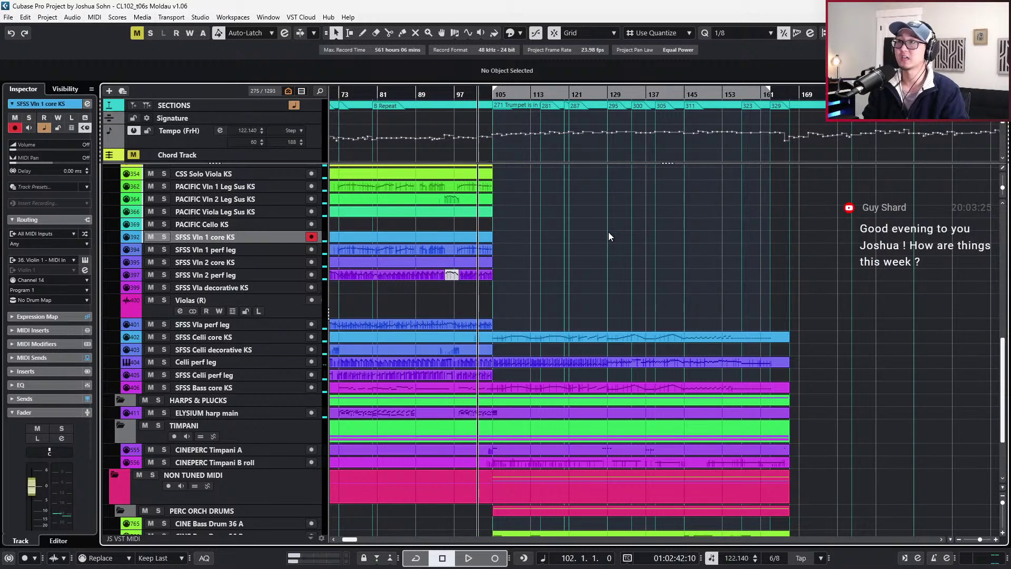
key("KP_Subtract")
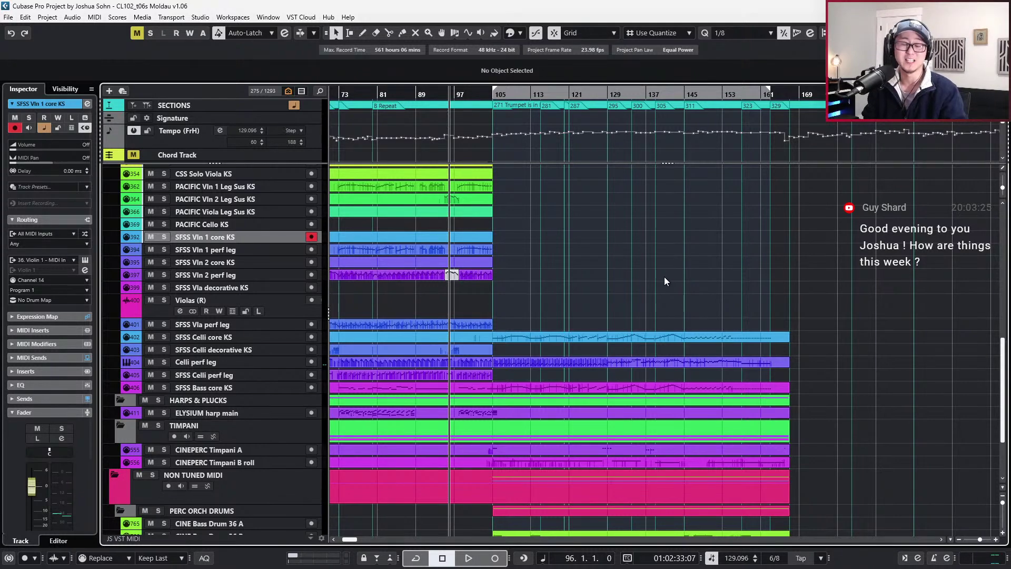
scroll(652, 279, "down", 5)
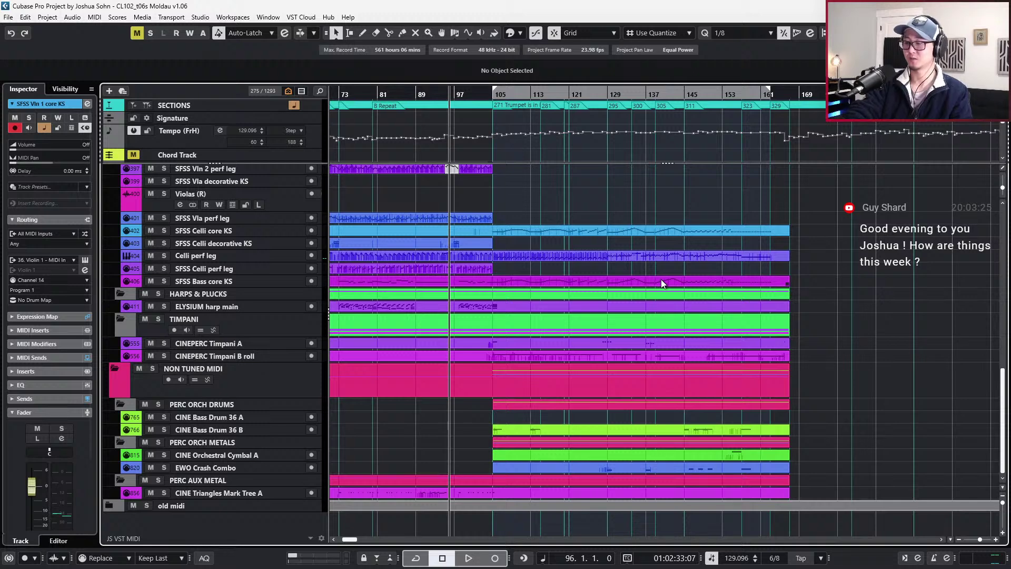
Switch to the Smetana Moldau PDF score in Firefox and go to measure 333 on page 83
key("alt+Tab")
key("alt+Tab")
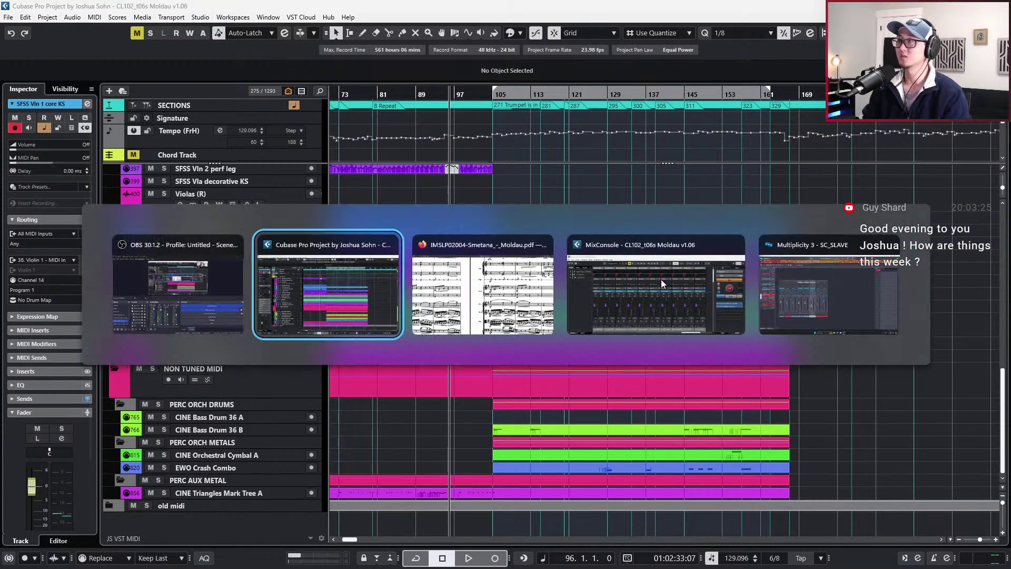
scroll(661, 304, "down", 4)
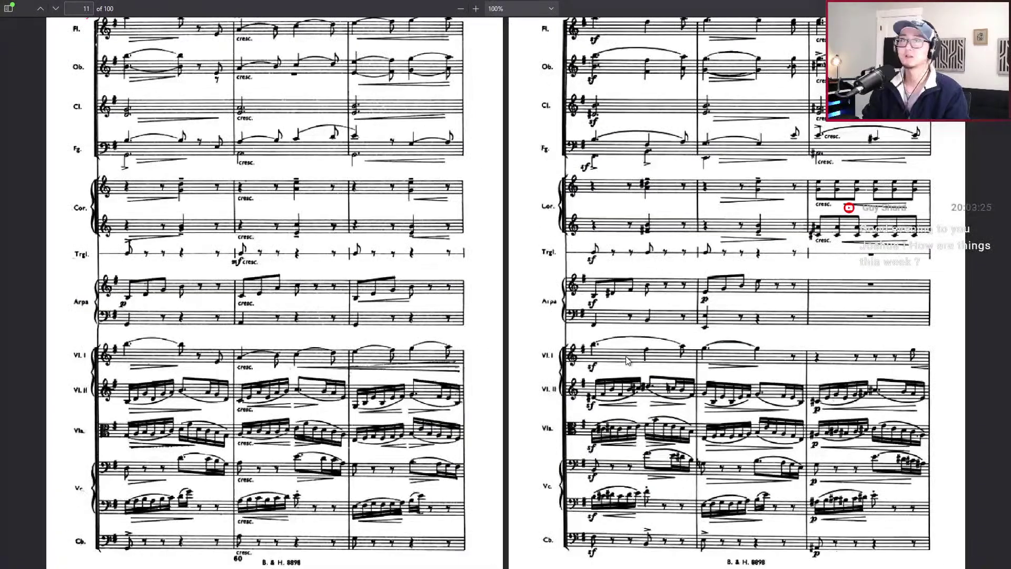
scroll(627, 358, "down", 20)
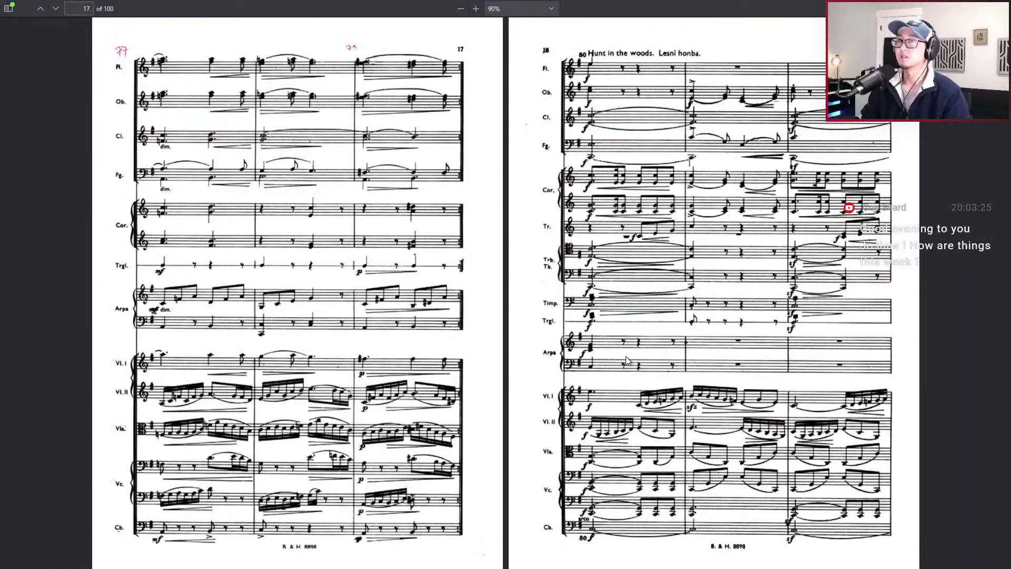
scroll(628, 361, "down", 20)
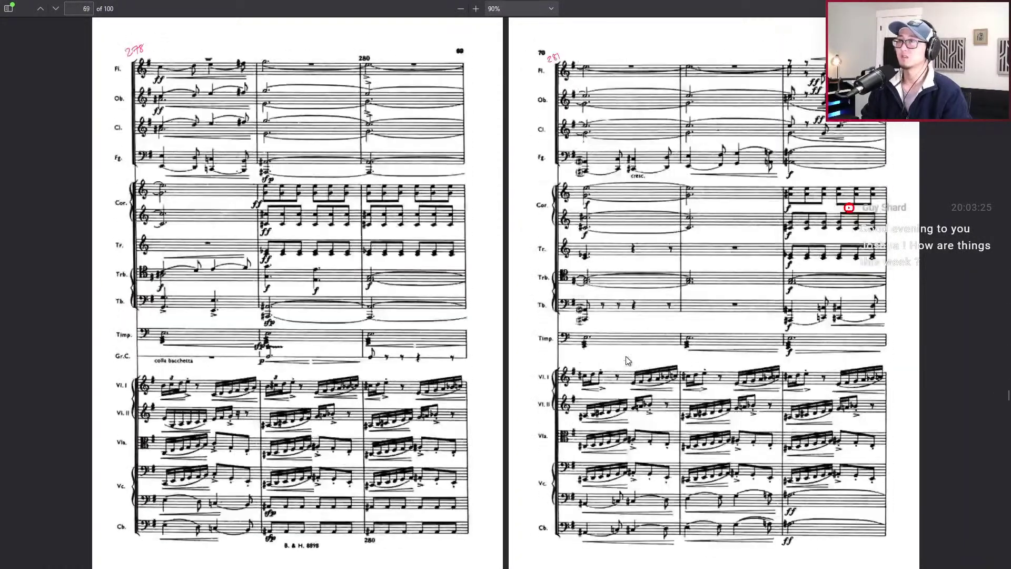
scroll(627, 361, "down", 8)
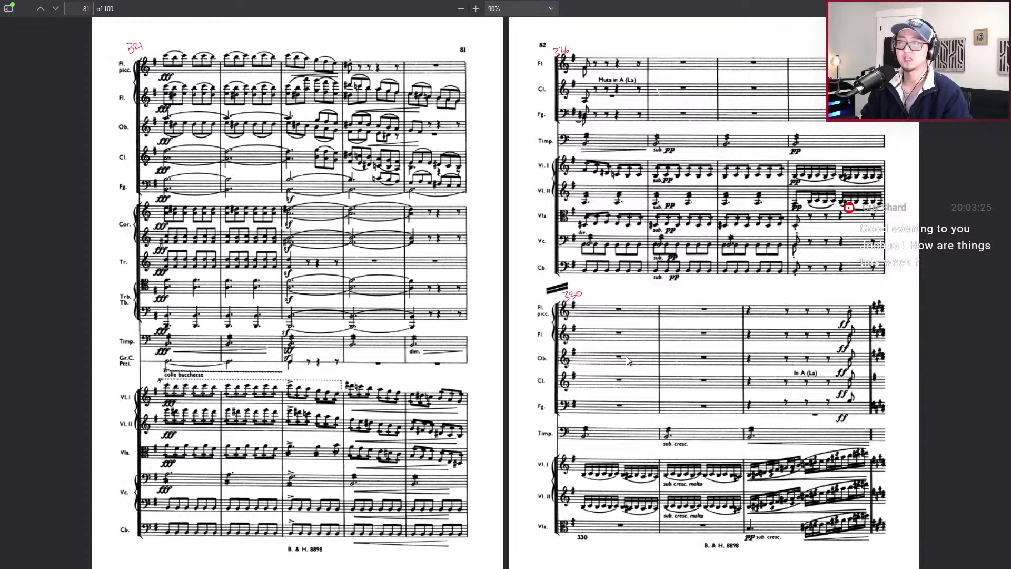
scroll(627, 357, "down", 2)
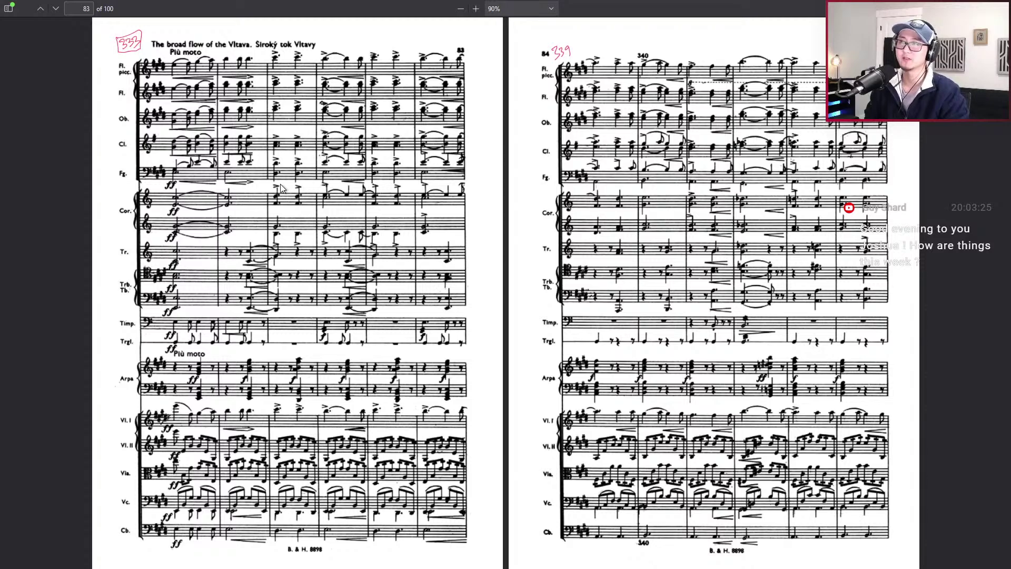
Look through the score from measure 333 to its final page to see the material that remains
key("Page_Down")
key("Page_Down")
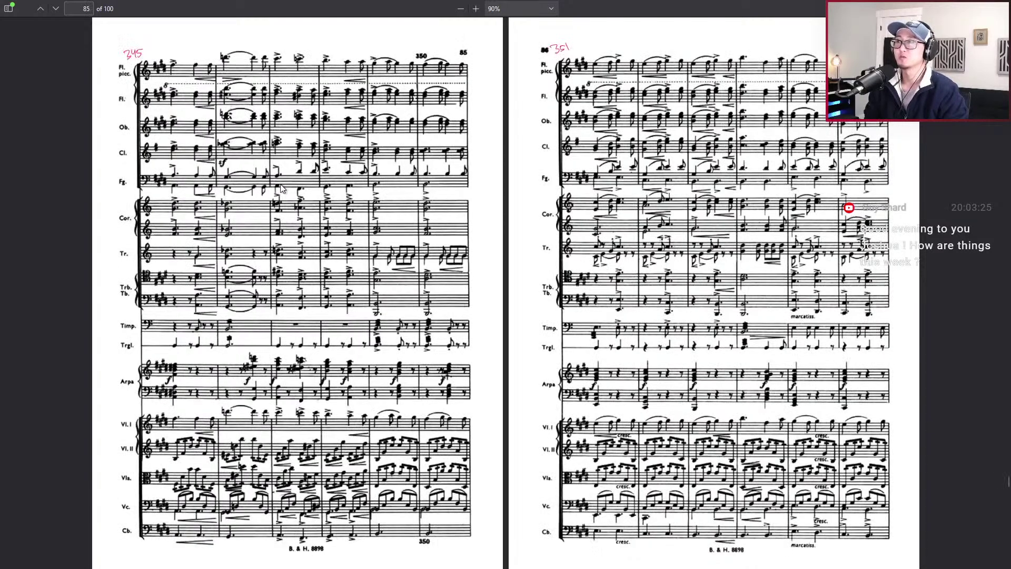
key("Page_Down")
key("Page_Down")
key("Page_Down")
key("Page_Down")
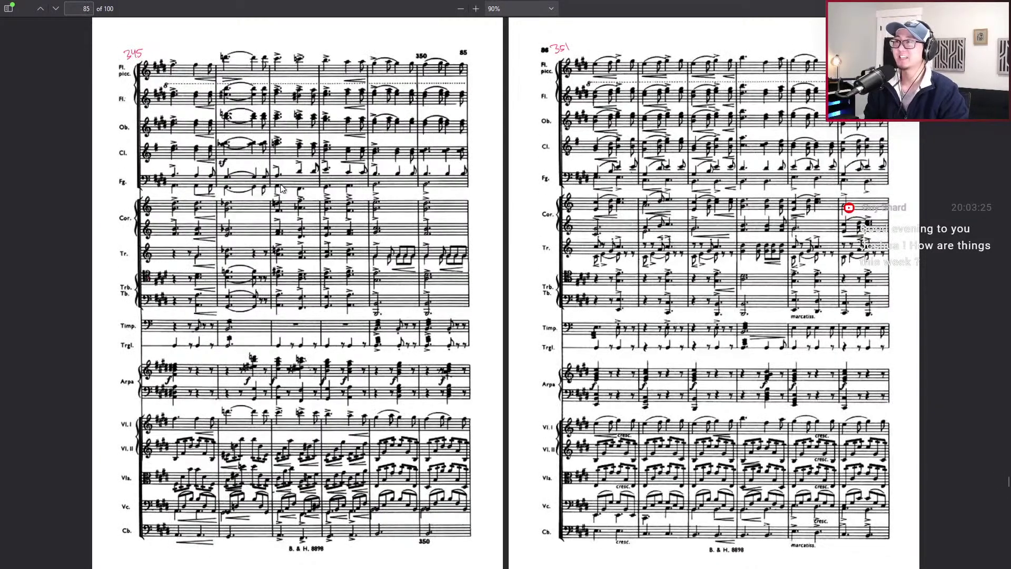
key("Page_Down")
key("Page_Down")
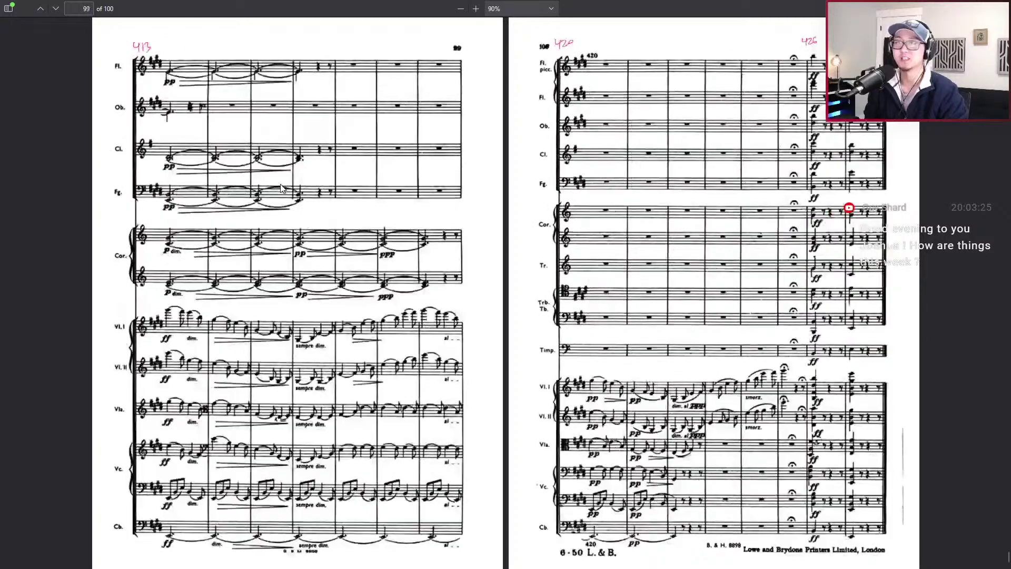
Page back from the end of the score to pages 81 and 82, covering measures 321 to 332
key("Page_Up")
key("Page_Up")
key("Page_Up")
key("Page_Up")
key("Page_Up")
key("Page_Up")
key("Page_Up")
key("Page_Up")
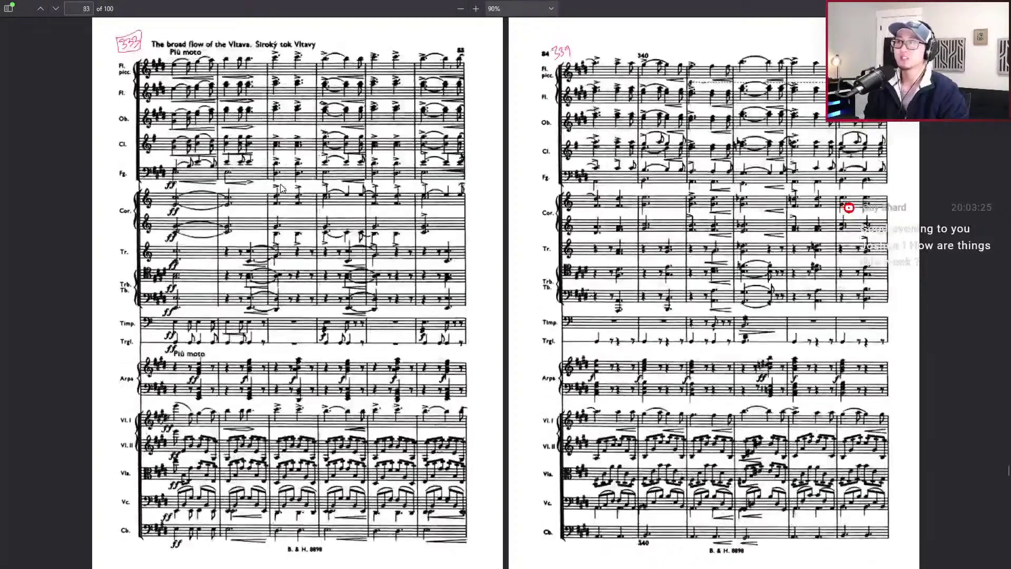
key("Page_Up")
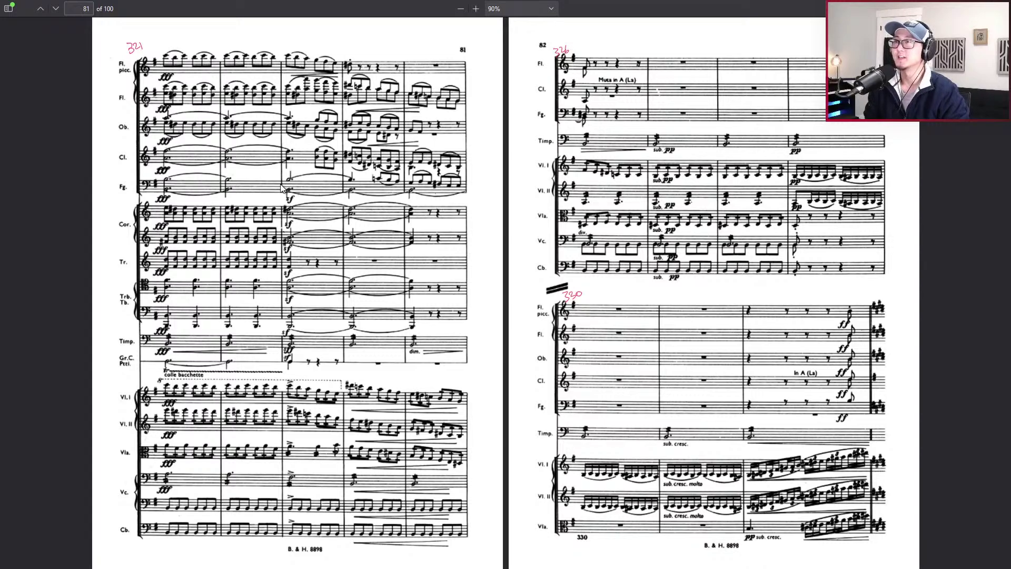
Page back through the score to the marked measure 271 on page 66
key("Page_Up")
key("Page_Up")
key("Page_Up")
key("Page_Up")
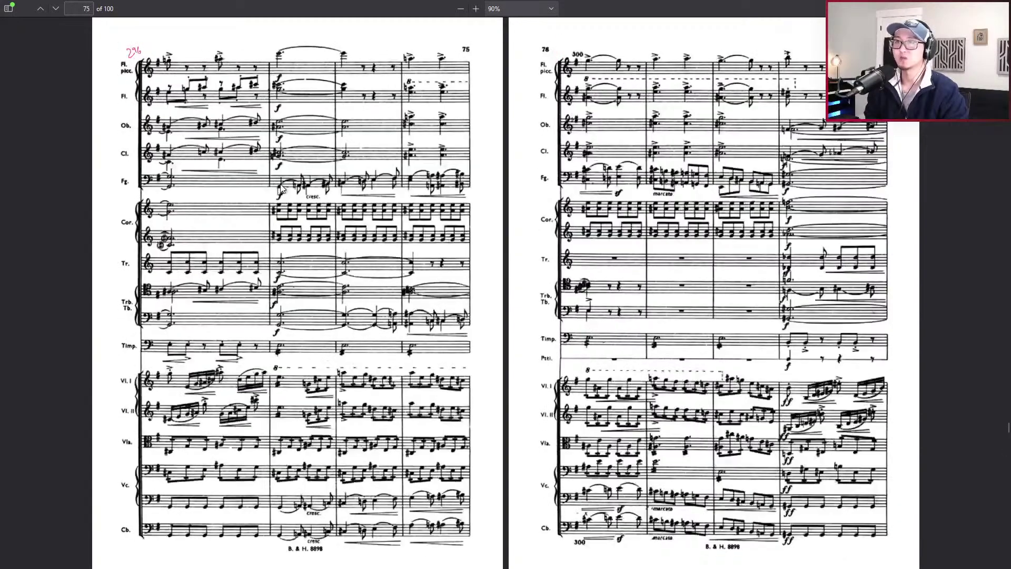
key("Page_Up")
key("Page_Up")
key("Page_Up")
key("Page_Up")
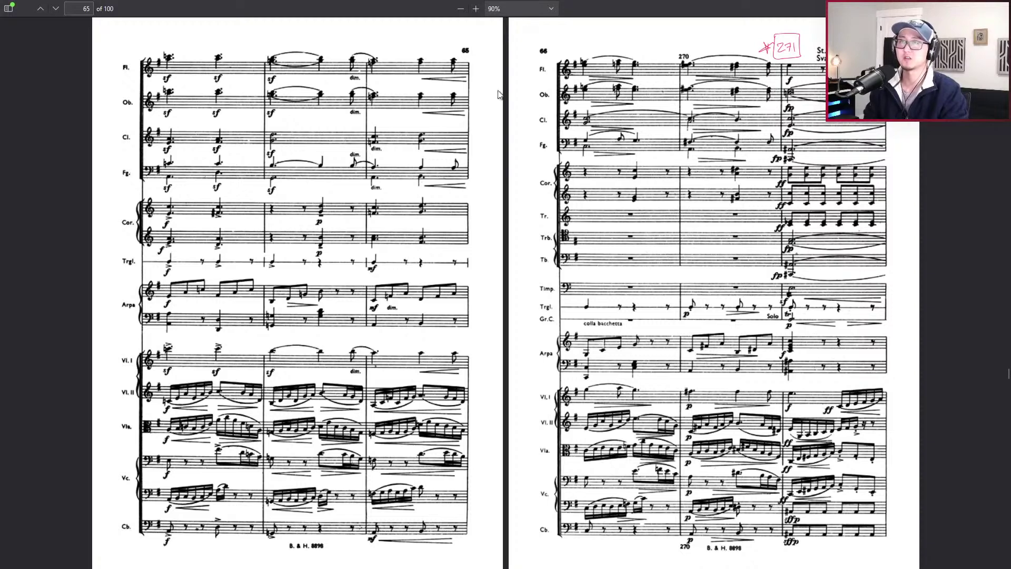
Switch back to the Cubase project and examine the arrangement around the section marked 271
key("alt+Tab")
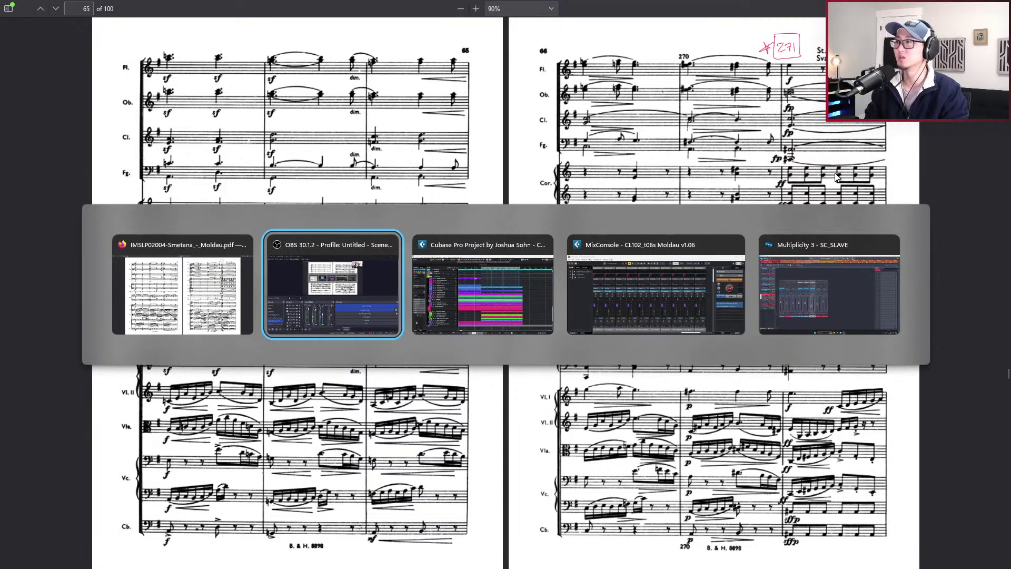
key("alt+Tab")
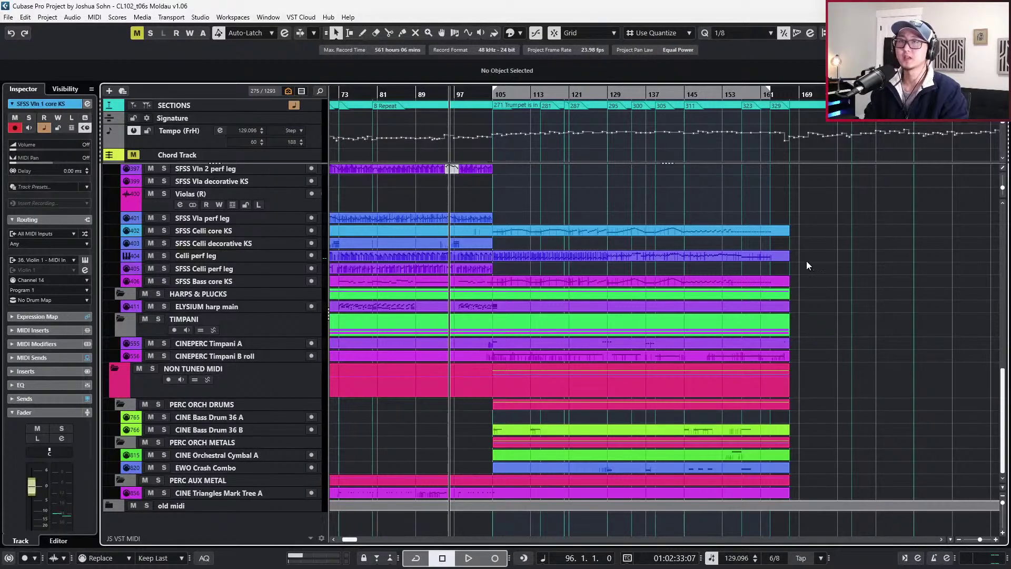
scroll(766, 223, "up", 2)
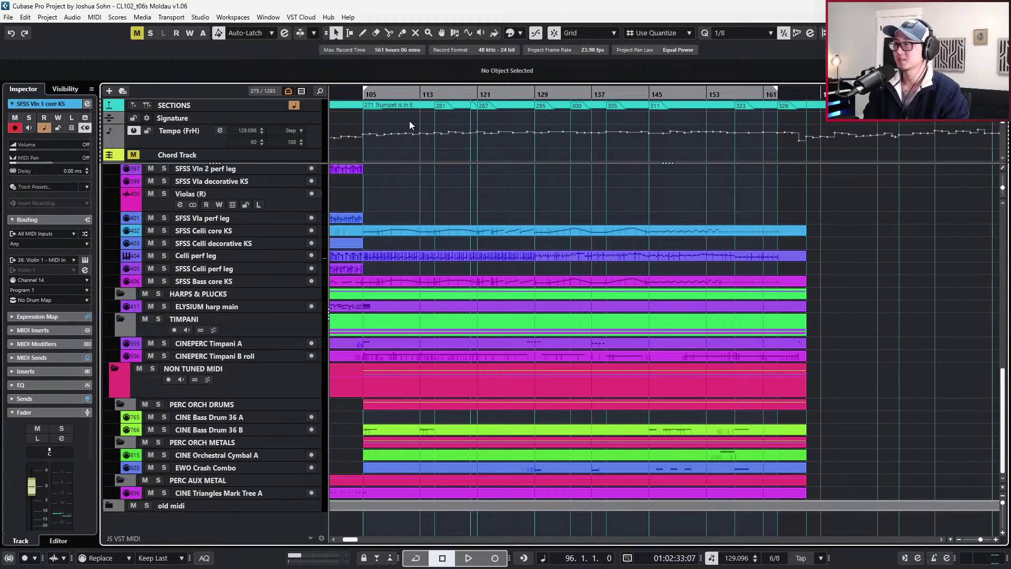
scroll(490, 183, "down", 2)
scroll(505, 188, "left", 4)
scroll(506, 189, "left", 3)
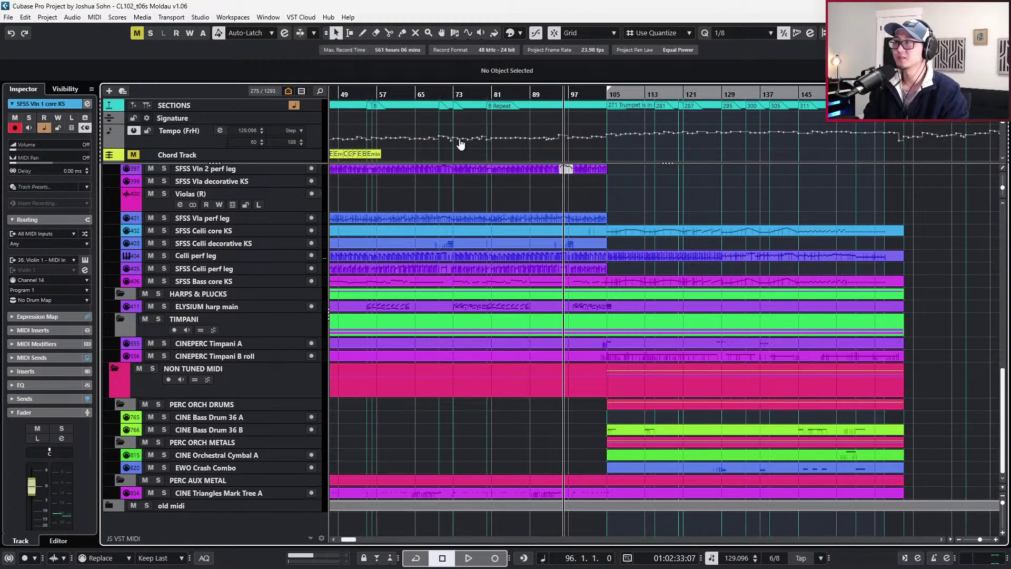
Advance the project cursor to bar 103, just before the section marked 271
key("KP_Add")
key("KP_Add")
key("KP_Add")
key("KP_Add")
key("KP_Add")
key("KP_Add")
key("KP_Add")
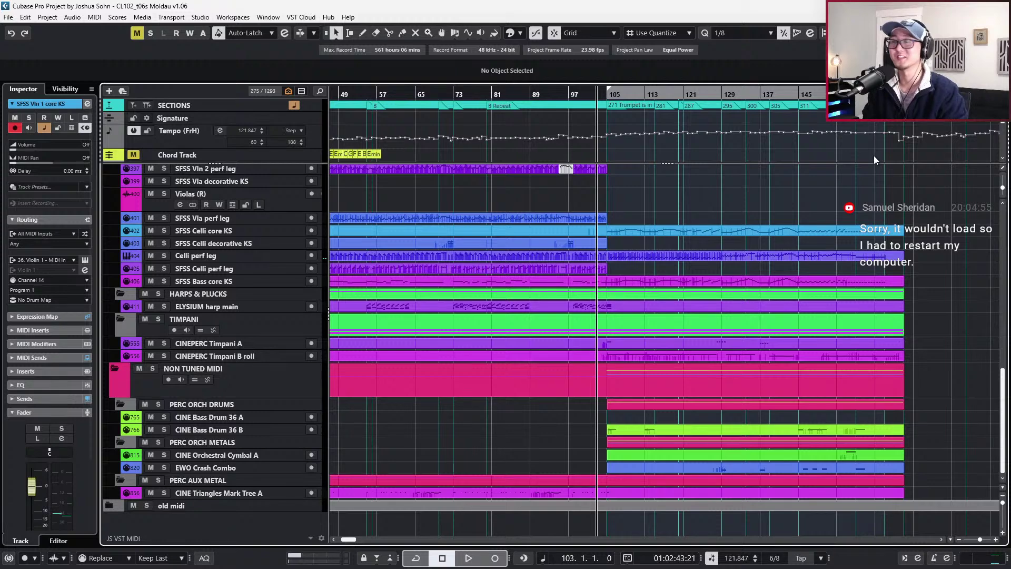
scroll(777, 296, "up", 2)
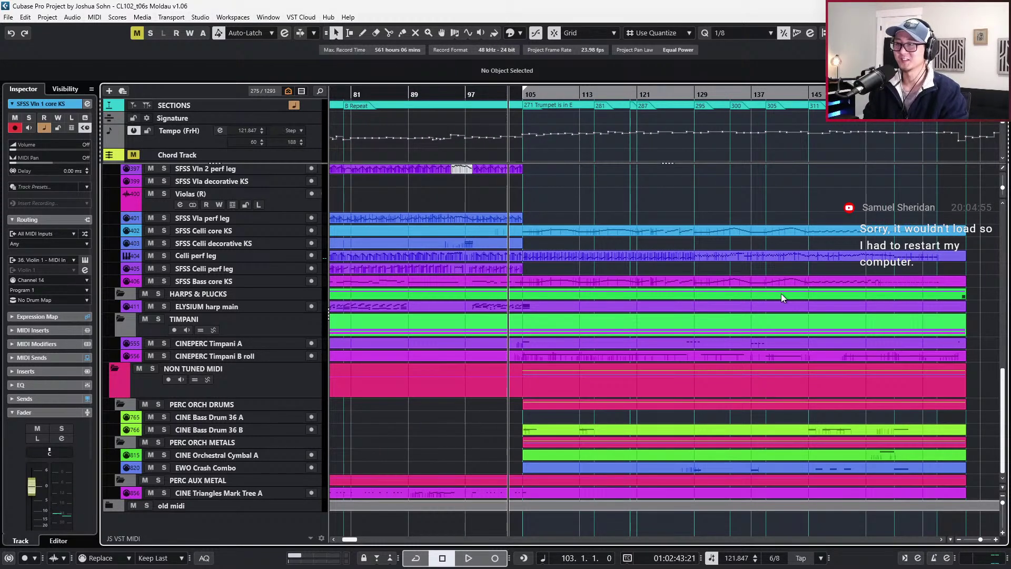
Rewind the project cursor to bar 80 at the B Repeat section
scroll(782, 293, "down", 2)
key("KP_Subtract")
key("KP_Subtract")
key("KP_Subtract")
key("KP_Subtract")
key("KP_Subtract")
key("KP_Subtract")
key("KP_Subtract")
key("KP_Subtract")
key("KP_Subtract")
key("KP_Subtract")
key("KP_Subtract")
key("KP_Subtract")
key("KP_Subtract")
key("KP_Subtract")
key("KP_Subtract")
key("KP_Subtract")
key("KP_Subtract")
key("KP_Subtract")
key("KP_Subtract")
key("KP_Subtract")
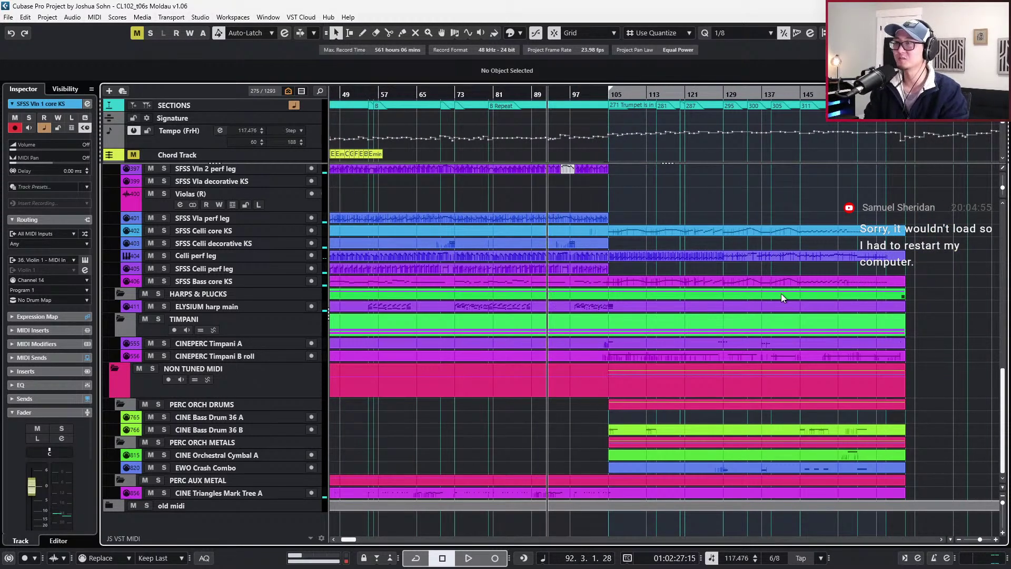
key("KP_Subtract")
key("KP_Subtract")
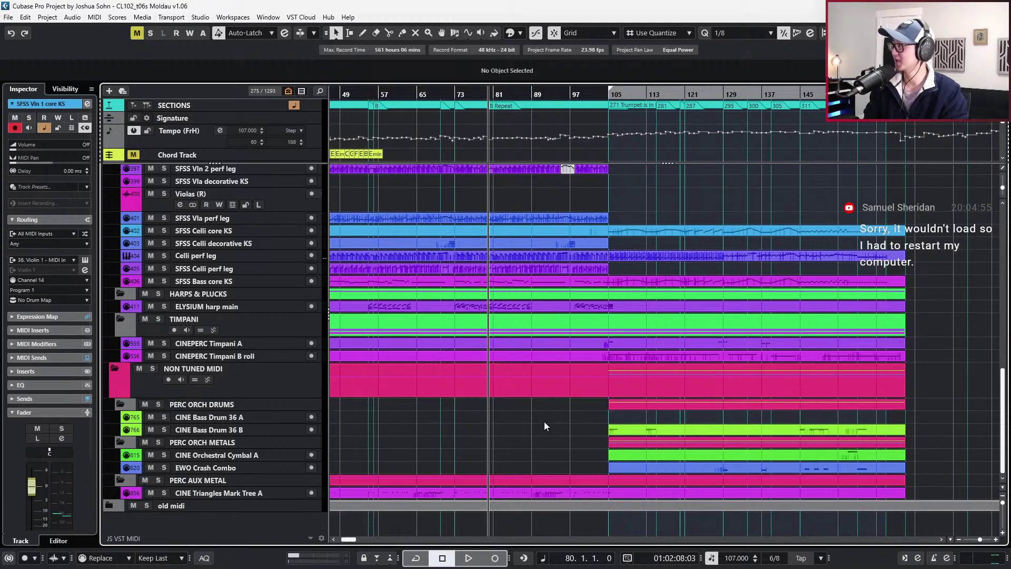
Play the arrangement from bar 80 to hear the passage leading into measure 271
left_click(664, 387)
key("space")
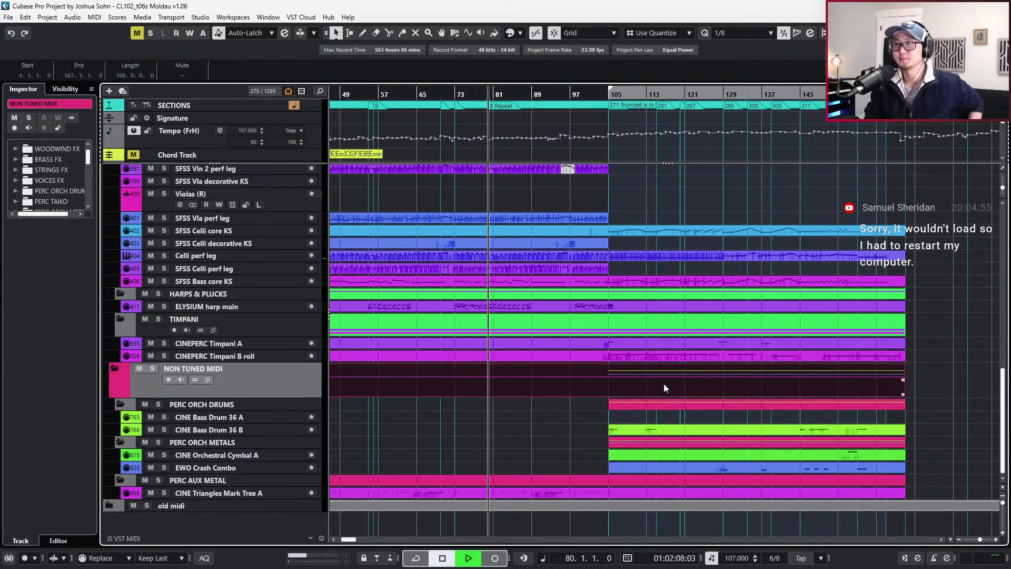
scroll(690, 389, "up", 2)
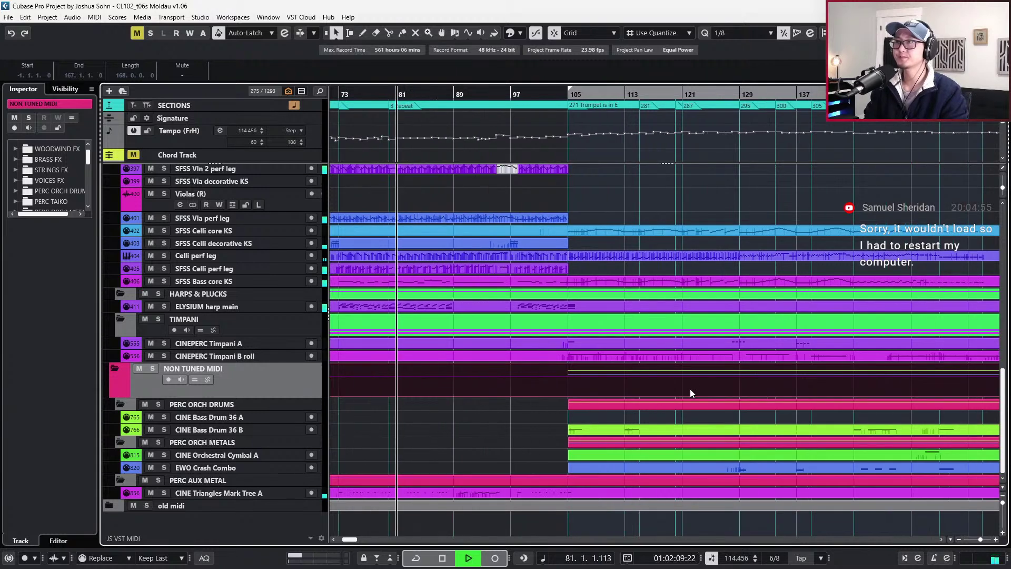
scroll(690, 392, "down", 2)
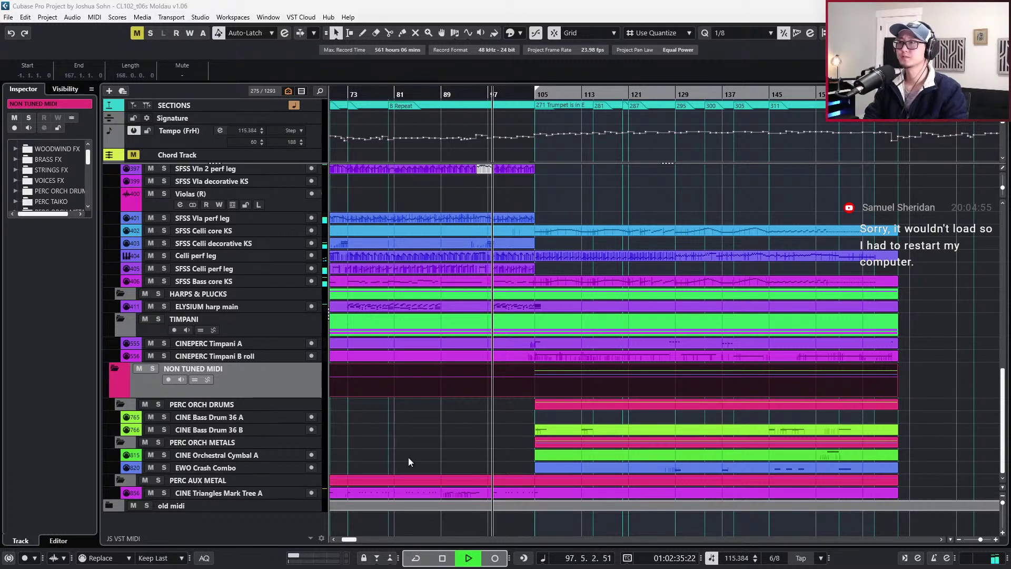
Examine the string and brass tracks around bar 105 during playback
scroll(490, 431, "up", 3)
scroll(502, 419, "up", 3)
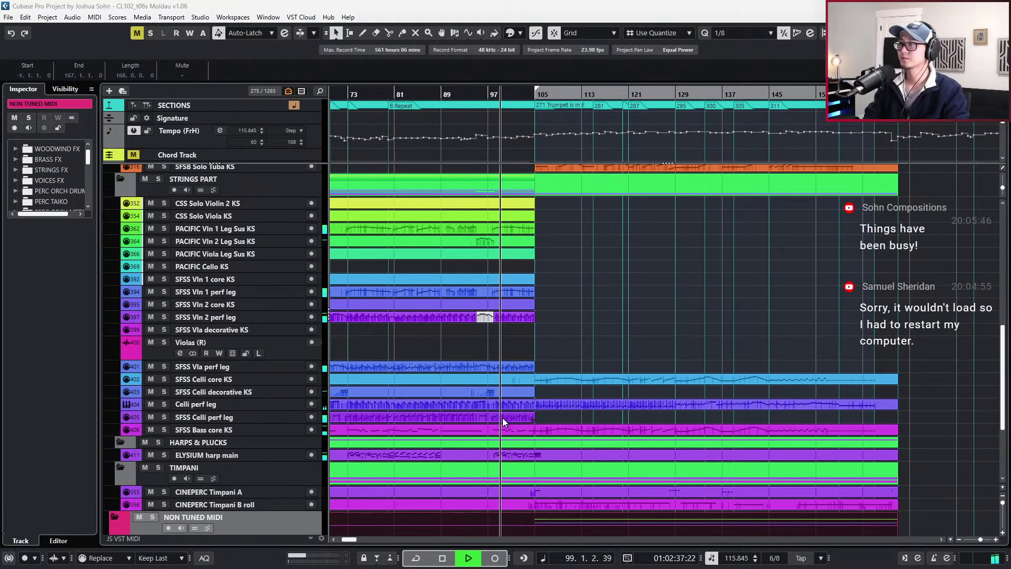
scroll(502, 418, "down", 3)
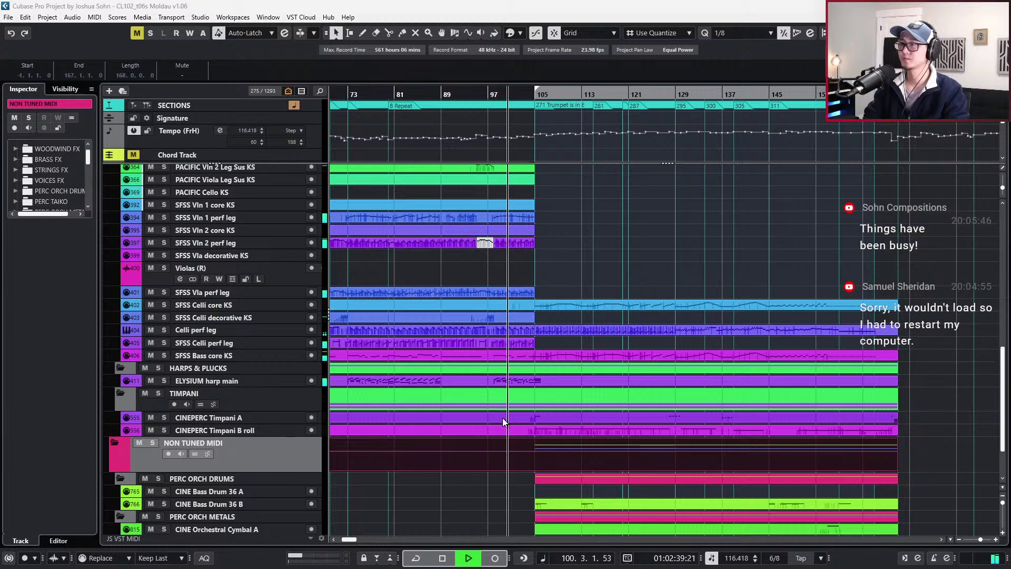
scroll(535, 367, "up", 2)
scroll(558, 336, "up", 5)
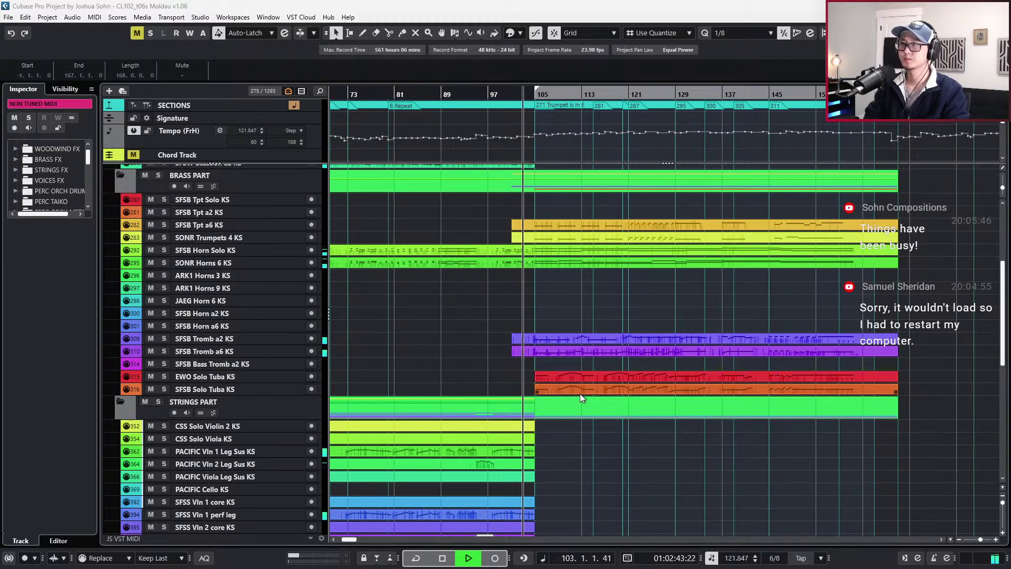
scroll(592, 394, "down", 2)
scroll(593, 394, "down", 2)
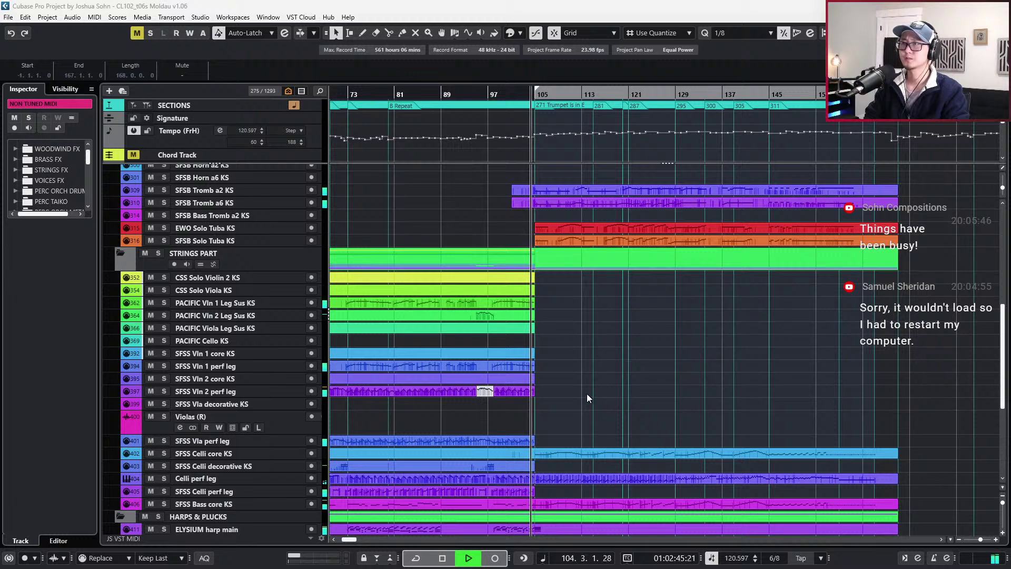
Select the EWO Solo Tuba and SFSB Solo Tuba parts starting at bar 105 and review the woodwind and brass tracks
left_click_drag(529, 217, 560, 242)
scroll(590, 270, "up", 6)
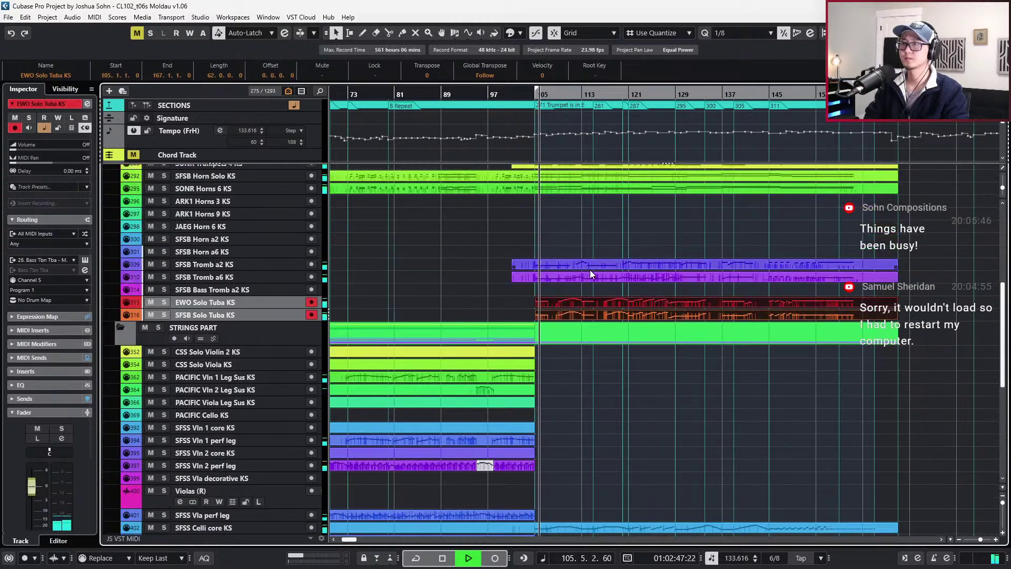
scroll(616, 308, "up", 3)
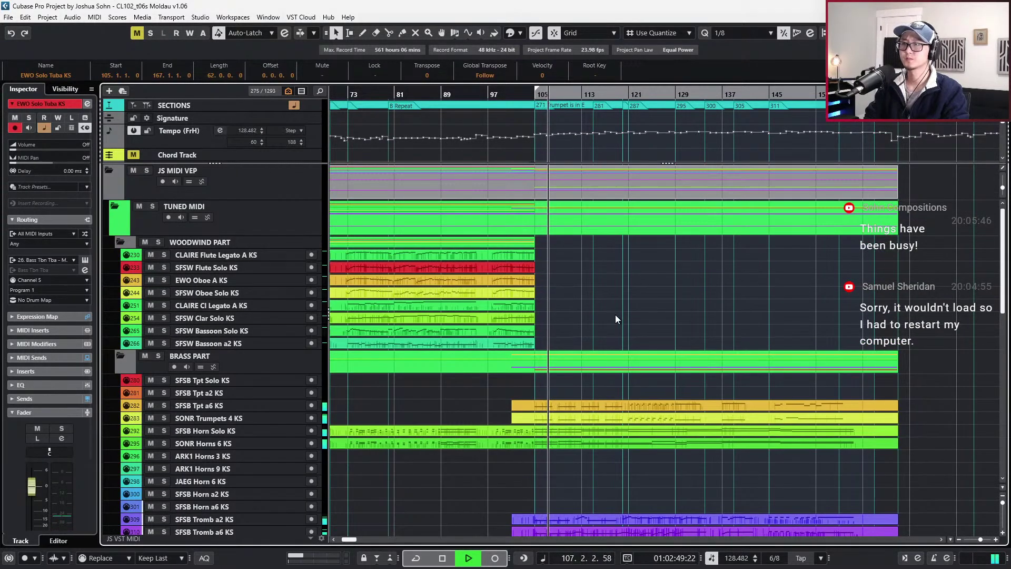
scroll(616, 337, "down", 2)
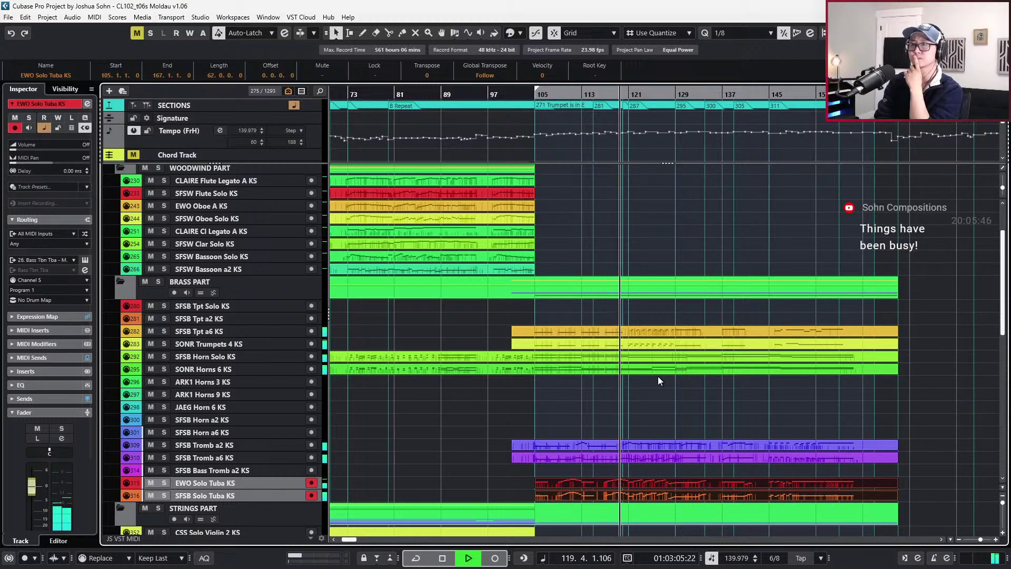
Examine the string, harp, timpani and percussion tracks from bar 105 onward during playback
scroll(693, 393, "down", 3)
left_click(703, 408)
scroll(713, 411, "down", 9)
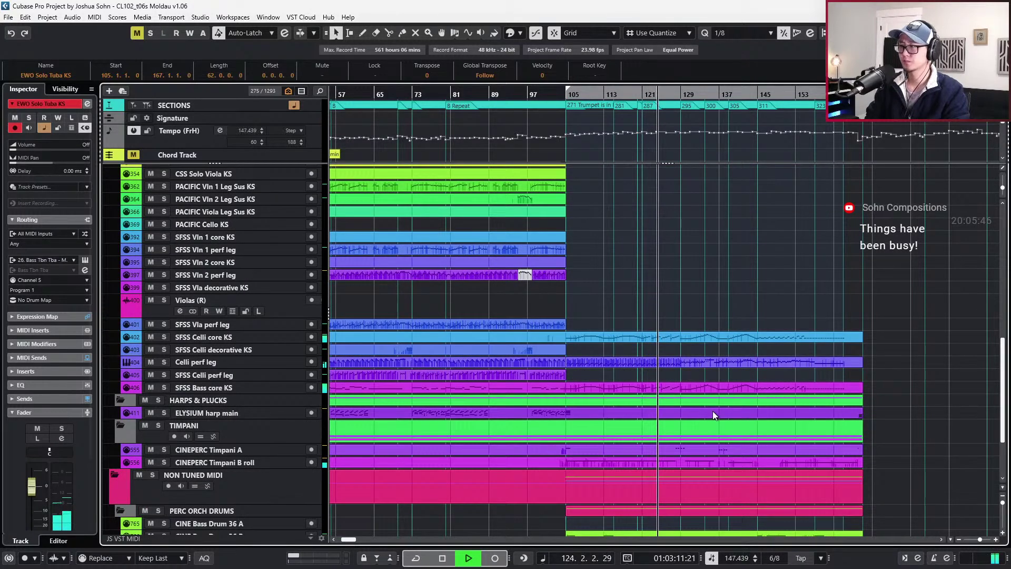
scroll(713, 411, "down", 2)
scroll(713, 411, "down", 1)
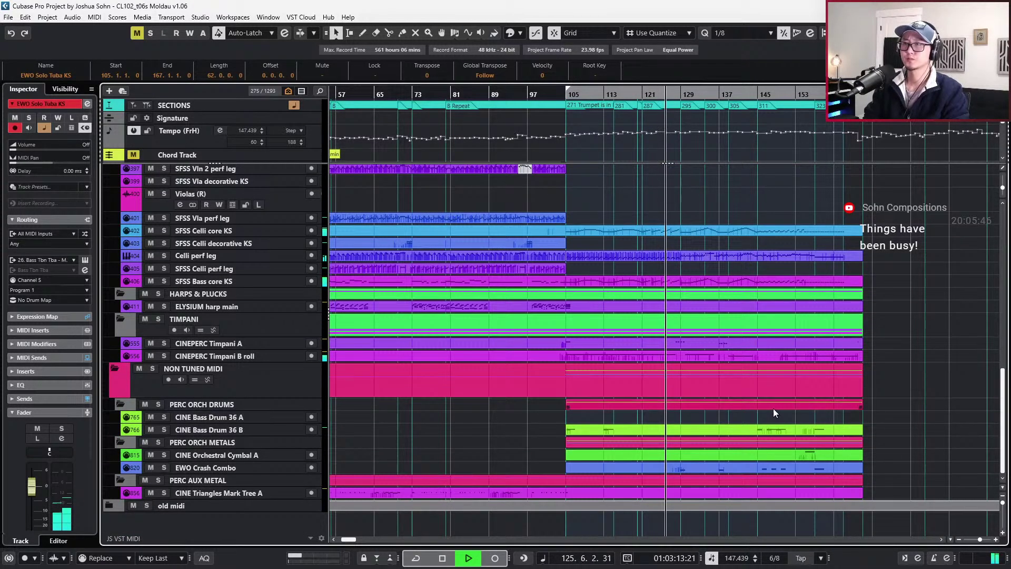
Switch to the Moldau score PDF and follow the music from measure 271 to page 73 during playback
key("alt+Tab")
key("alt+Tab")
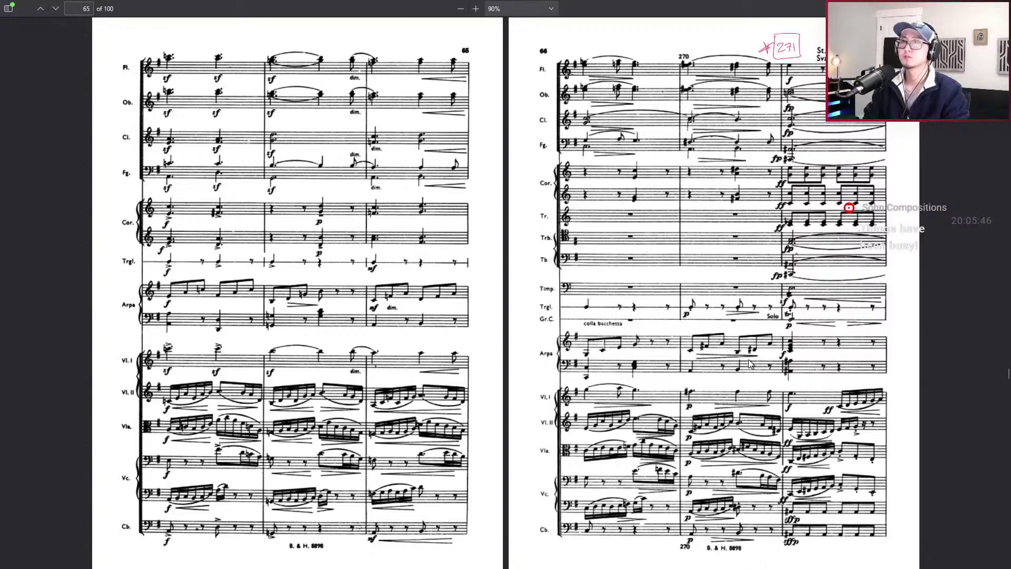
scroll(750, 362, "down", 10)
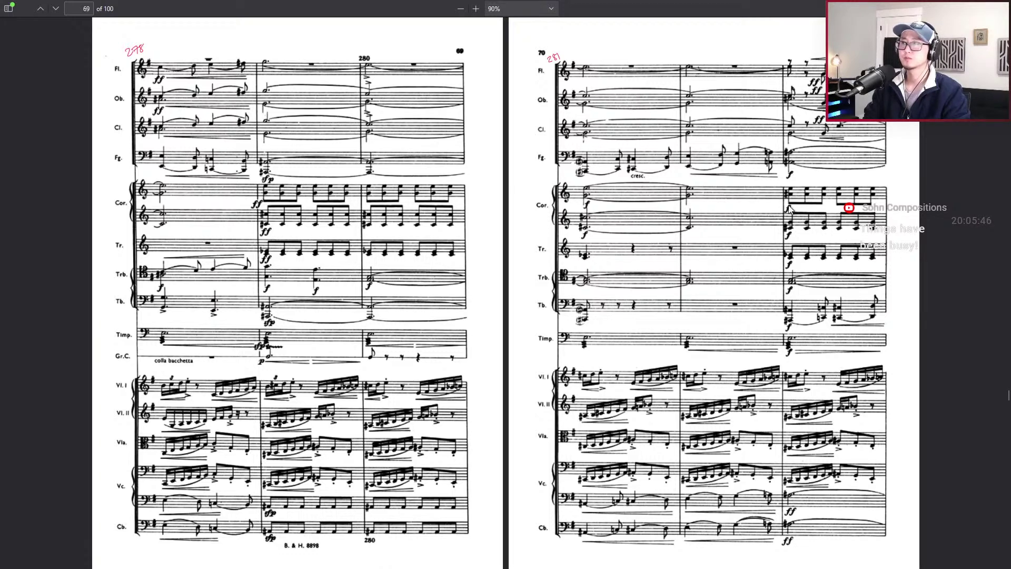
key("Right")
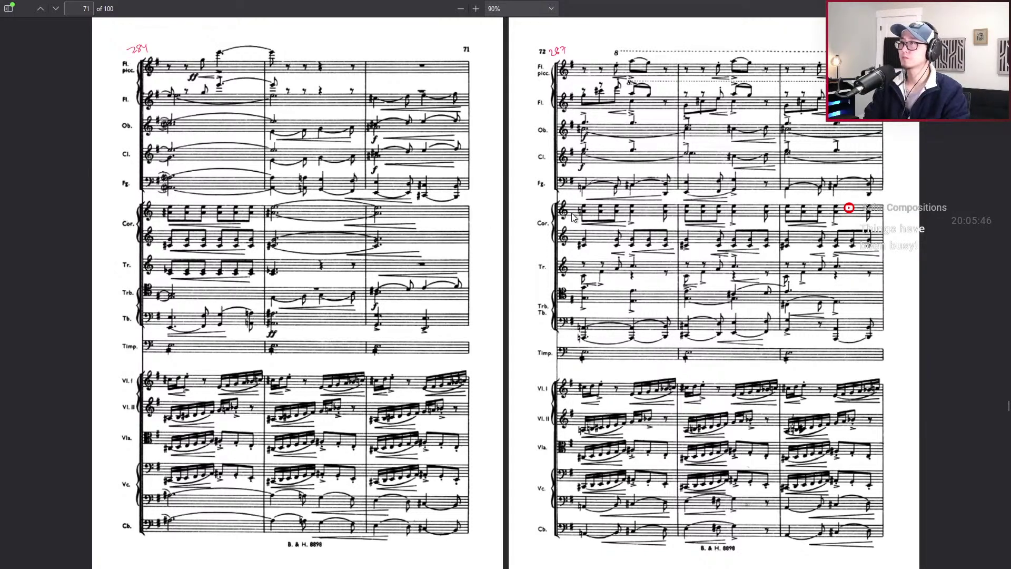
key("Right")
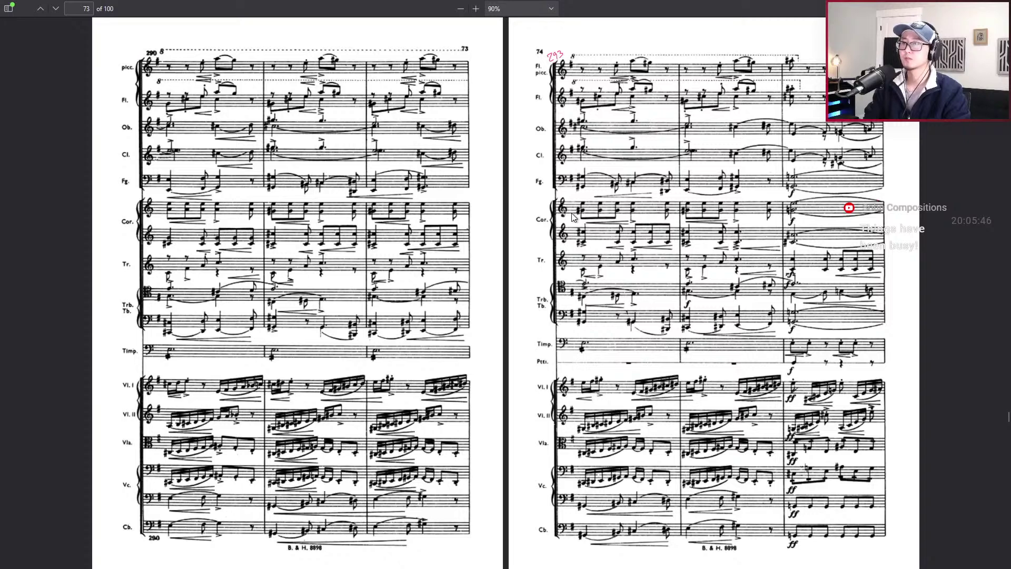
key("Left")
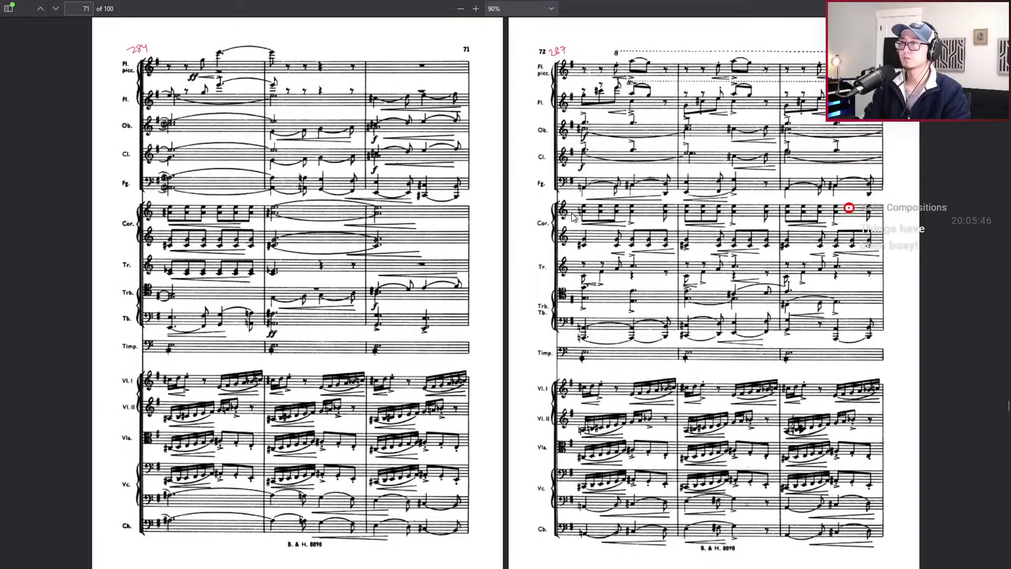
key("Right")
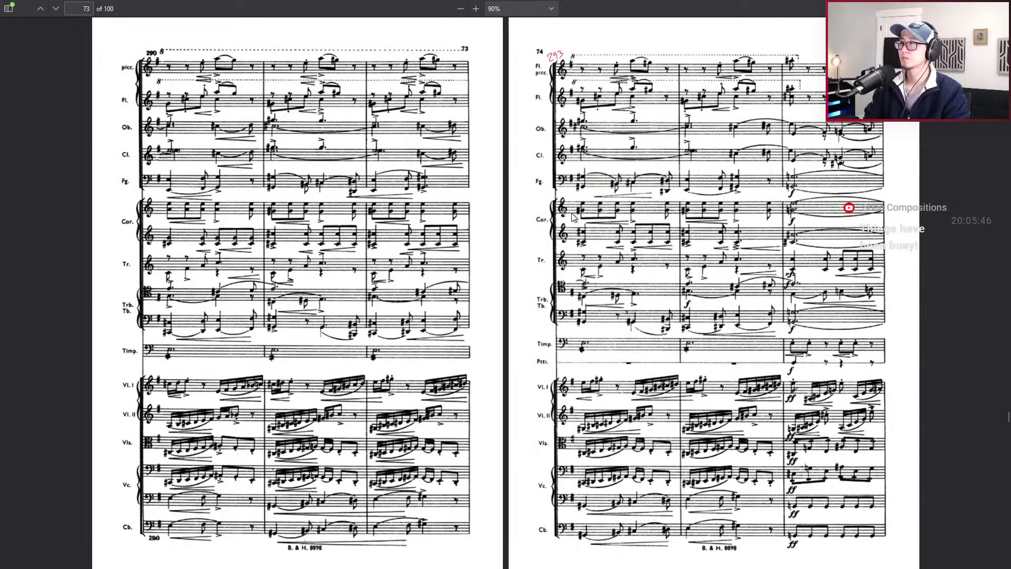
Follow the score from measure 296 through to "The broad flow of the Vltava" at measure 333
key("Right")
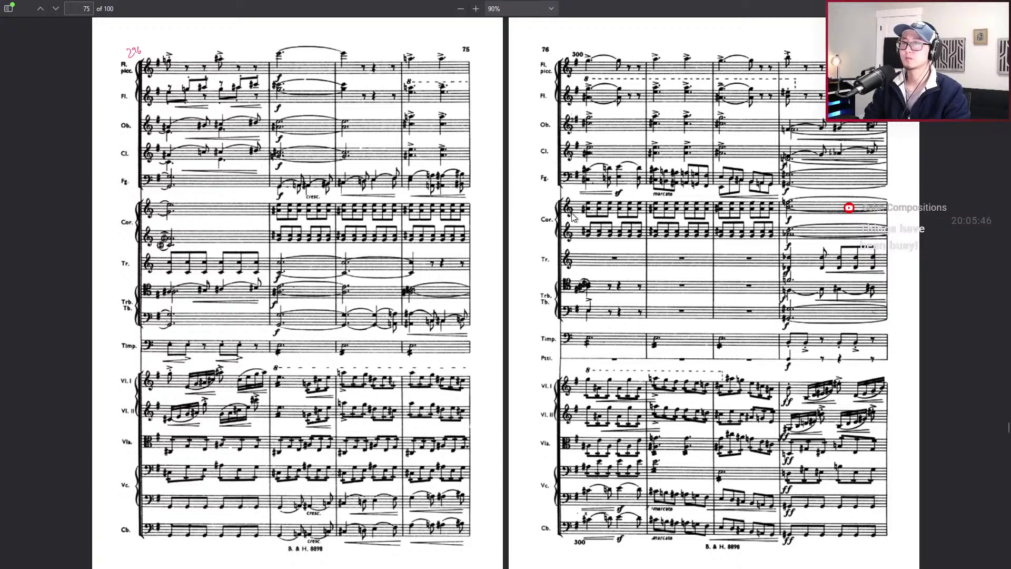
key("Left")
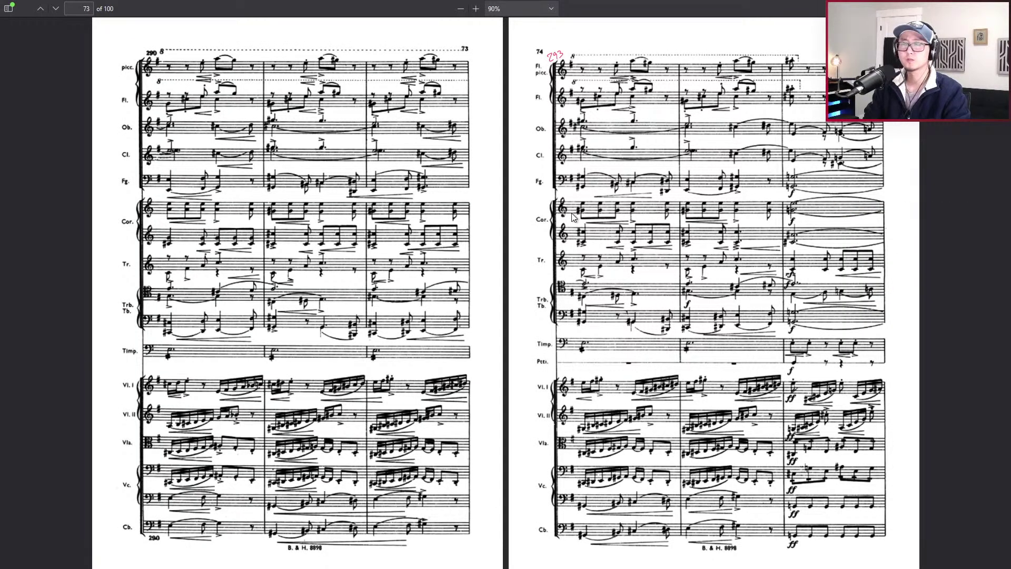
key("Right")
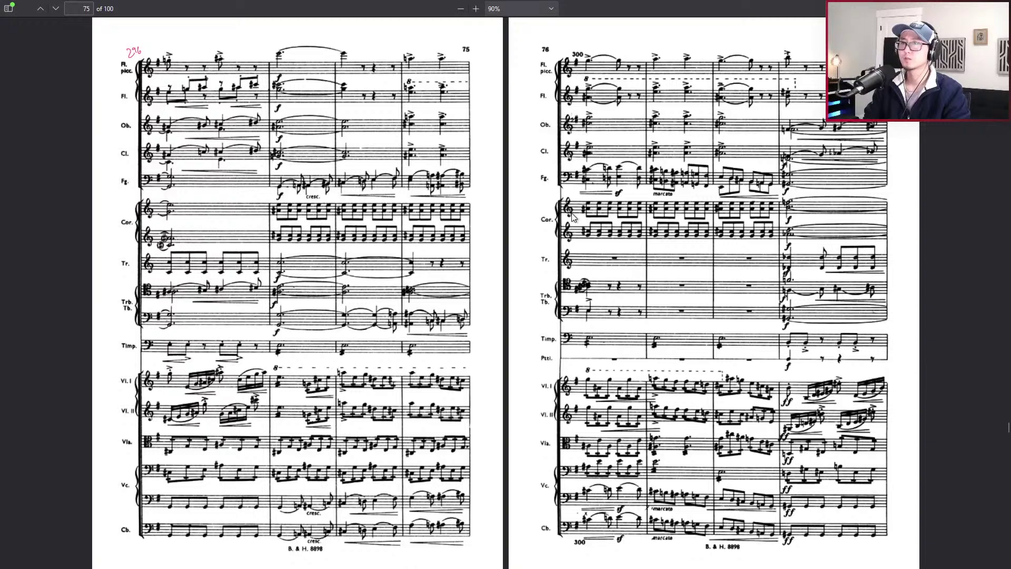
key("Right")
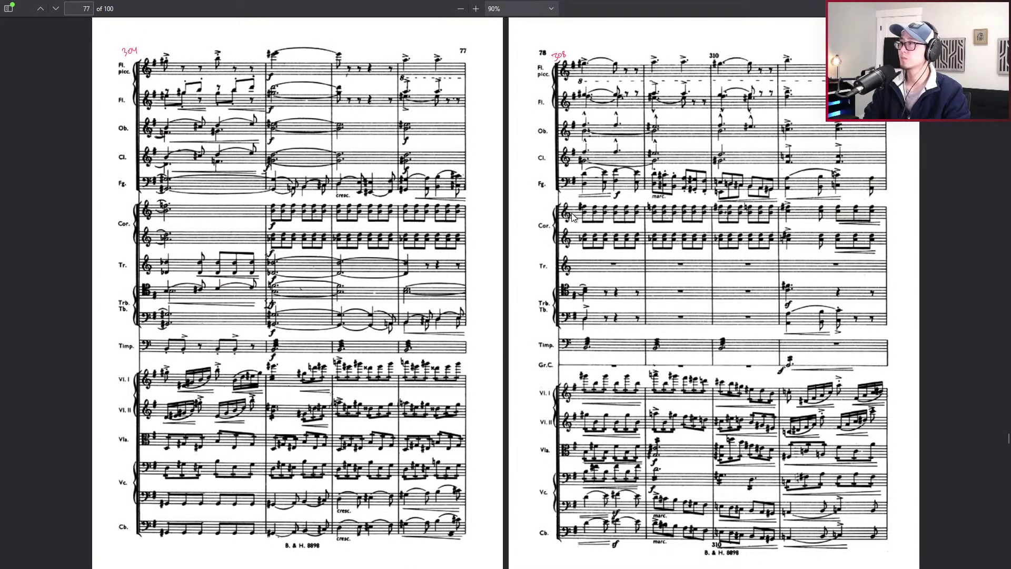
key("Right")
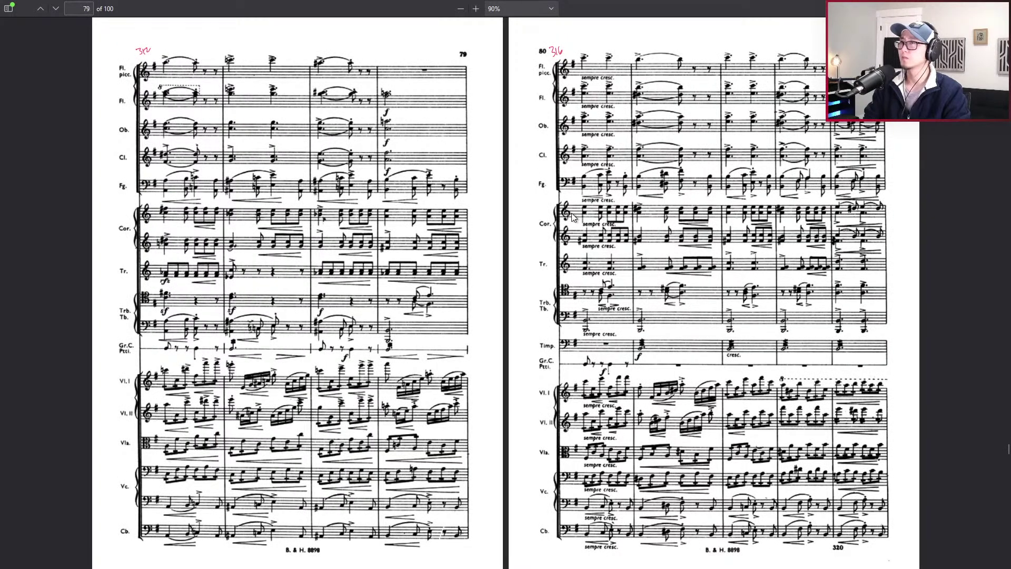
key("Right")
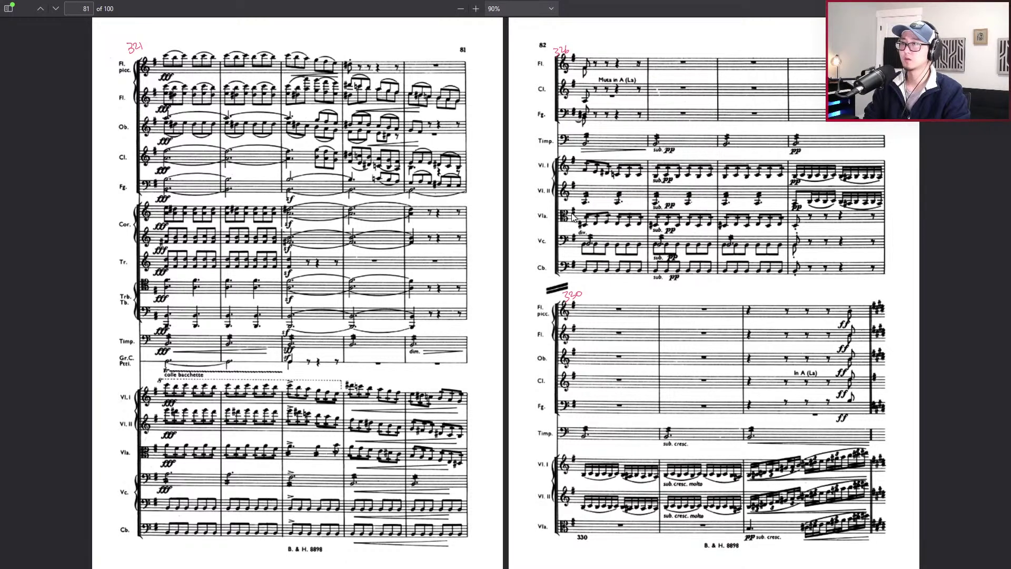
key("Right")
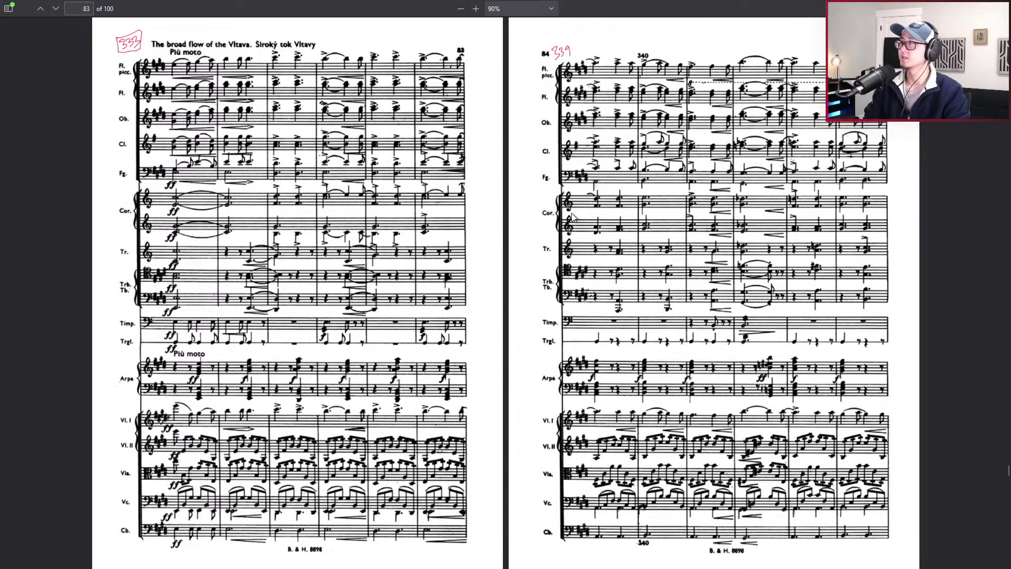
Return to the Cubase project, stop playback and locate the project cursor to the start of the selected tuba parts at bar 105
key("alt+Tab")
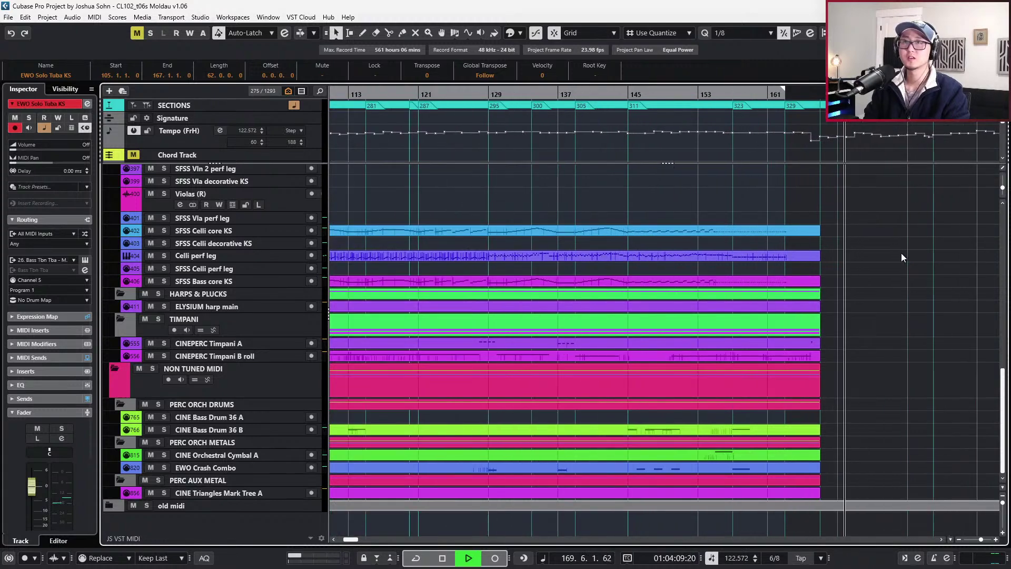
key("space")
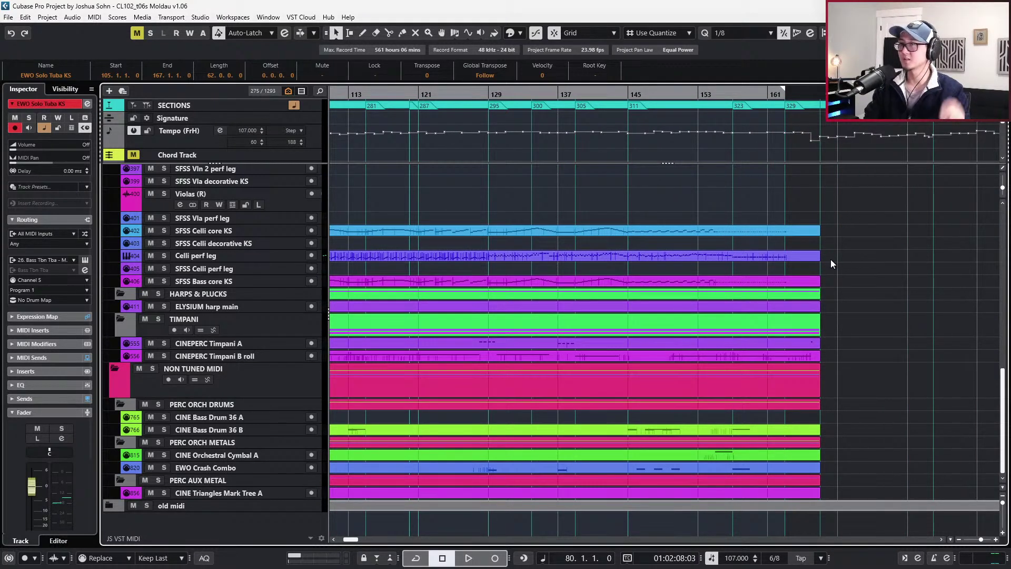
scroll(831, 259, "down", 1)
key("l")
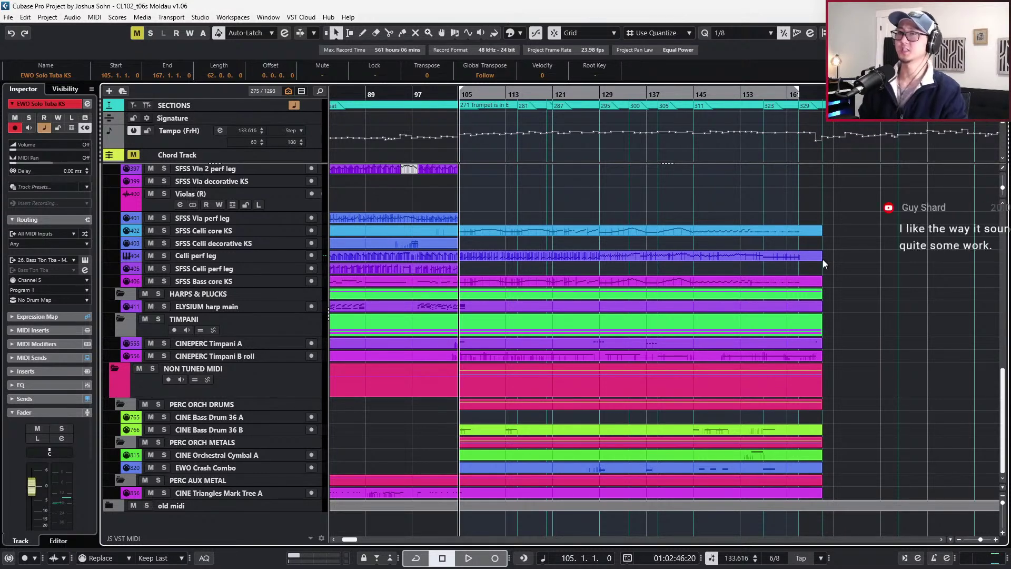
scroll(801, 306, "up", 3)
Switch to the Moldau score and review it backward from measure 333 to measure 284 on page 71
key("alt+Tab")
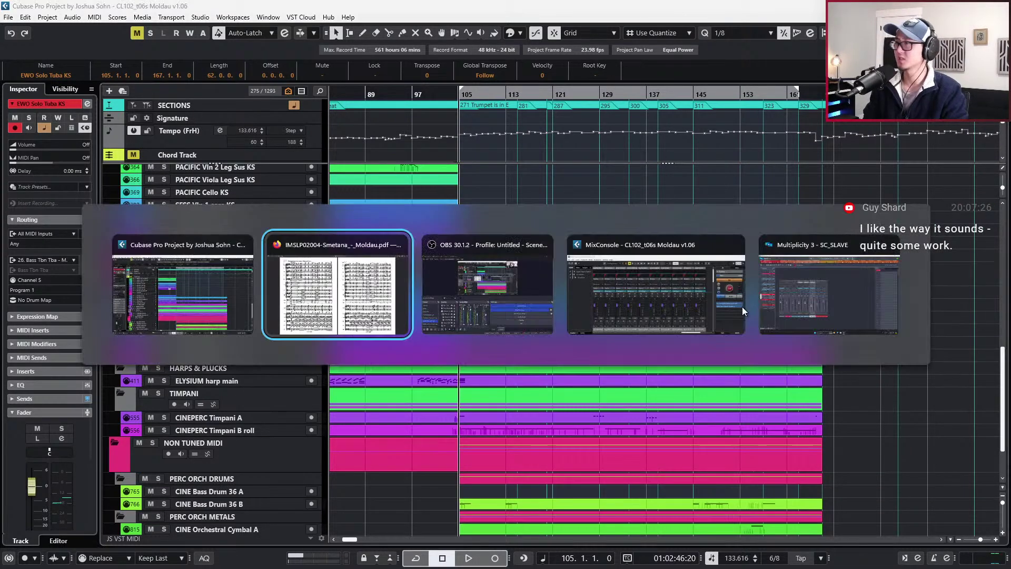
key("Page_Up")
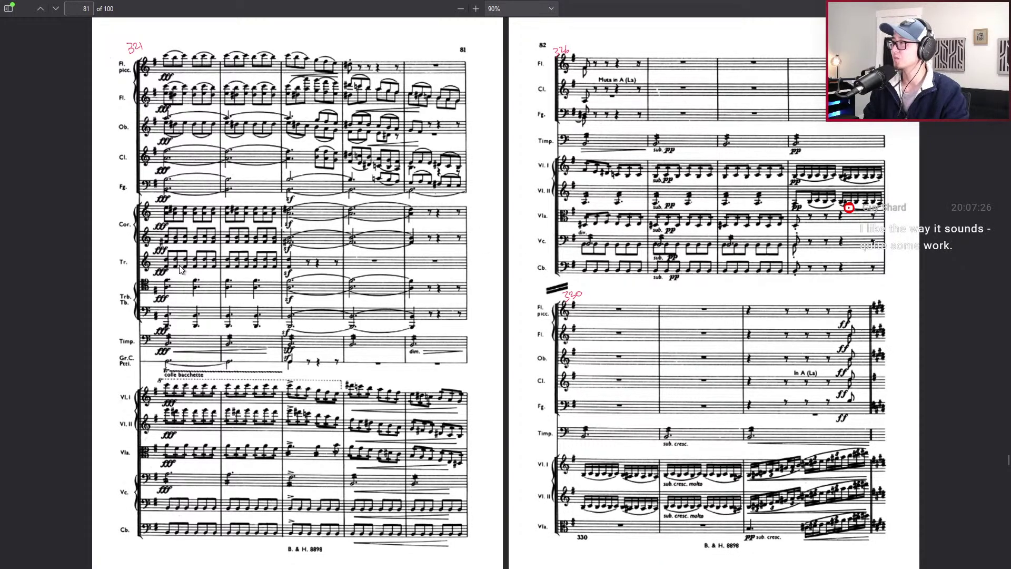
key("Page_Up")
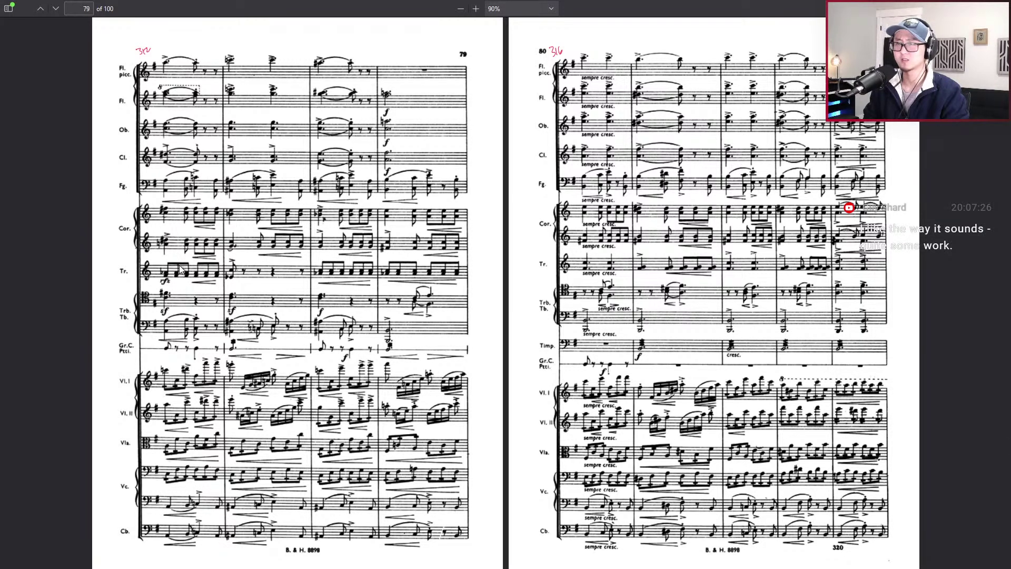
key("Page_Up")
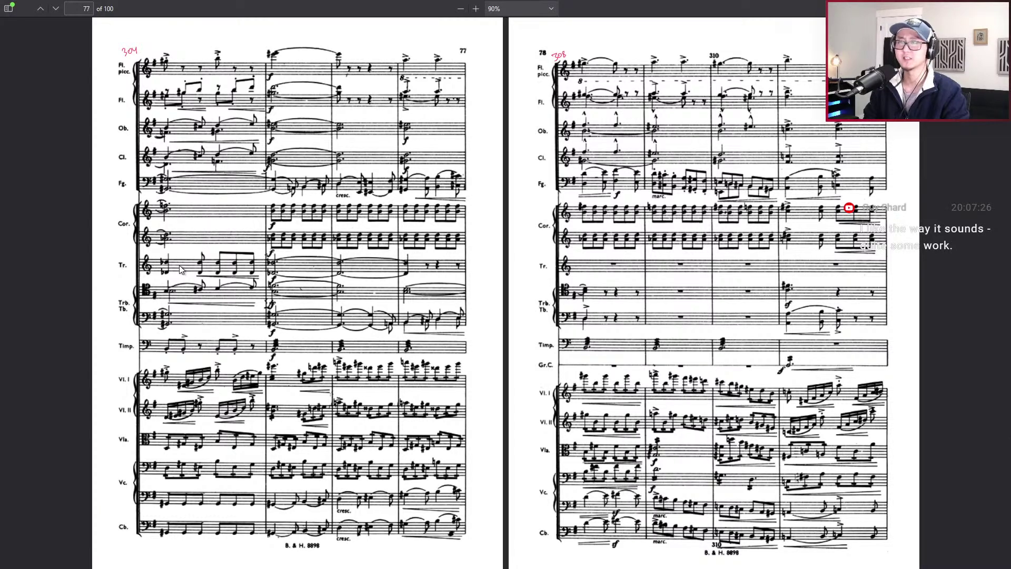
key("Page_Up")
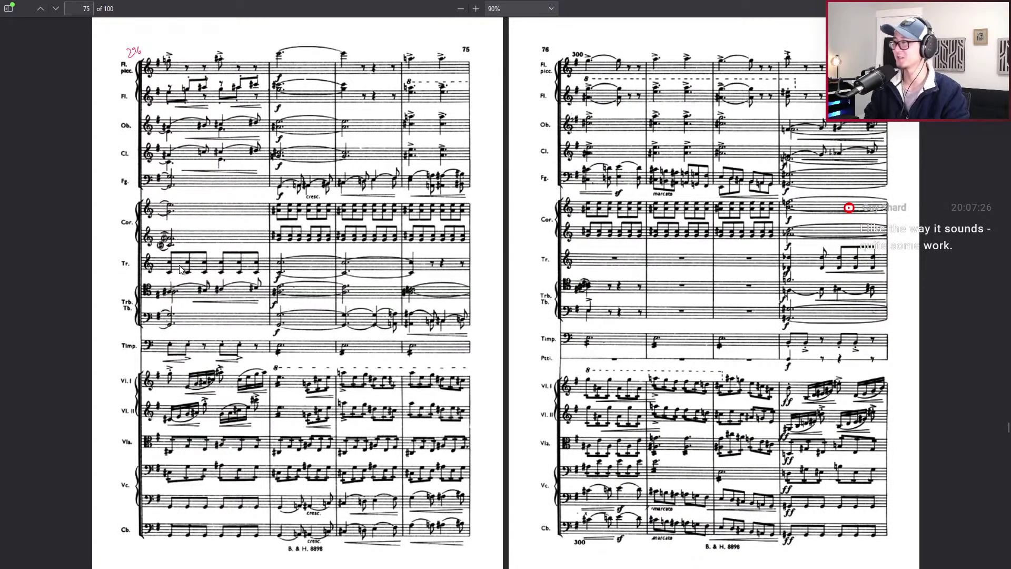
key("Page_Up")
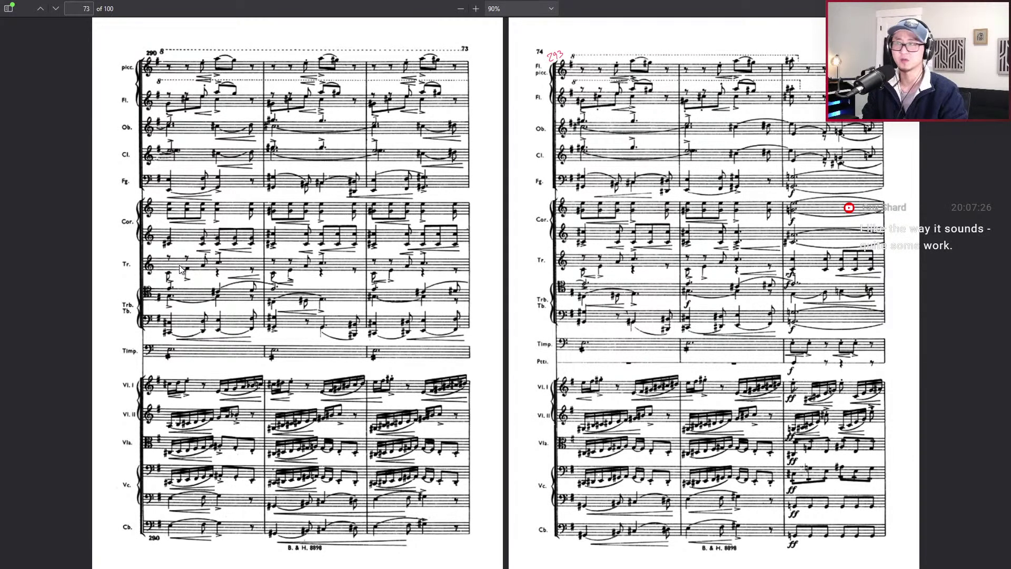
key("Page_Up")
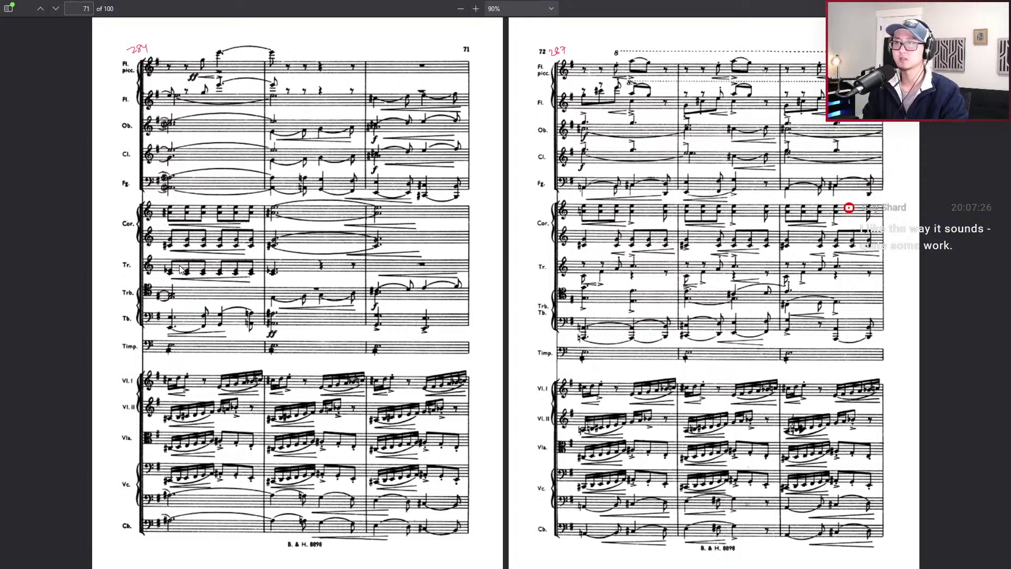
Return to the Cubase project, clear the part selection and move the project cursor to bar 121 near the 287 marker
key("alt+Tab")
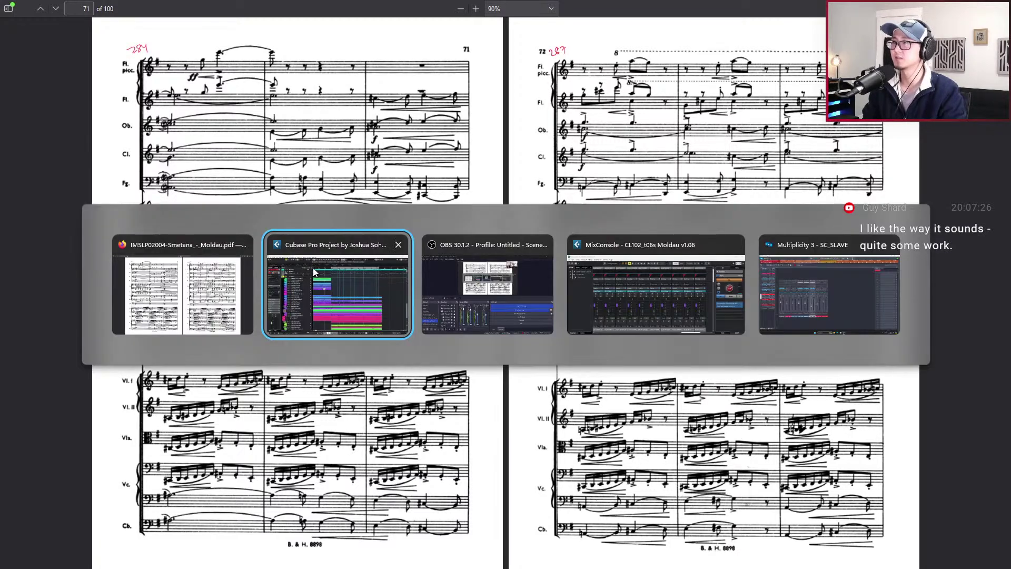
key("shift+KP_Add")
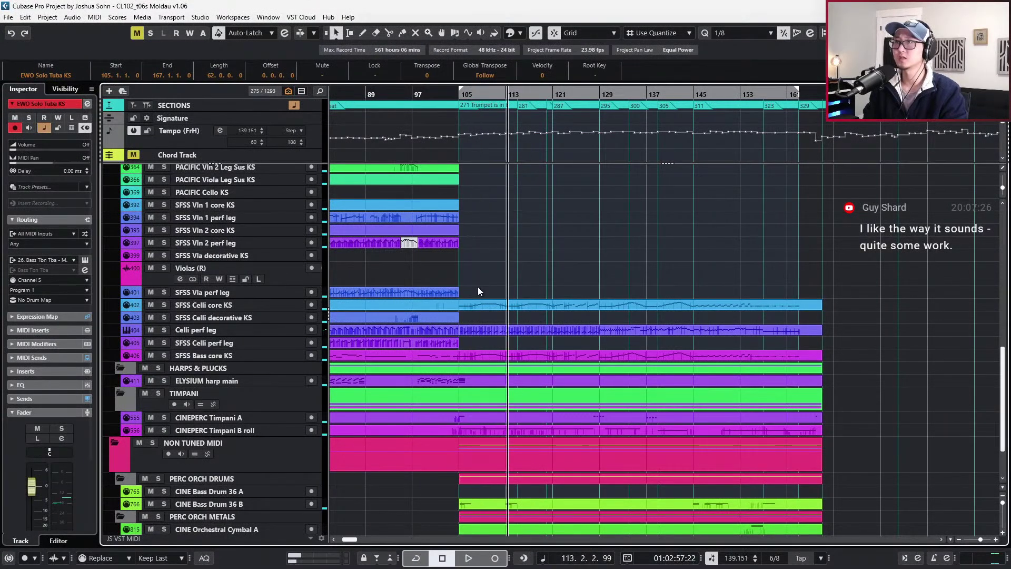
key("shift+KP_Subtract")
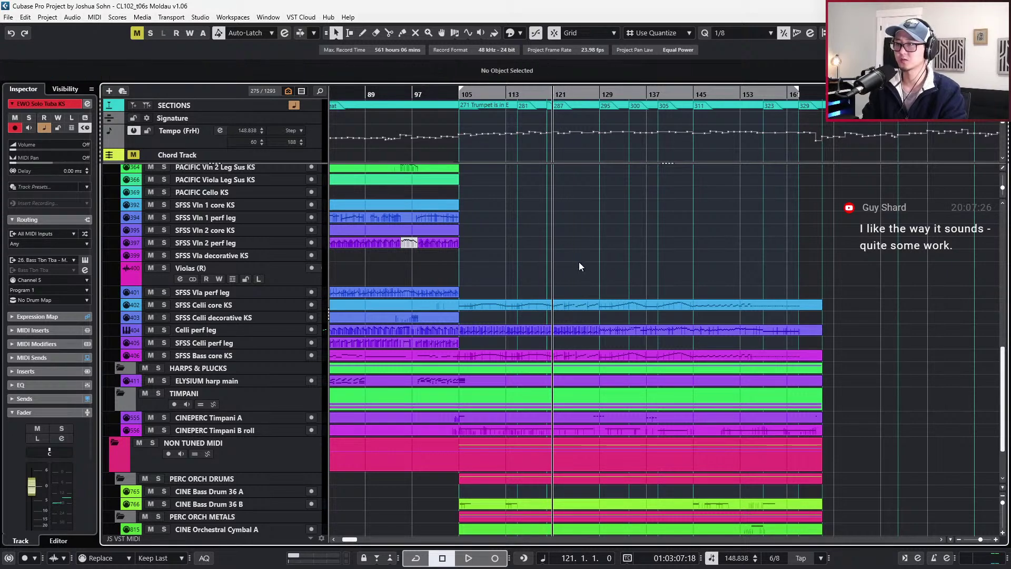
Switch to the Moldau score and read through pages 71 to 80, from measure 284 to measure 320
key("alt+Tab")
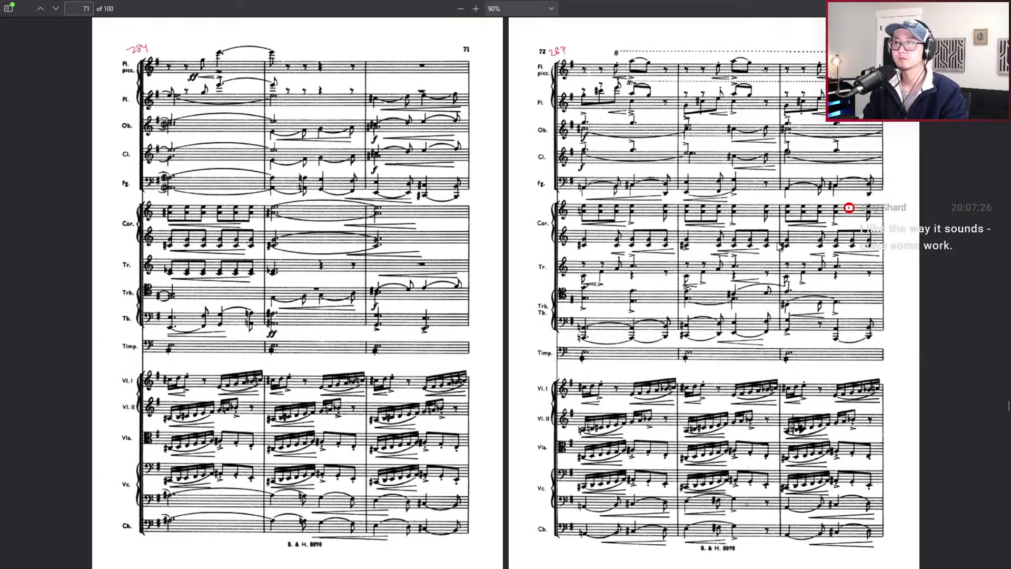
scroll(778, 246, "down", 2)
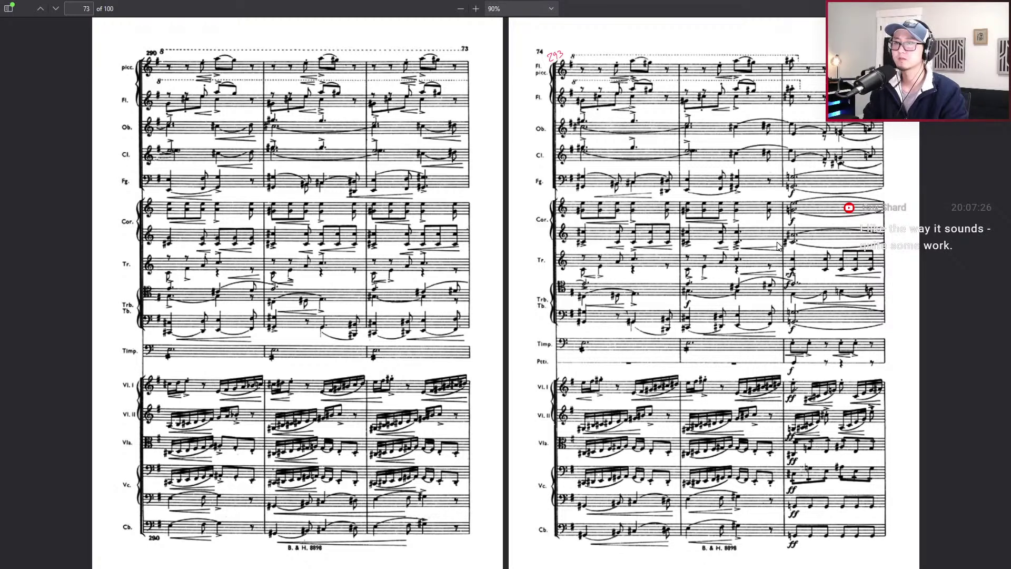
scroll(779, 246, "down", 2)
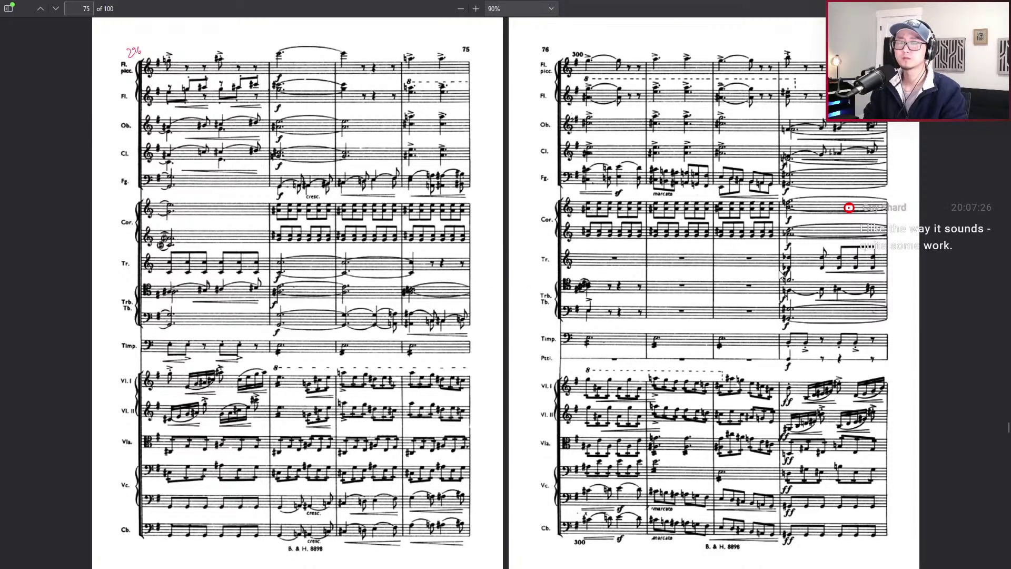
key("Right")
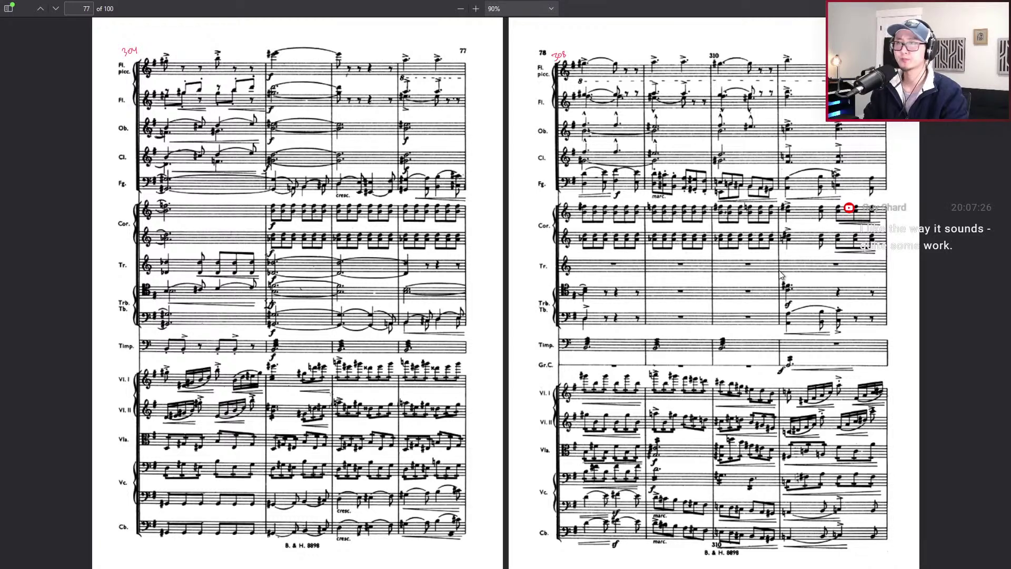
key("Page_Down")
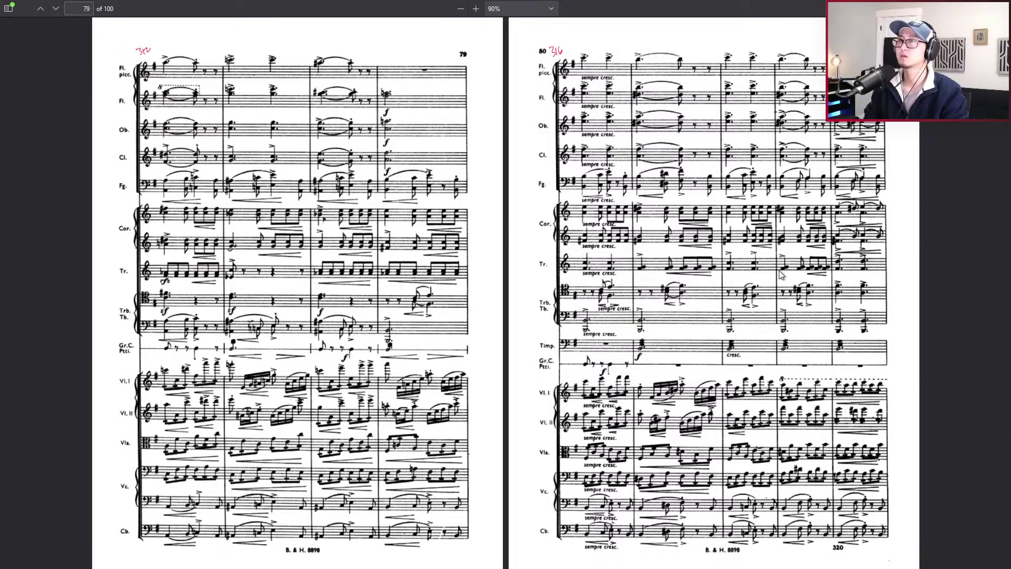
Return to the Cubase project and move the project cursor to bar 104, just before the 271 section
key("alt+Tab")
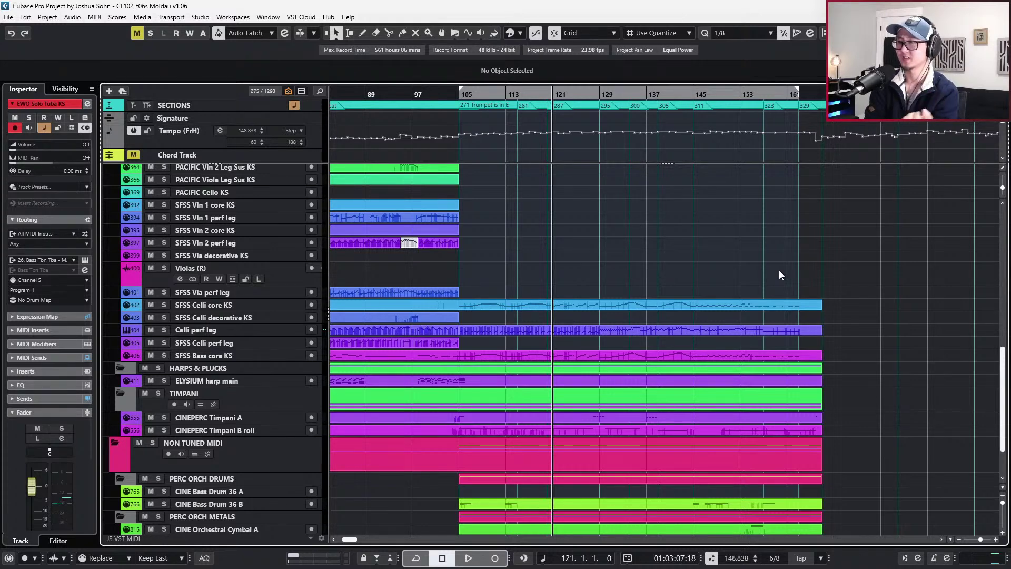
key("KP_1")
key("KP_Subtract")
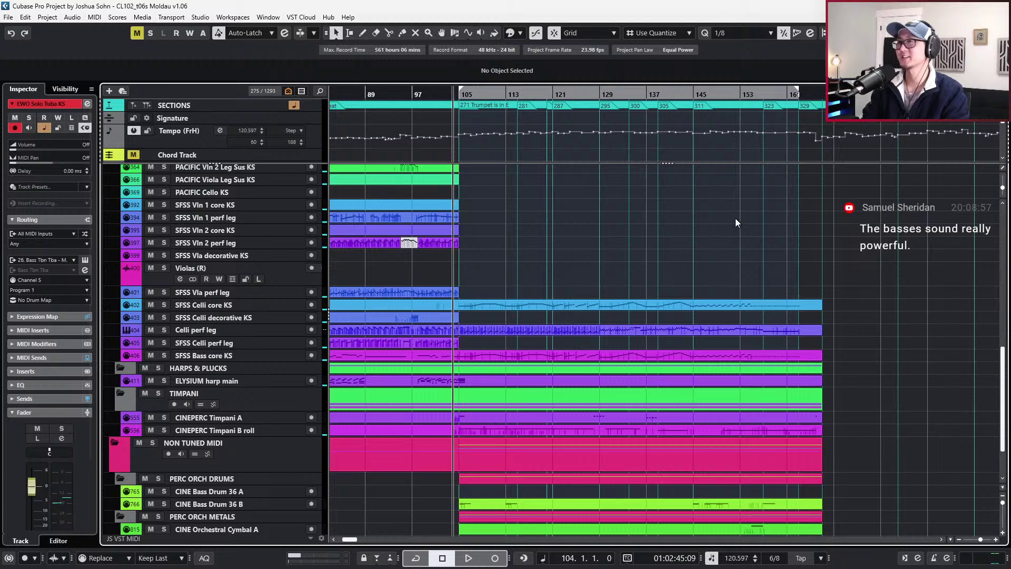
Look over the brass and string tracks around the 271 section and park the project cursor at bar 104
scroll(688, 233, "up", 6)
scroll(666, 299, "down", 4)
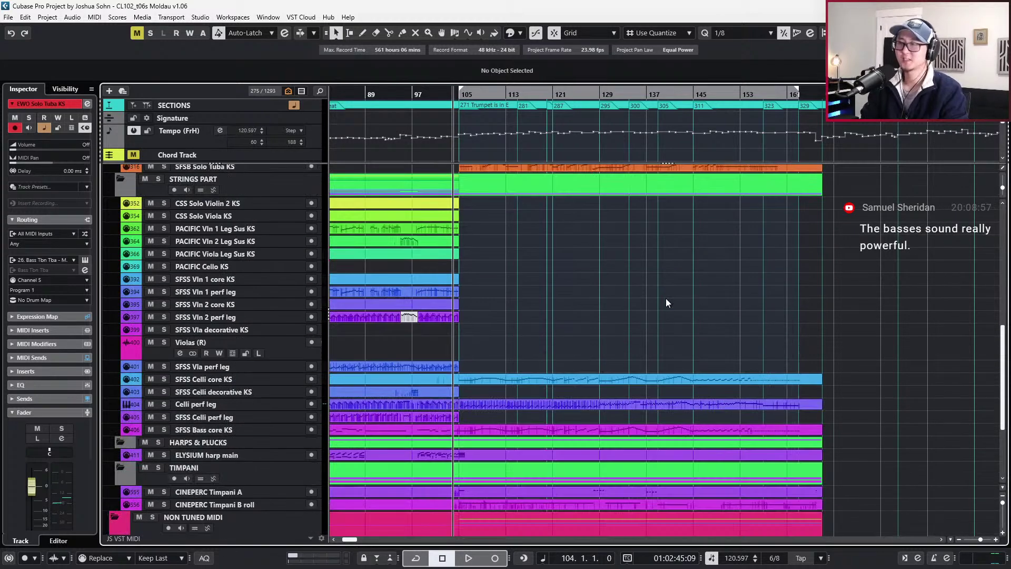
scroll(666, 303, "up", 3)
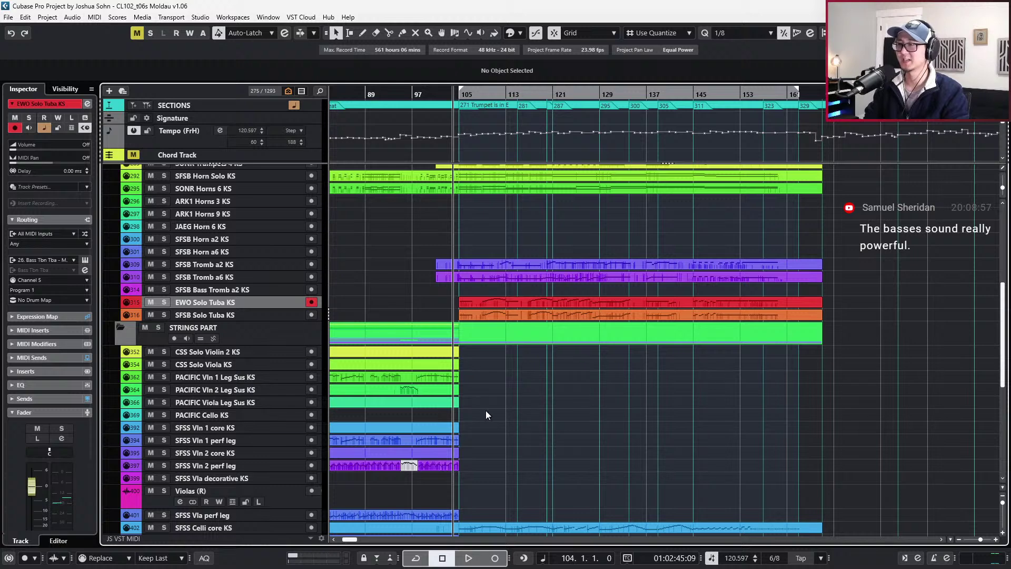
key("KP_Subtract")
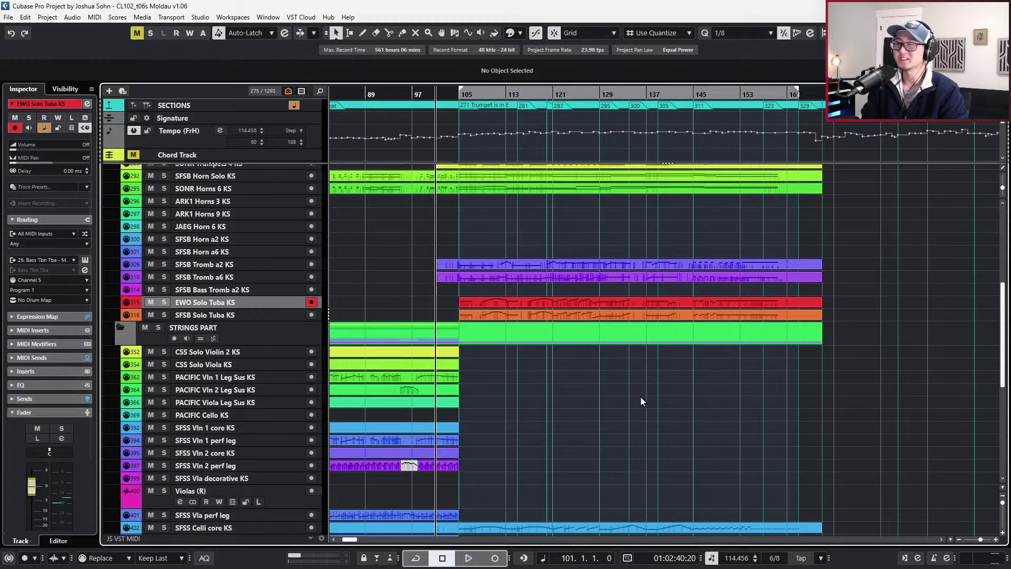
scroll(505, 425, "up", 1)
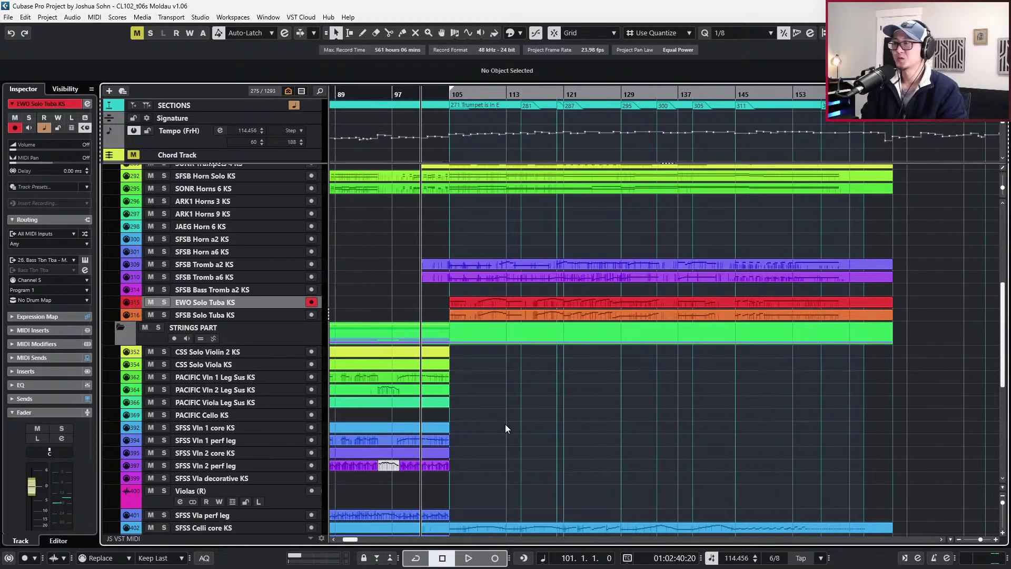
scroll(504, 424, "up", 1)
key("ctrl+Right")
key("ctrl+Right")
key("ctrl+Right")
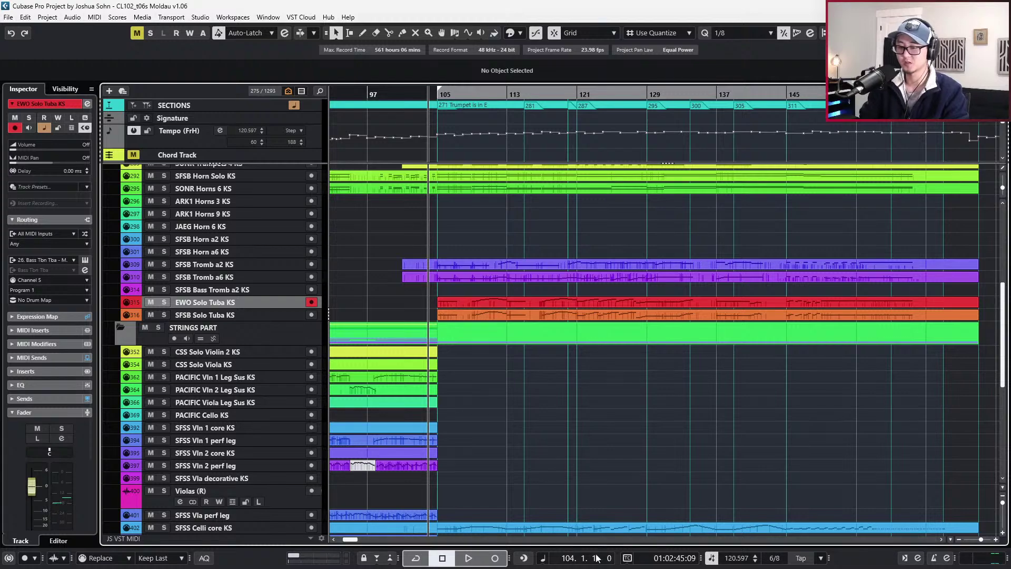
Audition the SFSS Celli core KS track in solo from bar 104, and unsolo it when playback is stopped
scroll(465, 443, "down", 5)
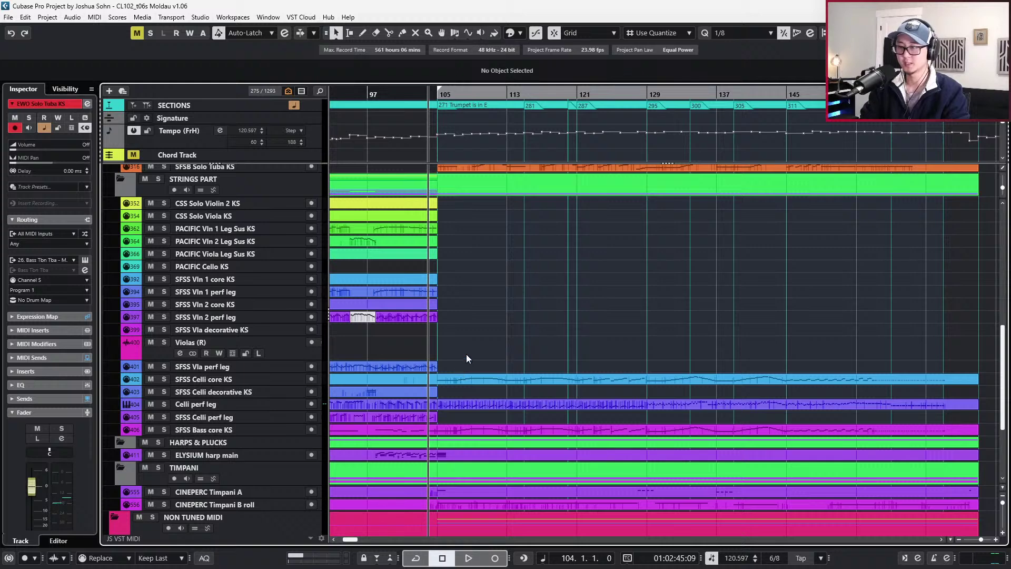
left_click(455, 386)
key("s")
key("space")
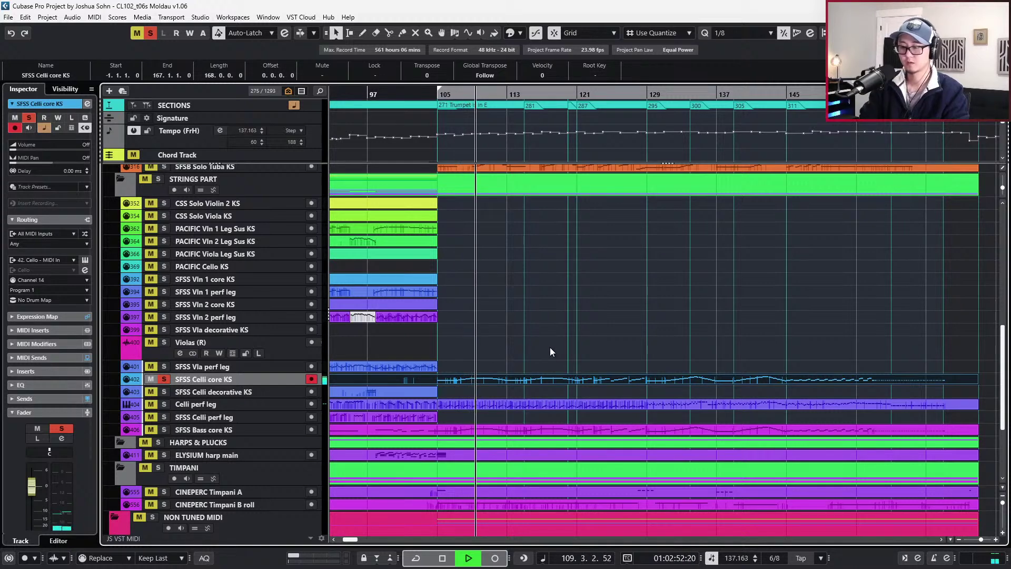
key("space")
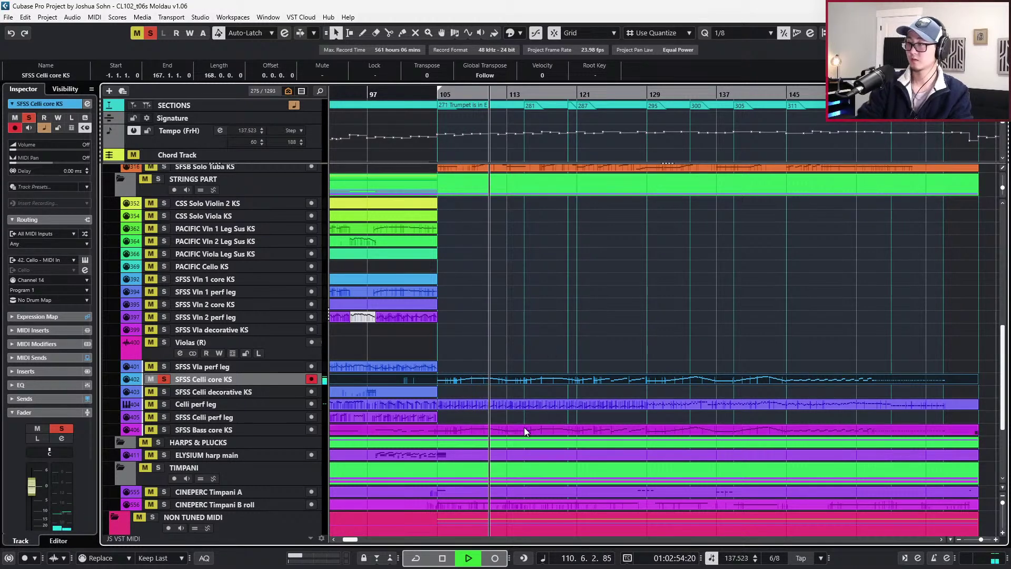
key("s")
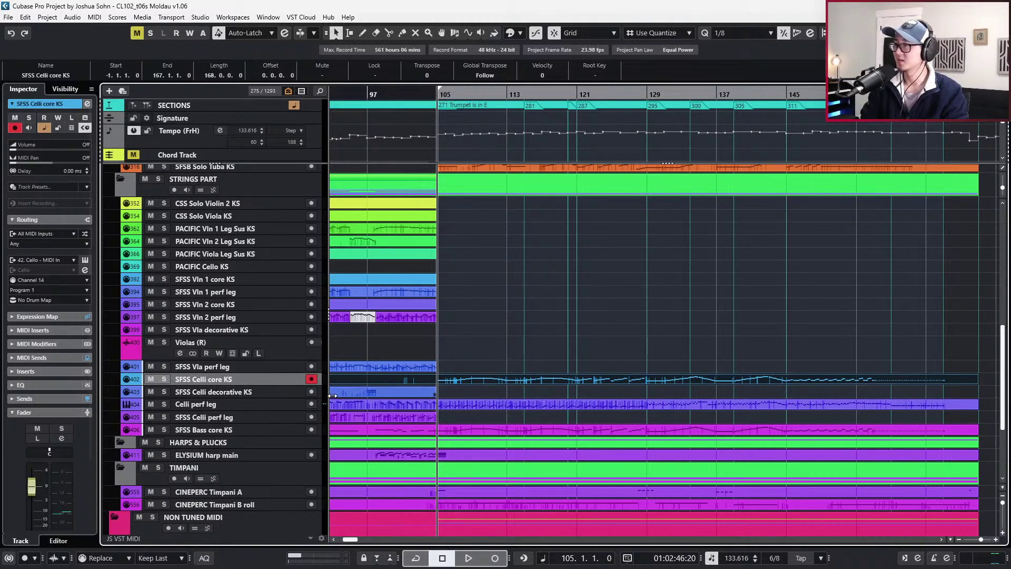
Rename the SFSS Celli core KS track to "SFSS Celli core KS 2" and the Celli perf leg track to "Celli perf leg 1"
double_click(259, 382)
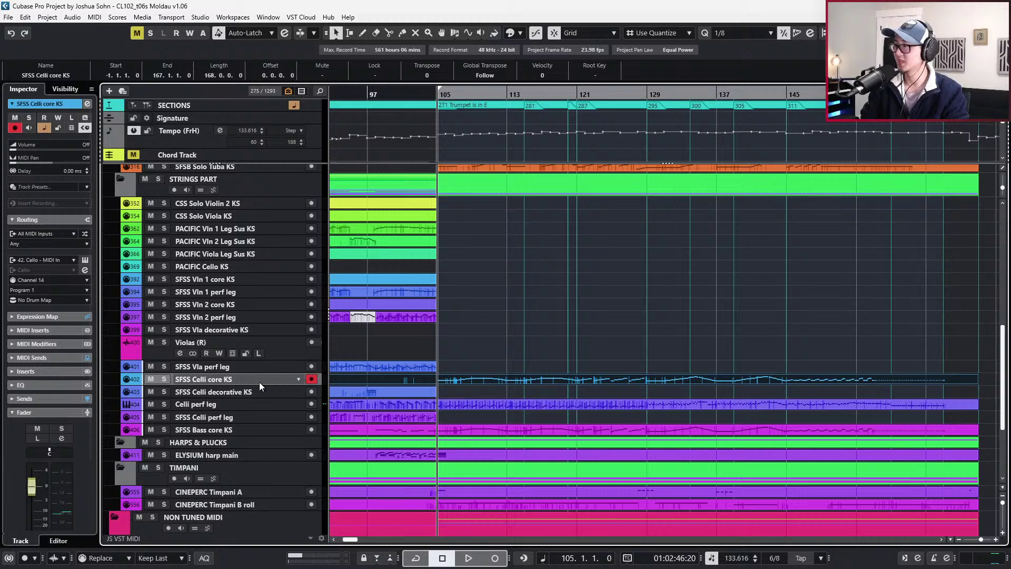
key("End")
type("2")
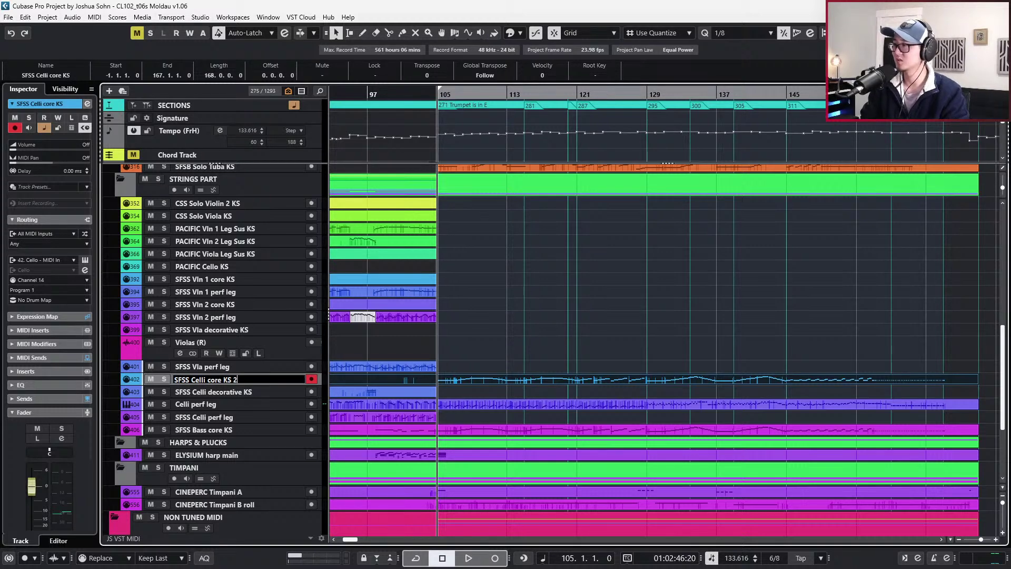
key("Tab")
key("Tab")
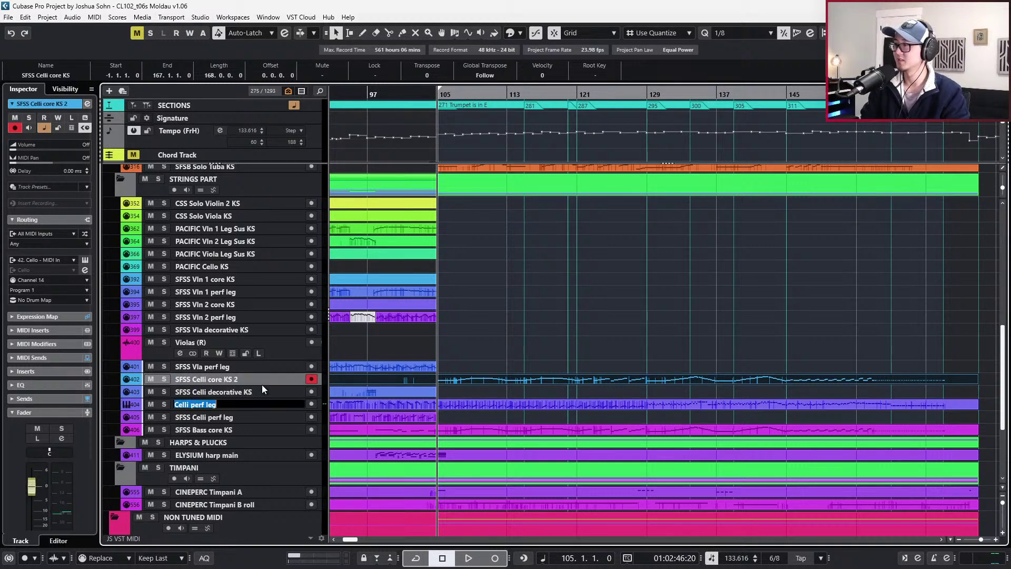
key("End")
type("1")
key("Return")
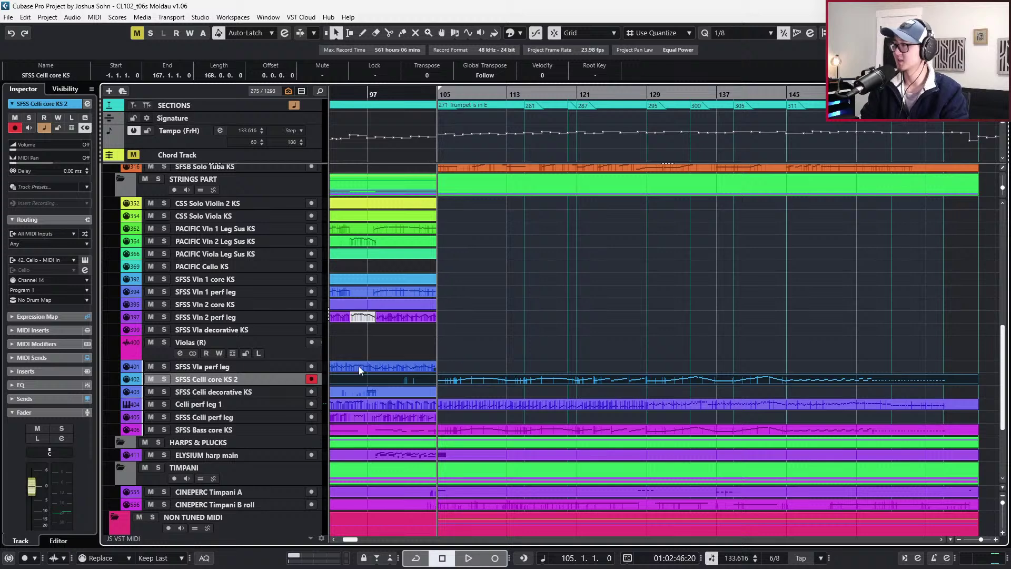
Play the start of the 271 section, then audition the Celli perf leg 1 track in solo from bar 105 and unsolo it
key("space")
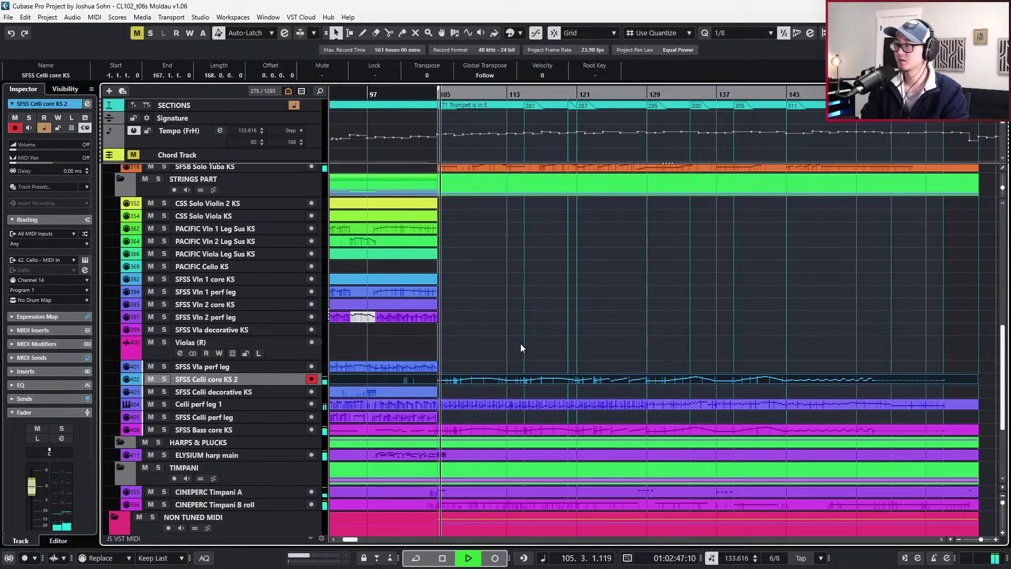
key("space")
left_click(511, 405)
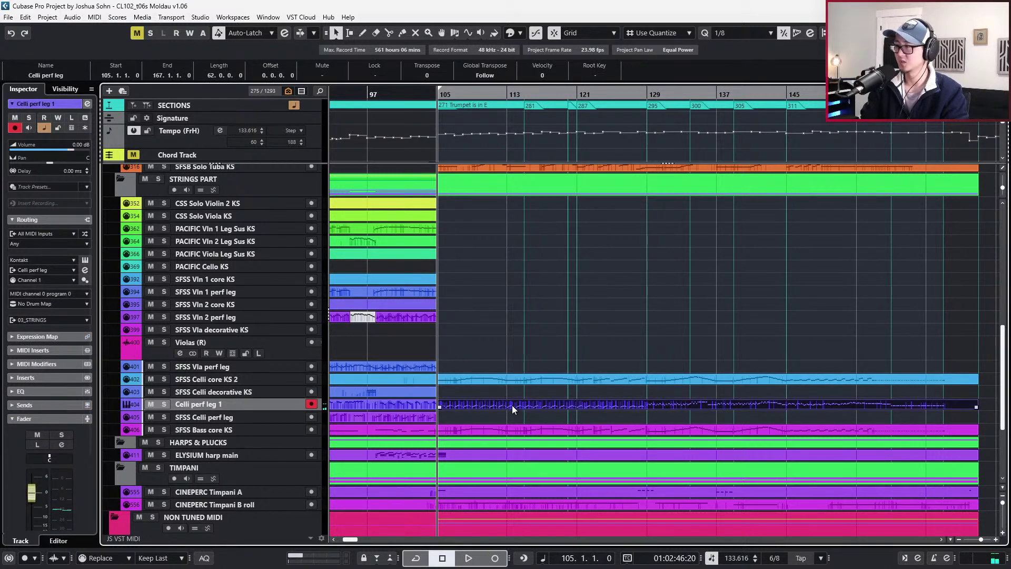
key("s")
key("space")
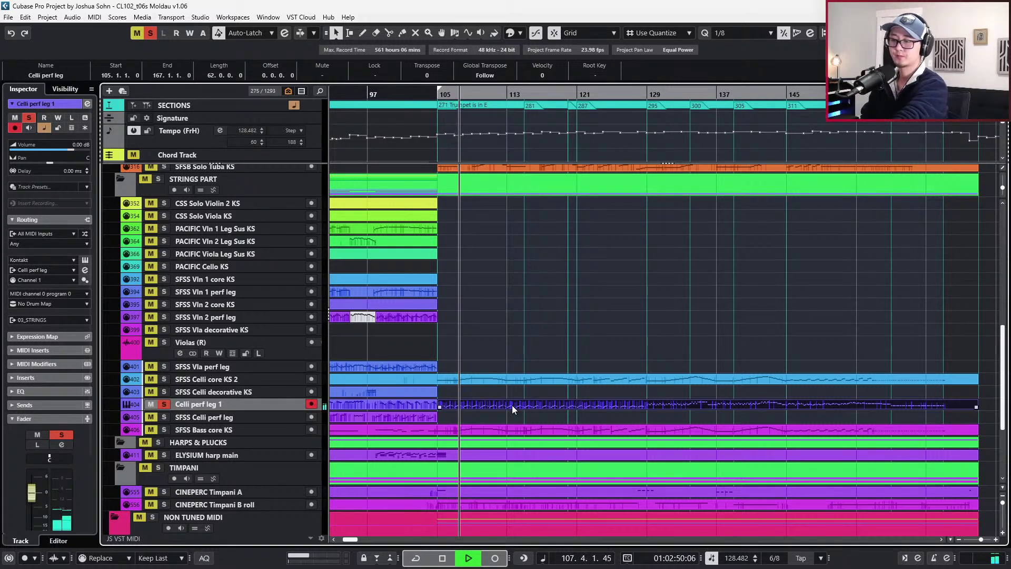
scroll(603, 396, "down", 3)
scroll(605, 372, "up", 3)
key("space")
key("s")
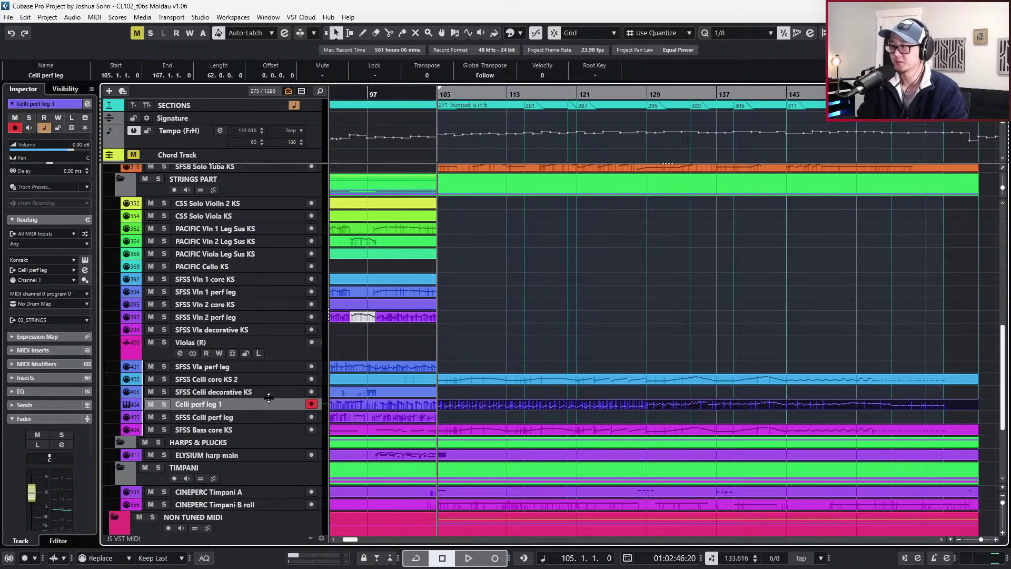
Rename the Celli perf leg 1 track to "SFSS Celli perf leg 1"
double_click(210, 404)
key("Home")
type("SFSS")
key("Return")
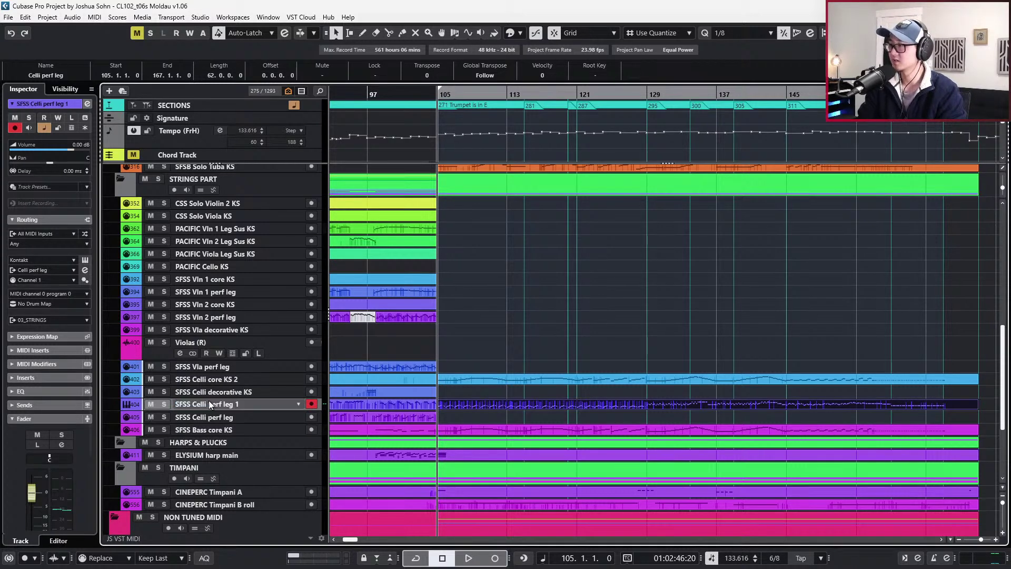
Switch to the Moldau score and compare the viola and cello lines from measure 271 on page 66 through page 74
scroll(608, 362, "down", 3)
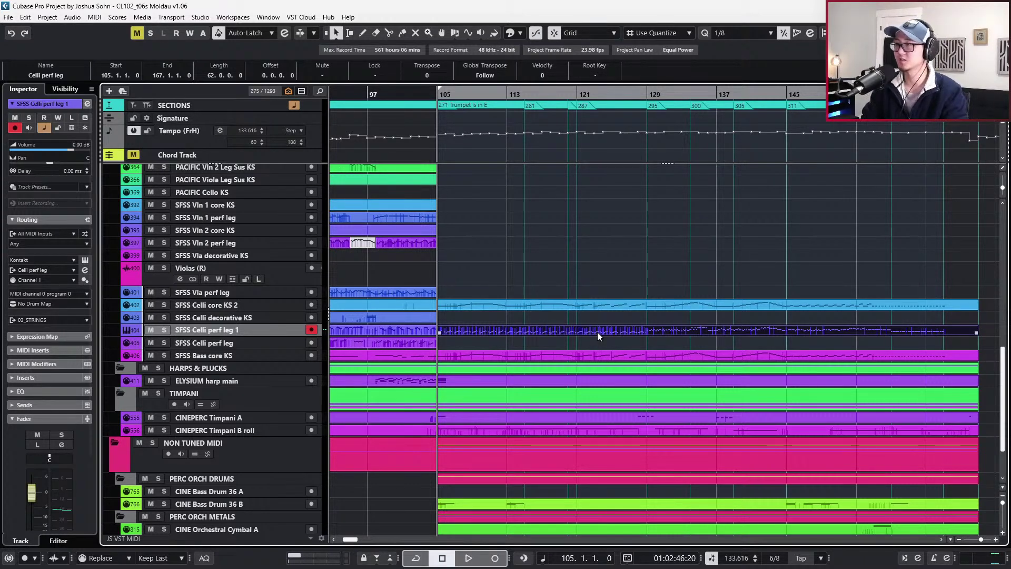
left_click(518, 357)
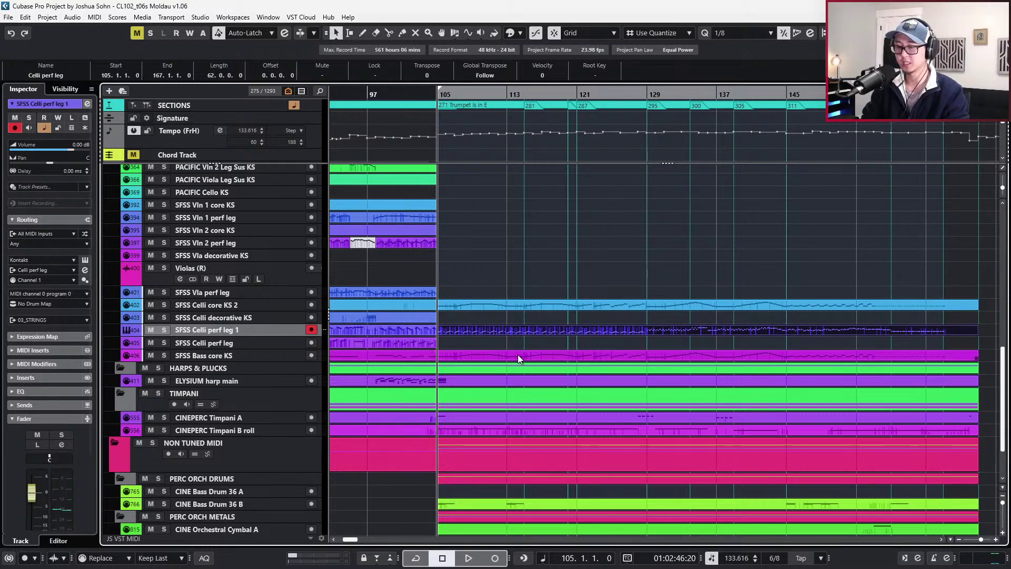
scroll(500, 338, "up", 3, "ctrl")
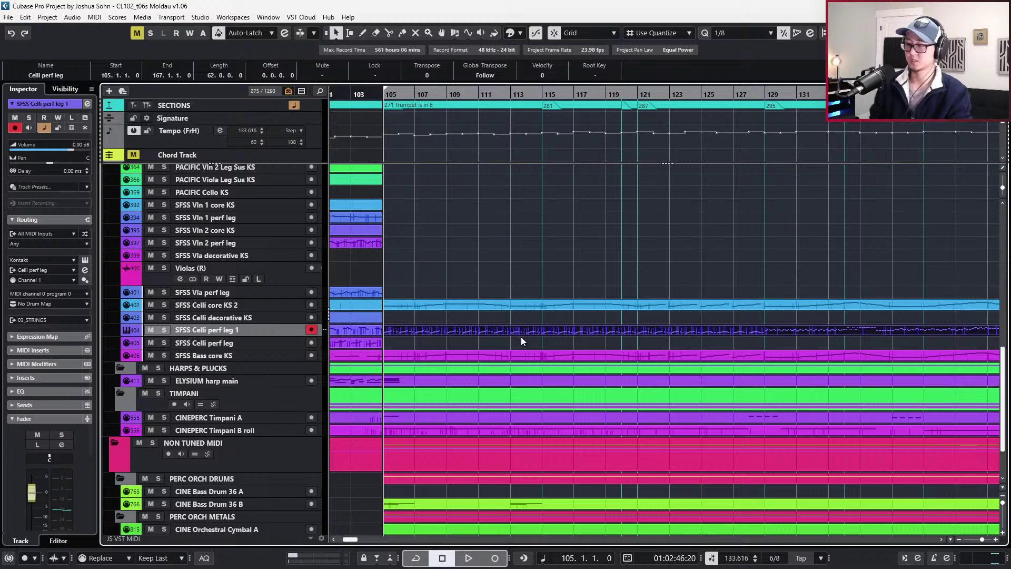
key("alt+Tab")
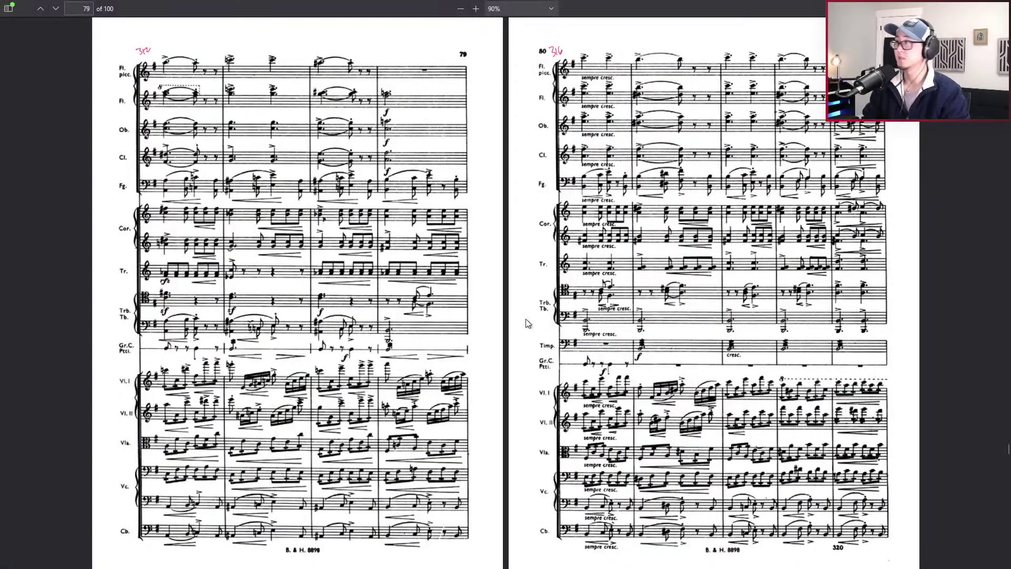
scroll(526, 323, "up", 10)
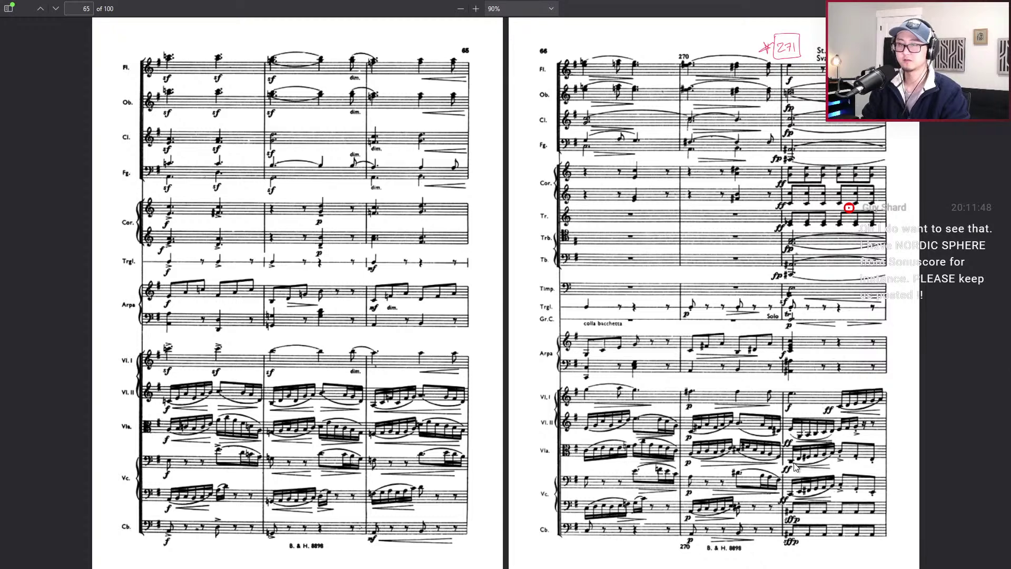
scroll(796, 467, "down", 3)
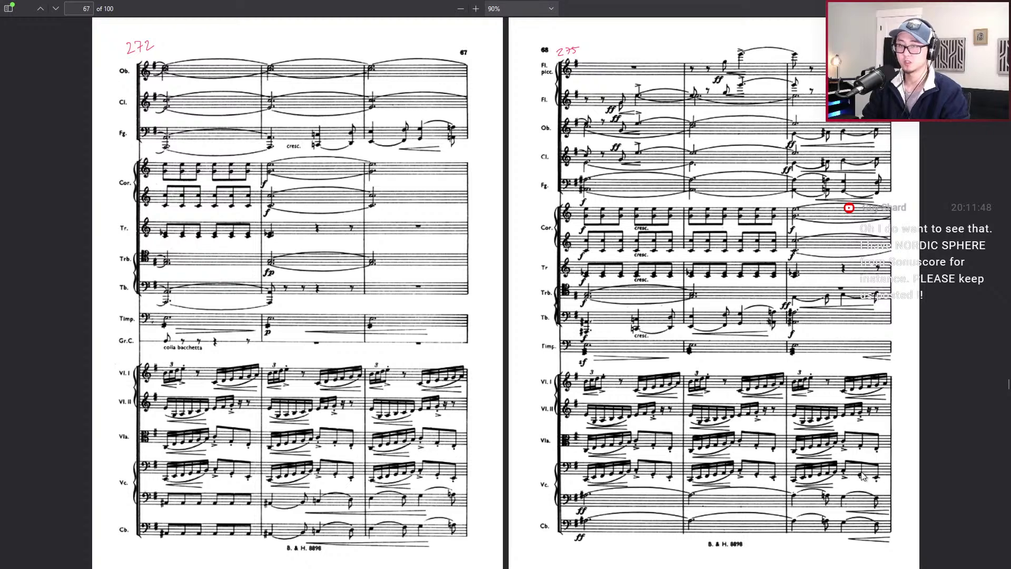
key("Right")
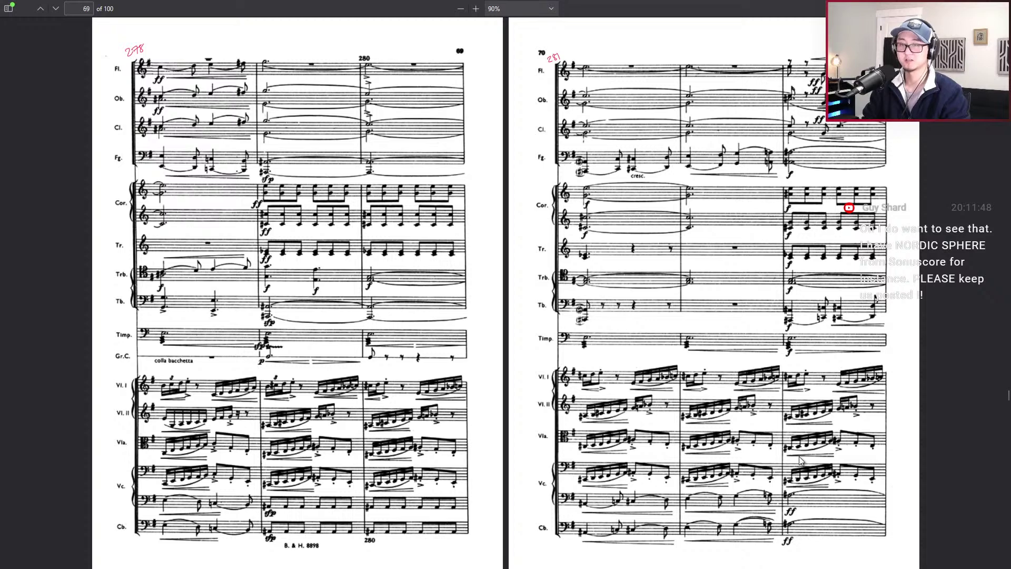
key("Right")
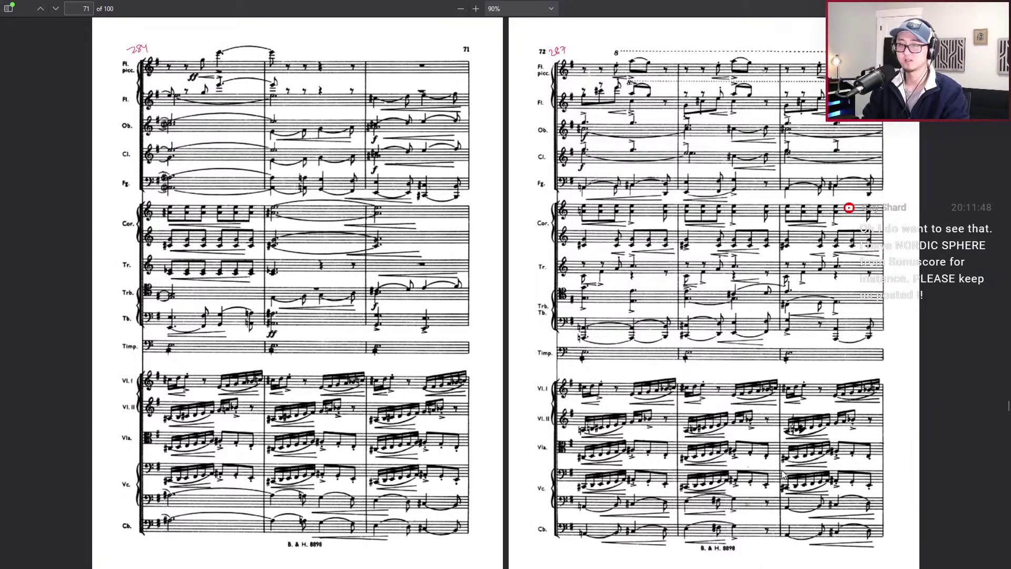
key("Right")
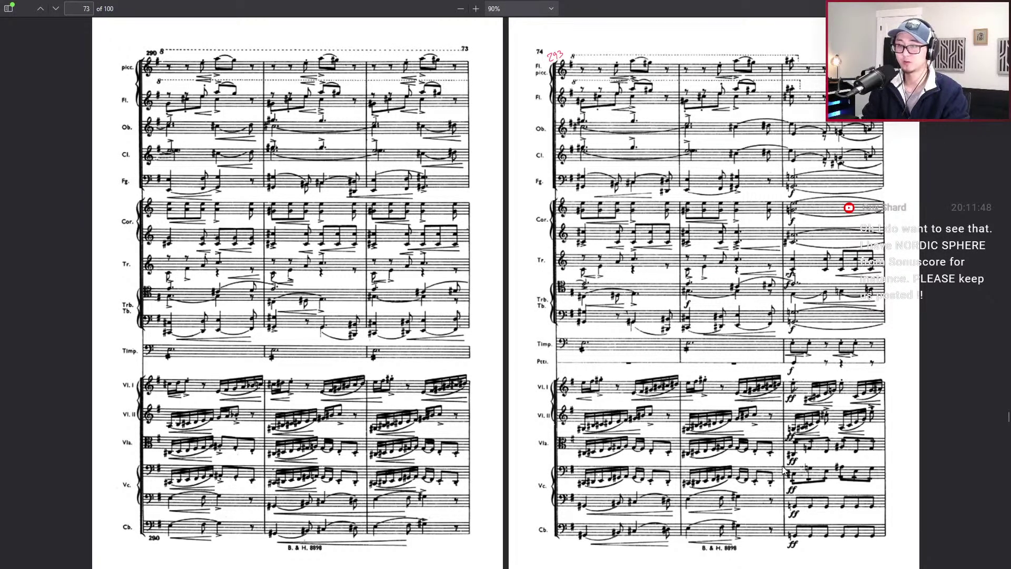
Return to the Cubase project, split the SFSS Celli perf leg 1 part at bar 129 and copy its section from bar 105 to the SFSS Vla perf leg track
key("alt+Tab")
key("n")
key("n")
key("n")
key("b")
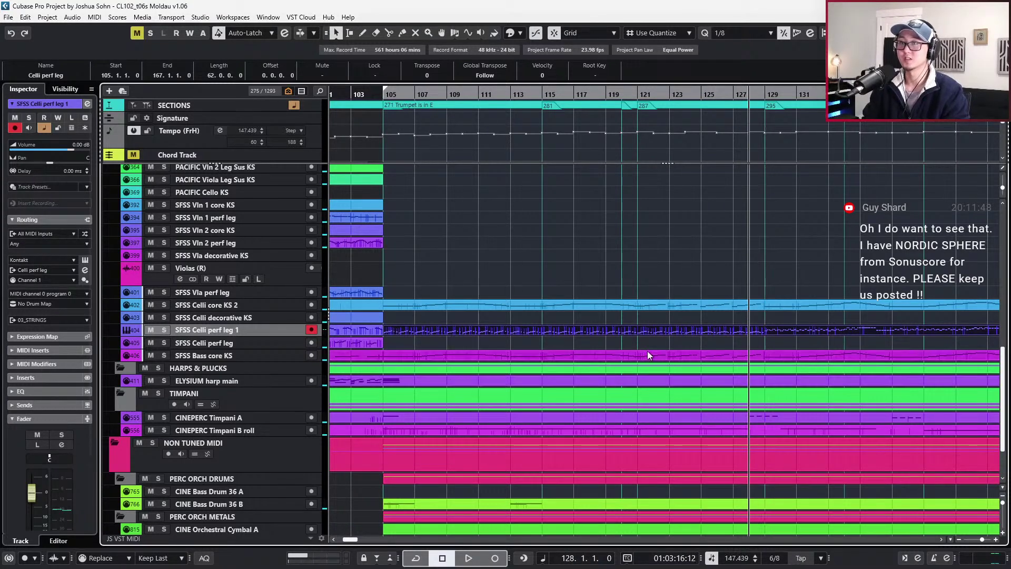
scroll(680, 337, "up", 2, "ctrl")
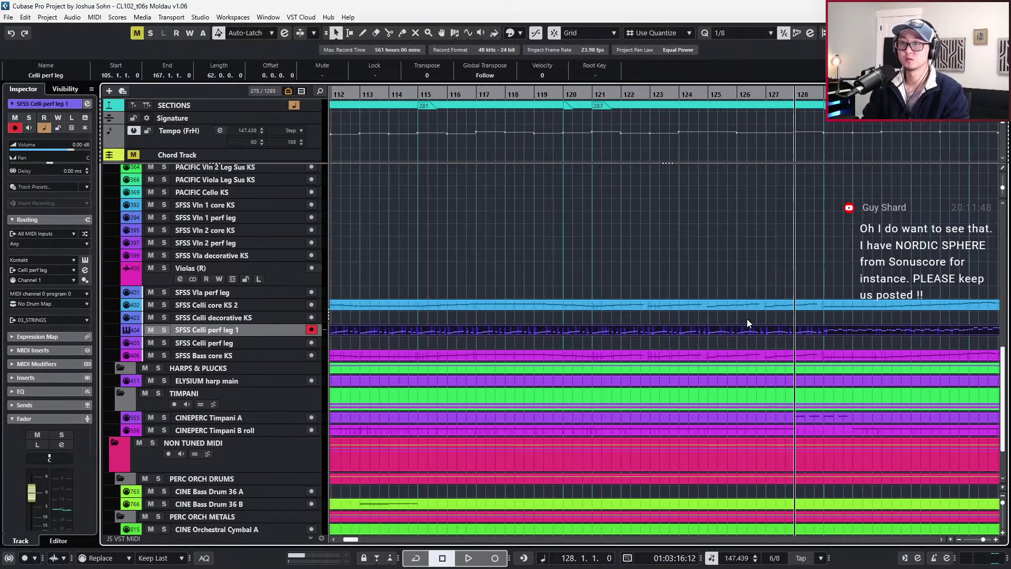
left_click(812, 331, "alt")
left_click_drag(812, 333, 809, 291)
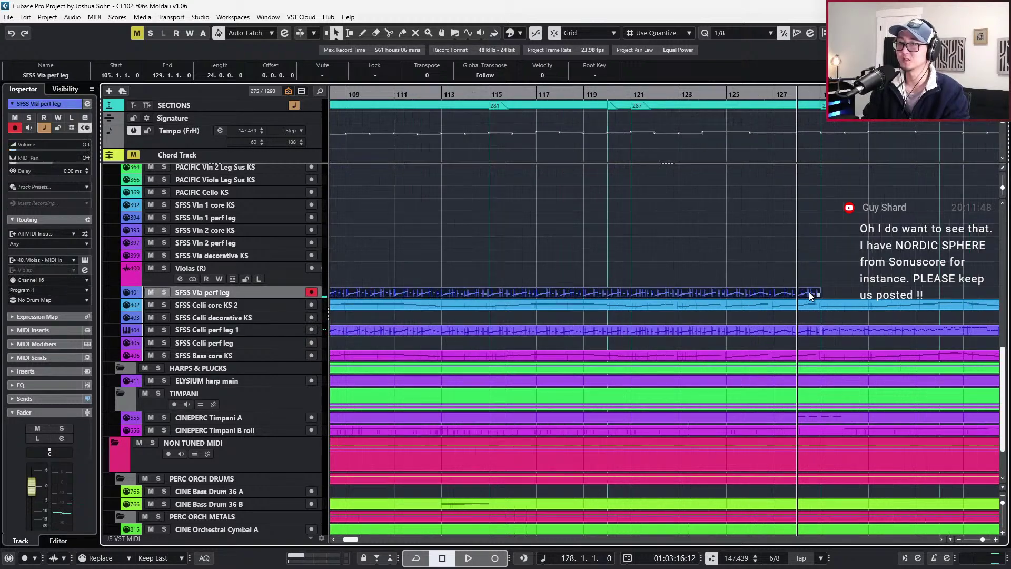
Check the copied viola part's start at bar 105 and end at bar 129, leaving the project cursor at bar 125
key("g")
key("l")
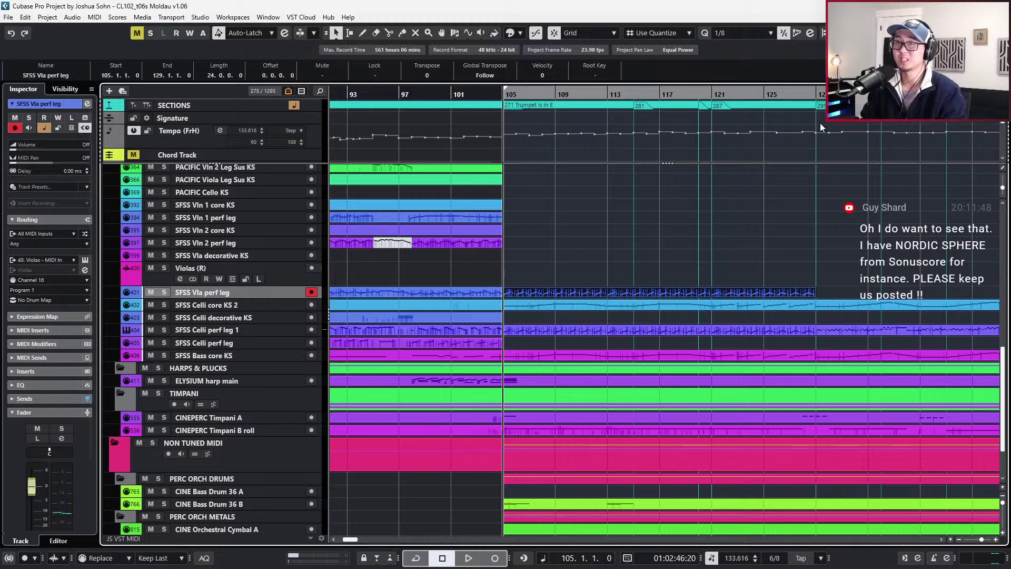
left_click(815, 92)
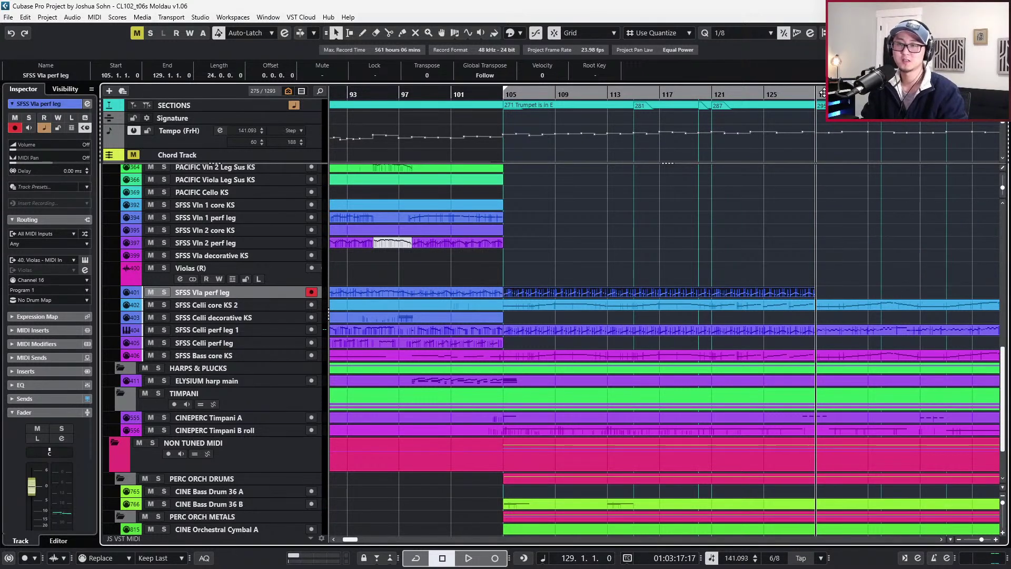
key("minus")
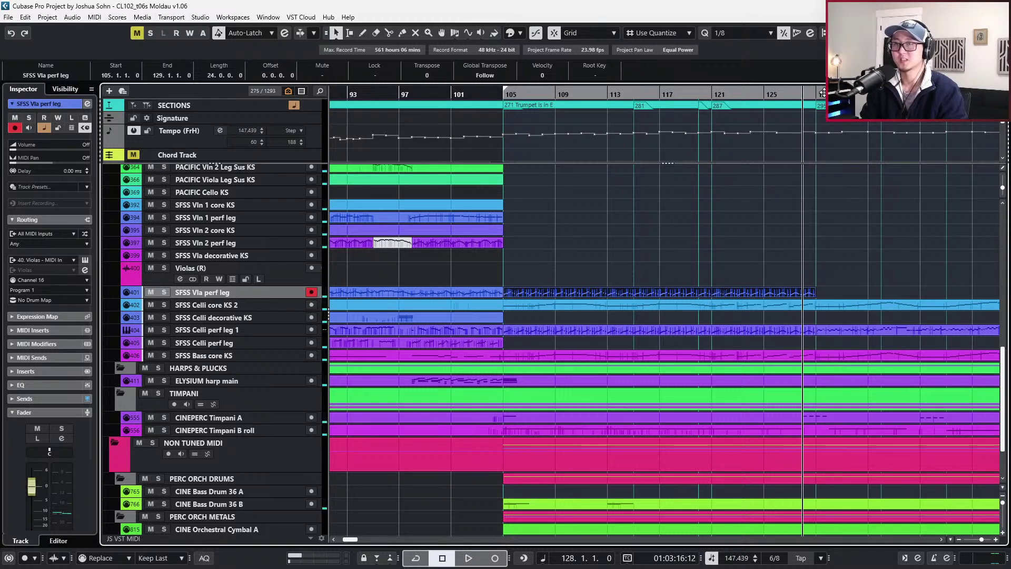
key("plus")
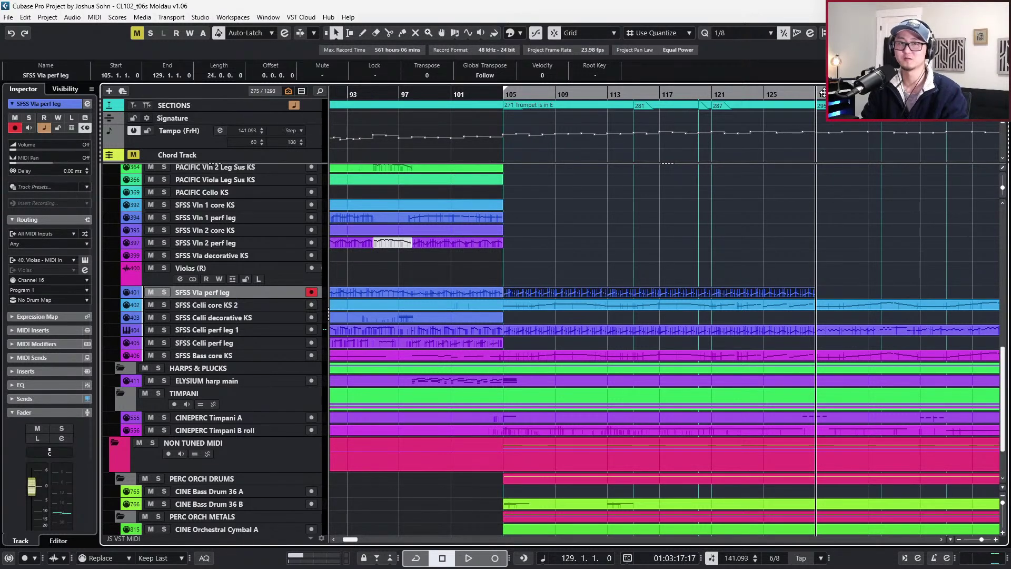
key("KP_Subtract")
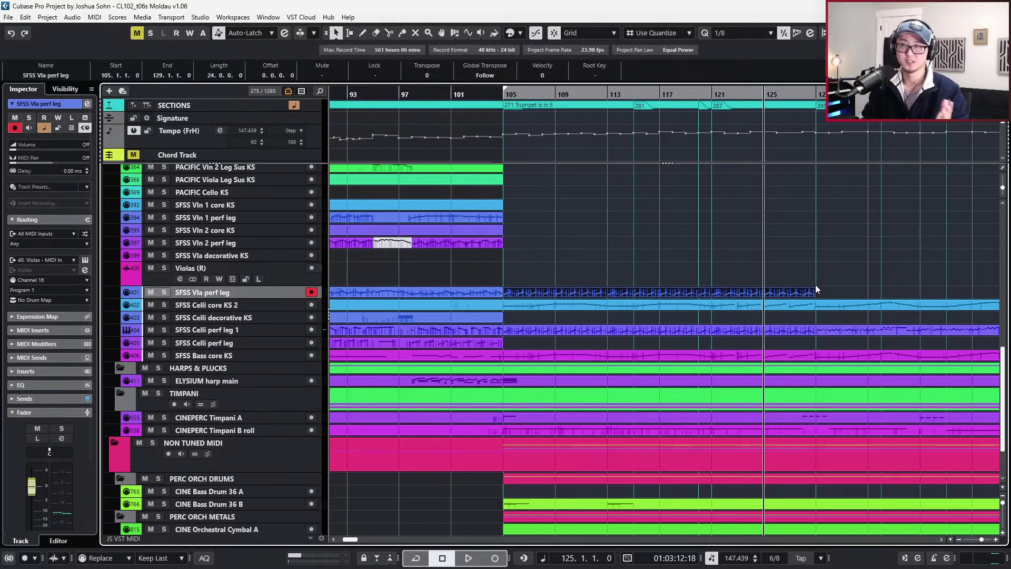
Move the project cursor to bar 129 and check where the copied SFSS Vla perf leg part ends
key("KP_Add")
key("KP_Add")
key("KP_Add")
key("KP_Add")
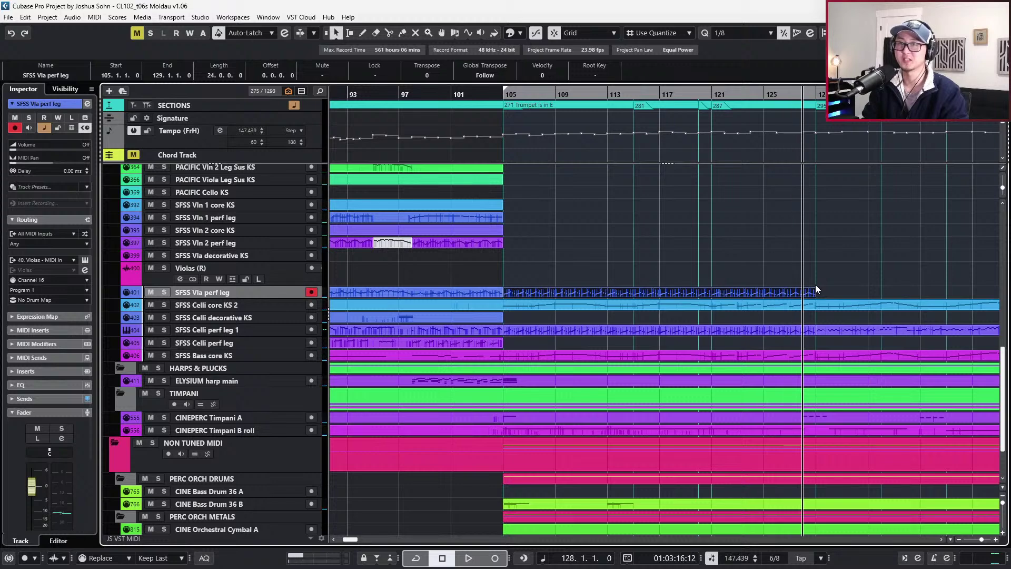
key("h")
key("h")
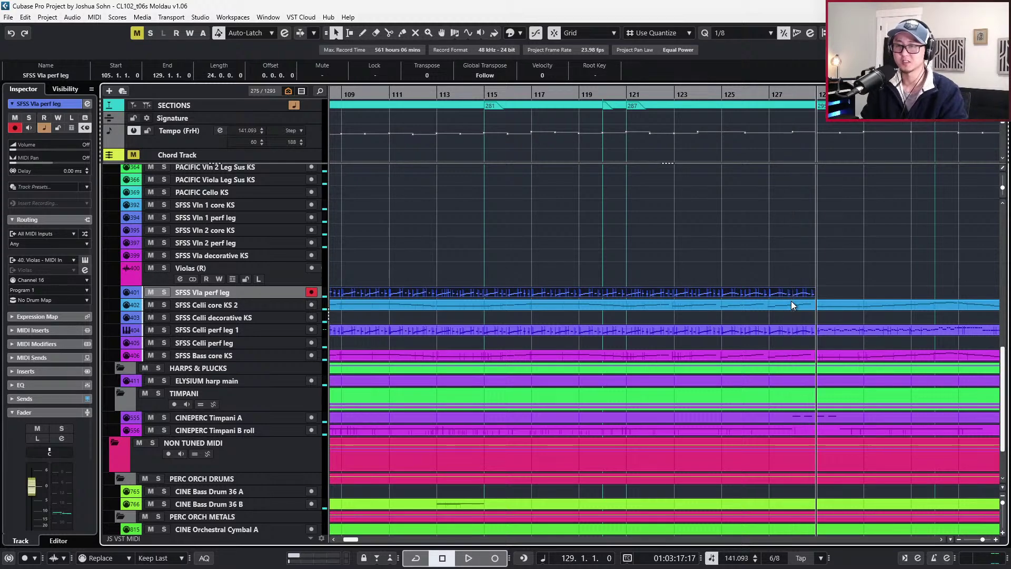
key("g")
key("g")
key("g")
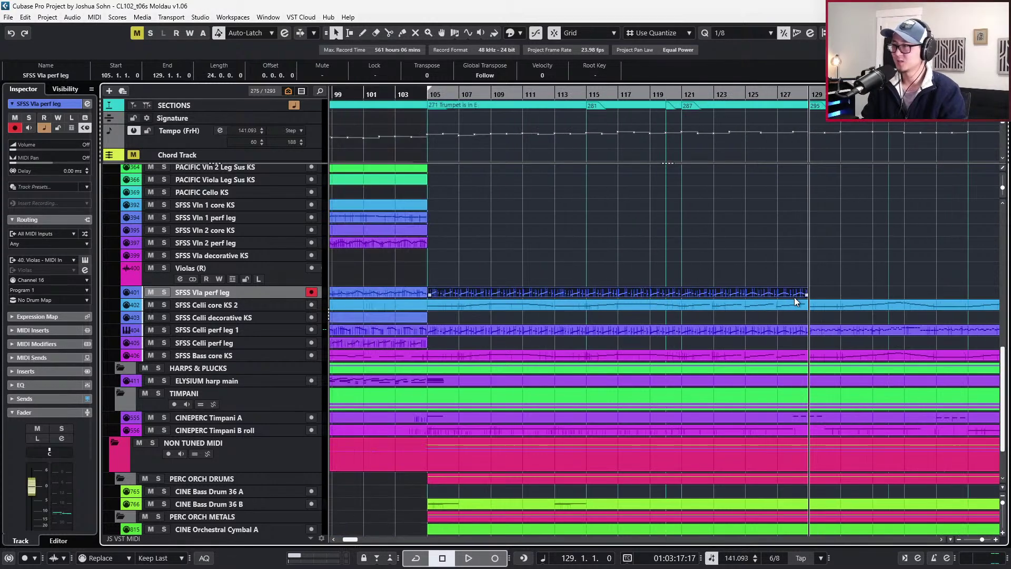
Solo the SFSS Vla perf leg track and glue its earlier part to the copied section starting at bar 105
key("s")
key("l")
left_click(535, 294)
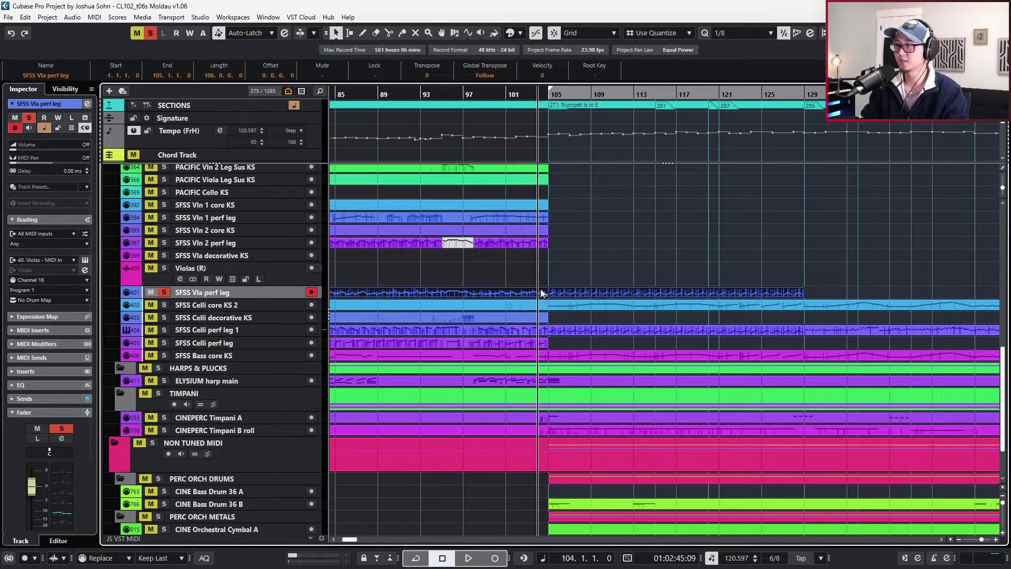
left_click(596, 302)
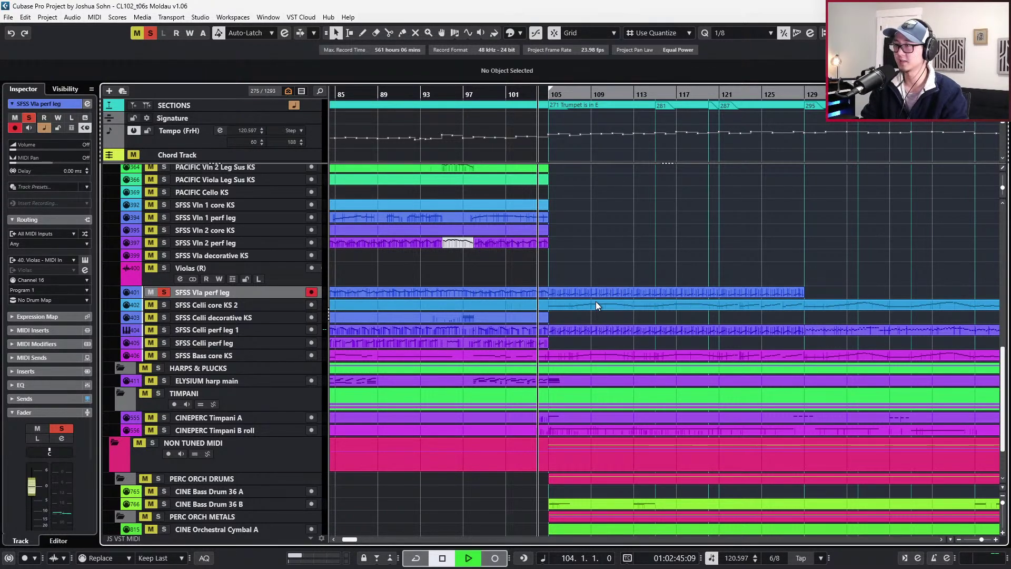
Open the joined viola part in the Key Editor and transpose its notes from bar 105 to bar 129 up one octave
key("space")
left_click(595, 293)
double_click(596, 294)
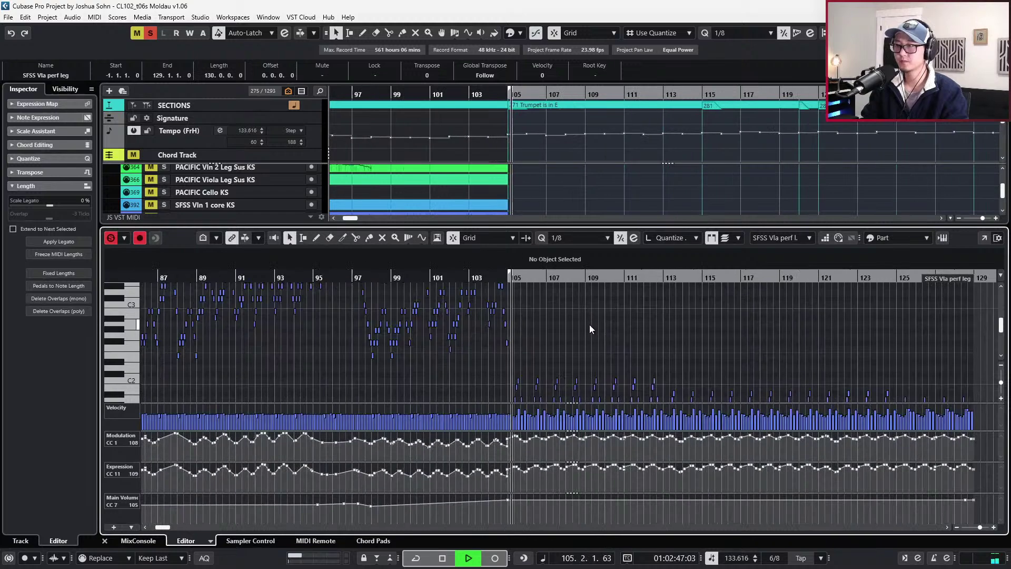
key("space")
left_click_drag(498, 336, 976, 336)
scroll(975, 336, "up", 6)
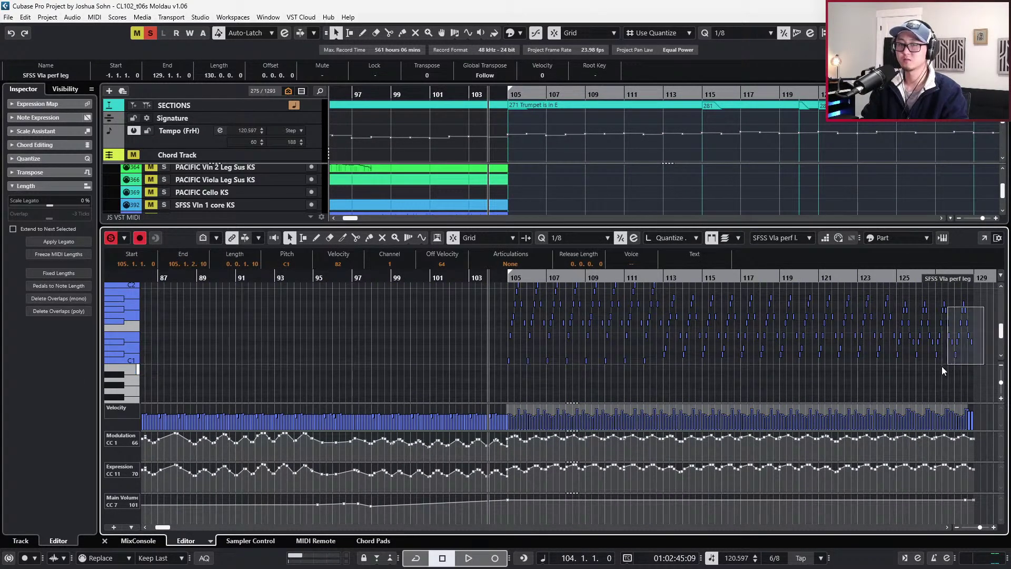
scroll(945, 361, "up", 1)
scroll(945, 361, "up", 2)
key("shift+Up")
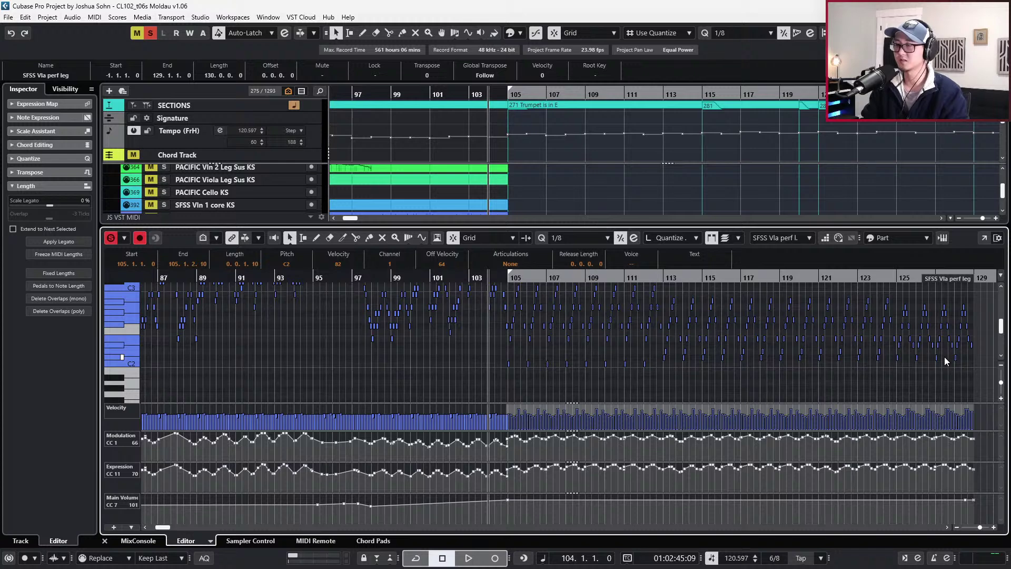
Play the soloed viola line from bar 104 across the transition into bar 105
scroll(751, 388, "up", 3, "ctrl")
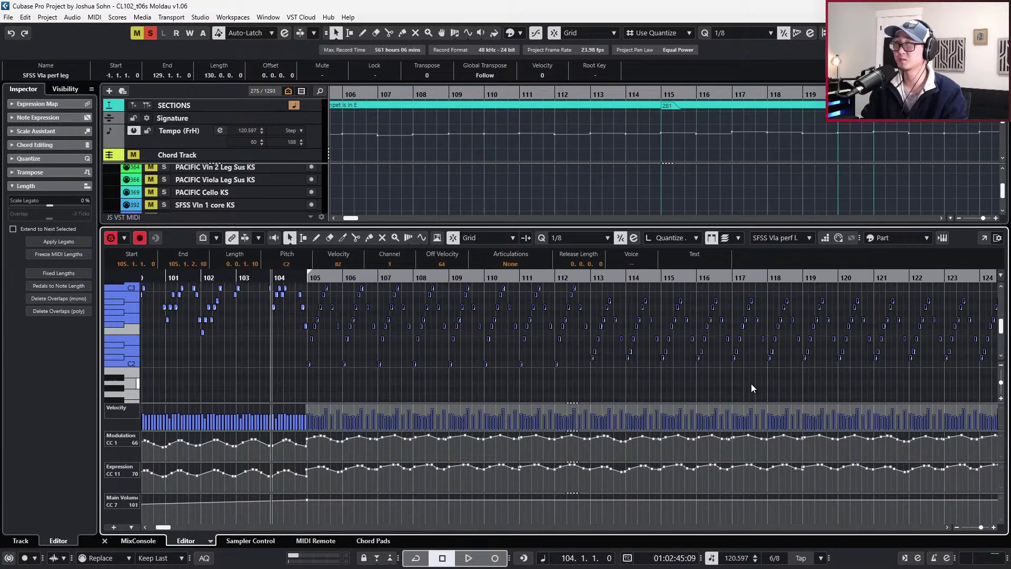
scroll(752, 388, "left", 5)
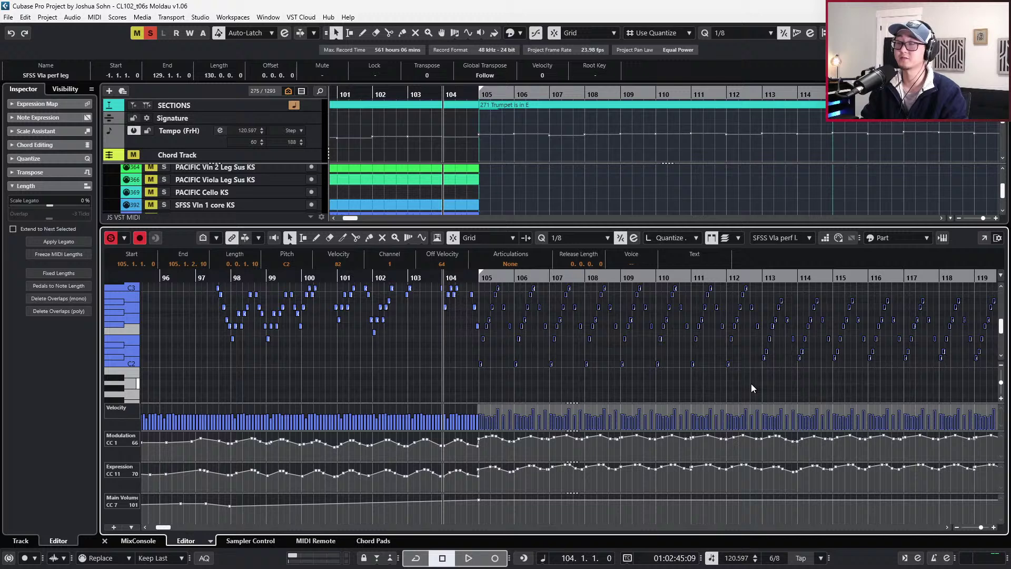
key("space")
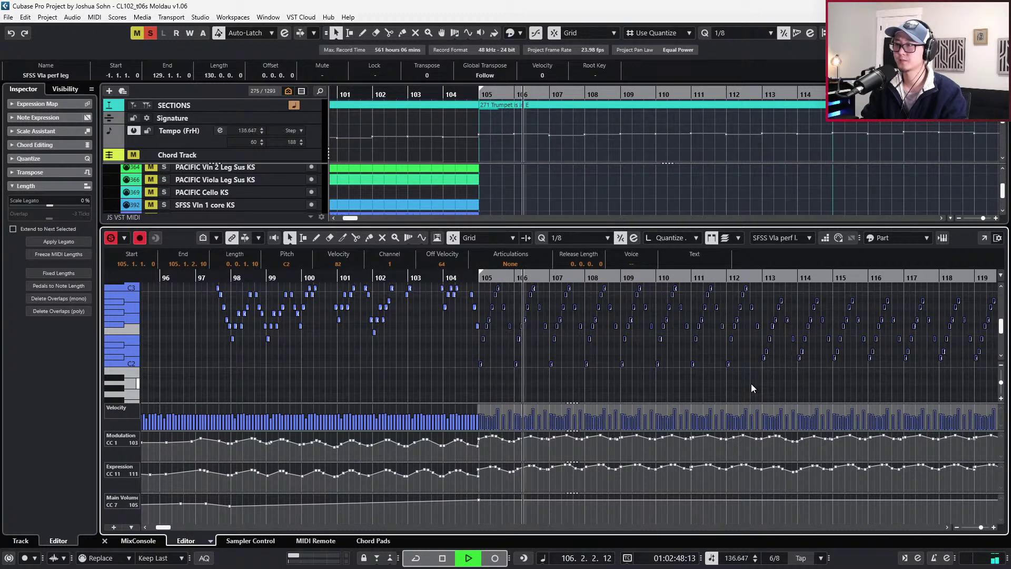
key("space")
Open the SFSS Celli perf leg 1 part alongside the viola part in the Key Editor and select the cello's C1 note at bar 105
key("ctrl+e")
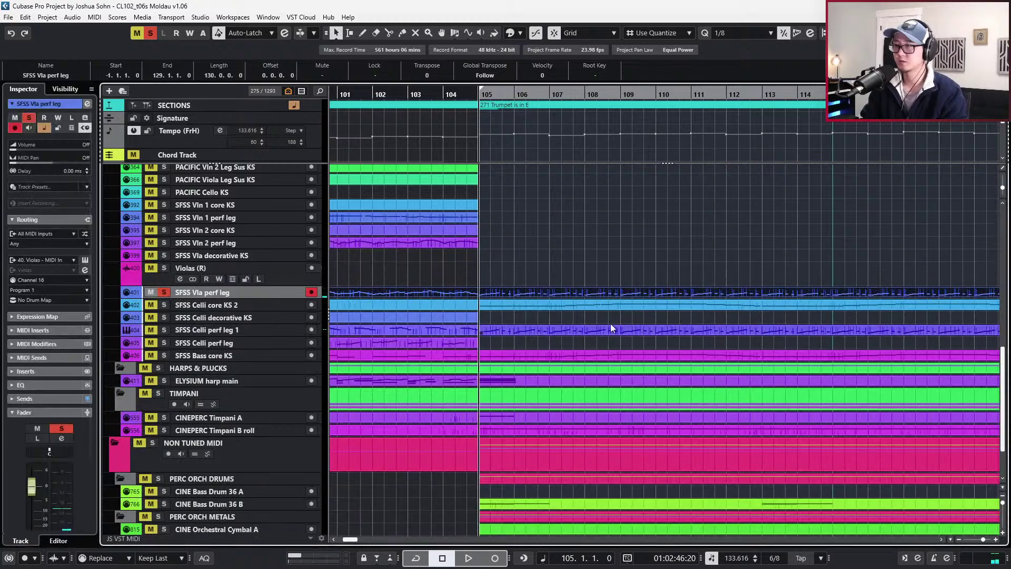
left_click(526, 333)
key("ctrl+e")
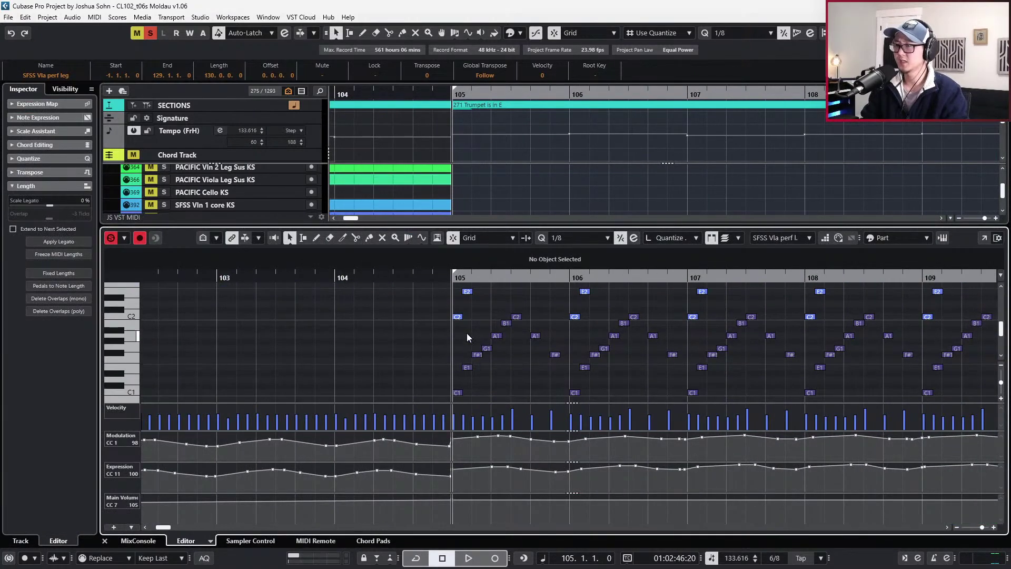
left_click(458, 392)
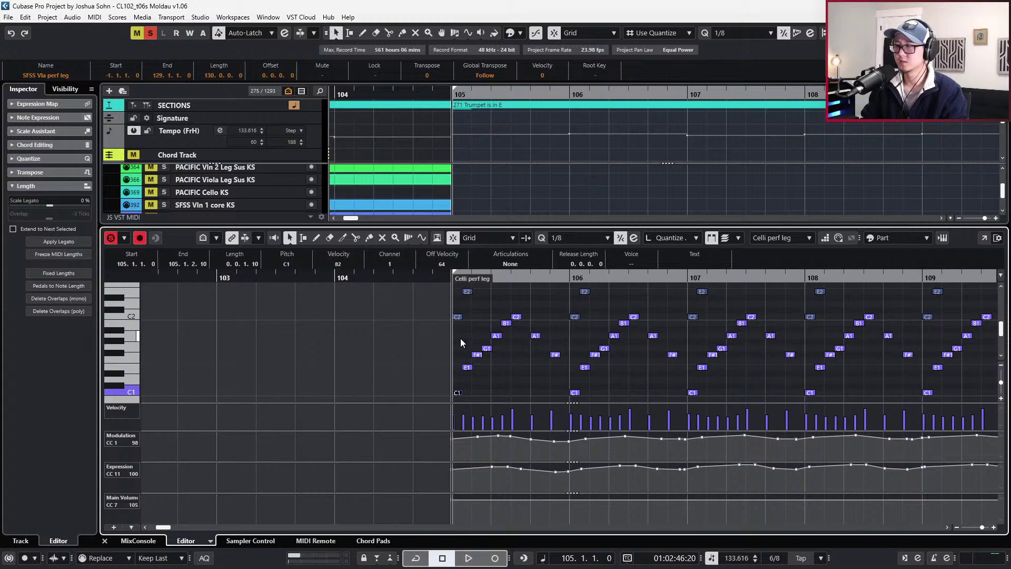
Switch to the Moldau score, examine the viola and cello lines at measure 271 on page 66, and return to Cubase
key("alt+Tab")
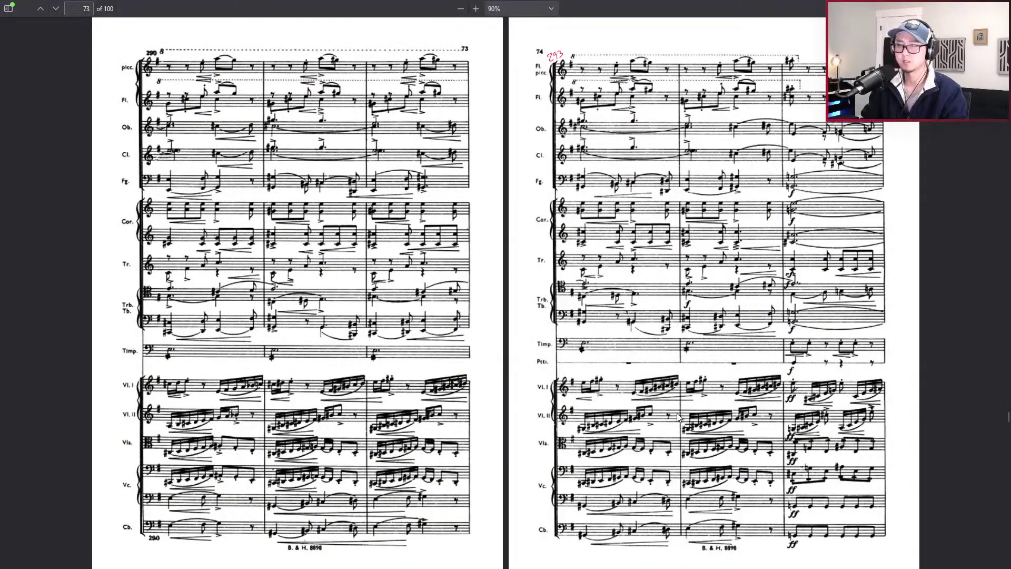
scroll(676, 418, "down", 2)
scroll(677, 418, "up", 2)
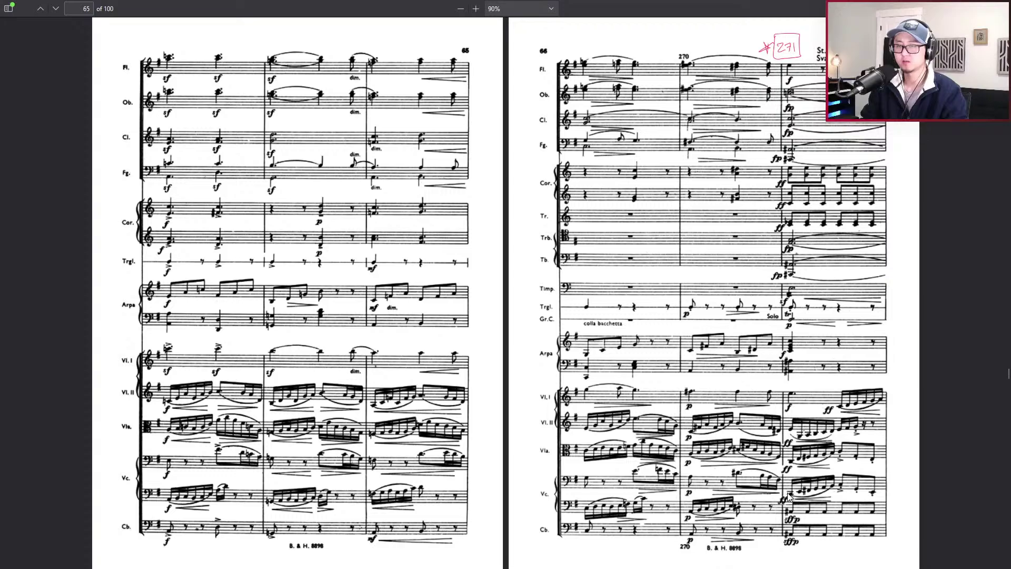
key("alt+Tab")
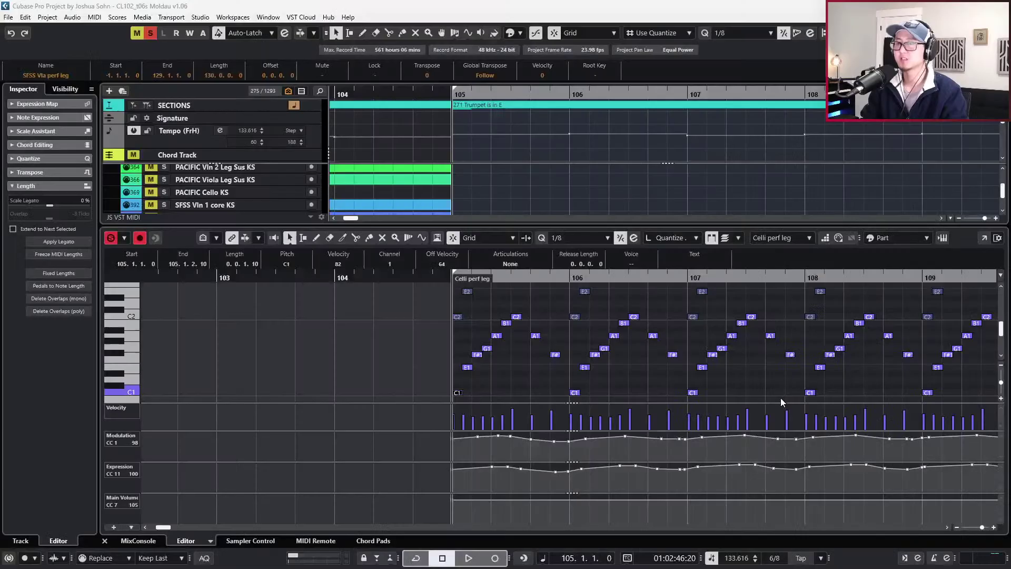
Make the viola part active by selecting its B2 note in bar 105 and compare its pitches with the cello notes
scroll(680, 318, "up", 3)
scroll(680, 314, "up", 3)
left_click(511, 328)
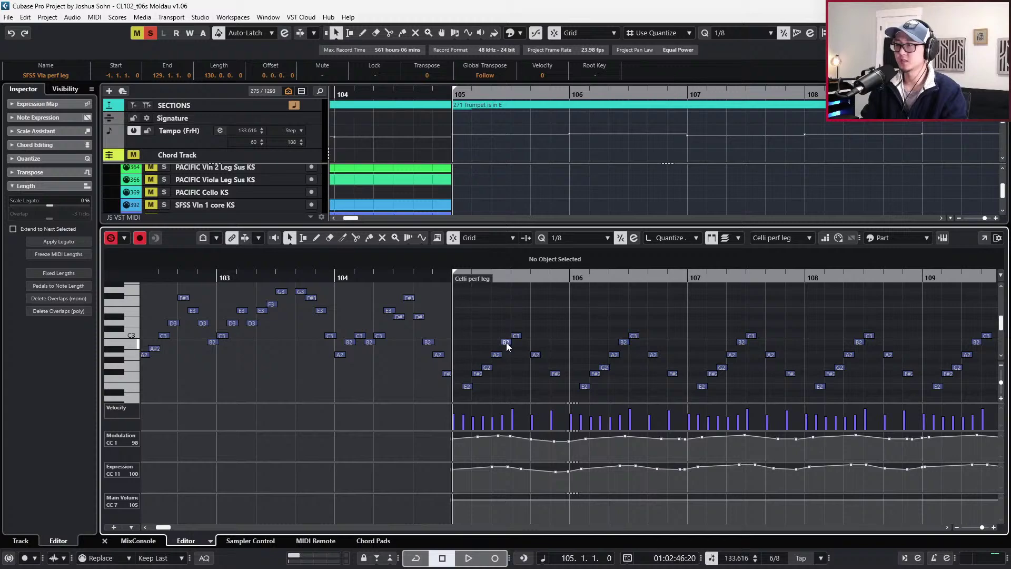
left_click(507, 342)
scroll(647, 392, "down", 3)
scroll(653, 367, "down", 2)
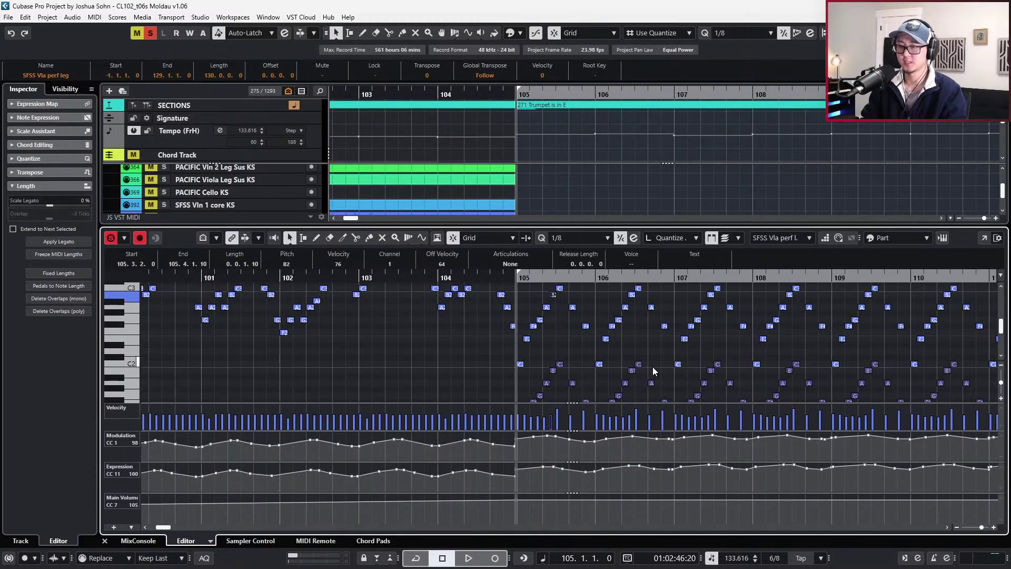
Play the viola line from bar 105 and examine its Modulation, Expression and Main Volume curves up to bar 129
scroll(653, 367, "right", 5)
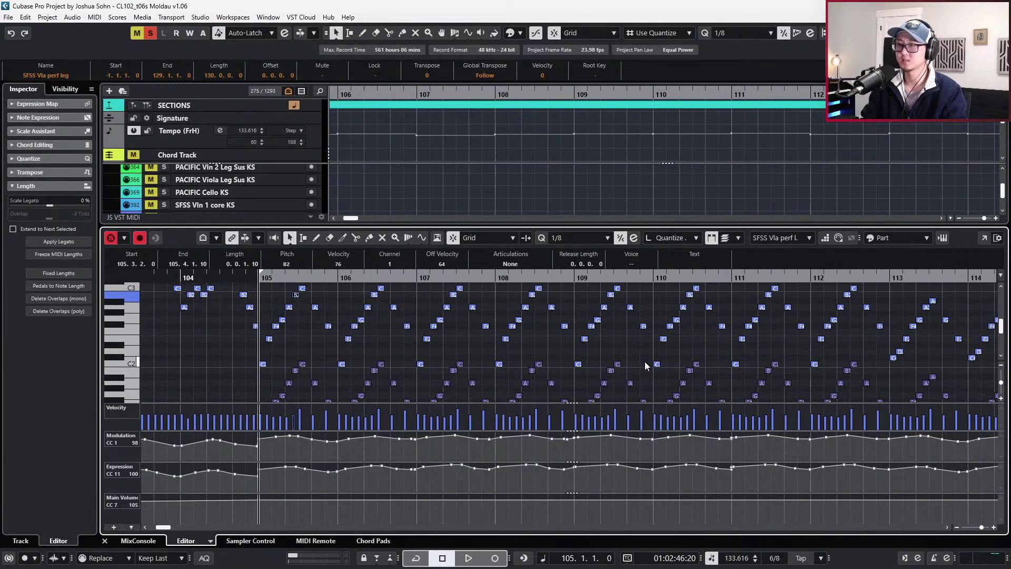
scroll(645, 361, "left", 4)
key("space")
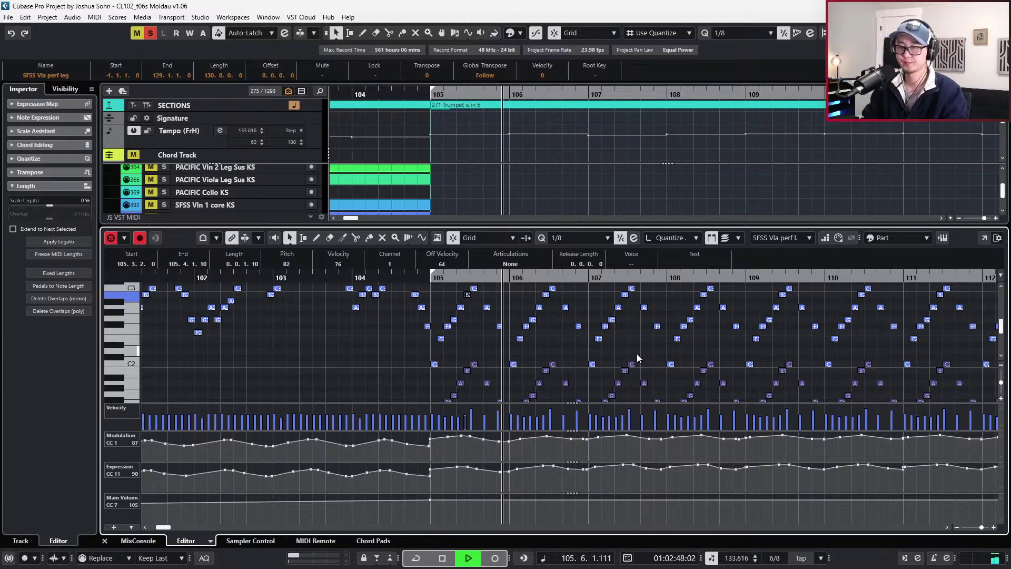
scroll(637, 353, "down", 4)
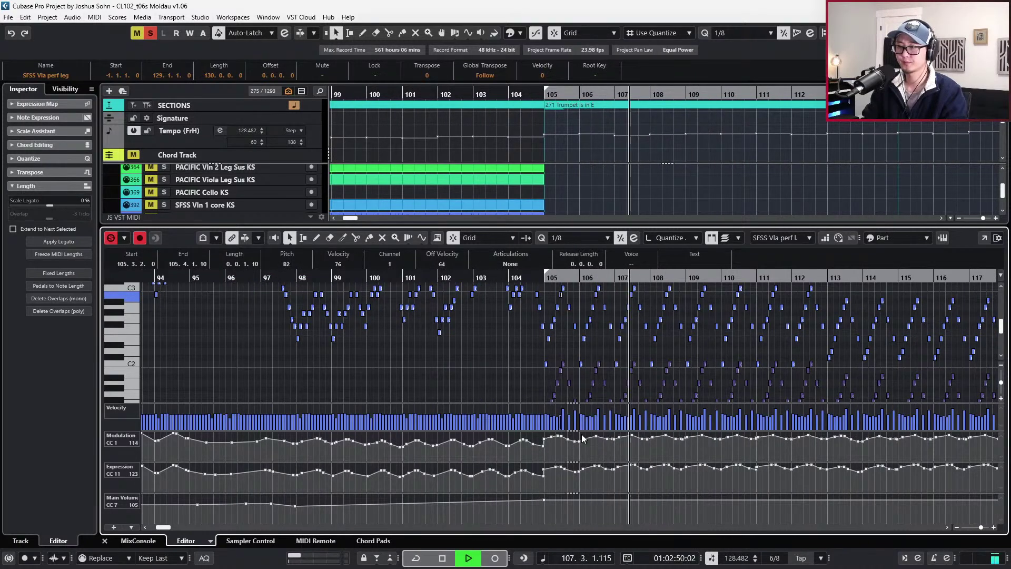
scroll(583, 438, "down", 4)
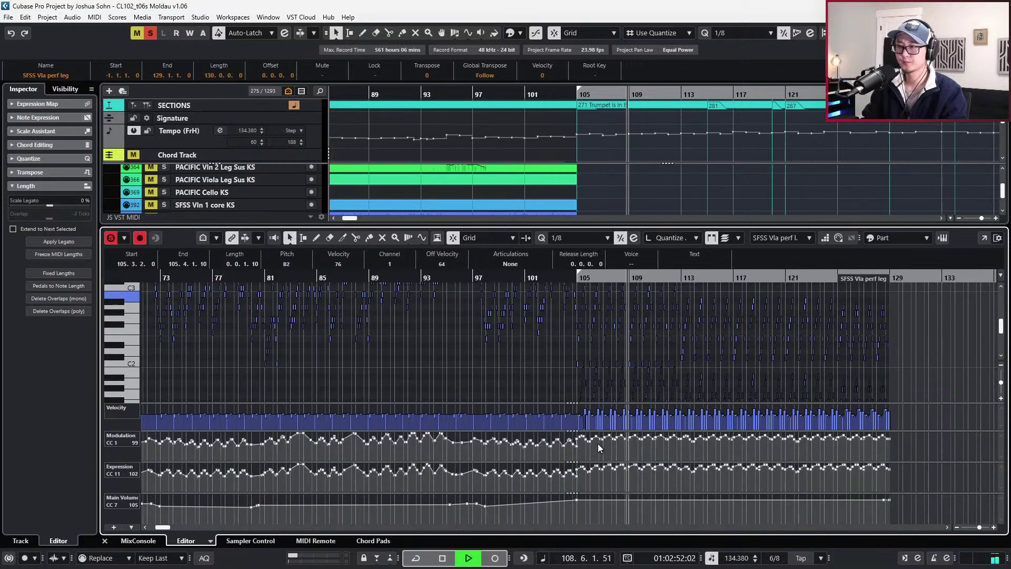
key("space")
Delete the Main Volume (CC 7) points from bar 105 to bar 129 in the viola part
left_click_drag(561, 515, 953, 470)
key("Delete")
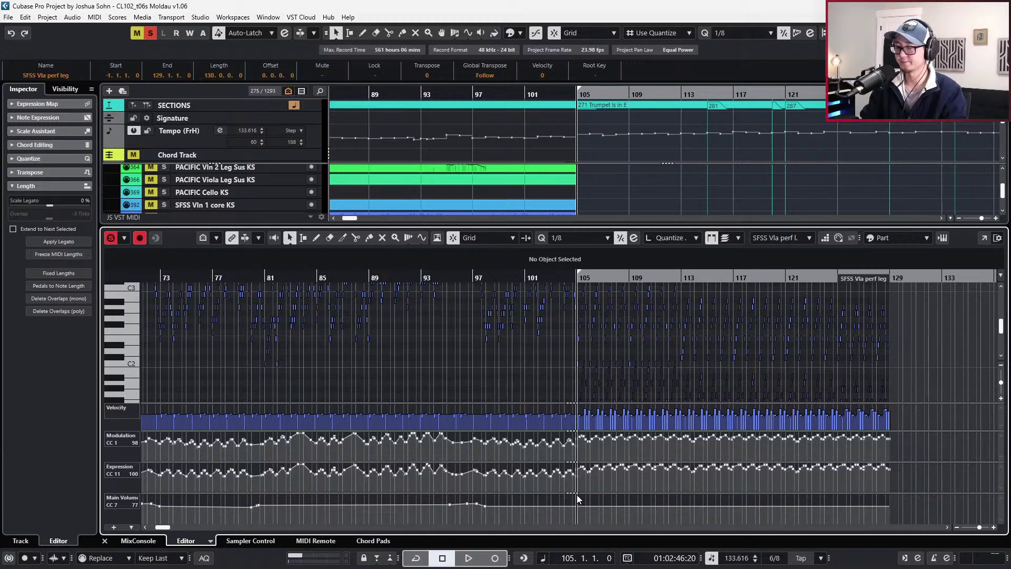
left_click(573, 504)
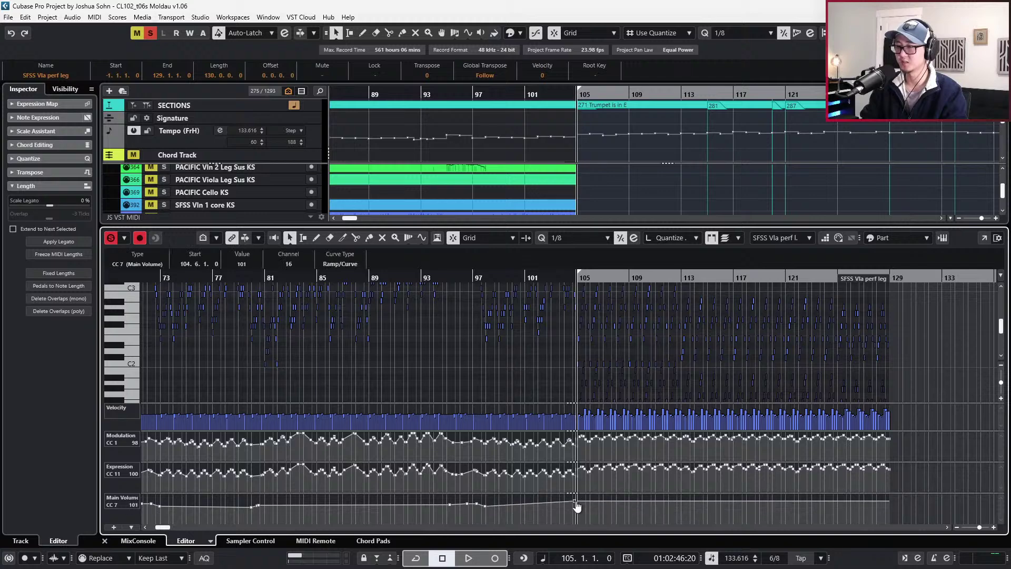
left_click(608, 504)
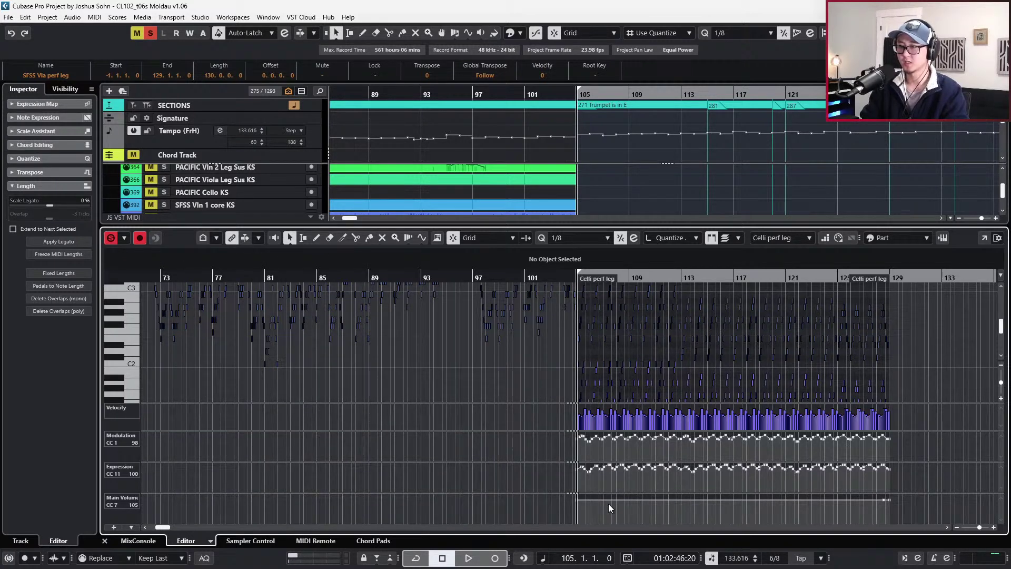
left_click(608, 504)
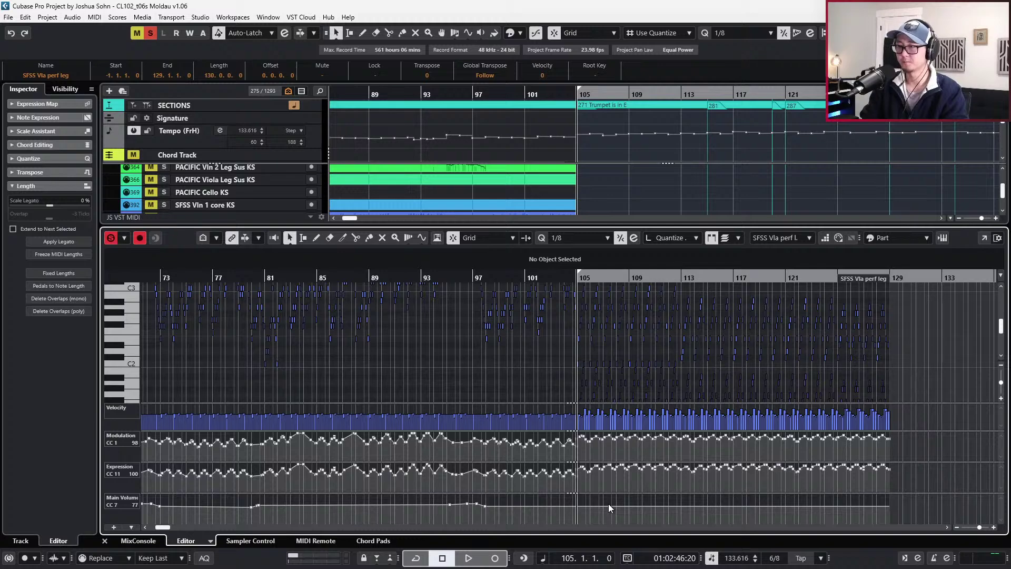
Add Main Volume (CC 7) points around bar 105 in the viola part, 77 just before the barline and 103 from it
key("h")
key("h")
key("h")
key("h")
key("h")
key("h")
key("space")
key("space")
left_click(504, 503)
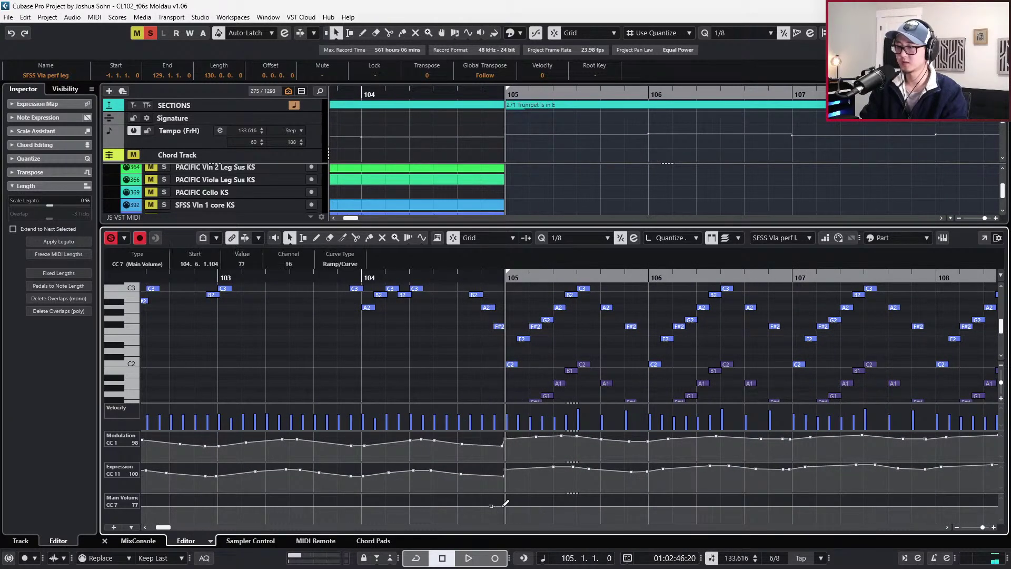
left_click_drag(505, 503, 504, 505)
left_click(496, 507)
Shape the viola's Main Volume jump at bar 105 into a short ramp reaching 103 and play back the passage
key("space")
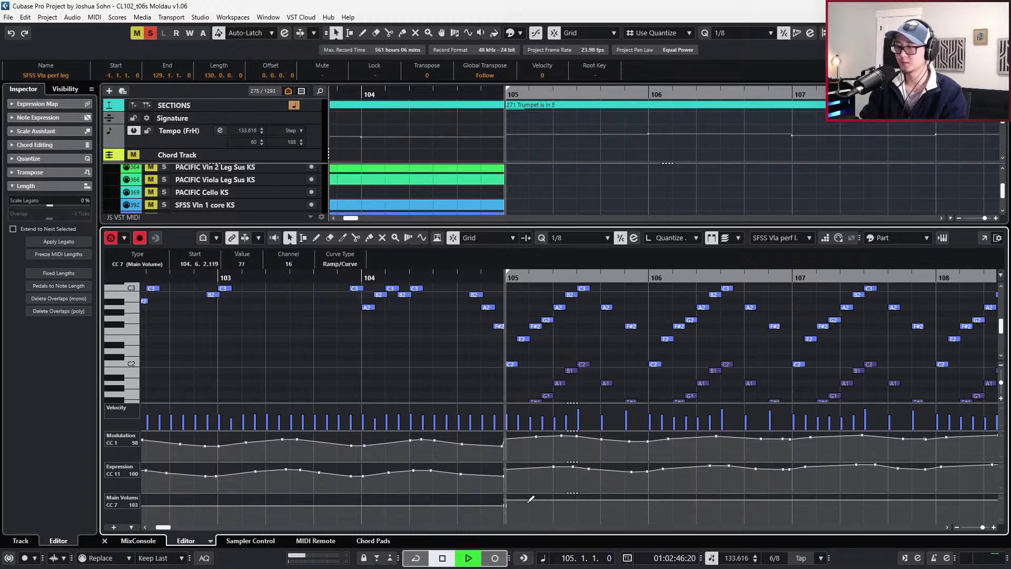
key("space")
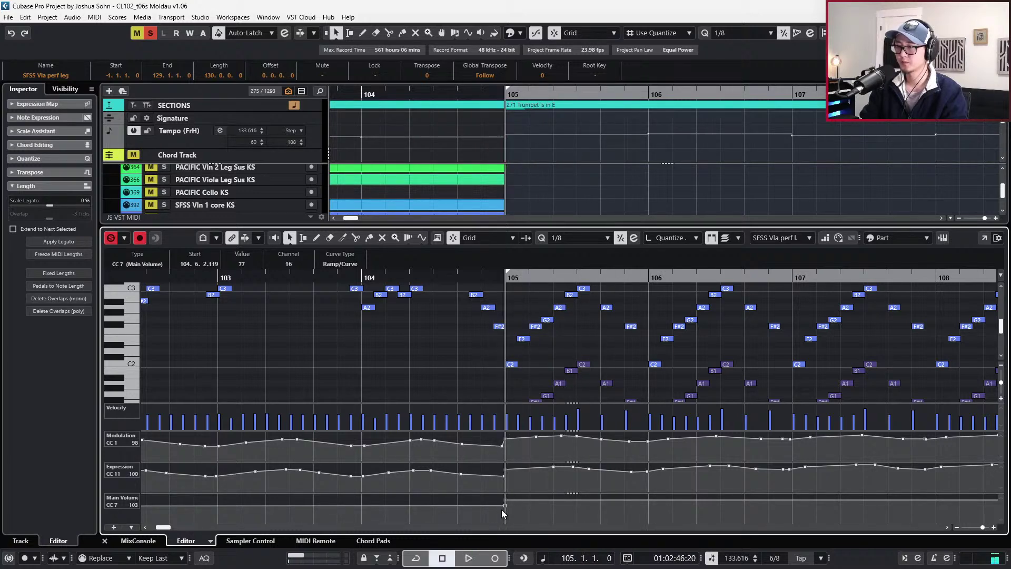
left_click_drag(506, 510, 511, 504)
key("KP_1")
key("space")
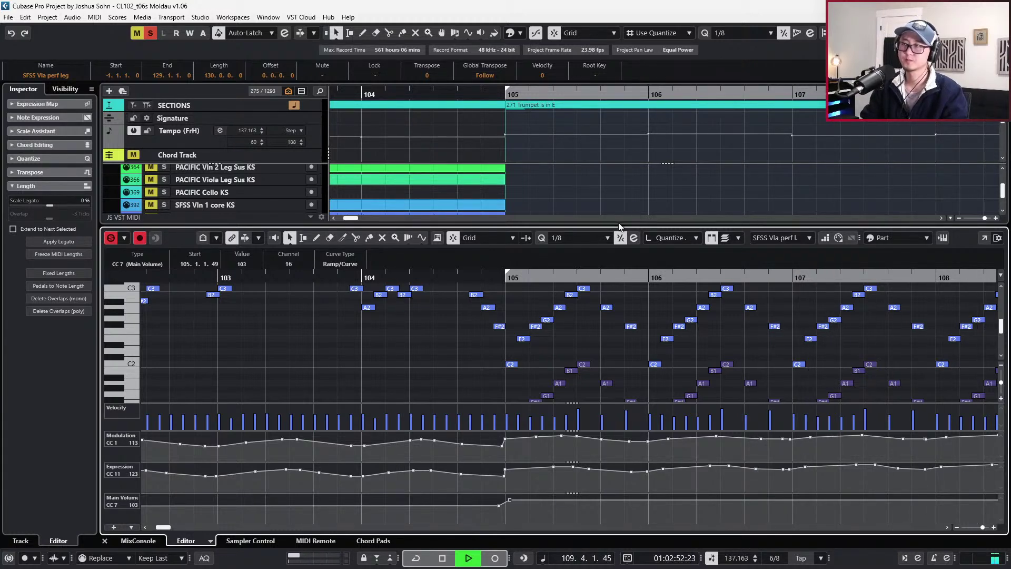
key("space")
Return to the project arrangement, place the cursor at bar 105 and make SFSS Celli perf leg 1 the active track
key("ctrl+alt+e")
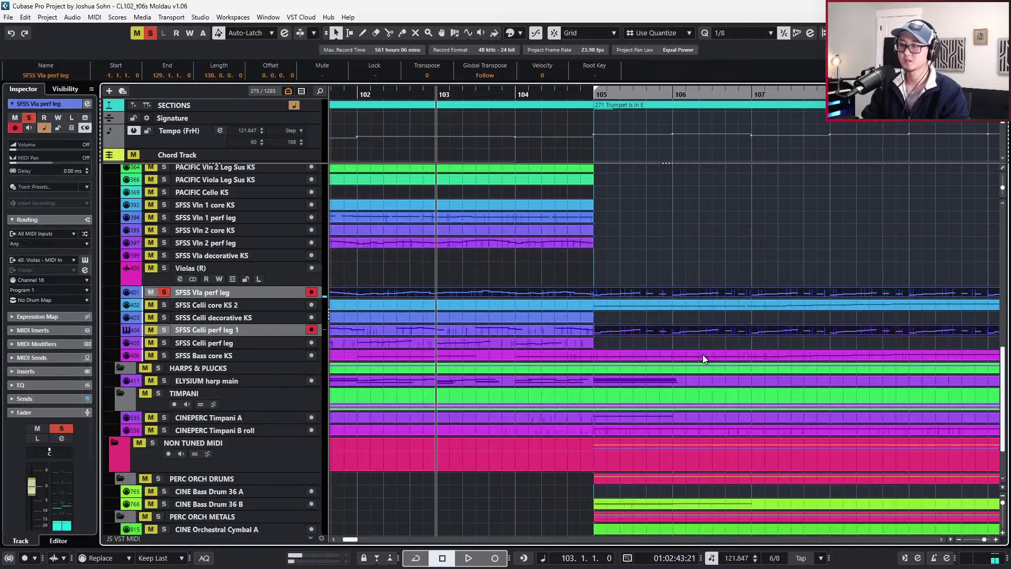
key("g")
key("g")
key("g")
key("ctrl+Left")
key("ctrl+Right")
key("ctrl+Right")
key("ctrl+Right")
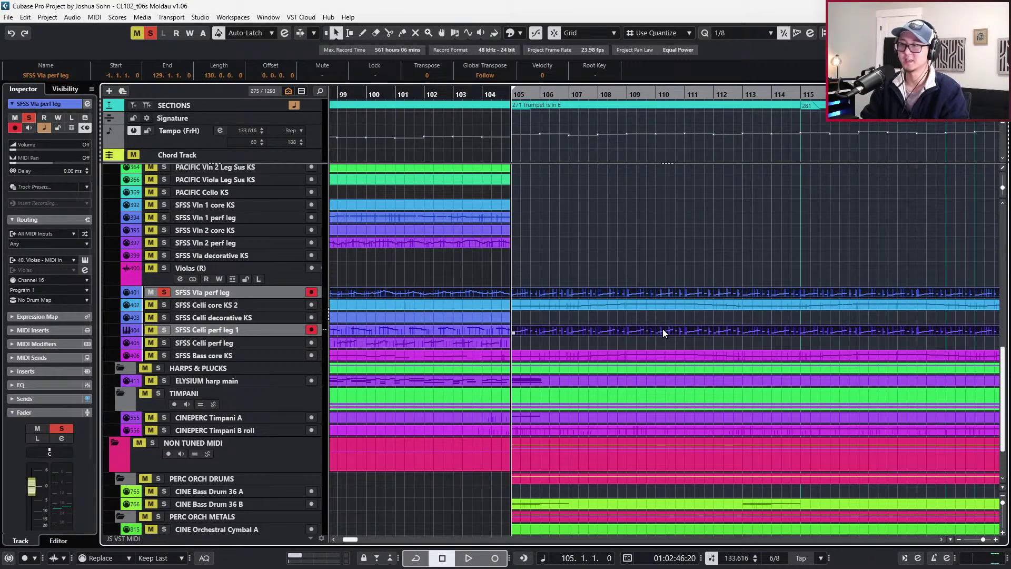
key("g")
left_click(551, 330)
left_click(613, 333)
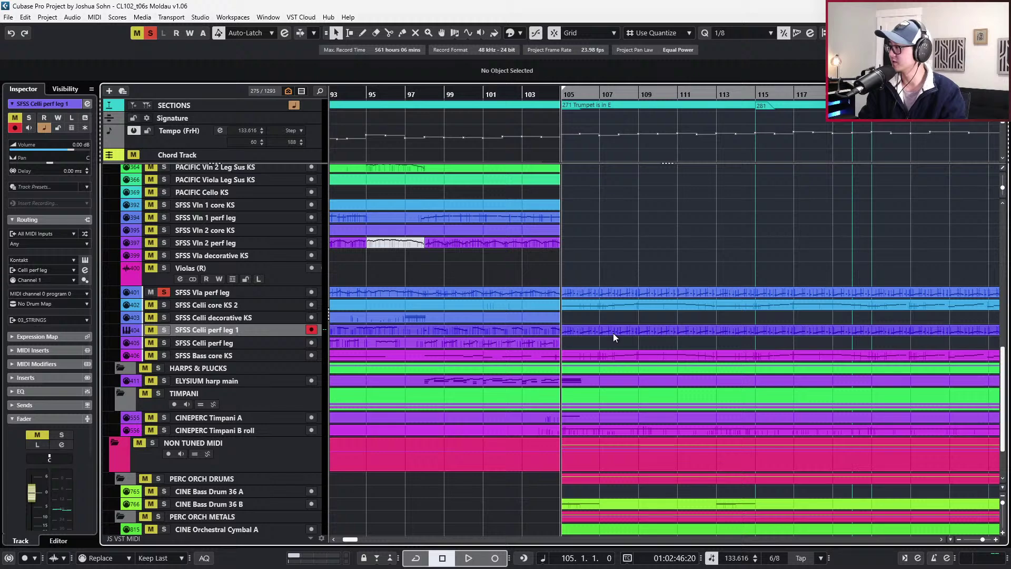
scroll(641, 314, "down", 2)
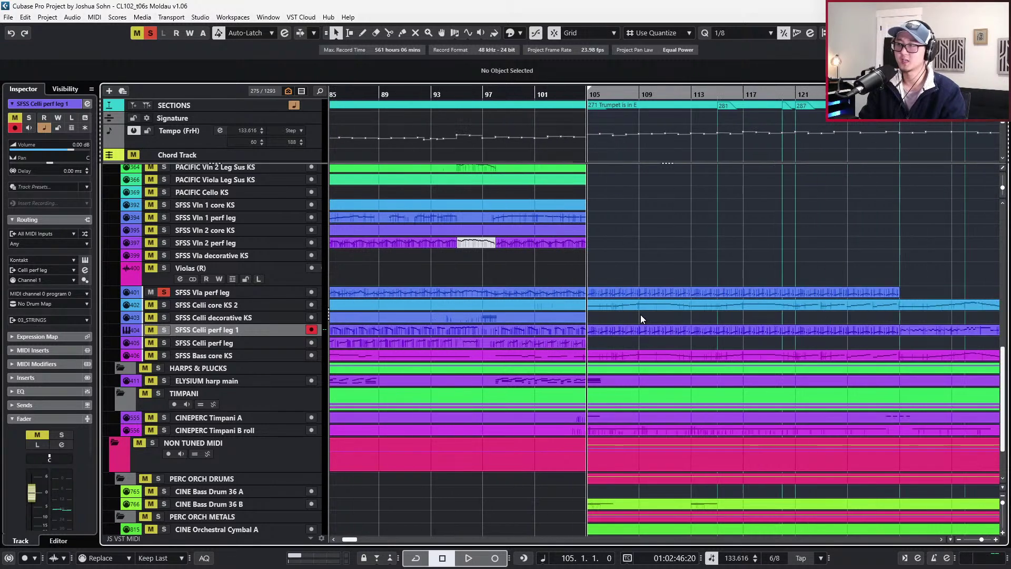
Clear all track solos, place the cursor at bar 104 and make Violas (R) the active track
key("alt+s")
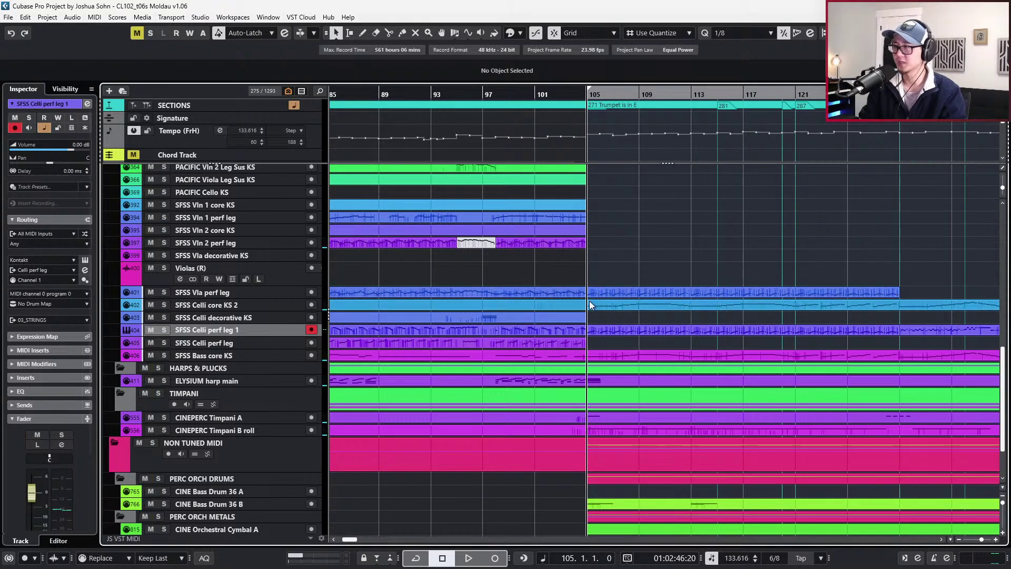
left_click(578, 304)
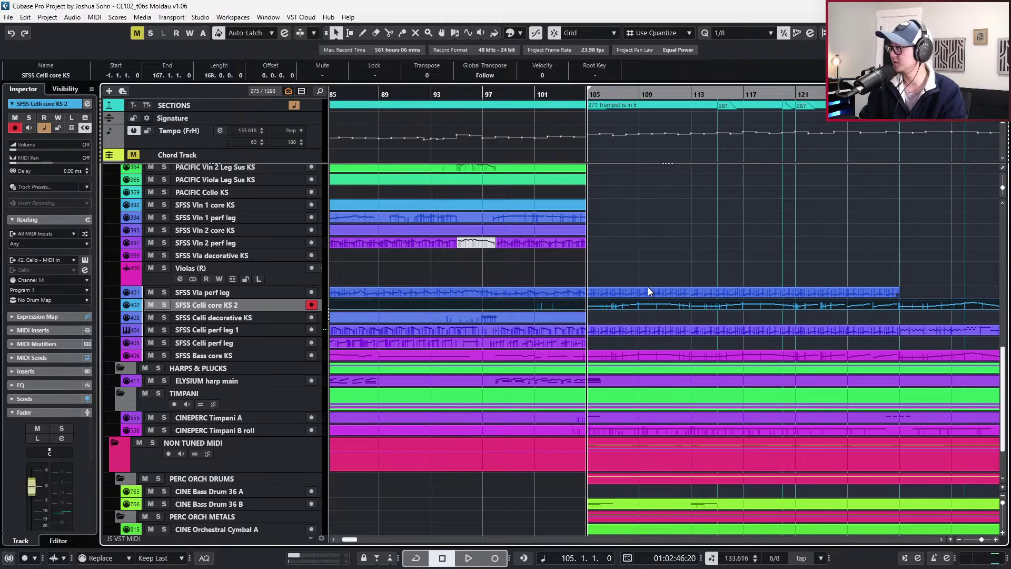
key("ctrl+Left")
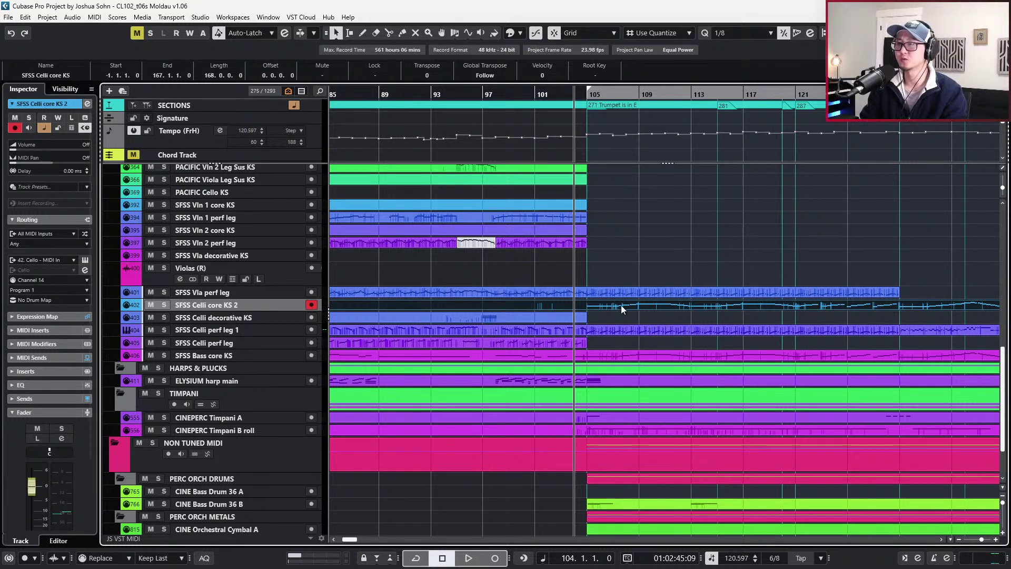
scroll(582, 304, "up", 2)
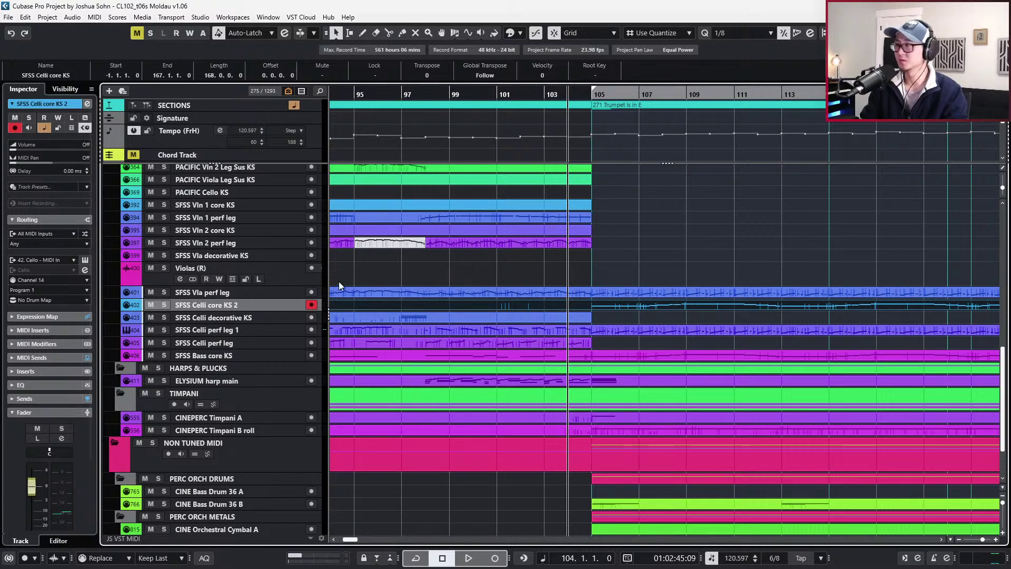
left_click(297, 278)
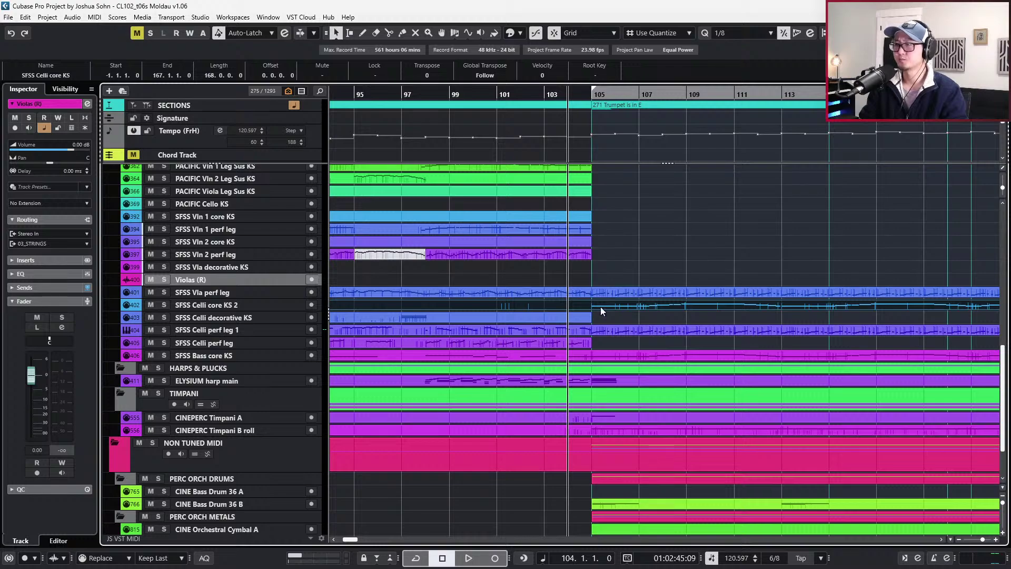
Switch to the score PDF and compare the viola and cello parts from measure 271 through page 76
key("alt+Tab")
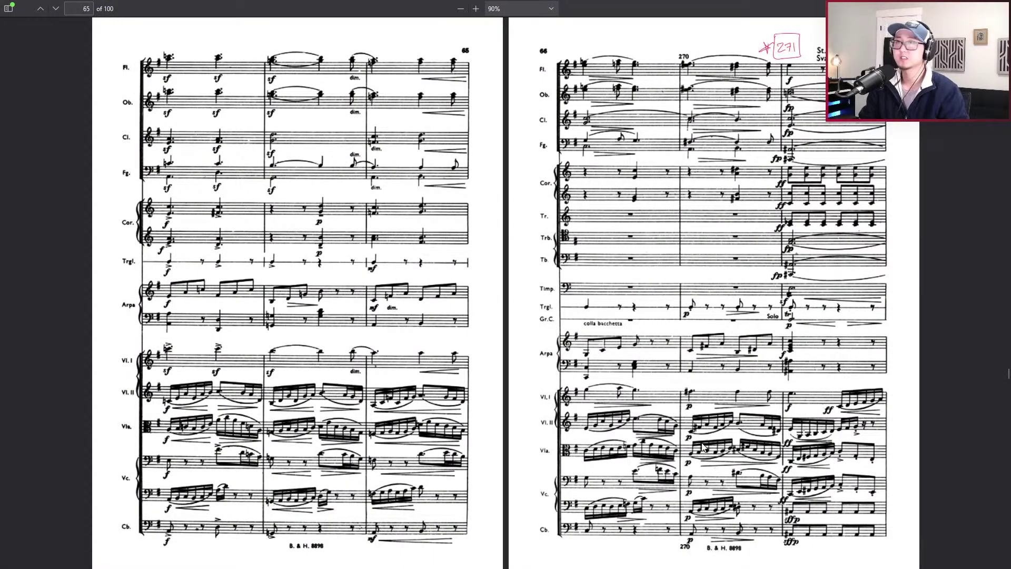
key("Right")
key("Right")
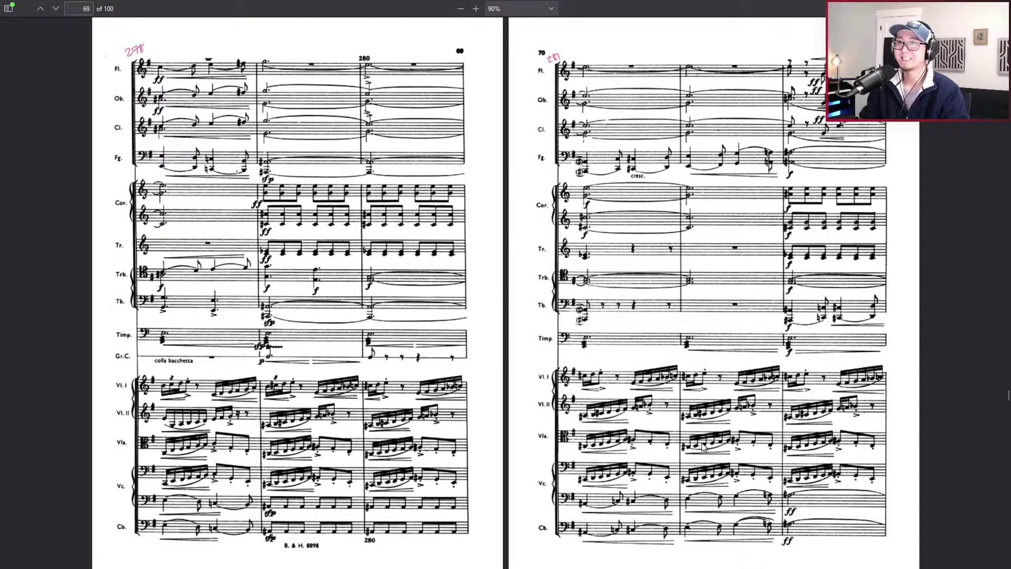
key("Right")
key("Right")
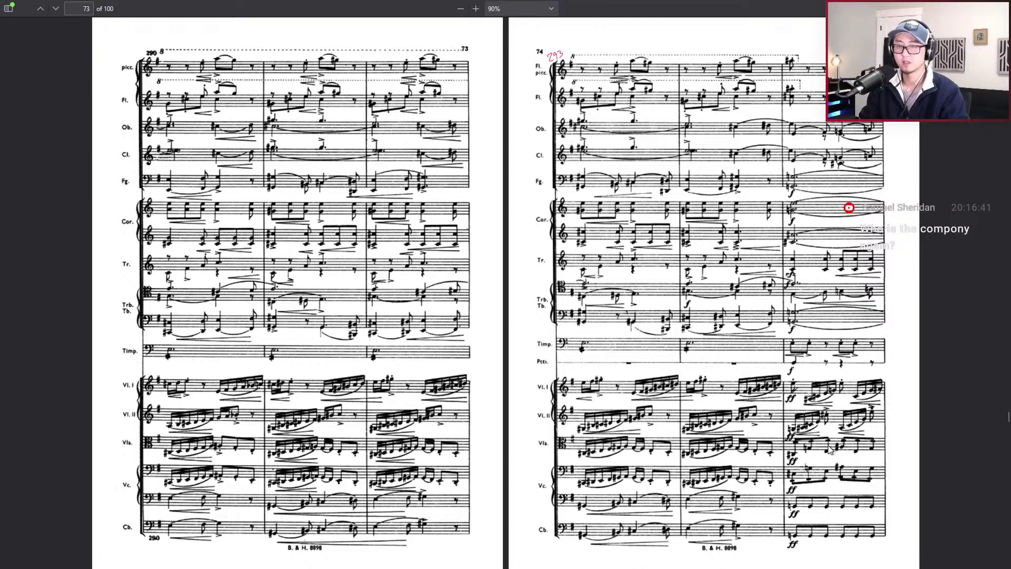
key("Page_Down")
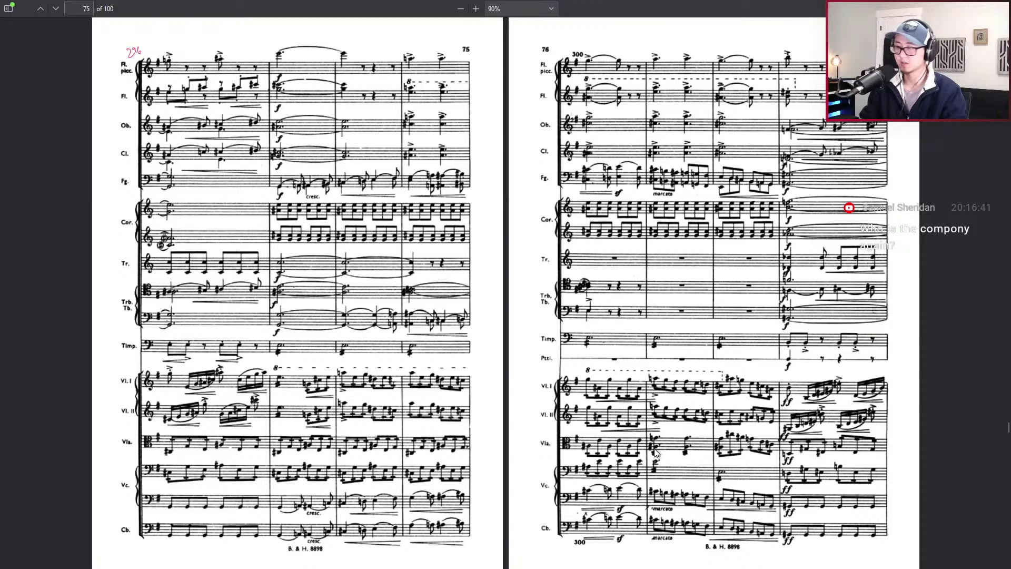
key("alt+Tab")
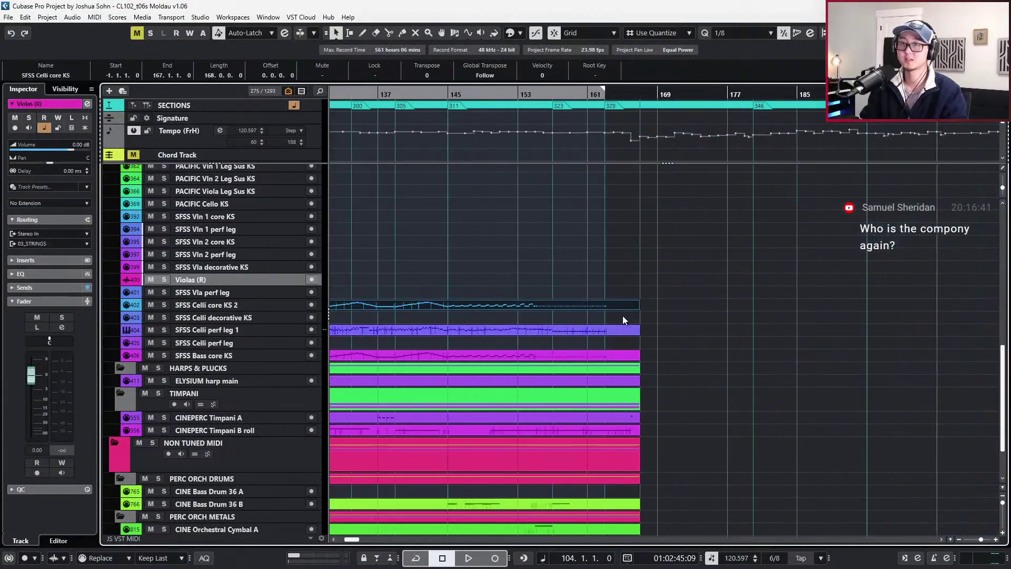
Split the SFSS Celli perf leg 1 part at bar 135 and copy its bars 129 to 135 onto SFSS Vla perf leg
scroll(621, 313, "right", 4)
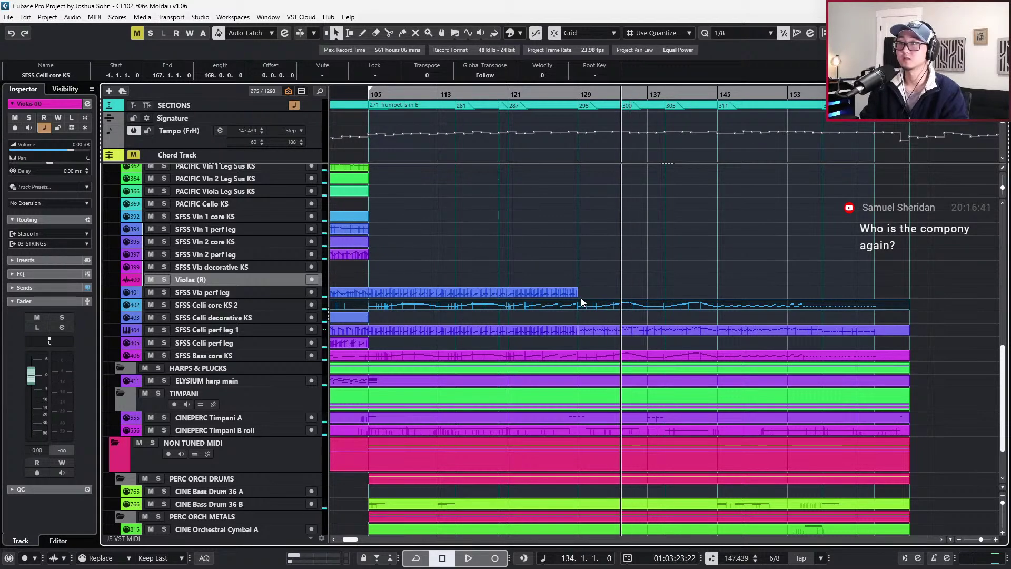
key("h")
key("h")
key("h")
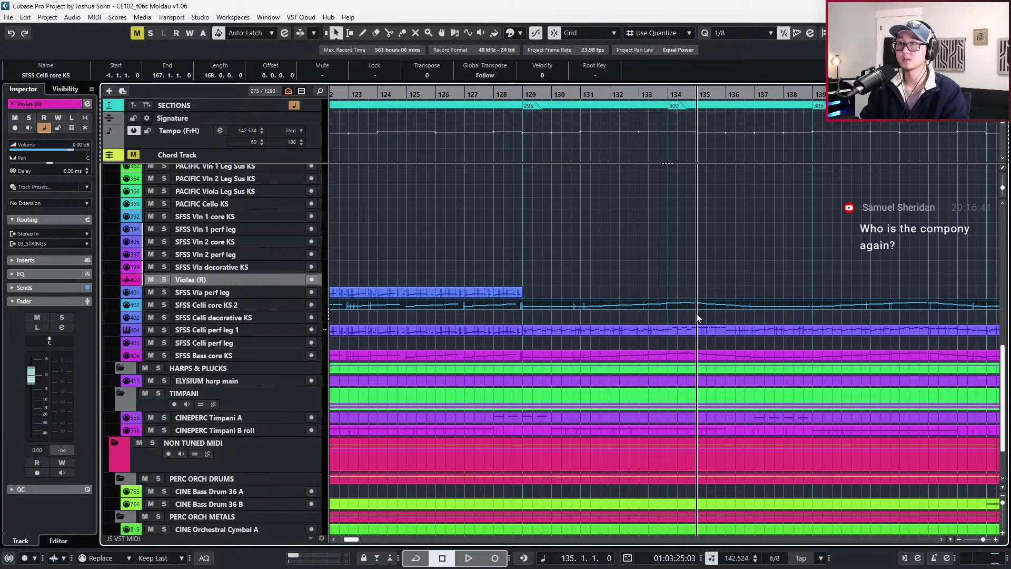
key("h")
key("h")
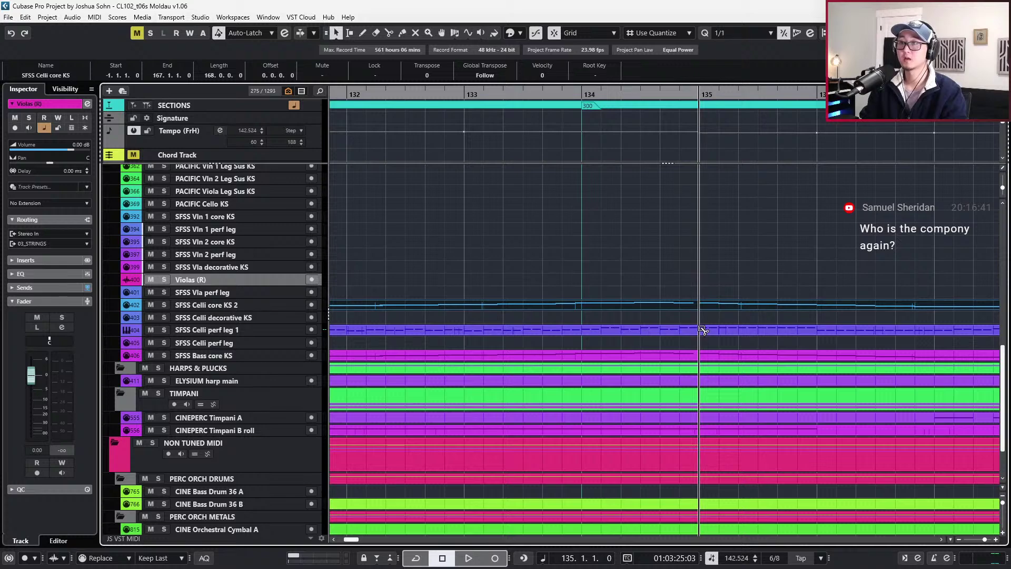
key("Down")
key("Down")
key("g")
key("g")
left_click_drag(472, 335, 479, 296)
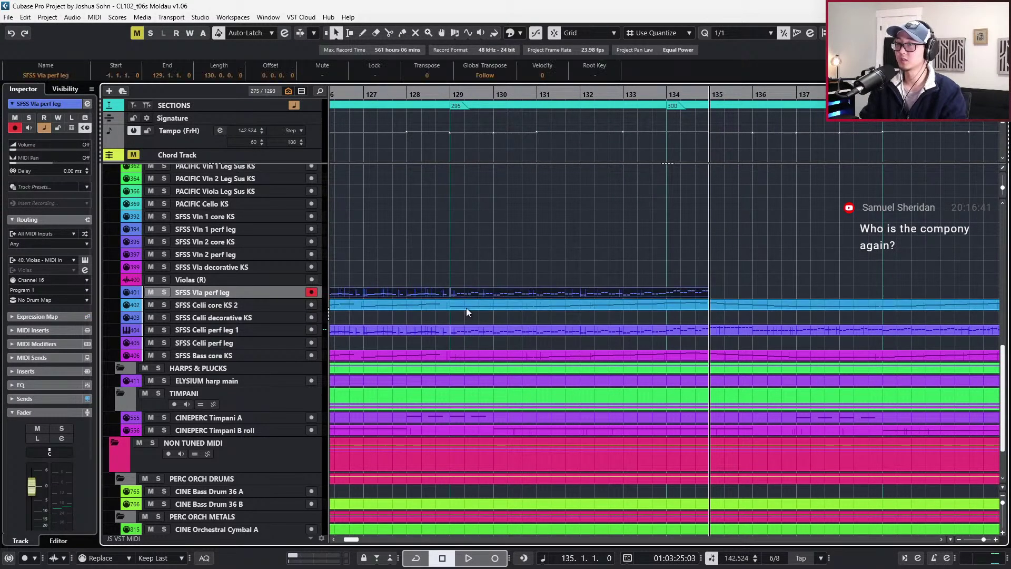
Open the joined SFSS Vla perf leg part for note editing and delete its Main Volume (CC 7) point at bar 129
double_click(485, 292)
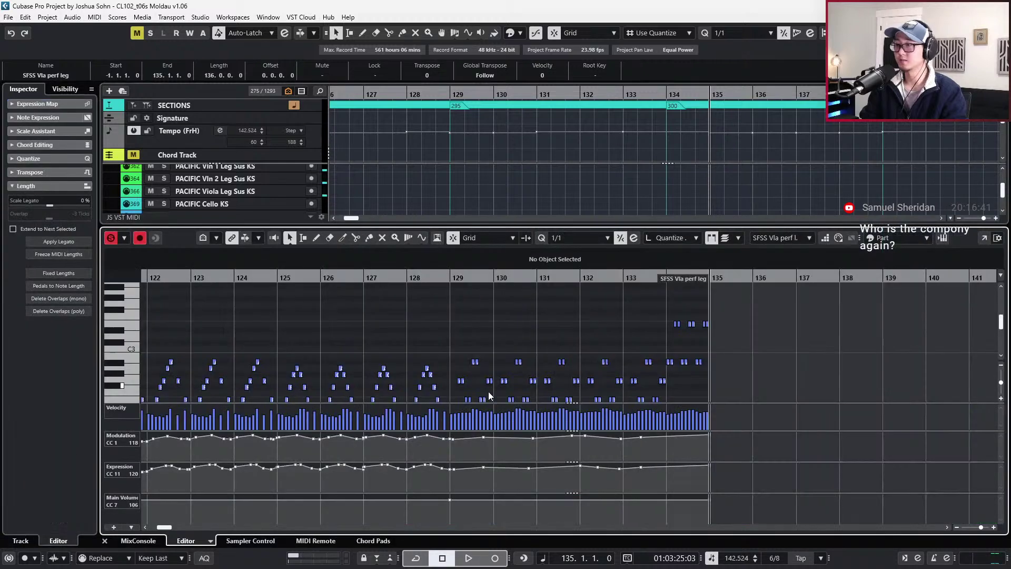
key("g")
key("g")
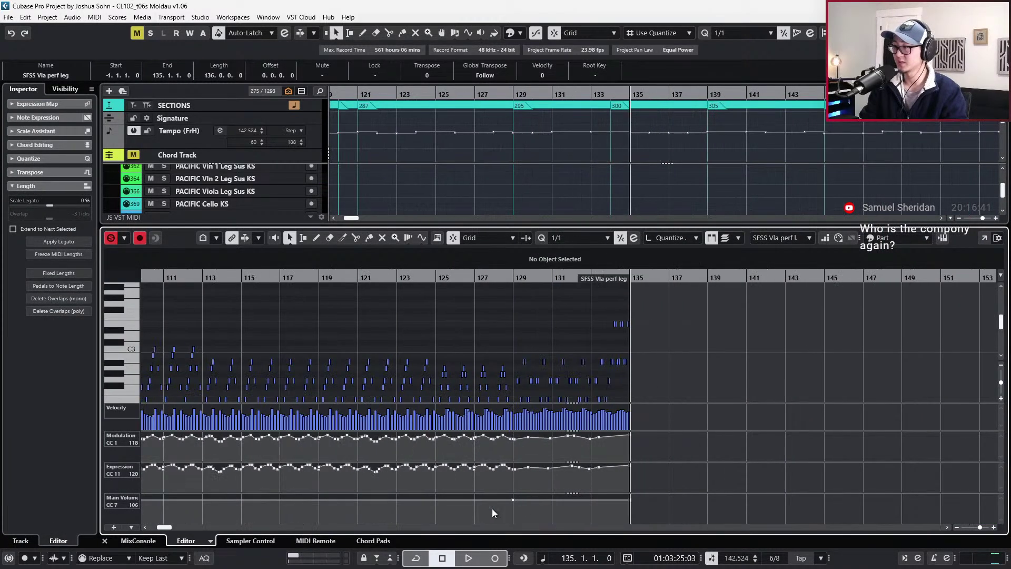
key("g")
left_click_drag(430, 509, 507, 493)
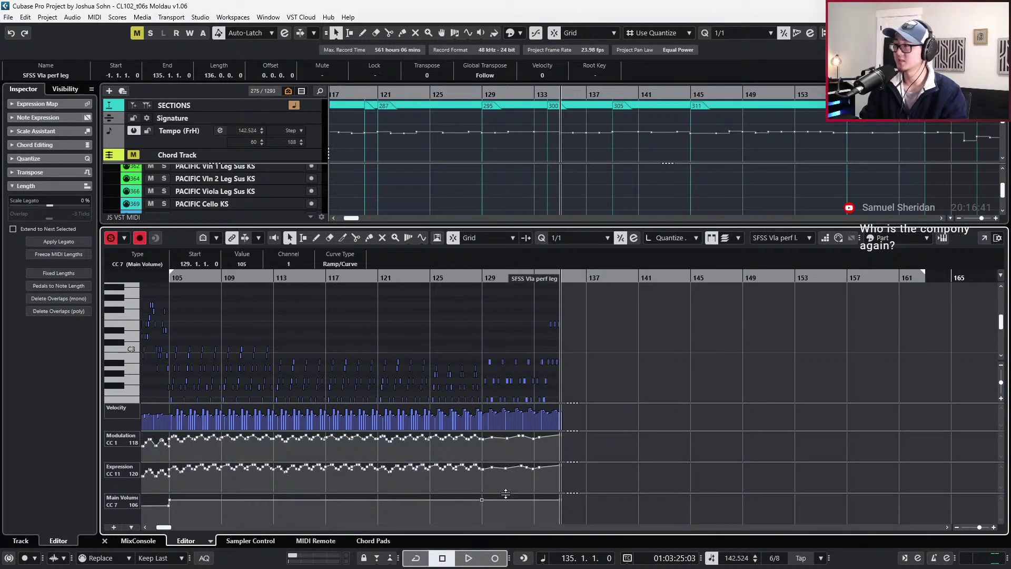
key("Delete")
key("KP_Subtract")
Set the viola's Main Volume (CC 7) point at bar 105 to 102 during playback, then return to the arrangement
key("space")
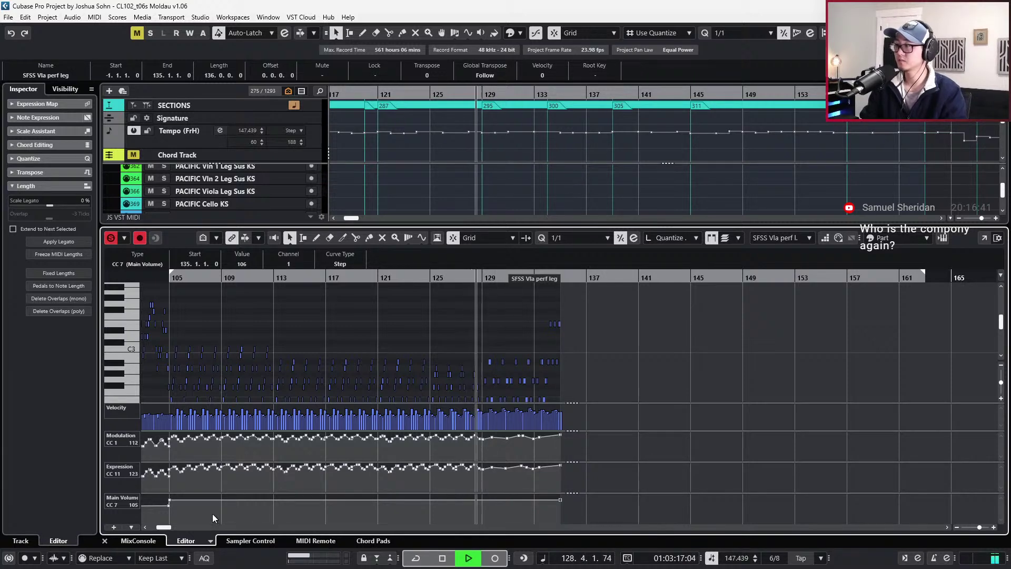
left_click(167, 501)
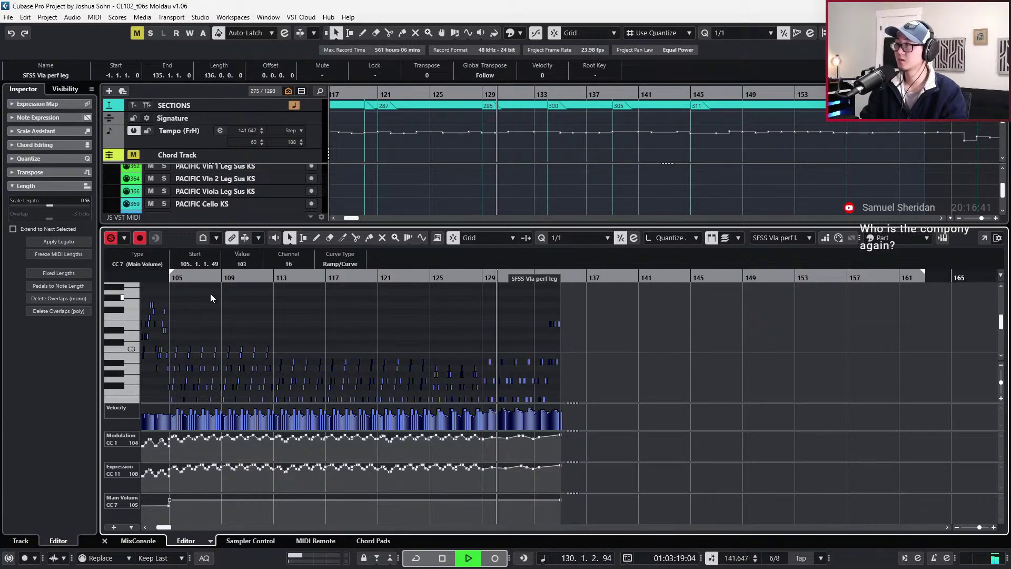
scroll(242, 262, "down", 1)
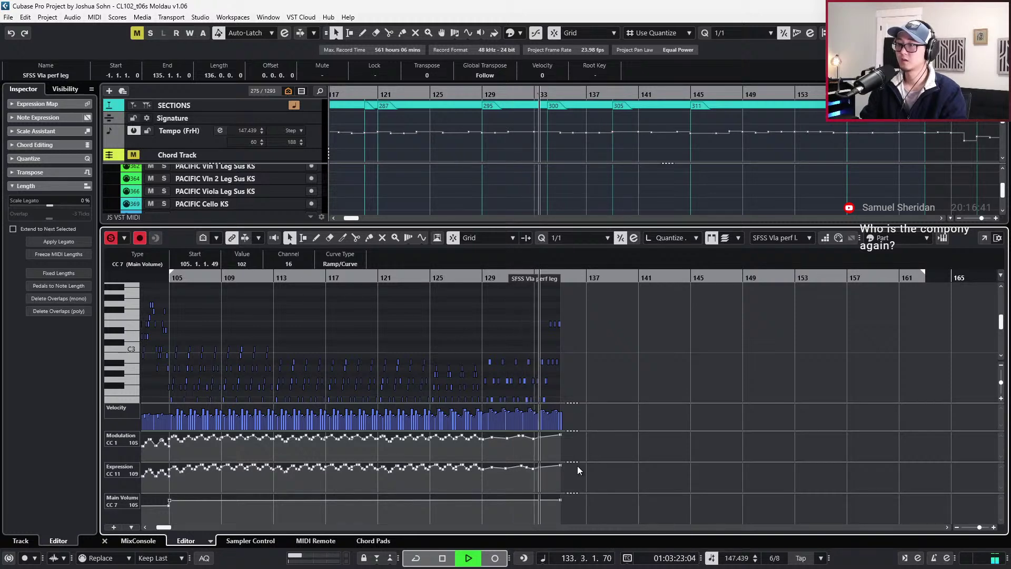
left_click(583, 485)
key("space")
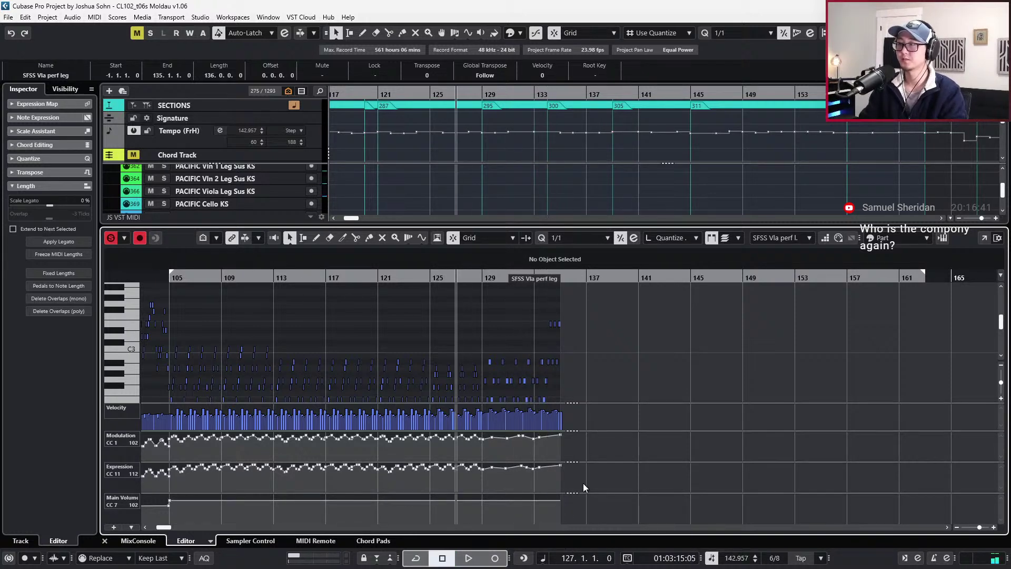
key("ctrl+alt+e")
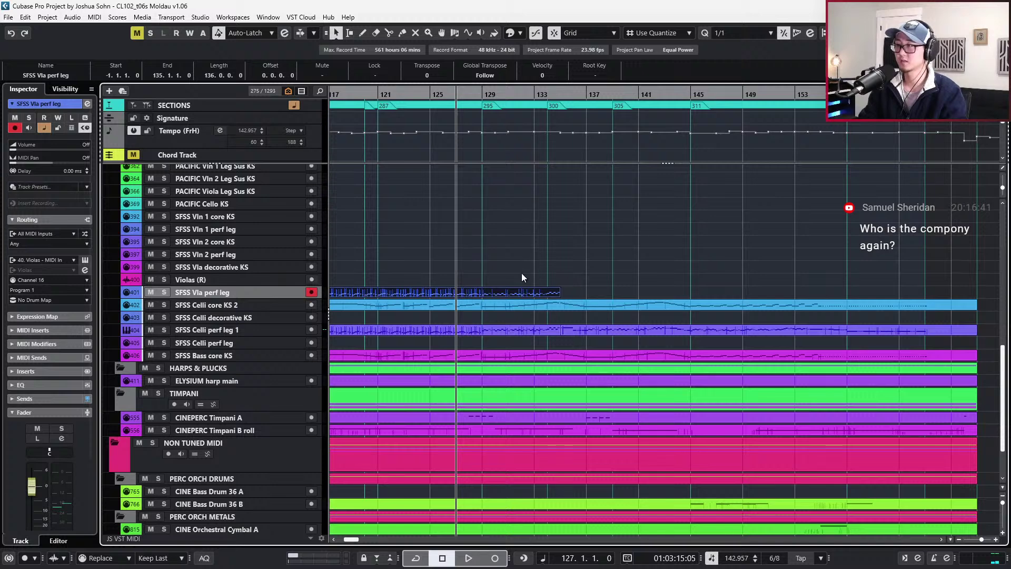
Solo SFSS Vla perf leg, Celli core KS 2, Celli perf leg 1 and Bass core KS, and play back from bar 127
left_click_drag(472, 267, 480, 334)
key("s")
key("space")
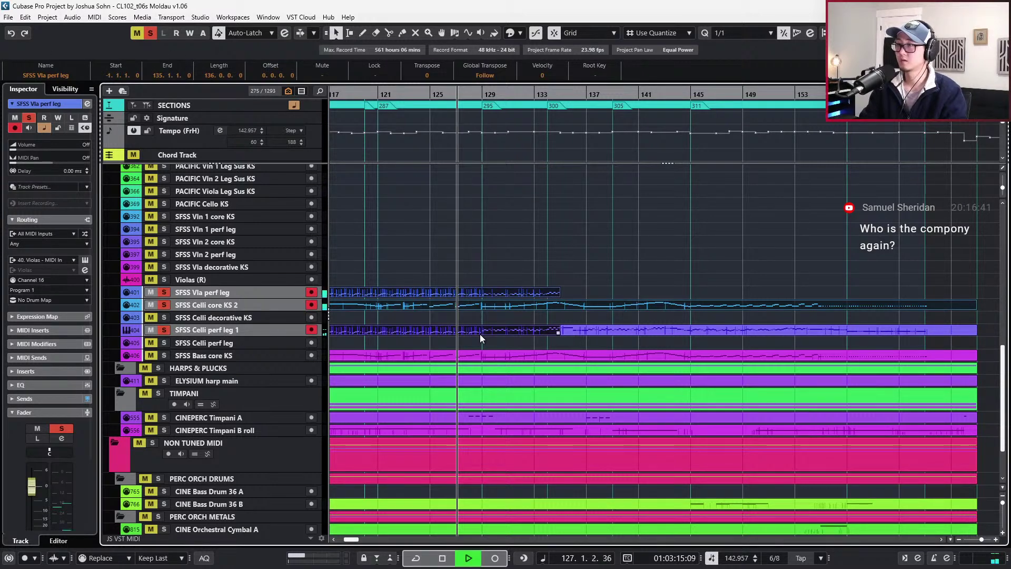
left_click(257, 356)
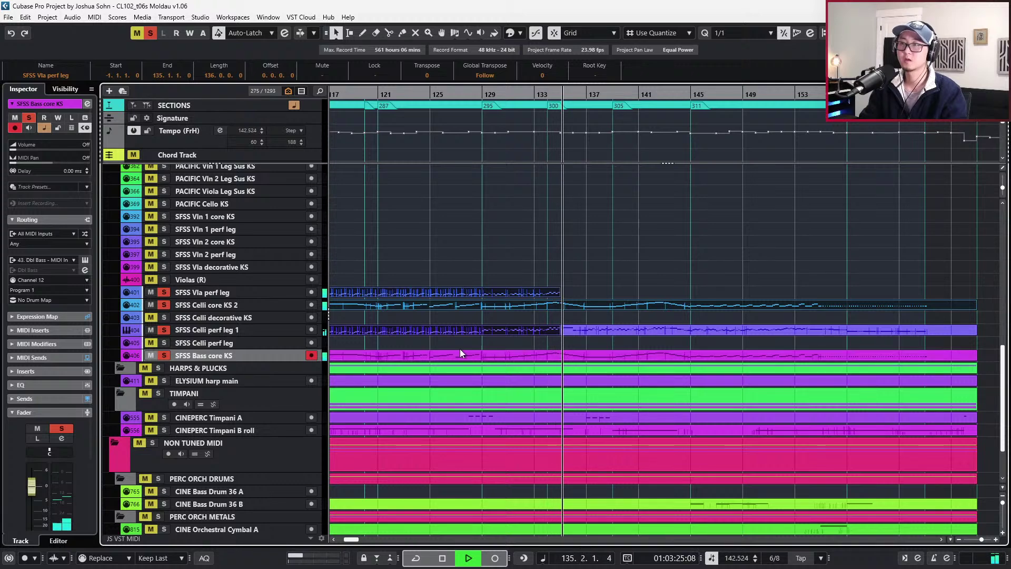
key("space")
Select the SFSS Vla perf leg part and place the cursor at its end, bar 135
left_click_drag(560, 279, 540, 299)
left_click(537, 271)
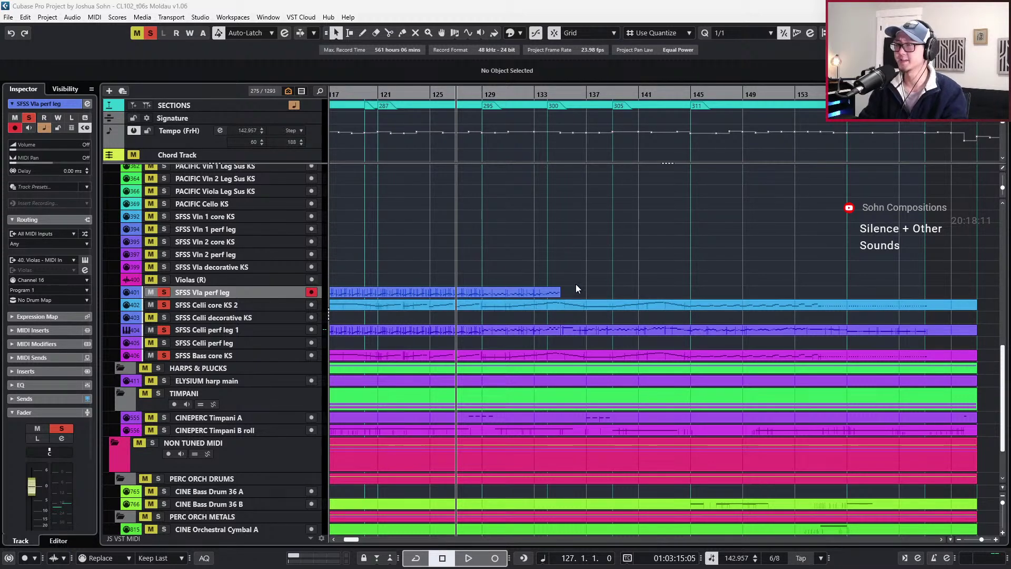
left_click(542, 298)
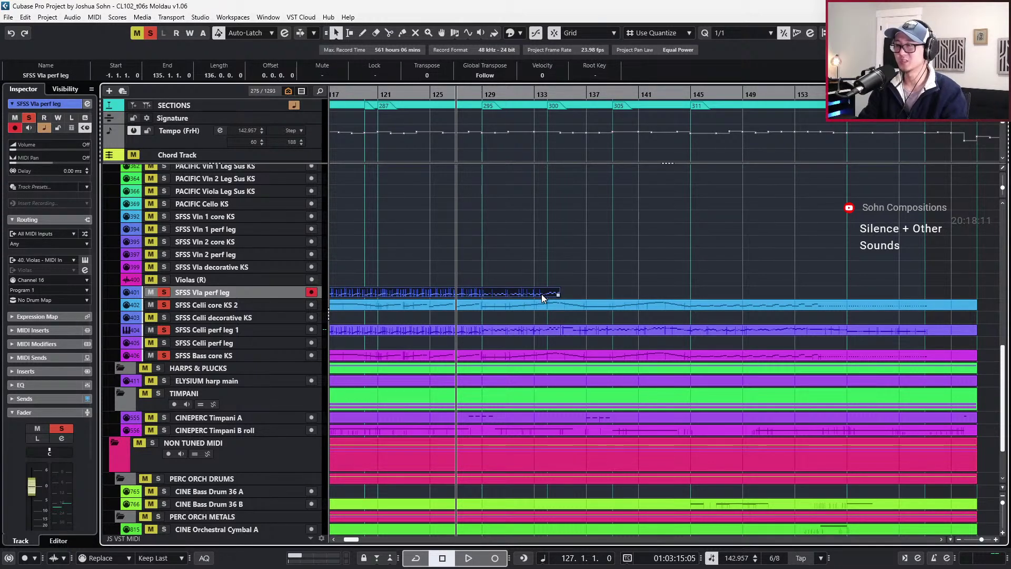
key("g")
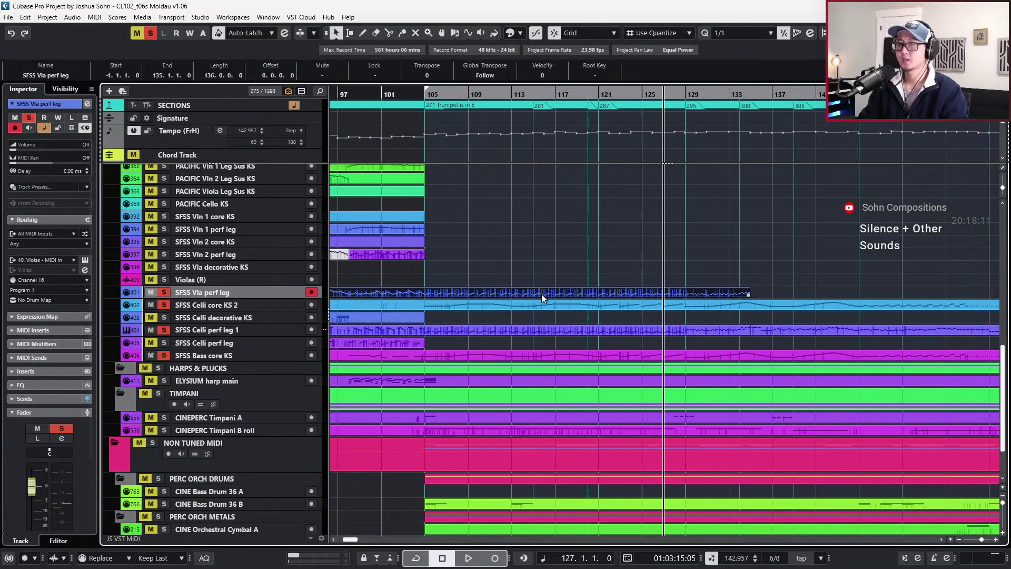
key("shift+l")
key("KP_Subtract")
key("shift+l")
Switch to the score PDF and compare the viola and cello lines on pages 75 to 80
key("alt+Tab")
key("alt+Tab")
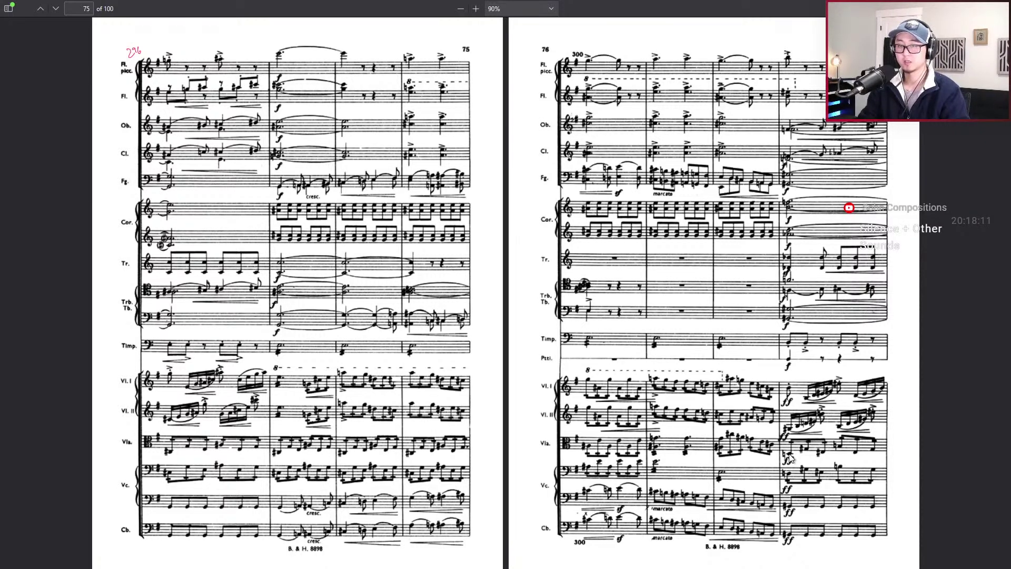
key("Right")
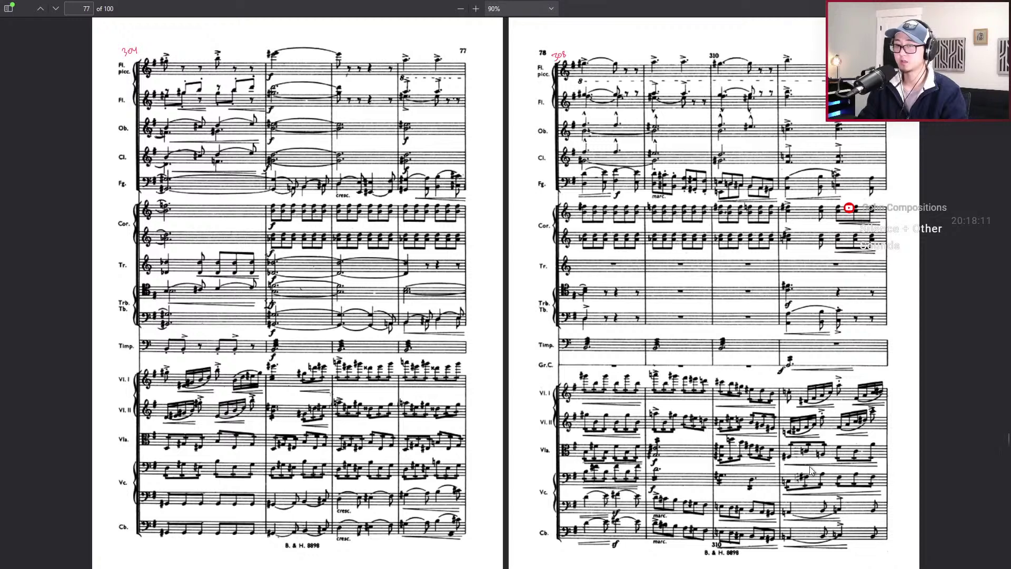
key("Left")
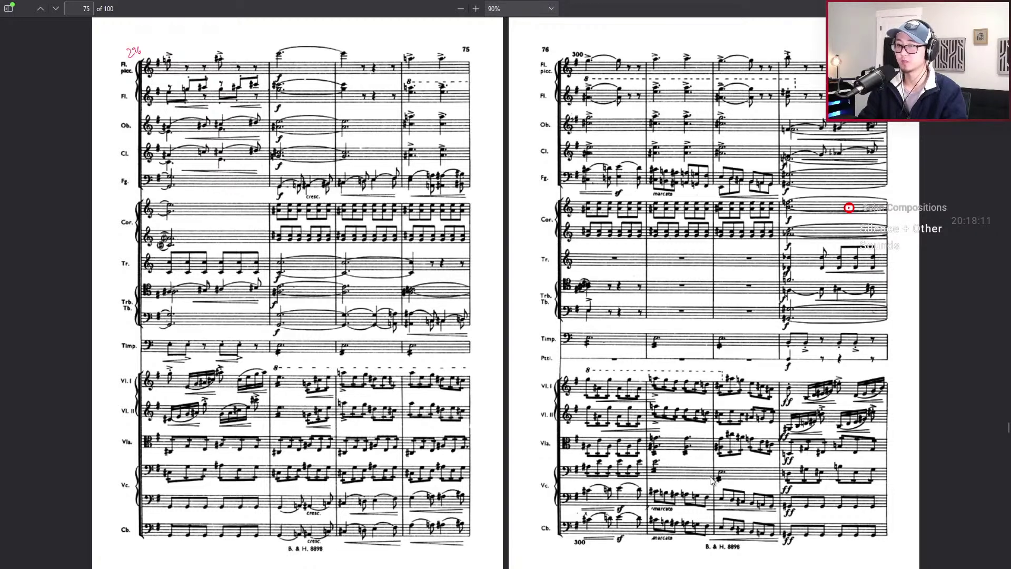
key("Right")
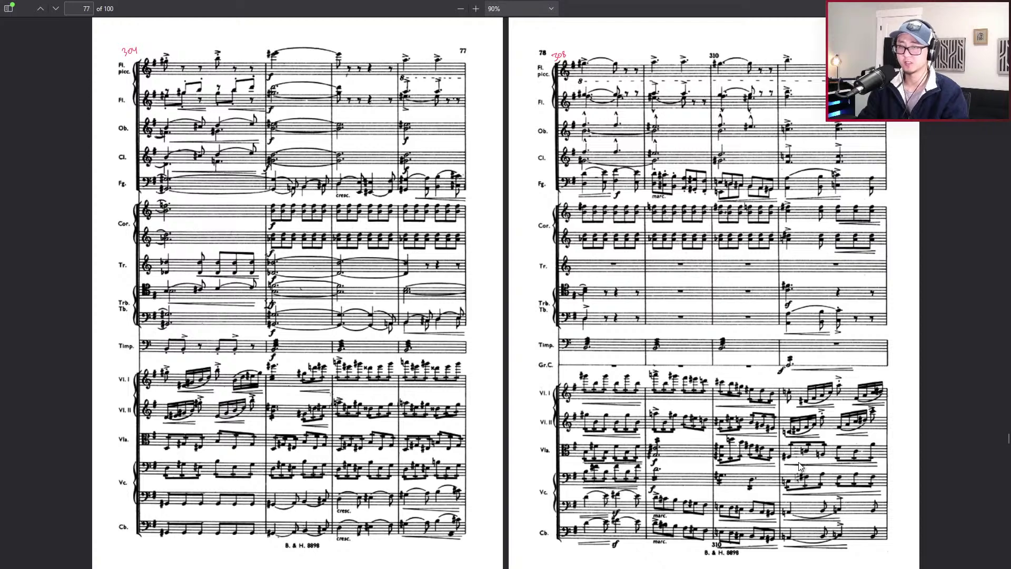
key("Right")
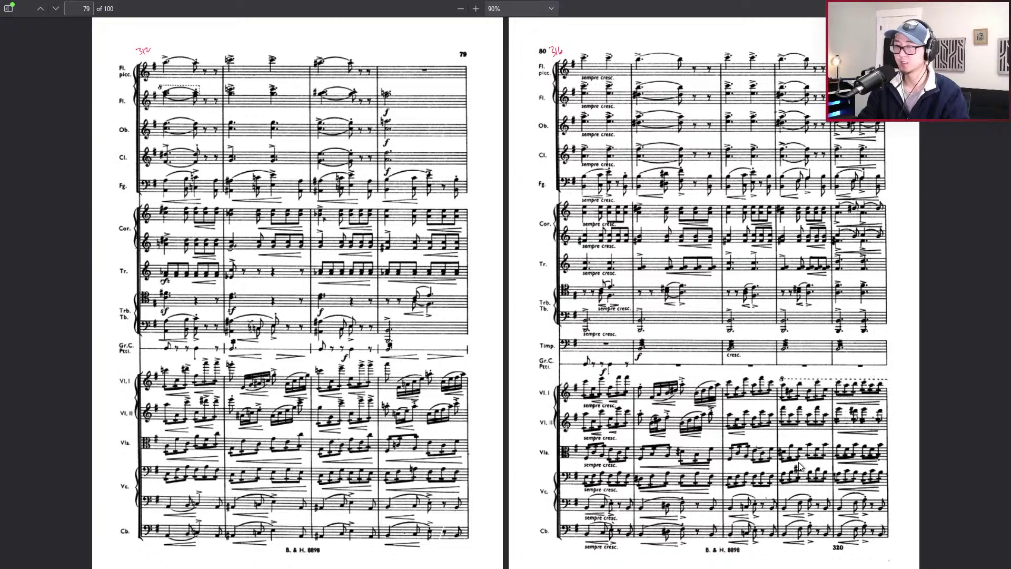
key("Left")
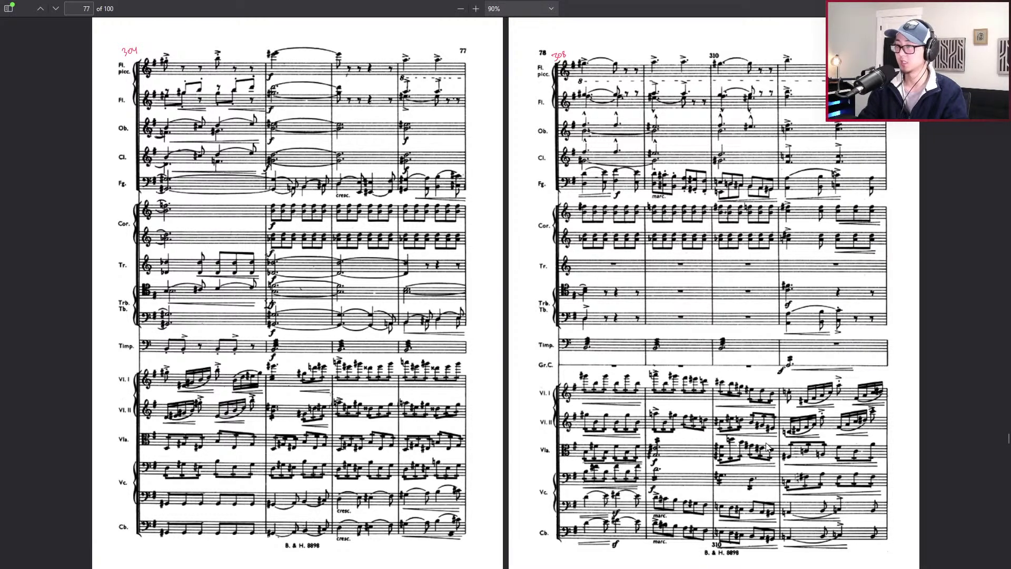
Back in Cubase, copy the Celli perf leg 1 section from bar 137 to 145 into SFSS Vla perf leg and extend the viola part to bar 147
key("alt+Tab")
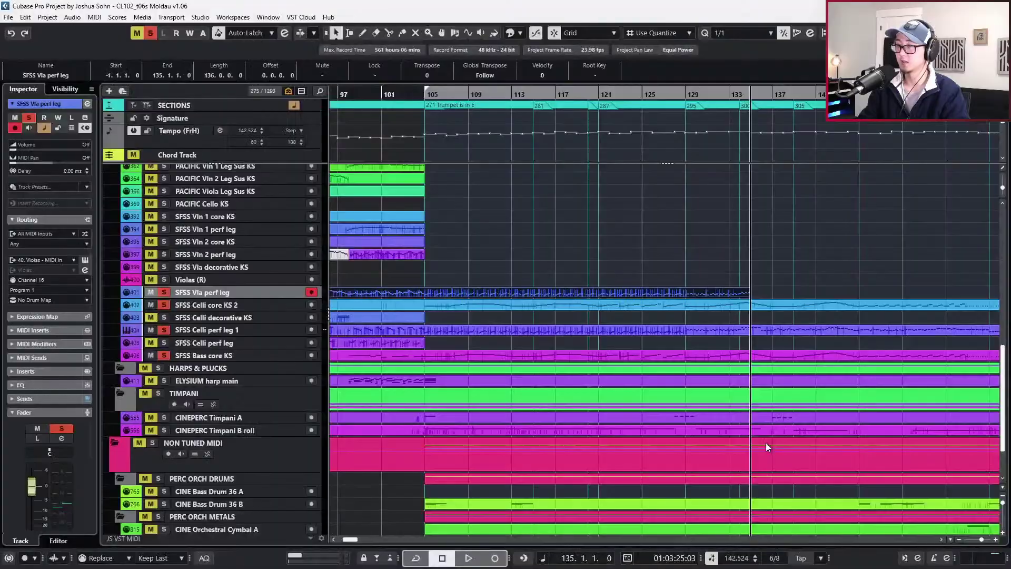
key("ctrl+Right")
key("ctrl+Right")
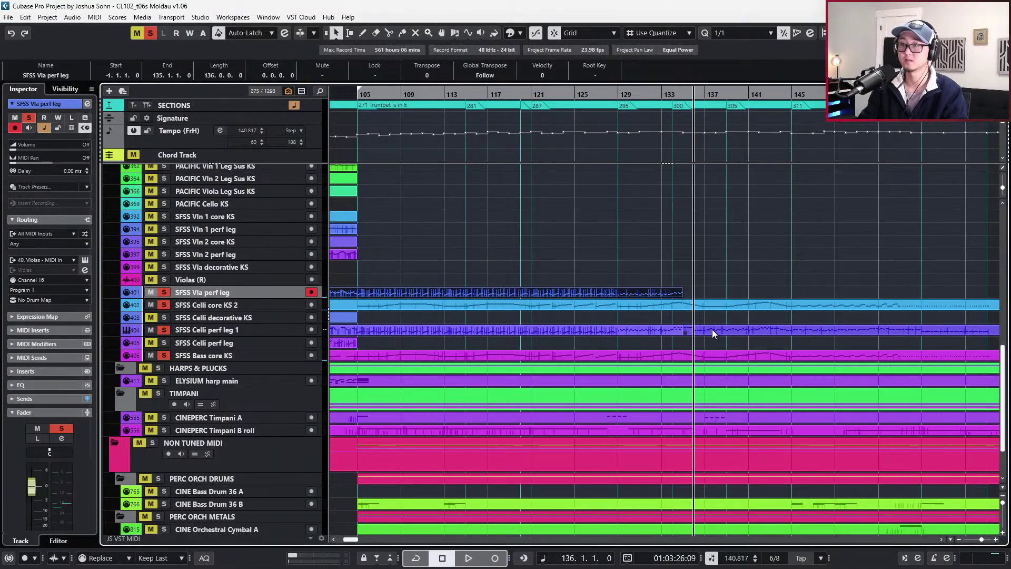
left_click(706, 330, "alt")
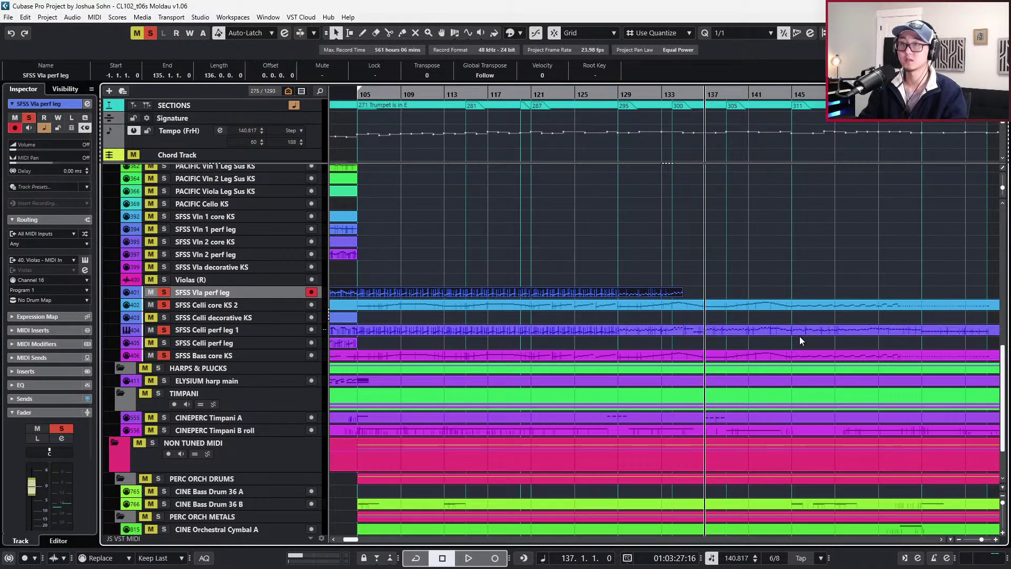
left_click(791, 332, "alt")
left_click_drag(783, 332, 777, 293)
left_click_drag(683, 296, 810, 296)
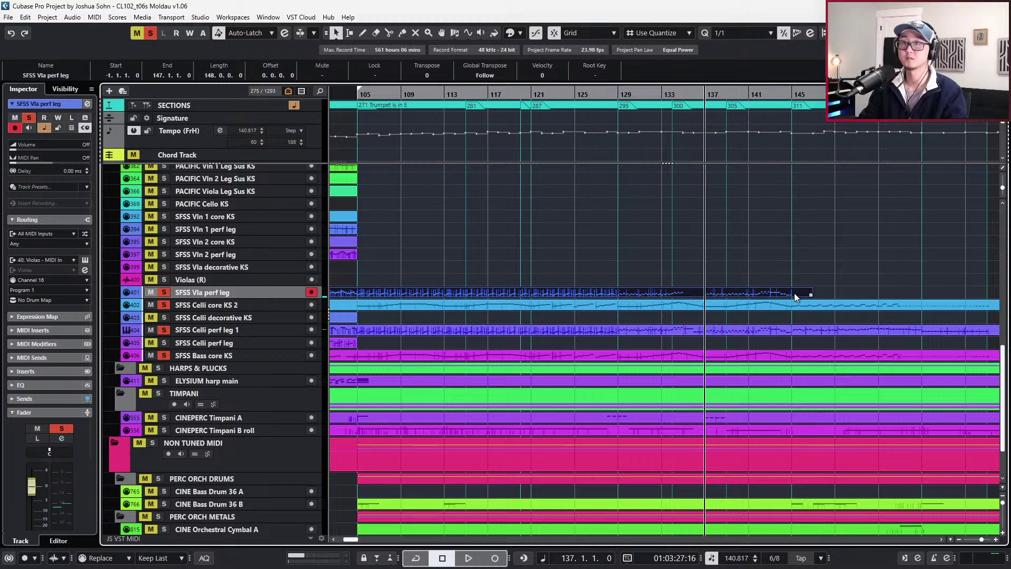
Open the SFSS Vla perf leg part for note editing and check the missing viola bars against score pages 75 and 76
double_click(795, 293)
key("shift+b")
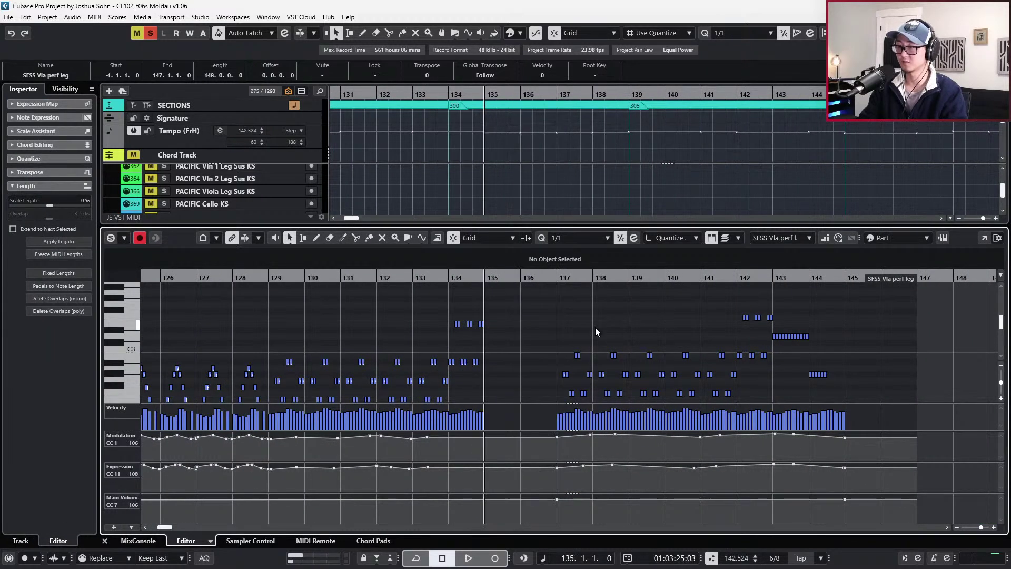
key("alt+Tab")
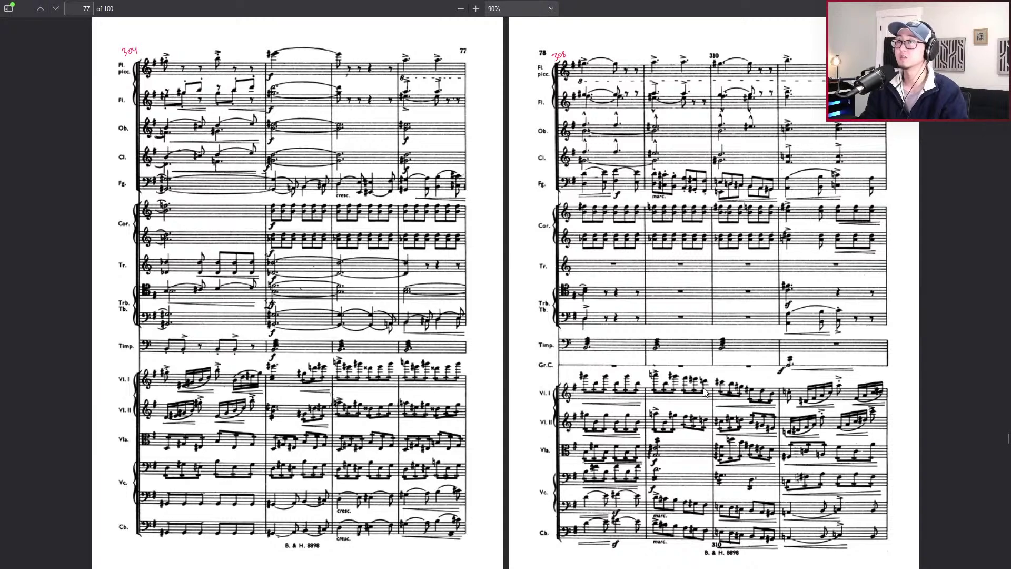
key("Left")
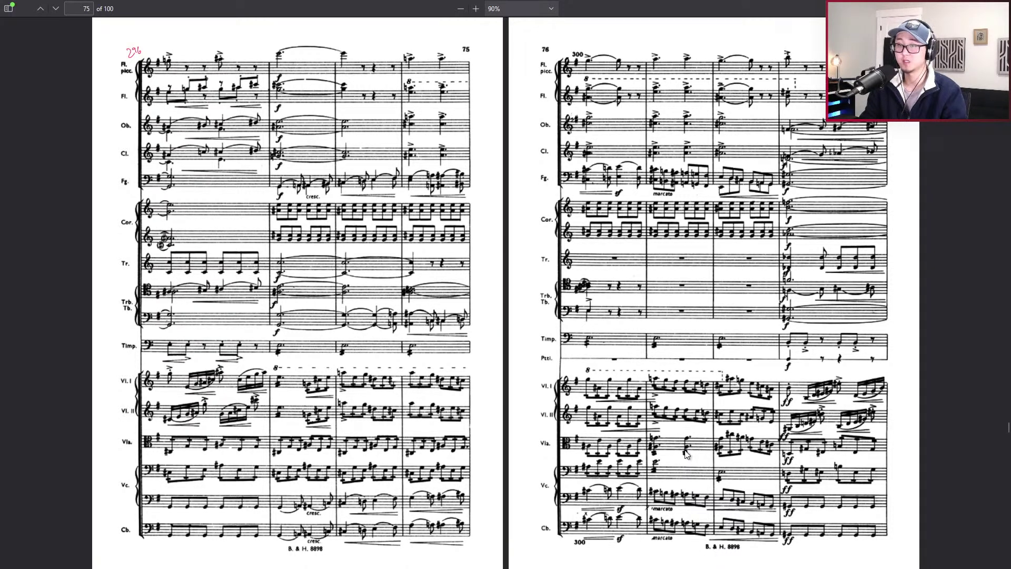
scroll(694, 457, "up", 2, "ctrl")
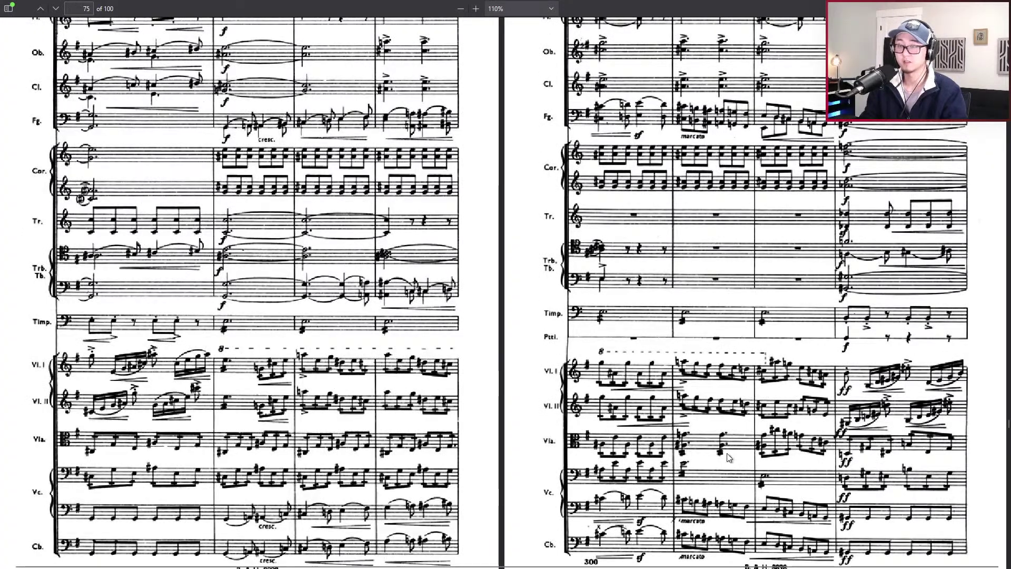
scroll(693, 458, "down", 2, "ctrl")
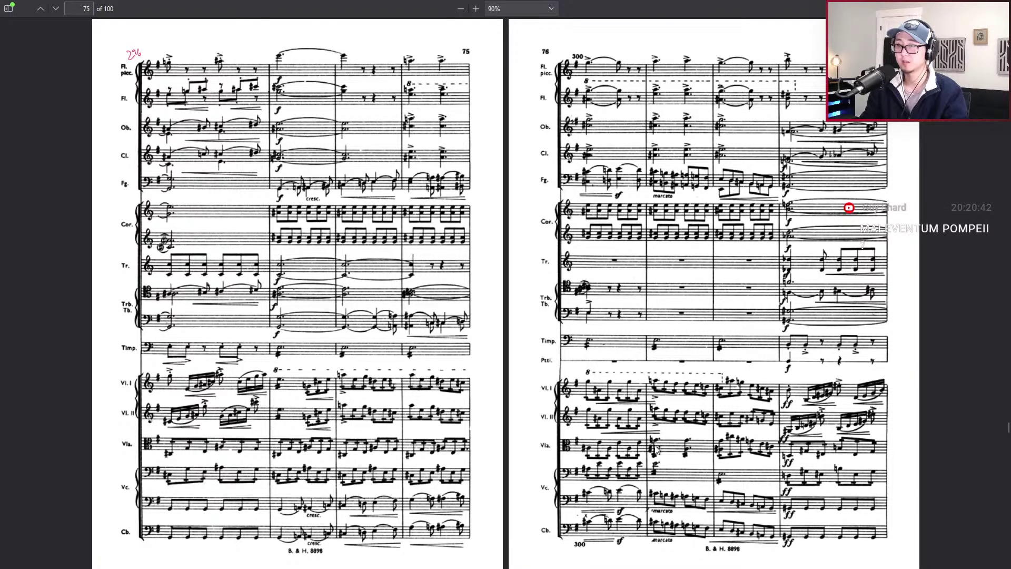
Return to Cubase and copy an A#2 from bar 134 of the viola part to the start of bar 135
key("alt+Tab")
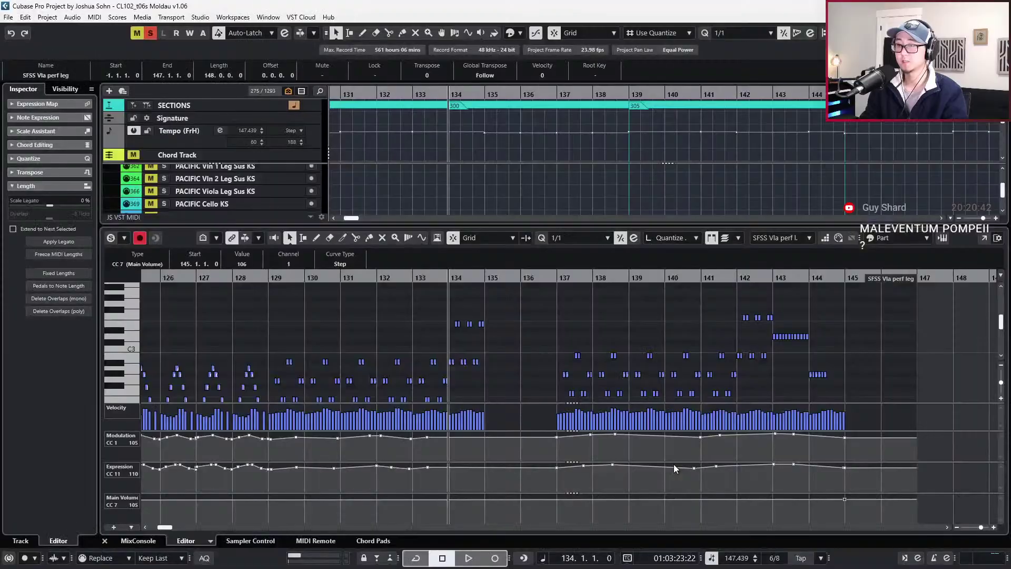
scroll(506, 340, "up", 3)
scroll(469, 319, "down", 1)
left_click(617, 377)
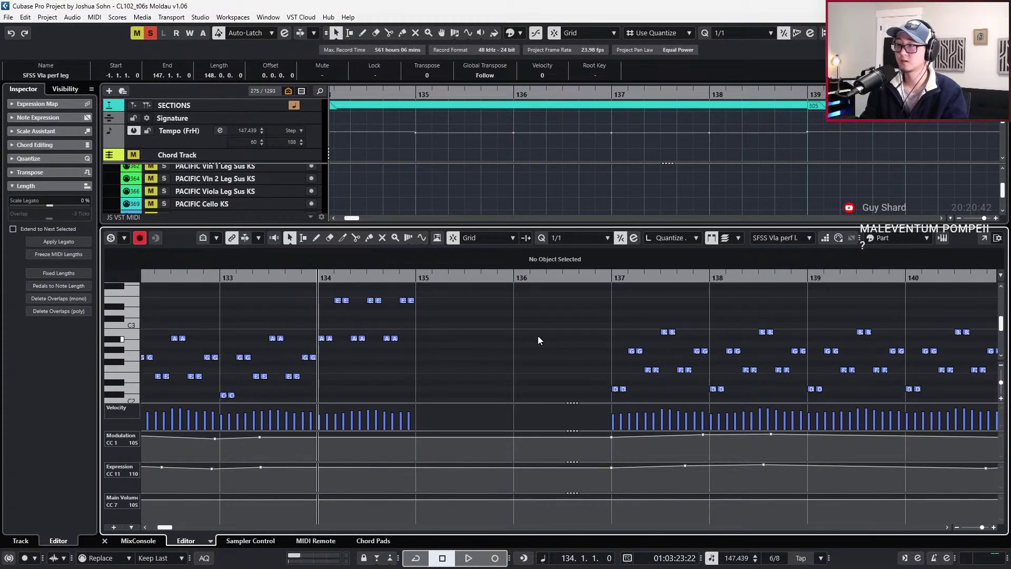
left_click(328, 338)
key("KP_Add")
key("ctrl+z")
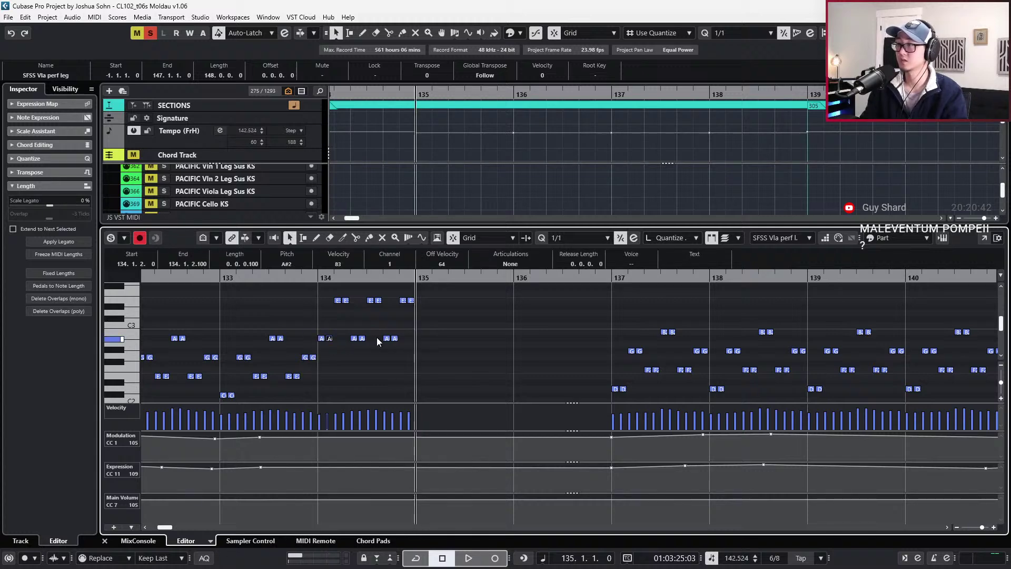
key("ctrl+v")
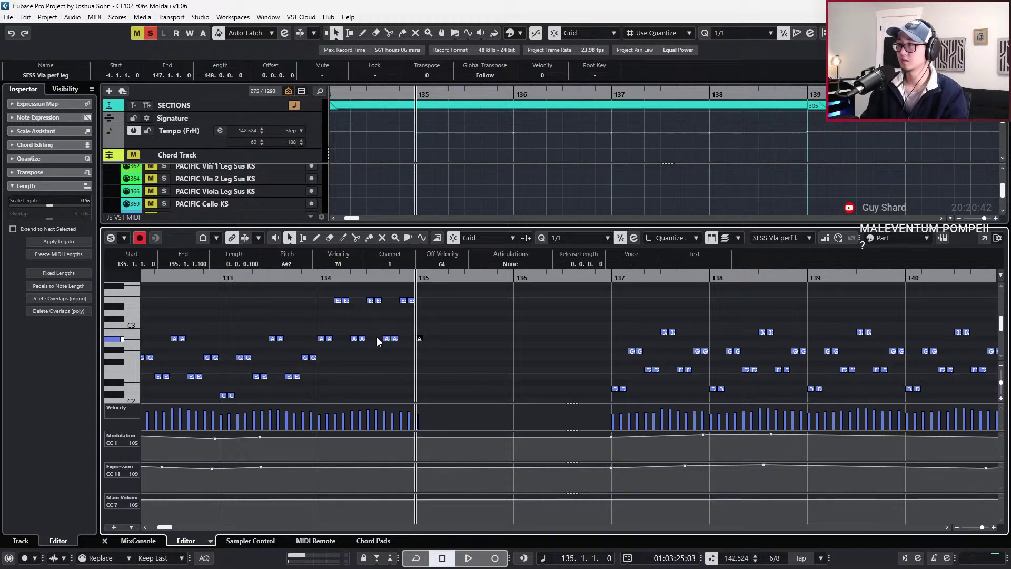
Add a second note at bar 135 by transposing a copy of the A#2 up to G3
key("Up")
key("Up")
key("Up")
key("Up")
key("Up")
key("Up")
key("Up")
key("Up")
key("Up")
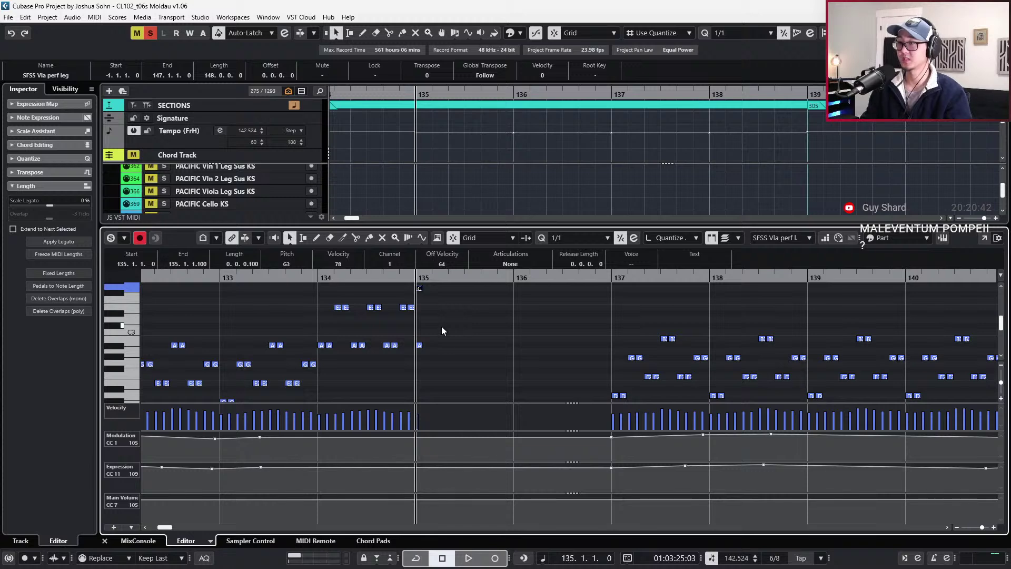
scroll(442, 327, "up", 1)
Clear the solos and move the A#2 and G3 to bar 135 of a new SFSS Vla decorative KS part spanning bars 105 to 163
left_click_drag(432, 286, 416, 380)
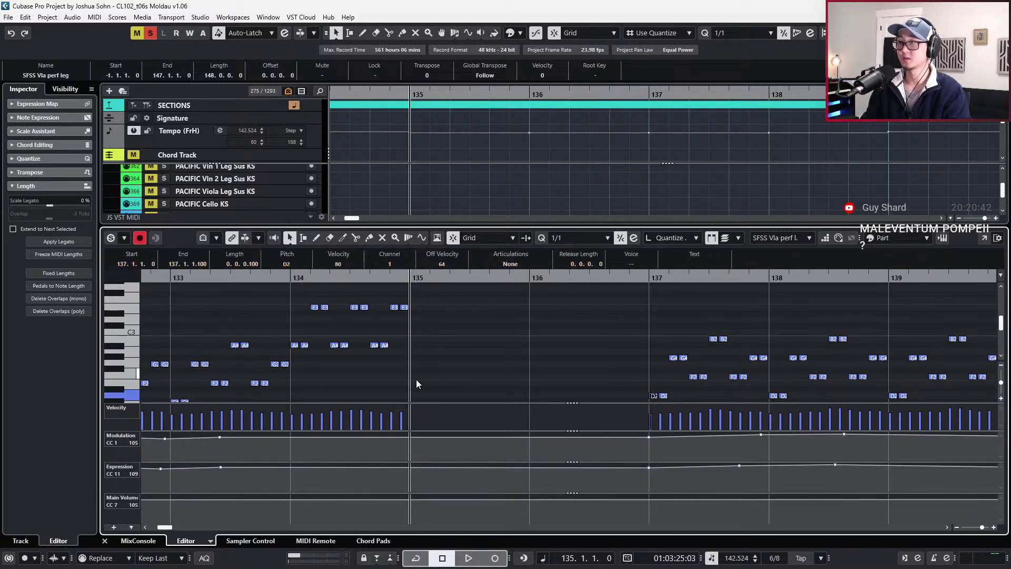
key("ctrl+e")
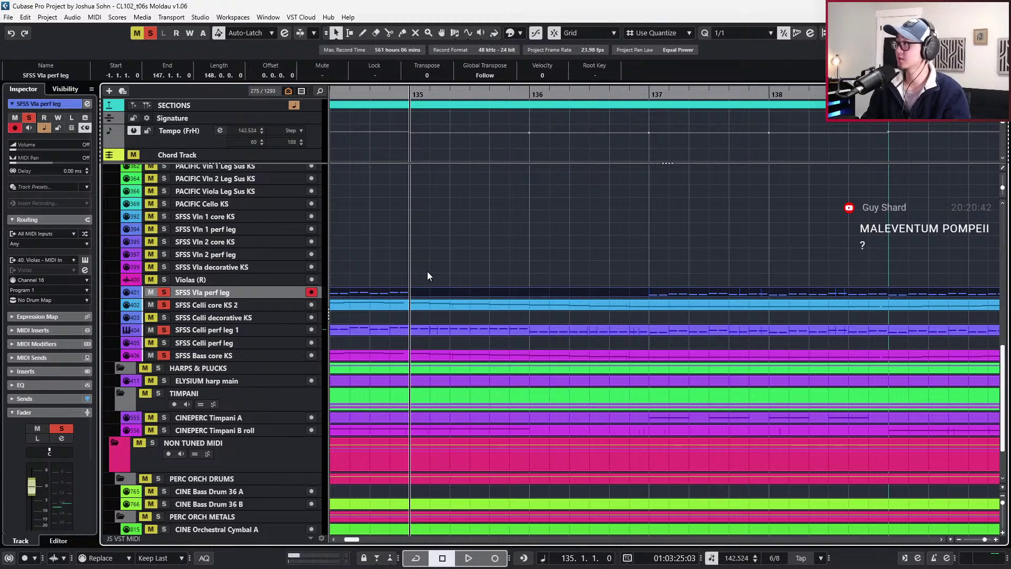
key("alt+s")
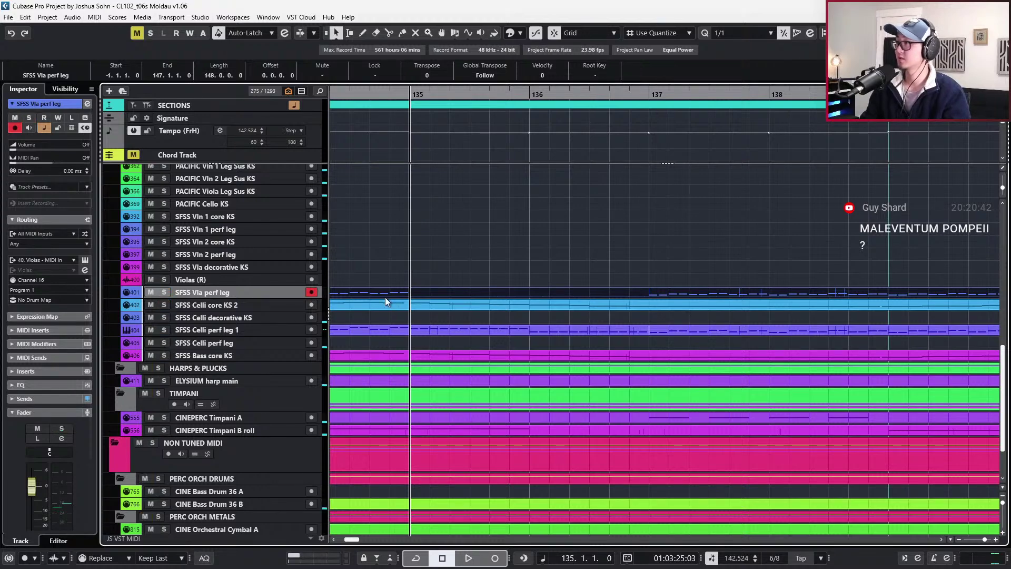
left_click(270, 279)
left_click(271, 268)
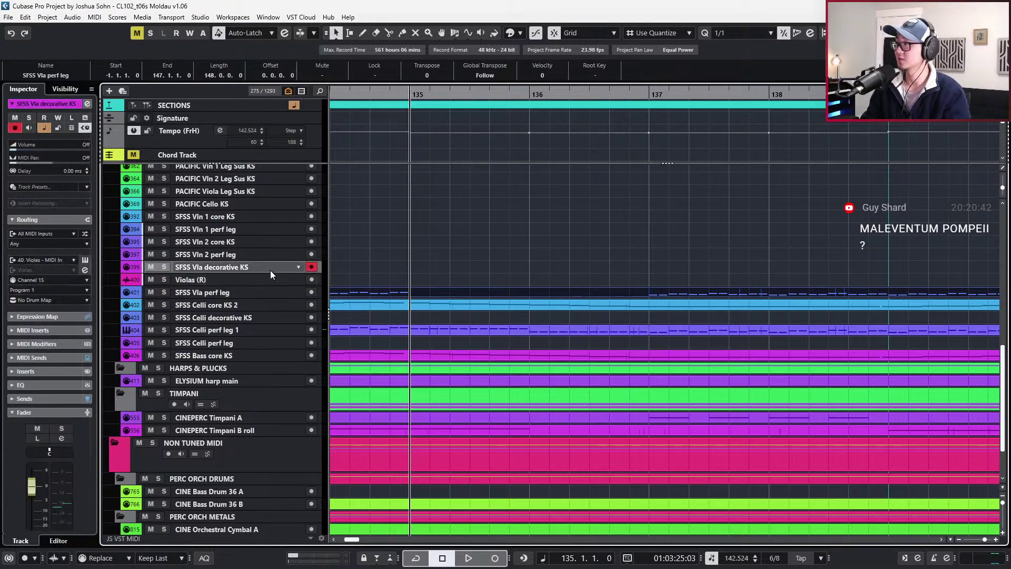
double_click(450, 267)
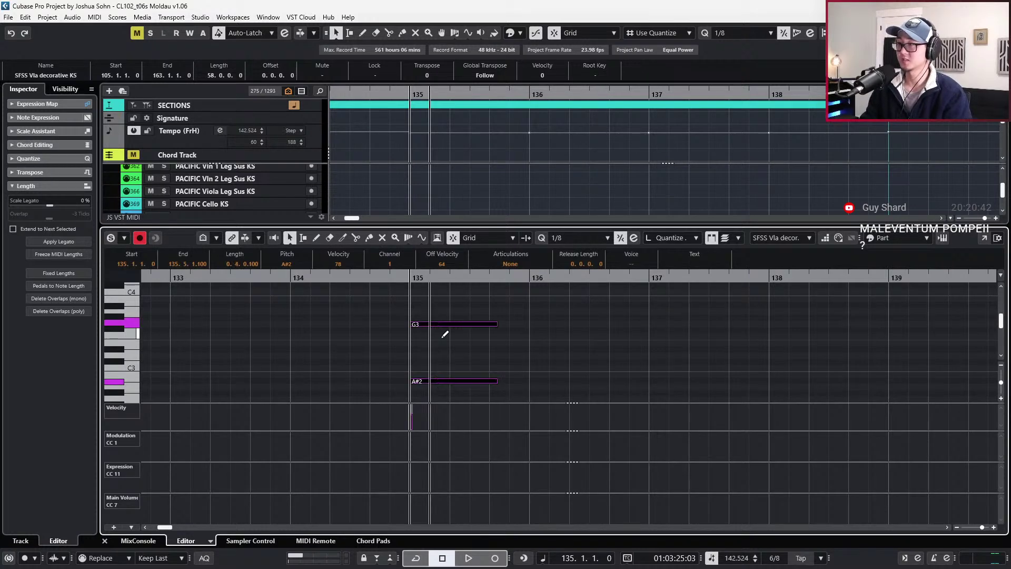
Set the articulation of the bar-long G3 and A#2 notes to Trem and audition them
left_click(506, 264)
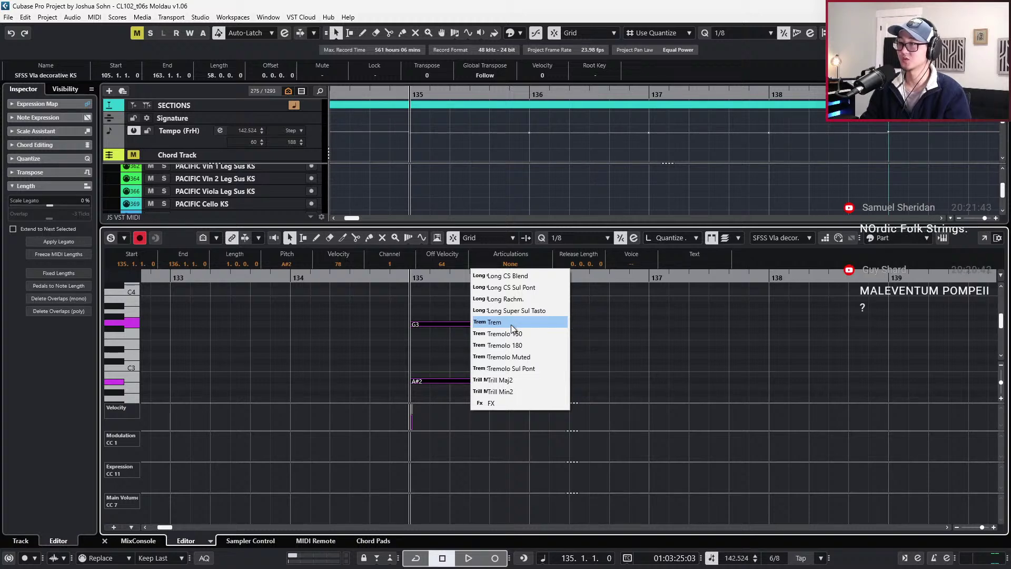
left_click(511, 323)
key("space")
key("space")
Record Modulation, Expression and Main Volume moves leading into bar 135, and split both tremolo notes at 135.4
key("KP_Multiply")
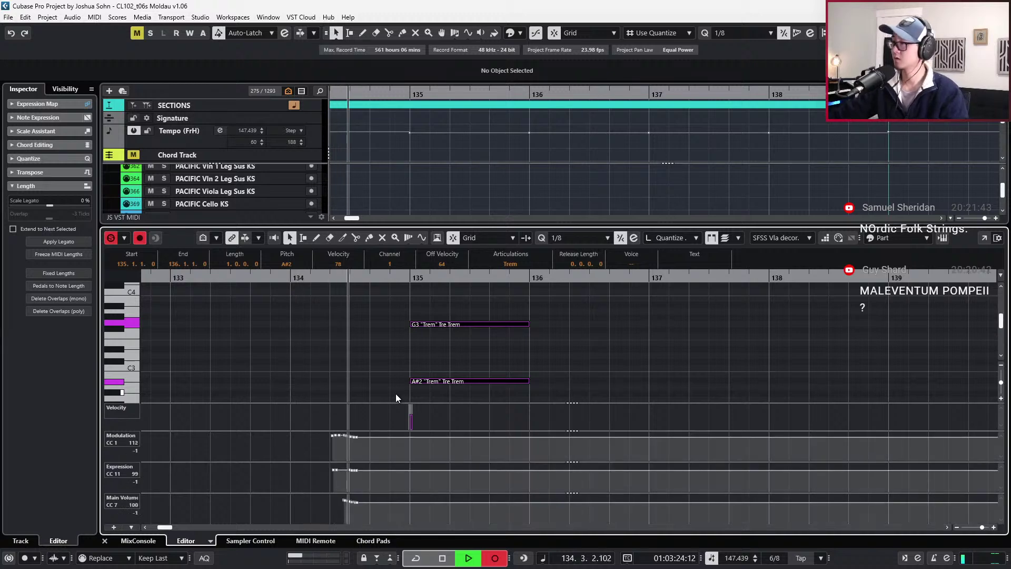
key("space")
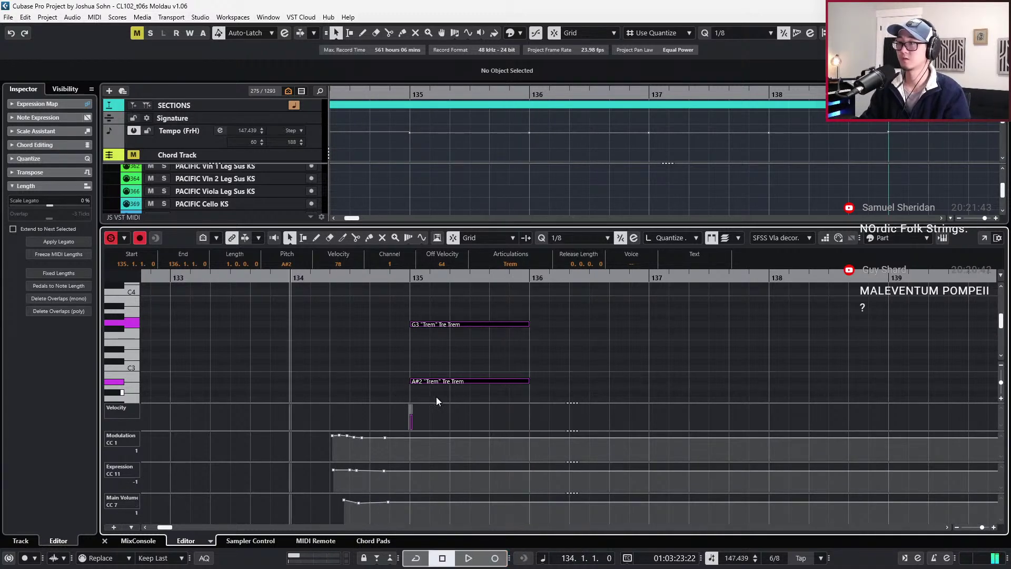
key("space")
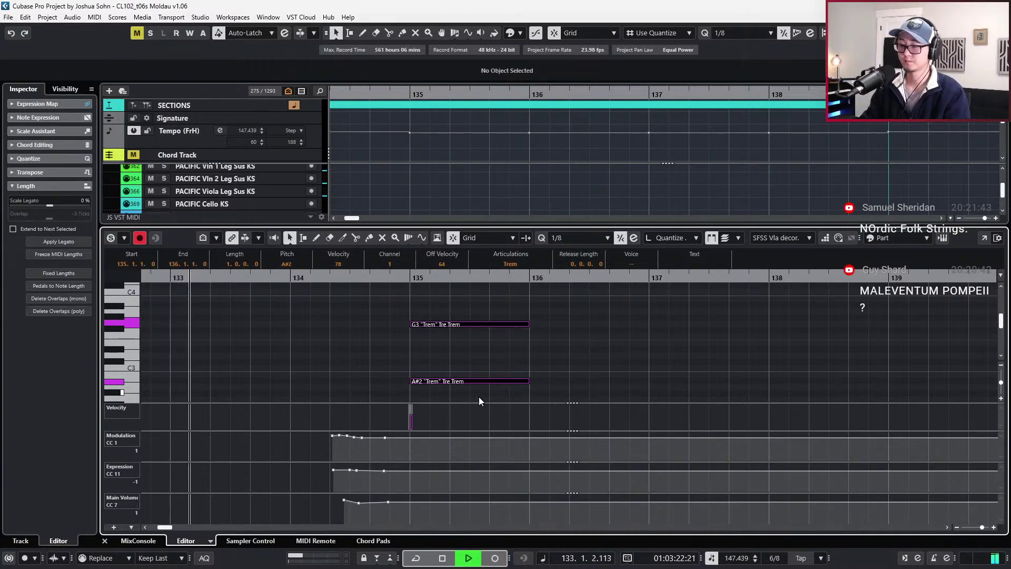
key("space")
left_click(470, 324, "alt")
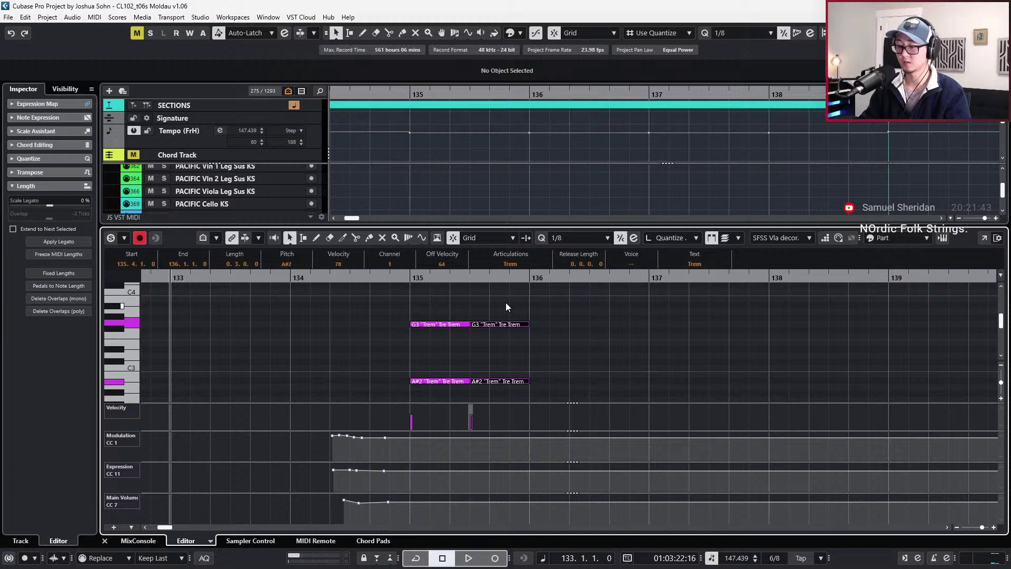
Try shortening all four tremolo notes in bar 135, audition them, and undo the length change
key("ctrl+a")
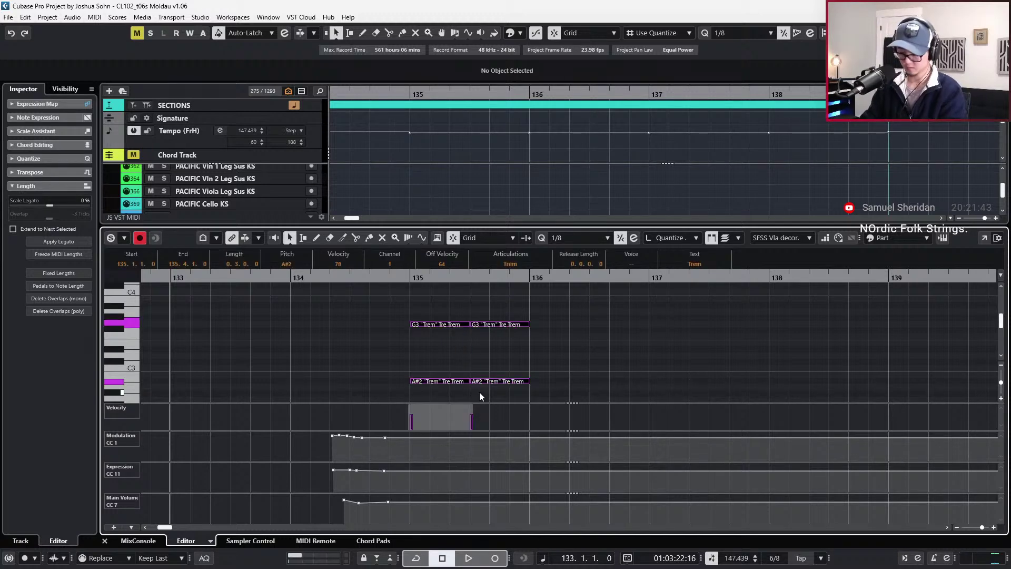
key("ctrl+l")
key("space")
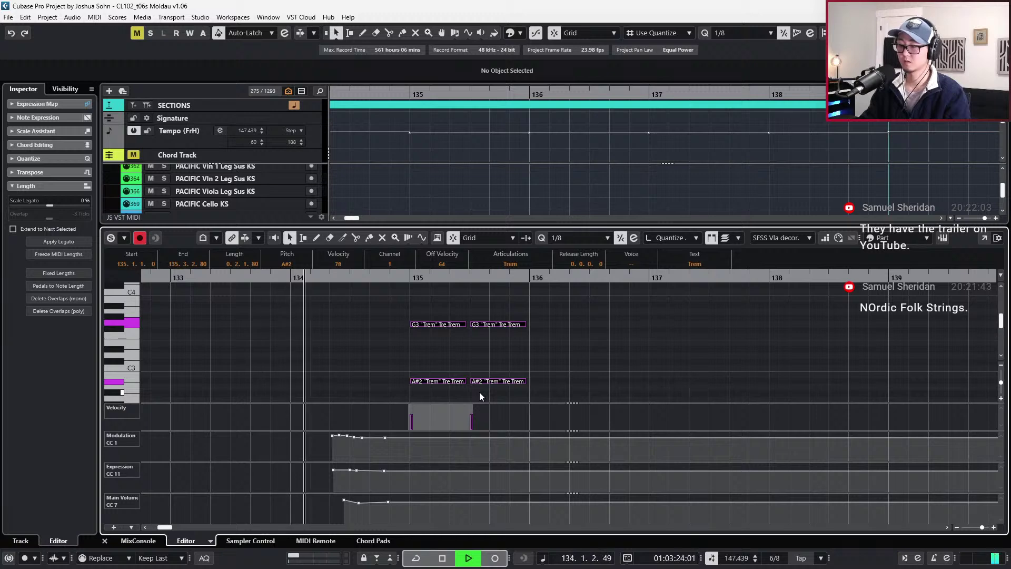
key("space")
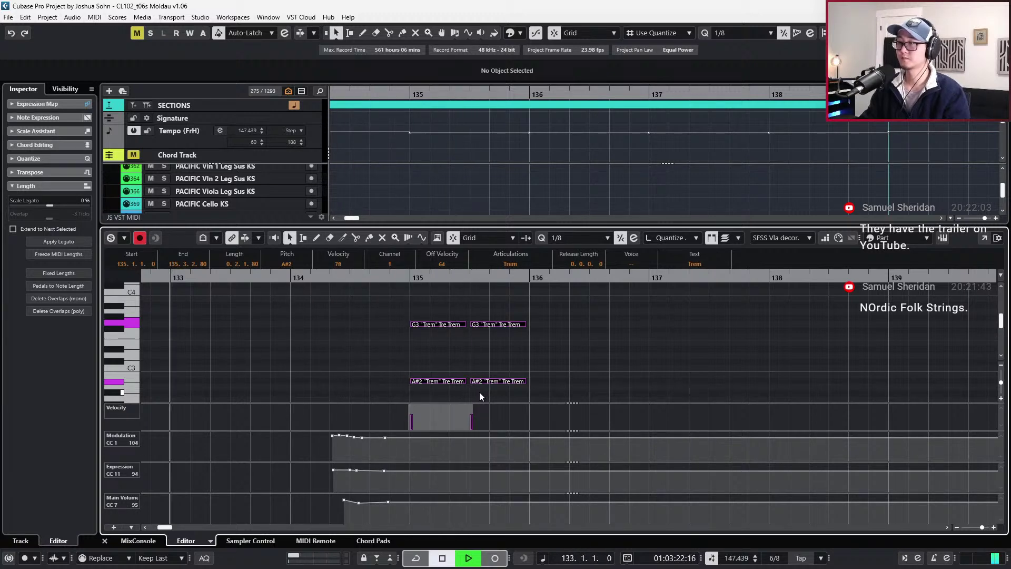
key("ctrl+z")
Set the articulation of all four notes in bar 135 to Tremolo 150 and play the passage back
left_click_drag(429, 294, 543, 386)
left_click(504, 261)
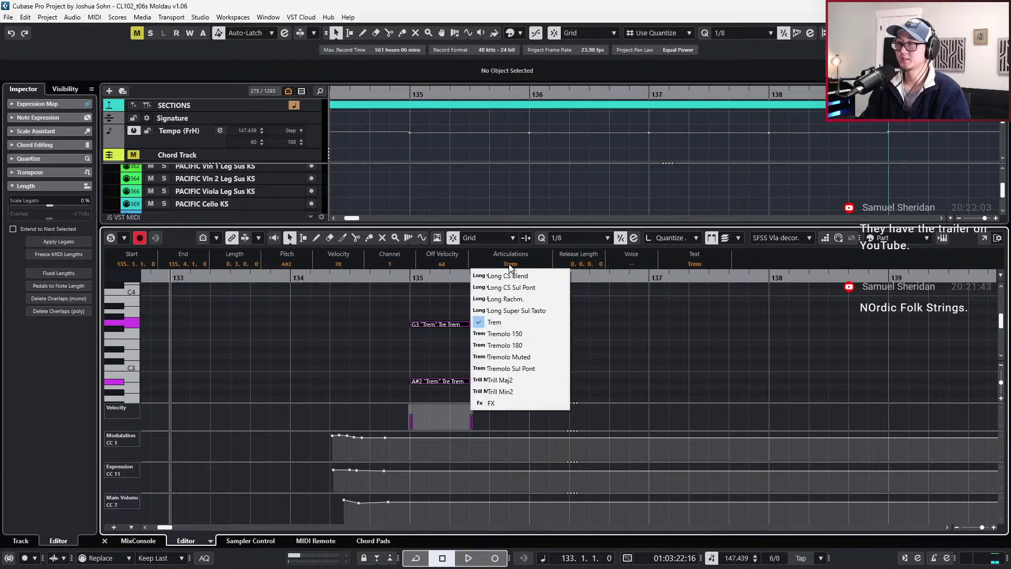
left_click(528, 338)
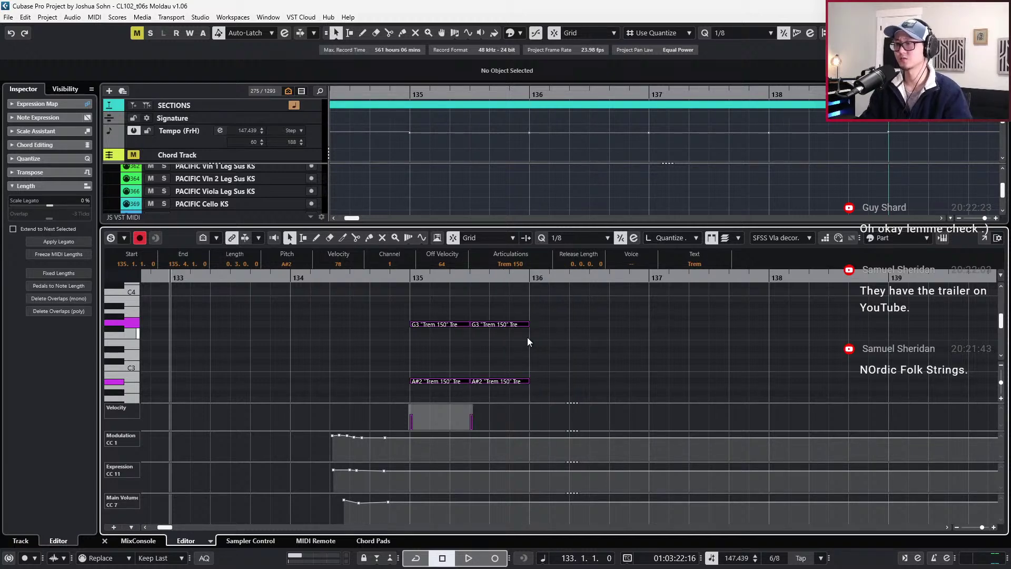
key("space")
key("space")
key("space")
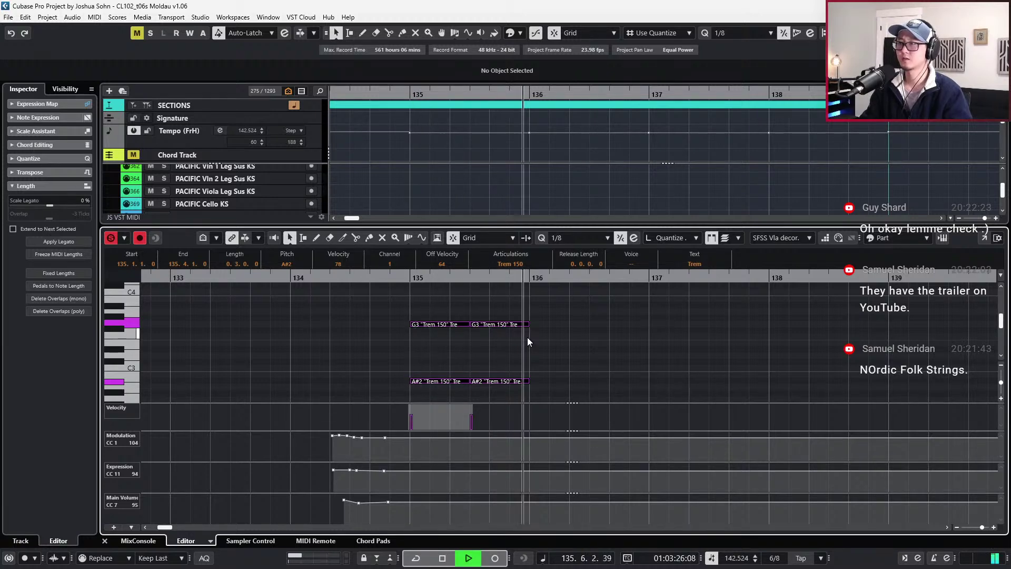
key("space")
Replace the recorded Main Volume (CC 7) points with a single point at 134.5 and set it to 72 after auditioning
key("shift+b")
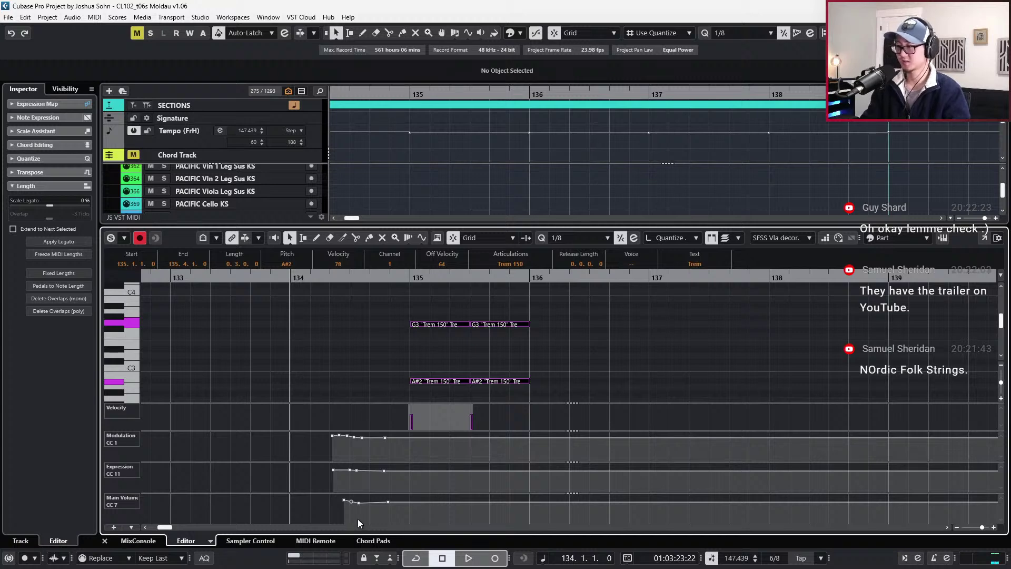
left_click(346, 511)
left_click_drag(390, 501, 370, 510)
key("space")
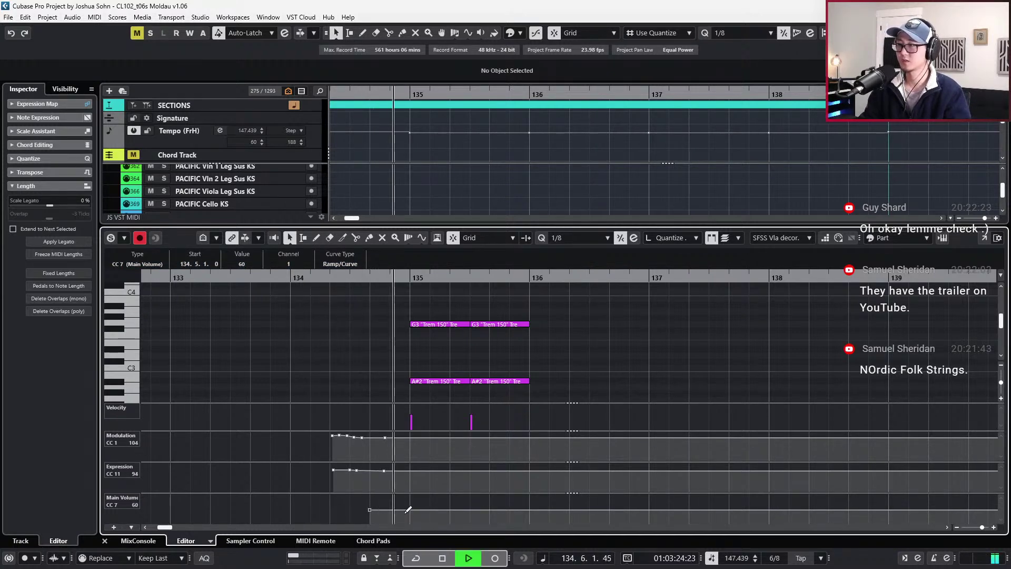
key("space")
left_click_drag(370, 510, 370, 506)
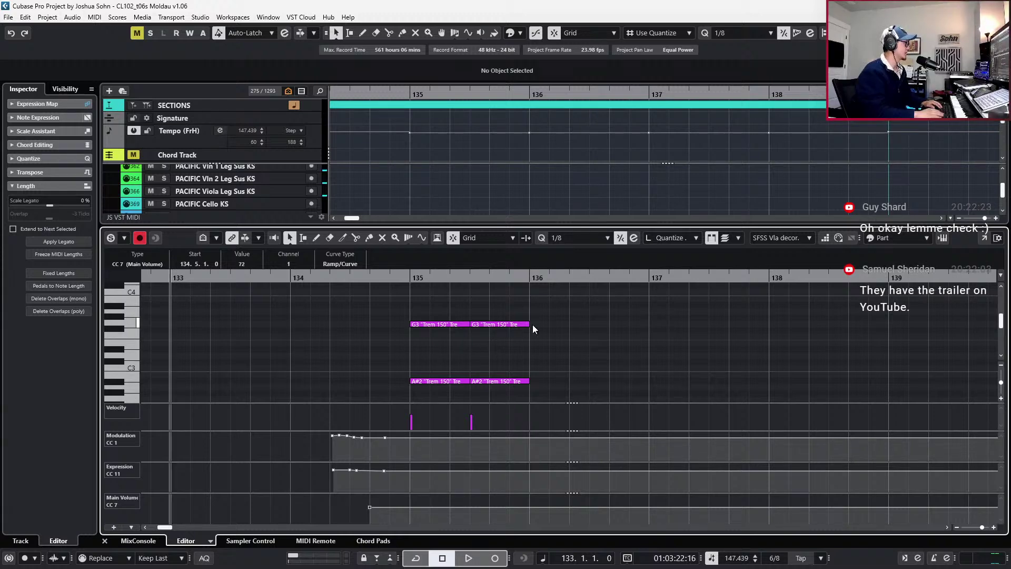
Return to the arrangement, solo SFSS Vla decorative KS and SFSS Vla perf leg together, and play back from bar 133
key("ctrl+e")
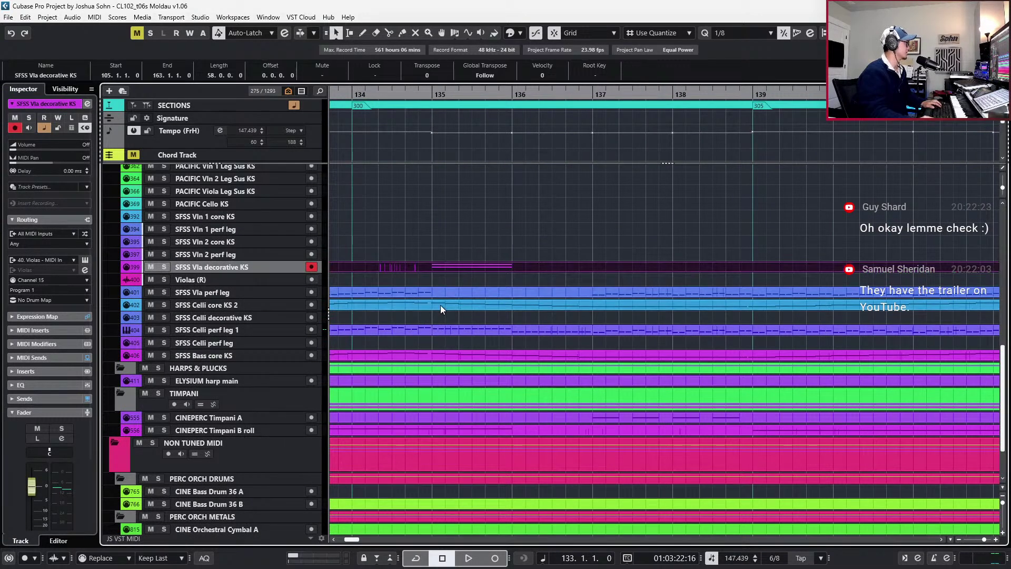
left_click(441, 291, "ctrl")
key("s")
key("space")
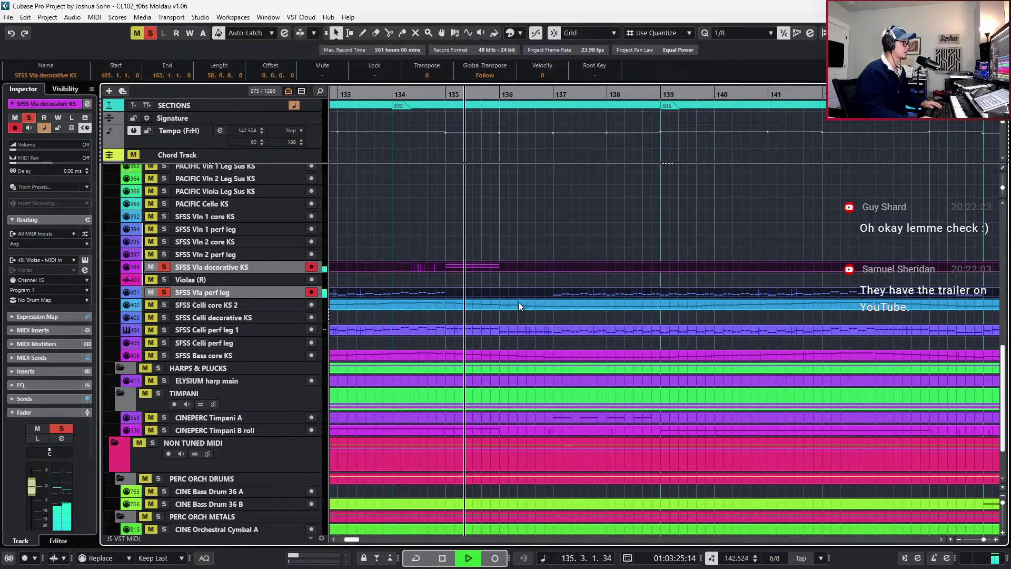
Stop playback, open the SFSS Vla decorative KS part and delete the Modulation (CC 1) and Expression (CC 11) points in bar 134
key("space")
double_click(497, 266)
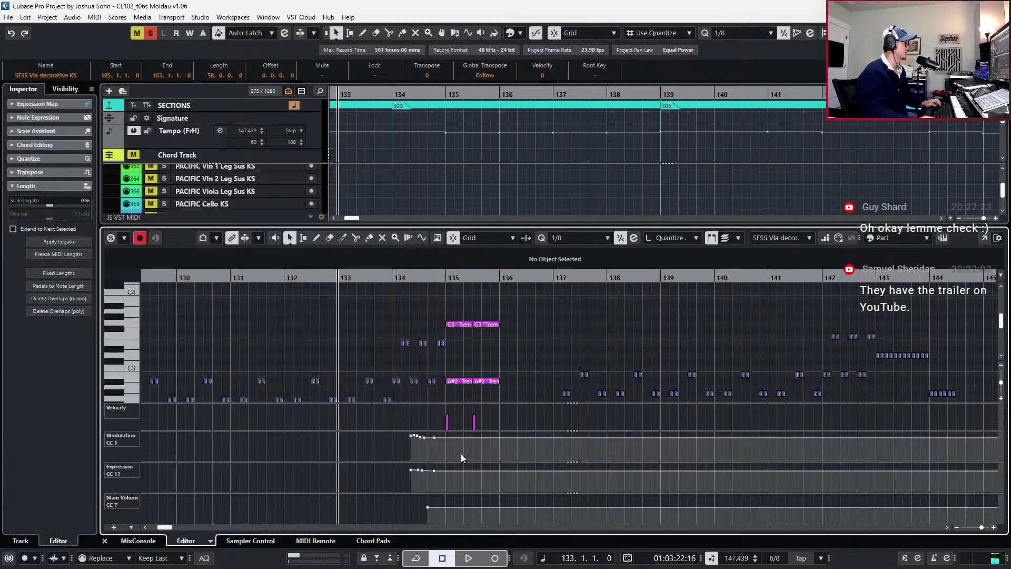
left_click_drag(399, 450, 437, 433)
key("Delete")
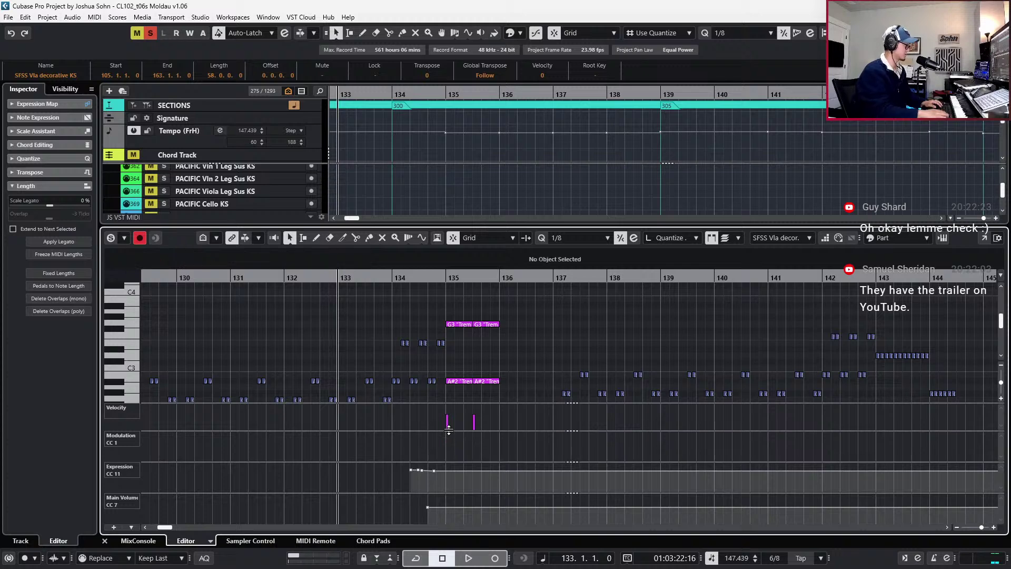
left_click_drag(391, 481, 484, 455)
key("Delete")
Record new Modulation and Expression curves during playback across the tremolo chords from bar 134 to bar 136
key("space")
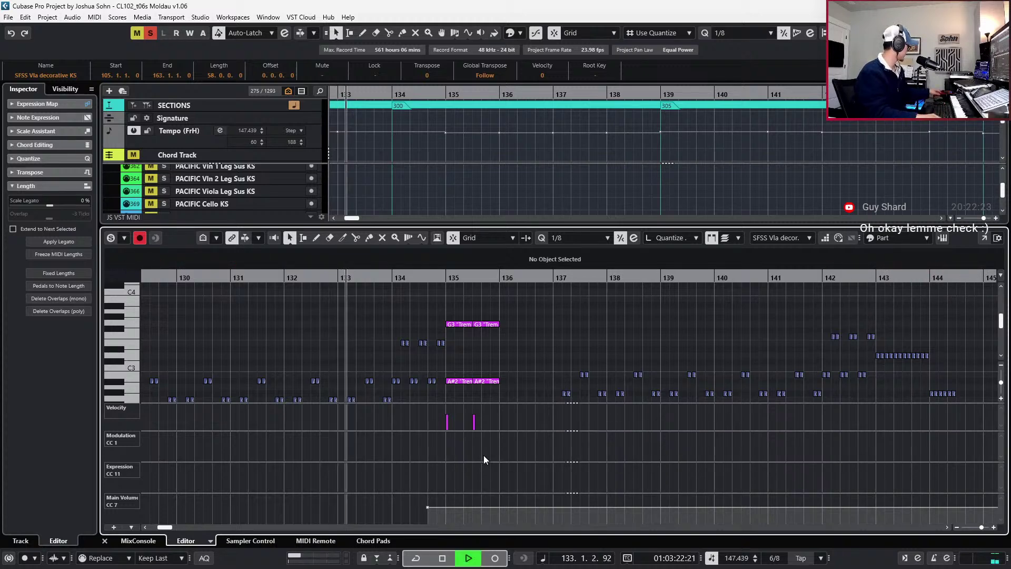
key("KP_Multiply")
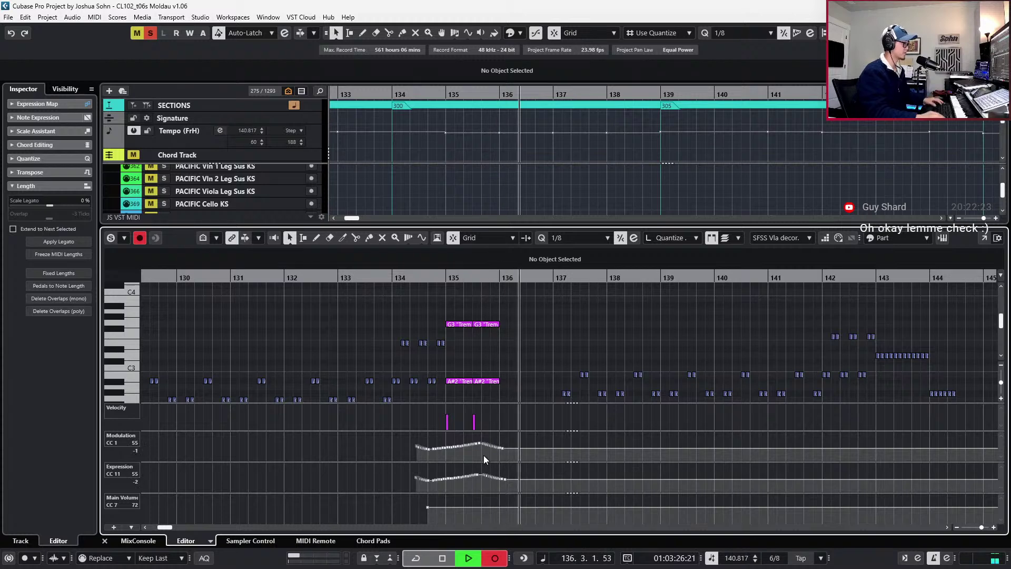
key("space")
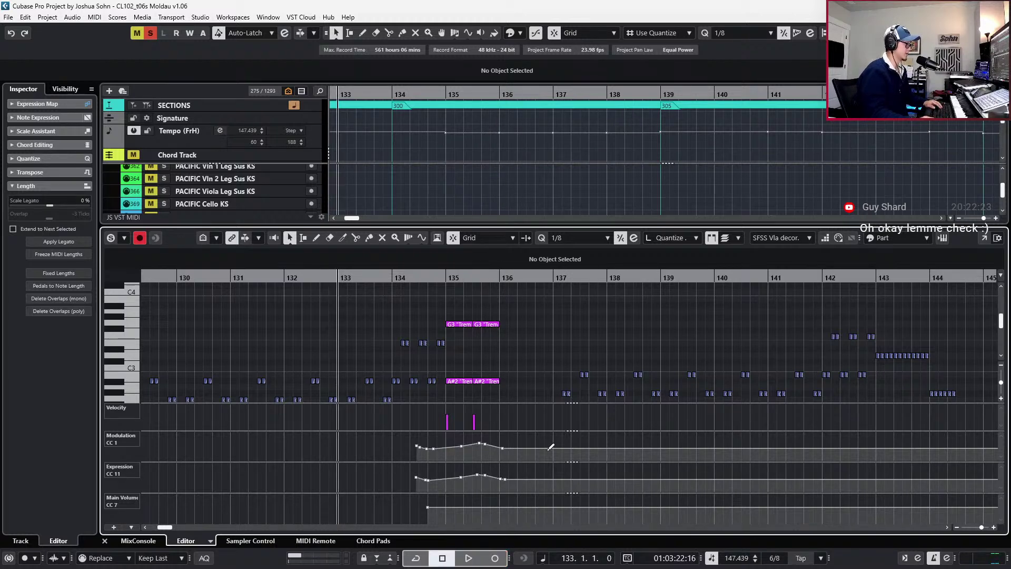
Check the viola line after measure 300 in the score, return to Cubase's arrangement and unsolo both viola tracks
key("alt+Tab")
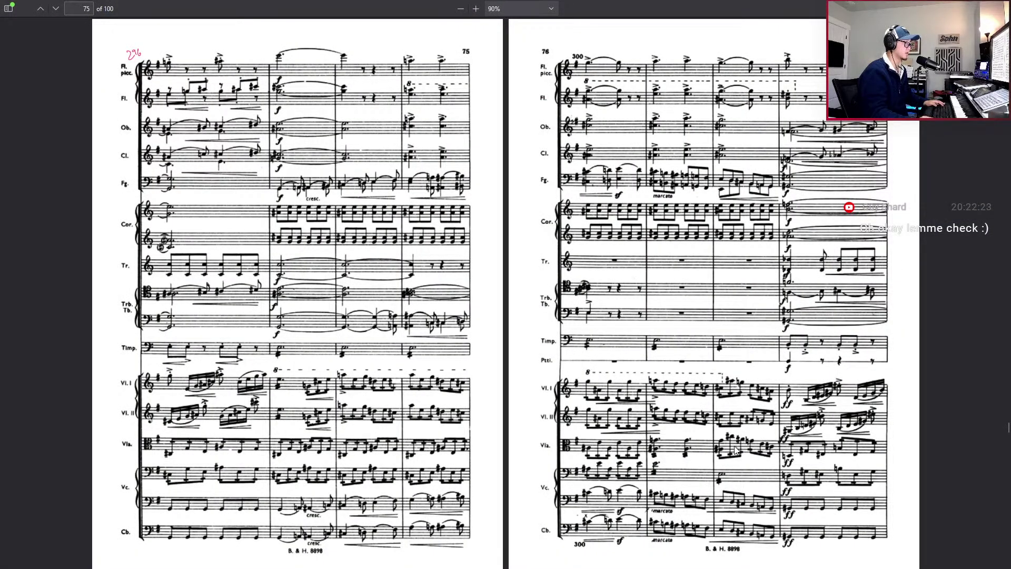
key("alt+Tab")
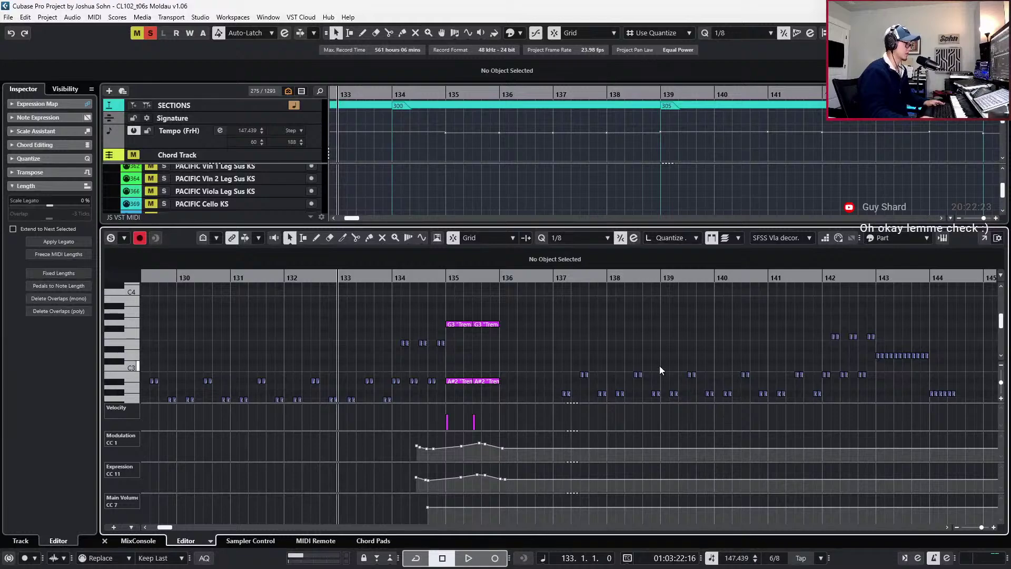
scroll(519, 320, "up", 3)
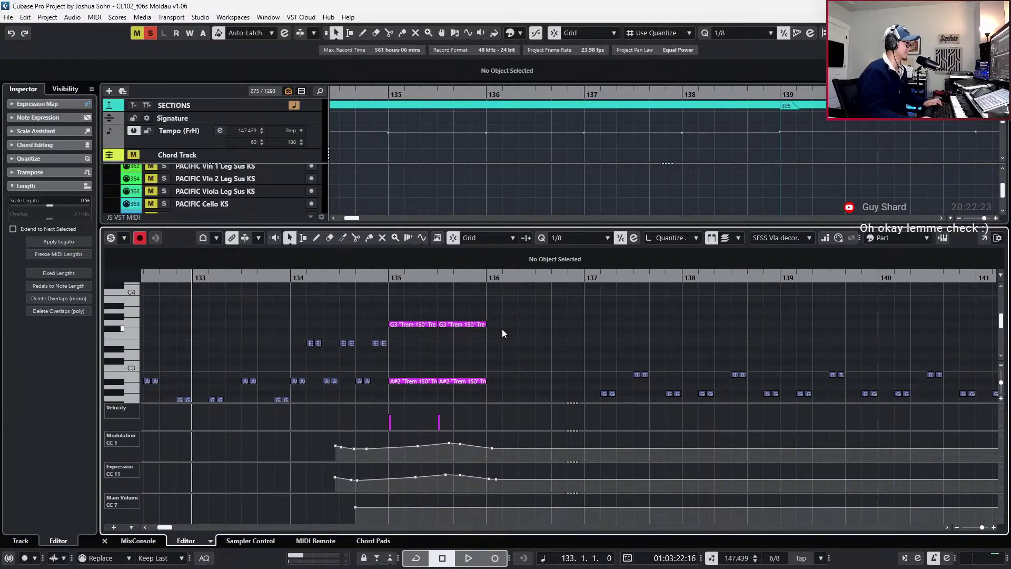
left_click(482, 410)
key("ctrl+alt+e")
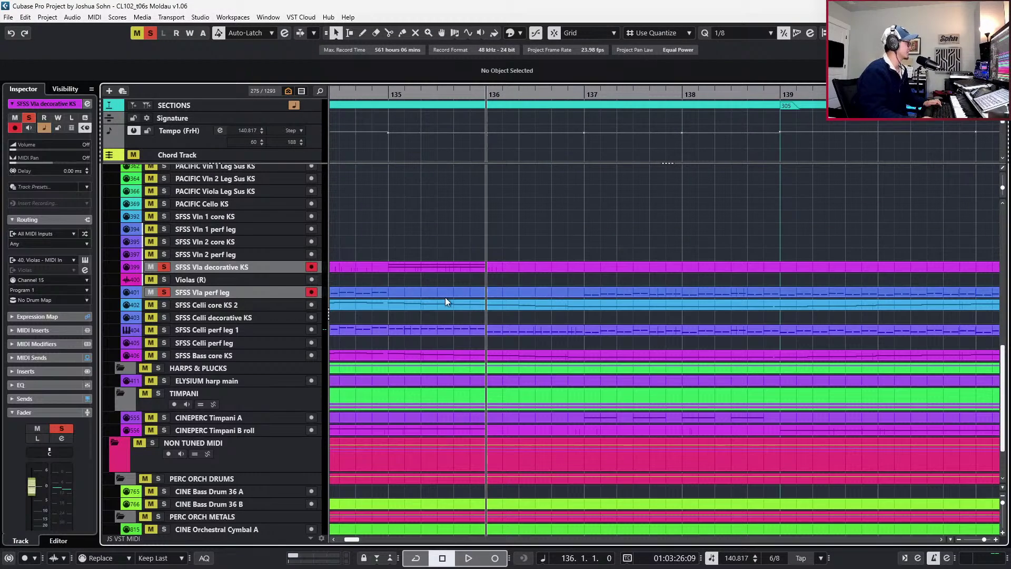
key("s")
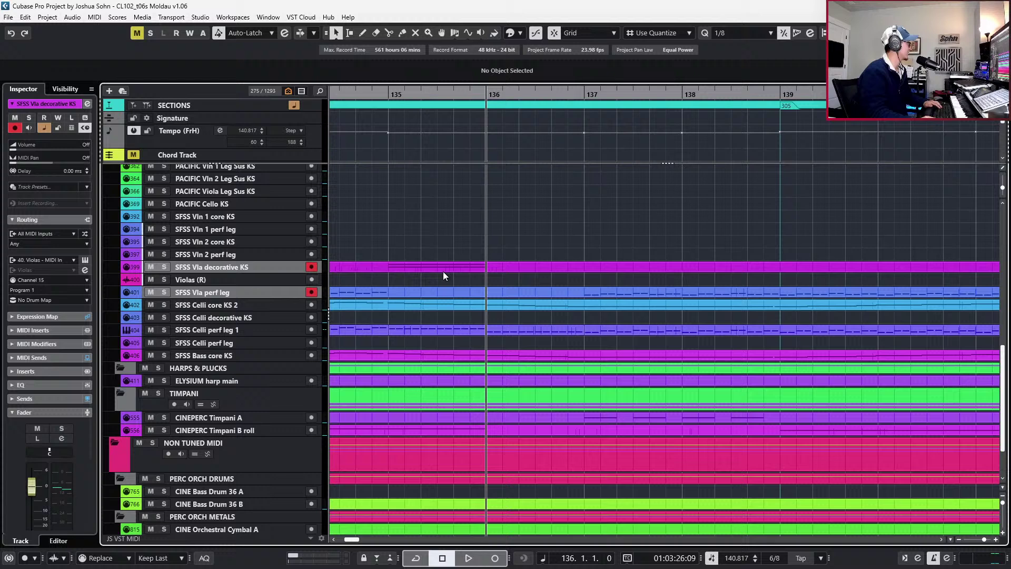
Duplicate the second G3/A#2 tremolo chord of bar 135 to the start of bar 136 and shorten the copy to an eighth note
double_click(485, 267)
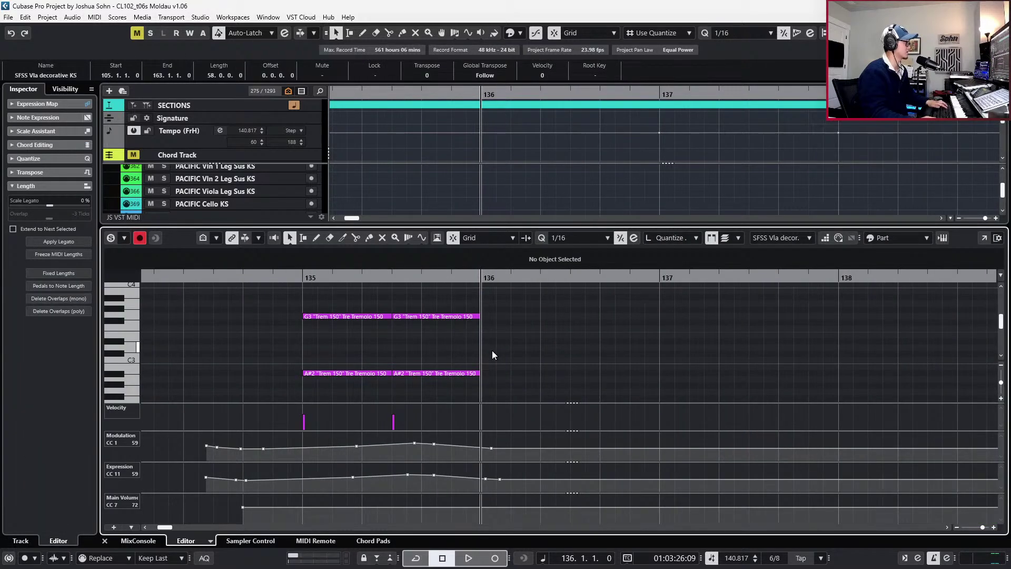
left_click_drag(479, 335, 479, 403)
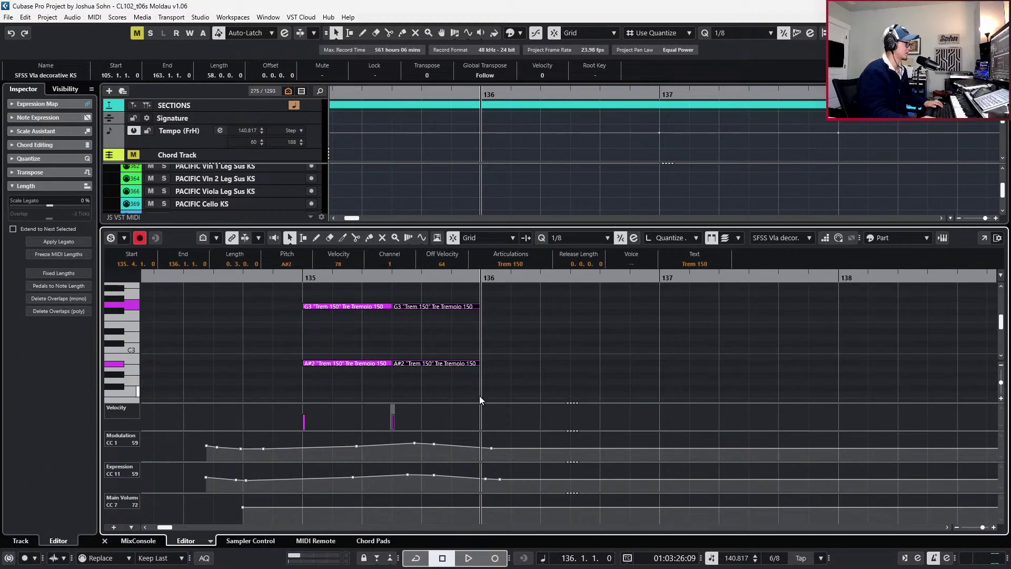
key("alt+d")
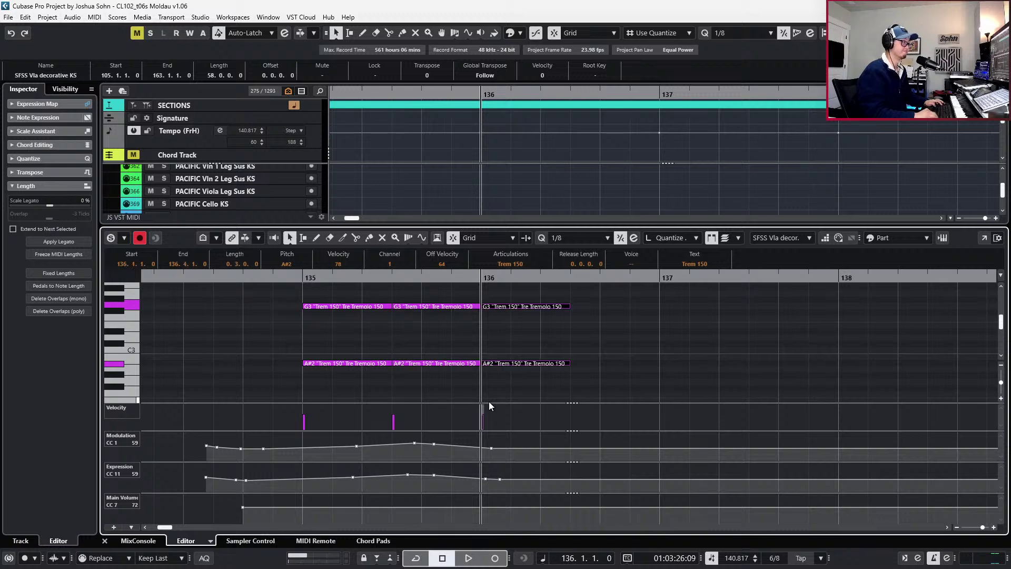
key("ctrl+Left")
key("ctrl+Left")
scroll(497, 371, "up", 2)
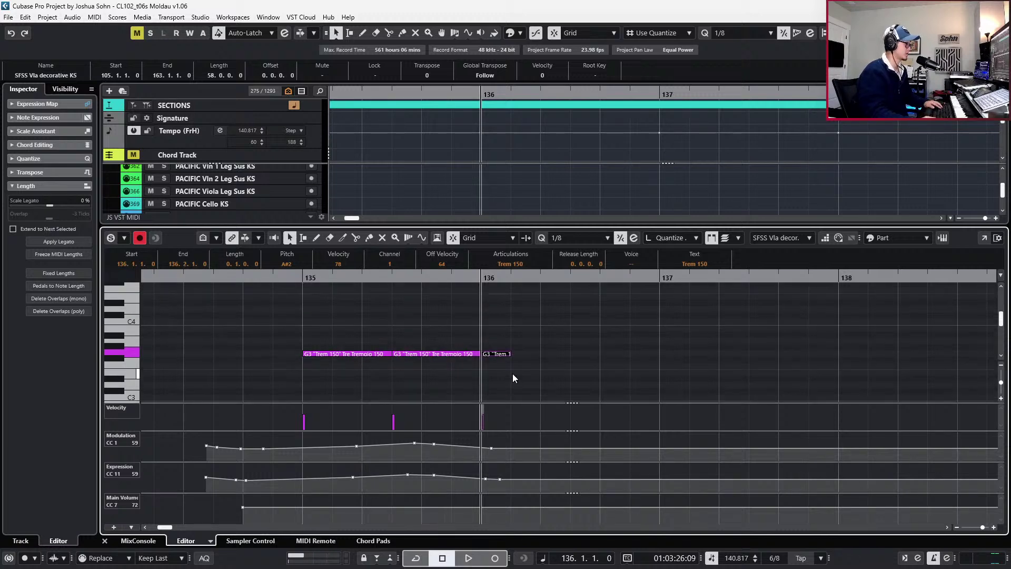
scroll(522, 381, "down", 1)
key("alt+l")
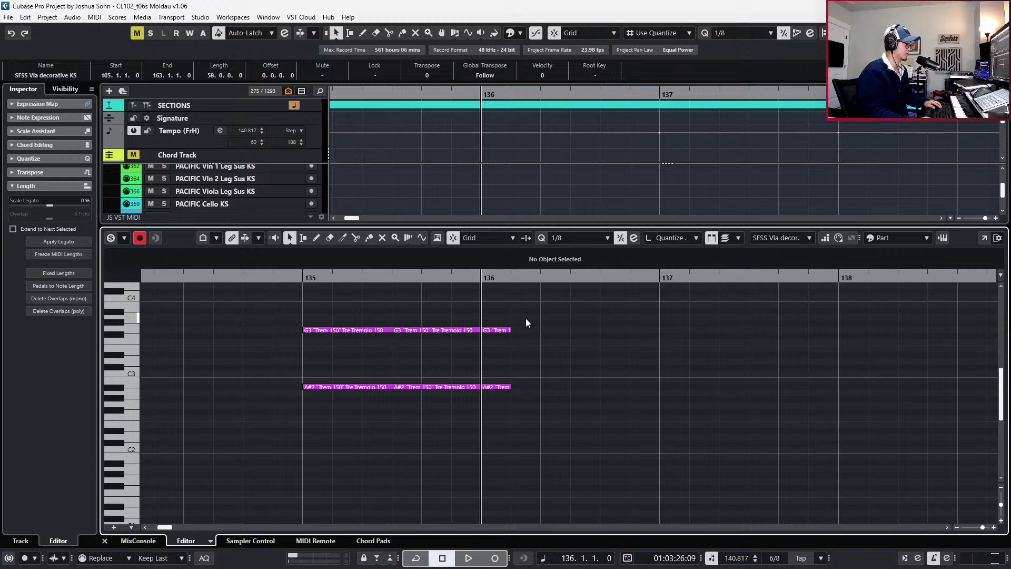
Add an eighth-note tremolo on the second eighth of bar 136 by copying the G3 note and transposing it to C#4
left_click(516, 331)
key("Up")
key("Up")
key("Up")
key("Up")
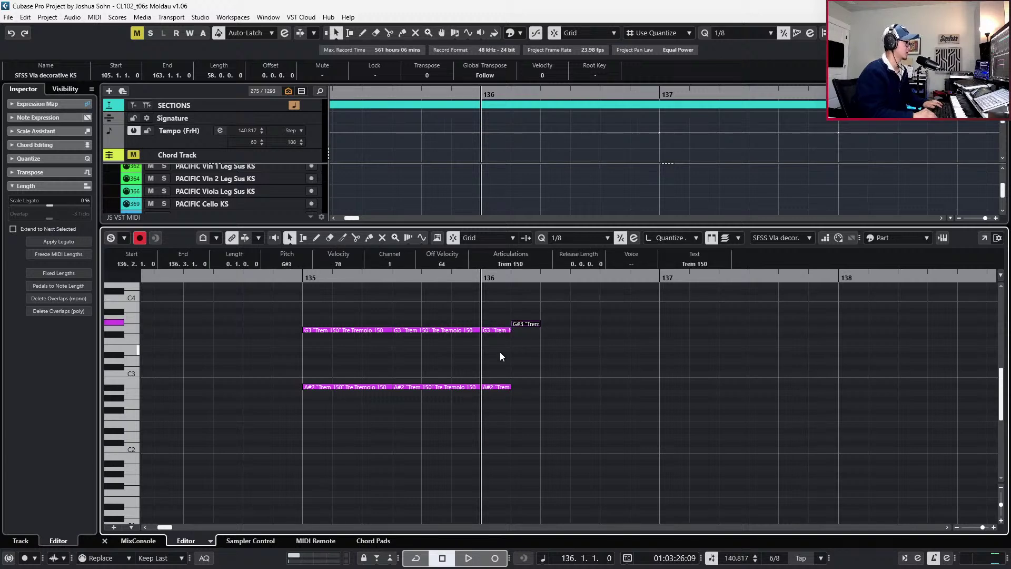
key("Down")
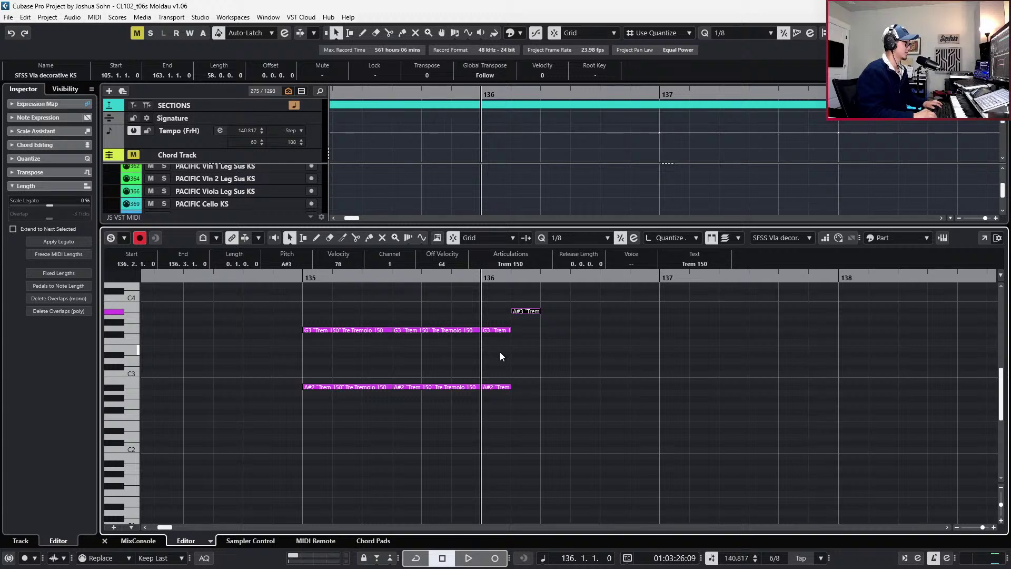
key("Up")
key("Up")
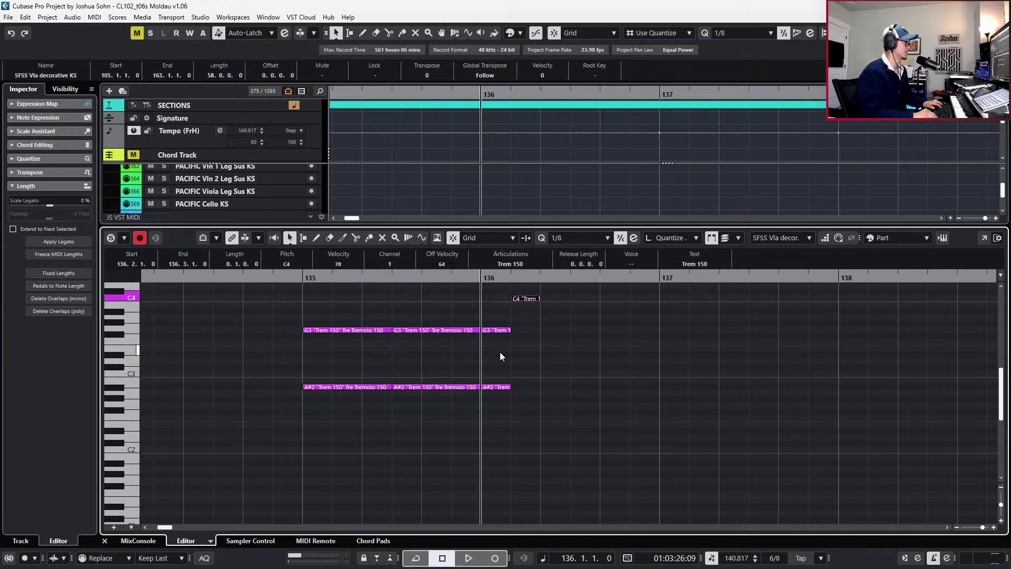
key("Up")
key("Left")
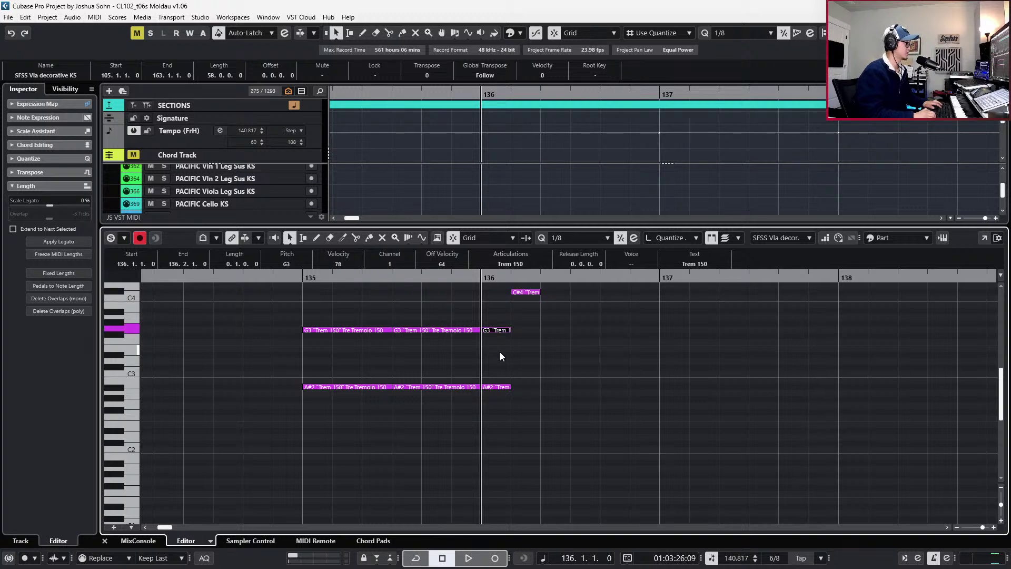
key("Right")
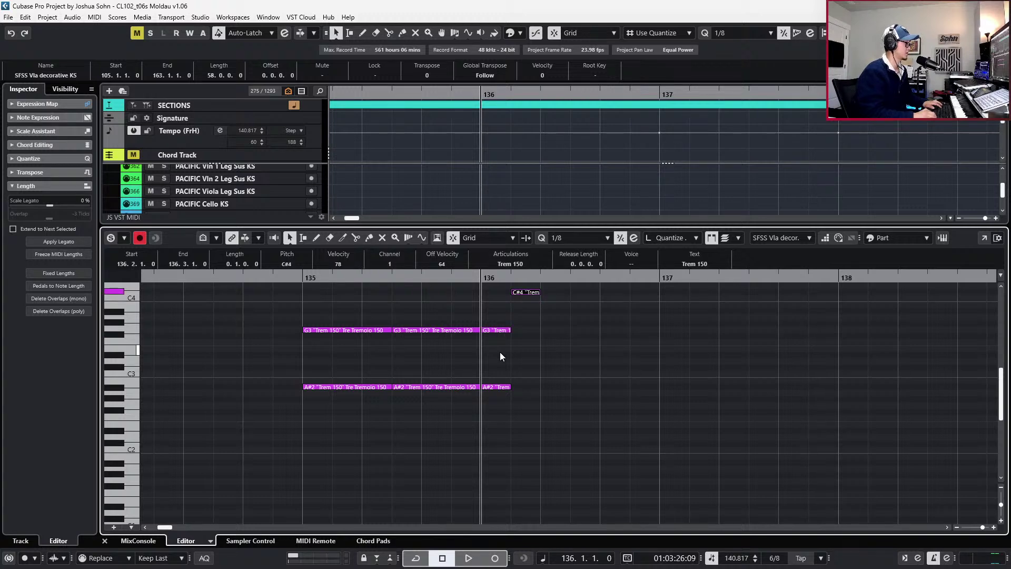
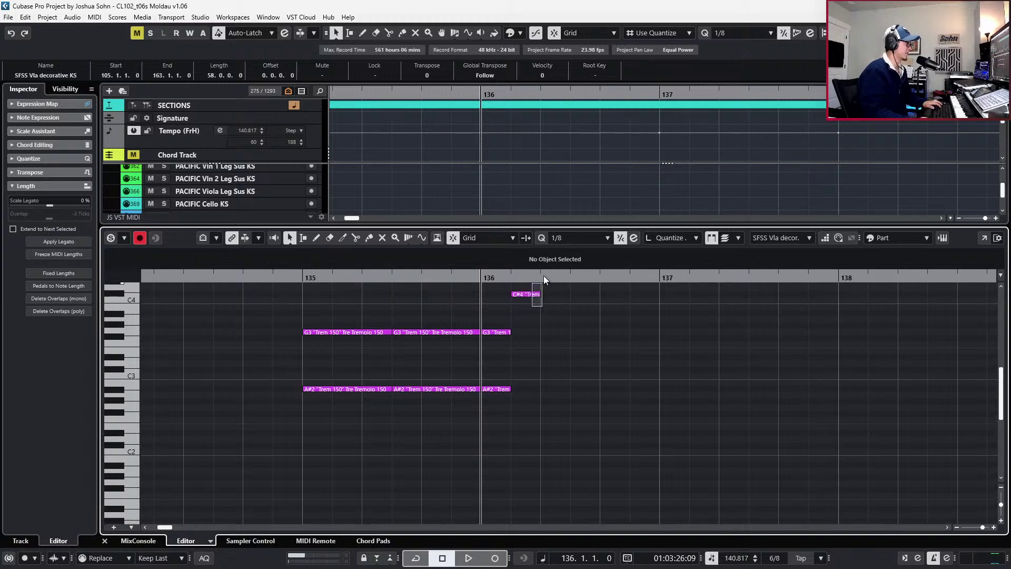
Continue the descending tremolo line with duplicated eighth notes on A#3 and A3 at the third and fourth eighths of bar 136
scroll(543, 287, "up", 1)
key("ctrl+d")
key("Down")
key("Down")
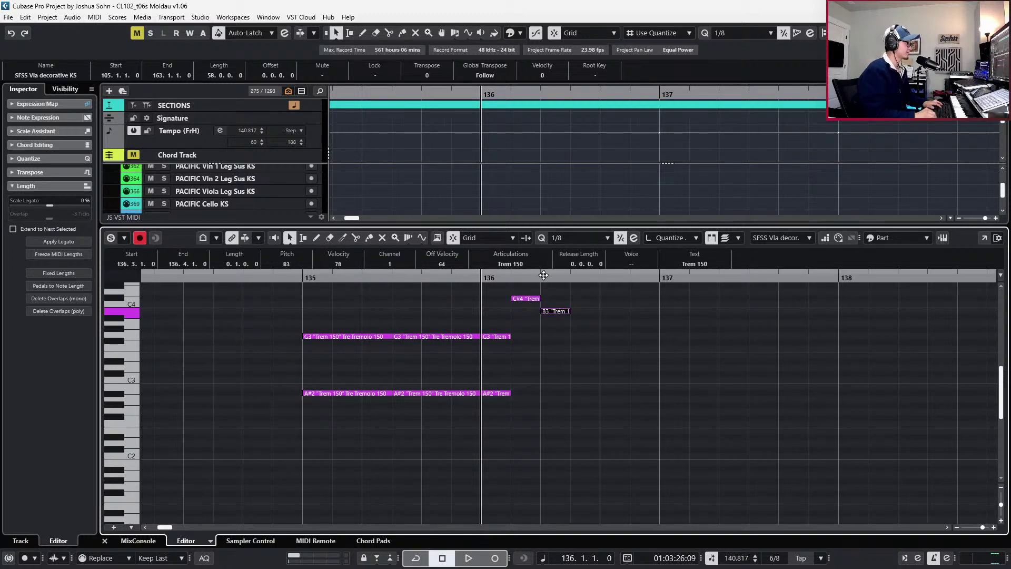
key("ctrl+d")
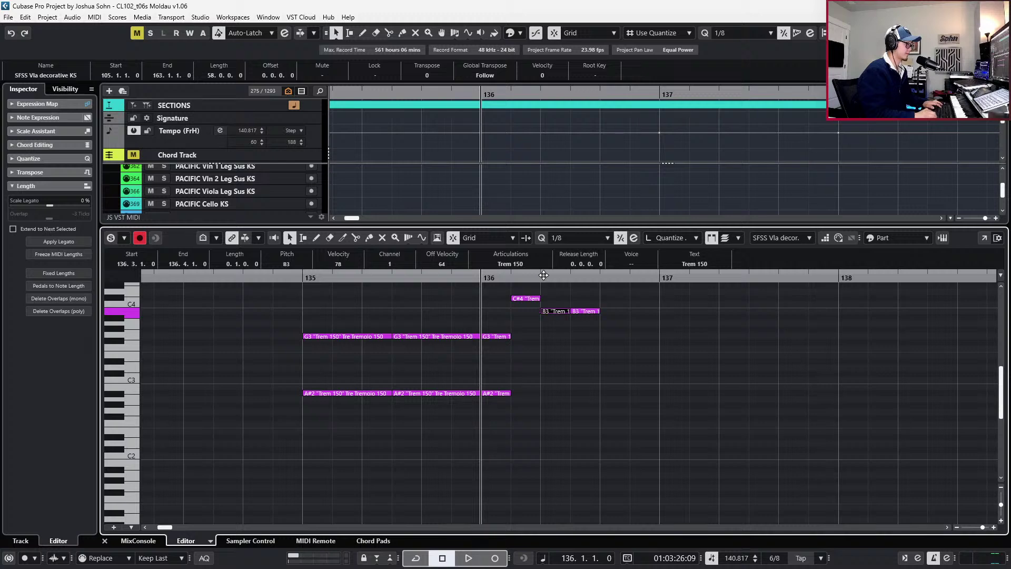
key("Down")
key("Right")
key("Down")
key("Down")
Duplicate the tremolo eighth note twice more and transpose the copies to G3 and E3 to fill the end of bar 136
key("ctrl+d")
key("Down")
key("Down")
key("Down")
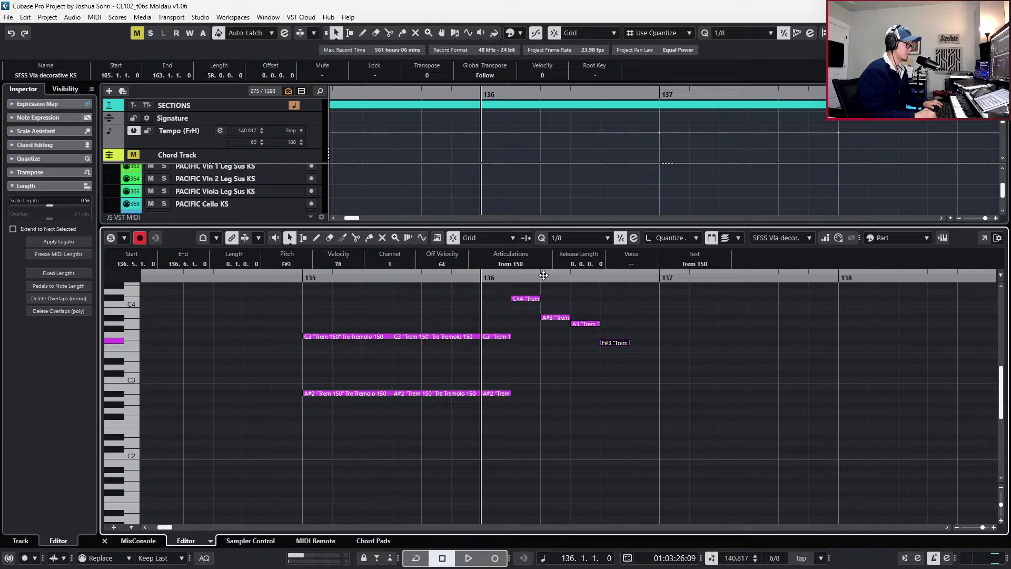
key("Up")
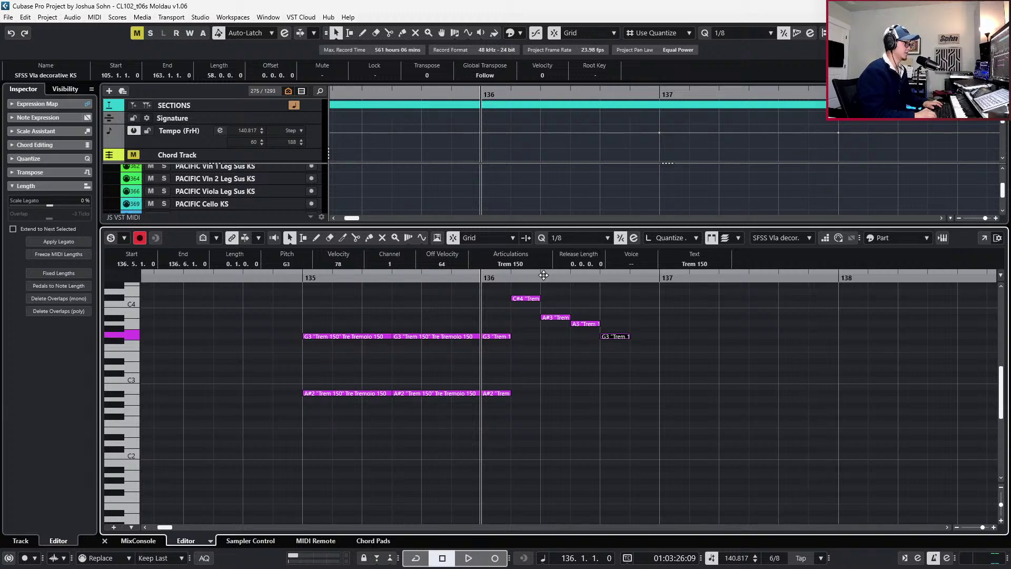
key("ctrl+d")
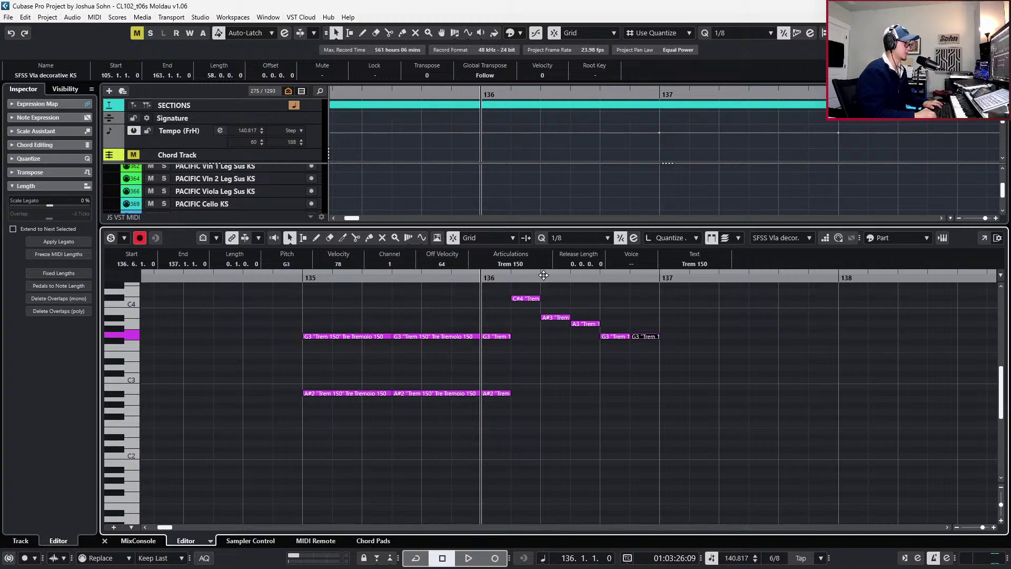
key("Down")
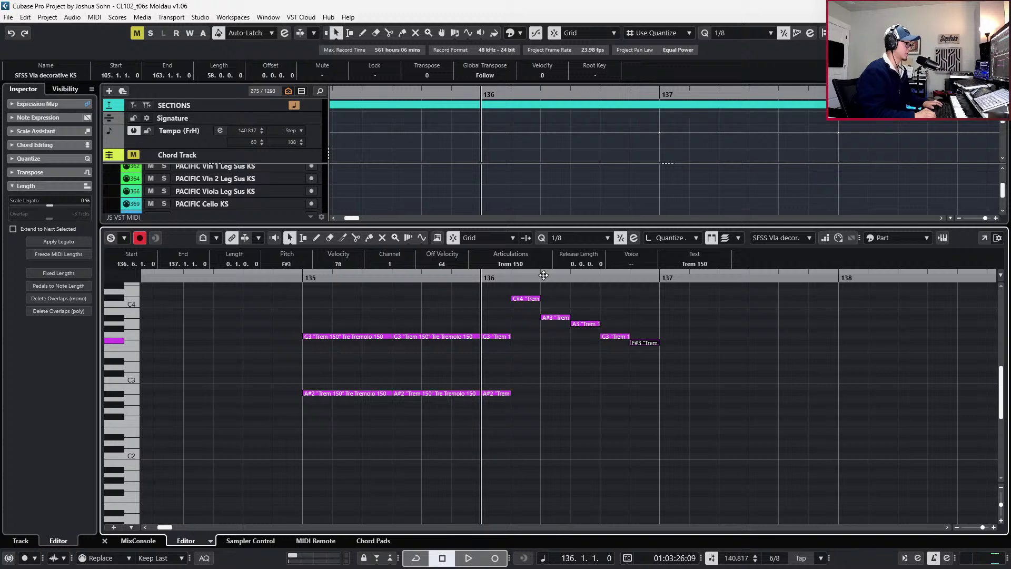
key("Down")
key("Down")
Duplicate the last tremolo note to the downbeat of bar 137, transpose it to C#3 and play the passage back
key("ctrl+d")
key("Down")
key("Down")
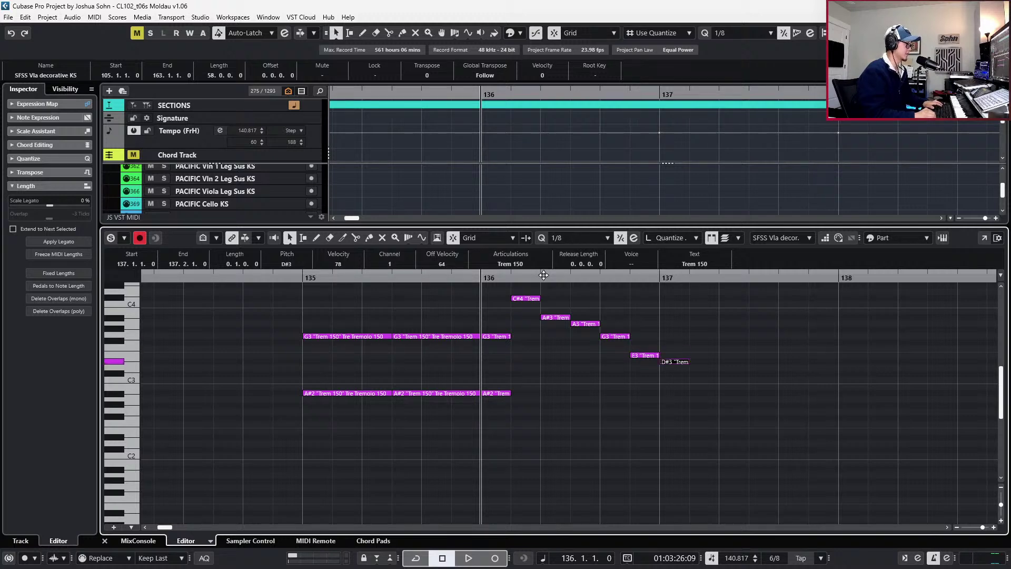
key("Up")
key("Down")
key("Down")
key("space")
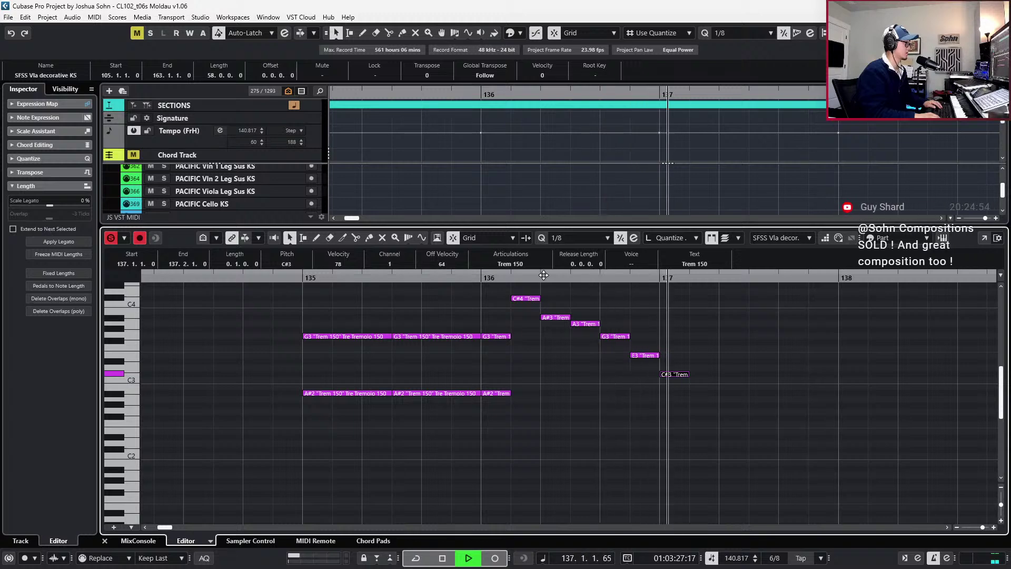
key("space")
key("KP_Subtract")
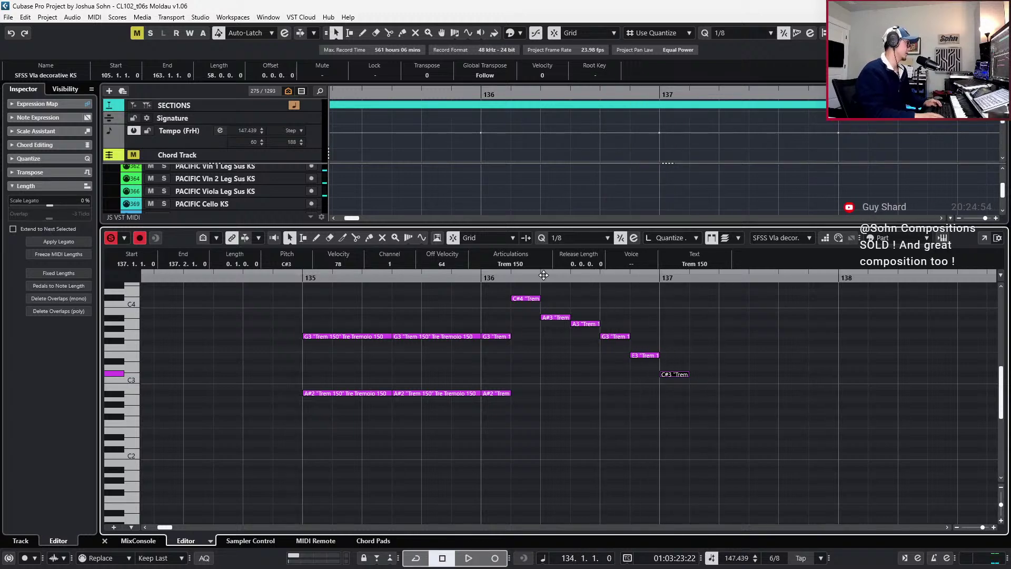
Show the controller lanes, record Modulation and Expression curves over bars 135 to 137, and return to the arrangement
scroll(544, 275, "down", 2)
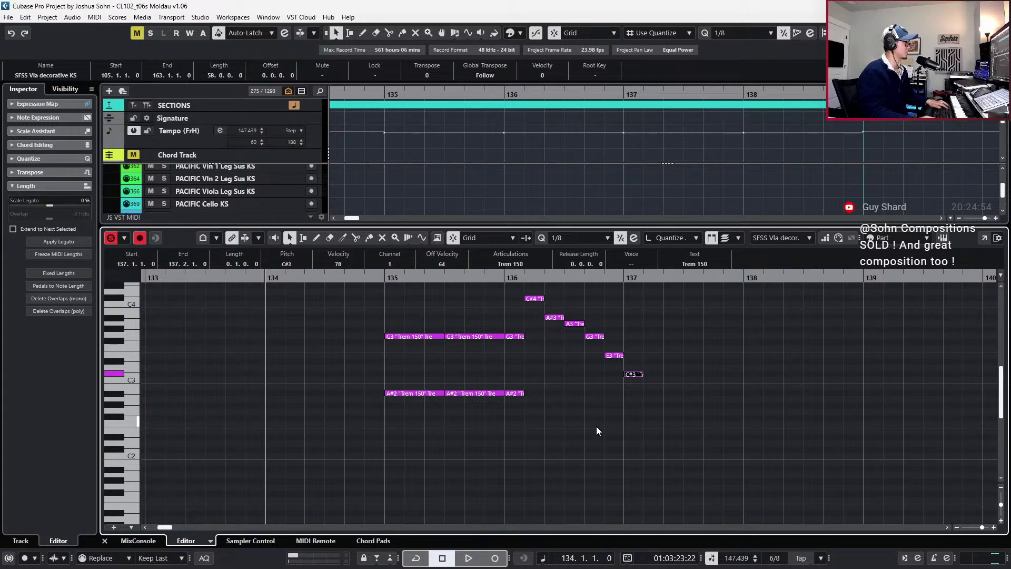
key("alt+l")
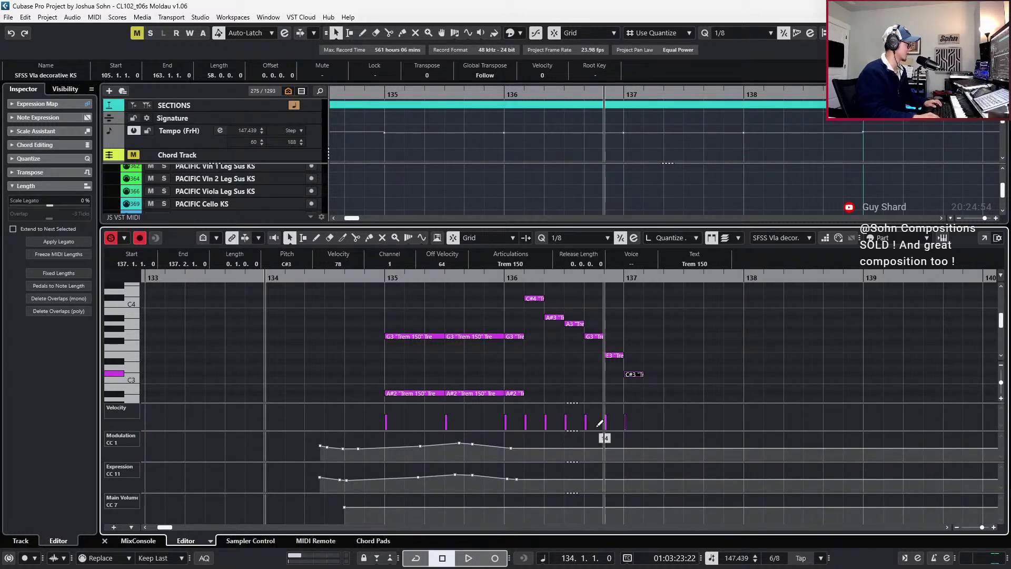
key("KP_Multiply")
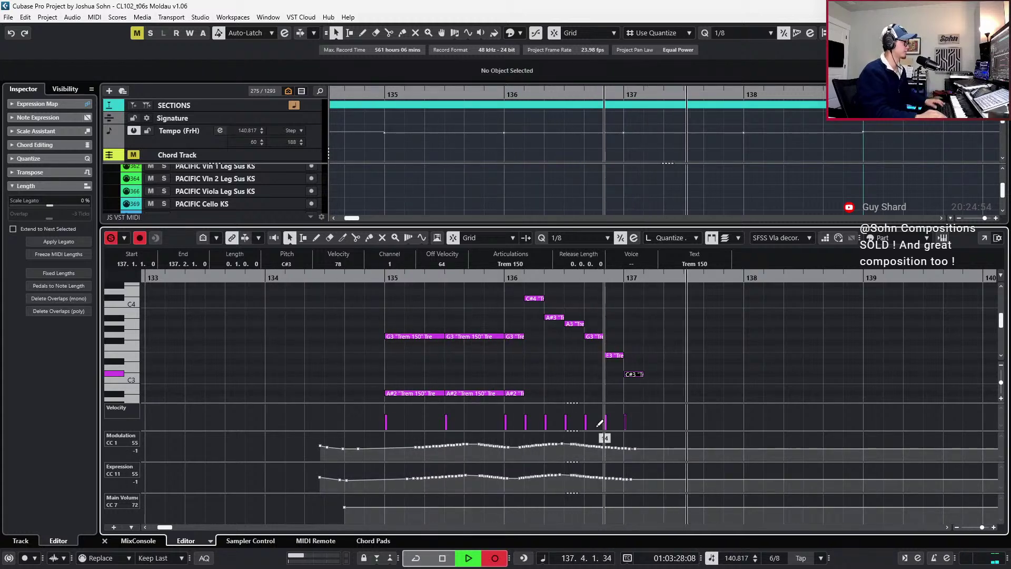
key("space")
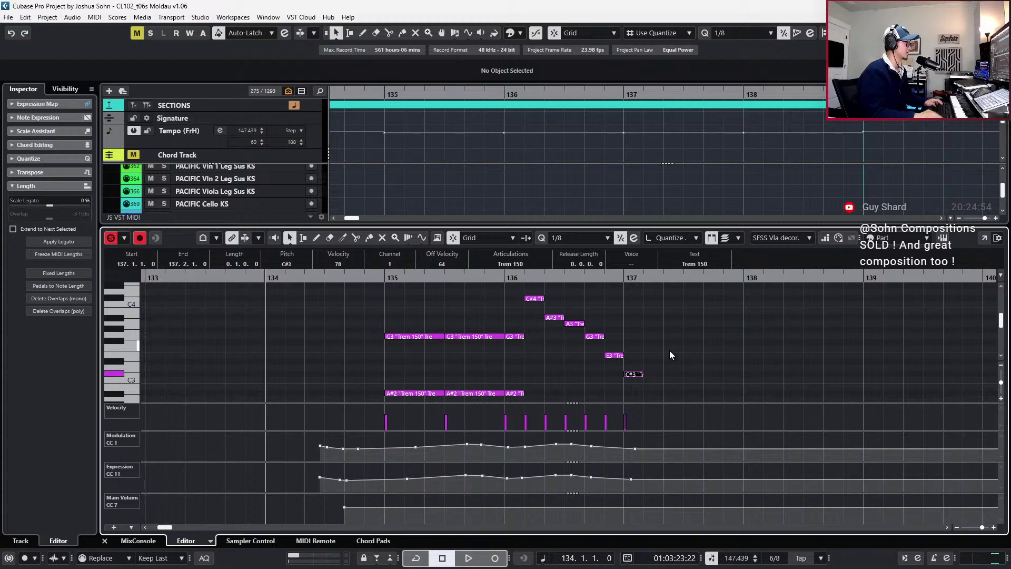
key("ctrl+e")
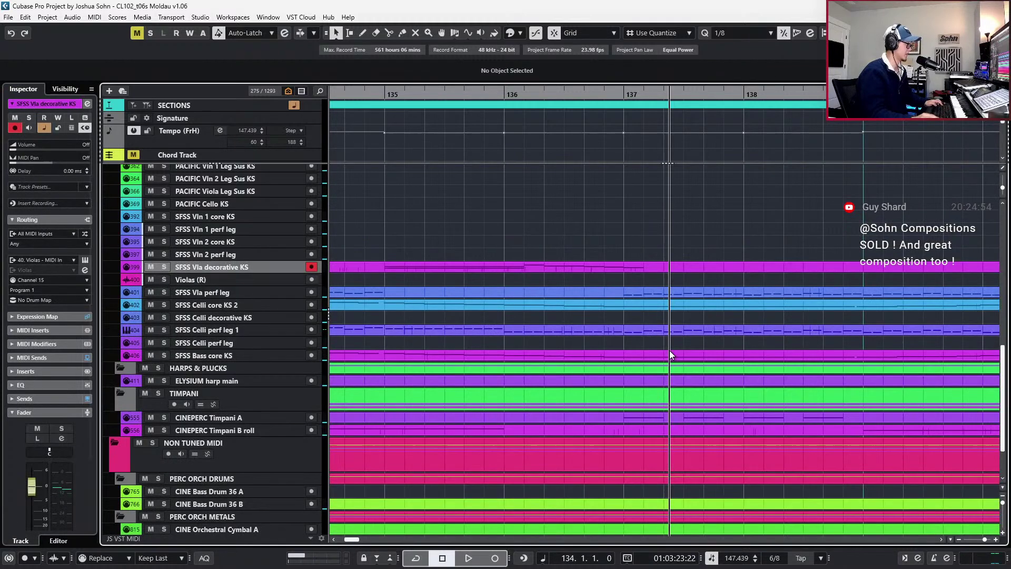
Open the SFSS Vla decorative KS part without controller lanes and delete the A3 tremolo note at the fourth eighth of bar 136
double_click(647, 267)
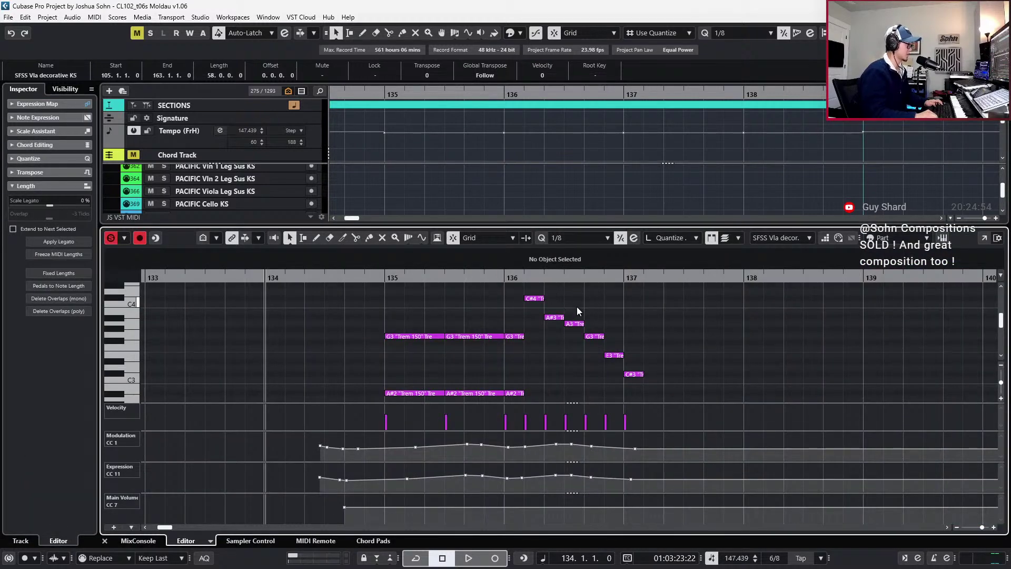
key("ctrl+shift+c")
scroll(577, 307, "up", 2)
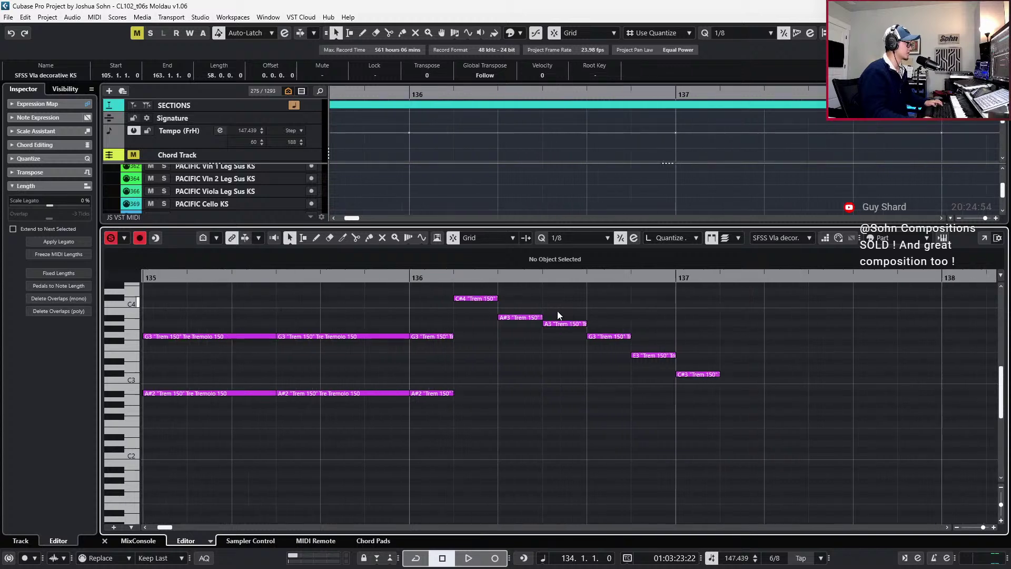
left_click(445, 337)
key("l")
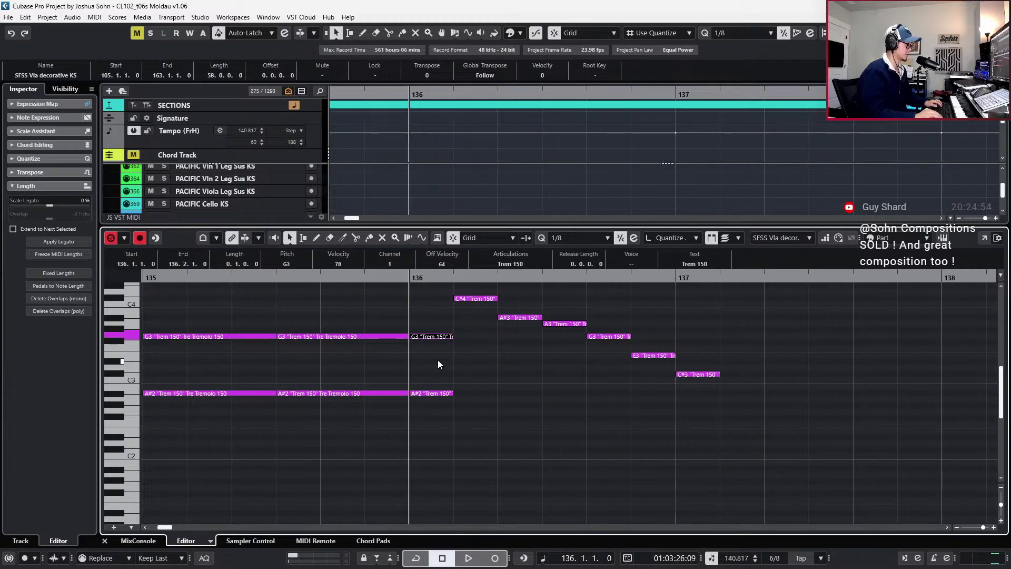
key("Right")
key("Right")
key("Right")
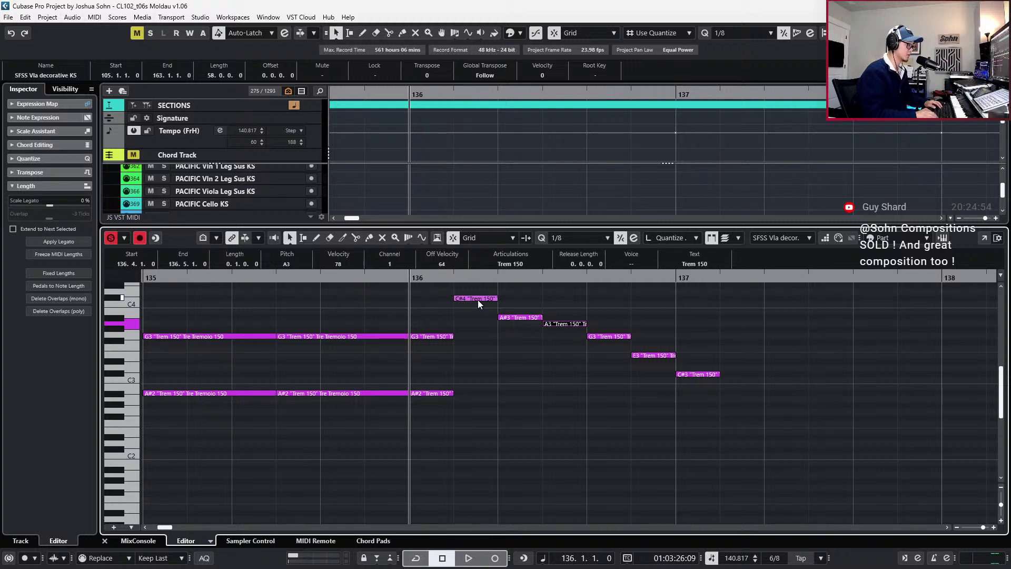
key("Delete")
Shift the G3, E3 and C#3 tremolo notes one eighth earlier to finish bar 136, play briefly and return to the arrangement
left_click_drag(599, 304, 783, 418)
key("ctrl+Left")
key("space")
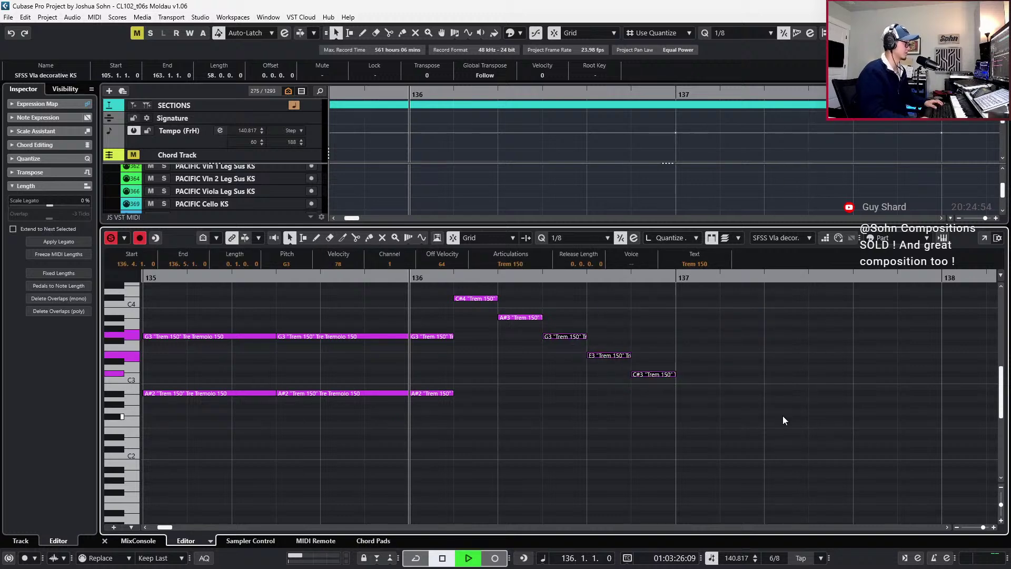
key("space")
key("g")
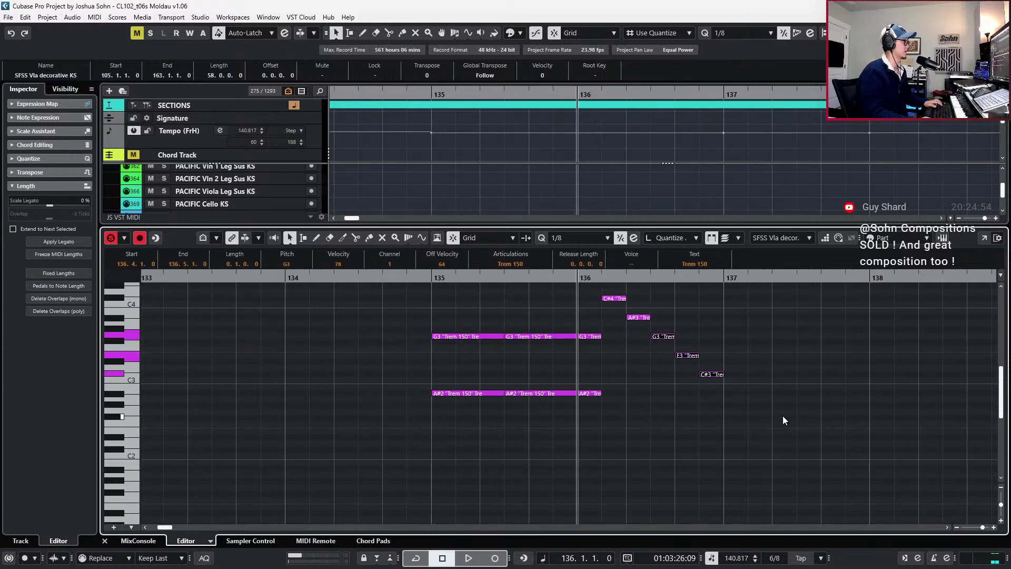
key("ctrl+KP_Add")
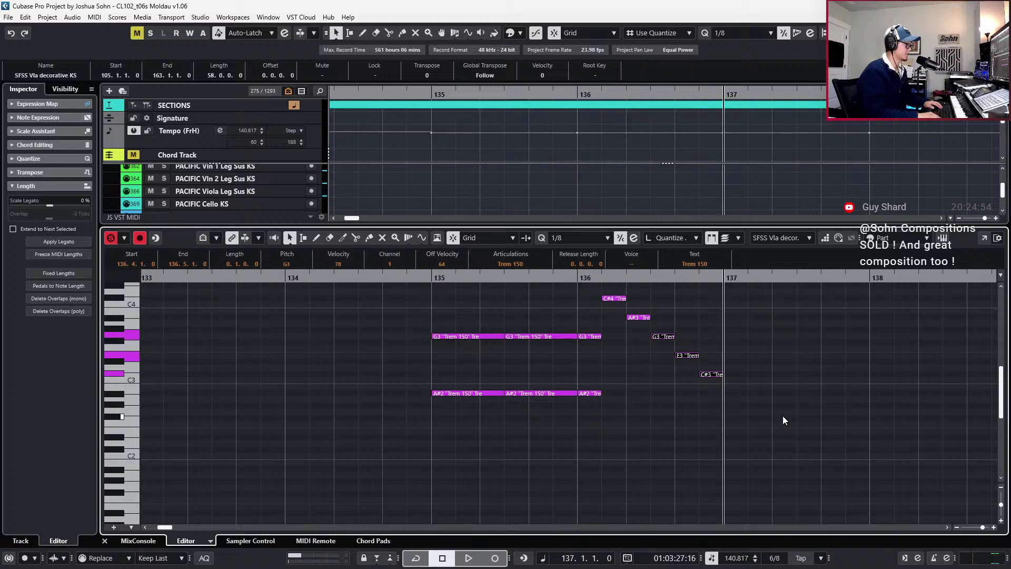
scroll(784, 415, "right", 1)
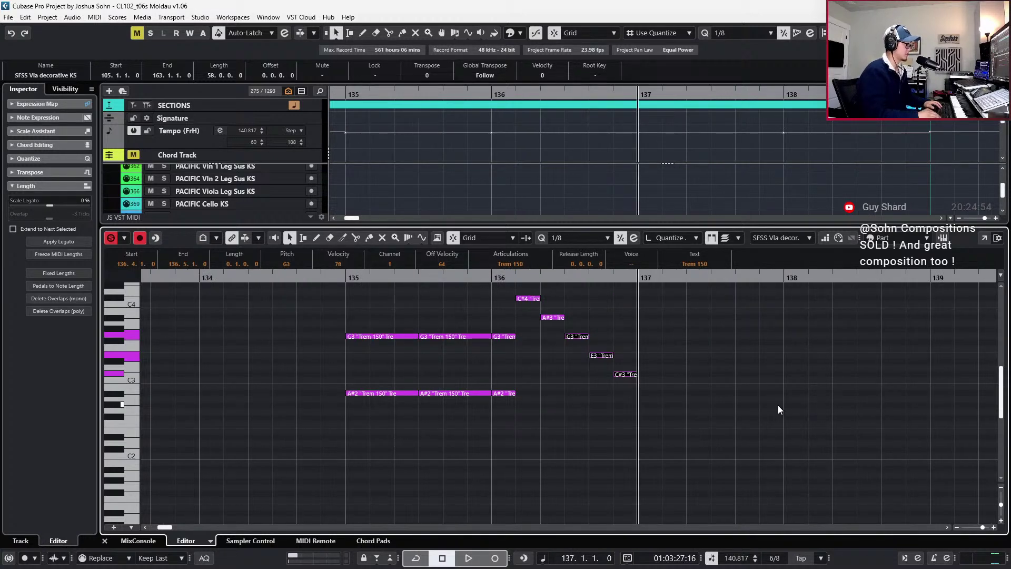
key("ctrl+alt+e")
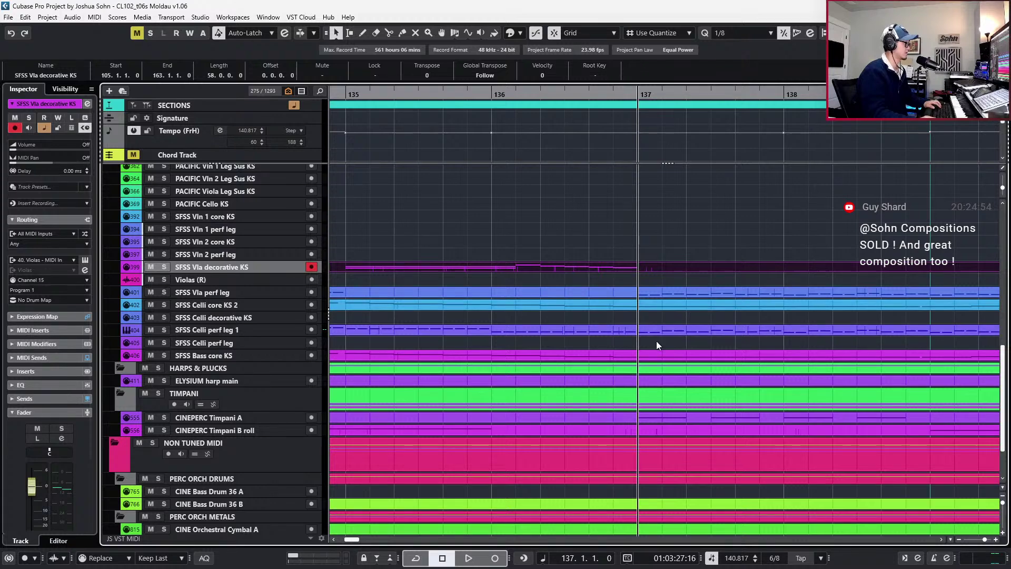
Solo the viola decorative and perf leg tracks, listen from bar 133 and release the solo
key("g")
left_click(667, 295)
key("g")
left_click_drag(636, 232, 643, 287)
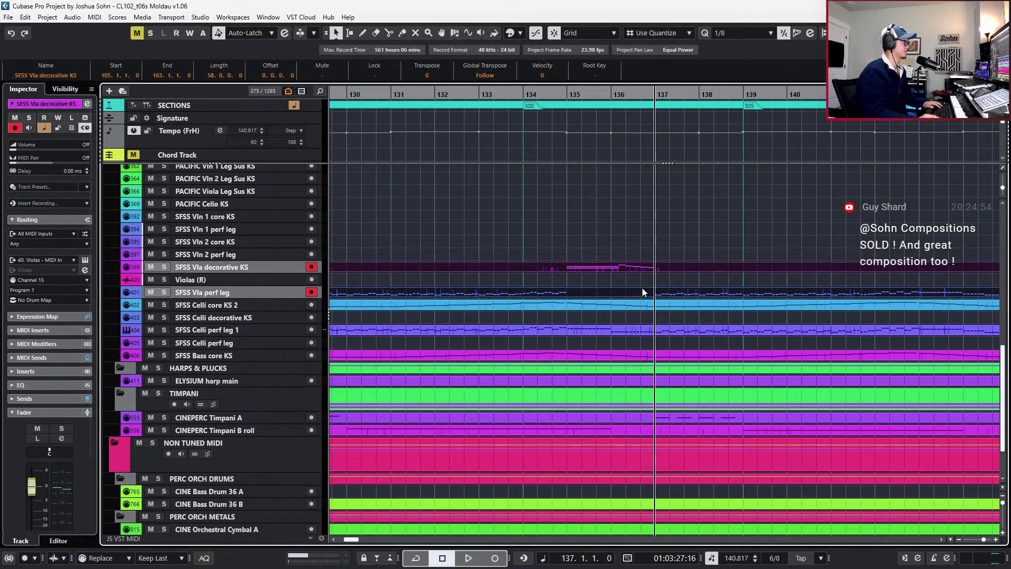
key("s")
key("KP_Subtract")
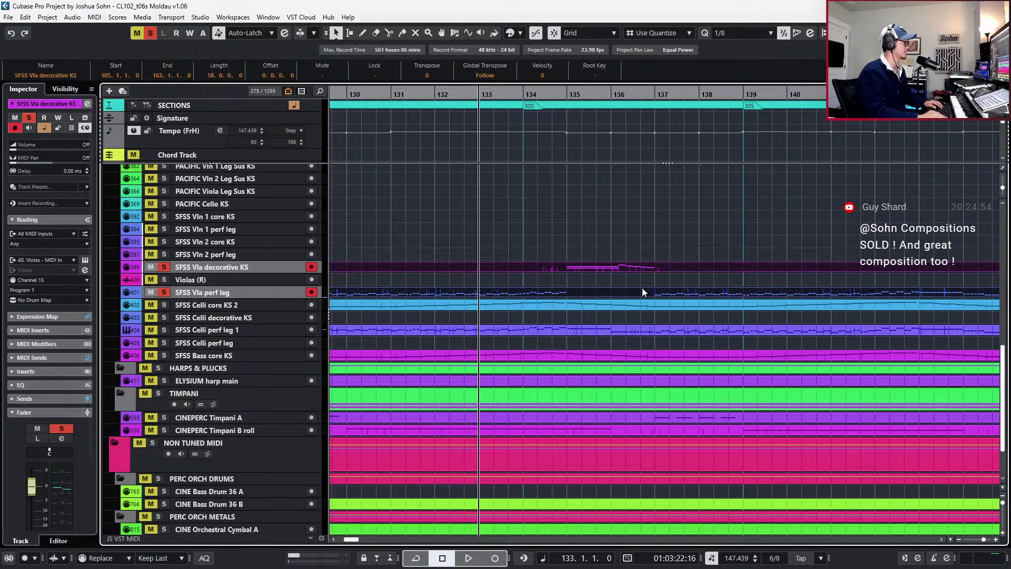
key("space")
key("g")
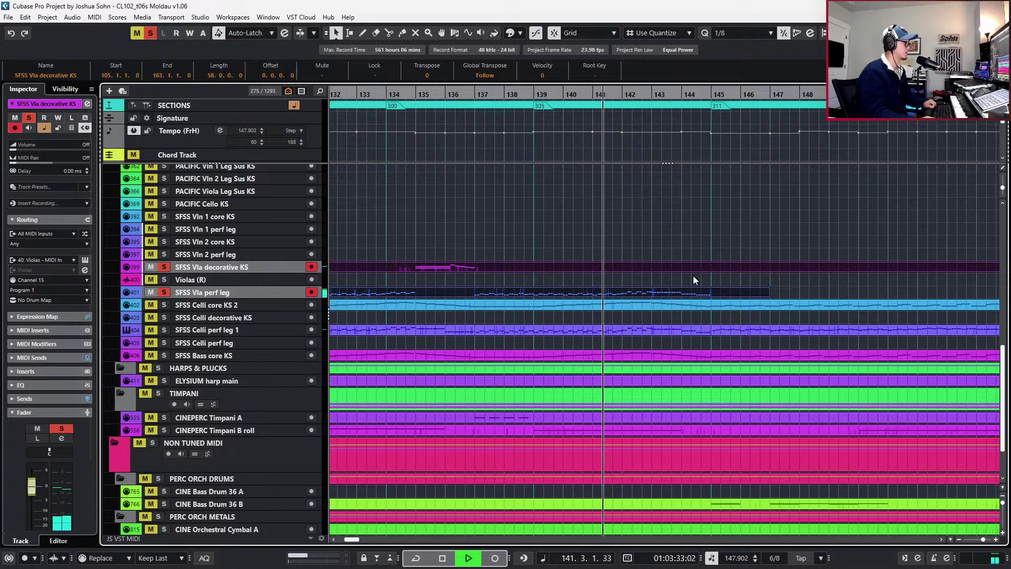
key("space")
key("ctrl+a")
left_click(644, 243)
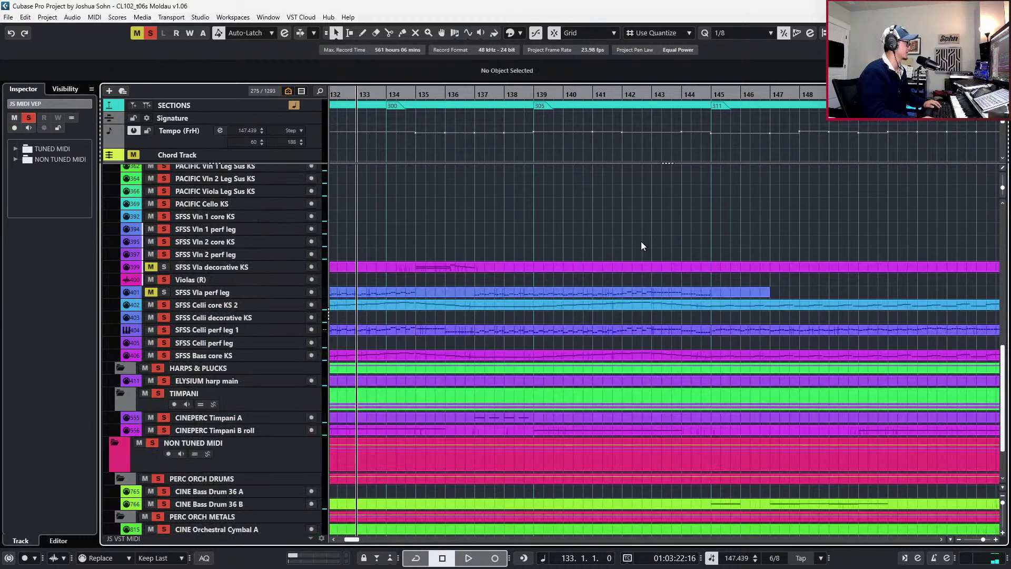
left_click(587, 271)
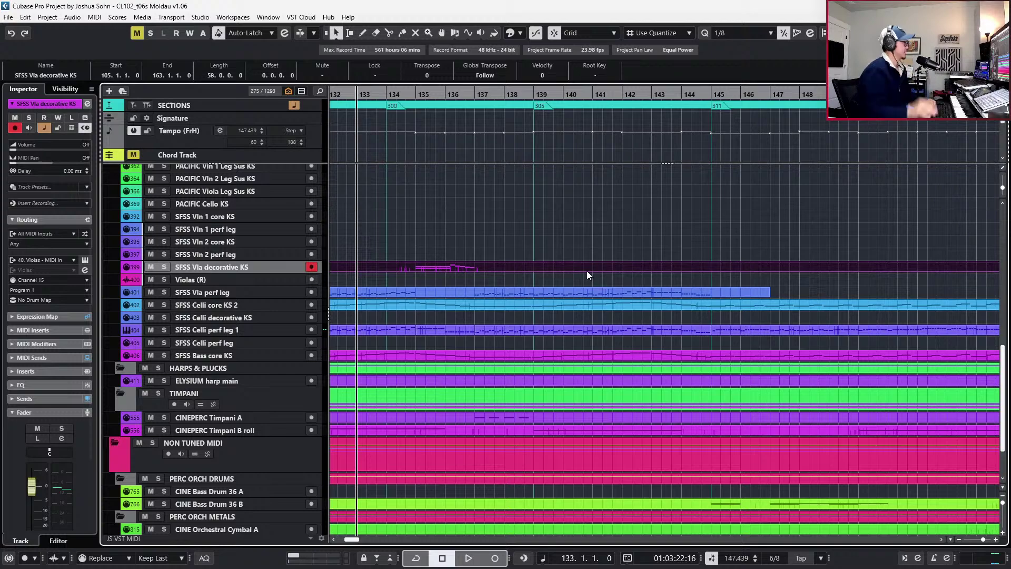
Switch to the score PDF, check the viola line around measure 300 on pages 75 and 76, and return to Cubase
key("alt")
key("alt+Tab")
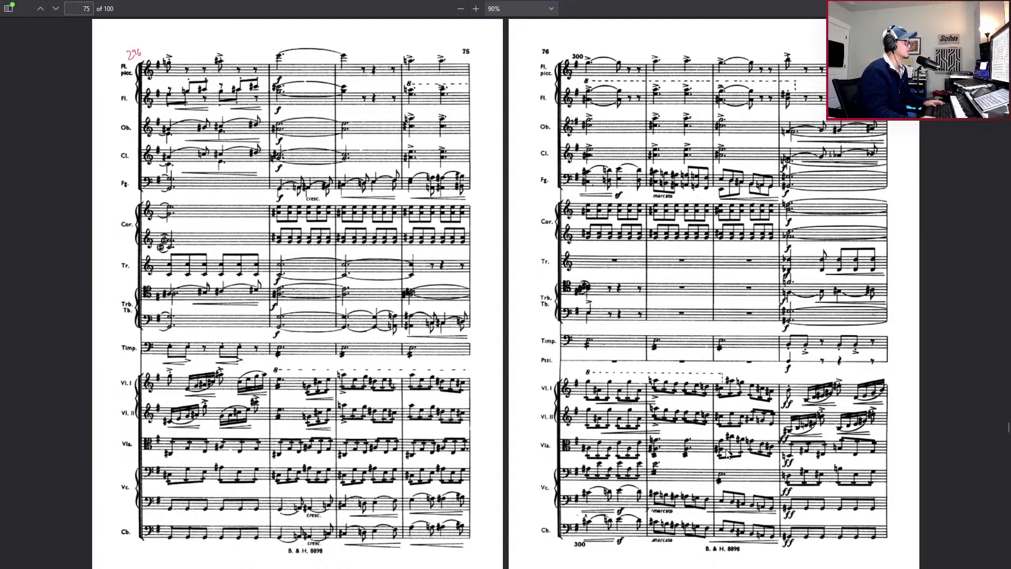
key("alt+Tab")
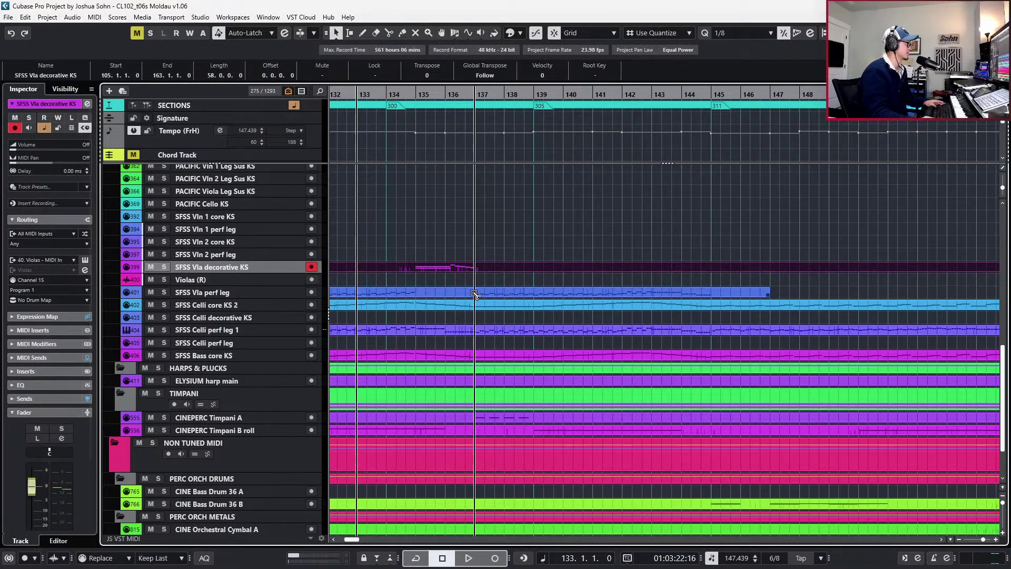
Split the SFSS Vla perf leg part at bar 137, copy the section onto the SFSS Vla decorative KS track and mute the original
left_click(493, 292, "alt")
left_click_drag(493, 290, 490, 274)
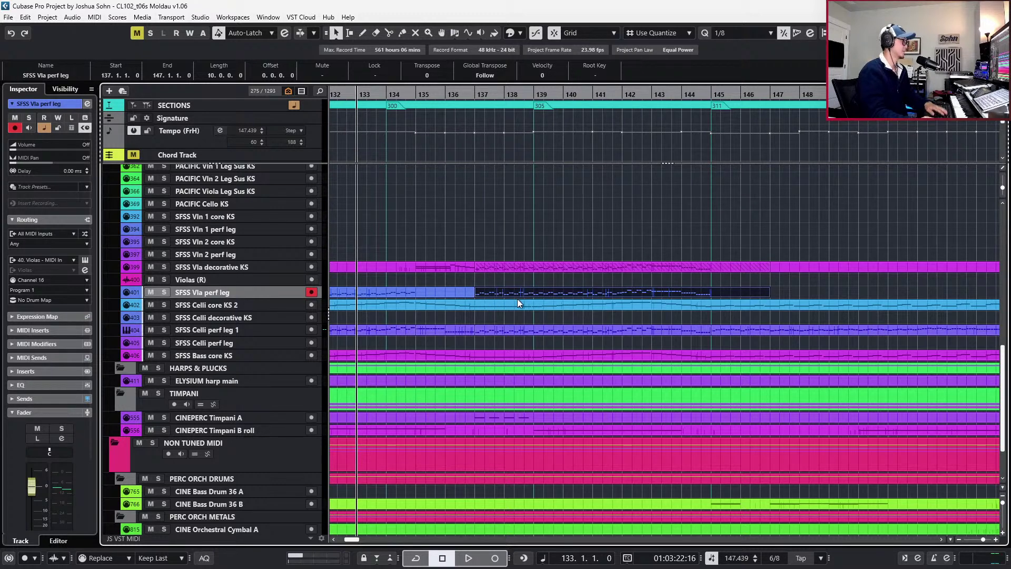
key("shift+m")
Solo both viola tracks and play the transition into the copied section from bar 133
key("space")
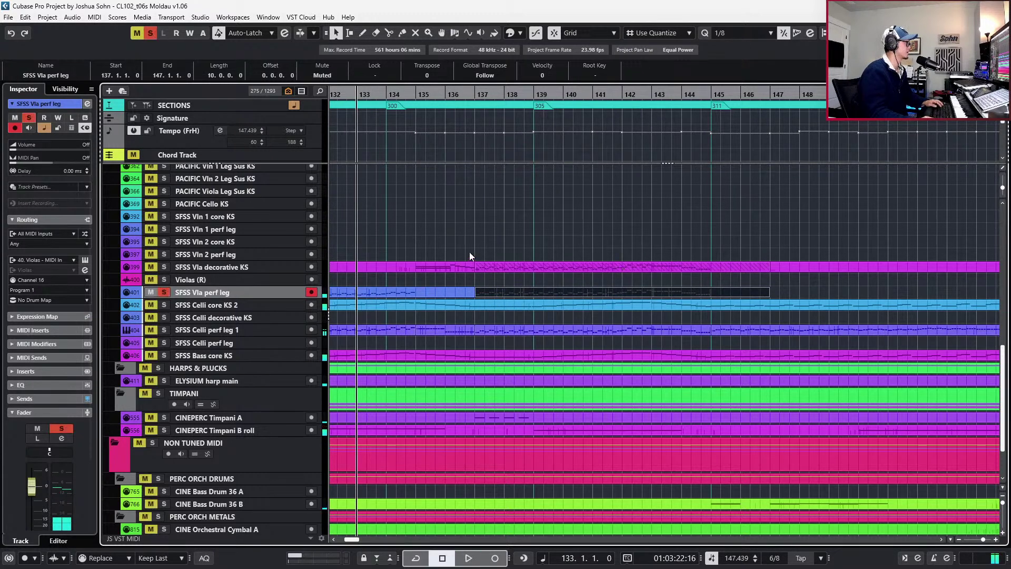
left_click(455, 271)
key("s")
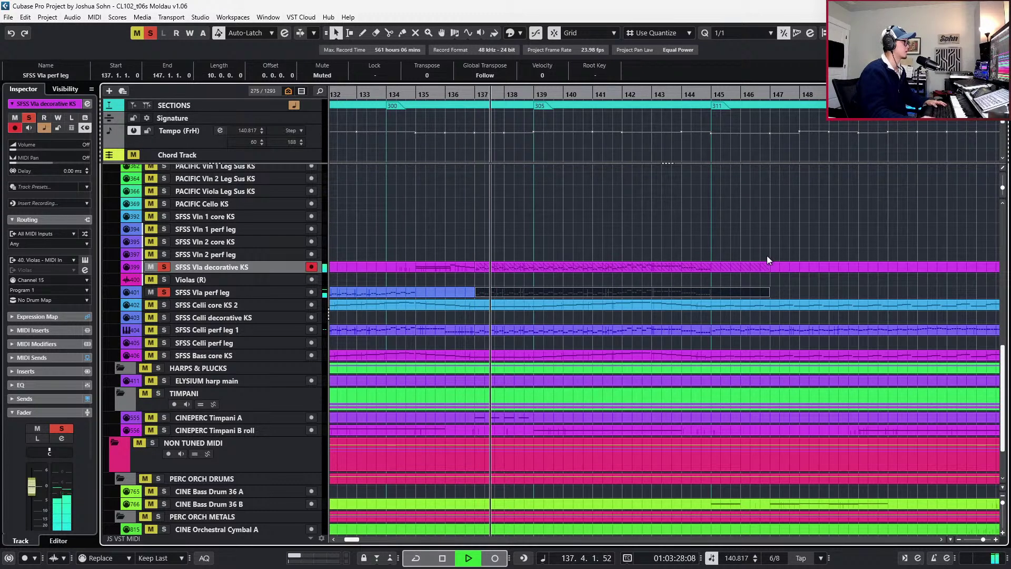
key("space")
key("Down")
Split the decorative viola part at bar 147, merge the copied bars into the part before it and open it for editing
left_click(786, 268)
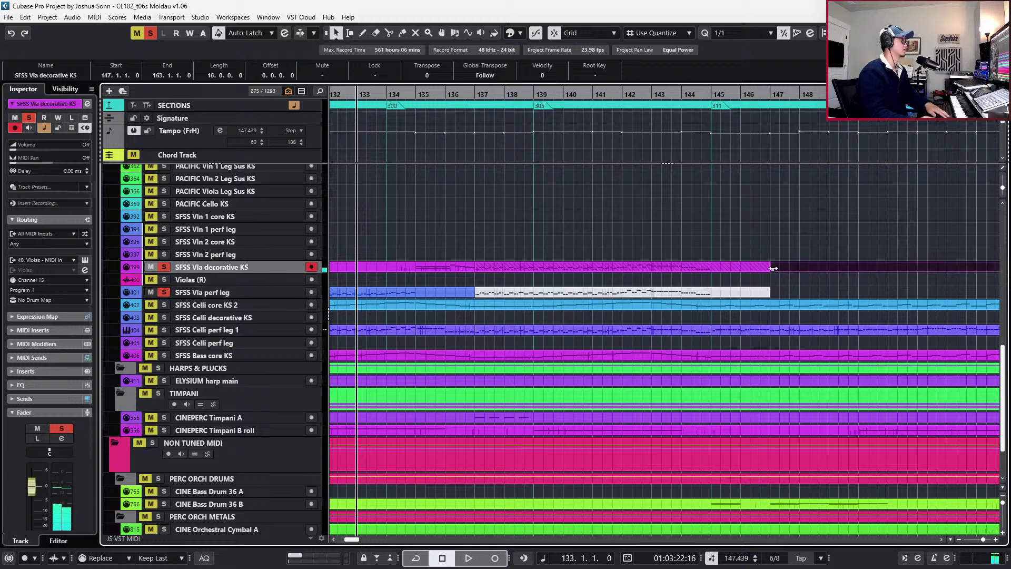
left_click(468, 268)
double_click(487, 266)
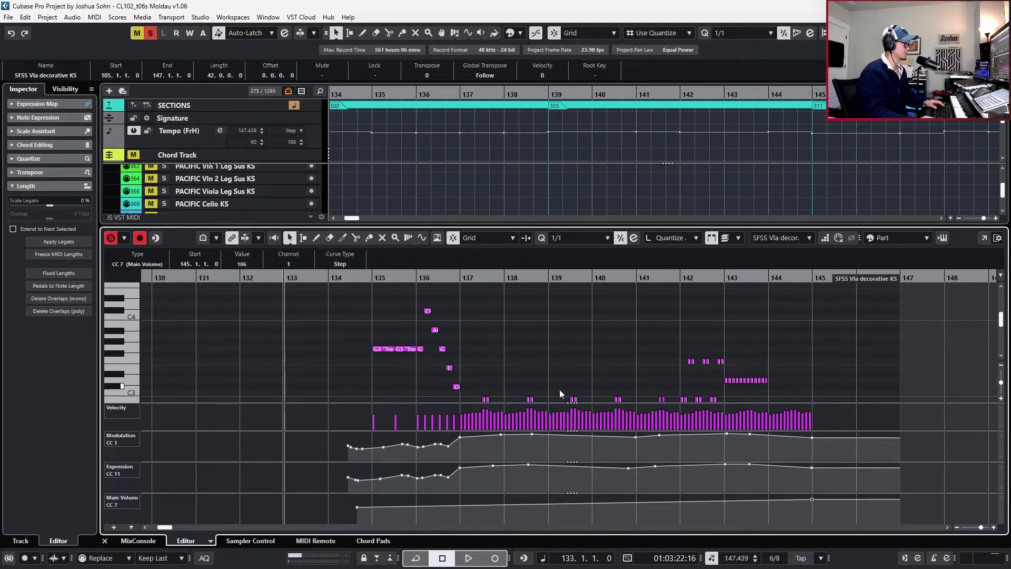
Delete the Main Volume point at bar 145 and play the passage from bar 133
key("space")
key("Delete")
scroll(820, 320, "down", 1)
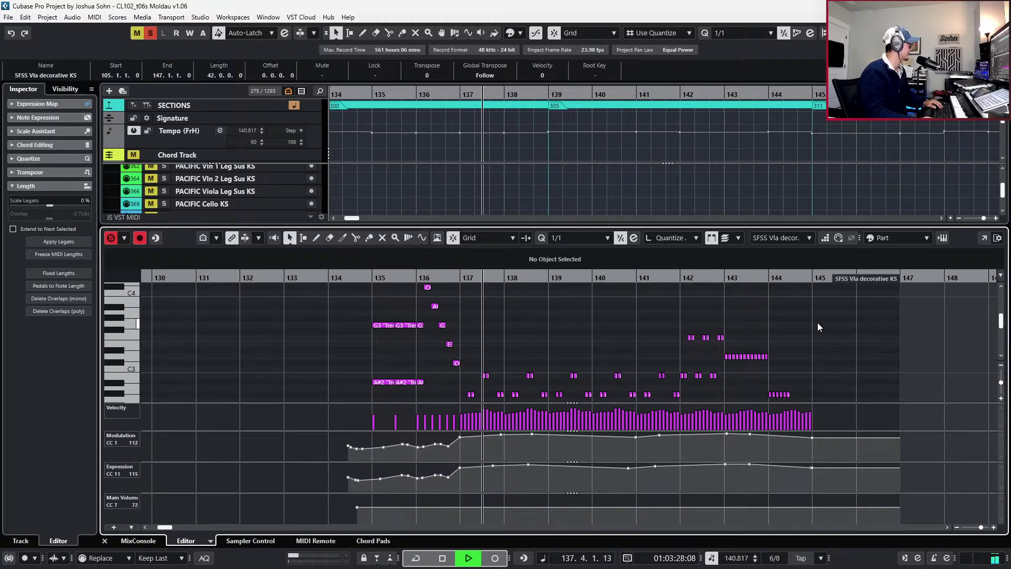
scroll(804, 348, "down", 2)
key("space")
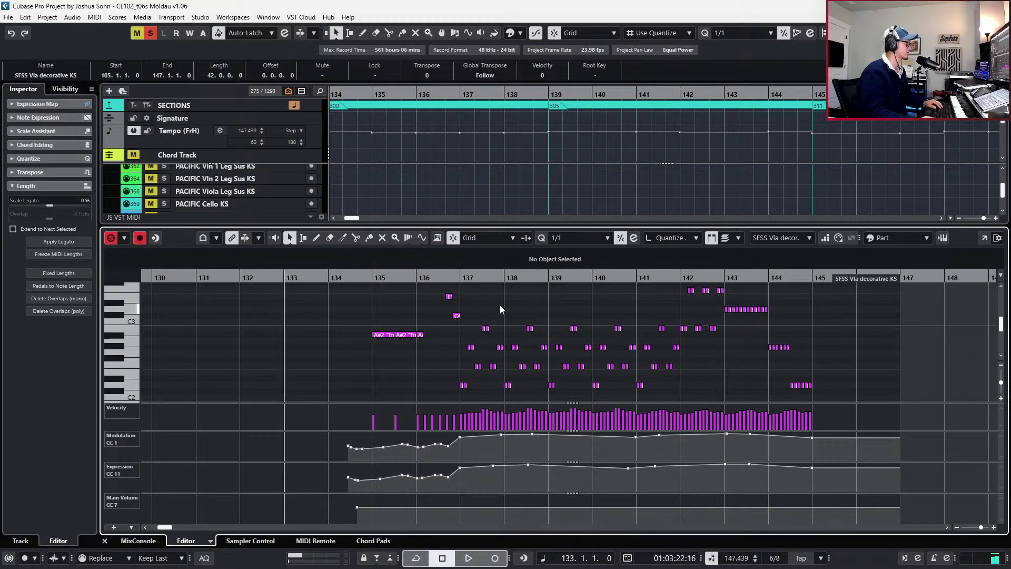
Select the copied viola notes from bar 137 to the end of bar 144 and assign them the Tremolo 150 articulation
left_click_drag(467, 285, 835, 391)
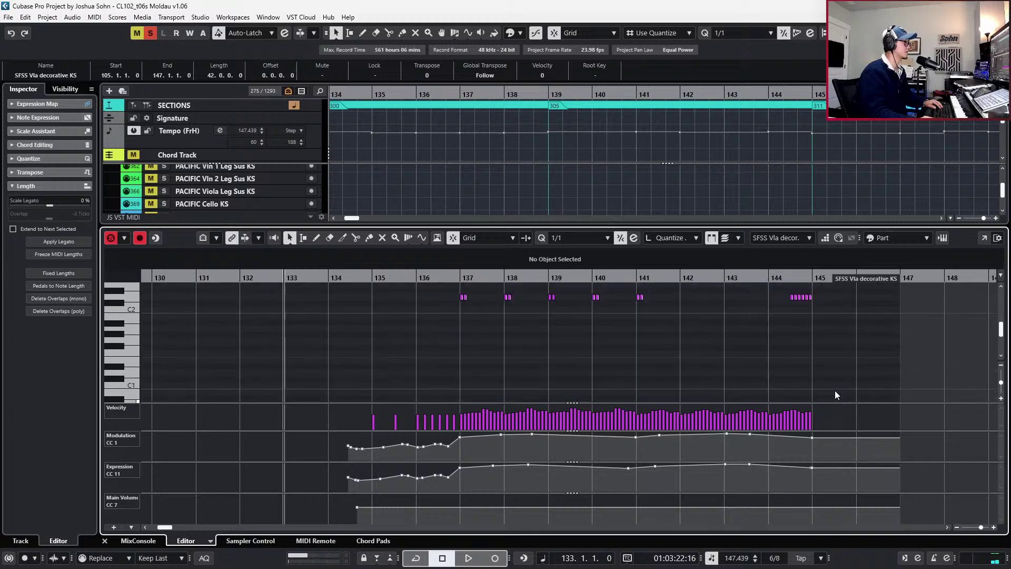
scroll(639, 316, "down", 3)
left_click(513, 264)
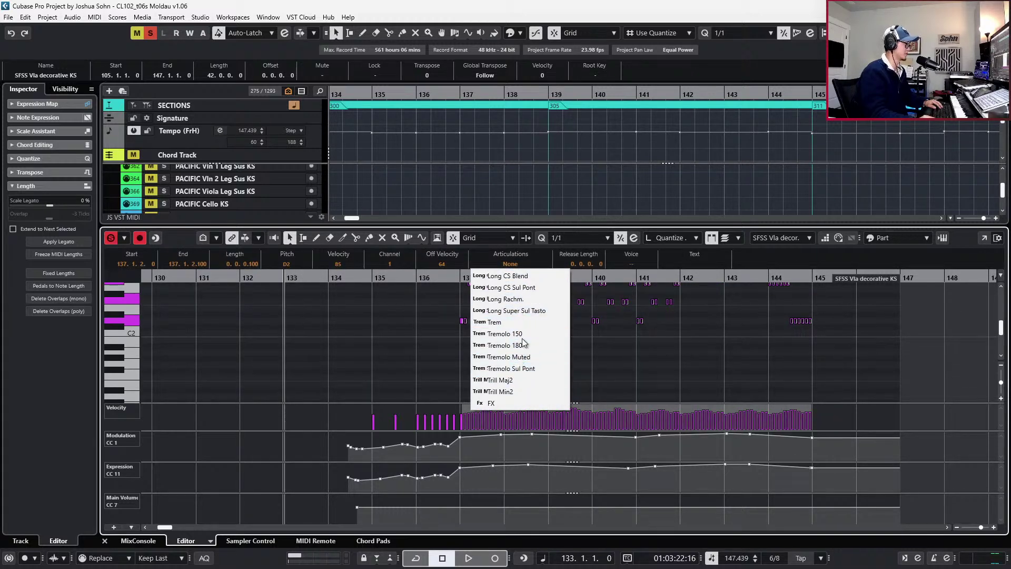
left_click(558, 334)
key("l")
scroll(548, 346, "up", 2)
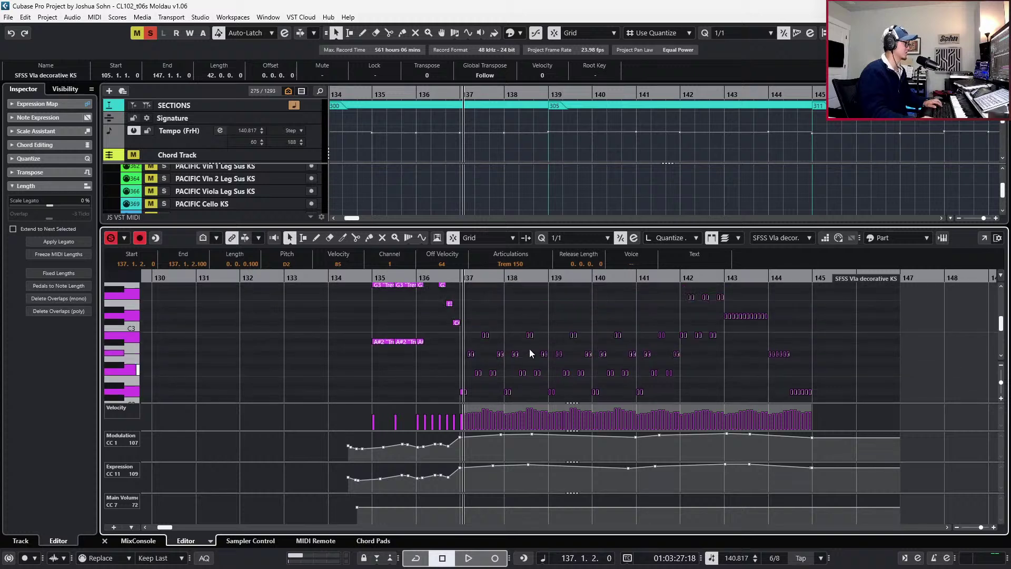
Hide the controller lanes and glue each repeated sixteenth-note pair in bar 137 into a single note
key("h")
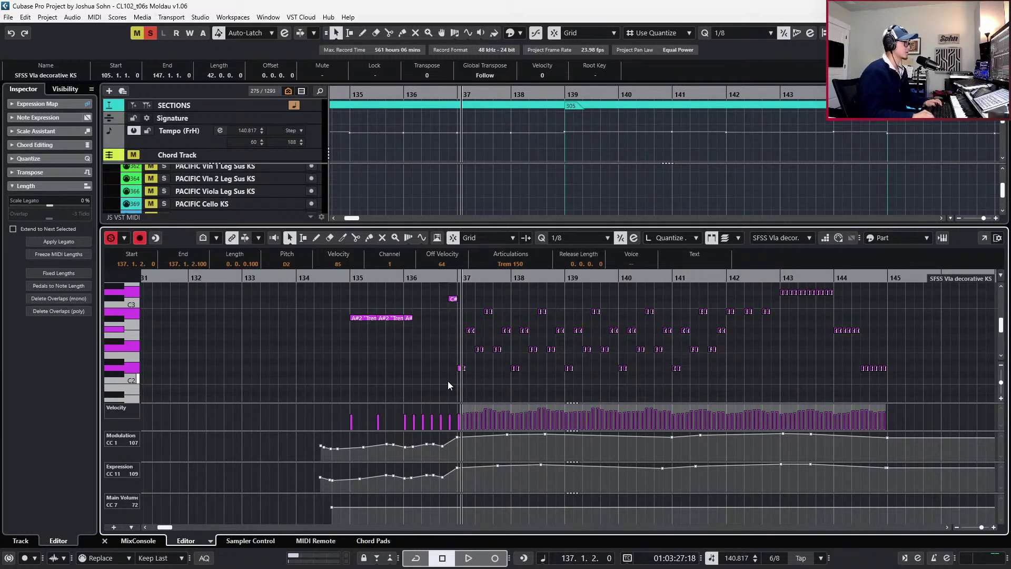
left_click(448, 381)
key("alt+l")
key("h")
left_click_drag(442, 360, 463, 385)
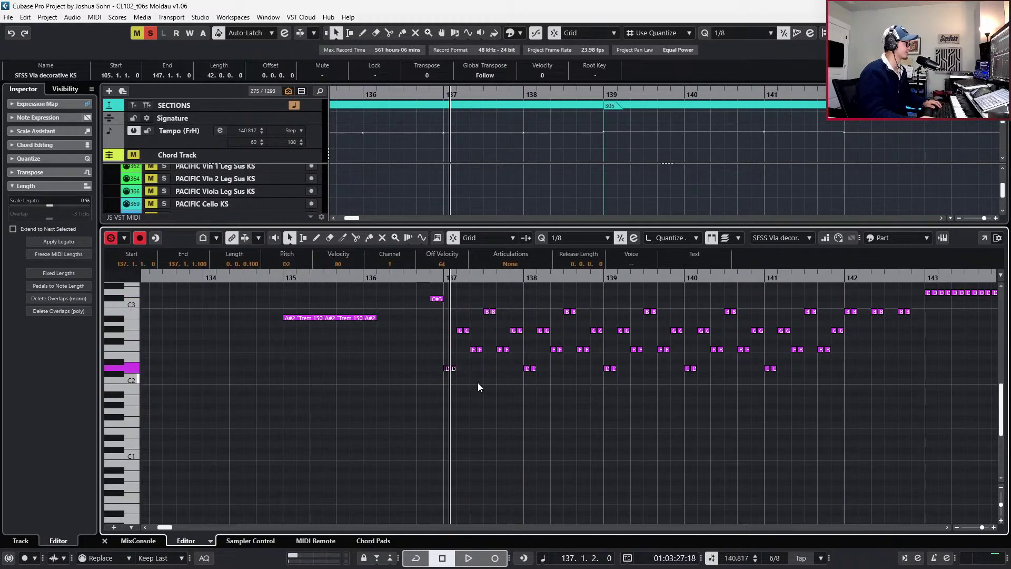
key("g")
left_click_drag(434, 326, 480, 337)
key("g")
left_click_drag(456, 346, 489, 361)
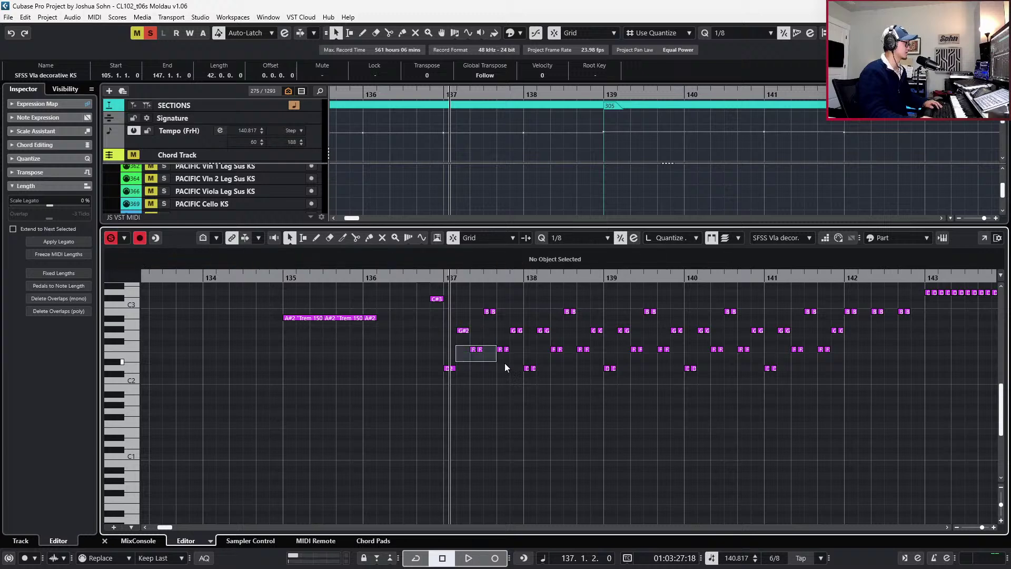
key("ctrl+z")
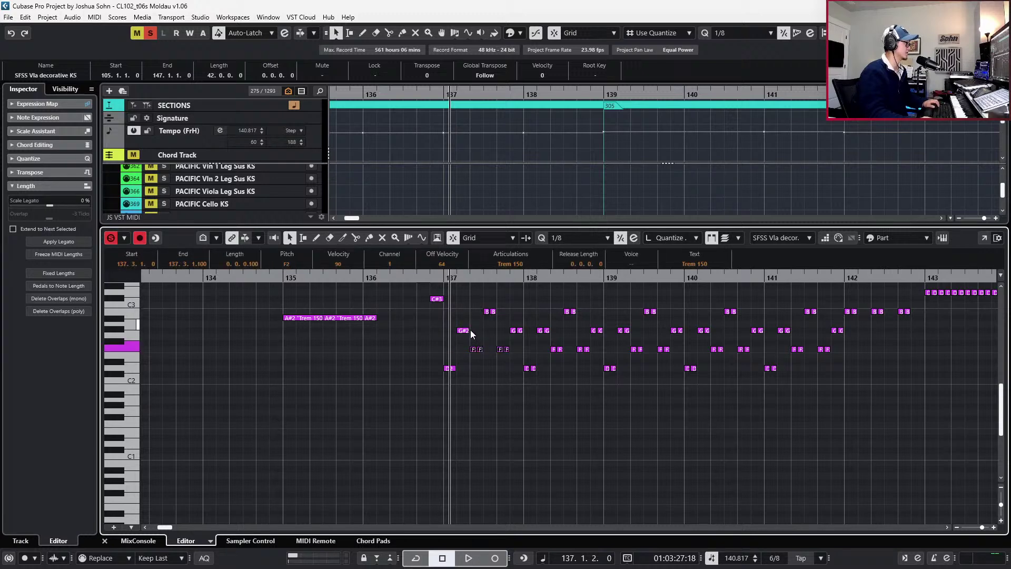
key("g")
left_click_drag(479, 306, 502, 316)
left_click(496, 349)
key("g")
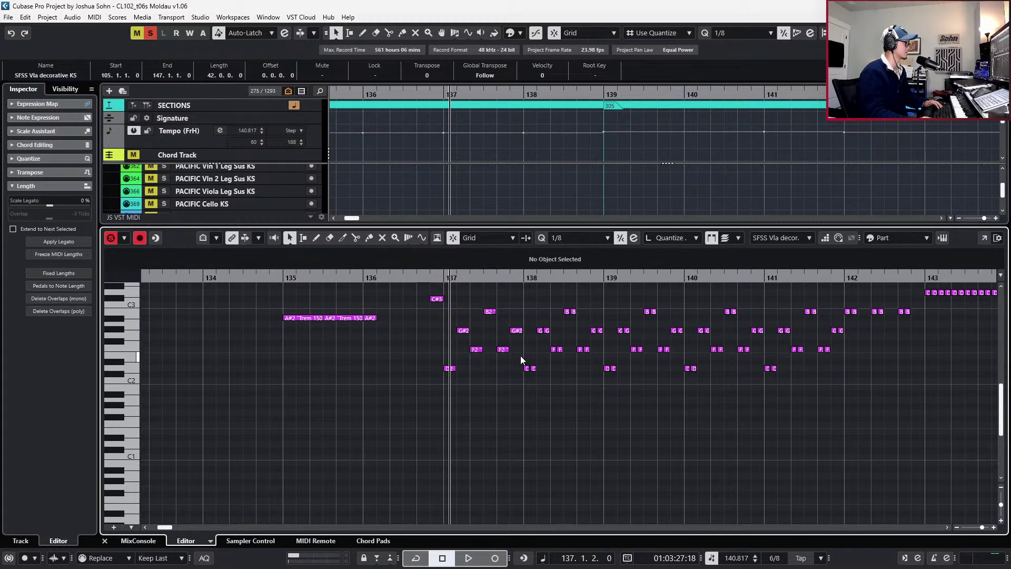
Glue the repeated note pairs on D2, G#2, F2 and B2 in bars 138 and 139 into single notes
left_click_drag(549, 337, 552, 354)
key("g")
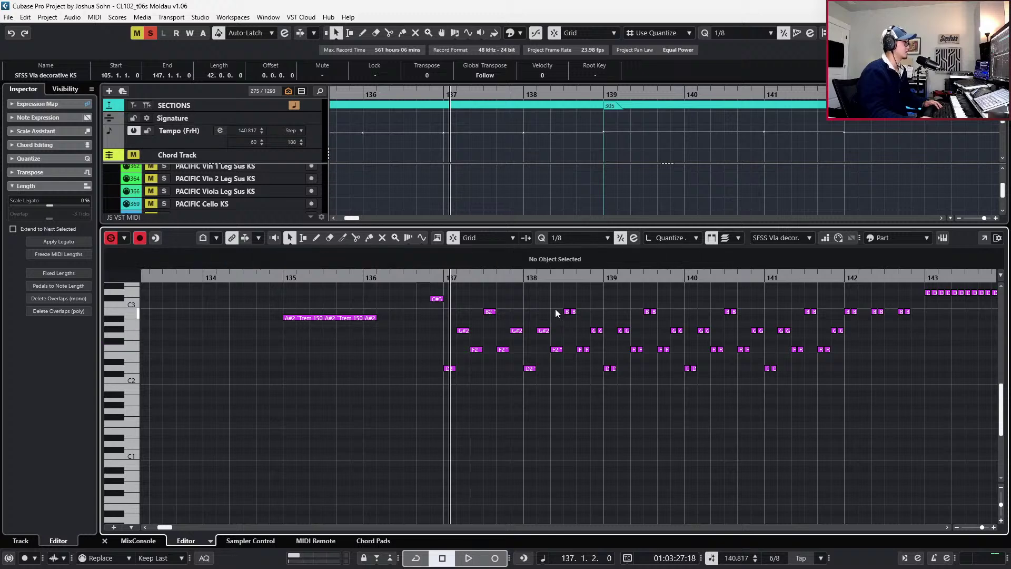
key("g")
left_click_drag(606, 329, 642, 355)
key("g")
key("g")
key("g")
left_click_drag(637, 302, 682, 338)
key("g")
key("g")
Continue gluing the repeated D2, G#2, F2 and B2 pairs through bar 140 and the first half of bar 141
left_click_drag(707, 376, 711, 374)
key("g")
left_click_drag(692, 321, 724, 354)
key("g")
key("g")
left_click_drag(717, 307, 803, 354)
key("g")
key("g")
key("g")
key("g")
key("g")
Glue the remaining note pairs at the end of bar 141 and the alternating B2 and F3 pairs in bar 142
left_click_drag(805, 308, 881, 366)
key("g")
key("g")
key("g")
key("g")
scroll(851, 316, "up", 2)
key("g")
key("g")
left_click_drag(876, 316, 915, 369)
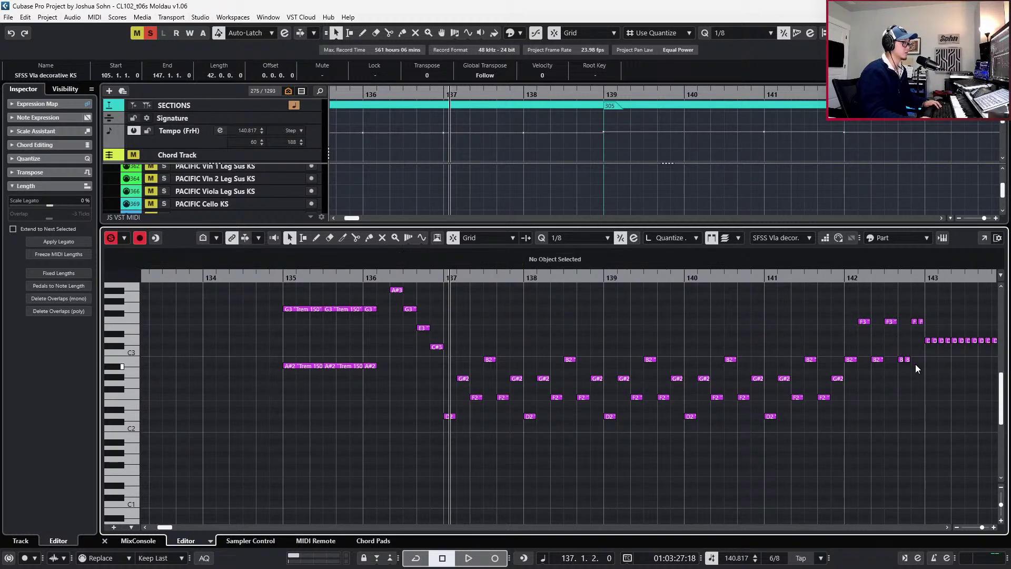
left_click_drag(918, 327, 922, 327)
key("g")
scroll(790, 337, "right", 3)
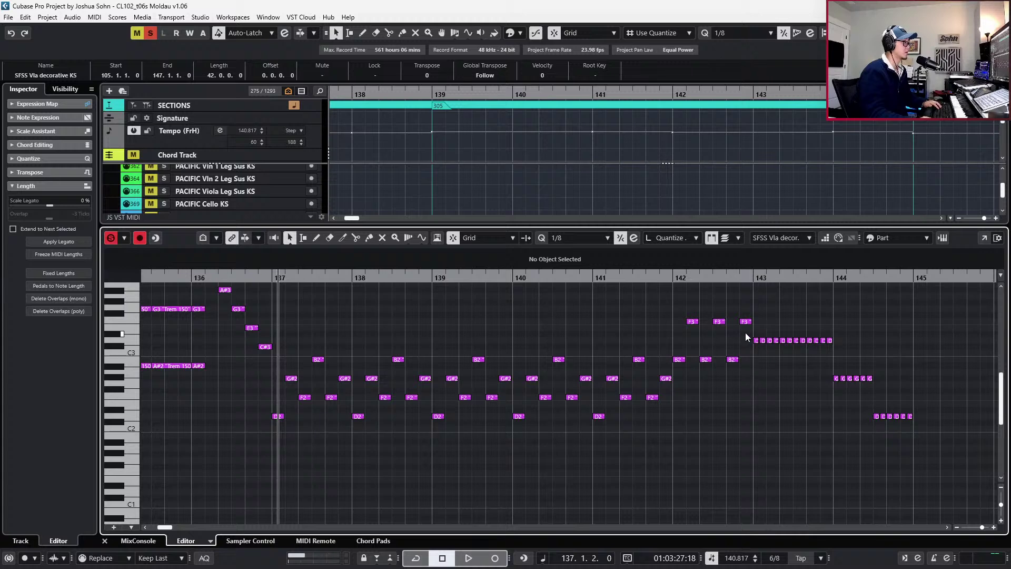
Extend the glued notes of bars 137 to 142 to a full eighth-note length and move the playback position to bar 135
left_click_drag(271, 322, 754, 436)
key("ctrl+l")
key("KP_Subtract")
key("KP_Subtract")
key("KP_Subtract")
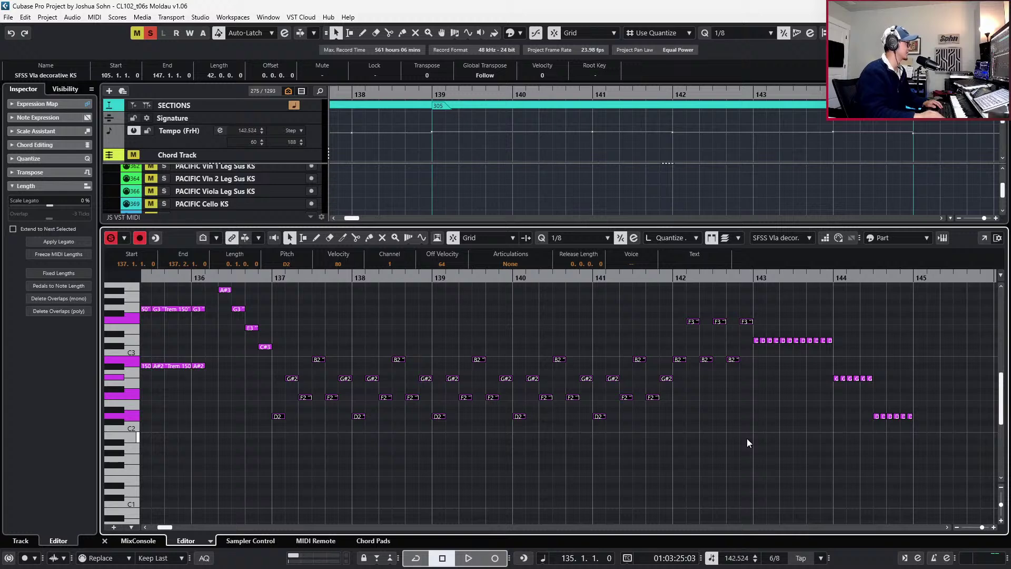
Play back the viola tremolo passage from just before bar 135 through bar 142
scroll(737, 424, "down", 2, "ctrl")
key("KP_Subtract")
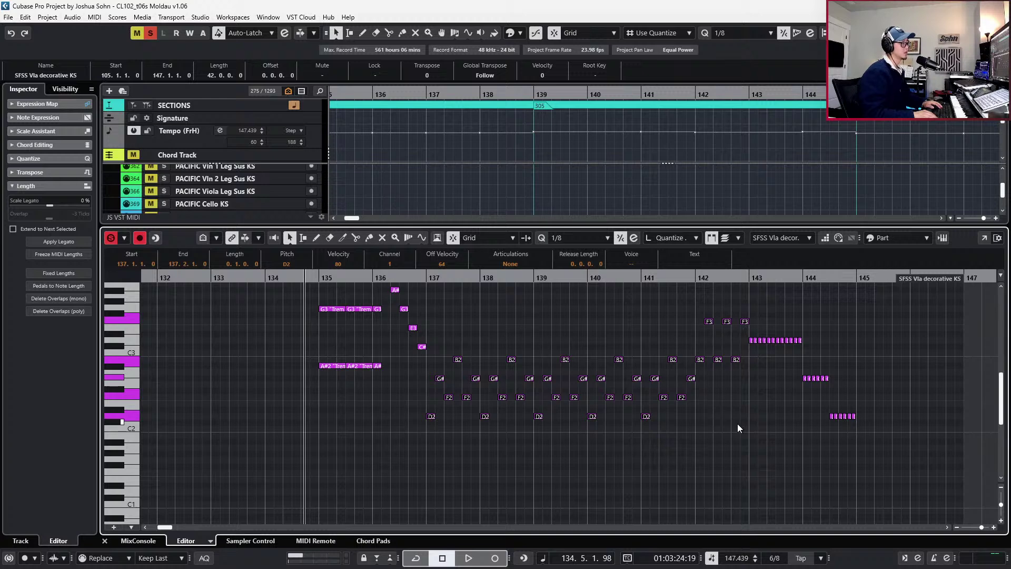
scroll(734, 428, "up", 2)
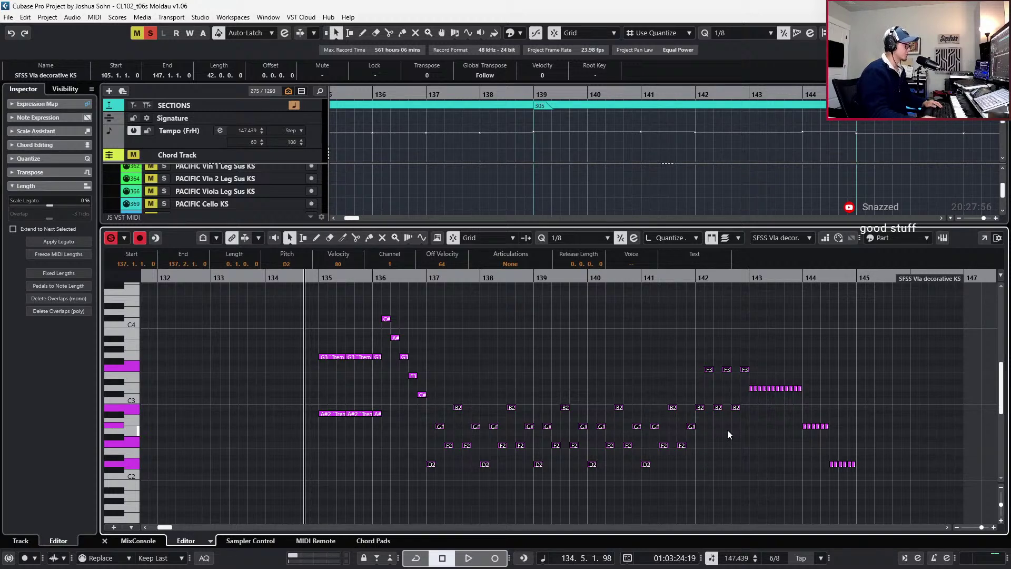
key("space")
scroll(799, 392, "up", 2)
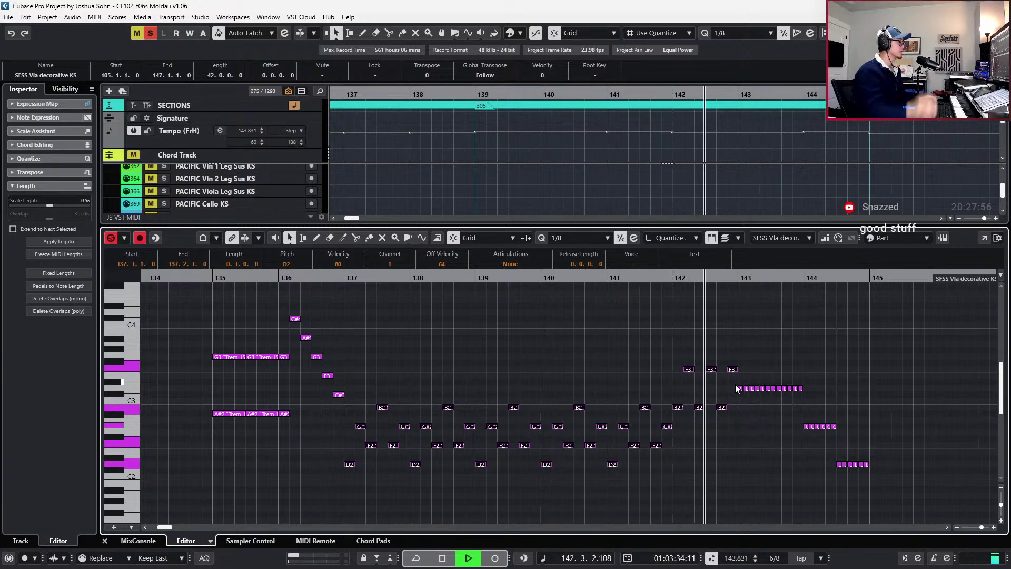
key("space")
Assign the Tremolo 150 articulation to the selected notes of bars 137 to 142 and play the passage back
left_click(517, 265)
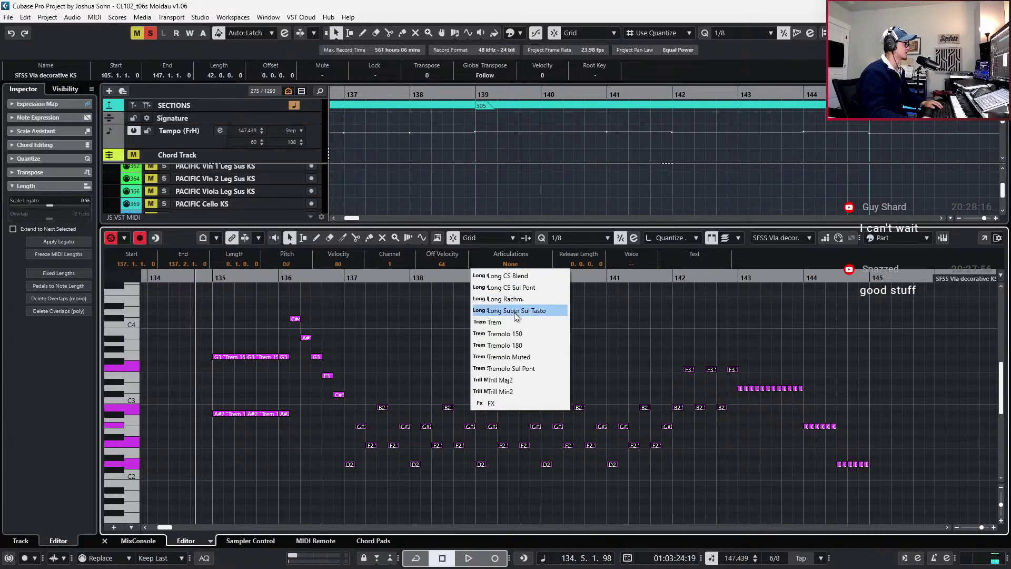
left_click(518, 338)
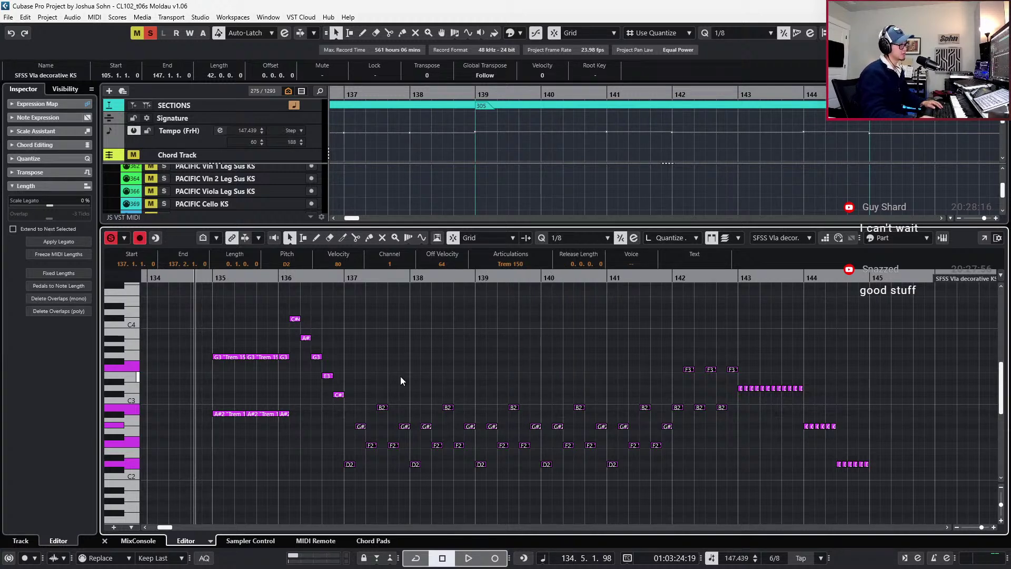
left_click(340, 396)
key("space")
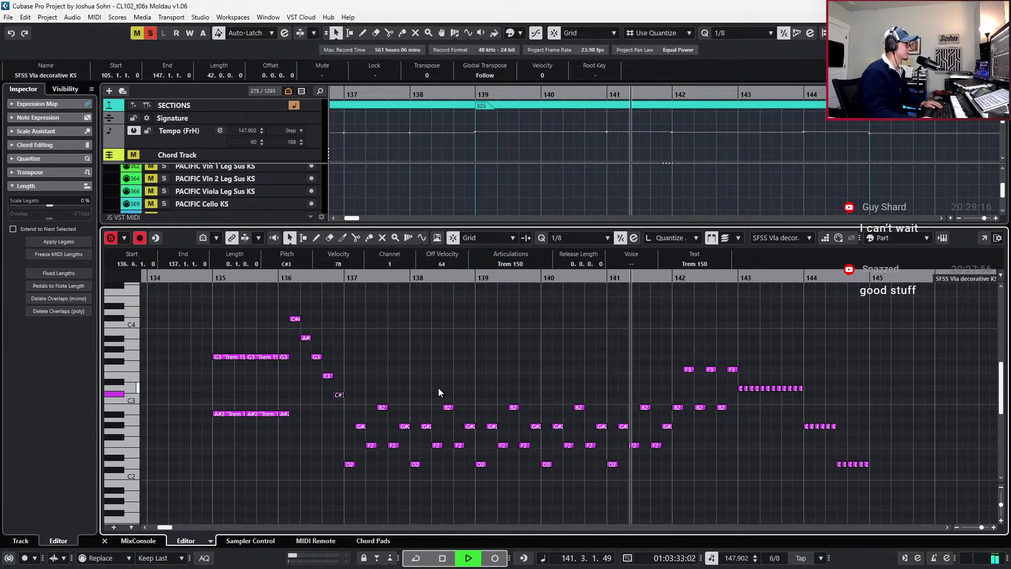
key("space")
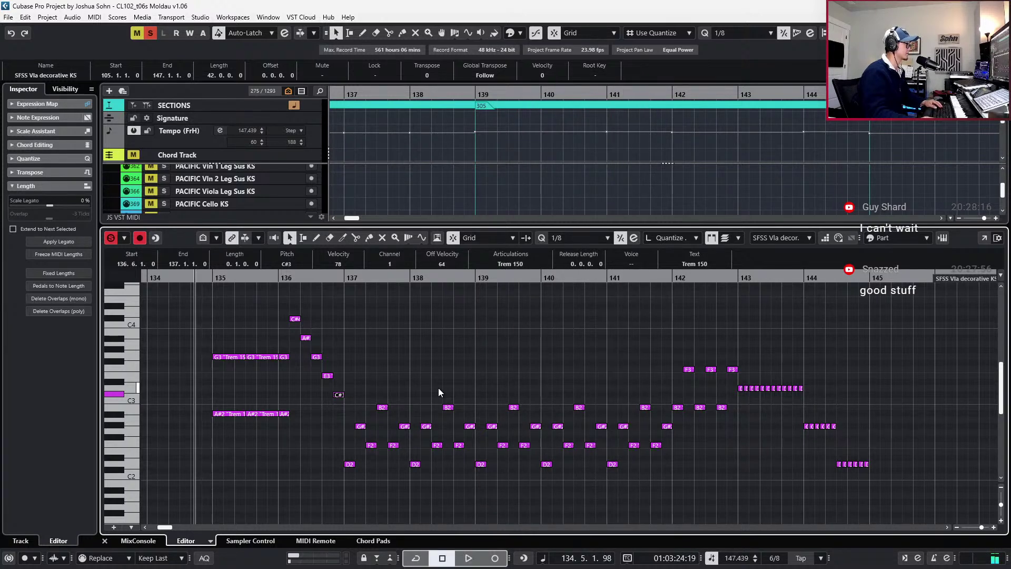
Set the articulation of all notes from bar 136 through bar 142 to Tremolo 180 and play the passage back
left_click(504, 258)
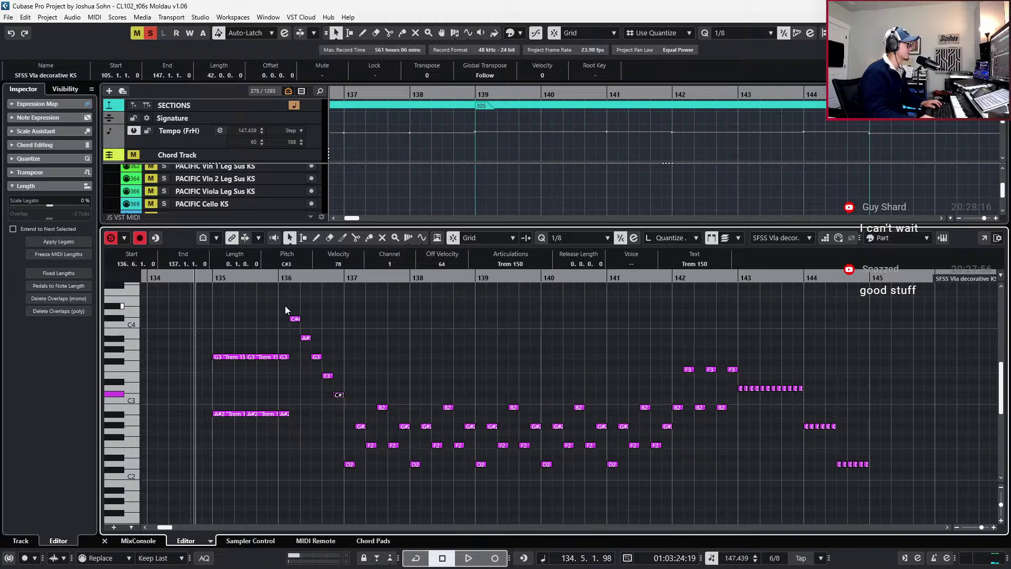
left_click_drag(288, 306, 405, 416)
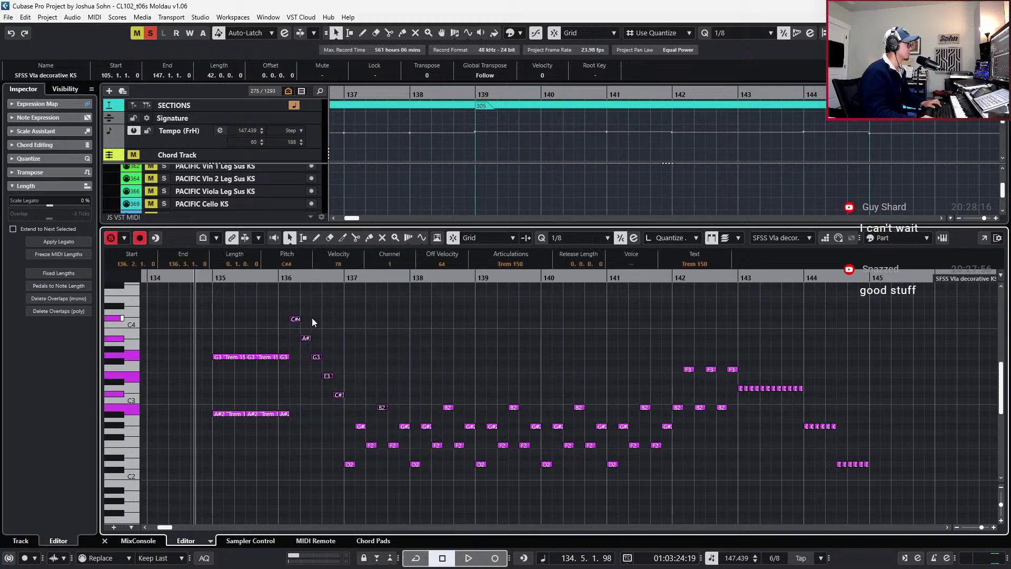
left_click_drag(285, 310, 723, 508)
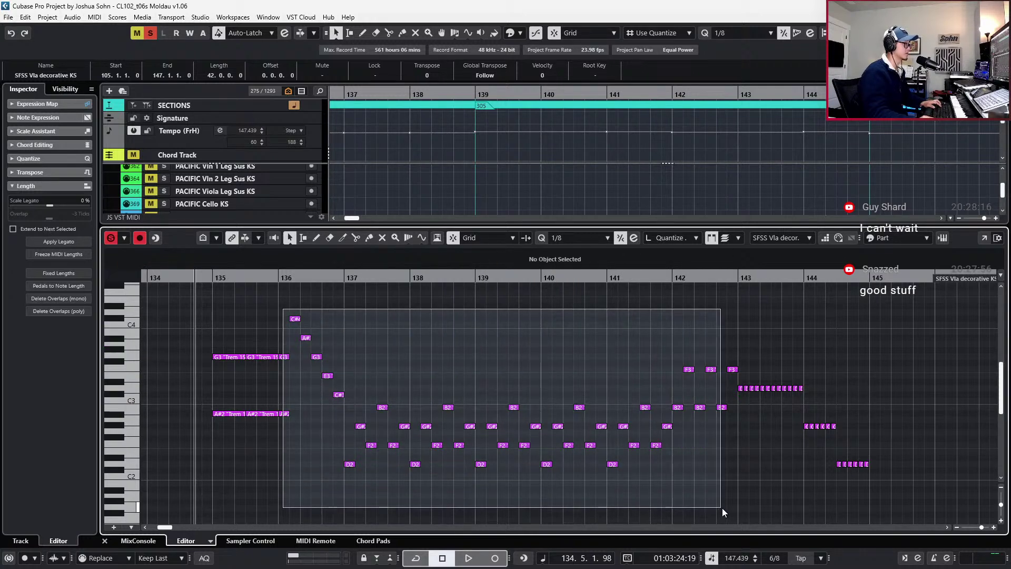
left_click(509, 263)
left_click(530, 336)
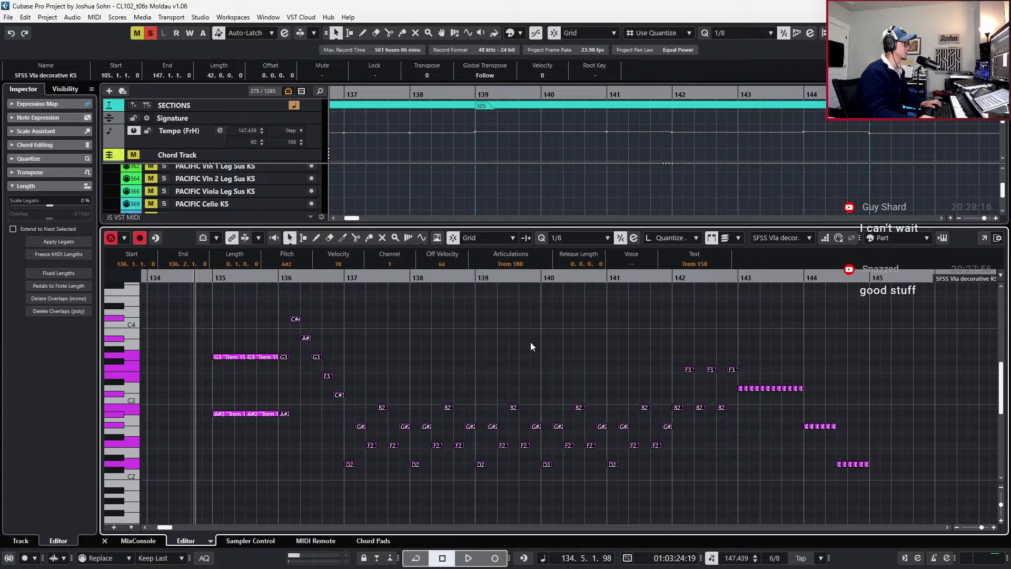
key("space")
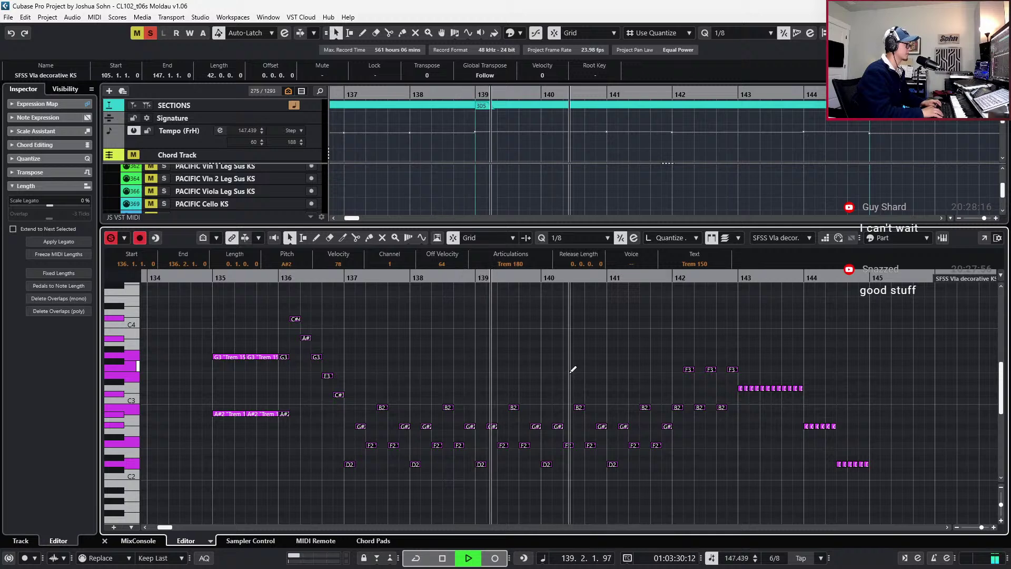
key("space")
key("space")
key("space")
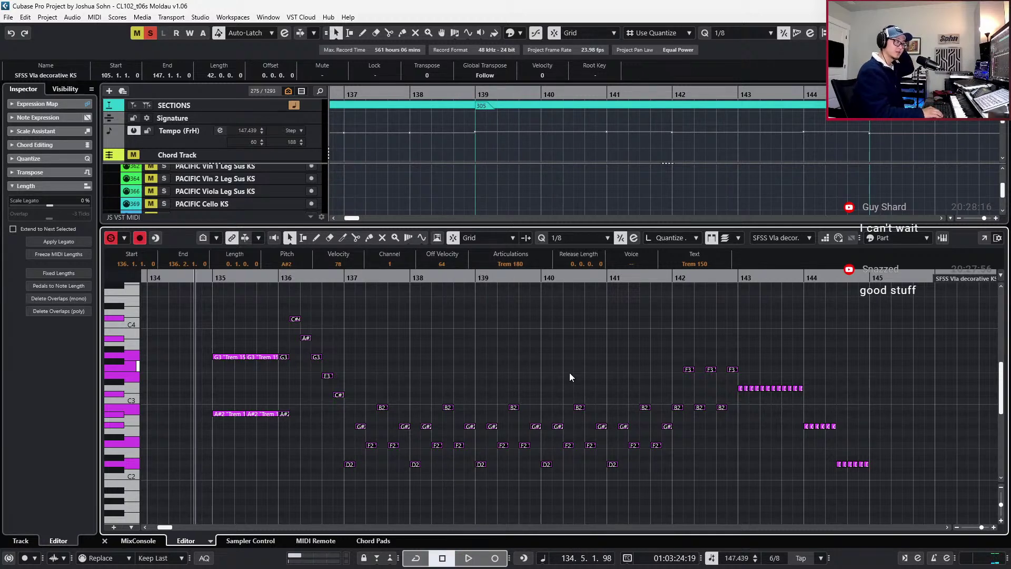
Show the controller lanes and delete the modulation and expression points from bar 137 onward
key("ctrl+shift+c")
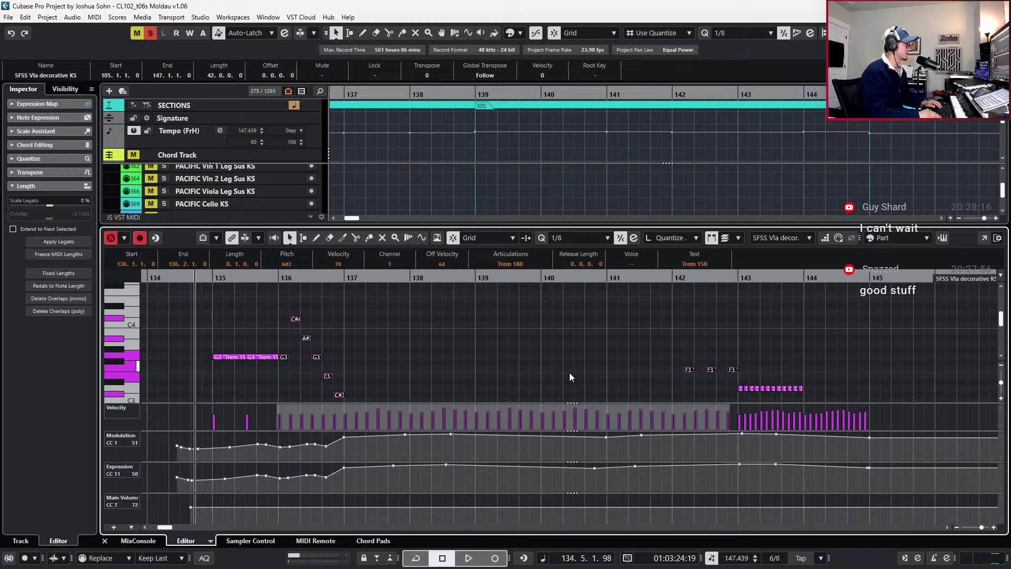
left_click_drag(341, 452, 948, 357)
key("Delete")
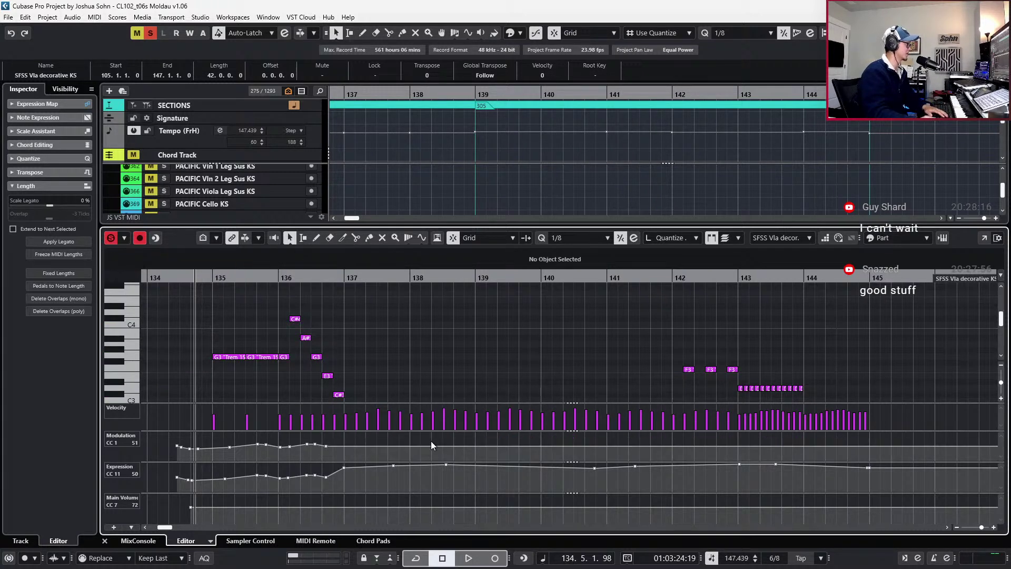
left_click_drag(341, 480, 995, 416)
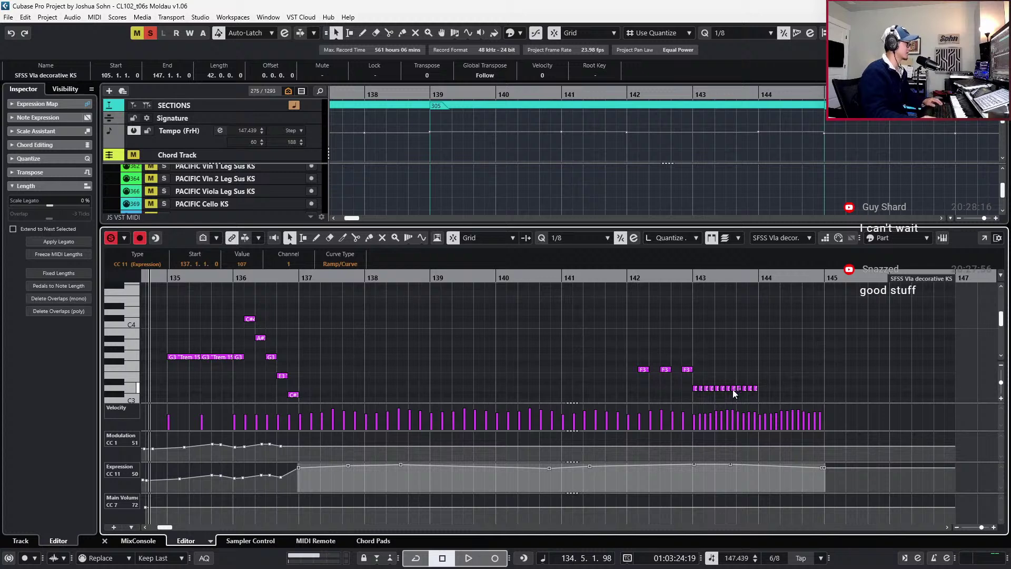
key("Delete")
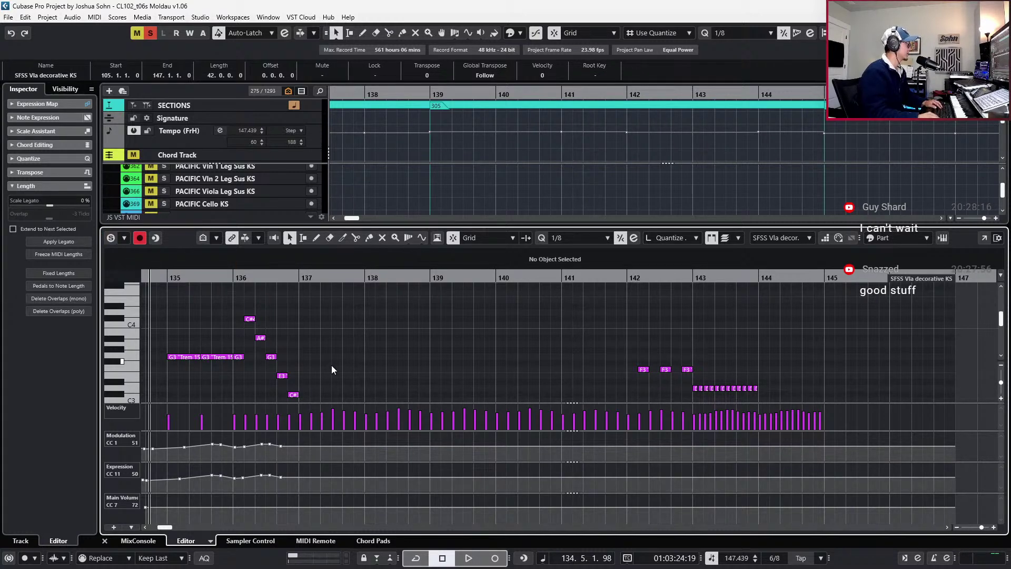
Record new modulation and expression curves during playback from about bar 136 to the end of bar 140
key("g")
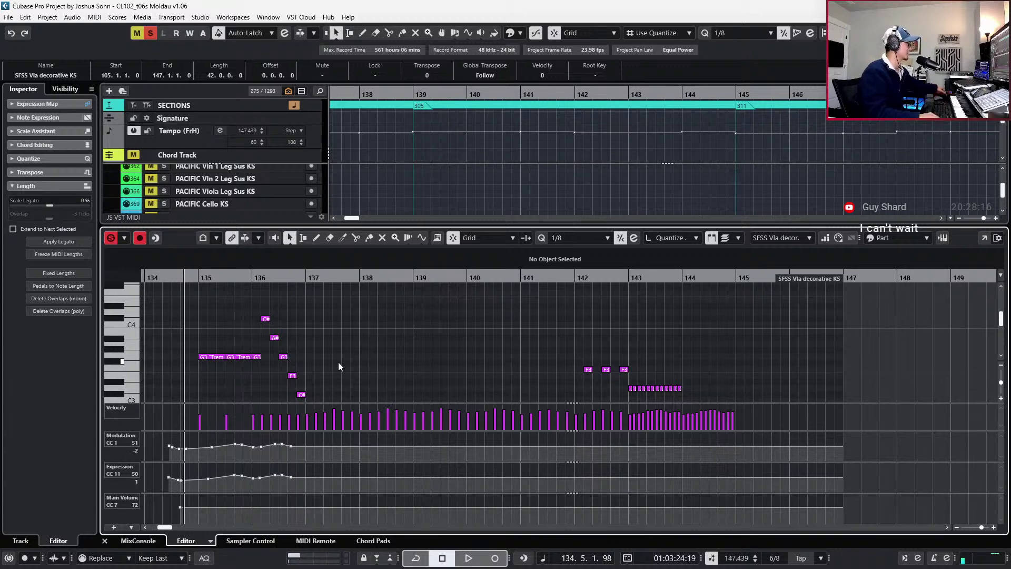
key("space")
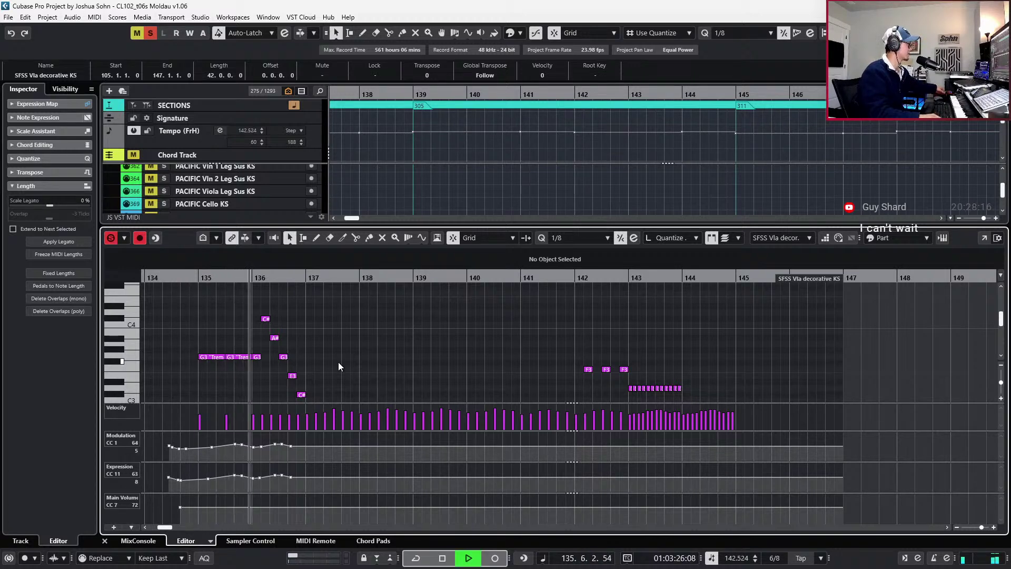
key("KP_Multiply")
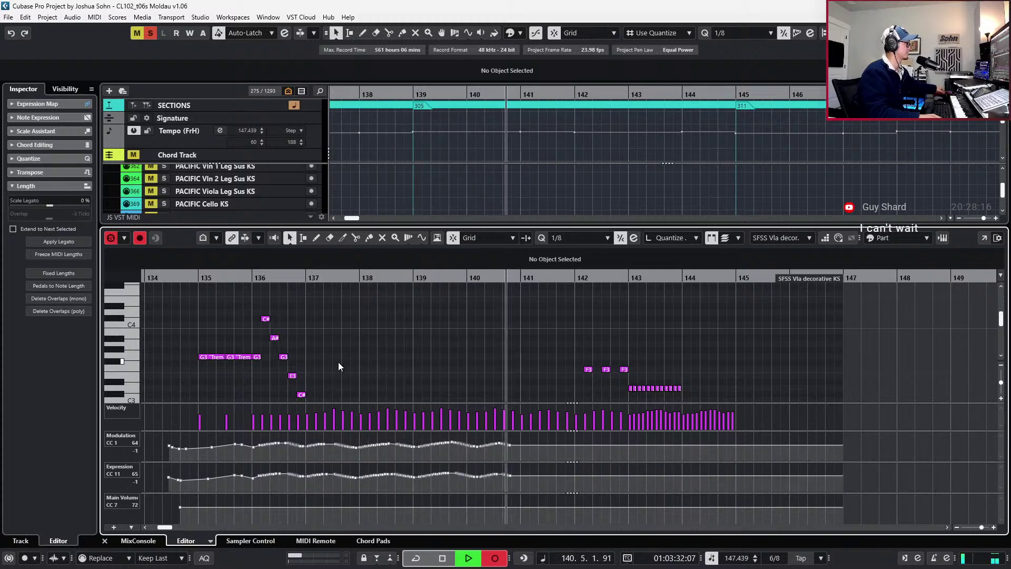
key("space")
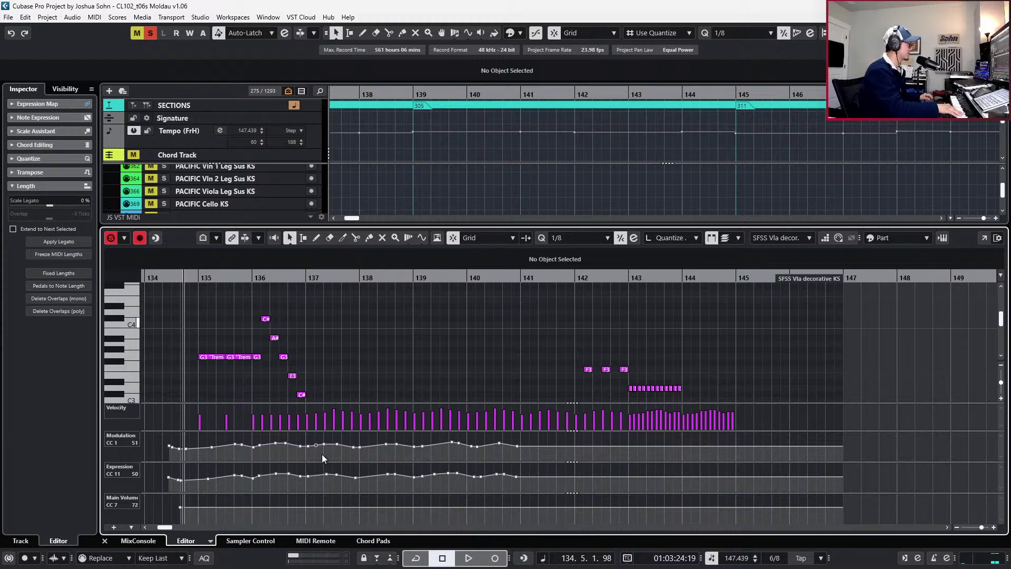
Split the descending C#4 to C#3 run in bar 136 into repeated sixteenth notes using a 1/16 quantize value
key("ctrl+Right")
key("ctrl+Right")
scroll(327, 392, "down", 3)
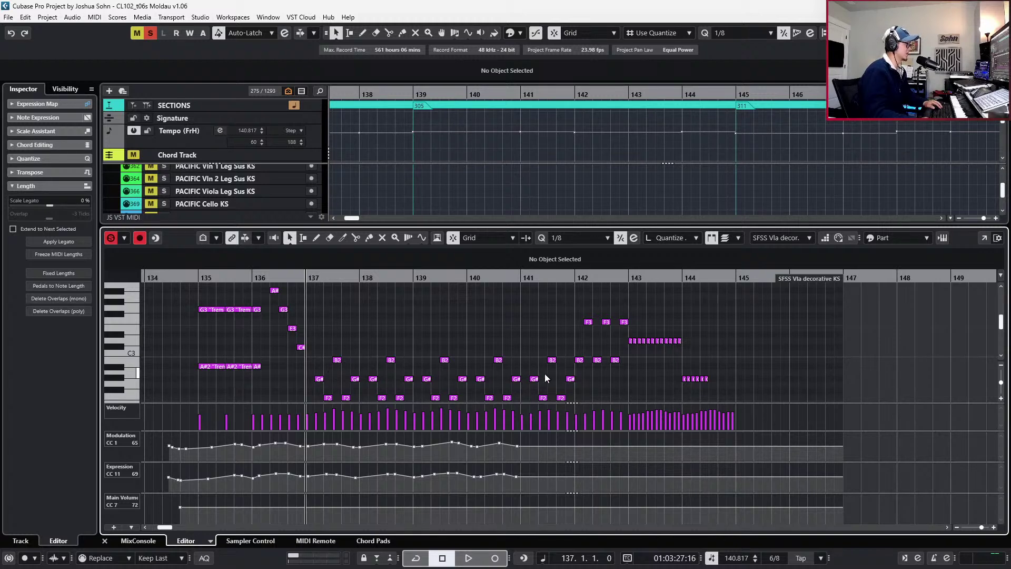
scroll(564, 376, "up", 2)
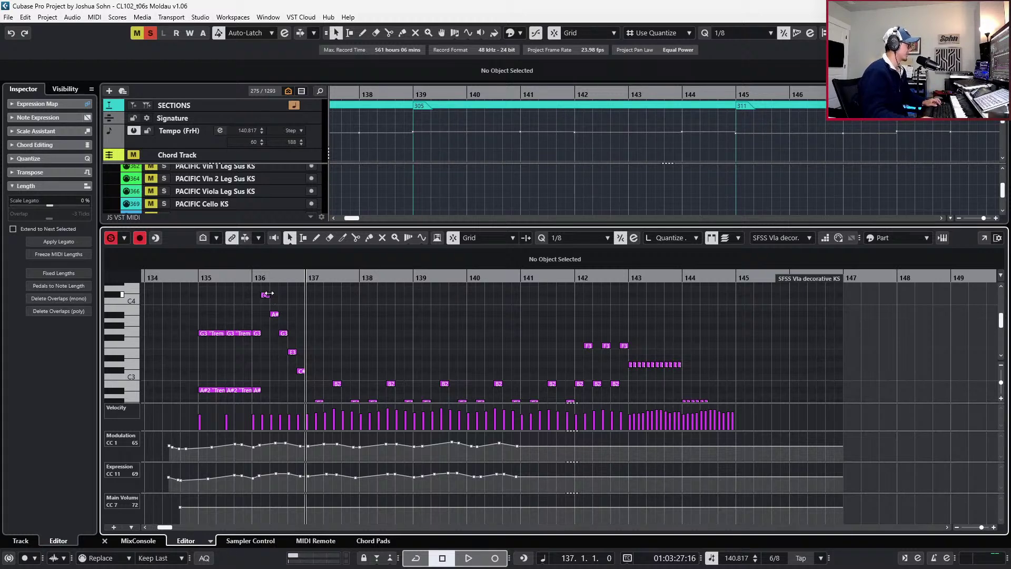
left_click_drag(269, 291, 314, 374)
scroll(295, 373, "down", 2)
scroll(295, 372, "up", 2)
scroll(294, 369, "up", 4)
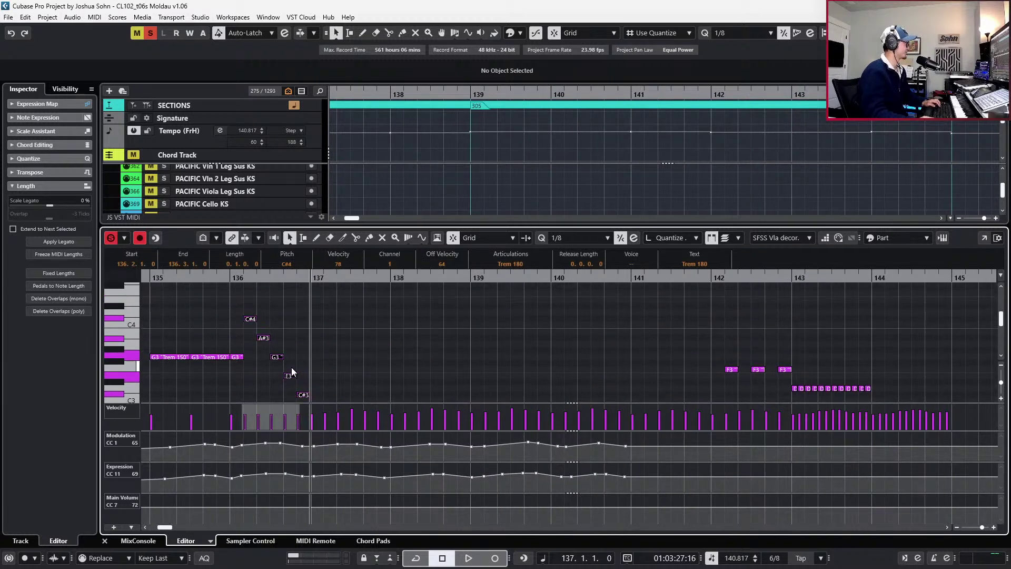
key("alt+shift+Left")
key("l")
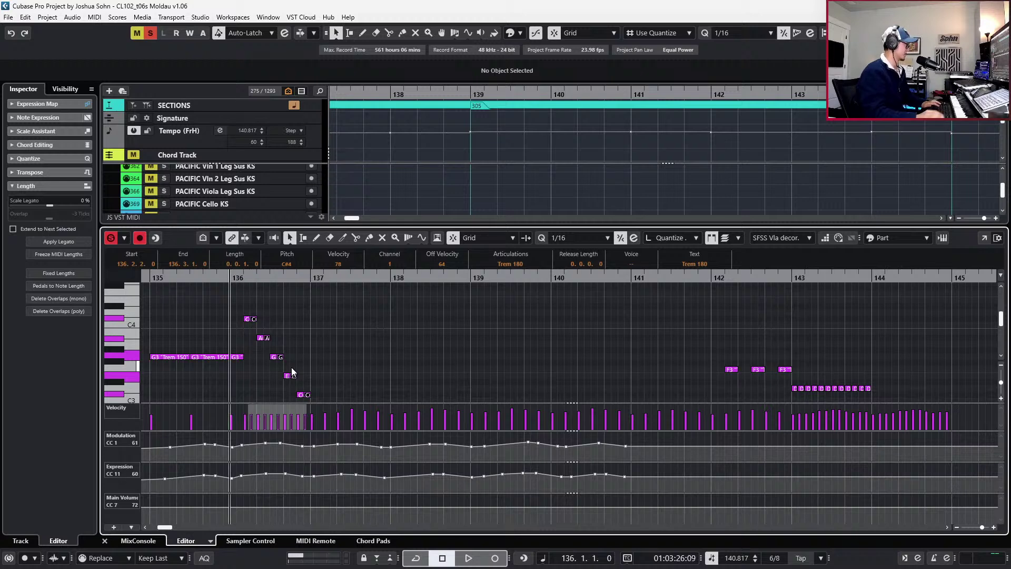
key("alt+d")
Delete all the viola notes from bar 137 onward on the decorative track
scroll(300, 338, "down", 1)
left_click_drag(319, 311, 266, 376)
left_click_drag(317, 286, 1000, 498)
key("Delete")
Move the repeated sixteenth-note run of bar 136 from the decorative track into the SFSS Vla perf leg part at the same position
left_click_drag(356, 292, 248, 395)
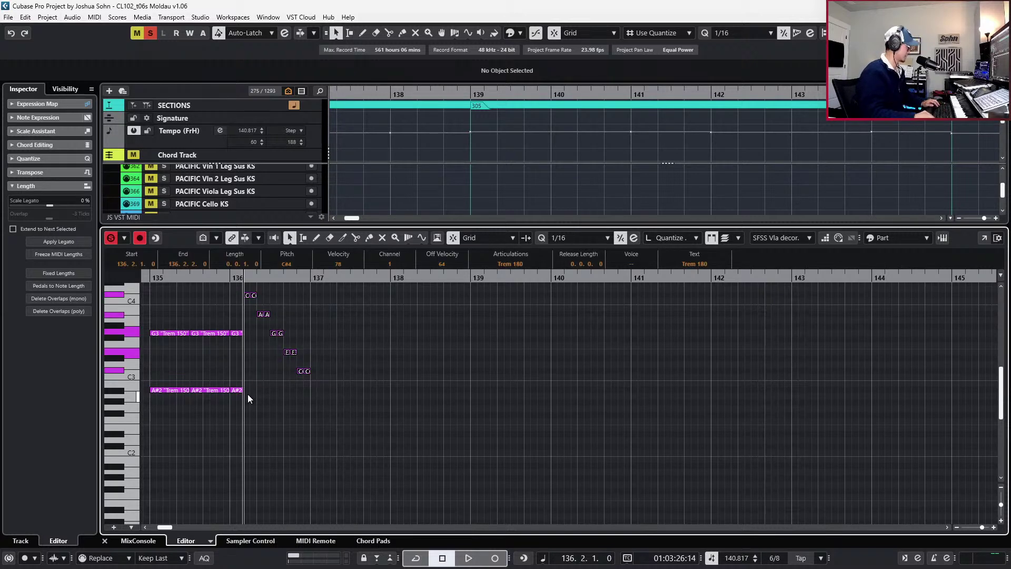
key("Delete")
key("ctrl+e")
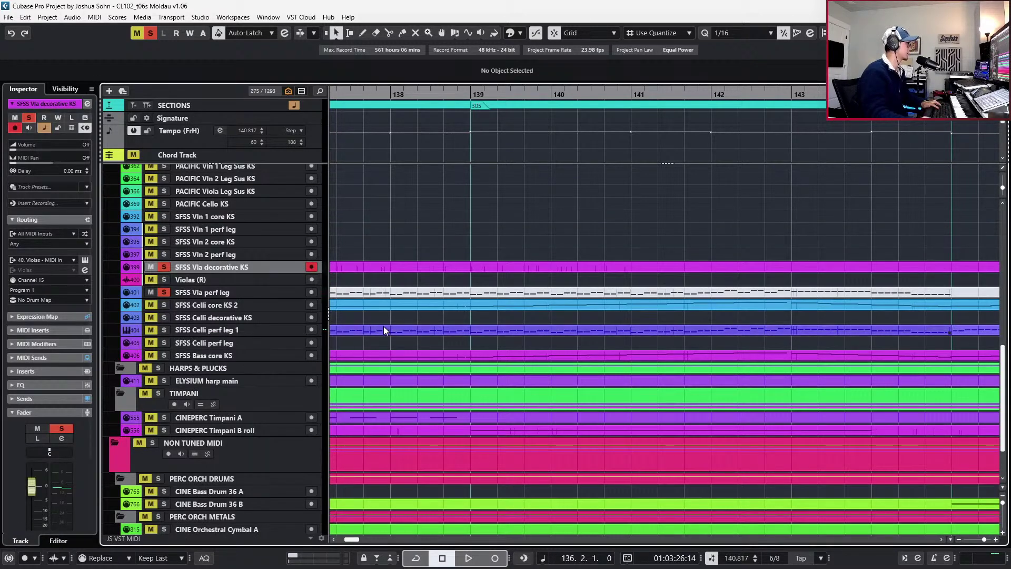
left_click(382, 304)
scroll(377, 294, "down", 3)
left_click(376, 295)
scroll(395, 299, "left", 4)
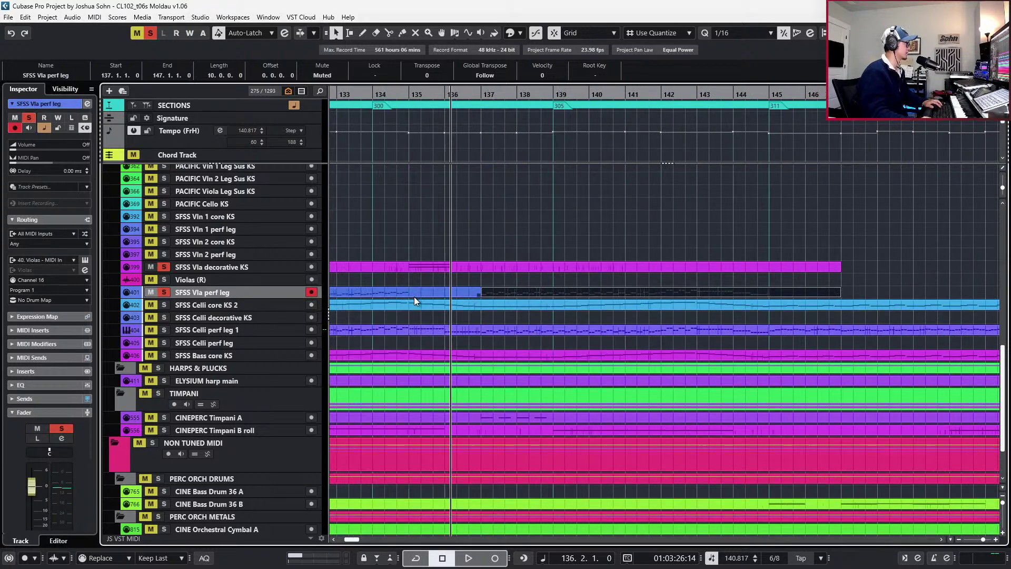
double_click(469, 295)
key("ctrl+v")
Play back the pasted run on the SFSS Vla perf leg track from a few bars before it
key("KP_Subtract")
key("KP_Subtract")
key("space")
scroll(459, 364, "down", 3)
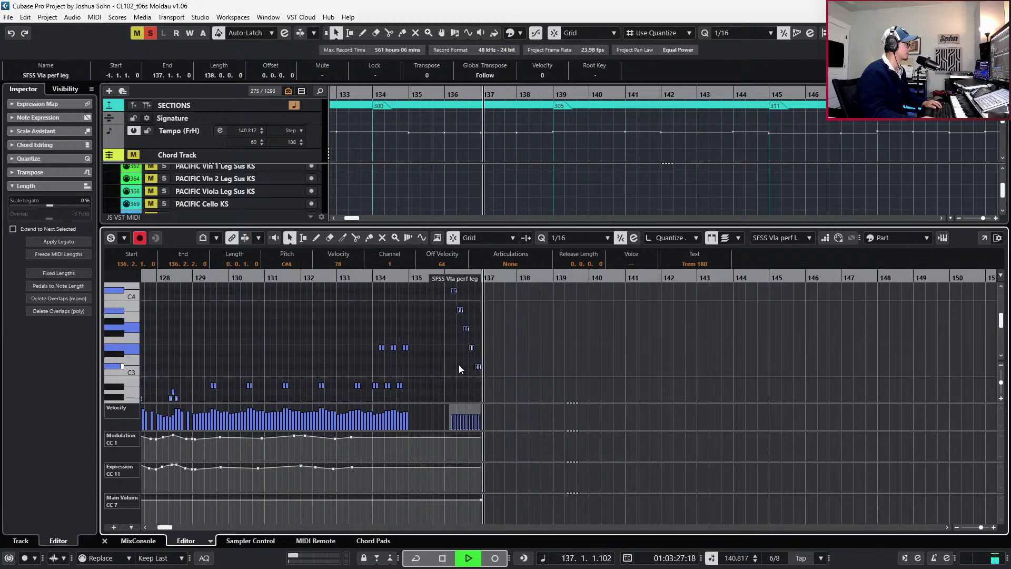
key("space")
Shorten the pasted run's notes in bar 136 to a length of 0.0.0.90
scroll(461, 361, "up", 3)
key("h")
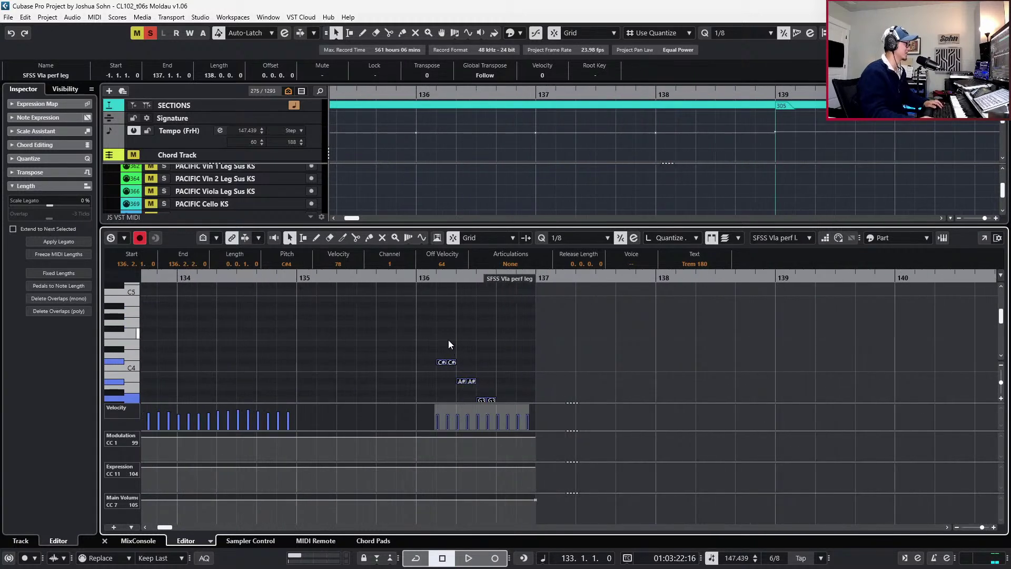
scroll(448, 342, "down", 2)
scroll(427, 315, "down", 5)
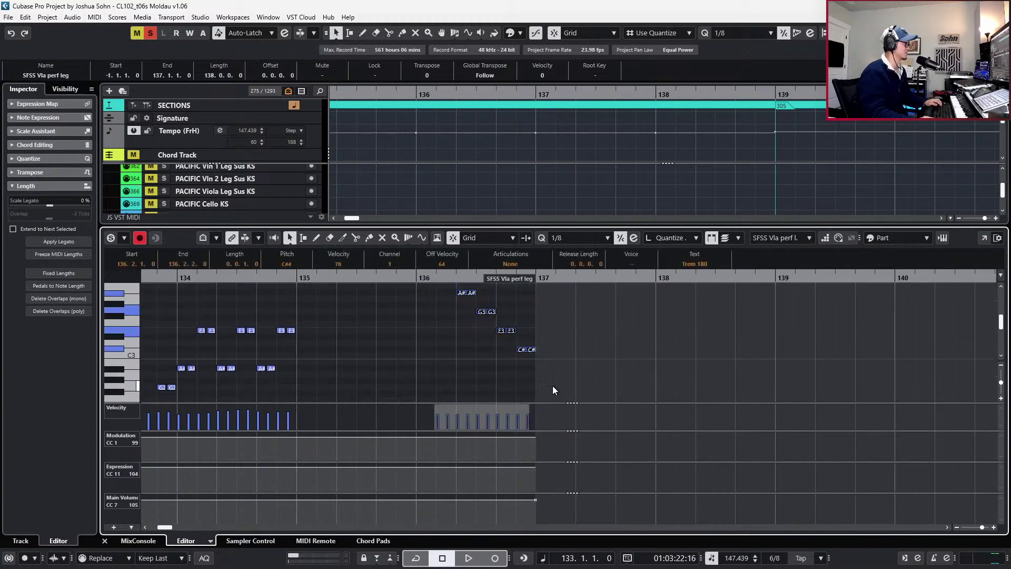
key("l")
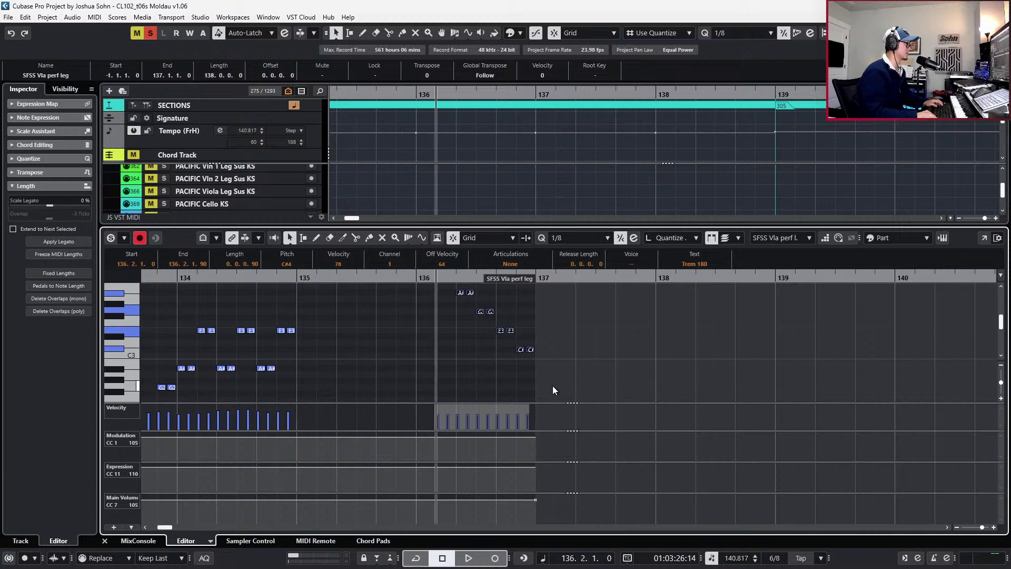
Play back the shortened run of bar 136 and examine its notes up close
key("space")
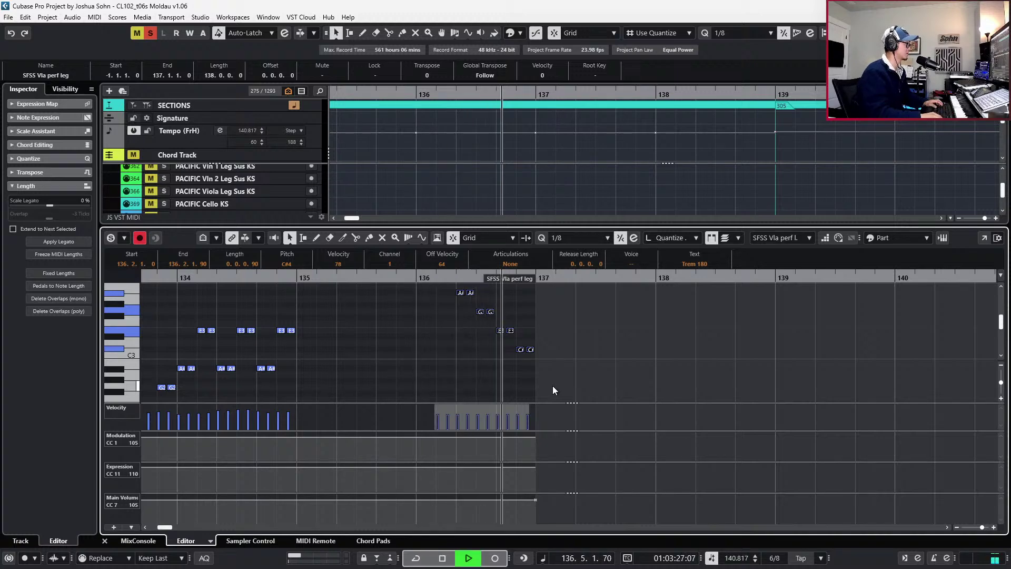
key("space")
key("h")
scroll(433, 337, "down", 4)
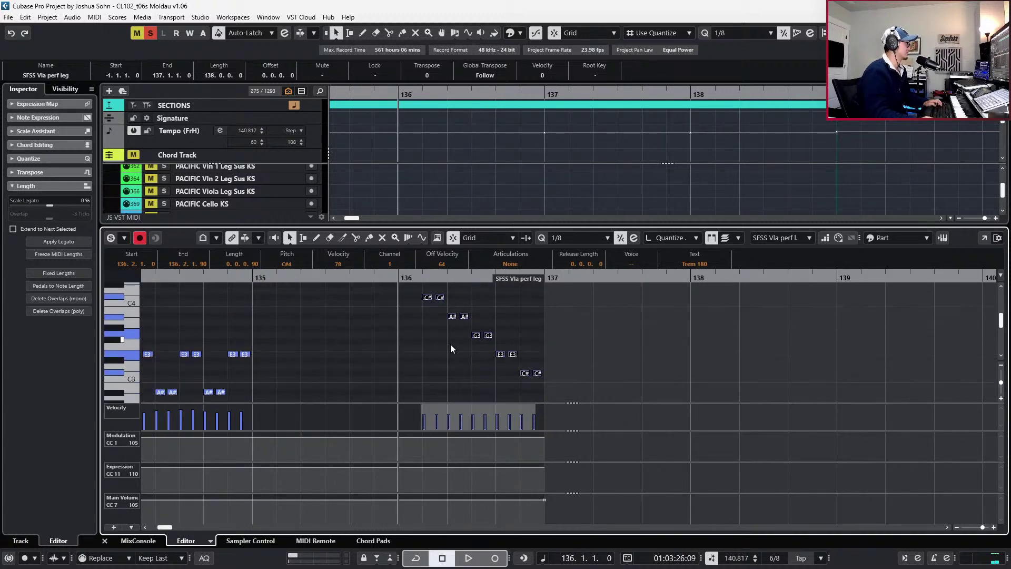
key("h")
key("space")
key("space")
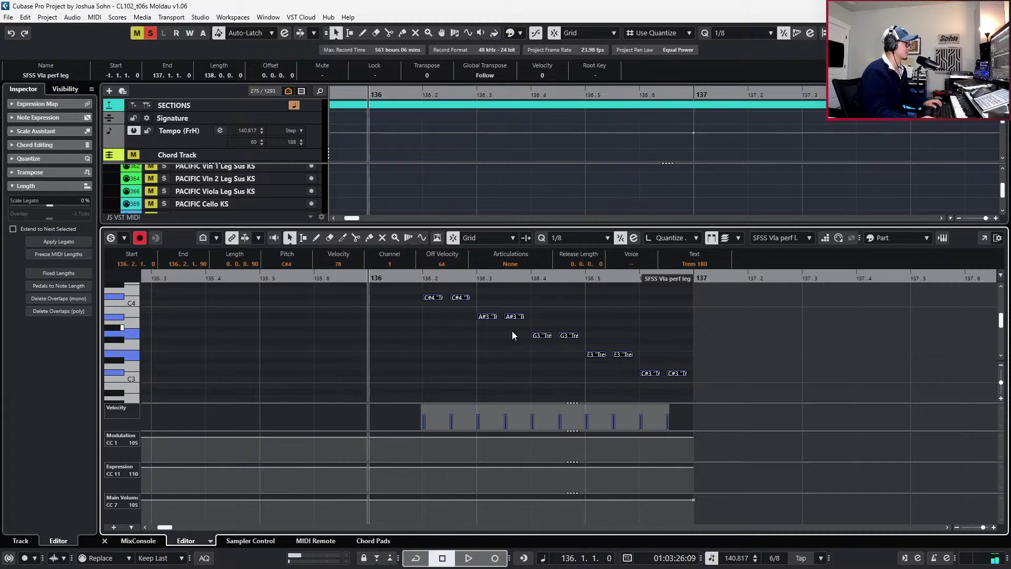
Play back the bar 136 run on the SFSS Vla perf leg track from a bar earlier, close the note editor and unsolo the track
key("g")
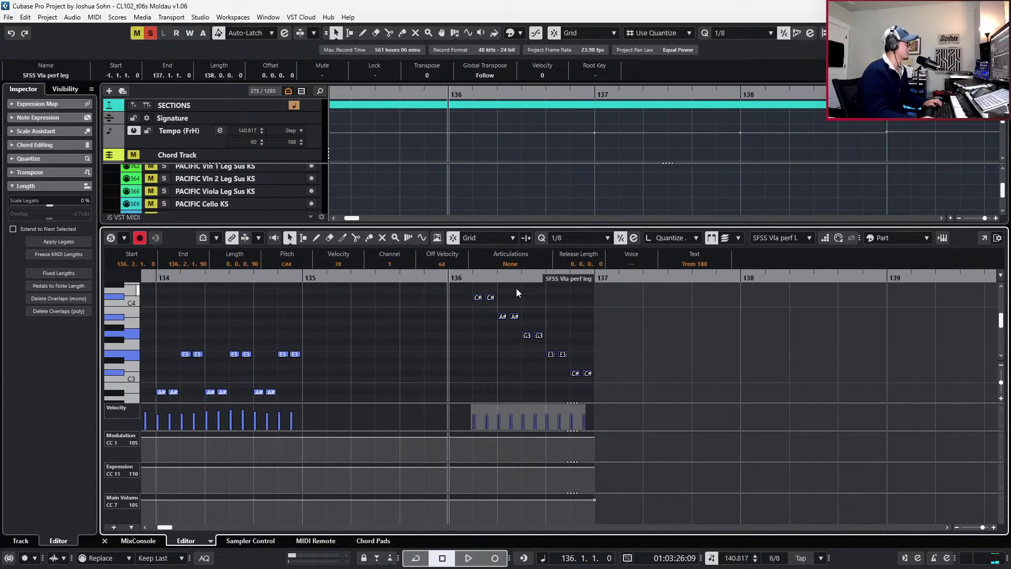
key("KP_Subtract")
key("KP_Subtract")
key("space")
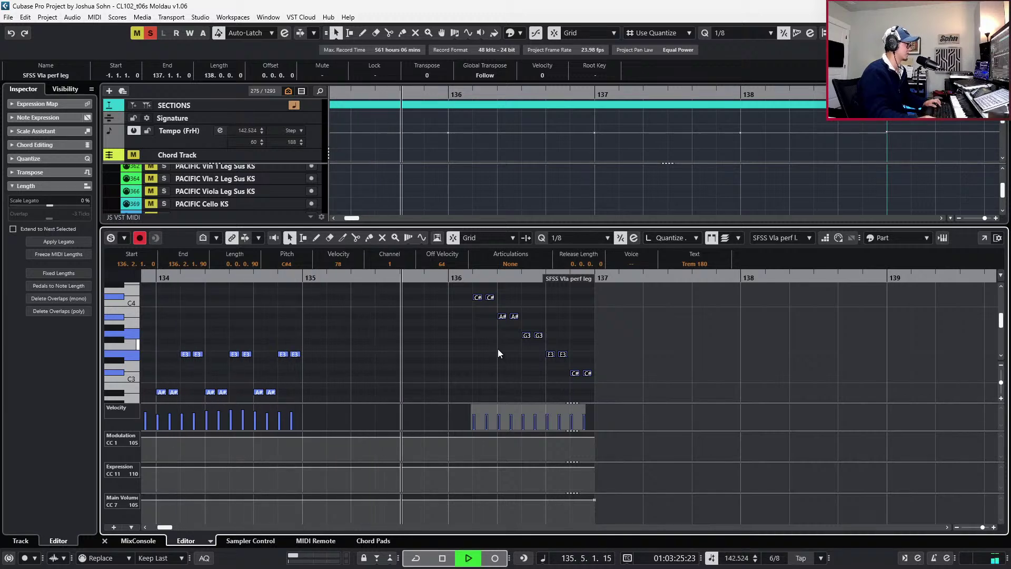
scroll(498, 348, "up", 1)
key("space")
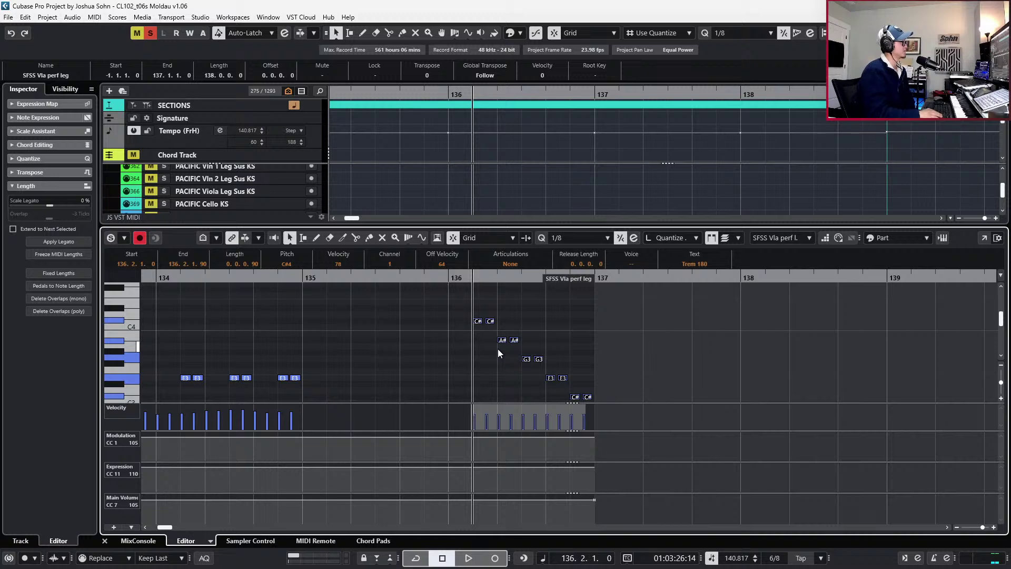
key("ctrl+alt+e")
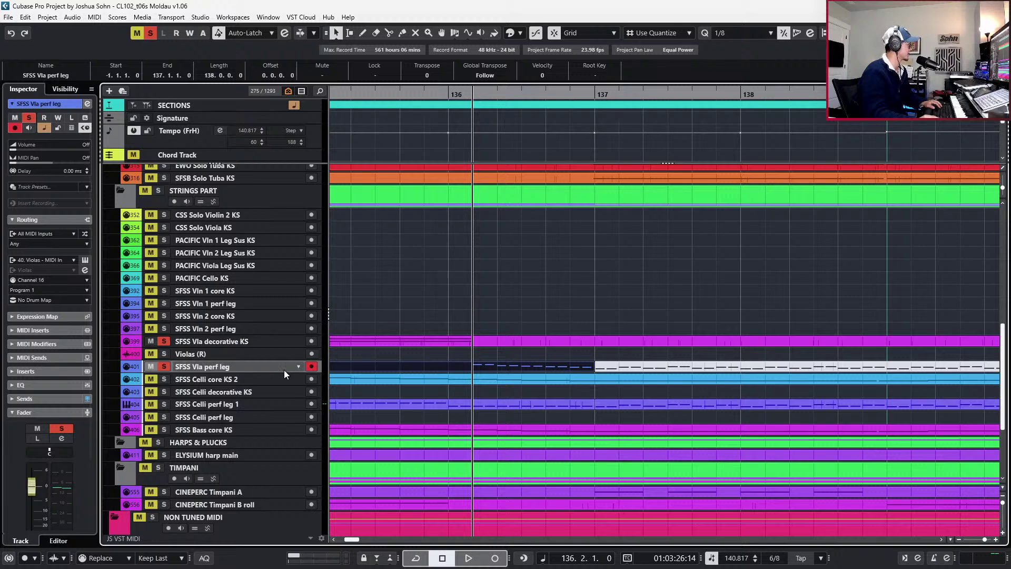
key("alt+s")
Switch to the SC_SLAVE machine in Multiplicity, check its CPU and memory load in Task Manager, and return to Cubase
key("alt+Tab")
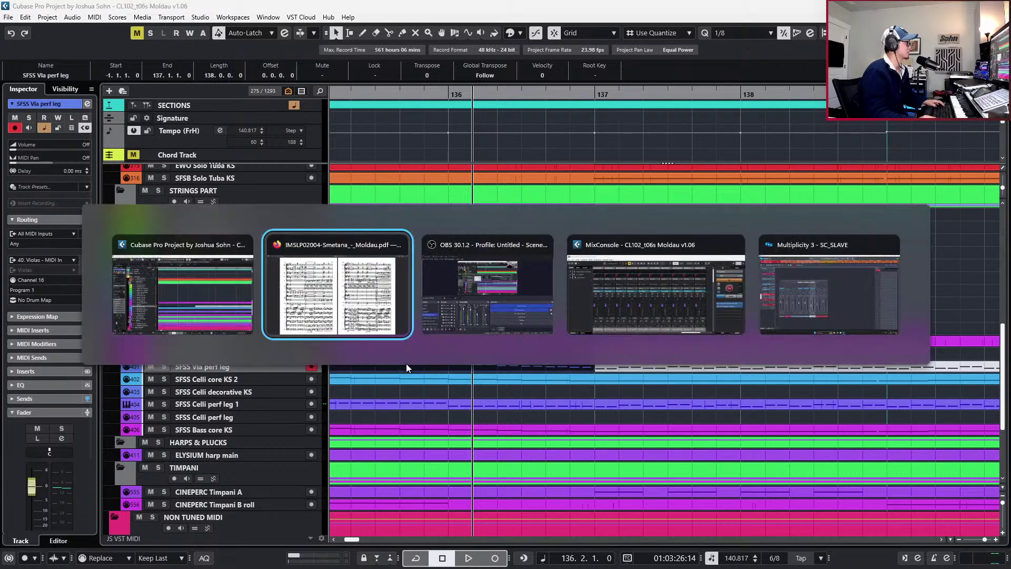
key("Escape")
key("ctrl+alt+Tab")
left_click(848, 309)
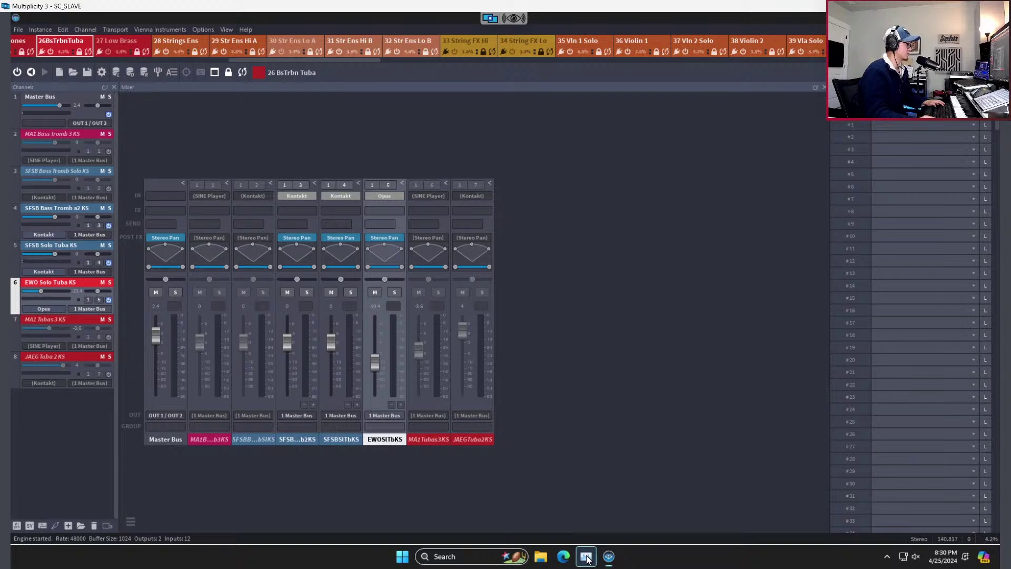
key("ctrl+shift+Escape")
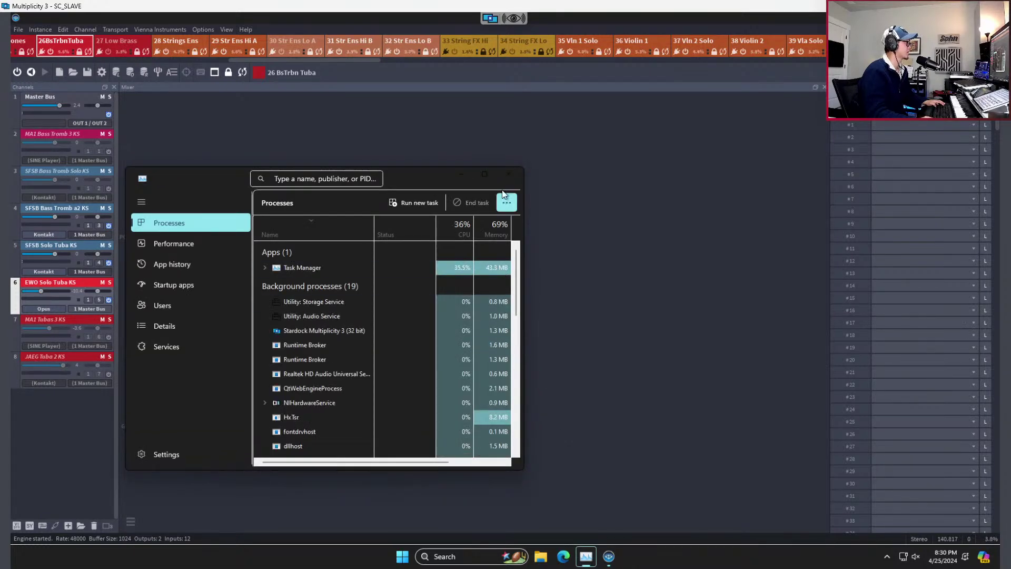
left_click(510, 174)
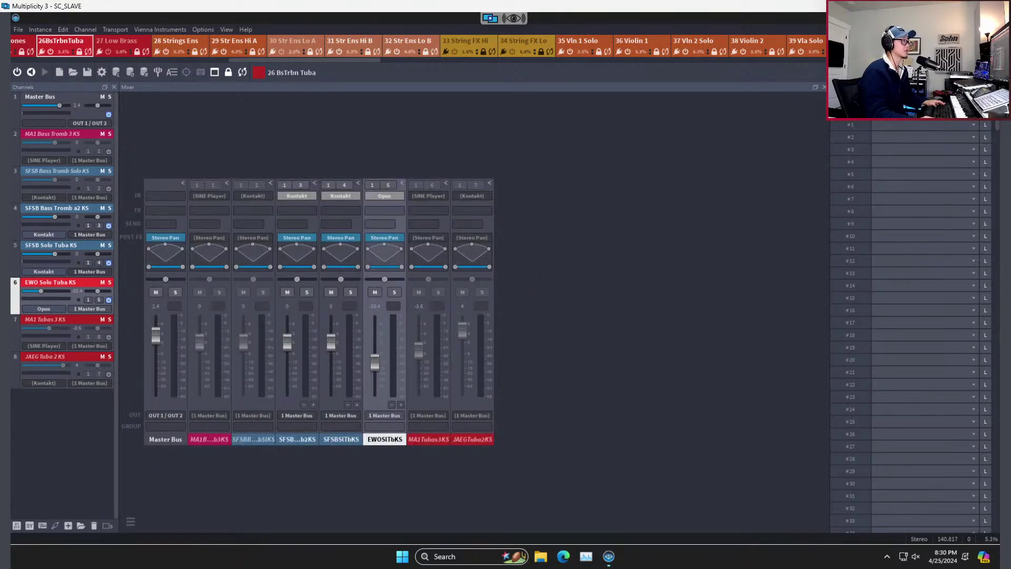
key("alt+Tab")
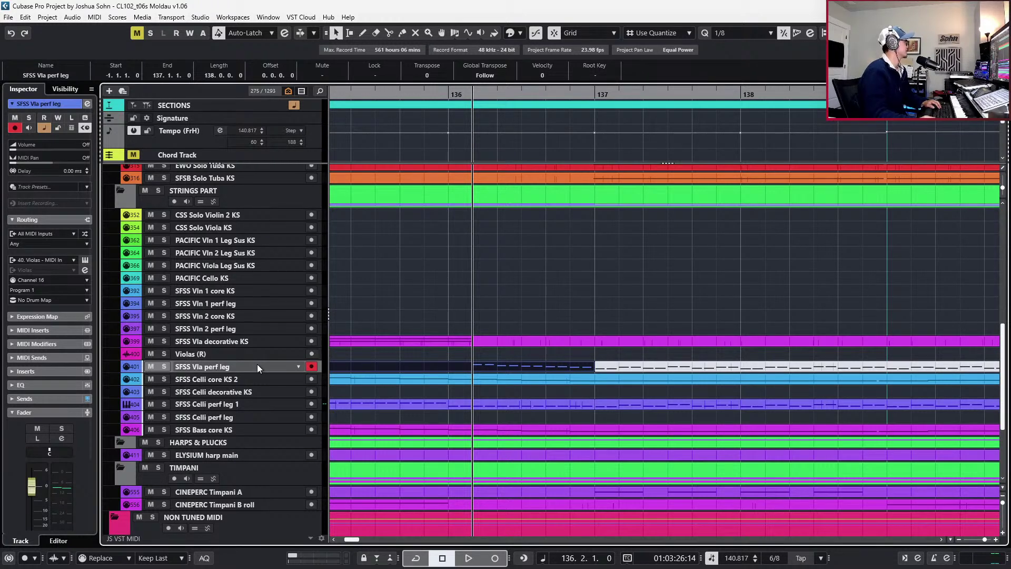
Find the hidden SFSS Vla core KS track and show it above the viola decorative track
key("ctrl+f")
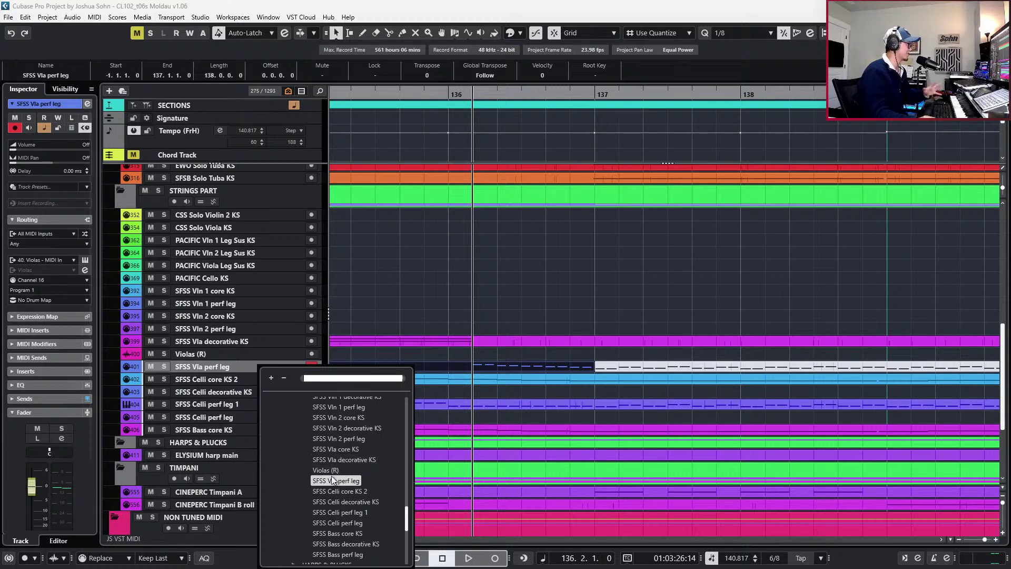
left_click(348, 450)
left_click(348, 449)
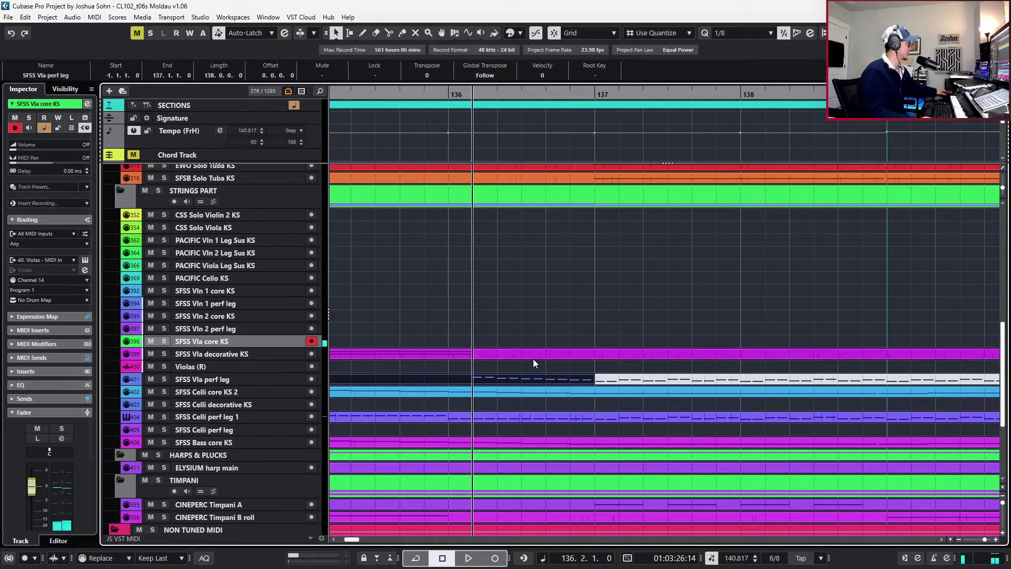
Examine the SFSS Vla decorative KS and SFSS Vla perf leg parts around bars 129 to 147
scroll(490, 383, "down", 4)
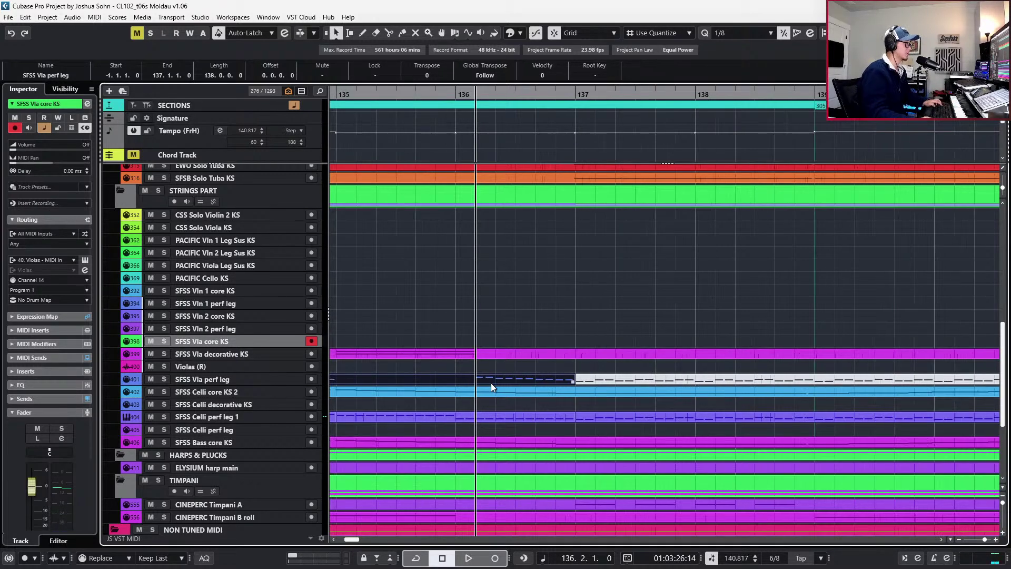
scroll(491, 383, "down", 3)
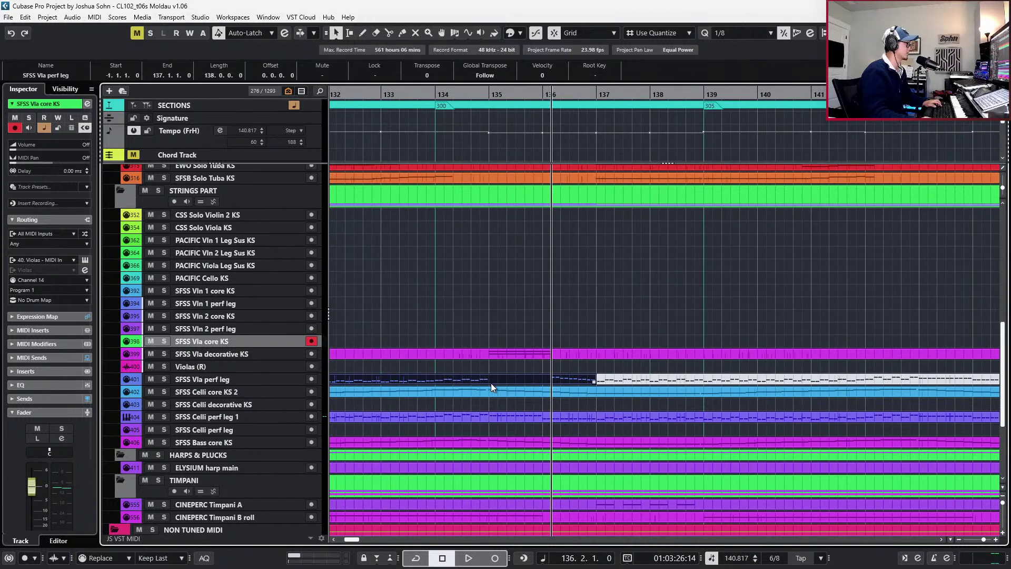
scroll(520, 385, "left", 2)
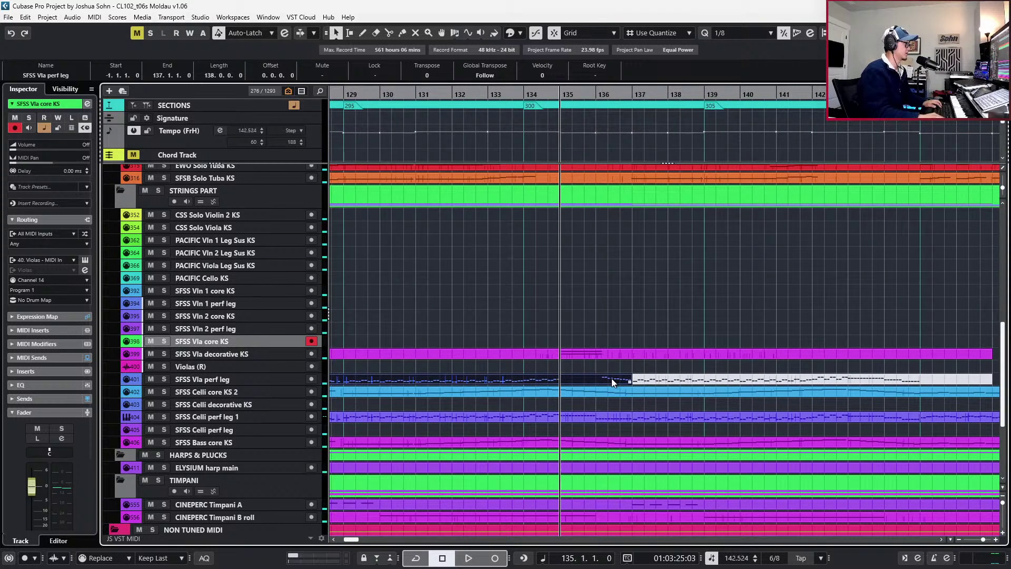
left_click(619, 329)
left_click(611, 356)
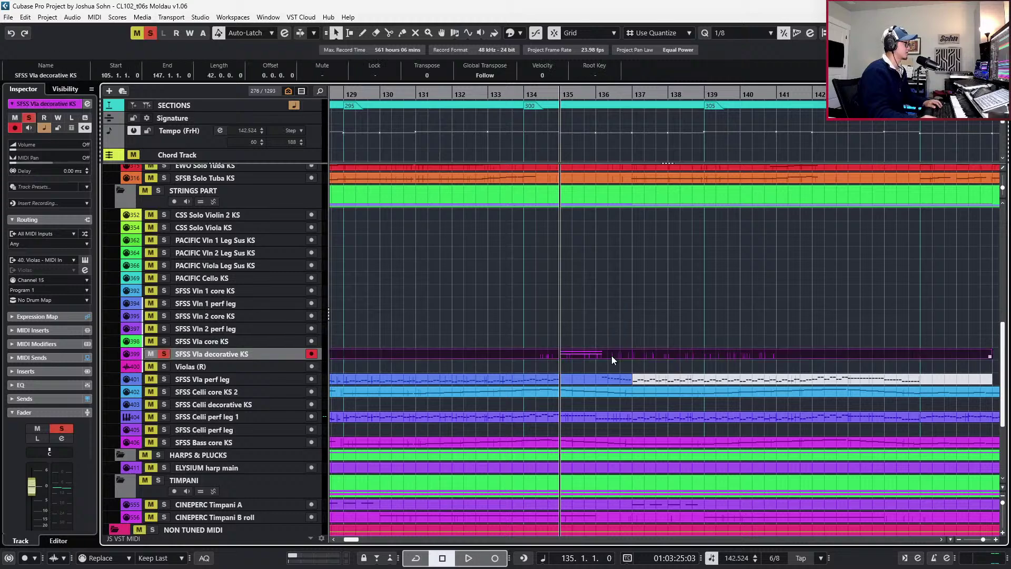
left_click(626, 379)
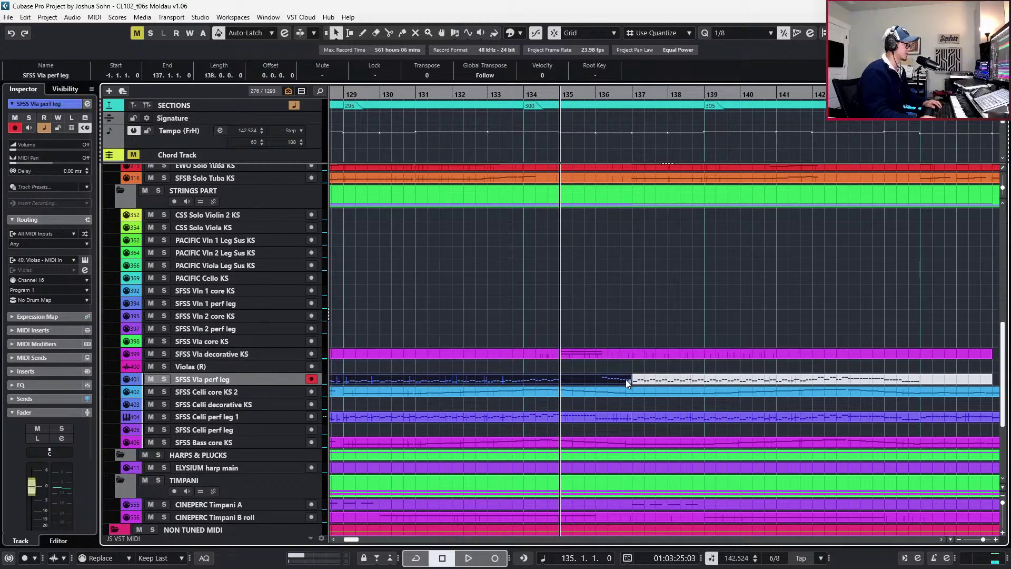
key("g")
key("g")
key("g")
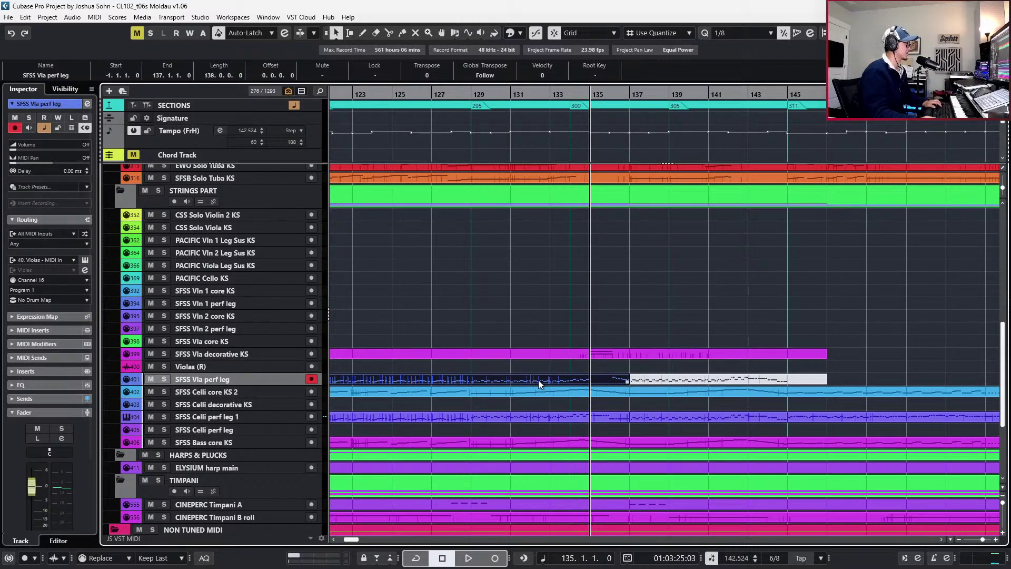
Play back the SFSS Vla perf leg track in solo from just before bar 35 as a reference
scroll(538, 381, "left", 6)
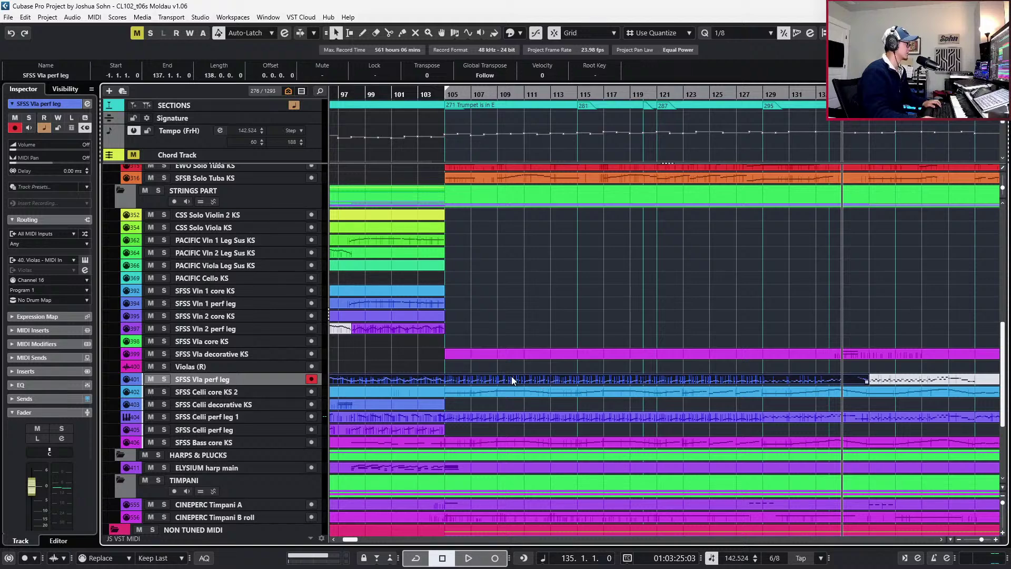
scroll(514, 394, "left", 12)
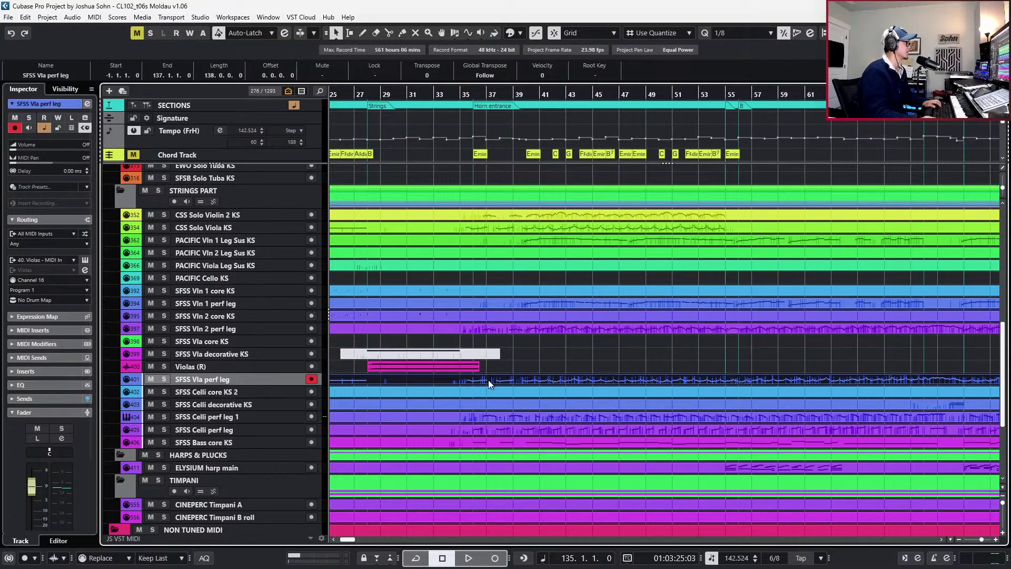
scroll(488, 380, "left", 4)
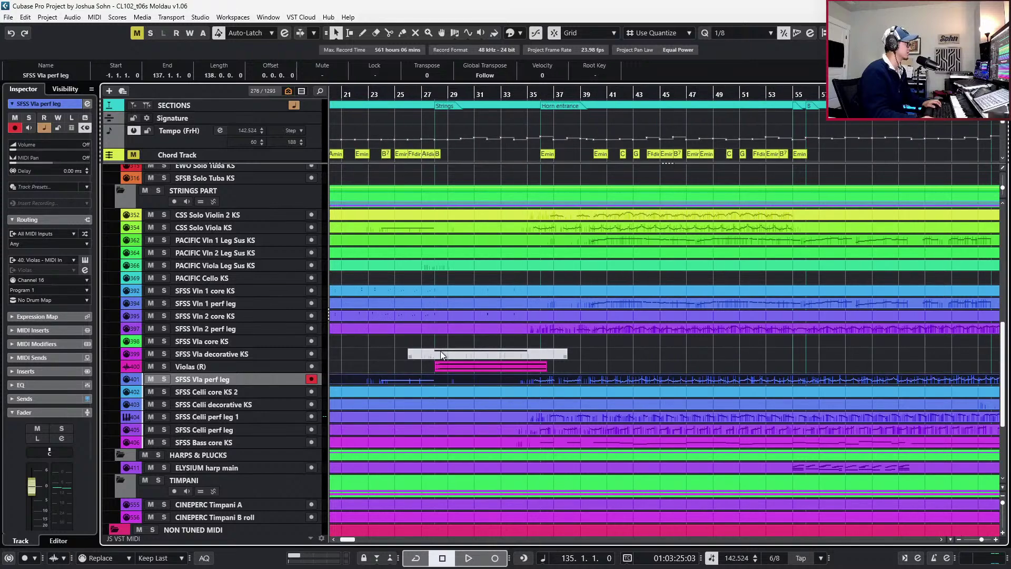
key("s")
left_click(525, 91)
key("space")
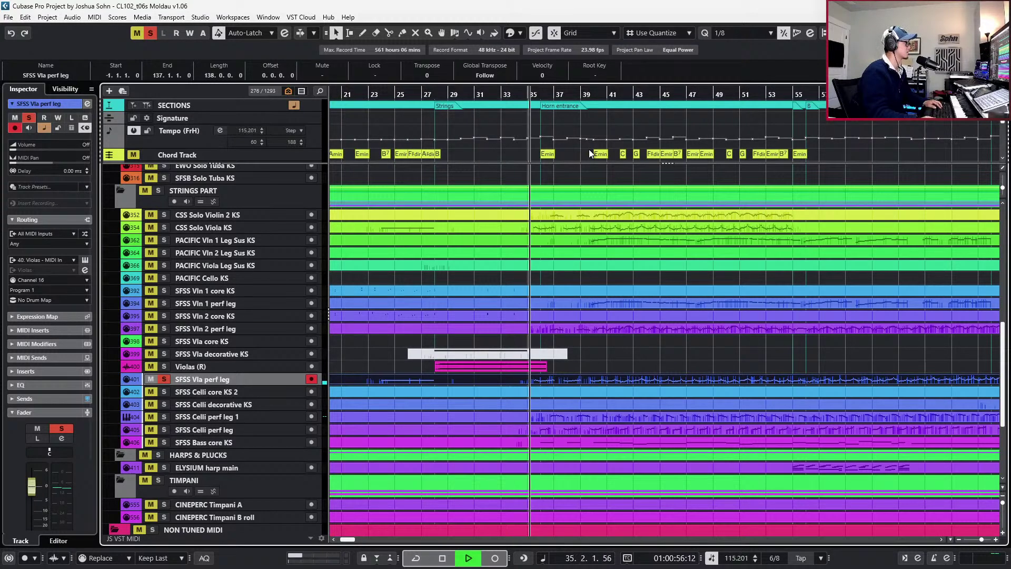
key("space")
key("s")
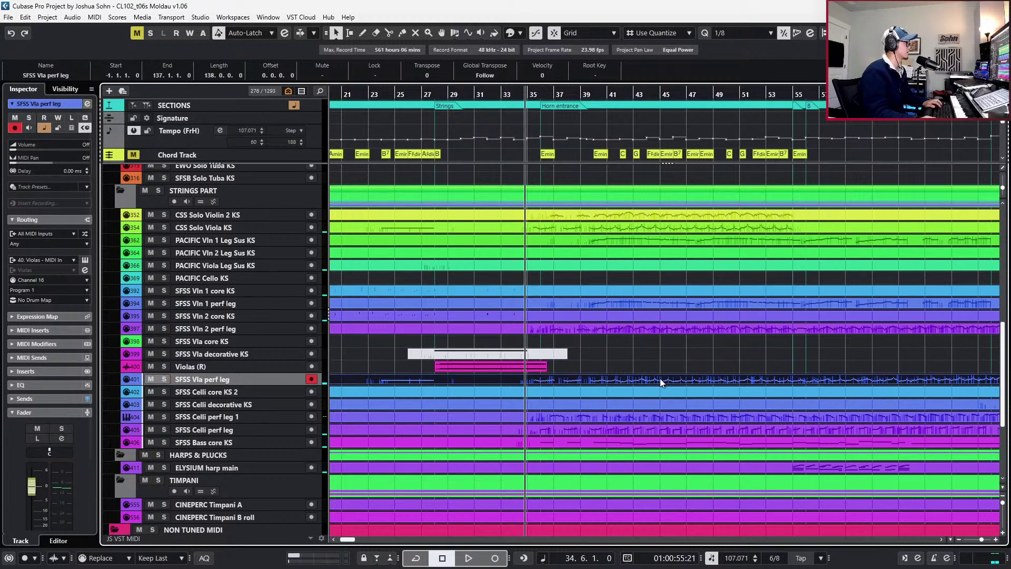
Split the SFSS Vla perf leg part at bar 105 and move the section from bar 105 to 137 onto the SFSS Vla core KS track
scroll(660, 379, "right", 20)
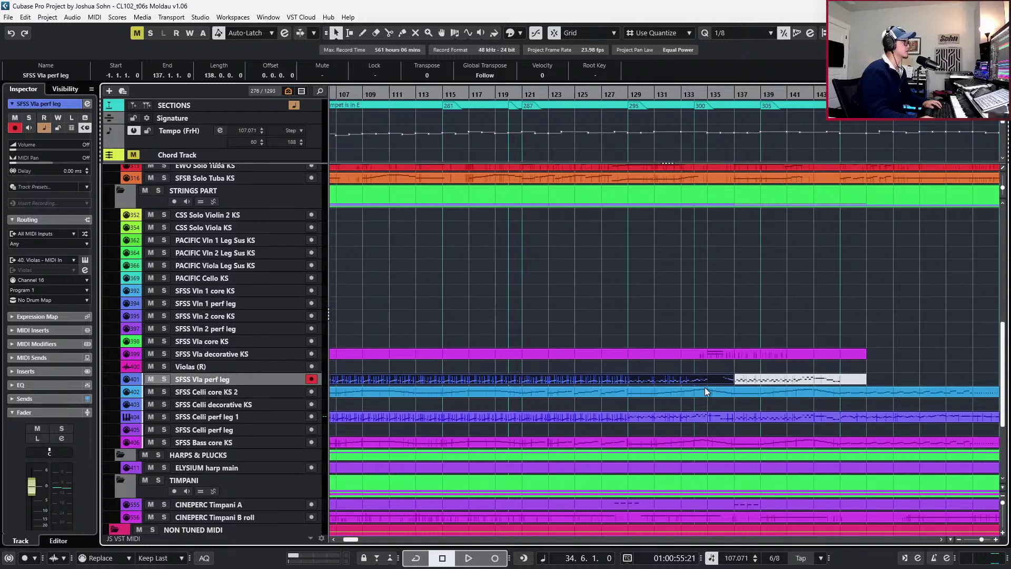
scroll(673, 394, "left", 5)
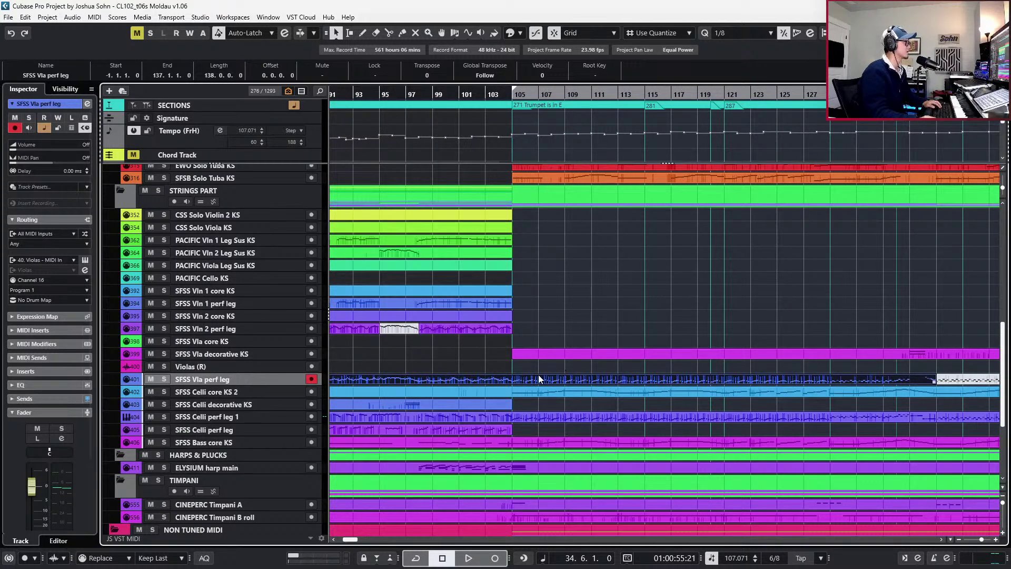
left_click(514, 380, "alt")
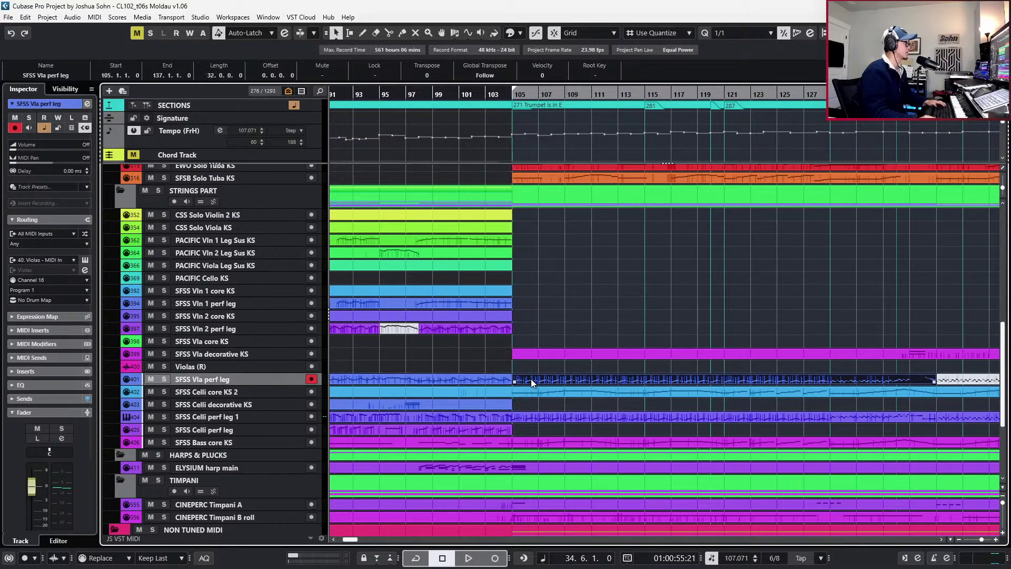
key("ctrl+Up")
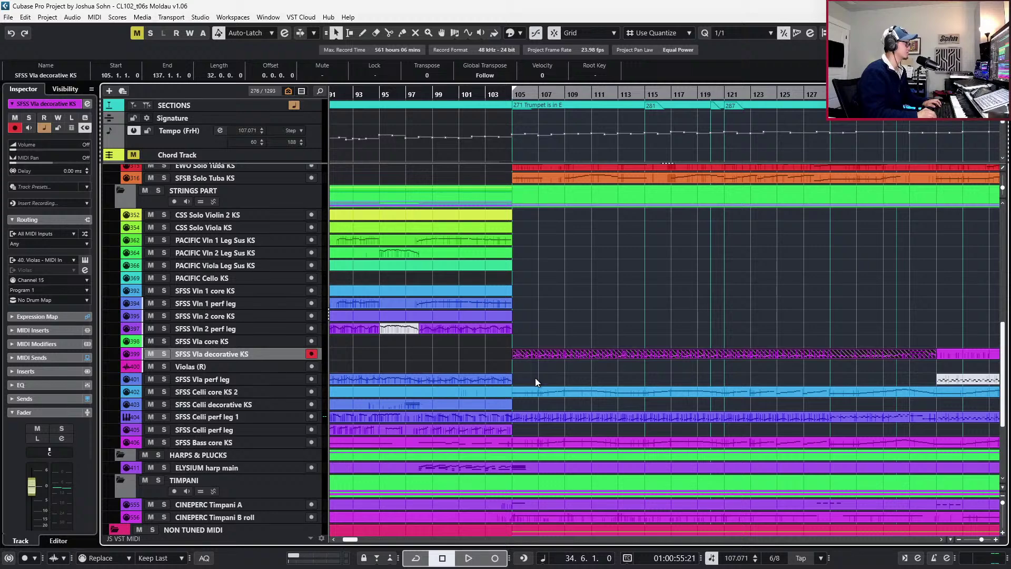
key("ctrl+Up")
Solo the SFSS Vla core KS track, set all notes of its part to the Spic articulation and play them back from bar 105
key("l")
key("s")
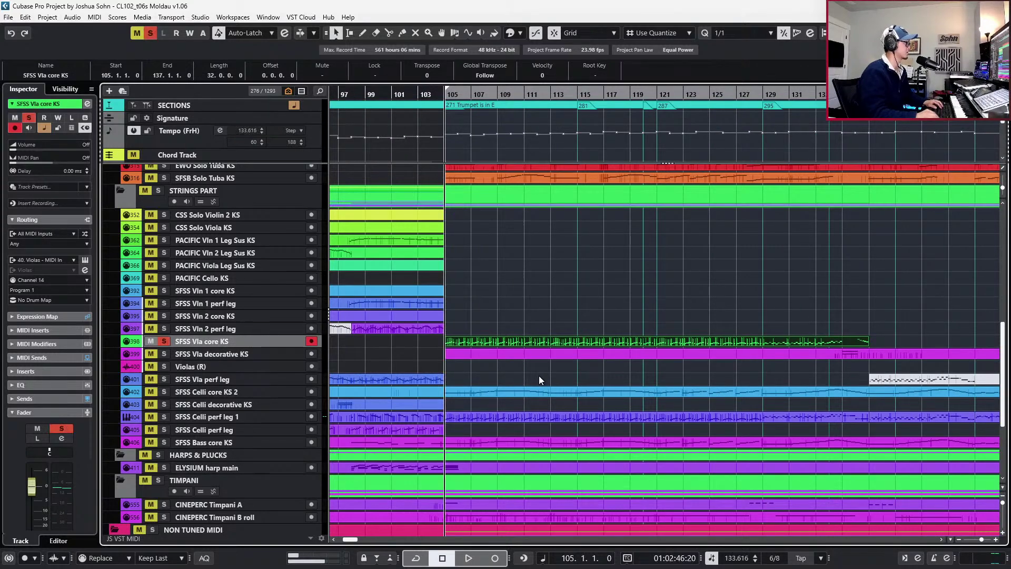
double_click(518, 341)
key("ctrl+a")
left_click(511, 263)
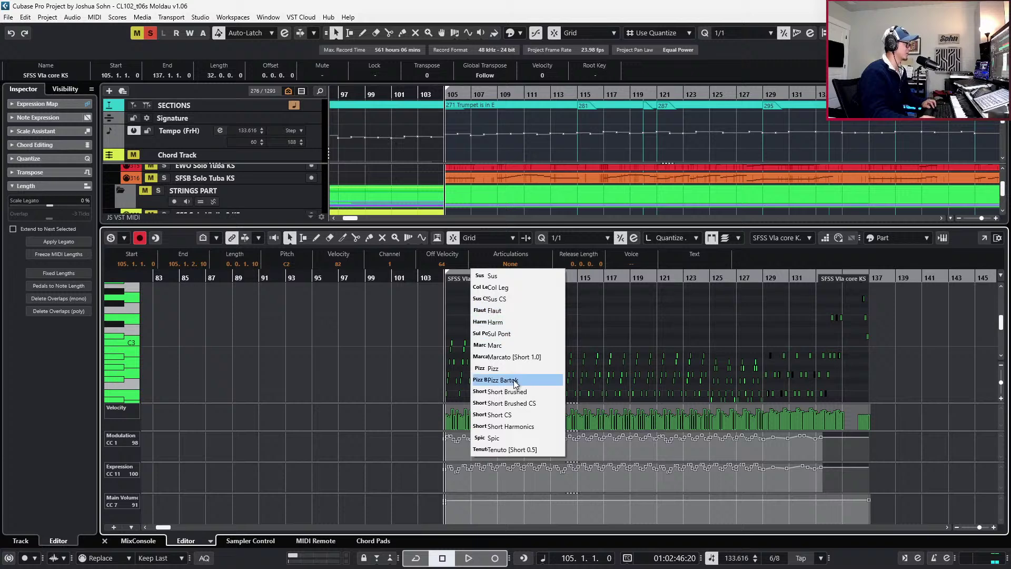
left_click(520, 438)
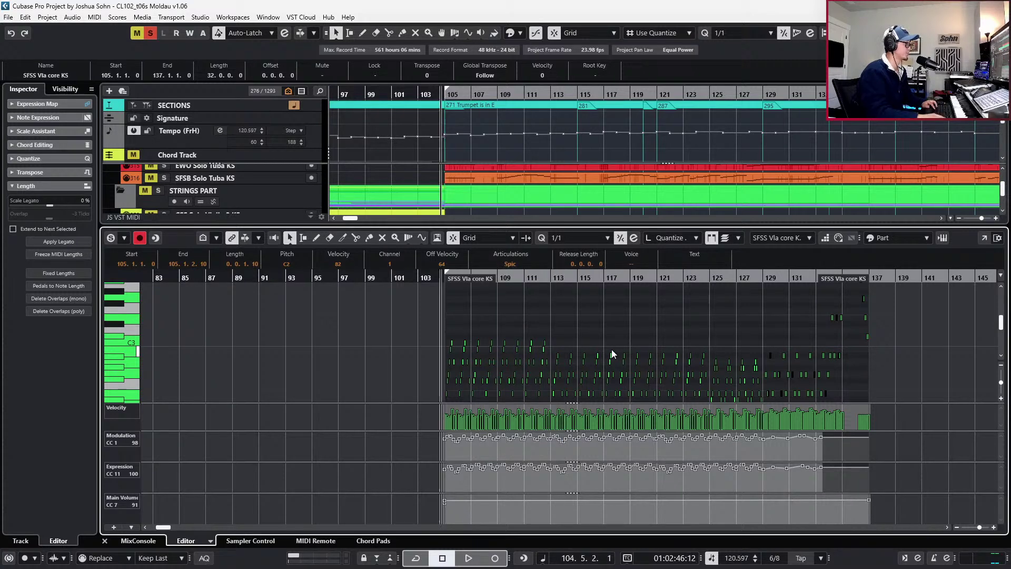
key("space")
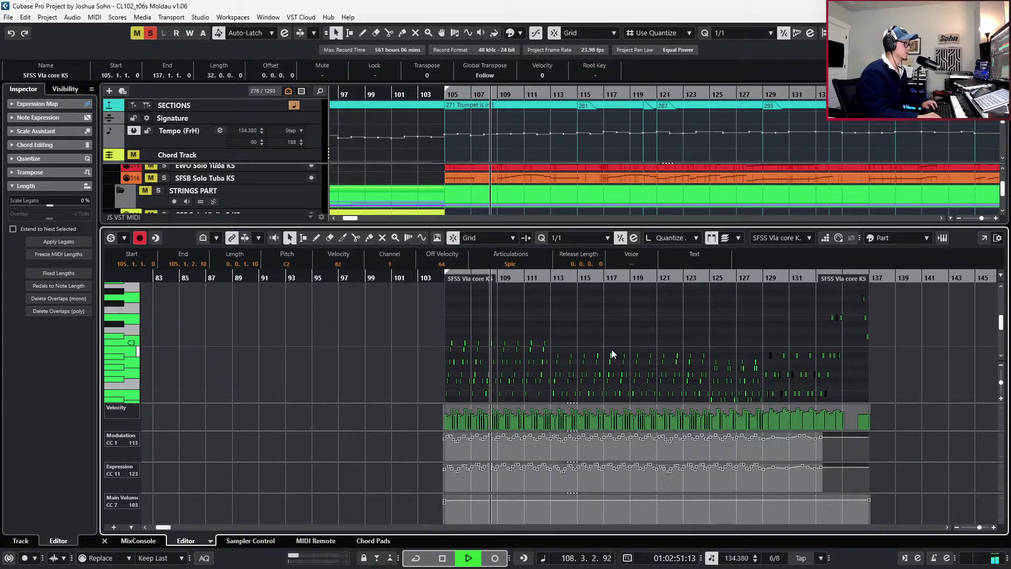
key("space")
Audition the Tenuto [Short 0.5] articulation on all notes of the SFSS Vla core KS part and switch them back to Spic
left_click(528, 265)
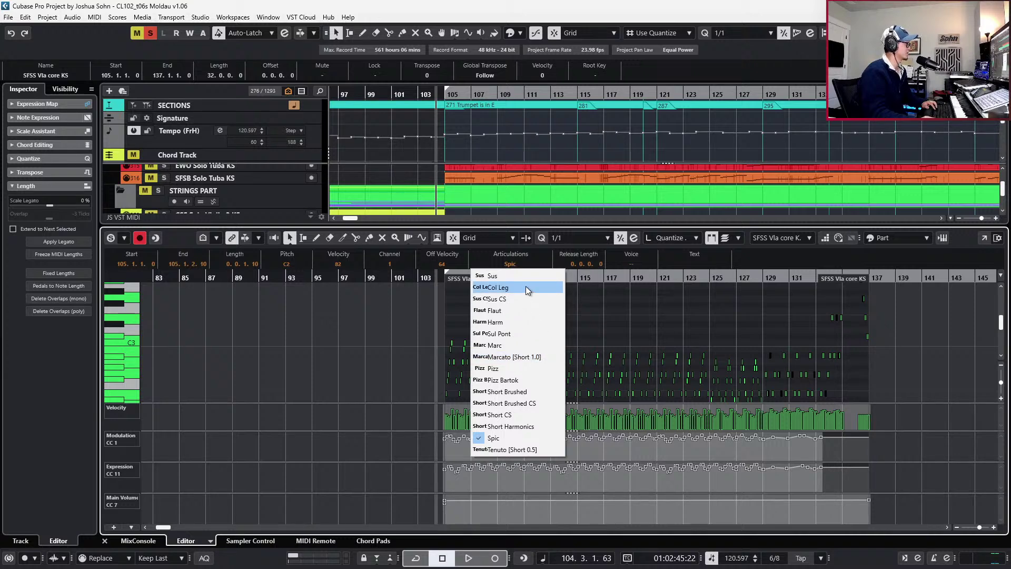
left_click(535, 450)
key("space")
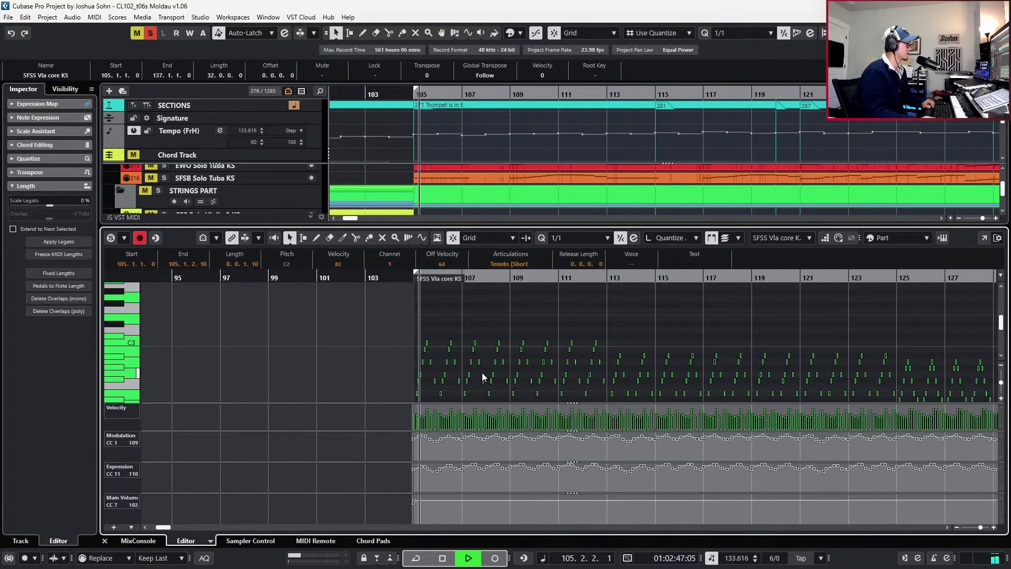
key("space")
left_click(504, 265)
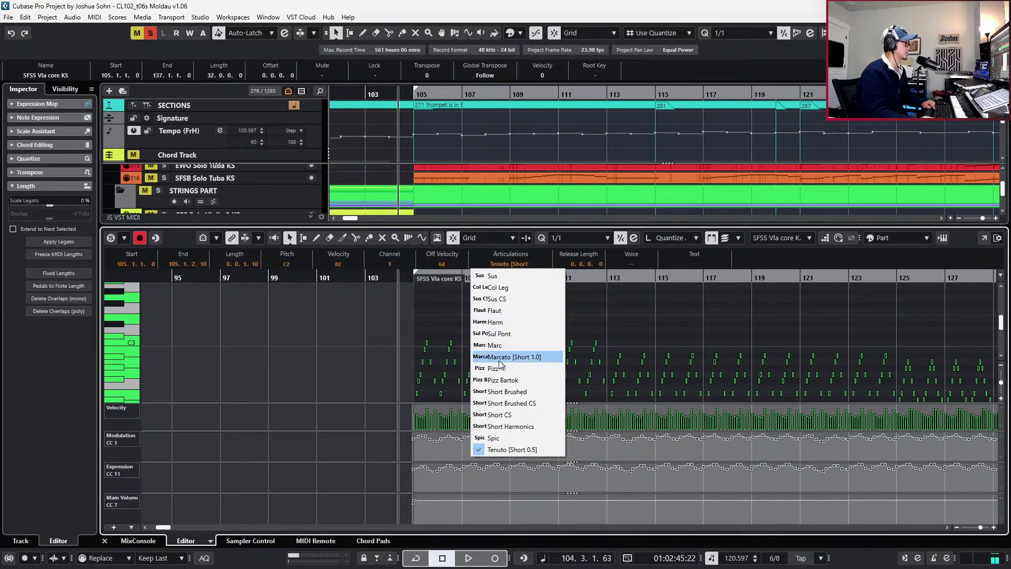
left_click(518, 437)
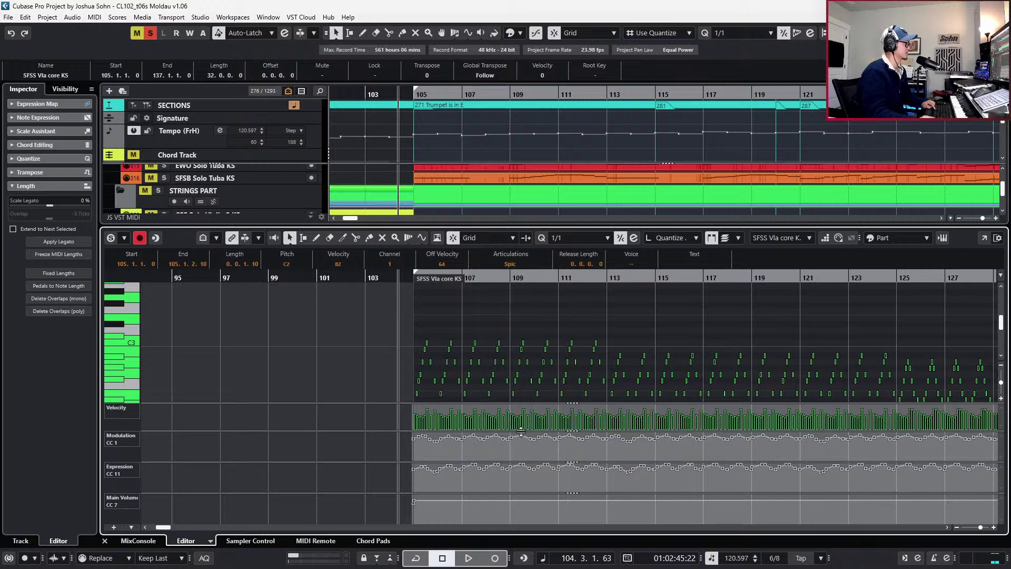
Play back the start of the SFSS Vla core KS part in solo from bar 105
key("l")
key("h")
key("h")
key("h")
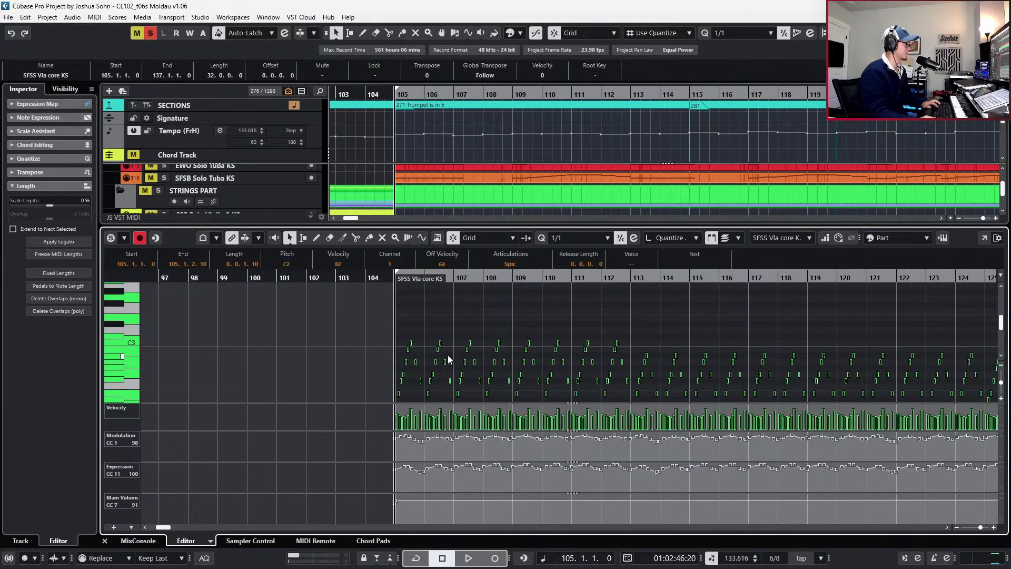
scroll(432, 344, "down", 1)
key("space")
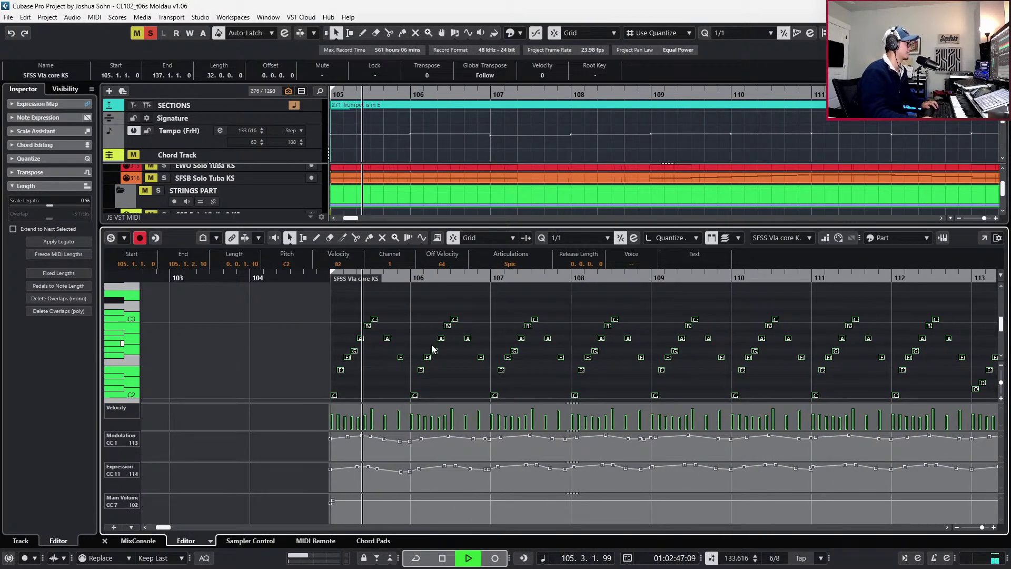
key("space")
Close the note editor, turn off the solo on SFSS Vla core KS and play the full mix from bar 104
key("ctrl+e")
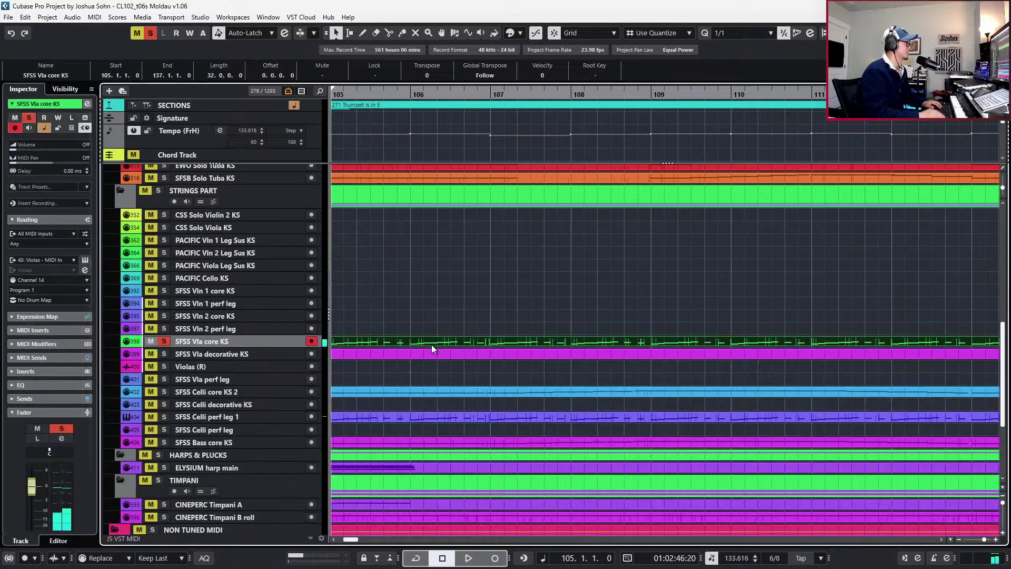
key("g")
key("g")
key("KP_Subtract")
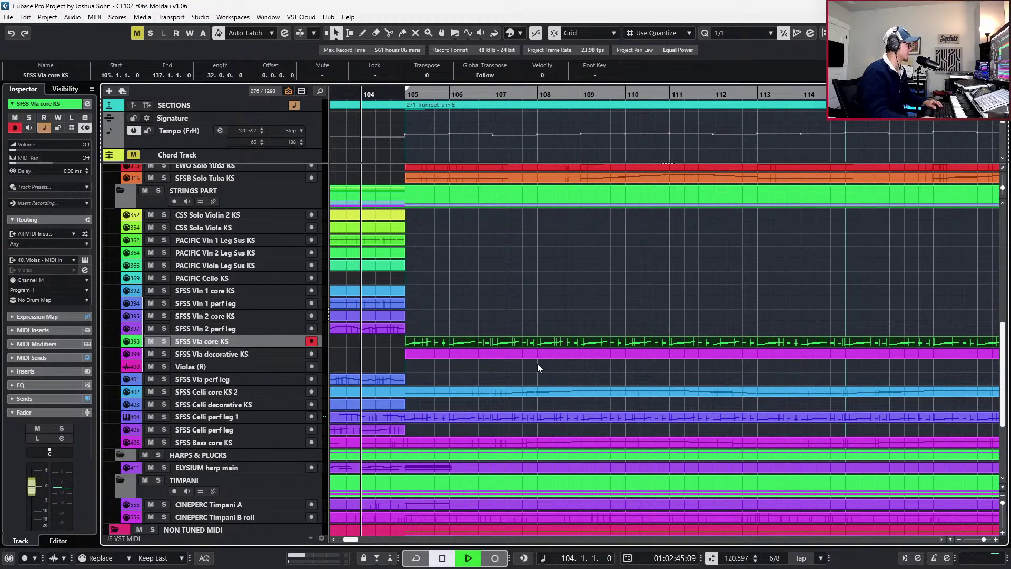
key("space")
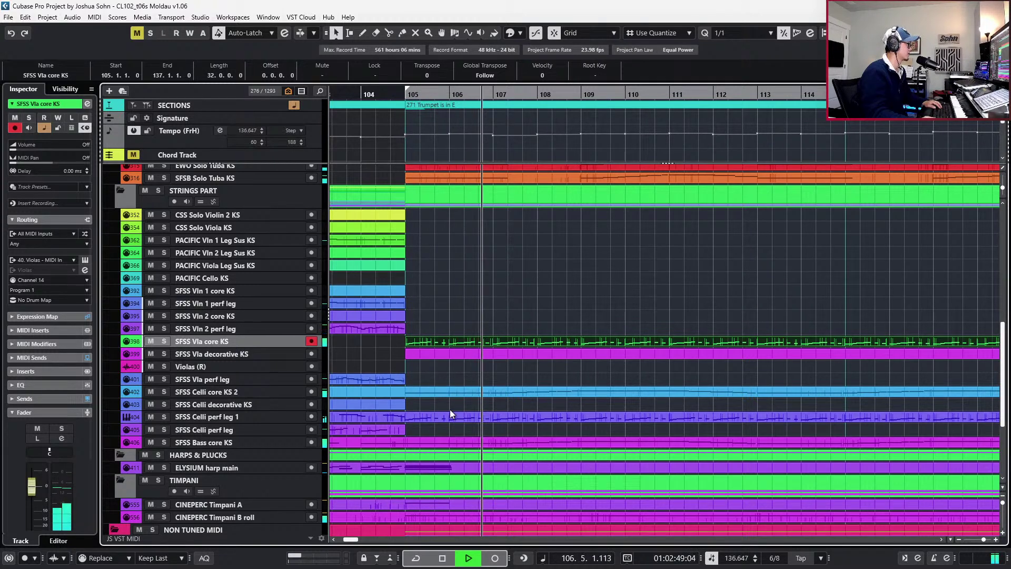
key("space")
Solo SFSS Vla core KS together with SFSS Celli perf leg 1, play both from bar 105, and turn the solo off
left_click(462, 421, "ctrl")
key("s")
key("KP_Add")
key("KP_Add")
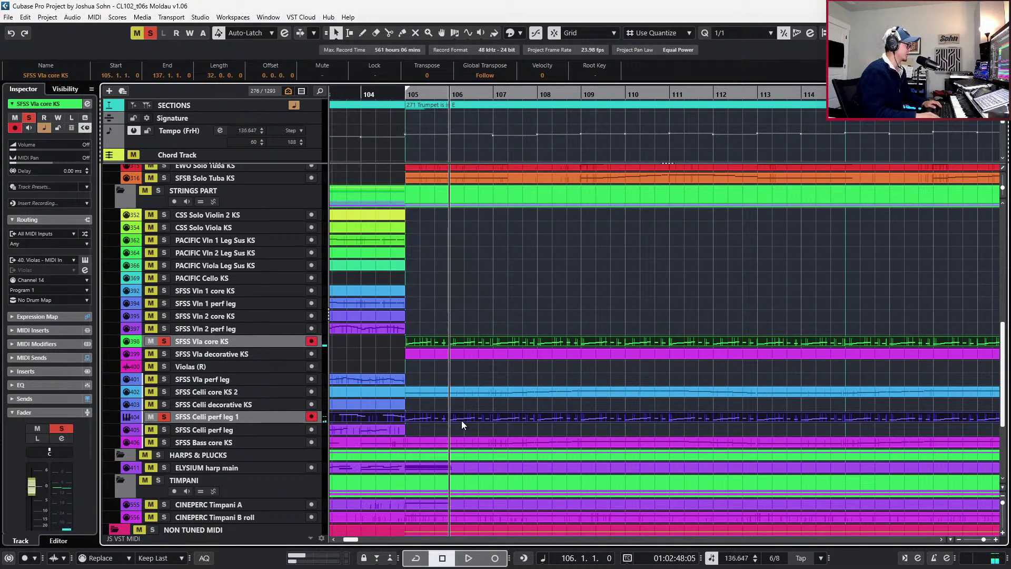
key("space")
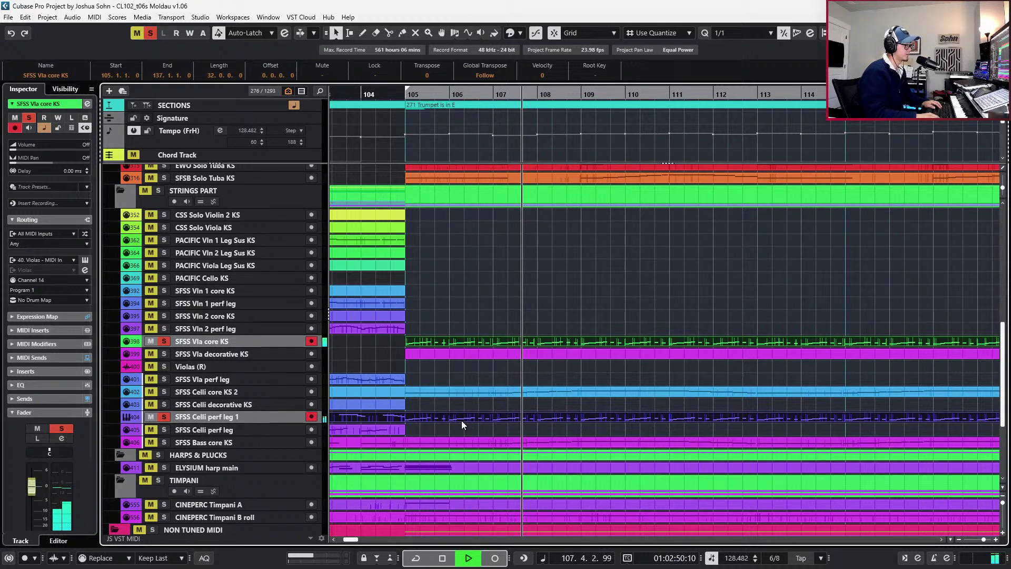
key("space")
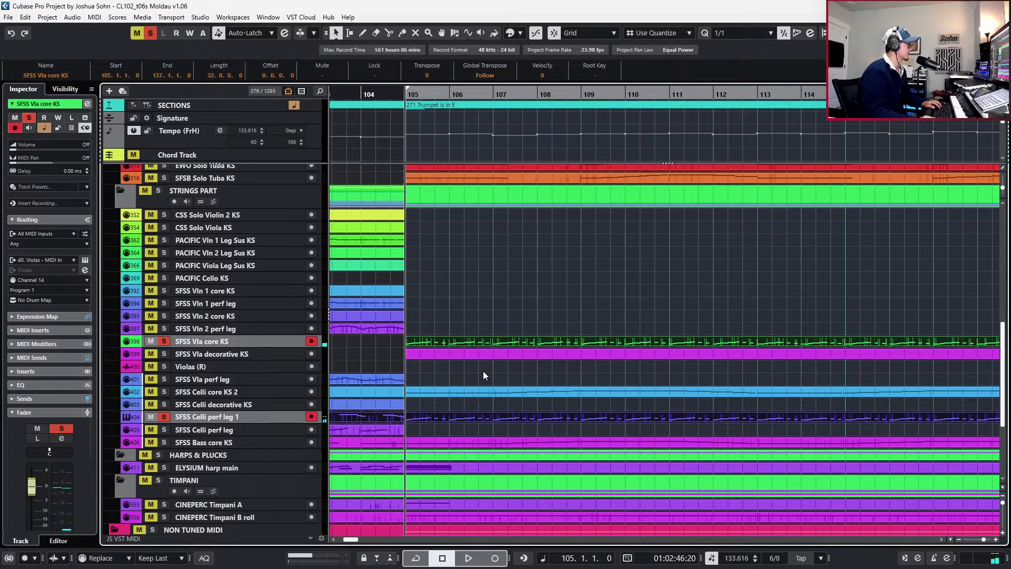
key("s")
Open the SFSS Vla core KS part for note editing and examine its note pattern from bar 105 to about bar 133
double_click(488, 345)
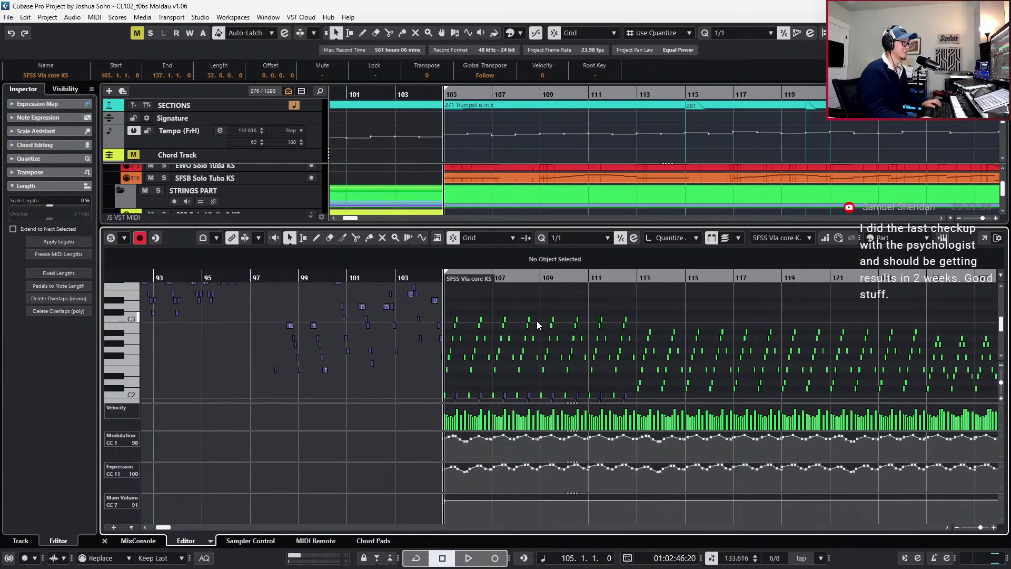
scroll(538, 325, "right", 5)
key("h")
key("h")
key("h")
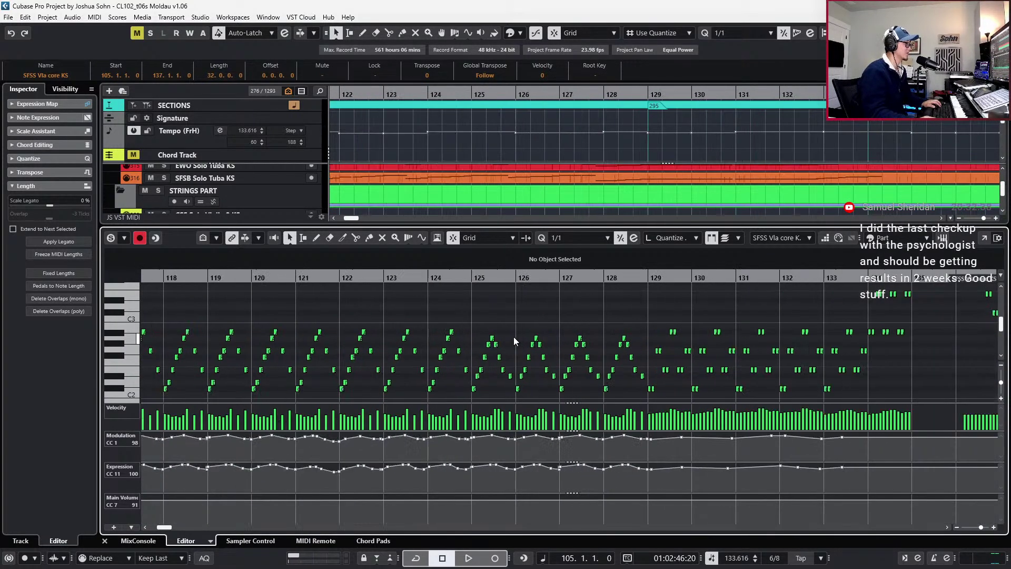
scroll(516, 341, "left", 2)
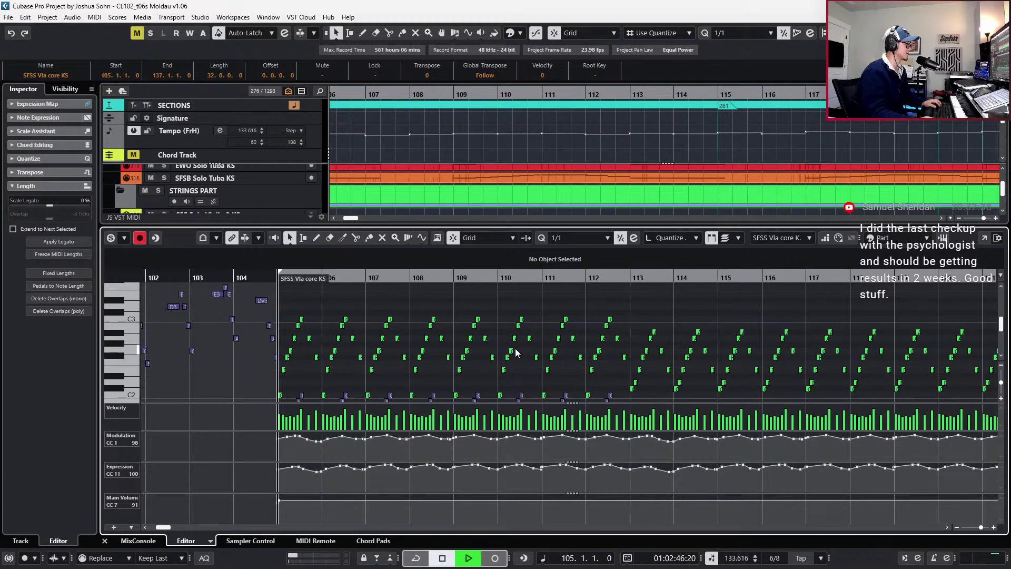
Play back the full mix from bar 105 and return to the arrangement view without the note editor
key("space")
key("ctrl+alt+e")
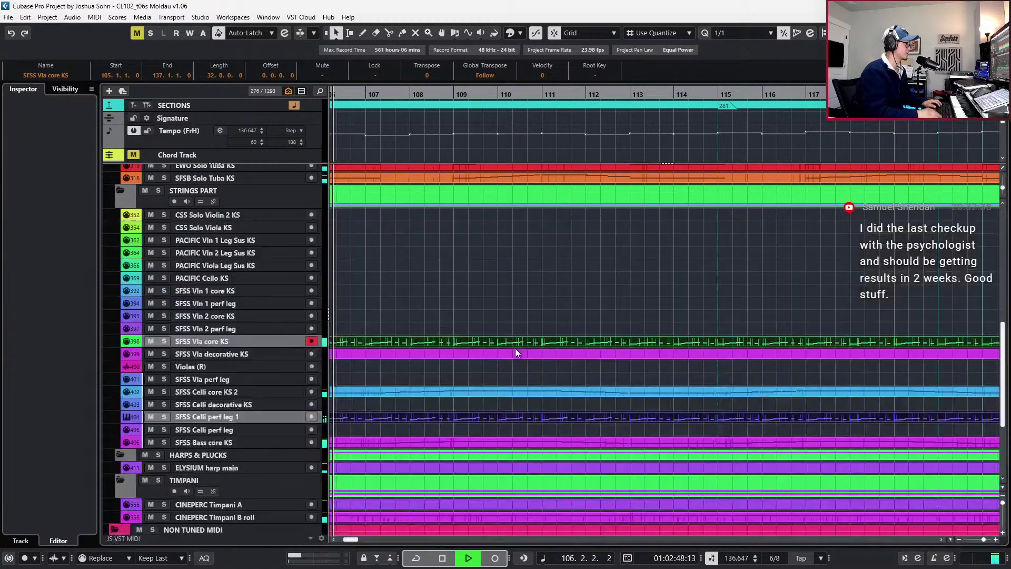
key("g")
key("g")
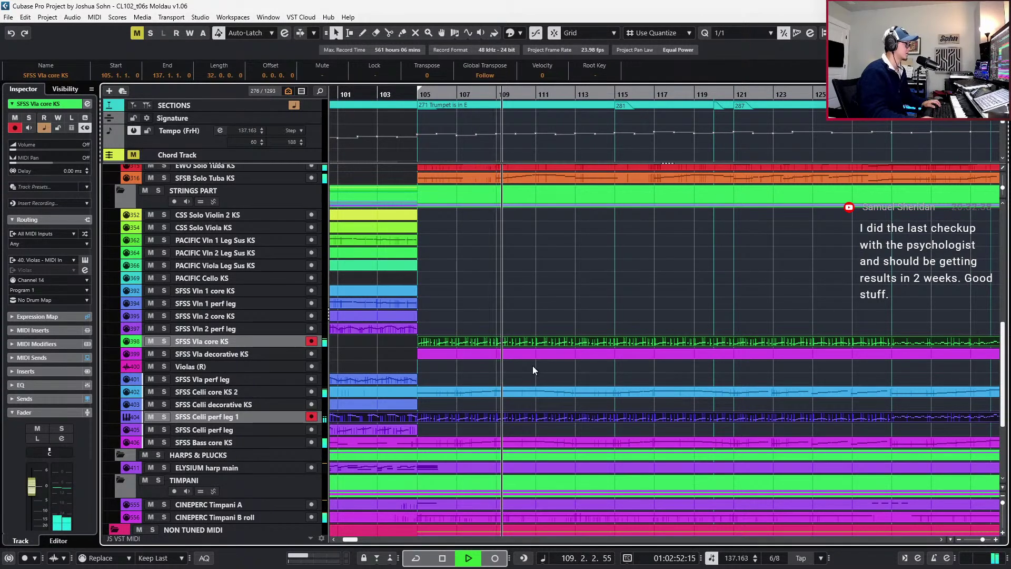
key("space")
key("g")
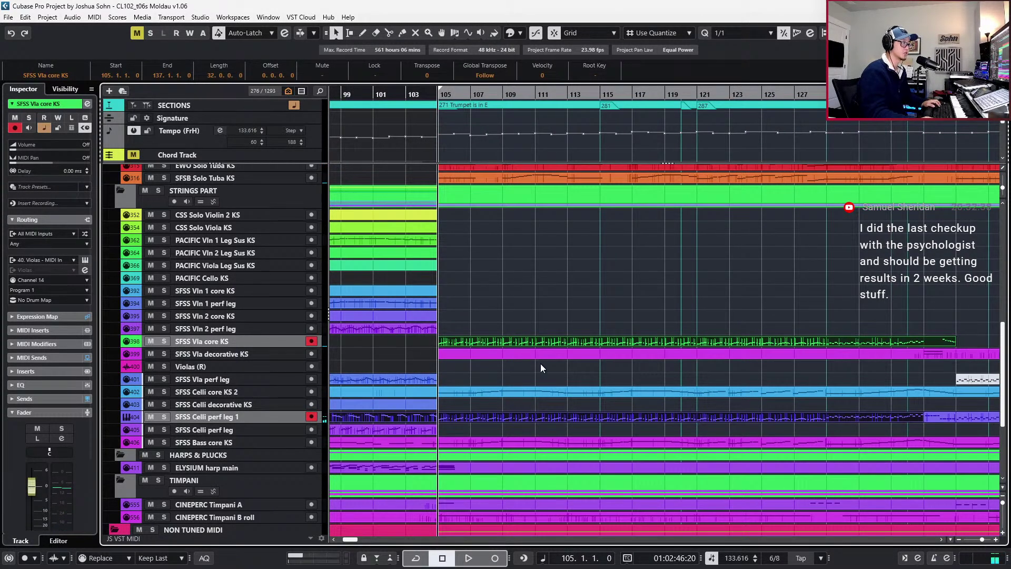
Split the SFSS Vla core KS part at bar 129, move bars 105 to 129 back onto SFSS Vla perf leg, and play from bar 120
key("KP_Add")
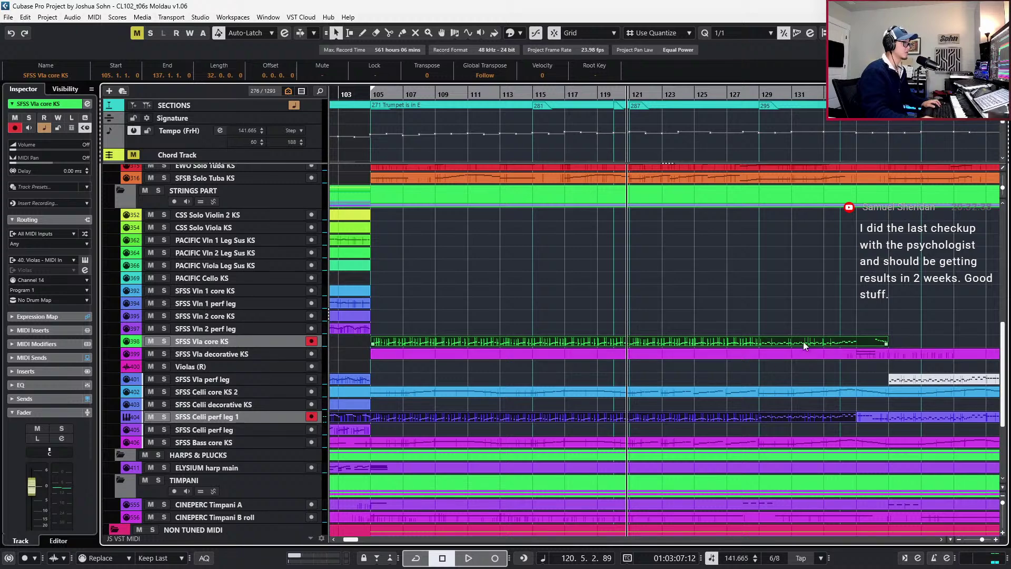
scroll(776, 350, "up", 3)
left_click(724, 335)
left_click(723, 343, "alt")
left_click_drag(713, 349, 713, 380)
key("space")
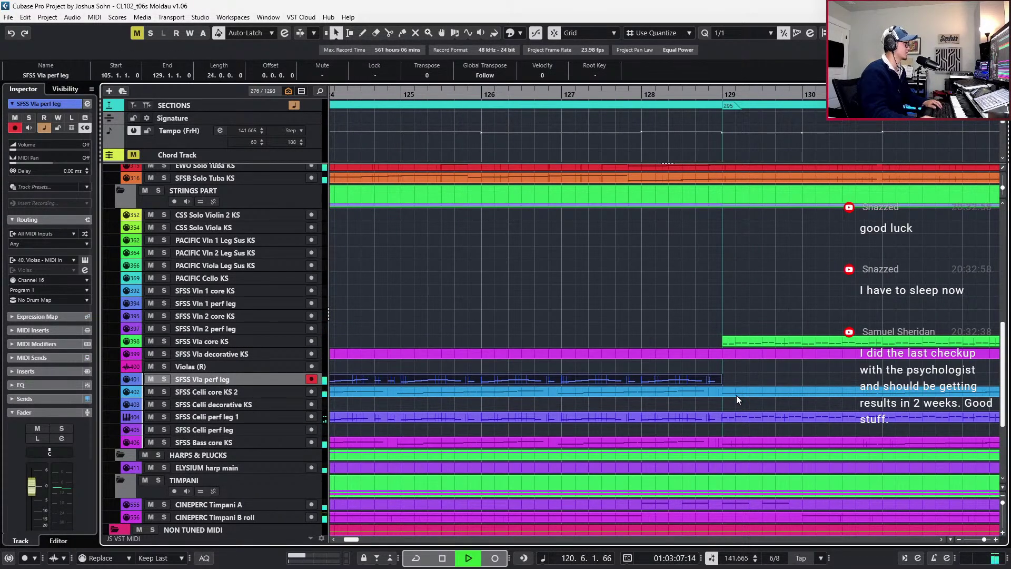
Solo the SFSS Vla perf leg track and listen to its passage leading up to bar 129
key("s")
scroll(737, 395, "down", 2)
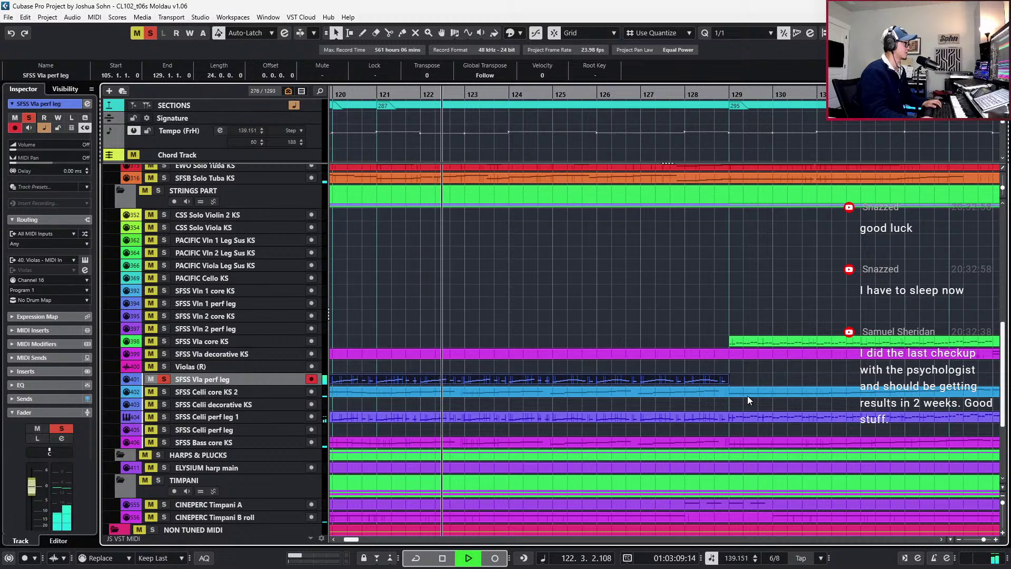
key("space")
key("space")
key("space")
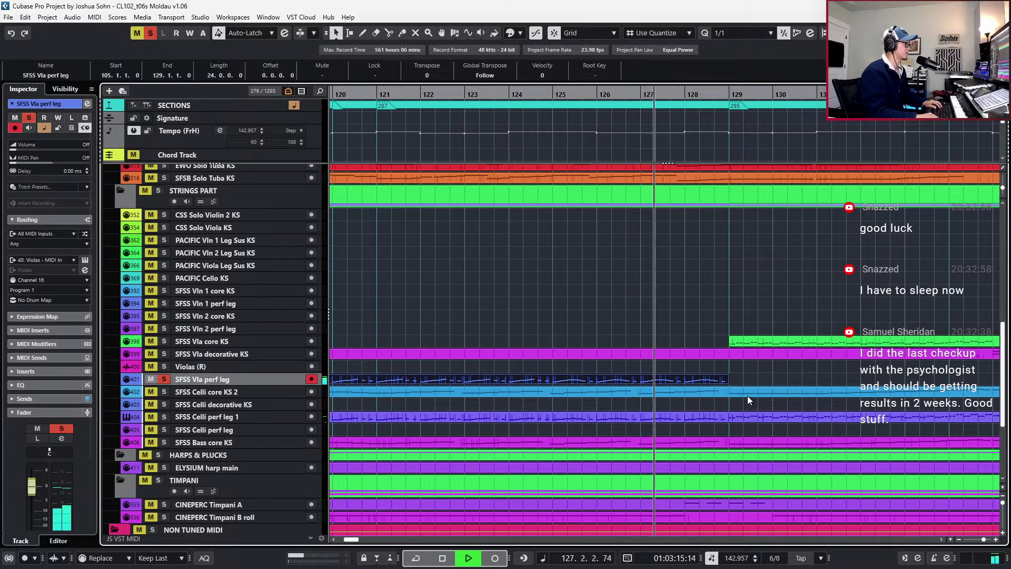
key("space")
key("n")
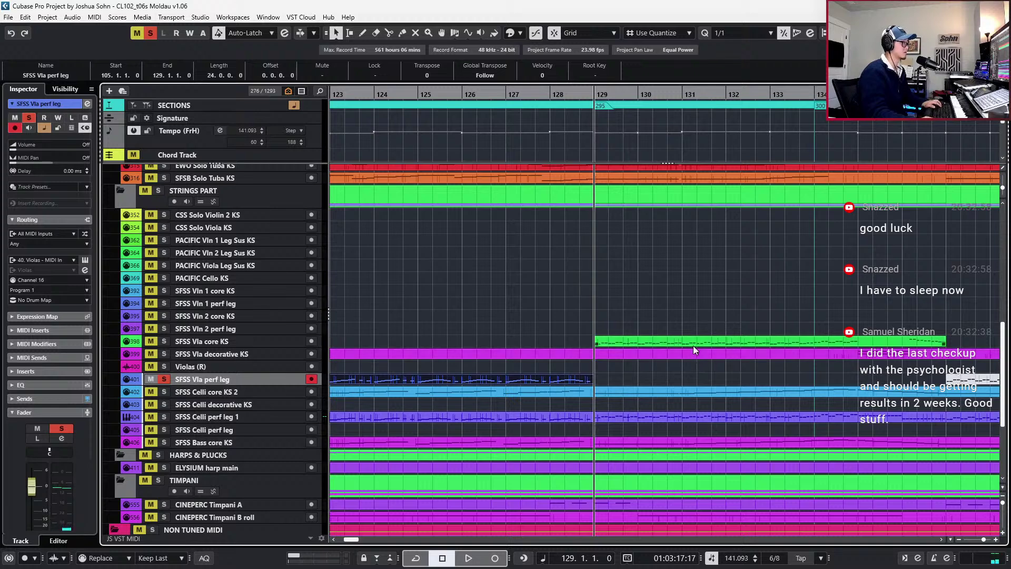
Solo SFSS Vla core KS together with SFSS Celli perf leg 1 and listen to both from bar 129
left_click(693, 345)
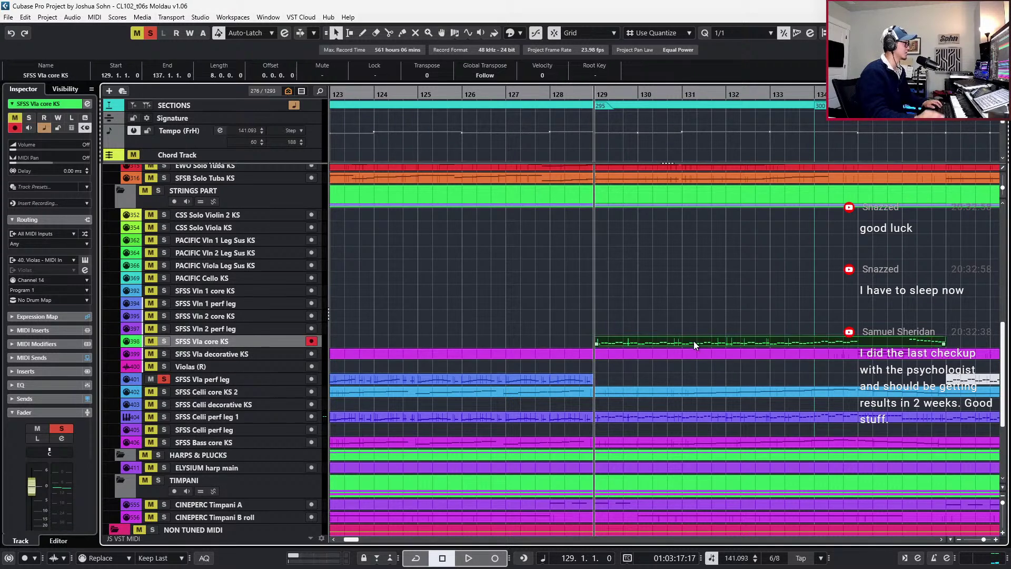
left_click(673, 418)
key("s")
key("space")
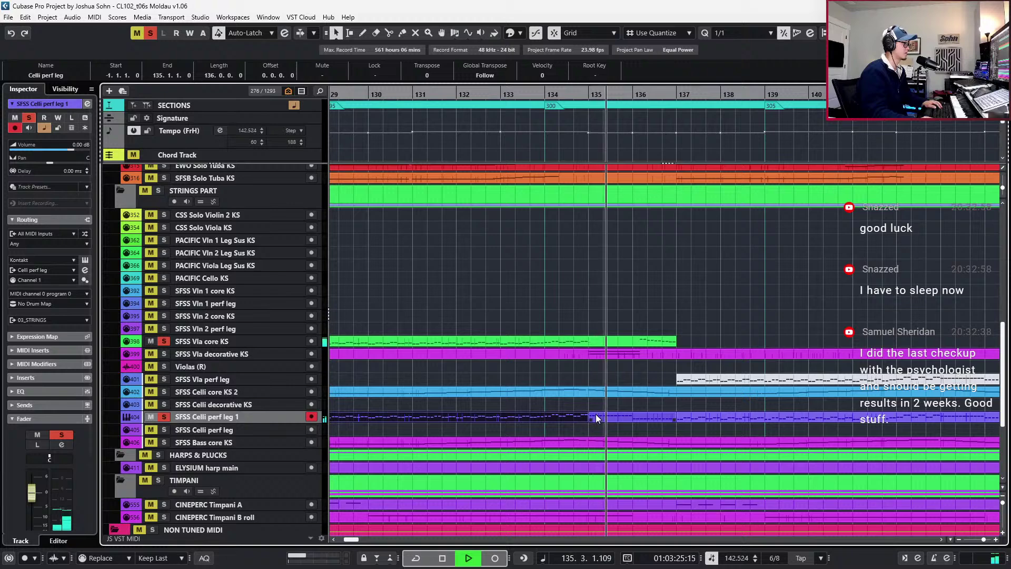
key("space")
Move the muted part at bar 137 from SFSS Vla perf leg to SFSS Vla core KS, unmuted and joined to the preceding part
left_click_drag(704, 378, 700, 345)
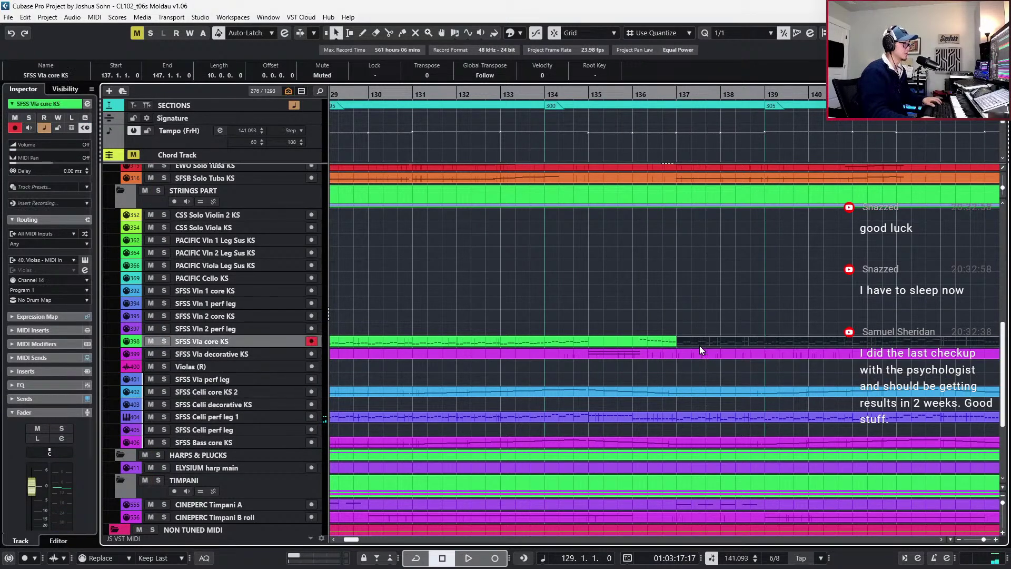
scroll(699, 346, "down", 3)
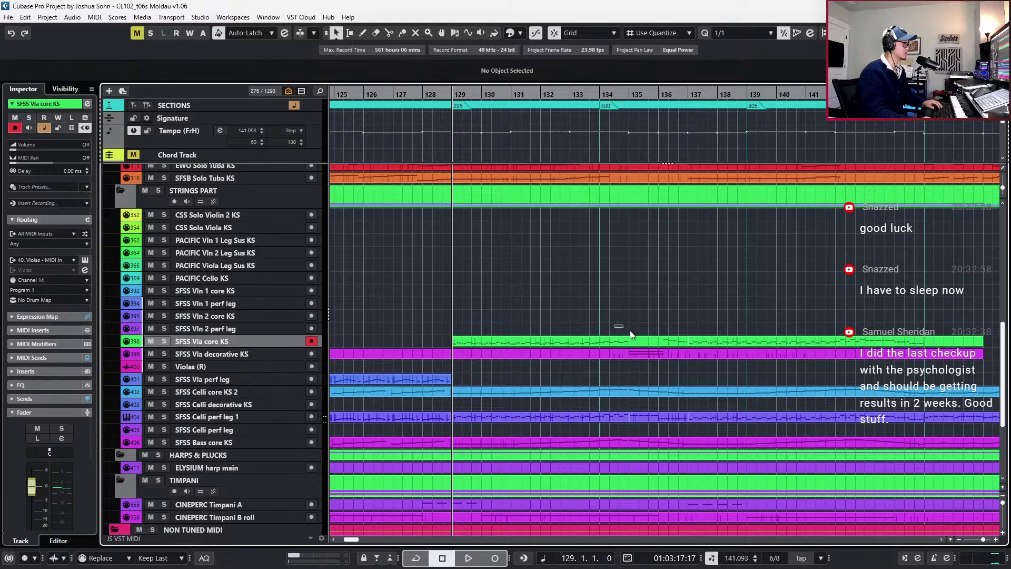
Open the SFSS Vla core KS part for note editing and play its beginning at bar 129
double_click(708, 342)
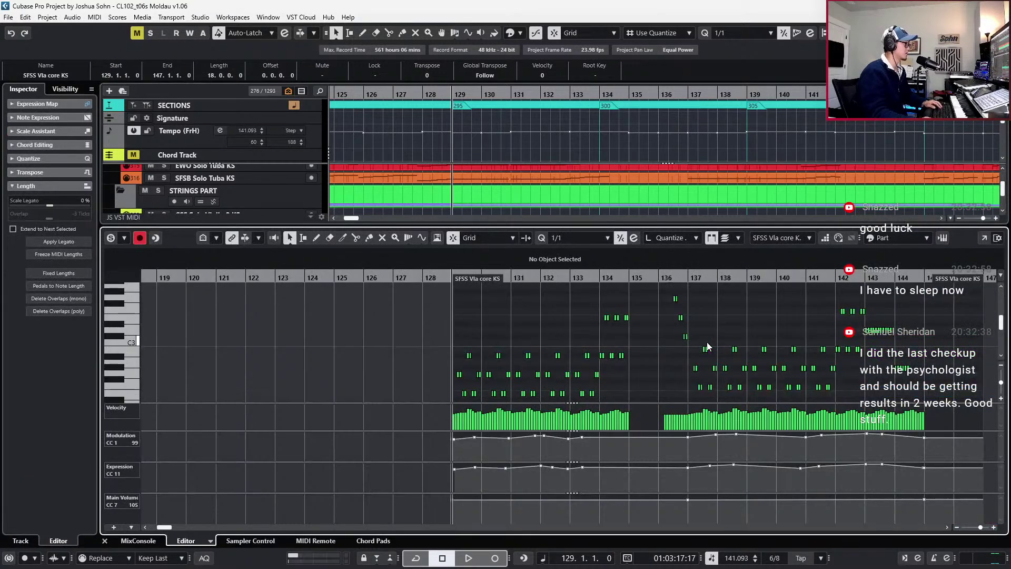
key("space")
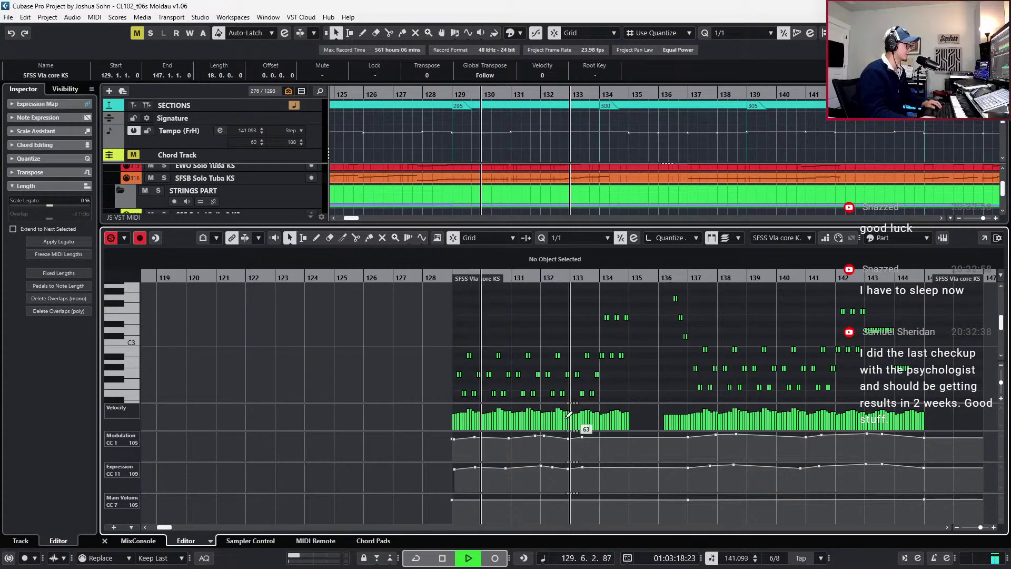
key("space")
left_click(453, 469)
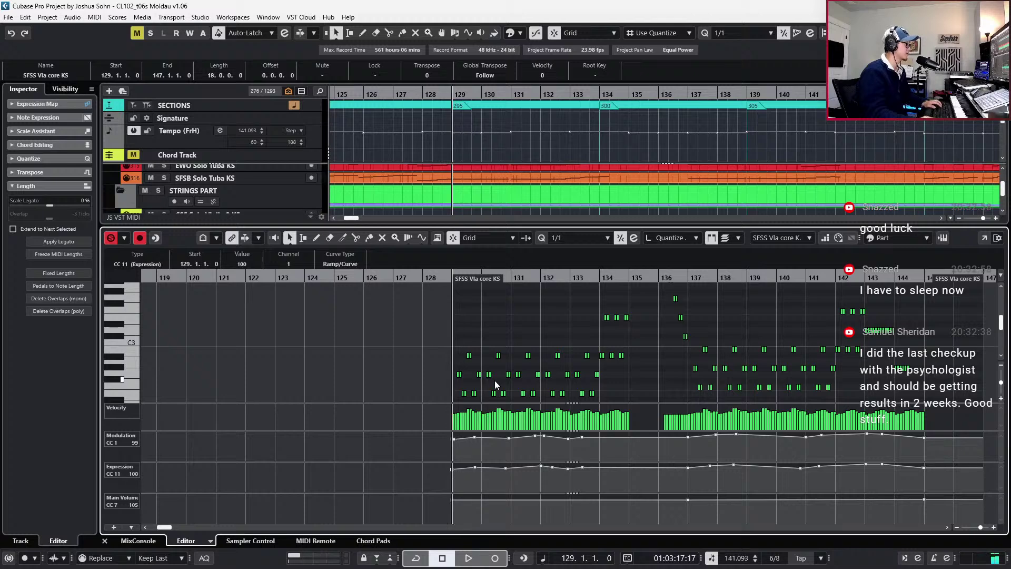
Select the Spic notes in bars 129 to 133 of SFSS Vla core KS, listen to them, and close the note editor
key("h")
scroll(466, 346, "down", 1)
left_click(445, 330)
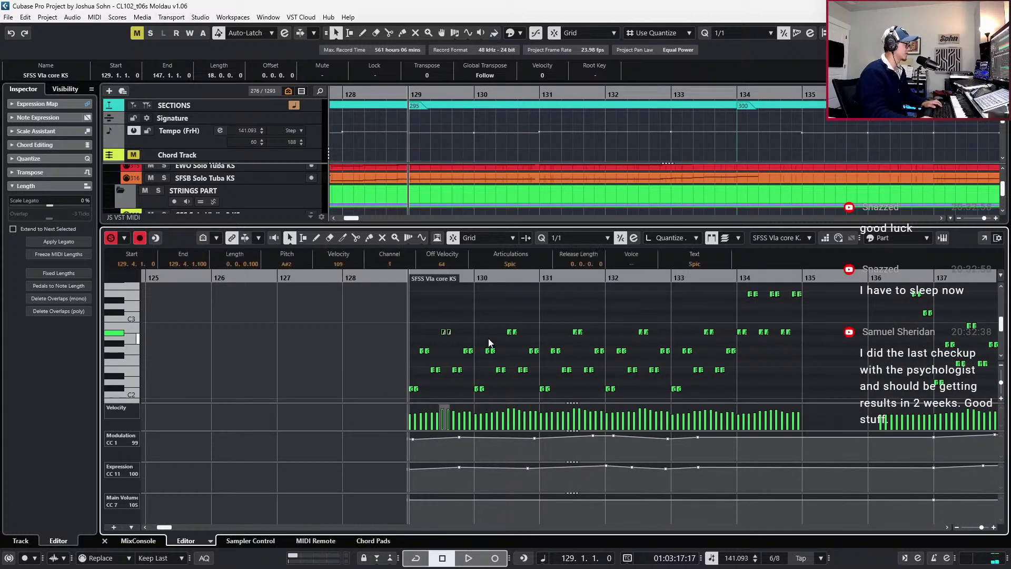
left_click_drag(400, 314, 735, 395)
mouse_move(729, 420)
key("space")
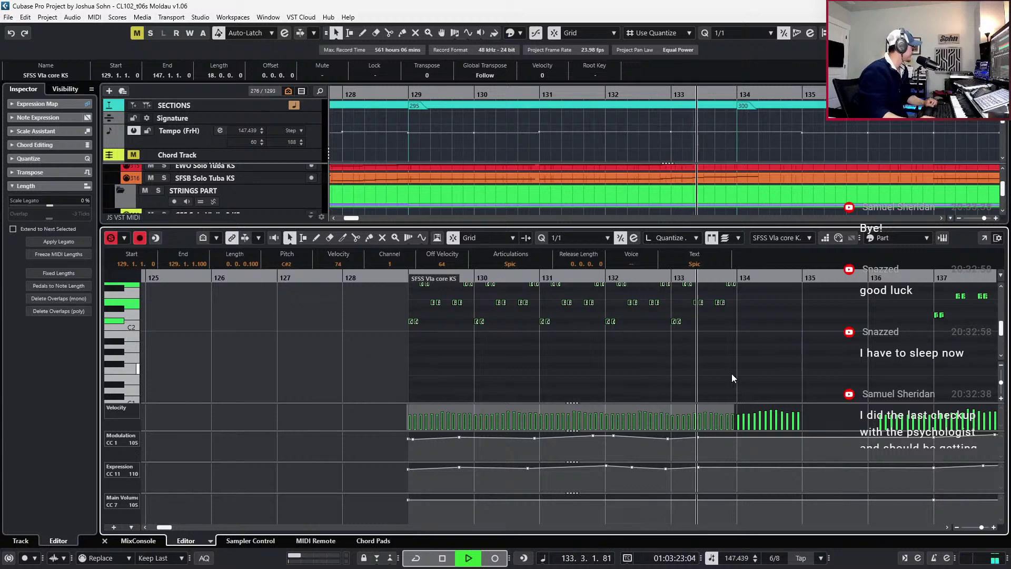
key("space")
key("ctrl+alt+e")
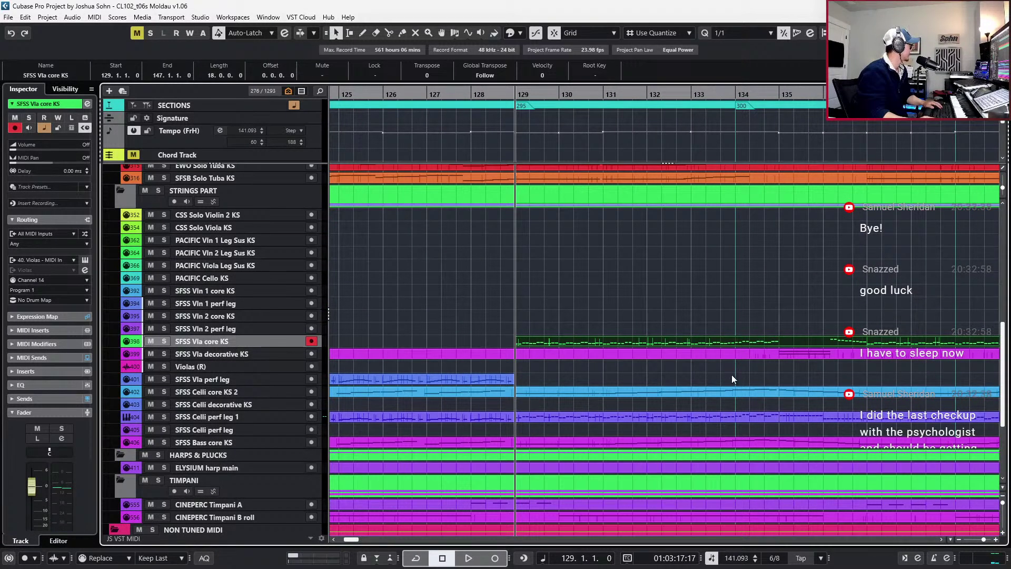
Extend the SFSS Vla core KS part so it spans bars 105 to 163
key("n")
key("b")
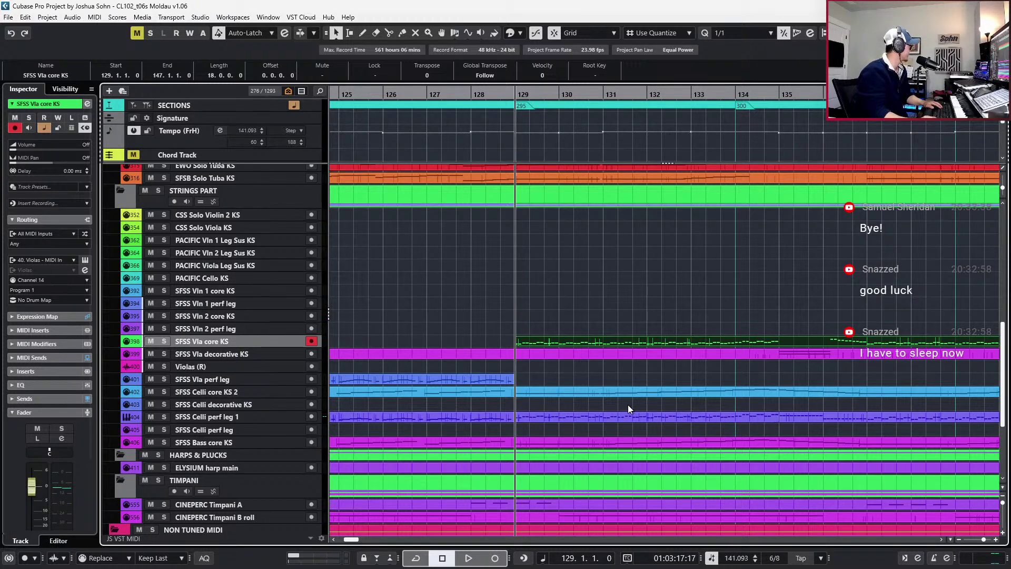
scroll(628, 401, "down", 2)
left_click(552, 343)
scroll(611, 345, "down", 2)
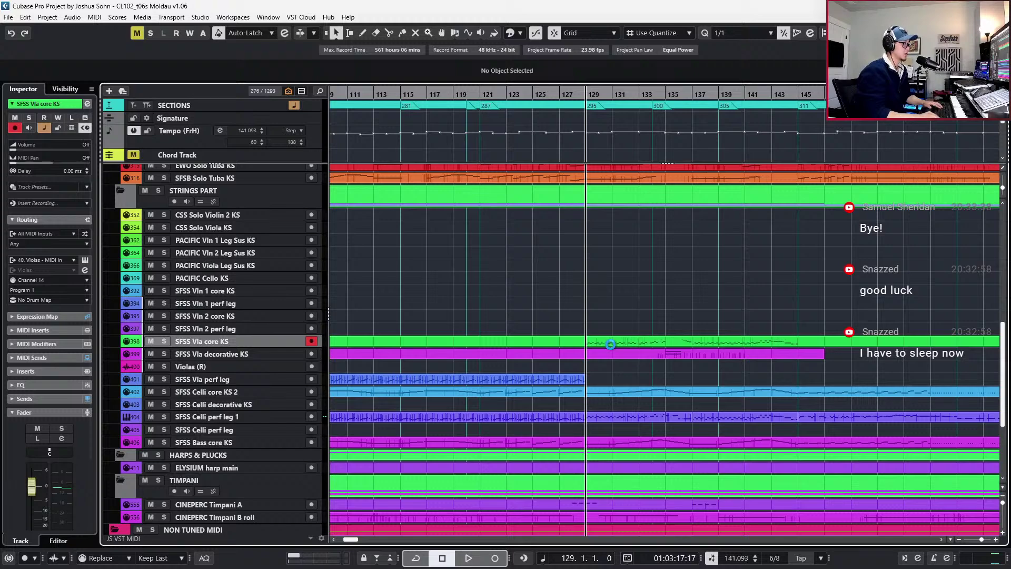
Extend the end of the SFSS Vla perf leg part from bar 129 to bar 163
key("shift+KP_Add")
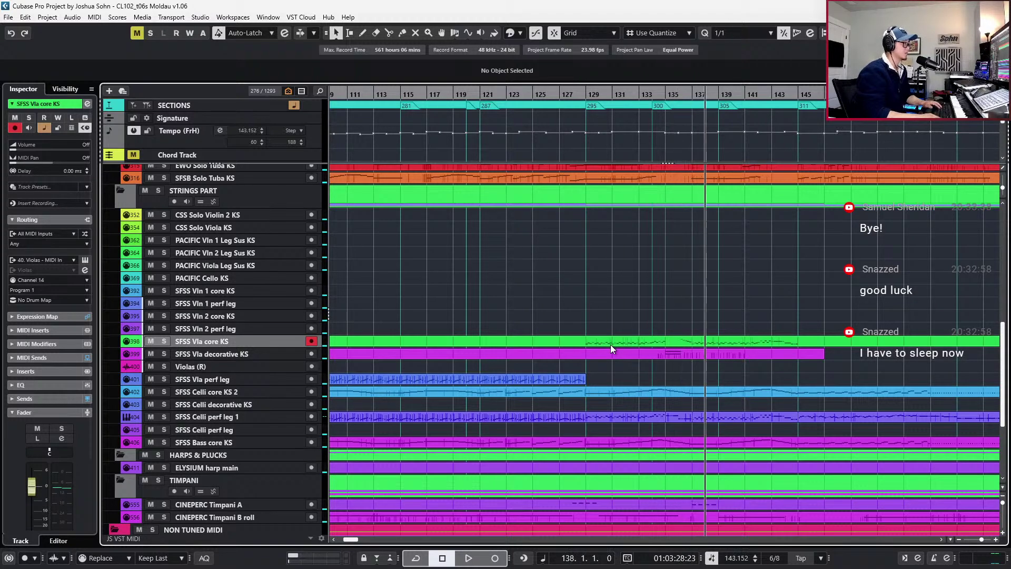
scroll(610, 345, "right", 5)
key("shift+KP_Subtract")
left_click(657, 336)
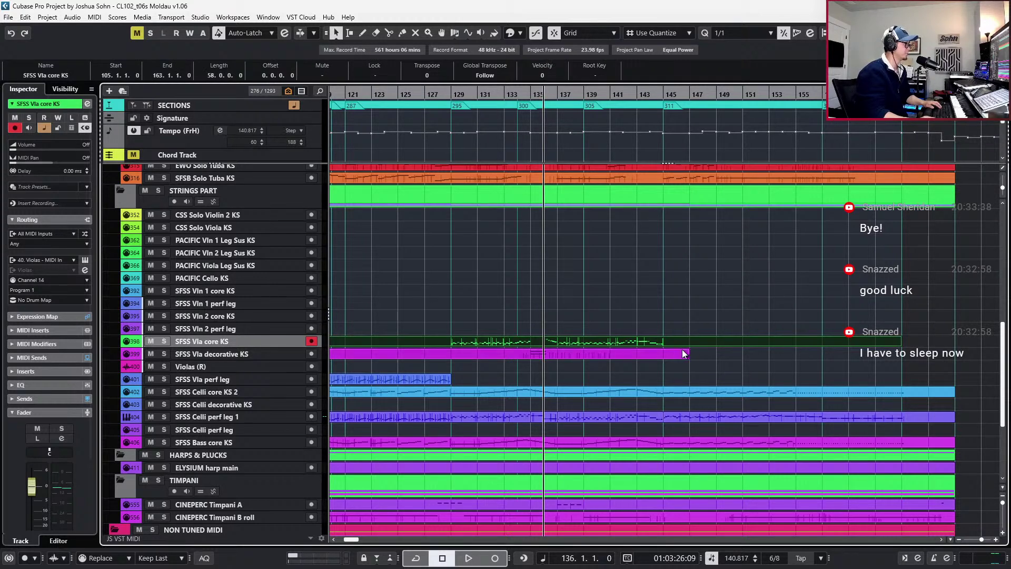
left_click(470, 383)
left_click(471, 382)
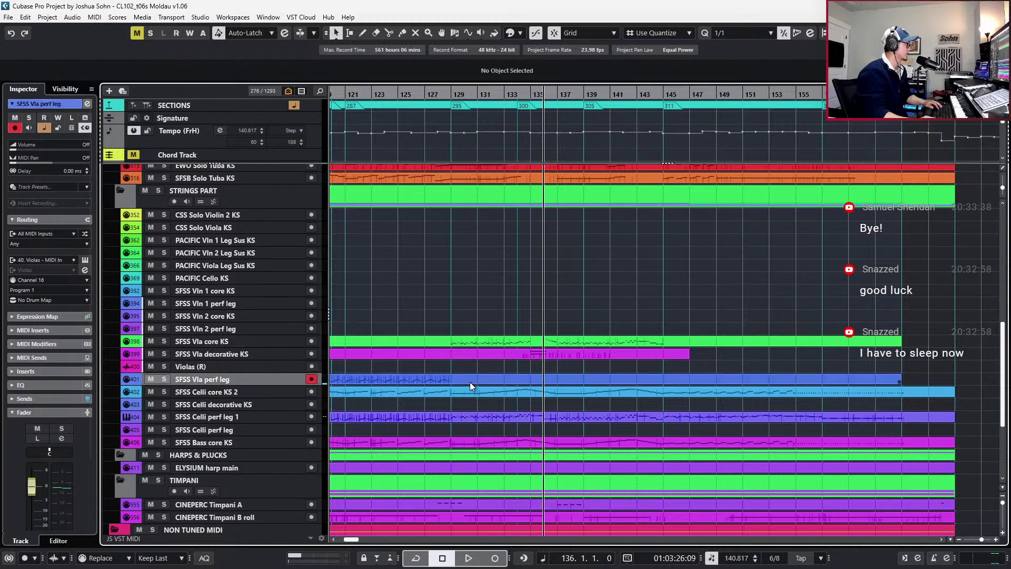
Examine the viola core, decorative and perf leg parts together across the section from bar 105 to 163
left_click_drag(511, 308, 485, 376)
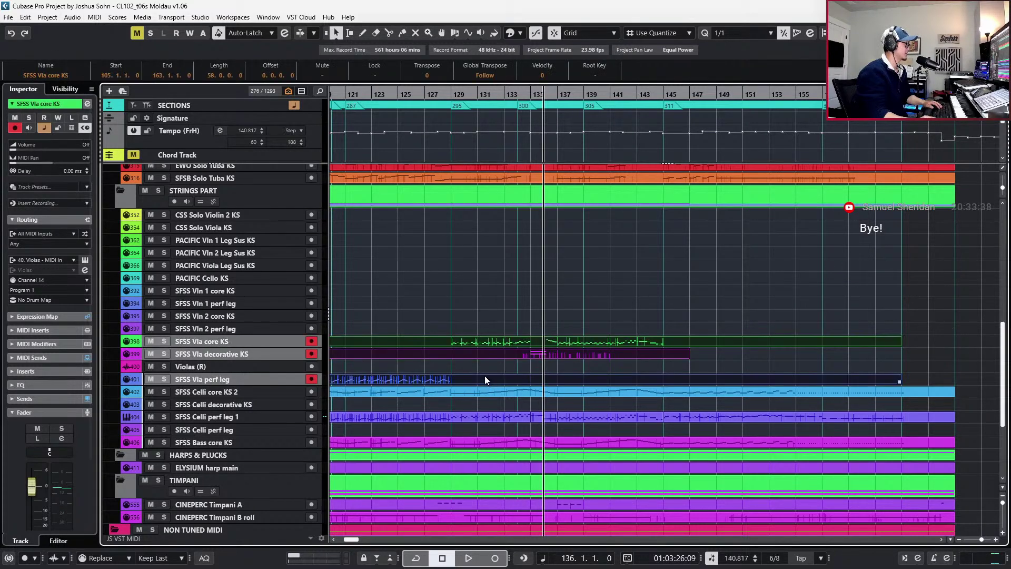
key("g")
key("g")
key("g")
key("g")
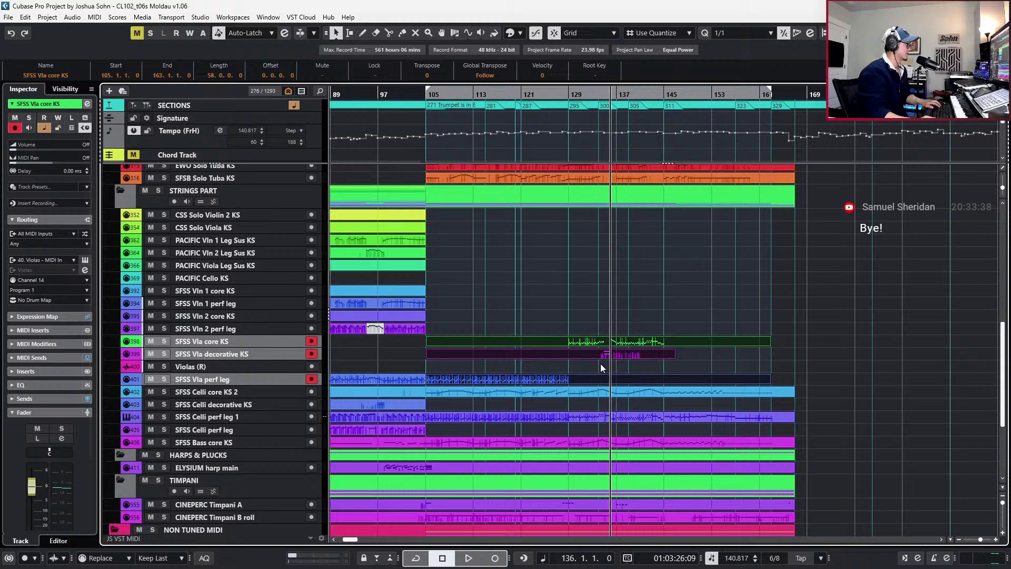
key("KP_Subtract")
key("KP_Add")
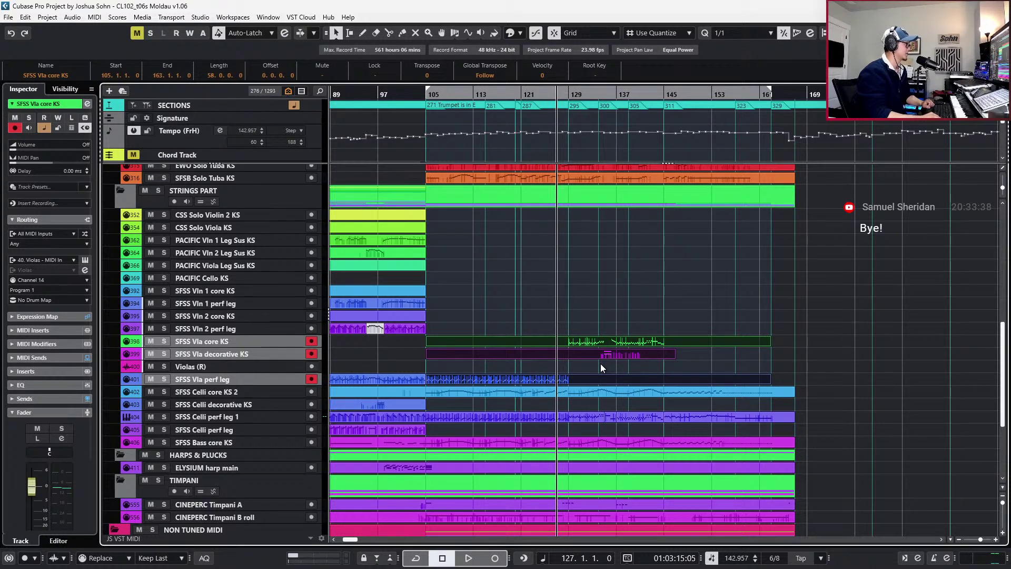
key("KP_Add")
key("KP_Subtract")
key("KP_Subtract")
key("KP_Subtract")
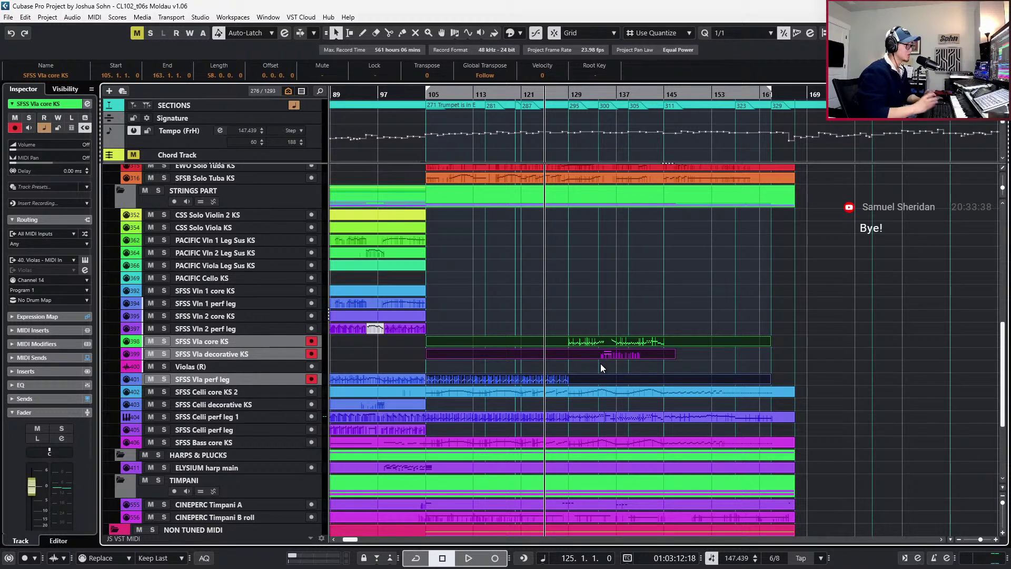
Copy the G3 and A#2 Trem 150 notes in bars 135 and 136 of SFSS Vla decorative KS and mute the originals
left_click(626, 356)
key("KP_Add")
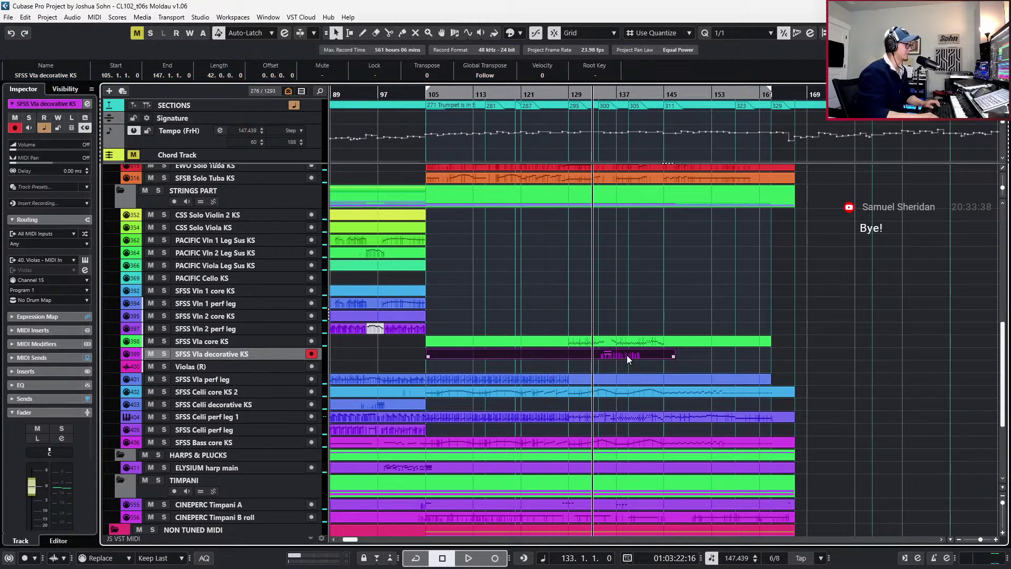
key("h")
key("h")
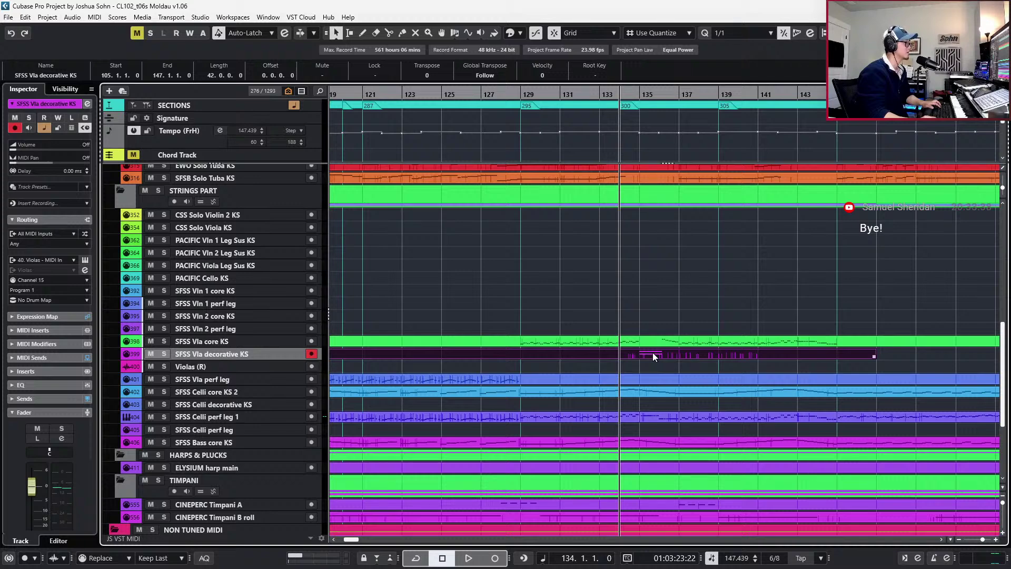
double_click(653, 353)
key("h")
left_click_drag(618, 315, 743, 411)
key("l")
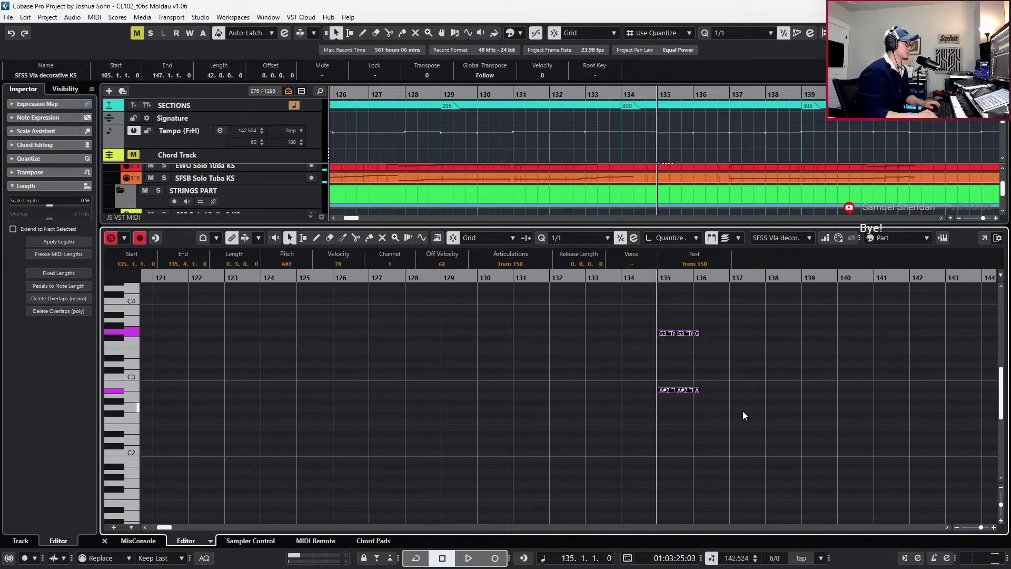
key("h")
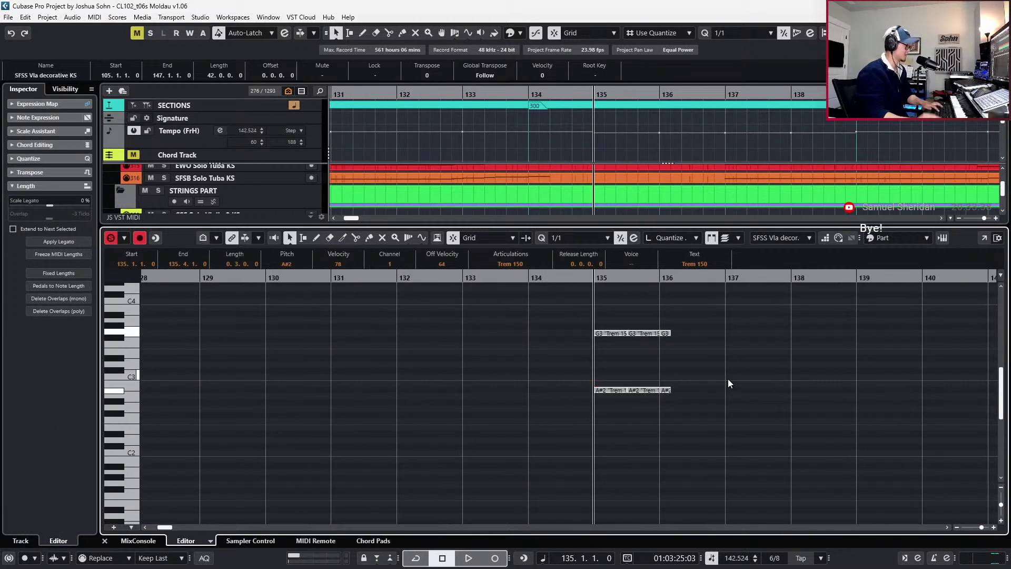
Paste the copied tremolo notes at bar 135 of the SFSS Vla core KS part and set their articulation to Spic
key("ctrl+e")
left_click(645, 342)
key("ctrl+e")
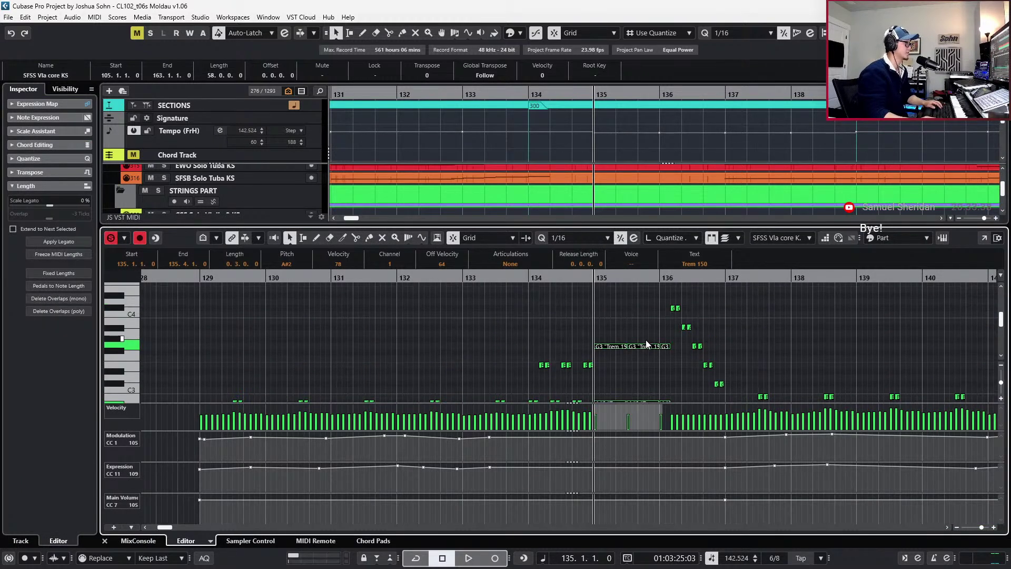
key("h")
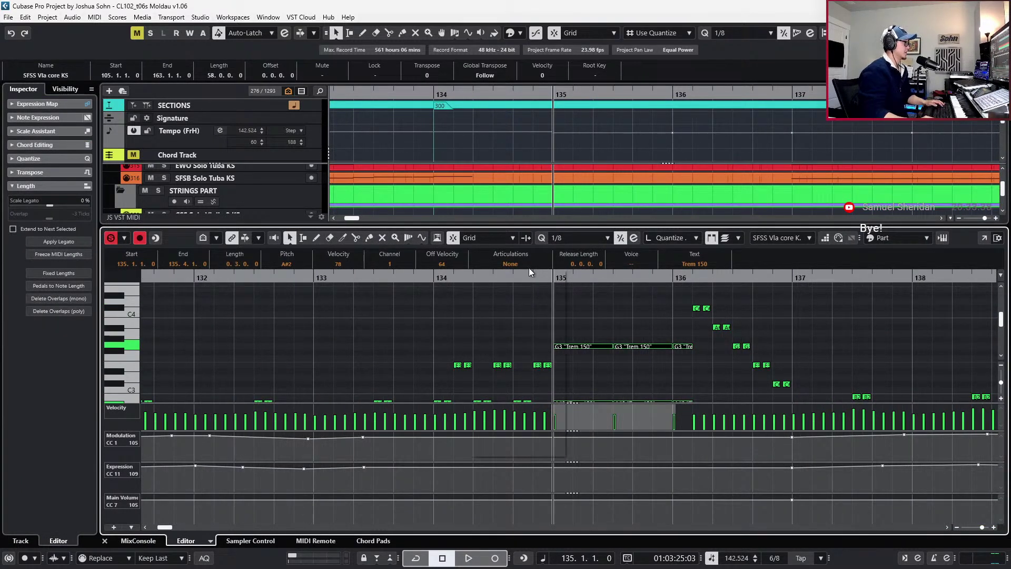
left_click(529, 268)
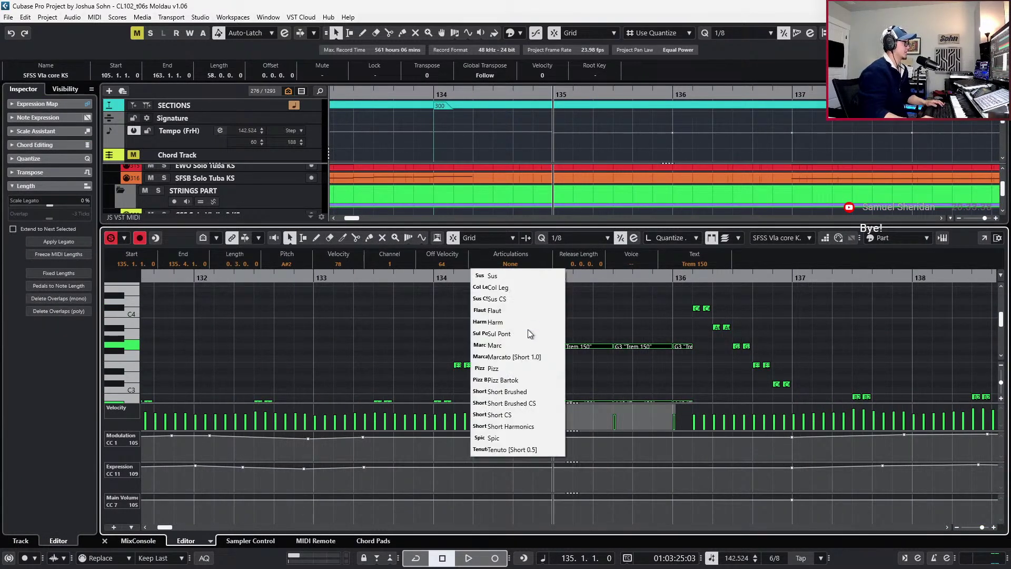
left_click(523, 437)
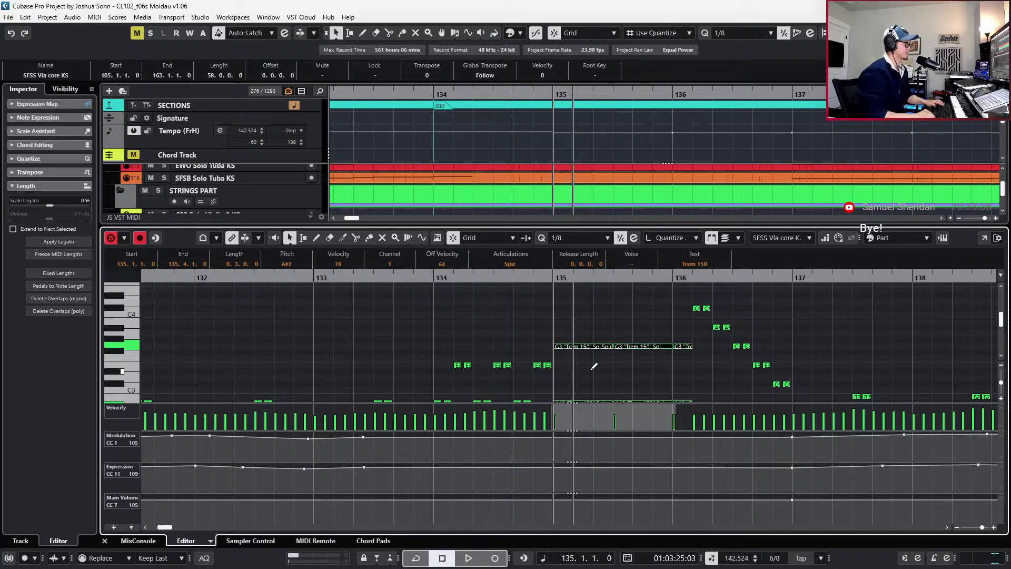
Split the pasted G3 and A#2 notes across bar 135 into repeated notes on a 1/16 grid
key("alt+l")
left_click(592, 369)
scroll(604, 343, "up", 2)
left_click_drag(555, 336, 559, 405)
key("2")
left_click(552, 346, "alt")
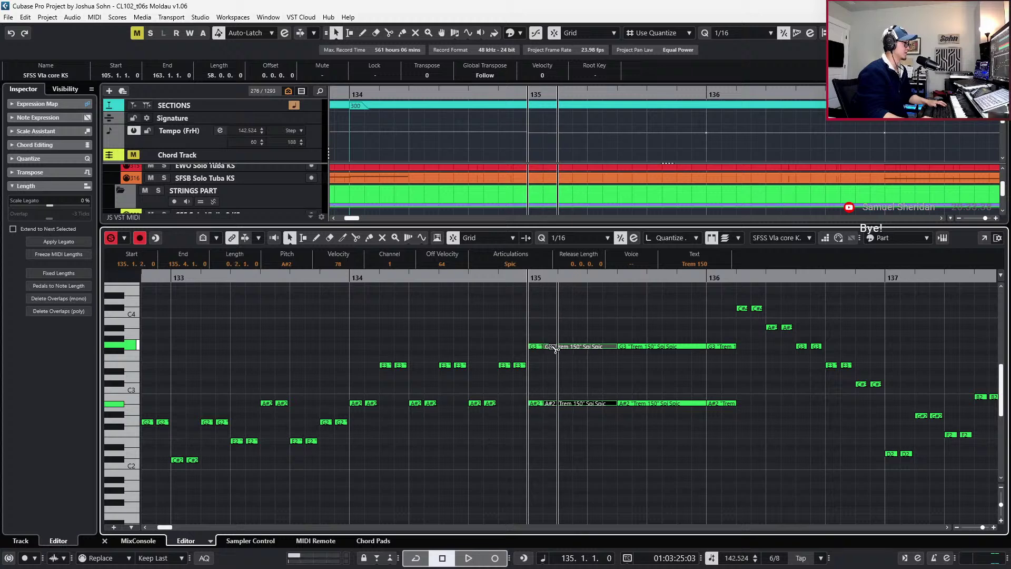
left_click(575, 346, "alt")
left_click(589, 346, "alt")
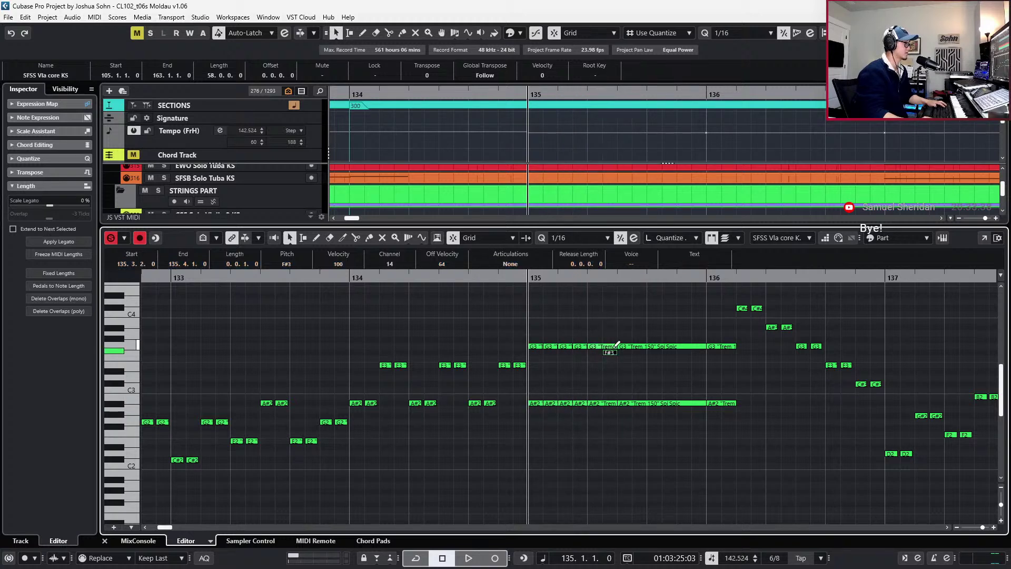
left_click(603, 347, "alt")
left_click(629, 347, "alt")
left_click(633, 347, "alt")
left_click(649, 347, "alt")
left_click(663, 347, "alt")
left_click(678, 348, "alt")
left_click(696, 347, "alt")
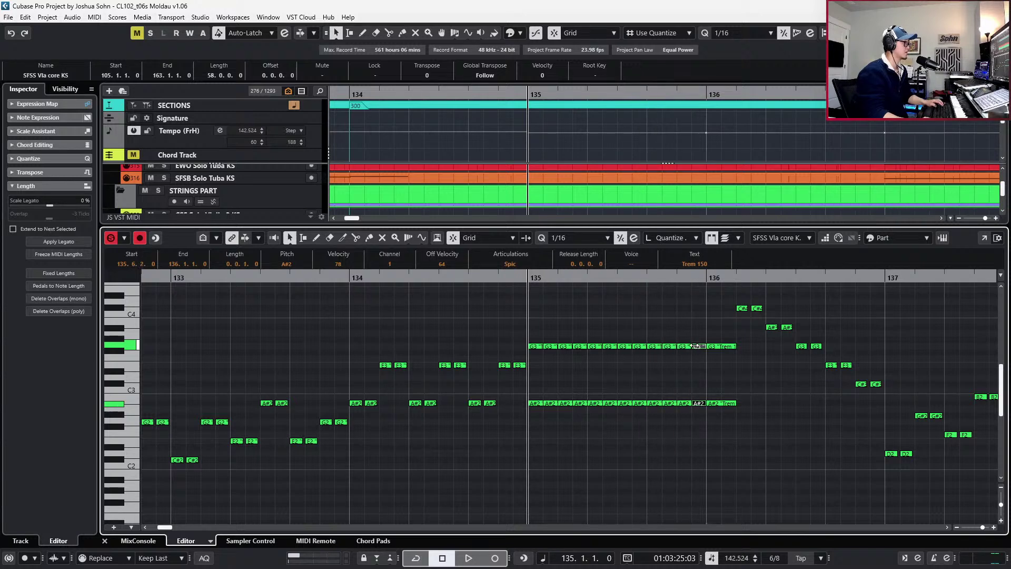
Play the SFSS Vla core KS part from bar 134 to hear the repeated spiccato notes in bar 135
key("b")
key("space")
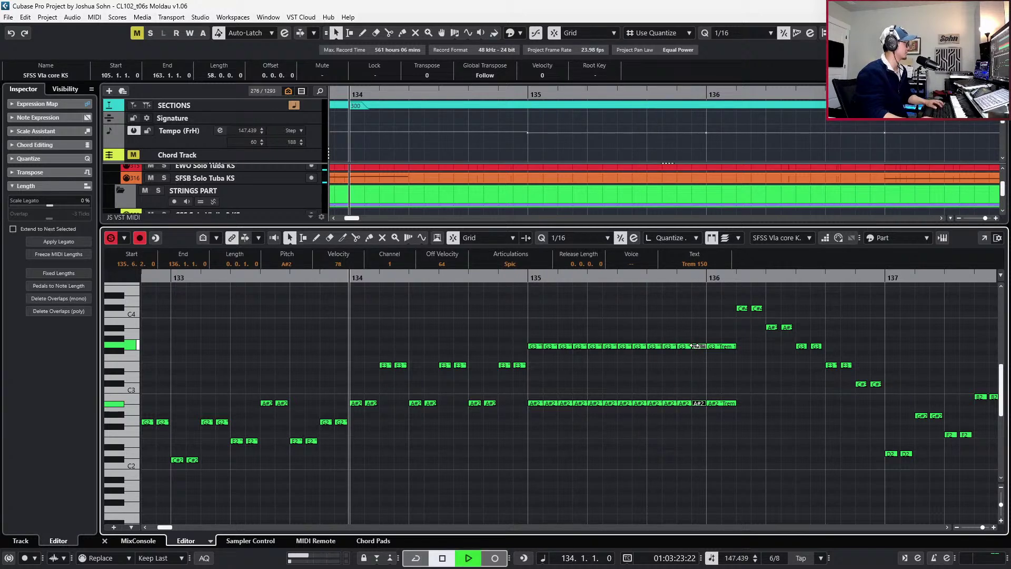
key("c")
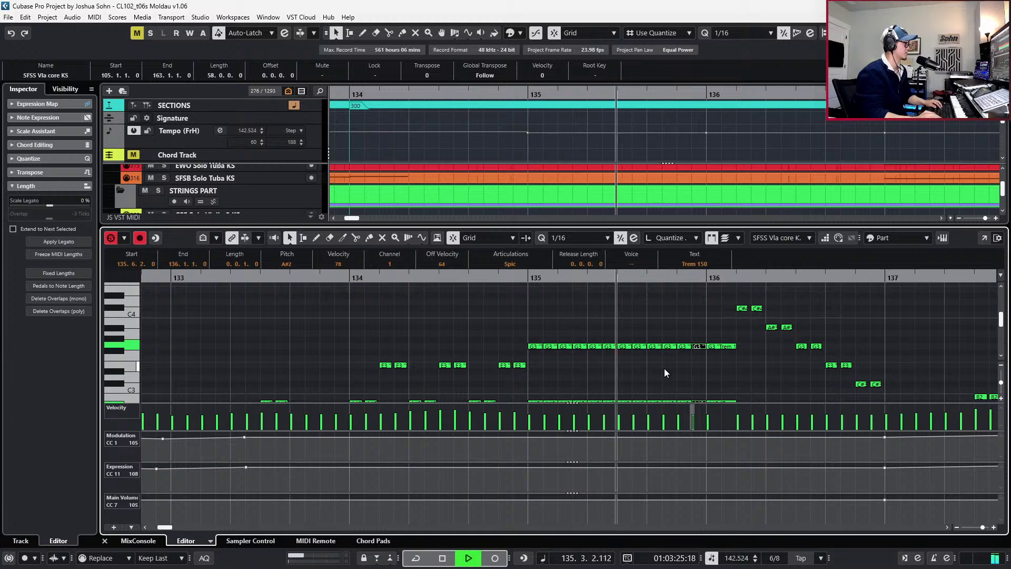
Play from bar 132 and record new Modulation and Expression curves over bars 133 to 137, redoing the take once
key("space")
scroll(680, 371, "down", 5)
left_click(676, 373)
scroll(676, 373, "down", 1)
scroll(696, 382, "down", 2)
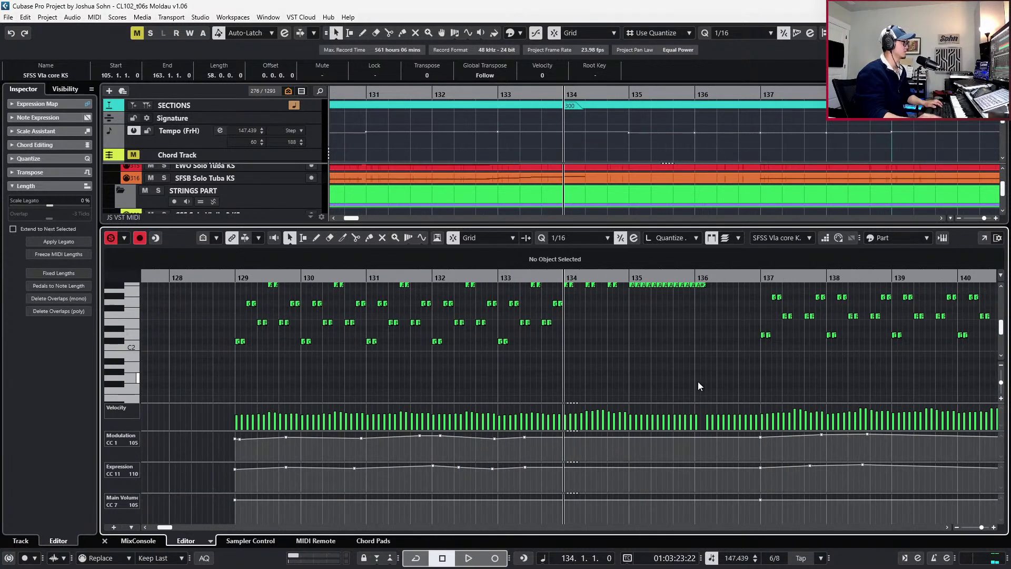
key("ctrl+Left")
key("ctrl+Left")
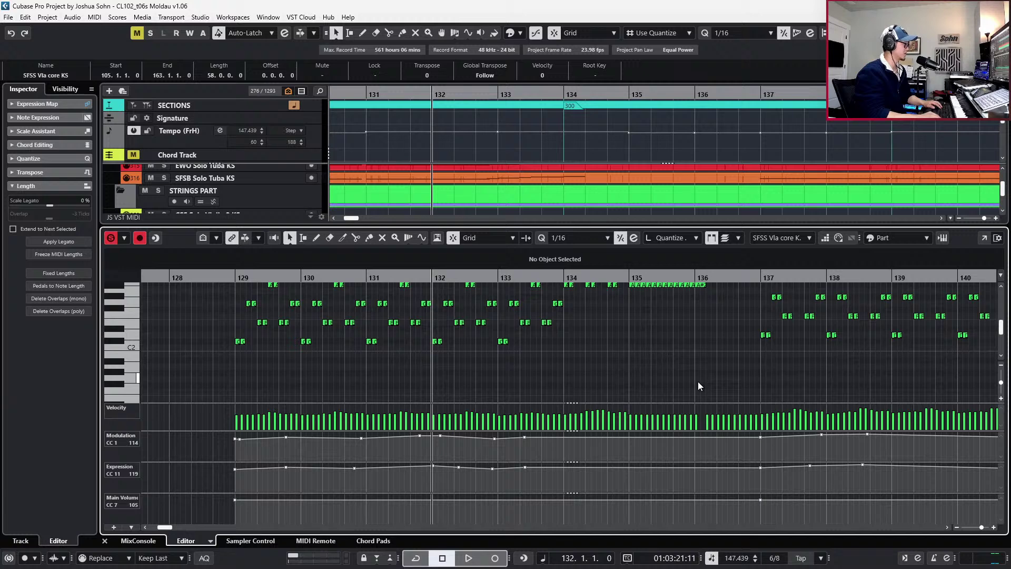
key("space")
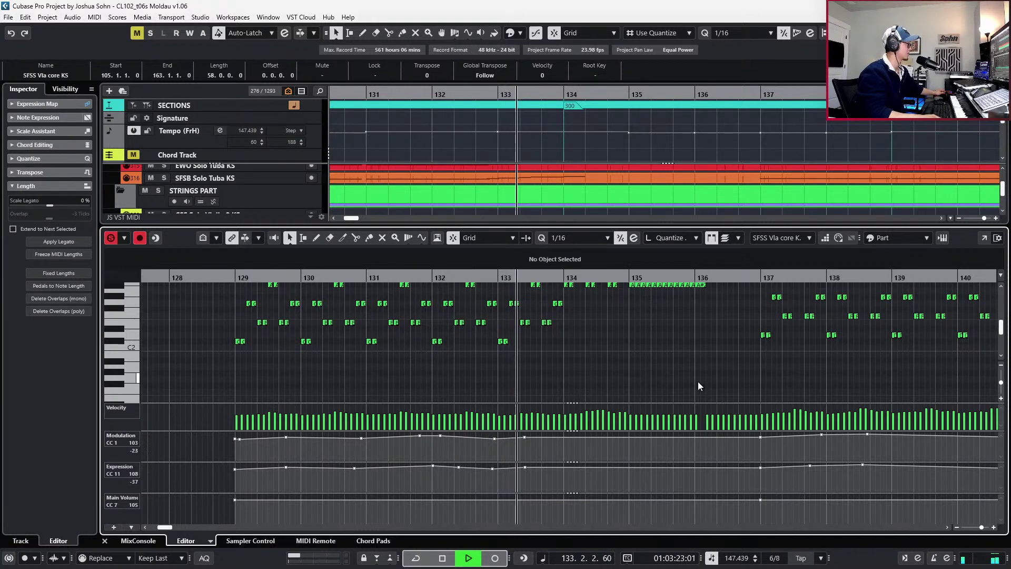
key("KP_Multiply")
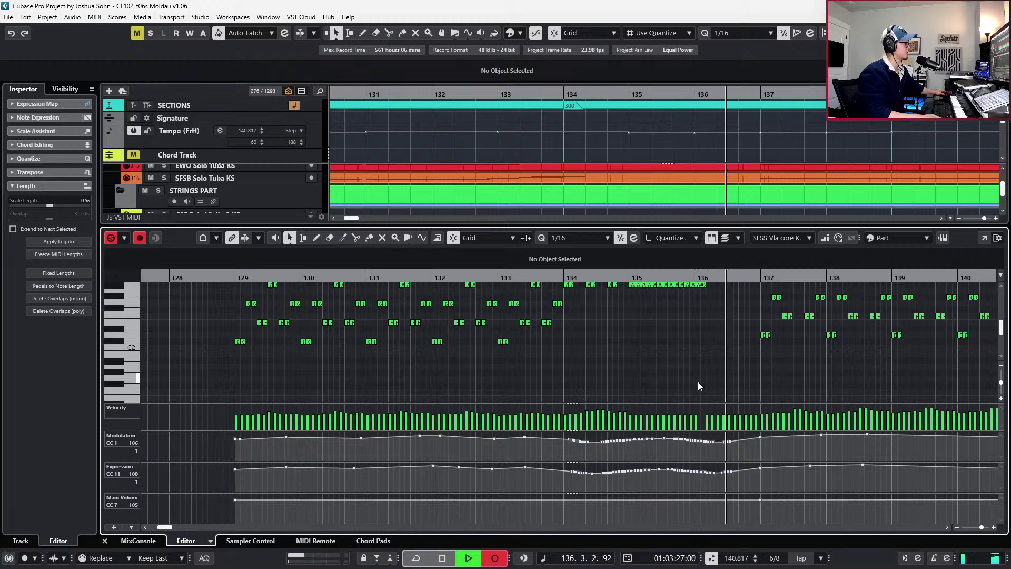
key("space")
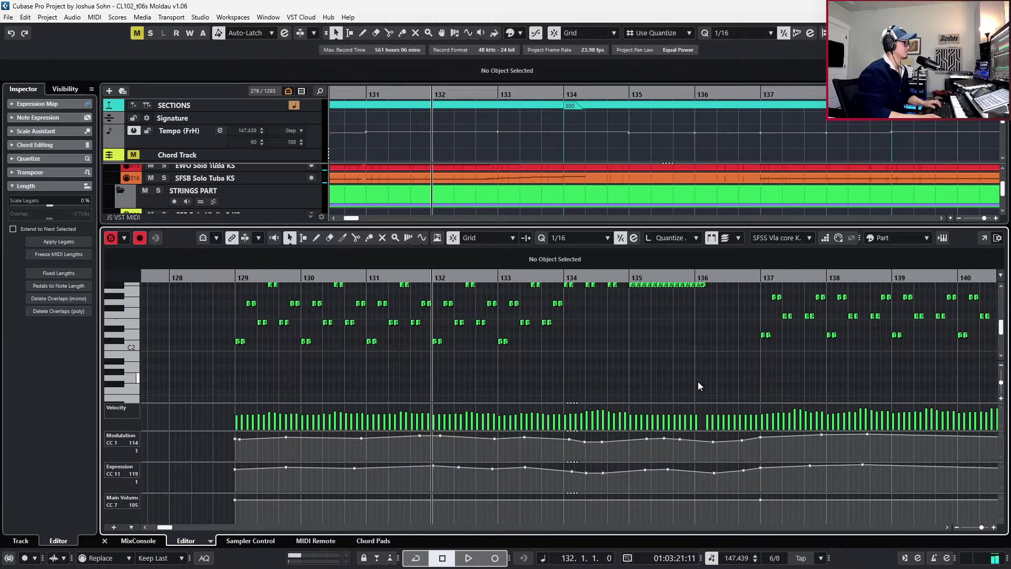
key("KP_Multiply")
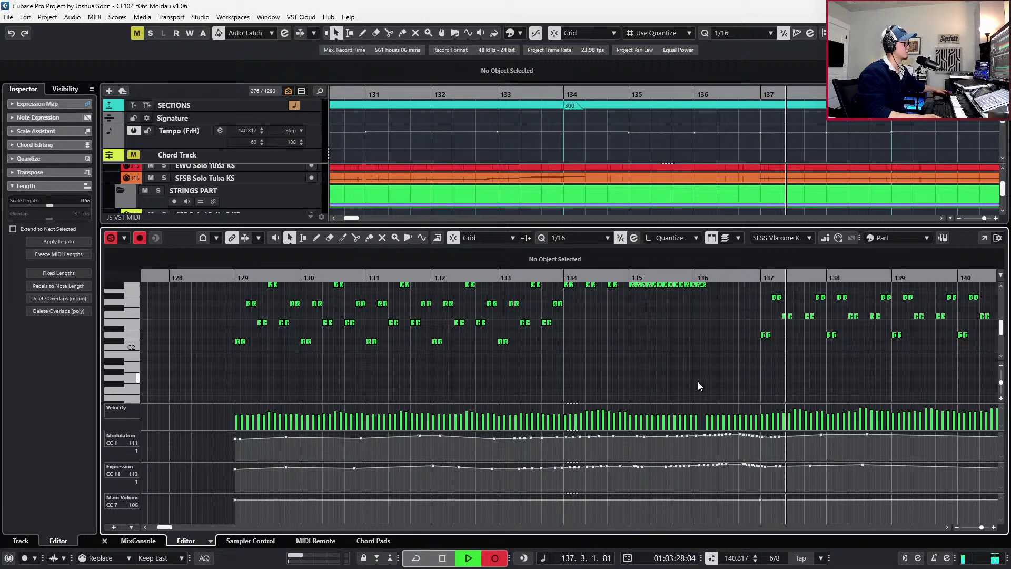
key("space")
Raise the velocities of the repeated G3 and A#2 notes in bar 135
scroll(723, 374, "up", 3)
scroll(658, 334, "down", 2)
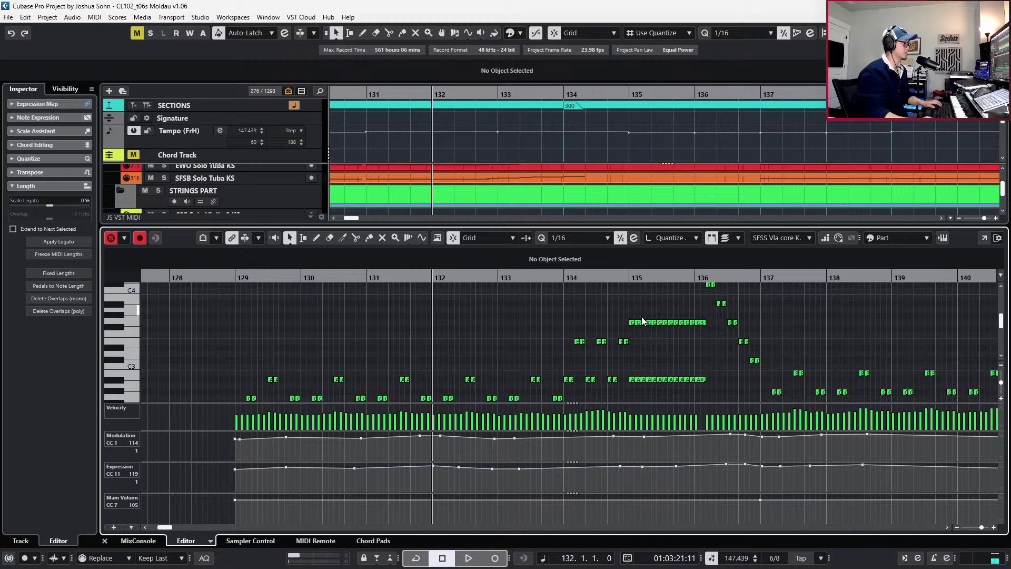
left_click_drag(645, 317, 680, 388)
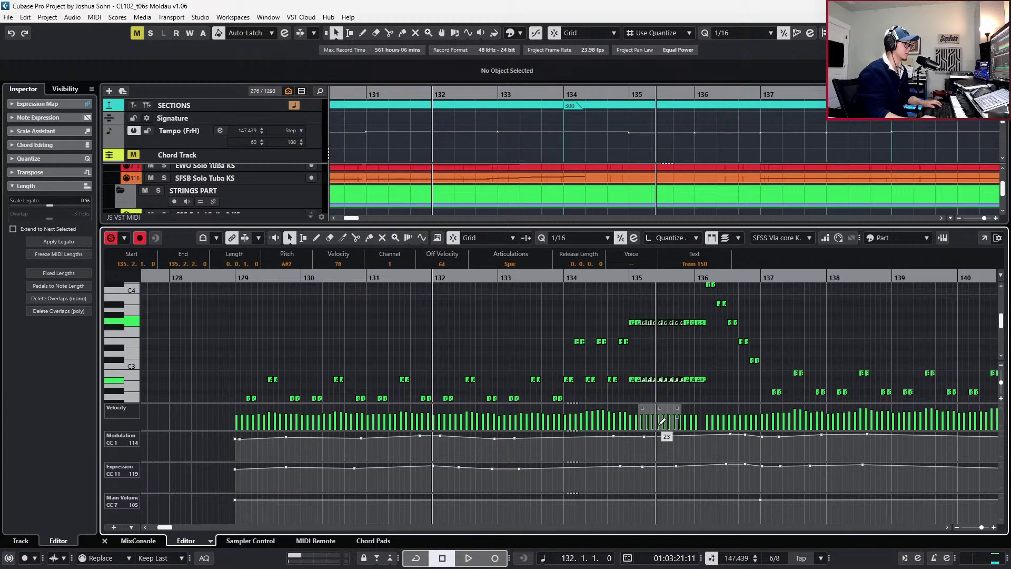
left_click_drag(672, 306, 681, 398)
scroll(688, 302, "up", 2)
left_click_drag(689, 304, 706, 398)
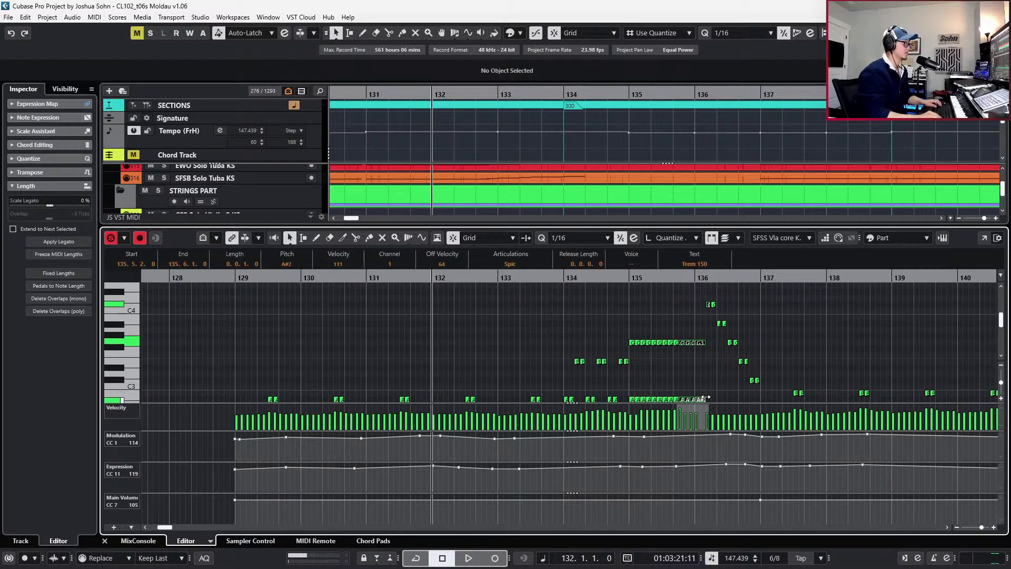
scroll(680, 401, "down", 2)
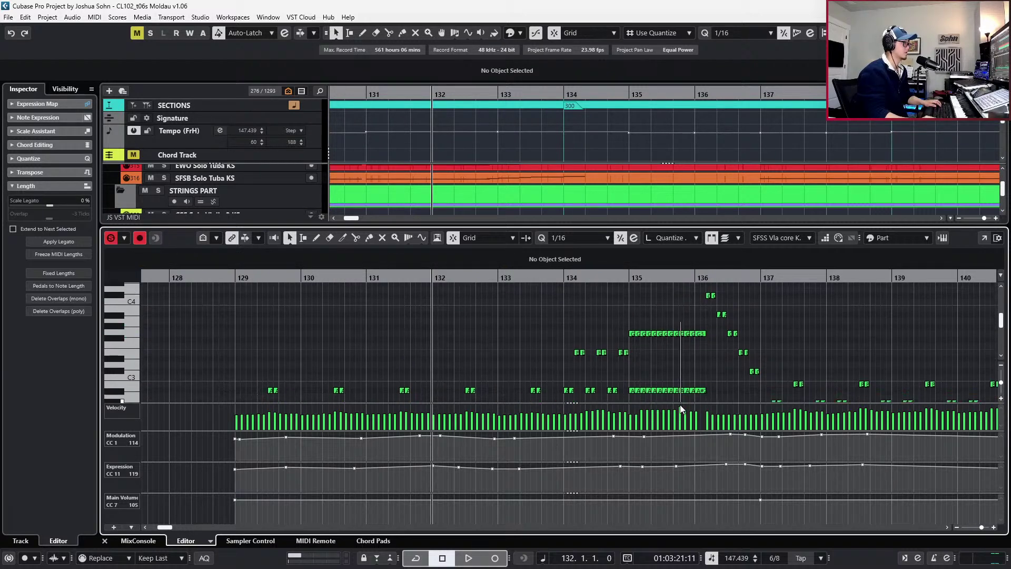
Shape the velocities of the repeated G3 and A#2 notes from the second beat of bar 135 into a rising ramp and play the result
left_click(678, 277)
left_click(629, 278)
key("space")
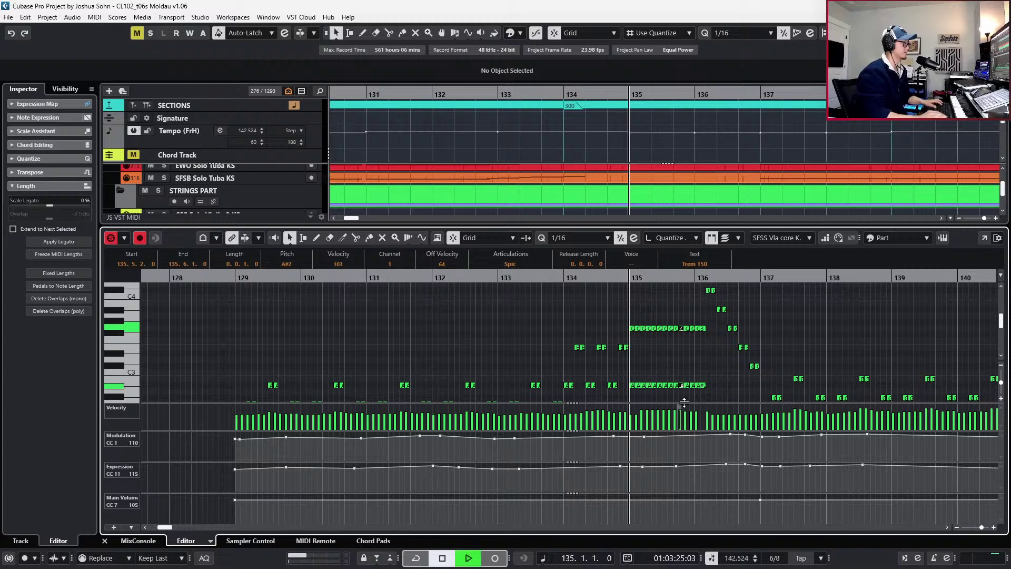
key("space")
left_click_drag(637, 316, 671, 382)
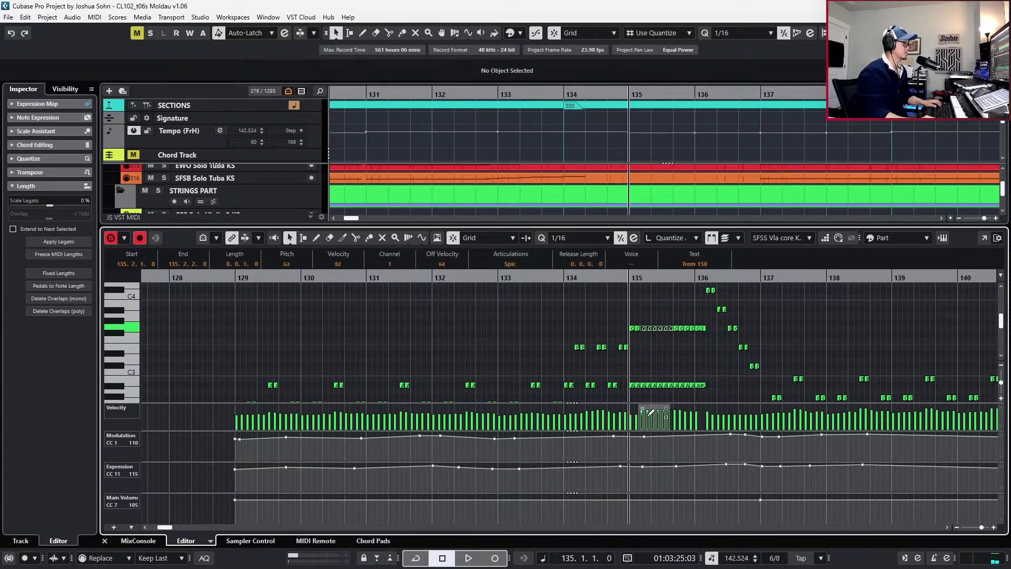
left_click_drag(642, 328, 677, 385)
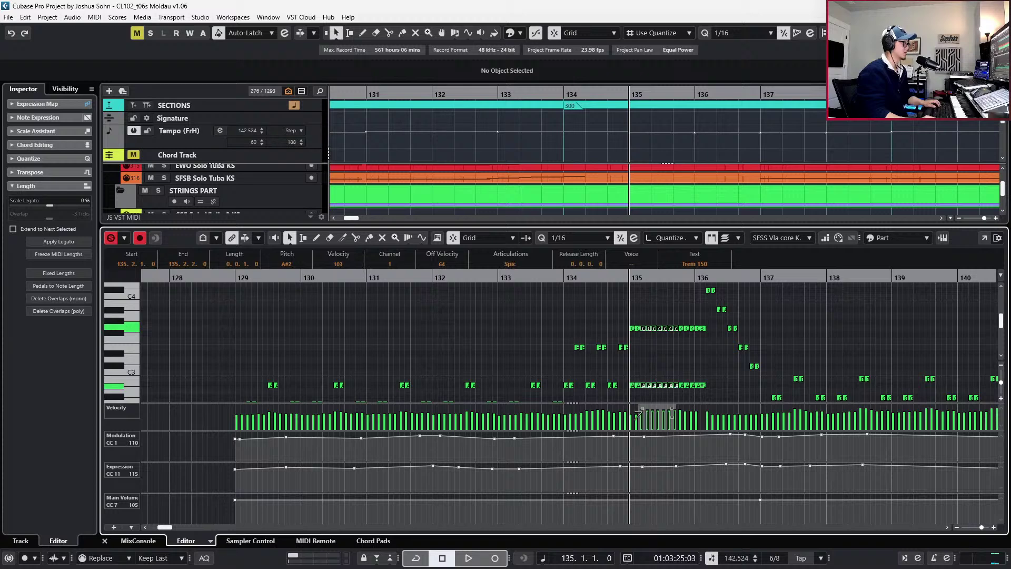
key("space")
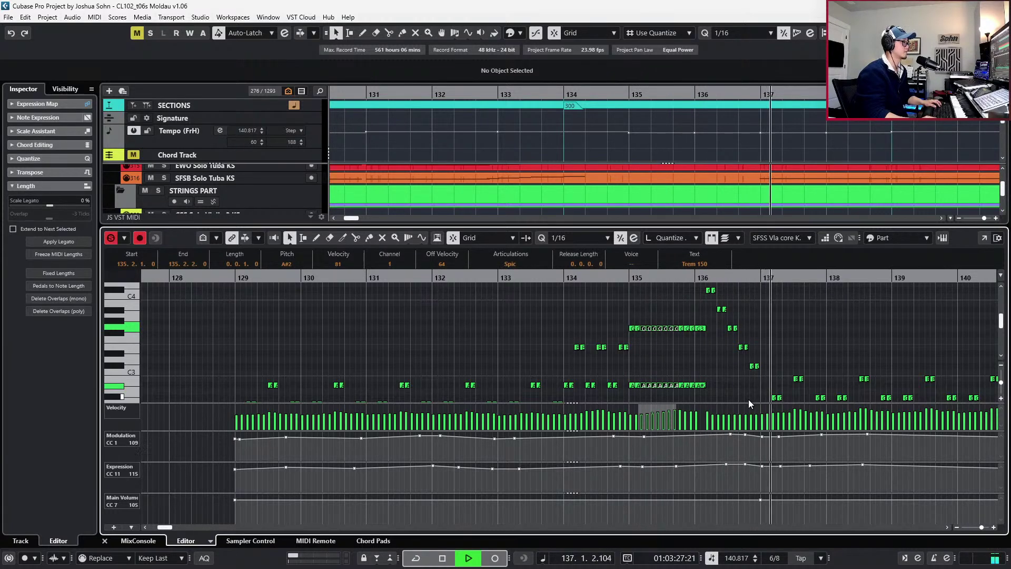
key("space")
Close the note editor and delete the SFSS Vla decorative KS part that starts at bar 105
key("ctrl+e")
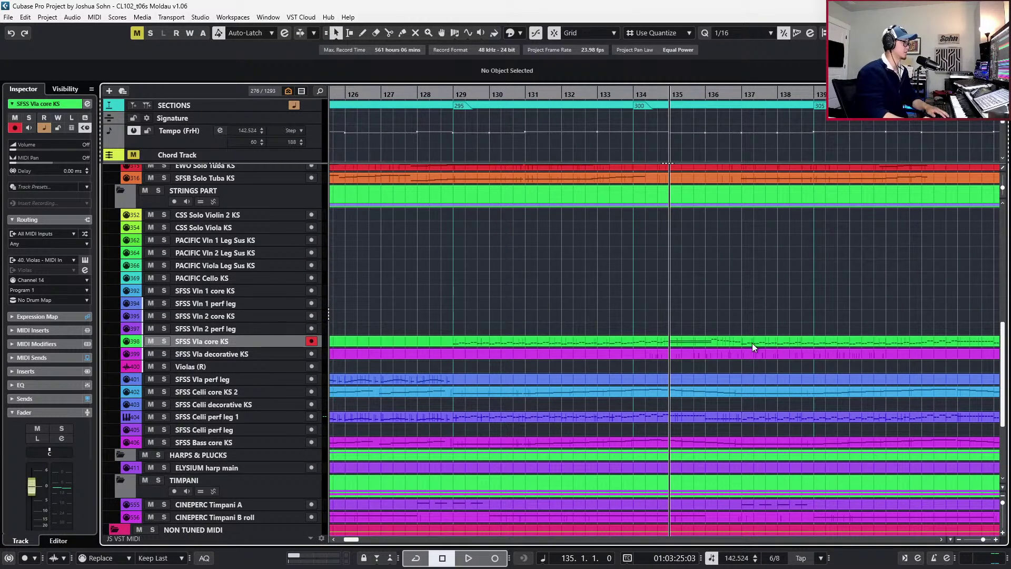
left_click(754, 354)
scroll(751, 360, "down", 5, "ctrl")
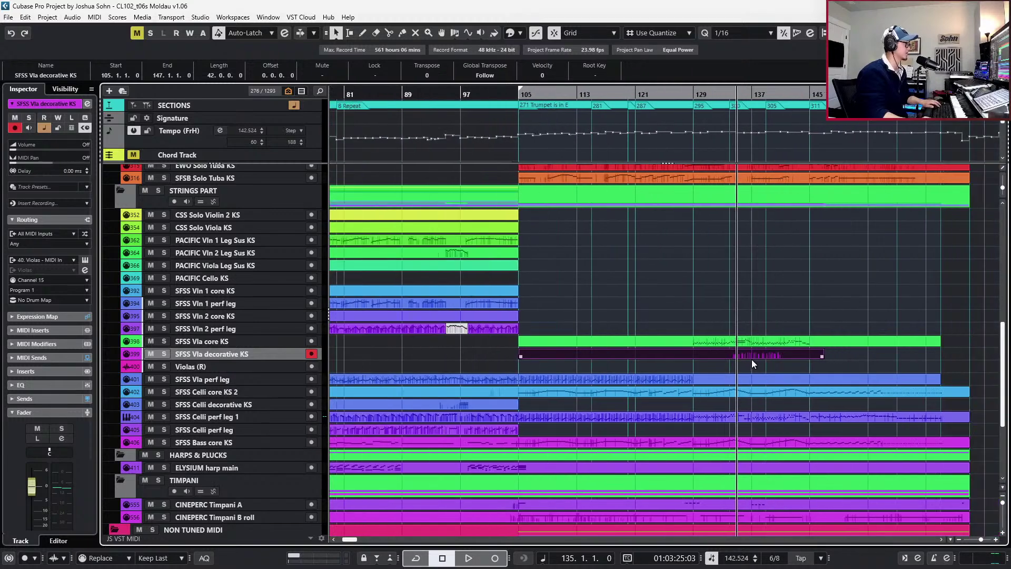
key("Delete")
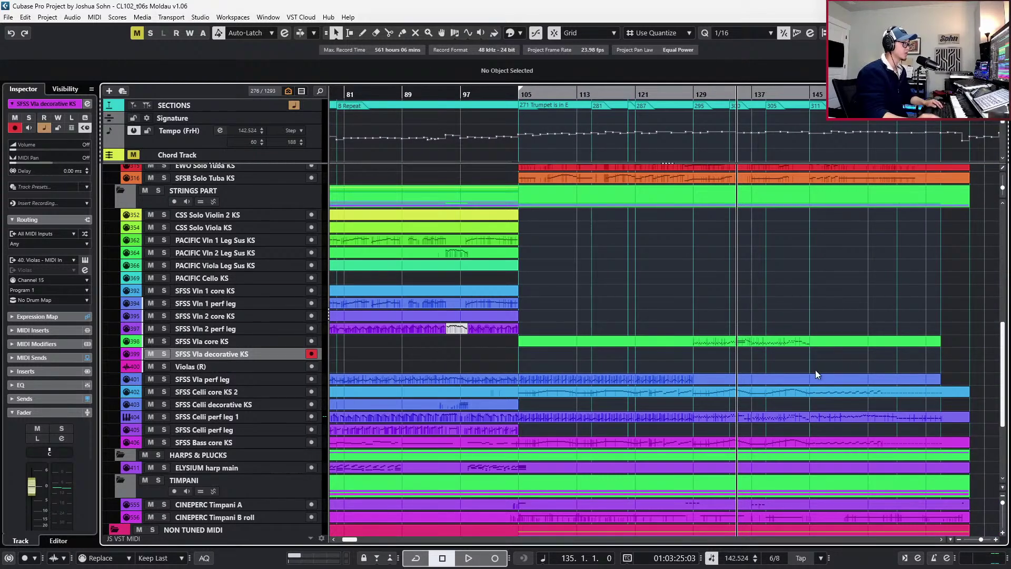
Place the playhead at section marker 311 in bar 145 and open the SFSS Vla core KS part for note editing
key("KP_Subtract")
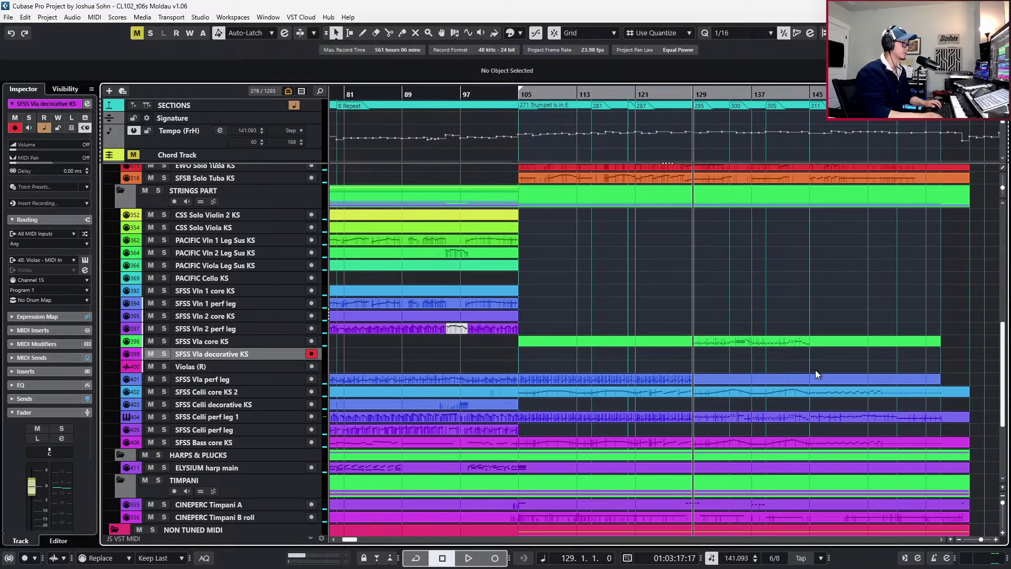
scroll(816, 372, "right", 2)
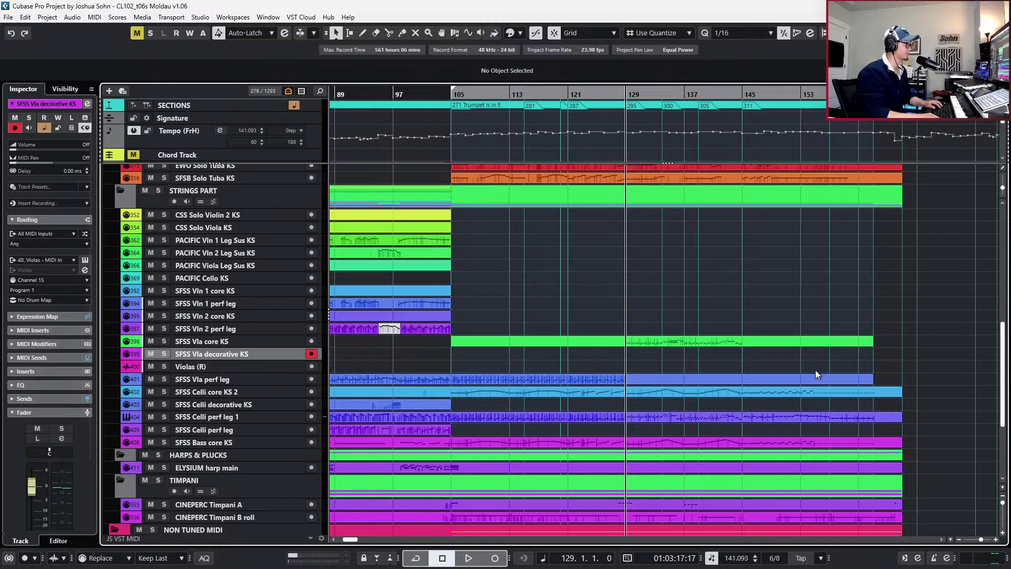
key("KP_Add")
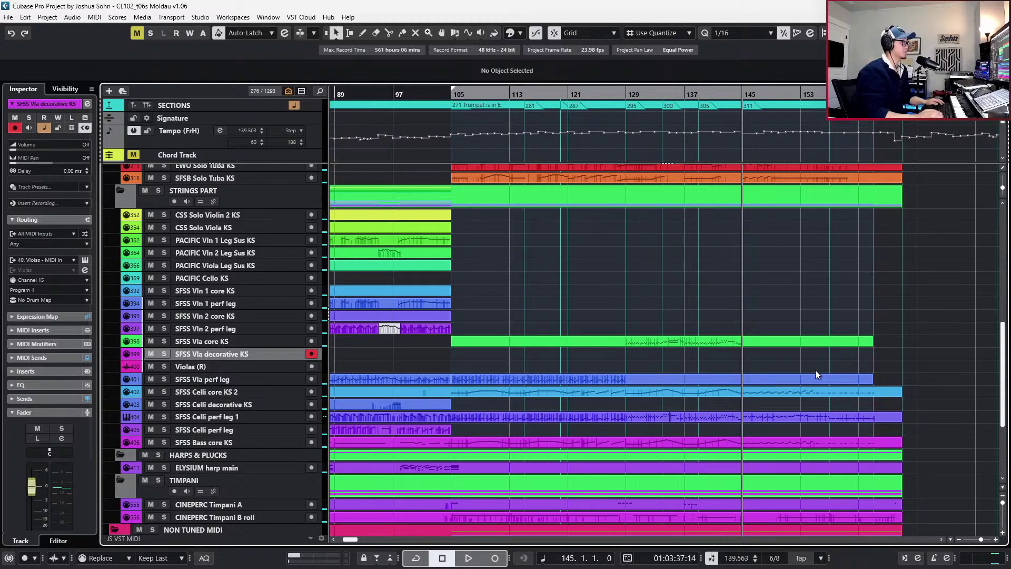
key("h")
key("h")
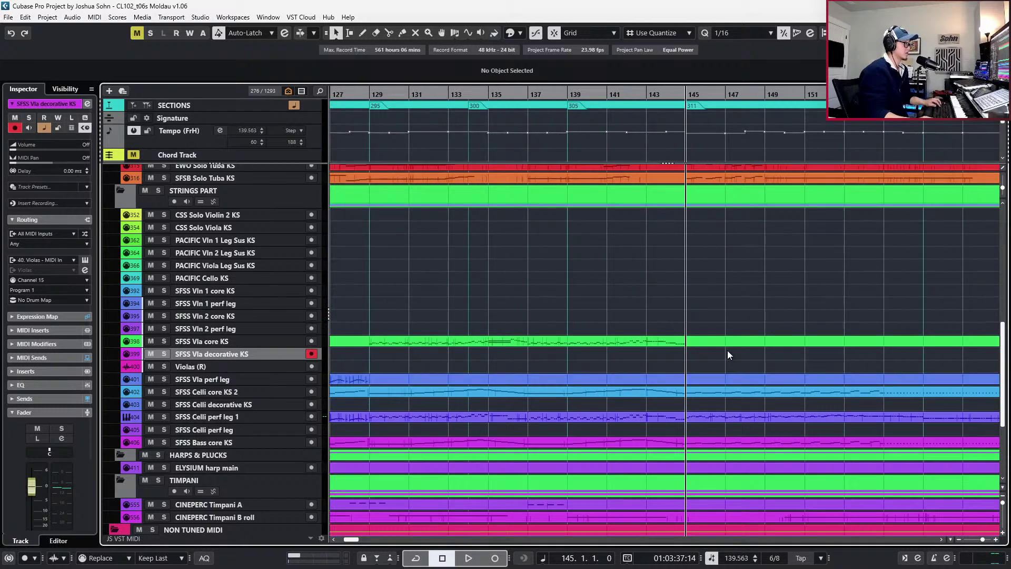
left_click(726, 346)
double_click(726, 346)
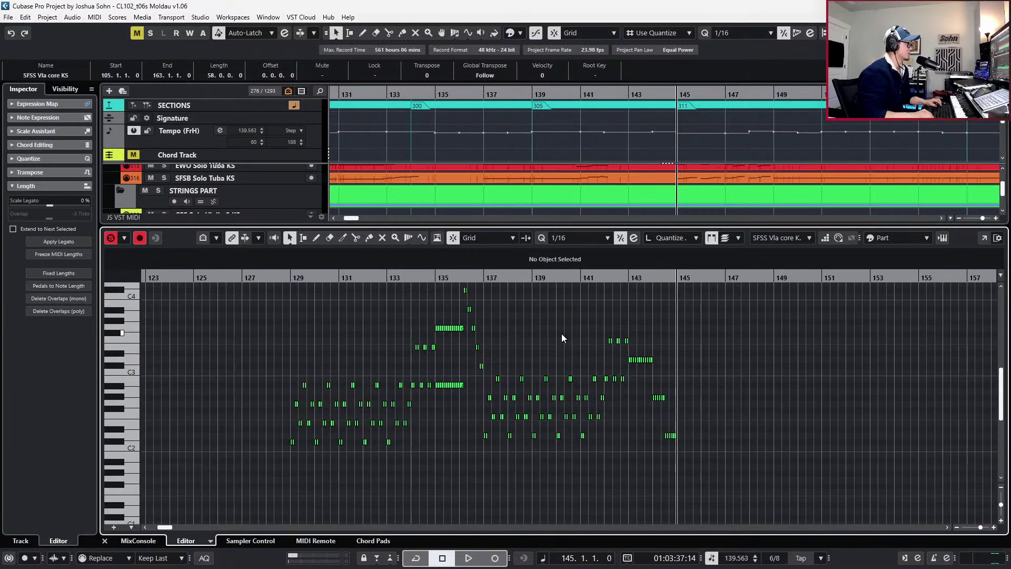
Copy the notes of bars 135 and 136 and paste them at bar 145
key("h")
key("h")
left_click_drag(399, 320, 534, 452)
key("f")
key("ctrl+v")
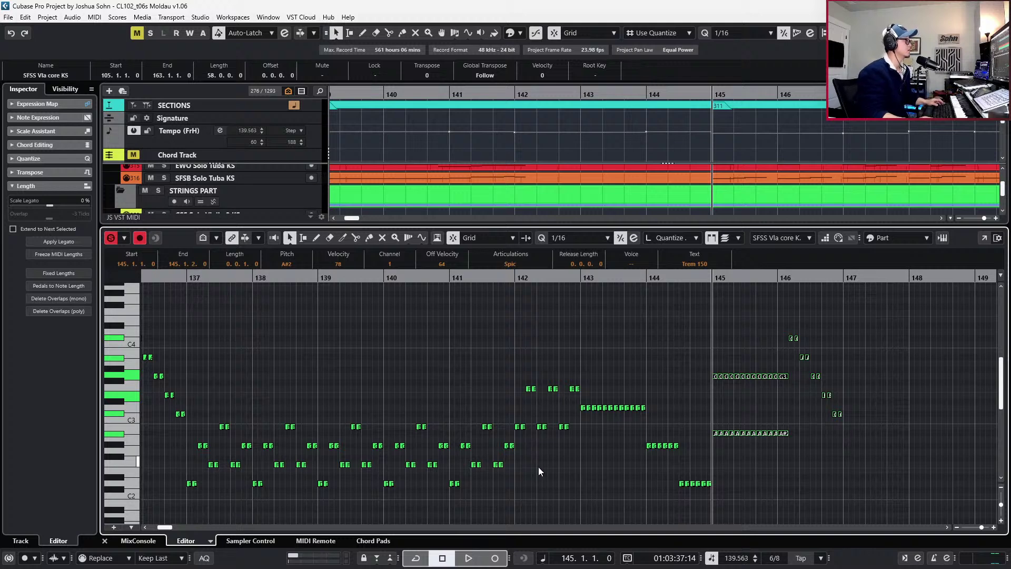
Play the lead-in around bar 142 and delete the existing notes in bars 143 and 144
key("KP_Subtract")
key("space")
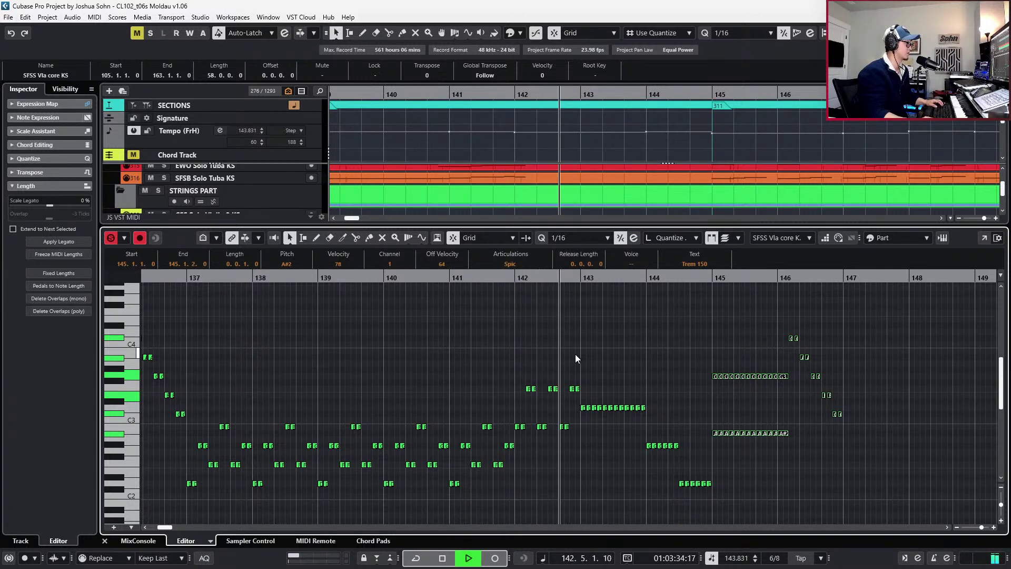
key("space")
left_click(581, 343)
left_click_drag(584, 332, 708, 487)
key("Delete")
Move the pasted notes two bars earlier on a 1/1 grid so they start at bar 143, and check against marker 311
left_click_drag(699, 330, 859, 452)
key("ctrl+Left")
key("ctrl+Left")
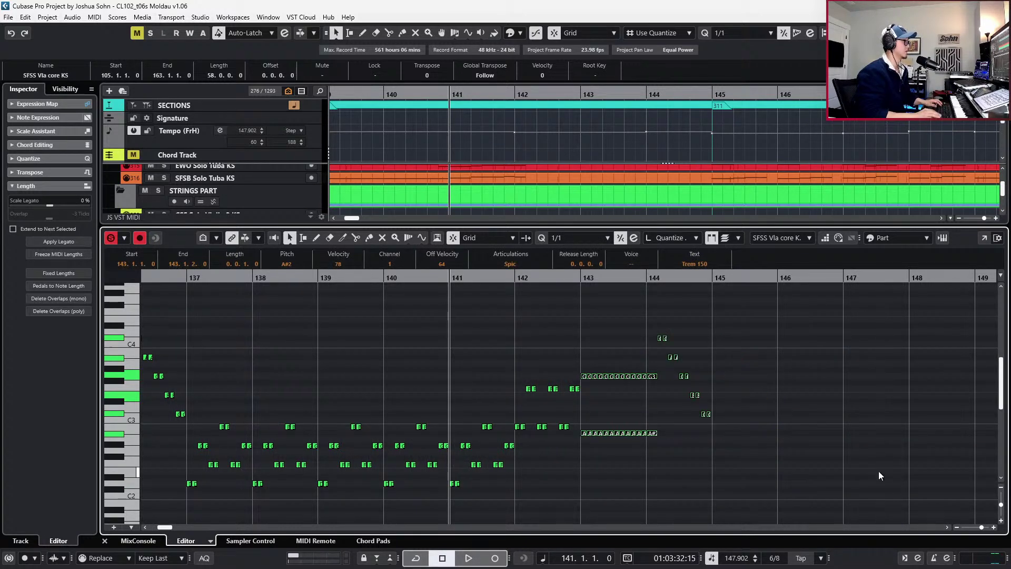
key("l")
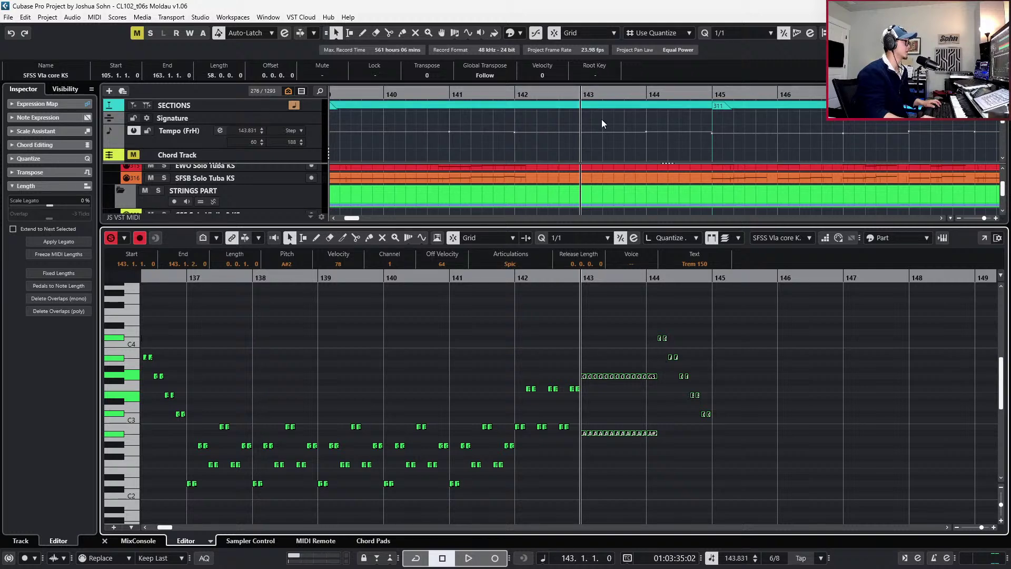
left_click(716, 108)
scroll(634, 358, "up", 2)
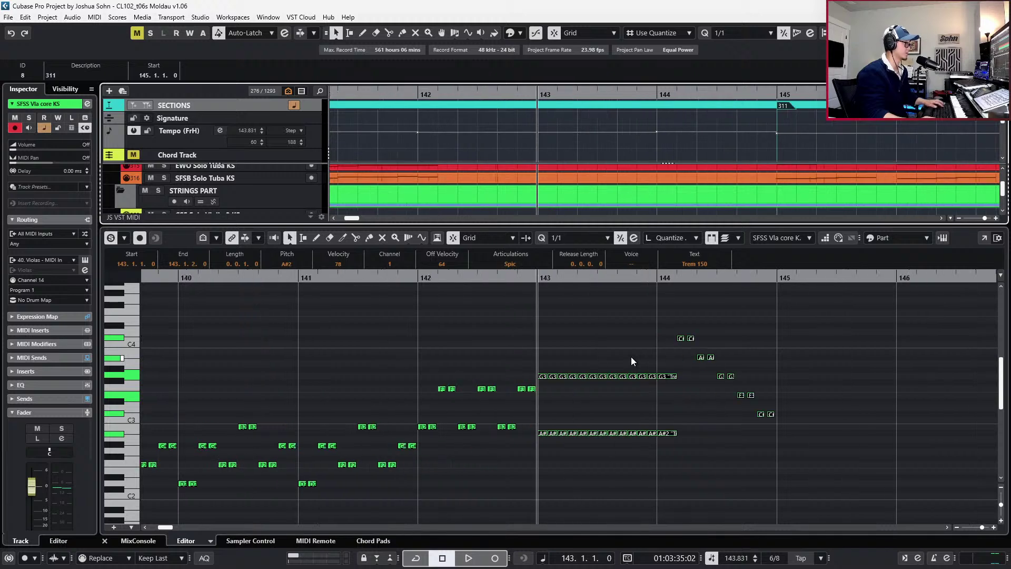
Play from bar 143 and transpose the repeated A#2 notes down to G#2
scroll(631, 356, "right", 3)
key("space")
key("space")
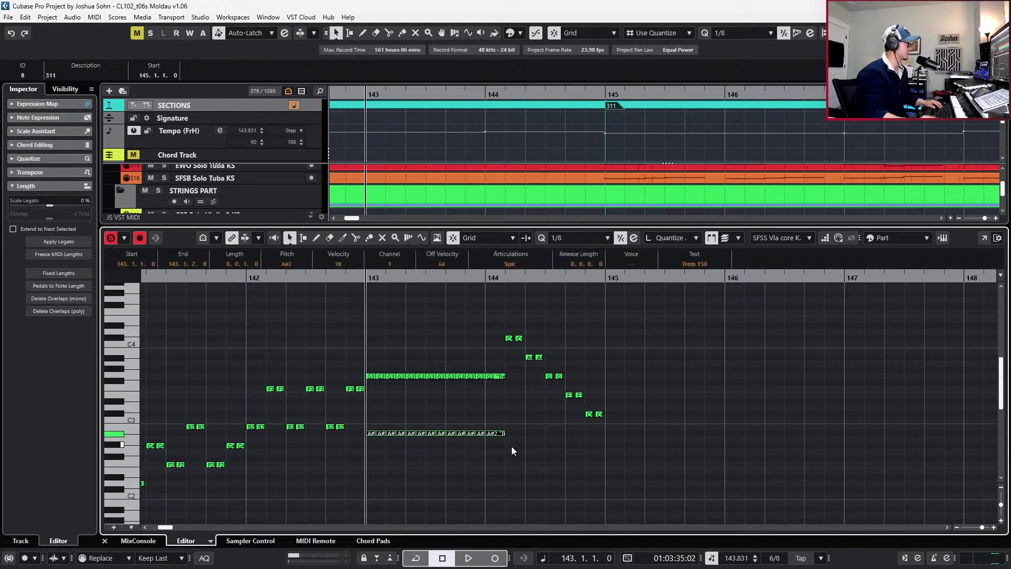
key("Down")
key("Down")
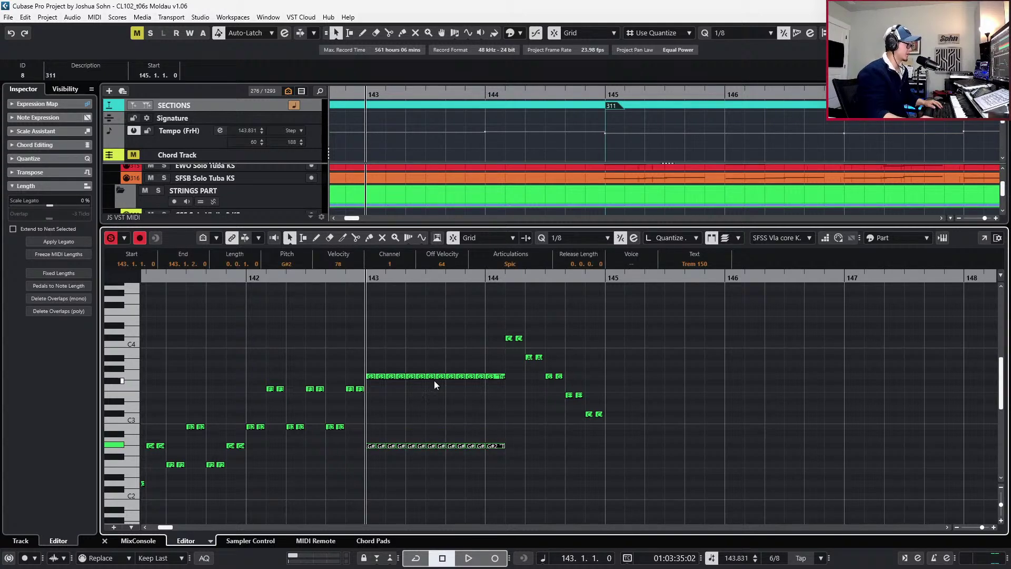
Transpose the repeated G3 notes from bar 143 down to E3 and play them back
left_click_drag(363, 369, 508, 380)
key("Down")
key("Down")
key("Down")
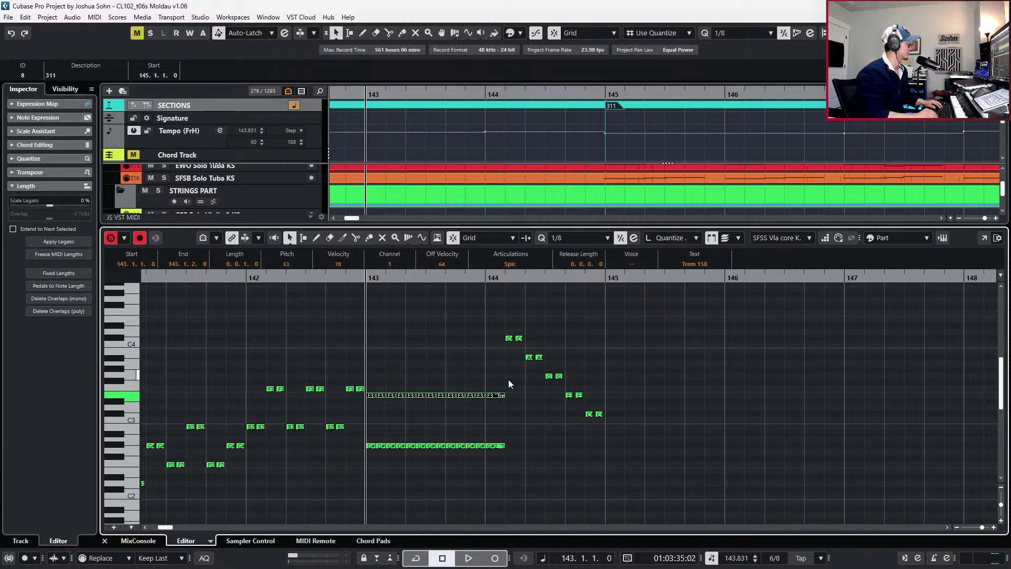
key("space")
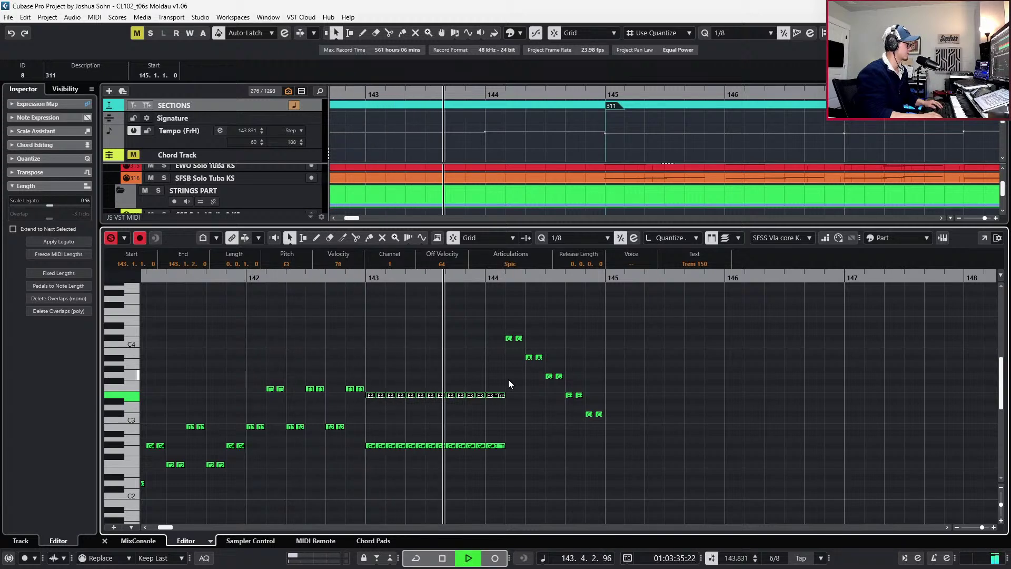
key("space")
Raise the repeated E3 notes from bar 143 to F3 and play the passage
scroll(508, 380, "up", 2)
scroll(506, 379, "left", 3)
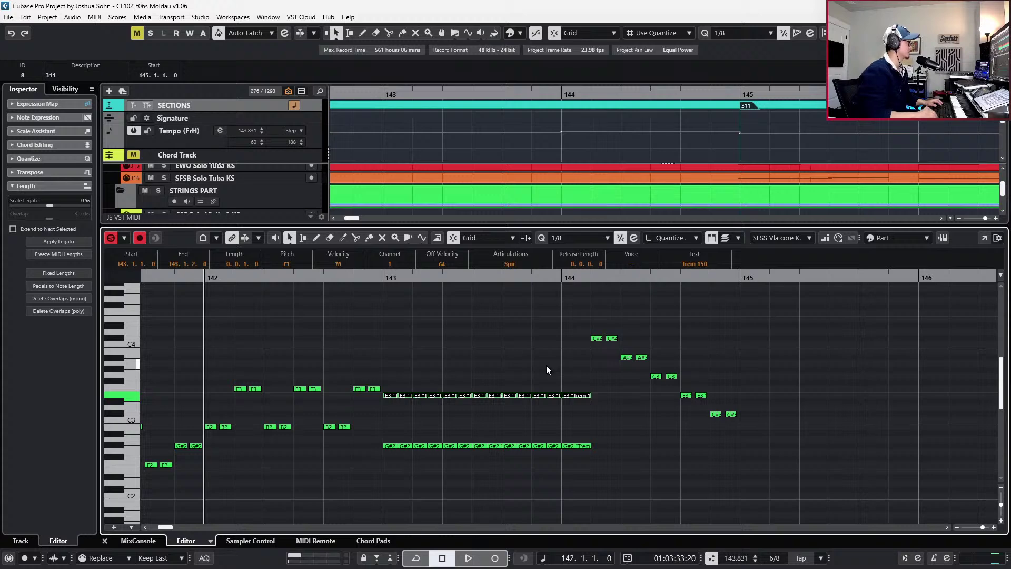
key("Up")
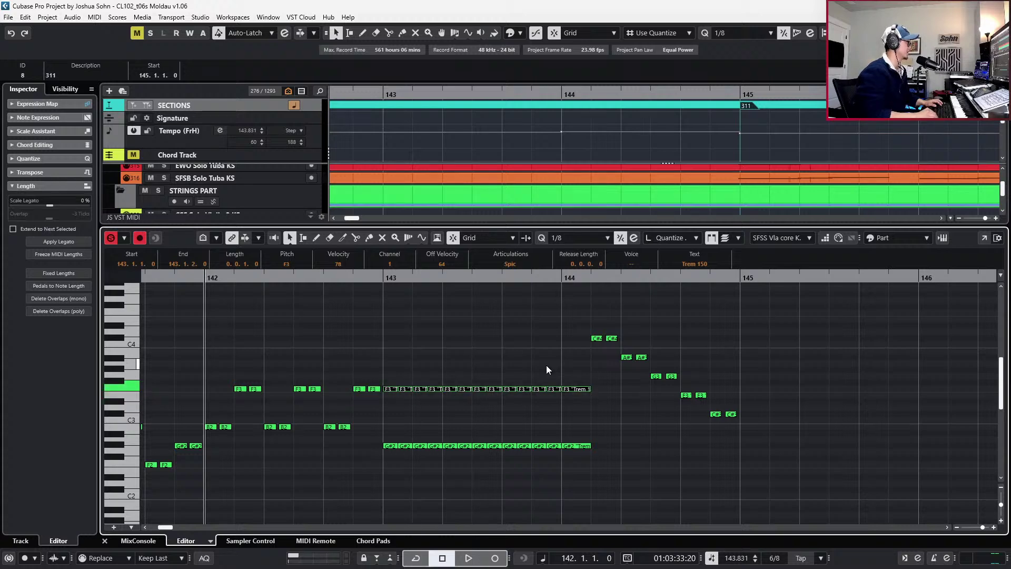
key("l")
key("space")
key("space")
Set the grid to 1/16 and split the eighth-length F3 and G#2 notes at bar 144 into sixteenths
scroll(578, 379, "down", 2)
scroll(577, 379, "up", 2)
left_click_drag(573, 355, 580, 462)
key("l")
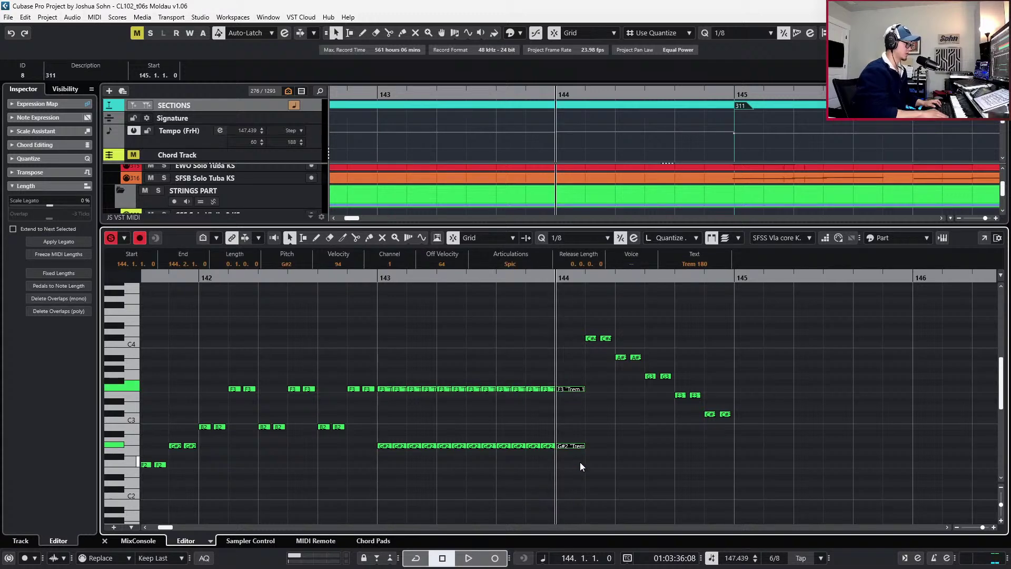
scroll(580, 462, "right", 2)
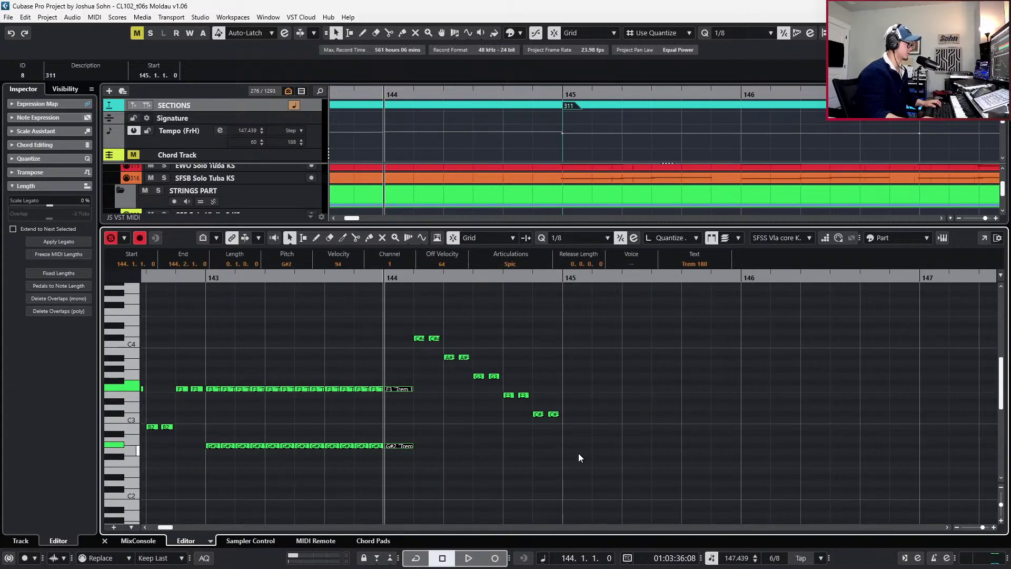
key("2")
key("alt+shift+Left")
key("g")
key("g")
Select the second-sixteenth notes on the first beat of bars 136 and 144 in turn, and show the velocity lane
left_click_drag(476, 378, 484, 452)
scroll(492, 435, "left", 5)
left_click_drag(554, 371, 561, 456)
scroll(569, 432, "right", 3)
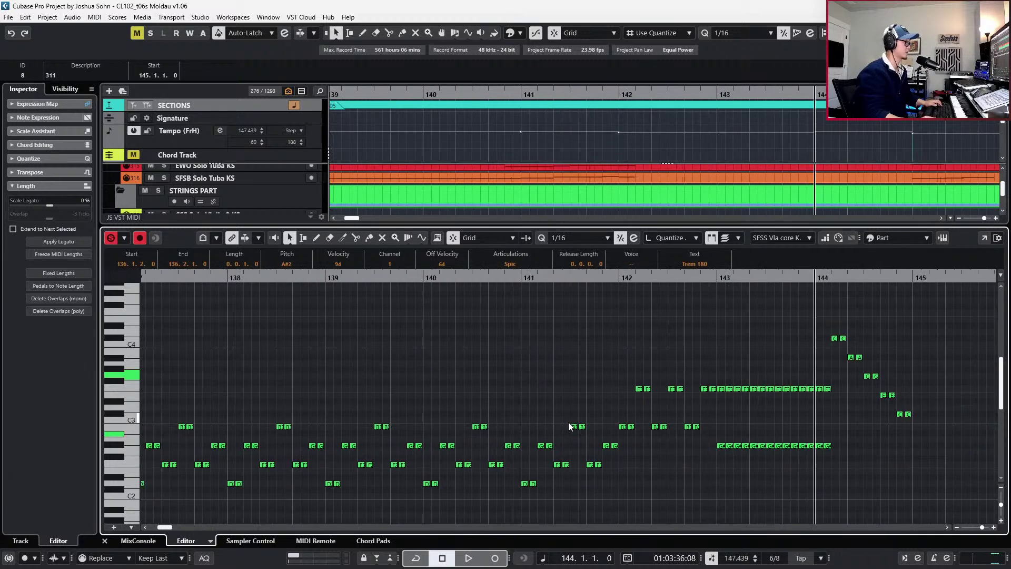
key("h")
key("h")
left_click_drag(653, 381, 659, 446)
key("ctrl+shift+c")
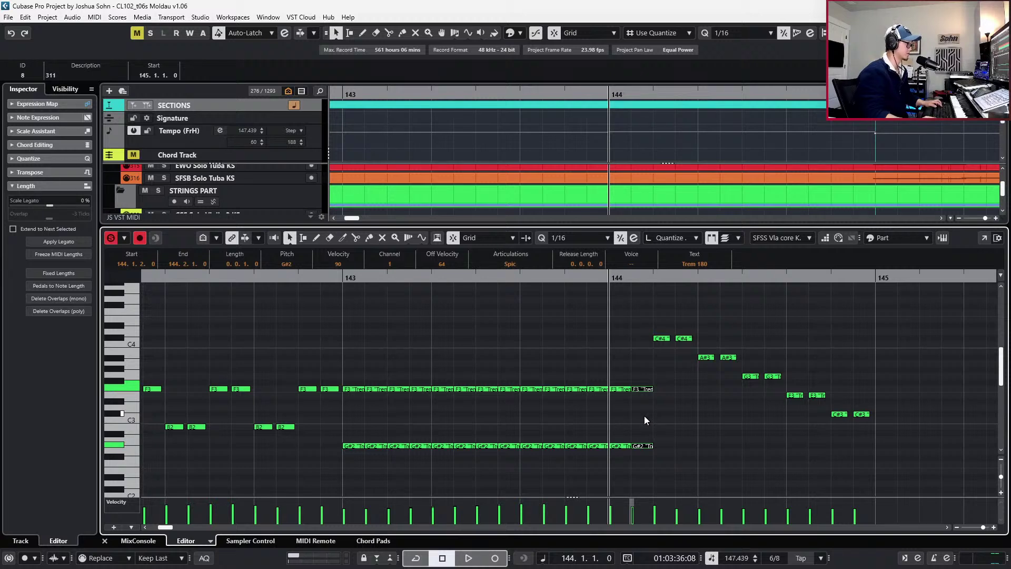
Transpose the pair of F3 sixteenths at the start of bar 144 up to F#3
left_click(631, 424)
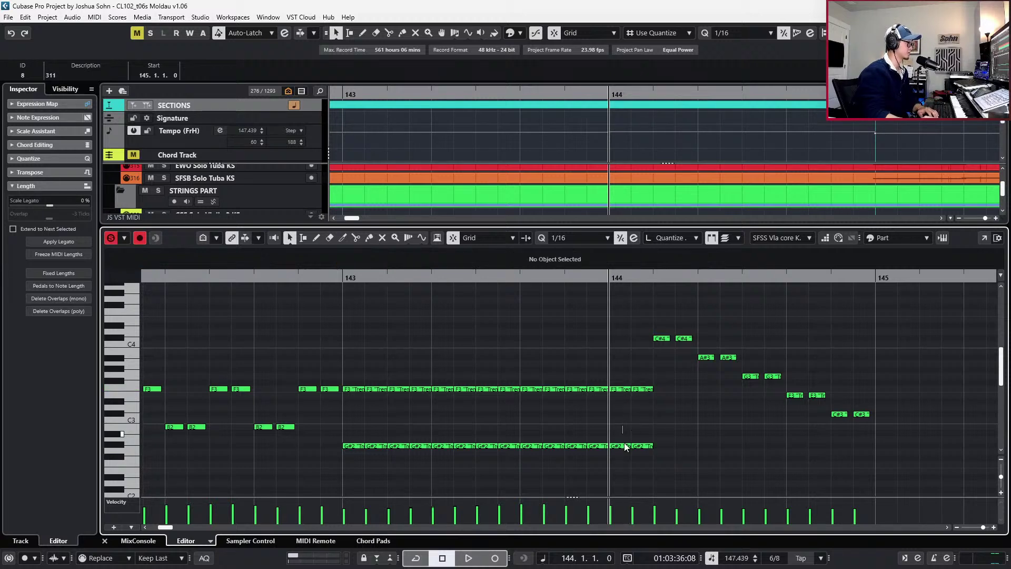
left_click(621, 389)
key("Down")
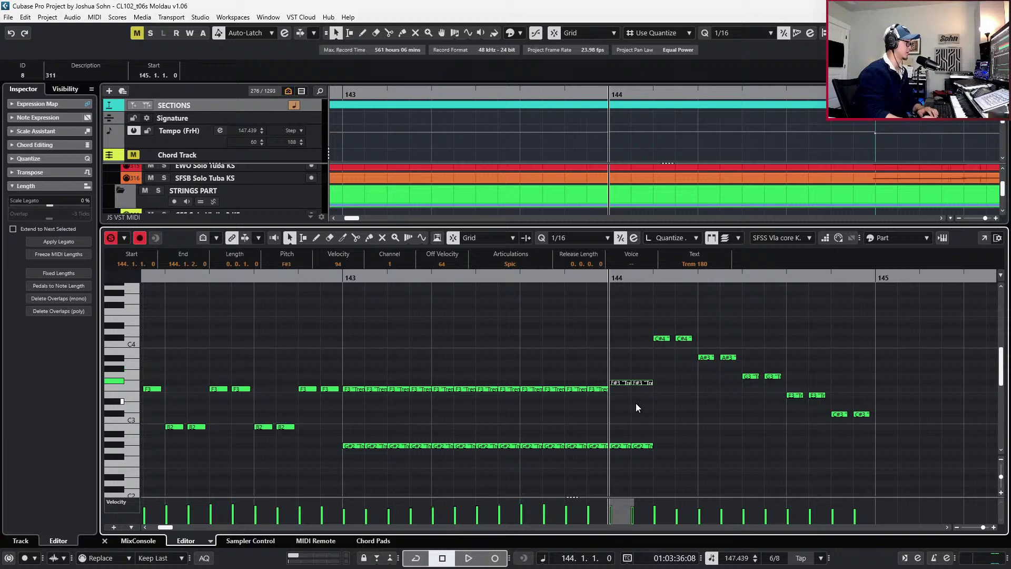
Lengthen the descending notes from C#4 to C#3 in bar 144 so that they connect legato
scroll(633, 401, "right", 2)
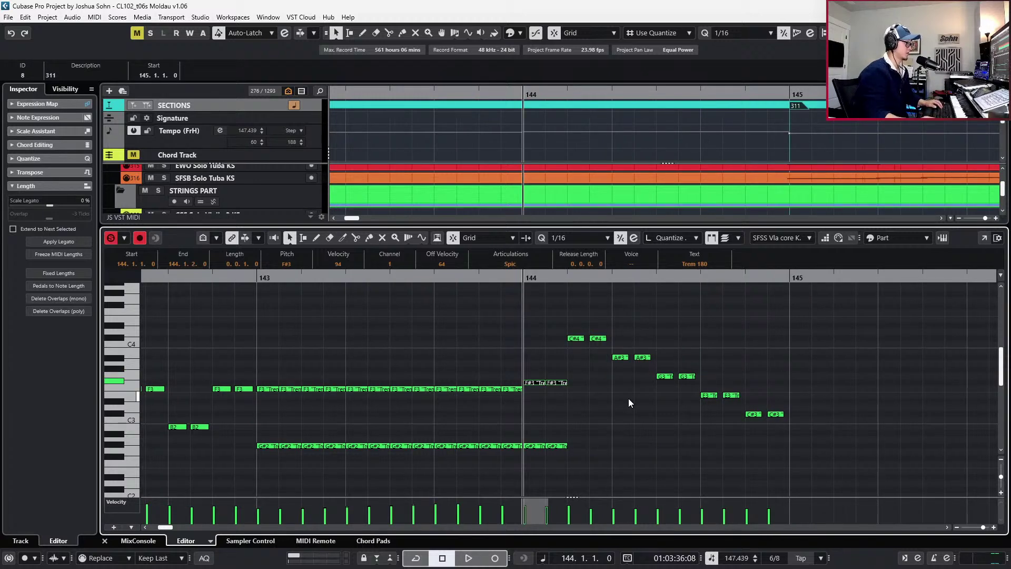
left_click_drag(572, 324, 614, 346)
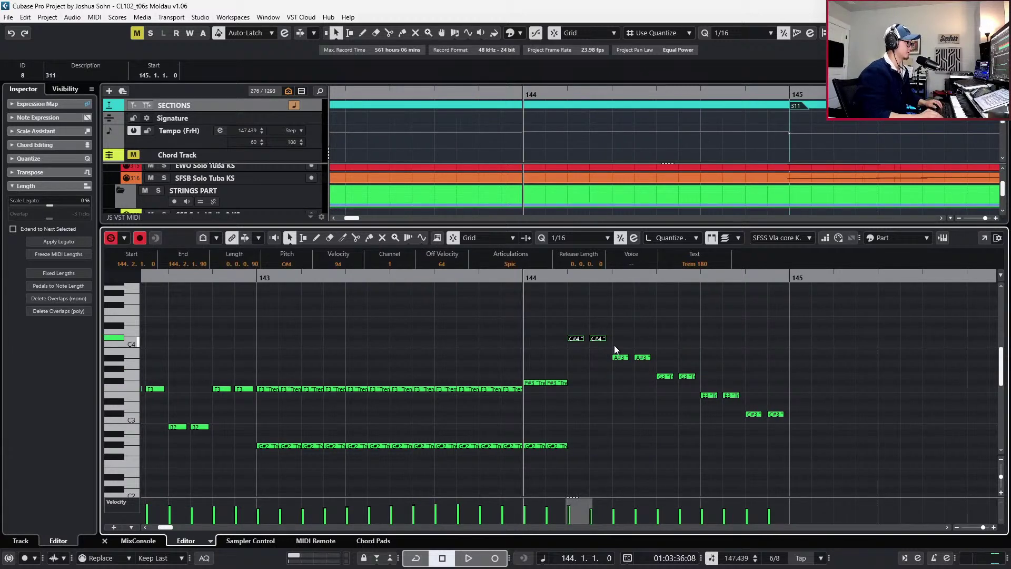
left_click_drag(565, 321, 811, 434)
key("ctrl+l")
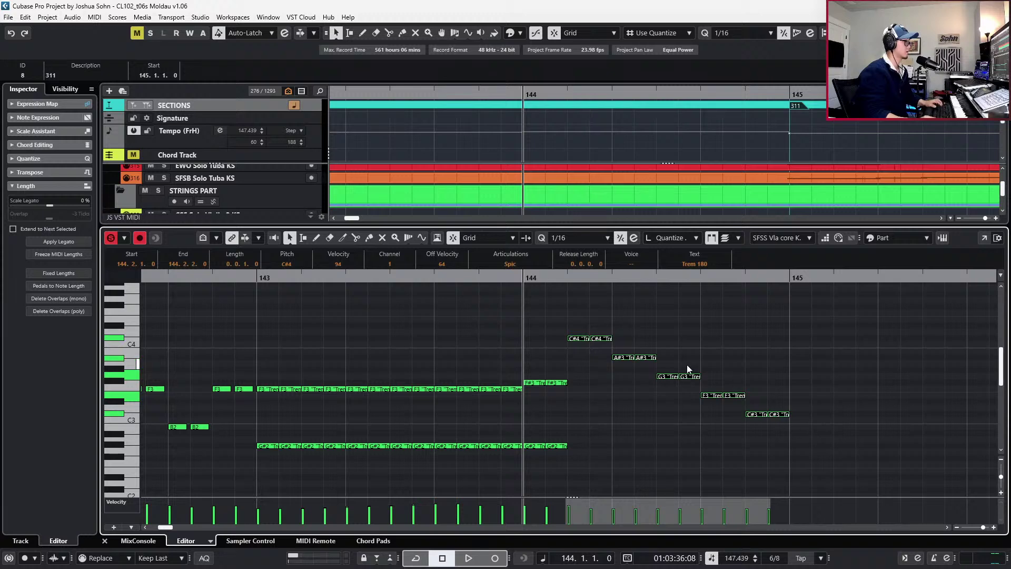
Raise the descending C#4, A#3, G3 and E3 pairs in bar 144 to D4, B3, G#3 and F3
left_click_drag(551, 314, 622, 352)
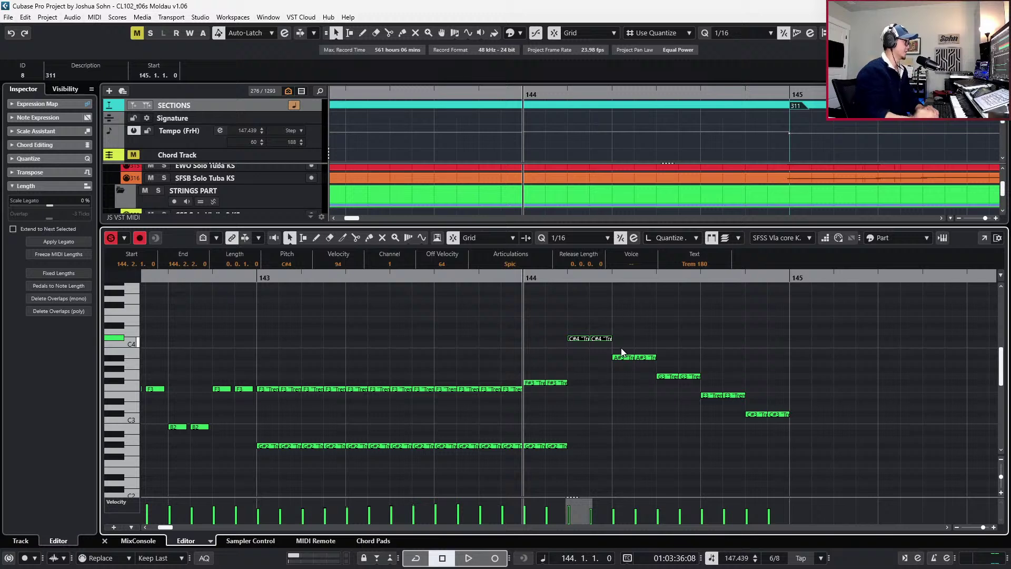
key("Up")
scroll(624, 349, "up", 2)
left_click_drag(608, 390, 666, 419)
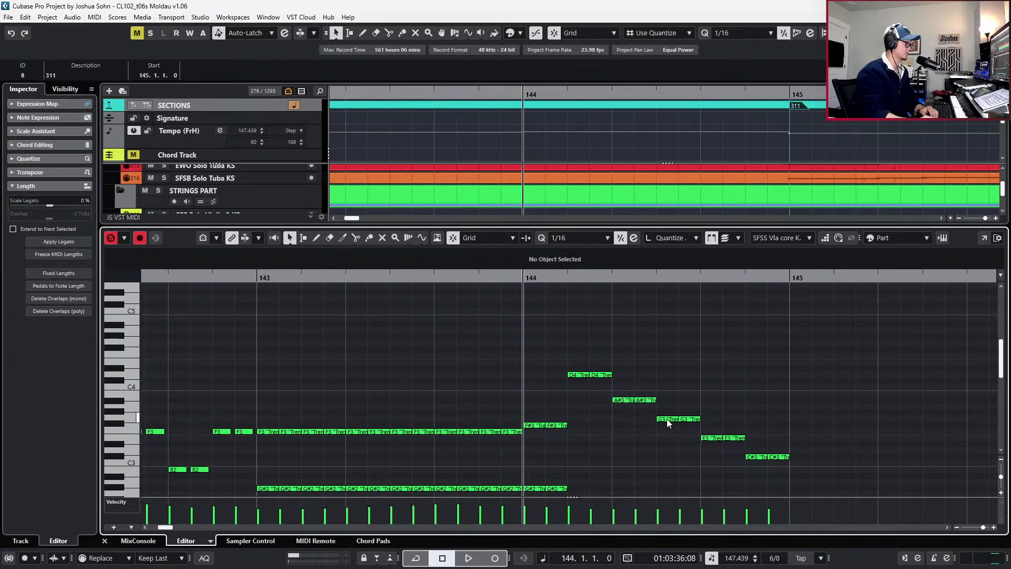
key("Up")
key("Up")
key("Down")
left_click(690, 420)
key("Up")
left_click_drag(657, 428, 758, 446)
key("Up")
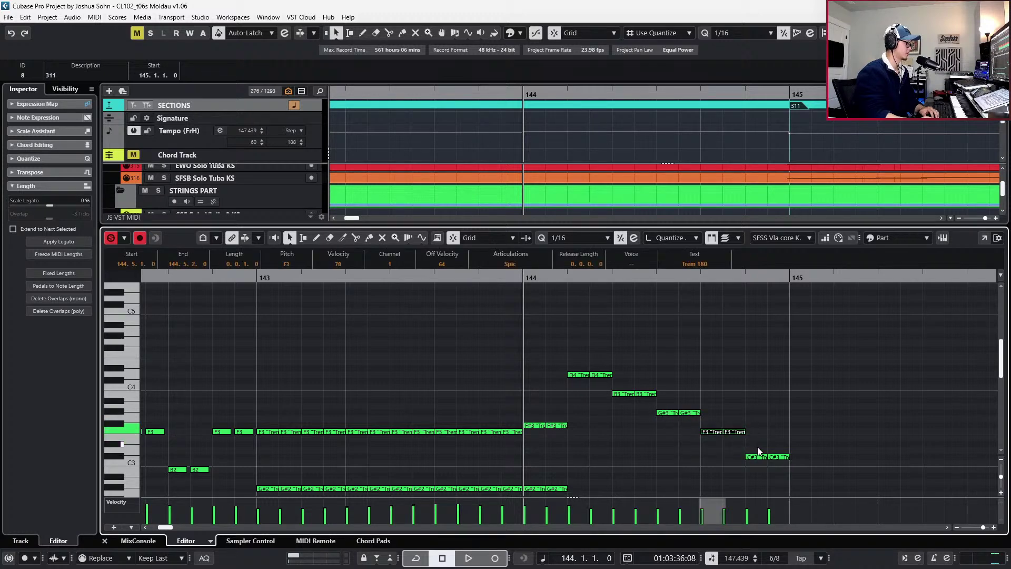
Play back the transposed viola passage from bar 143
left_click(730, 456)
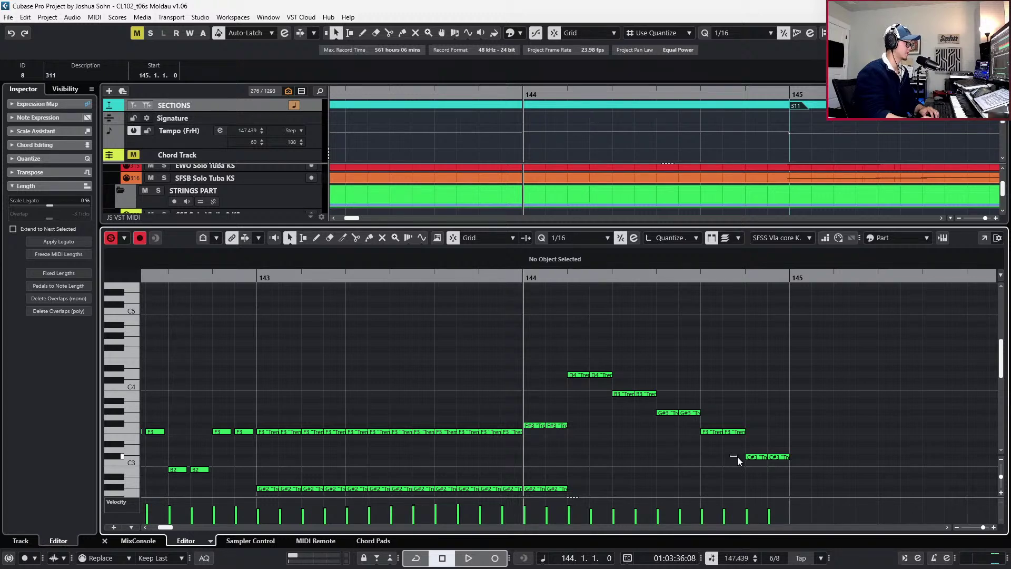
key("shift+b")
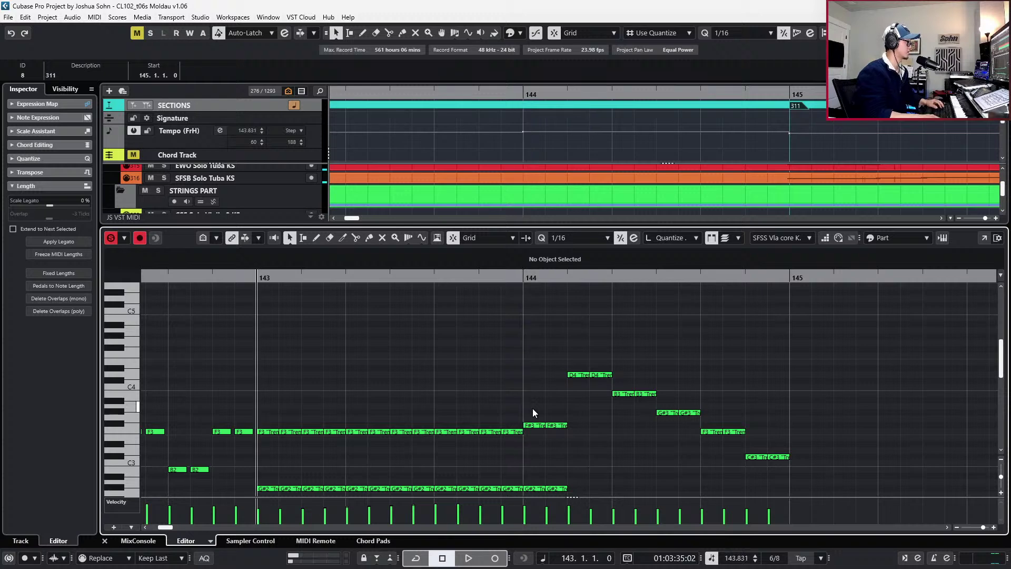
key("space")
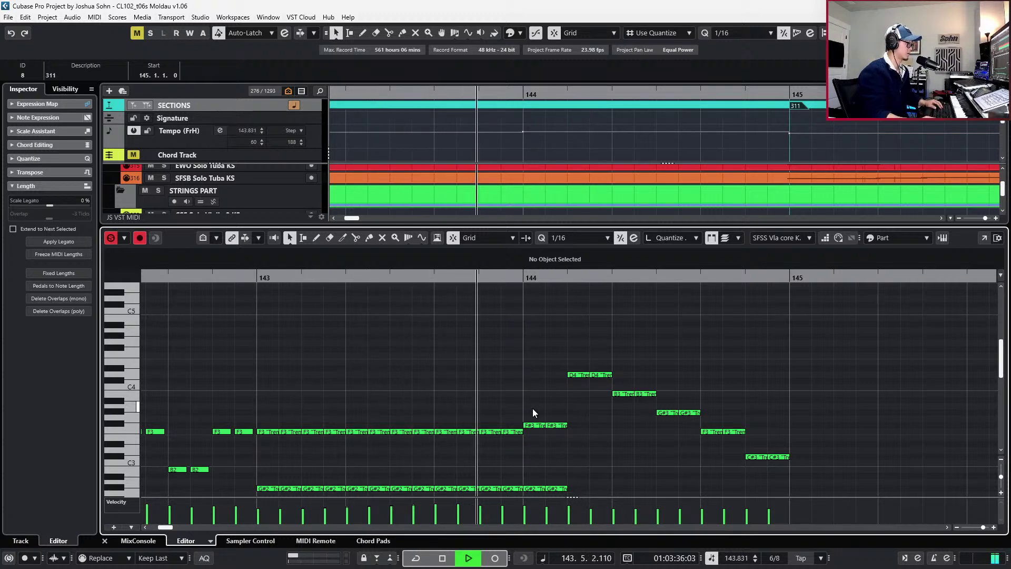
key("space")
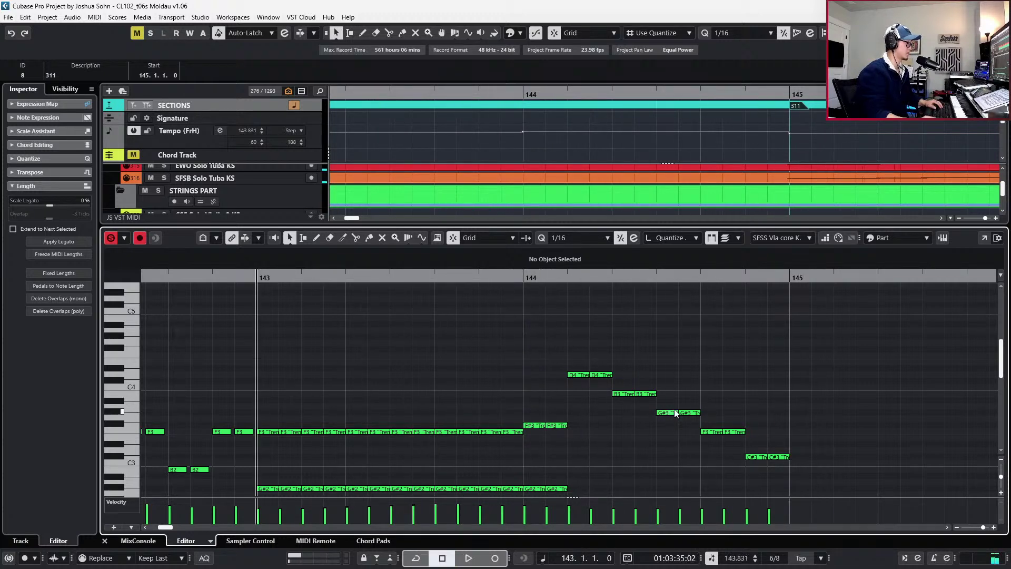
Raise the final C#3 pair of bar 144 to D3 and play the passage from bar 143
left_click_drag(756, 435, 790, 465)
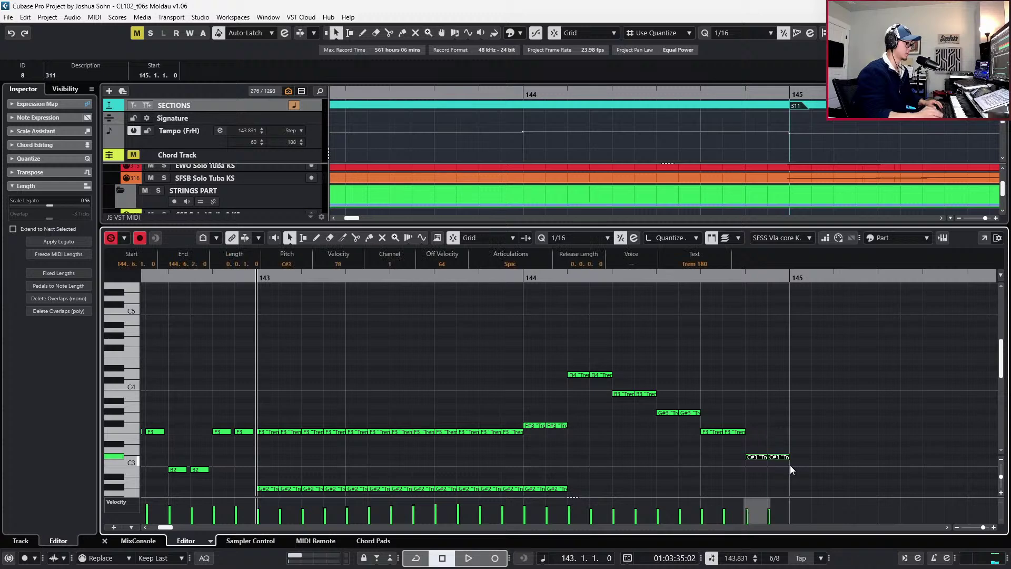
key("Up")
key("space")
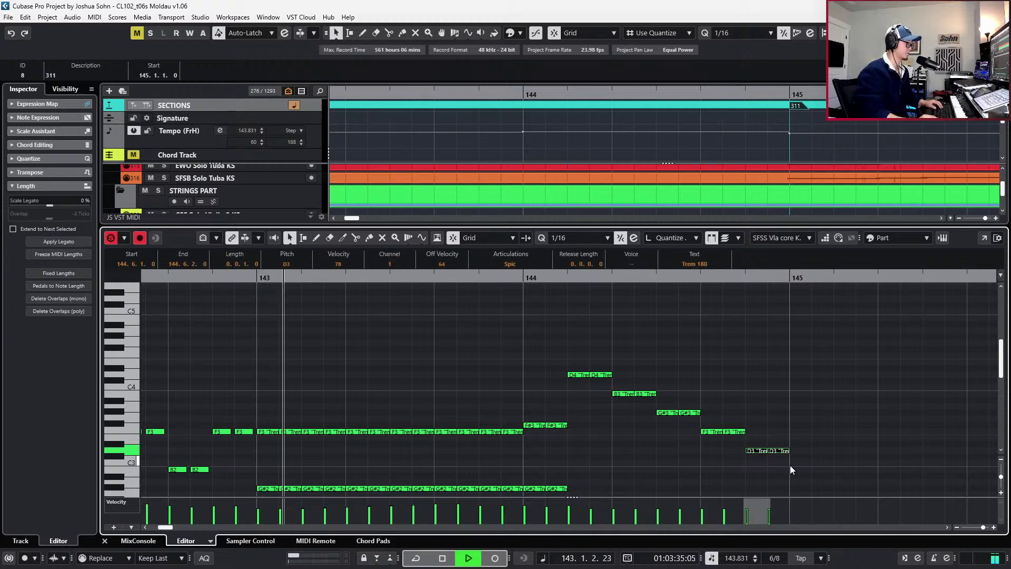
scroll(808, 449, "down", 2, "ctrl")
scroll(813, 448, "down", 4)
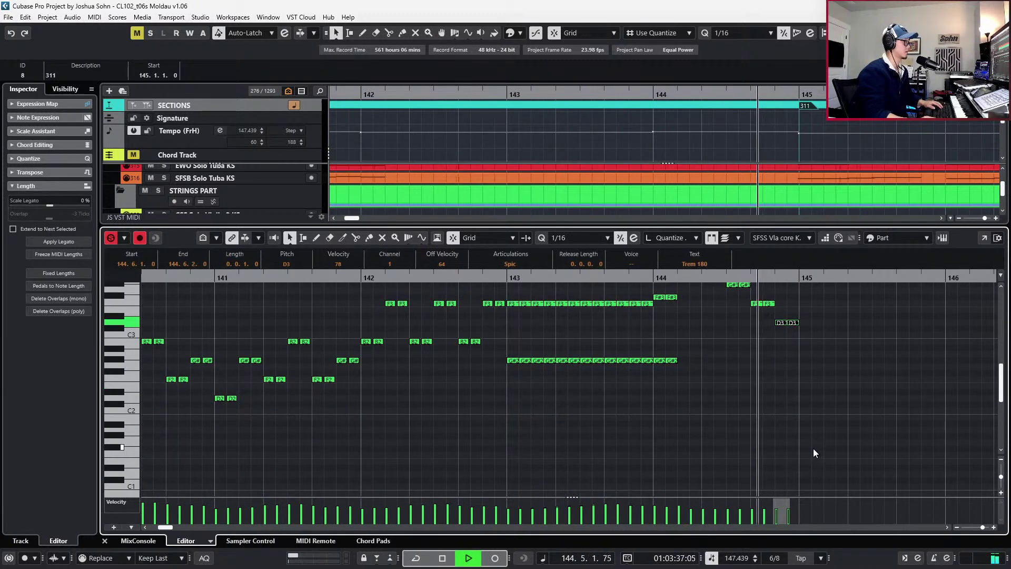
key("space")
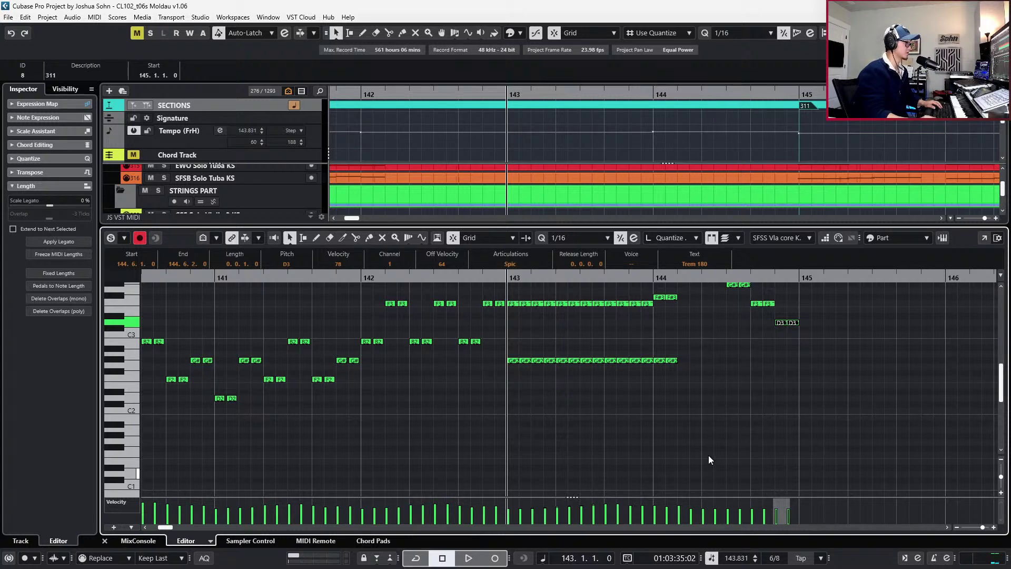
Raise the velocities of the G#3 pair and first F3 in bar 144, with the first G#3 at 95, and play the passage
scroll(705, 347, "up", 2)
left_click_drag(710, 385, 779, 307)
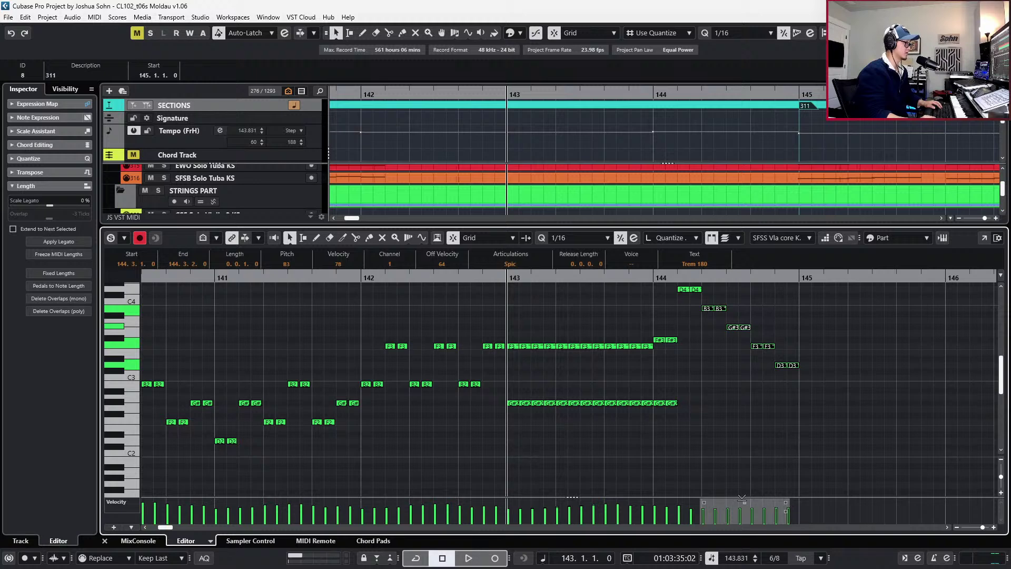
left_click(734, 397)
left_click(744, 327)
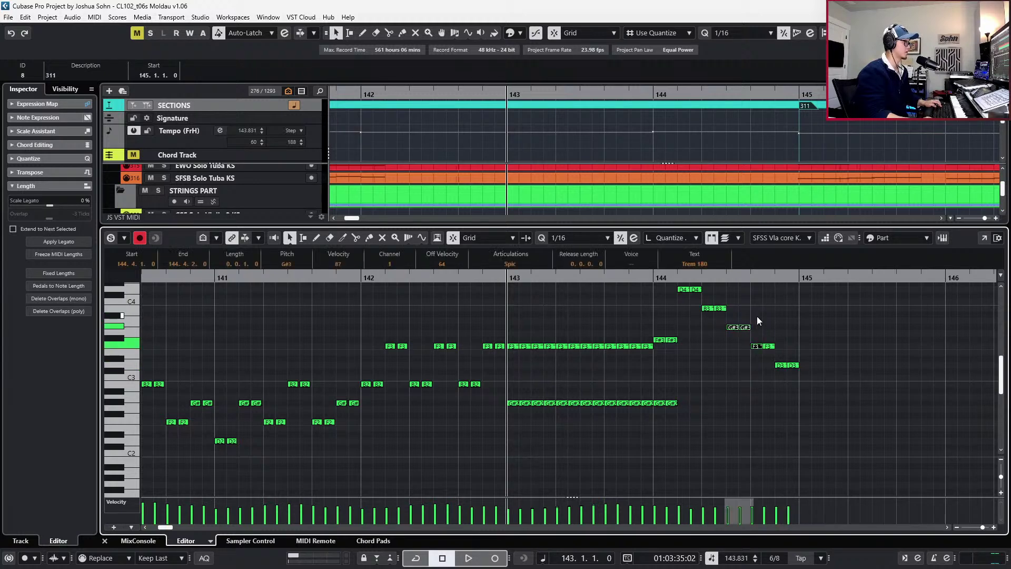
key("space")
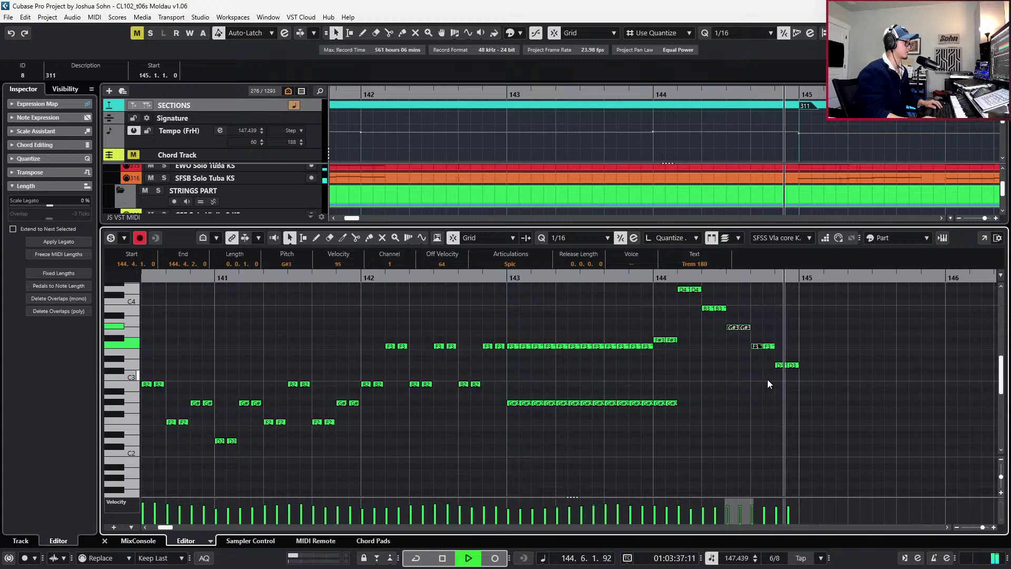
key("space")
Select all notes in bar 144 and adjust their velocities toward the end of the descending run
scroll(755, 418, "up", 2)
left_click_drag(658, 310, 775, 449)
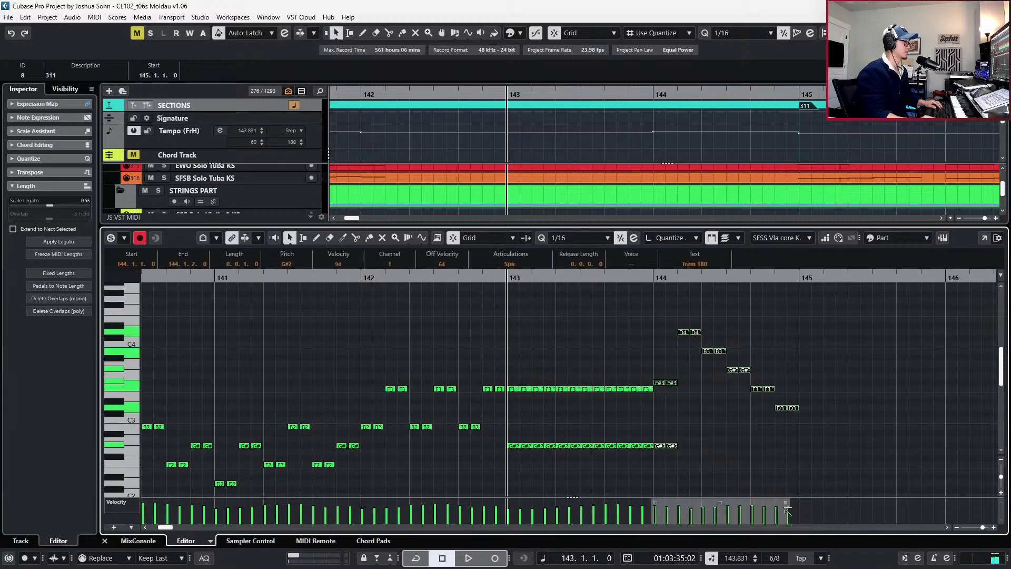
left_click(787, 505)
Play the passage leading to marker 311 and lower the CC 11 expression curve between bars 141 and 145
scroll(806, 474, "down", 4)
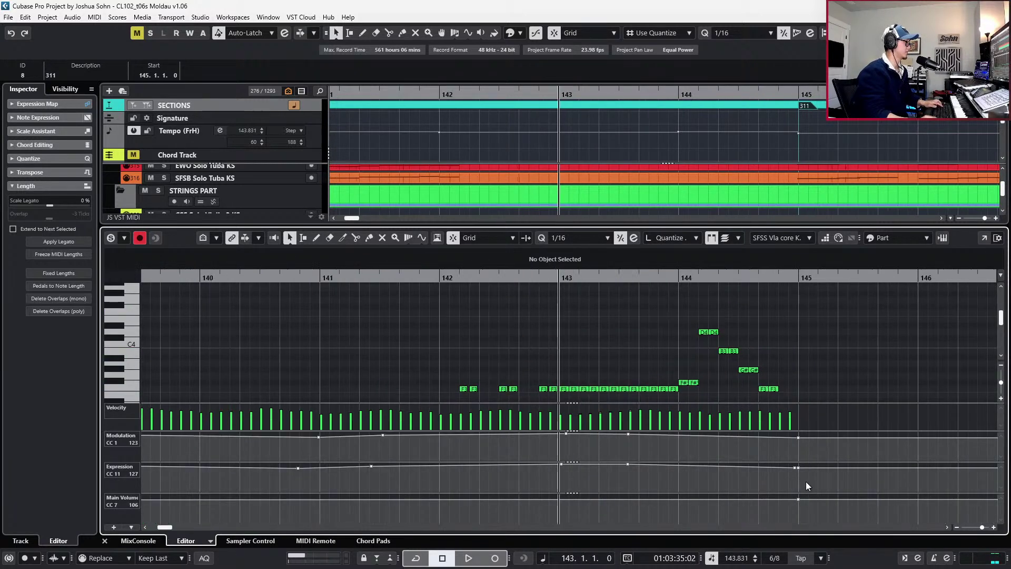
key("g")
key("KP_Subtract")
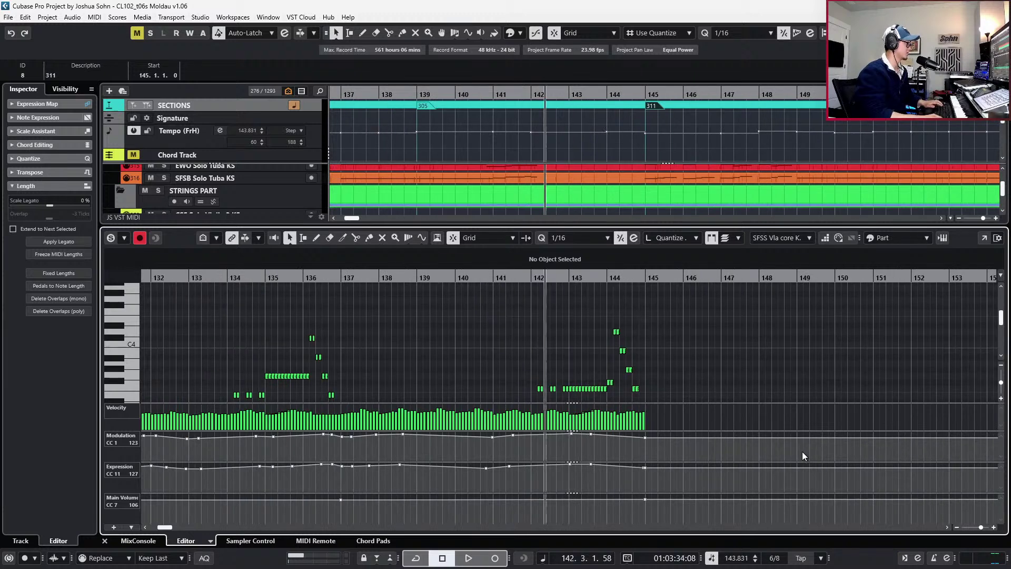
key("KP_Subtract")
key("space")
key("space")
key("KP_Subtract")
key("space")
left_click_drag(506, 483, 641, 483)
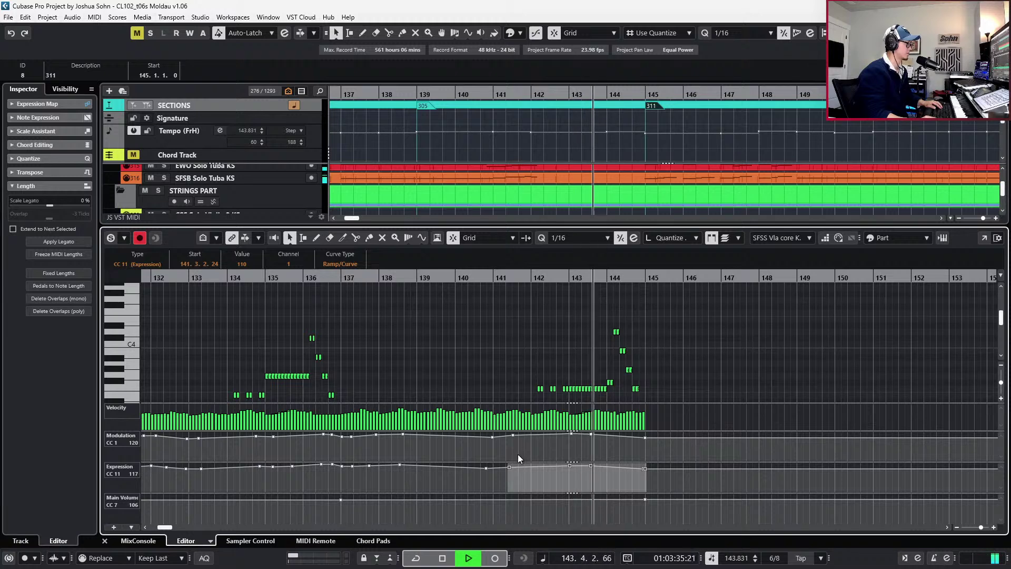
key("space")
Adjust the velocities of the repeated G#2 notes from late bar 143 into the start of bar 144
left_click_drag(588, 317, 626, 408)
scroll(668, 385, "down", 3)
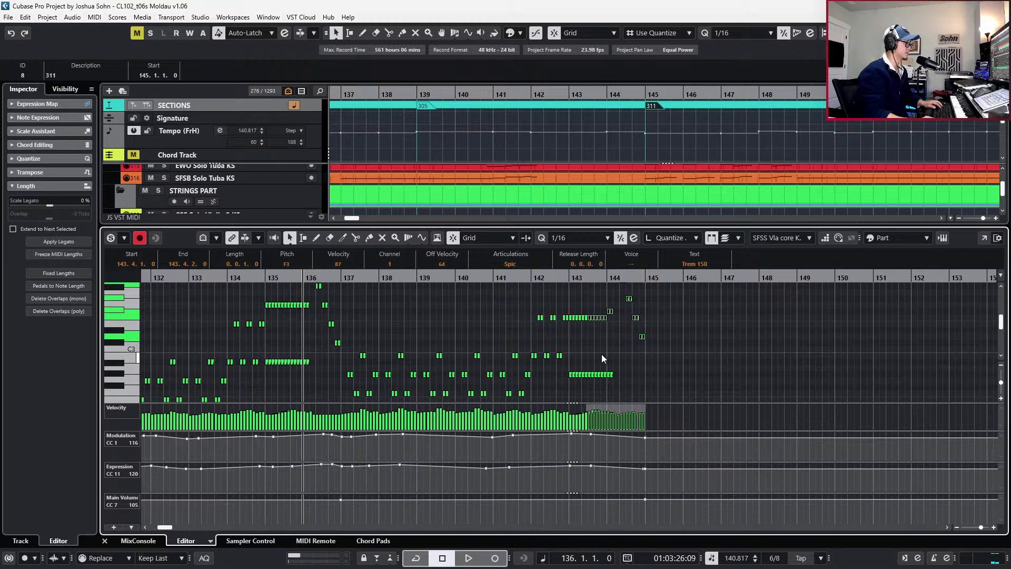
scroll(602, 354, "up", 2)
left_click_drag(595, 407, 616, 413)
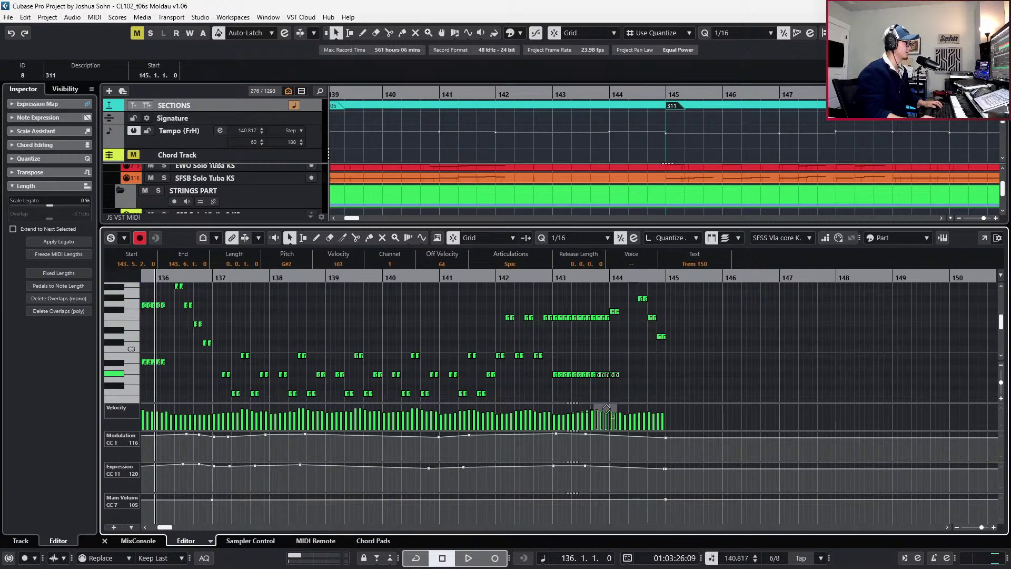
View the whole SFSS Vla core KS part in its own Key Editor window, and return to the project window
key("ctrl+e")
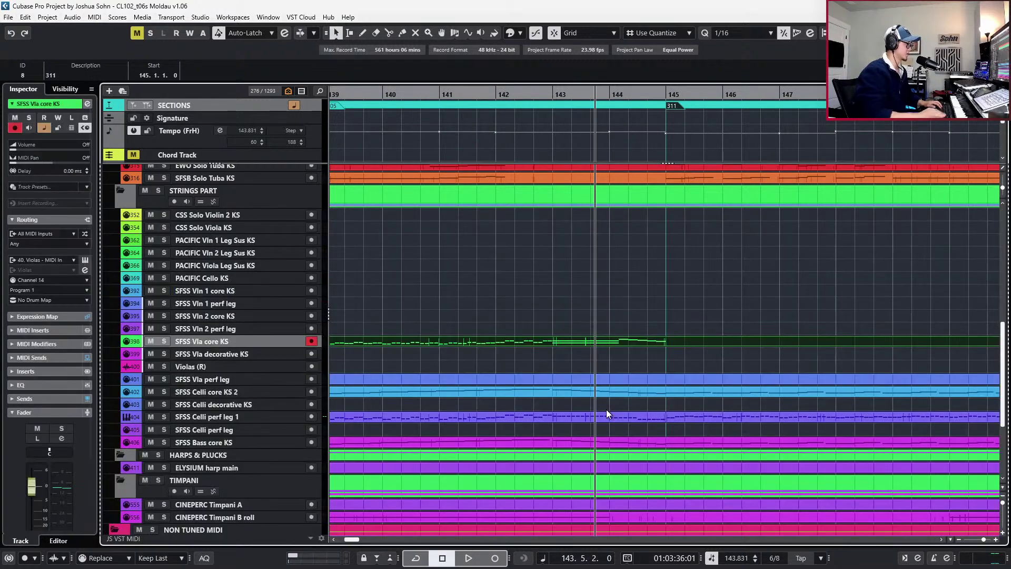
double_click(617, 375)
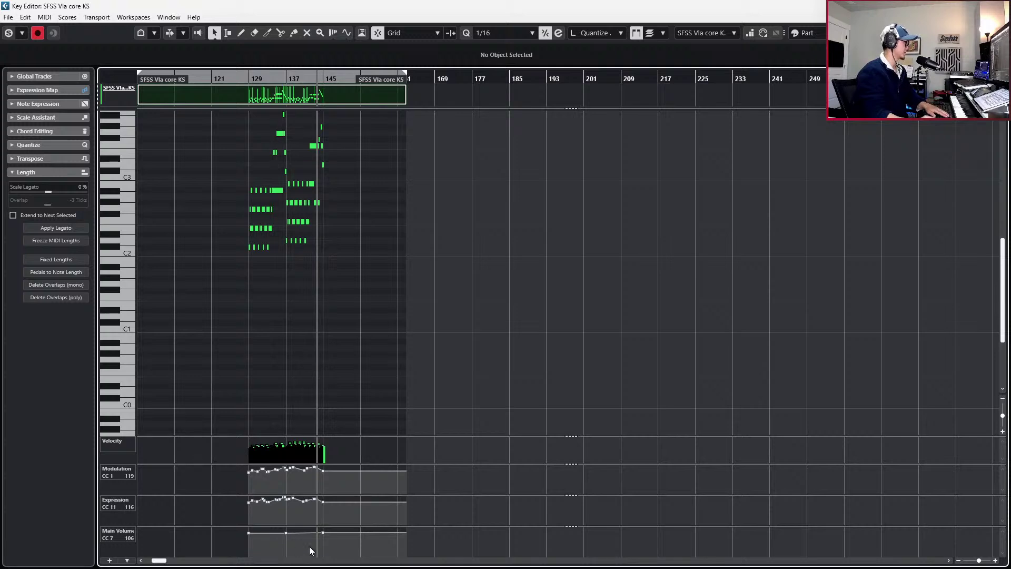
key("ctrl+e")
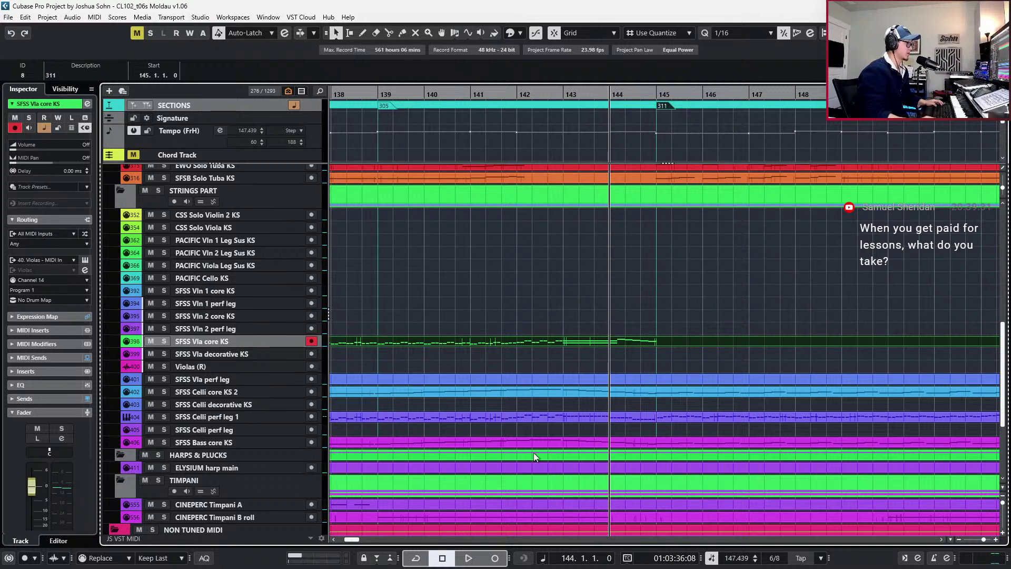
Jump to marker 311 at bar 145, and switch to the Smetana Moldau score PDF to read on to pages 79 and 80
key("shift+n")
key("alt+Tab")
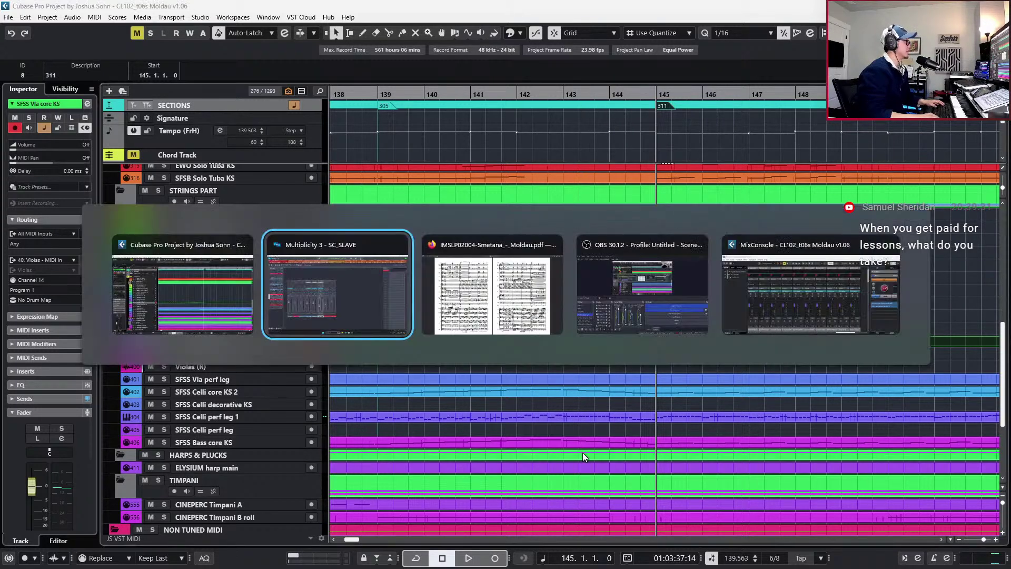
key("Page_Down")
key("Page_Down")
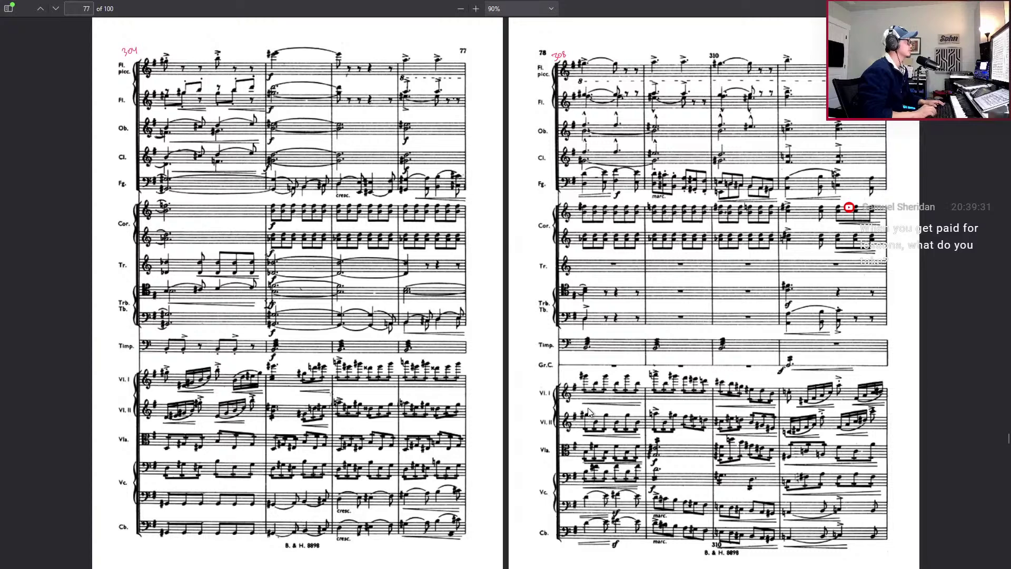
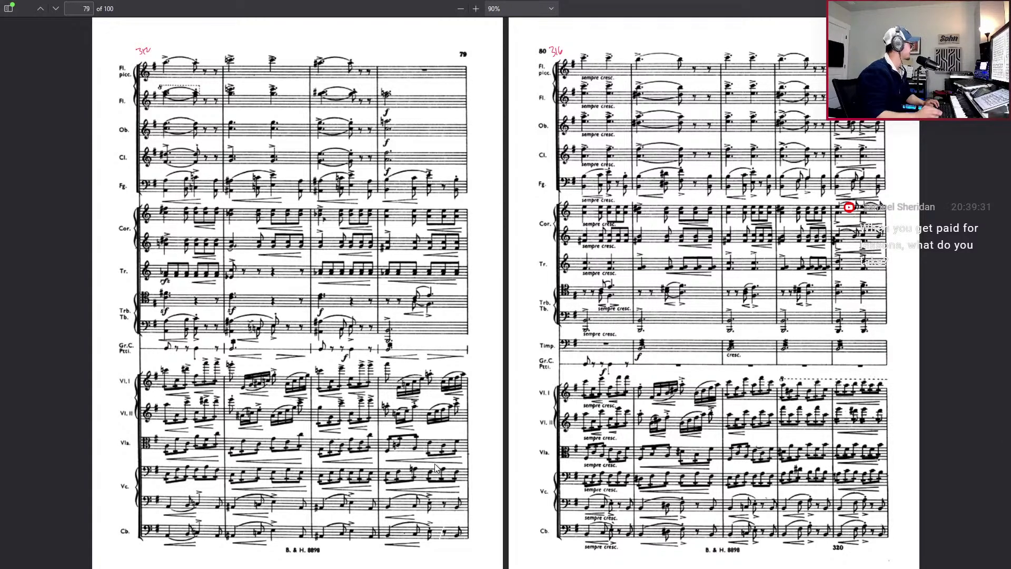
Read through pages 77 to 82 of the Moldau score around bar 311, and return to the Cubase project
key("Page_Down")
key("Page_Up")
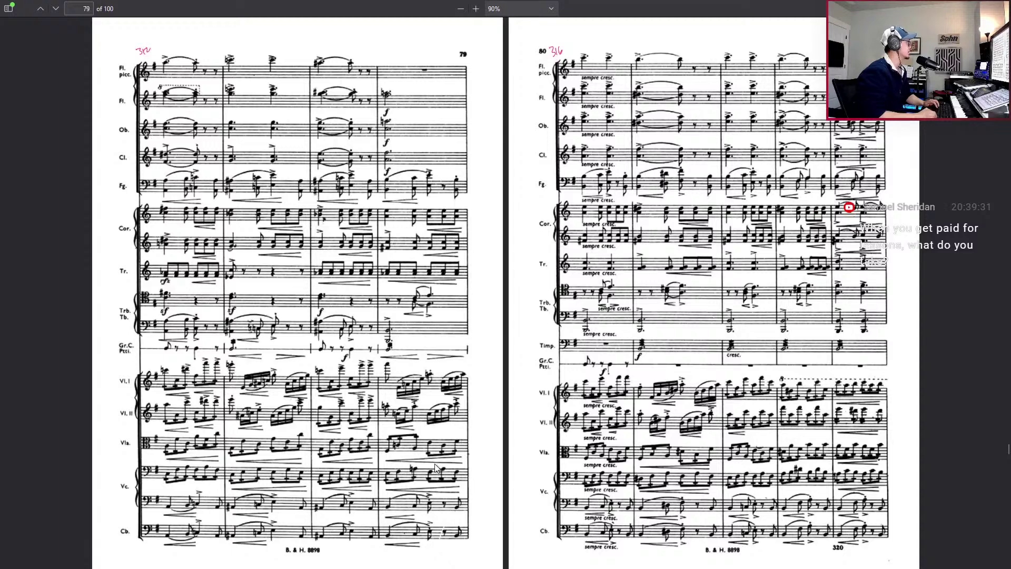
key("Page_Up")
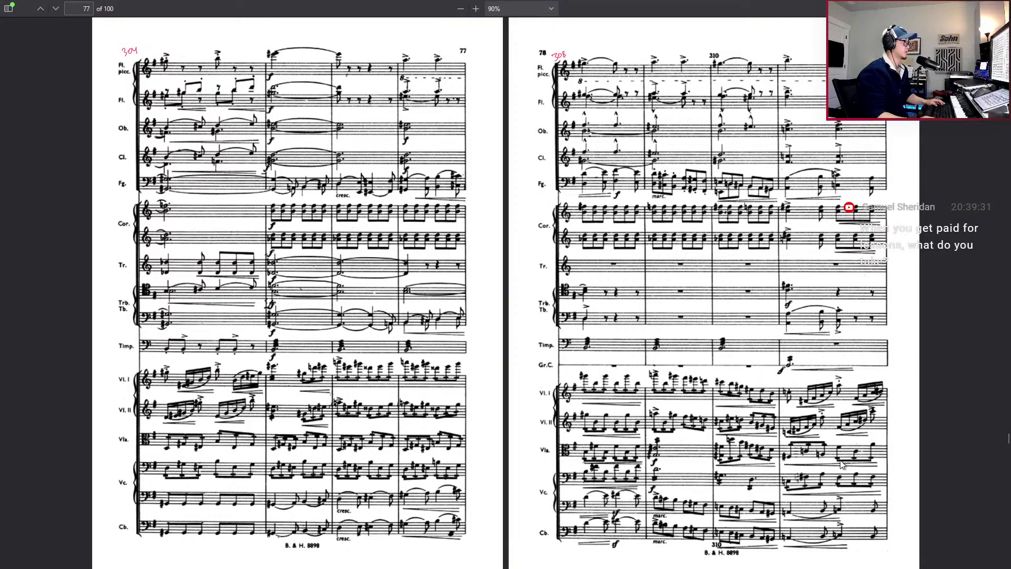
key("Page_Down")
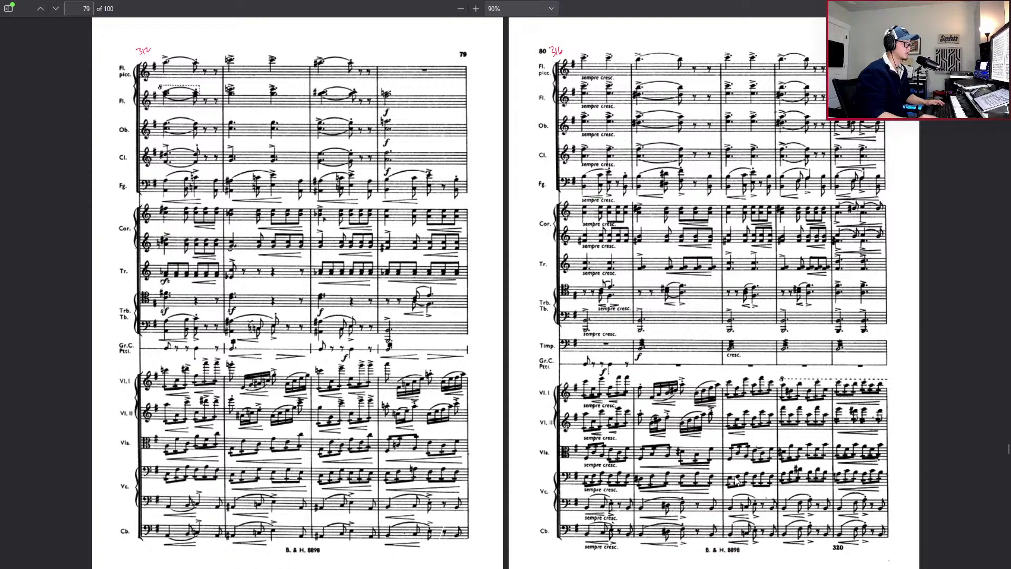
key("Page_Down")
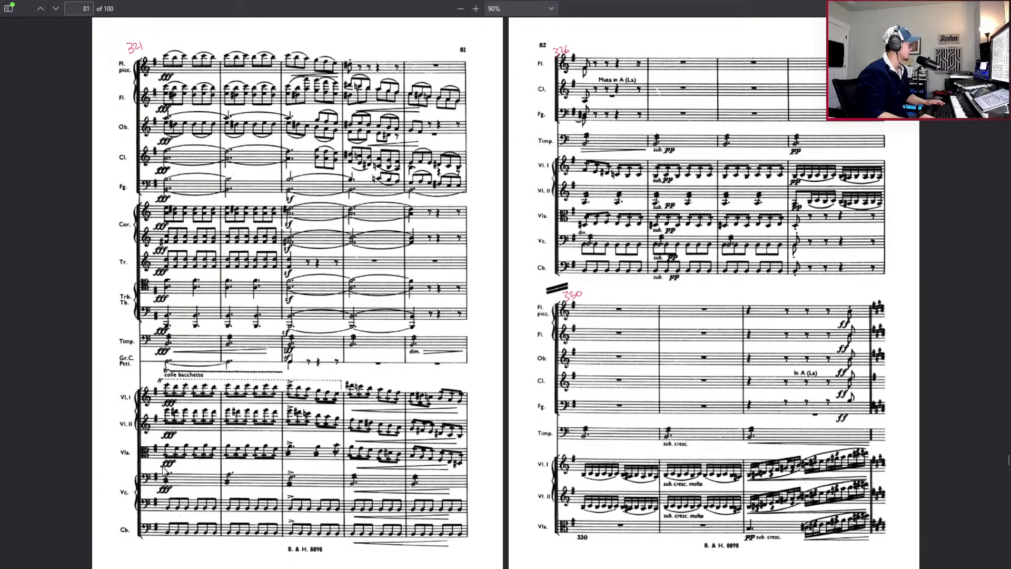
key("Page_Up")
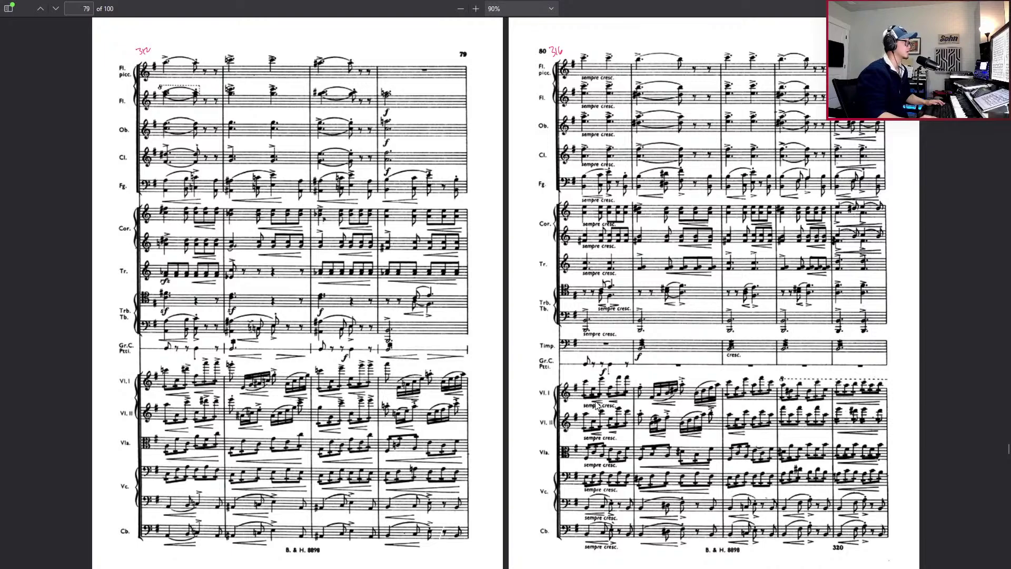
key("alt+Tab")
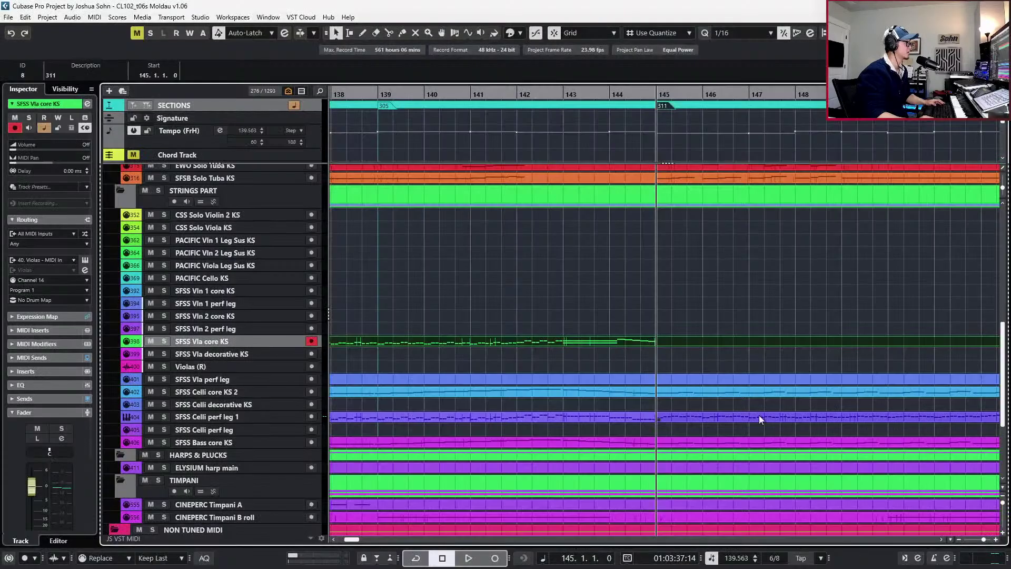
Split the SFSS Celli perf leg 1 part at bars 145 and 154, copy that section onto SFSS Vla core KS, and rejoin the cello parts
left_click(672, 420)
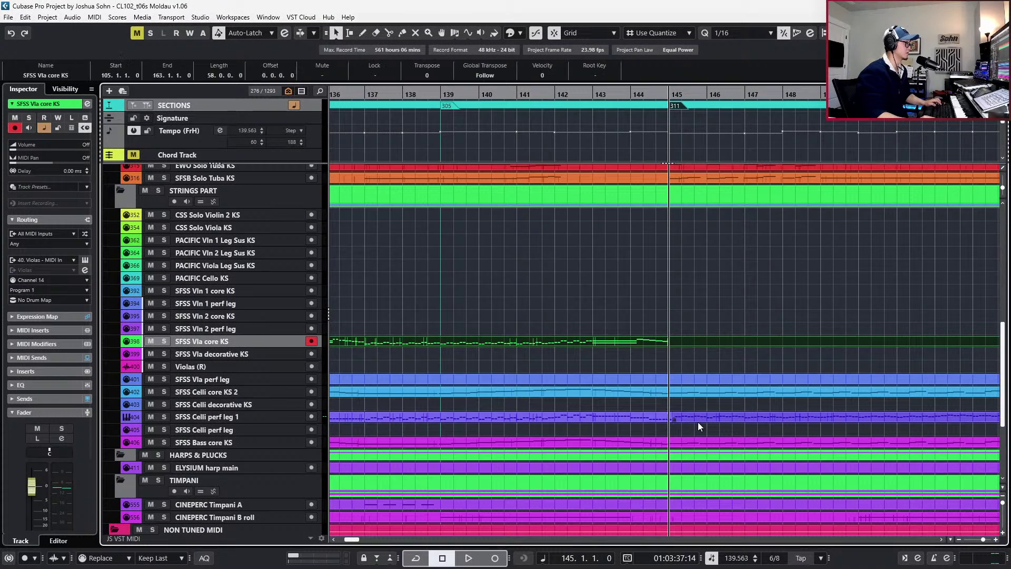
scroll(693, 420, "up", 4)
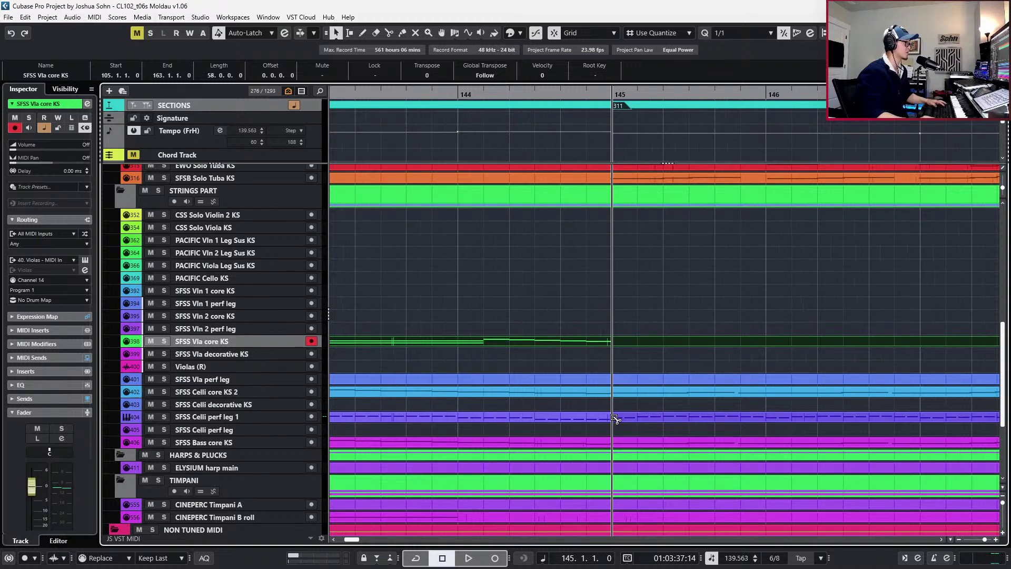
scroll(698, 403, "down", 5)
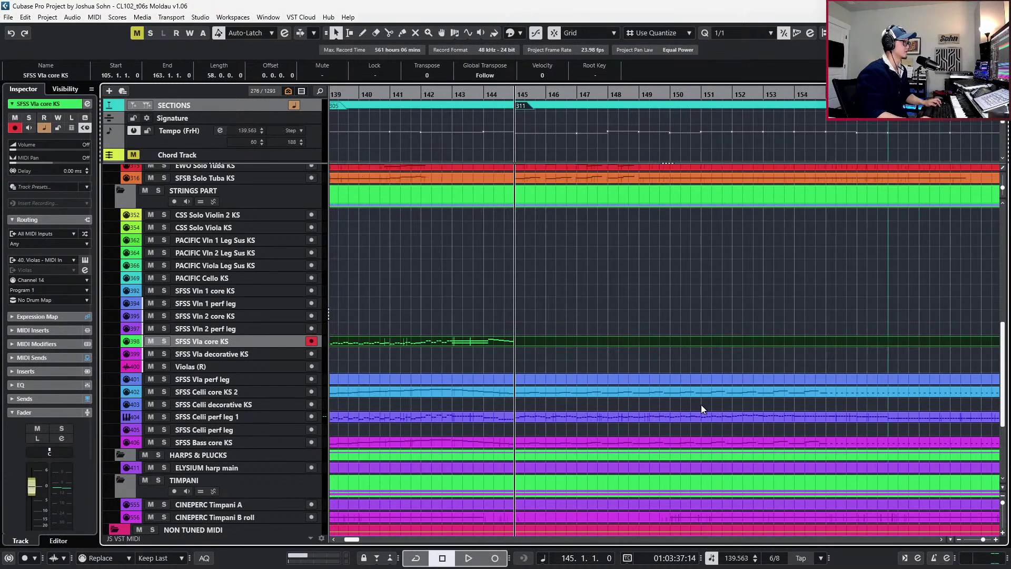
left_click(820, 417, "alt")
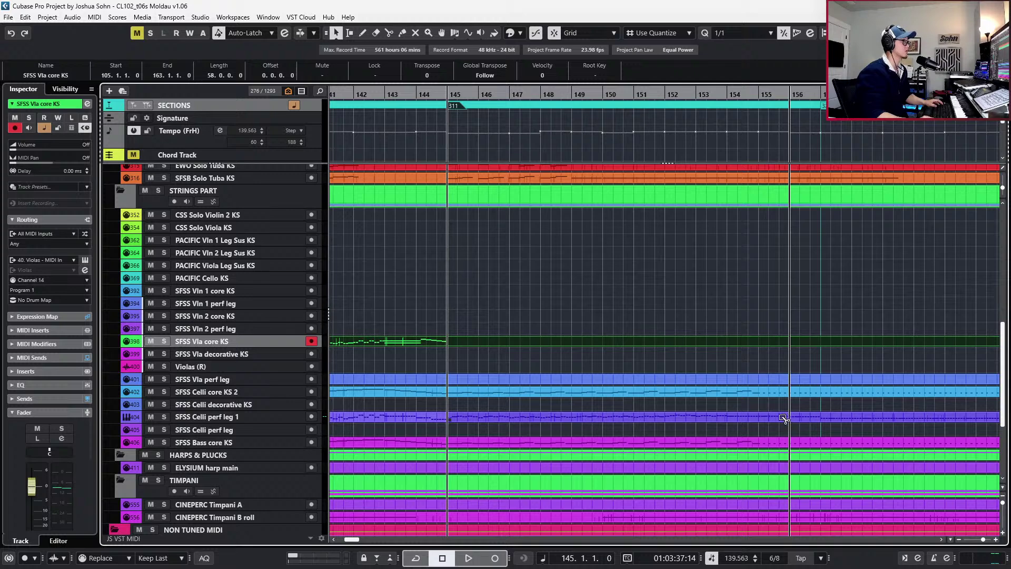
left_click(728, 417, "alt")
left_click(695, 413)
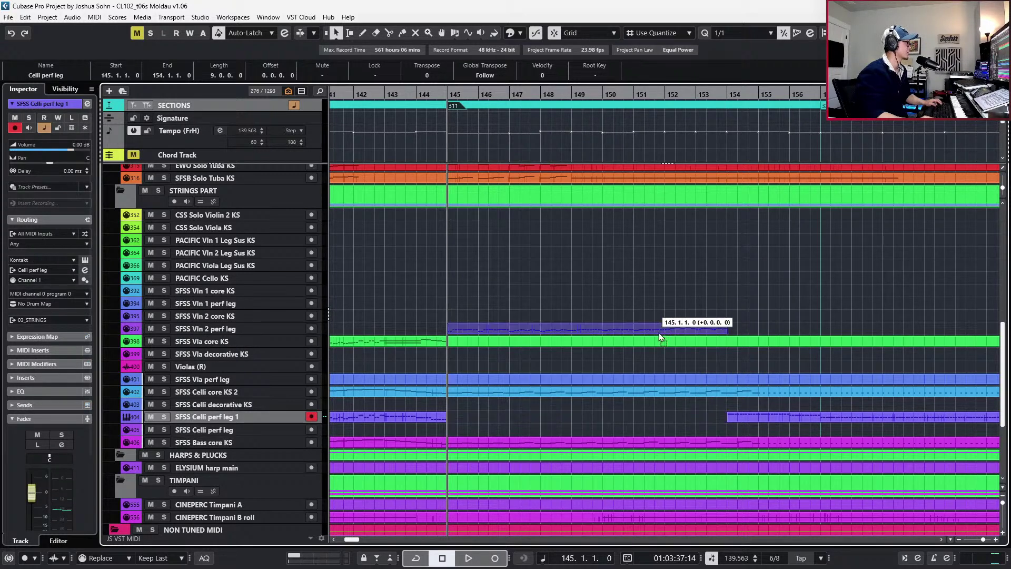
left_click(425, 412, "shift")
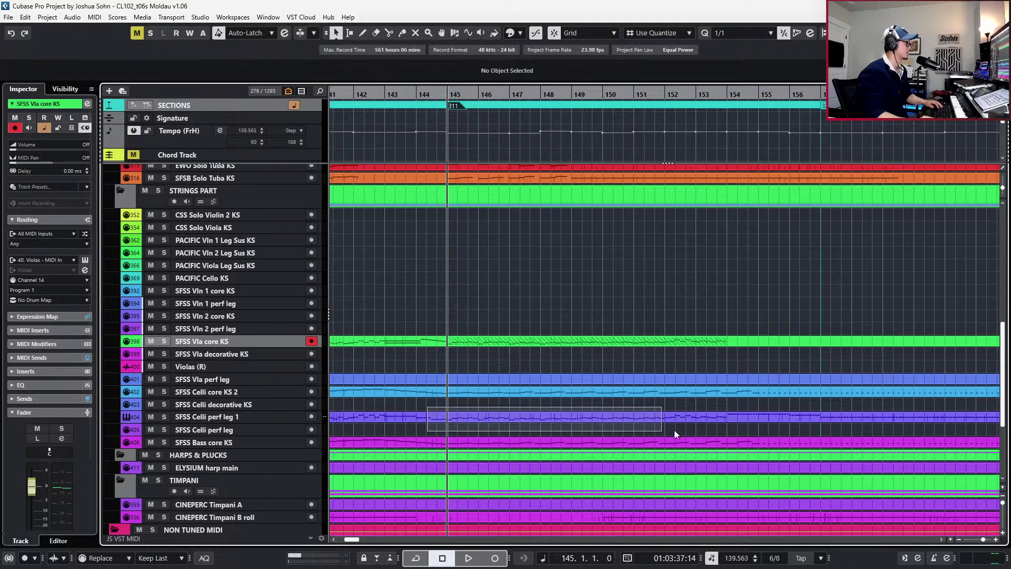
Replace the empty section of the SFSS Vla core KS part from bar 145 with the copied cello passage through bar 154
left_click_drag(509, 339, 509, 329)
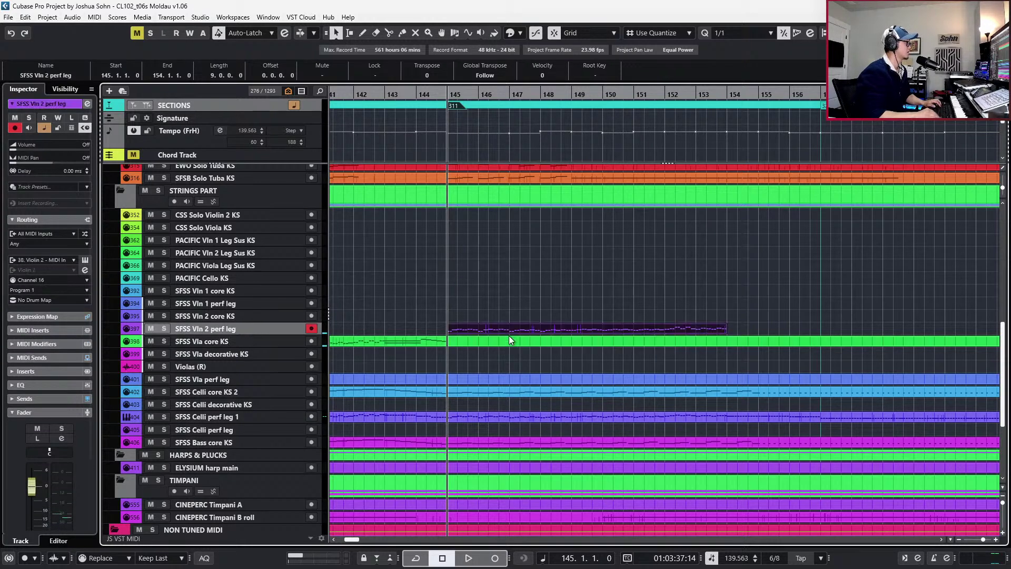
left_click(462, 345)
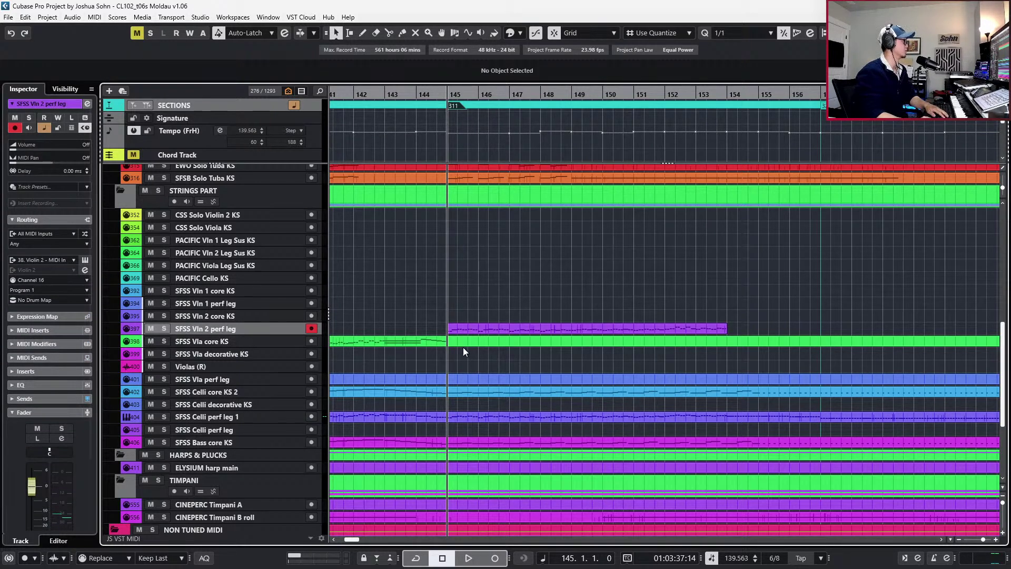
key("ctrl+z")
key("ctrl+z")
Solo SFSS Vla core KS and play the copied passage from marker 311 at bar 145
key("KP_Subtract")
key("space")
left_click(466, 350)
key("s")
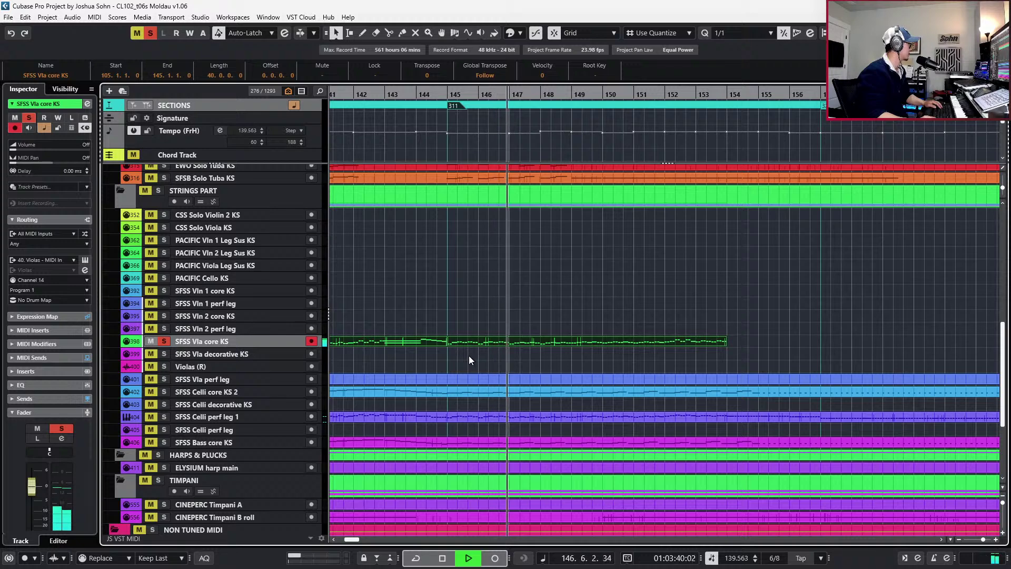
key("space")
Open the SFSS Vla core KS part in the Key Editor without controller lanes, play from bar 143 into bar 145, and return to bar 145
double_click(471, 342)
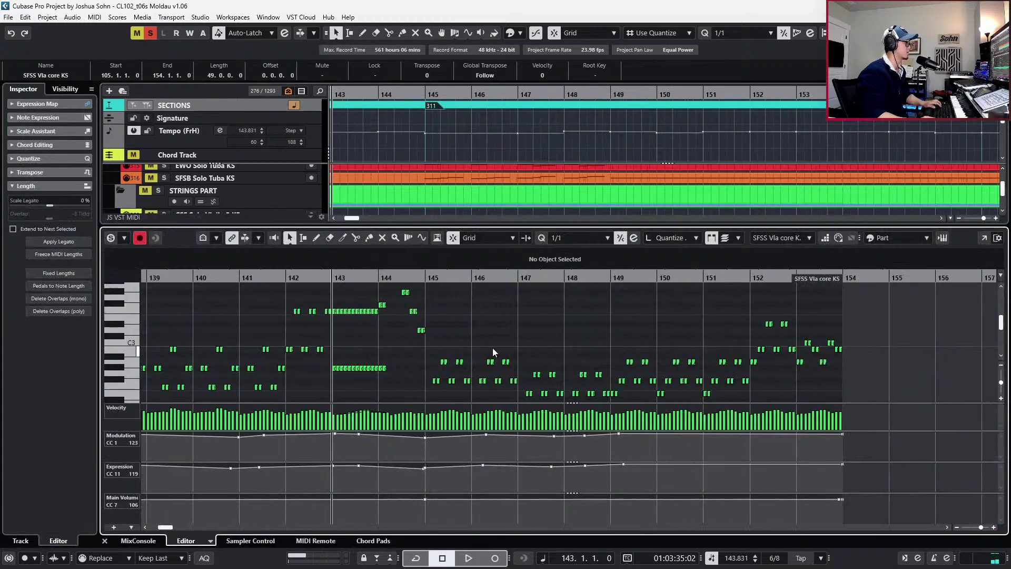
key("alt+c")
key("space")
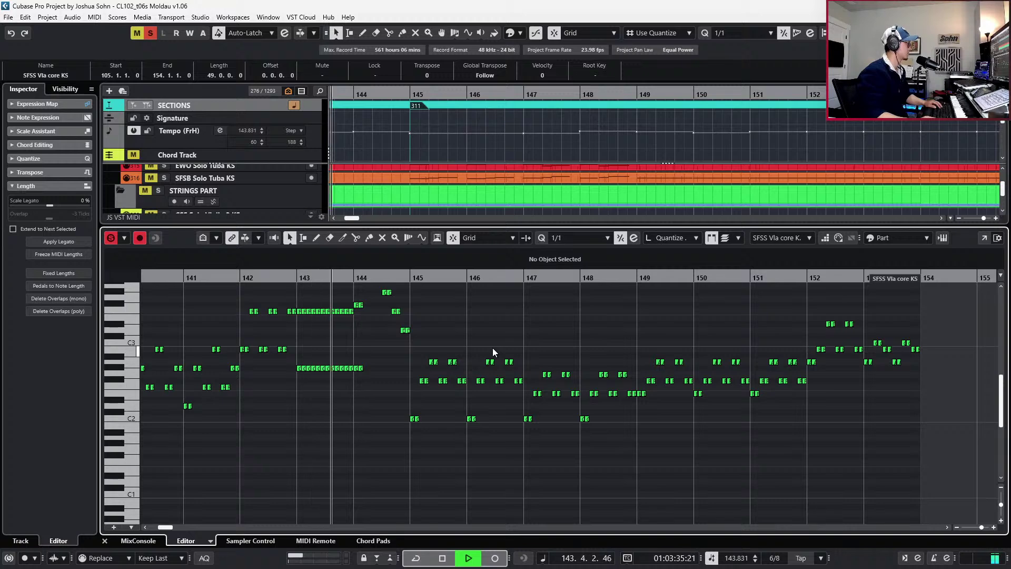
scroll(494, 352, "up", 3)
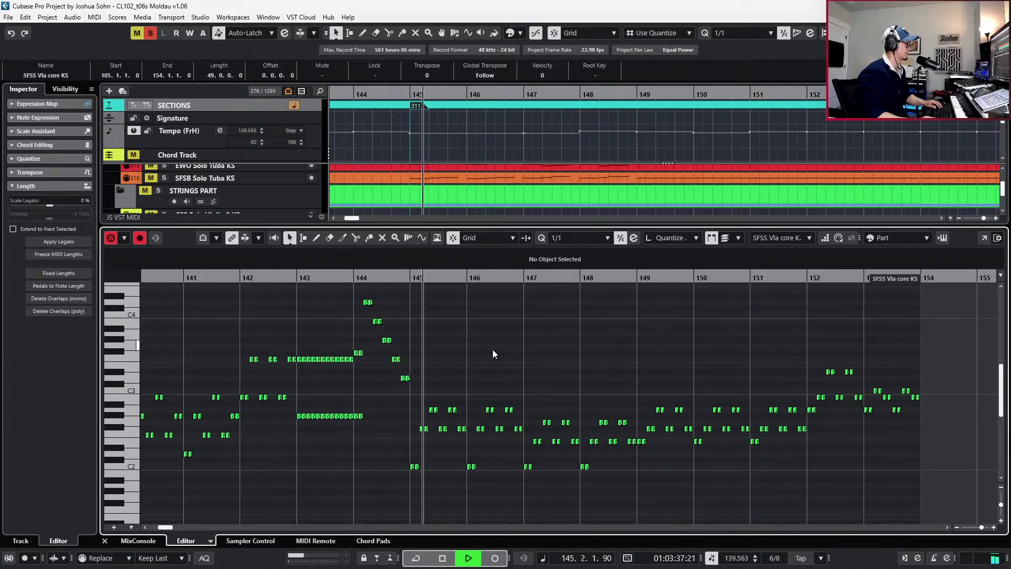
key("space")
key("ctrl+Right")
key("ctrl+Right")
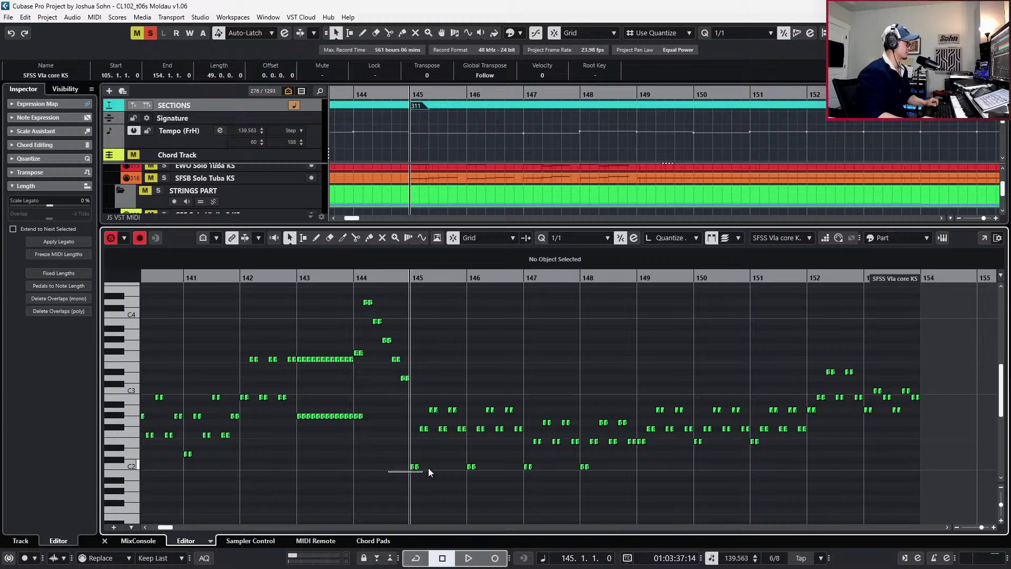
Transpose the C2 note pair on beat 1 of bar 145 up to F#2
left_click_drag(403, 391, 646, 480)
left_click_drag(683, 410, 861, 457)
key("alt+s")
key("h")
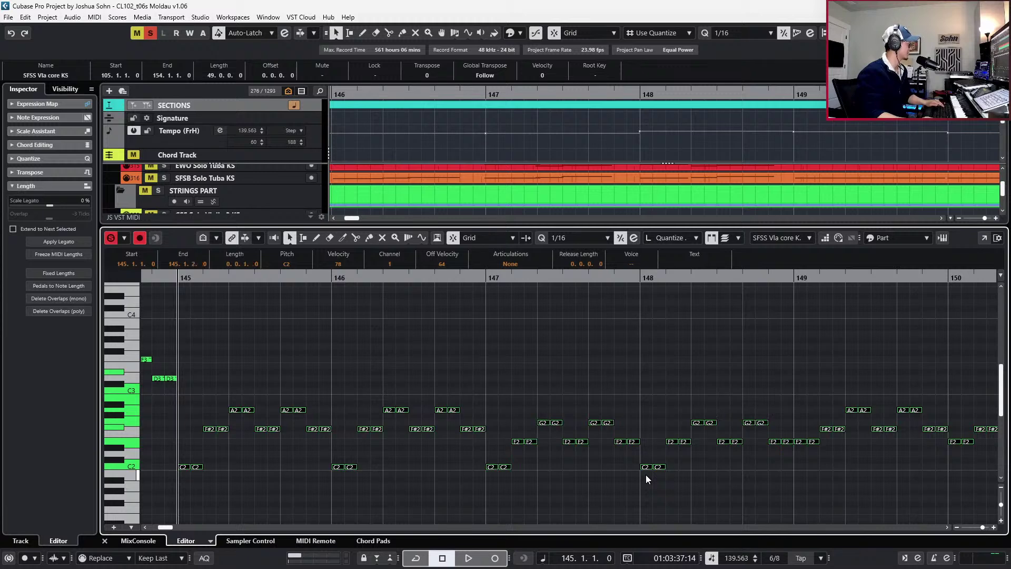
scroll(645, 476, "left", 3)
left_click_drag(254, 441, 323, 483)
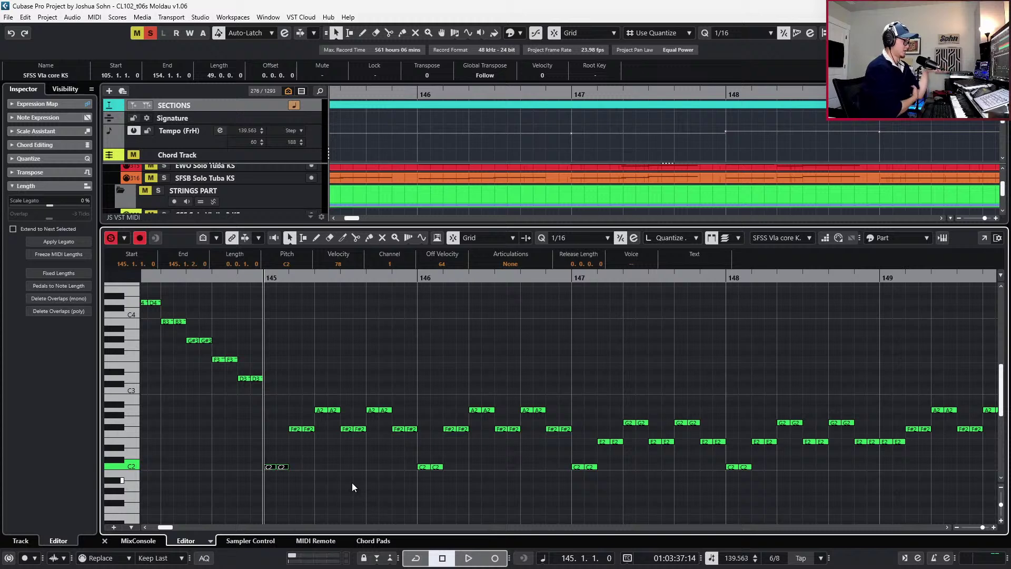
key("Up")
key("Up")
key("Up")
key("Up")
key("Up")
key("Up")
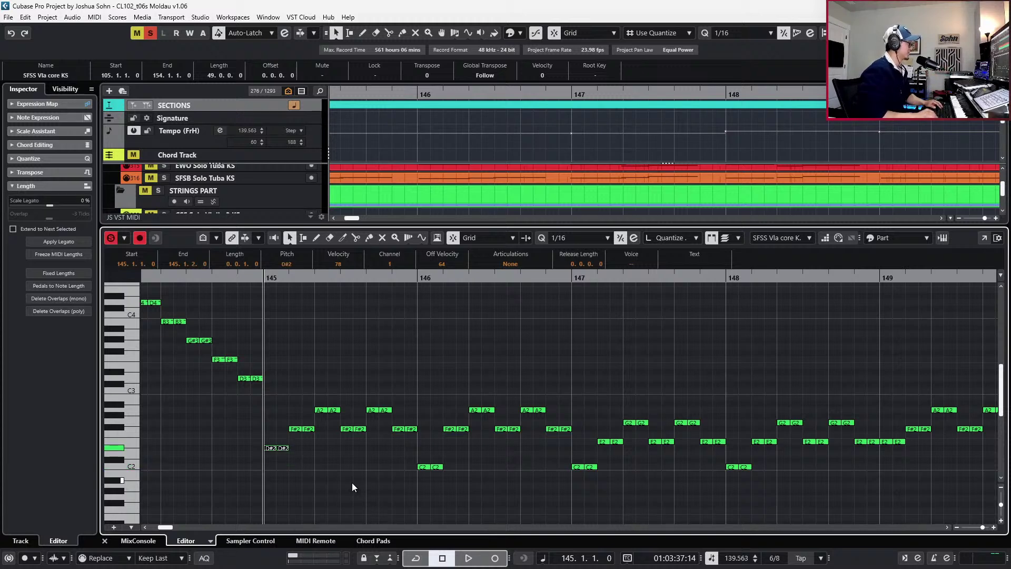
key("Down")
key("Up")
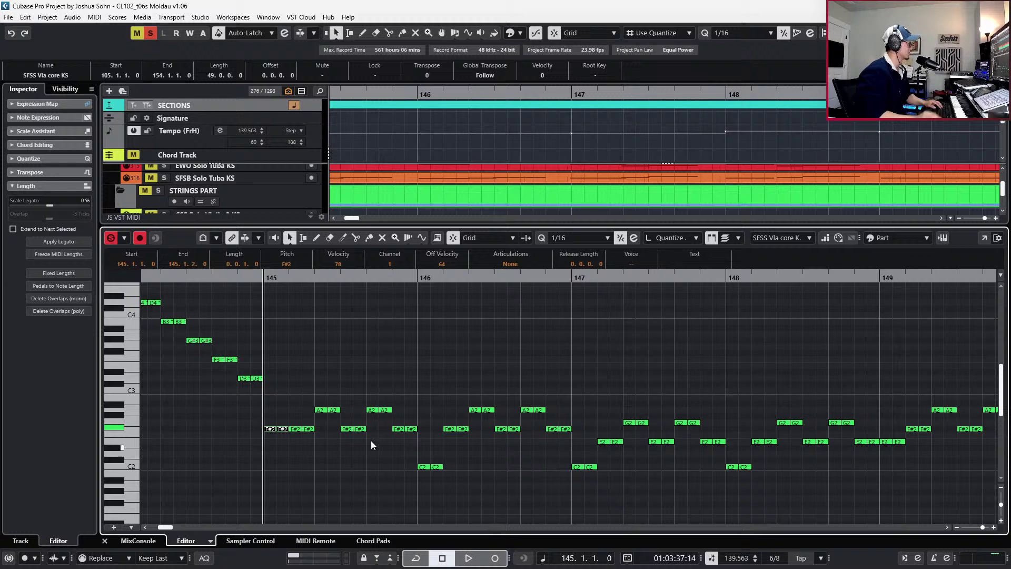
Transpose the F#2 note pair on beat 2 of bar 145 up to C3
left_click(303, 428)
key("Up")
key("Up")
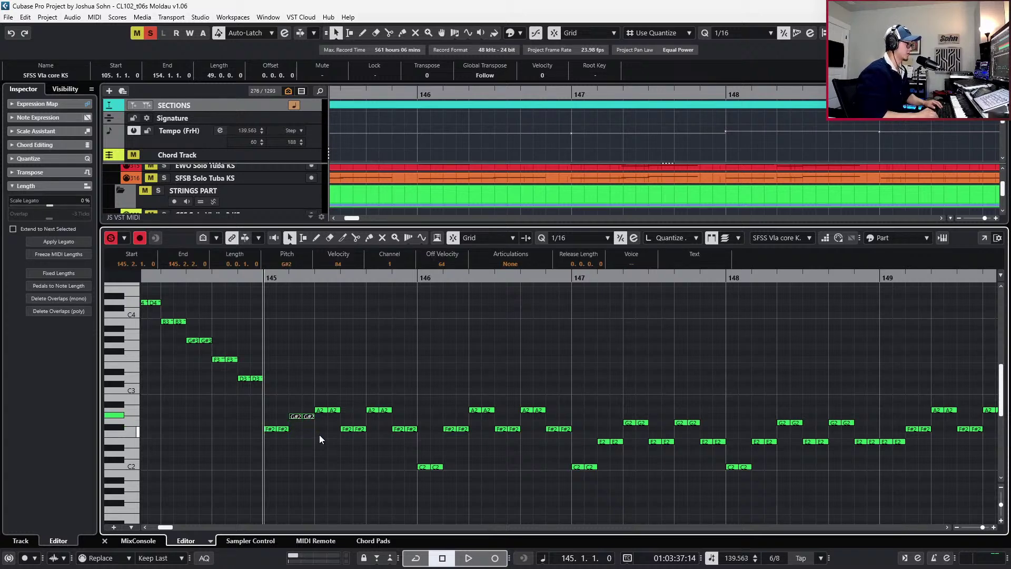
key("Up")
key("Up")
key("Up")
key("Up")
key("Up")
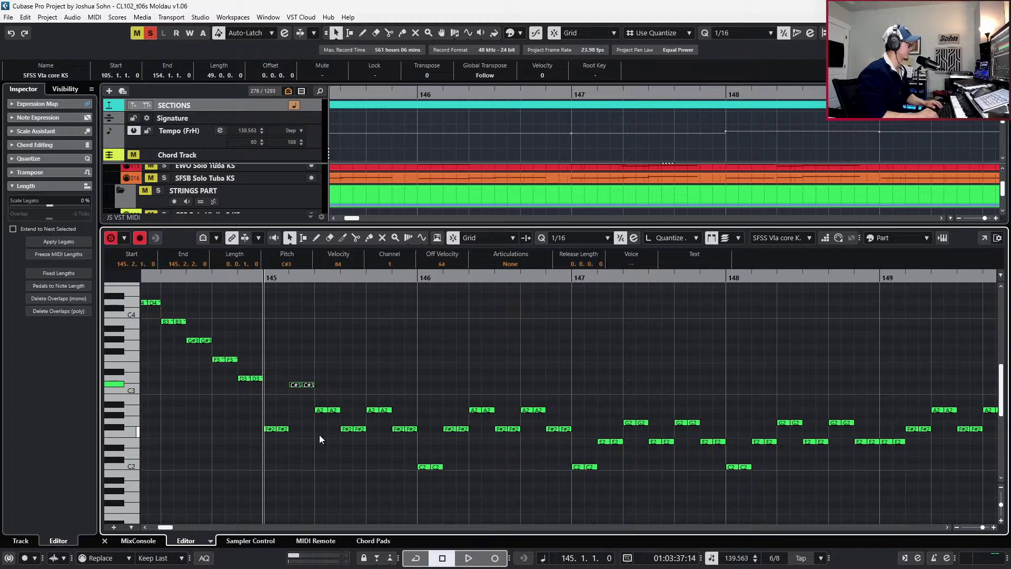
key("Down")
left_click(318, 410)
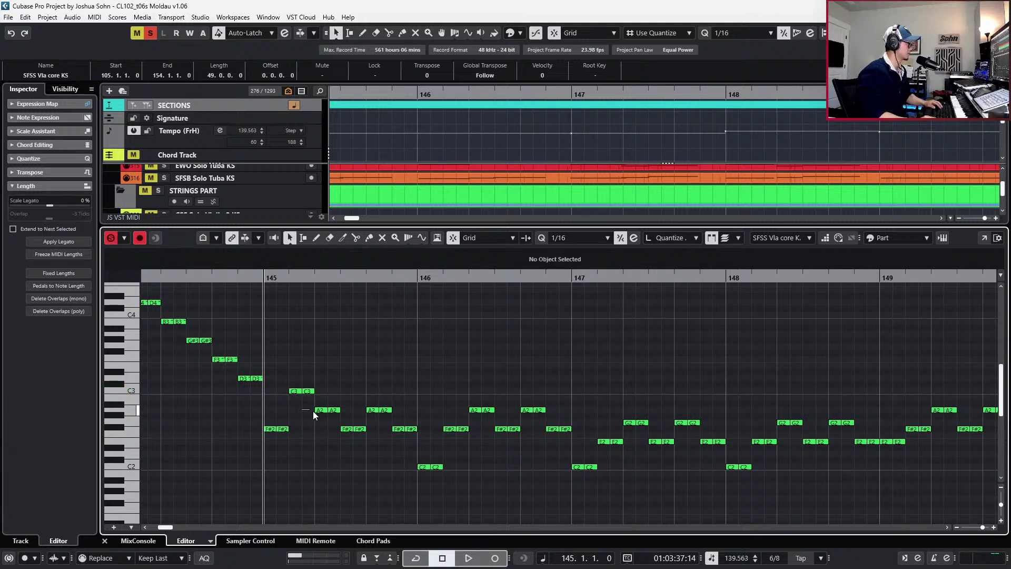
Raise the F#2 note pair on beat 4 of bar 145 by an octave to F#3
left_click(361, 429)
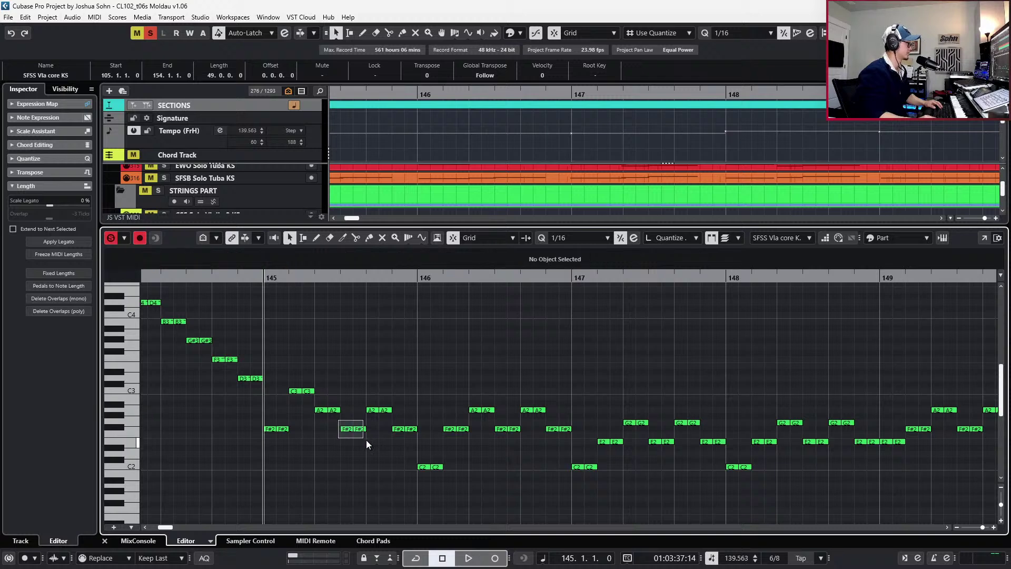
key("Up")
key("Up")
key("Up")
key("Up")
key("Up")
key("Up")
key("Up")
key("Up")
key("Up")
key("Up")
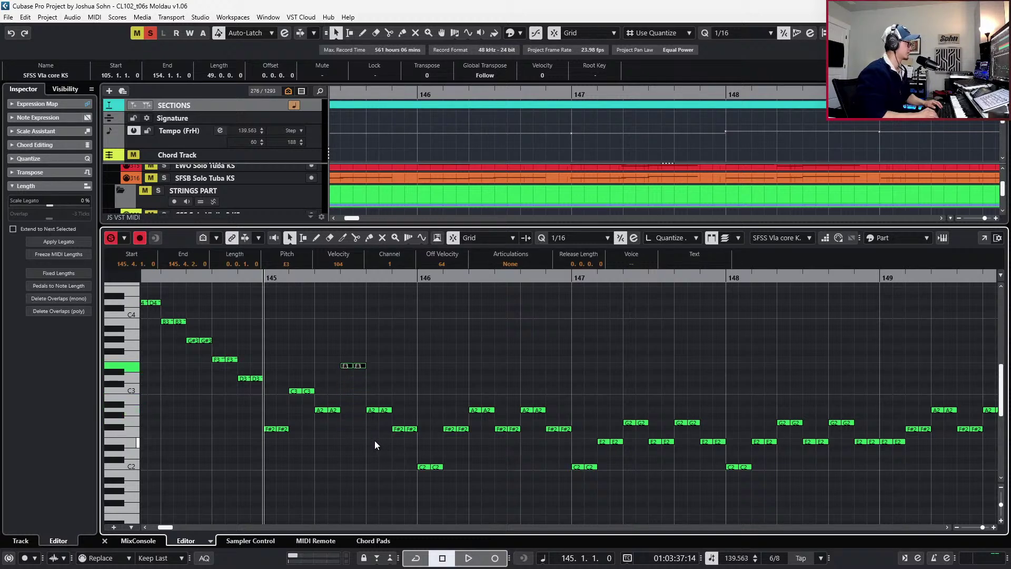
key("Up")
key("Up")
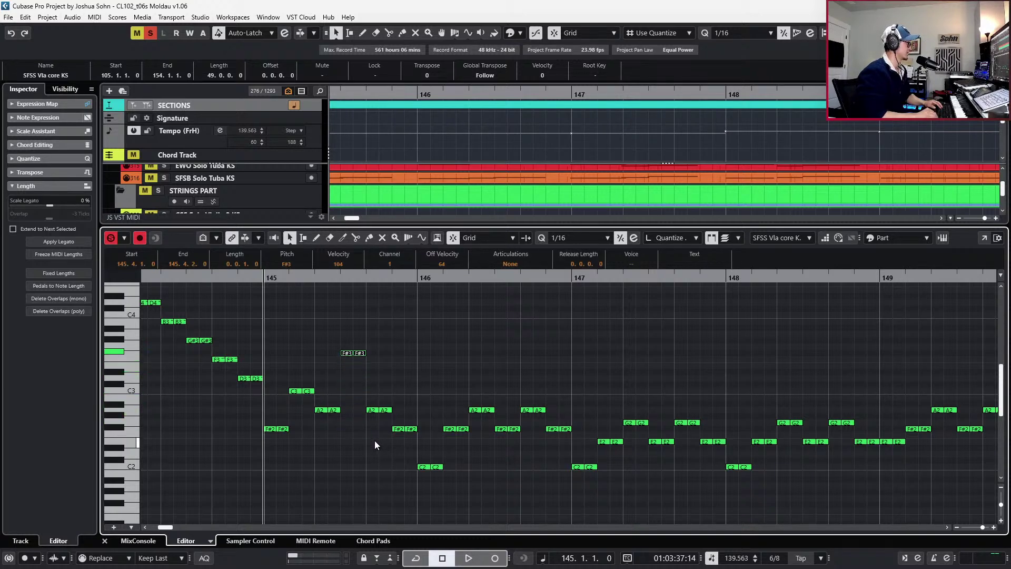
Transpose the A2 note pair on beat 5 of bar 145 up to C3
left_click_drag(368, 402, 391, 415)
key("Up")
key("Up")
key("Up")
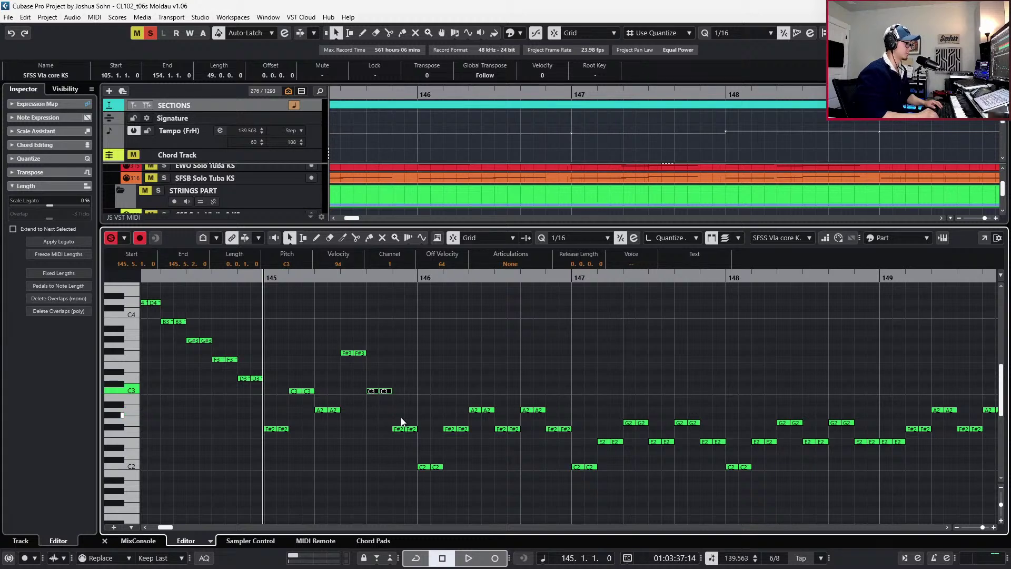
key("Up")
key("Down")
Transpose the F#2 note pair on beat 6 of bar 145 up to A3
left_click_drag(391, 425, 422, 437)
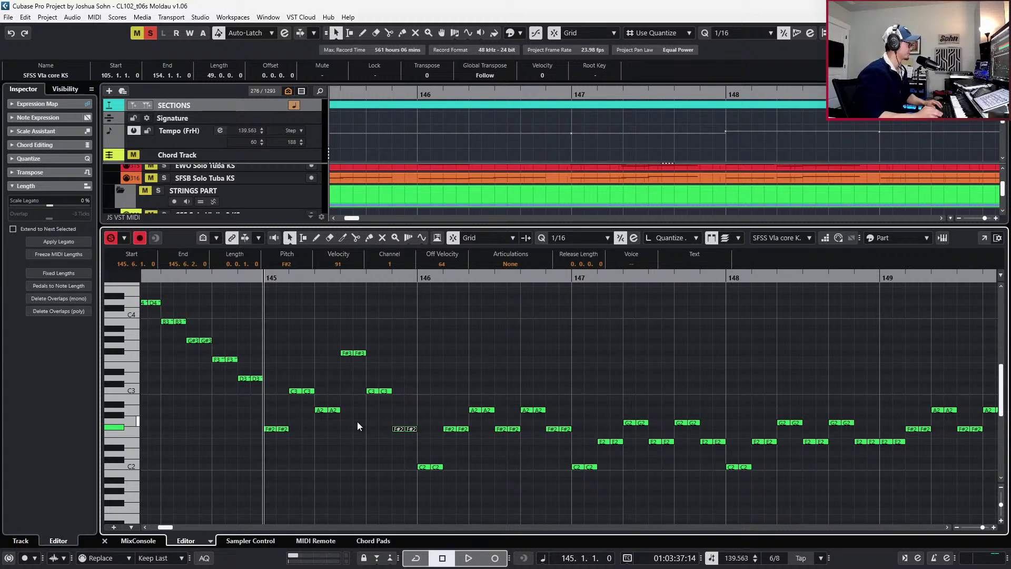
key("Up")
key("Up")
key("Up")
key("Up")
key("Up")
key("Up")
key("Up")
key("Up")
key("Up")
key("Up")
key("Up")
key("Up")
key("Up")
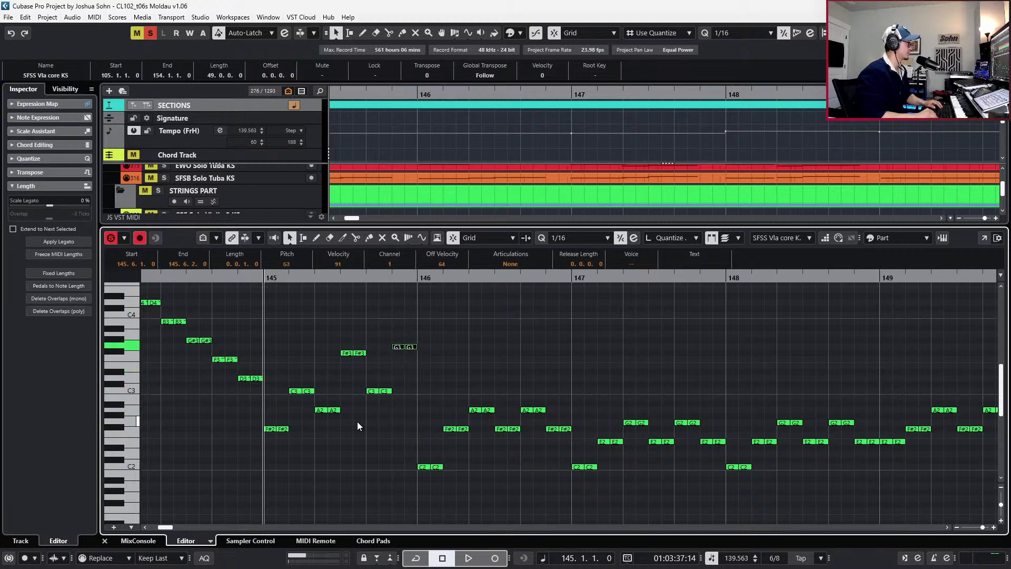
key("Up")
key("Up")
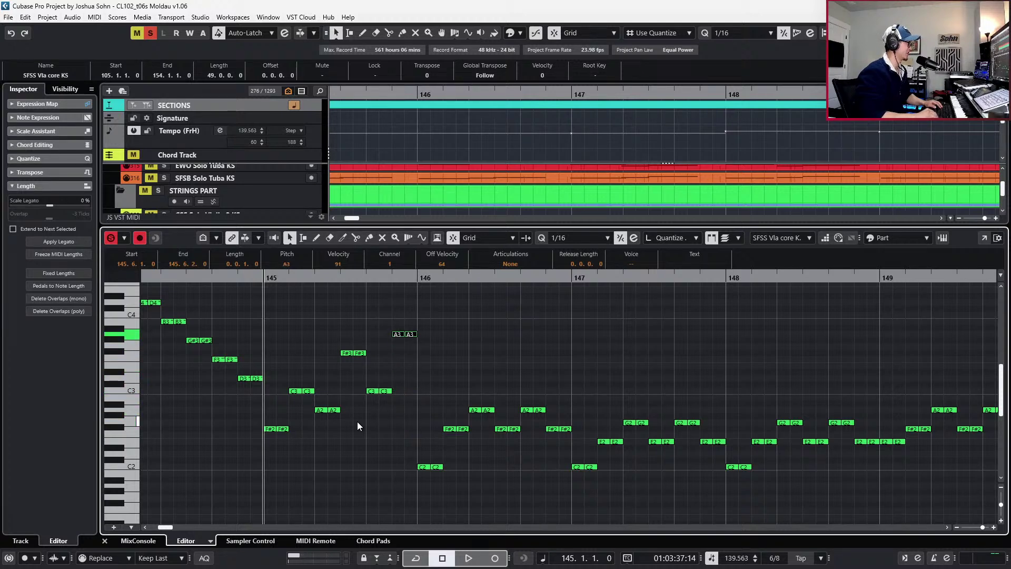
Play the edited viola notes in bar 145 and close the Key Editor
key("space")
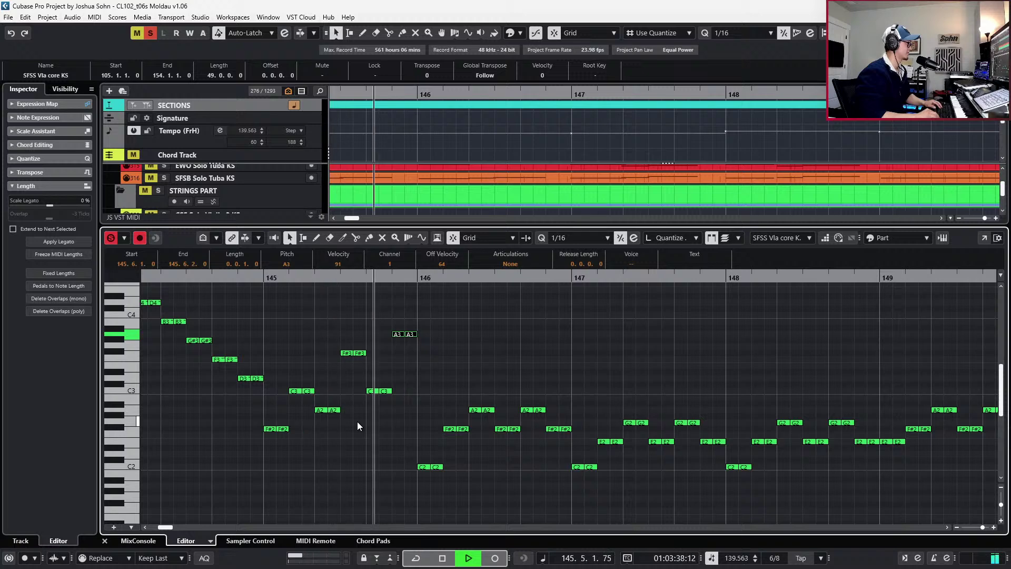
key("space")
key("ctrl+e")
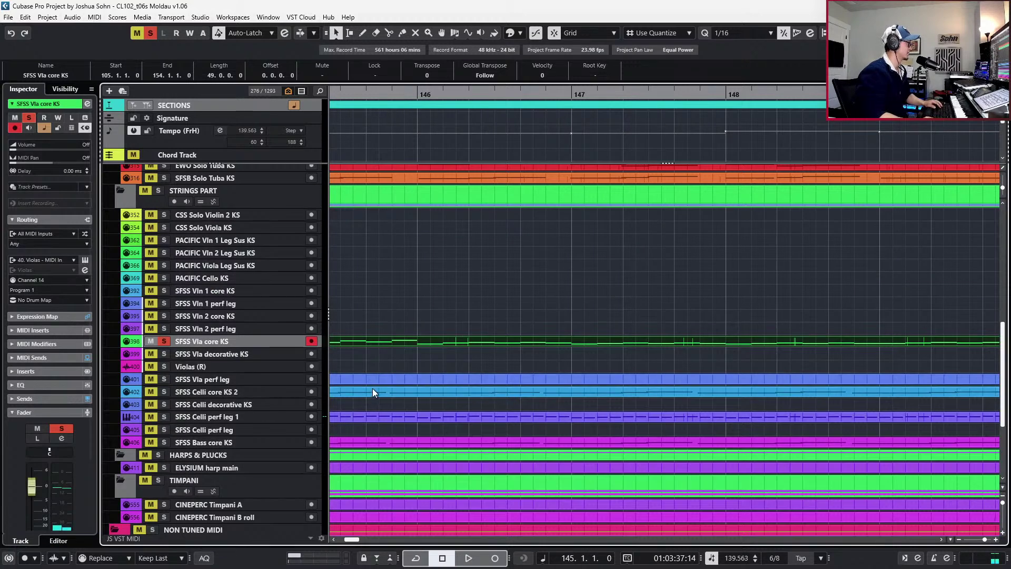
Solo the SFSS Vla core KS and SFSS Celli core KS 2 tracks together and play them around marker 311
left_click(535, 393, "shift")
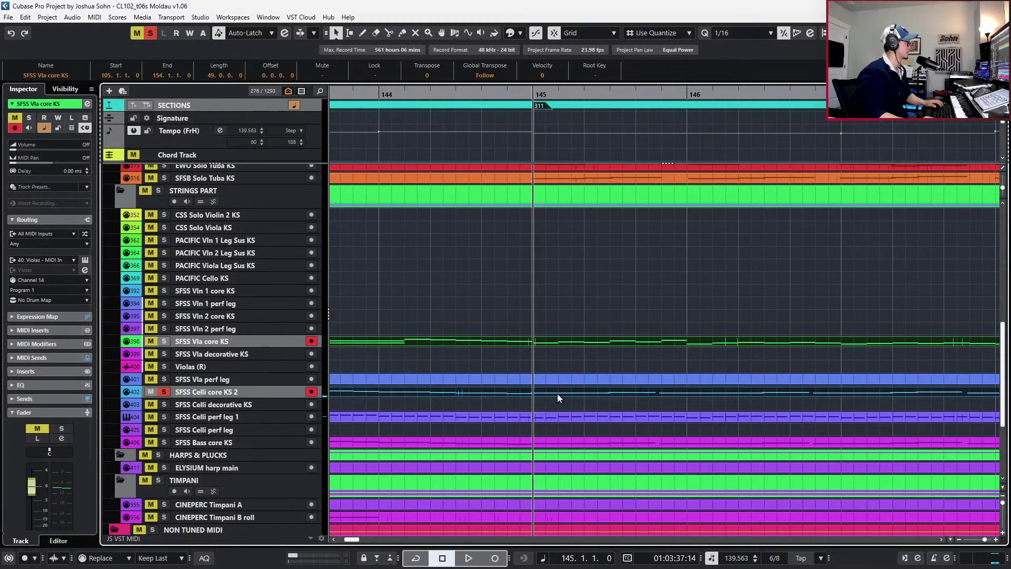
key("space")
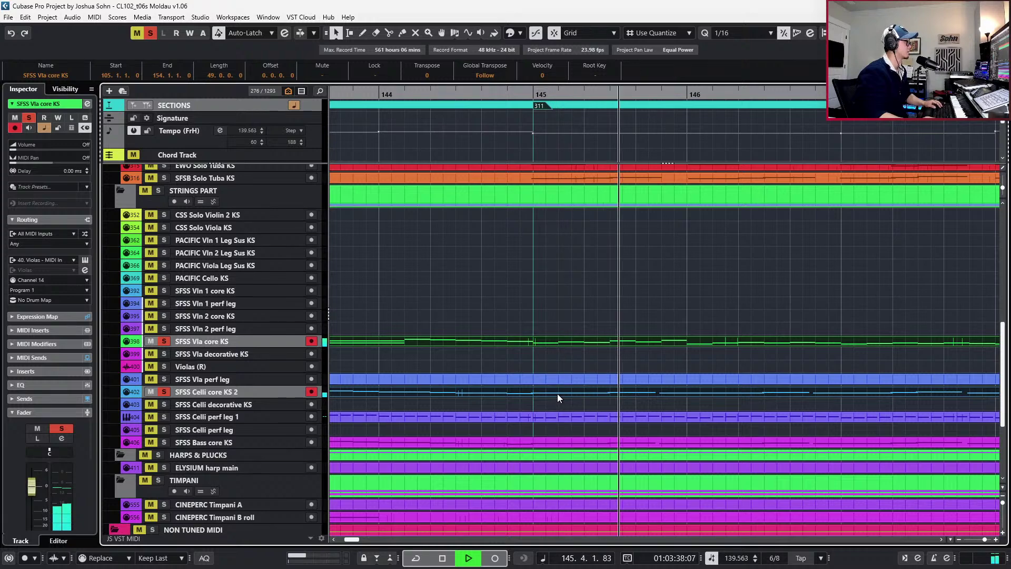
key("space")
key("space")
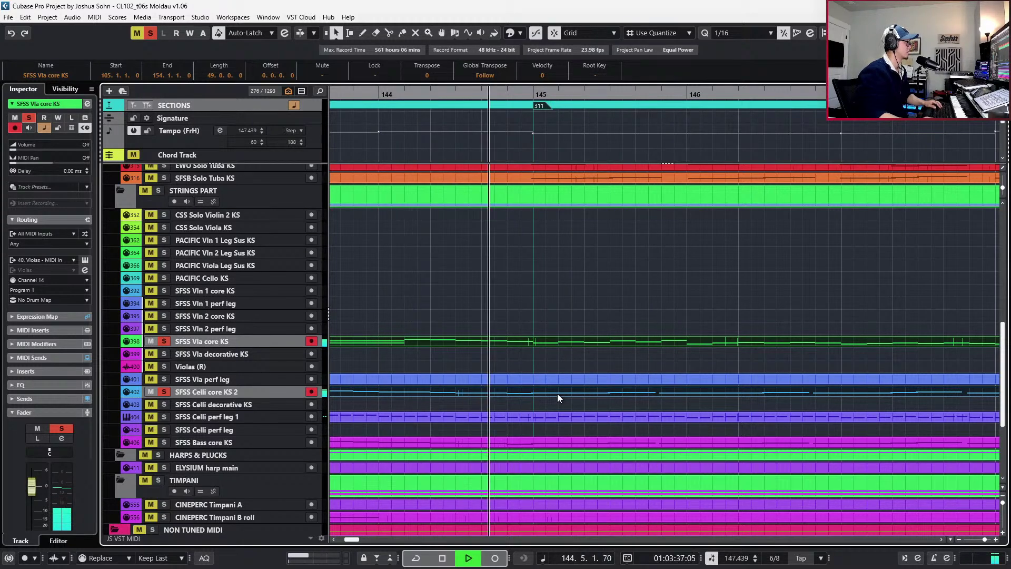
key("space")
scroll(499, 356, "down", 2)
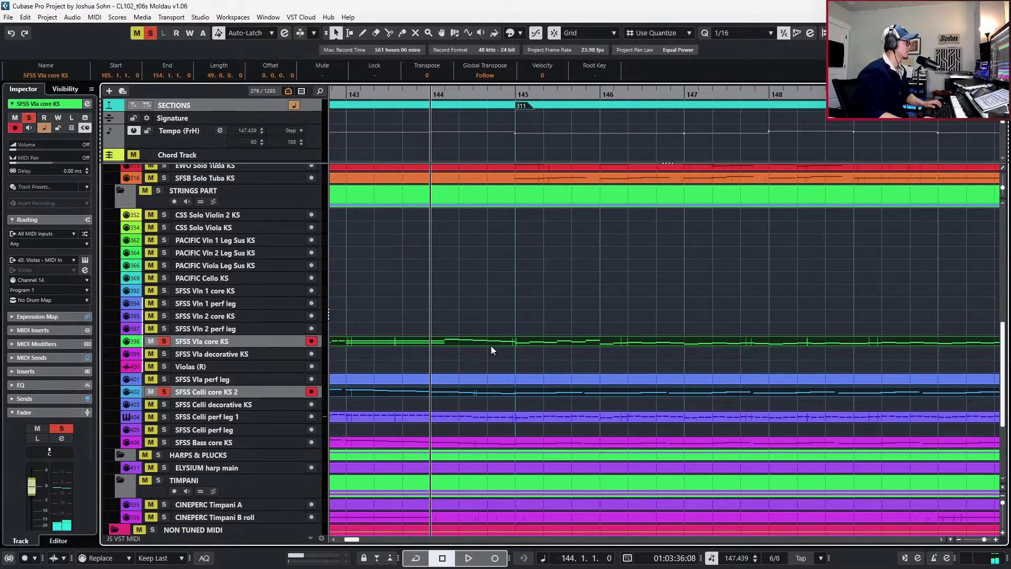
Open the SFSS Celli core KS 2 part in the Key Editor, framed around marker 311
left_click(491, 343)
double_click(488, 340)
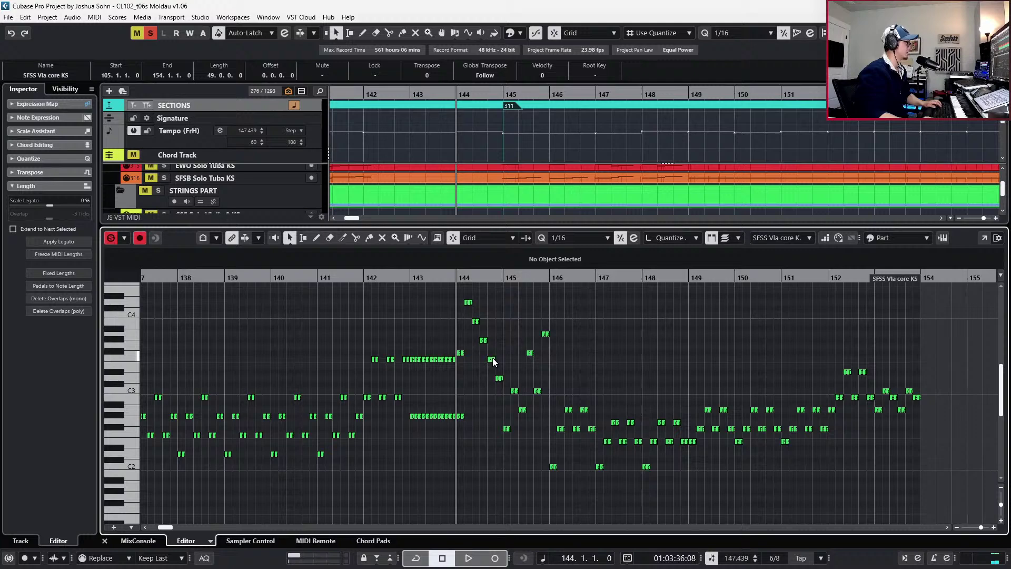
key("Return")
scroll(507, 388, "down", 2)
double_click(498, 393)
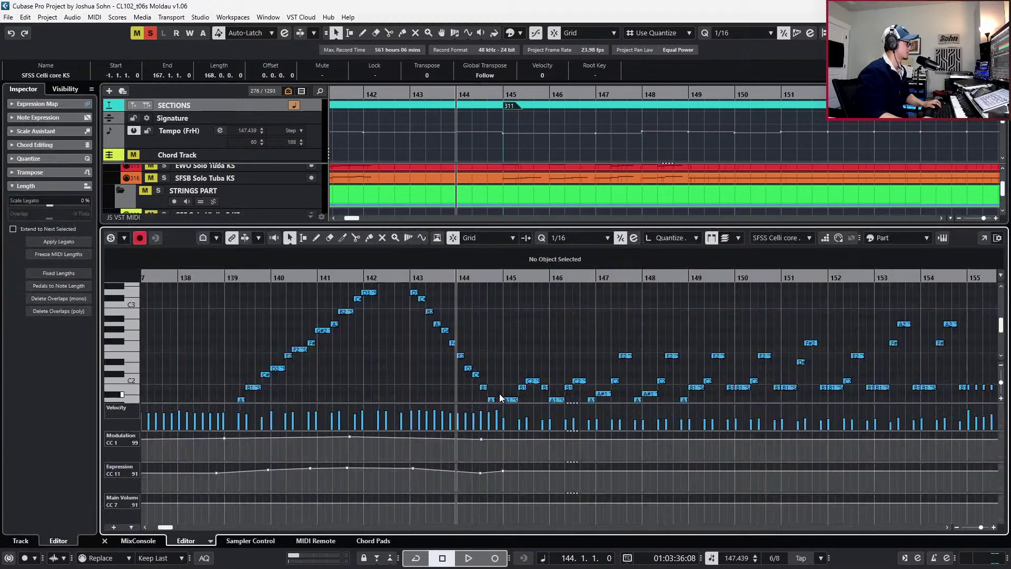
scroll(500, 394, "down", 2)
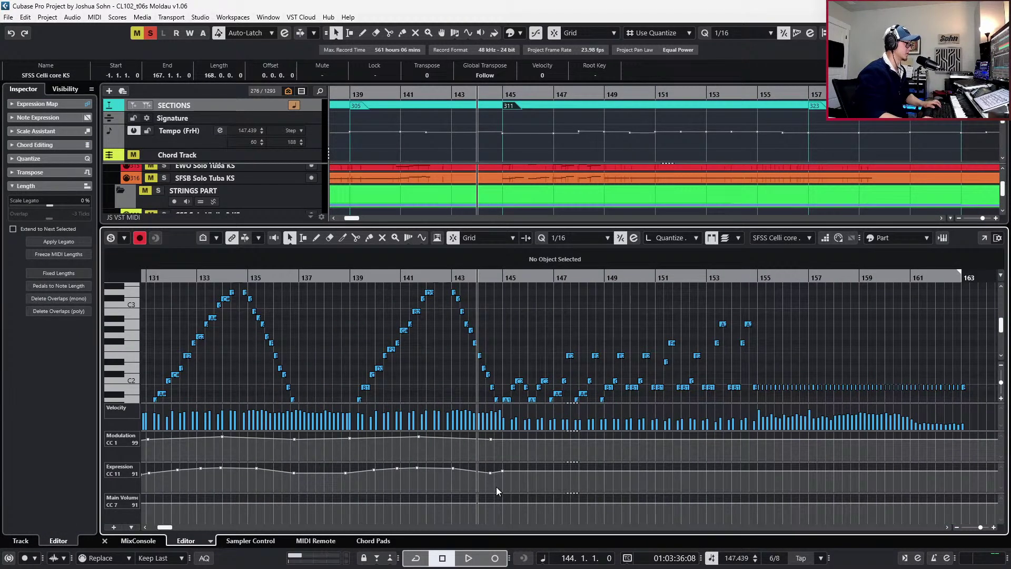
Reshape the cello's CC 11 Expression curve at the end of bar 144 so it rises to 120 at bar 145, and play it
left_click(489, 479)
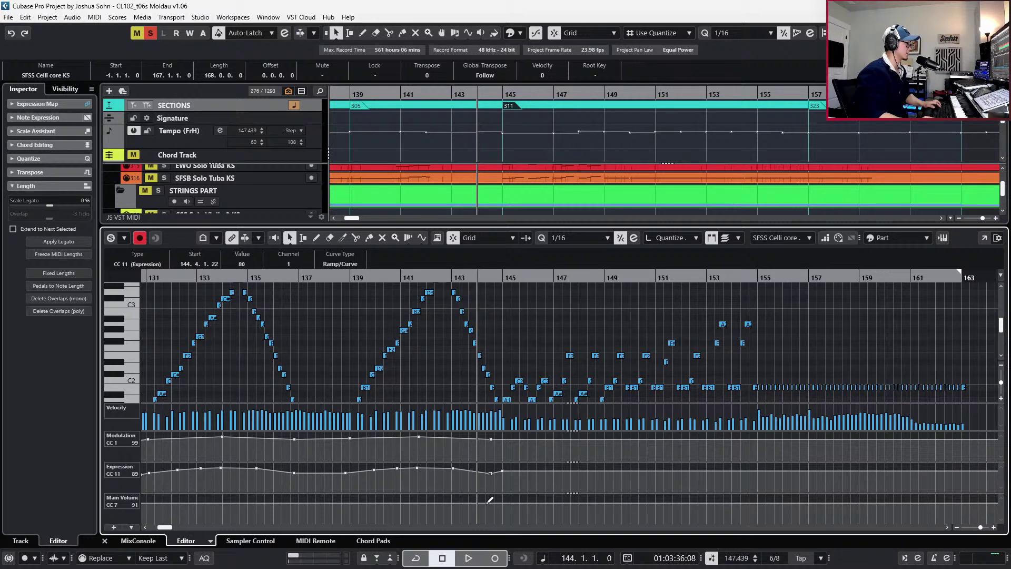
left_click_drag(486, 503, 500, 500)
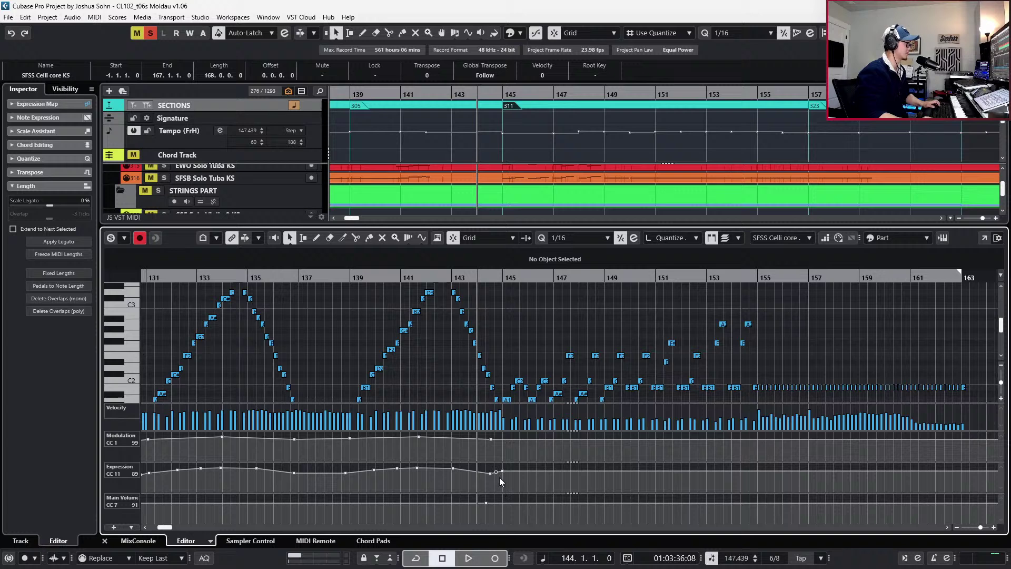
left_click(501, 471)
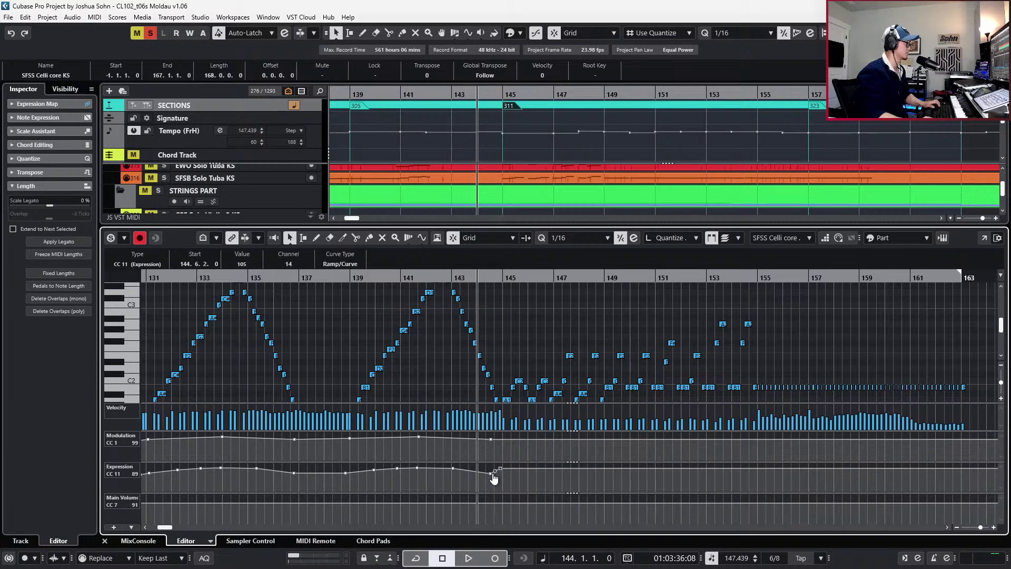
left_click(494, 470)
left_click(503, 466)
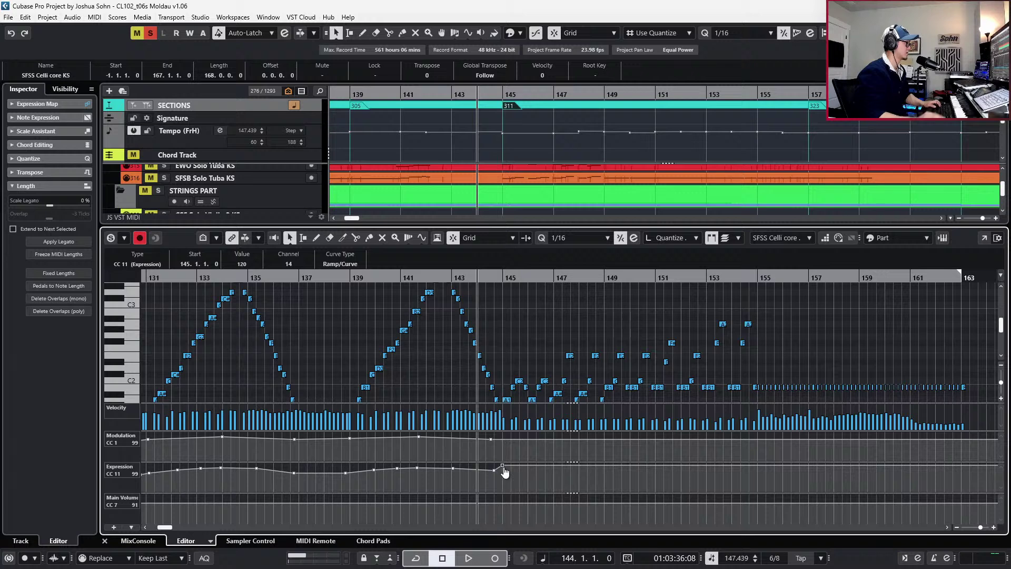
key("space")
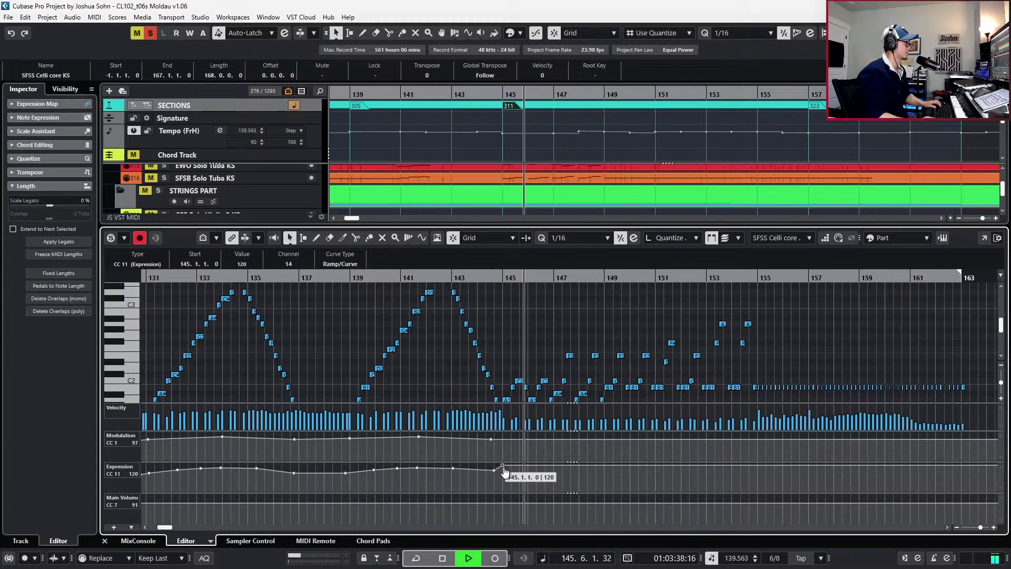
key("space")
Raise the cello's CC 7 Main Volume to 120 at bar 145, holding 91 until just before it, and play the result
left_click(489, 503)
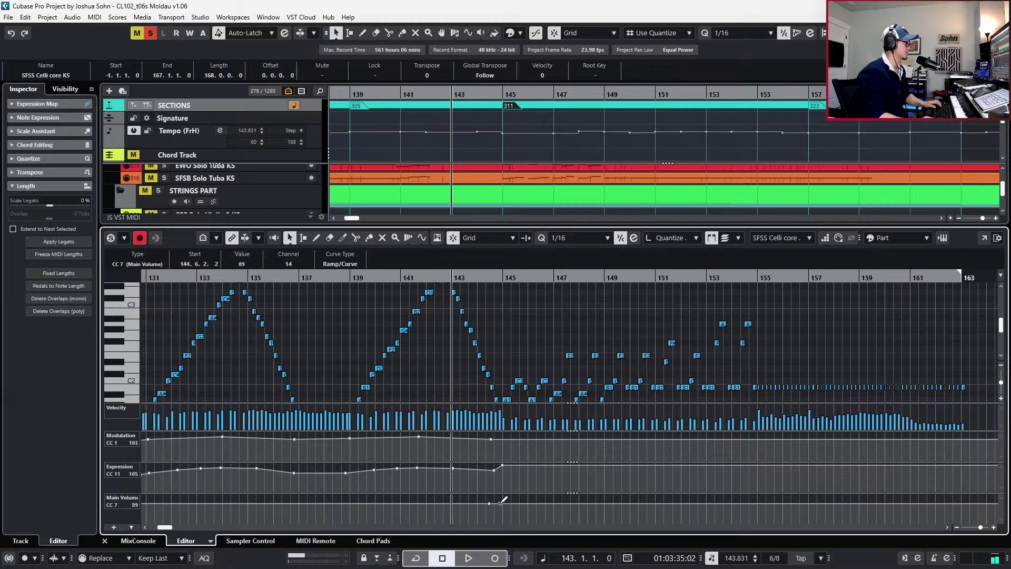
left_click(504, 496)
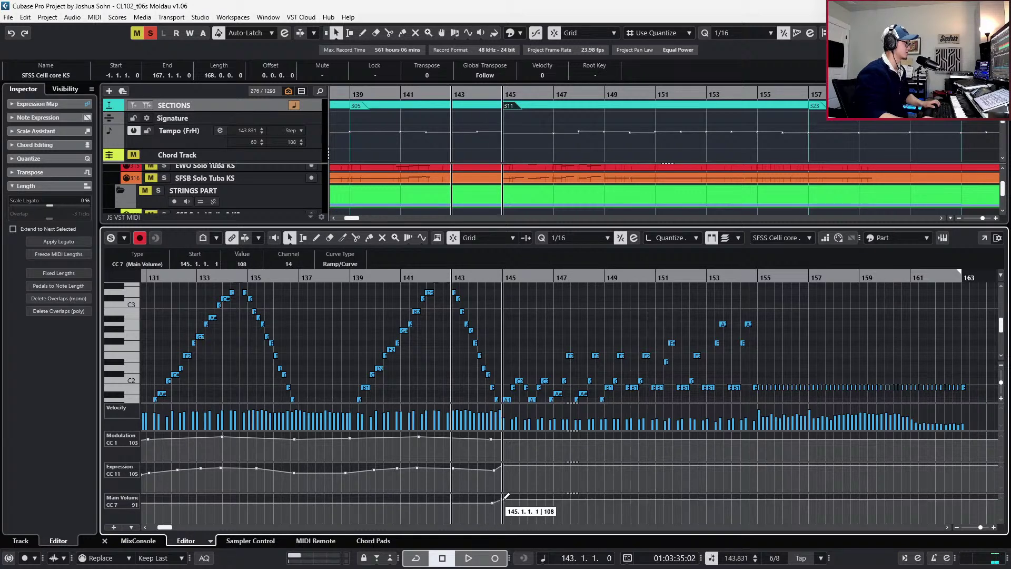
key("space")
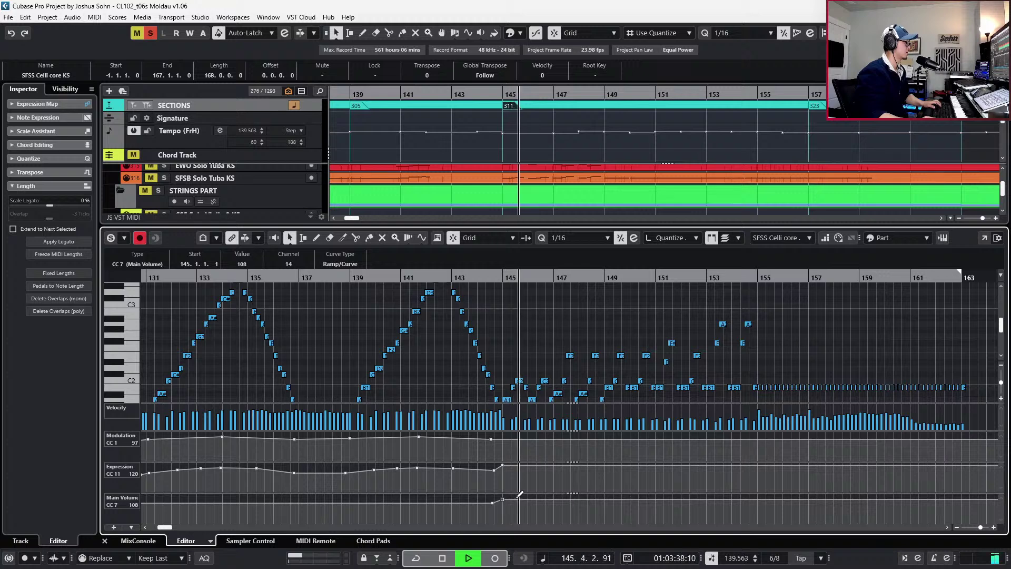
key("space")
left_click_drag(504, 502, 523, 495)
key("space")
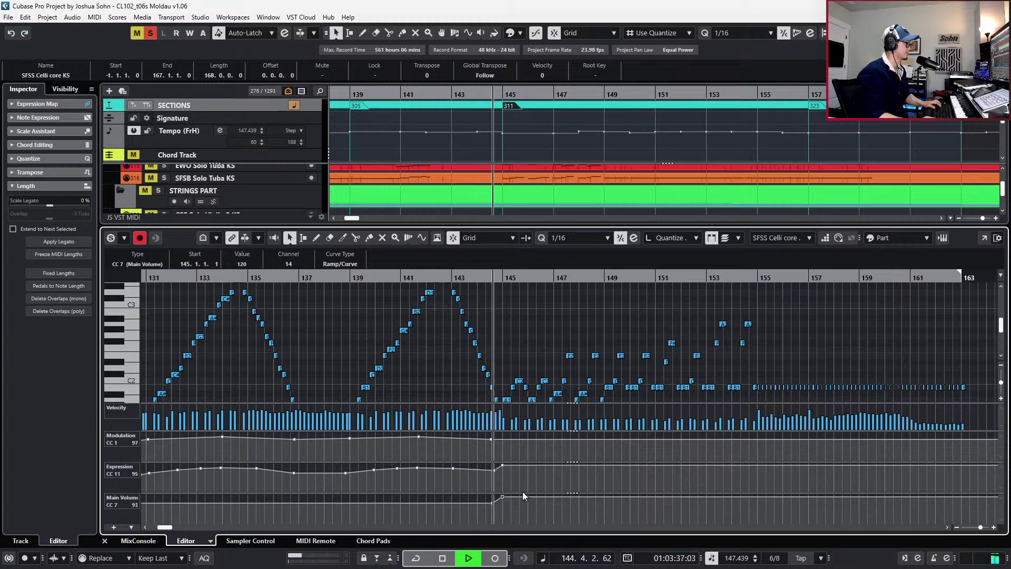
left_click_drag(494, 506, 502, 507)
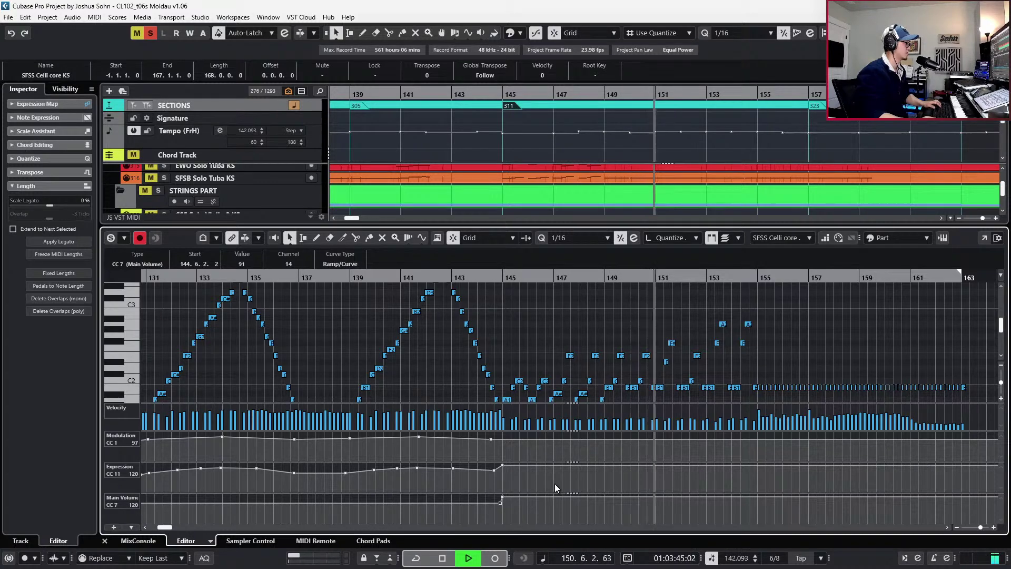
key("space")
Close the cello part and open the SFSS Vla core KS part in the Key Editor with its controller lanes shown
key("ctrl+e")
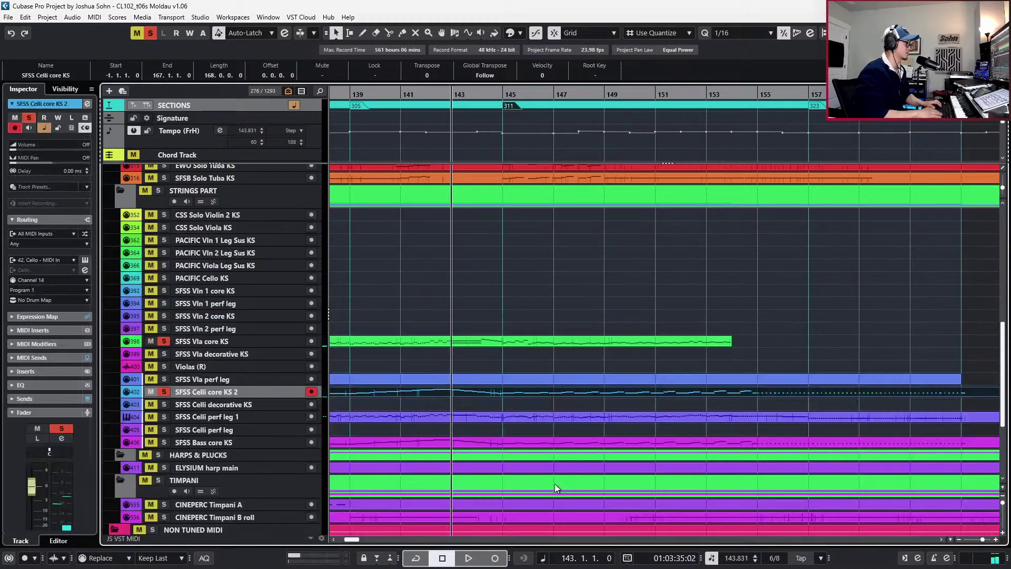
left_click(555, 342)
key("ctrl+e")
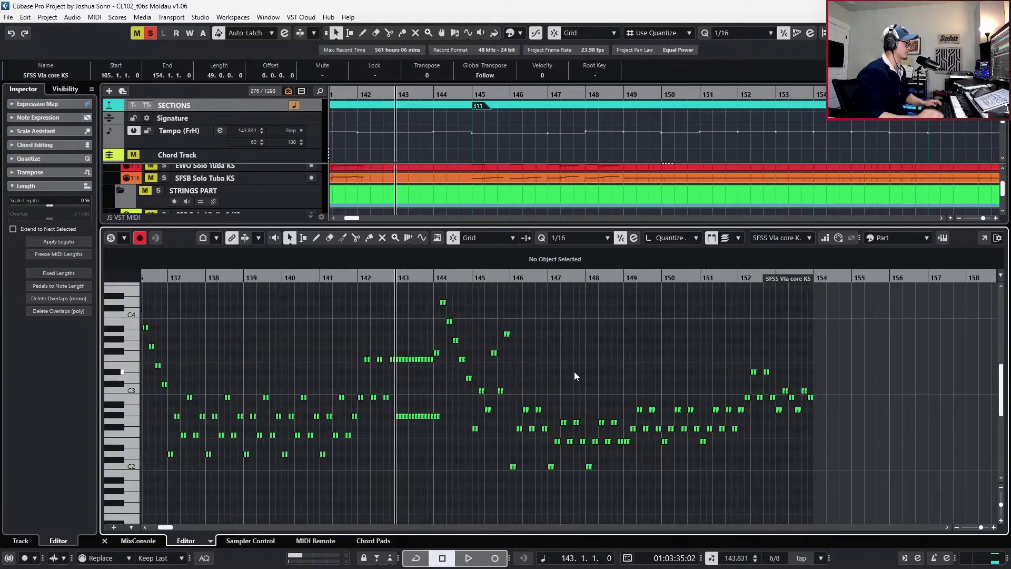
key("alt+l")
scroll(525, 383, "down", 3)
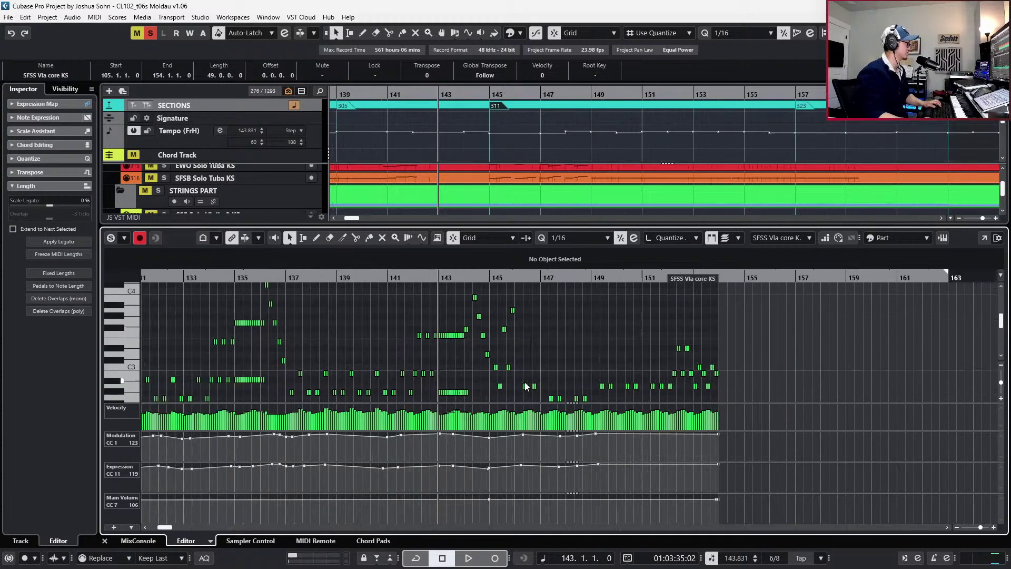
scroll(529, 389, "down", 2)
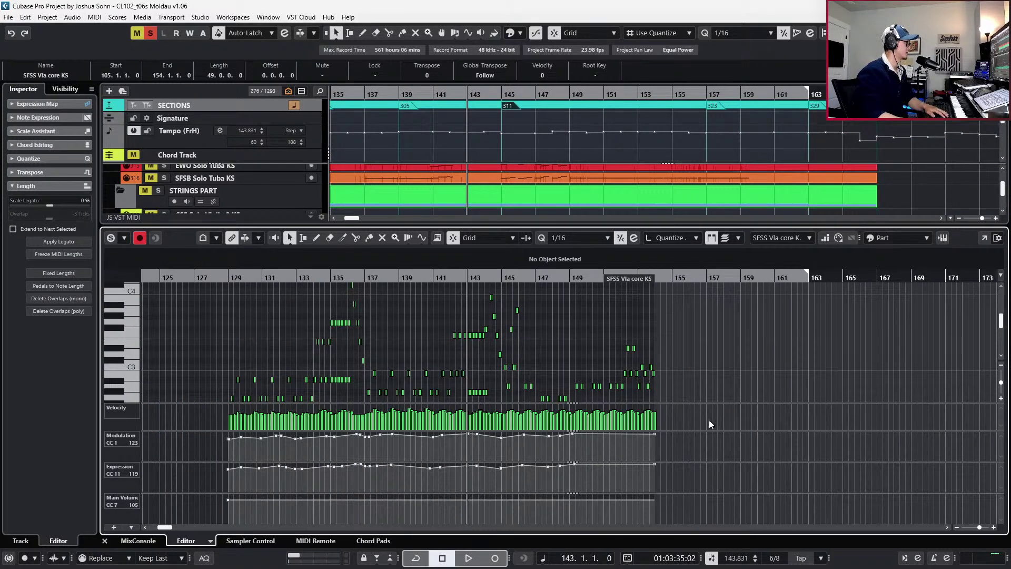
Lower the viola's CC 7 Main Volume to 98 from bar 129 and play the passage through marker 311
left_click_drag(228, 499, 227, 505)
key("space")
scroll(510, 353, "up", 3)
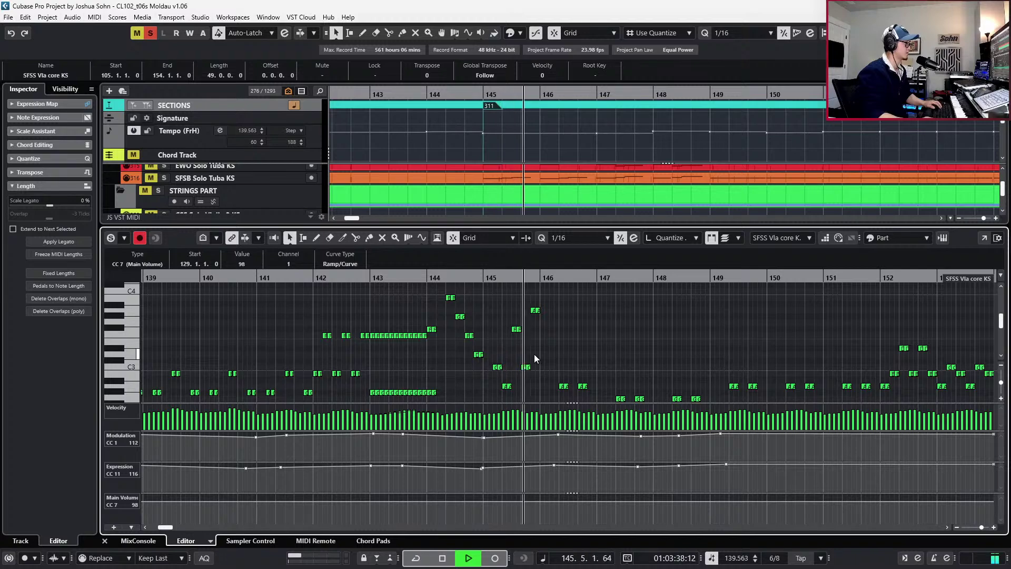
scroll(579, 359, "down", 2)
scroll(580, 359, "down", 2)
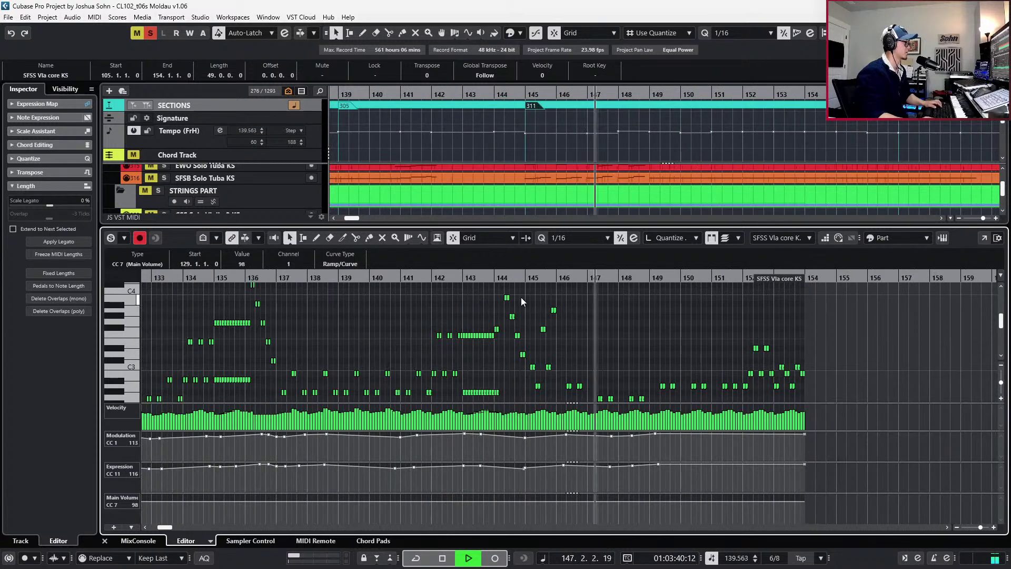
key("space")
Try scaling the velocities of the viola notes from bar 144 to the end of the part, and play the passage
left_click_drag(499, 291, 814, 396)
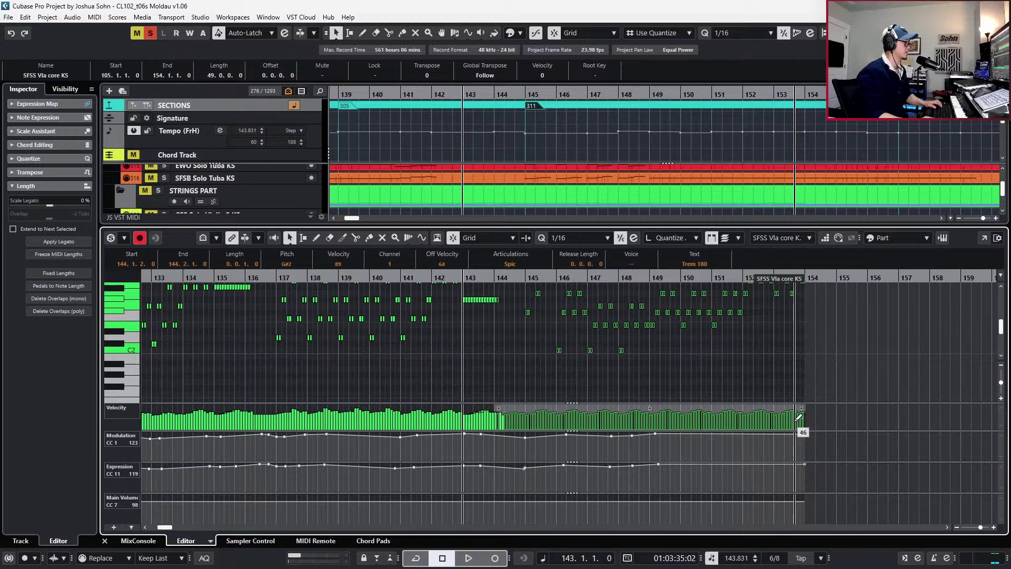
scroll(542, 358, "up", 2)
scroll(466, 334, "up", 4)
left_click_drag(461, 296, 504, 359)
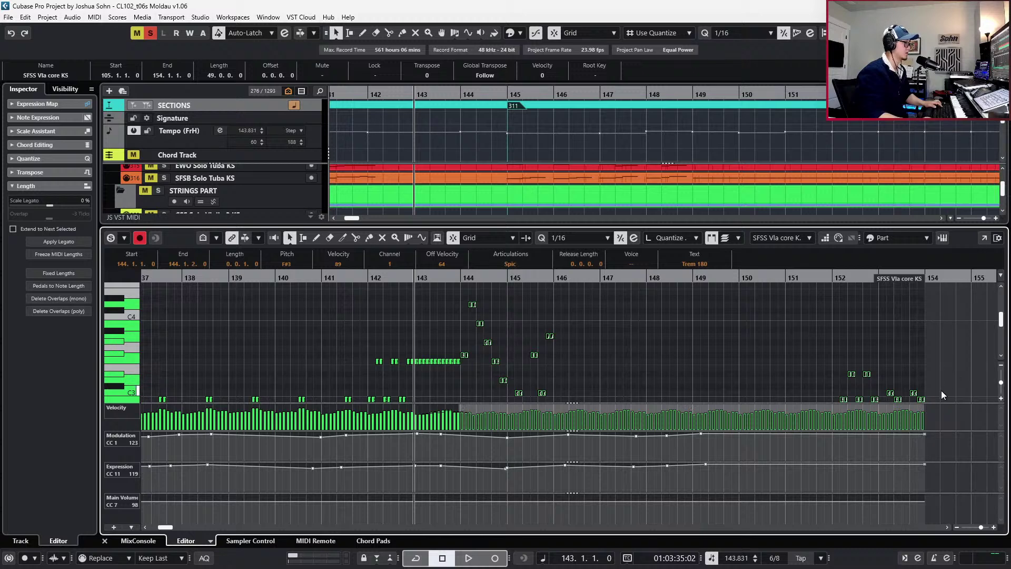
scroll(889, 346, "down", 3)
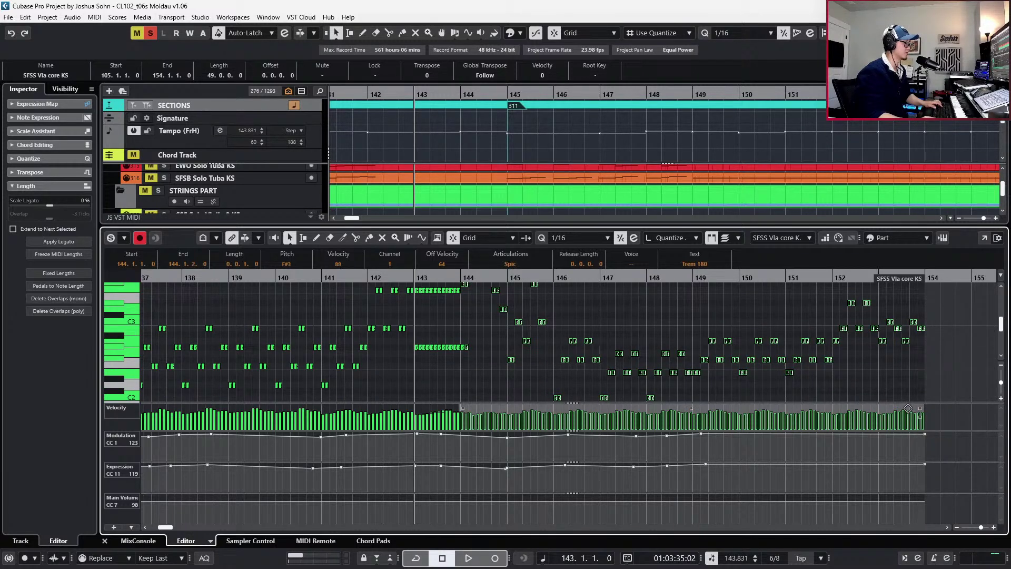
key("space")
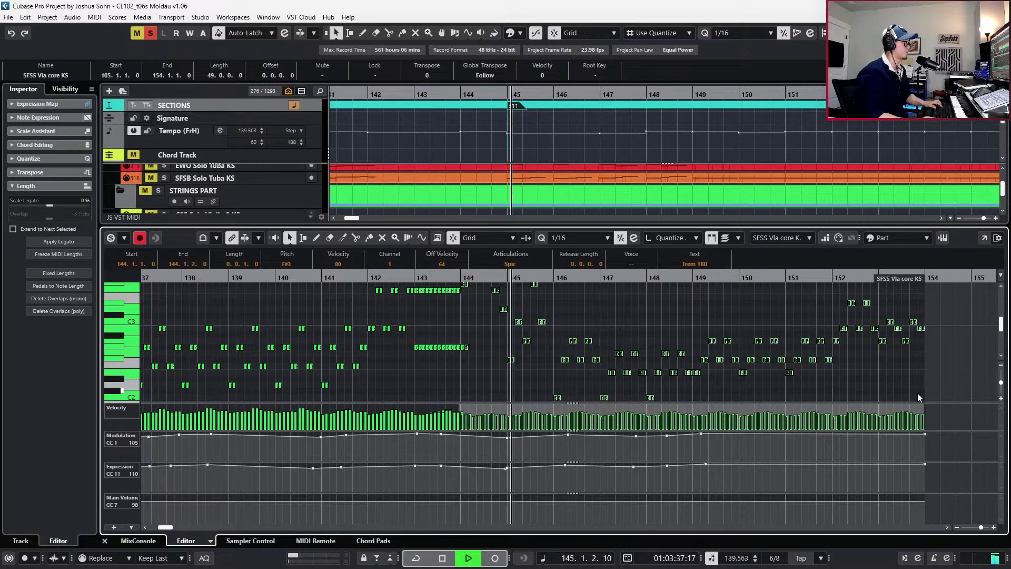
key("space")
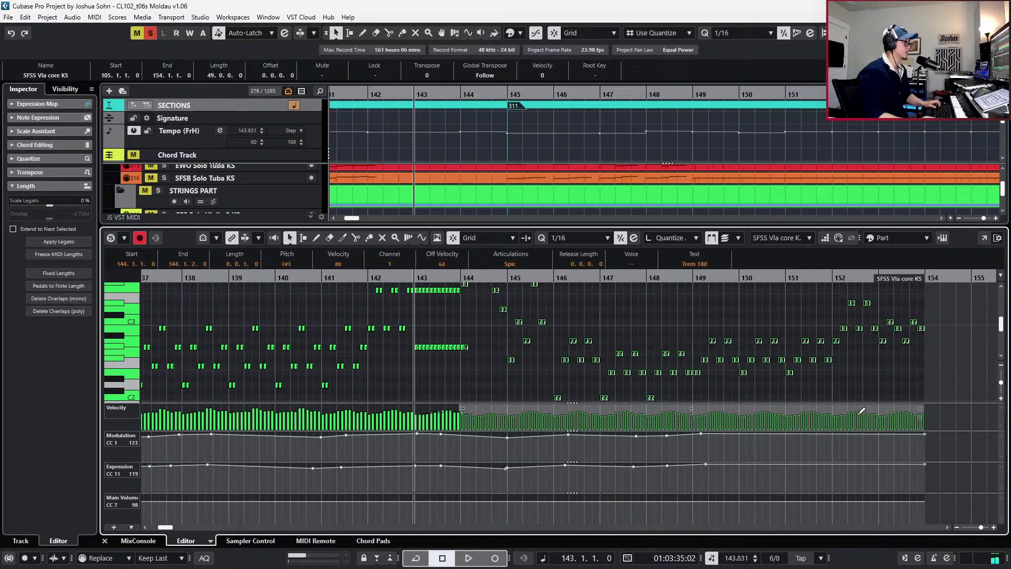
left_click_drag(920, 408, 905, 408)
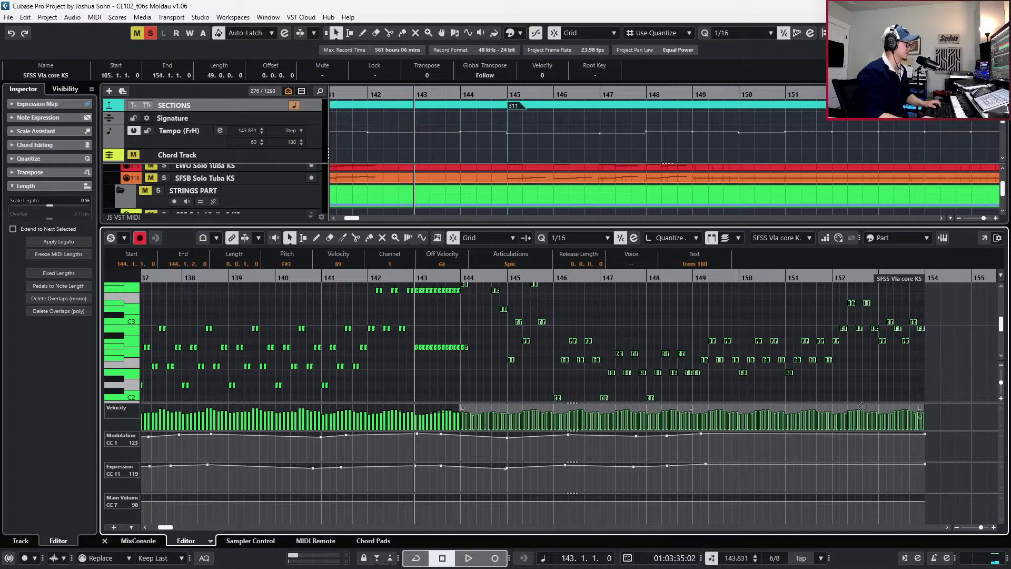
Move the viola's CC 11 Expression dip from the start of bar 145 back into bar 144, at about 107
left_click(483, 467)
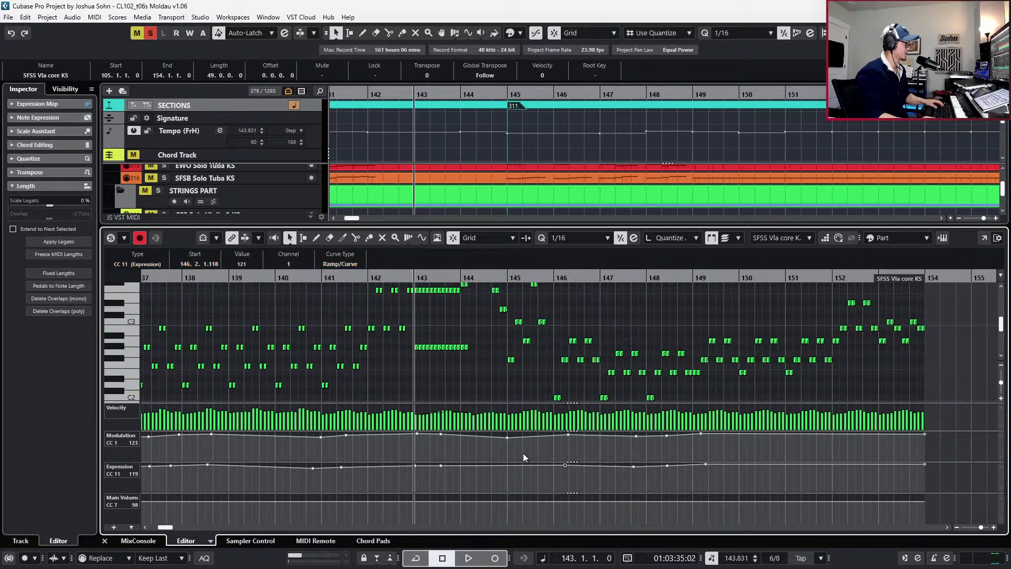
key("space")
left_click_drag(476, 466, 476, 468)
Try the viola passage with the CC 11 Expression points after bar 144 deleted, and undo the deletion
left_click_drag(543, 477, 834, 394)
key("Delete")
left_click(930, 446)
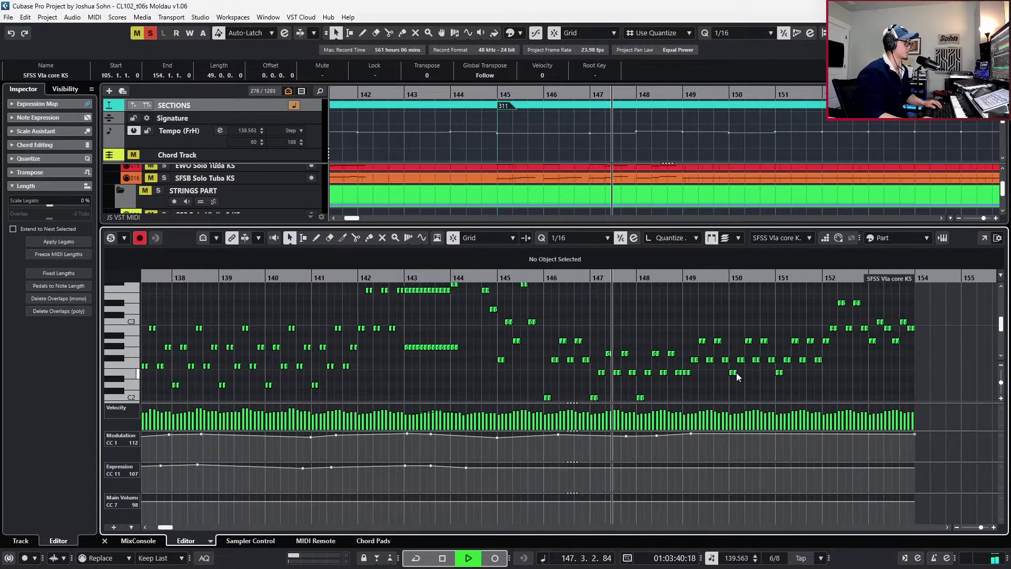
key("space")
left_click(498, 466)
key("ctrl+z")
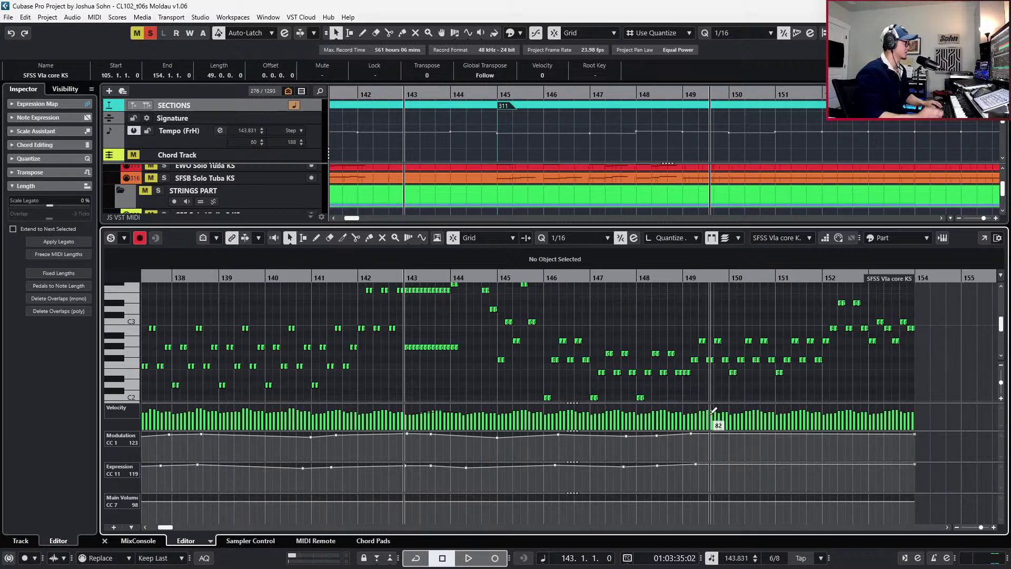
Place the playhead at bar 146 and reopen the SFSS Vla core KS part in the Key Editor
key("ctrl+e")
left_click(578, 353)
key("Up")
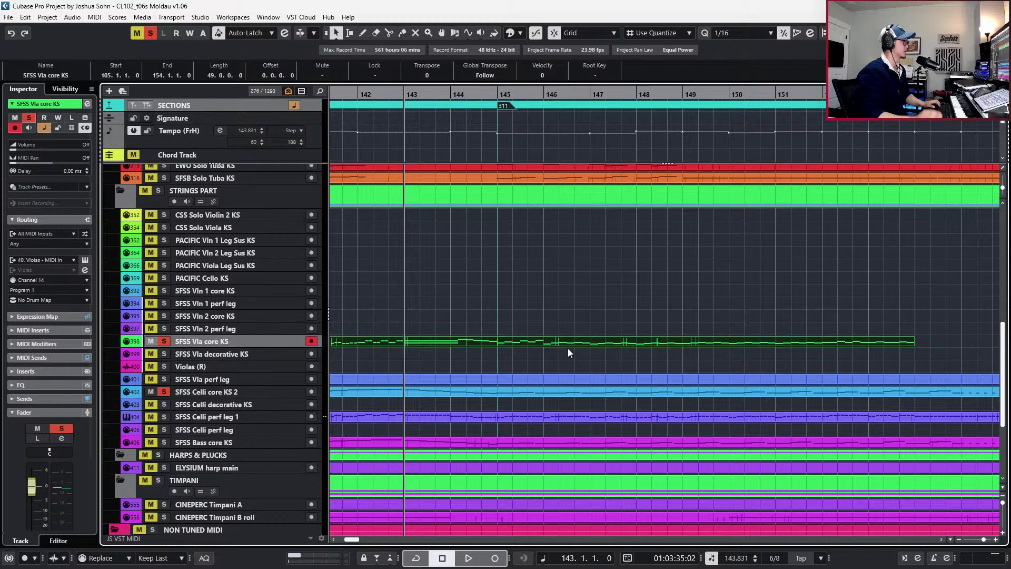
key("ctrl+e")
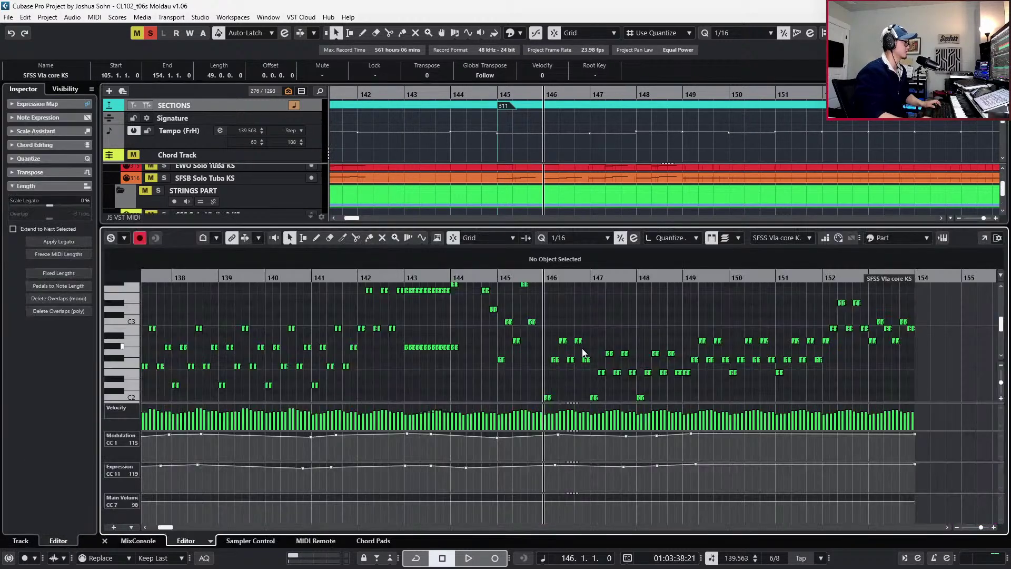
scroll(582, 352, "up", 2)
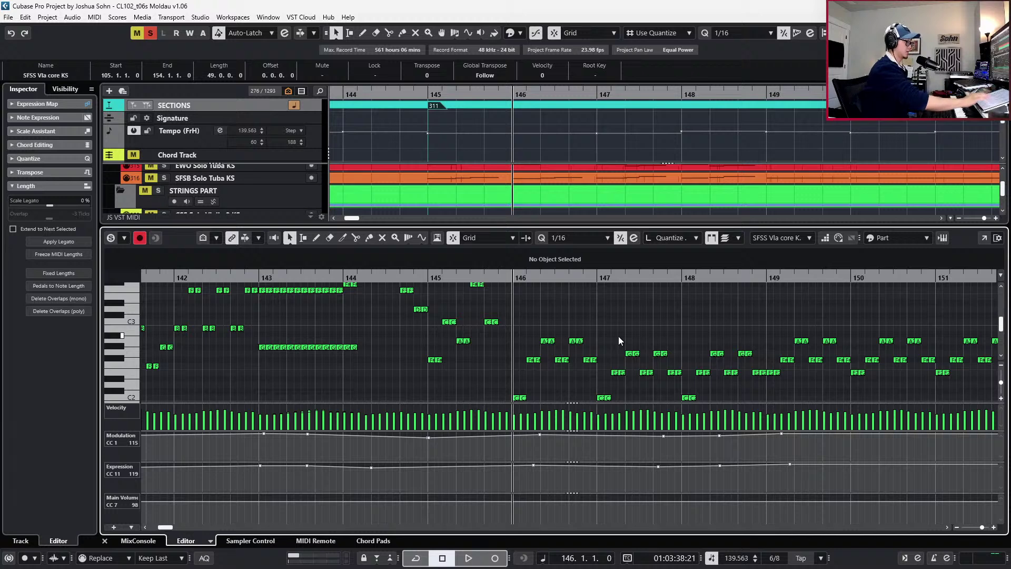
Raise the two beat 1 viola notes at the start of bar 146 to A2
key("alt+l")
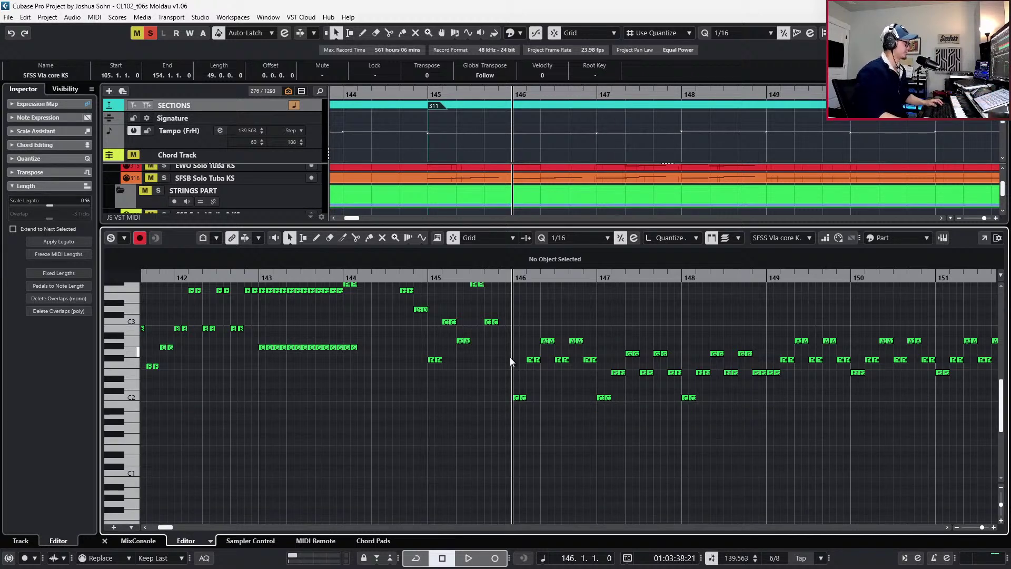
left_click_drag(533, 414, 535, 416)
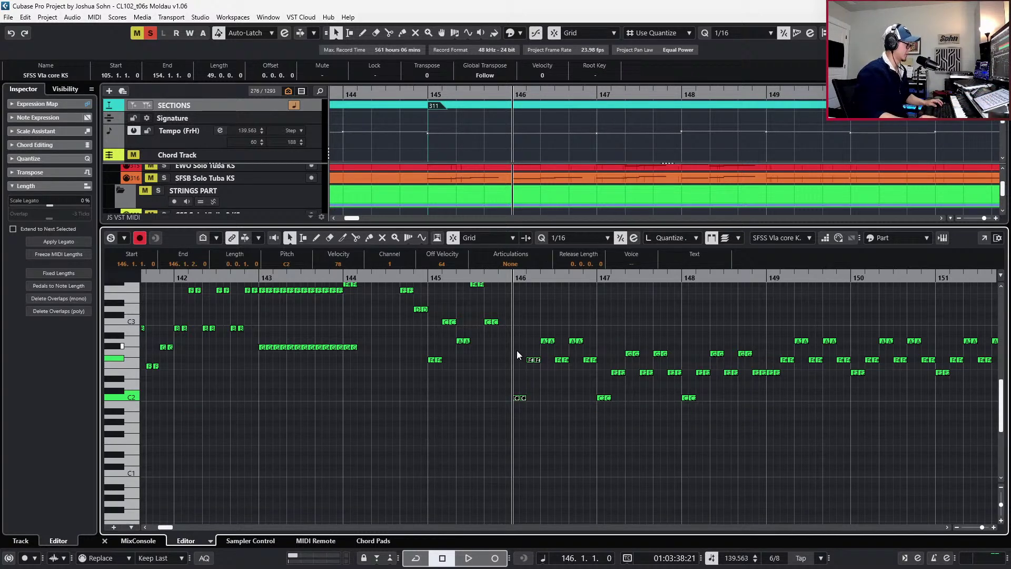
left_click_drag(476, 364, 533, 405)
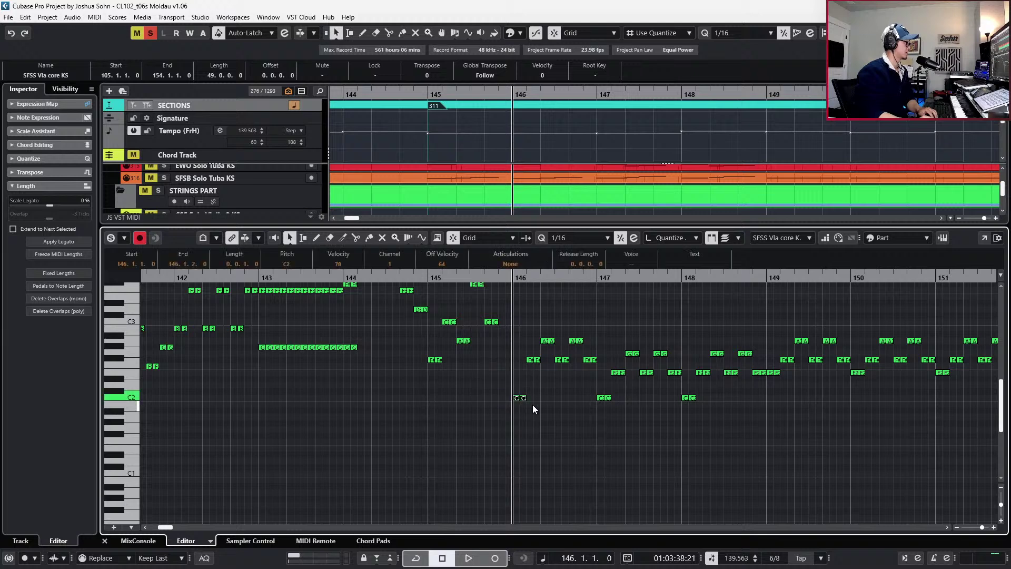
key("Up")
key("Up")
key("Up")
key("Up")
key("Up")
key("Up")
key("Up")
key("Up")
key("Up")
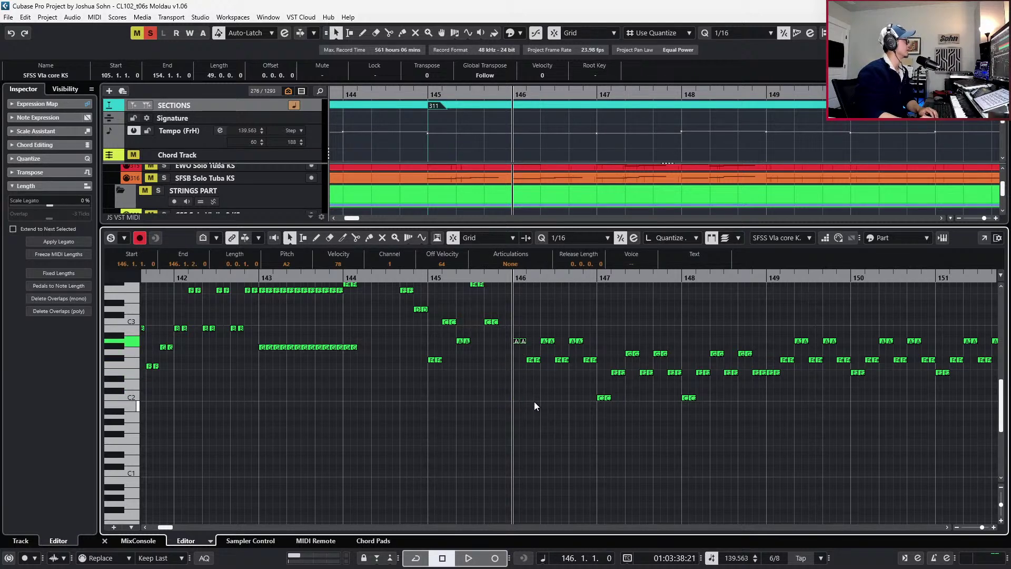
Raise the two beat 2 viola notes of bar 146 to F#3
scroll(535, 396, "up", 2)
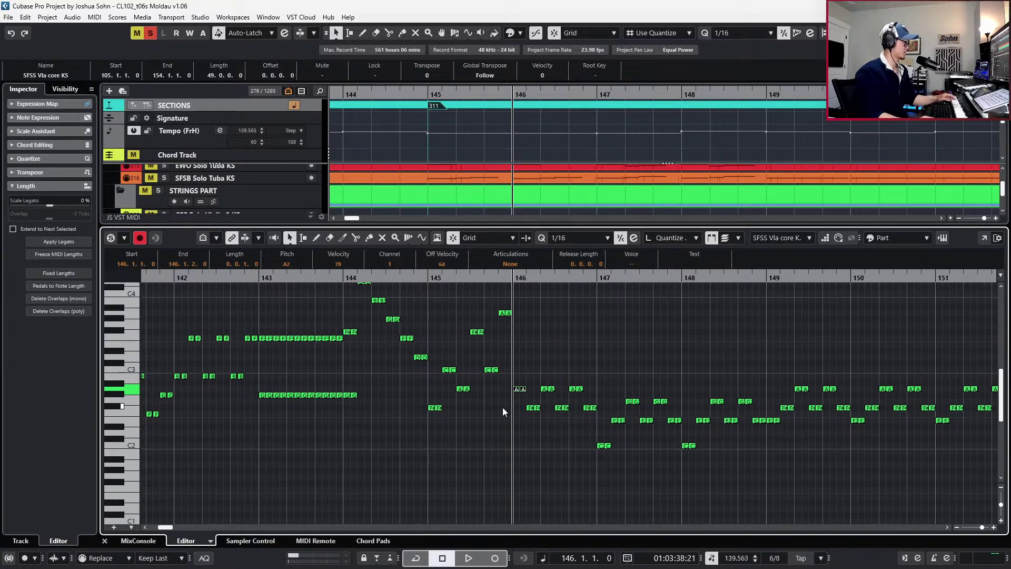
left_click(534, 409)
key("Up")
key("Up")
key("Up")
key("Up")
key("Up")
key("Up")
key("Up")
key("Up")
key("Up")
key("Up")
key("Up")
key("Up")
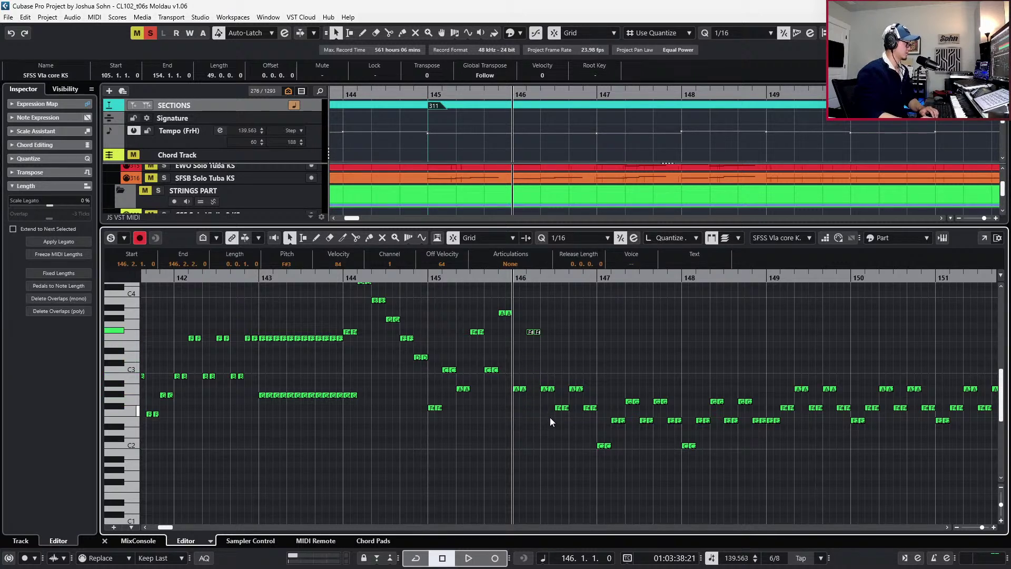
Raise bar 146's beat 3 viola notes to C3 and its beat 4 viola notes to A3
left_click(548, 389)
key("Up")
key("Up")
key("Up")
left_click(561, 408)
key("Up")
key("Up")
key("Up")
key("Up")
key("Up")
key("Up")
key("Up")
key("Up")
key("Up")
key("Up")
key("Up")
key("Up")
key("Up")
key("Up")
key("Up")
key("Up")
key("Up")
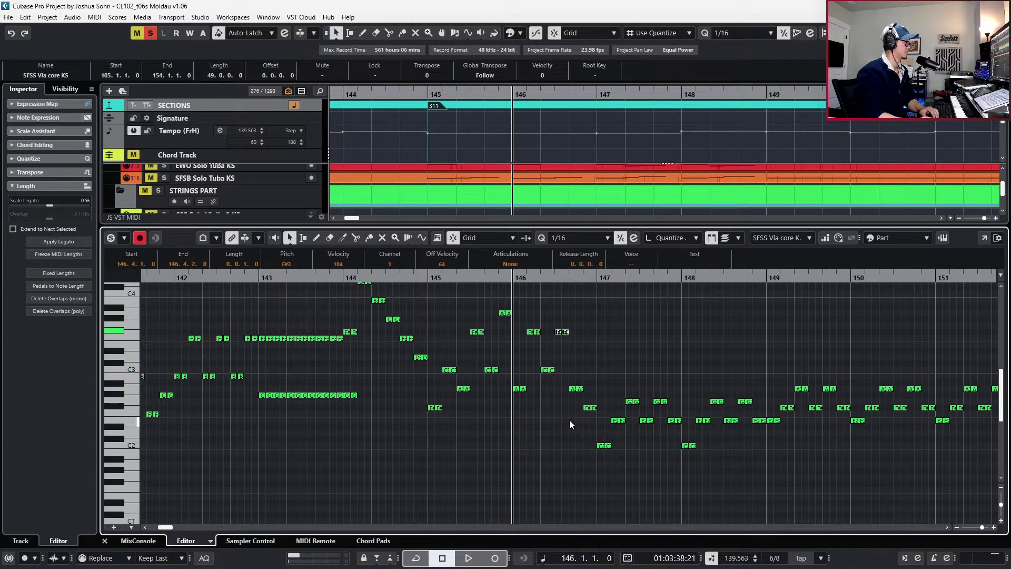
key("Up")
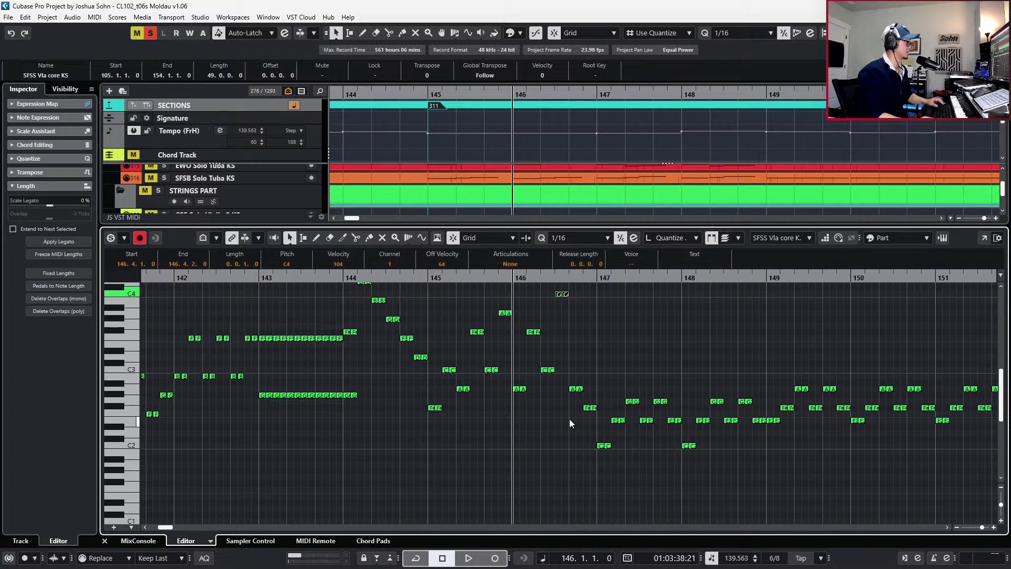
key("Down")
key("Down")
key("Down")
Open the SFSS Vla core KS and SFSS Celli core KS 2 parts together in the Key Editor with part editing set to Active Part
key("ctrl+e")
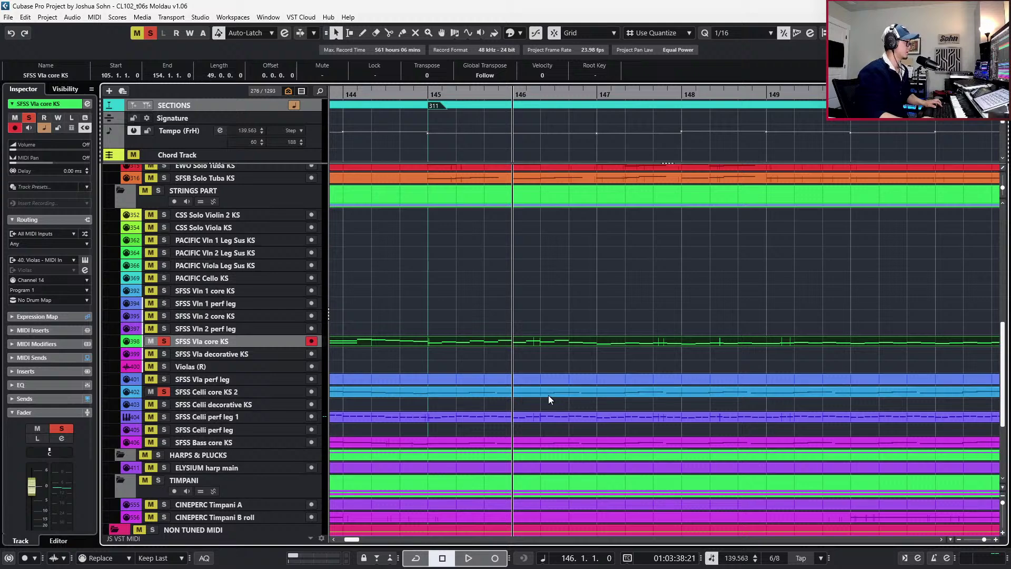
left_click(548, 395, "shift")
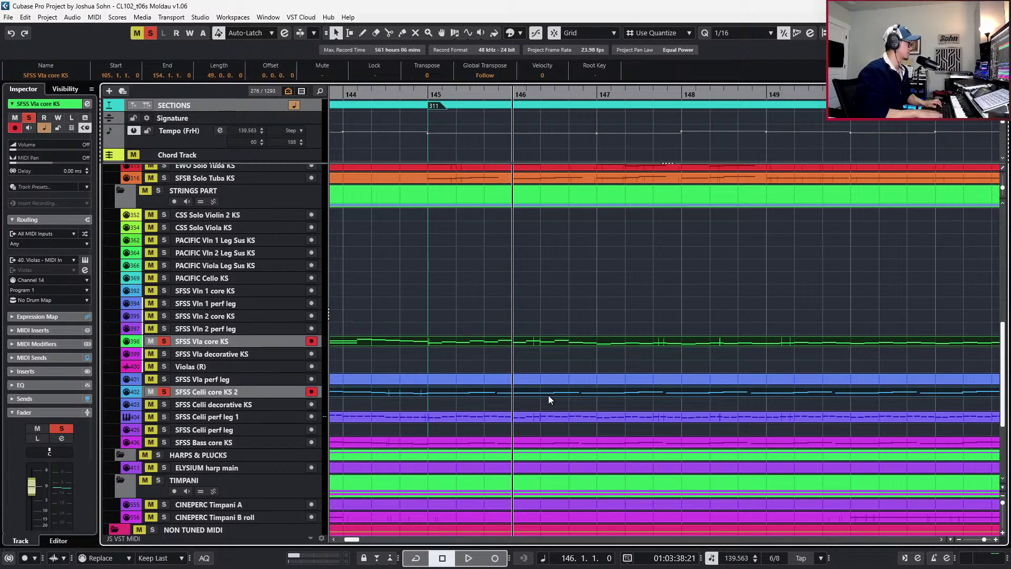
key("ctrl+e")
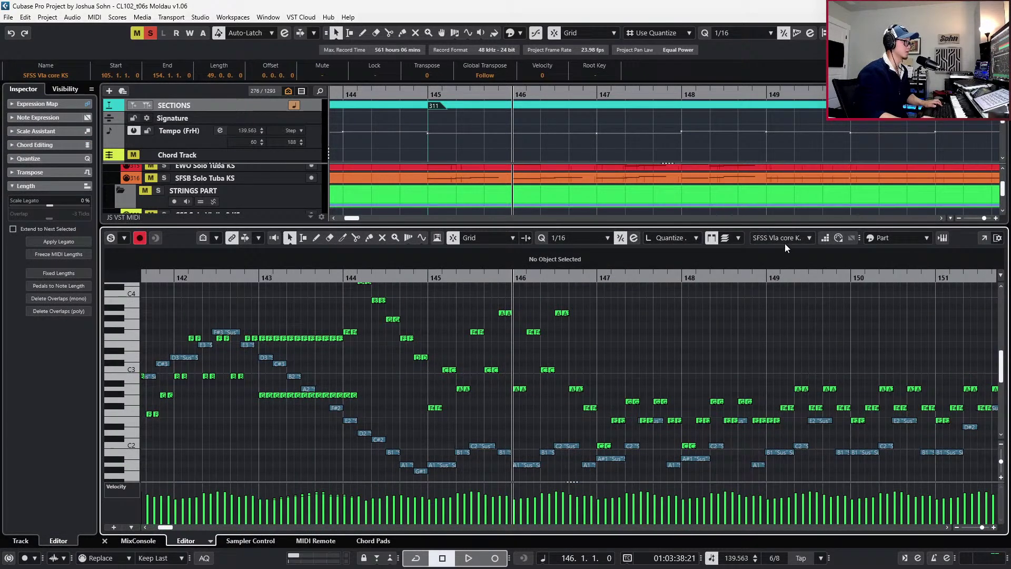
left_click(738, 238)
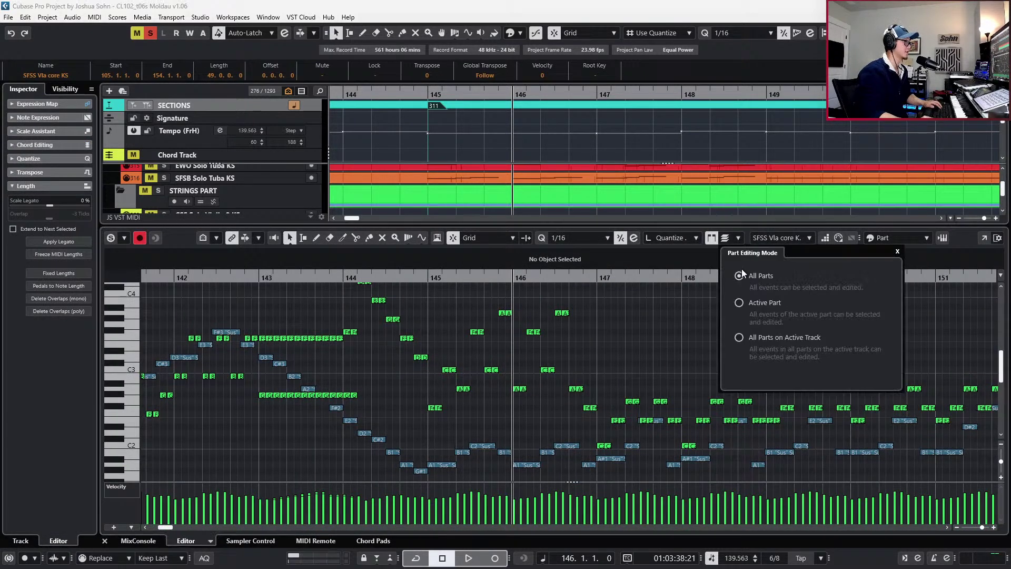
left_click(748, 307)
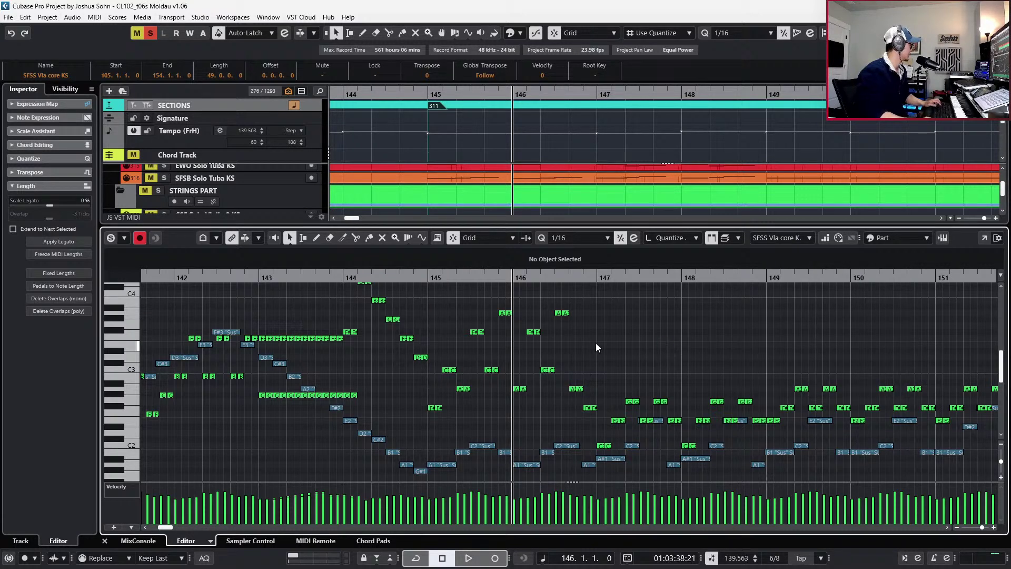
scroll(586, 352, "up", 3)
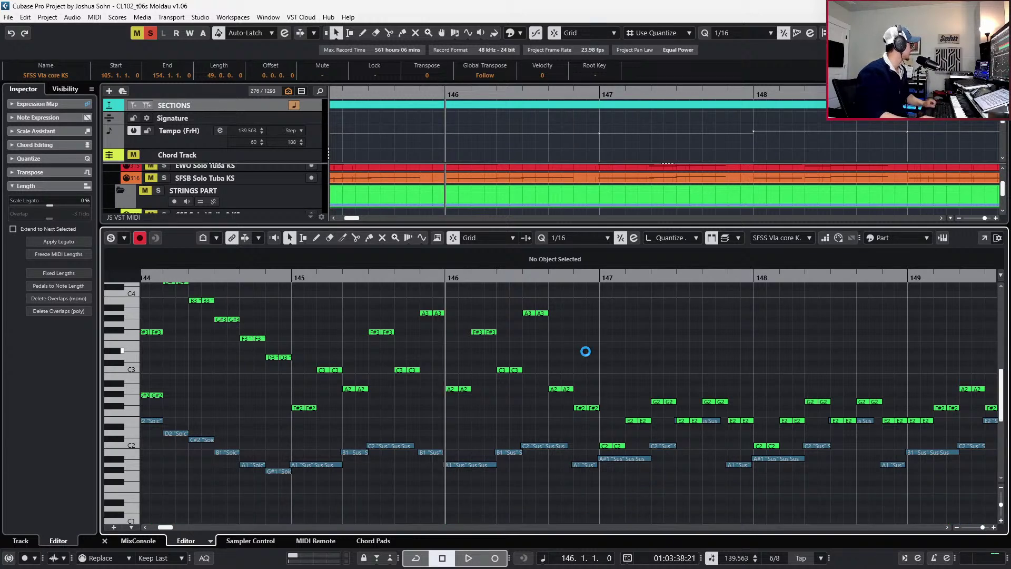
Transpose all viola notes of bar 147 up eight semitones, so the first pair becomes G#2
key("KP_Add")
key("KP_Subtract")
key("KP_Subtract")
key("KP_Add")
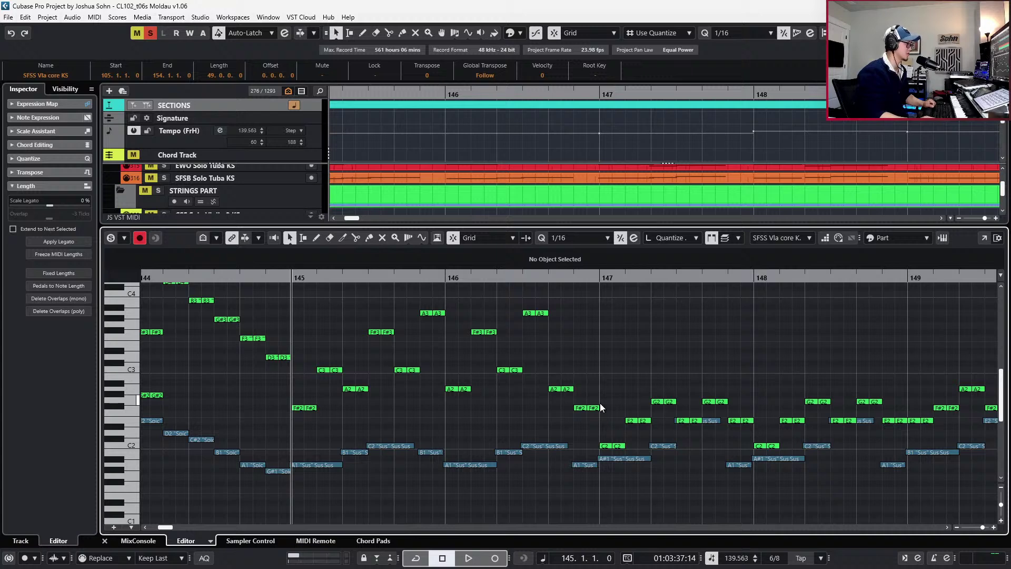
key("ctrl+Right")
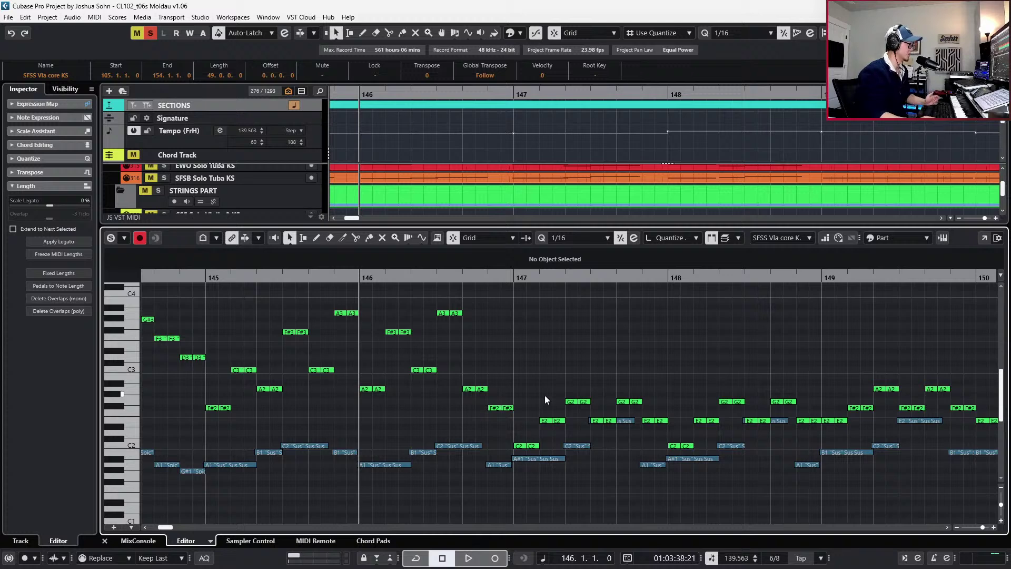
left_click_drag(525, 384, 673, 449)
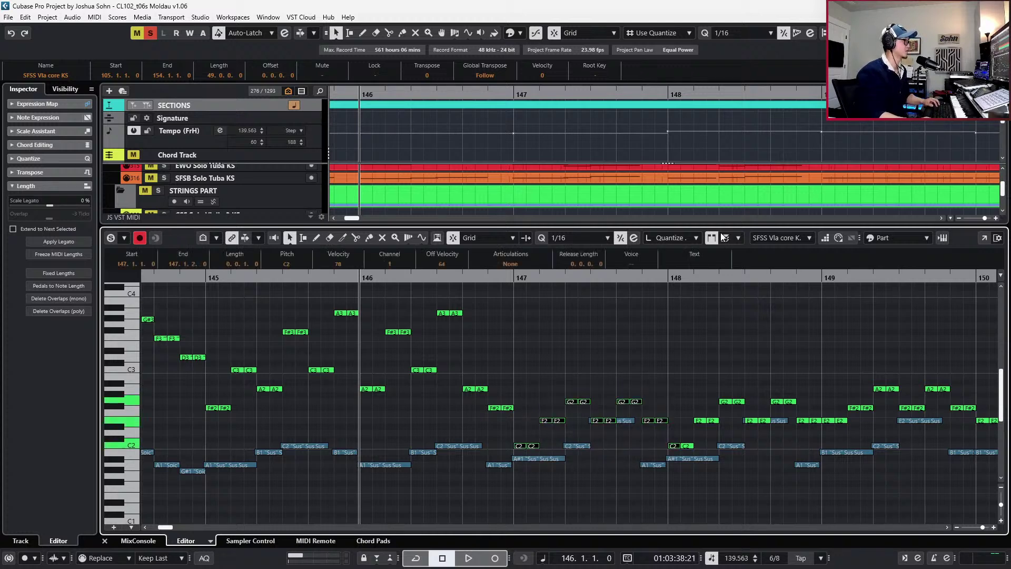
left_click_drag(516, 396, 659, 456)
key("Up")
key("Up")
key("Up")
key("Up")
key("Up")
key("Up")
key("Up")
key("Up")
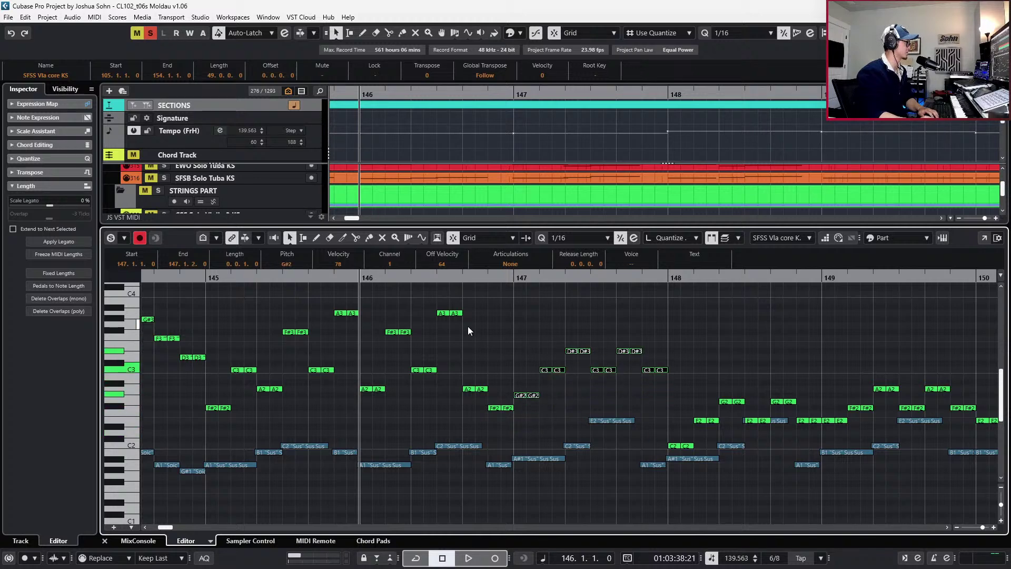
Raise the two beat 5 viola notes of bar 146 to G3
left_click(442, 314)
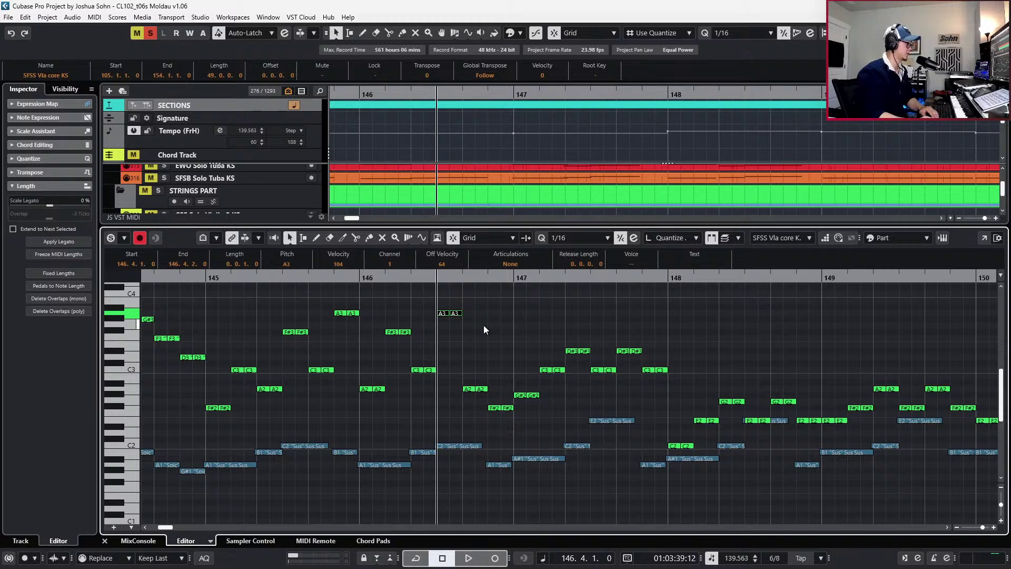
left_click_drag(433, 303, 473, 324)
left_click_drag(462, 364, 502, 392)
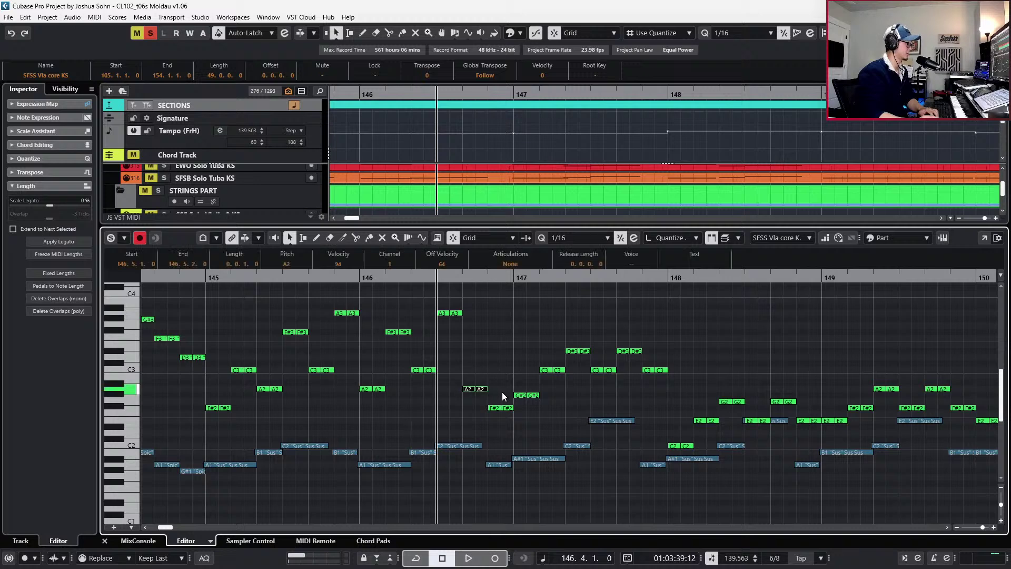
key("Up")
key("Up")
key("Up")
key("Up")
key("Up")
key("Up")
key("Up")
key("Up")
key("Up")
key("Up")
Raise the two beat 6 viola notes of bar 146 to C4 and play the passage
left_click_drag(481, 395, 507, 417)
key("Up")
key("Up")
key("Up")
key("Up")
key("Up")
key("Up")
key("Up")
key("Up")
key("Up")
key("Up")
key("Up")
key("Up")
key("Up")
key("Up")
key("Up")
key("Up")
key("Up")
key("Up")
key("Up")
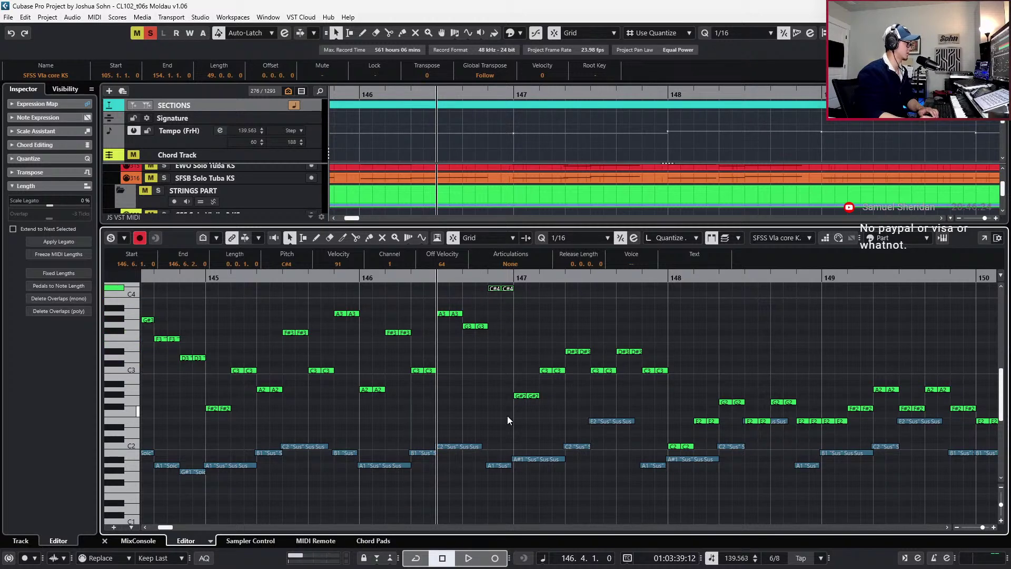
scroll(507, 416, "up", 2)
key("Down")
key("space")
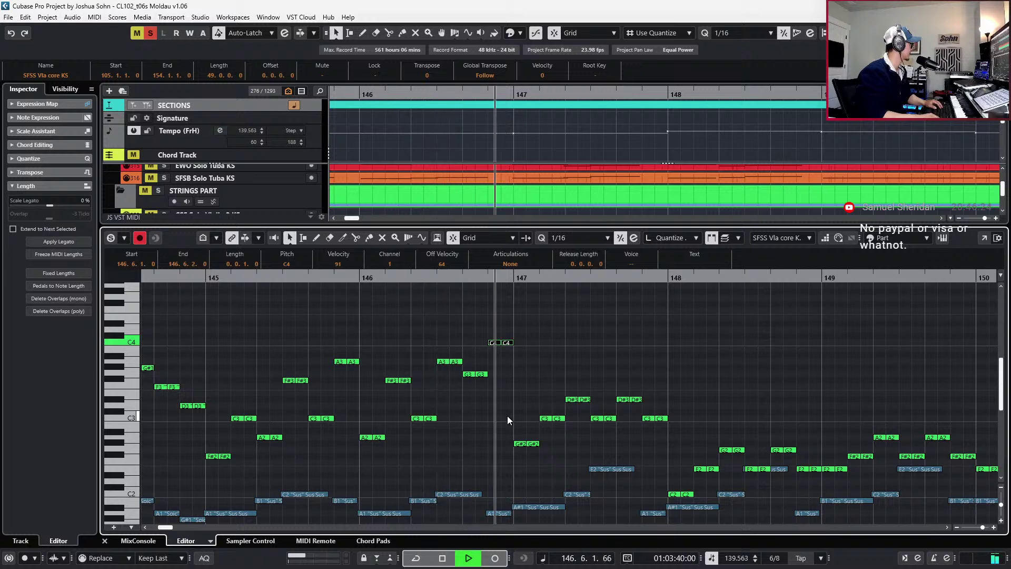
key("space")
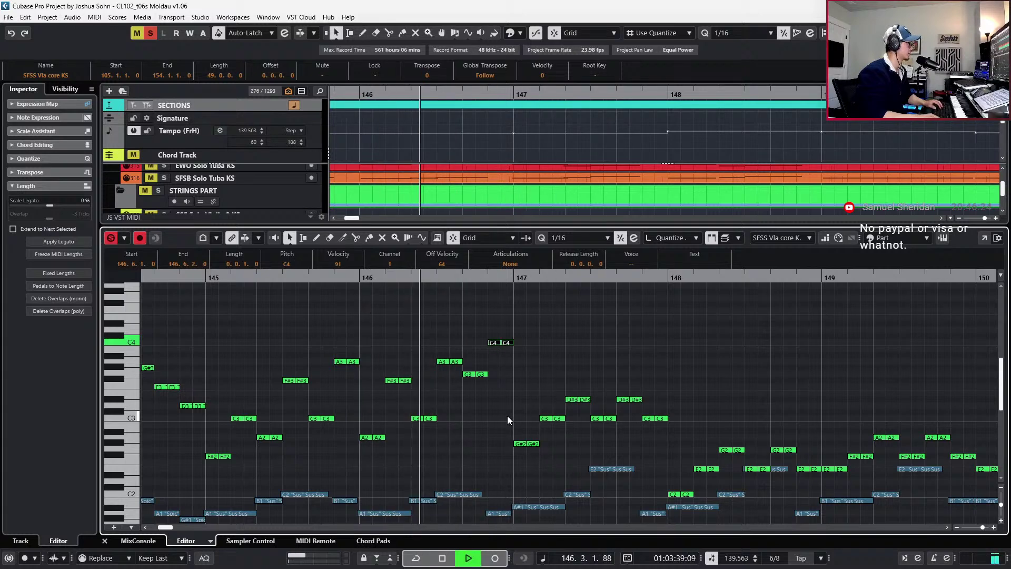
key("space")
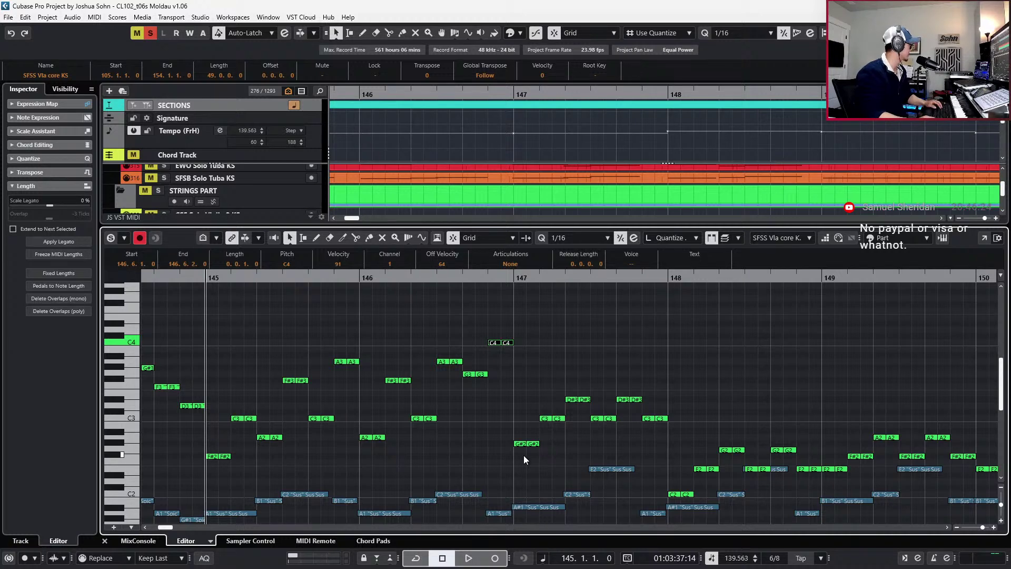
Set bar 146's beat 5 viola notes to F#3 and briefly start playback from bar 146
key("ctrl+Right")
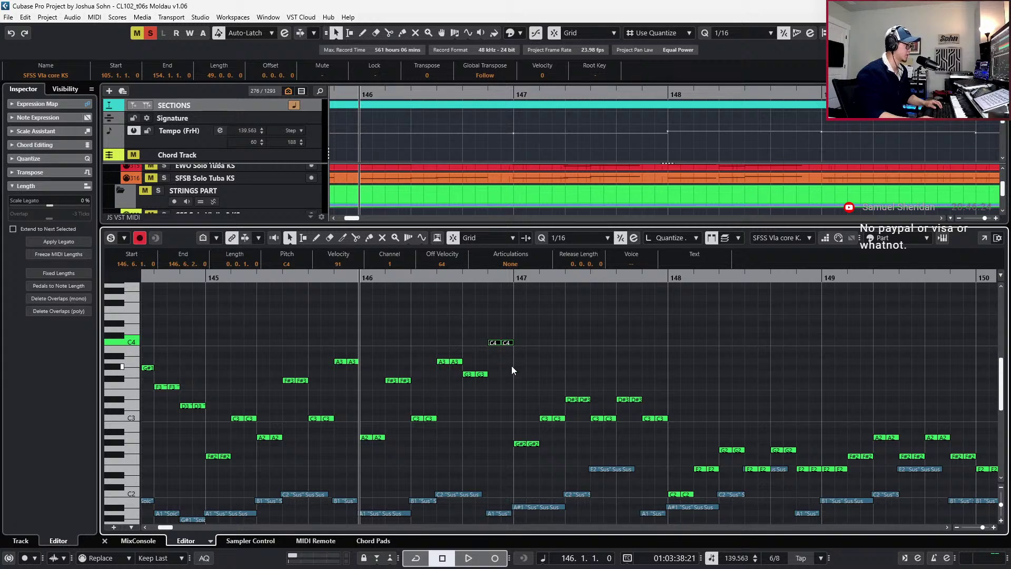
left_click(484, 375)
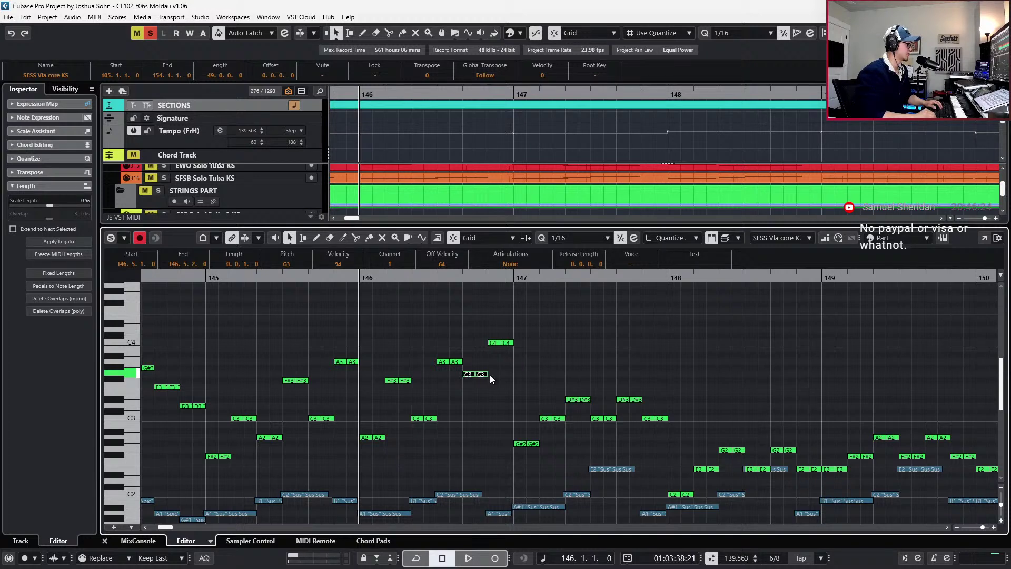
key("Down")
left_click_drag(479, 318, 536, 345)
key("space")
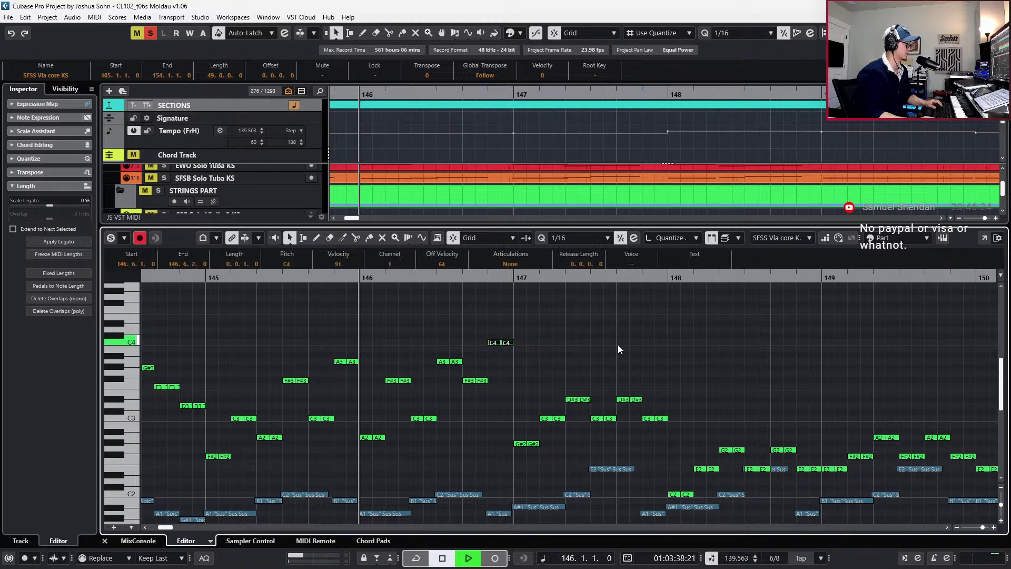
key("space")
Open the SFSS Celli perf leg 1 part together with SFSS Vla core KS in the Key Editor and make the cello part active
left_click_drag(513, 383, 677, 447)
scroll(612, 401, "down", 3)
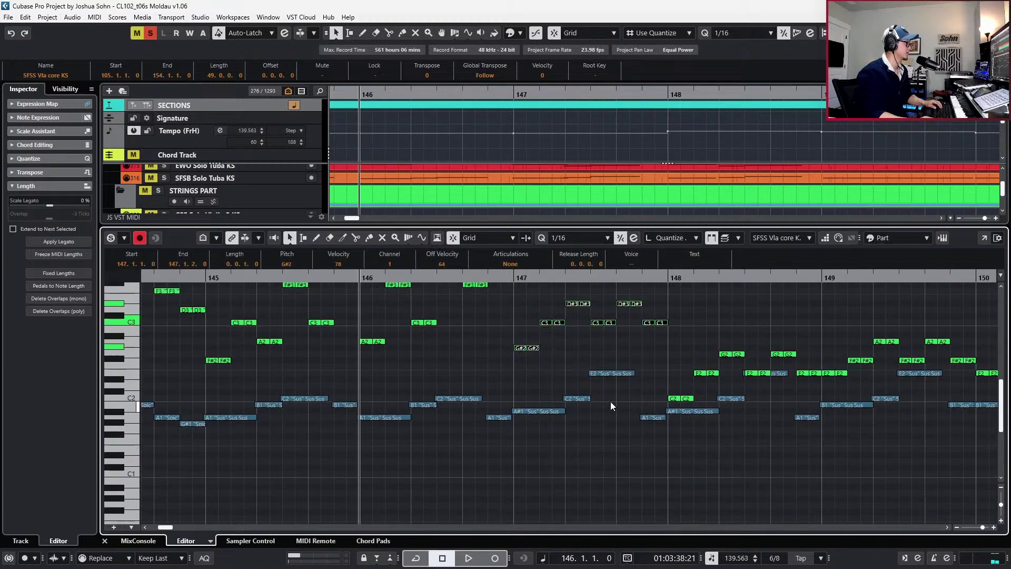
left_click(464, 399)
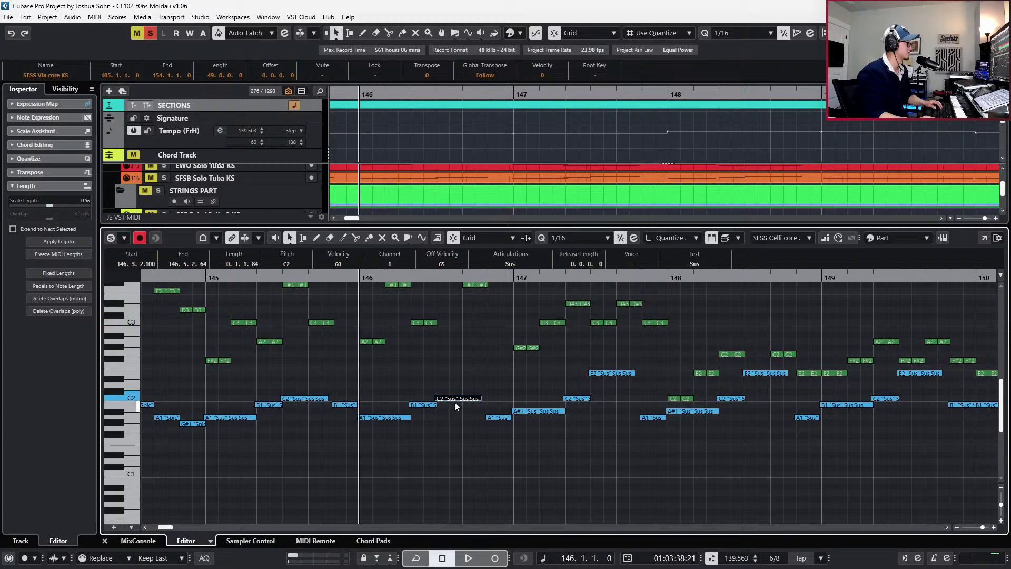
key("ctrl+e")
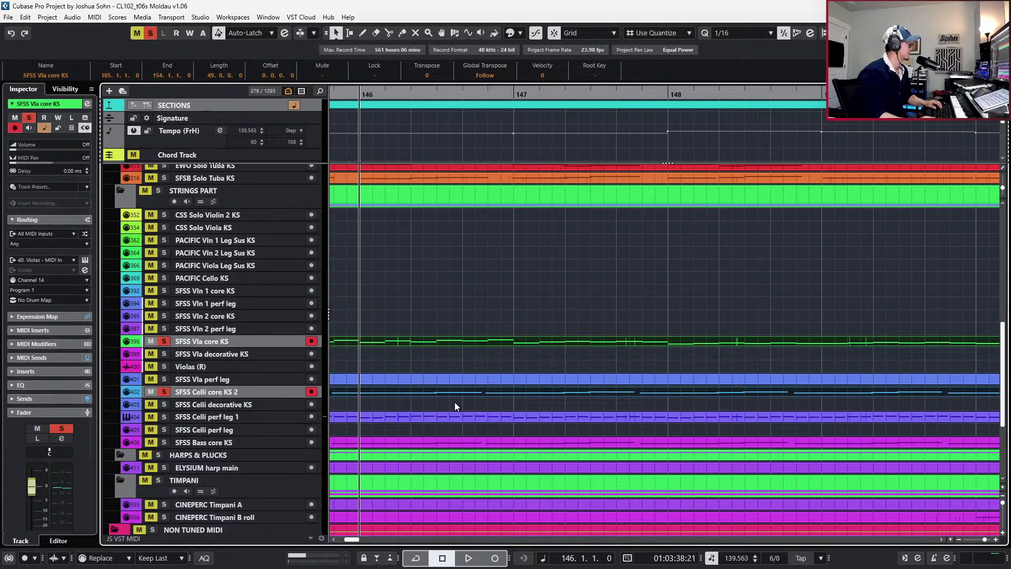
left_click(460, 416)
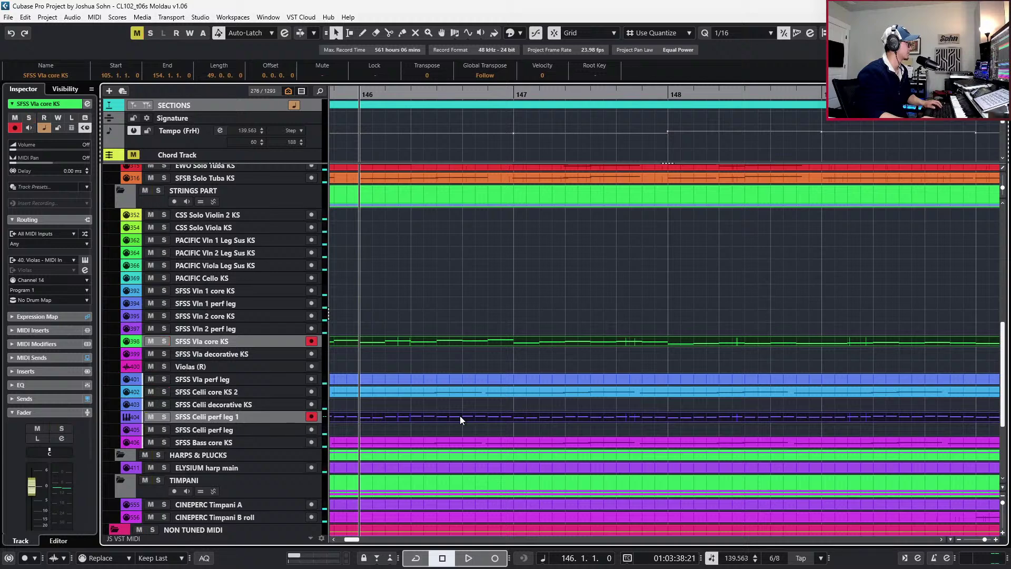
key("ctrl+e")
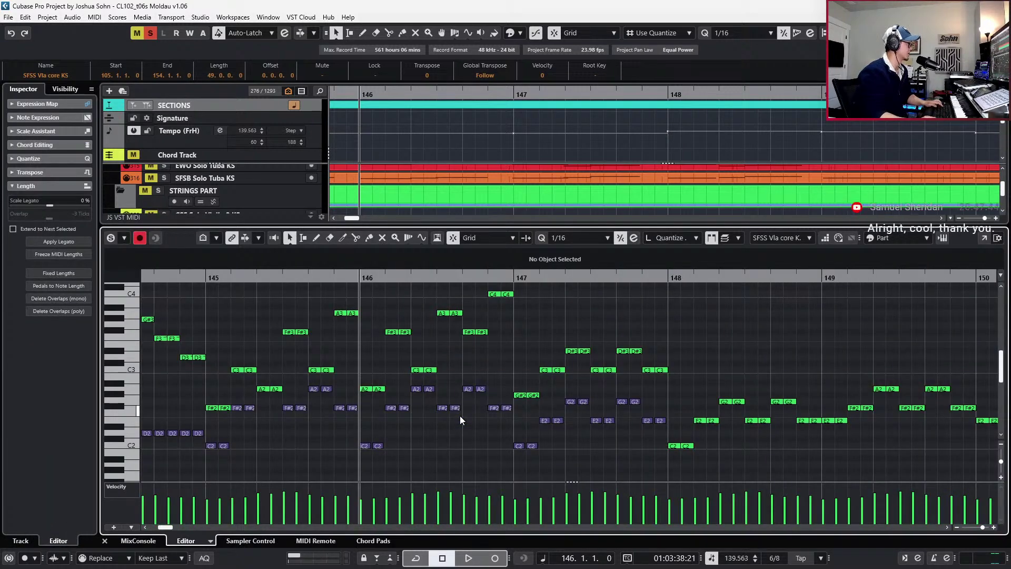
left_click(457, 407)
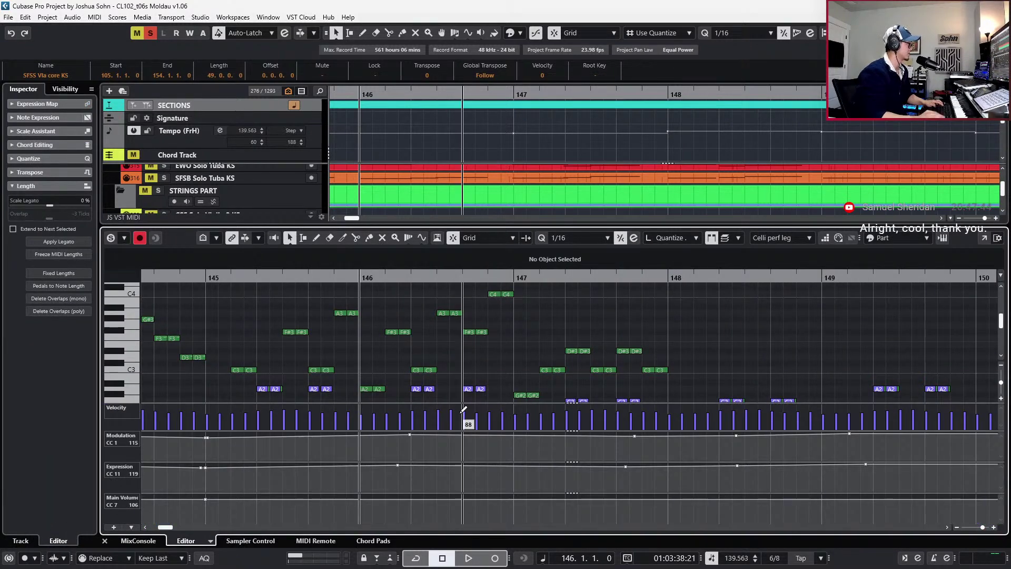
Raise the Celli perf leg part's CC 7 Main Volume points from bar 137 to about bar 163, with the first point at 115
scroll(482, 446, "down", 6)
scroll(525, 460, "down", 2)
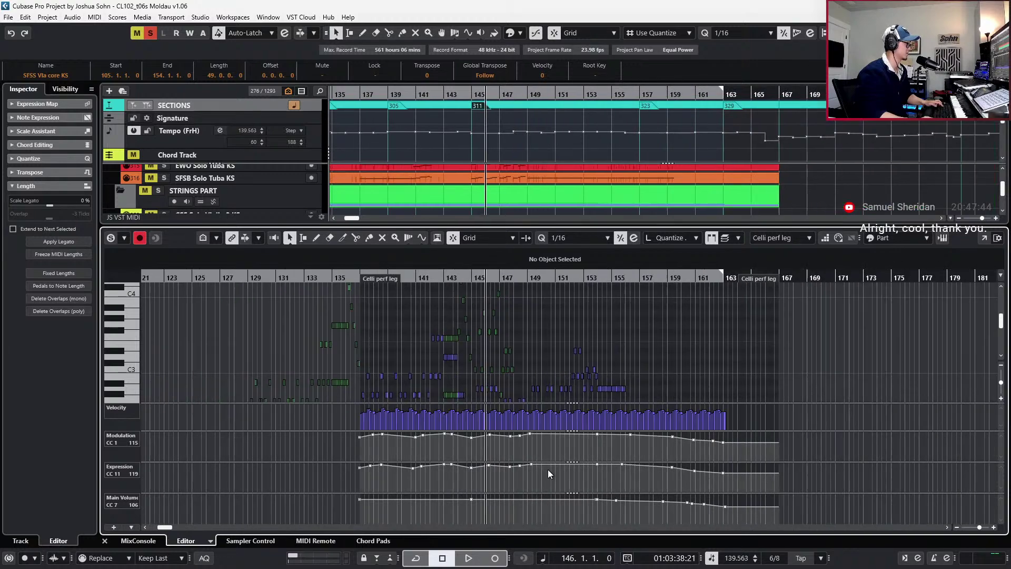
left_click_drag(324, 520, 688, 494)
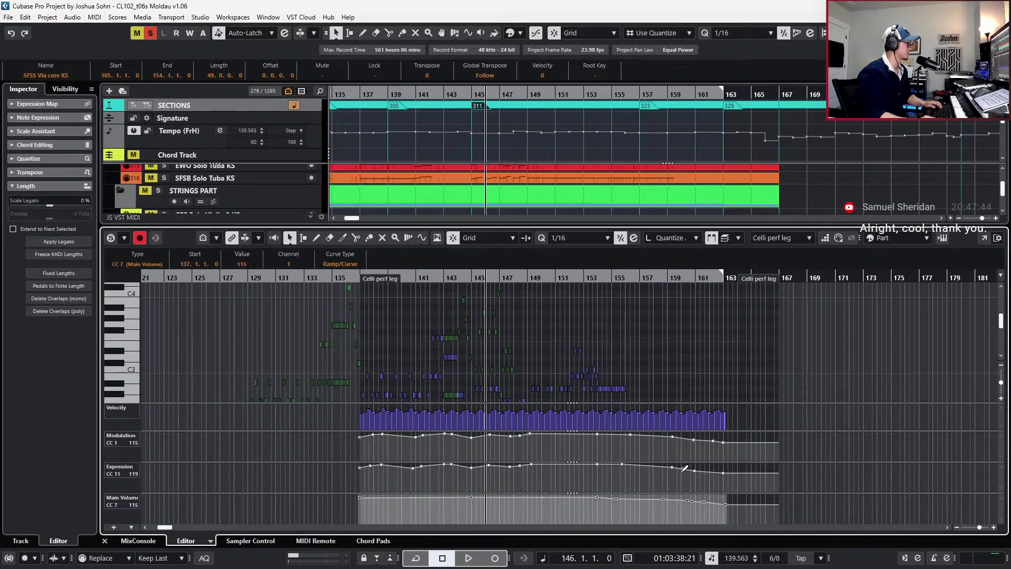
Play the viola and cello passage from bar 144 to check the balance after the volume change
scroll(465, 360, "up", 3)
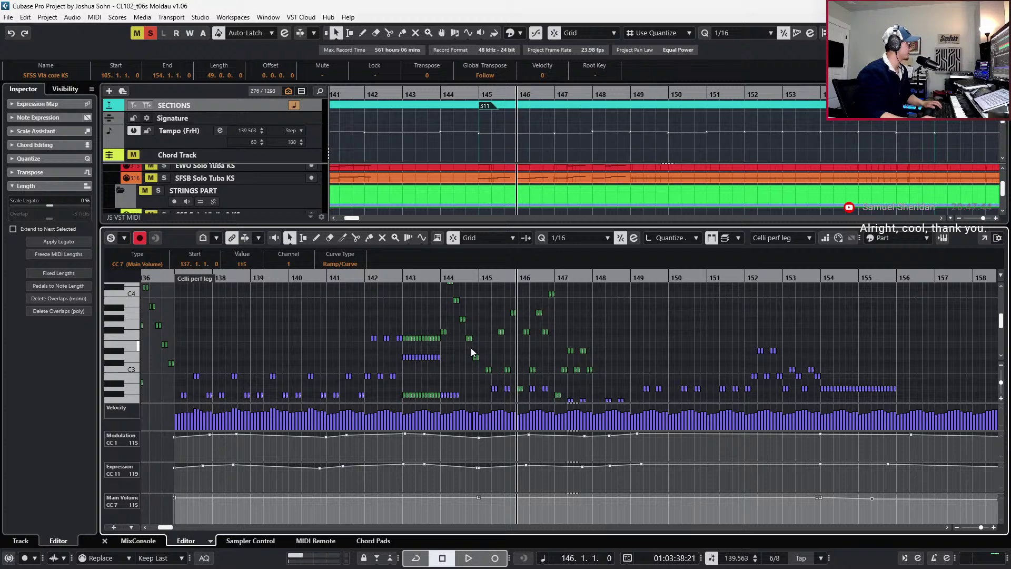
key("Left")
key("Left")
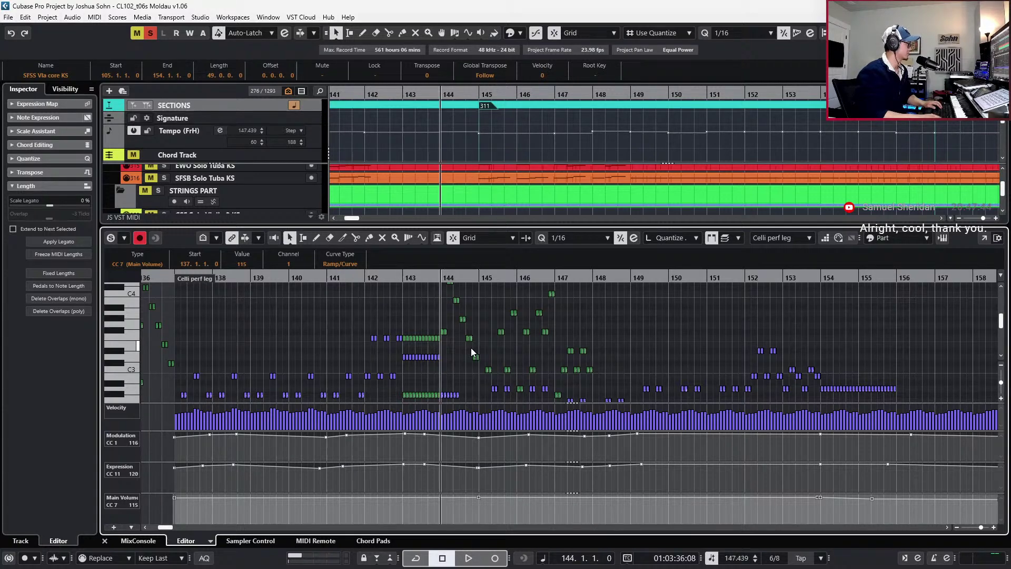
scroll(468, 358, "up", 2)
key("space")
key("space")
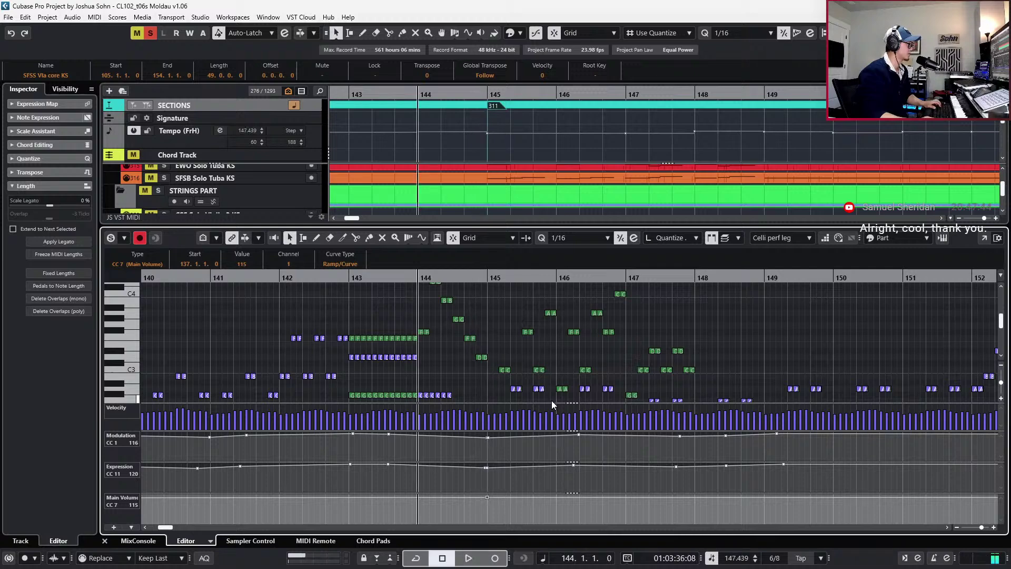
key("space")
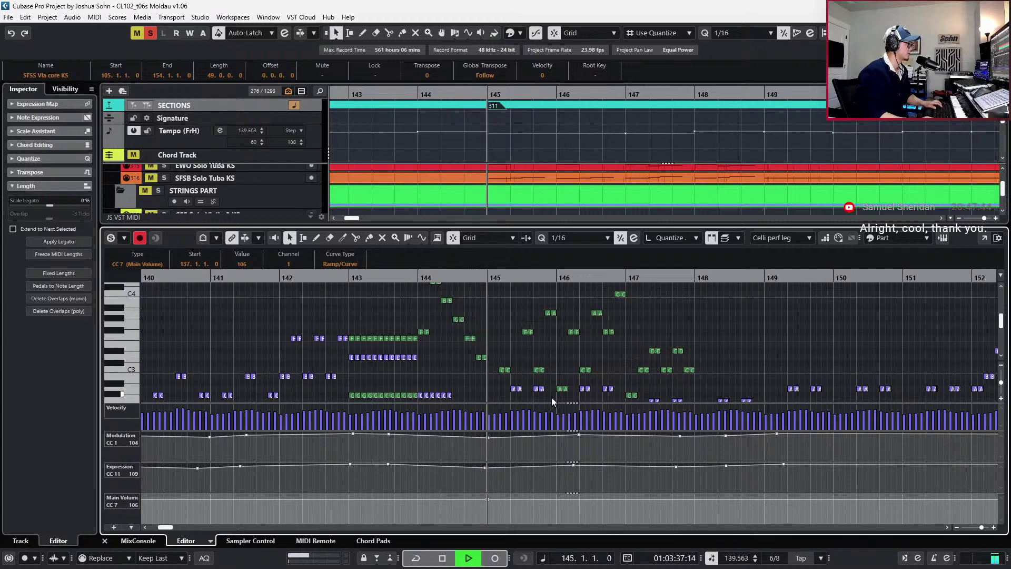
key("space")
Close the Key Editor, solo SFSS Celli core KS 2 along with SFSS Vla core KS and SFSS Celli perf leg 1, and play from bar 144
scroll(559, 379, "down", 2)
key("Return")
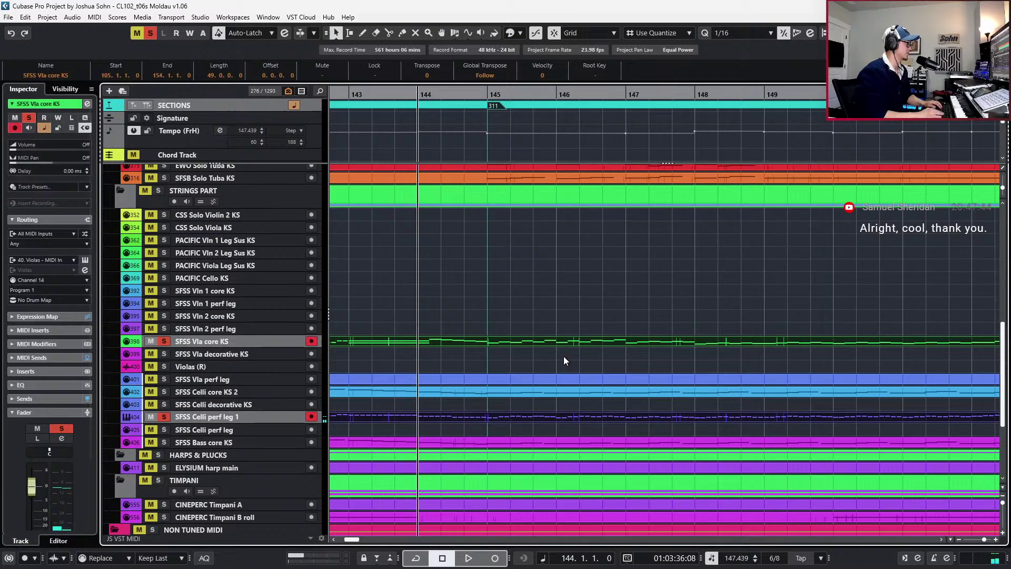
left_click(534, 394)
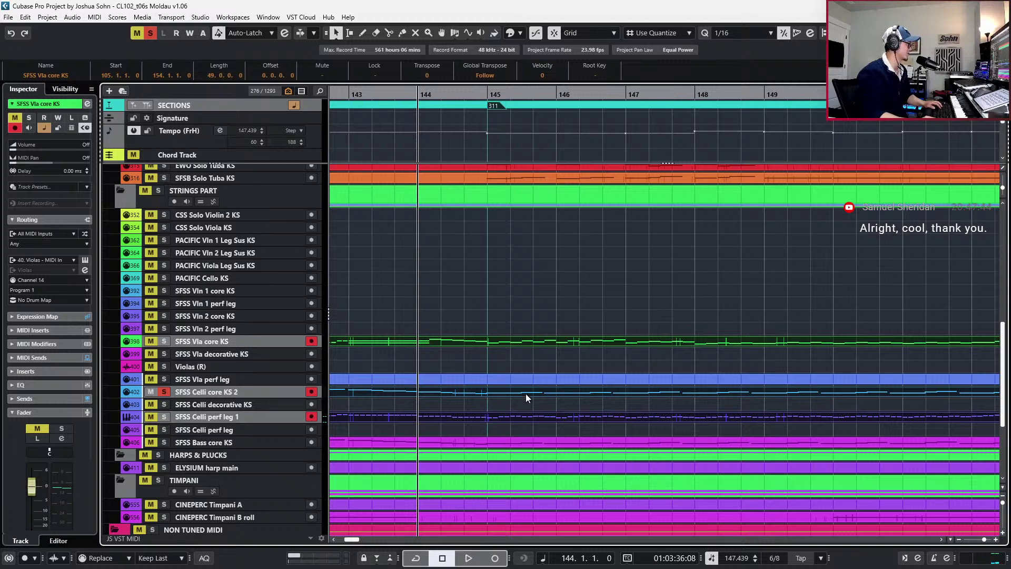
key("s")
left_click_drag(508, 317, 512, 371)
left_click_drag(528, 433, 530, 396)
key("s")
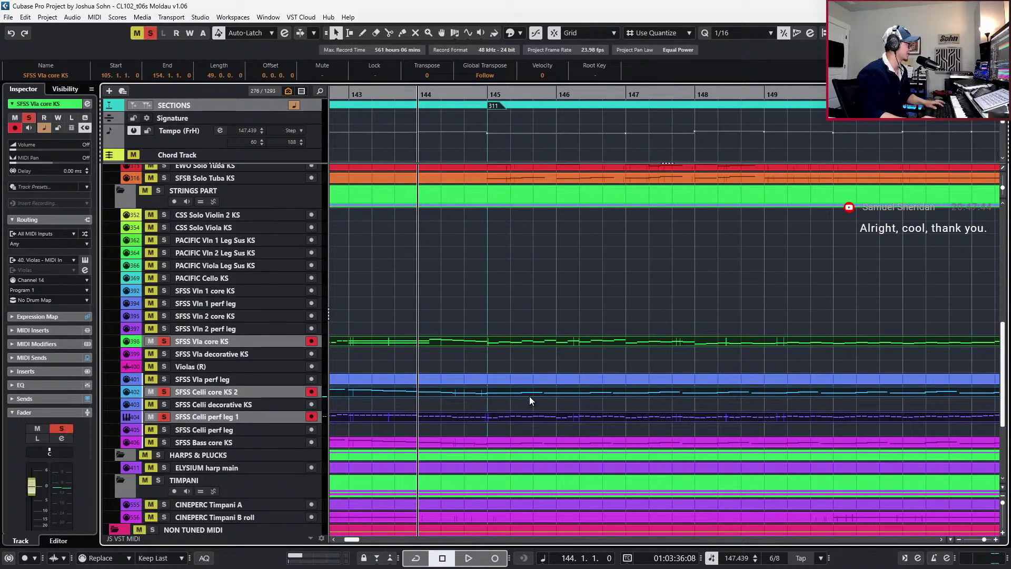
key("space")
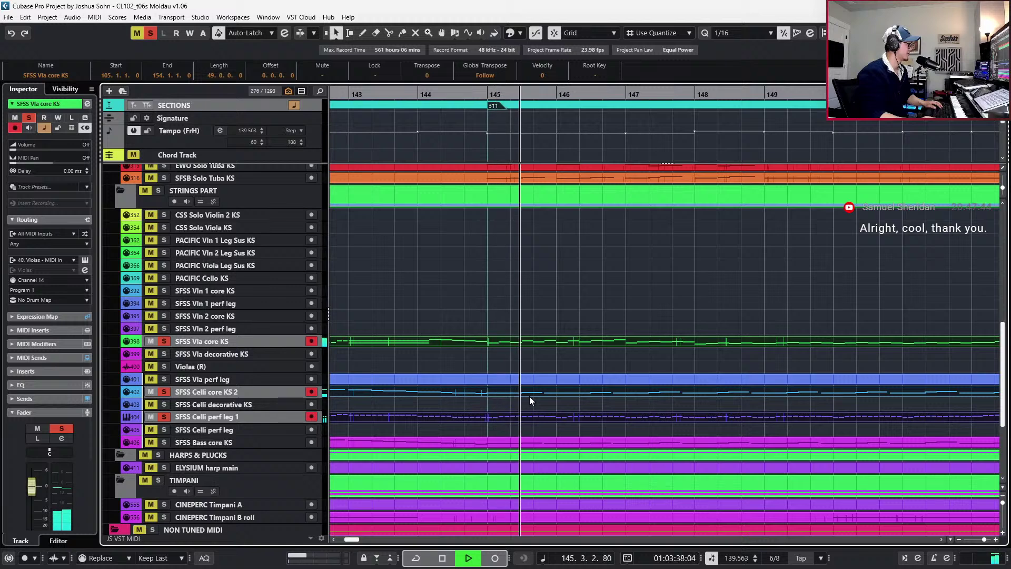
key("space")
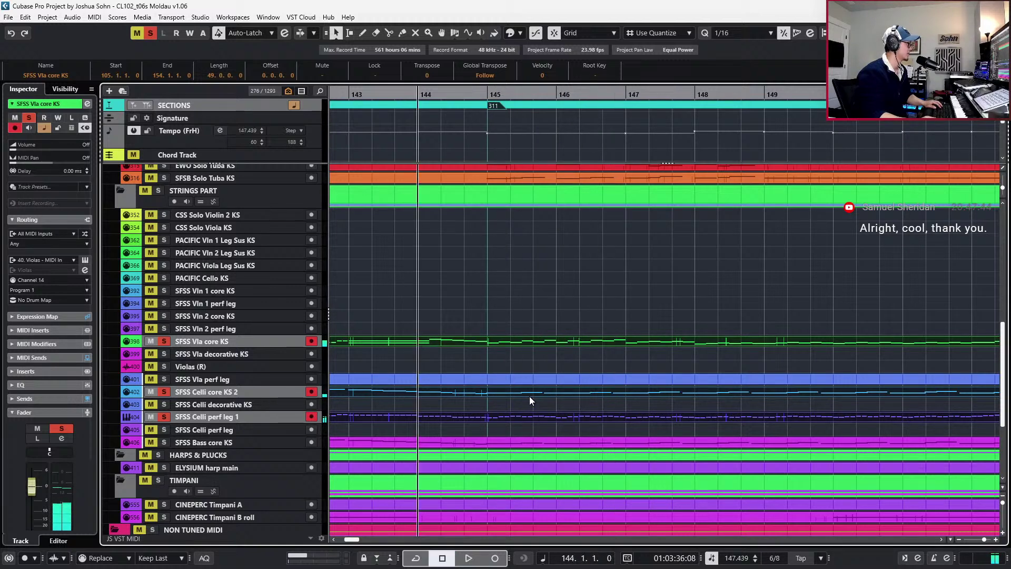
Turn off solo and reopen the SFSS Vla core KS and SFSS Celli perf leg 1 parts together in the Key Editor
key("s")
left_click(522, 392)
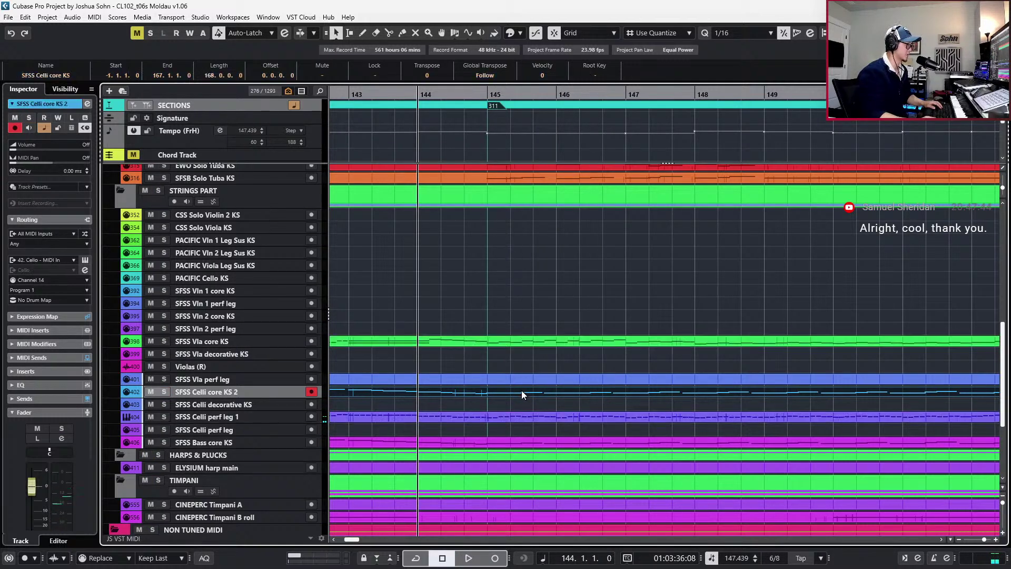
left_click(507, 341, "shift")
left_click(516, 416, "shift")
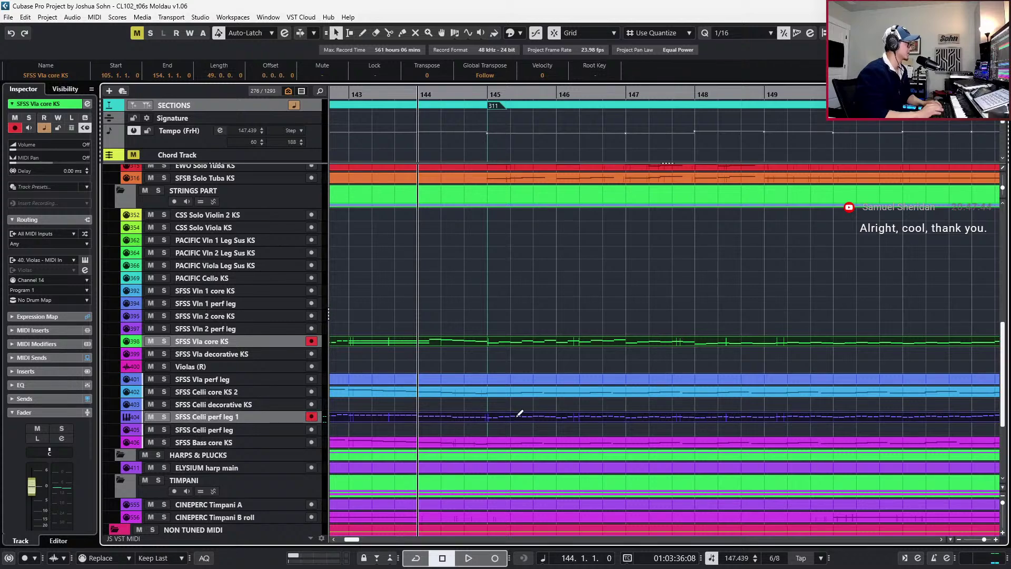
double_click(516, 416)
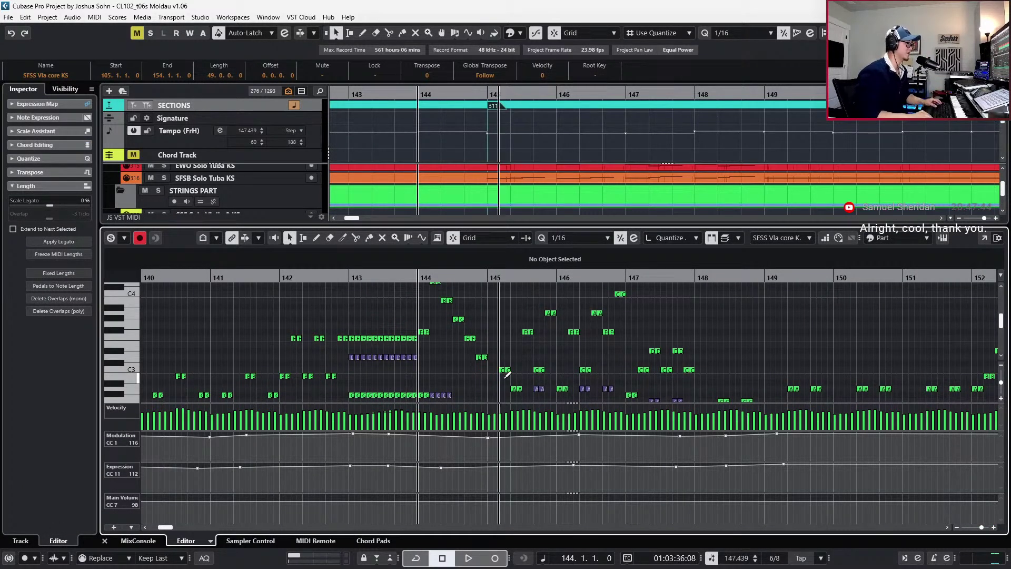
Hide the controller lanes, enlarge the note view and move the project cursor to bar 147
key("alt+l")
key("h")
key("h")
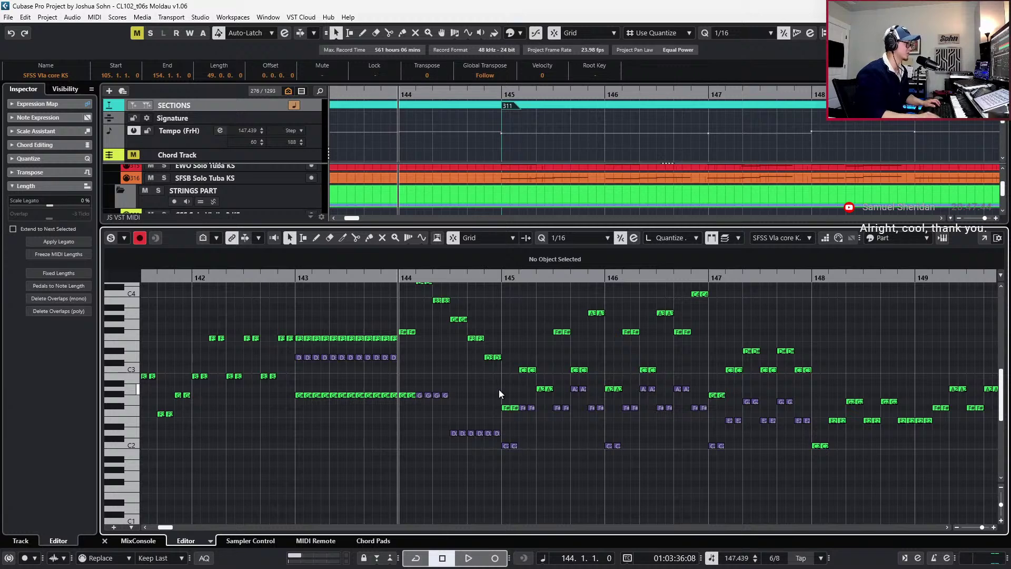
key("ctrl+KP_Add")
key("ctrl+KP_Add")
key("ctrl+KP_Add")
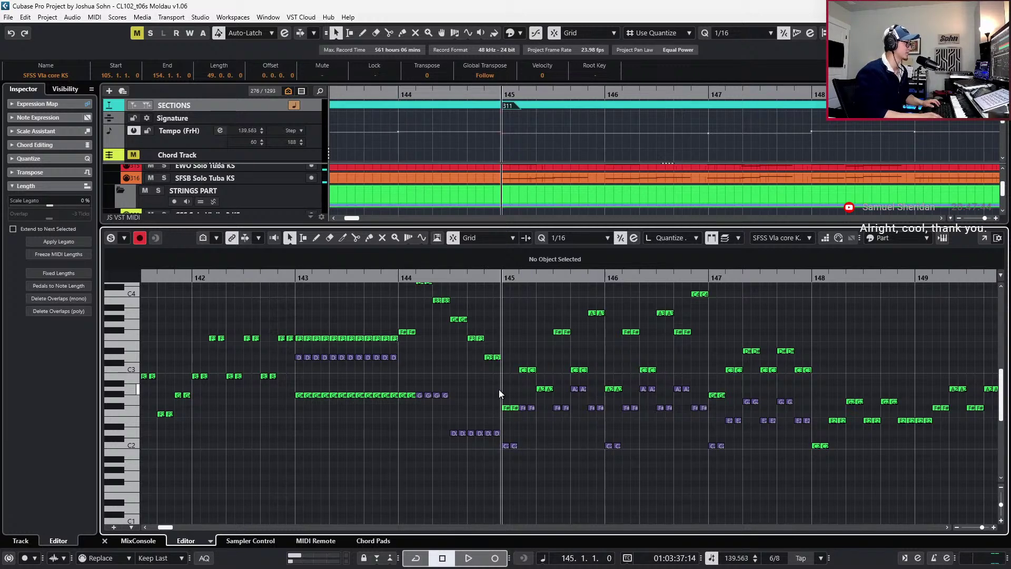
scroll(505, 392, "right", 3)
scroll(500, 392, "right", 1)
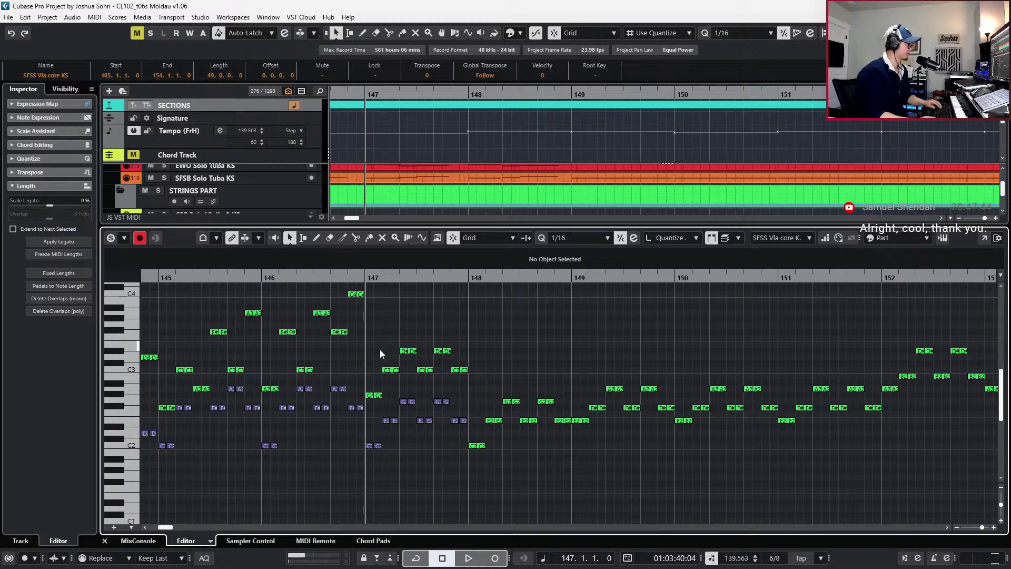
Set bar 147's two beat 1 viola notes to G2
left_click_drag(361, 385, 378, 399)
key("Up")
key("Up")
key("Up")
key("Up")
key("Up")
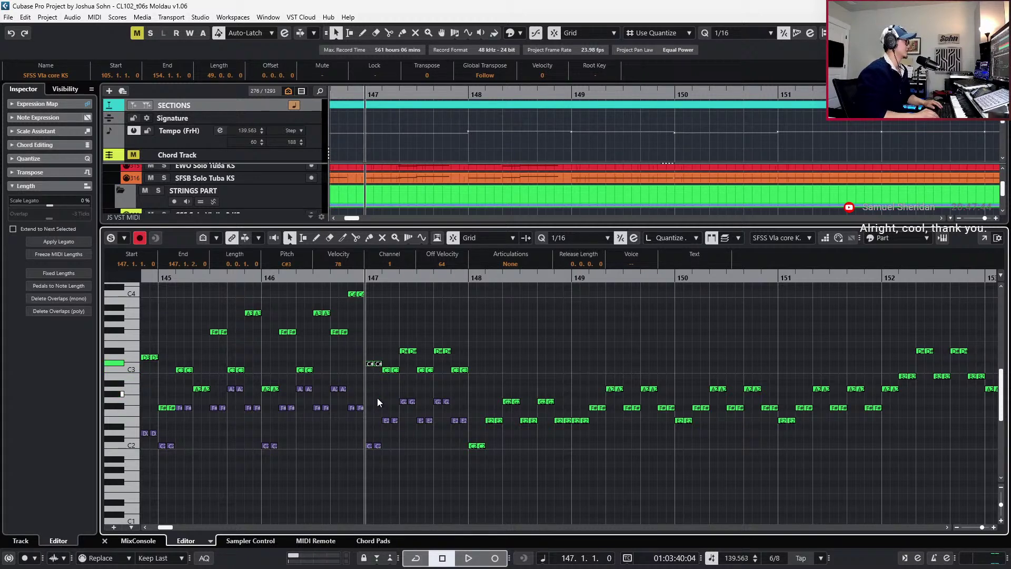
key("Up")
key("Up")
key("Down")
key("Down")
key("Down")
key("Down")
key("Down")
key("Down")
key("Down")
key("Down")
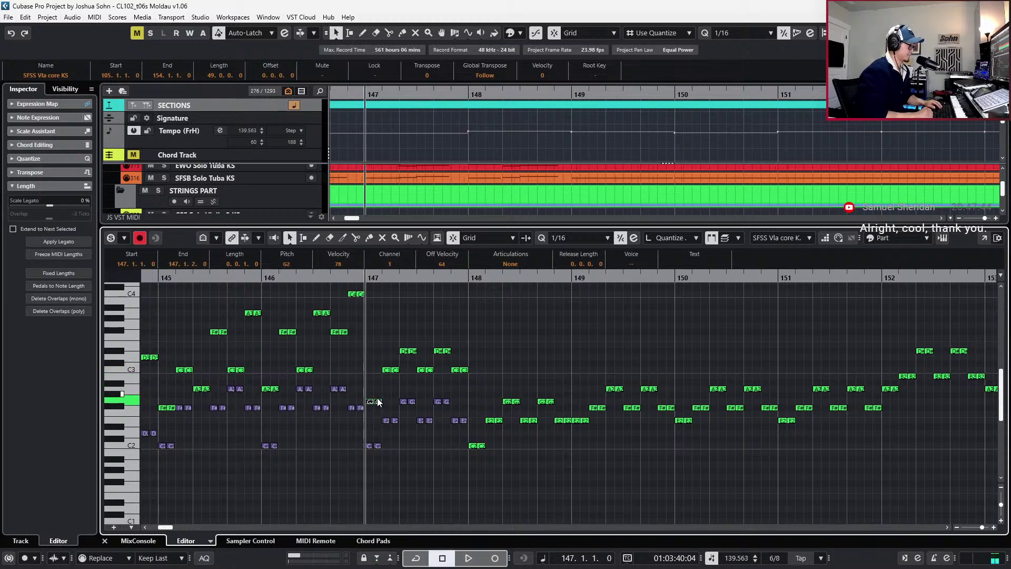
Set bar 147's beat 2 viola notes to E3 and its beat 3 notes to C3
left_click(377, 371)
left_click(391, 370)
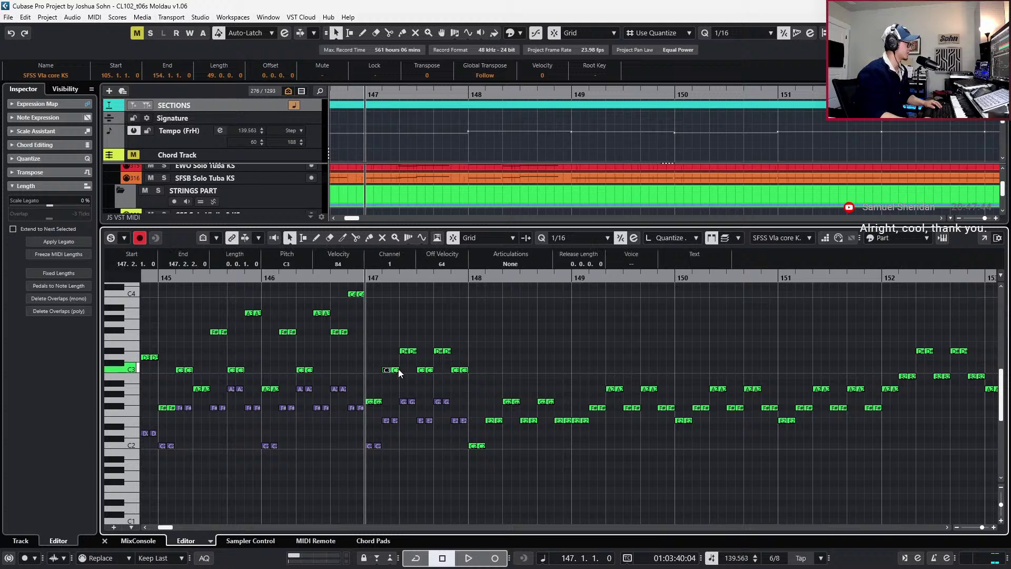
key("Up")
key("Up")
key("Up")
key("Up")
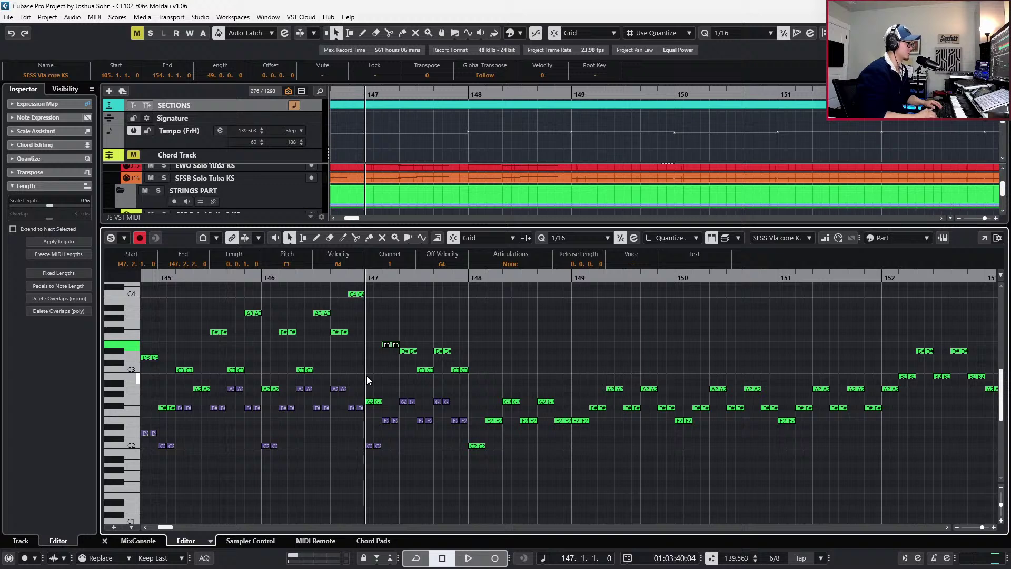
left_click(408, 351)
key("Down")
key("Down")
key("Down")
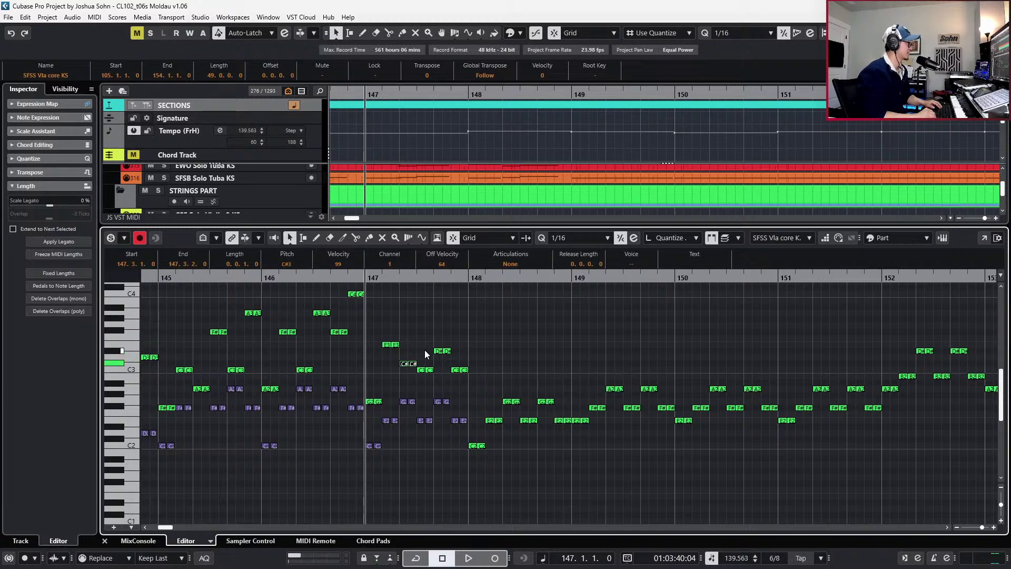
Set bar 147's beat 4 viola notes to G3 and its beat 5 notes to E3
left_click(423, 364)
left_click(424, 369)
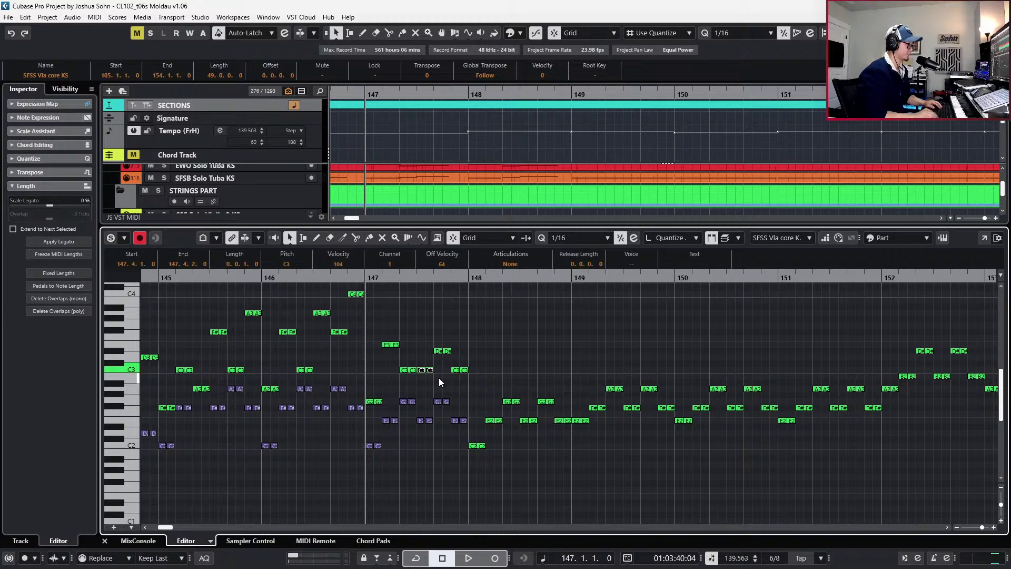
key("Up")
key("Up")
key("Up")
key("Up")
key("Up")
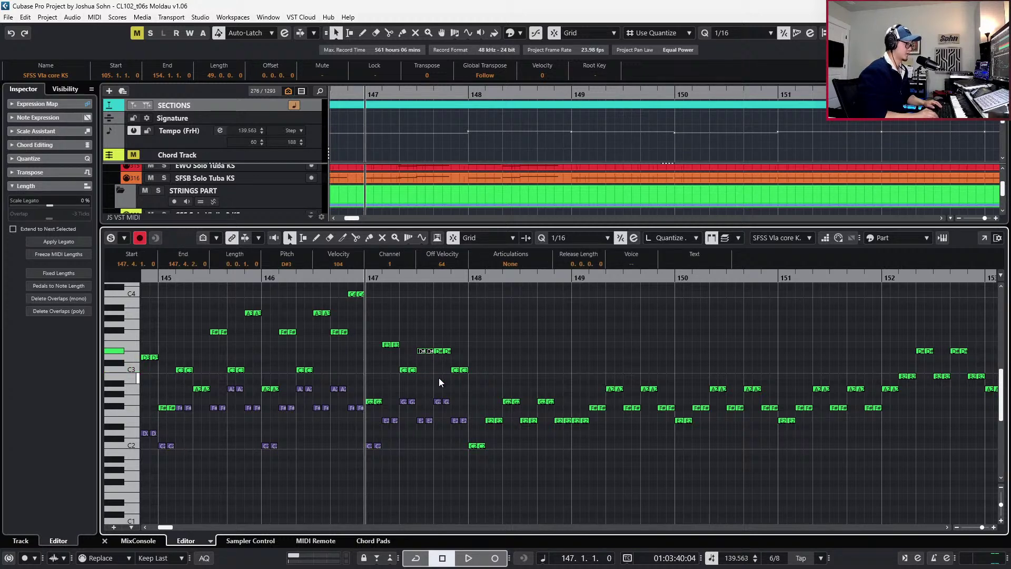
key("Up")
key("Up")
left_click(438, 351)
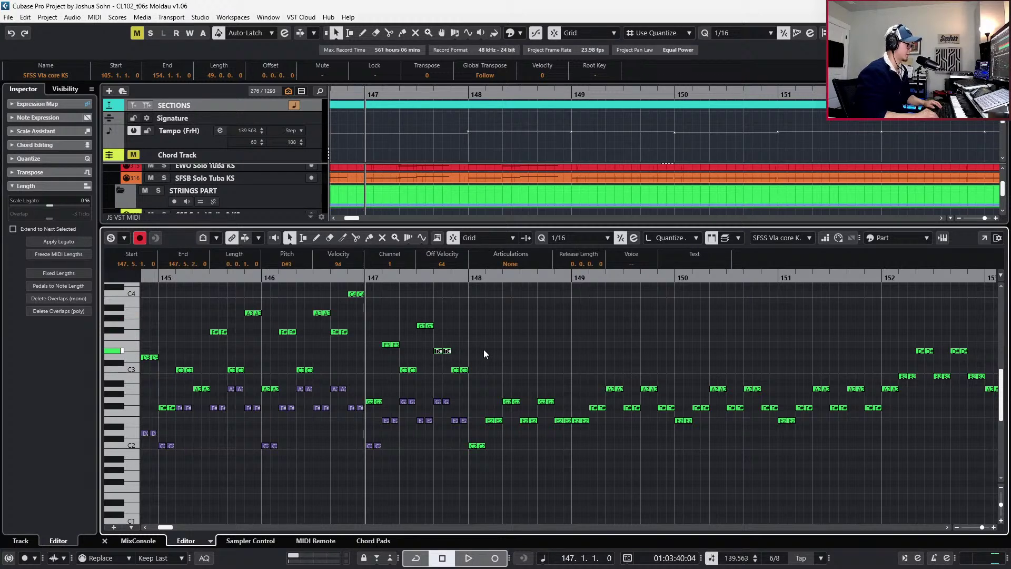
key("Up")
key("Up")
key("Down")
Raise bar 147's two beat 6 viola notes to C4
left_click_drag(438, 362, 484, 377)
key("Up")
key("Up")
key("Up")
key("Up")
key("Up")
key("Up")
key("Up")
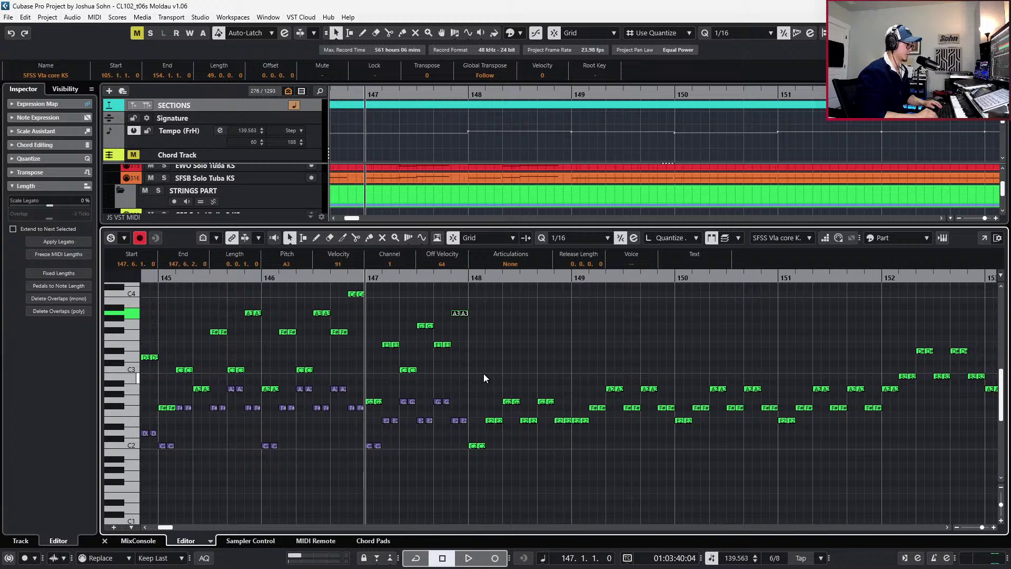
key("Up")
key("Up")
key("Up")
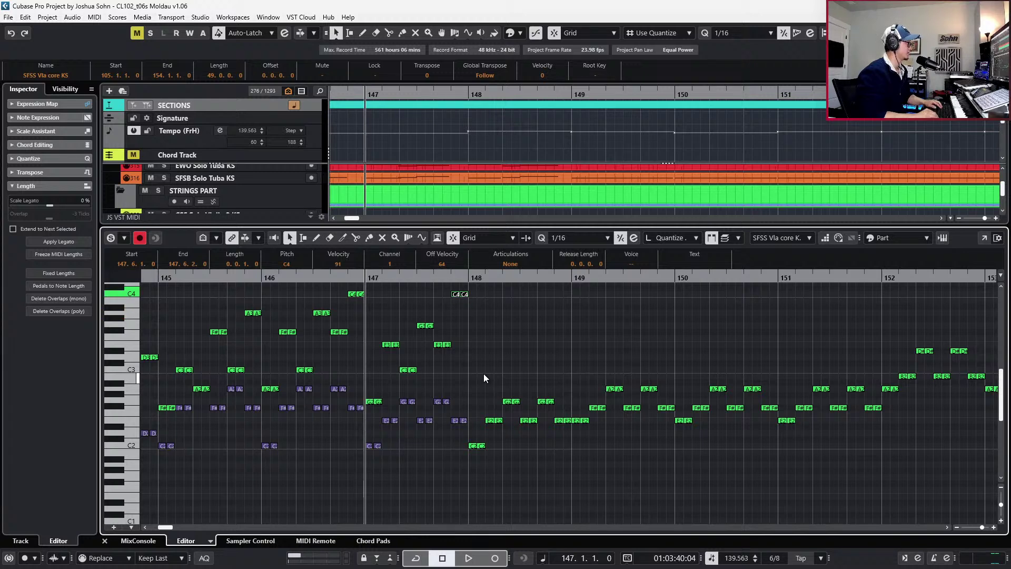
Move the project cursor to bar 148 and transpose all the bar's viola notes up seven semitones, putting beat 1 on G2
key("ctrl+Right")
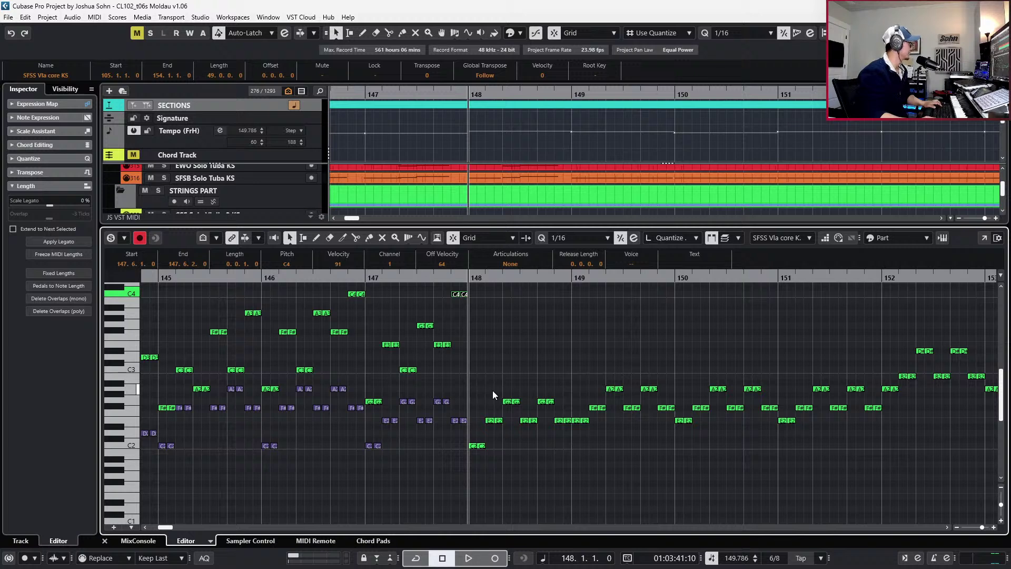
left_click_drag(473, 378, 568, 469)
key("Up")
key("Up")
key("Up")
key("Up")
key("Up")
key("Up")
key("Up")
key("Up")
key("Up")
key("Up")
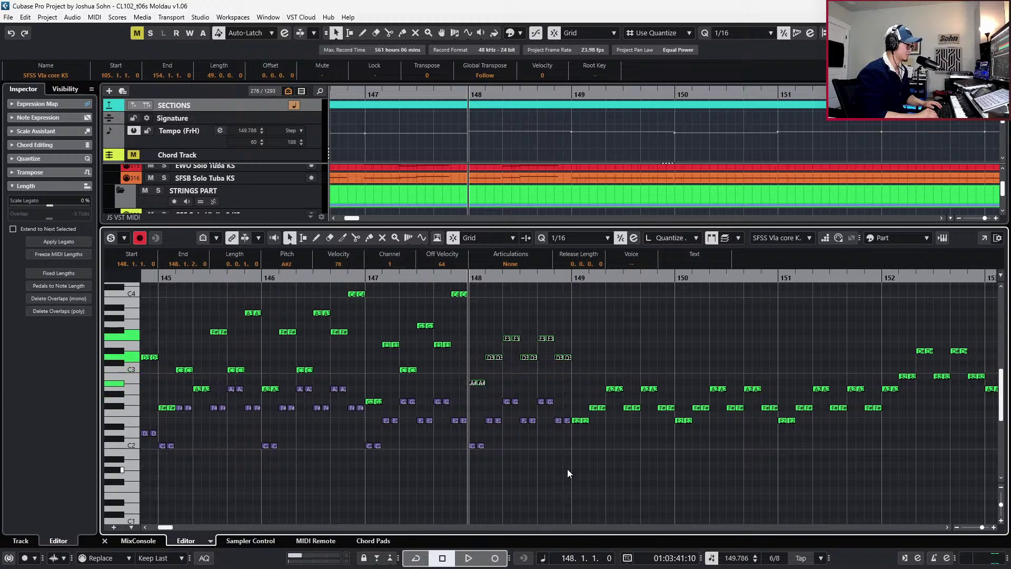
key("Down")
key("Down")
key("Down")
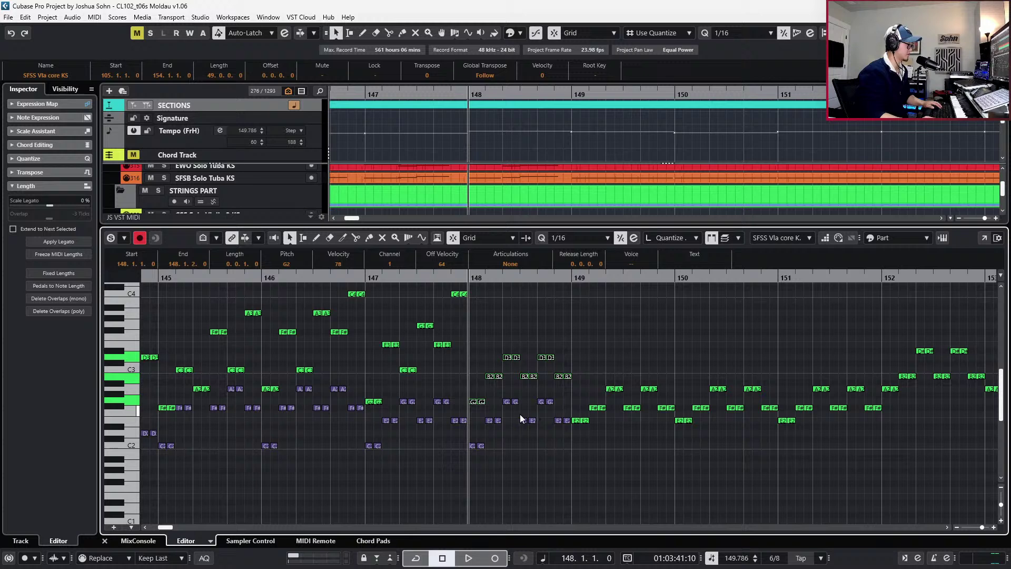
Set bar 148's beat 2 viola notes to E3 and its beat 3 notes to C3
left_click(490, 385)
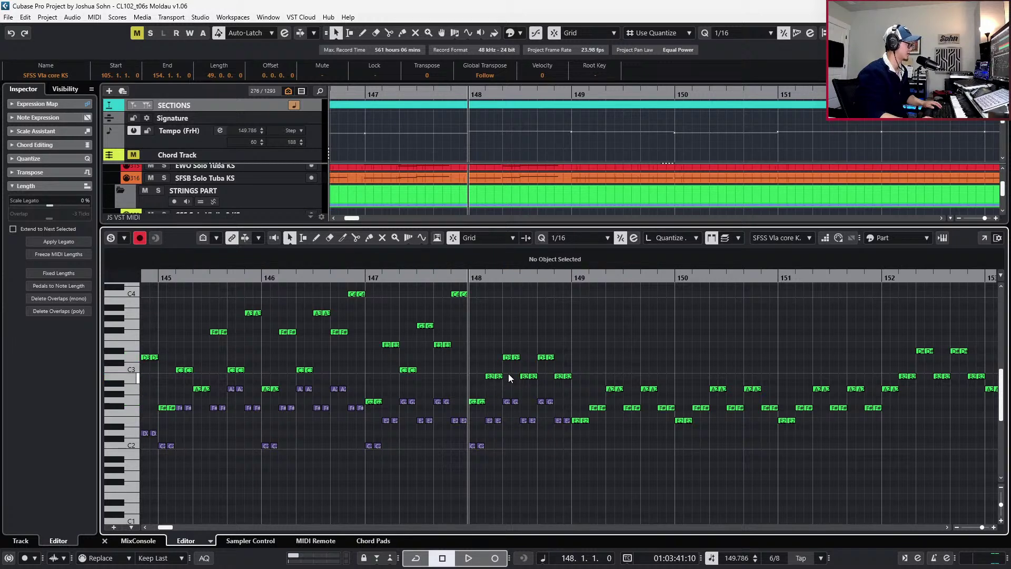
left_click(508, 375)
key("Up")
key("Up")
key("Up")
key("Up")
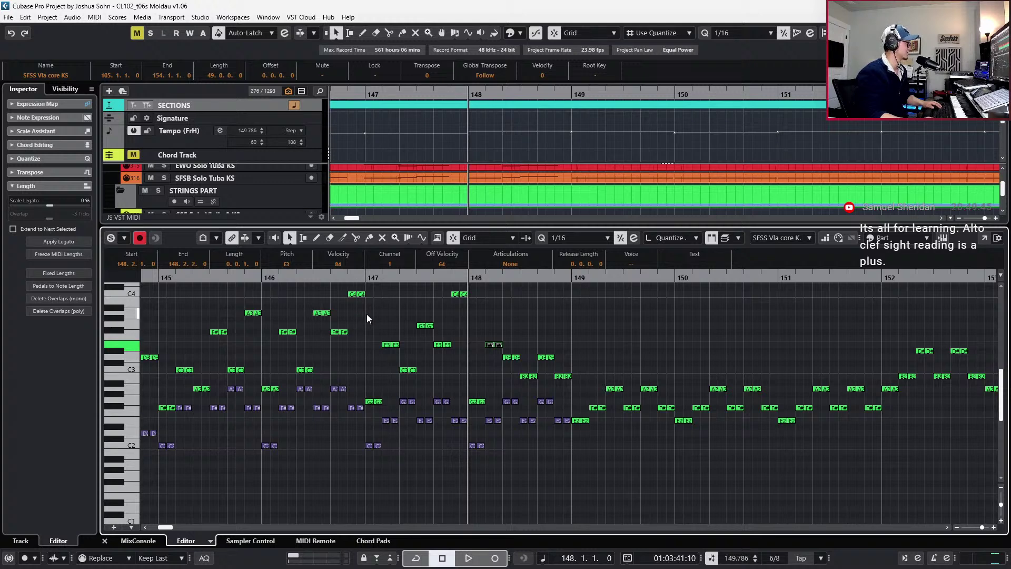
left_click(379, 402)
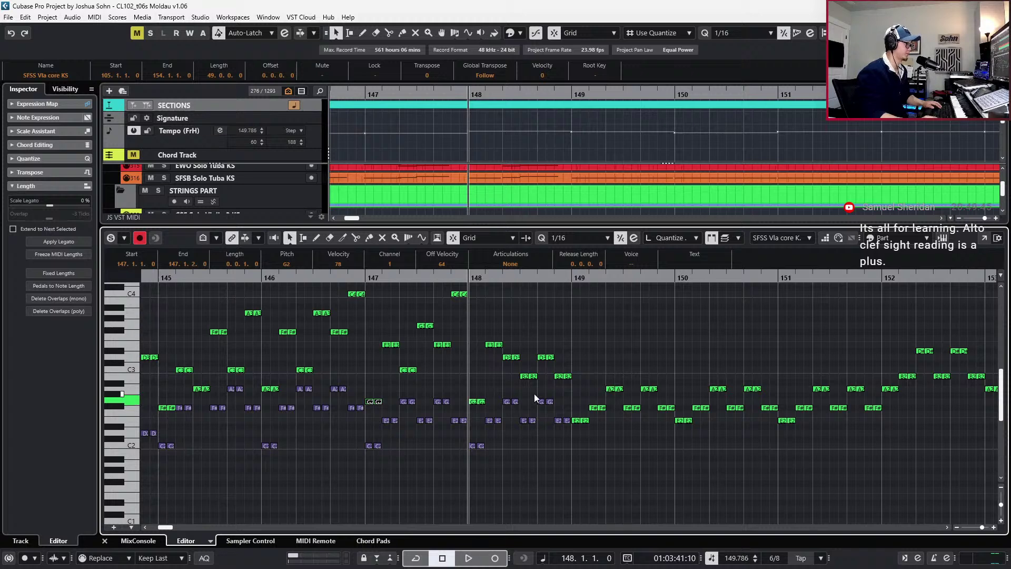
left_click(493, 337)
left_click(512, 357)
key("Down")
key("Down")
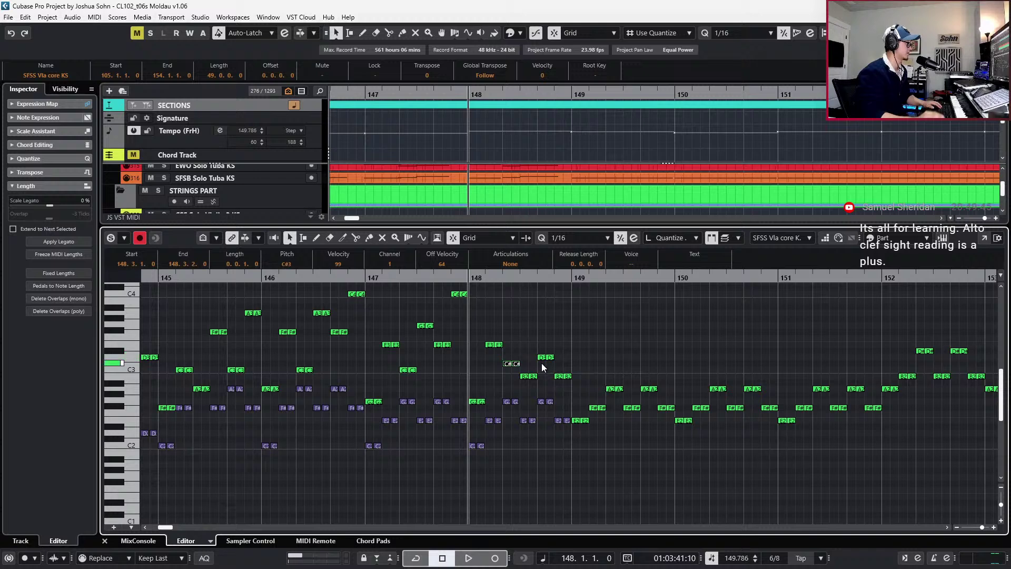
left_click(539, 368)
Raise bar 148's two beat 4 viola notes to G3
left_click(523, 377)
key("Up")
key("Up")
key("Up")
key("Up")
key("Up")
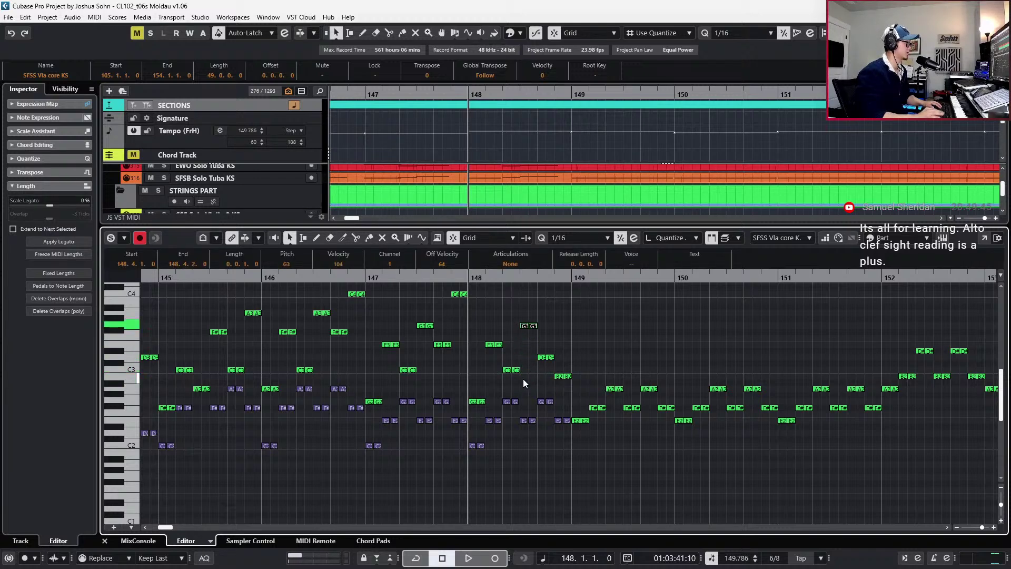
Set bar 148's beat 5 viola notes to E3 and its beat 6 notes to C4
left_click_drag(525, 354, 574, 381)
key("Up")
key("Up")
key("Up")
key("Up")
key("Up")
key("Up")
key("Up")
key("Up")
key("Up")
key("Up")
key("Up")
key("Up")
key("Up")
key("Up")
key("Up")
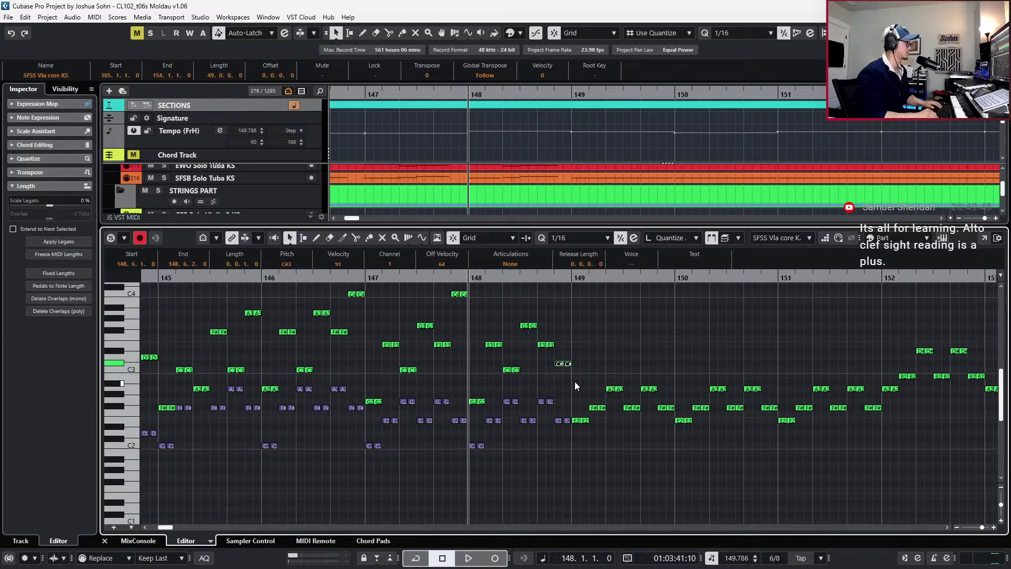
Solo the parts in the Key Editor and move the project cursor back to bar 146
key("s")
key("KP_Subtract")
key("KP_Subtract")
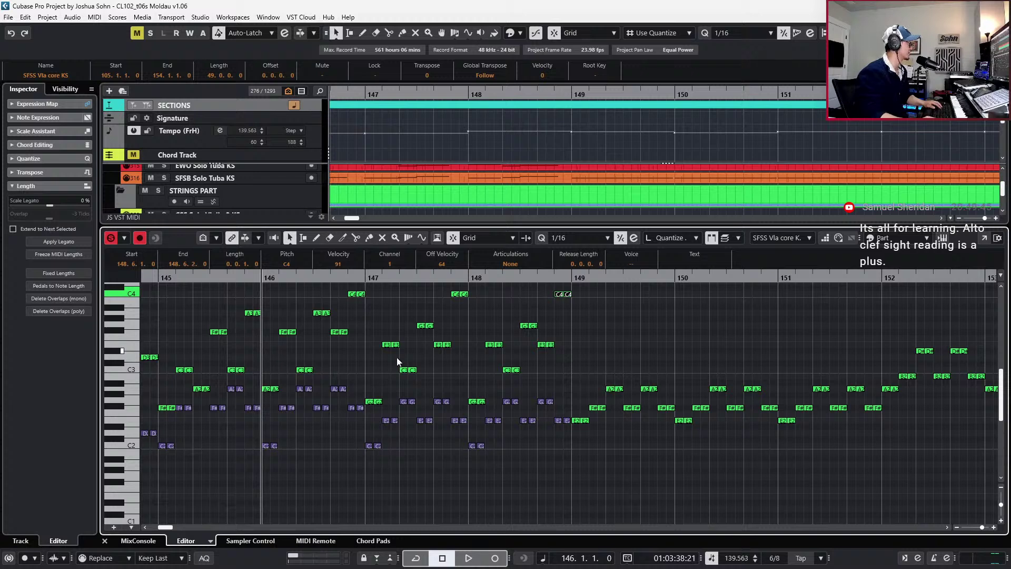
Play back the viola and cello parts from bar 145 up to bar 149
key("KP_Subtract")
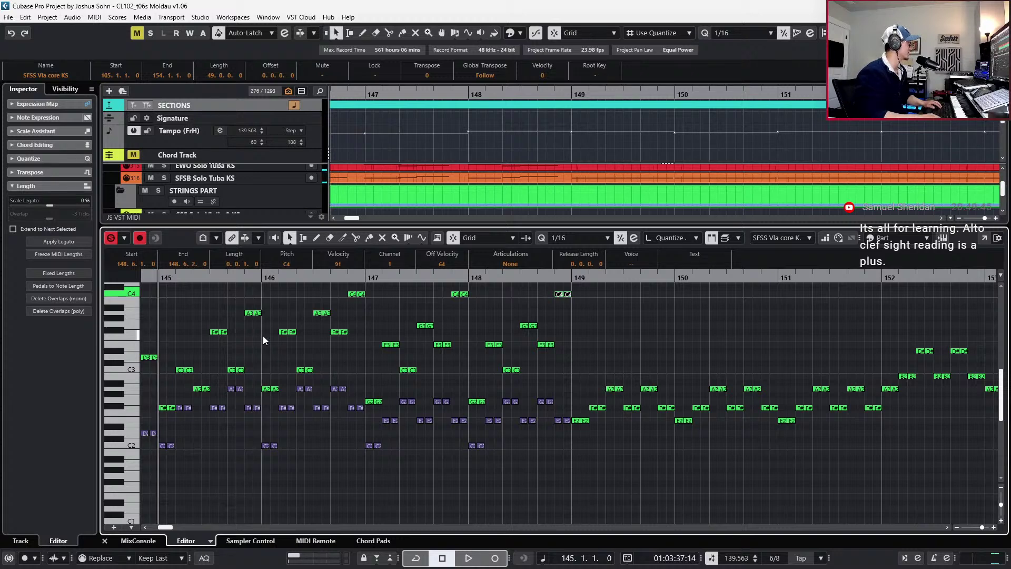
key("space")
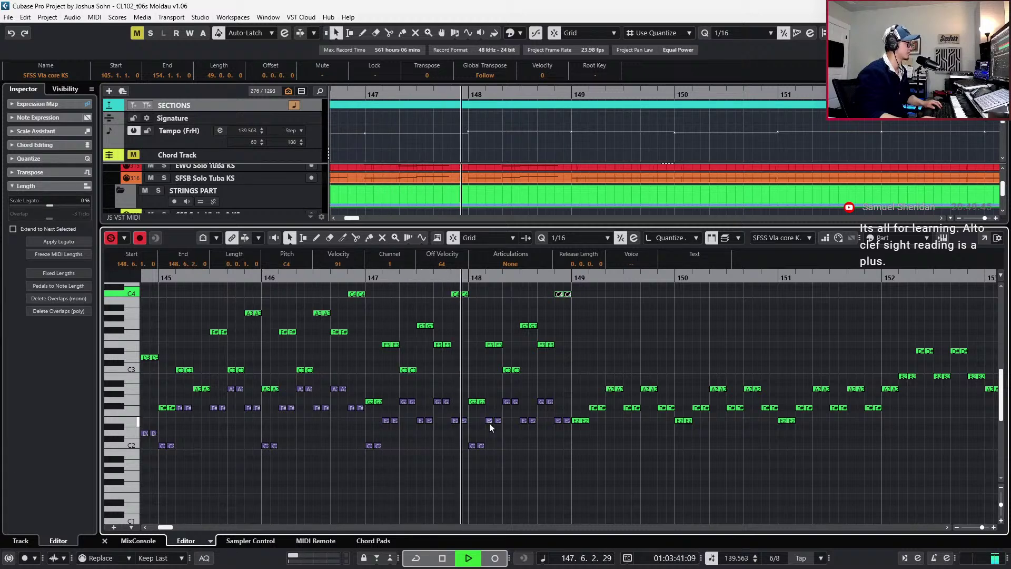
key("space")
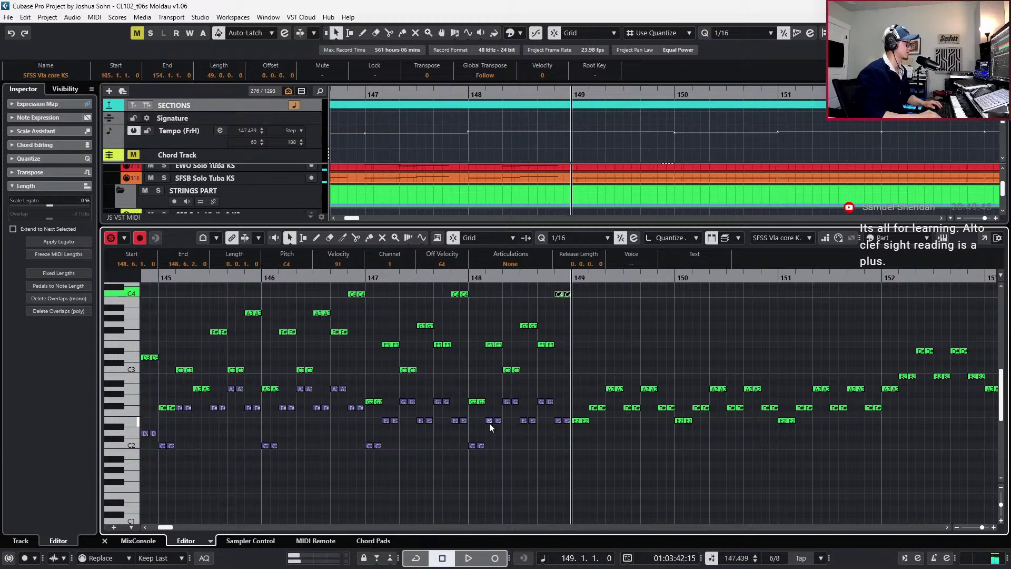
Transpose all viola notes in bars 149 and 150 up two semitones, so each bar starts on F#2
left_click_drag(324, 365, 514, 452)
left_click_drag(450, 394, 447, 380)
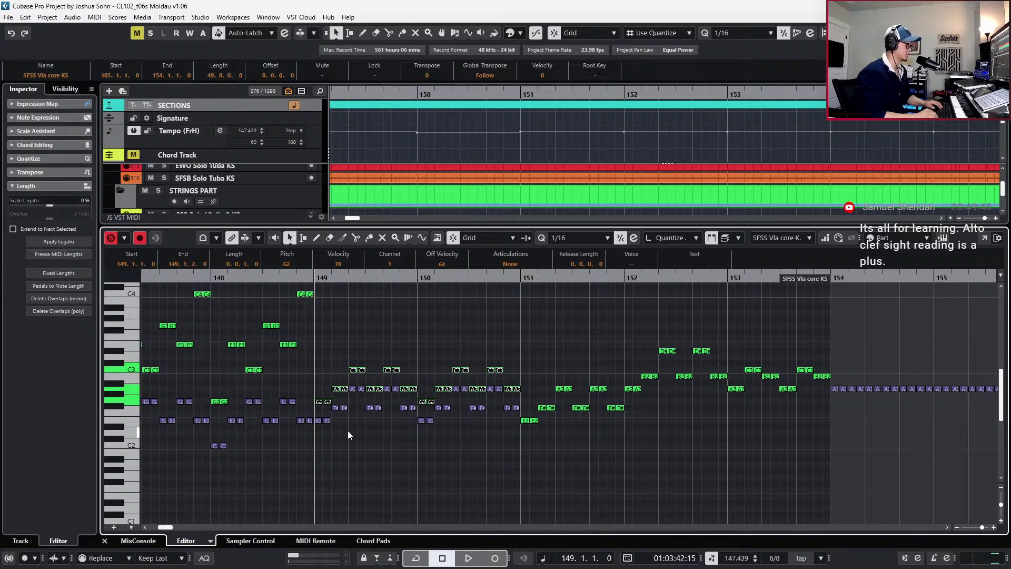
key("Down")
key("Down")
key("Down")
key("Up")
key("Up")
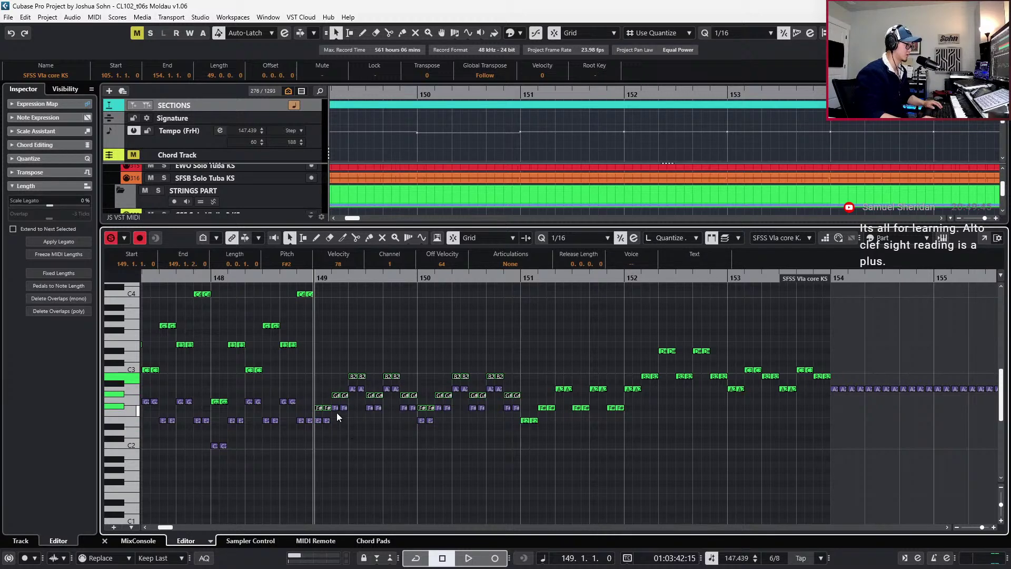
Set the beat 2 viola notes in bars 149 and 150 to C3
left_click_drag(302, 394, 357, 397)
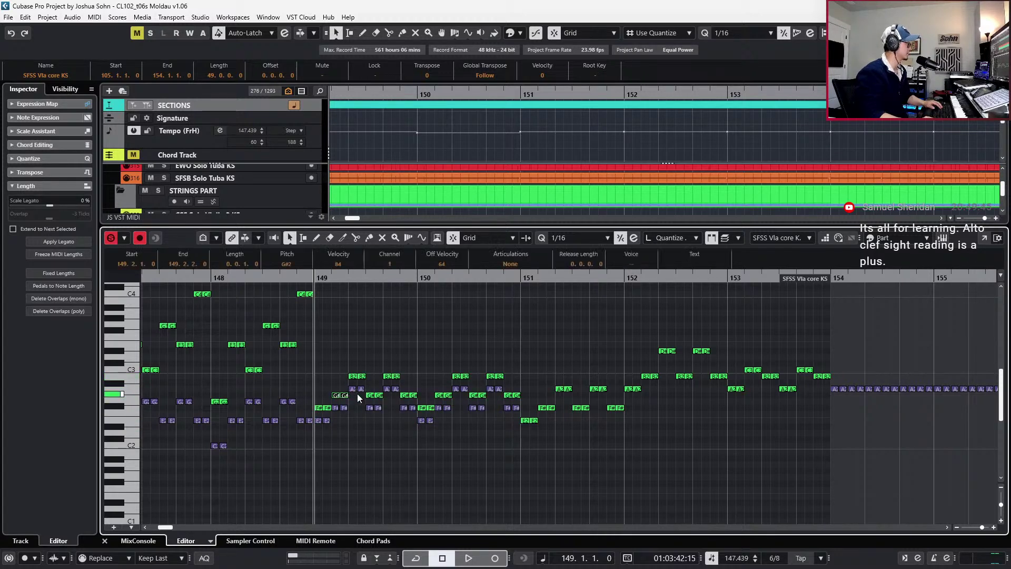
left_click_drag(433, 388, 453, 395)
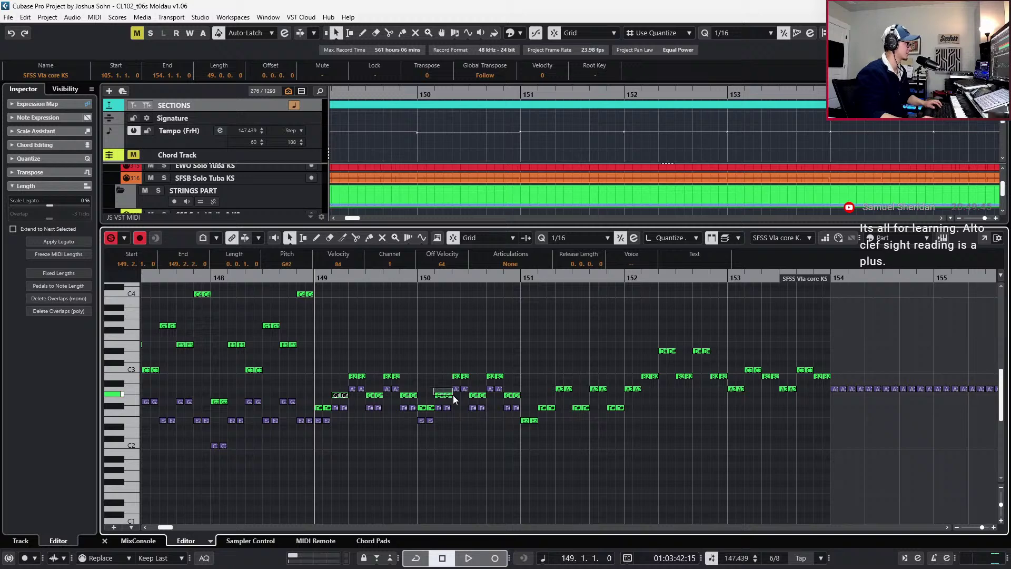
key("Up")
key("Up")
key("Up")
key("Up")
key("Up")
key("Up")
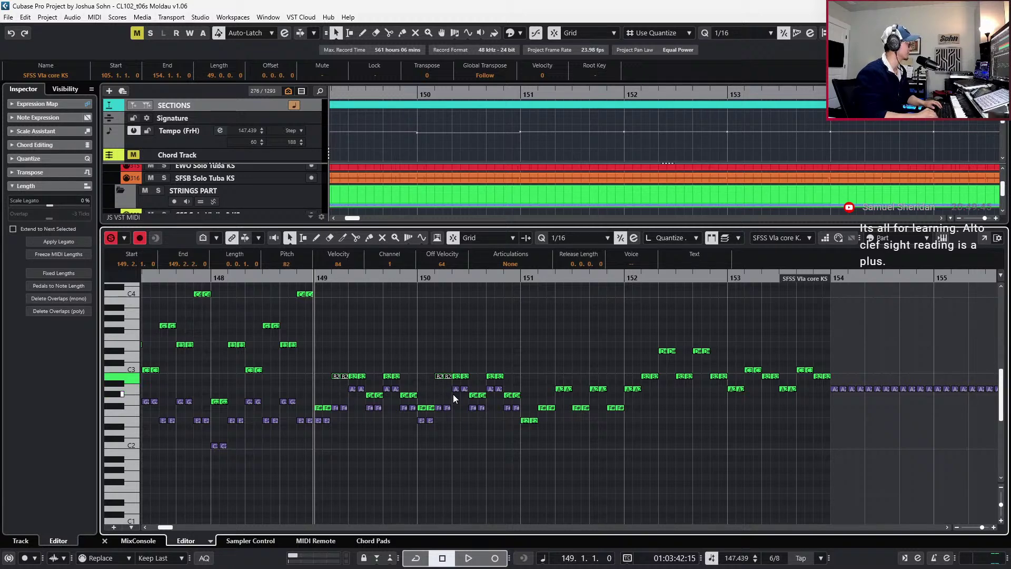
key("Down")
key("Down")
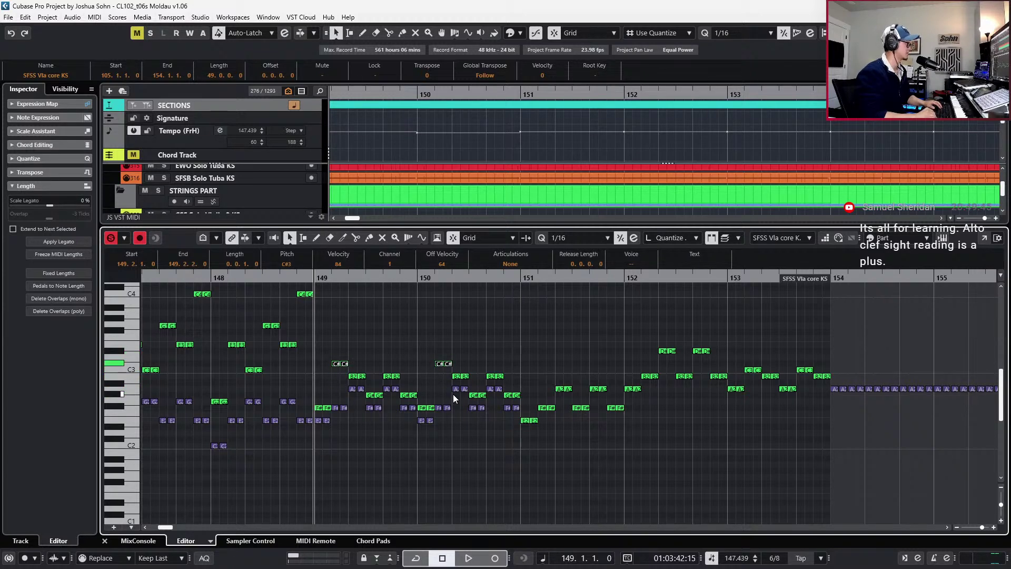
Lower the beat 3 viola notes in bars 149 and 150 to A2
left_click(362, 377)
left_click(463, 377, "shift")
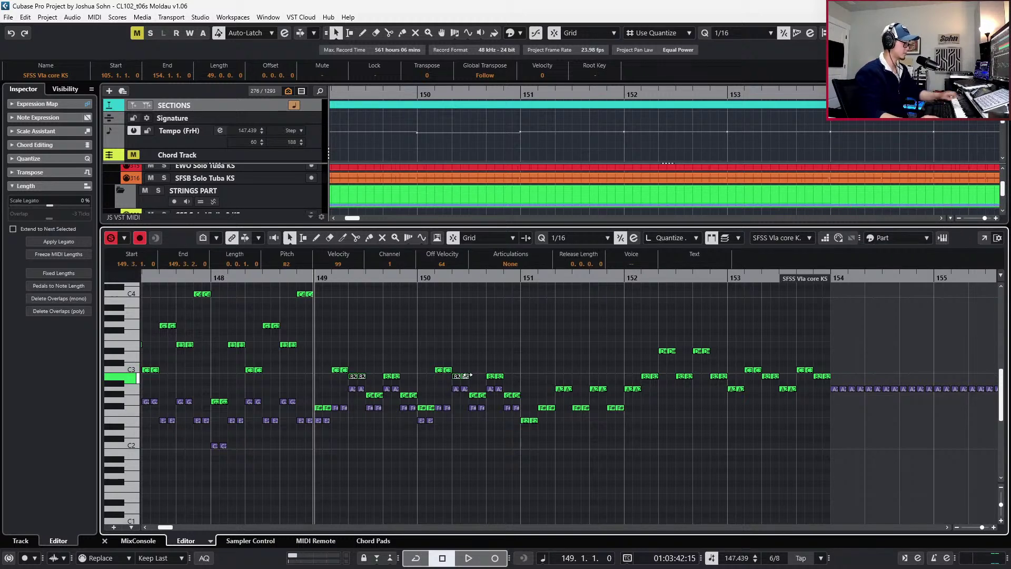
key("Down")
key("Down")
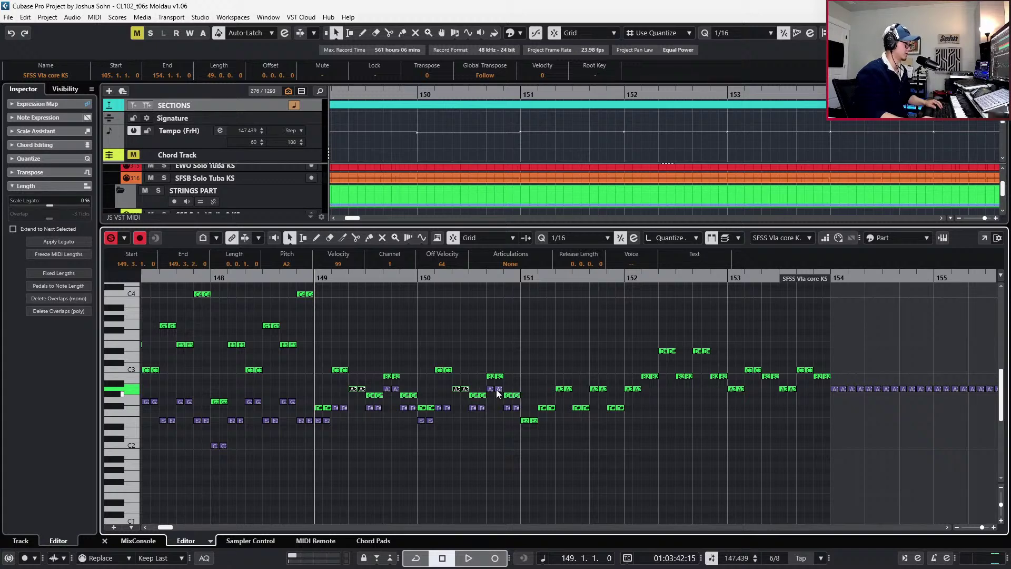
Raise the beat 5 viola notes in bars 149 and 150 to E3
left_click(418, 387)
left_click_drag(377, 371, 419, 383)
left_click_drag(477, 371, 510, 376)
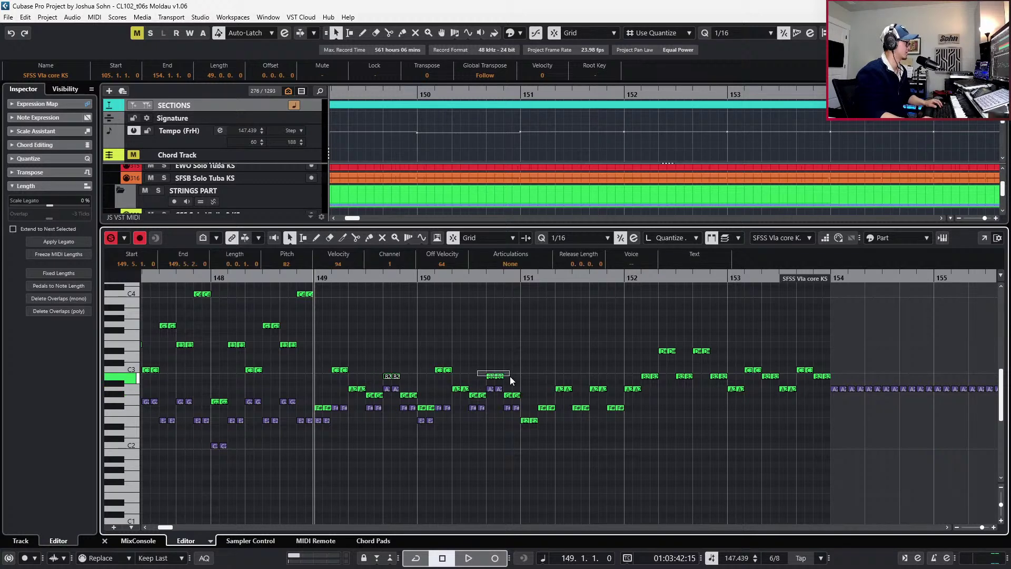
key("Up")
key("Up")
key("Up")
key("Up")
key("Up")
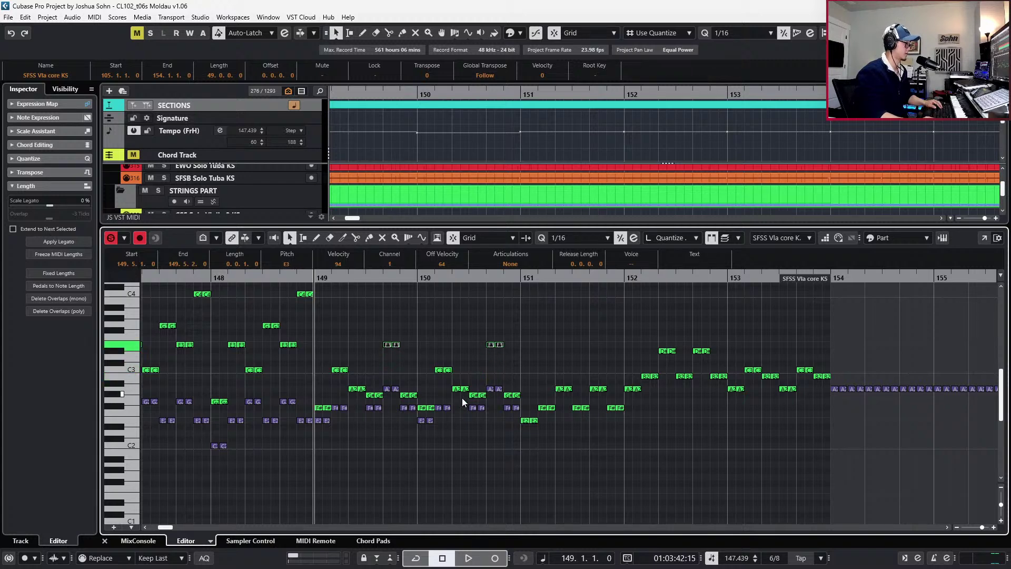
Raise the beat 4 viola notes in bars 149 and 150 to E3
left_click(418, 394)
left_click_drag(417, 393, 520, 390)
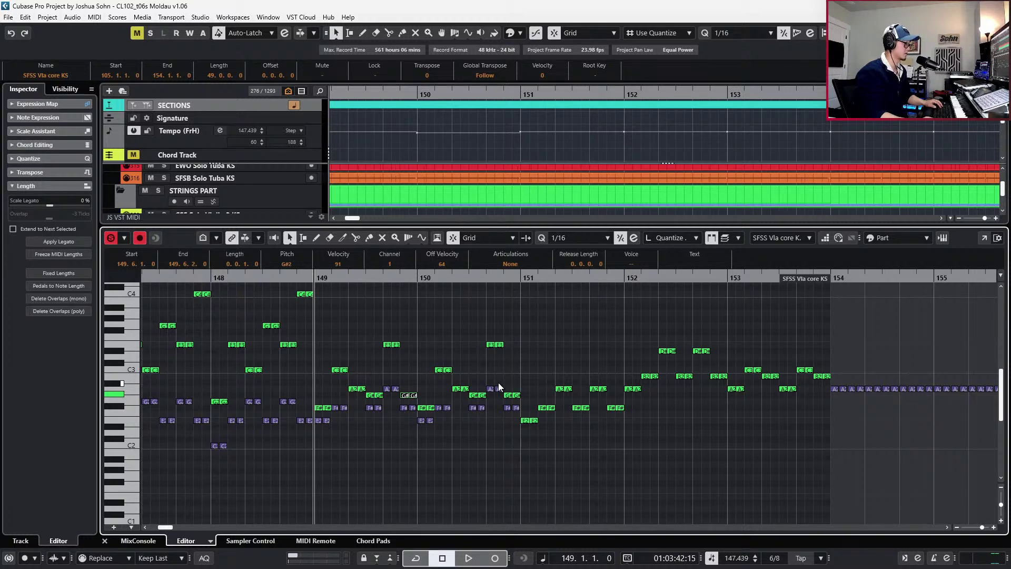
left_click(495, 345)
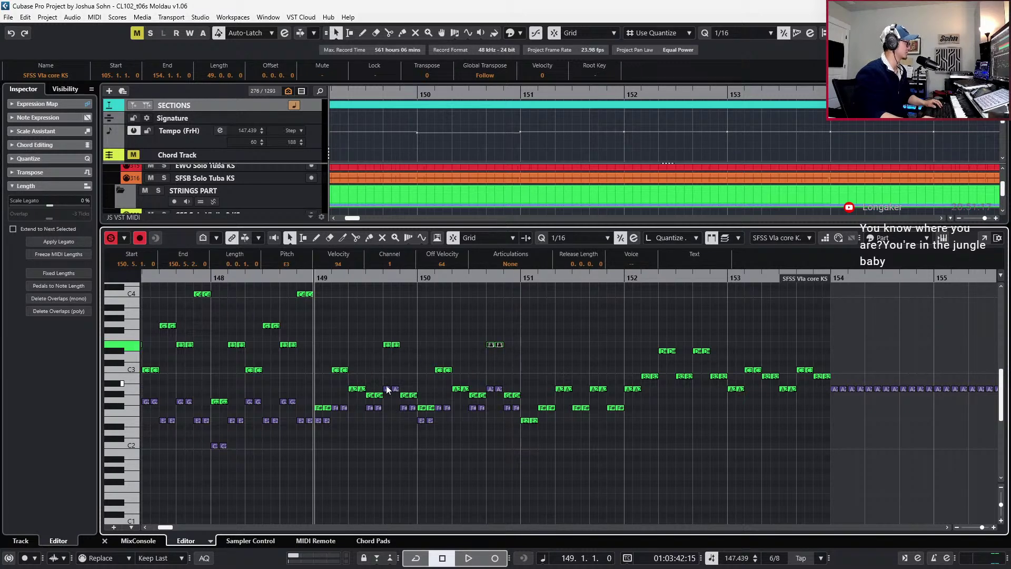
left_click(374, 395)
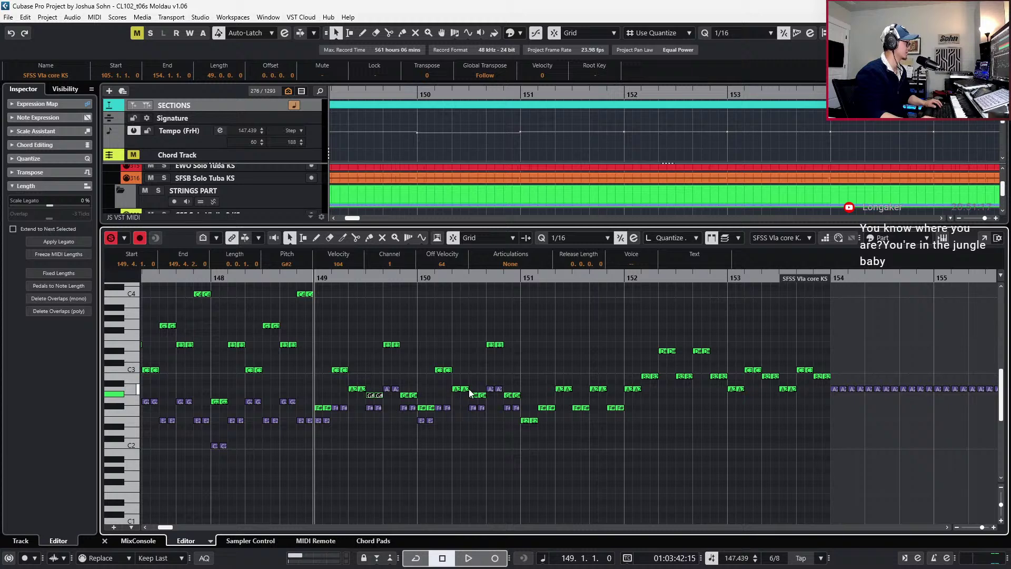
left_click_drag(455, 396, 478, 394)
key("Up")
key("Up")
key("Up")
key("Up")
key("Up")
key("Up")
key("Up")
key("Up")
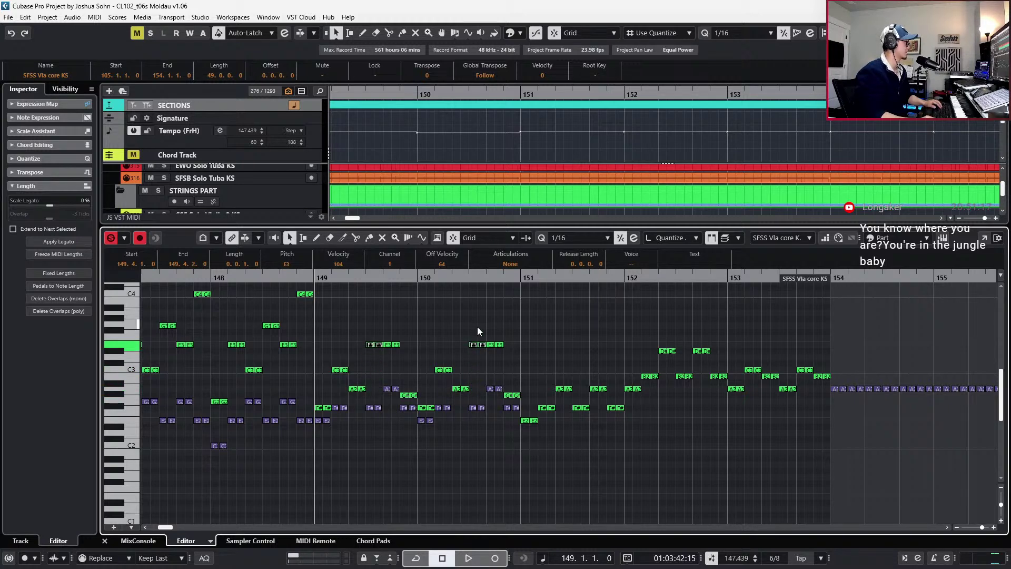
Set the beat 5 viola notes in bars 149 and 150 to C3
left_click_drag(404, 333, 378, 353)
key("Down")
key("Down")
key("Down")
key("Down")
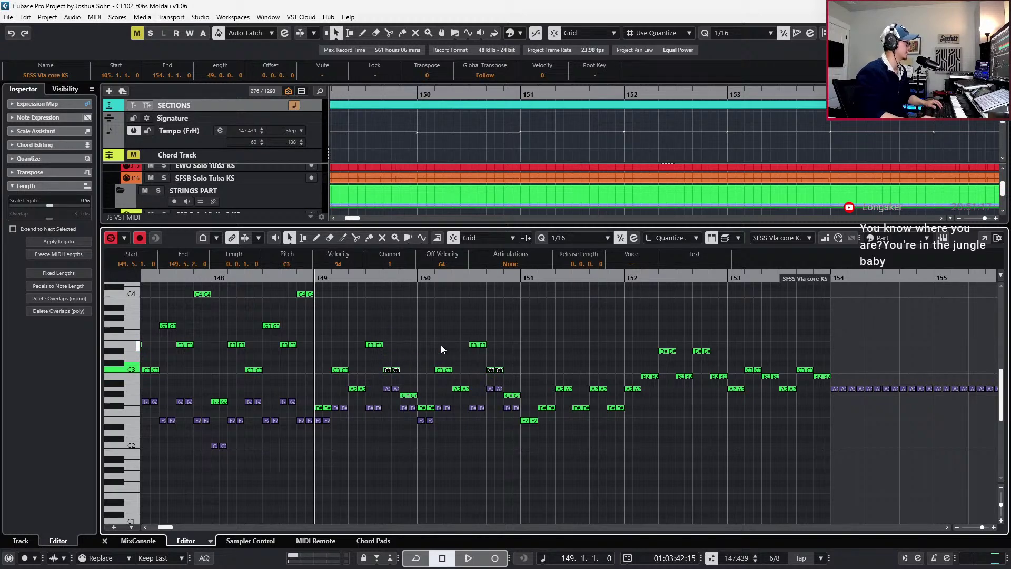
Raise the beat 6 viola notes in bars 149 and 150 to F#3
left_click(514, 395)
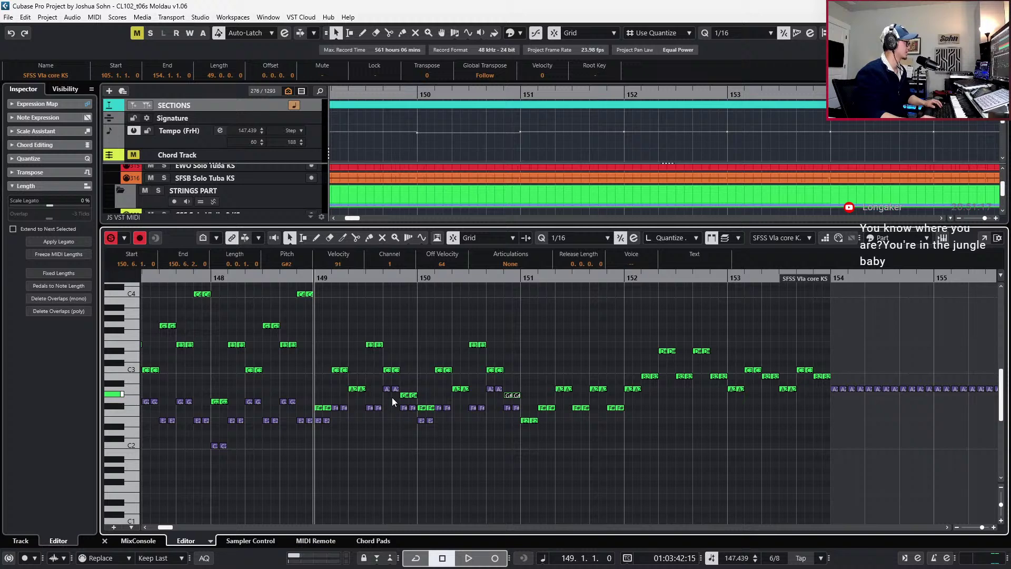
key("Up")
key("Up")
key("Up")
key("Up")
key("Up")
key("Up")
key("Up")
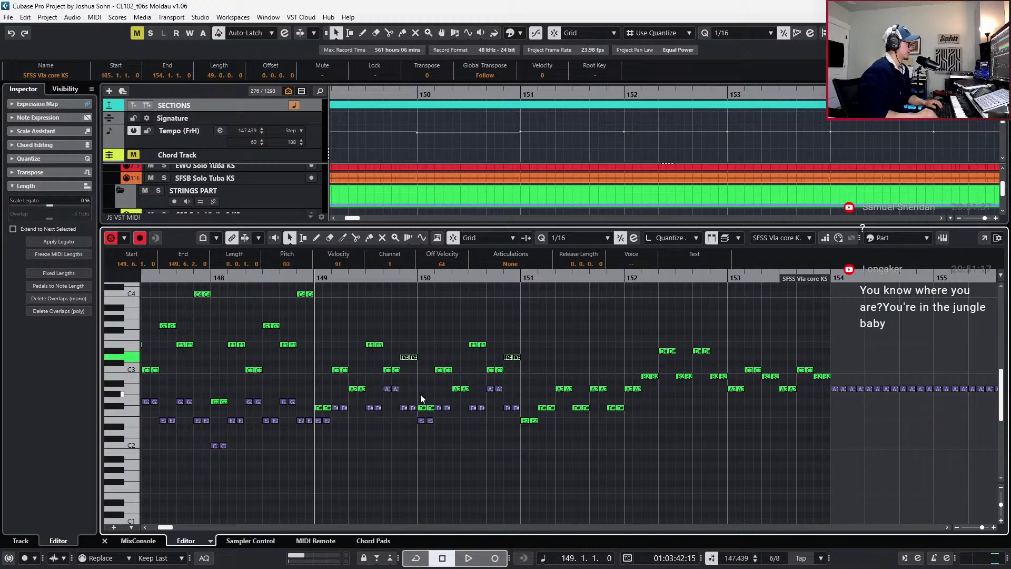
key("Up")
key("Up")
key("Up")
Play back bars 149 and 150, then place the project cursor at bar 151
key("space")
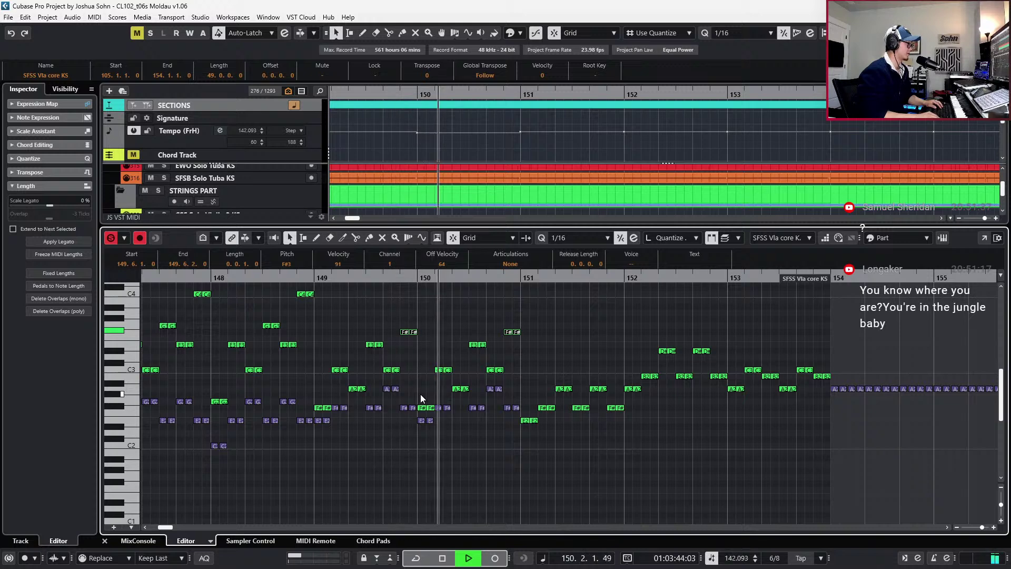
key("space")
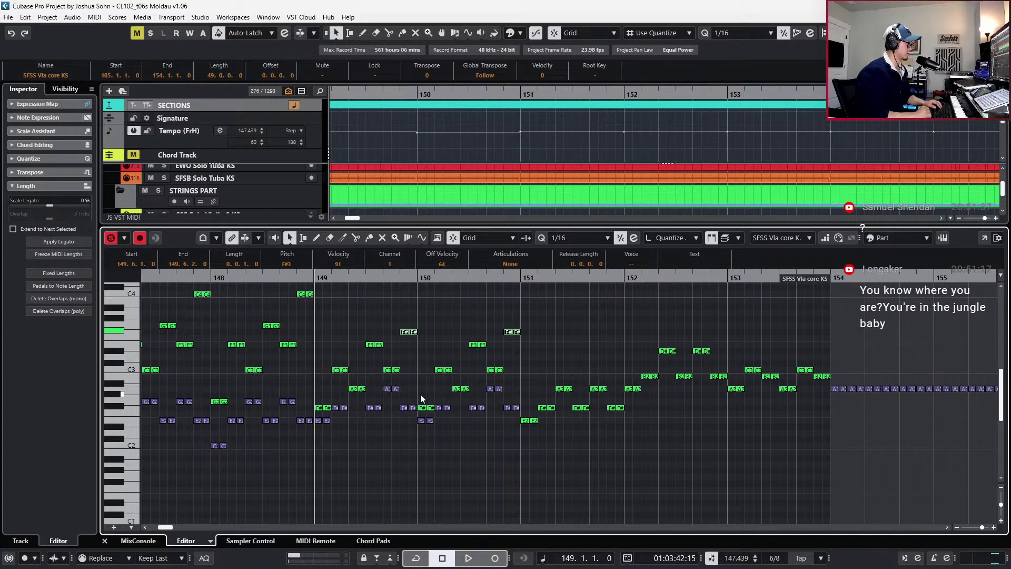
key("space")
key("KP_Subtract")
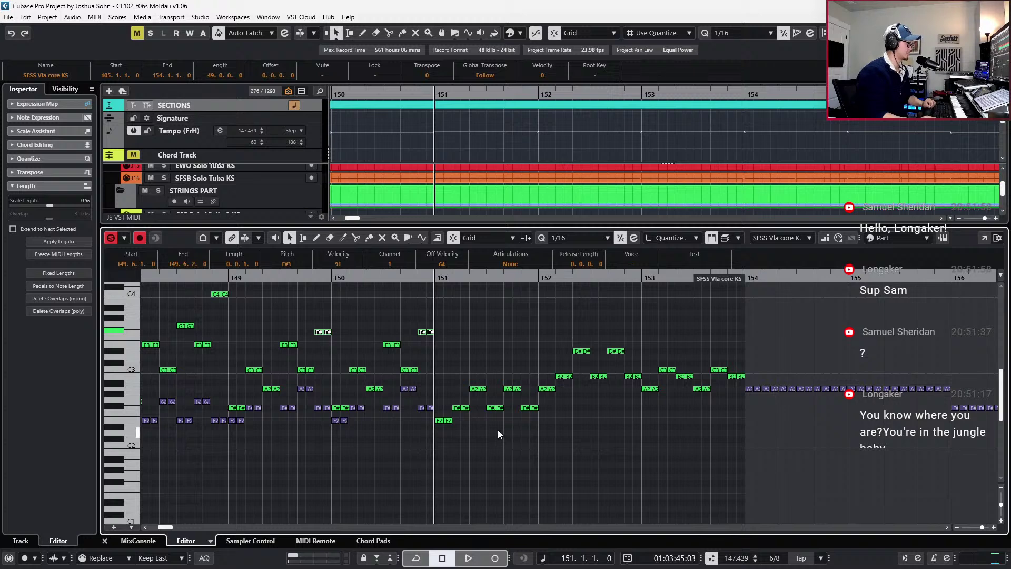
Set bar 151's beat 1 viola notes to F#2 and its beat 2 notes to B2
left_click_drag(436, 445, 473, 406)
key("Up")
key("Up")
key("Up")
key("Up")
key("Up")
key("Up")
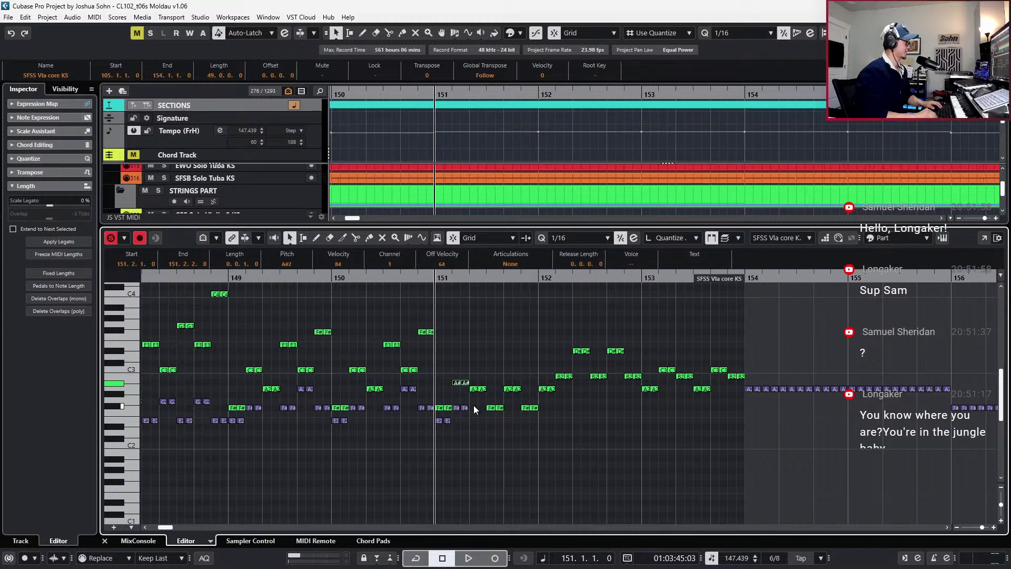
key("Up")
Audition bar 151's viola notes and raise the two on beat 4 to D#3
left_click_drag(465, 396, 492, 387)
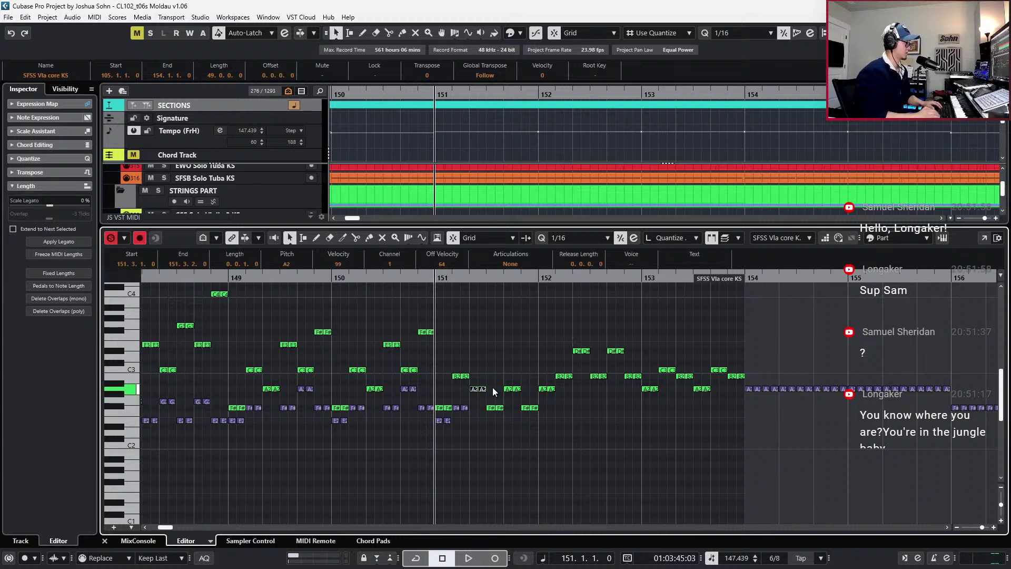
left_click(492, 409)
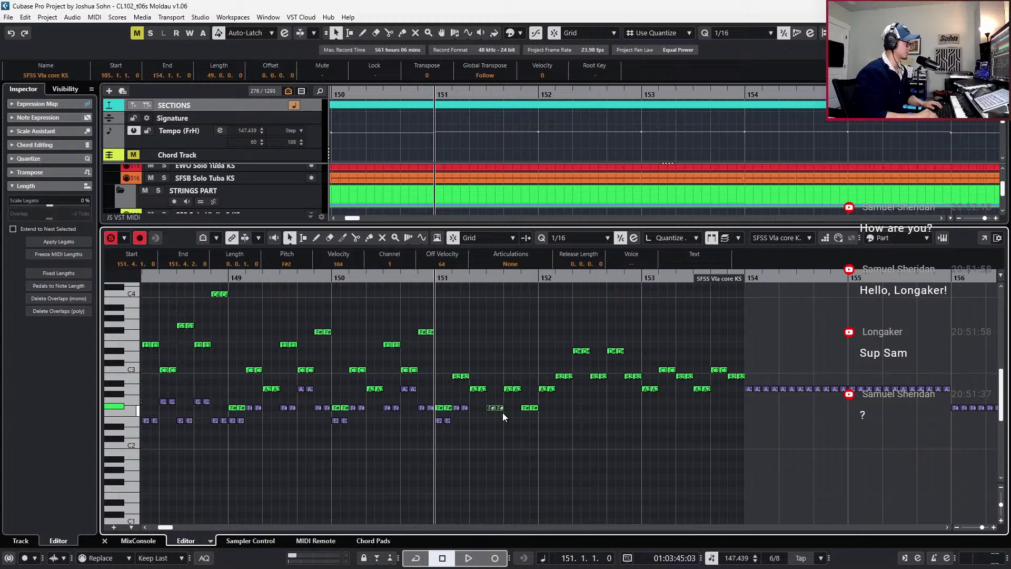
left_click(425, 419)
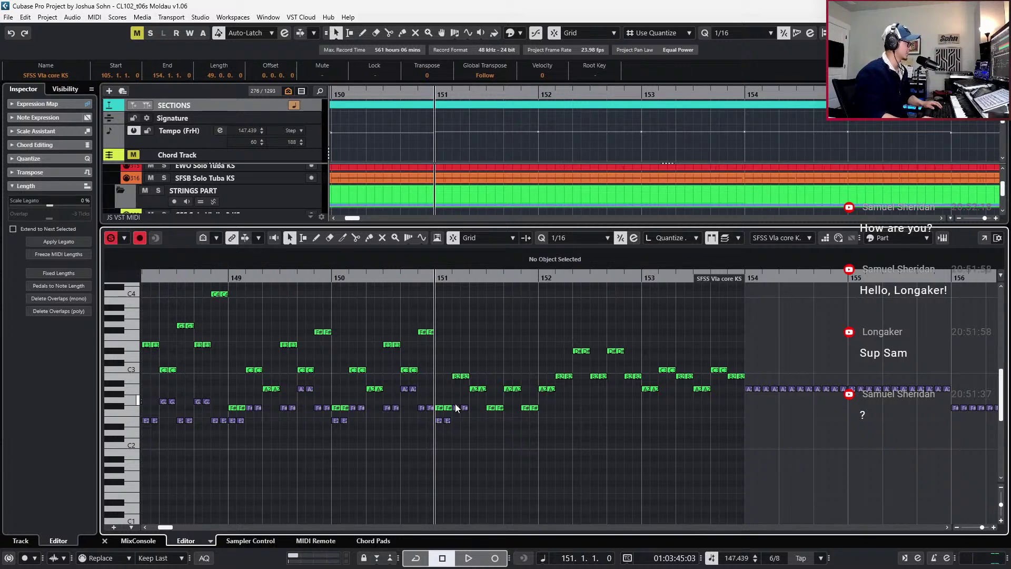
left_click(481, 389)
key("space")
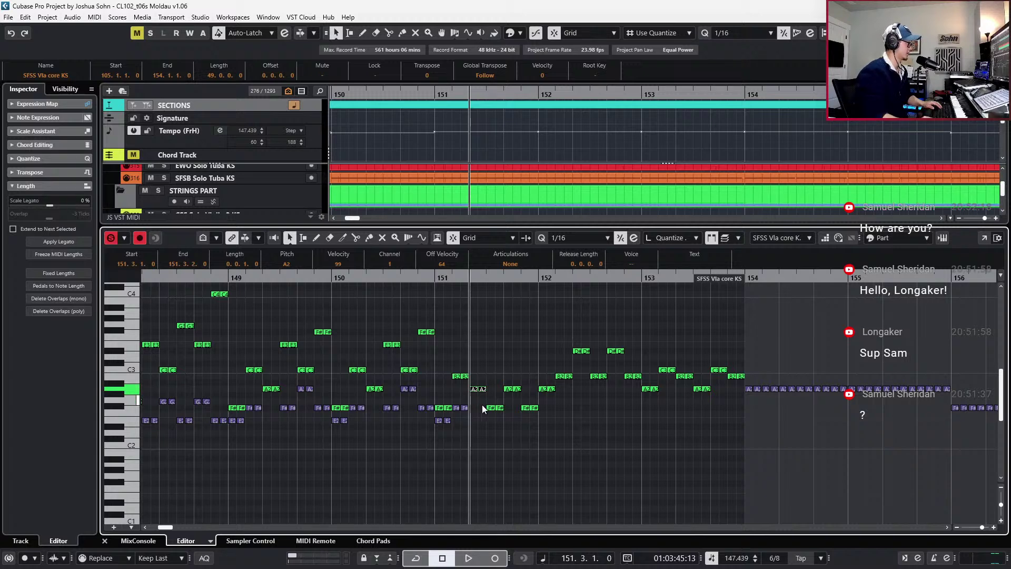
key("Up")
key("Up")
key("Up")
key("Up")
key("Up")
key("Up")
key("Up")
key("Up")
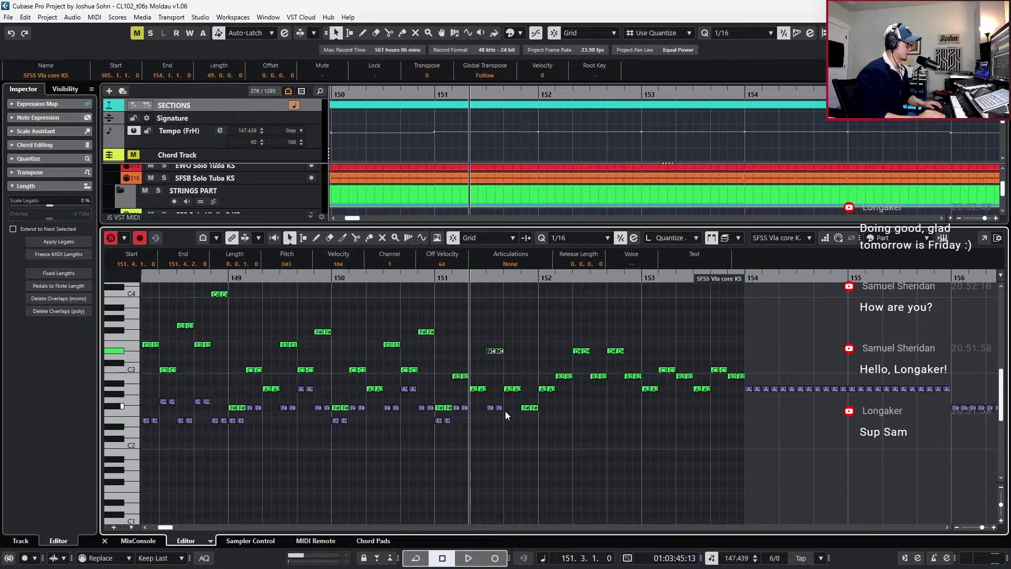
Raise bar 151's two beat 5 viola notes to B2
left_click(520, 390)
left_click(518, 389)
key("Up")
key("Up")
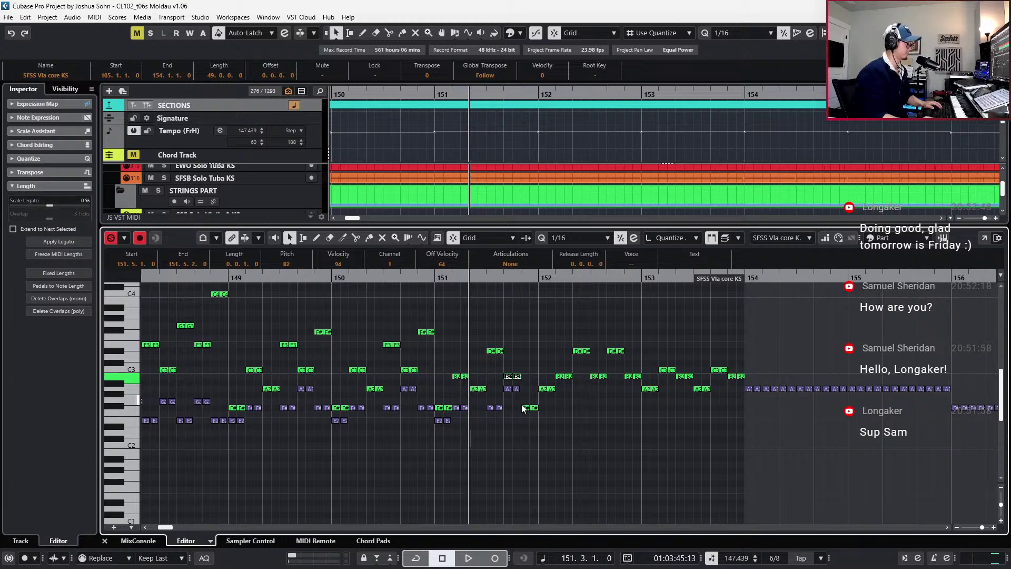
Raise bar 151's two beat 6 viola notes to F#3
left_click(528, 408)
key("Up")
key("Up")
key("Up")
key("Up")
key("Up")
key("Up")
key("Up")
key("Up")
key("Up")
key("Up")
key("Up")
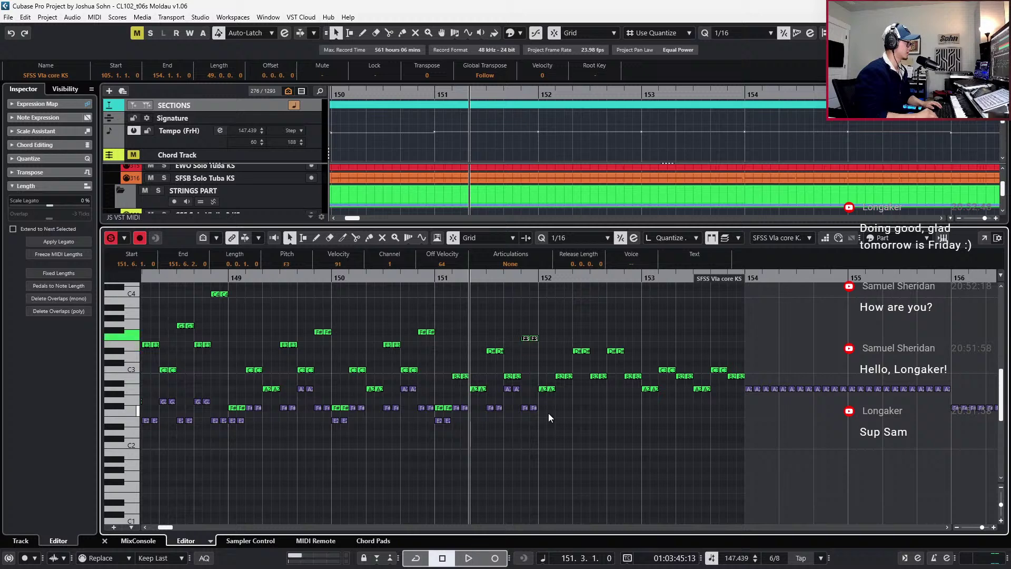
key("Up")
Lower the cello's two beat 1 notes in bar 151 to D#2 and play back from the start of that bar
key("b")
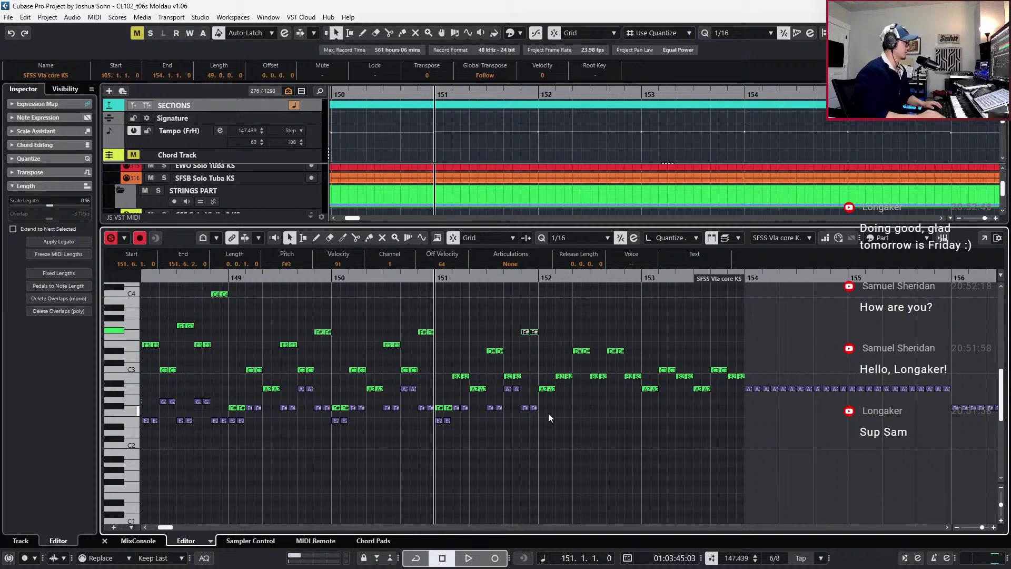
scroll(466, 411, "up", 1)
left_click(453, 423)
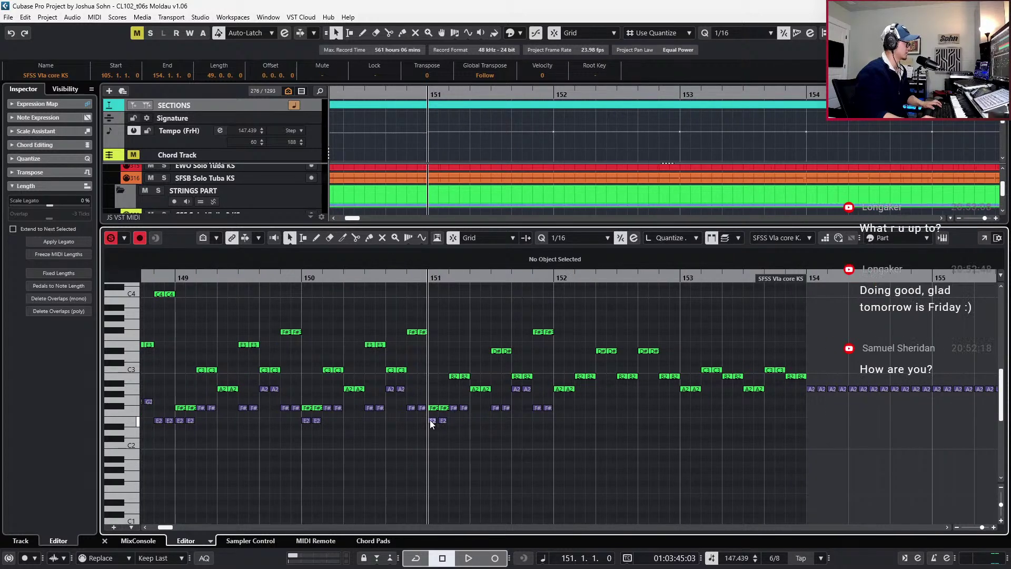
left_click(430, 419)
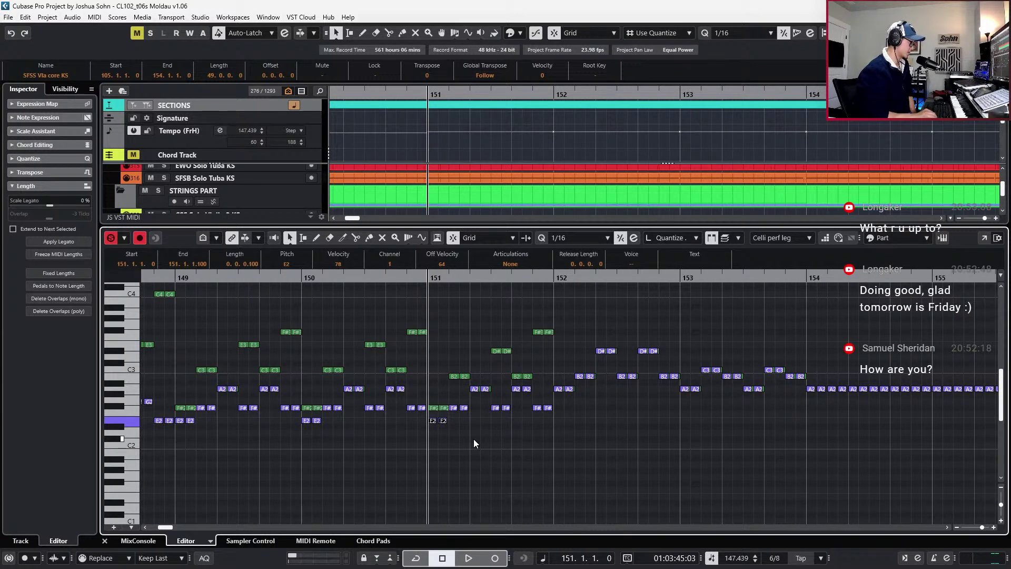
key("space")
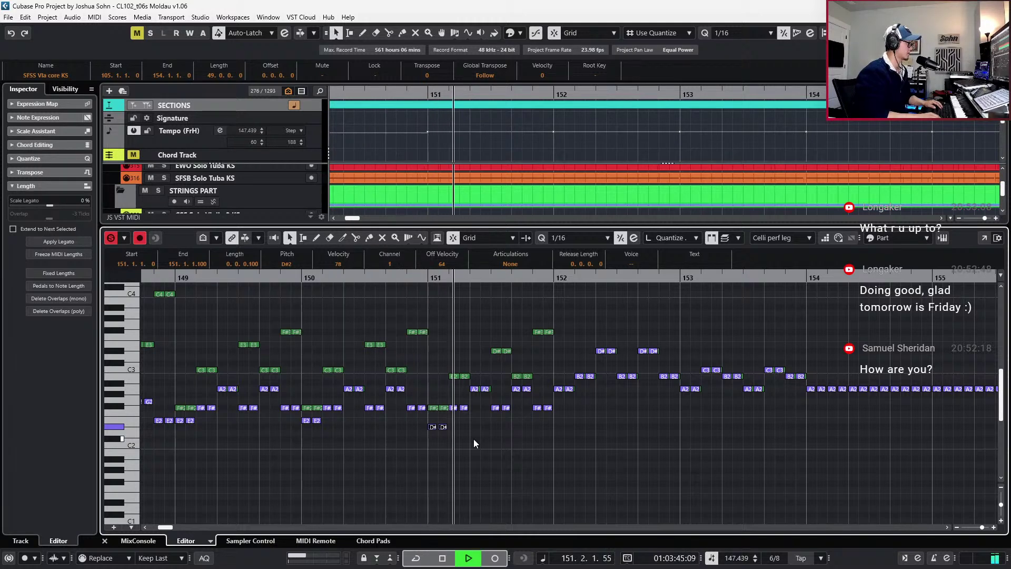
Stop playback and reopen the viola and cello parts for note editing with SFSS Vla core KS as the active part
key("space")
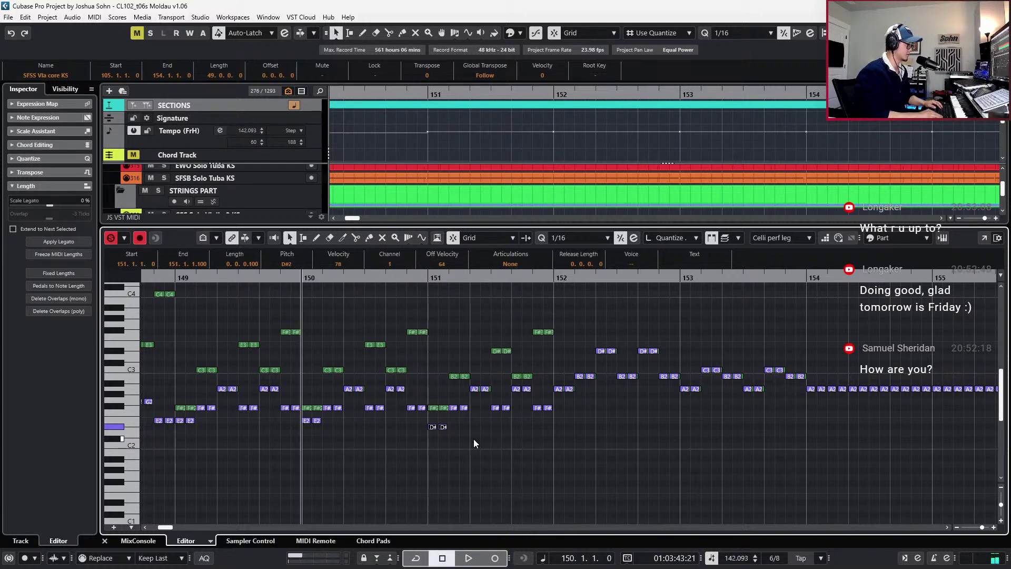
key("ctrl+Right")
key("ctrl+e")
scroll(493, 417, "down", 3)
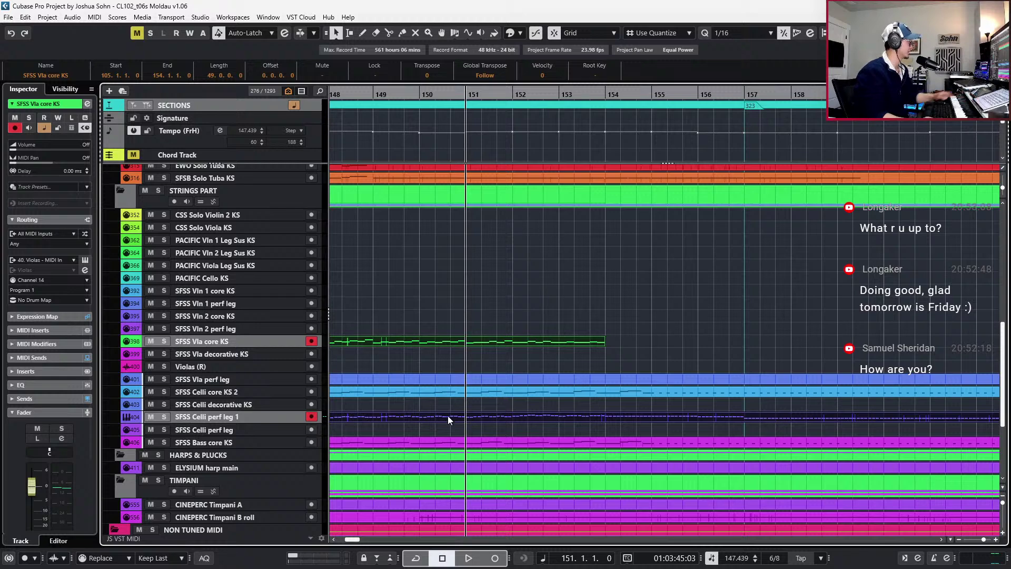
key("Return")
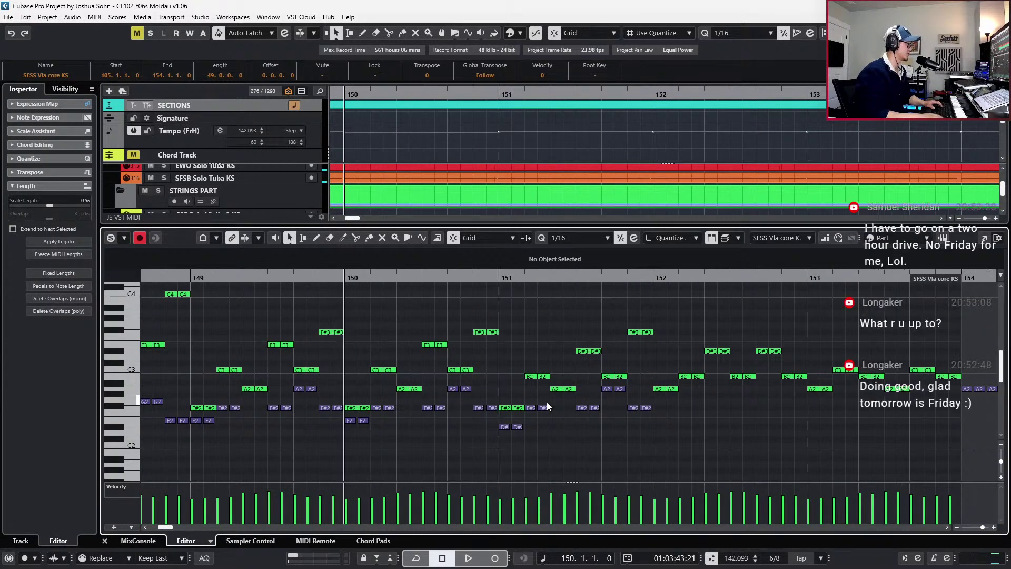
Delete the viola notes in bar 152 and duplicate bar 151's viola notes into it
key("KP_Add")
key("KP_Add")
key("KP_Subtract")
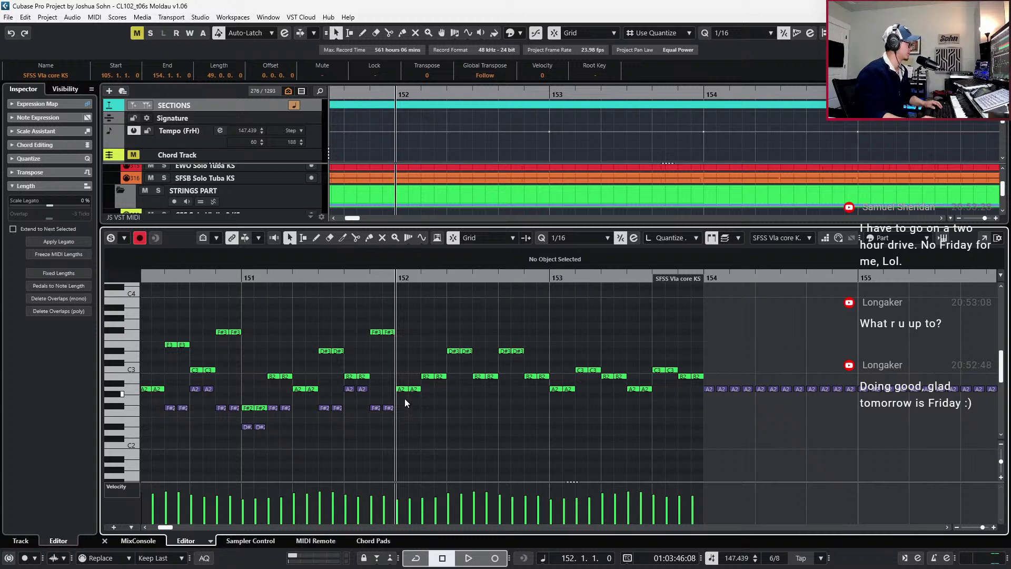
left_click_drag(402, 398, 539, 340)
key("Delete")
left_click_drag(463, 315, 253, 427)
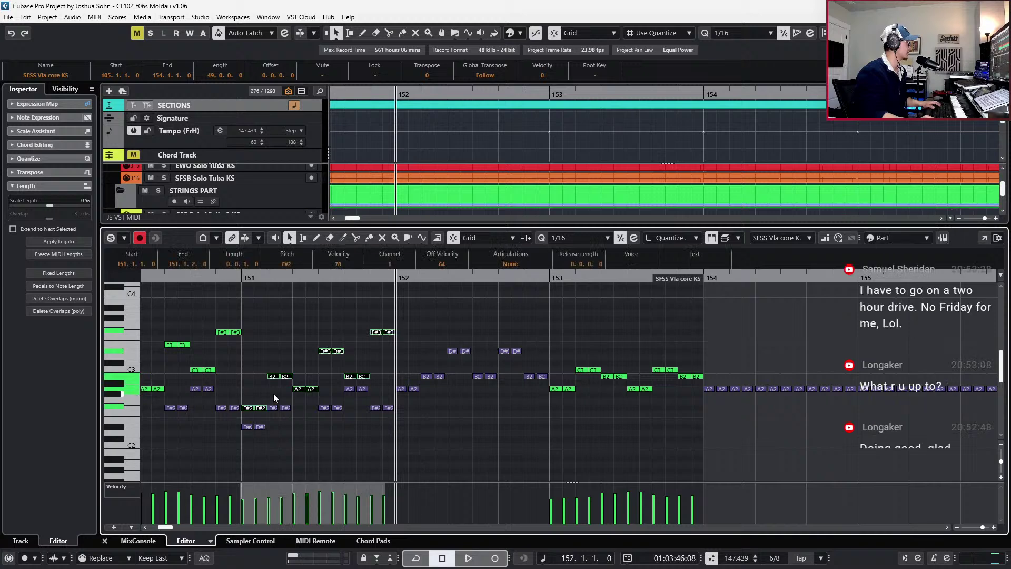
key("ctrl+d")
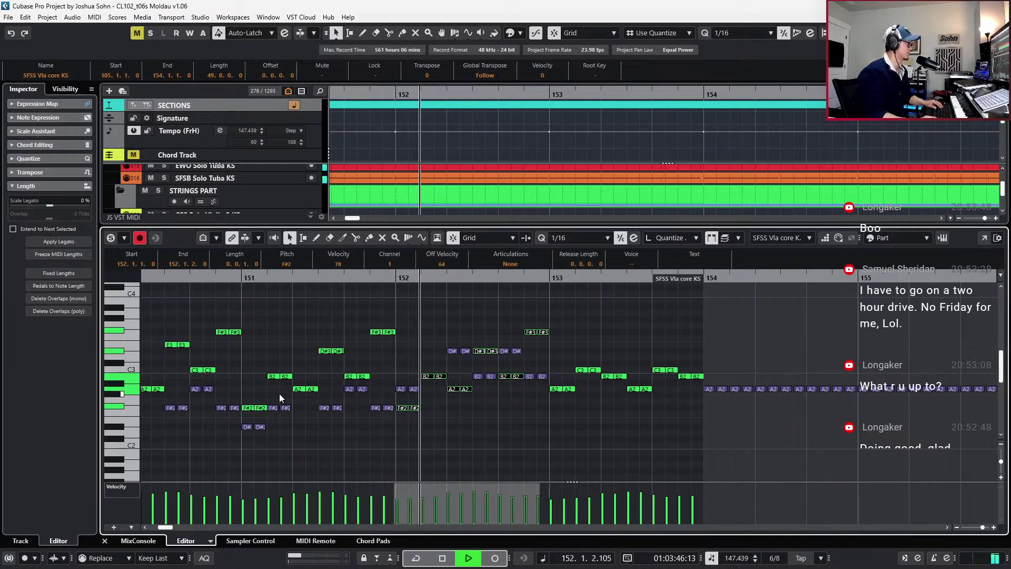
Play back bar 152 and the passage from bar 150 to check the viola against the cello
key("space")
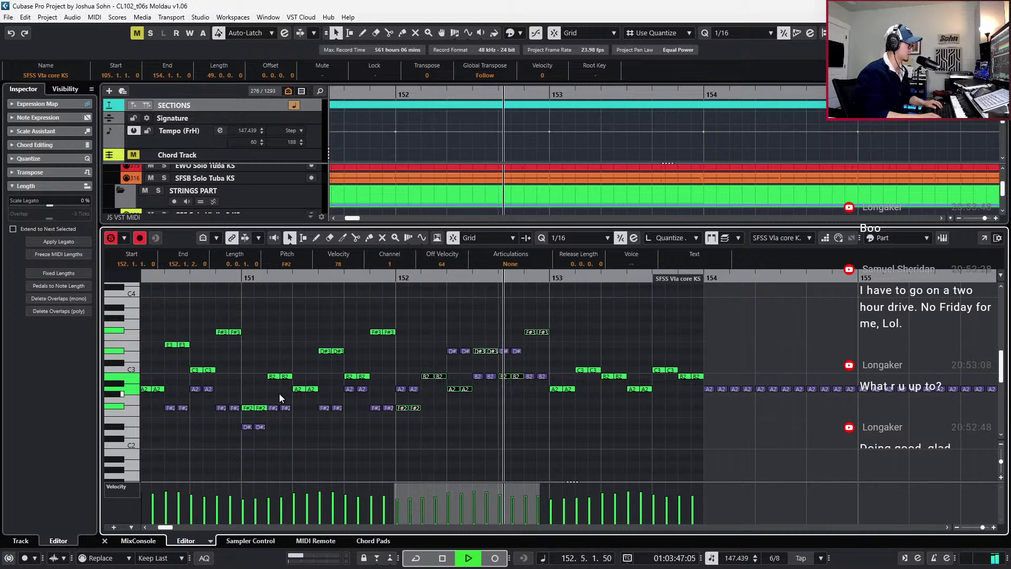
key("space")
key("KP_Subtract")
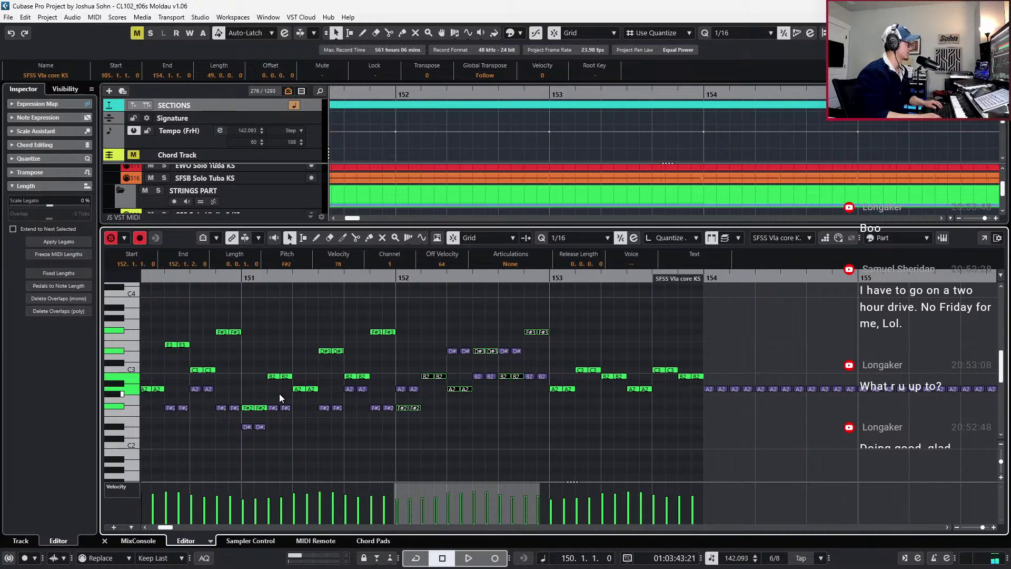
left_click(279, 394)
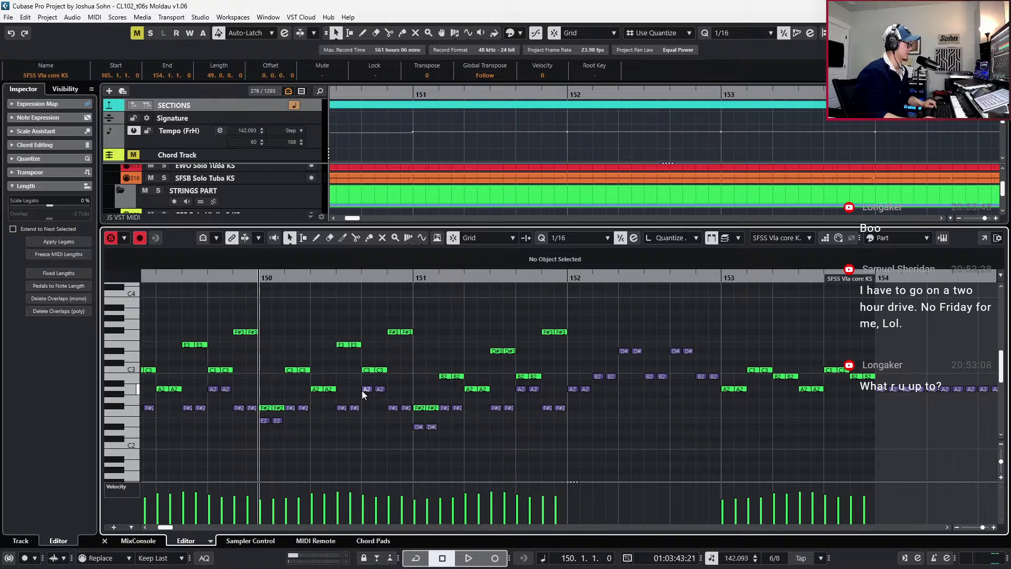
key("space")
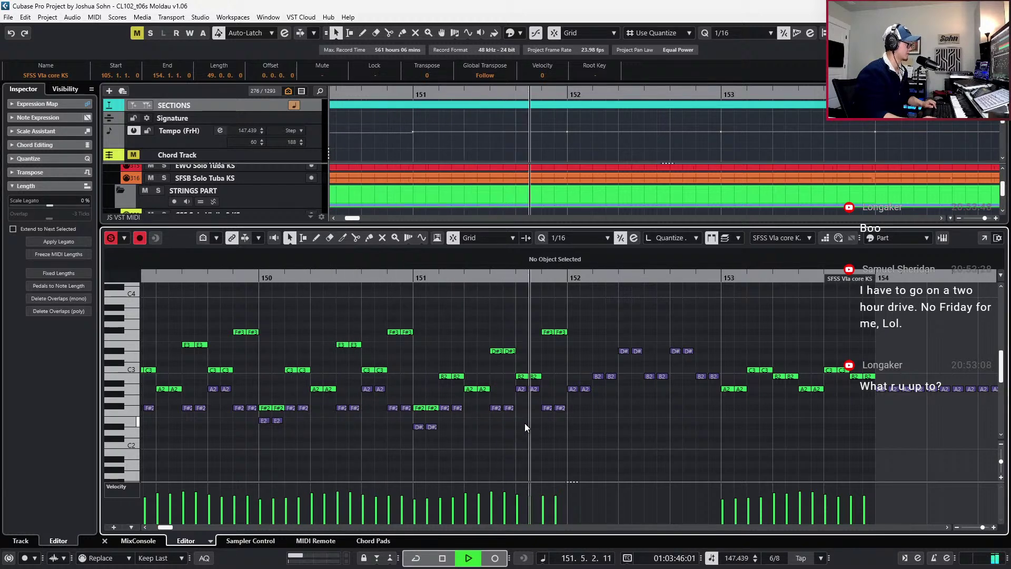
key("space")
Paste bar 151's viola pattern at the start of bar 152 and check its beat 2 notes
key("n")
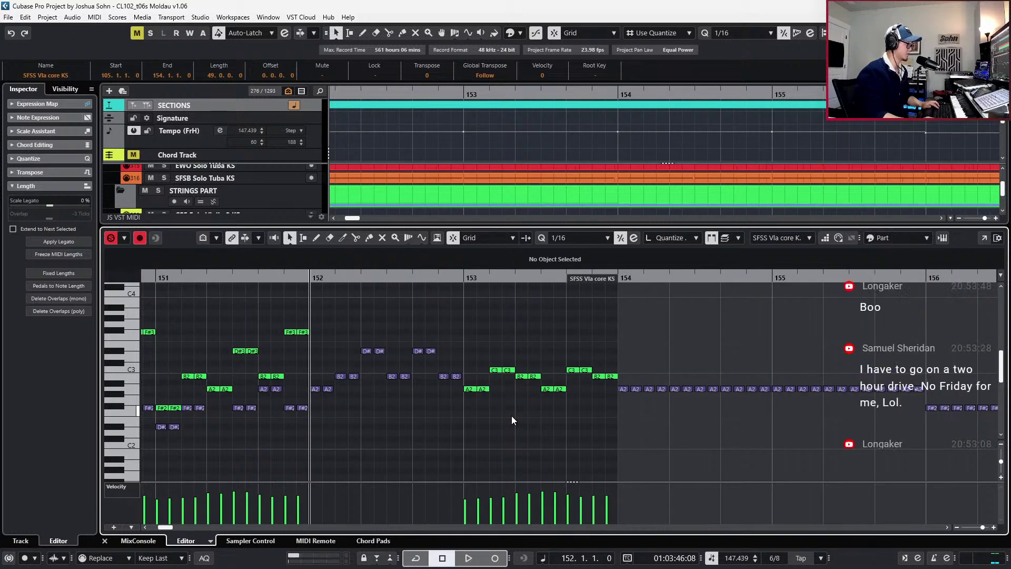
key("ctrl+v")
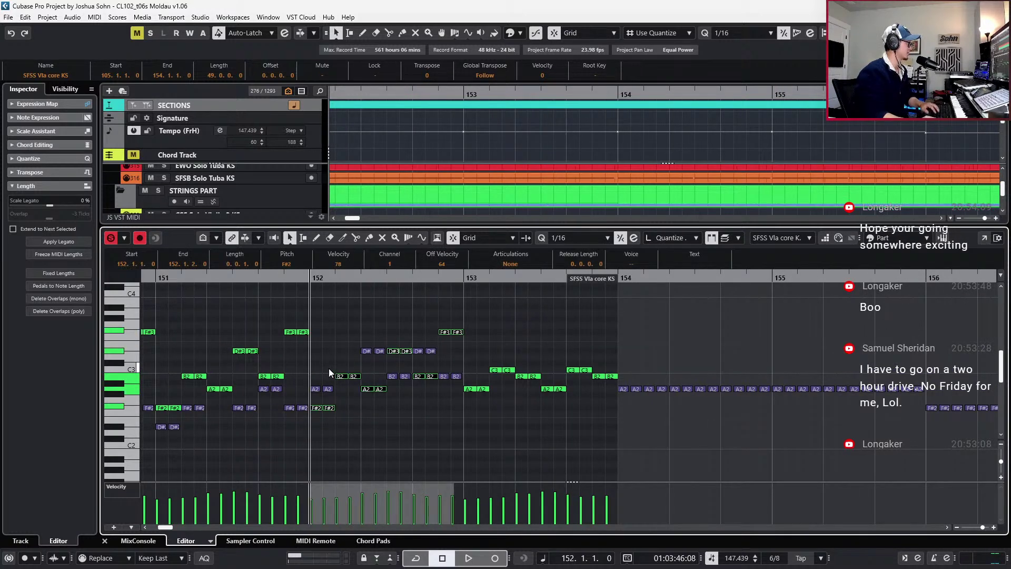
left_click_drag(330, 364, 350, 374)
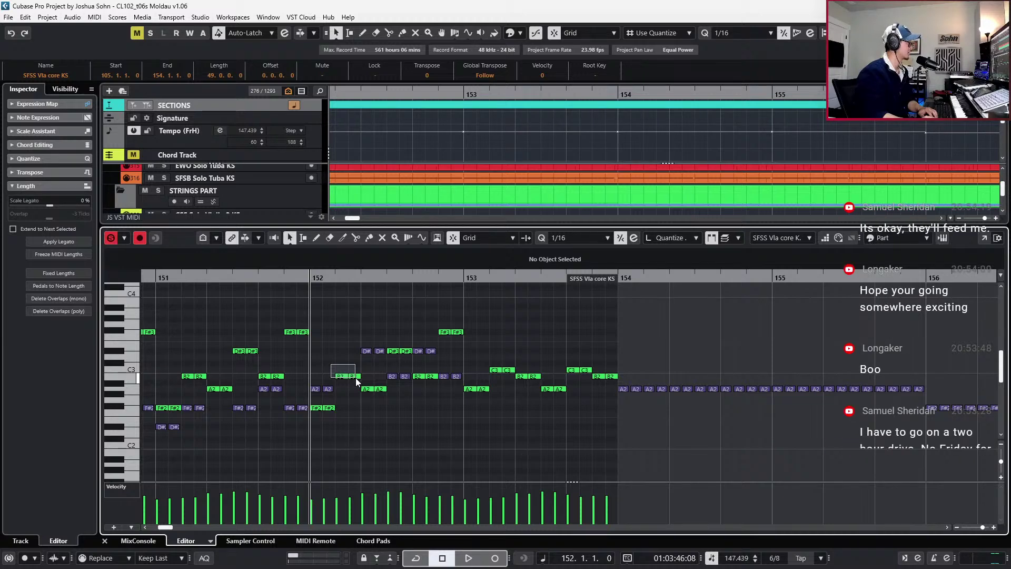
left_click_drag(357, 381, 355, 382)
left_click(316, 389)
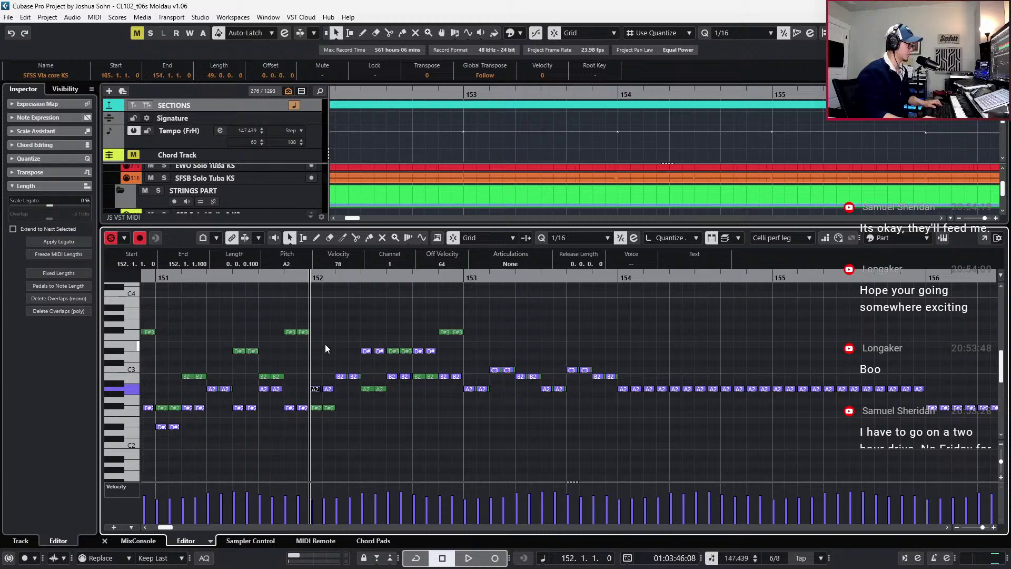
left_click_drag(325, 349, 456, 400)
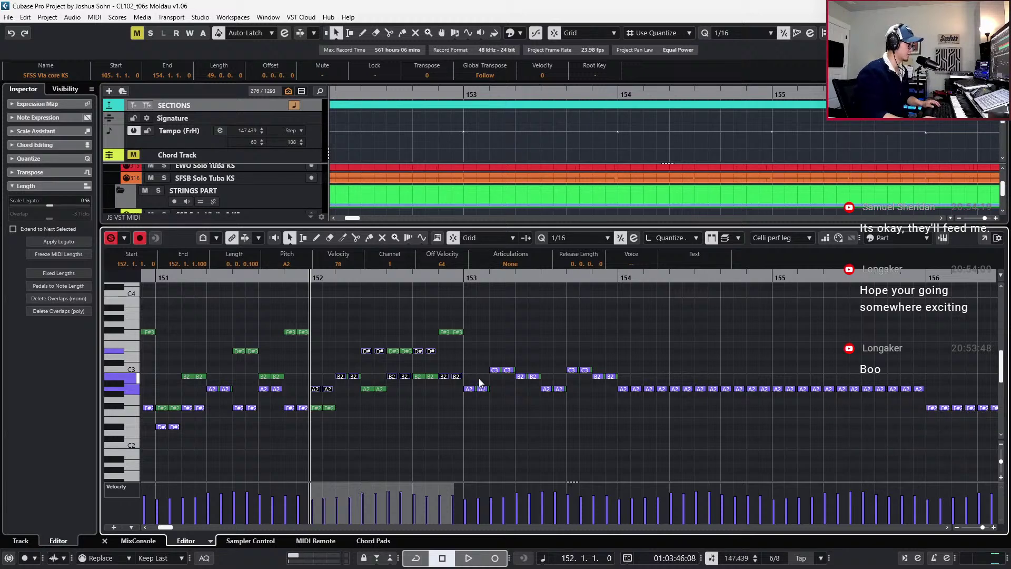
key("Delete")
left_click_drag(479, 373, 612, 419)
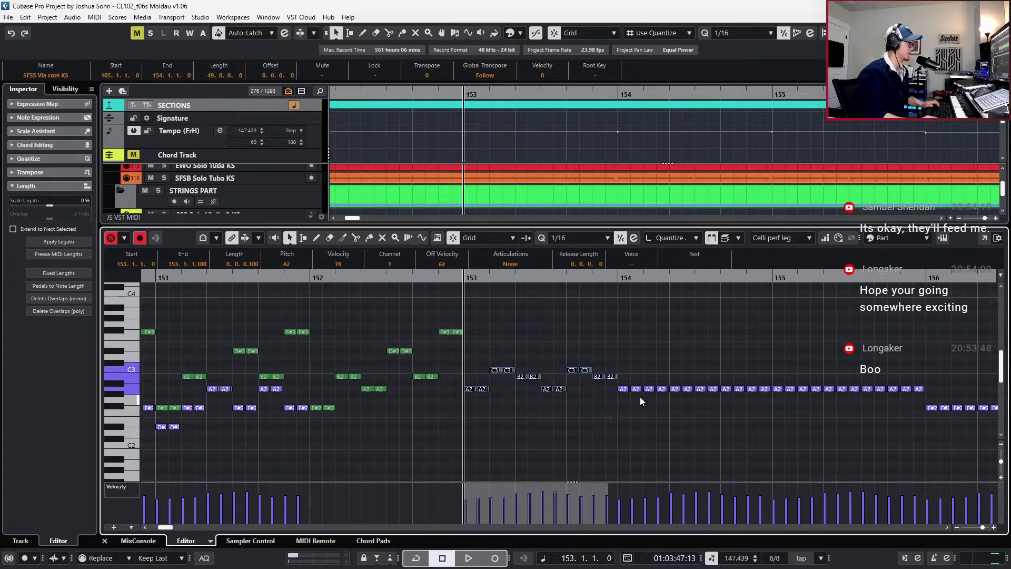
key("ctrl+z")
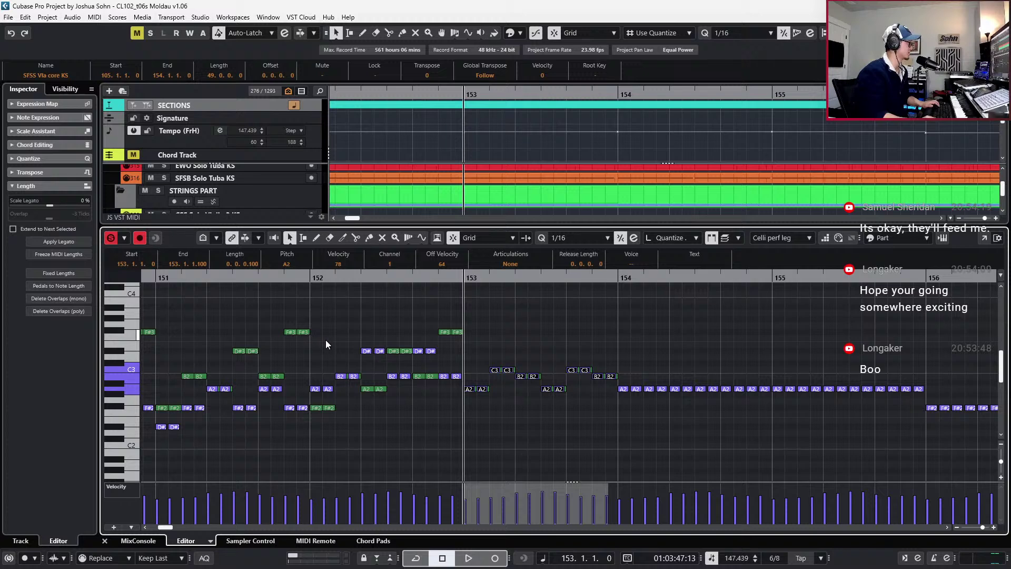
Clear the cello's A2 notes from the first four beats of bar 154 and move the cello notes of bars 152–153 one bar later
left_click_drag(622, 375, 711, 421)
key("Delete")
left_click_drag(661, 312, 312, 408)
key("ctrl+Right")
key("ctrl+Right")
key("ctrl+Right")
key("ctrl+Right")
key("ctrl+Right")
key("ctrl+Right")
key("ctrl+Right")
key("ctrl+Right")
key("ctrl+Right")
key("ctrl+Right")
key("ctrl+Right")
key("ctrl+Right")
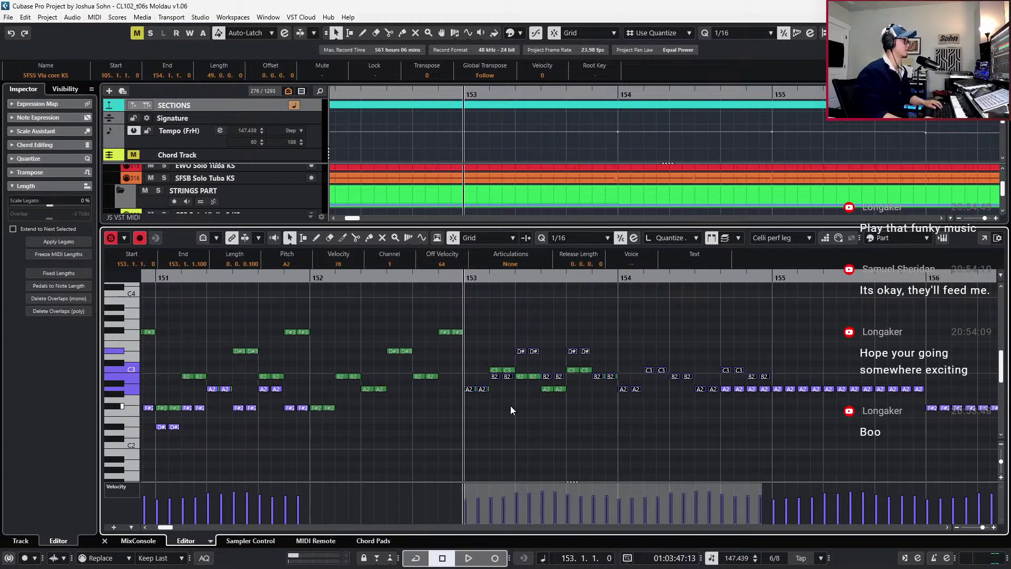
Delete the leftover cello A2 notes on beats 5 and 6 of bar 154
left_click(740, 408)
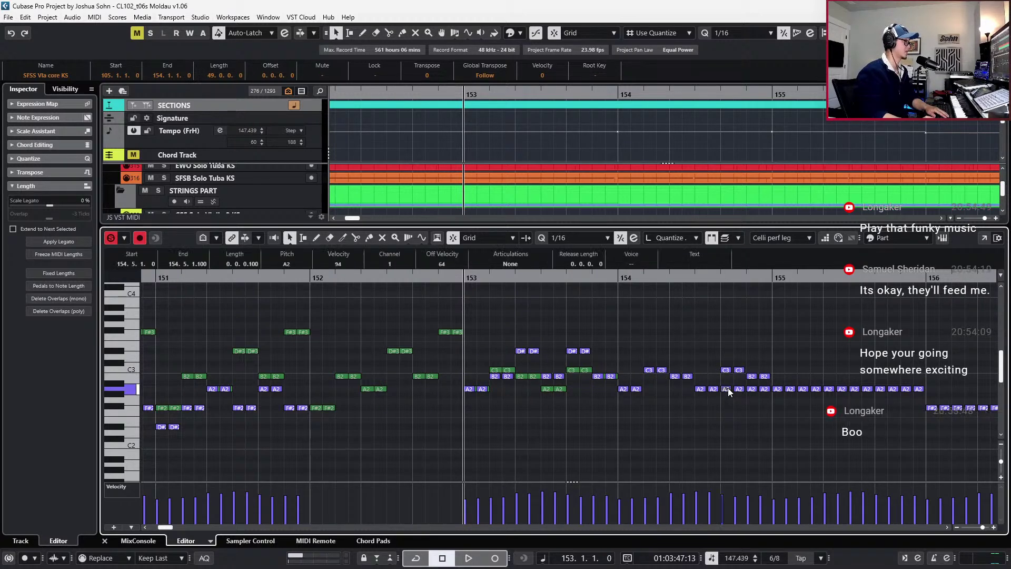
left_click_drag(745, 395, 767, 403)
key("Delete")
left_click_drag(711, 388, 713, 389)
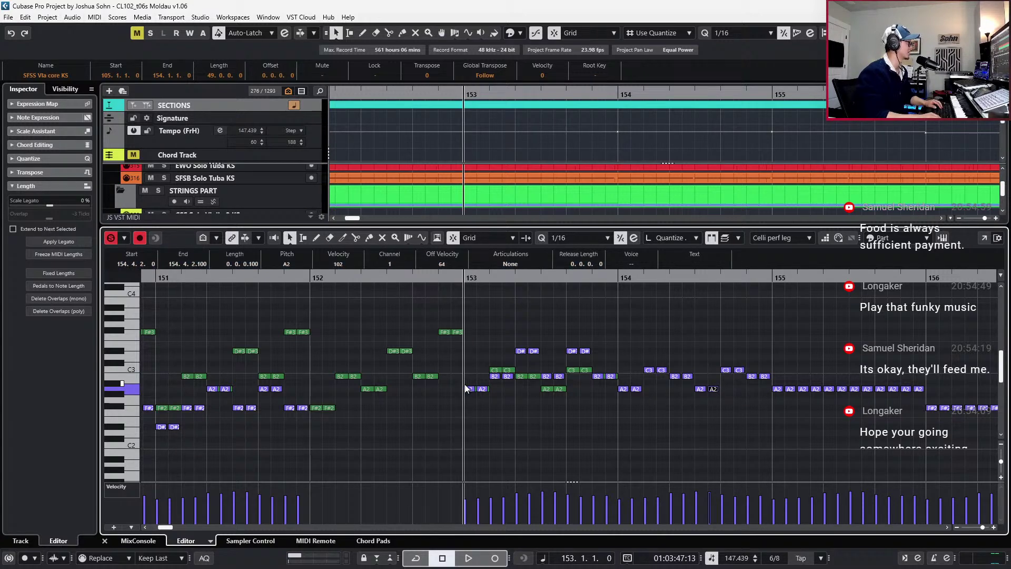
Mute the viola notes in bar 153 and play back from the start of bar 152
left_click(496, 370)
left_click_drag(468, 356, 619, 413)
key("space")
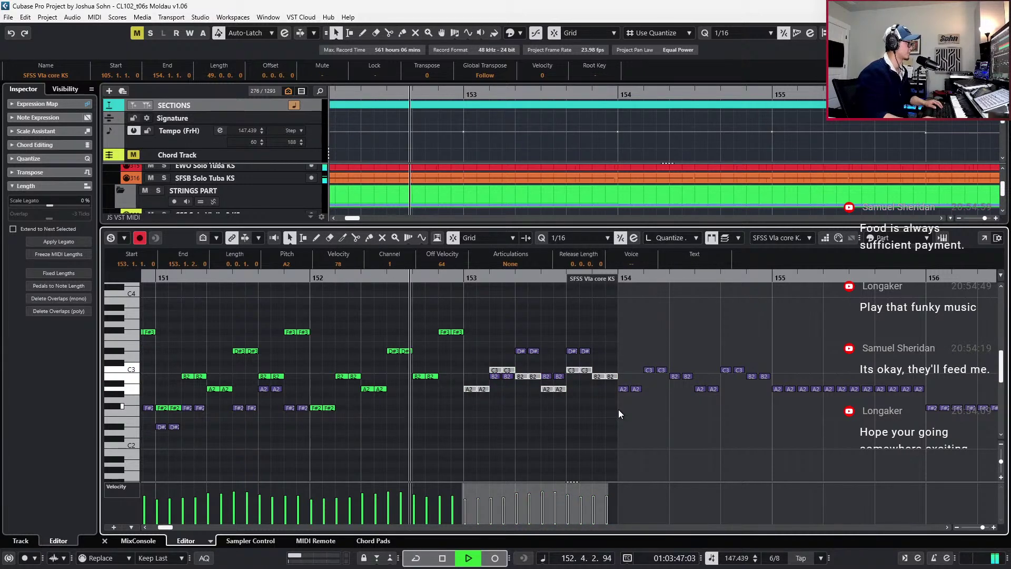
left_click(635, 389)
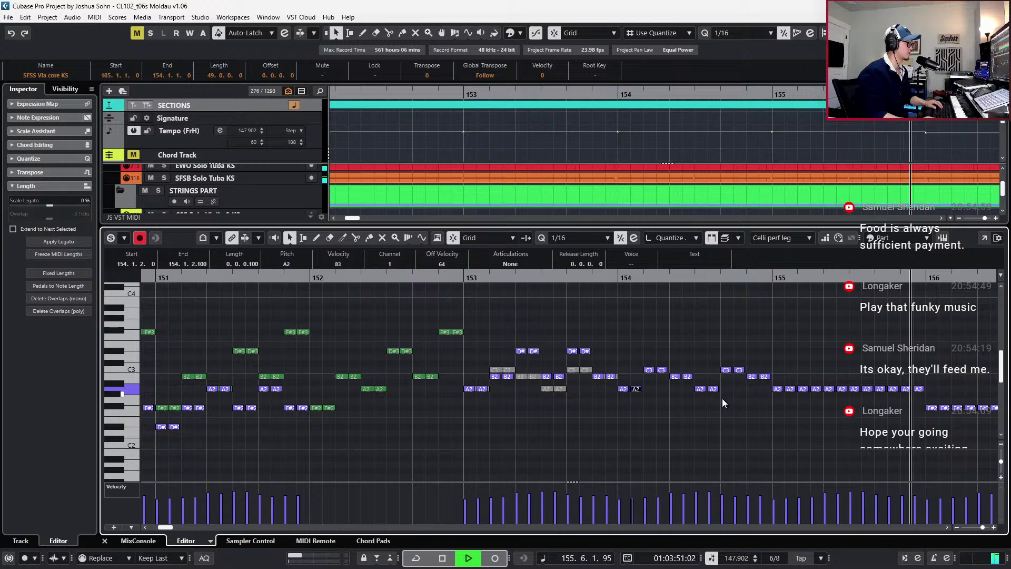
key("space")
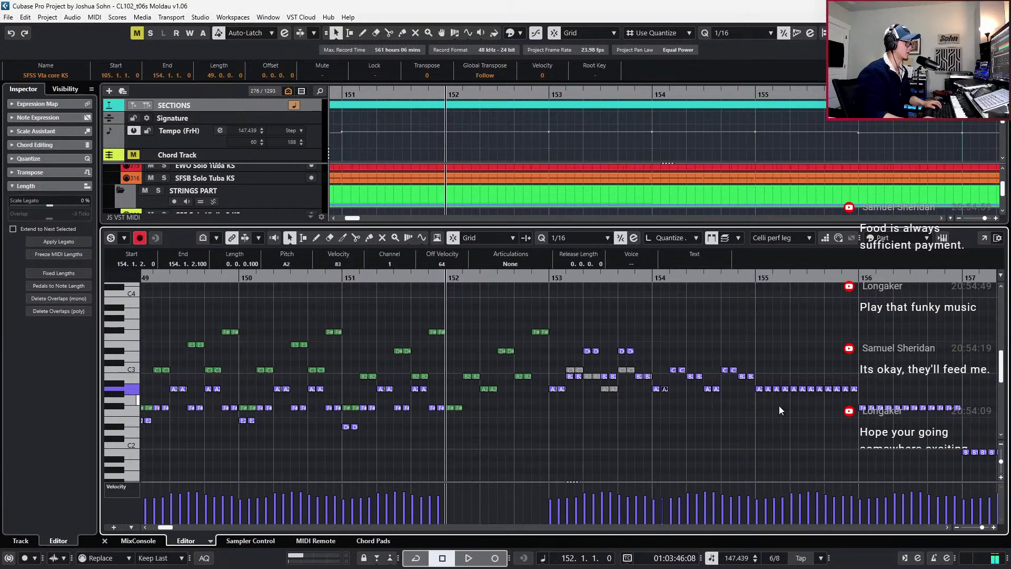
Duplicate bar 151's cello notes into the empty bar 152
key("h")
key("h")
key("h")
left_click(553, 370)
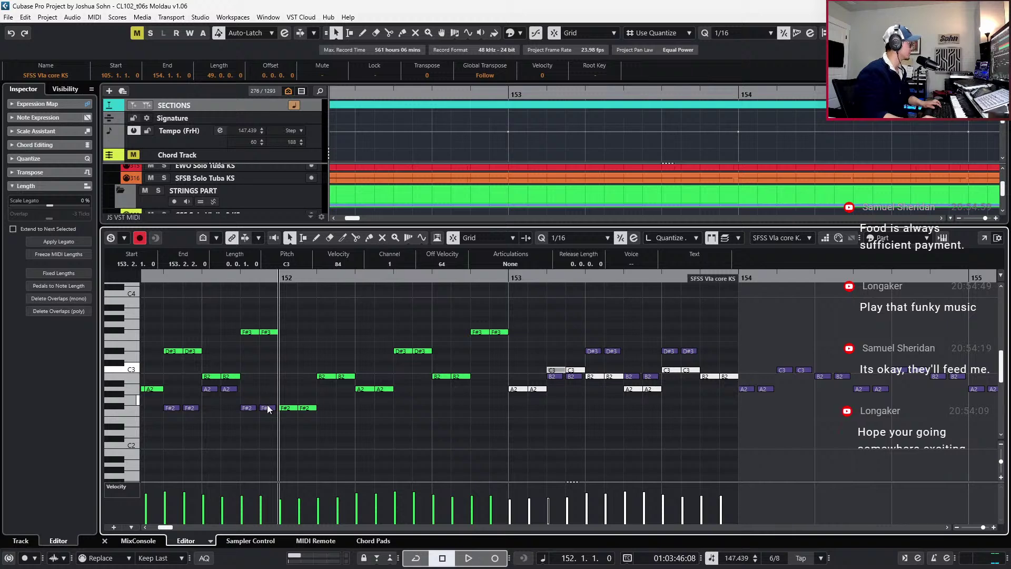
left_click(267, 408)
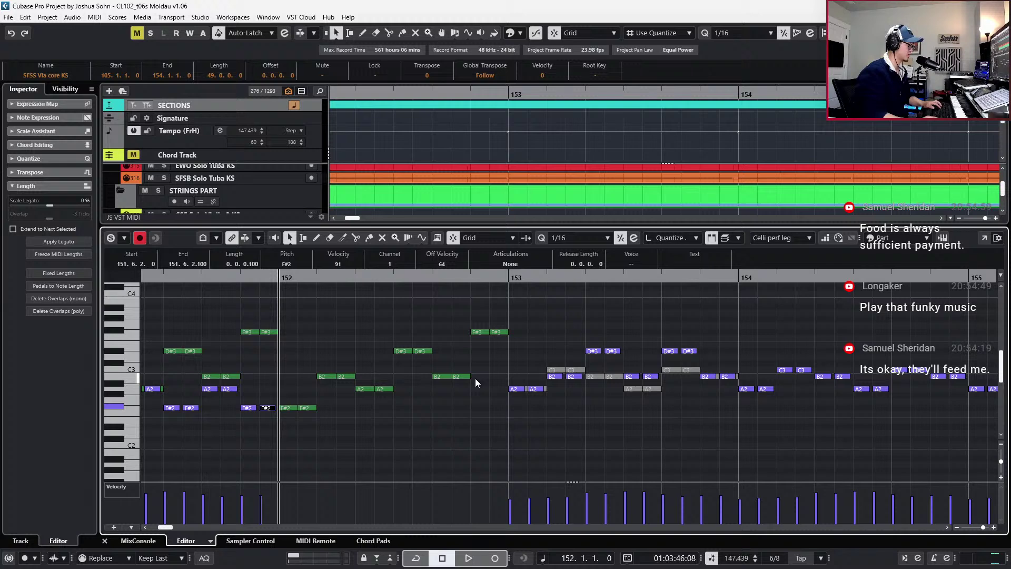
scroll(349, 369, "left", 3)
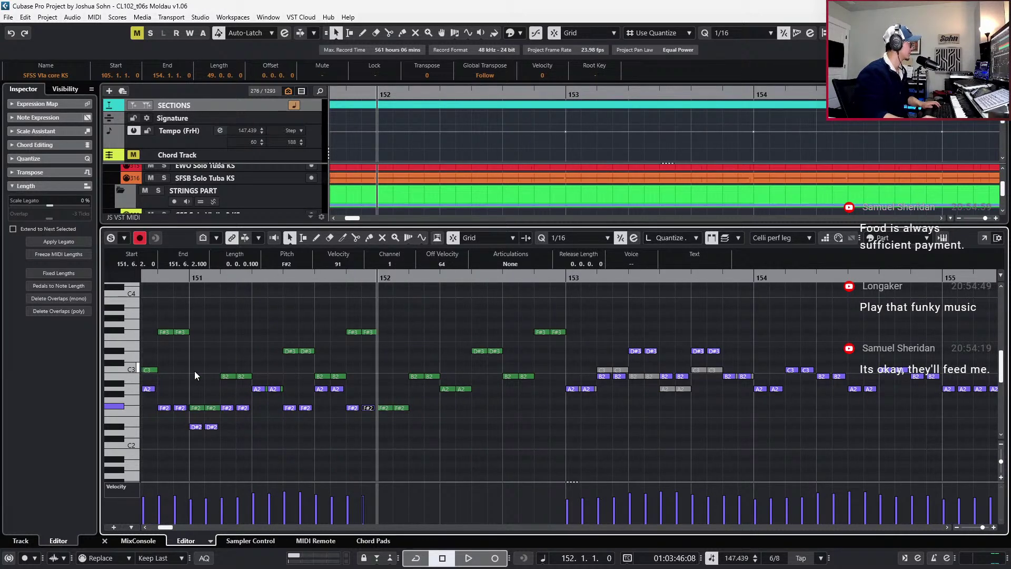
left_click_drag(194, 375, 369, 460)
key("ctrl+d")
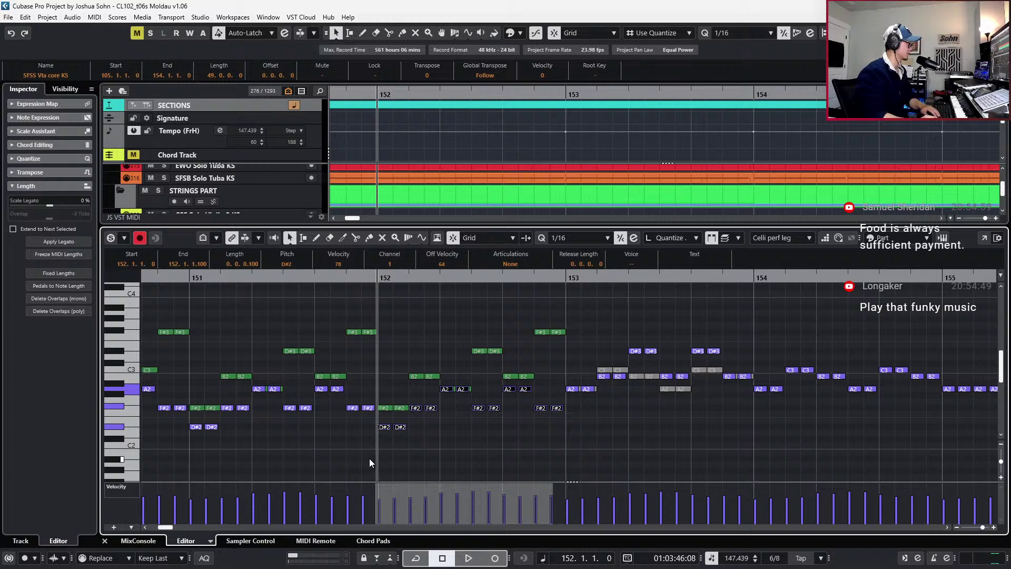
Set bar 152's cello notes to E2 on beat 1, F#2 on beat 2 and A2 on beat 3
key("Up")
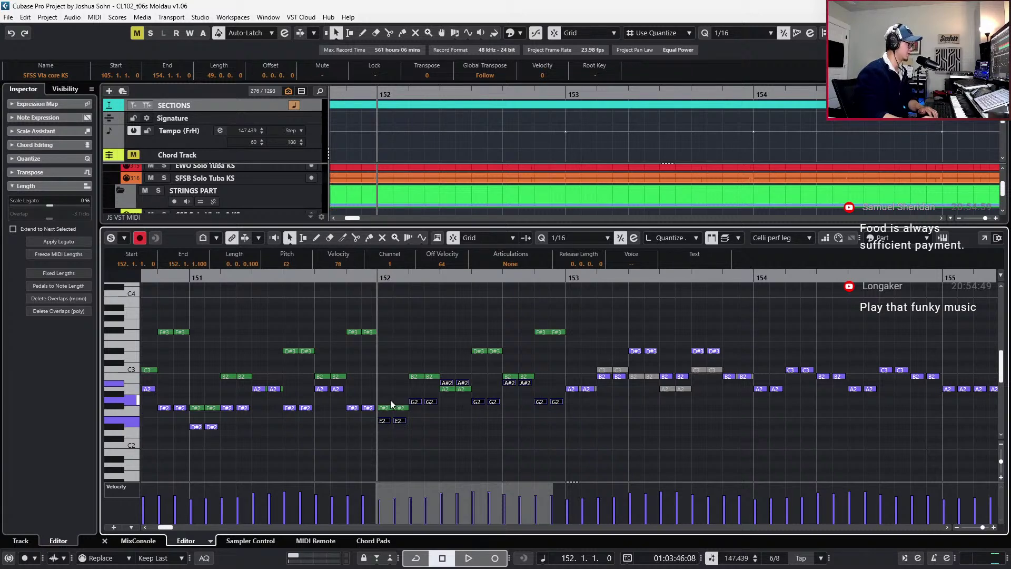
left_click(430, 402)
key("Down")
left_click_drag(434, 369, 469, 390)
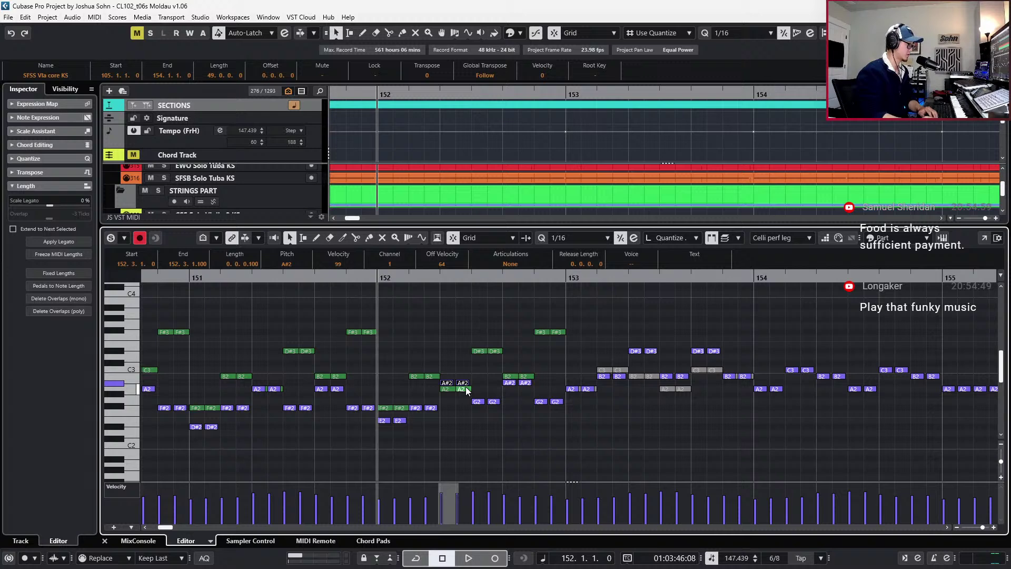
key("Down")
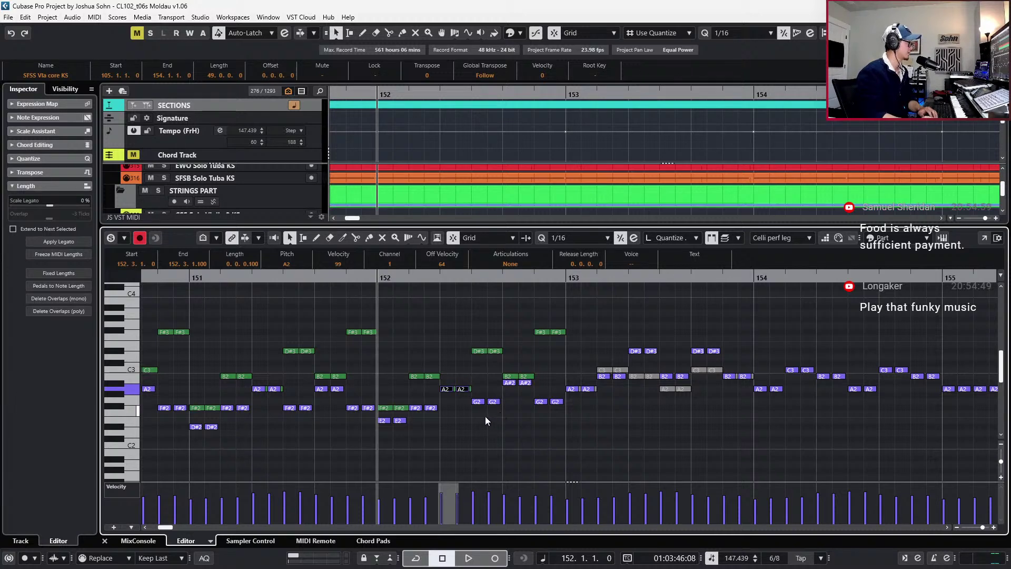
Lower bar 152's cello notes to F#2 on beat 4, A2 on beat 5 and F#2 on beat 6, and return to the viola part
left_click(493, 402)
left_click(477, 402, "shift")
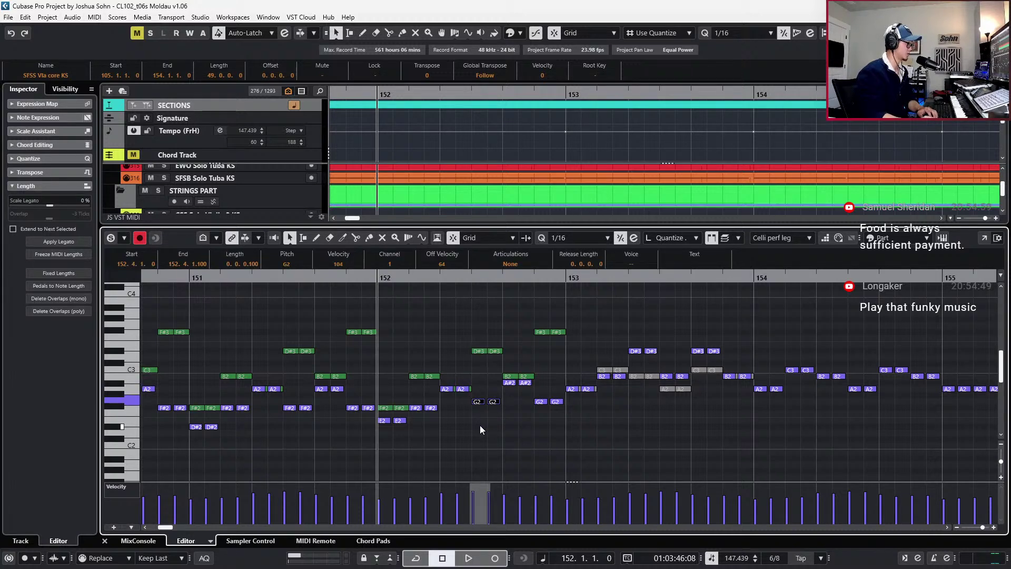
key("Down")
left_click_drag(492, 385, 534, 387)
key("Down")
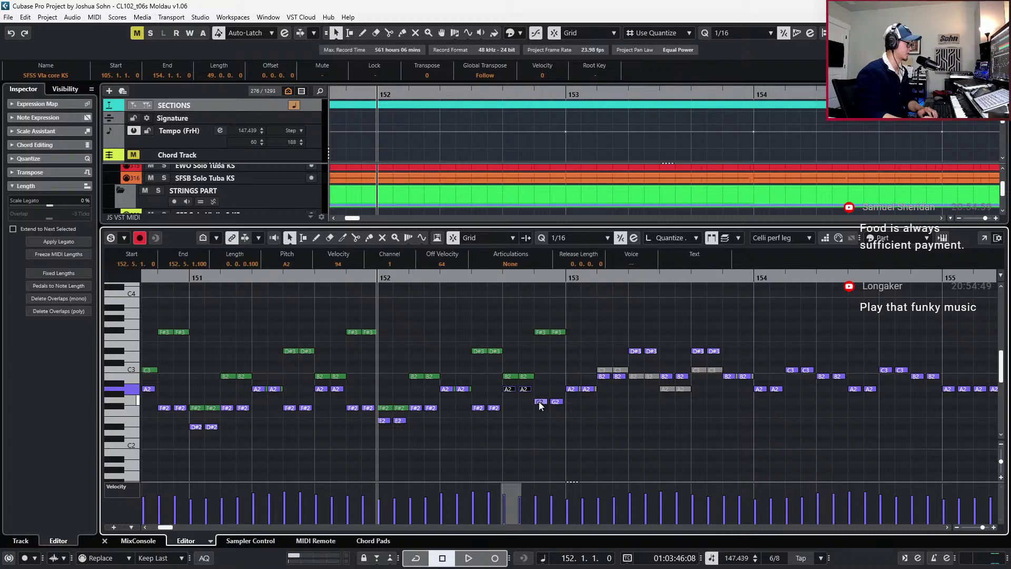
left_click_drag(538, 419, 564, 403)
key("Down")
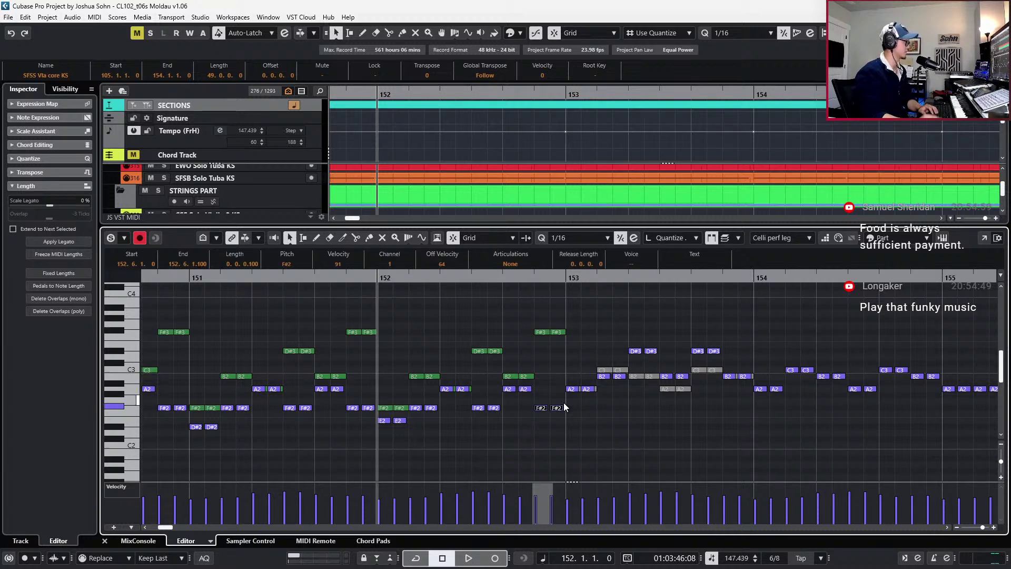
left_click(387, 409)
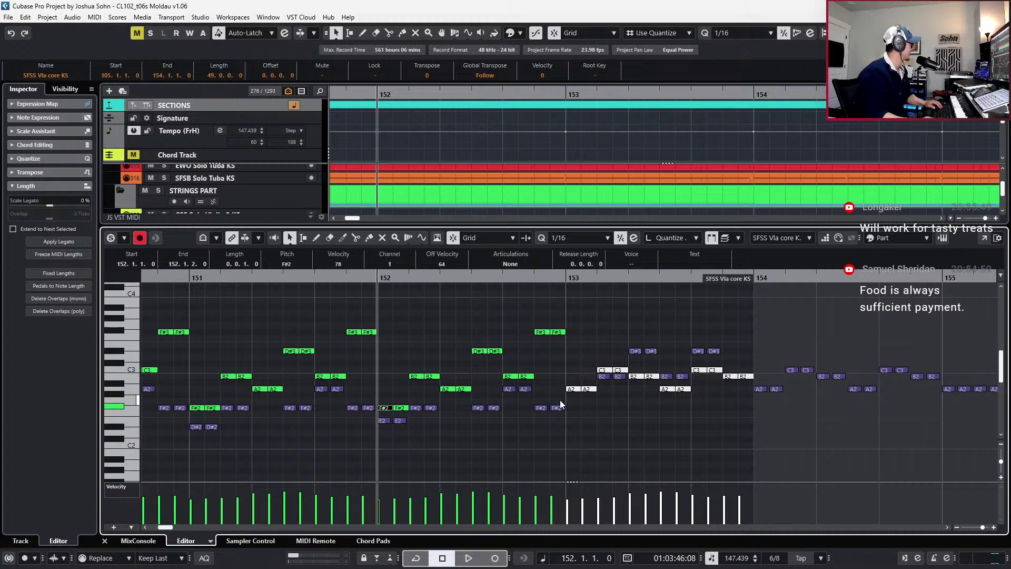
left_click(522, 422)
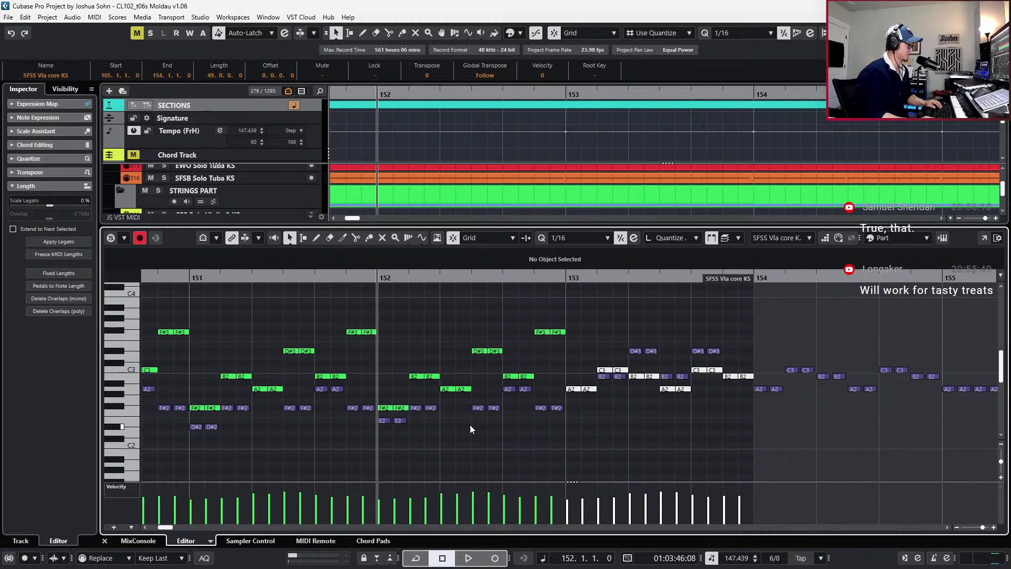
left_click(395, 407)
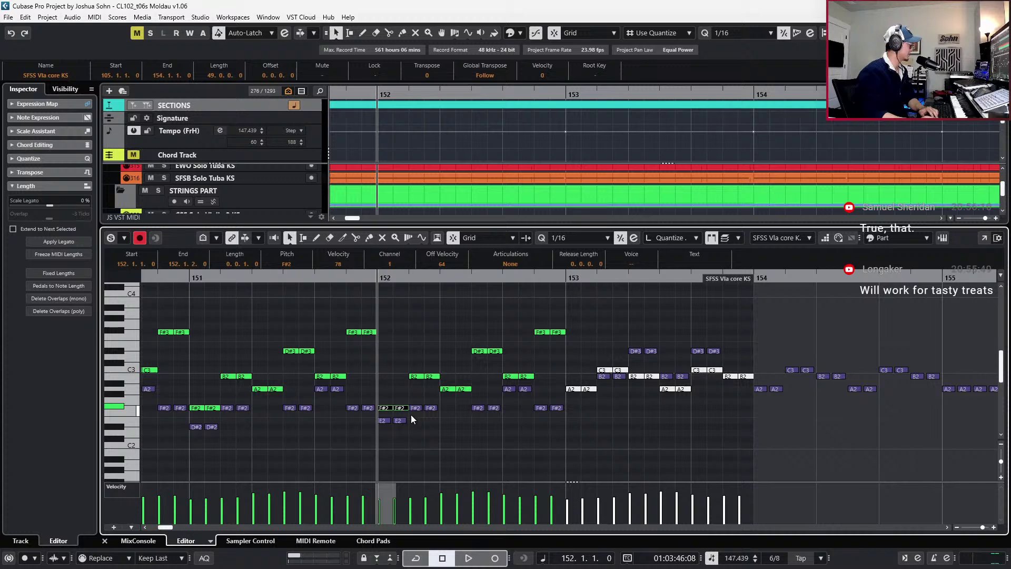
key("Up")
key("Up")
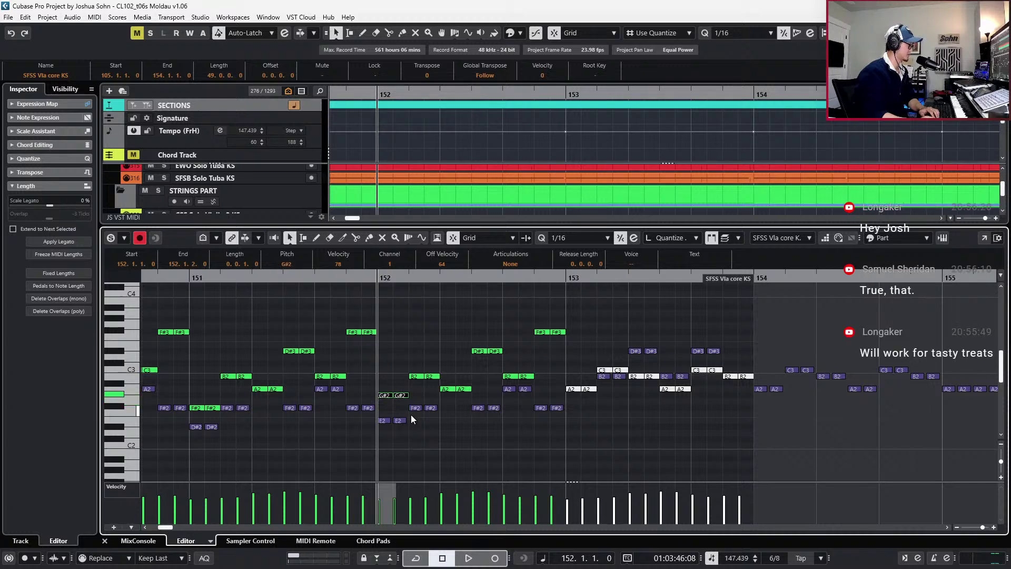
key("Down")
key("Down")
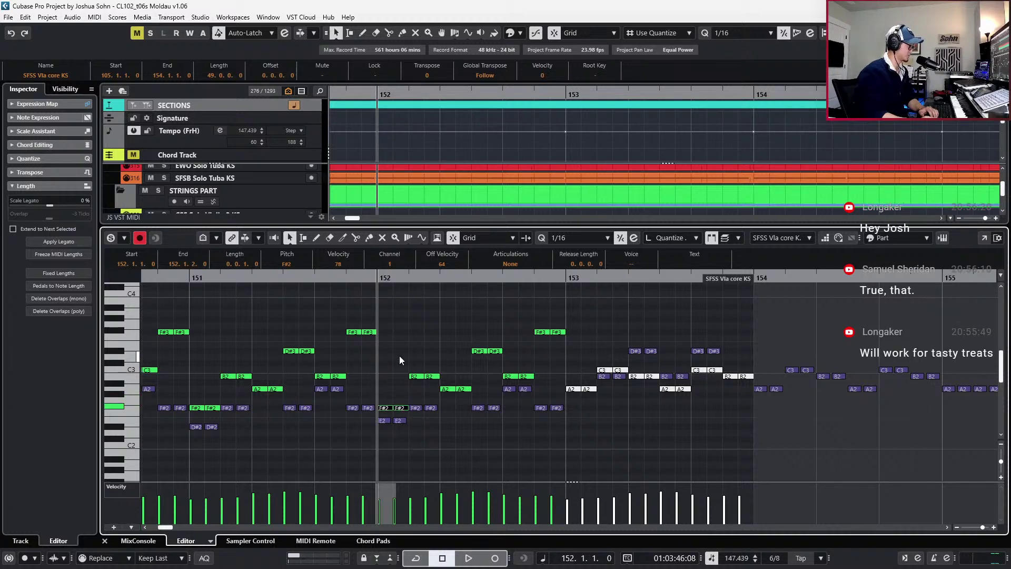
Raise bar 152's viola notes to C3 on beats 2 and 5 and to E3 on beat 4
left_click(398, 354)
left_click_drag(405, 369, 468, 393)
key("Up")
left_click(434, 385)
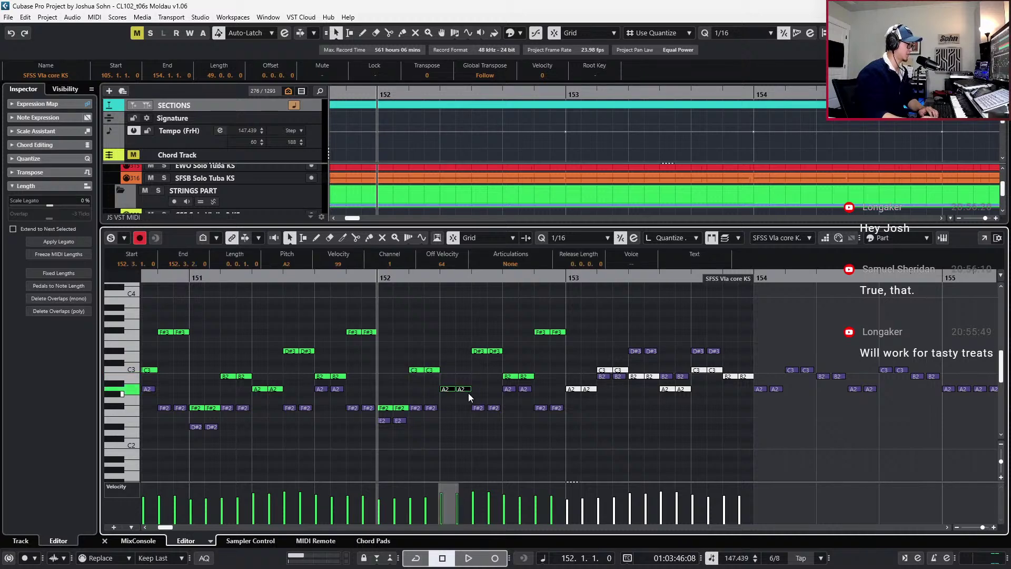
left_click_drag(466, 346, 505, 358)
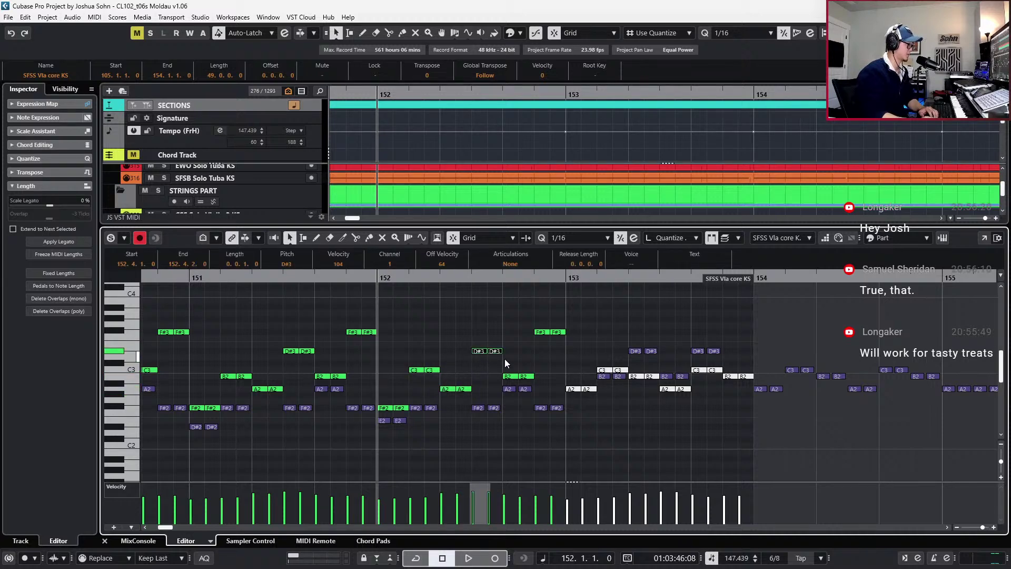
key("Up")
left_click_drag(495, 368, 538, 377)
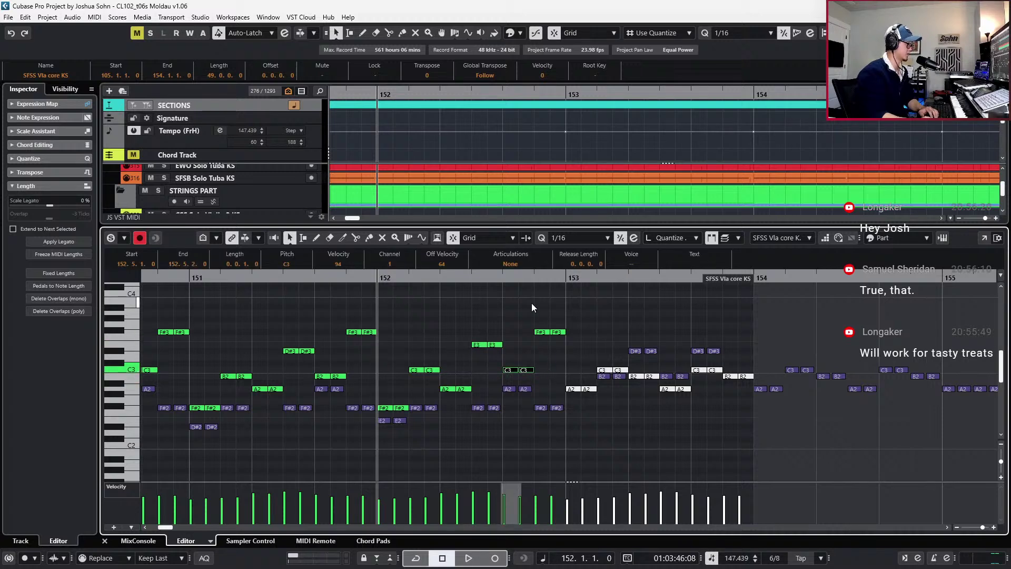
left_click_drag(532, 302, 588, 340)
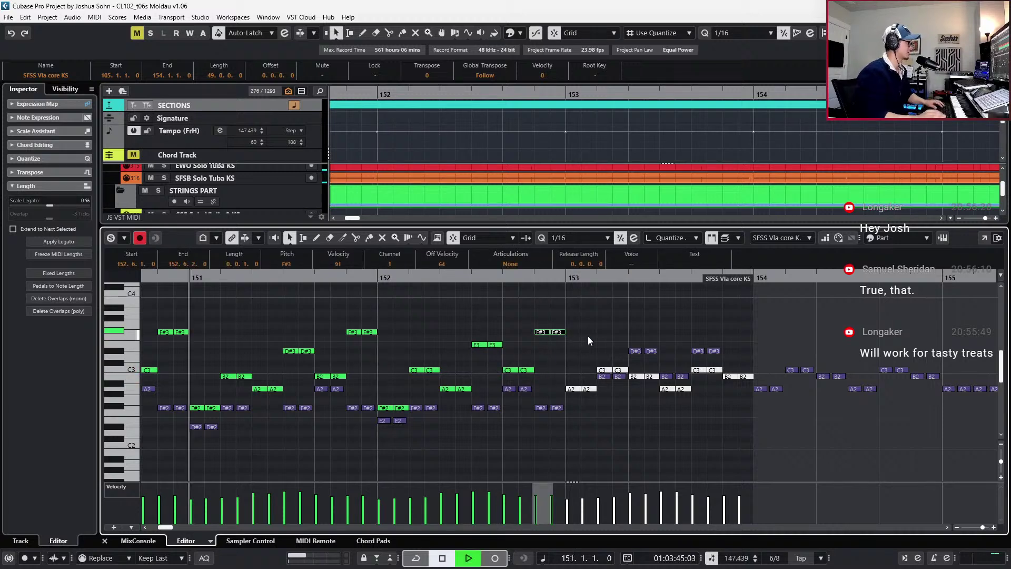
left_click(589, 339)
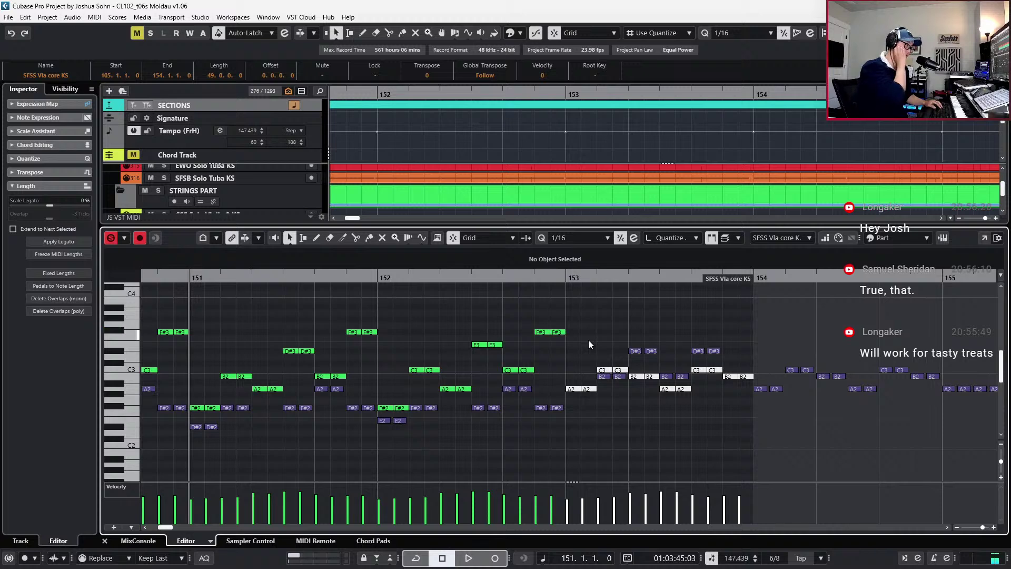
Play back the viola and cello passage from bar 151 and again from bar 150
key("space")
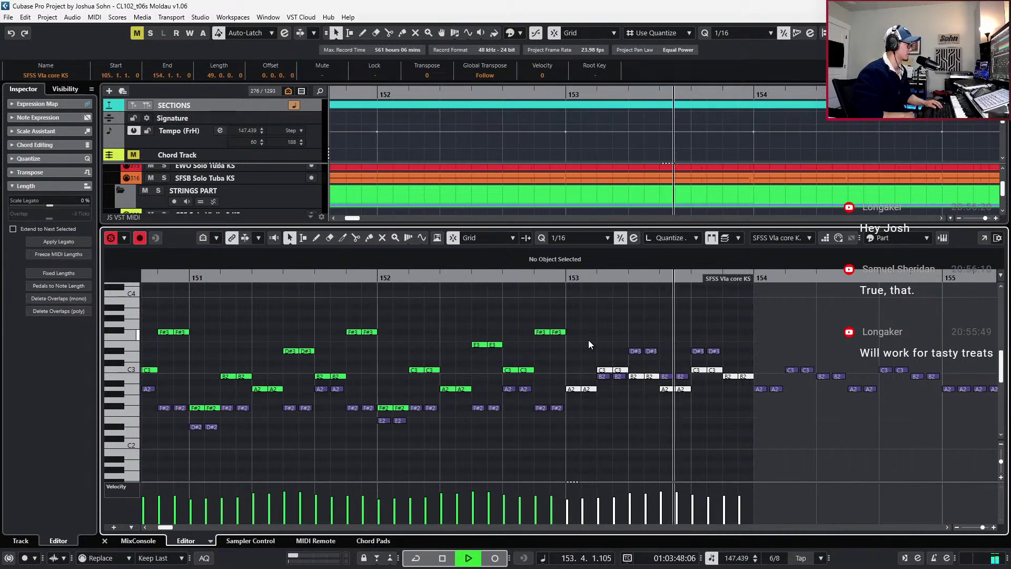
key("space")
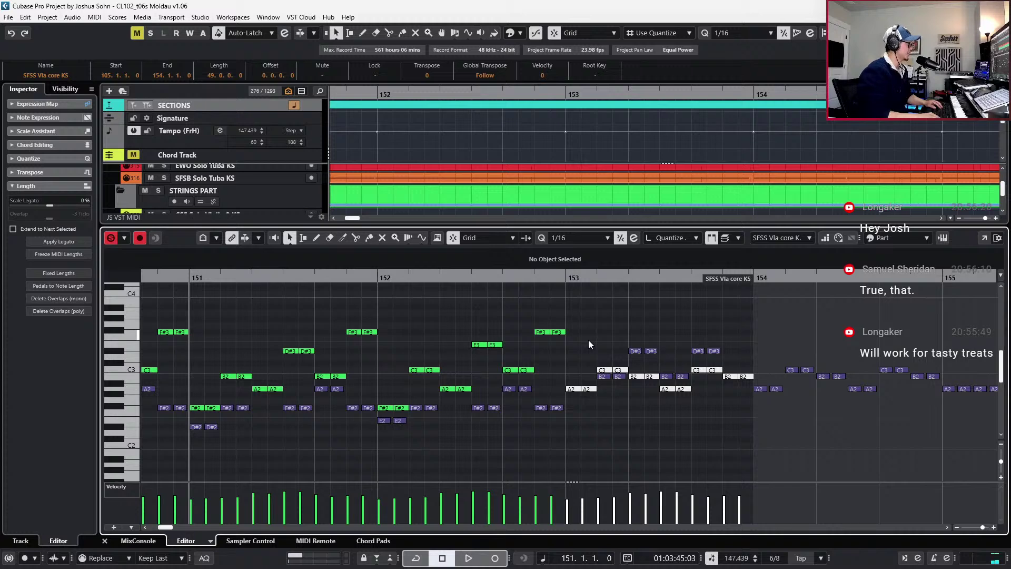
scroll(573, 361, "left", 4)
key("ctrl+KP_Subtract")
key("space")
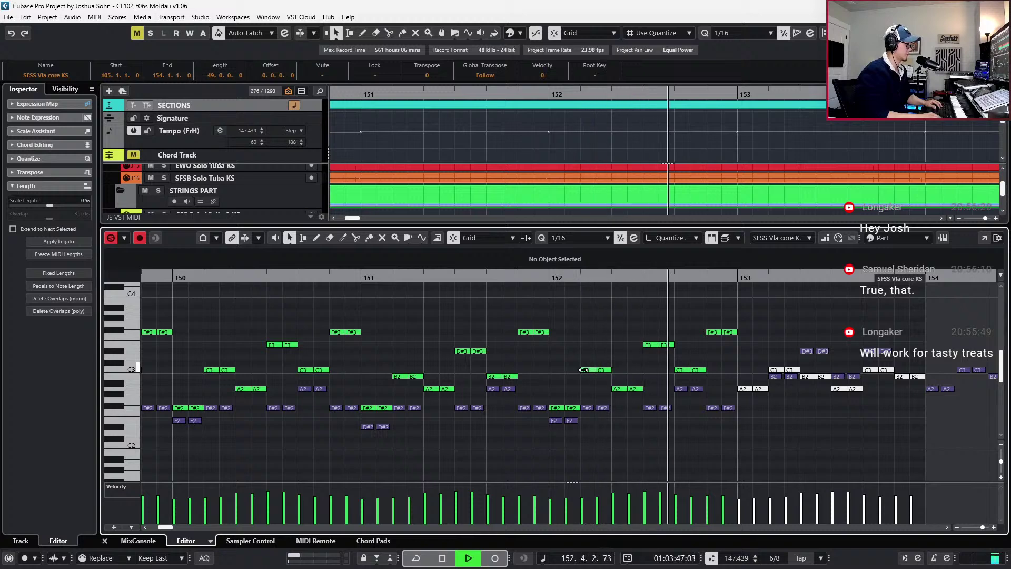
key("space")
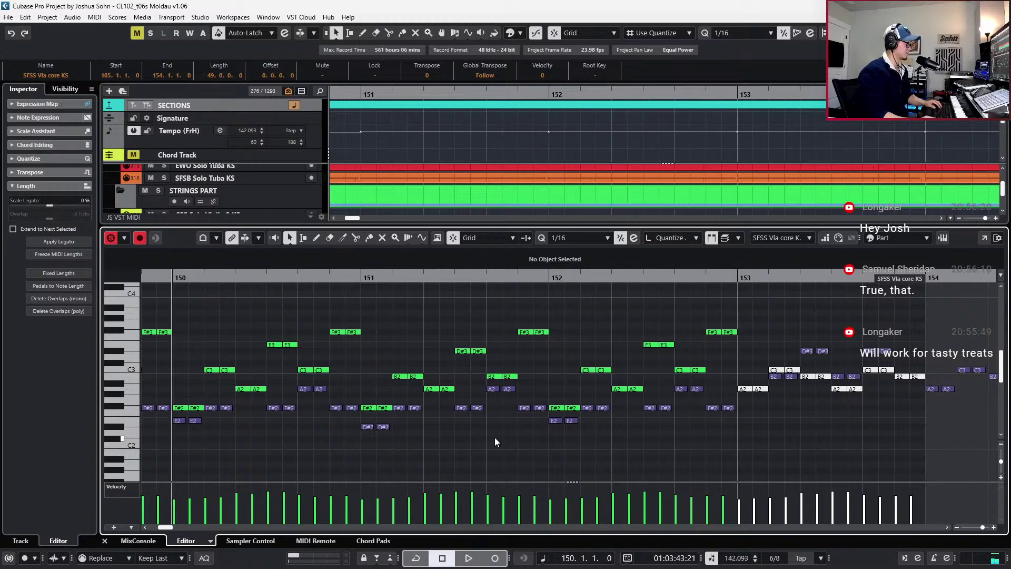
Unmute all of bar 153's viola notes and set the playback cursor to the start of bar 153
left_click(553, 408)
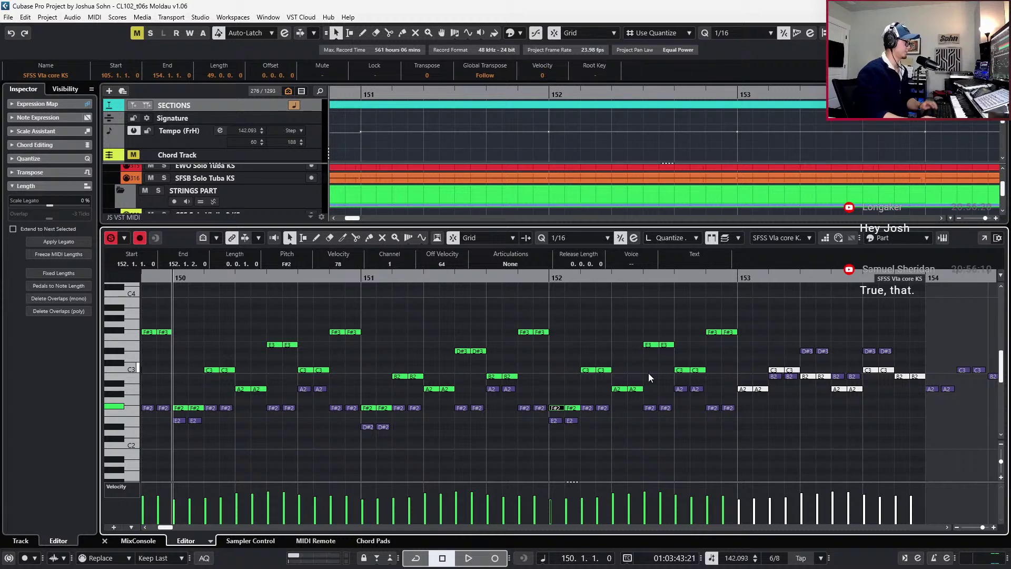
scroll(617, 404, "right", 2)
left_click(570, 390)
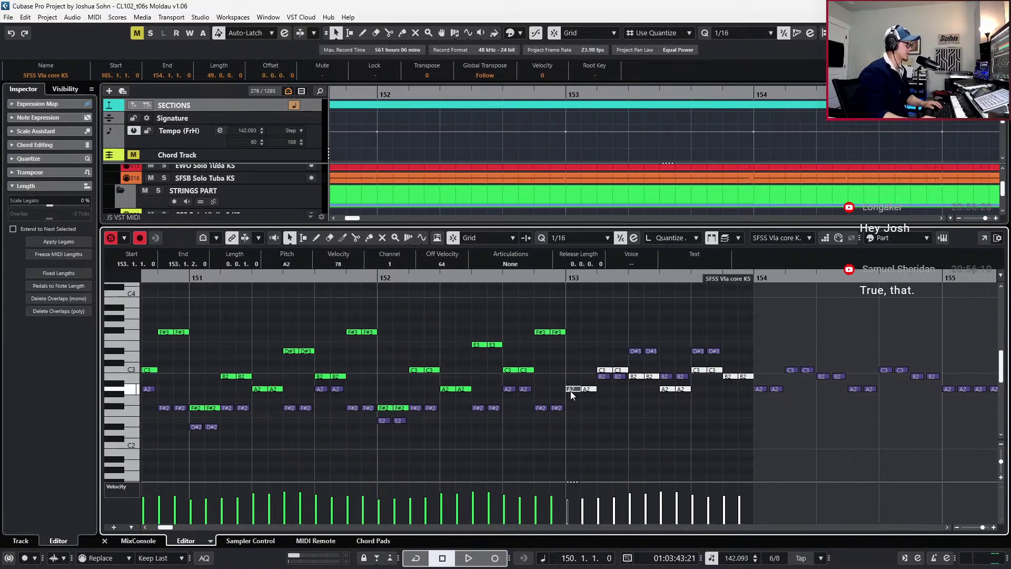
left_click_drag(571, 351, 745, 419)
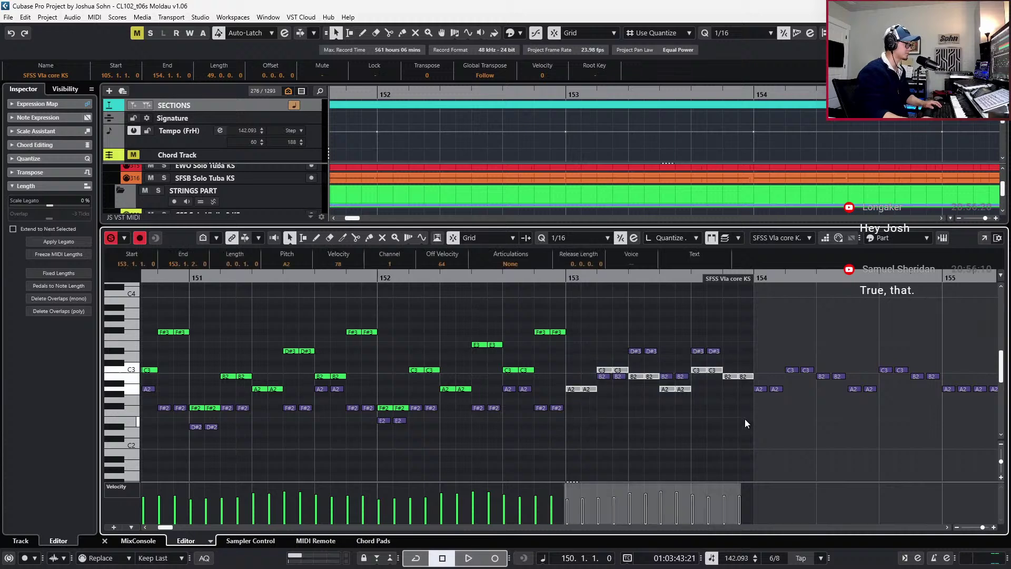
key("shift+u")
key("l")
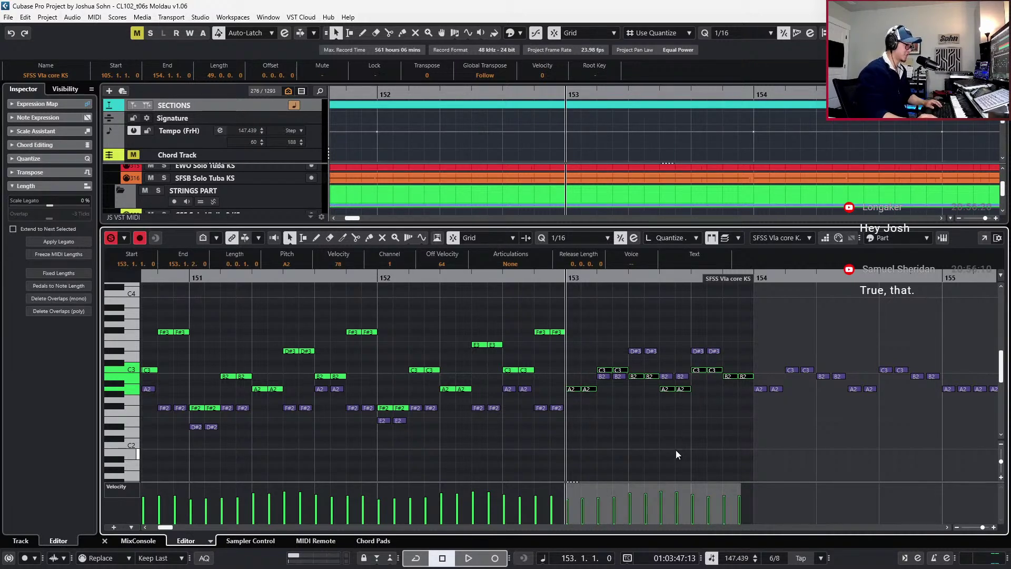
Transpose all of bar 153's viola notes up six semitones, putting the beat 1 notes on D#3
key("Up")
key("Up")
key("Up")
key("Up")
key("Up")
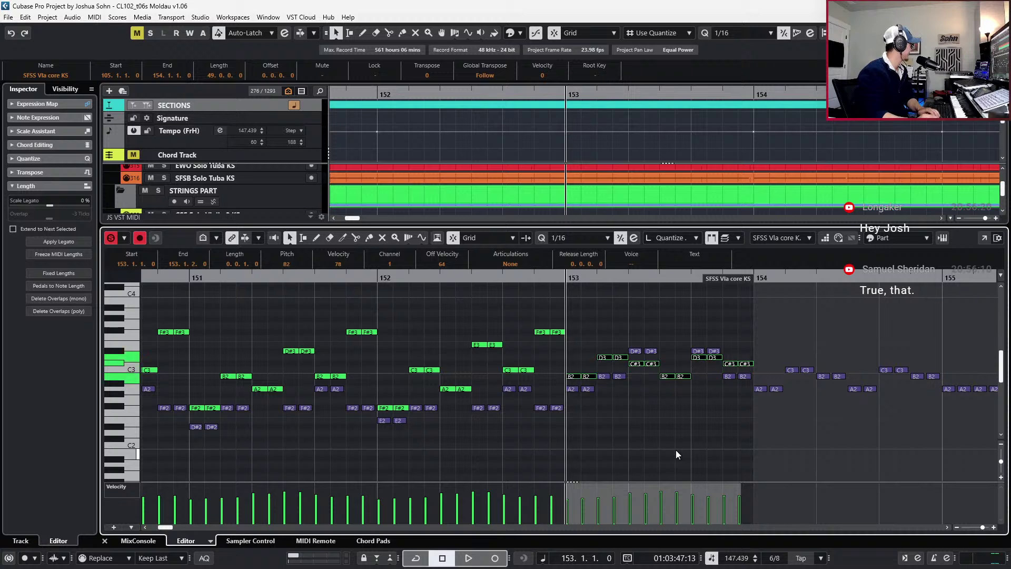
key("Up")
key("Down")
key("Down")
key("Down")
key("Down")
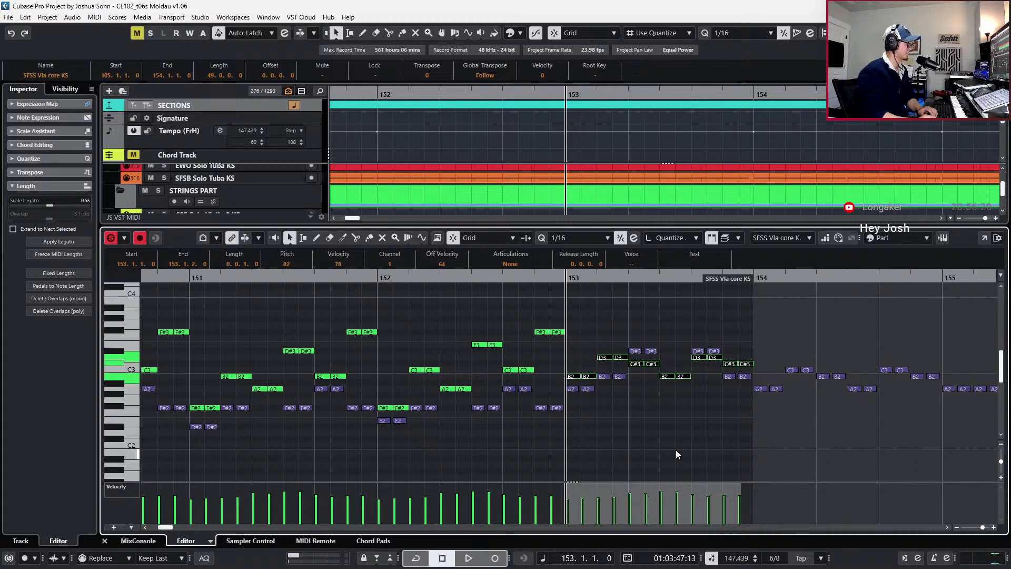
mouse_move(660, 484)
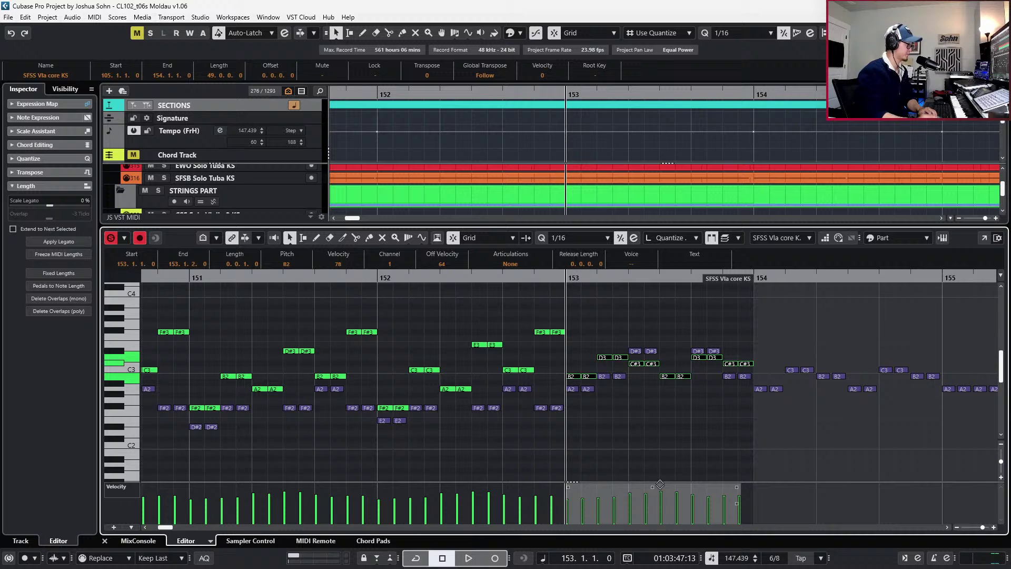
key("Up")
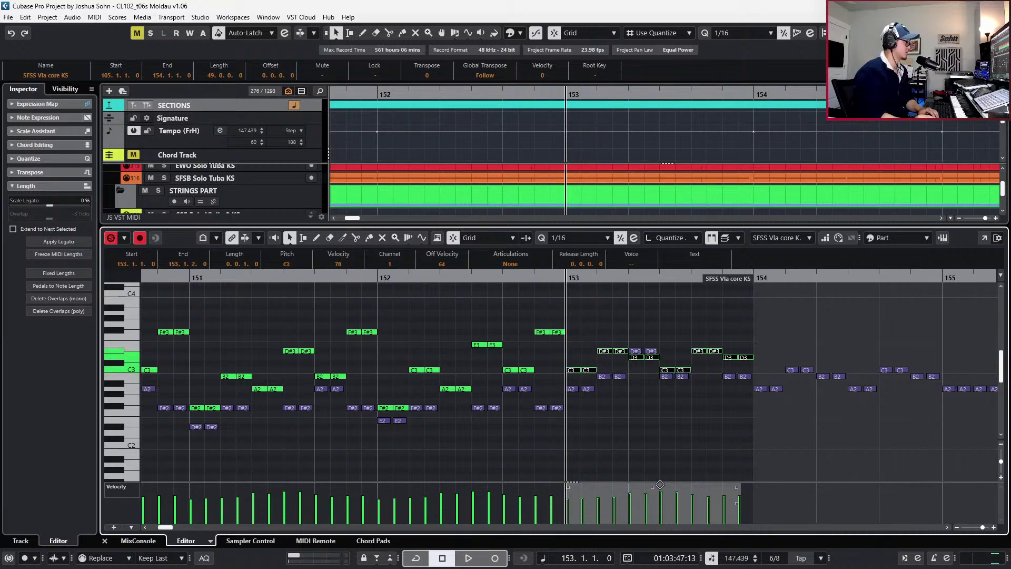
key("Up")
key("Up")
key("Up")
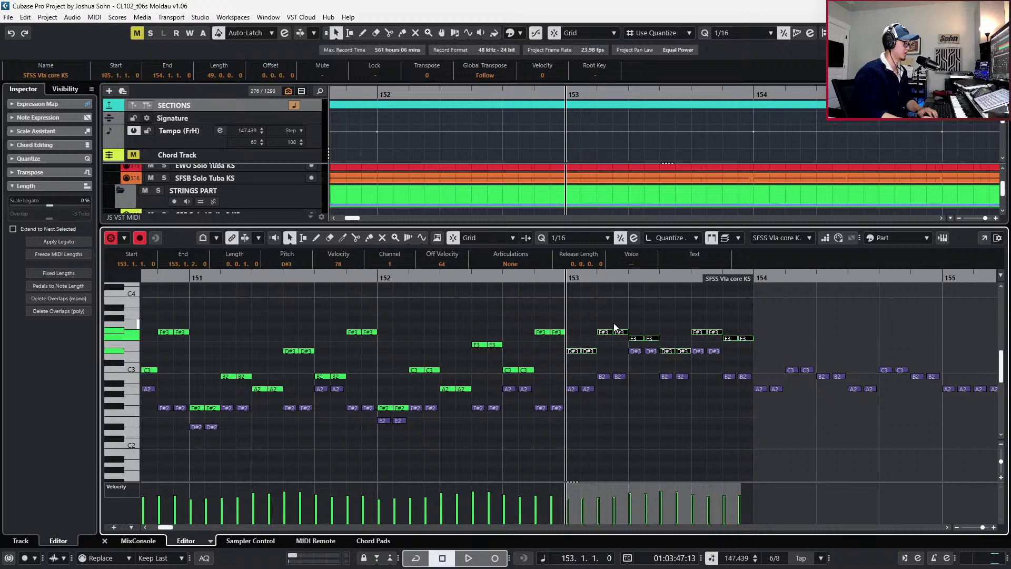
Raise bar 153's viola notes to A3 on beat 2 and F#3 on beat 3
left_click_drag(589, 324, 624, 329)
key("Up")
key("Up")
key("Up")
left_click_drag(627, 334, 659, 341)
key("Up")
left_click(670, 343)
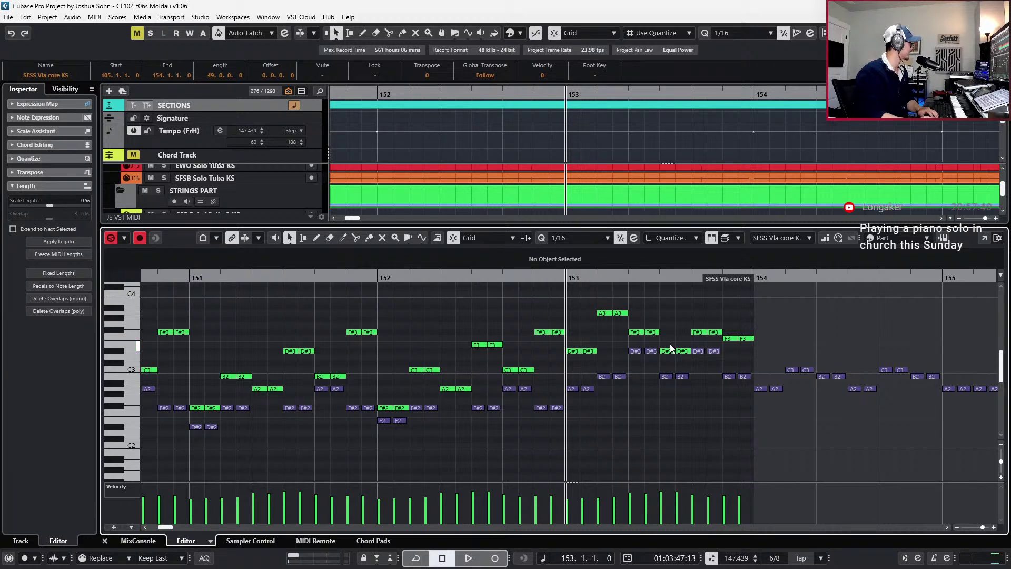
Raise bar 153's beat 4 viola notes to B3 and keep beat 5 on F#3
left_click_drag(669, 339, 692, 360)
scroll(727, 375, "up", 2)
scroll(727, 375, "down", 2)
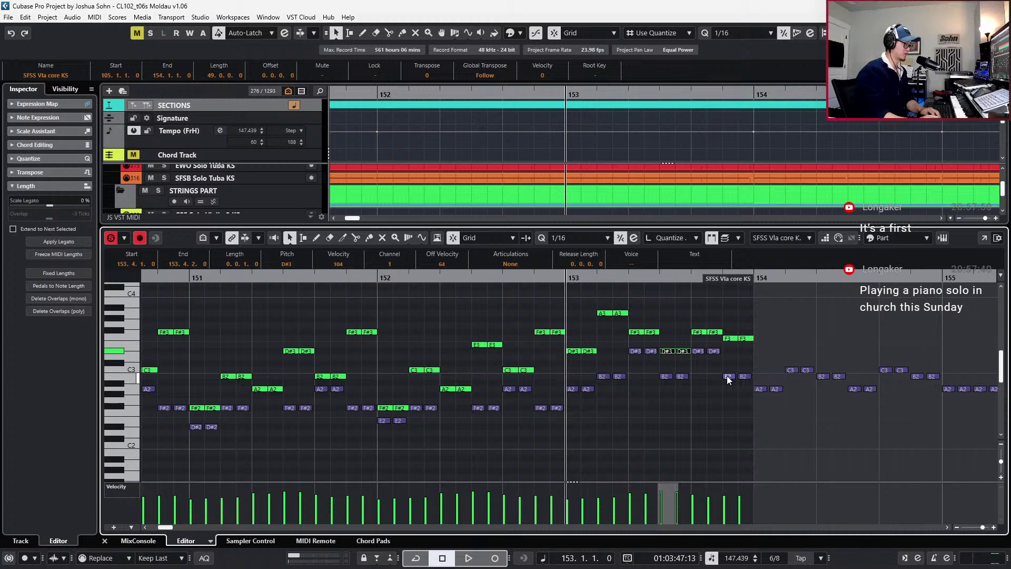
key("Up")
key("Up")
key("Up")
key("Up")
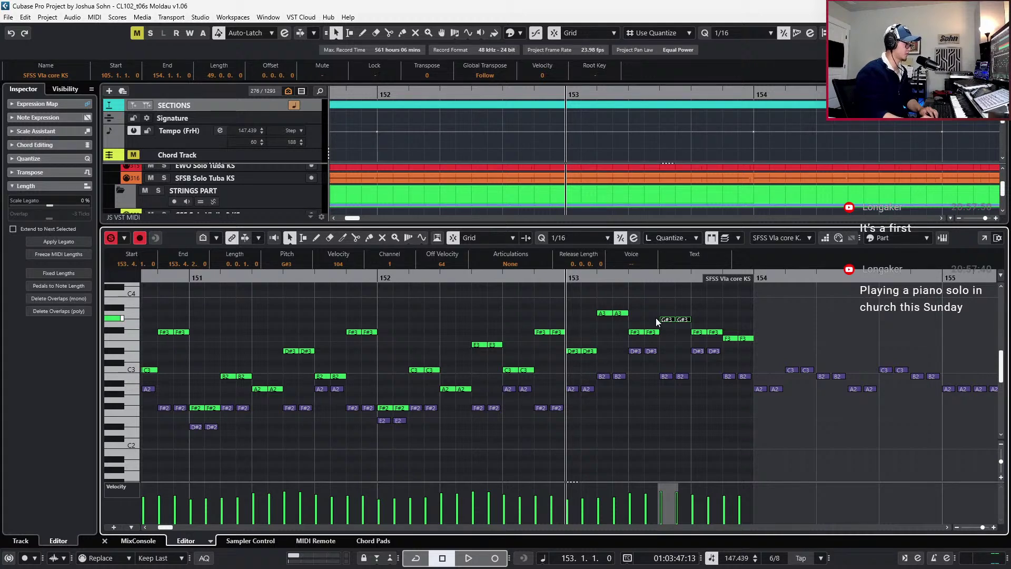
left_click_drag(662, 319, 725, 337)
key("Up")
key("Down")
Raise bar 153's beat 6 viola notes to B3
left_click_drag(725, 333, 768, 343)
key("Up")
key("Up")
key("Up")
key("Up")
key("Up")
key("Up")
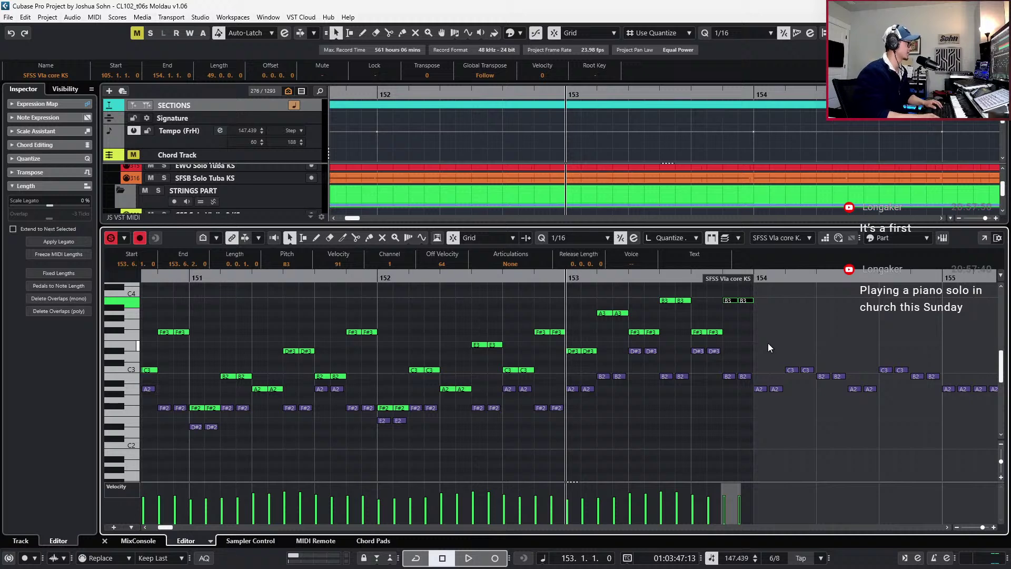
Play back the strings from bar 152 to check the revised viola notes in bar 153
key("space")
key("space")
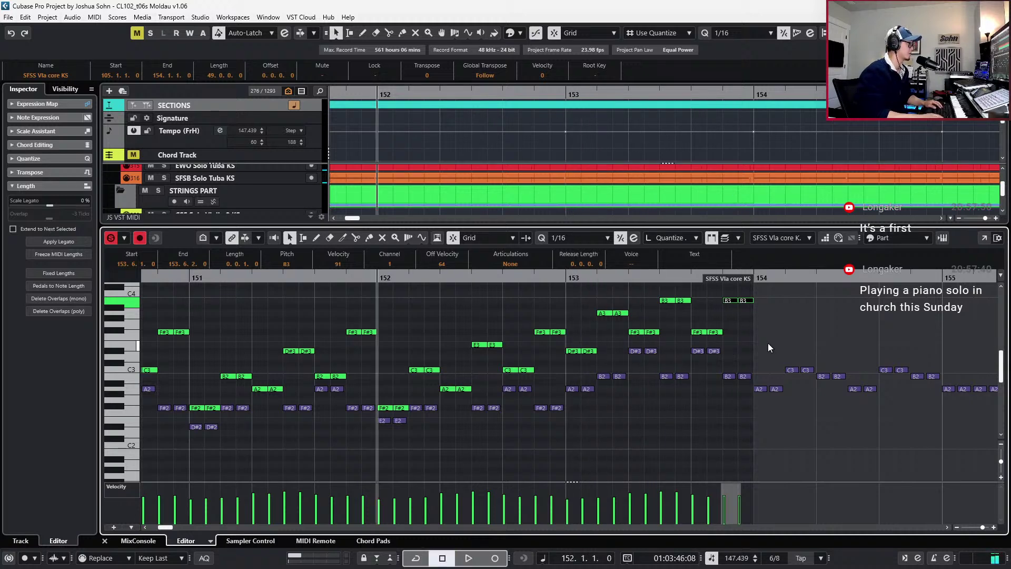
key("space")
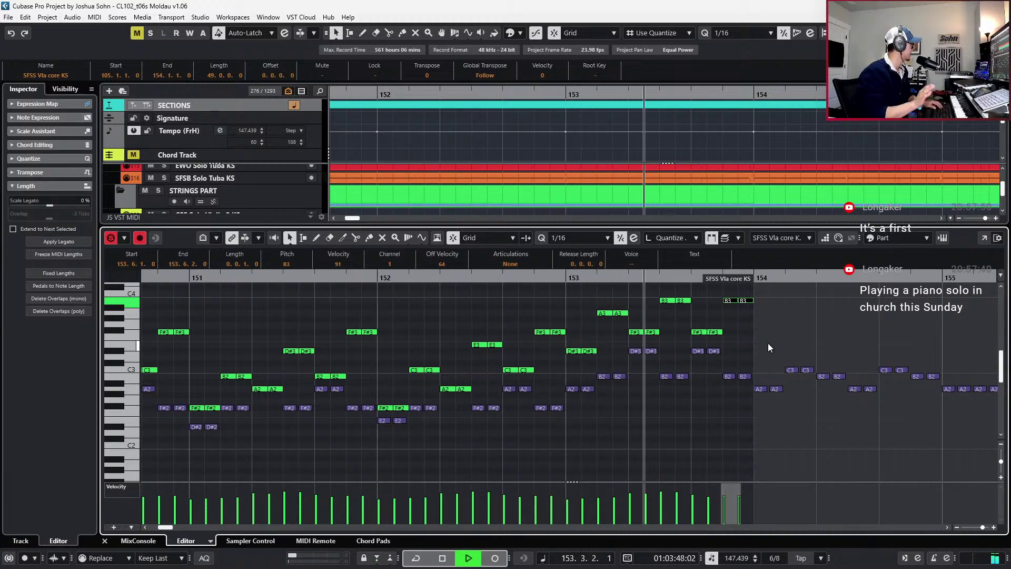
key("space")
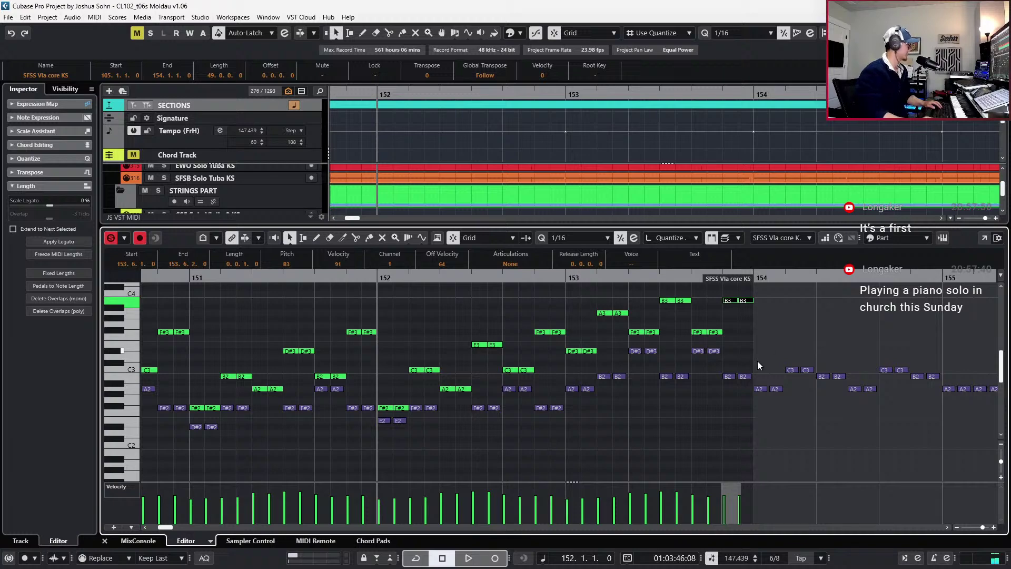
Return to the full arrangement and extend the SFSS Vla core KS part to the start of bar 163
key("ctrl+e")
scroll(809, 387, "down", 8)
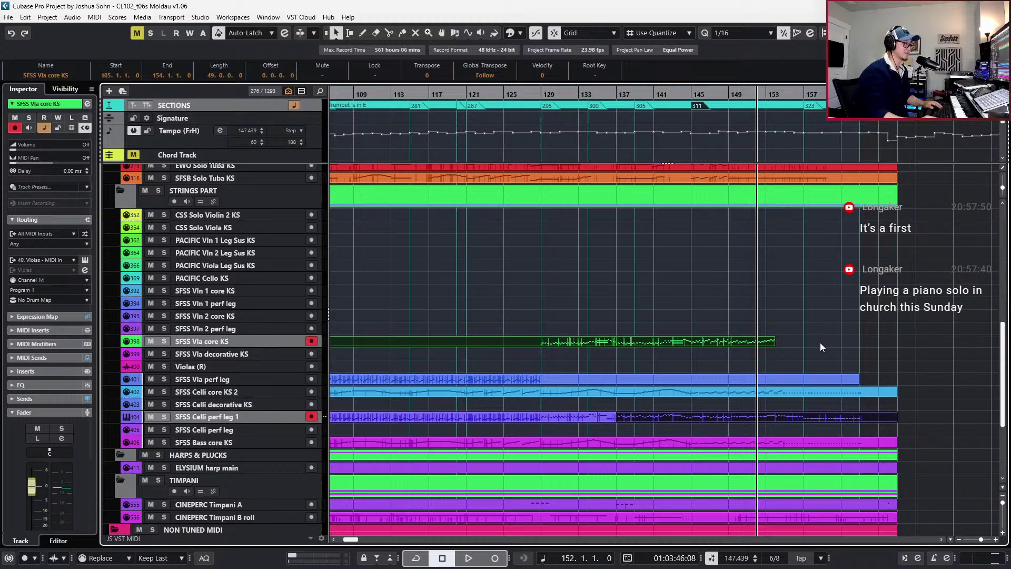
scroll(855, 337, "up", 3)
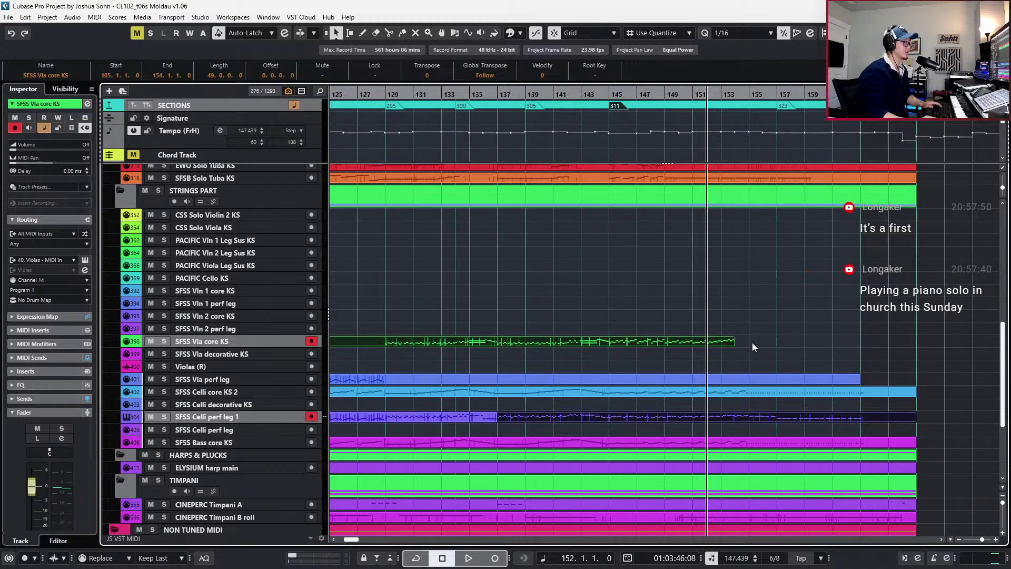
left_click_drag(747, 342, 862, 347)
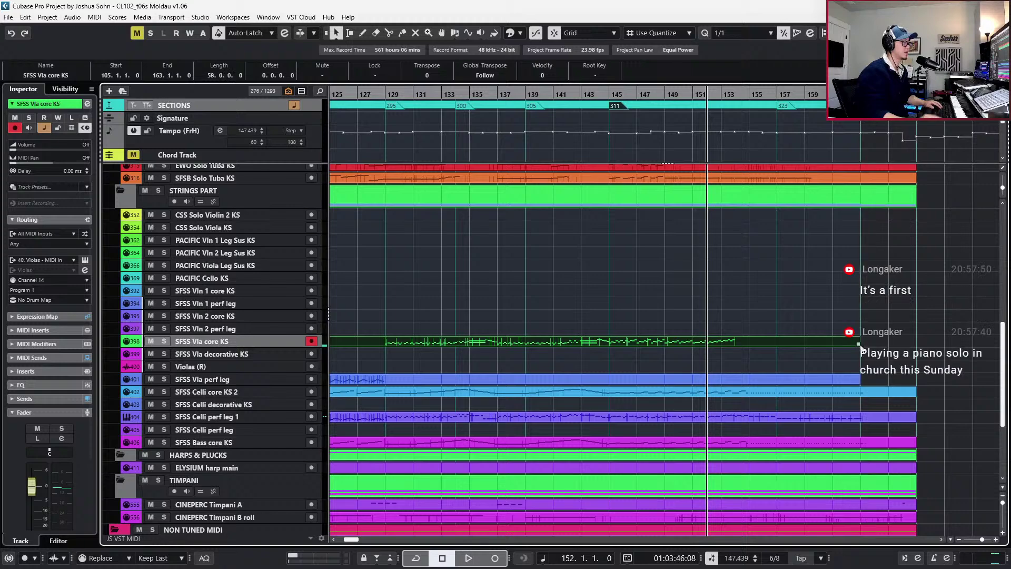
Open the SFSS Vla core KS part for note editing and copy bar 149's notes to bar 154
double_click(818, 339)
key("h")
key("h")
key("h")
scroll(789, 353, "up", 2)
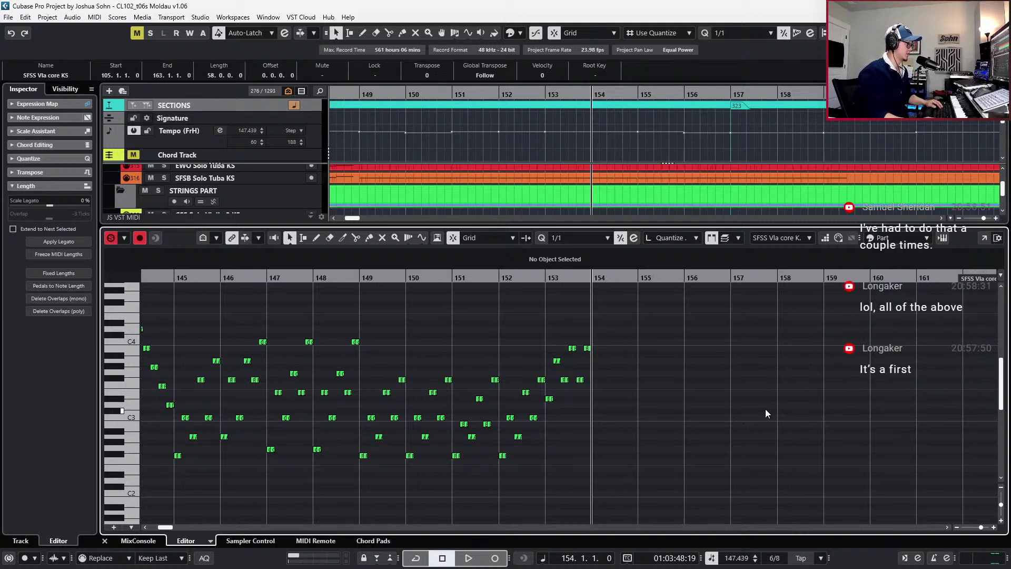
scroll(675, 409, "up", 2)
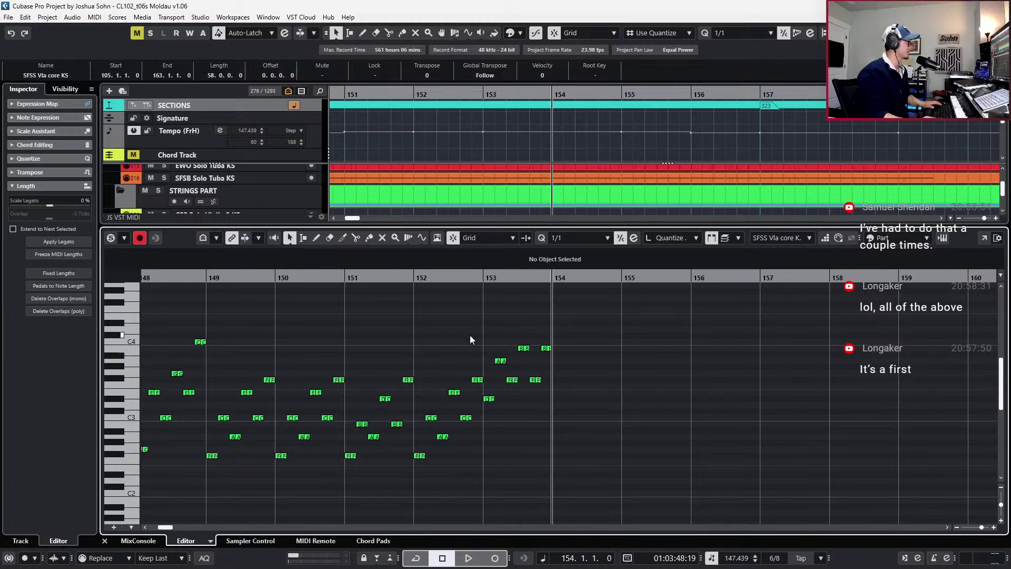
left_click_drag(213, 372, 273, 478)
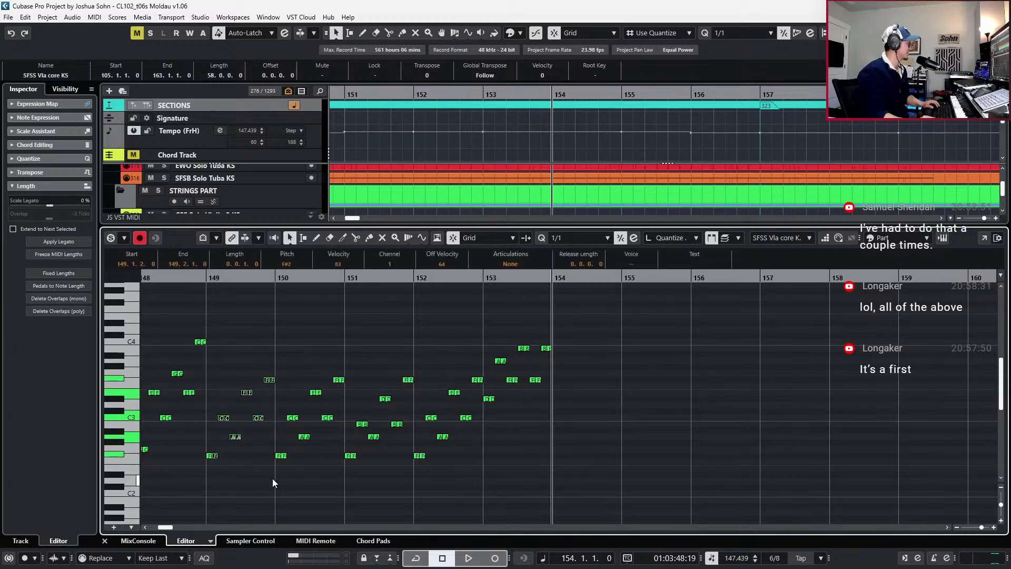
left_click_drag(201, 448, 219, 470)
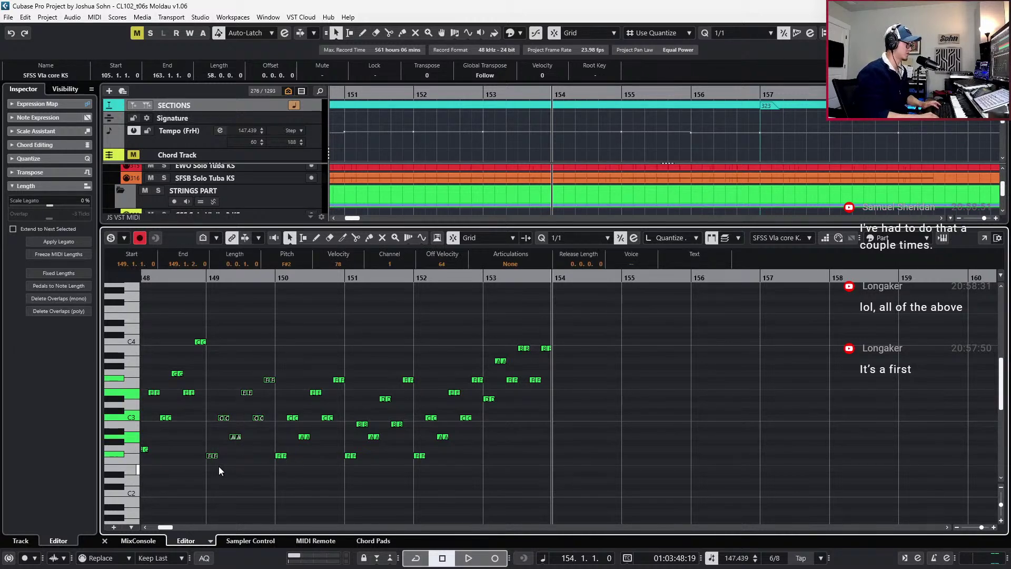
key("ctrl+v")
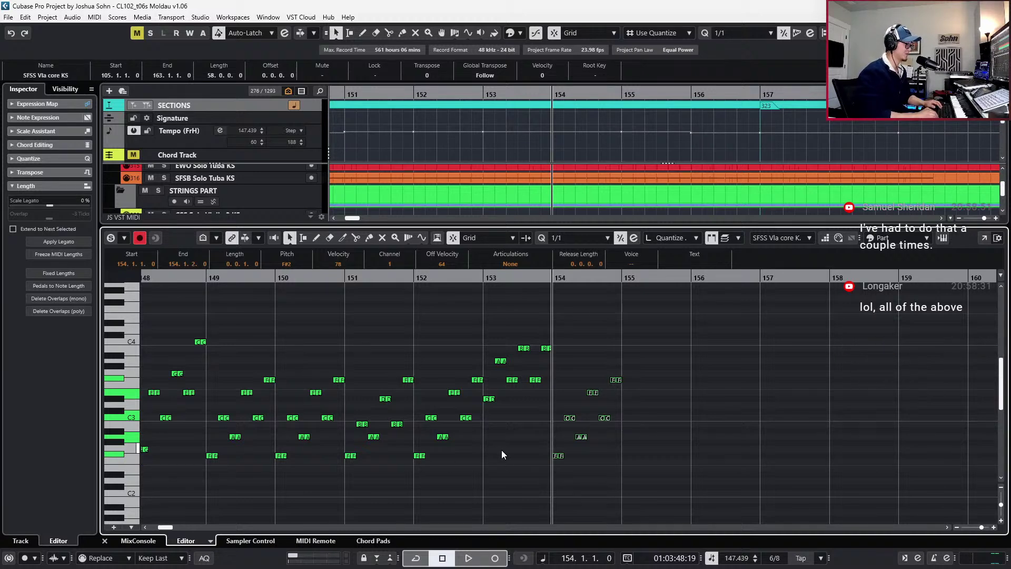
Transpose the copied notes in bar 154 up one octave so the figure starts on F#3
key("Up")
key("Up")
key("Up")
key("Up")
key("Up")
key("Up")
key("Up")
key("Up")
key("Up")
key("Up")
key("Down")
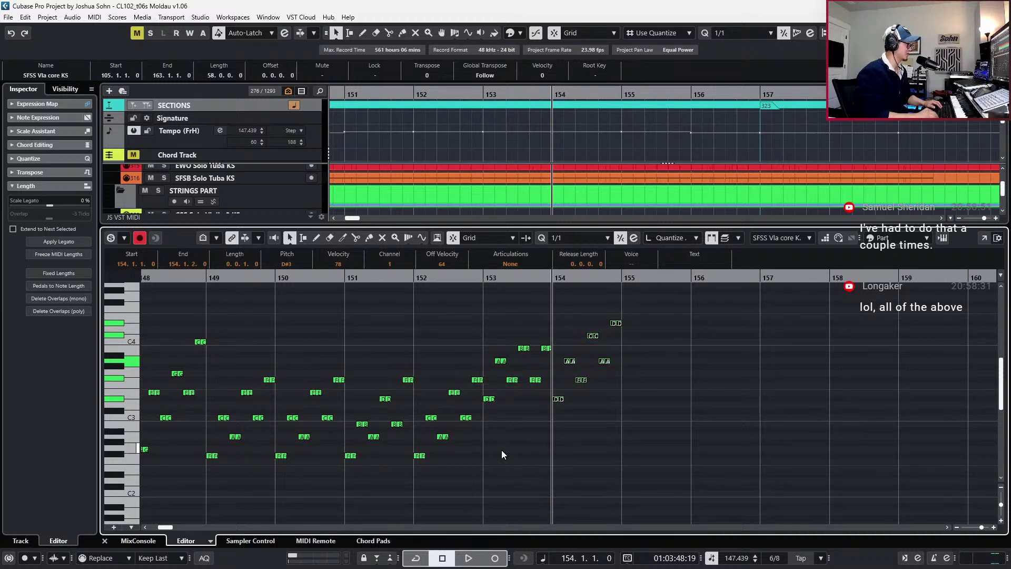
key("Up")
key("Up")
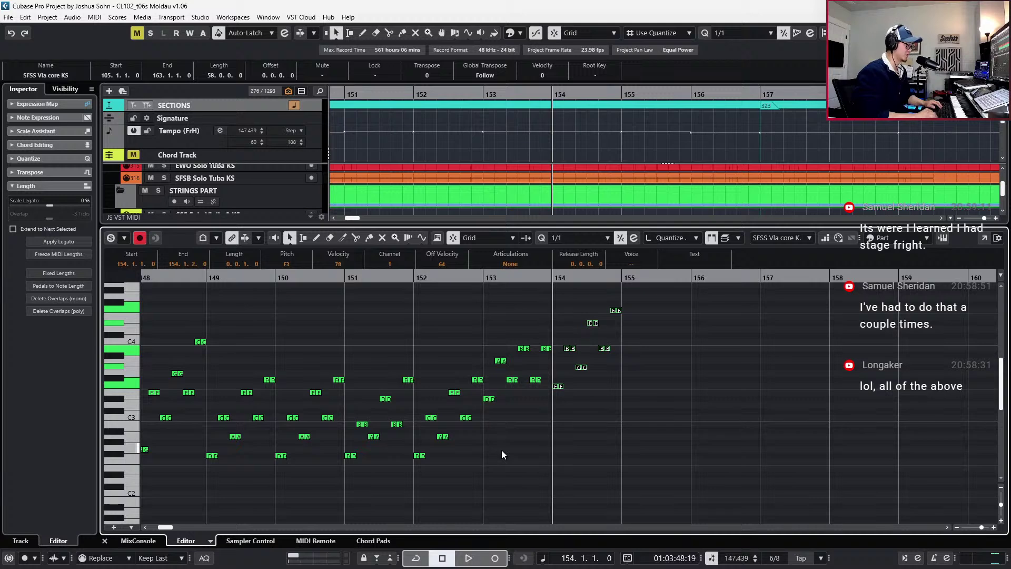
key("Up")
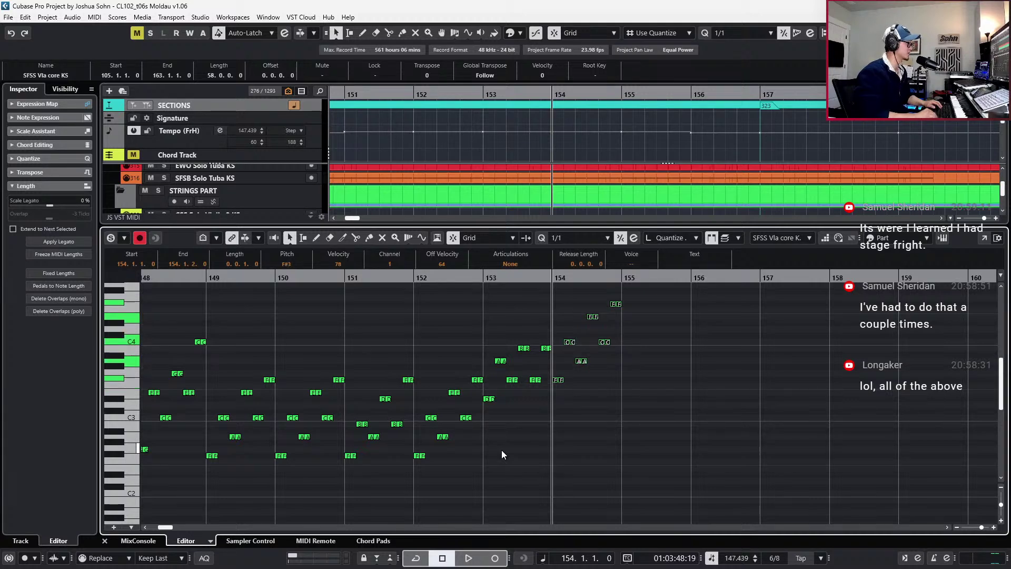
Raise bar 154's beat 2 viola notes to A4
scroll(621, 467, "up", 2)
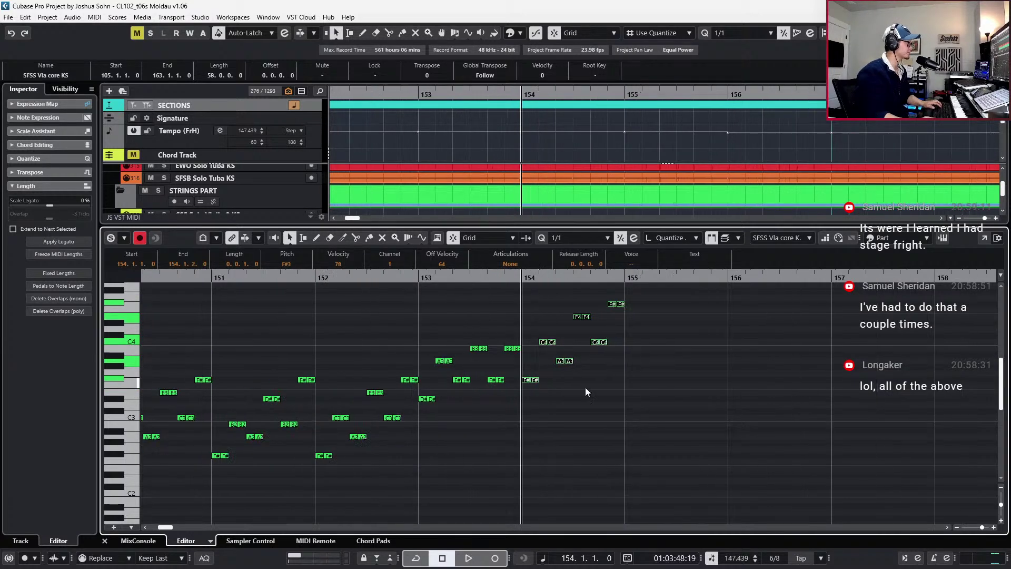
left_click(547, 342)
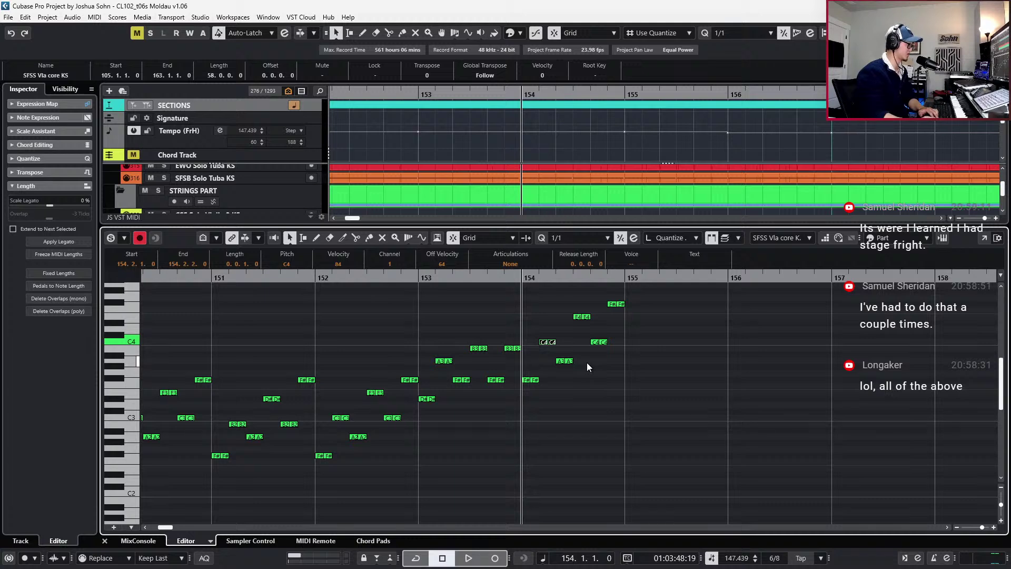
key("Up")
key("Up")
key("Up")
key("Up")
key("Up")
key("Up")
key("Up")
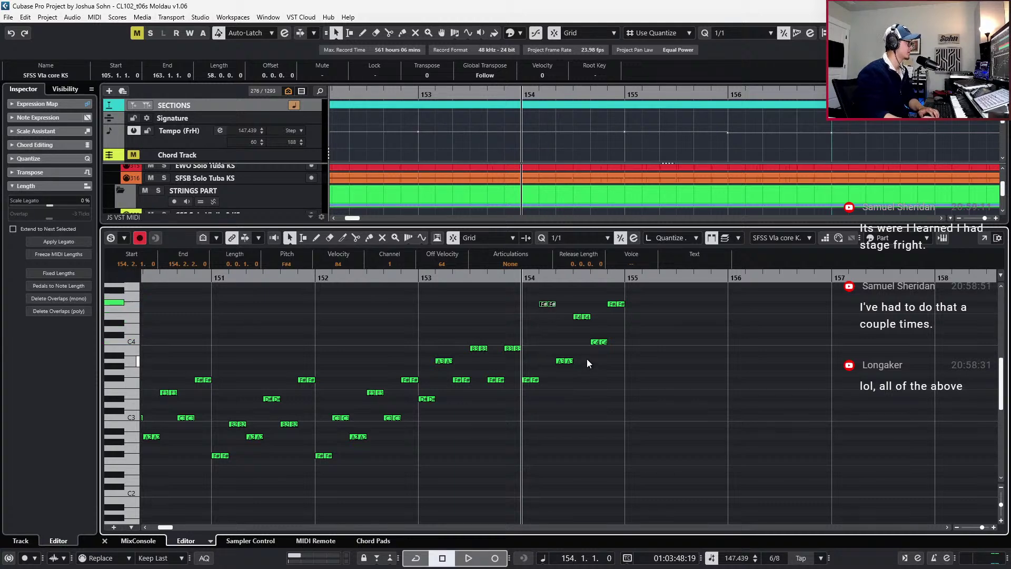
key("Up")
key("Up")
Adjust bar 154's beat 3 viola notes to G3
left_click_drag(545, 343, 584, 380)
key("Up")
key("Up")
key("Up")
key("Up")
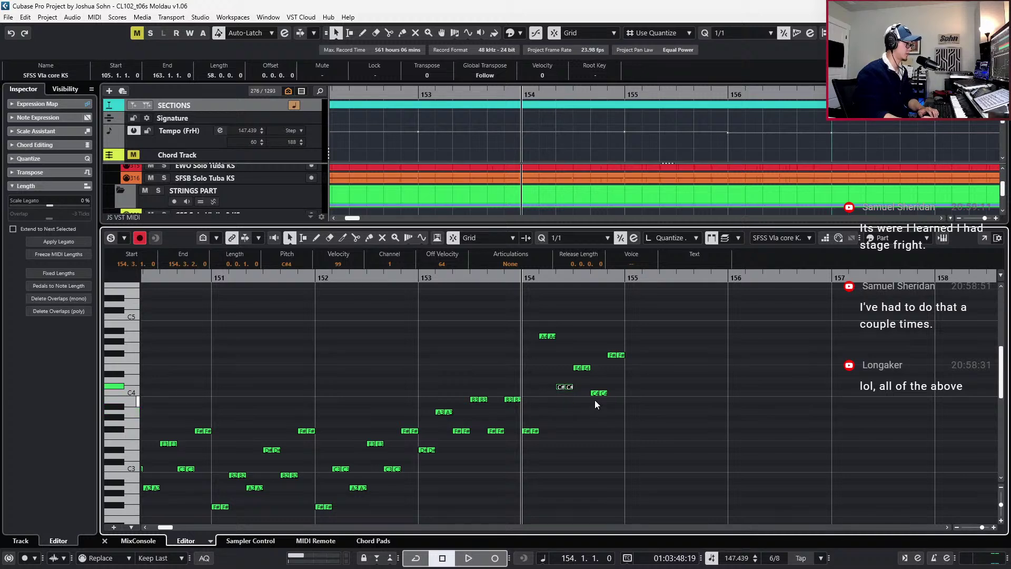
key("Down")
key("Down")
key("Down")
key("Down")
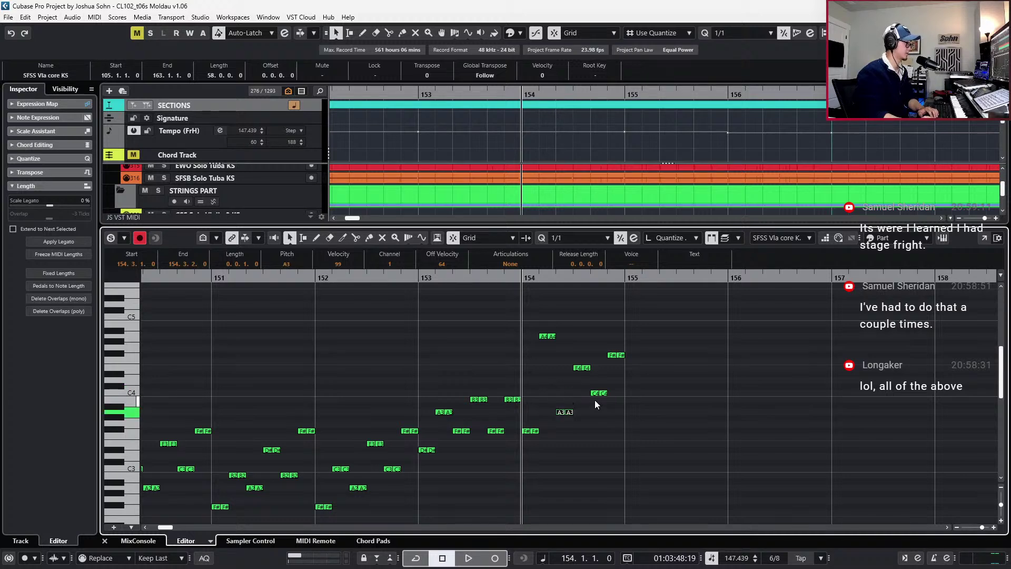
key("Down")
key("Down")
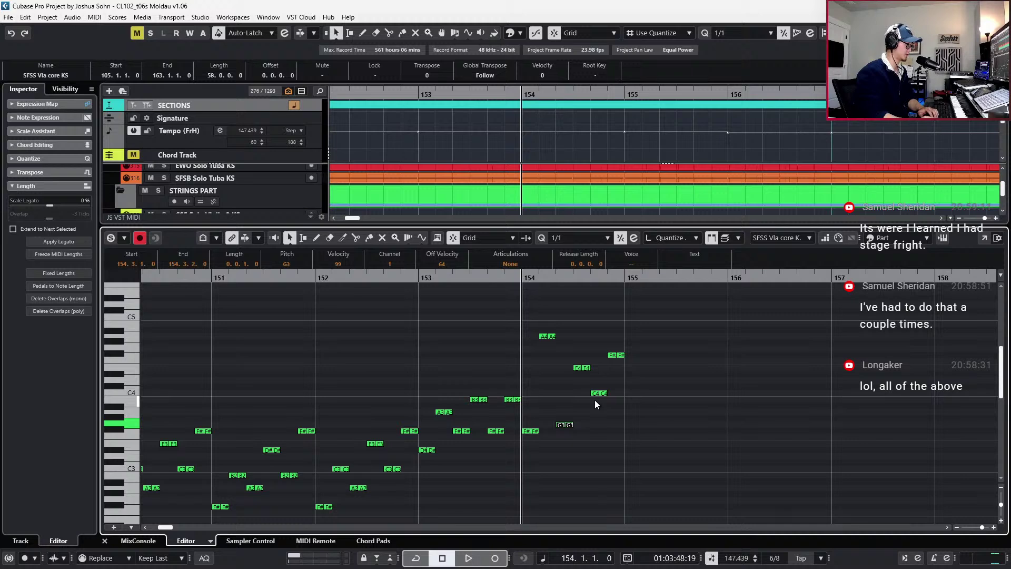
Move bar 154's beat 4 viola notes to B4
left_click_drag(589, 368, 596, 381)
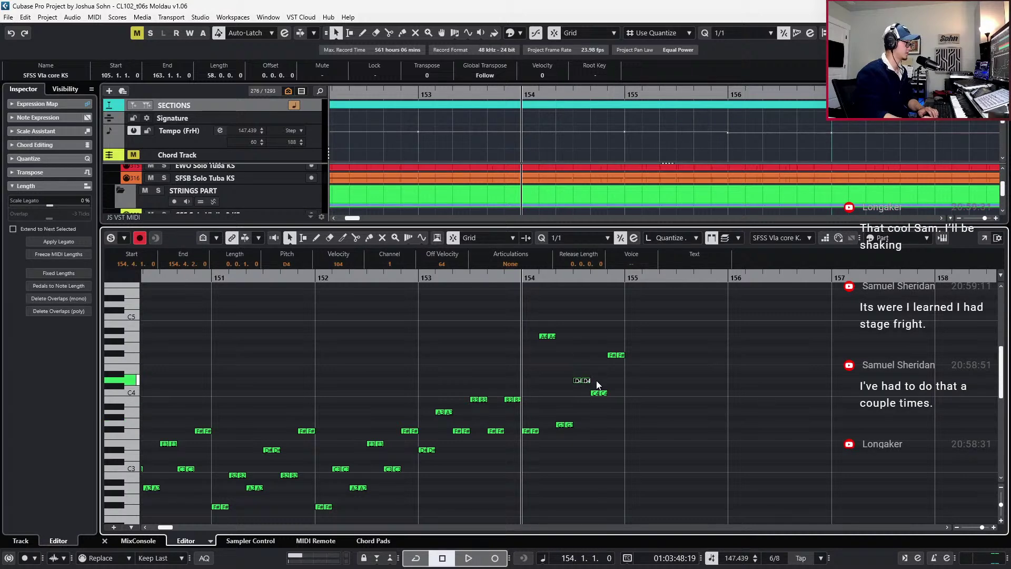
scroll(599, 409, "up", 2)
scroll(599, 413, "up", 1)
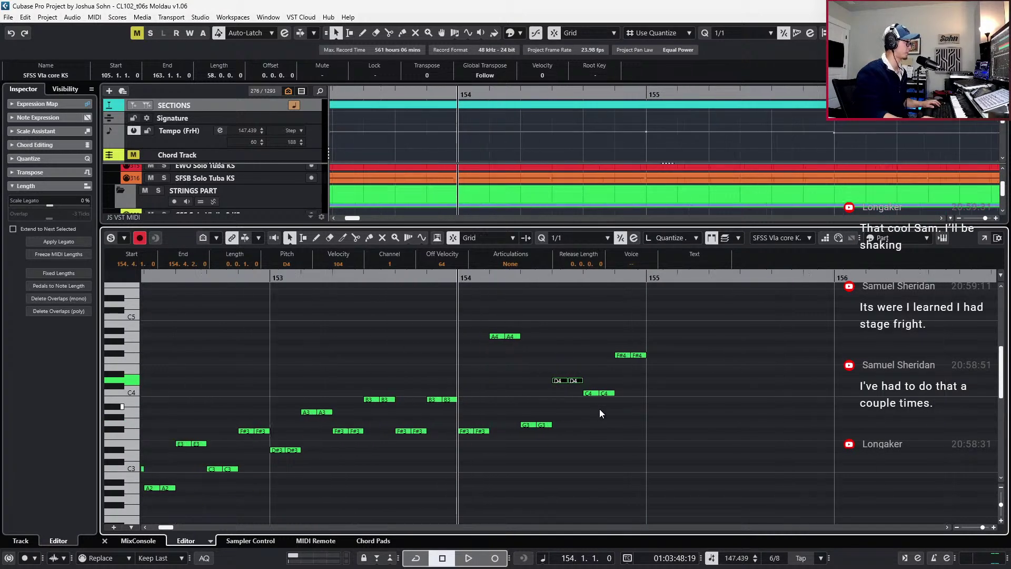
key("Up")
key("Up")
key("Up")
key("Up")
key("Up")
key("Up")
key("Up")
key("Up")
key("Up")
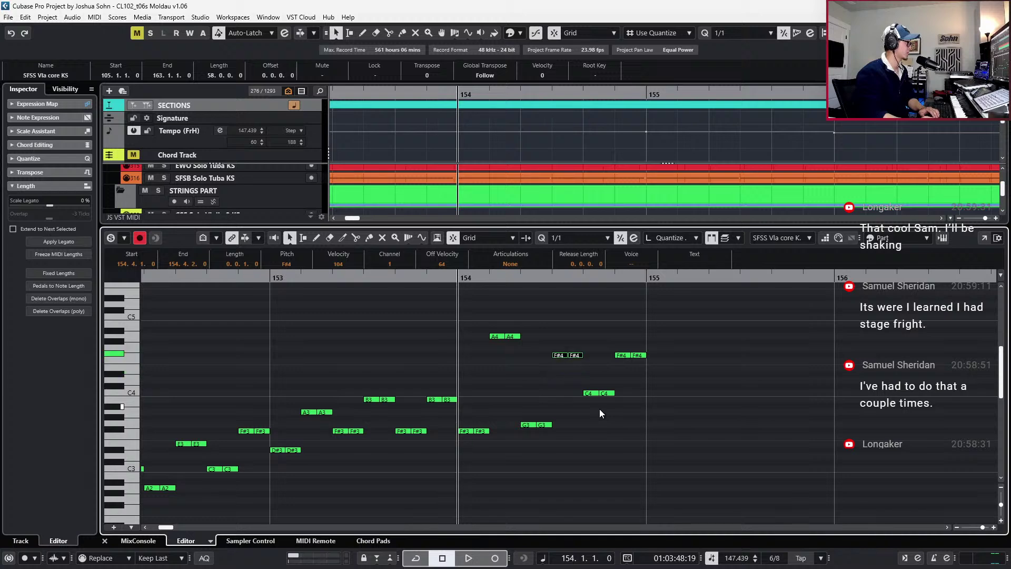
Raise bar 154's beat 5 viola notes to D#4
left_click(598, 393)
key("Up")
key("Up")
key("Up")
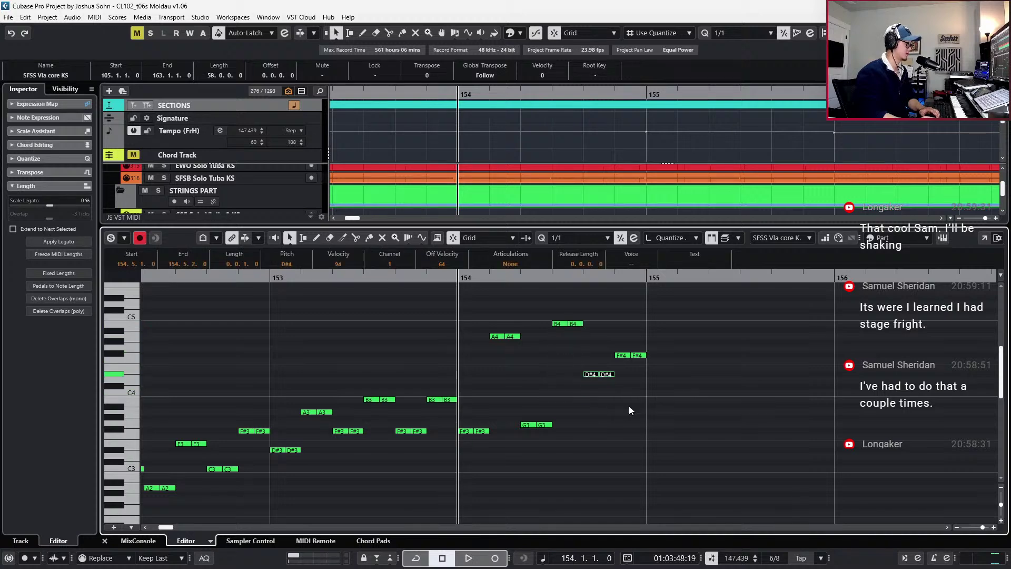
Raise the viola notes on beats 5 and 6 of bar 154 to F#4 and B4
key("Up")
key("Up")
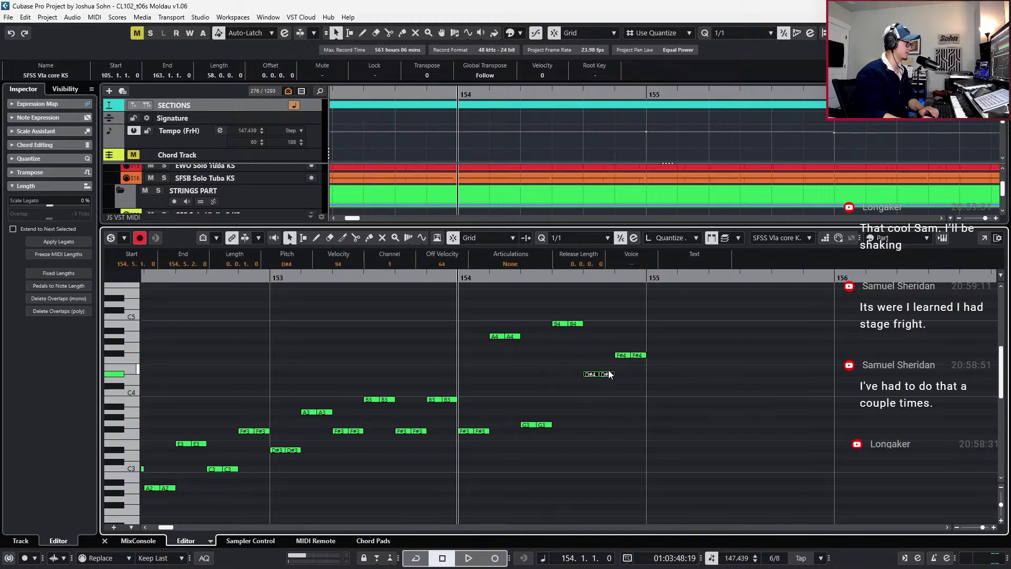
key("Up")
left_click(627, 355)
key("Up")
key("Up")
key("Up")
key("Up")
key("Up")
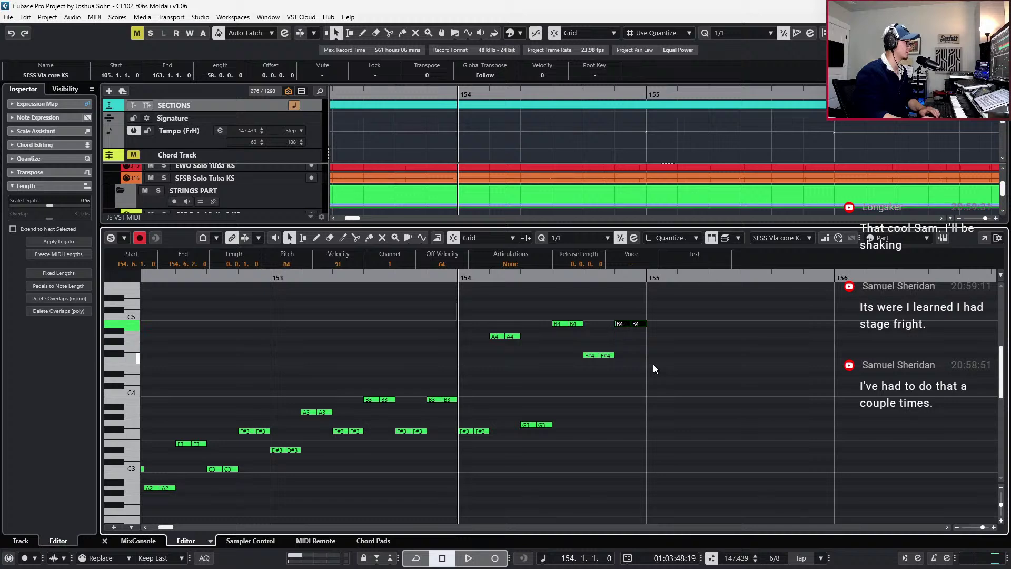
Solo the SFSS Vla core KS, Vla perf leg, Celli core KS 2 and Celli perf leg 1 tracks and audition from bar 153
key("ctrl+e")
left_click_drag(583, 304, 596, 404)
key("s")
left_click_drag(590, 316, 603, 424)
key("s")
key("space")
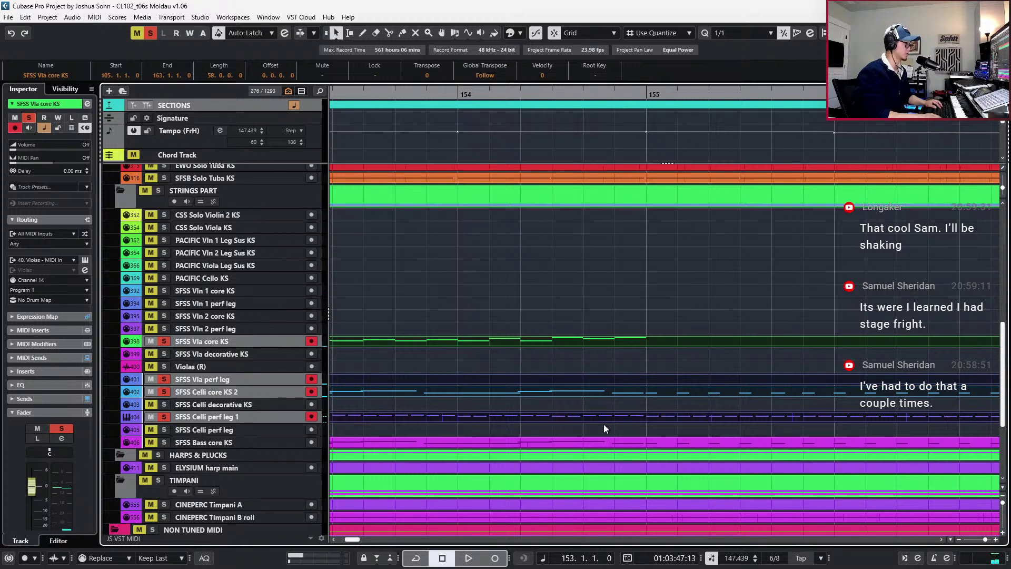
scroll(603, 425, "down", 2, "ctrl")
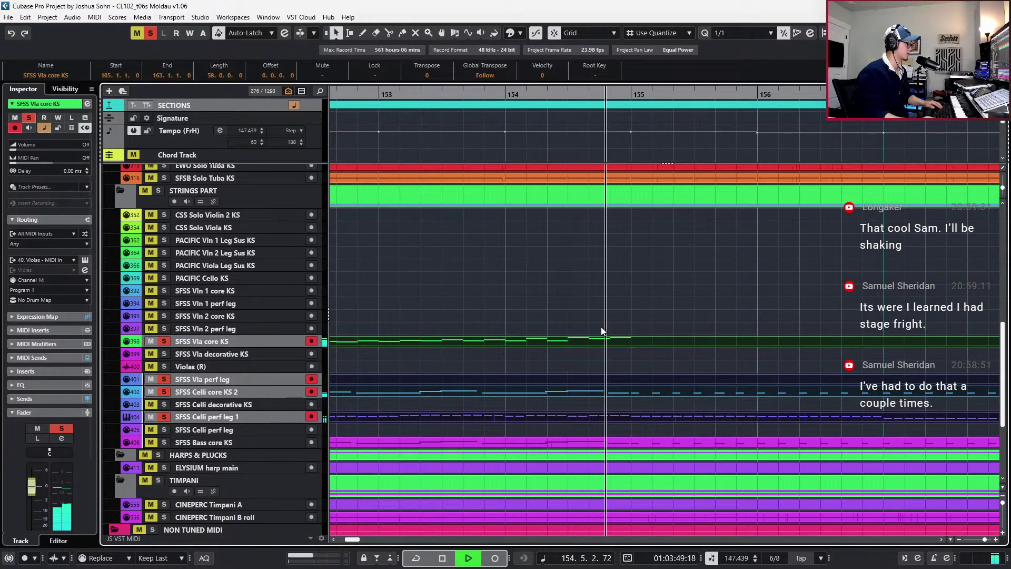
key("space")
Reopen the SFSS Vla core KS part, transpose the four high notes in bar 154 down an octave, and audition the passage
left_click(601, 341)
double_click(602, 340)
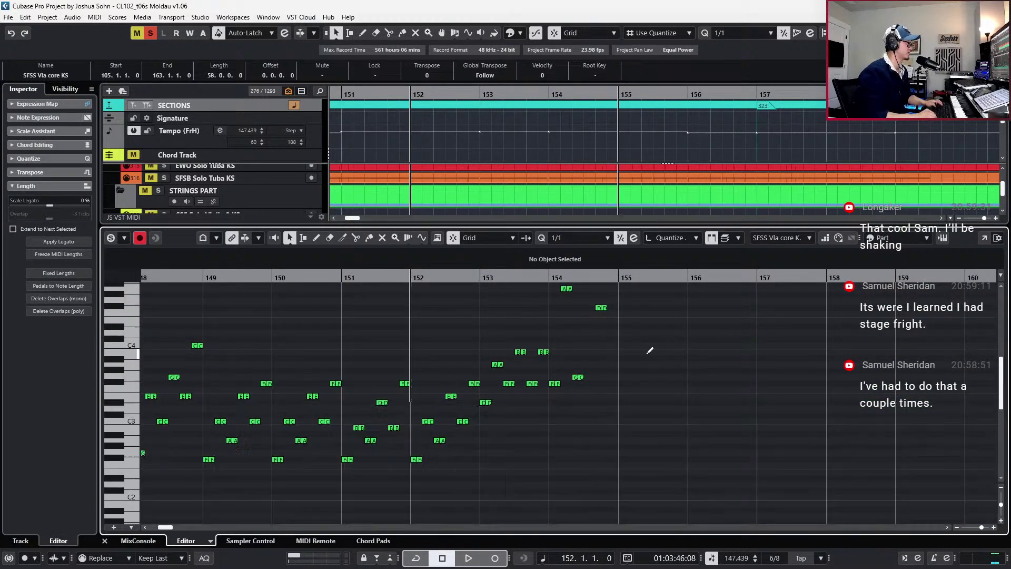
left_click_drag(543, 296, 677, 361)
key("Down")
key("Down")
key("Down")
key("Down")
key("Down")
key("Down")
key("Down")
key("Down")
key("Down")
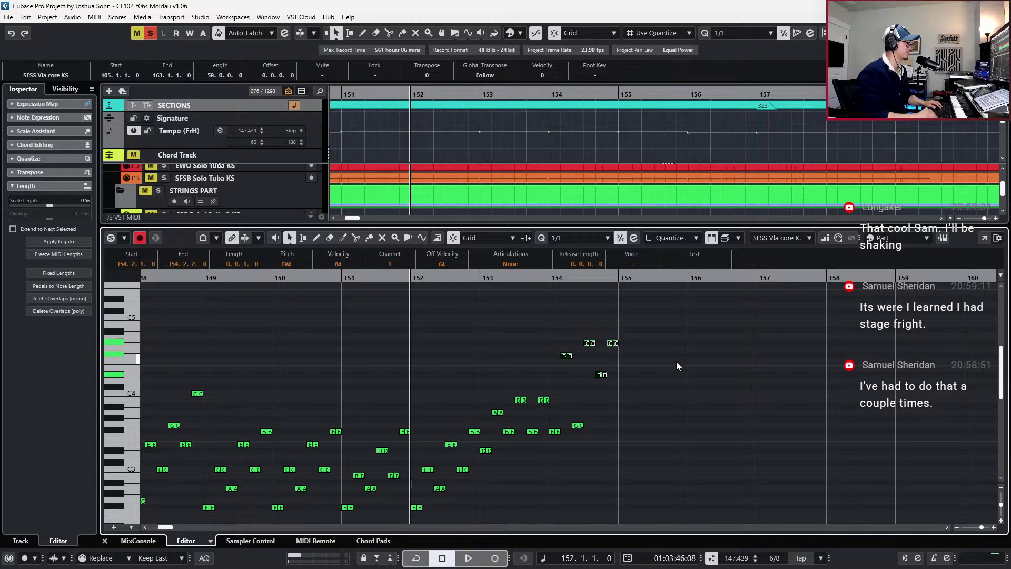
key("Down")
key("Down")
key("Down")
key("space")
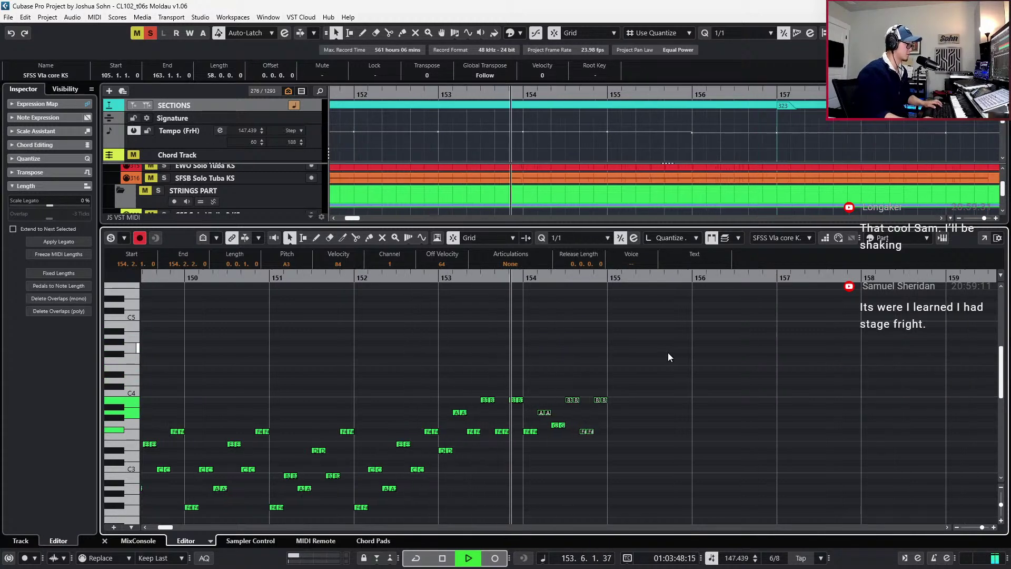
key("space")
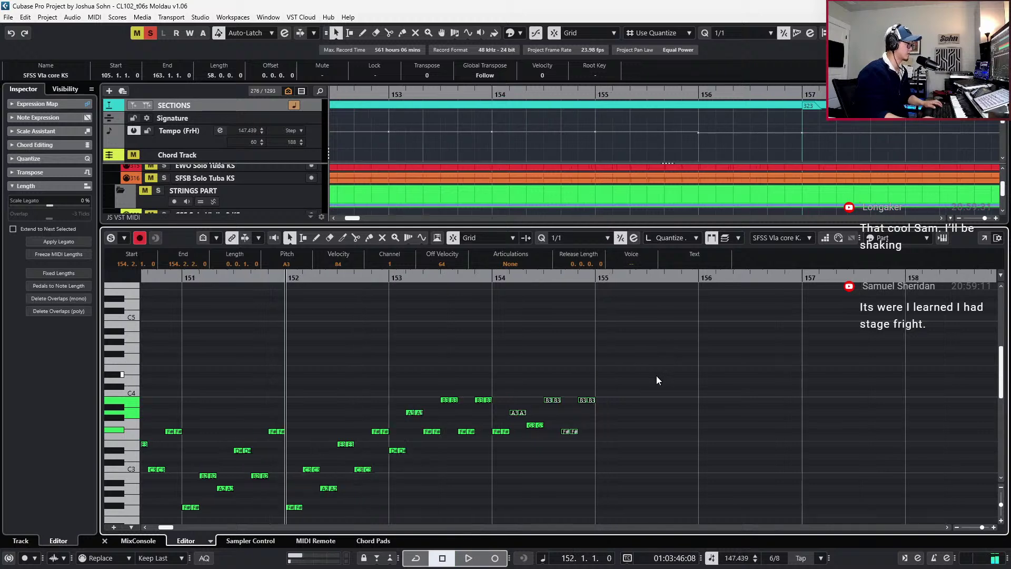
Set the articulation of the viola notes in about bars 137–142 and from bar 145 through 154 to Spic
key("h")
key("g")
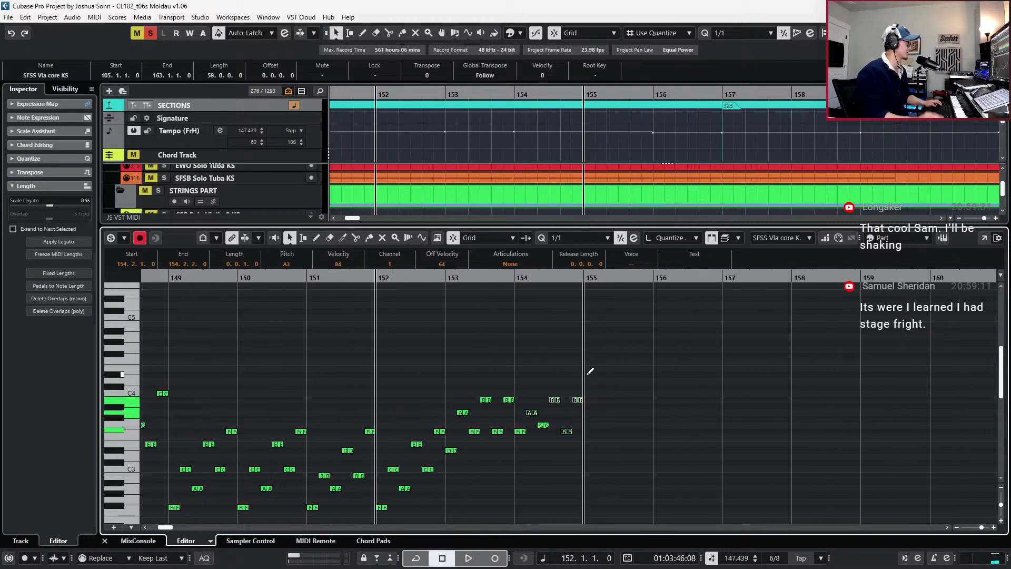
left_click(587, 374)
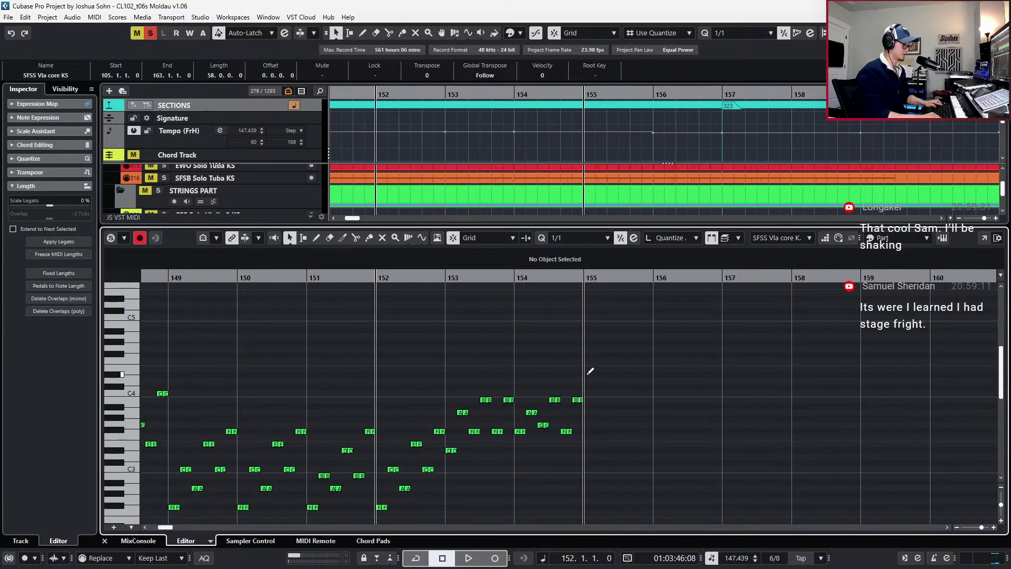
key("g")
key("g")
key("g")
left_click_drag(621, 287, 276, 375)
scroll(276, 374, "up", 6)
scroll(284, 369, "left", 5)
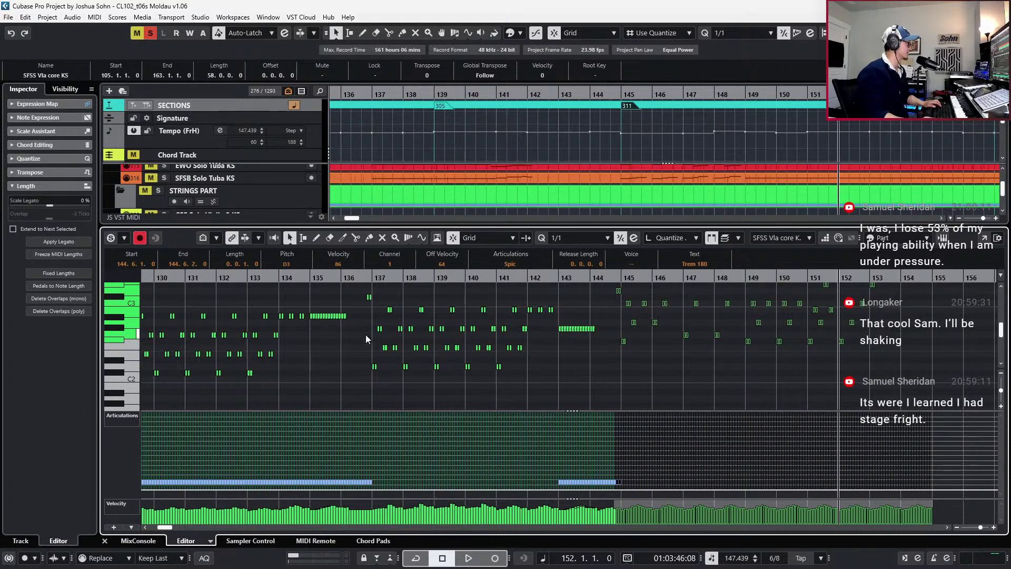
key("h")
key("h")
left_click_drag(362, 295, 699, 387)
scroll(660, 370, "up", 2)
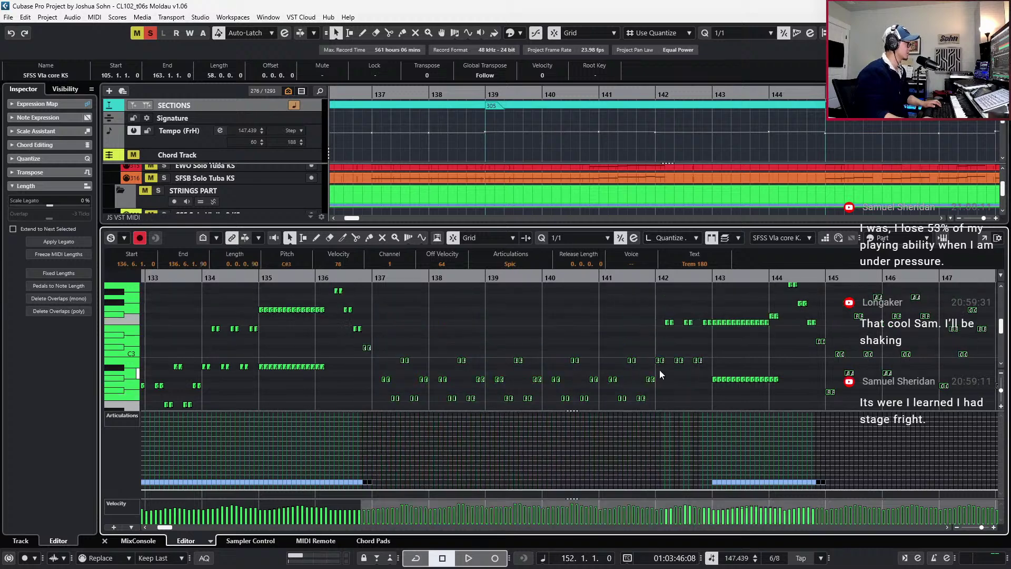
left_click(534, 267)
left_click(526, 287)
left_click(521, 265)
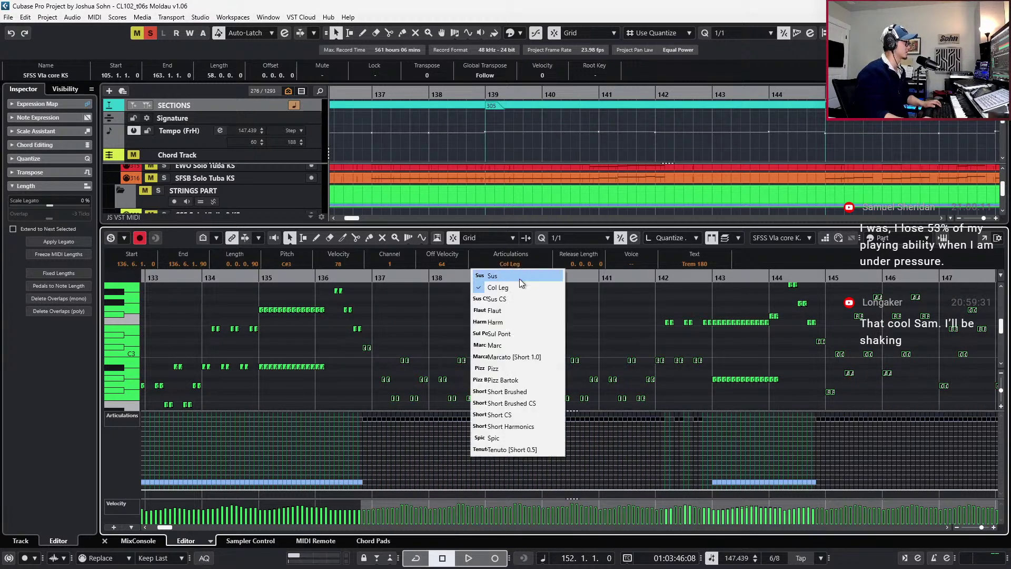
left_click(514, 438)
Play back the viola line from bar 152 and check its notes through bar 154
key("space")
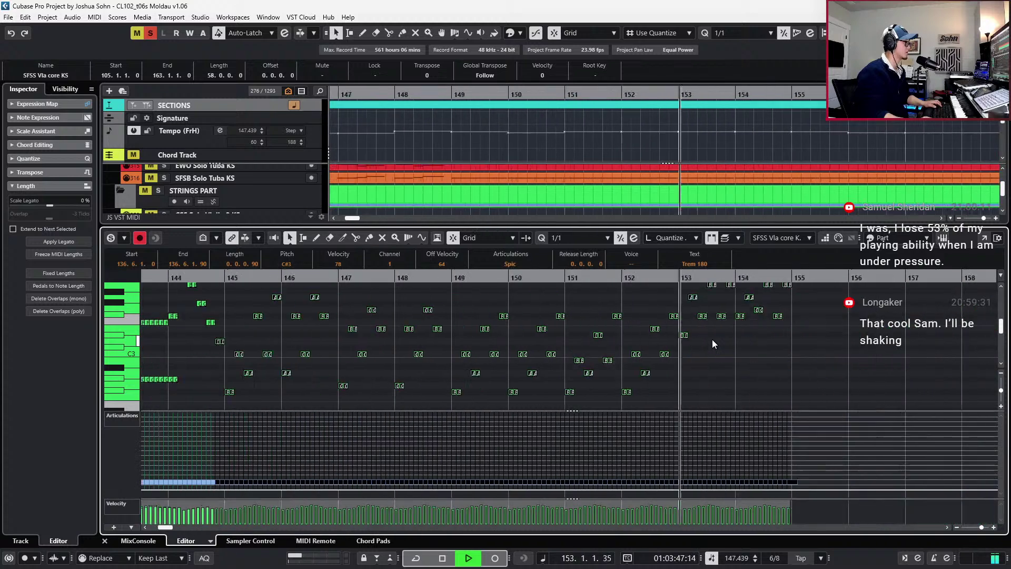
scroll(723, 343, "up", 3)
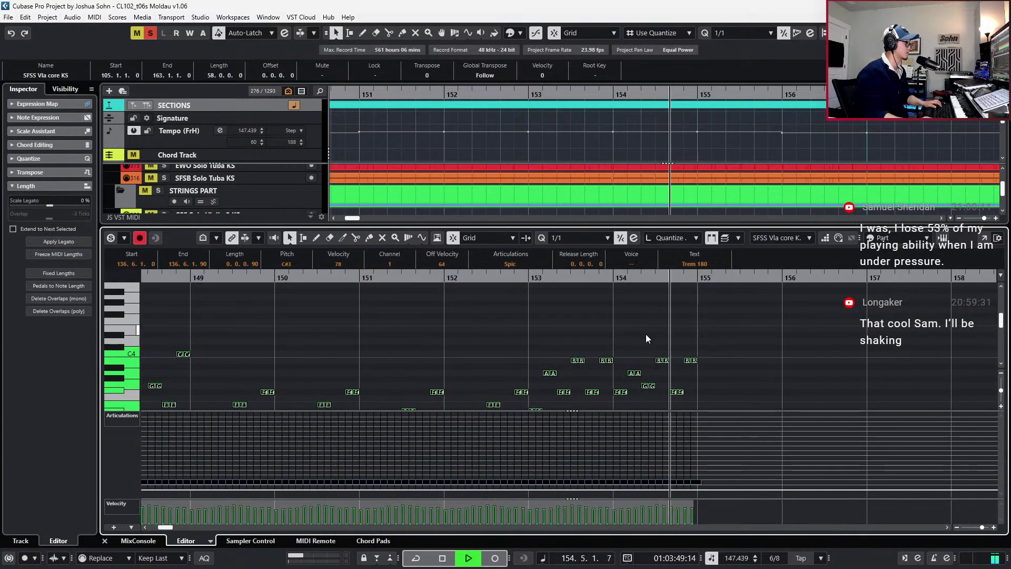
key("space")
left_click_drag(572, 343, 724, 357)
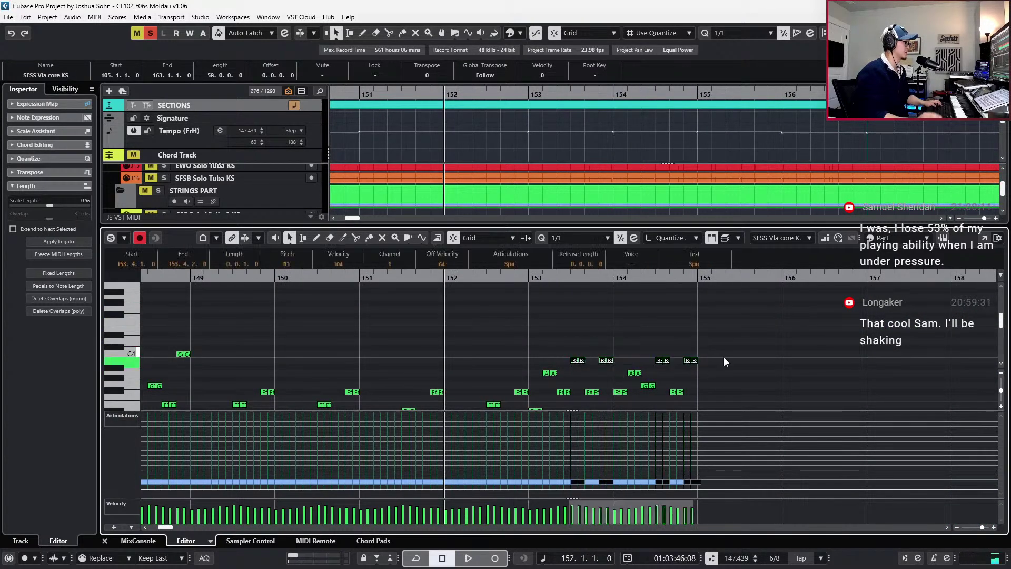
left_click(724, 358)
scroll(727, 347, "up", 2)
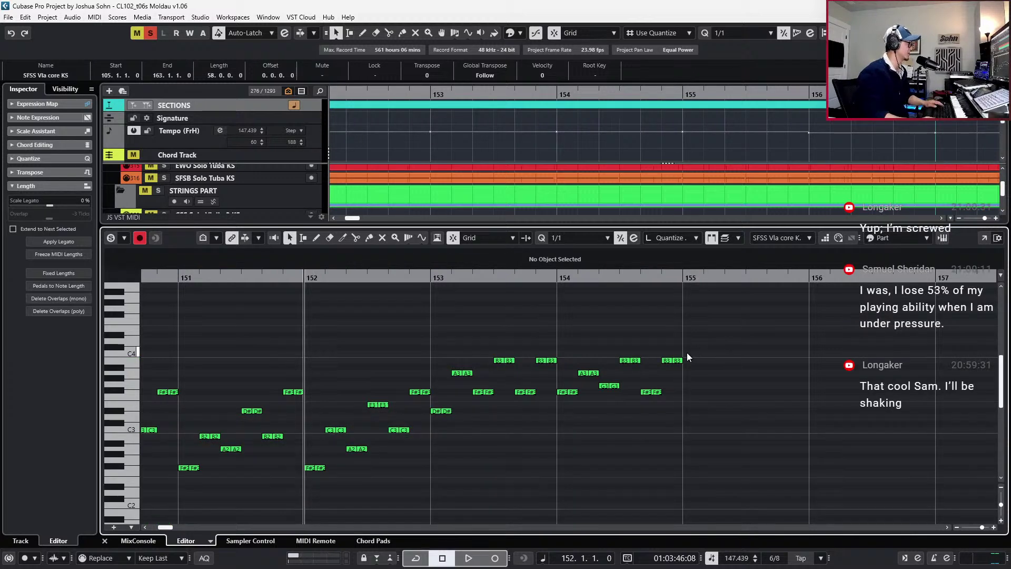
key("space")
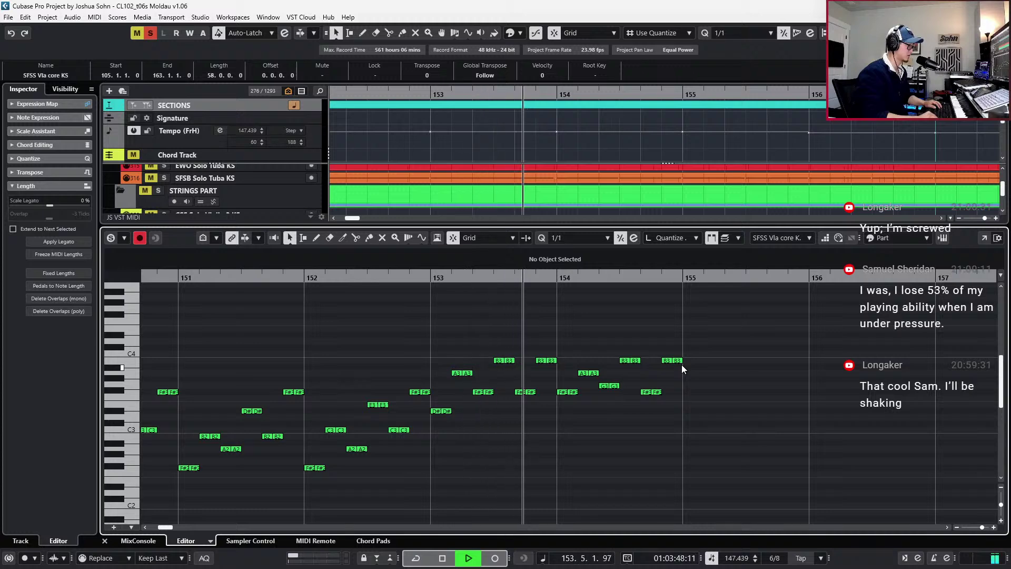
key("space")
Place the playhead at bar 154 and lower the viola note on beat 3 to F#3
key("Right")
key("Right")
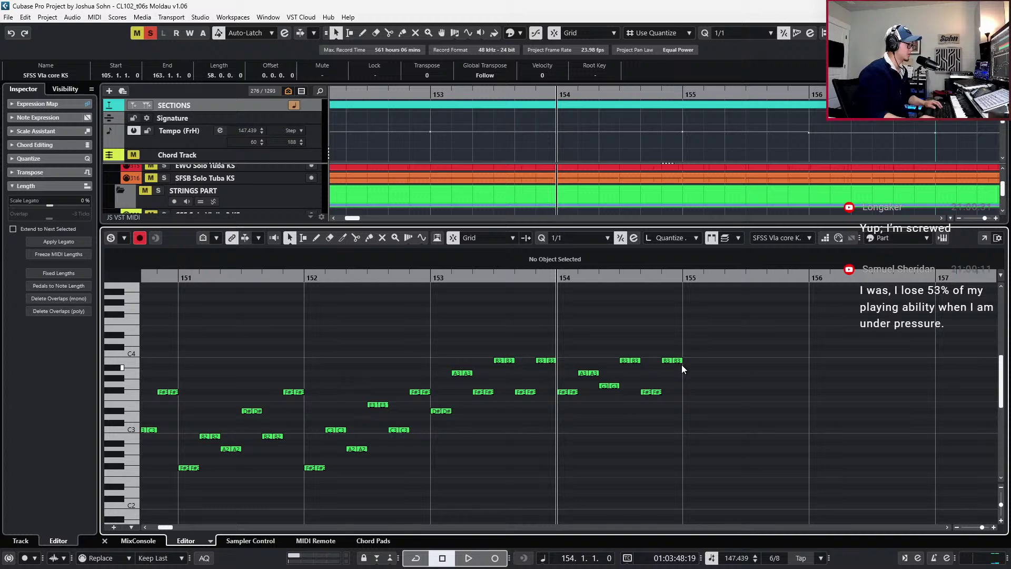
scroll(681, 365, "right", 2)
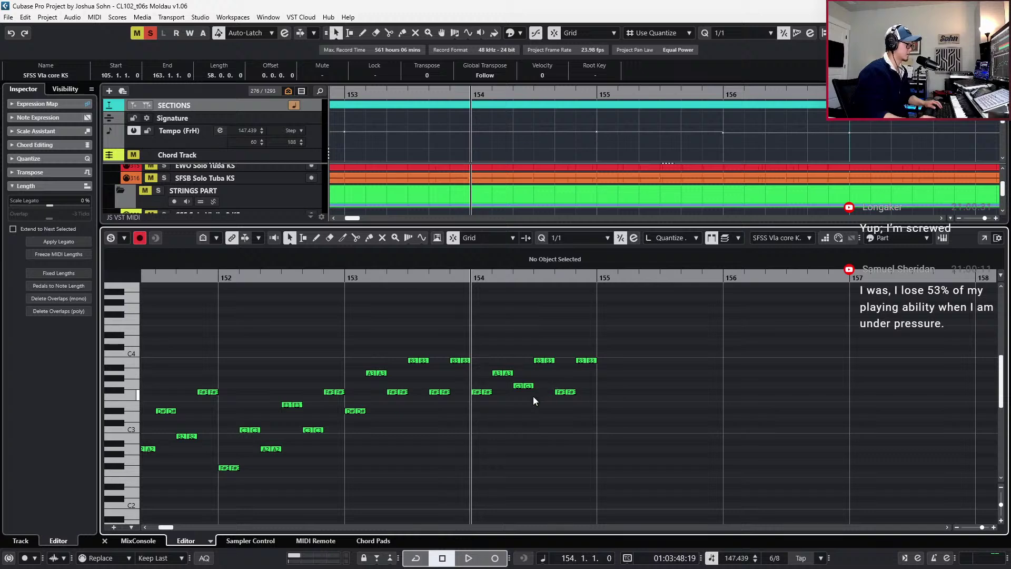
left_click_drag(513, 422, 539, 385)
key("Down")
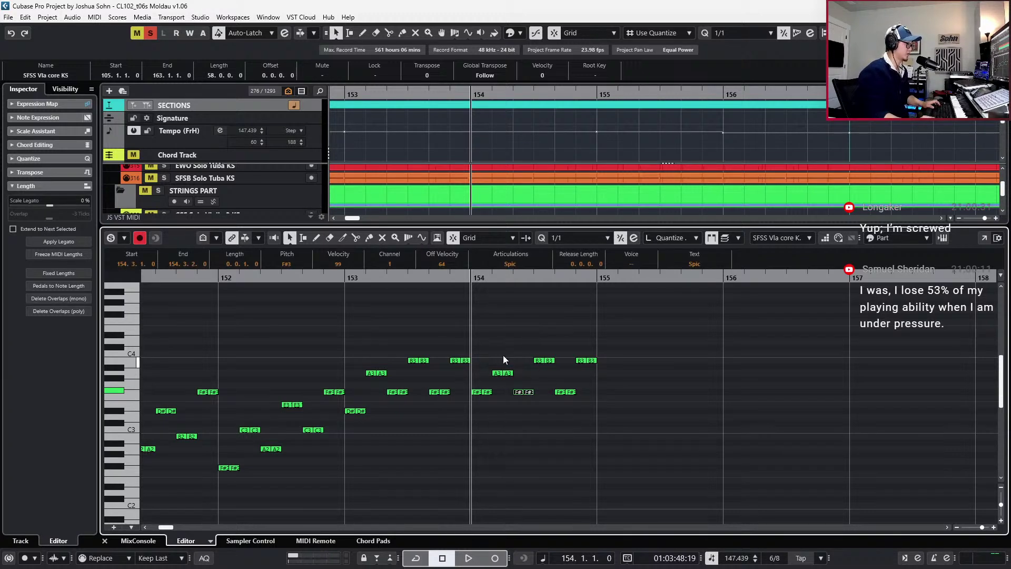
Duplicate the bar 154 viola notes into bar 155 and raise the copied F#3 notes to A3
left_click_drag(478, 349, 633, 406)
key("ctrl+d")
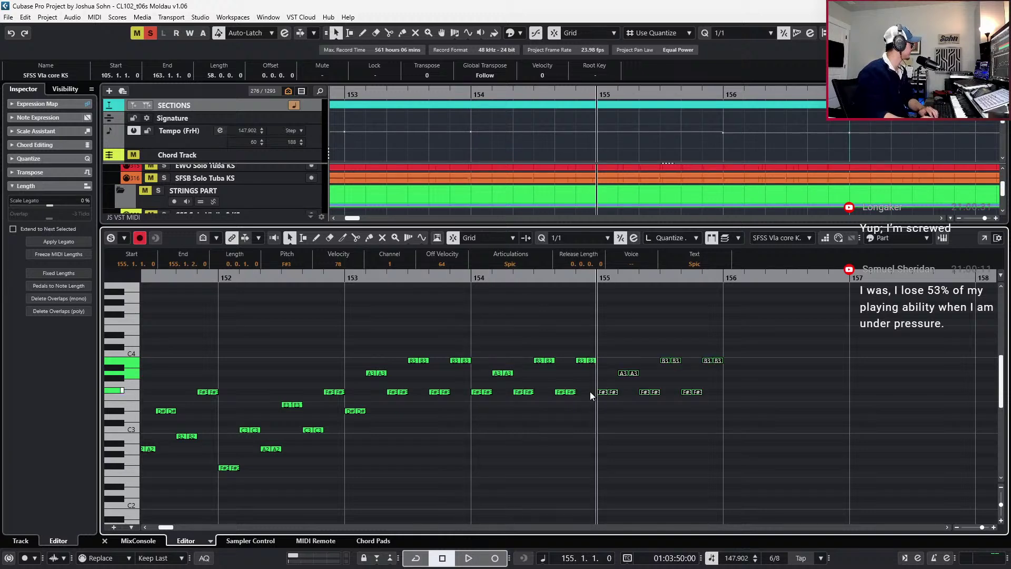
left_click_drag(590, 406, 719, 392)
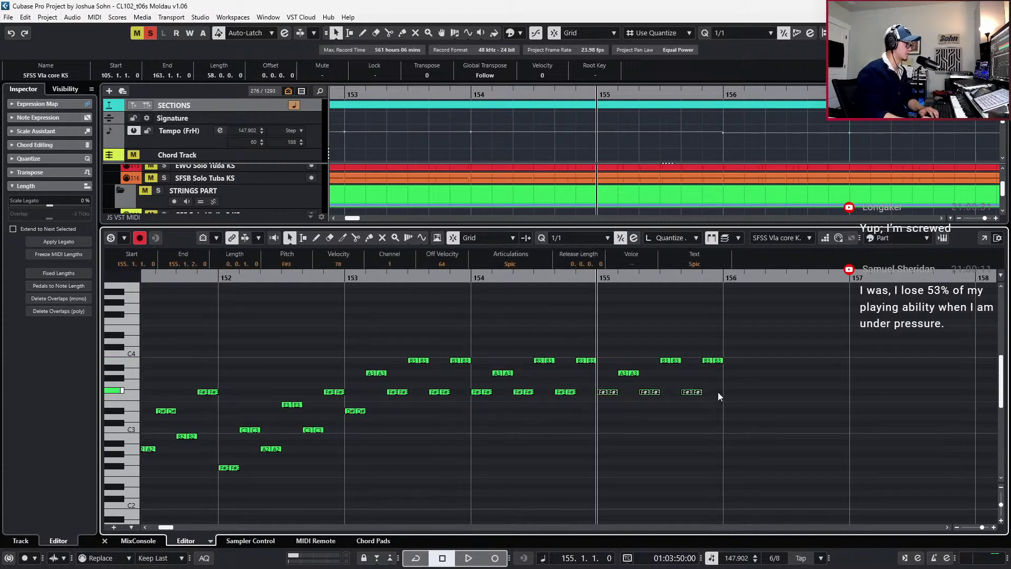
key("Up")
key("Up")
key("Up")
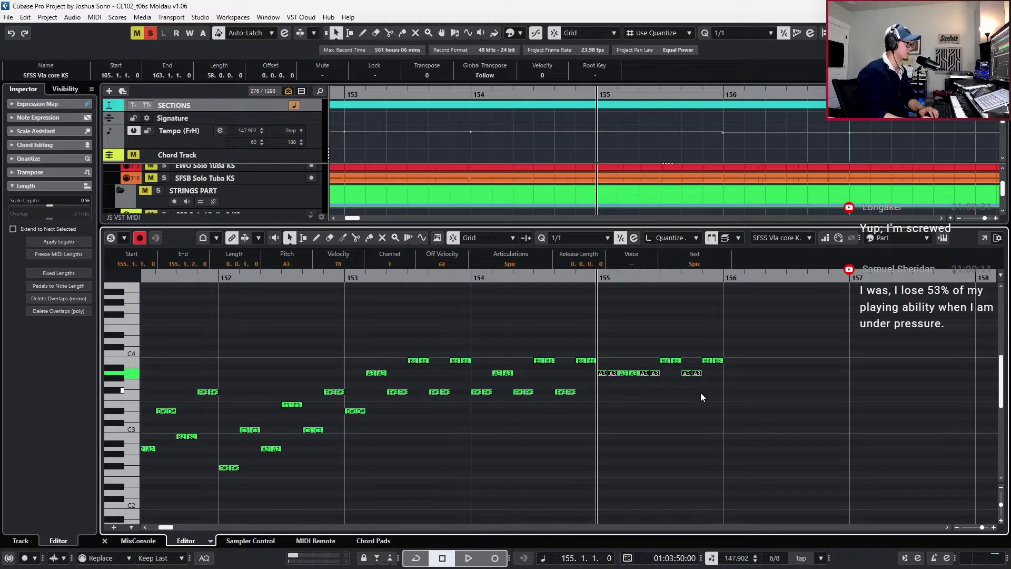
Set the quantize value to 1/8 and lower the viola note on beat 2 of bar 155 to F#3
left_click_drag(626, 358, 637, 384)
key("3")
left_click(632, 374)
key("Down")
key("Down")
key("Down")
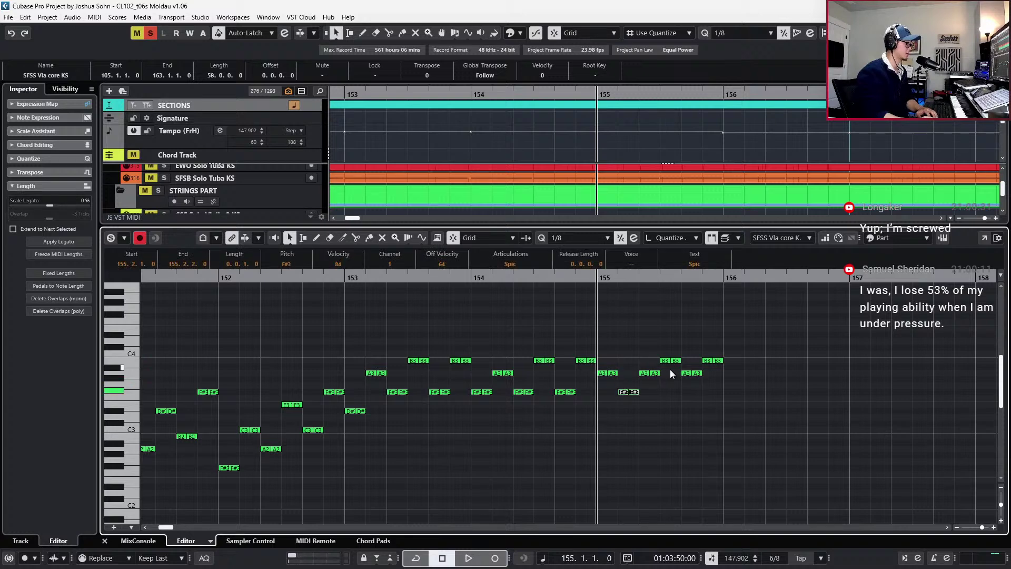
Raise the note on beat 3 of bar 155 to B3 and lower the one on beat 4 to A3
left_click(643, 358)
left_click(647, 374)
key("Up")
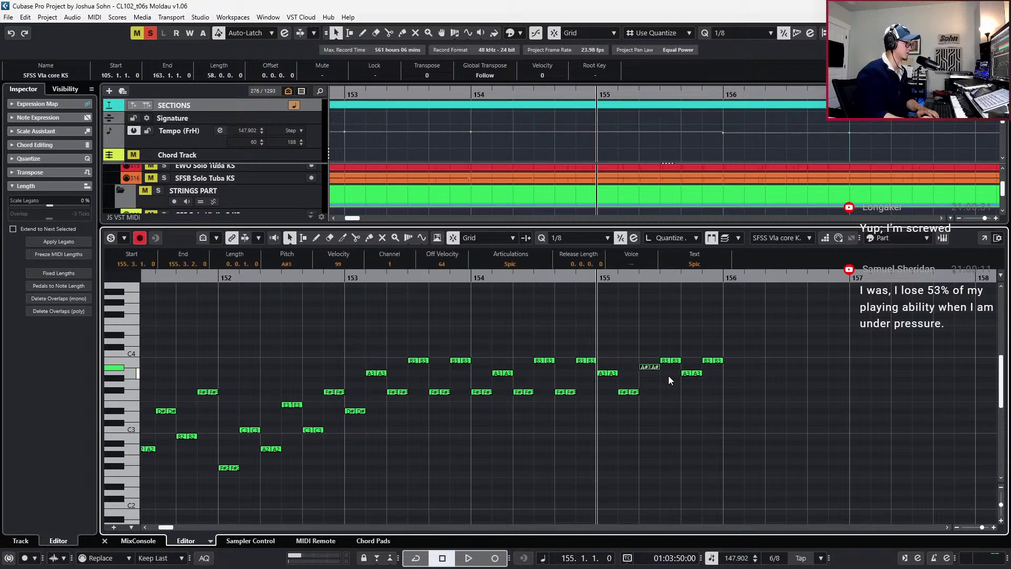
key("Up")
left_click(676, 363)
key("Down")
key("Down")
Lower the note on beat 5 of bar 155 to F#3 and play back the bar
left_click(682, 383)
left_click(700, 374)
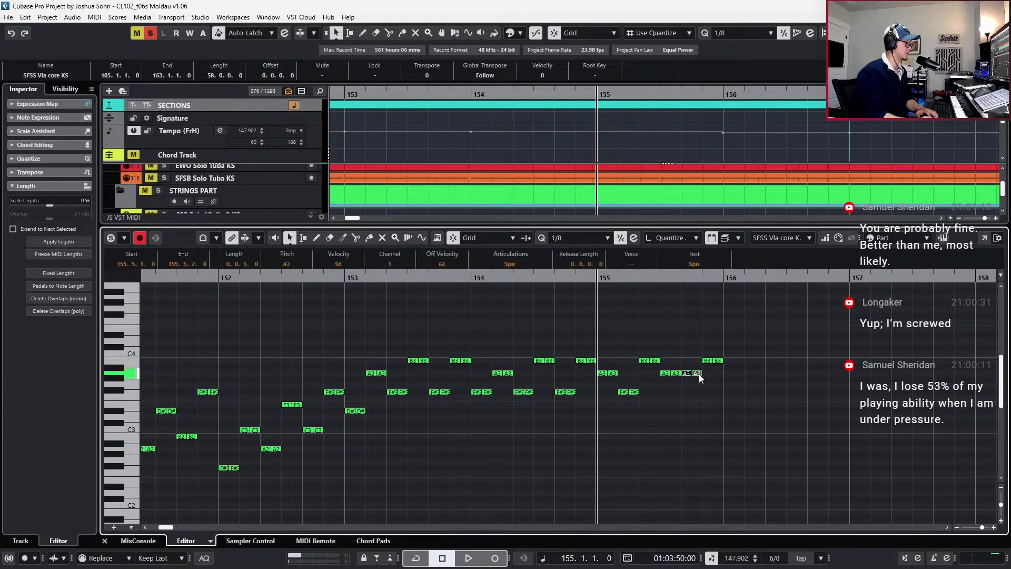
key("Down")
key("Down")
key("Down")
left_click(712, 360)
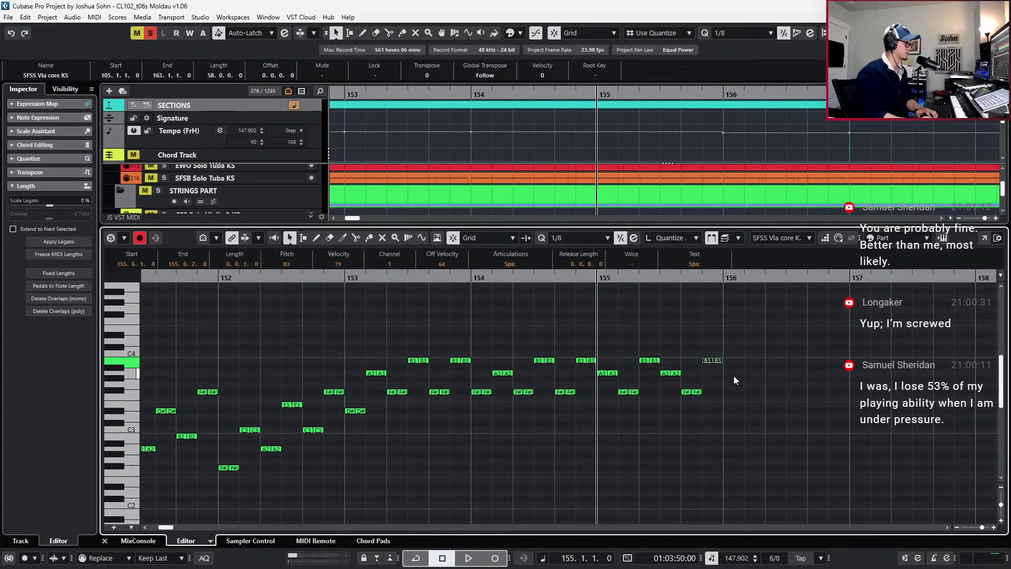
key("space")
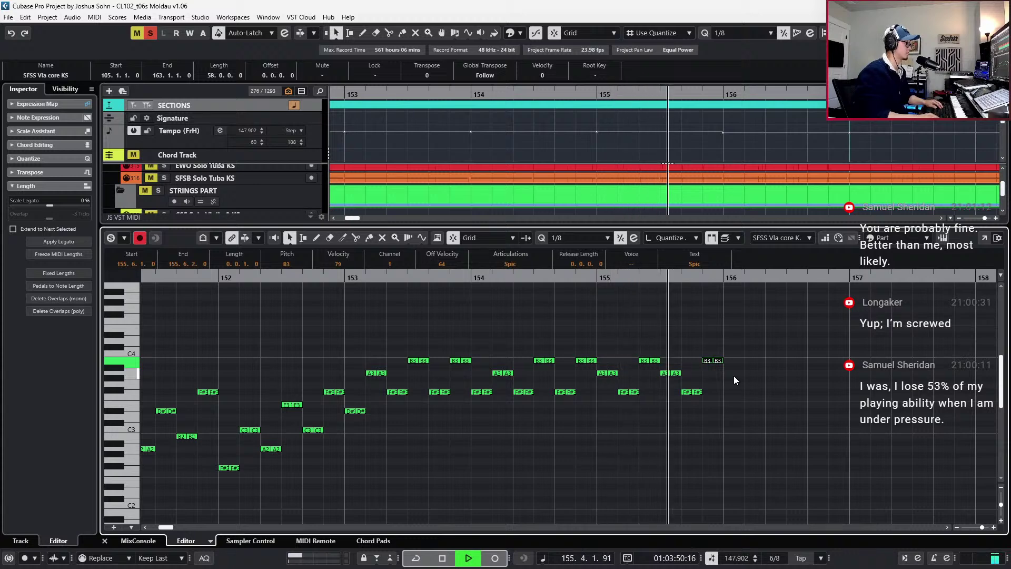
key("space")
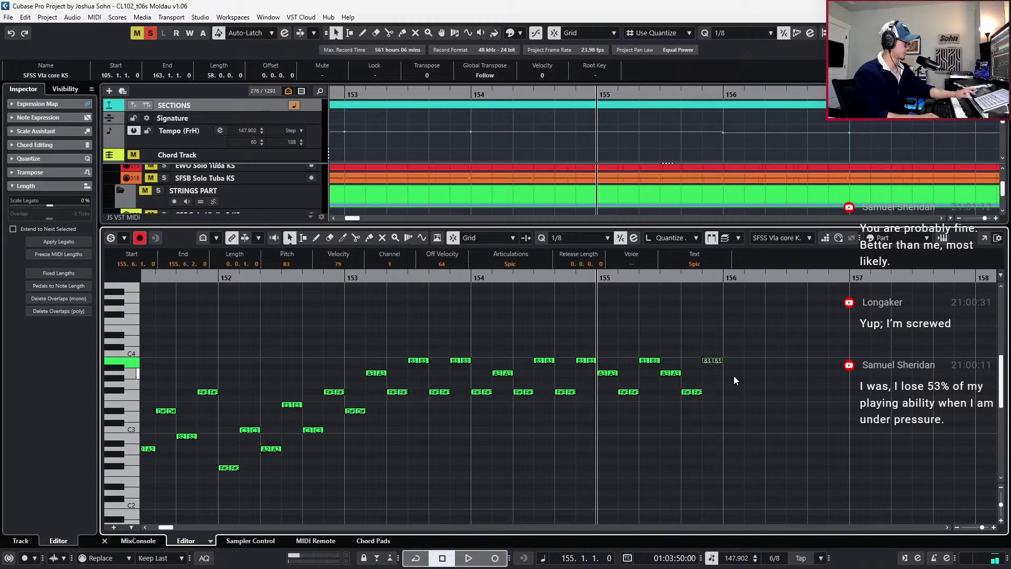
Move the playhead back to bar 152 with the editor soloed, advance it to bar 156, and clear the note selection
key("Left")
key("Left")
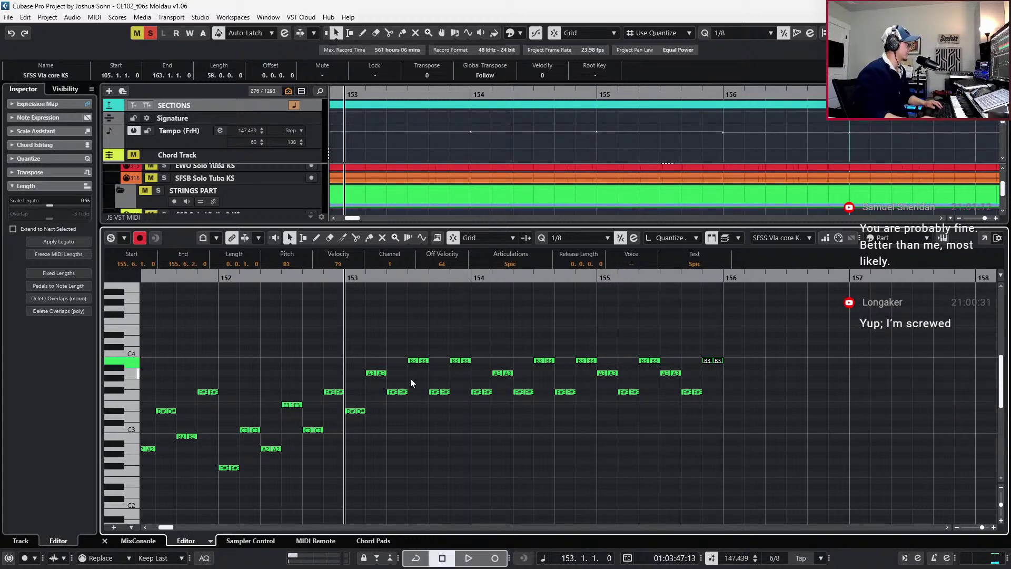
key("Left")
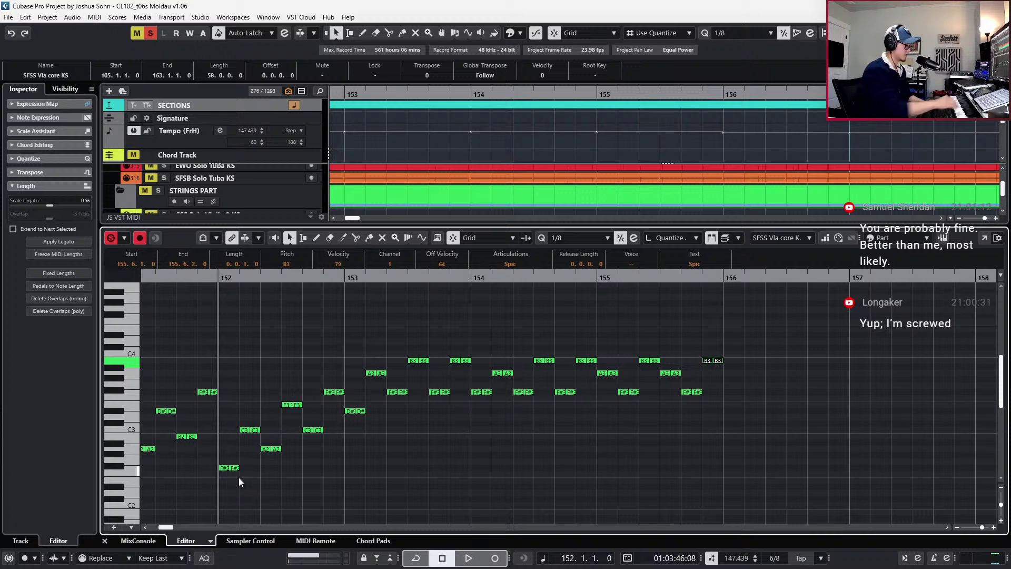
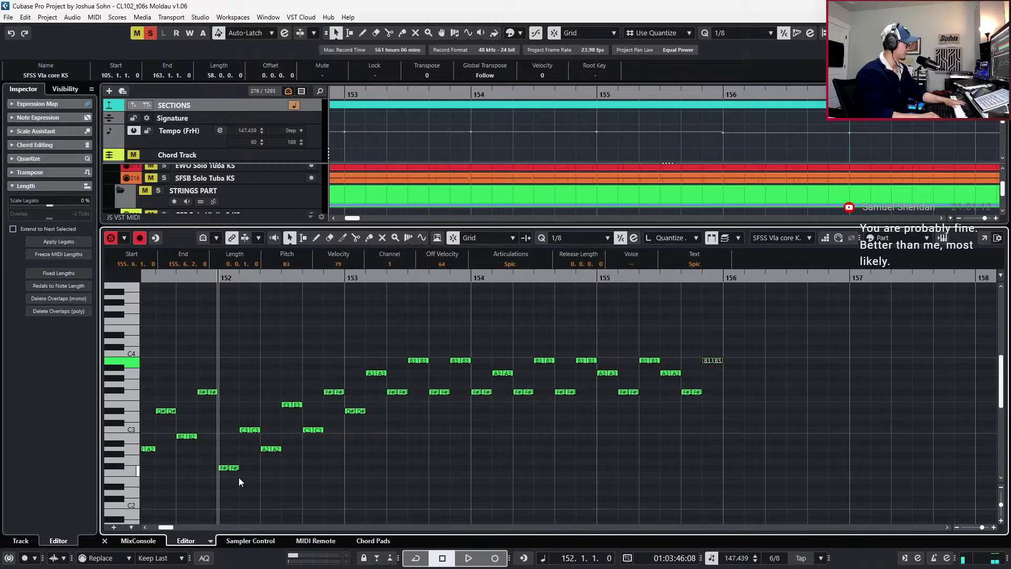
key("KP_Add")
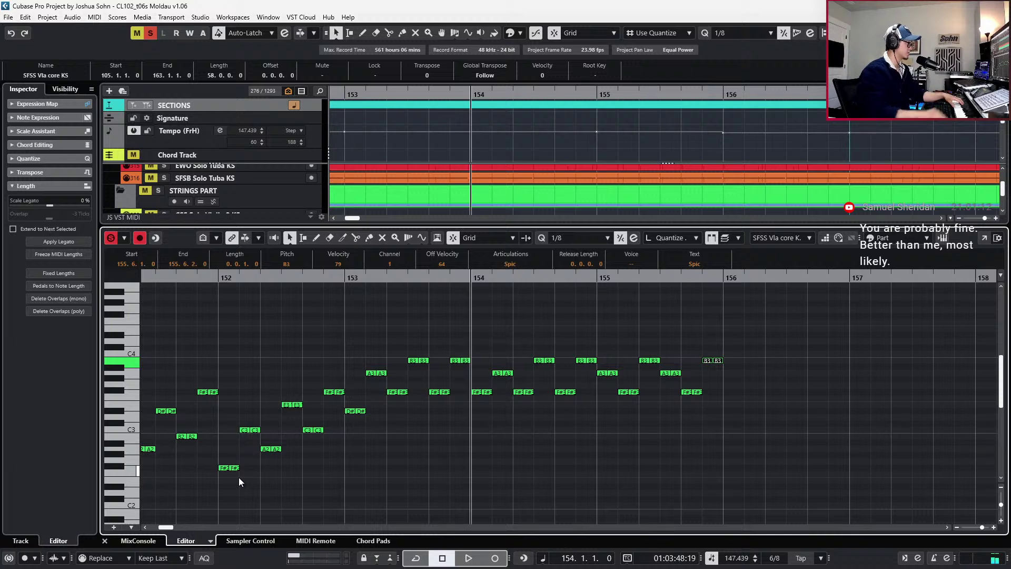
left_click(239, 477)
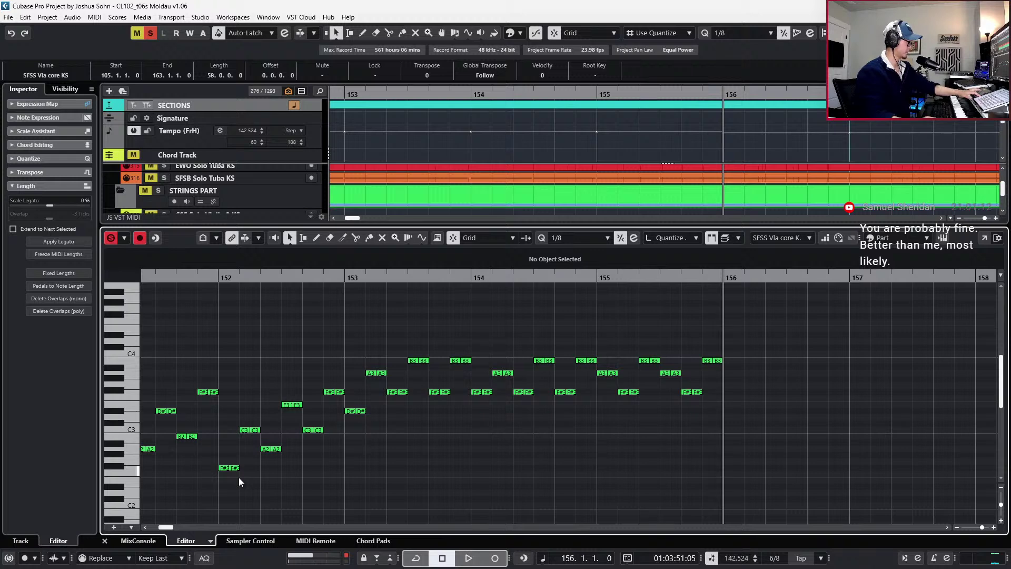
Try recording a viola take alternating repeated A3 and F#3 notes over bars 156 and 157
scroll(311, 481, "right", 3)
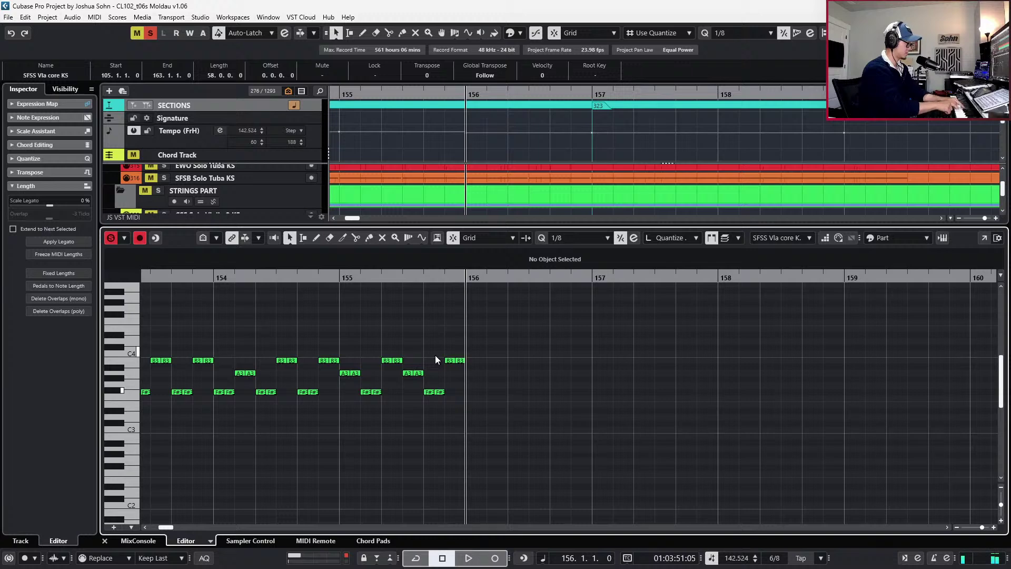
key("KP_Multiply")
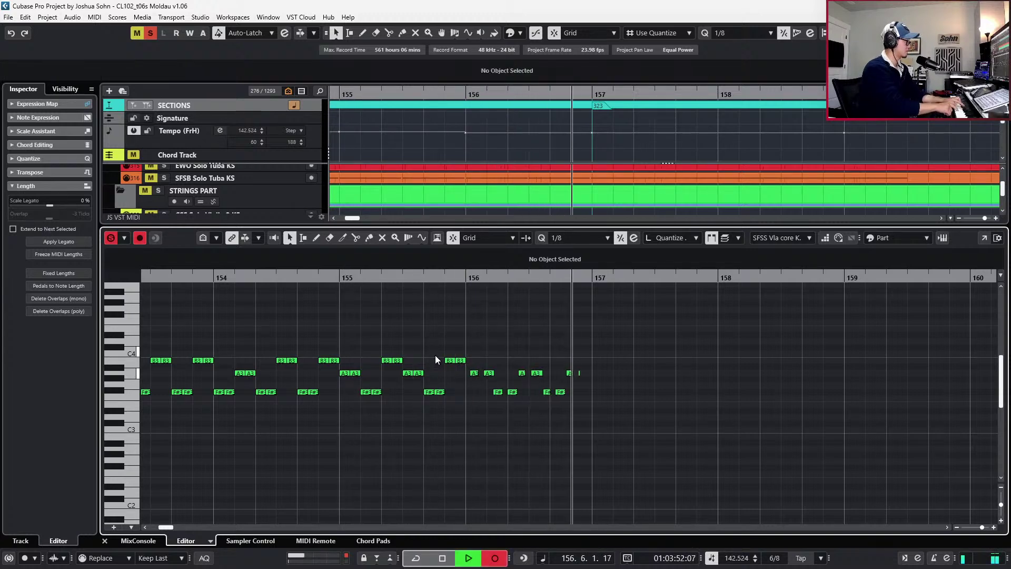
key("space")
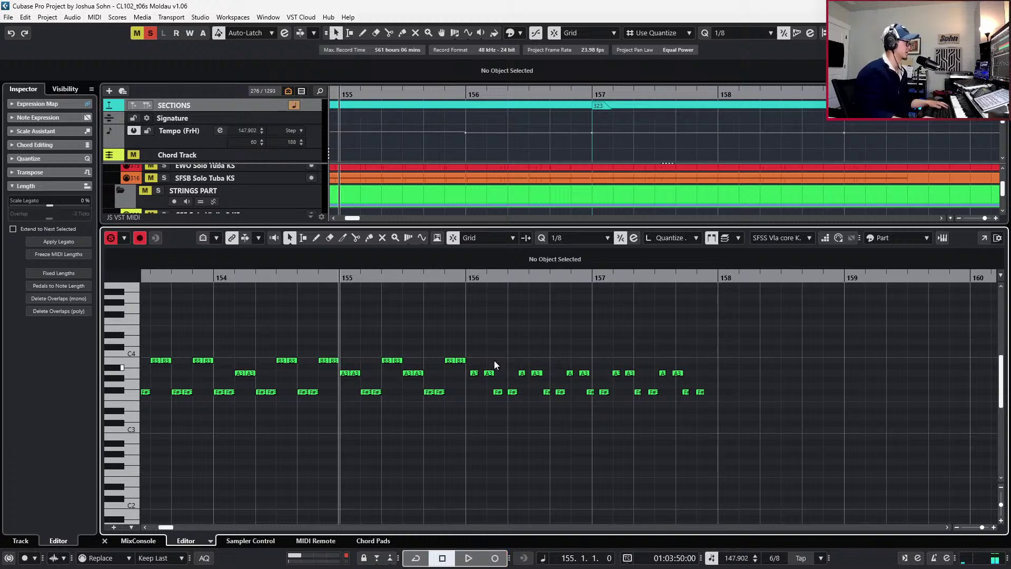
Set the quantize value to 1/16, try shifting and quantizing the take in bars 156–157, and delete the take
left_click_drag(473, 363, 709, 413)
key("2")
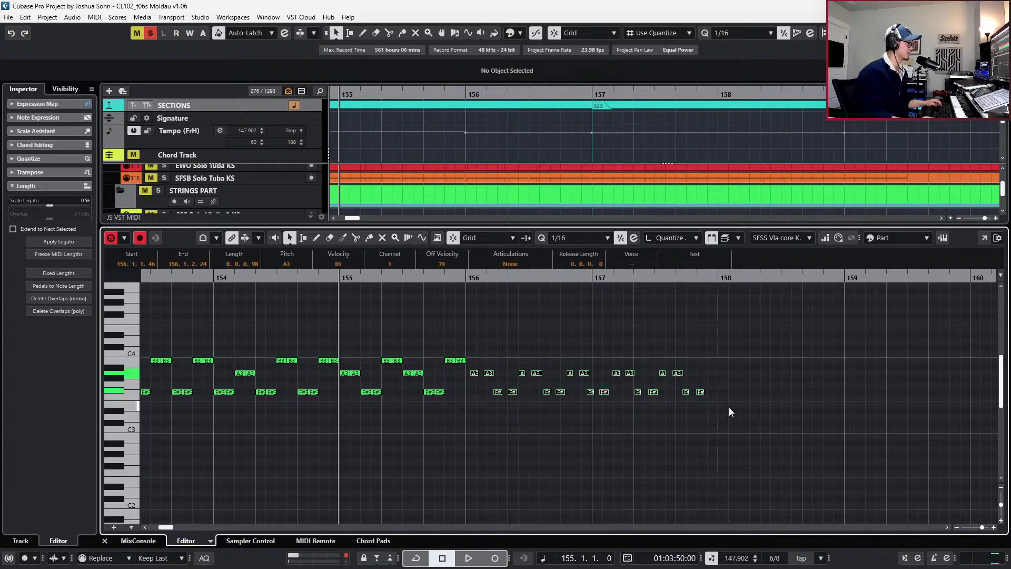
key("ctrl+Left")
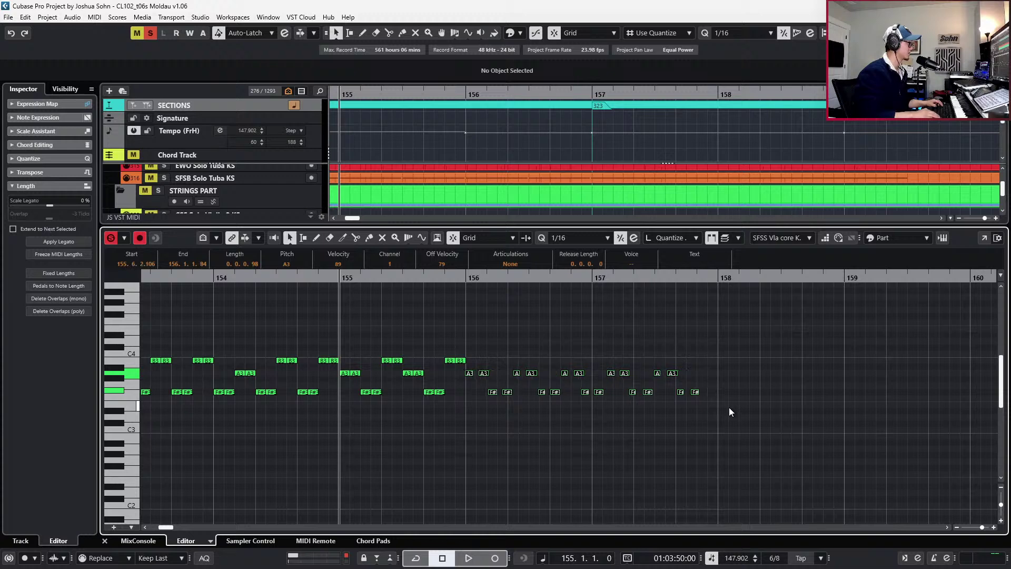
key("q")
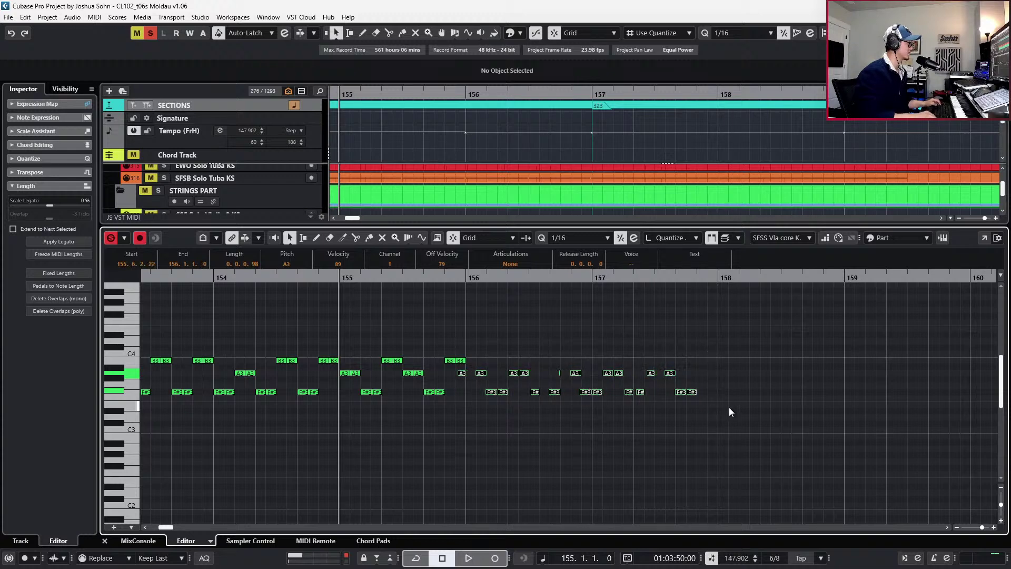
key("Delete")
Re-record the alternating A3 and F#3 viola pattern from bar 156 after a lead-in from the preceding bars
key("space")
key("KP_Multiply")
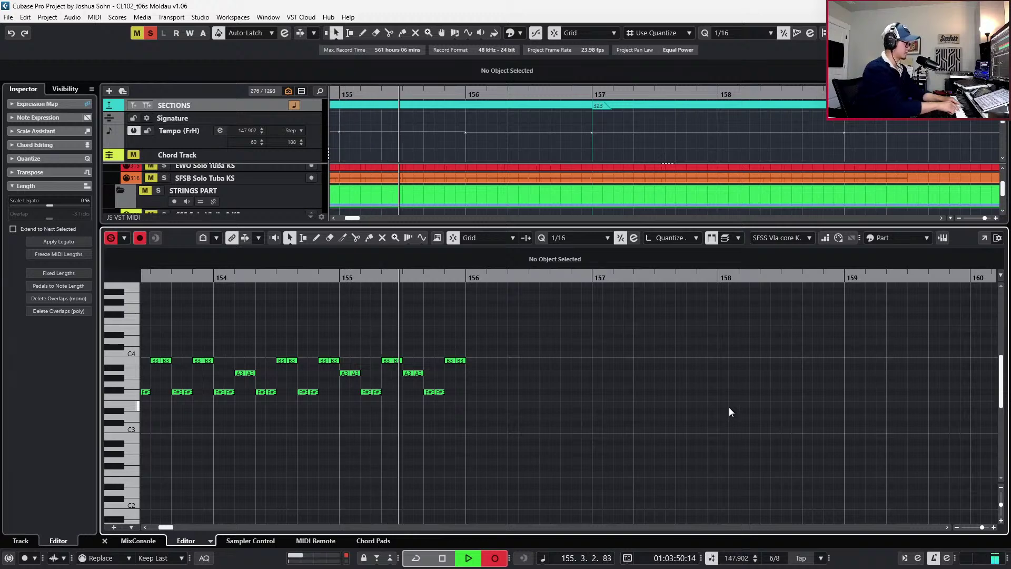
key("space")
key("KP_Subtract")
key("KP_Multiply")
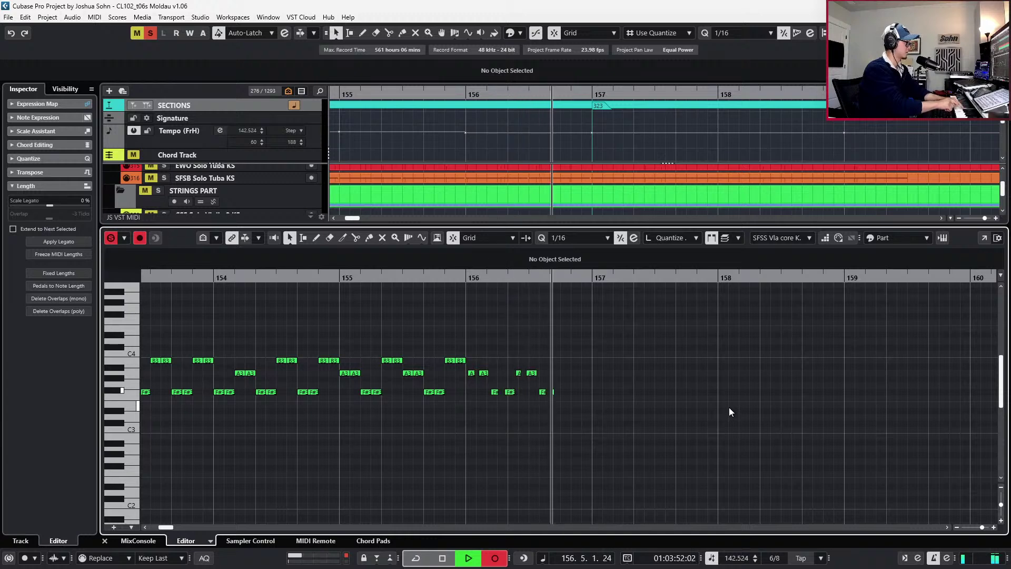
key("space")
Quantize the new A3 and F#3 take in bar 156 to the 1/16 grid and check it by playback
left_click_drag(462, 366, 671, 416)
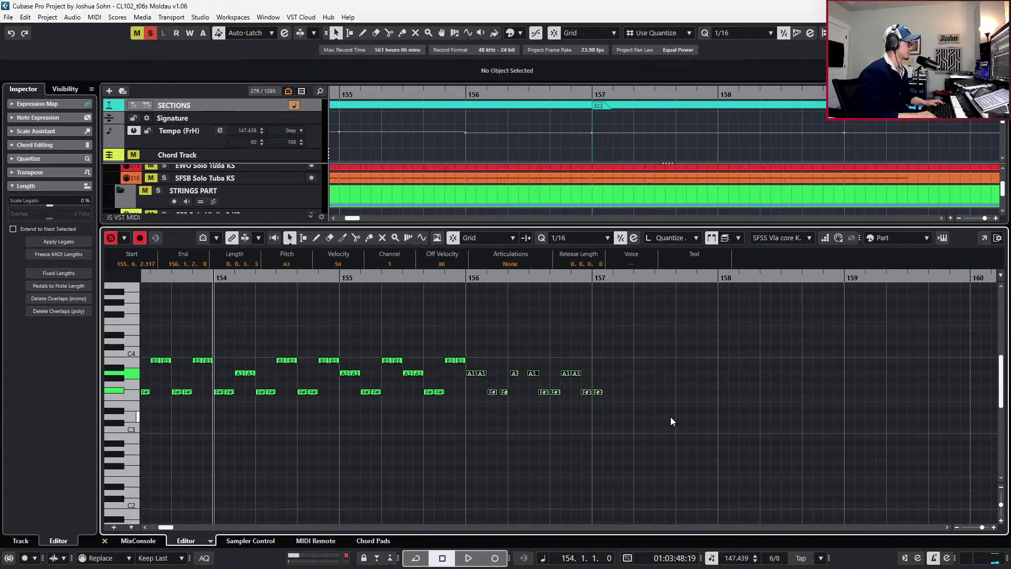
left_click_drag(513, 361, 540, 375)
left_click(507, 351)
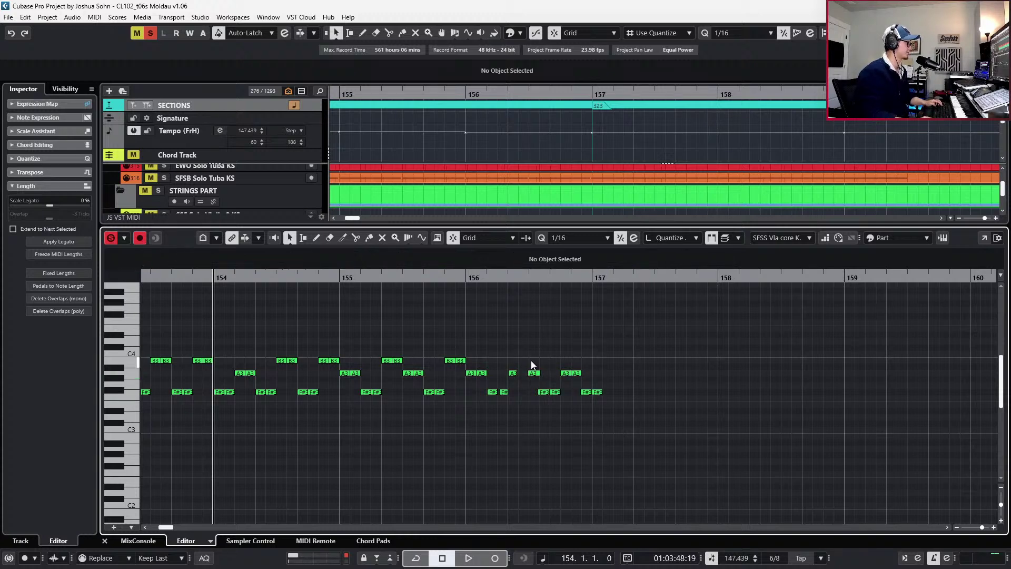
key("ctrl+z")
key("space")
left_click_drag(476, 363, 606, 407)
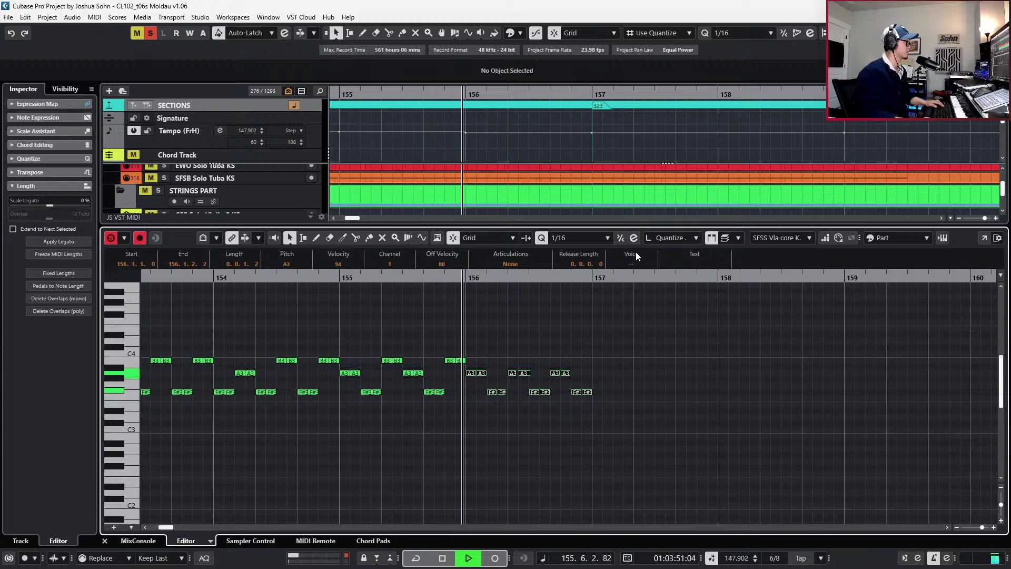
key("space")
Duplicate the bar 156 viola pattern into bar 157 and play back both bars
left_click_drag(467, 364, 574, 403)
key("ctrl+d")
left_click_drag(461, 370, 740, 422)
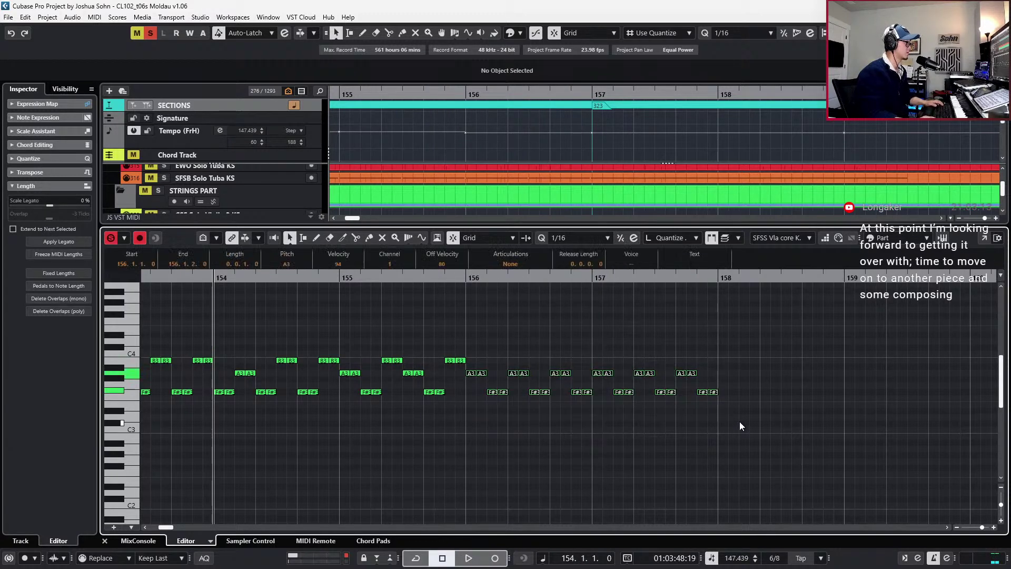
key("space")
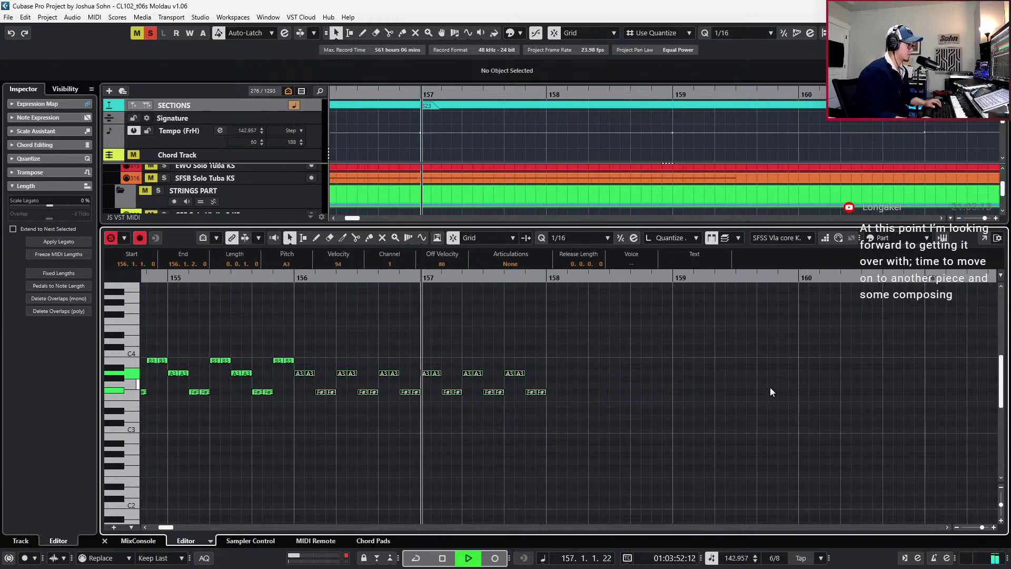
key("space")
Copy the A3 sixteenth-note pair to bar 158 and repeat it on all six beats
key("shift+n")
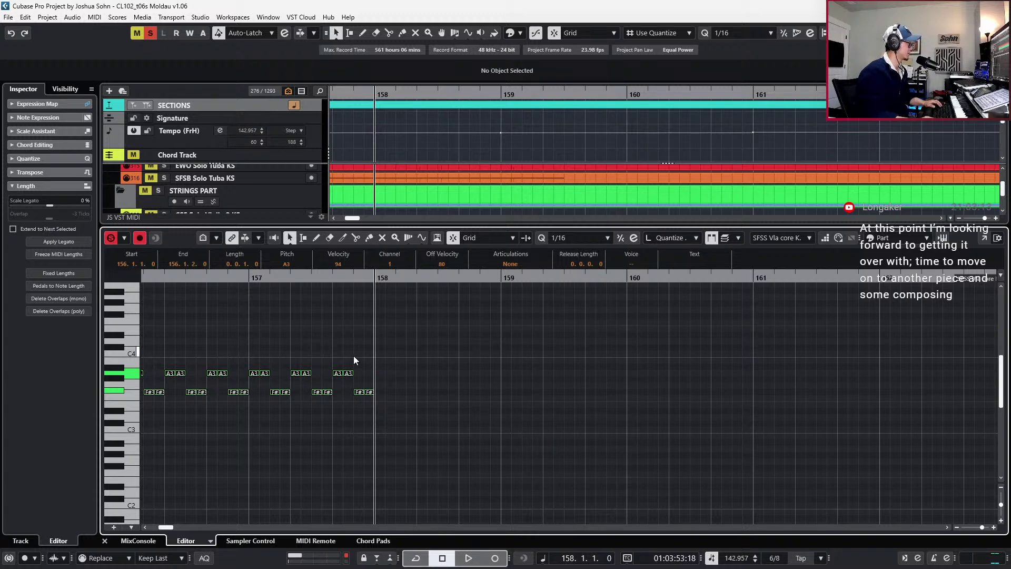
left_click(337, 372)
key("ctrl+v")
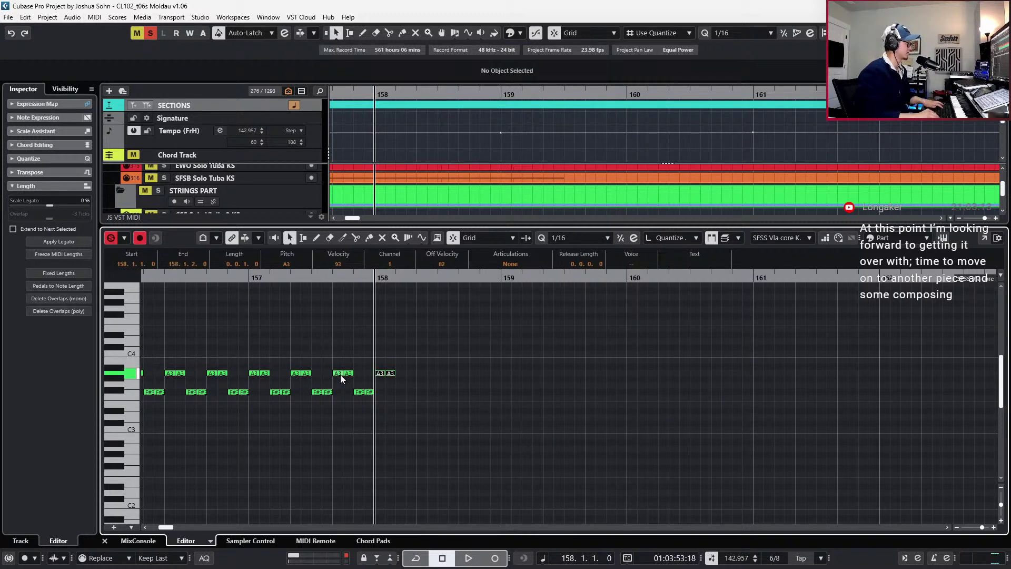
key("ctrl+t")
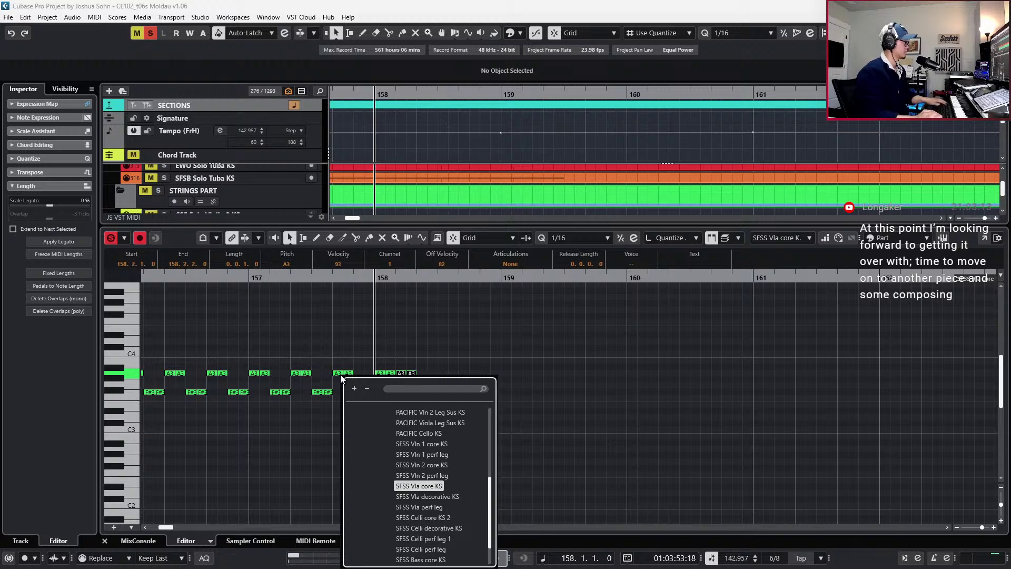
key("Escape")
key("ctrl+v")
key("ctrl+t")
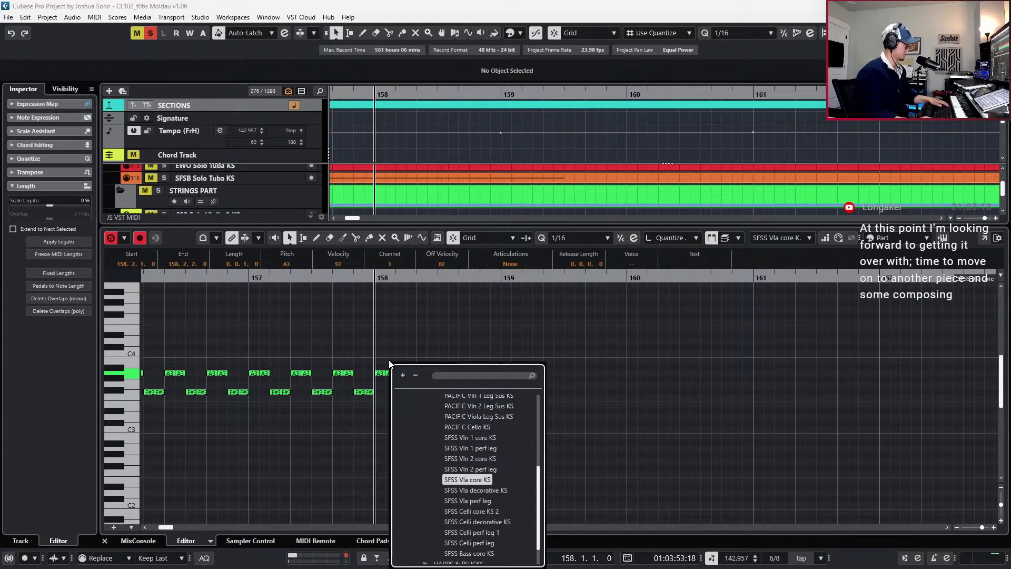
key("Escape")
key("ctrl+v")
key("ctrl+v")
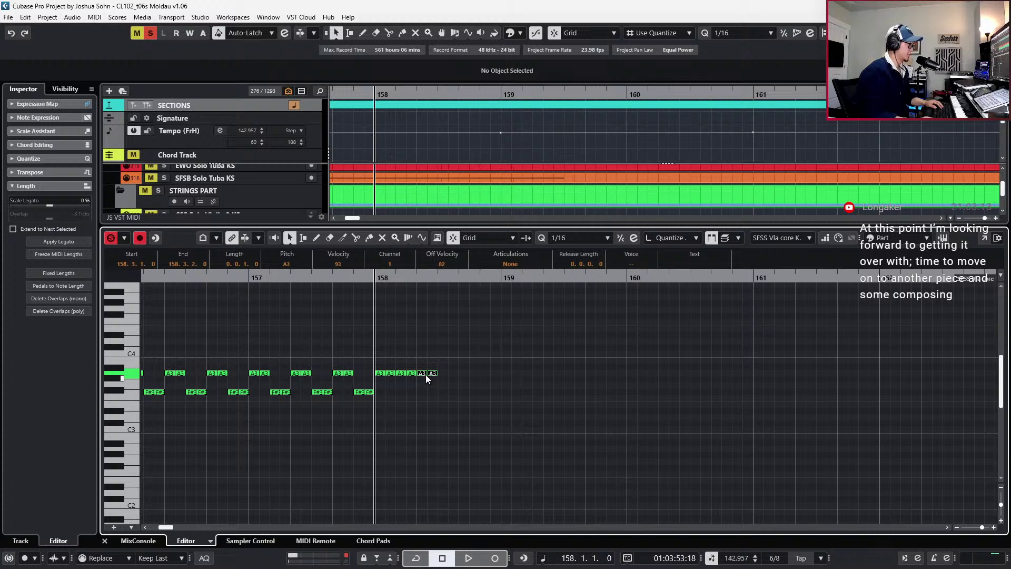
key("ctrl+v")
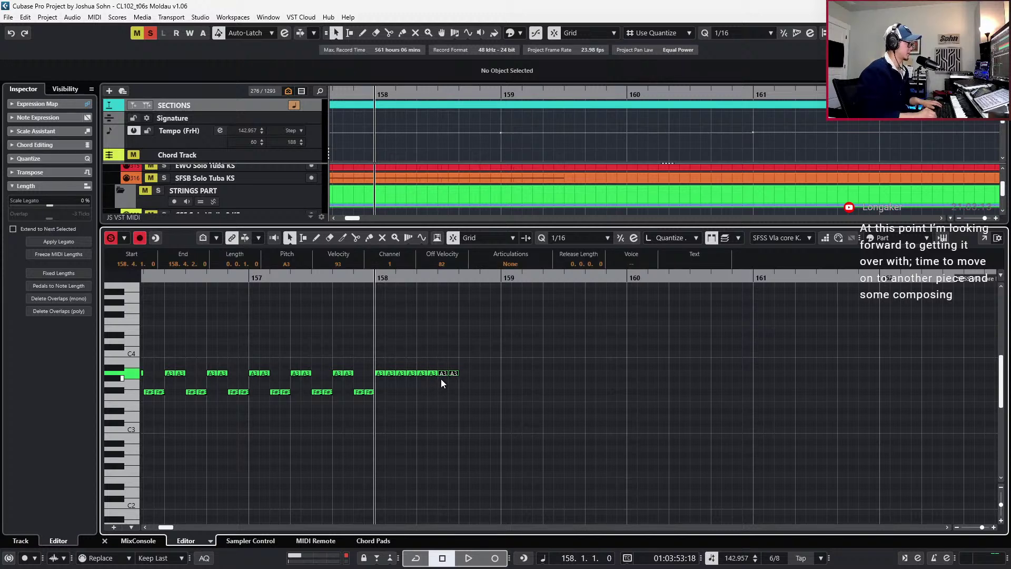
key("ctrl+v")
key("ctrl+v")
Raise the pair on beat 6 of bar 158 to B3 and play back the passage
key("Up")
key("Up")
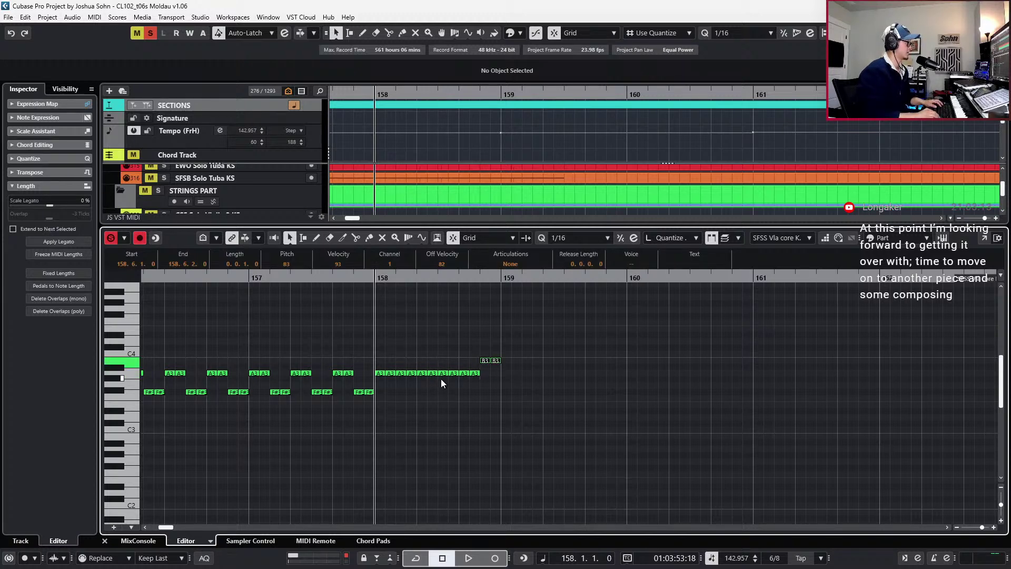
key("space")
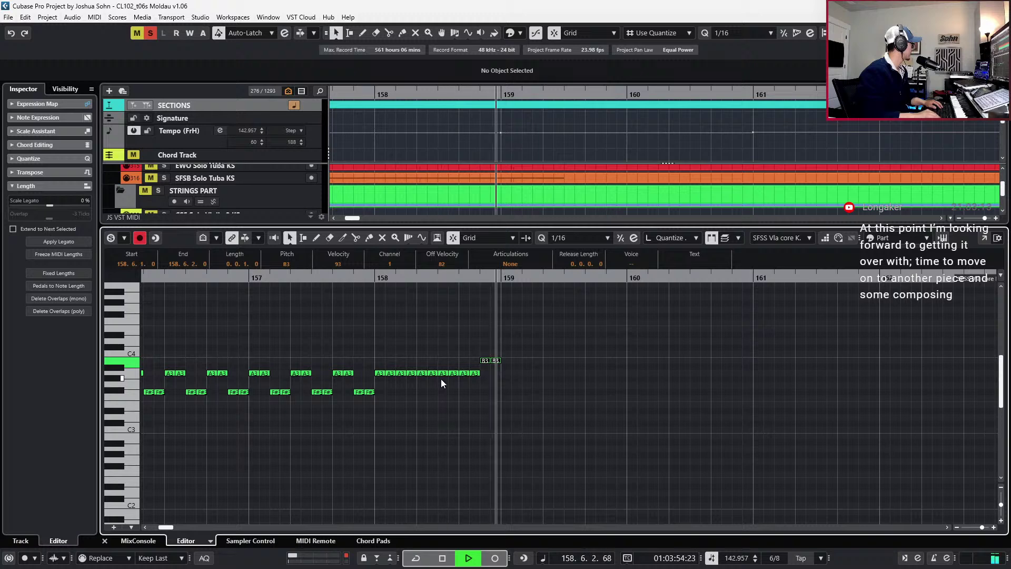
key("space")
key("space")
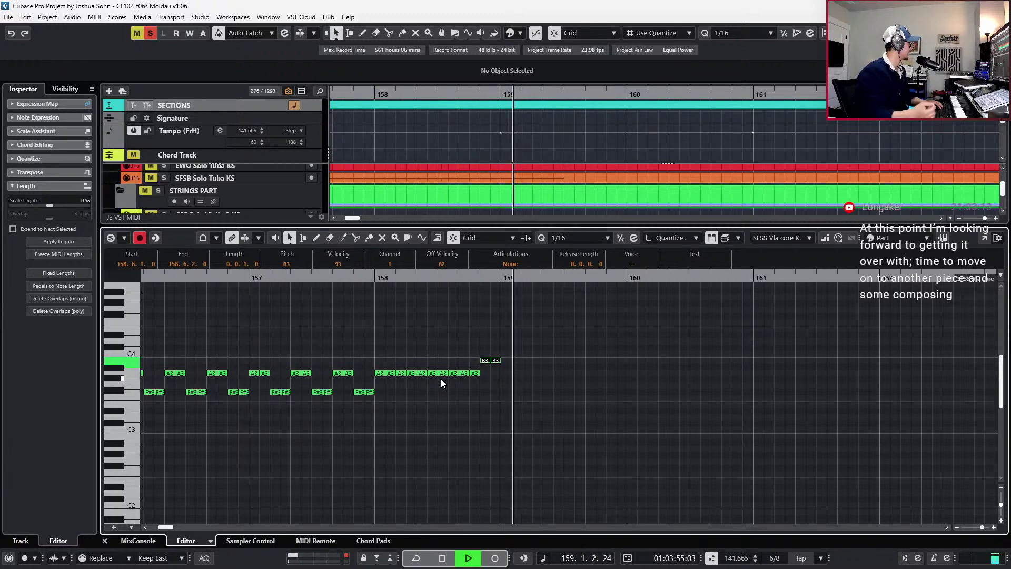
key("space")
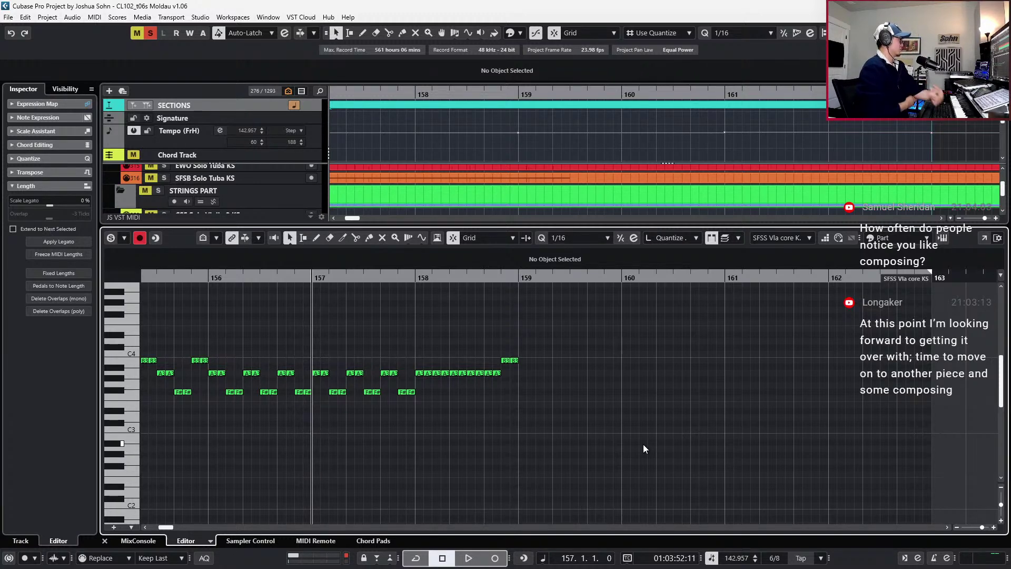
Advance the playhead to bar 159 and duplicate the B3 pair onto its first beat, lowered to A3
key("ctrl+Right")
key("ctrl+Right")
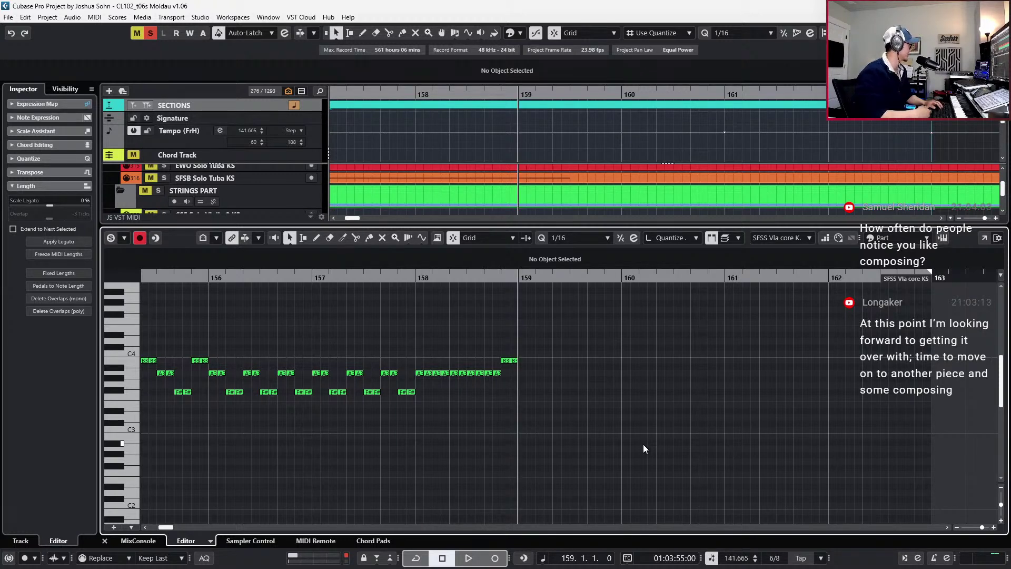
scroll(590, 416, "up", 2)
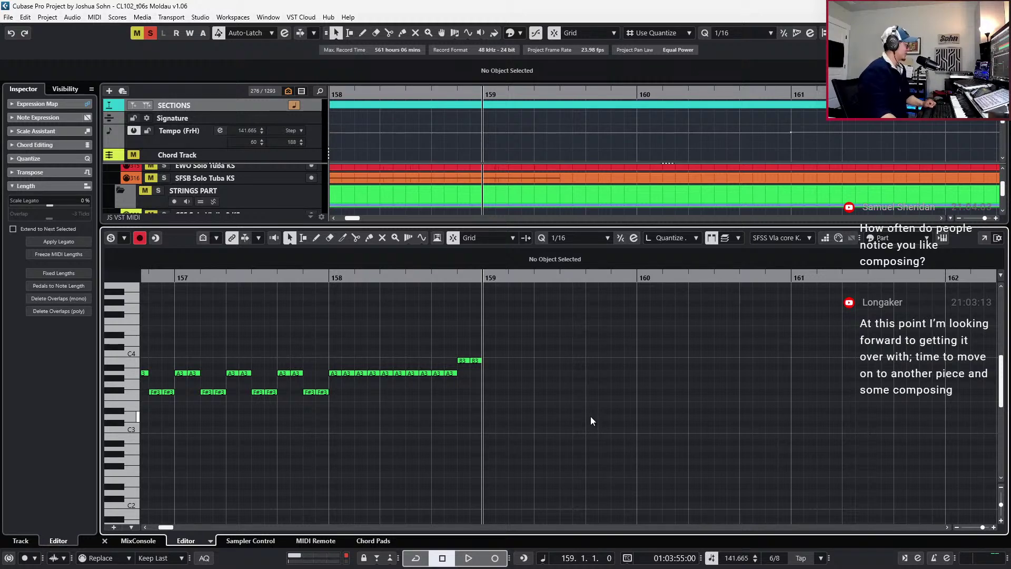
left_click_drag(336, 346, 465, 390)
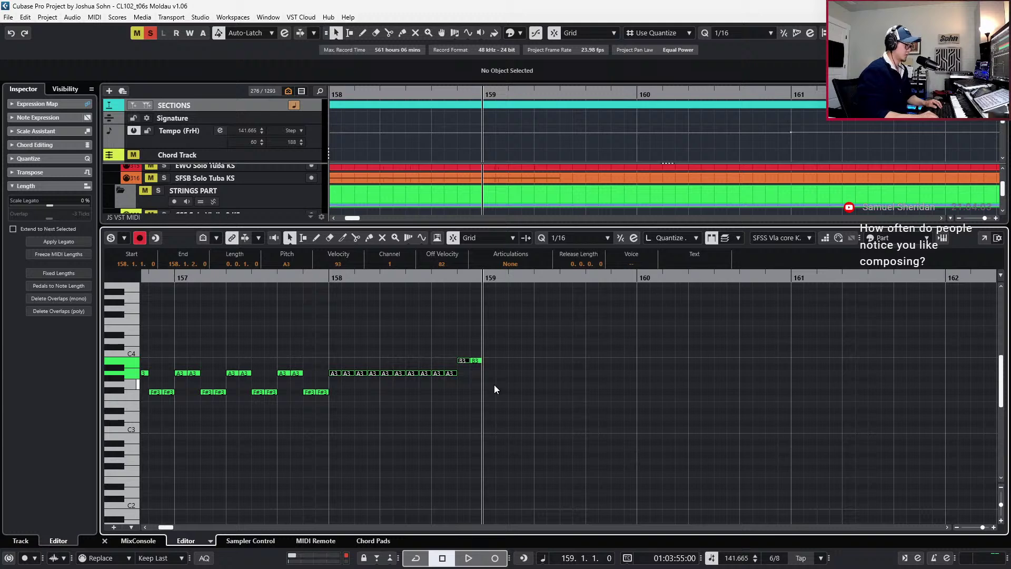
left_click(485, 348)
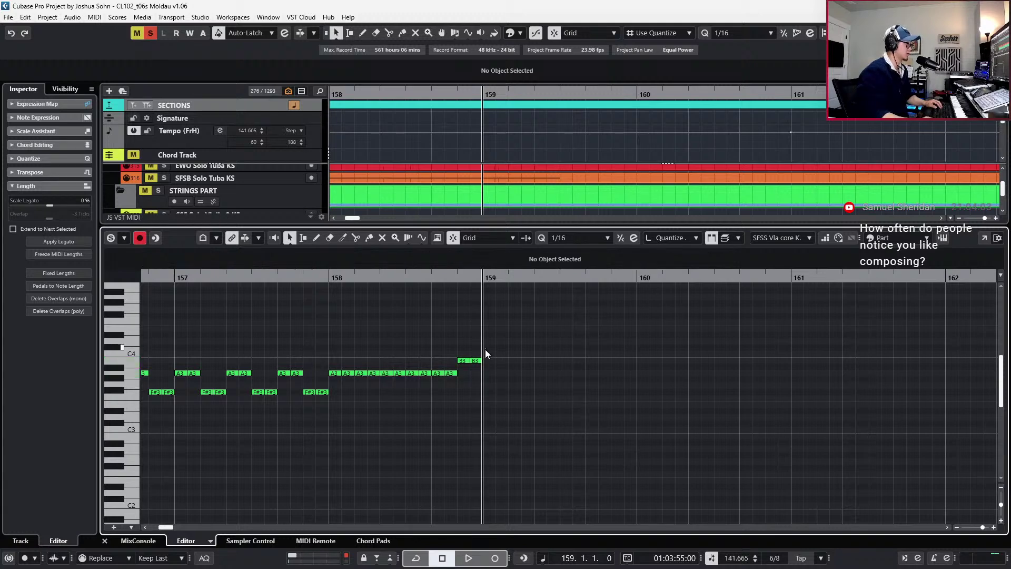
left_click_drag(468, 354, 487, 361)
key("Down")
key("Down")
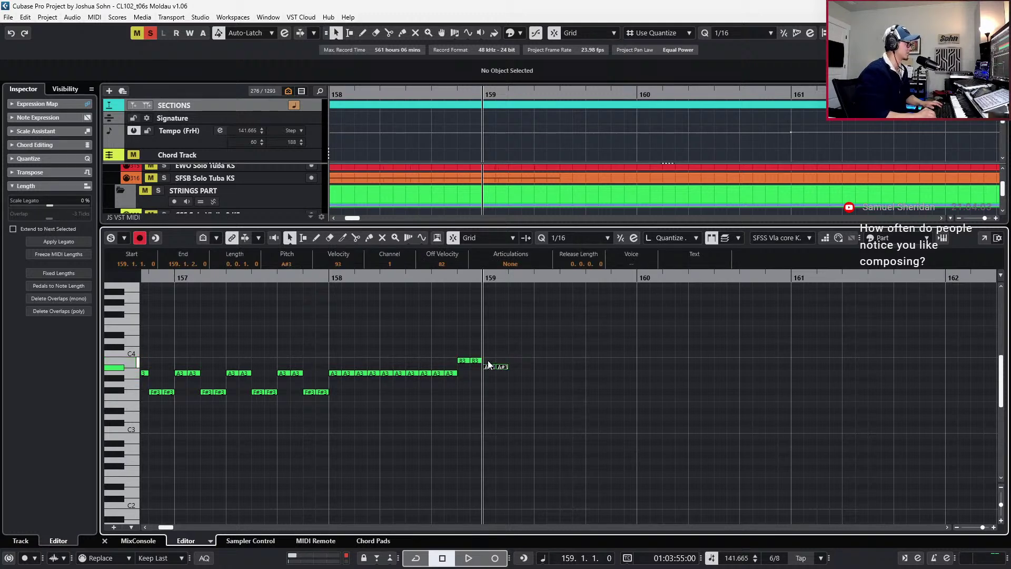
Try continuing bar 159 downward with duplicated pairs on G3, F#3 and E3 on beats 2 to 4
key("alt+d")
key("Down")
key("Down")
key("alt+d")
key("Down")
key("alt+d")
key("Down")
key("Down")
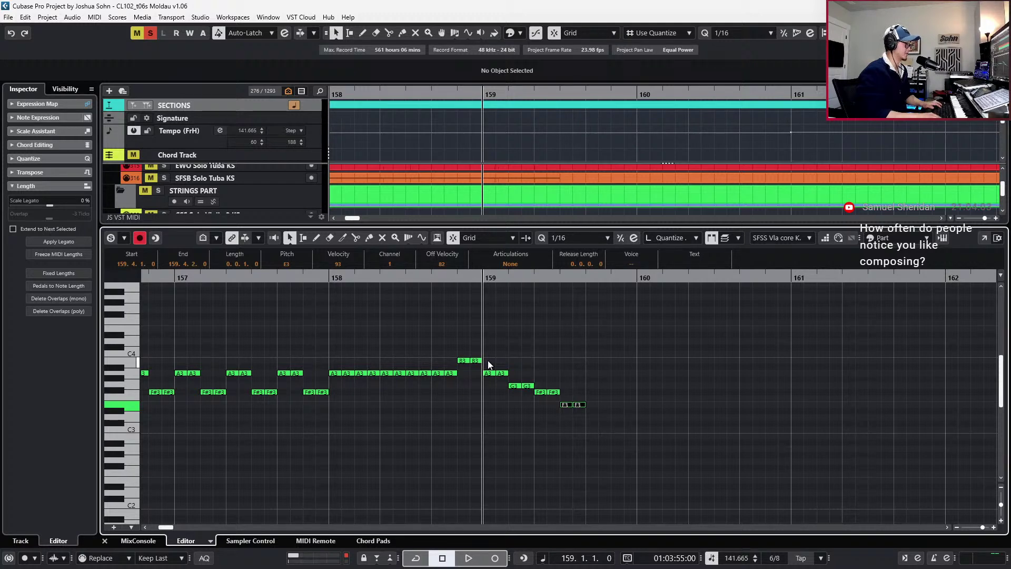
Undo the duplicated pairs on beats 2 to 4 of bar 159, keeping the A3 pair on beat 1
key("ctrl+z")
key("ctrl+z")
key("ctrl+z")
key("ctrl+z")
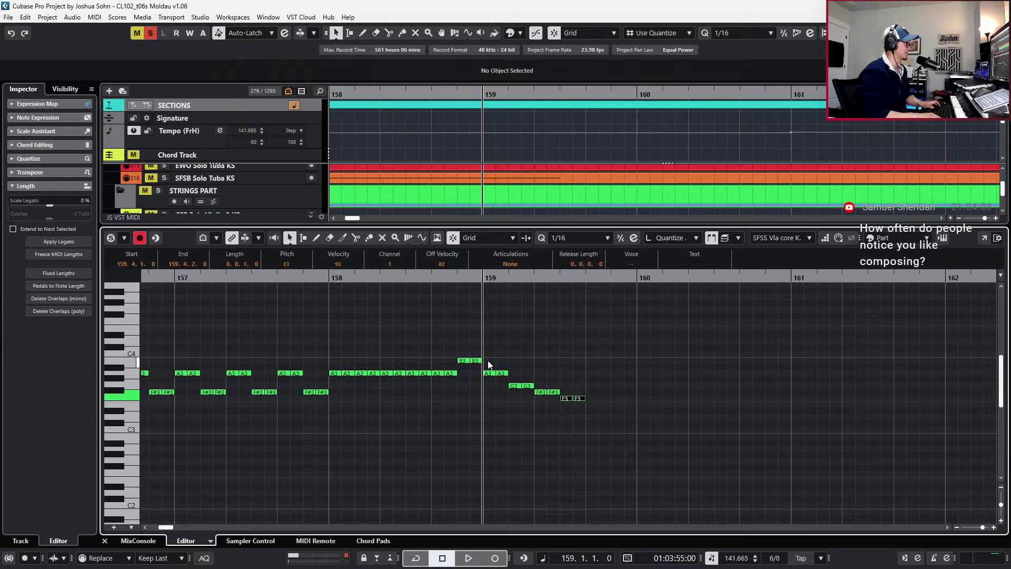
key("ctrl+z")
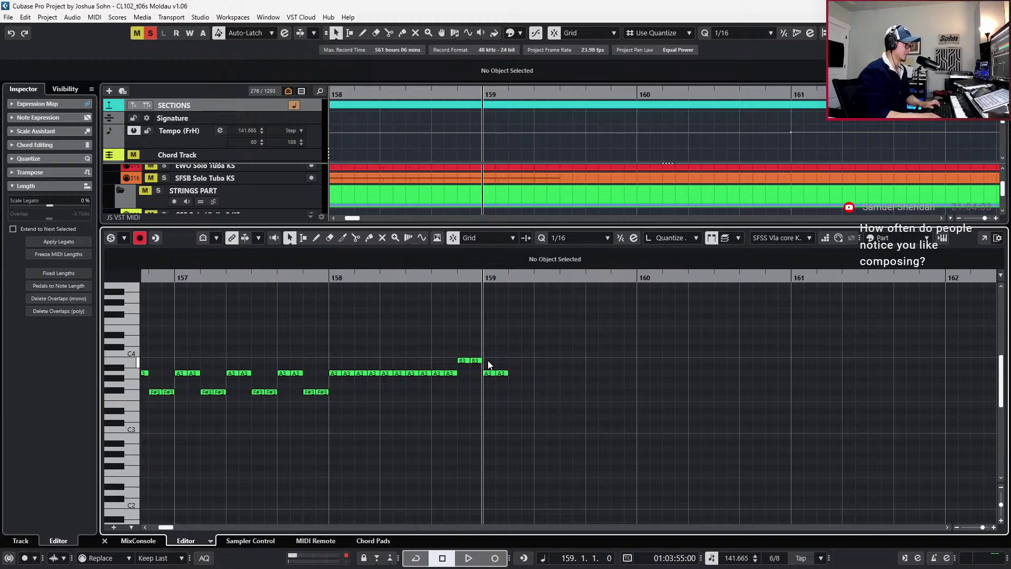
Duplicate the A3 pair onto beats 2, 3 and 4 of bar 159, lowering the copies to G3, F#3 and E3
left_click_drag(488, 361, 529, 389)
key("alt+d")
key("Down")
key("Down")
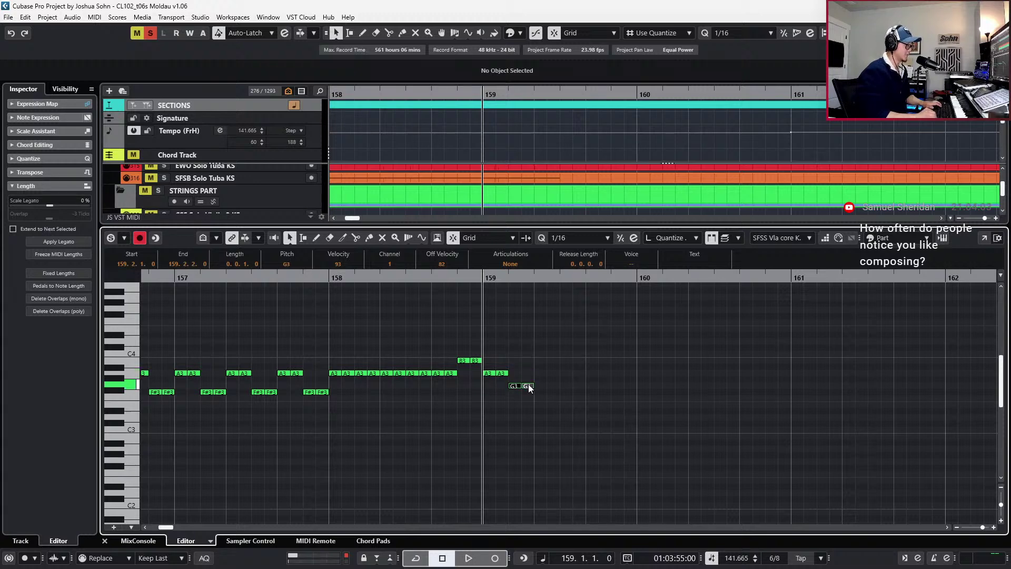
key("Down")
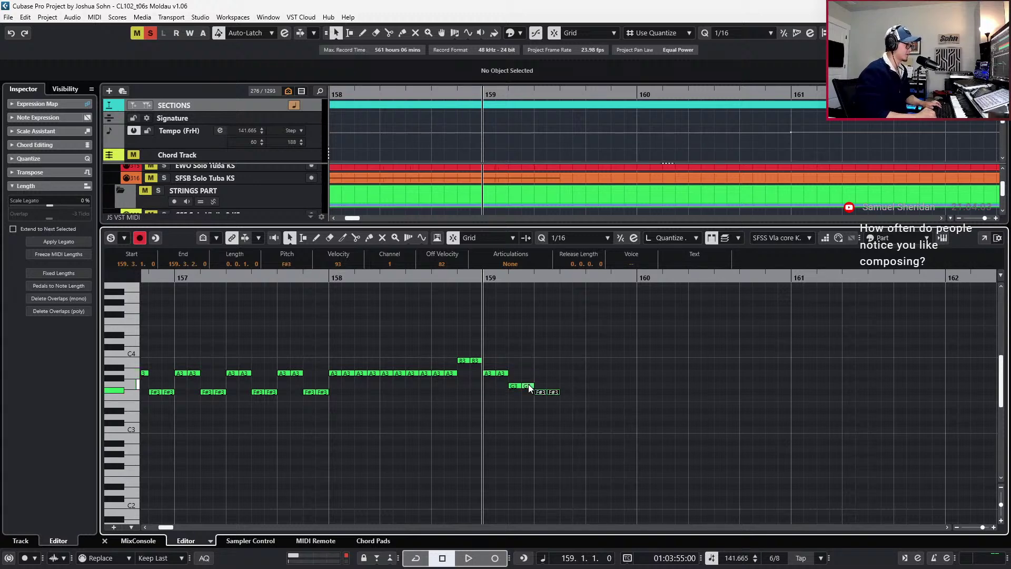
key("alt+d")
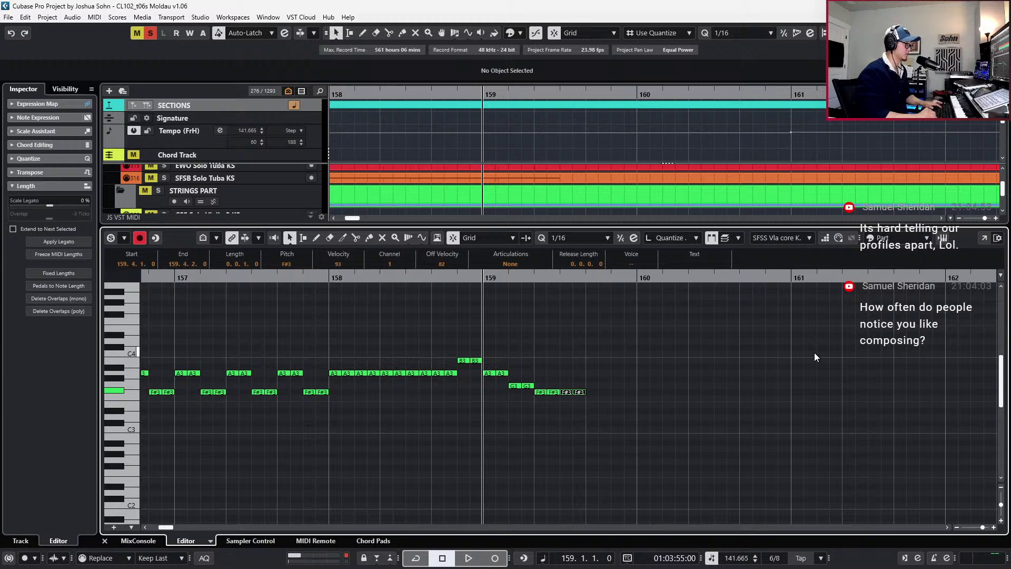
key("Down")
key("Down")
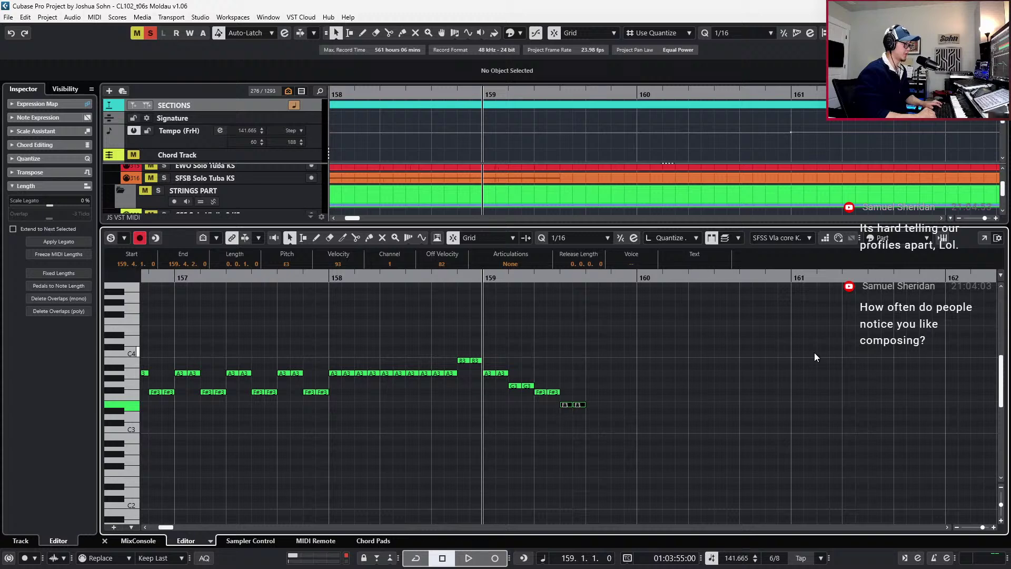
Duplicate the E3 pair onto beats 5 and 6 of bar 159, lowering the copies to D#3 and C3
key("alt+d")
key("Down")
key("alt+d")
key("Down")
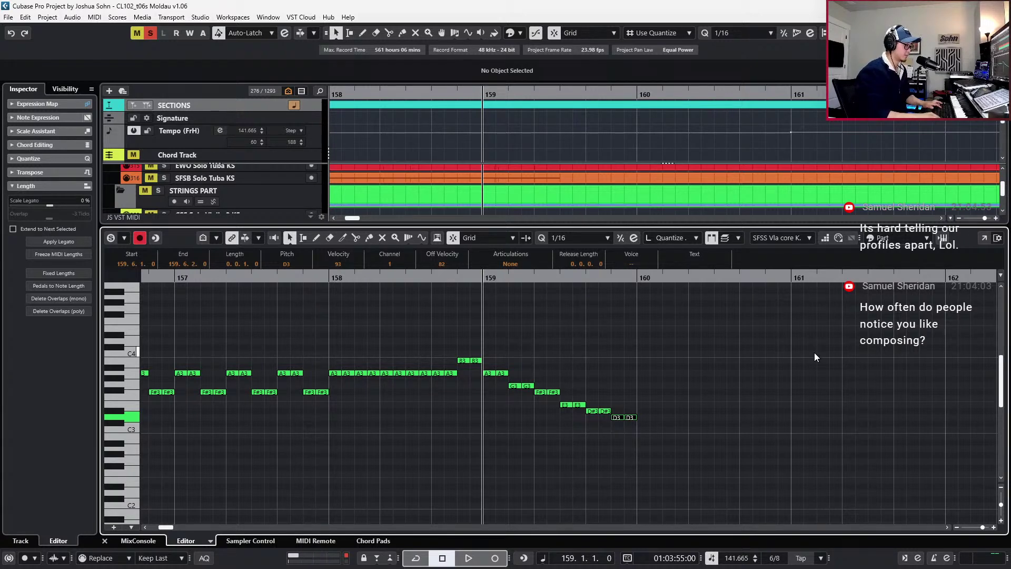
key("Down")
key("Down")
left_click_drag(633, 394, 602, 417)
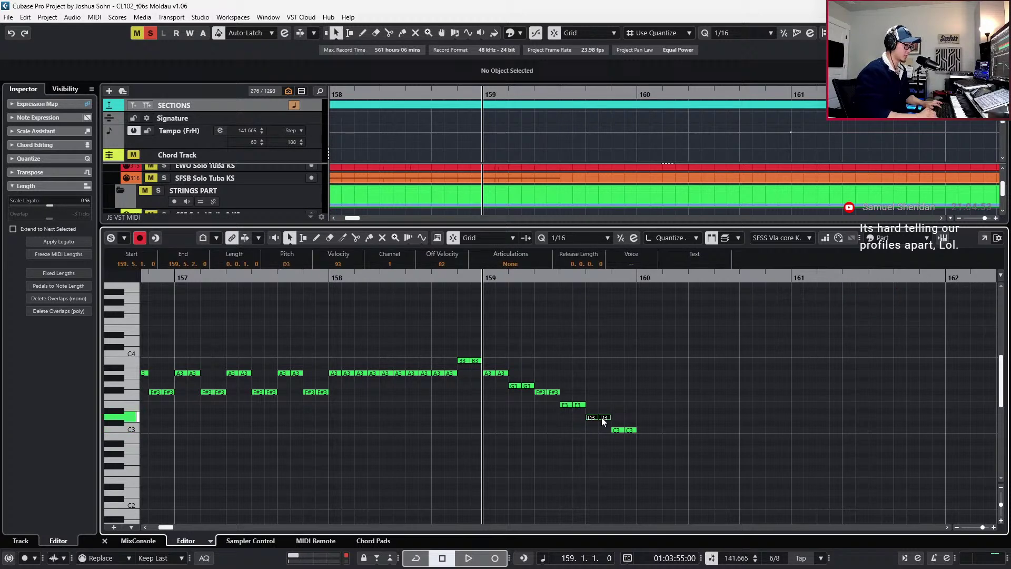
Play back bars 158 and 159 to check the descending line, leaving the controller lanes hidden
key("space")
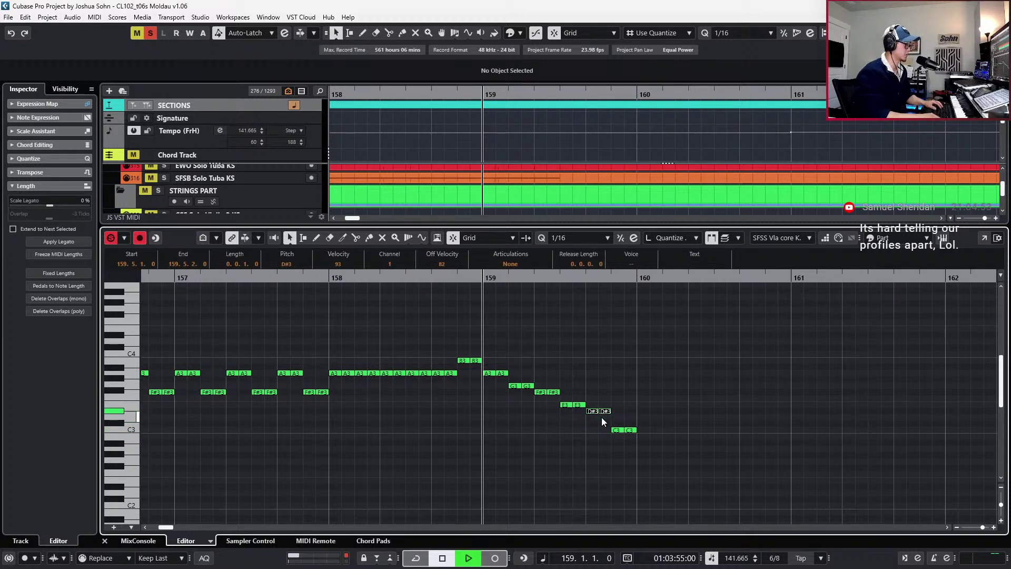
key("space")
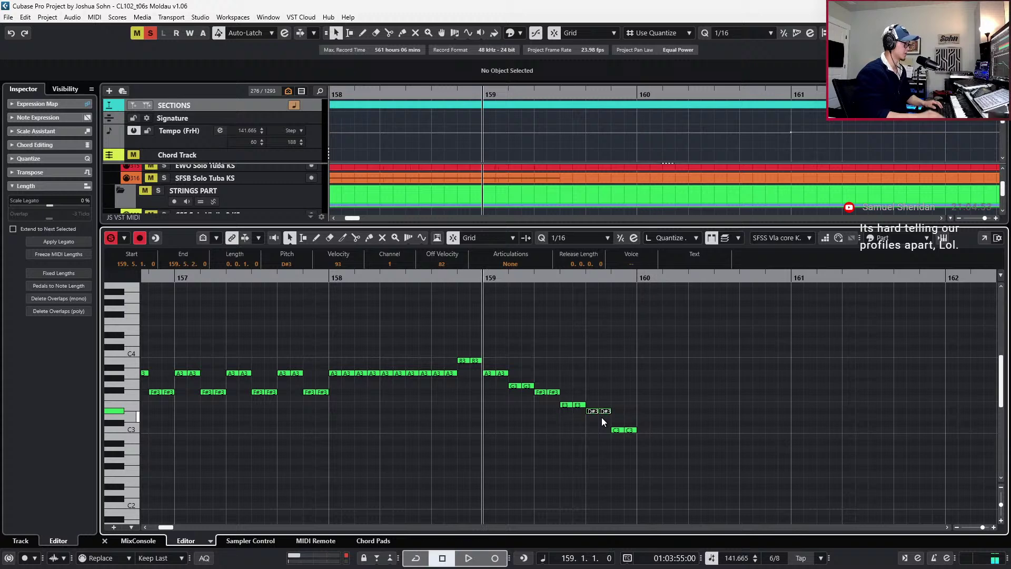
key("ctrl+Left")
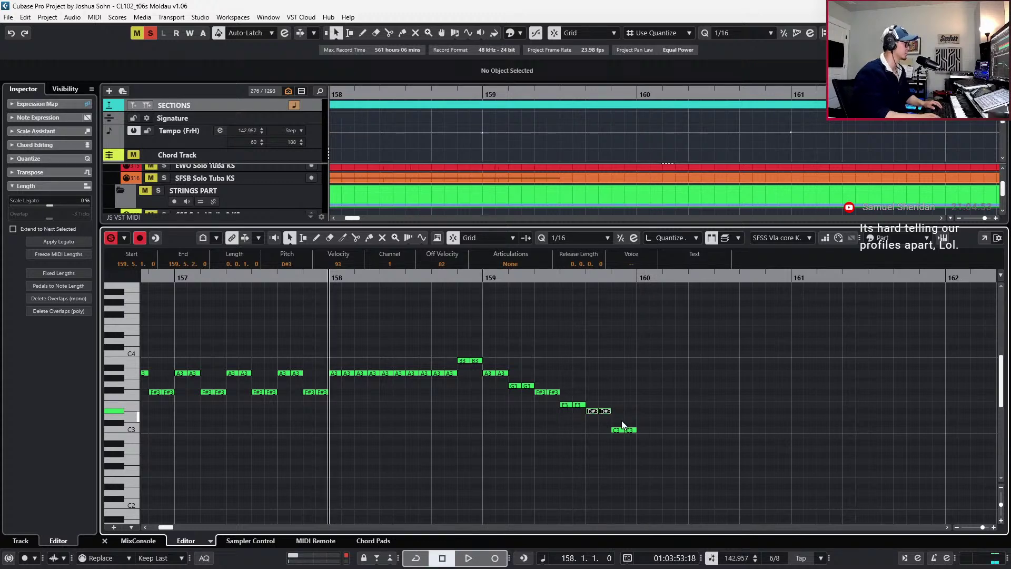
key("ctrl+shift+c")
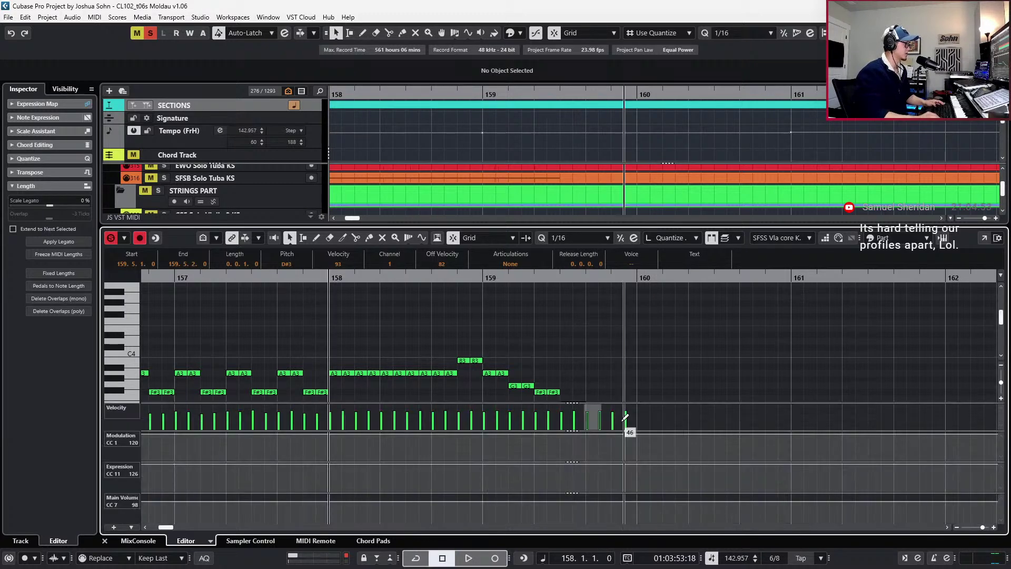
key("space")
key("space")
key("space")
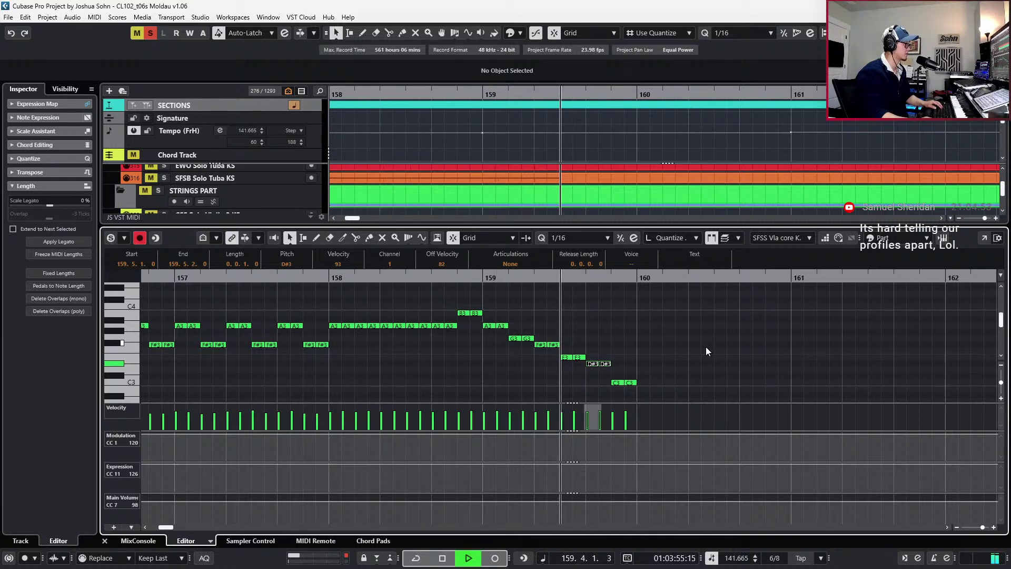
key("space")
left_click(707, 356)
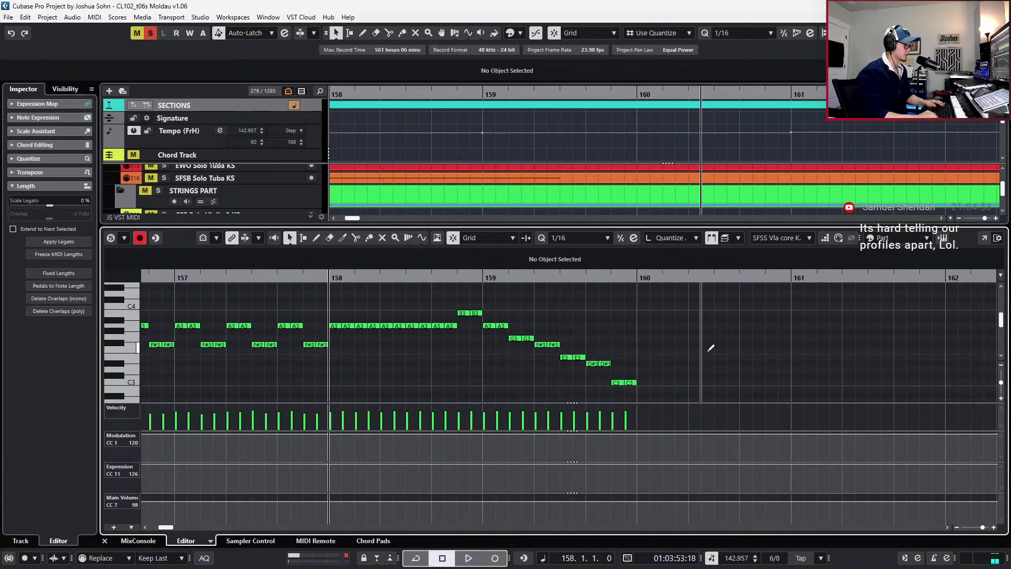
key("ctrl+shift+c")
Duplicate the C3 pair onto the first beat of bar 160, lowered to B2, and move the playhead to bar 160
left_click(623, 383)
key("ctrl+d")
key("Down")
key("Down")
key("Up")
key("l")
key("h")
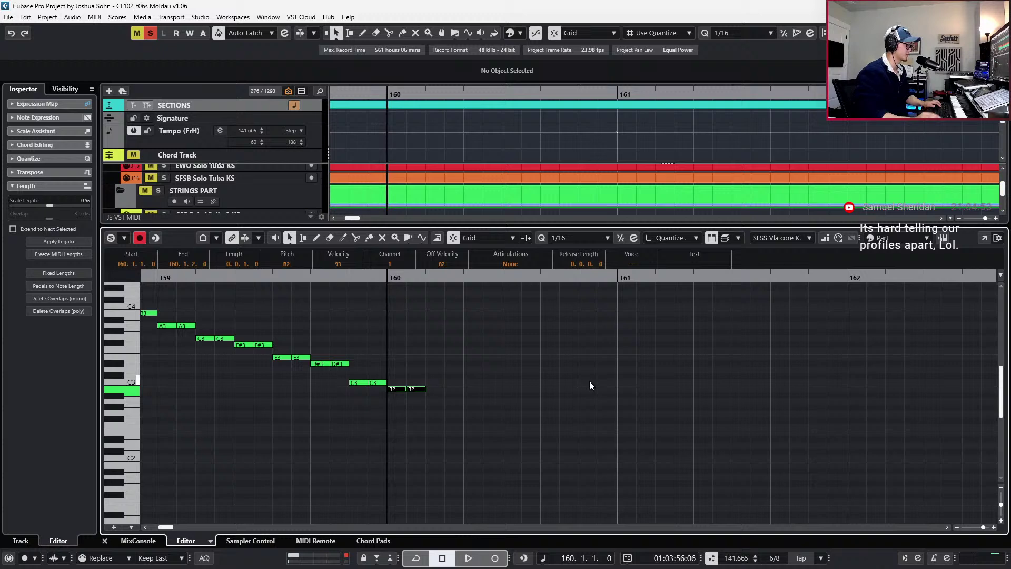
Duplicate the B2 pair onto beats 2 and 3 of bar 160, lowering the copies to A2 and G2
scroll(590, 381, "down", 2)
key("ctrl+d")
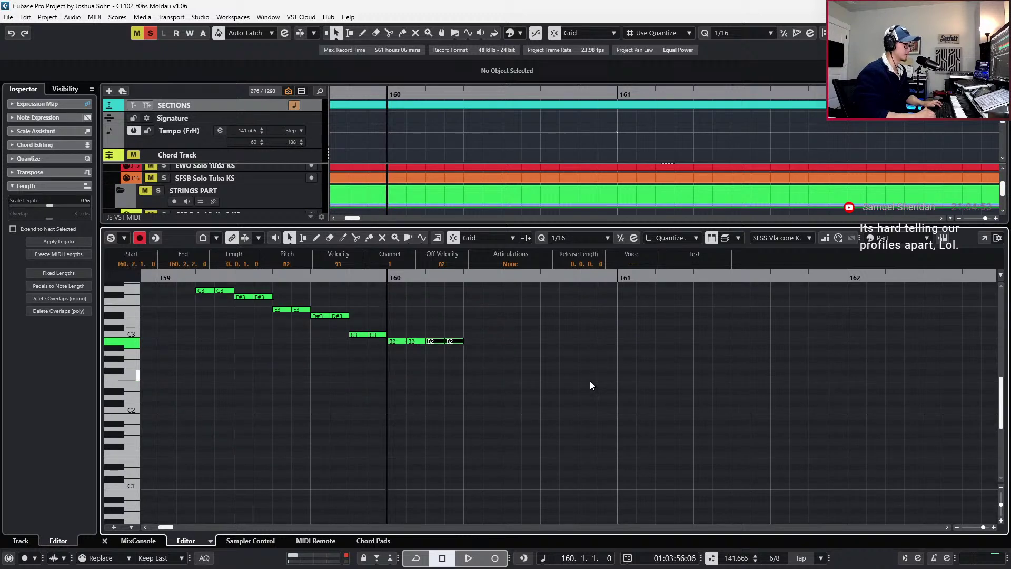
key("Down")
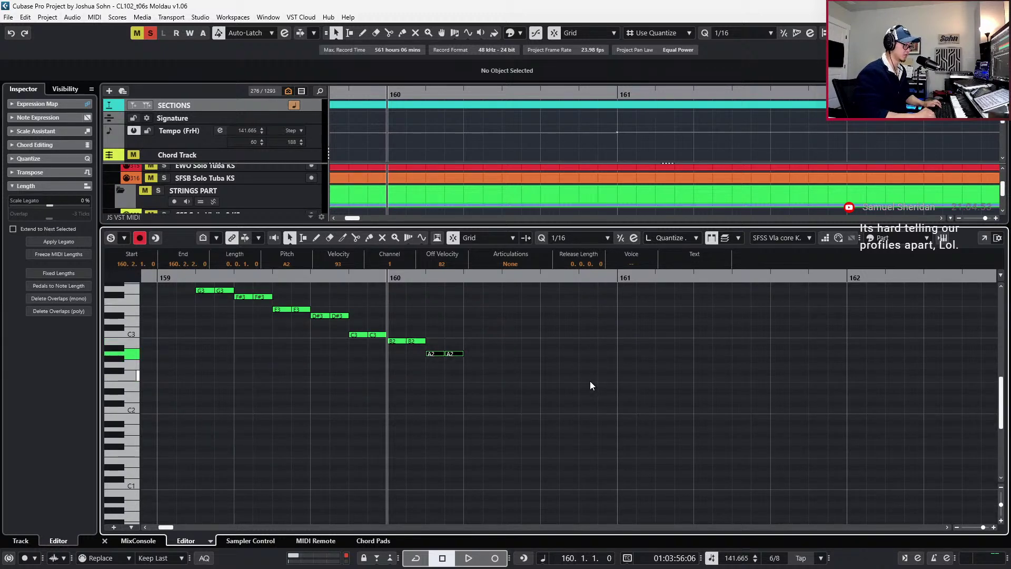
key("ctrl+d")
key("Down")
key("Down")
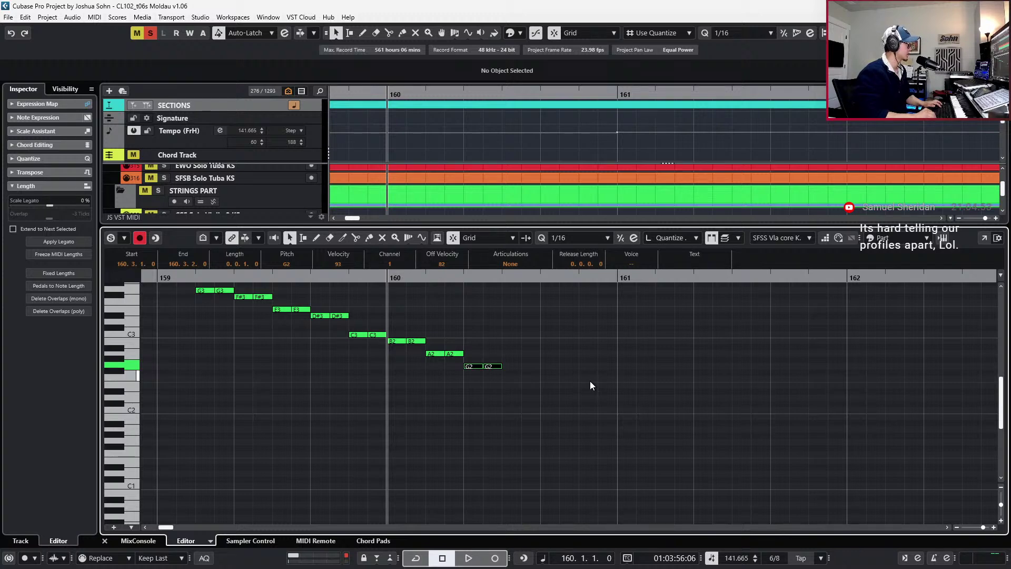
Duplicate the G2 pair onto beats 4, 5 and 6 of bar 160, lowering the copies to F#2, E2 and D#2
key("ctrl+d")
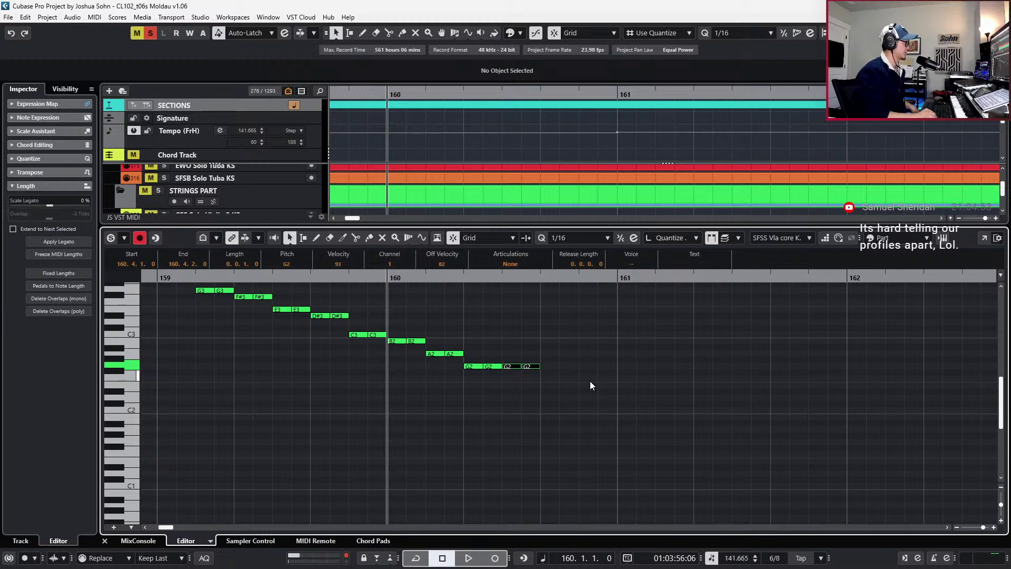
key("Down")
key("ctrl+d")
key("Down")
key("Down")
key("ctrl+d")
key("Down")
key("Down")
key("Up")
Play back bars 159 and 160 to check the full descending run
key("space")
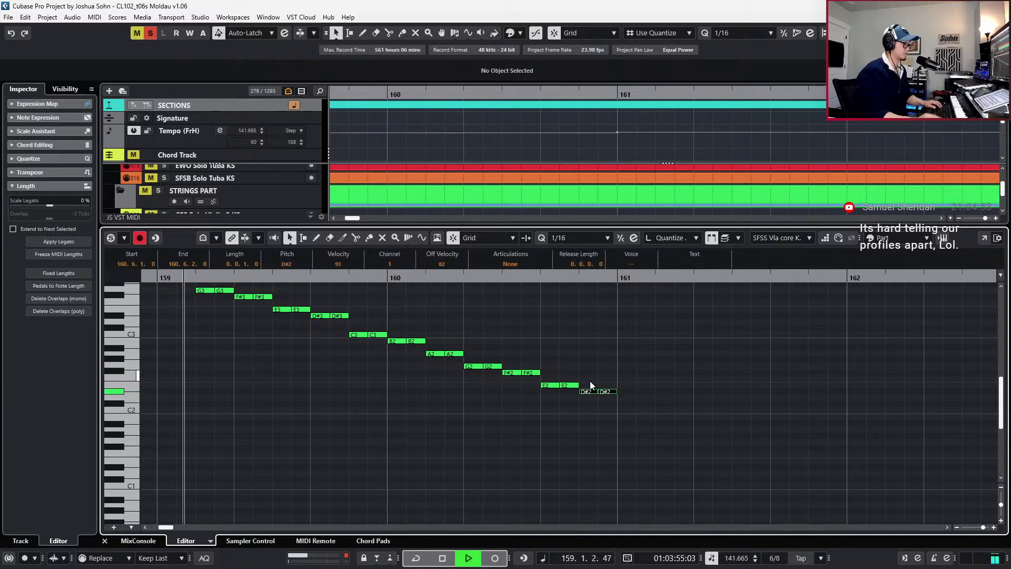
key("g")
key("g")
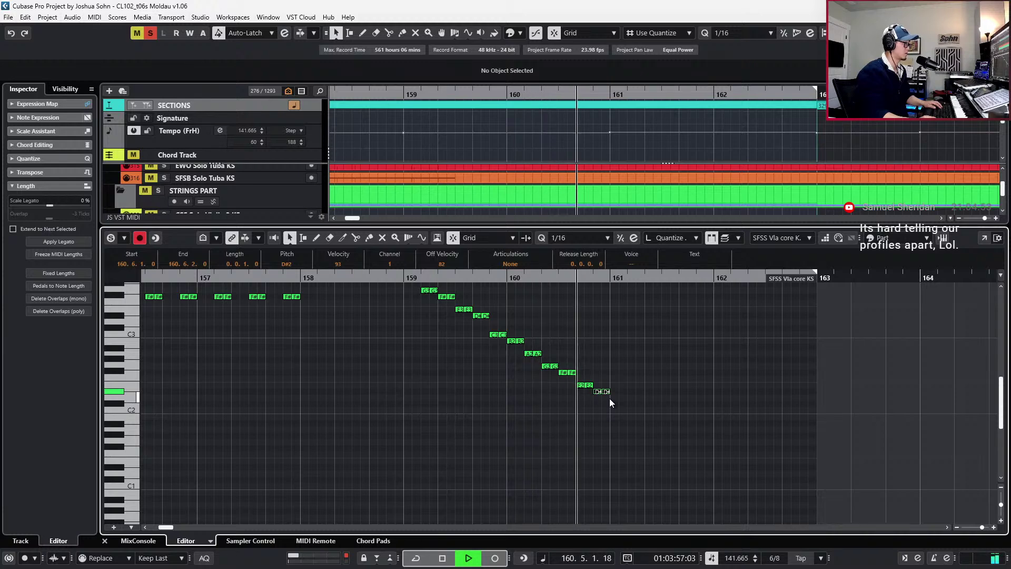
key("space")
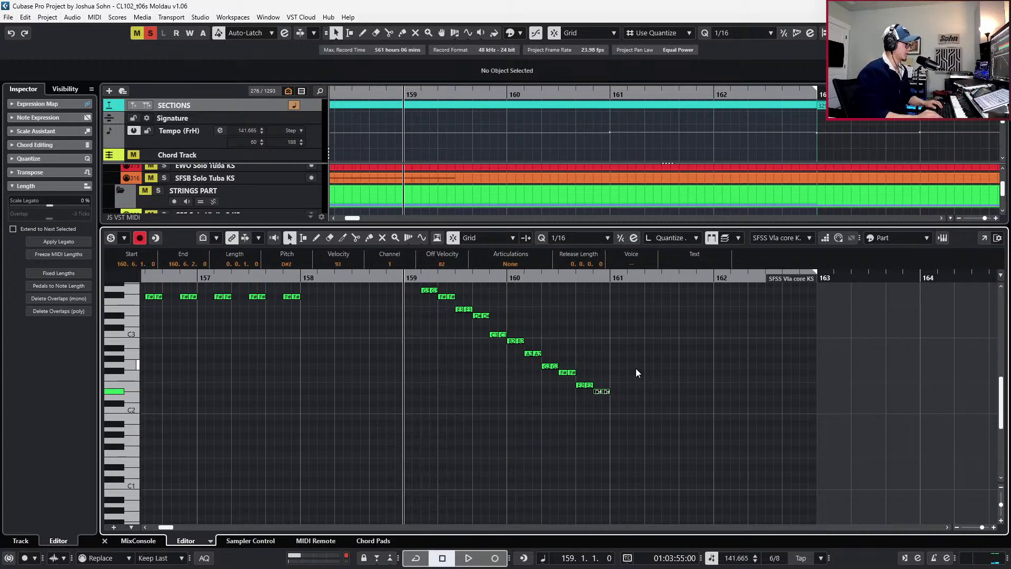
Fill bar 161 with duplicated pairs on D#2, E2, F#2, G2, F#2 and E2, plus an F#2 pair on bar 162's first beat
key("alt+d")
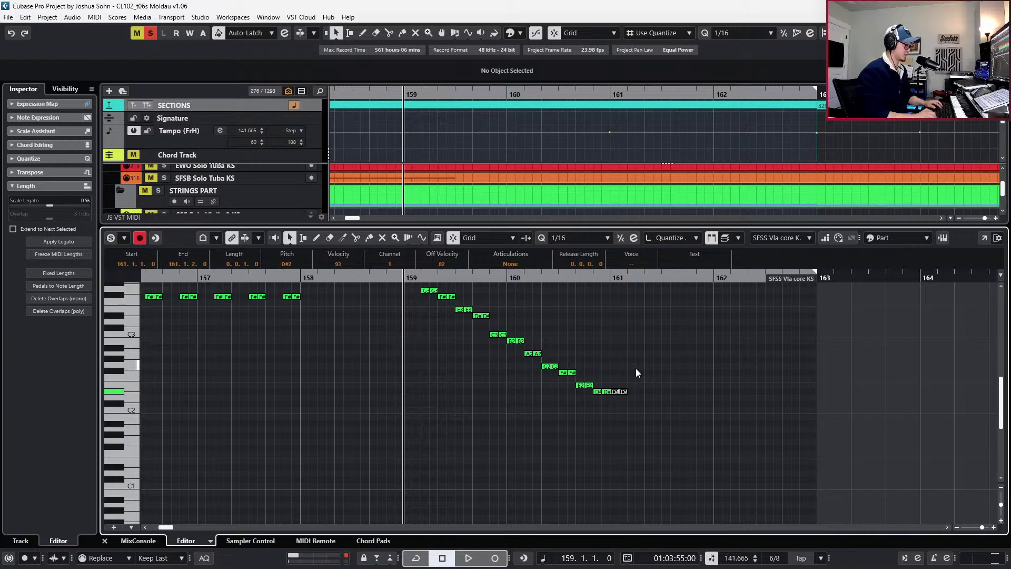
key("Down")
key("Down")
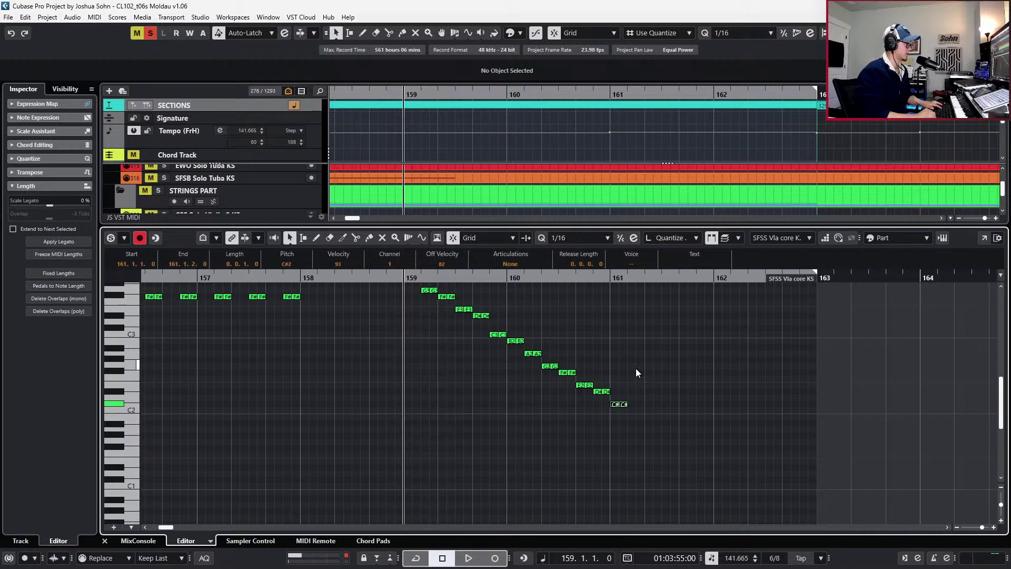
key("Up")
key("Up")
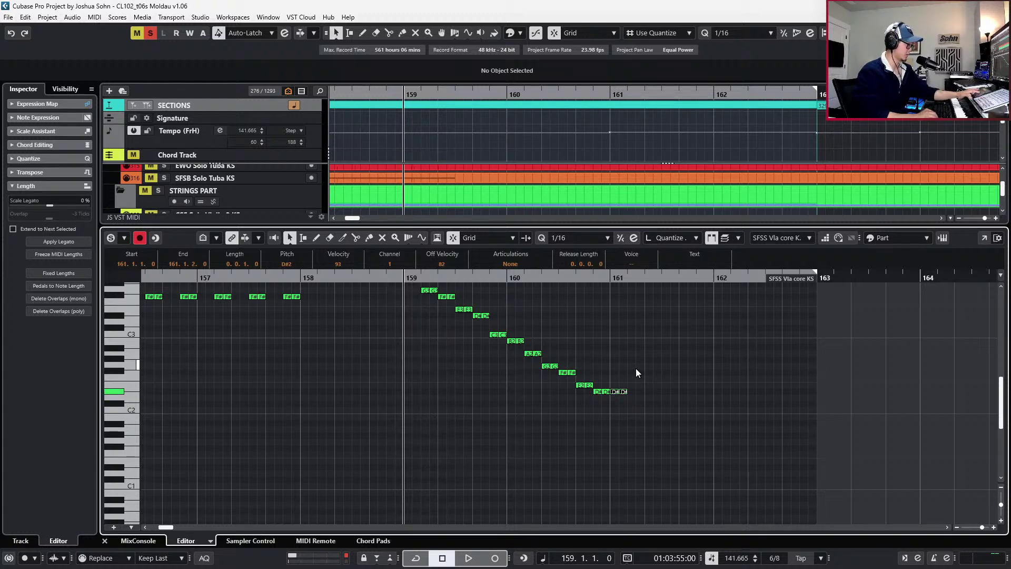
key("Up")
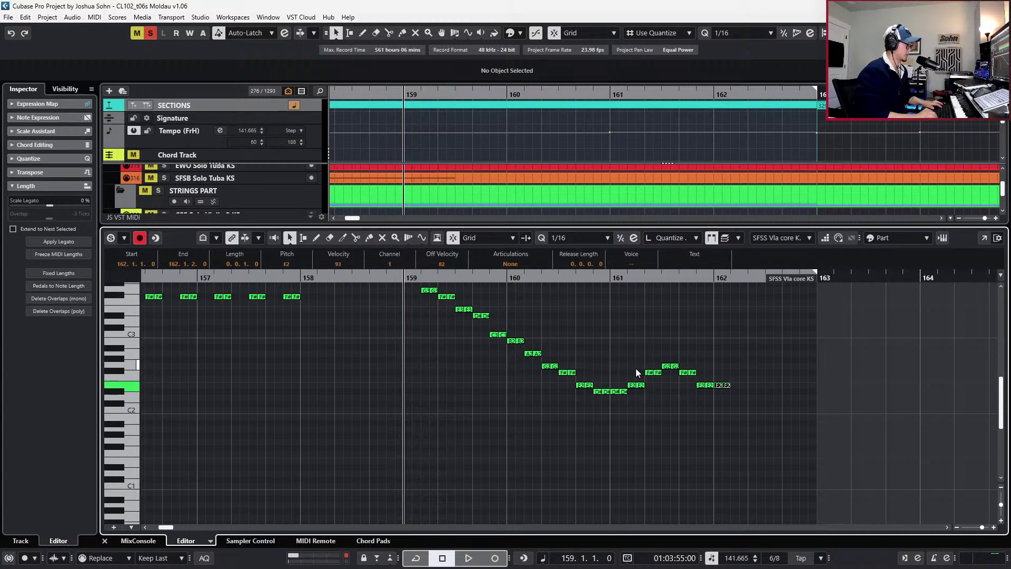
Play back from bar 158 to check the run through bar 161
key("space")
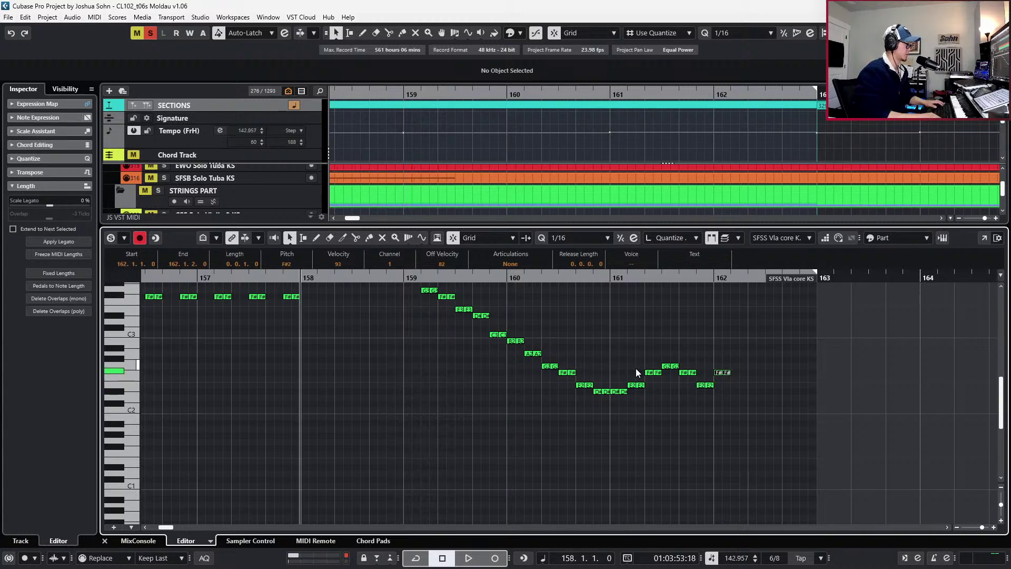
left_click_drag(610, 351, 637, 362)
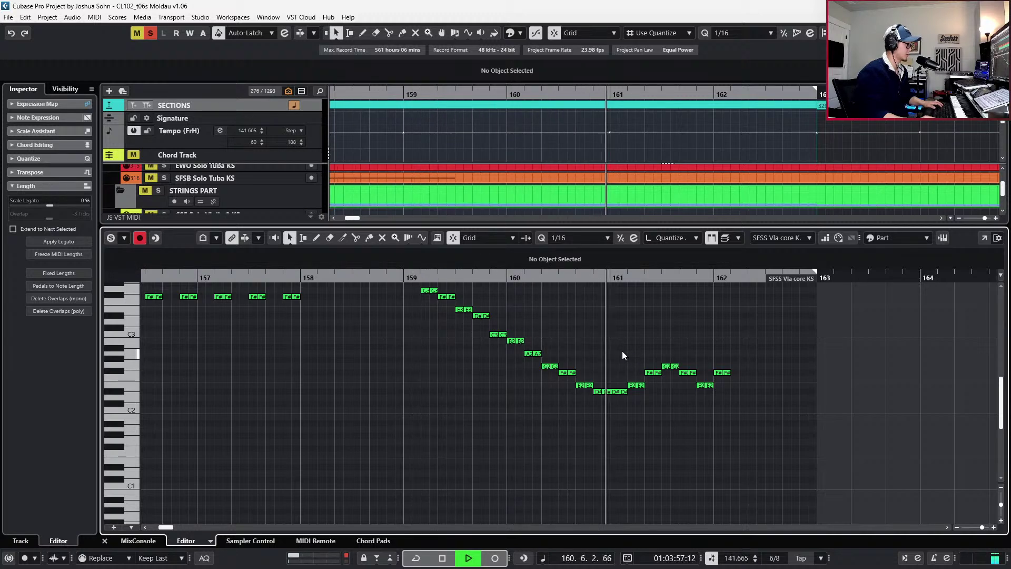
key("space")
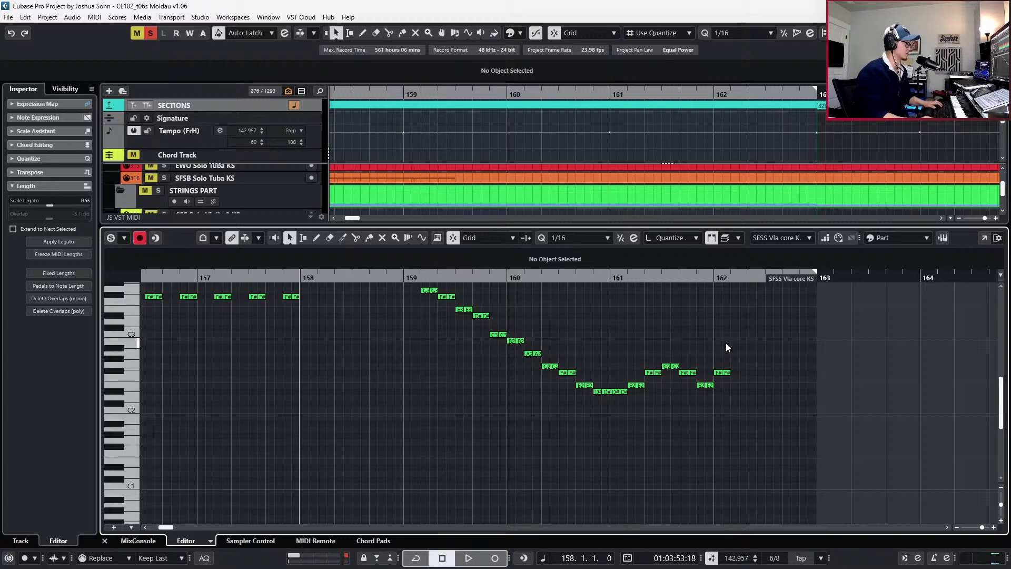
Move the playhead to bar 161 and lower the G2 pair on beat 4 to E2
left_click(628, 397)
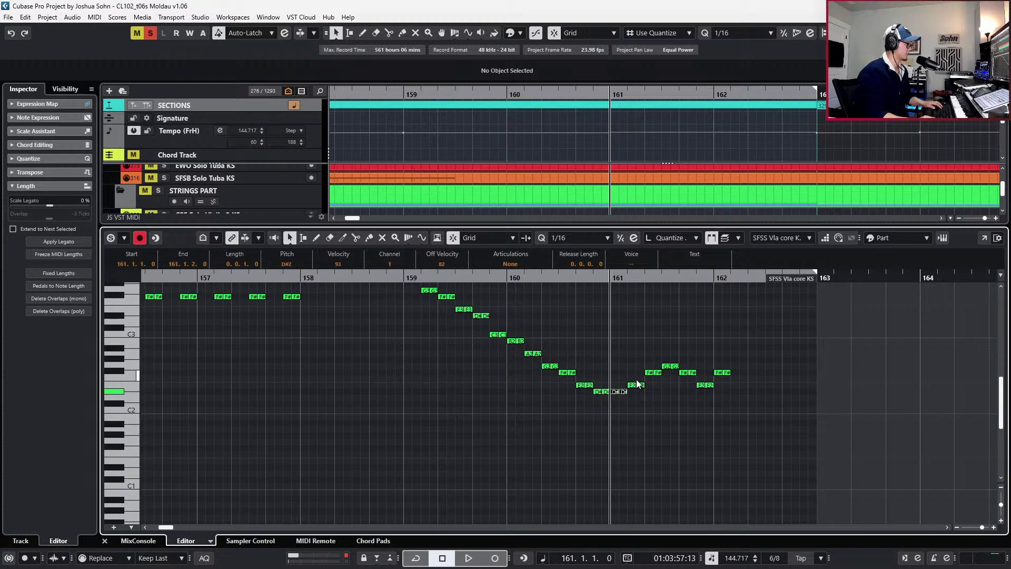
left_click(670, 366)
key("Down")
key("Down")
key("Down")
key("Down")
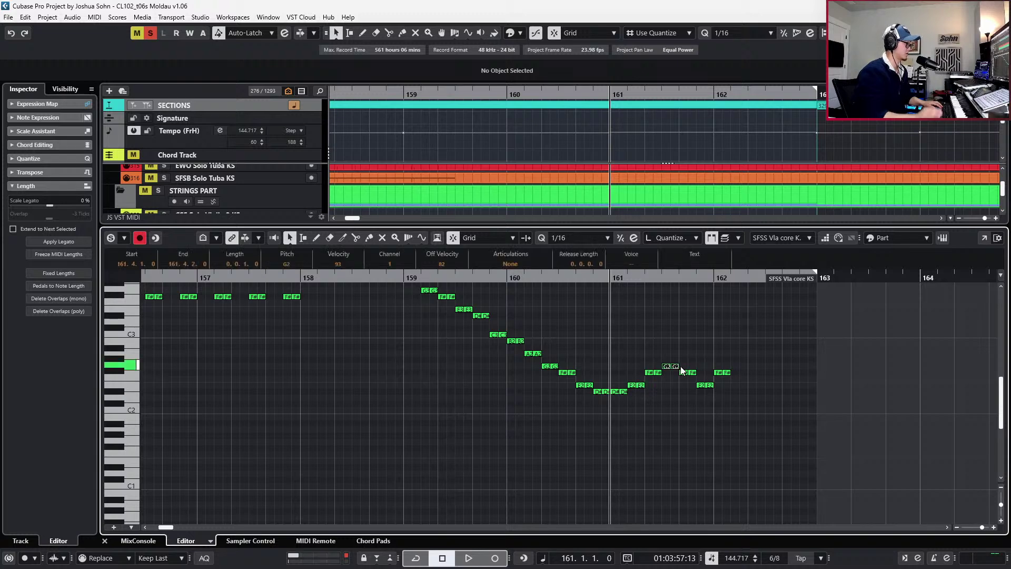
key("Up")
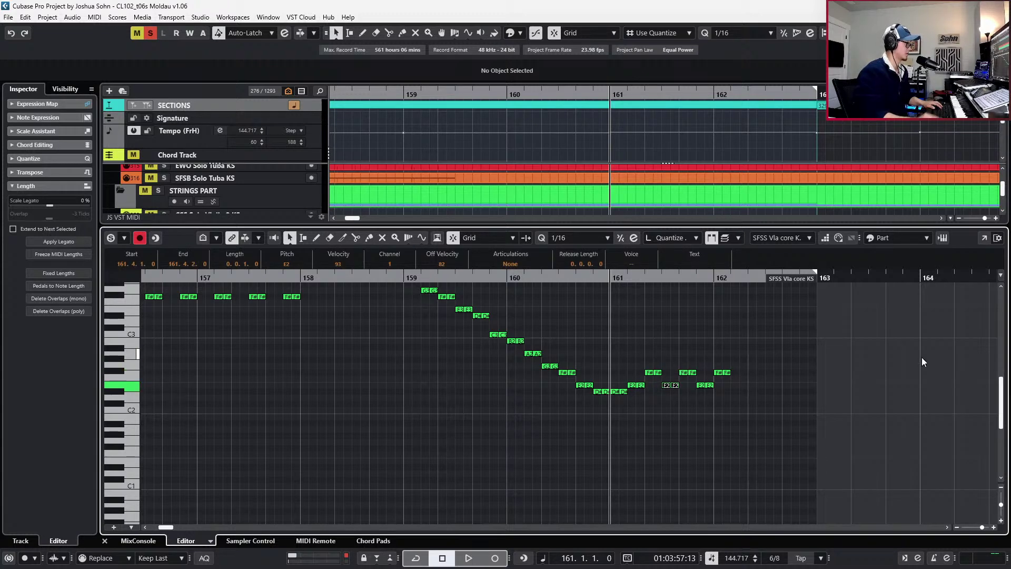
Lower the pair on beat 5 of bar 161 to D#2 and delete the F#2 pair at the start of bar 162
left_click(689, 373)
key("Down")
key("Down")
key("Down")
left_click(704, 385)
left_click(716, 374)
key("Delete")
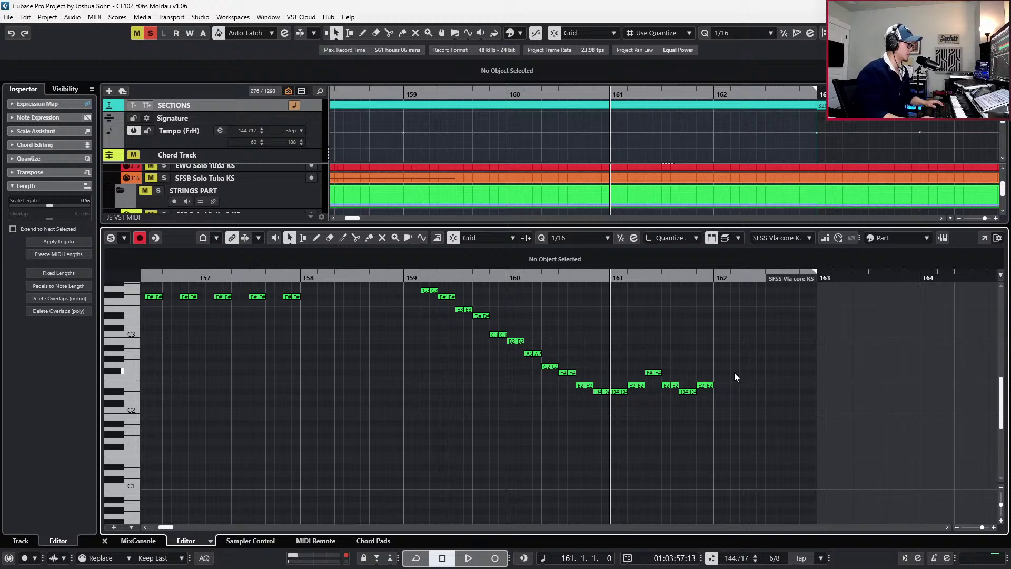
Duplicate all of bar 161's notes into bar 162 and move the playhead to bar 162
left_click_drag(725, 374, 618, 398)
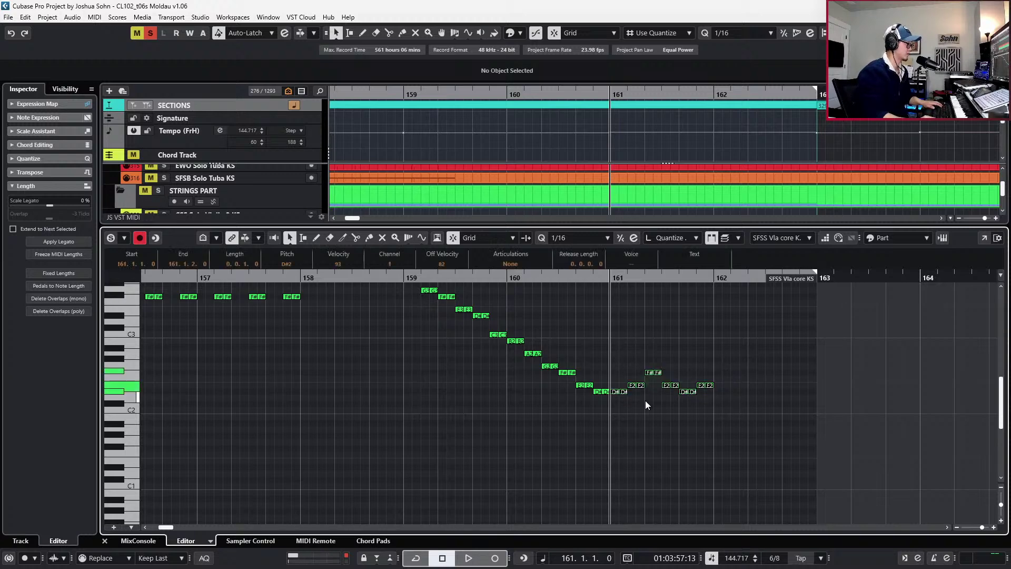
key("ctrl+d")
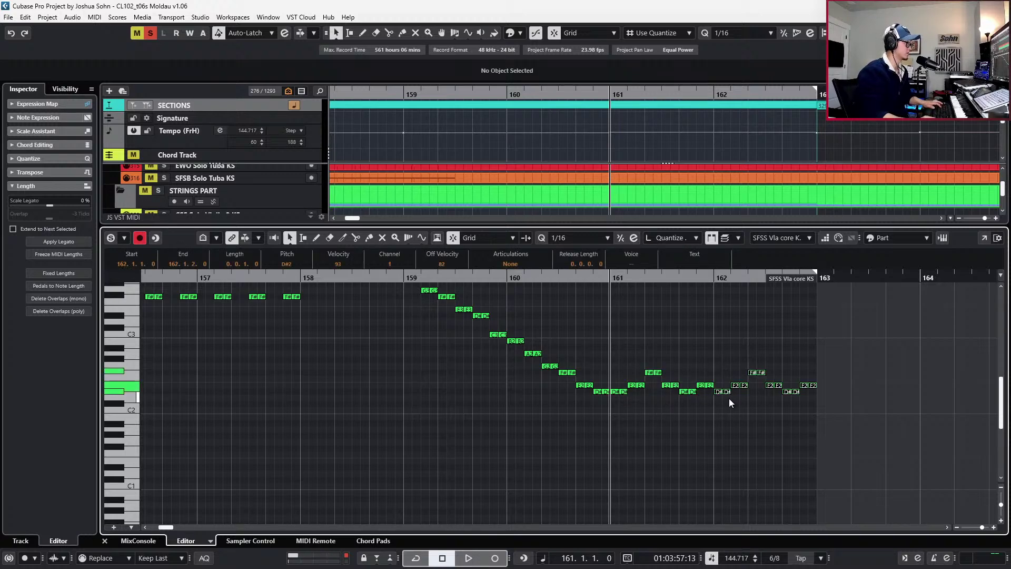
key("l")
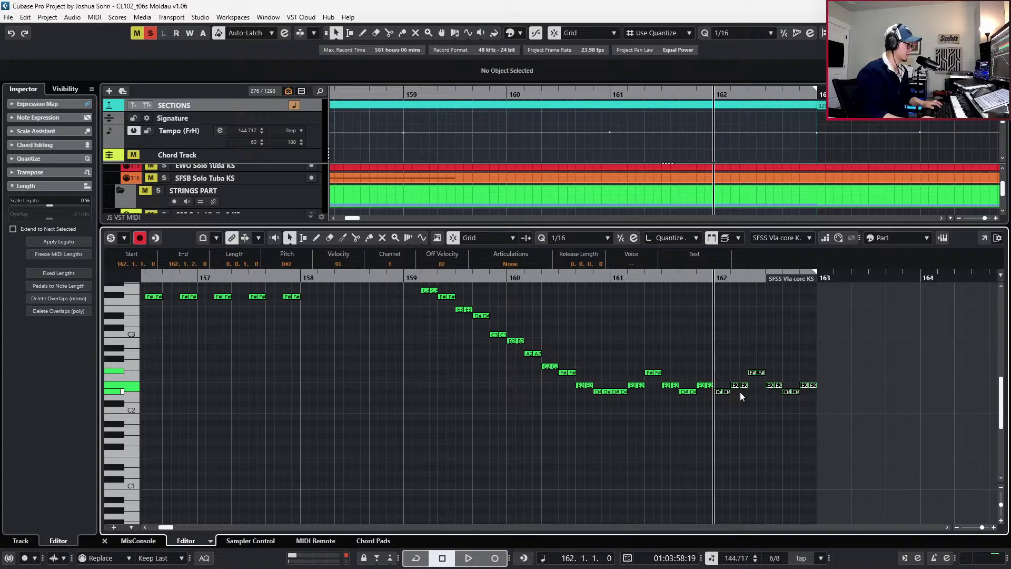
Lower the F#2 pair on beat 3 of bar 162 to D#2
left_click(753, 373)
key("Down")
key("Down")
key("Down")
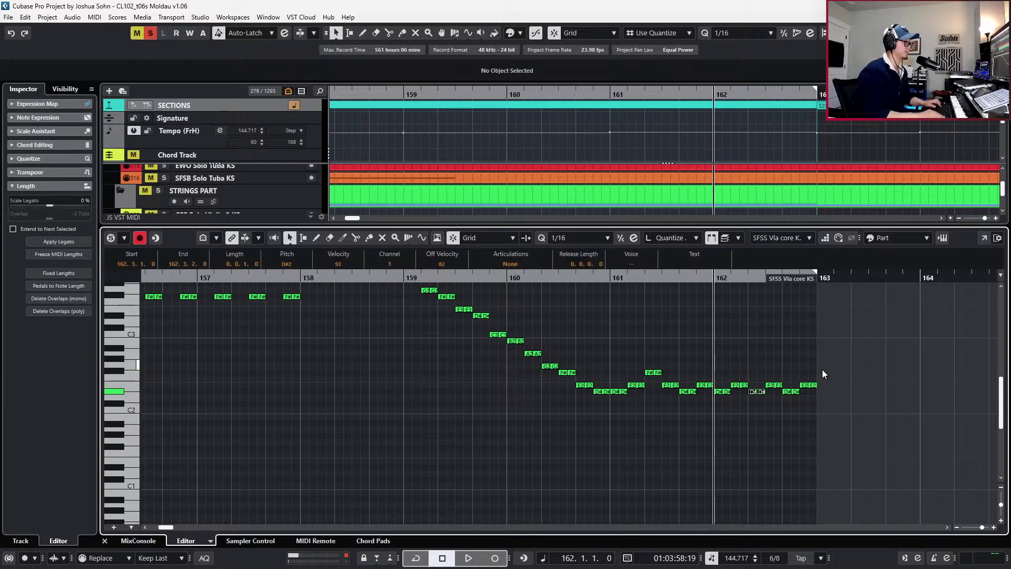
Set the quantize grid to 1/1 and extend the end of the viola part to bar 165
key("g")
key("g")
key("g")
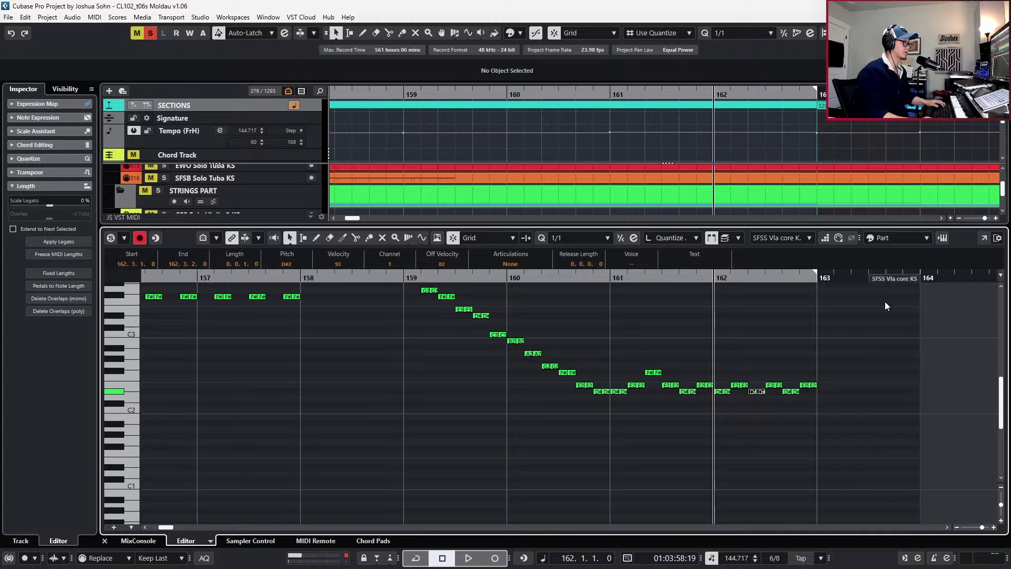
key("g")
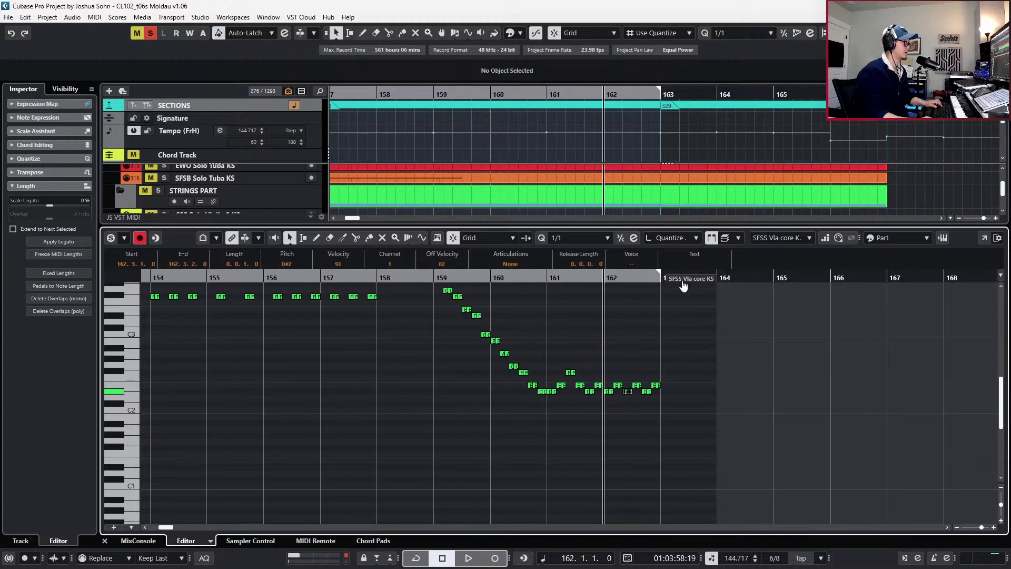
left_click_drag(687, 284, 721, 285)
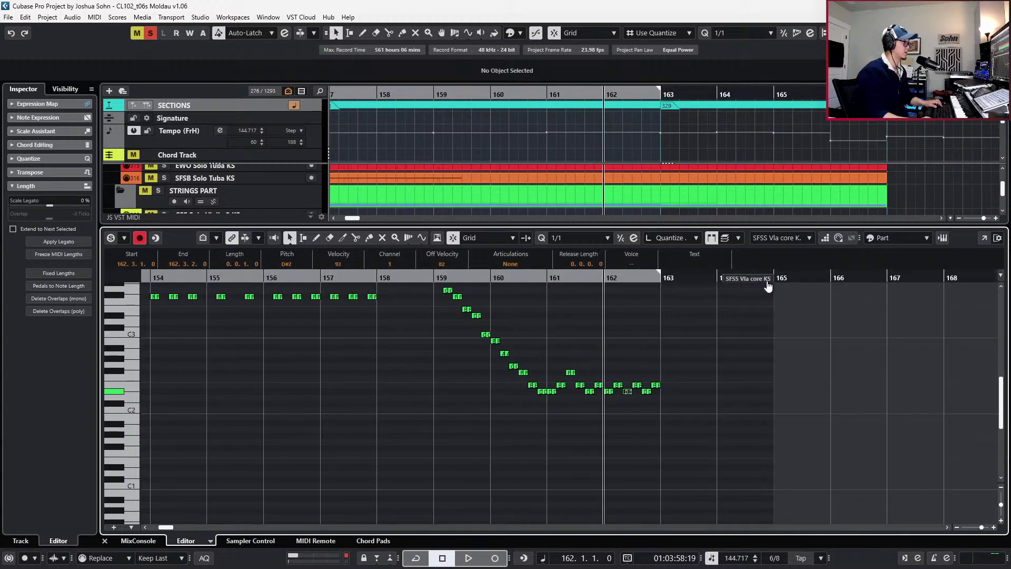
Duplicate bar 162's alternating D#2 and E2 pairs into bar 163
left_click(665, 390)
left_click_drag(607, 412, 608, 413)
key("alt+d")
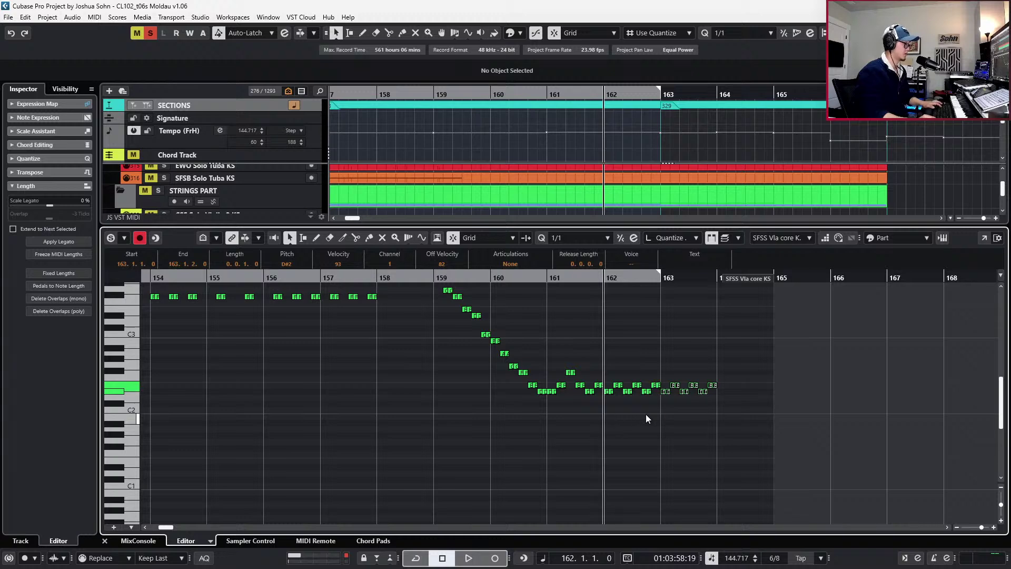
Copy the last D#2 note of bar 163 to the first beat of bar 164
left_click(714, 375)
scroll(717, 370, "up", 2, "ctrl")
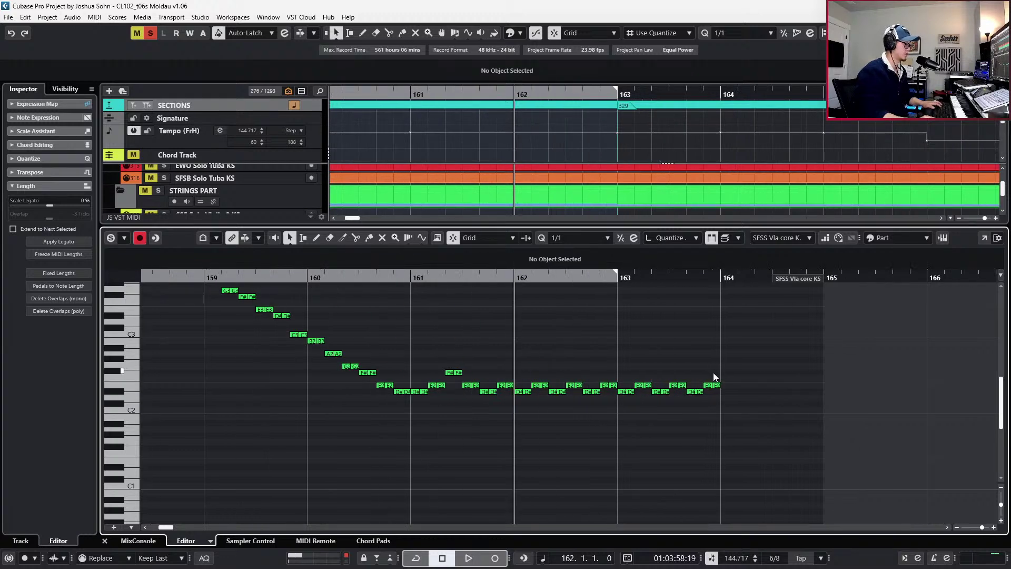
left_click(693, 393)
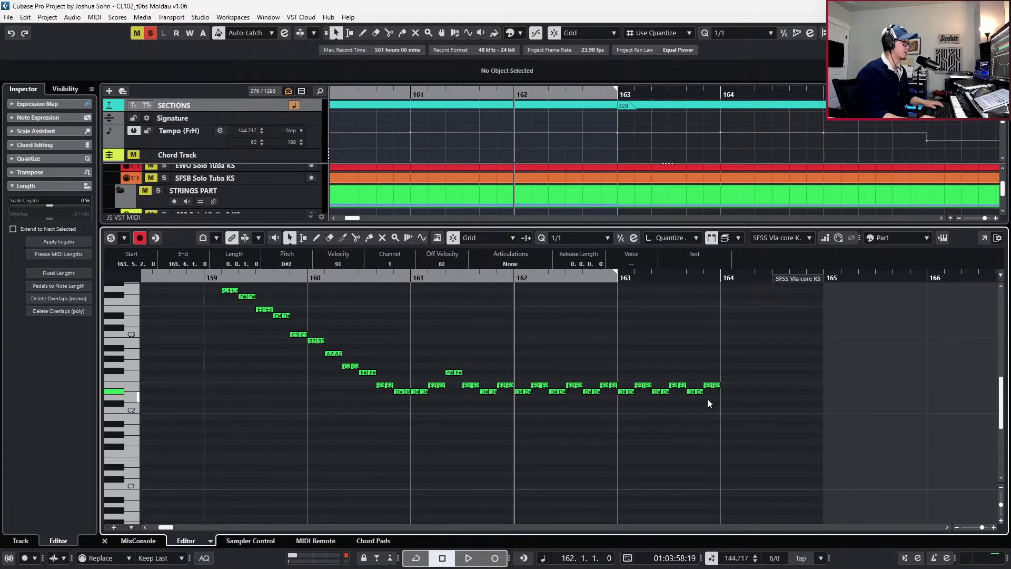
scroll(708, 403, "down", 1, "ctrl")
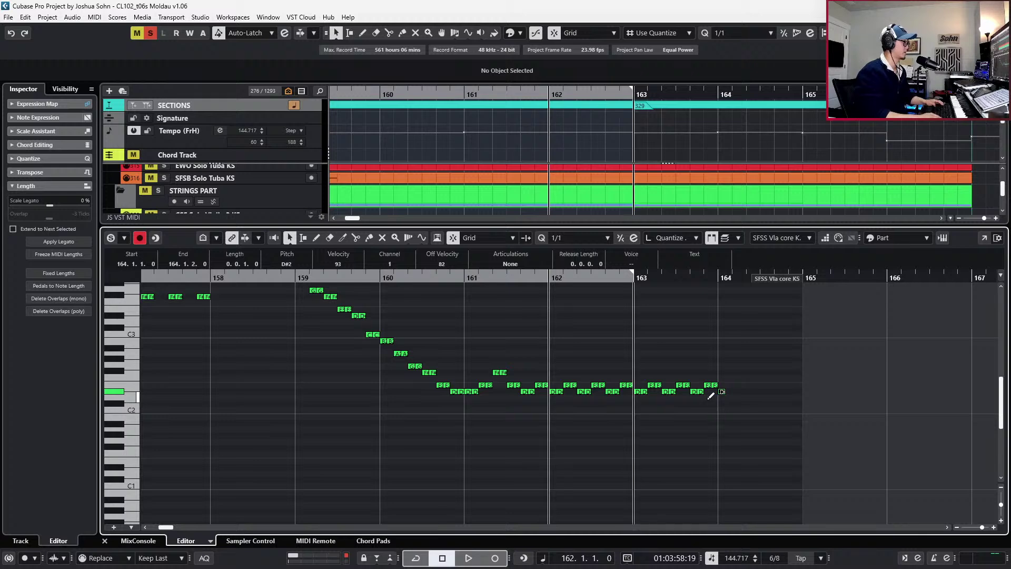
Show the velocity lane and lower the velocities of all notes from bar 161 to bar 164 by 50
key("KP_Subtract")
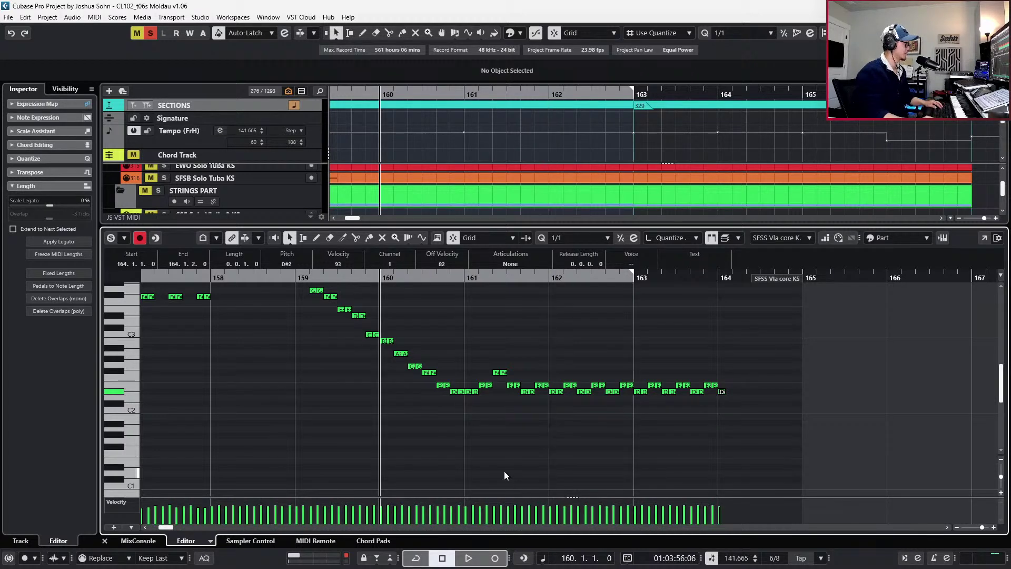
left_click(485, 364)
left_click_drag(486, 364, 728, 449)
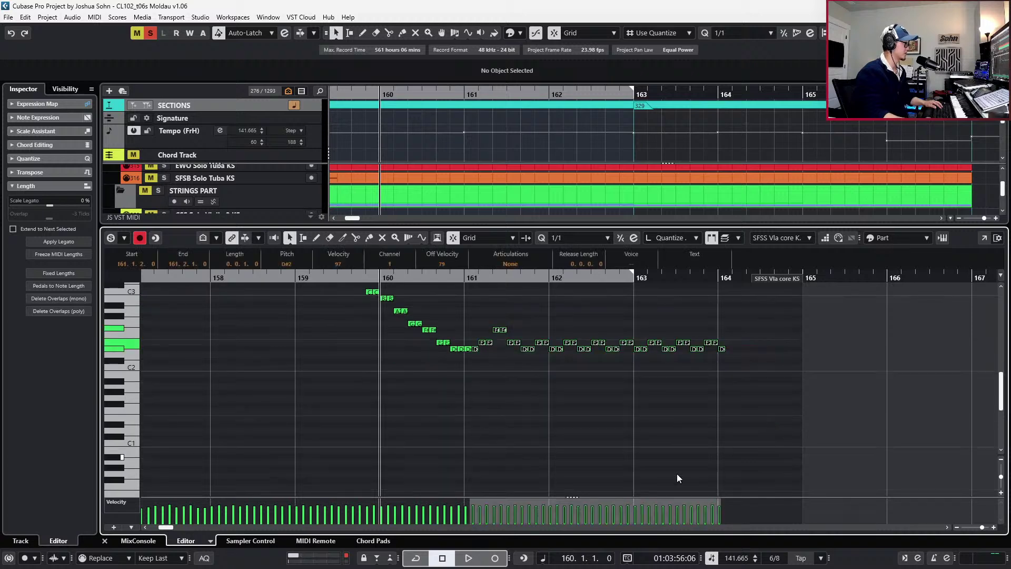
left_click_drag(612, 501, 613, 526)
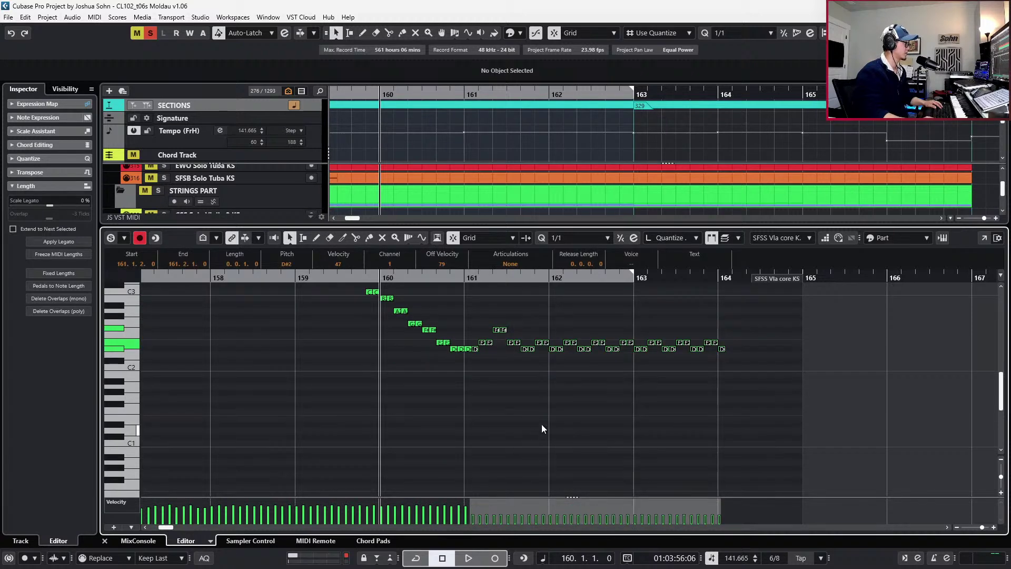
Taper the note velocities at the end of bar 160 down into bar 161, and play from bar 160 to check
left_click(497, 456)
left_click_drag(465, 505, 433, 501)
key("space")
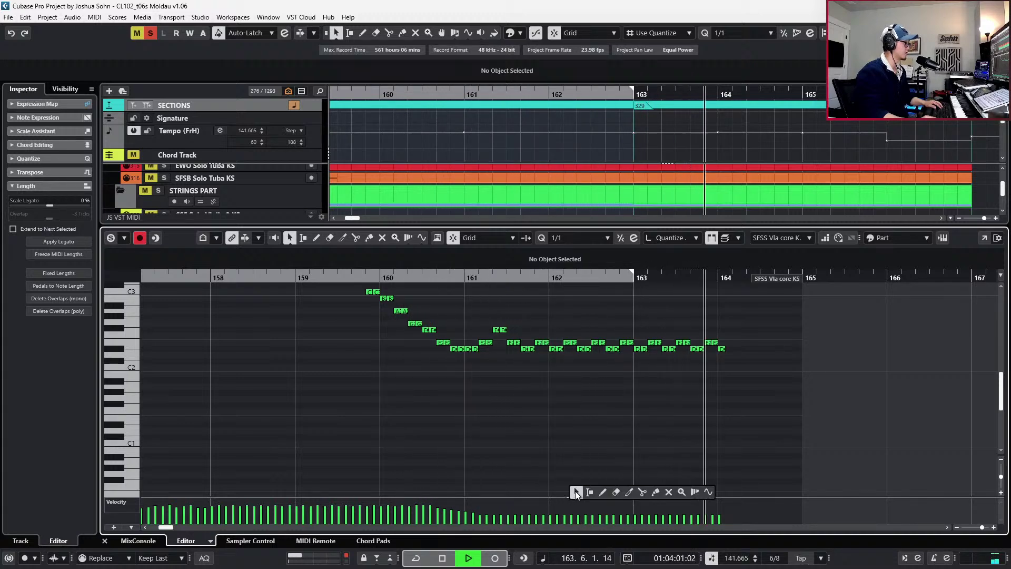
key("space")
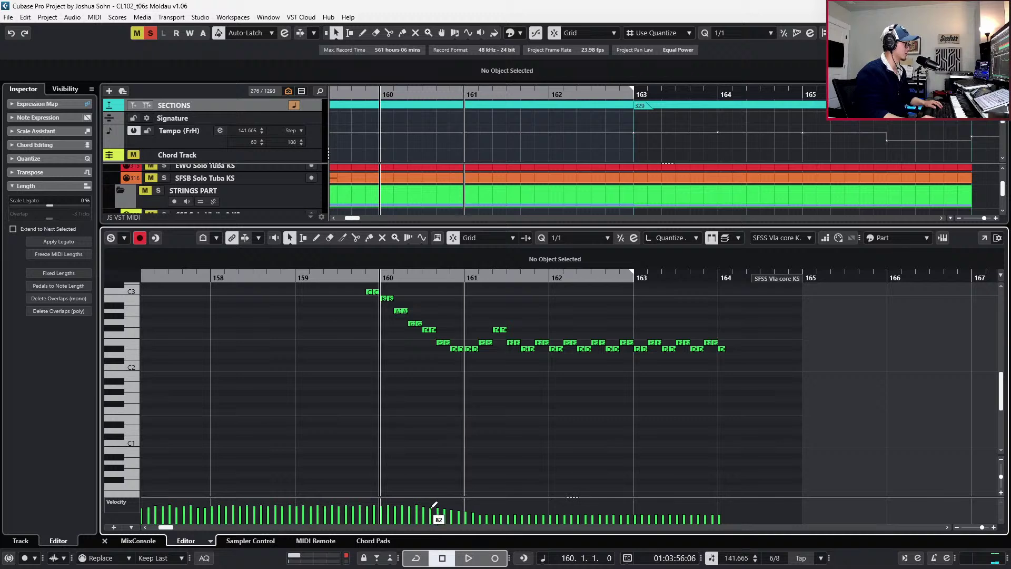
Draw an uneven velocity decrease from late bar 160 down to about 23 at bar 164, and play it back
left_click_drag(450, 510, 724, 521)
key("space")
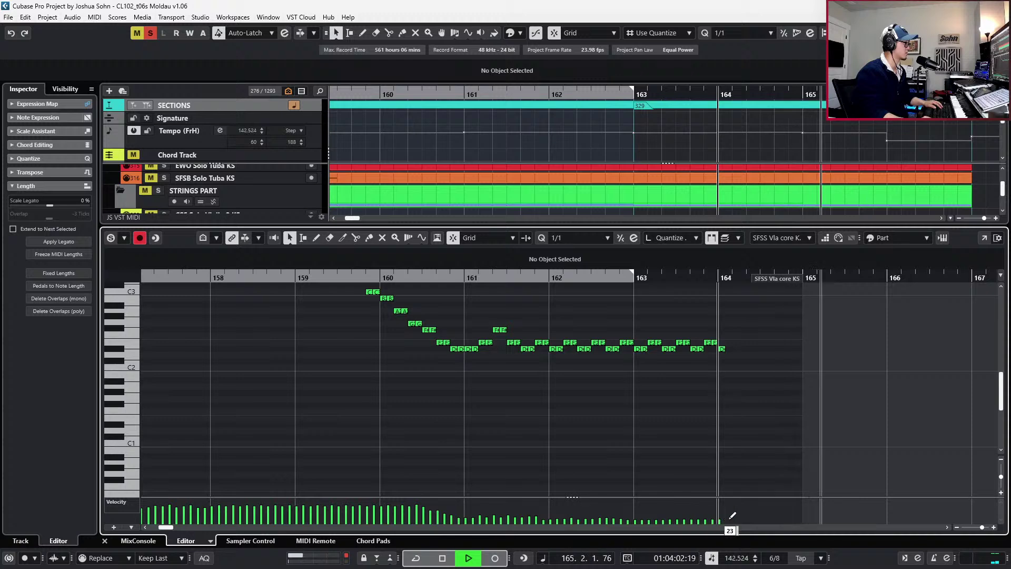
key("space")
Turn off the viola solo, return to the full track view and play the whole arrangement from bar 156
key("KP_Subtract")
key("KP_Subtract")
key("Return")
key("g")
key("KP_Subtract")
key("g")
key("g")
key("space")
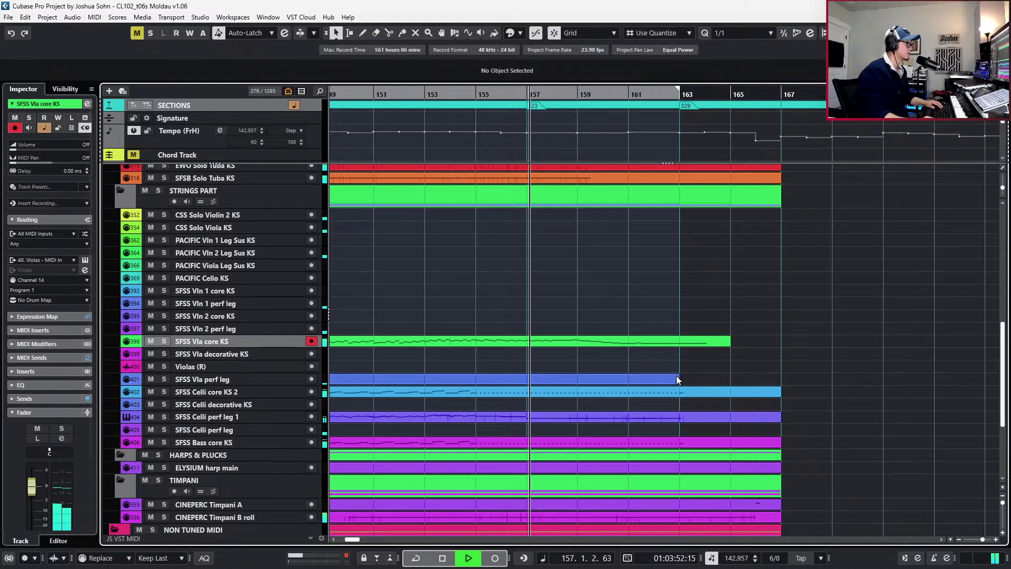
Extend the SFSS Vla core KS and SFSS Vla perf leg parts to bar 167 while playback runs
left_click(702, 390)
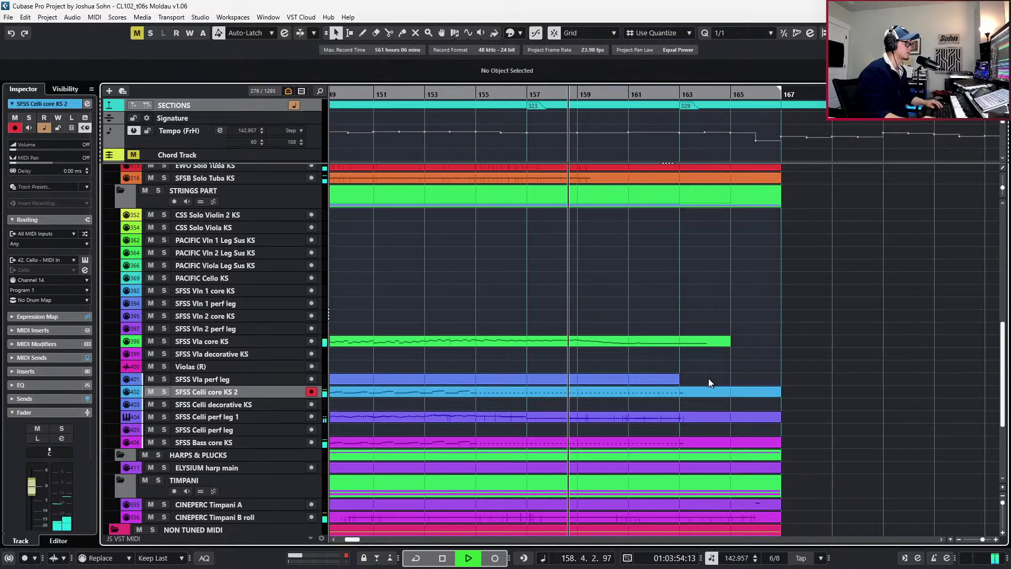
left_click(710, 378)
left_click(742, 337)
mouse_move(707, 367)
left_mouse_down()
mouse_move(667, 383)
mouse_move(665, 319)
left_mouse_up()
left_click(666, 348)
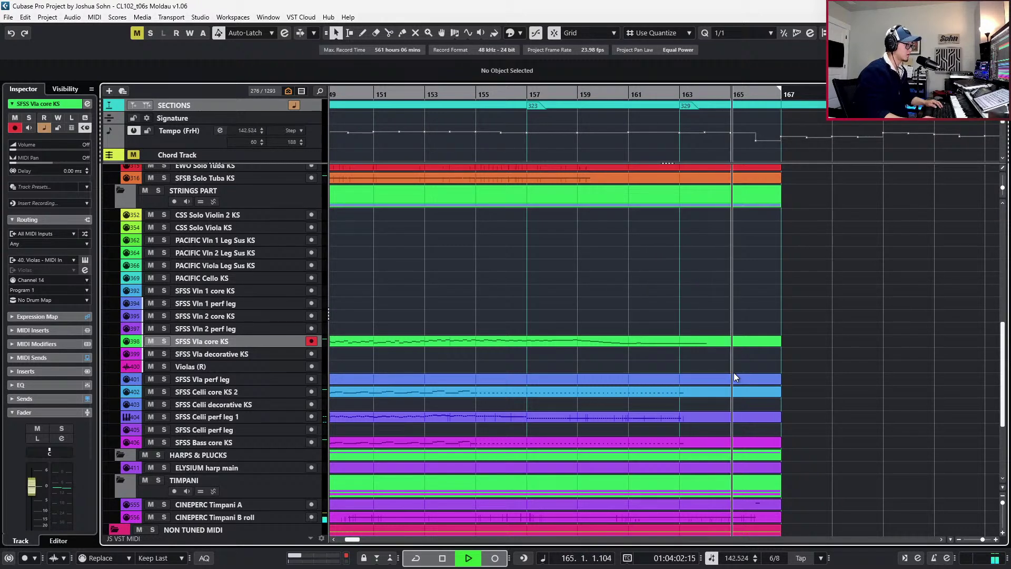
key("space")
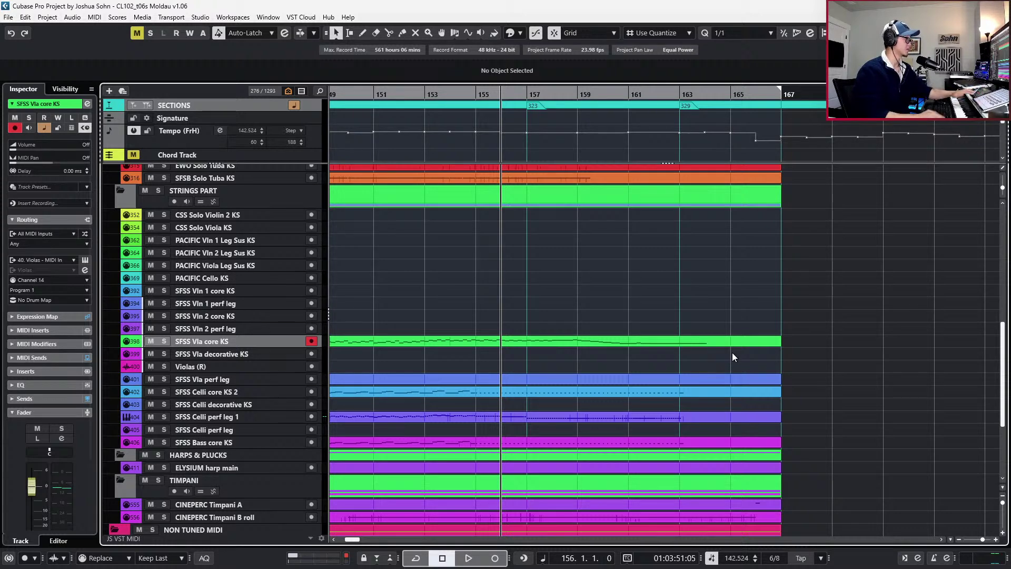
Check the passage from bar 163 onward by playback and step the playhead to bar 166
key("KP_Add")
key("KP_Add")
key("KP_Add")
key("KP_Add")
key("KP_Add")
key("KP_Add")
key("KP_Add")
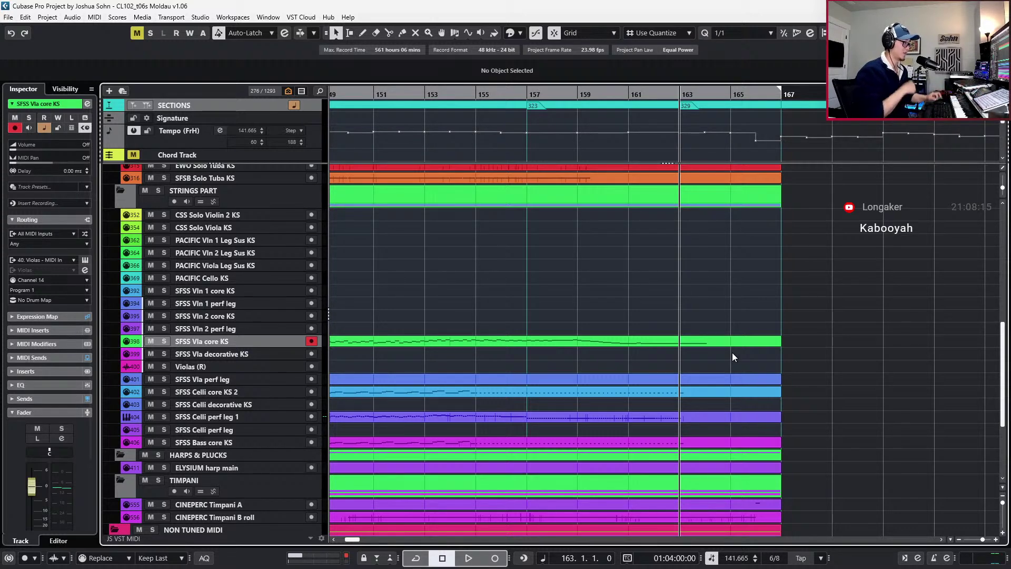
scroll(762, 332, "down", 4)
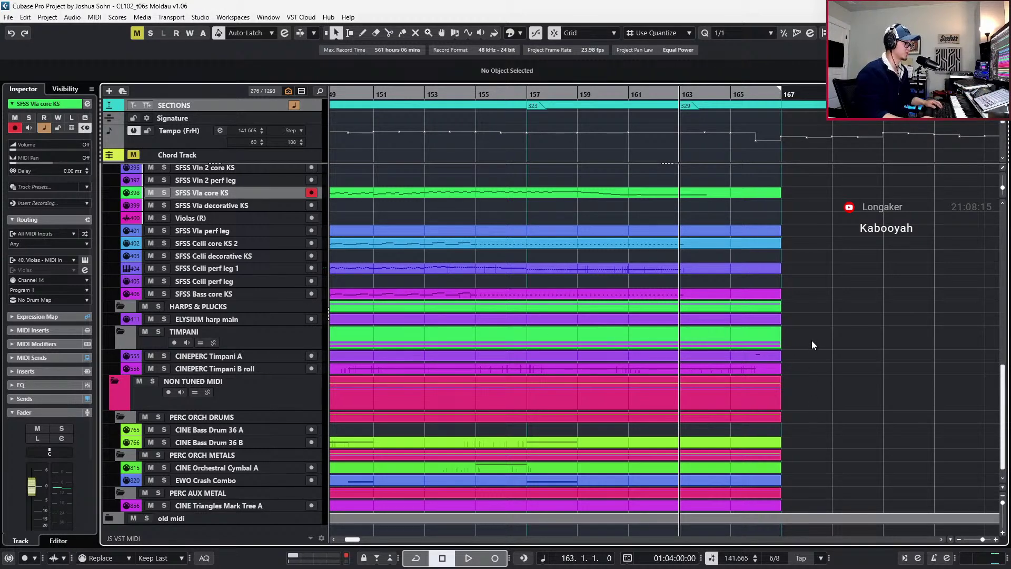
key("space")
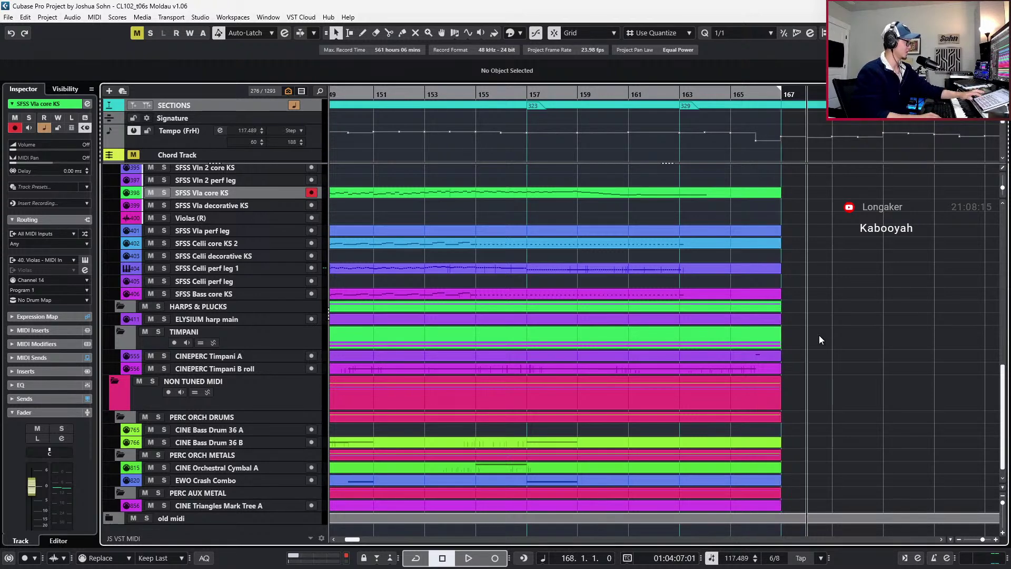
key("Left")
key("Left")
key("Left")
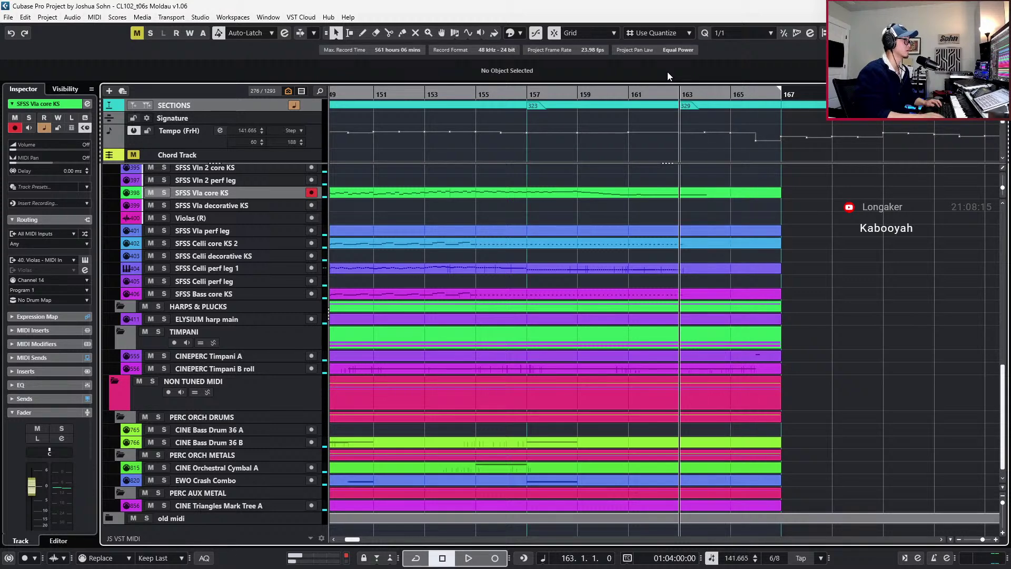
key("Right")
key("Right")
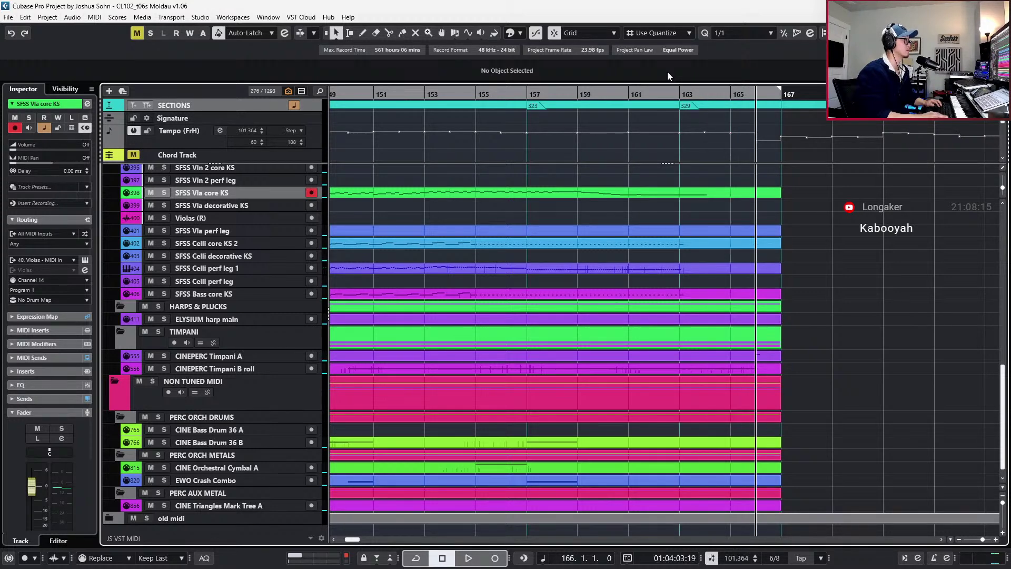
Label the section marker at bar 167 as 333
left_click(788, 105)
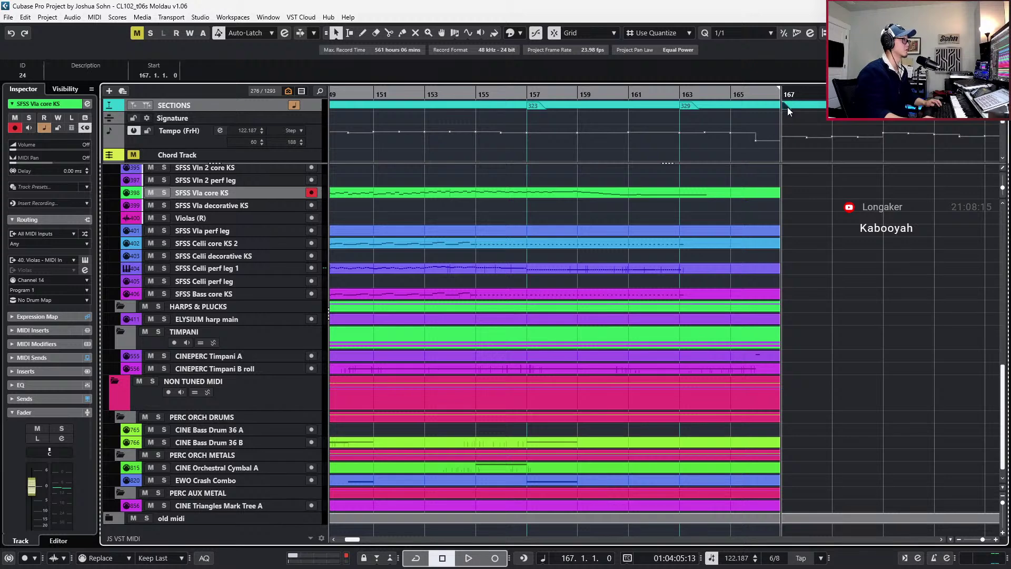
left_click(104, 75)
type("333")
key("Return")
left_click(821, 210)
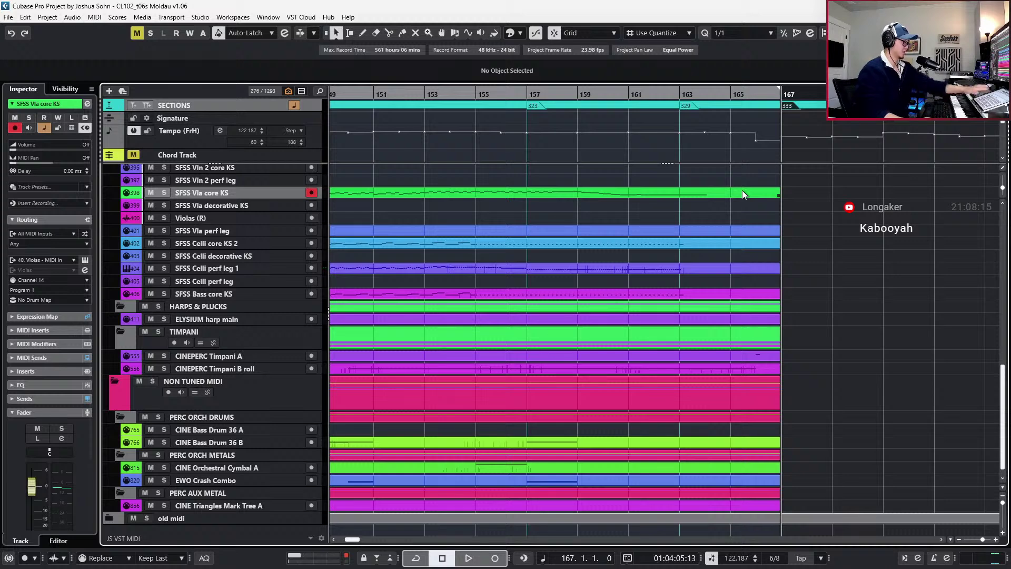
Create an empty part on the SFSS Vln 2 perf leg track from bar 105 to bar 167
key("g")
key("g")
key("g")
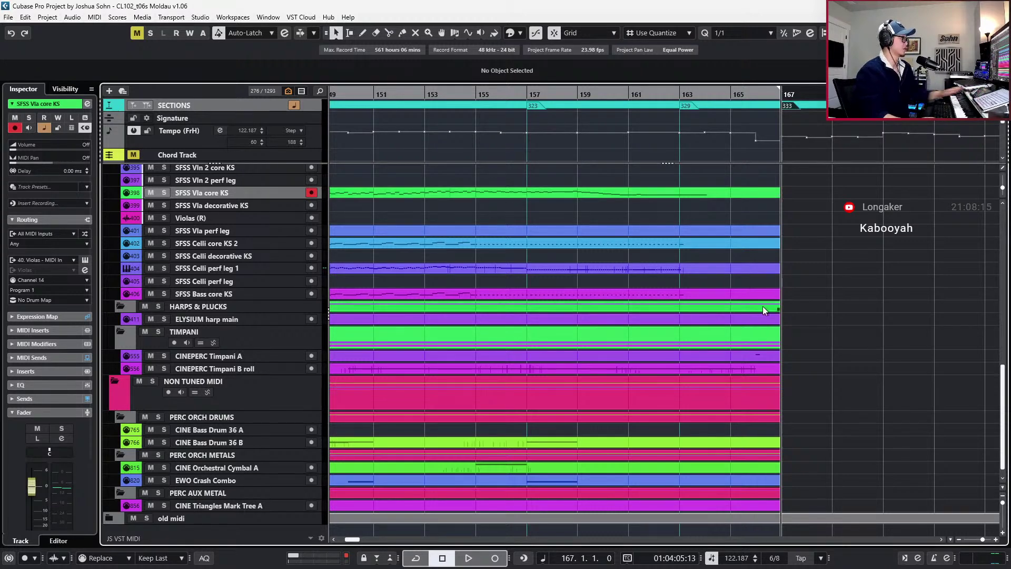
key("b")
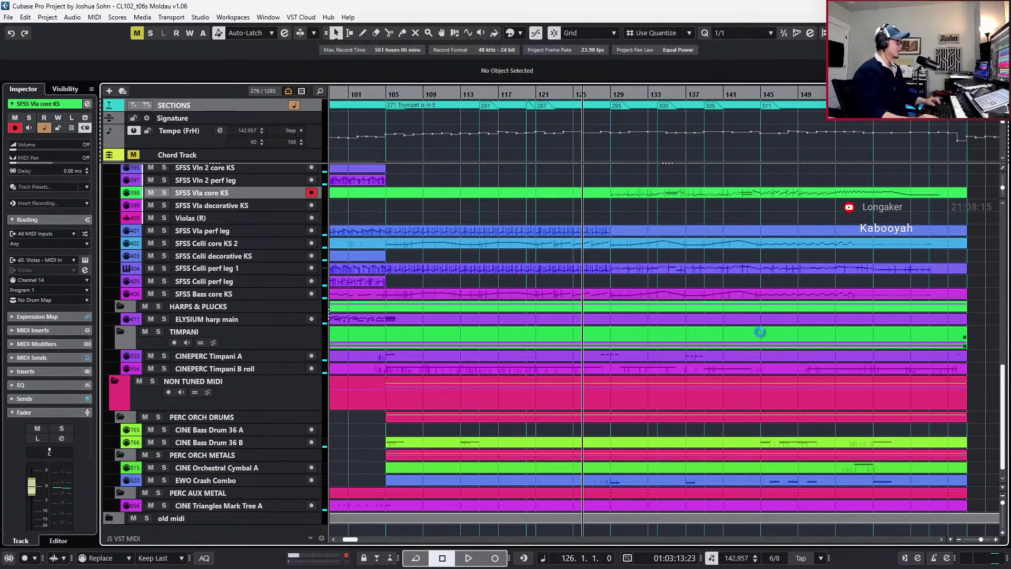
scroll(759, 332, "up", 10)
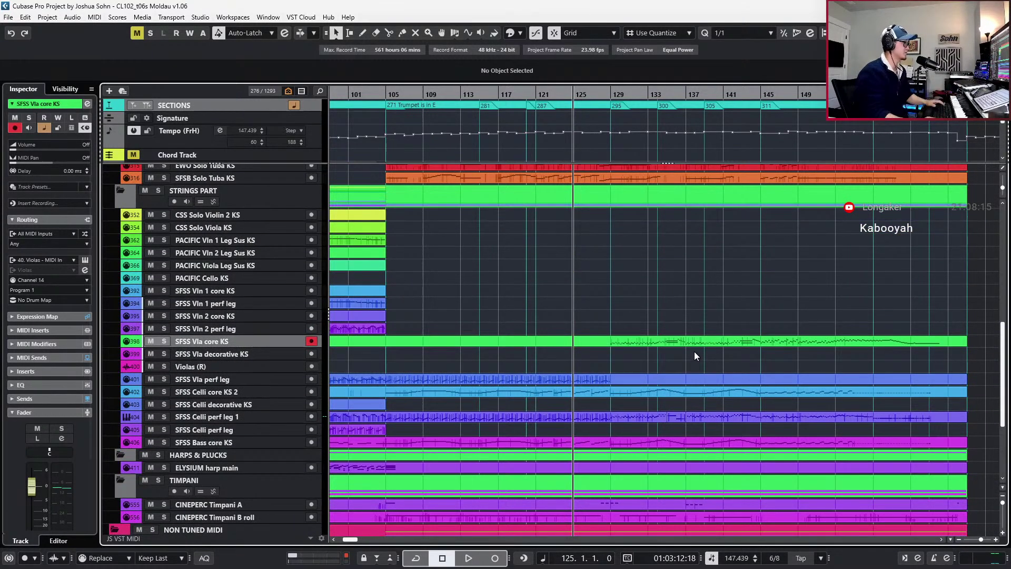
double_click(688, 329)
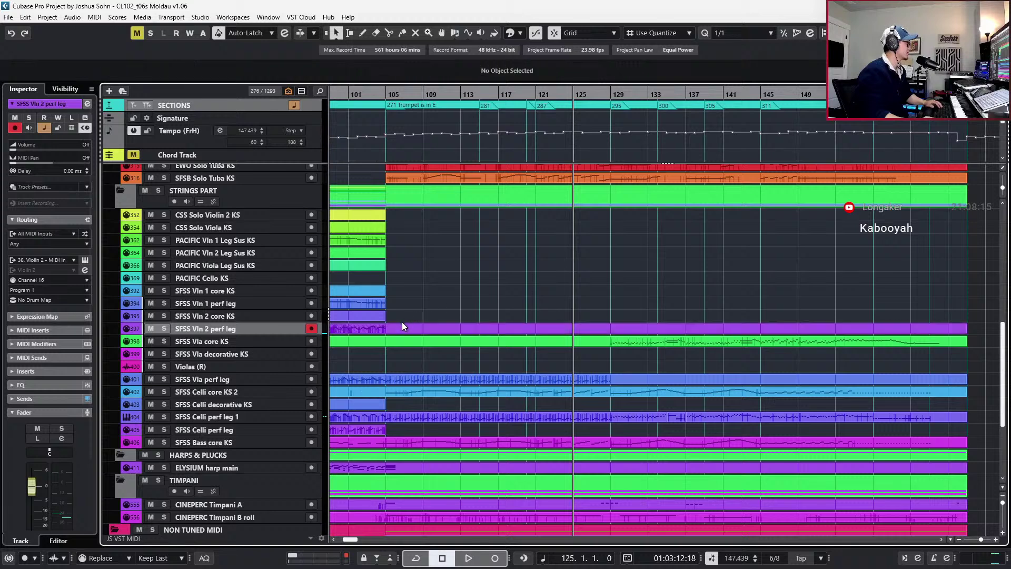
Move the playhead to bar 105 and open the SFSS Vla perf leg part there for note editing
key("KP_Subtract")
left_click(364, 330)
key("Escape")
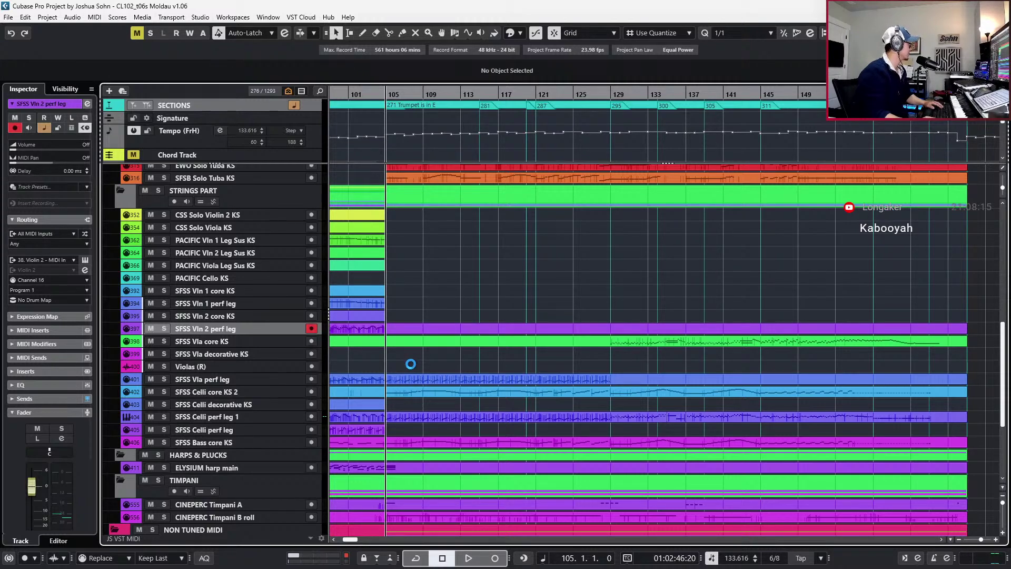
double_click(418, 380)
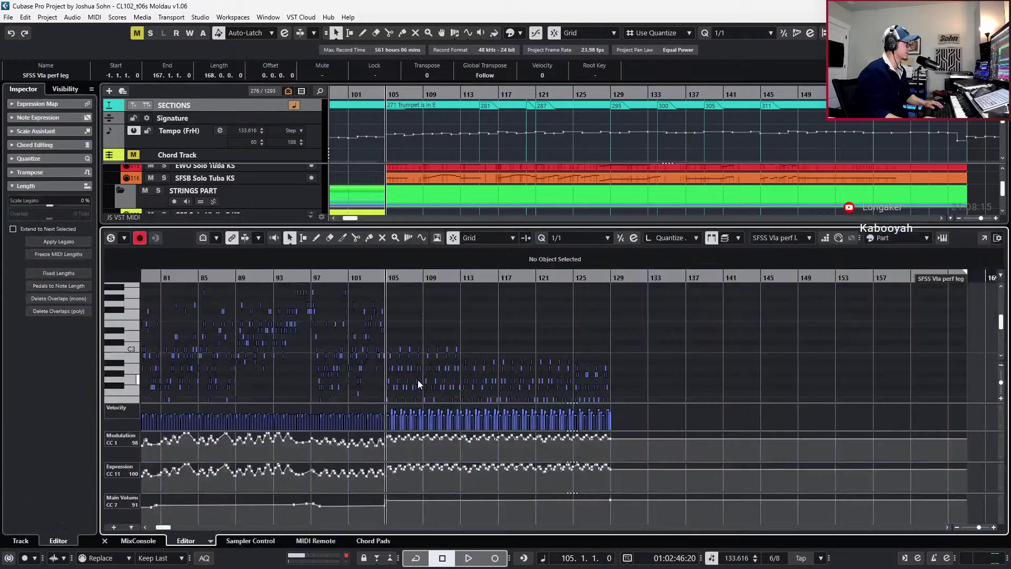
key("h")
key("h")
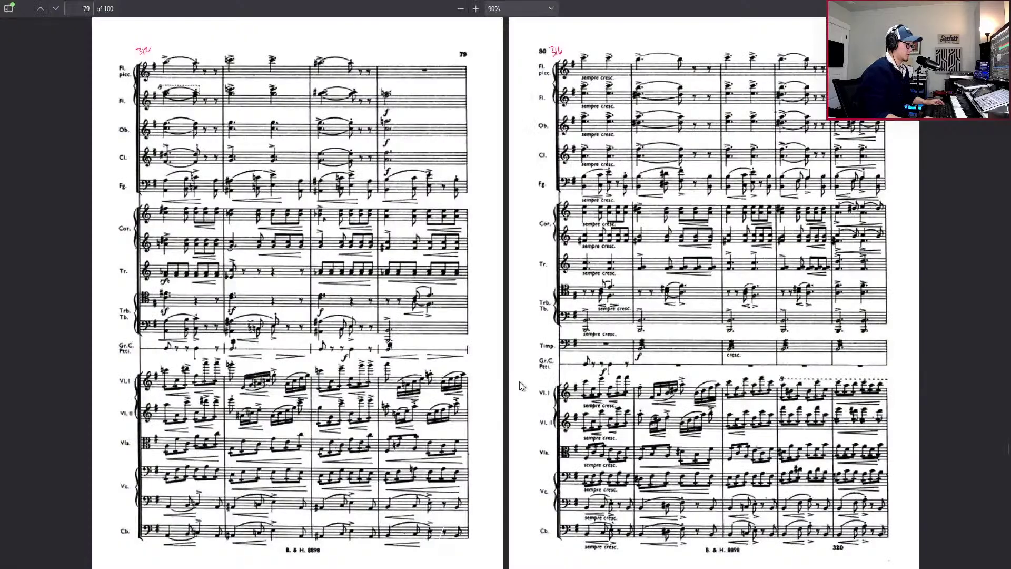
Switch to the score PDF and examine the string writing from measure 271 through the pages beginning at measures 278 and 281
scroll(532, 353, "up", 5)
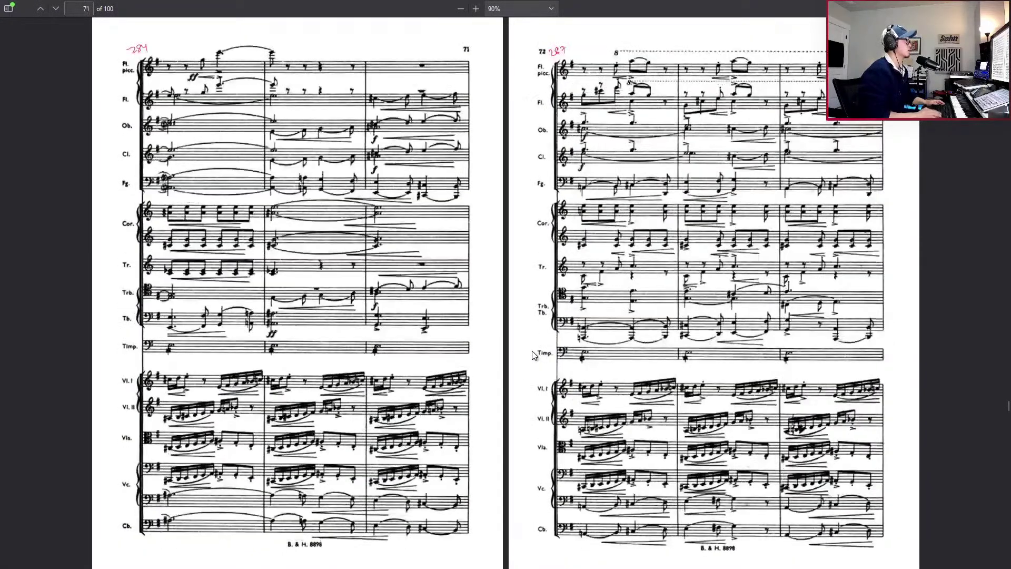
scroll(532, 351, "up", 2)
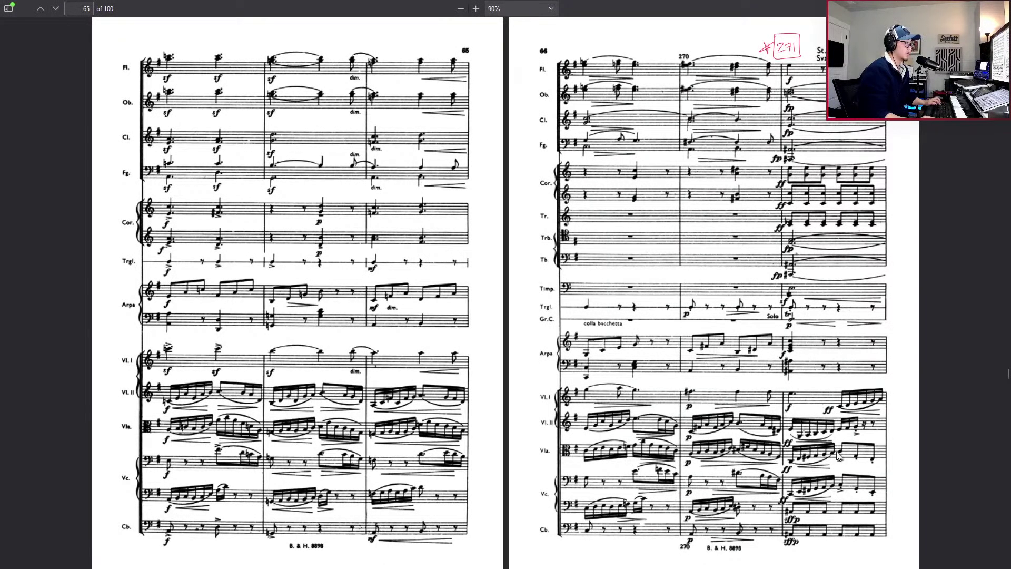
scroll(843, 456, "up", 4)
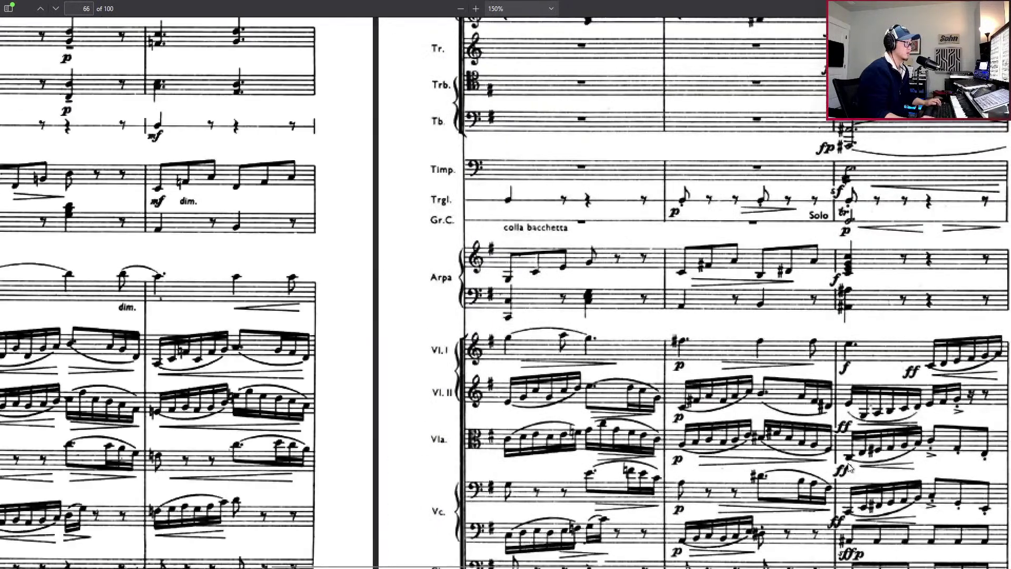
scroll(848, 467, "right", 2)
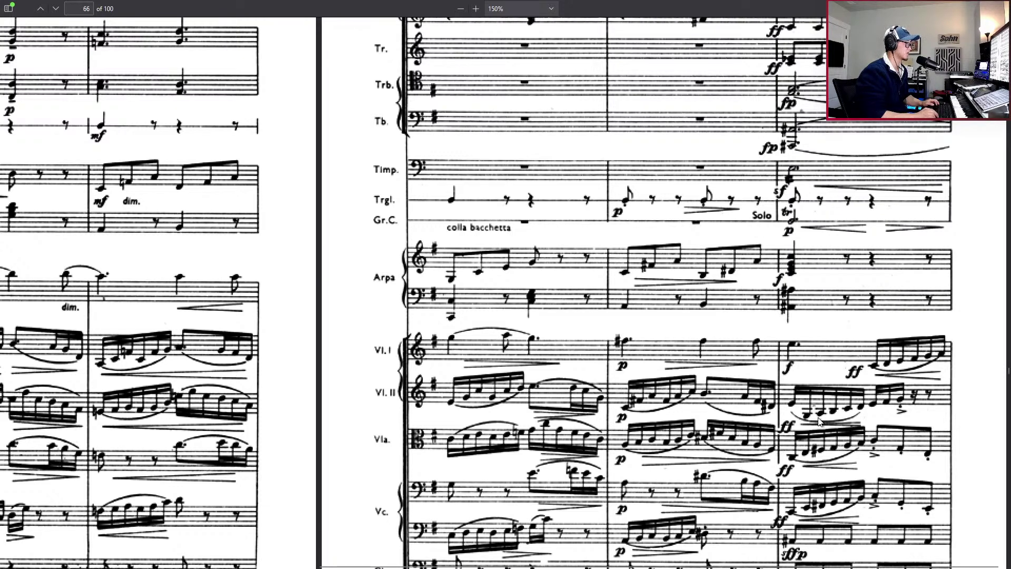
scroll(819, 421, "down", 2)
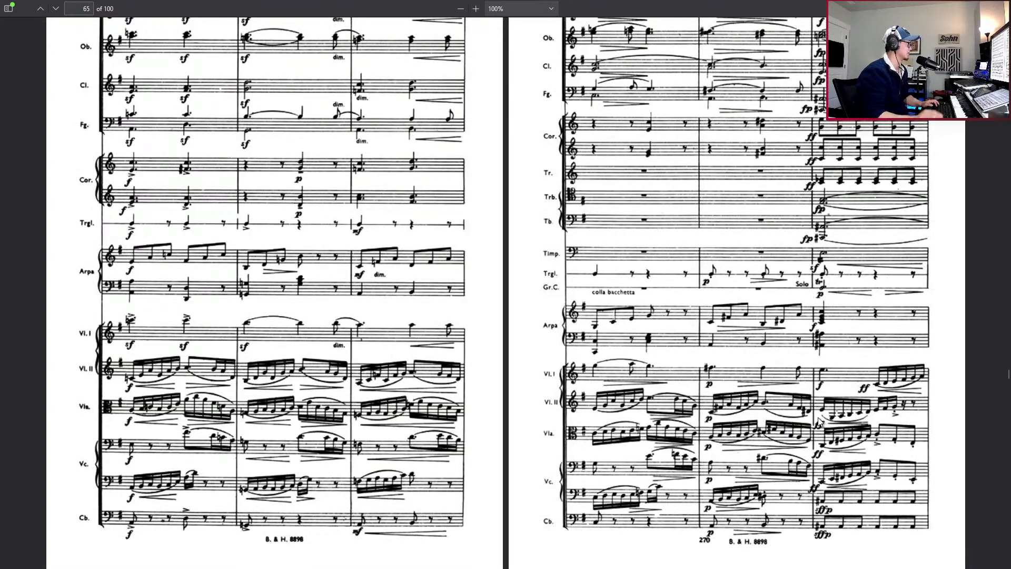
scroll(431, 413, "down", 6)
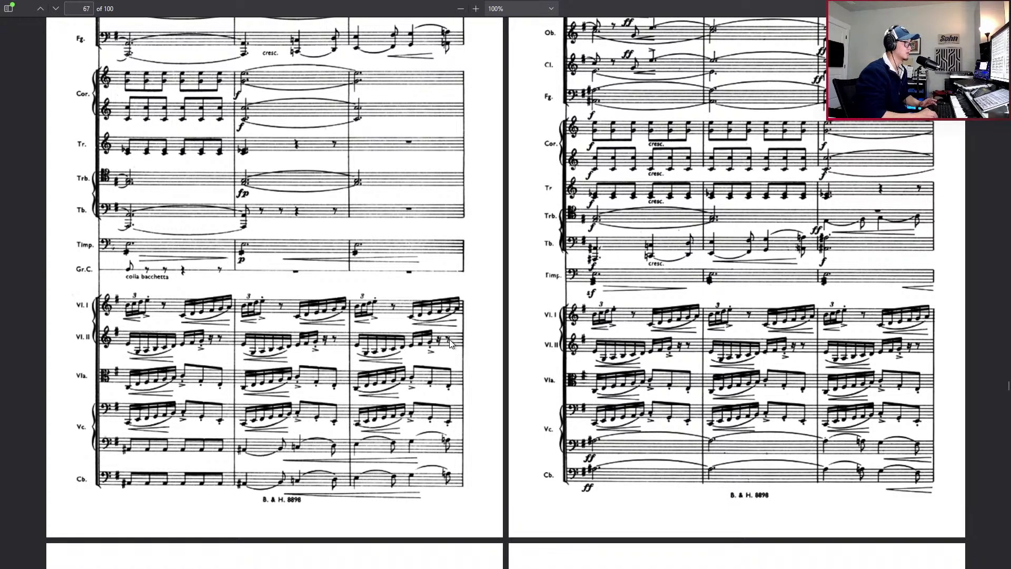
key("Page_Down")
key("Page_Up")
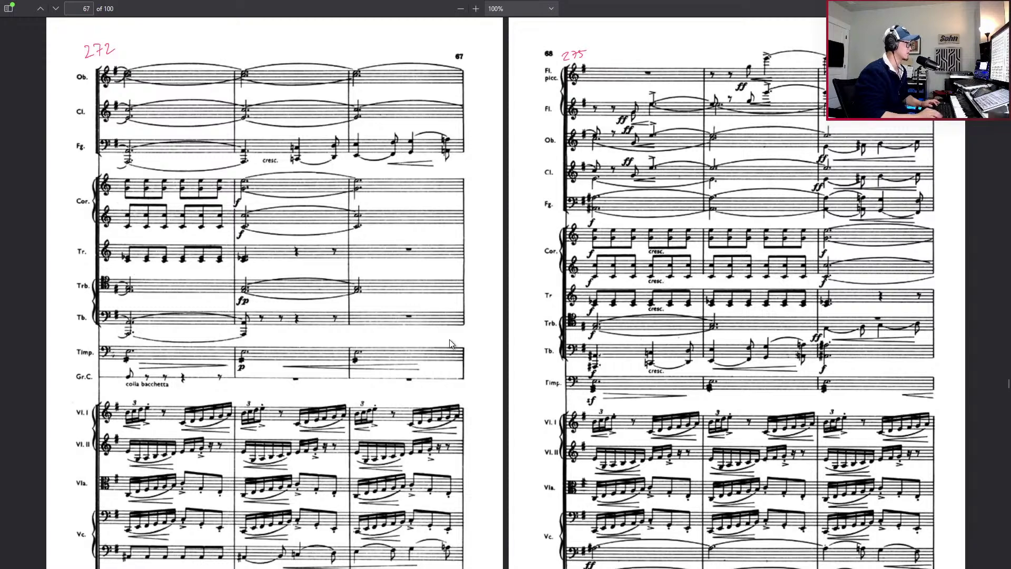
key("ctrl+minus")
key("ctrl+minus")
key("Page_Down")
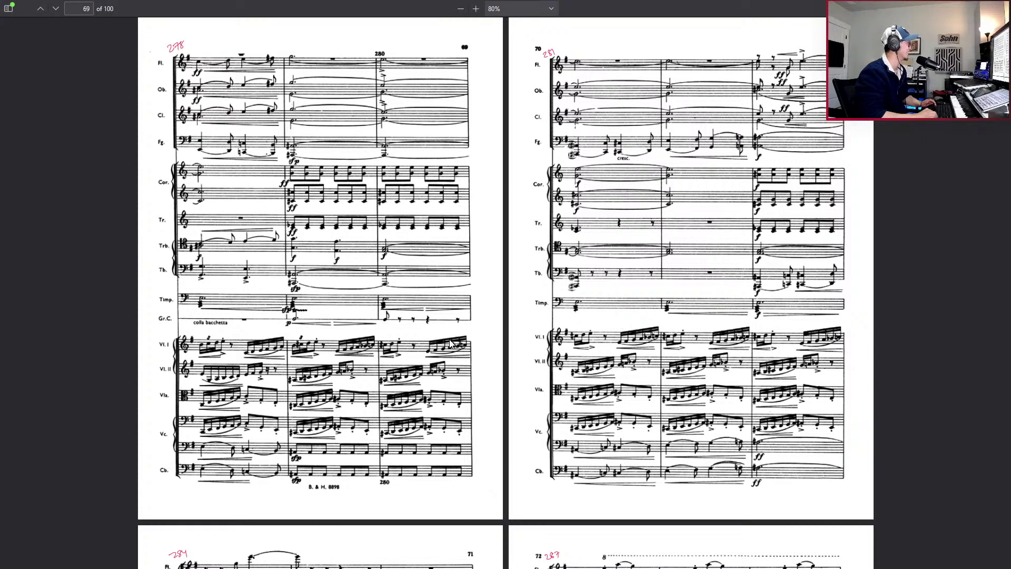
Examine the string writing on the score pages from measures 284 to 300, and return to the page containing measure 271 at 110% zoom
key("Page_Down")
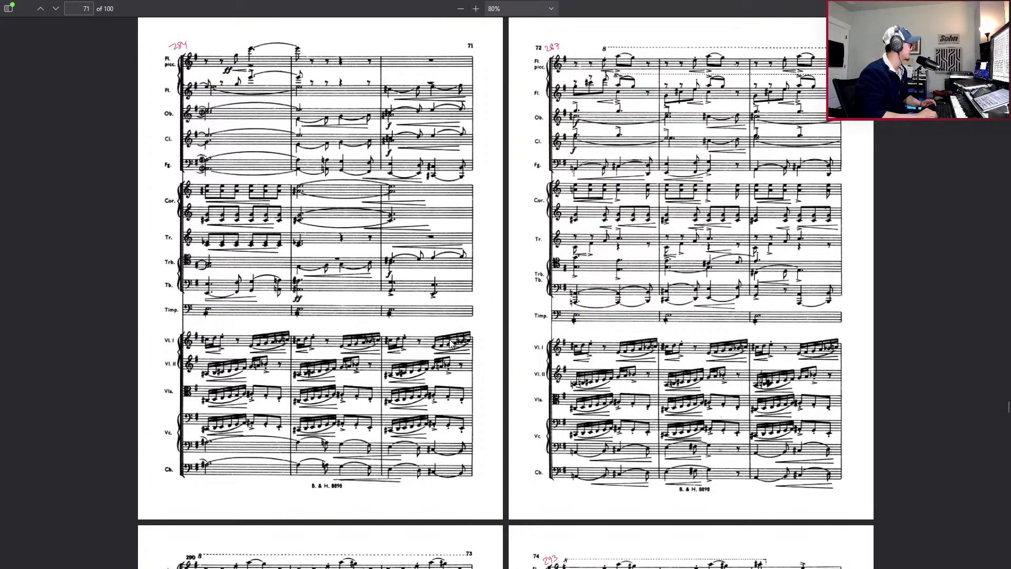
key("Page_Down")
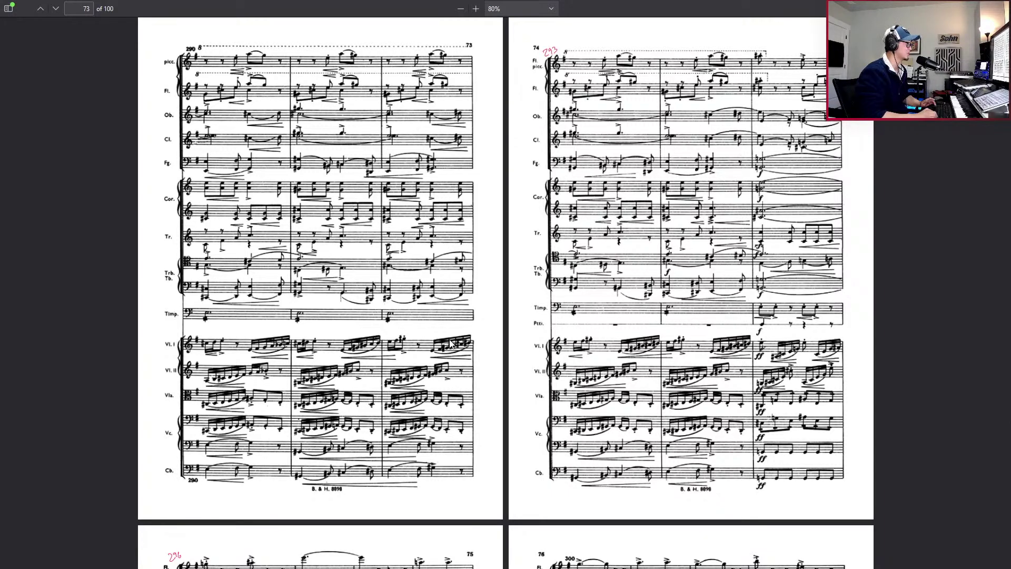
key("Page_Down")
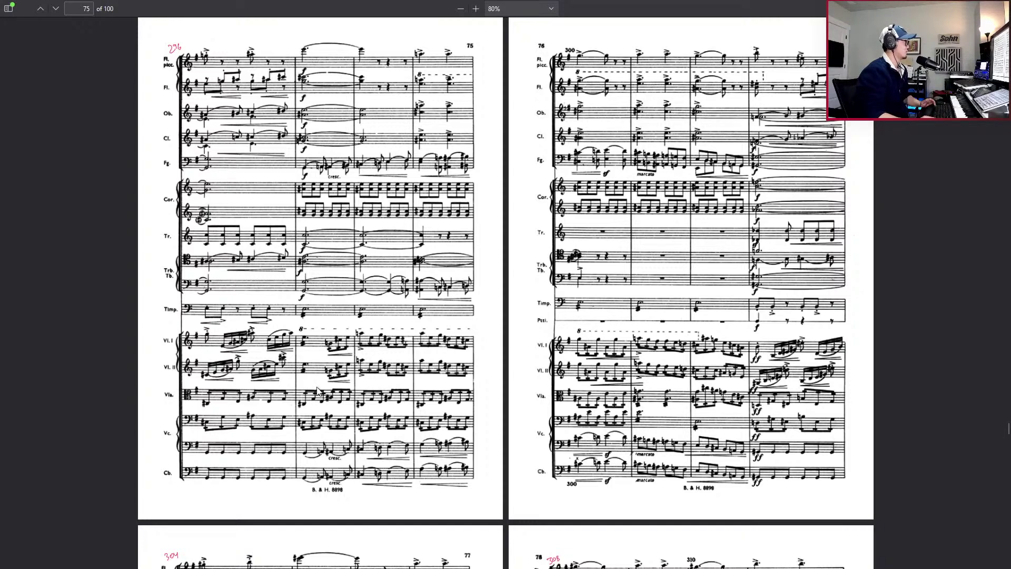
key("Page_Up")
key("Page_Up")
key("Page_Up")
key("Page_Up")
key("Page_Up")
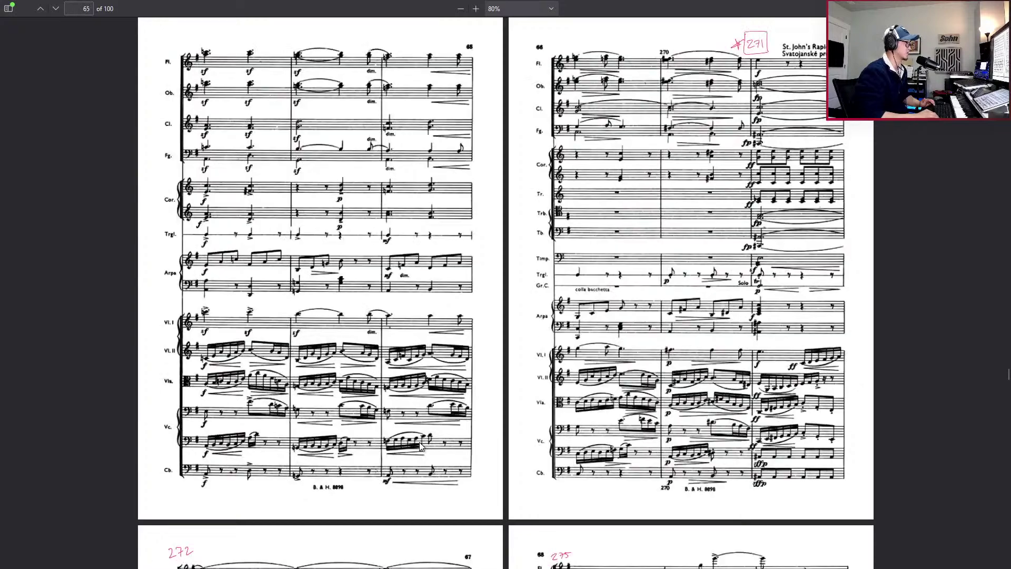
scroll(733, 405, "up", 3)
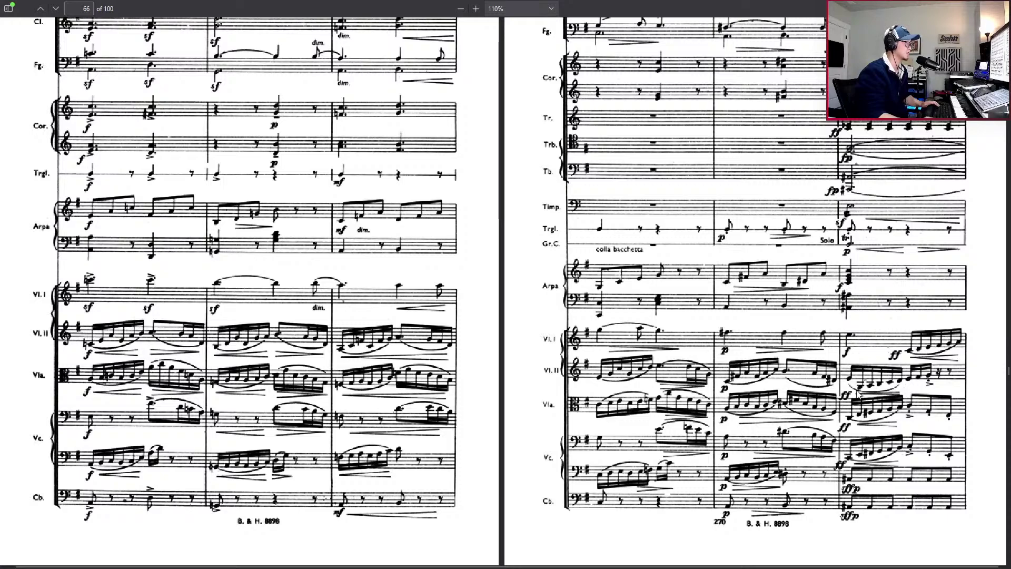
Switch to Cubase, enable MIDI step input for the viola part and set the entry position to bar 129
key("alt+Tab")
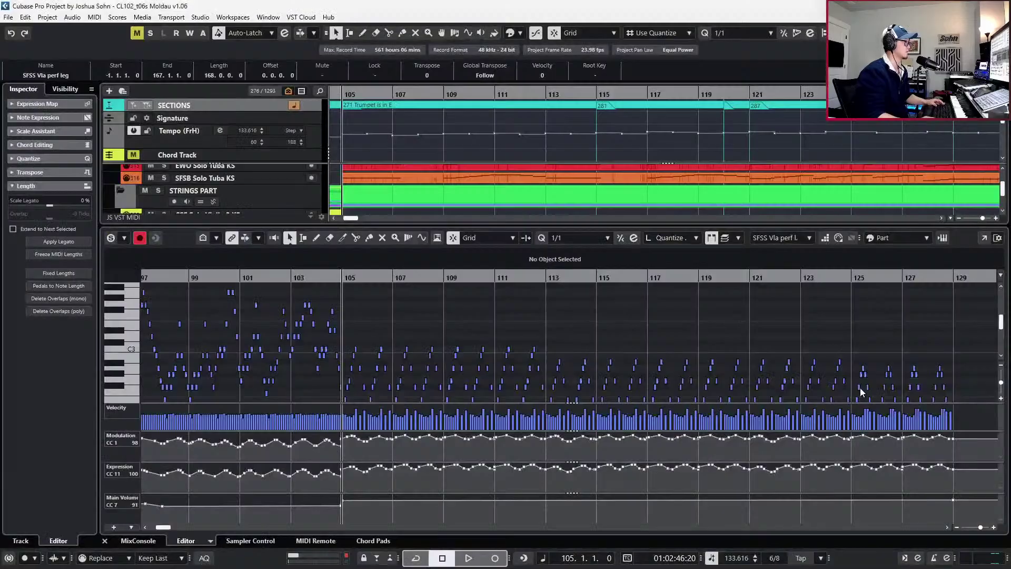
scroll(691, 305, "right", 6)
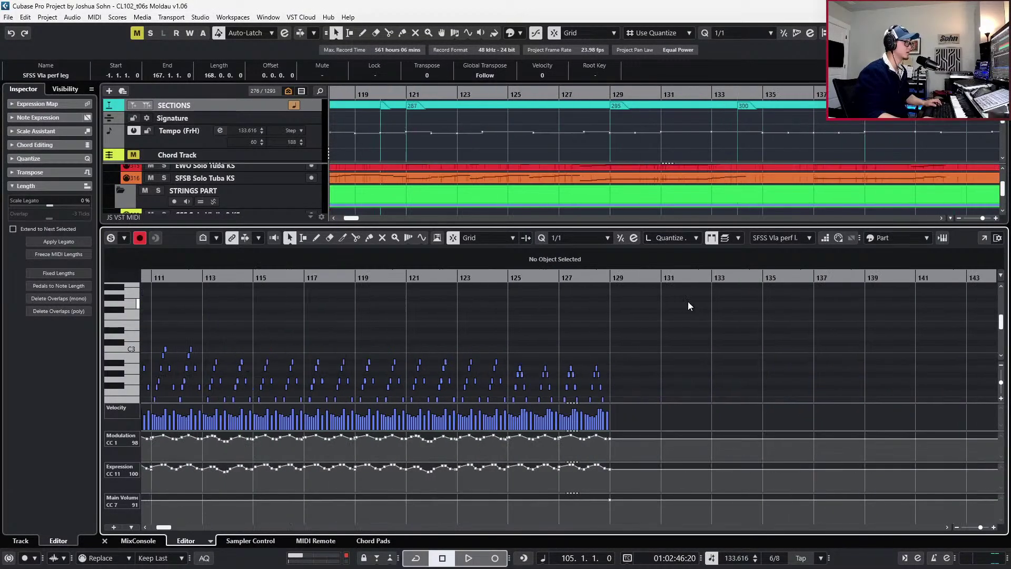
left_click(527, 280)
key("ctrl+Left")
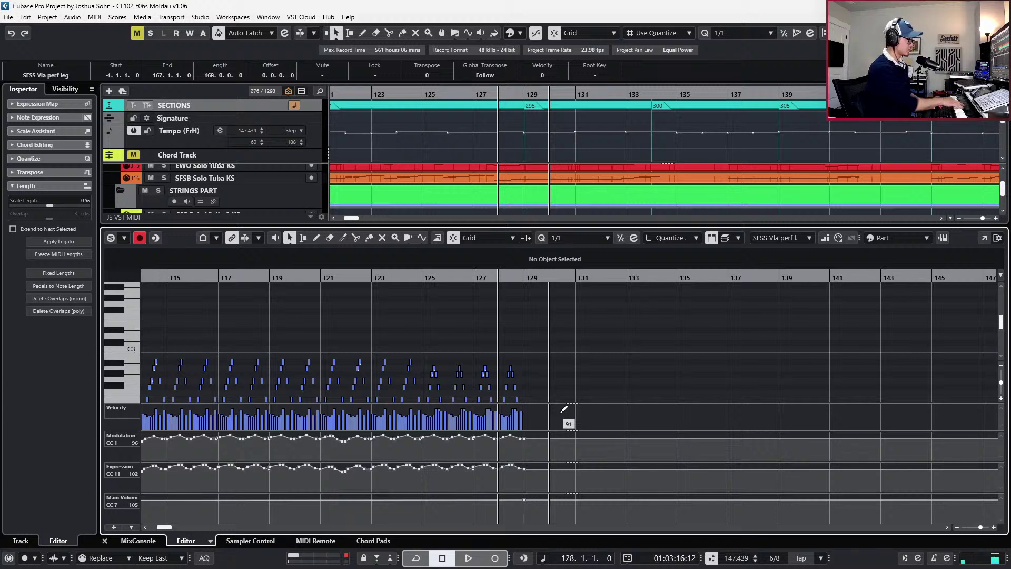
key("h")
key("h")
key("h")
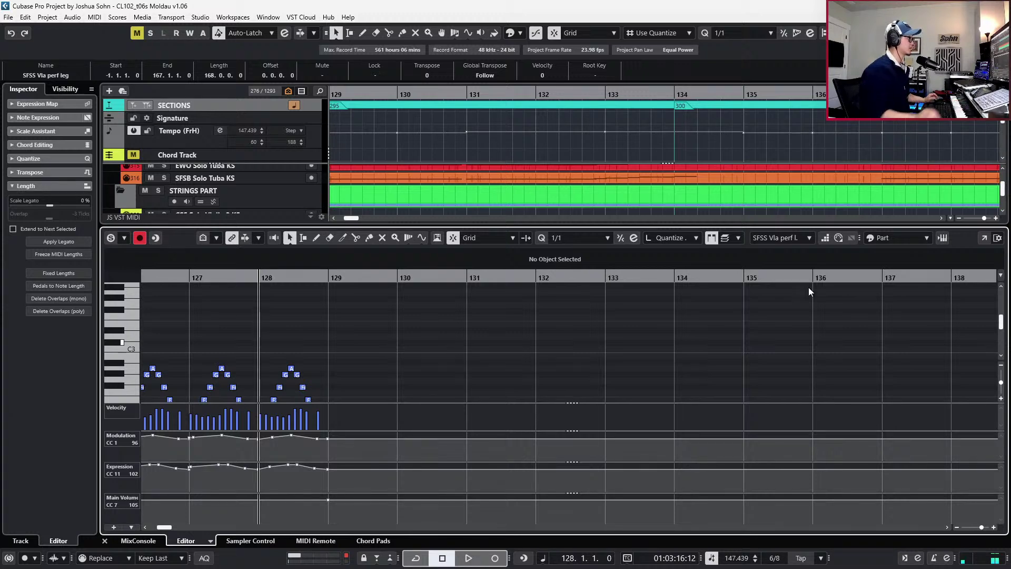
left_click(825, 237)
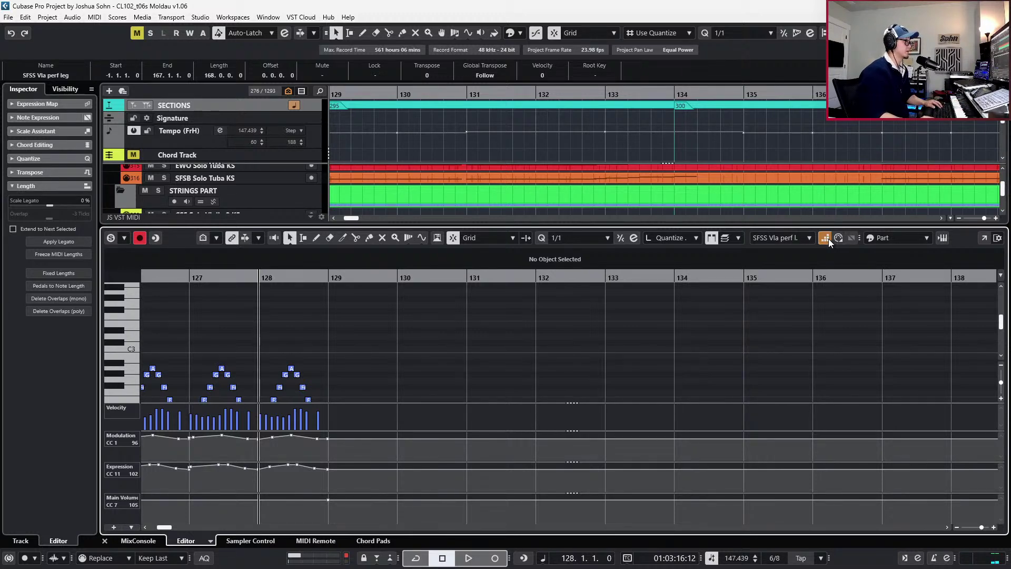
left_click(333, 276)
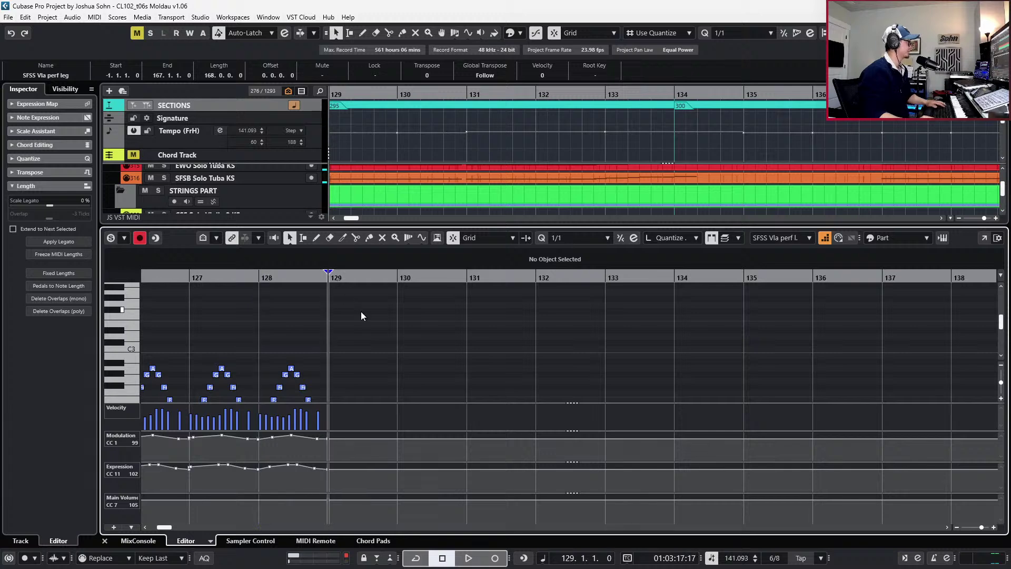
Hide the controller lanes and step-enter the run E3, G2, A2, B2, C3, D3, E3, F#3, G3 at bar 129 in 1/16 notes
key("h")
key("h")
key("h")
key("h")
key("h")
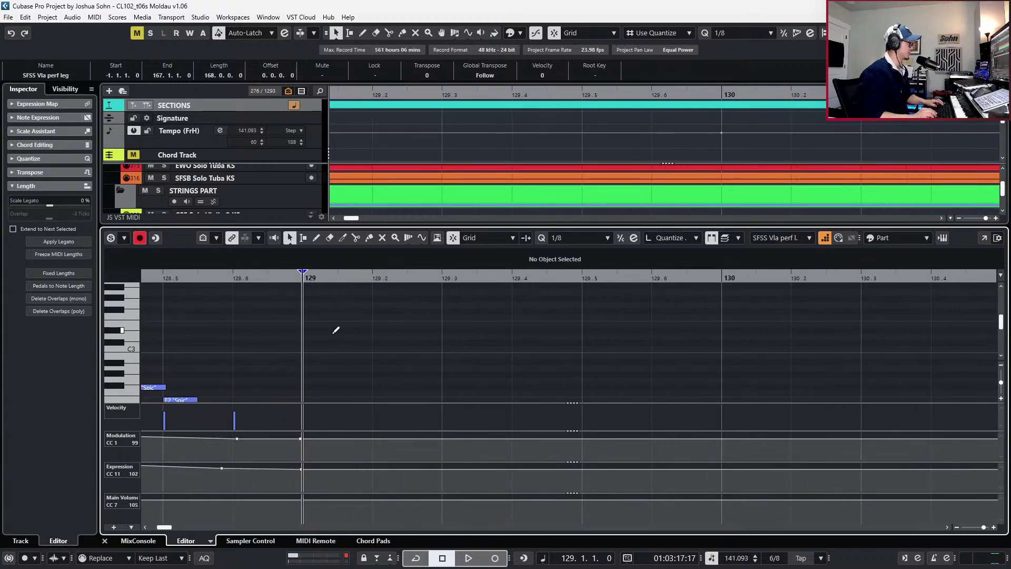
key("alt+c")
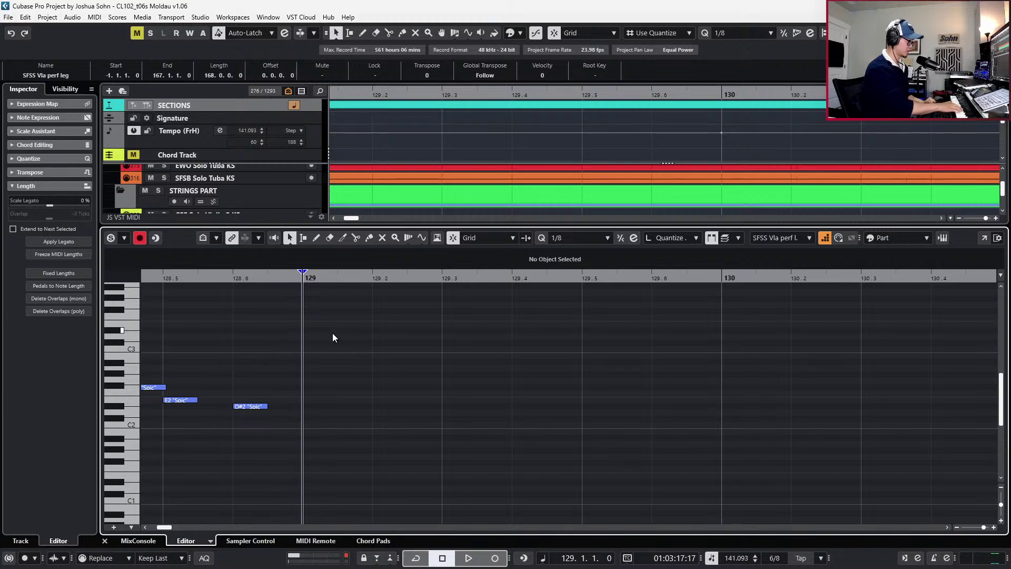
key("alt+3")
key("alt+2")
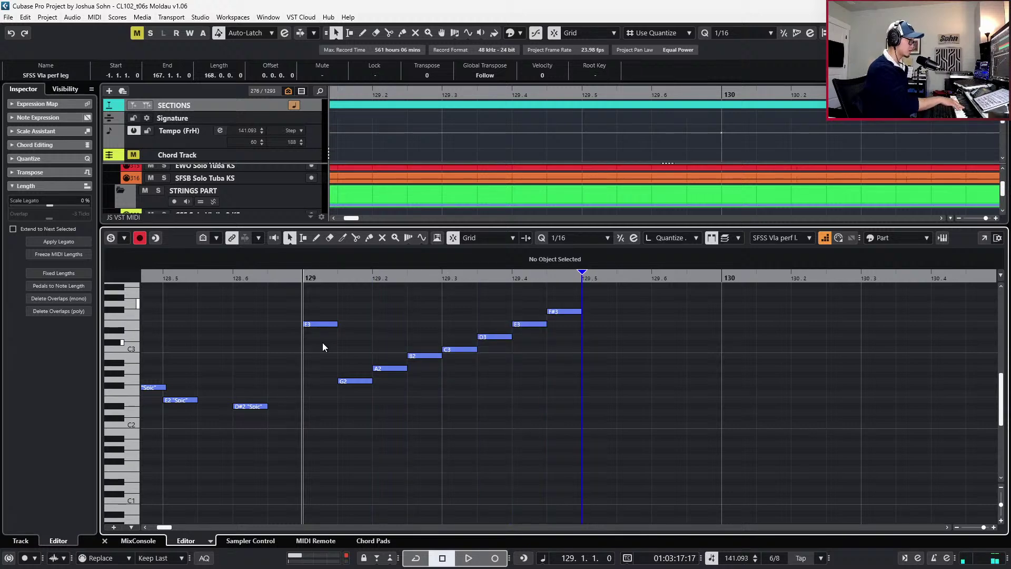
scroll(522, 358, "up", 3)
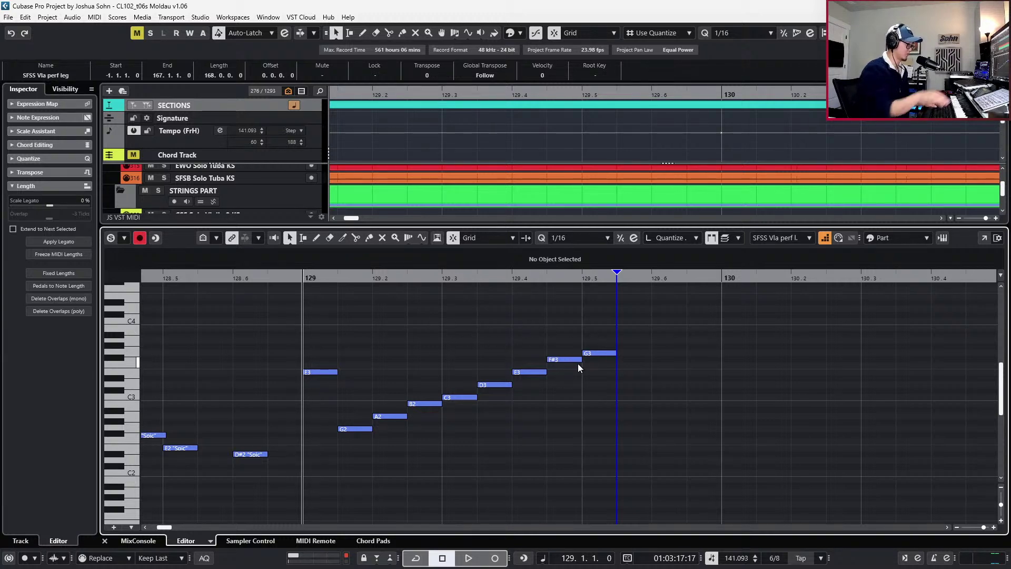
scroll(594, 369, "right", 2)
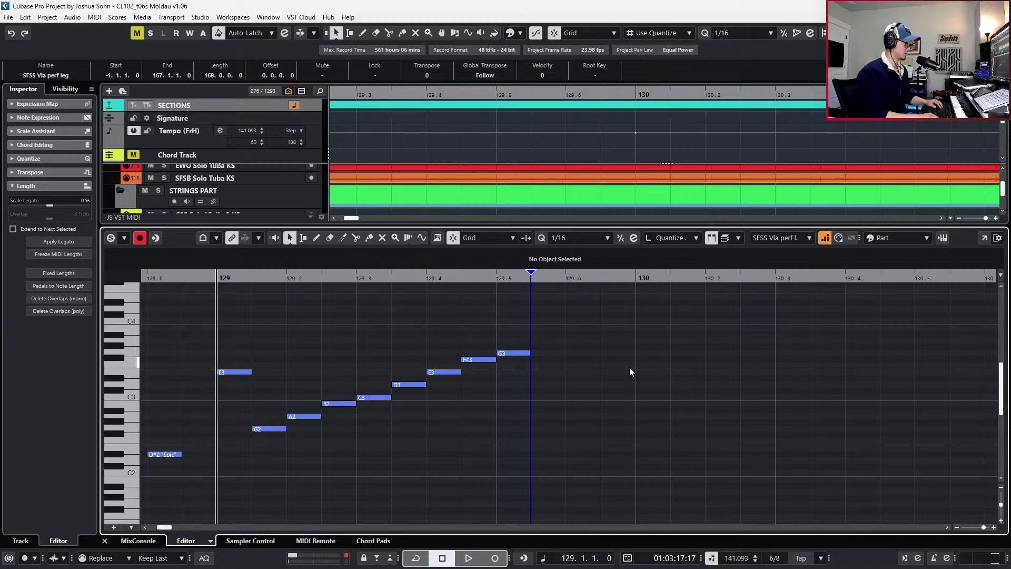
Step-enter the same nine-note run from E3 and G2 up to G3 in bars 130 to 134, and again leading into bar 136
key("ctrl+Right")
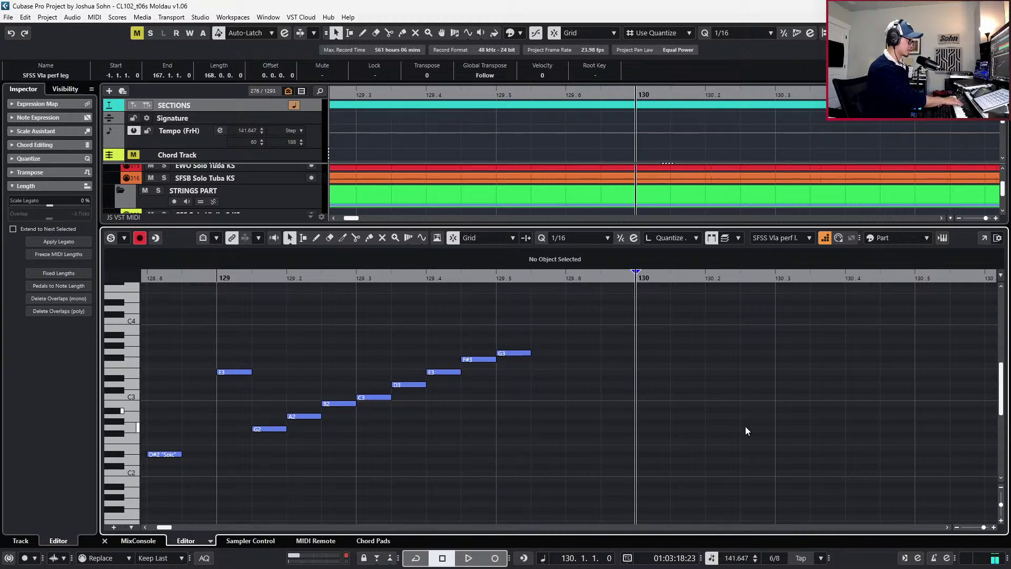
key("ctrl+z")
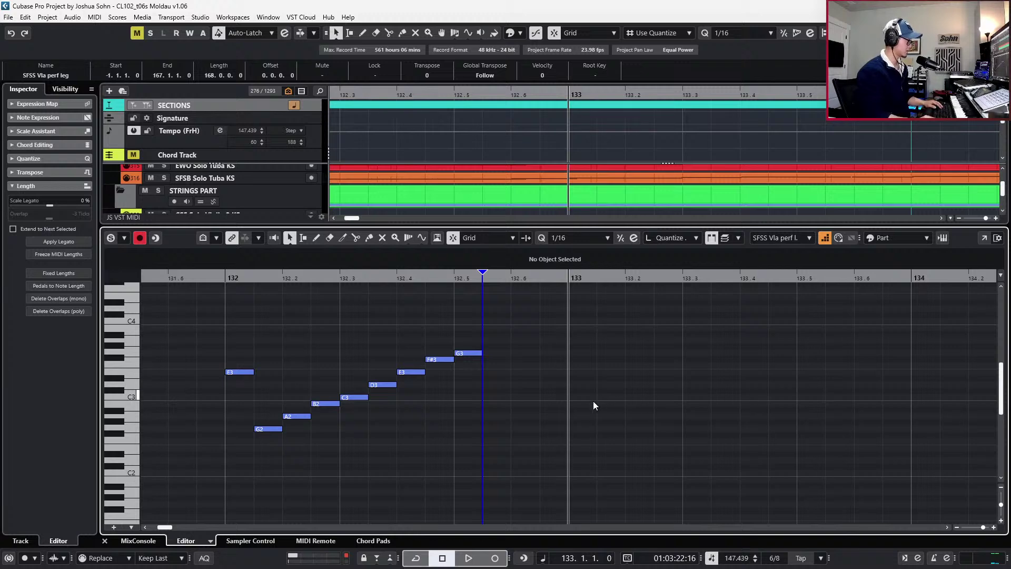
left_click(574, 425)
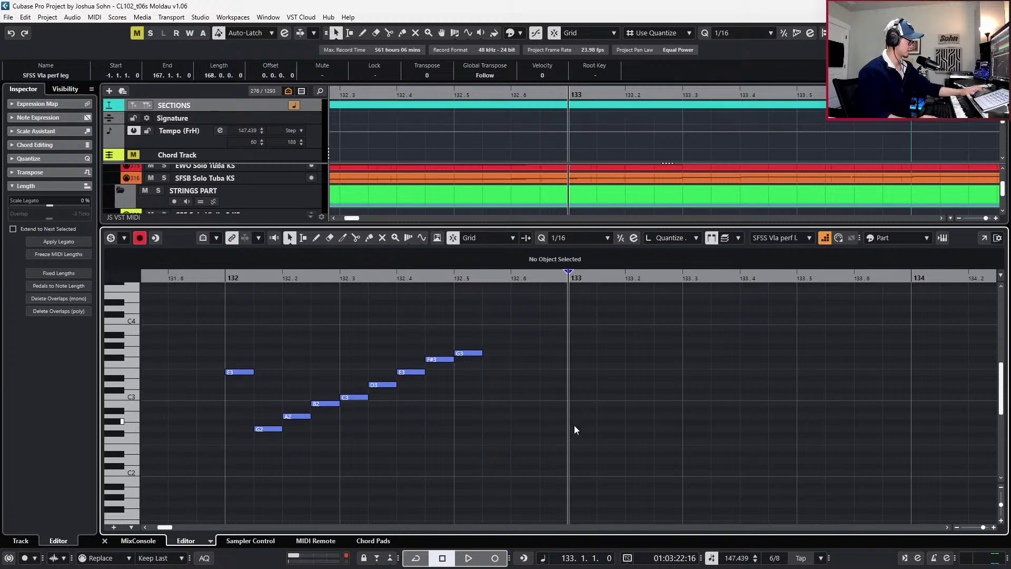
scroll(686, 401, "down", 3)
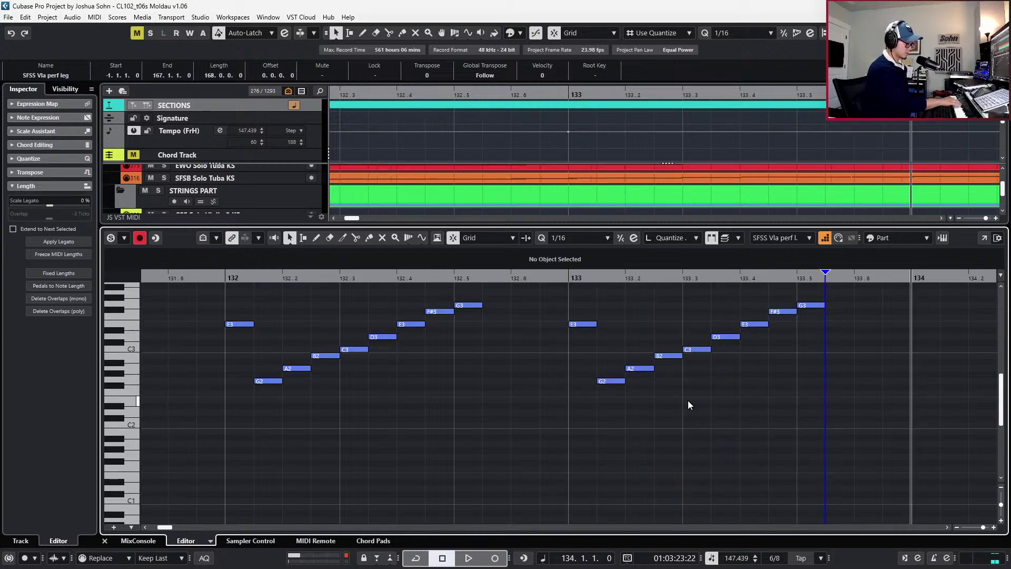
left_click(912, 417)
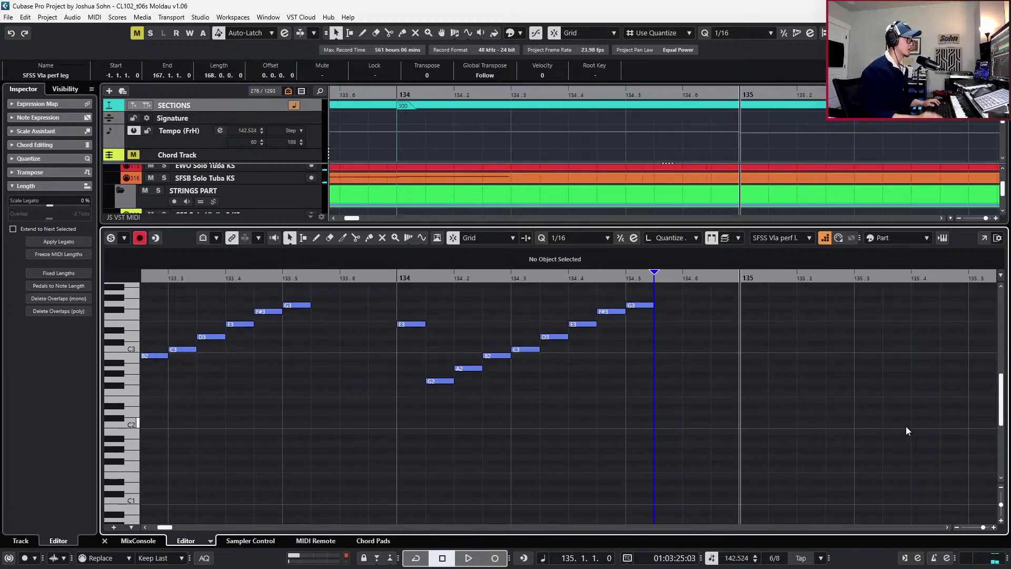
left_click(741, 440)
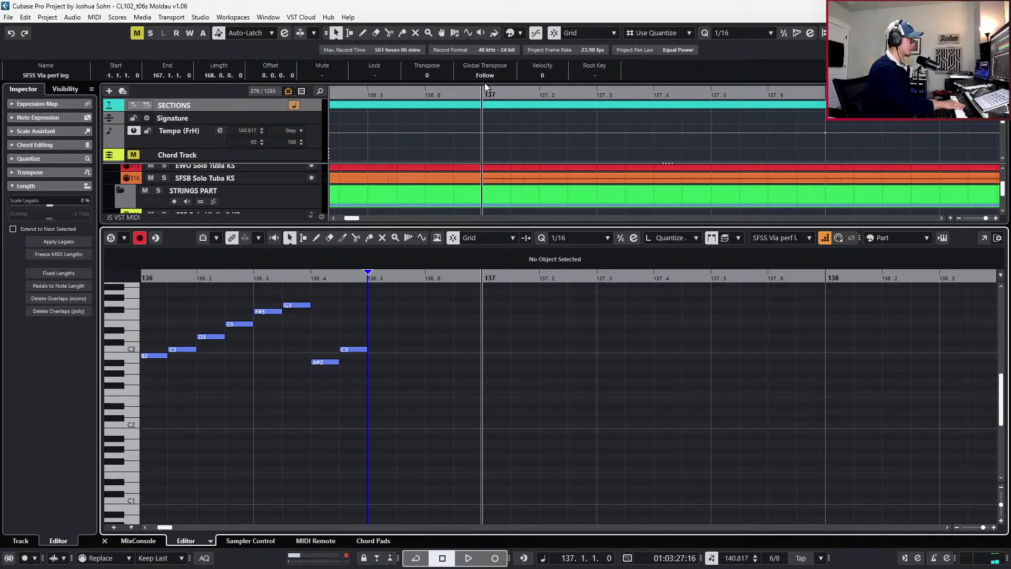
Undo the last two notes in bar 136 and step-enter A#2, B2, C#3, D3, E3, F#3, G3, A3, A#3 starting at 136.5
key("ctrl+z")
key("ctrl+z")
left_click(368, 331)
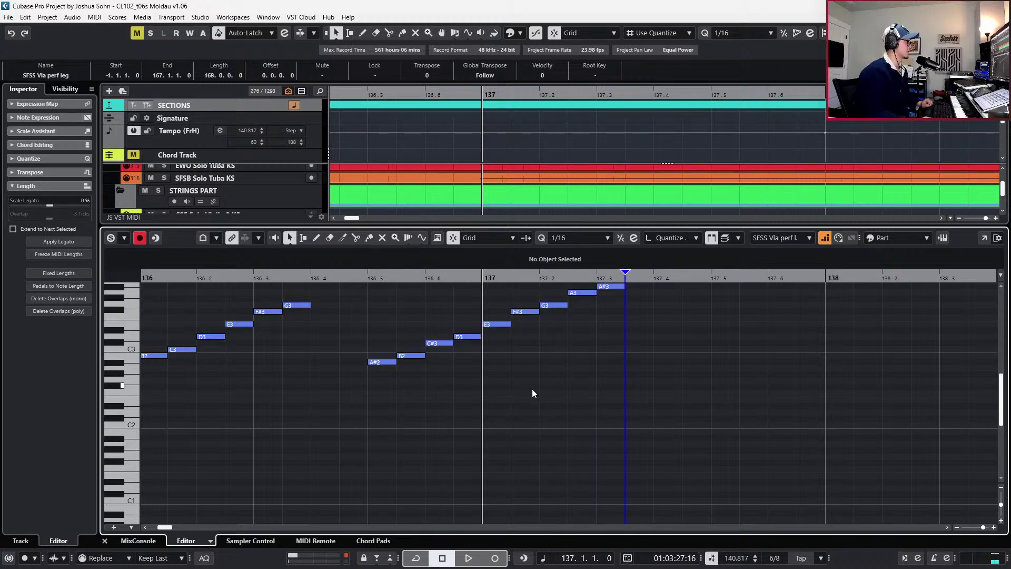
scroll(532, 390, "up", 4)
scroll(532, 390, "down", 2)
Turn off step input and copy the rising A#2 to A#3 run starting at 136.5 to the start of bar 138
key("shift+n")
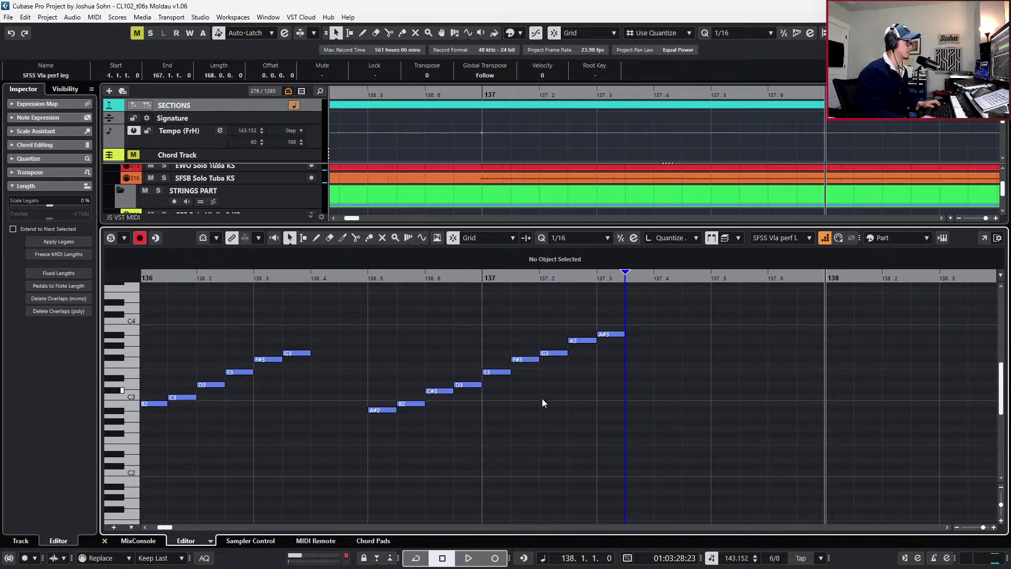
scroll(542, 398, "right", 2)
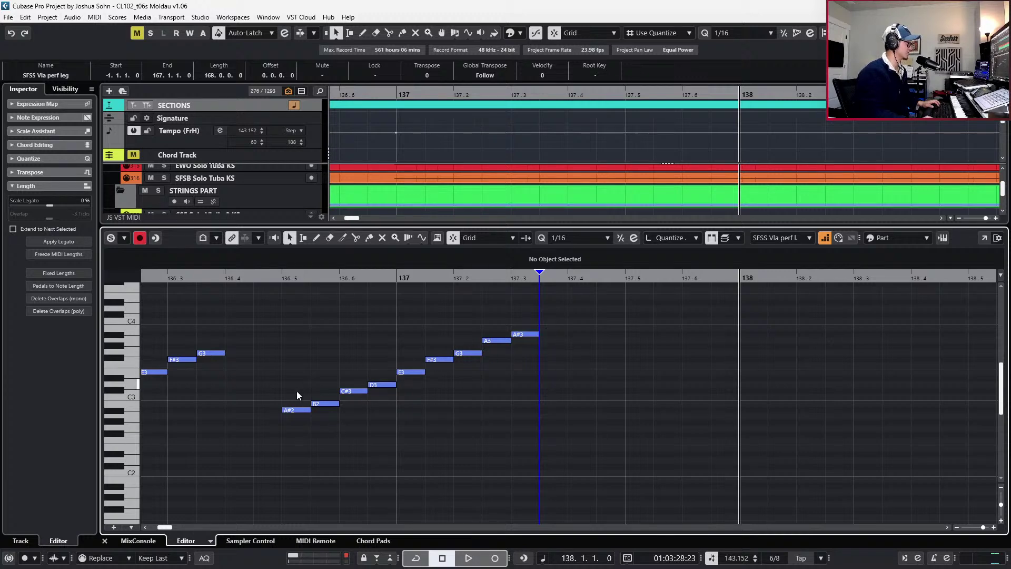
scroll(562, 382, "right", 2)
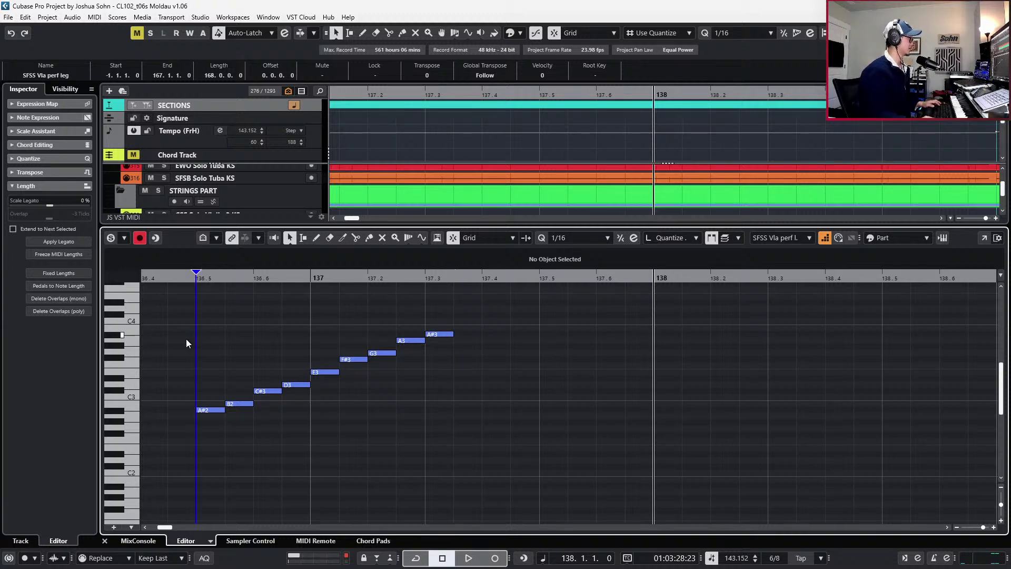
left_click_drag(186, 331, 473, 426)
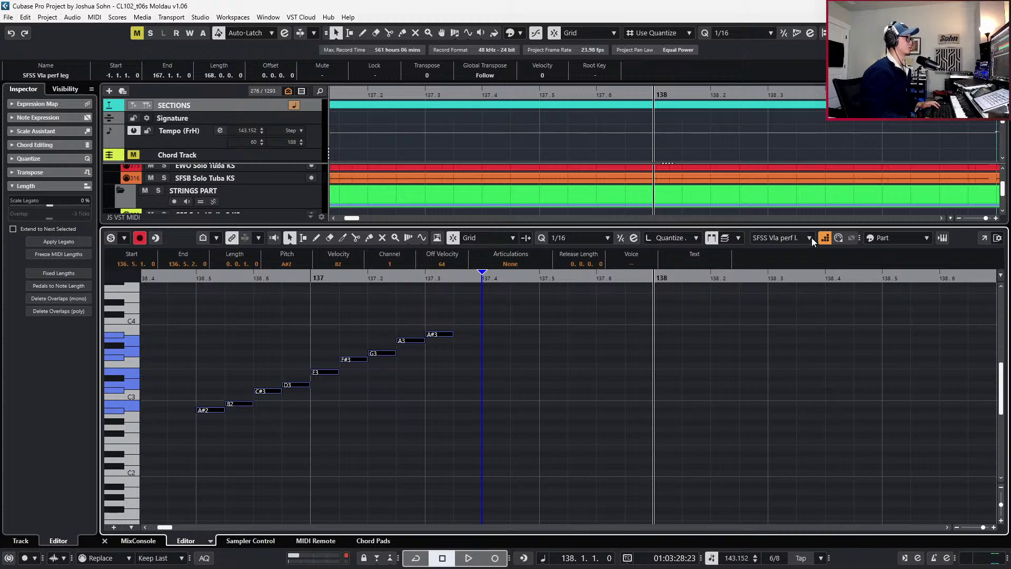
left_click(826, 238)
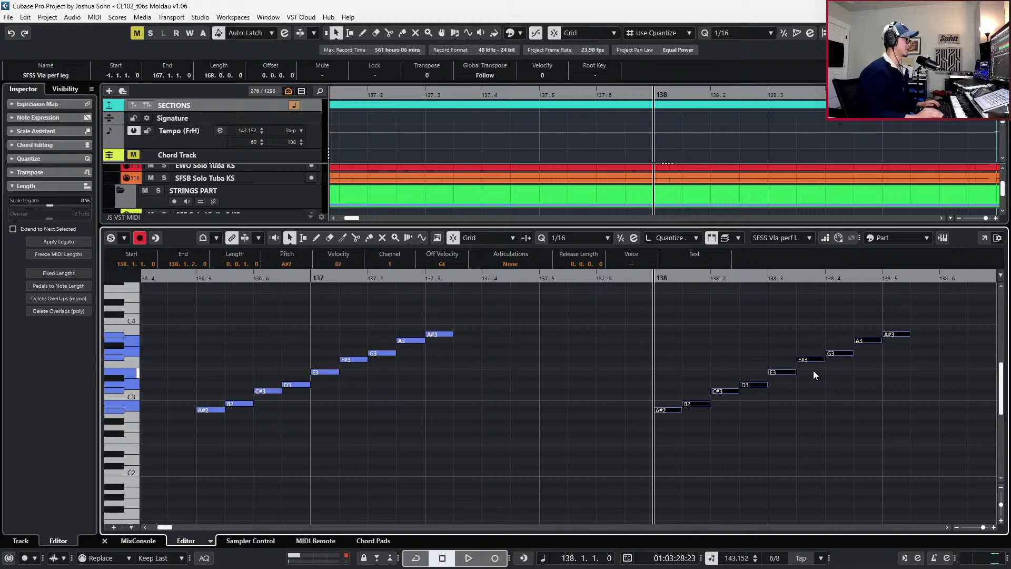
Paste copies of the A#2 to A#3 run at the starts of bars 139, 140 and 141
scroll(813, 371, "down", 1)
scroll(813, 371, "right", 4)
key("shift+n")
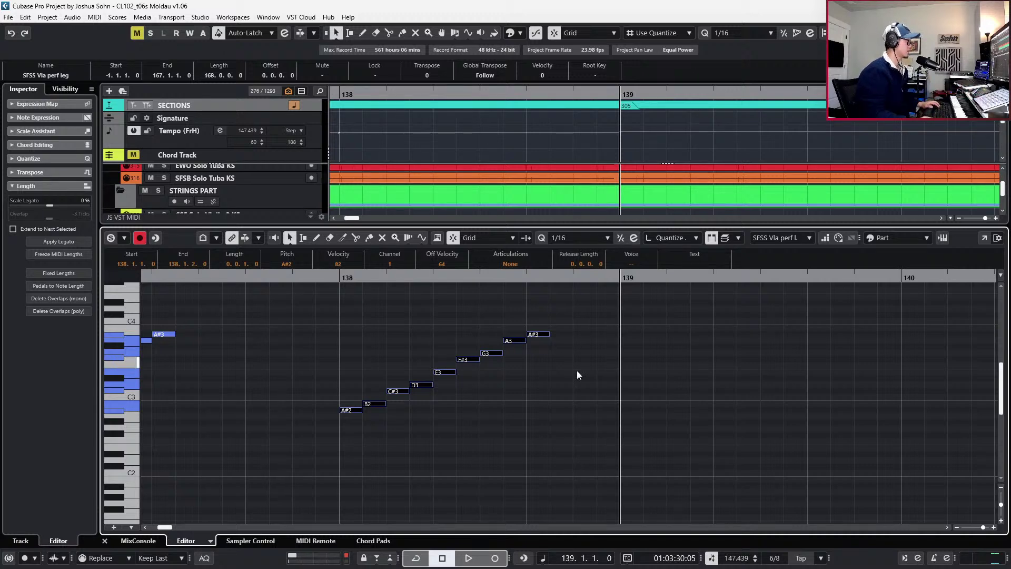
key("alt+d")
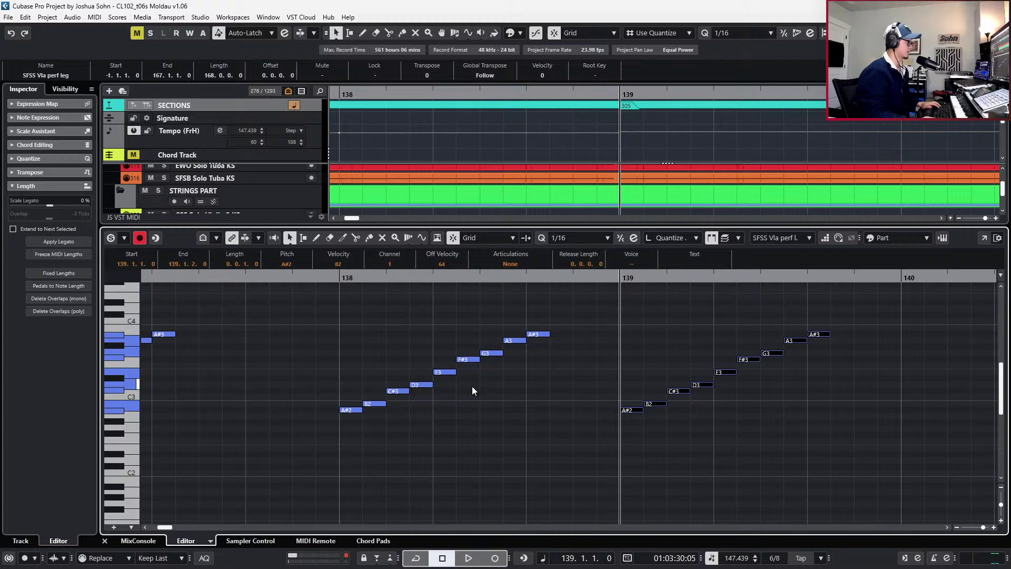
key("ctrl+Right")
key("alt+d")
key("ctrl+Right")
key("alt+d")
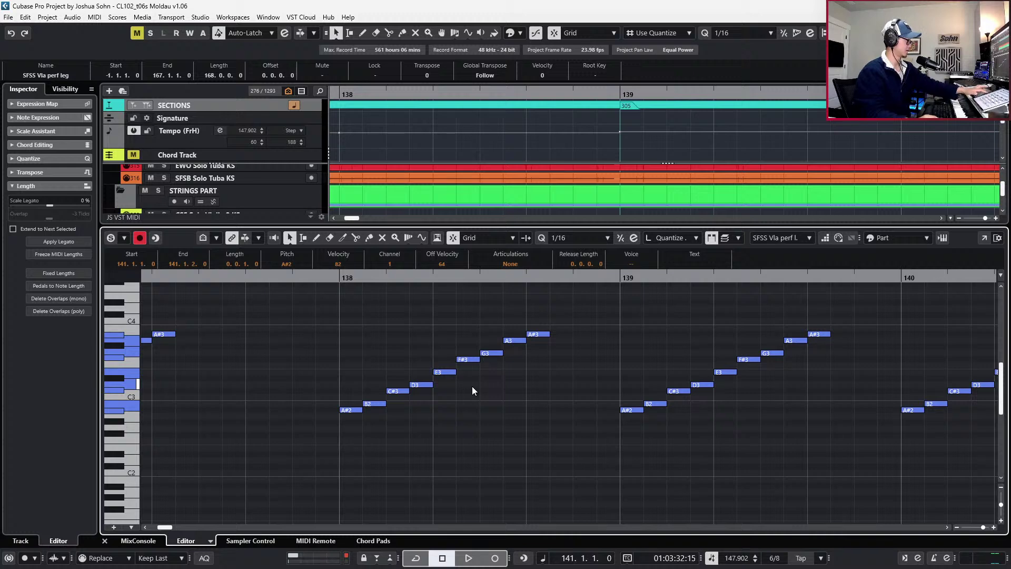
Paste further copies of the A#2 to A#3 run at the starts of bars 142, 143, 144 and 145
left_click(680, 471)
key("ctrl+Right")
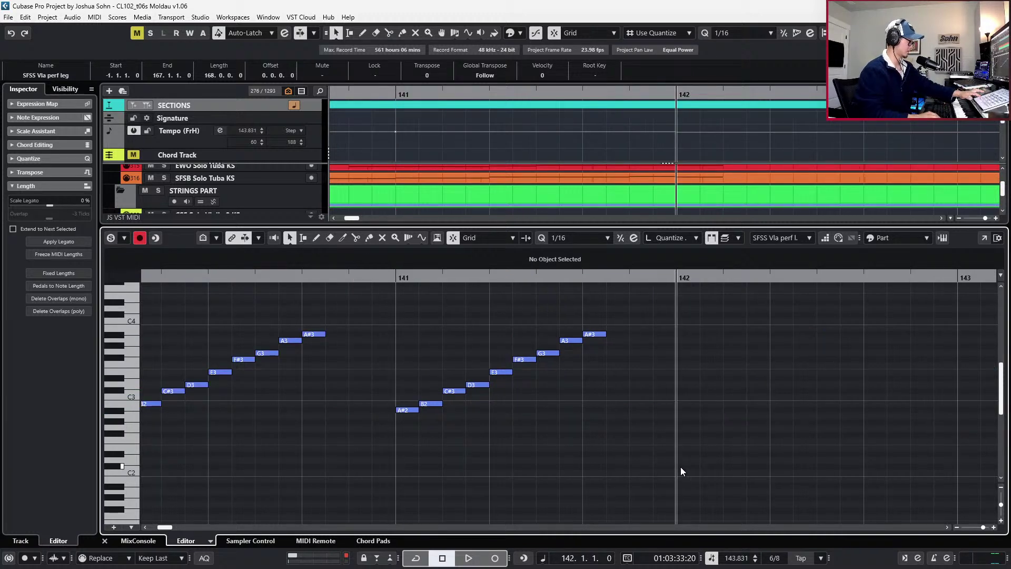
key("alt+d")
key("ctrl+Right")
key("alt+d")
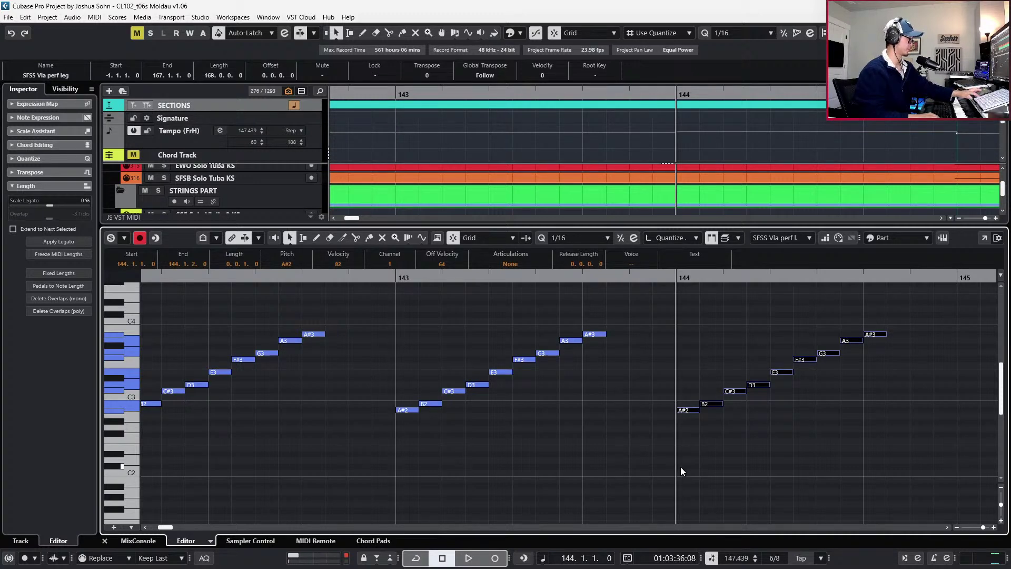
key("ctrl+Right")
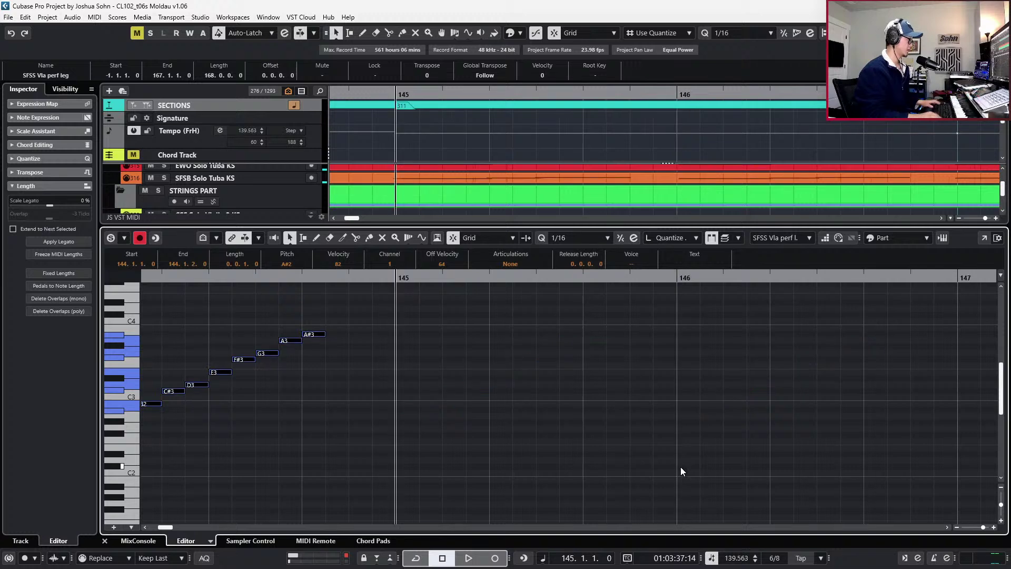
key("alt+d")
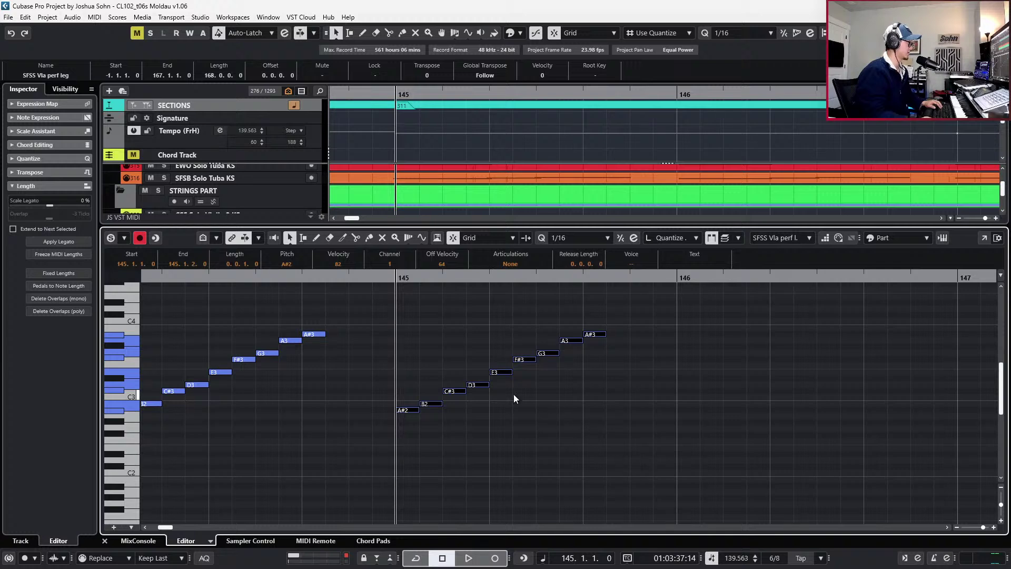
Replace bar 145's run with step-entered sixteenths A#2, C3, D3, E3, F#3 and then eighth notes F#3, E3, C3
left_click(400, 334)
left_click_drag(401, 334, 620, 438)
key("Delete")
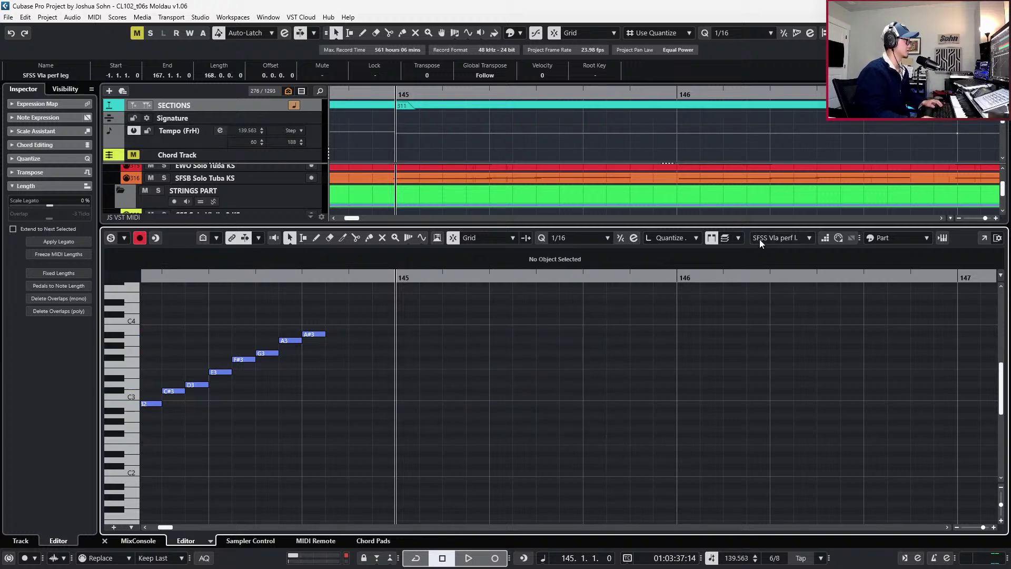
left_click(825, 241)
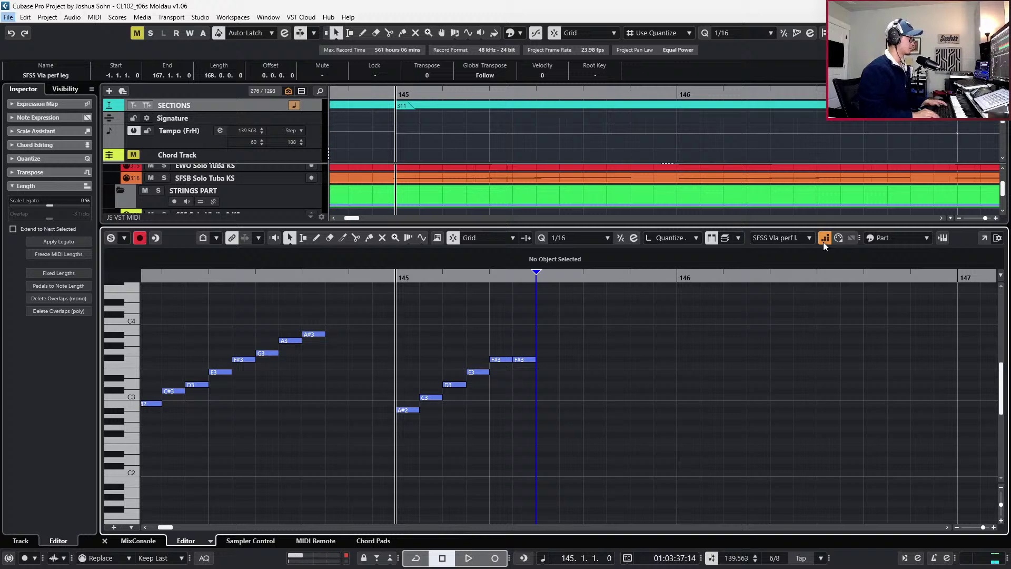
key("ctrl+z")
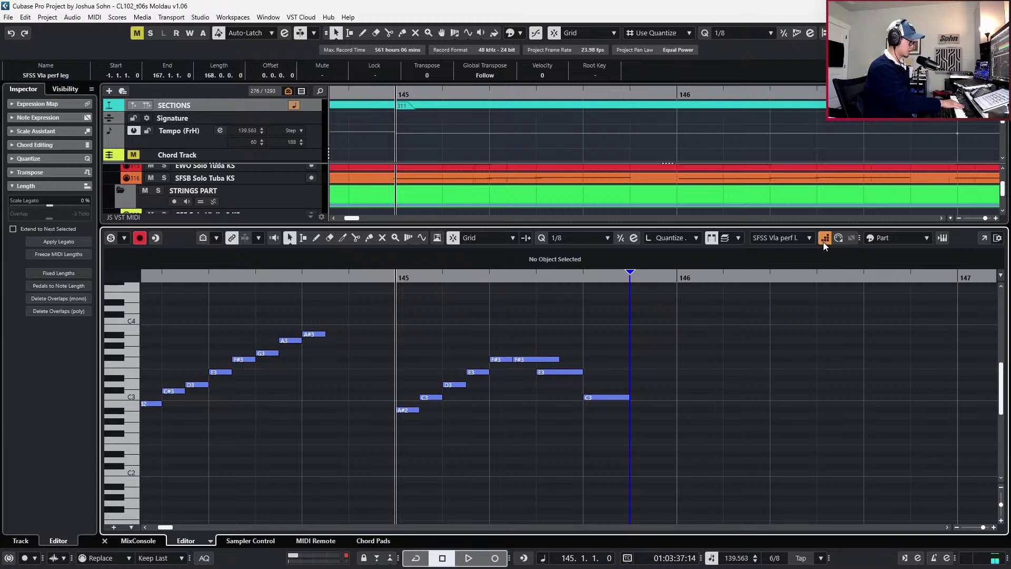
Shift bar 145's closing eighth notes so F#3 starts at 145.4, E3 at 145.5 and C3 at 145.6
key("n")
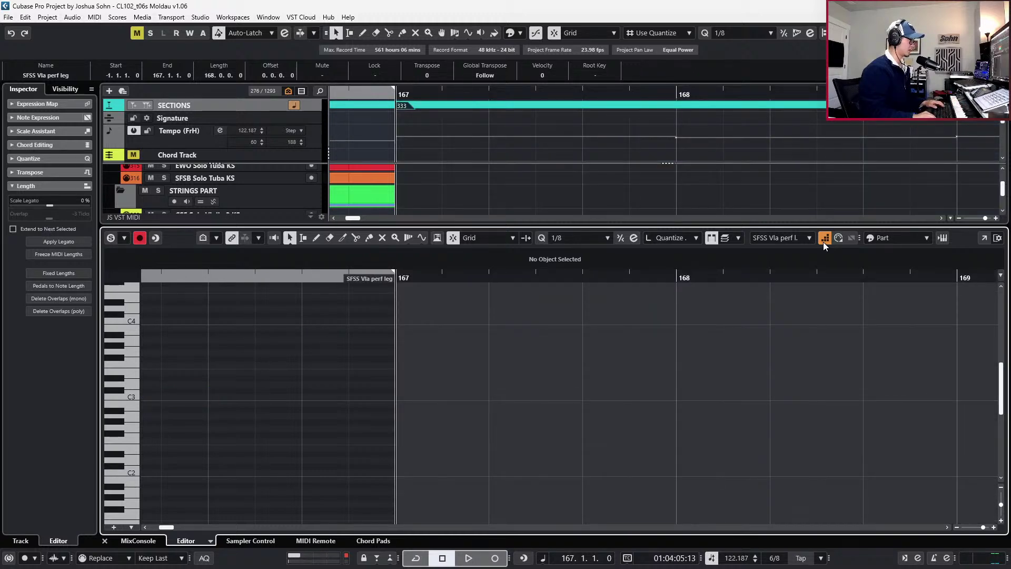
scroll(729, 337, "down", 6)
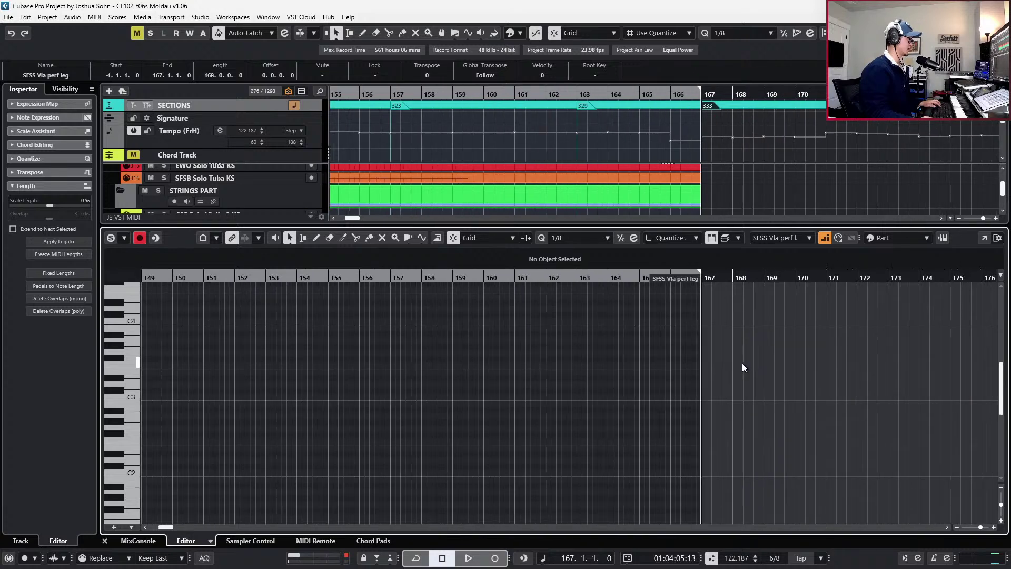
key("b")
key("h")
key("h")
key("h")
scroll(372, 396, "up", 4)
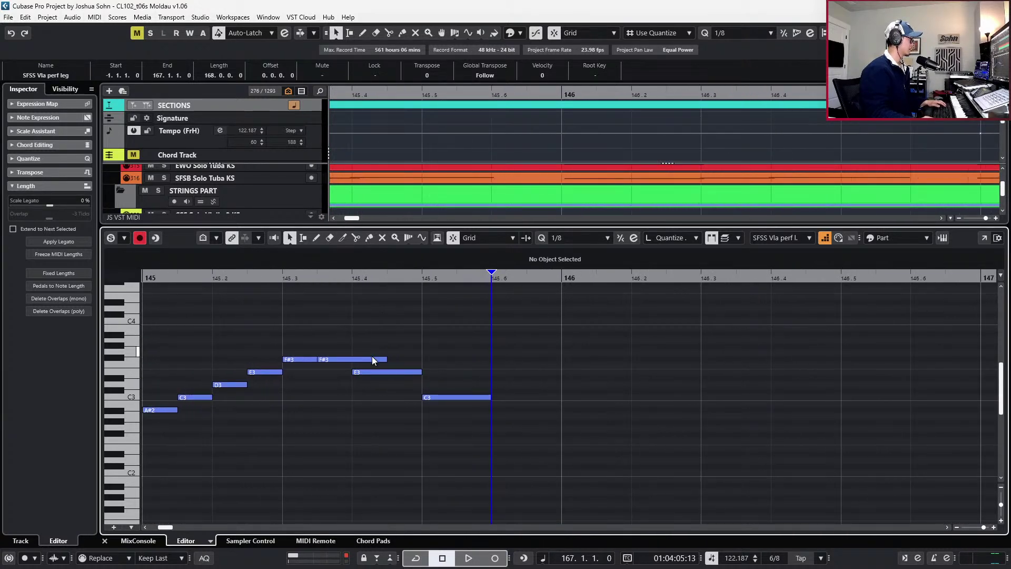
left_click_drag(410, 353, 484, 419)
key("ctrl+Right")
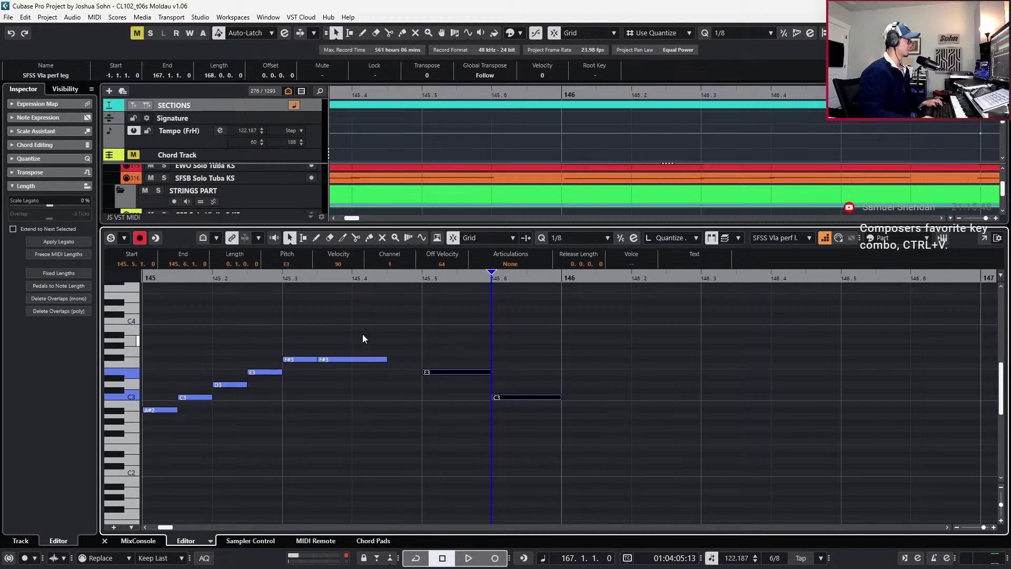
left_click(364, 359)
key("ctrl+Right")
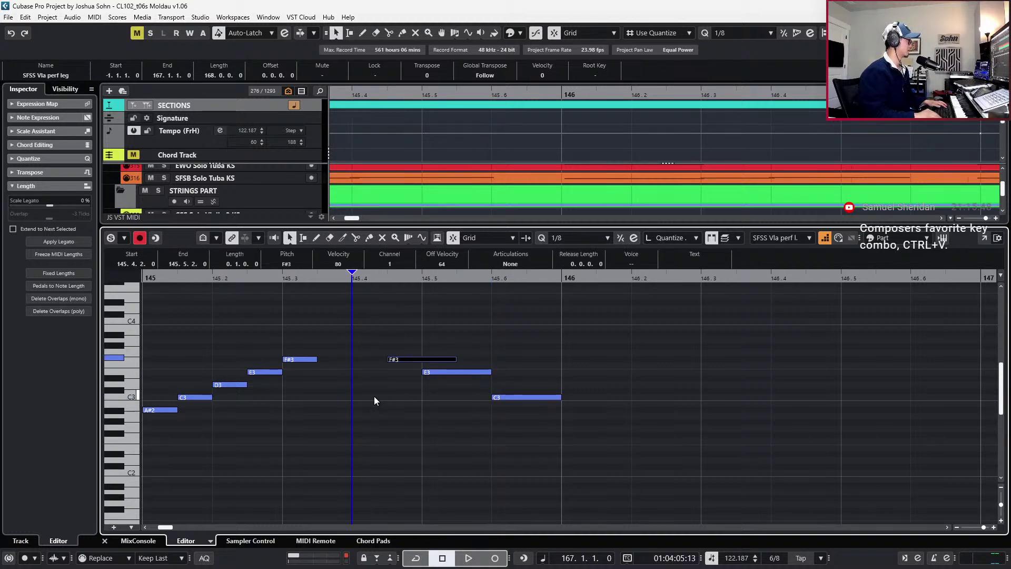
key("2")
key("ctrl+Left")
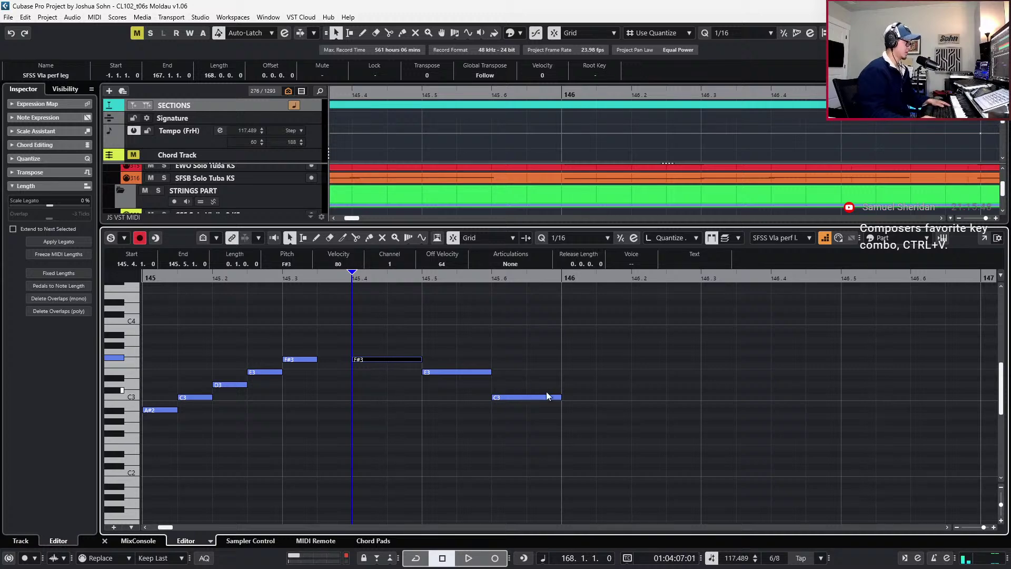
Copy the whole bar 145 phrase and paste it at the starts of bars 146, 147 and 148
scroll(546, 391, "down", 2)
scroll(552, 399, "down", 1)
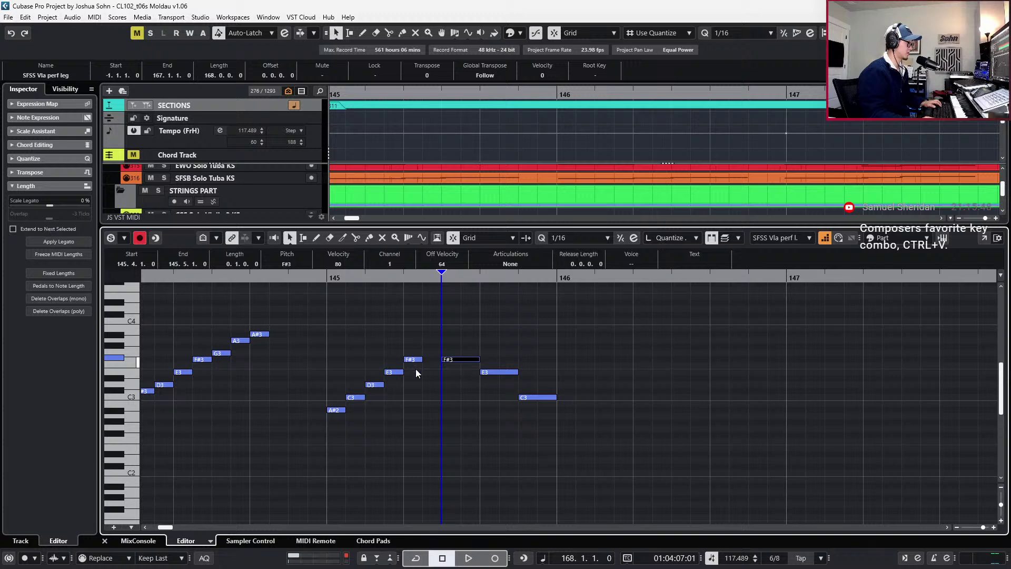
left_click_drag(336, 348, 575, 459)
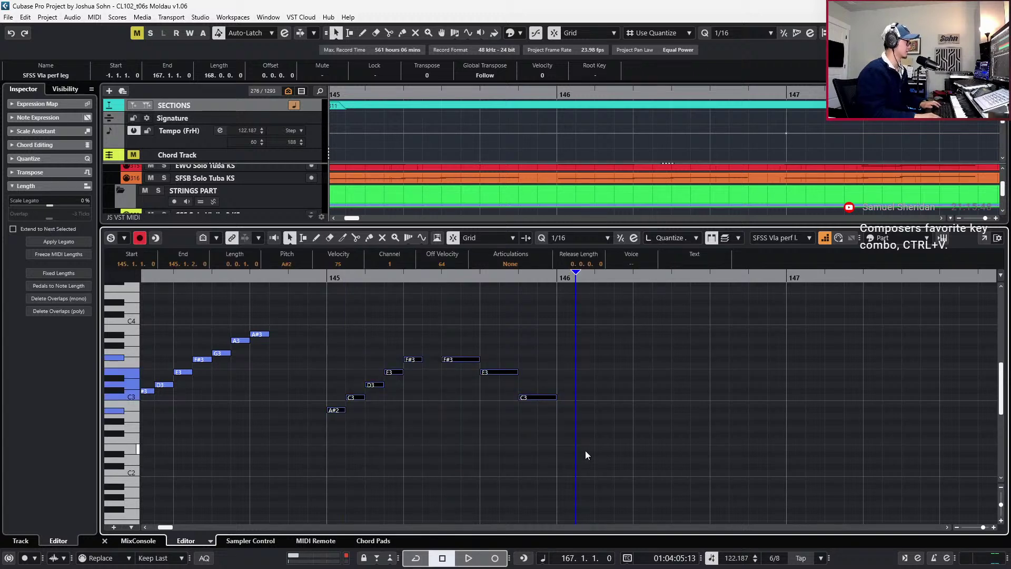
left_click(562, 444)
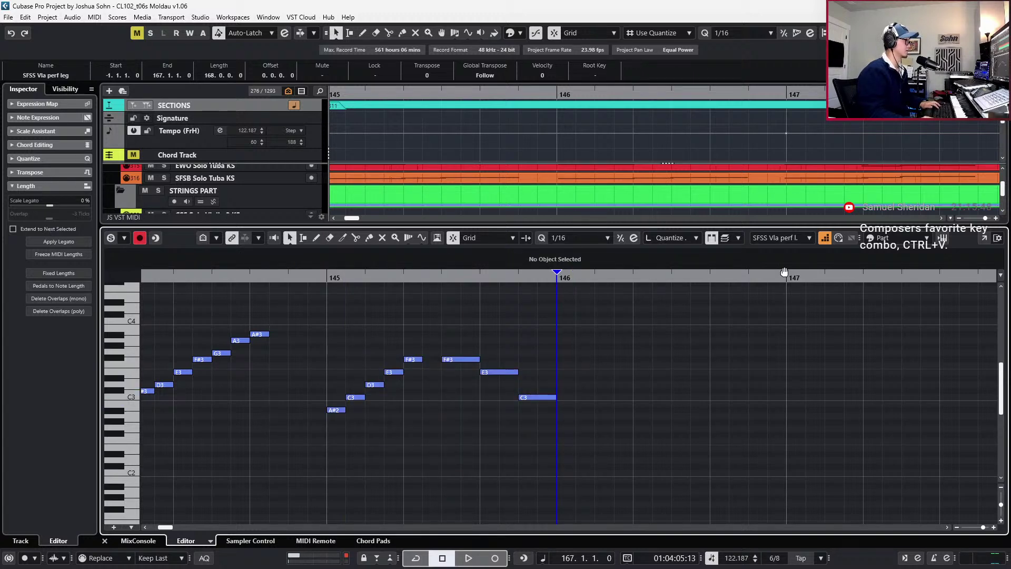
key("ctrl+v")
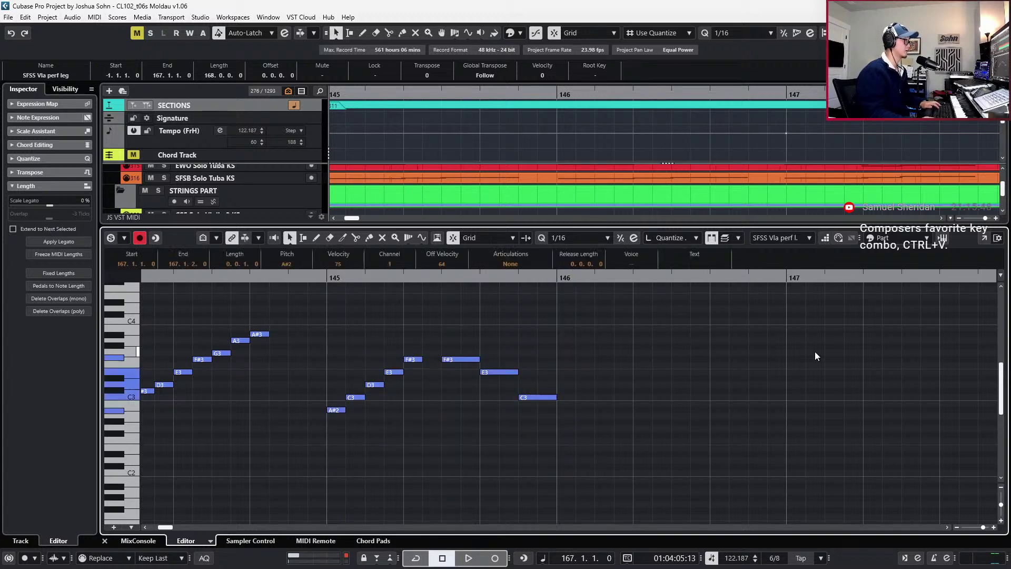
left_click(559, 324)
key("ctrl+v")
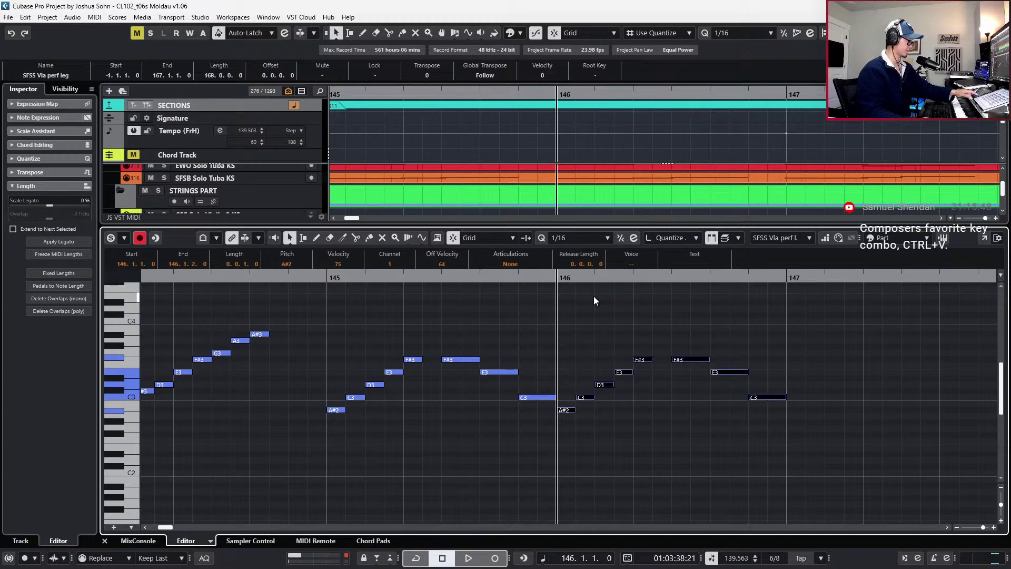
key("ctrl+v")
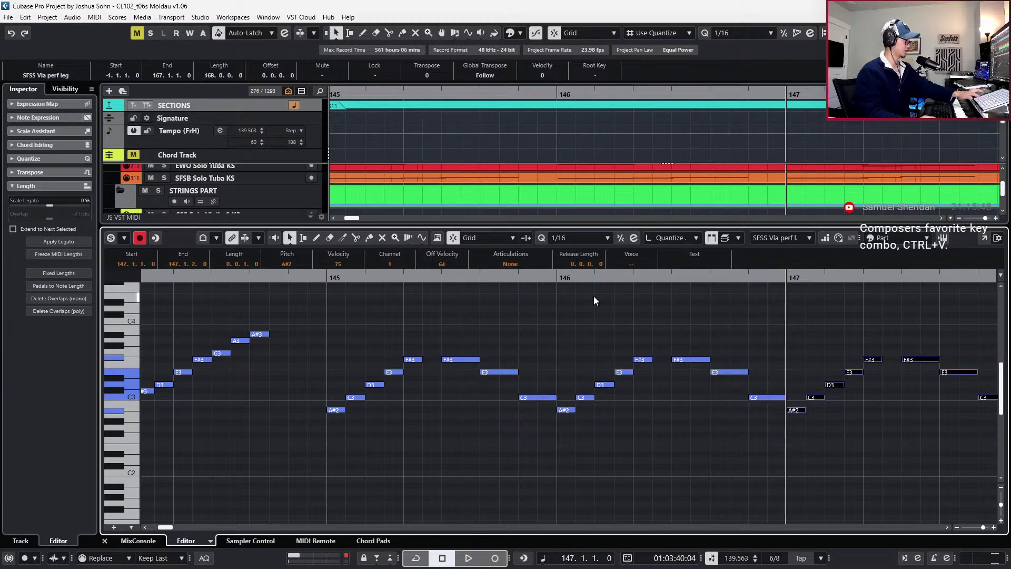
key("g")
key("g")
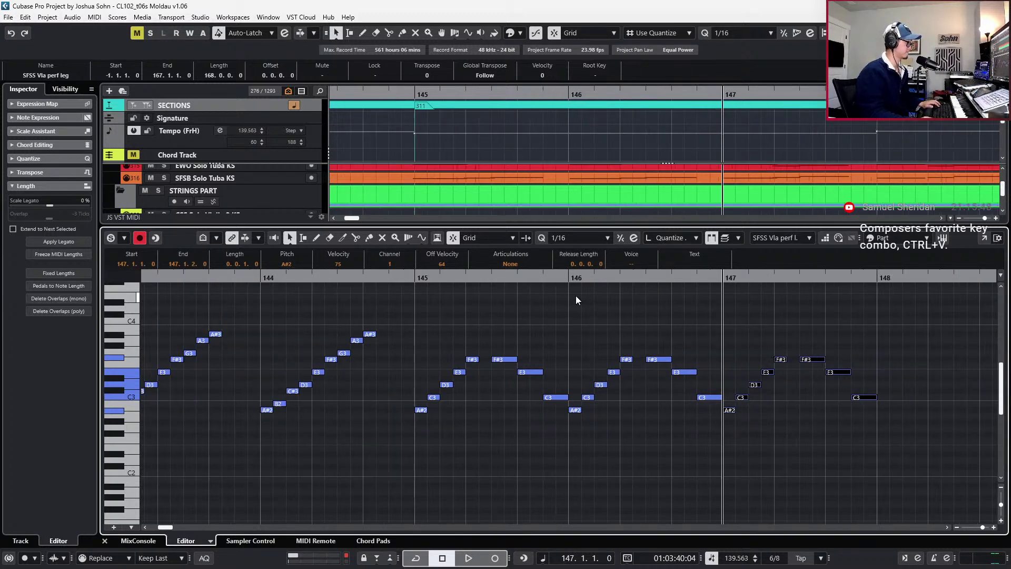
key("ctrl+v")
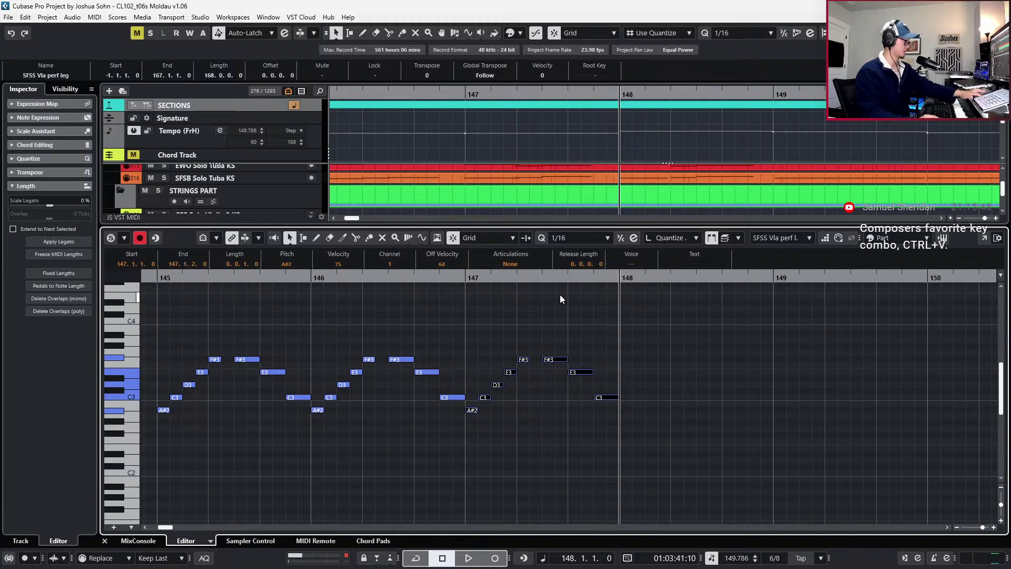
key("ctrl+v")
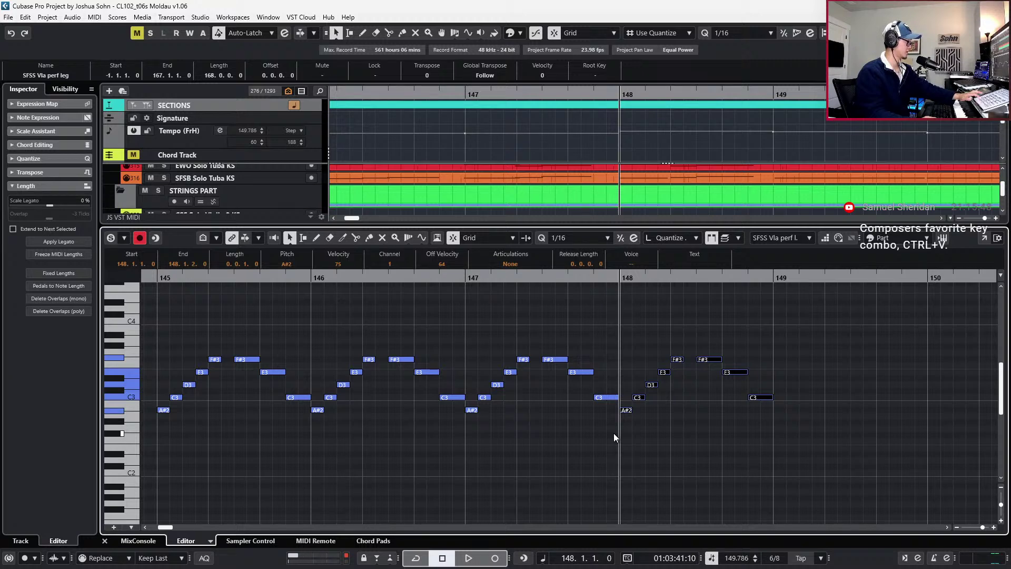
Lower the opening A#2 notes of bars 145, 146 and 147 to A2
key("g")
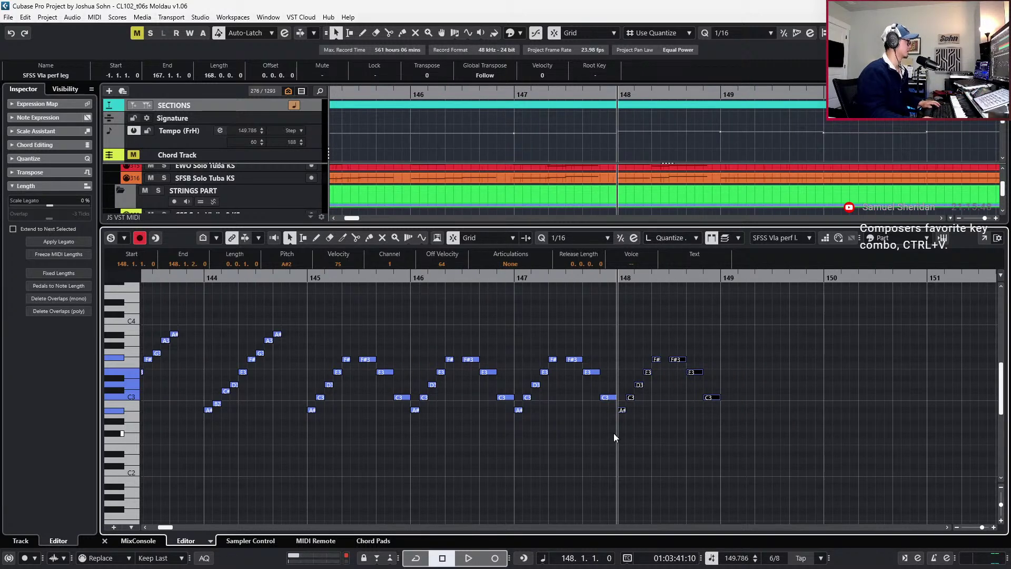
left_click(313, 276)
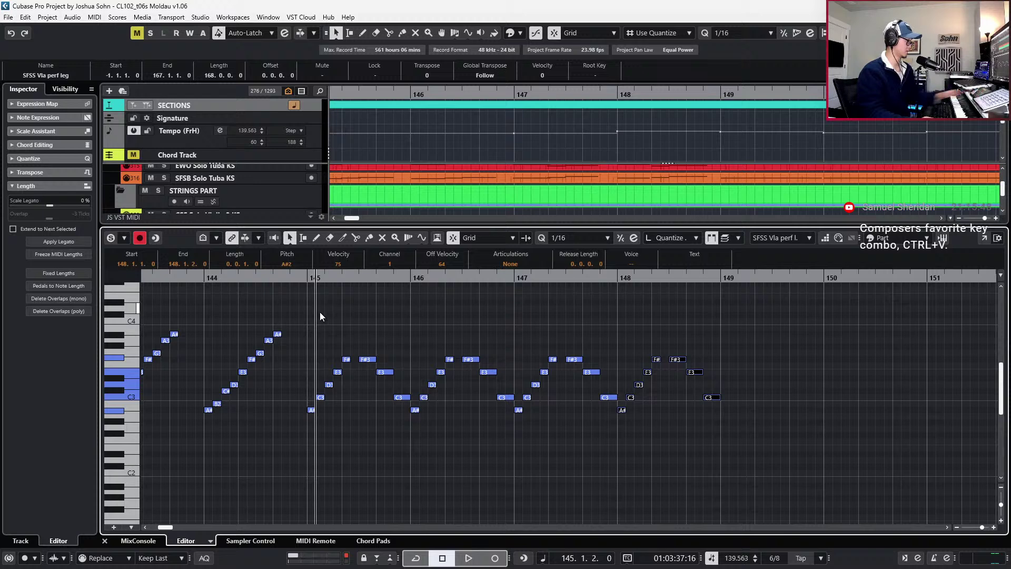
key("h")
key("h")
left_click(301, 410)
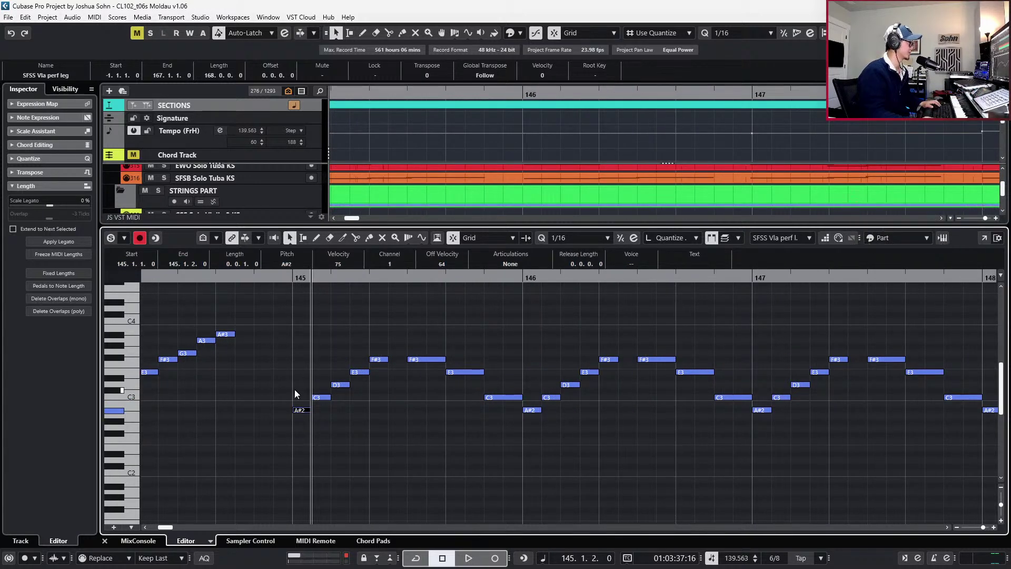
left_click(532, 410, "shift")
left_click(763, 410, "shift")
key("Down")
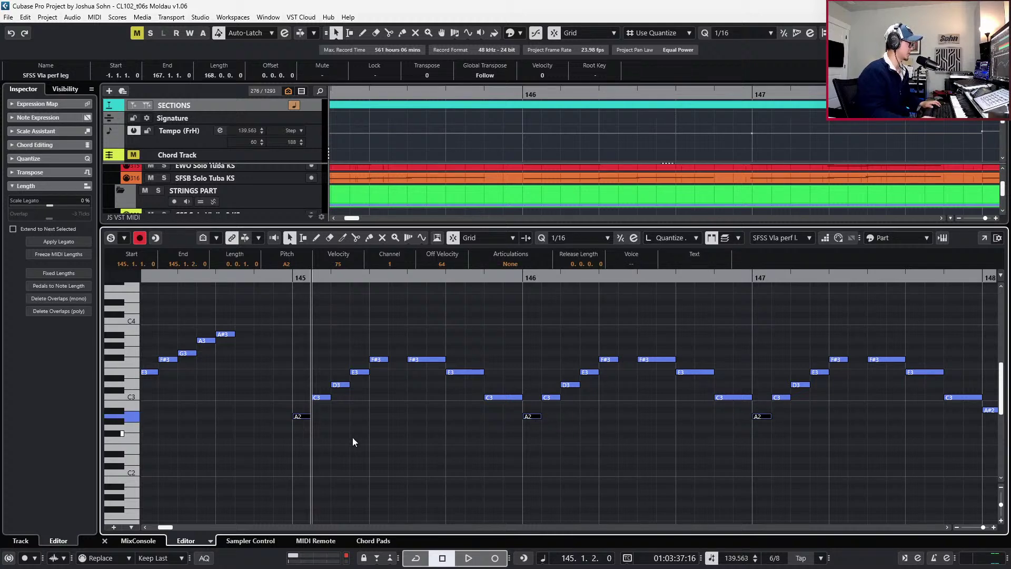
Lower the second notes of bars 145, 146 and 147 to B2 and return the playhead to bar 145
left_click_drag(292, 396, 463, 402)
left_click(551, 397, "shift")
left_click(784, 398, "shift")
key("Down")
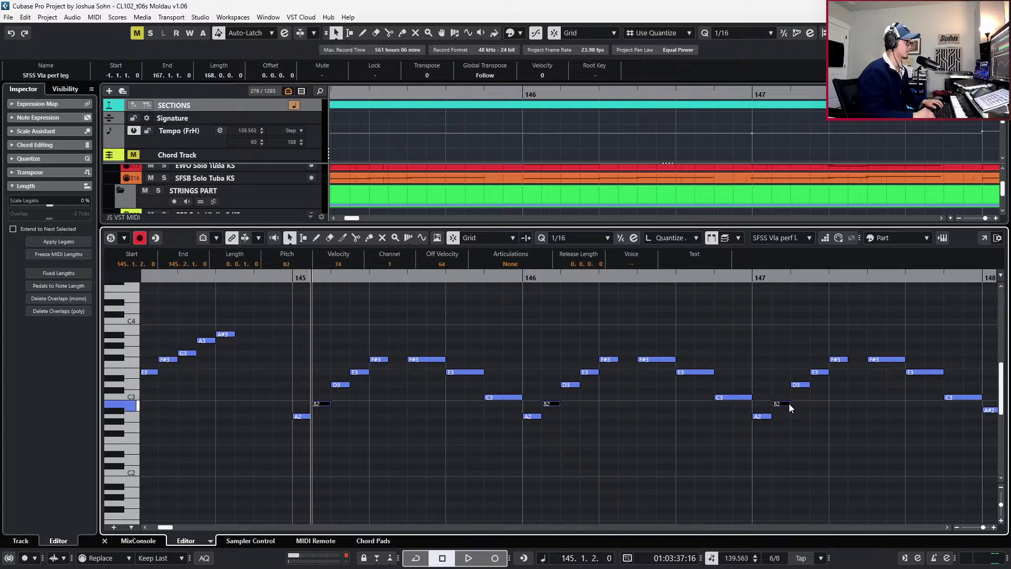
key("KP_Subtract")
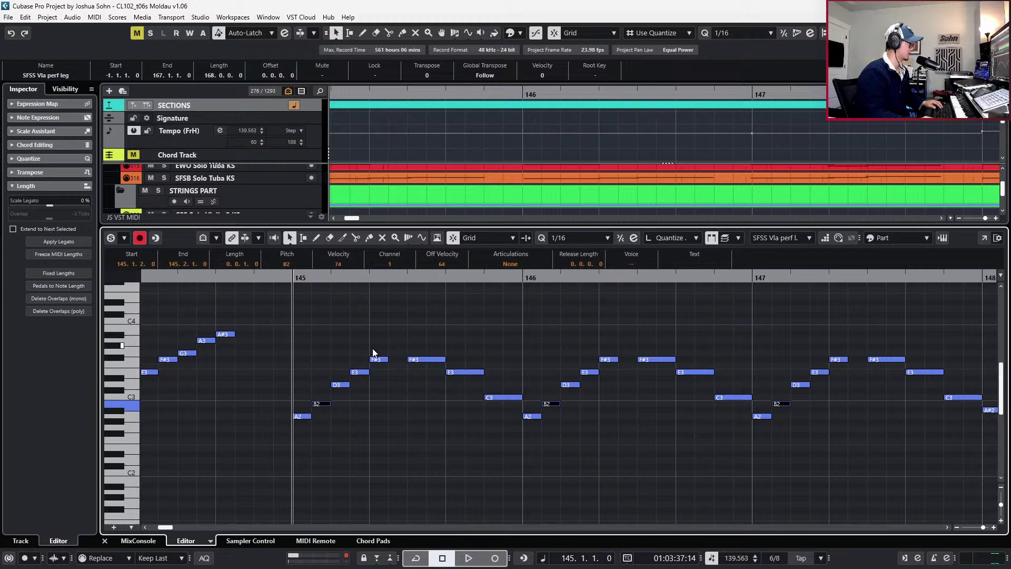
Delete the closing F#3, E3 and C3 eighth notes from bars 145, 146 and 147
left_click_drag(408, 333, 495, 426)
left_click_drag(638, 334, 728, 421)
left_click_drag(866, 316, 965, 407)
key("Delete")
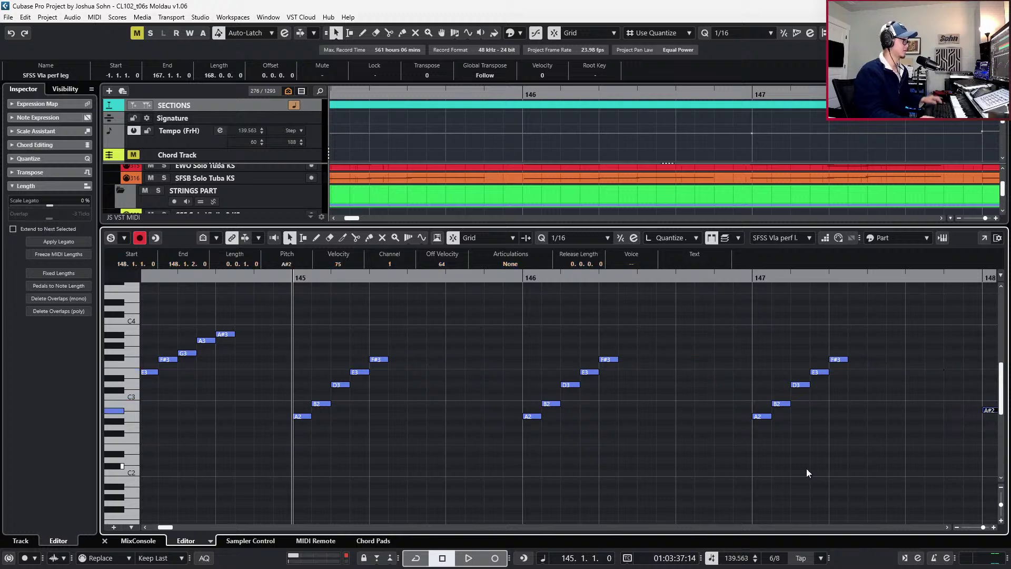
Delete all the remaining notes in bars 147 and 148
scroll(804, 462, "right", 3)
left_click_drag(802, 355, 863, 410)
key("Delete")
left_click_drag(804, 306, 673, 426)
key("Delete")
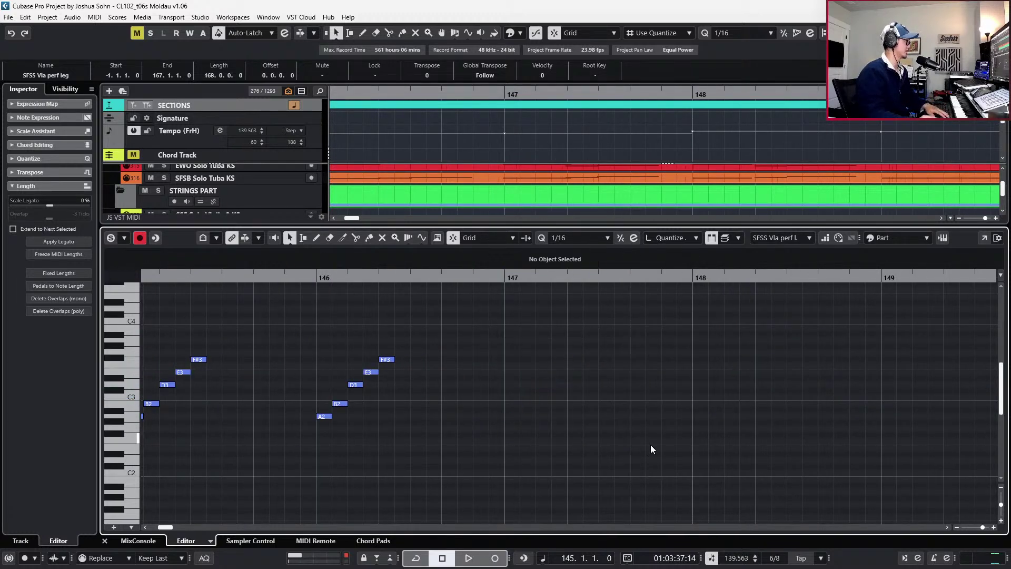
Solo the part in the editor and briefly play it back from bar 145
scroll(574, 413, "left", 3)
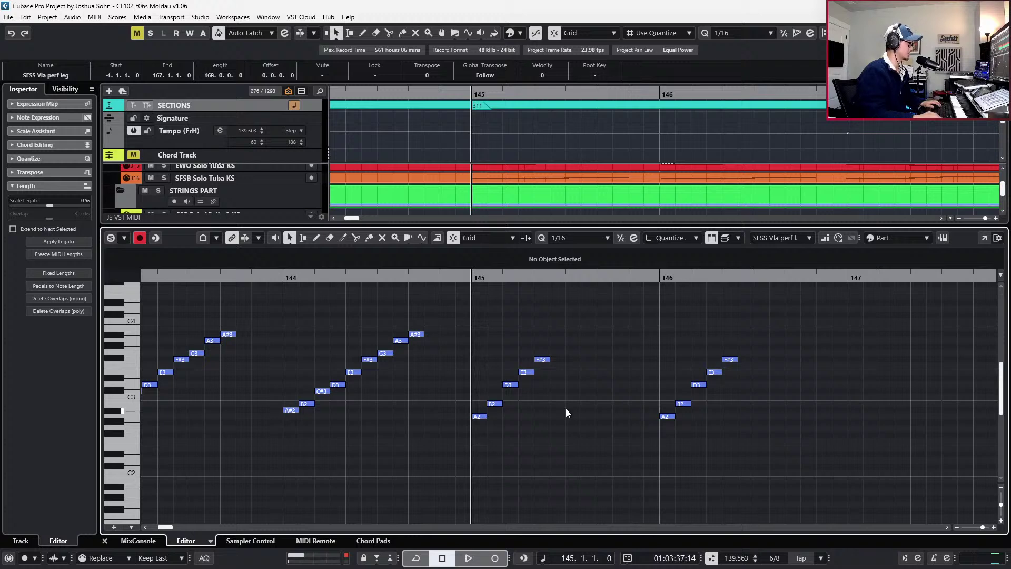
key("s")
key("space")
key("space")
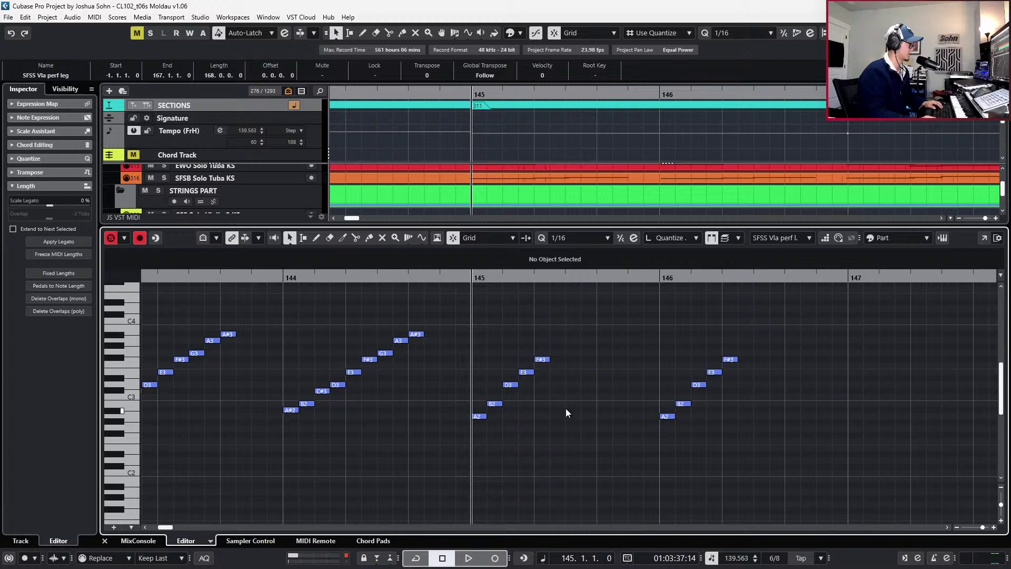
Duplicate bar 145's F#3 upward as sixteenths G3 and A3 and a final A#3 lengthened to an eighth note
left_click(543, 360)
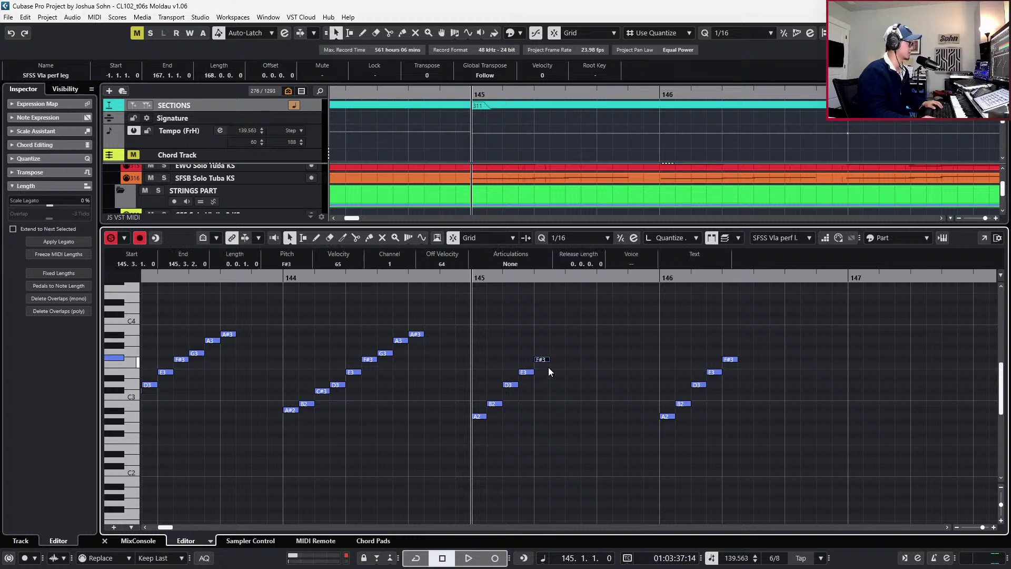
key("Up")
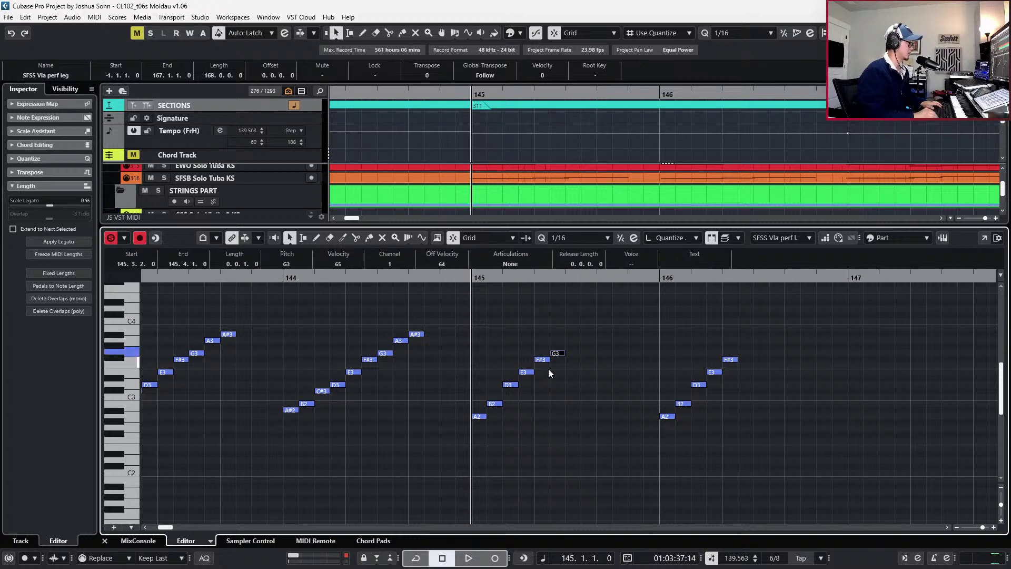
key("Up")
key("Up")
key("alt+d")
key("Up")
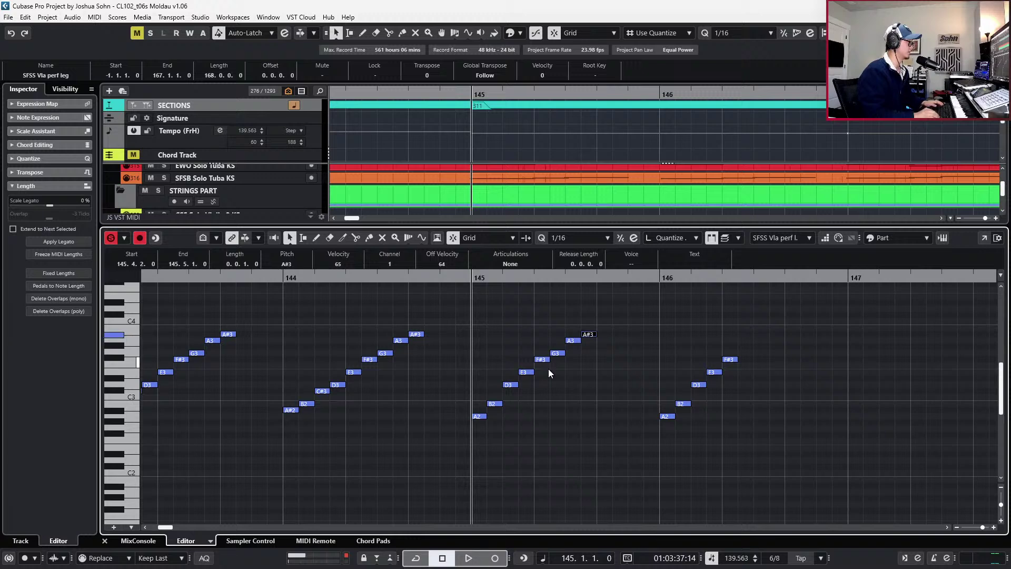
key("alt+Right")
Play back the soloed run from bar 145 twice to check its notes
key("space")
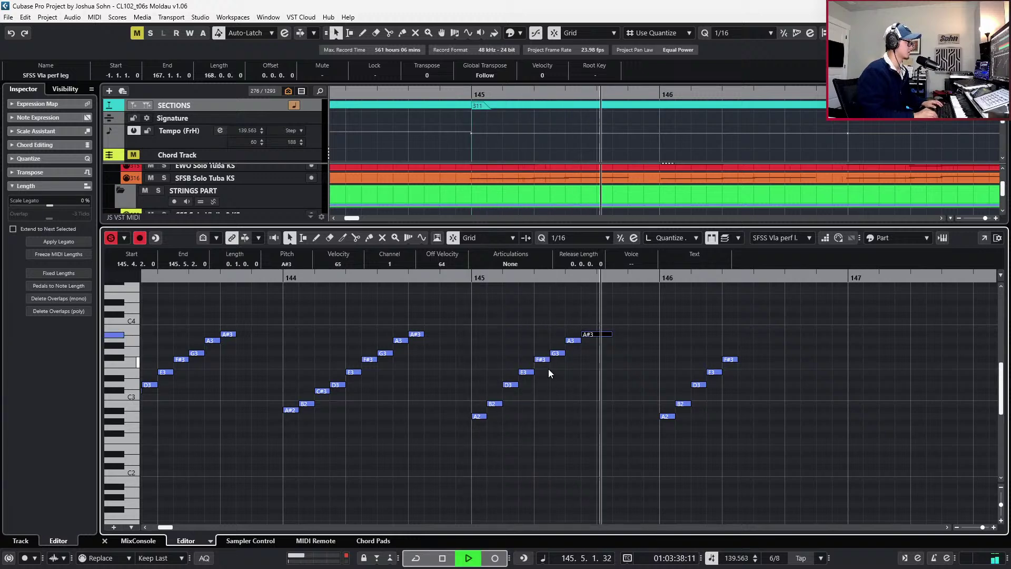
key("space")
key("space")
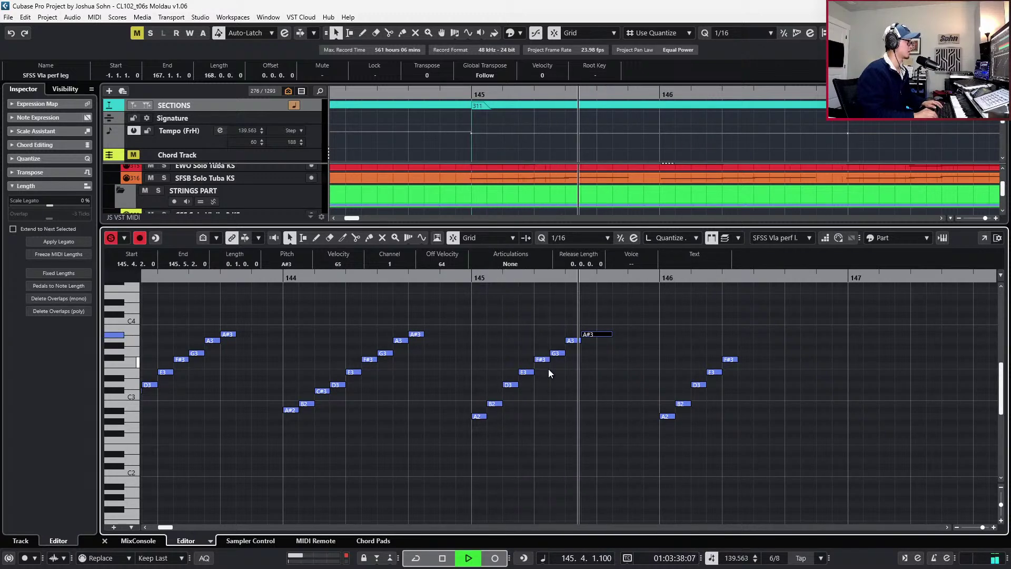
key("space")
key("2")
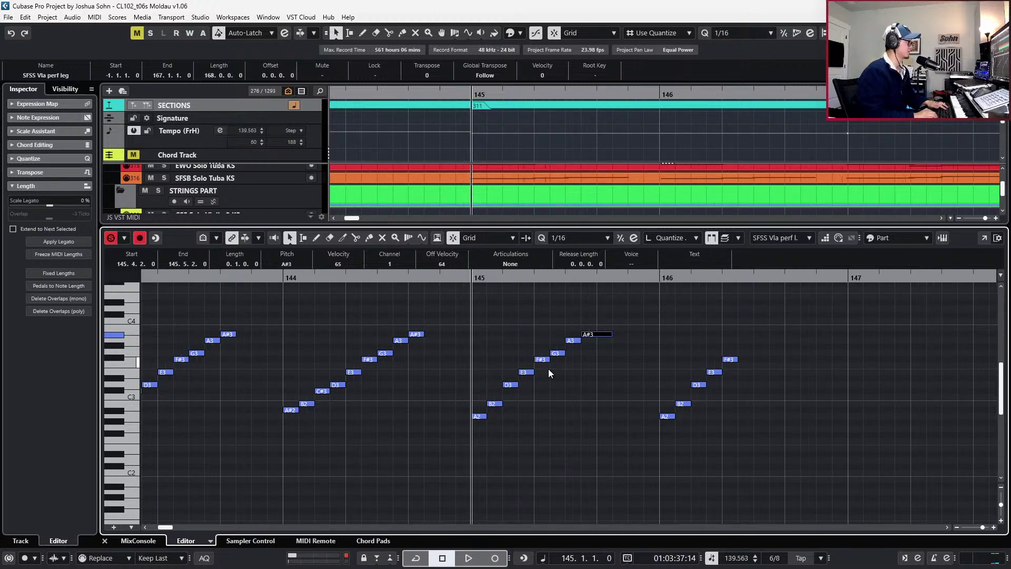
scroll(517, 373, "up", 2)
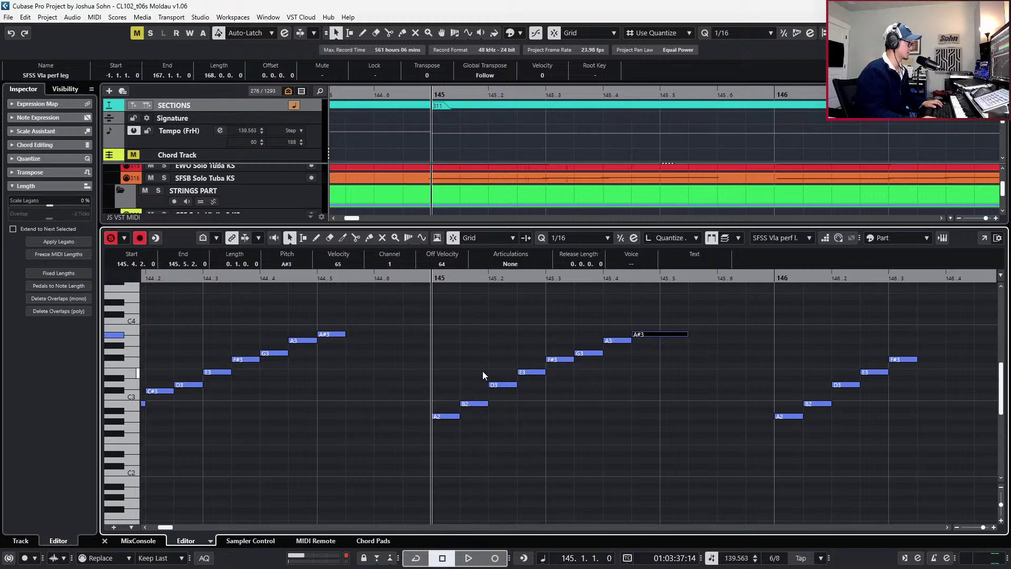
Shift bar 145's D3 to A#3 notes a sixteenth later, insert a C#3 after the B2, and play back the run
left_click_drag(501, 312, 662, 393)
key("ctrl+Right")
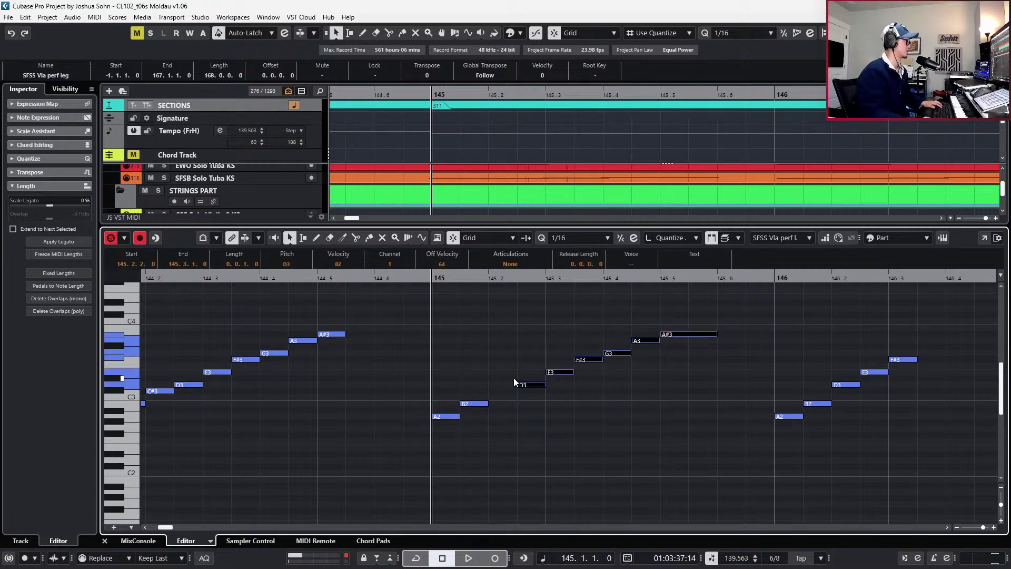
left_click(477, 403)
key("ctrl+d")
key("Up")
key("Up")
key("space")
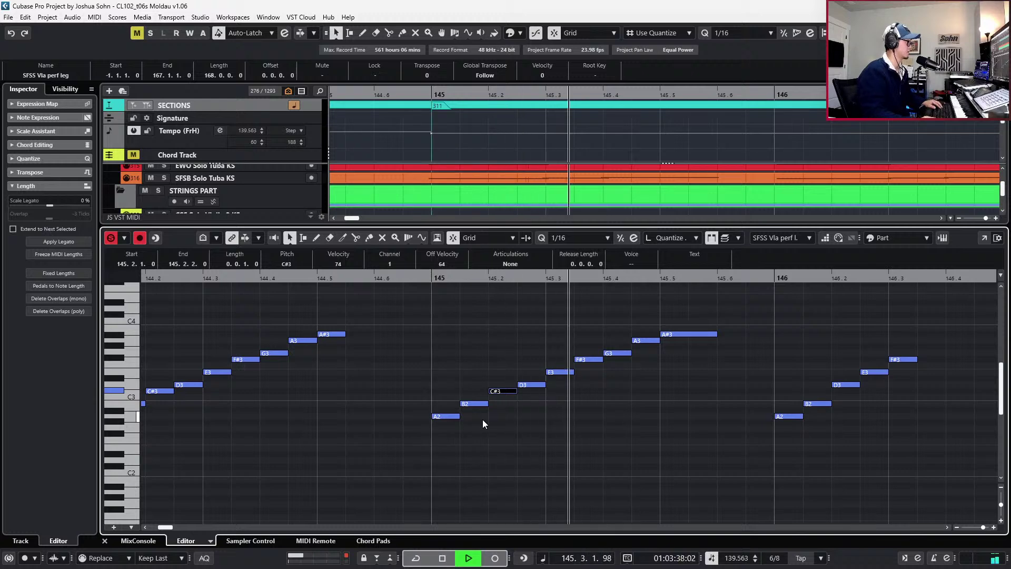
key("space")
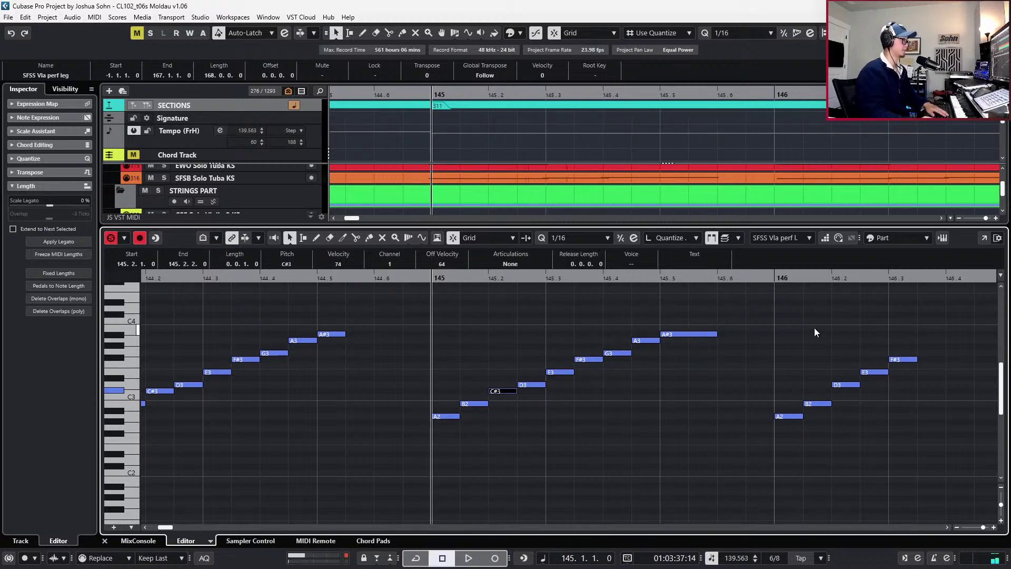
Delete all the notes in bar 146
left_click_drag(807, 332, 928, 444)
key("Delete")
left_click(789, 417)
key("Delete")
scroll(772, 413, "down", 2)
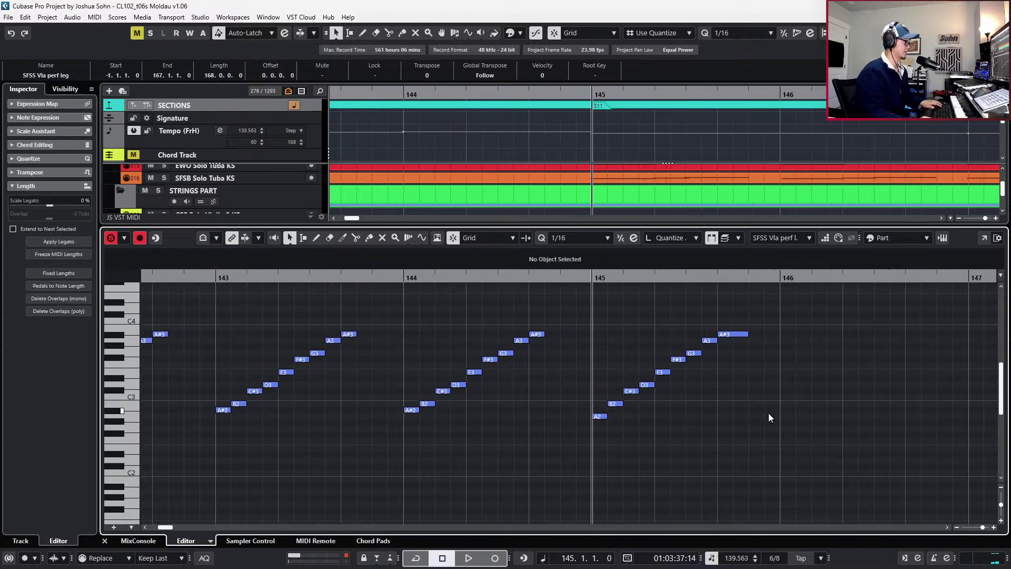
Duplicate bar 145's complete run into bars 146, 147 and 148
left_click_drag(586, 324, 770, 444)
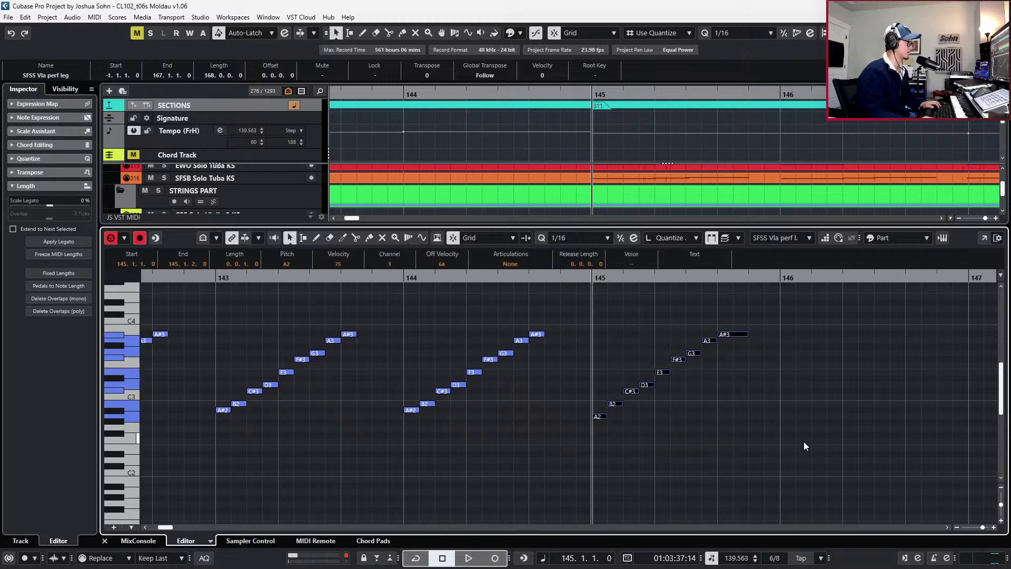
key("ctrl+d")
key("ctrl+d")
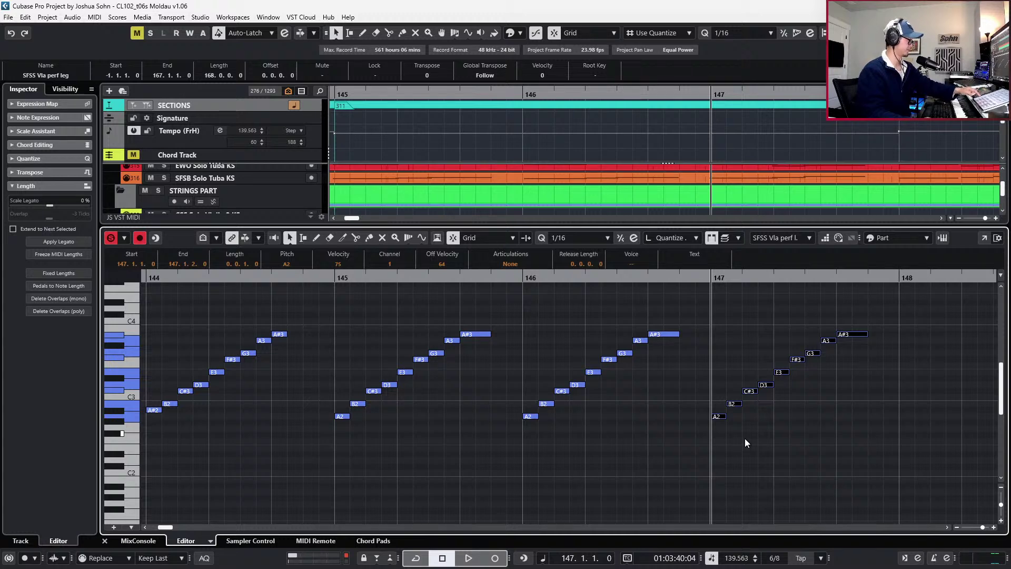
key("KP_Add")
key("ctrl+d")
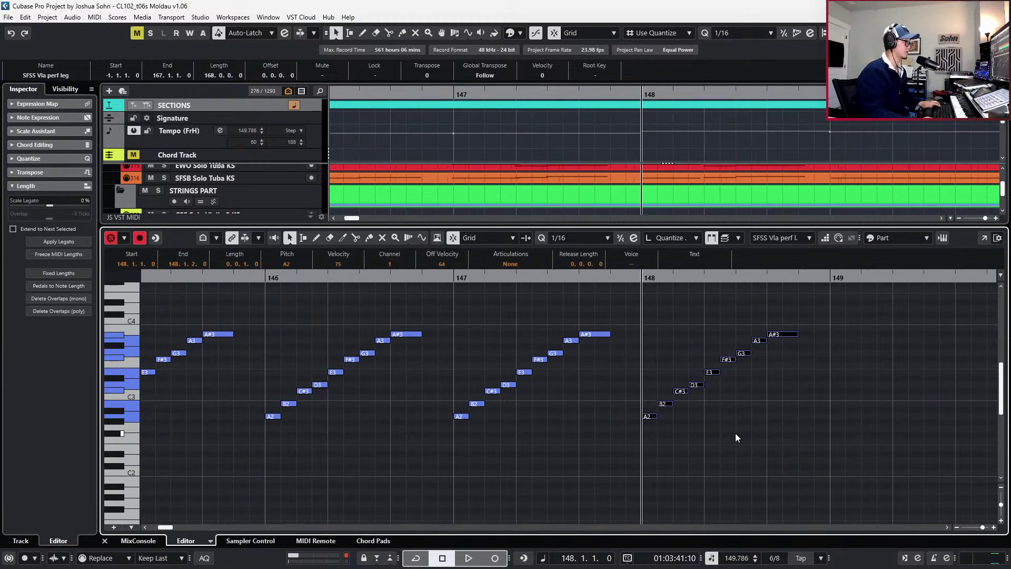
key("KP_Add")
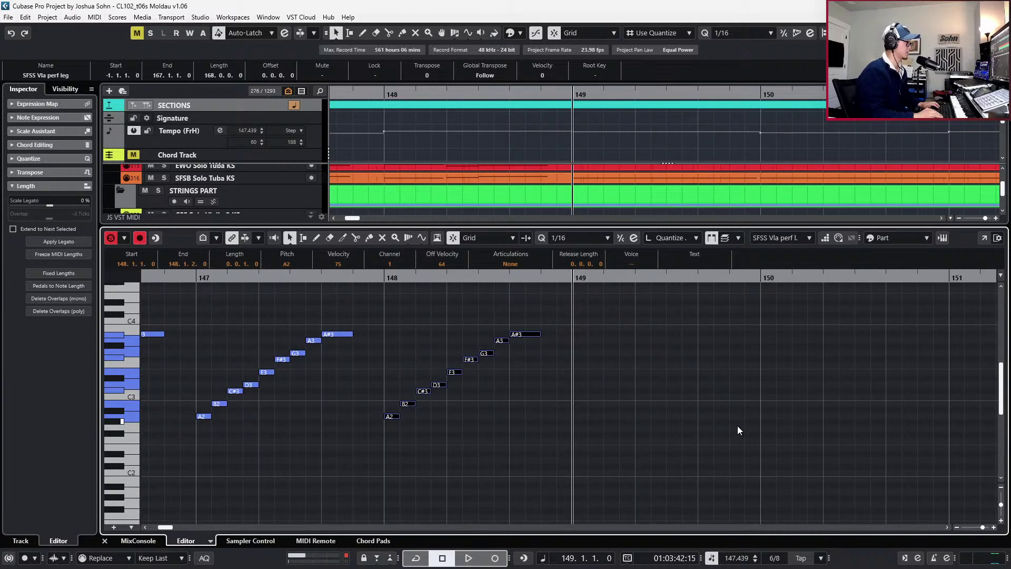
Duplicate the run into bar 149 a semitone lower, and retune its second to fifth notes to C3, C#3, D#3 and E3
key("ctrl+d")
key("Down")
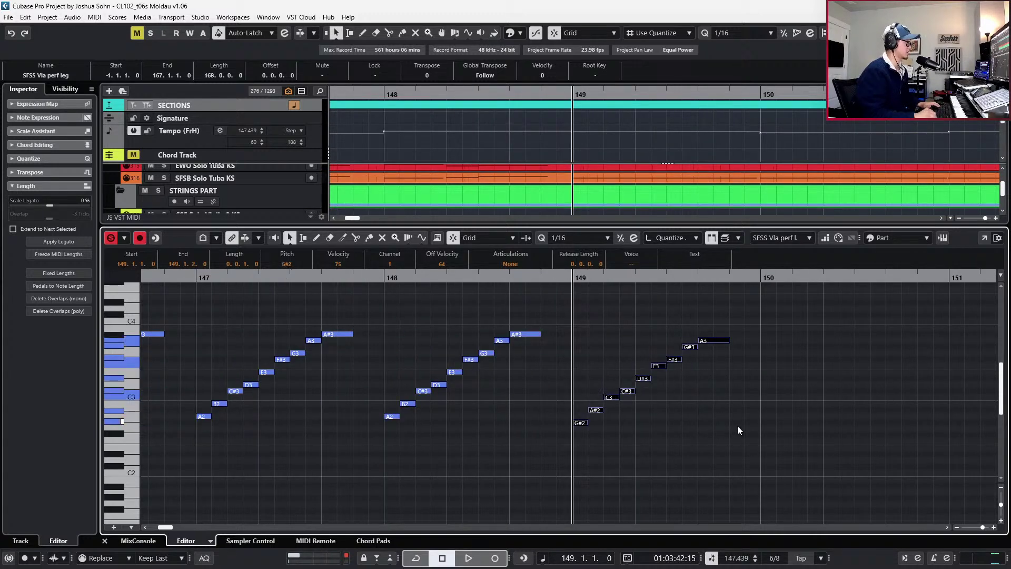
left_click(595, 410)
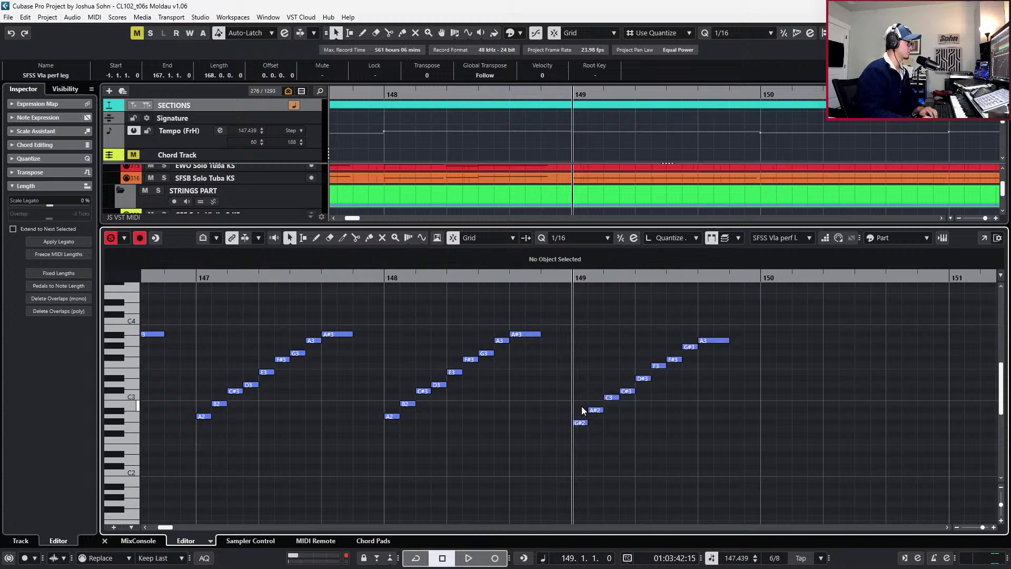
key("Up")
key("Up")
key("Right")
key("Up")
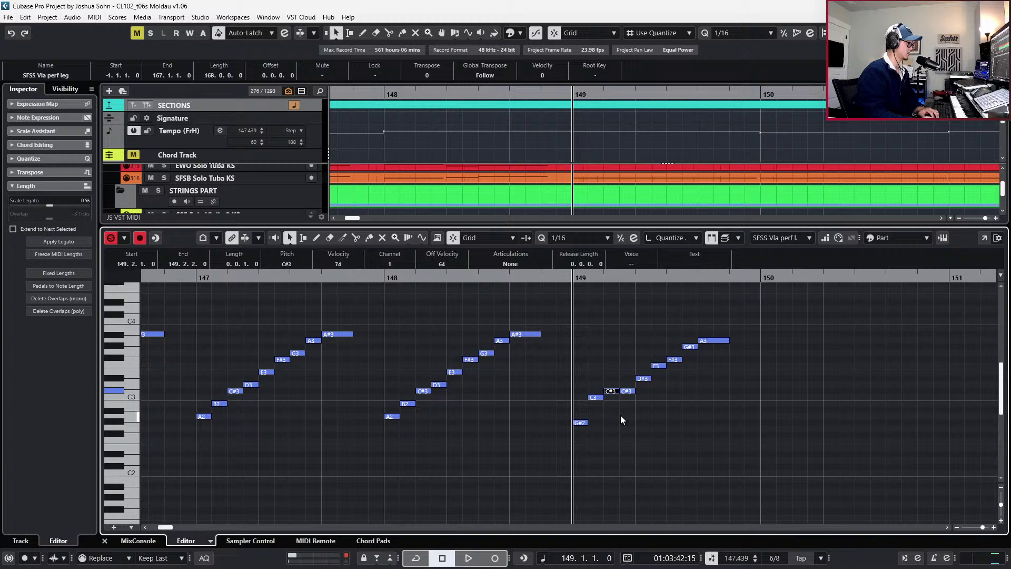
key("Right")
key("Up")
key("Up")
left_click(643, 371)
left_click(644, 378)
key("Up")
Raise the sixth and seventh notes of bar 149's run to F#3 and G#3
scroll(649, 359, "up", 2)
left_click(658, 362)
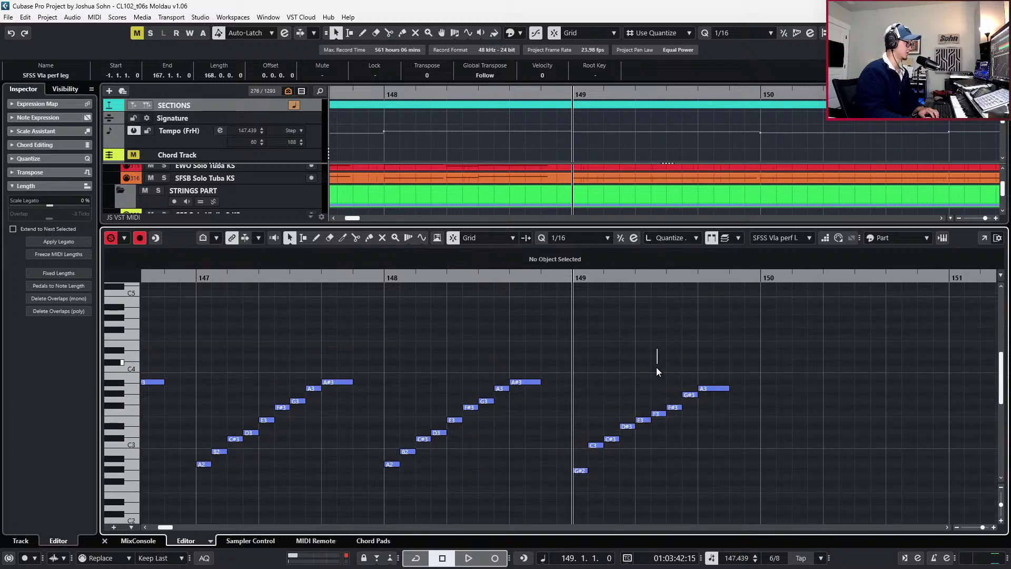
left_click(659, 413)
key("Up")
left_click(666, 414)
left_click(674, 409)
key("Up")
key("Up")
left_click(686, 416)
Raise the eighth note of bar 149's run to C4 and the final eighth note to C#4
left_click(689, 395)
key("Up")
key("Up")
key("Up")
key("Up")
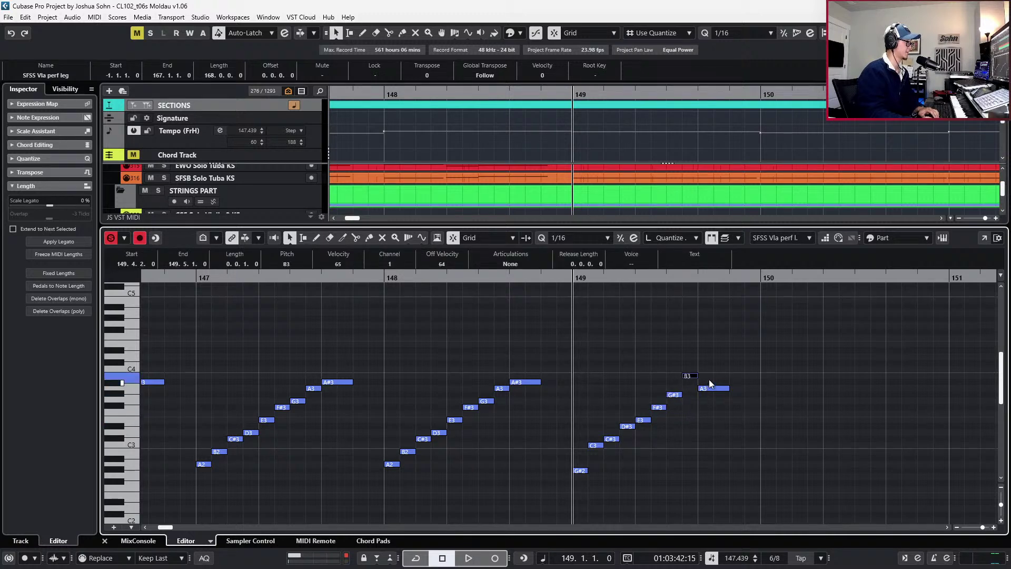
left_click(709, 377)
left_click(712, 389)
key("Up")
key("Up")
key("Up")
key("Up")
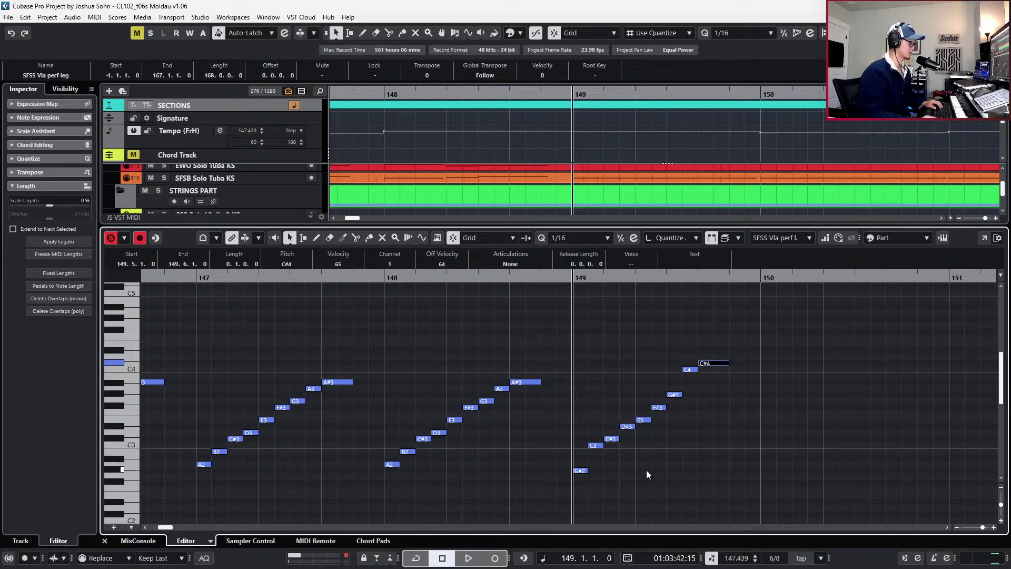
Play back bar 149's retuned run from its start to check the pitches
key("space")
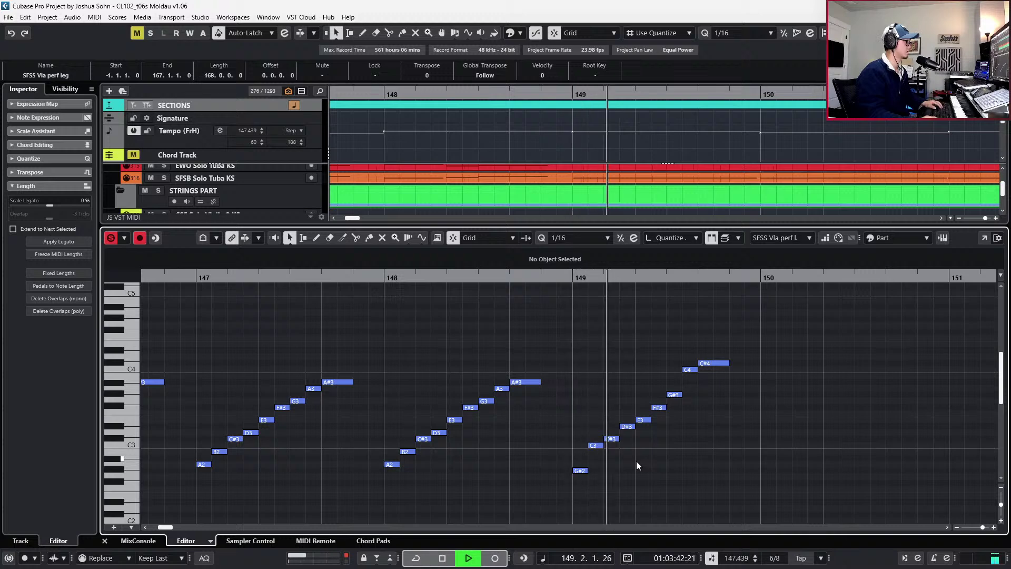
key("space")
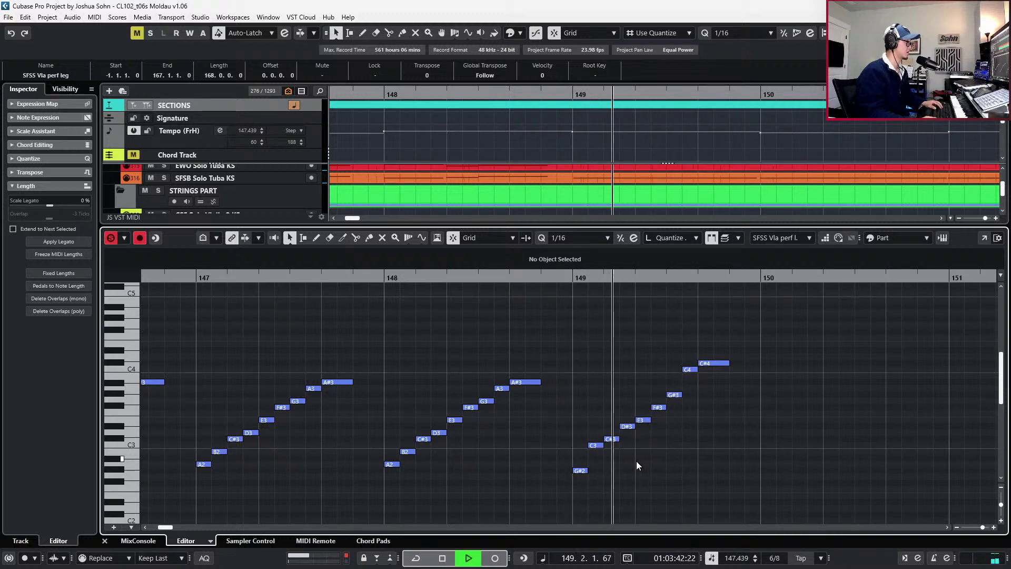
key("space")
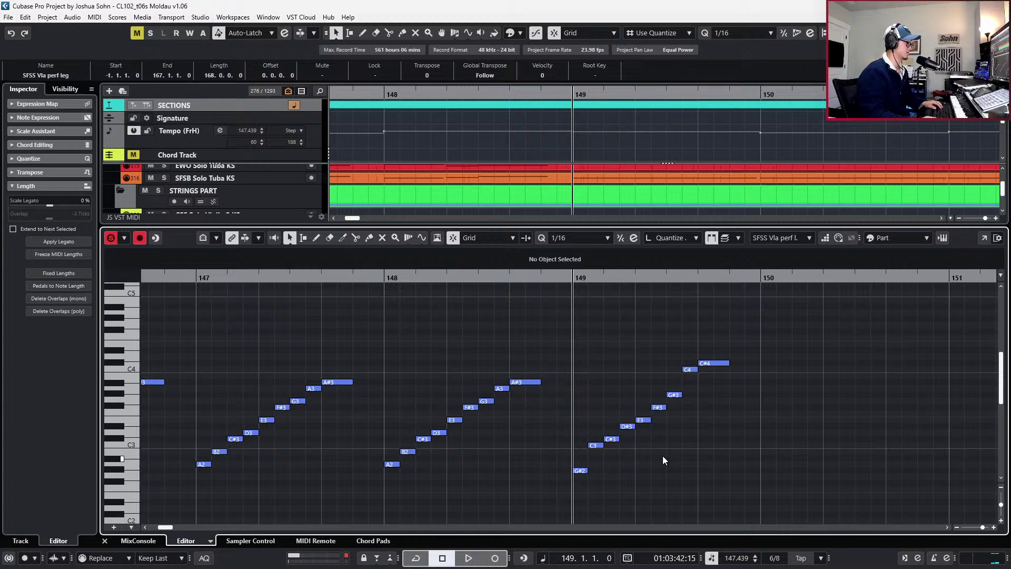
Copy bar 149's run into bars 150, 151 and 152
left_click_drag(580, 328, 773, 494)
key("shift+n")
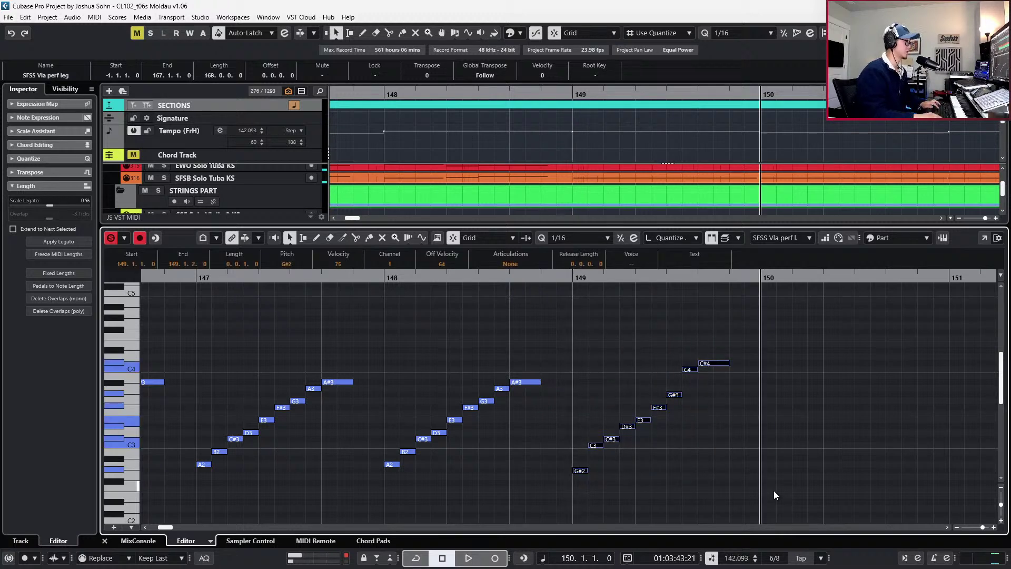
key("ctrl+v")
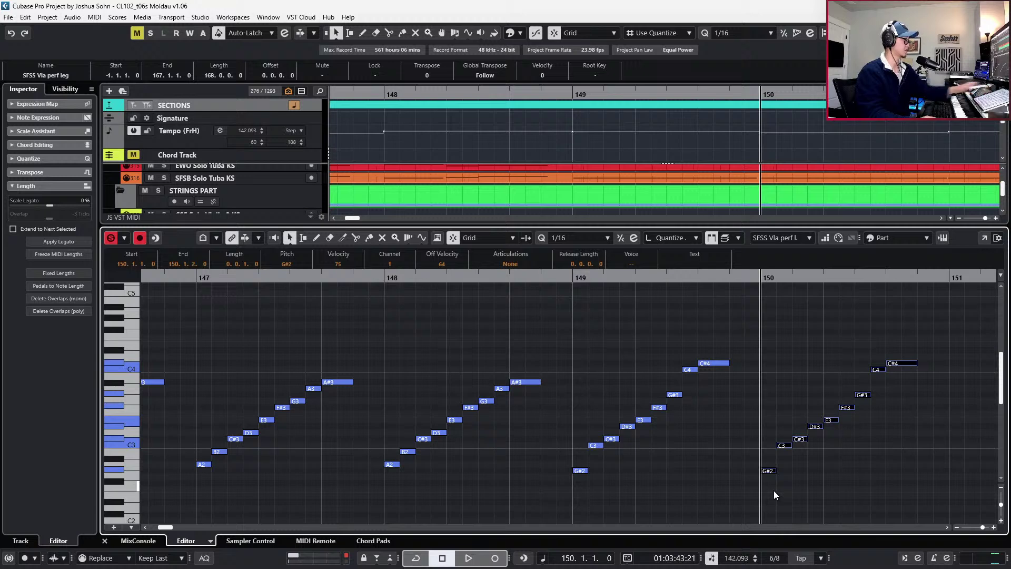
key("g")
key("g")
key("shift+n")
key("ctrl+v")
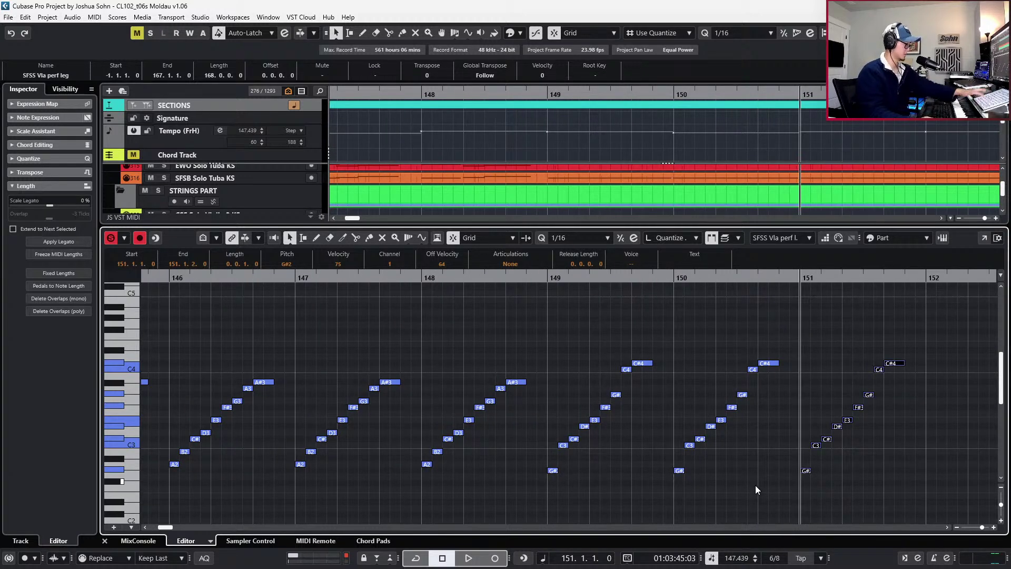
key("shift+n")
key("ctrl+v")
key("shift+n")
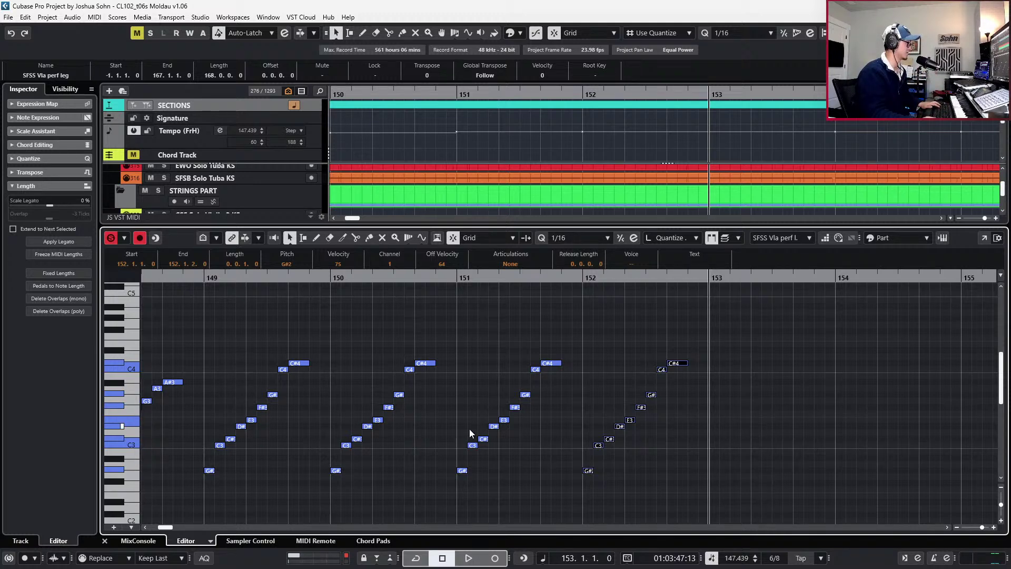
Step-record sixteenths G2, A#2, C#3, E3, C#4 in bar 153, then, after a sixteenth rest, A2, C3, E3, G3, E4
scroll(740, 421, "right", 2)
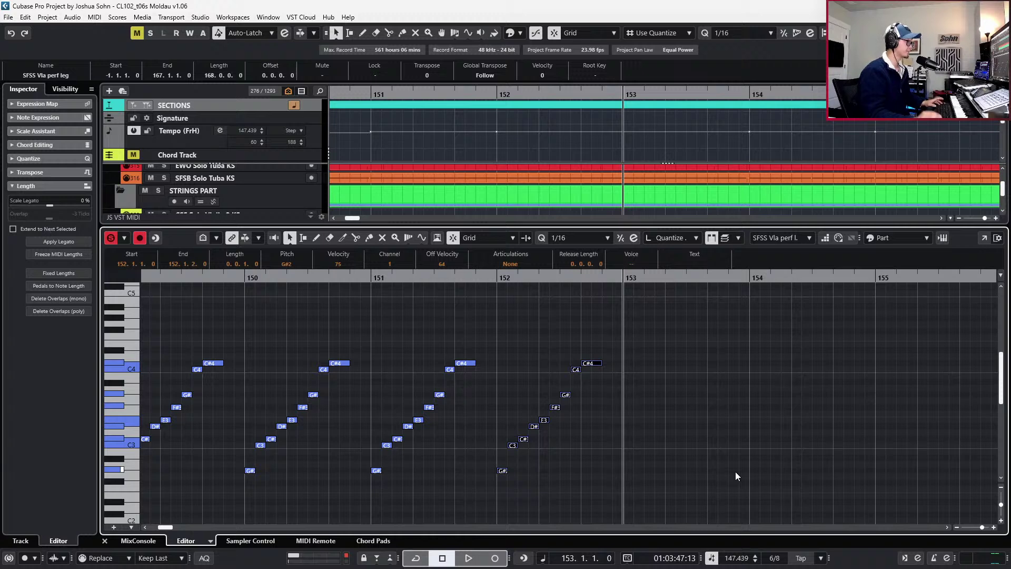
left_click(709, 448)
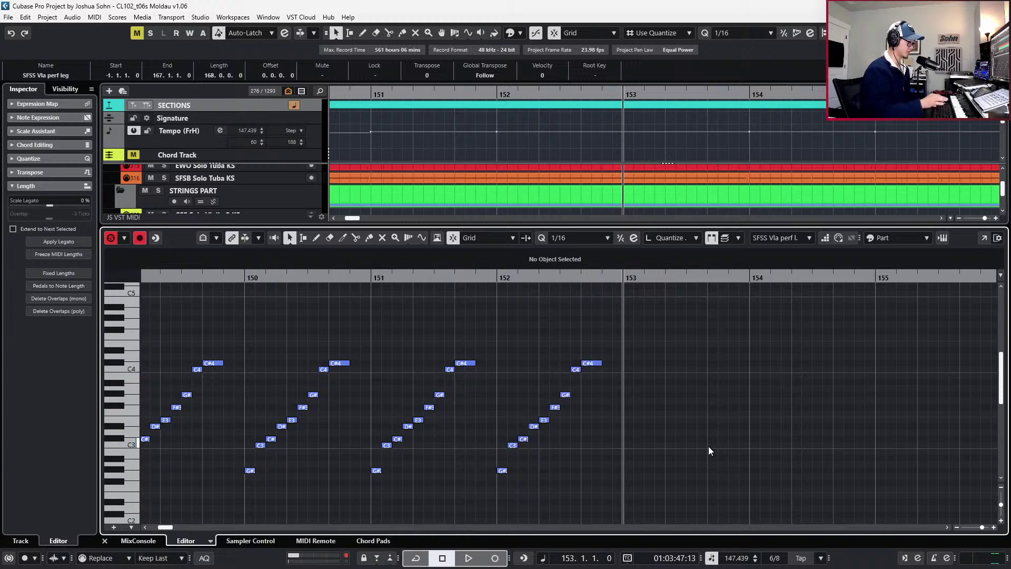
left_click(829, 238)
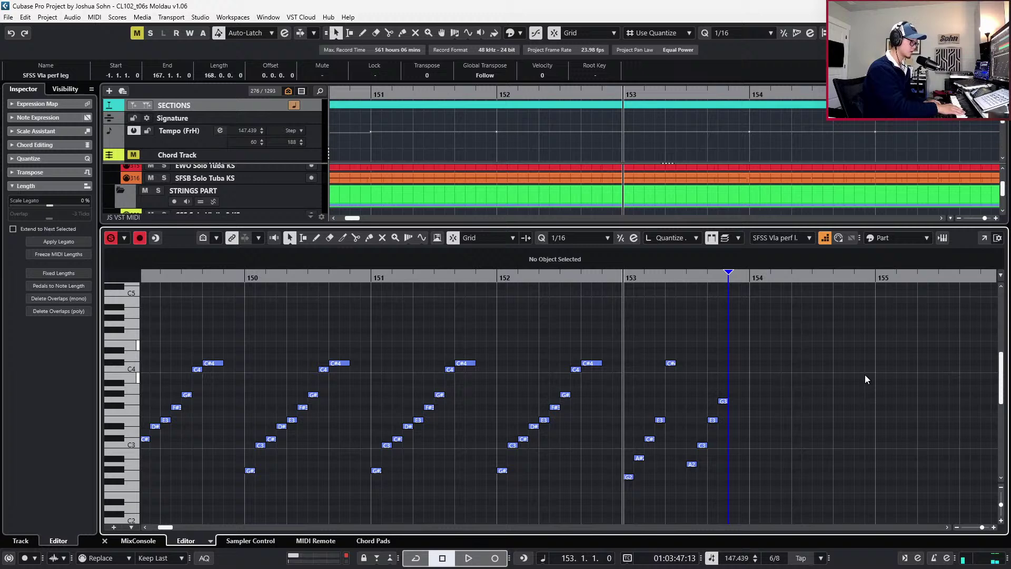
Play back the viola line from bar 151 and replay bar 153 to check the recorded arpeggios
key("KP_Subtract")
key("KP_Subtract")
key("1")
key("space")
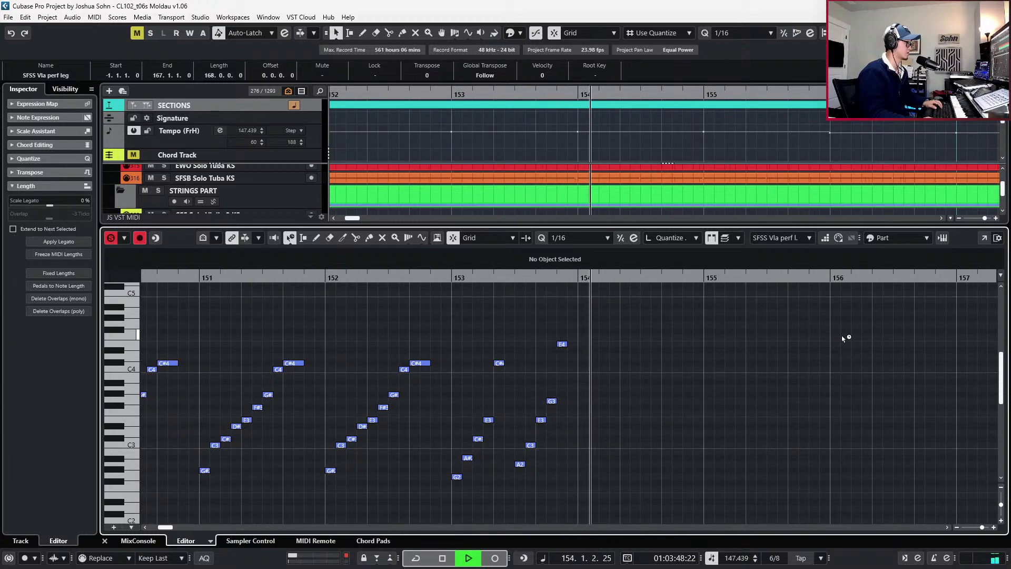
key("space")
scroll(520, 376, "up", 2)
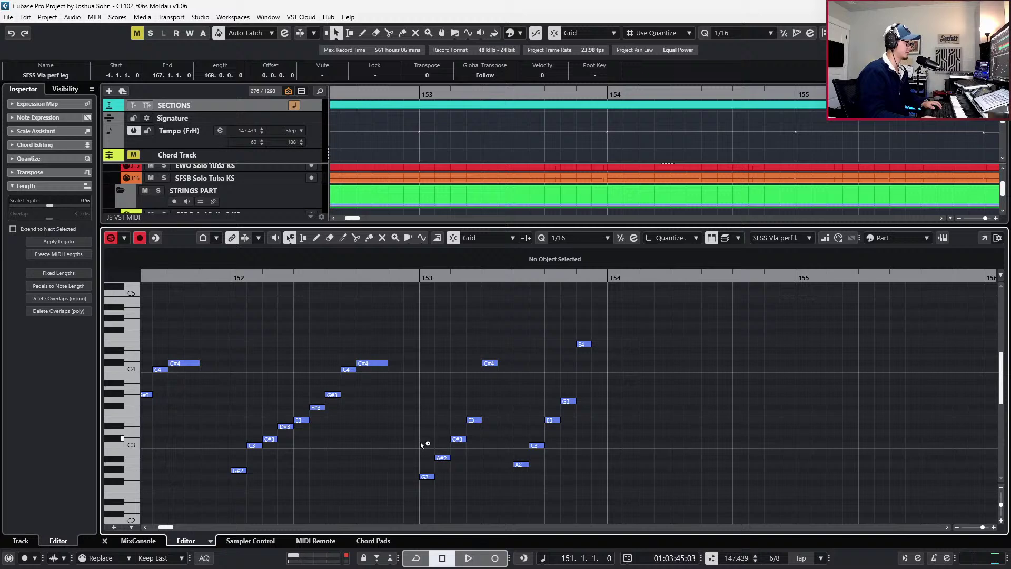
left_click_drag(406, 434, 432, 509)
key("space")
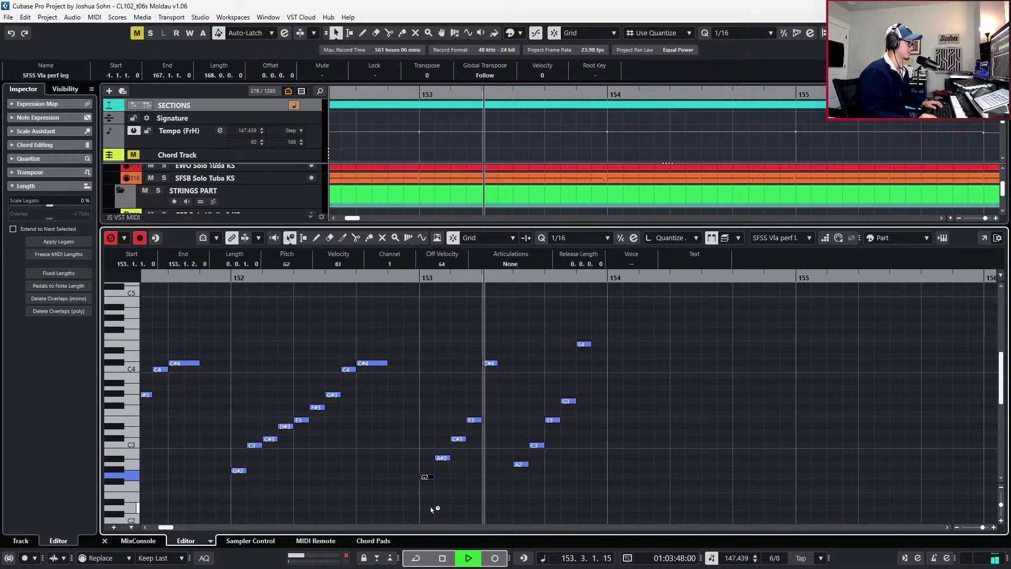
key("space")
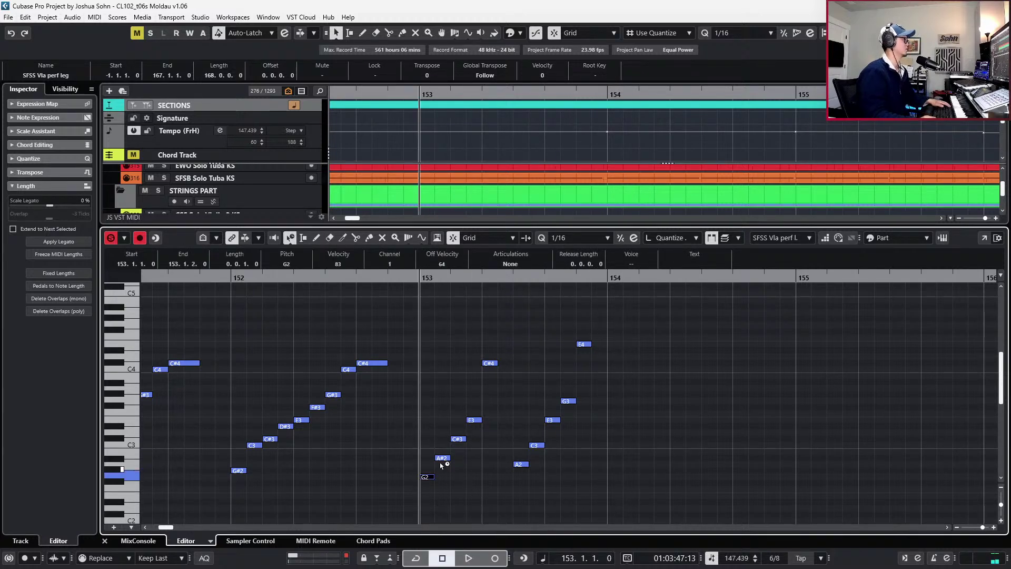
Solo the Smetana - Moldau reference recording and play bar 153 twice for comparison, ending with the solo removed
key("ctrl+alt+e")
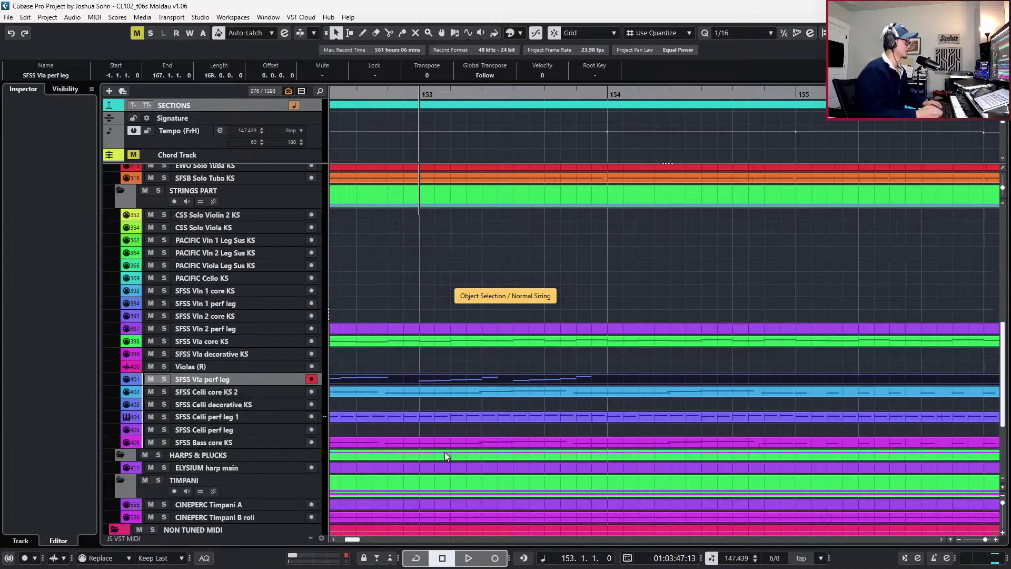
scroll(473, 115, "down", 1)
scroll(473, 115, "down", 1)
left_click(468, 119)
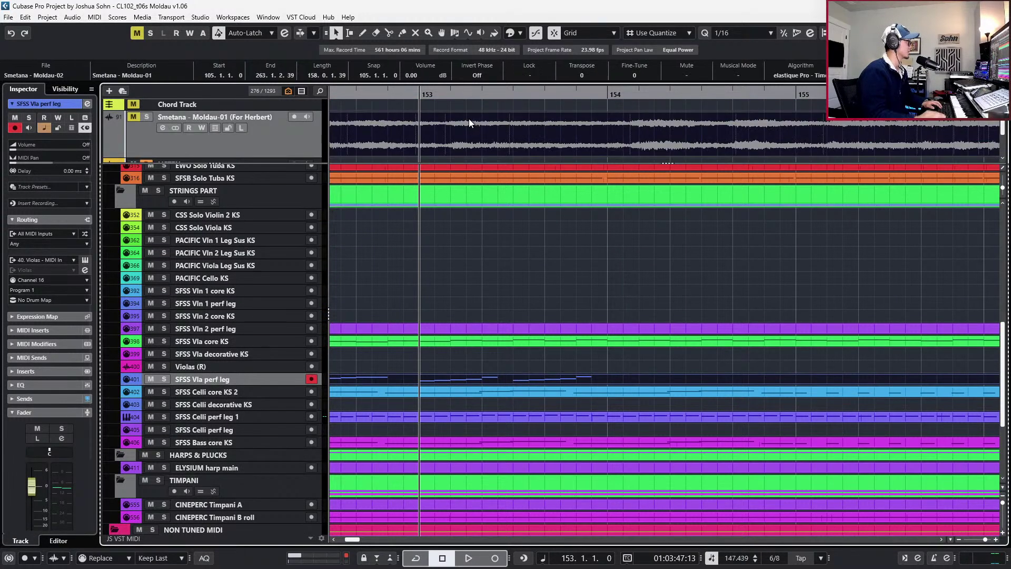
key("s")
key("space")
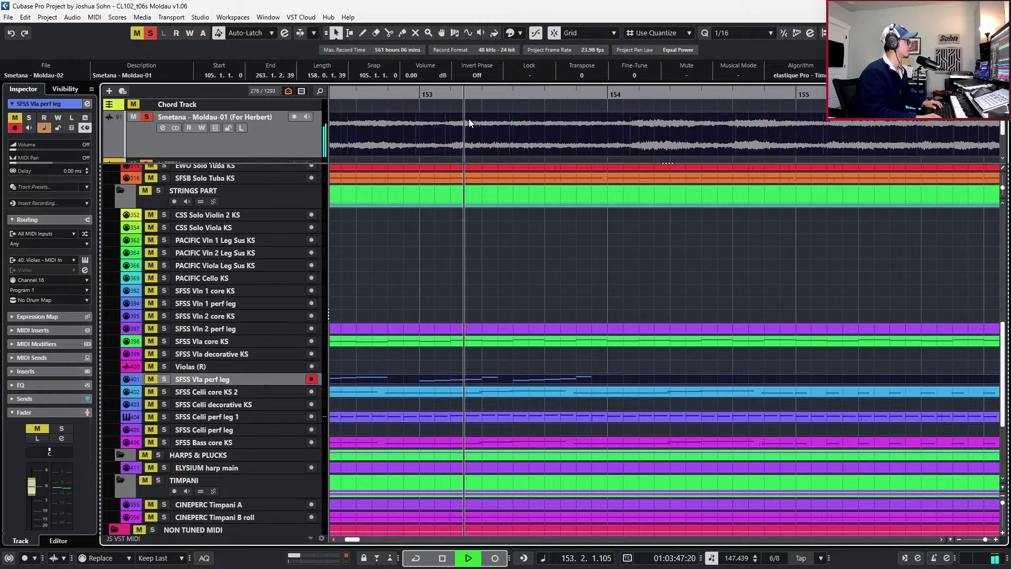
key("space")
key("space")
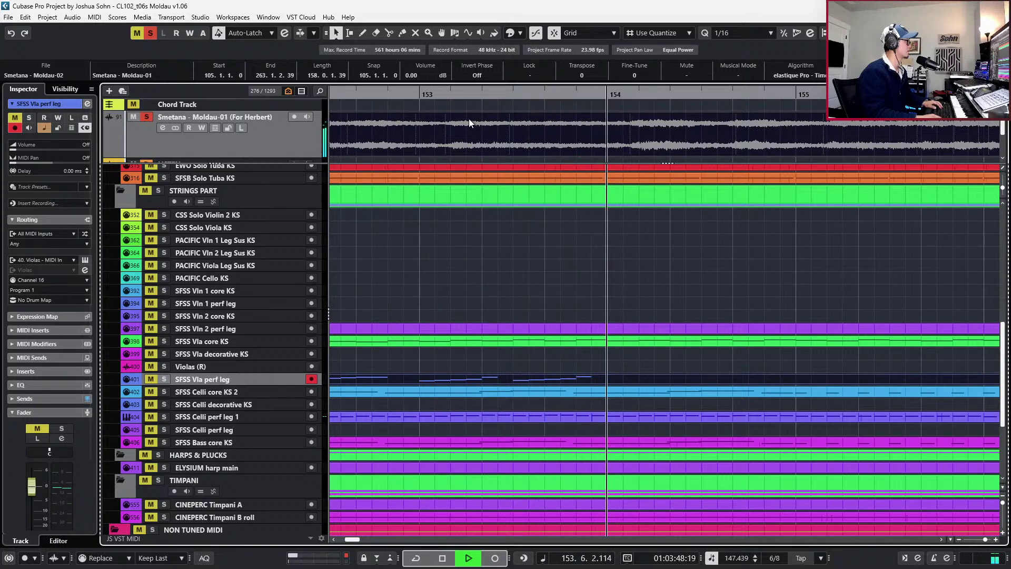
key("space")
key("s")
key("m")
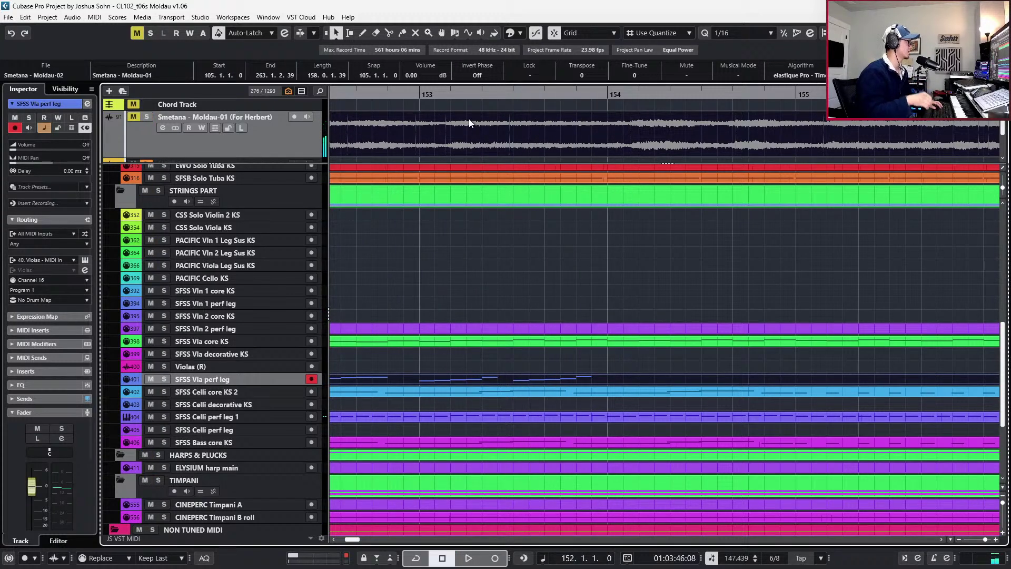
Open the SFSS Vla perf leg part for note editing and play back the arpeggios in bar 153
double_click(463, 378)
left_click_drag(428, 313, 603, 490)
key("space")
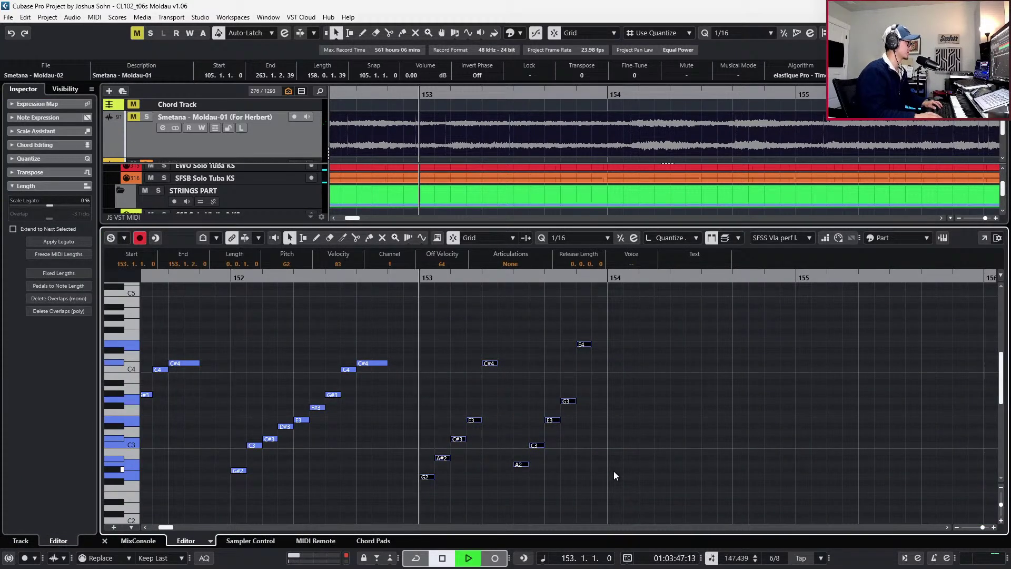
key("space")
key("s")
key("space")
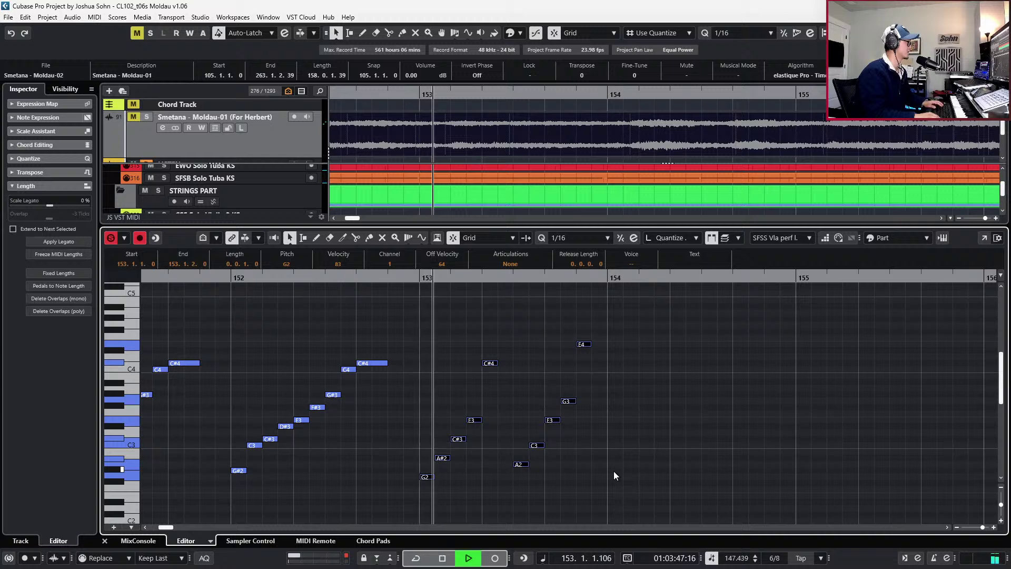
key("space")
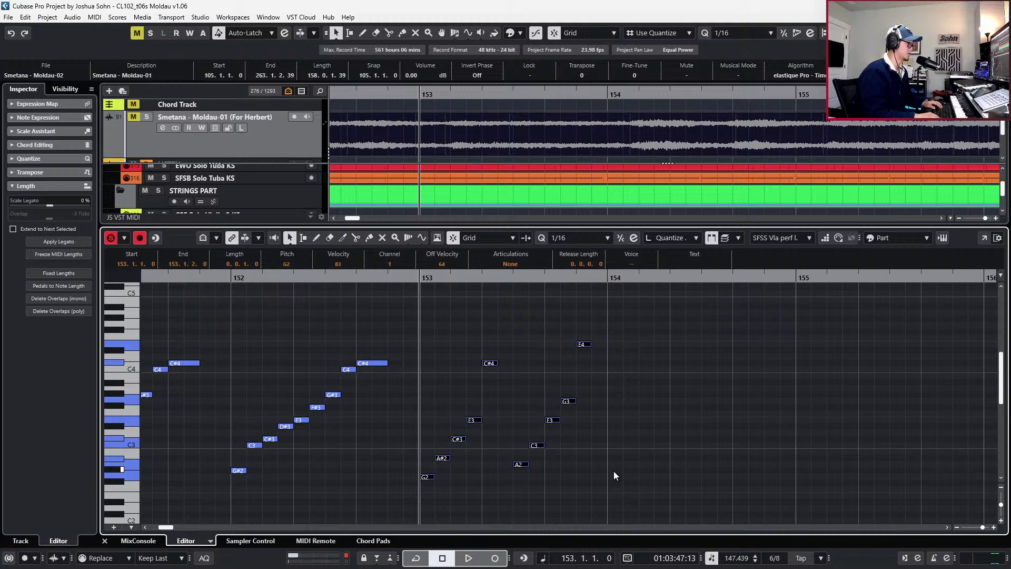
Duplicate bar 153's two arpeggios into bar 154 and play them back
left_click_drag(626, 342, 569, 385)
scroll(641, 380, "down", 1)
scroll(643, 381, "down", 1)
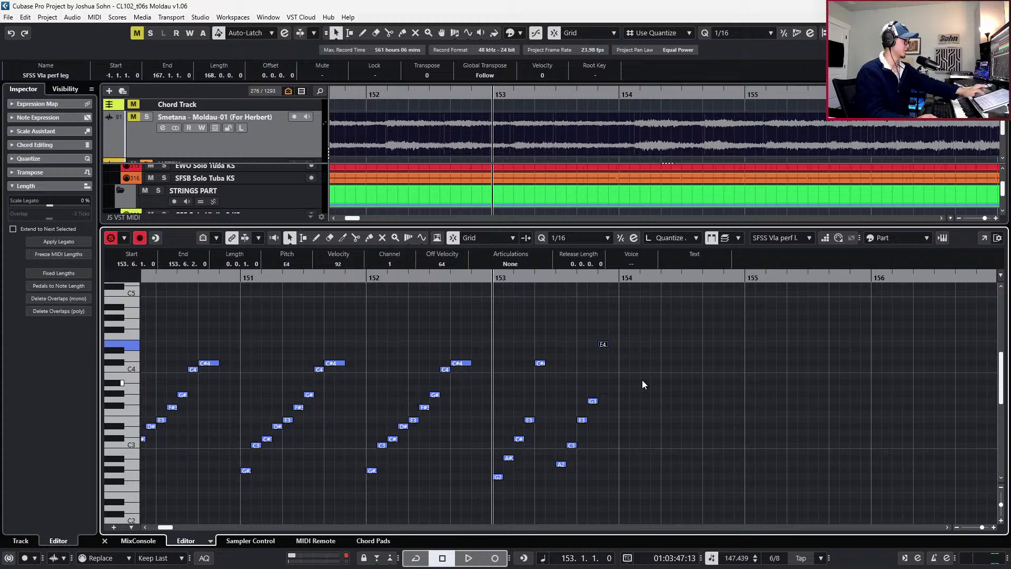
left_click_drag(634, 312, 497, 487)
key("ctrl+d")
key("KP_Subtract")
key("KP_Subtract")
key("space")
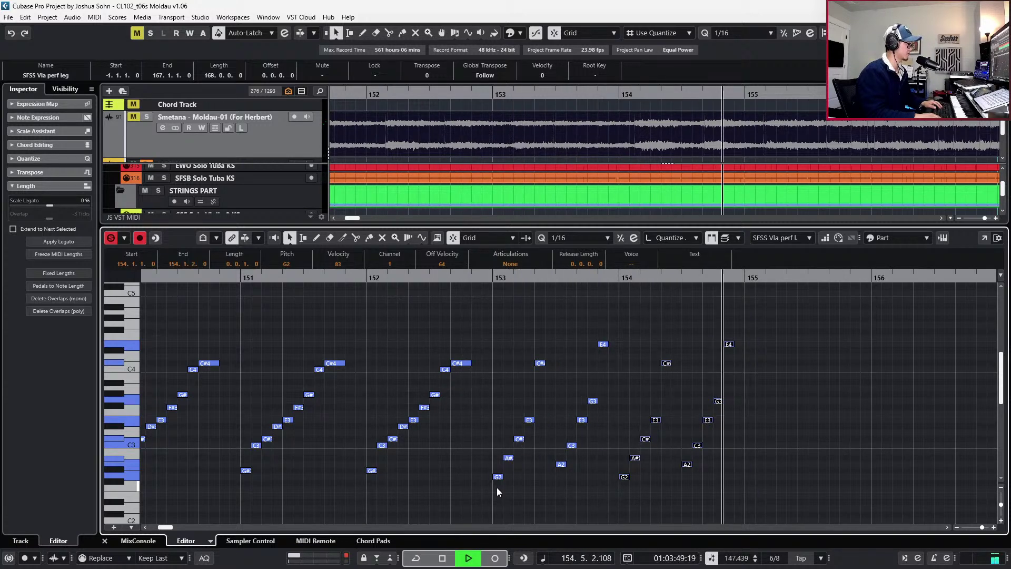
key("space")
Transpose the first five-note arpeggio in bar 154 up six semitones to C#3, E3, G3, A#3, G4
key("KP_Add")
key("KP_Add")
key("h")
key("h")
key("h")
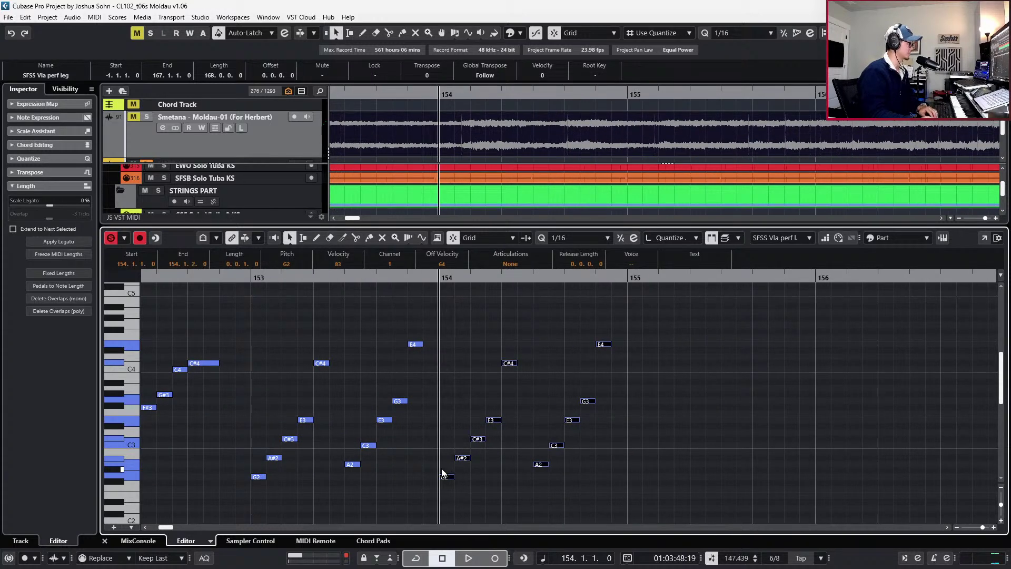
left_click(447, 477)
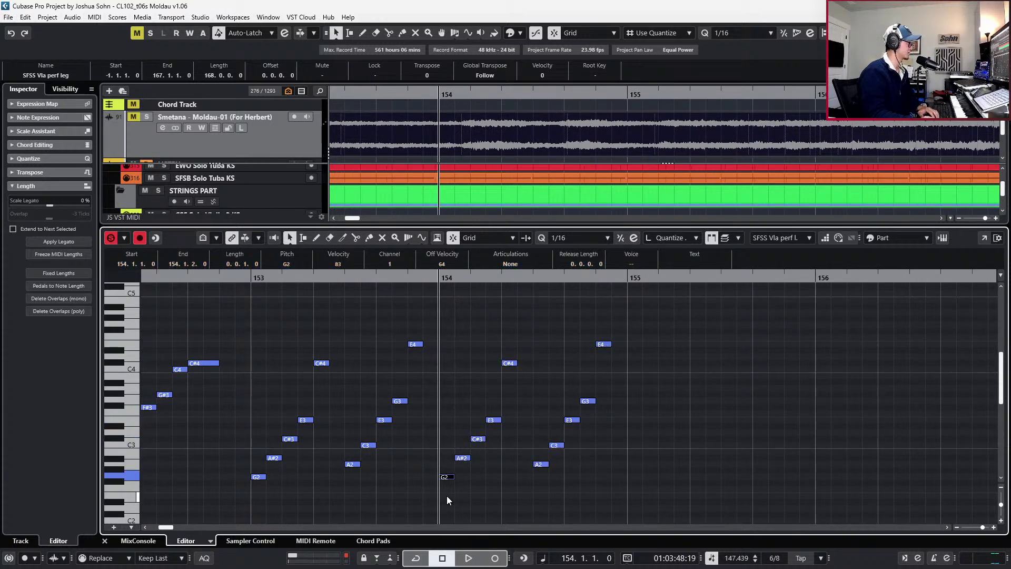
left_click(450, 425)
left_click_drag(448, 366, 513, 498)
key("Up")
key("Up")
key("Up")
key("Up")
key("Up")
key("Up")
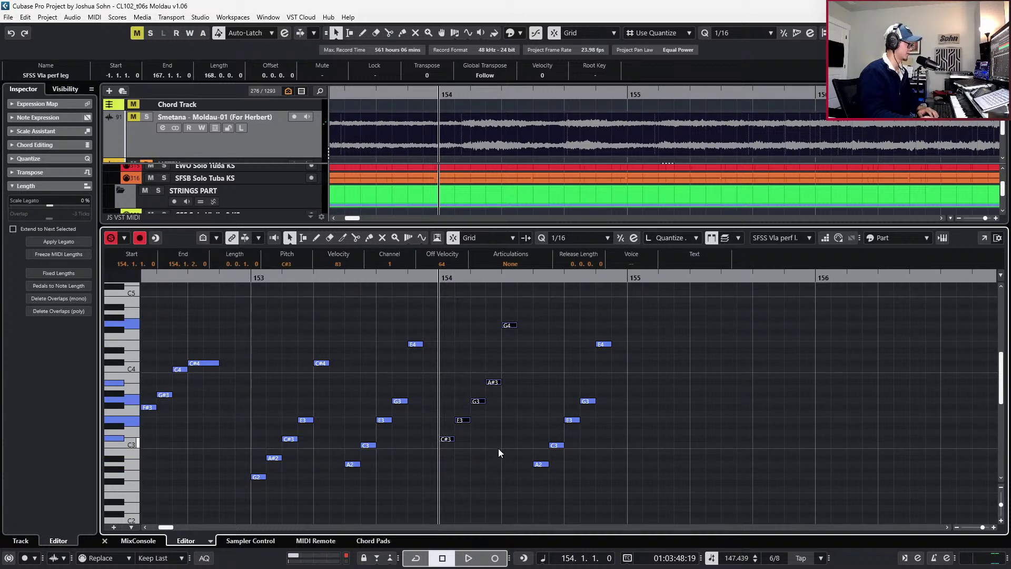
left_click_drag(482, 365, 507, 396)
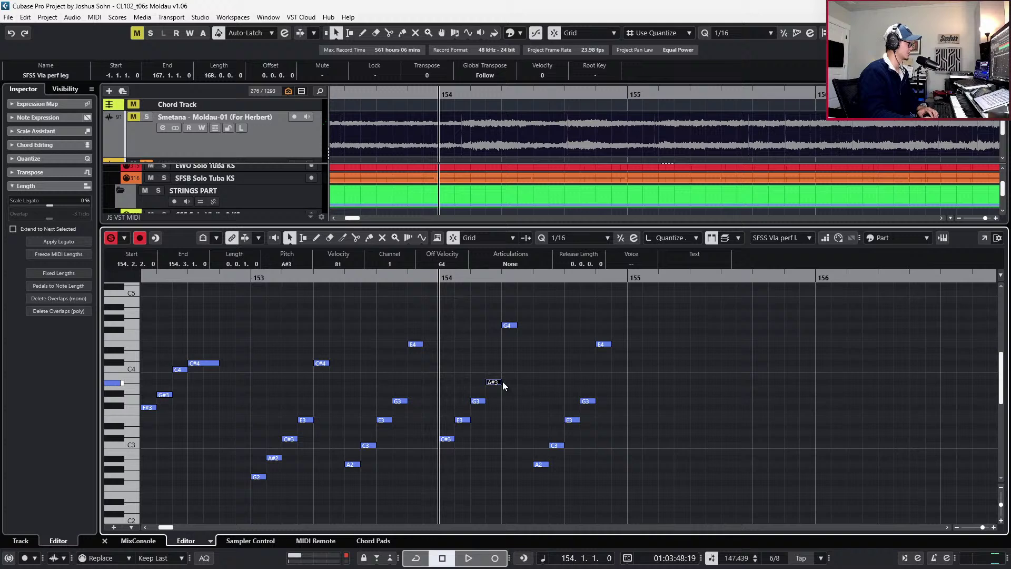
Transpose the second five-note arpeggio in bar 154 upward until it starts on G3
left_click_drag(492, 324, 638, 475)
key("Up")
key("Up")
key("Up")
key("Up")
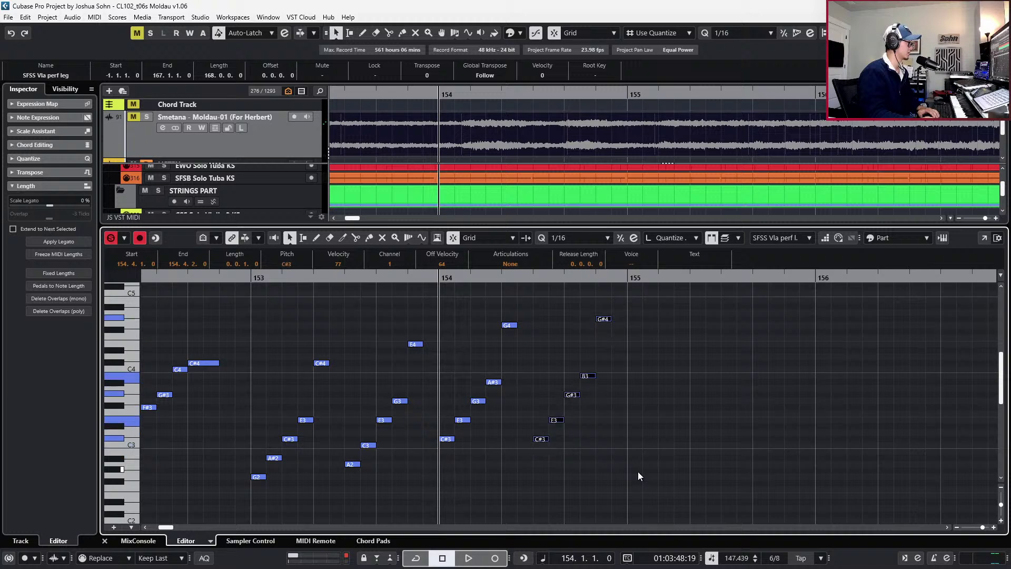
key("Up")
key("Up")
key("Up")
key("Up")
key("Up")
key("Up")
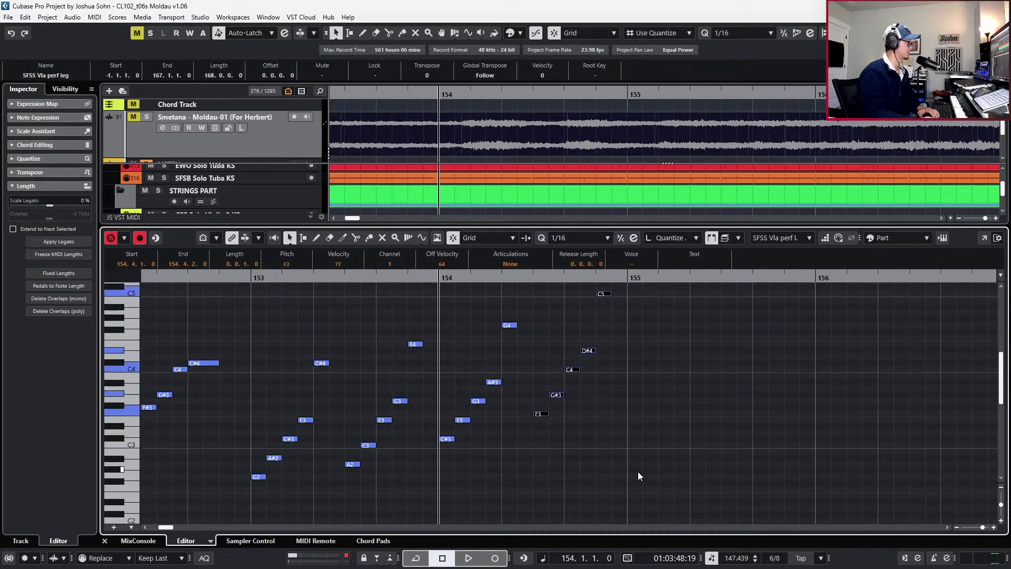
scroll(637, 472, "up", 3)
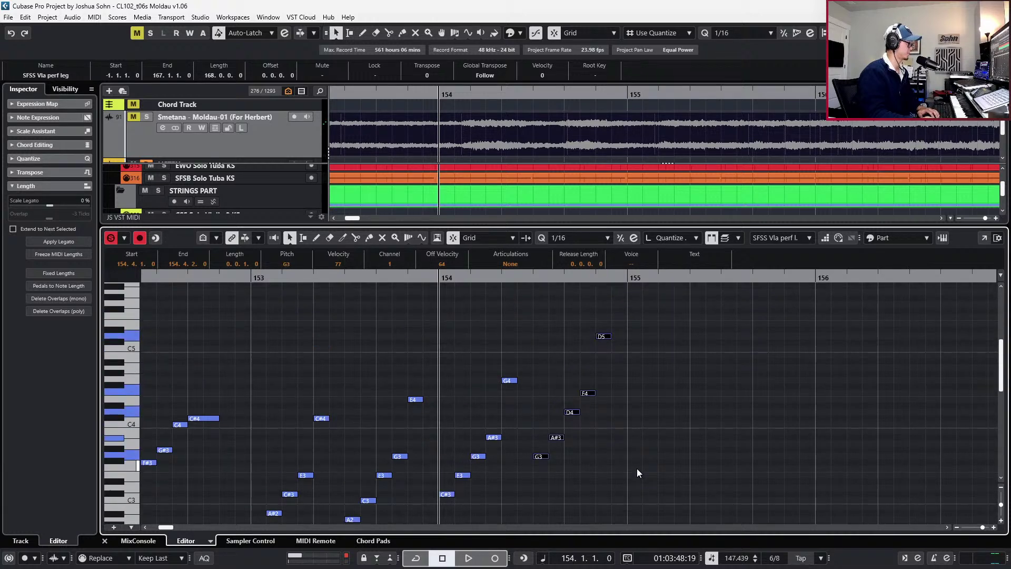
Lower the last three notes of bar 154's second arpeggio to C#4, E4 and C#5, and audition the bar
left_click(561, 439)
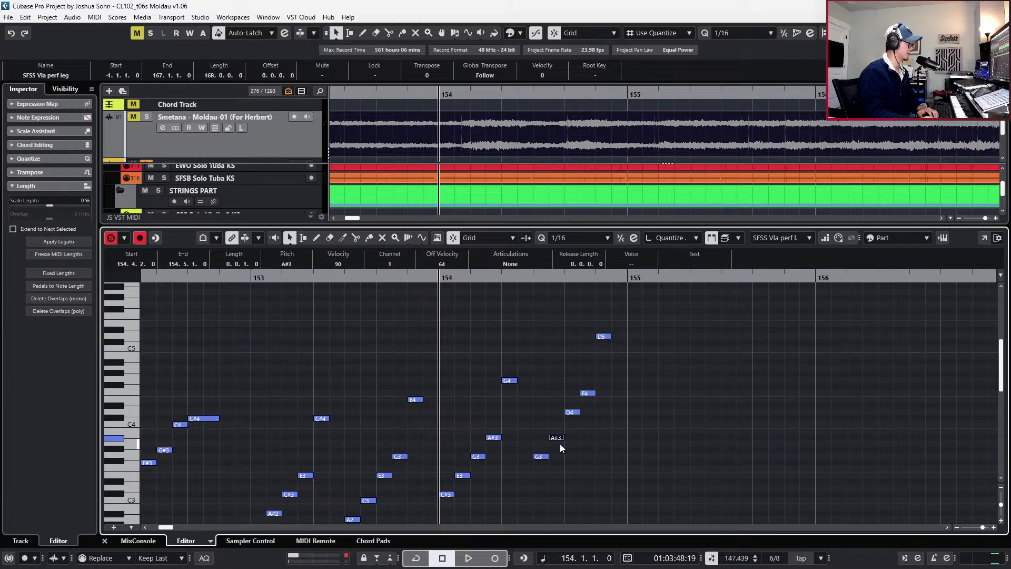
double_click(569, 419)
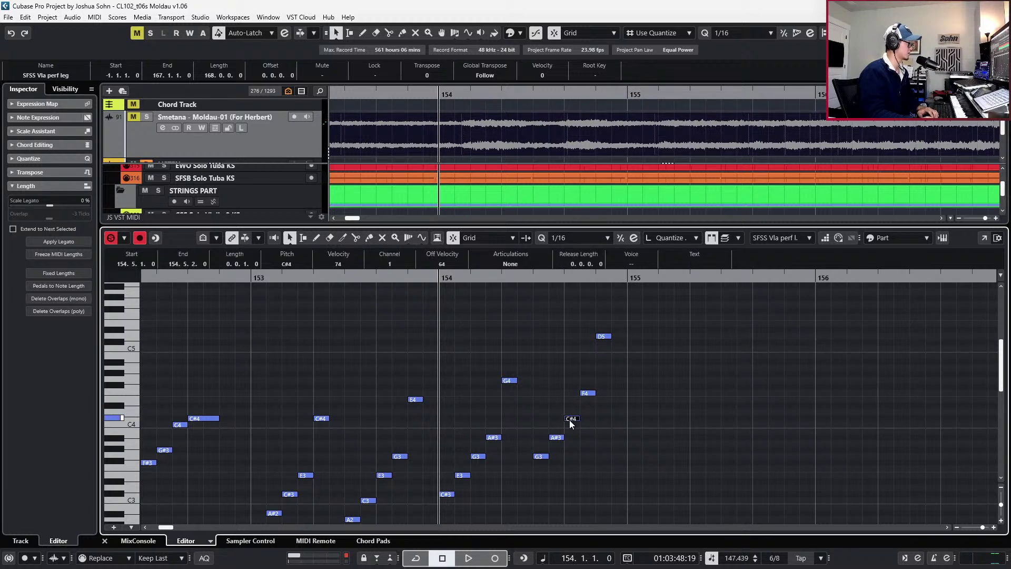
left_click_drag(567, 395, 606, 402)
key("Down")
mouse_move(582, 318)
left_mouse_down()
mouse_move(621, 332)
mouse_move(631, 360)
left_mouse_up()
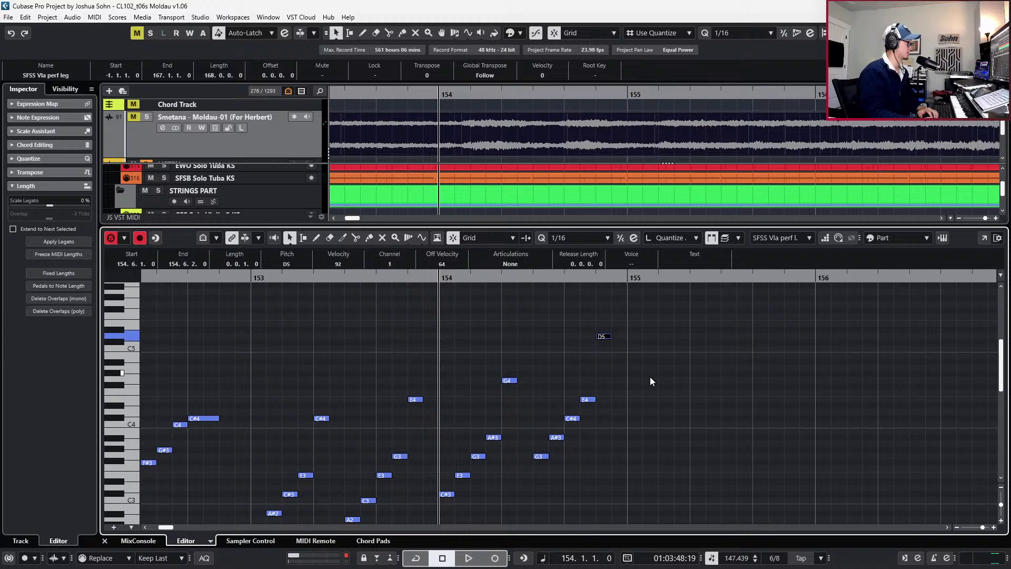
key("Down")
key("space")
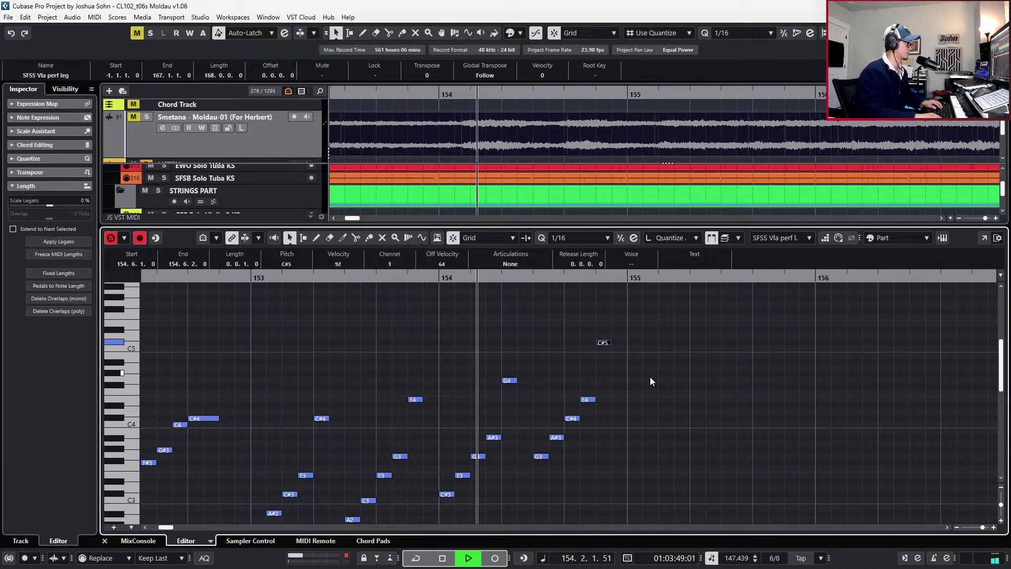
key("space")
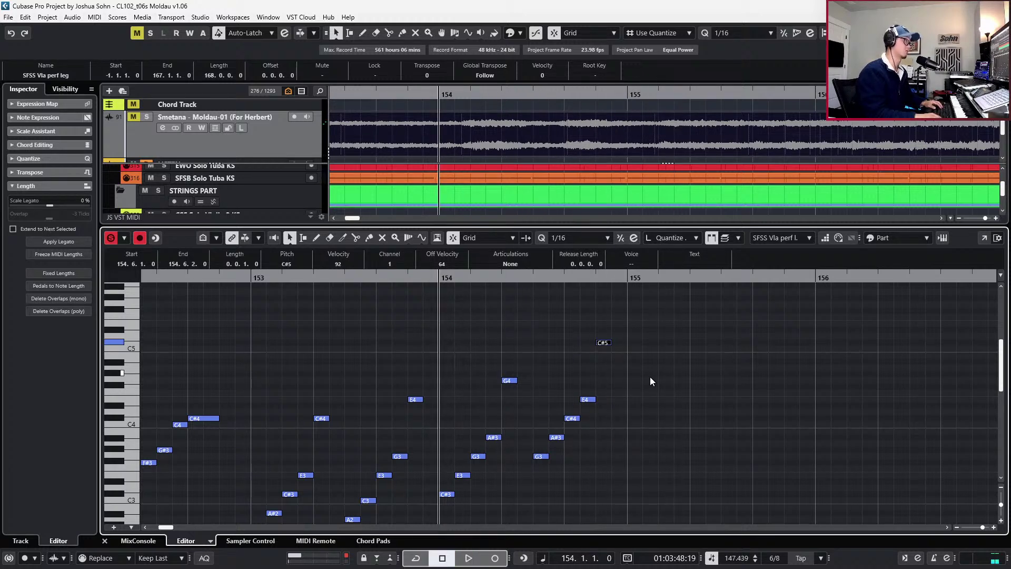
Lengthen the top notes of all four arpeggios in bars 153 and 154 to 0.0.1.80 and play bar 154
left_click(508, 380)
mouse_move(230, 402)
left_mouse_down()
mouse_move(276, 389)
mouse_move(425, 431)
left_mouse_up()
left_click_drag(473, 325, 602, 365)
key("alt+shift+Right")
key("shift+KP_Subtract")
key("ctrl+z")
scroll(601, 366, "down", 2)
key("space")
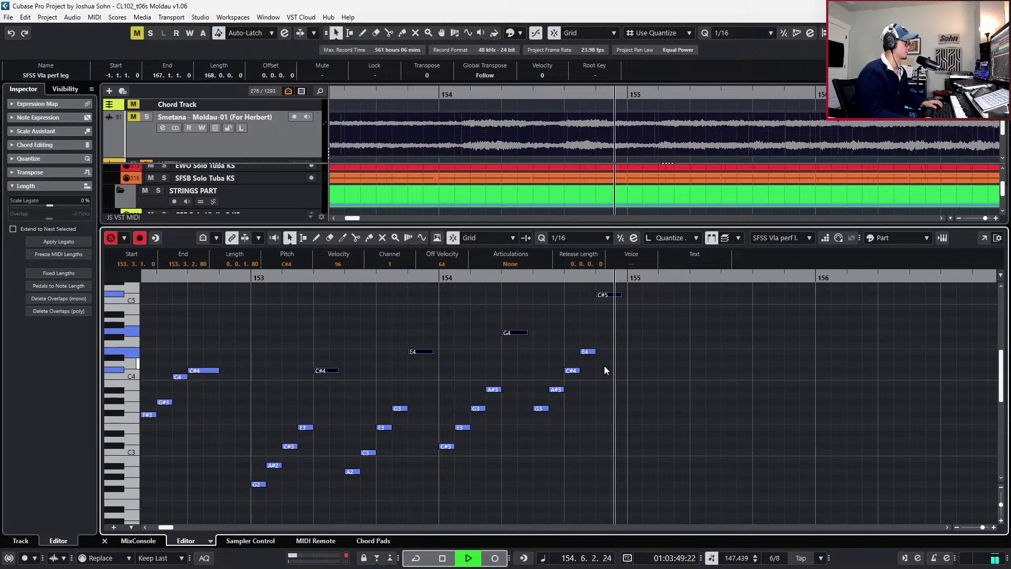
key("space")
Step-record a sixteenth E4 at the start of bar 155 and duplicate it three times
key("shift+KP_Add")
key("shift+KP_Add")
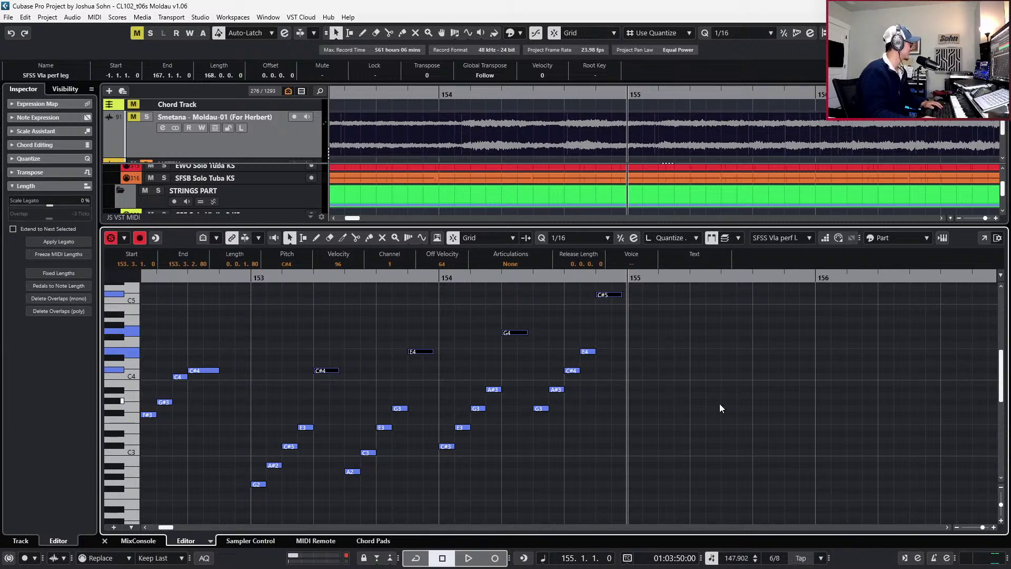
scroll(722, 409, "up", 1)
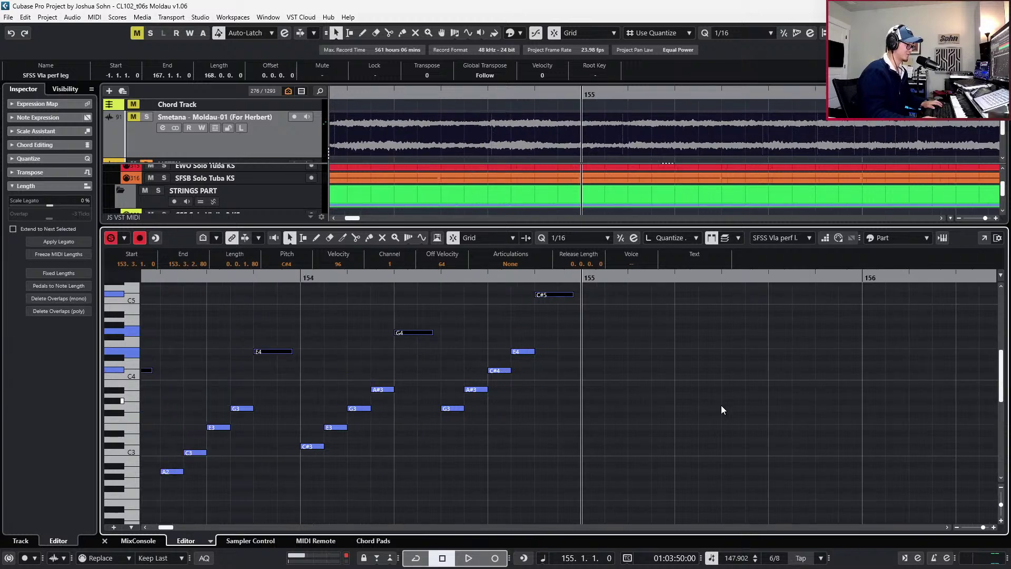
left_click(721, 406)
scroll(721, 406, "up", 1)
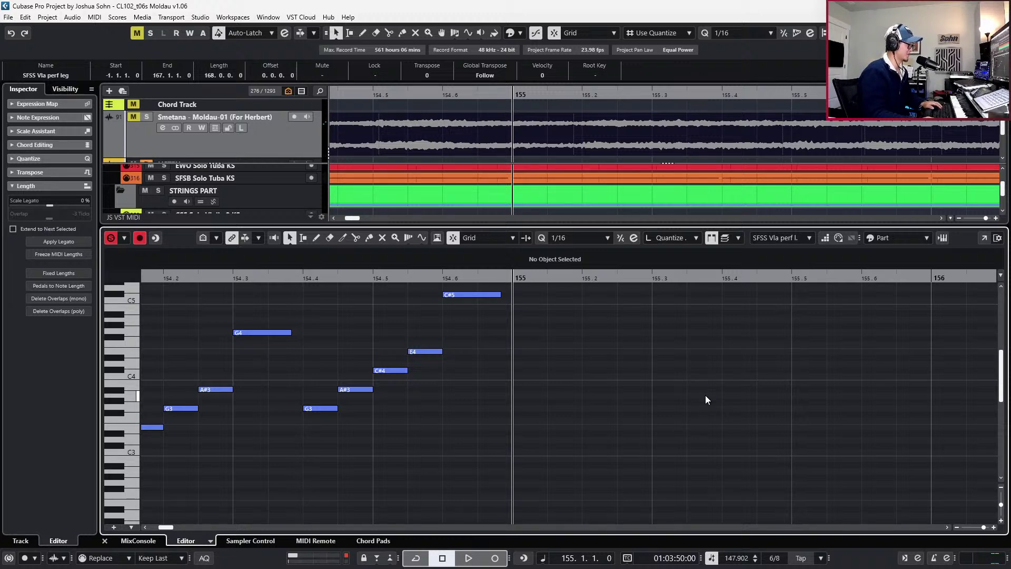
scroll(706, 396, "up", 2)
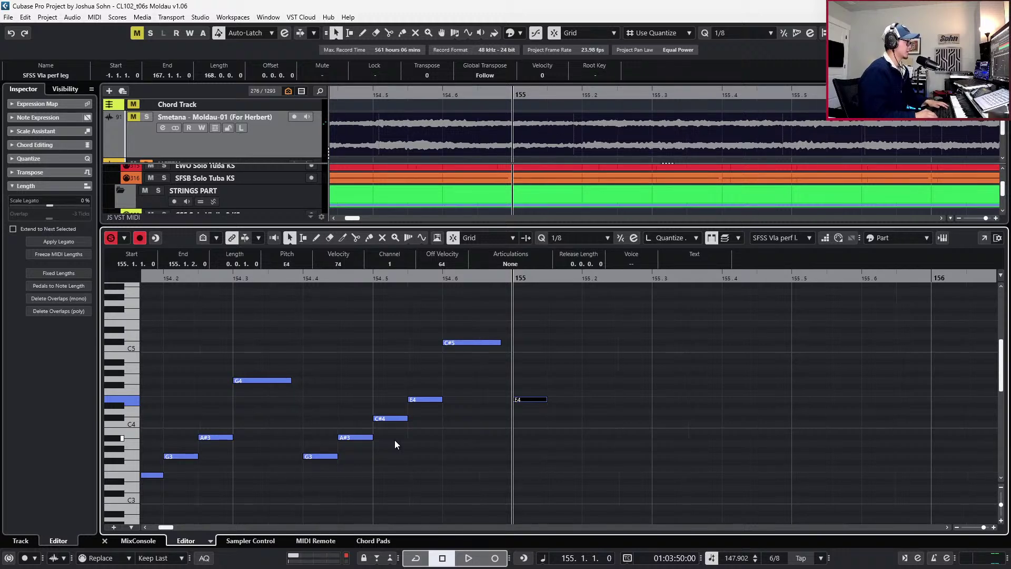
key("ctrl+d")
key("ctrl+d")
key("ctrl+d")
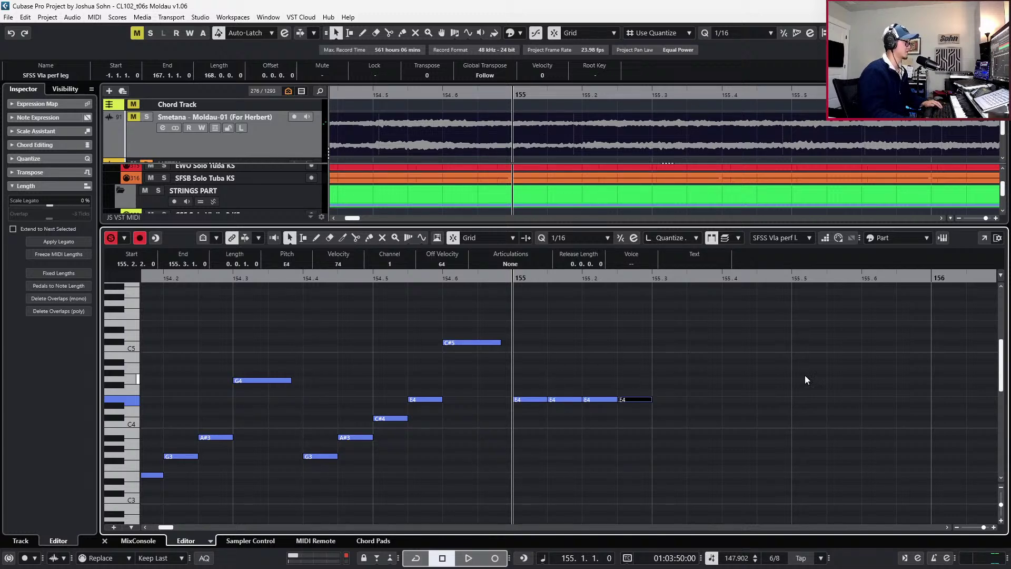
Shorten the four E4 notes at the start of bar 155 to 0.0.0.100 and audition them
left_click_drag(692, 388, 517, 454)
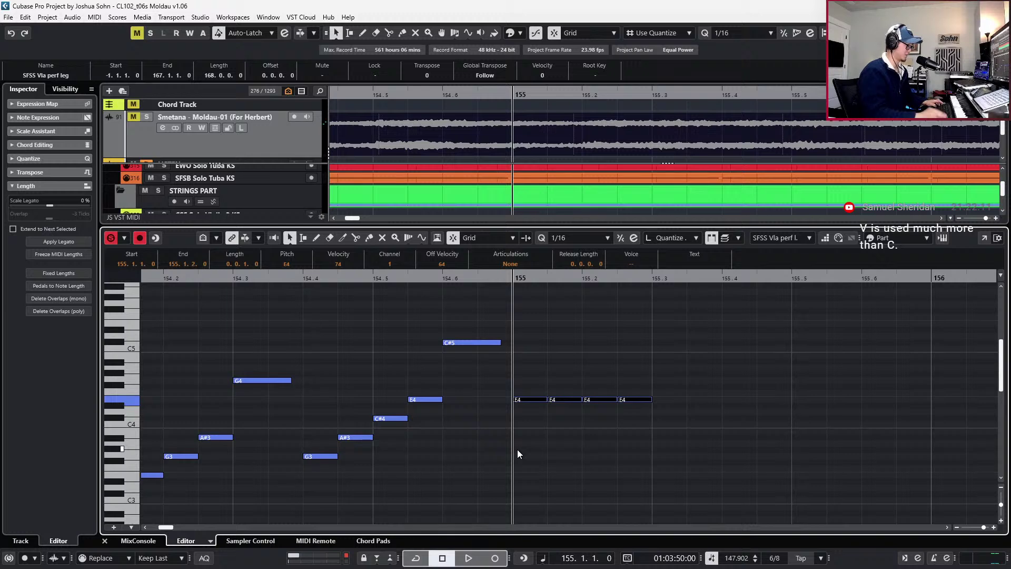
key("alt+Left")
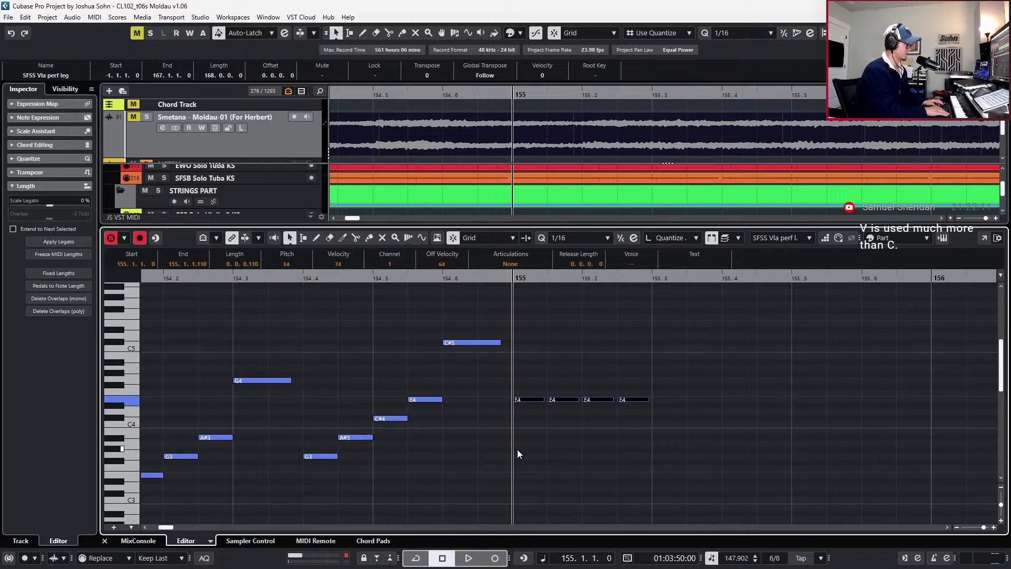
key("g")
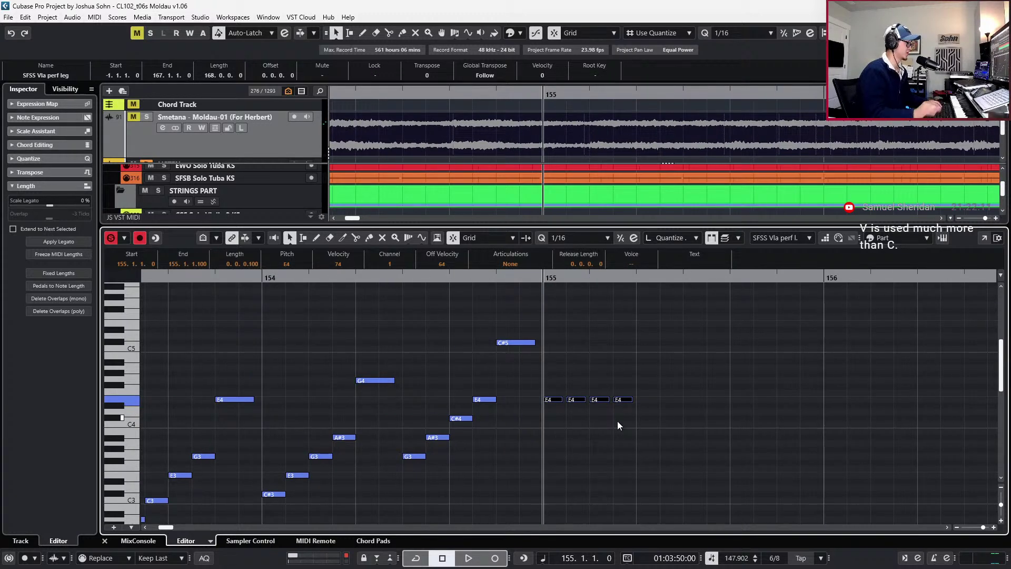
key("space")
key("space")
Duplicate the last two E4 sixteenths in bar 155 to fill its first half and play back from bar 154
left_click_drag(548, 388, 647, 437)
key("n")
key("b")
left_click_drag(601, 396, 625, 416)
key("space")
key("ctrl+d")
key("space")
key("b")
key("space")
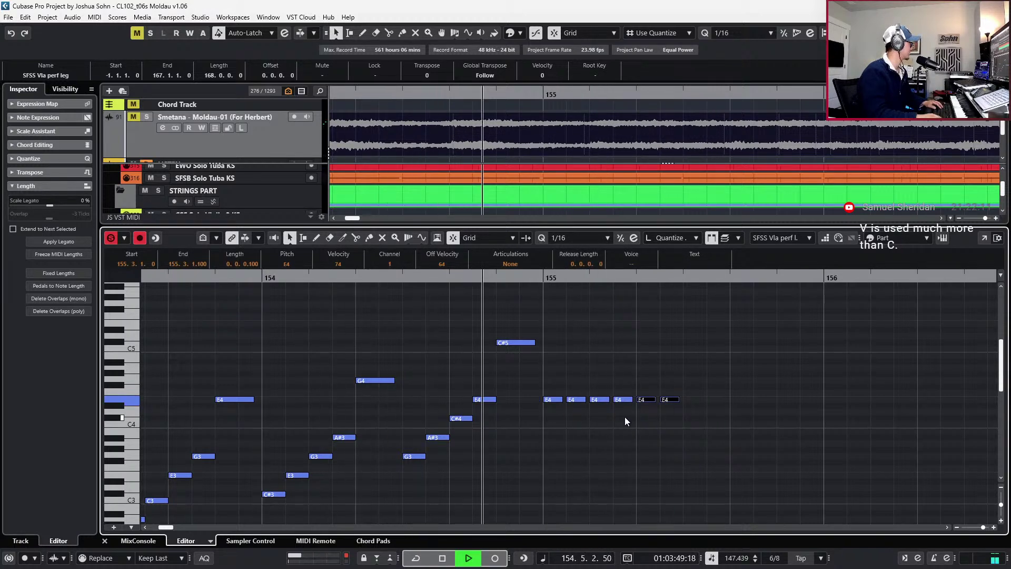
key("space")
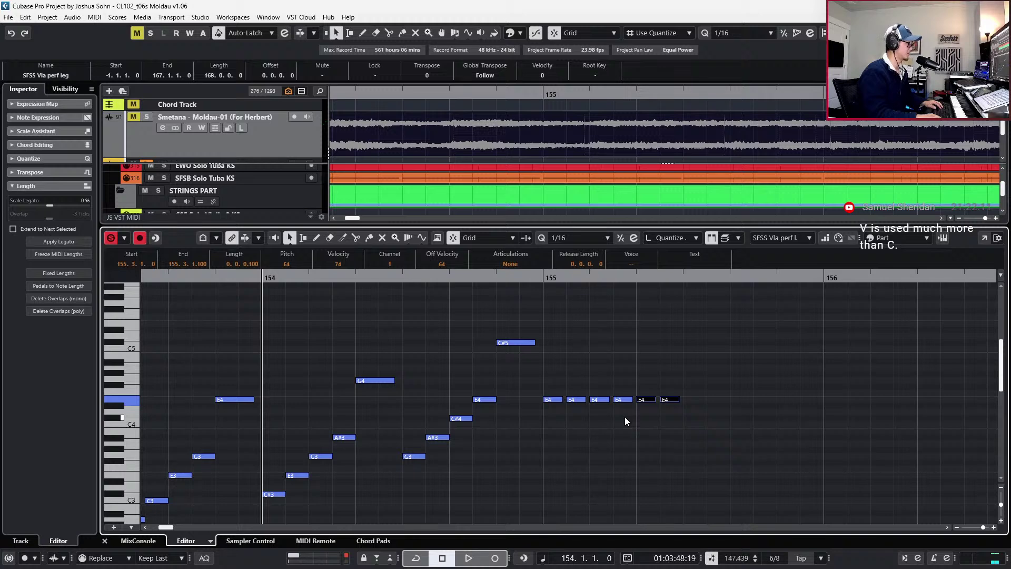
Duplicate the six repeated E4 notes into the second half of bar 155
key("n")
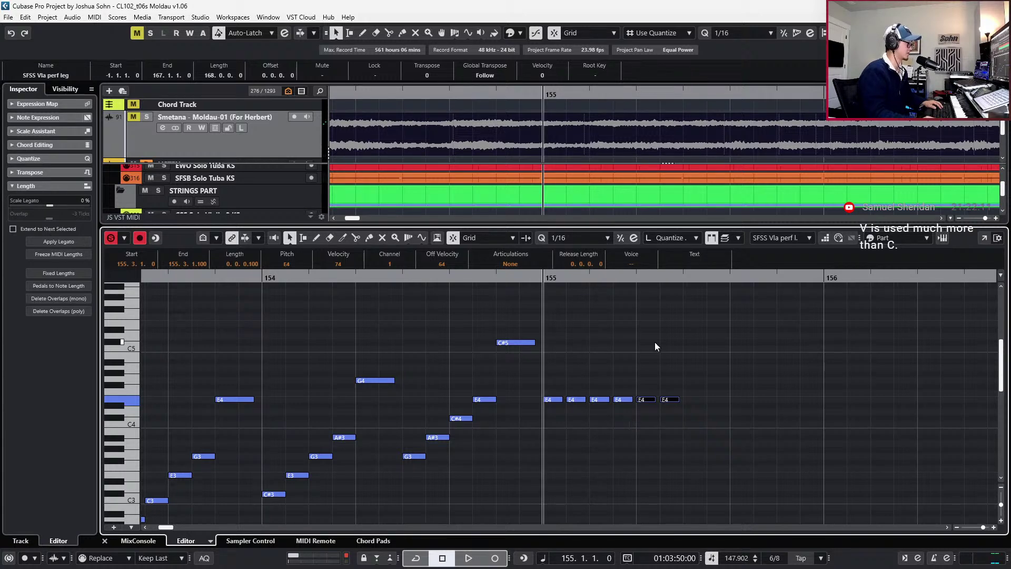
left_click(554, 377)
key("shift+End")
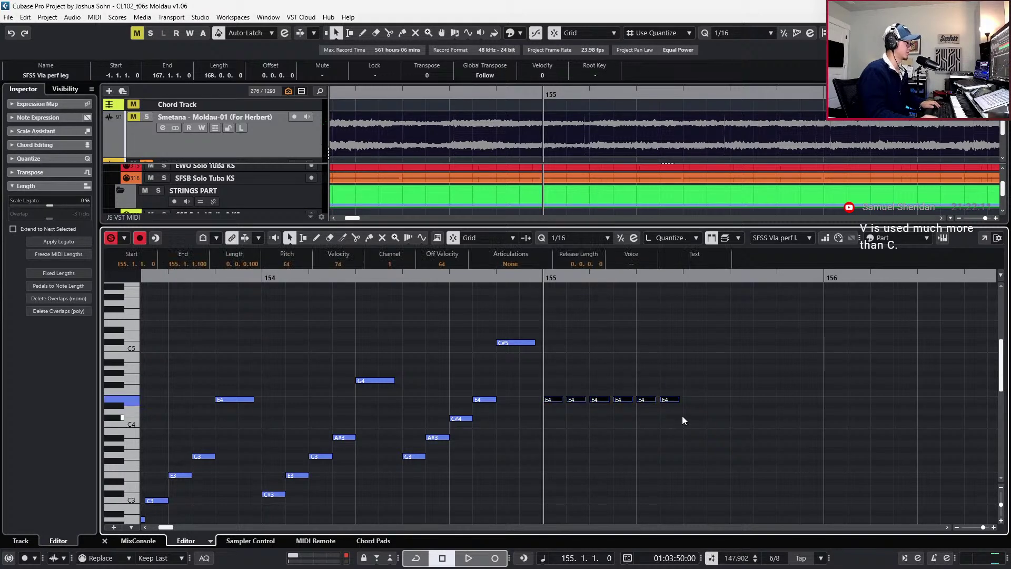
key("space")
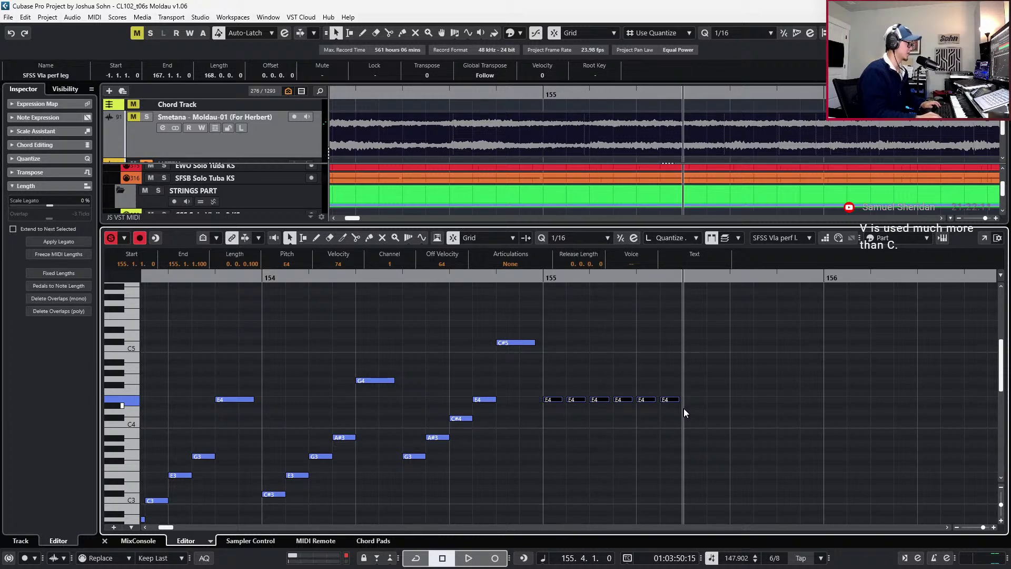
key("ctrl+d")
Lower the first pair of E4 notes in the second half of bar 155 to G3
left_click_drag(691, 374, 709, 400)
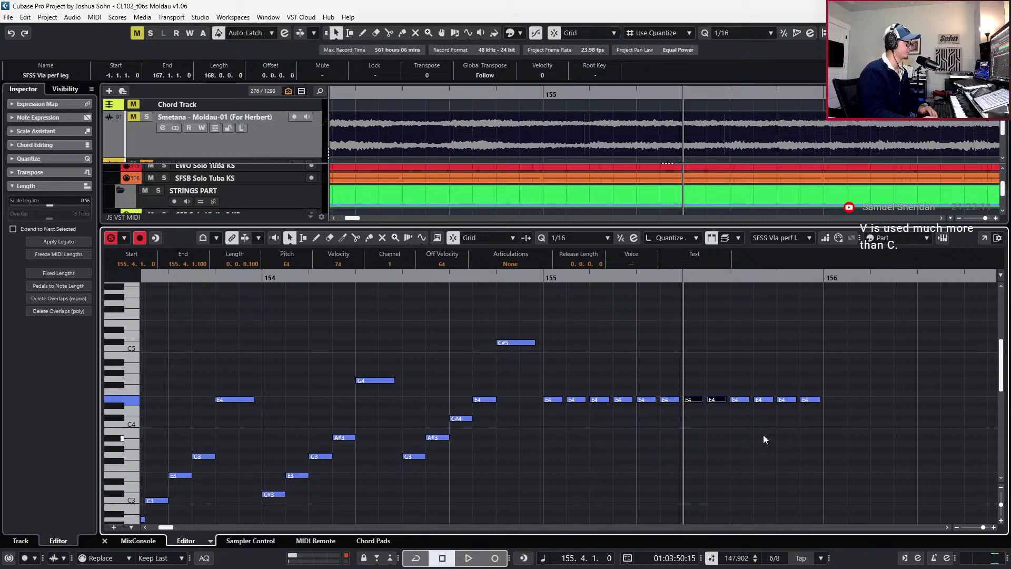
key("Down")
key("Down")
key("Down")
key("Down")
key("Down")
key("Down")
key("Down")
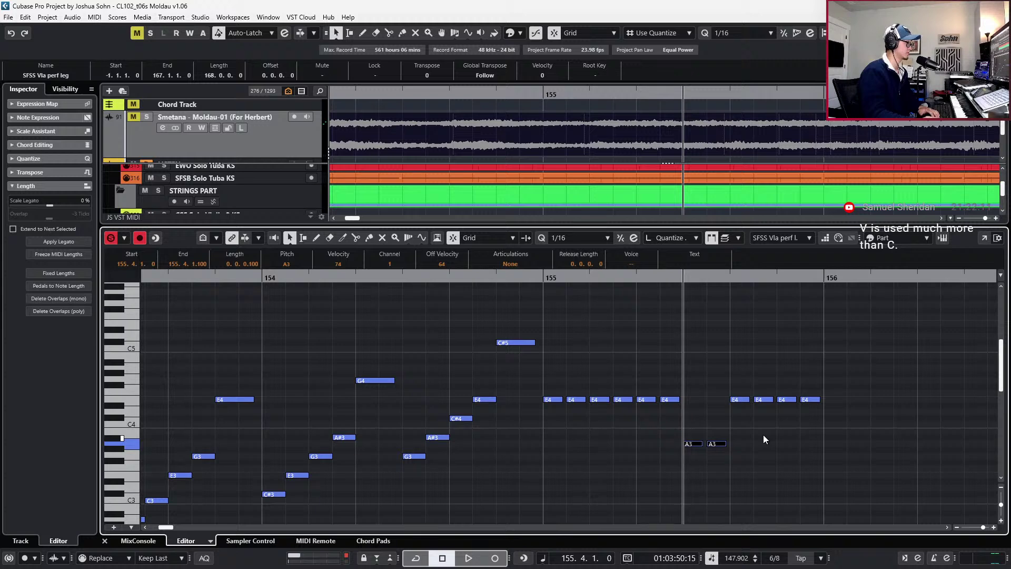
key("Down")
key("Down")
Lower the pair of E4 notes on the fifth eighth of bar 155 to C#4, then select the bar's final E4 pair
left_click_drag(729, 388, 756, 411)
key("Down")
key("Down")
key("Down")
left_click_drag(780, 388, 833, 404)
key("b")
key("g")
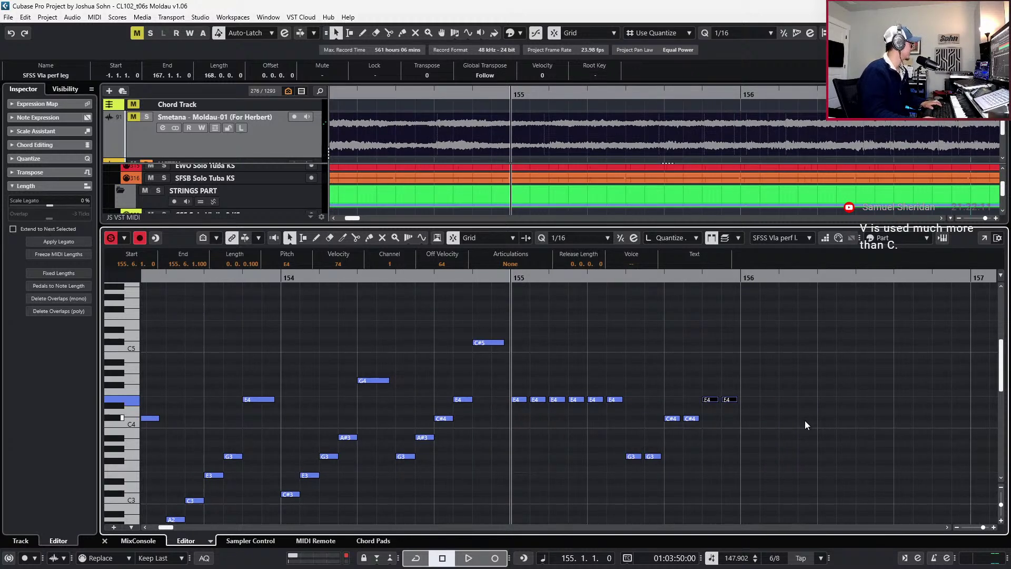
scroll(805, 420, "right", 2)
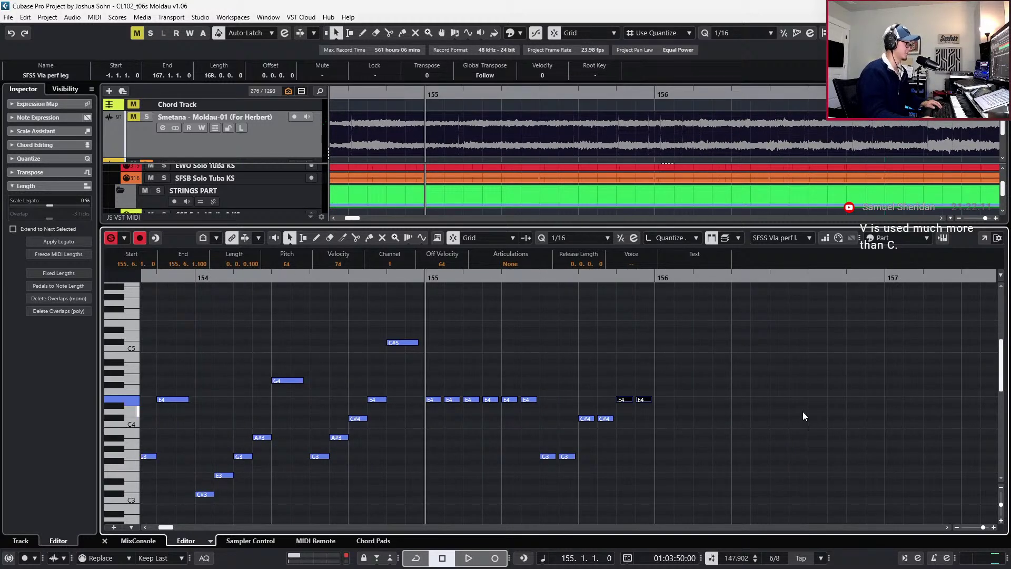
Play back bar 155, then set the playhead to the start of bar 156 and turn on step input
key("space")
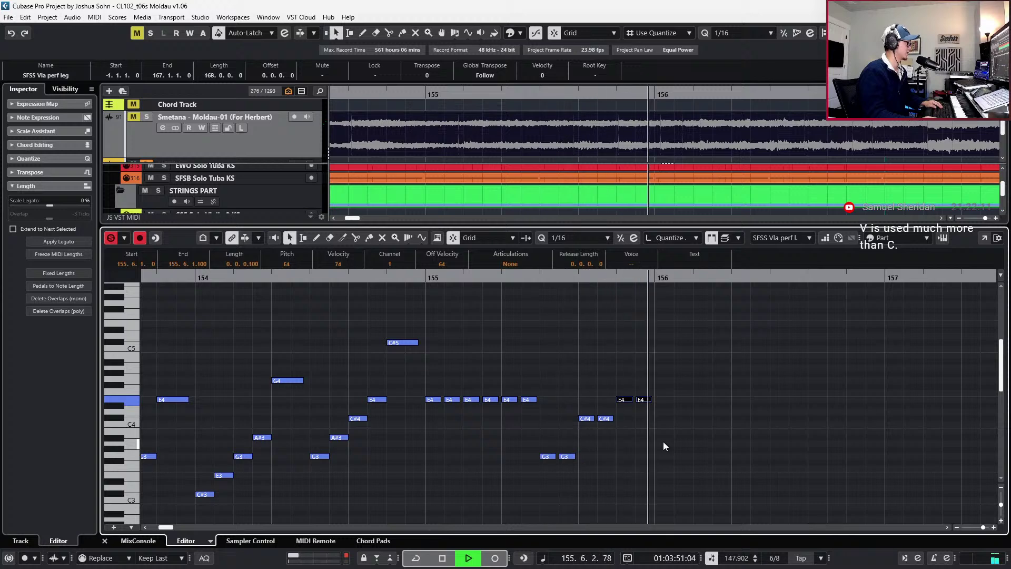
key("space")
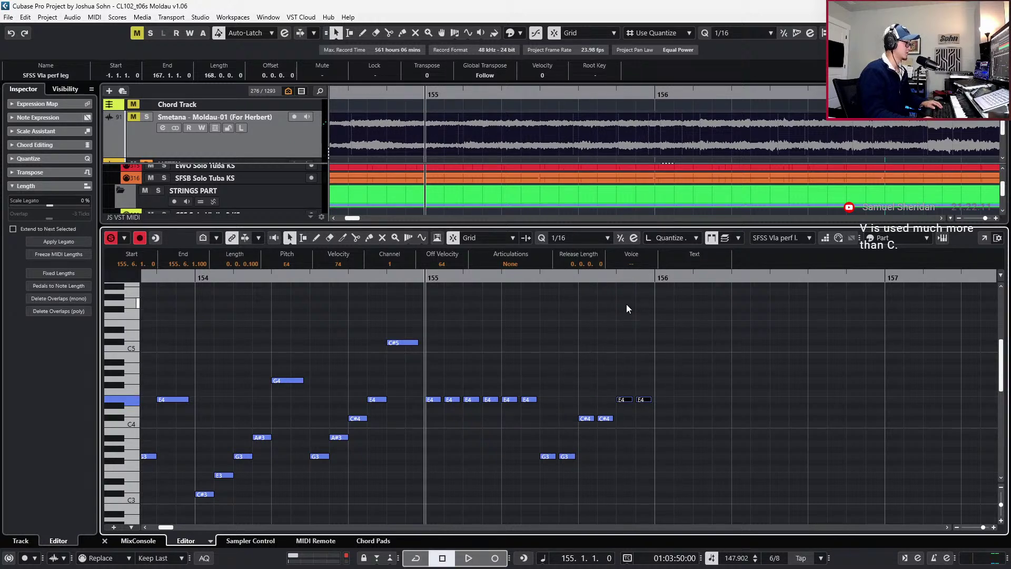
left_click(639, 290)
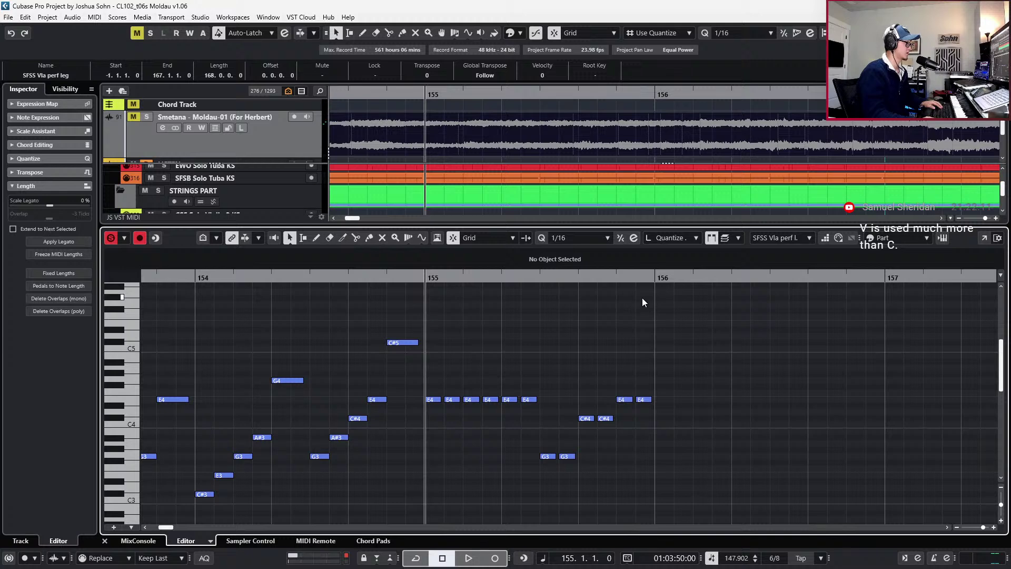
left_click(655, 276)
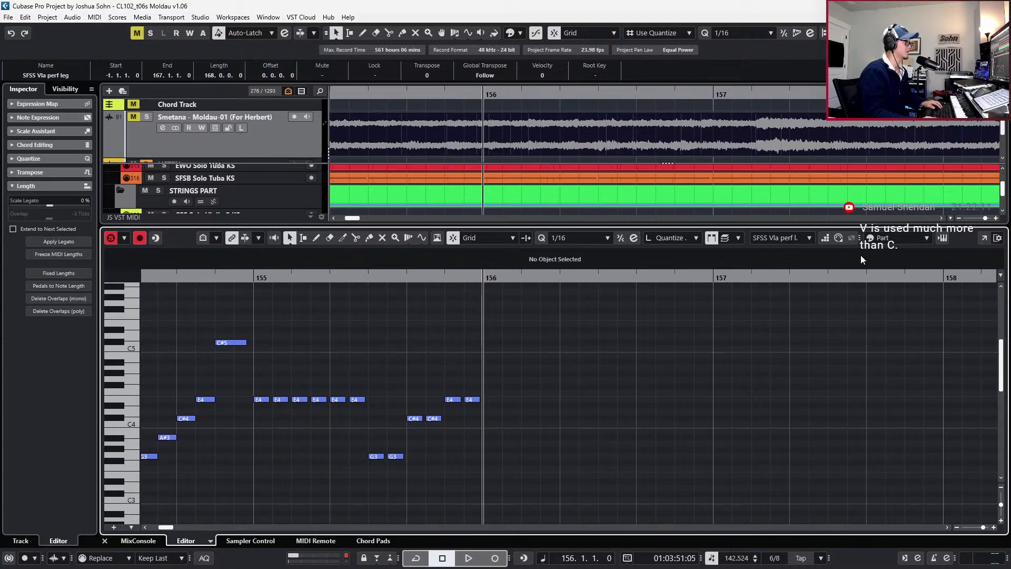
left_click(826, 238)
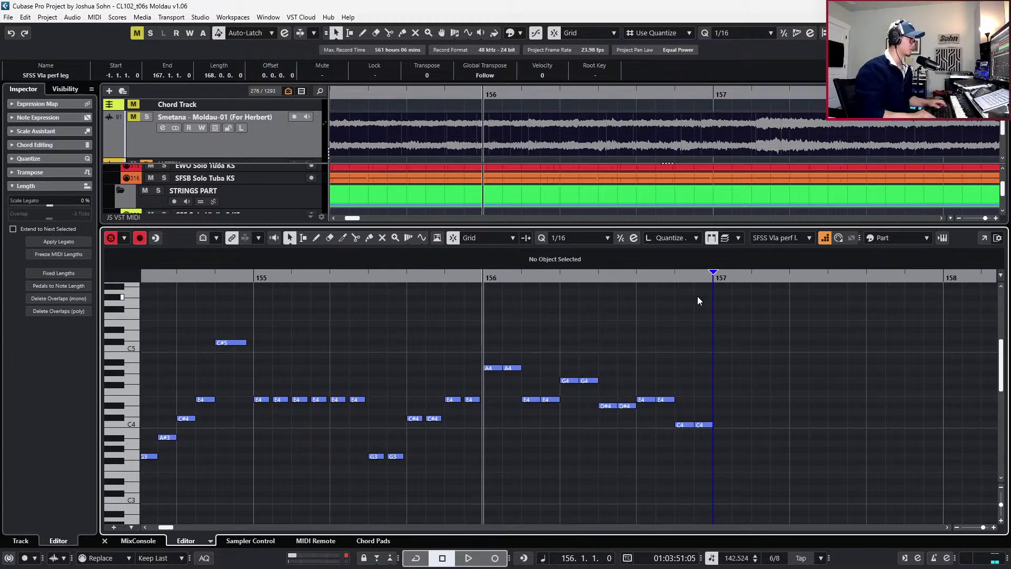
Raise bar 156's final note pair to C#4 and step-enter bars 157 to 159, replacing the F4 pair in bar 159 with F#4
left_click(685, 392)
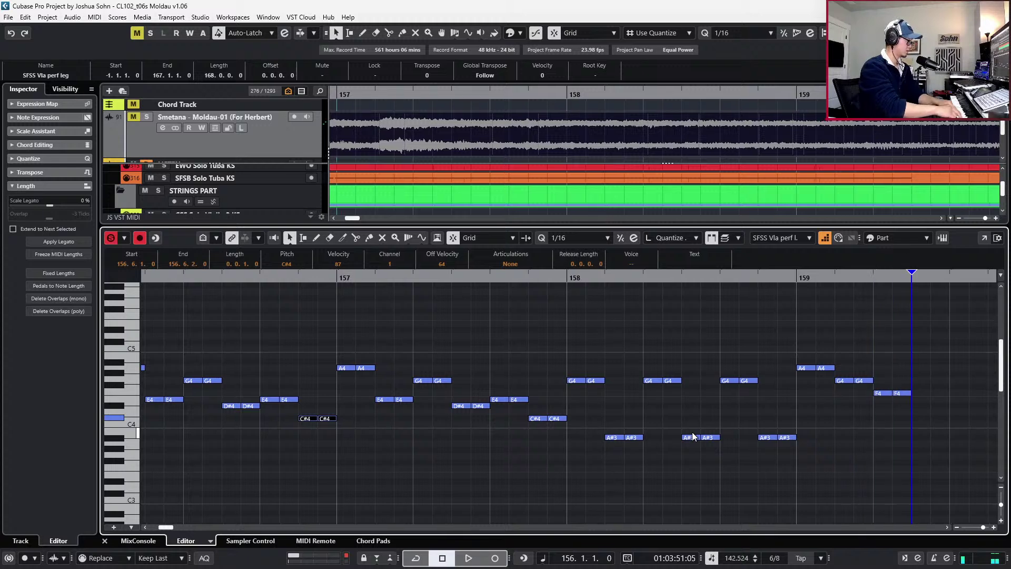
key("ctrl+z")
key("ctrl+z")
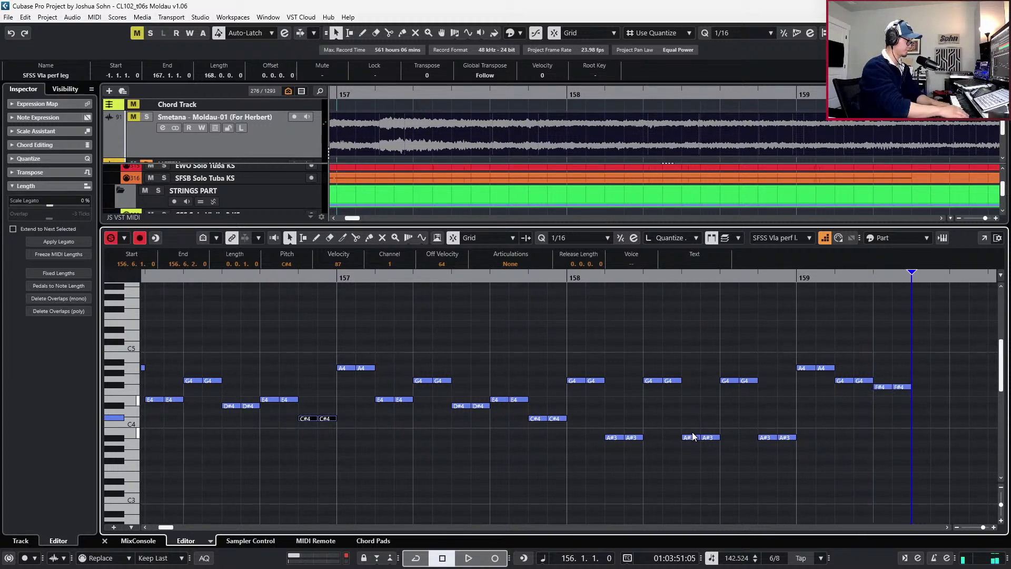
key("ctrl+z")
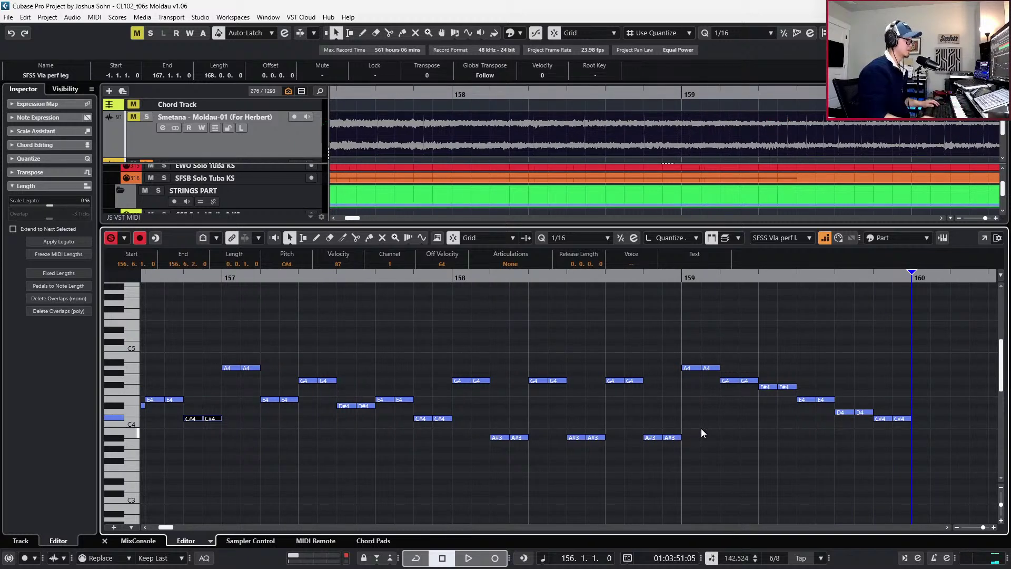
Raise the last three note pairs of bar 159 to F#4, E4 and D4
scroll(692, 436, "right", 3)
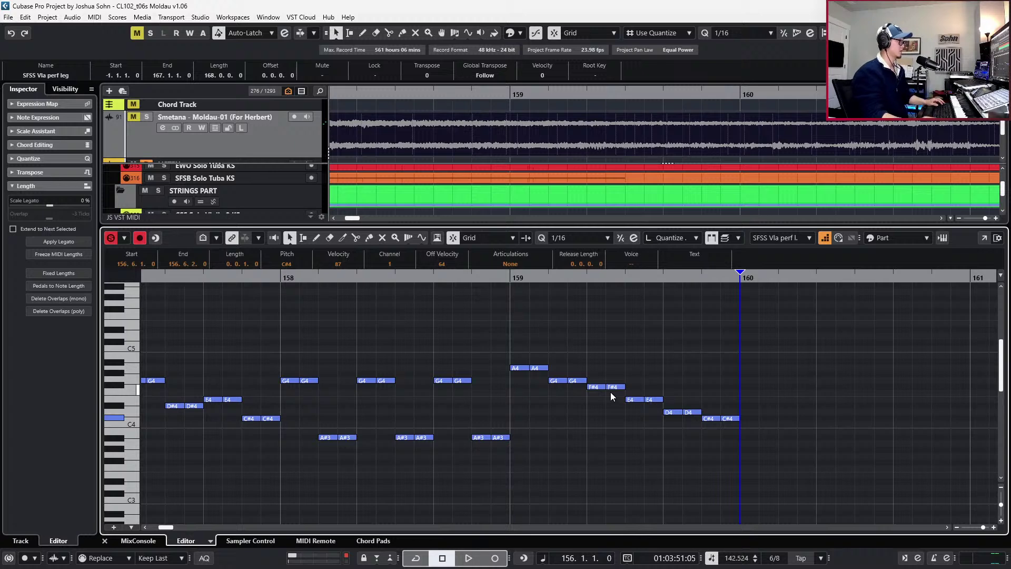
left_click_drag(631, 375, 659, 409)
key("Up")
key("Up")
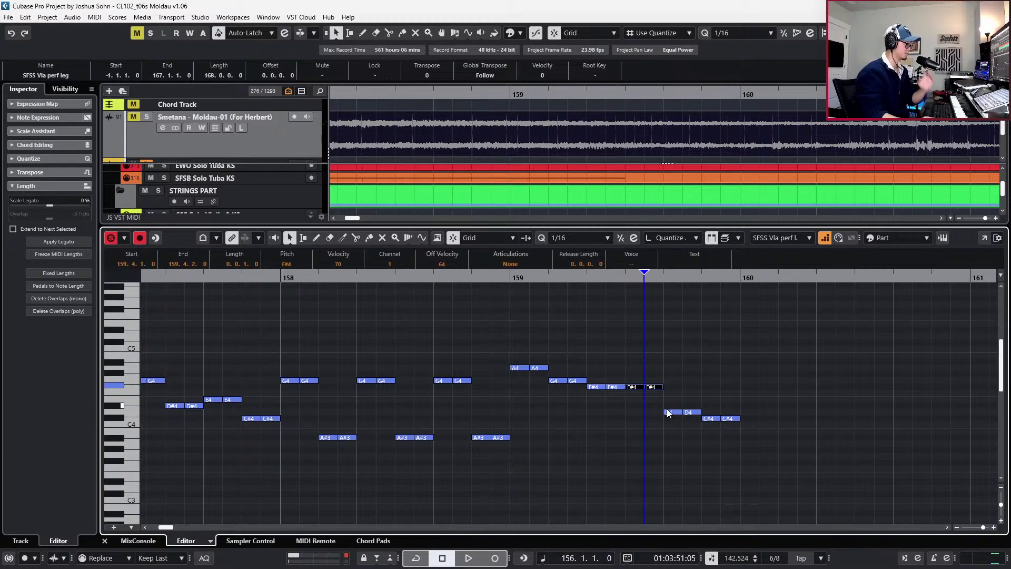
left_click_drag(671, 390, 786, 421)
key("Up")
key("Up")
key("Up")
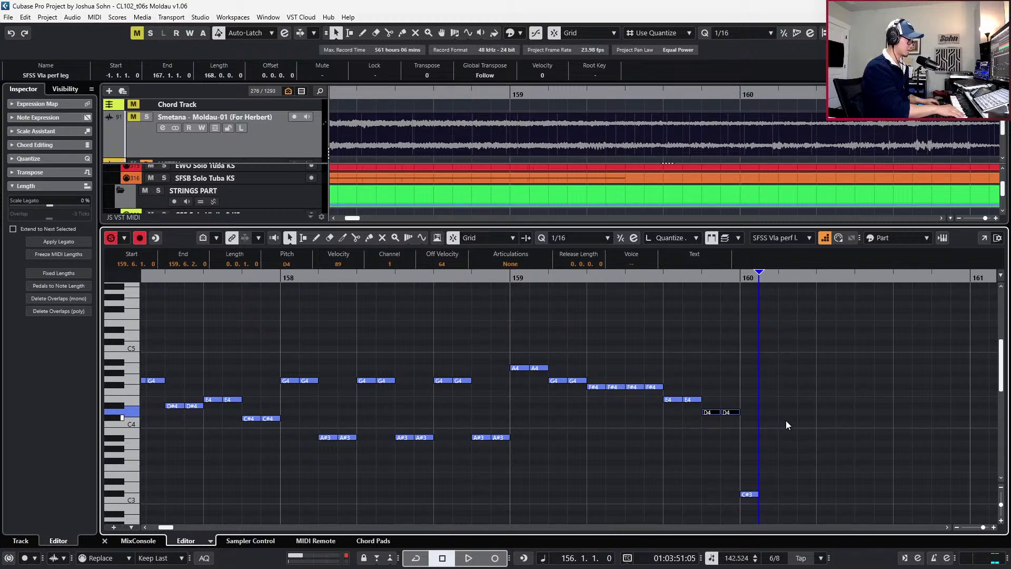
Step-enter the C#4, E4, C#4, A#3, G3 and E3 pairs in bar 160 and the rising G#2, B2, D3, F3, D4 in bar 161
key("shift+Up")
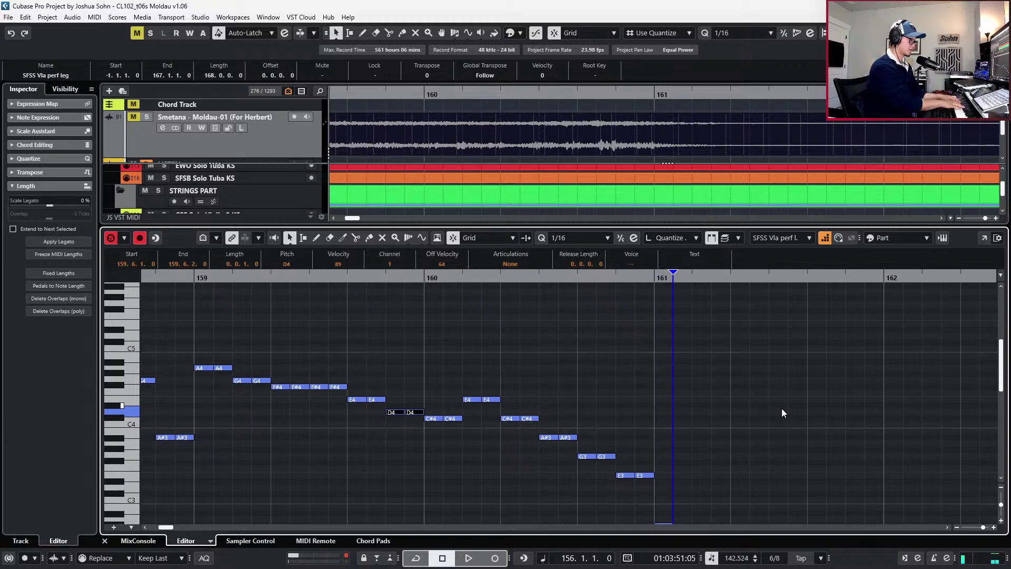
key("ctrl+z")
key("ctrl+z")
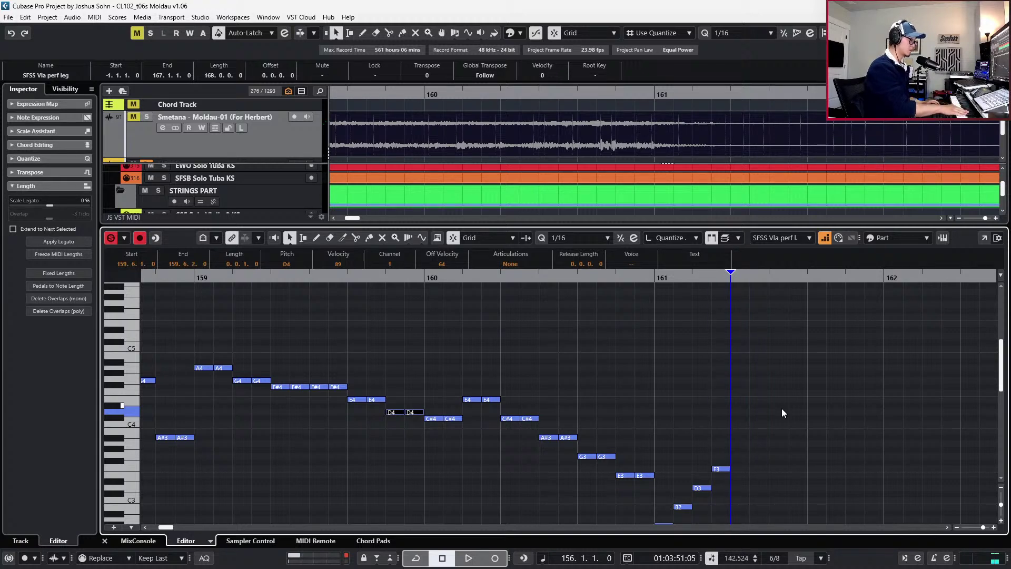
Turn off step input and play back the new viola notes from bar 155 to bar 161
key("space")
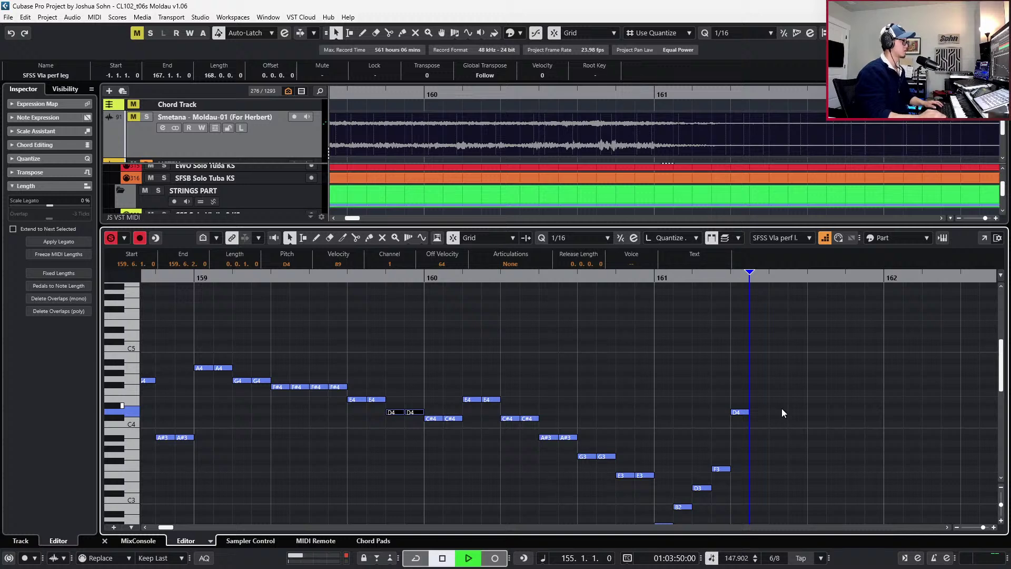
left_click(825, 238)
key("g")
key("g")
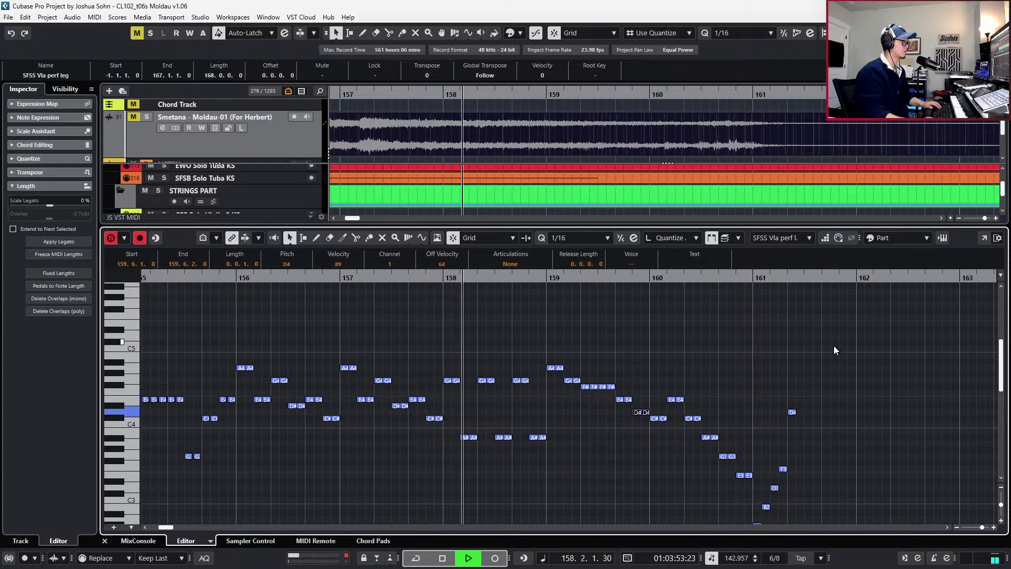
scroll(835, 350, "down", 3)
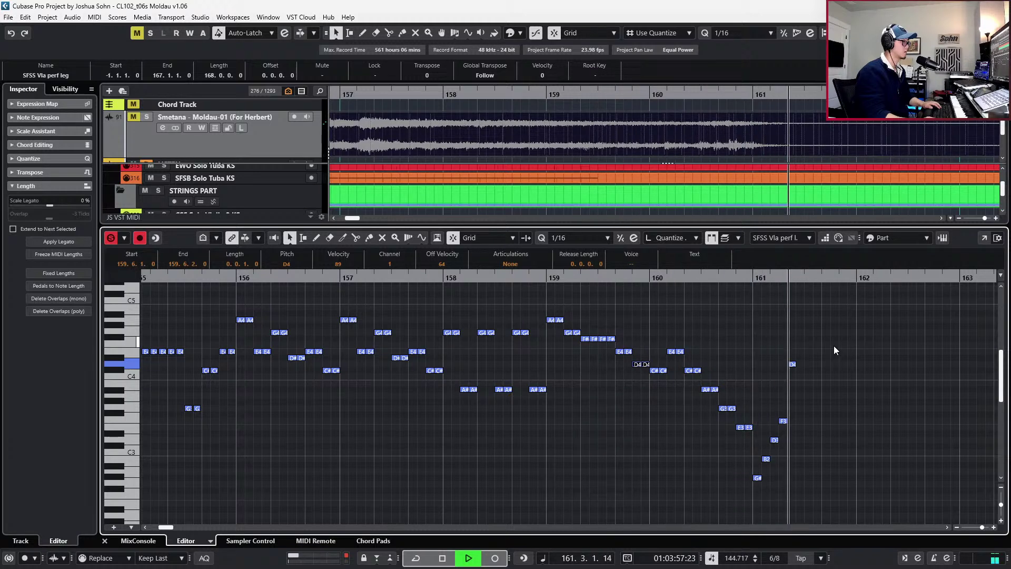
key("space")
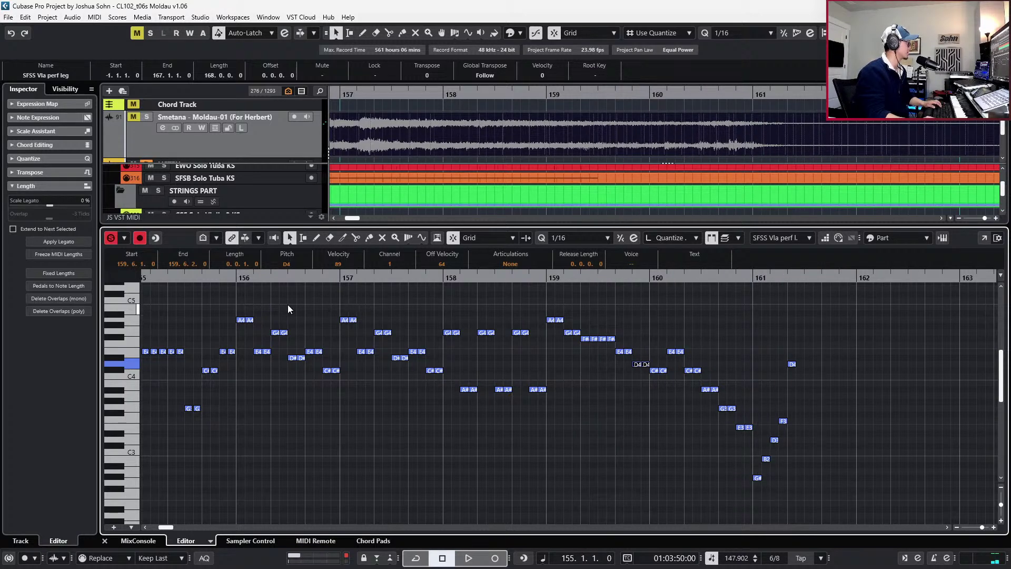
Shorten all notes in bars 156 to 160 to a length of 0.0.0.80 and check them by playback
left_click_drag(239, 306, 751, 445)
key("alt+Left")
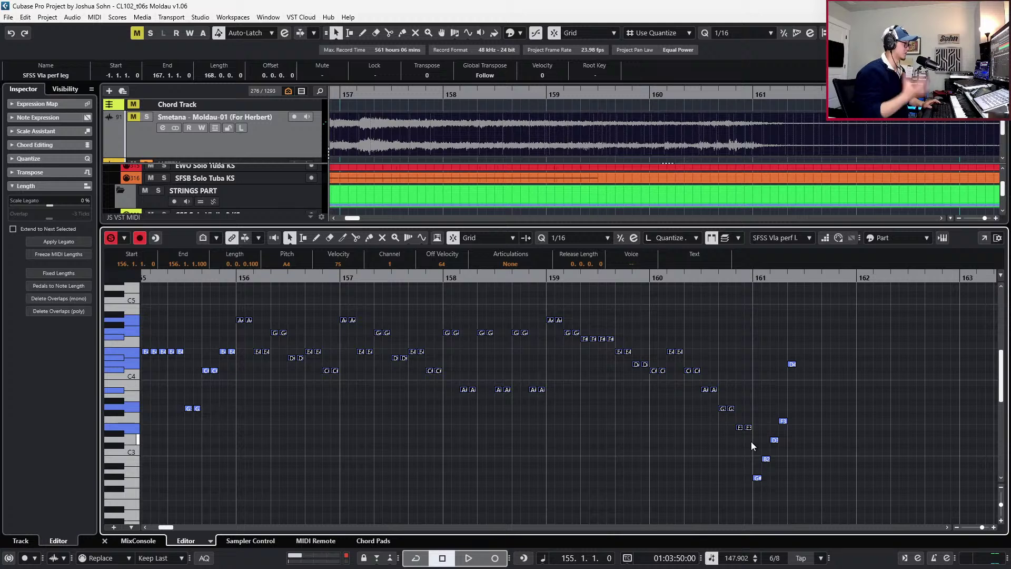
scroll(725, 447, "down", 1)
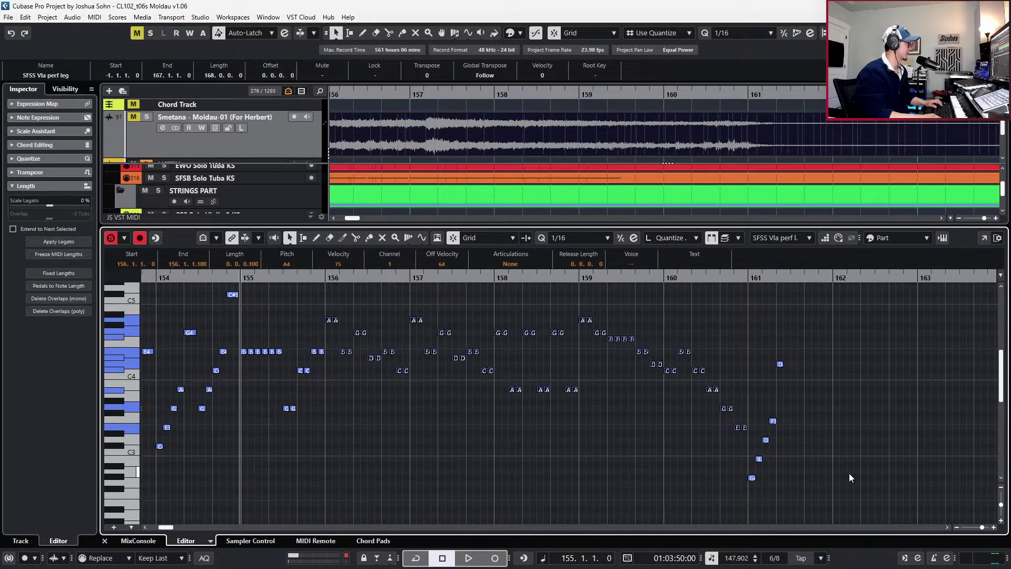
key("space")
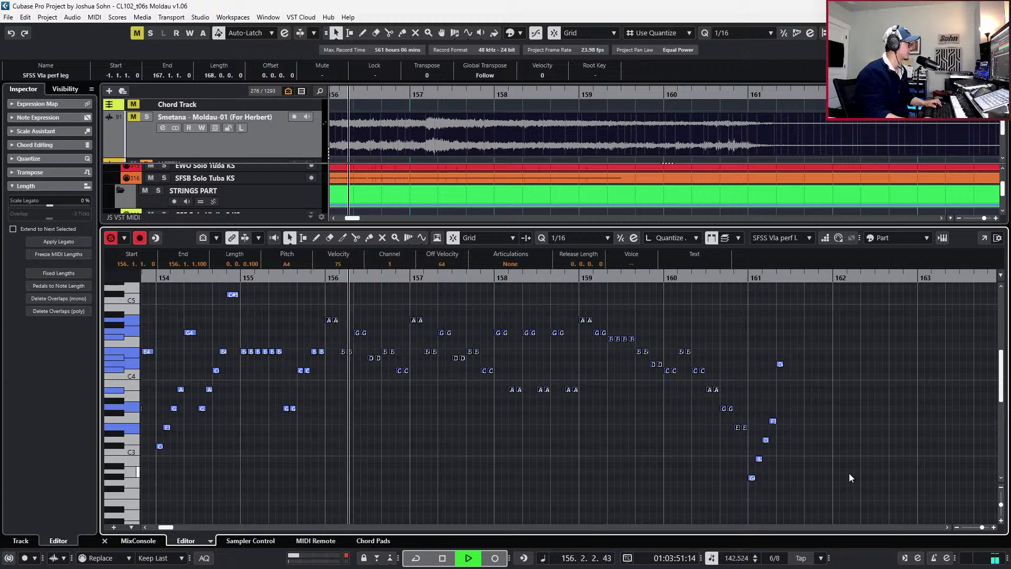
key("space")
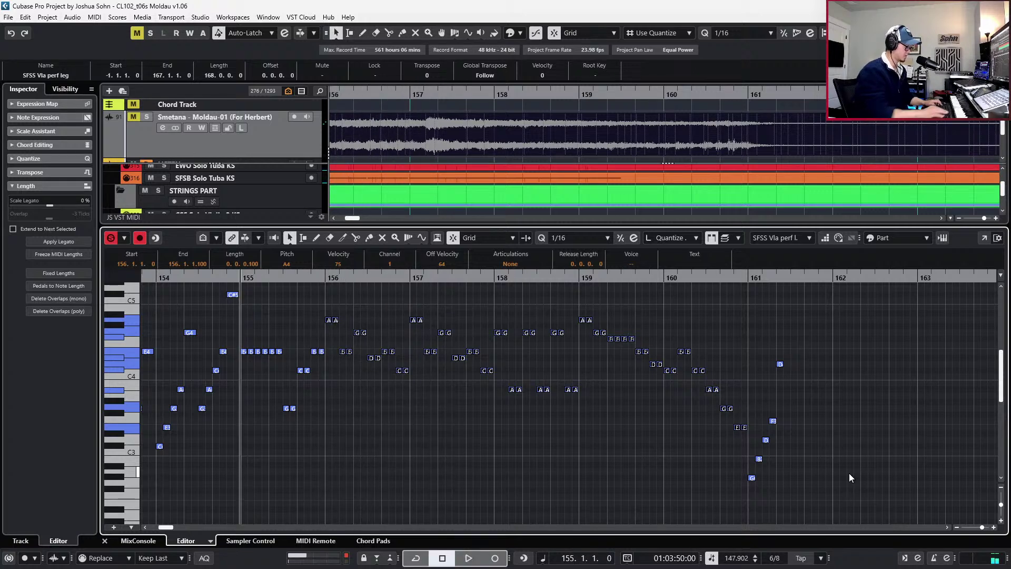
key("space")
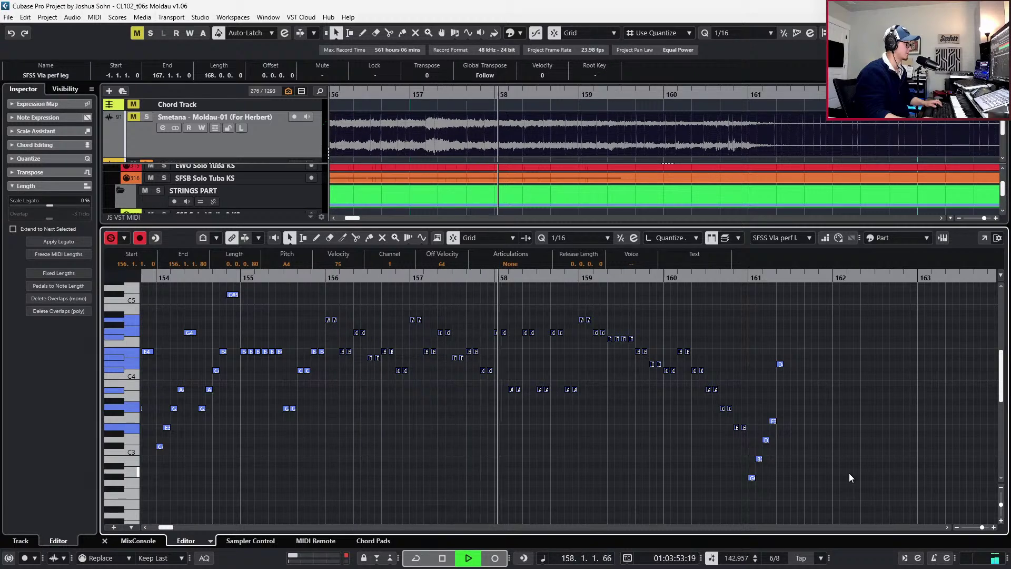
key("h")
key("h")
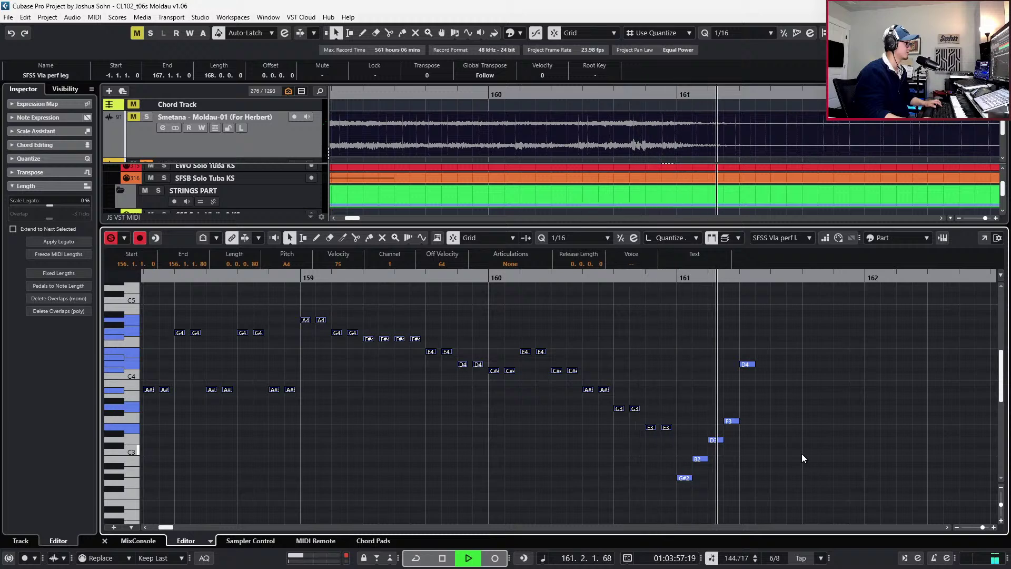
key("space")
Duplicate the rising five-note figure into the second half of bar 161 and transpose the copy up three semitones
left_click_drag(730, 410, 687, 494)
key("l")
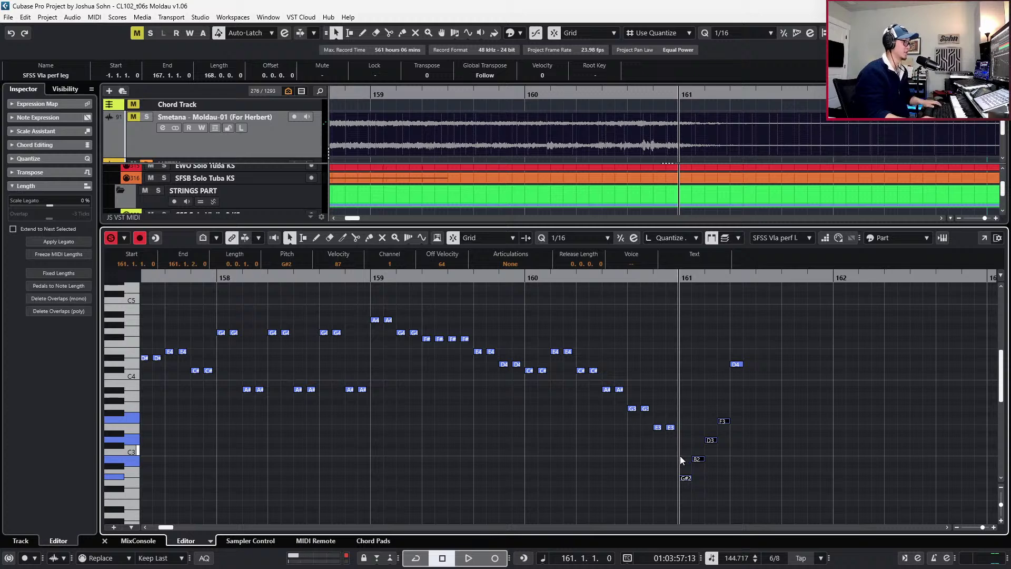
scroll(685, 457, "down", 2)
key("g")
key("g")
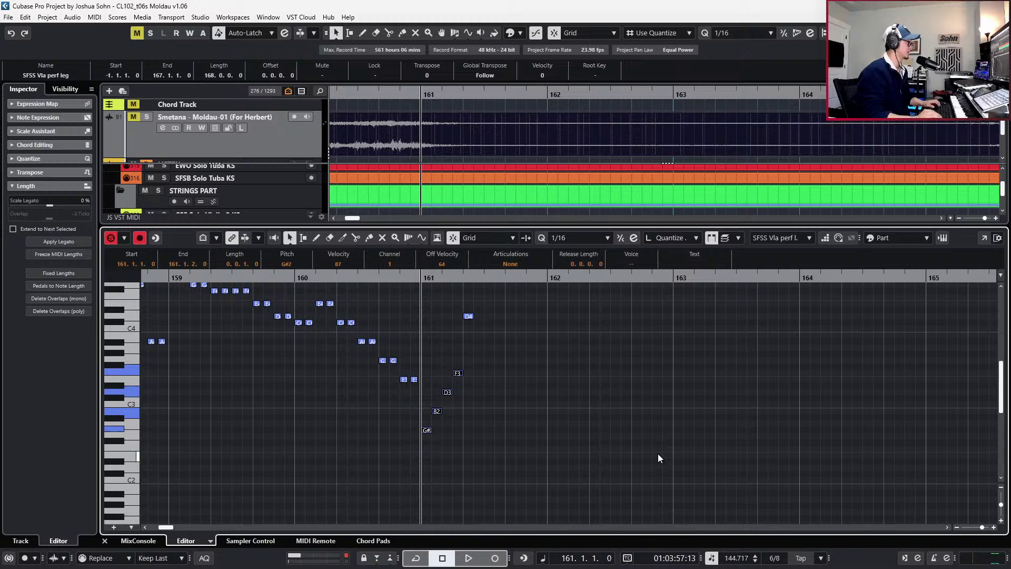
left_click(468, 316, "shift")
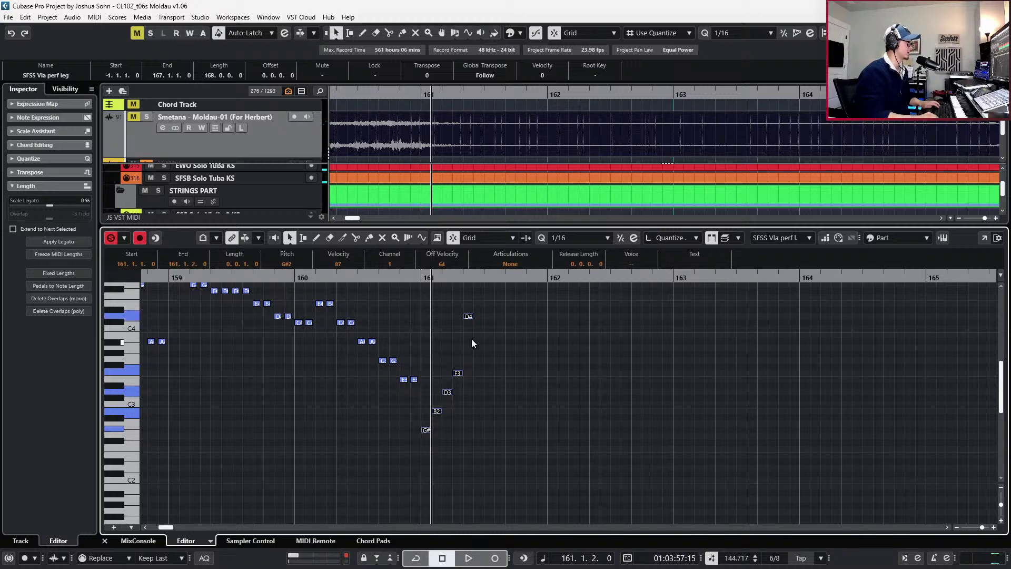
key("ctrl+d")
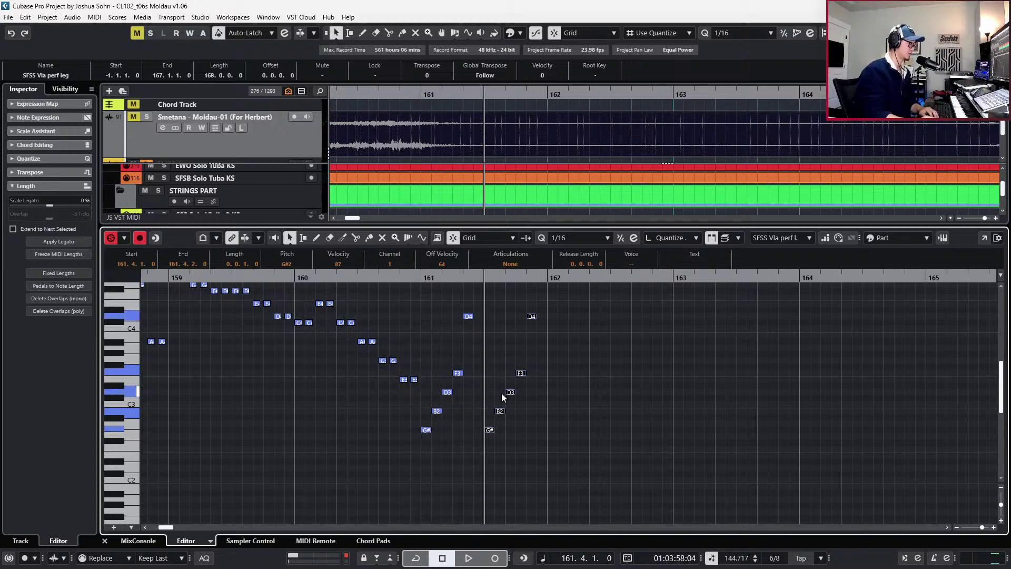
key("Up")
key("Up")
key("Up")
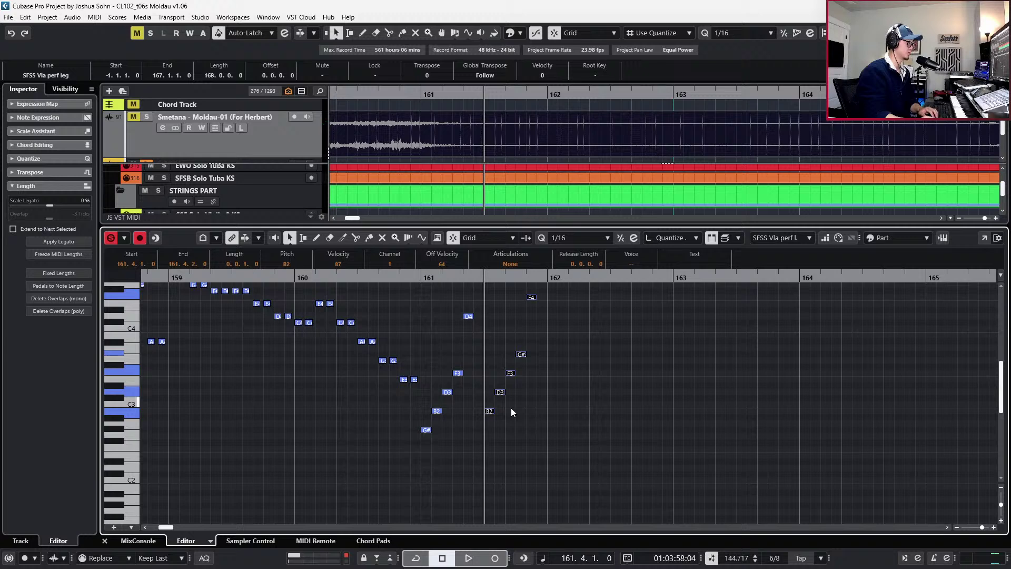
Lower the third note in the second half of bar 161 to E3, then select the bar's final F4
left_click_drag(500, 363, 510, 385)
key("Down")
left_click(522, 354)
key("Down")
key("Up")
scroll(551, 368, "up", 1)
left_click(531, 345)
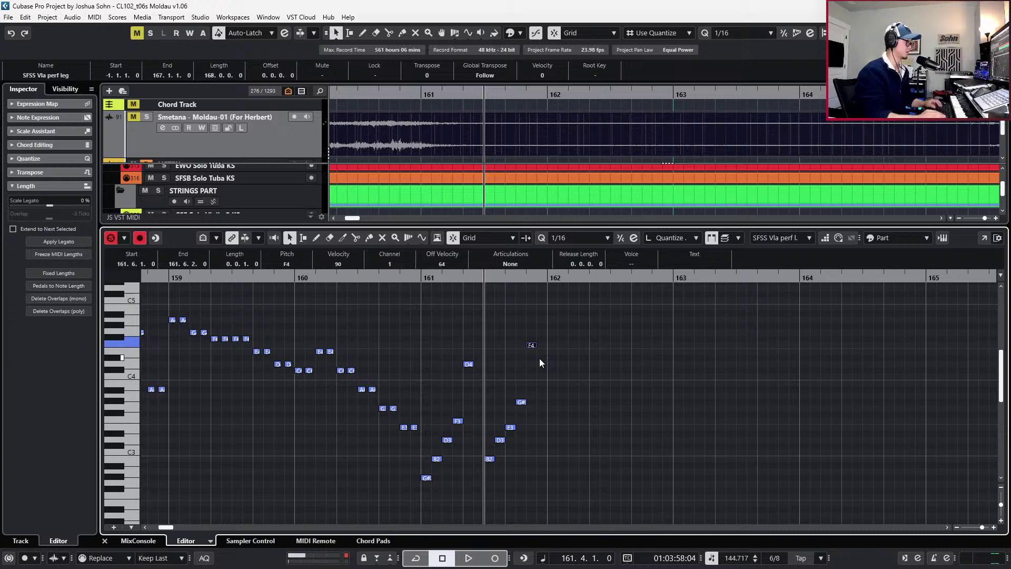
Play back the rising figures in bar 161, then move the playhead to the start of bar 162
key("space")
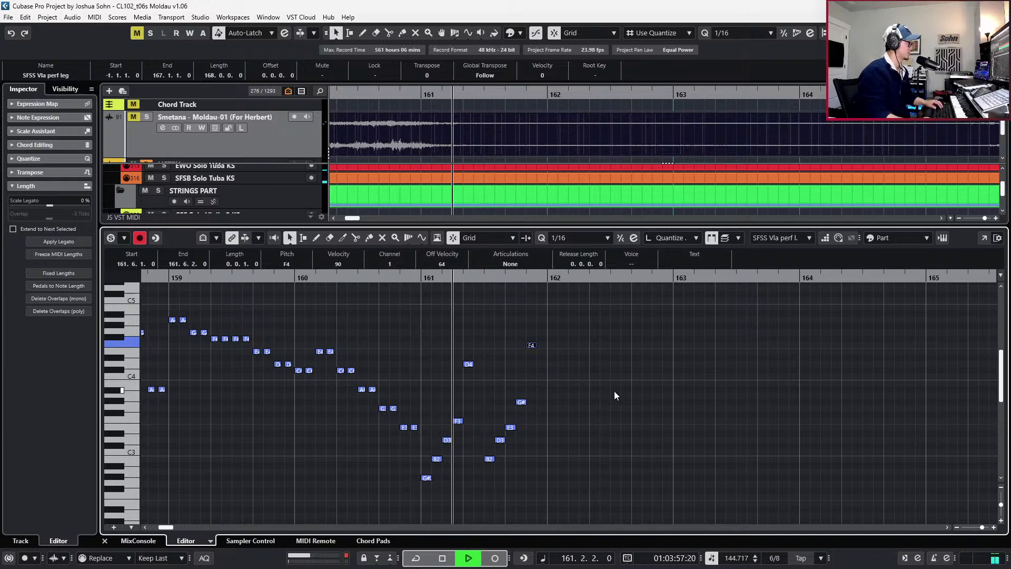
key("space")
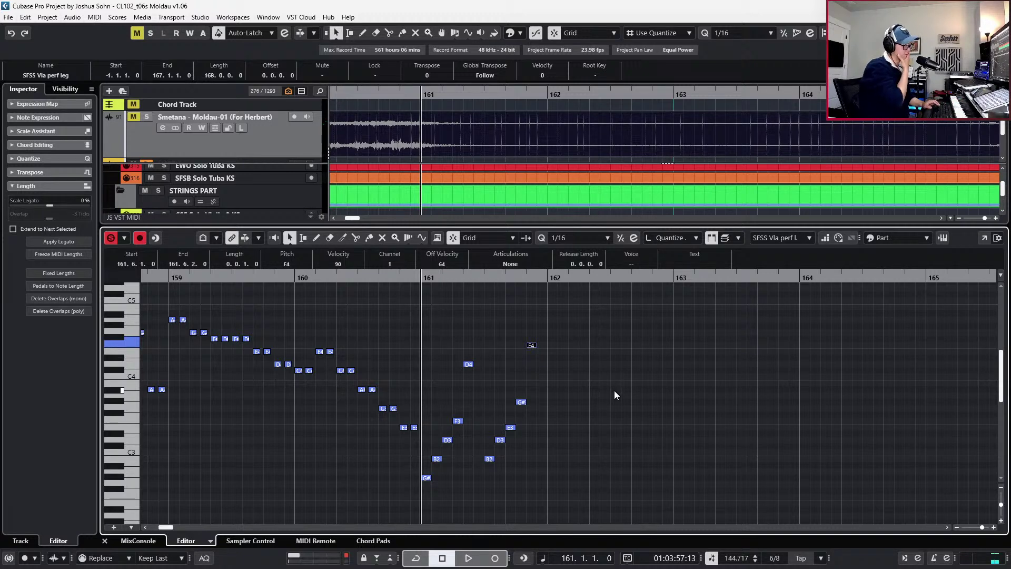
key("space")
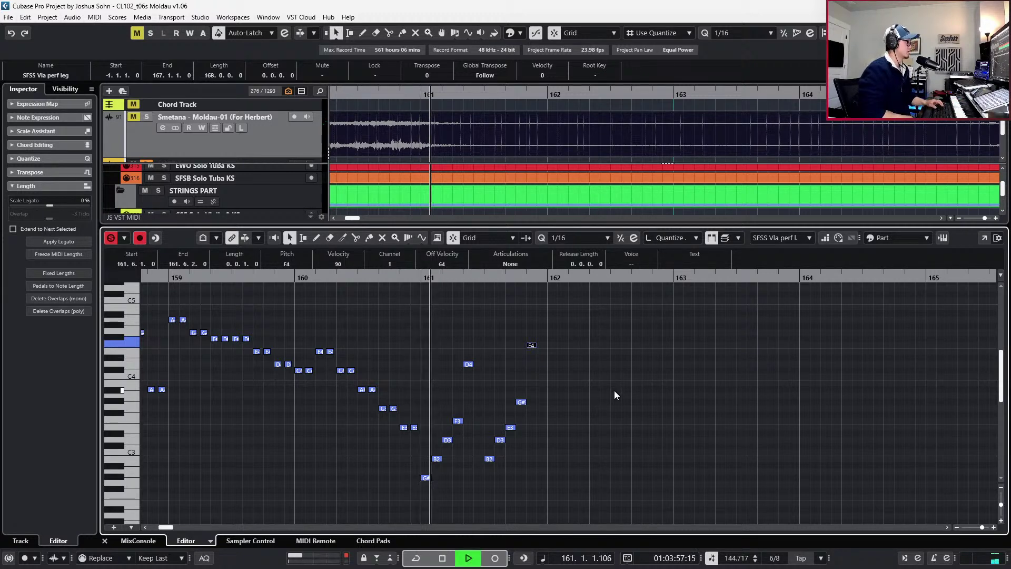
key("space")
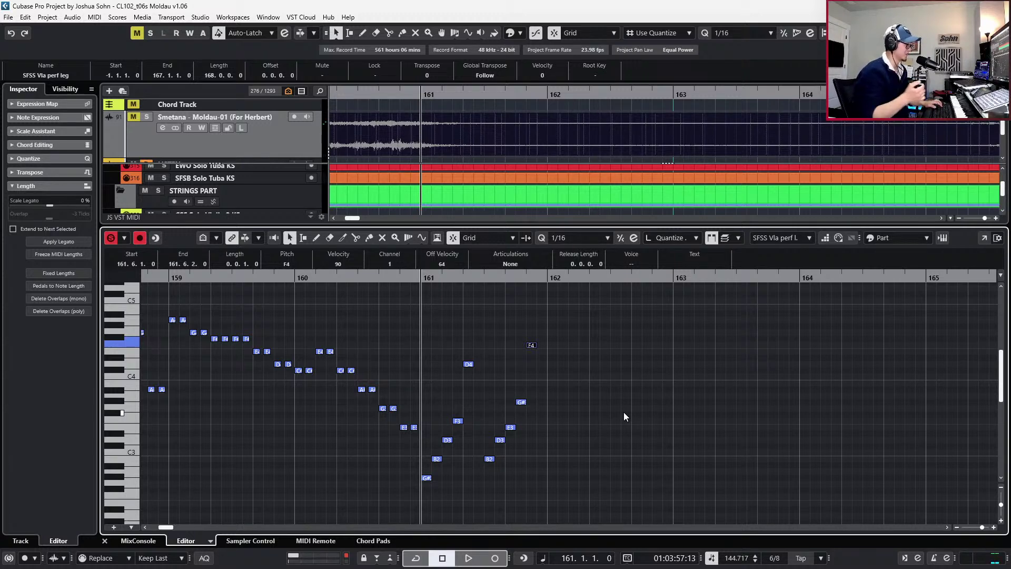
key("ctrl+Right")
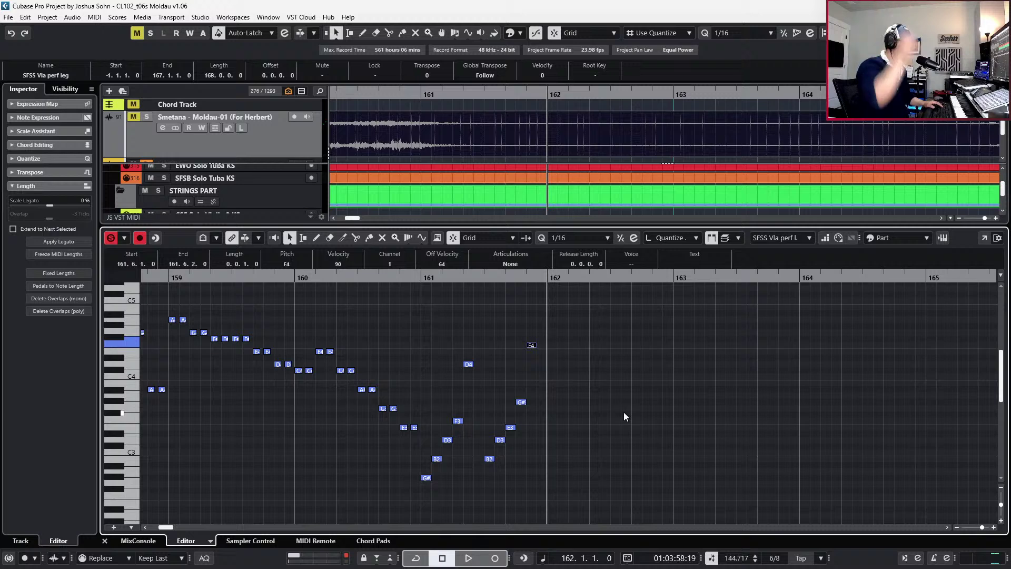
scroll(598, 412, "up", 1)
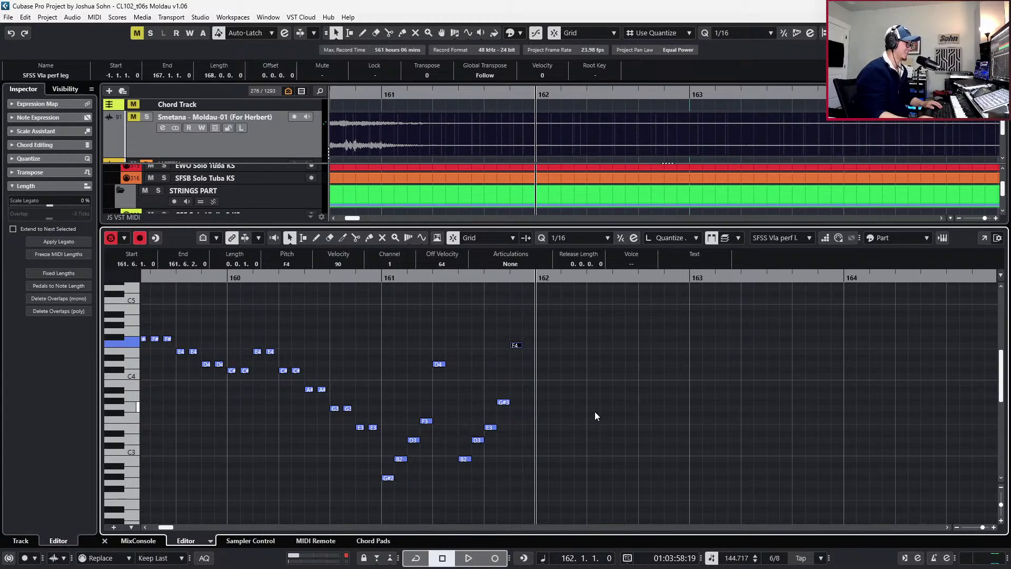
Duplicate the five-note figure from the second half of bar 161 into the start of bar 162, transposed up three semitones
left_click_drag(473, 315, 563, 455)
left_click(464, 459, "shift")
key("ctrl+d")
key("Up")
key("Up")
key("Up")
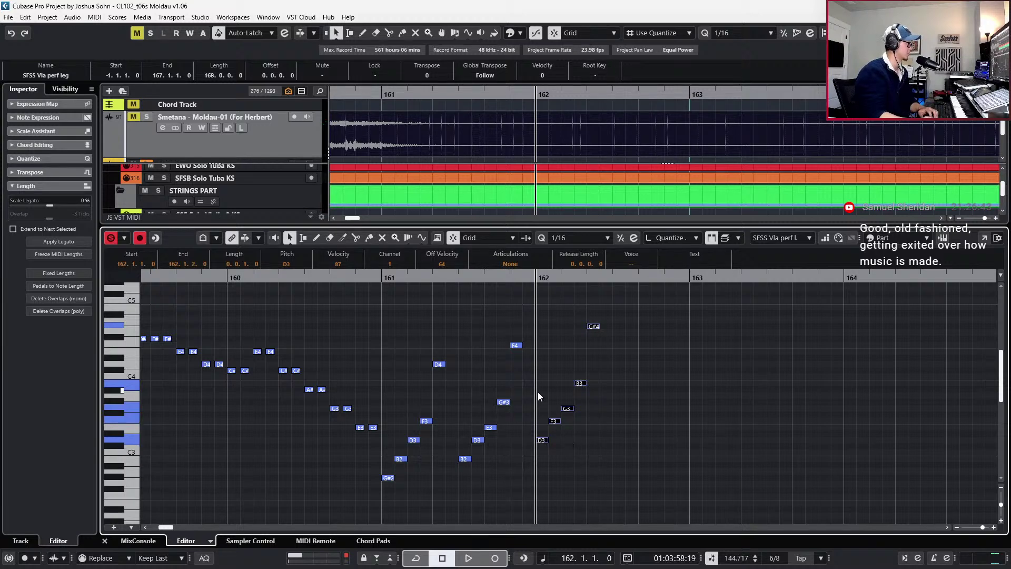
Set the second and third notes of the first figure in bar 162 to F3 and G#3, checking its two upper notes
left_click(555, 421)
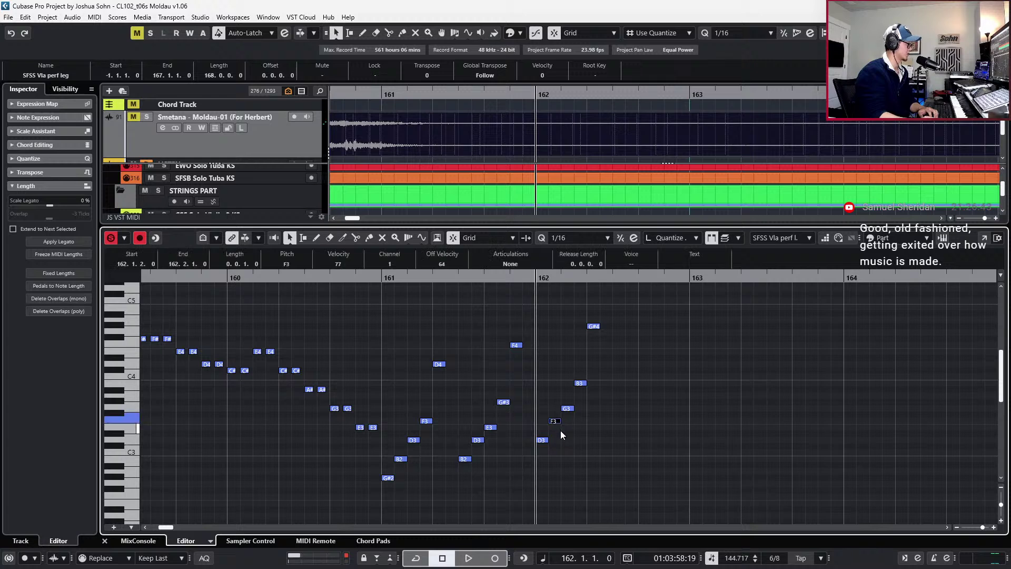
key("Down")
left_click(562, 402)
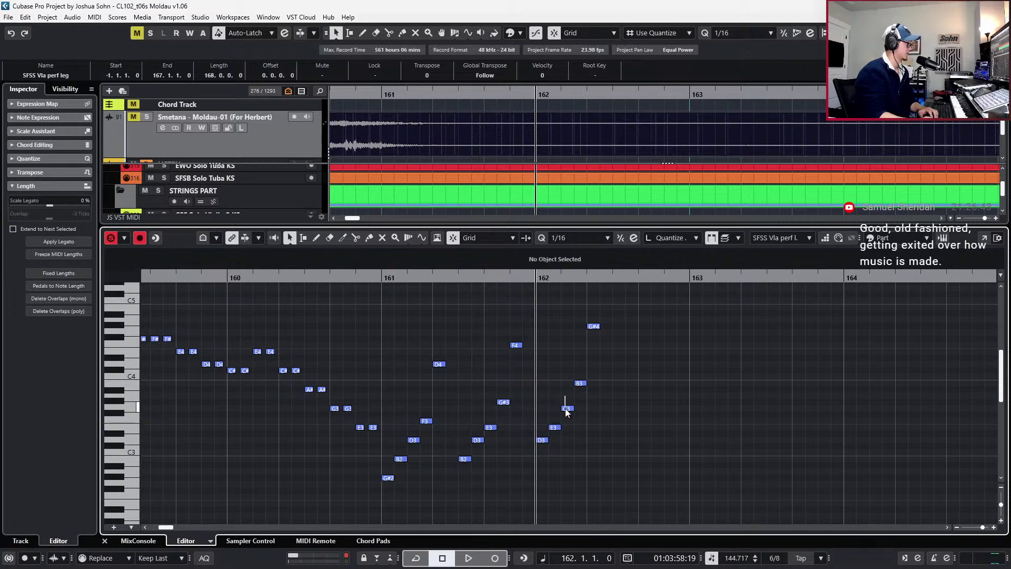
left_click(553, 428)
key("Up")
left_click(567, 417)
left_click(568, 409)
key("Up")
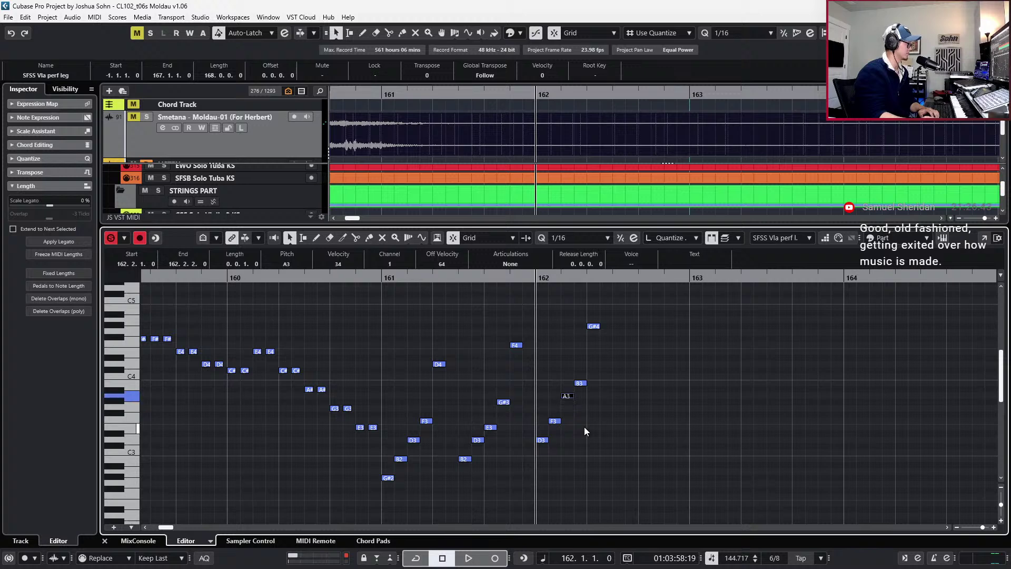
left_click(582, 383)
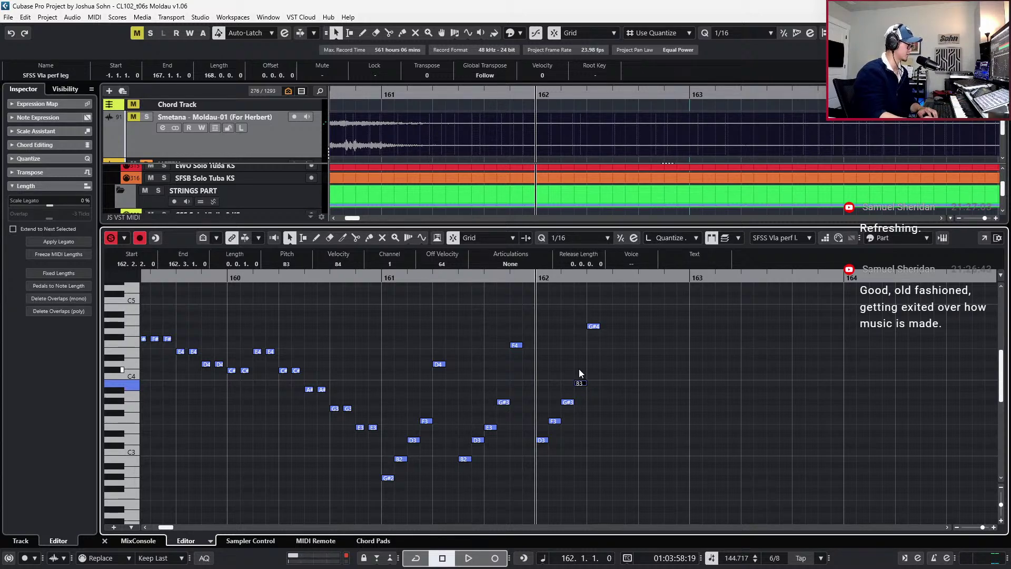
scroll(615, 407, "up", 3)
scroll(615, 407, "down", 3)
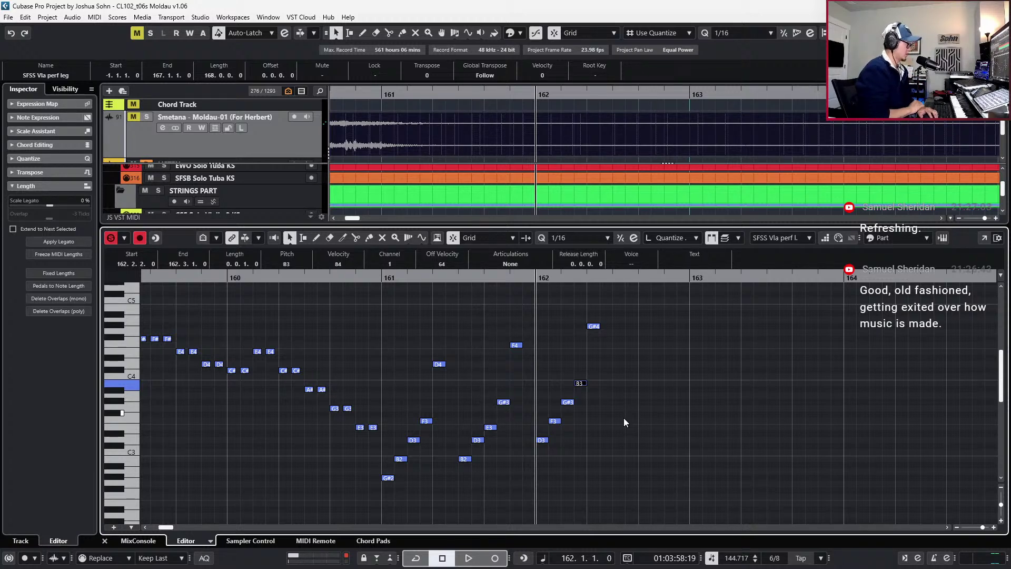
left_click(592, 326)
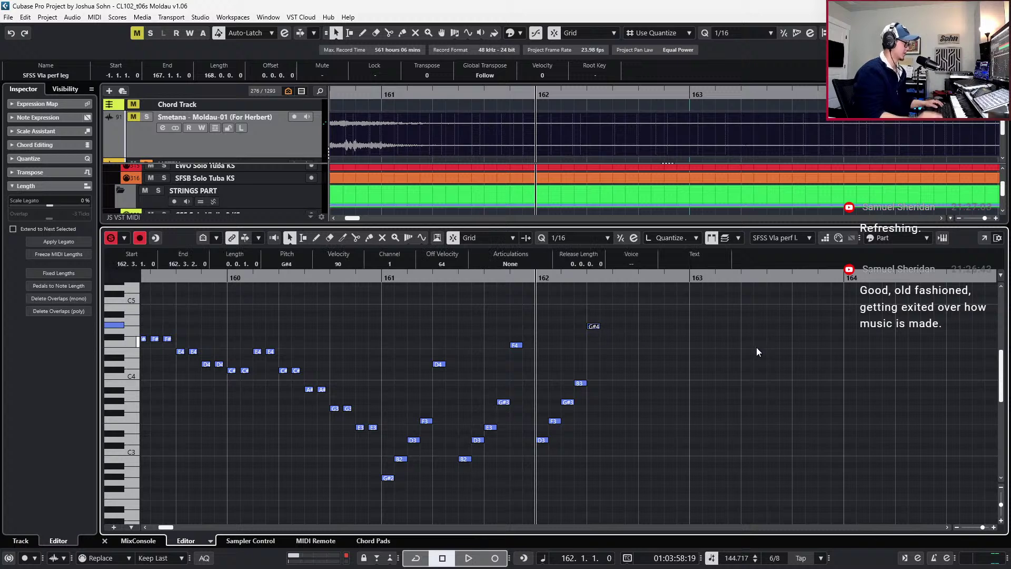
Duplicate the first figure of bar 162 into the bar's second half and transpose the copy up three semitones
left_click_drag(680, 315, 546, 448)
key("ctrl+d")
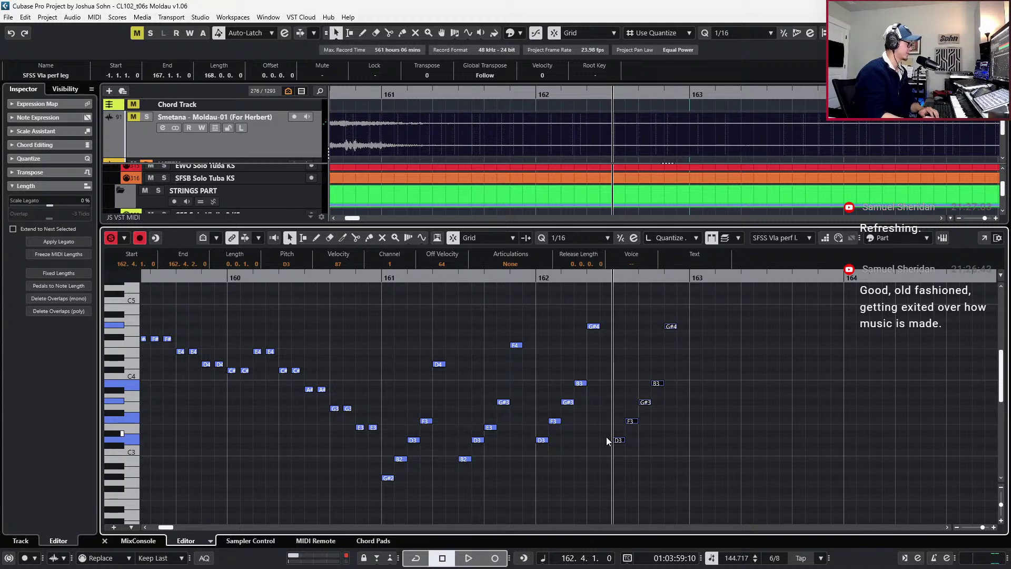
left_click(619, 439)
left_click_drag(615, 437, 617, 432)
key("ctrl+z")
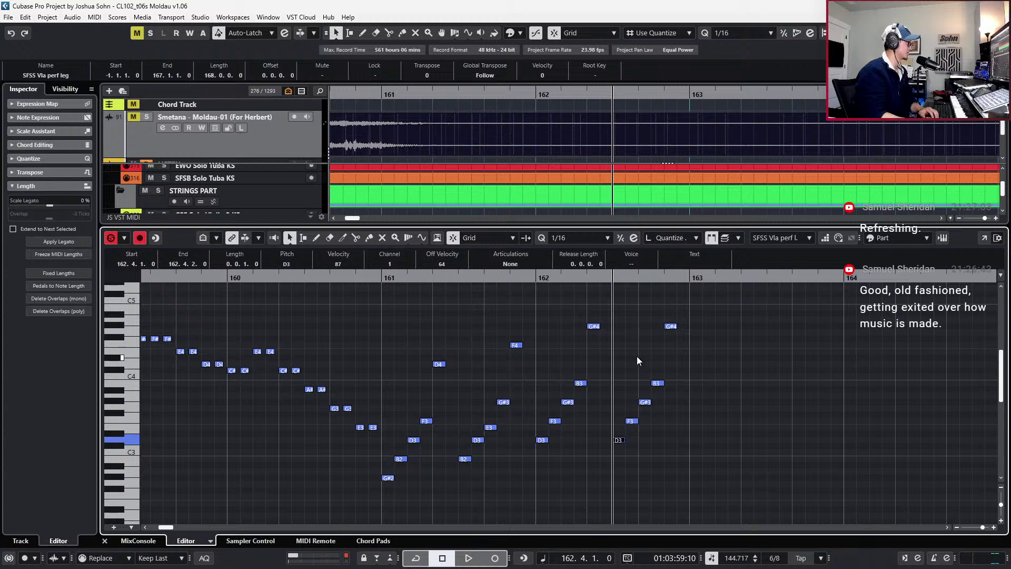
left_click_drag(613, 321, 700, 441)
key("Up")
key("Up")
key("Up")
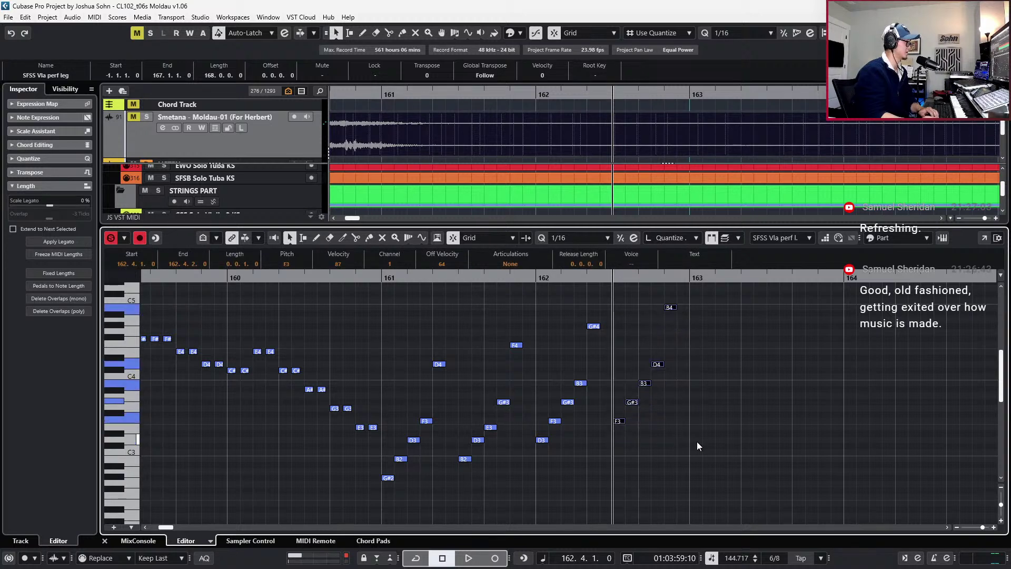
Audition the individual notes of the second figure in bar 162 and play the figure back
left_click_drag(622, 396, 641, 405)
left_click(652, 389)
left_click(656, 364)
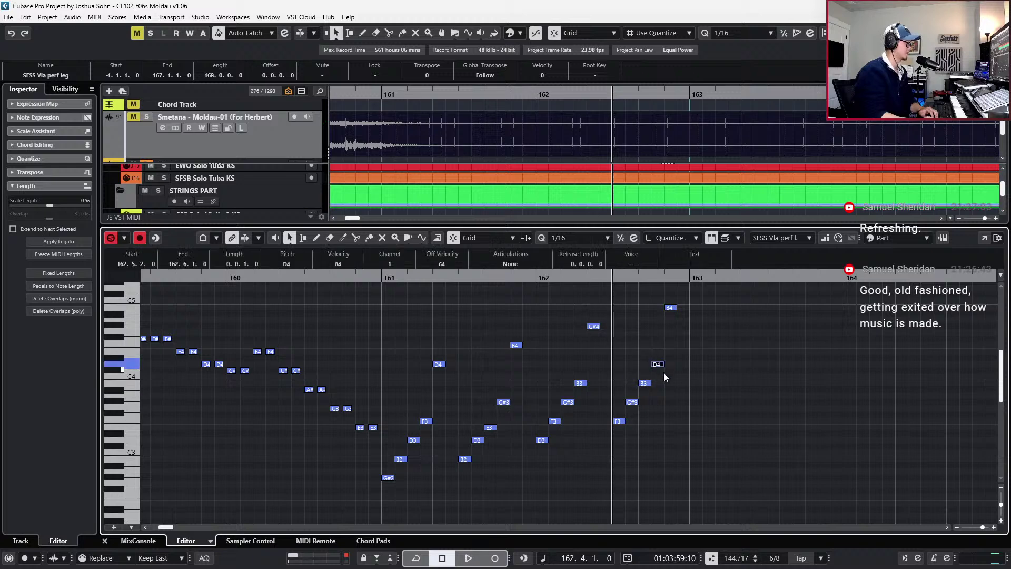
left_click(675, 315)
left_click(670, 307)
key("space")
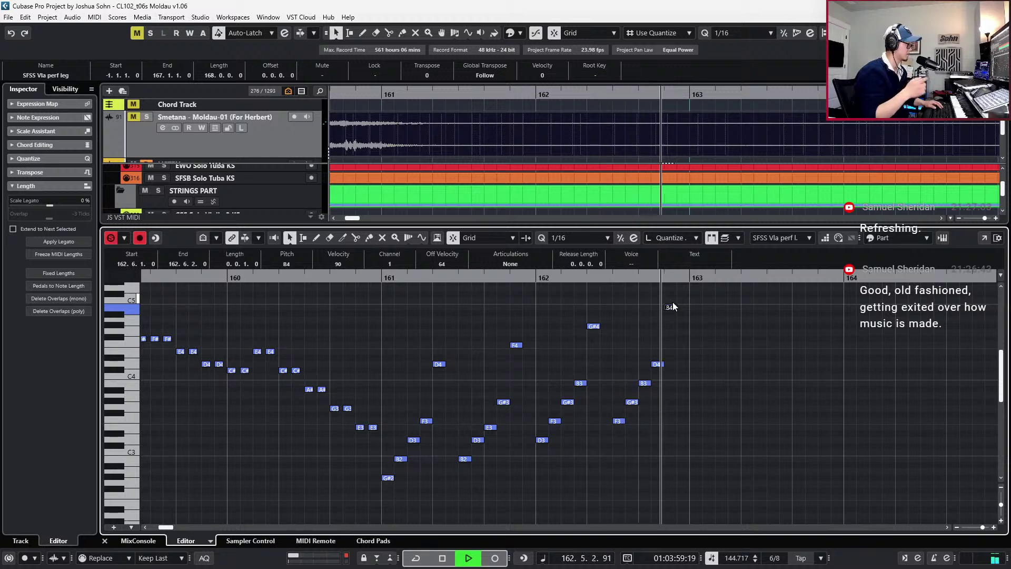
key("space")
Select the figures' top notes C#4, E4, G4 and C#5 in bars 153 and 154 and lengthen them to 0.0.1.10
scroll(640, 329, "down", 2)
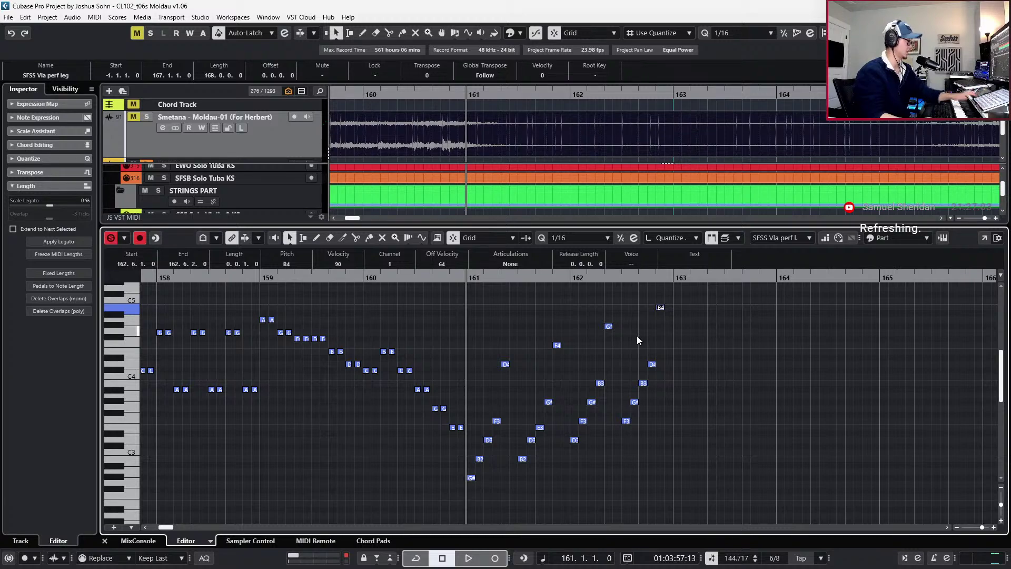
key("g")
key("g")
key("g")
key("h")
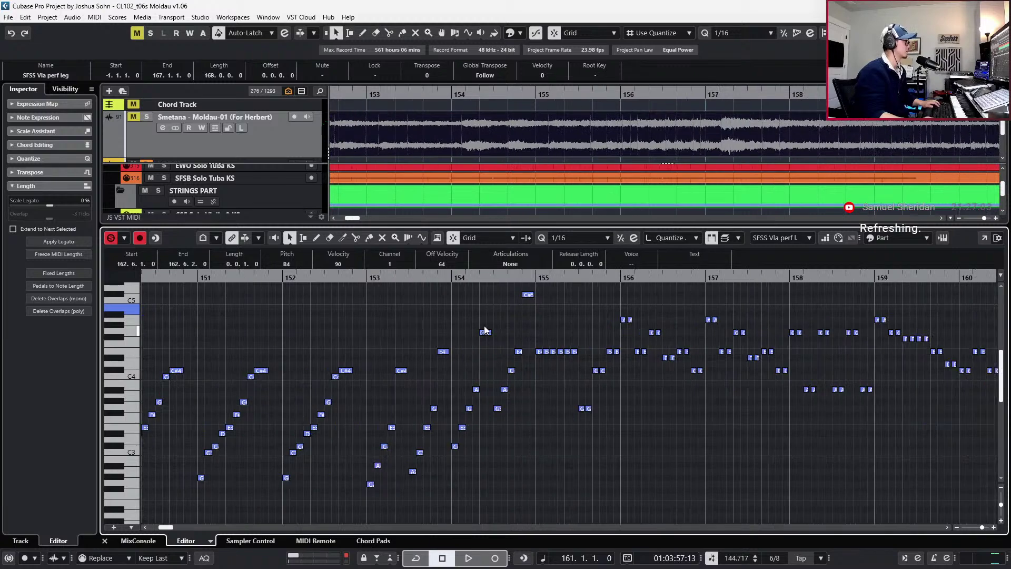
left_click_drag(384, 298, 464, 366)
left_click(485, 332, "shift")
left_click(528, 295, "shift")
key("h")
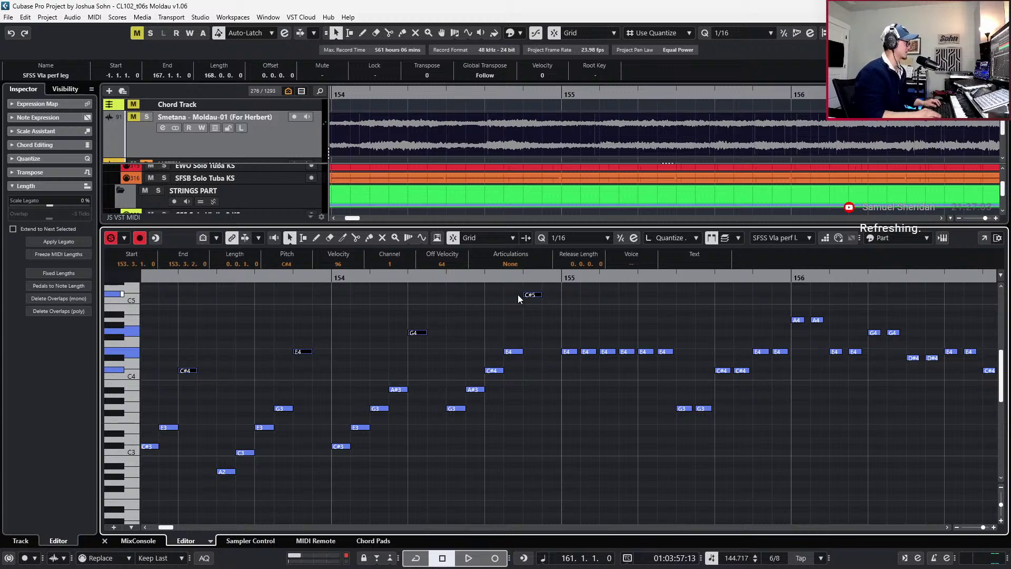
key("g")
key("g")
key("g")
key("g")
key("g")
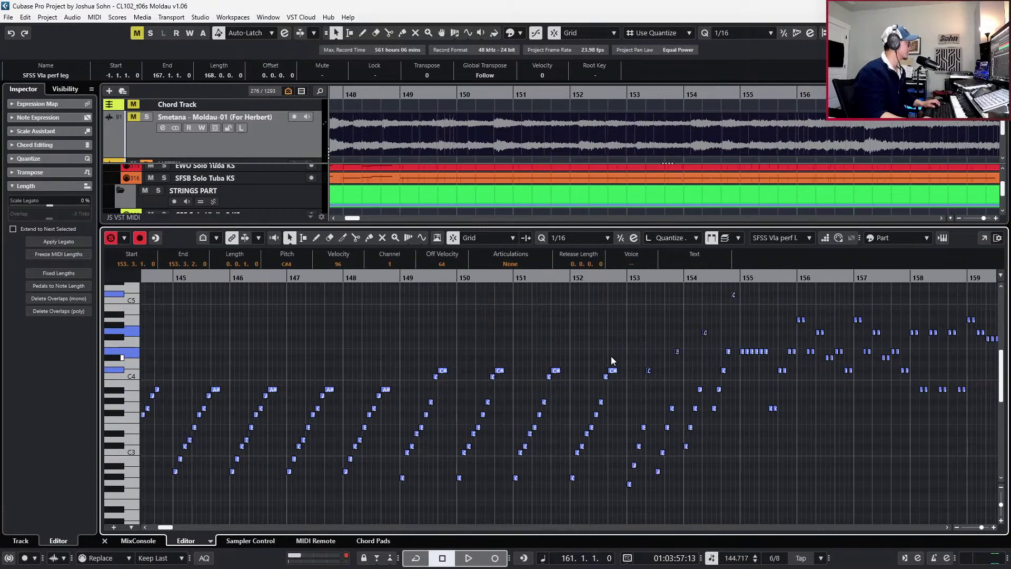
key("h")
key("h")
key("h")
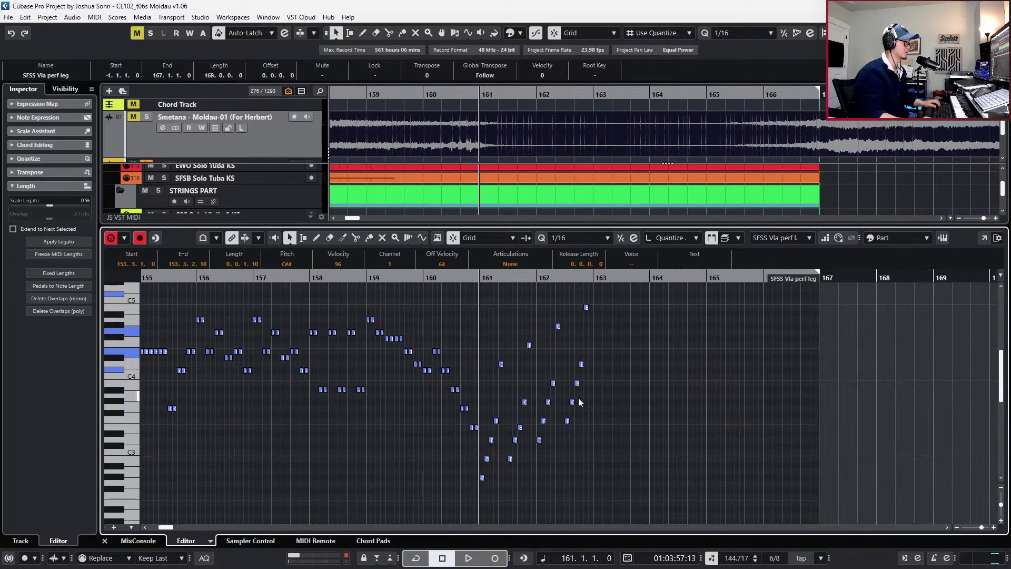
Play back the rising figures in bars 161 and 162 and place the playhead at the start of bar 162
key("space")
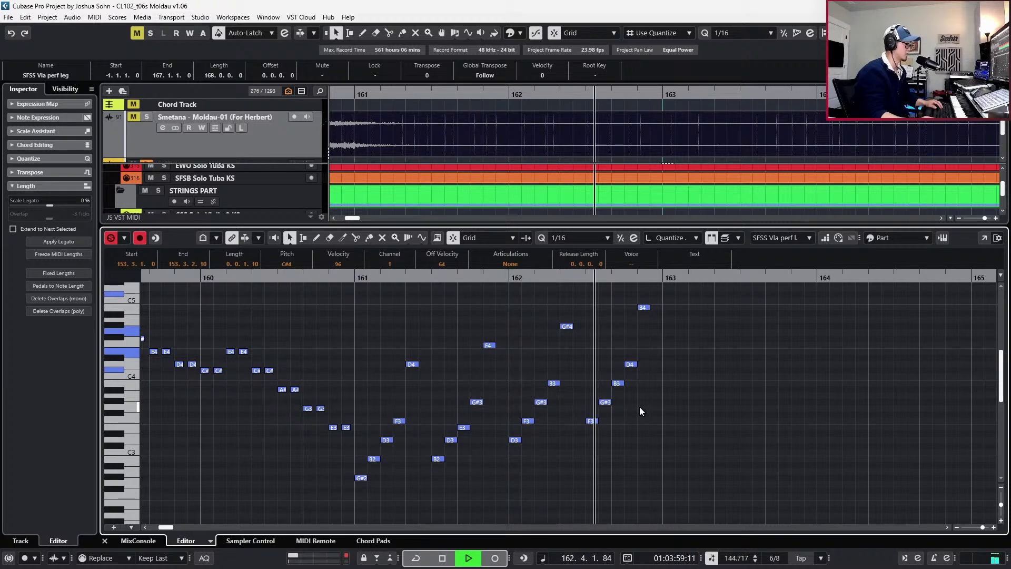
key("space")
key("ctrl+Right")
key("ctrl+Right")
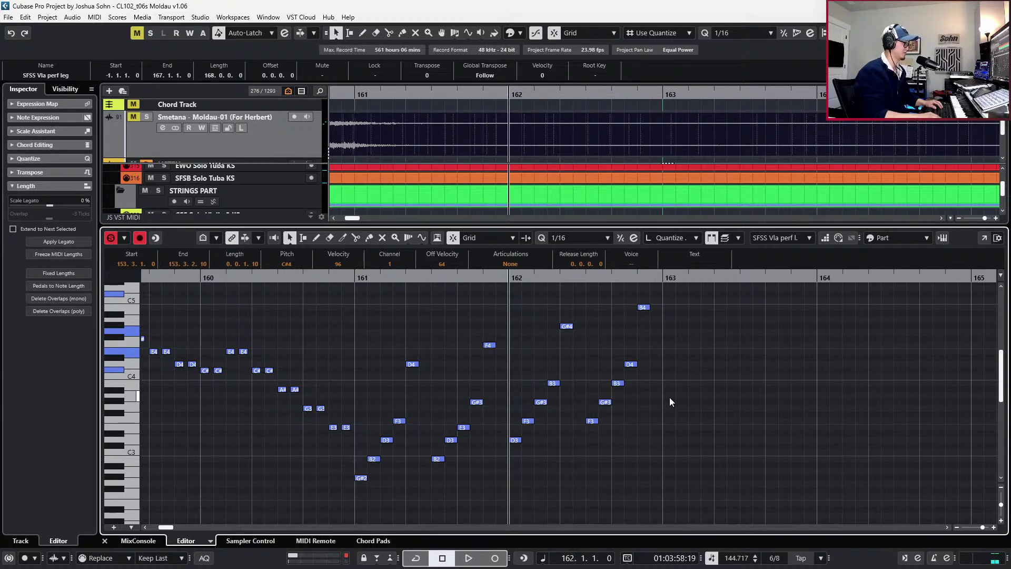
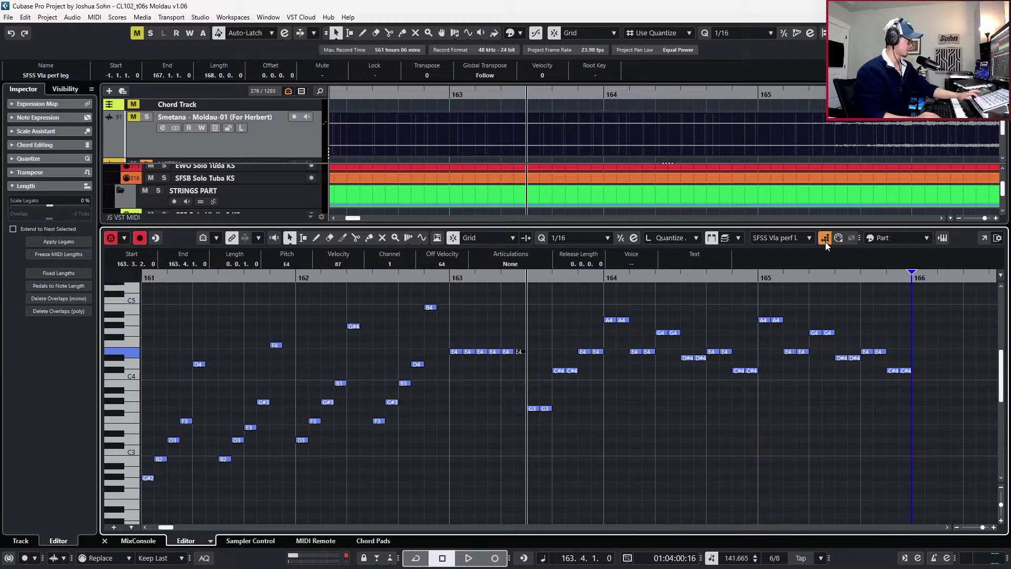
Clear the note selection and set the quantize value to 1/1
scroll(810, 314, "right", 15)
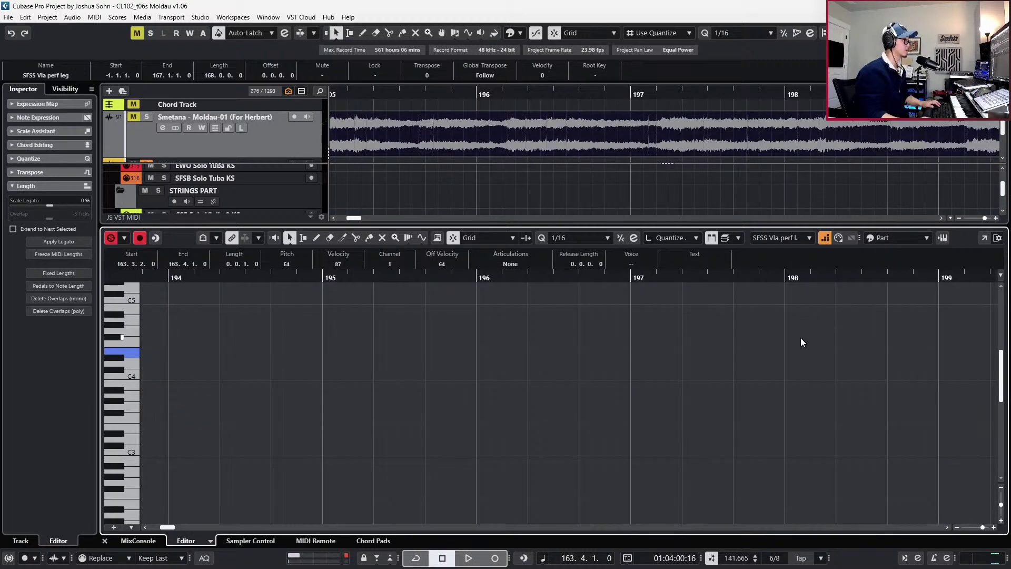
left_click(802, 381)
left_click(785, 355)
key("1")
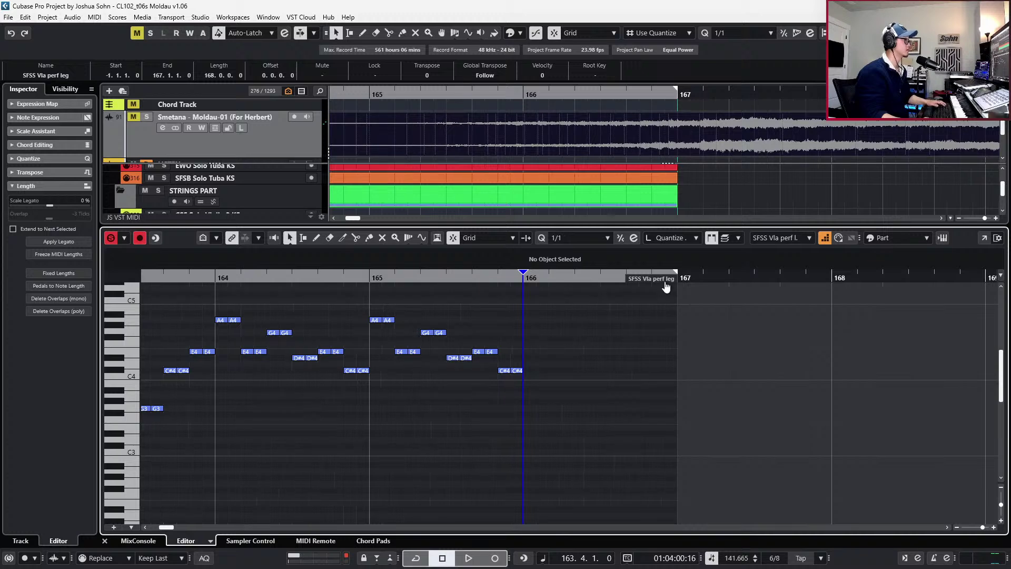
key("4")
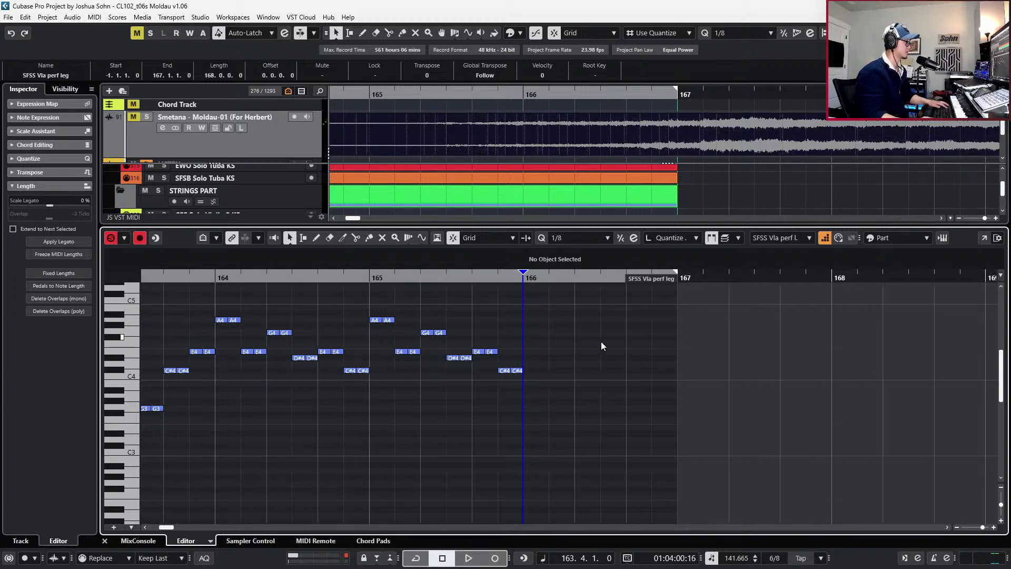
key("1")
Try to extend the end of the SFSS Vla perf leg part to bar 168, close the editor and undo the extension
left_click_drag(637, 283, 771, 285)
key("Return")
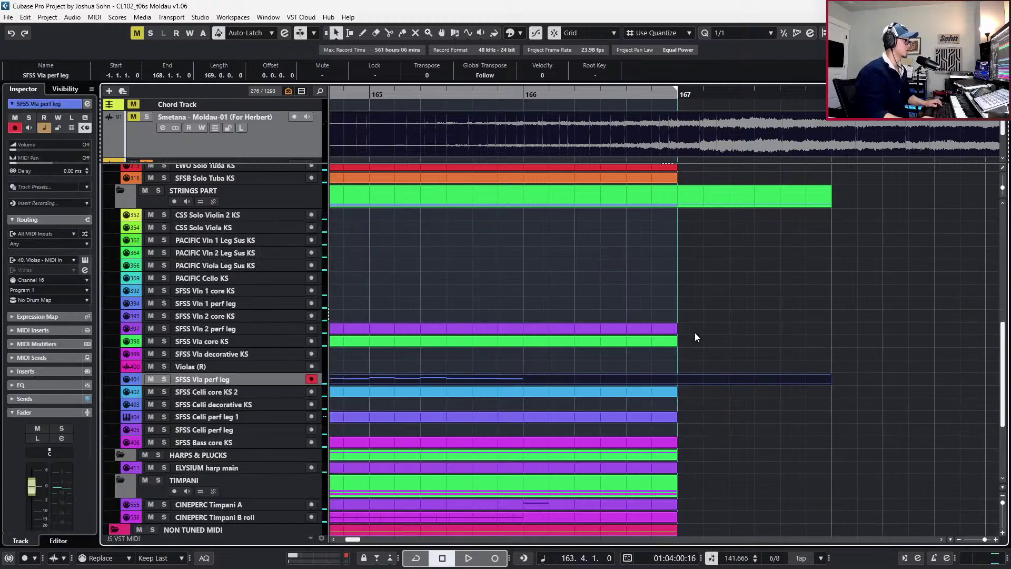
key("g")
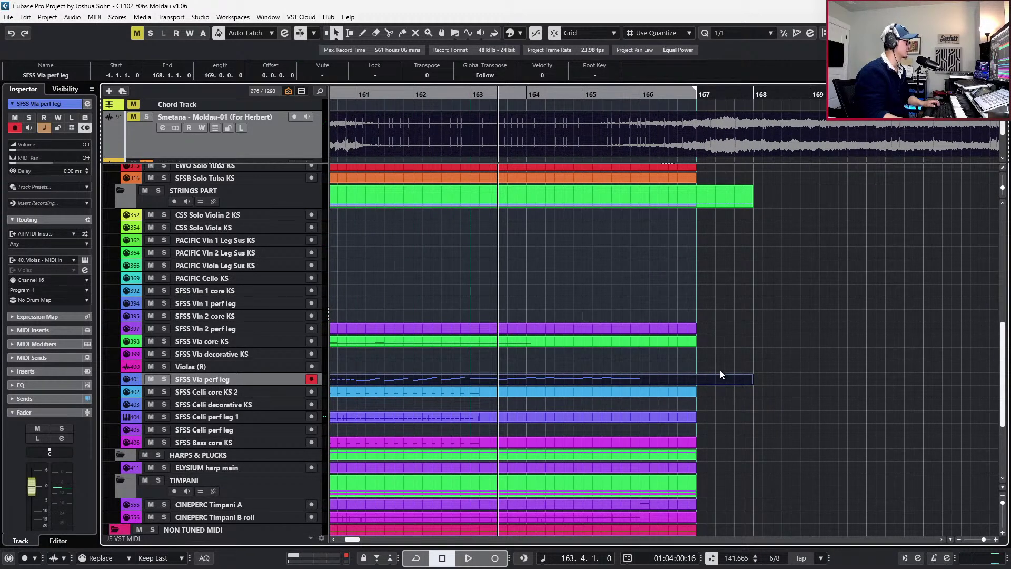
key("ctrl+z")
left_click(652, 356)
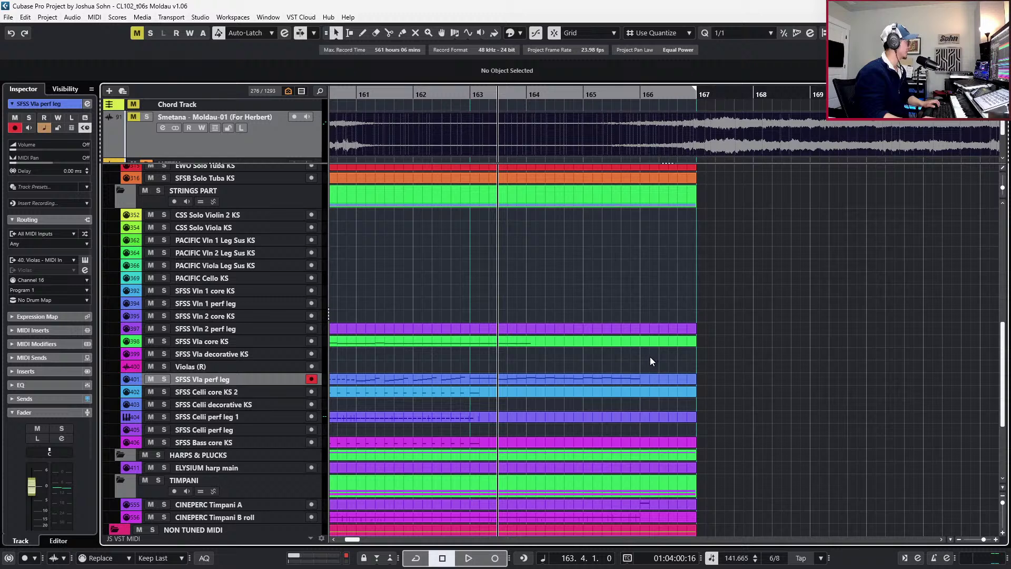
Examine the viola and other string parts in the arrangement between bars 119 and 167
scroll(635, 395, "left", 3)
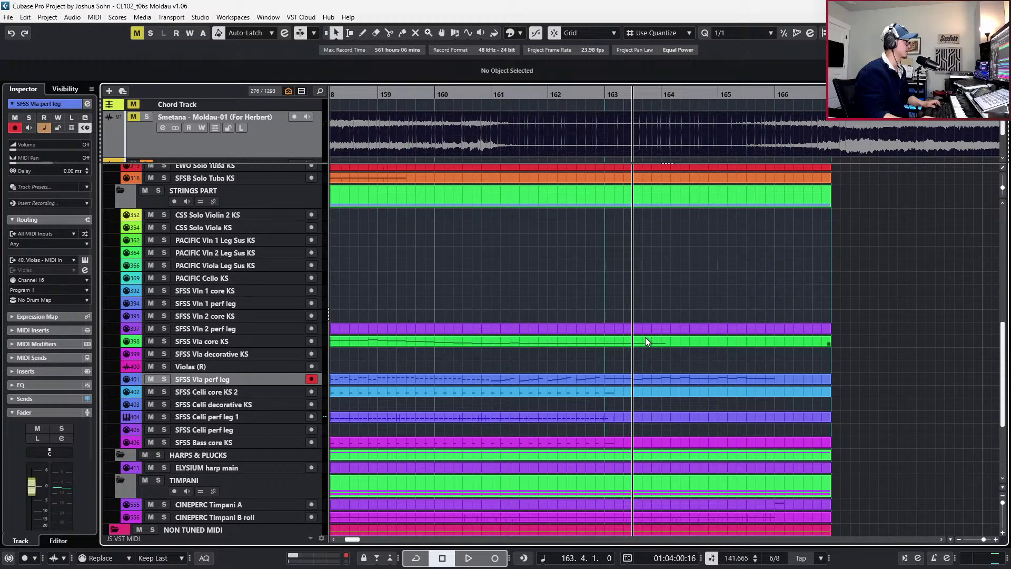
scroll(626, 372, "left", 10)
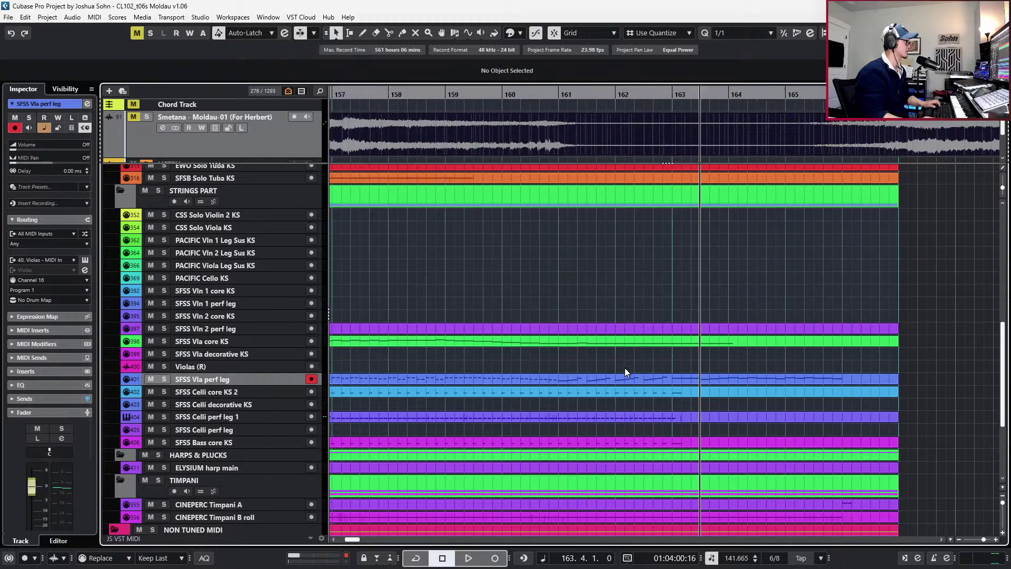
scroll(626, 372, "left", 11)
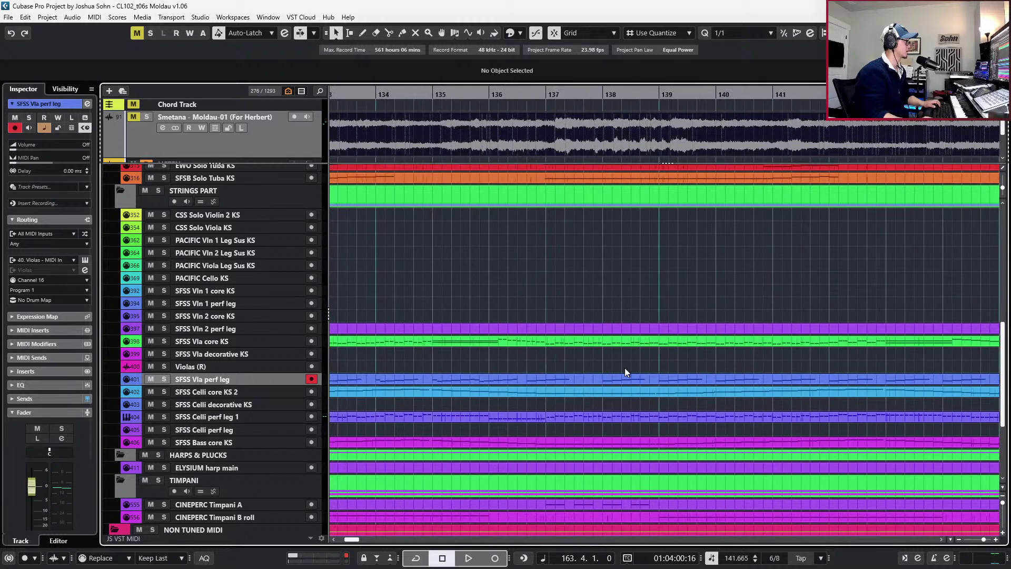
scroll(626, 372, "right", 14)
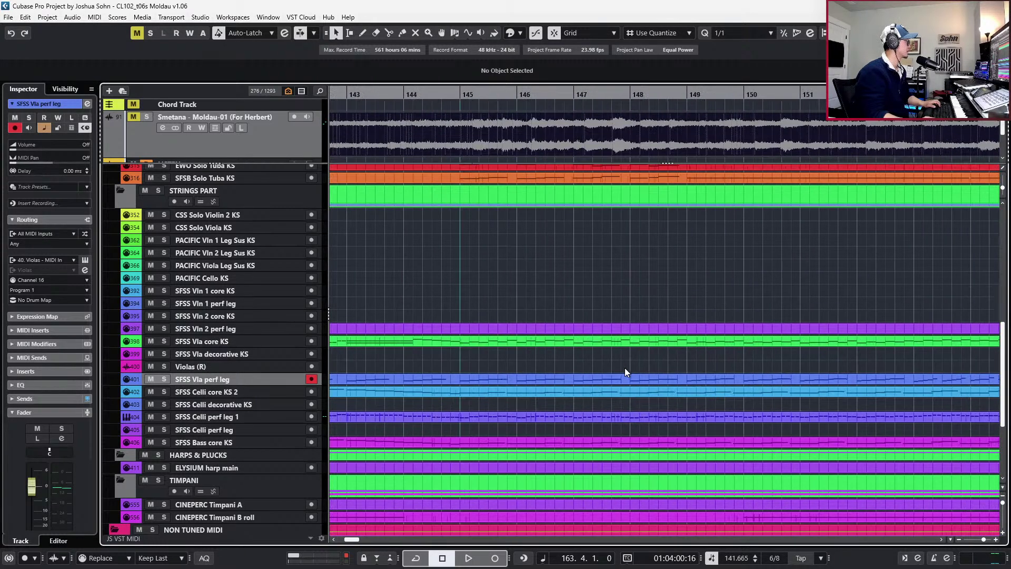
key("g")
key("g")
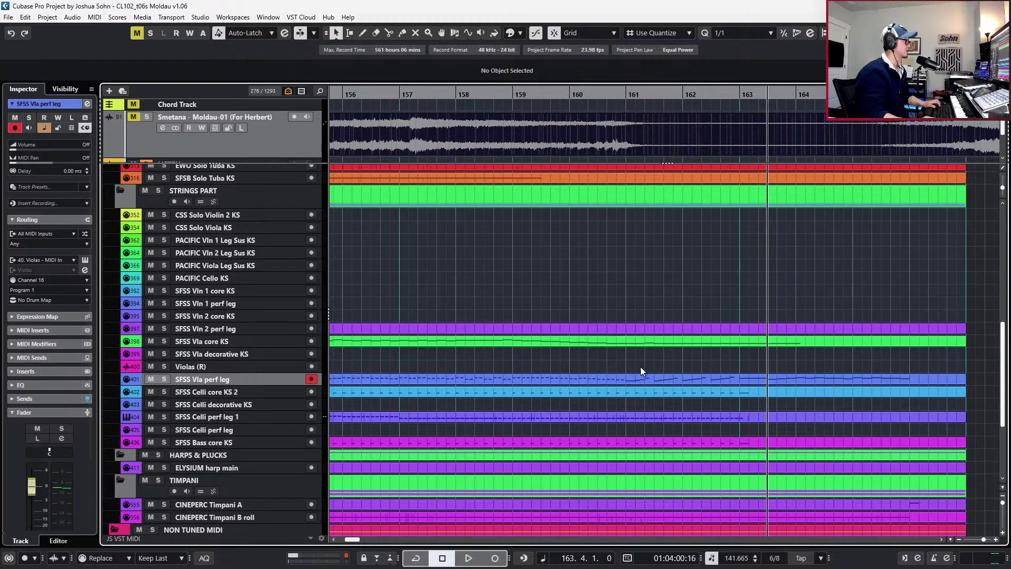
key("g")
scroll(647, 365, "left", 20)
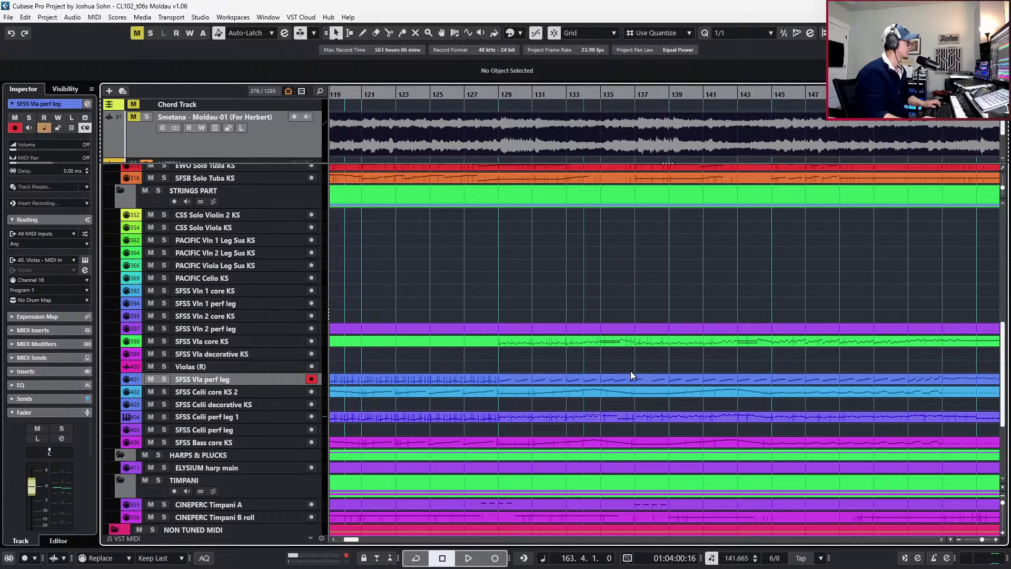
scroll(632, 372, "right", 17)
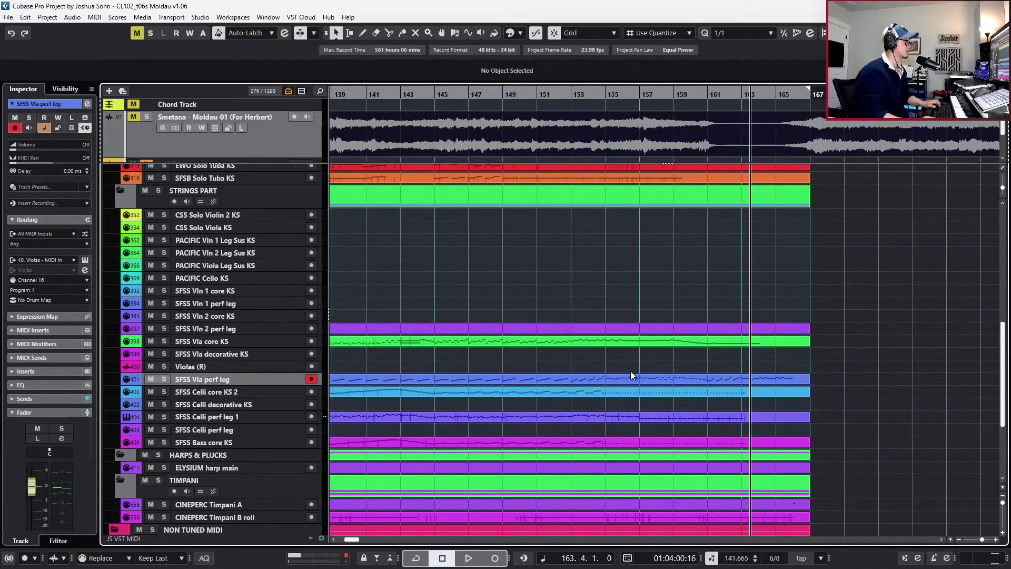
scroll(631, 373, "left", 17)
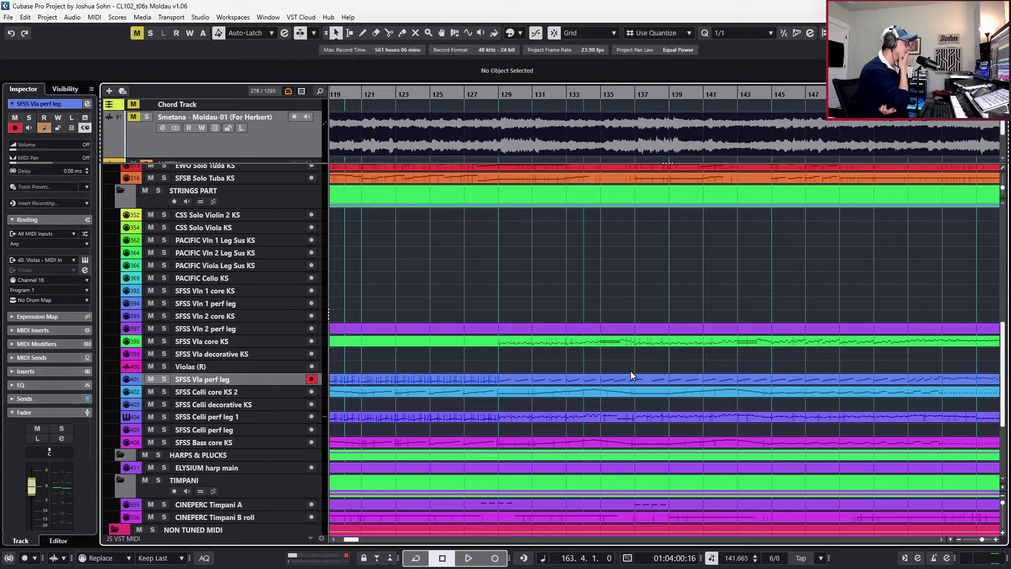
scroll(617, 369, "right", 10)
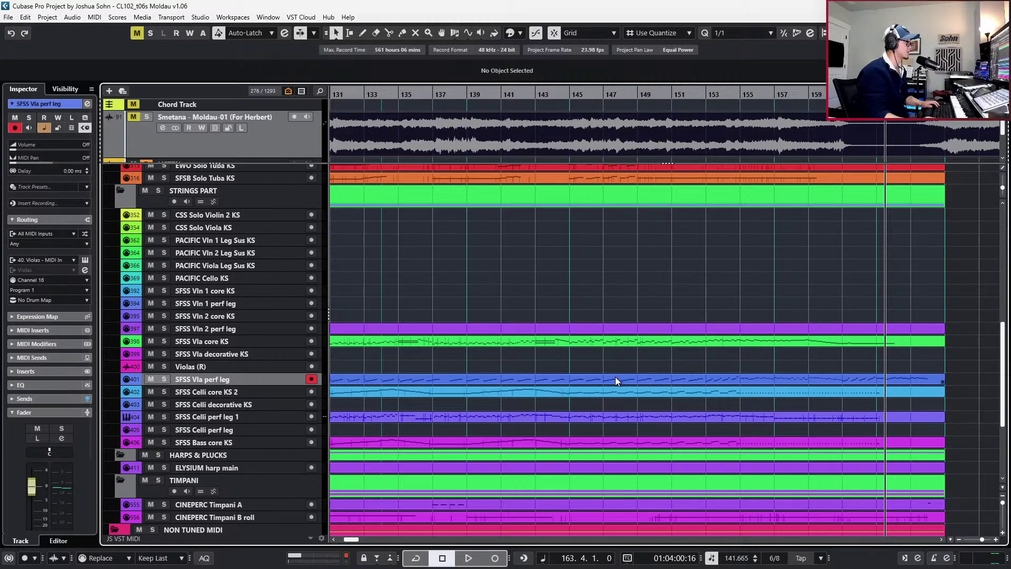
Solo the SFSS Vla core KS track and play it back from around bar 129
scroll(615, 378, "down", 4, "ctrl")
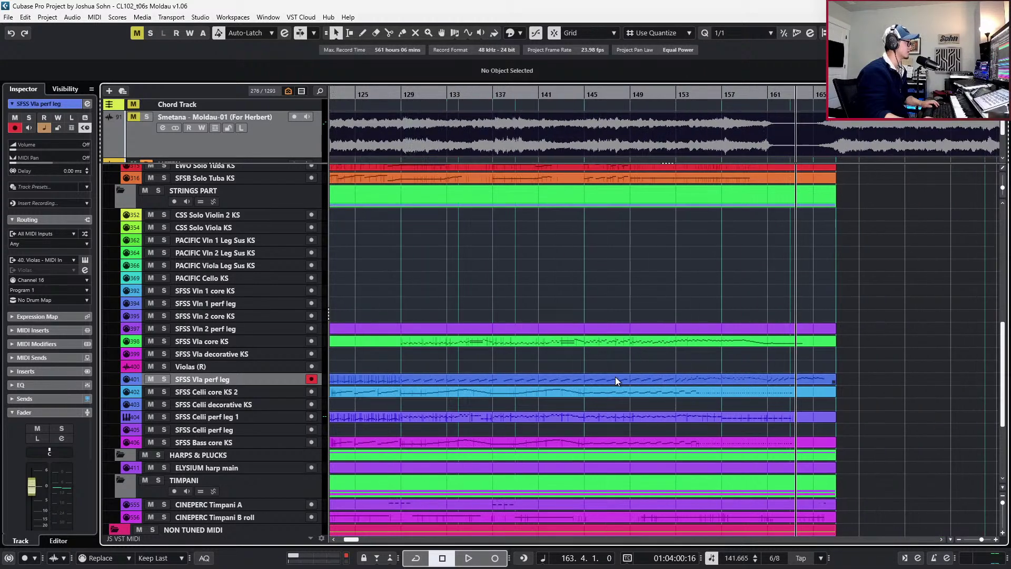
left_click(608, 342)
key("s")
key("KP_Subtract")
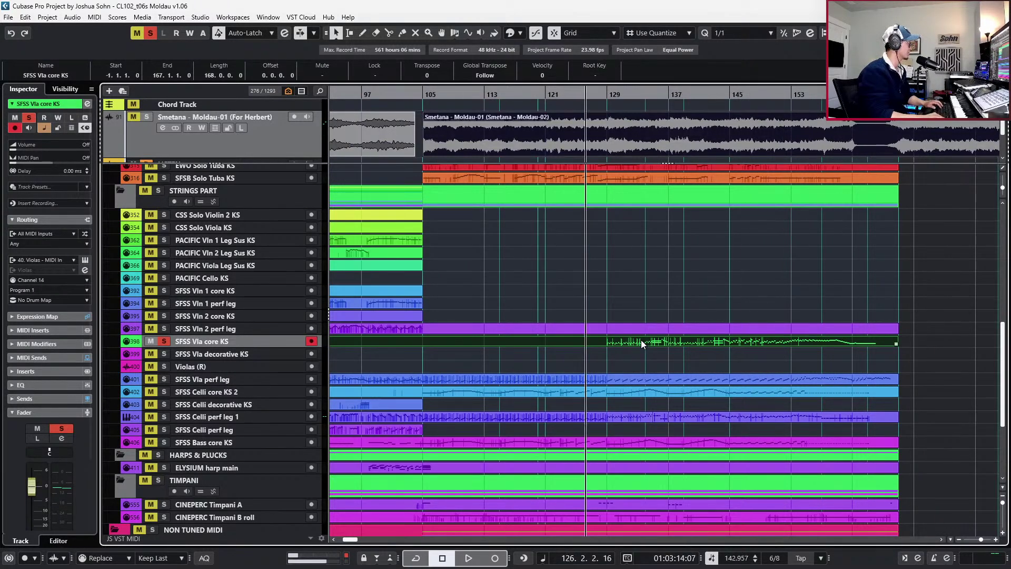
key("s")
key("KP_Add")
key("s")
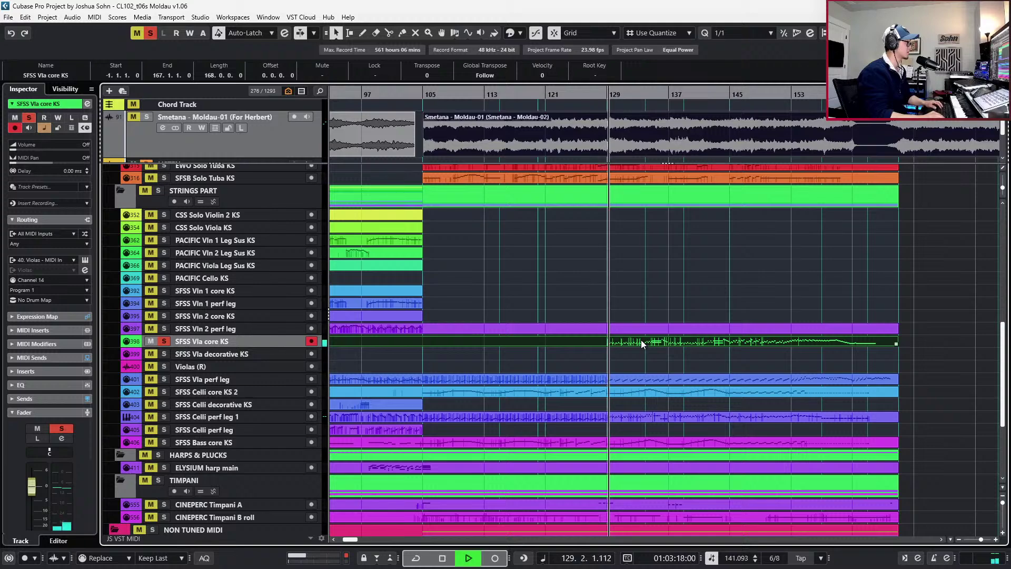
Solo the SFSS Vla perf leg track as well and play both viola tracks from around bar 128
left_click(617, 375)
key("s")
key("KP_Subtract")
key("space")
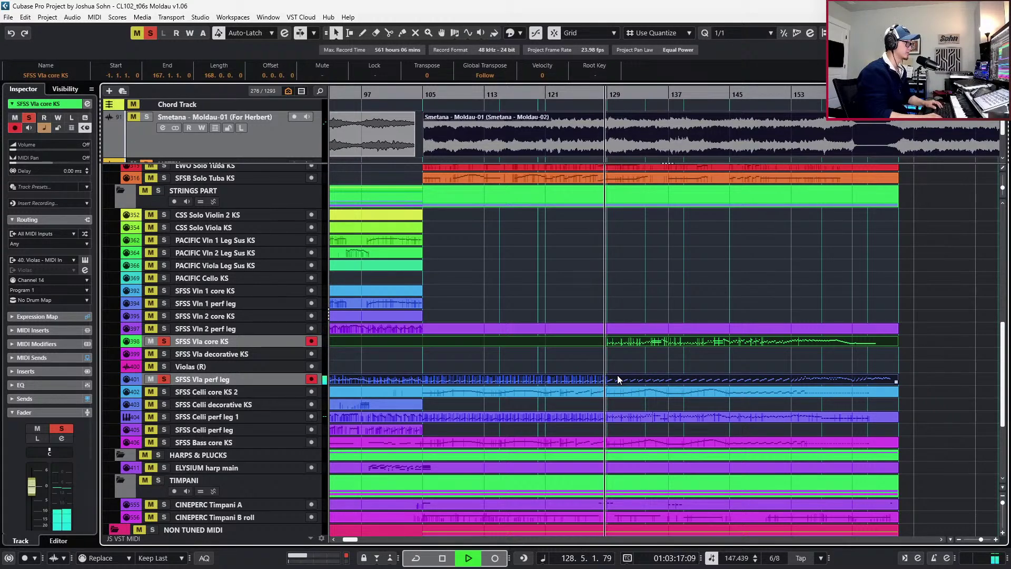
key("space")
Split the SFSS Vla perf leg part at bar 129 and move the section up to bar 167 to the SFSS Vln 2 core KS track
scroll(627, 381, "up", 3, "ctrl")
scroll(593, 426, "up", 3)
left_click(592, 426)
left_click_drag(593, 454, 605, 385)
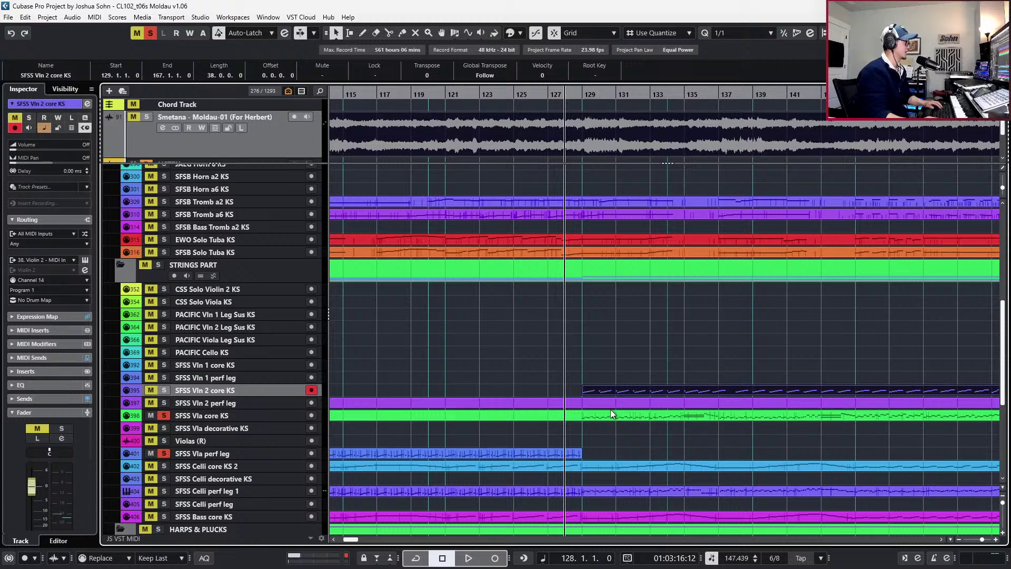
Delete the SFSS Vln 2 perf leg section from bar 129 to 167 and move the SFSS Vln 2 core KS part into its place
left_click(586, 404)
key("Delete")
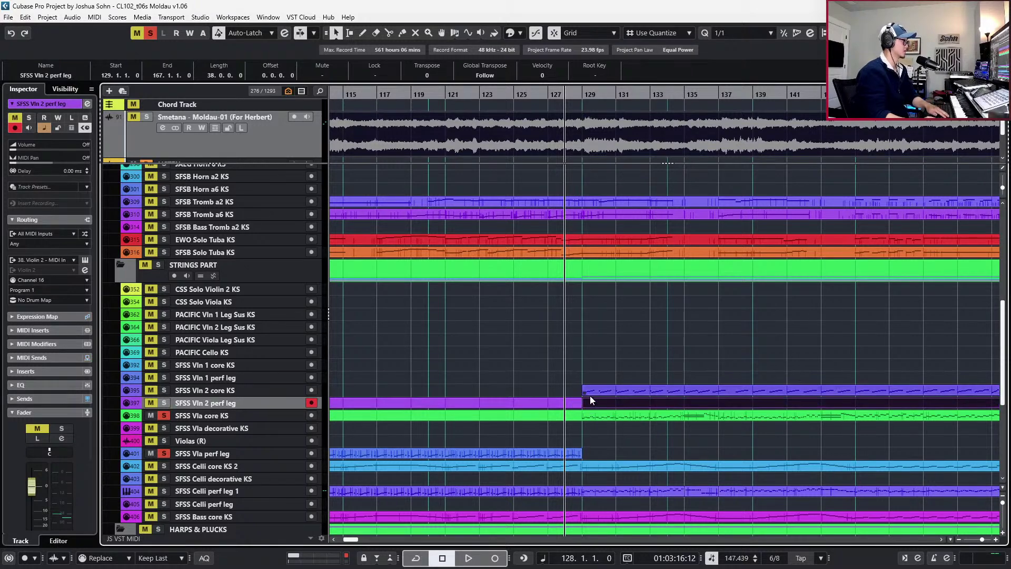
left_click_drag(590, 392, 593, 404)
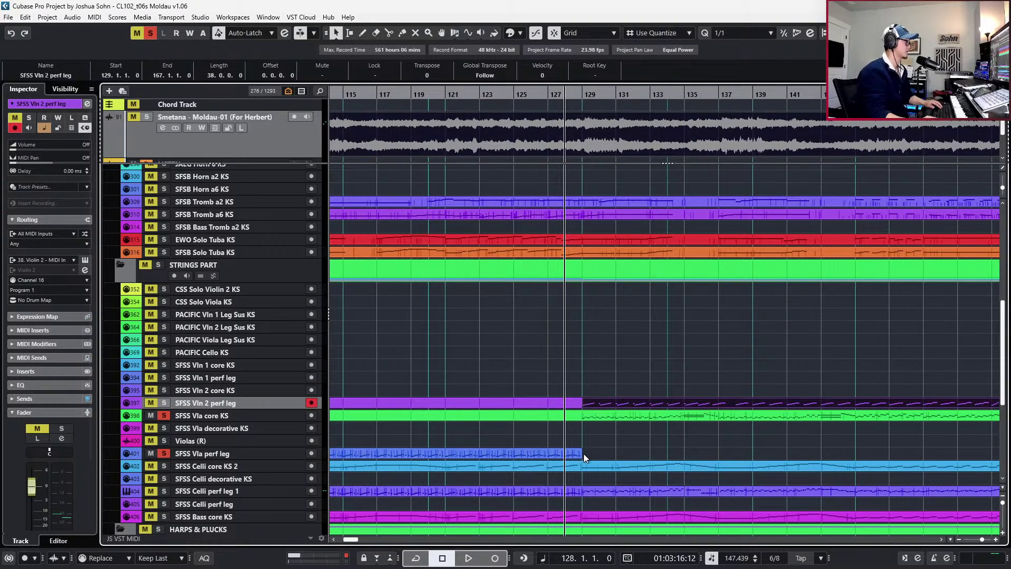
Fill SFSS Vla perf leg from bar 129 to 167 with an empty section joined to the existing part, and clear all solos
left_click(586, 453)
double_click(586, 453)
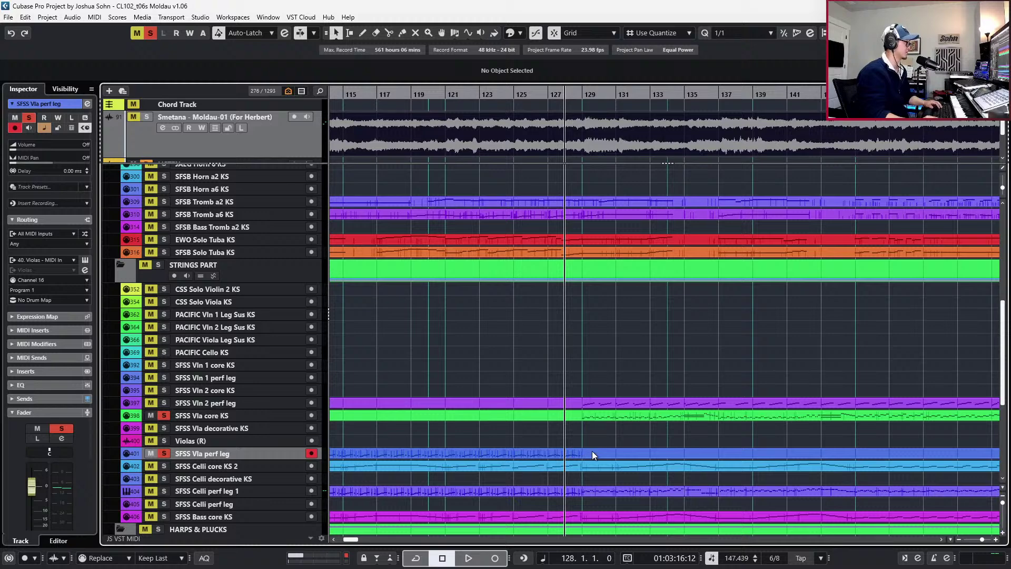
key("alt+s")
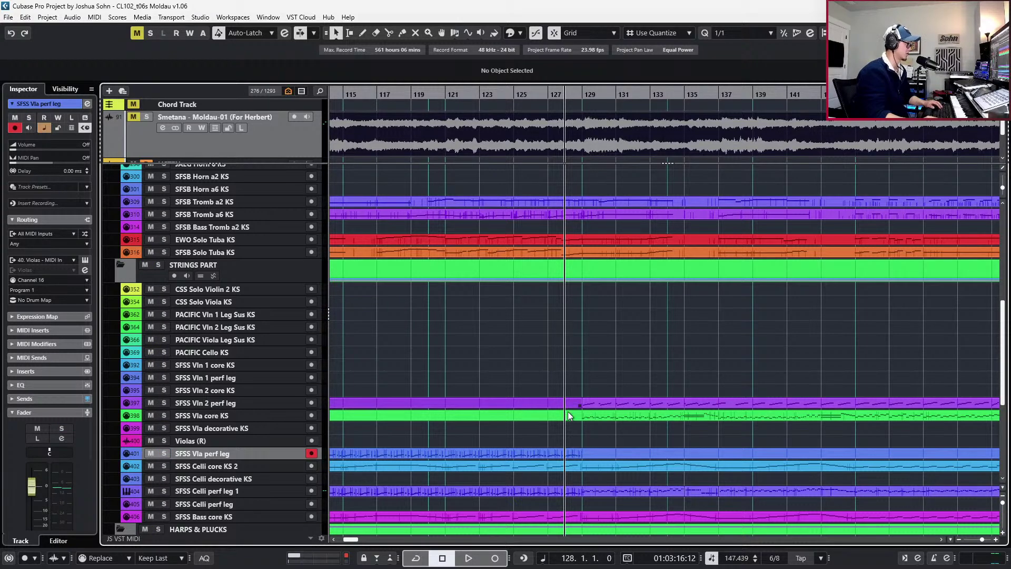
Check the transition at bar 129 in the SFSS Vla perf leg and SFSS Vln 2 perf leg parts
double_click(587, 453)
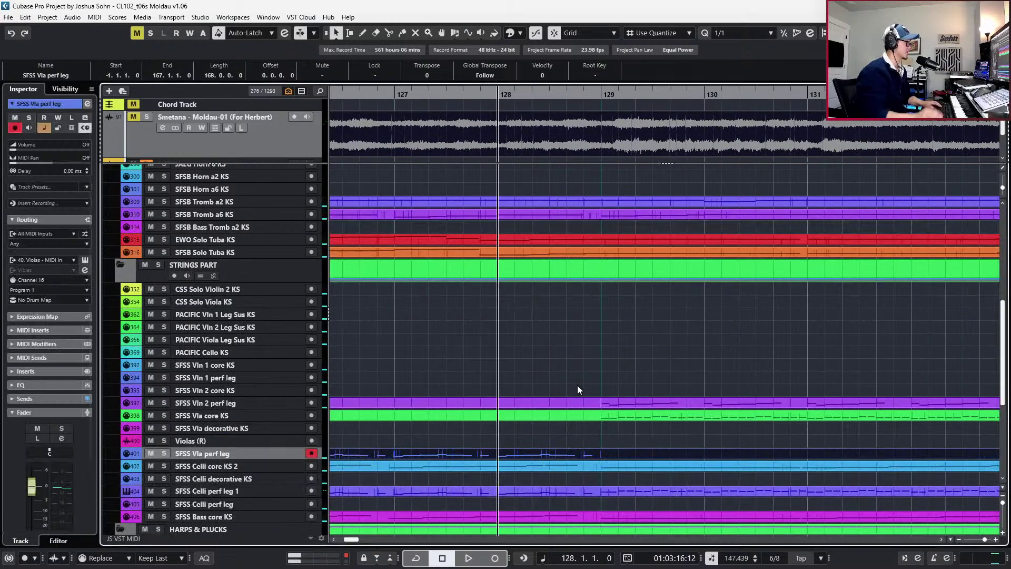
key("ctrl+e")
left_click(585, 403)
left_click(585, 397)
key("g")
key("g")
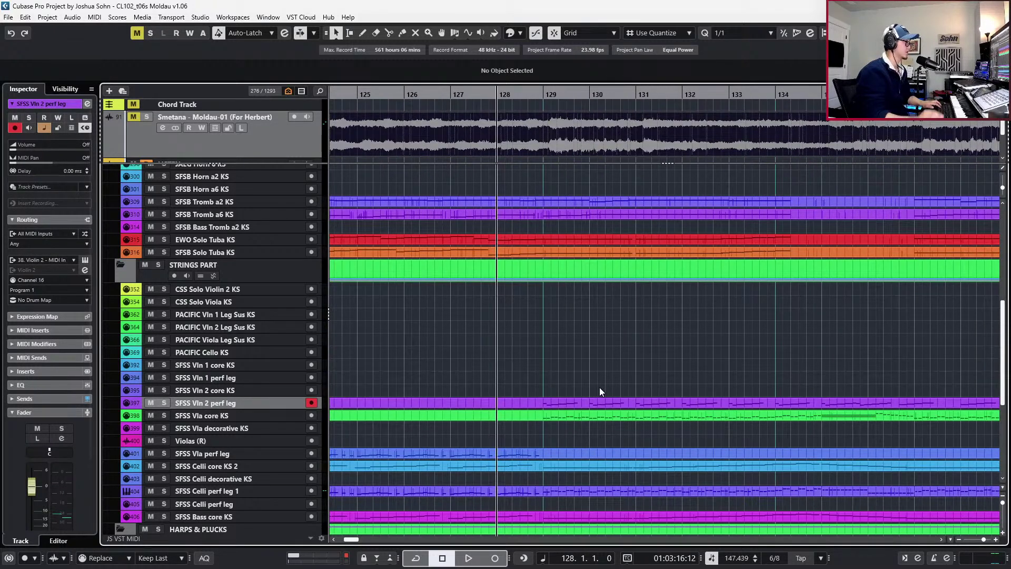
Place the playhead at bar 163 and examine the string parts in the arrangement from bar 99 to bar 167
scroll(600, 387, "right", 10)
scroll(603, 391, "right", 6)
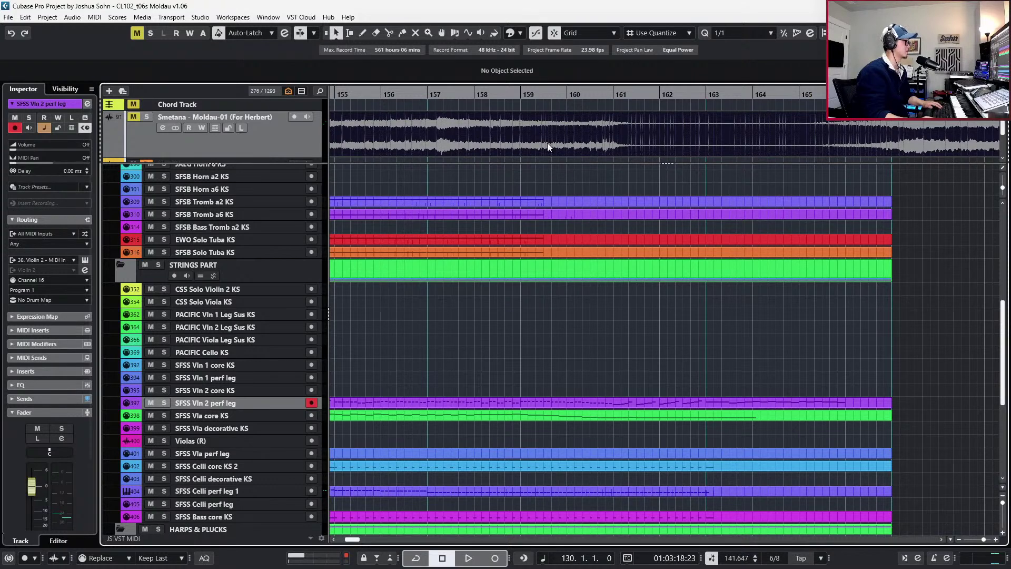
left_click(577, 92)
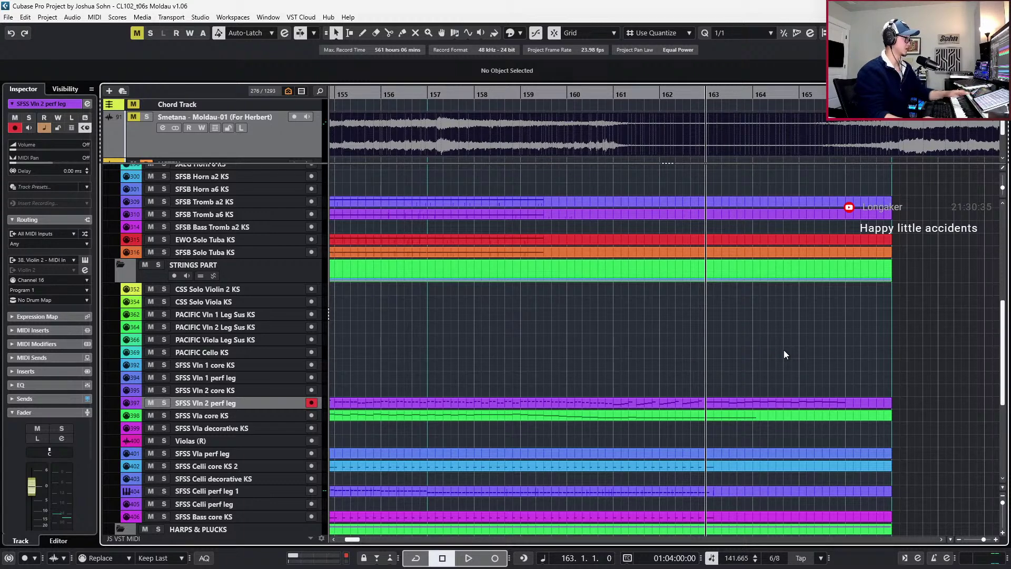
key("g")
key("g")
key("g")
scroll(781, 371, "left", 8)
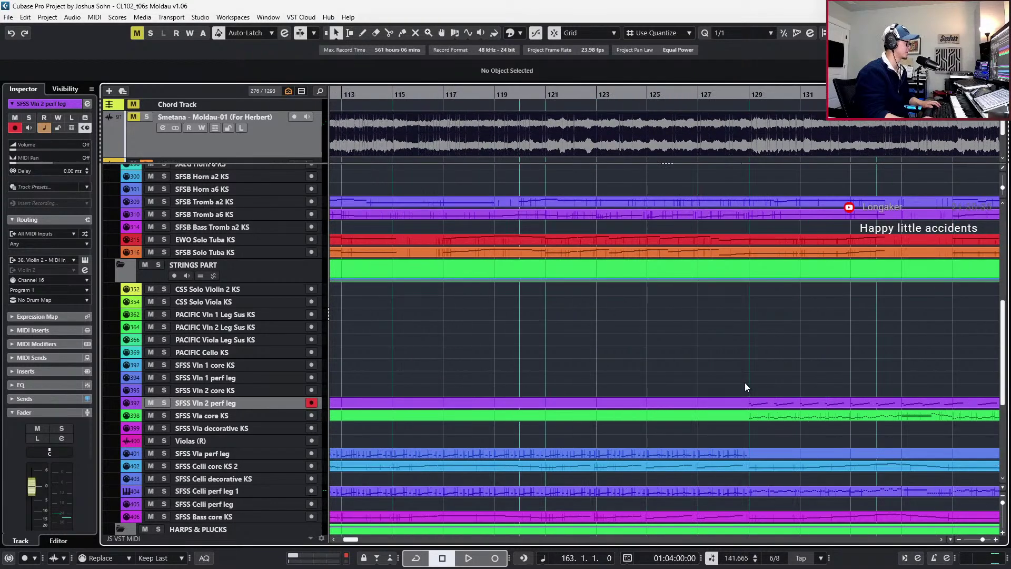
scroll(745, 387, "down", 2)
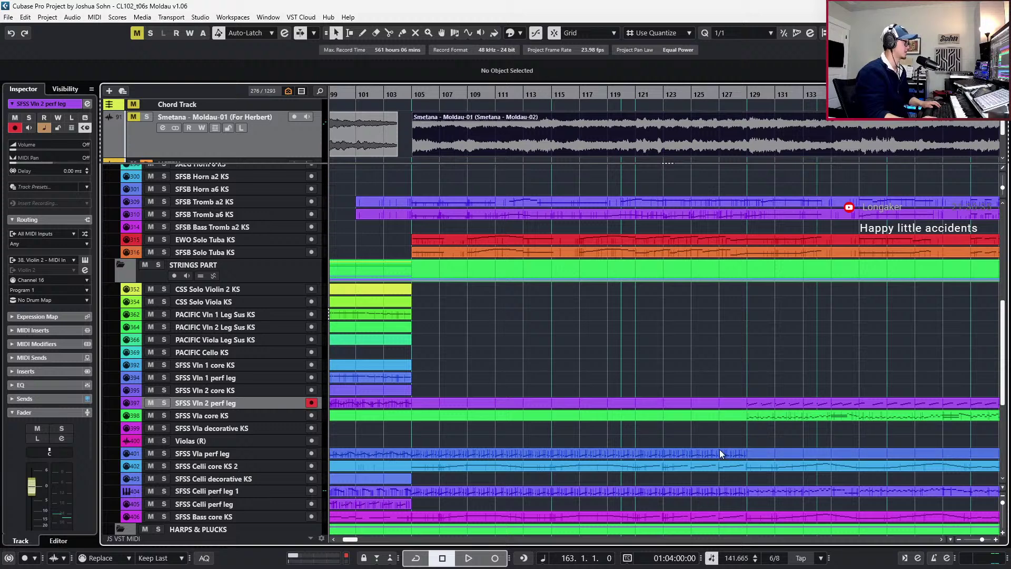
Solo the SFSS Vla perf leg track, play it from bar 105, and unsolo it
left_click(656, 455)
key("s")
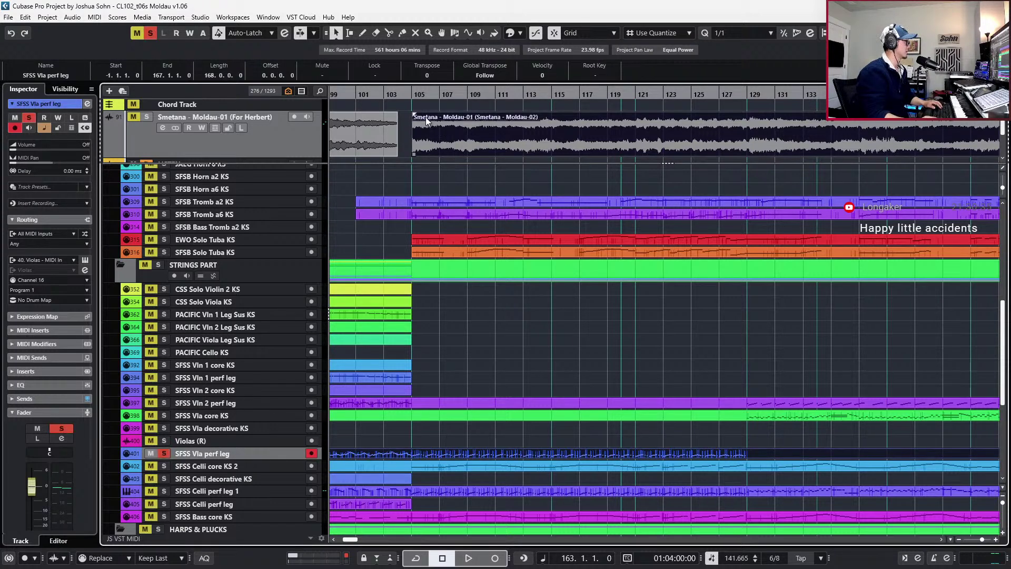
left_click(416, 94)
left_click(416, 94)
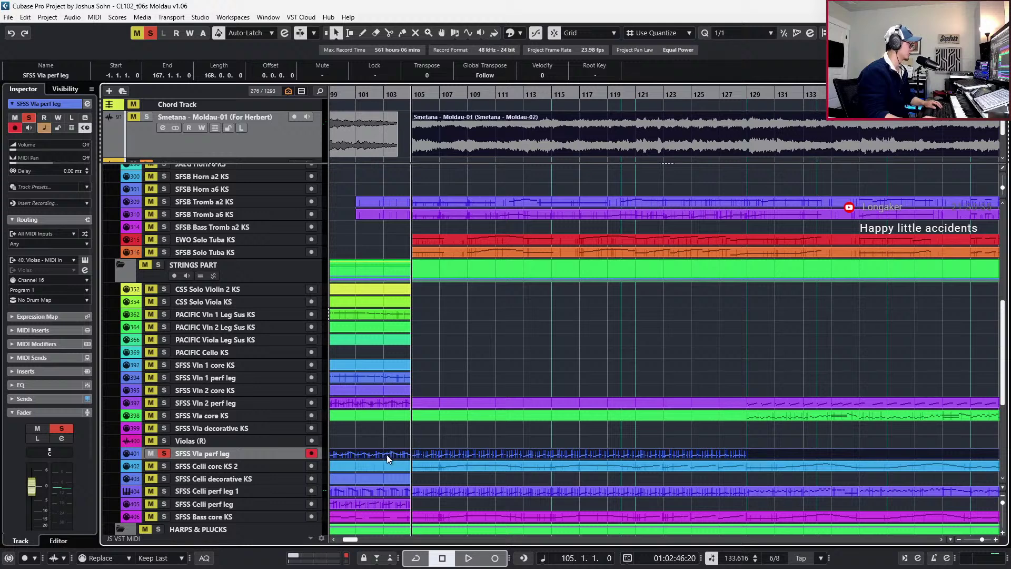
key("space")
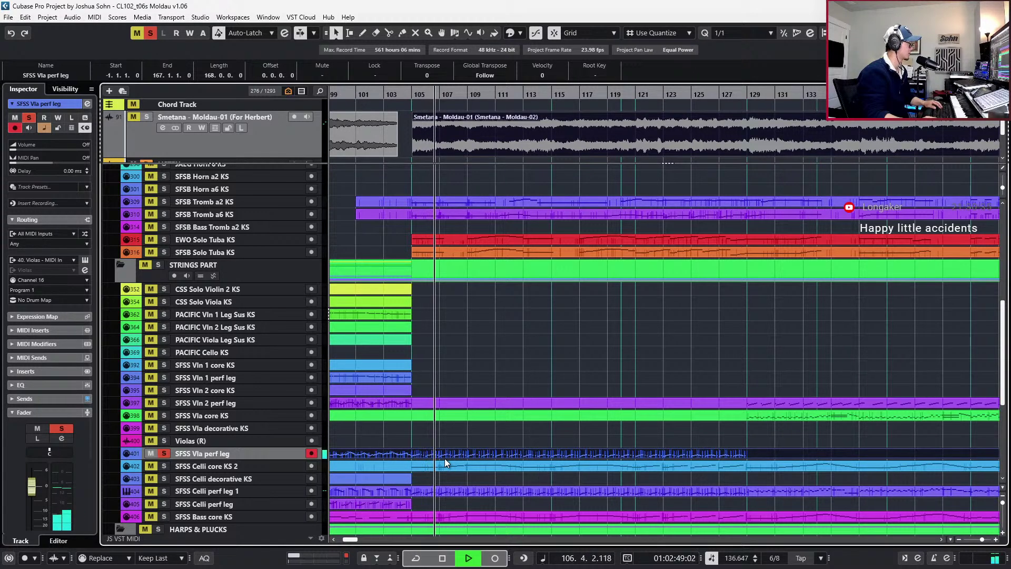
key("space")
key("s")
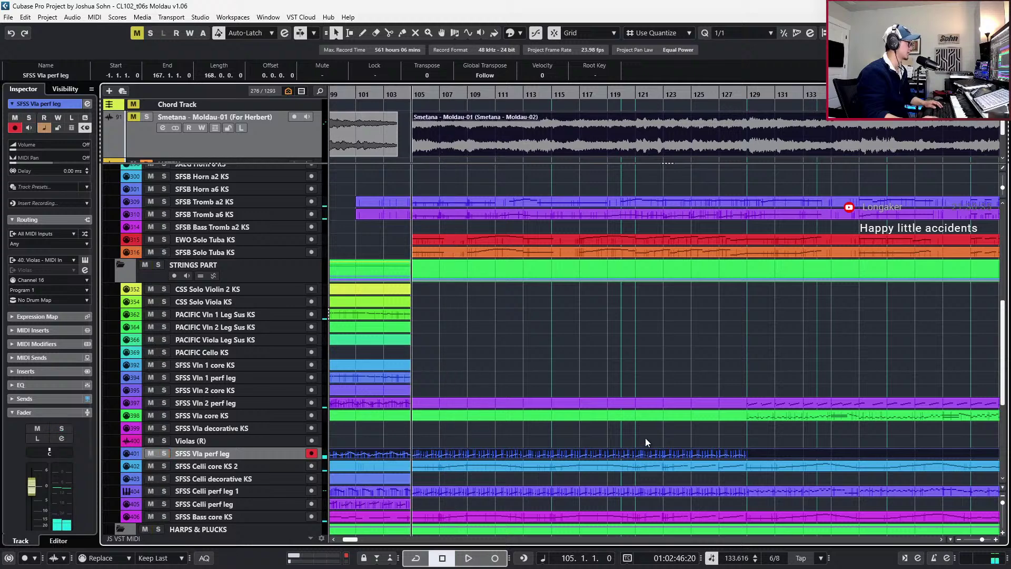
Move the SFSS Vln 2 perf leg part that starts at bar 129 back to bar 105, over the empty part there
left_click(729, 402)
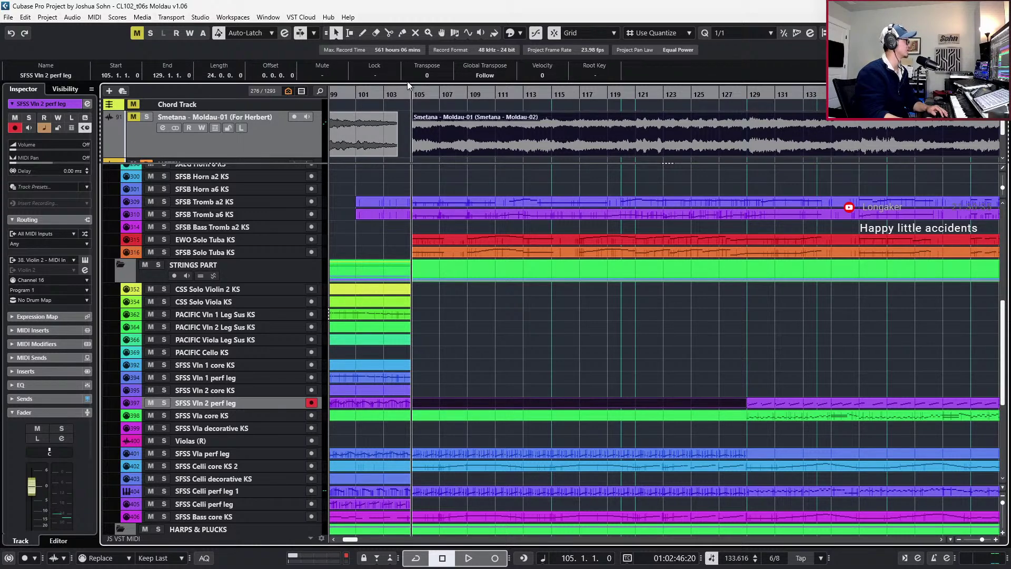
scroll(413, 115, "up", 3)
scroll(710, 368, "down", 5)
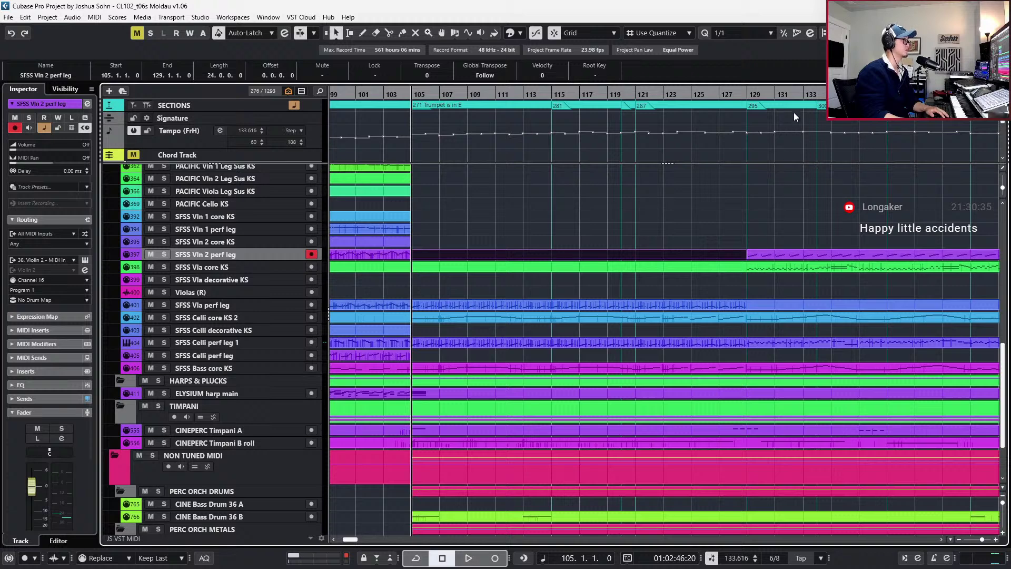
left_click(758, 255)
key("Delete")
key("ctrl+z")
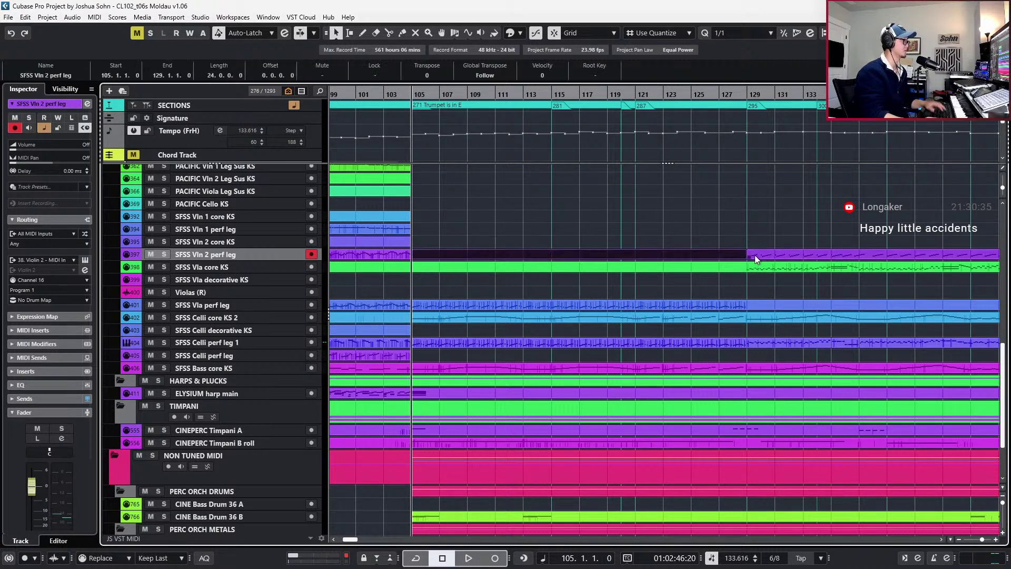
left_click_drag(766, 258, 431, 258)
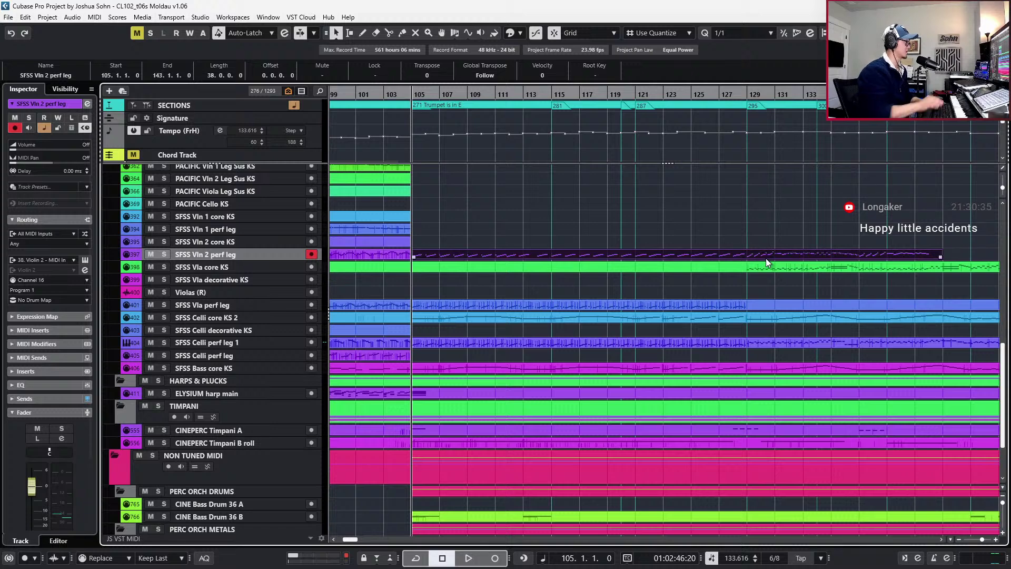
Play the relocated SFSS Vln 2 perf leg part with the full arrangement from bar 104
key("ctrl+Left")
left_click(453, 225)
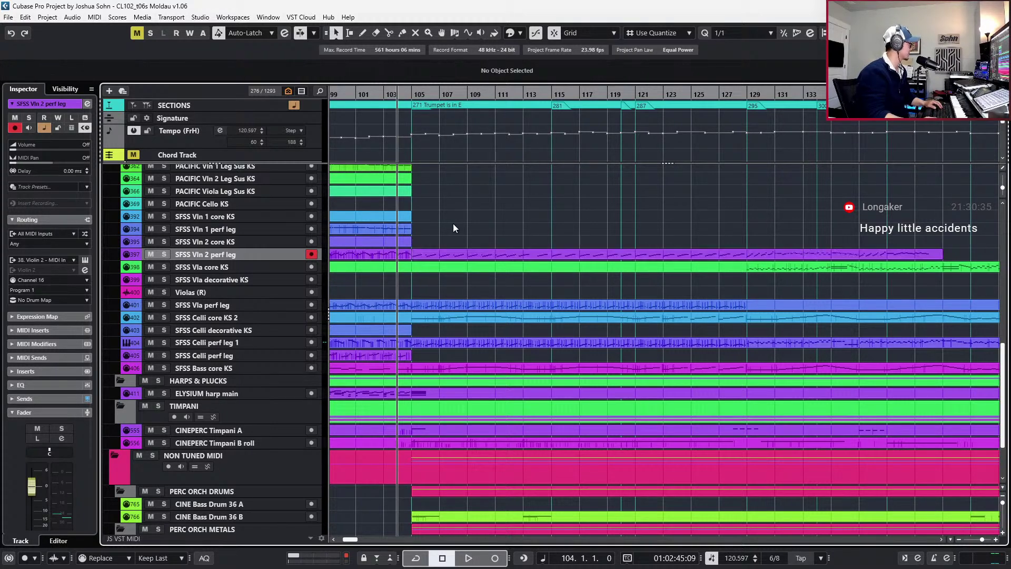
key("space")
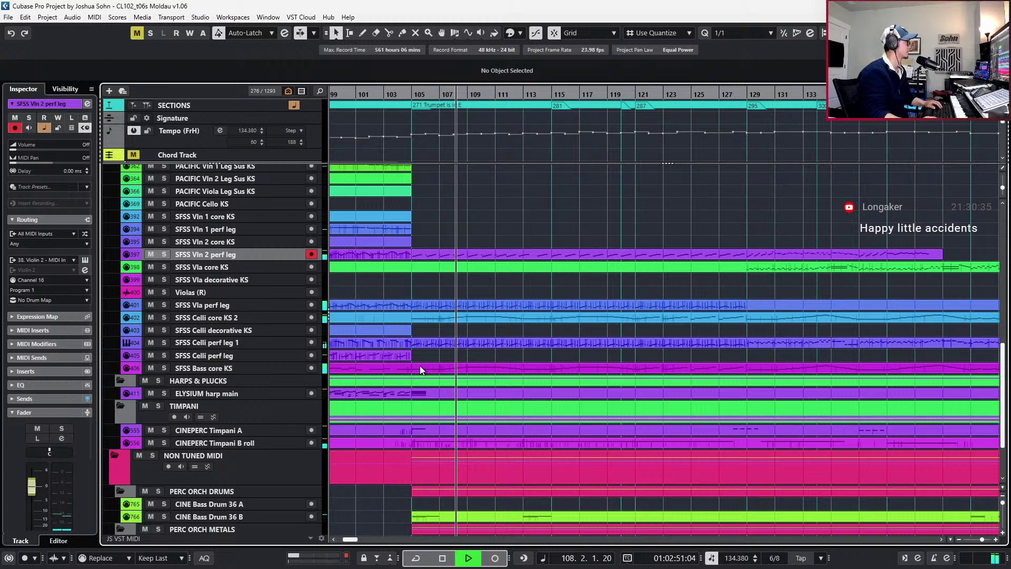
key("space")
Solo the whole STRINGS PART folder and play the strings from bar 104
left_click_drag(455, 229, 431, 319)
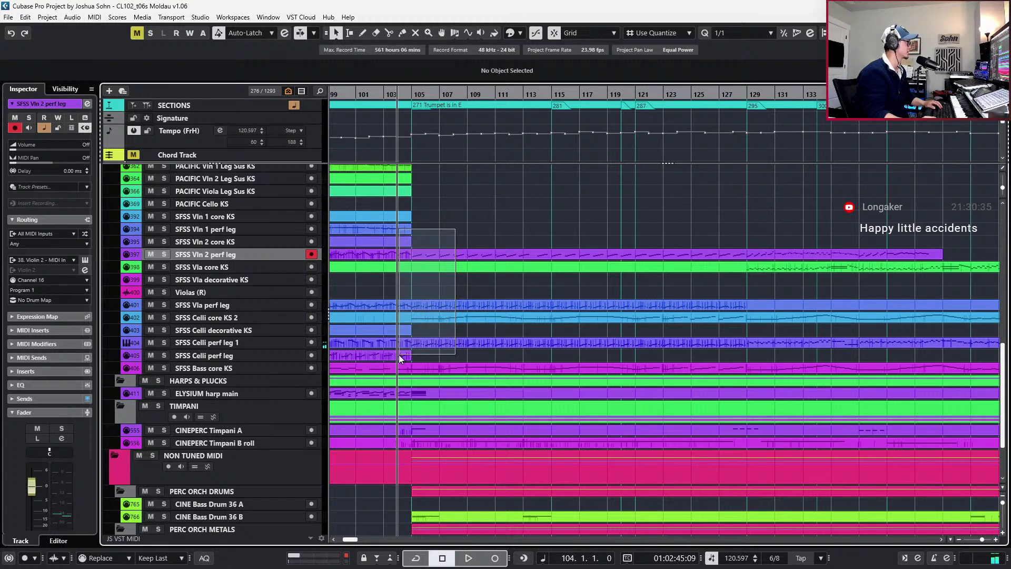
left_click_drag(399, 355, 399, 354)
scroll(298, 292, "up", 3)
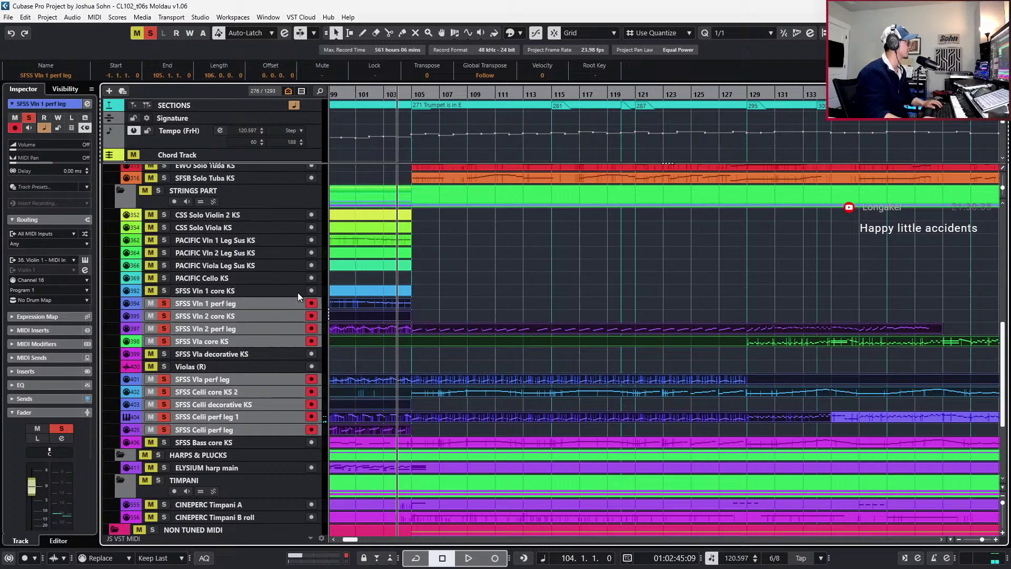
left_click(241, 194)
key("s")
key("space")
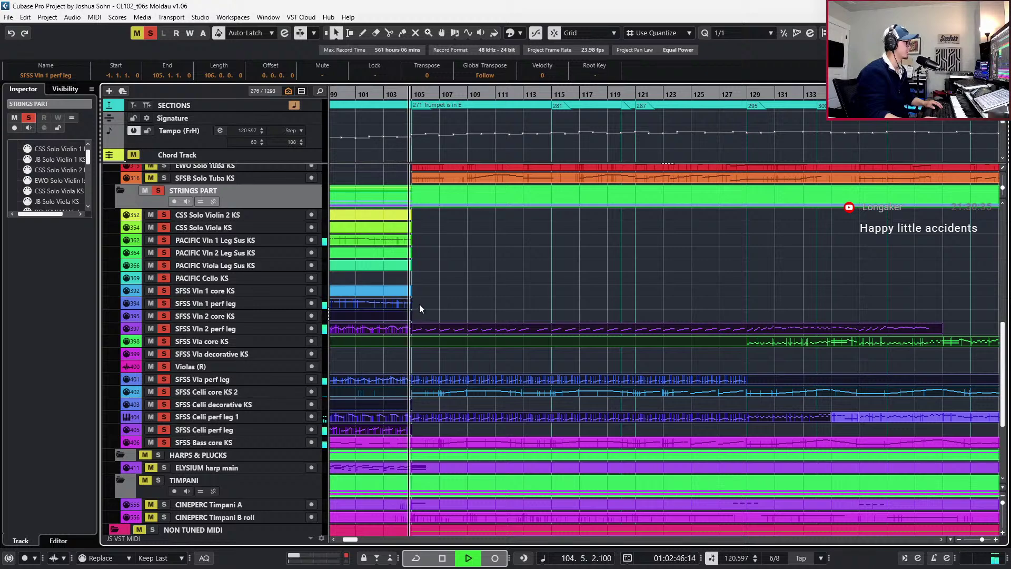
Glue the two SFSS Vln 2 perf leg parts that meet at bar 105 and open the joined part in the Key Editor
left_click(406, 327)
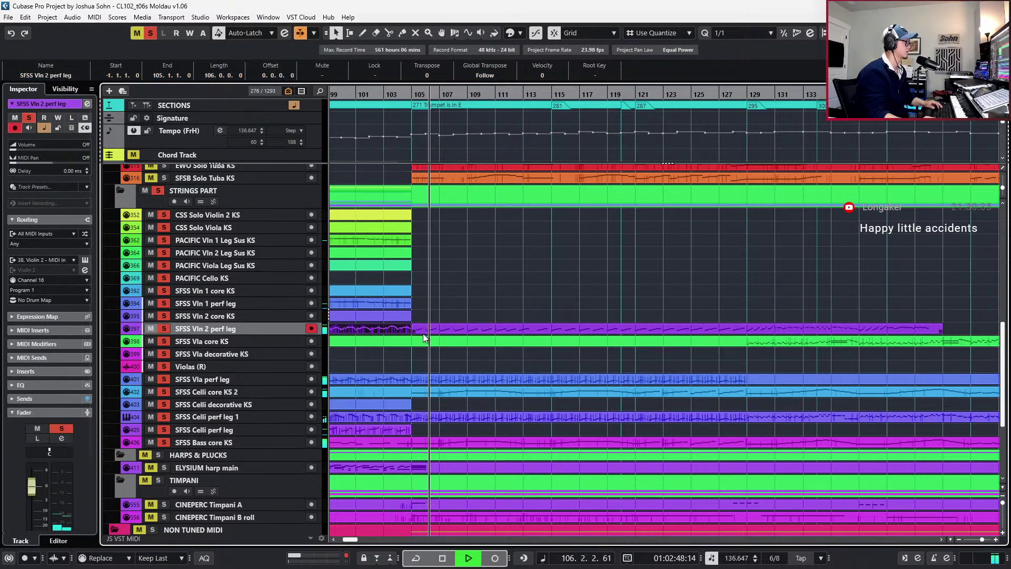
double_click(426, 327)
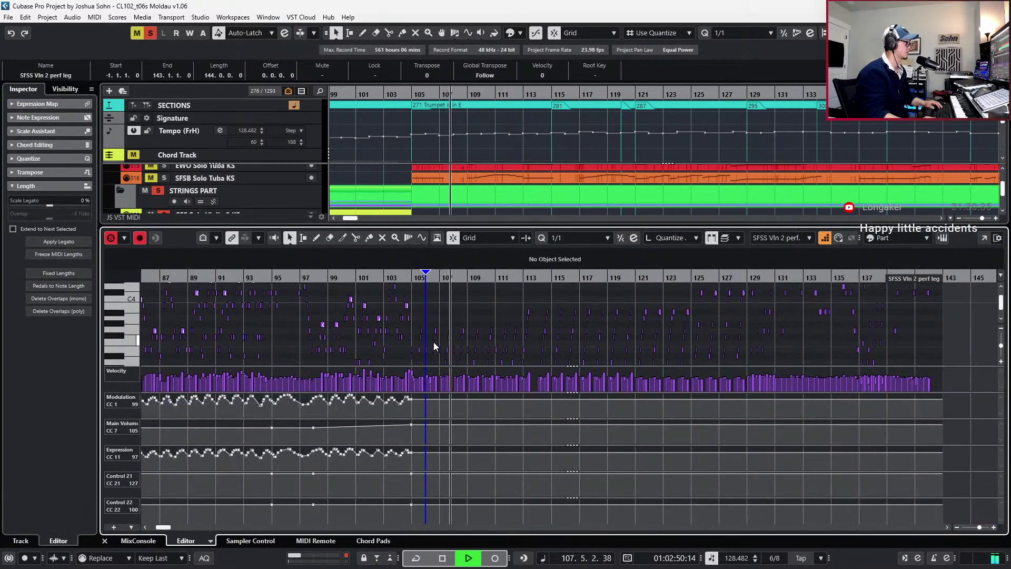
key("space")
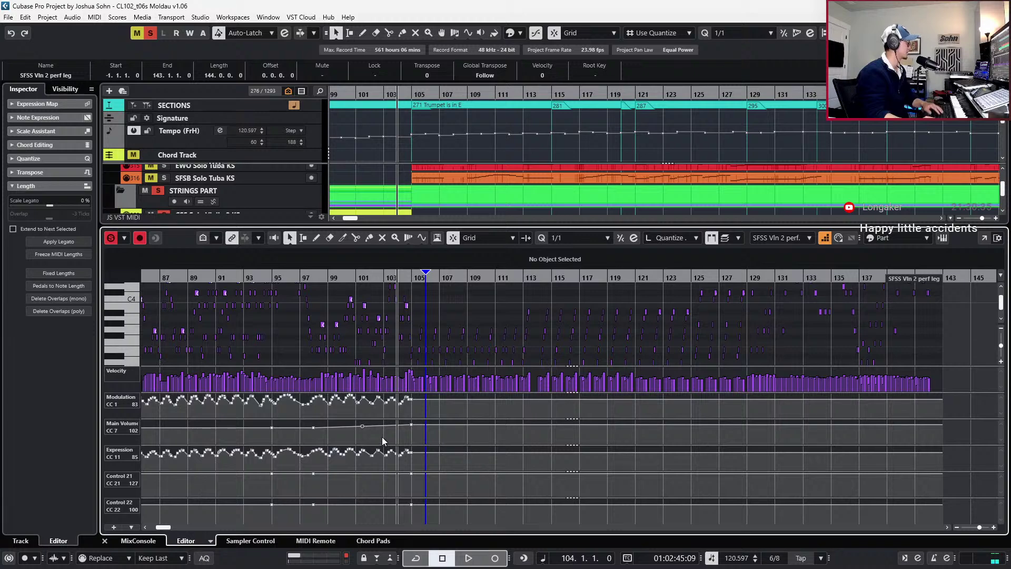
Replace the Main Volume (CC 7) ramp into bar 105 with points of 88 at 104.6.2.35 and 103 at 105.1.1.0
left_click_drag(416, 426, 415, 424)
key("Delete")
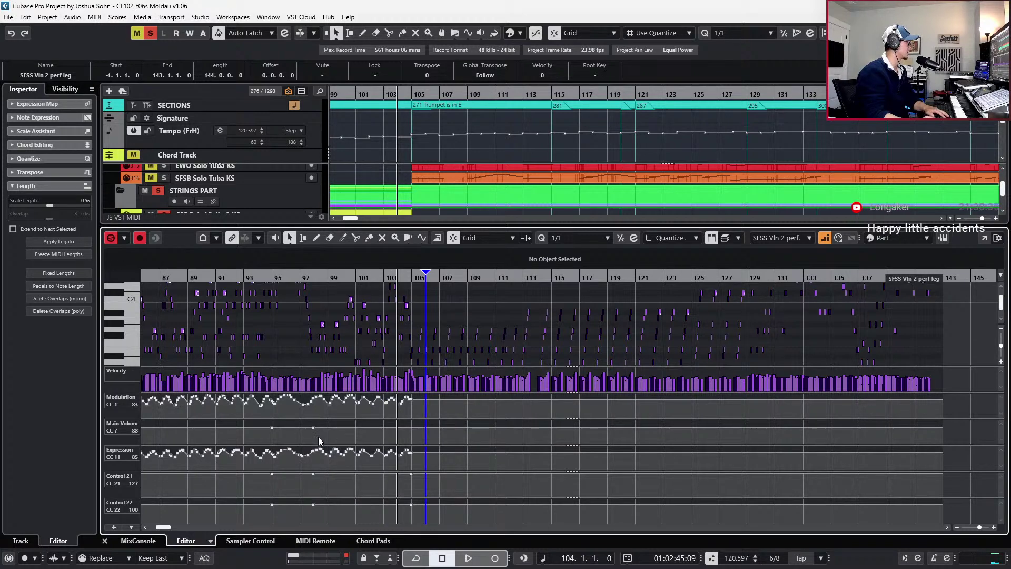
scroll(413, 436, "up", 3, "ctrl")
scroll(413, 437, "up", 2, "ctrl")
scroll(401, 424, "up", 2, "ctrl")
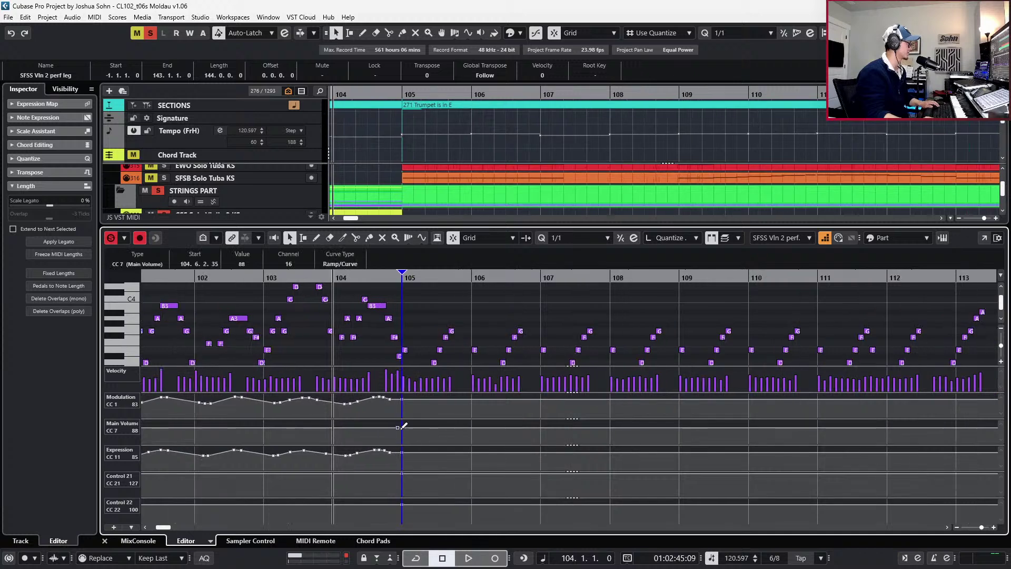
left_click(397, 427)
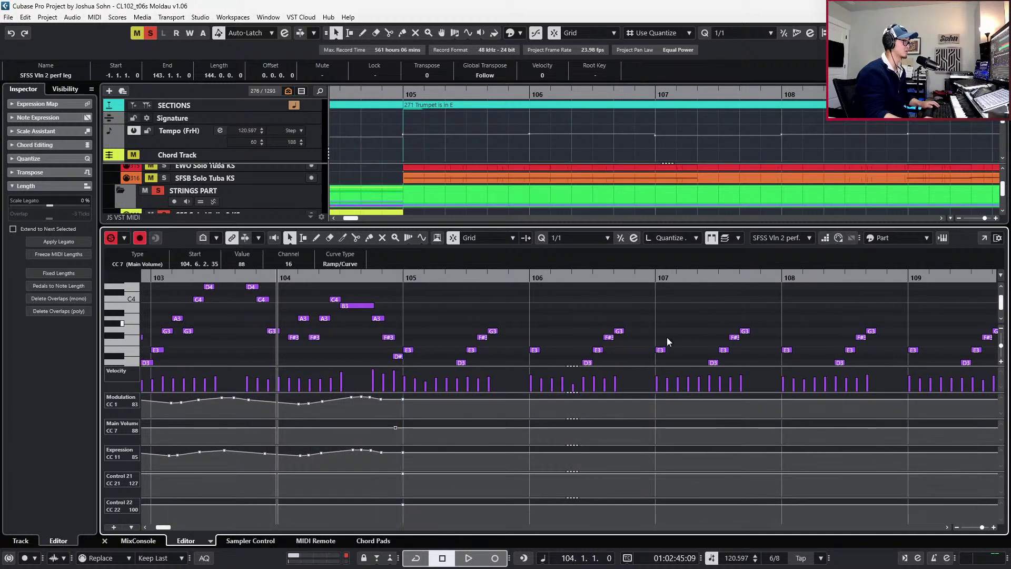
left_click(404, 424)
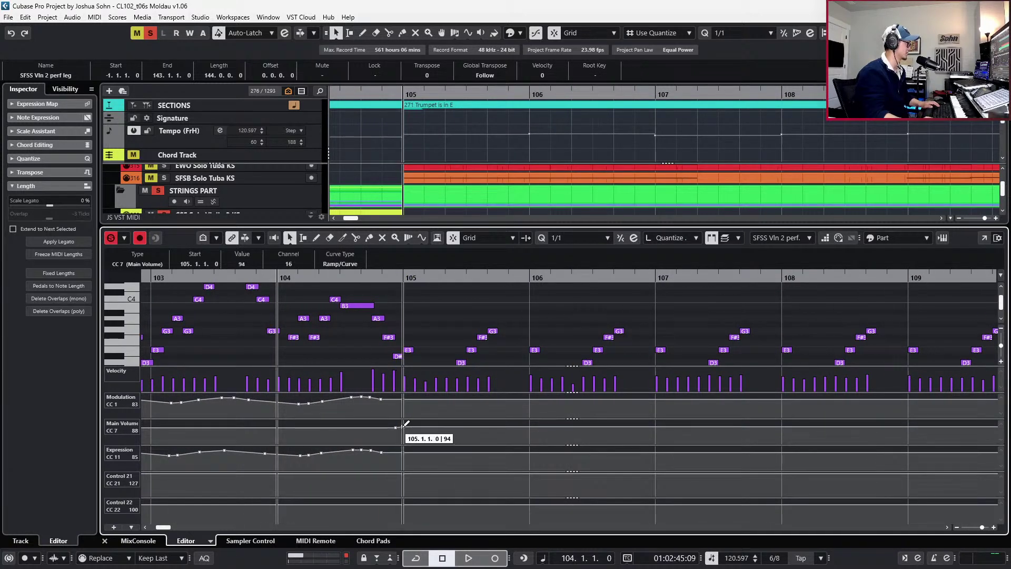
left_click_drag(404, 425, 404, 424)
Raise the Main Volume point at bar 105 to 109 and play the strings through the transition
key("space")
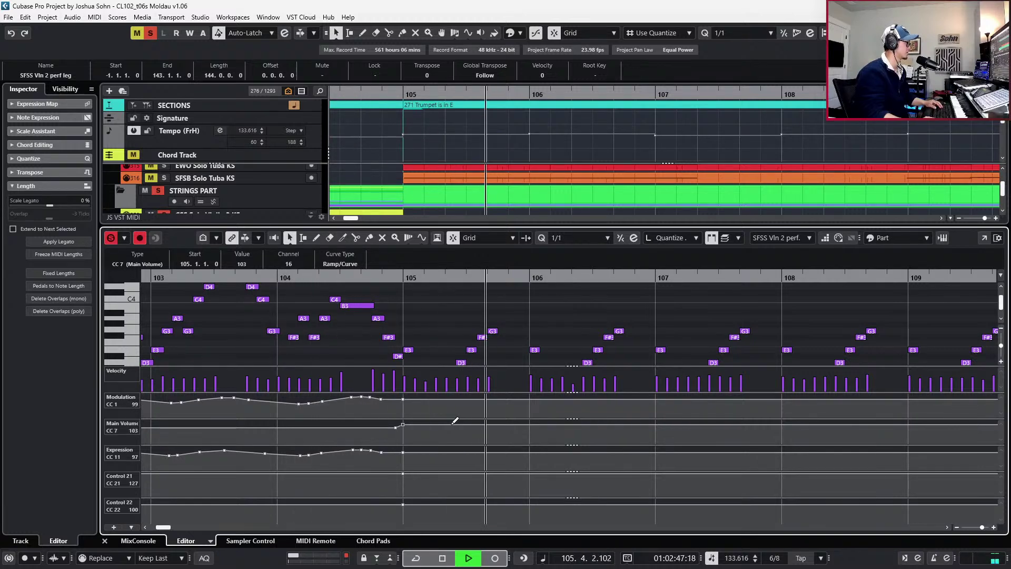
left_click_drag(402, 425, 402, 429)
key("space")
key("space")
key("g")
key("g")
key("g")
key("g")
key("g")
key("g")
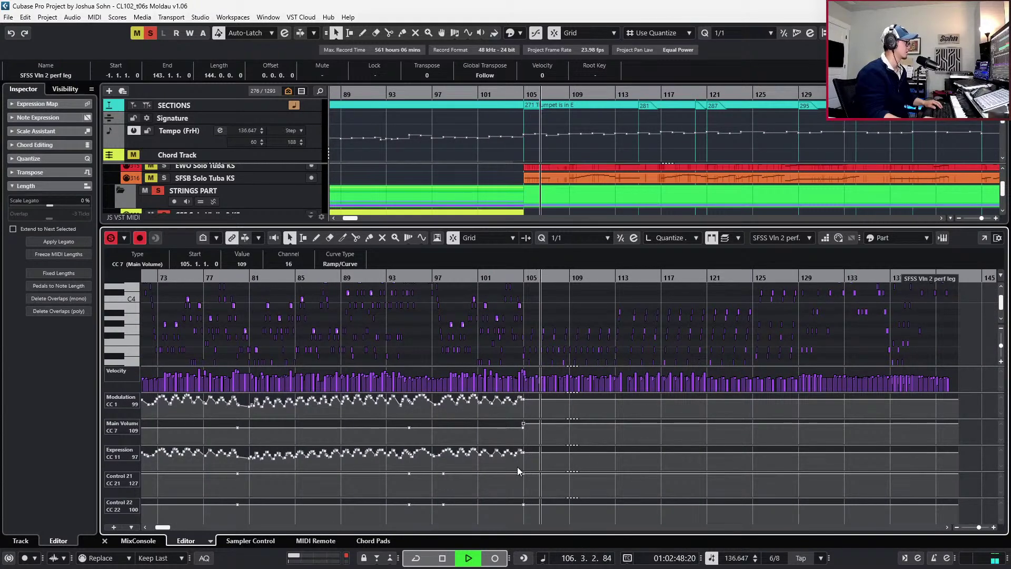
Hide the controller lanes, examine the SFSS Vln 2 perf leg notes during playback, and advance the cursor to bar 126
scroll(745, 330, "up", 1)
key("ctrl+shift+c")
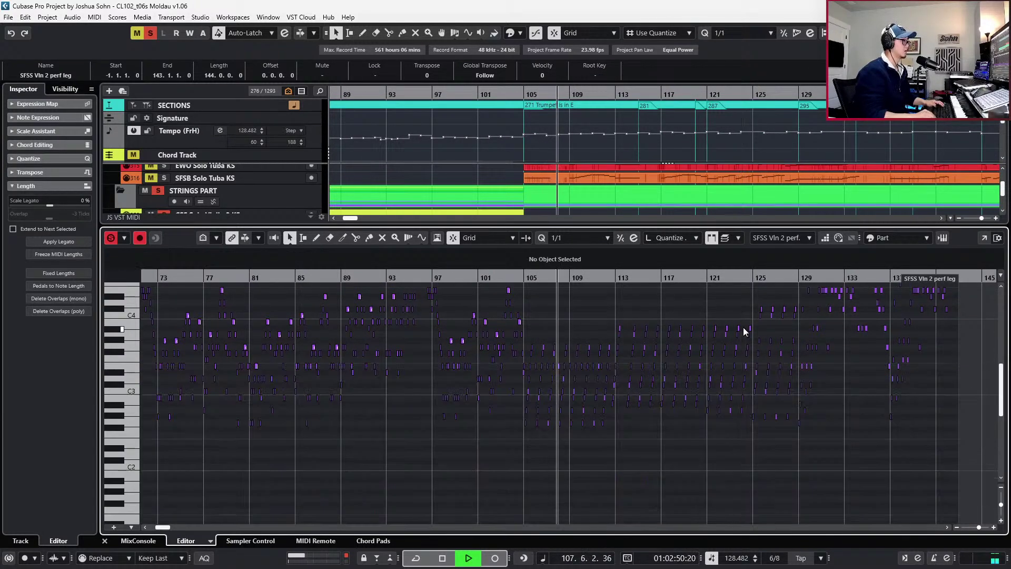
scroll(713, 333, "up", 1)
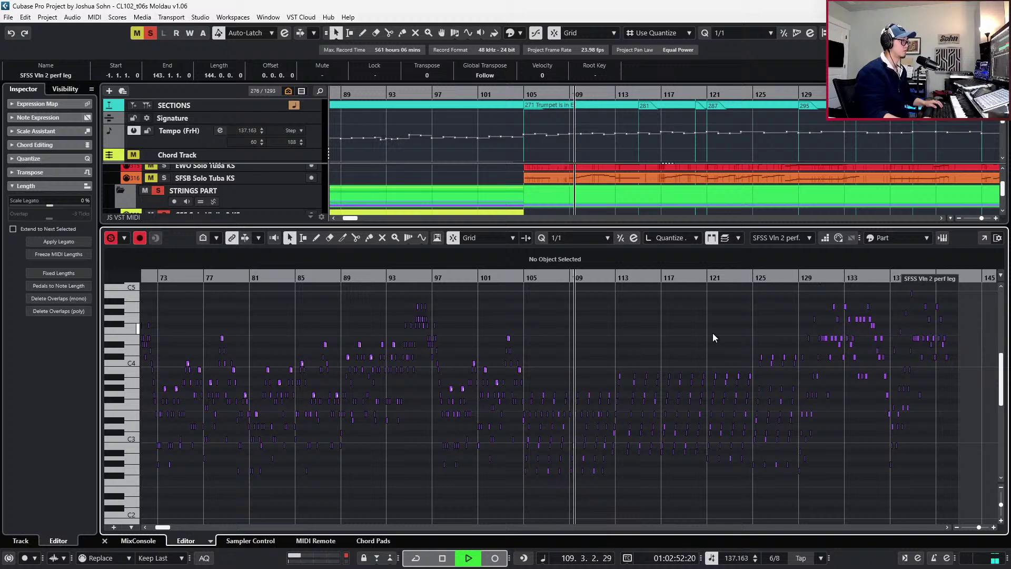
key("space")
key("n")
key("n")
key("n")
key("n")
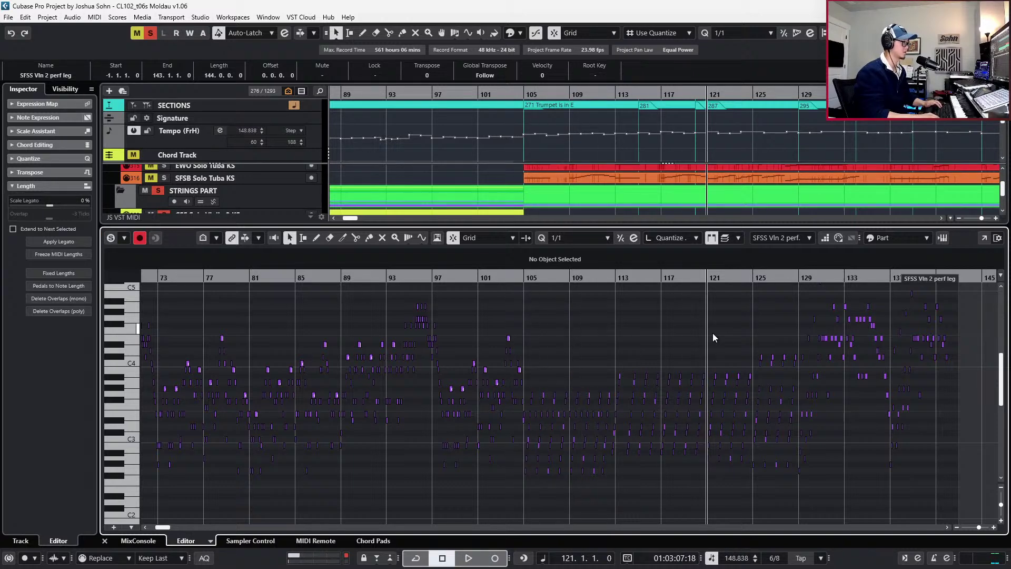
key("n")
key("n")
key("n")
key("b")
Close the Key Editor, solo the STRINGS PART folder again, and play the strings from bar 126
key("ctrl+e")
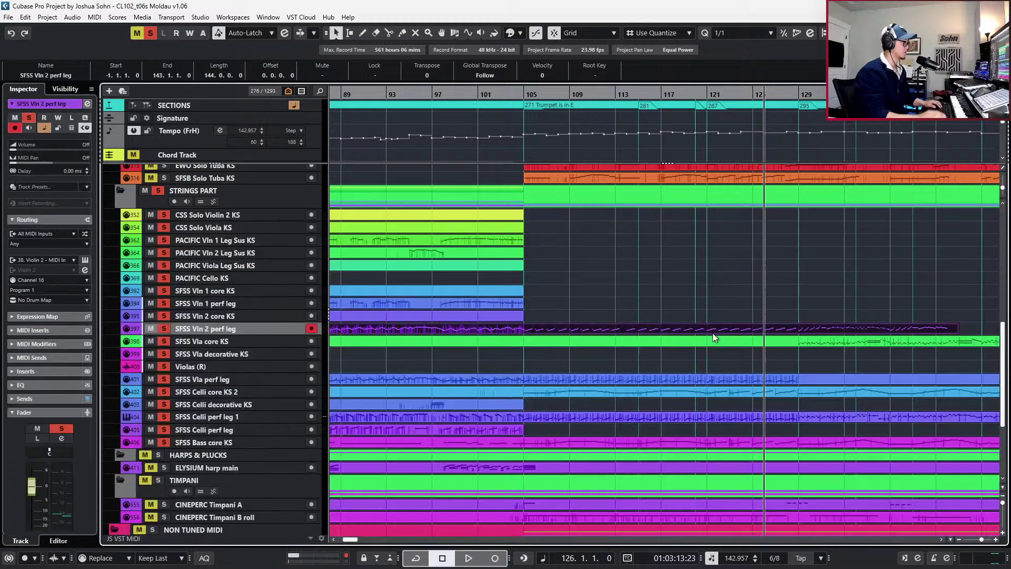
key("s")
scroll(714, 327, "right", 2)
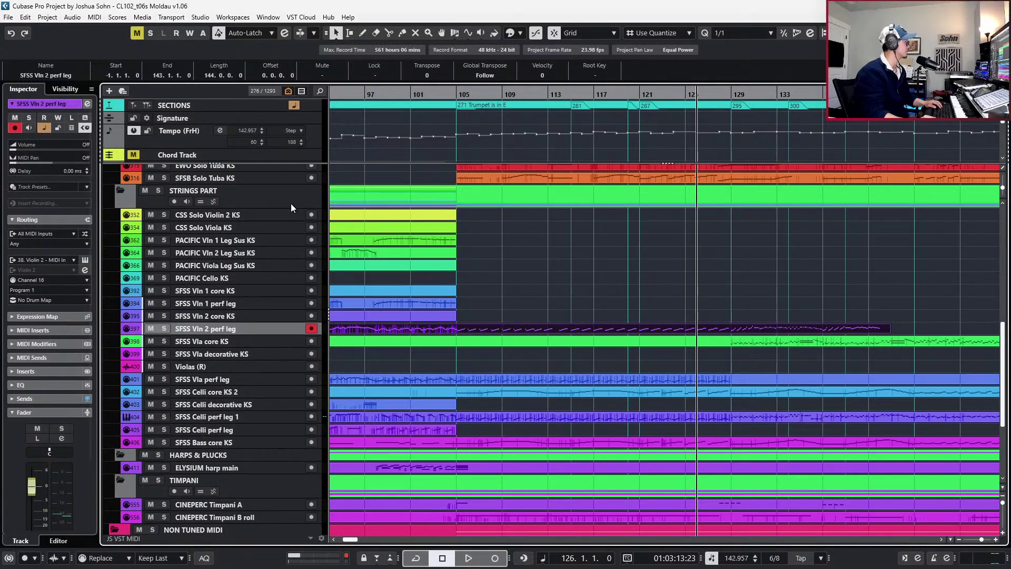
left_click(290, 202)
key("s")
key("space")
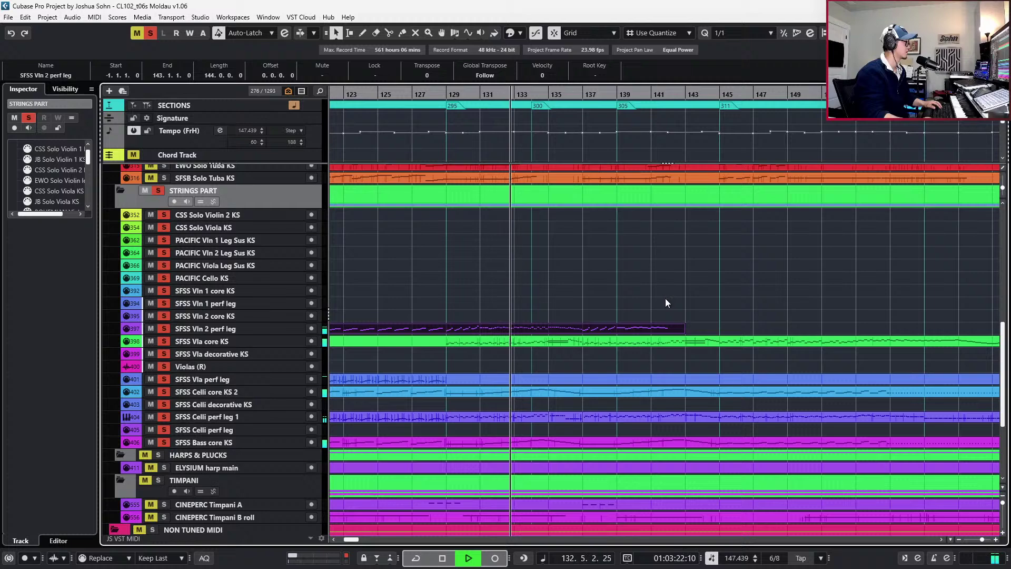
Open the SFSS Vln 2 perf leg part and raise the velocities of its notes from bar 131 to the end
double_click(614, 333)
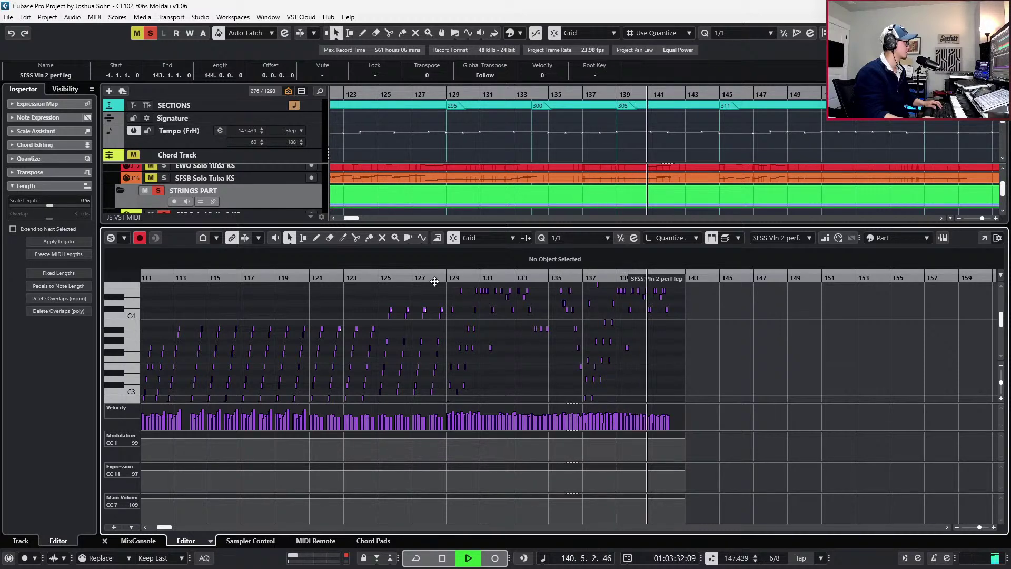
key("space")
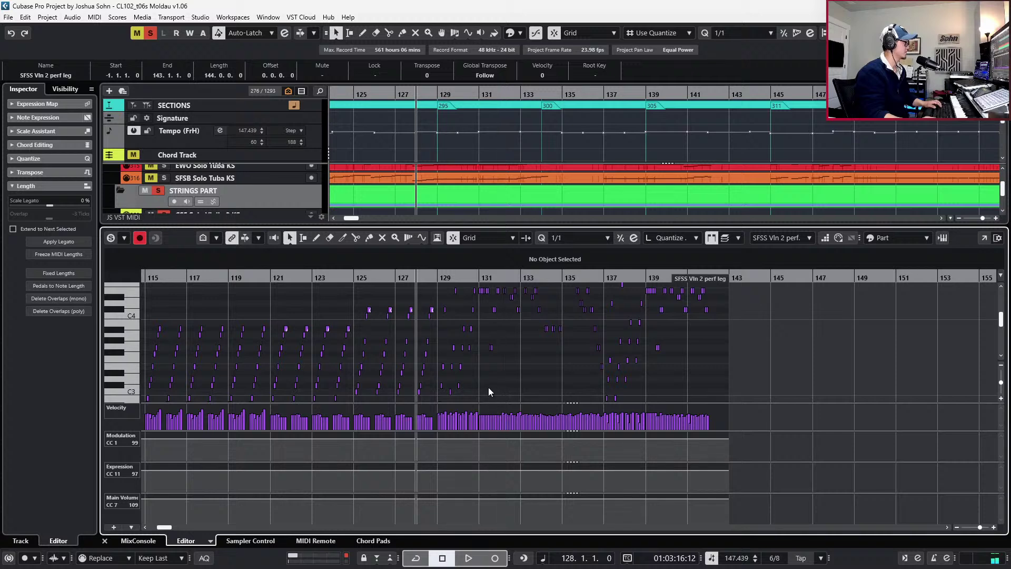
scroll(481, 343, "up", 3)
scroll(673, 342, "up", 1)
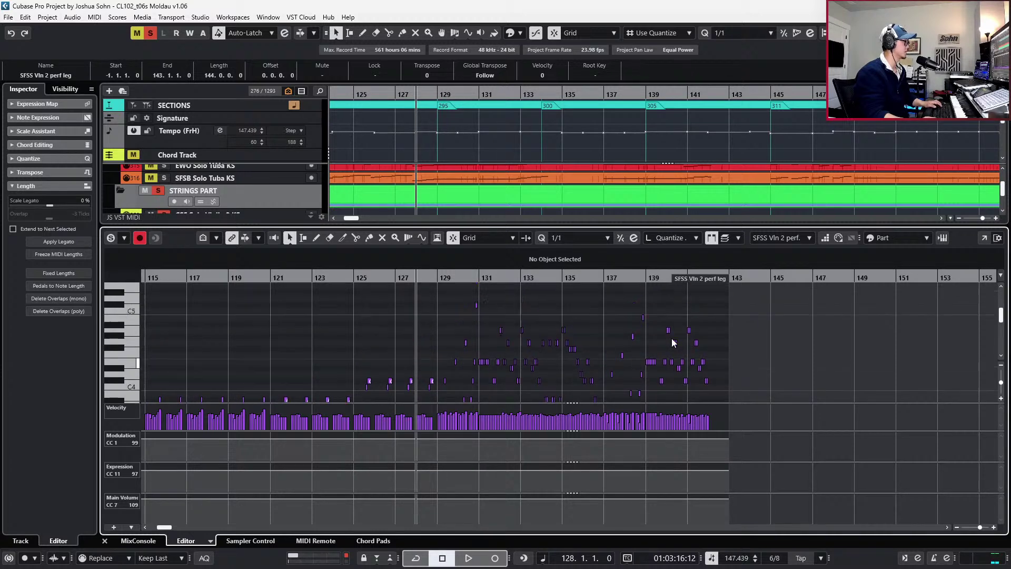
left_click_drag(700, 321, 481, 400)
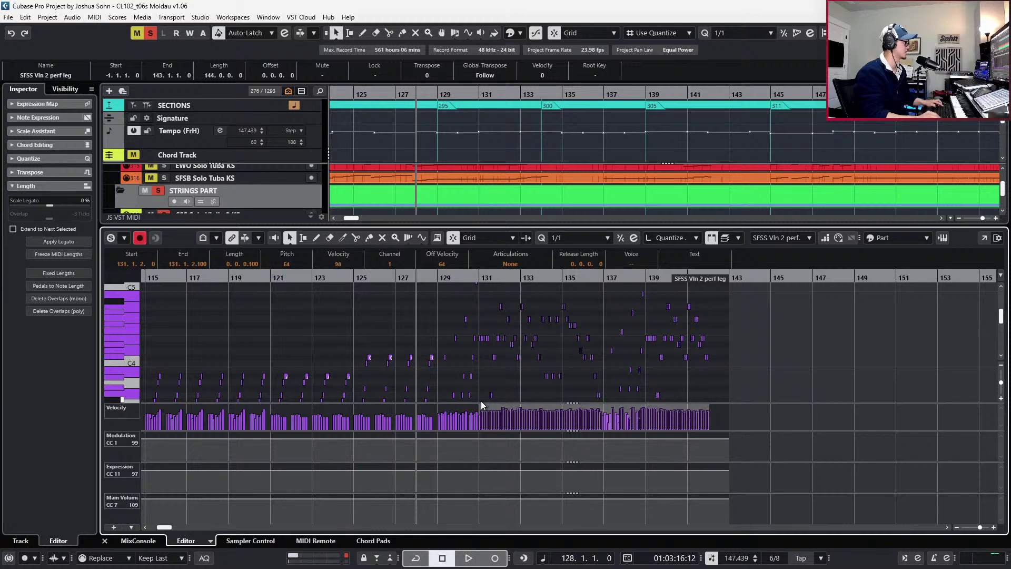
scroll(531, 388, "down", 2)
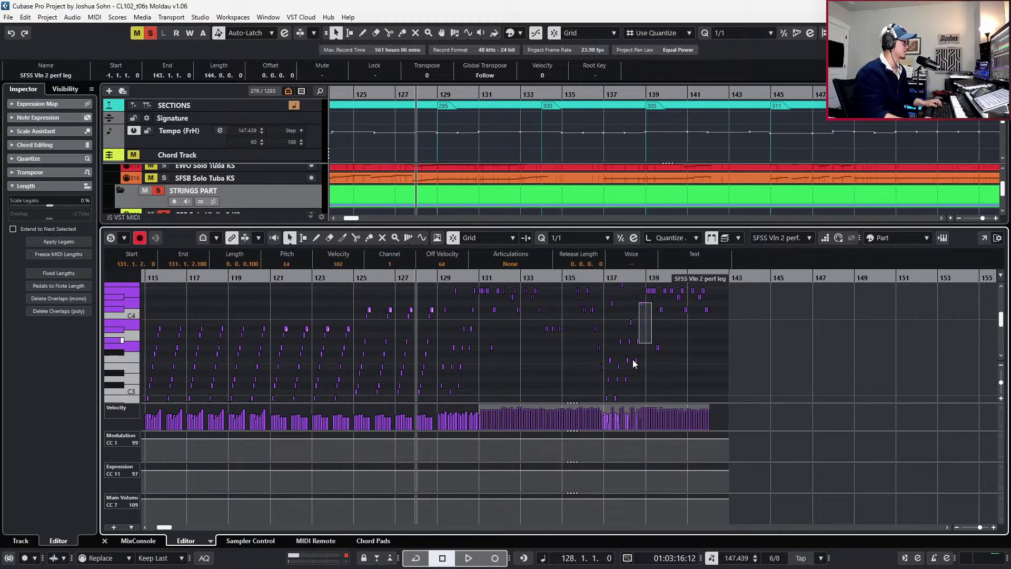
scroll(636, 350, "down", 3)
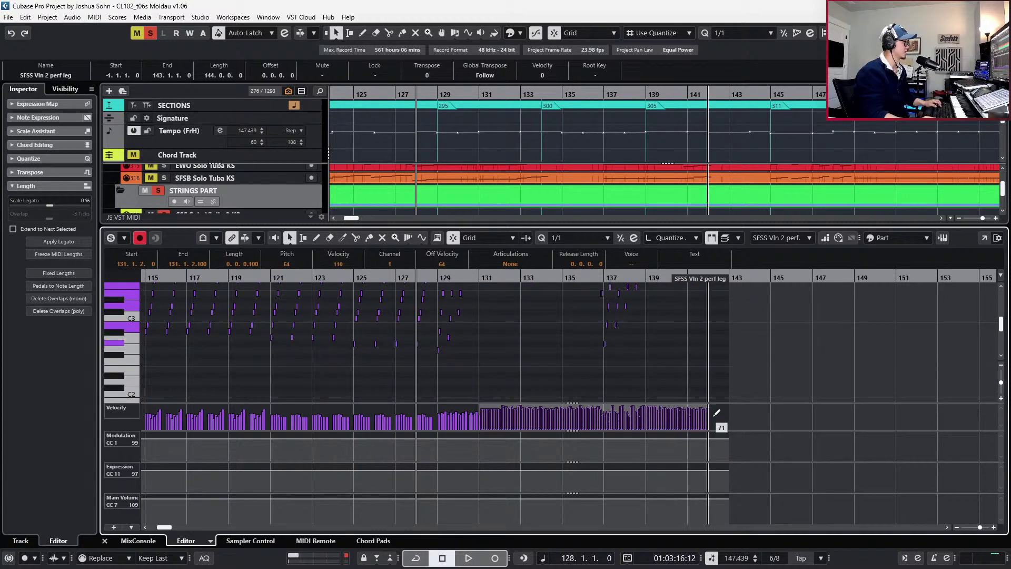
left_click_drag(706, 418, 691, 394)
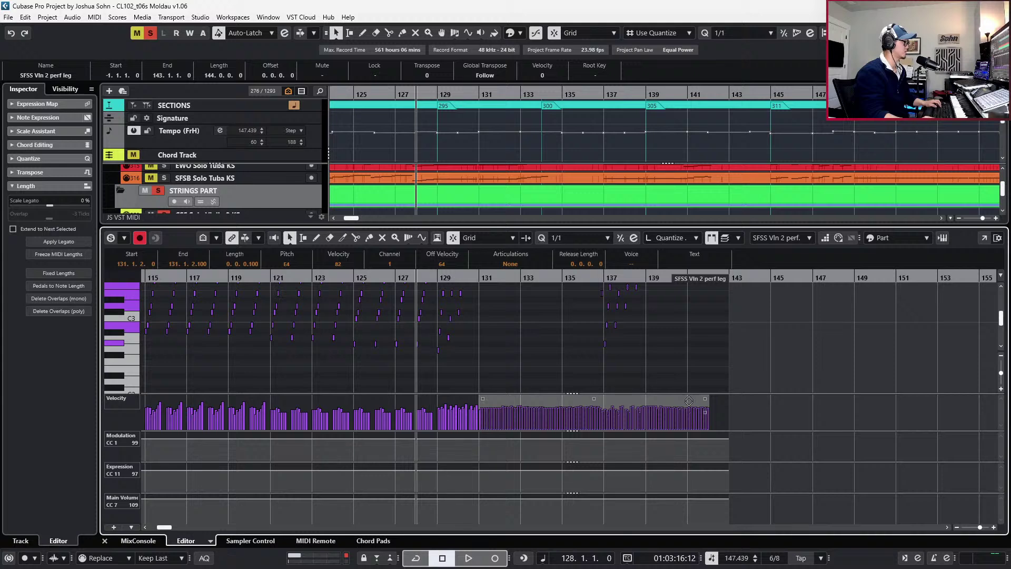
left_click(704, 335)
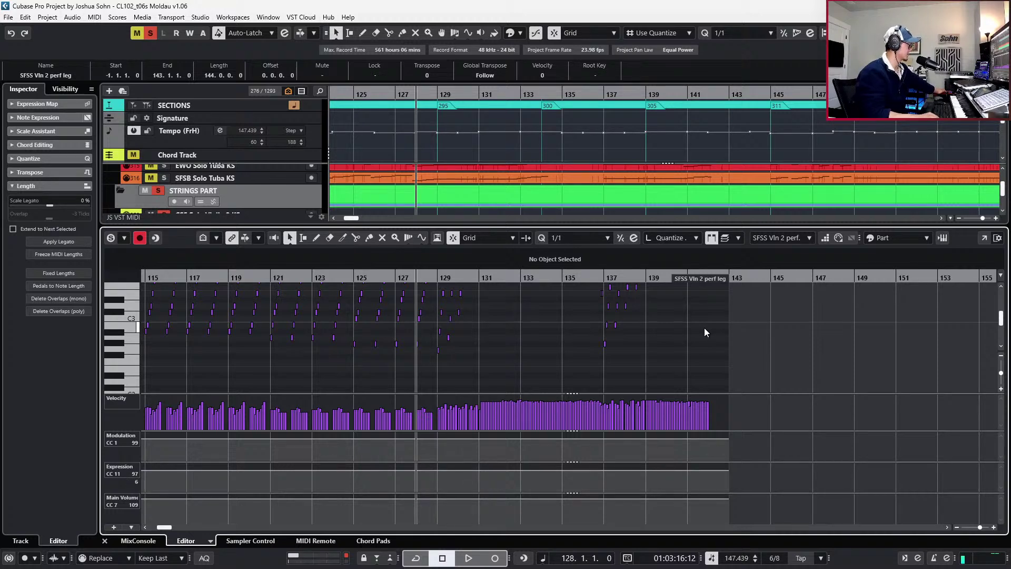
Record an Expression (CC 11) swell on the Violin 2 part from bar 128 to about bar 142
key("KP_Multiply")
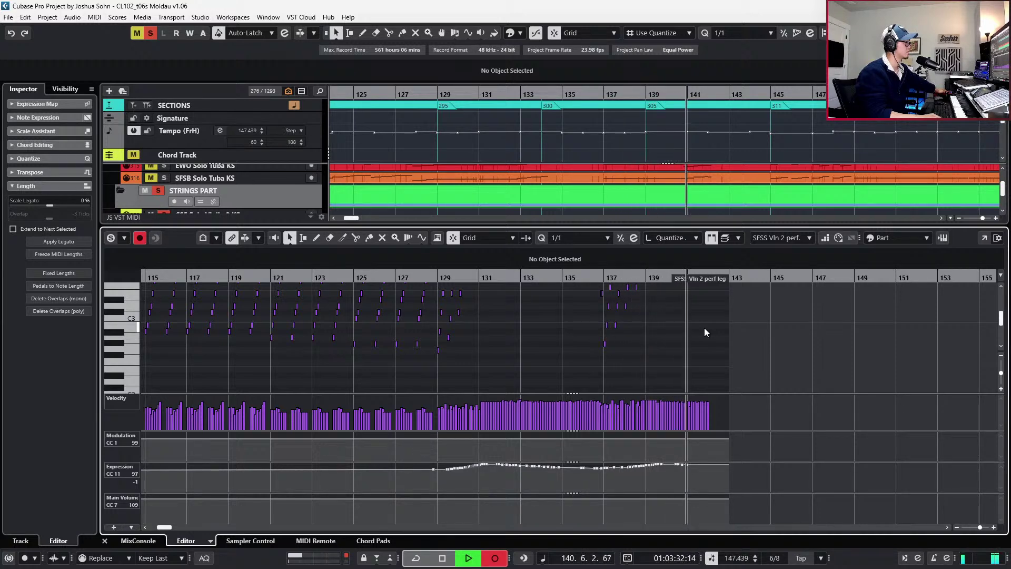
key("space")
scroll(685, 334, "up", 2)
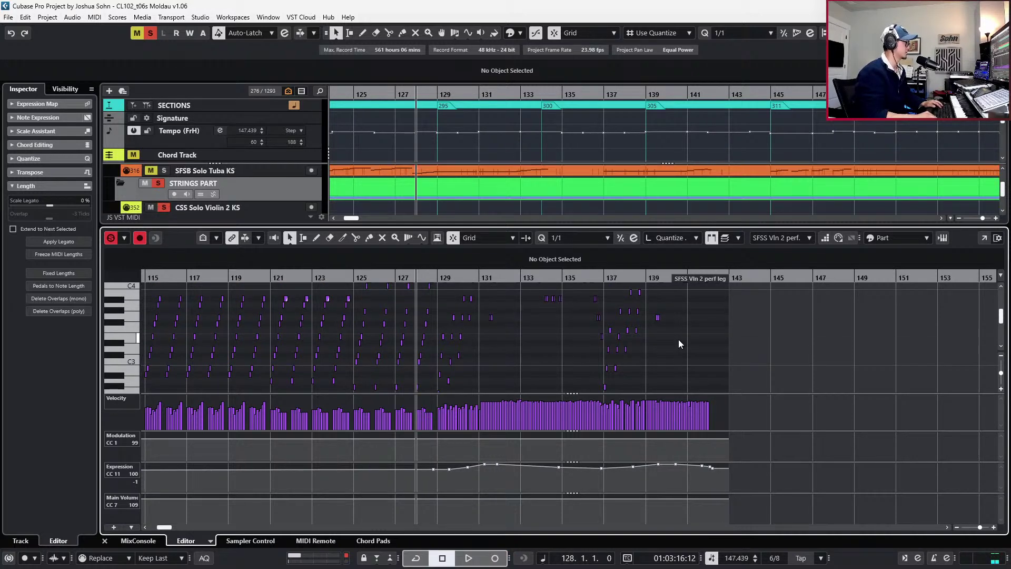
Hide the controller lanes and examine the pitches of the Violin 2 notes from bar 131 to bar 142
scroll(679, 339, "up", 2)
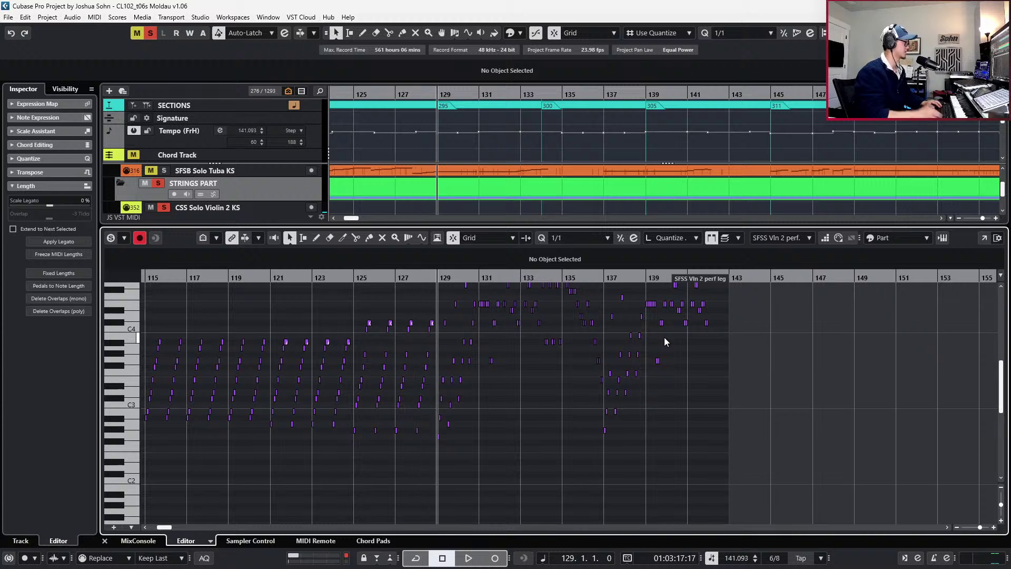
key("h")
scroll(641, 371, "up", 2)
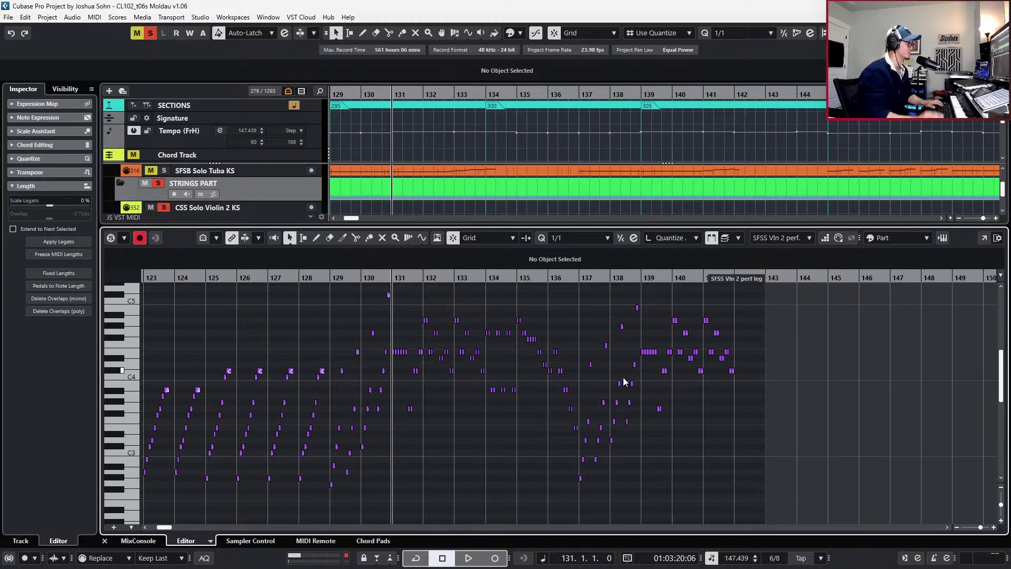
key("h")
key("h")
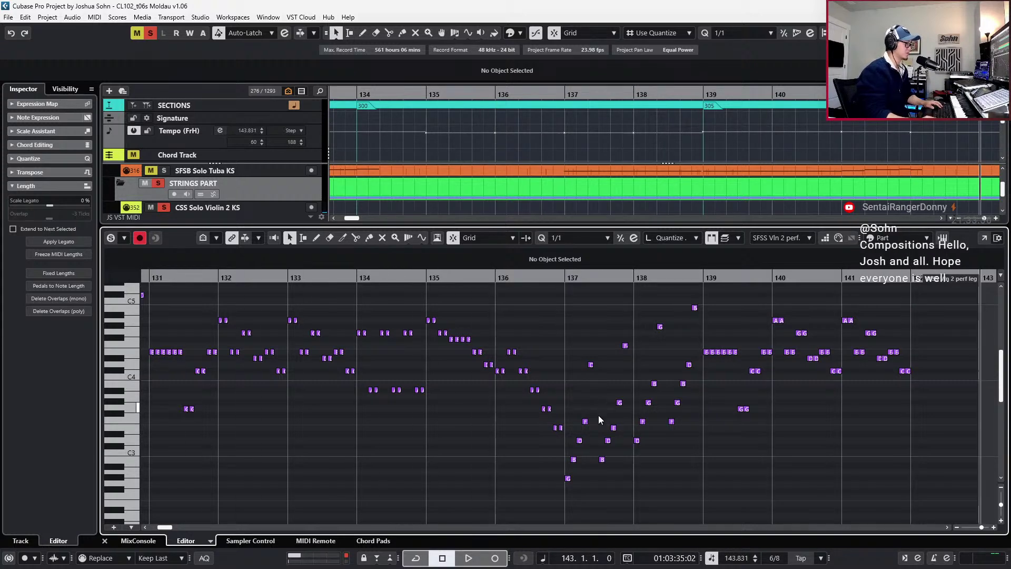
key("KP_Subtract")
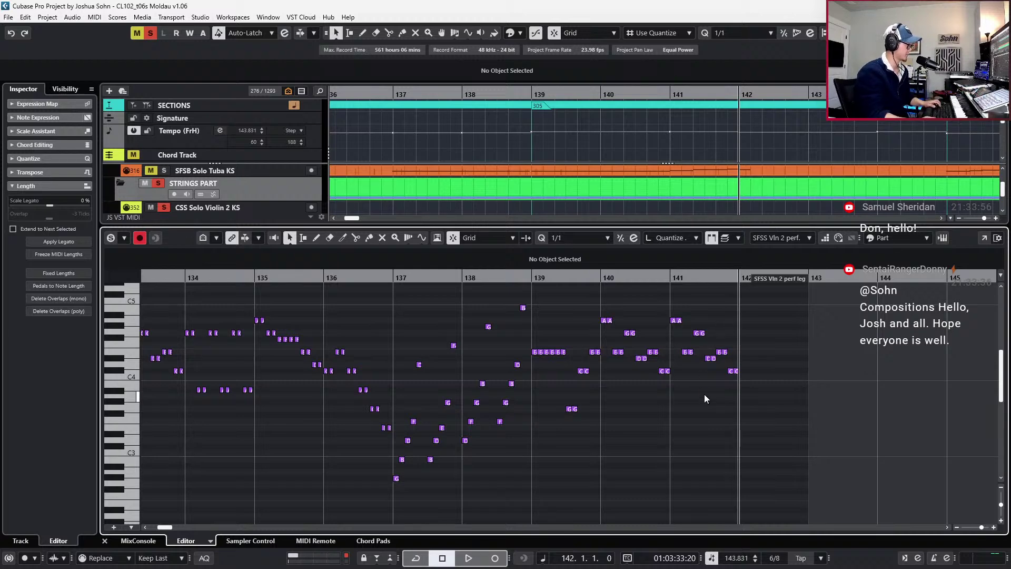
scroll(704, 394, "up", 2)
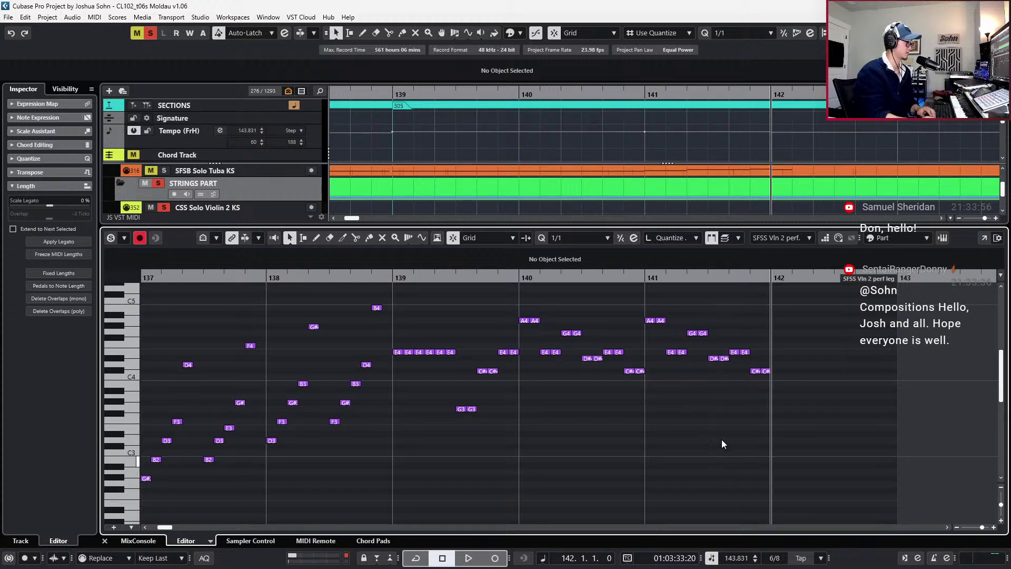
In bar 141, transpose the beat 2 note pair to F4 and the beat 3 note pair to G#4
left_click(651, 320)
left_click_drag(656, 358, 688, 350)
key("Up")
left_click_drag(691, 313, 722, 370)
key("Up")
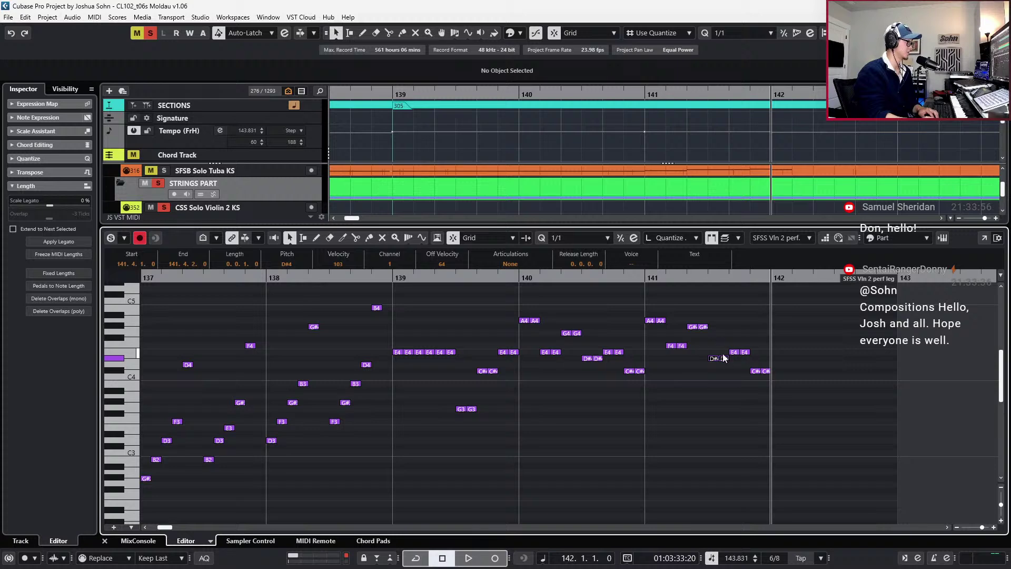
Set the quantize value to 1/8 and transpose the beat 4 note pair of bar 141 to E4
key("3")
key("h")
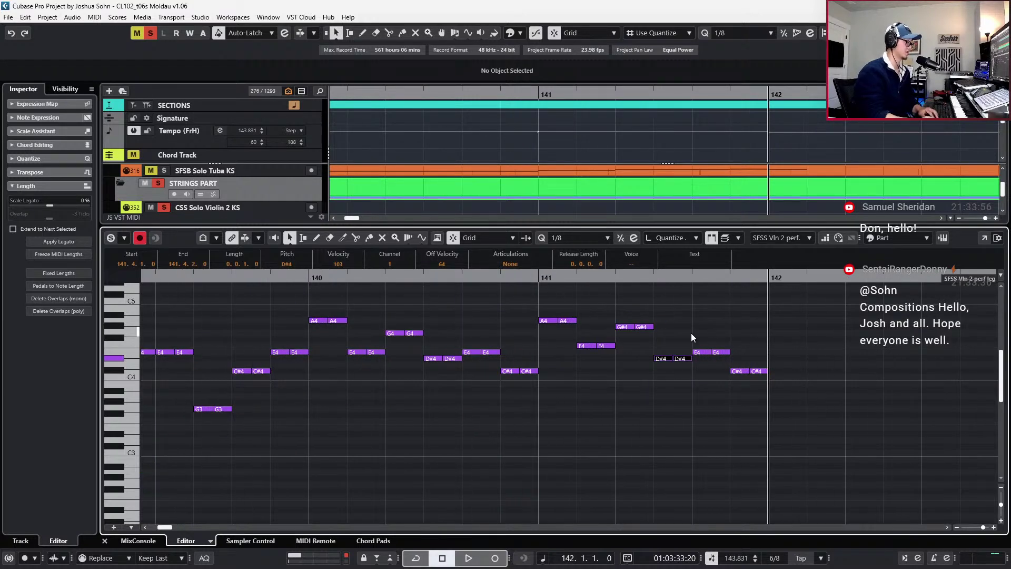
key("Up")
key("Up")
key("Up")
key("Up")
key("Down")
key("Down")
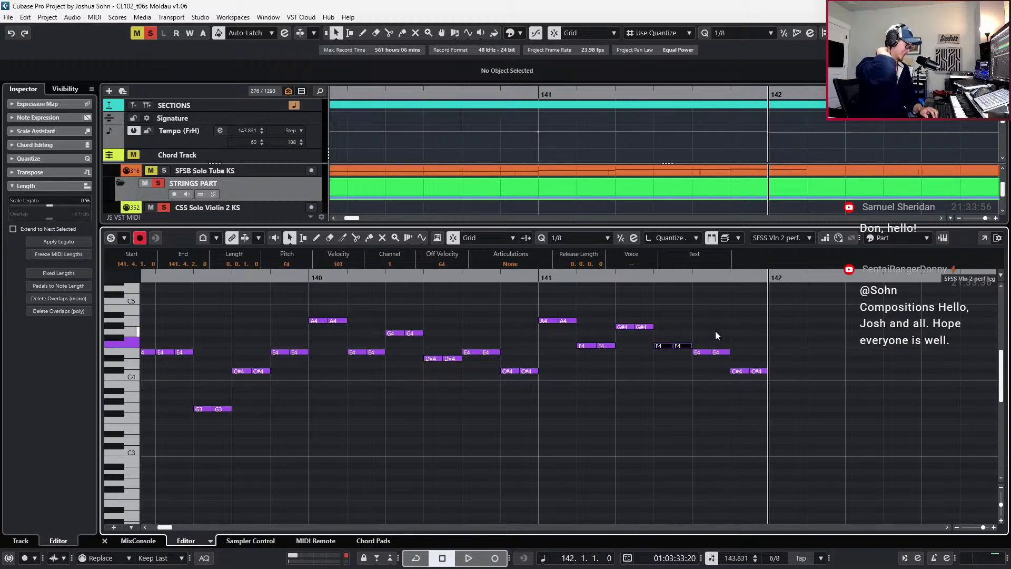
key("Down")
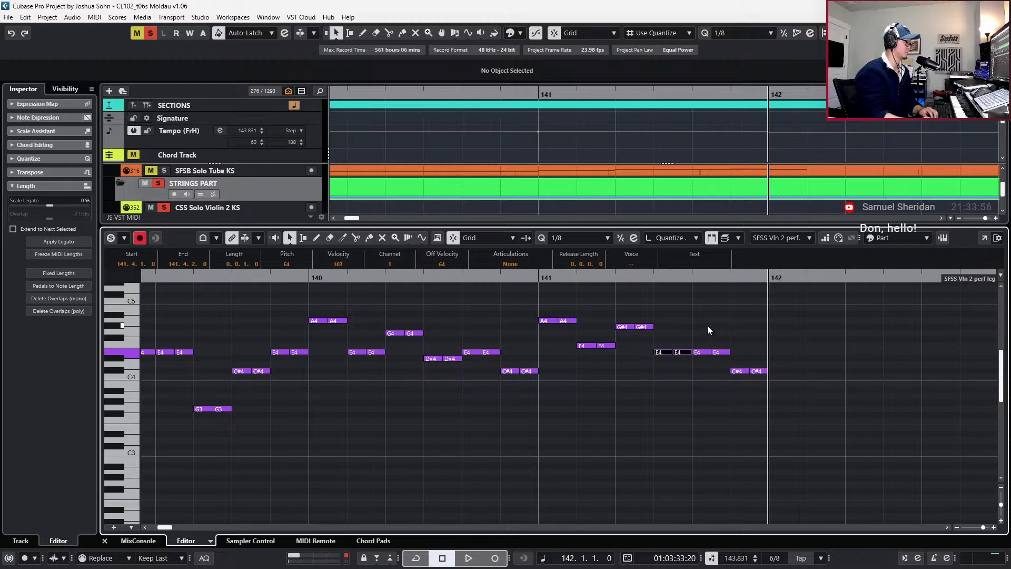
Transpose both notes on beat 5 of bar 141 to F4
left_click_drag(710, 341, 695, 367)
key("Up")
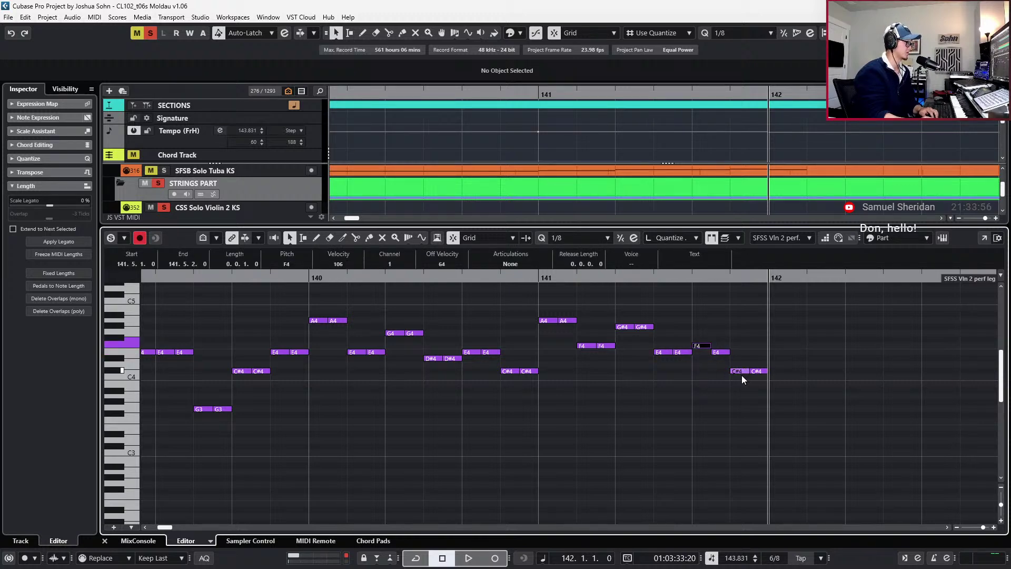
left_click(718, 352)
key("Up")
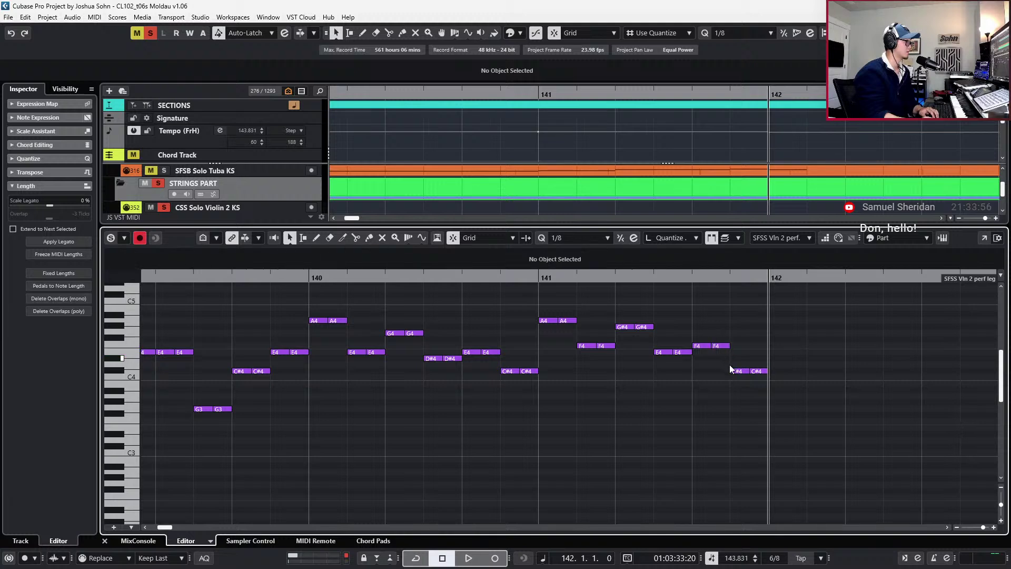
Transpose the last note pair of bar 141, on beat 6, to G4
left_click_drag(729, 365, 777, 384)
key("Up")
key("Up")
key("Up")
key("Up")
key("Up")
key("Up")
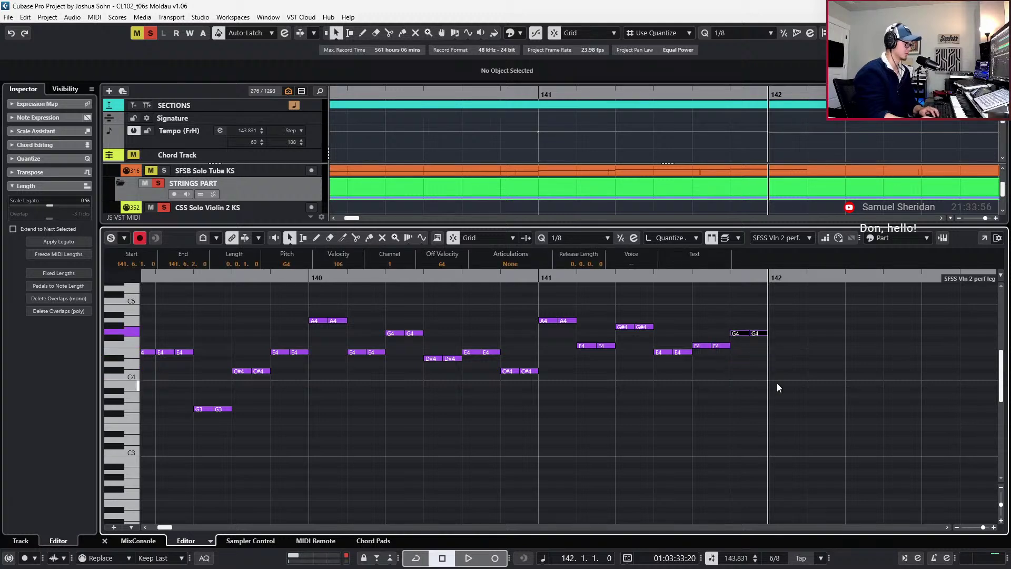
Play back the corrected Violin 2 notes from bar 141 and return the cursor to bar 140
key("KP_Subtract")
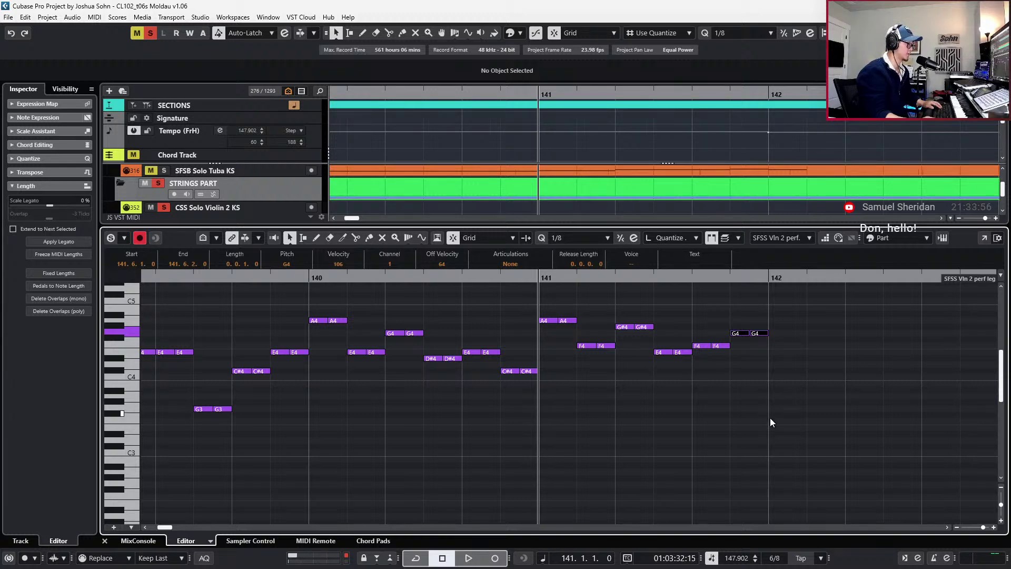
key("KP_Subtract")
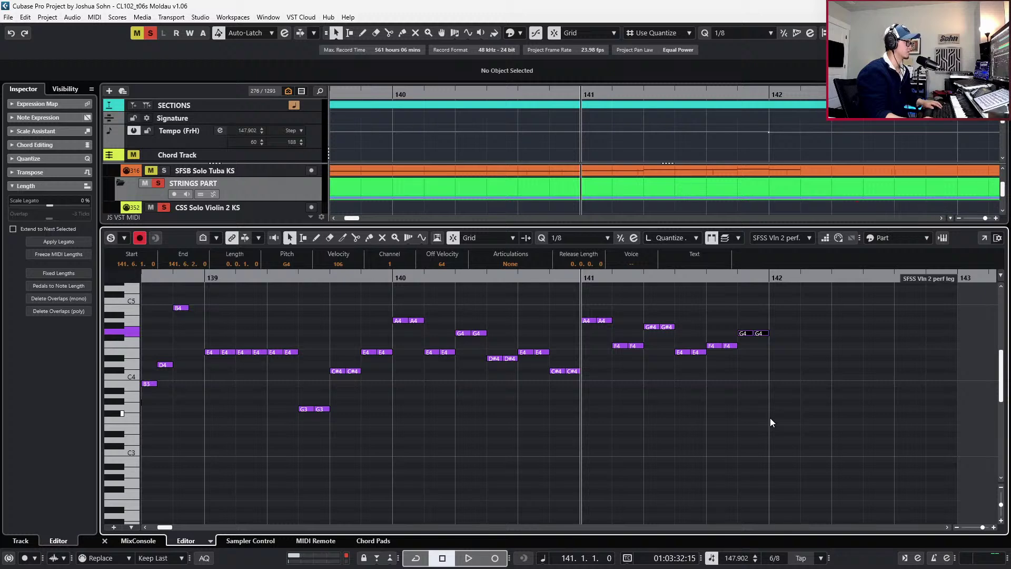
key("space")
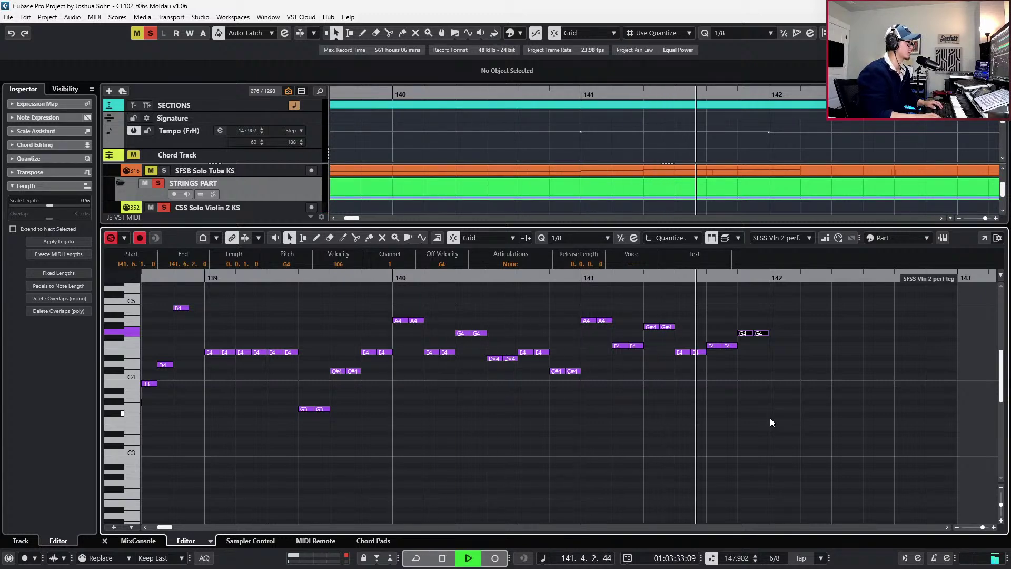
key("space")
scroll(770, 419, "down", 2)
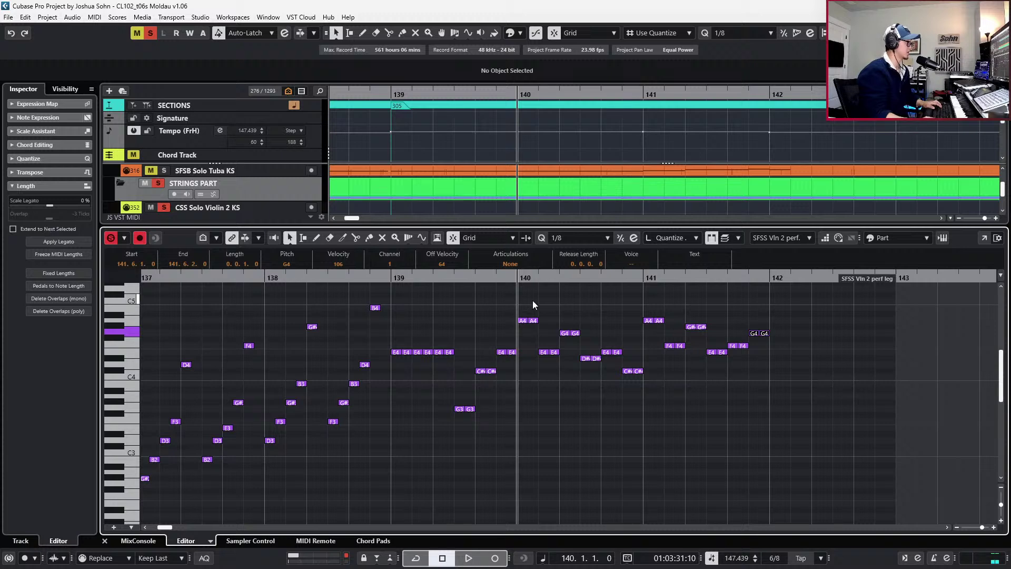
Shorten all Violin 2 notes in bars 140 and 141 to a length of 0.0.0.100
left_click_drag(523, 300, 767, 404)
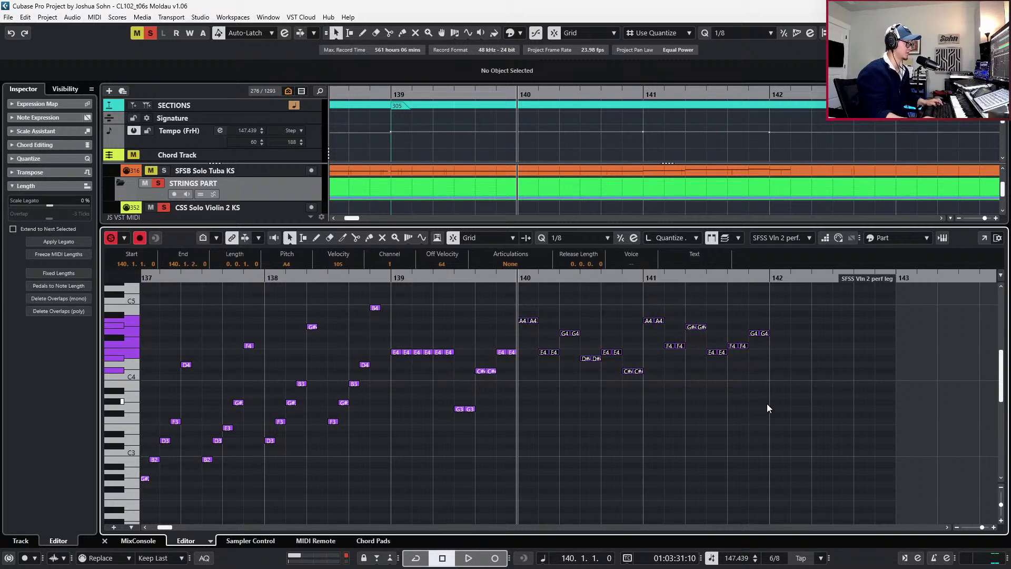
left_click(763, 316)
left_click_drag(783, 304, 655, 365)
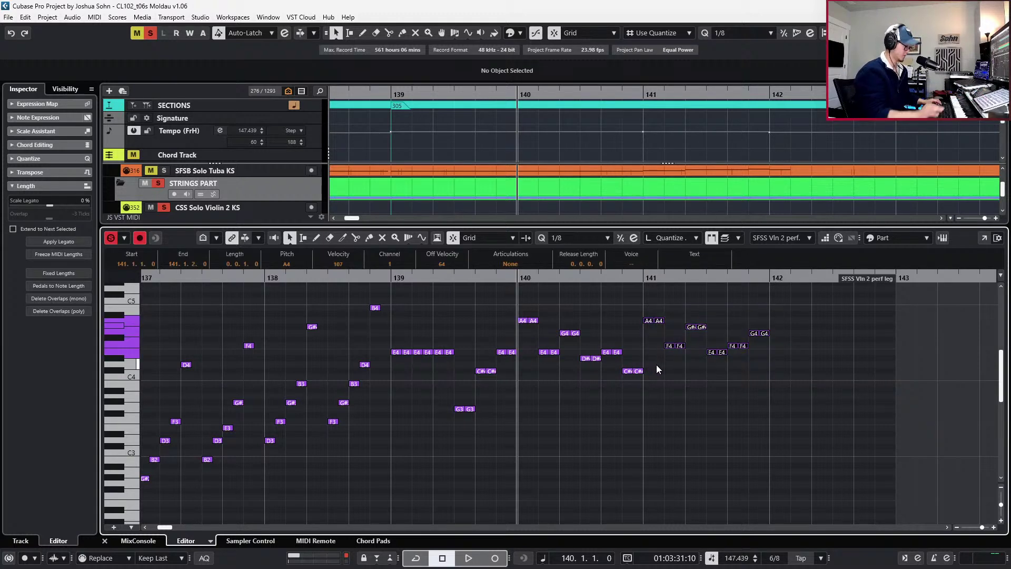
left_click_drag(507, 298, 587, 379)
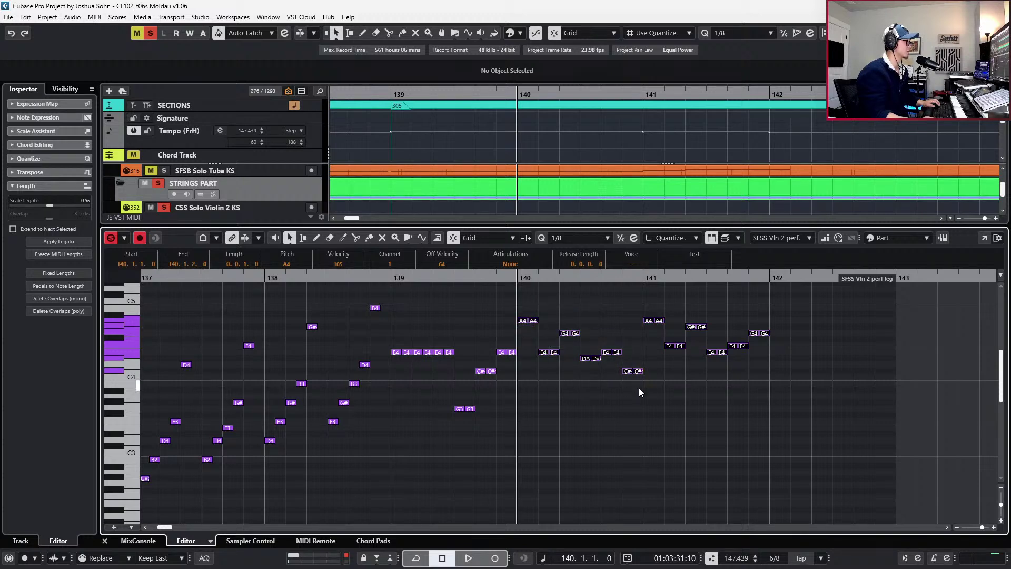
key("alt+Left")
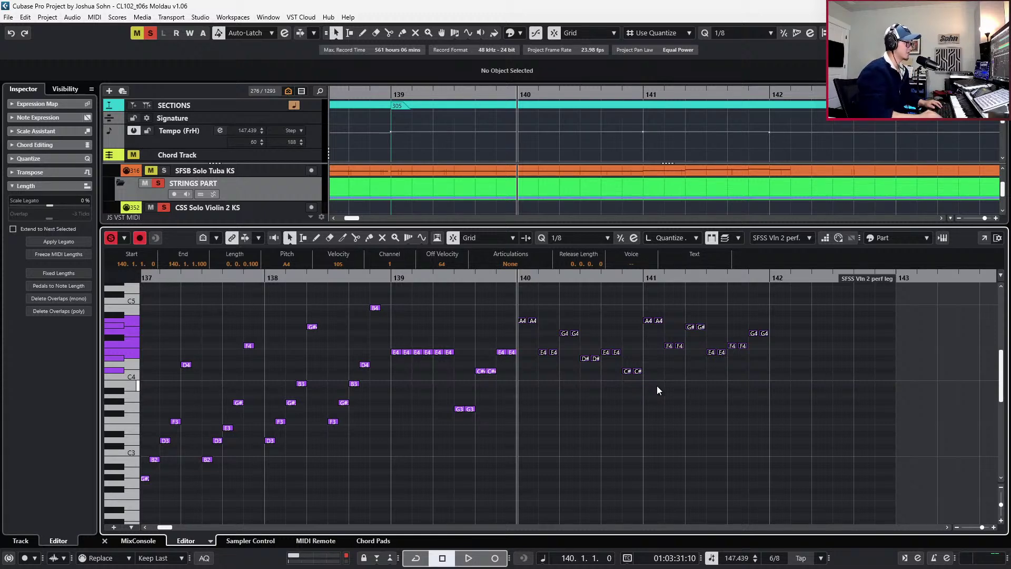
Shorten all Violin 2 notes in bar 139 to a length of 0.0.0.90
key("KP_Subtract")
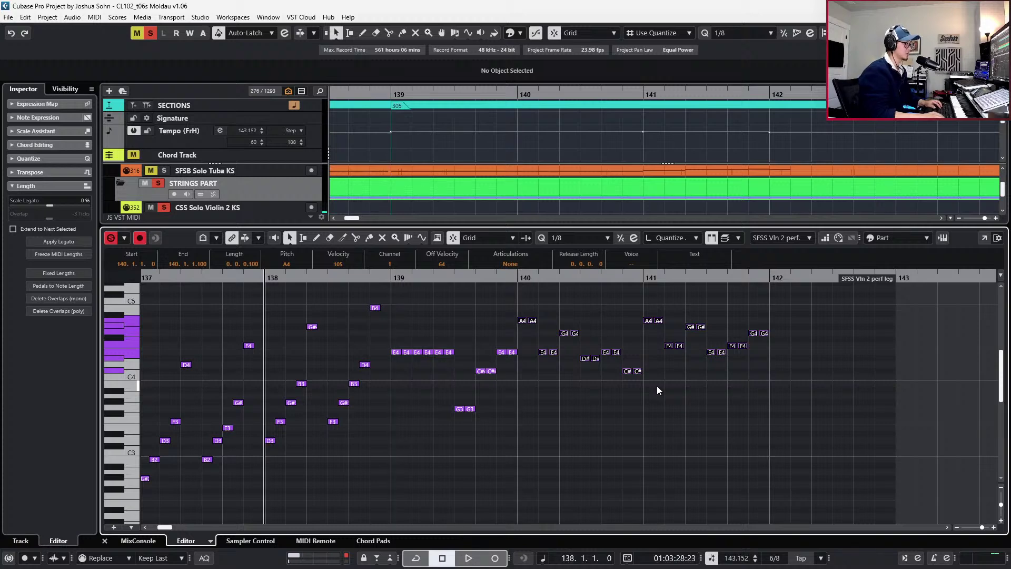
left_click_drag(395, 339, 513, 428)
key("ctrl+l")
key("KP_Subtract")
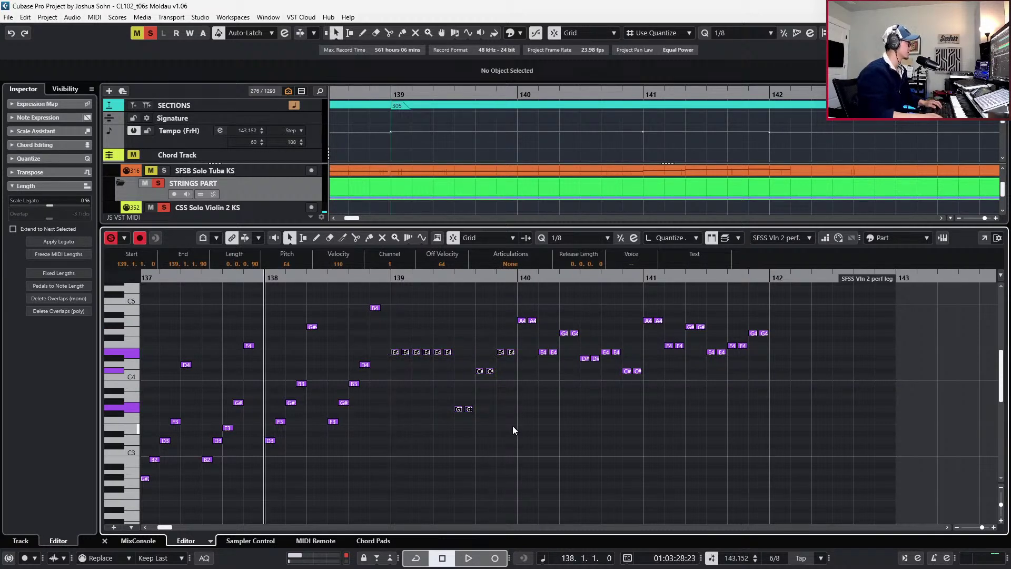
Play the strings from bar 138 to check the shortened notes and select the second E4 on beat 2 of bar 140
key("space")
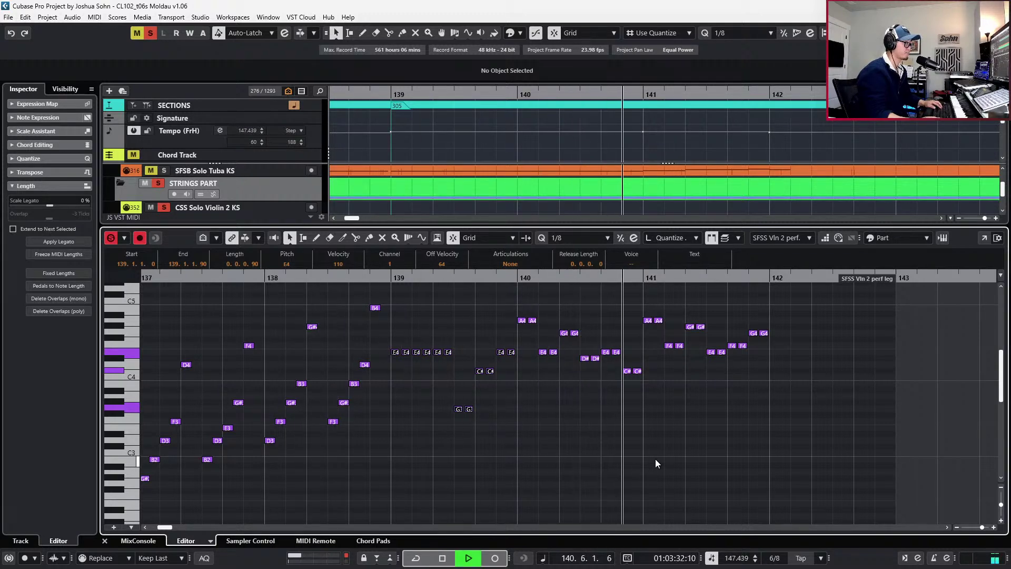
key("space")
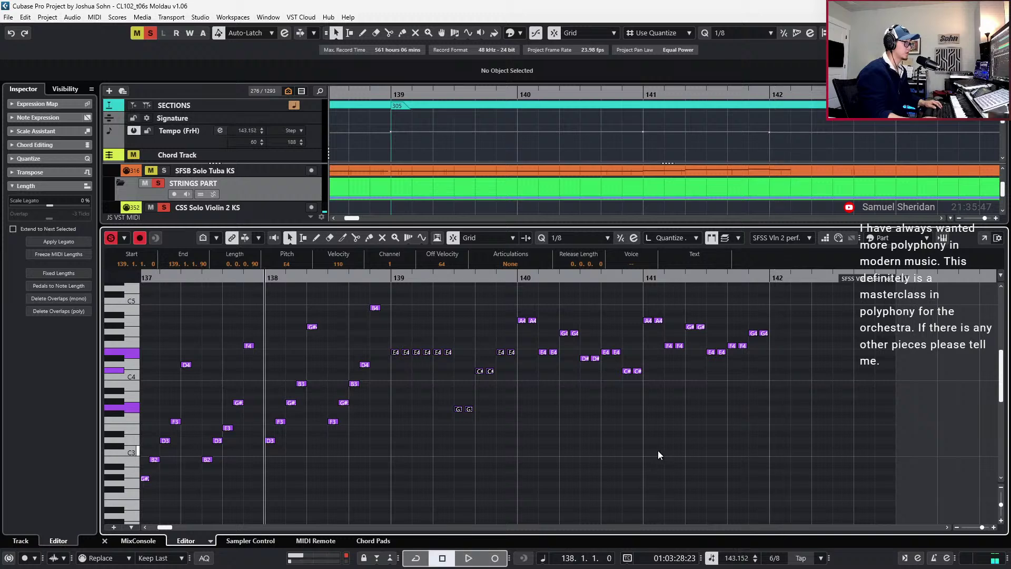
left_click(554, 352)
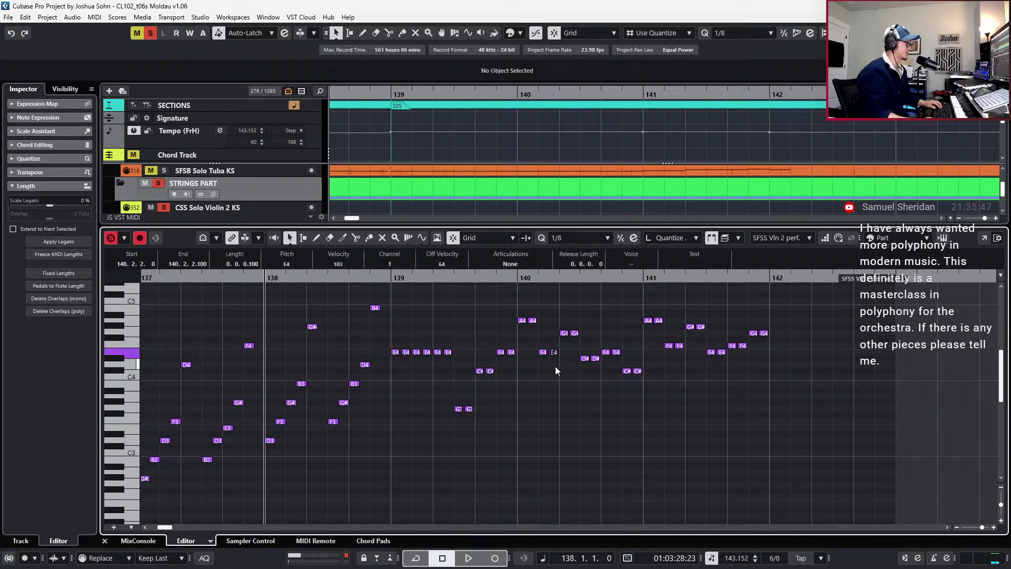
Play back the shortened Violin 2 notes in bars 140 and 141 to check them
key("l")
key("space")
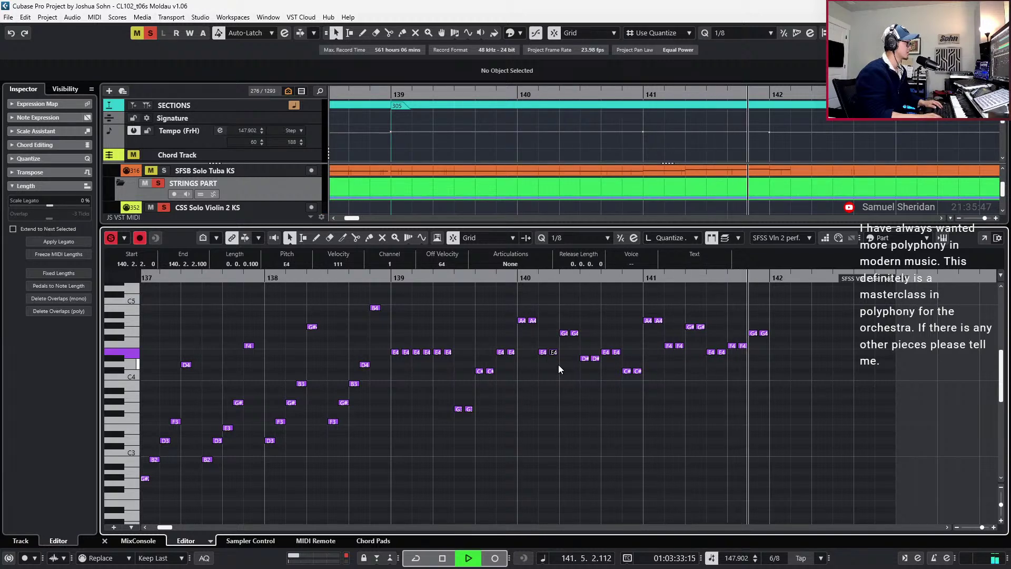
key("space")
key("2")
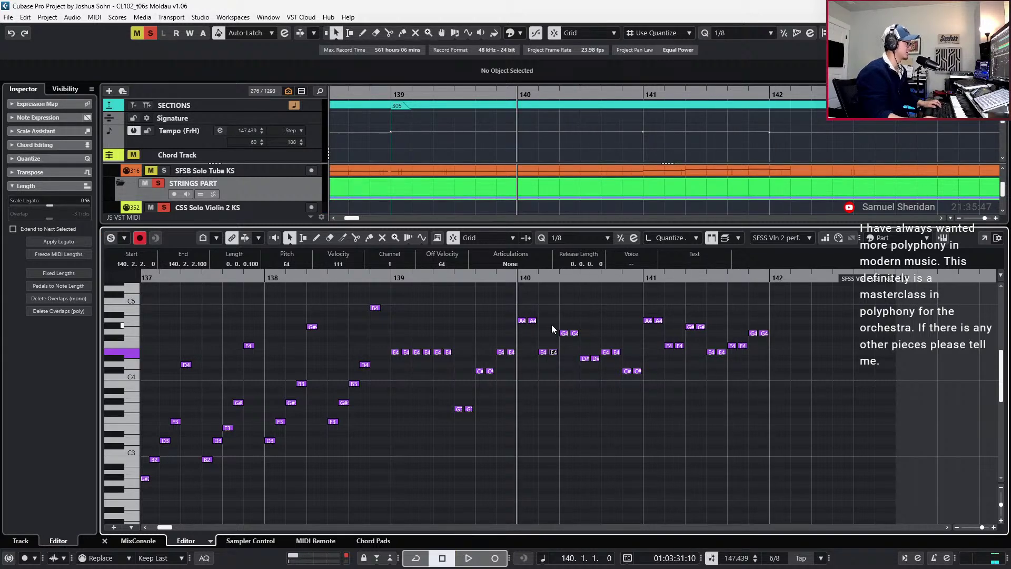
key("space")
key("space")
Close the note editor, clear the solo on the strings and bring the section from bar 105 onward into view
key("alt+c")
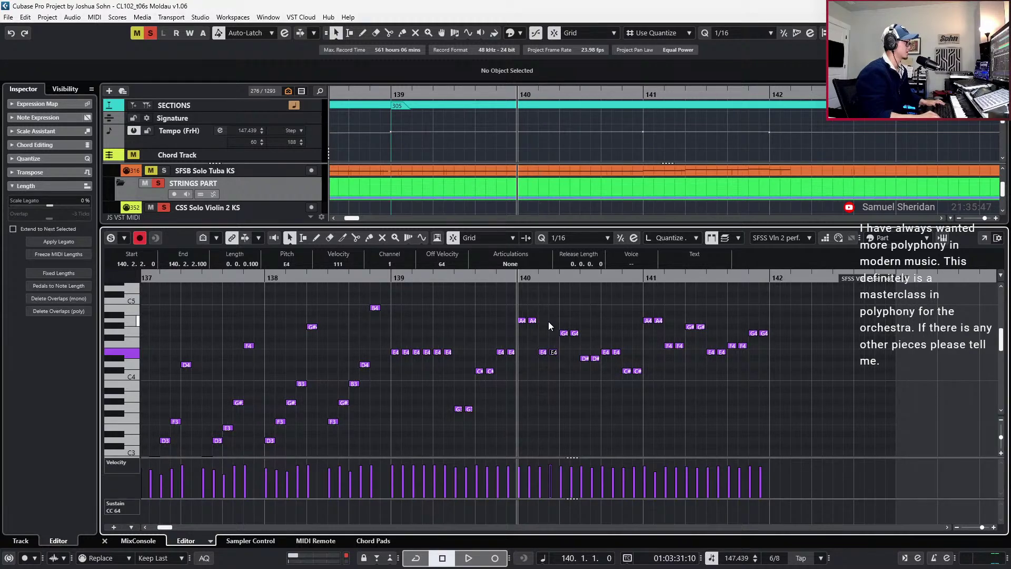
key("ctrl+e")
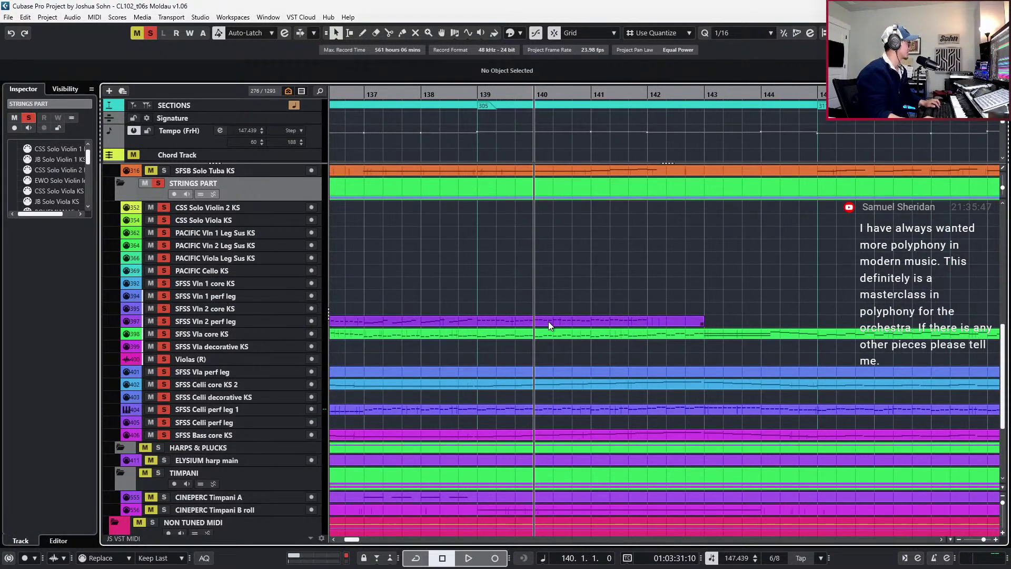
key("s")
key("g")
key("g")
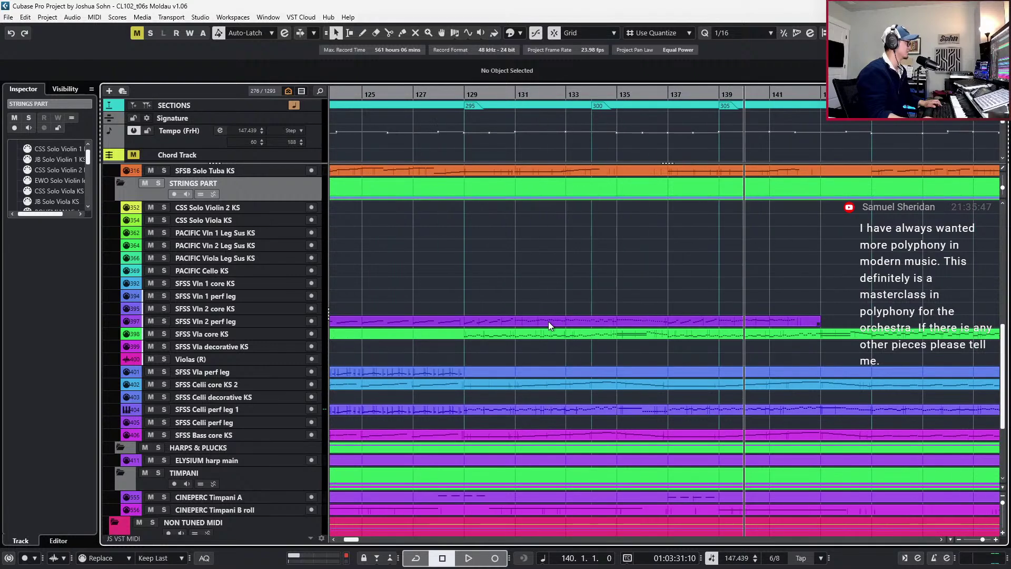
scroll(548, 321, "left", 3)
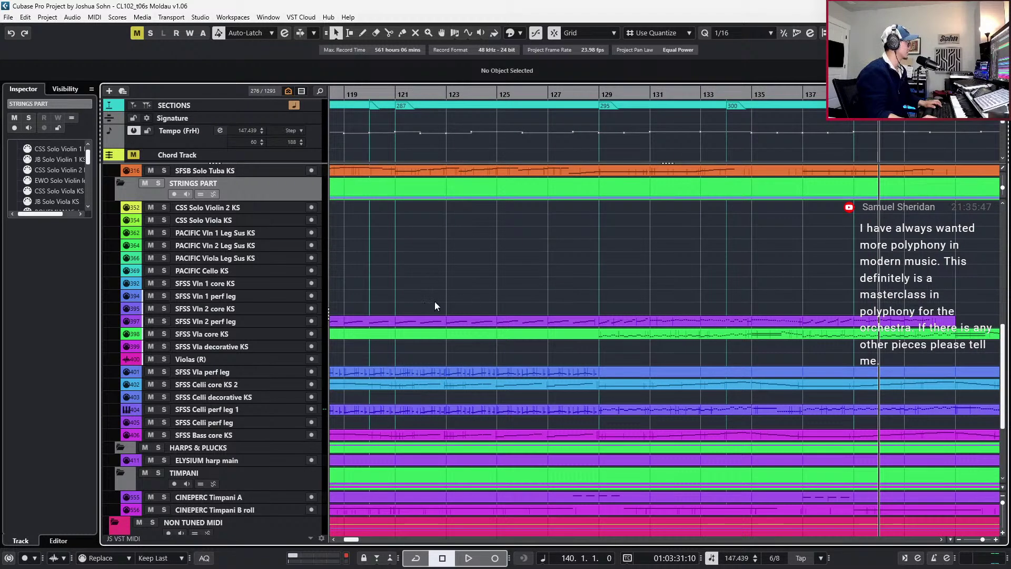
key("g")
key("g")
key("g")
Solo the SFSS Vln 2 perf leg track and play it through bar 129
left_click(544, 338)
key("g")
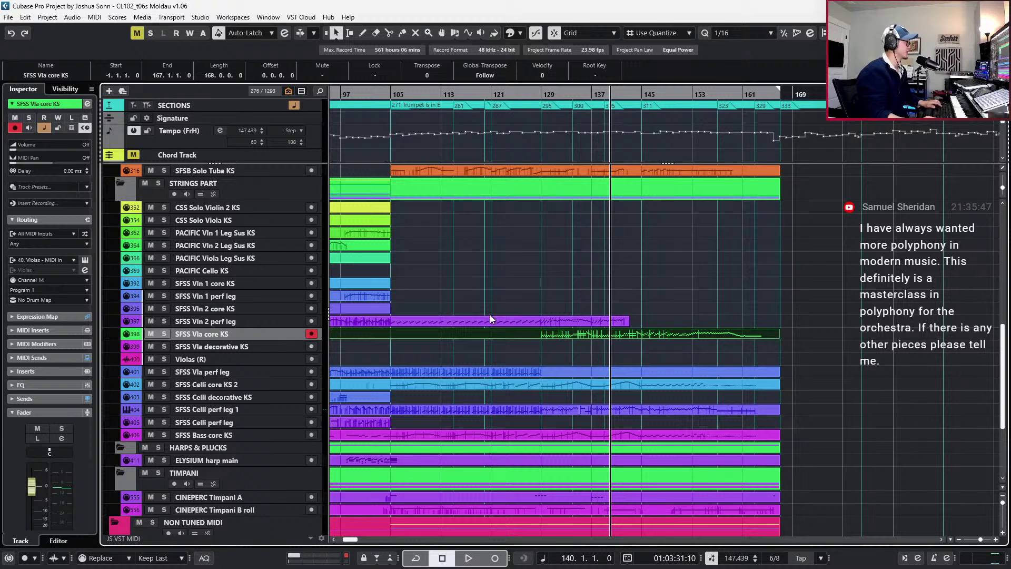
left_click(542, 324)
key("s")
key("KP_0")
key("space")
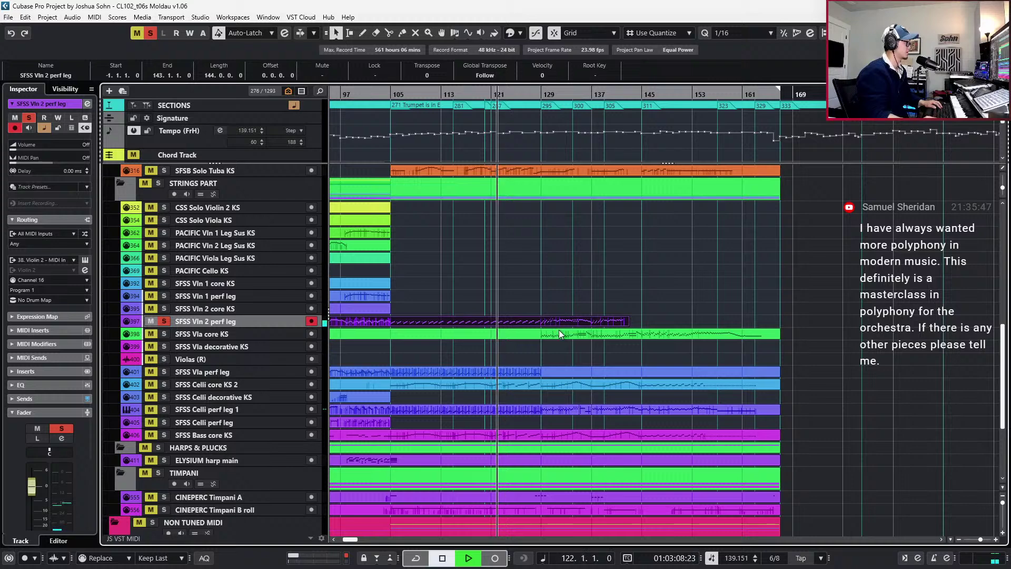
scroll(558, 329, "up", 2)
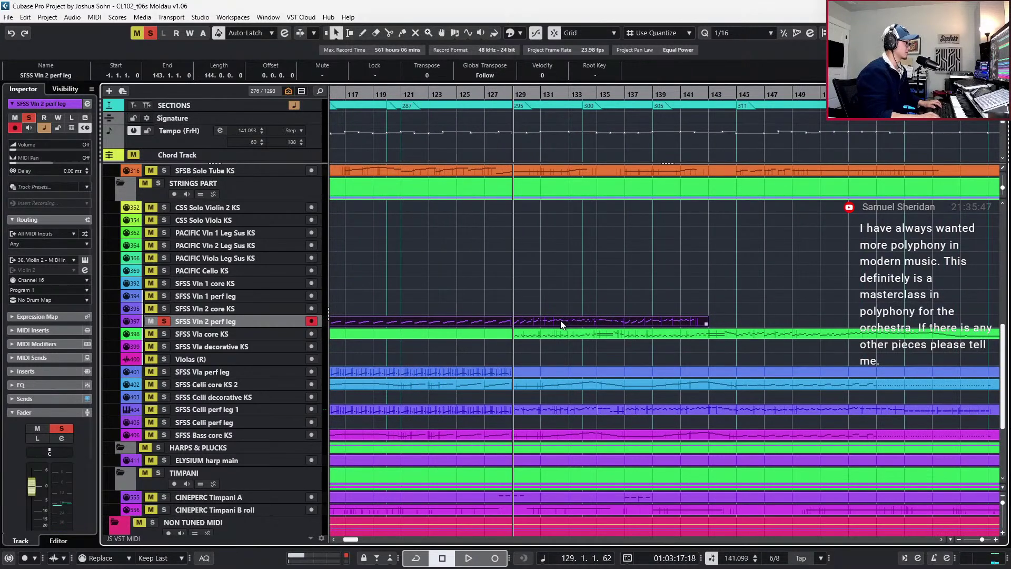
scroll(581, 324, "up", 2)
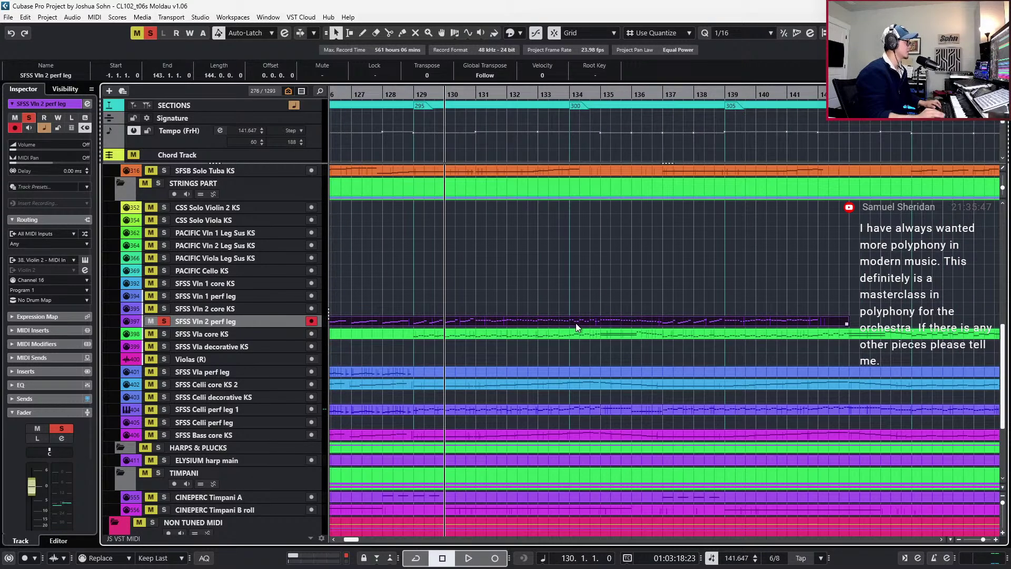
Split the Vln 2 perf leg part at bars 131, 137 and 139, move the 131–137 and 139–143 pieces to SFSS Vln 2 core KS, and clear the solo
left_click(480, 323, "alt")
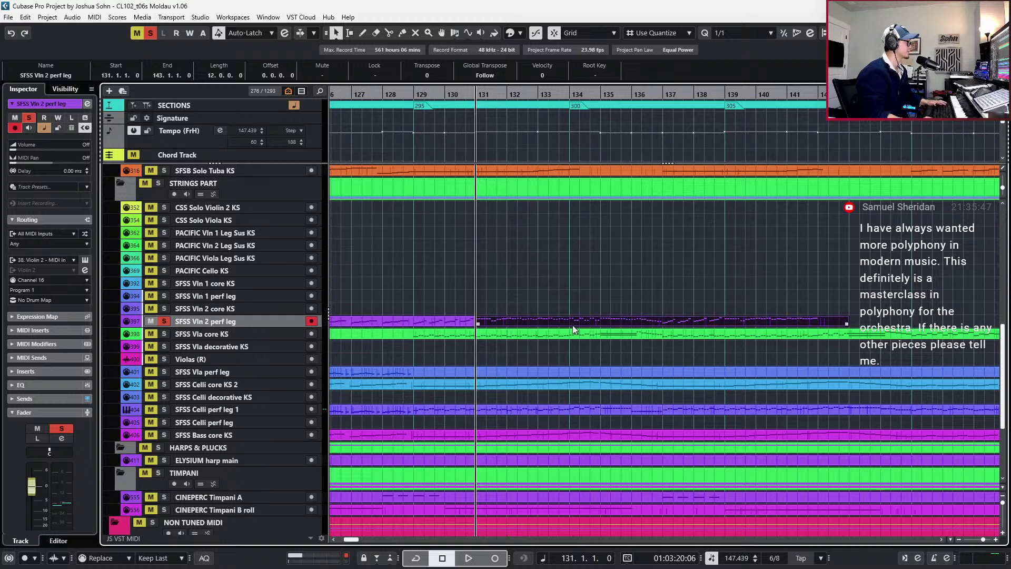
left_click(663, 324, "alt")
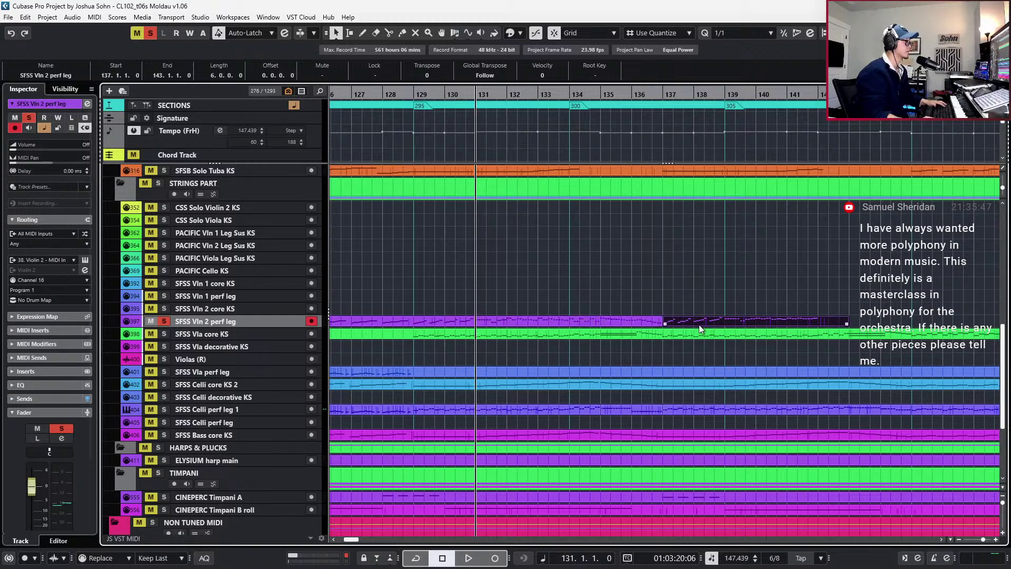
left_click(729, 324, "alt")
left_click(642, 324, "shift")
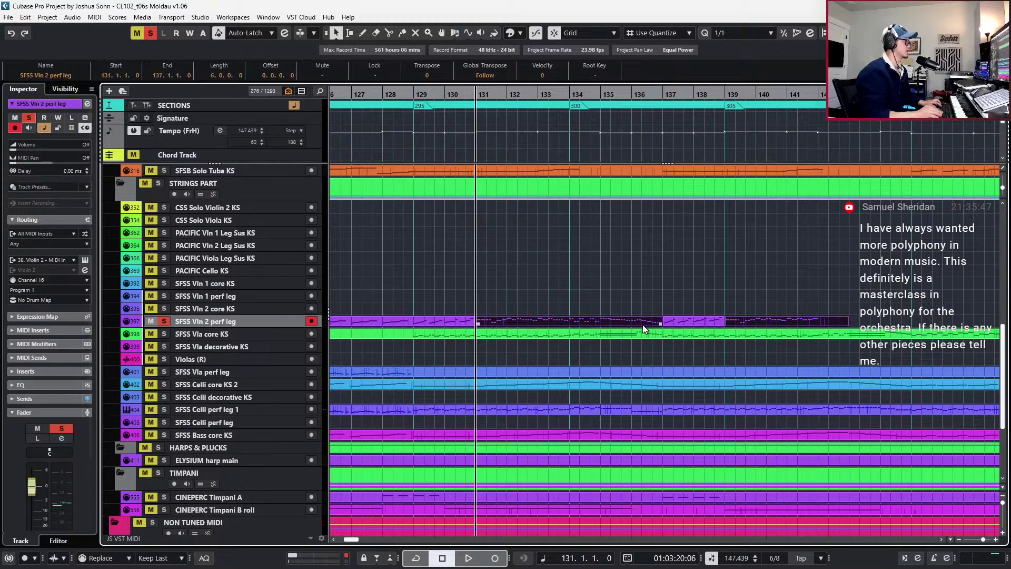
key("ctrl+Up")
key("shift+s")
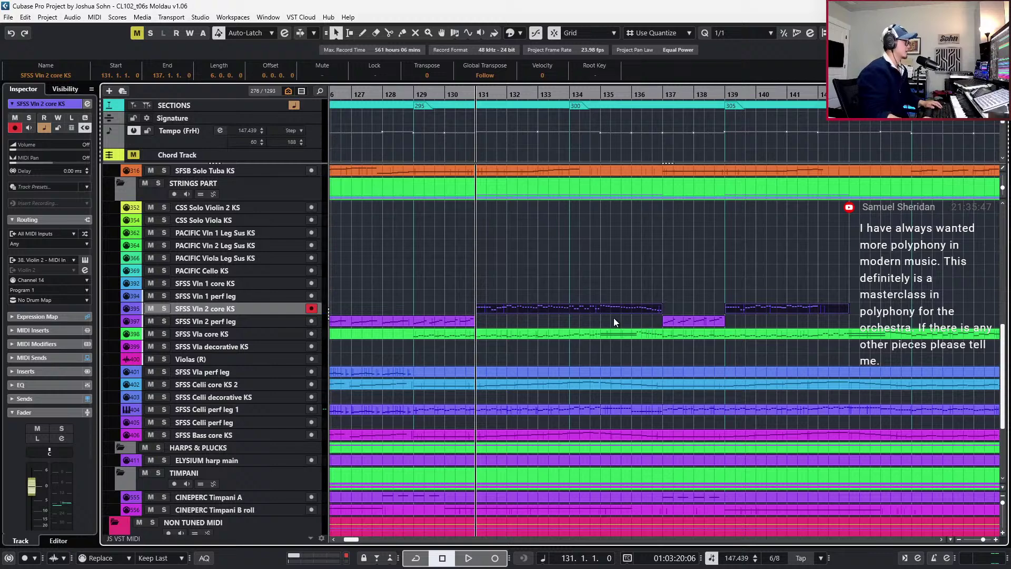
Merge the moved pieces into one continuous part on the SFSS Vln 2 core KS track, ending at bar 167
key("ctrl+b")
left_click(464, 310)
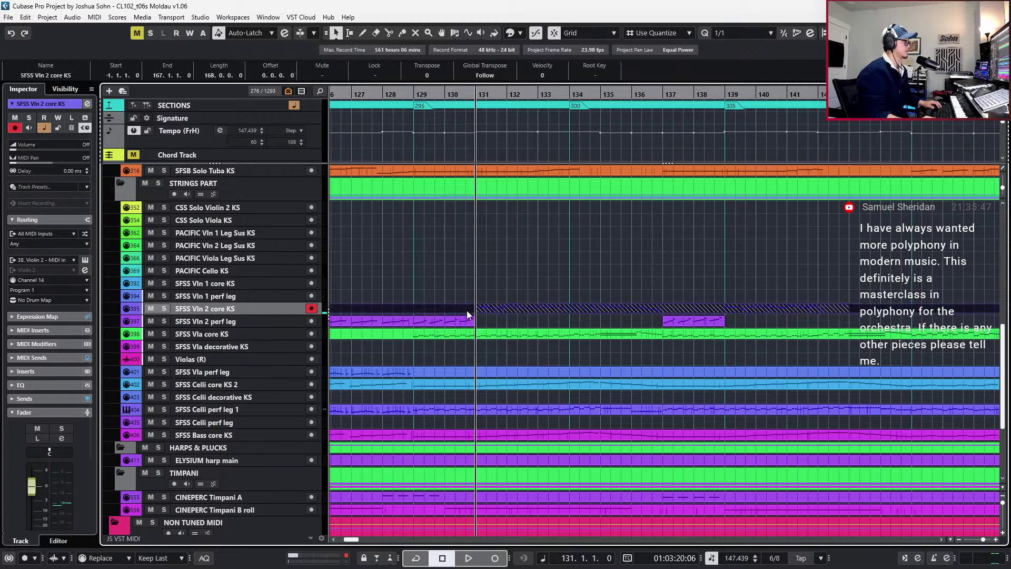
left_click(459, 317)
left_click(611, 306)
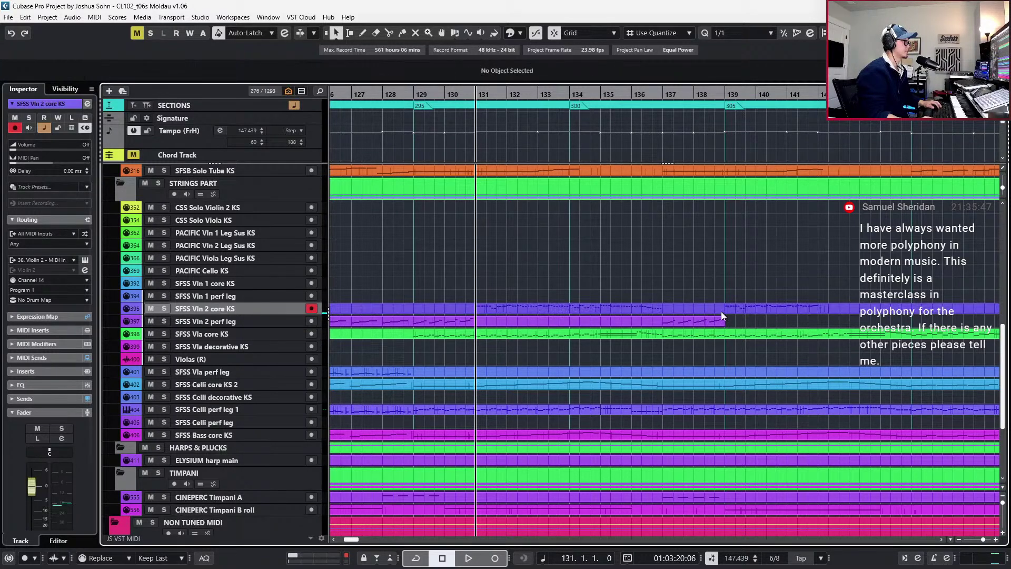
left_click(736, 320)
Open the Vln 2 core KS part and assign the Spic articulation to all notes in bars 131 to 141, including the last ones of bar 136
double_click(734, 306)
left_click_drag(441, 296, 807, 415)
left_click(517, 265)
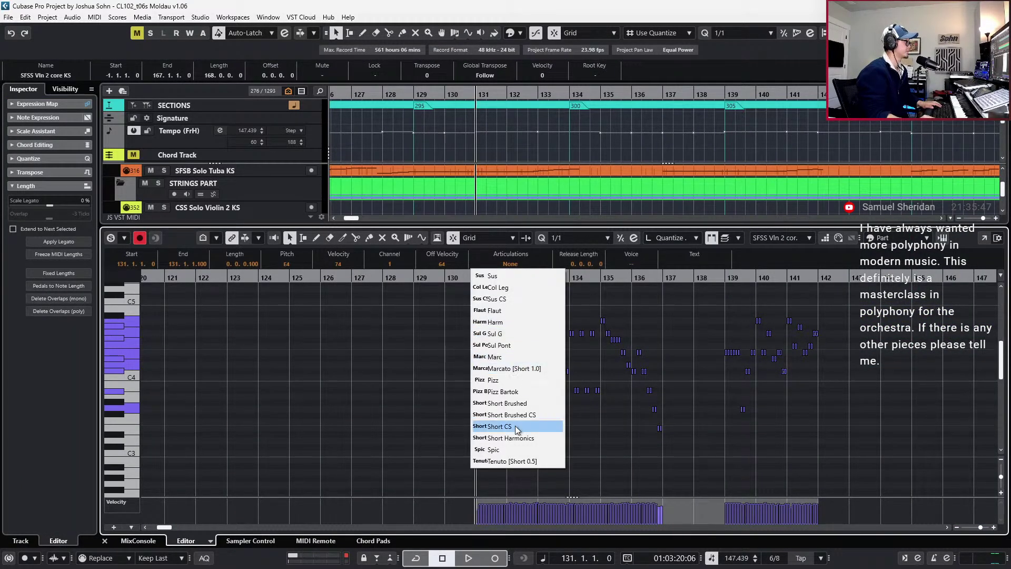
left_click(517, 448)
key("h")
scroll(583, 414, "up", 2)
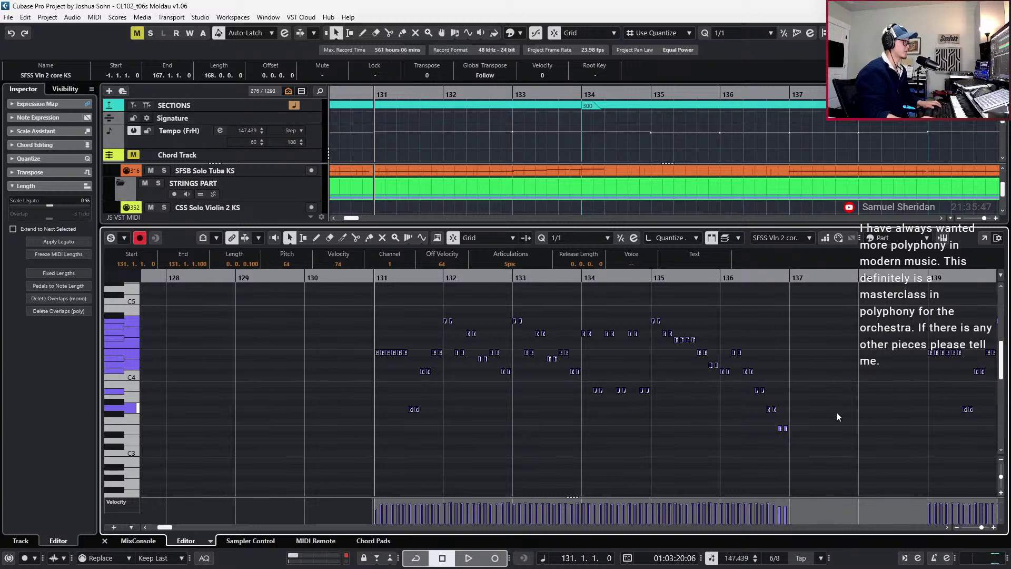
left_click(685, 401)
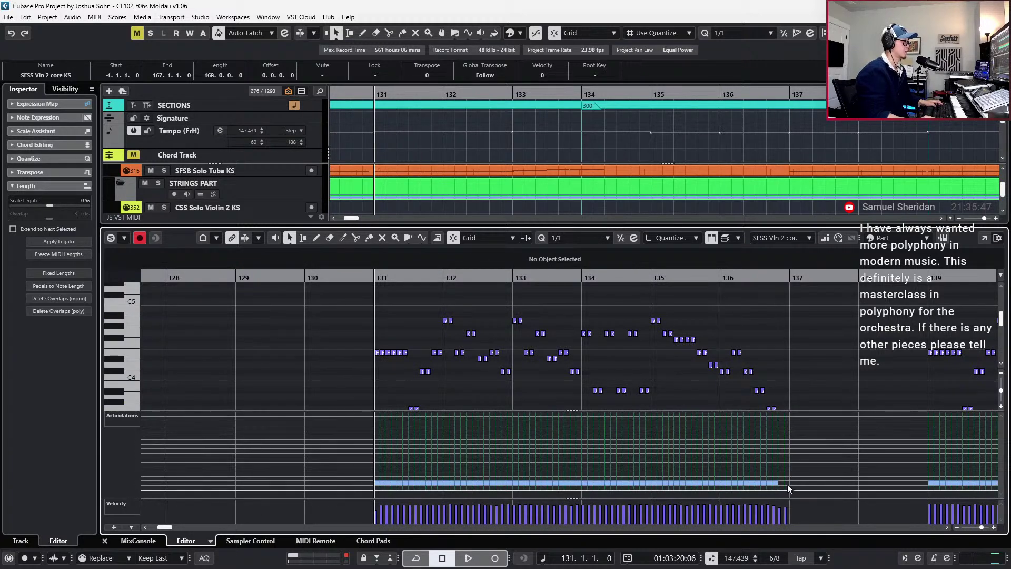
left_click(783, 483)
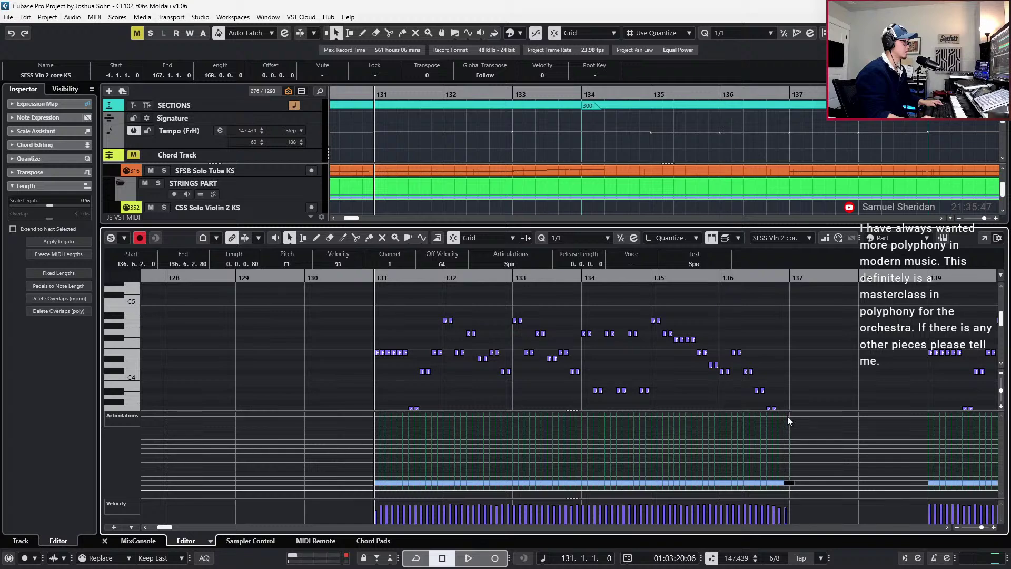
Set the Vln 2 core notes from bar 131 onward to a length of one sixteenth note
left_click(793, 372)
key("ctrl+a")
key("g")
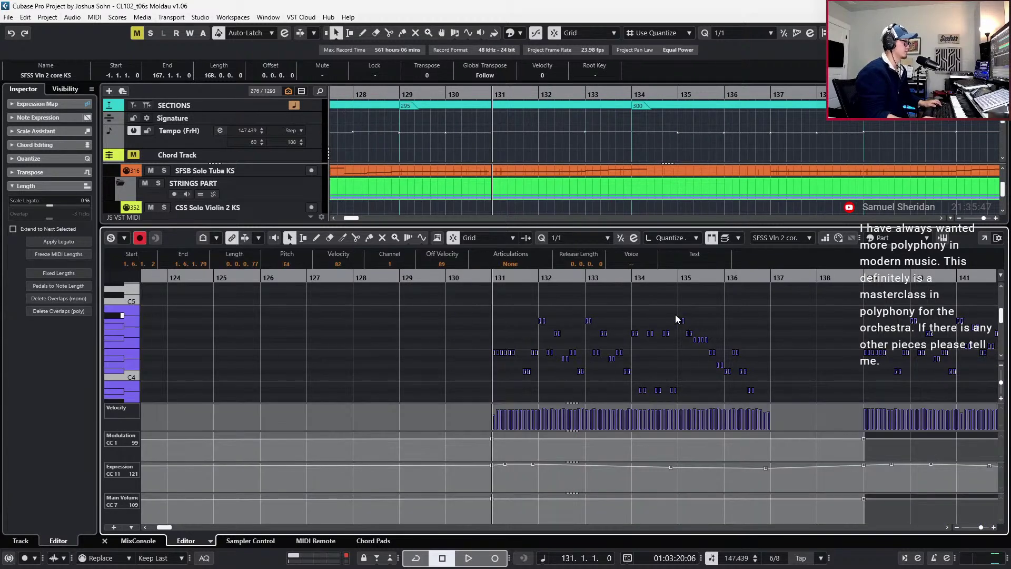
key("g")
left_click_drag(592, 300, 854, 397)
key("g")
key("h")
key("h")
key("h")
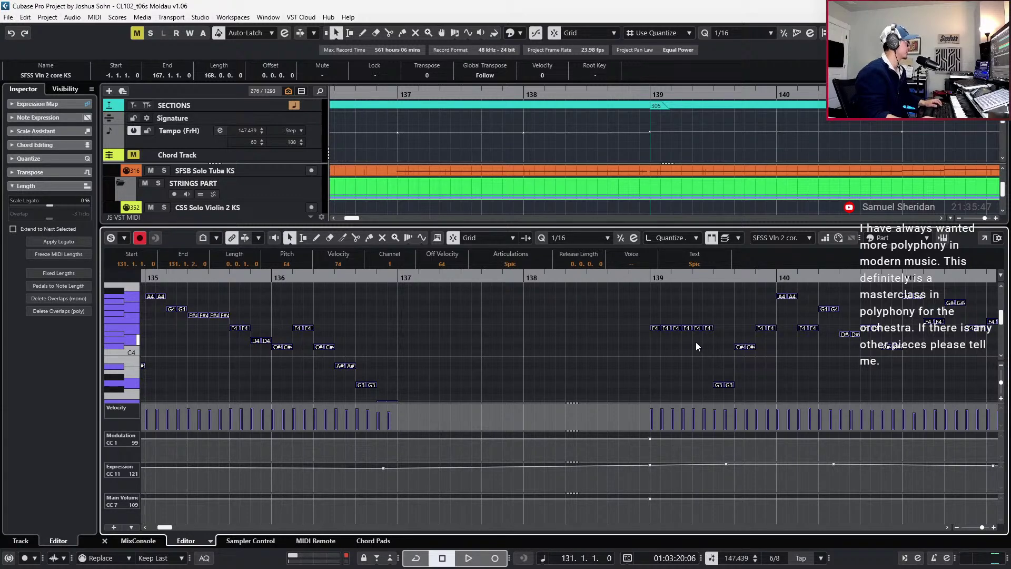
Play back the spiccato Vln 2 core notes from bar 130
scroll(697, 343, "left", 6)
key("space")
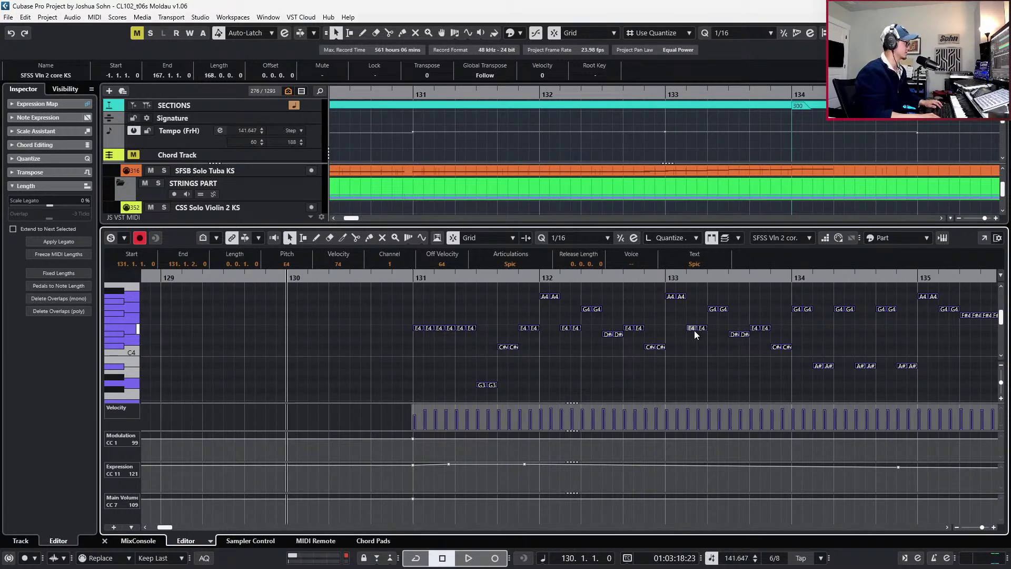
key("space")
key("space")
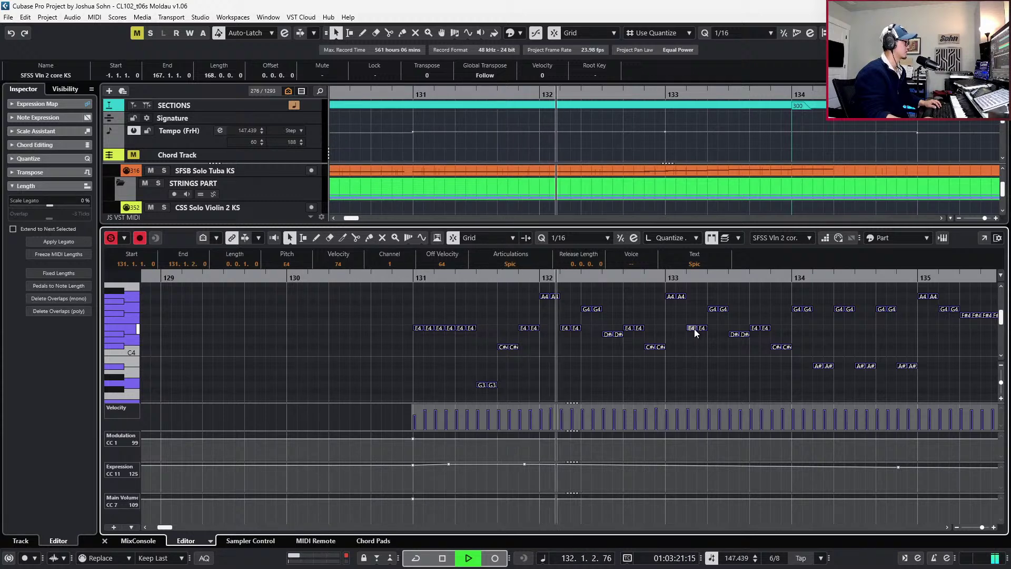
key("space")
Delete the modulation, expression and main volume controller points around the Vln 2 core passage in bars 131 to 141
key("g")
key("g")
key("g")
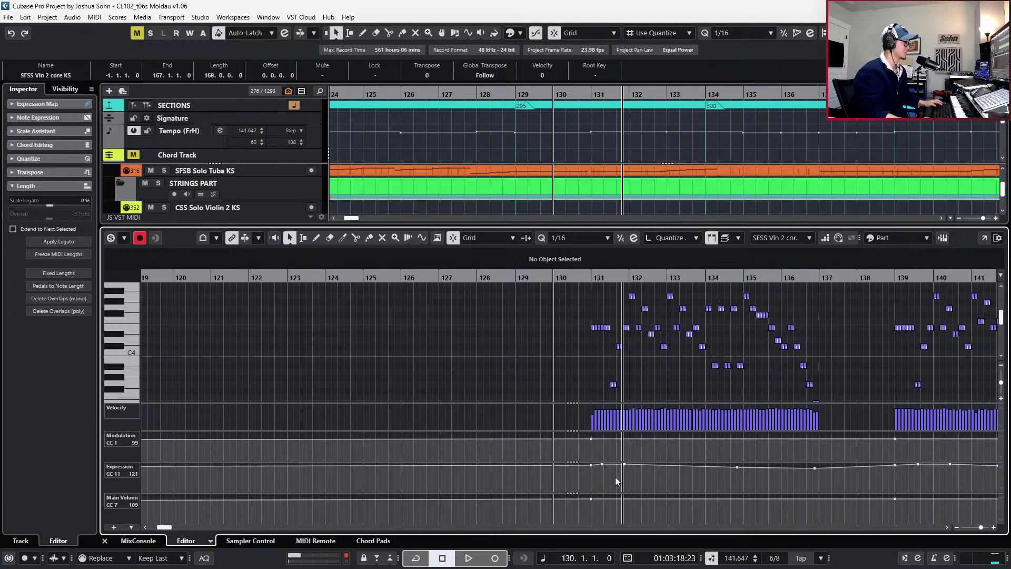
key("g")
key("g")
mouse_move(577, 506)
left_mouse_down()
mouse_move(702, 458)
mouse_move(620, 473)
mouse_move(613, 453)
left_mouse_up()
key("g")
Play the Vln 2 core passage through bar 133 without its controller changes
key("space")
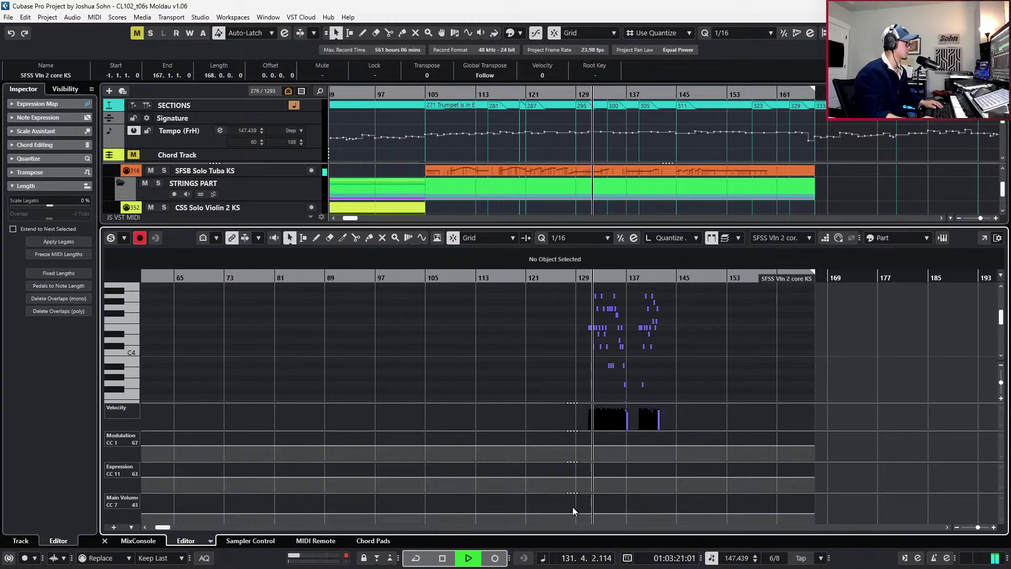
key("g")
key("g")
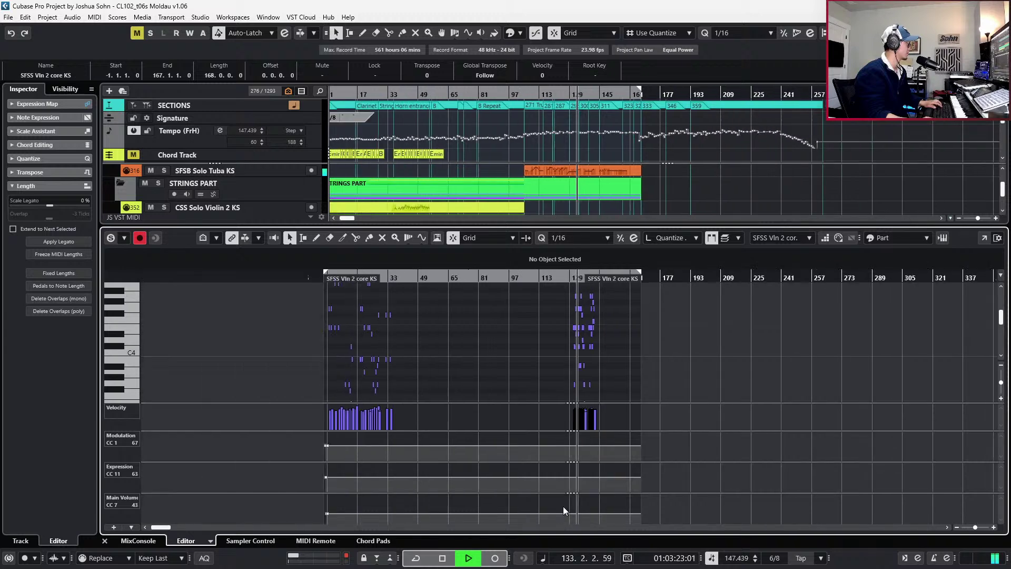
key("space")
Select the earlier Vln 2 core notes in the opening bars up to about bar 34 and play from the first one for comparison
key("h")
key("h")
key("h")
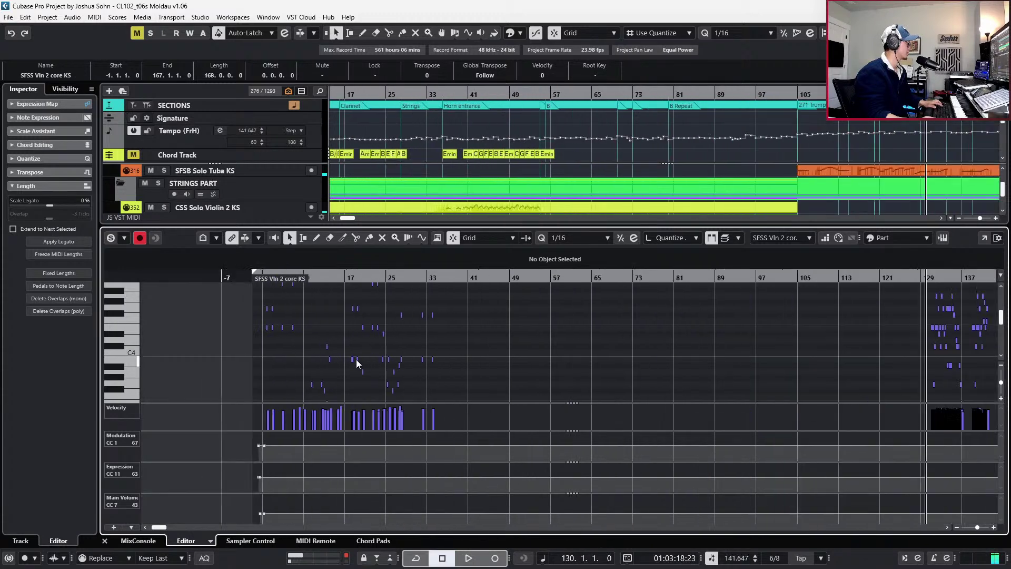
left_click_drag(498, 321, 195, 390)
key("l")
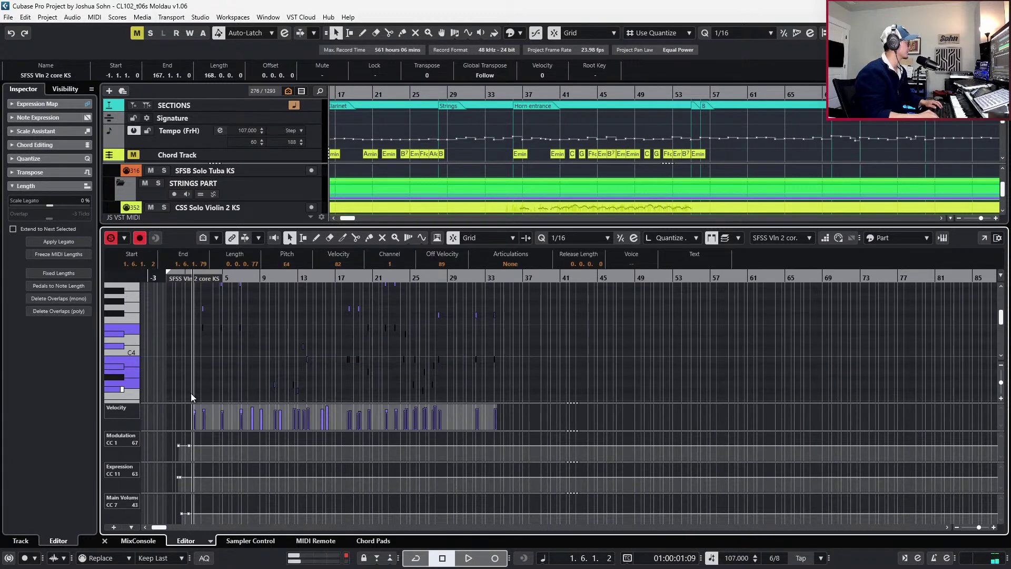
key("h")
key("h")
key("h")
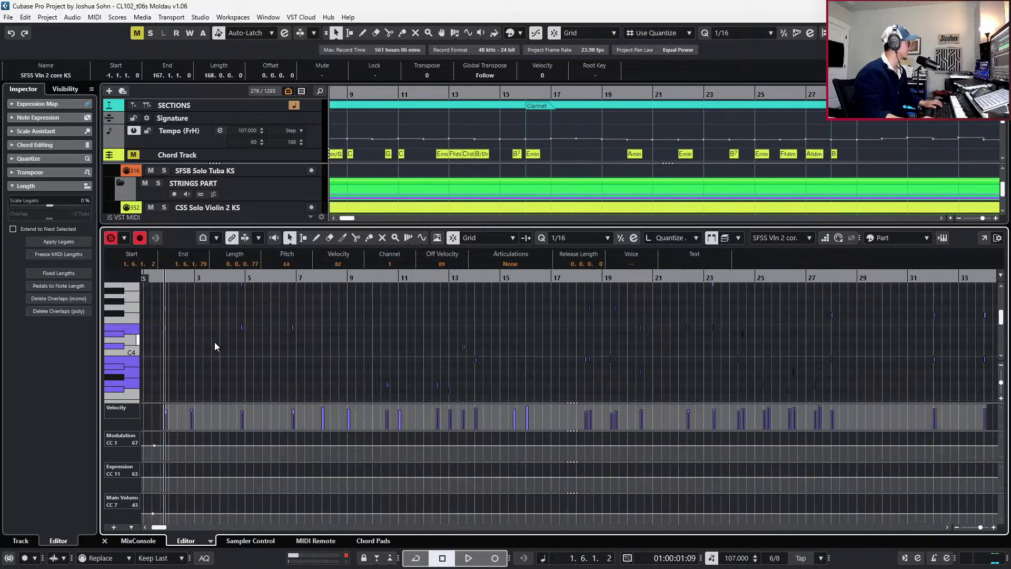
key("space")
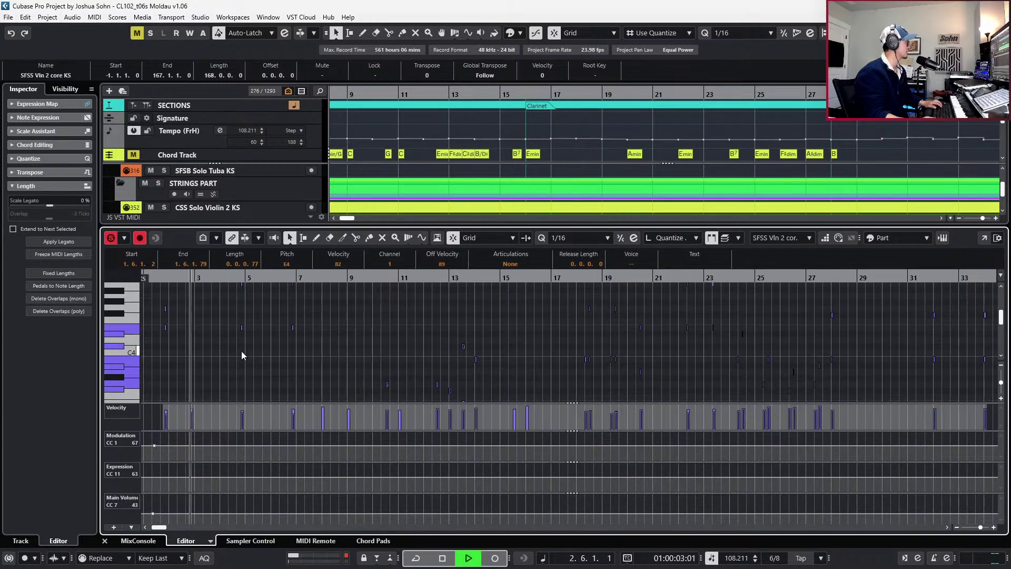
Select the Vln 2 core notes in bars 131 to 136 and play from bar 131 to compare their level
key("g")
key("g")
key("g")
scroll(353, 352, "right", 10)
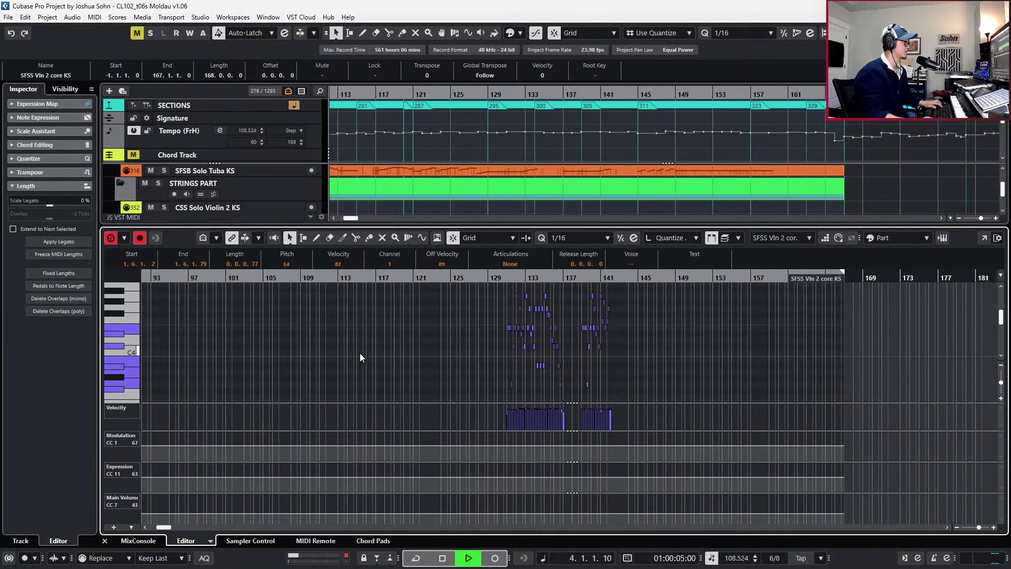
left_click_drag(417, 329, 565, 388)
key("alt+space")
key("h")
key("h")
key("h")
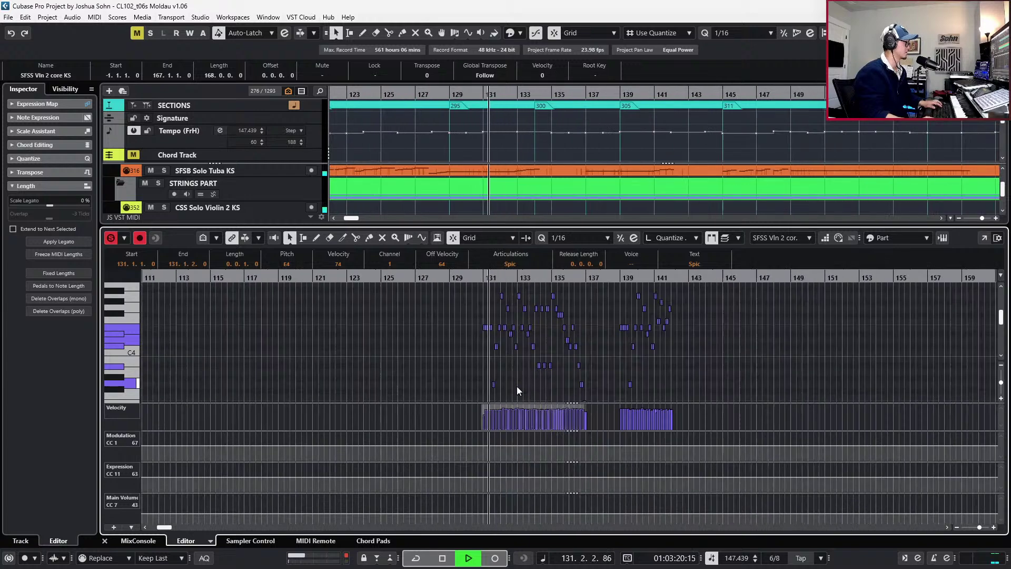
key("space")
Ramp main volume up to 79 and expression up to 102 just before bar 131, and play the result
left_click(460, 506)
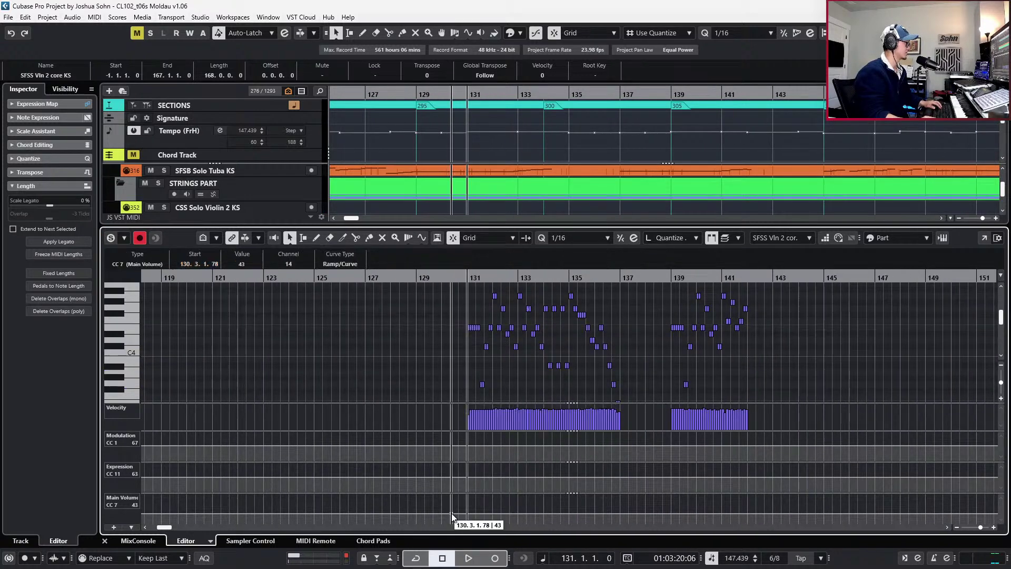
key("space")
key("space")
key("space")
key("space")
left_click(463, 469)
key("space")
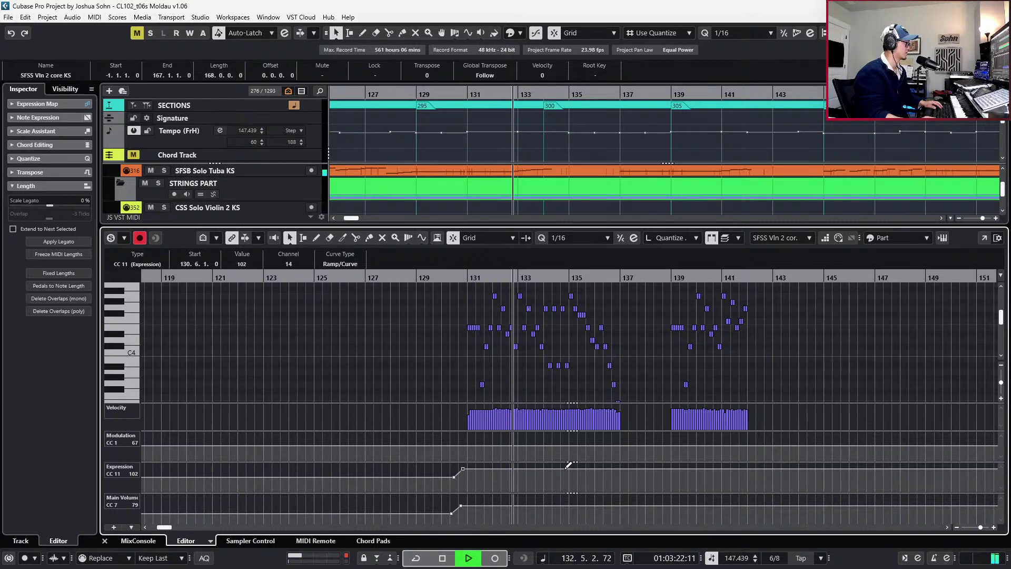
Solo the SFSS Vln 2 core and SFSS Vln 2 perf leg tracks together and play the passage from bar 128
key("ctrl+e")
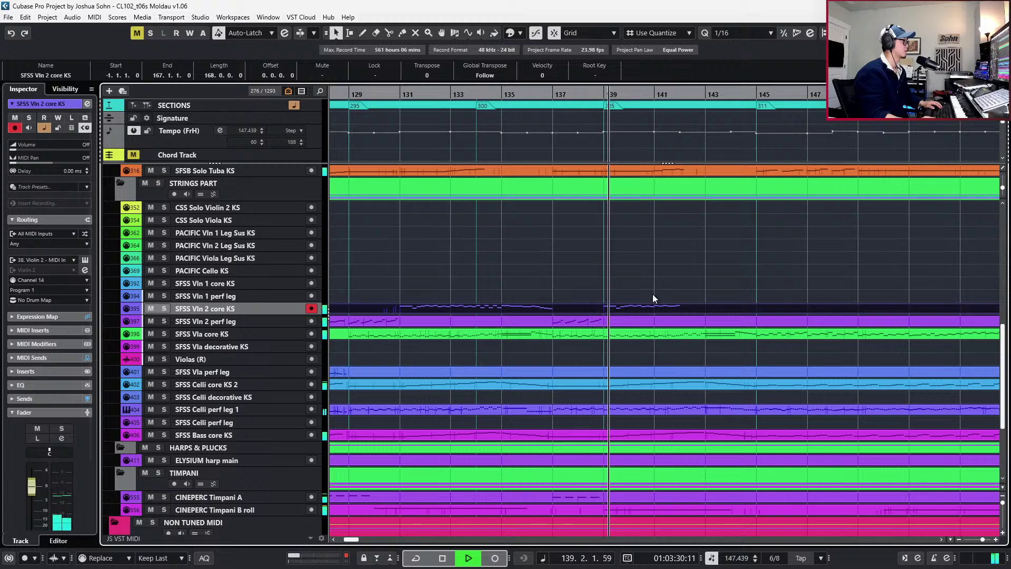
key("space")
left_click_drag(547, 299, 540, 320)
key("g")
key("KP_Subtract")
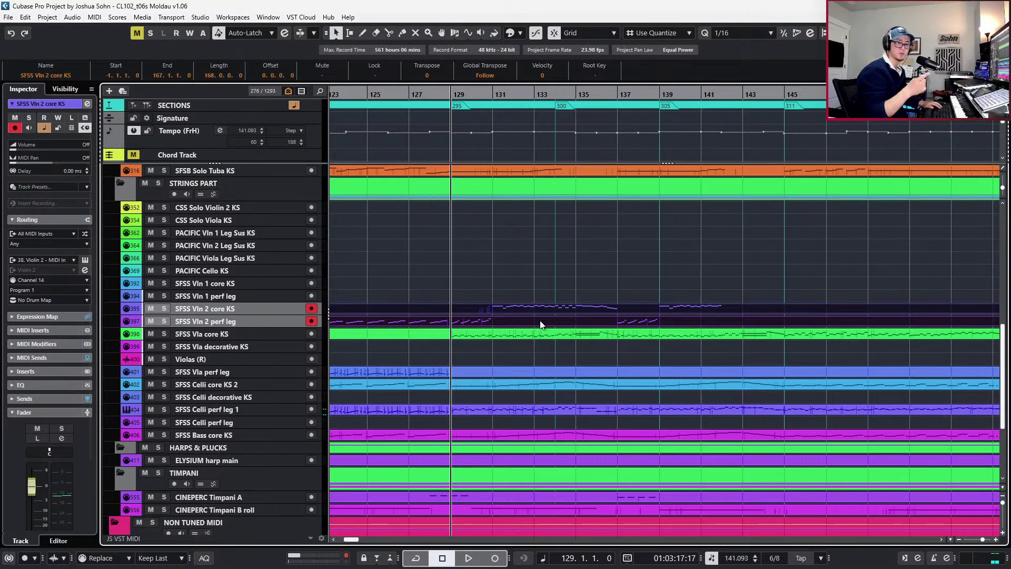
key("s")
key("KP_Subtract")
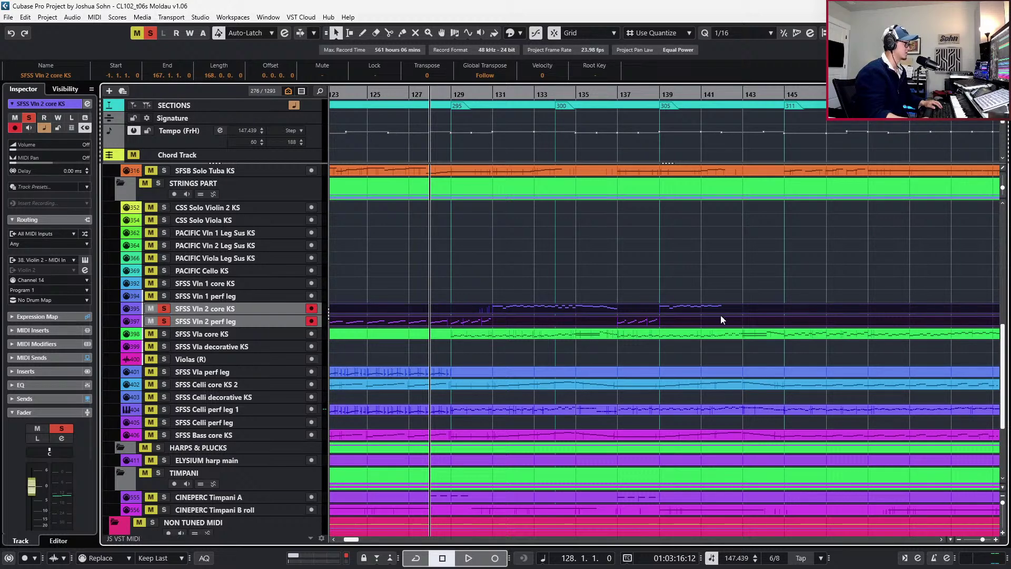
key("space")
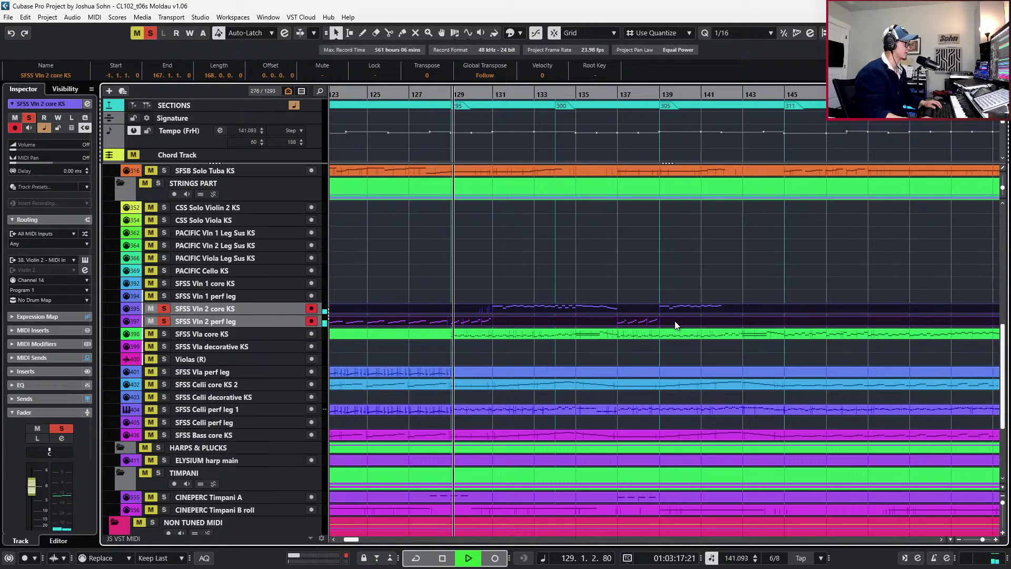
key("space")
Open both Vln 2 parts for editing, lengthen the perf leg notes after the first G2 in bars 129 to 130 by 20 ticks, and play them
double_click(635, 322)
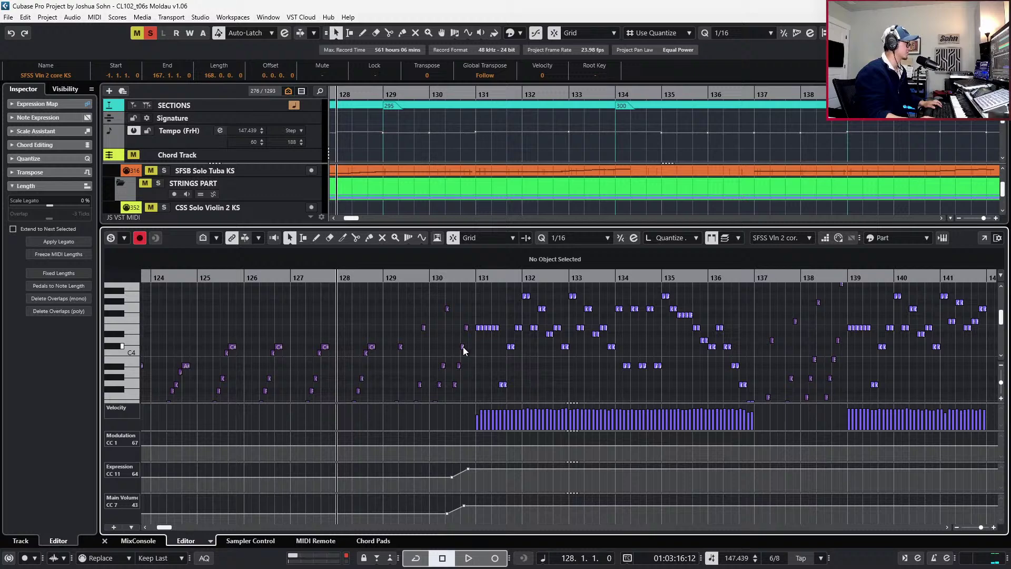
left_click(464, 347)
key("h")
scroll(387, 332, "down", 2)
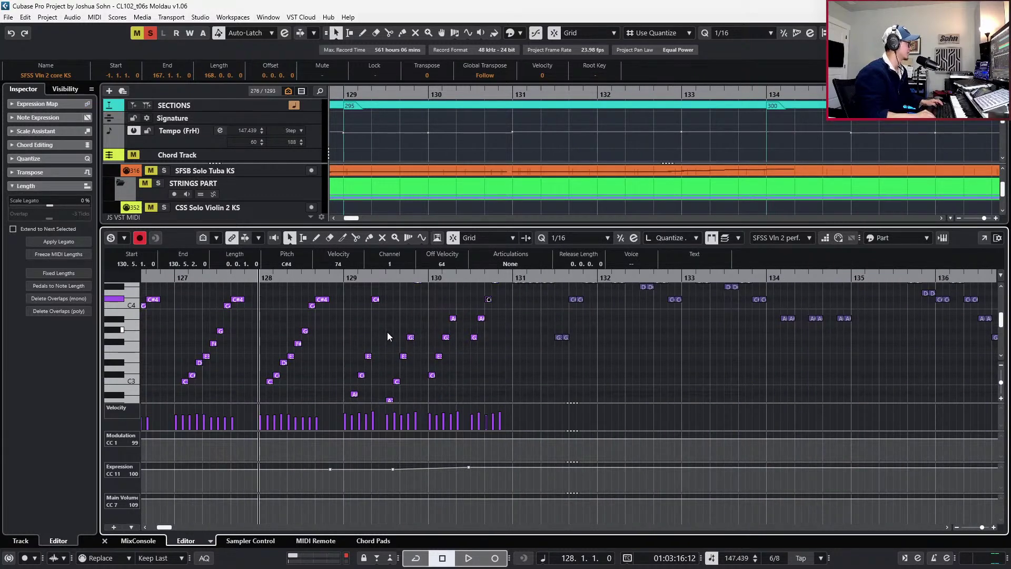
left_click(387, 331)
left_click_drag(371, 365, 469, 472)
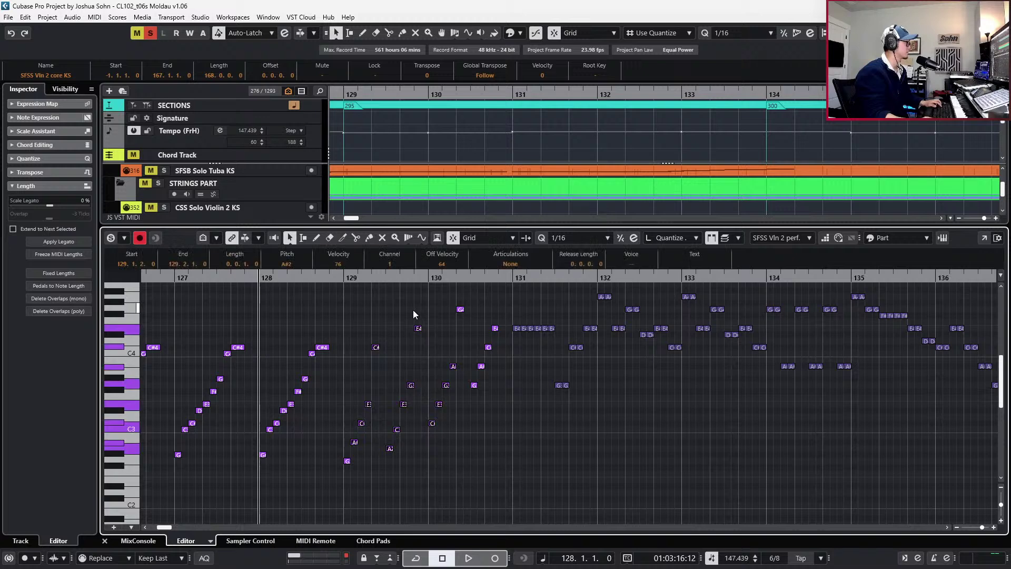
left_click_drag(477, 348, 501, 412)
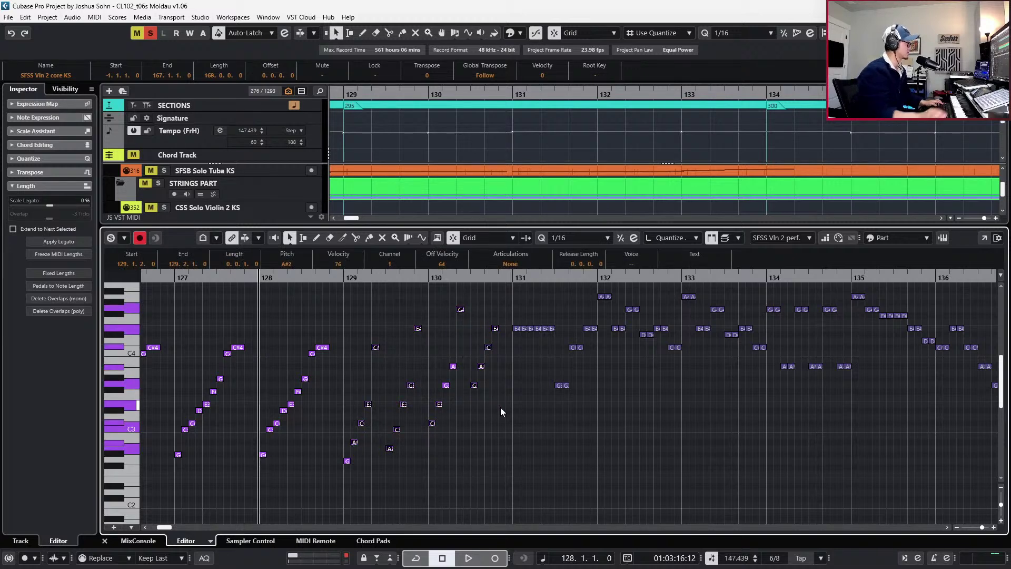
left_click(436, 417)
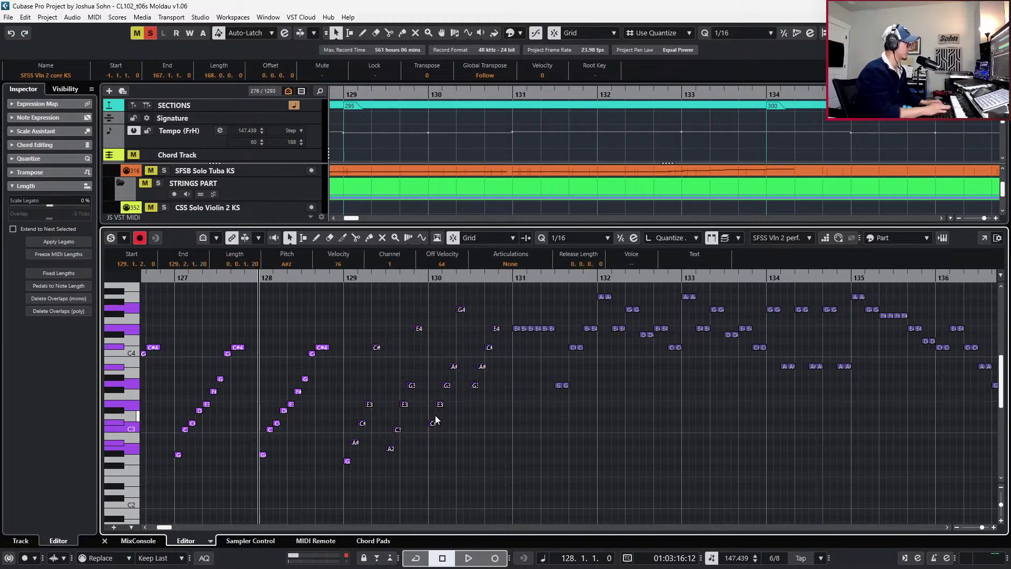
key("space")
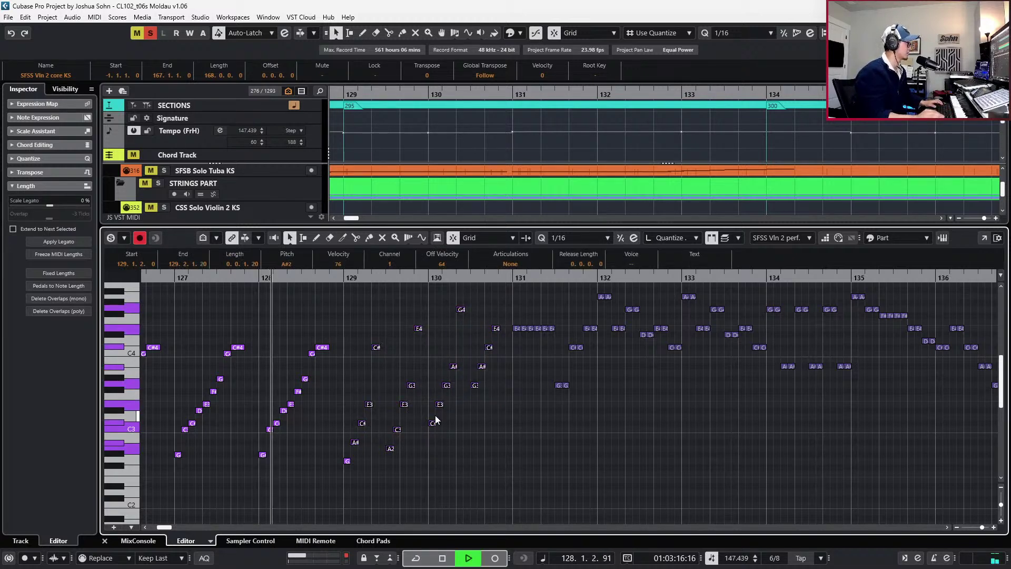
left_click(340, 451)
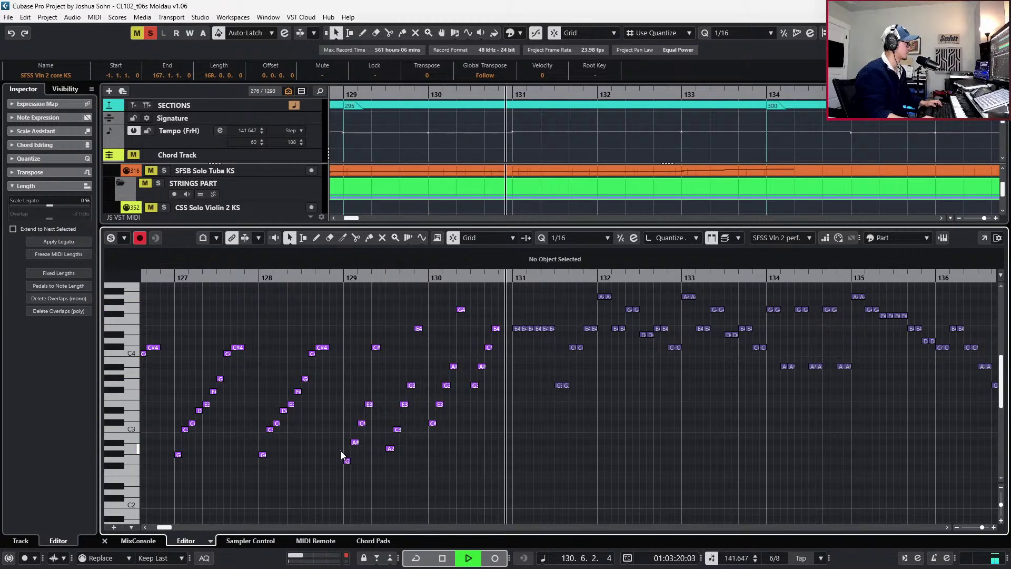
key("space")
Lengthen the first perf leg note of bar 129, the G2, to 0.0.1.20
left_click(348, 461)
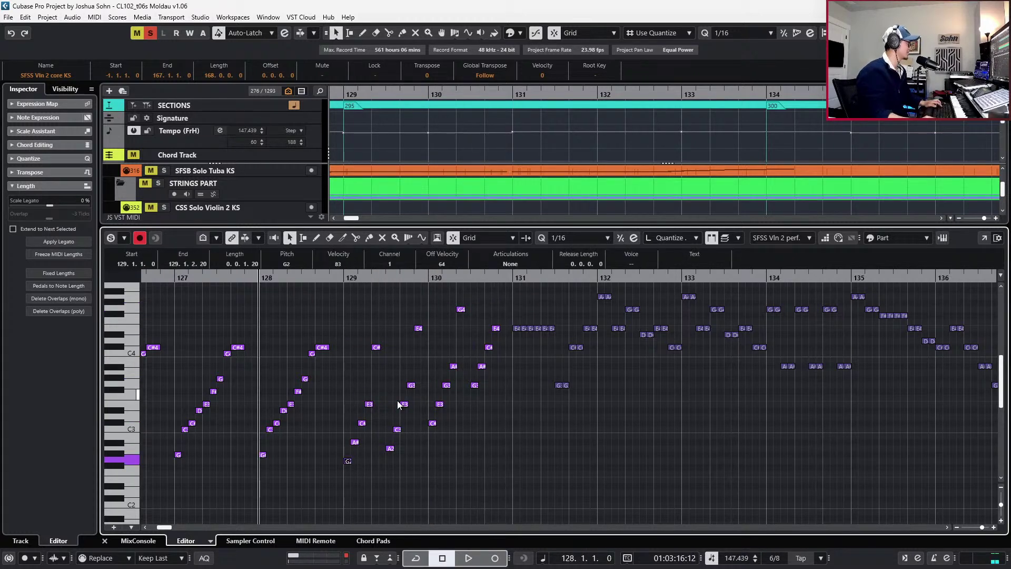
key("g")
key("g")
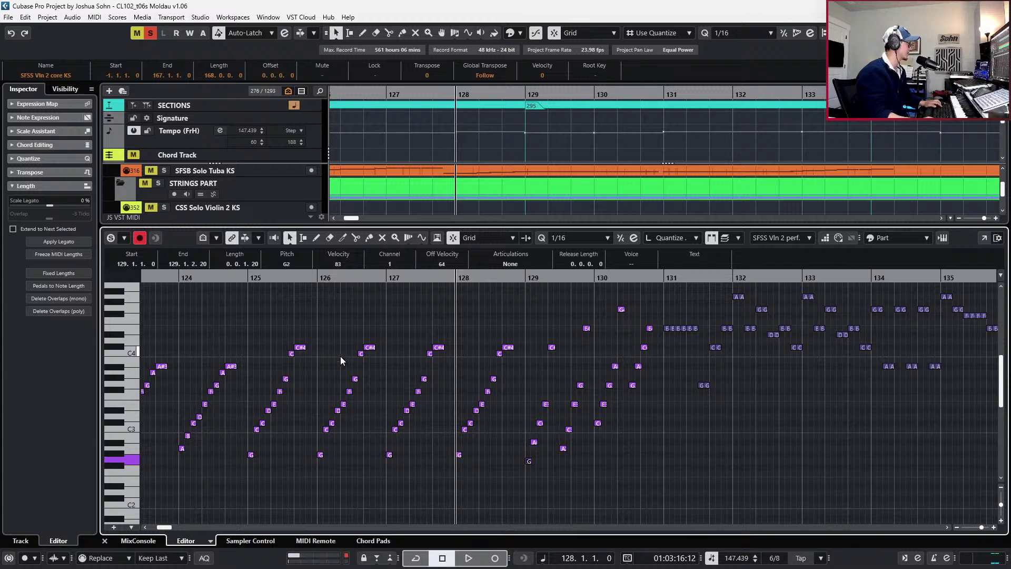
Lengthen the perf leg run notes from bar 105 up to bar 129 by 20 ticks and play from bar 105
left_click_drag(514, 328, 277, 481)
scroll(277, 482, "up", 3)
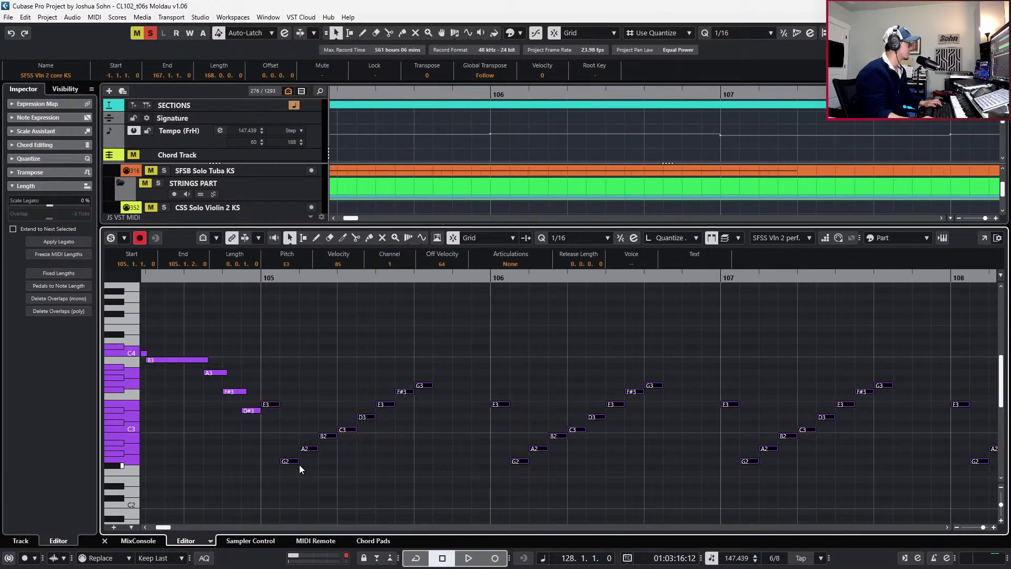
scroll(299, 465, "down", 2)
key("l")
scroll(347, 425, "down", 5)
key("space")
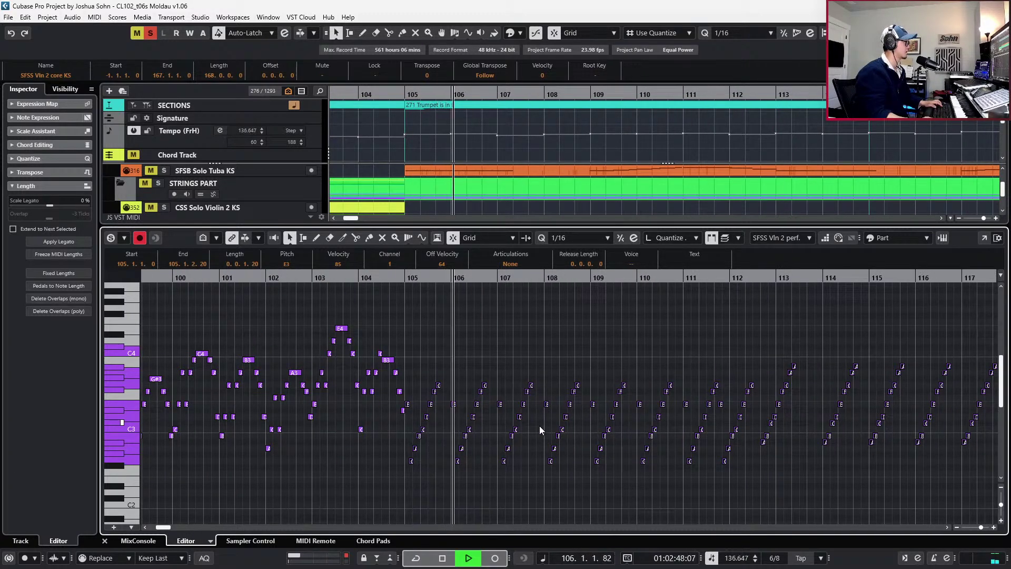
Shape the perf leg expression in bar 105 to rise to 115 after mid-bar and drop to 97 at bar 106
key("ctrl+shift+c")
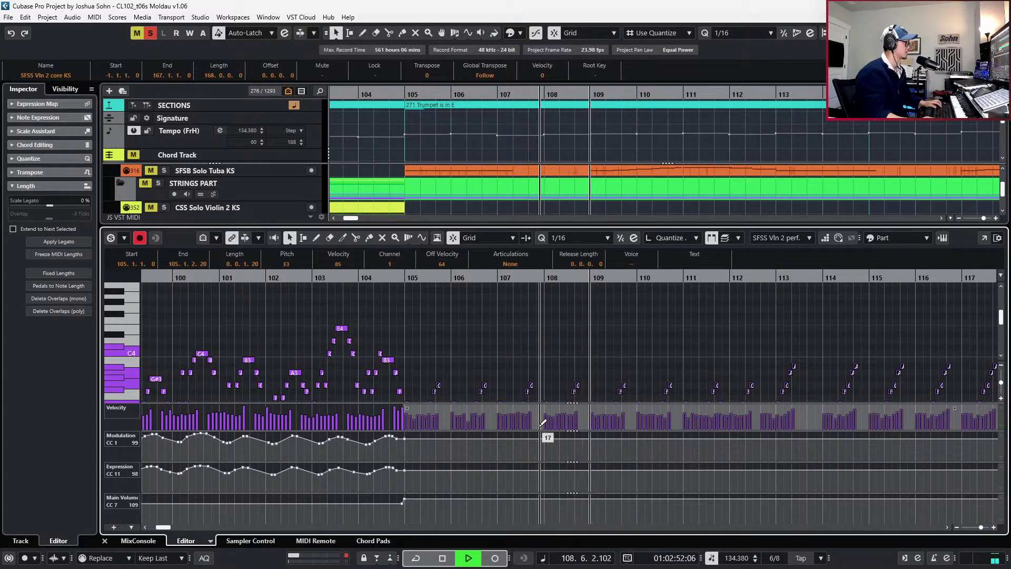
key("space")
left_click_drag(425, 469, 433, 464)
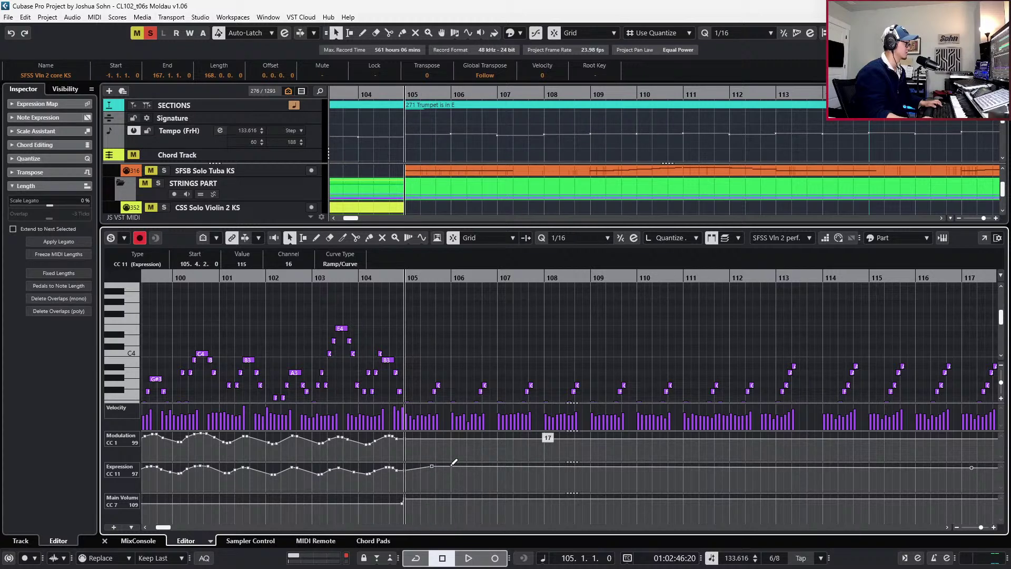
left_click(451, 468)
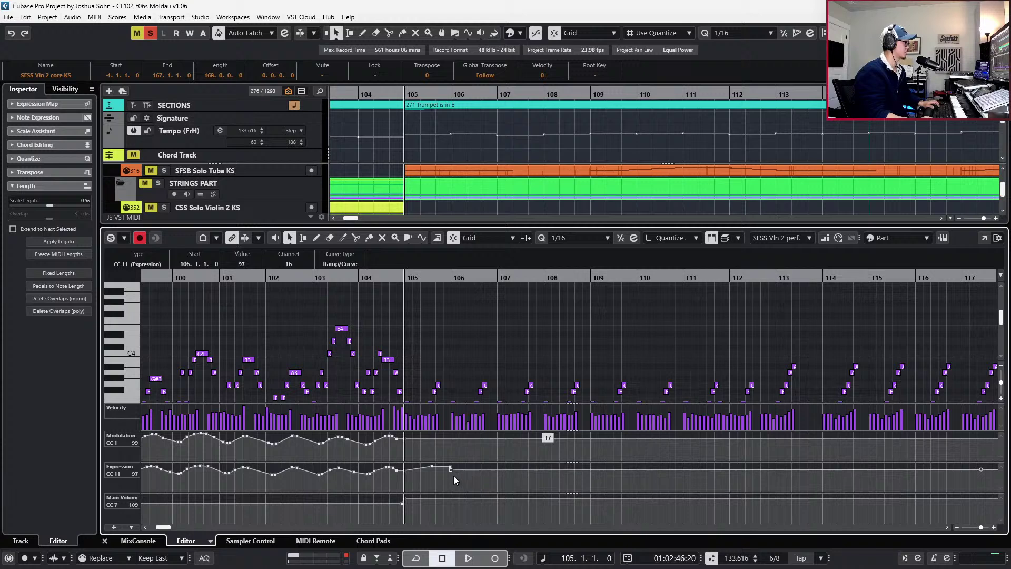
Duplicate the bar 105 expression curve repeatedly so the same swell covers each following bar up to about bar 120
left_click_drag(453, 473, 405, 465)
key("ctrl+d")
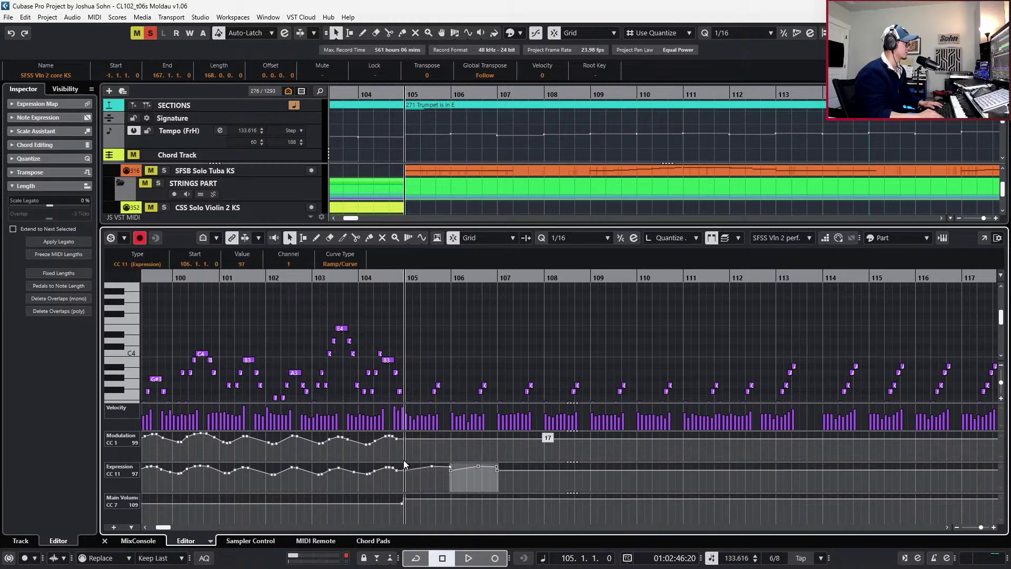
key("ctrl+d")
key("ctrl+d")
key("ctrl+d")
key("ctrl+d")
key("ctrl+d")
key("ctrl+d")
key("ctrl+d")
key("ctrl+d")
key("ctrl+d")
key("ctrl+d")
key("ctrl+d")
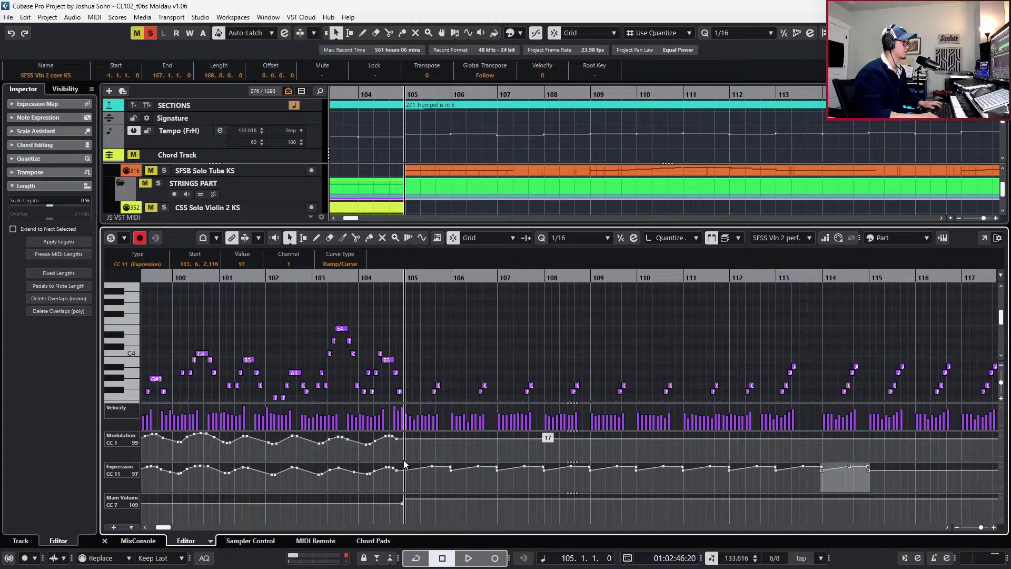
key("g")
key("ctrl+d")
key("ctrl+d")
key("ctrl+d")
key("ctrl+d")
key("ctrl+d")
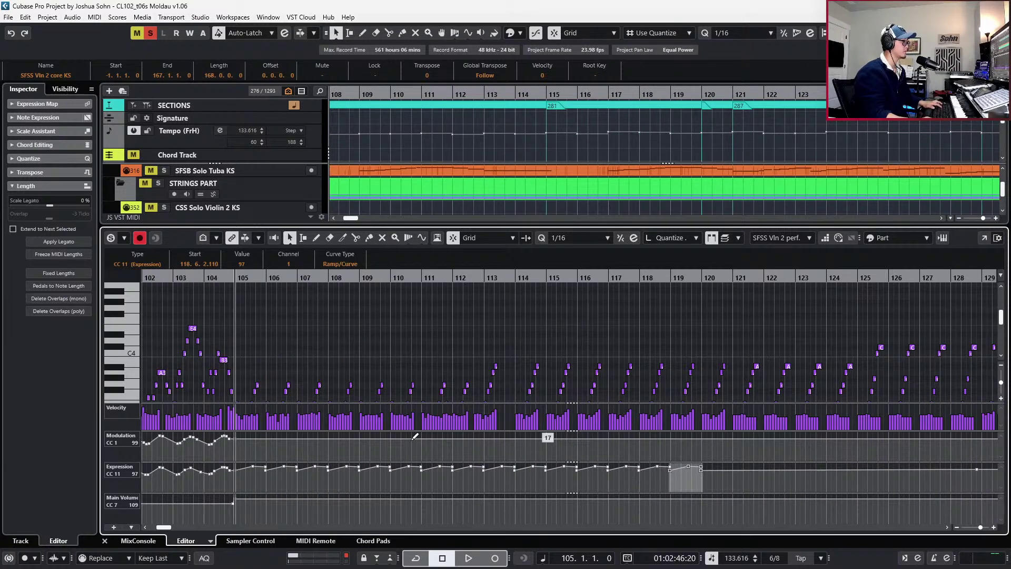
Undo the misaligned expression copies, duplicate the two swells of bars 120 and 121 onward, and delete the surplus points beyond bar 124
left_click(564, 498)
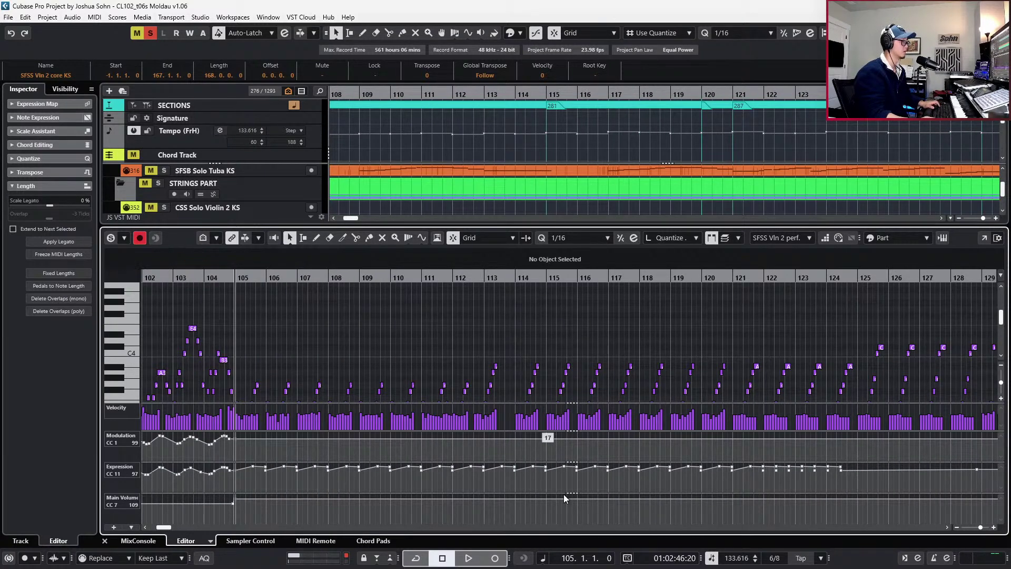
key("ctrl+z")
key("ctrl+z")
key("ctrl+z")
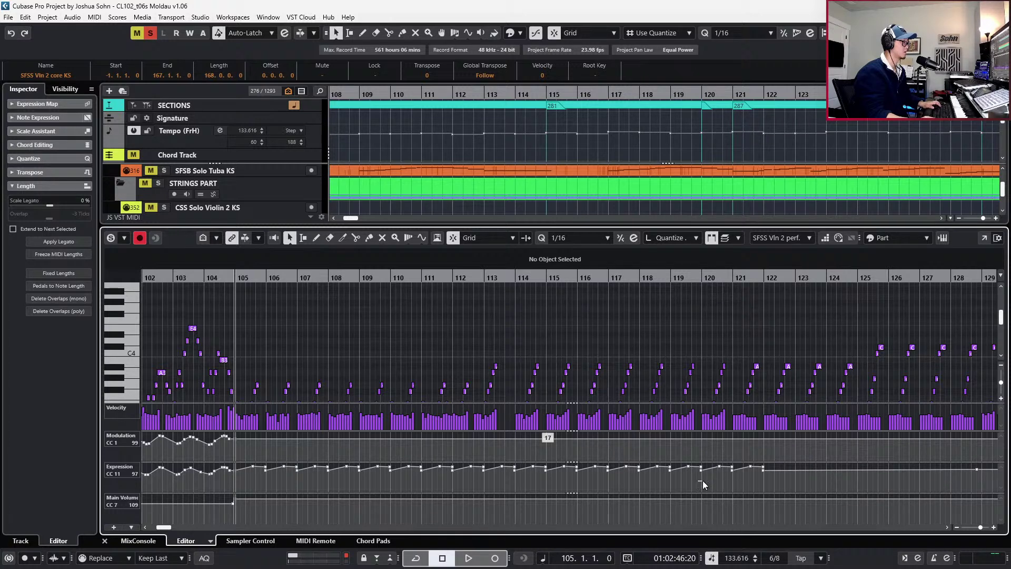
left_click_drag(763, 472, 765, 474)
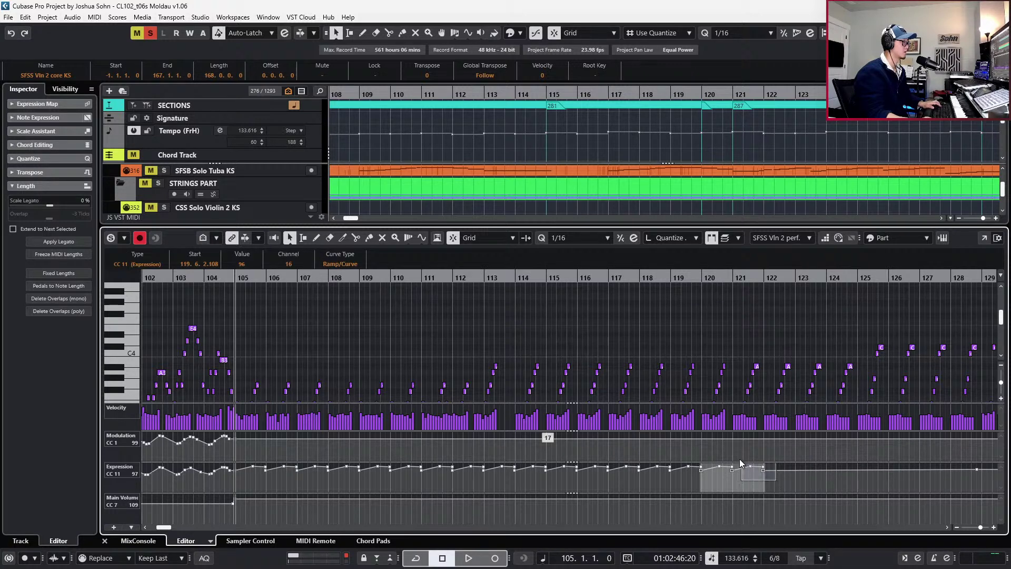
key("ctrl+shift+z")
key("ctrl+shift+z")
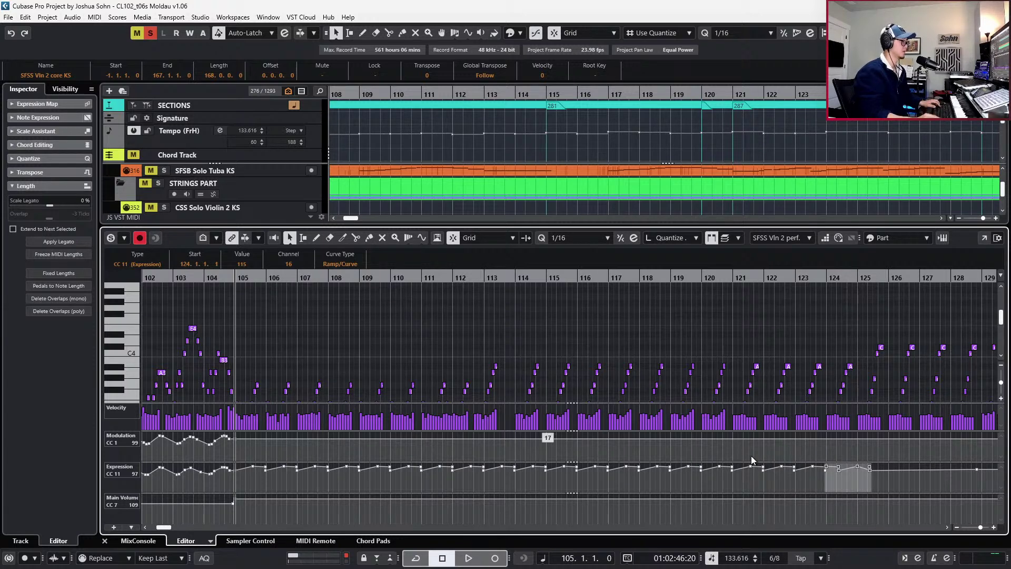
key("Delete")
Play the soloed Vln 2 runs from bar 105 and again around bars 123 to 124 to check the expression swells
key("space")
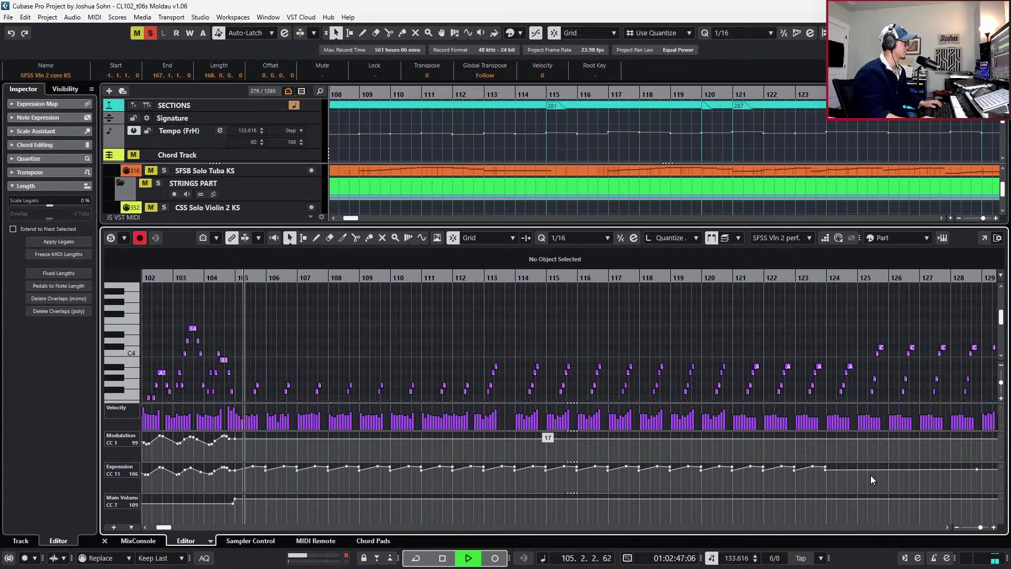
left_click(799, 277)
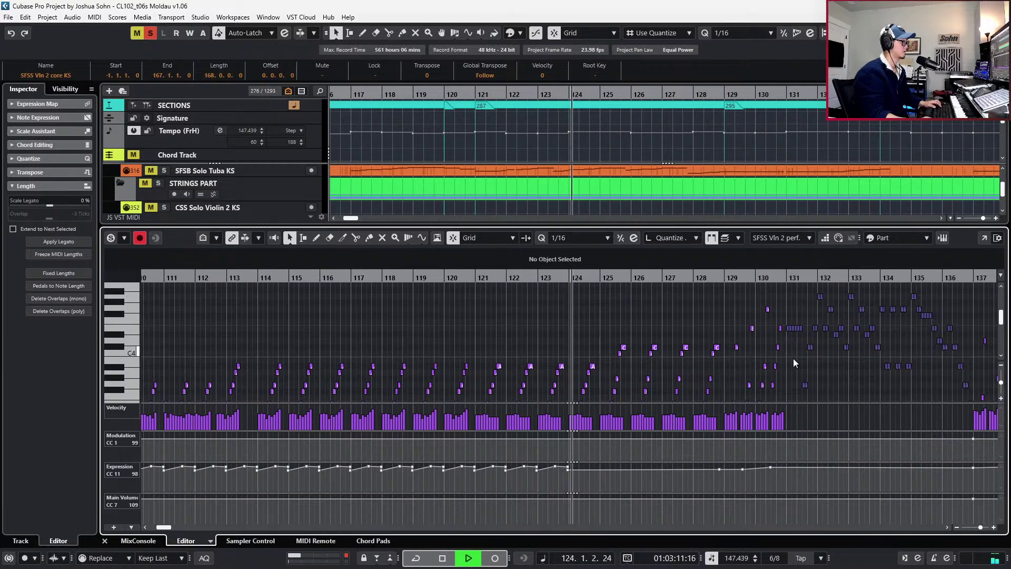
key("space")
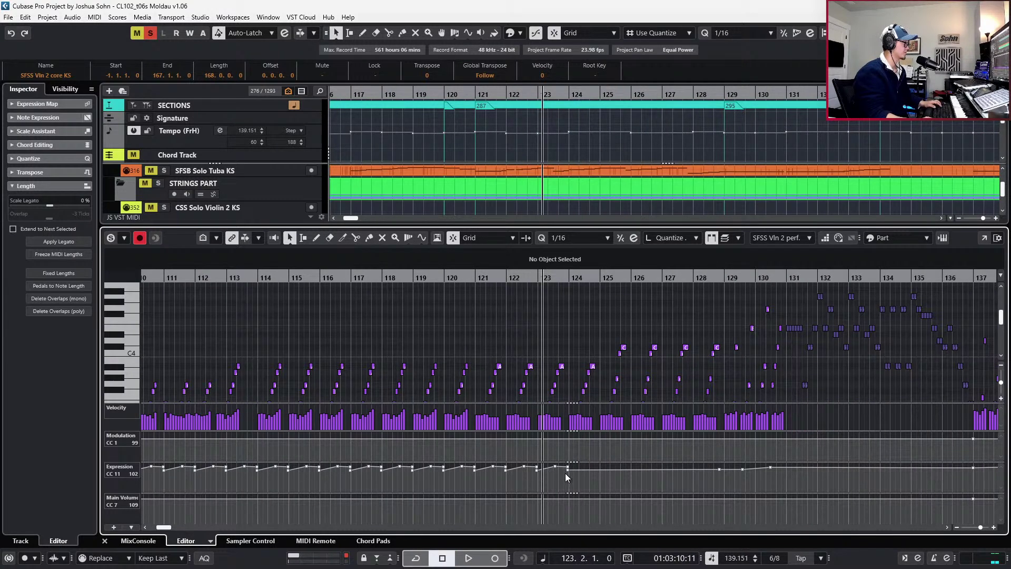
Copy the bar 123 expression swell into bar 124 and remove the misaligned copy in bar 125
left_click(546, 476)
key("space")
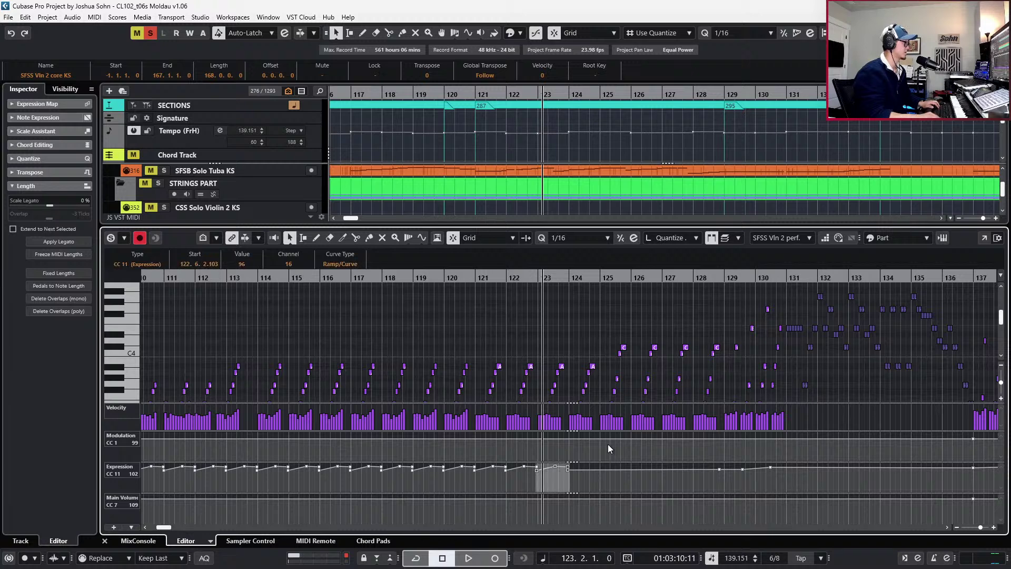
key("Delete")
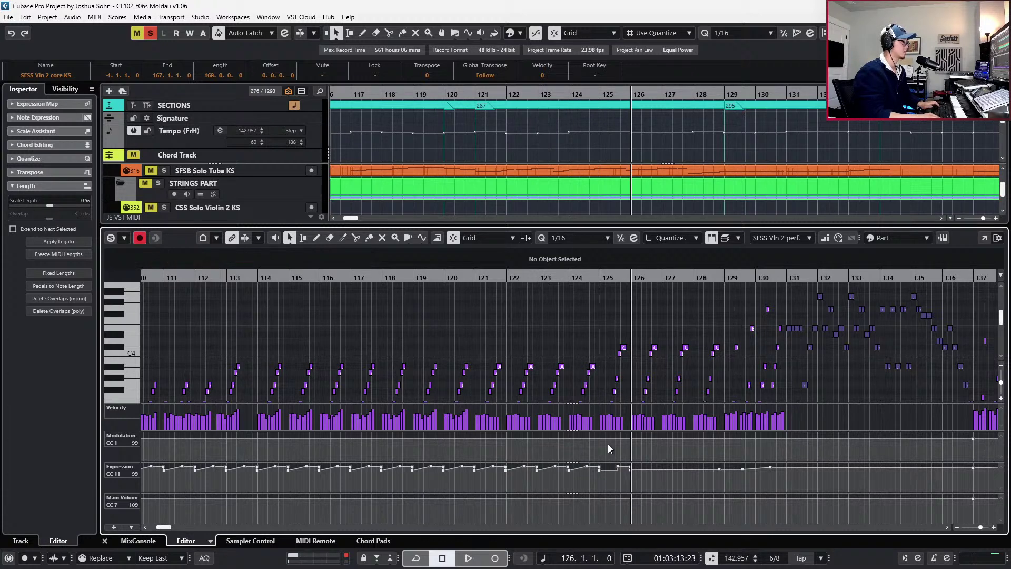
key("ctrl+KP_Subtract")
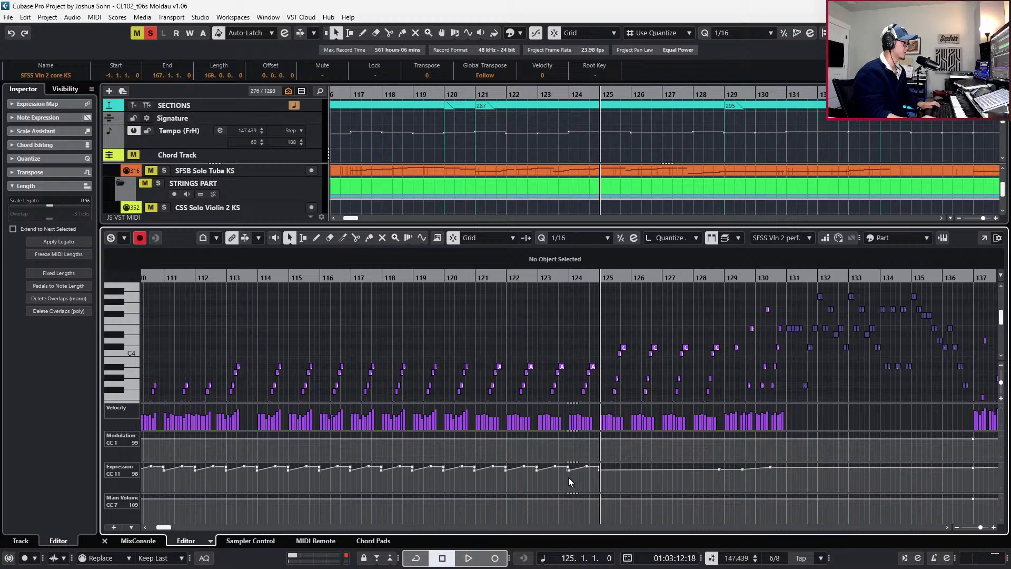
Paste the one-bar expression swell into bars 125, 126, 127 and 128 of the perf leg part
left_click_drag(606, 463, 624, 465)
key("ctrl+c")
key("ctrl+v")
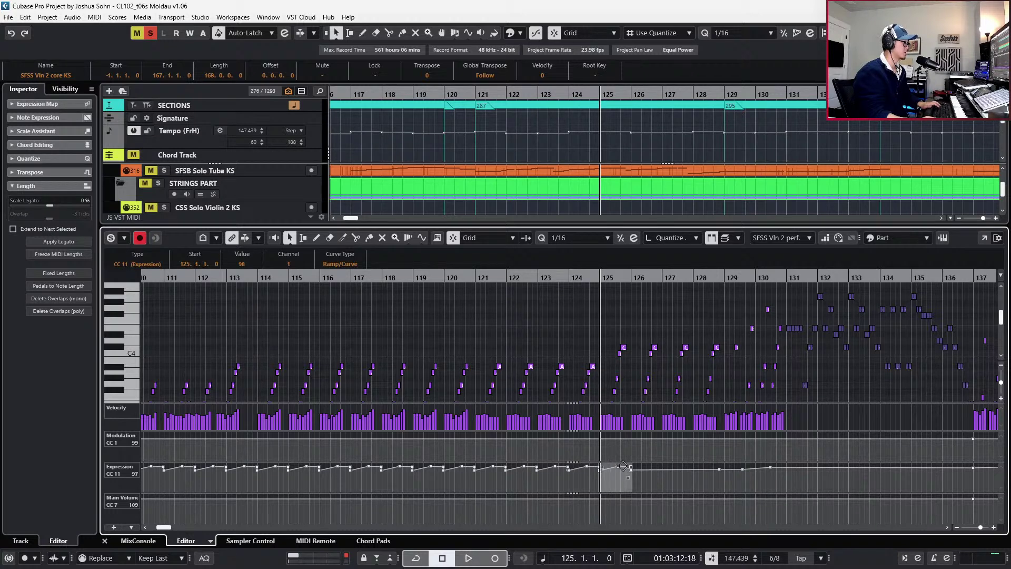
left_click(697, 486)
key("ctrl+v")
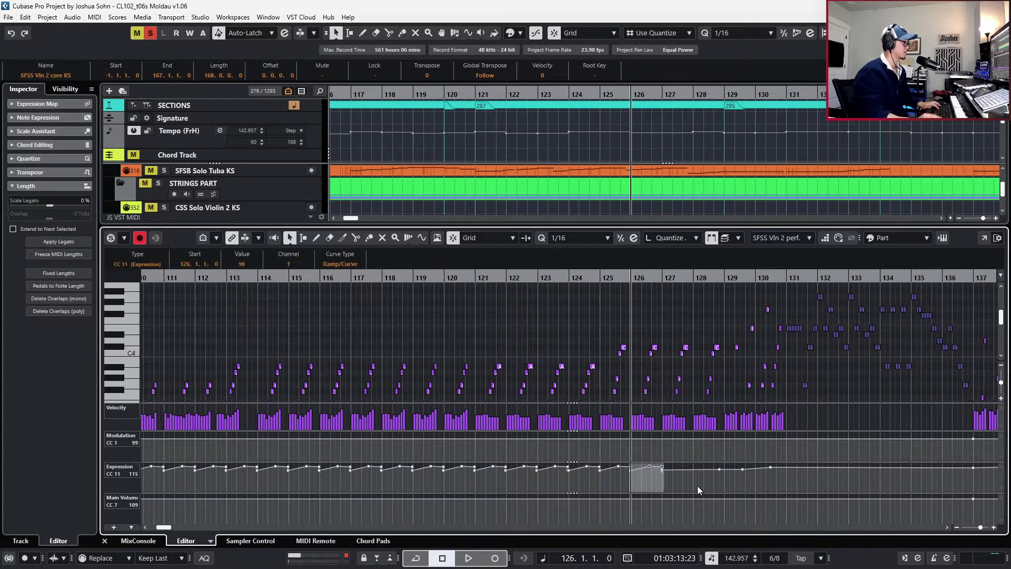
left_click(698, 485)
key("ctrl+v")
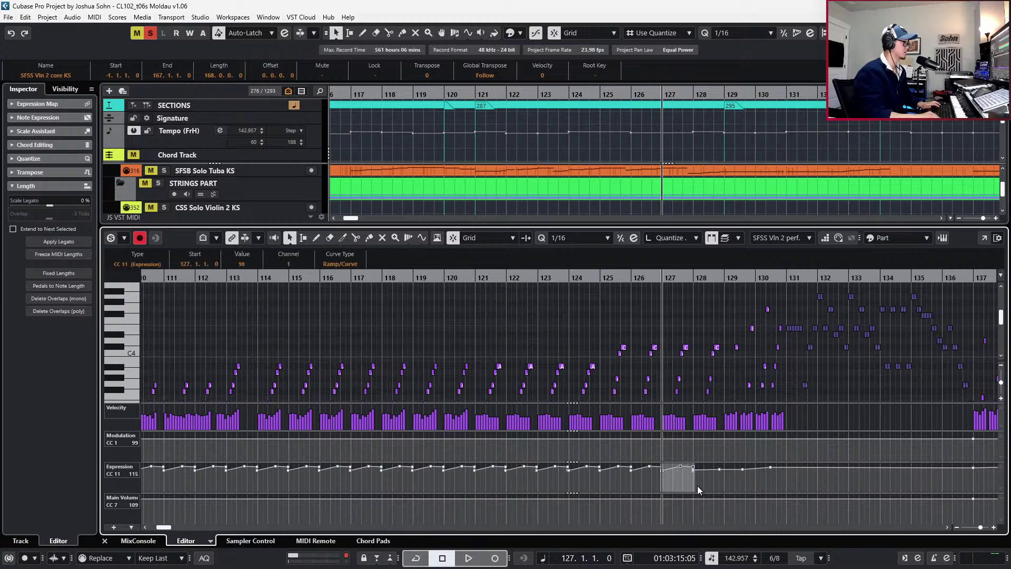
left_click(697, 486)
key("ctrl+v")
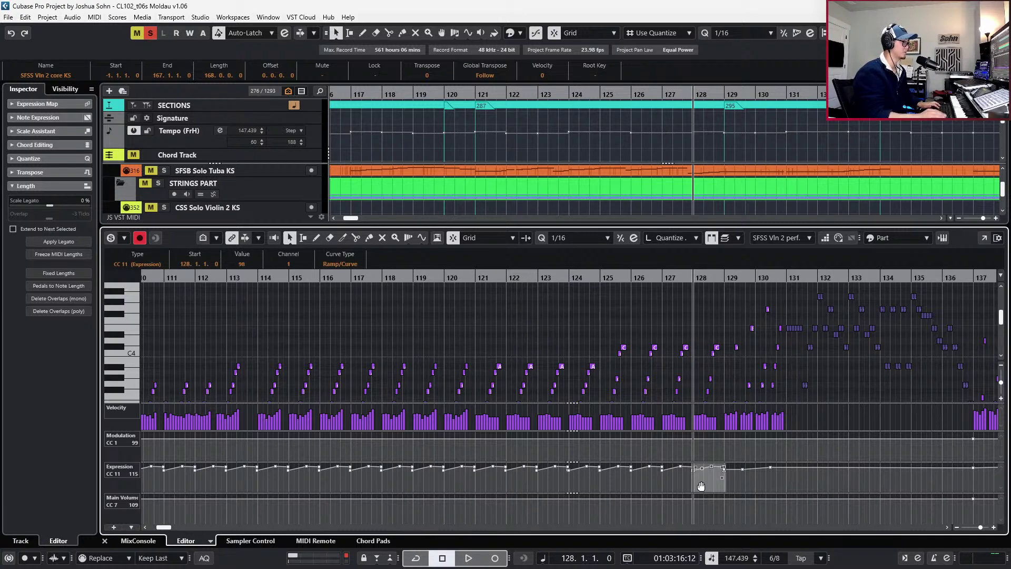
Paste the one-bar expression swell into bars 129 and 130, add an expression point of 110 late in bar 135, and play the passage
left_click(751, 482)
key("ctrl+v")
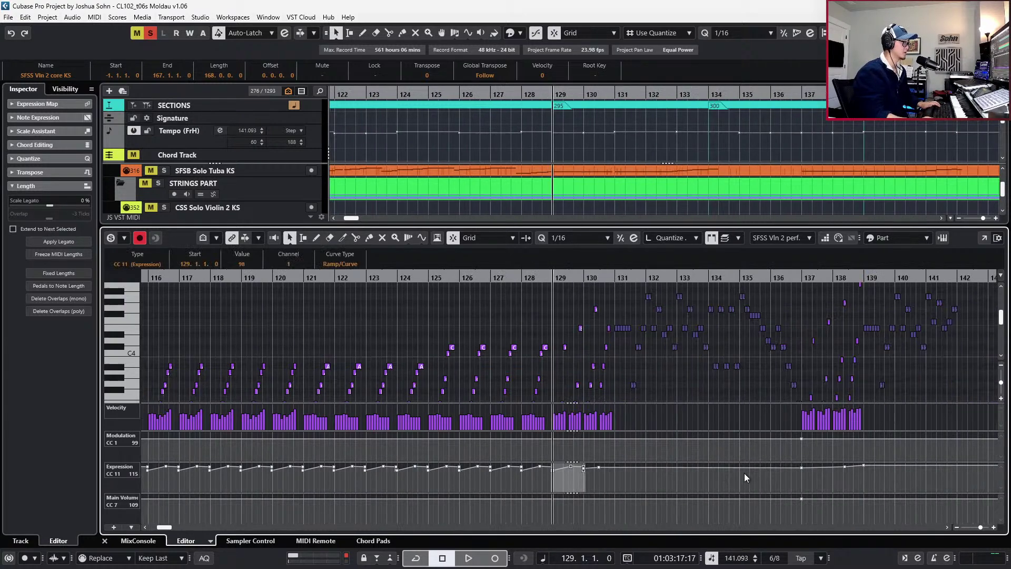
key("ctrl+v")
key("space")
left_click(763, 467)
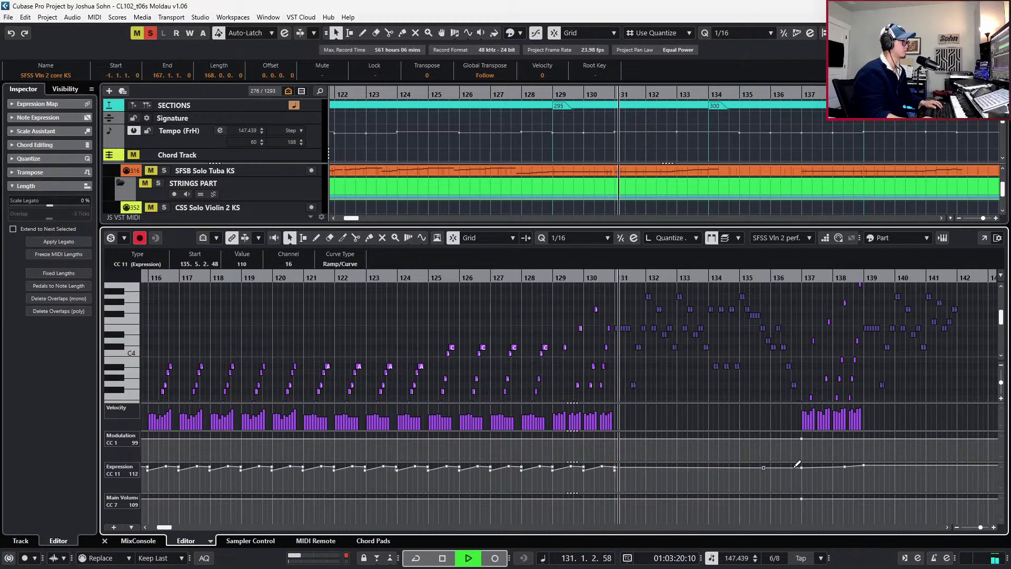
key("ctrl+e")
key("space")
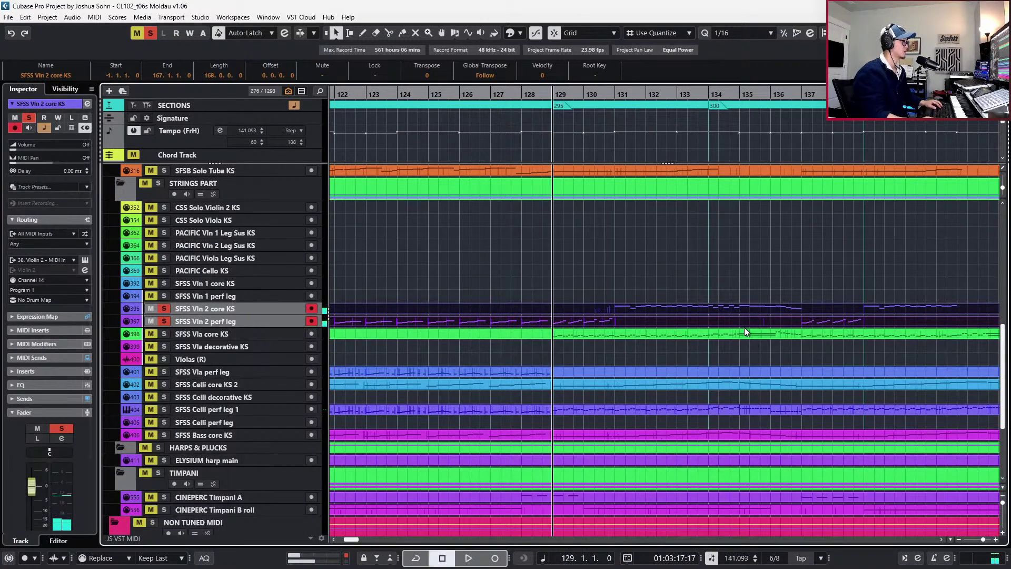
Unsolo the Vln 2 tracks and open only the SFSS Vln 2 perf leg part for editing with its controller lanes shown around bar 105
scroll(716, 323, "down", 2)
key("KP_1")
left_click(567, 322)
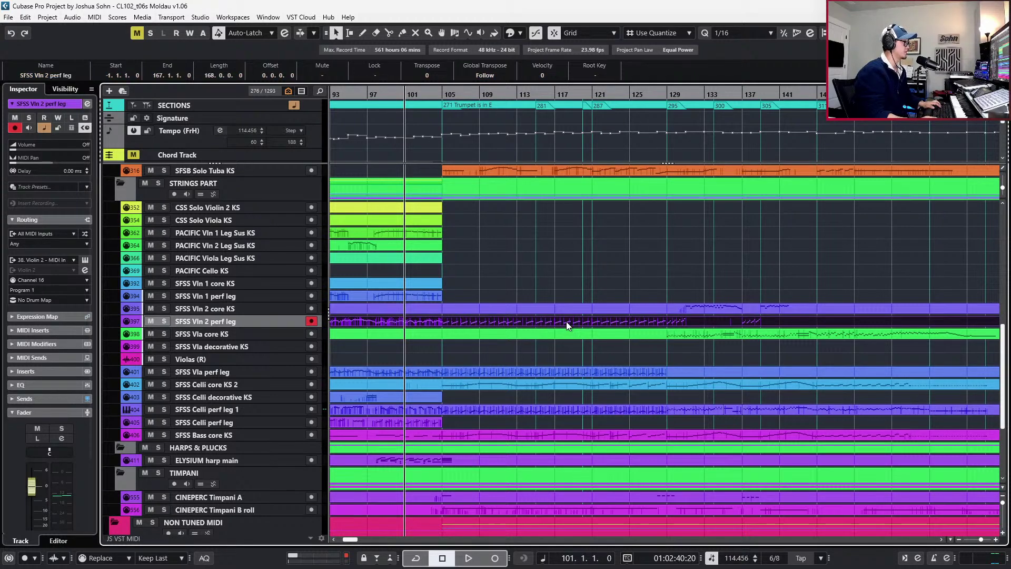
key("ctrl+e")
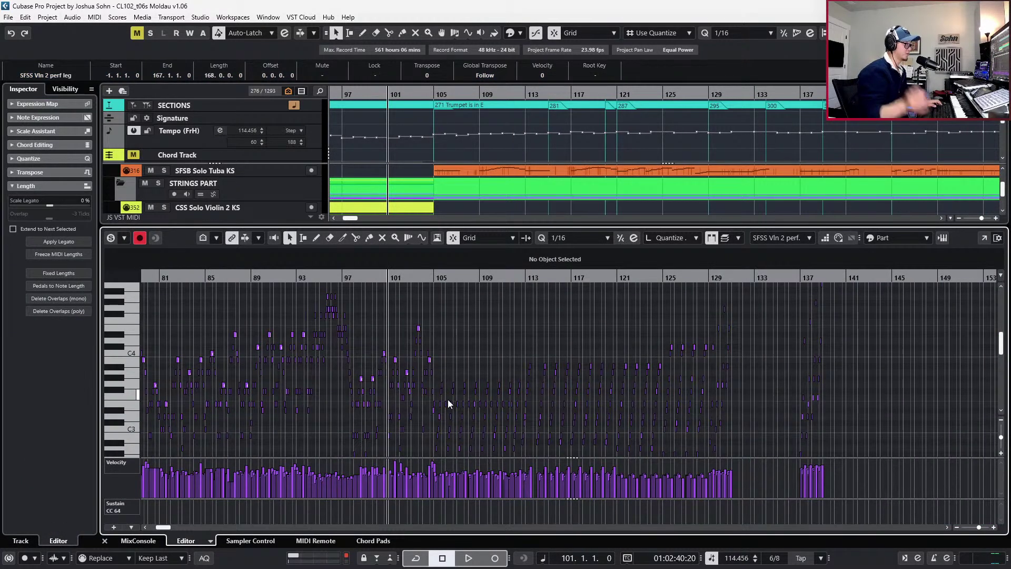
scroll(420, 400, "up", 5)
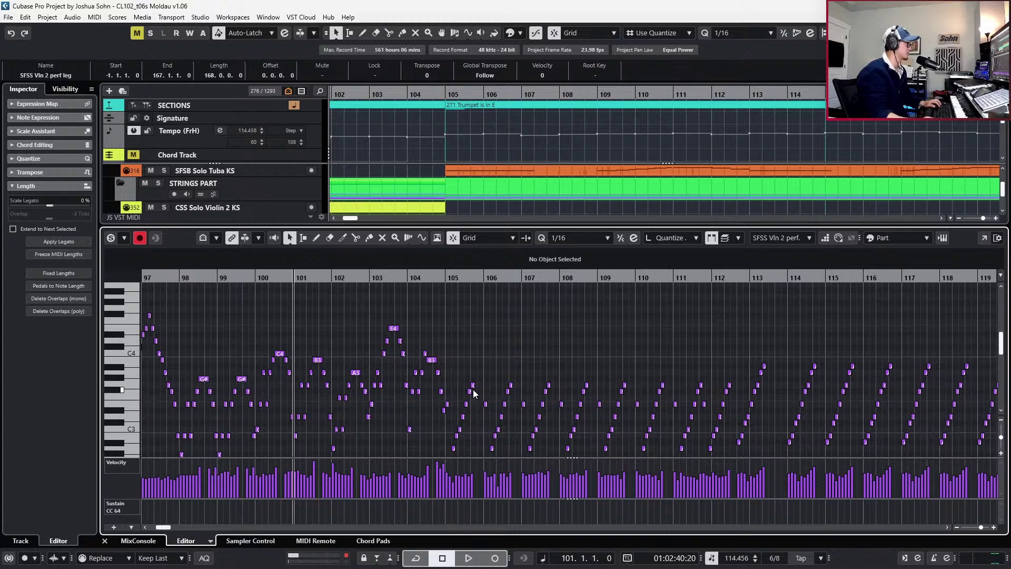
key("ctrl+shift+c")
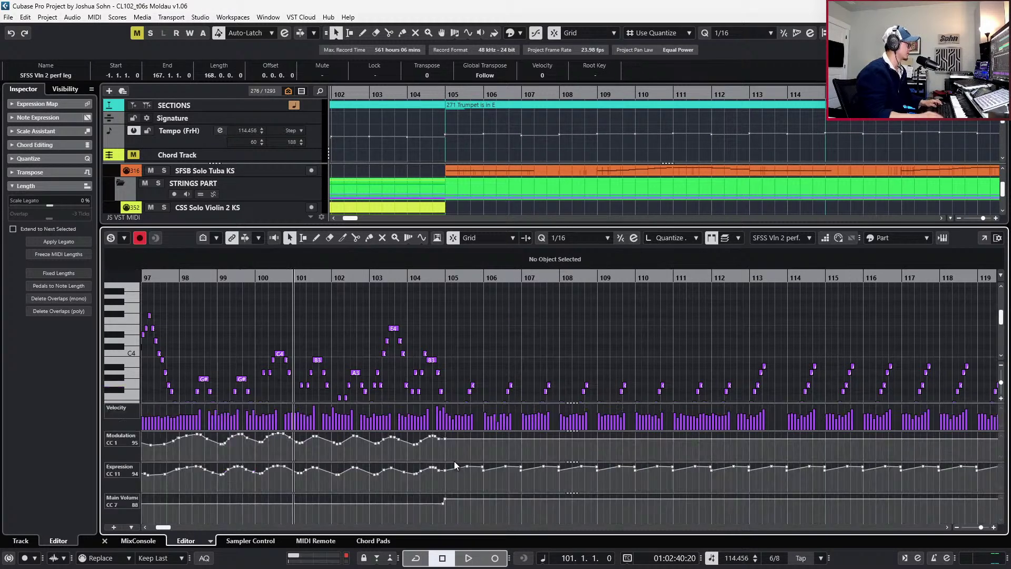
Raise the perf leg main volume point at bar 105 to 127 and play the transition into bar 105
left_click(445, 499)
left_click_drag(445, 503, 446, 500)
key("space")
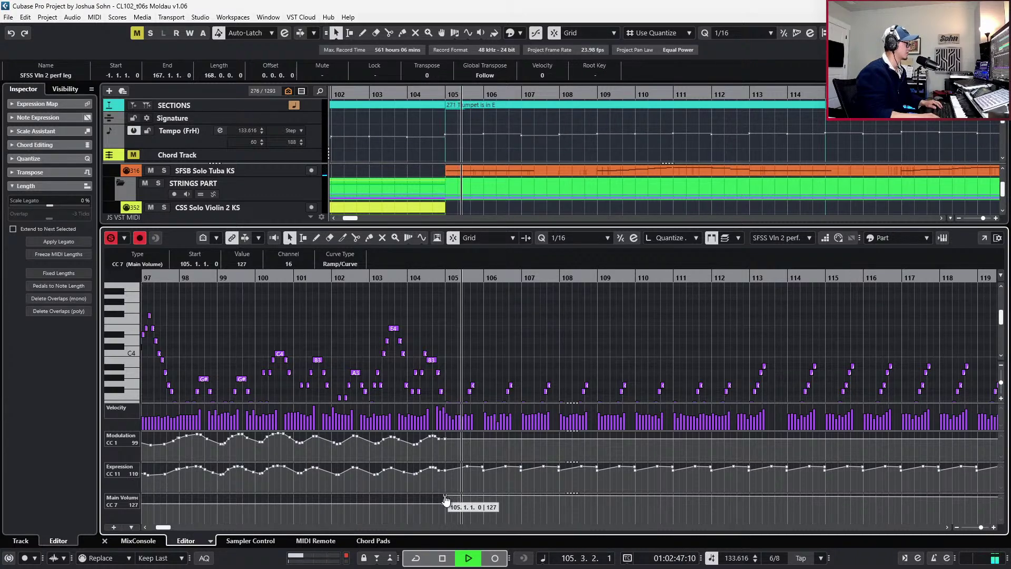
key("space")
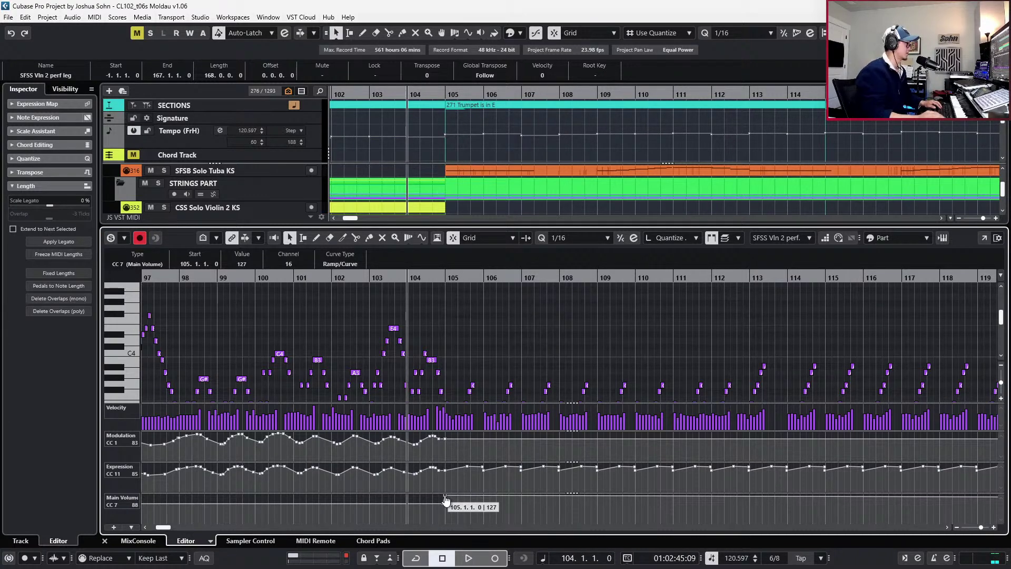
Select the perf leg notes from bar 105 through bar 130 and raise their velocities, bringing the first selected G2 to 105
key("alt+l")
scroll(492, 411, "down", 1)
left_click_drag(461, 342, 564, 476)
left_click_drag(459, 363, 938, 489)
scroll(735, 332, "right", 3)
left_click_drag(722, 327, 870, 493)
scroll(896, 338, "up", 2)
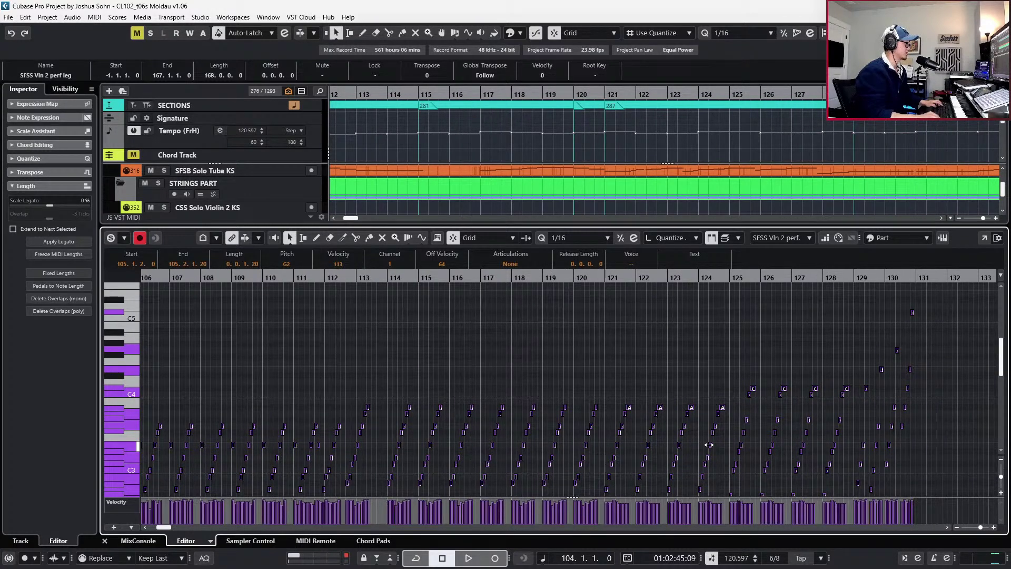
scroll(722, 454, "left", 8)
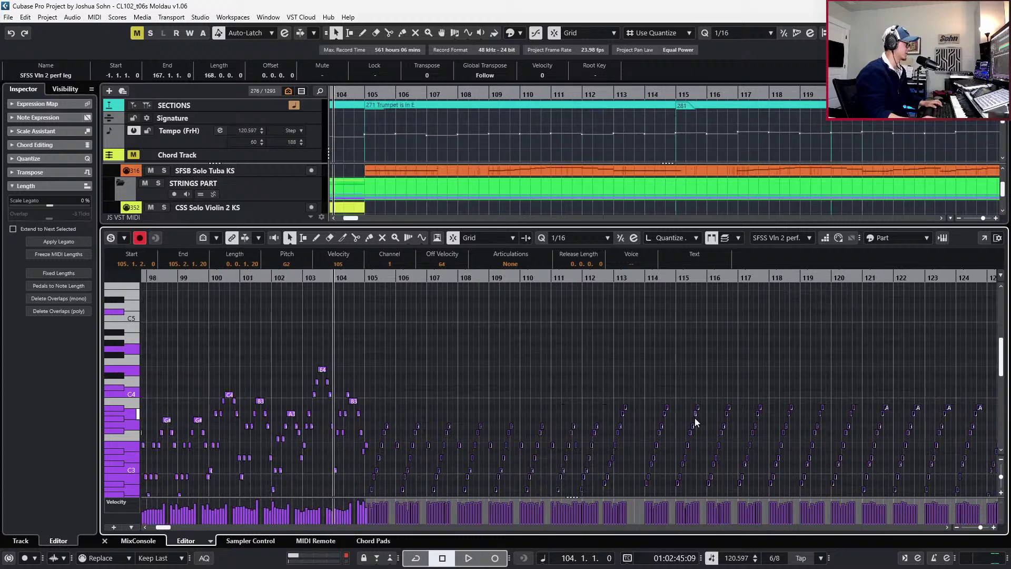
Play from bar 104 into bar 105 to check the raised perf leg velocities
scroll(678, 447, "down", 2)
key("space")
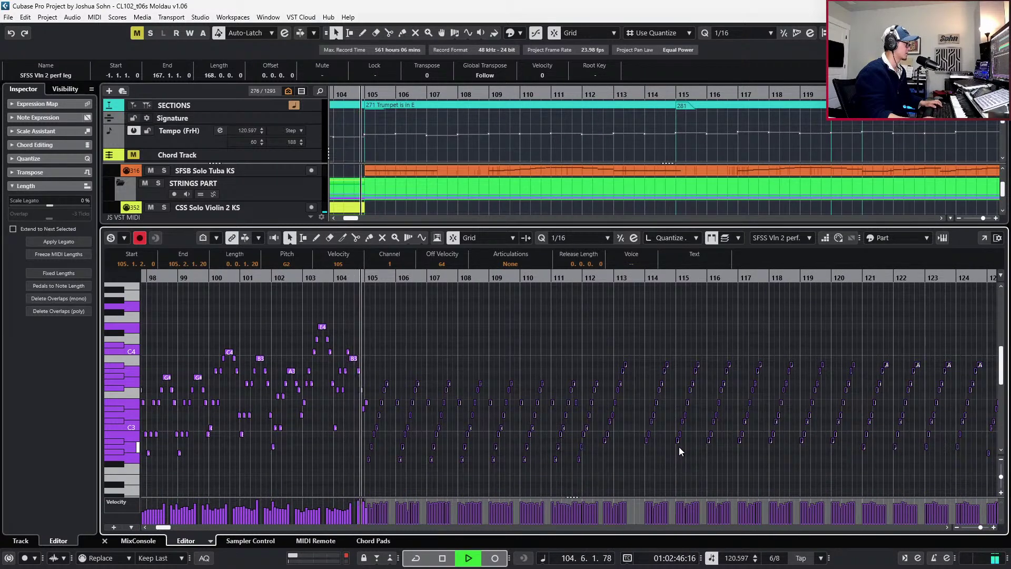
key("space")
key("space")
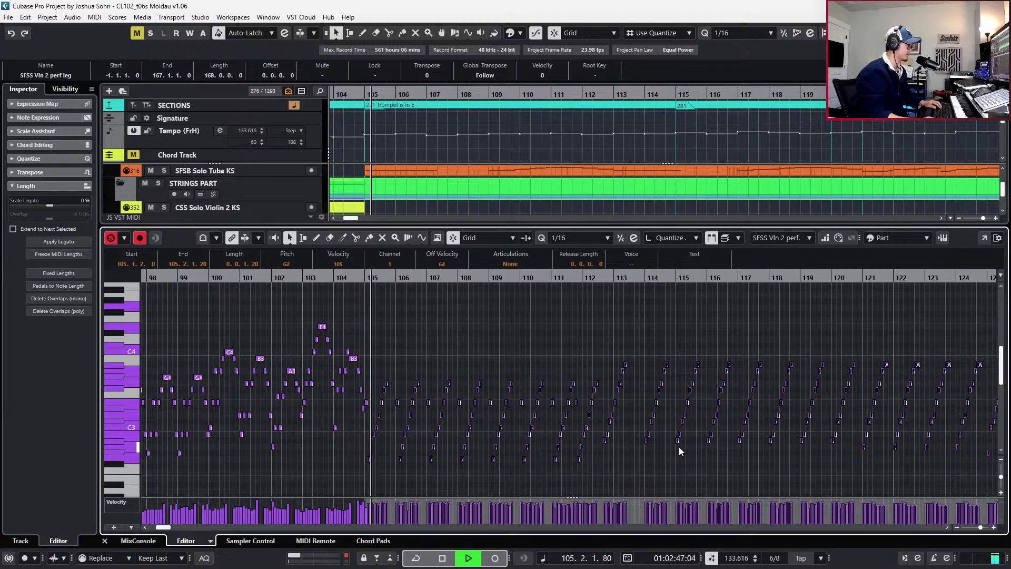
key("space")
Add the opening E3 of bar 105 to the selection and lower all selected velocities slightly, bringing that E3 to 79, and audition it
key("h")
key("h")
key("h")
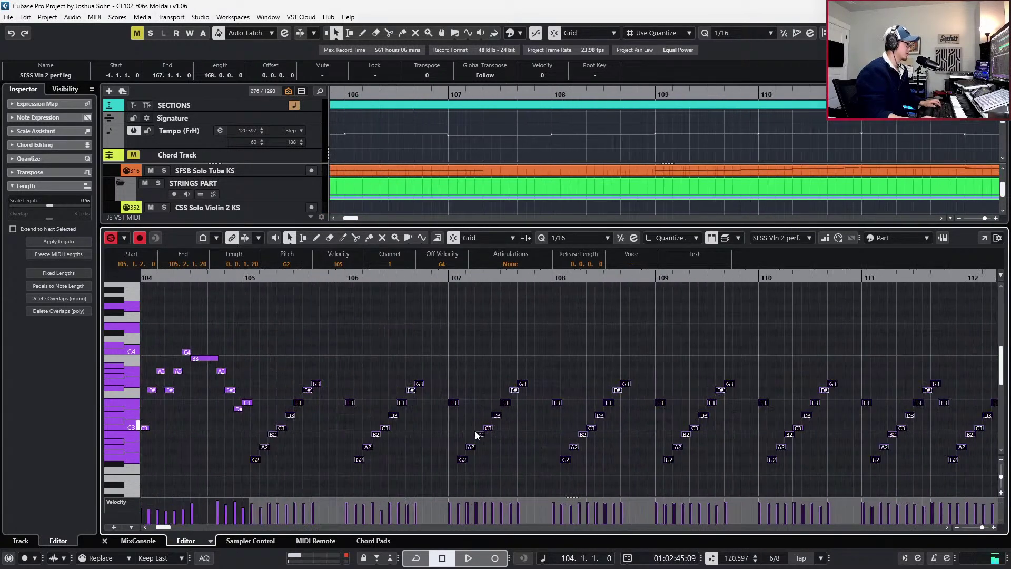
left_click_drag(263, 388, 252, 415)
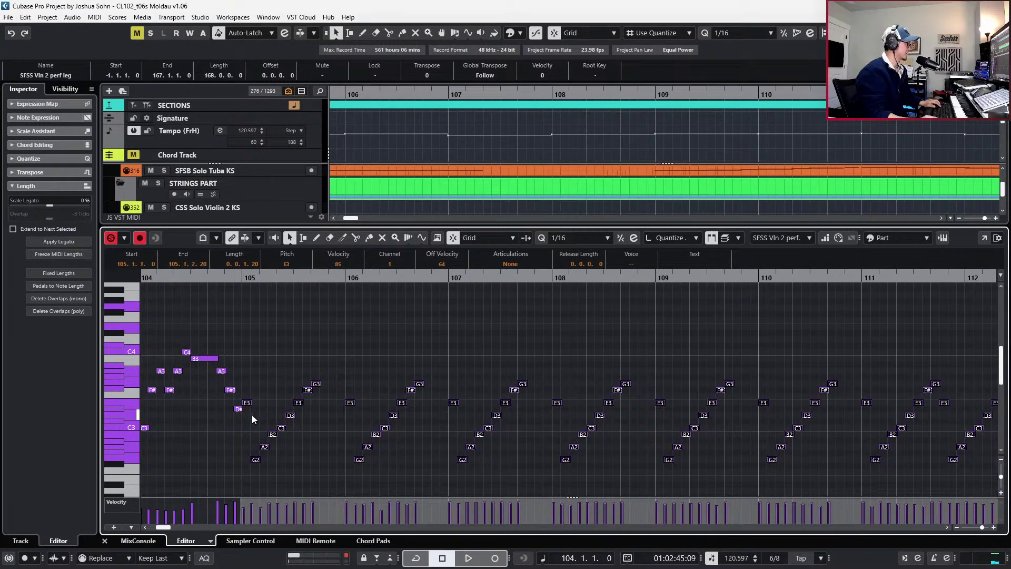
key("g")
key("g")
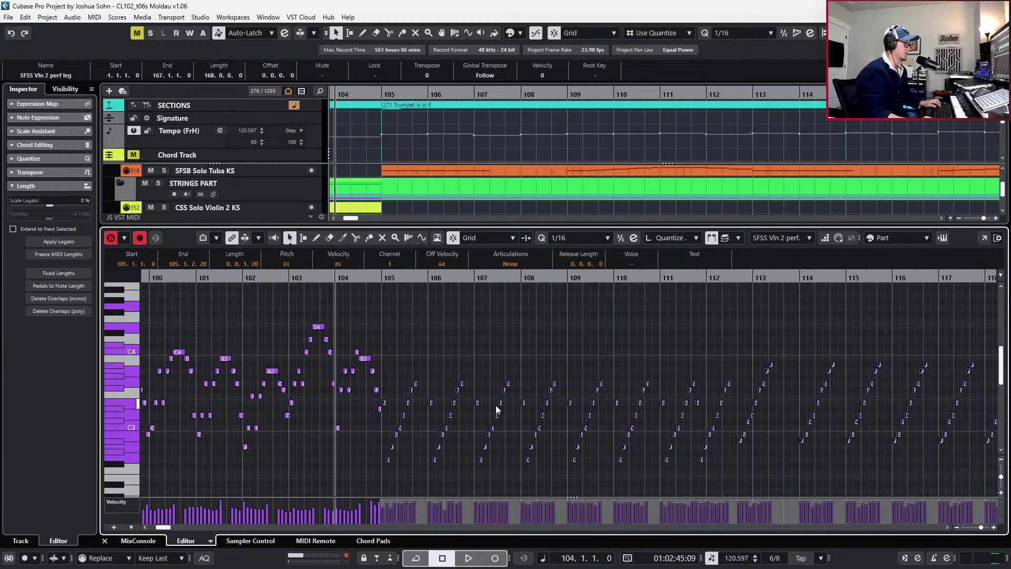
key("g")
key("g")
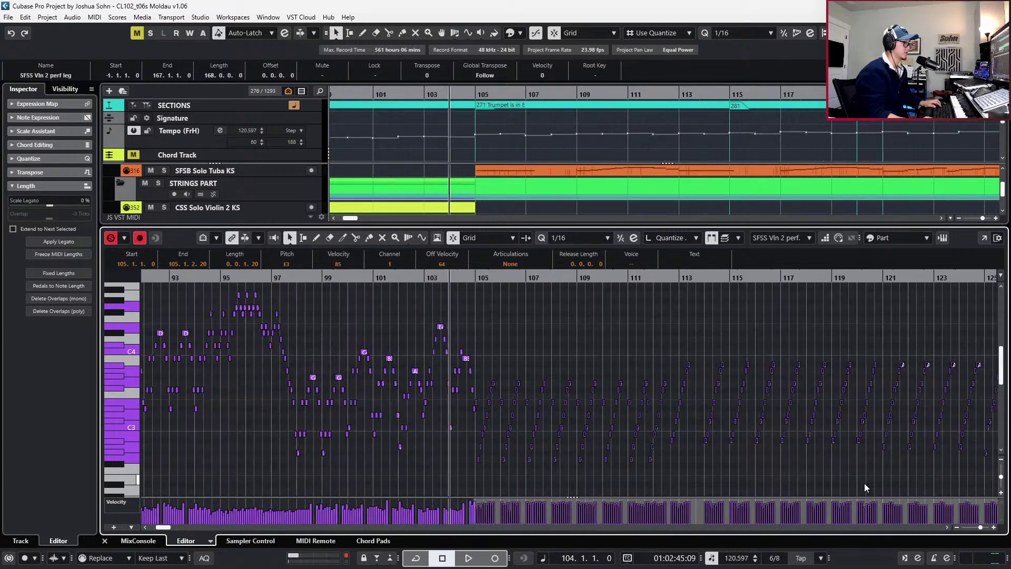
scroll(851, 479, "right", 5)
left_click_drag(877, 519, 878, 524)
key("space")
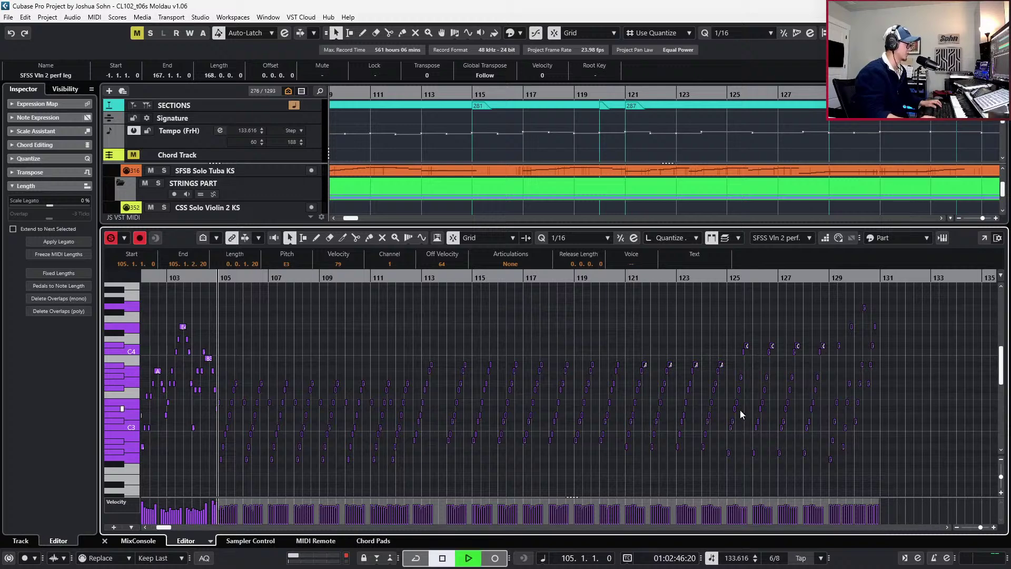
key("space")
Lower the perf leg main volume point at bar 105 to 114 and audition the start of the bar
left_click(719, 472)
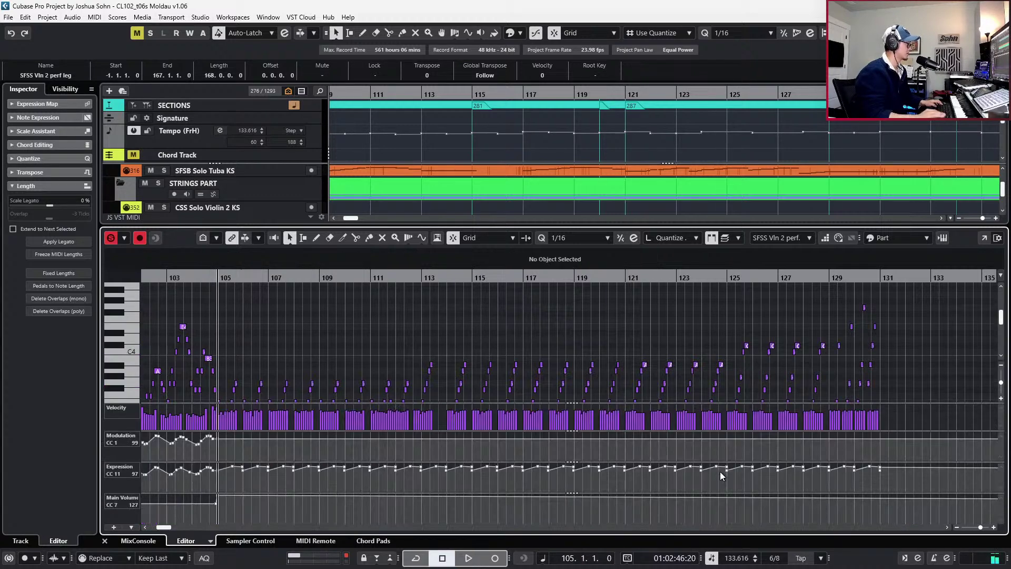
left_click(213, 498)
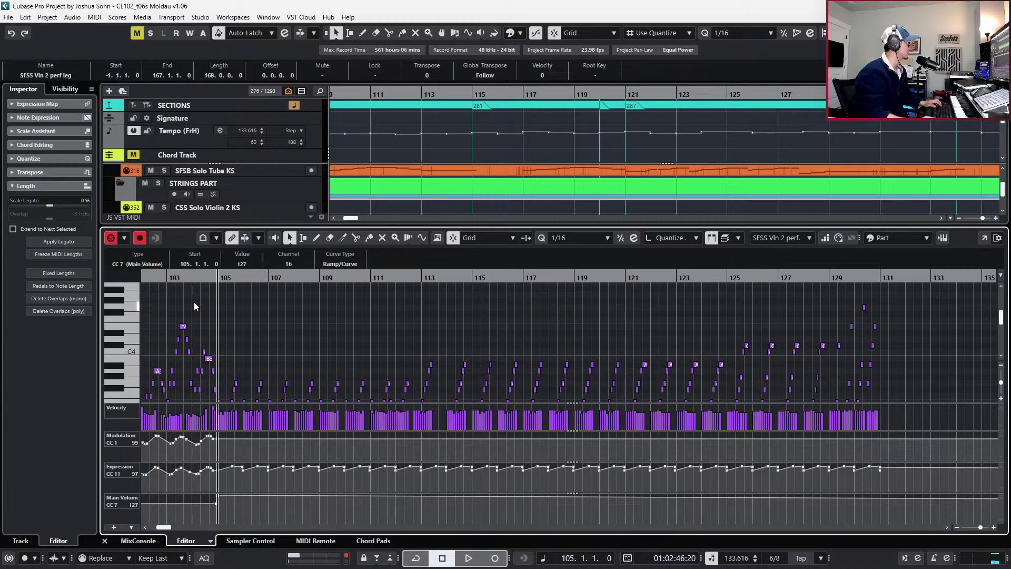
scroll(247, 265, "down", 3)
scroll(248, 265, "down", 2)
key("space")
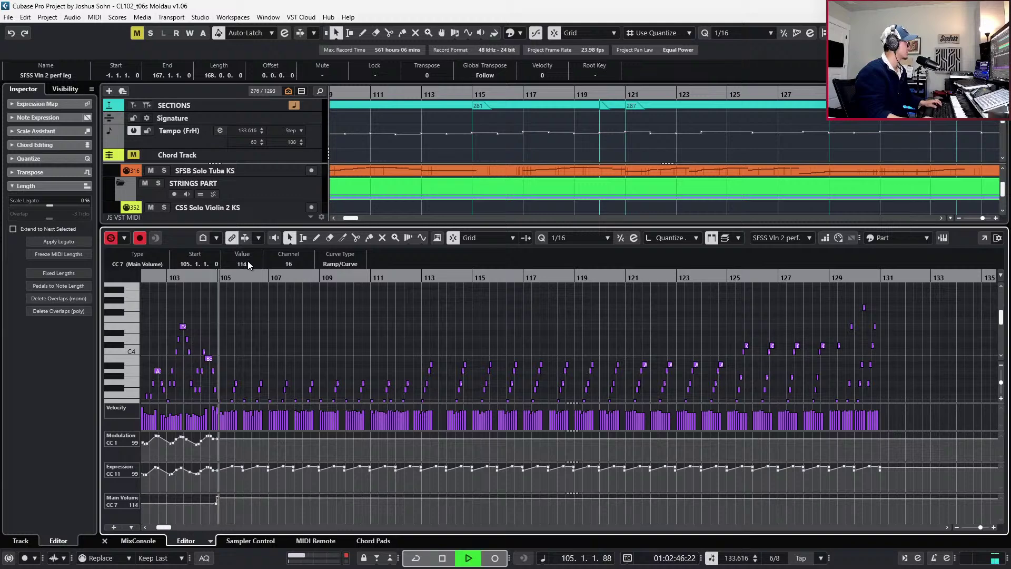
key("space")
Select the SFSS Vln 2 core and perf leg parts together and play the full mix around bar 129
key("ctrl+e")
key("g")
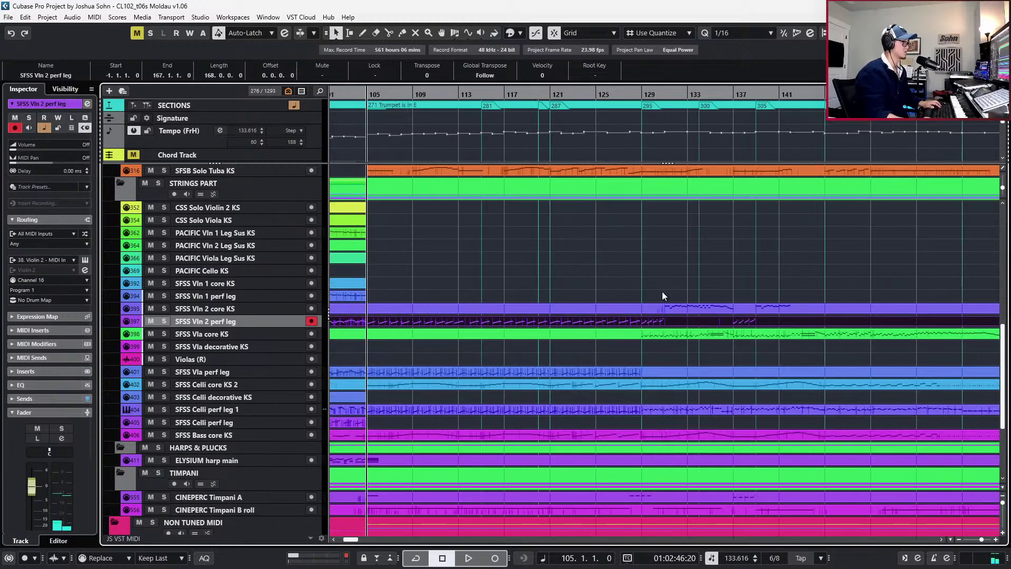
left_click(687, 310, "shift")
key("KP_Add")
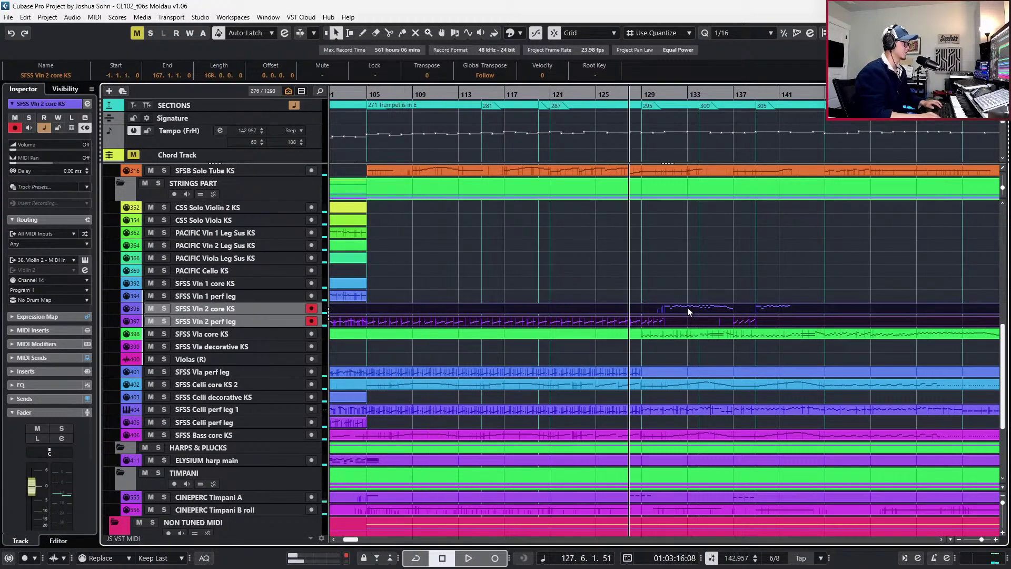
key("KP_Subtract")
key("KP_Subtract")
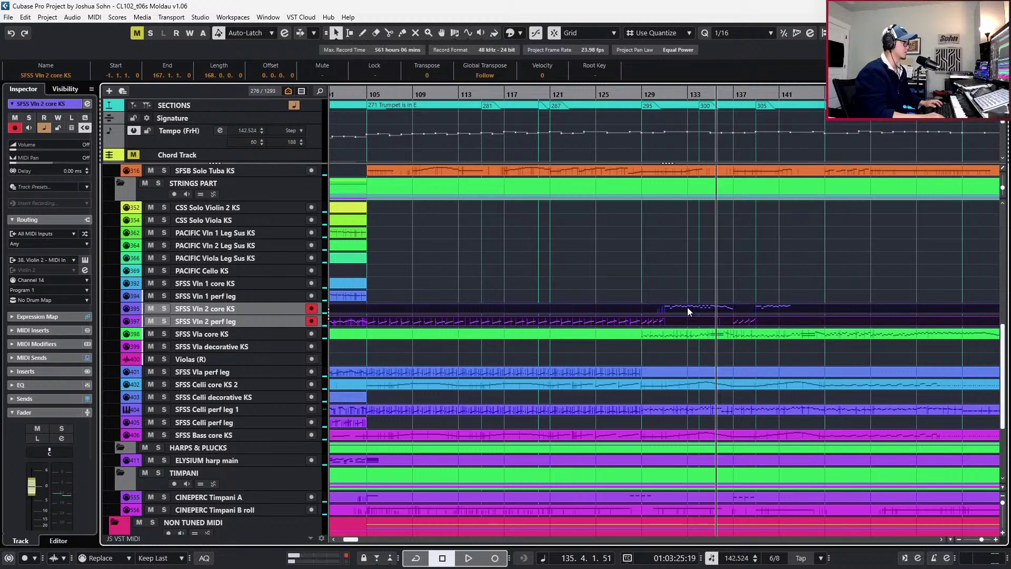
key("space")
key("space")
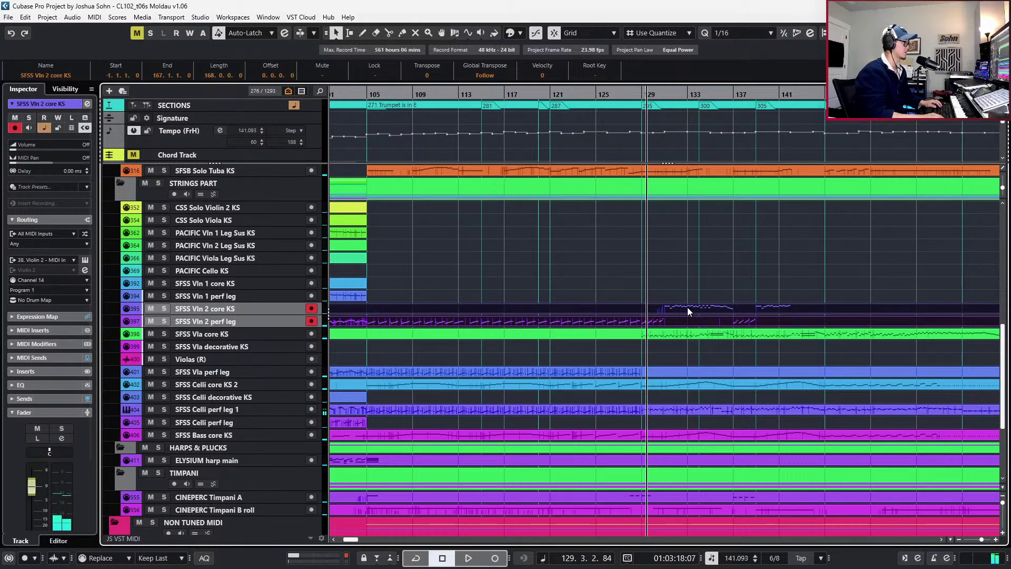
Solo the SFSS Vln 2 core and perf leg tracks and play from bar 129 to compare their levels
key("s")
key("space")
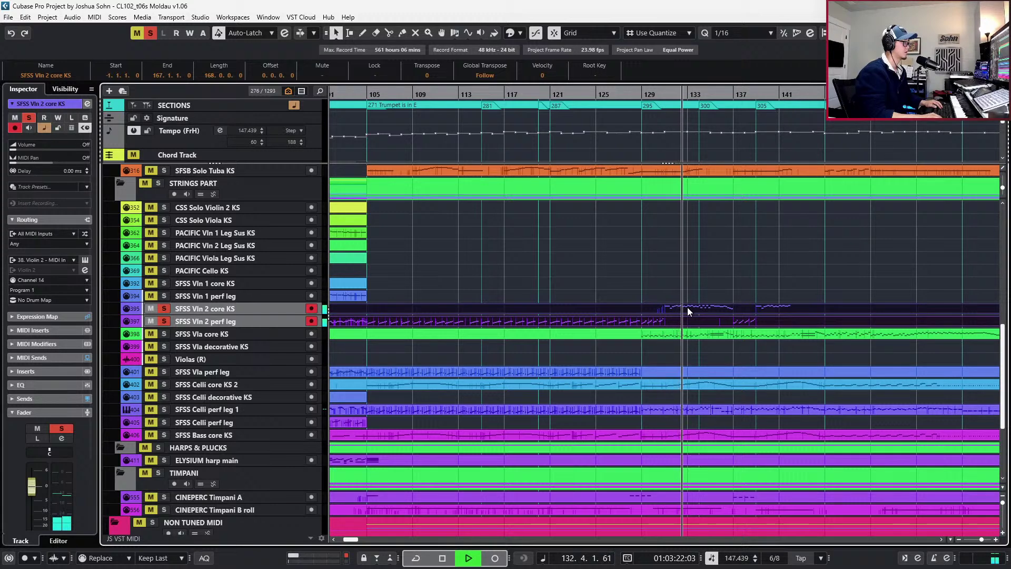
key("space")
key("space")
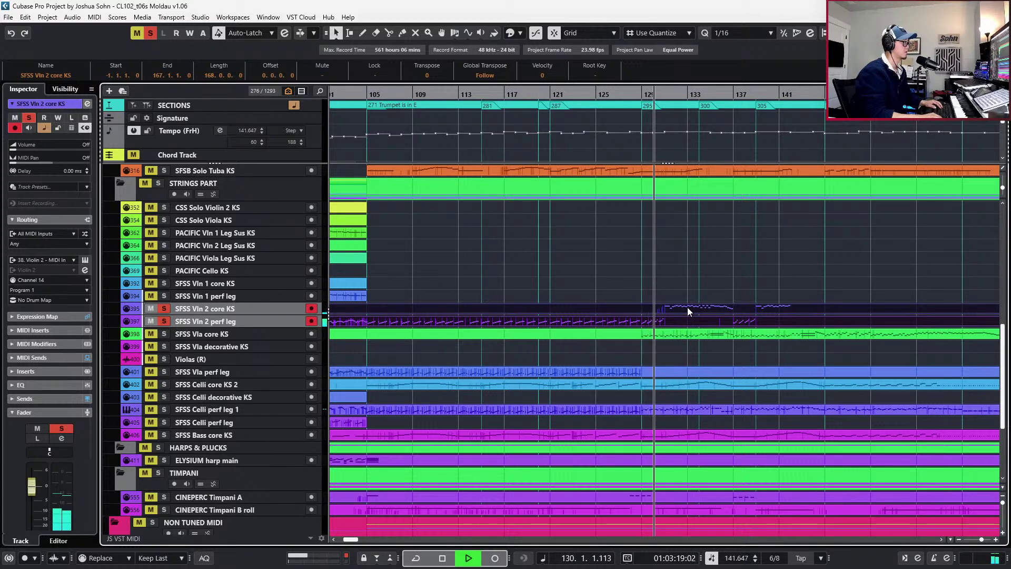
key("space")
Set the perf leg main volume point at bar 105 to 106 and play the unsoloed mix from bar 129 to bar 139
double_click(685, 320)
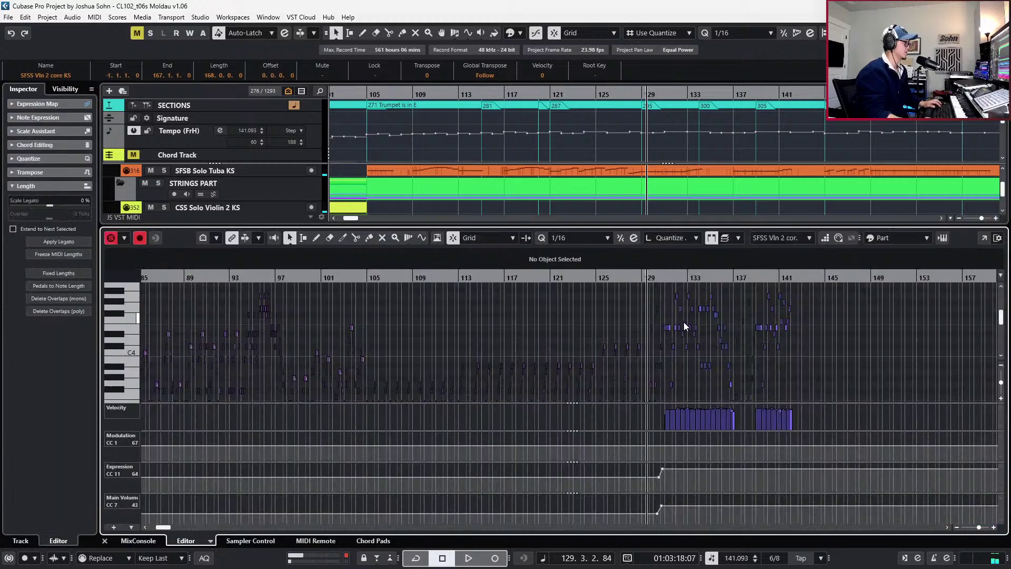
left_click(675, 343)
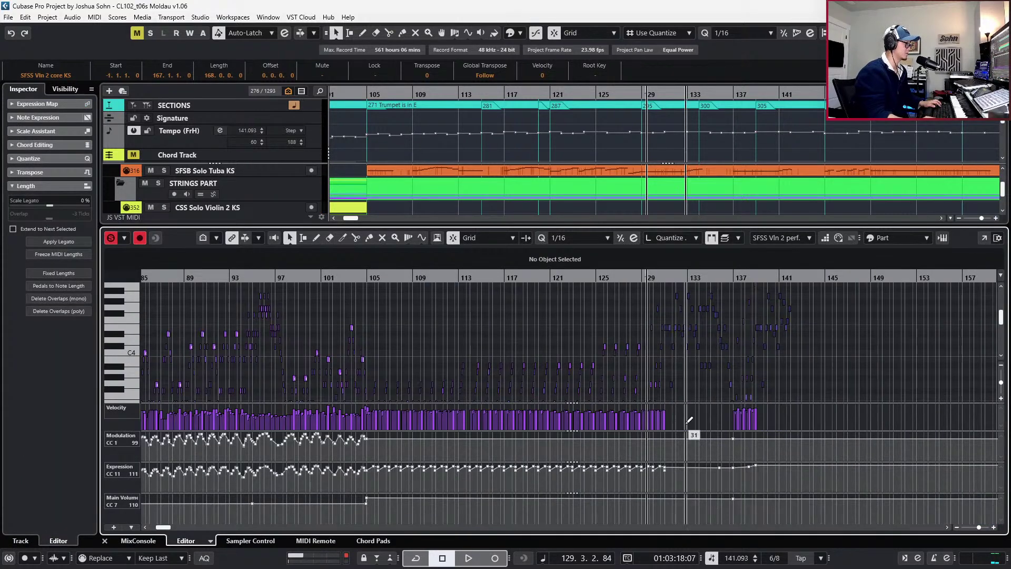
left_click(295, 497)
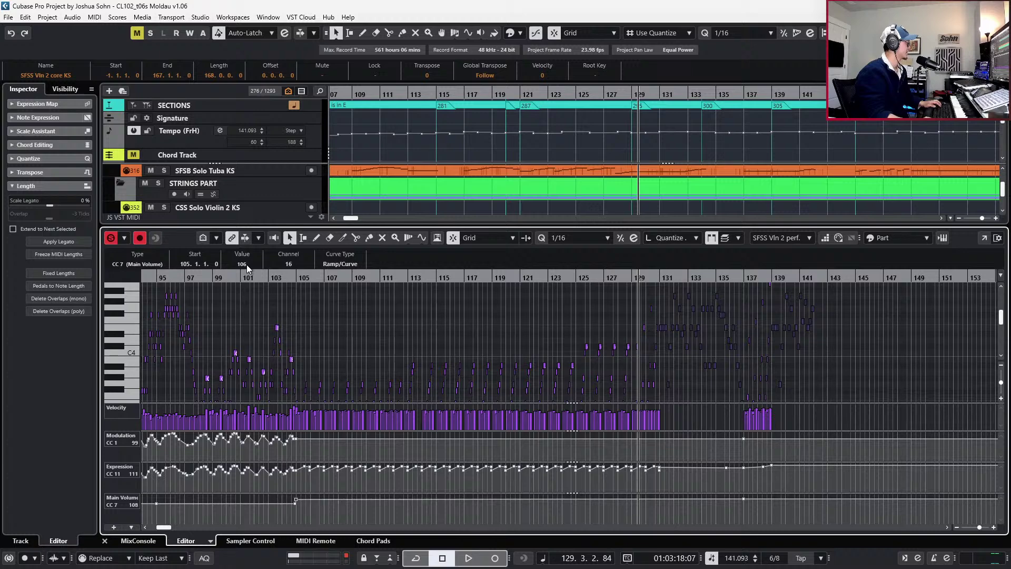
key("ctrl+e")
key("space")
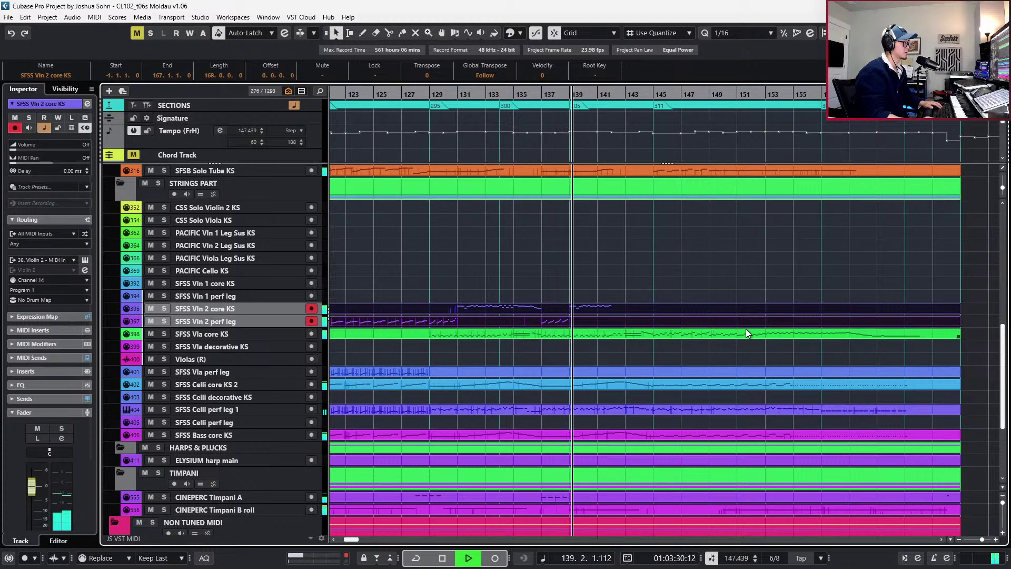
key("space")
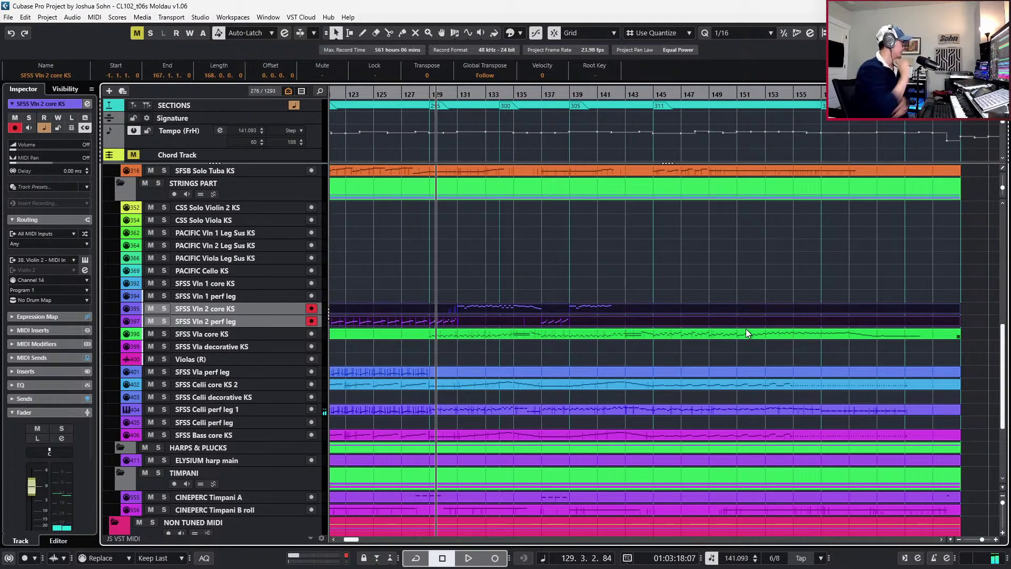
key("n")
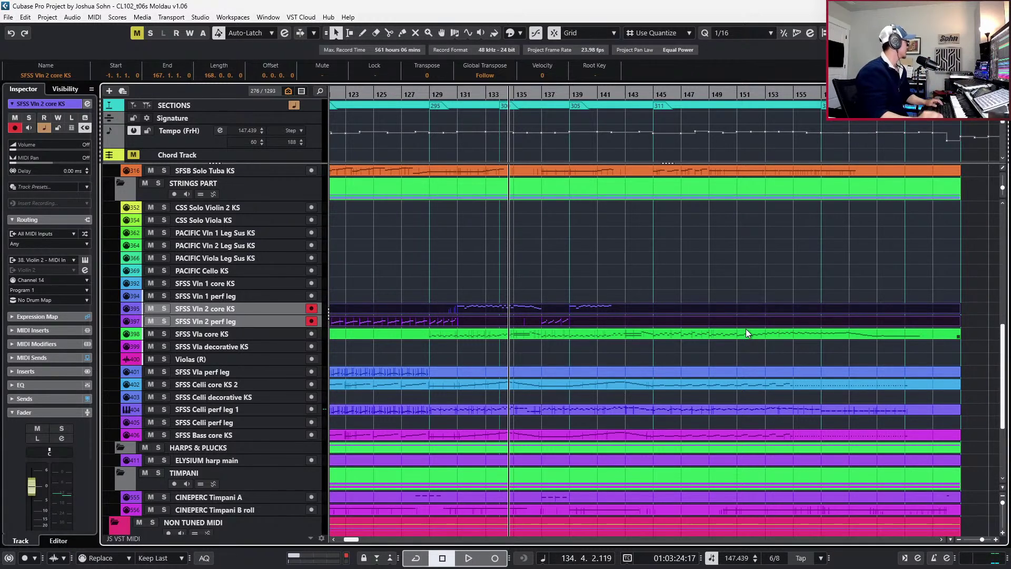
left_click(684, 306)
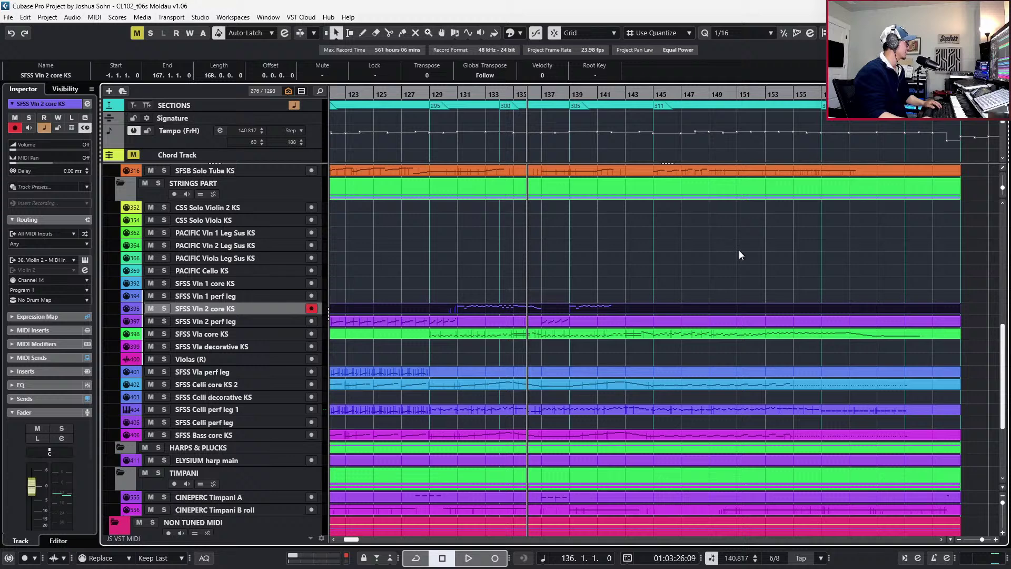
left_click(647, 300)
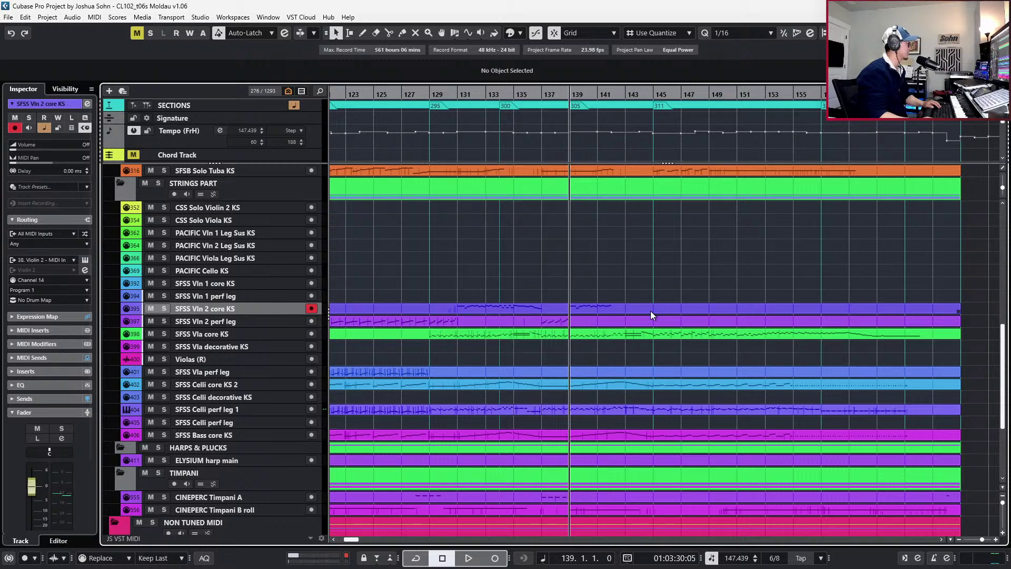
left_click(651, 315)
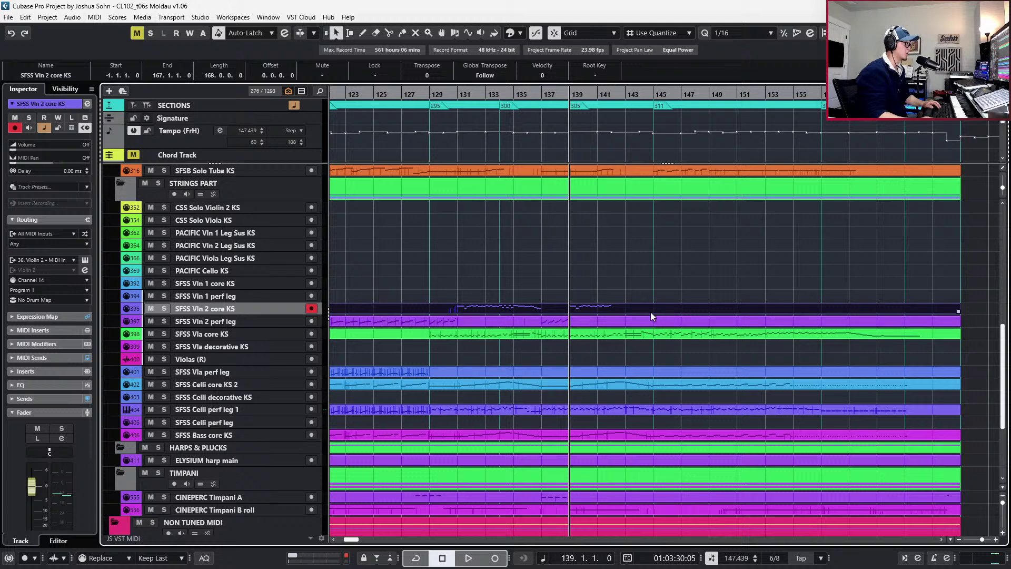
left_click(648, 320)
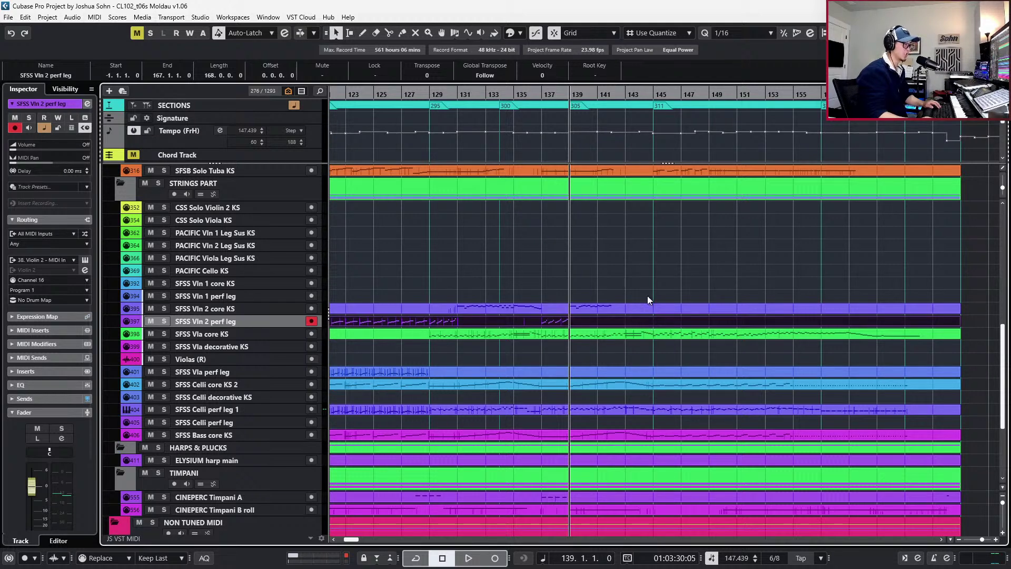
left_click_drag(647, 293, 655, 318)
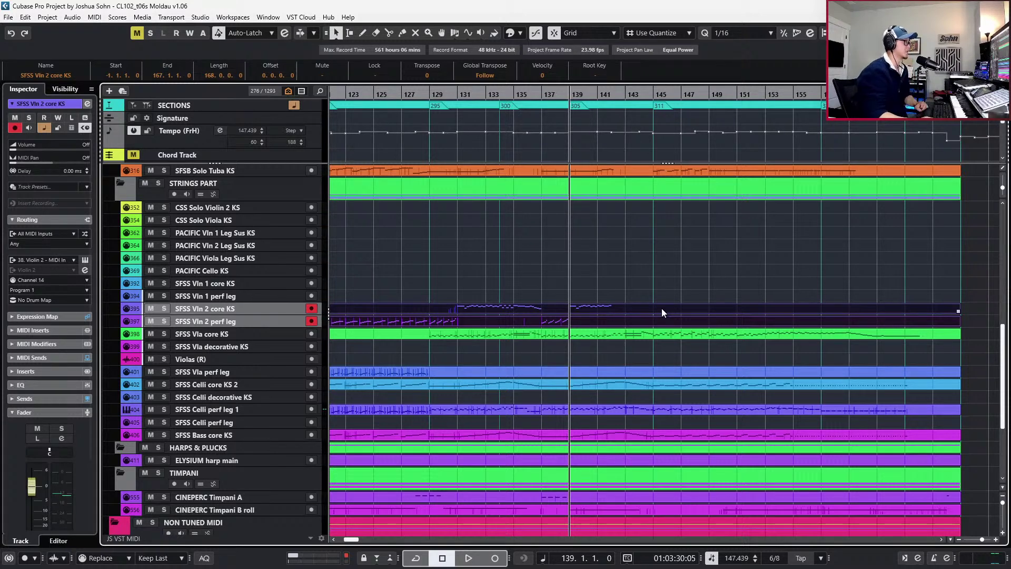
left_click(672, 298)
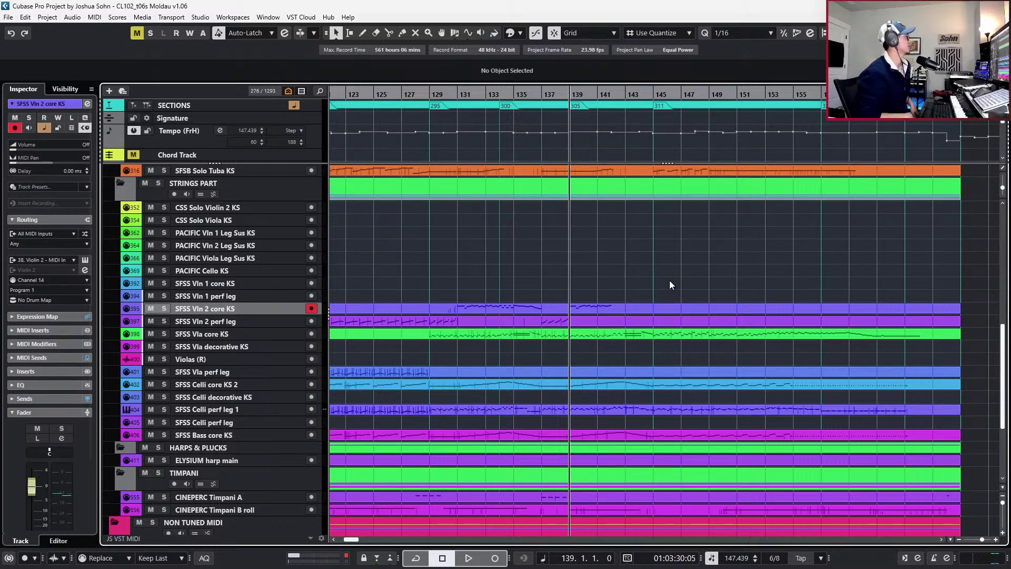
key("space")
key("space")
left_click_drag(678, 274, 662, 347)
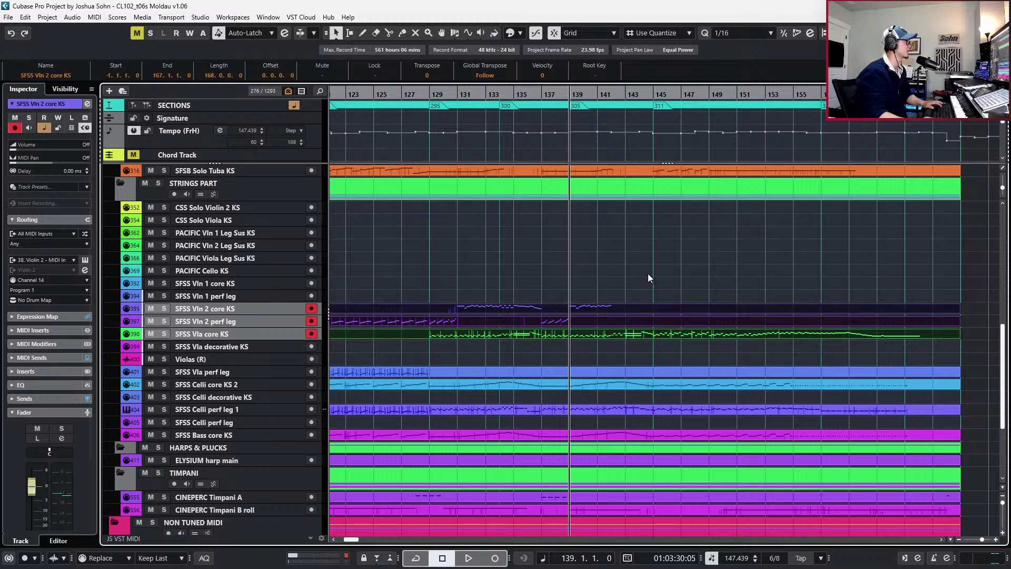
left_click(649, 287)
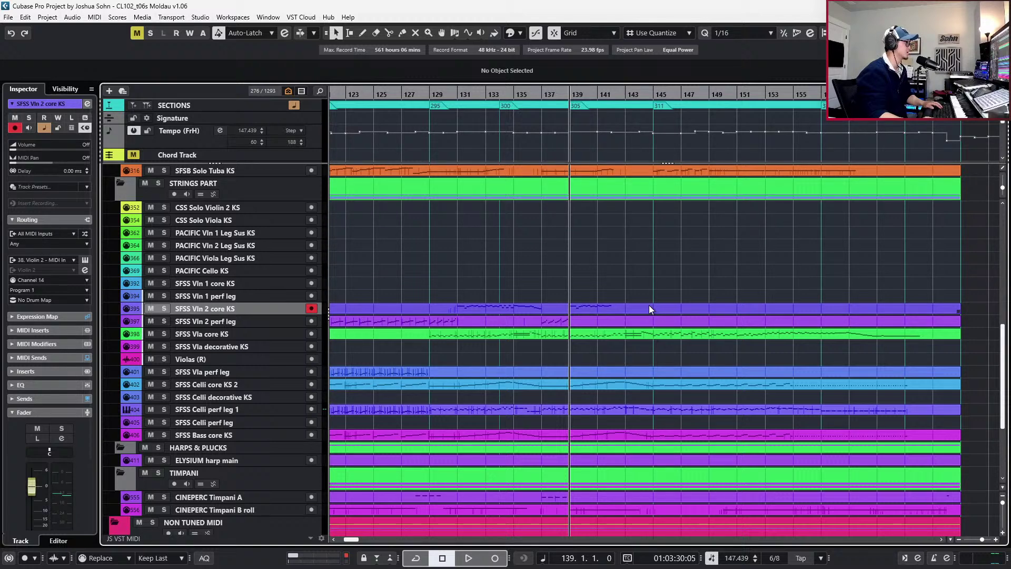
Open the SFSS Vln 2 core part for note editing at bar 139 and audition up to bar 142
left_click(646, 333)
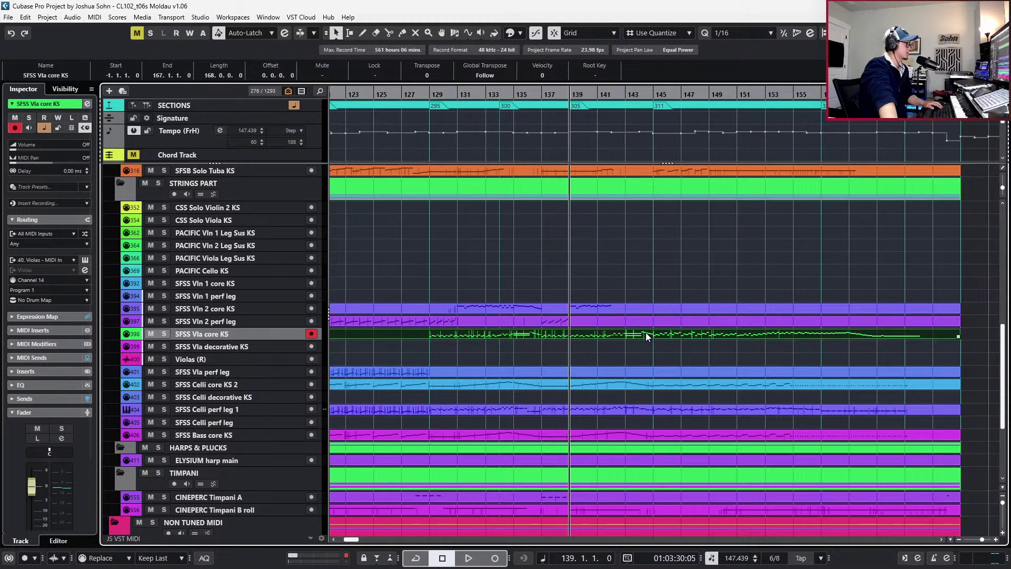
left_click(633, 312)
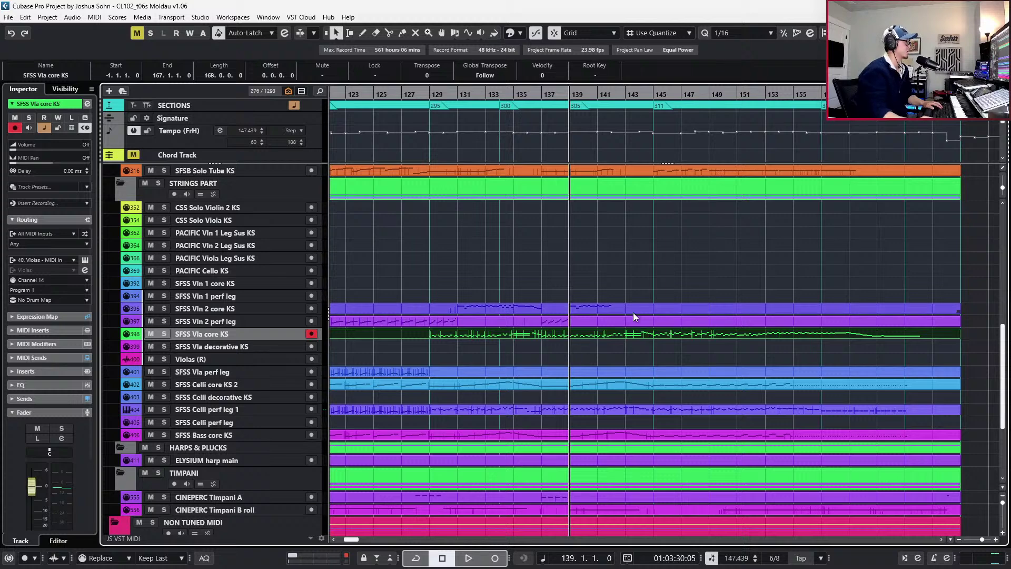
double_click(634, 307)
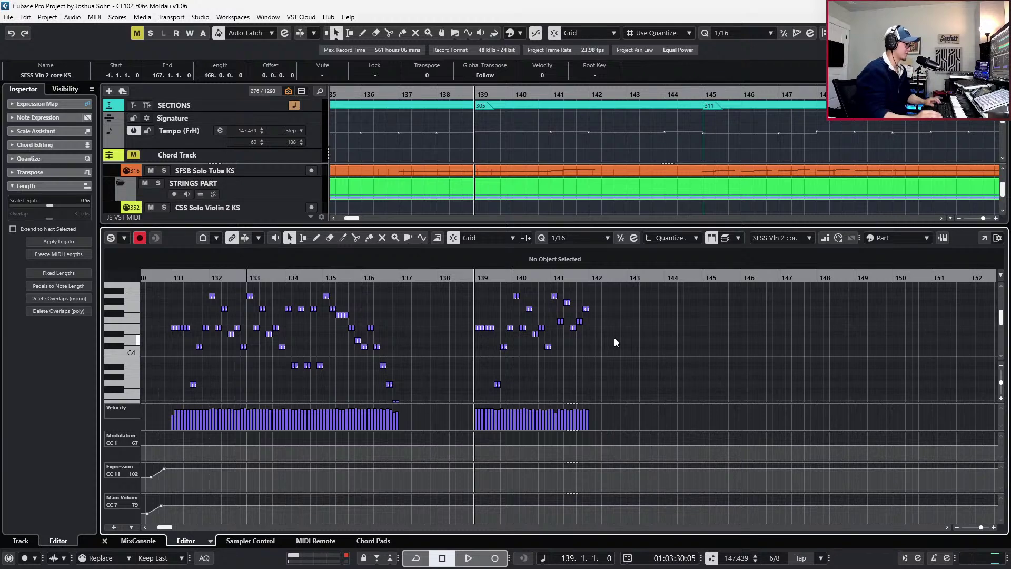
scroll(569, 370, "up", 2)
scroll(574, 374, "up", 4)
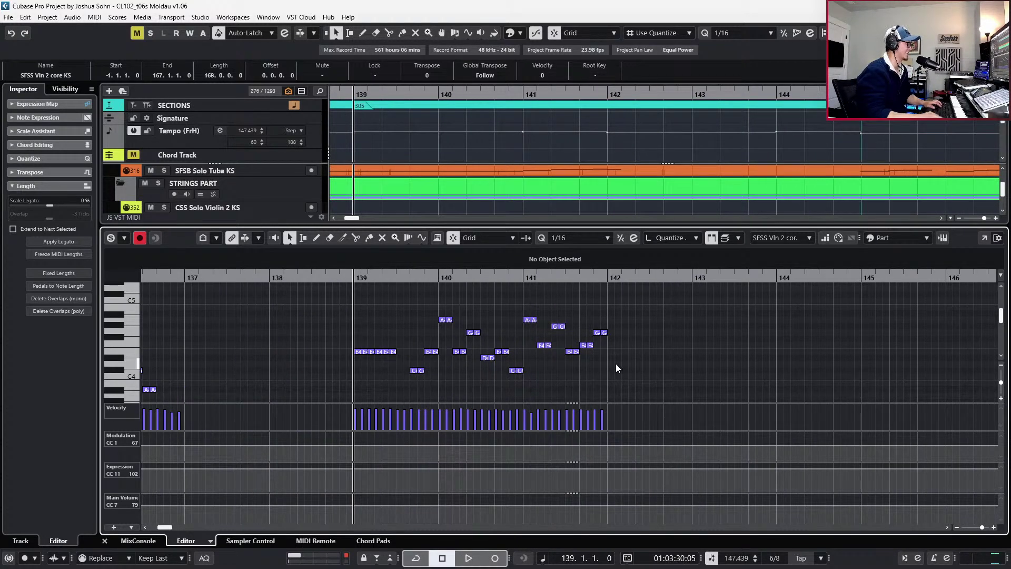
scroll(617, 367, "down", 2)
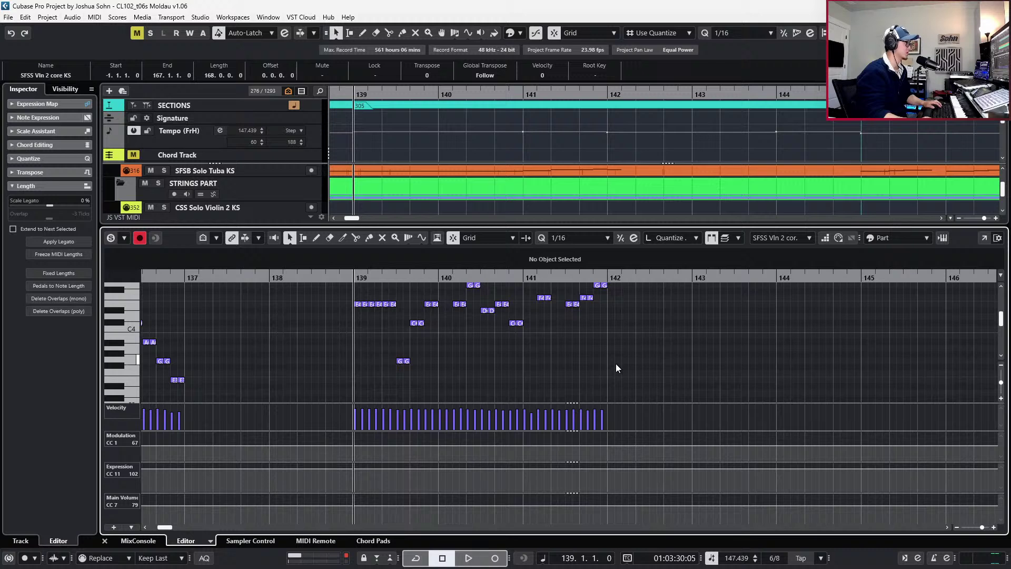
key("space")
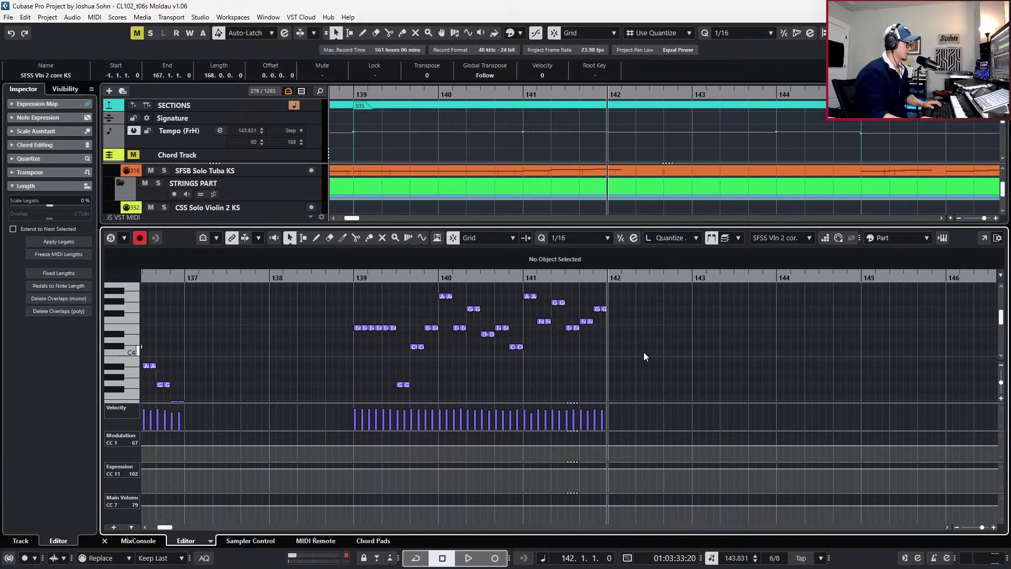
scroll(644, 352, "up", 1)
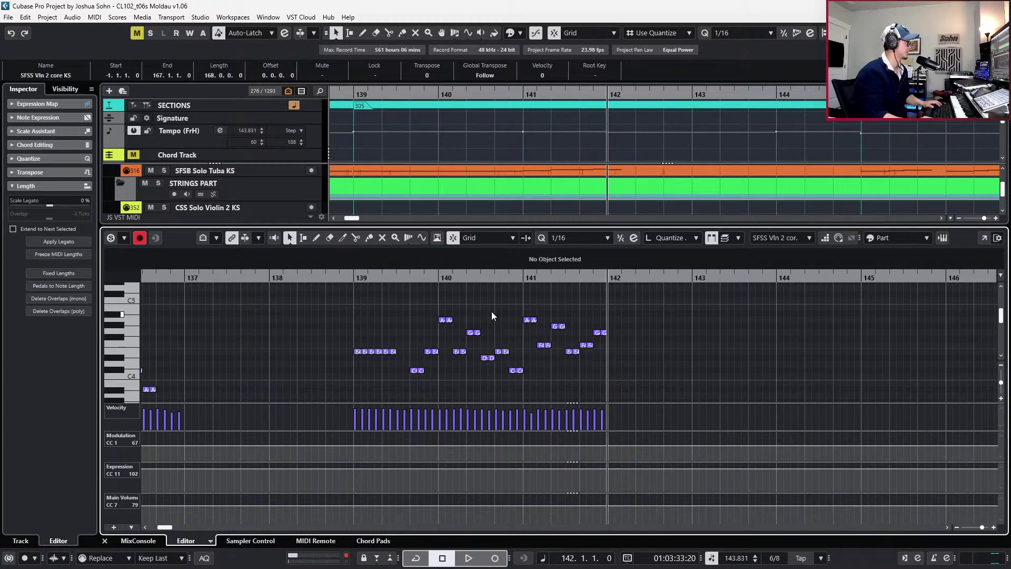
left_click_drag(441, 297, 665, 399)
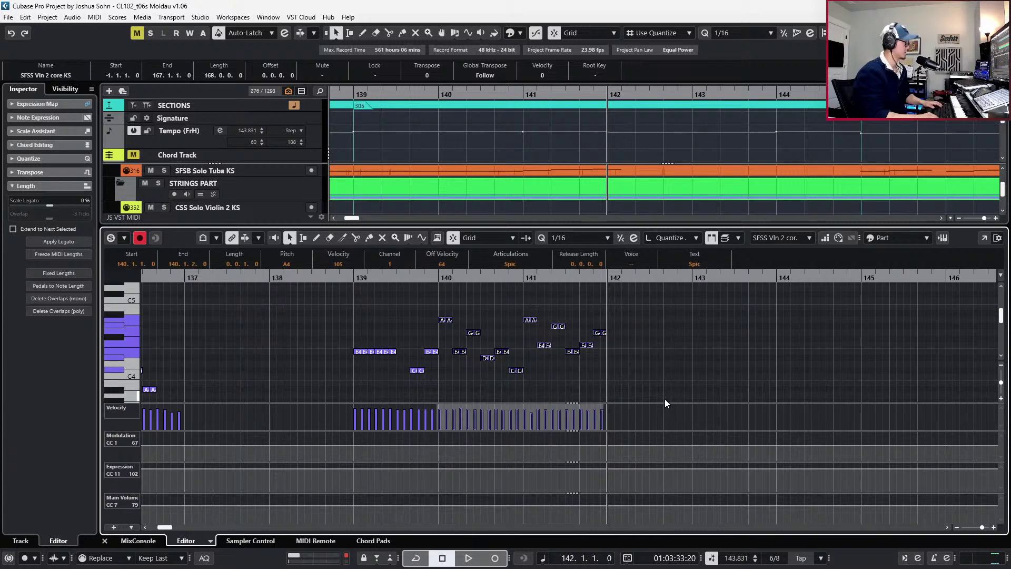
key("ctrl+d")
scroll(650, 382, "up", 2)
left_click(623, 318)
left_click(598, 320)
key("Down")
key("Down")
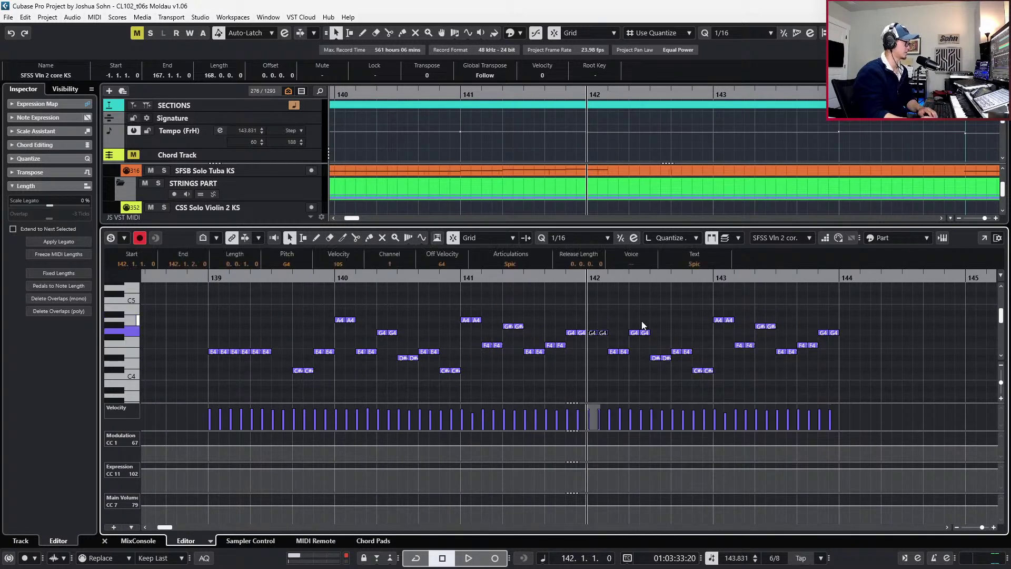
left_click(613, 351)
left_click_drag(593, 307, 850, 406)
key("Delete")
Step-record the Violin 2 core line in repeated sixteenth pairs through bars 142 and 143, ending on D4, and play it back
left_click(823, 239)
scroll(787, 368, "up", 1)
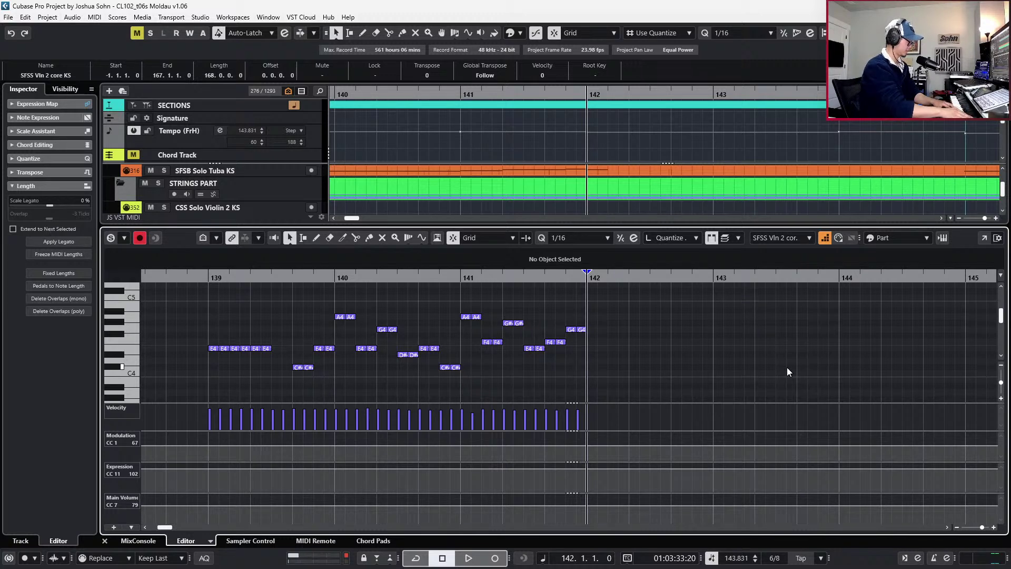
key("KP_Multiply")
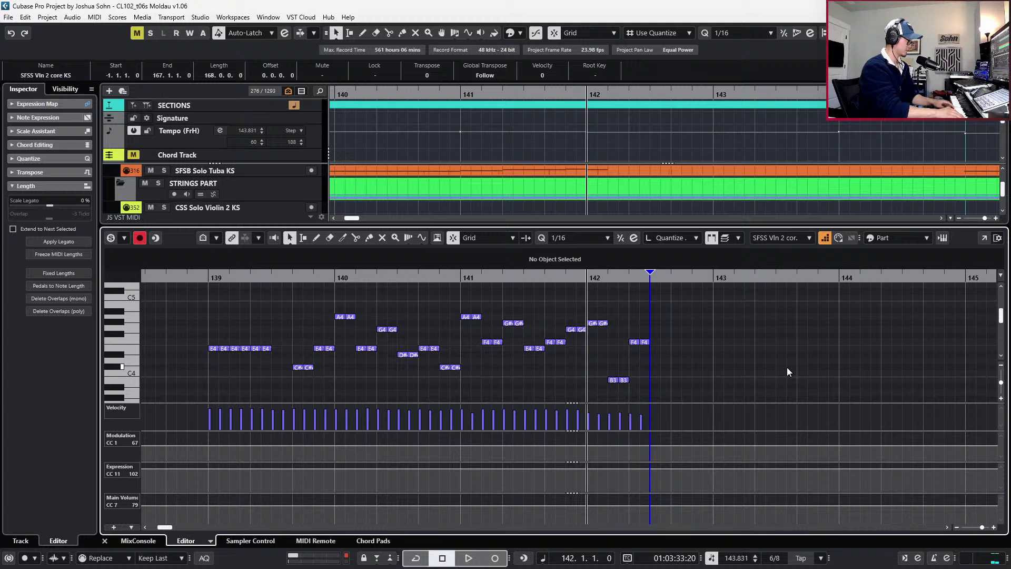
key("ctrl+z")
key("ctrl+z")
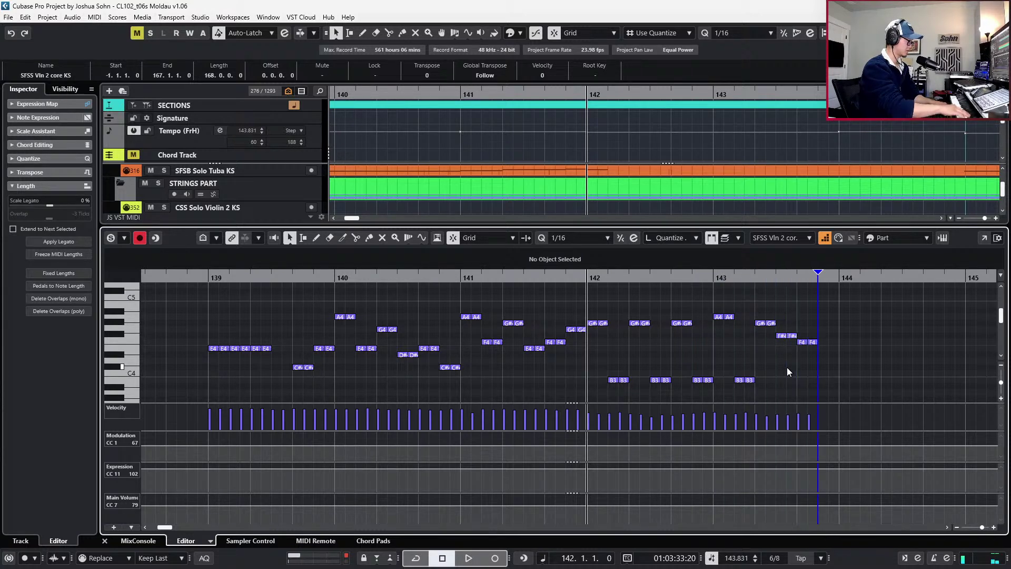
key("space")
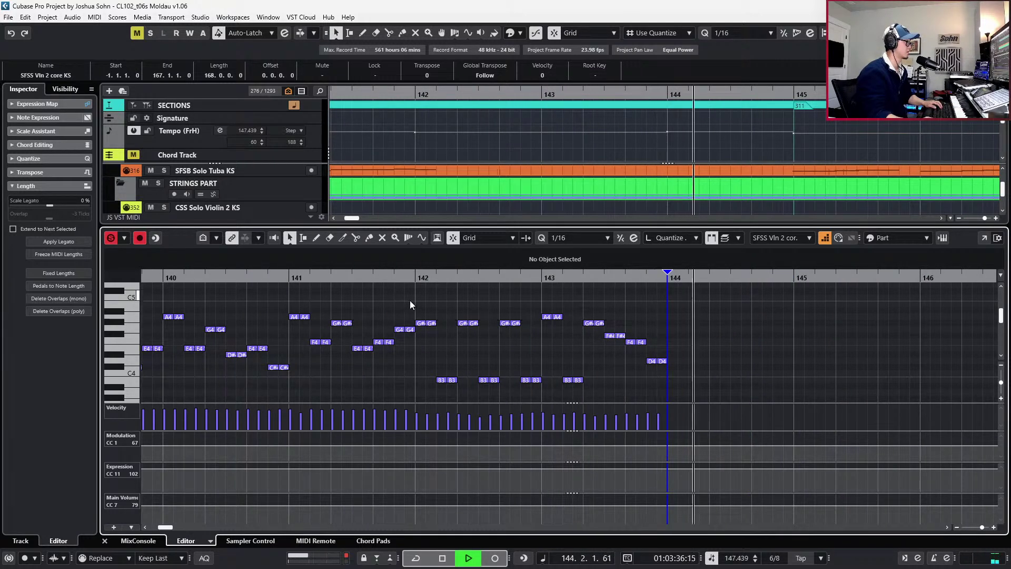
key("space")
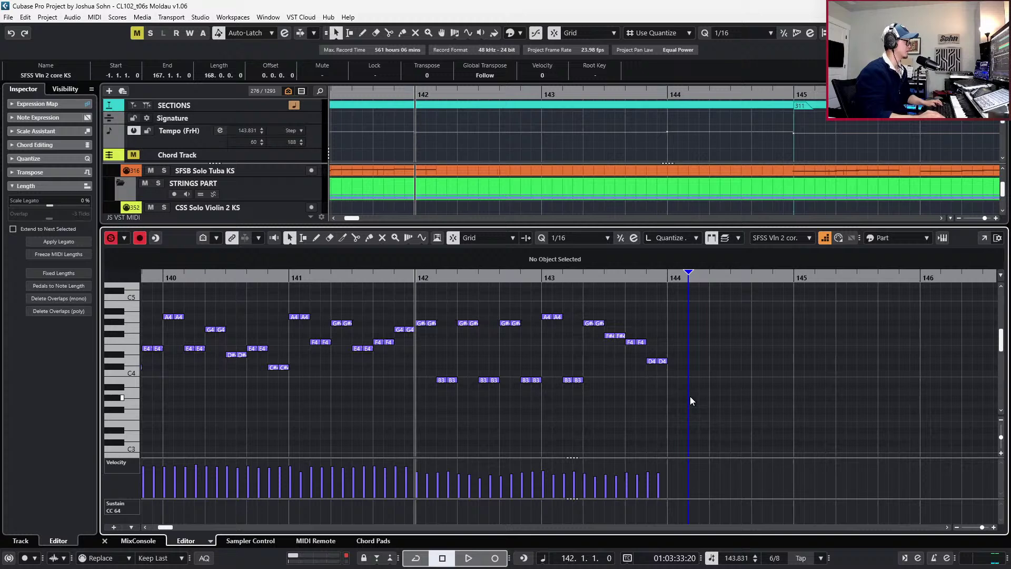
Select the new notes in bars 142 and 143, adjust their velocities together to 98 on the first note, and audition them
left_click_drag(693, 306, 415, 419)
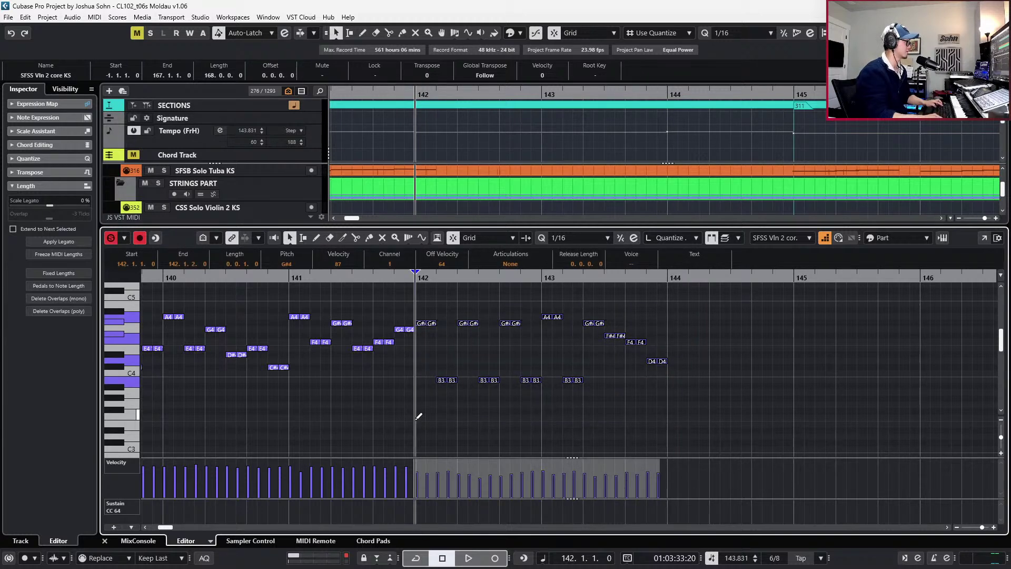
left_click(415, 419)
left_click_drag(471, 346, 685, 436)
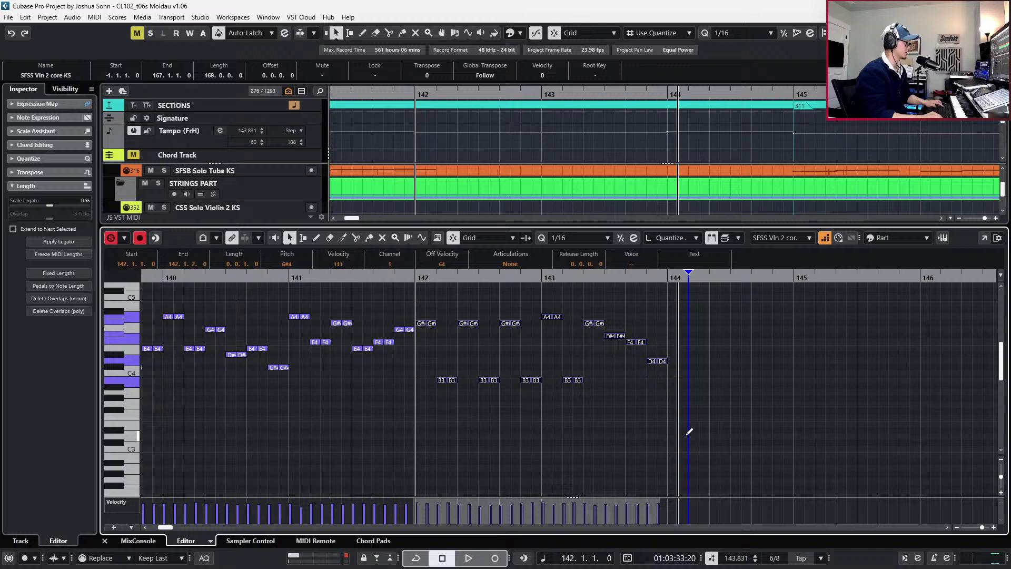
key("space")
key("space")
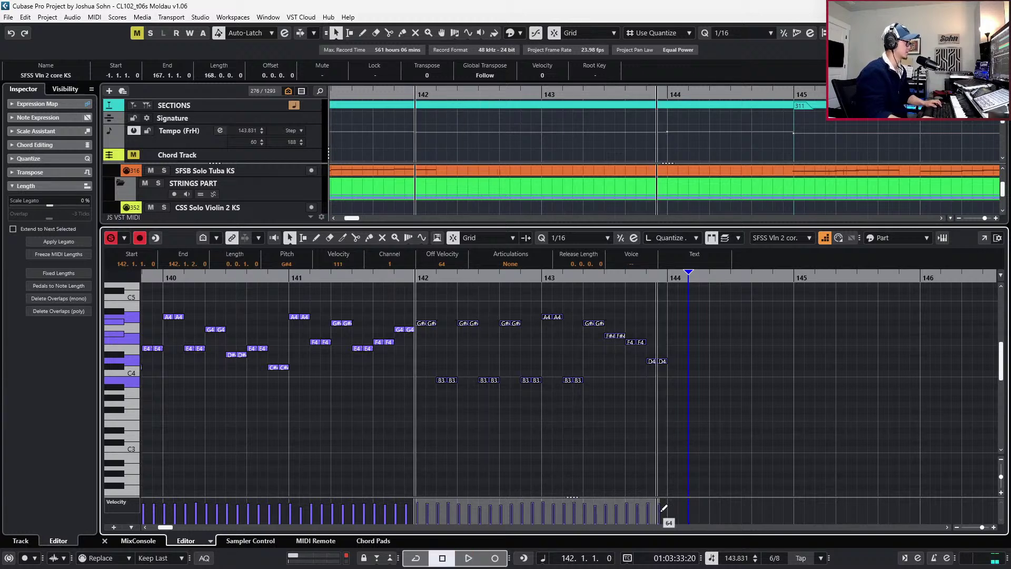
left_click_drag(657, 510, 657, 515)
key("space")
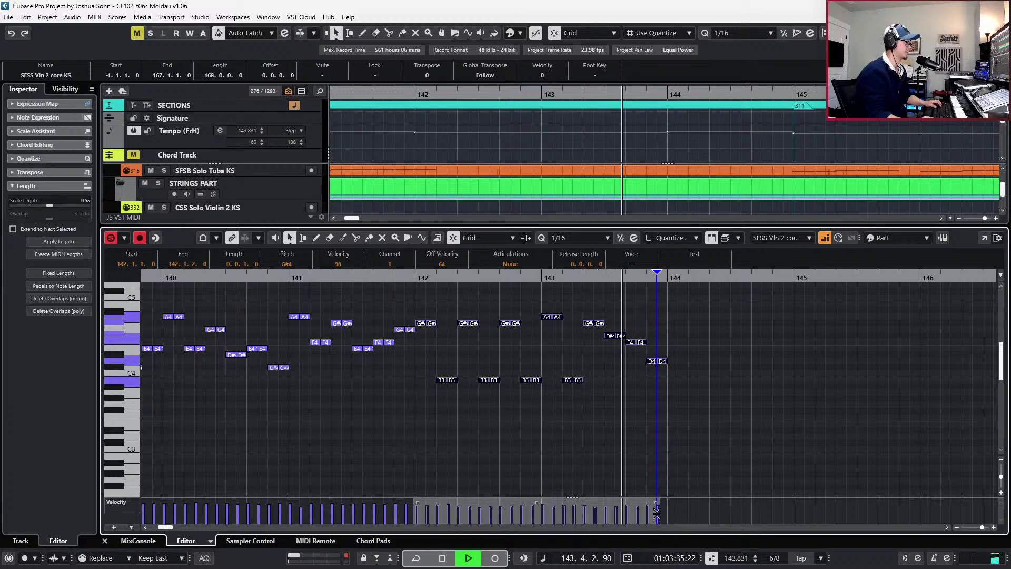
key("space")
key("n")
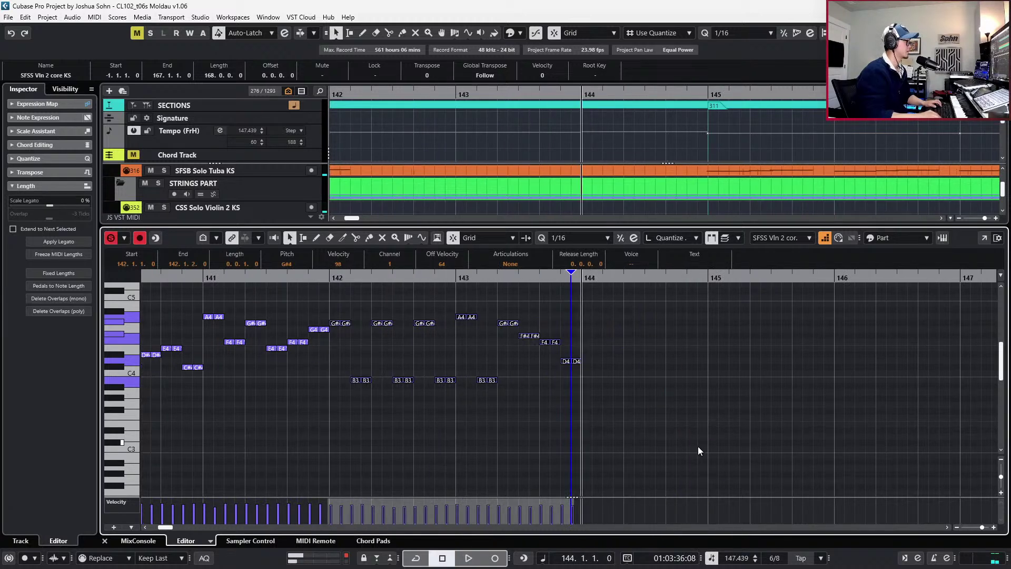
left_click(735, 378)
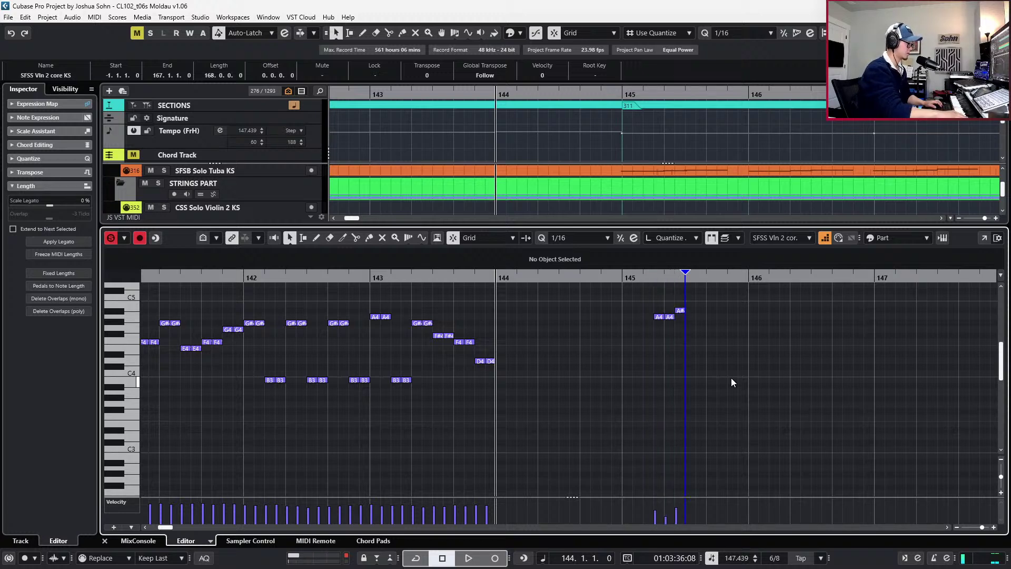
key("ctrl+z")
key("ctrl+z")
scroll(731, 382, "up", 2)
left_click(499, 440)
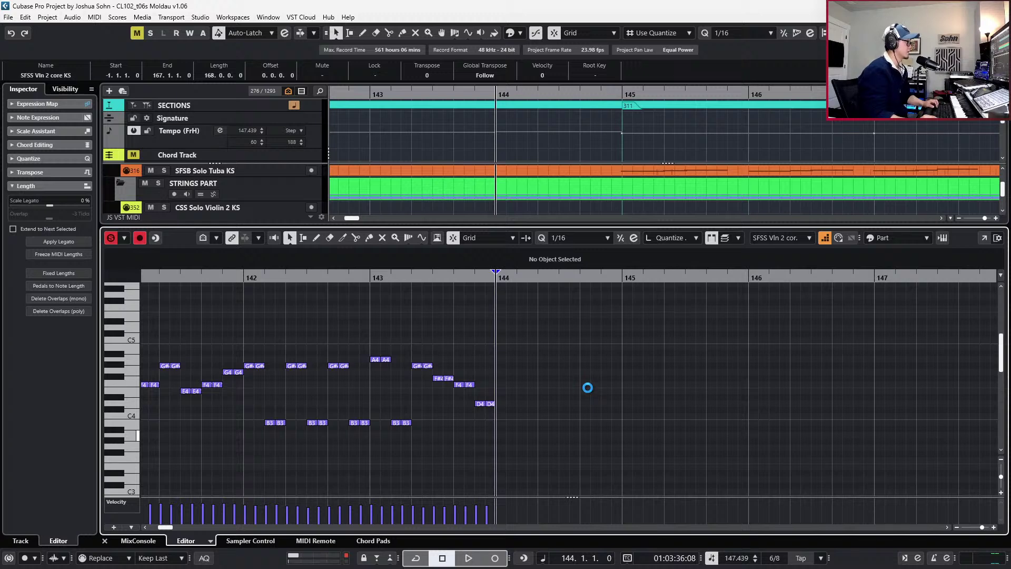
scroll(588, 387, "down", 2)
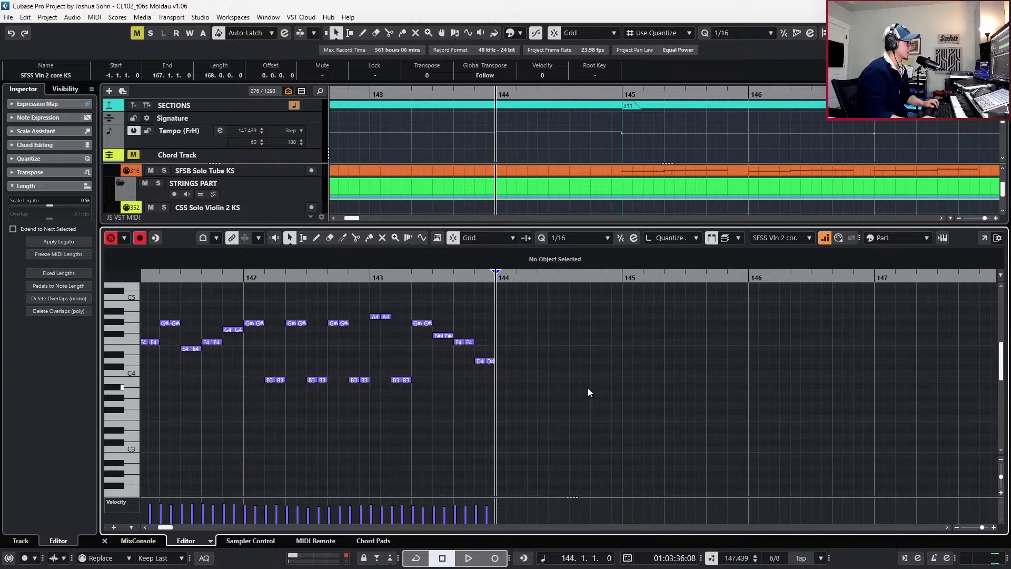
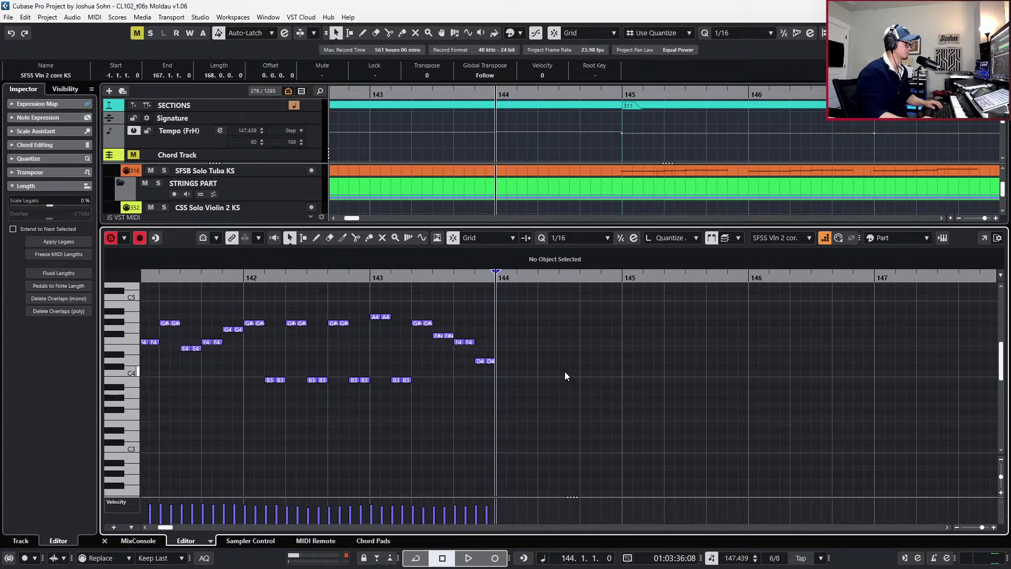
Fill bar 144 with duplicates of the preceding D4 pair, transposed in turn to C#4, F4, D#4, B3, G#3 and F#3
left_click(484, 362)
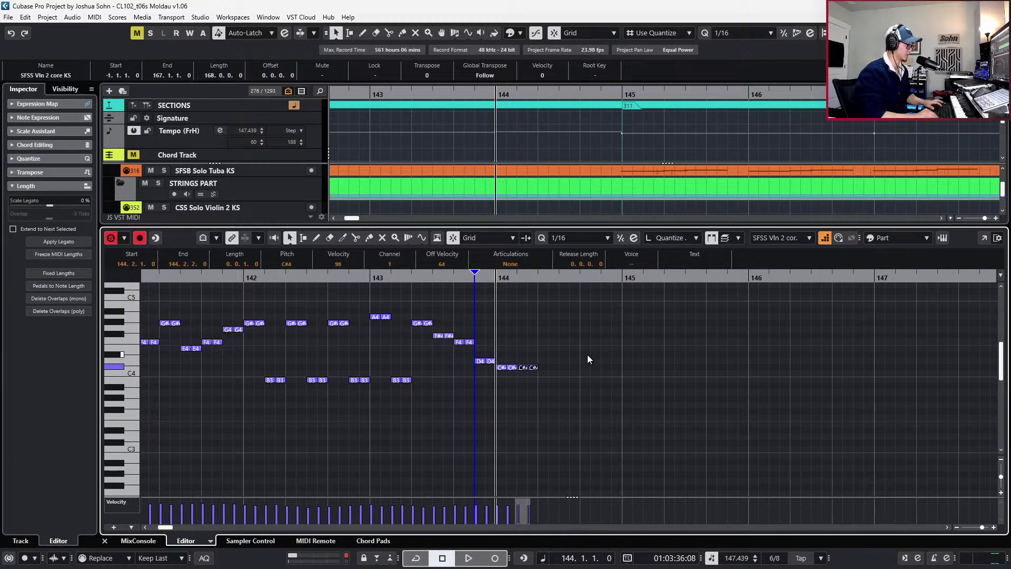
key("Up")
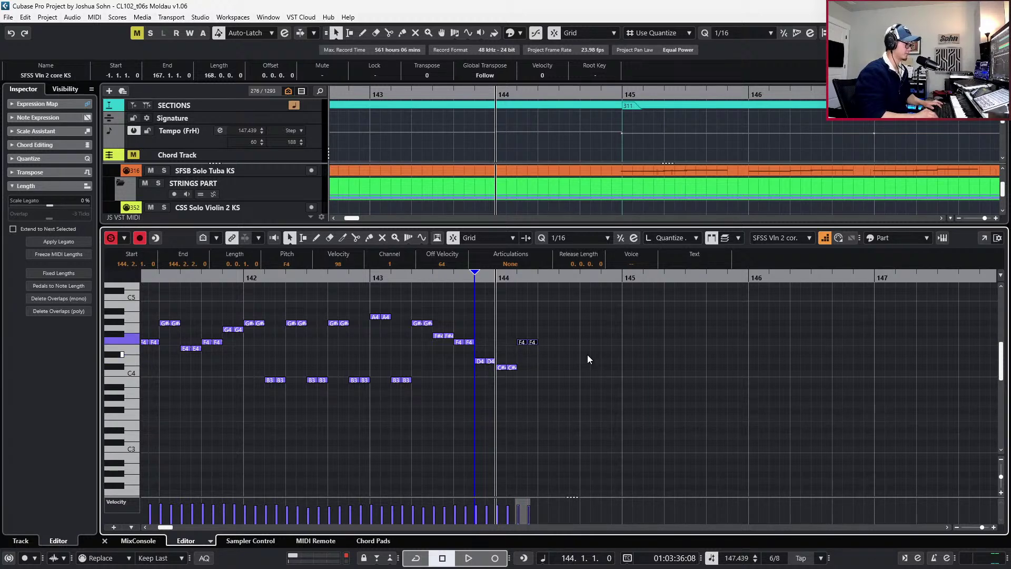
key("Down")
key("Down")
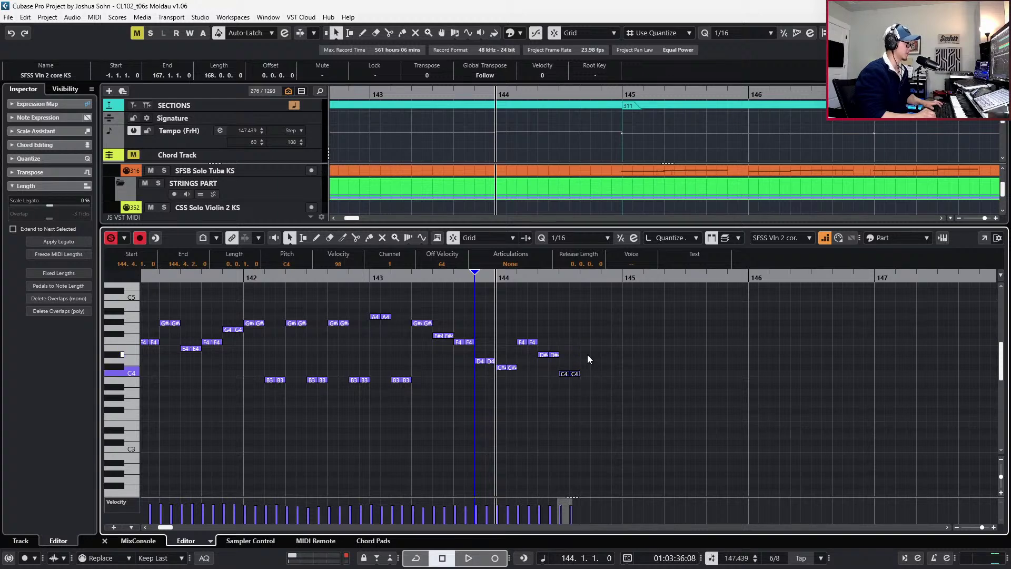
key("Down")
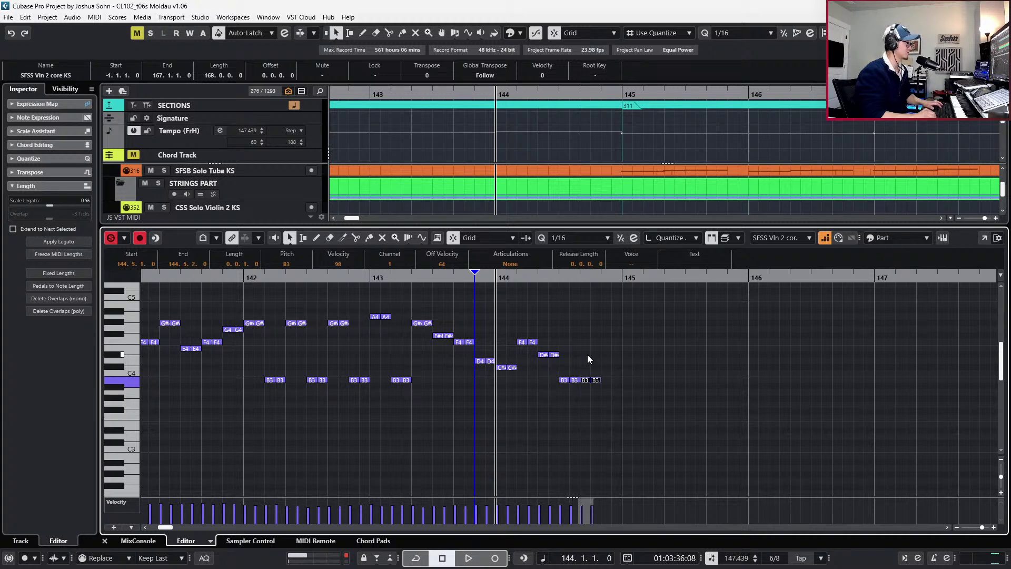
key("Down")
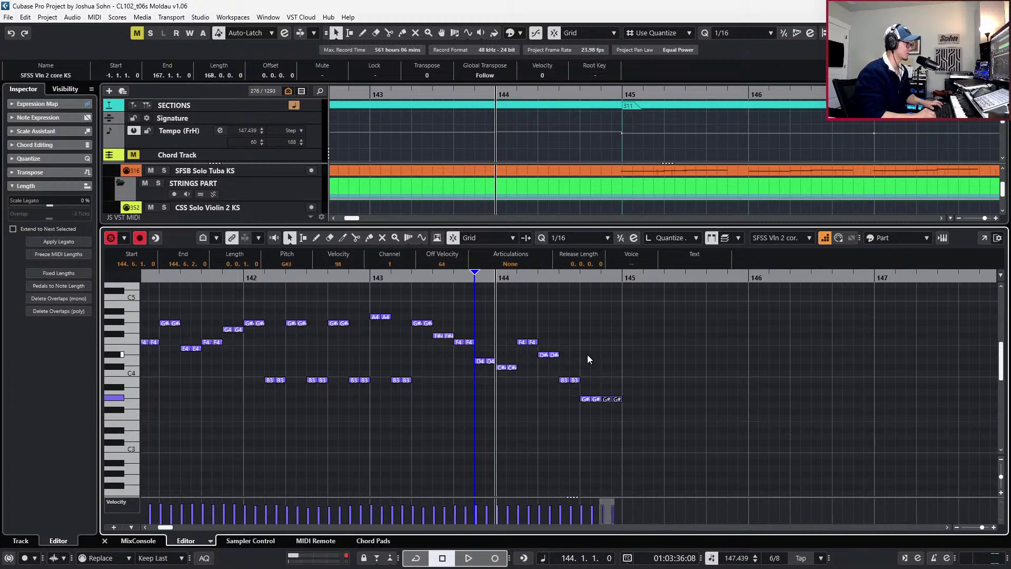
key("ctrl+Left")
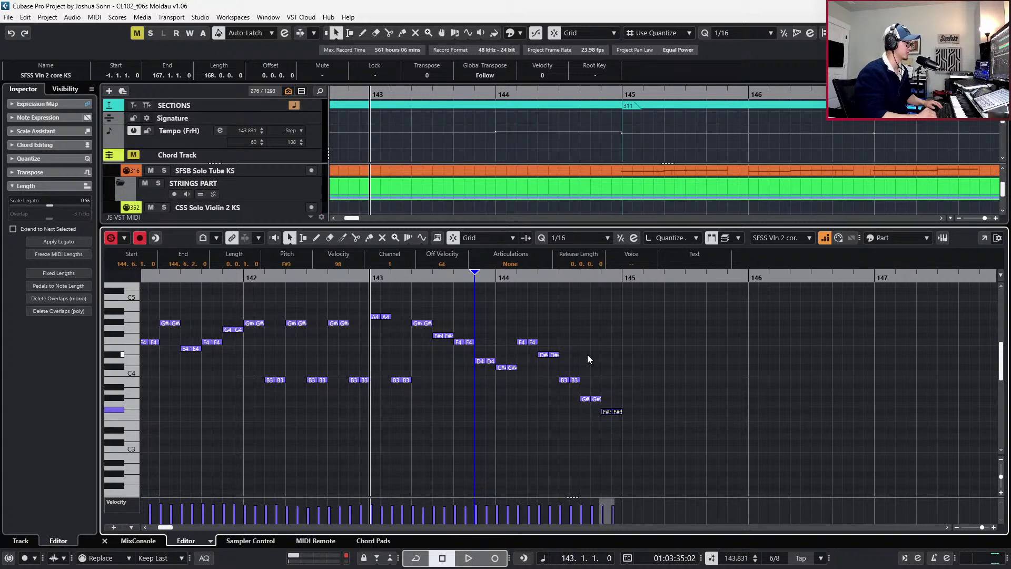
Lower the last note pair of bar 144 to F3 and play the line back from bar 142
key("Down")
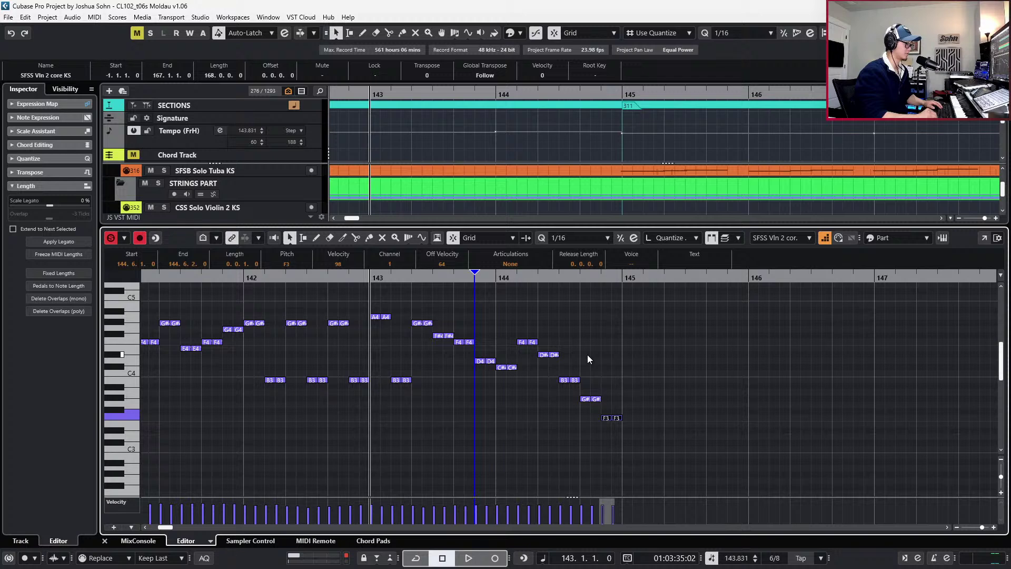
key("ctrl+Left")
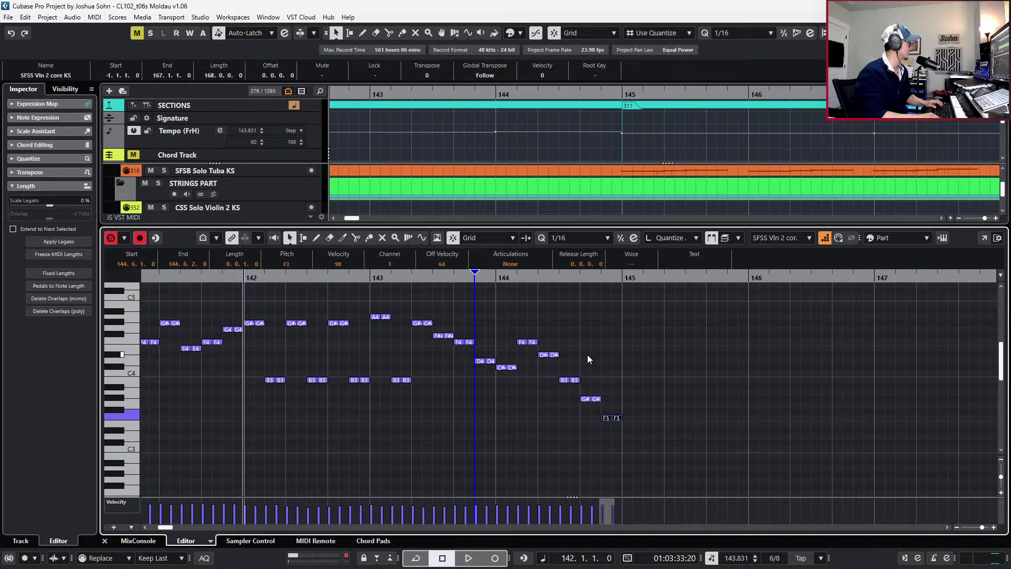
key("space")
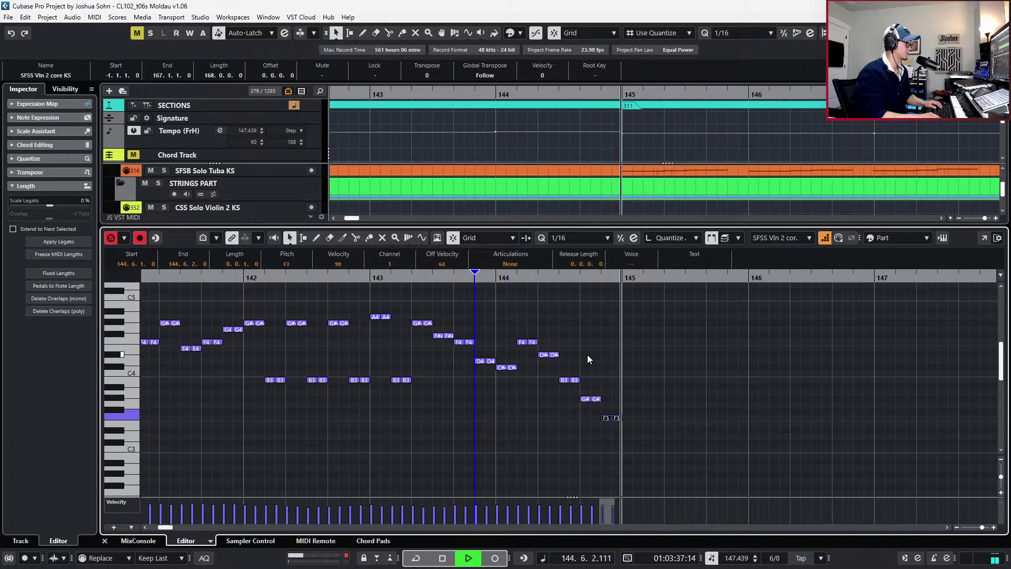
key("space")
Raise the velocities of the notes from late bar 143 through bar 144, with the second D#4 at 111, and audition them
left_click_drag(452, 315, 640, 448)
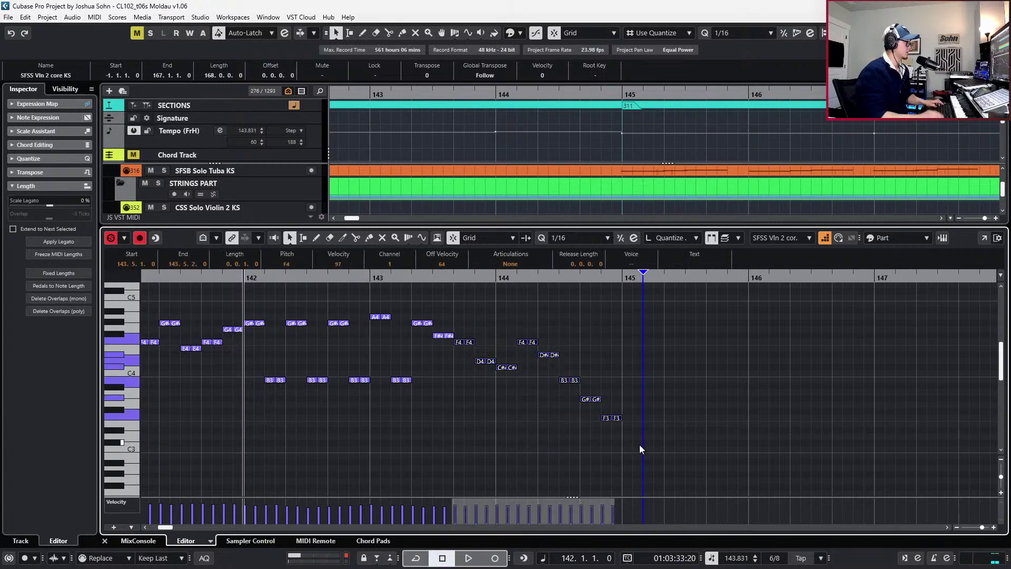
key("space")
left_click_drag(670, 339, 558, 427)
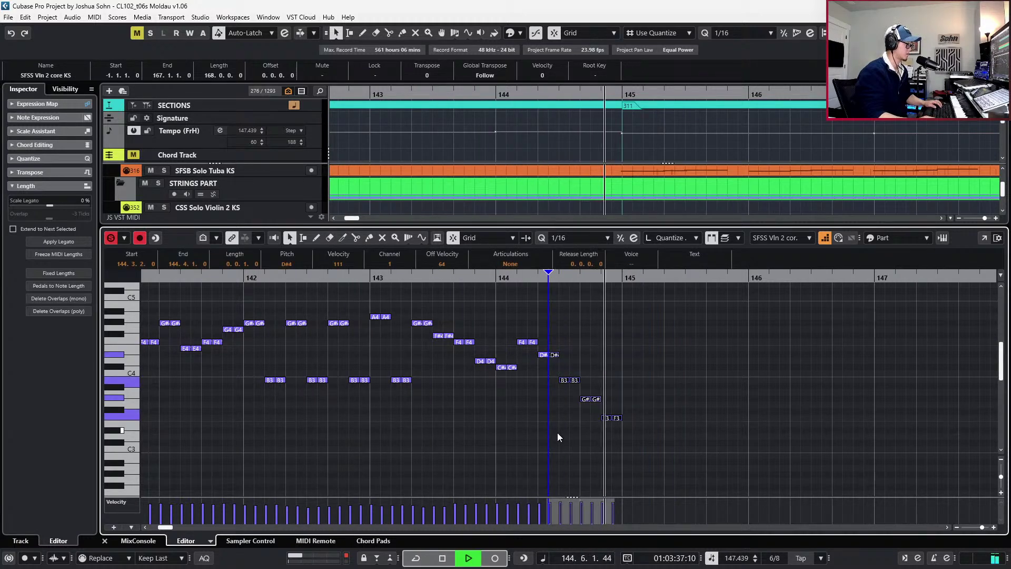
key("space")
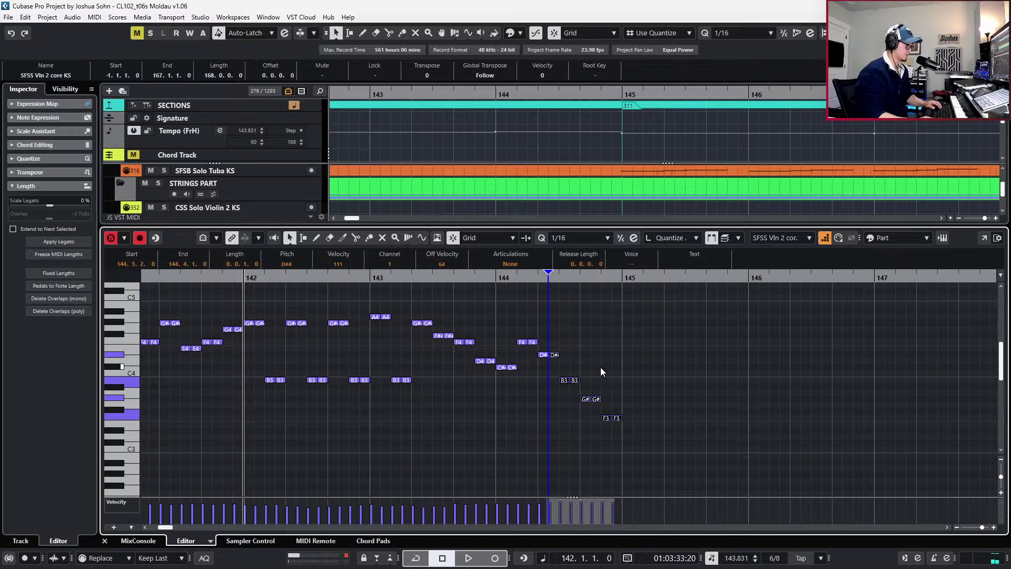
Lower the D#4 pair in bar 144 to D4 and audition the bar
left_click_drag(525, 364, 568, 352)
key("Down")
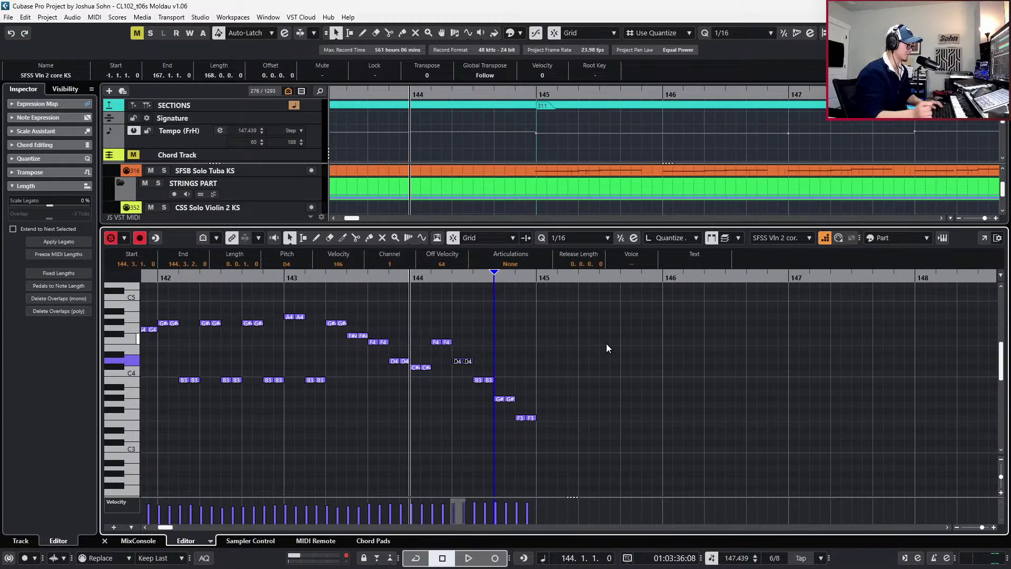
key("space")
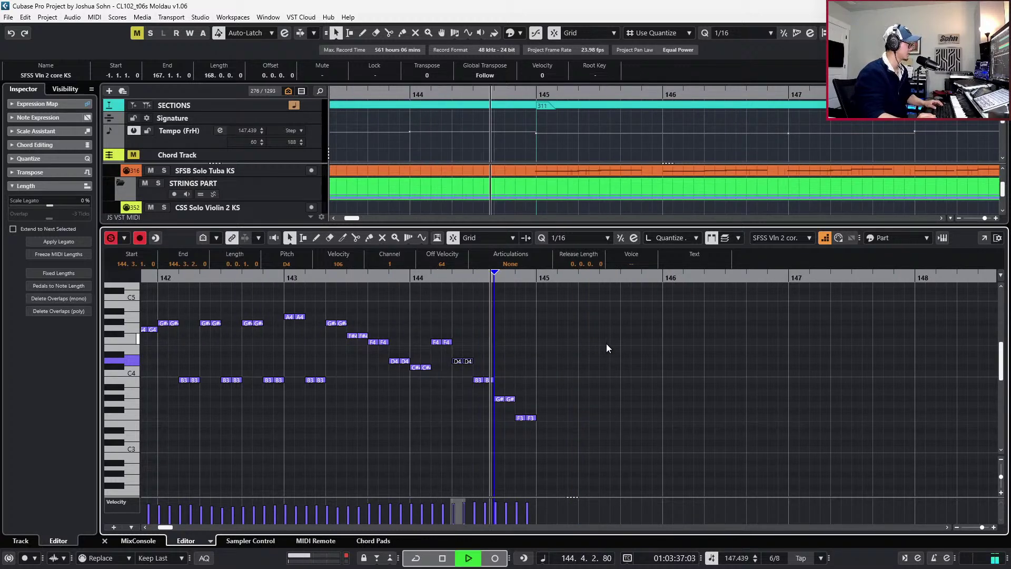
key("space")
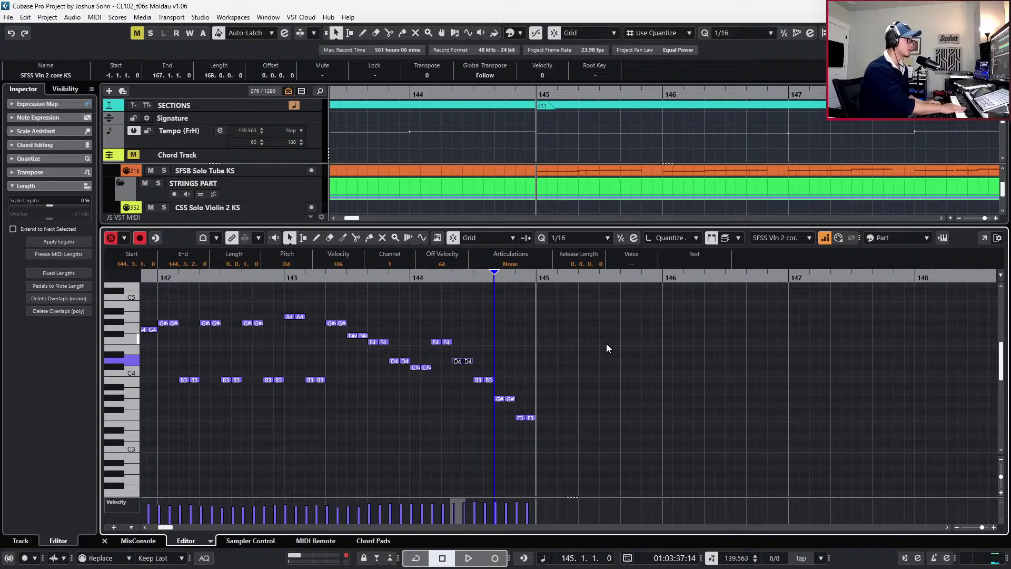
Try a step-recorded B2 at the start of bar 145 and undo it
left_click(540, 390)
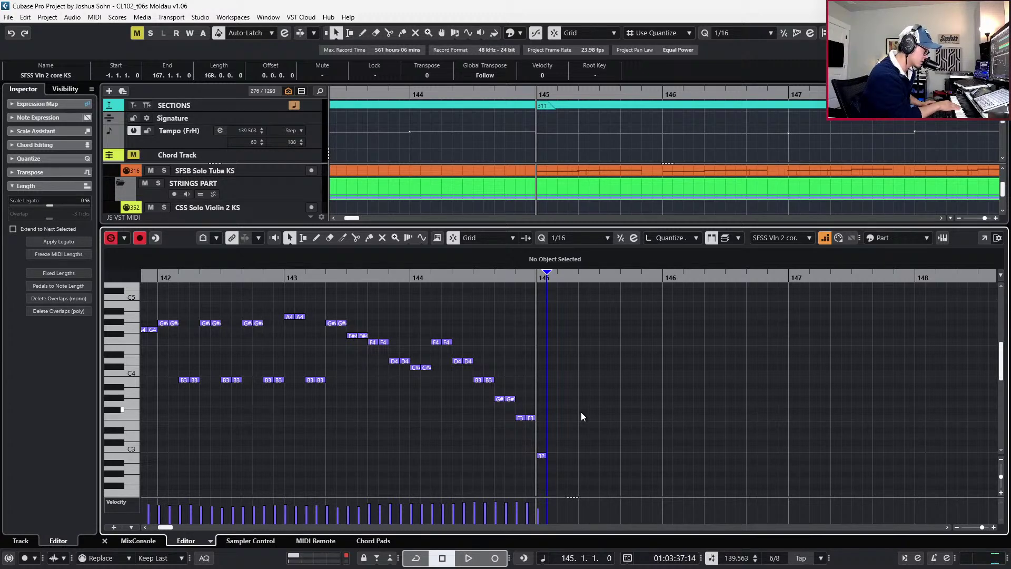
key("ctrl+z")
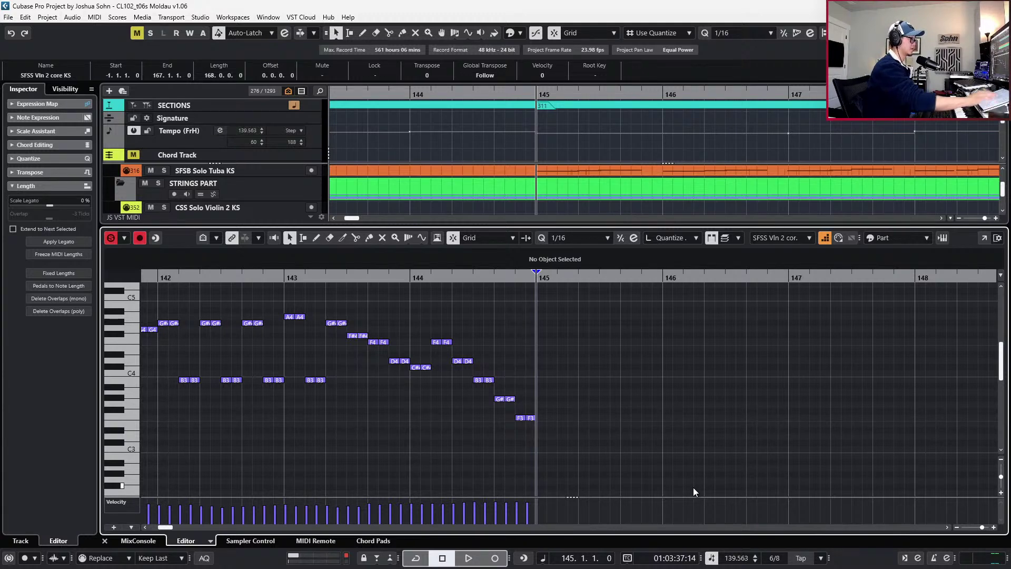
Switch to the PDF score, examine the Violin II line around measures 308 to 311 on page 78, and return to Cubase
key("alt+Tab")
scroll(655, 306, "up", 3)
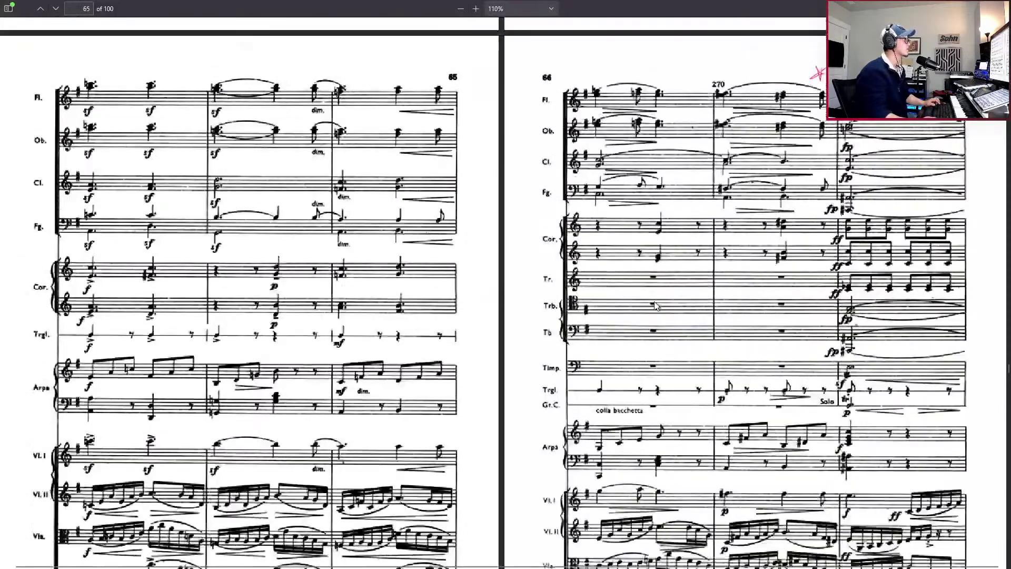
scroll(655, 305, "down", 3)
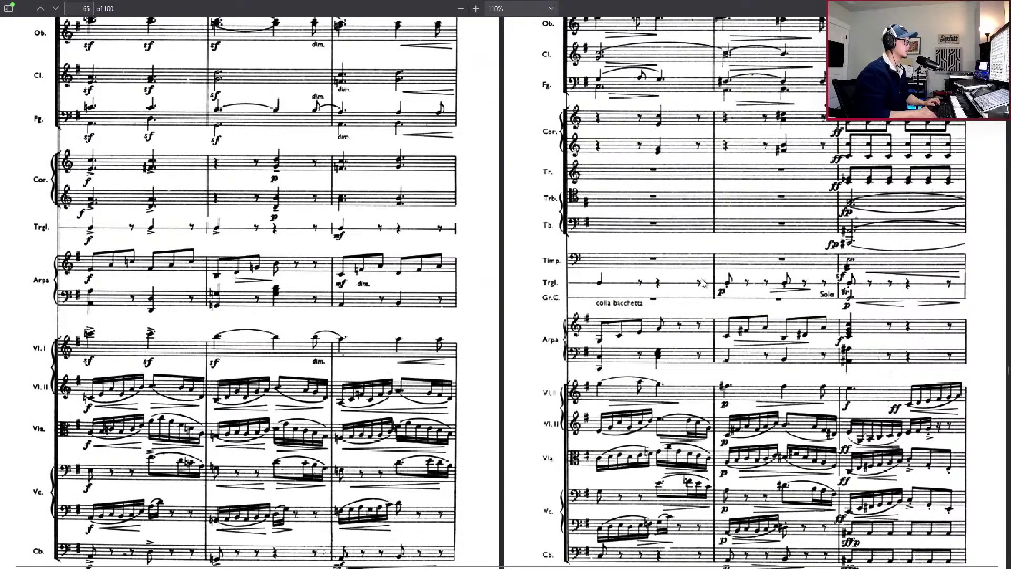
key("ctrl+minus")
key("ctrl+minus")
scroll(843, 257, "down", 10)
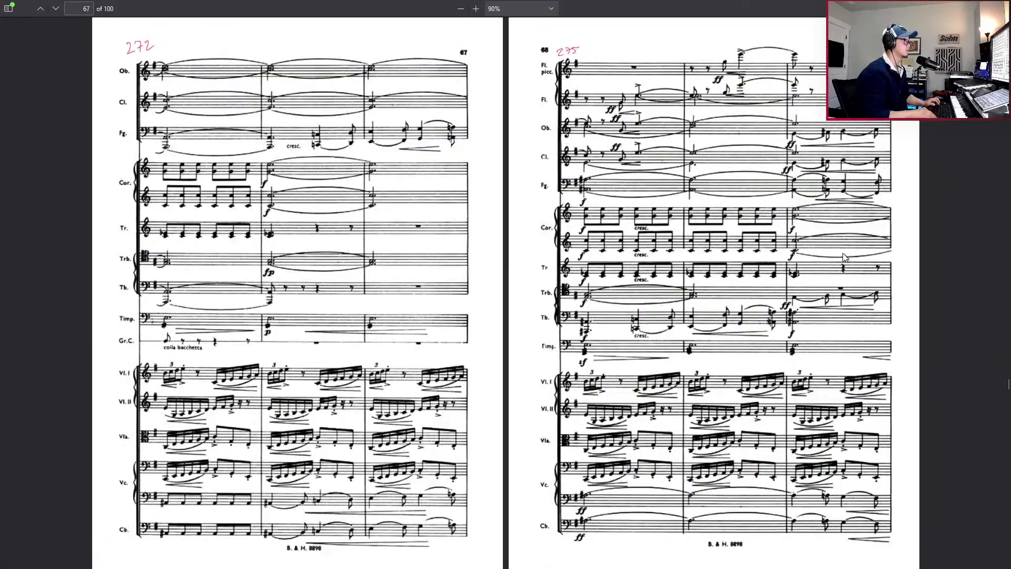
scroll(843, 252, "down", 15)
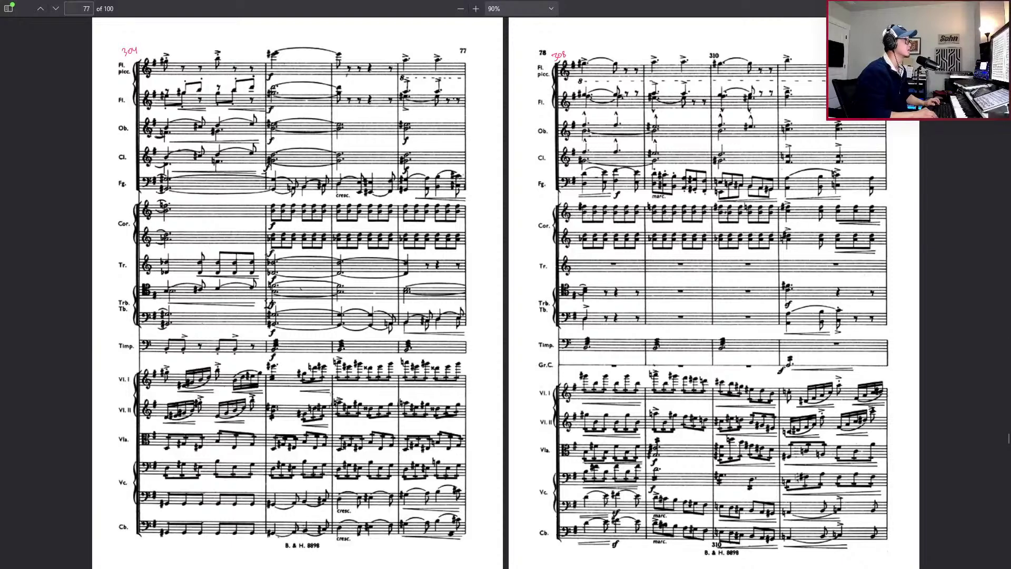
scroll(849, 406, "up", 4)
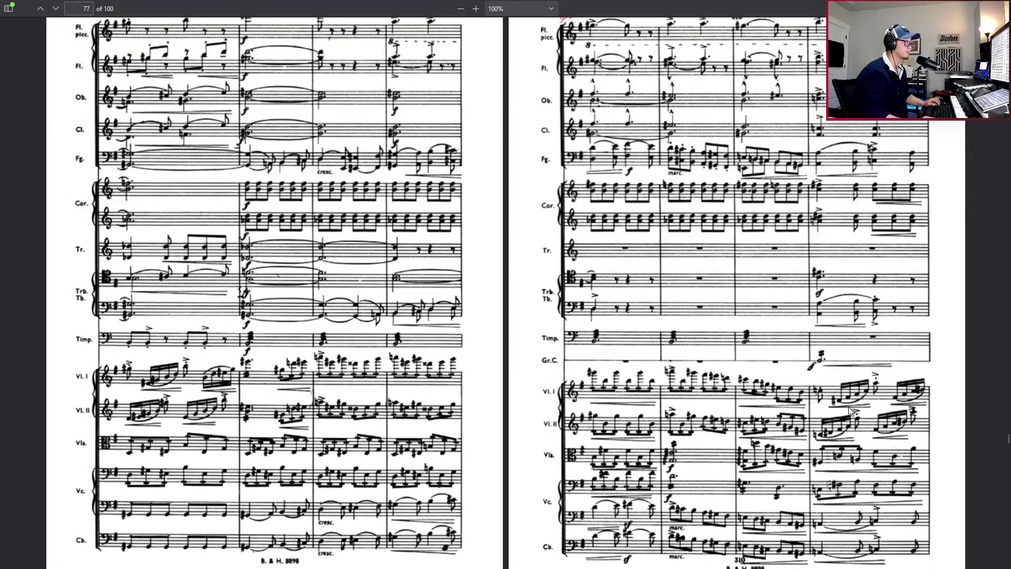
scroll(847, 444, "up", 6)
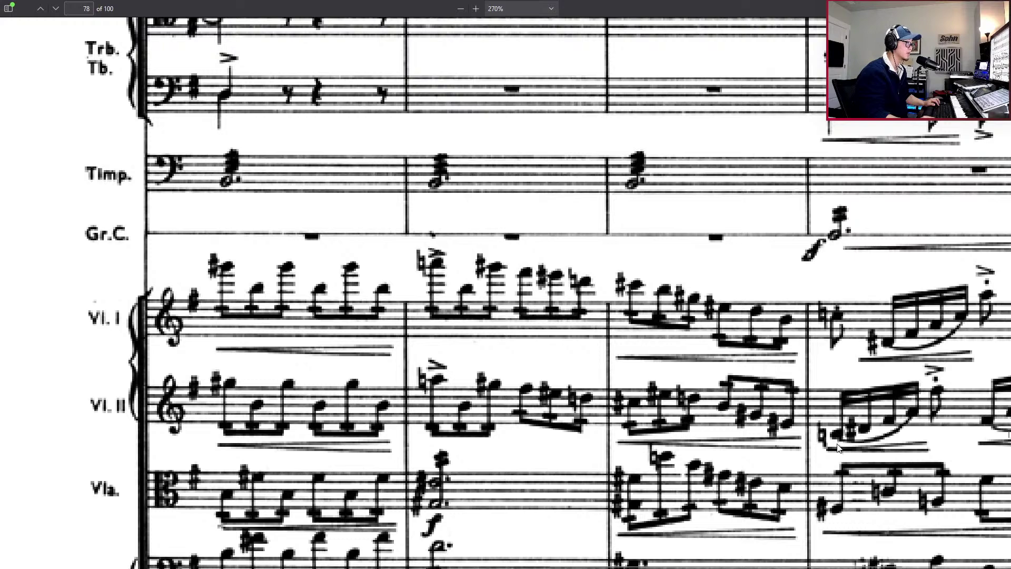
scroll(840, 495, "down", 3)
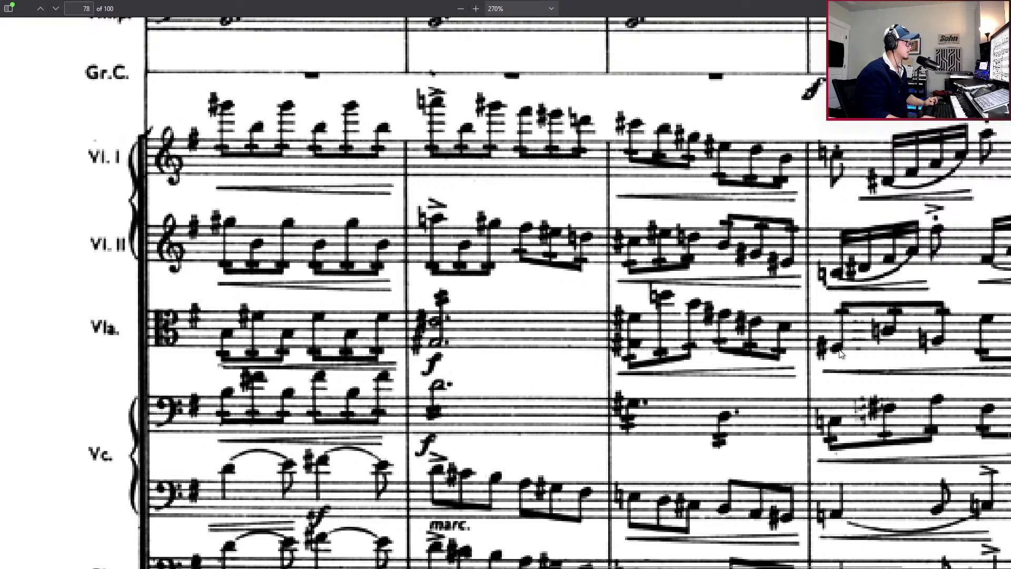
scroll(840, 354, "down", 2)
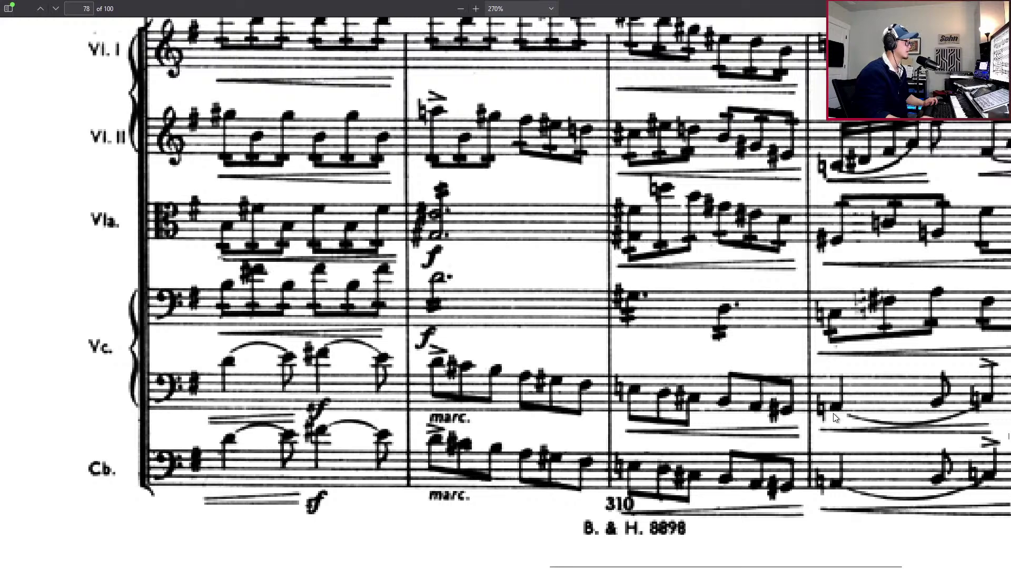
scroll(833, 413, "up", 2)
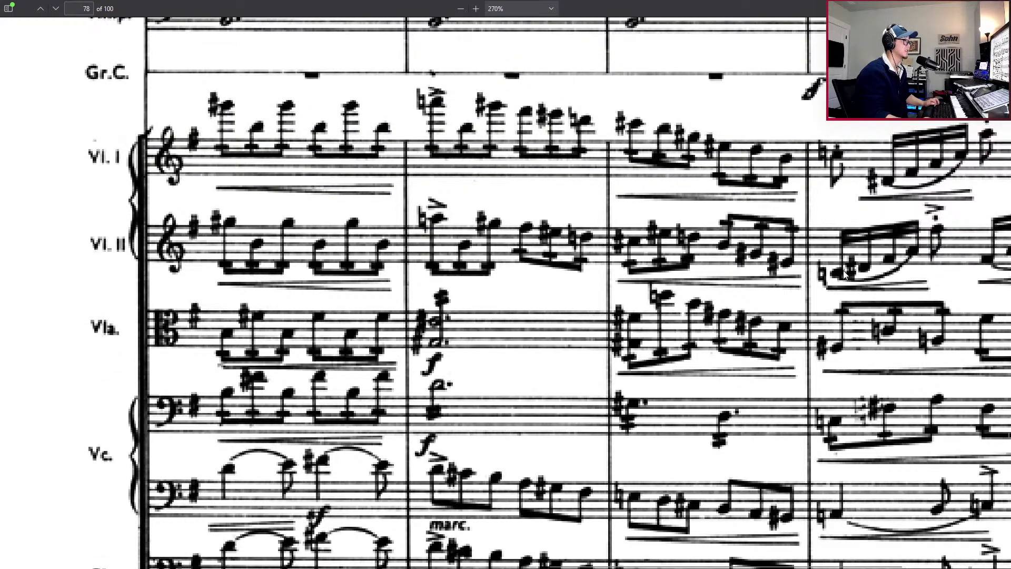
scroll(855, 299, "down", 3)
scroll(855, 299, "down", 4)
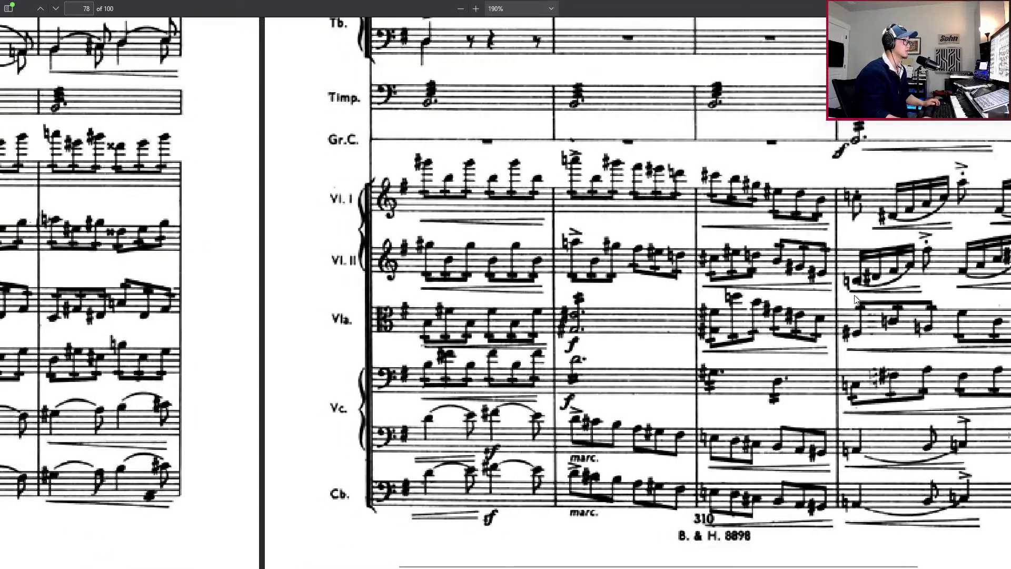
scroll(856, 299, "up", 2)
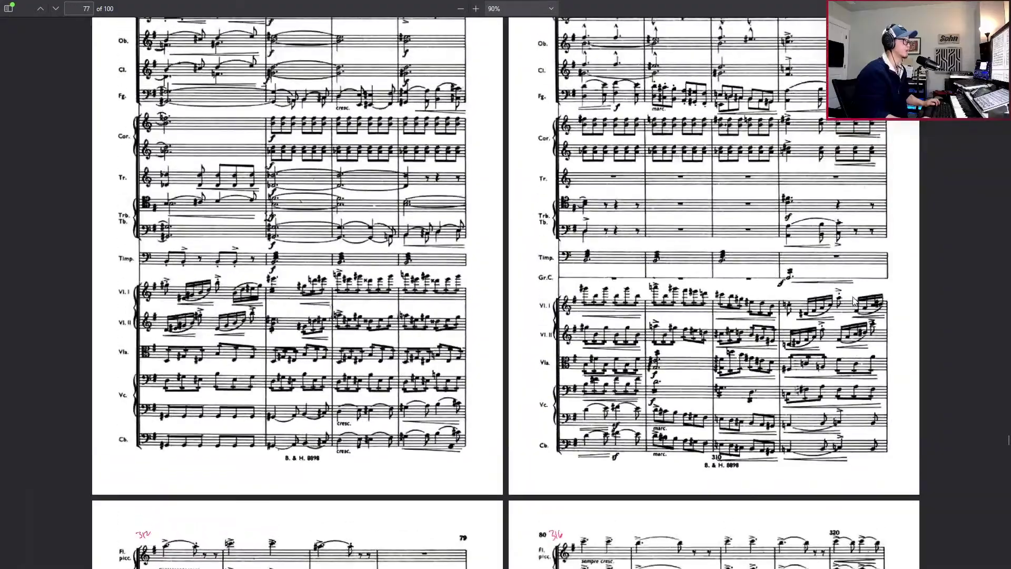
key("alt+Tab")
key("h")
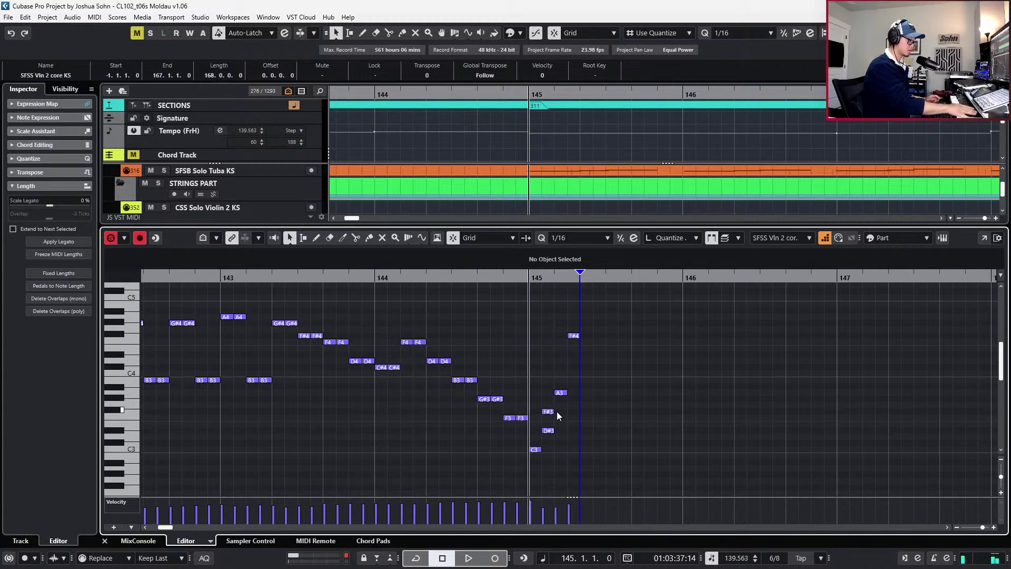
key("ctrl+z")
key("ctrl+z")
key("ctrl+z")
key("ctrl+z")
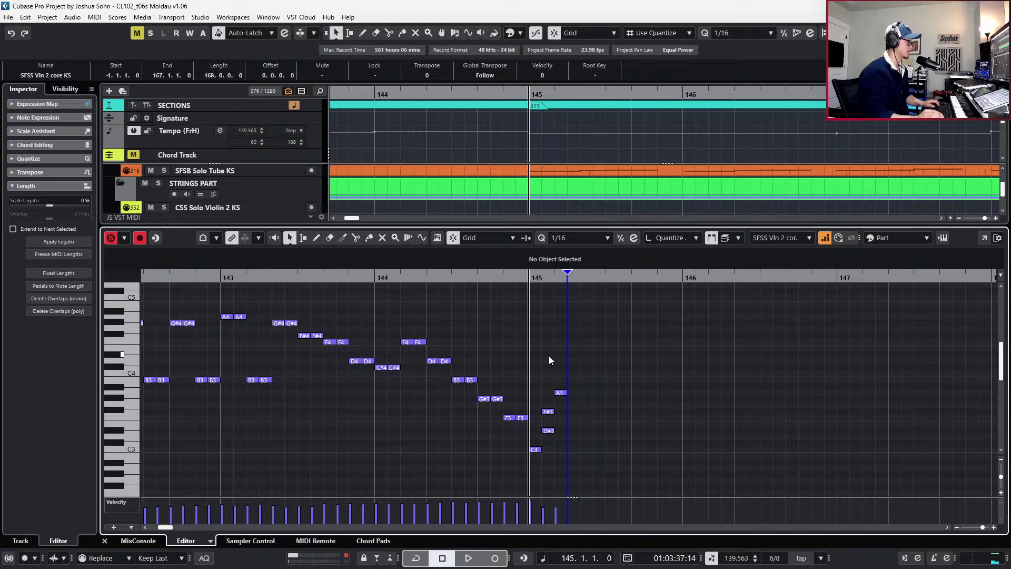
key("ctrl+z")
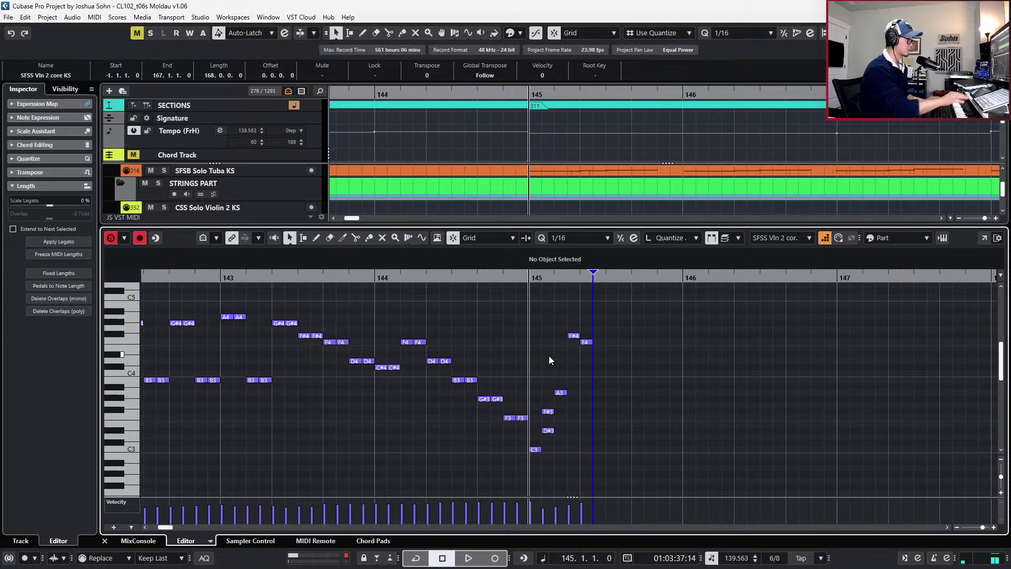
left_click_drag(615, 321, 591, 356)
key("Delete")
left_click(585, 325)
key("ctrl+z")
key("ctrl+z")
key("ctrl+z")
key("ctrl+z")
key("ctrl+z")
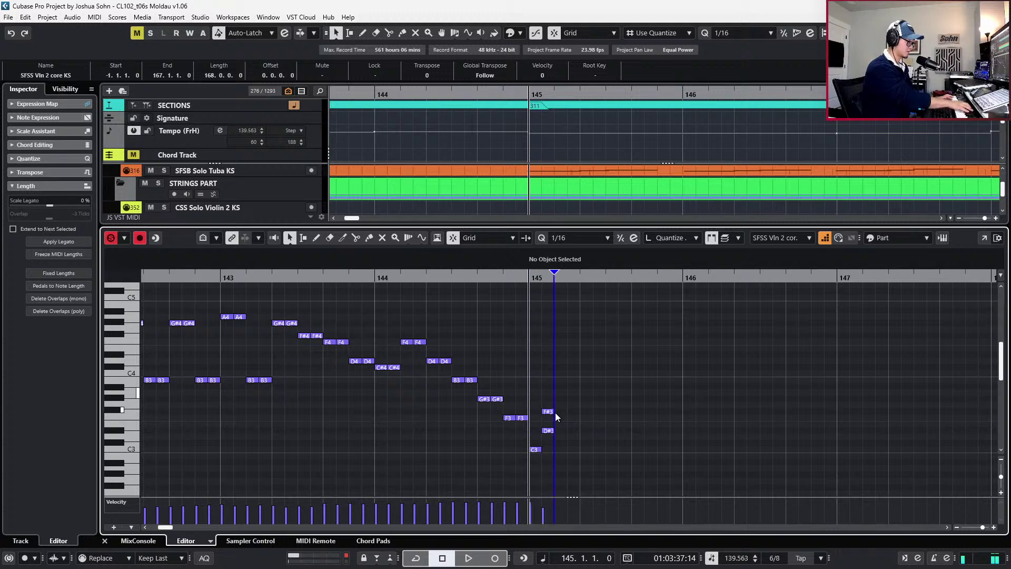
Undo the stacked F#3 and complete the rising sixteenths C3, D#3, F#3, A3 at the start of bar 145
key("ctrl+z")
key("ctrl+z")
key("ctrl+z")
key("ctrl+z")
key("ctrl+z")
key("ctrl+z")
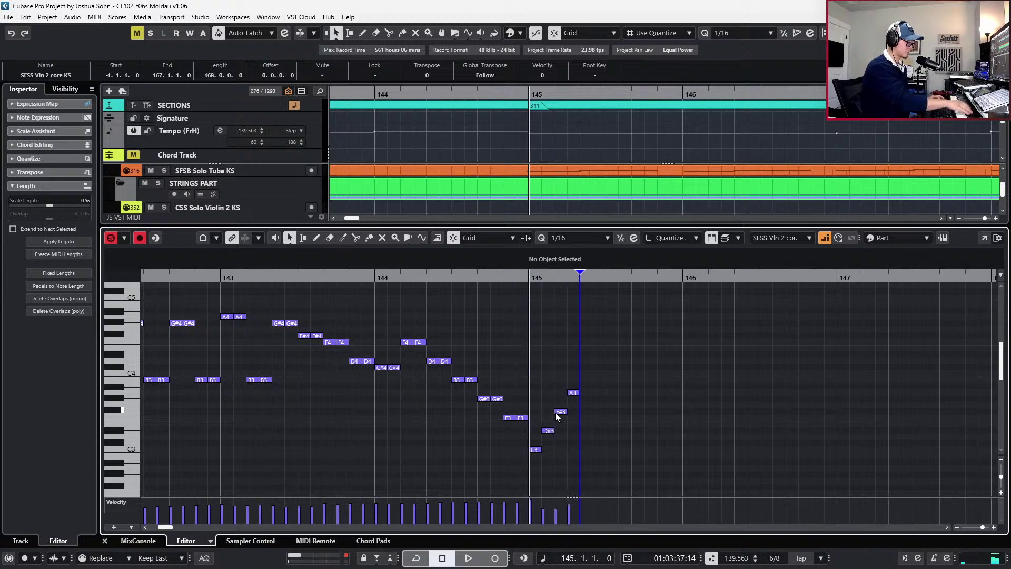
Add an F#4 directly after the A3 at 145.3.1, removing the stray C4 between them
key("space")
key("space")
key("space")
key("space")
key("space")
key("space")
key("space")
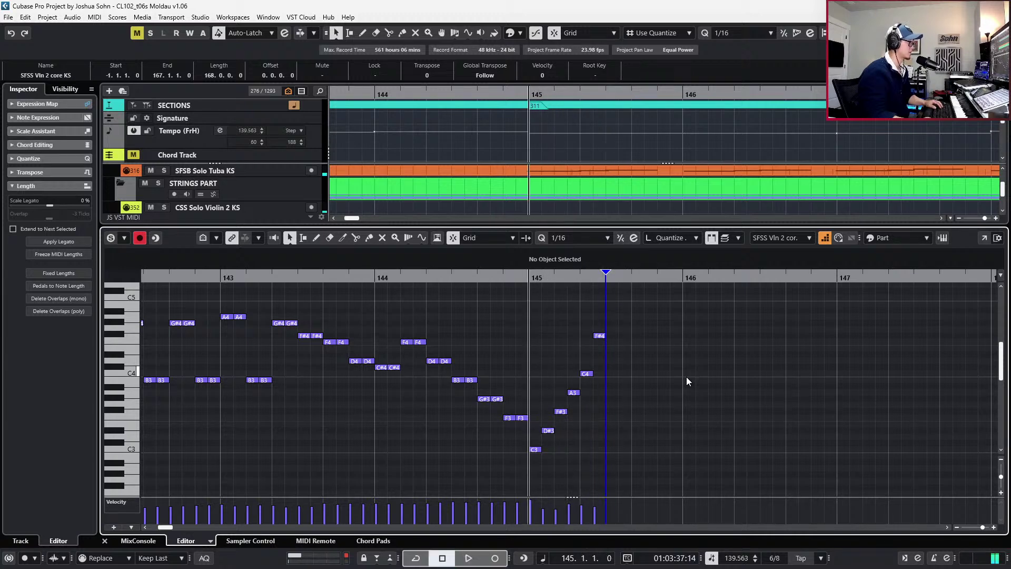
left_click_drag(616, 321, 606, 345)
key("Delete")
left_click(586, 336, "alt")
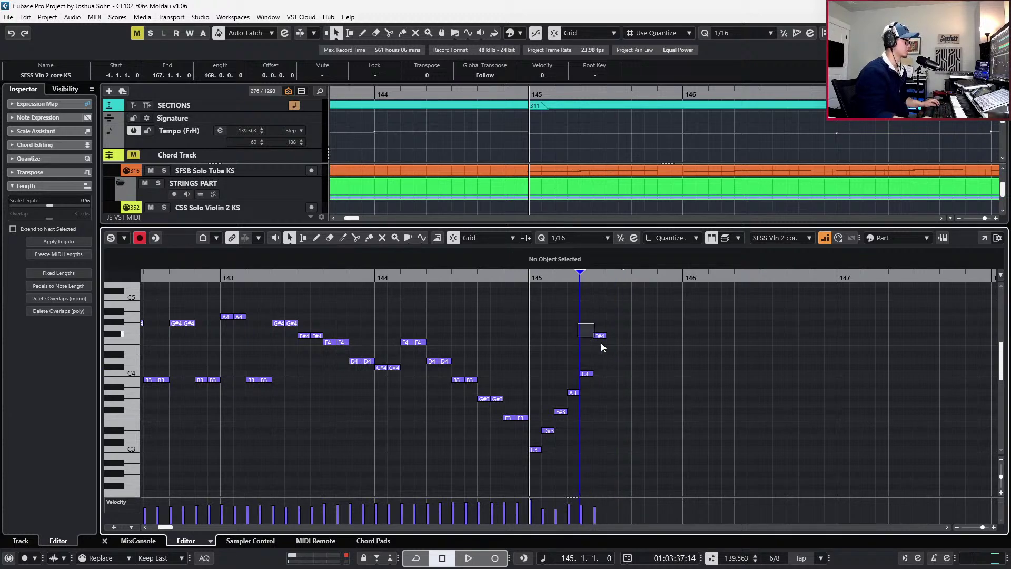
key("ctrl+z")
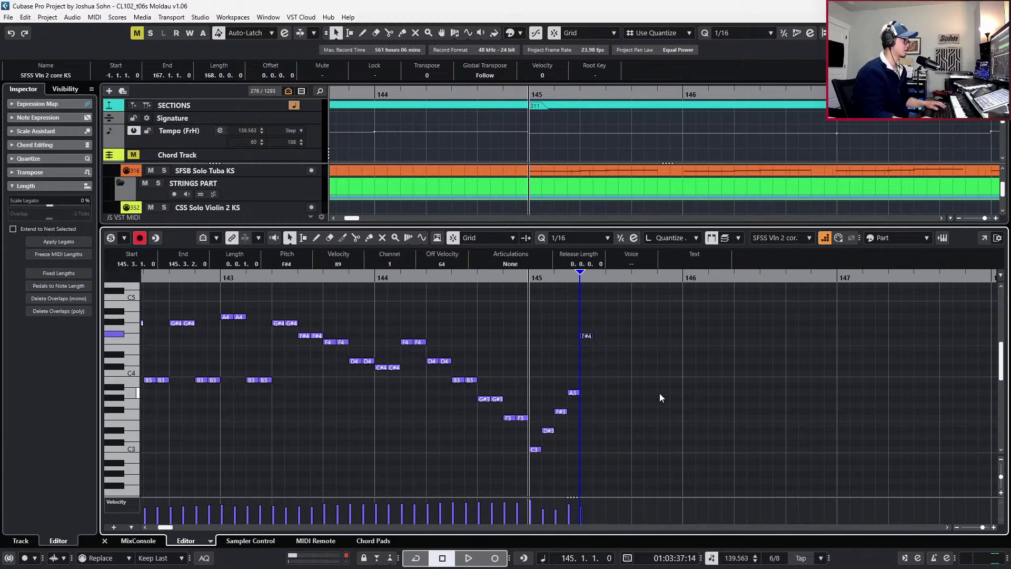
Step-record the sixteenths F#3, A3, C4, D#4 and C5 from beat 4 of bar 145 and audition the bar
key("space")
key("space")
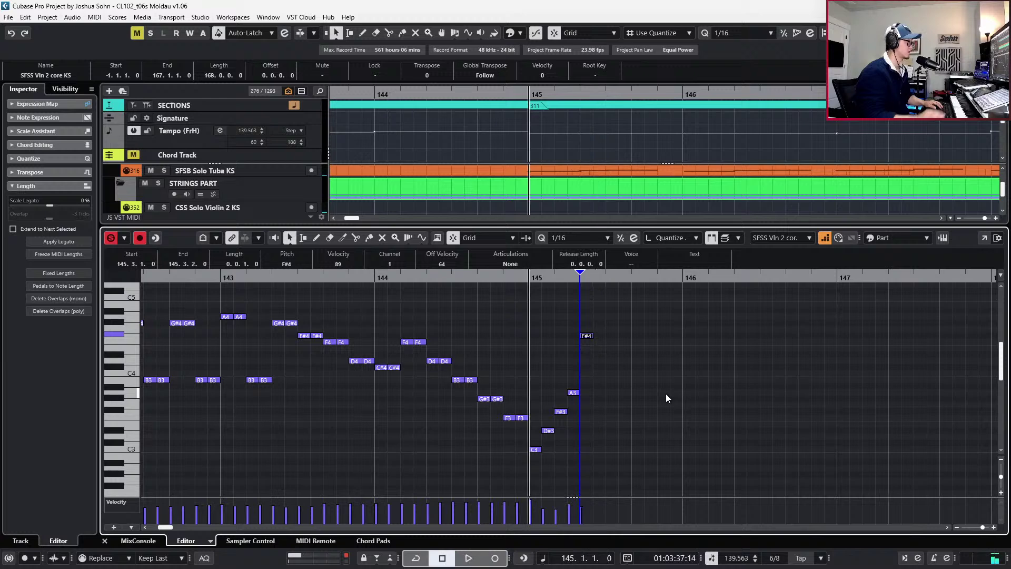
left_click(622, 385)
left_click(606, 395)
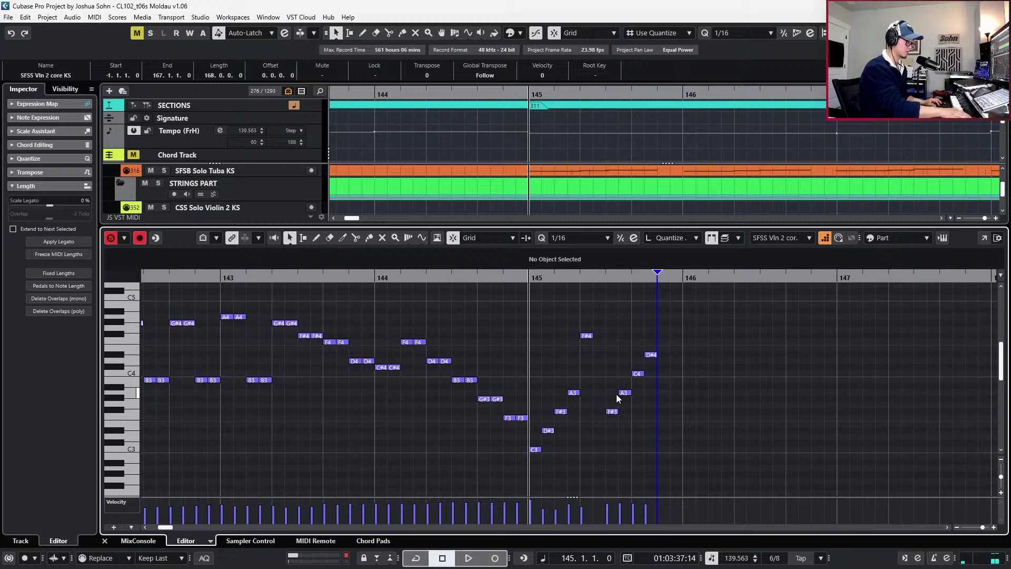
key("space")
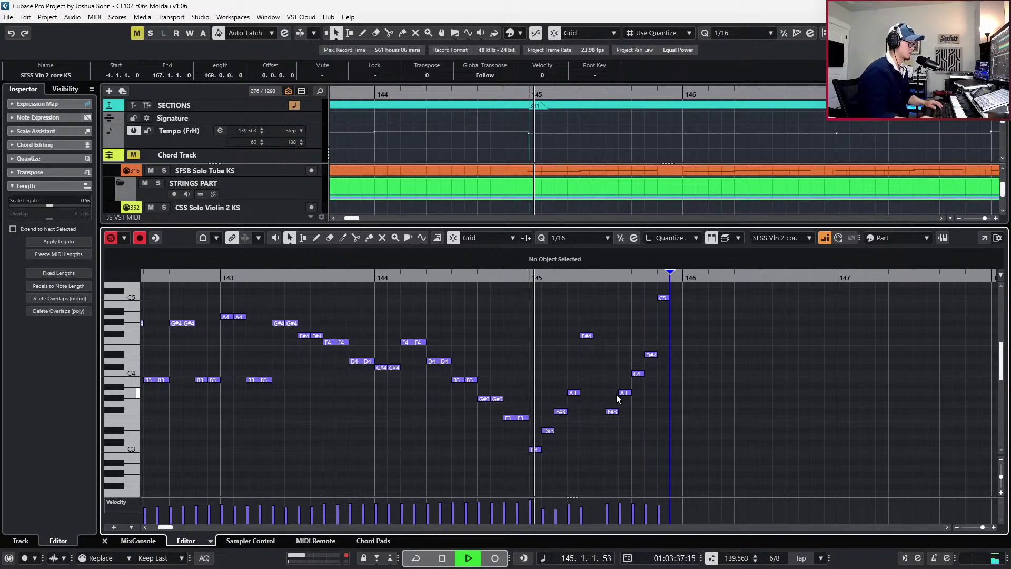
key("space")
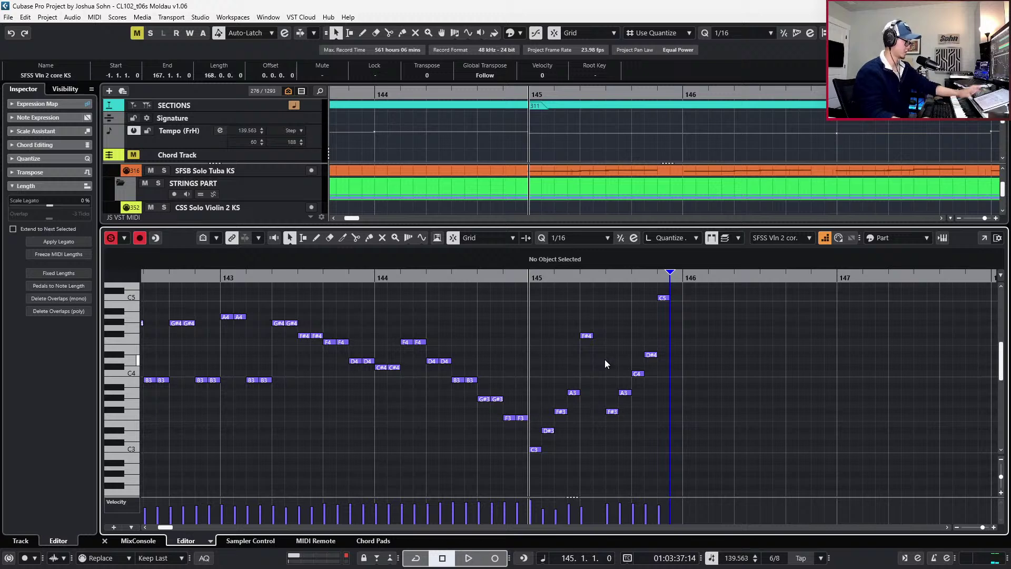
Step-record a first pass of the line from the A4 ending bar 145 through A3, C5, C4, D#5 and E5, and audition it
key("ctrl+Right")
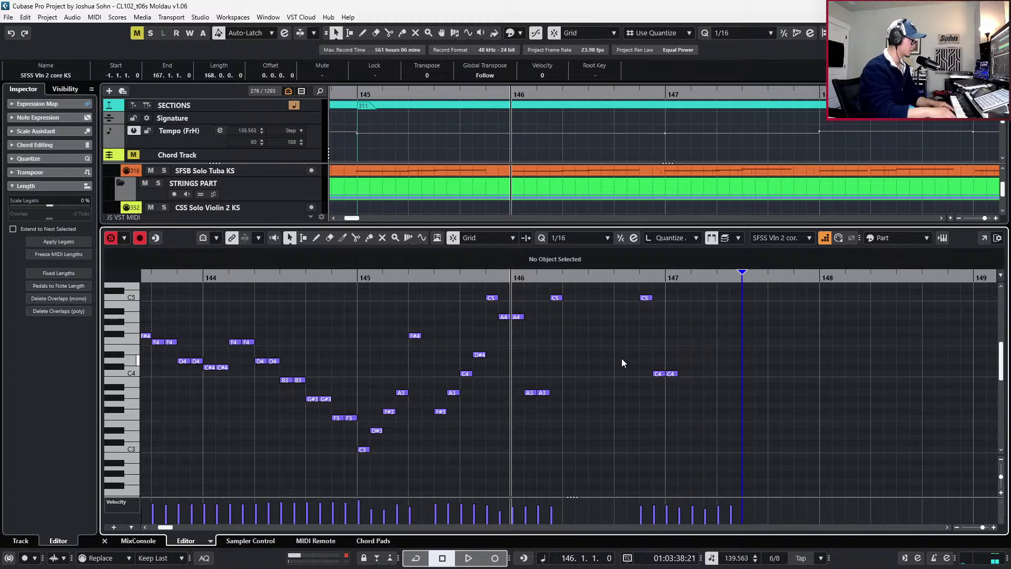
key("space")
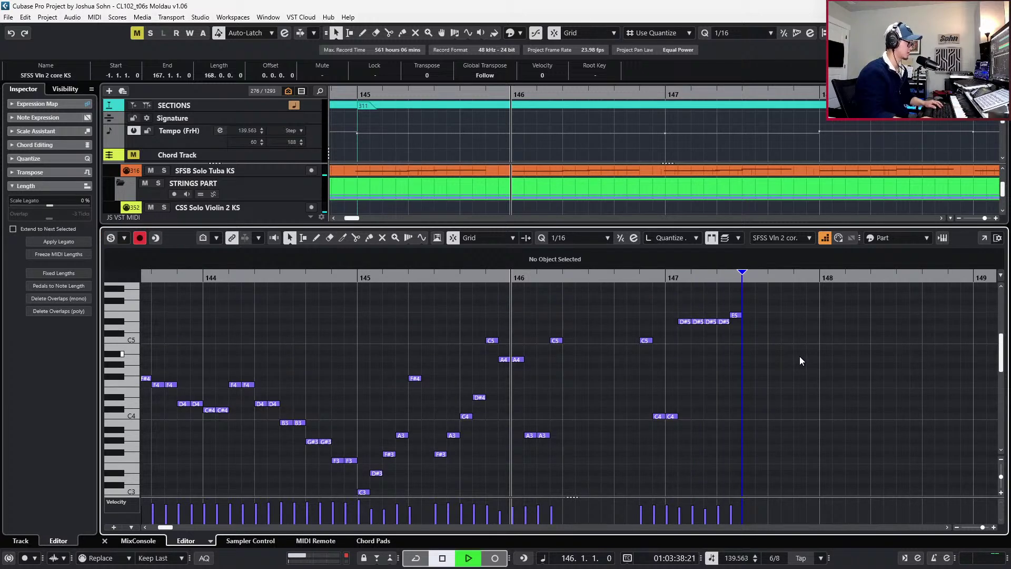
key("space")
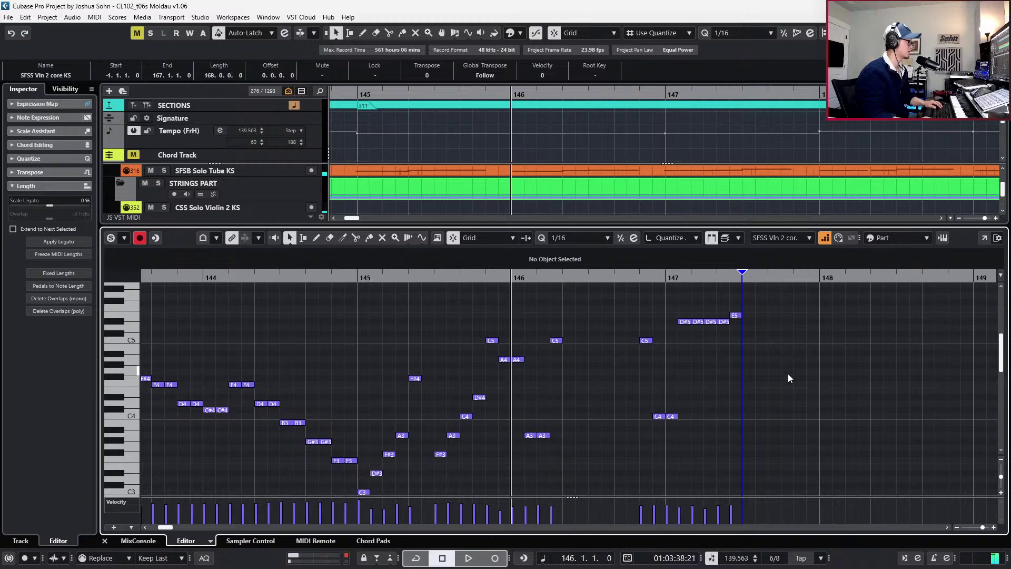
Remove the misplaced notes following the A4 on bar 146's downbeat and add a second A4 directly after it
key("BackSpace")
key("BackSpace")
key("BackSpace")
key("BackSpace")
key("BackSpace")
key("BackSpace")
key("BackSpace")
key("BackSpace")
key("BackSpace")
key("BackSpace")
key("BackSpace")
key("BackSpace")
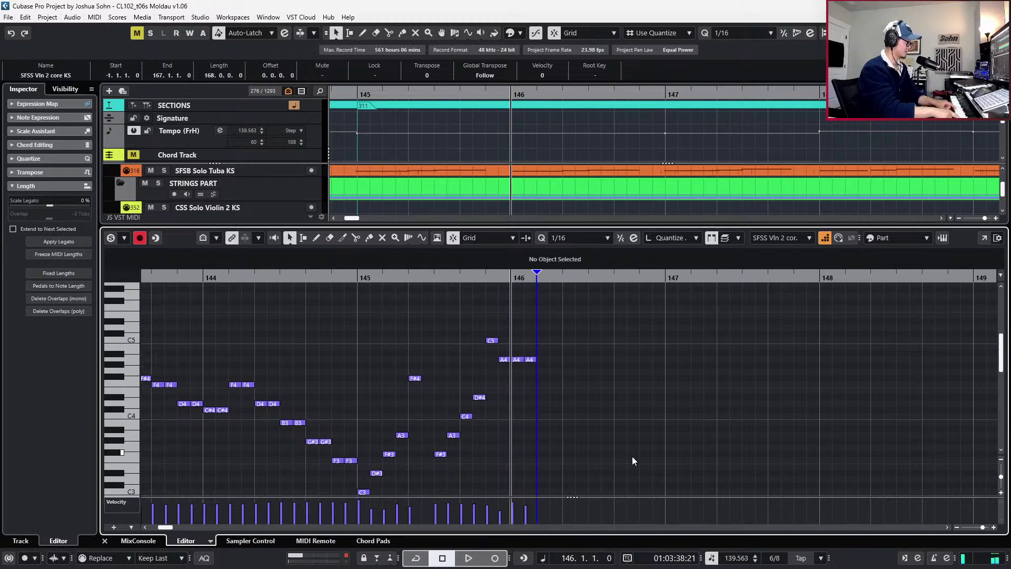
Step-record pairs of A3, C5 and C4, four D#5s and an E5 on bar 147's downbeat, and audition the phrase
key("BackSpace")
key("BackSpace")
key("BackSpace")
key("BackSpace")
key("BackSpace")
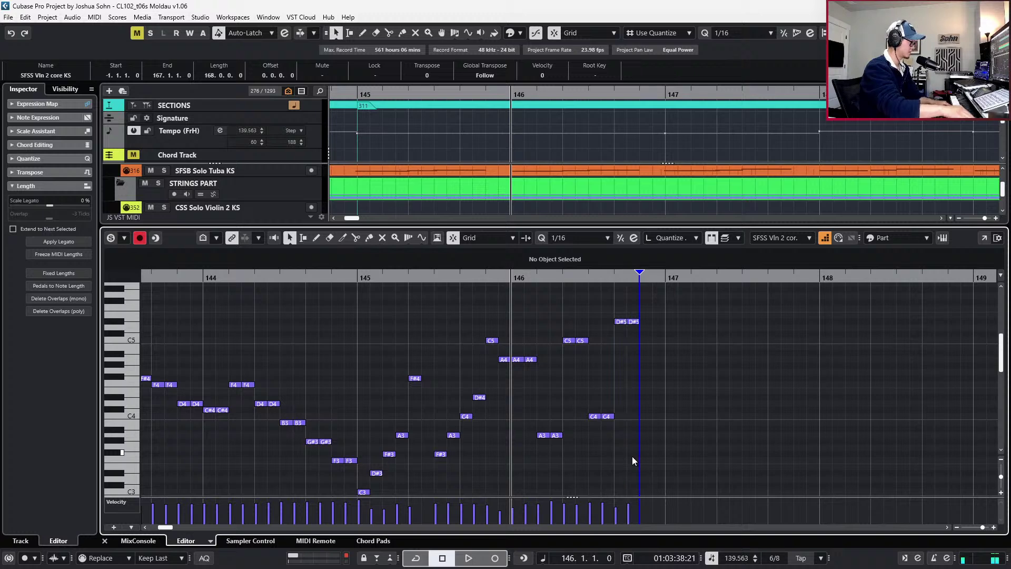
key("space")
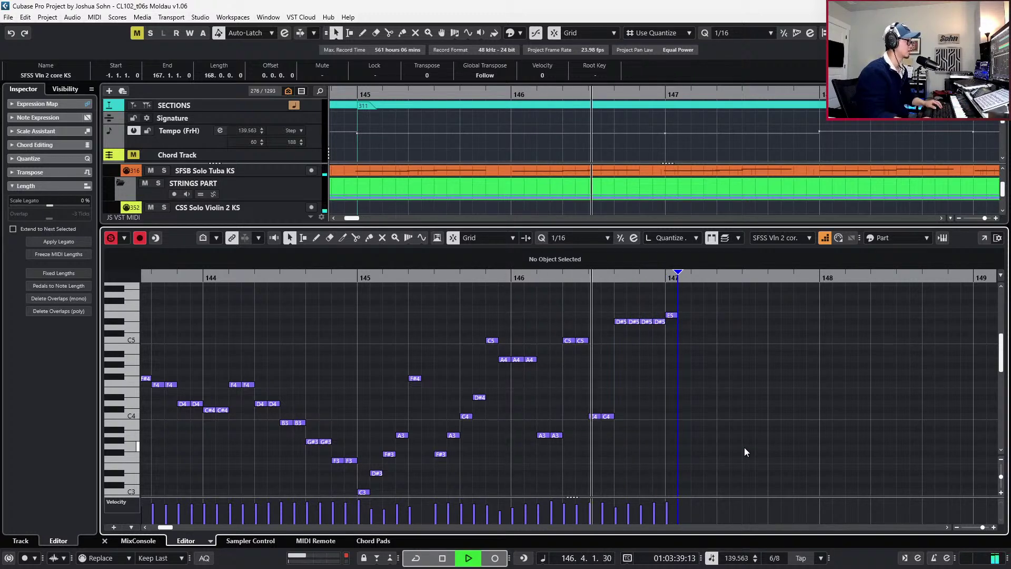
key("space")
left_click_drag(618, 313, 649, 328)
key("space")
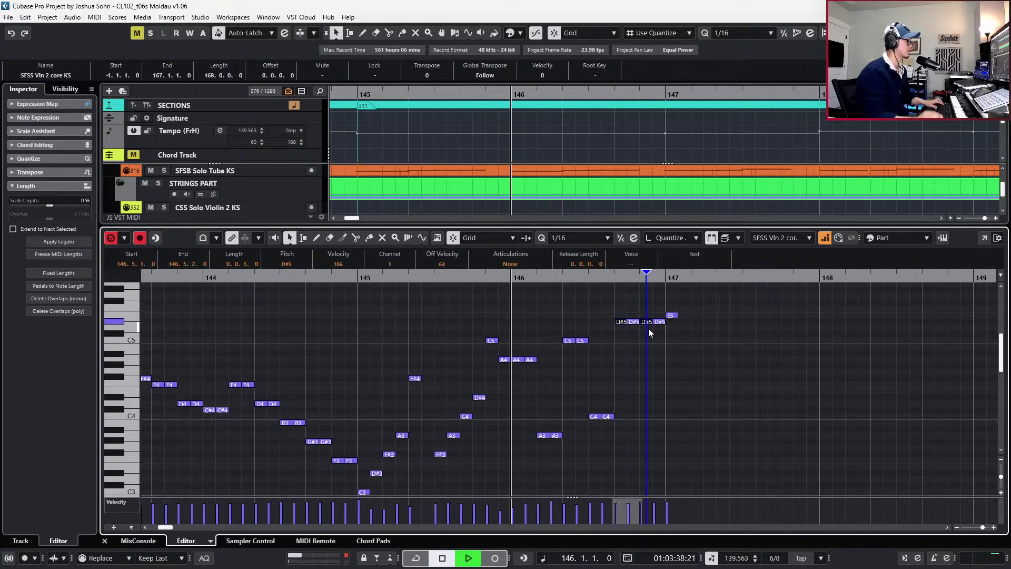
key("space")
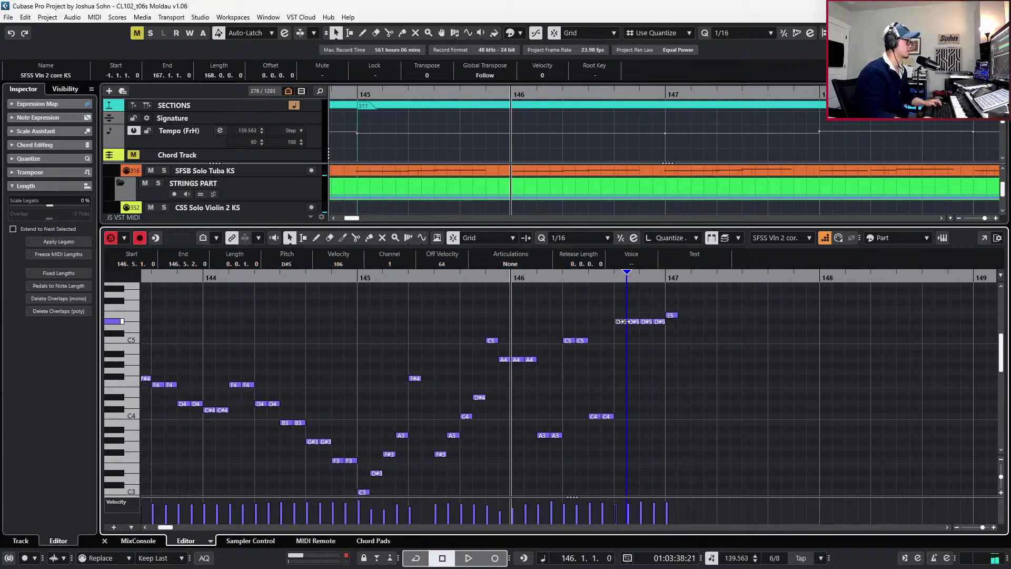
key("ctrl+Right")
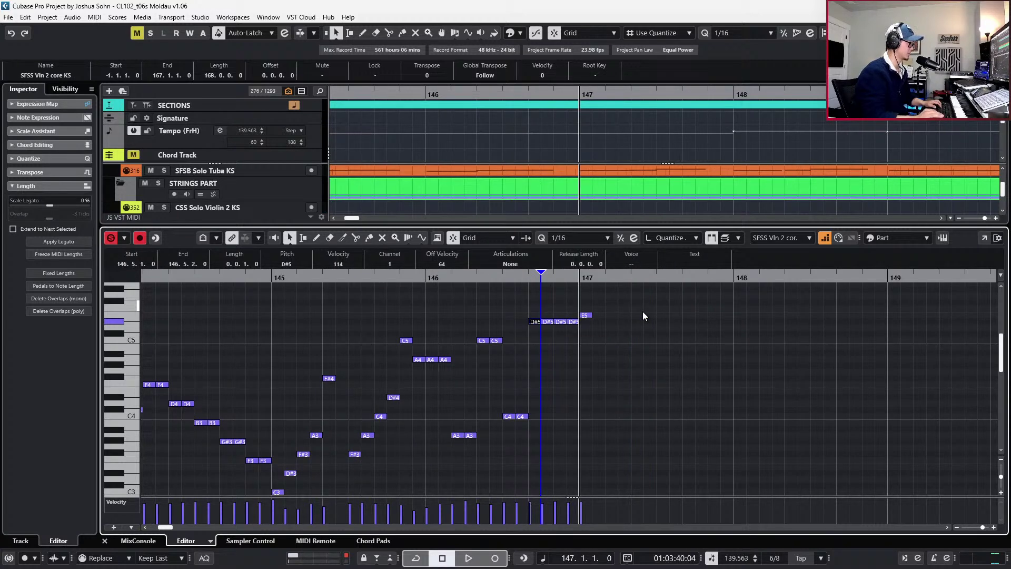
key("ctrl+Right")
key("ctrl+Right")
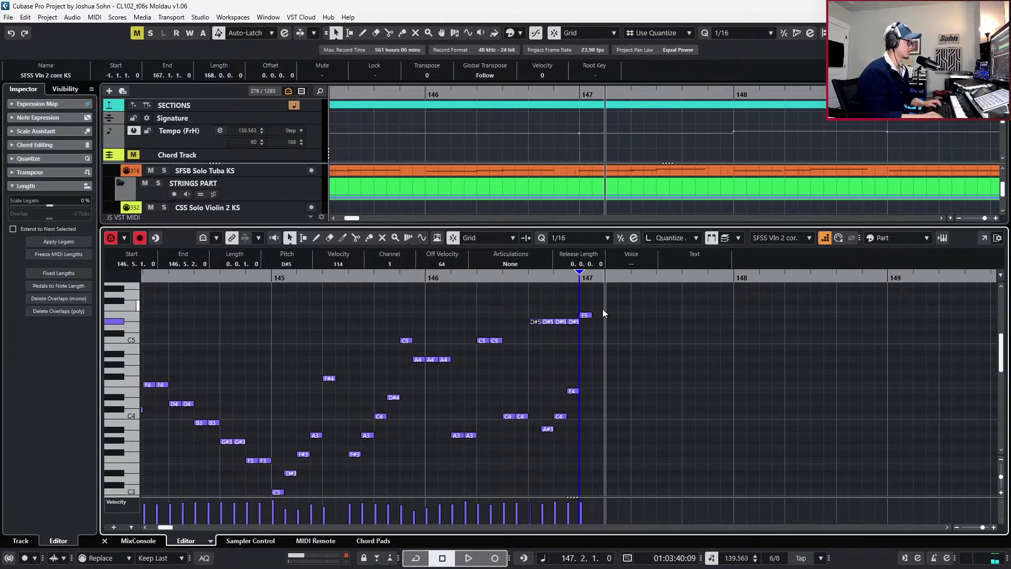
key("ctrl+z")
key("ctrl+z")
key("ctrl+z")
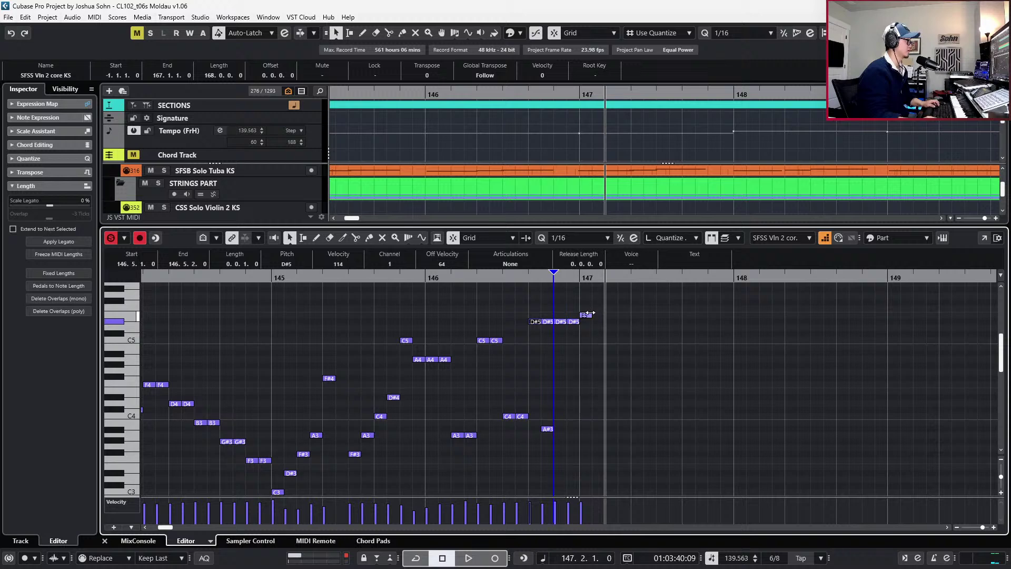
Step-record the rising sixteenths A#3, C4 and E4 starting at 147.2.1
left_click(605, 330)
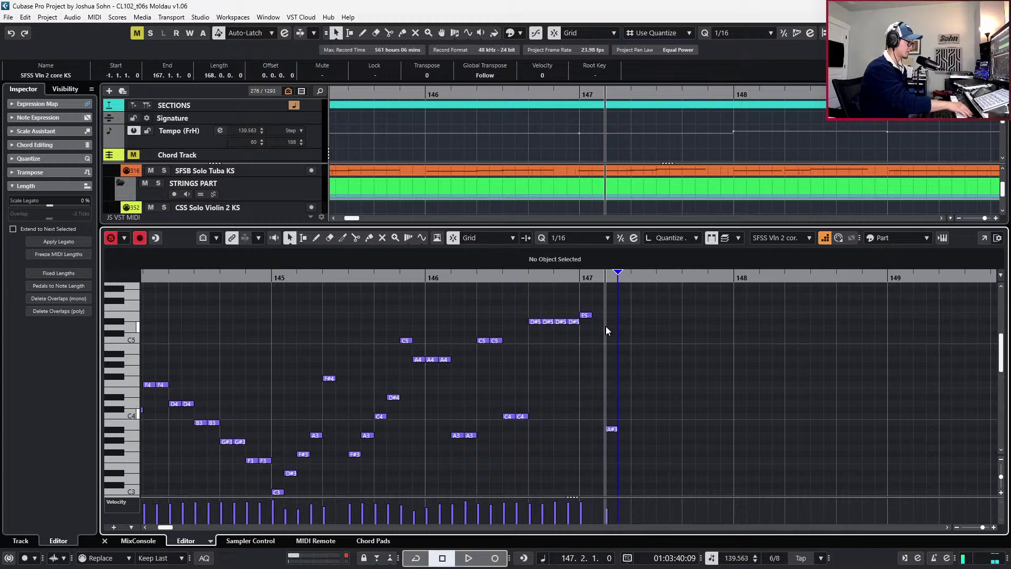
key("space")
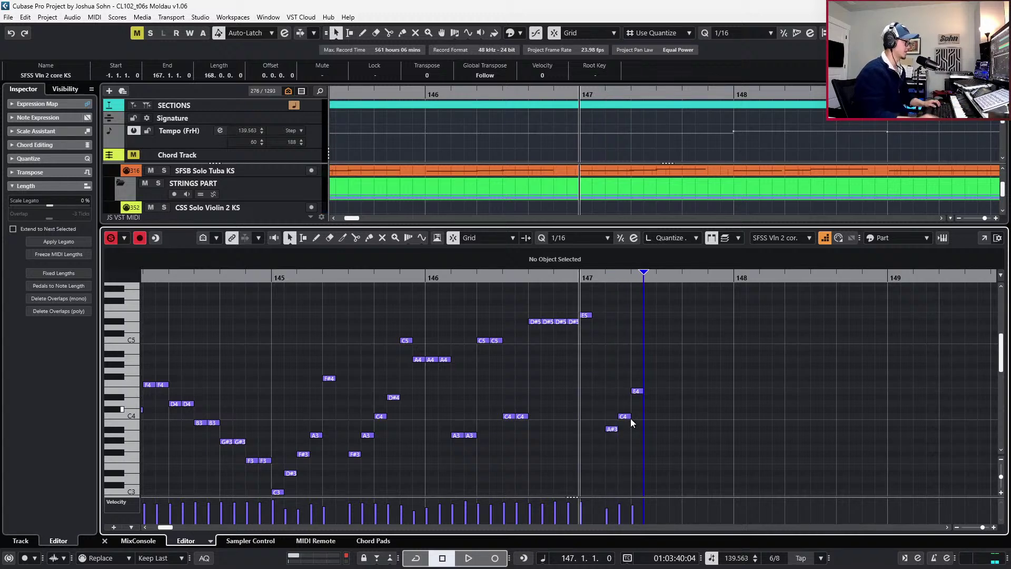
left_click_drag(612, 345, 659, 440)
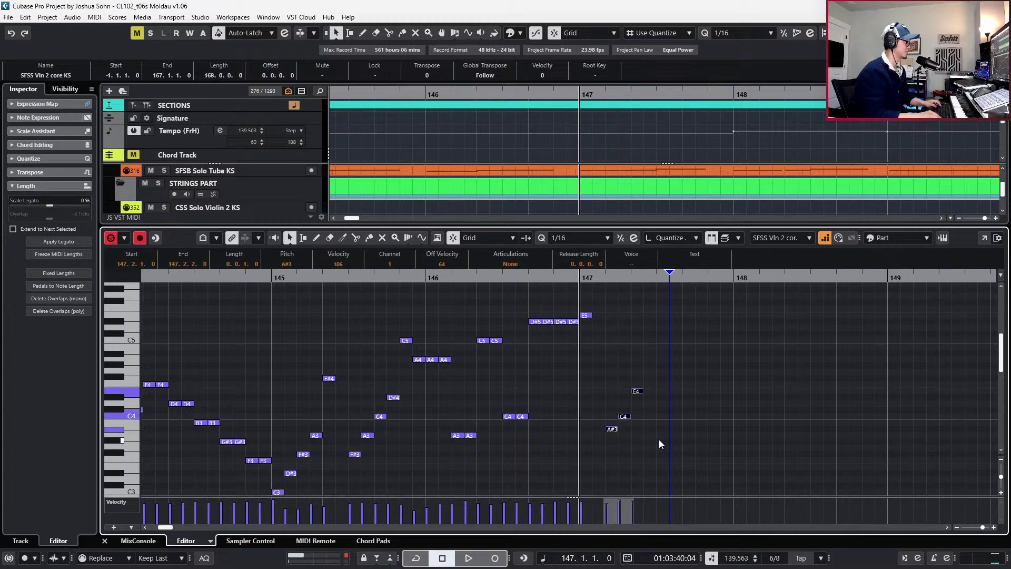
Step-record the rising sixteenths A#3, C4, E4, G4 and C5 from 147.4.2 and audition them
scroll(659, 439, "right", 2)
key("ctrl+Right")
key("KP_Subtract")
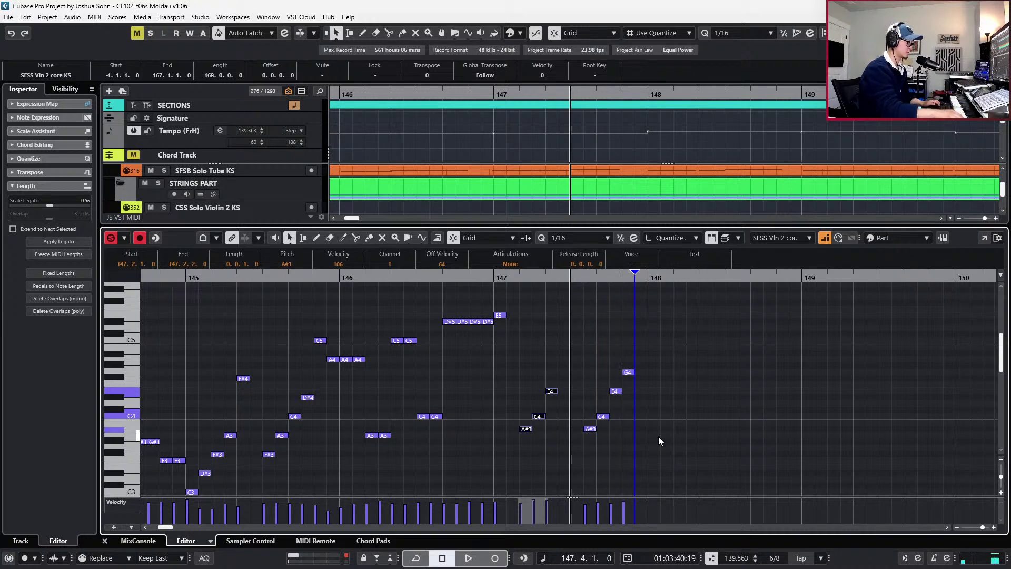
key("space")
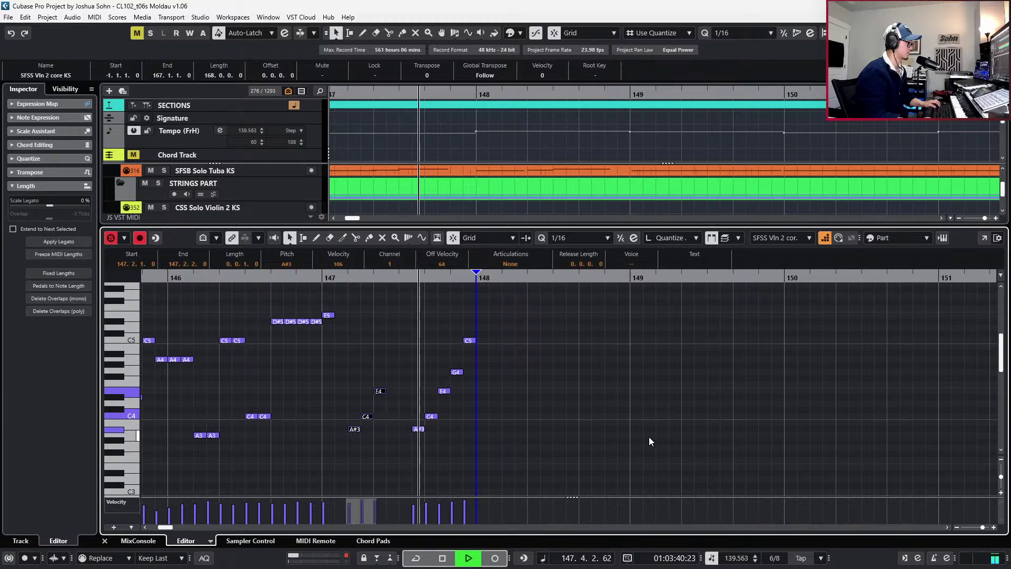
key("space")
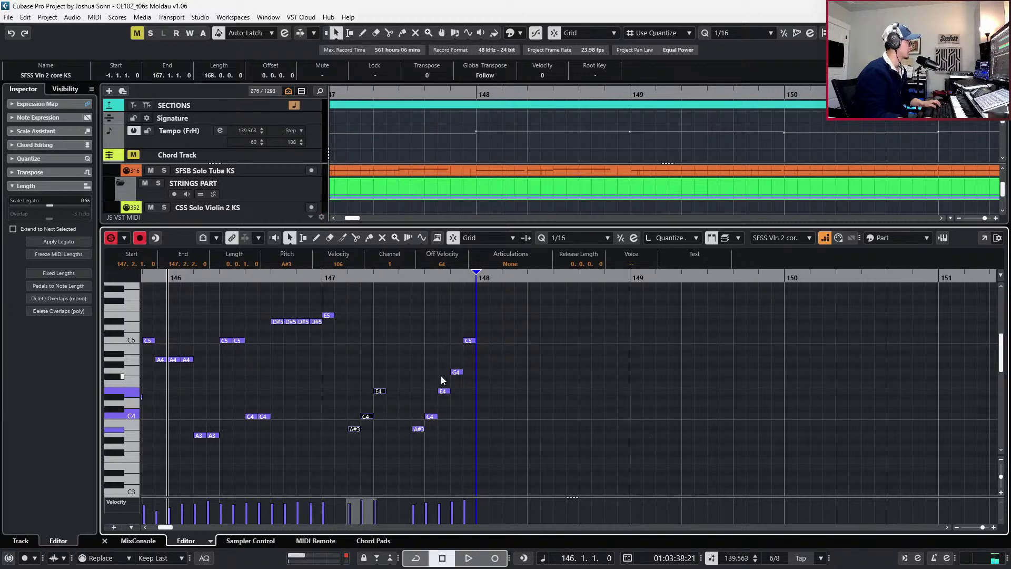
Audition bar 147 from its opening E5 and lengthen the E4 at 147.3.1 to an eighth note
left_click(327, 315)
key("space")
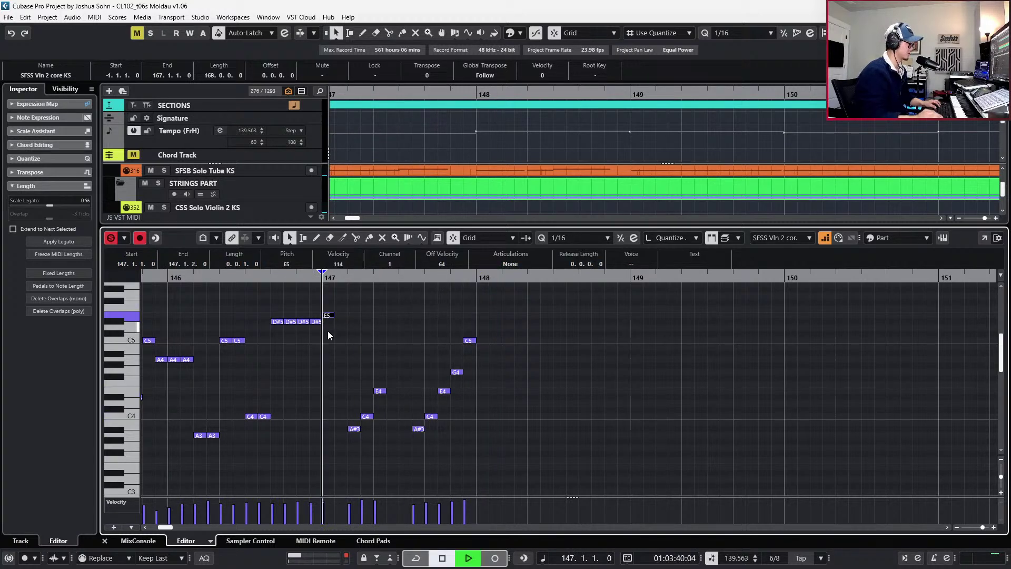
key("space")
key("space")
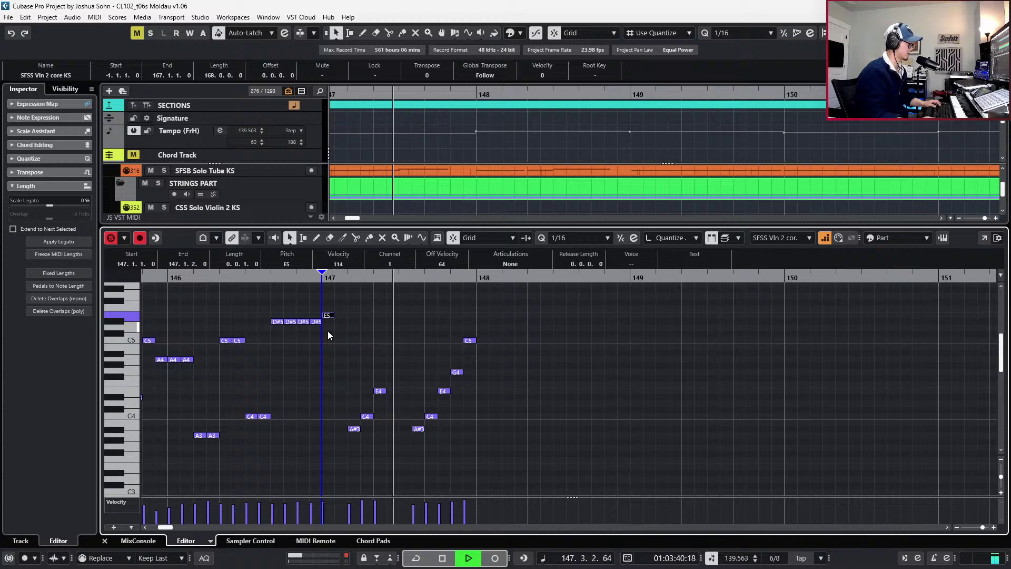
key("space")
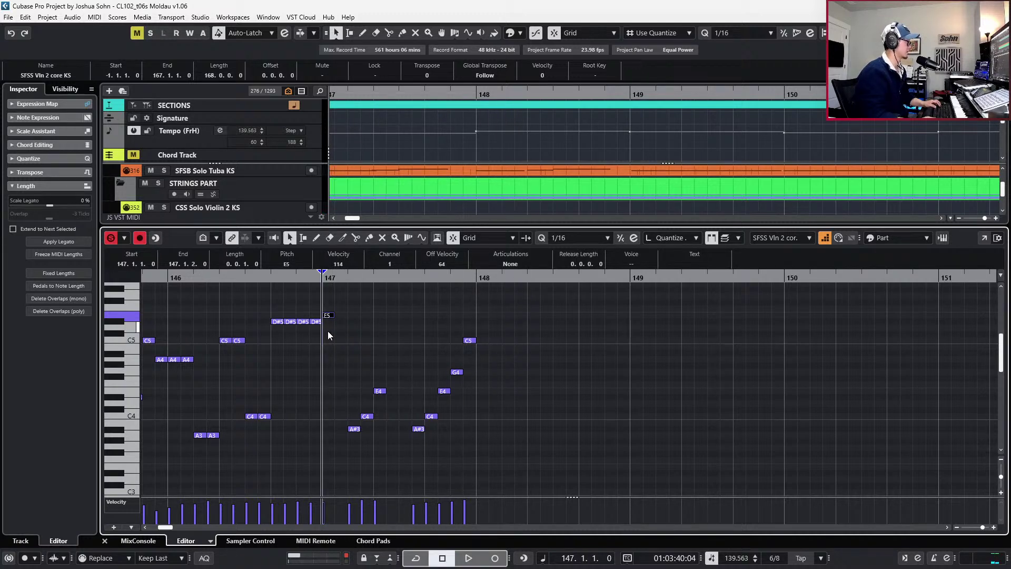
left_click_drag(330, 358, 375, 423)
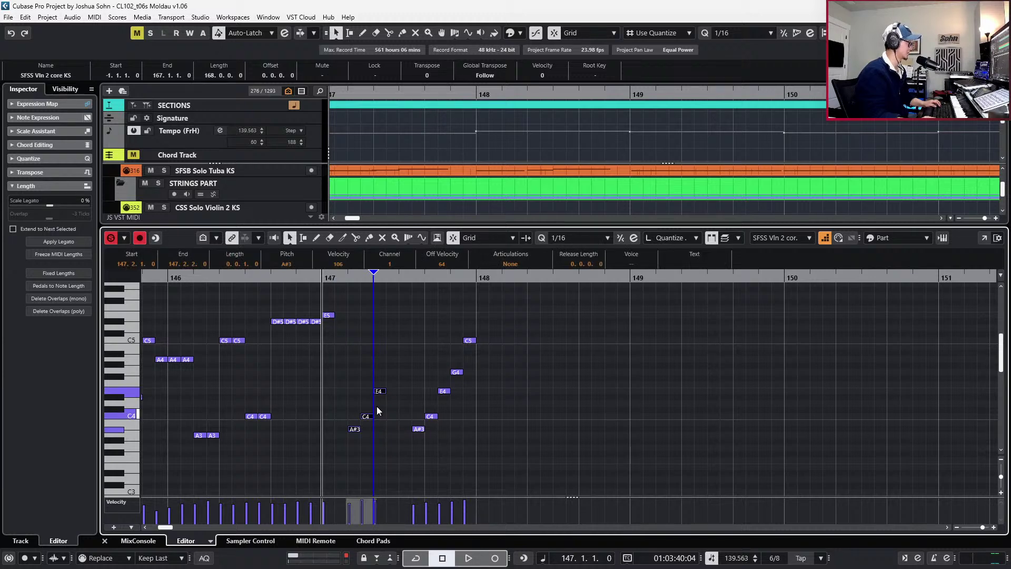
left_click_drag(370, 362, 379, 398)
key("alt+shift+Right")
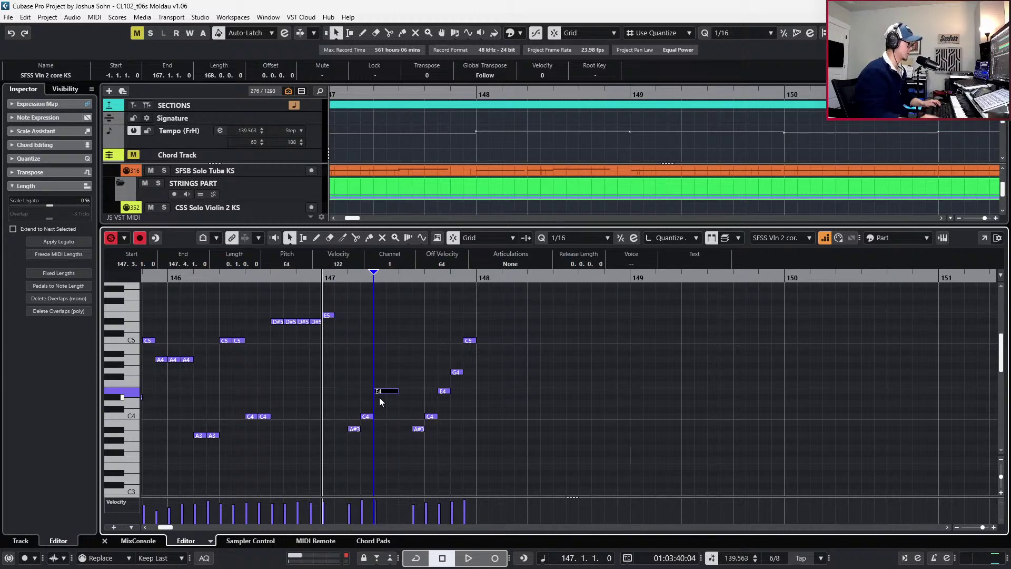
Shift the five rising notes one sixteenth earlier to start at 147.4.1 and lengthen their final C5 to an eighth note
left_click_drag(416, 321, 513, 450)
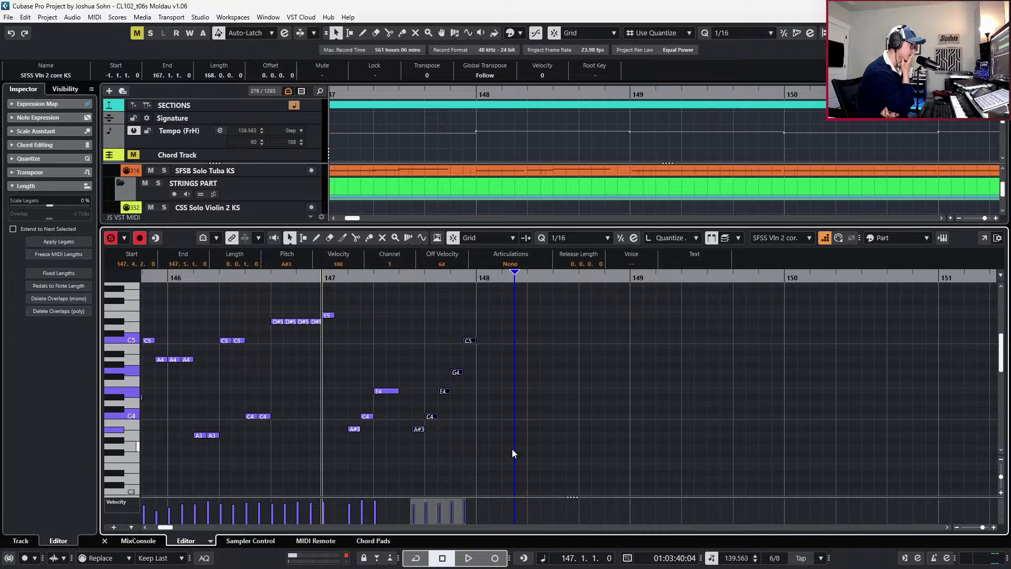
key("ctrl+Left")
key("space")
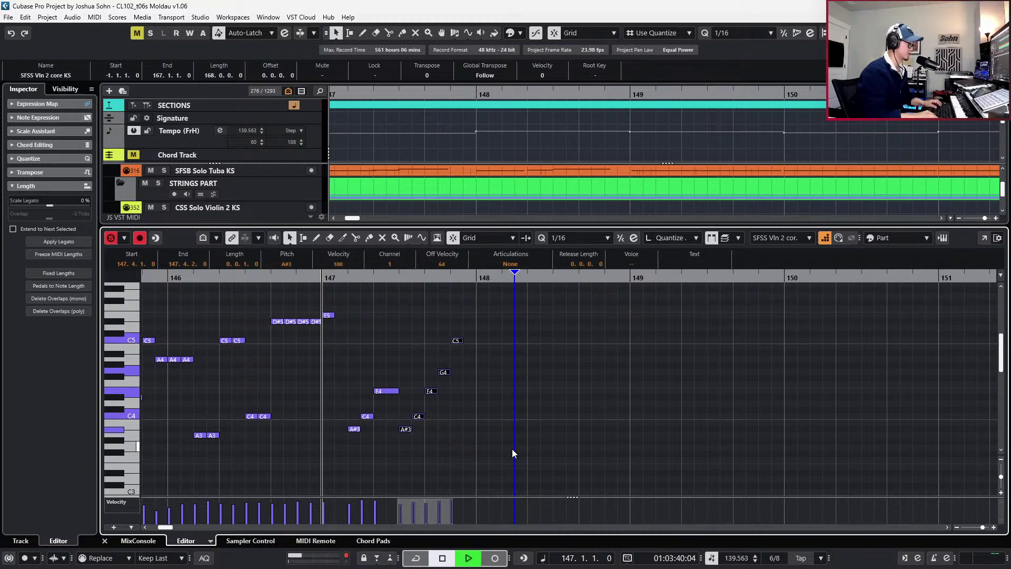
key("space")
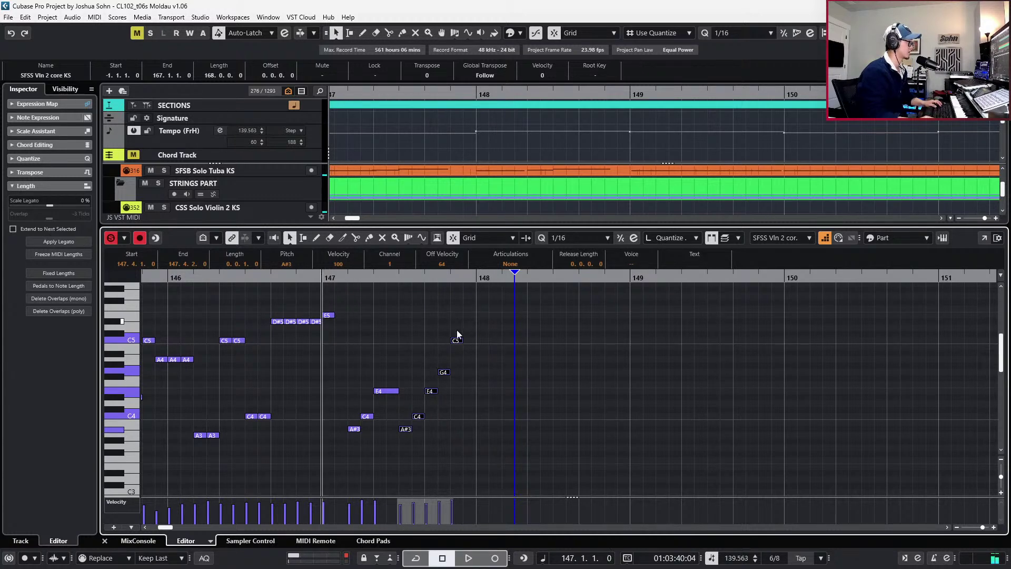
left_click(457, 340)
key("alt+shift+Right")
Step-record bar 148 with paired sixteenths G4, G3, C5 and C4 followed by four E5s, and audition the bar
key("n")
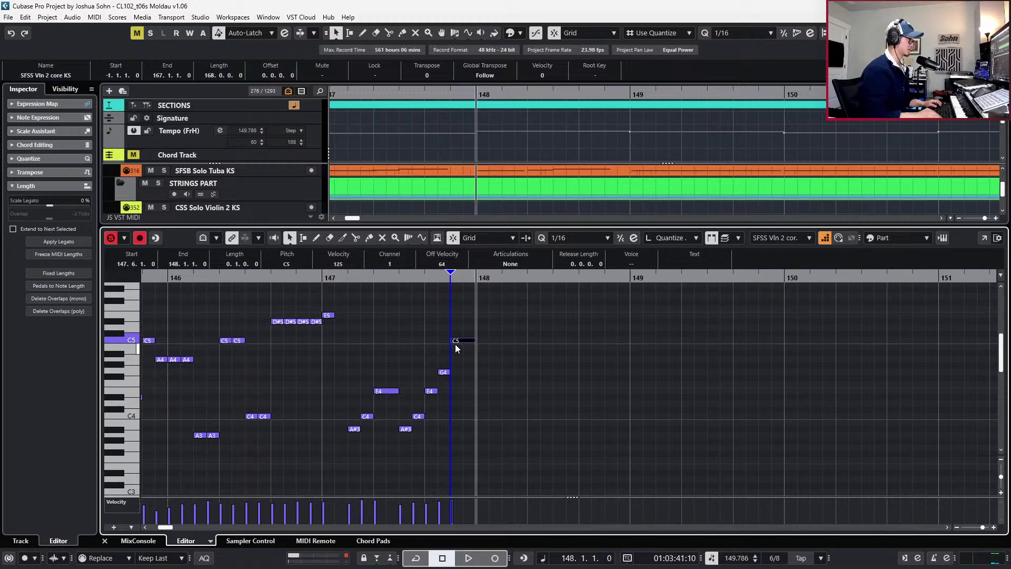
left_click(477, 377)
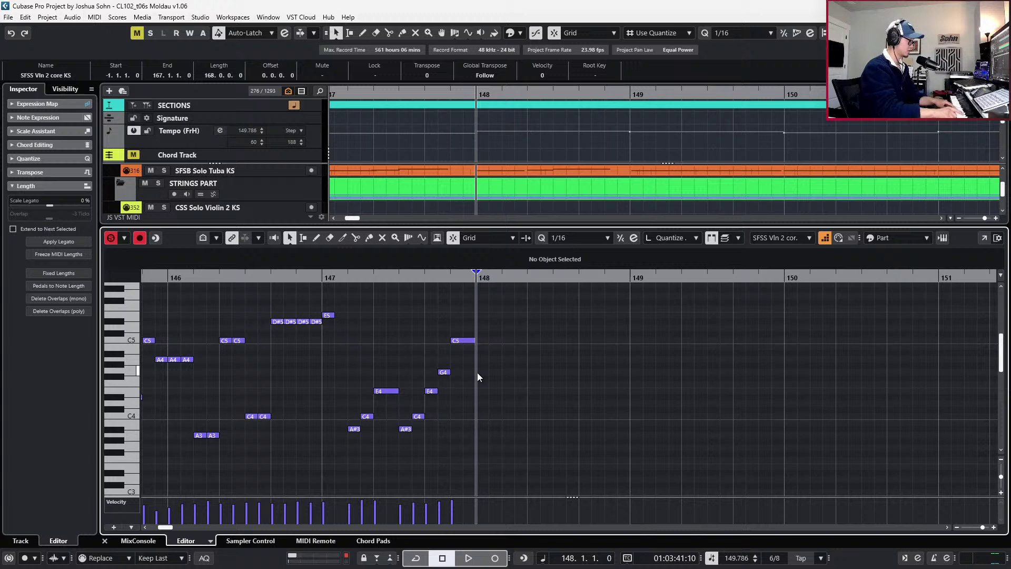
key("KP_Multiply")
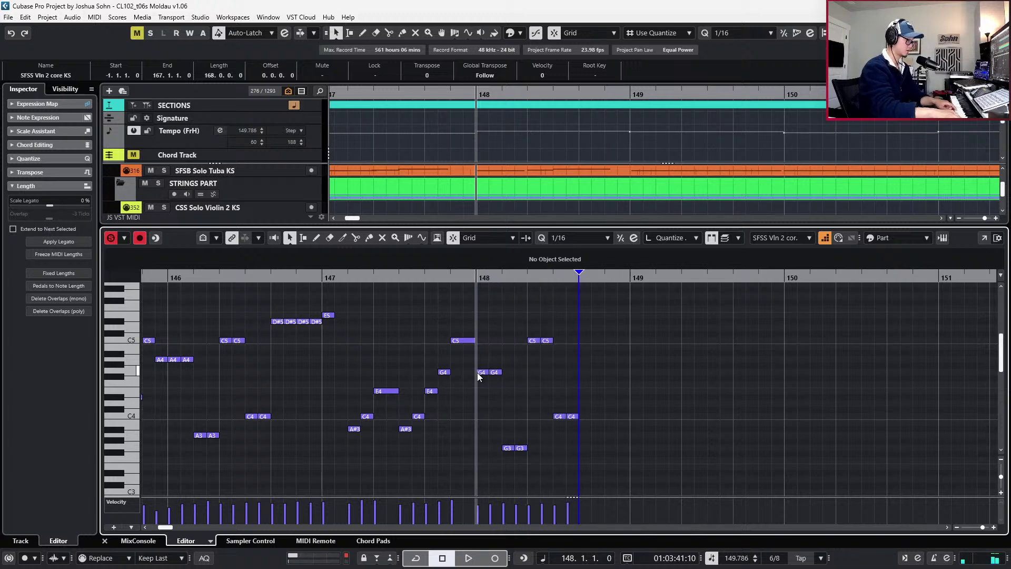
key("space")
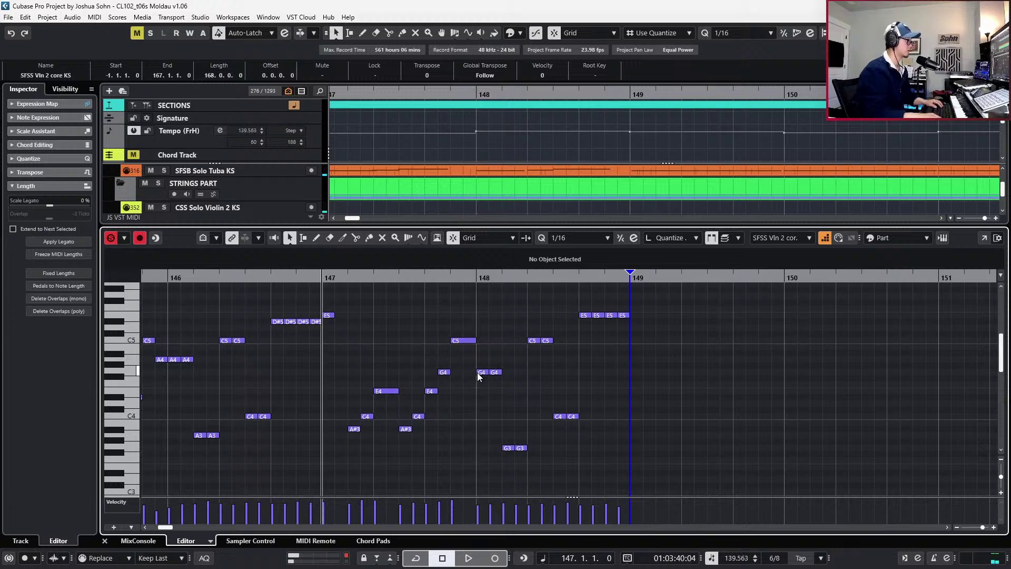
left_click_drag(486, 306, 660, 463)
key("space")
left_click_drag(592, 305, 611, 330)
key("KP_Add")
key("KP_Add")
key("KP_Add")
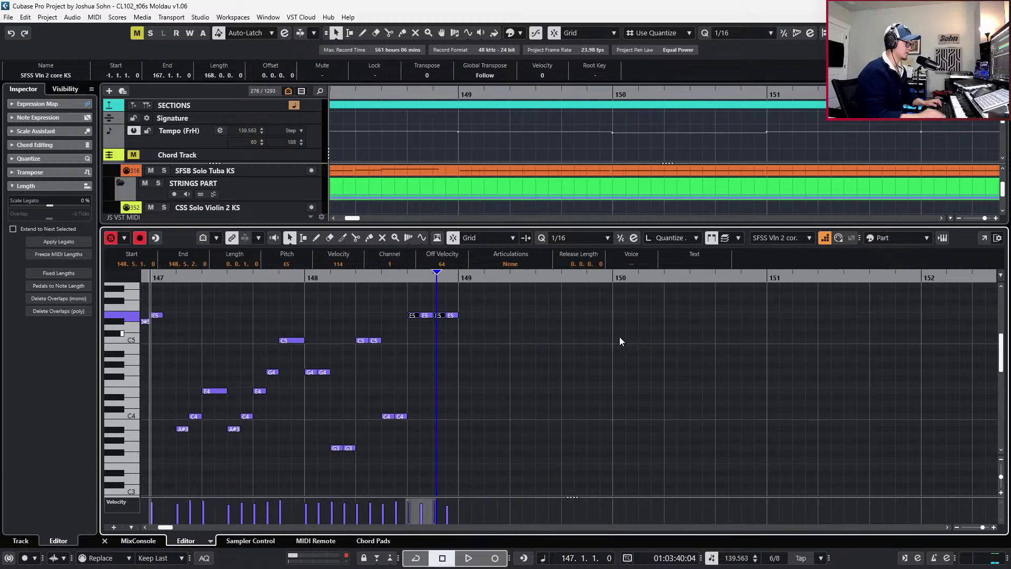
key("KP_Subtract")
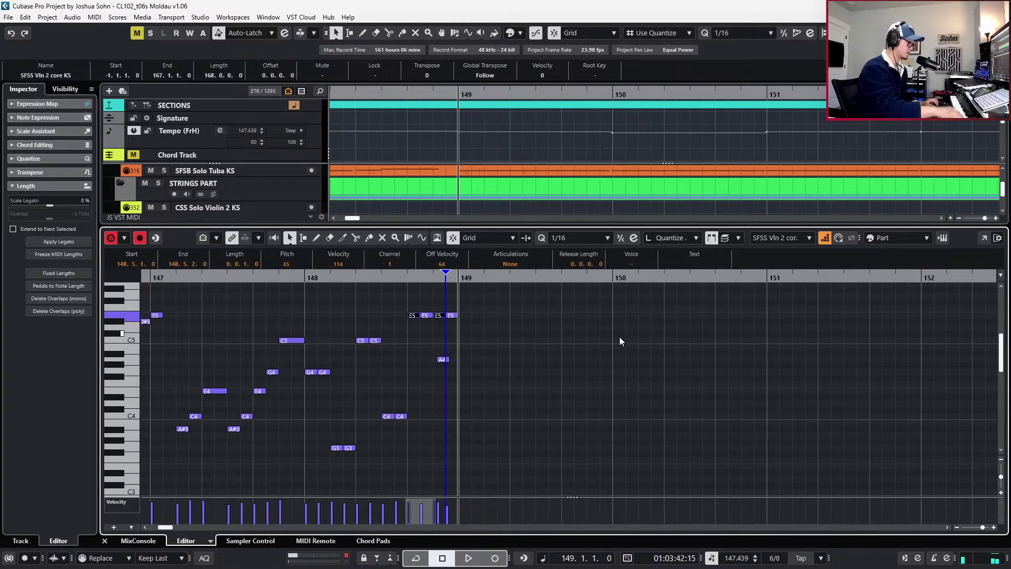
key("ctrl+z")
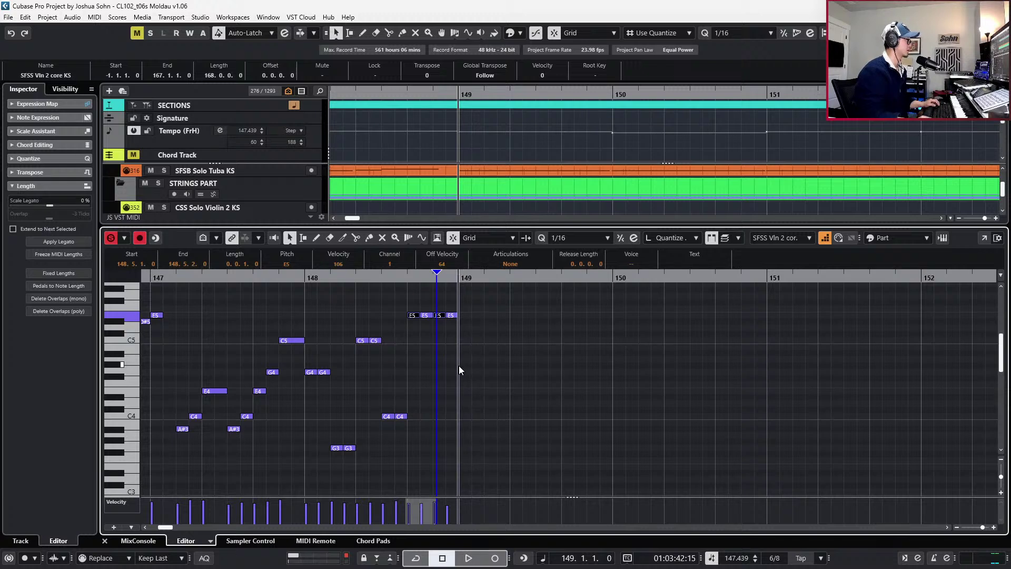
Step-record the first half of bar 149 as sixteenths, A4 at 149.1.1 and C4, E4 and A4 from 149.2.1, undoing wrong entries
left_click(460, 370)
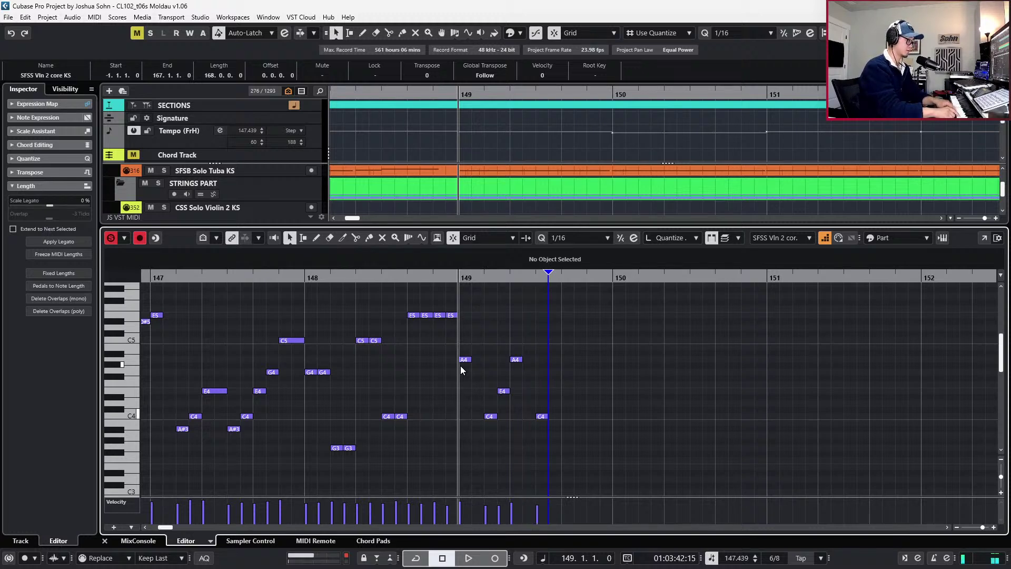
key("ctrl+z")
key("ctrl+z")
key("ctrl+z")
key("ctrl+z")
key("ctrl+z")
key("ctrl+z")
key("ctrl+z")
key("ctrl+z")
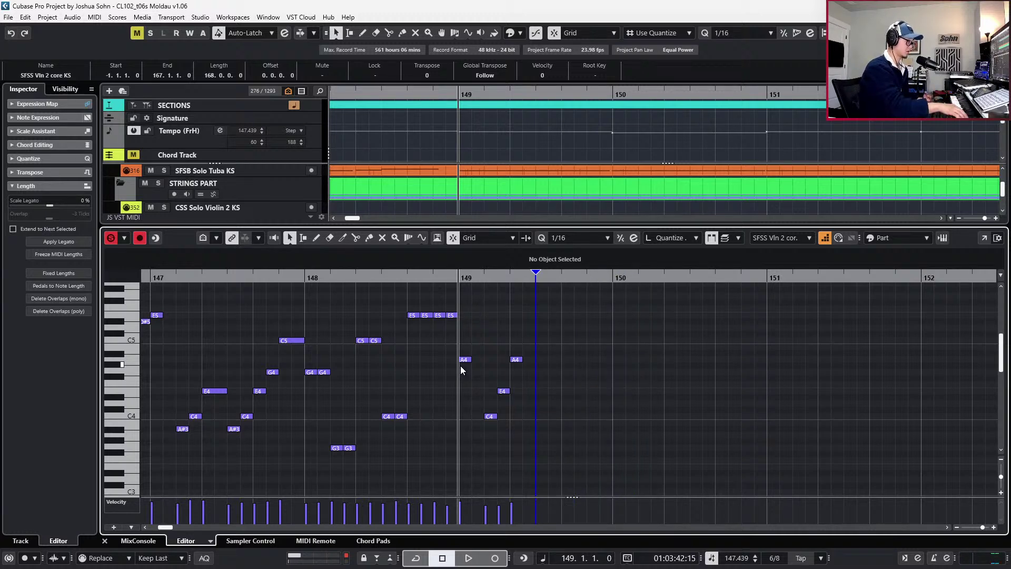
Step-record the rising sixteenths C4, E4, F#4, A4 and C5 from 149.4.1, undoing wrong entries, and audition bar 149
key("ctrl+z")
key("ctrl+z")
key("ctrl+z")
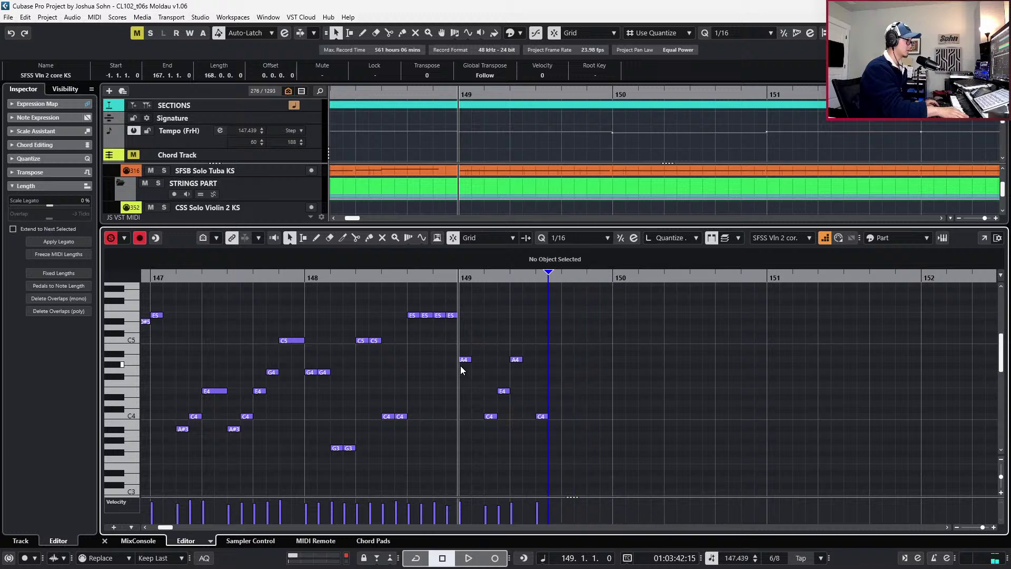
key("ctrl+z")
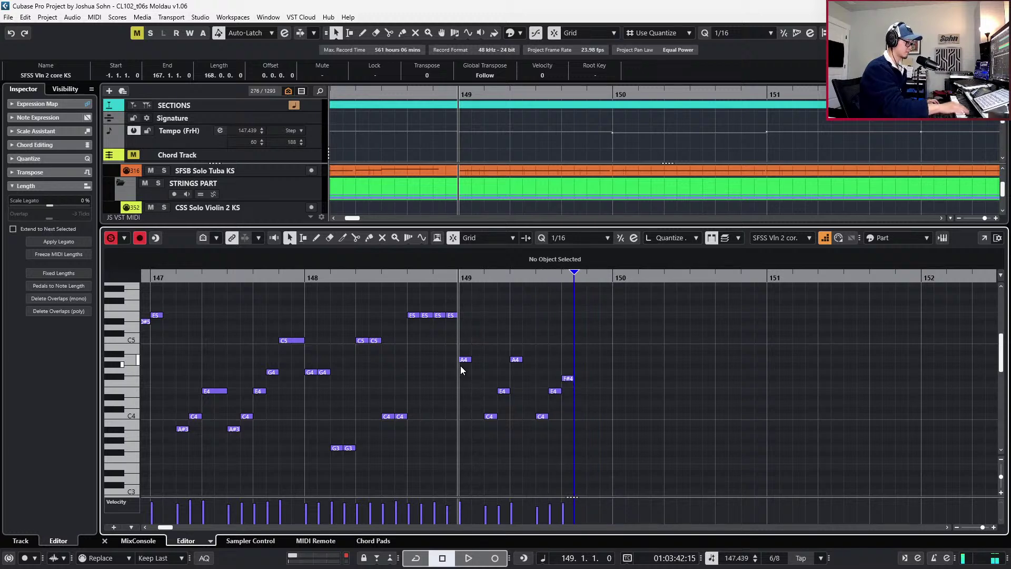
key("space")
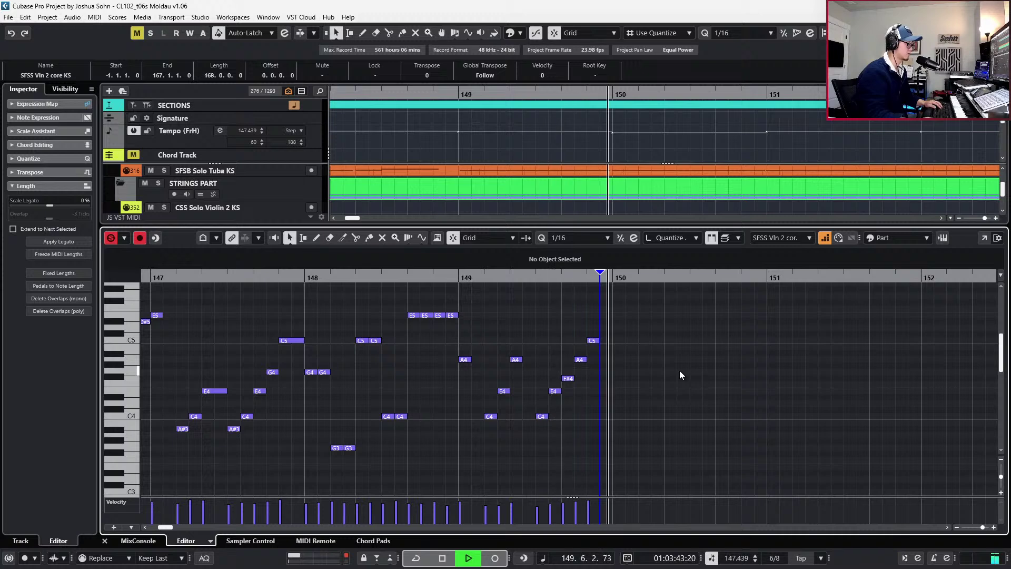
key("space")
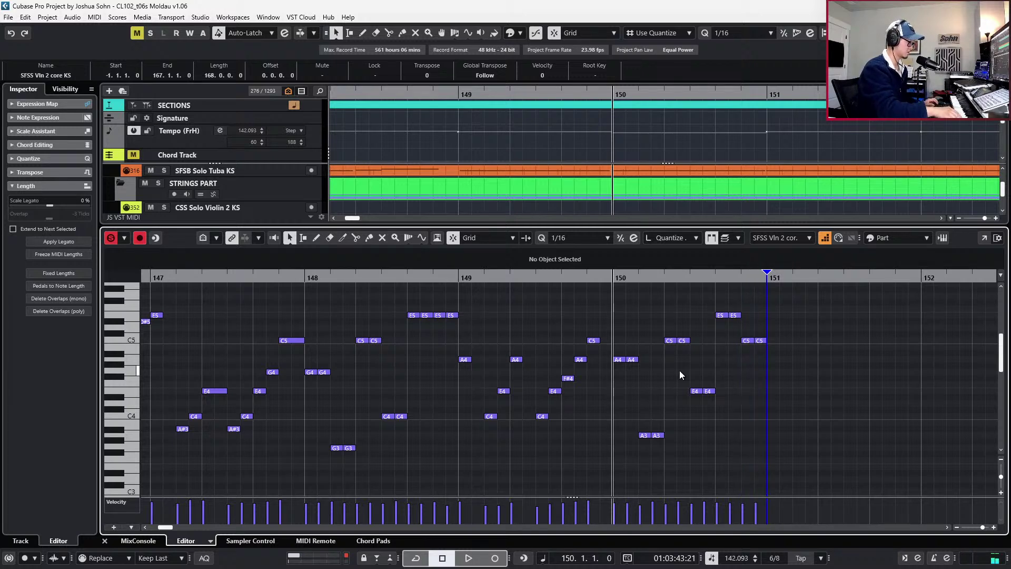
Step-record bar 150 with paired sixteenths A4, A3, C5, E4, E5 and C5, add an A4 at 151.1.1, and audition the line
key("KP_Subtract")
key("KP_Subtract")
key("space")
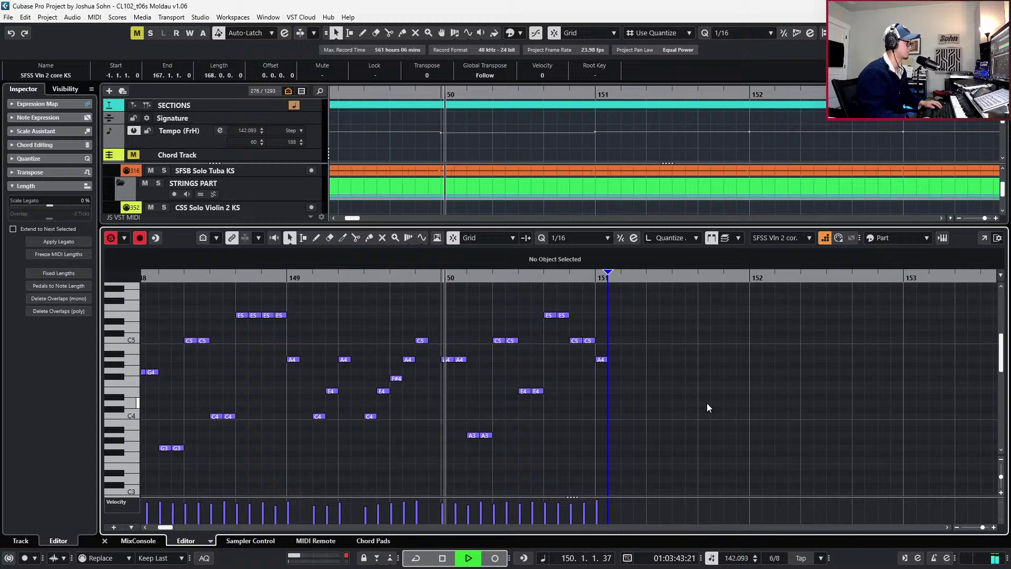
key("space")
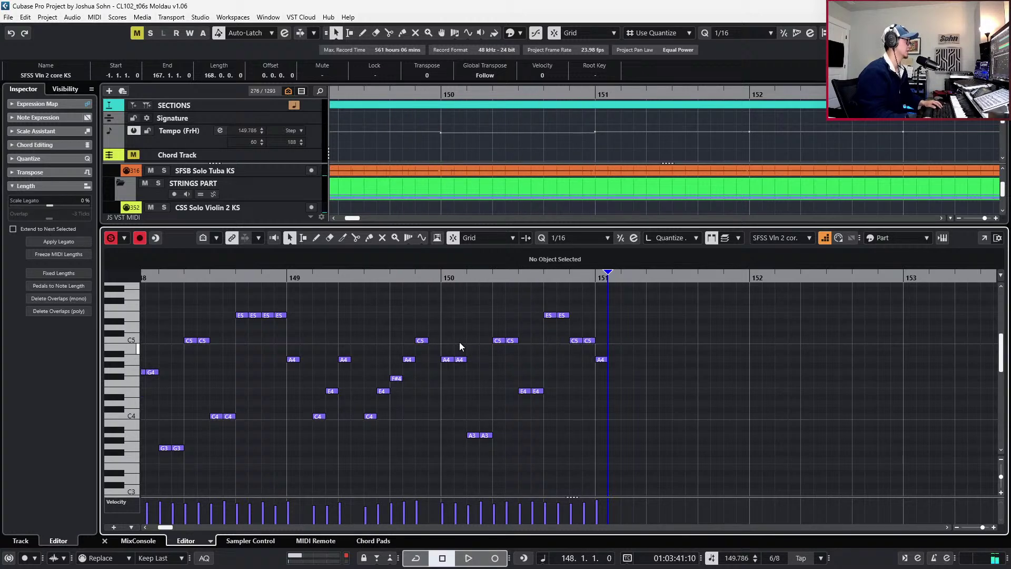
Lengthen the C5 at 149.6.1 to an eighth note and audition it
left_click(448, 374)
left_click(418, 325)
left_click(444, 340)
left_click(415, 343)
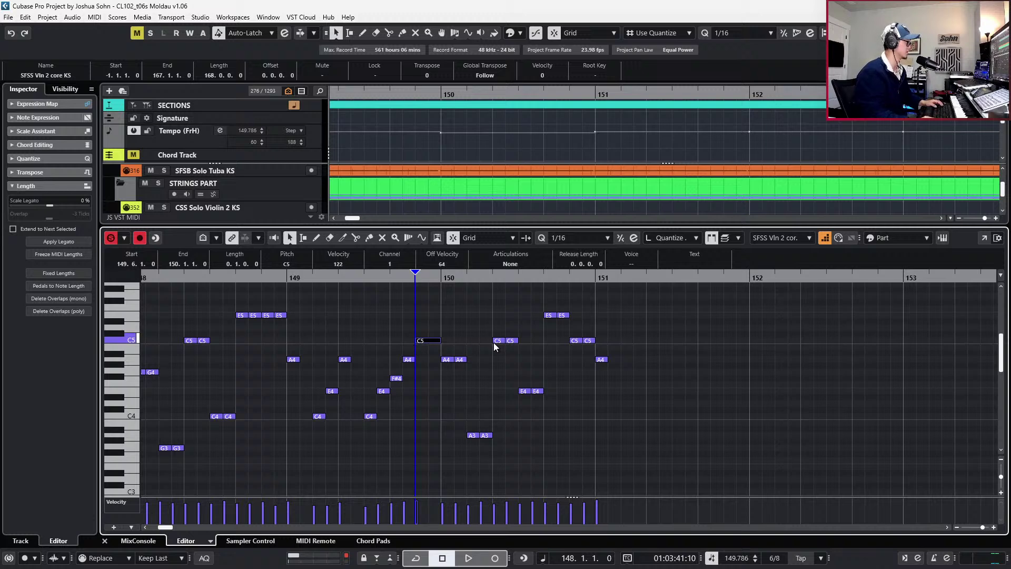
key("space")
Raise the velocity of the A3 at 150.2.1 to 114 and audition bar 150
left_click(470, 435)
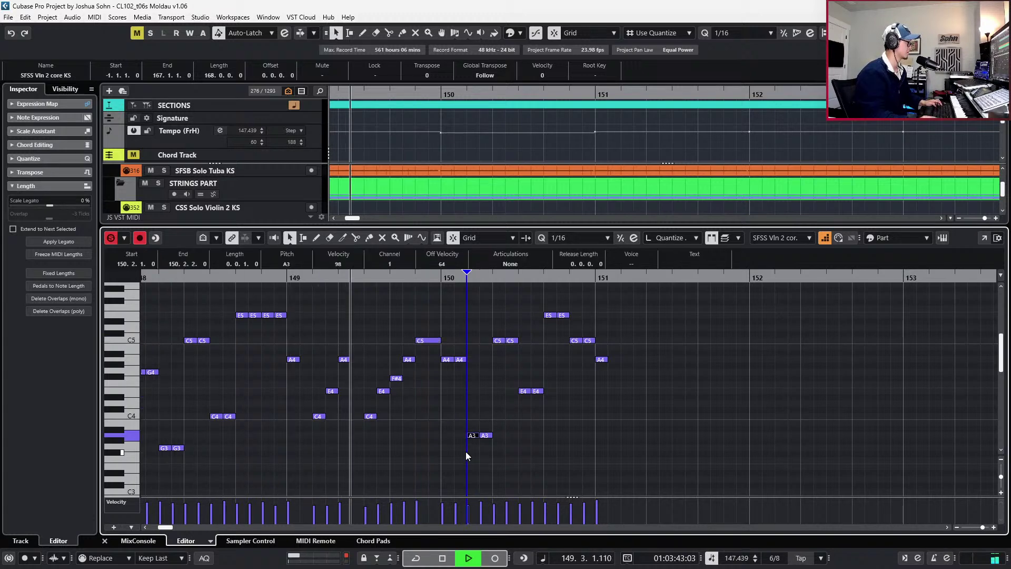
key("space")
key("space")
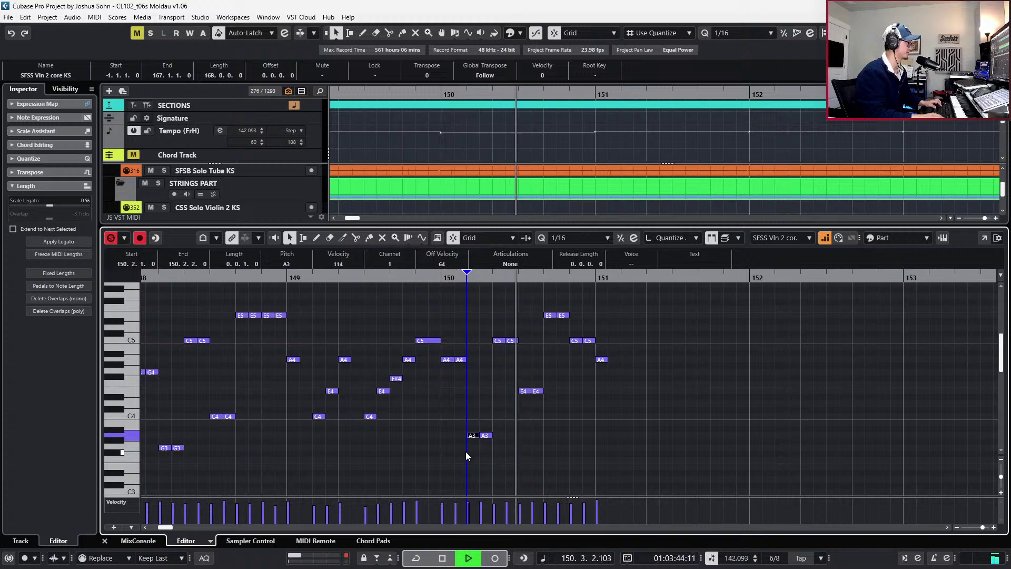
key("space")
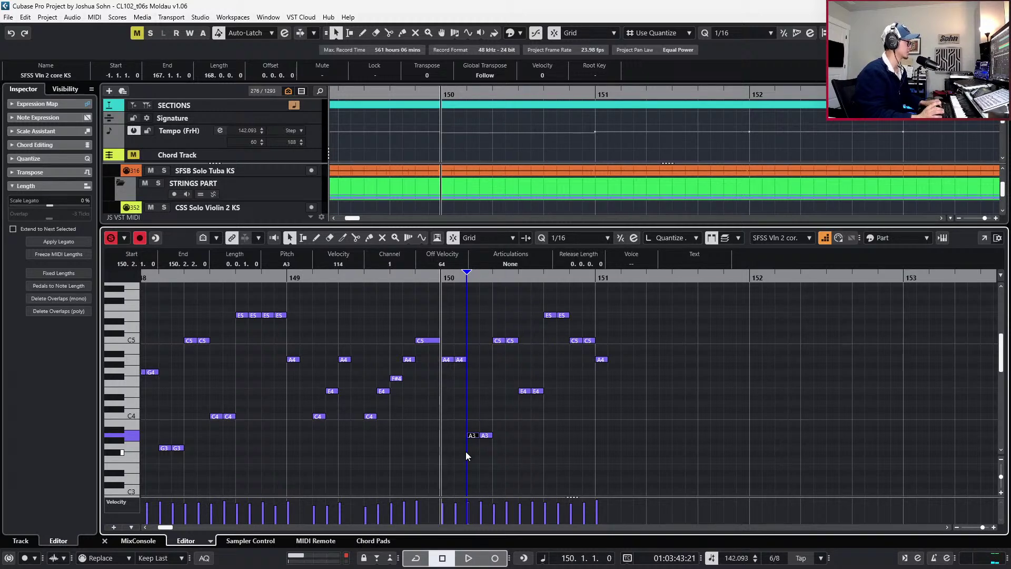
key("space")
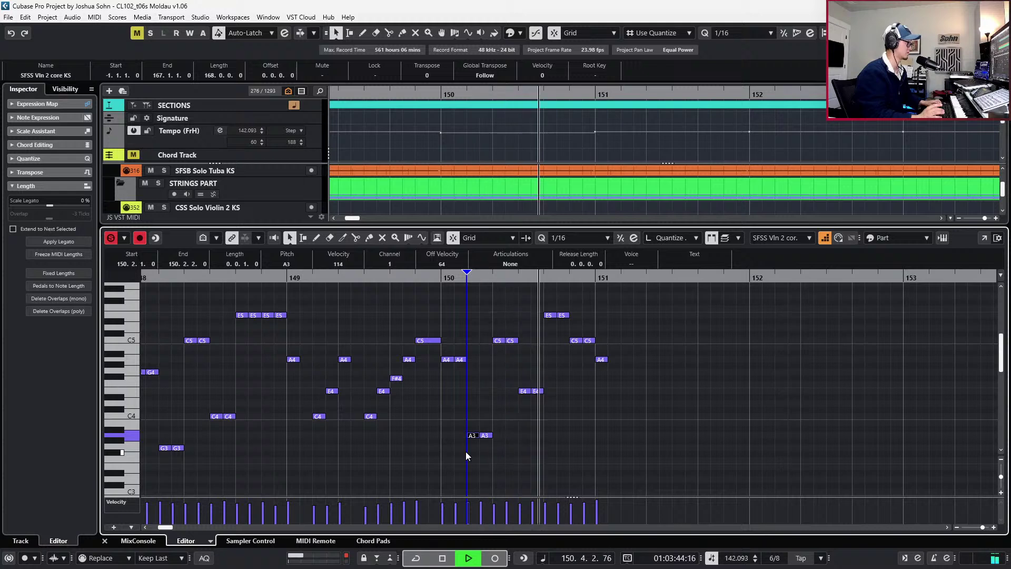
key("space")
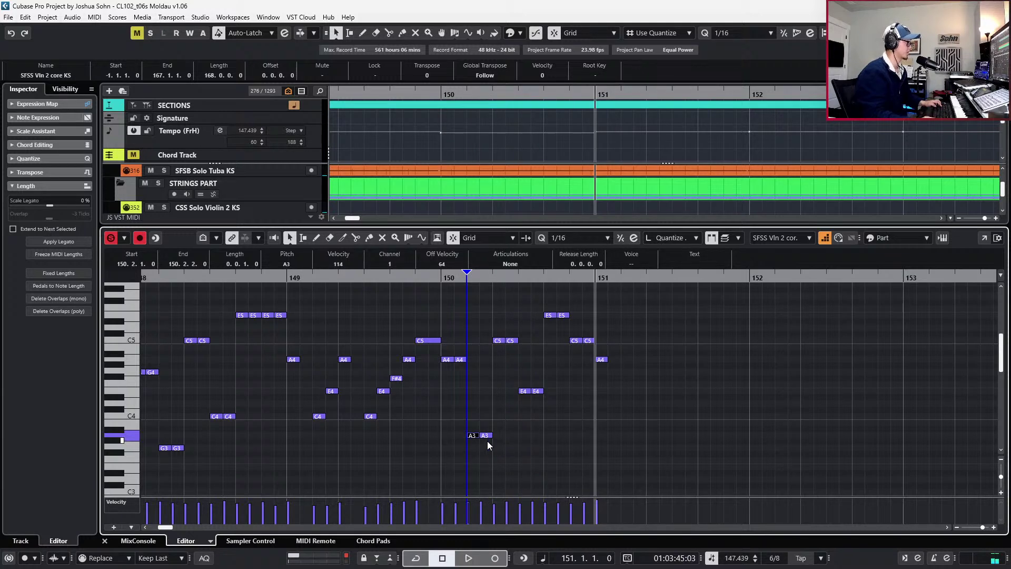
Lengthen the A4 at 151.1.1 to an eighth note and step-record B3, D#4 and an eighth-note F#4 from 151.2.1
left_click(450, 375)
left_click(431, 360)
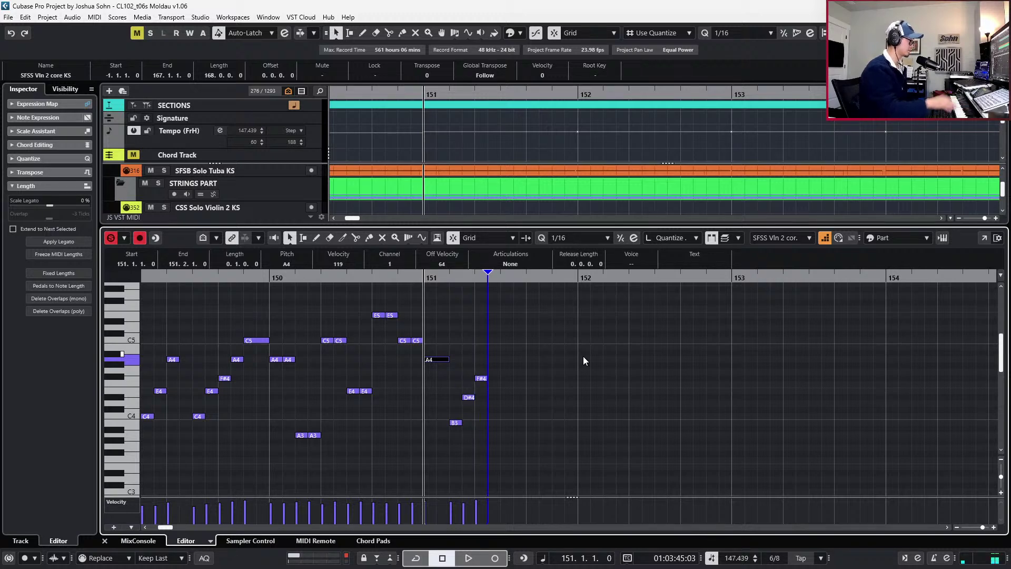
left_click_drag(514, 350, 480, 382)
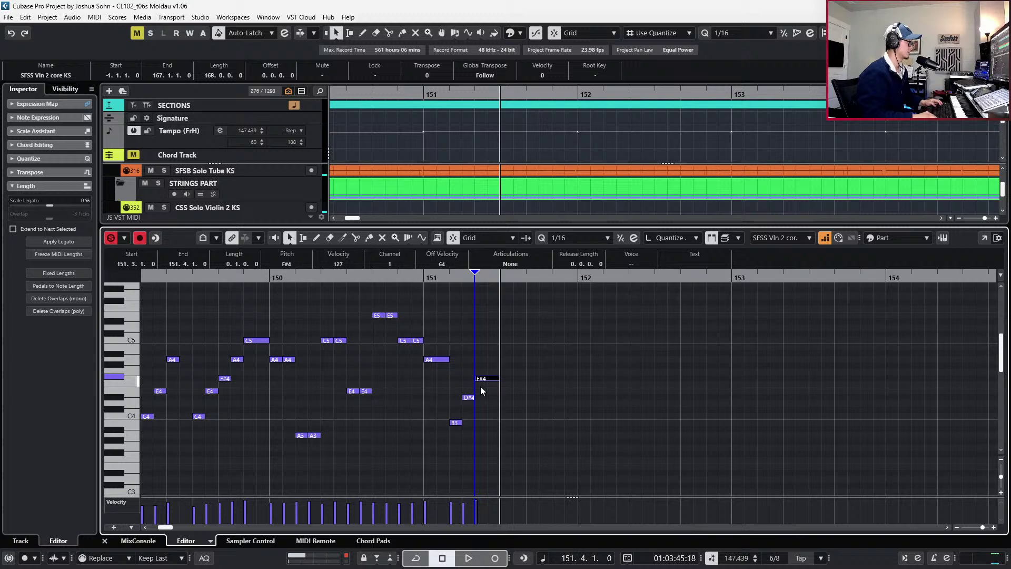
Step-record the rising sixteenths B3, D4, F#4, A4 and B4 from 151.4.1 and audition bar 151
left_click(507, 397)
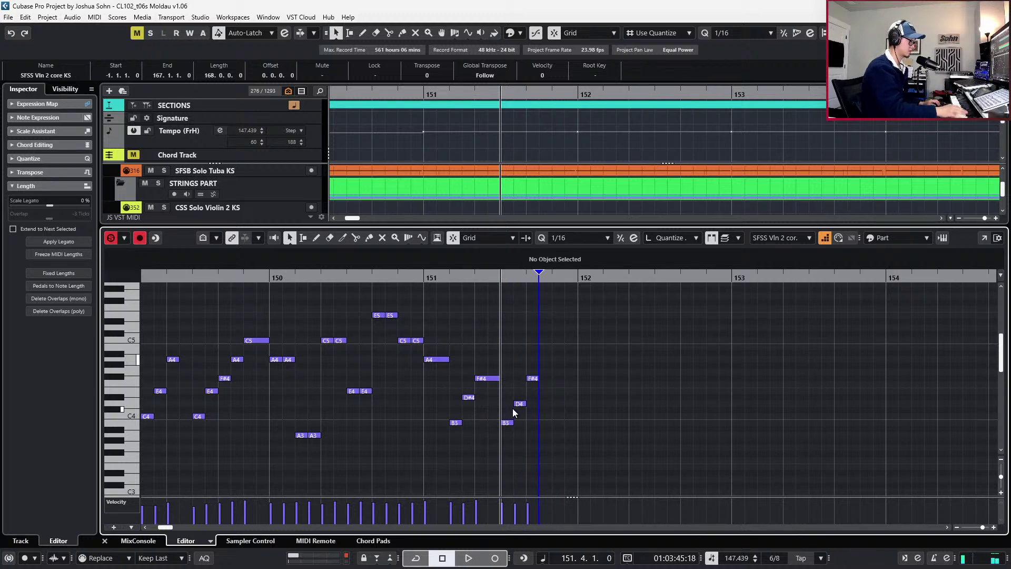
key("space")
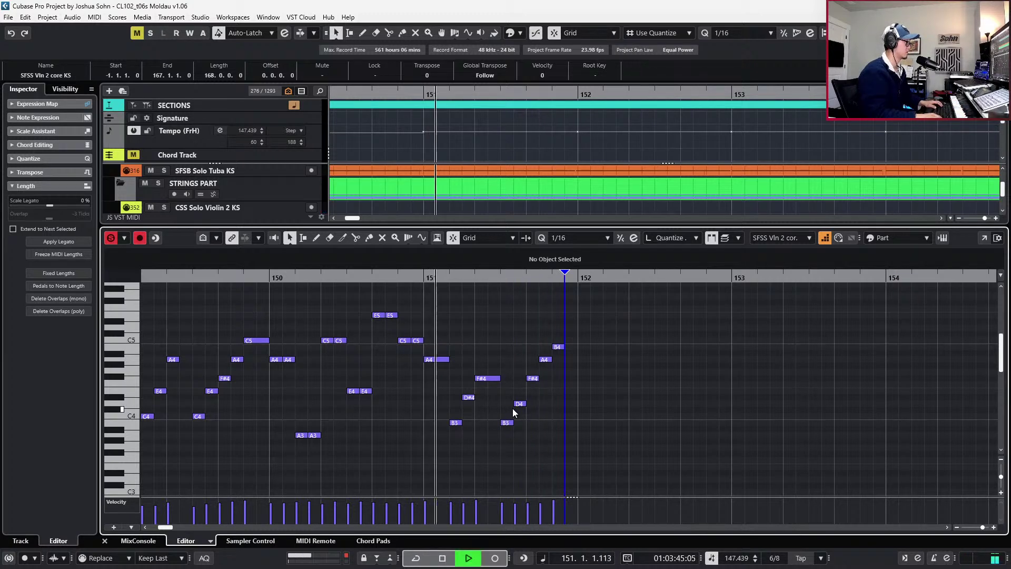
key("space")
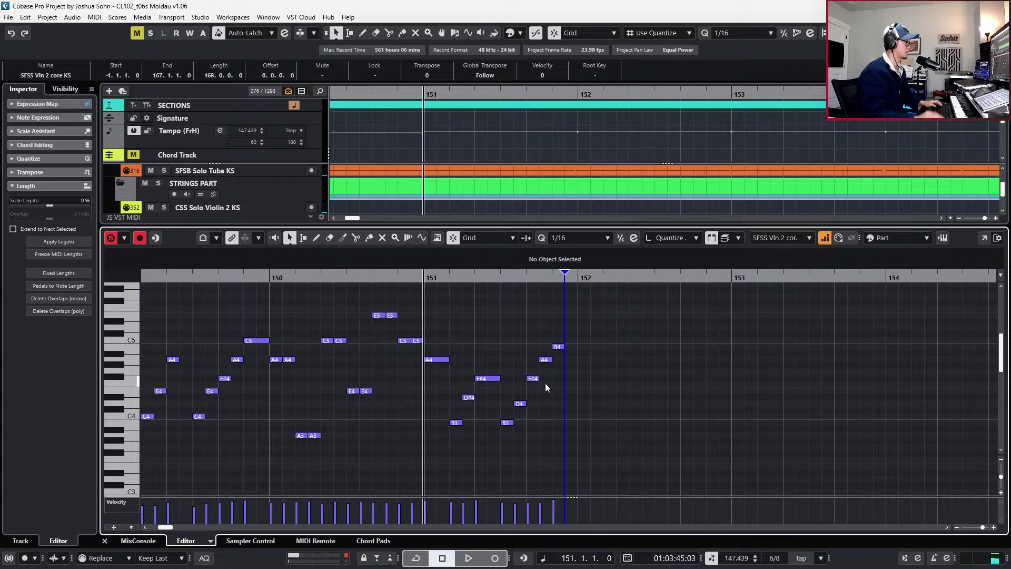
Lengthen the B4 at 151.6.1 to an eighth note and raise the D4 at 151.4.2 to D#4, auditioning bar 151
left_click(561, 347)
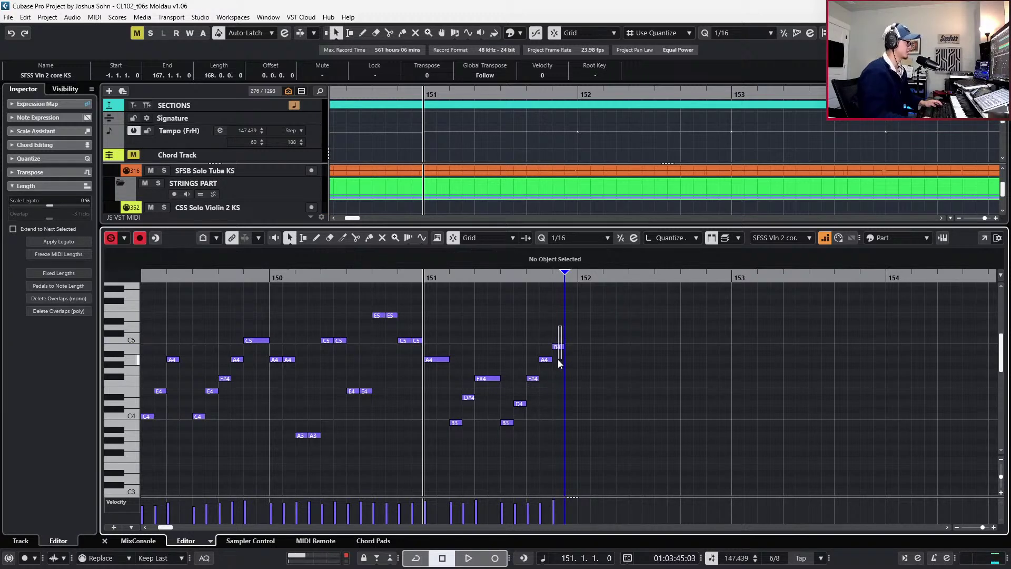
key("alt+Right")
key("space")
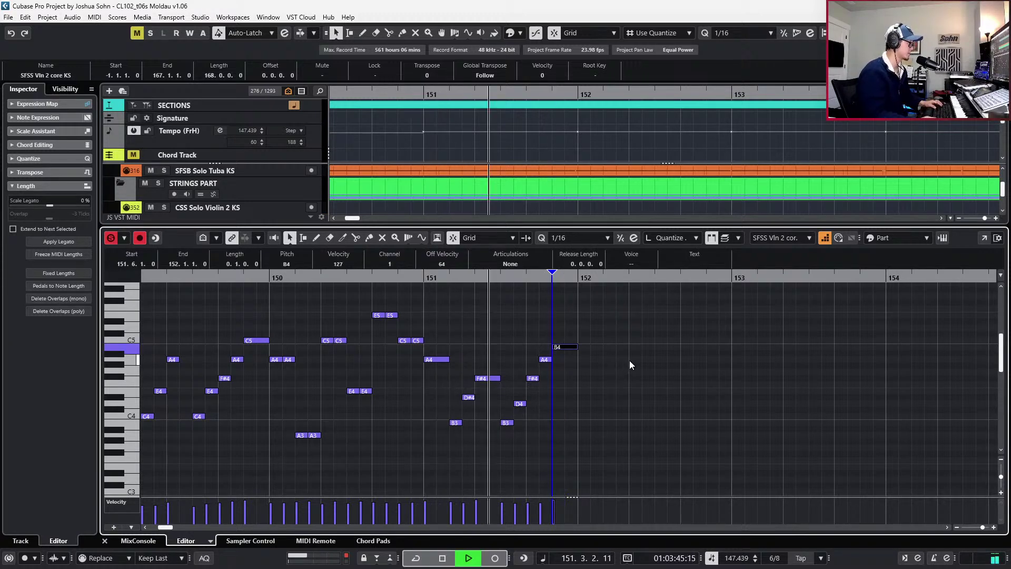
key("space")
left_click_drag(518, 404, 522, 398)
key("space")
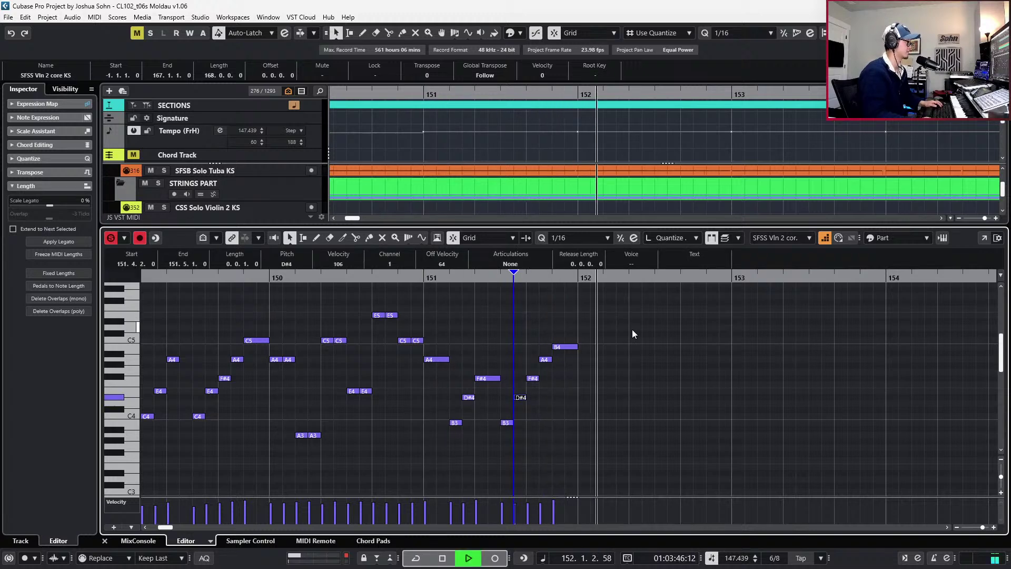
Step-record three bars of sixteenths: pairs A4, E4, C5, F#4, C5, A4; three alternations of F#5 and A4 pairs; twice four E5s and two D#5s
key("minus")
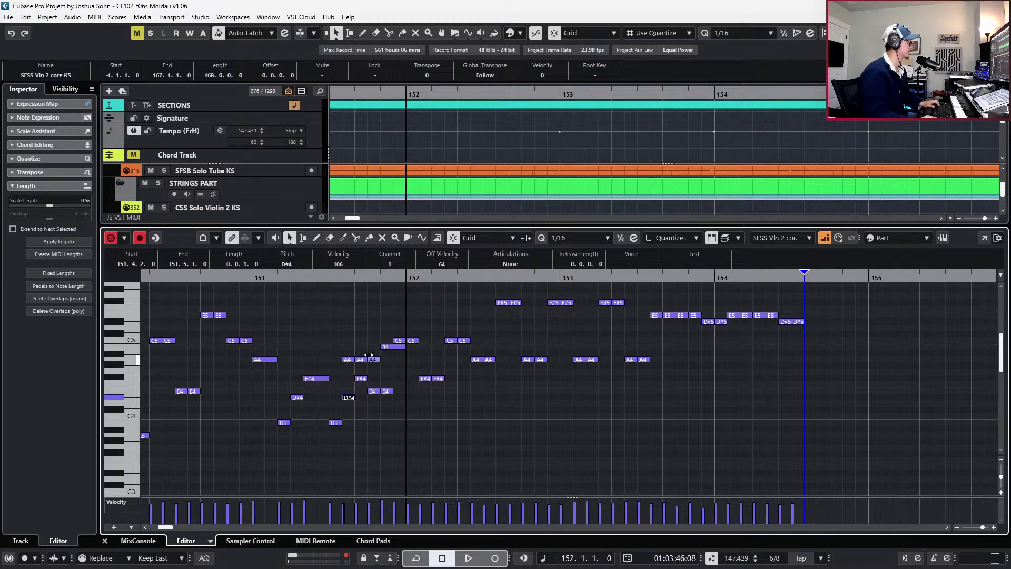
Select the three bars of sixteenths starting at 151.4.2, leaving bar 151's own notes out, and shift them later to start at 152.1.1
left_click(362, 374)
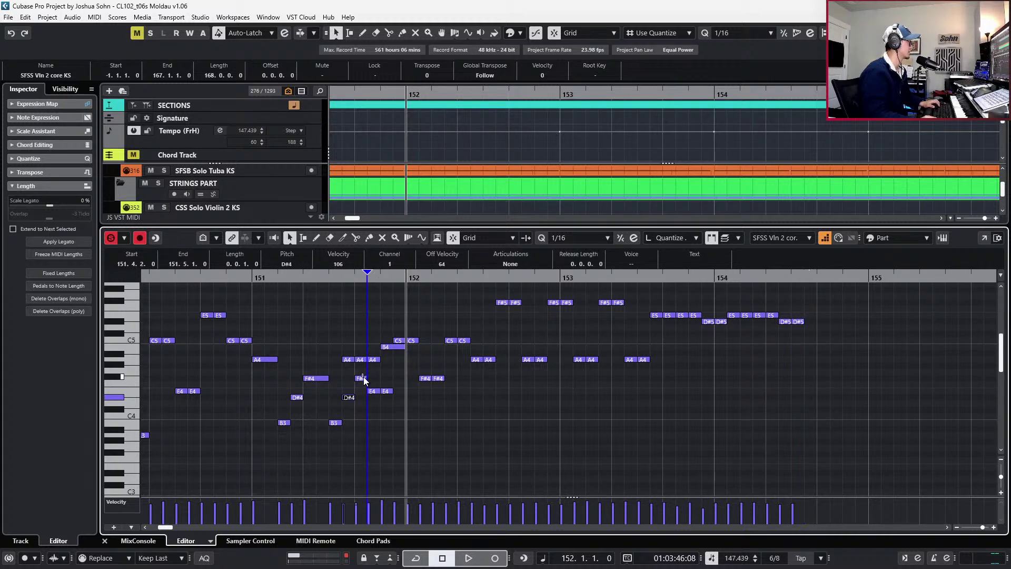
left_click_drag(361, 371, 459, 403)
left_click_drag(452, 355, 669, 371)
left_click_drag(824, 355, 398, 347)
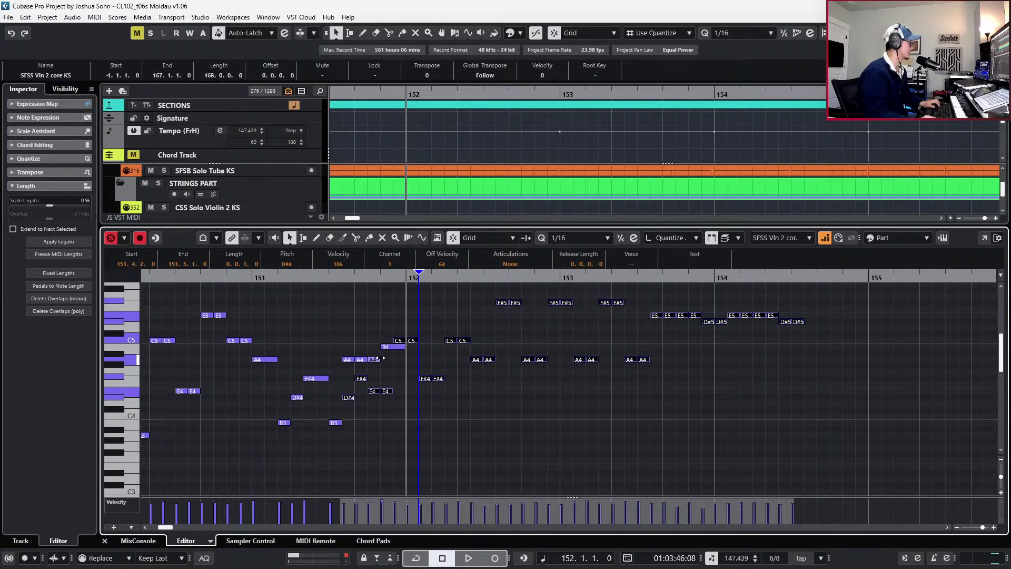
left_click(358, 377)
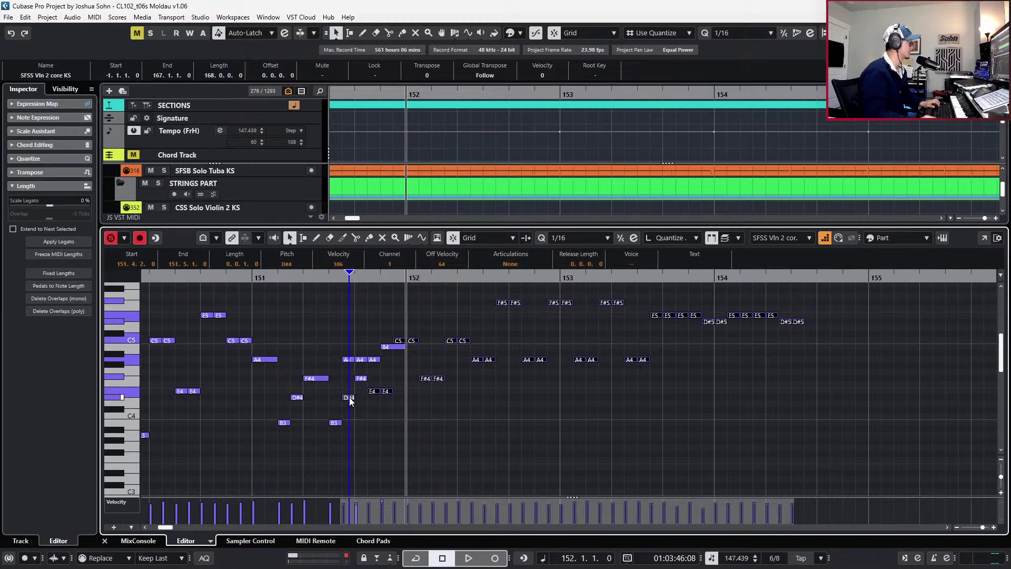
left_click(350, 359)
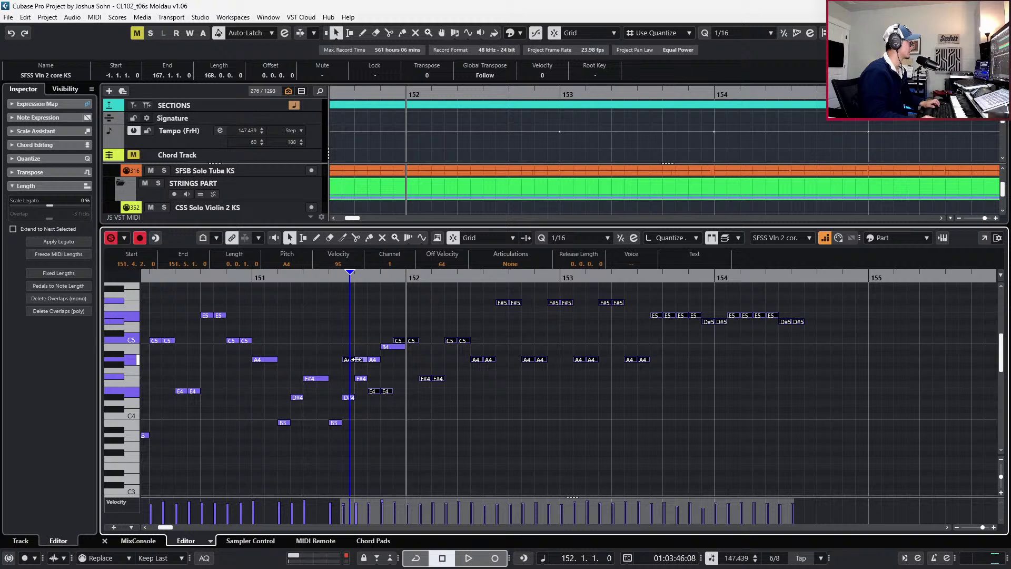
key("ctrl+Right")
key("ctrl+Right")
key("ctrl+Right")
key("ctrl+Right")
key("ctrl+Right")
key("ctrl+Right")
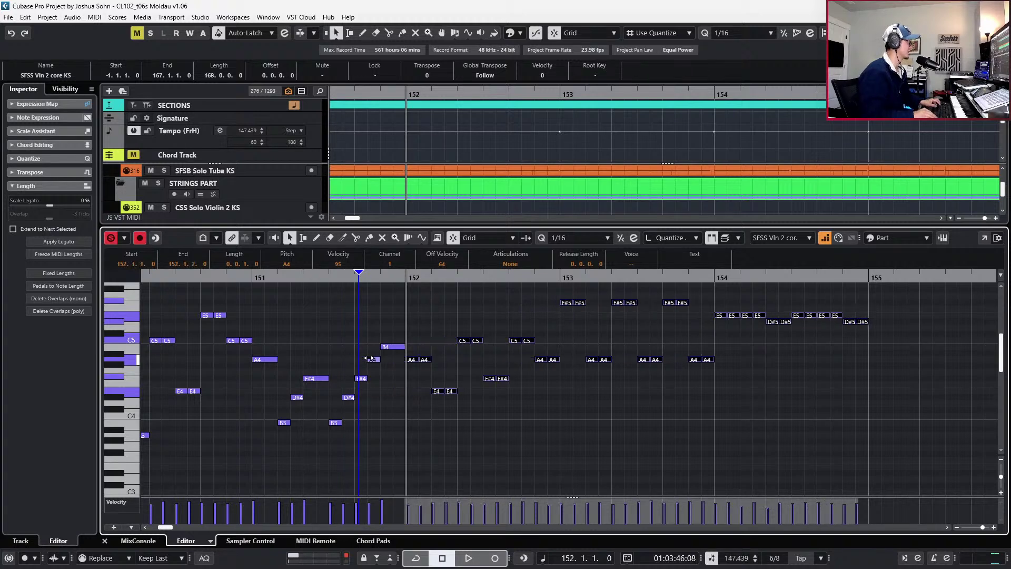
key("ctrl+Right")
key("ctrl+Left")
key("ctrl+Left")
key("b")
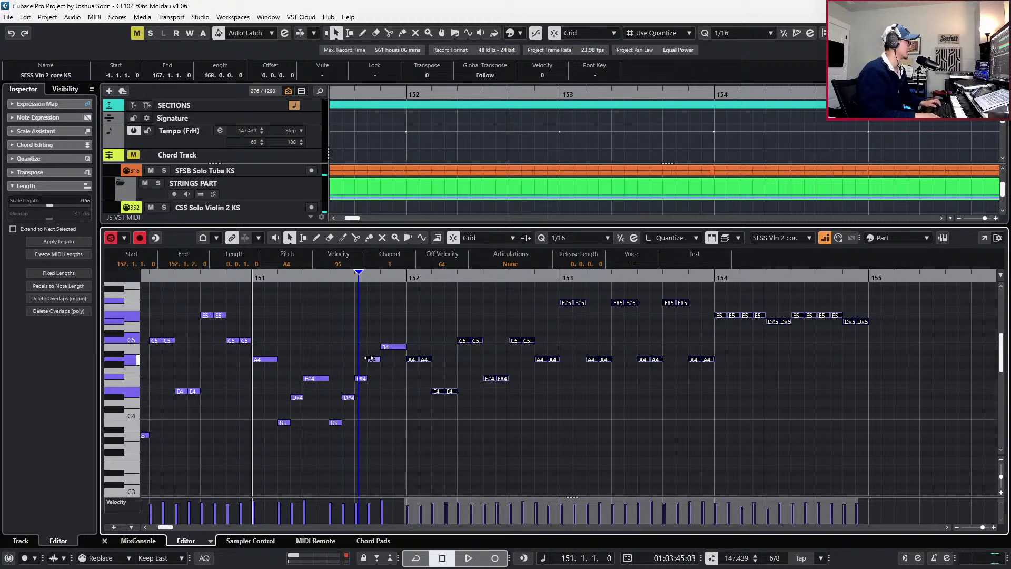
Audition bars 151 to 153 and raise the velocity of the A4 pair opening bar 152, the first note to 111
left_click(407, 328)
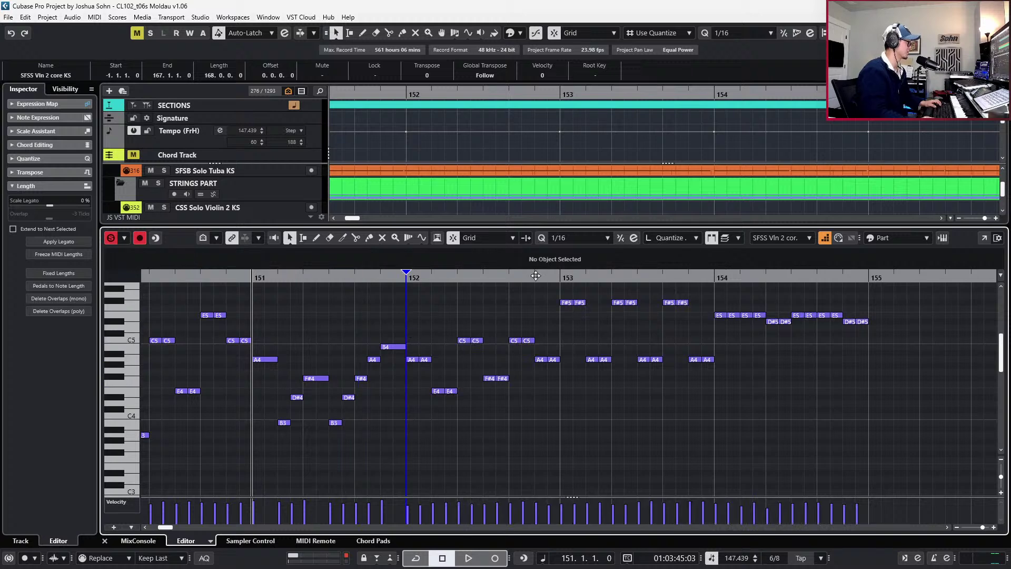
key("space")
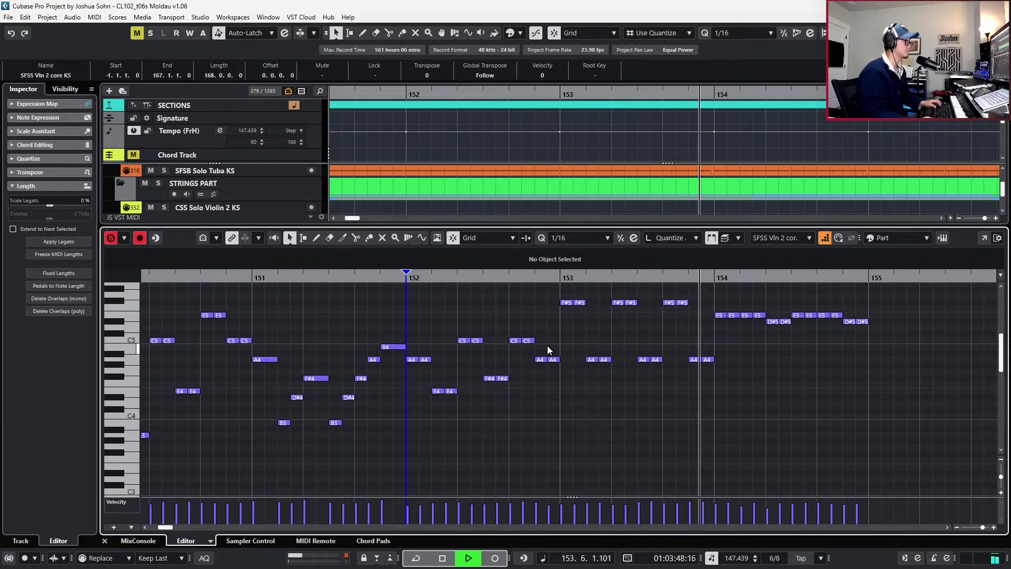
key("space")
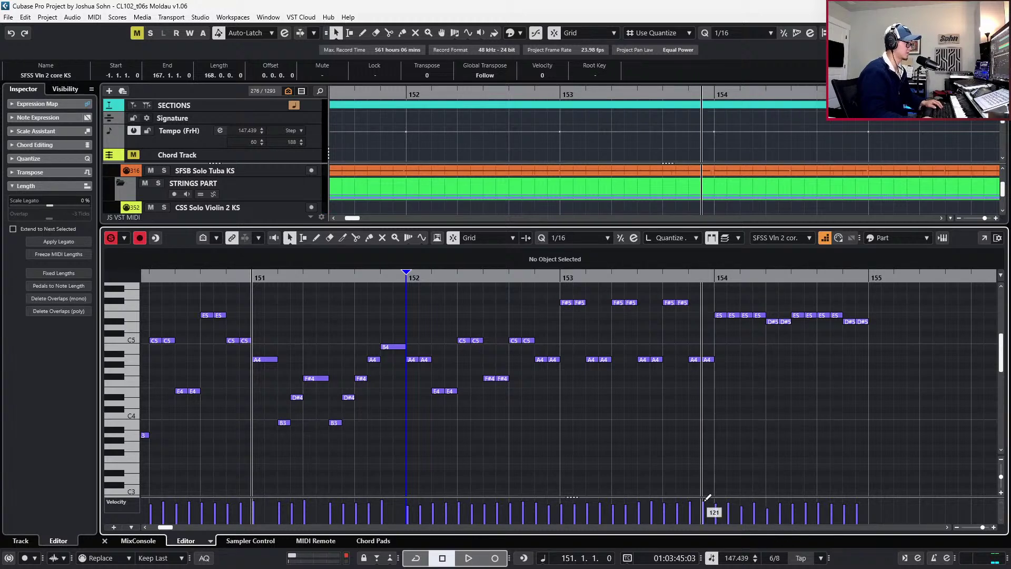
key("space")
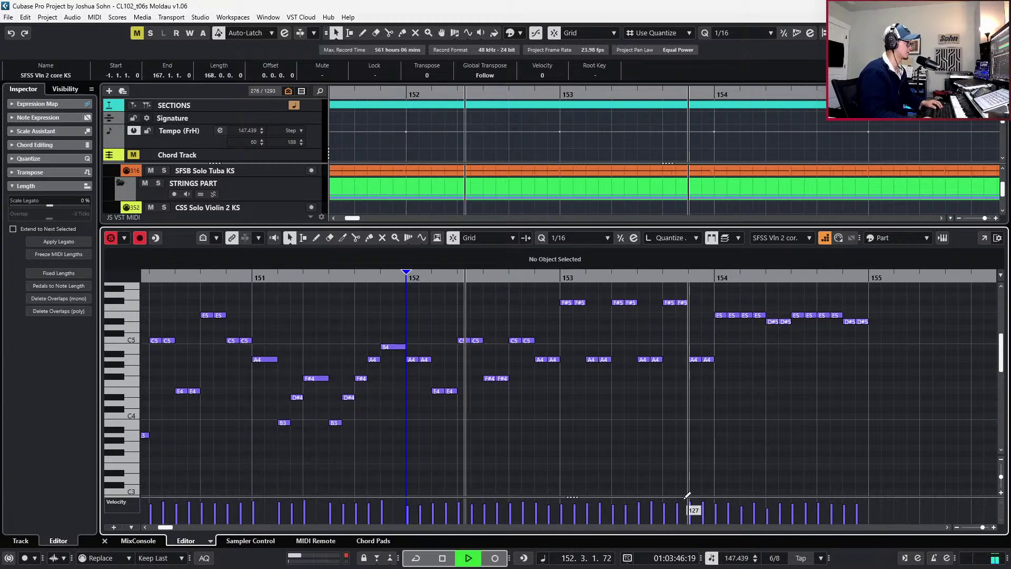
key("space")
left_click_drag(422, 371, 427, 361)
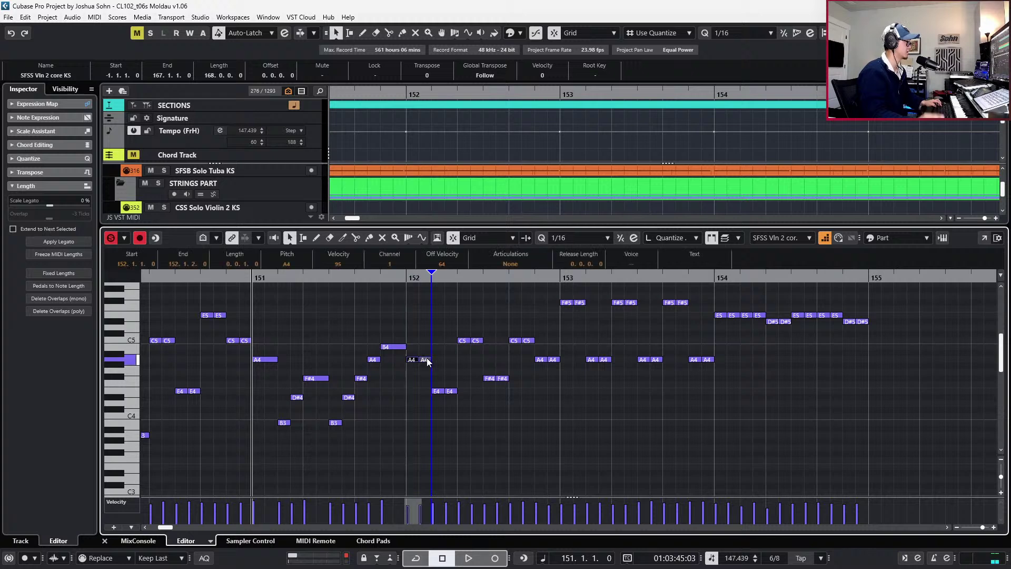
key("space")
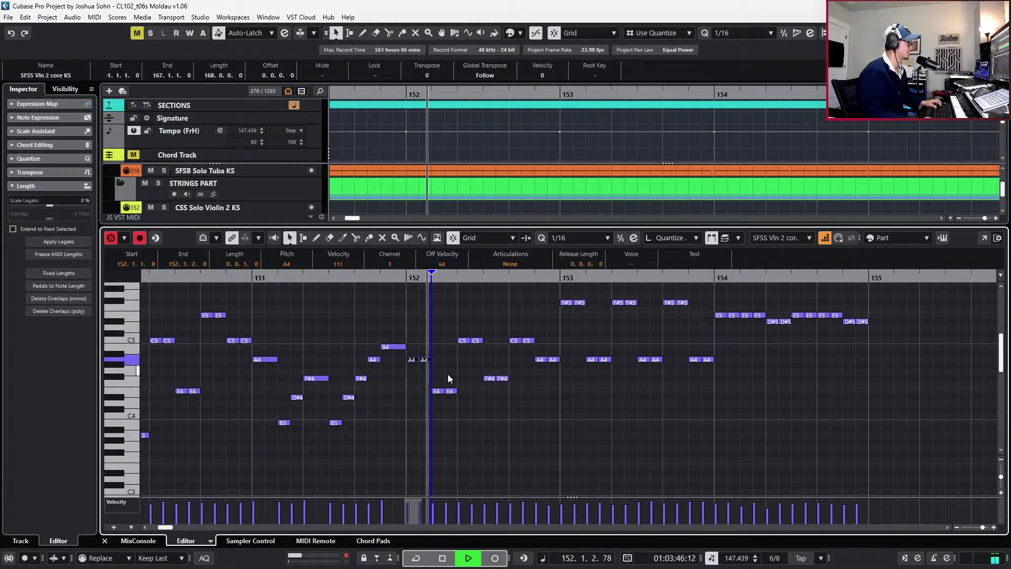
Audition bars 152 to 154 and inspect the closing C5 and A4 pairs of bar 152 and their articulation lane
key("space")
left_click_drag(498, 332, 525, 343)
key("space")
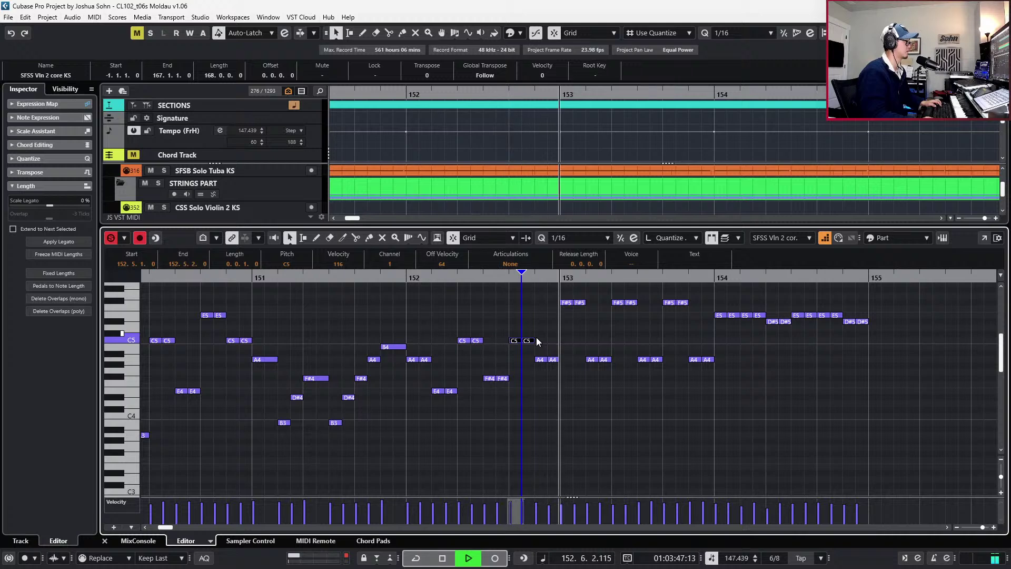
left_click(546, 334)
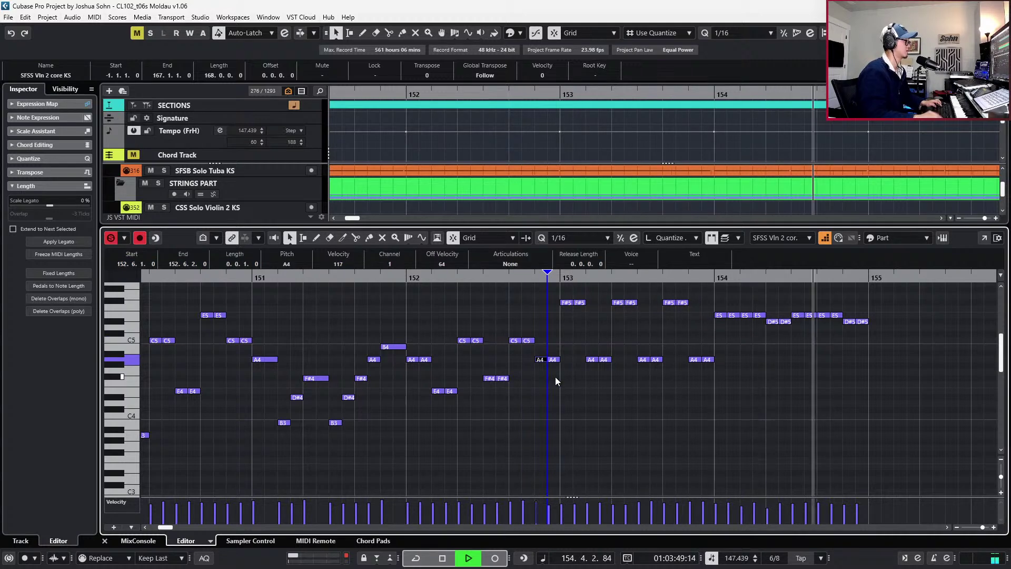
key("space")
left_click(553, 359)
left_click(551, 380)
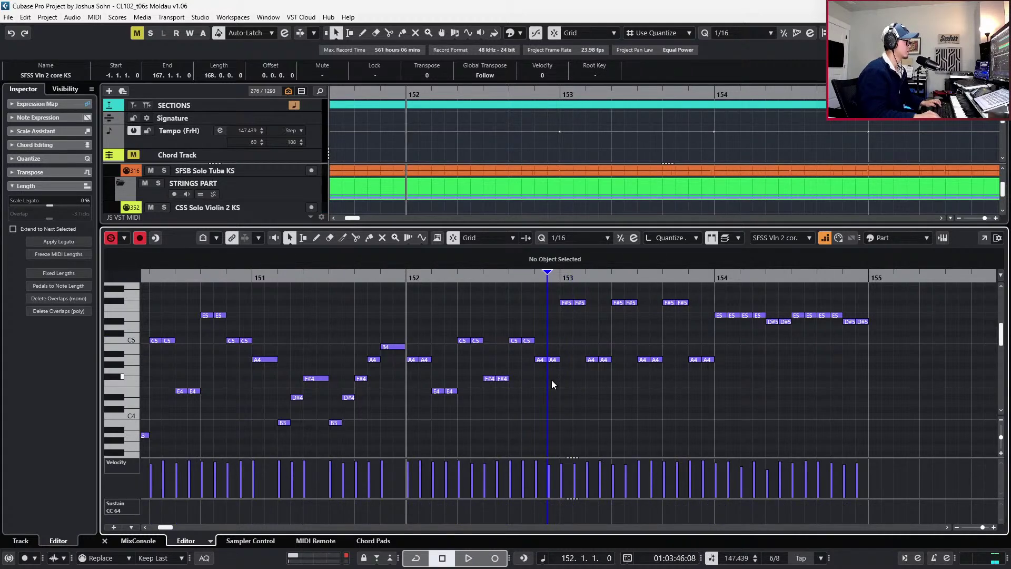
key("alt+a")
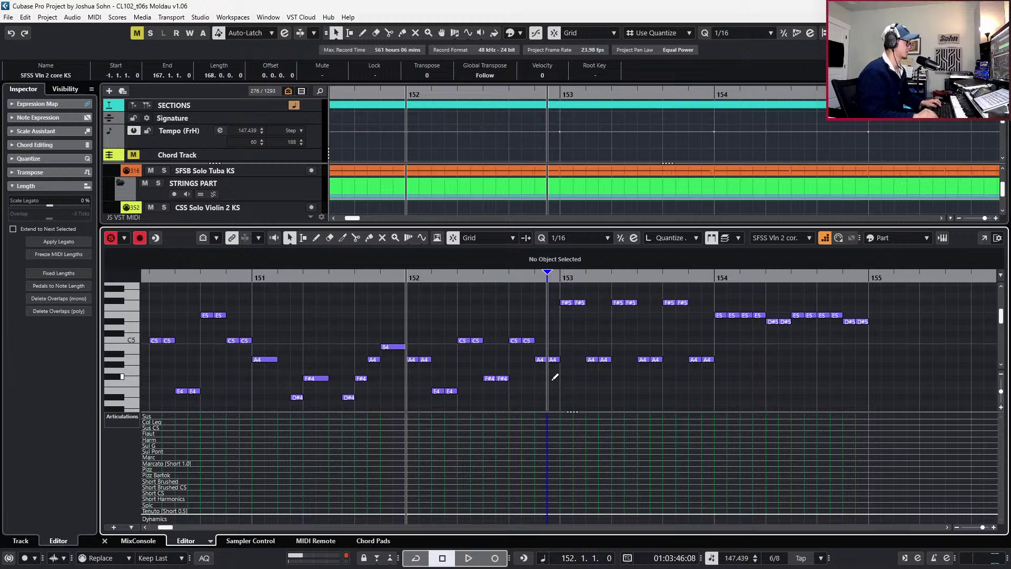
left_click(553, 359)
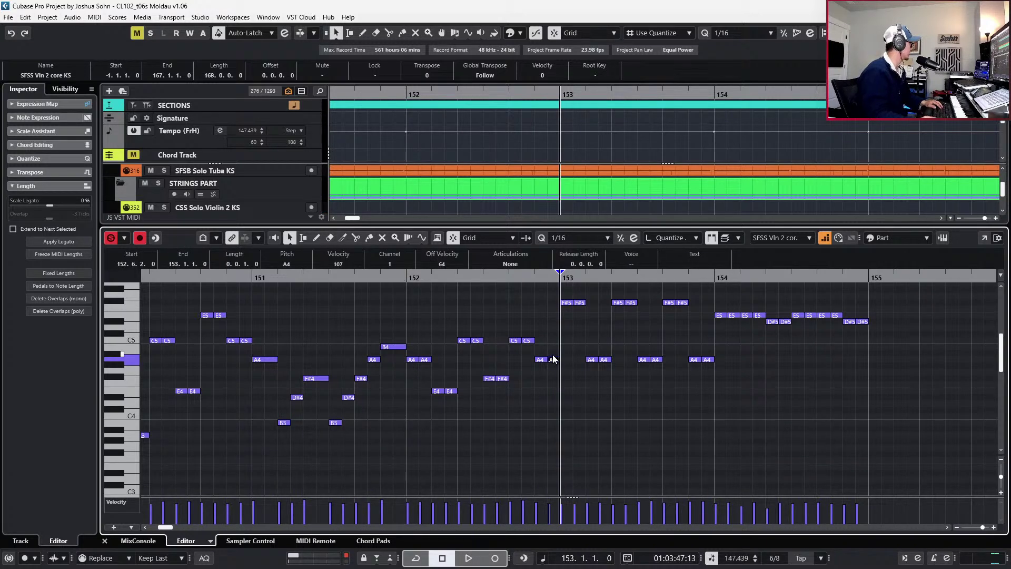
Raise the velocities of all notes in bar 153, bringing its first F#5 to 107, and audition the bar
left_click(479, 303)
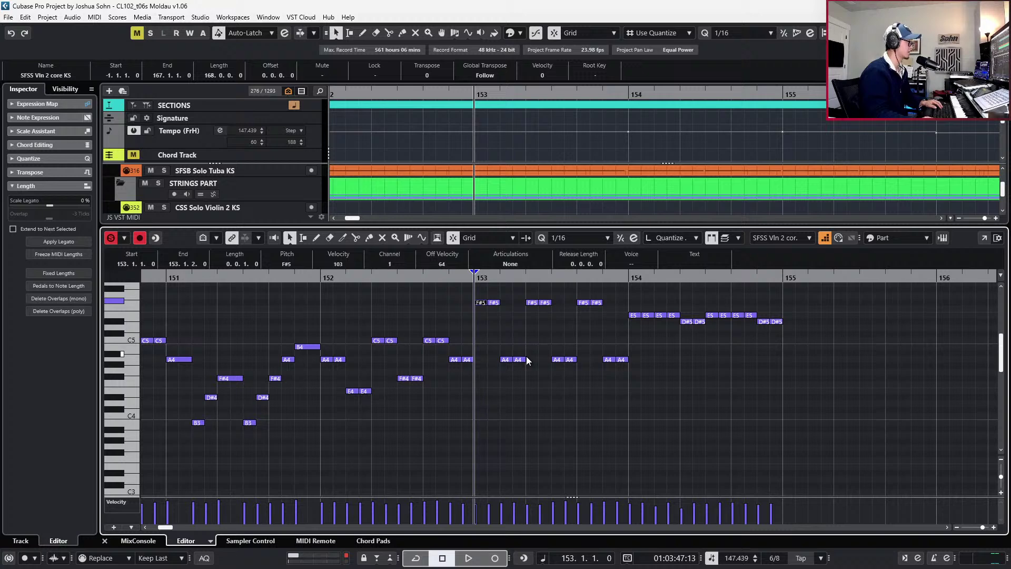
left_click_drag(482, 289, 616, 377)
left_click_drag(607, 499, 608, 496)
key("space")
key("space")
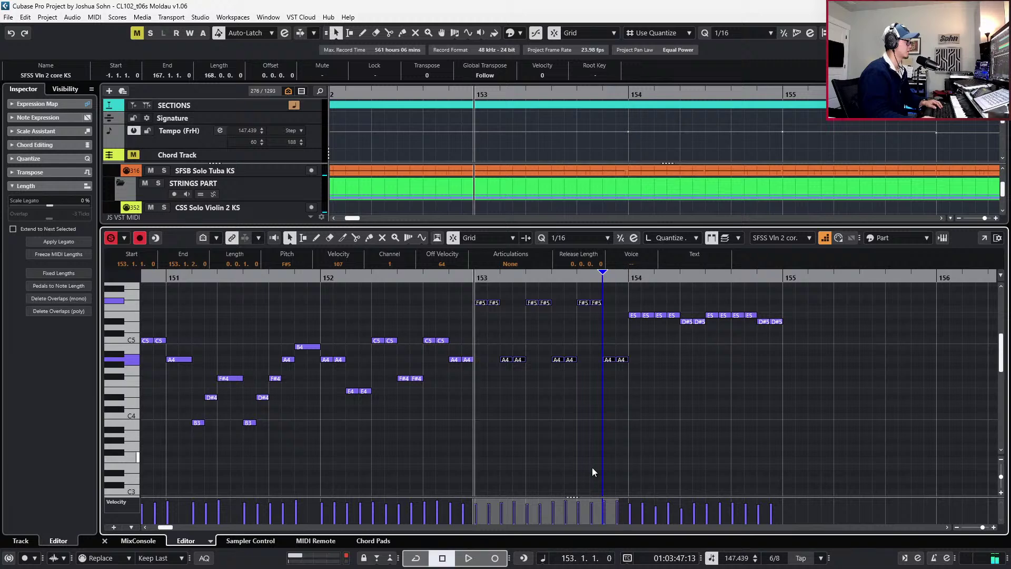
Audition bar 153 around its middle F#5 pair and lower the velocity of the A4 at 153.4.2 to 116
left_click(589, 391)
left_click(545, 303)
left_click_drag(529, 314, 553, 304)
key("space")
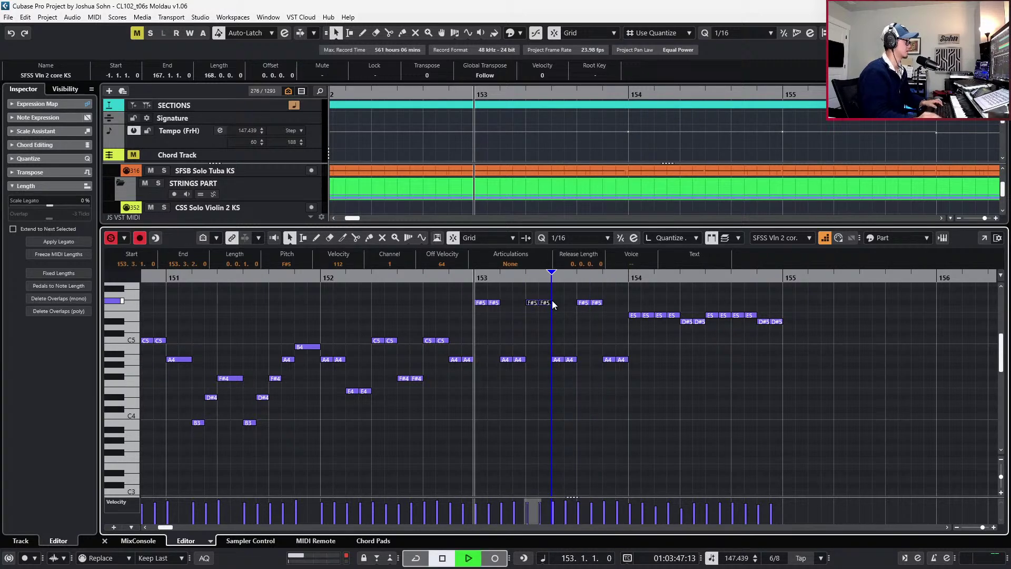
key("space")
left_click(570, 360)
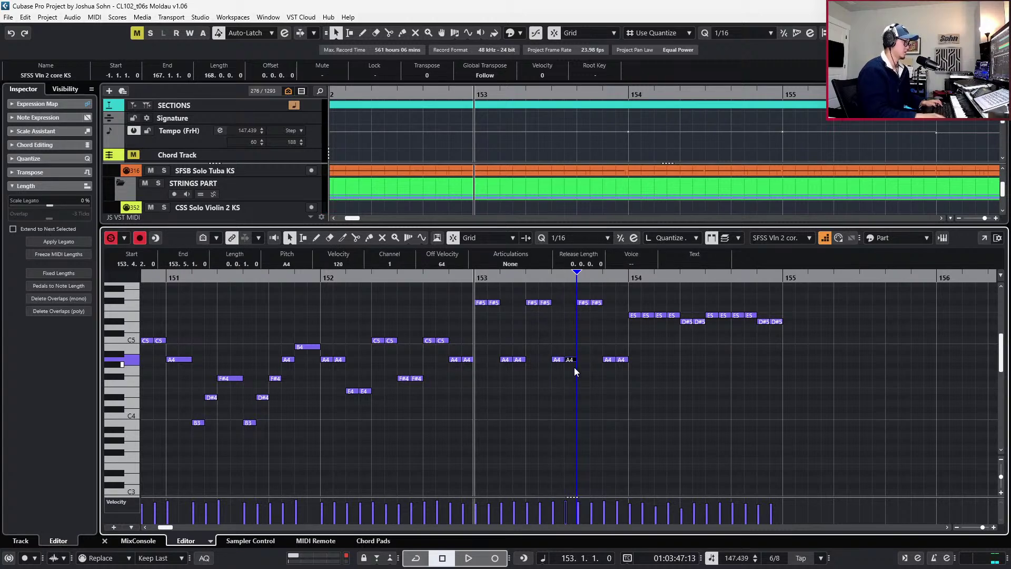
key("alt+Right")
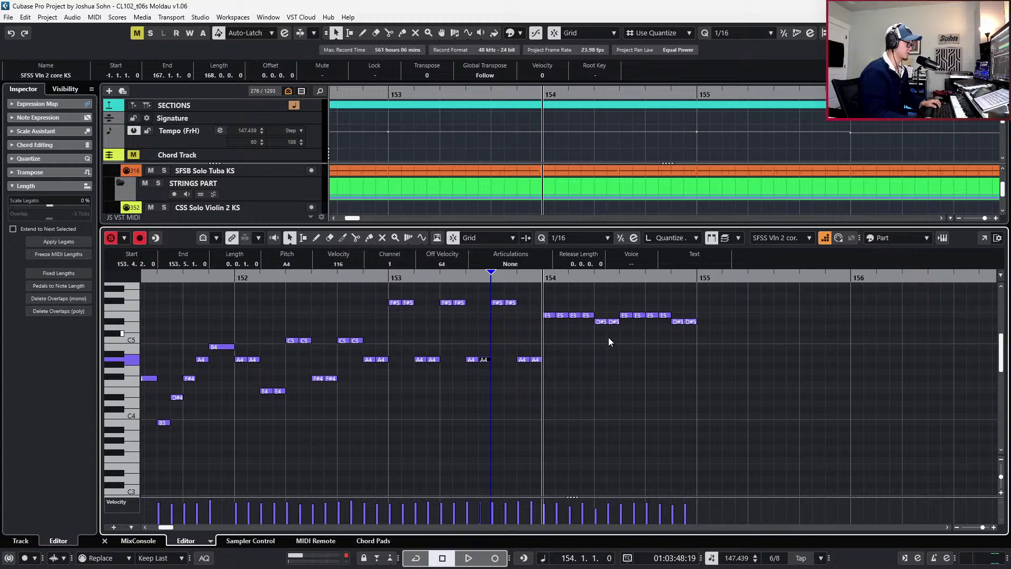
Raise bar 154's note velocities, the first E5 to 113, then set the D#5 at 154.3.1 to 107 and audition the bar
scroll(608, 342, "up", 2)
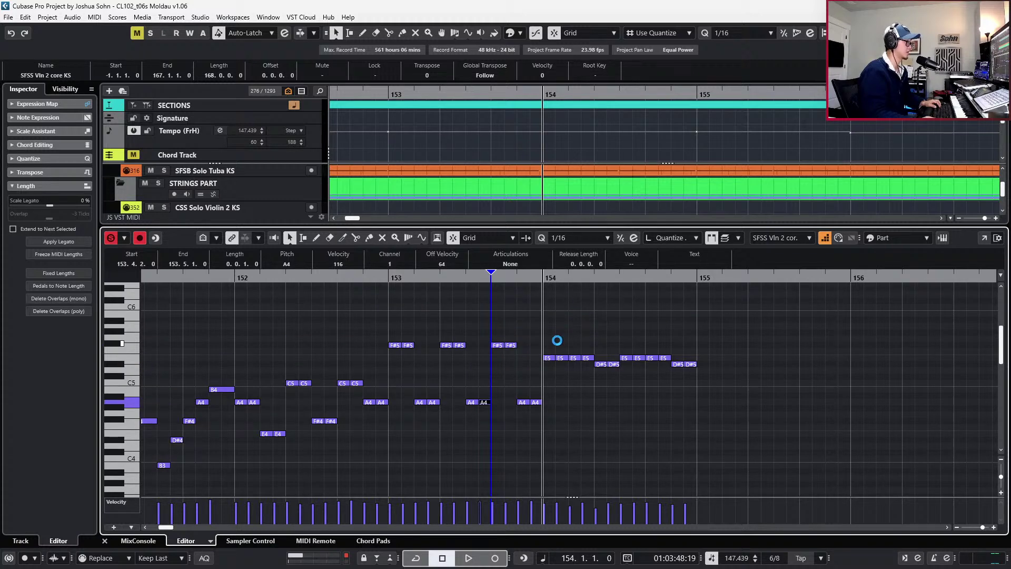
left_click_drag(546, 341, 709, 375)
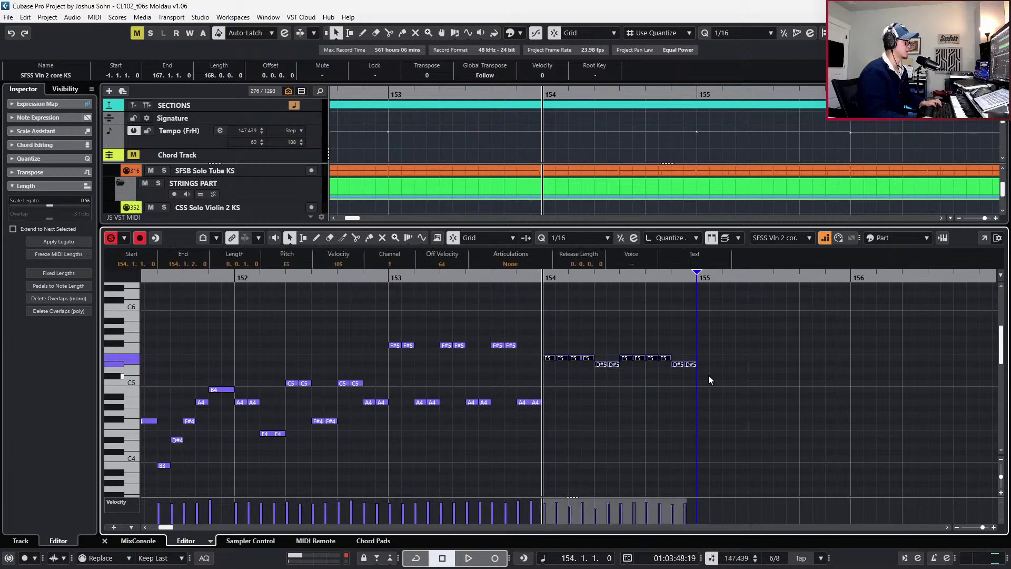
key("space")
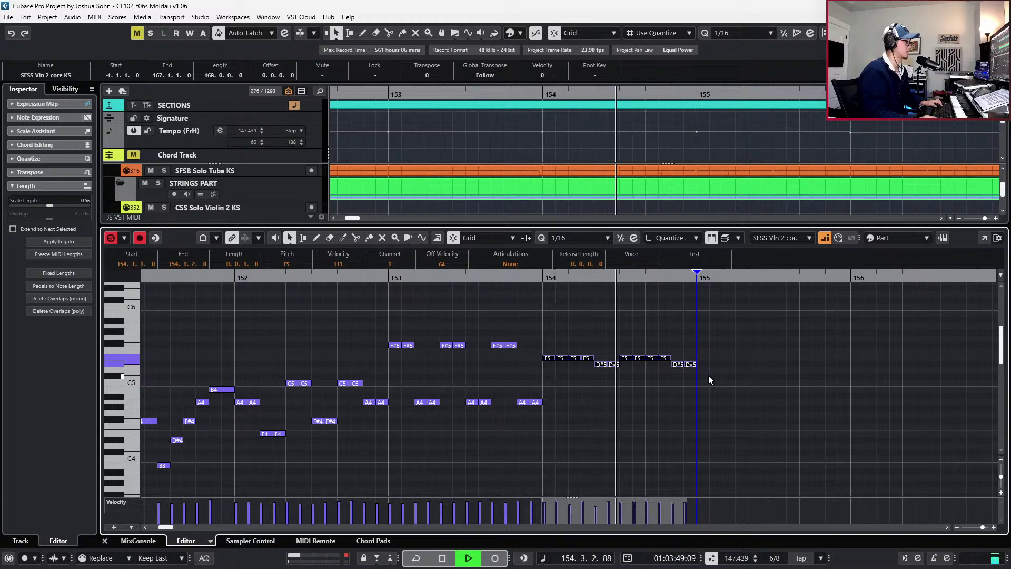
key("space")
left_click(651, 422)
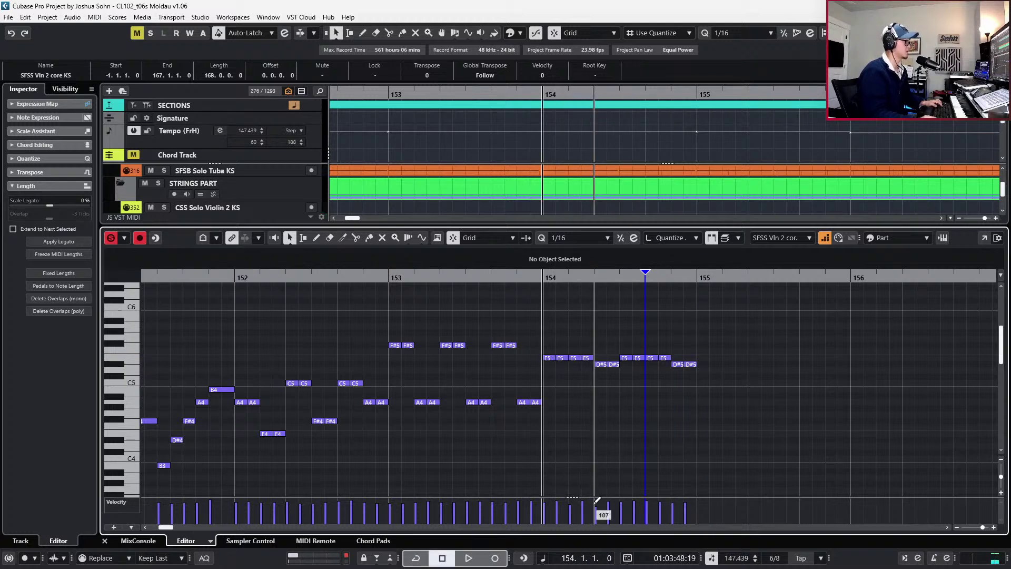
key("space")
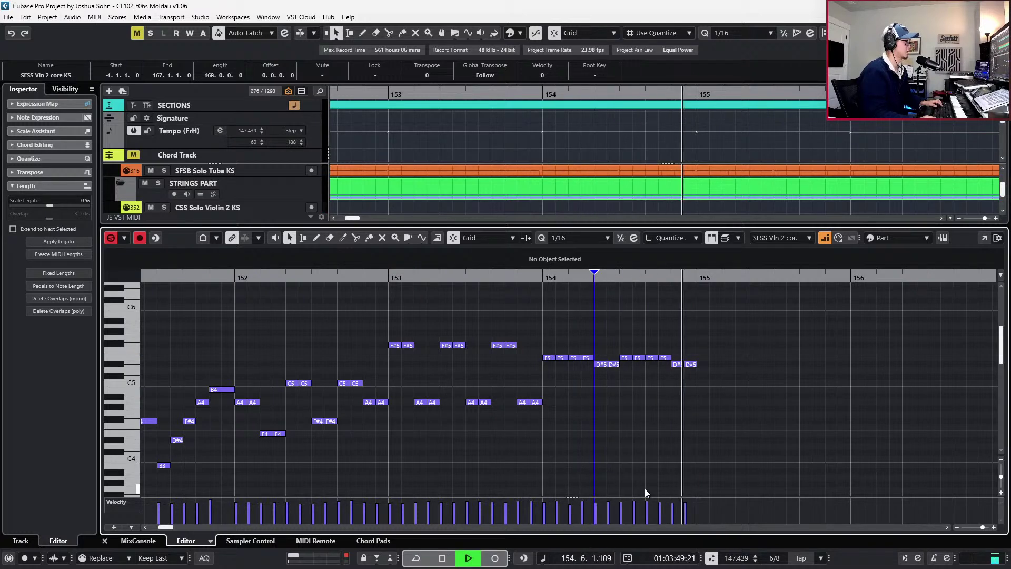
key("space")
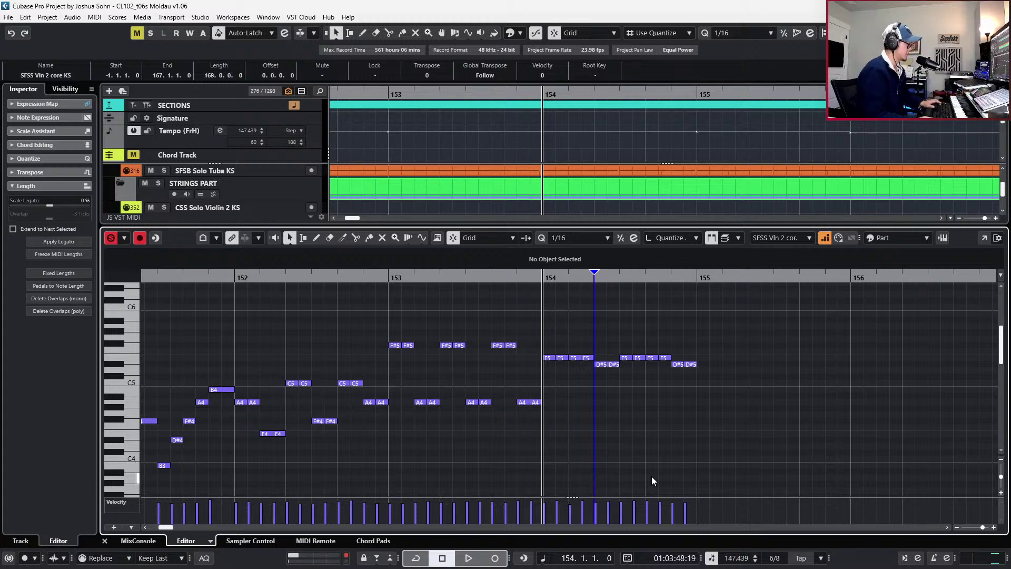
Duplicate the last four sixteenths of bar 154, two E5s and two D#5s, six times to fill bars 155 and 156
left_click(654, 353)
left_click_drag(665, 363, 698, 385)
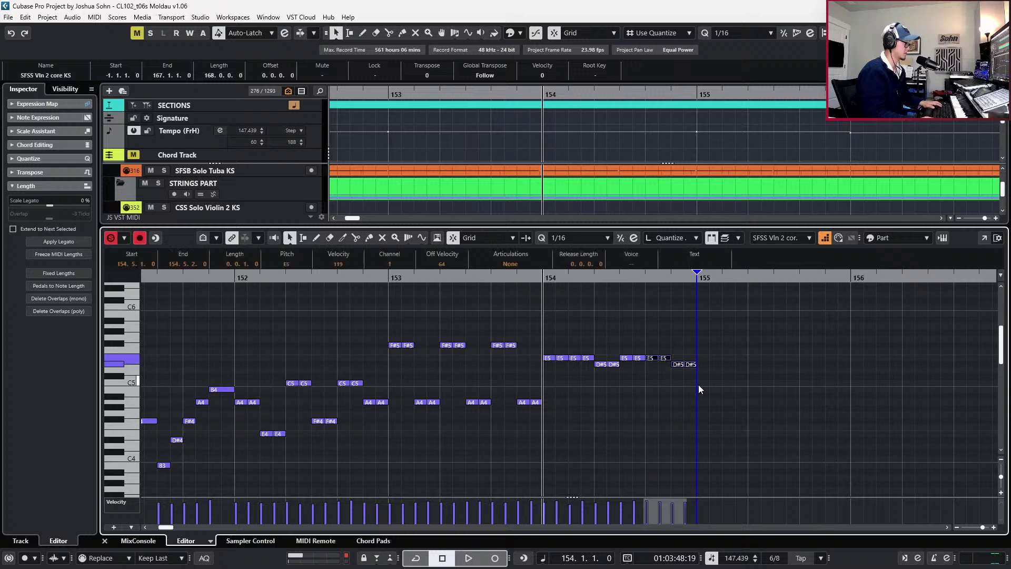
key("alt+d")
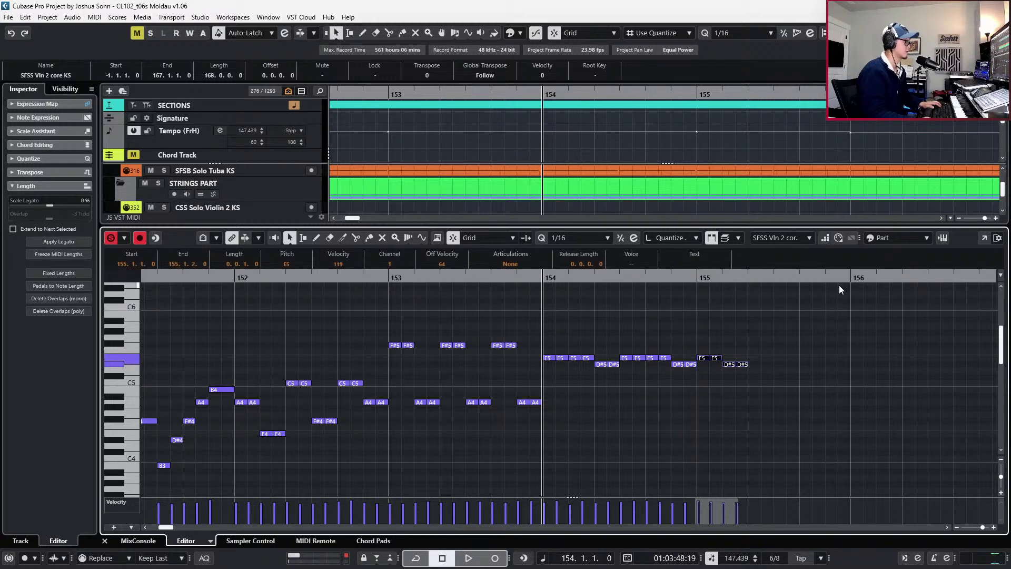
key("alt+d")
scroll(806, 357, "right", 2)
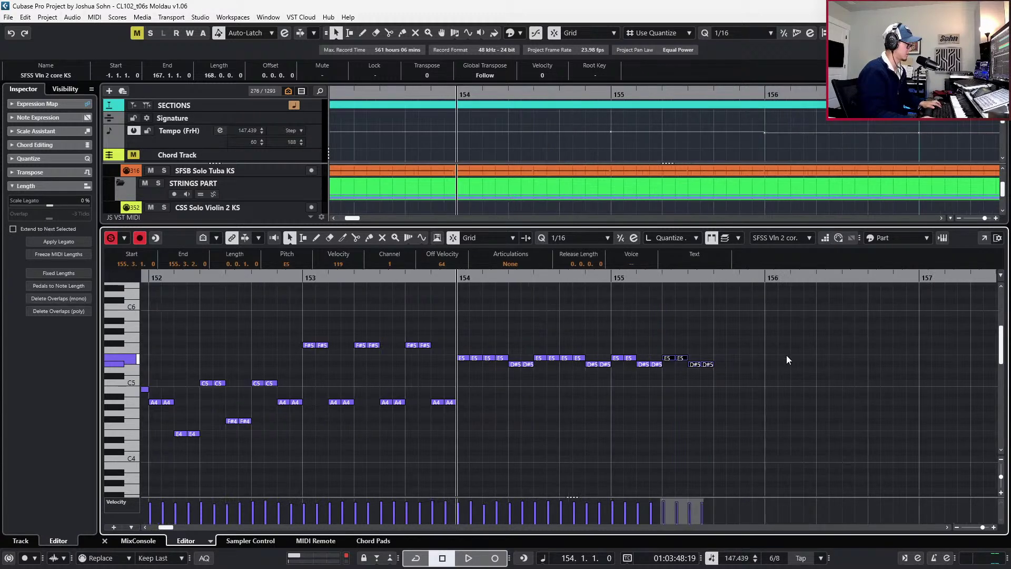
key("alt+d")
scroll(786, 356, "right", 2)
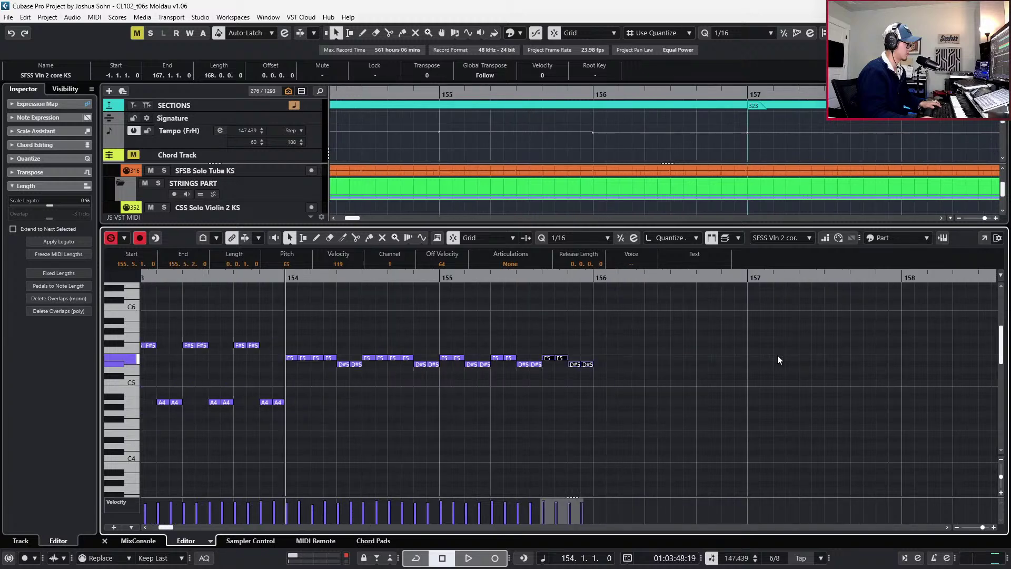
key("alt+d")
key("alt+d")
key("alt+d")
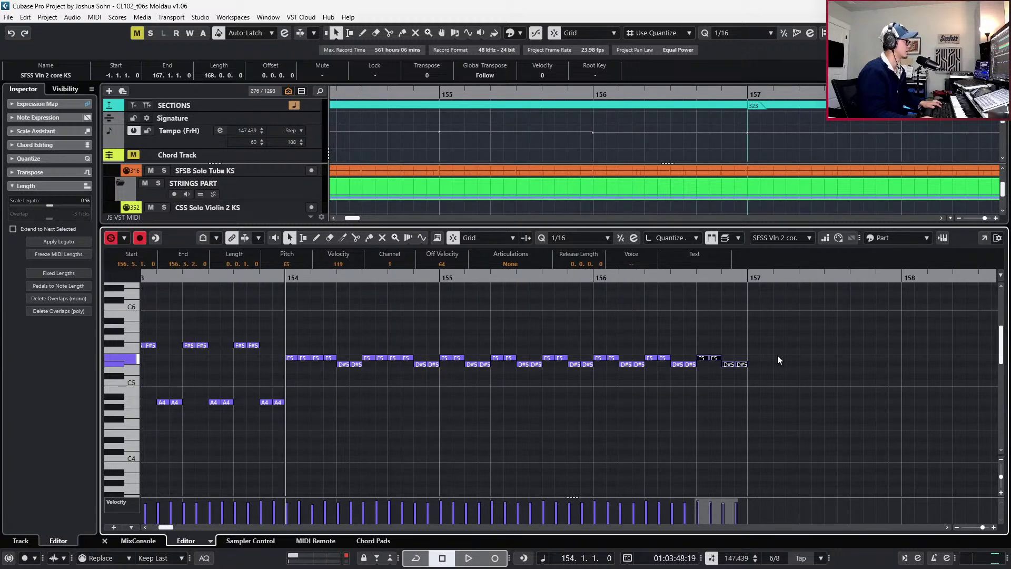
Shorten all notes in bars 154 to 156 to a length of 0.0.0.100 and audition the passage from bar 153
left_click_drag(606, 334, 758, 384)
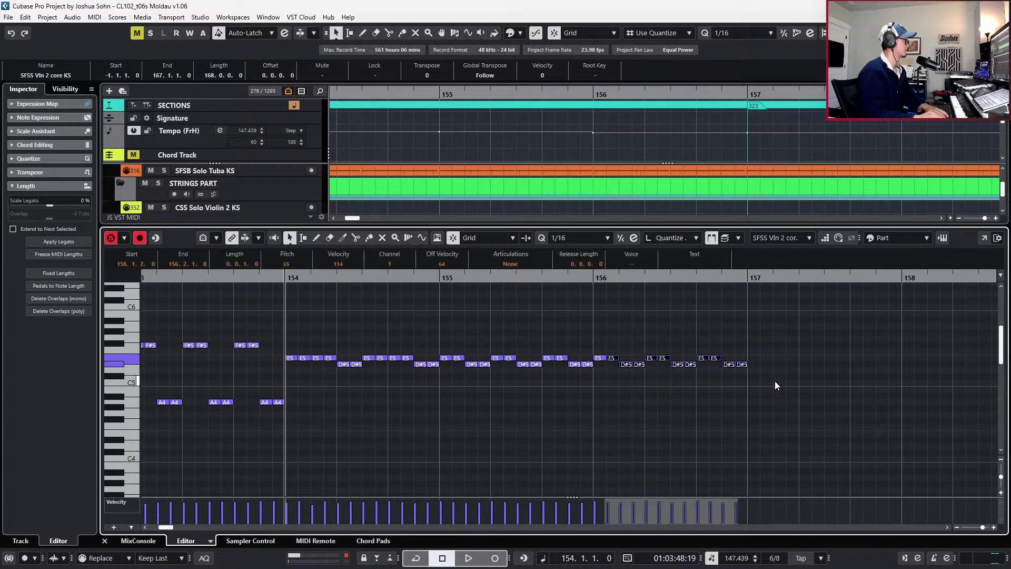
key("space")
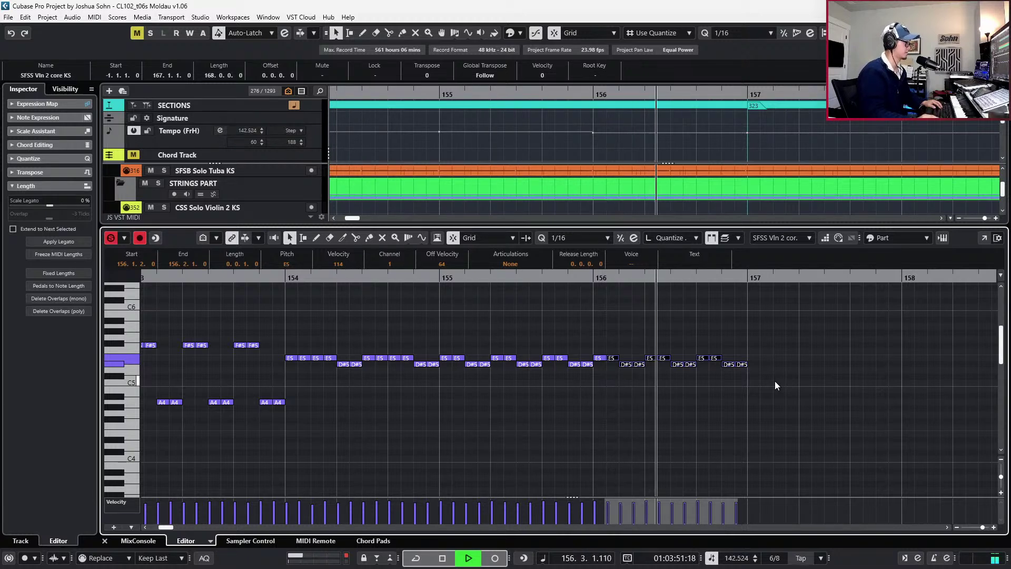
key("space")
left_click_drag(761, 332, 293, 432)
key("ctrl+Left")
key("minus")
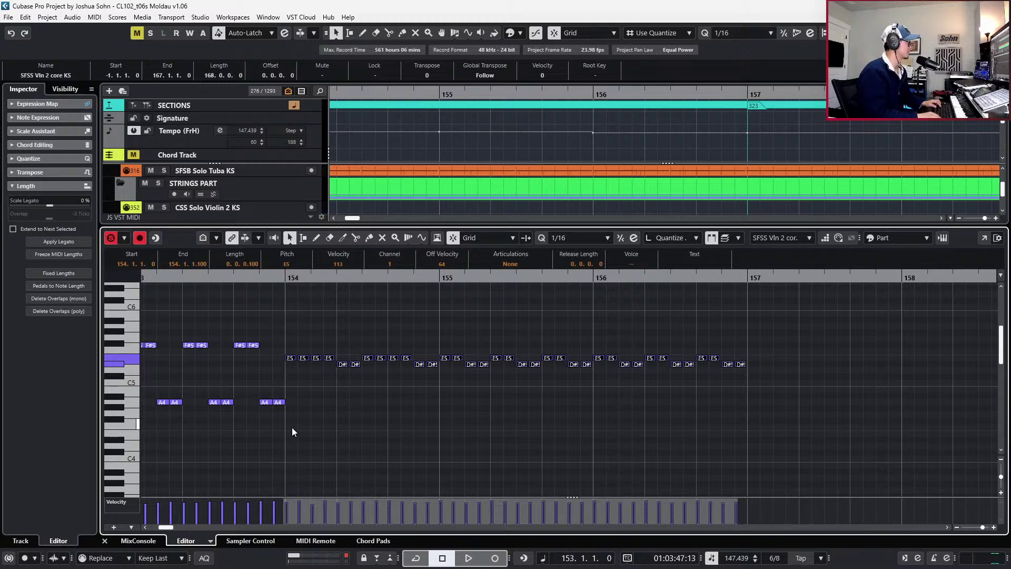
key("space")
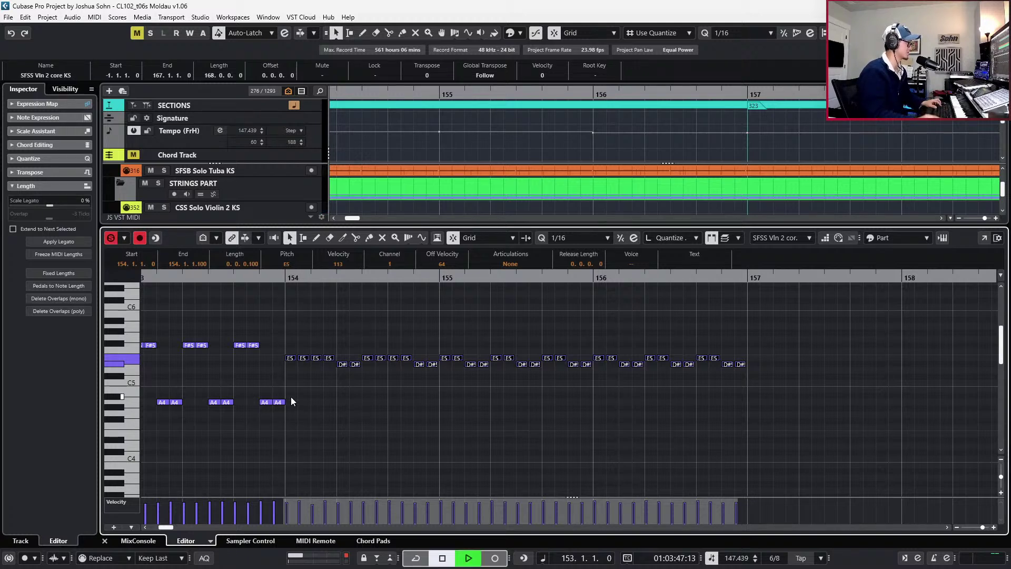
key("g")
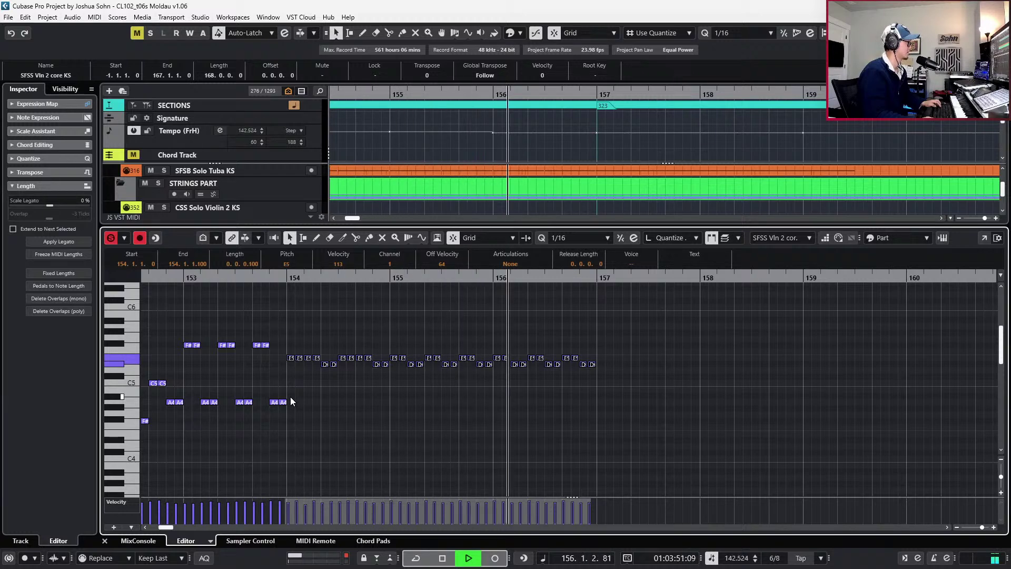
key("space")
key("shift+l")
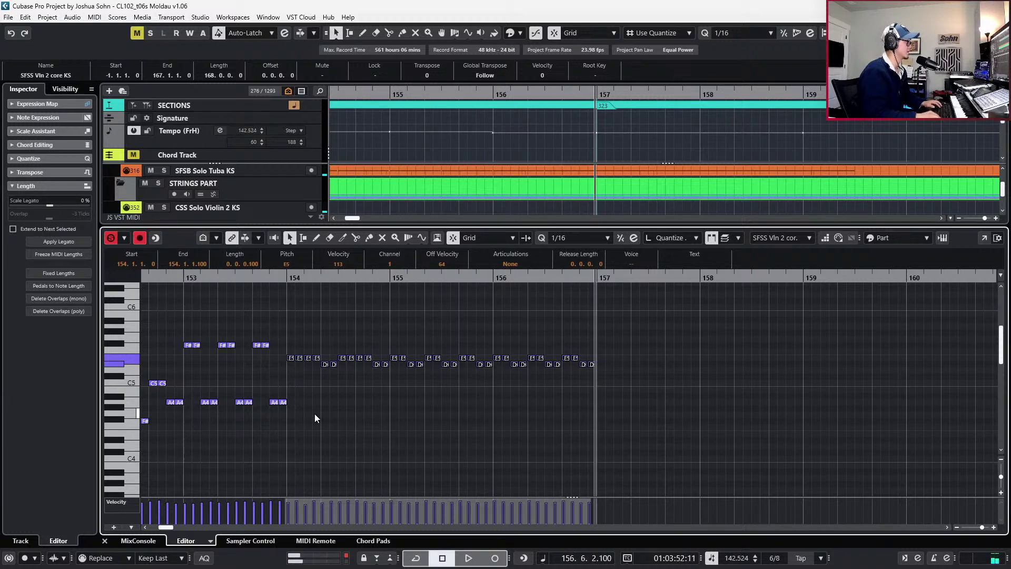
left_click(551, 413)
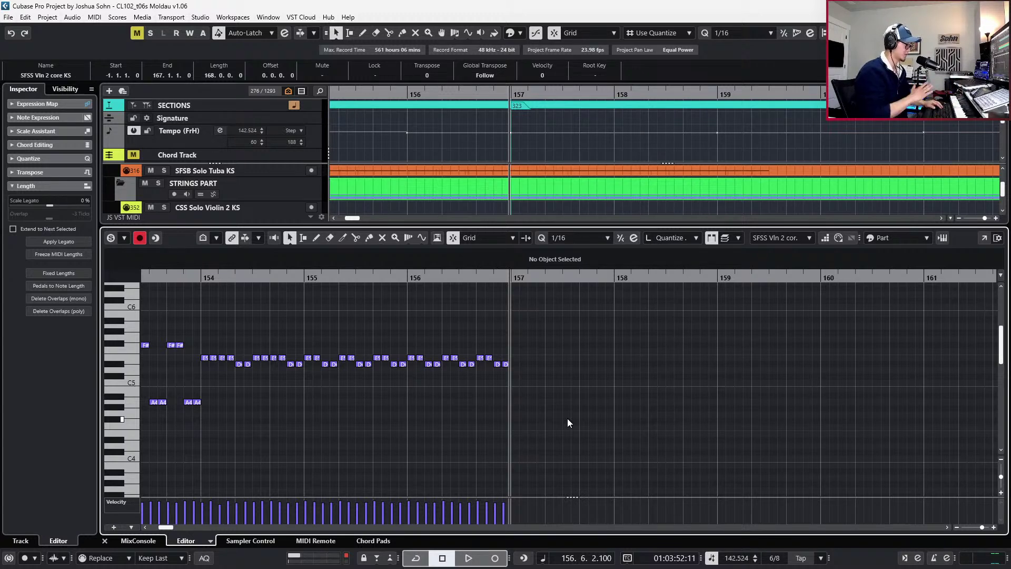
Step-record descending sixteenth-note pairs through bars 157 to 159: E5, D#5, C5, B4, A4, G4, F#4, E4, D#4, C4, B3, A3, G3, F#3, E3, D#3, C#3, B2
scroll(530, 425, "up", 1)
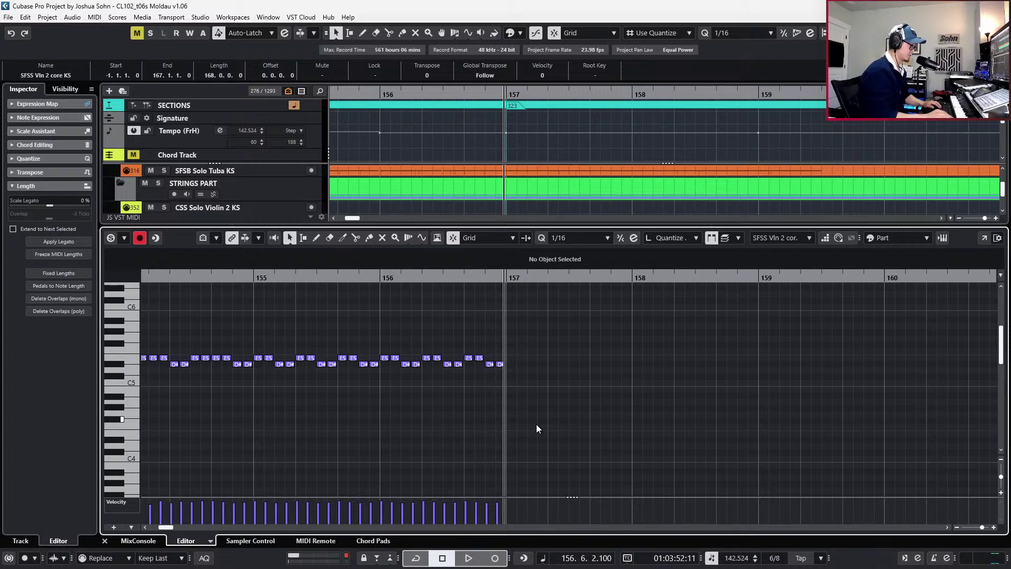
left_click(825, 238)
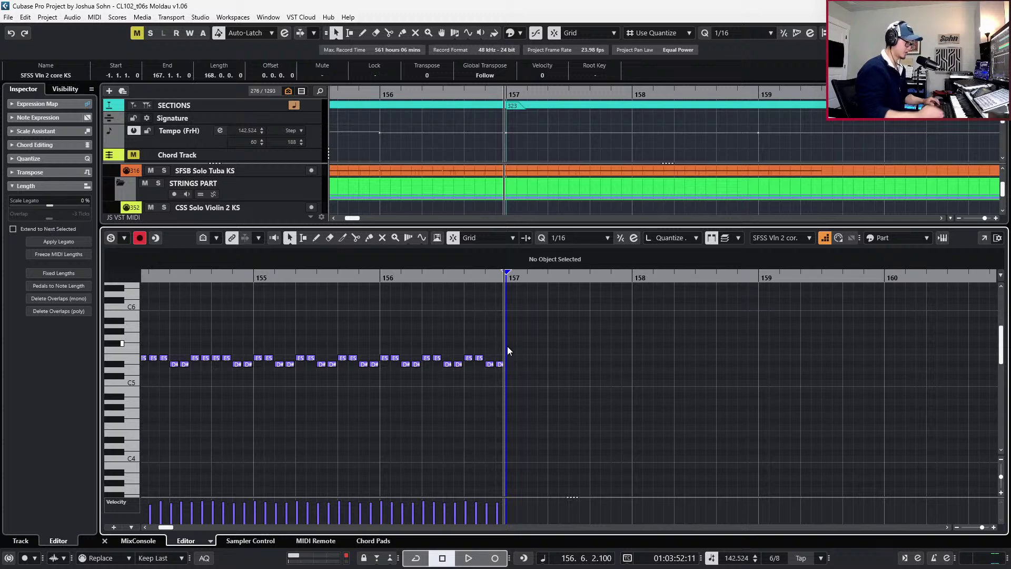
key("KP_0")
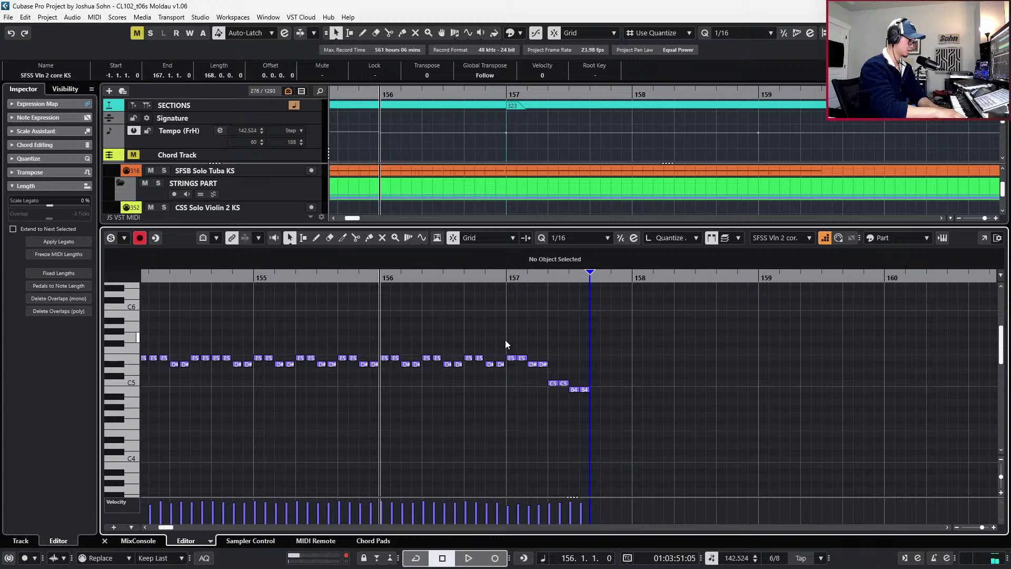
key("ctrl+z")
key("ctrl+z")
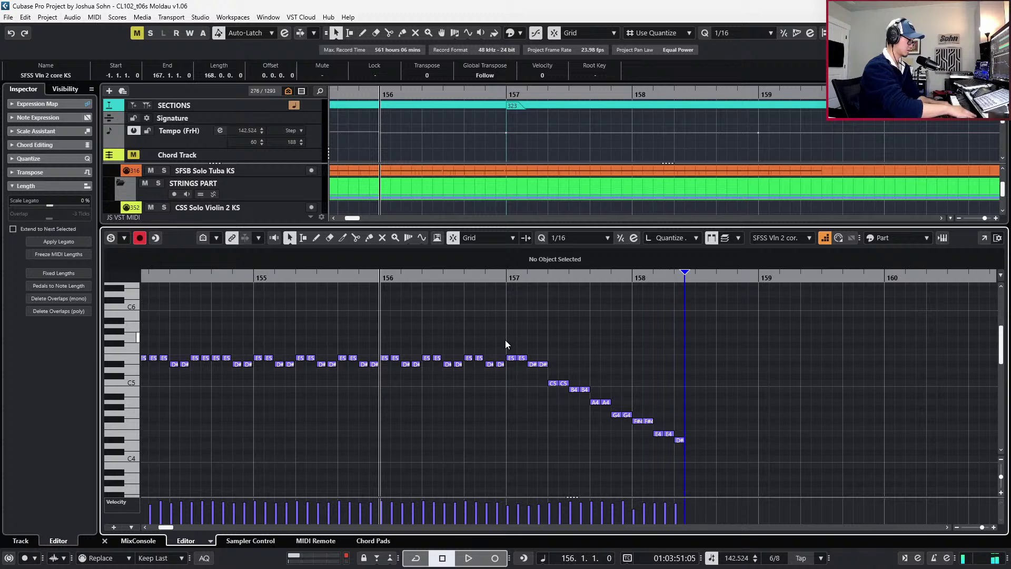
key("ctrl+z")
key("ctrl+z")
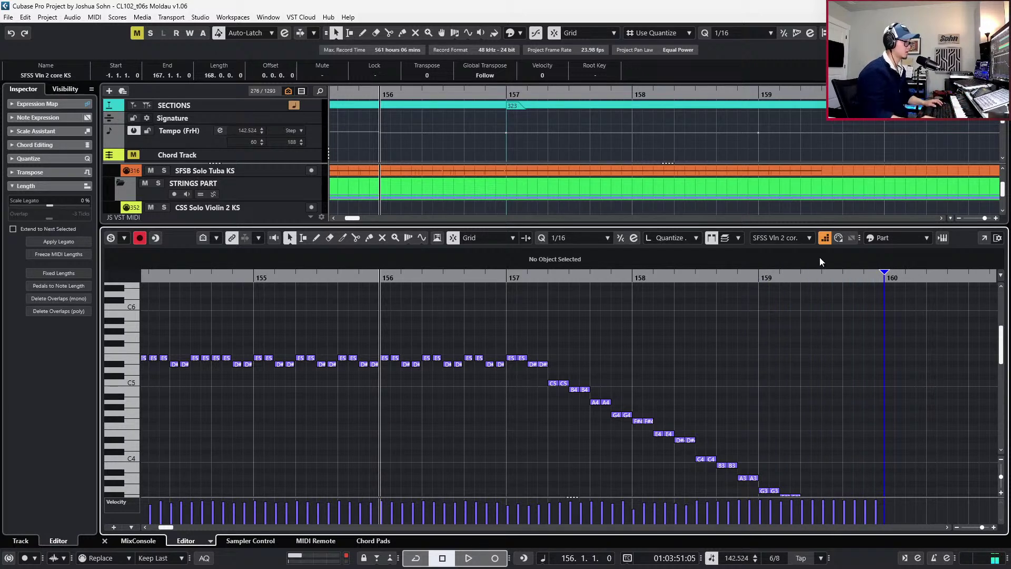
Lower the C#3 pair at 159.5.1 to C3 and start auditioning the descending run
scroll(805, 356, "down", 3)
left_click_drag(860, 445, 865, 450)
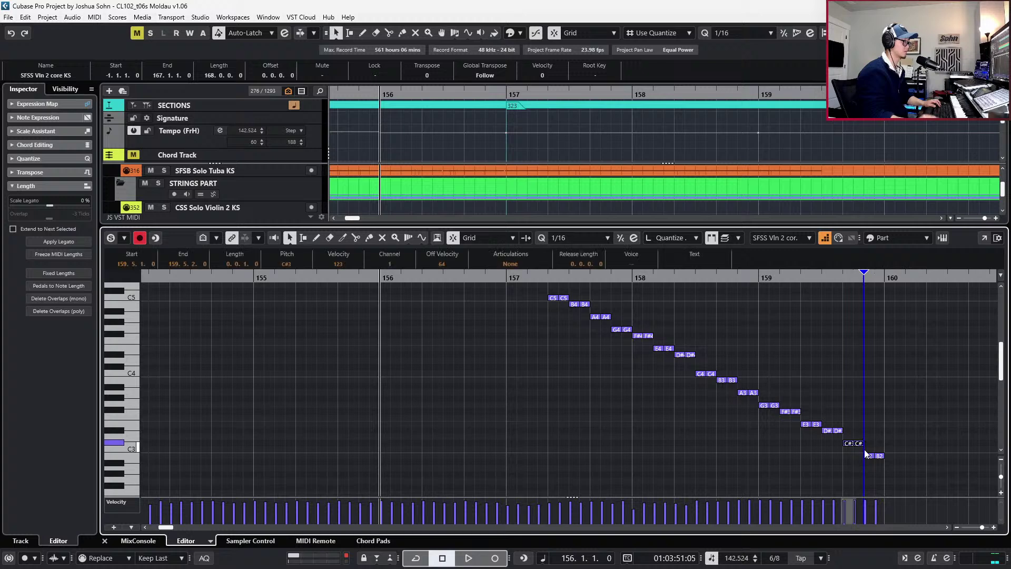
key("space")
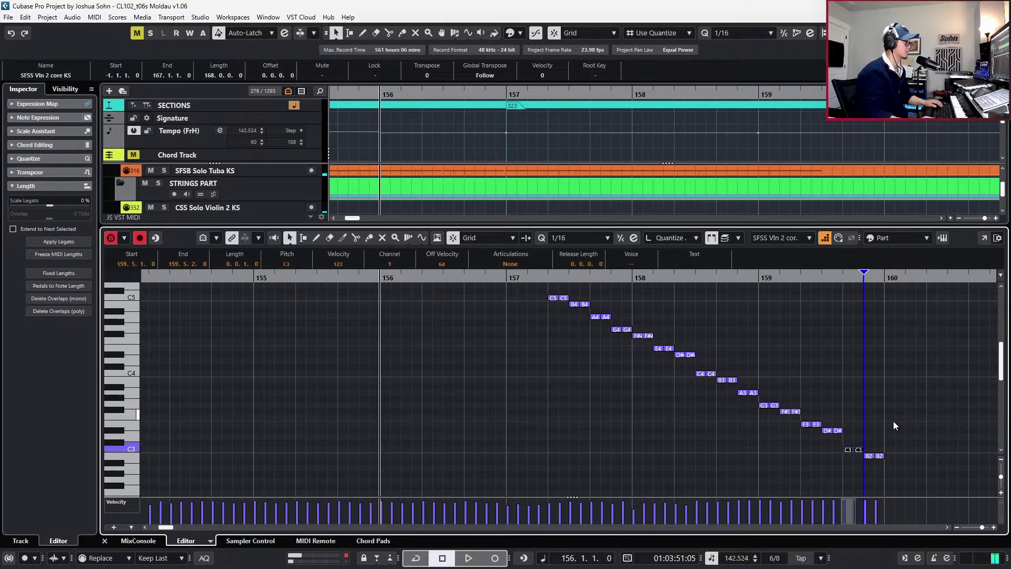
Switch off step input and audition the Violin 2 line from bar 154 through the descending run
scroll(890, 420, "up", 2)
scroll(889, 419, "down", 2)
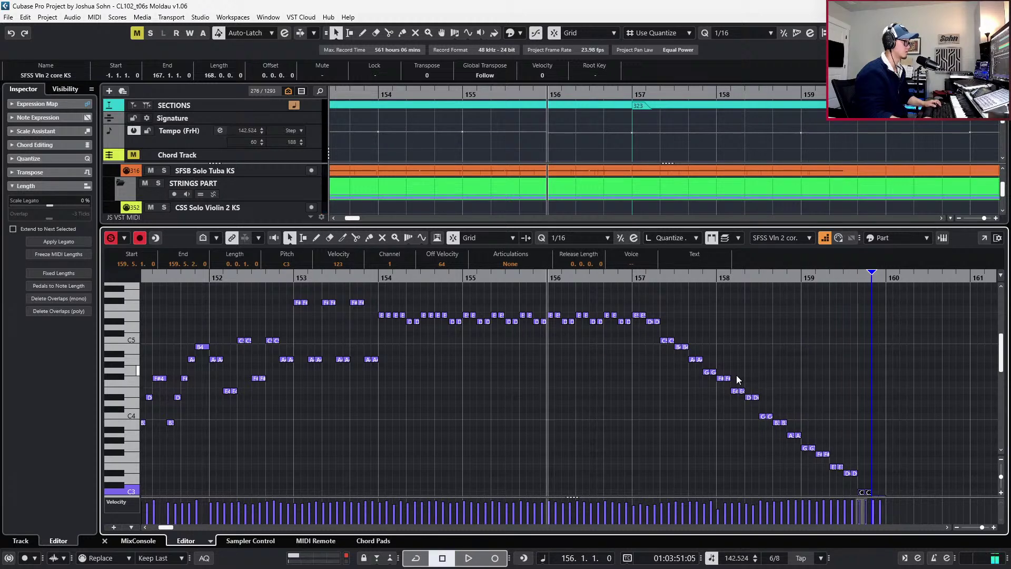
left_click(720, 380)
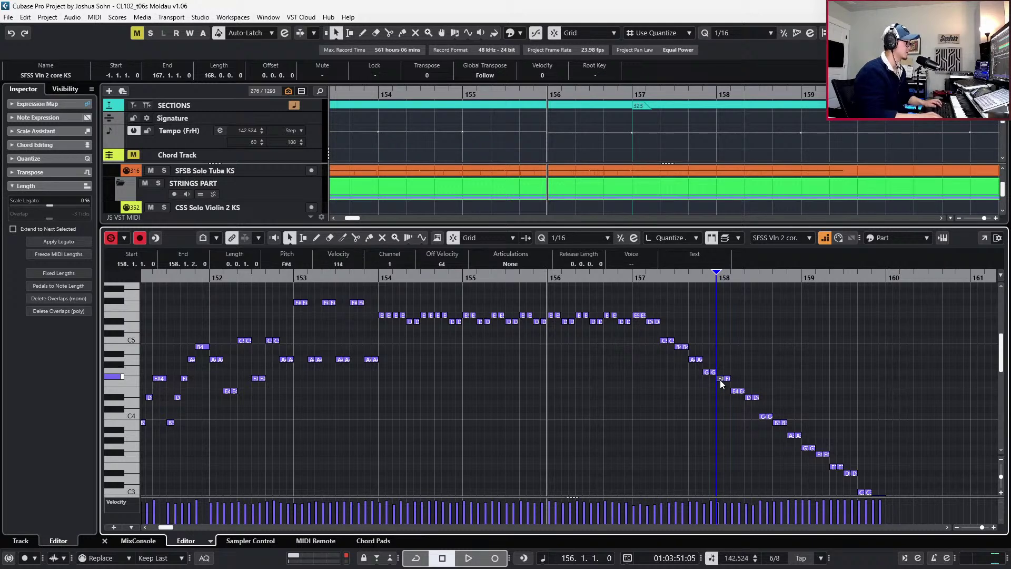
key("KP_Subtract")
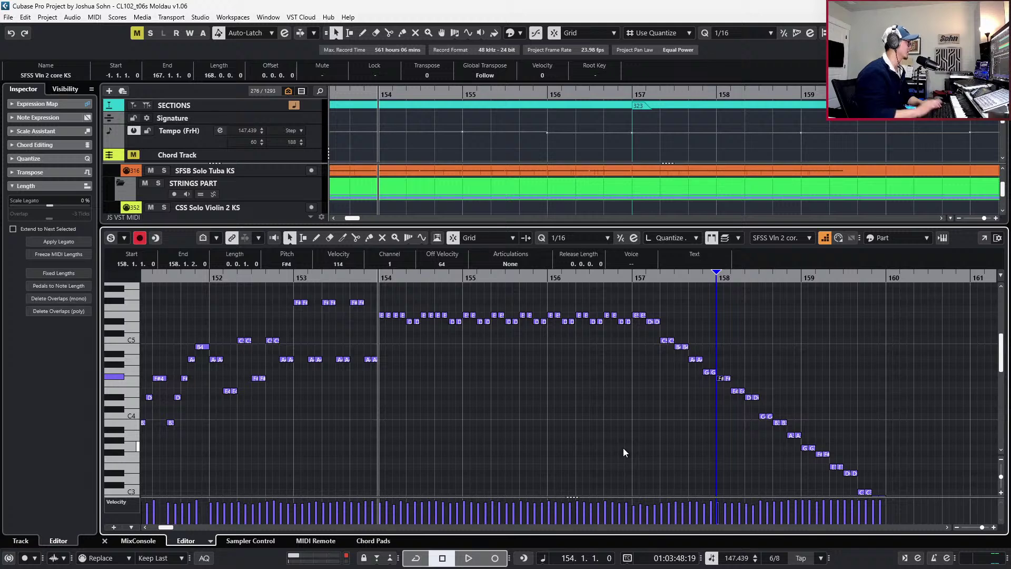
key("space")
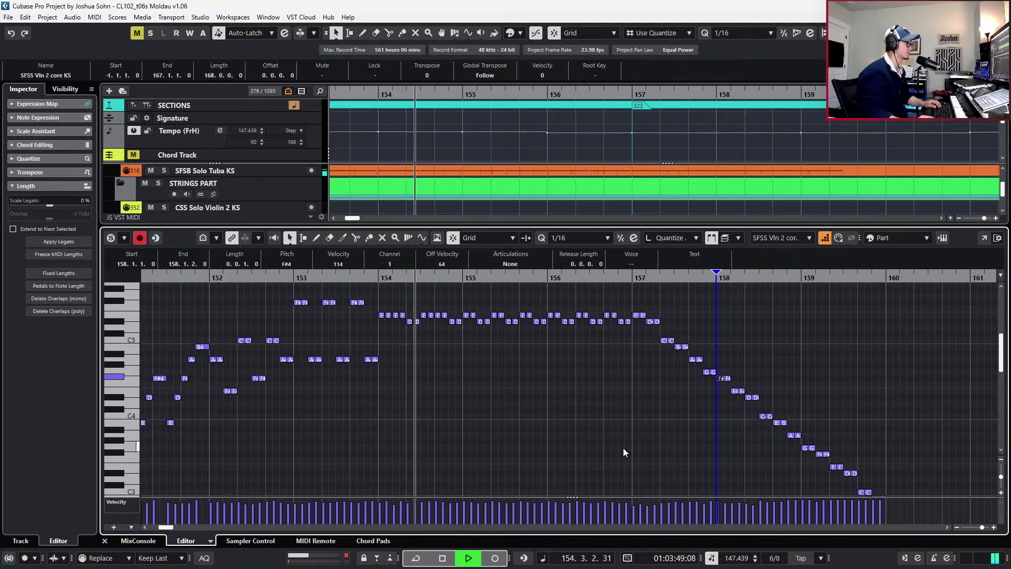
key("g")
left_click(825, 237)
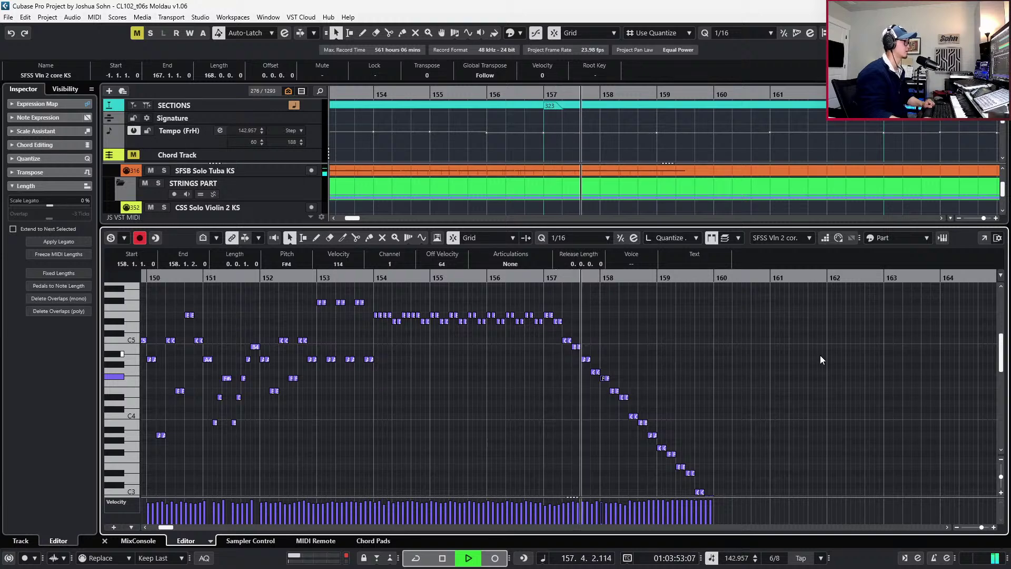
scroll(820, 363, "down", 3)
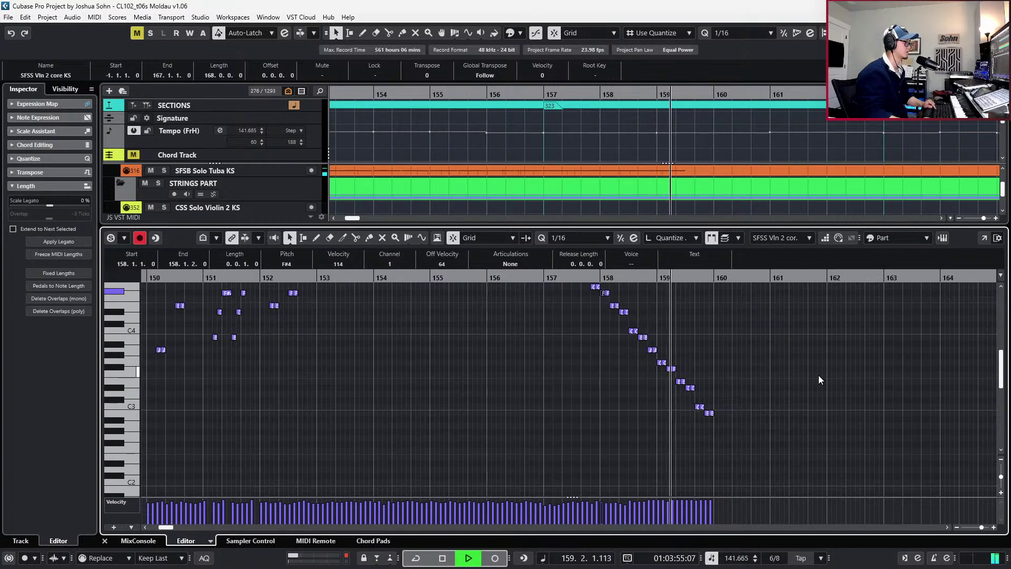
key("space")
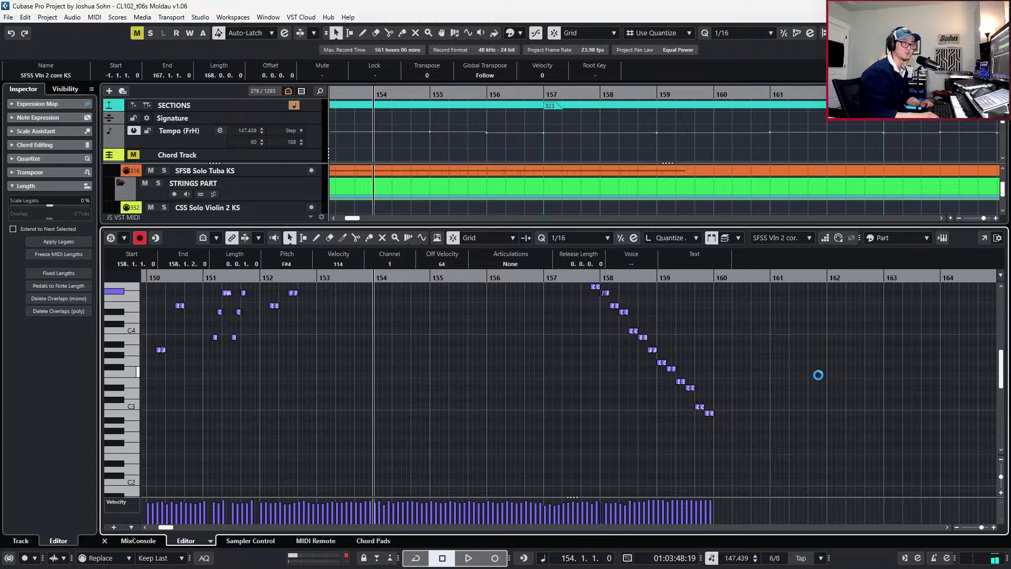
Move the project cursor to the start of bar 160, where the descending run ends
key("Right")
key("Right")
key("Right")
key("Right")
key("Right")
key("Right")
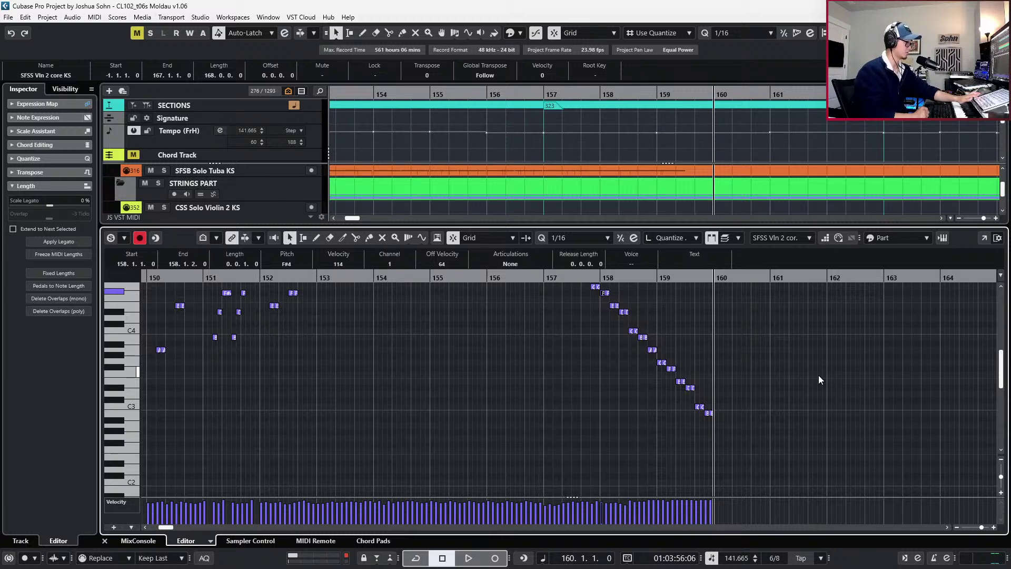
scroll(738, 371, "up", 4)
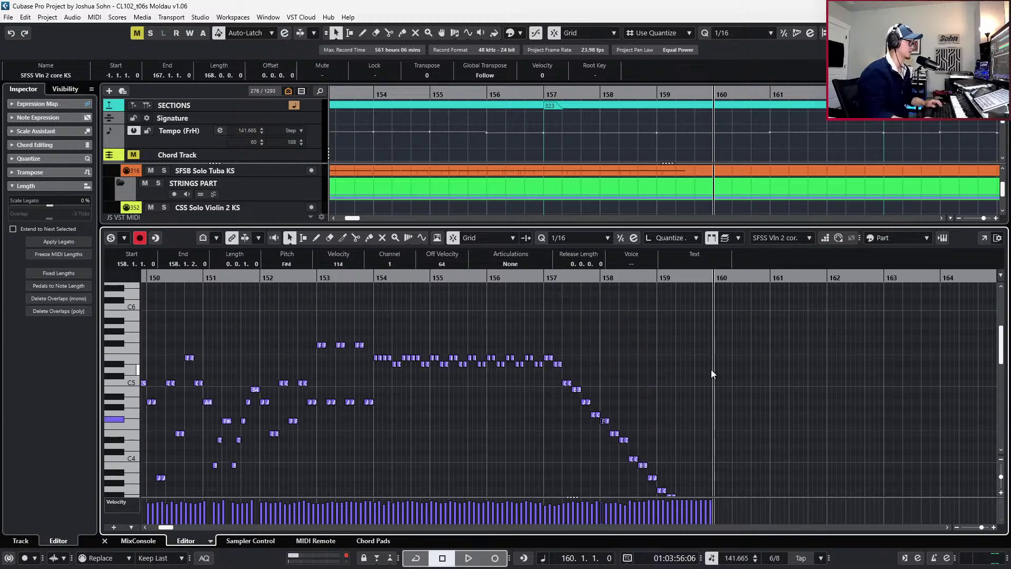
left_click_drag(548, 347, 643, 429)
scroll(650, 439, "down", 1)
left_click_drag(710, 358, 598, 490)
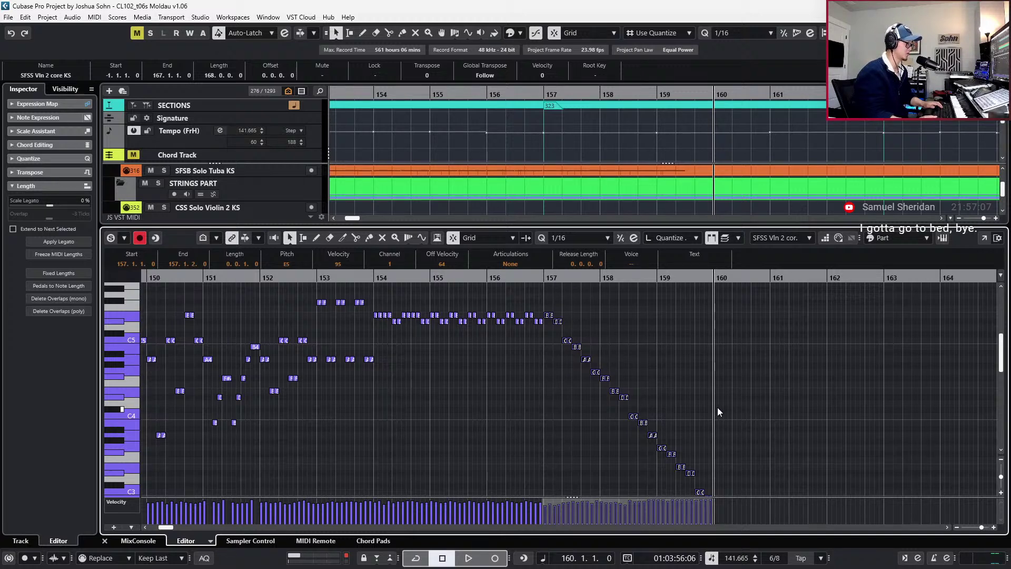
scroll(754, 406, "right", 2)
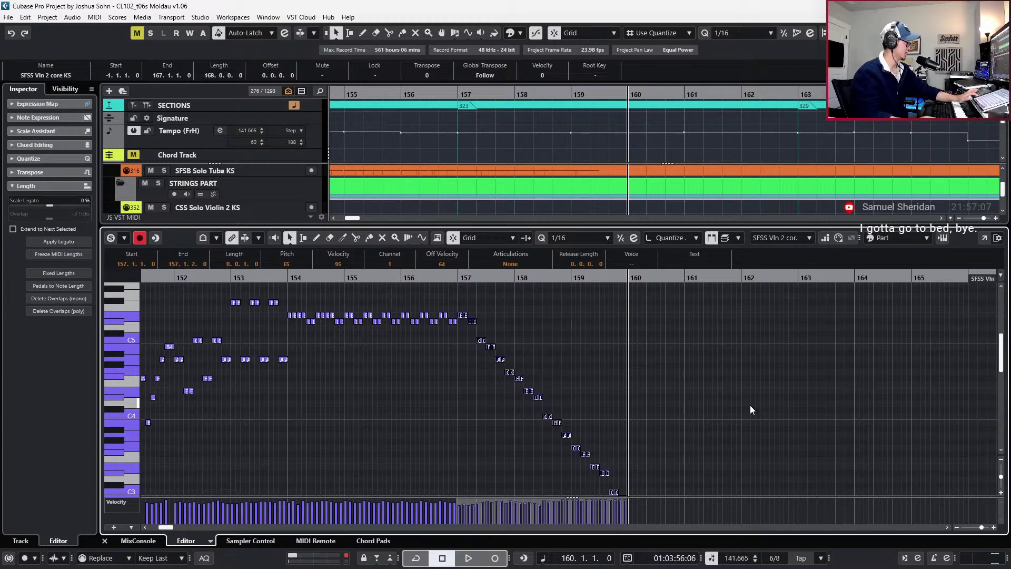
left_click(750, 406)
Step-record repeated A2 sixteenth notes from the start of bar 160 through the first sixteenth of bar 163
scroll(721, 419, "up", 1)
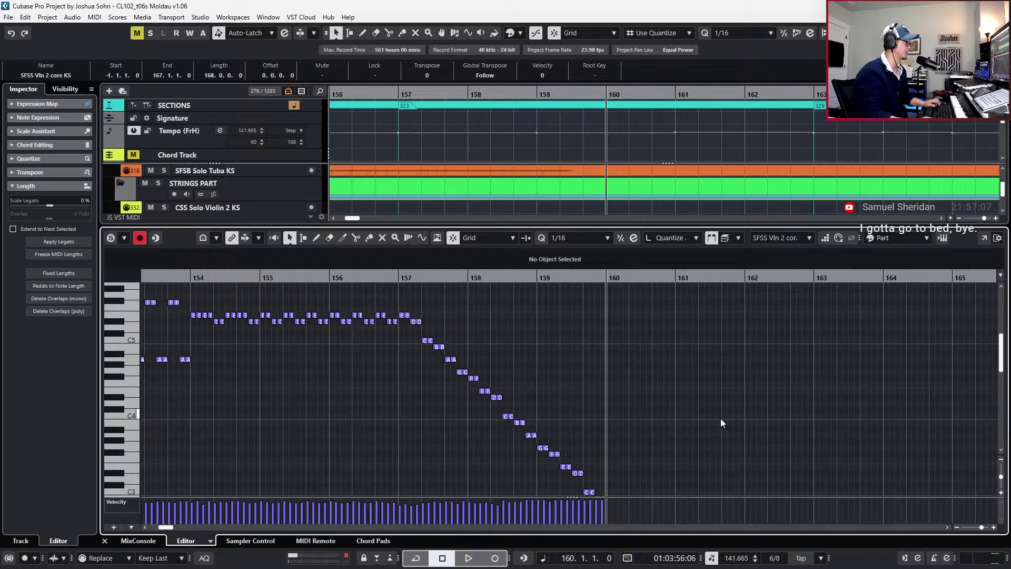
scroll(718, 420, "up", 1)
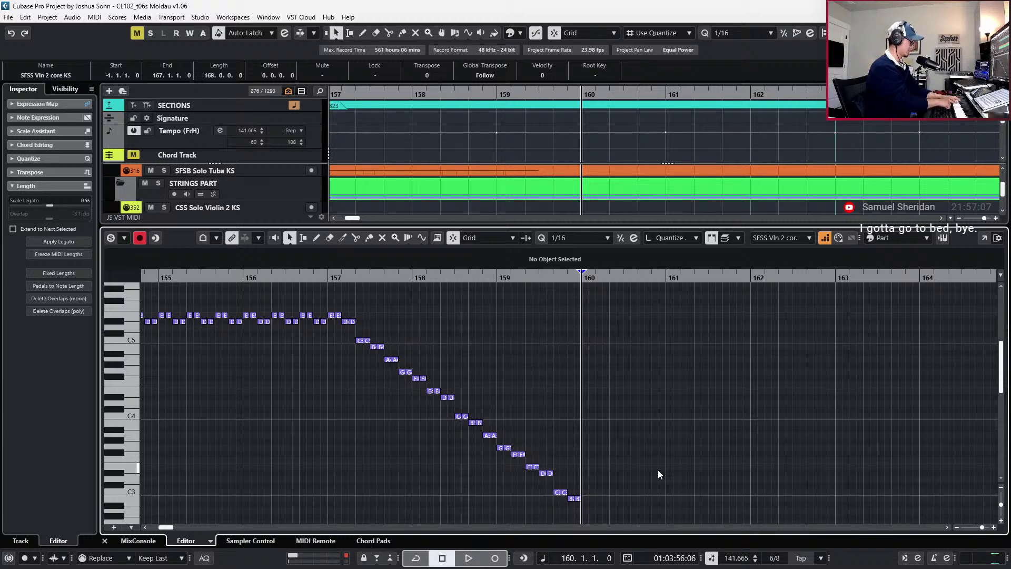
key("alt+l")
scroll(677, 421, "down", 1)
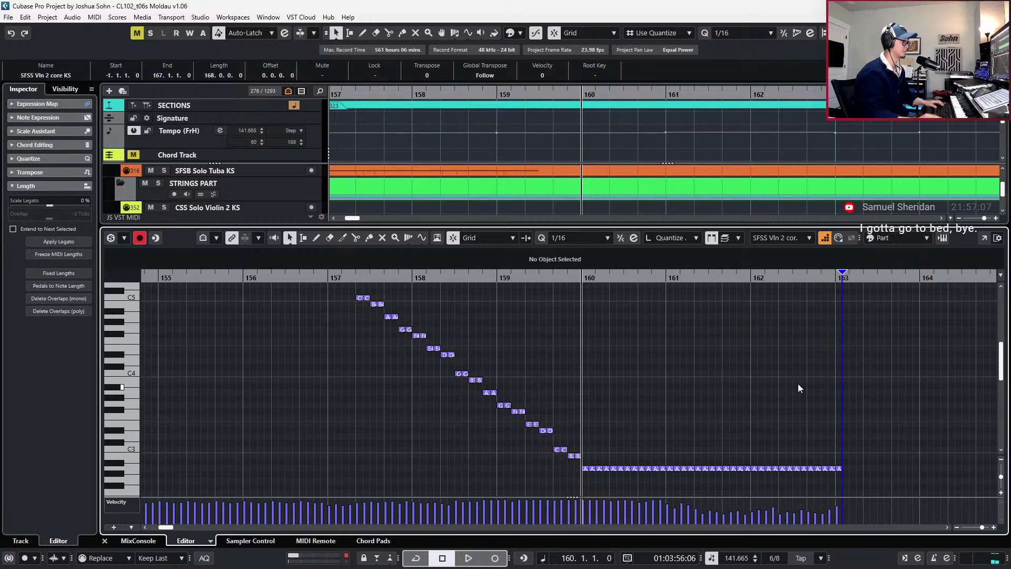
Rescale the velocities of the A2 sixteenths from bar 161 onward, with the first at 91, while auditioning the passage
left_click_drag(671, 454, 814, 504)
key("space")
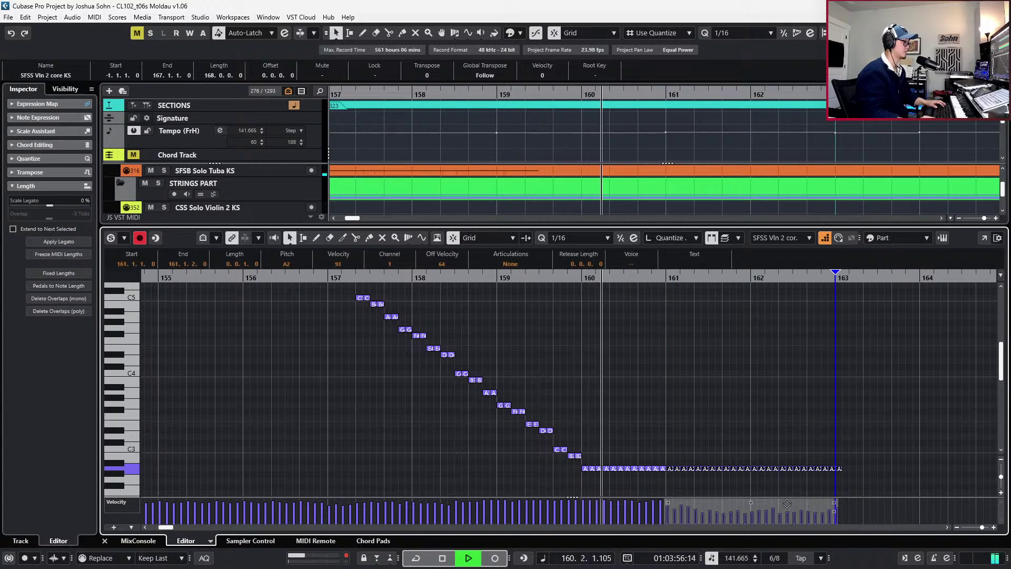
left_click_drag(752, 503, 749, 508)
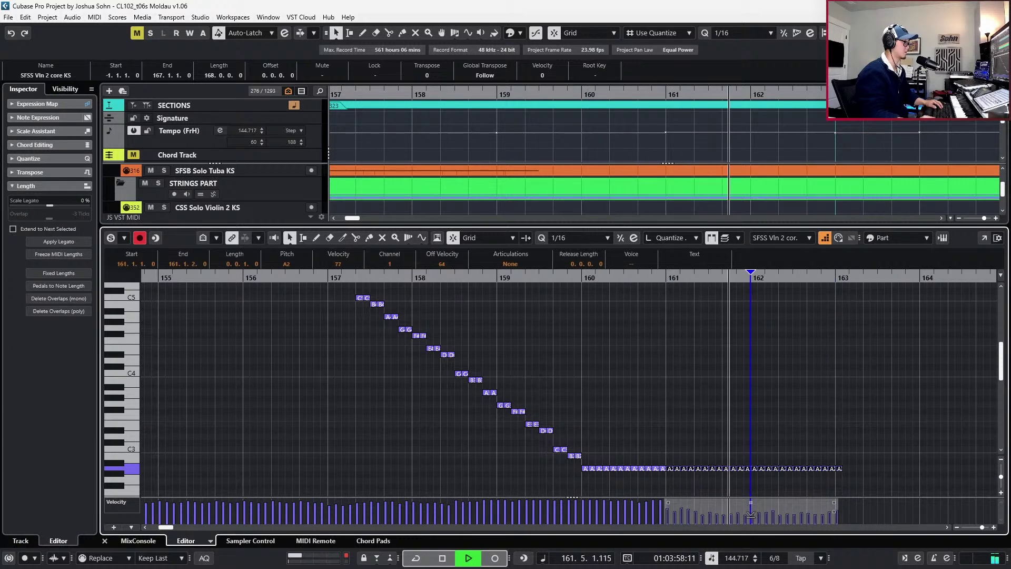
mouse_move(626, 503)
left_mouse_down()
mouse_move(672, 511)
mouse_move(601, 498)
mouse_move(709, 507)
left_mouse_up()
key("space")
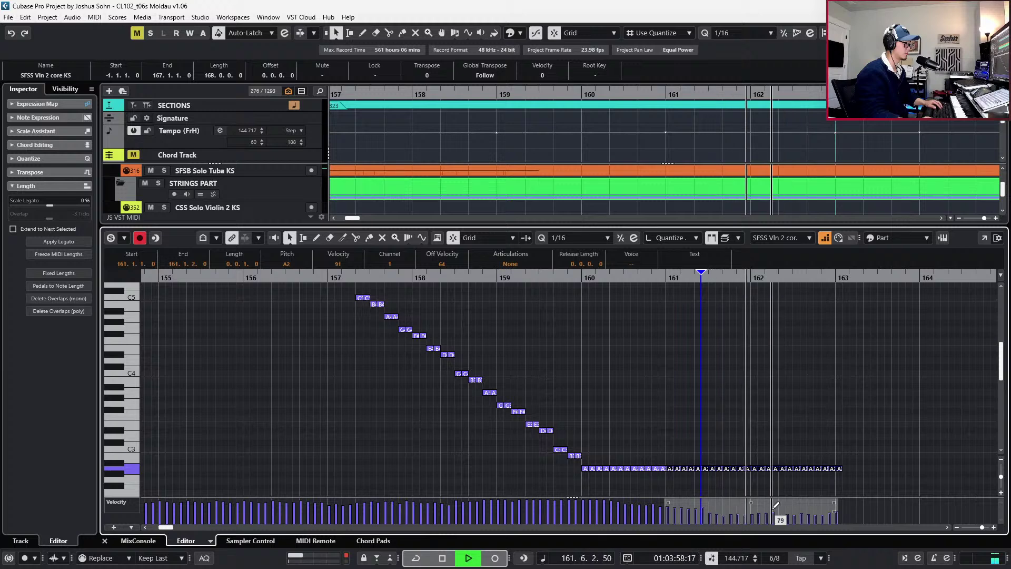
key("space")
scroll(728, 448, "down", 3)
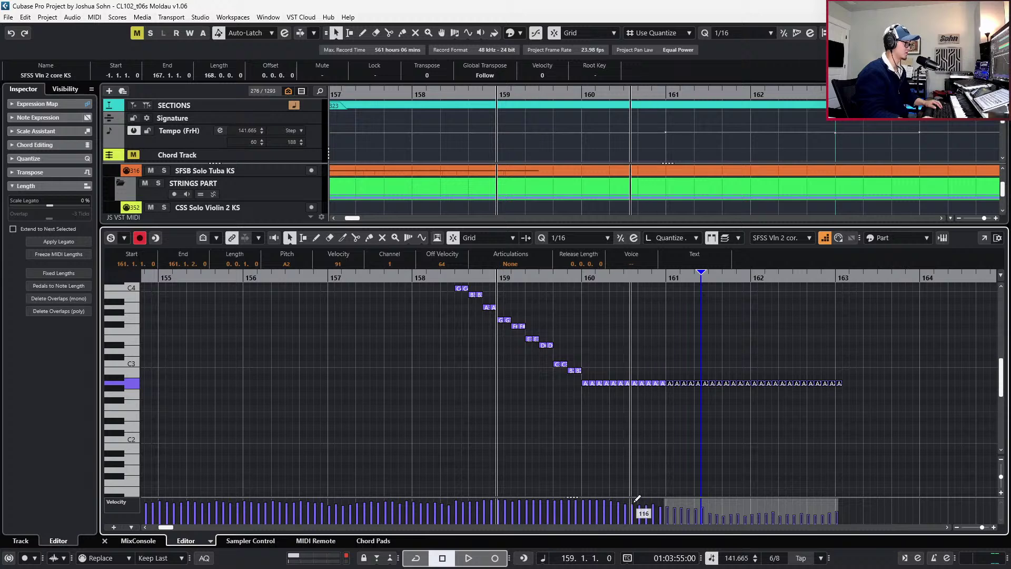
Display the Modulation, Expression and Main Volume controller lanes and even out the A2 velocities from late bar 160 onward
key("ctrl+shift+c")
left_click_drag(627, 408, 844, 407)
key("space")
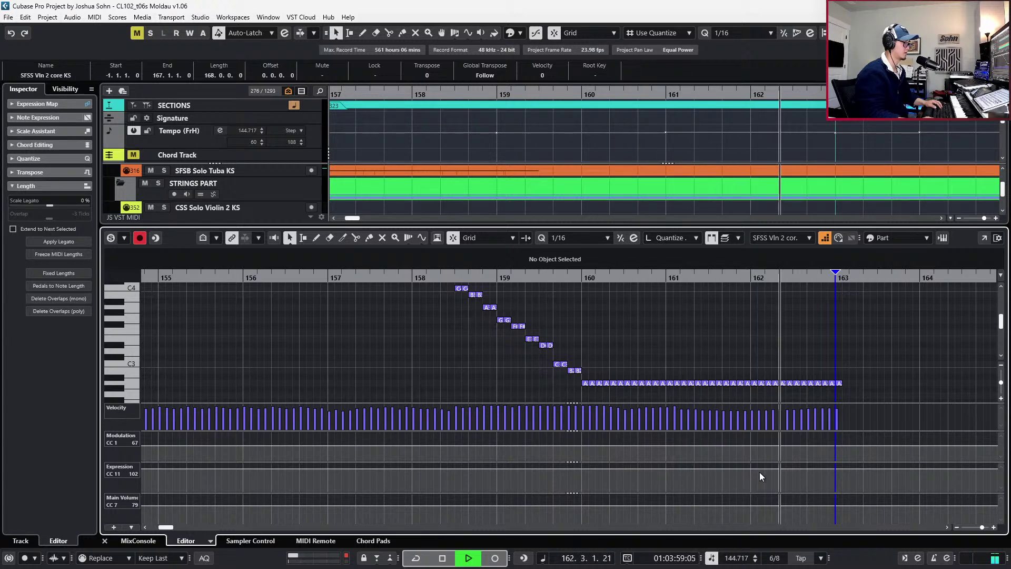
Lower the velocities of the A2 sixteenths from bar 161 onward, with the first at 89, and audition from bar 159
key("space")
left_click_drag(670, 365, 870, 406)
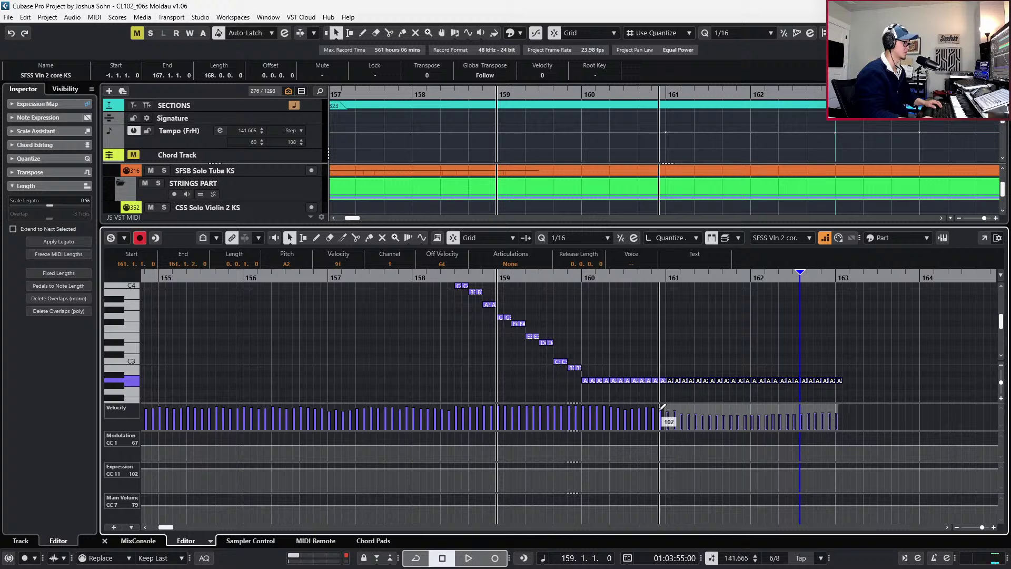
left_click_drag(667, 408, 667, 410)
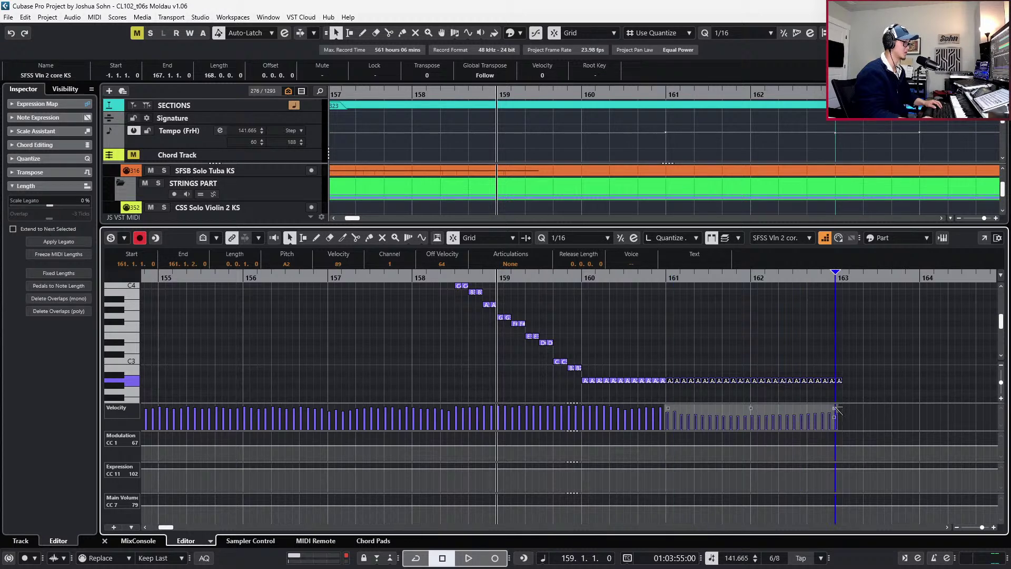
key("space")
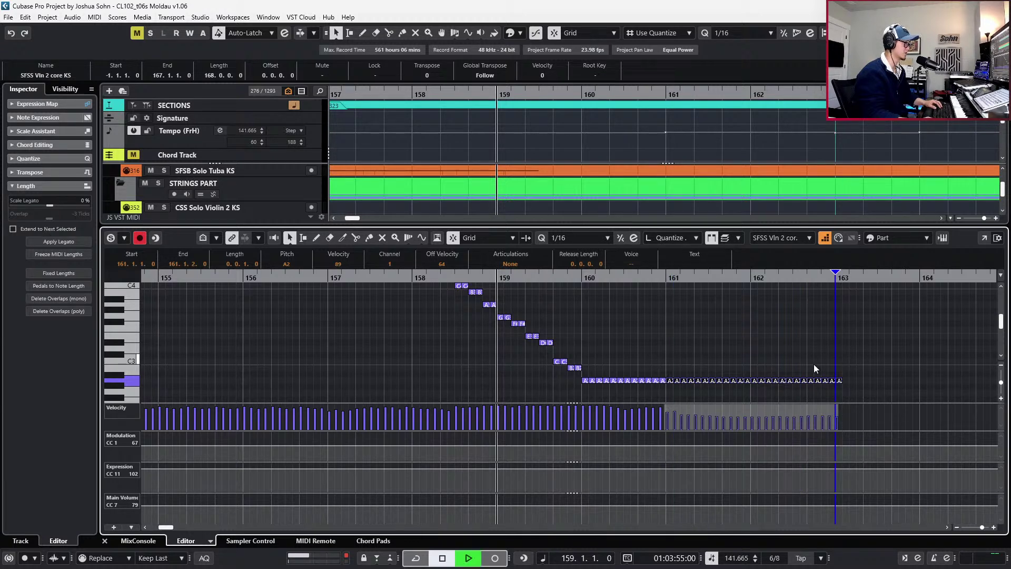
left_click(694, 363)
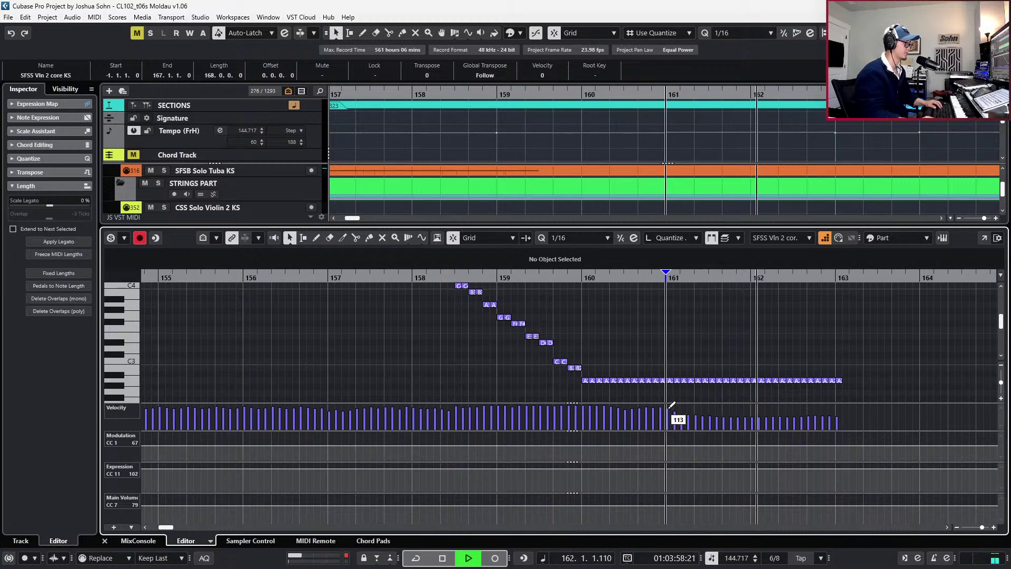
Audition the passage around bars 159 to 162 and smooth the velocity drop leading into bar 161
key("space")
key("space")
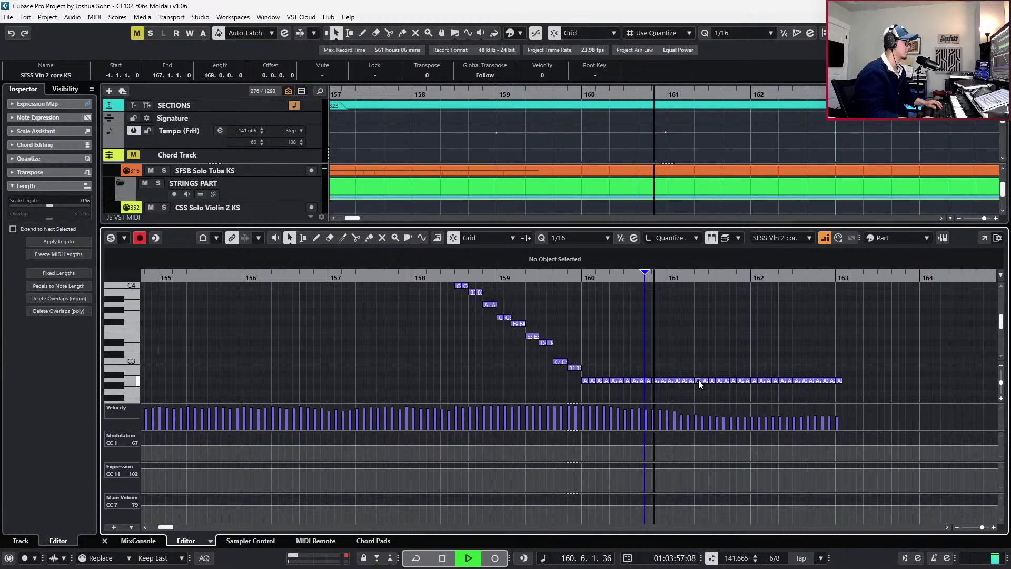
key("space")
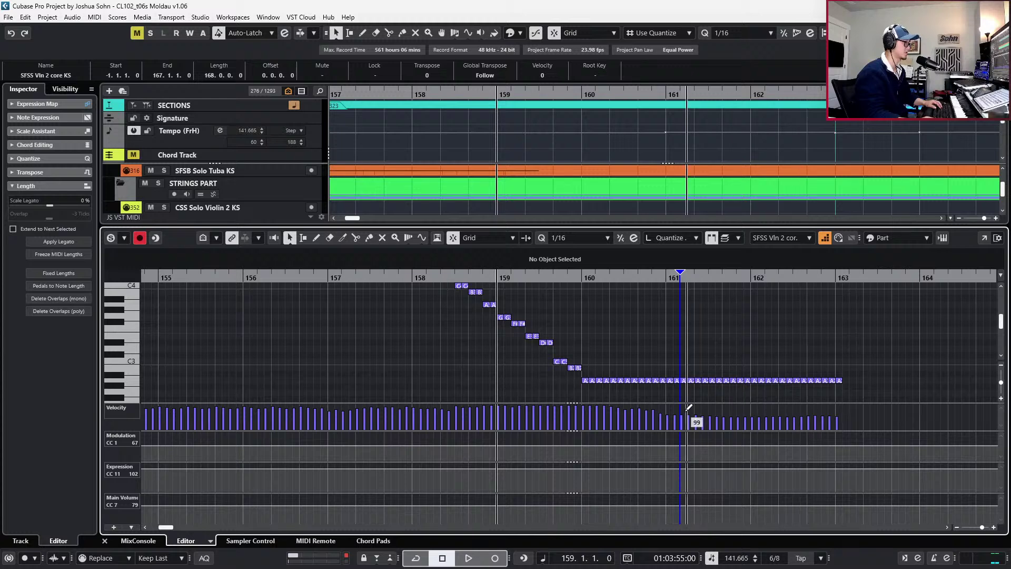
key("space")
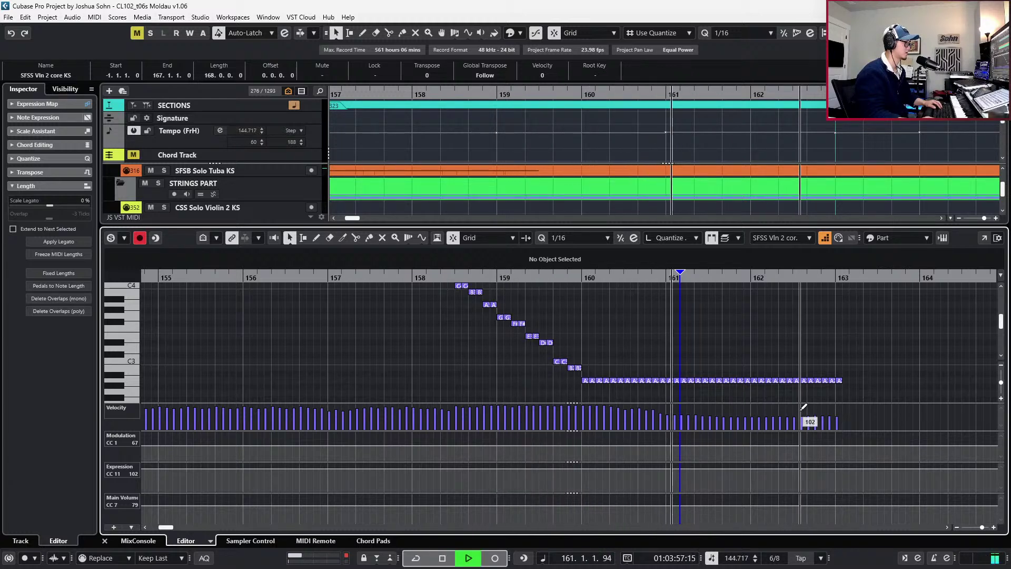
key("space")
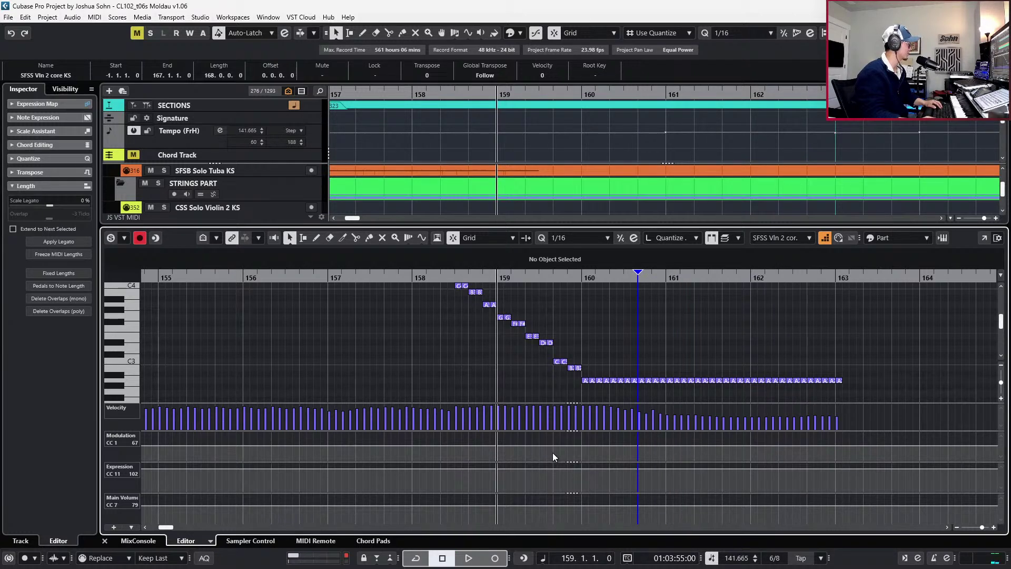
Dip Expression (CC 11) from just before bar 160 to 85 at the start of bar 160, and audition it
left_click(572, 467)
left_click(582, 469)
left_click_drag(584, 469, 601, 470)
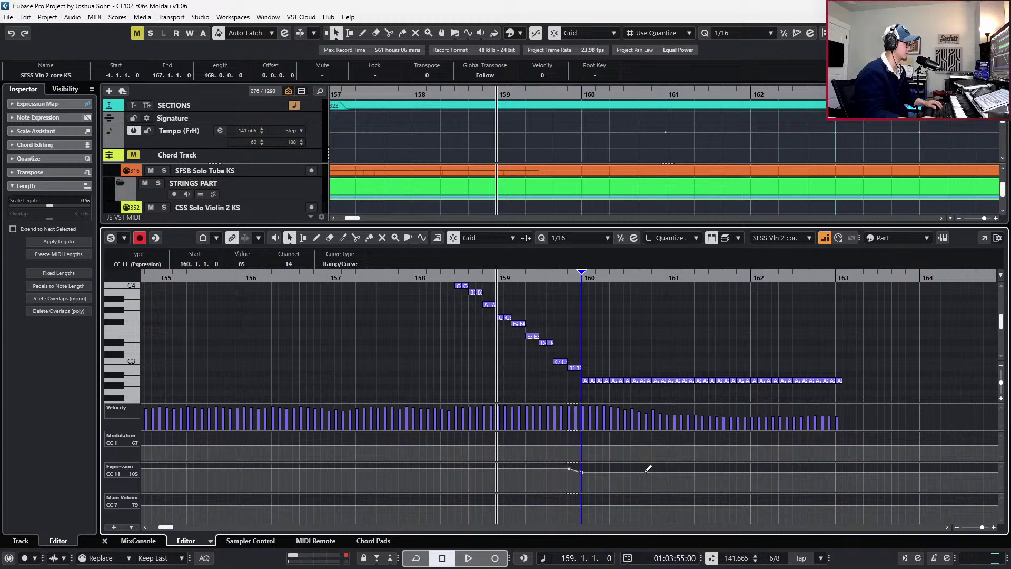
key("space")
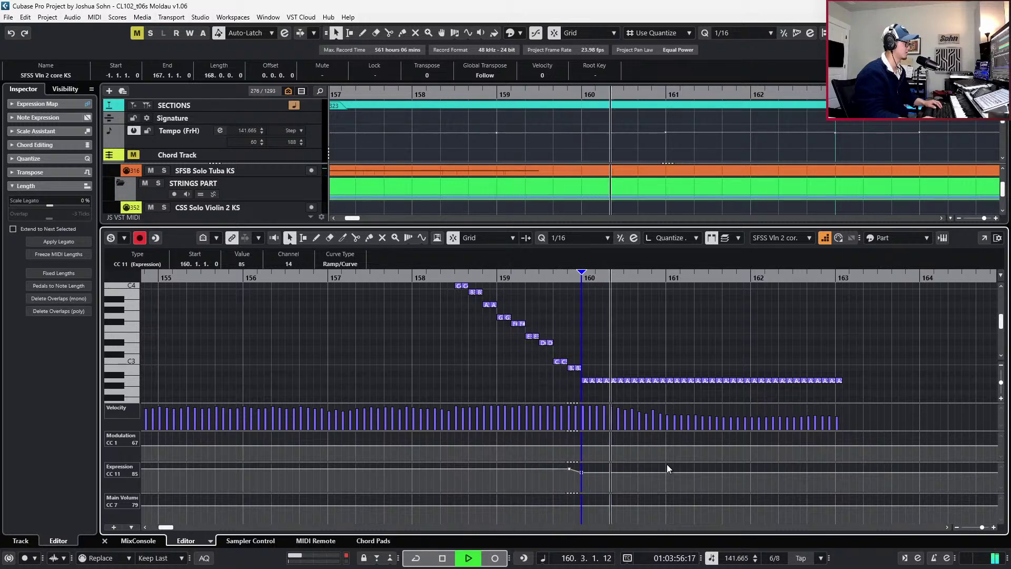
key("space")
Smooth the velocities just before bar 161 and ramp Expression (CC 11) up to 107 at bar 161, with an extra point at 117
left_click(653, 407)
left_click(645, 473)
left_click_drag(653, 471, 675, 467)
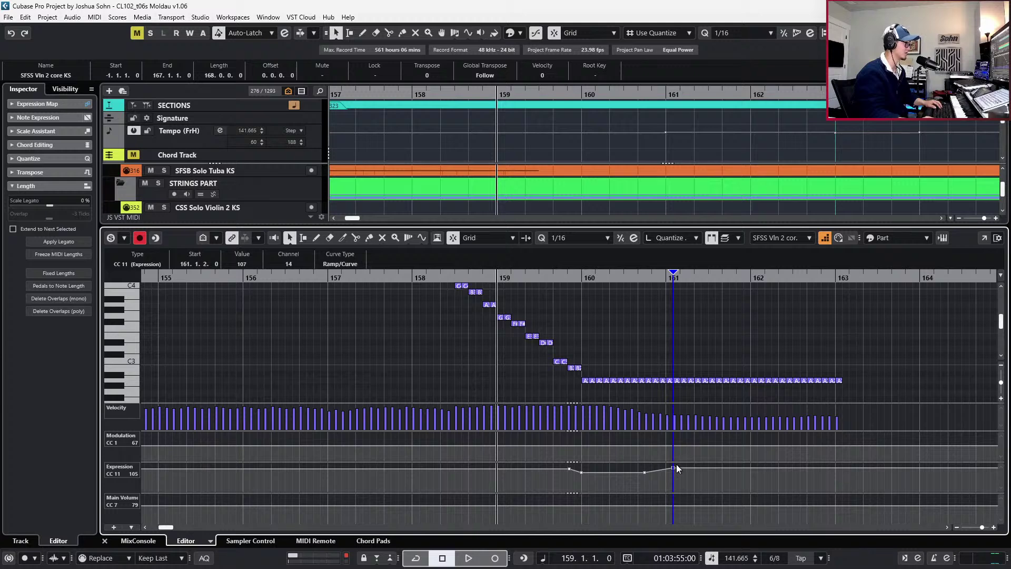
left_click_drag(676, 467, 679, 465)
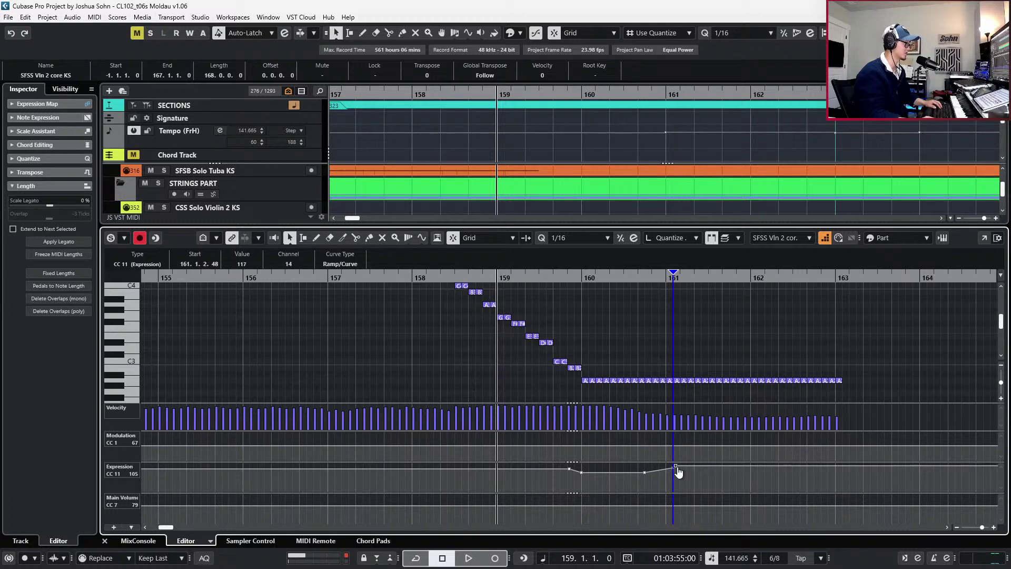
Ramp Main Volume (CC 7) up to 101 at the start of bar 161, remove the extra 117 Expression point, and audition
left_click_drag(644, 504, 673, 500)
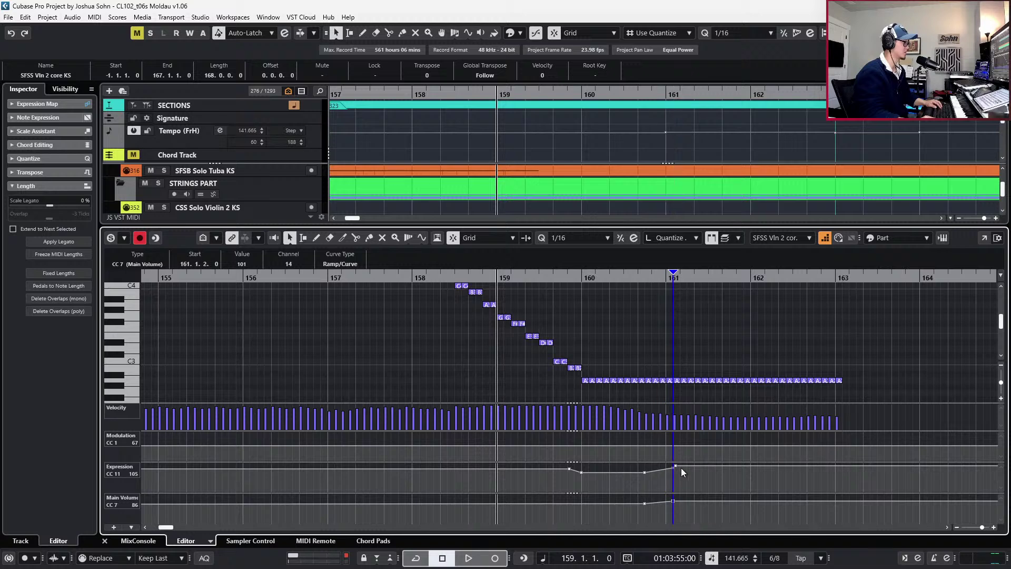
left_click(675, 473)
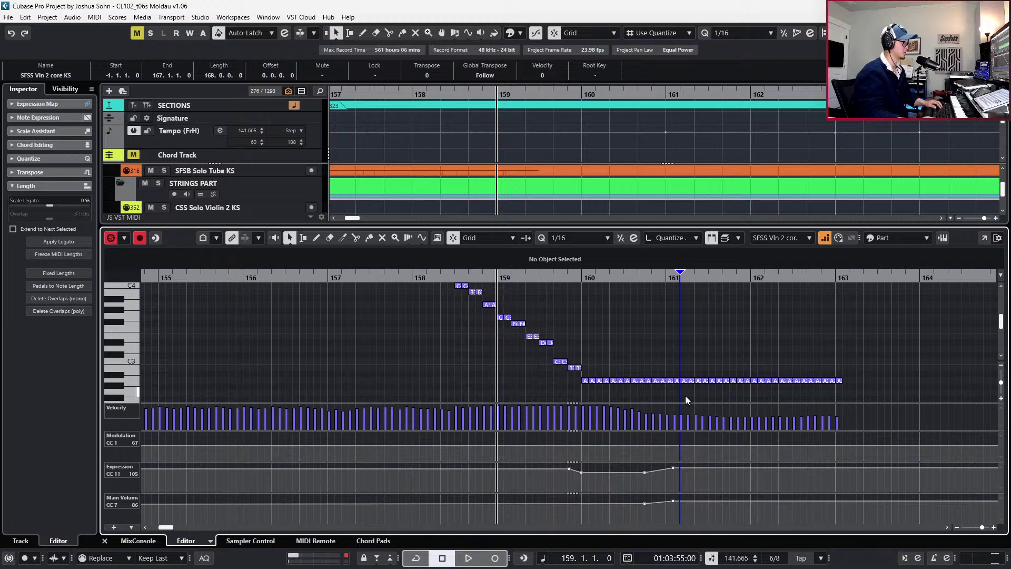
key("space")
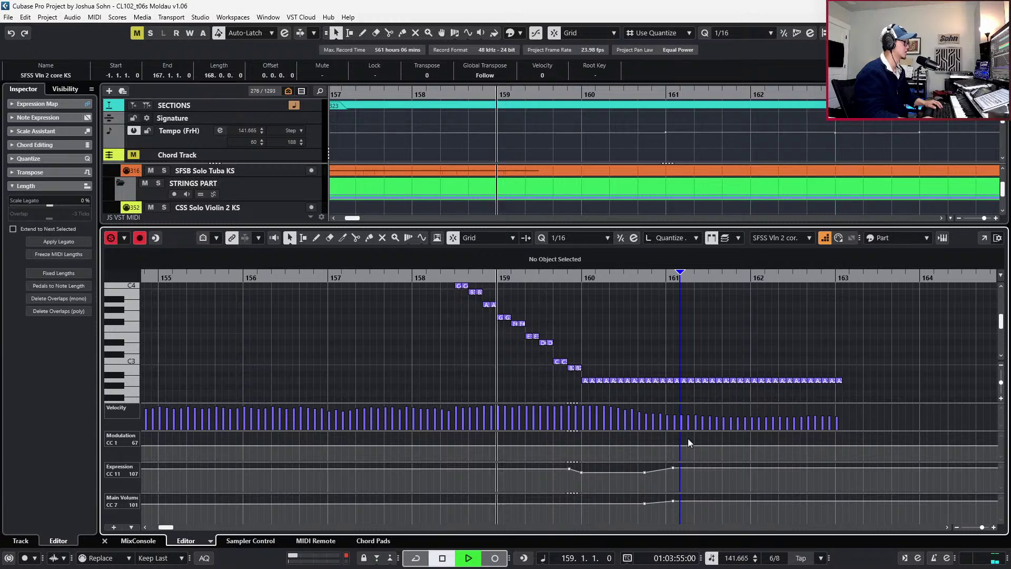
key("space")
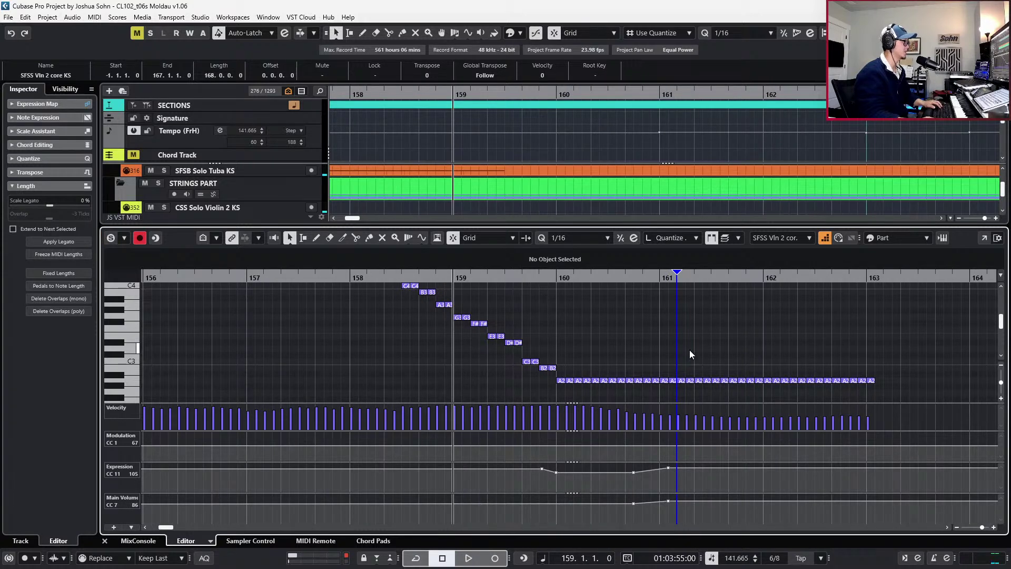
Set the quantize value to 1/8, select every third A2 note from bar 161 onward, and adjust their velocities as accents
scroll(690, 350, "up", 1)
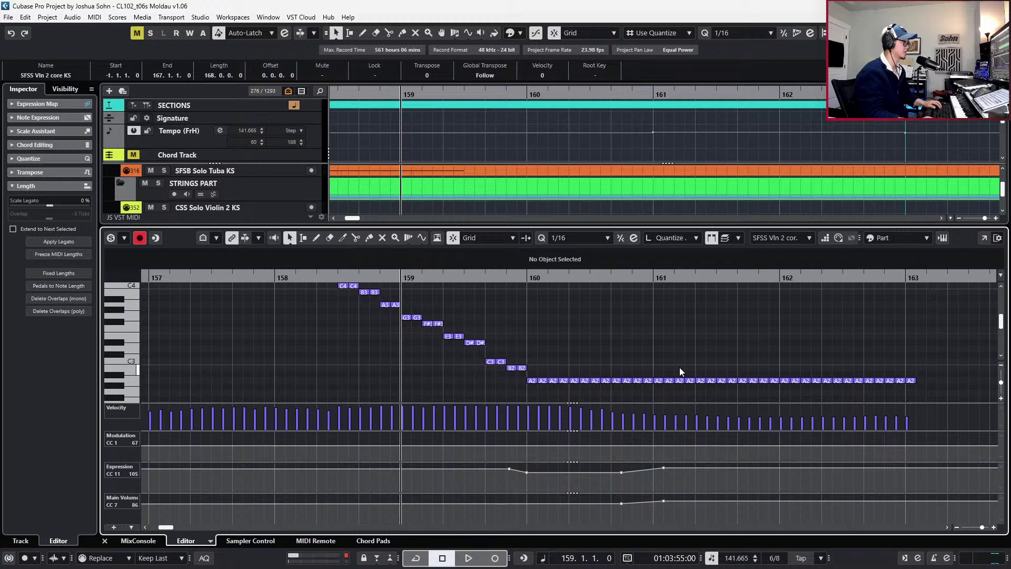
left_click(658, 380)
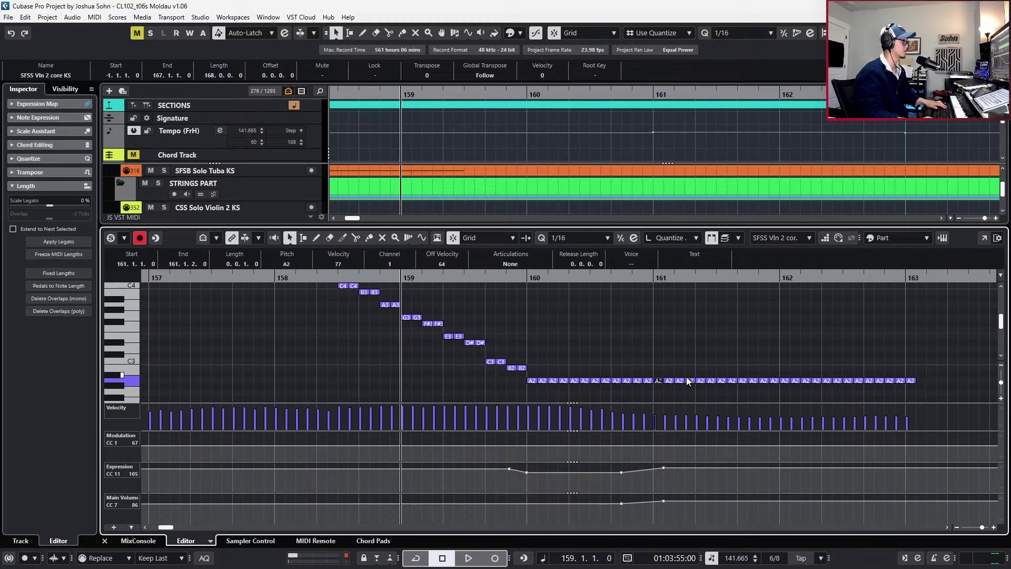
key("alt+8")
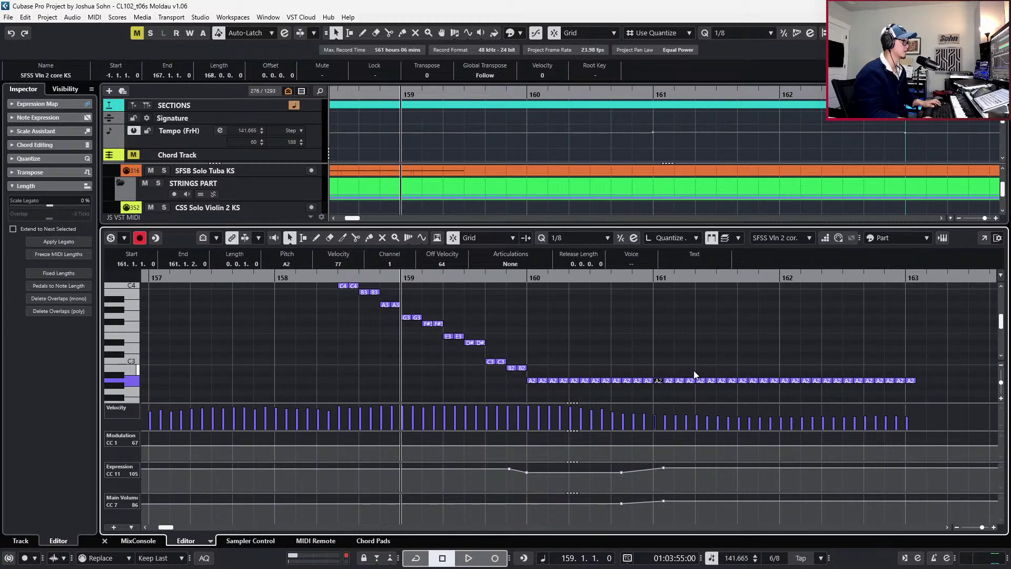
left_click(702, 381, "shift")
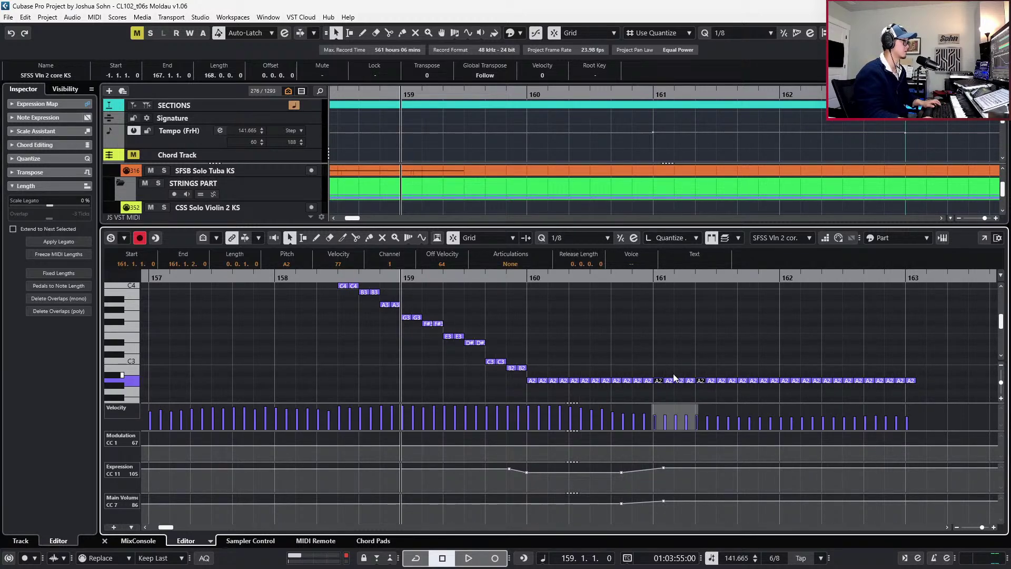
key("shift+Left")
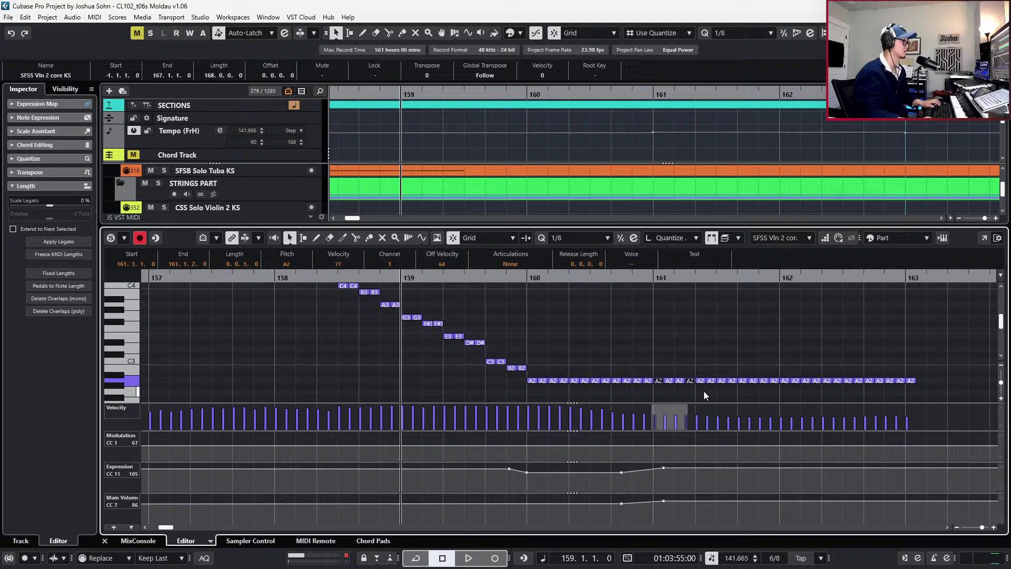
left_click(722, 371, "shift")
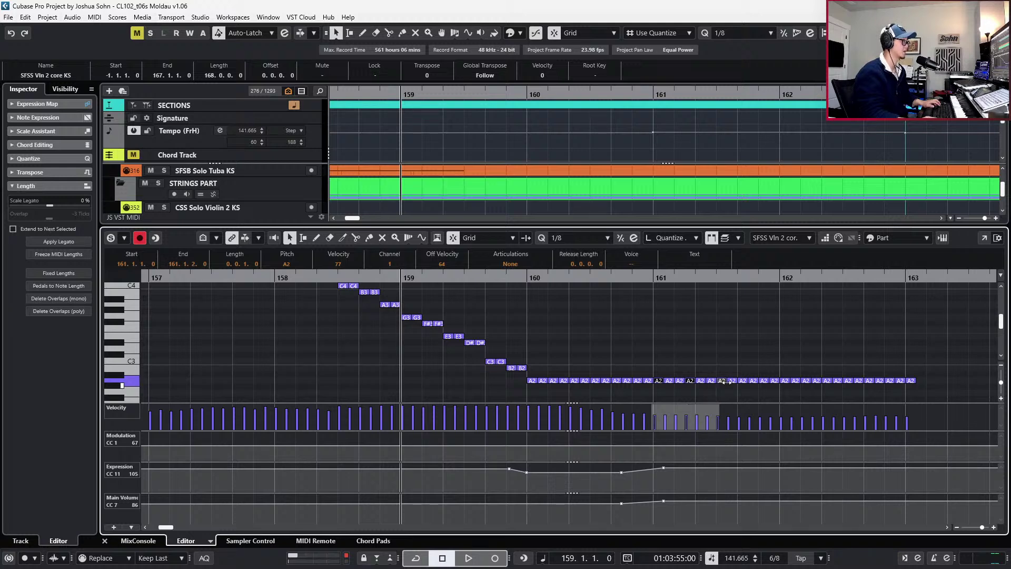
left_click(754, 380, "shift")
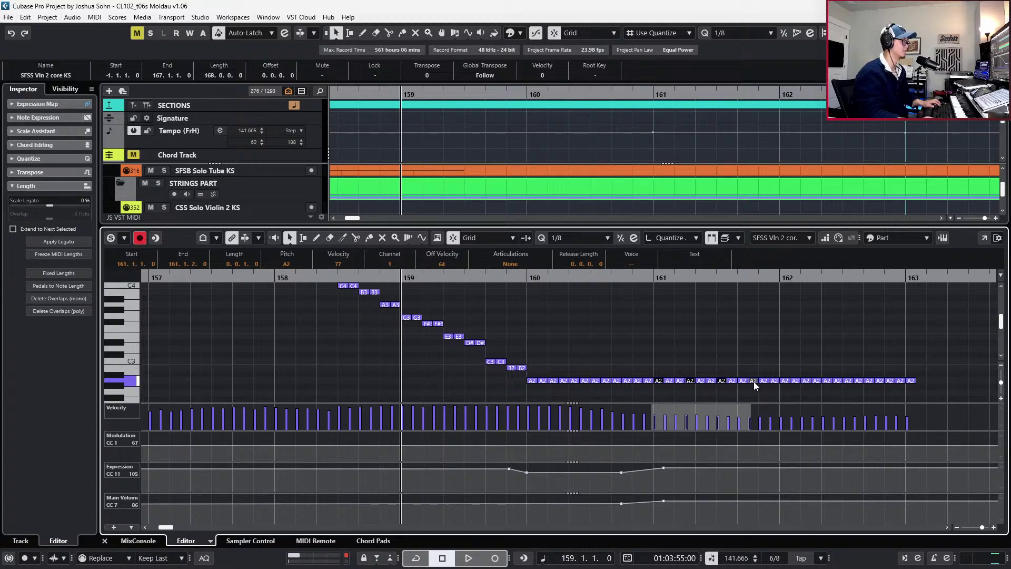
left_click(786, 380, "shift")
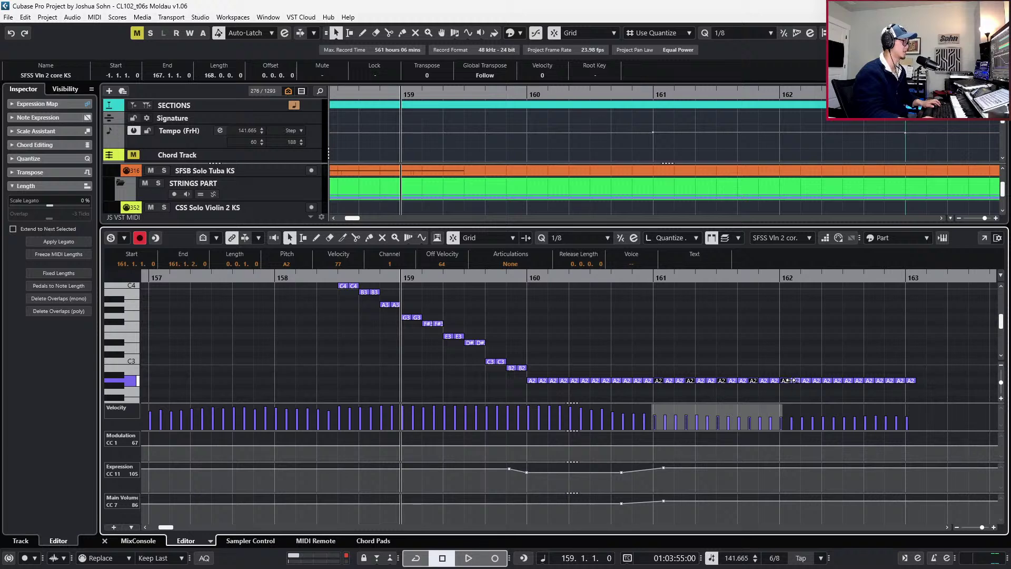
left_click(818, 381, "shift")
left_click(849, 380, "shift")
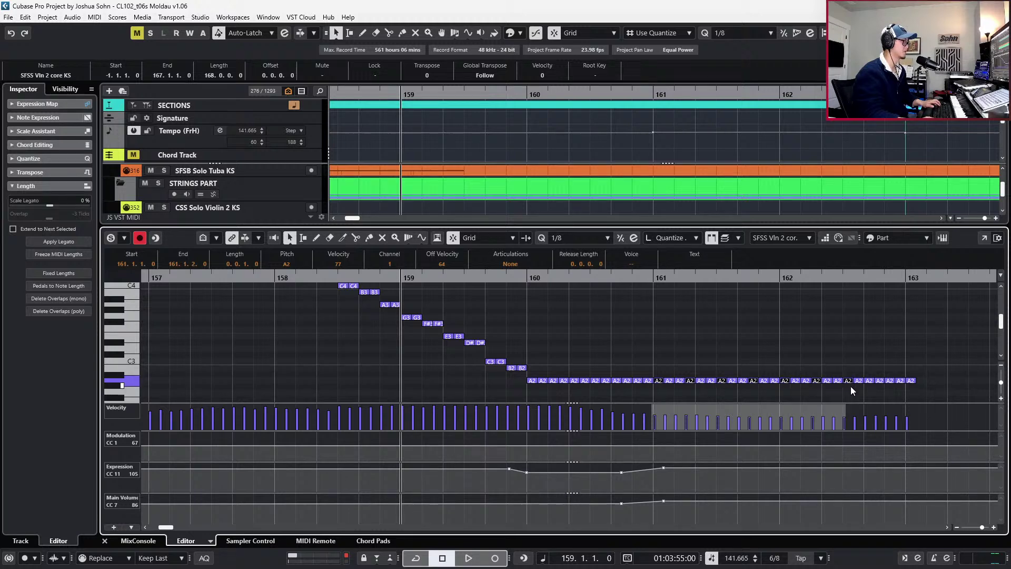
left_click(881, 380, "shift")
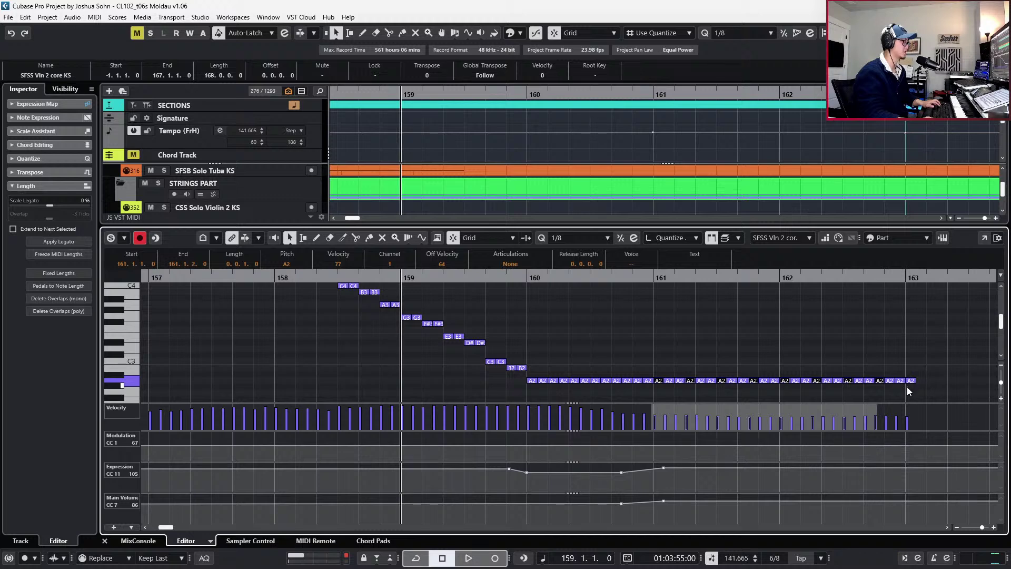
left_click_drag(875, 421, 874, 407)
left_click_drag(856, 407, 857, 436)
Select the unaccented A2 notes from bar 161 to 163, soften their velocities, and audition the accents from bar 161
key("space")
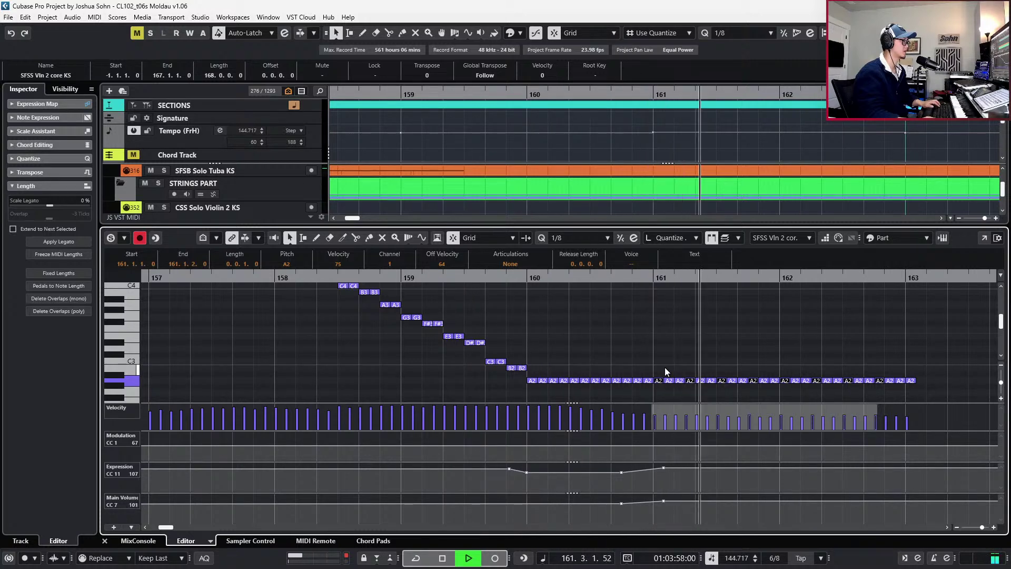
key("space")
left_click_drag(659, 367, 901, 445)
key("l")
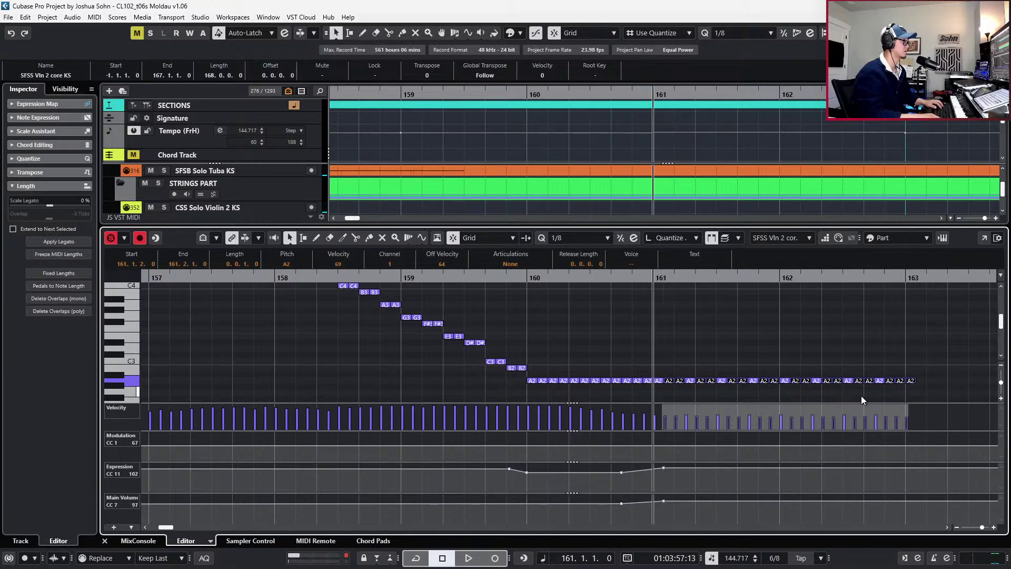
key("space")
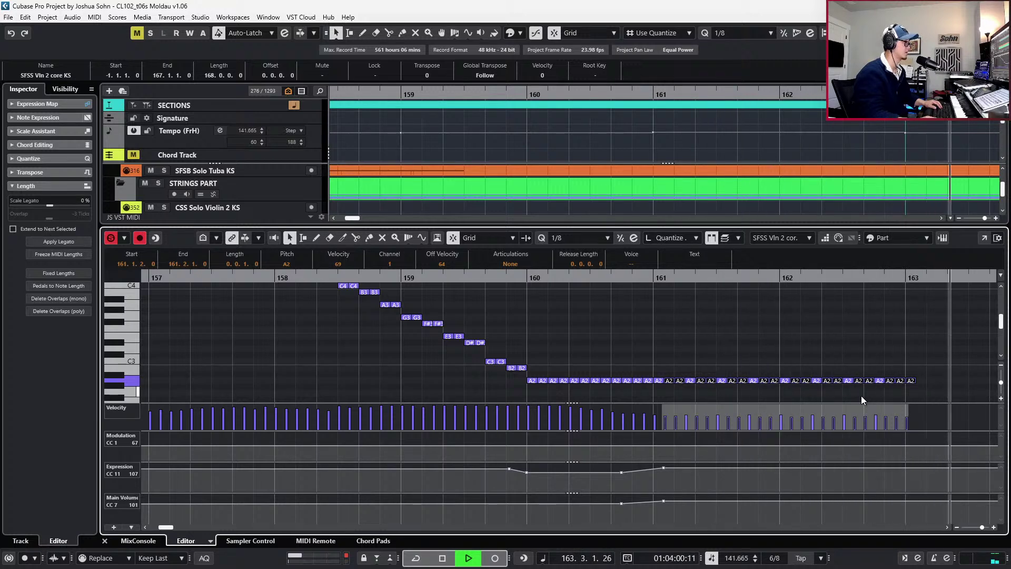
key("space")
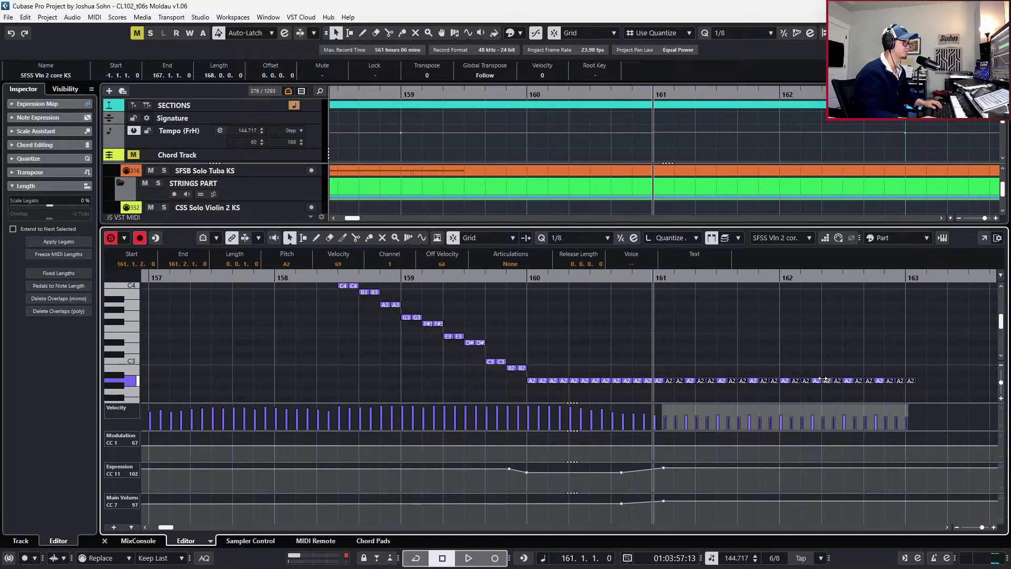
Select the final A2 note at bar 163 and play back the violin passage from bar 157
left_click(912, 380)
key("KP_Subtract")
key("s")
key("KP_Subtract")
key("KP_Subtract")
key("KP_Subtract")
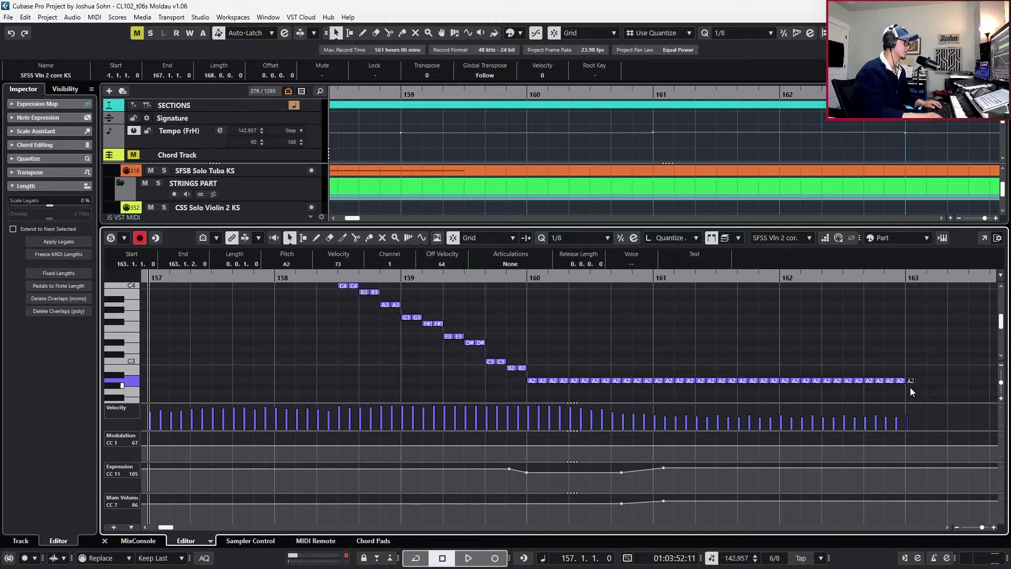
key("g")
key("space")
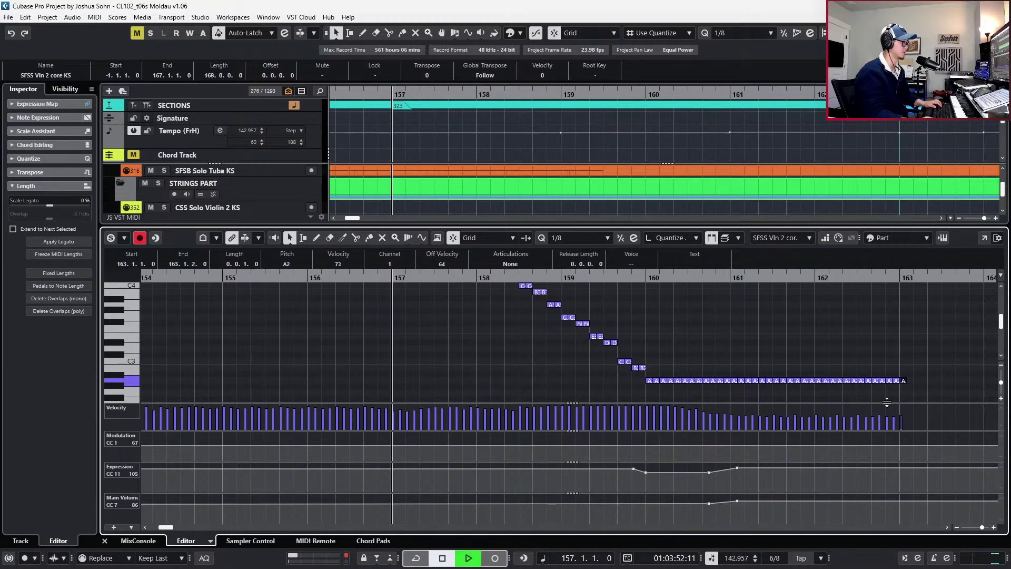
key("g")
key("g")
key("g")
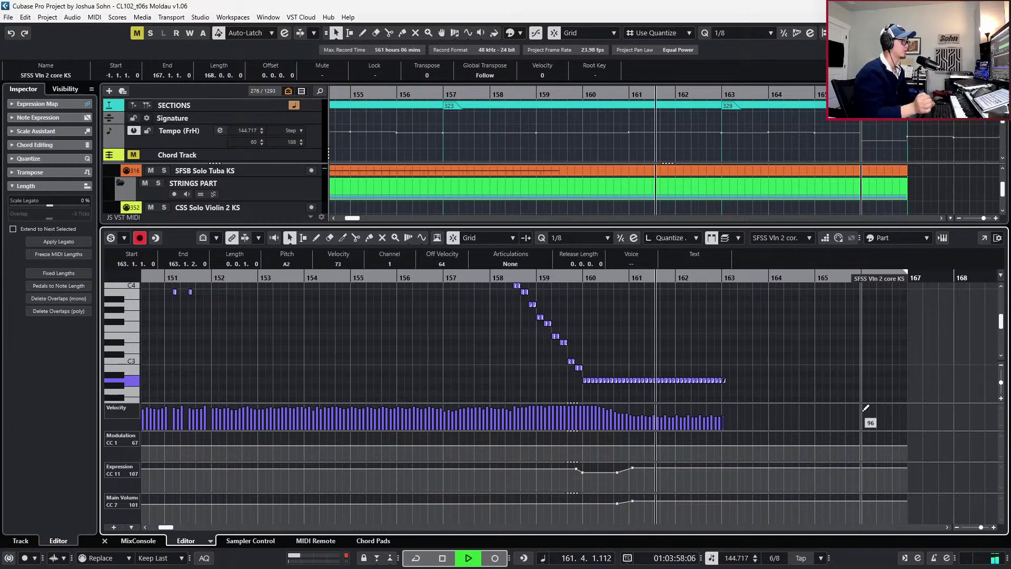
key("space")
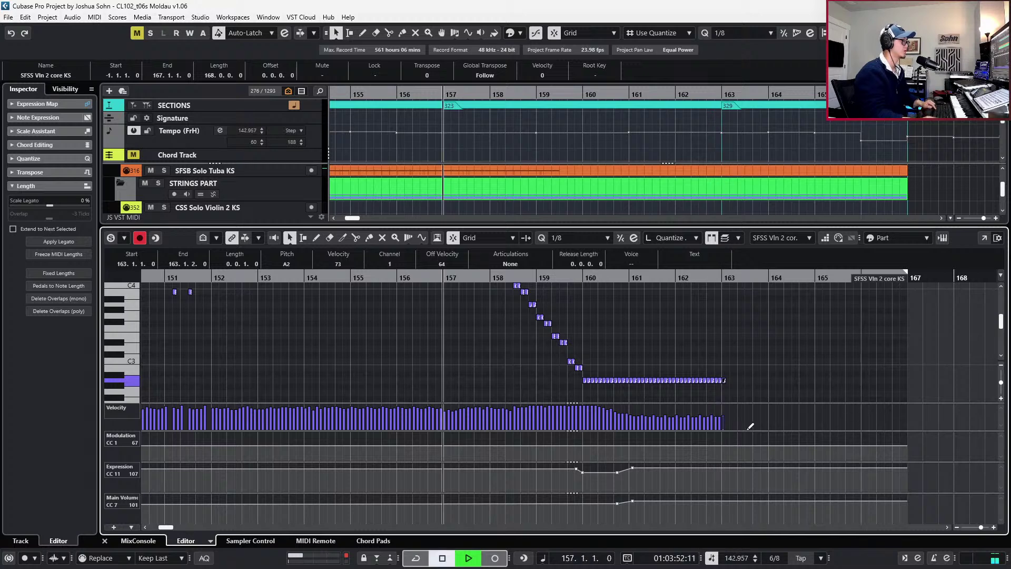
Lower the Expression (CC 11) point at bar 161 slightly and delete the Main Volume (CC 7) ramp points before and at bar 161
left_click_drag(632, 472, 629, 469)
left_click_drag(633, 505, 671, 496)
left_click(632, 505)
key("Delete")
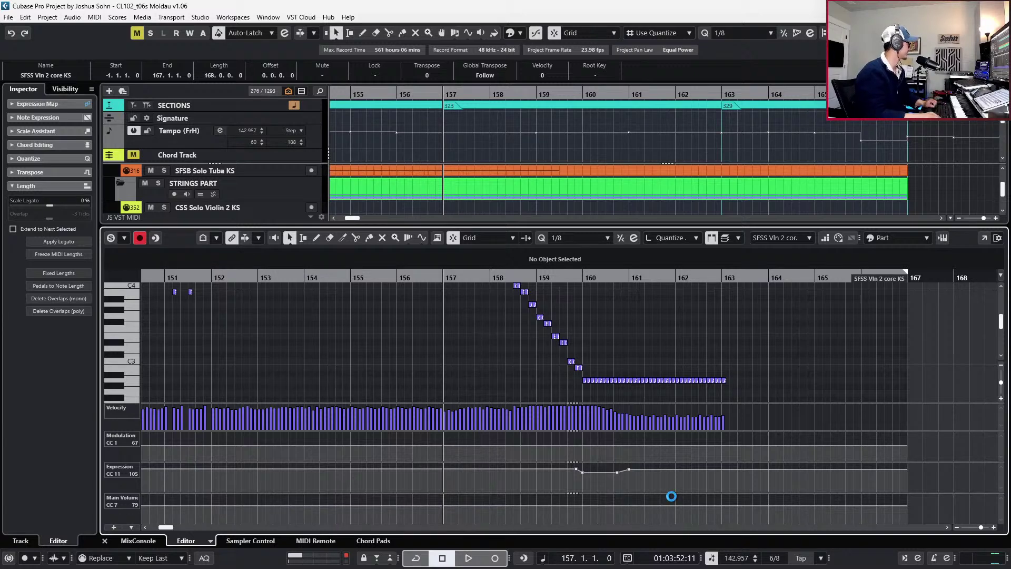
Play the passage from bar 158, close the note editor to show the full track list, and clear the selection
key("KP_Add")
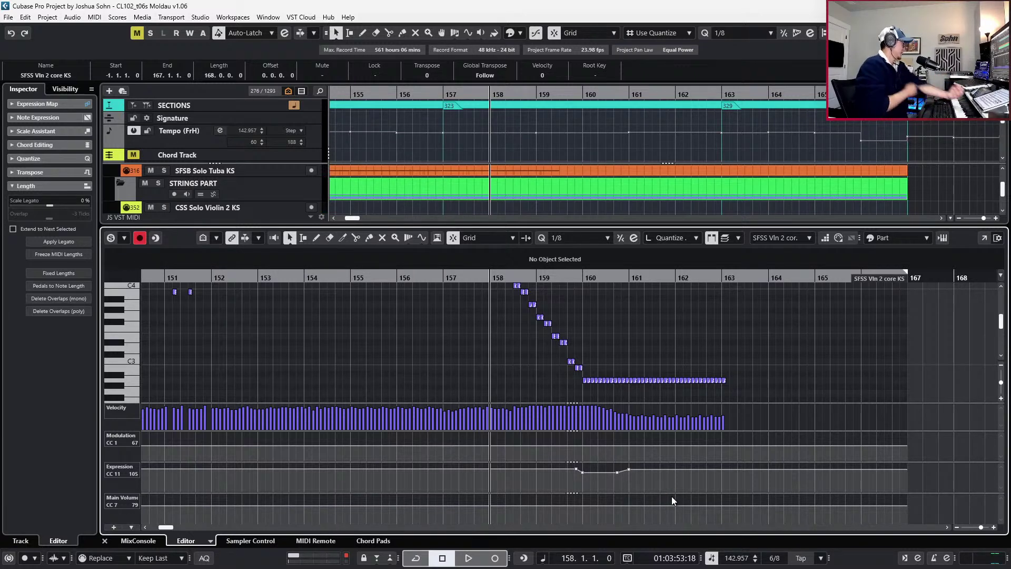
key("space")
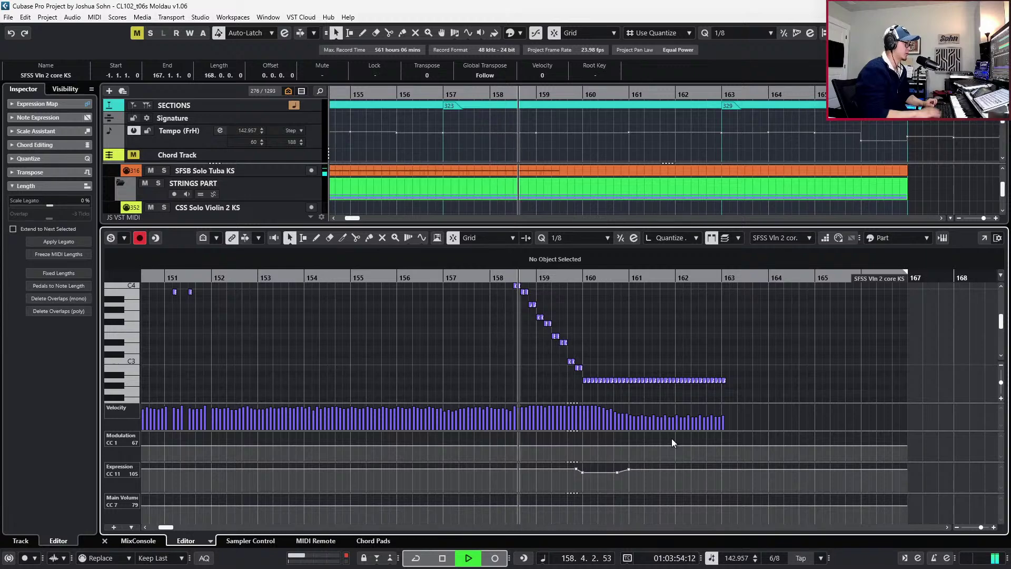
key("ctrl+e")
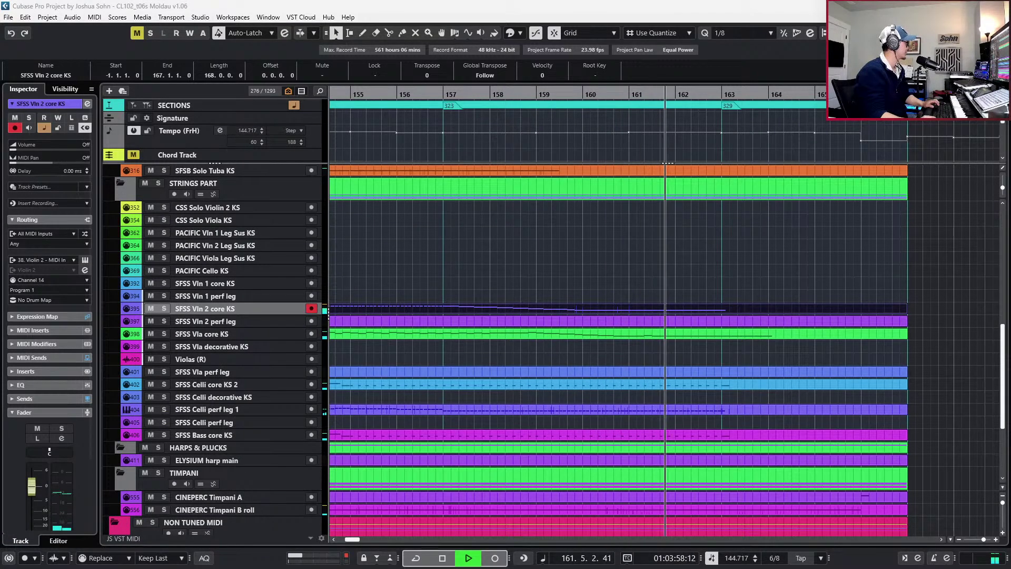
left_click(807, 359)
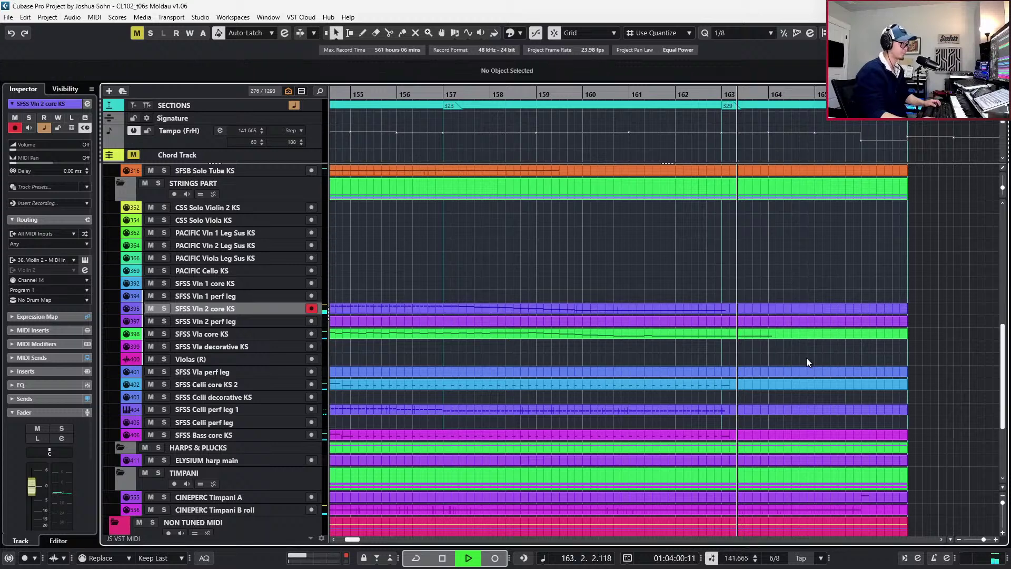
Stop playback, place the cursor at bar 164, and open the SFSS Vln 2 core KS part for note editing
key("space")
key("KP_Add")
key("KP_Add")
key("KP_Add")
key("KP_Add")
key("KP_Add")
key("KP_Add")
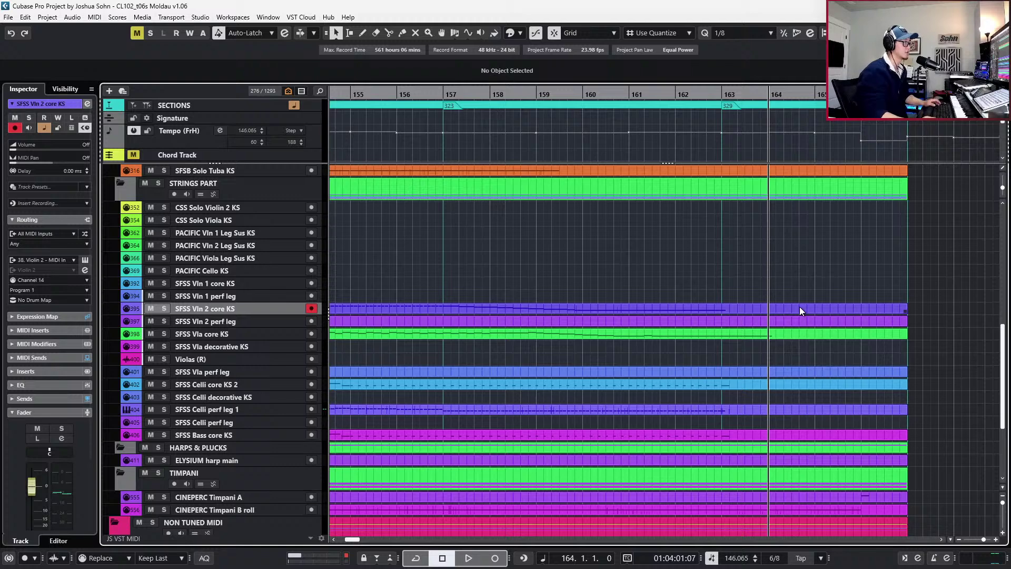
scroll(800, 310, "right", 2)
double_click(799, 309)
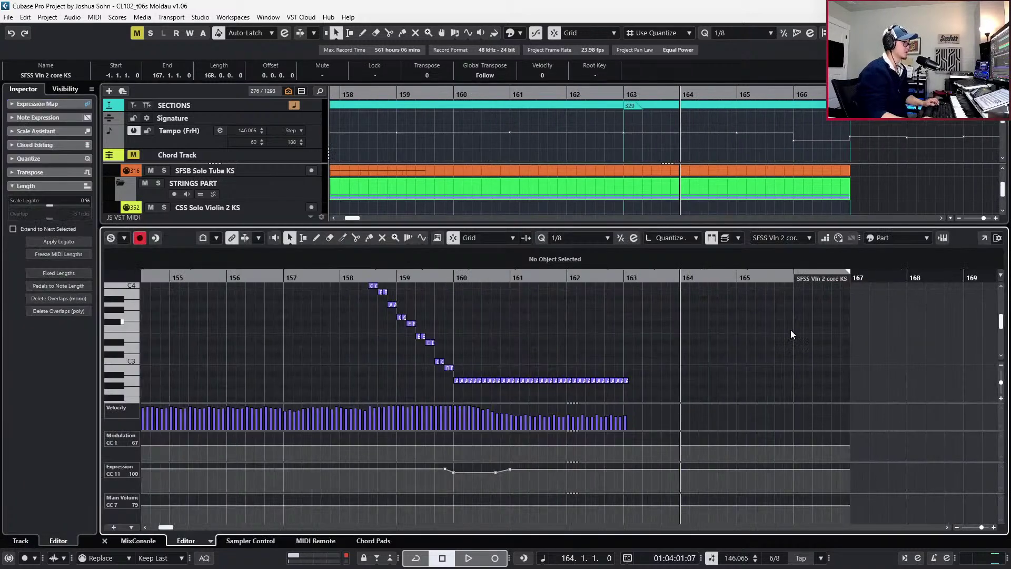
Select the last A2 note at bar 163 and lengthen it to 0.2.0.0
key("KP_Subtract")
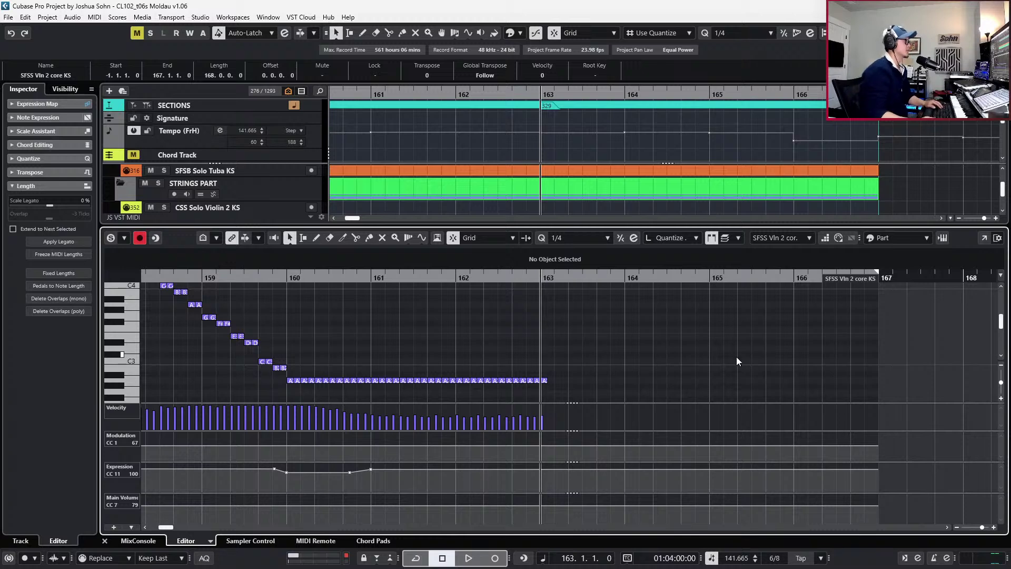
scroll(679, 395, "up", 1)
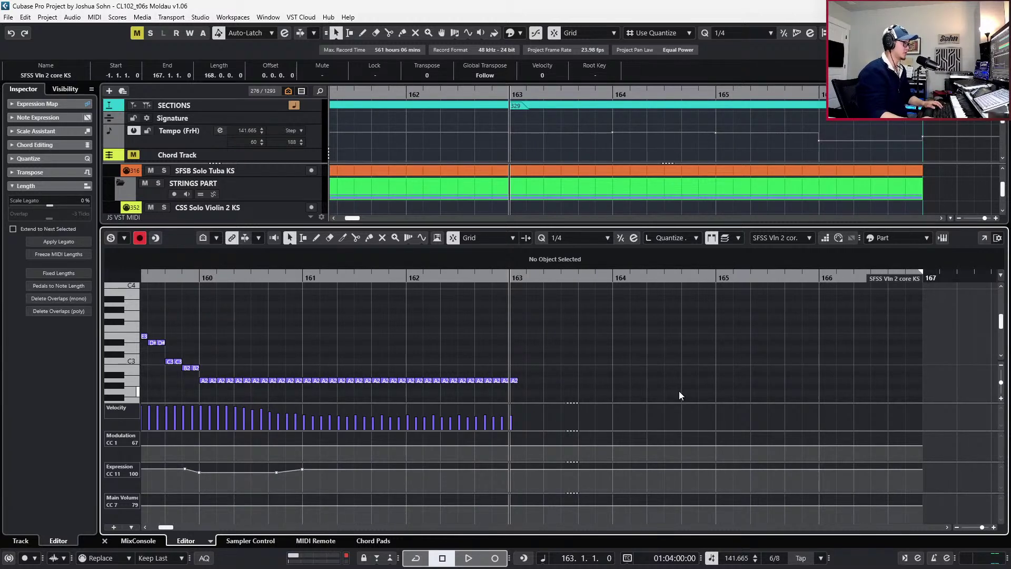
scroll(680, 395, "down", 1)
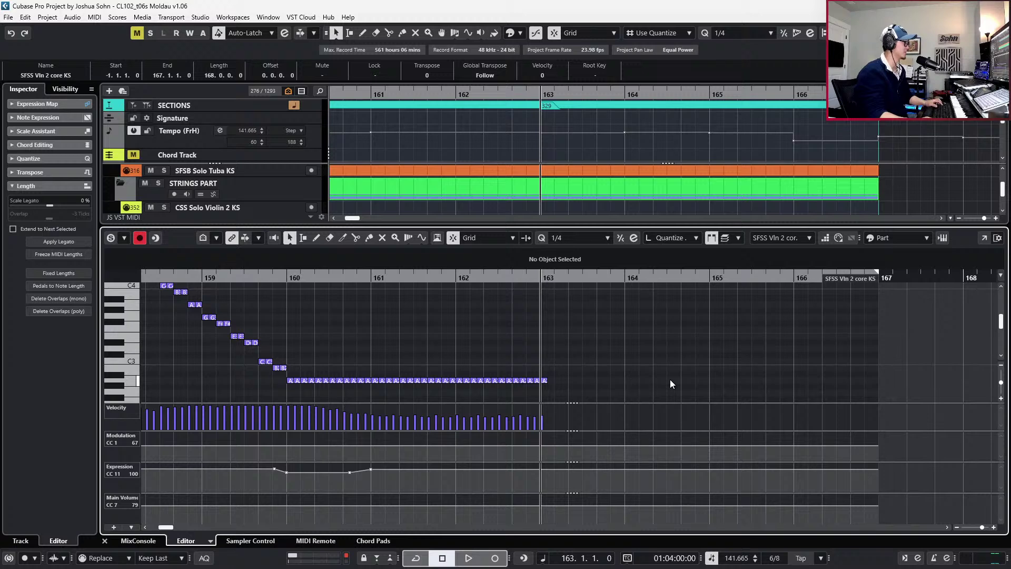
key("h")
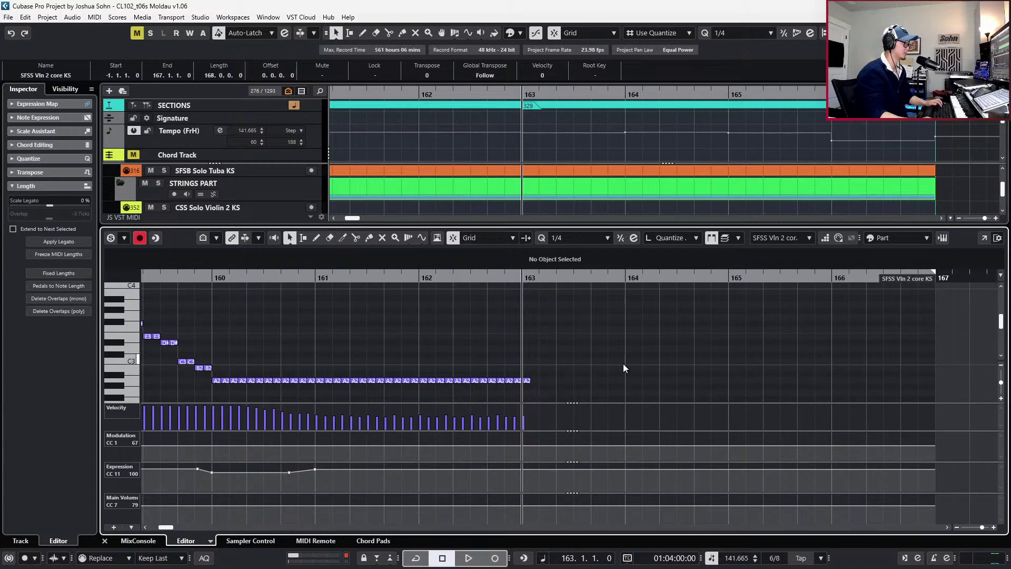
key("ctrl+v")
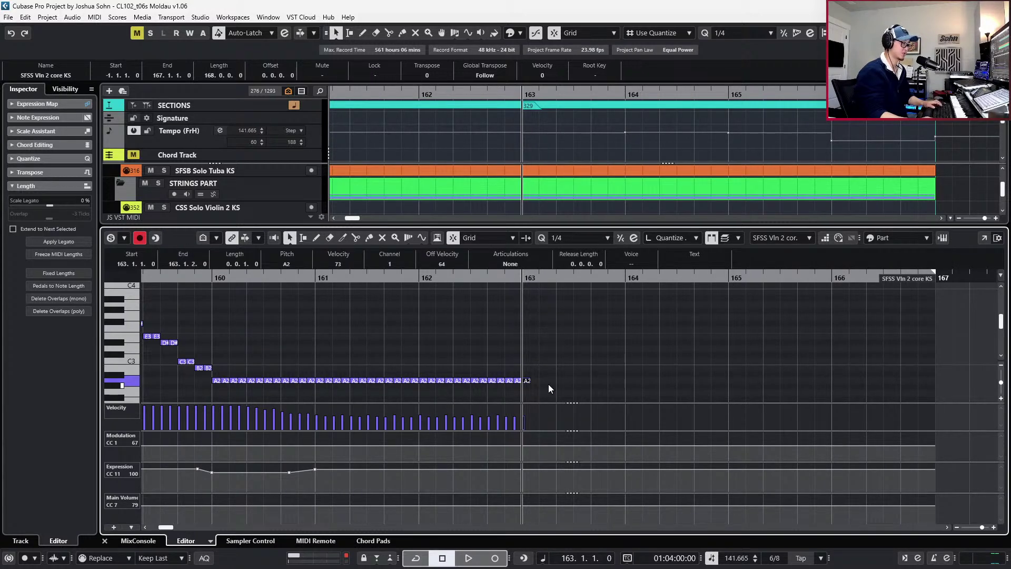
key("alt+Left")
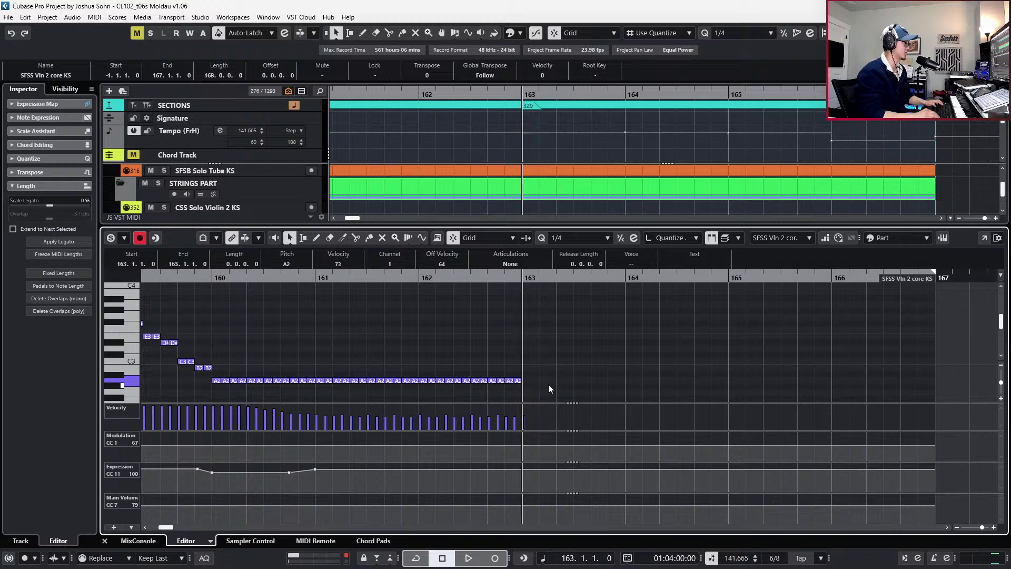
key("h")
key("alt+Right")
key("alt+Right")
key("ctrl+Right")
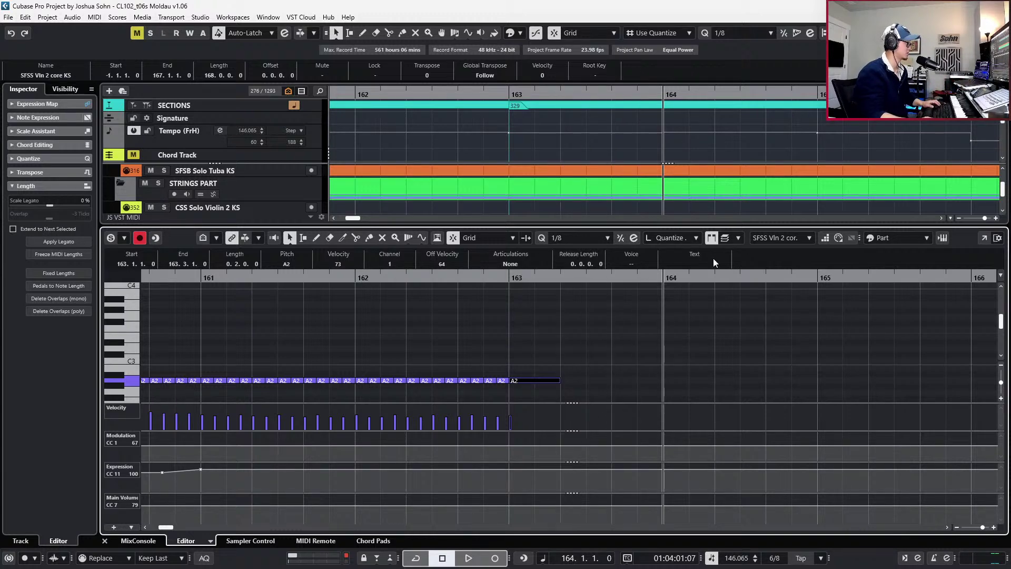
Enable step input and assign the Spic articulation to the lengthened A2 note at bar 163
left_click(823, 238)
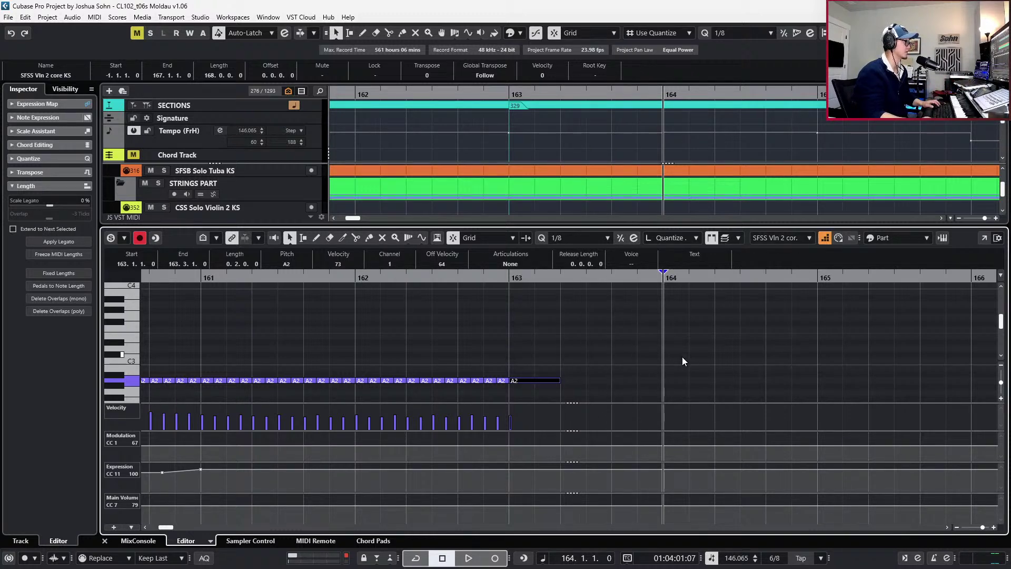
scroll(664, 379, "right", 3)
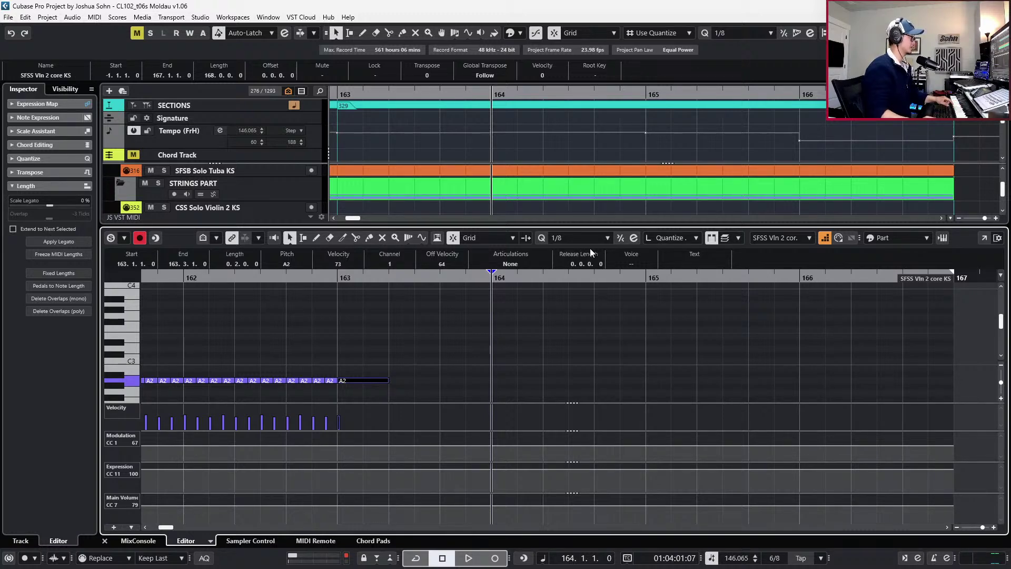
left_click(515, 262)
left_click(513, 450)
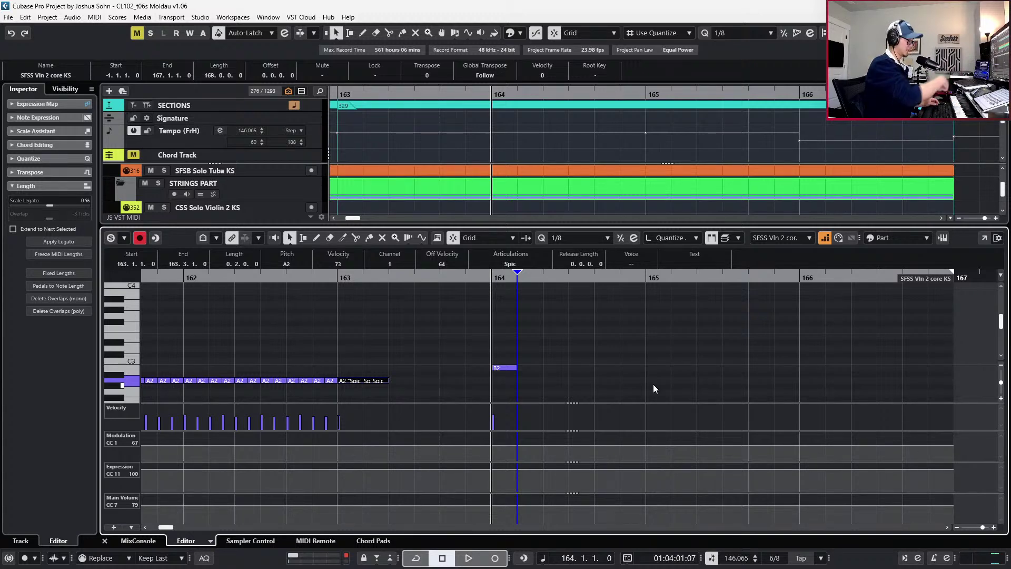
Undo the B2 note entered at bar 164 and open the SFSS Vln 2 perf leg part for editing instead
key("ctrl+z")
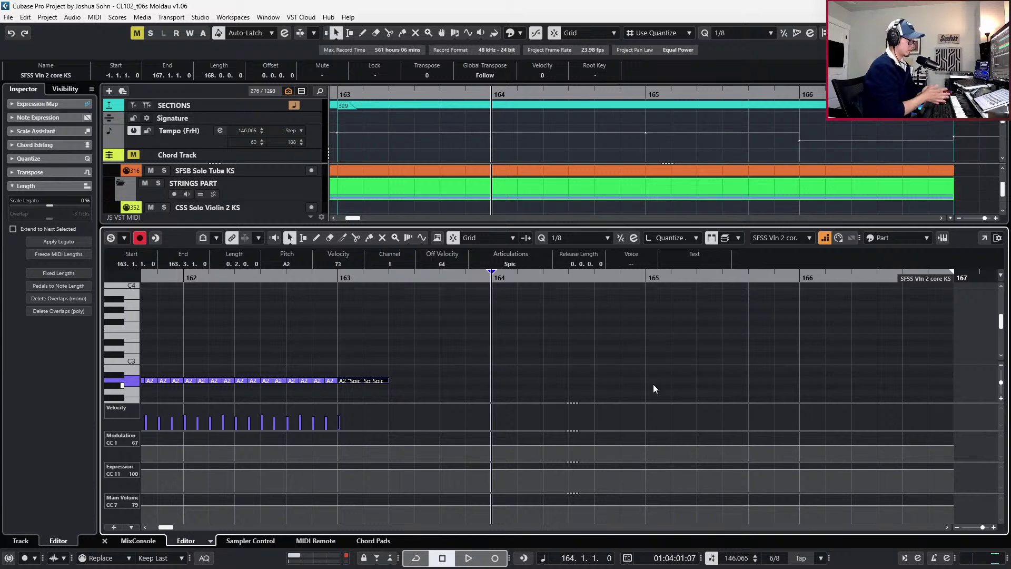
key("Return")
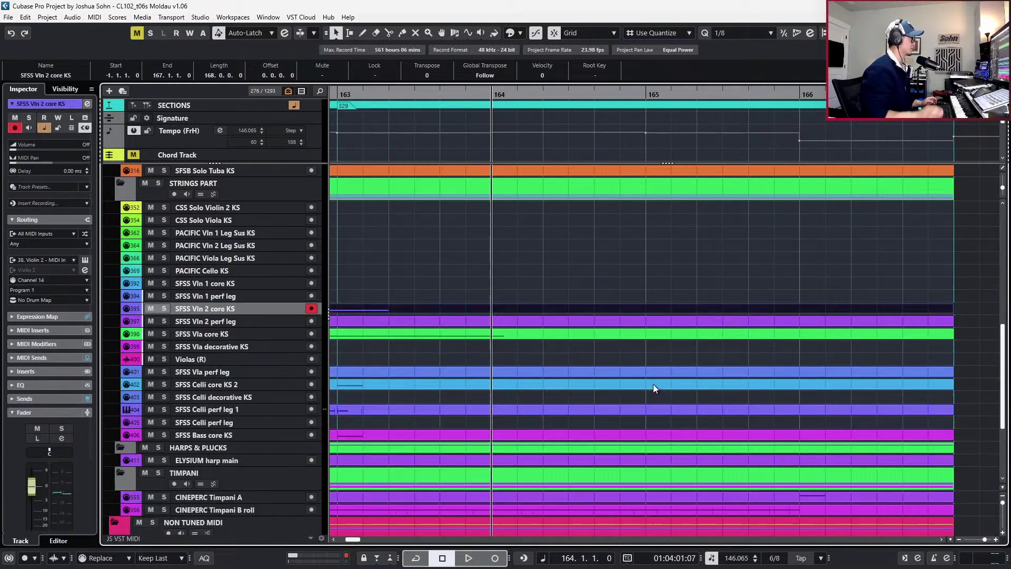
left_click(501, 319)
key("Return")
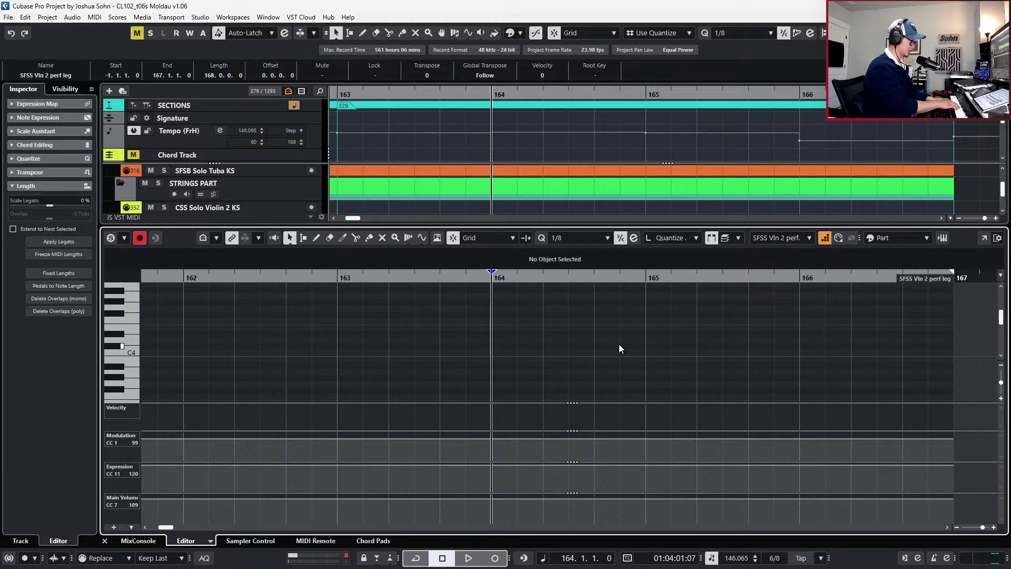
Step-enter an alternating 1/8-note figure of B2, C3 and A#2 from bar 164, moving its last two notes back to beat 5 of bar 167
key("KP_Multiply")
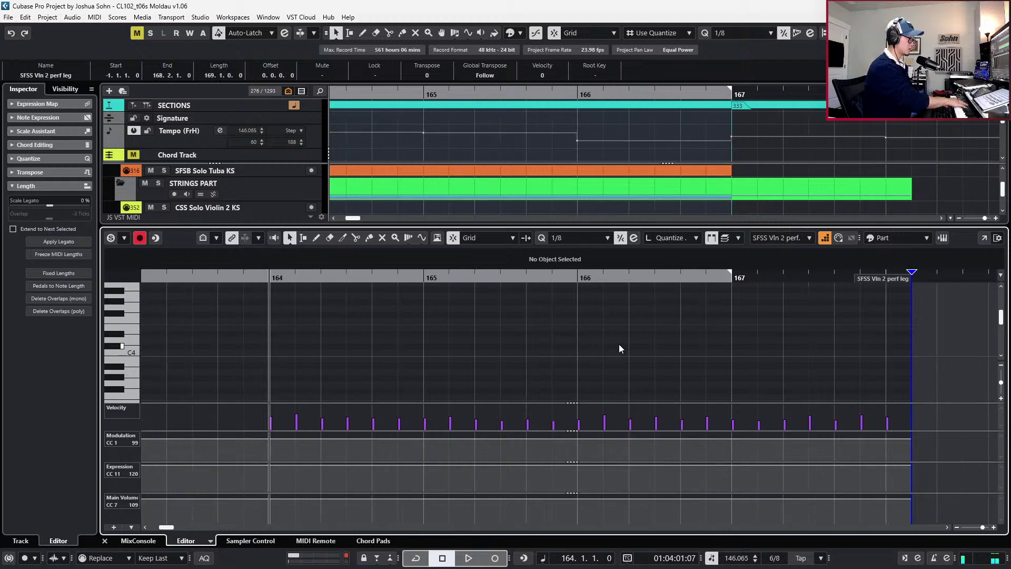
key("g")
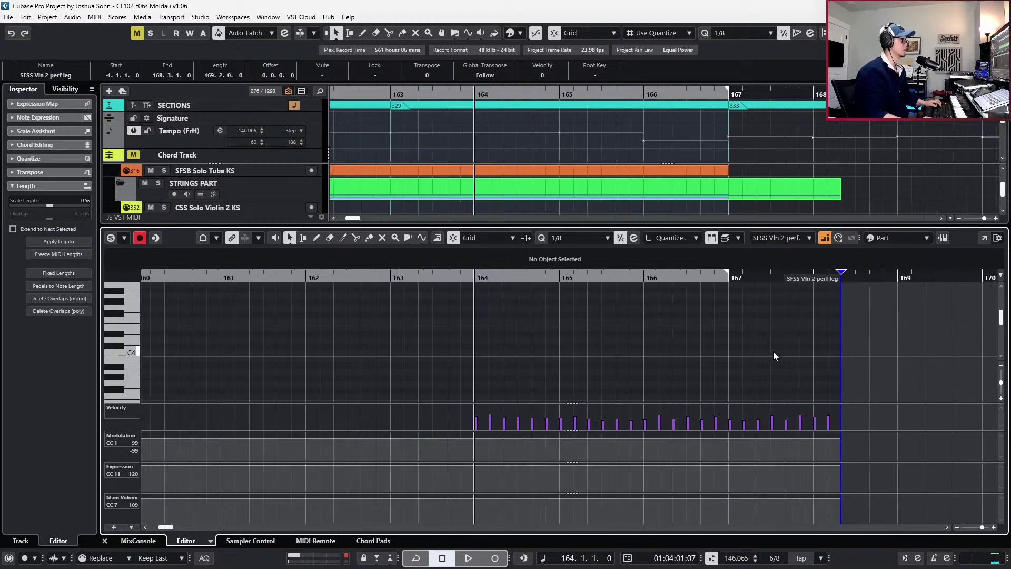
scroll(774, 352, "down", 3)
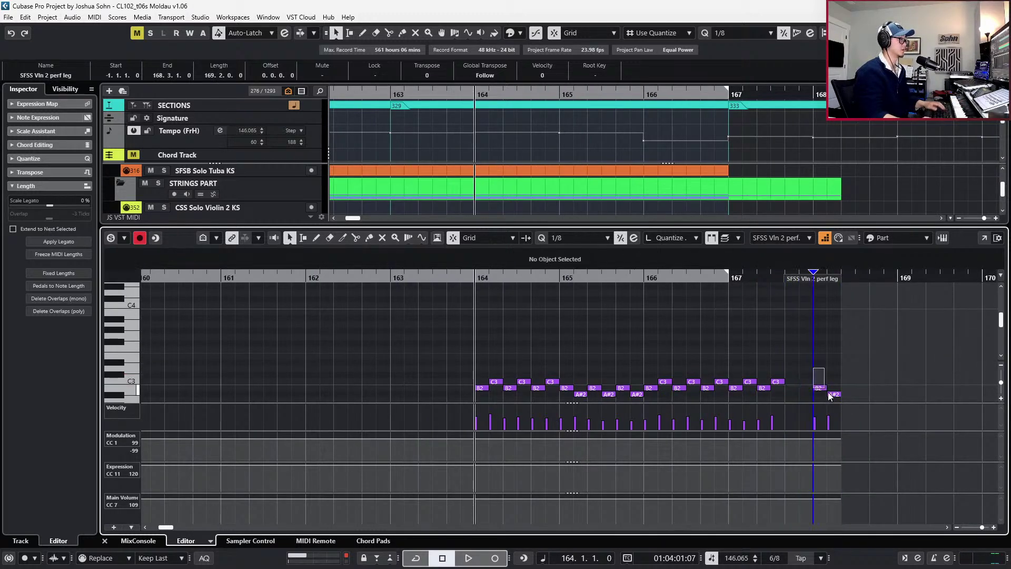
key("ctrl+z")
key("space")
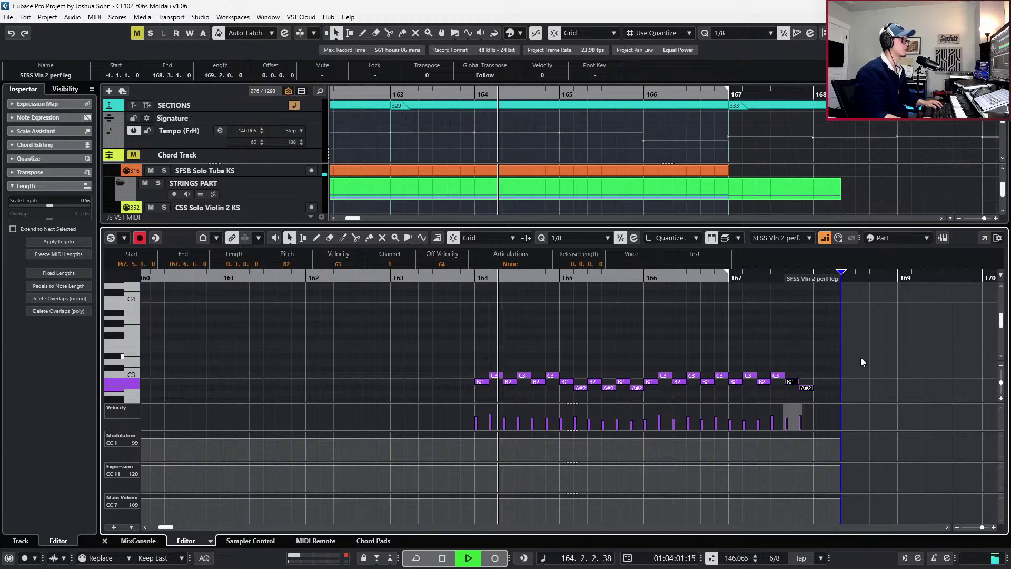
key("space")
Split the SFSS Vln 2 perf leg part at bar 164, compress its notes into bars 164 and 165, and end the part at bar 167
left_click_drag(444, 347, 796, 401)
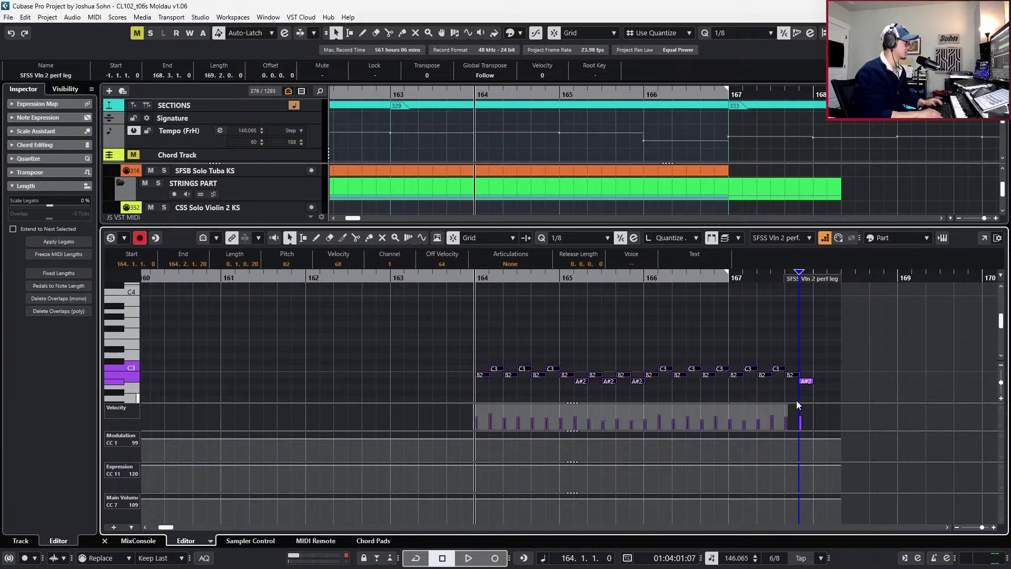
key("ctrl+e")
left_click(476, 324, "alt")
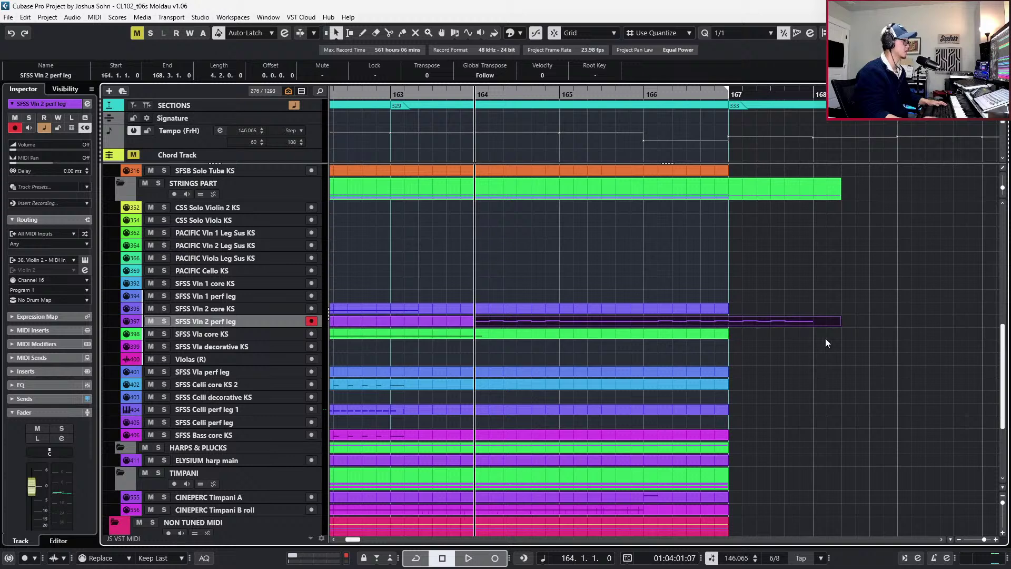
left_click_drag(840, 324, 726, 325)
double_click(717, 323)
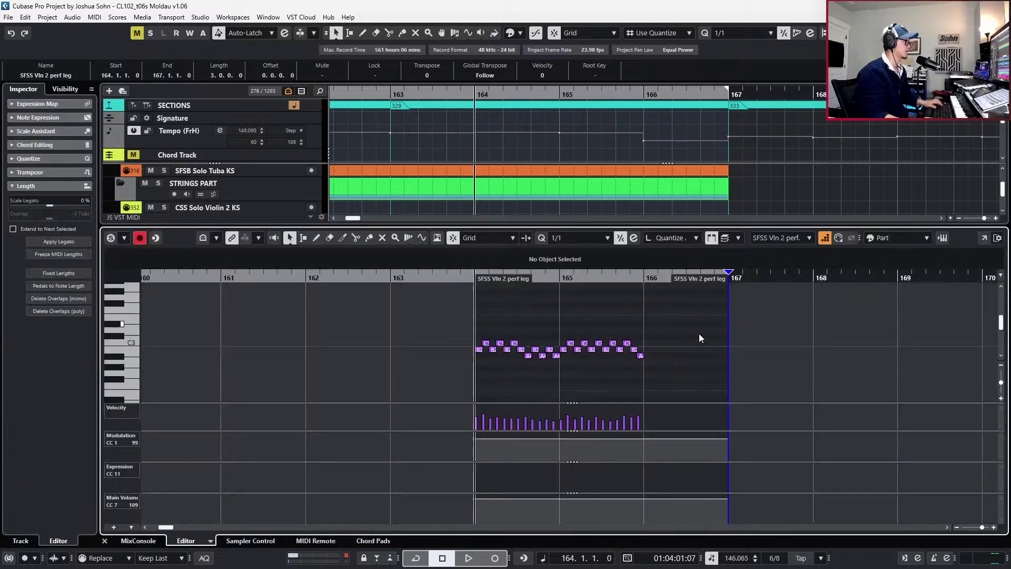
Set the quantize to 1/16 Triplet and step-enter a rising scale run from B2 at bar 166 up to D#5
scroll(670, 359, "up", 4)
left_click(609, 357)
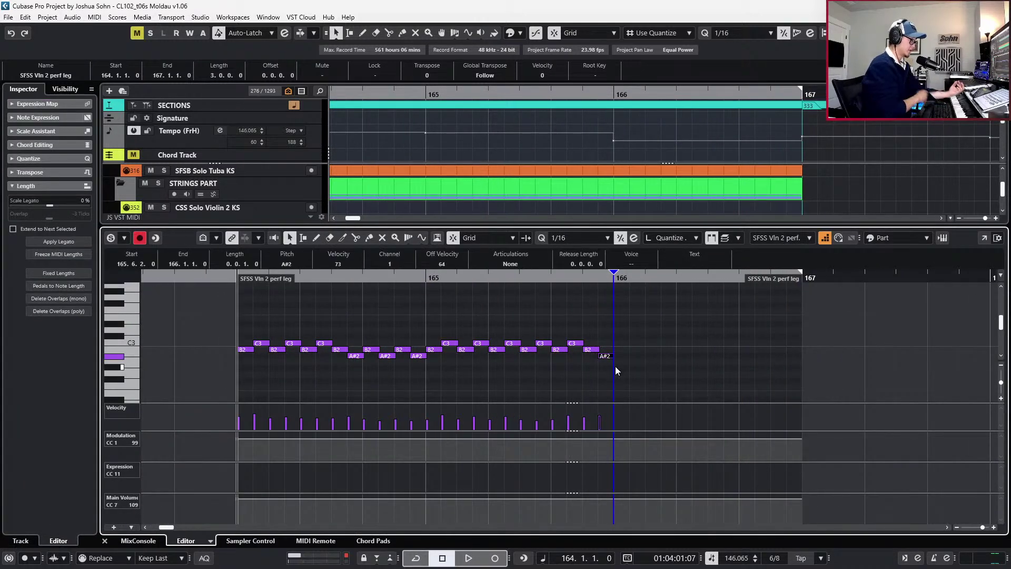
scroll(616, 367, "up", 1)
scroll(615, 367, "right", 2)
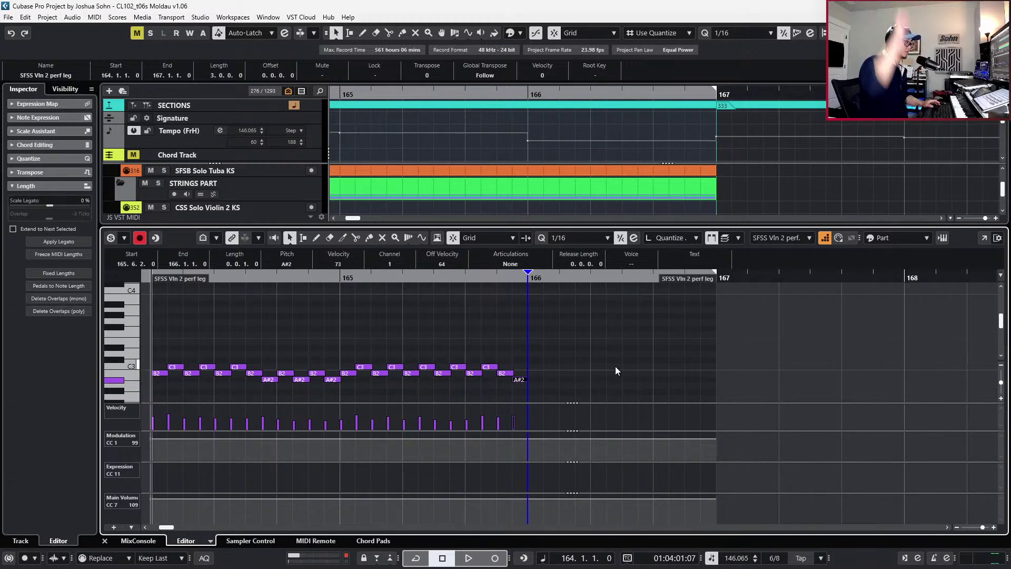
scroll(620, 388, "right", 3)
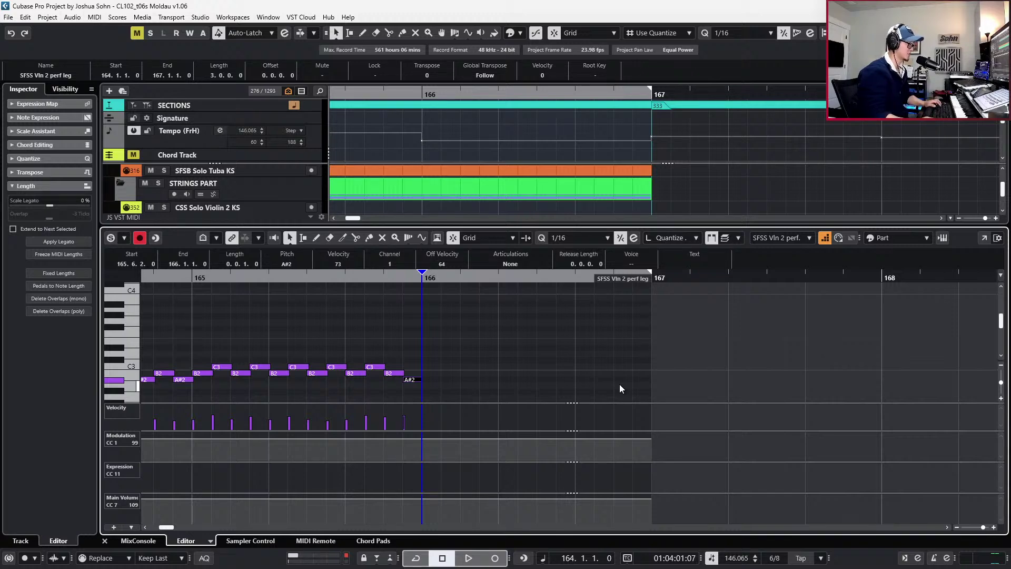
key("t")
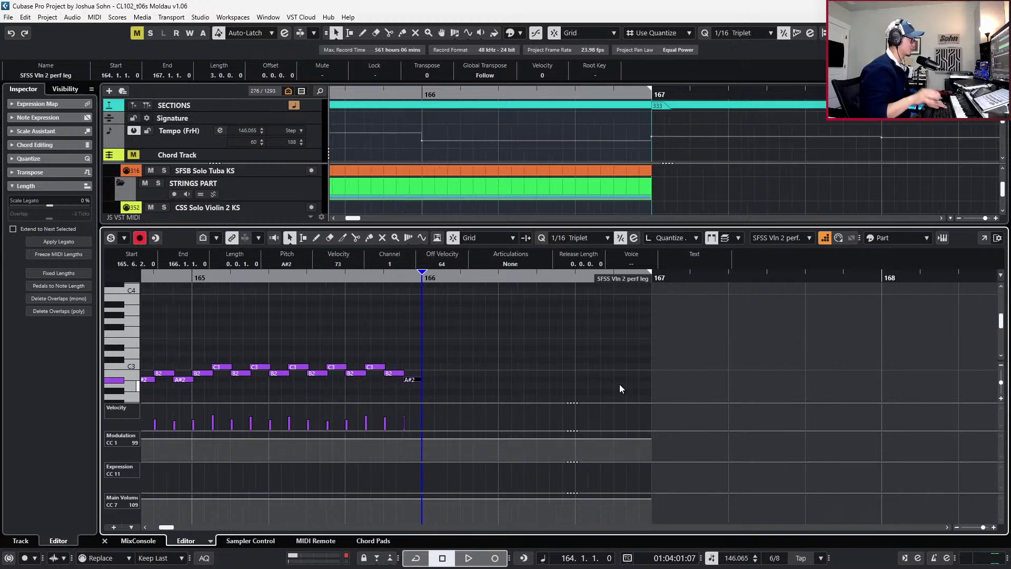
scroll(538, 395, "up", 1)
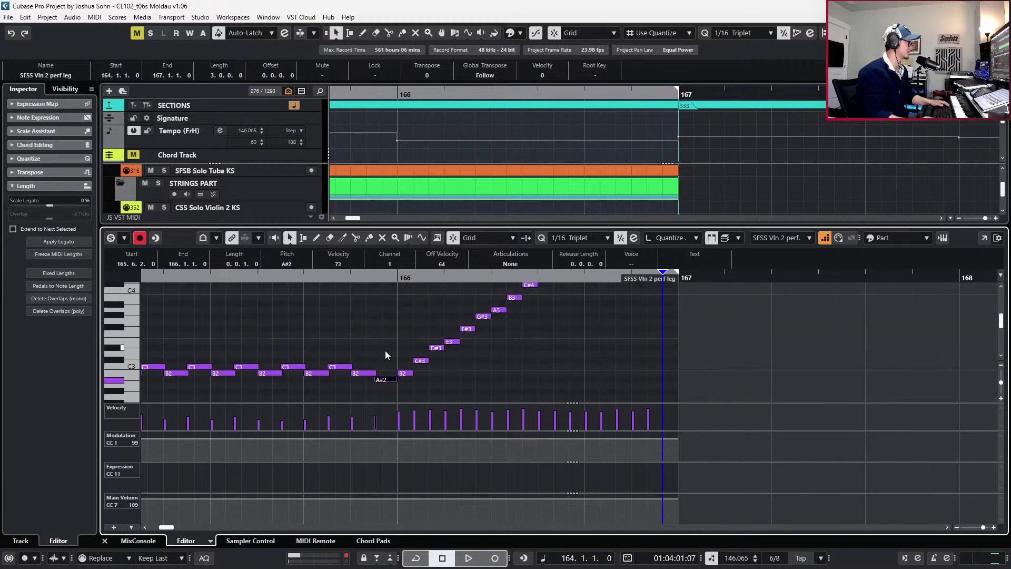
Audition the rising triplet run from the B2 at bar 166 and examine its pitches up to the top note
key("space")
left_click(408, 375)
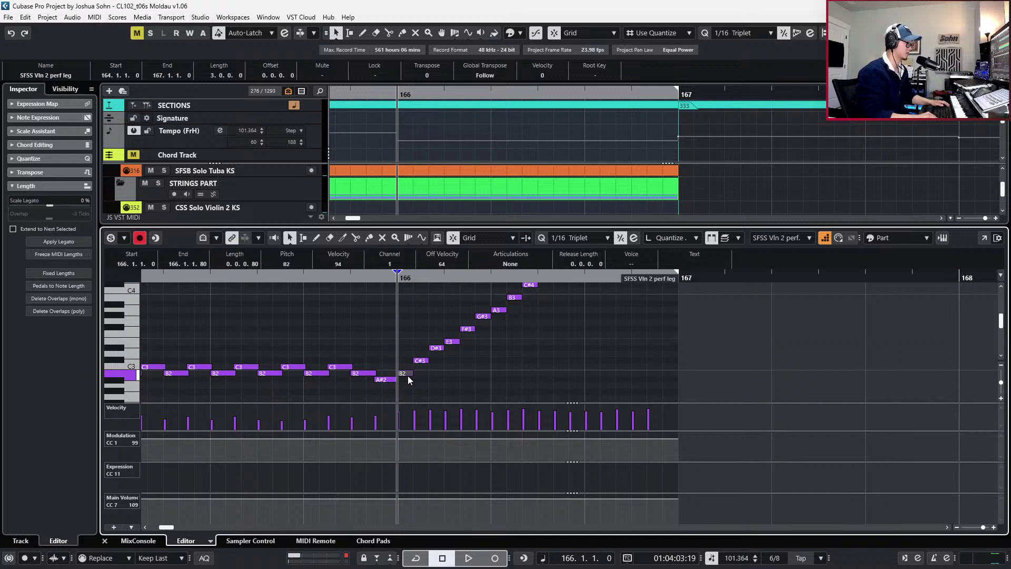
key("space")
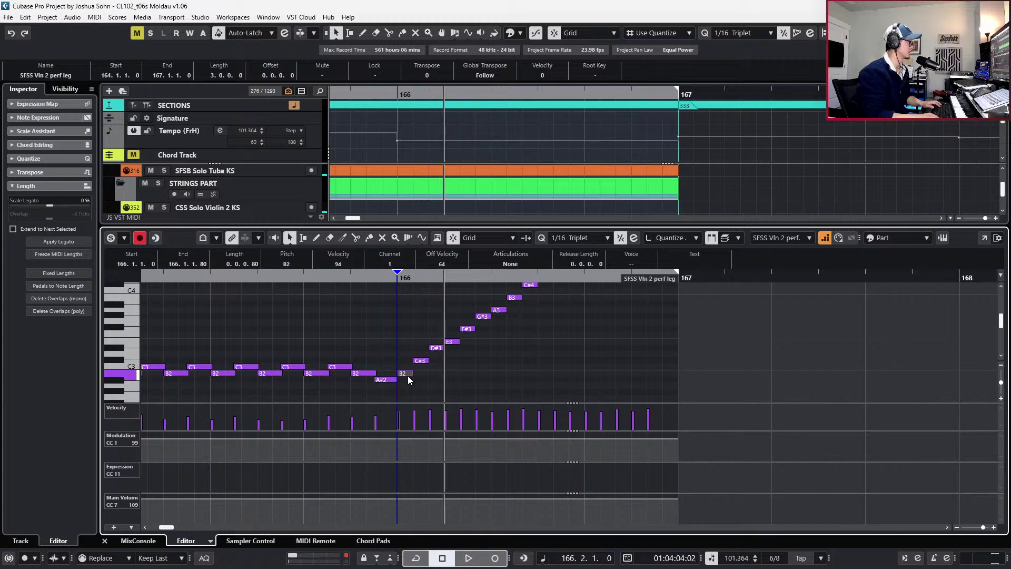
scroll(461, 362, "up", 2)
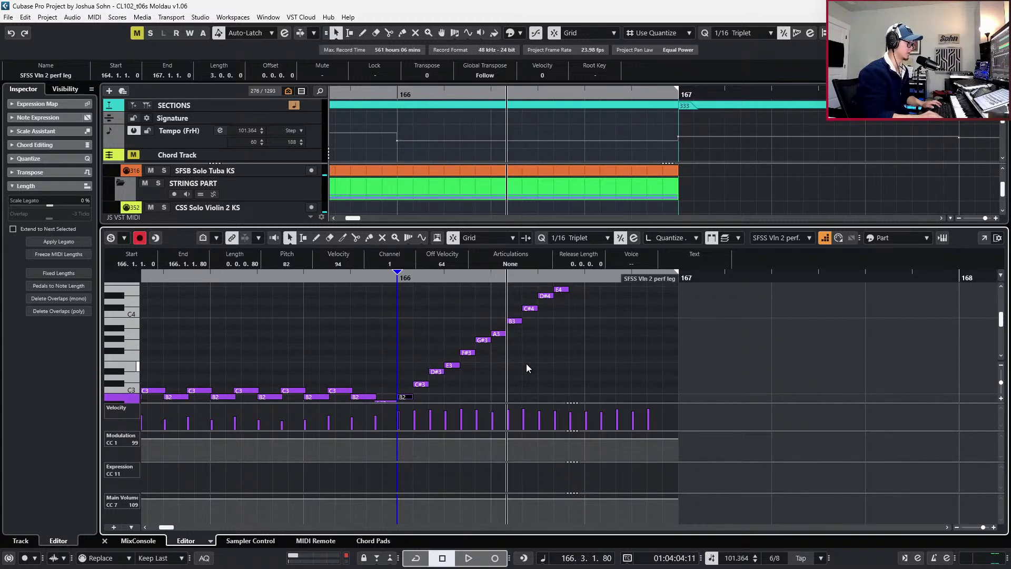
scroll(606, 361, "up", 2)
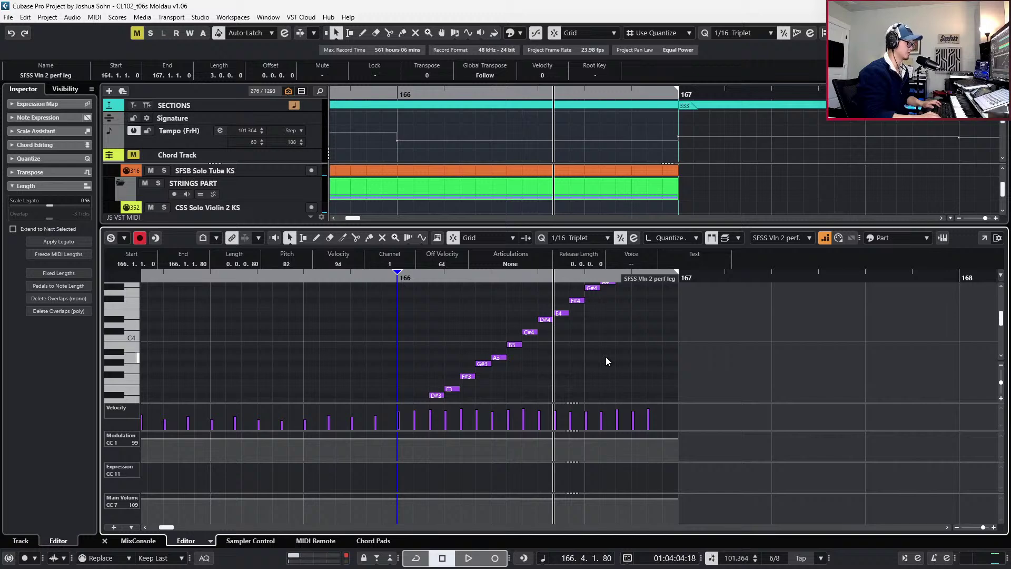
scroll(606, 356, "up", 2)
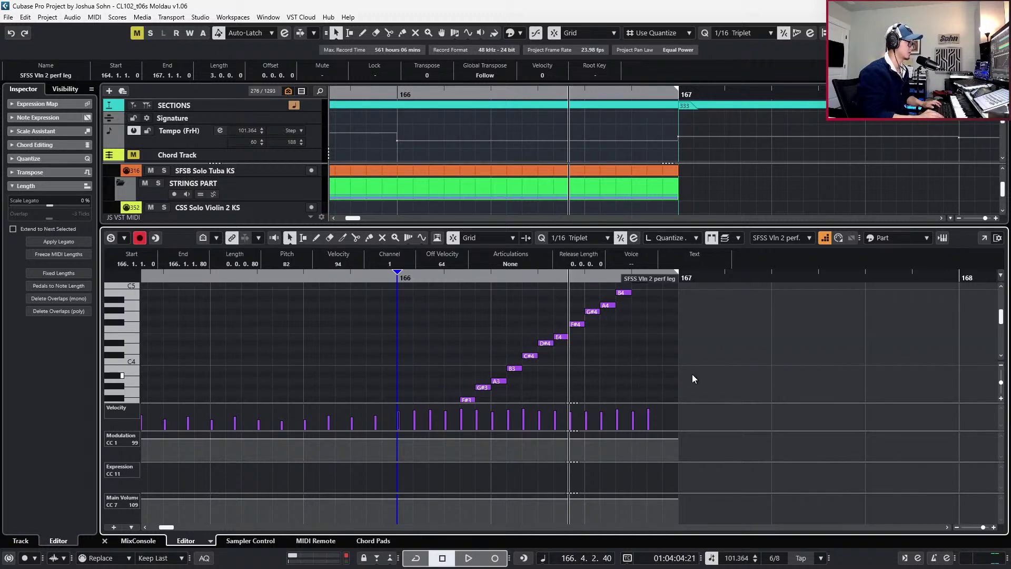
scroll(692, 374, "up", 4)
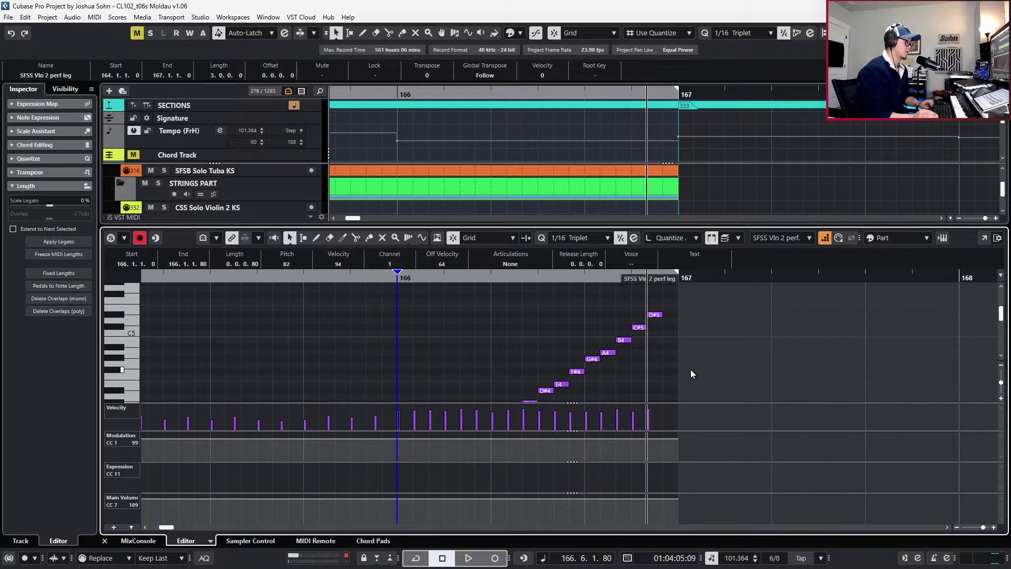
scroll(700, 327, "down", 4)
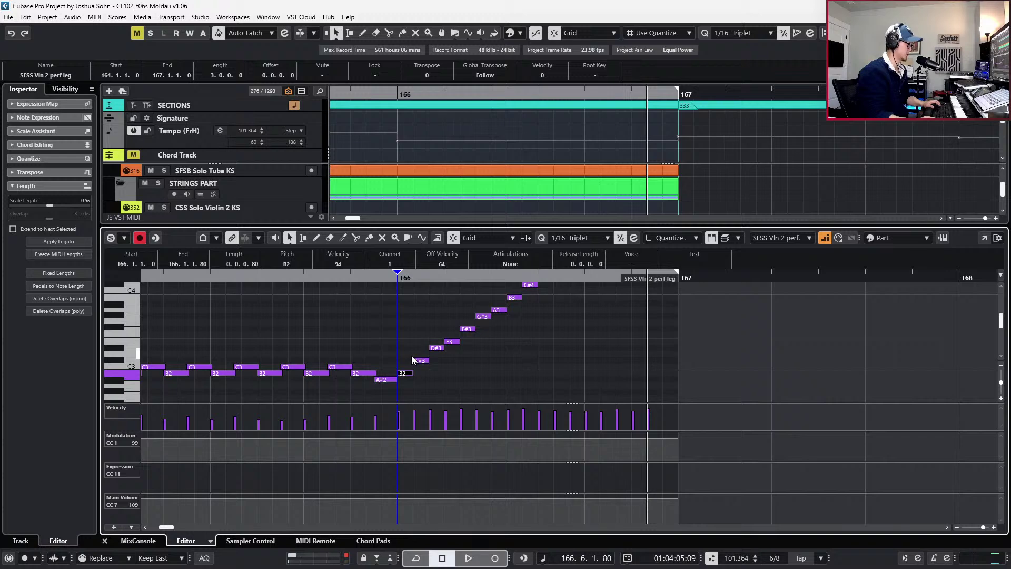
scroll(464, 343, "up", 3)
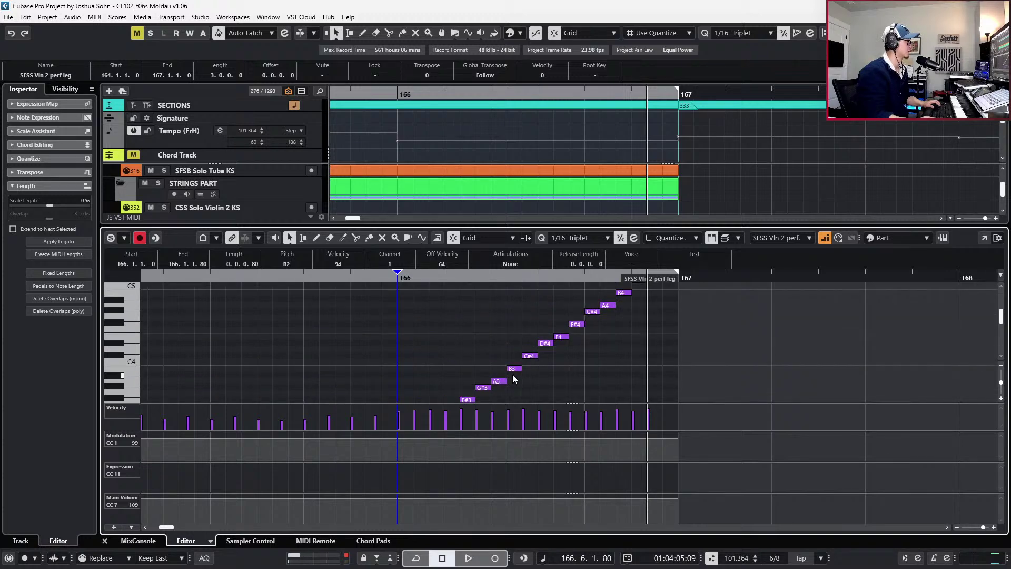
Switch to the Moldau score PDF and examine the second violin run in the third bar of the system marked 330
scroll(514, 378, "up", 3)
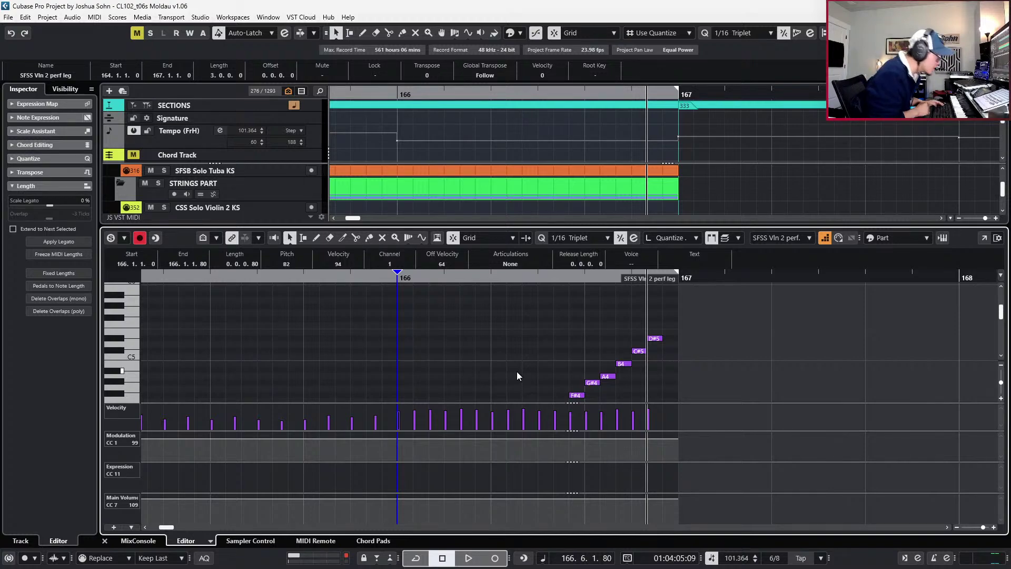
key("alt")
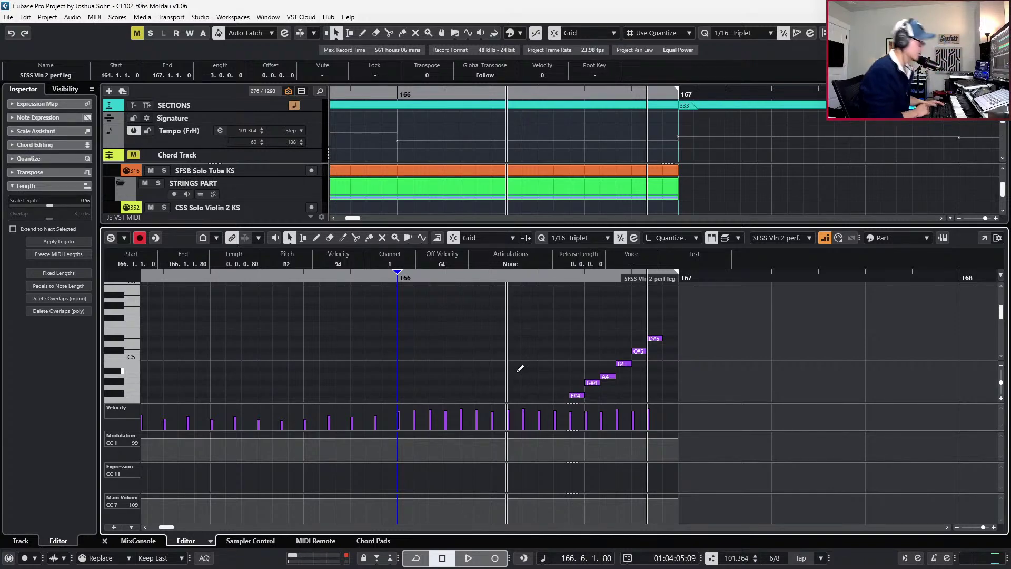
key("alt+Tab")
key("alt+Tab")
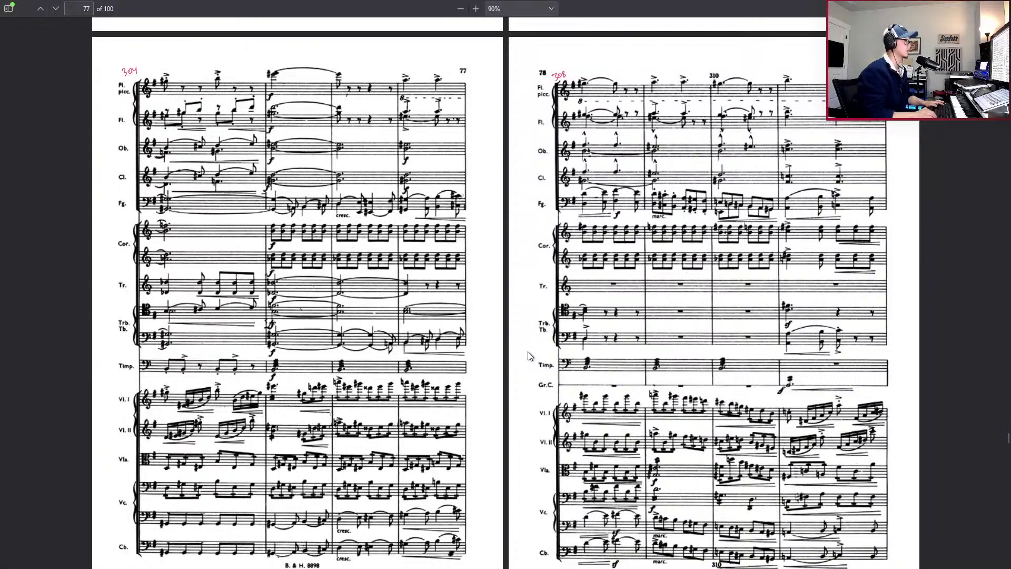
scroll(529, 356, "down", 2)
scroll(775, 517, "up", 4)
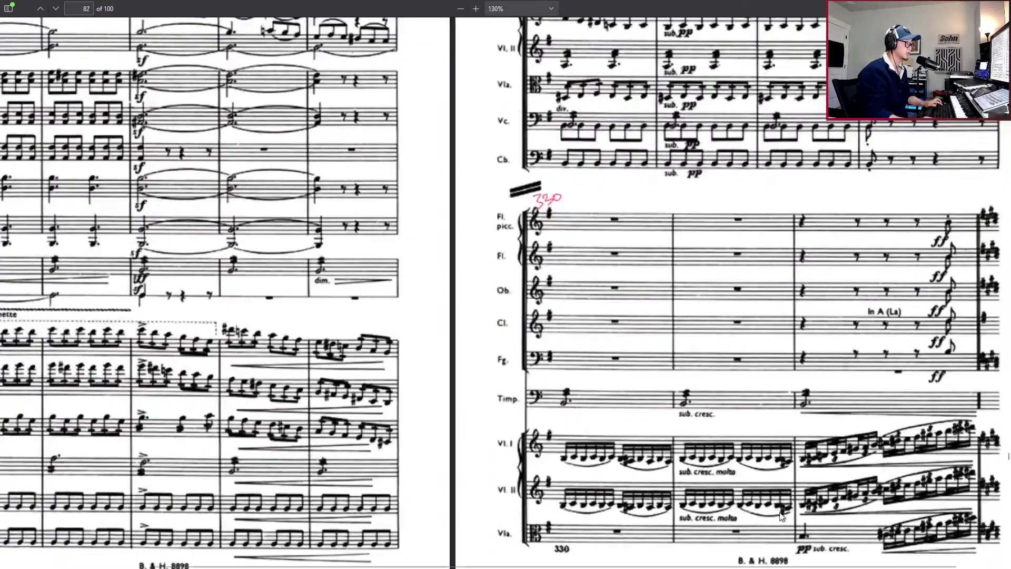
scroll(786, 515, "right", 3)
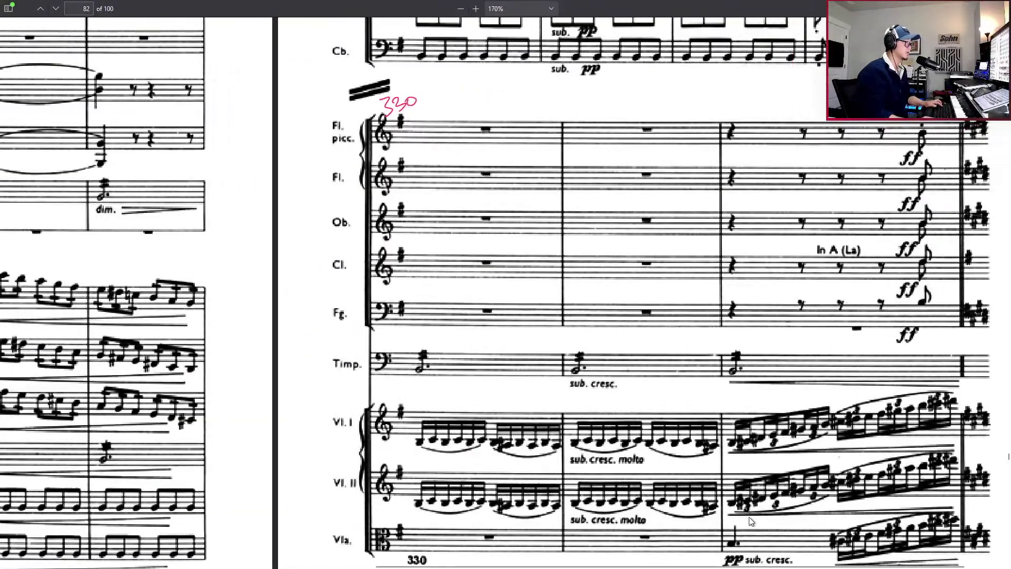
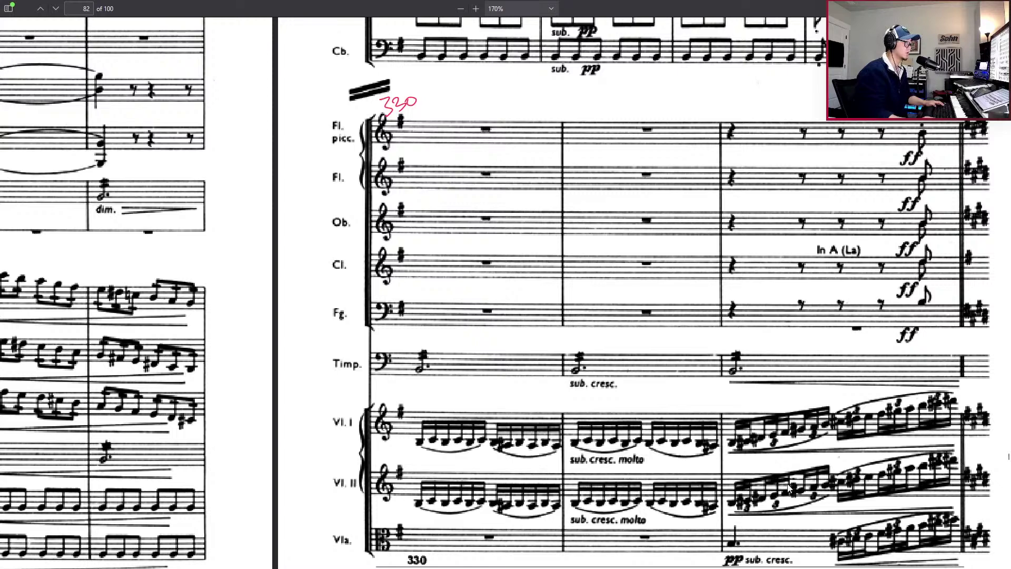
key("alt+Tab")
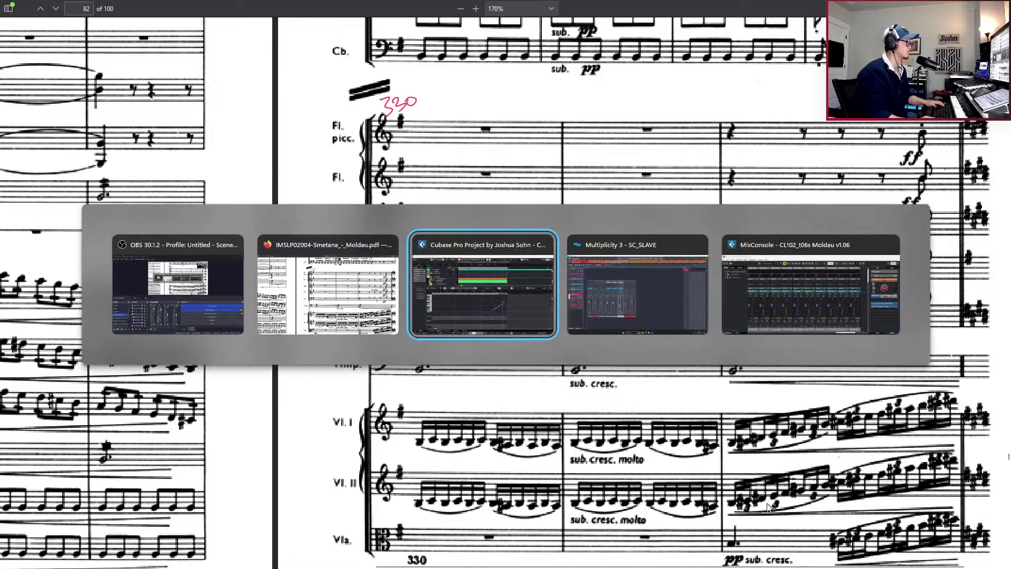
Back in Cubase, move the run's notes from D#3 upward one 1/16 triplet later, so D#3 starts on beat 2 of bar 166
scroll(485, 369, "down", 3)
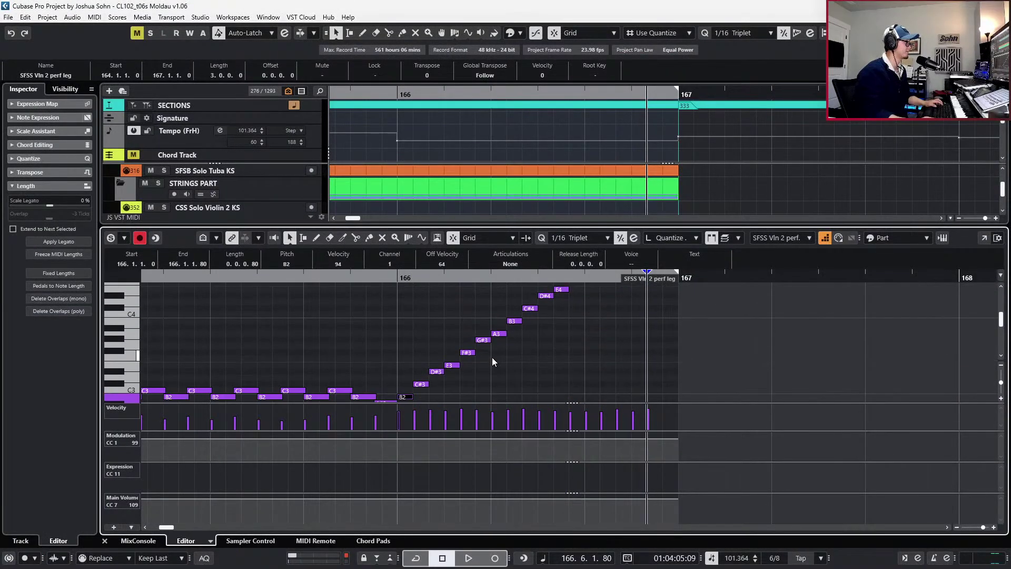
scroll(438, 360, "down", 3)
scroll(416, 348, "up", 1)
scroll(416, 332, "up", 6)
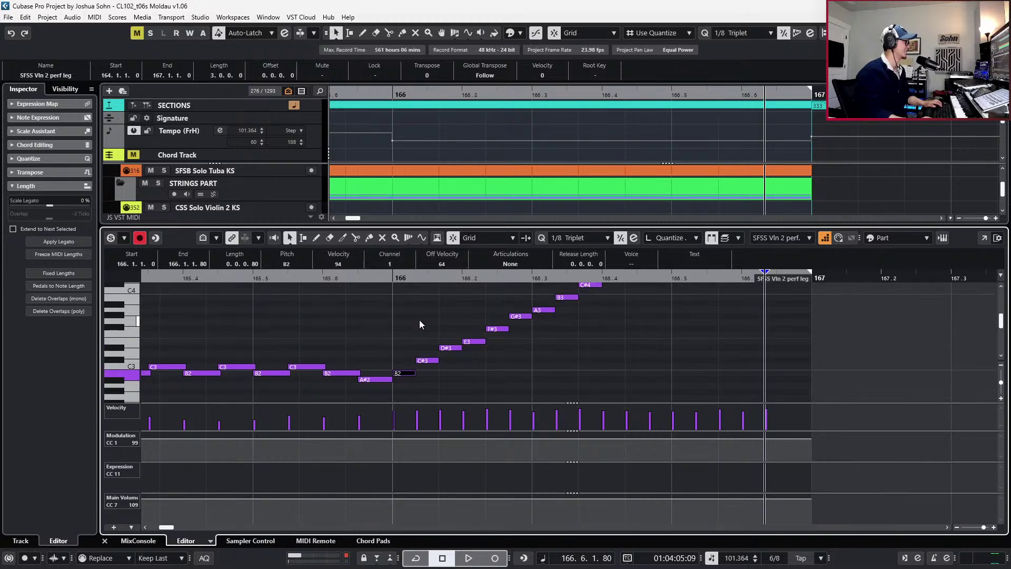
left_click_drag(797, 290, 452, 371)
scroll(452, 371, "up", 4)
key("ctrl+Left")
key("2")
key("ctrl+Right")
scroll(451, 371, "down", 5)
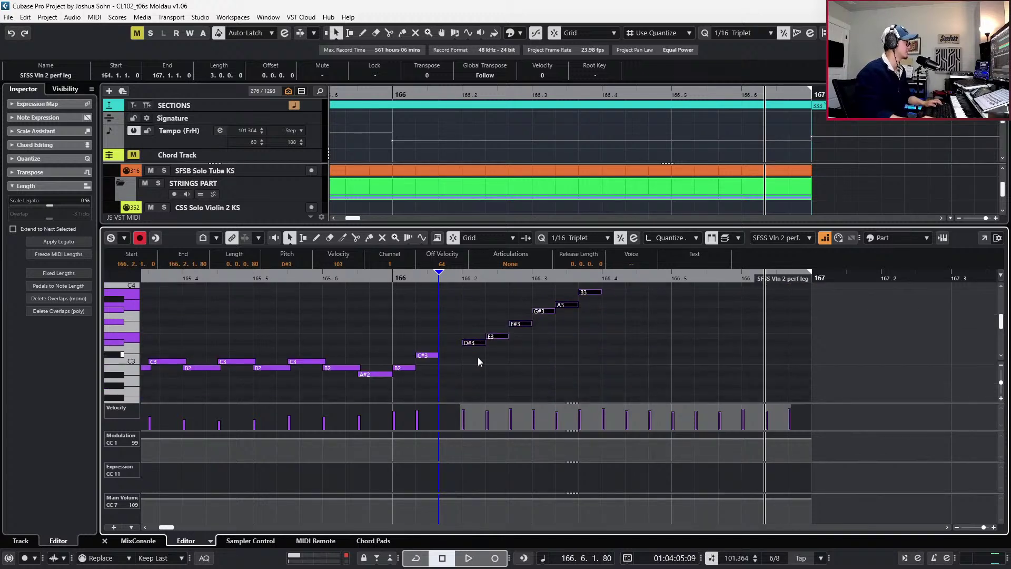
Set the quantize to 1/16, make the opening B2 and C#3 of bar 166 sixteenth notes, turn off step input and audition the run
key("1")
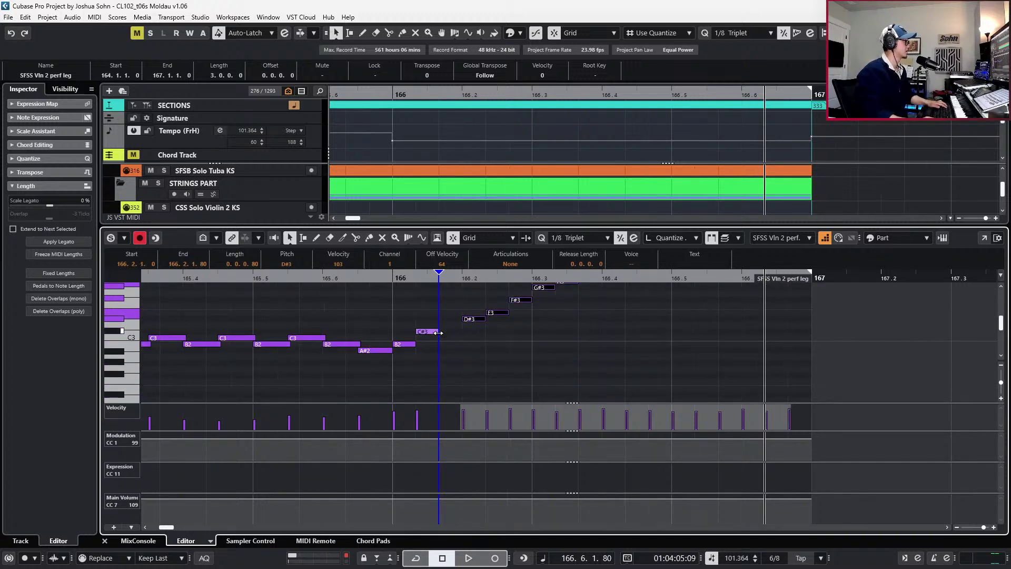
left_click(420, 321)
key("3")
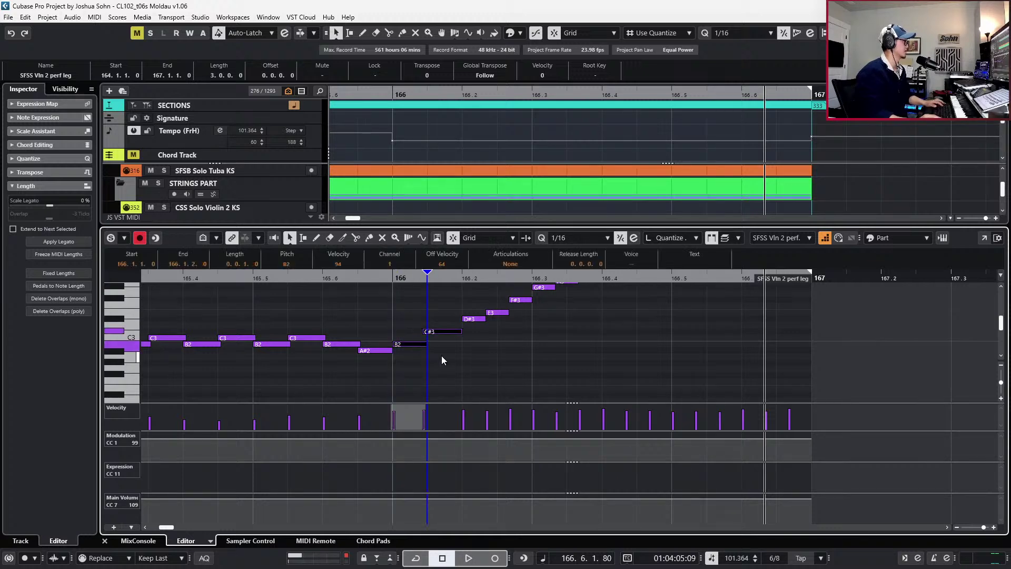
left_click(825, 238)
left_click(749, 306)
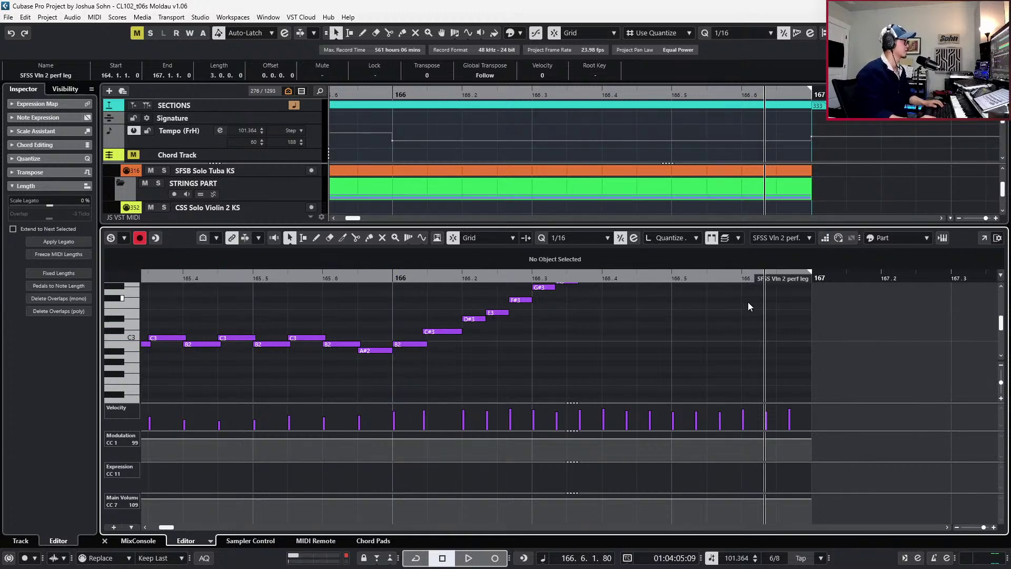
left_click_drag(425, 308, 438, 356)
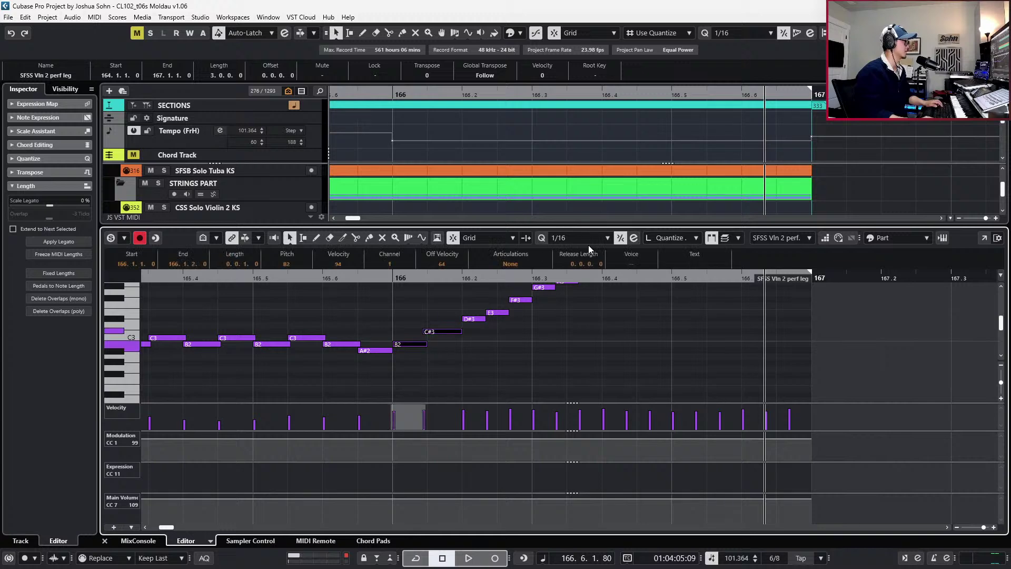
scroll(618, 322, "up", 4)
key("Escape")
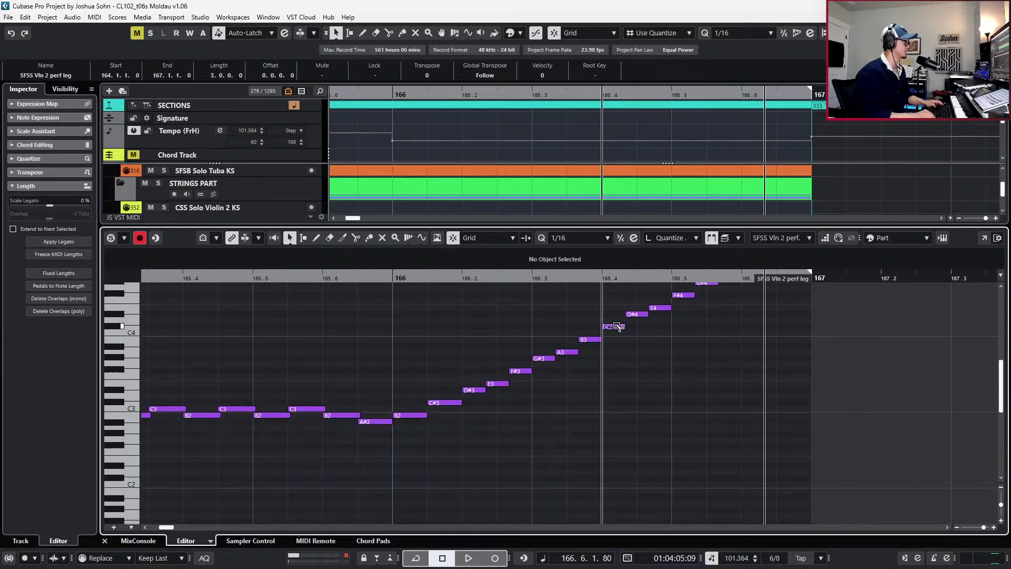
key("space")
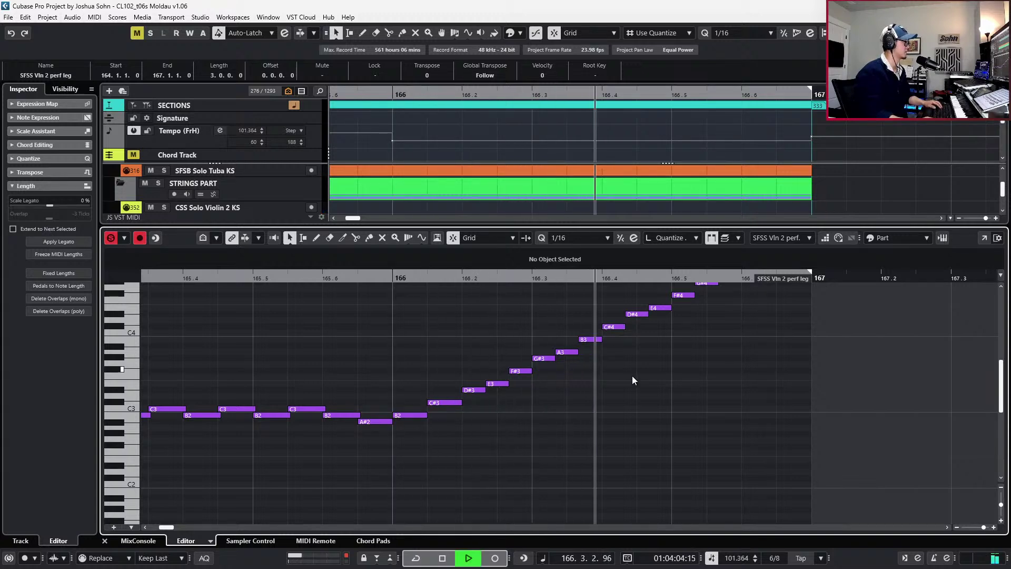
key("space")
scroll(662, 366, "down", 5, "ctrl")
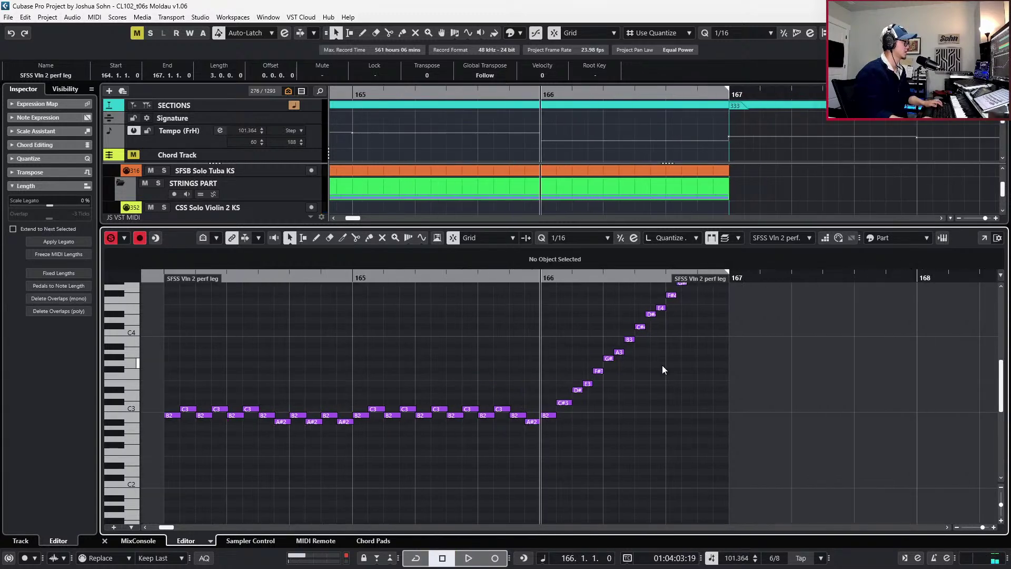
Lengthen all legato notes from bar 164 through the top of the run so that they overlap
scroll(663, 365, "up", 3)
left_click_drag(700, 322, 435, 488)
key("alt+c")
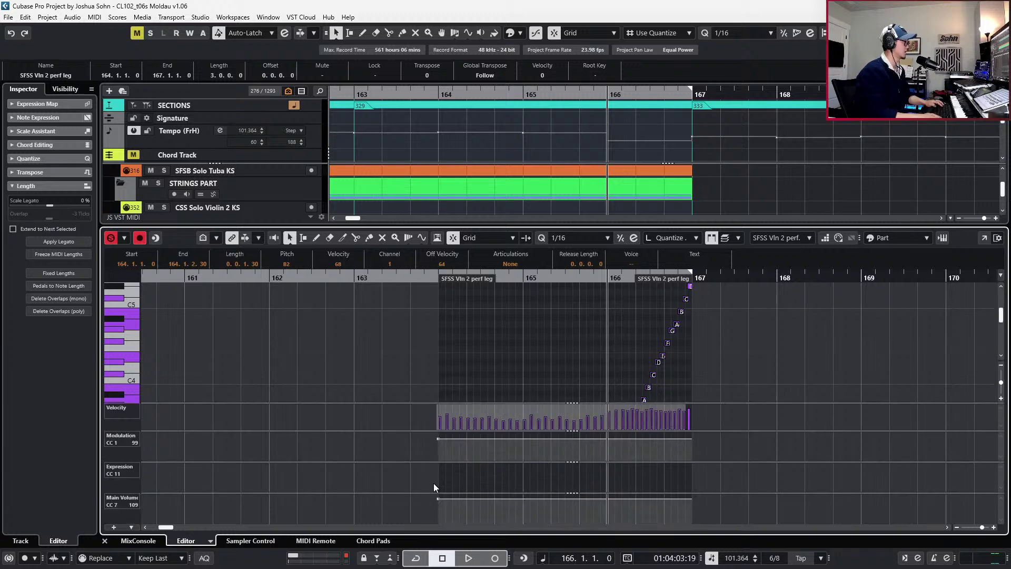
Glue the SFSS Vln 2 perf leg parts on both sides of bar 164 and open the joined part for editing
key("ctrl+e")
key("g")
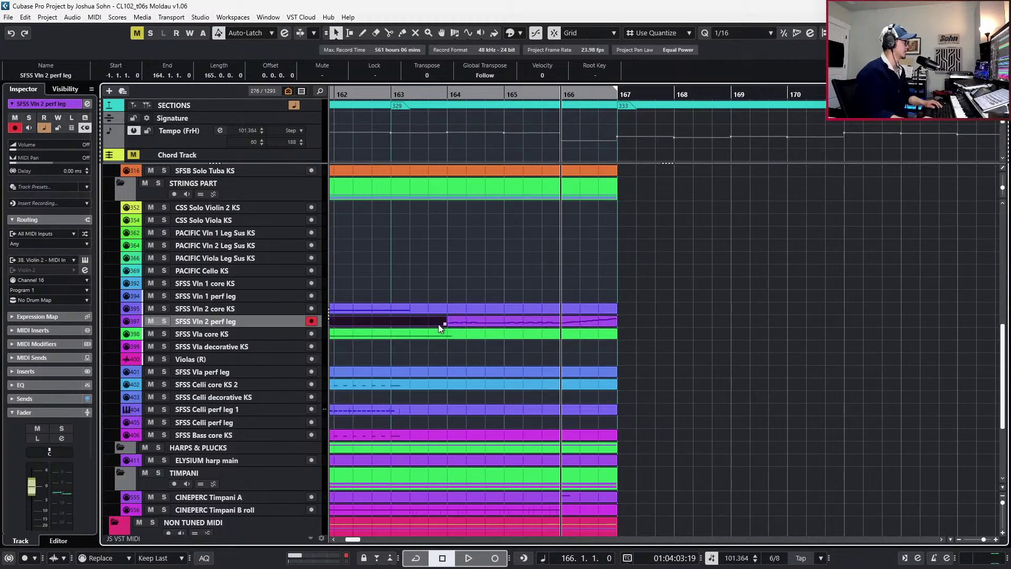
double_click(444, 324)
Record modulation and expression swells over bars 163 to 167, and set the expression point near the start of bar 166 to 50
key("space")
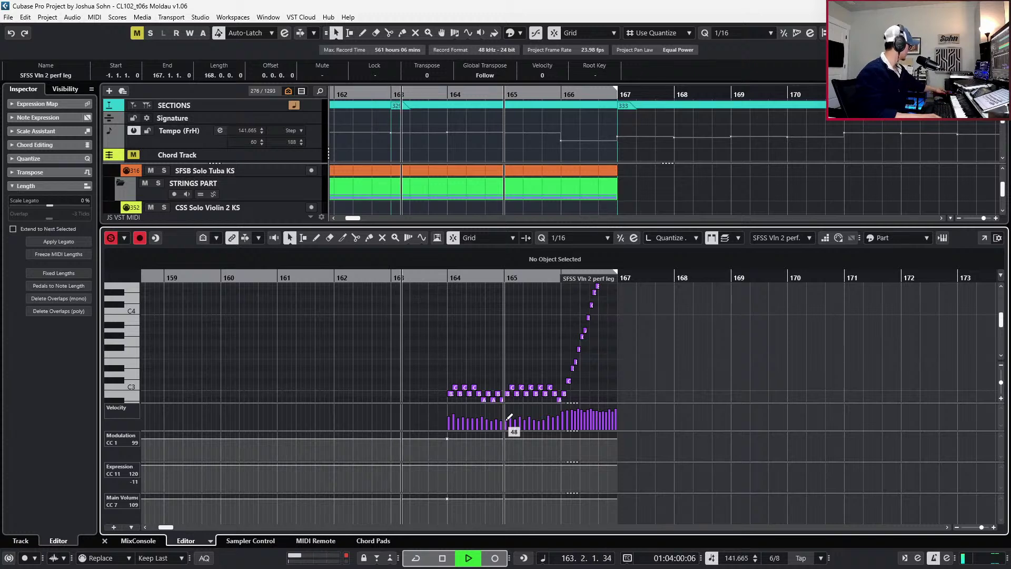
key("KP_Multiply")
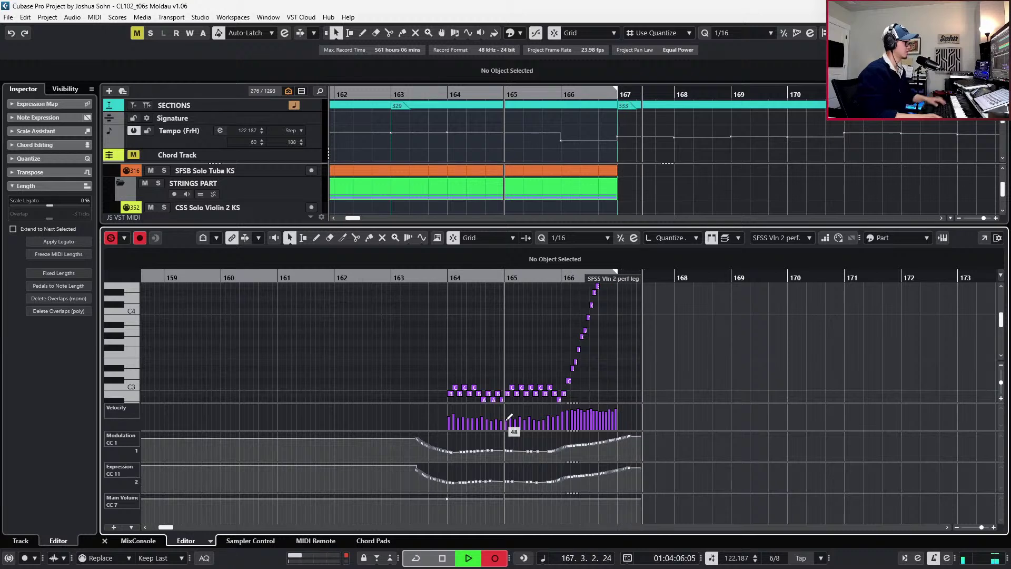
key("space")
left_click_drag(568, 448, 568, 480)
key("space")
scroll(583, 378, "down", 3)
key("space")
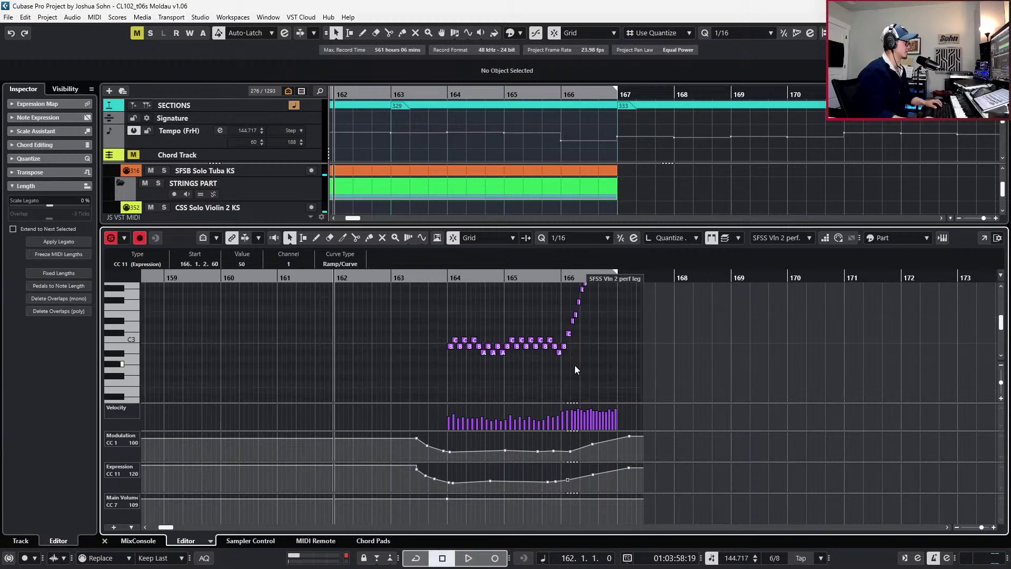
Lower the velocities of the first notes in the bar 166 run, bringing its opening B2 to 64
left_click_drag(567, 356, 594, 281)
mouse_move(574, 405)
left_mouse_down()
mouse_move(574, 416)
mouse_move(586, 415)
left_mouse_up()
key("space")
scroll(604, 369, "up", 3)
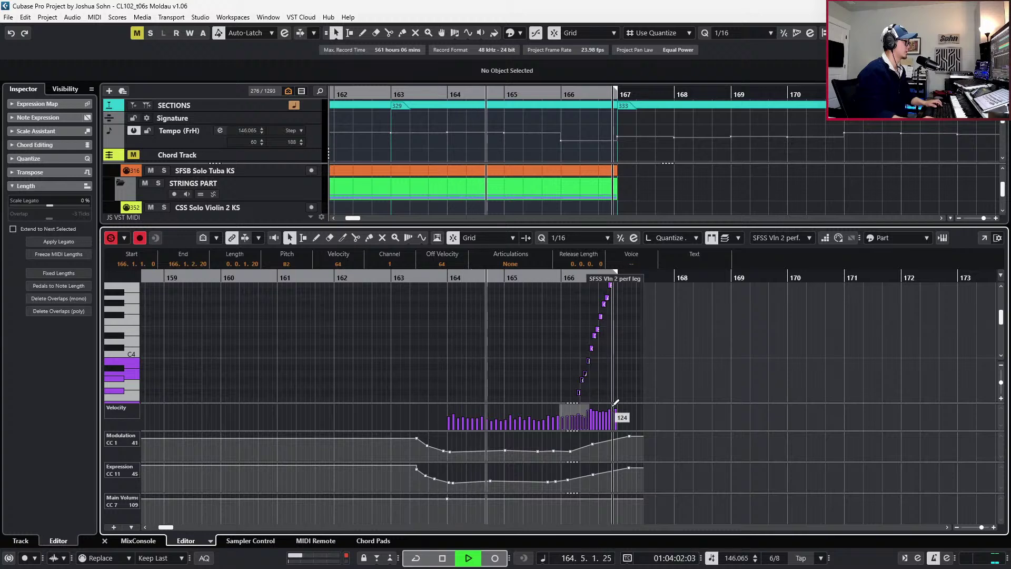
left_click(617, 373)
scroll(613, 373, "up", 3)
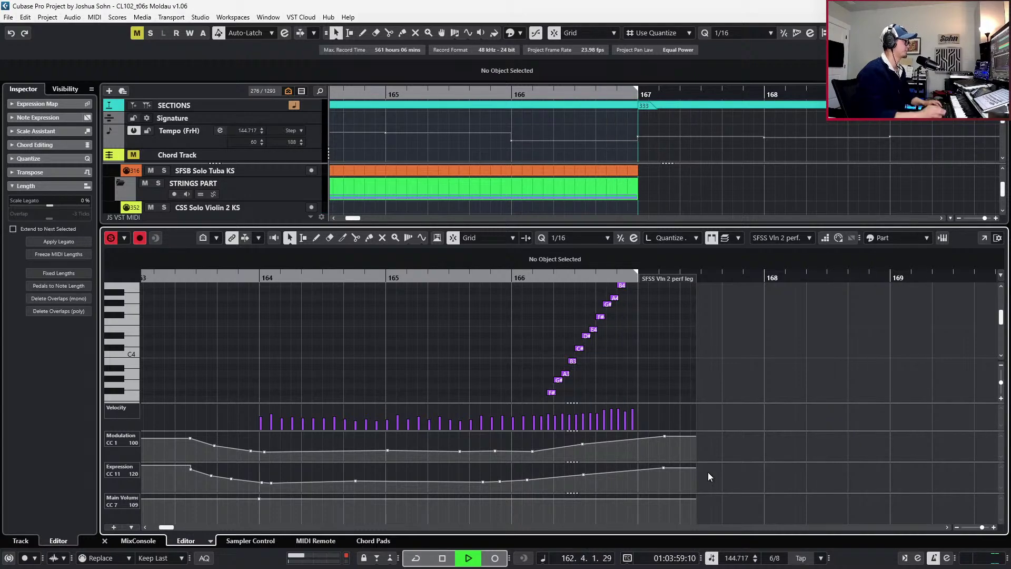
Glue the recorded SFSS Vln 2 perf leg material into one part ending at bar 167, and audition the passage
key("space")
key("ctrl+e")
left_click_drag(703, 325, 671, 325)
key("g")
key("space")
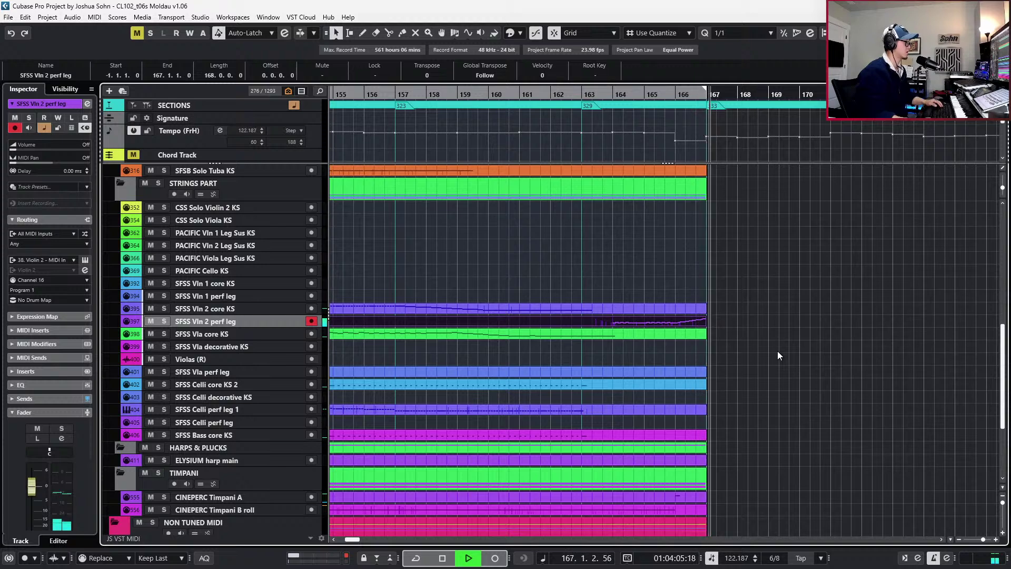
key("space")
Open the CINEPERC Timpani B roll part and lower its main volume curve to 50 at bar 162
scroll(777, 351, "down", 5)
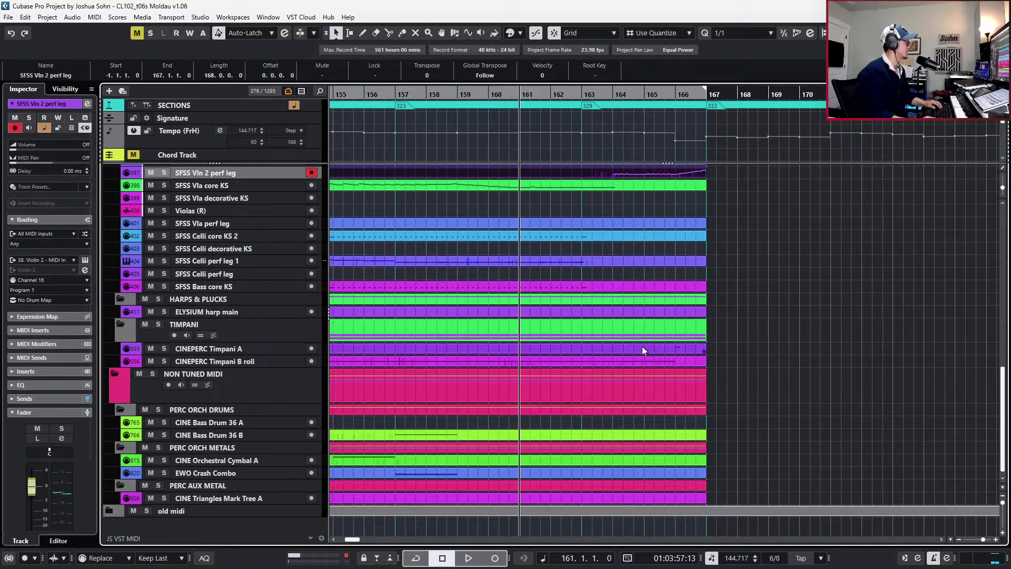
left_click(637, 359)
double_click(637, 362)
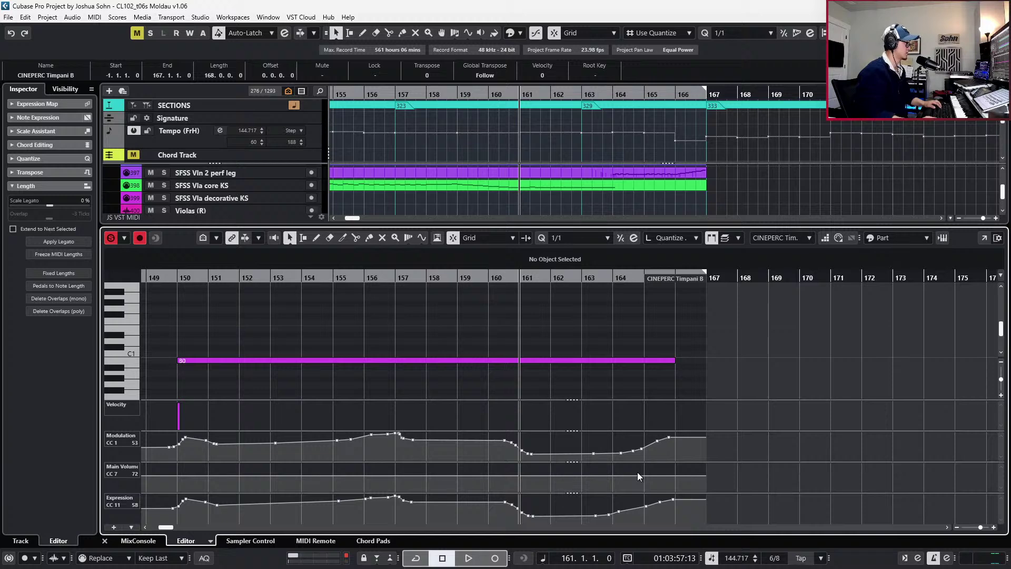
left_click(521, 479)
key("space")
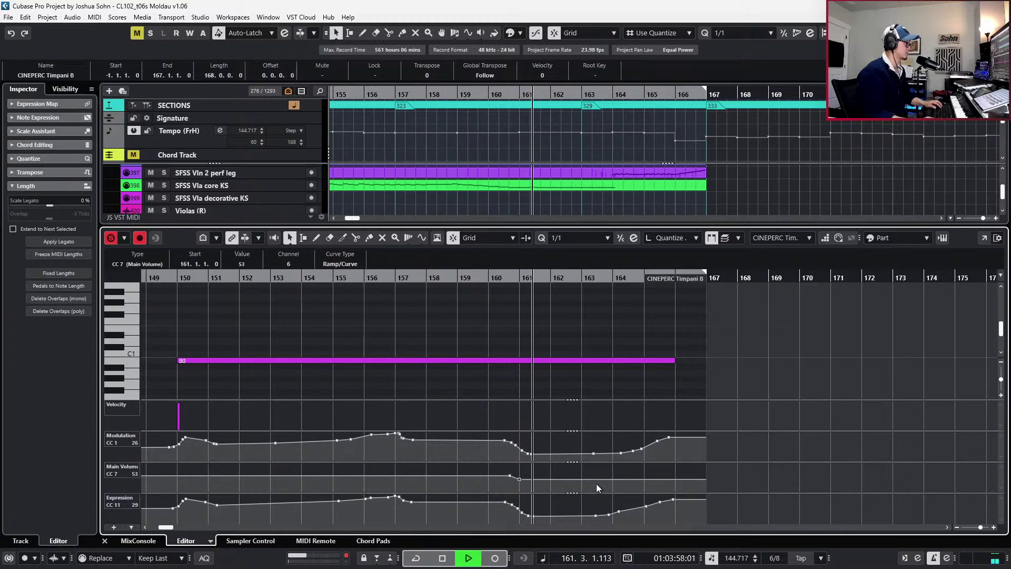
left_click_drag(519, 480, 545, 479)
key("space")
key("space")
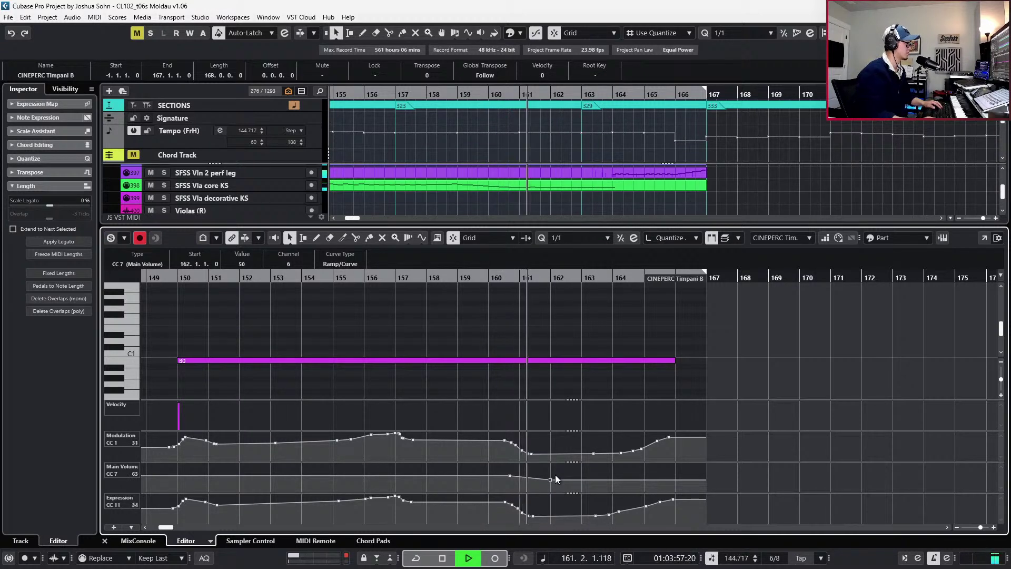
Start the timpani's volume dip at bar 161, raise the curve from bar 165 to 73 at bar 166, and audition it
left_click_drag(510, 475, 526, 476)
left_click(644, 480)
left_click(665, 479)
left_click_drag(667, 476, 676, 474)
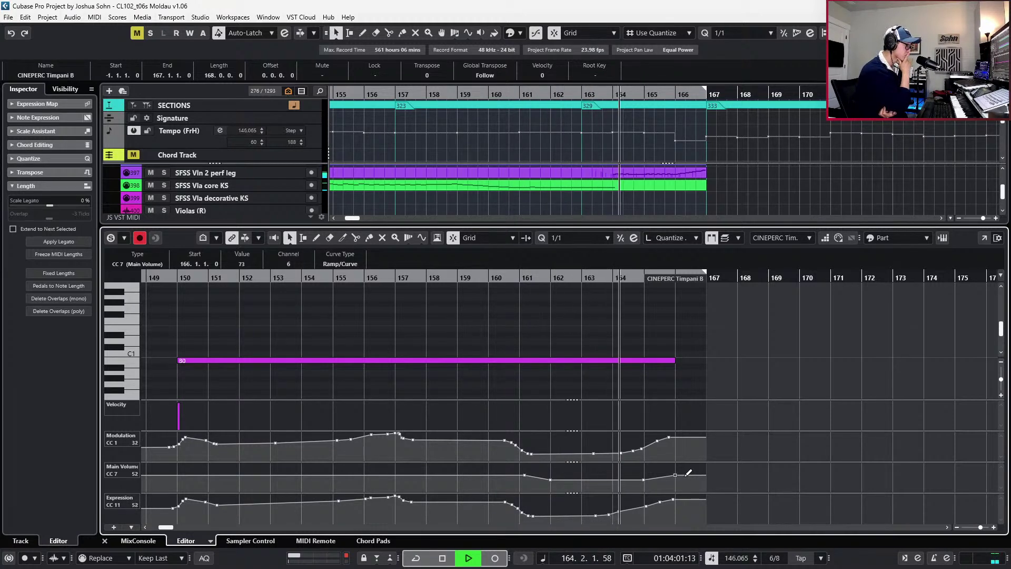
key("space")
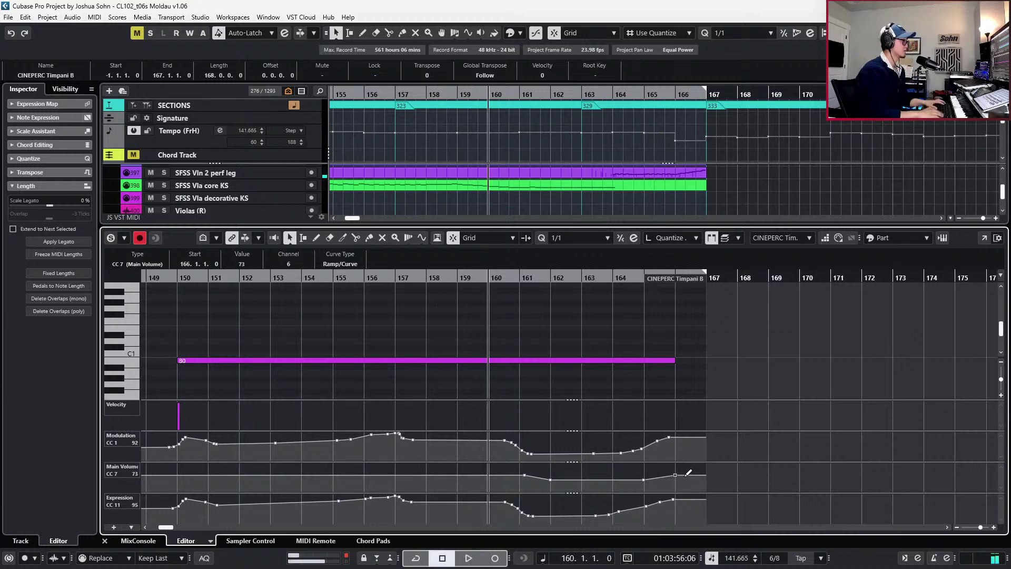
Solo the SFSS Vln 2 core KS and SFSS Vln 2 perf leg tracks and check both parts' notes together
key("ctrl+alt+e")
scroll(733, 342, "up", 3)
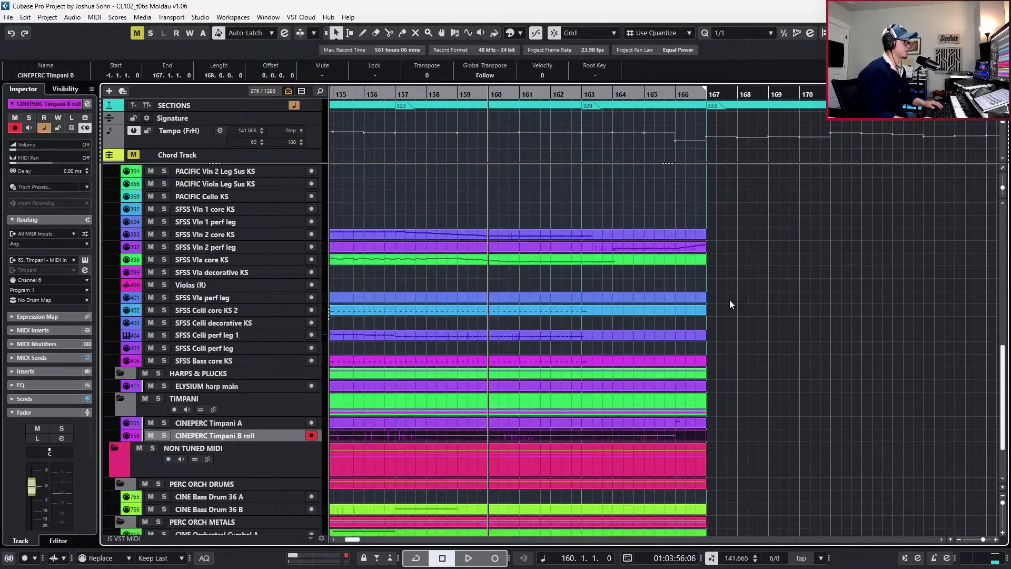
left_click_drag(721, 252, 672, 268)
left_click_drag(719, 232, 680, 251)
key("s")
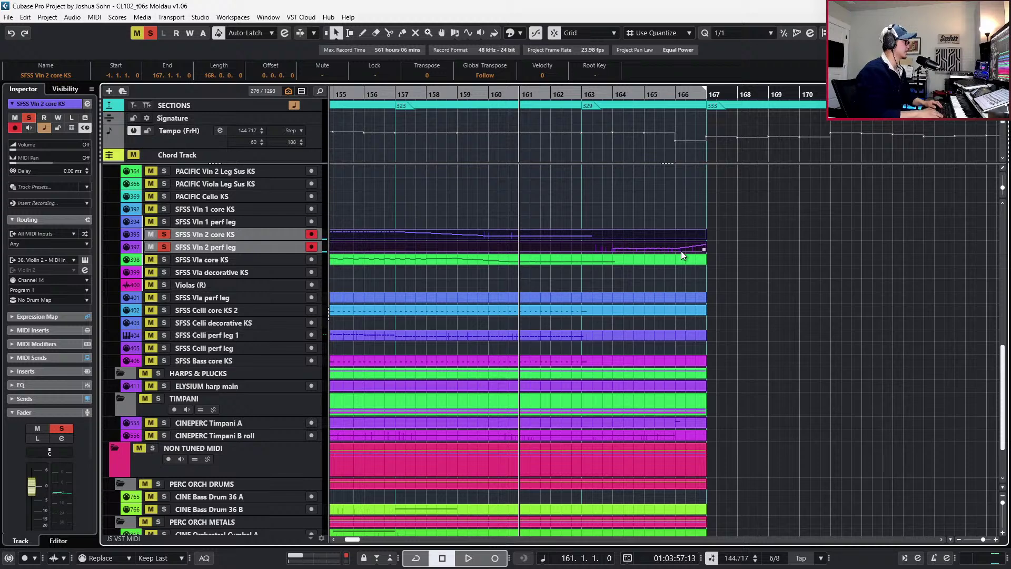
key("ctrl+alt+e")
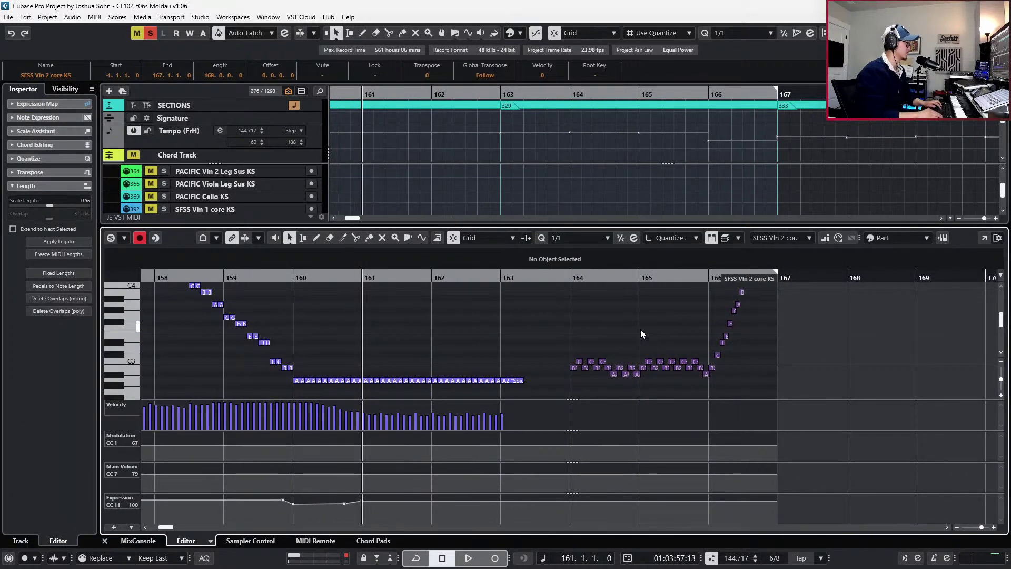
key("ctrl+alt+e")
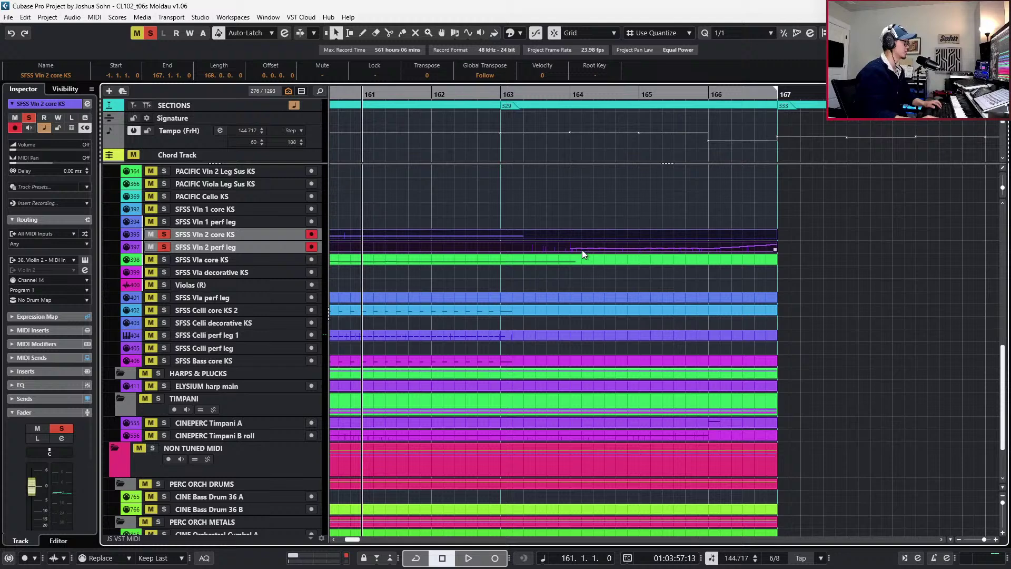
Audition the second violin parts from bar 161 and re-record the SFSS Vln 2 perf leg modulation and expression swells through bar 166
key("ctrl+alt+e")
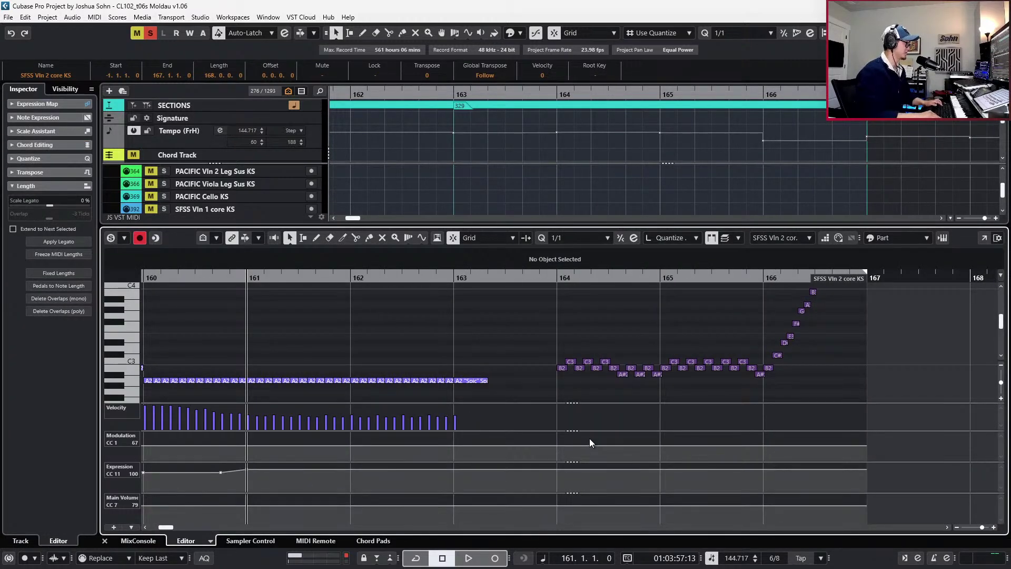
key("space")
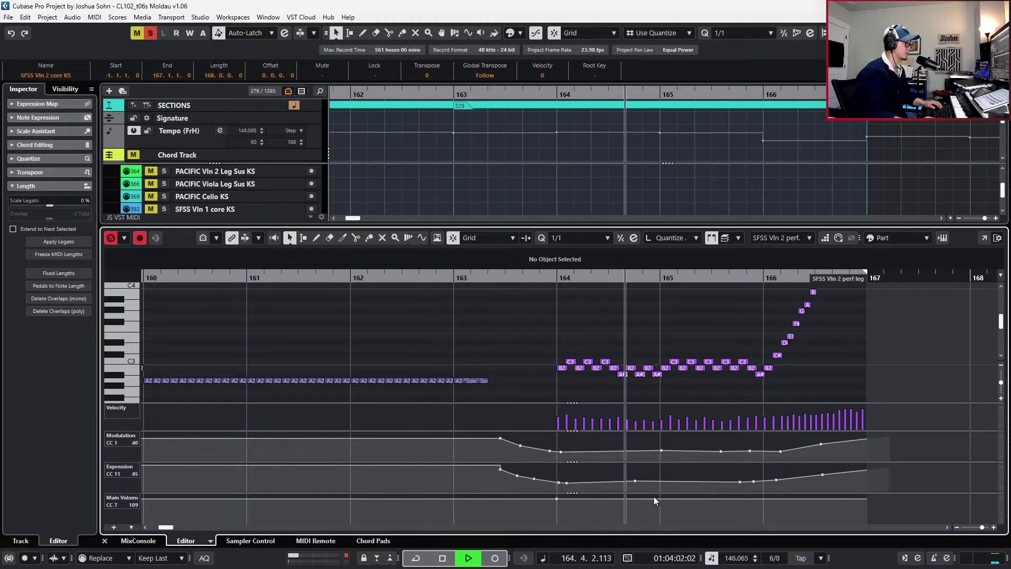
key("space")
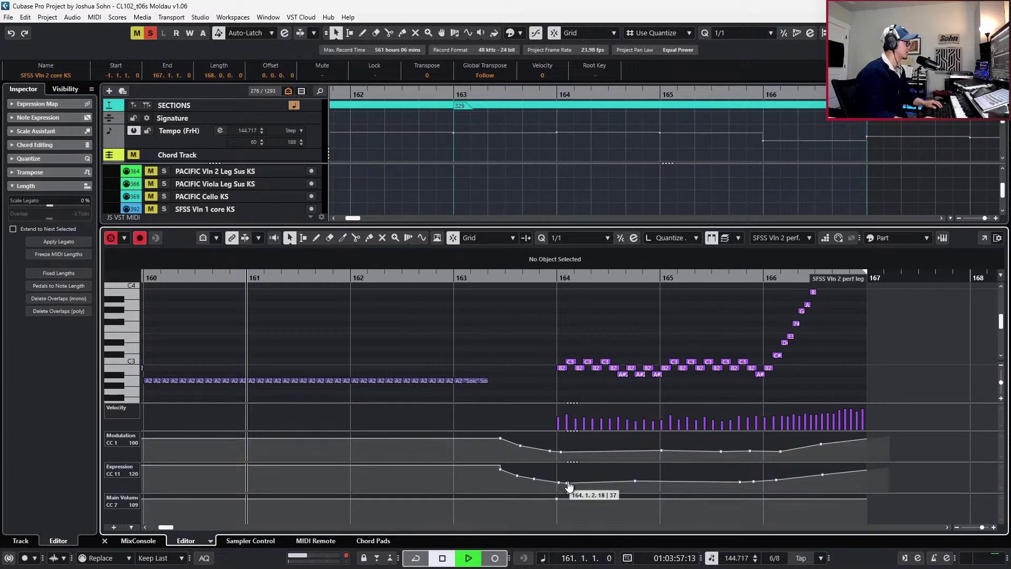
key("space")
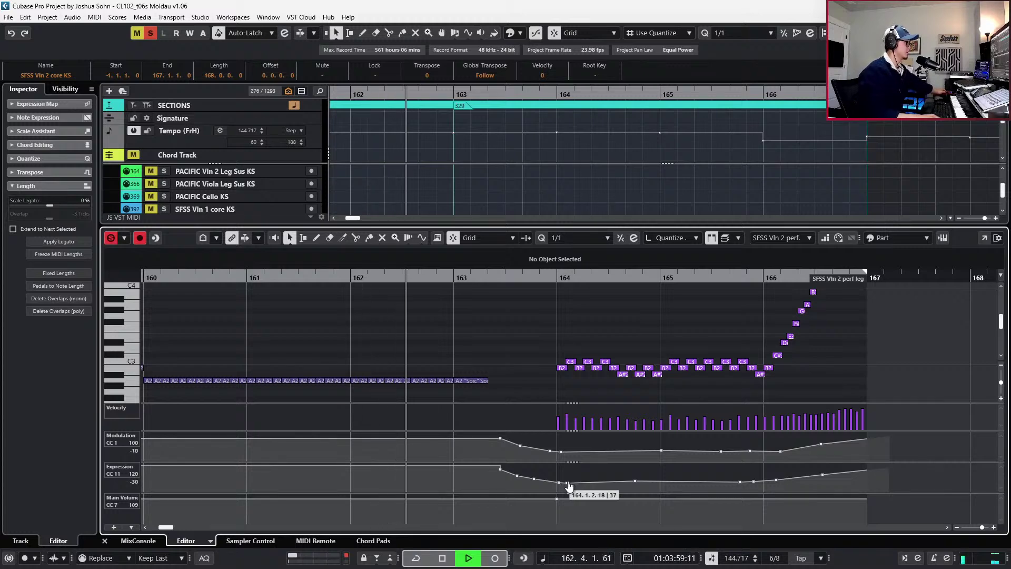
key("KP_Multiply")
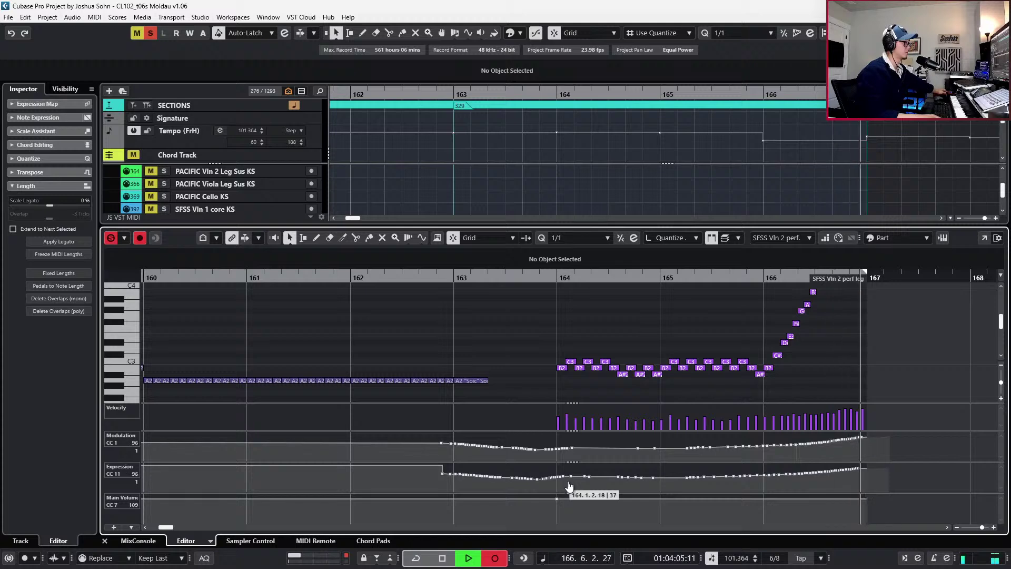
key("space")
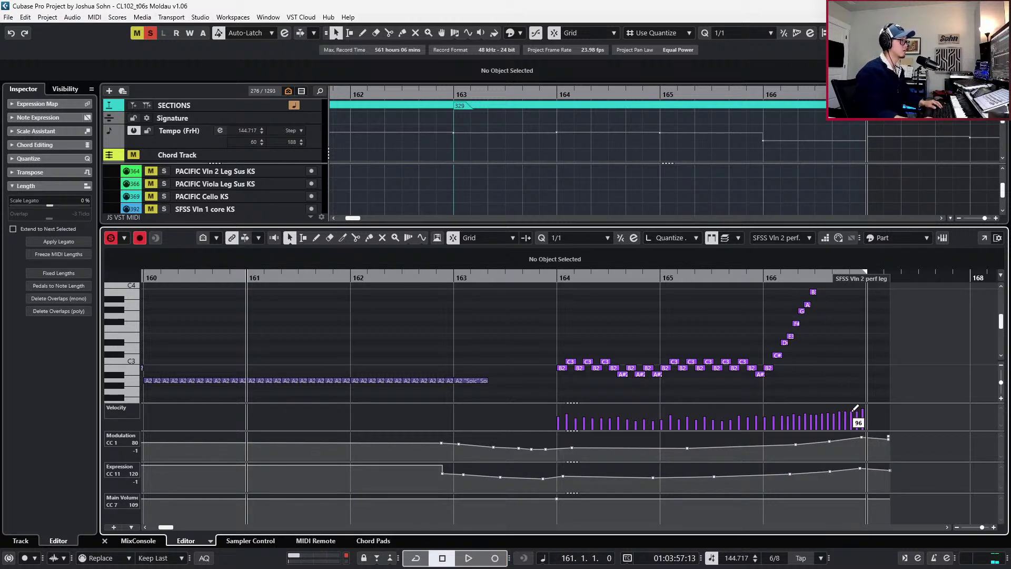
Merge the new controller recording into the SFSS Vln 2 perf leg part and trim it to end at bar 167
key("ctrl+e")
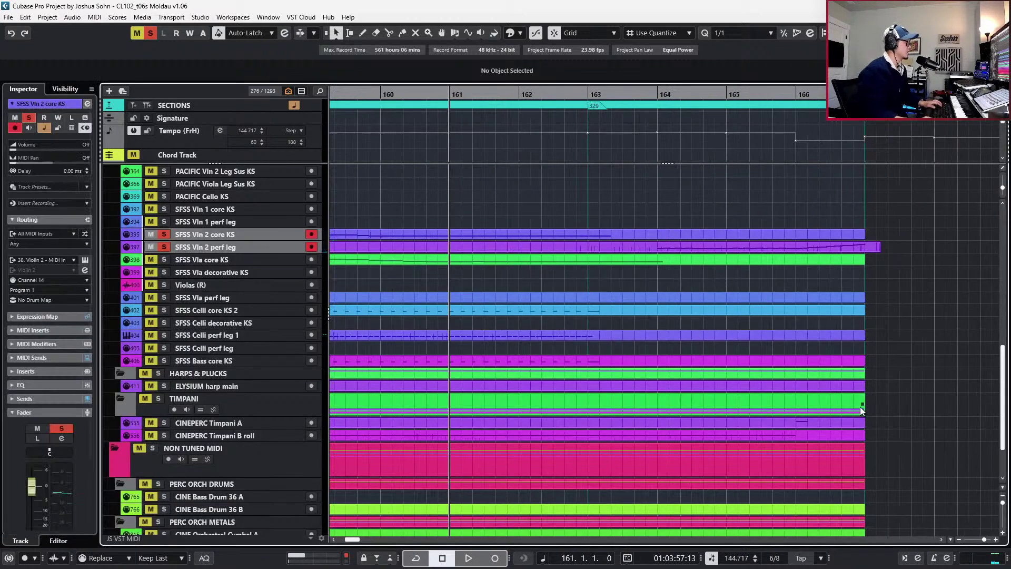
left_click(880, 248)
left_click_drag(880, 251, 877, 252)
key("KP_2")
key("ctrl+KP_Subtract")
key("ctrl+KP_Subtract")
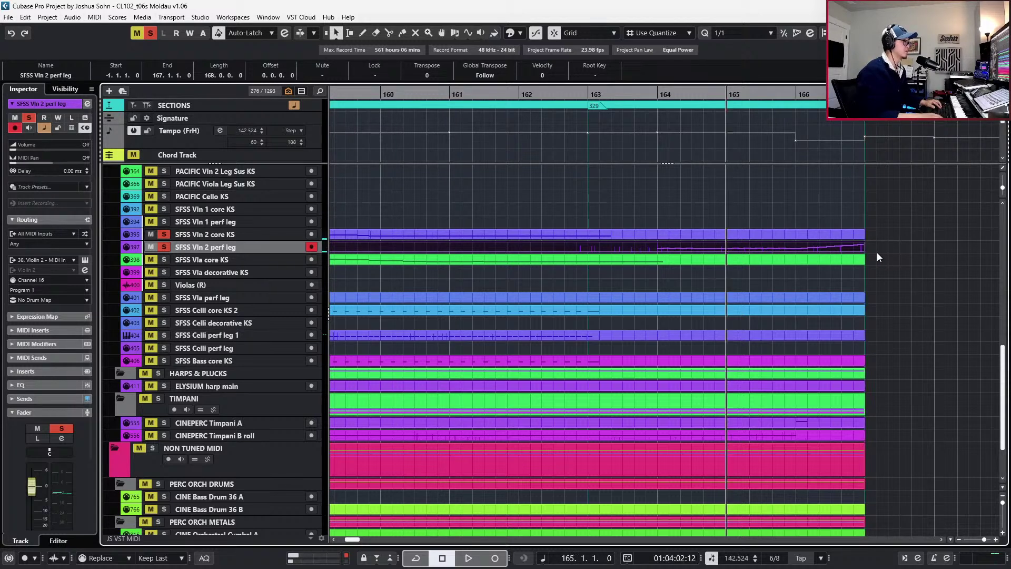
Turn off solo on the second violin tracks and select the SFSS Vln 2 perf leg part around bar 166
left_click(856, 258)
left_click(813, 251)
key("ctrl+KP_Add")
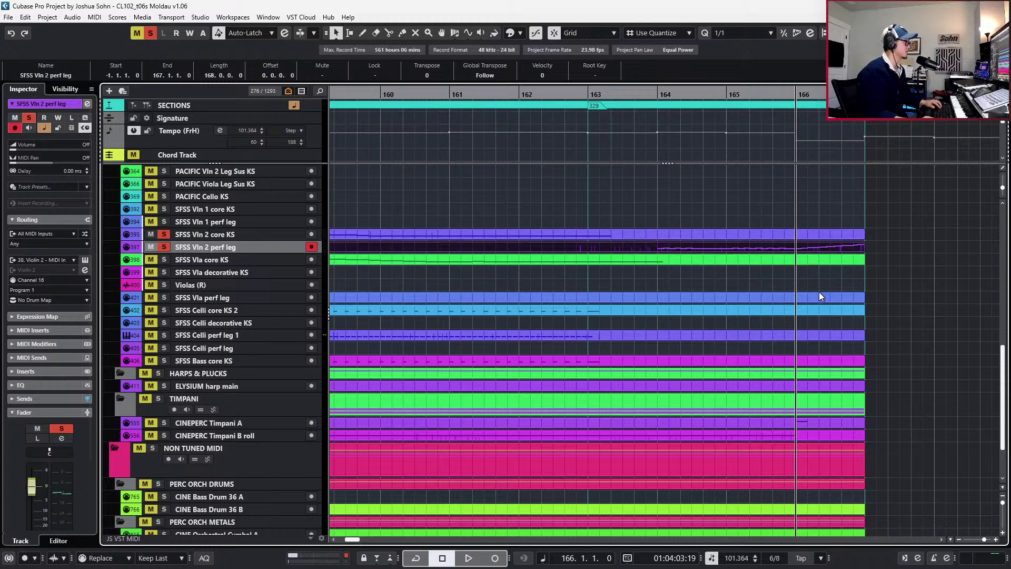
left_click(819, 297)
key("s")
left_click(820, 305)
left_click(817, 294)
left_click(817, 260)
left_click(816, 247)
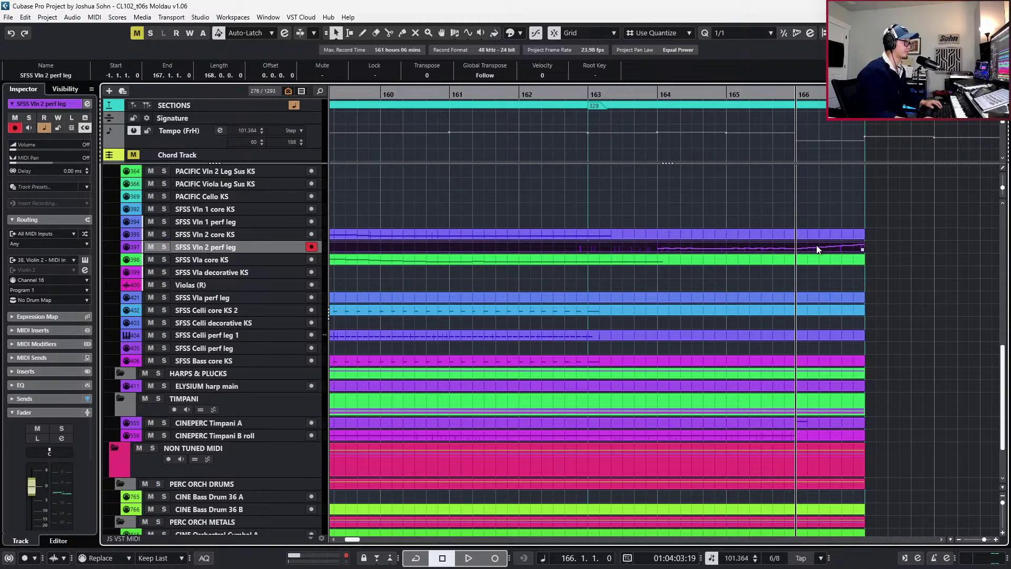
Copy the upper half of the SFSS Vln 2 perf leg run, from C#4 at 166.4 up to D#5
double_click(816, 247)
scroll(839, 315, "up", 3)
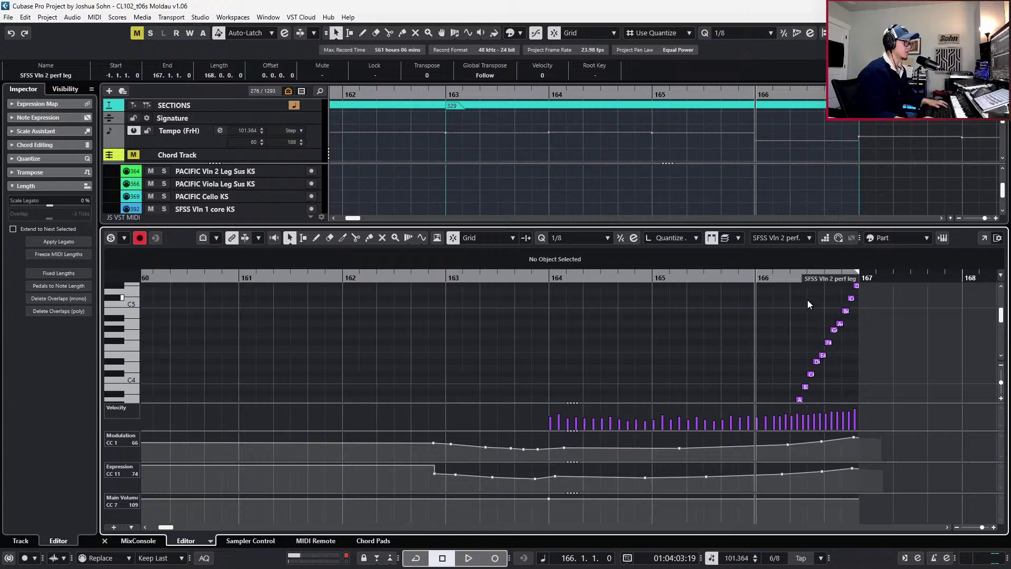
scroll(830, 314, "up", 2)
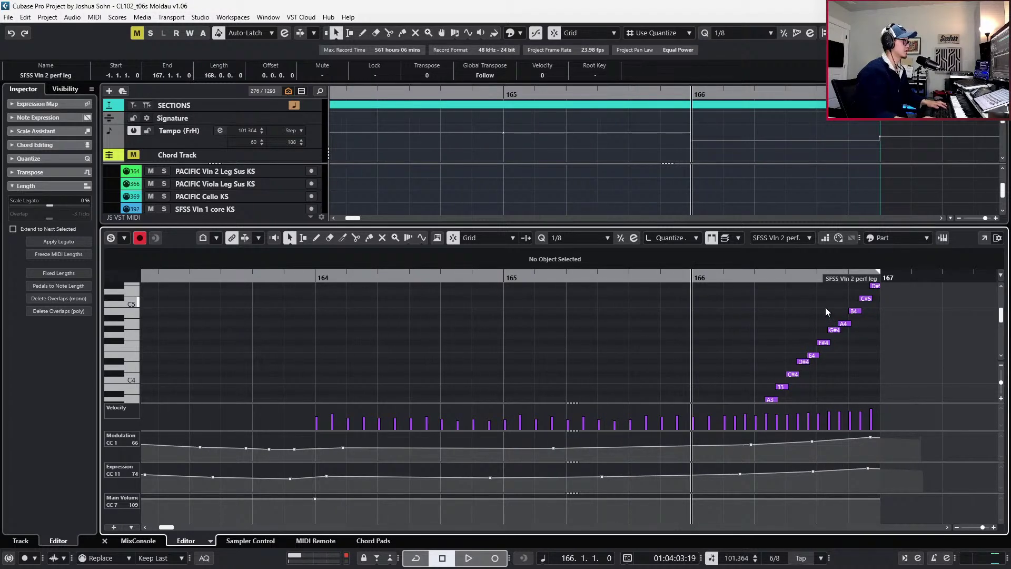
key("alt+c")
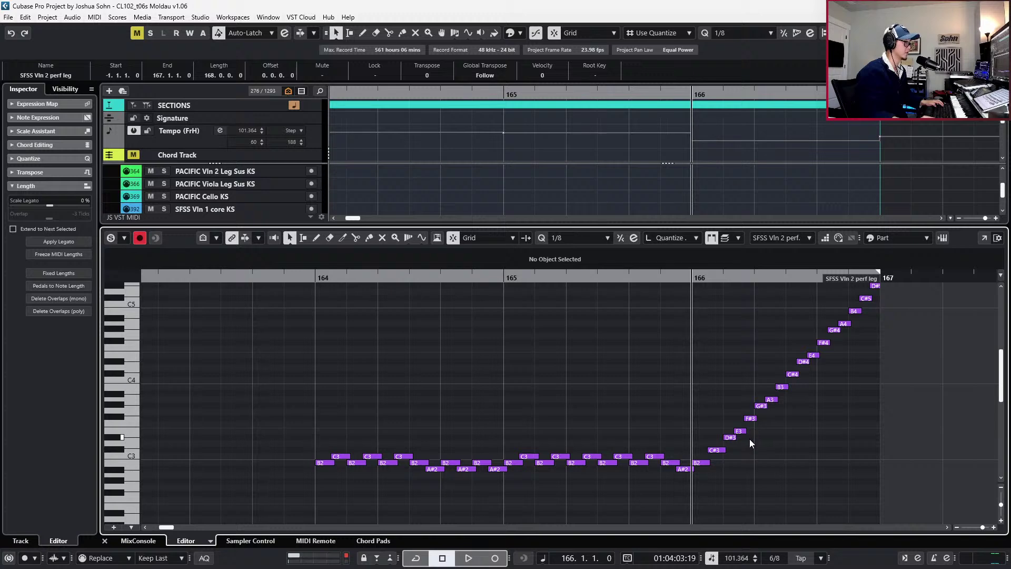
left_click_drag(795, 390, 916, 272)
key("alt+5")
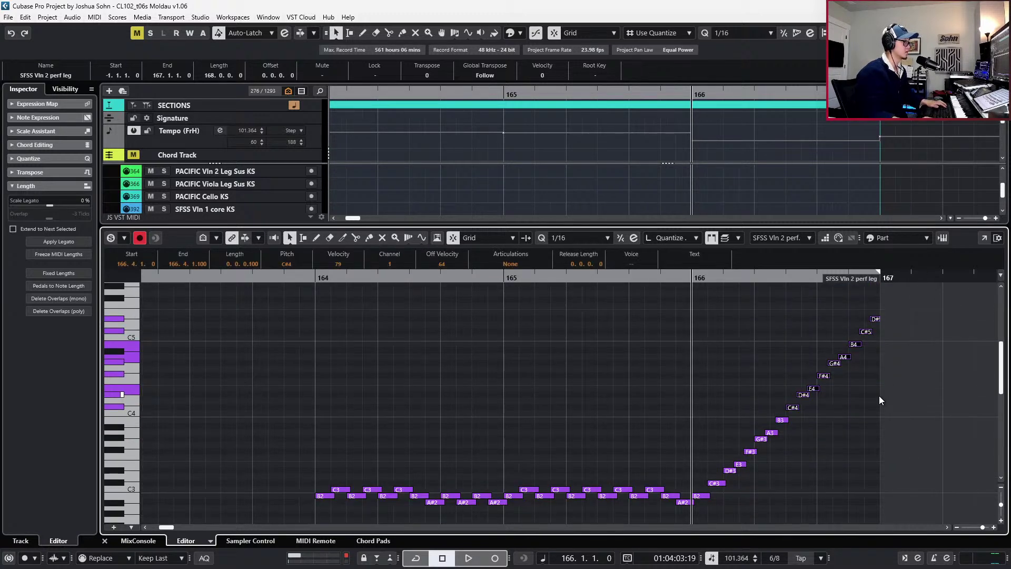
scroll(875, 393, "up", 2)
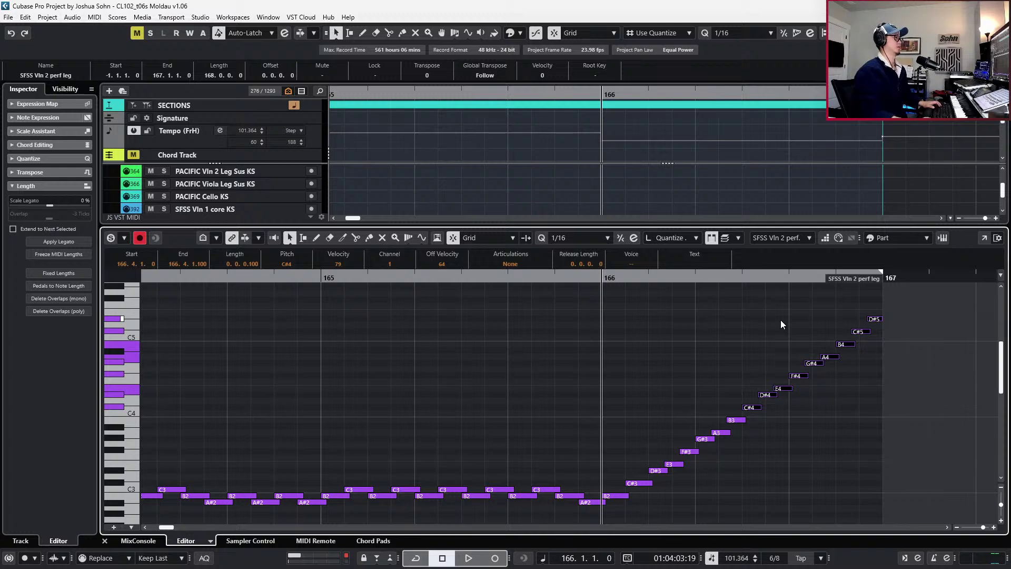
key("l")
key("ctrl+e")
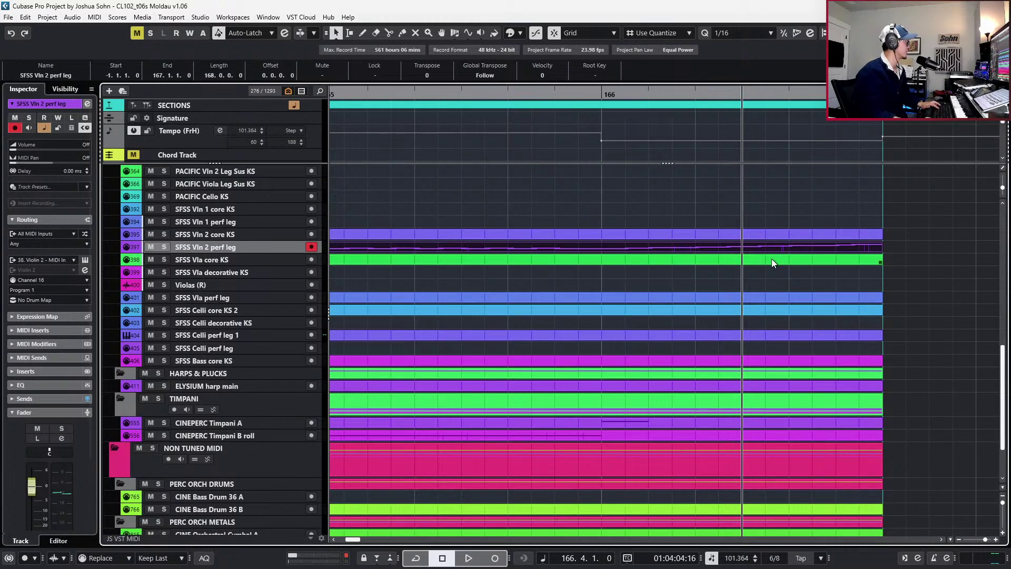
Paste the copied run into the SFSS Vla perf leg part at 166.4 and transpose it down one octave
double_click(763, 297)
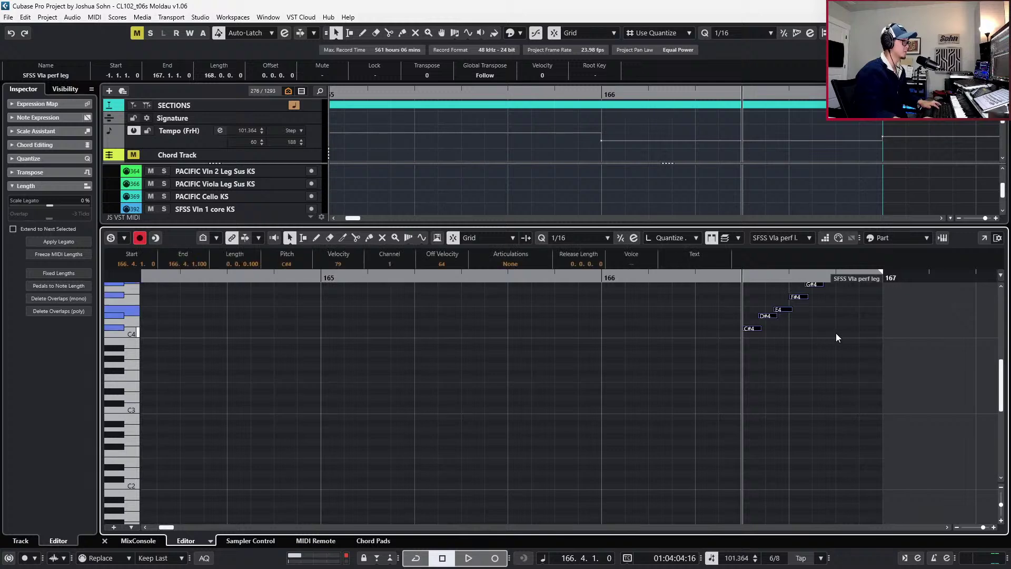
scroll(838, 337, "up", 2)
scroll(837, 334, "up", 2)
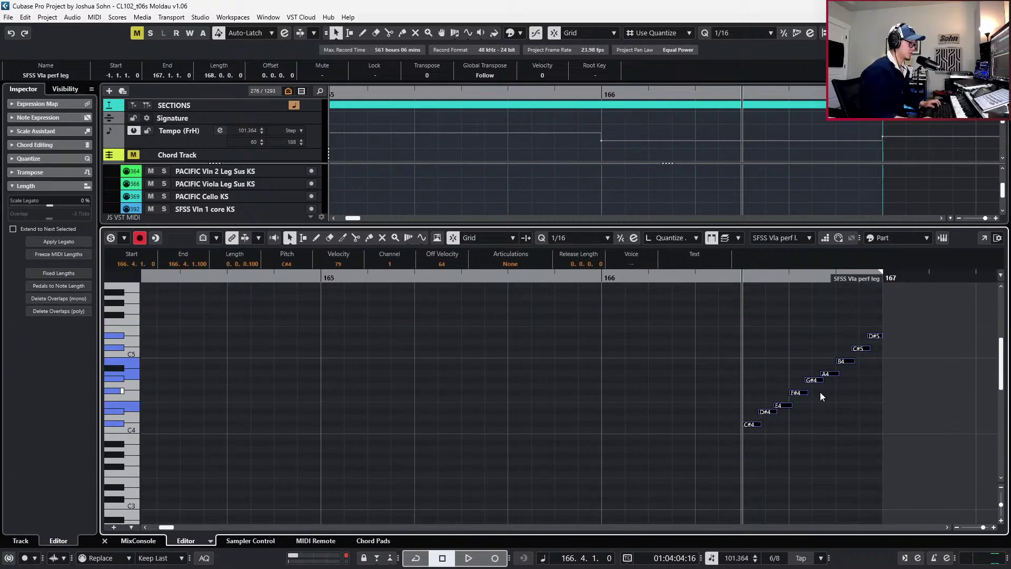
key("shift+Down")
scroll(890, 393, "right", 4)
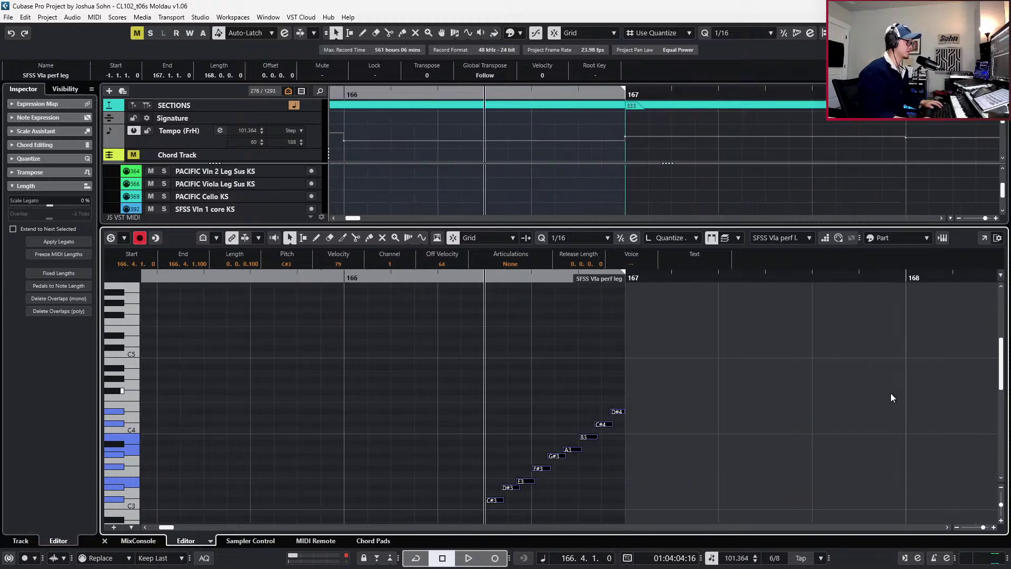
Audition the viola run from bar 166 and record rising modulation and expression curves for it into bar 167
key("ctrl+shift+c")
key("ctrl+Left")
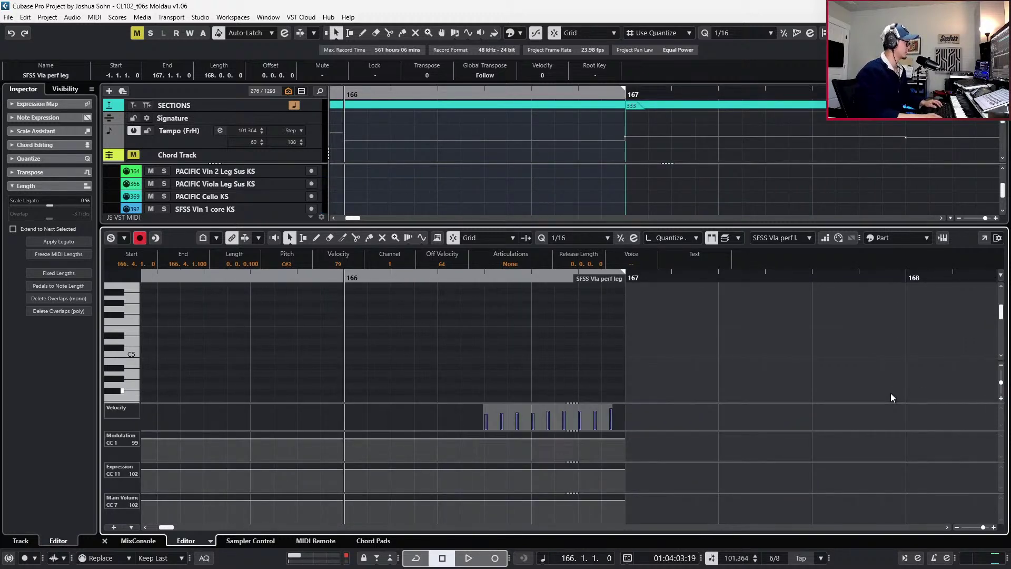
key("space")
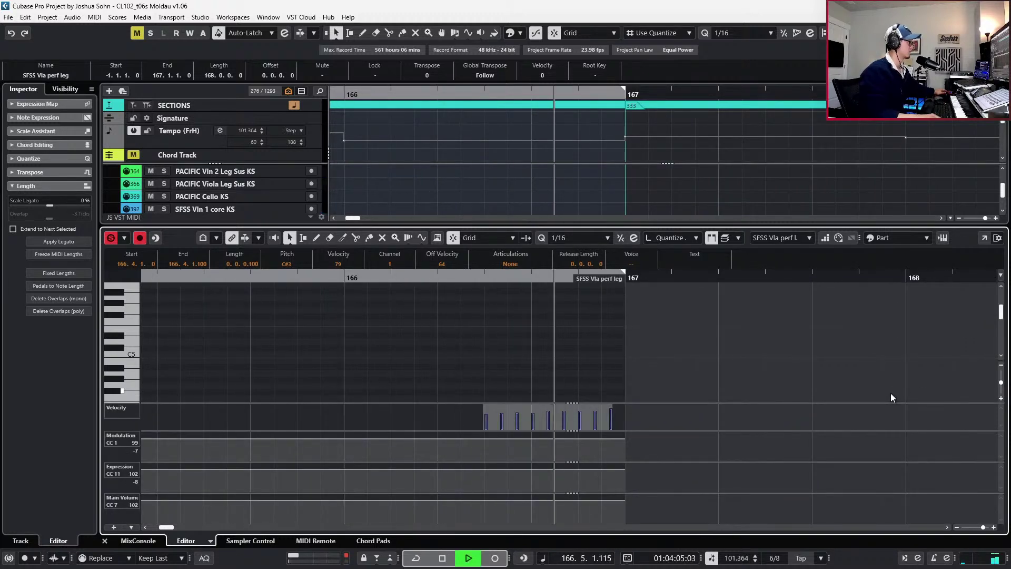
key("space")
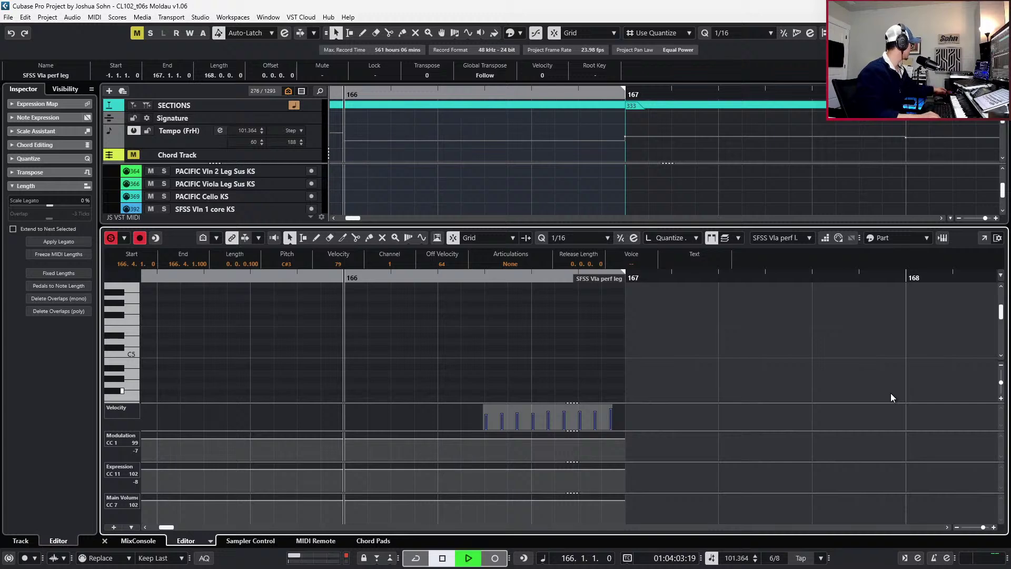
key("KP_Multiply")
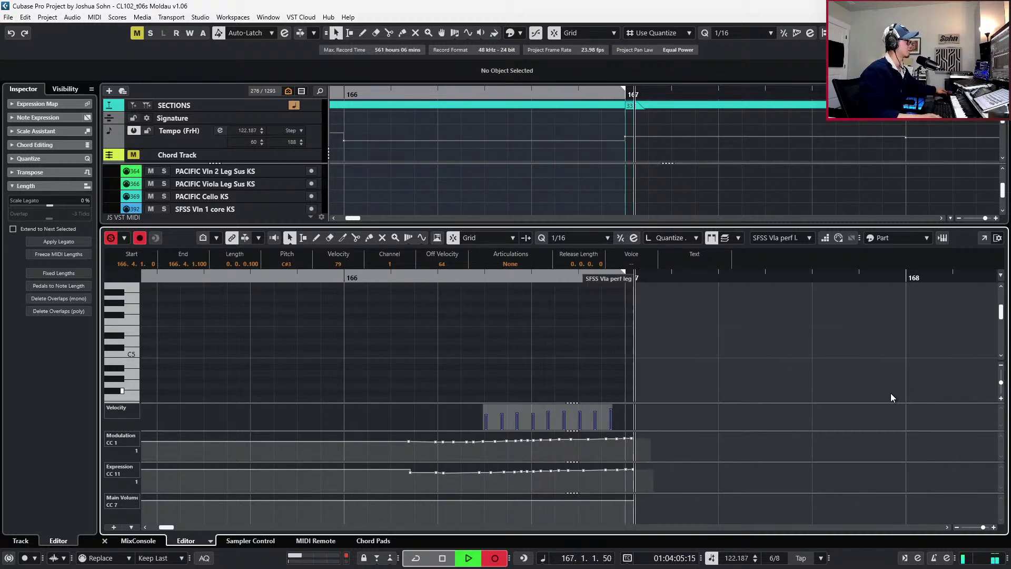
key("space")
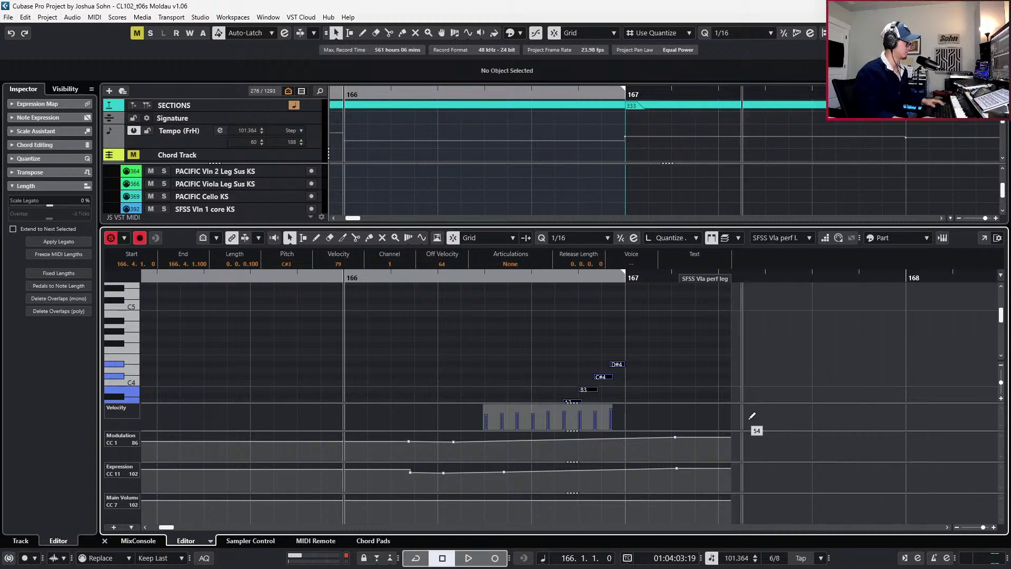
Add a landing note to the SFSS Vla perf leg run at the start of bar 167, raise it a semitone and lengthen it
double_click(624, 368)
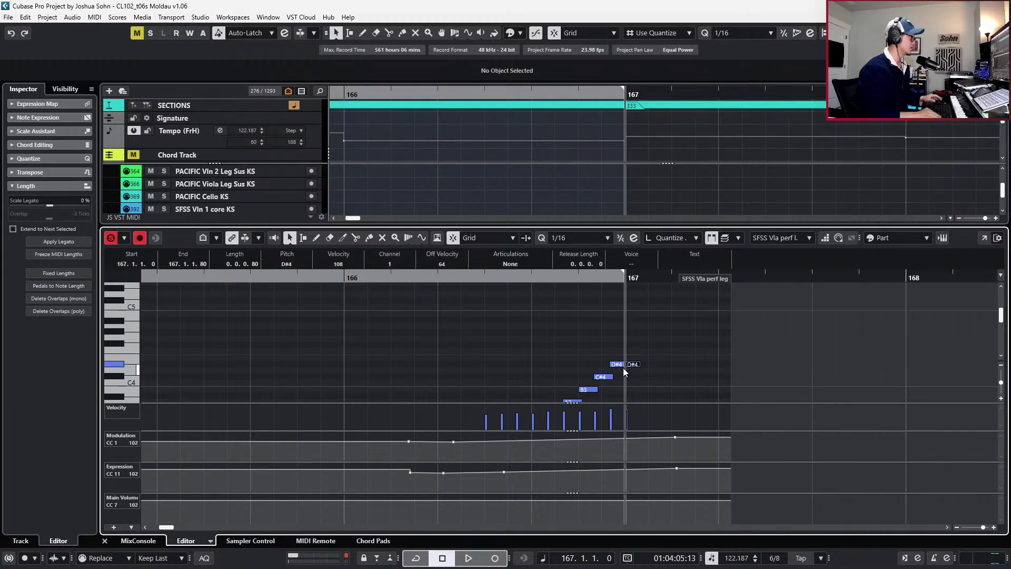
key("Up")
key("alt+shift+Right")
key("Page_Up")
key("ctrl+e")
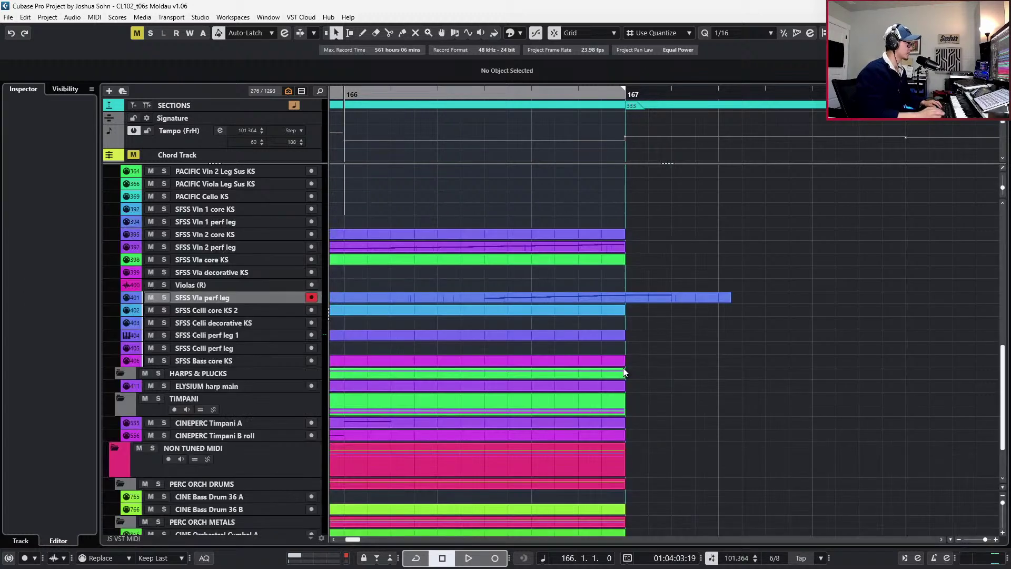
Extend the SFSS Vln 2 perf leg part to 167.3 and add a D#5 after the run at the start of bar 167
left_click_drag(625, 248, 716, 247)
key("ctrl+e")
key("2")
left_click(608, 367)
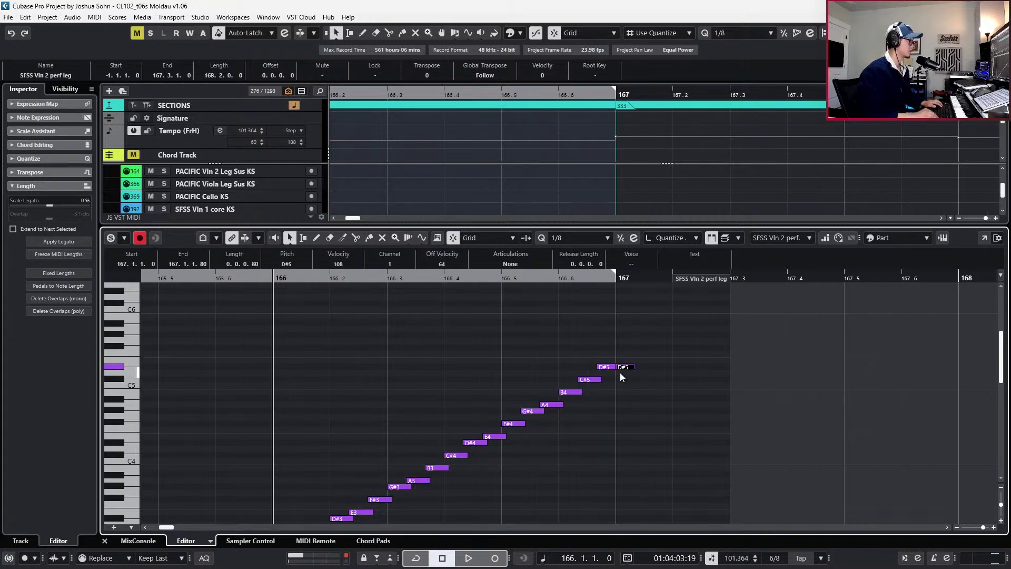
Extend the SFSS Vln 2 core KS part to 167.3
key("ctrl+e")
left_click_drag(611, 310, 730, 309)
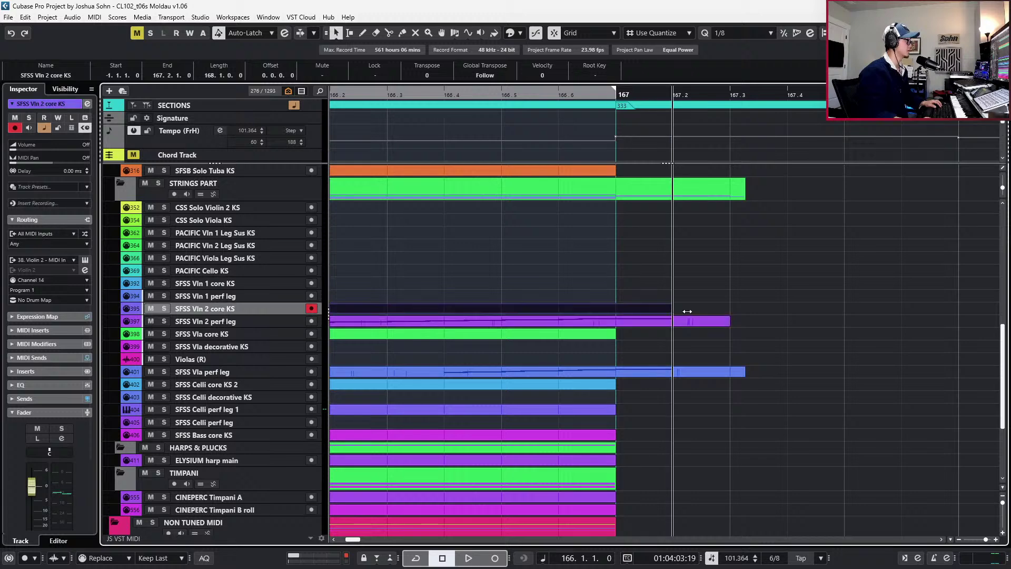
scroll(768, 337, "down", 2)
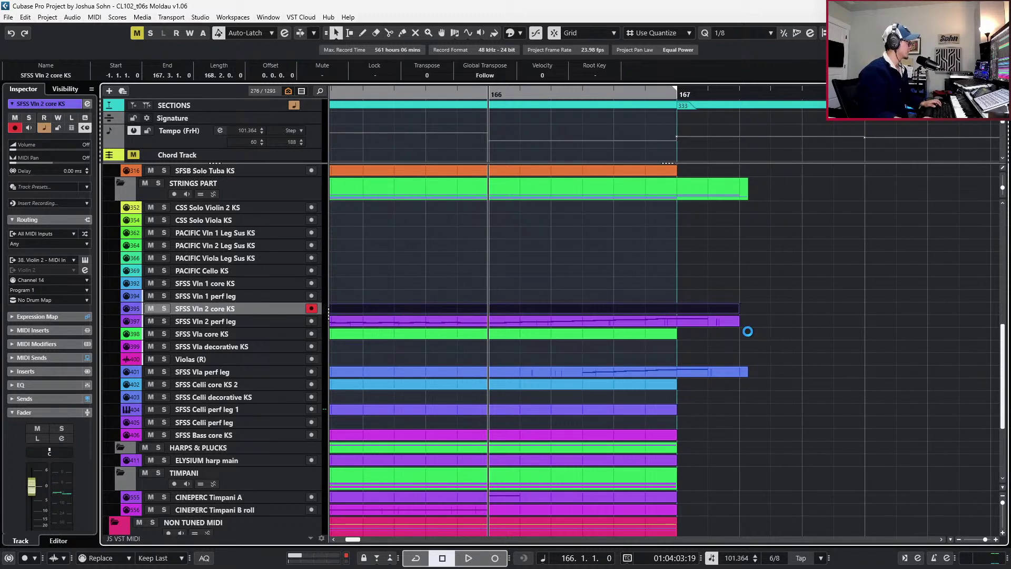
scroll(748, 332, "down", 3)
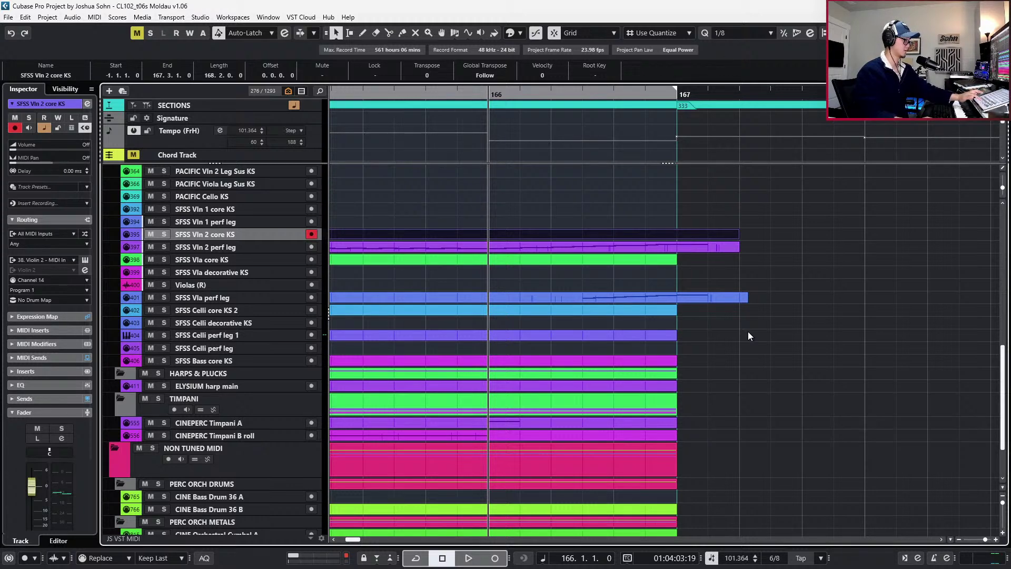
scroll(700, 325, "down", 4)
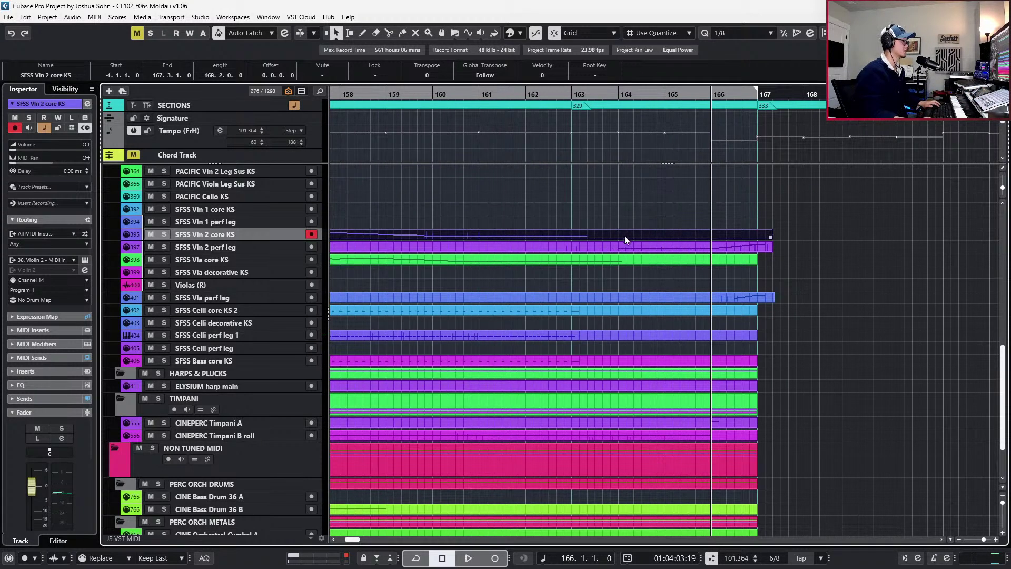
Split the SFSS Vln 2 perf leg part at bar 163 and copy its second section to the SFSS Vln 1 perf leg track at bar 163
left_click(632, 247)
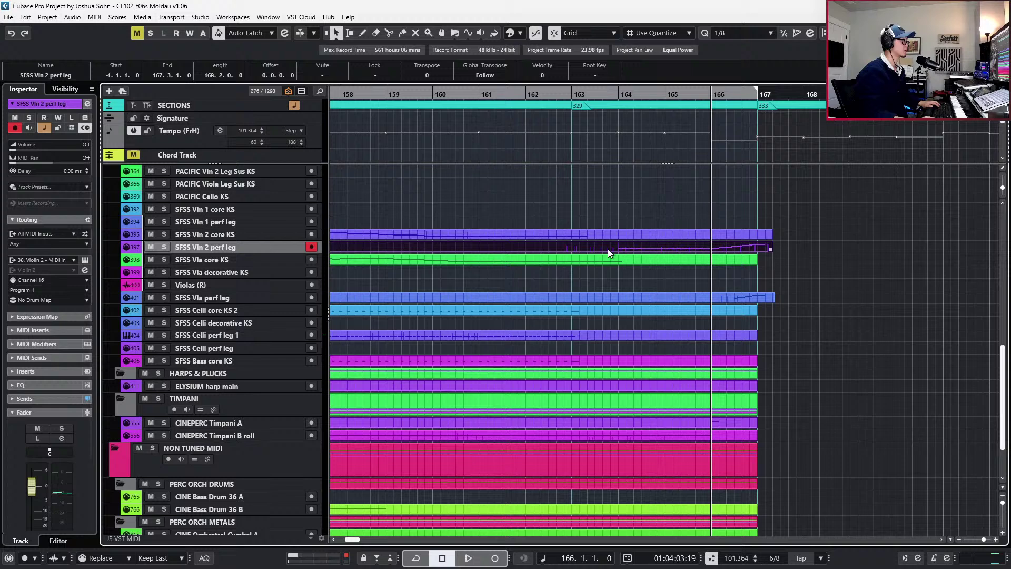
left_click(581, 247, "alt")
scroll(627, 267, "up", 3)
key("l")
left_click(241, 286)
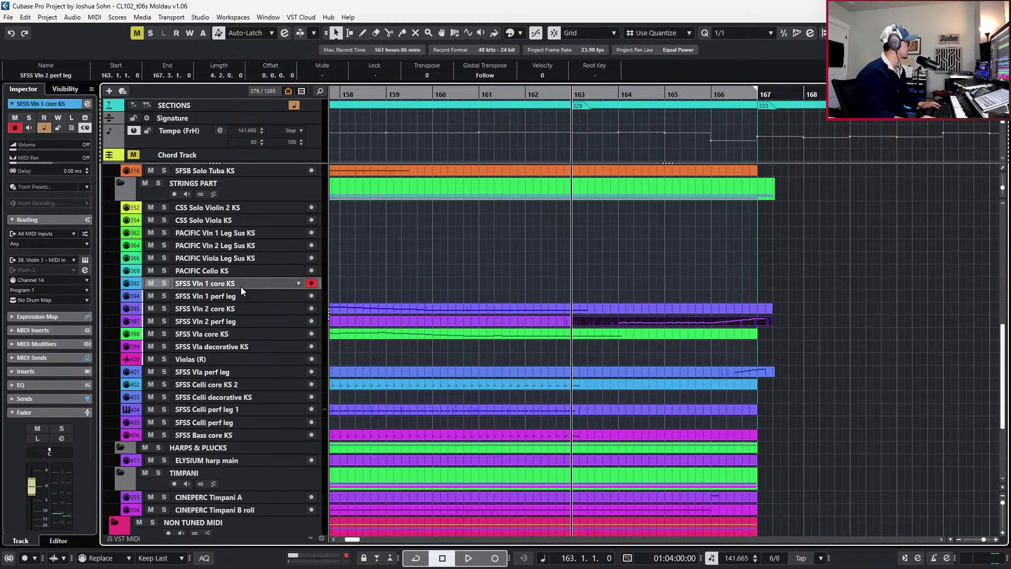
left_click(242, 298)
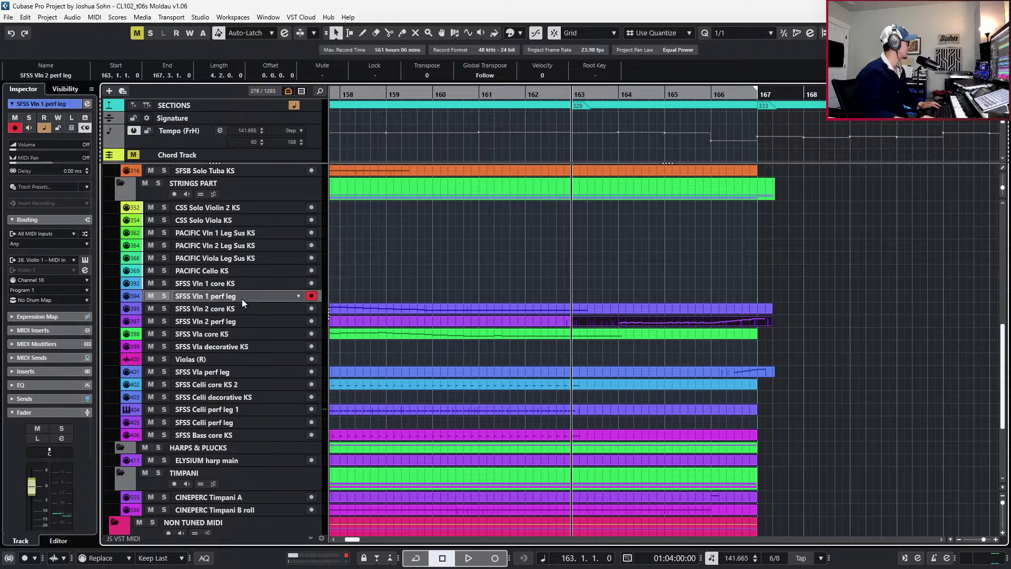
key("ctrl+v")
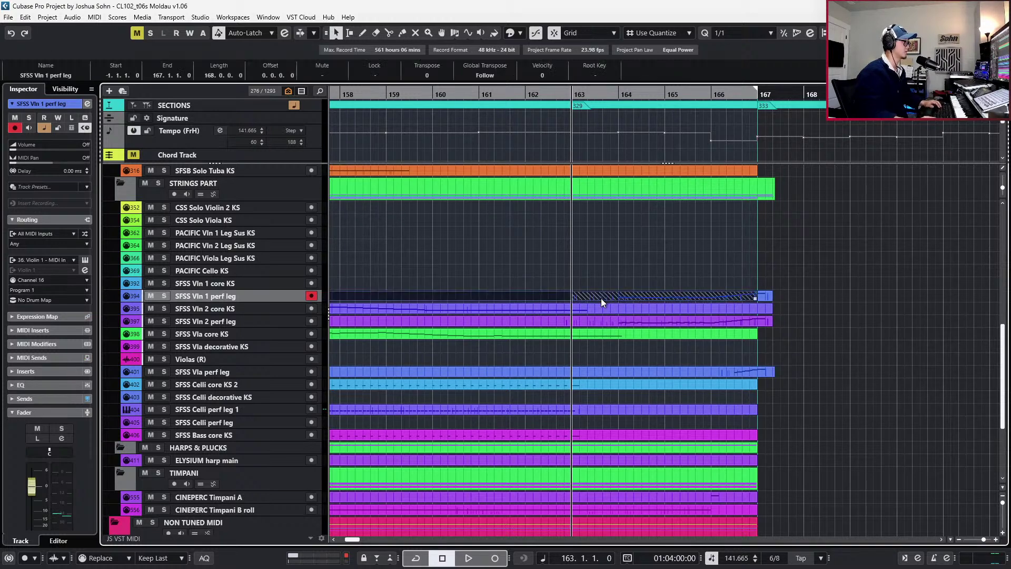
Audition the copied run in the SFSS Vln 1 perf leg part and lower its note velocities across bars 164 and 165
double_click(602, 298)
scroll(718, 325, "up", 1, "ctrl")
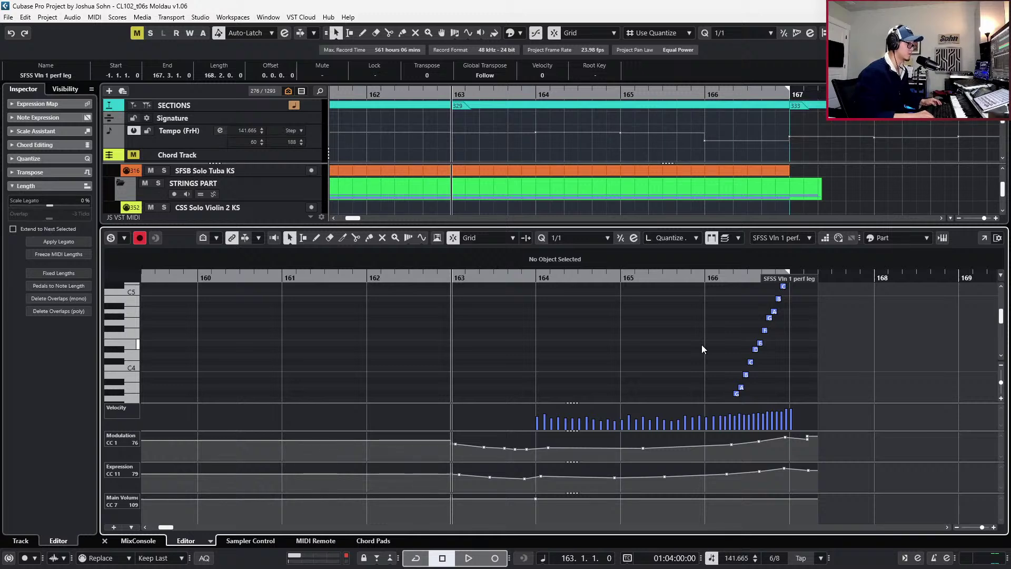
scroll(730, 318, "up", 3)
scroll(776, 350, "down", 3)
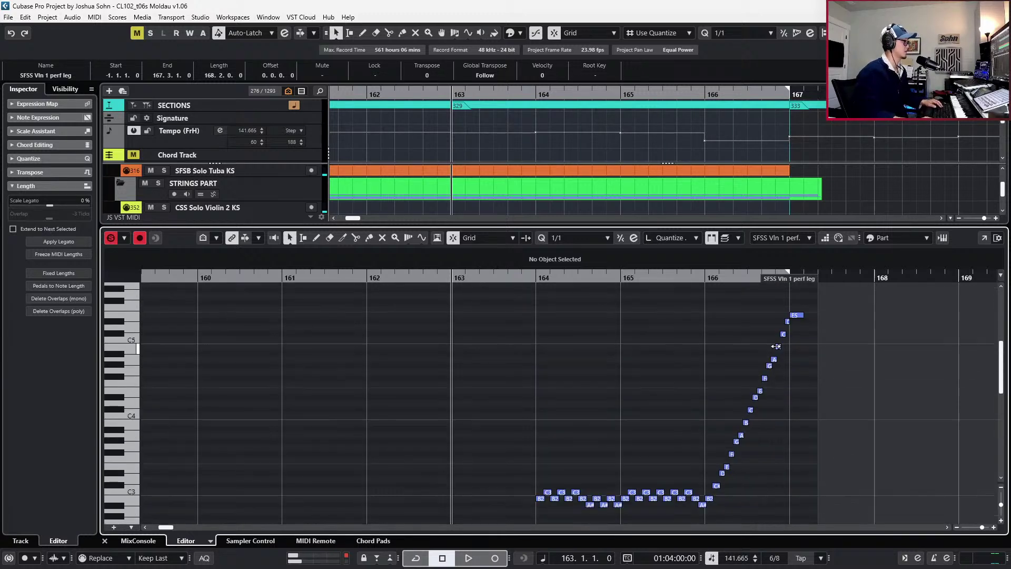
key("space")
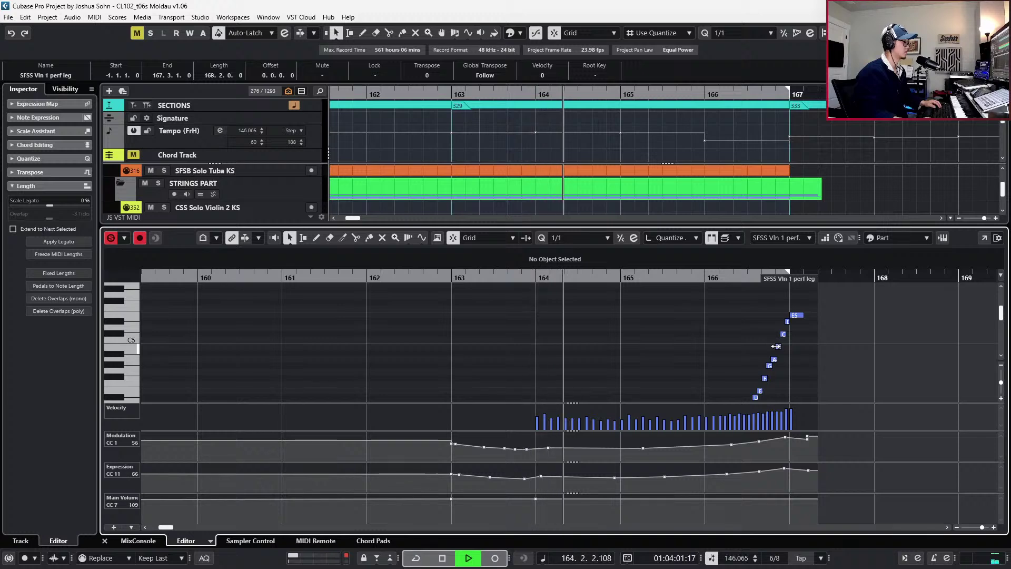
left_click(809, 440)
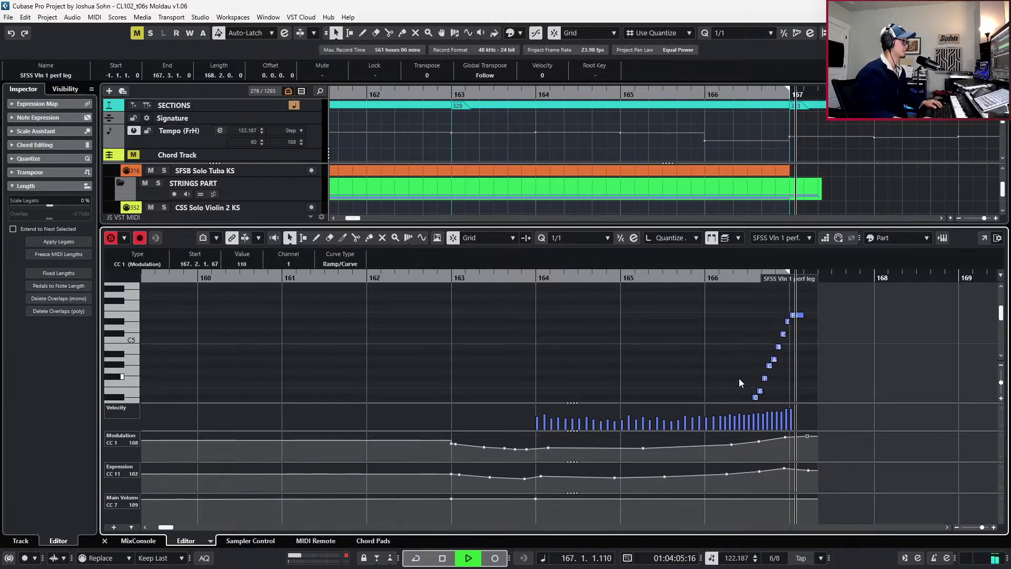
key("space")
scroll(707, 374, "down", 3)
mouse_move(567, 420)
left_mouse_down()
mouse_move(591, 422)
mouse_move(553, 419)
mouse_move(621, 413)
left_mouse_up()
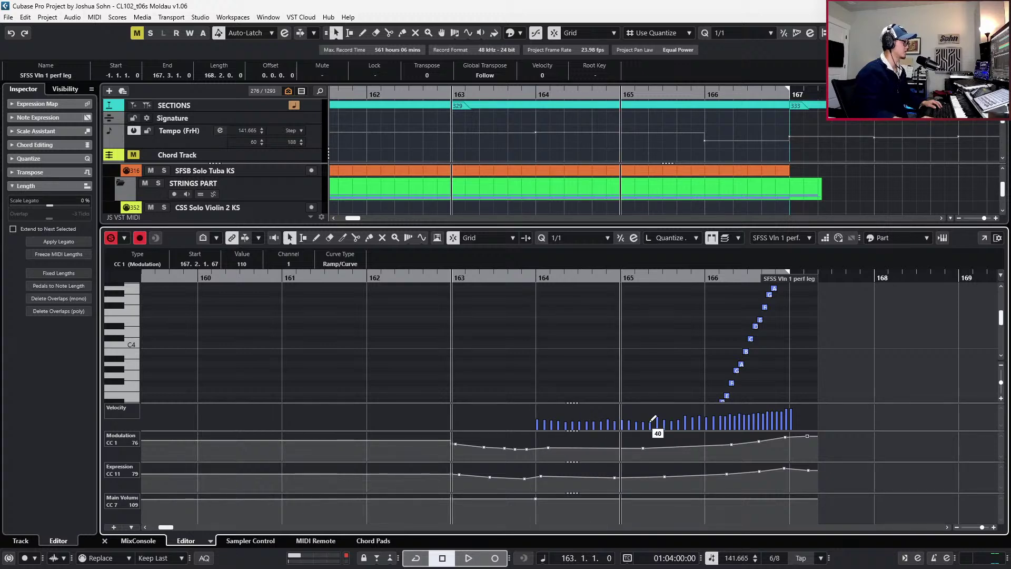
Redraw the SFSS Vln 2 perf leg velocities softer across bars 164 and 165, rising gradually into the run, and play them back
key("ctrl+e")
left_click(617, 318)
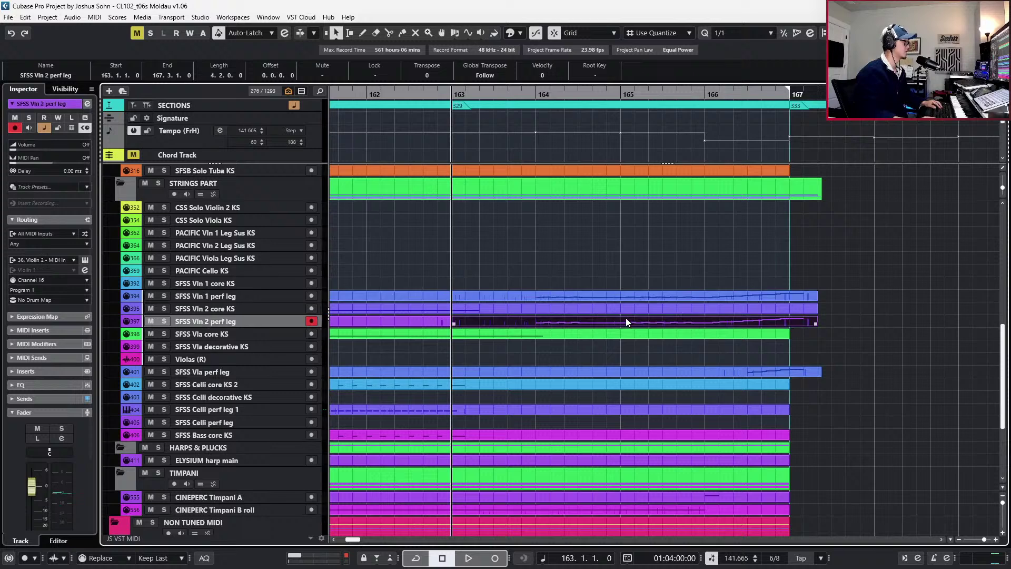
double_click(626, 319)
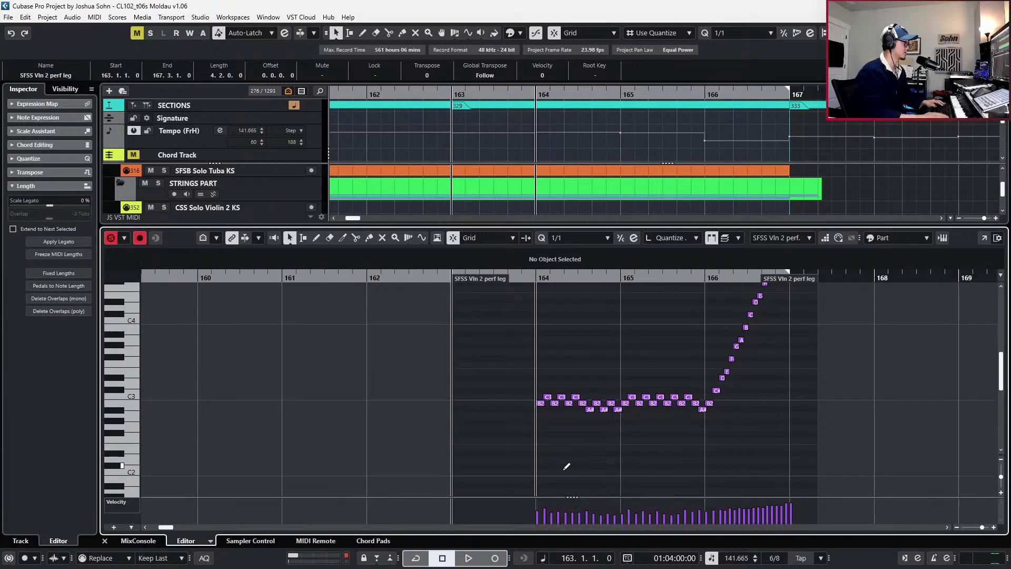
left_click_drag(560, 513, 705, 511)
key("space")
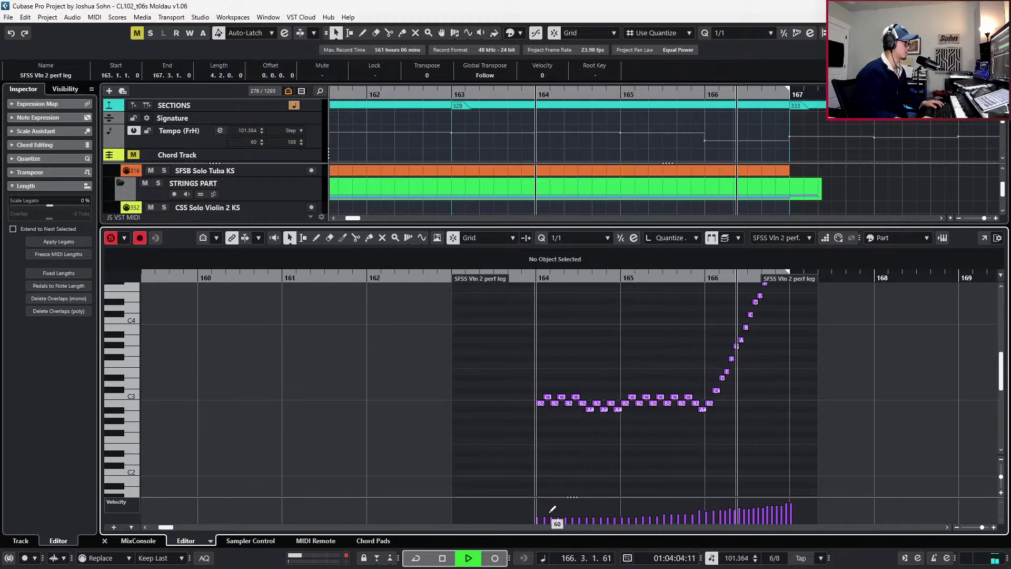
key("space")
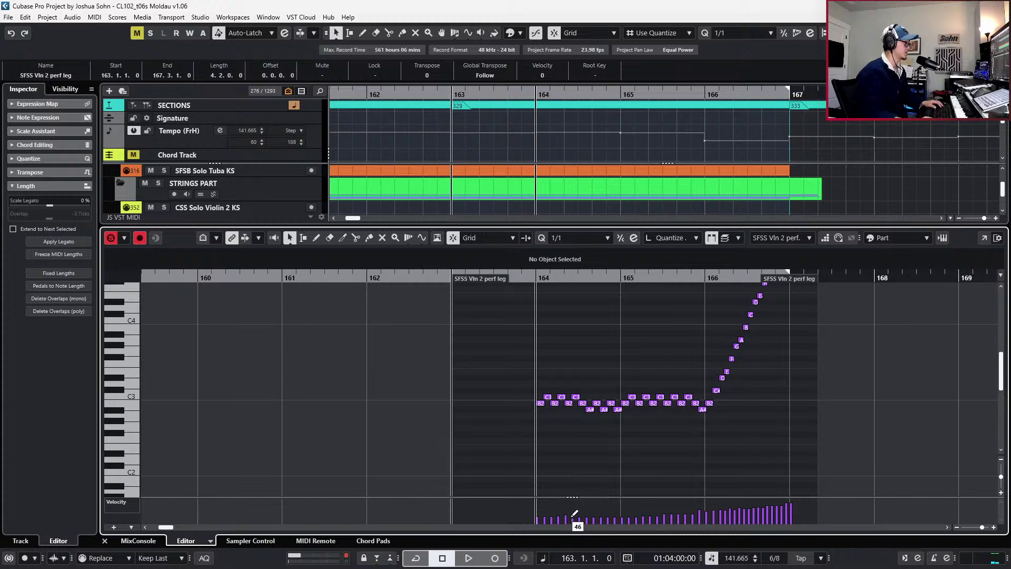
Even out the SFSS Vln 1 perf leg velocities through bars 164 to 166 and play the passage back
key("ctrl+e")
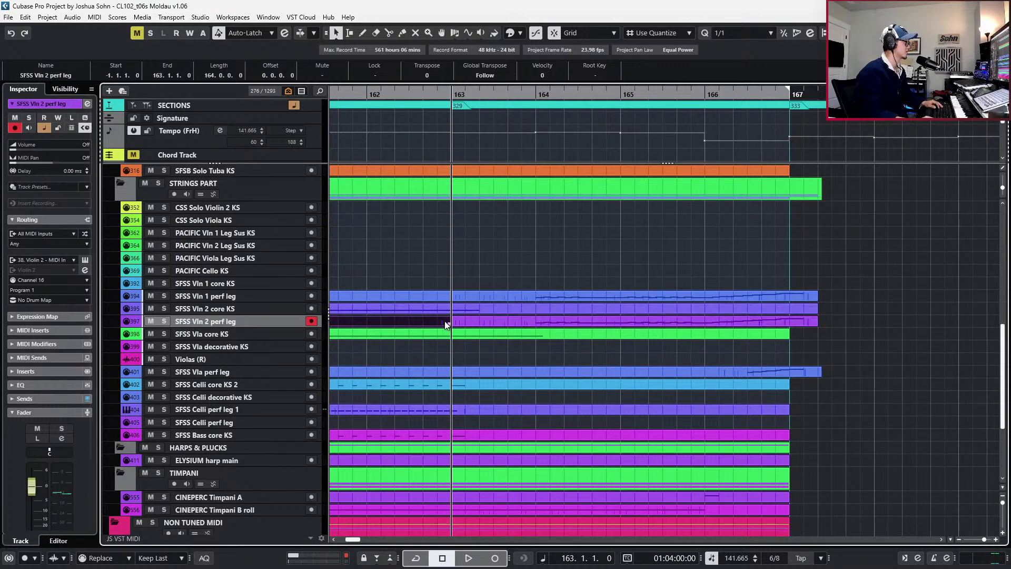
double_click(533, 294)
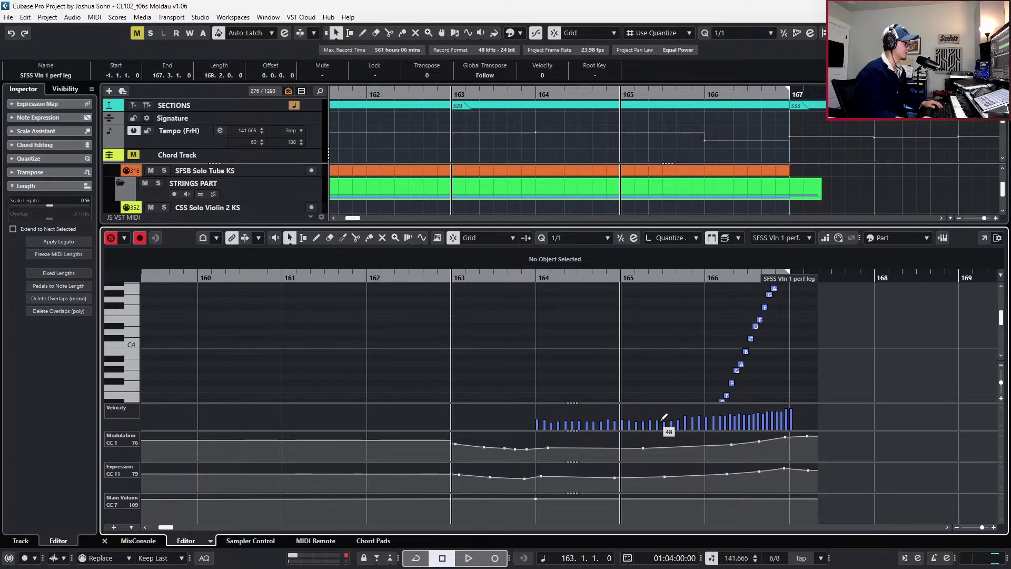
key("space")
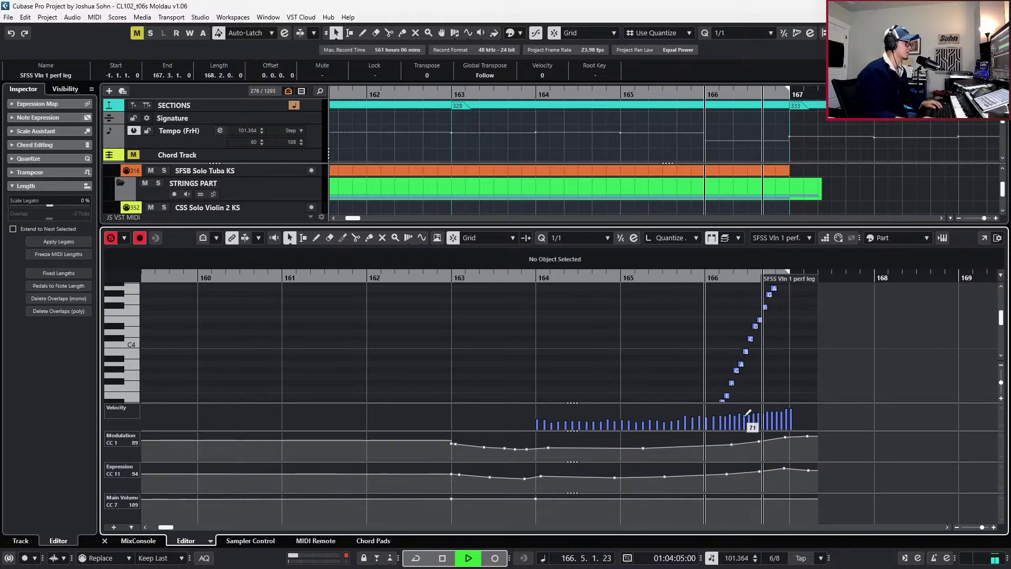
key("space")
key("Return")
key("Left")
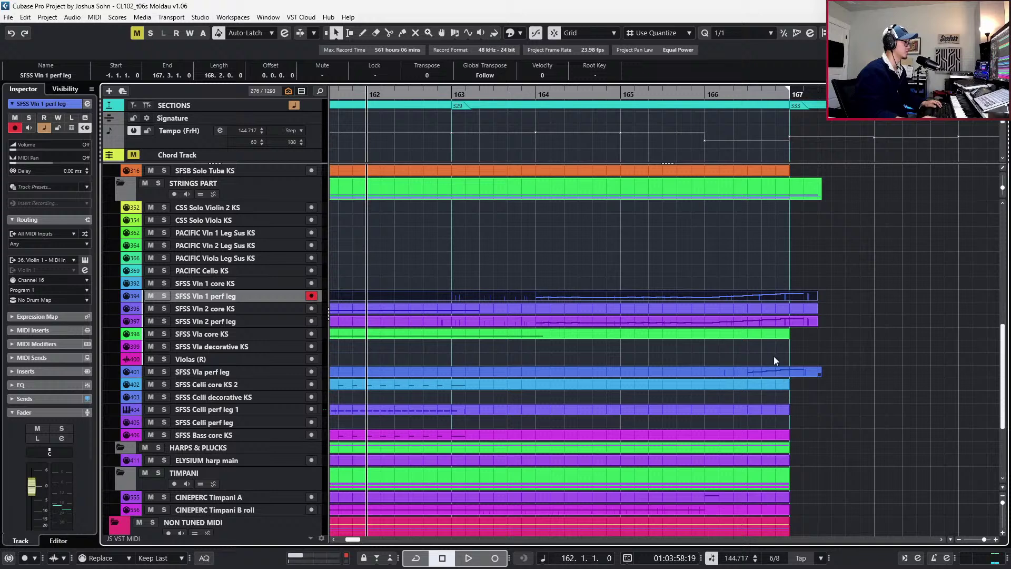
Solo the SFSS Vla perf leg track together with SFSS Vln 1 perf leg, Vln 2 core KS and Vln 2 perf leg and audition bar 166
left_click(785, 371)
key("s")
key("Right")
key("Right")
key("Right")
key("Right")
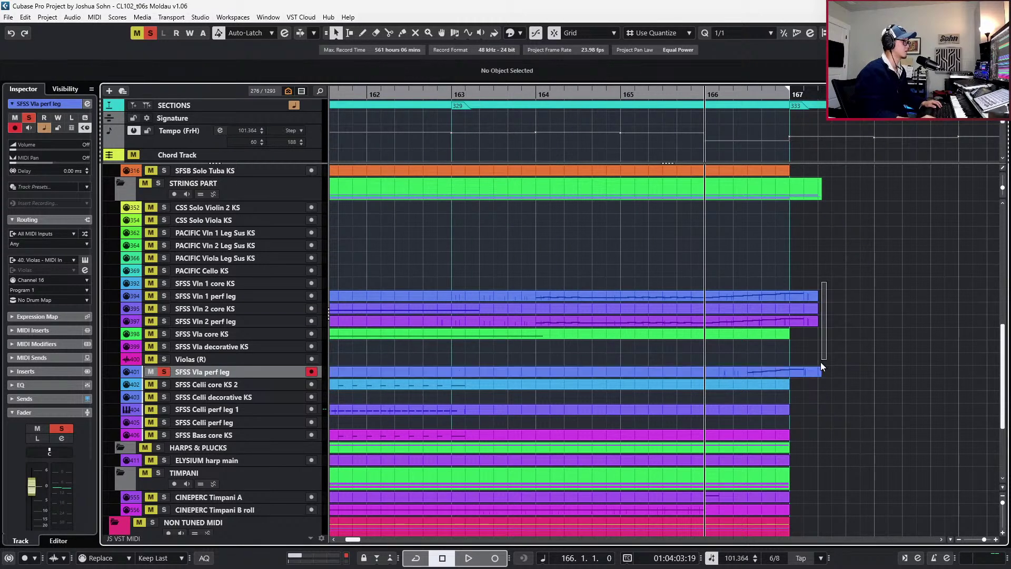
left_click_drag(821, 361, 805, 284)
key("s")
key("s")
key("space")
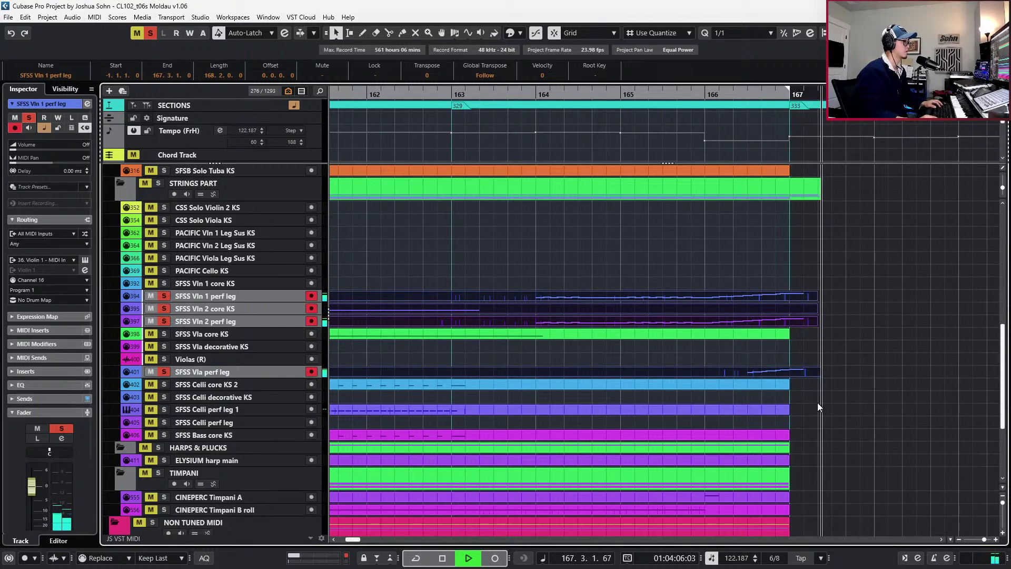
key("space")
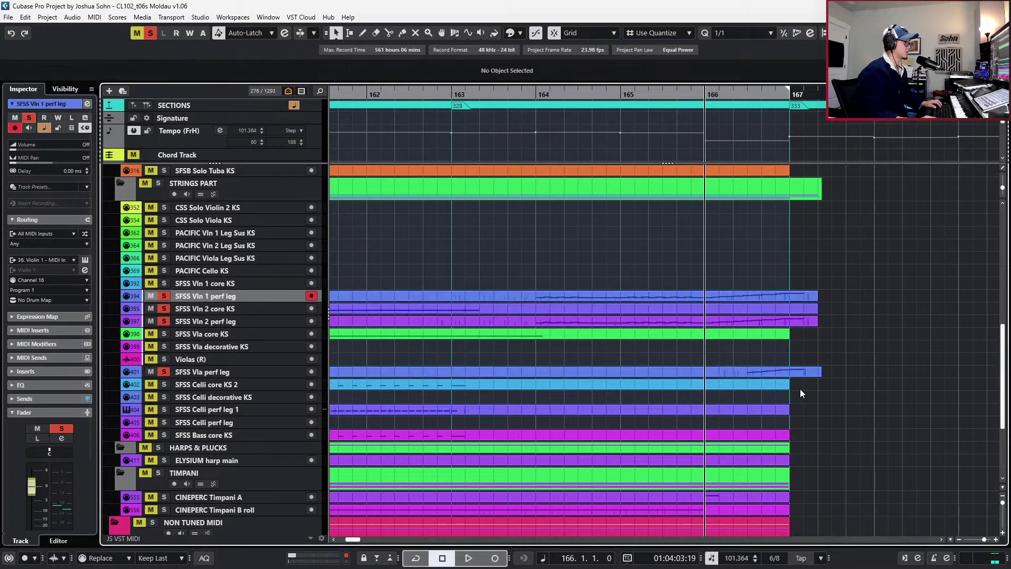
Add a B2 note at the start of bar 166 in the SFSS Vla perf leg part and lengthen it to 166.4.1.100, up to the run
double_click(795, 372)
scroll(760, 353, "down", 3)
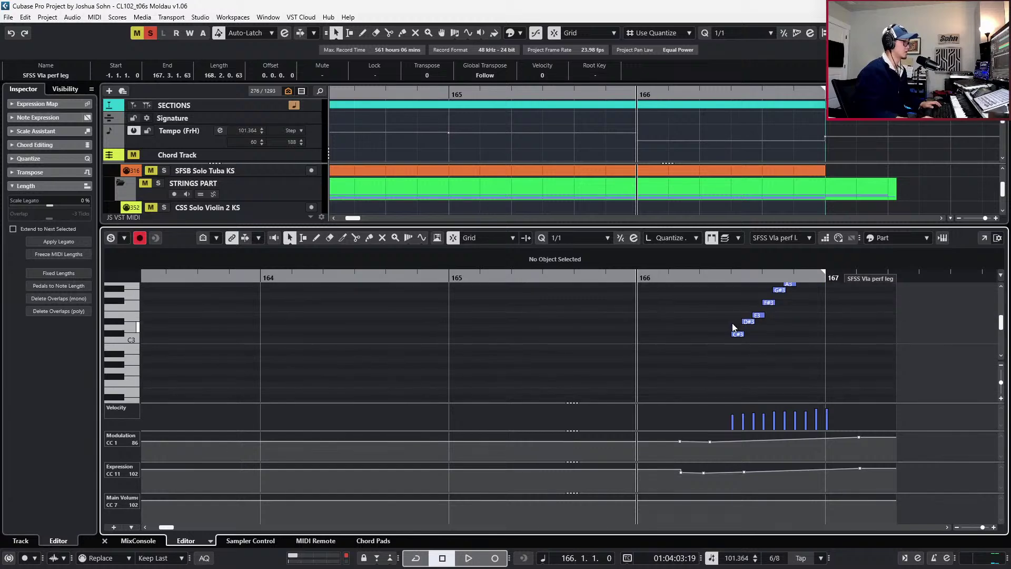
left_click(738, 334)
key("ctrl+v")
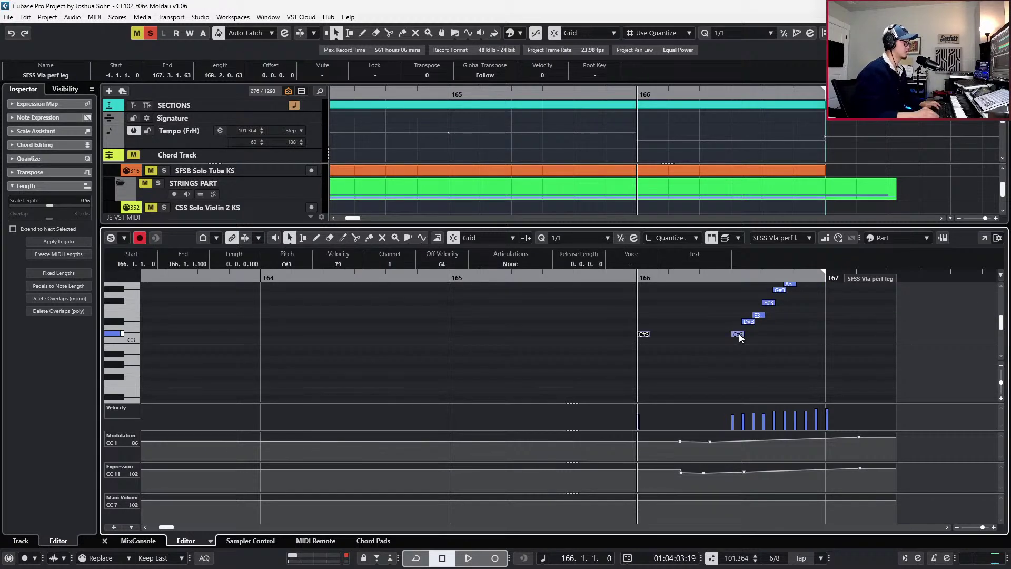
key("Down")
key("Down")
key("alt+shift+Right")
key("alt+shift+Left")
key("3")
key("alt+shift+Right")
key("alt+shift+Right")
key("alt+shift+Right")
Record a new modulation and expression swell on SFSS Vla perf leg from bar 165 into bar 167 and play it back
key("ctrl+Left")
key("ctrl+Left")
key("space")
key("KP_Multiply")
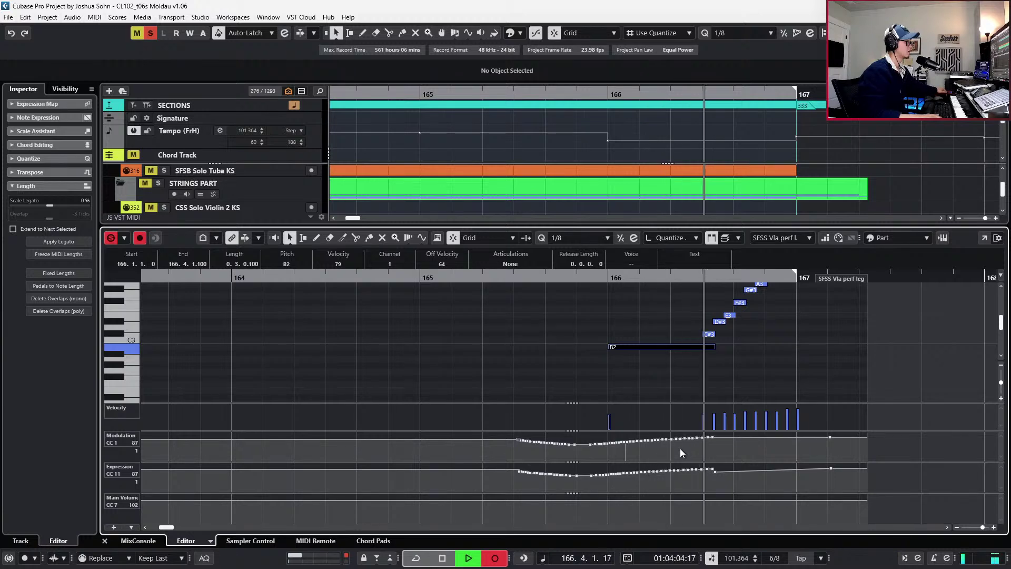
key("space")
key("space")
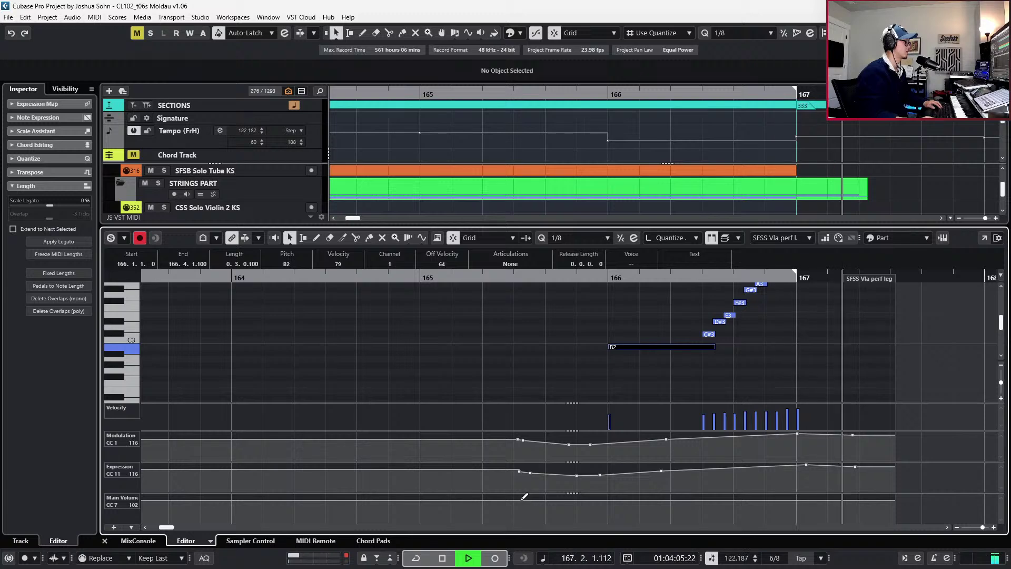
key("space")
Trim the end of the SFSS Vla perf leg part to 167.3
key("ctrl+e")
scroll(535, 501, "down", 3)
left_click_drag(825, 372, 819, 375)
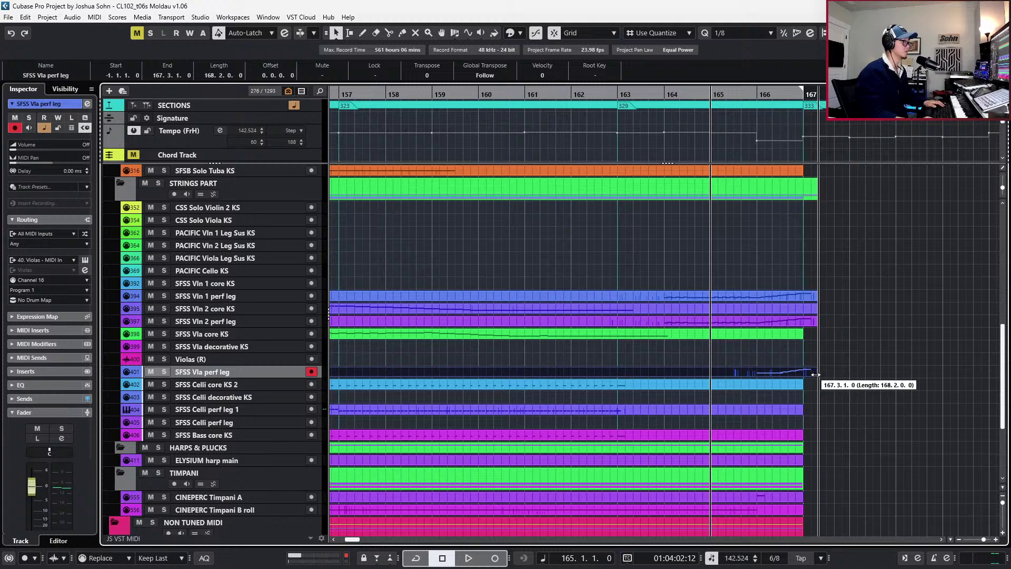
Select the SFSS Vln 1 perf leg and SFSS Vln 2 core KS parts and return the playback position to bar 105
scroll(853, 377, "down", 3)
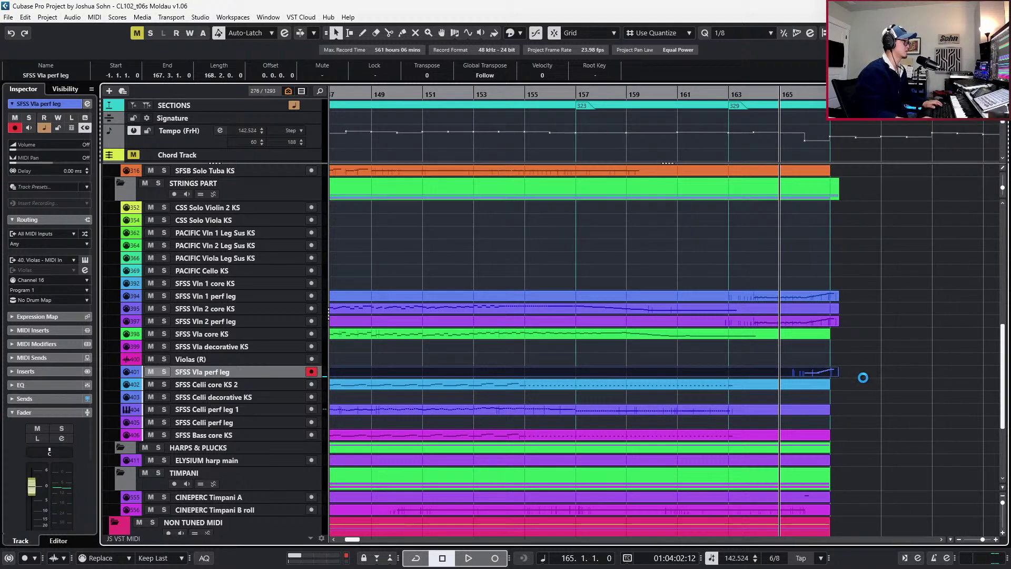
scroll(863, 377, "down", 3)
left_click(826, 296)
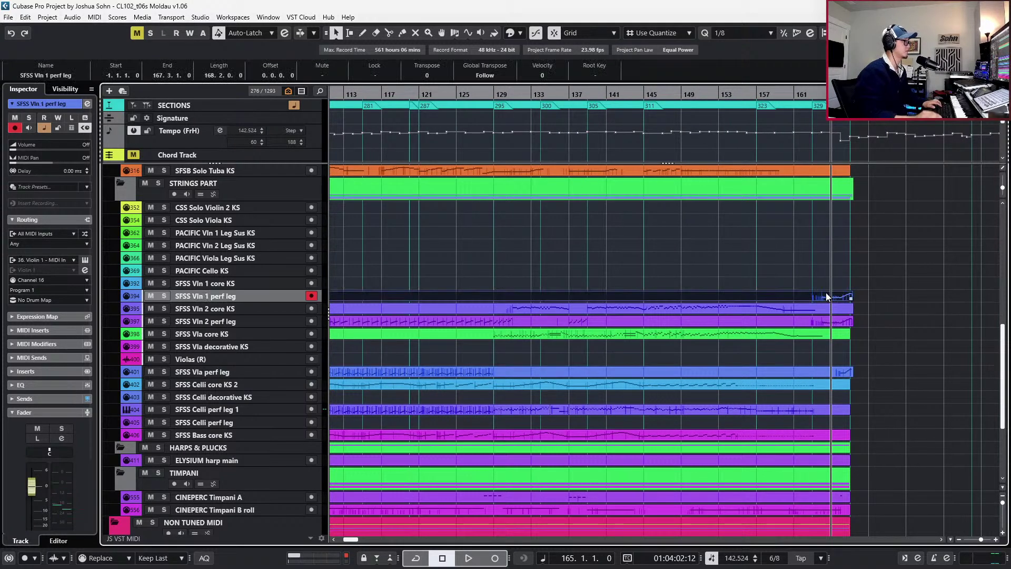
scroll(800, 298, "down", 3)
key("KP_Subtract")
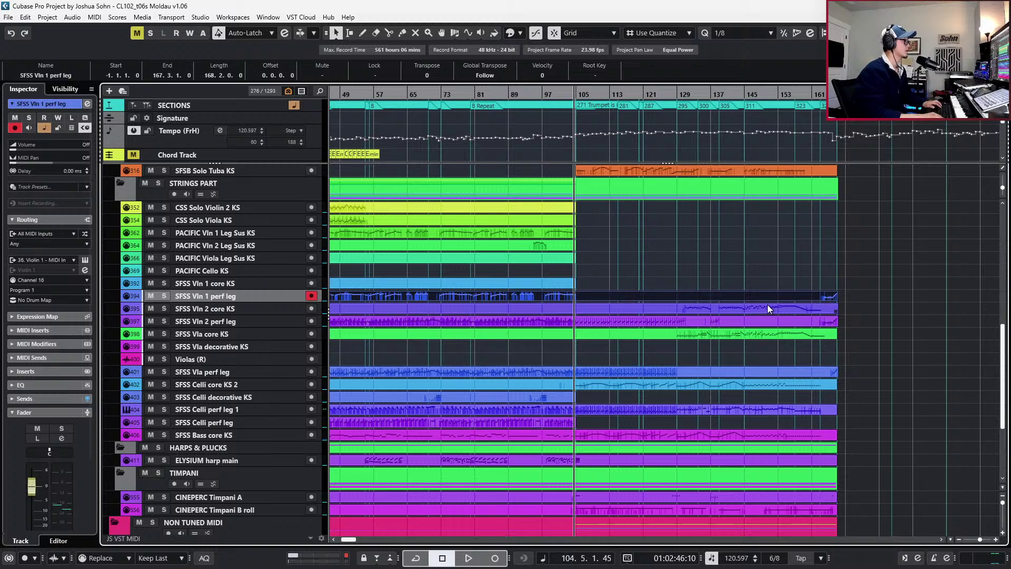
left_click(761, 306, "shift")
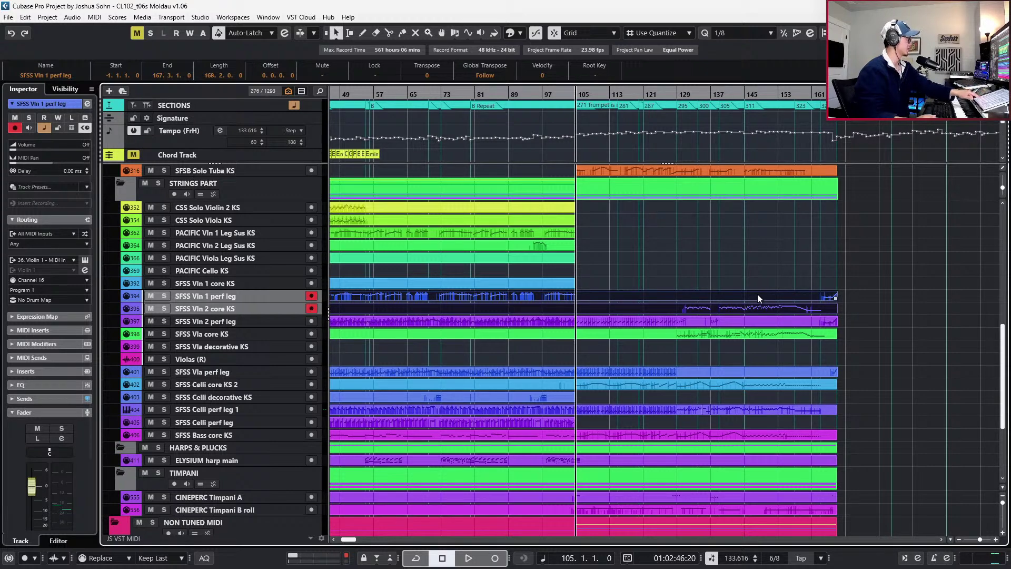
scroll(659, 327, "up", 1)
Switch to the PDF score and go back from page 82 to pages 65 and 66, where bar 271 begins
key("alt+Tab")
key("alt+Tab")
scroll(632, 323, "down", 3)
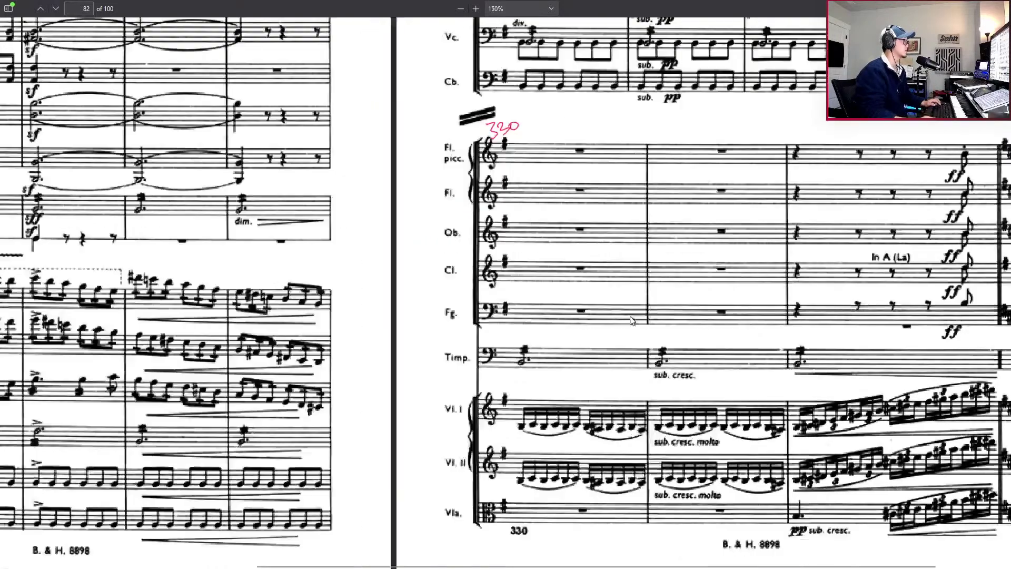
scroll(632, 323, "up", 1)
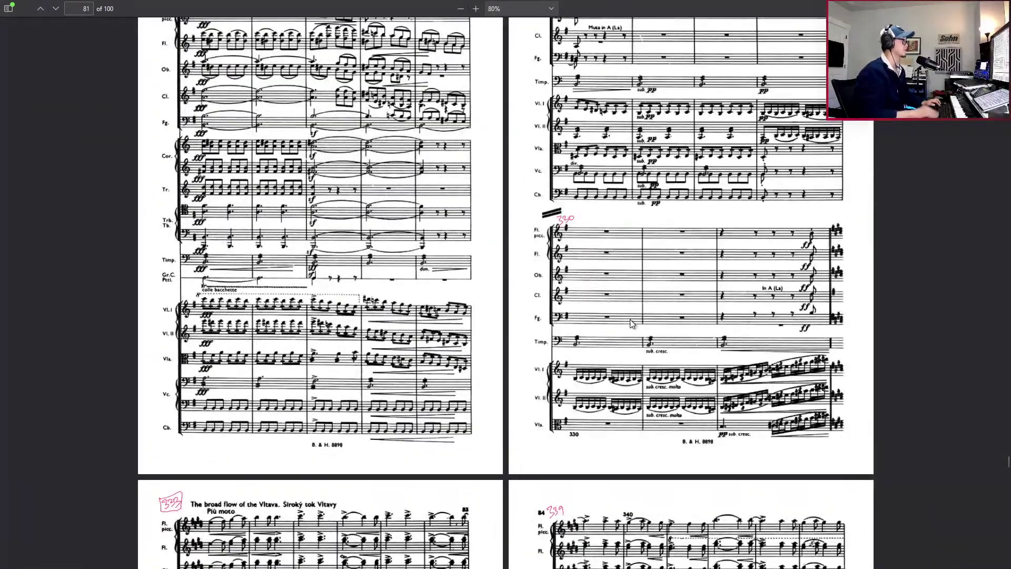
scroll(632, 323, "up", 10)
scroll(631, 322, "up", 10)
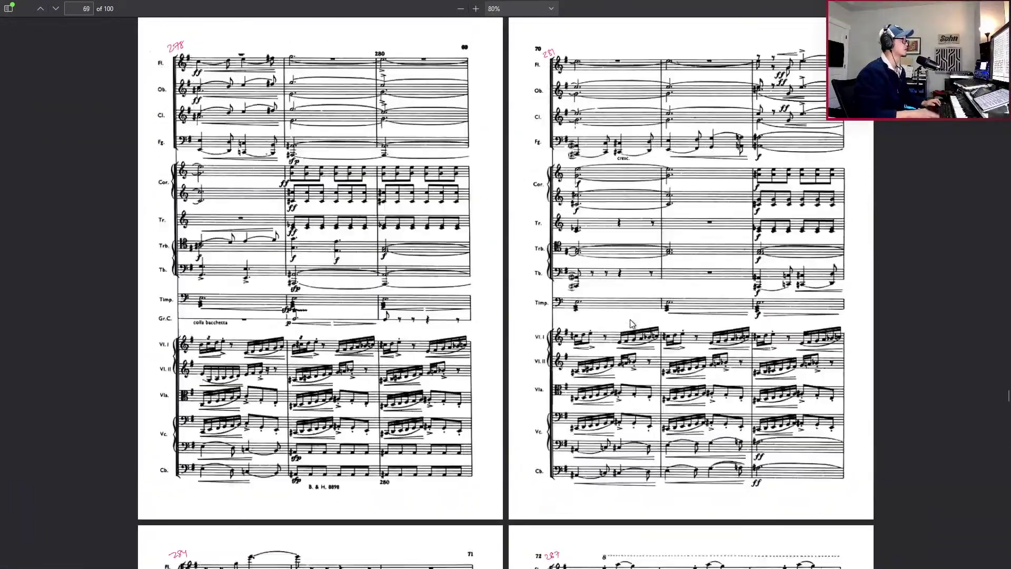
scroll(631, 323, "up", 5)
scroll(631, 323, "up", 1)
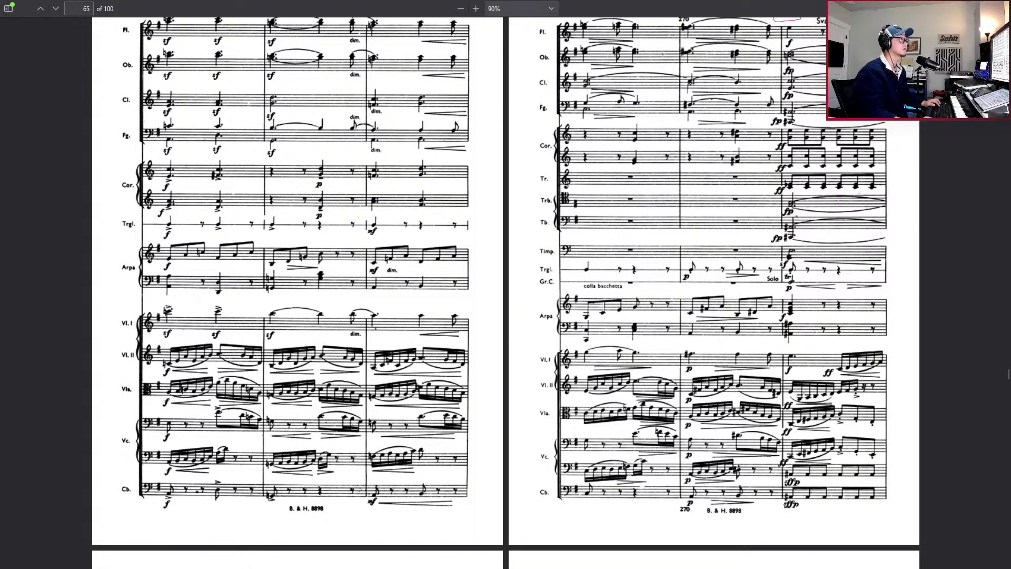
Set the score to page scrolling and examine the string writing from bar 271 through pages 67 and 68
left_click(1000, 8)
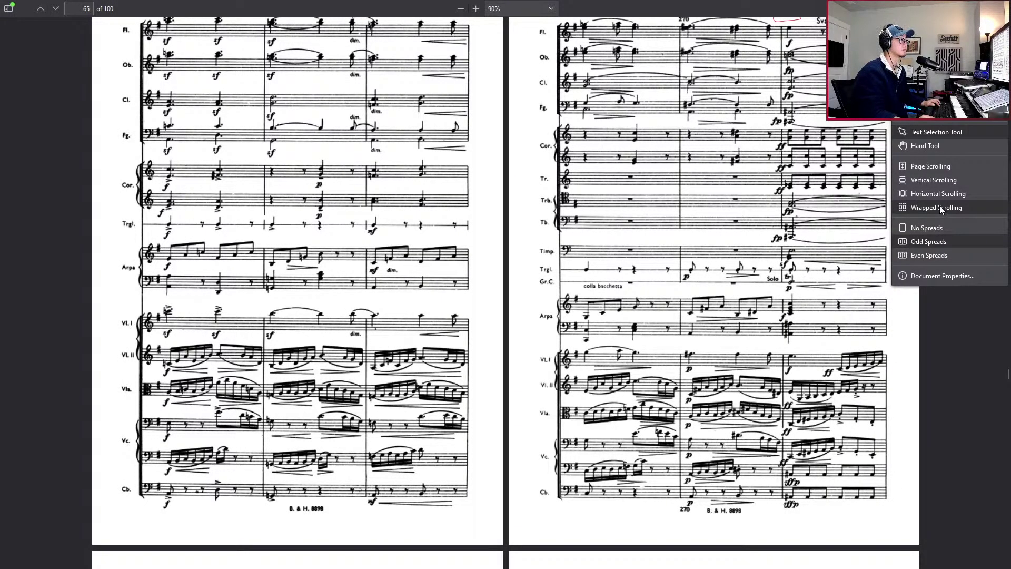
left_click(861, 300)
scroll(862, 300, "down", 5)
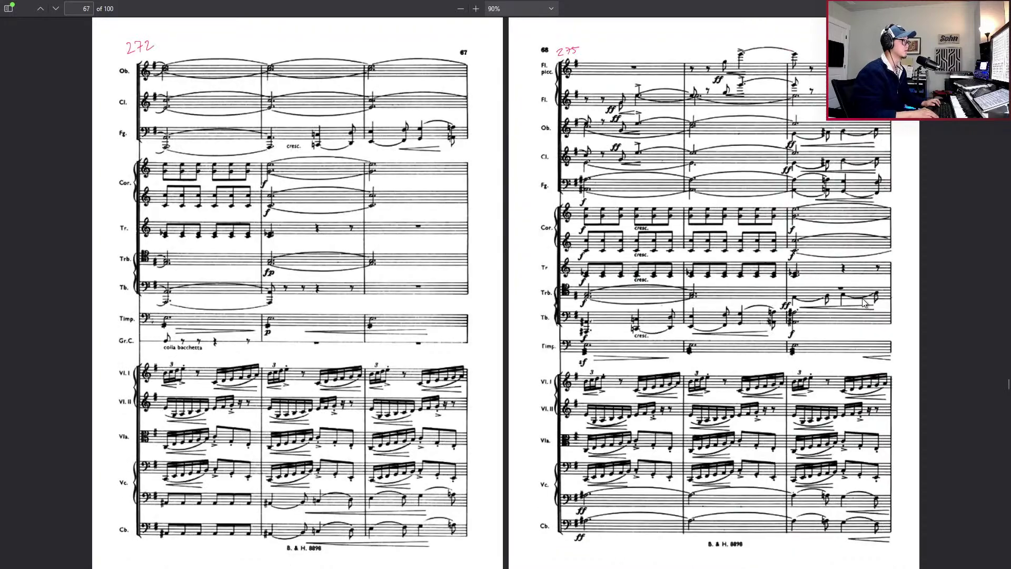
scroll(862, 298, "up", 5)
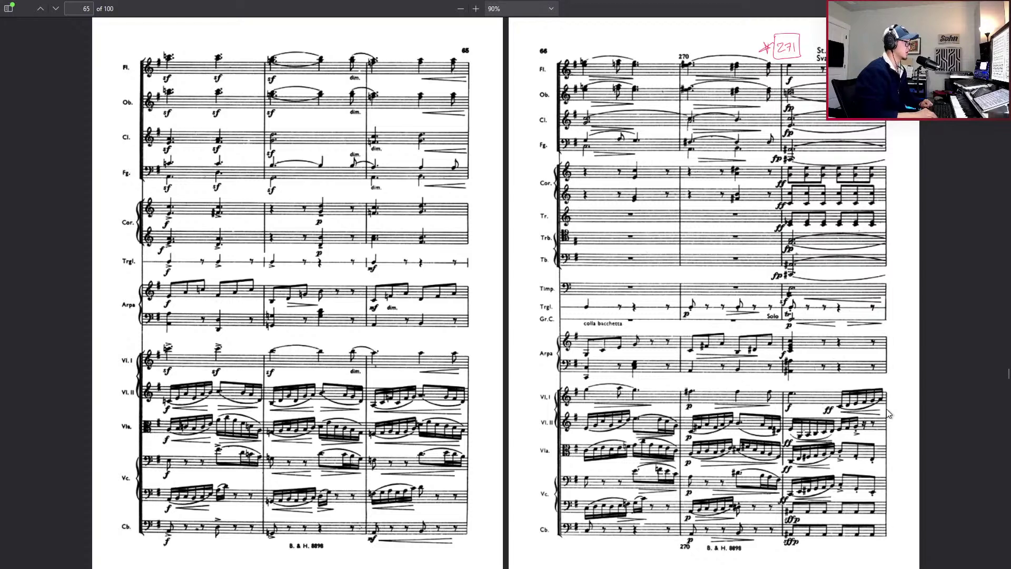
key("Right")
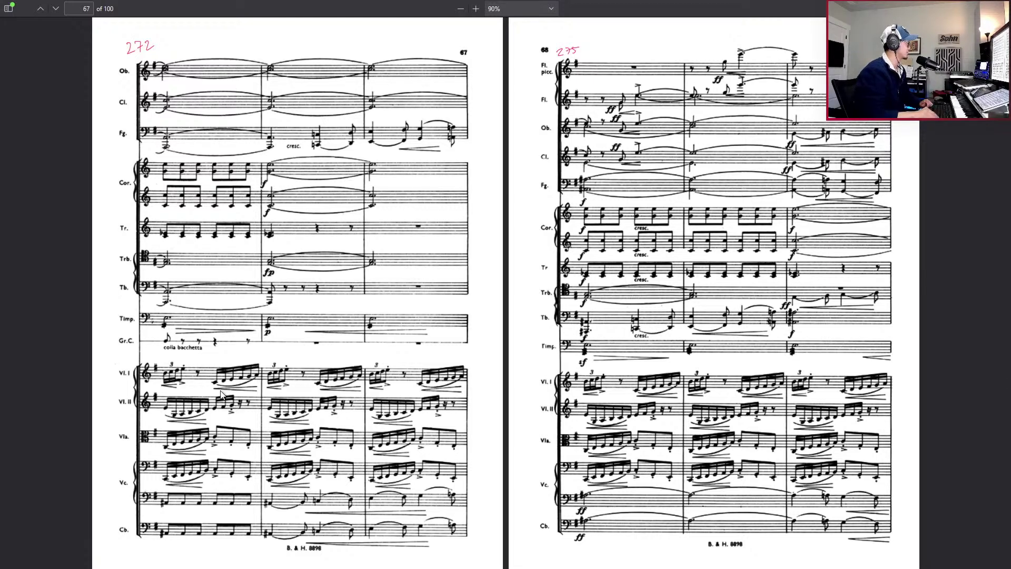
key("Left")
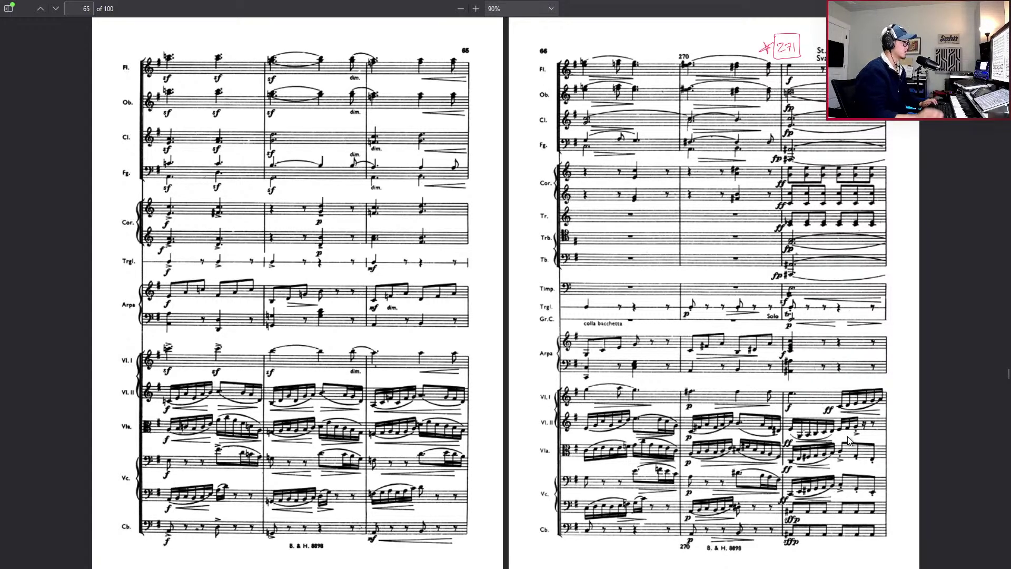
key("Page_Down")
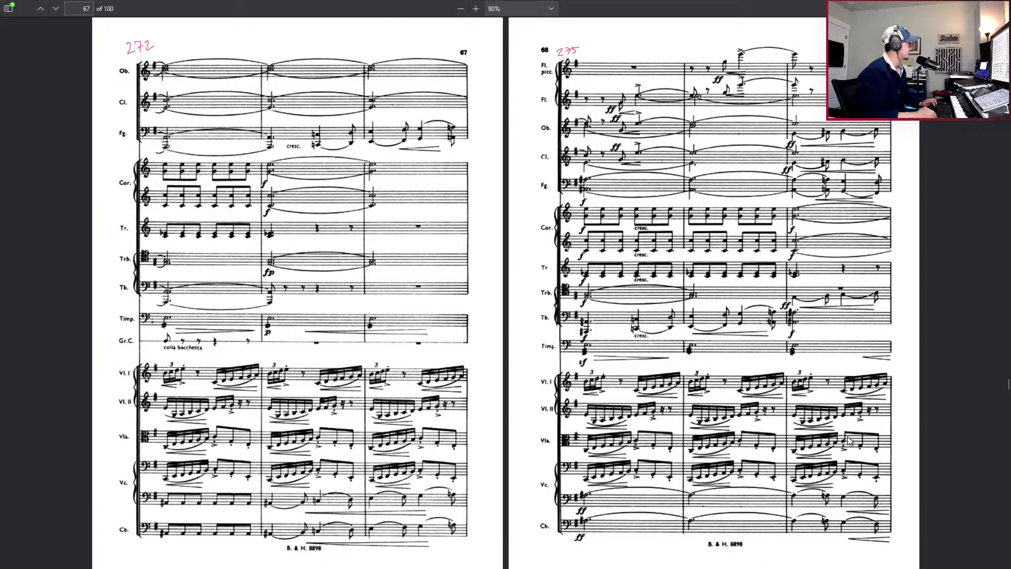
Examine the string writing on score pages 69 through 74 and return to pages 67 and 68
key("Page_Down")
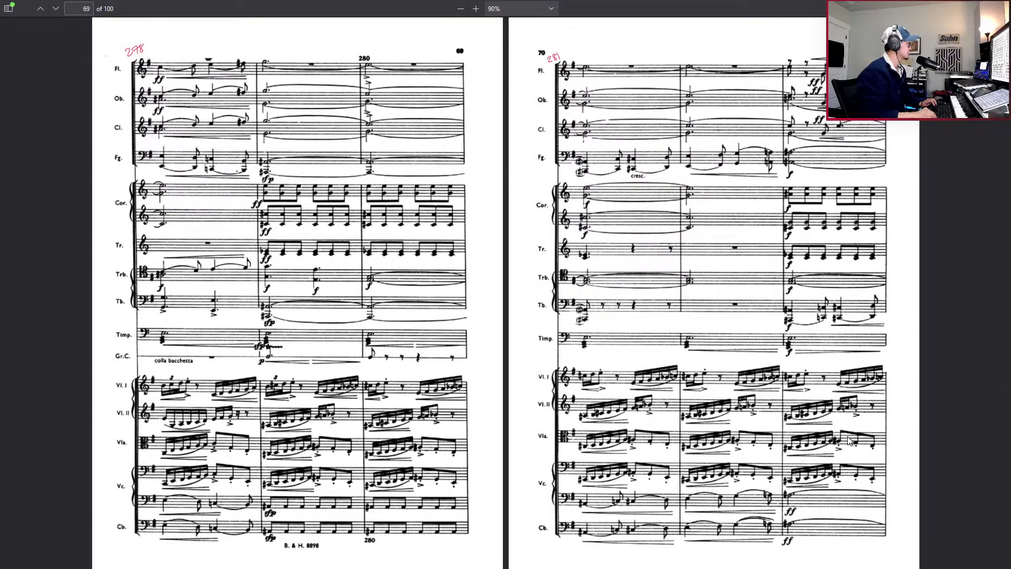
key("Page_Down")
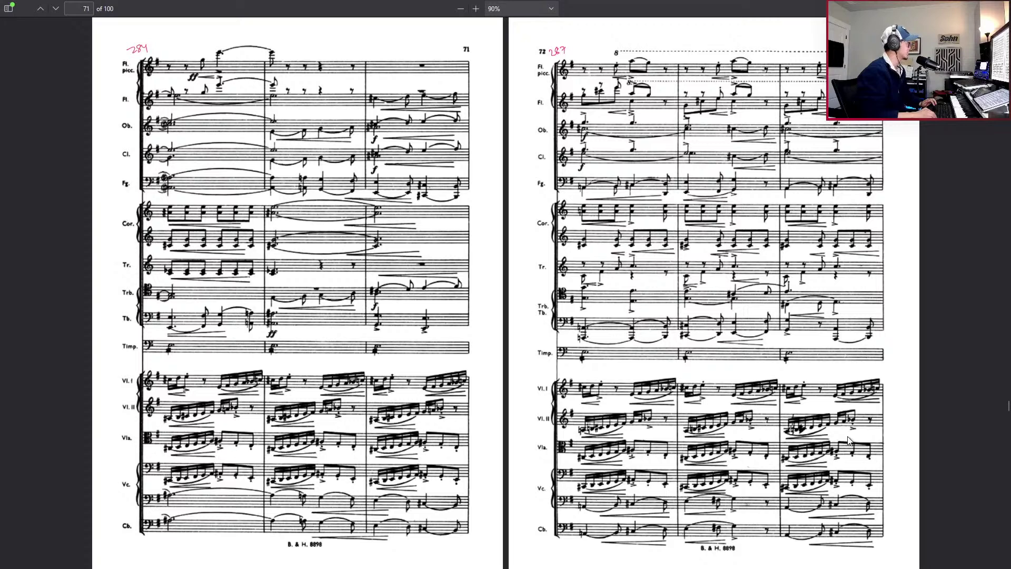
key("Page_Down")
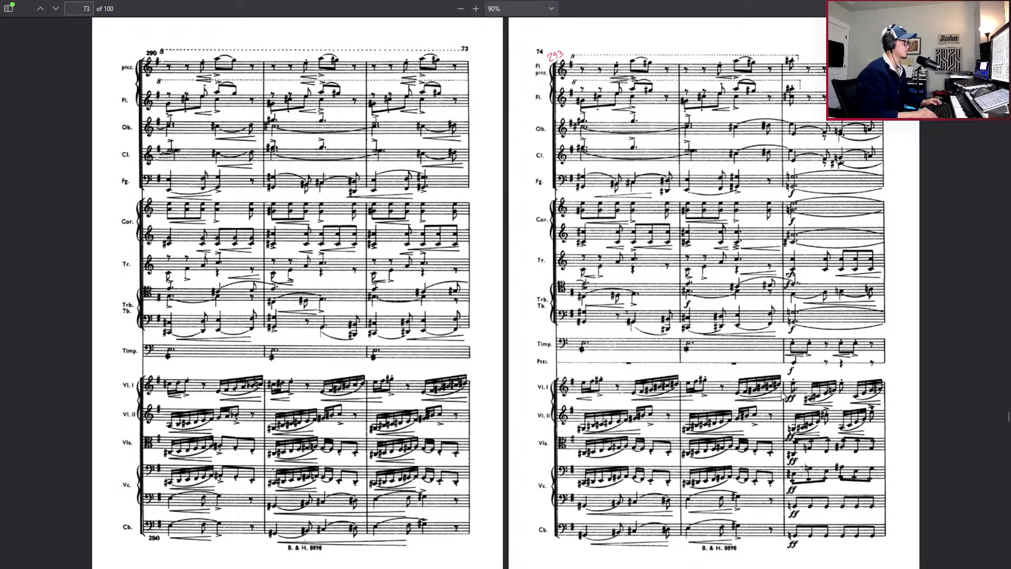
scroll(783, 396, "up", 1)
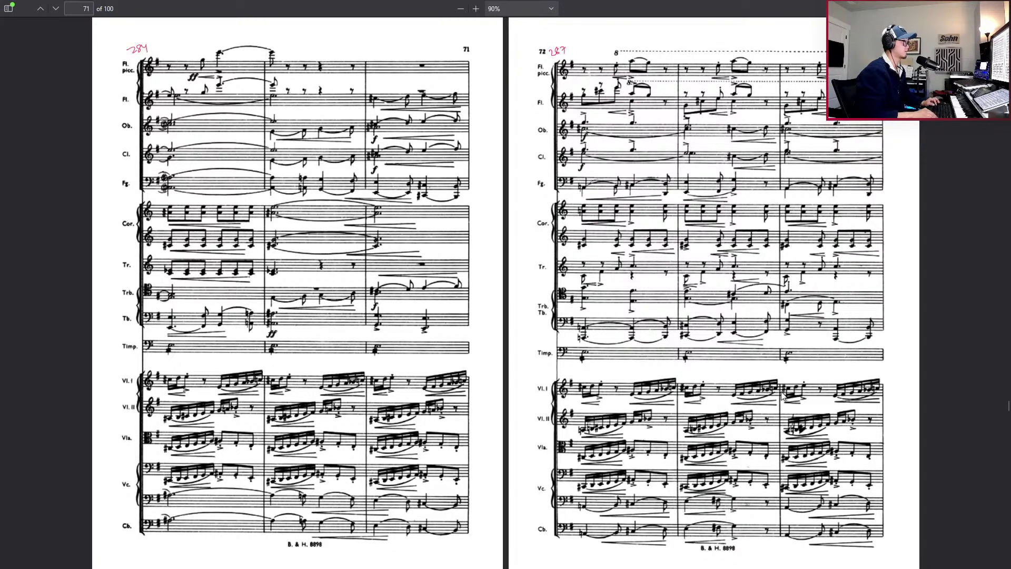
scroll(783, 396, "up", 1)
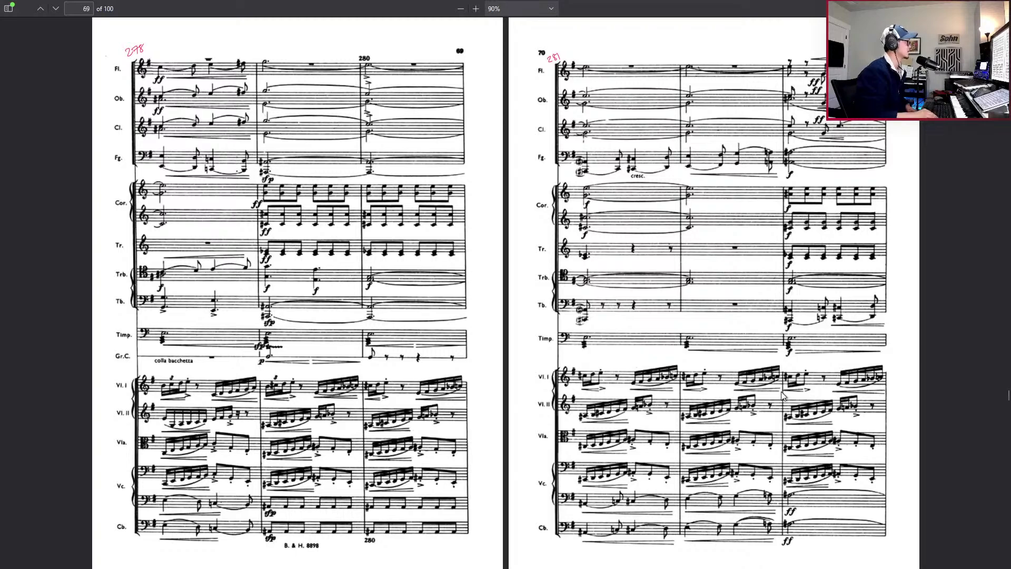
scroll(783, 395, "up", 1)
scroll(783, 395, "down", 1)
scroll(782, 395, "up", 2)
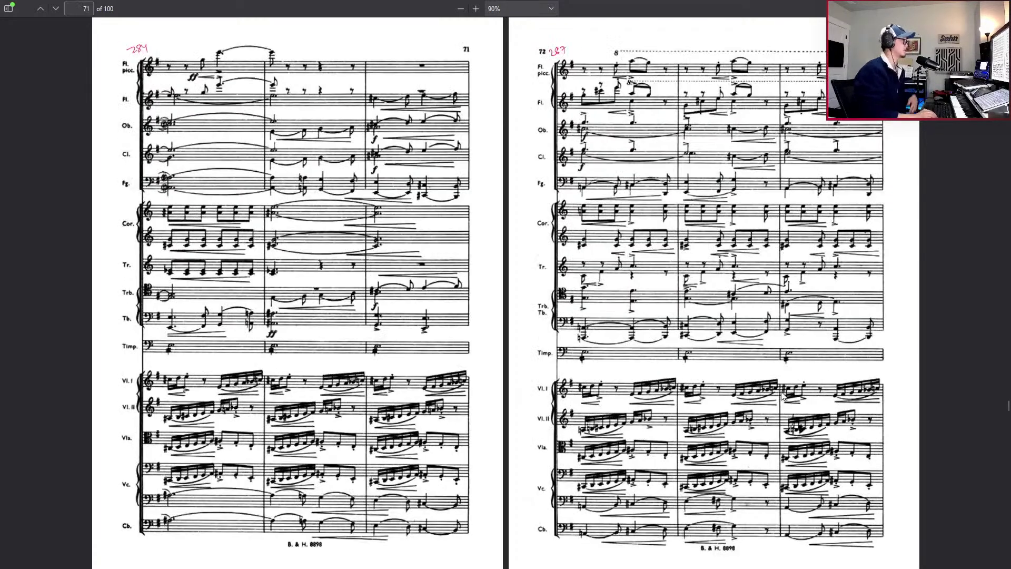
scroll(783, 396, "up", 1)
scroll(783, 396, "up", 1)
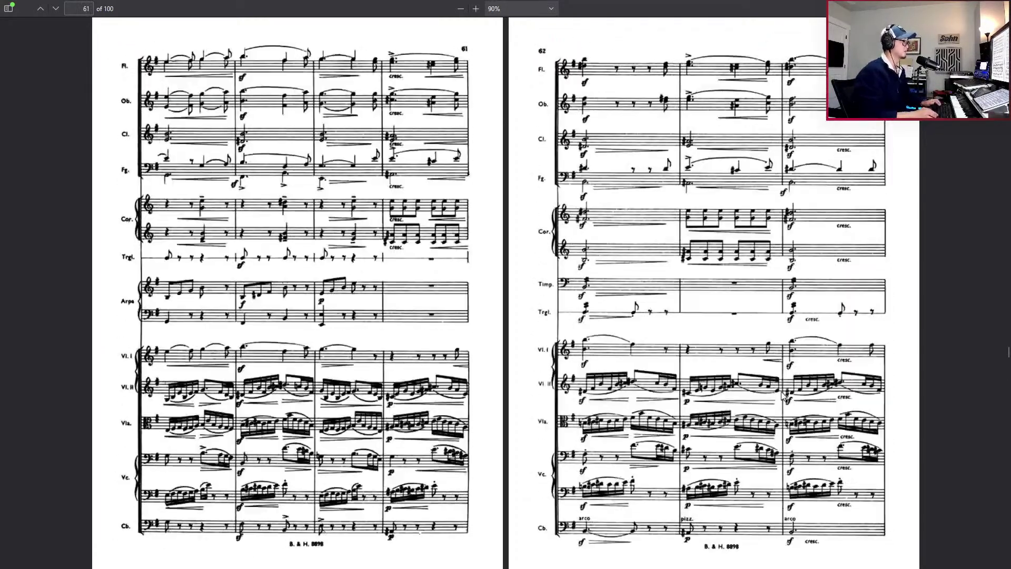
scroll(783, 395, "down", 4)
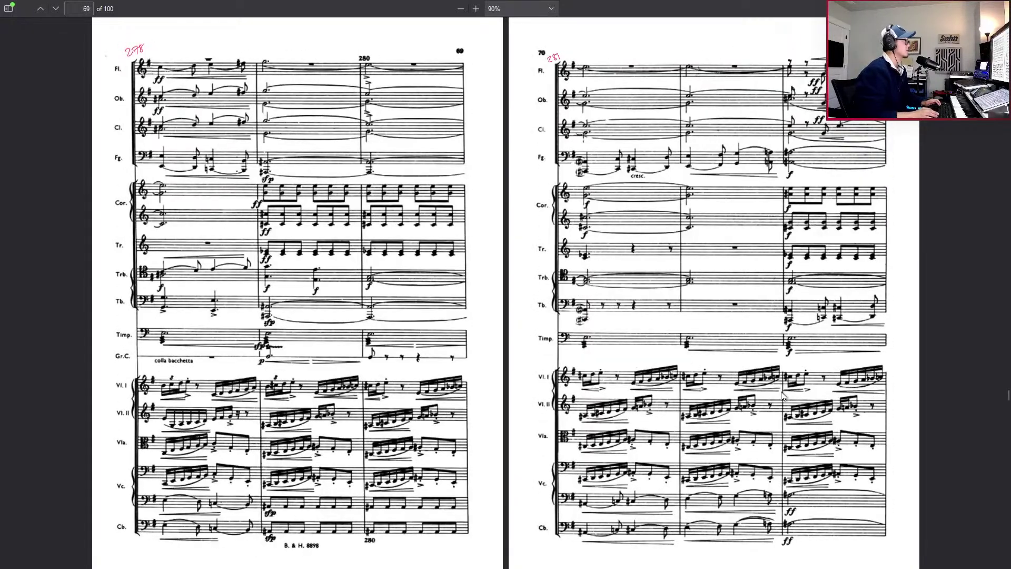
scroll(783, 395, "up", 1)
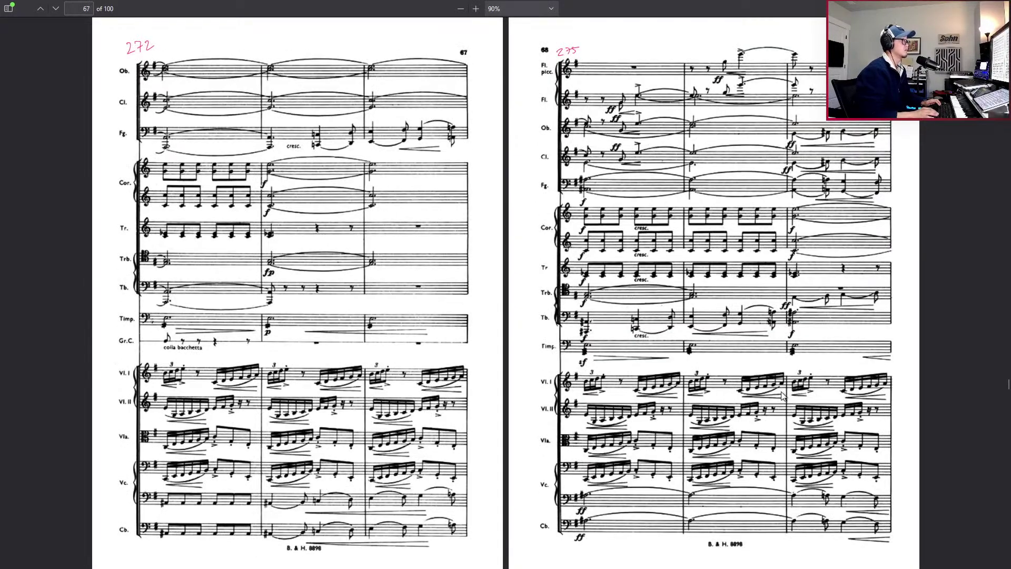
Switch to Cubase and open the SFSS Vln 1 perf leg part for note editing around bar 105
key("alt+Tab")
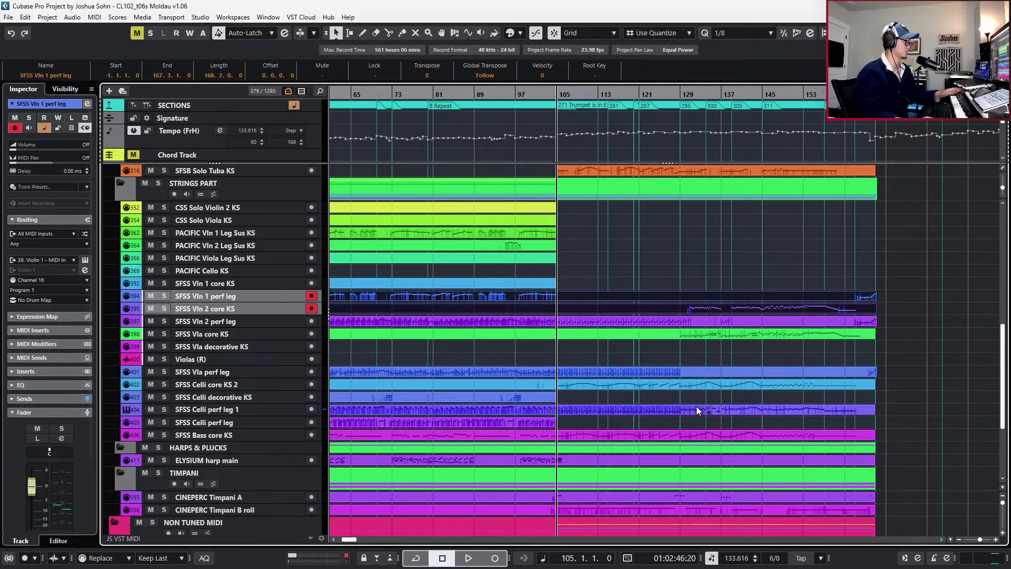
left_click(622, 302)
double_click(609, 302)
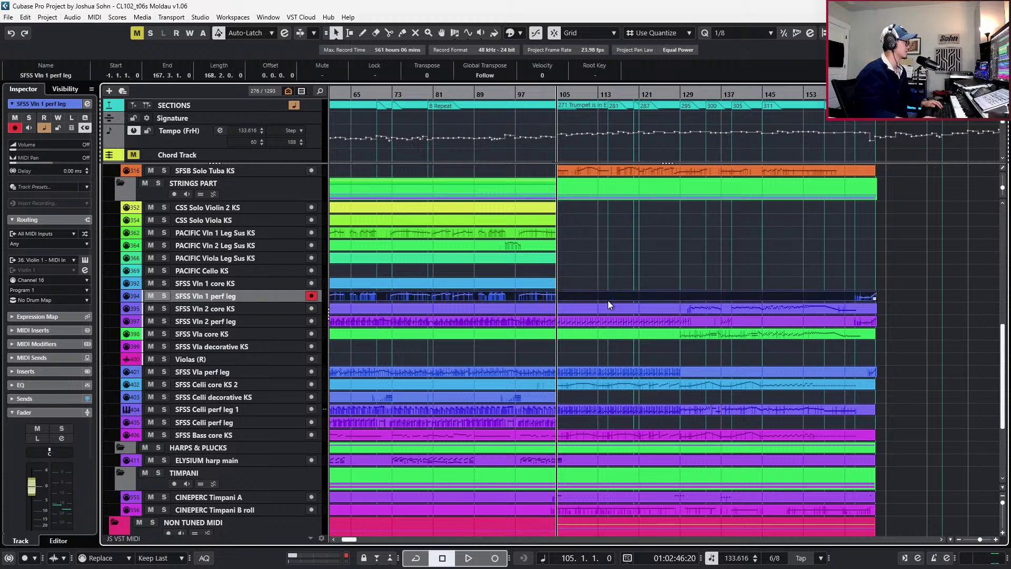
scroll(481, 356, "up", 4)
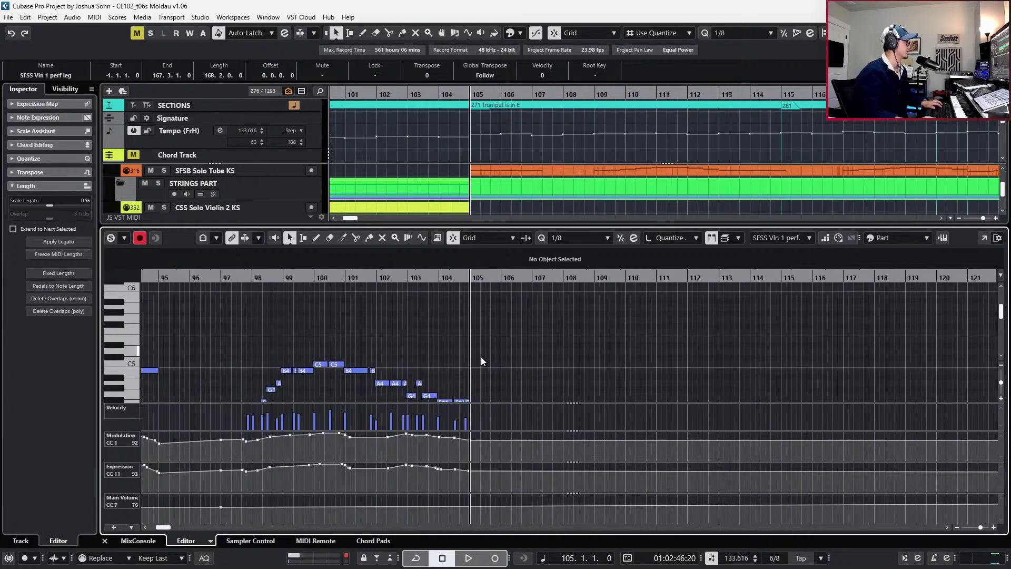
Copy the first F#4 note of bar 104 to the start of bar 105 and transpose the copy down to E4
scroll(464, 359, "up", 3)
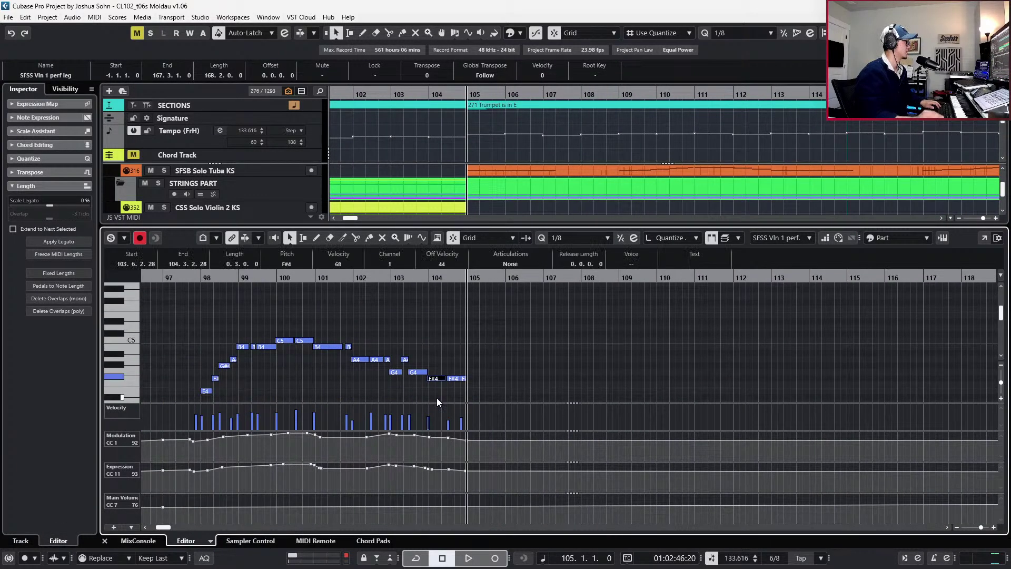
key("Down")
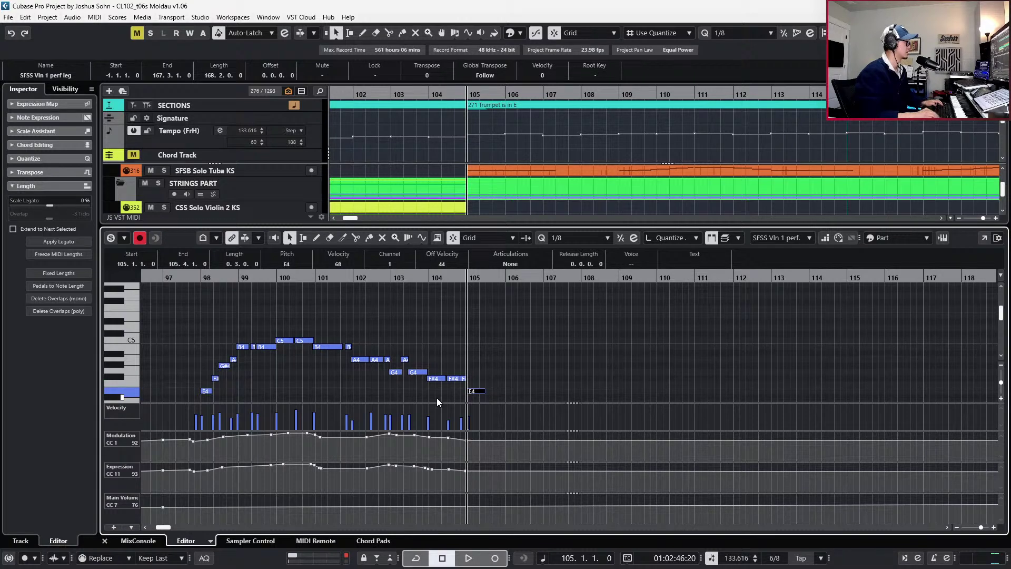
scroll(502, 368, "up", 2)
scroll(514, 360, "down", 2)
Play back the first violin line leading into the E4 at bar 105
key("KP_Subtract")
key("KP_Subtract")
key("space")
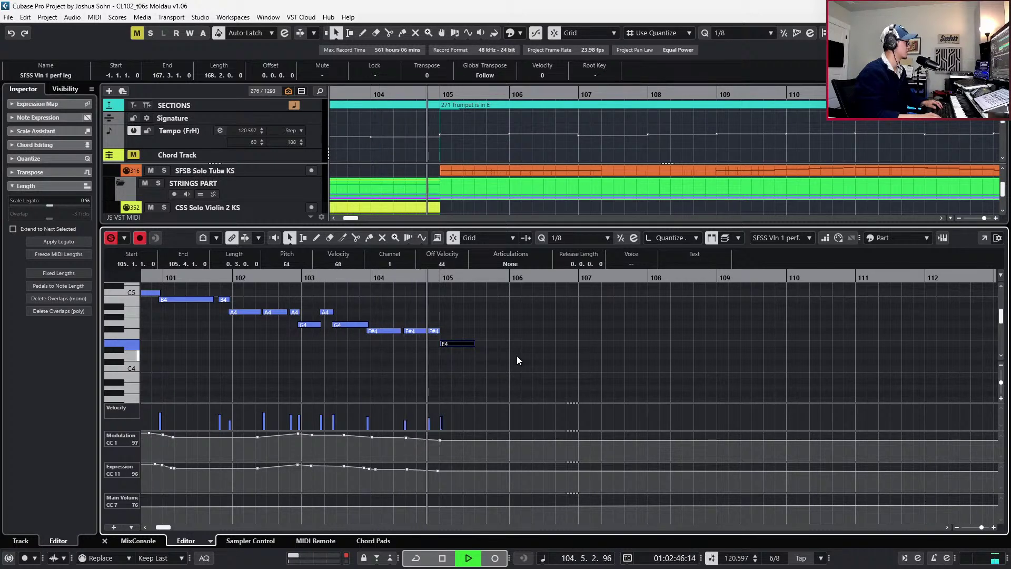
key("space")
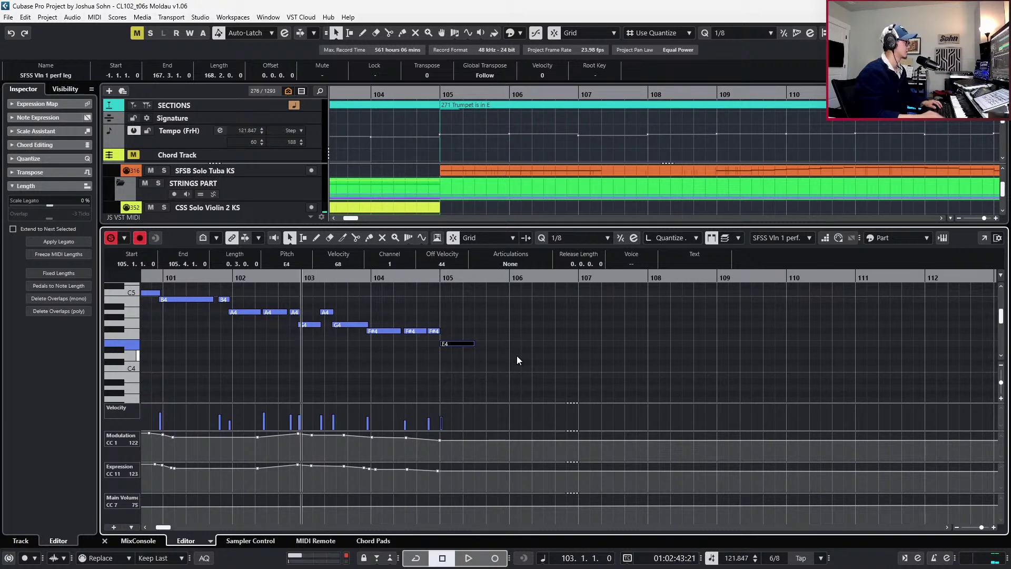
Set the grid to 1/16 and copy the E4 to 105.4.1, shortened to a sixteenth and transposed down to C4
left_click_drag(505, 320, 466, 369)
key("alt+d")
key("alt+shift+Left")
key("alt+shift+Left")
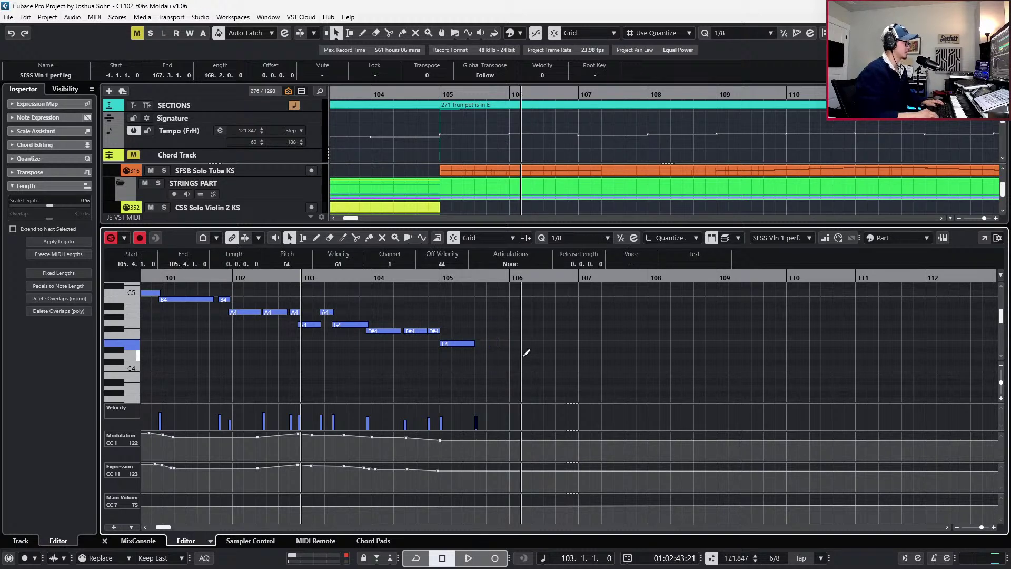
key("2")
scroll(488, 358, "up", 3)
key("alt+shift+Left")
key("Down")
key("Down")
key("Down")
key("Down")
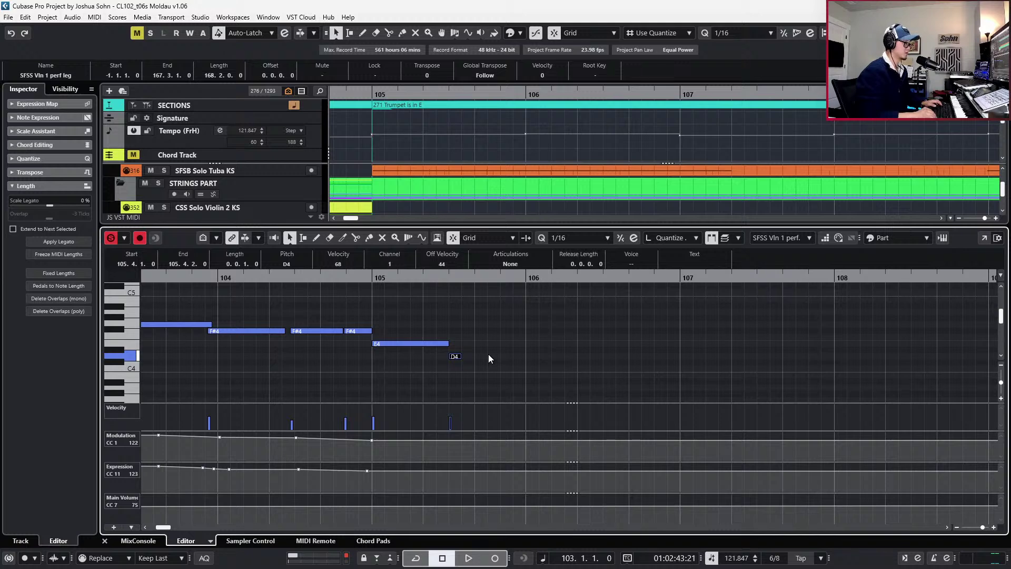
Duplicate the sixteenth note into a rising run of D4, E4, F#4, G4 and A4 that fills bar 105
key("ctrl+d")
key("Up")
key("Up")
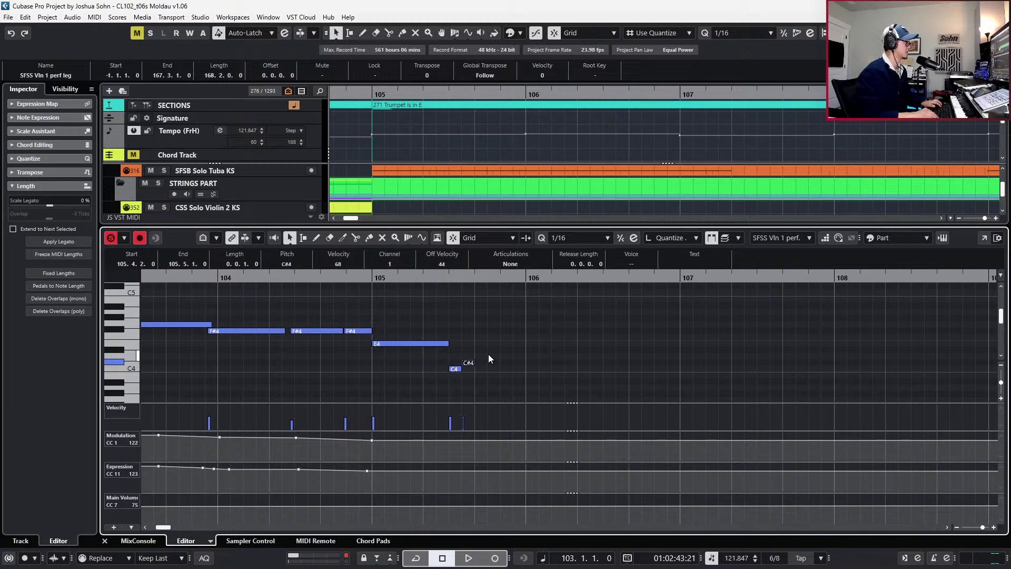
key("ctrl+d")
key("Up")
key("Up")
key("ctrl+d")
key("Up")
key("Up")
key("ctrl+d")
key("Up")
key("ctrl+d")
key("Up")
key("Up")
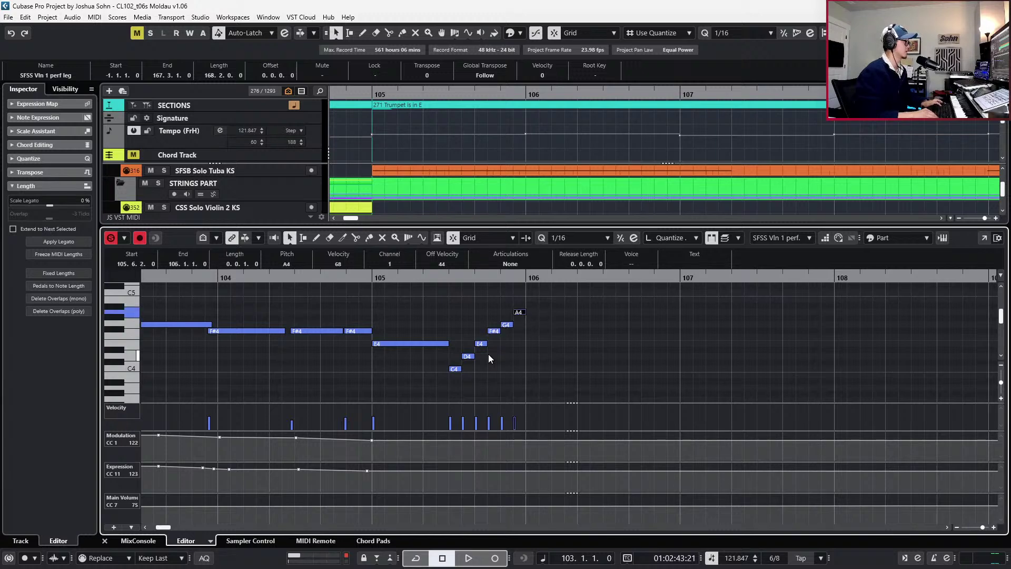
Lengthen the six notes of the rising run to 0.0.1.20 each and audition them from bar 105
left_click_drag(449, 301, 543, 396)
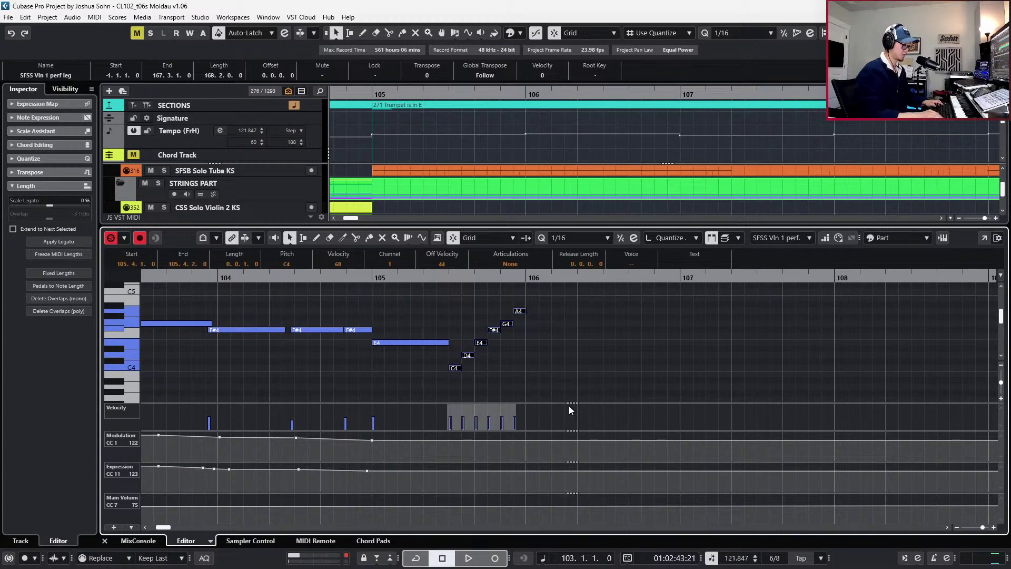
key("alt+shift+Right")
key("s")
key("l")
key("b")
key("s")
key("space")
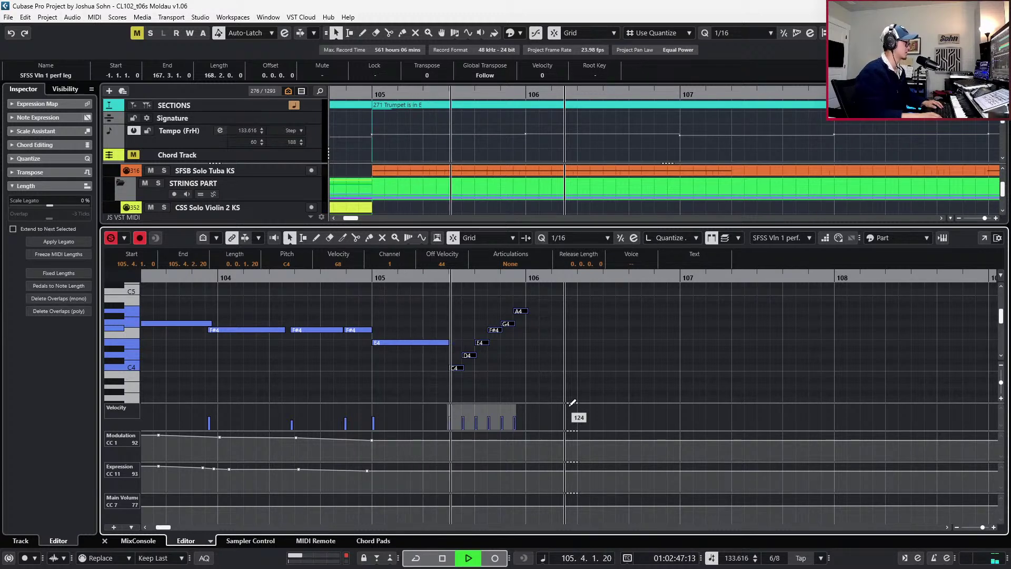
key("space")
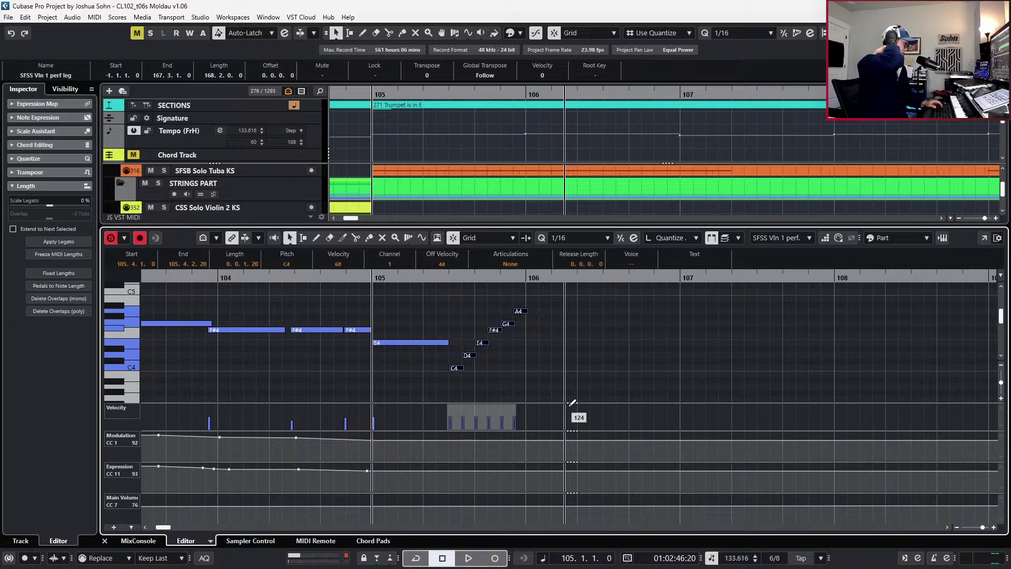
Raise the velocities of the six run notes, with the C4 at 91, and audition the result
left_click_drag(443, 413, 540, 409)
key("space")
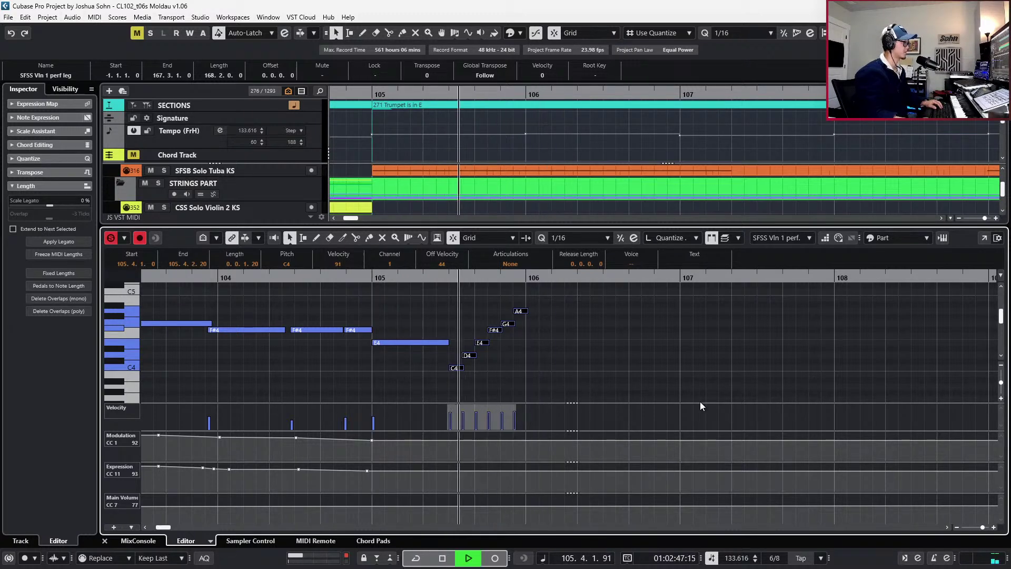
key("space")
Play back the first violin line from bar 104 through the rising run in bar 105
key("1")
key("space")
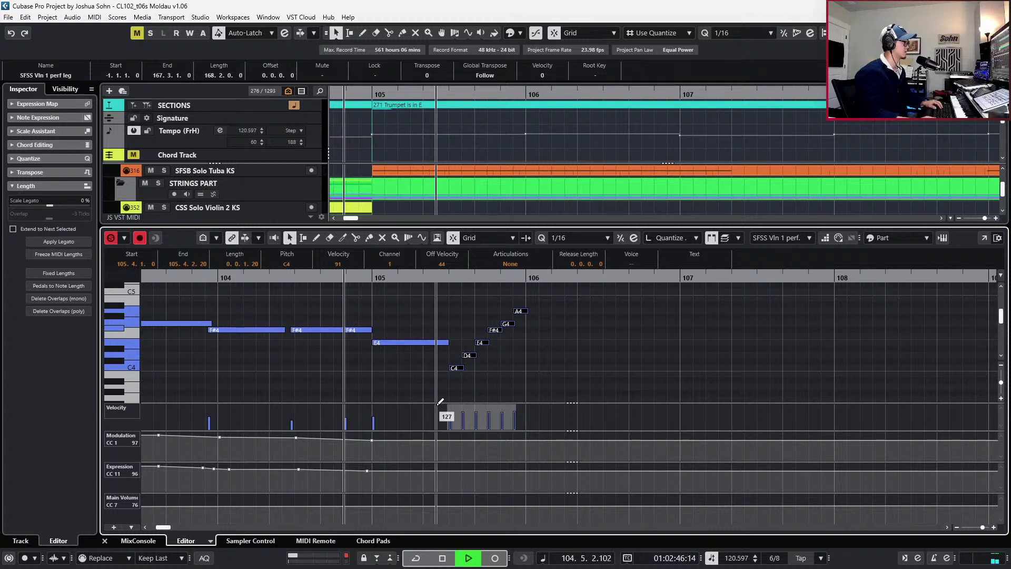
key("g")
key("space")
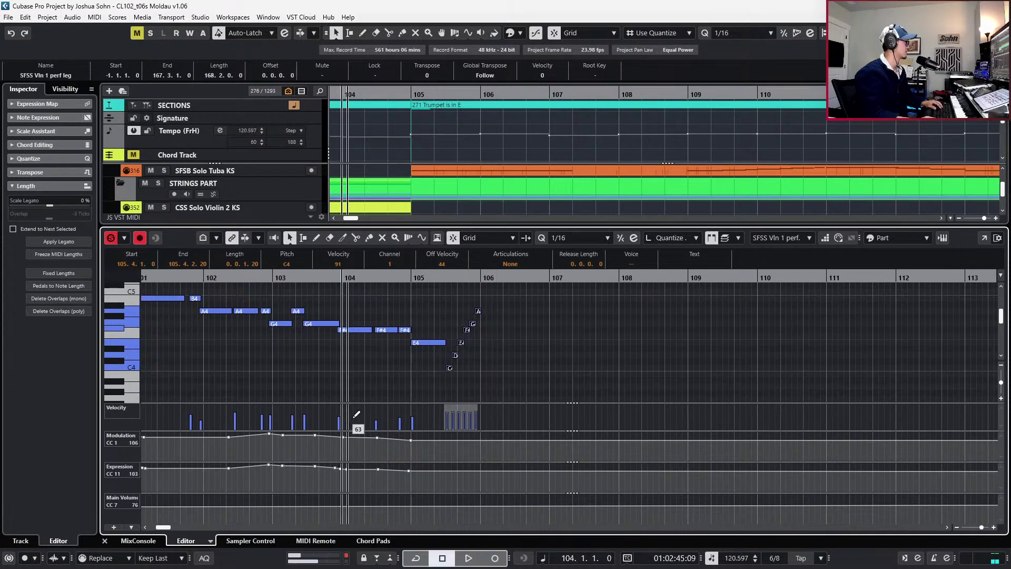
key("space")
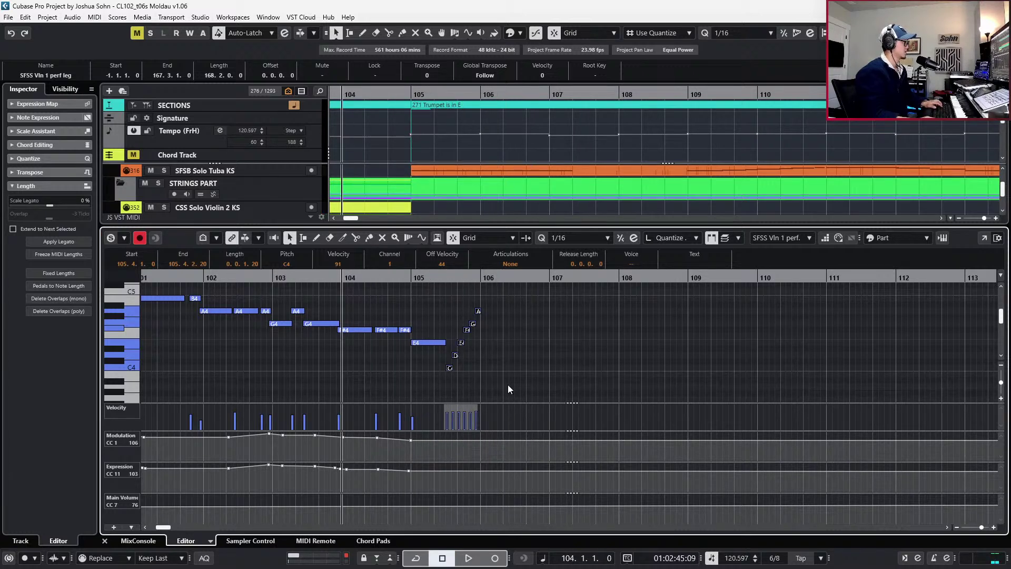
key("space")
key("space")
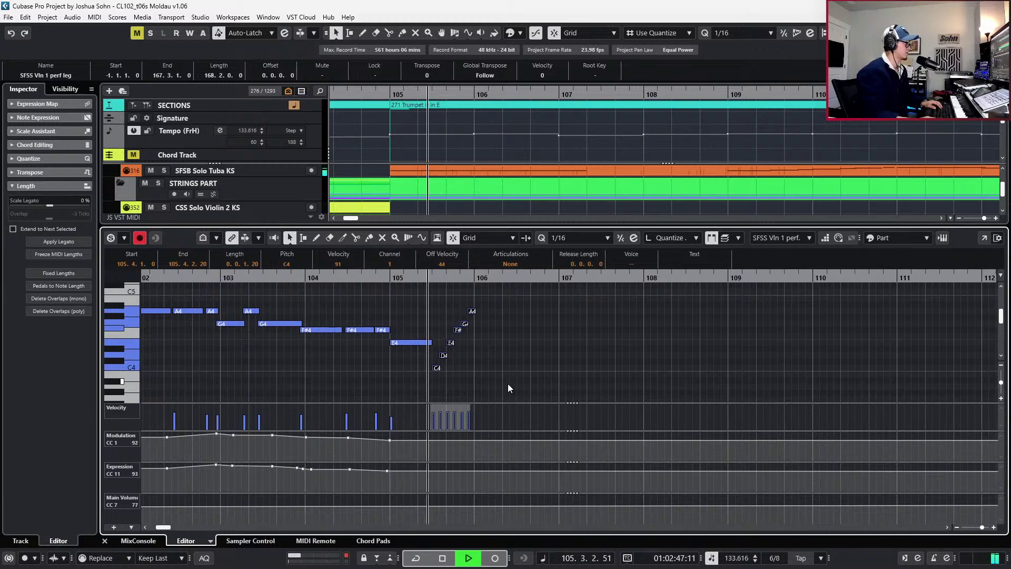
key("space")
Close the note editor, solo the STRINGS PART folder and play the strings from bar 104 into bar 105
key("ctrl+e")
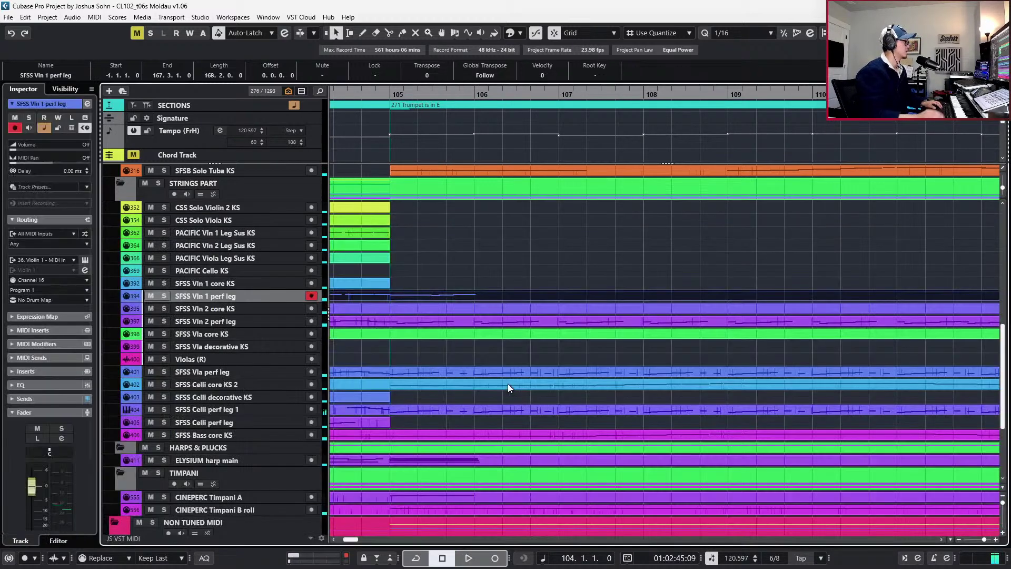
left_click(282, 195)
key("s")
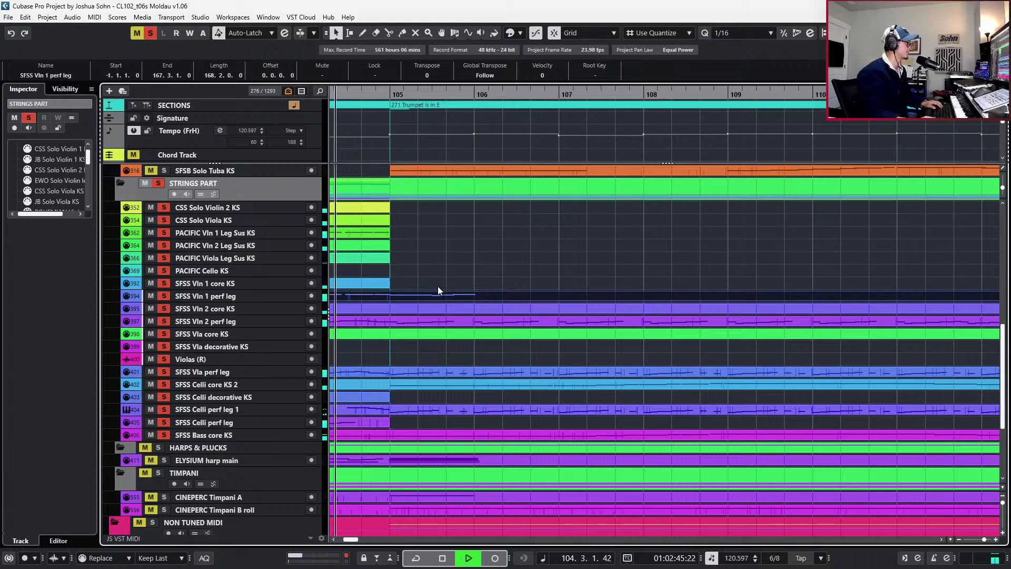
scroll(438, 286, "down", 1)
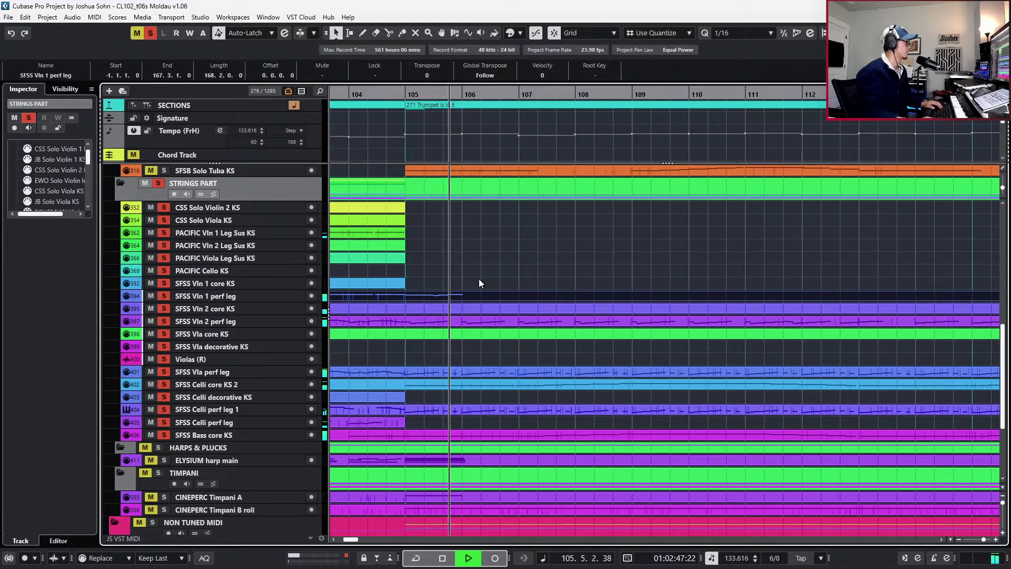
key("space")
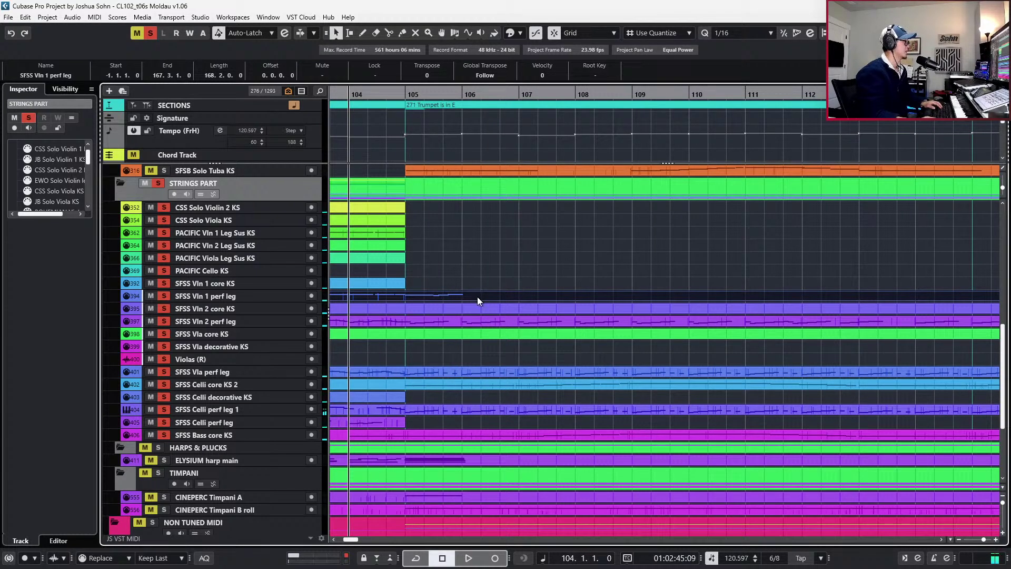
Reopen the SFSS Vln 1 perf leg part and copy the six-note run from bar 105 to 106.4.1
double_click(477, 296)
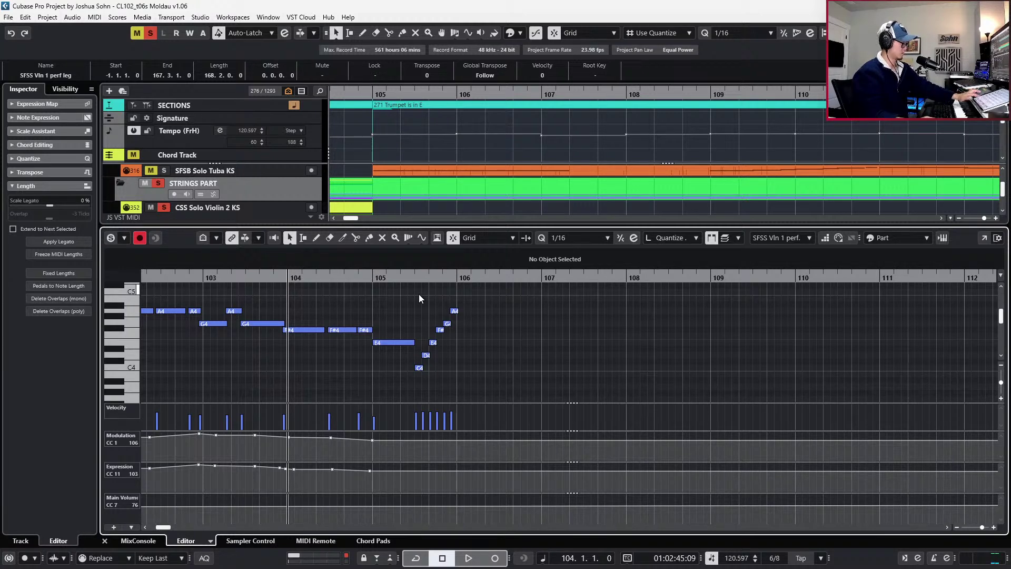
left_click_drag(413, 299, 477, 368)
left_click_drag(477, 299, 425, 383)
key("n")
key("n")
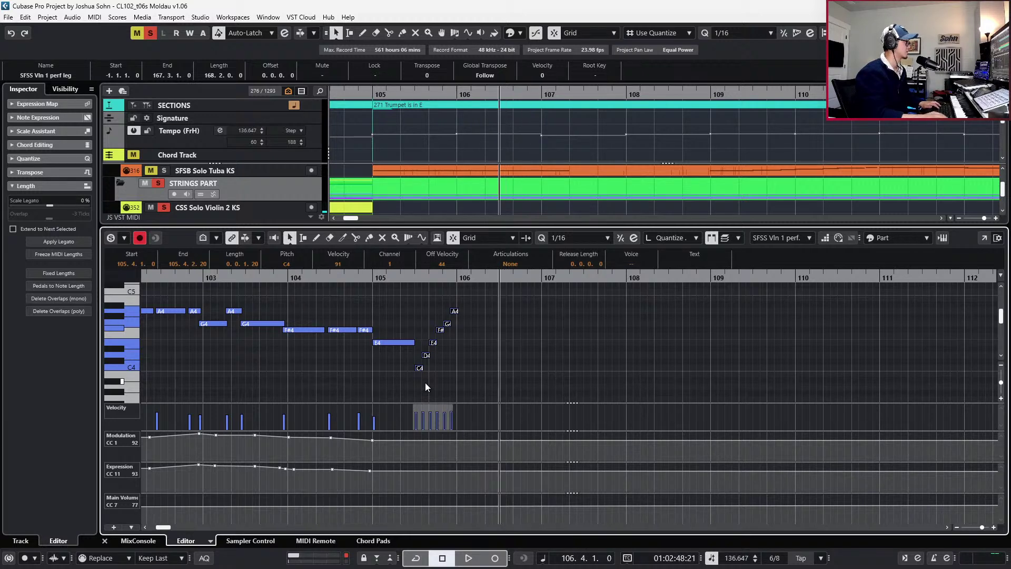
key("ctrl+v")
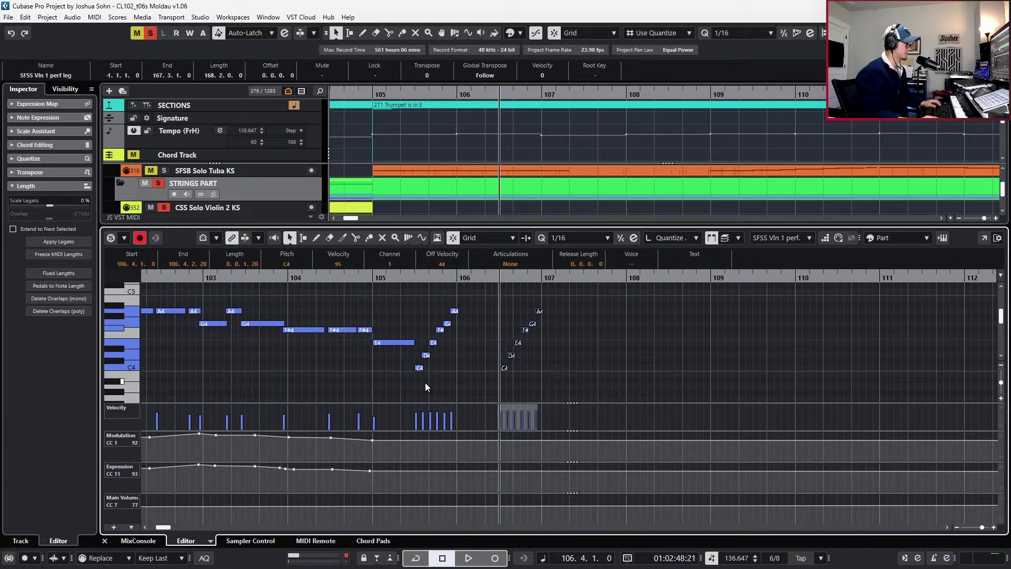
Step-enter B4, C5 and D5 as 1/16 triplets from the start of bar 106, followed by an eighth-note E5
key("h")
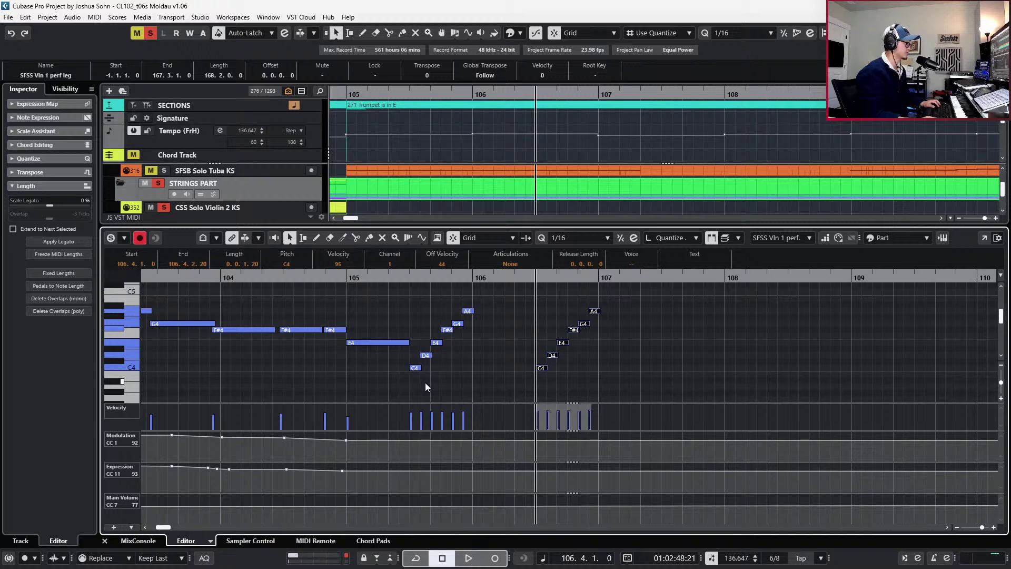
key("h")
left_click(493, 278)
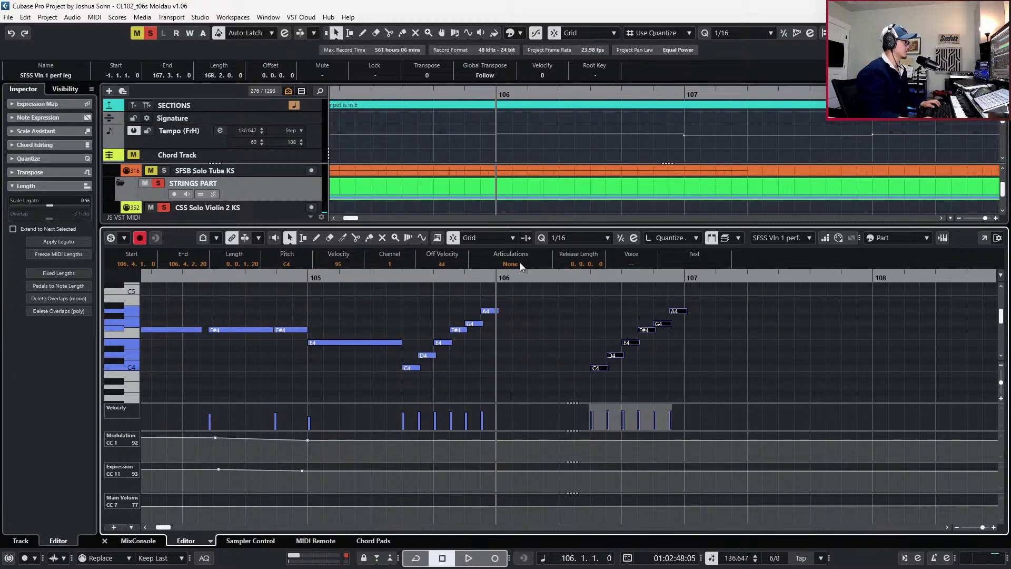
key("t")
key("h")
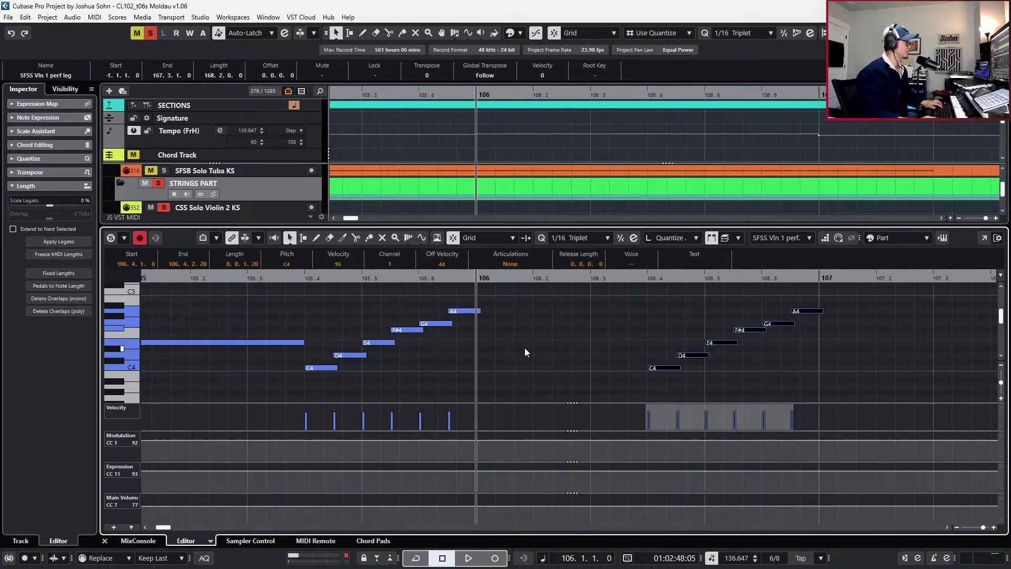
left_click(481, 298)
scroll(529, 319, "up", 1)
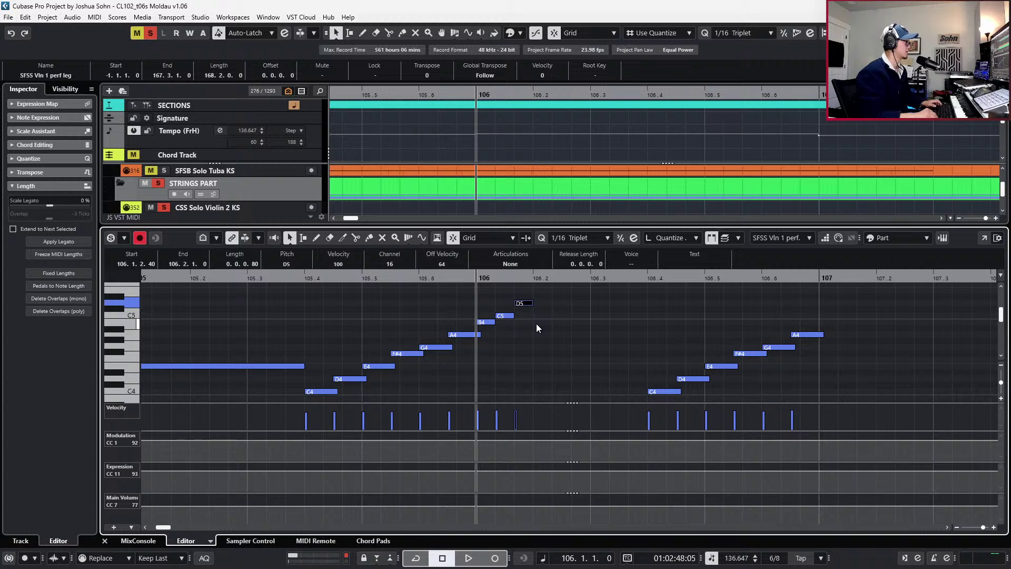
key("alt+shift+Right")
key("alt+shift+Right")
key("Escape")
key("comma")
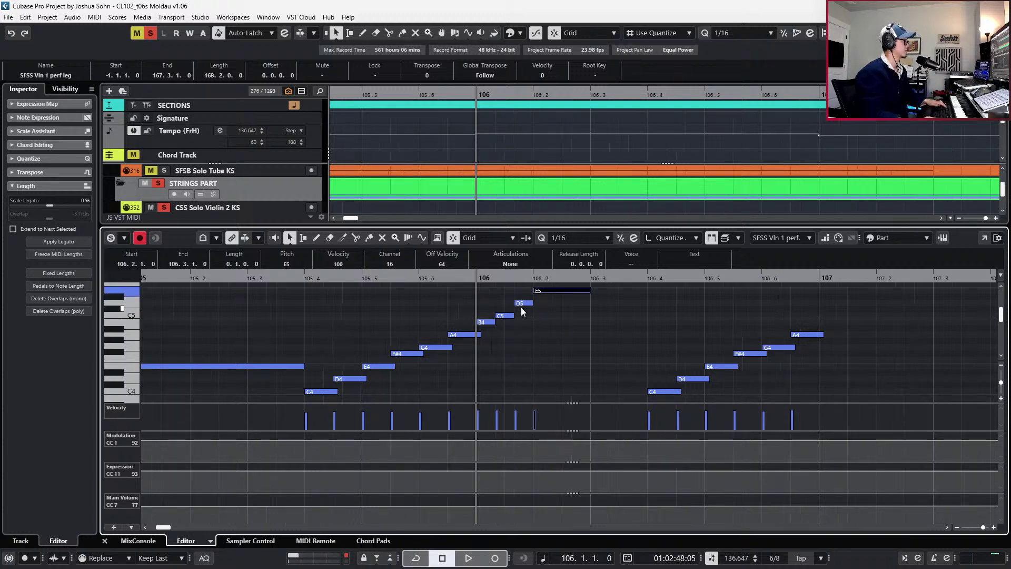
Set the bar 106 B4, C5 and D5 triplet notes to length 0.0.0.100 and audition the run
key("g")
left_click_drag(506, 330, 542, 295)
key("space")
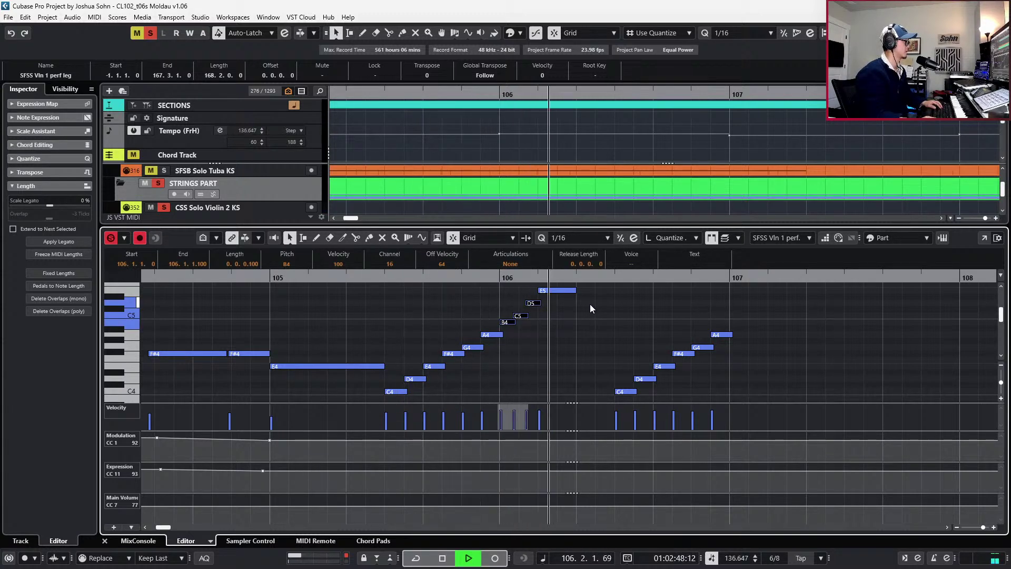
key("space")
Copy the B4, C5, D5 and E5 notes from the start of bar 106 to the start of bar 107
key("g")
key("g")
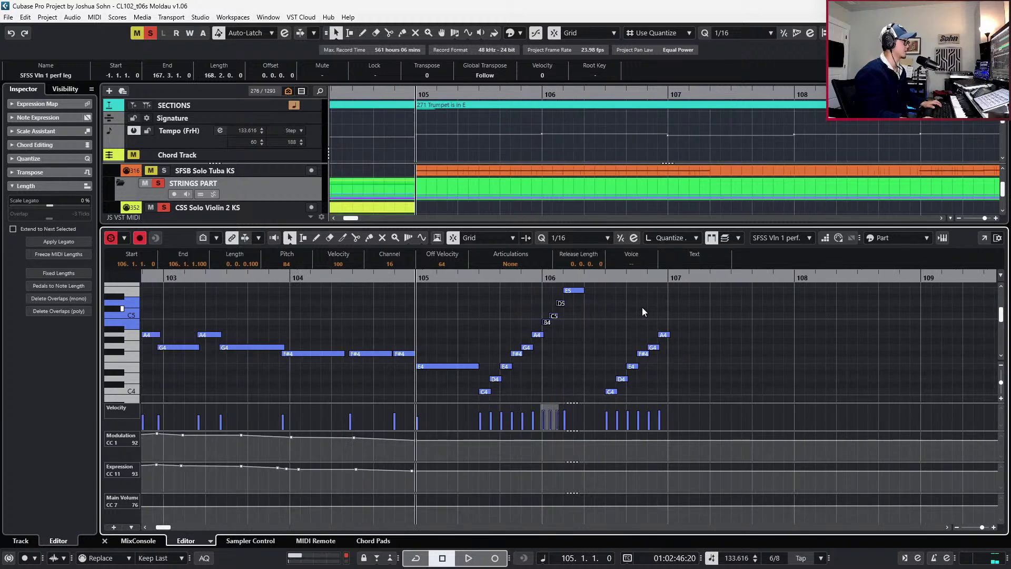
left_click(643, 308)
left_click_drag(543, 301, 596, 326)
key("ctrl+v")
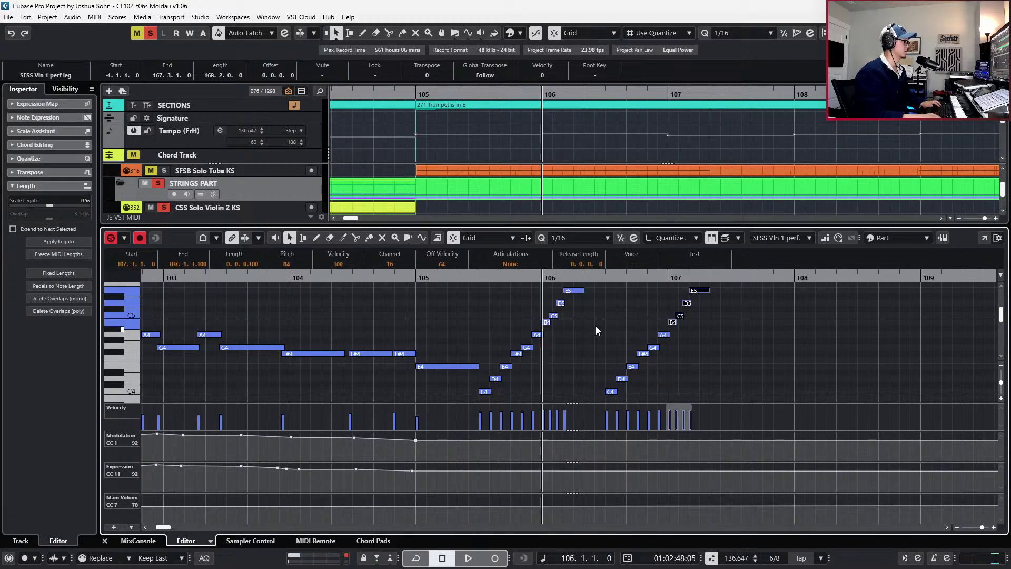
left_click(596, 331)
Copy the complete ten-note run that starts at 106.4.1 to 107.4.1
left_click_drag(594, 288, 735, 422)
scroll(735, 421, "right", 2)
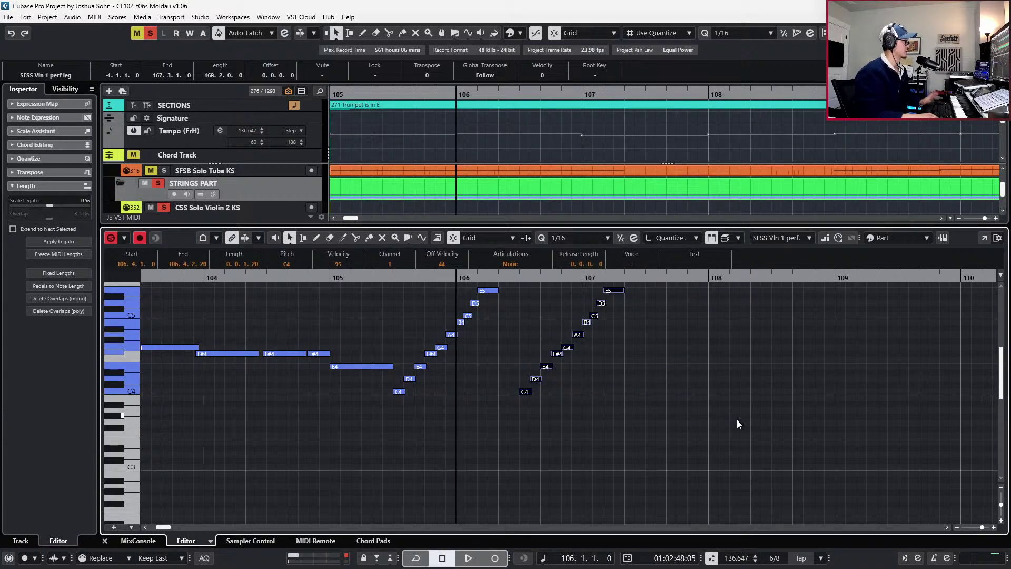
key("n")
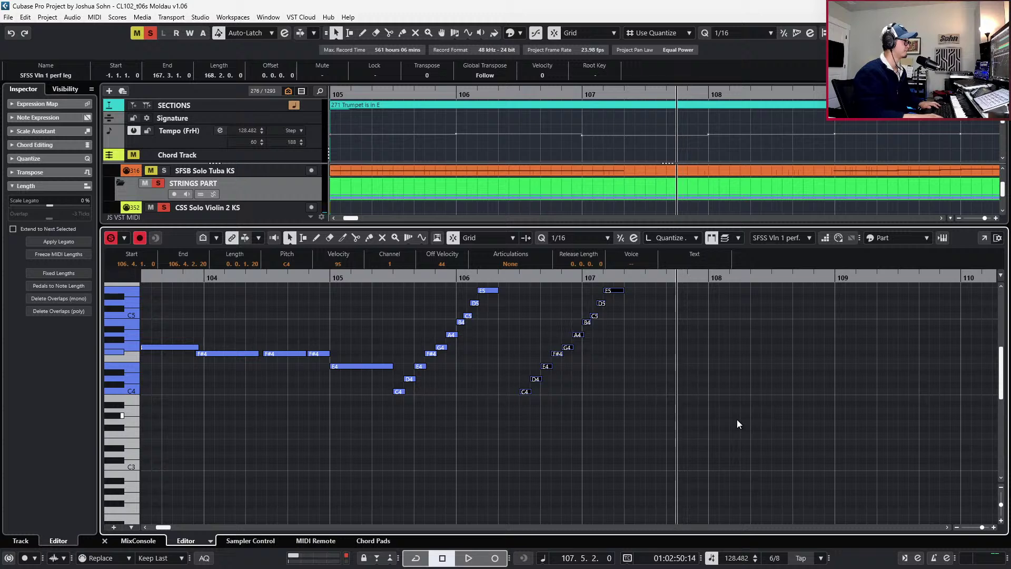
key("ctrl+Left")
key("ctrl+Left")
key("ctrl+Left")
key("ctrl+Left")
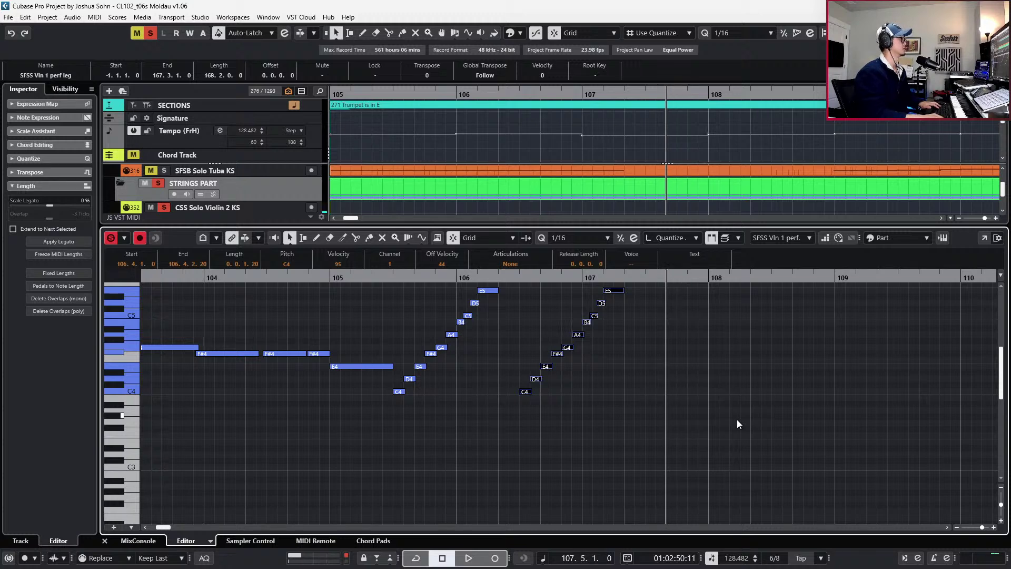
key("ctrl+v")
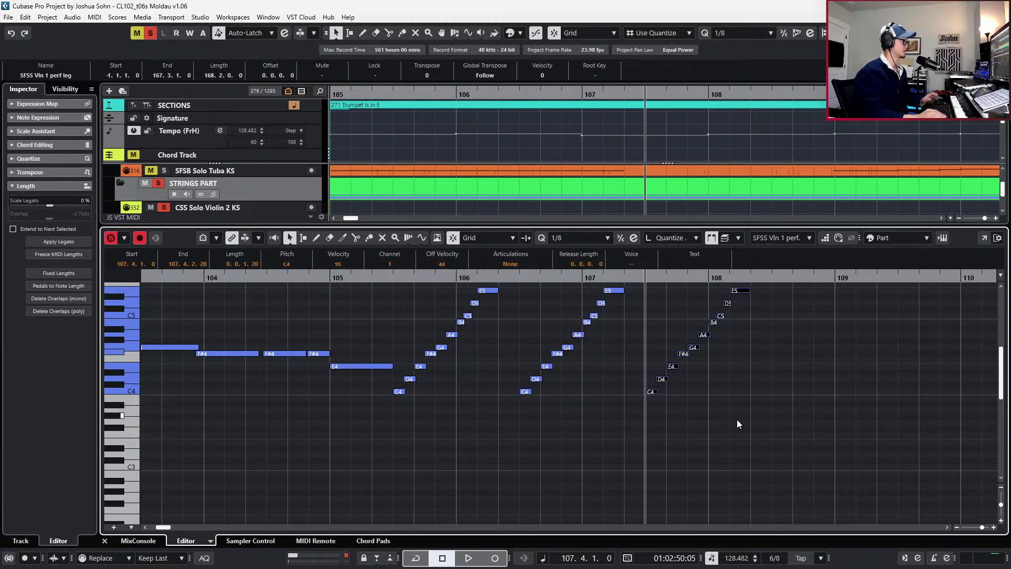
Paste another copy of the ten-note run at 108.4.1
scroll(709, 412, "right", 2)
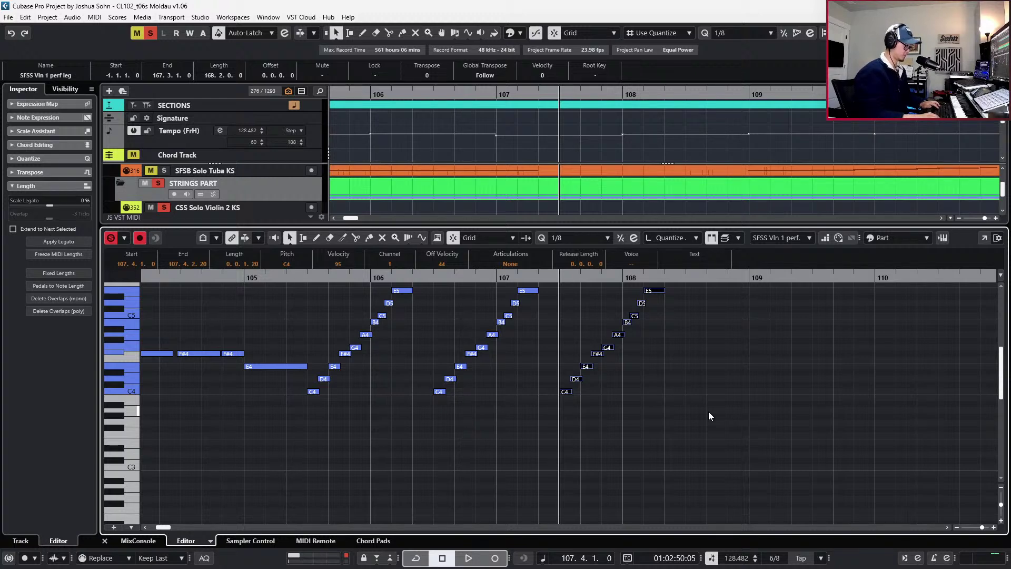
key("ctrl+Right")
key("ctrl+Right")
key("ctrl+Right")
key("ctrl+Right")
key("ctrl+Right")
key("ctrl+Right")
key("ctrl+v")
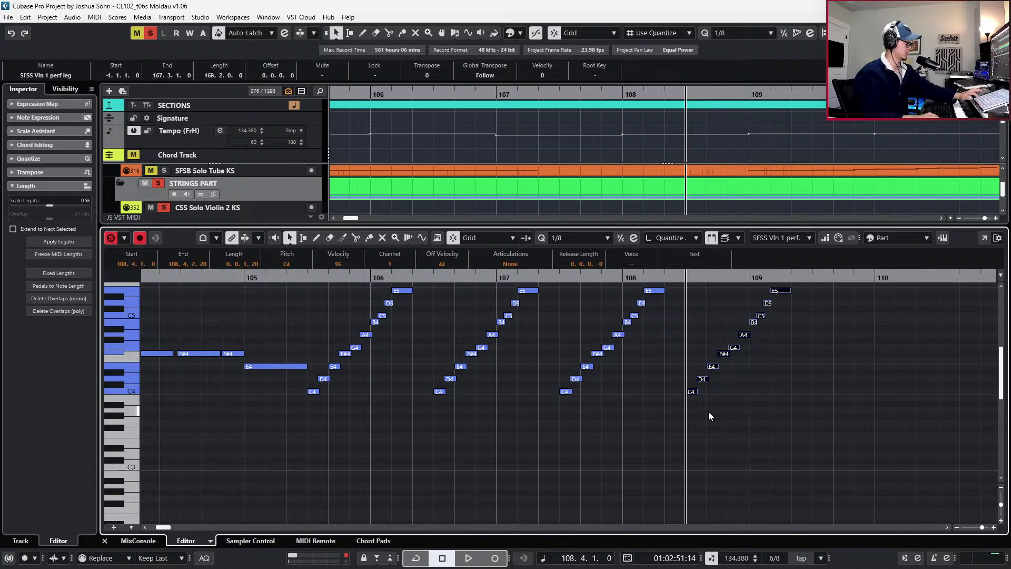
Paste the ten-note run again at 109.4.1
key("ctrl+Right")
key("ctrl+Right")
key("ctrl+Right")
key("ctrl+Right")
key("ctrl+Right")
key("ctrl+Right")
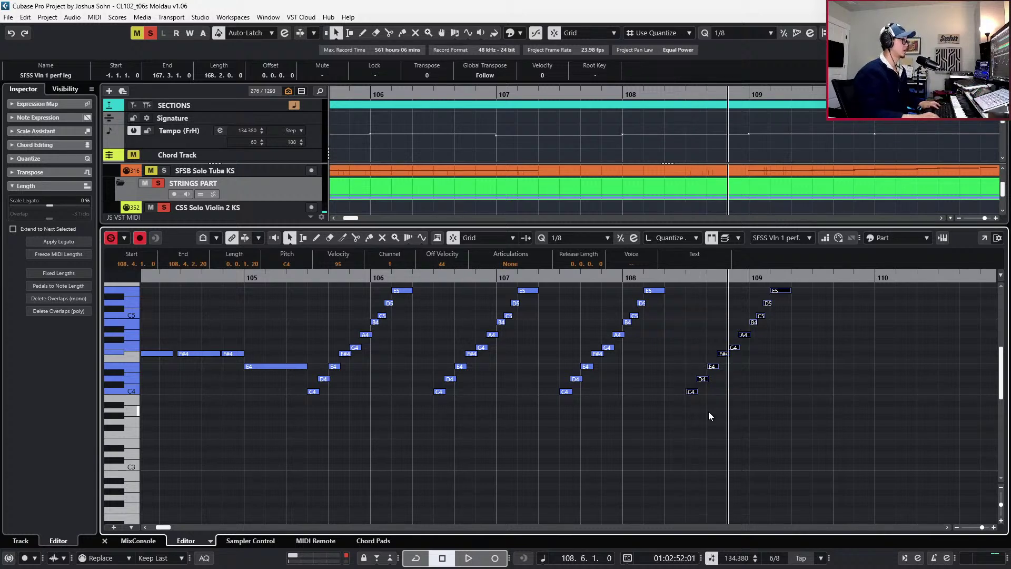
key("ctrl+v")
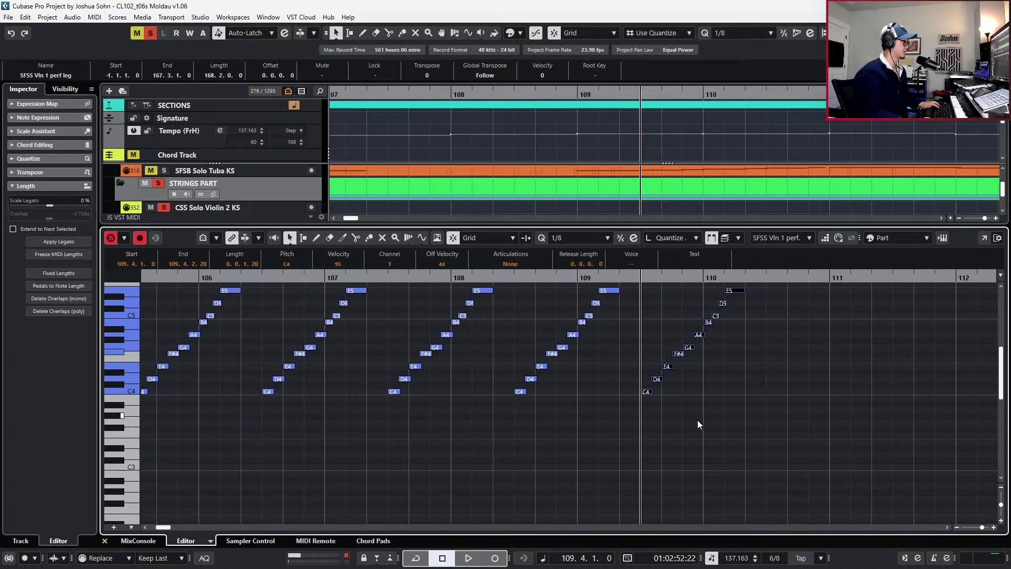
Paste the ten-note run again at 110.4.1
key("ctrl+Right")
key("ctrl+Right")
key("ctrl+Right")
key("ctrl+Right")
key("ctrl+Right")
key("ctrl+Right")
key("ctrl+v")
Paste the ten-note run again at 111.4.1
key("ctrl+Right")
key("ctrl+Right")
key("ctrl+Right")
key("ctrl+Right")
key("ctrl+Right")
key("ctrl+Right")
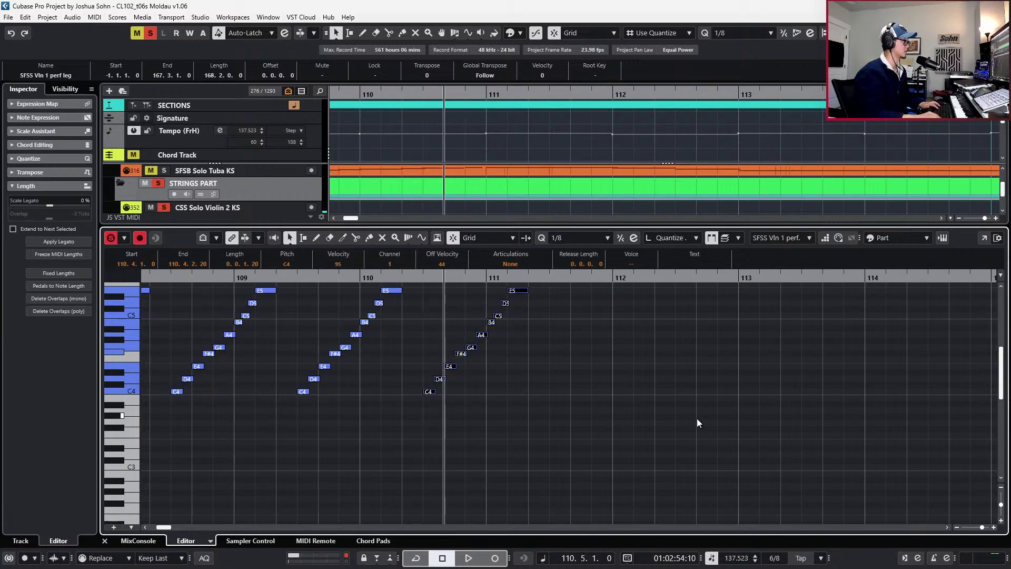
key("ctrl+v")
Paste the ten-note run again at 112.4.1
key("ctrl+Right")
key("ctrl+Right")
key("ctrl+Right")
key("ctrl+Right")
key("ctrl+Right")
key("ctrl+Right")
key("ctrl+v")
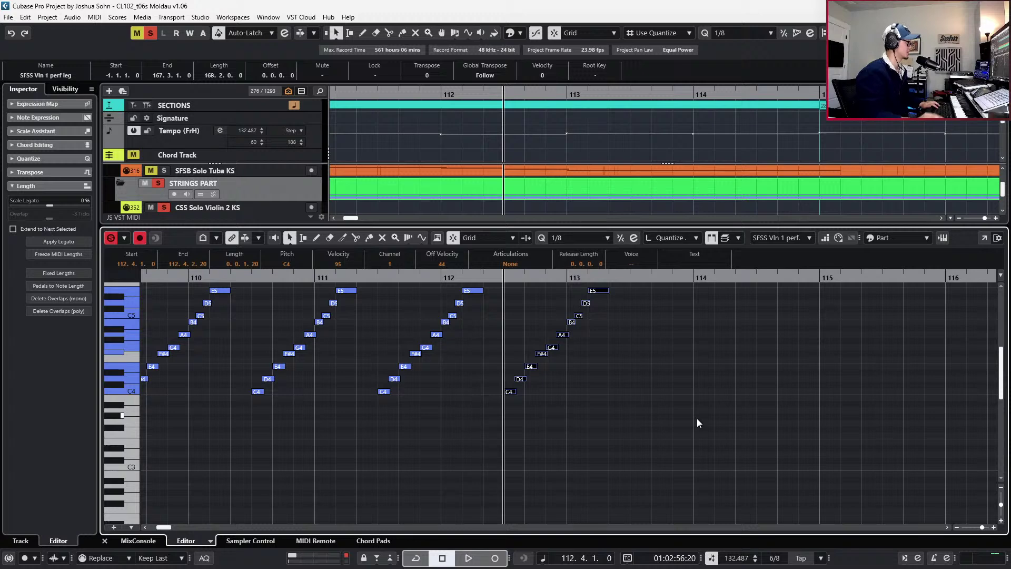
Paste the ten-note run again at 113.4.1
scroll(698, 420, "up", 2)
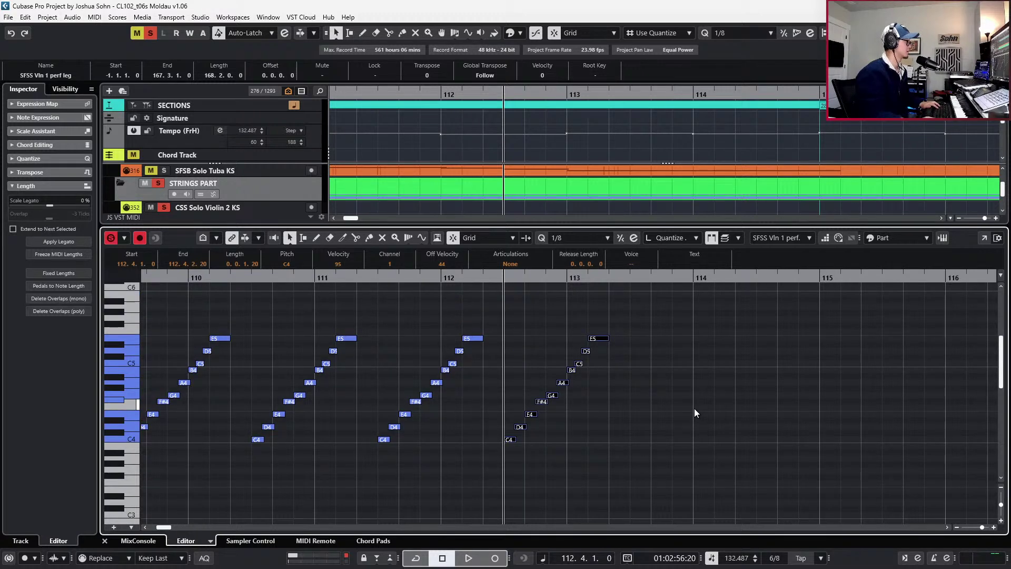
key("ctrl+Right")
key("ctrl+Right")
key("ctrl+Right")
key("ctrl+Right")
key("ctrl+Right")
key("ctrl+Right")
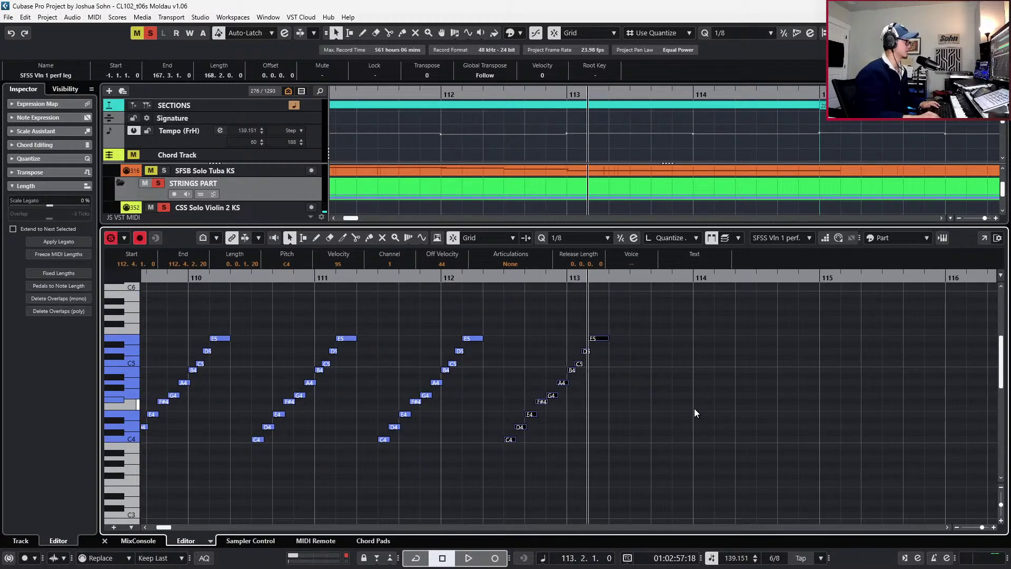
key("ctrl+v")
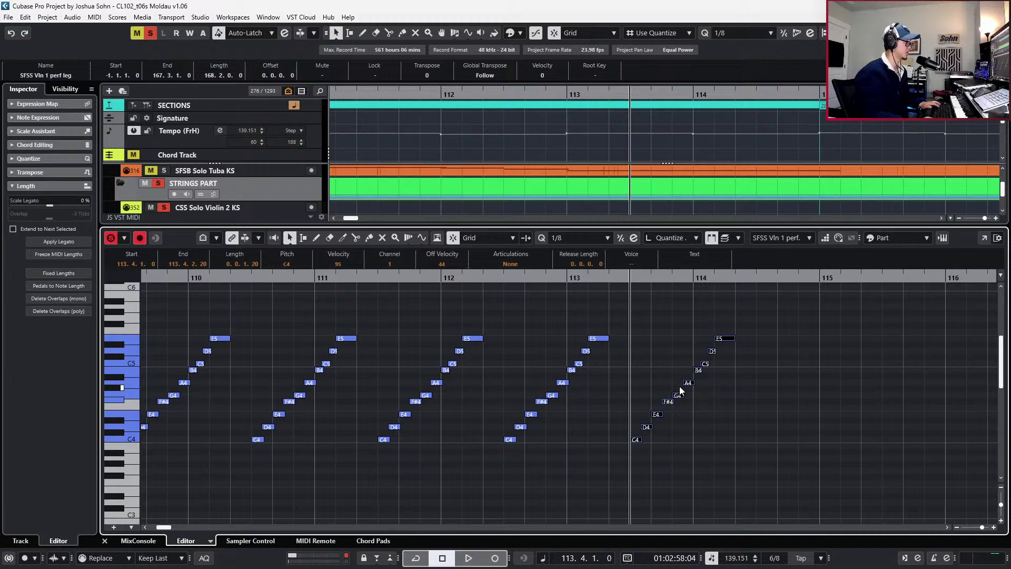
Raise the C5 in bar 114 to C#5 and audition the altered run from 113.4.1
scroll(701, 384, "up", 2, "ctrl")
scroll(690, 379, "up", 1, "ctrl")
left_click(636, 372)
left_click(623, 364)
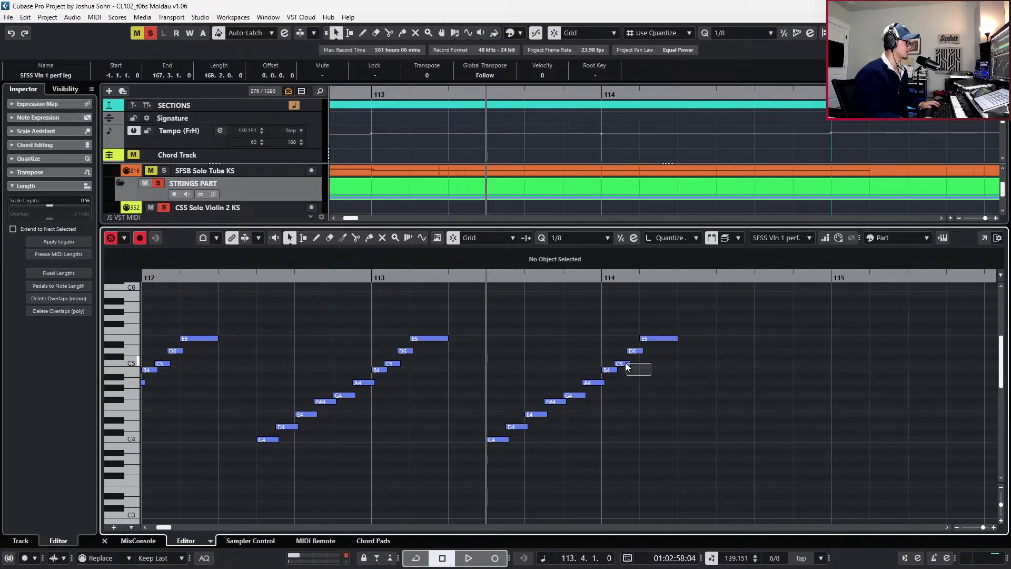
key("Up")
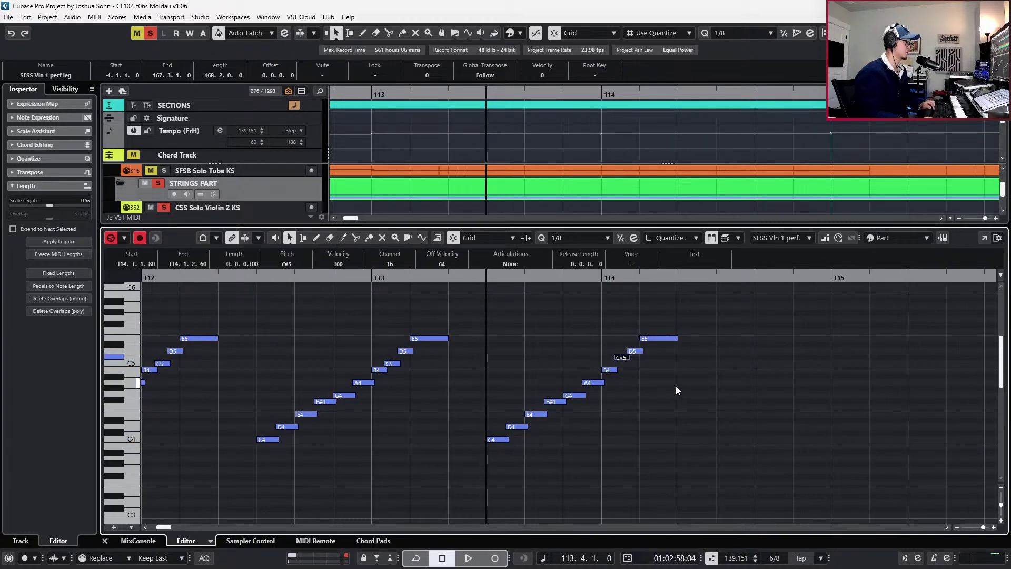
key("space")
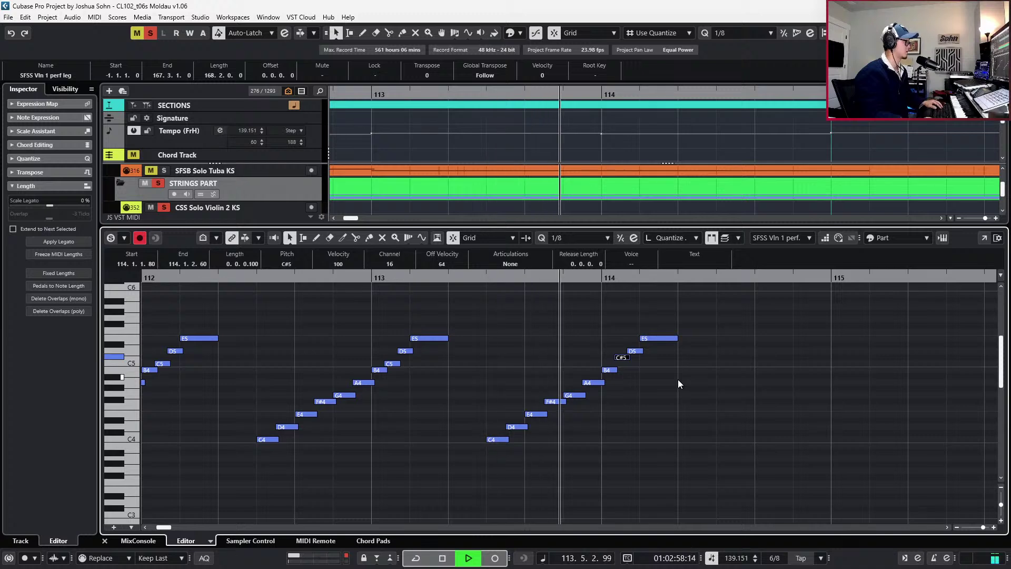
key("space")
key("g")
Copy the altered run from 113.4.1 to 114.4.1
left_click_drag(701, 308, 546, 468)
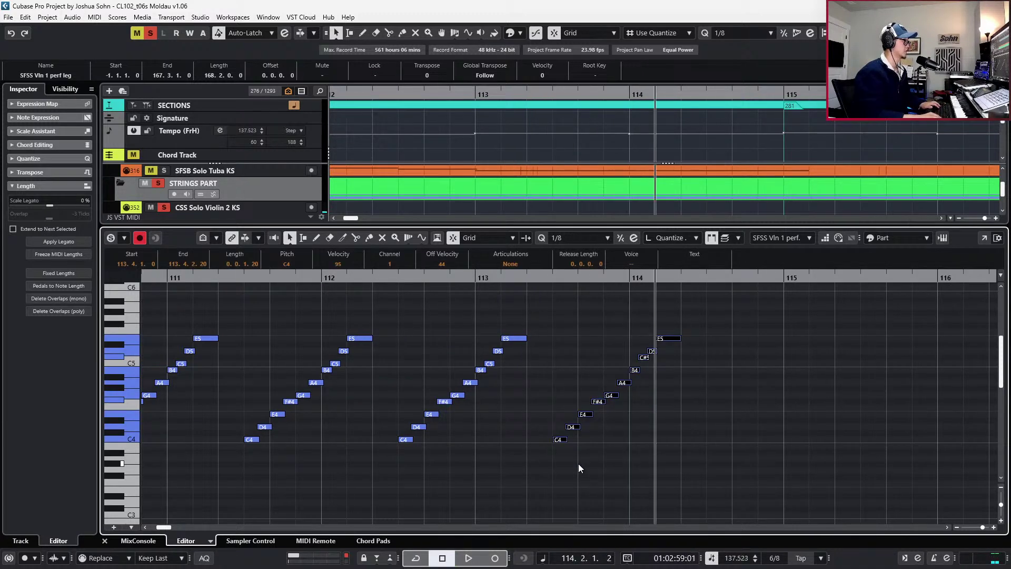
key("ctrl+d")
scroll(578, 463, "right", 3)
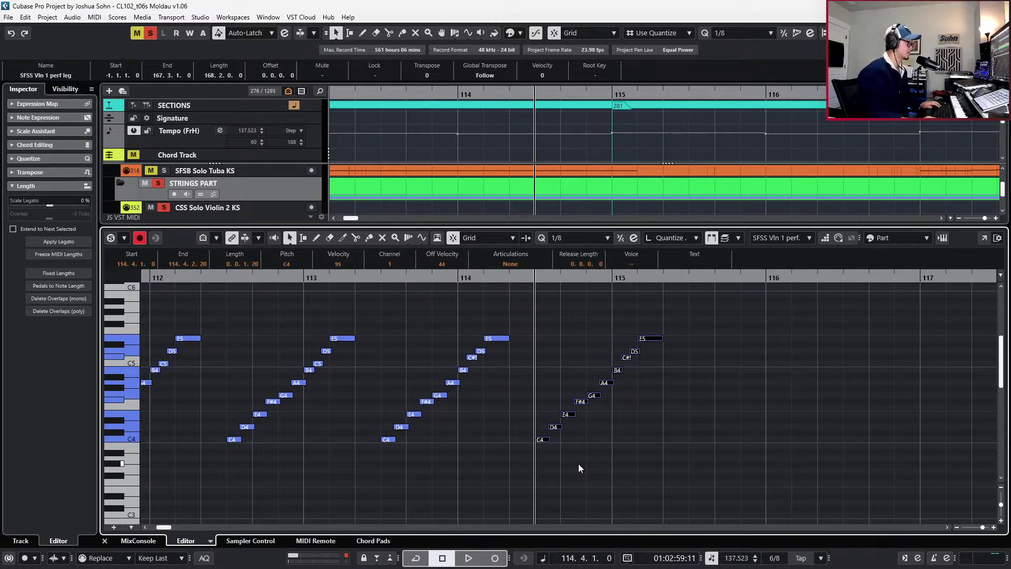
Transpose the whole run at 114.4.1 up four semitones so that it starts on E4
key("g")
key("g")
key("g")
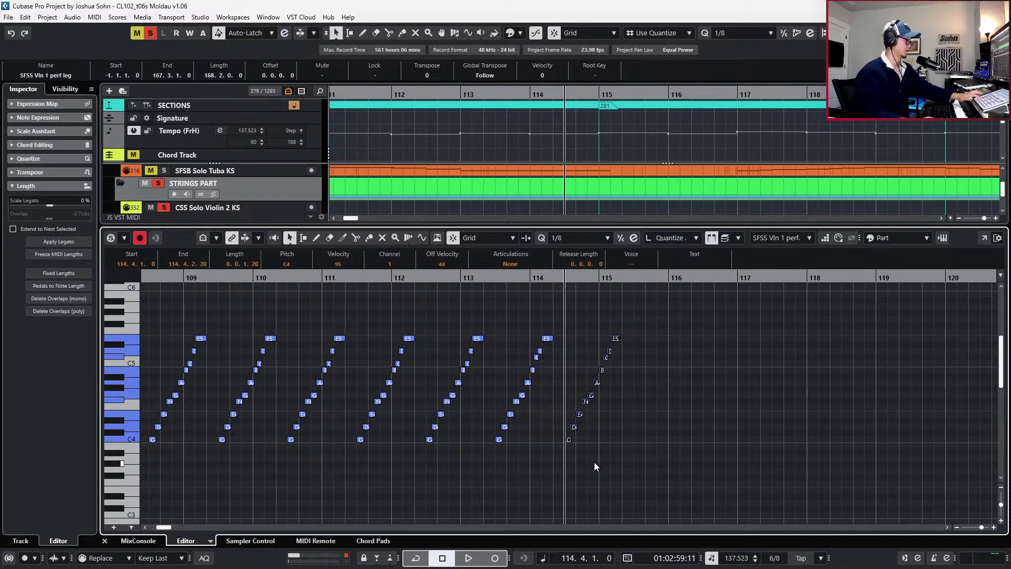
key("h")
key("h")
key("h")
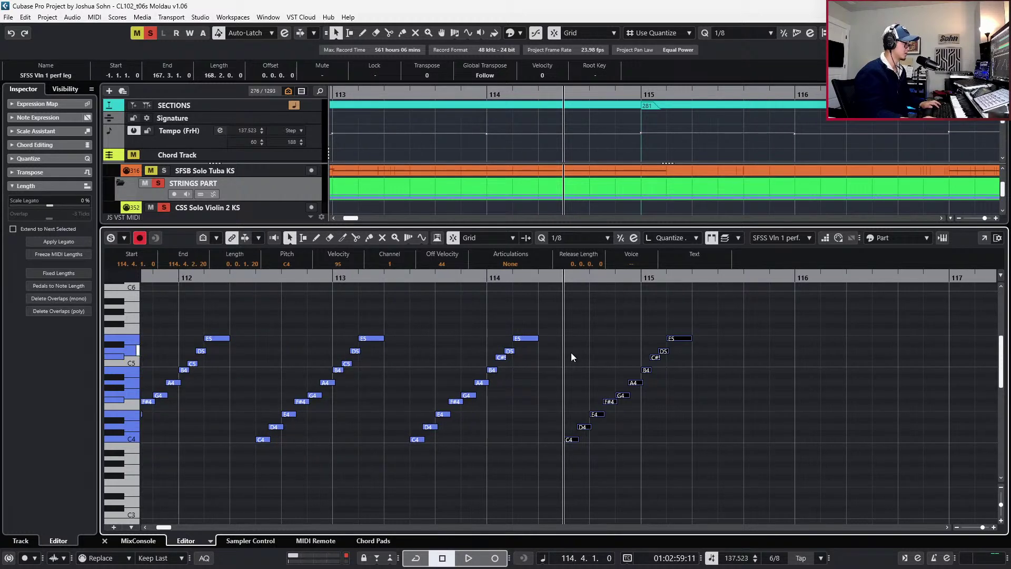
left_click(579, 335)
left_click_drag(580, 338, 753, 460)
key("Up")
key("Up")
key("Up")
key("Up")
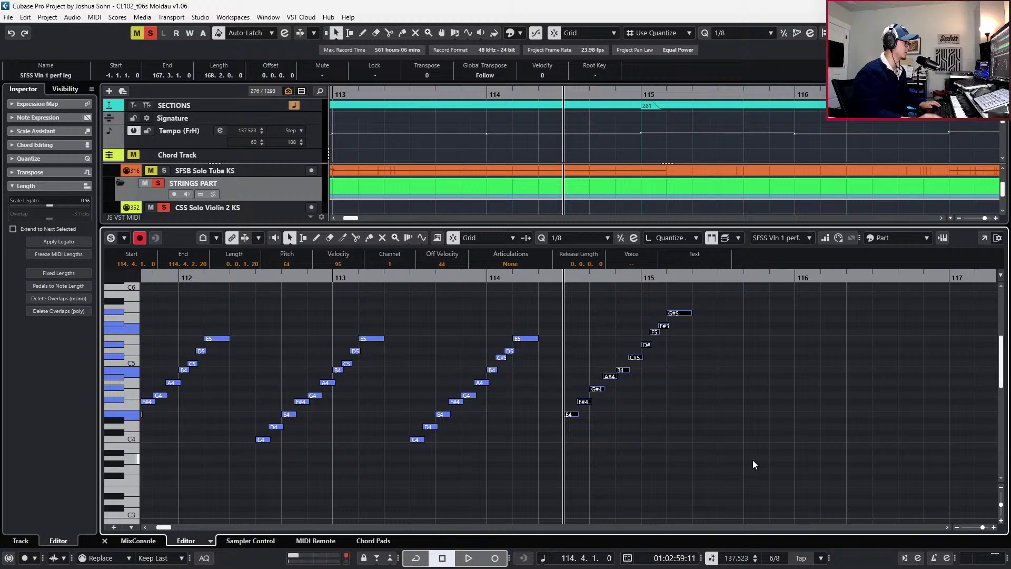
Reshape the transposed run to E4, F#4, G4, A4, A#4, C5, C#5, D5, E5, deleting the surplus short note before the last one
left_click_drag(596, 389, 664, 339)
left_click(625, 351)
key("Down")
key("Down")
key("Down")
key("Down")
key("Down")
key("Down")
key("Down")
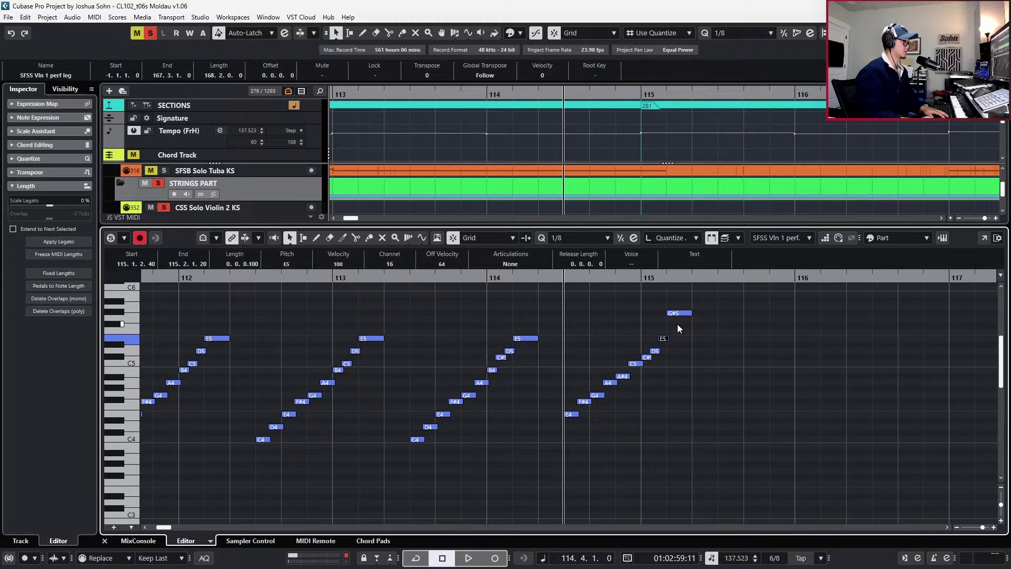
key("Delete")
left_click_drag(677, 317, 671, 346)
Respace the C#5 and D5 at the start of bar 115 as sixteenth notes and set their length to 0.0.1.20
scroll(671, 346, "up", 2)
key("2")
key("Left")
key("shift+Left")
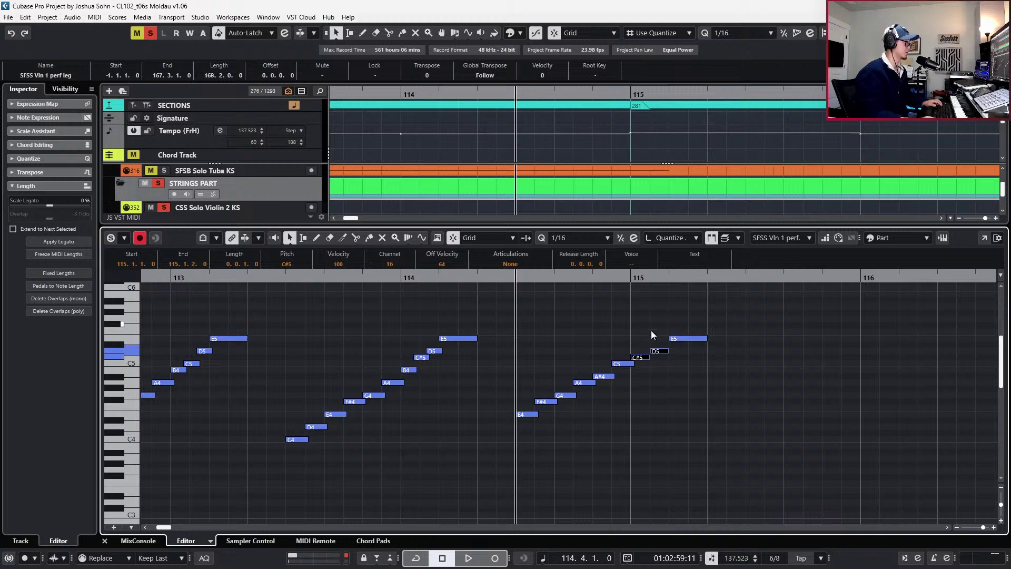
scroll(753, 364, "down", 2)
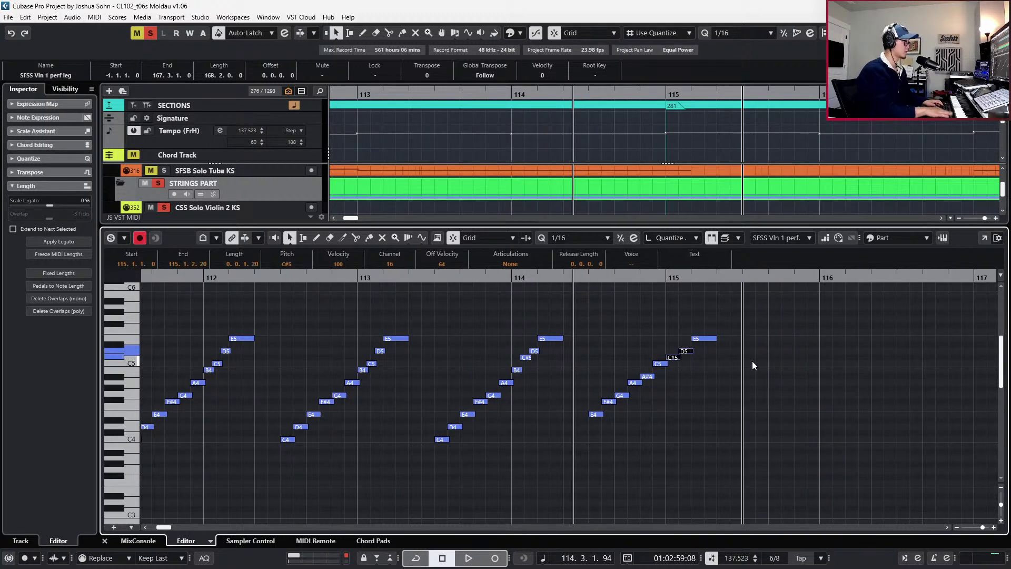
Audition the reshaped run from bar 114 and copy it to 115.4.1
key("space")
key("space")
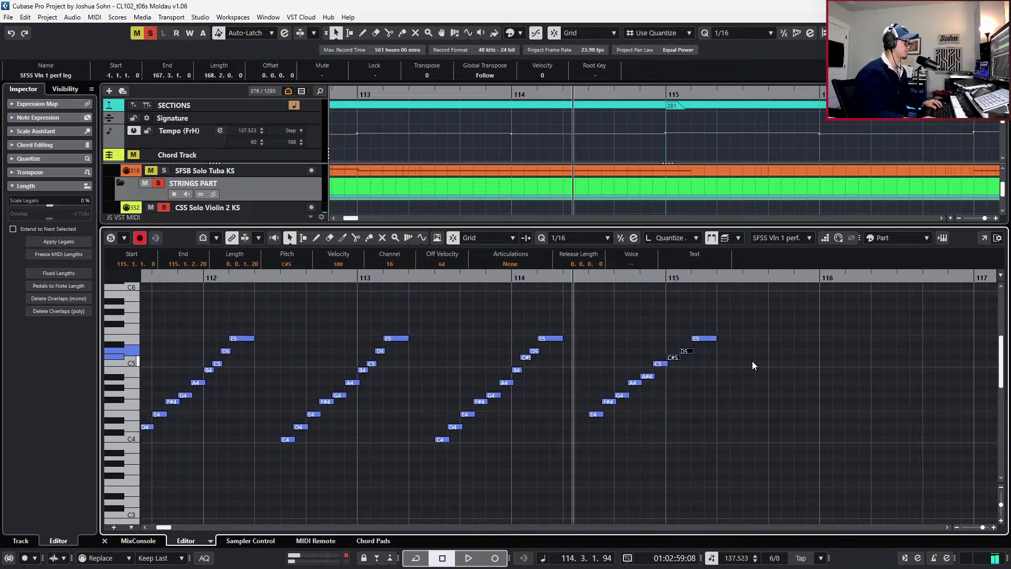
left_click_drag(601, 321, 742, 450)
key("space")
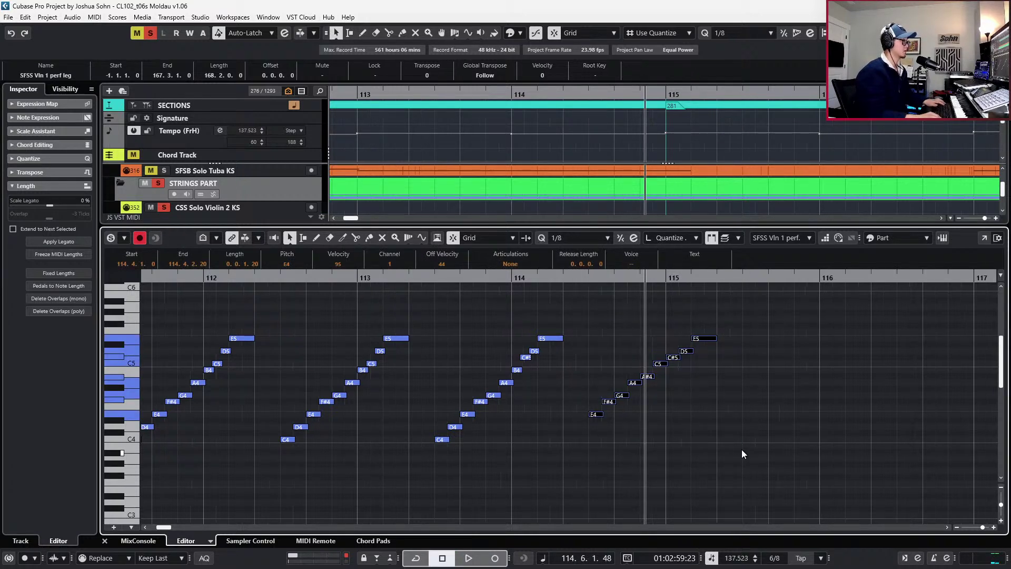
key("alt+d")
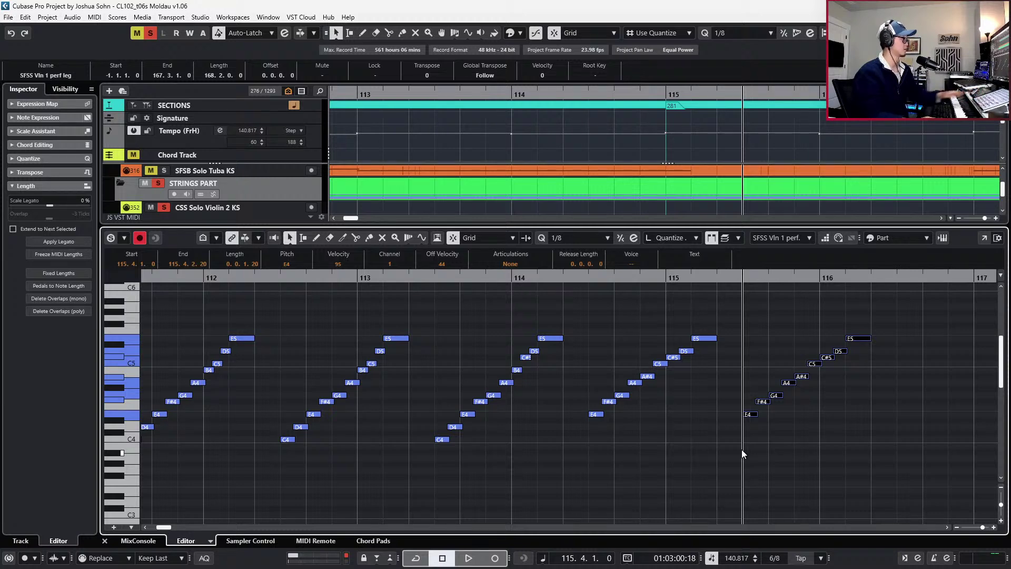
Duplicate the E4–E5 run once per bar so copies start at 116.4.1, 117.4.1 and 118.4.1
scroll(742, 454, "right", 3)
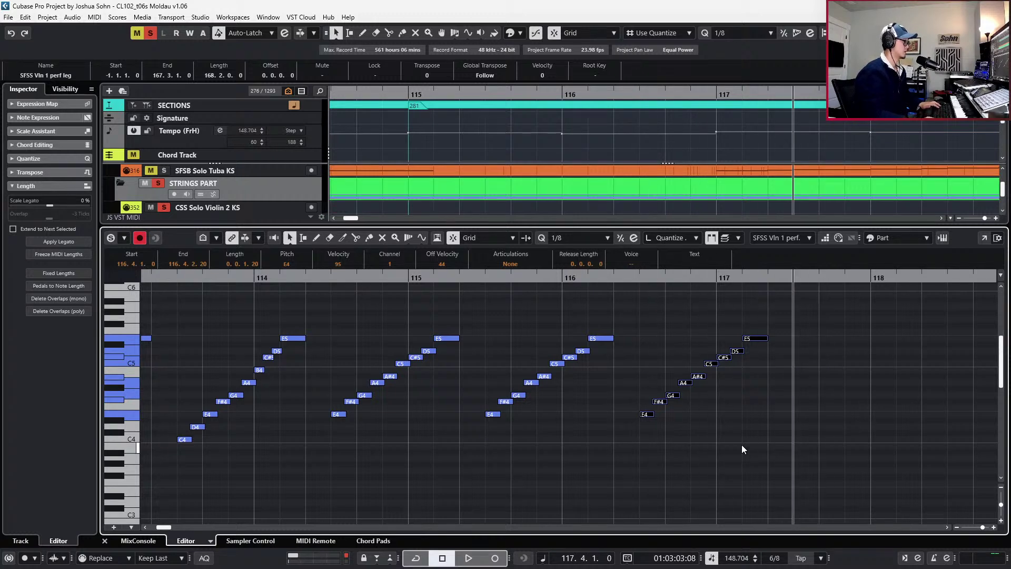
scroll(742, 446, "up", 3)
scroll(742, 445, "down", 5)
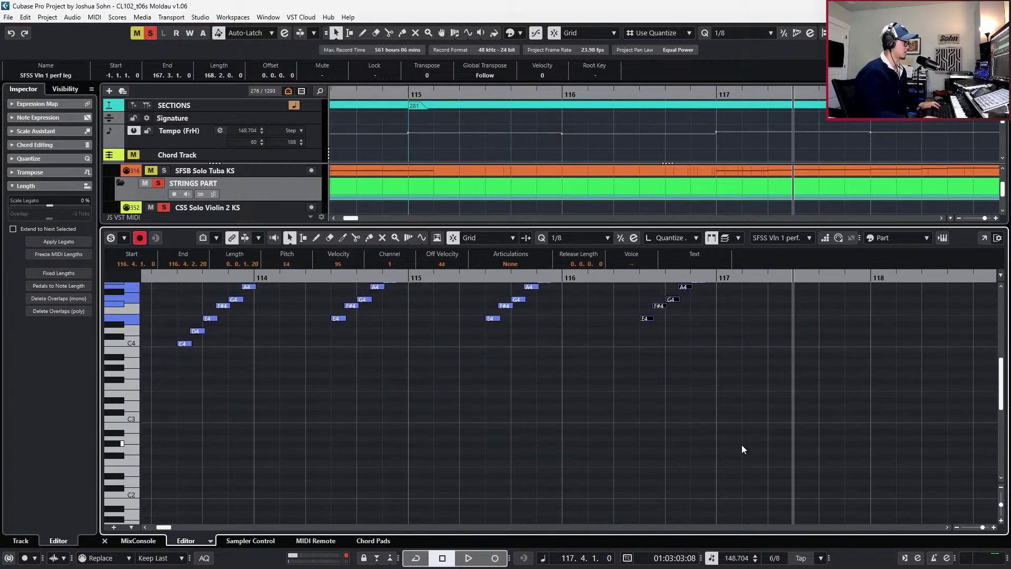
scroll(742, 446, "up", 2)
key("ctrl+d")
scroll(738, 438, "right", 3)
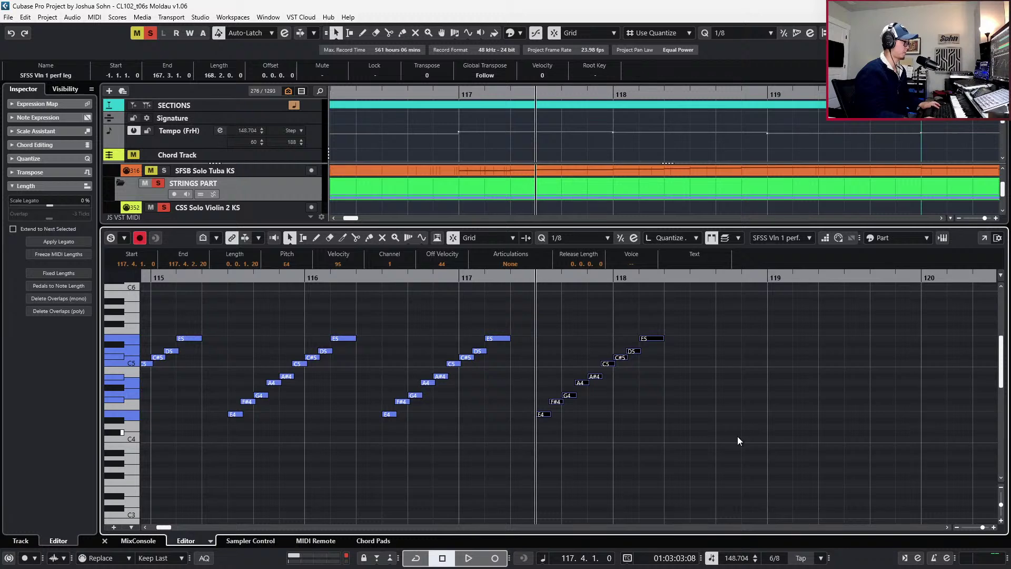
key("ctrl+d")
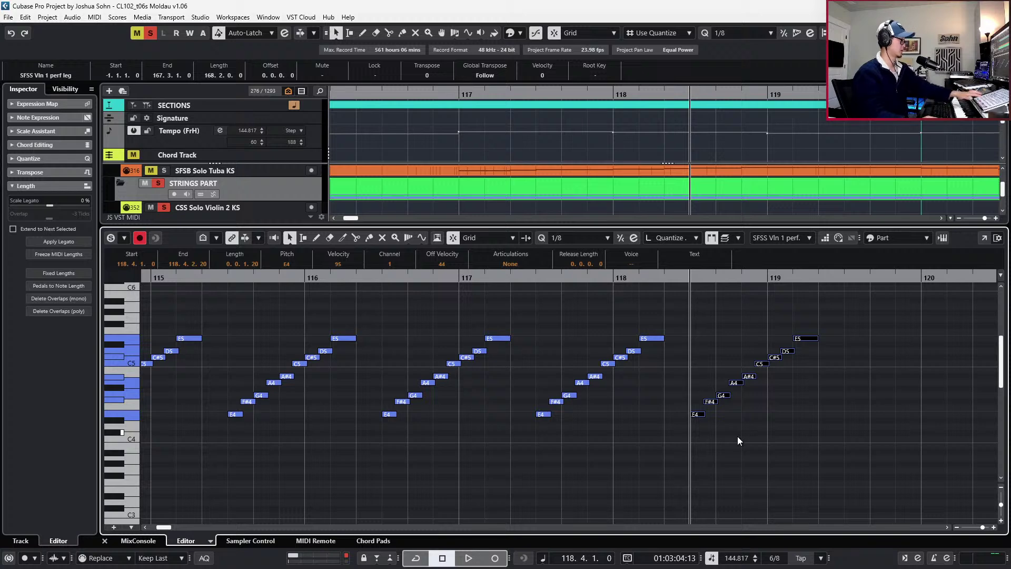
Continue duplicating the E4–E5 run once per bar from 119.4.1 through 125.4.1, auditioning along the way
key("space")
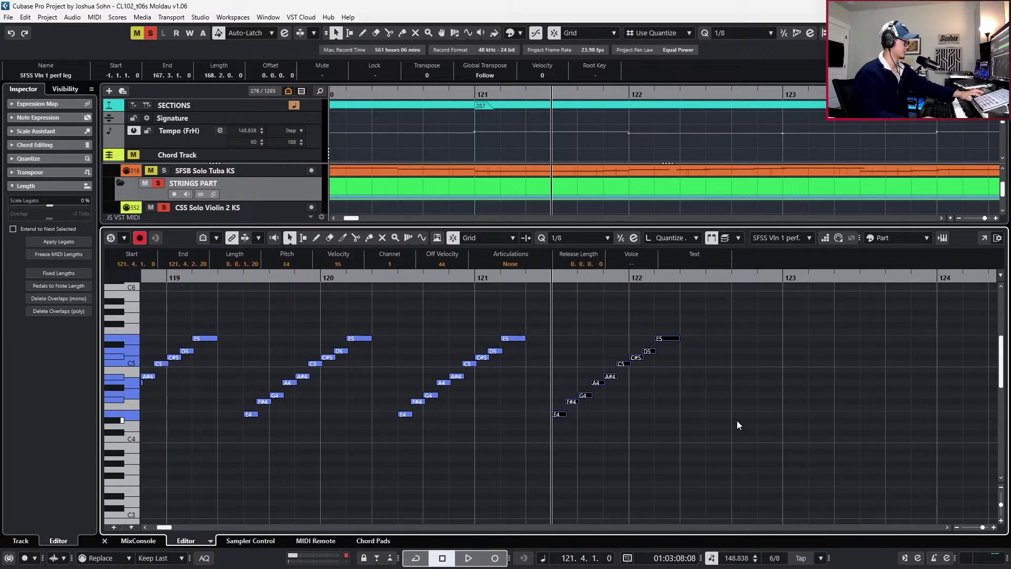
key("space")
key("ctrl+d")
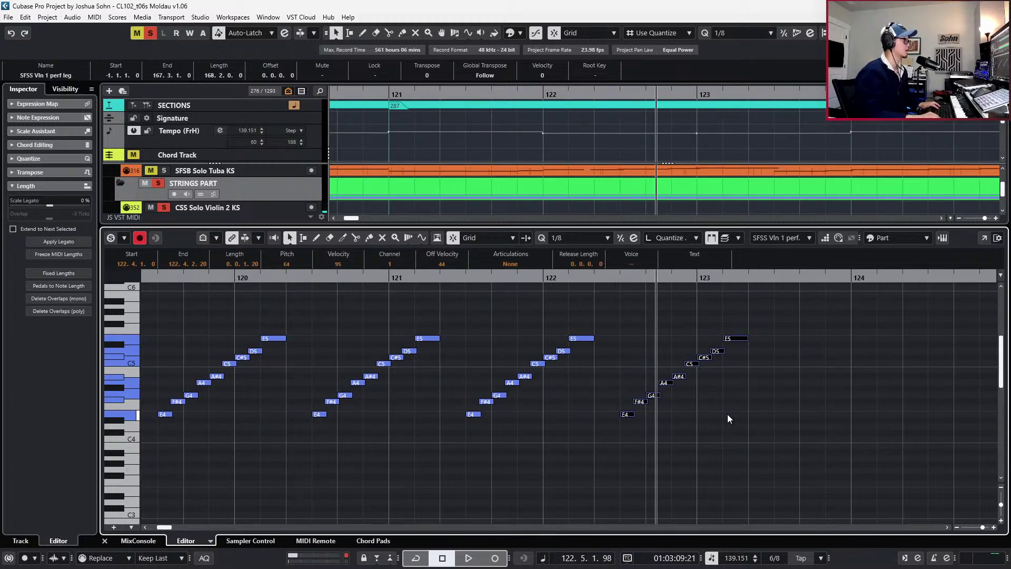
key("space")
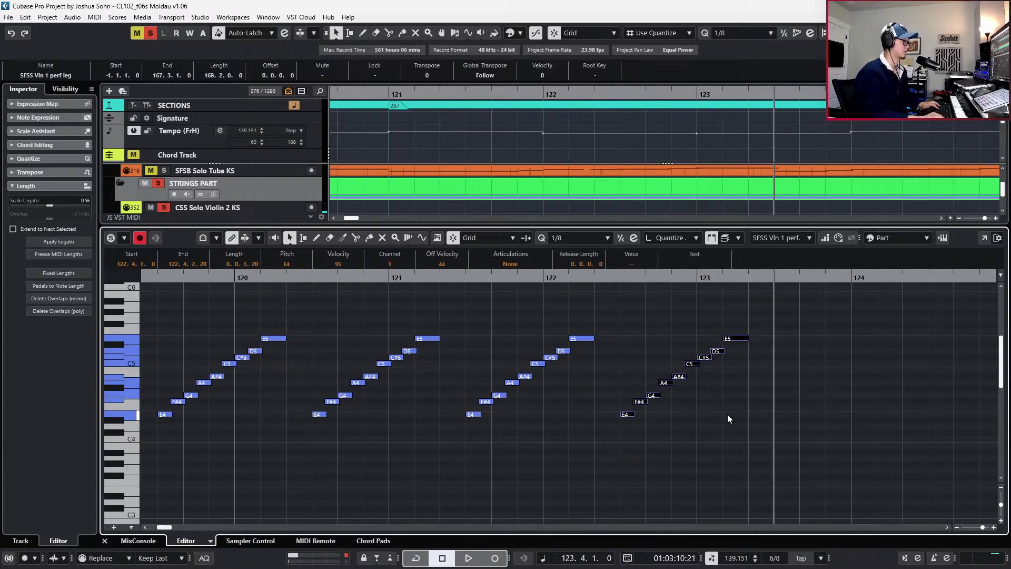
key("ctrl+d")
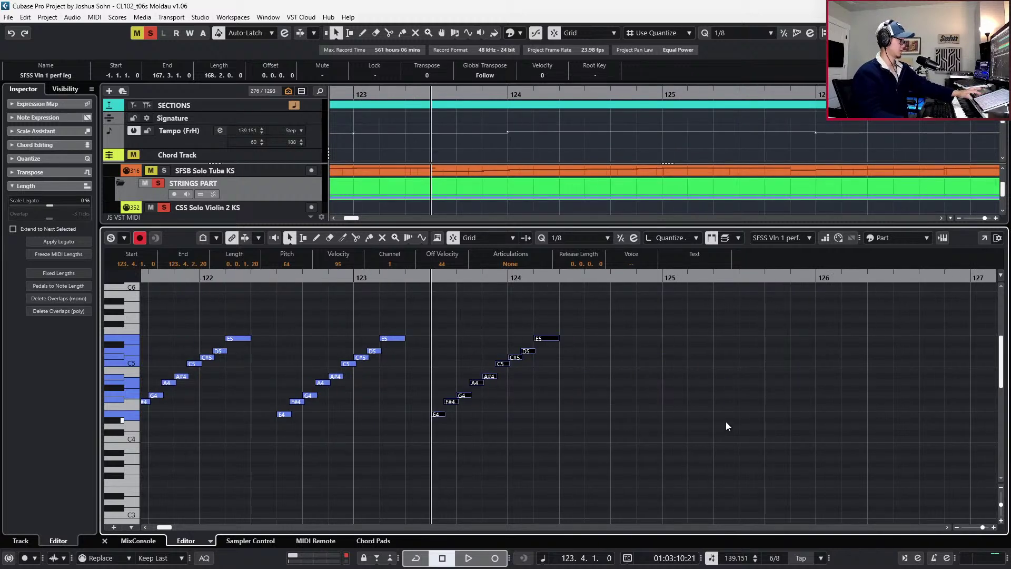
key("space")
key("ctrl+d")
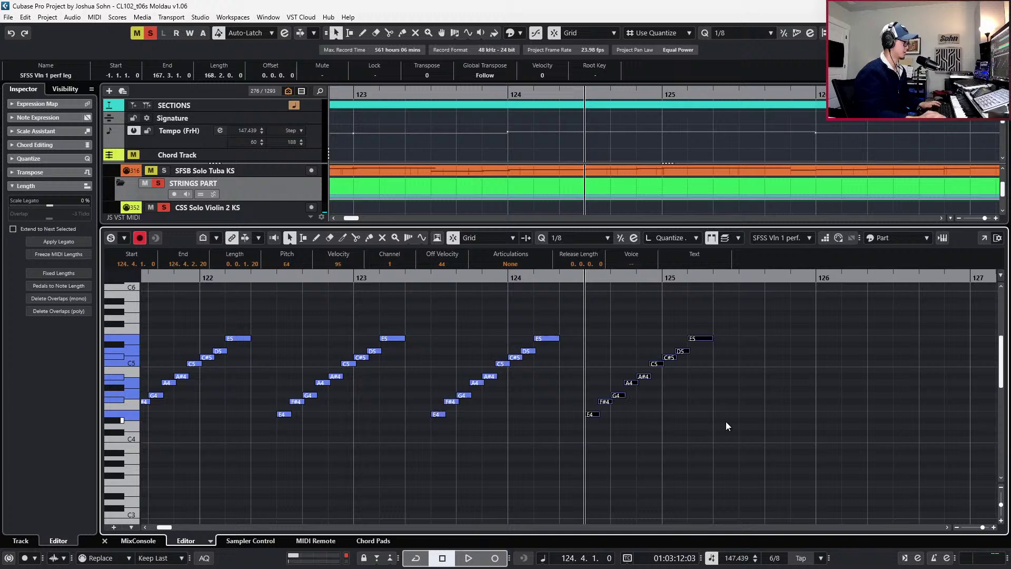
key("ctrl+d")
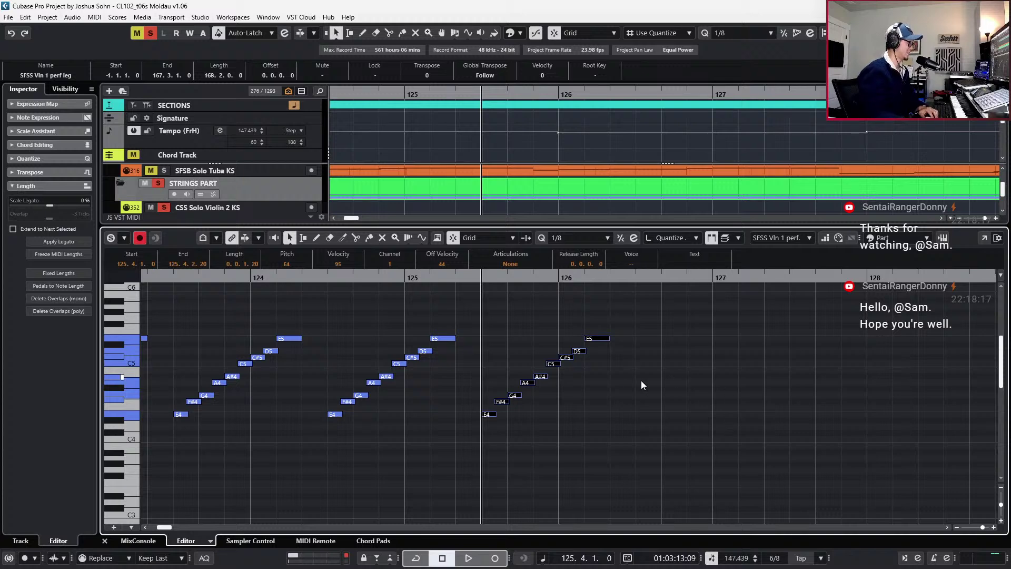
In the run at 125.4.1, raise the third, fourth and fifth notes to G#4, C5 and C#5
left_click_drag(516, 377, 516, 399)
key("Up")
left_click_drag(530, 366, 529, 390)
key("Up")
key("Up")
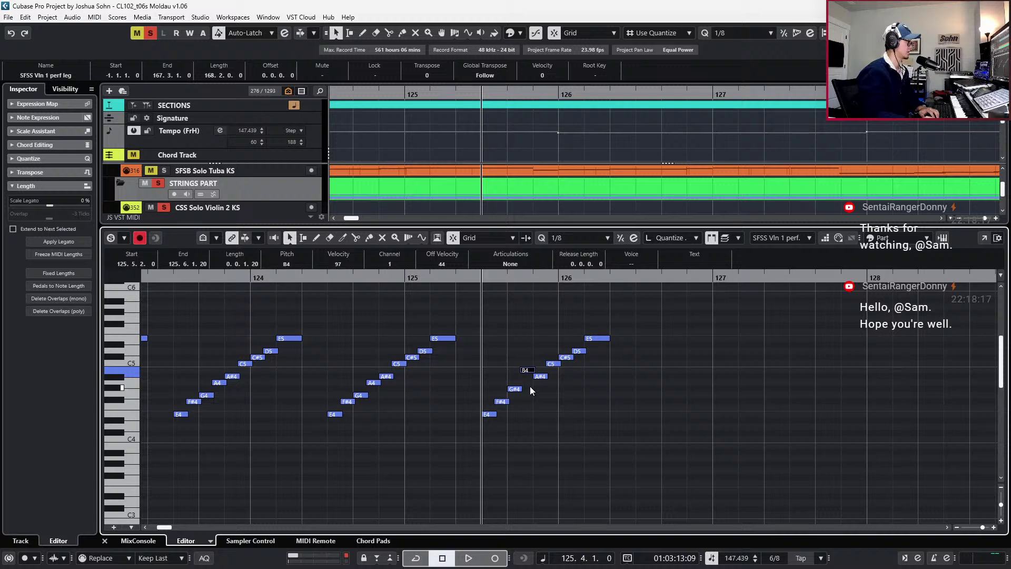
key("Up")
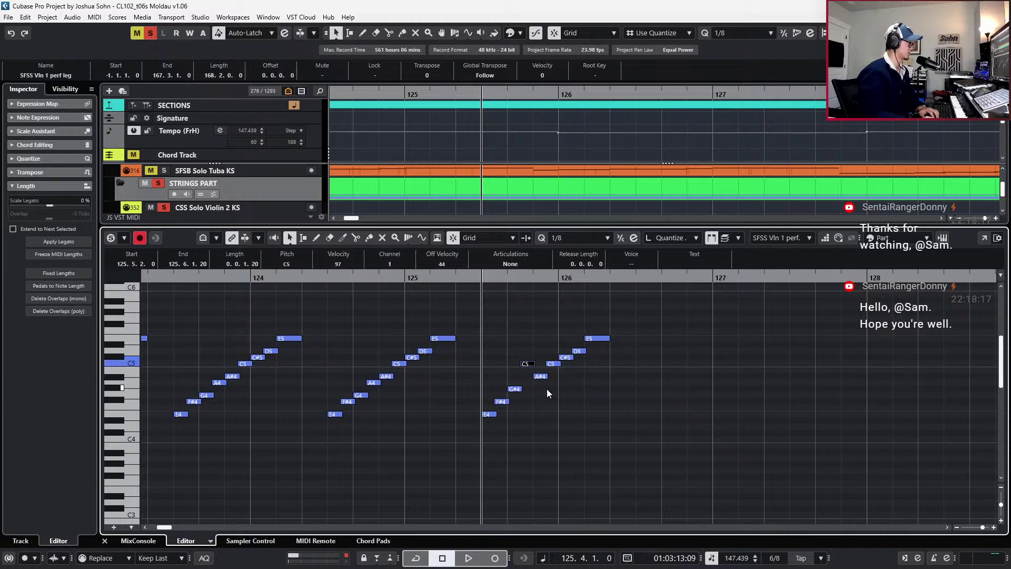
left_click(540, 377)
key("Up")
key("Up")
key("Up")
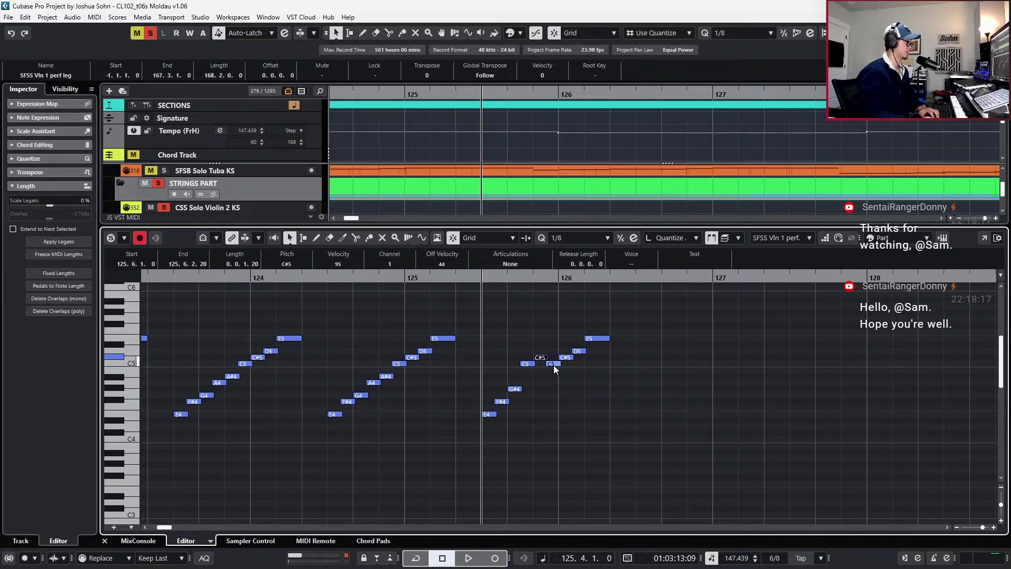
Raise the last four notes of the run at 125.4.1 to D#5, E5, F#5 and G#5
left_click(553, 364)
key("Up")
key("Up")
key("Up")
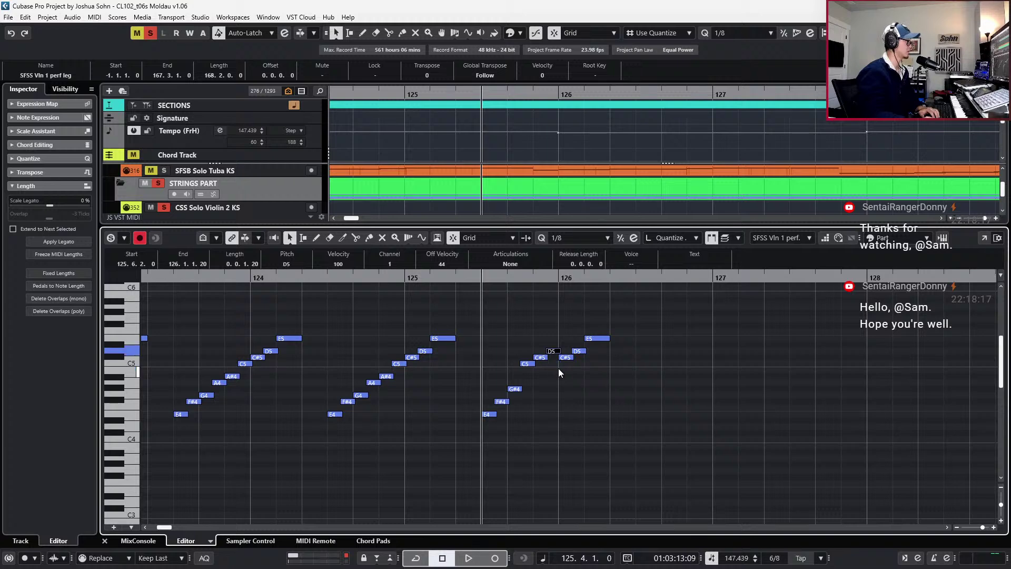
left_click(565, 359)
key("Up")
key("Up")
key("Up")
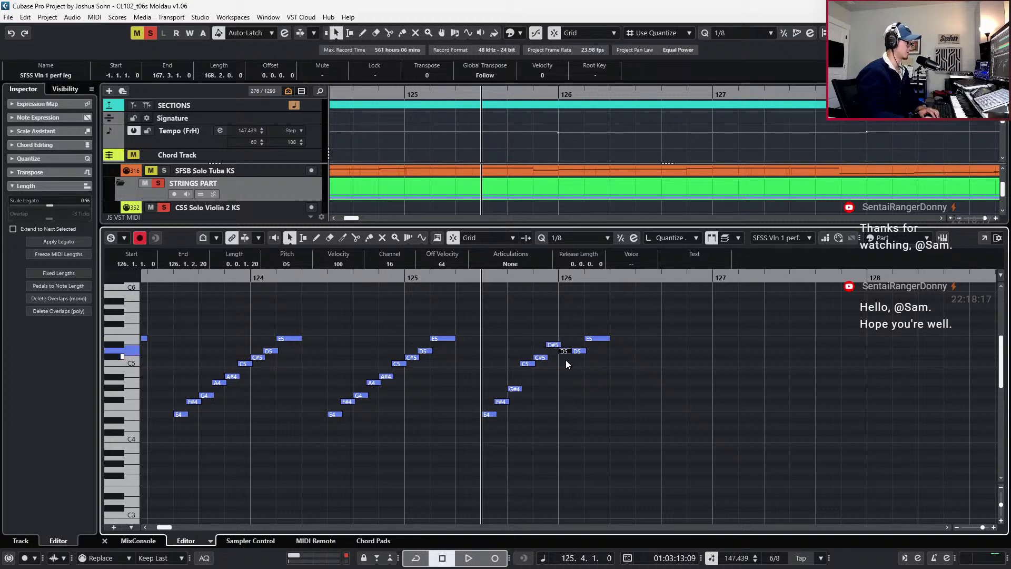
left_click_drag(575, 363, 615, 333)
key("Up")
key("Up")
key("Up")
key("Up")
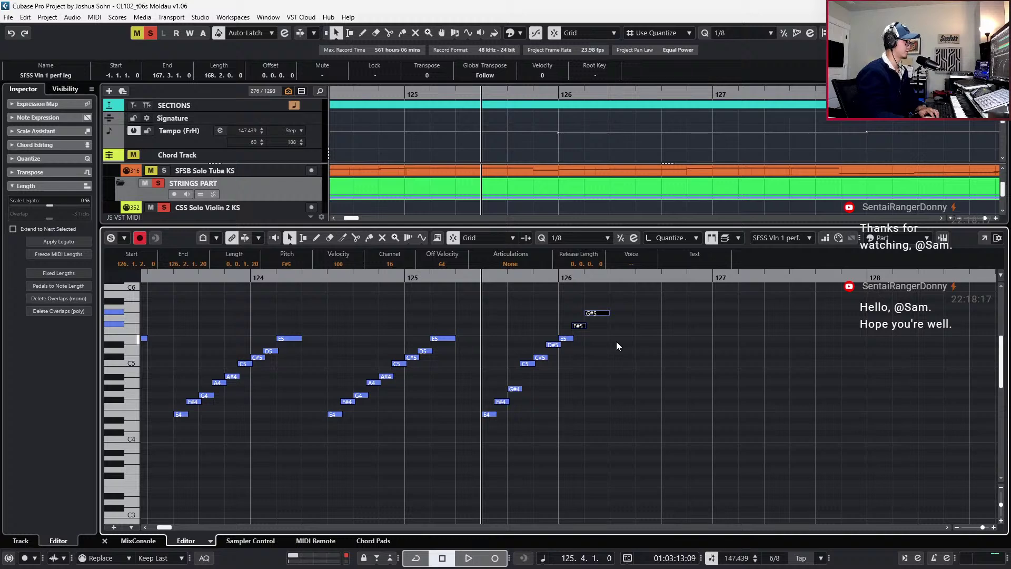
Audition the reshaped run, select all its notes and duplicate it to 126.4.1
key("space")
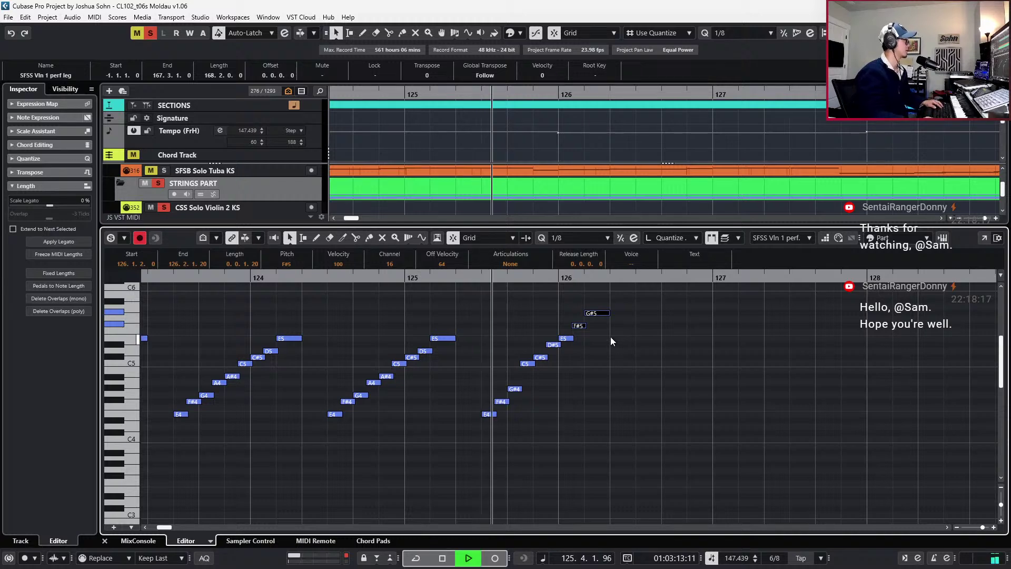
key("space")
key("g")
left_click_drag(593, 294, 435, 452)
key("space")
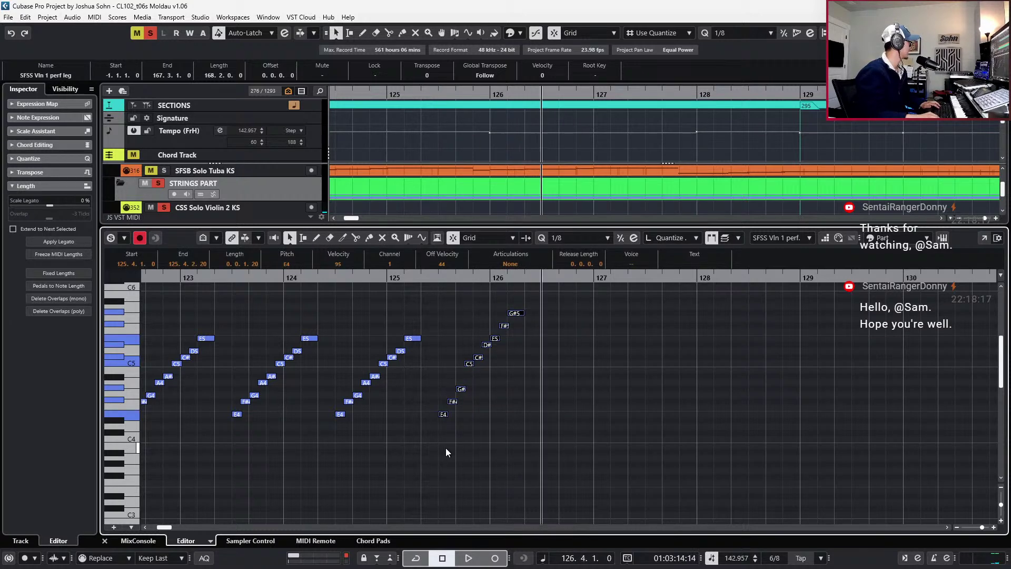
key("space")
key("ctrl+d")
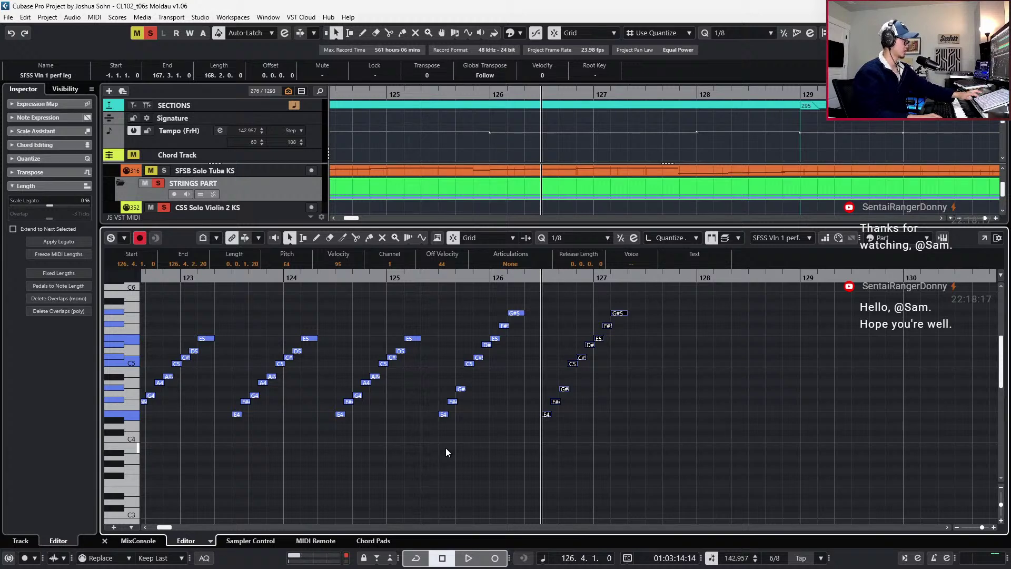
Duplicate the E4–G#5 run to 127.4.1 and 128.4.1
key("space")
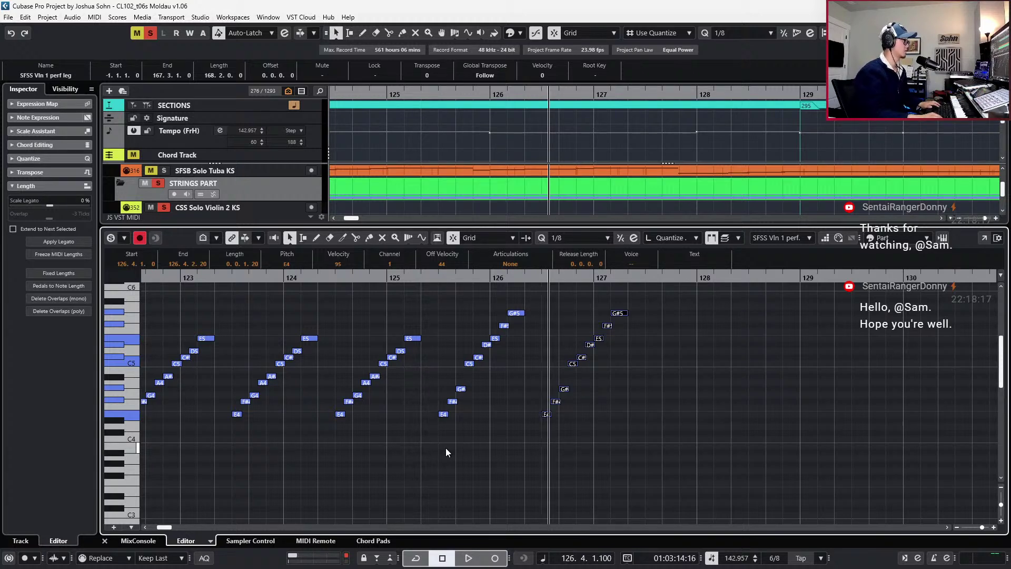
key("ctrl+d")
scroll(435, 441, "right", 3)
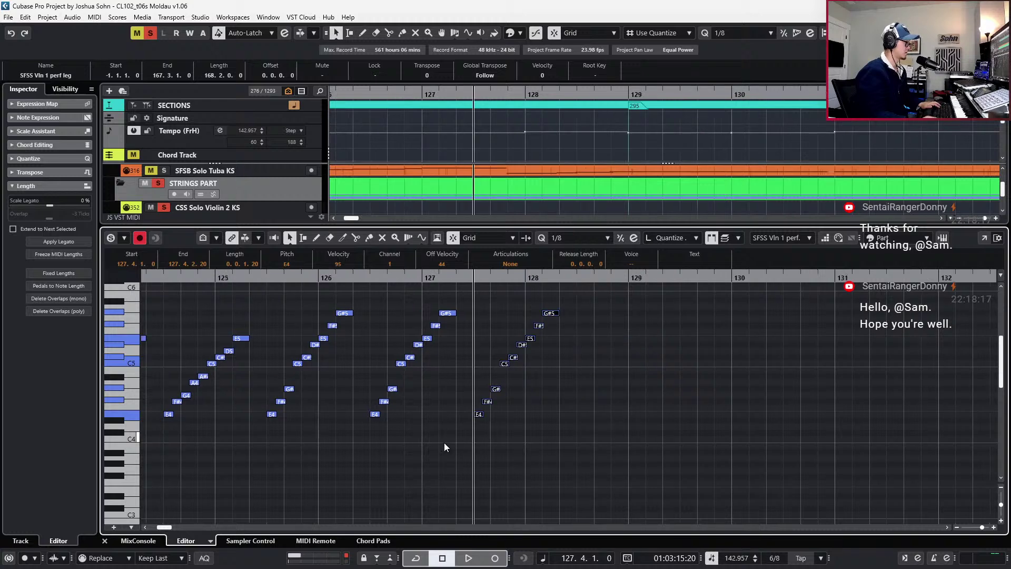
key("ctrl+d")
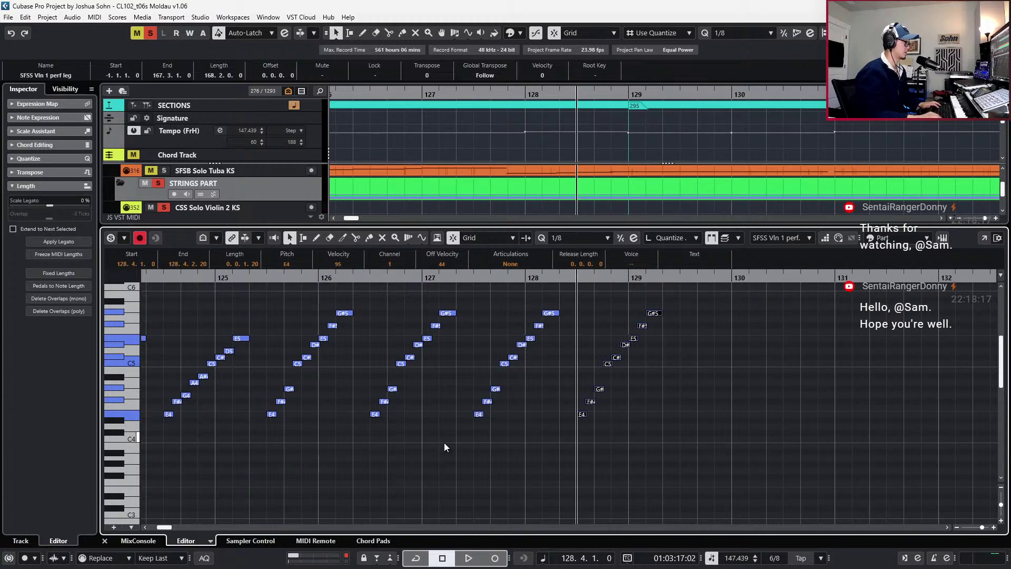
scroll(444, 442, "right", 3)
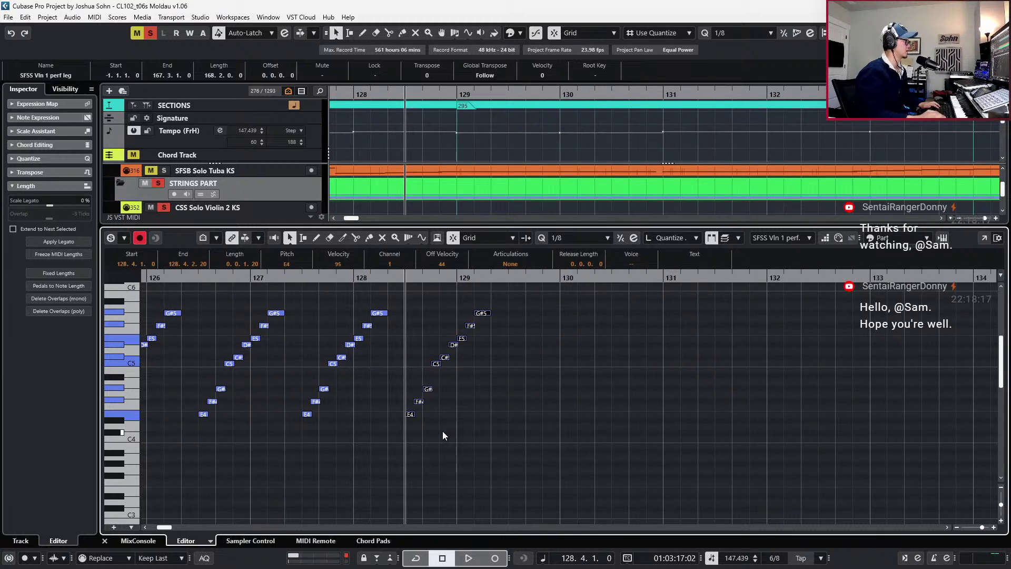
Delete F#5 and G#5 from the end of the last run and set E5 at 129.1.1 to length 0.1.0.0
left_click_drag(462, 305, 484, 333)
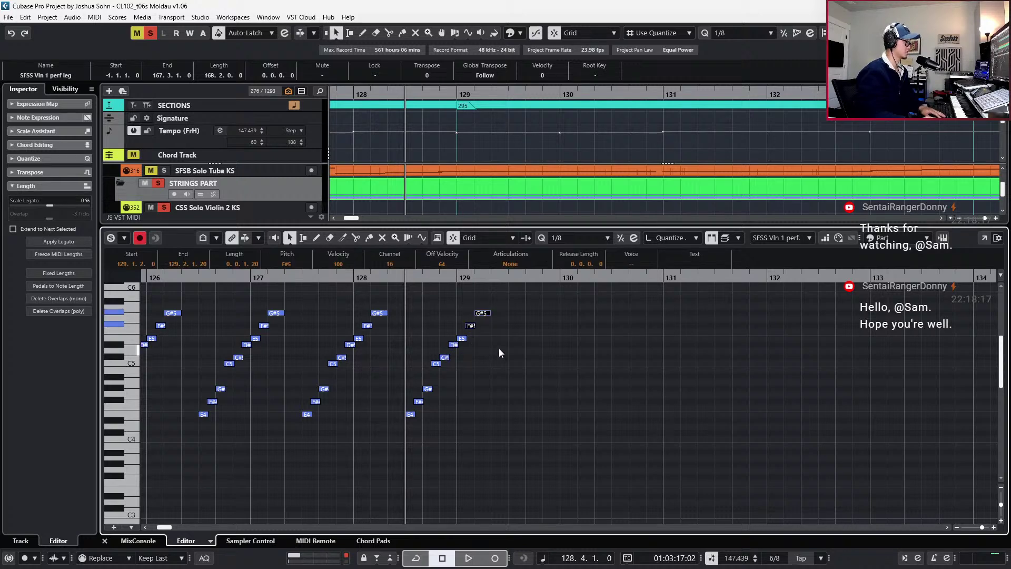
scroll(473, 337, "up", 2)
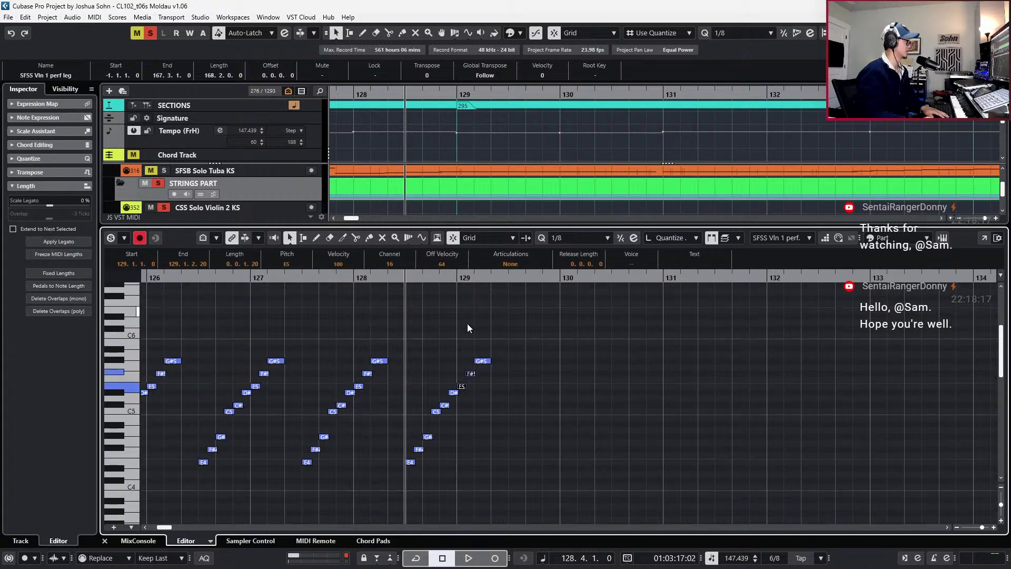
key("Delete")
key("Left")
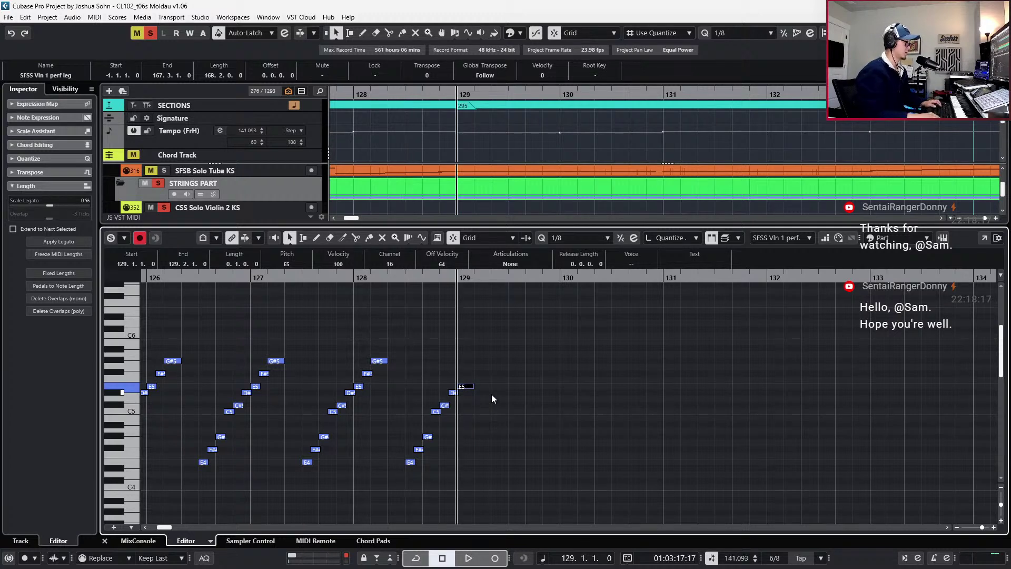
scroll(596, 426, "up", 2, "ctrl")
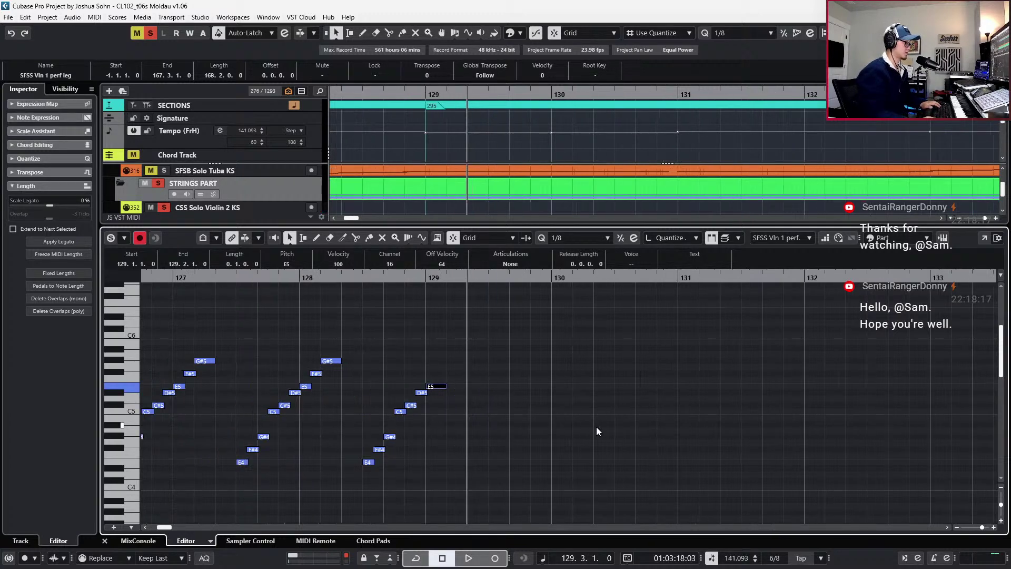
Turn on step input and enter A#2, C#3, E3, G3 and E4 as eighth notes from 129.3.1, with a brief audition
scroll(597, 427, "down", 2)
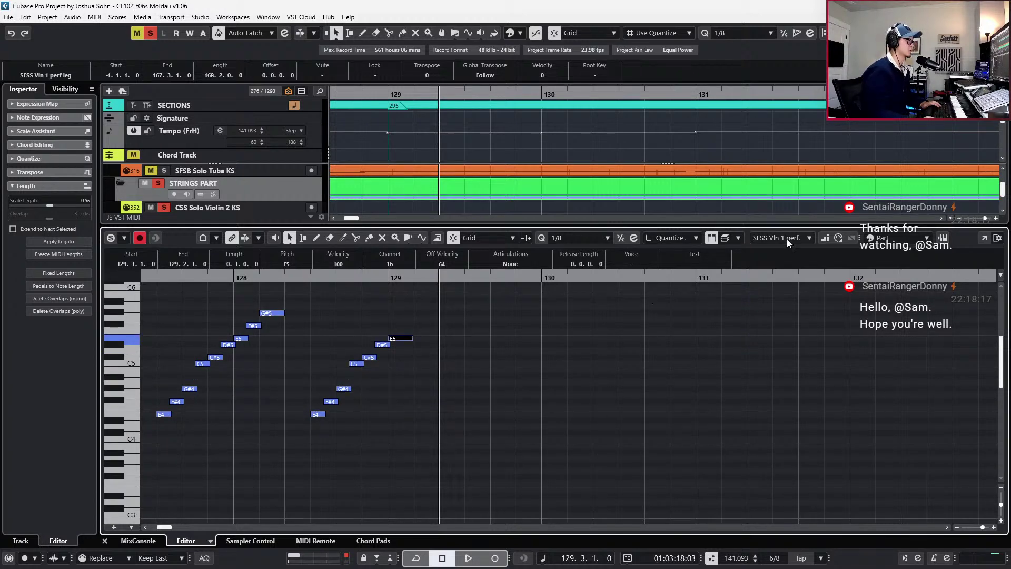
left_click(826, 238)
left_click(437, 403)
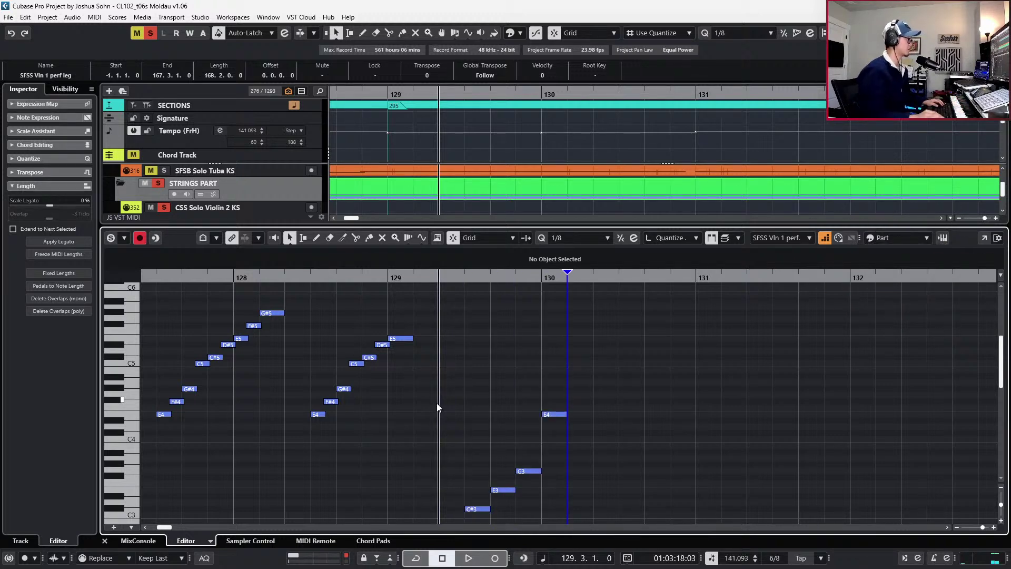
scroll(628, 404, "down", 3)
left_click(493, 503)
left_click(522, 500)
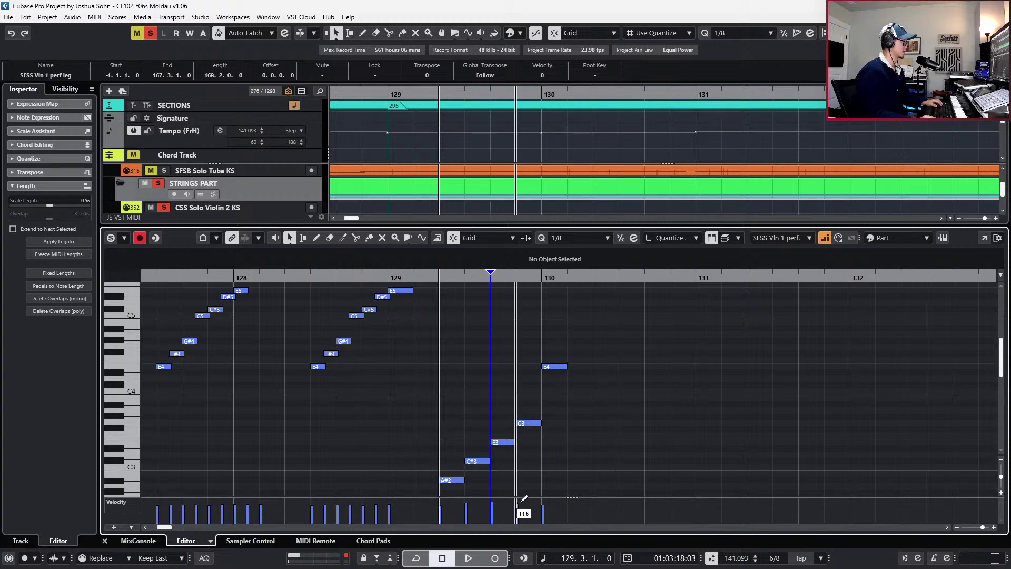
key("space")
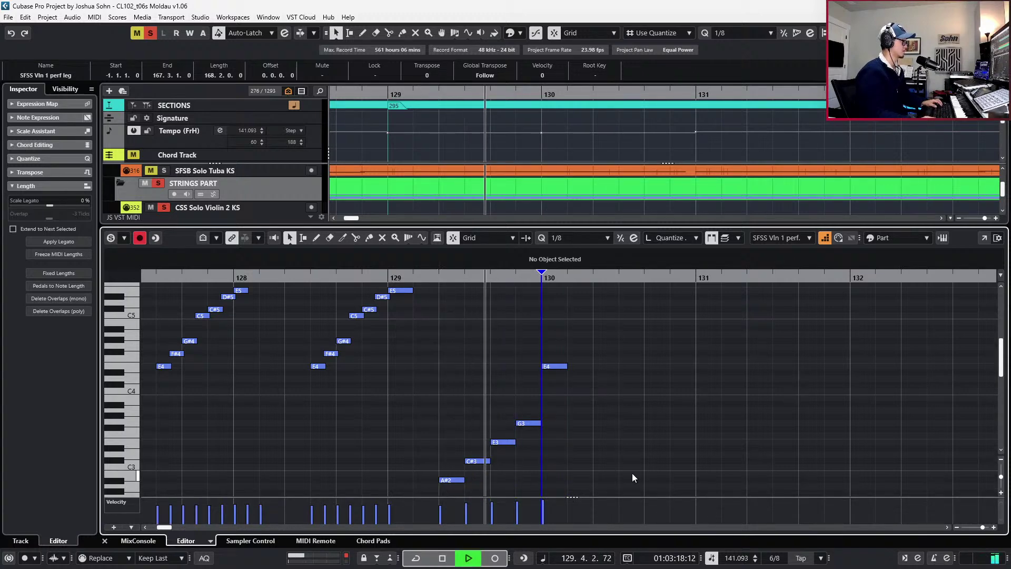
key("space")
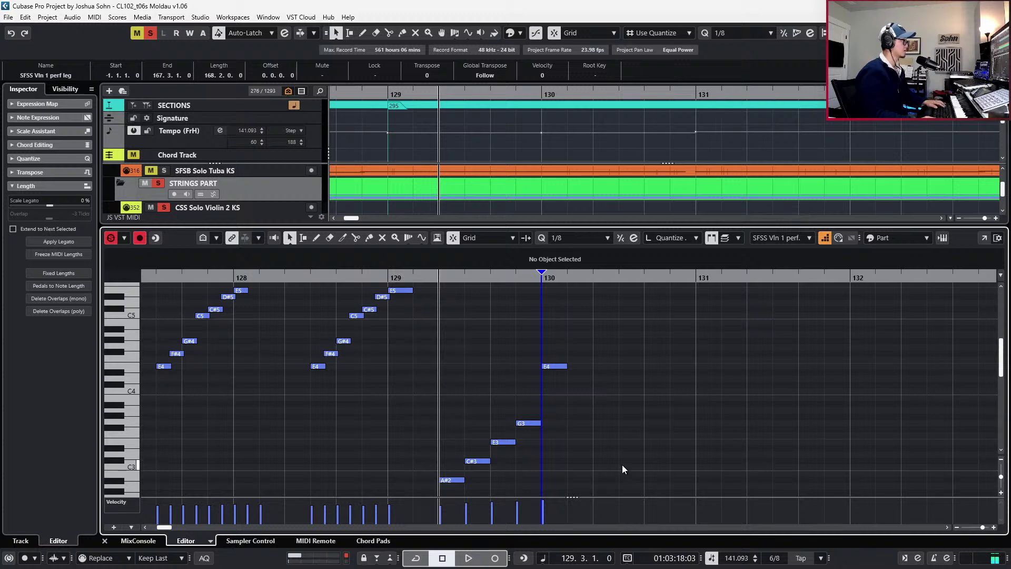
Set the quantize value to 1/16 and shorten the five step-entered notes to 0.0.1.0
key("2")
left_click_drag(442, 342, 584, 484)
key("shift+q")
Turn off step input, close the gaps so the five notes run as consecutive sixteenths from 129.3.1, and start auditioning them from before bar 128
left_click_drag(463, 353, 568, 465)
key("ctrl+Left")
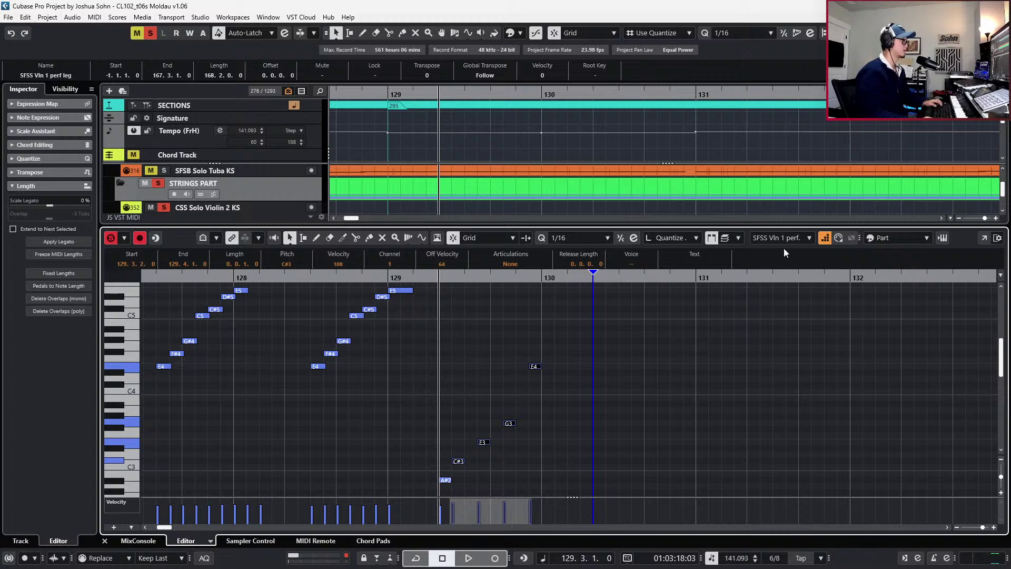
left_click(825, 237)
left_click_drag(476, 356, 578, 449)
key("ctrl+Left")
left_click_drag(489, 352, 564, 439)
key("ctrl+Left")
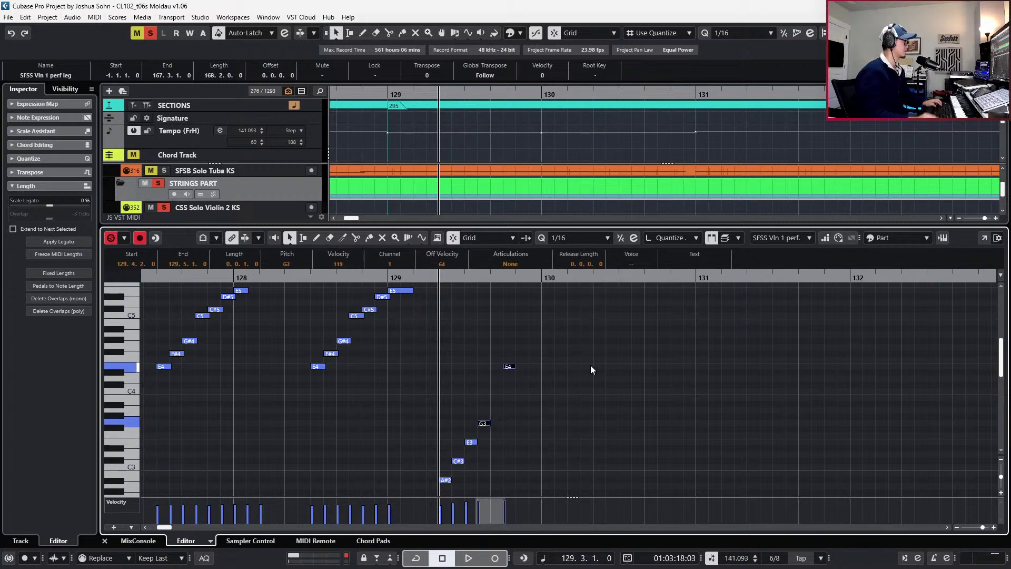
left_click_drag(550, 358, 489, 392)
key("ctrl+Left")
key("space")
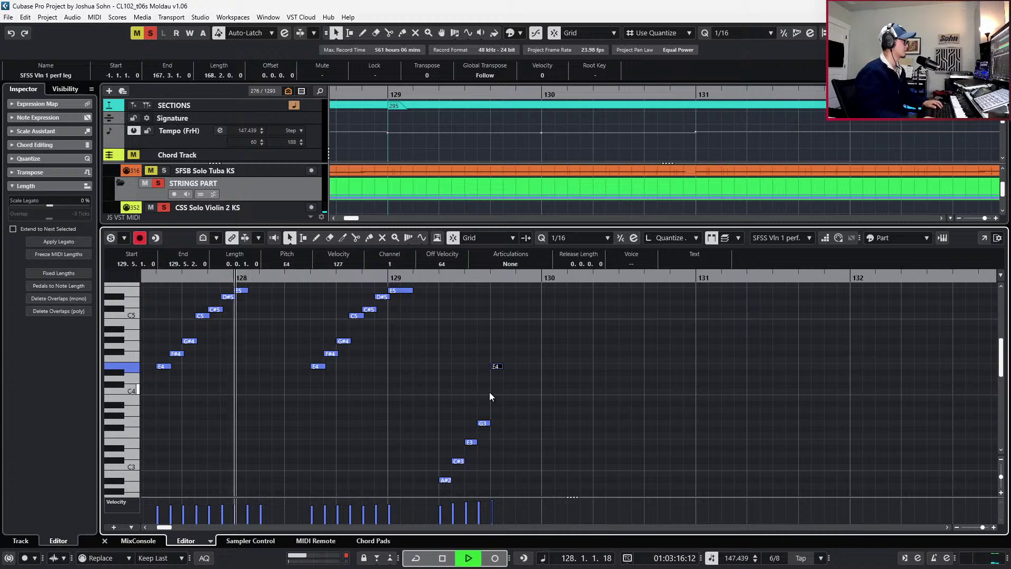
Lengthen the A#2, C#3, E3 and G3 notes from 129.3.1 to 0.0.1.20 so they overlap, and audition them
key("space")
left_click_drag(405, 406, 514, 469)
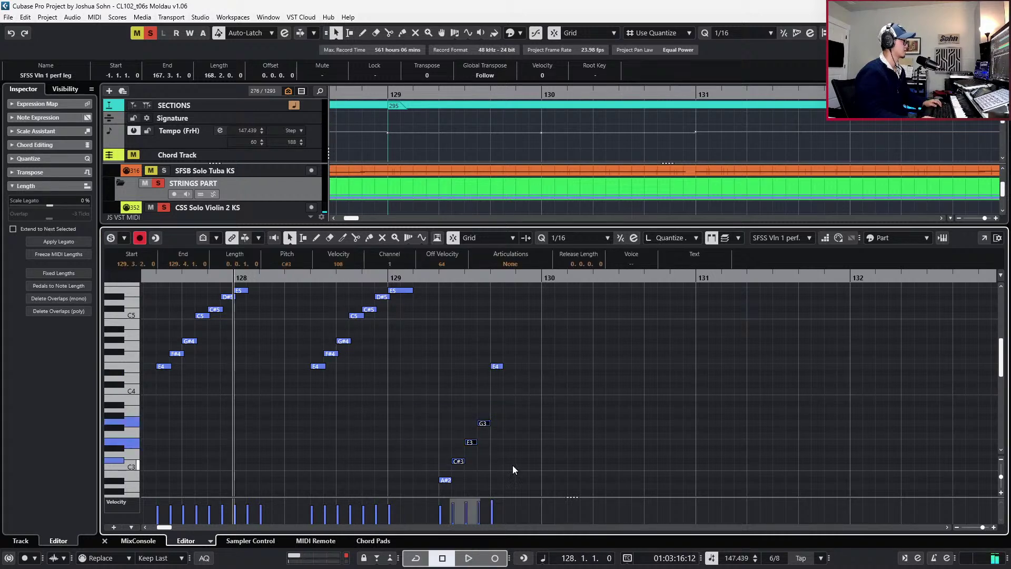
left_click_drag(438, 463, 471, 490, "shift")
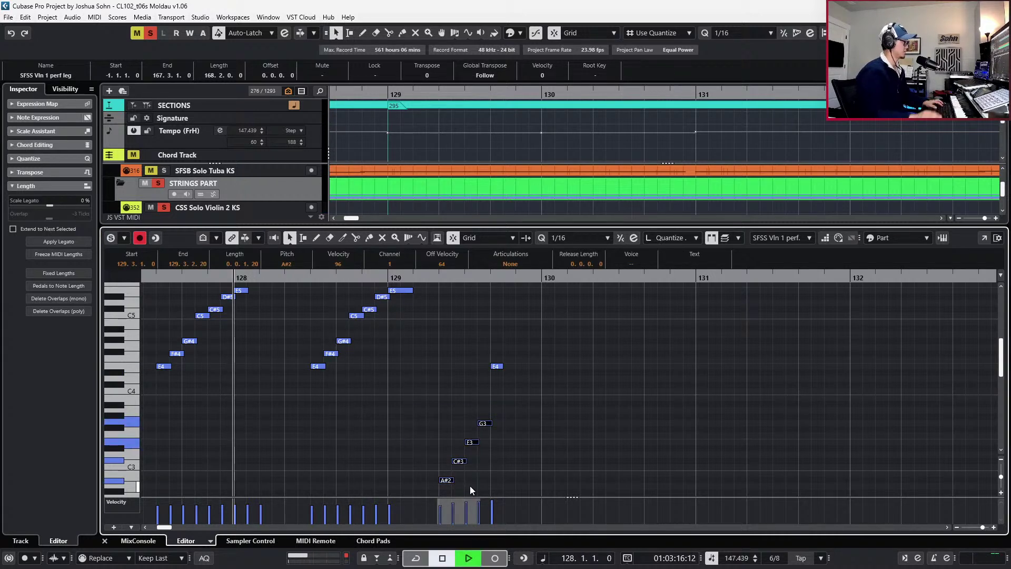
key("space")
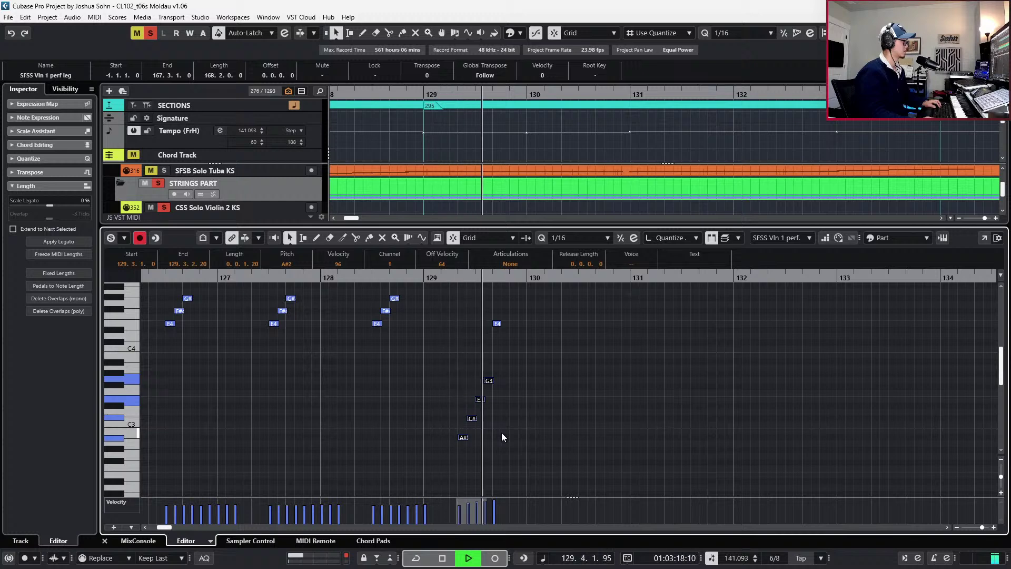
key("space")
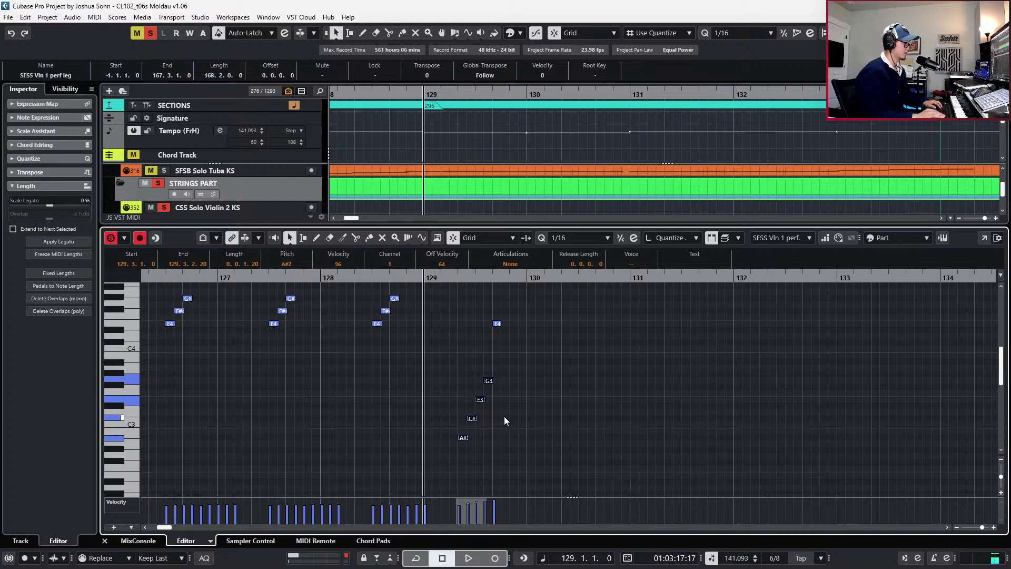
Move the five-note run A#2 to E4 earlier so it starts at 129.2.1, and place the playhead at 129.5.1
left_click_drag(444, 313, 559, 450)
key("space")
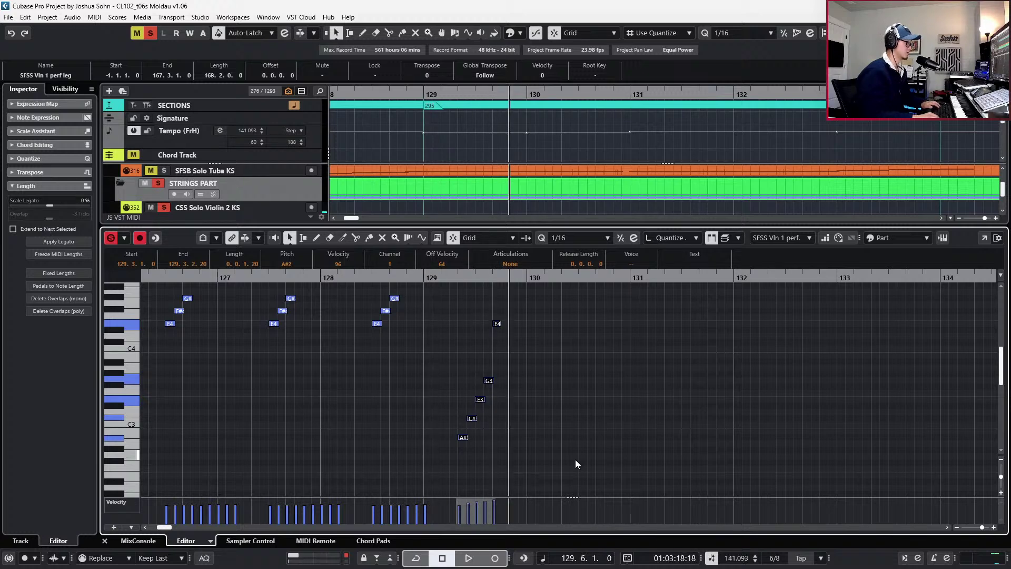
key("h")
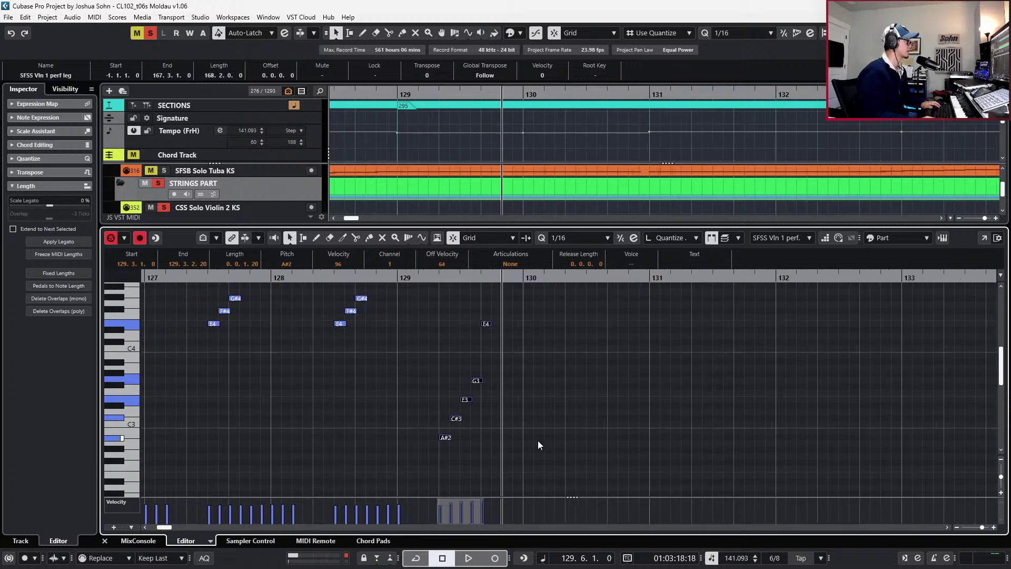
scroll(551, 435, "up", 3)
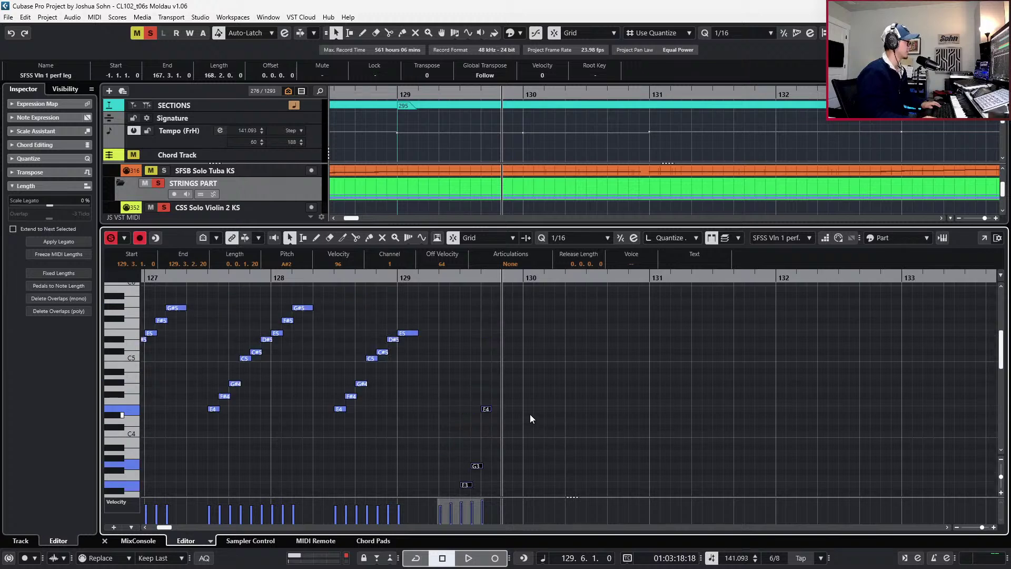
left_click_drag(425, 354, 558, 491)
key("ctrl+Left")
key("ctrl+Left")
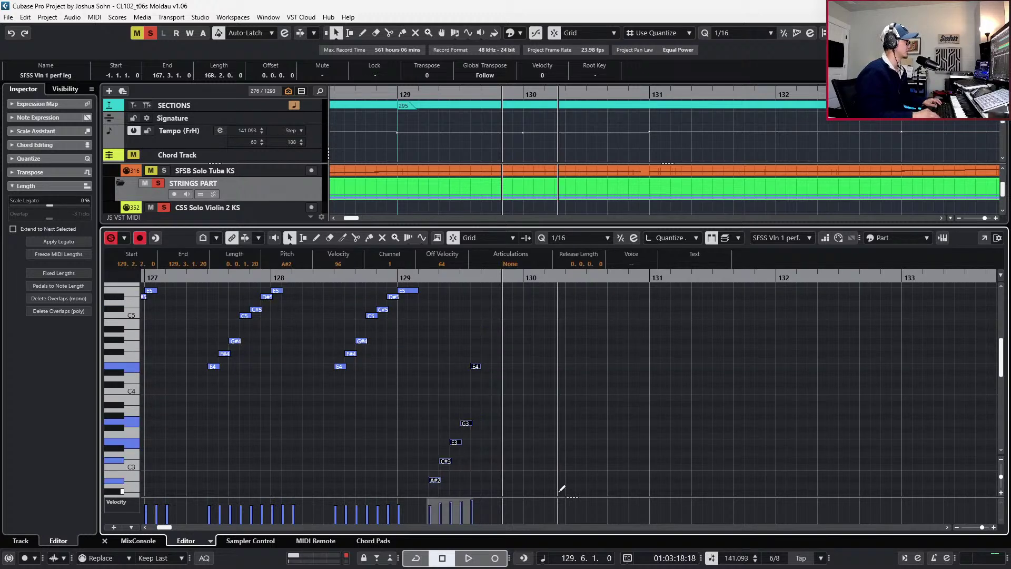
key("ctrl+KP_Subtract")
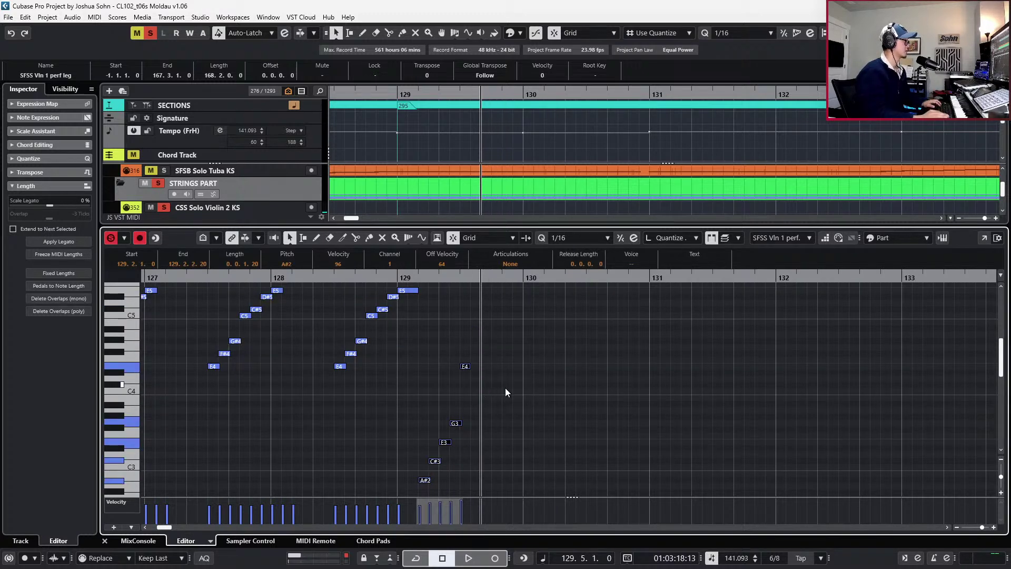
Turn on step input and enter C#3, E3, G3, A#3 and G3 as sixteenths from 129.5.1, with a brief audition
left_click(825, 237)
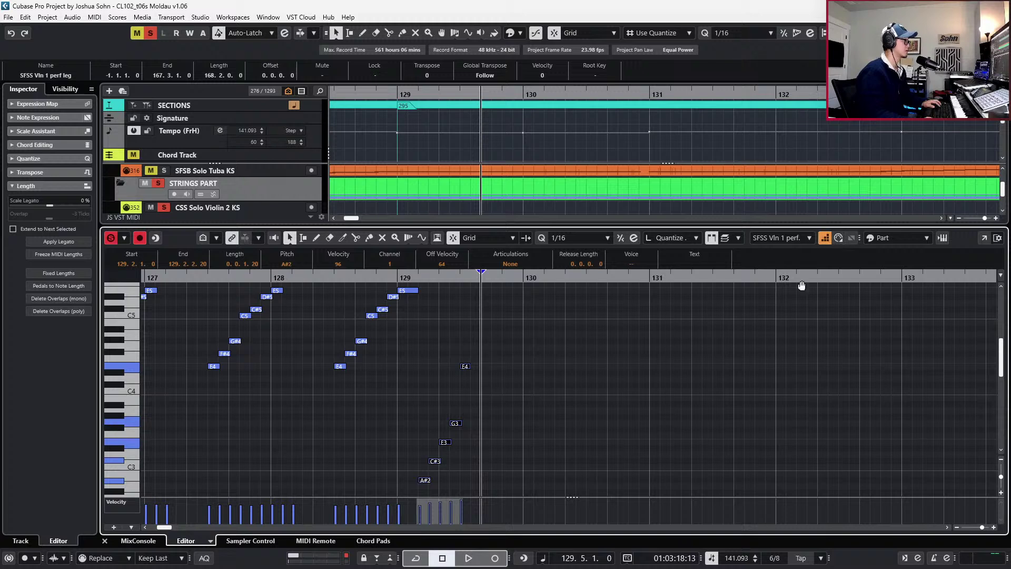
key("KP_Subtract")
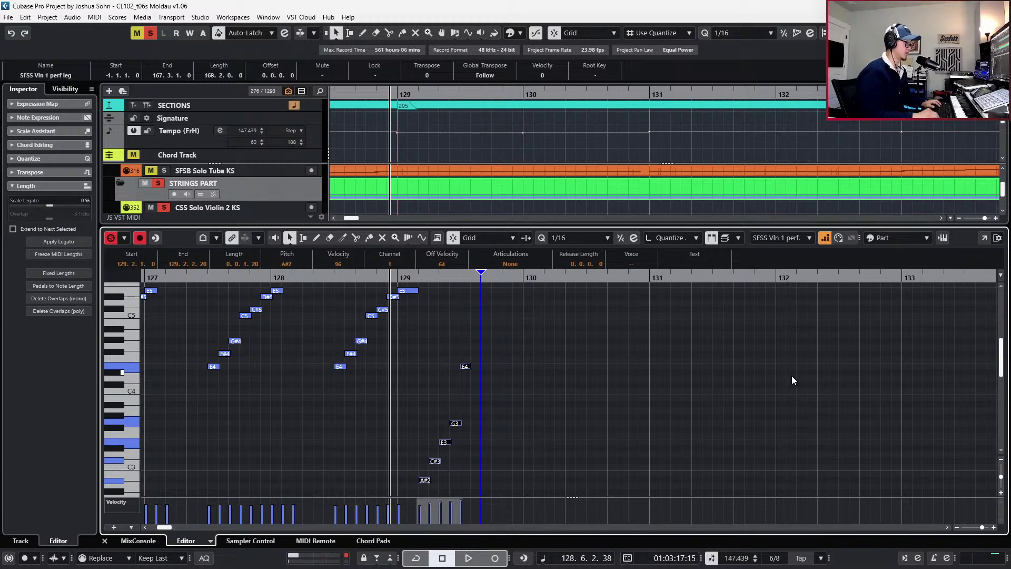
scroll(806, 393, "down", 4)
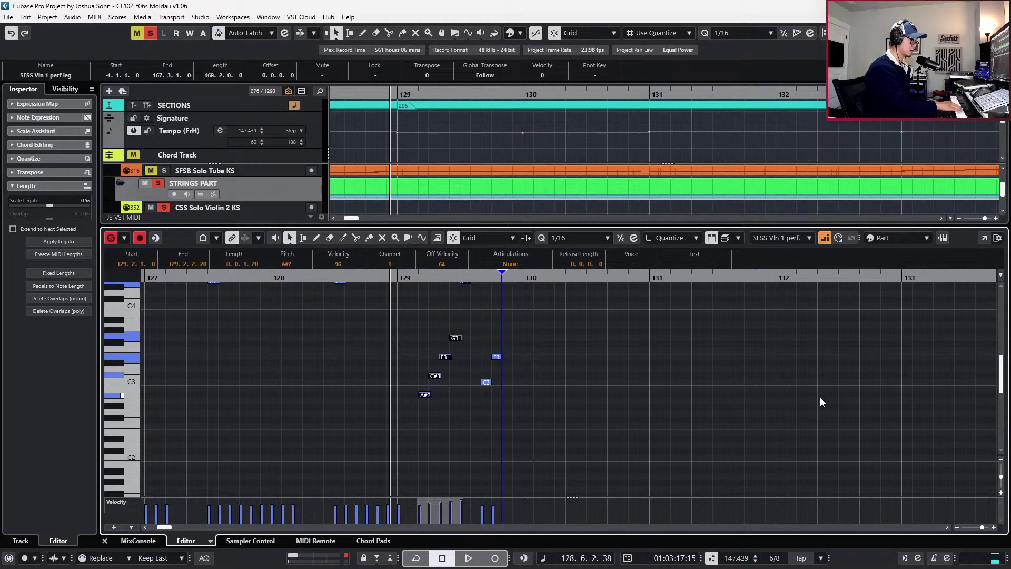
key("ctrl+z")
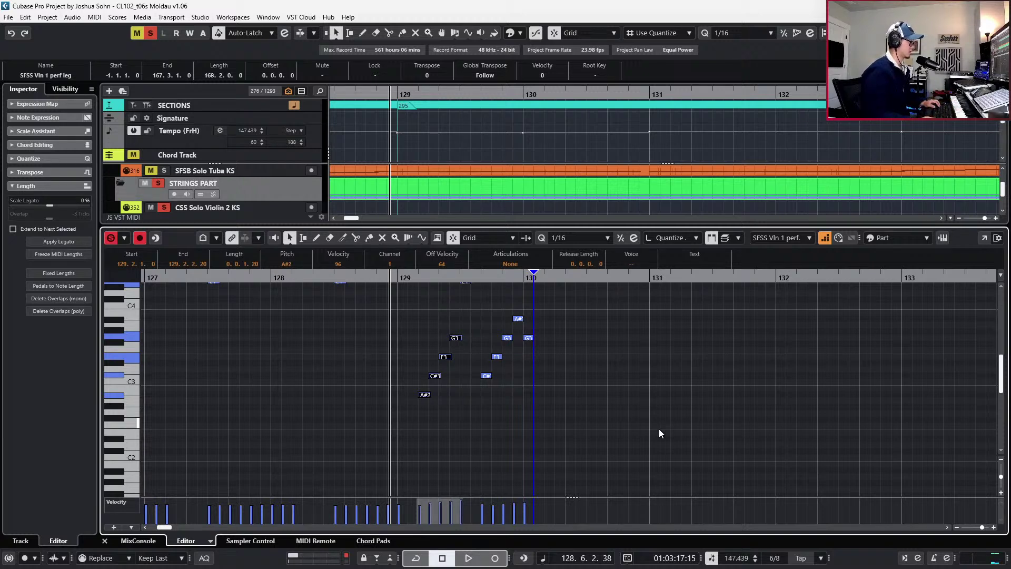
key("space")
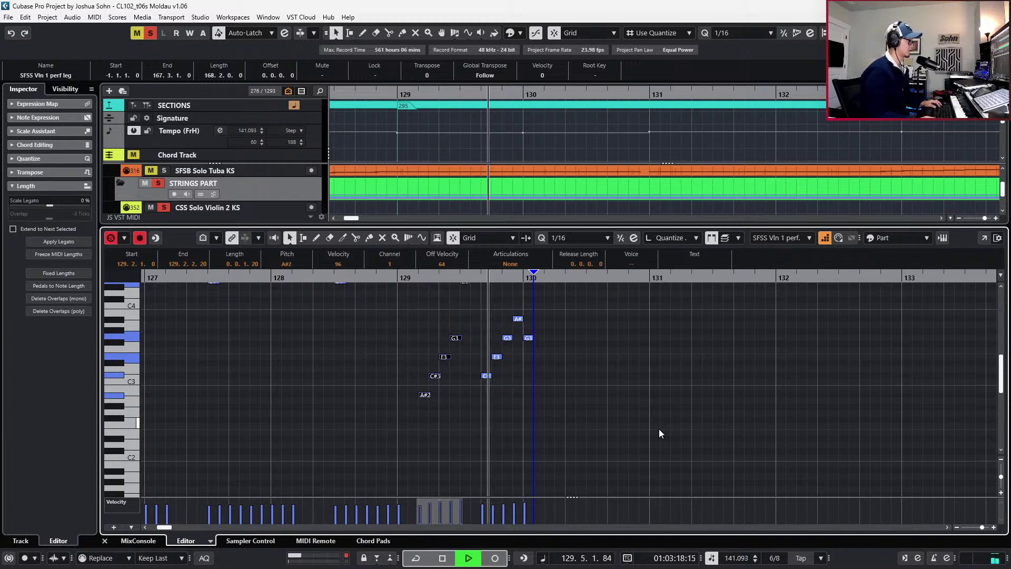
key("space")
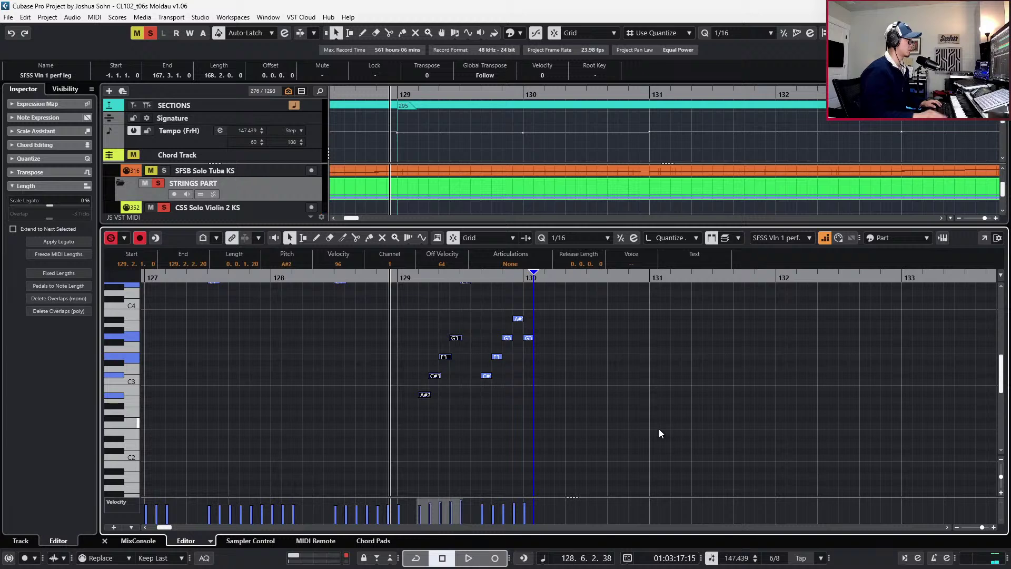
Transpose the G3 at 130.1.1 up an octave to G4
key("ctrl+KP_Add")
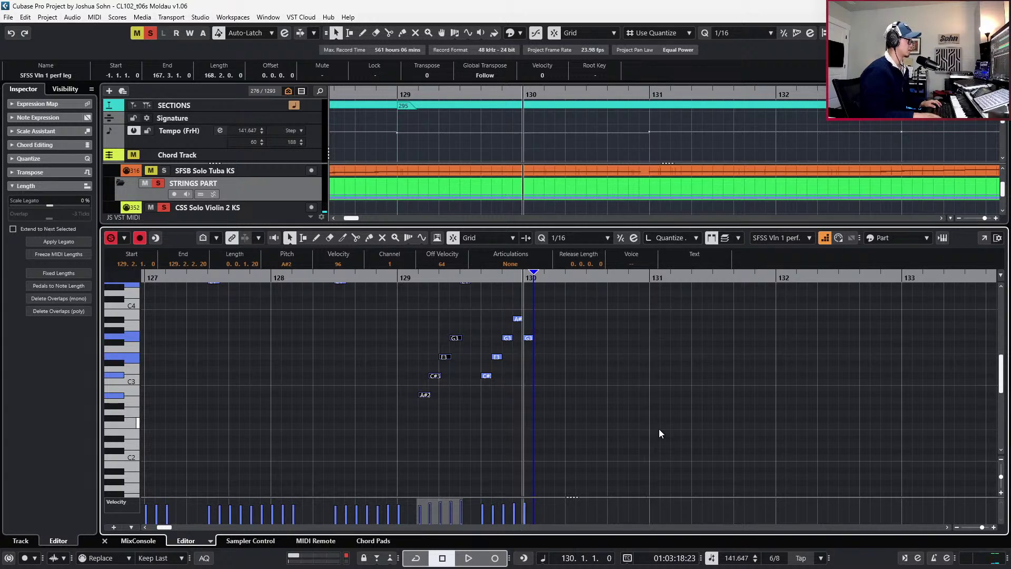
scroll(579, 390, "up", 3)
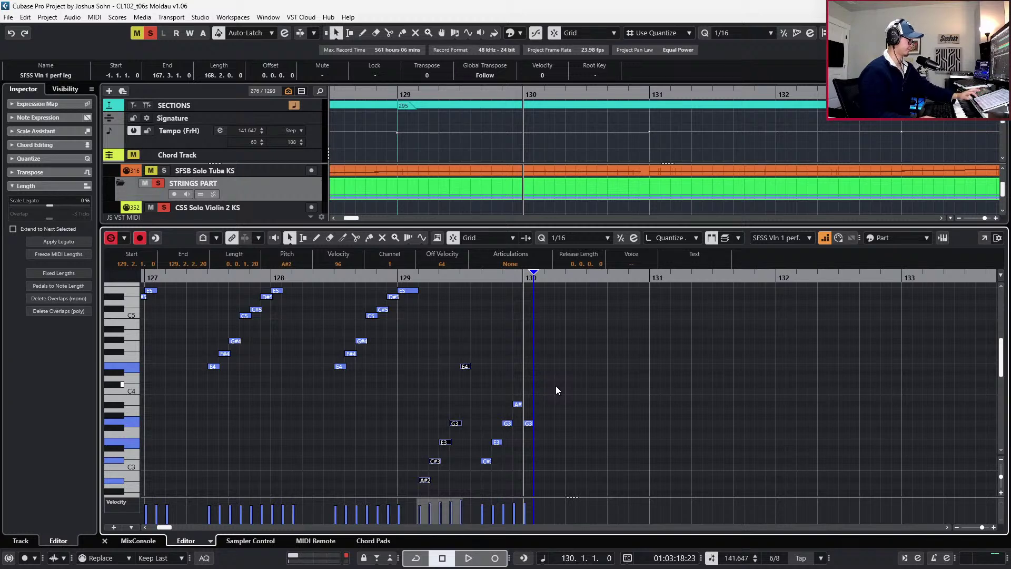
left_click(529, 423)
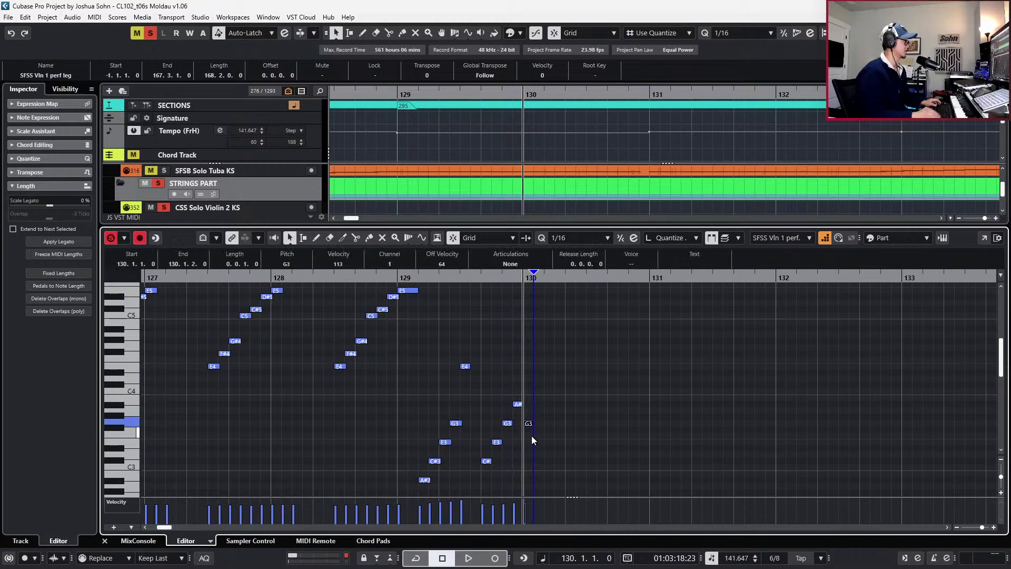
key("shift+Up")
Step-enter sixteenths E3, G3, A#3, C#4, A#4 from 130.2.1 and C#4, E4, G4, A#4, E5 from 130.5.1, auditioning the passage
key("space")
key("space")
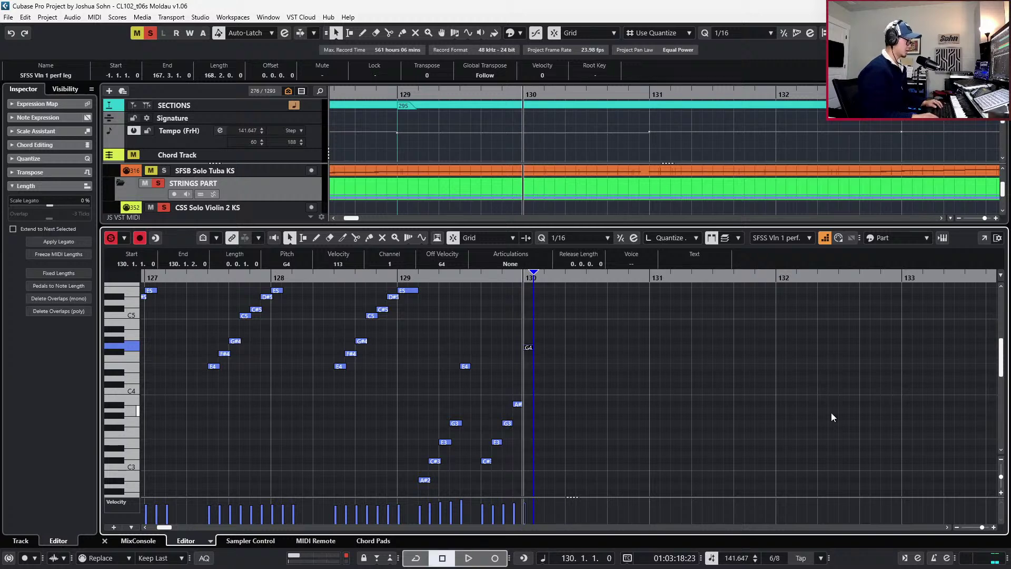
key("space")
key("space")
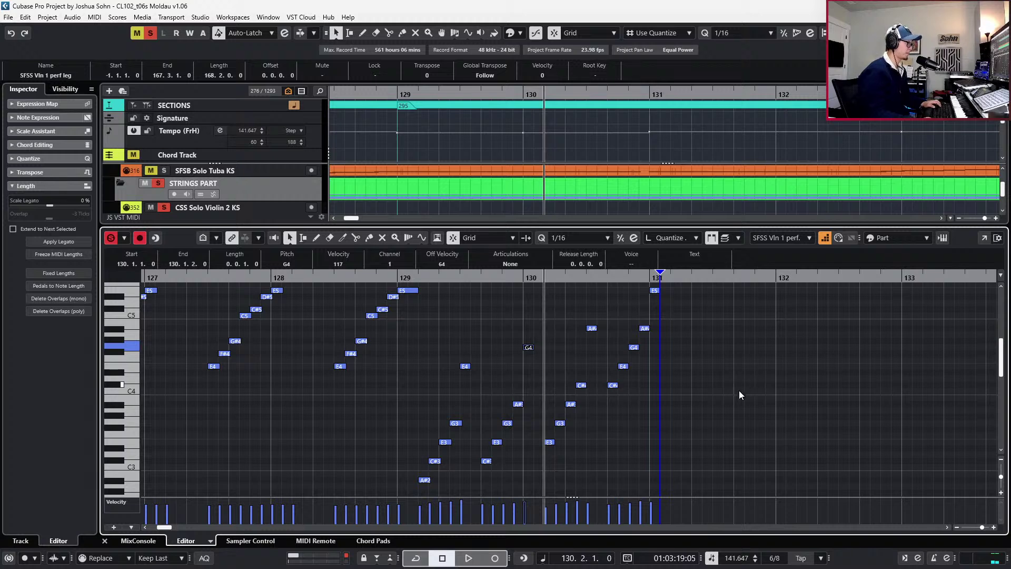
Move the E5 at 131.1.1 from the SFSS Vln 1 perf leg part to the SFSS Vln 1 core KS part
left_click(473, 343)
left_click(473, 339)
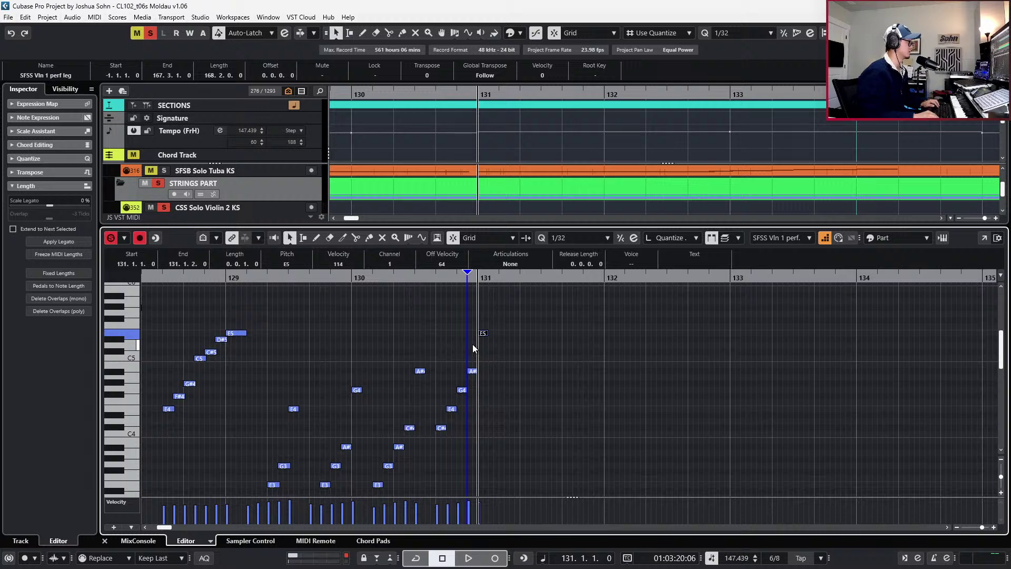
key("ctrl+e")
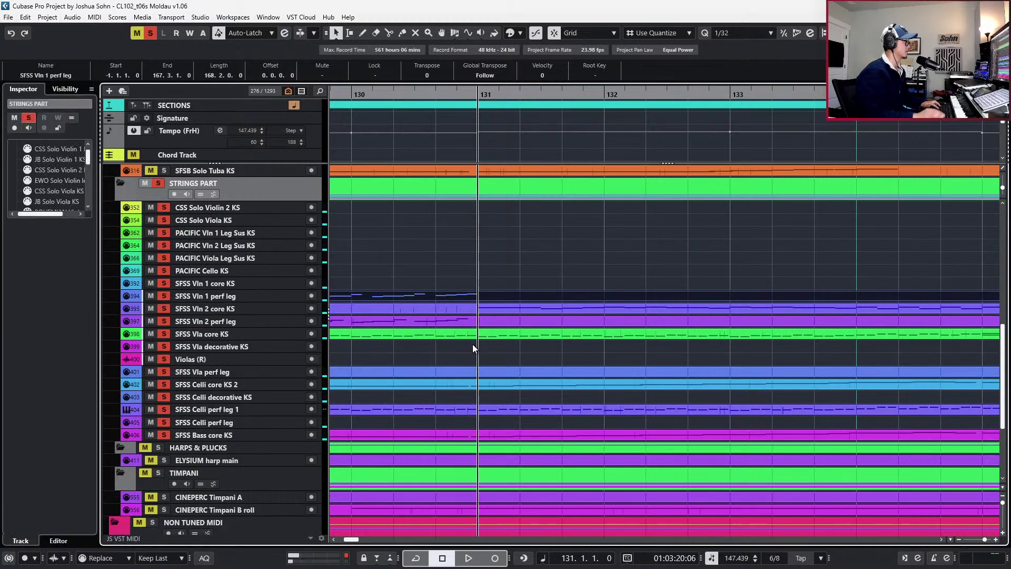
left_click(503, 283)
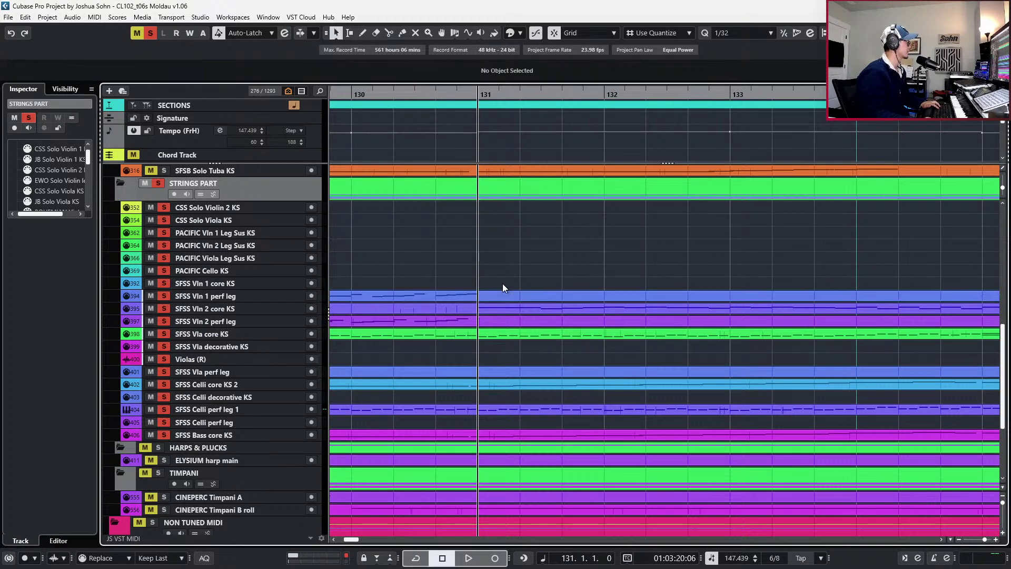
key("ctrl+e")
Turn off step input, set the quantize value to 1/16 and assign the Spic articulation to the E5 at 131.1.1
key("h")
key("h")
key("Right")
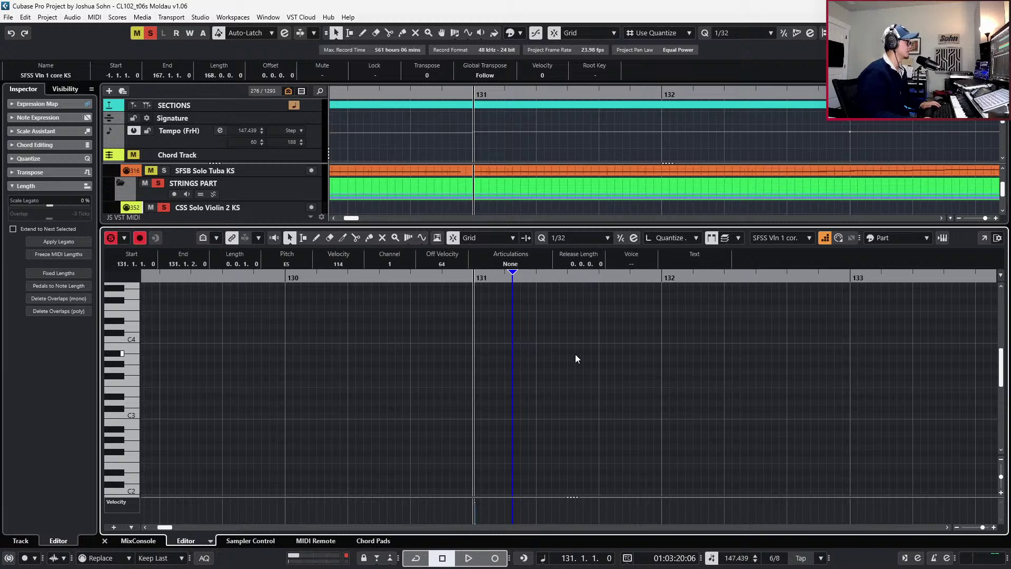
left_click(826, 237)
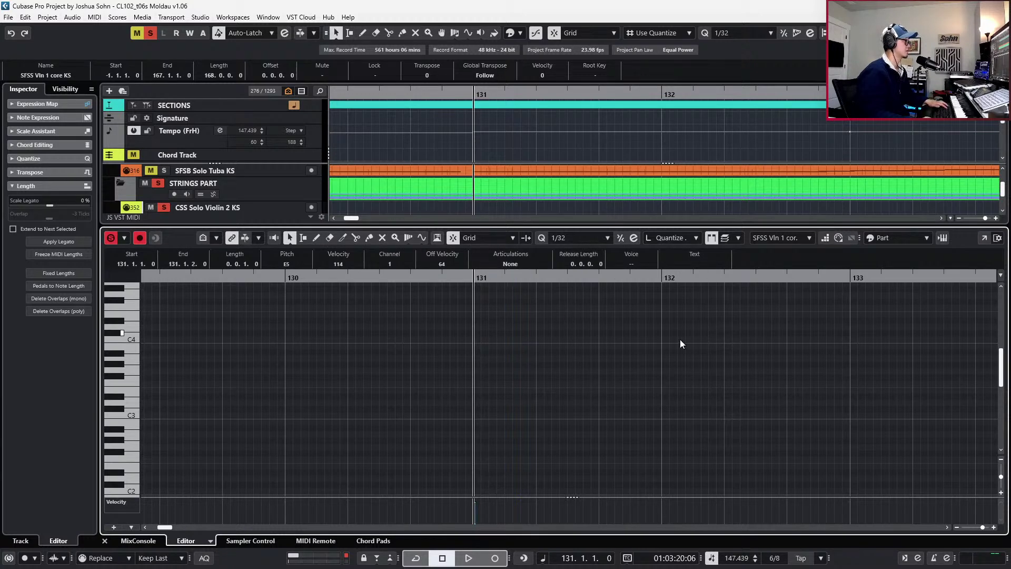
key("h")
scroll(463, 411, "up", 1)
key("h")
scroll(487, 376, "up", 2)
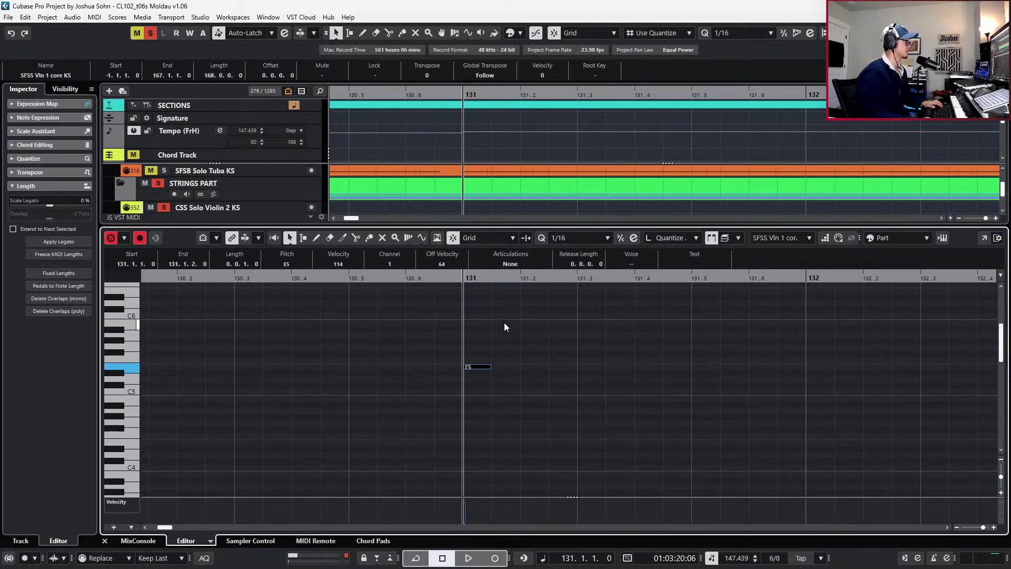
left_click(510, 264)
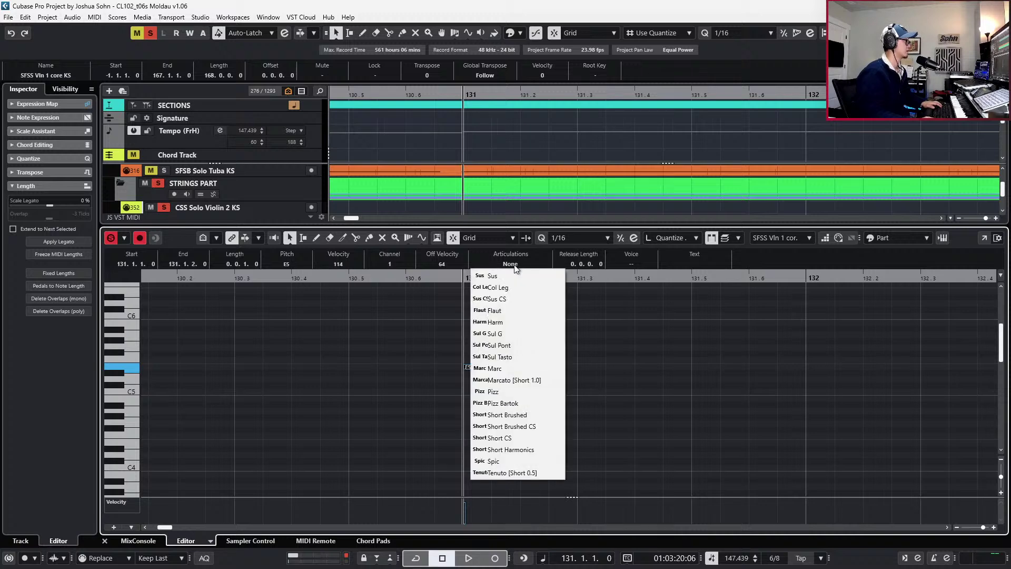
left_click(508, 460)
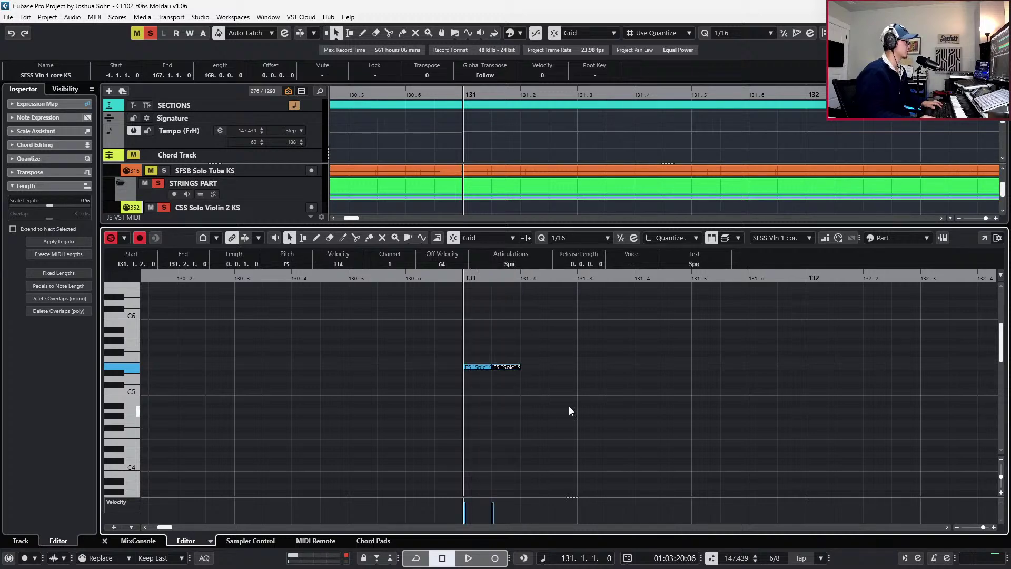
Replace the duplicated E5 at 131.1.2 with four step-entered E5 sixteenths from that position, all with the Spic articulation
key("Delete")
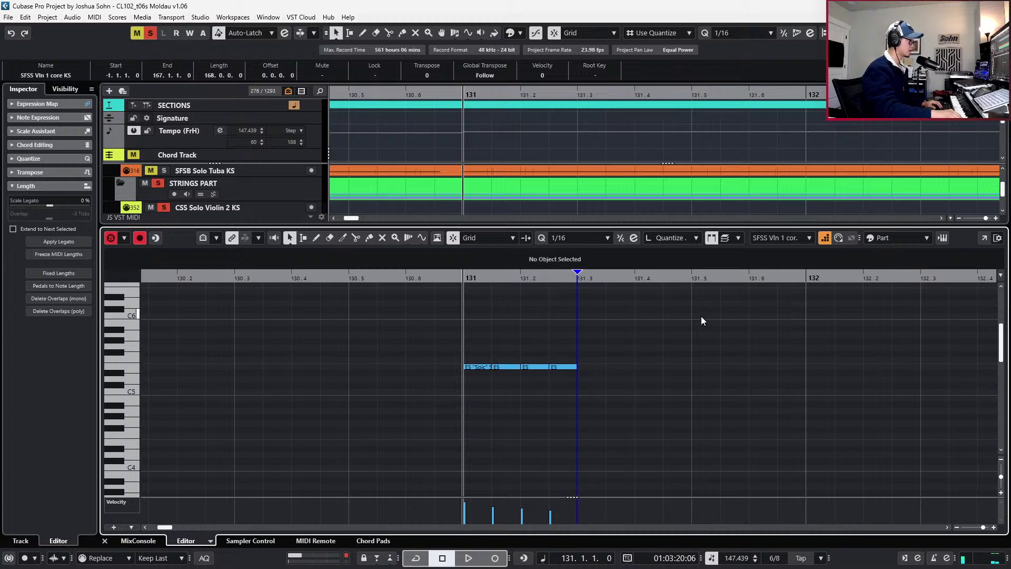
left_click_drag(506, 346, 648, 403)
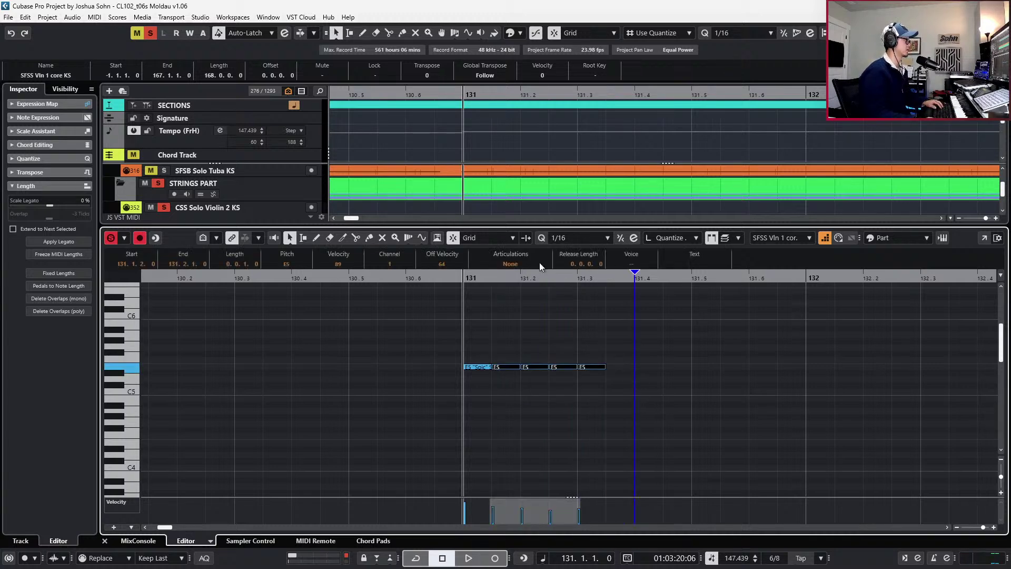
left_click(539, 263)
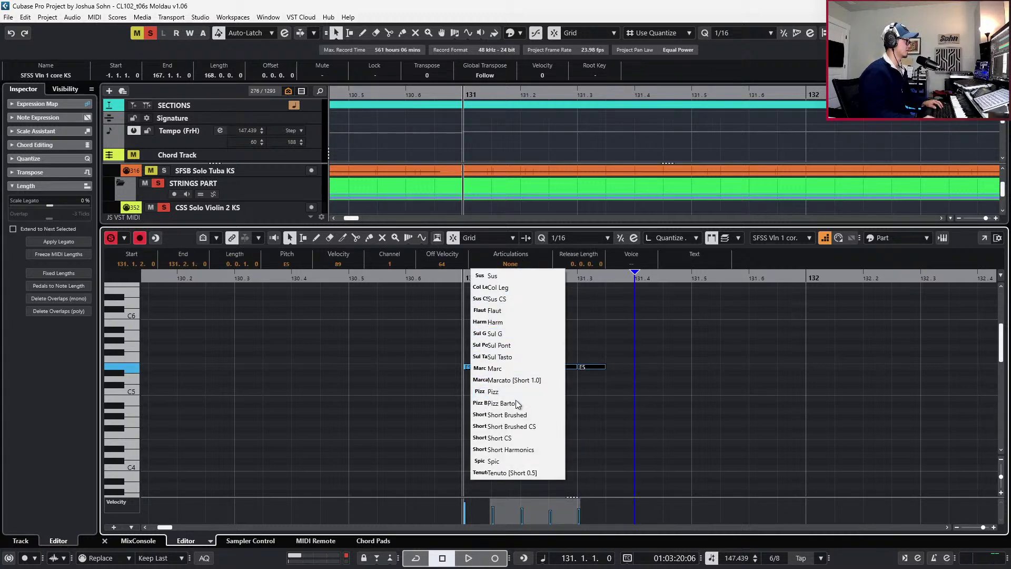
left_click(524, 461)
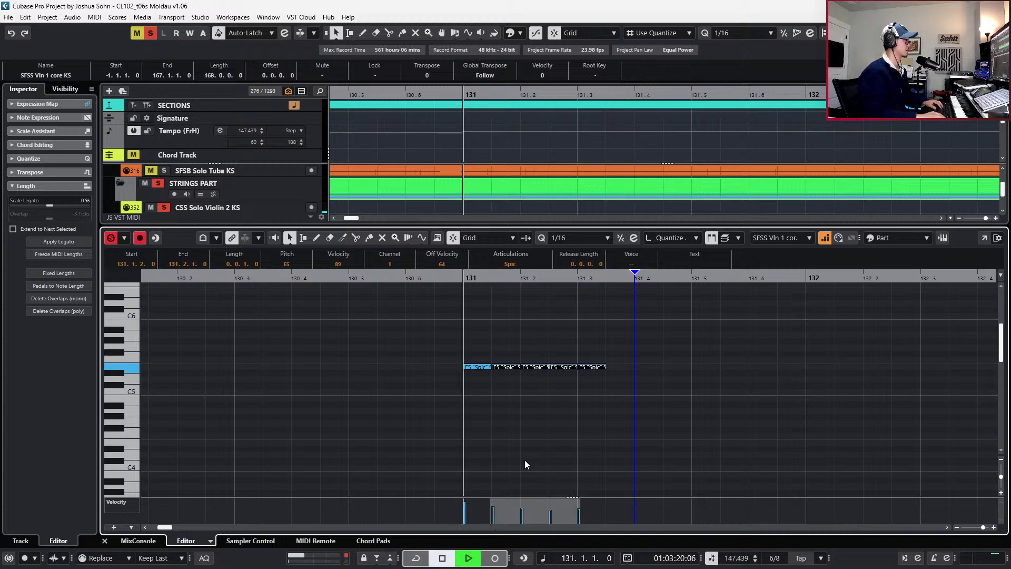
Raise the velocities of the four added E5 notes, the first to 105, and duplicate the last one to 131.3.2
key("space")
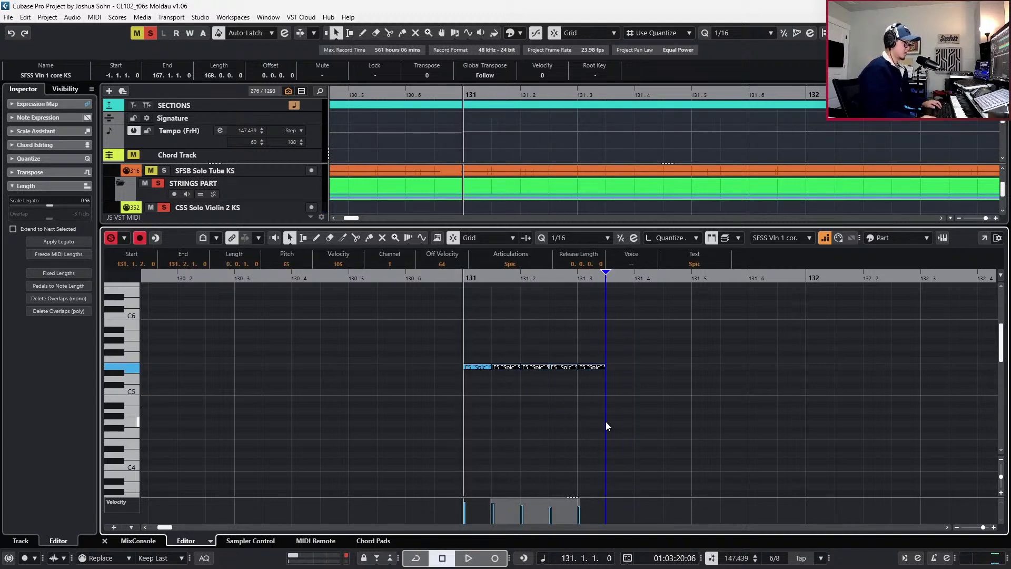
scroll(614, 372, "right", 2)
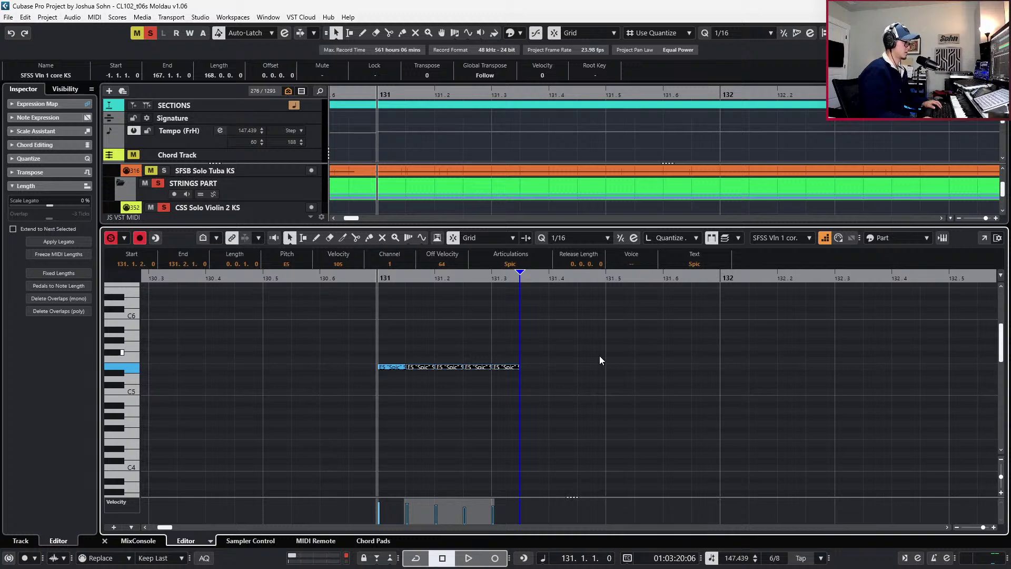
key("ctrl+a")
left_click_drag(530, 344, 509, 392)
key("ctrl+d")
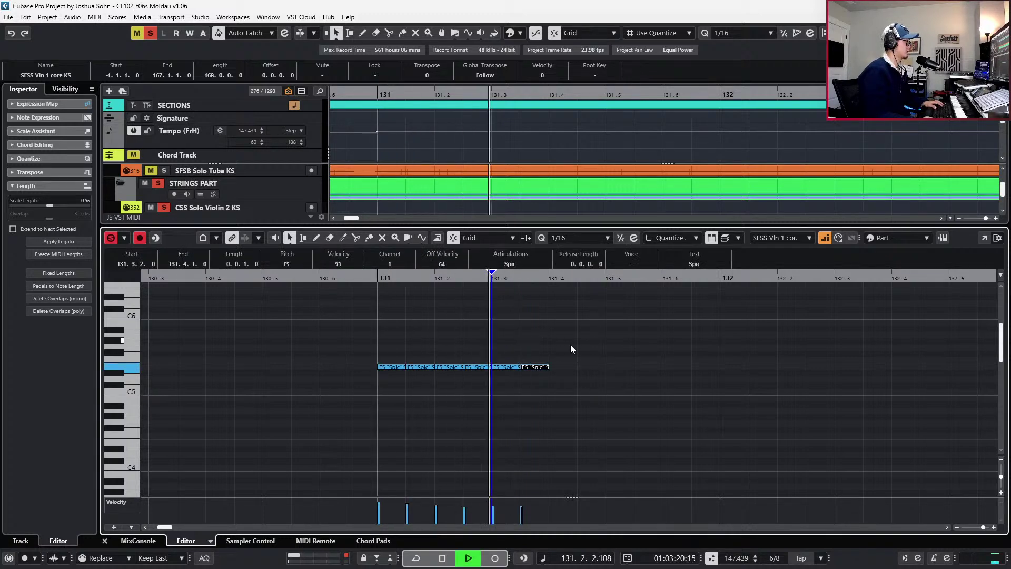
Lower the velocities of the four E5 notes from 131.2.1 through 131.3.2, the first to 93, and play the repeated notes
left_click_drag(451, 340, 570, 404)
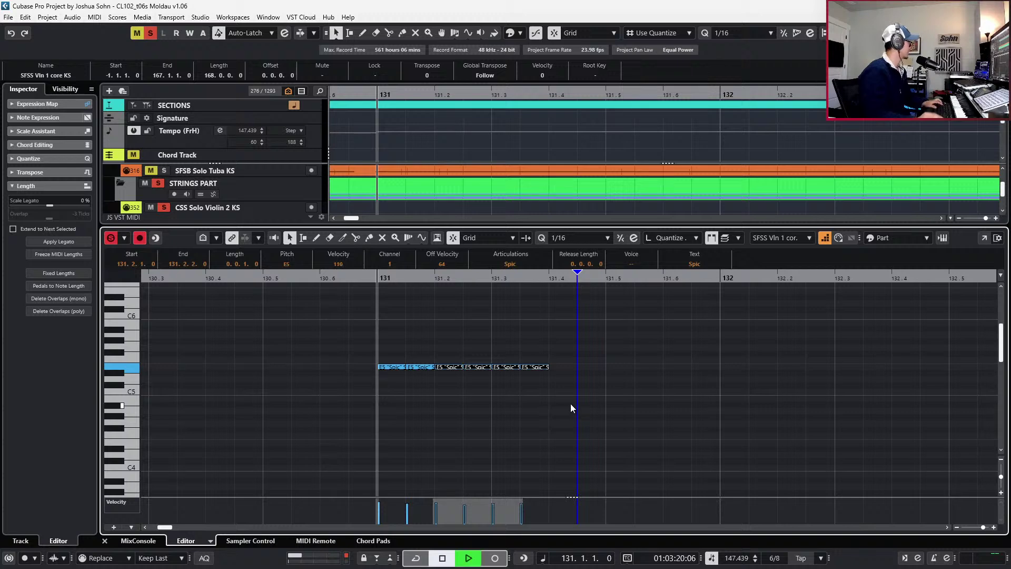
mouse_move(407, 505)
left_mouse_down()
mouse_move(411, 495)
mouse_move(413, 511)
mouse_move(537, 505)
mouse_move(406, 504)
mouse_move(550, 505)
mouse_move(435, 505)
left_mouse_up()
key("space")
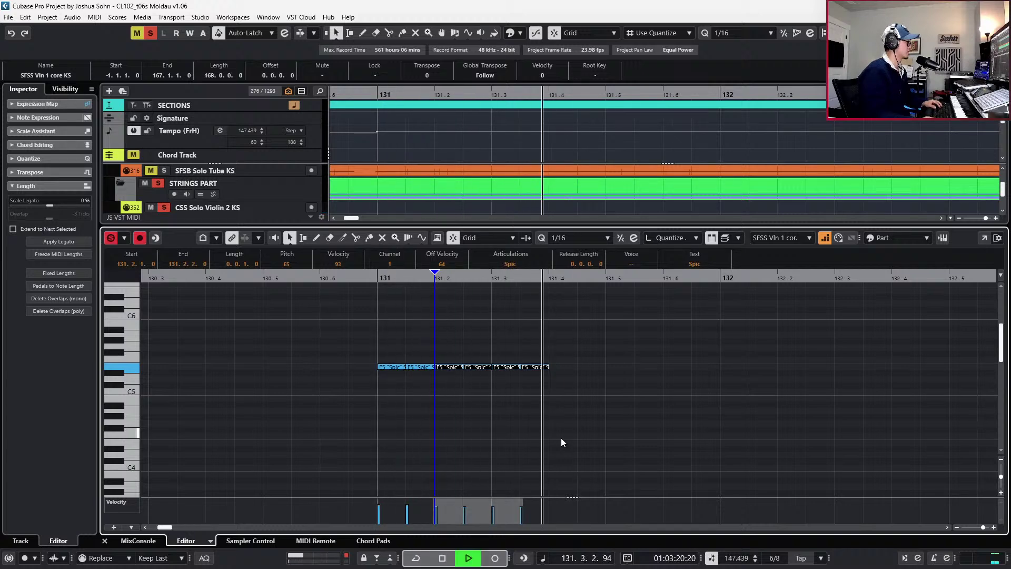
key("space")
Show the controller lanes and add points just before bar 131: Modulation CC 1 at 115, Expression CC 11 at 110, Main Volume CC 7 at 108
left_click(558, 401)
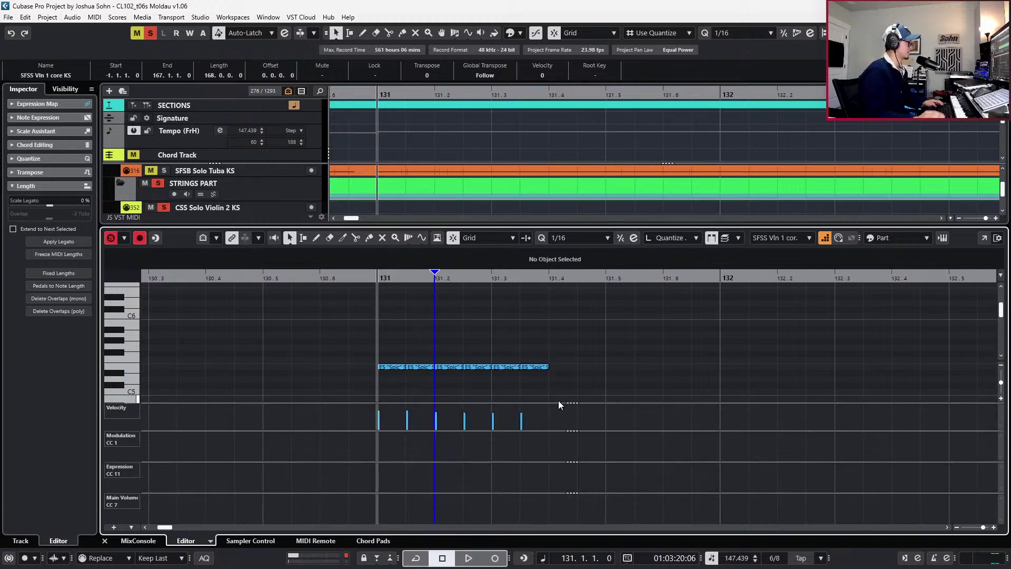
left_click(348, 433)
left_click(332, 466)
left_click(332, 498)
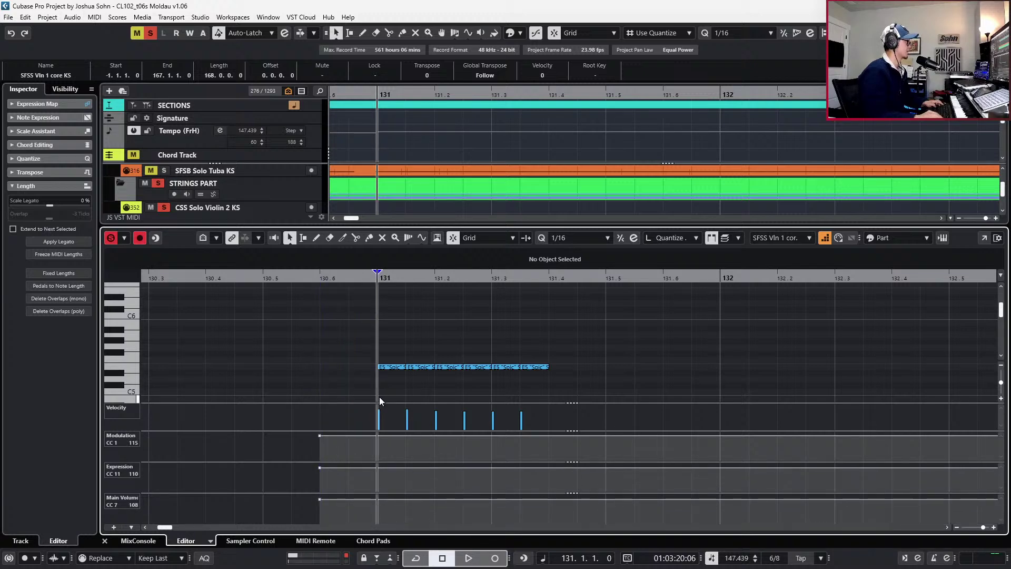
Step-enter the sixteenth-note pairs from 131.4.1, starting B4, C#5, E5, A5 and descending in bar 136 to a B3 at 137.1.1
left_click(393, 366)
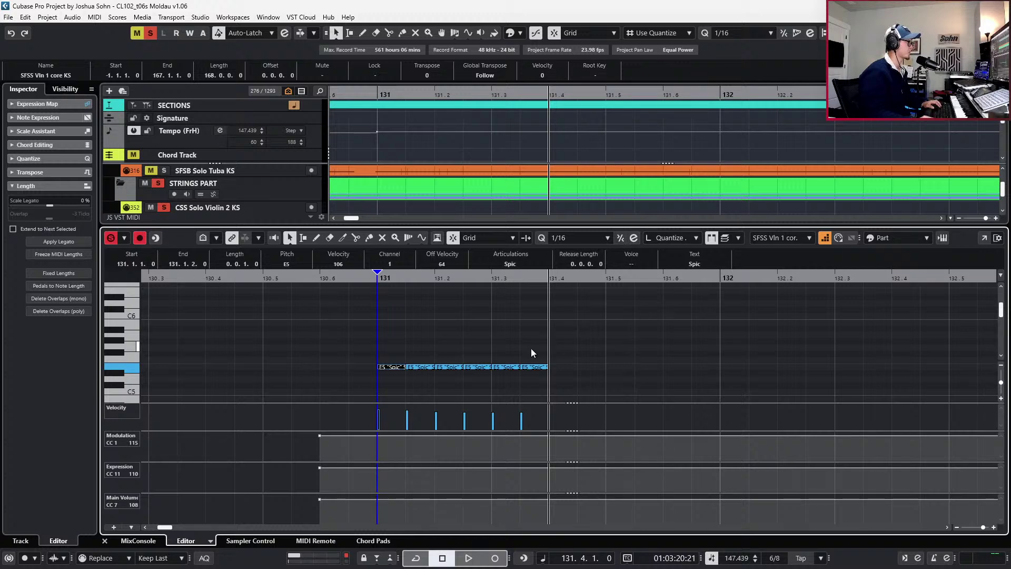
left_click(548, 343)
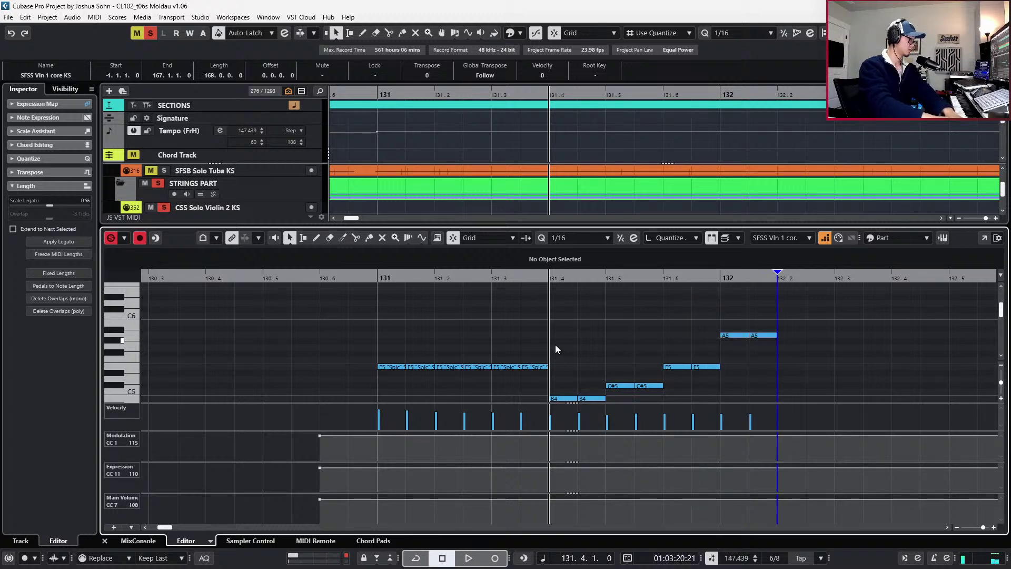
key("ctrl+z")
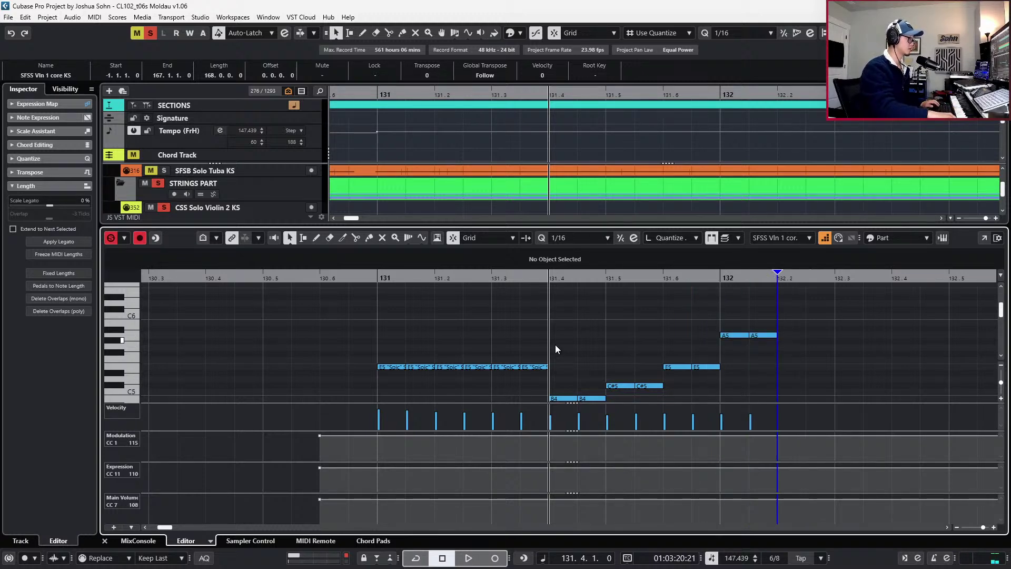
key("ctrl+z")
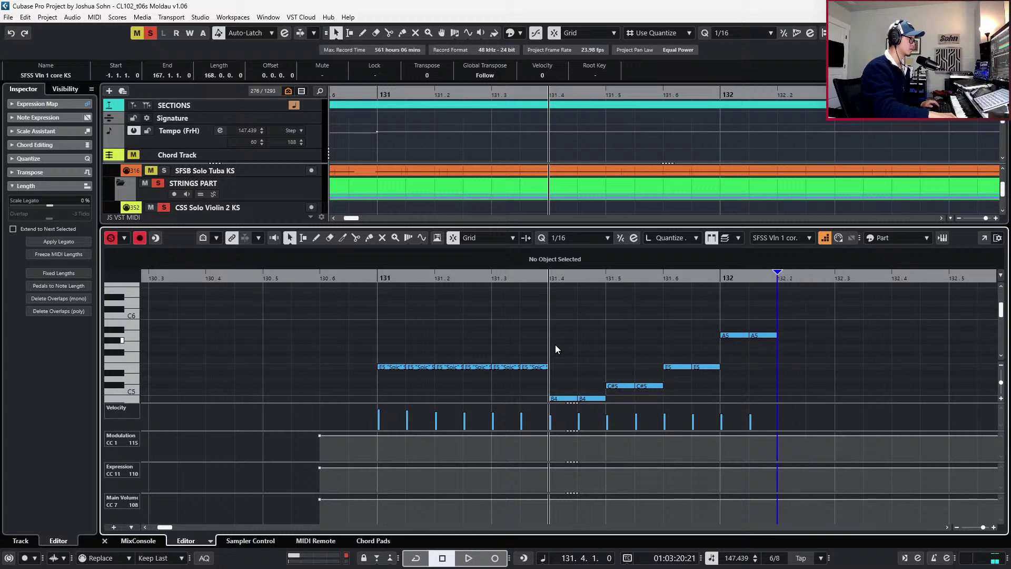
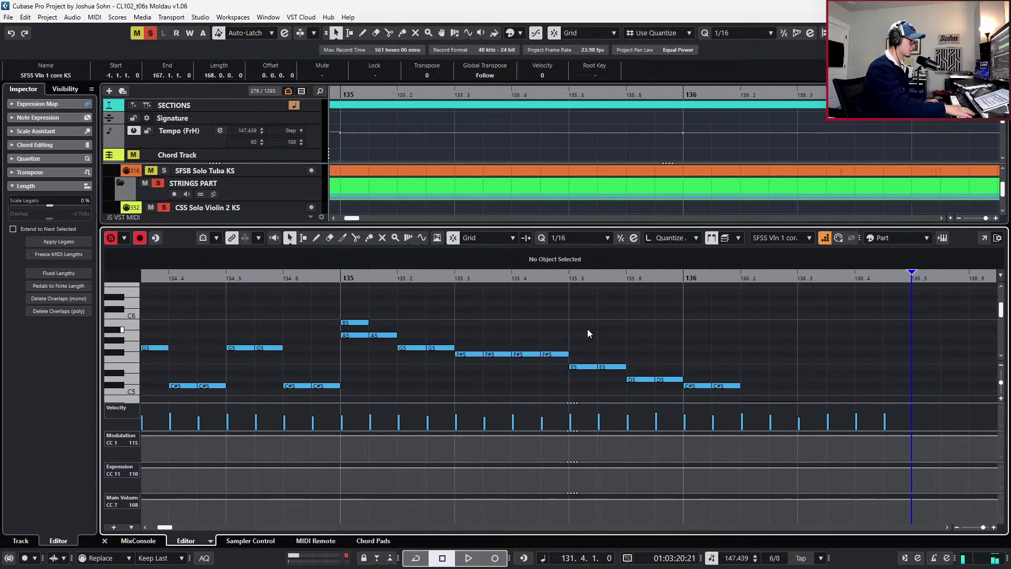
scroll(588, 334, "right", 1)
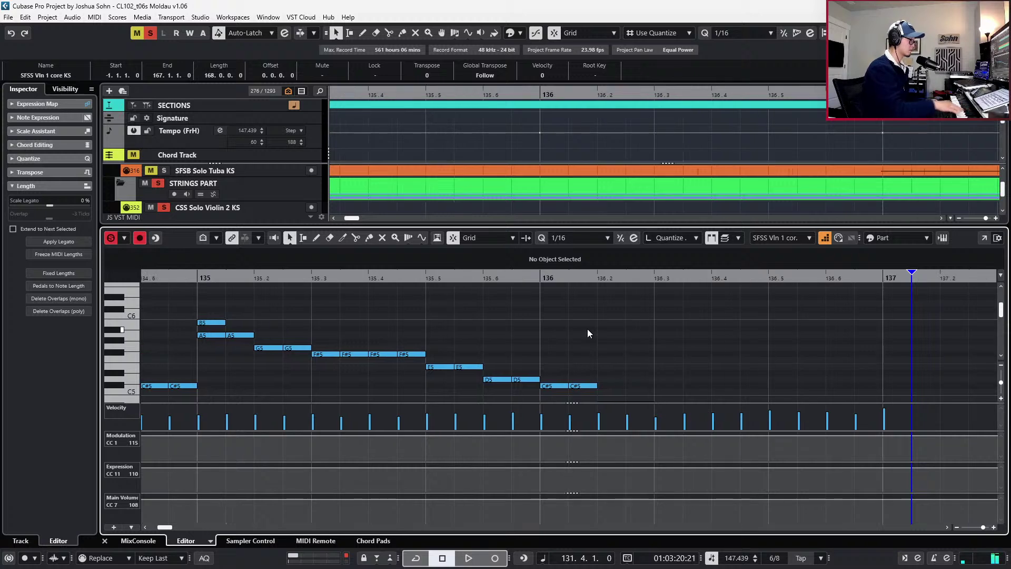
scroll(775, 372, "down", 4)
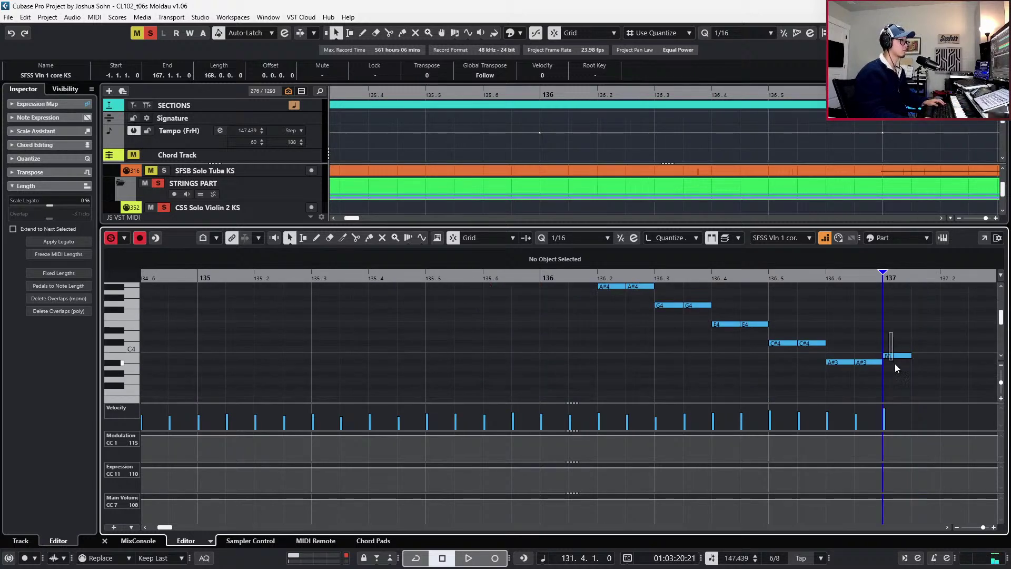
Lengthen the B3 at 137.1.1 to 0.1.1.0 and turn off step input
left_click(897, 356, "alt")
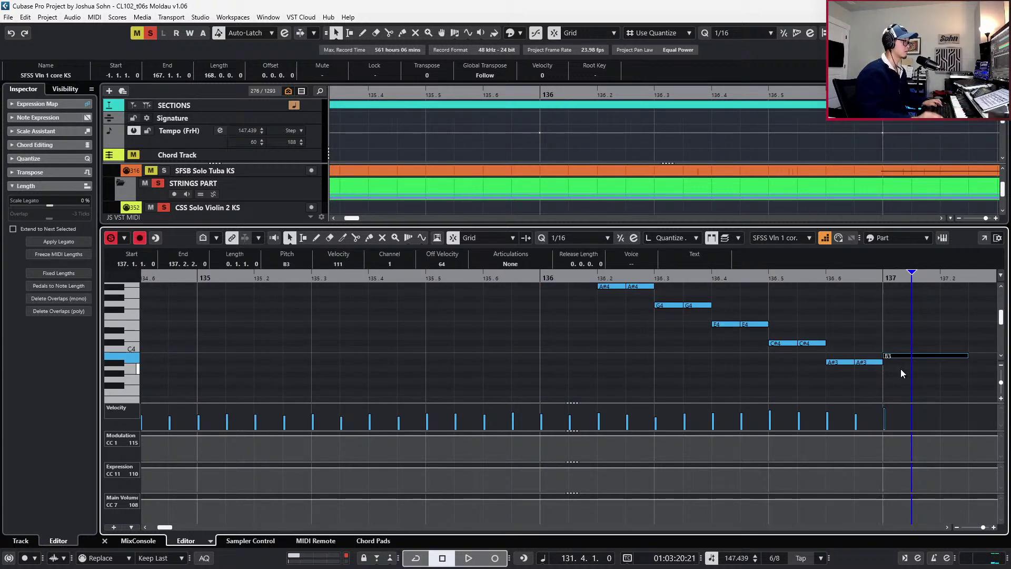
scroll(895, 364, "right", 5)
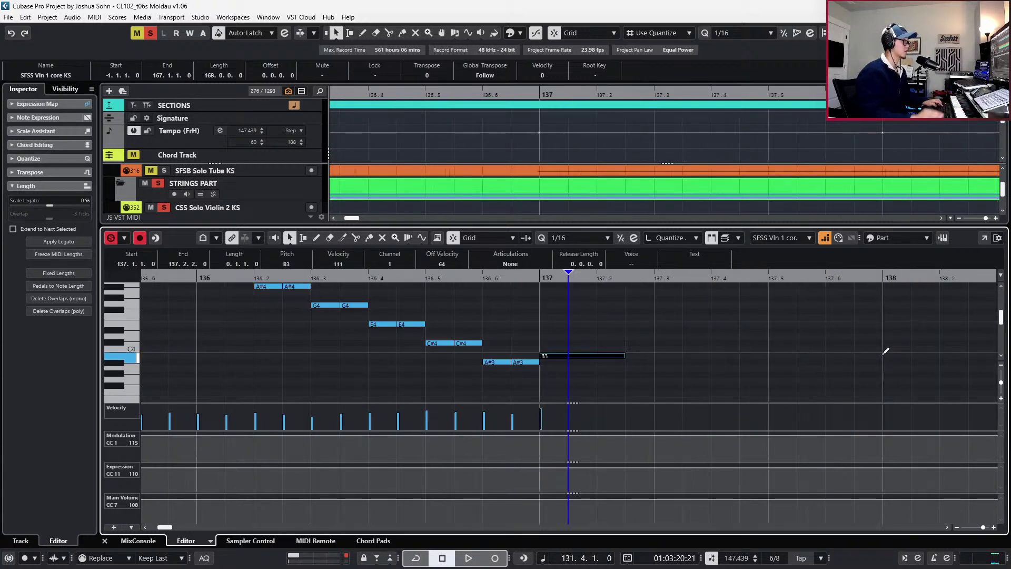
left_click(596, 324)
scroll(596, 324, "down", 4)
left_click(824, 238)
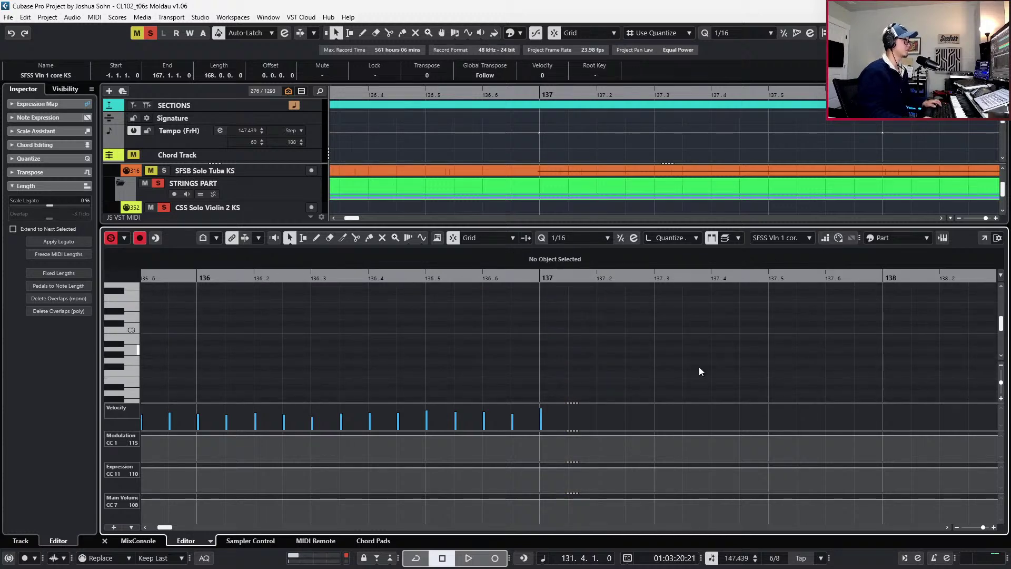
scroll(628, 337, "down", 5)
scroll(631, 331, "up", 4)
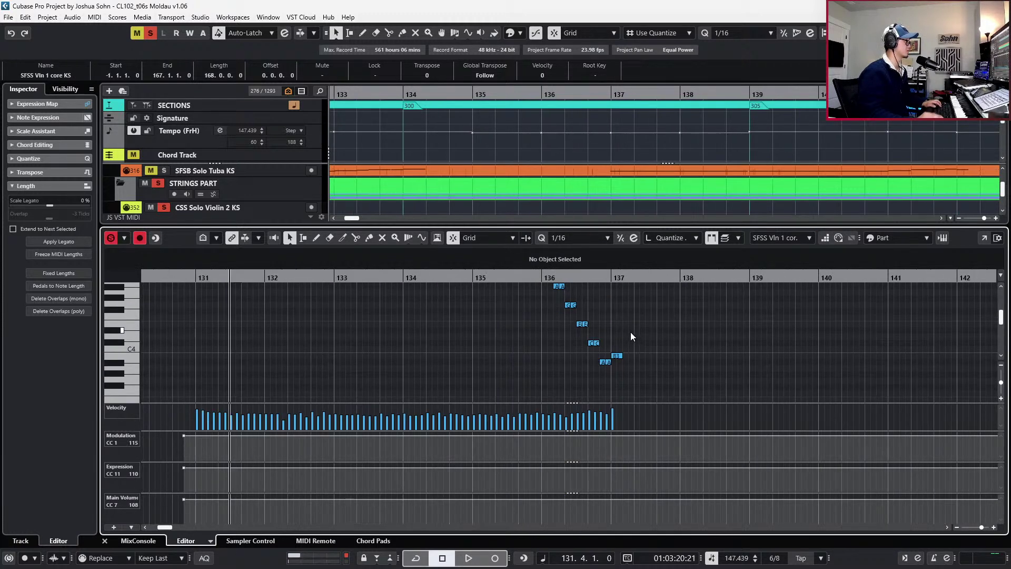
Play the run from 131.1.1 and lower the Main Volume CC 7 point at 130.6.1 to 96
key("KP_1")
scroll(630, 332, "up", 2)
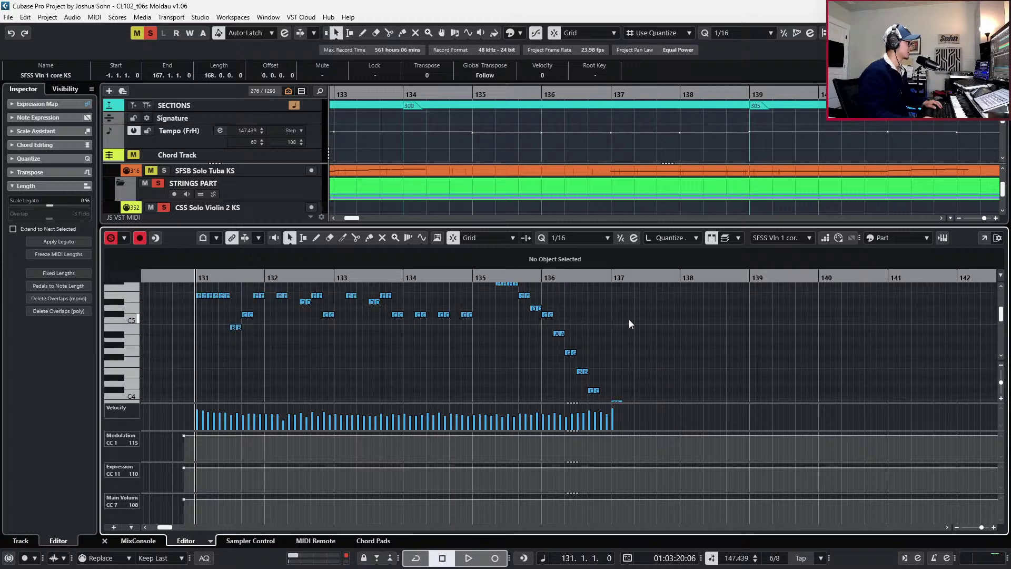
key("space")
key("space")
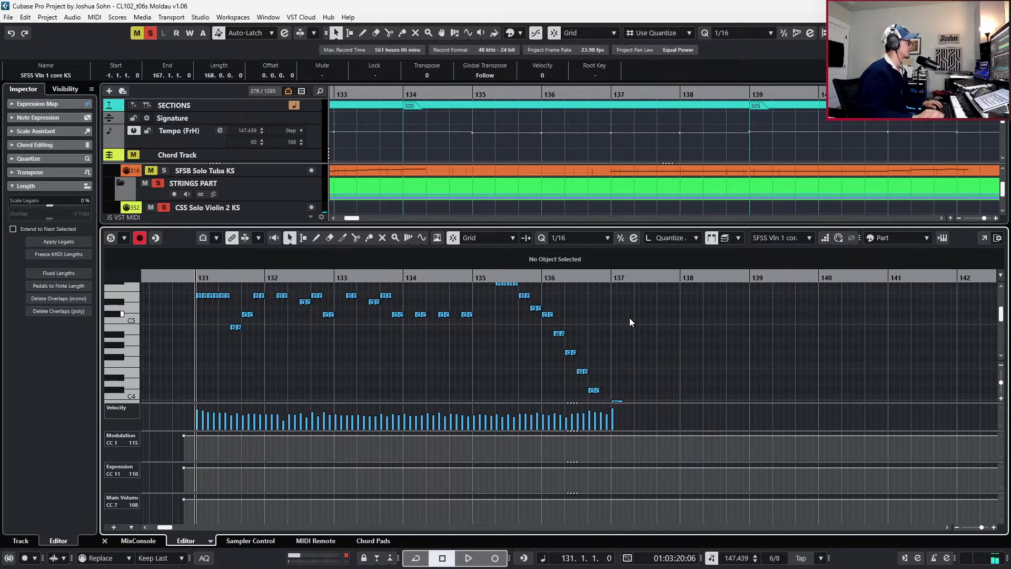
key("space")
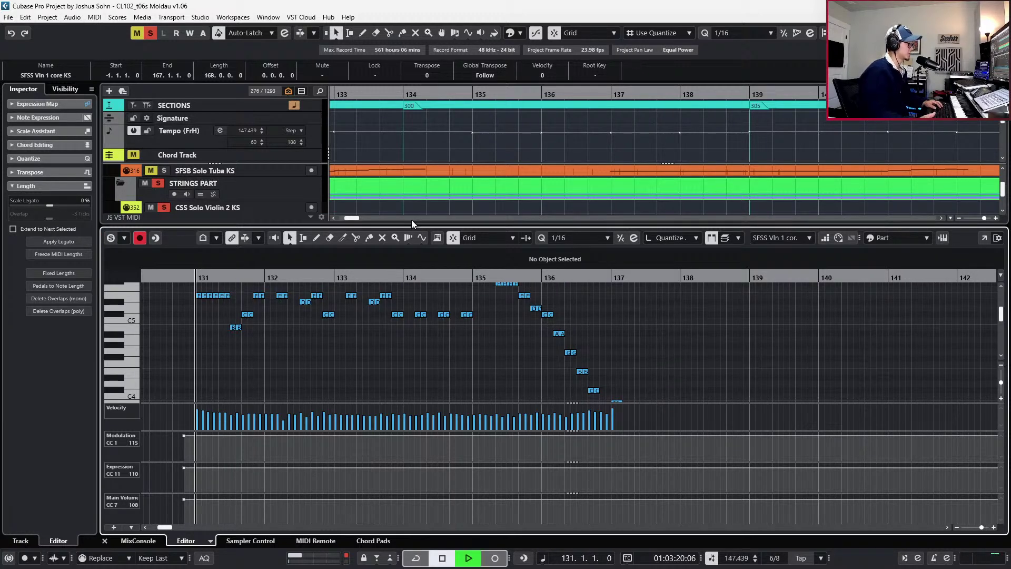
left_click(185, 501)
left_click_drag(185, 506, 185, 507)
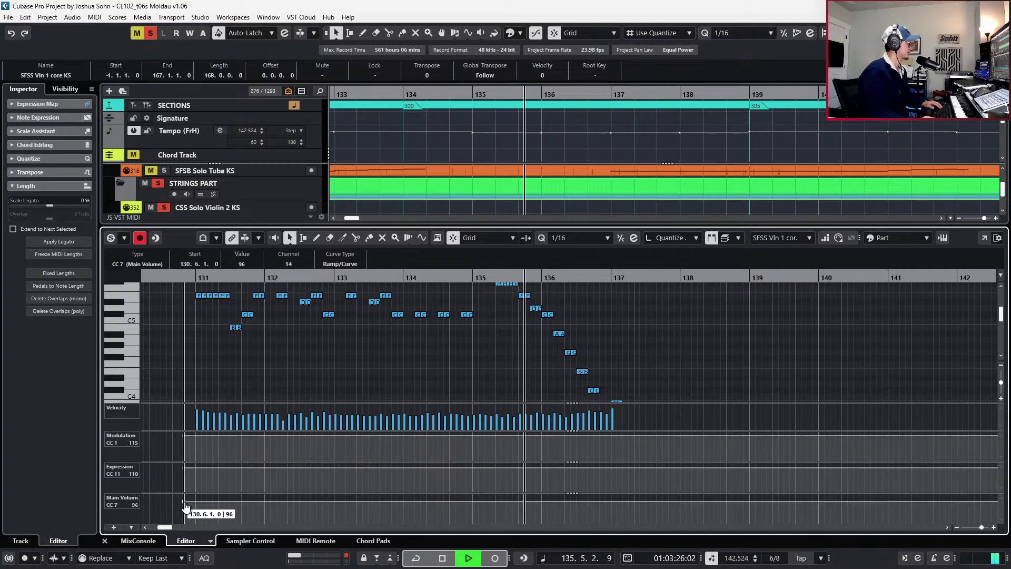
key("g")
key("g")
key("g")
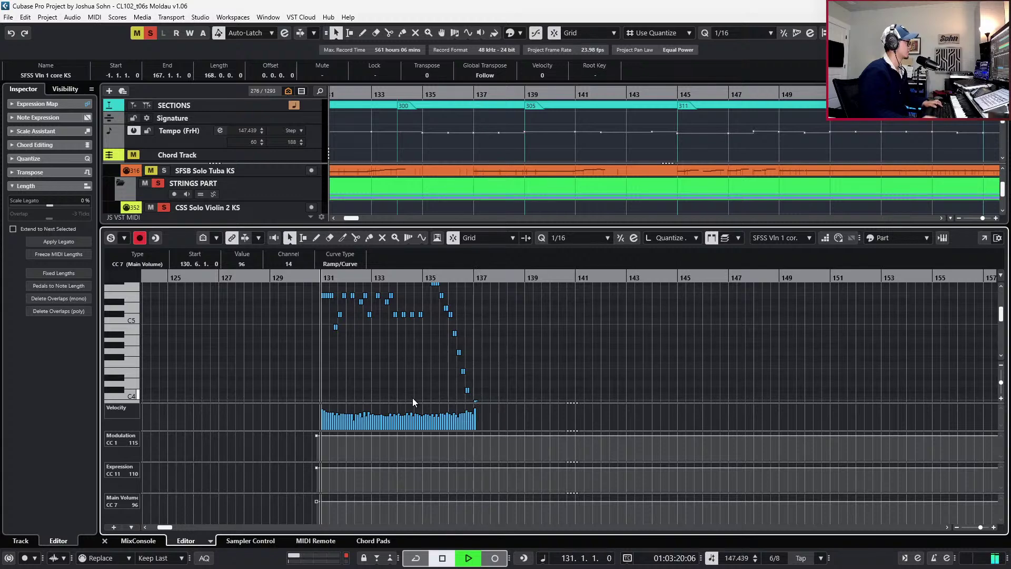
key("space")
Solo only the SFSS Vln 1 core KS and SFSS Vln 1 perf leg tracks and play the lead-in from bar 130
key("ctrl+e")
left_click(460, 306, "shift")
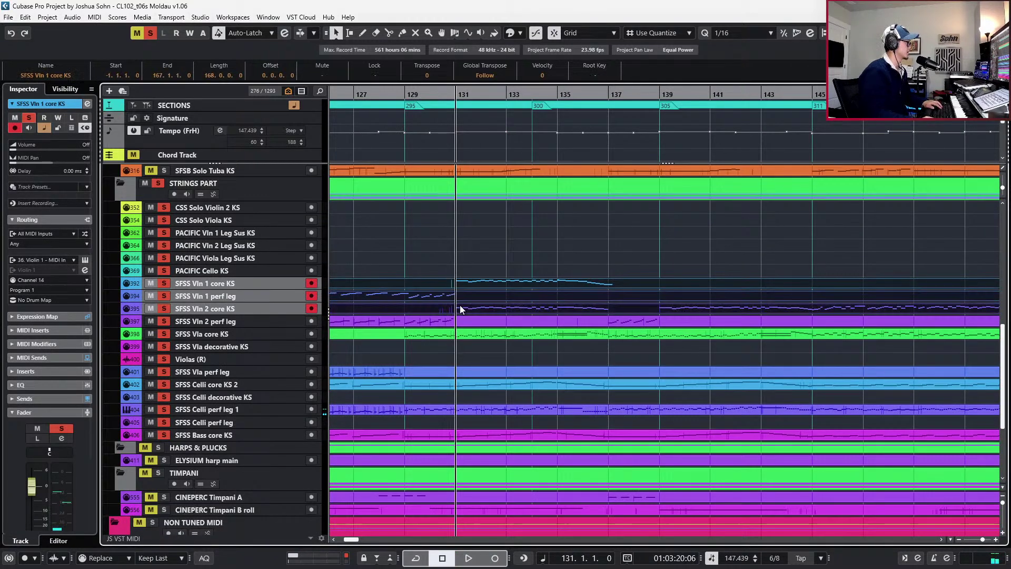
key("s")
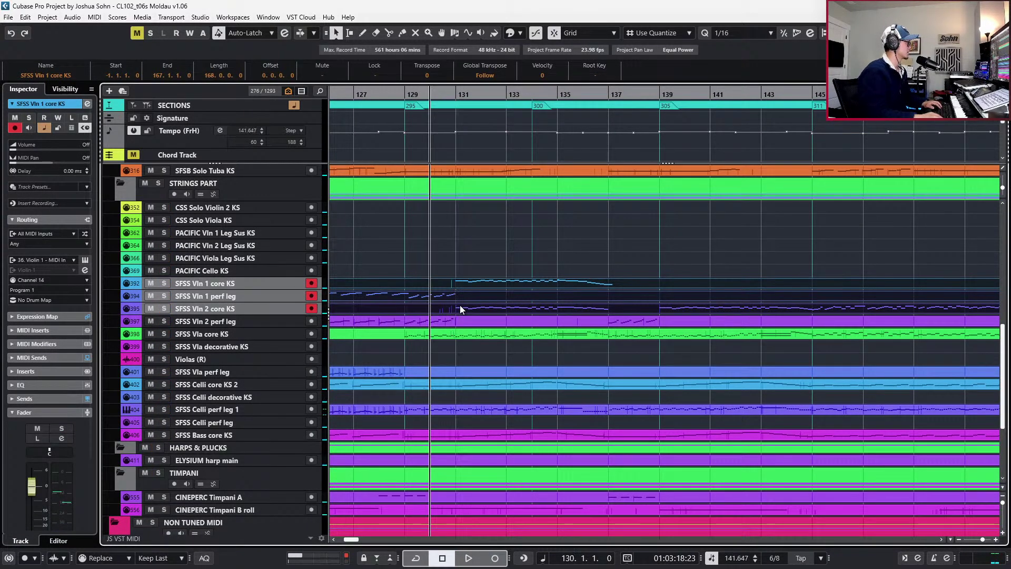
left_click(461, 288)
left_click(463, 290, "shift")
key("s")
key("space")
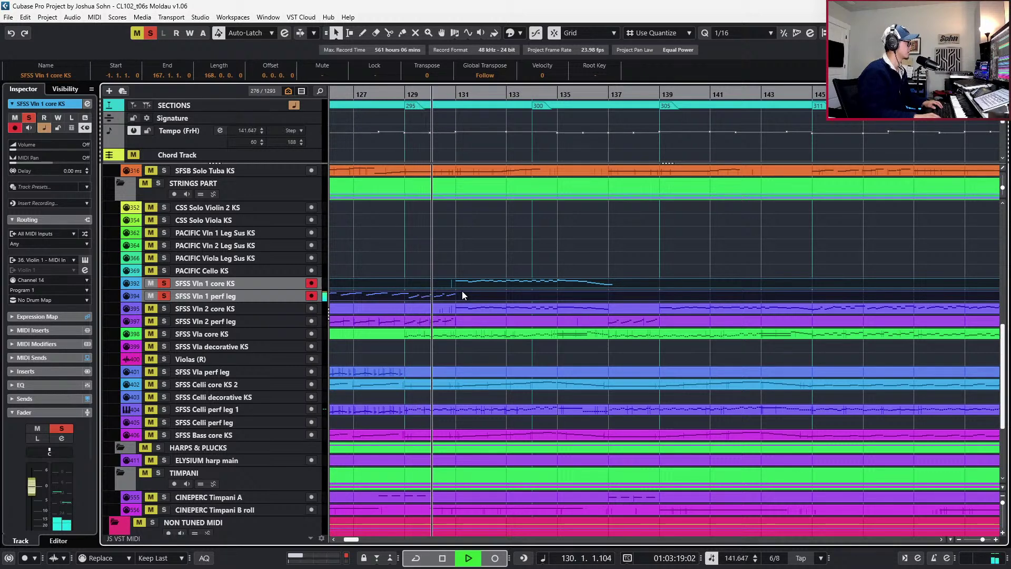
key("space")
In the SFSS Vln 1 core KS part, lower the 130.6.1 points to 87 for Expression and 82 for Main Volume, and play from bar 129
left_click(464, 284)
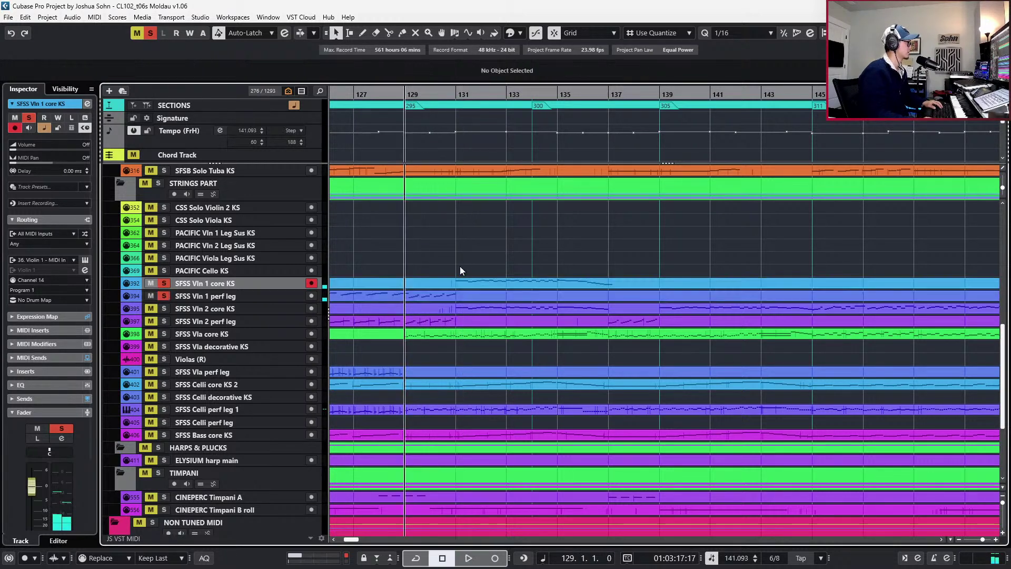
double_click(463, 285)
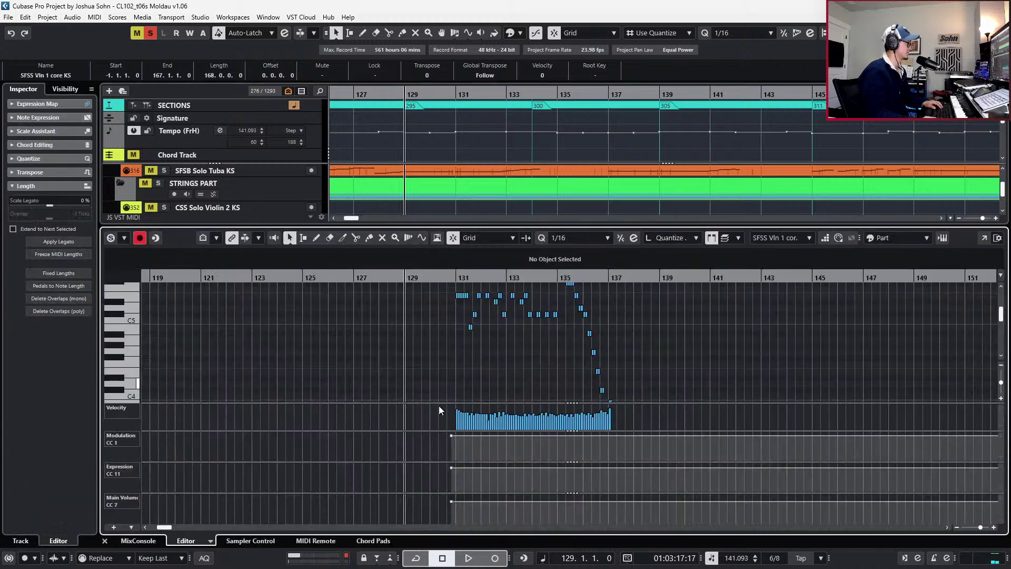
left_click_drag(453, 473, 452, 509)
key("space")
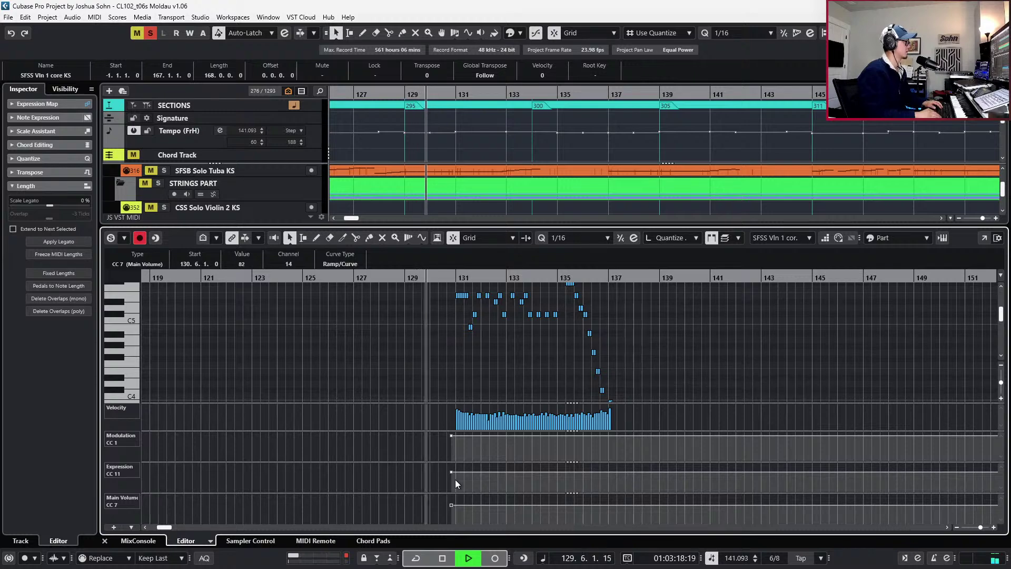
key("ctrl+e")
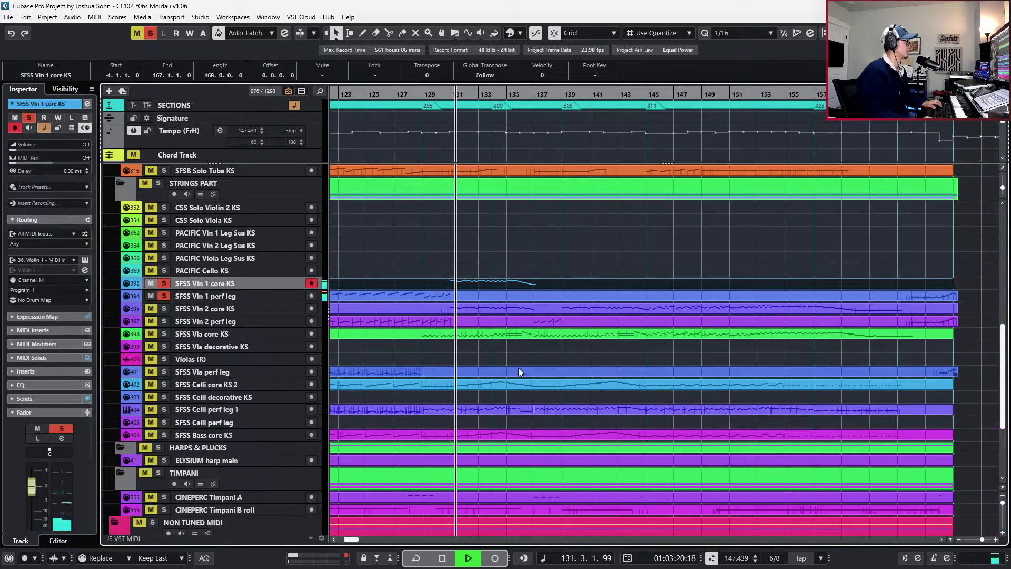
scroll(514, 308, "left", 2)
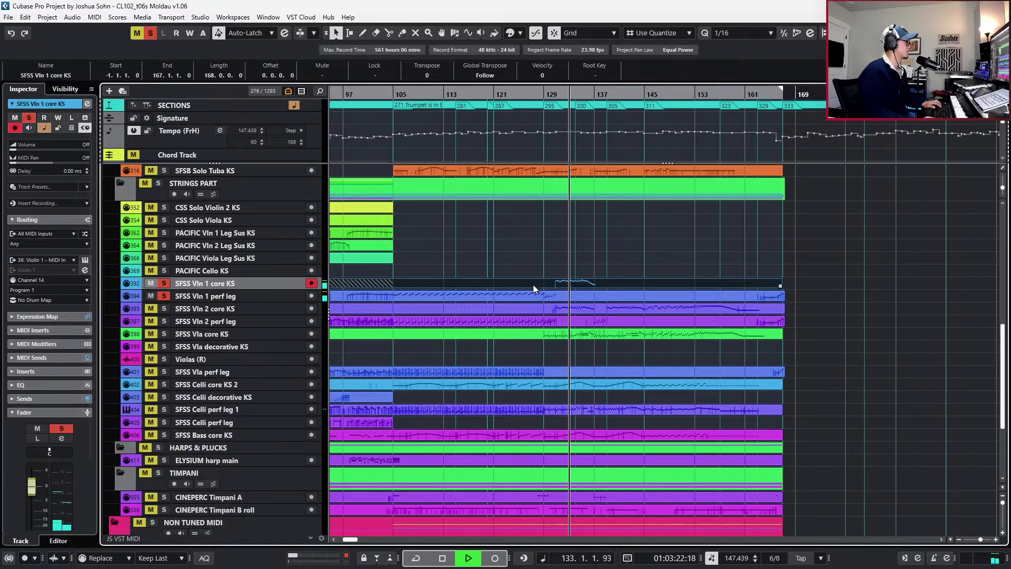
key("space")
Raise the velocities of the notes from 132.1.1 into bar 134, with the A5 at 132.1.1 at 97
key("ctrl+e")
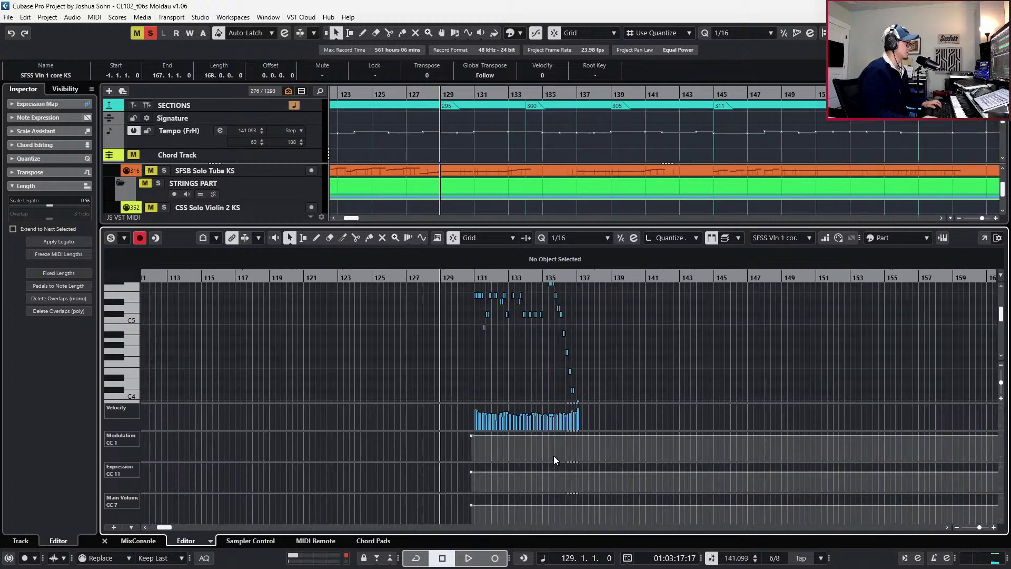
scroll(472, 334, "up", 3)
left_click_drag(460, 316, 577, 388)
key("space")
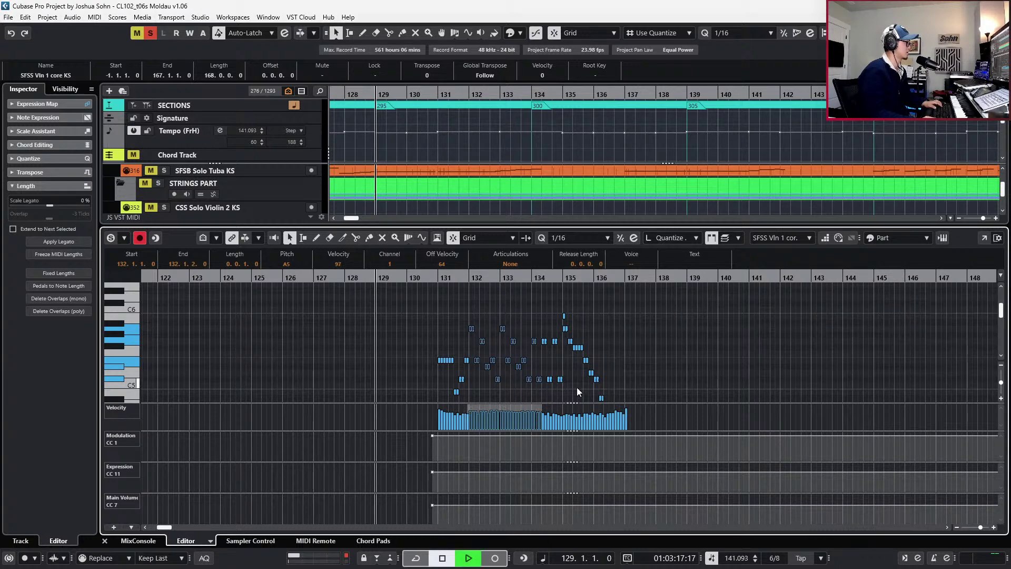
Adjust the velocities of the C#5 and E5 pairs from 131.5.1 and of the B4 pair, its first note to 84, during playback
key("h")
key("h")
left_click_drag(460, 352, 489, 387)
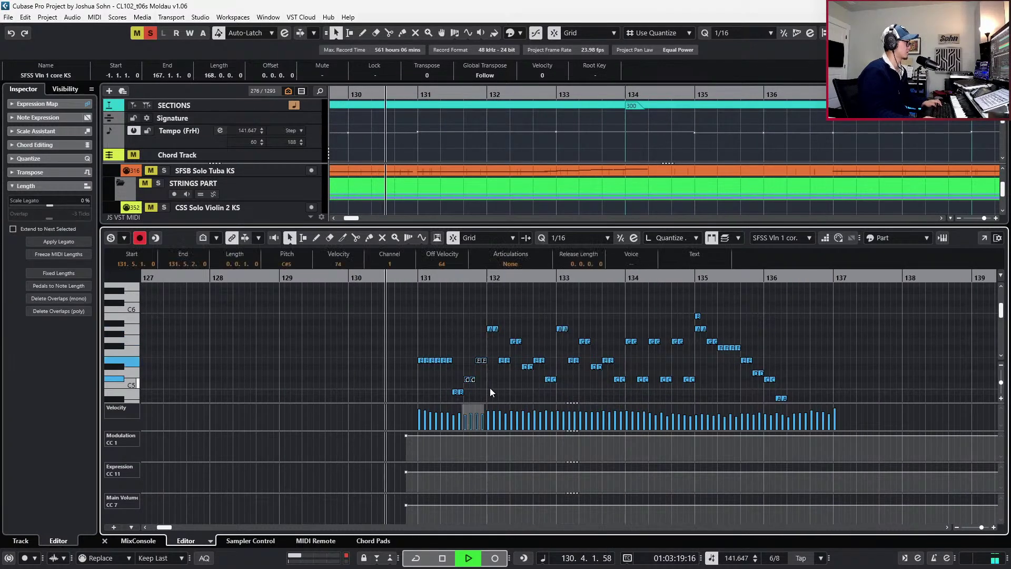
left_click(456, 392)
scroll(559, 322, "down", 1)
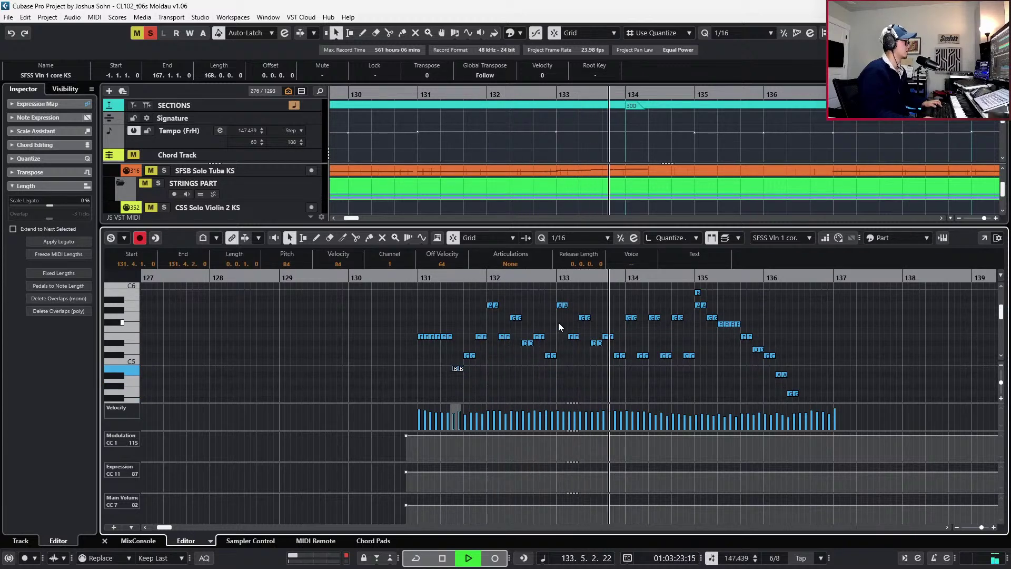
key("space")
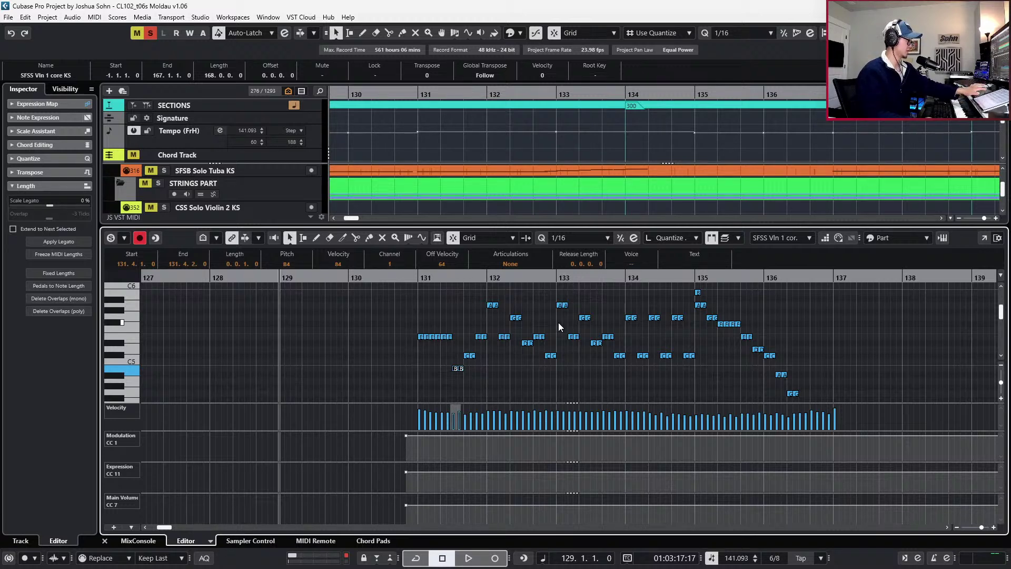
Solo the four SFSS violin tracks together: Vln 1 core KS, Vln 1 perf leg, Vln 2 core KS and Vln 2 perf leg
key("ctrl+e")
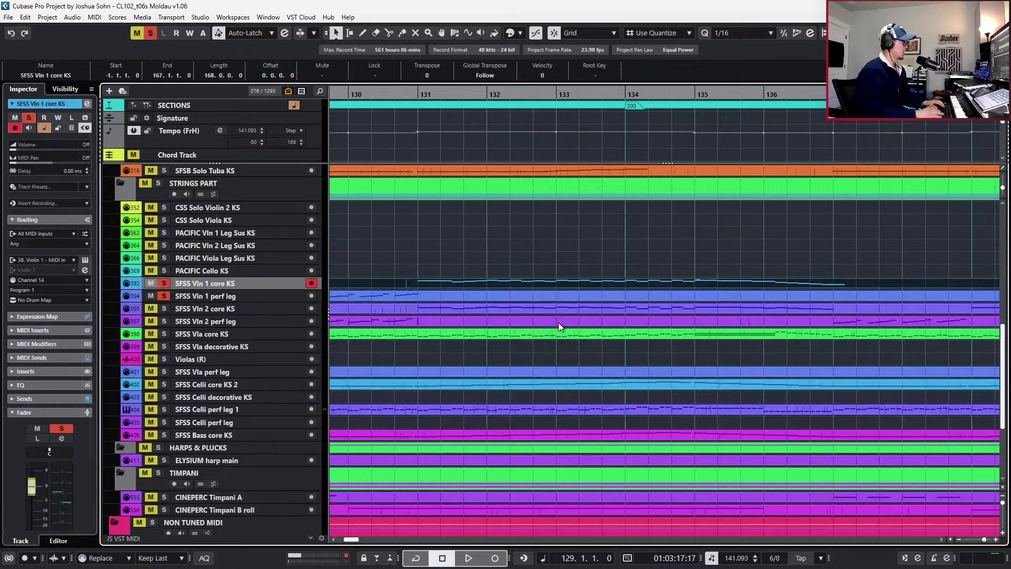
left_click_drag(494, 263, 478, 321)
key("s")
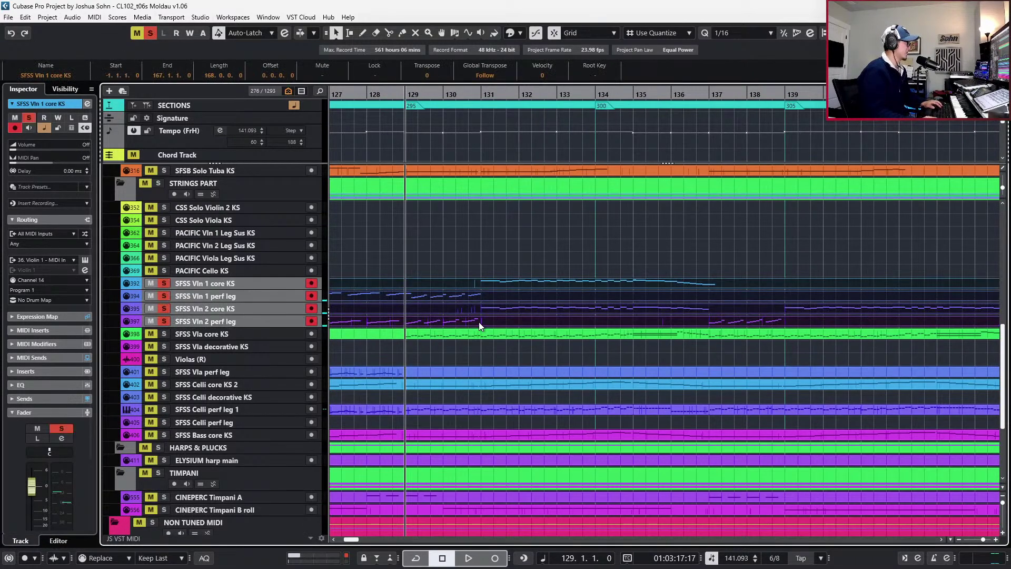
Play from bar 129 with the four violin tracks together, with SFSS Vln 1 perf leg alone, and with SFSS Vln 2 perf leg selected
key("space")
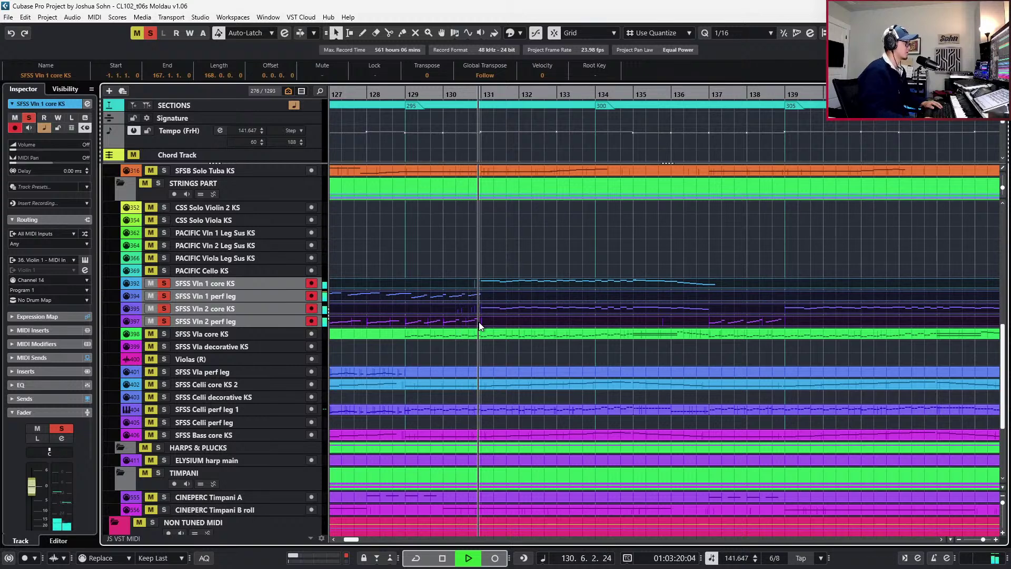
key("space")
left_click(469, 295)
key("space")
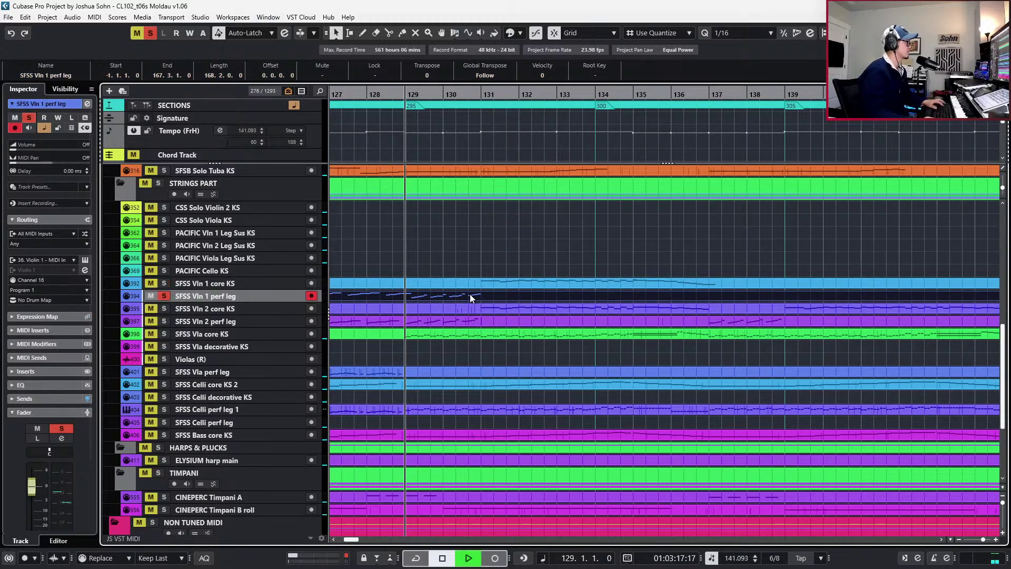
key("space")
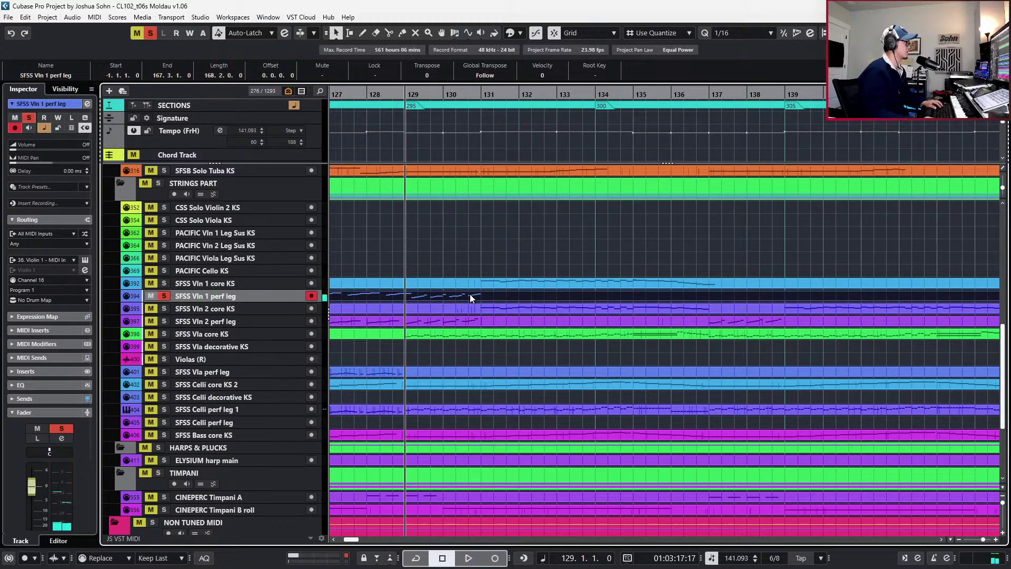
left_click(463, 321)
key("space")
key("space")
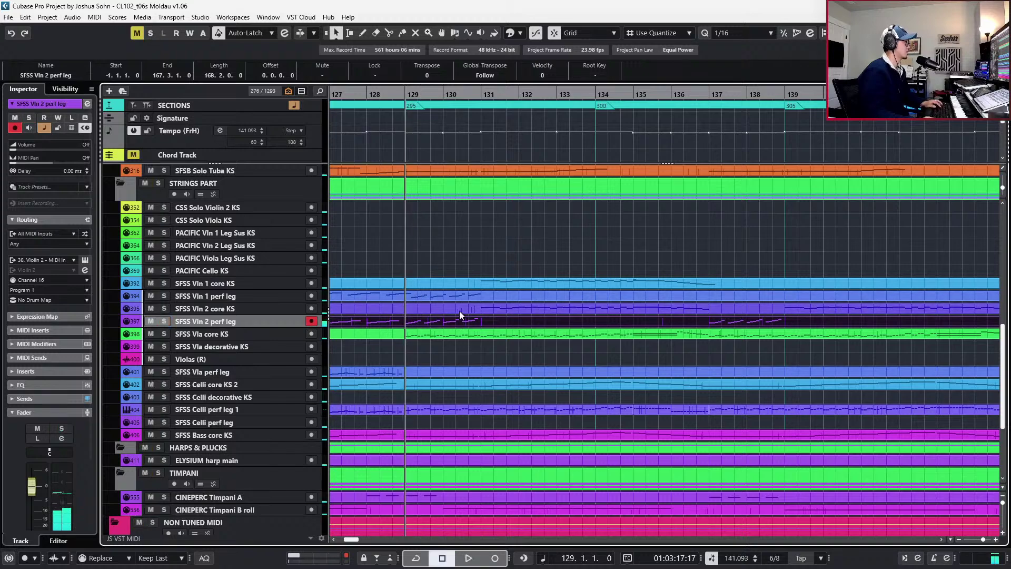
In the SFSS Vln 2 perf leg part, delete the Main Volume points from bar 137 onward and lower the 105.1.1 point to 105
double_click(460, 321)
scroll(461, 323, "down", 6)
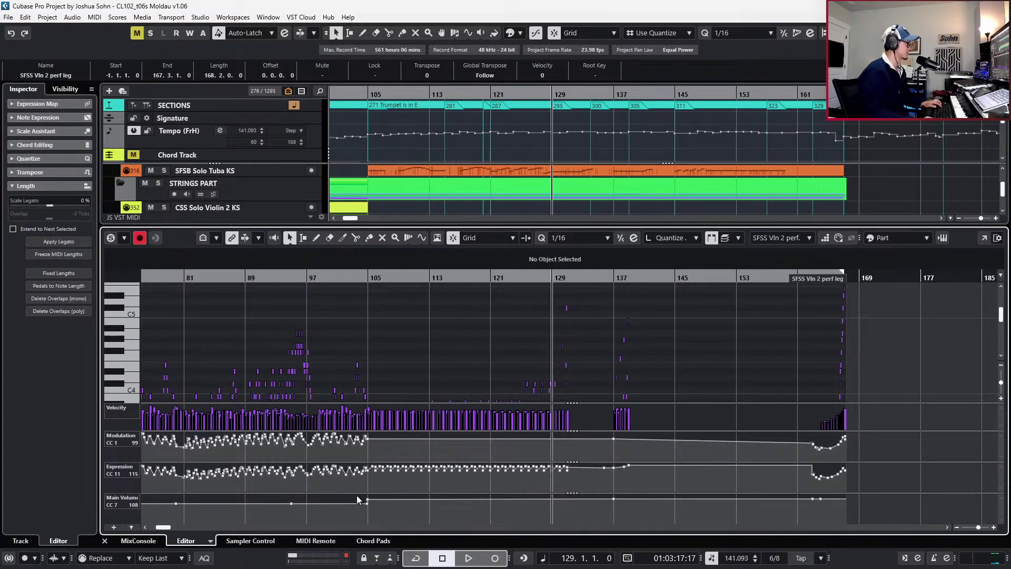
left_click(367, 499)
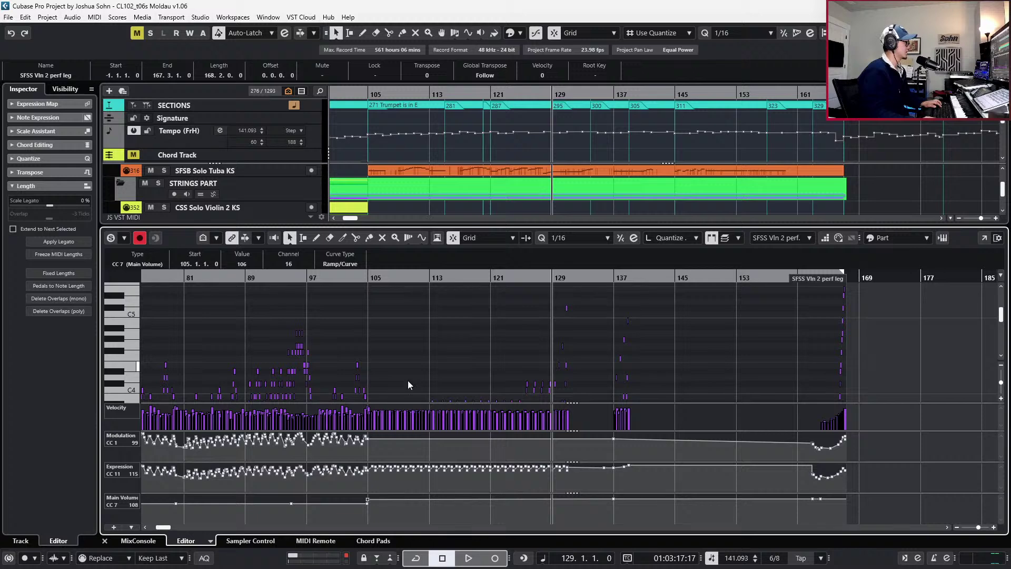
left_click_drag(843, 494, 608, 521)
key("Delete")
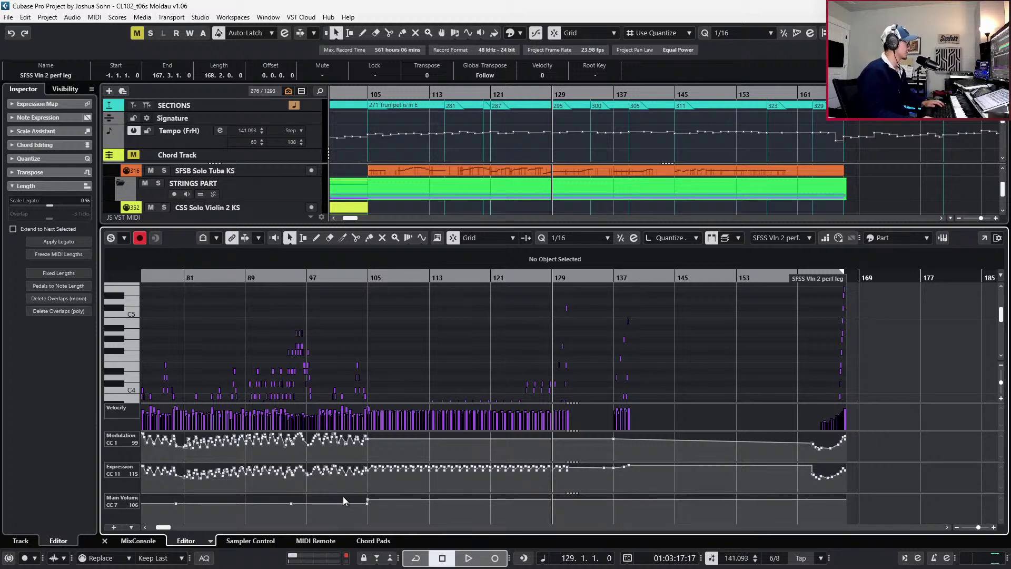
left_click_drag(380, 501, 380, 501)
scroll(258, 263, "down", 4)
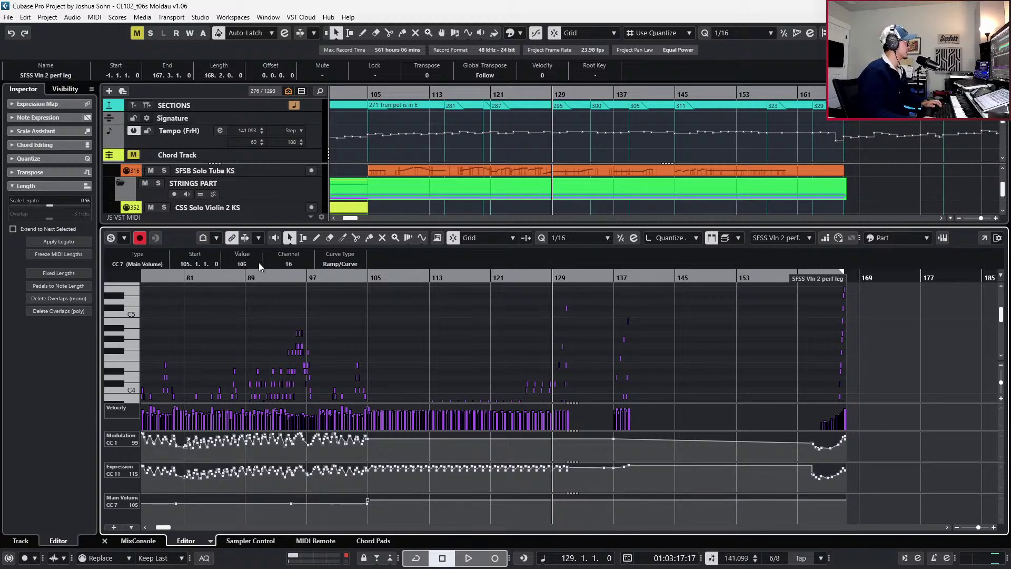
key("ctrl+e")
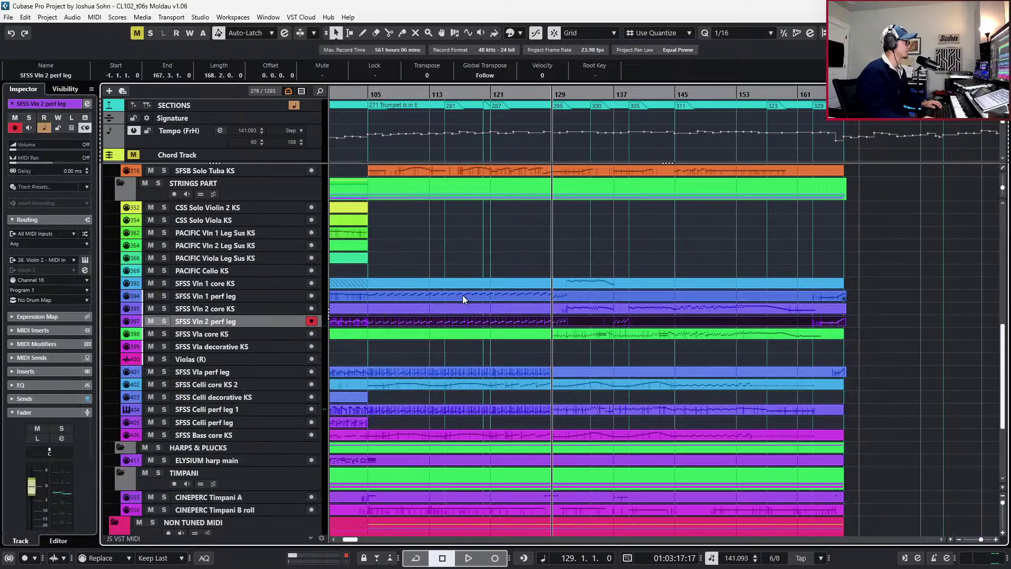
In the SFSS Vln 1 perf leg part, add a Main Volume point at 105.1.1 and raise it to about 94
left_click(453, 294)
left_click(448, 280)
left_click(440, 296)
key("ctrl+e")
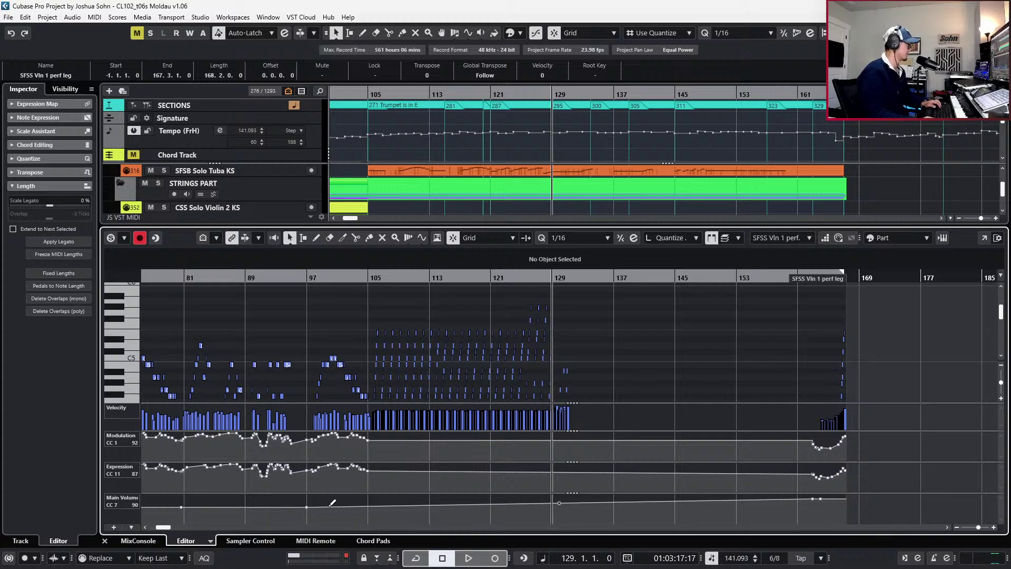
scroll(336, 510, "up", 2, "ctrl")
scroll(371, 505, "up", 5, "ctrl")
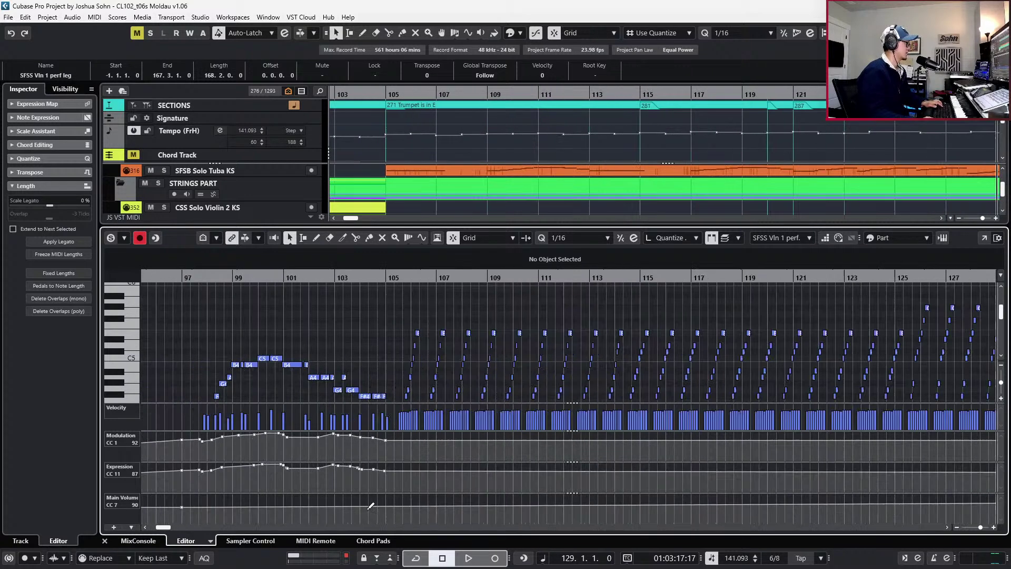
left_click(398, 507)
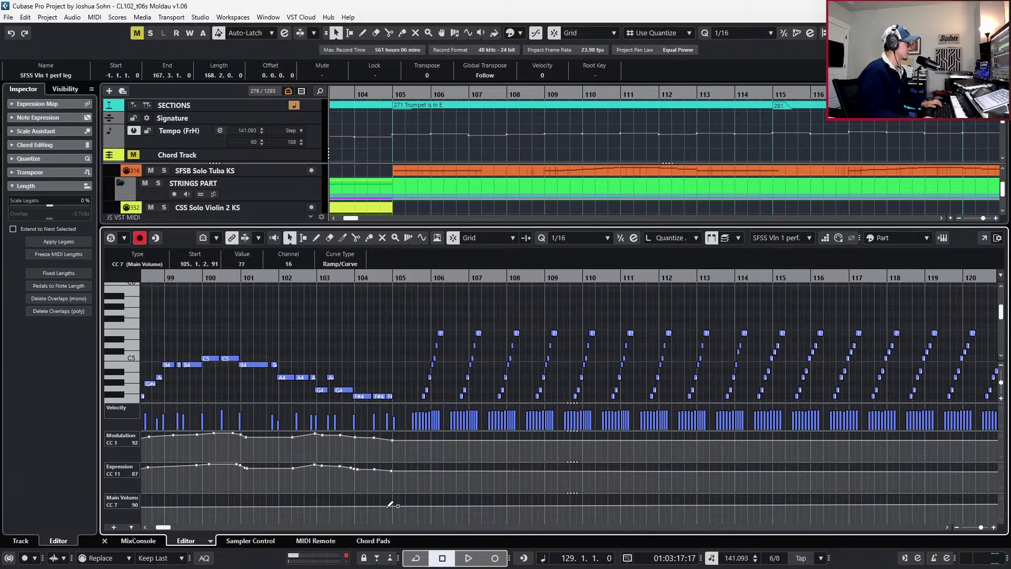
left_click_drag(398, 509, 402, 500)
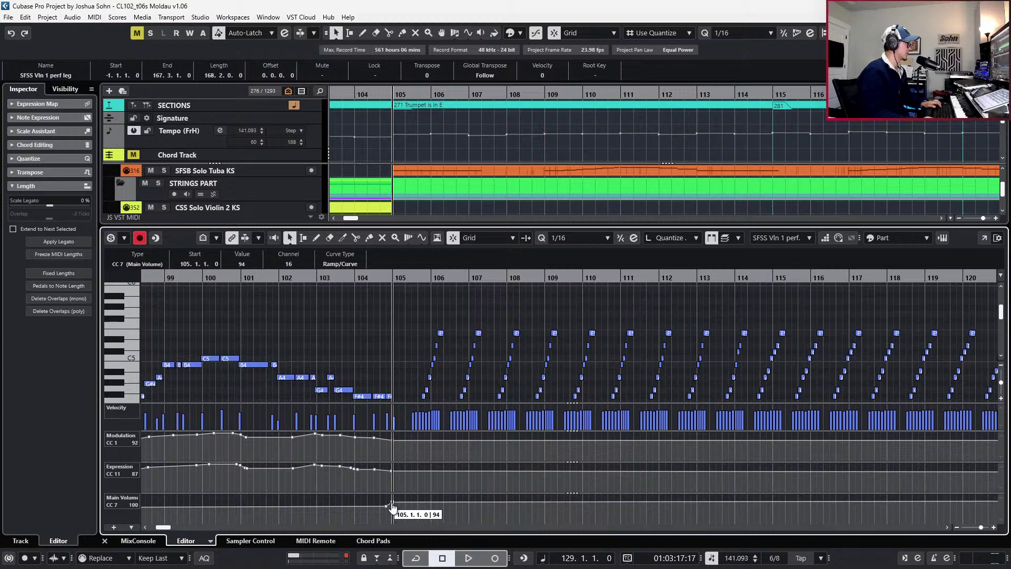
Look over the notes and controller curves of the SFSS Vln 1 perf leg part beyond bar 105, and close the key editor
scroll(427, 517, "down", 5, "ctrl")
scroll(426, 517, "down", 2, "ctrl")
left_click(921, 449)
key("KP_Subtract")
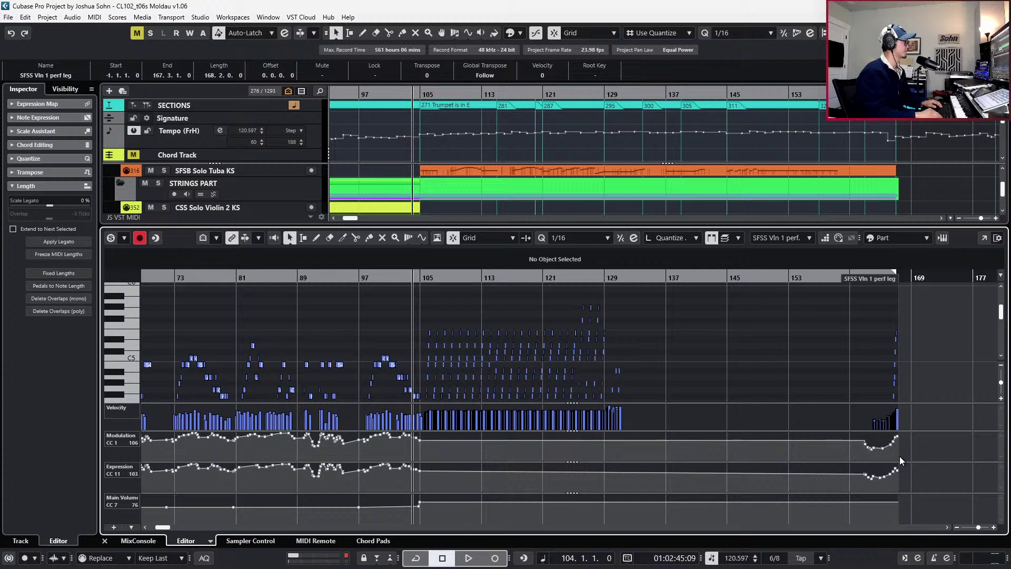
scroll(684, 364, "up", 2, "ctrl")
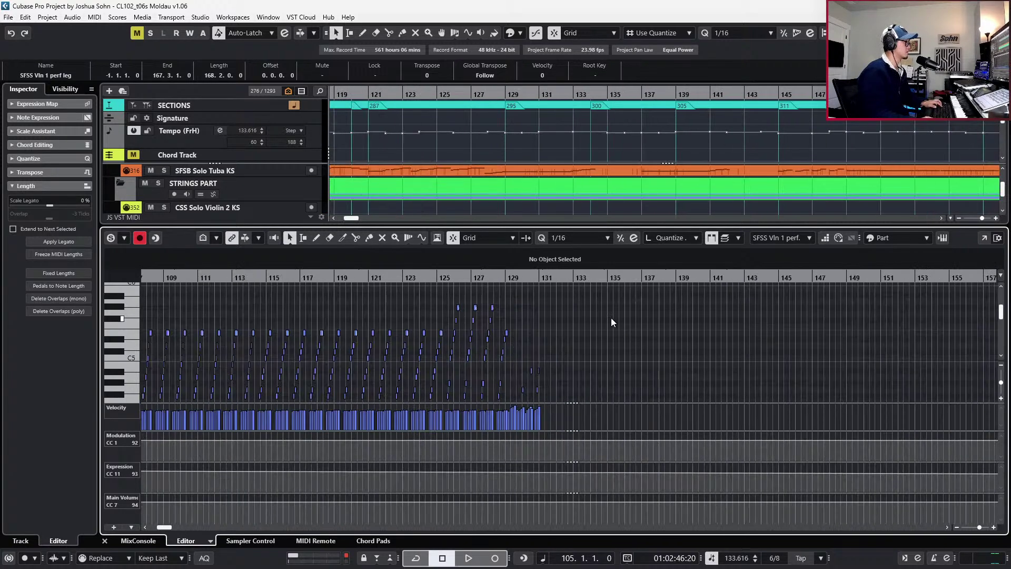
key("ctrl+alt+e")
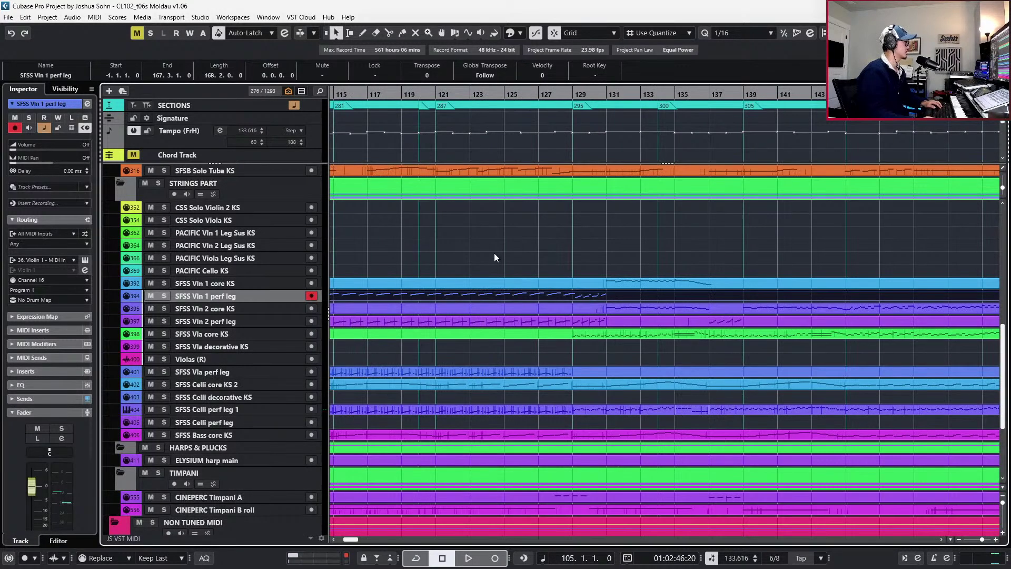
Solo the SFSS violin, viola and cello tracks that have notes after bar 105 and play them from bar 105
key("s")
key("space")
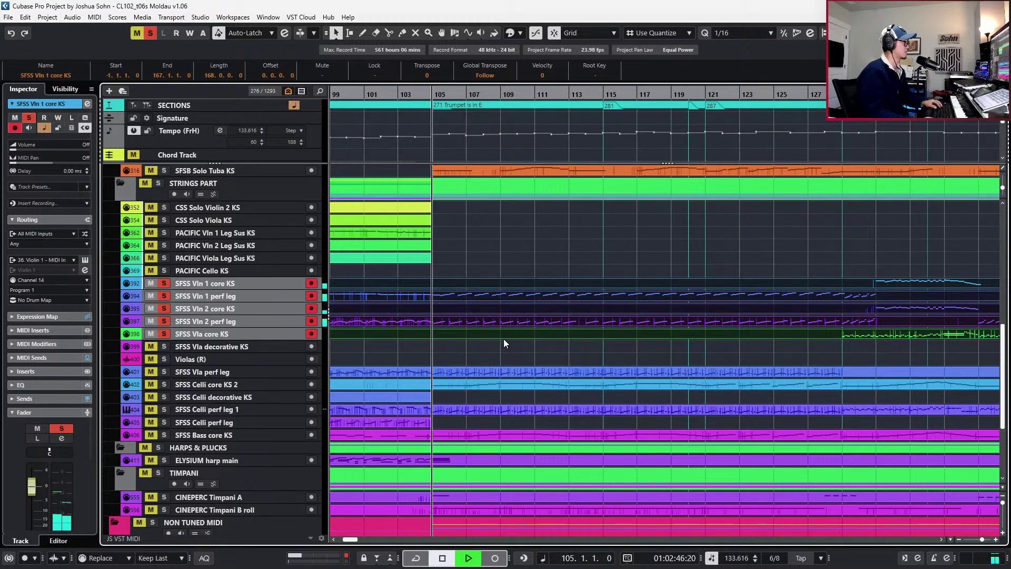
key("space")
key("s")
left_click_drag(506, 348, 501, 419)
key("s")
key("space")
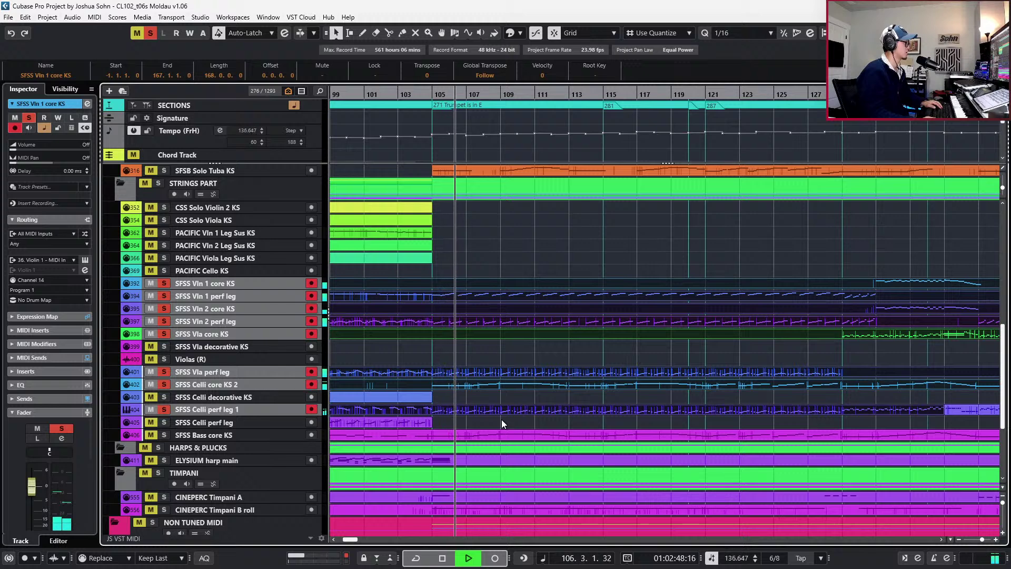
Add SFSS Bass core KS to the soloed strings and play the passage from bar 129
left_click(501, 431, "shift")
key("s")
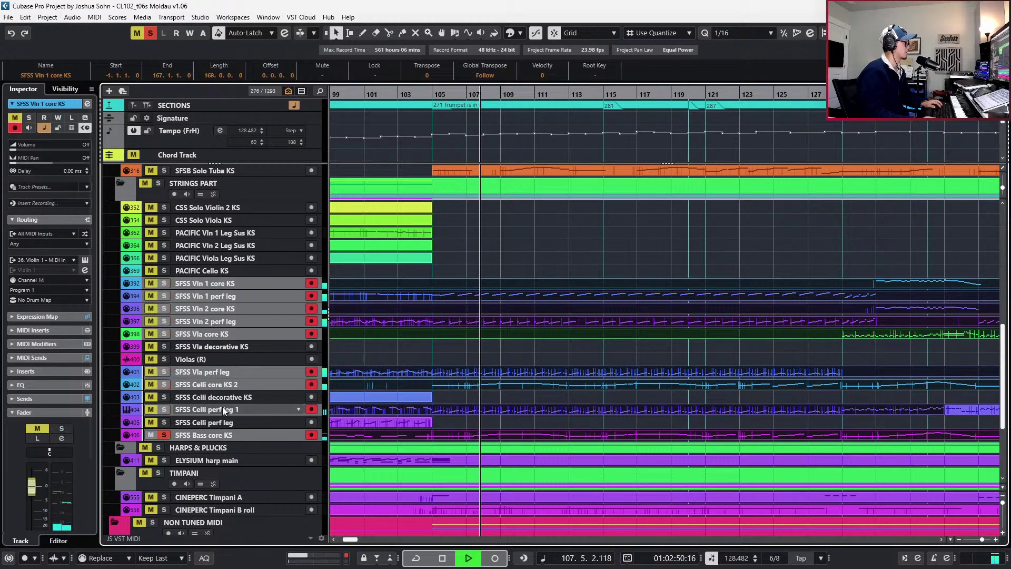
key("s")
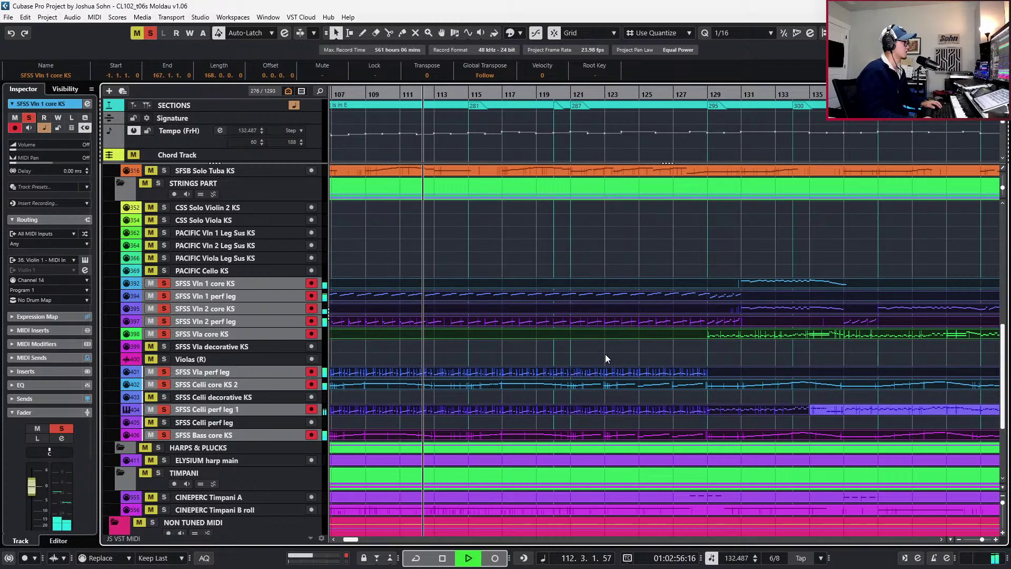
key("space")
key("shift+n")
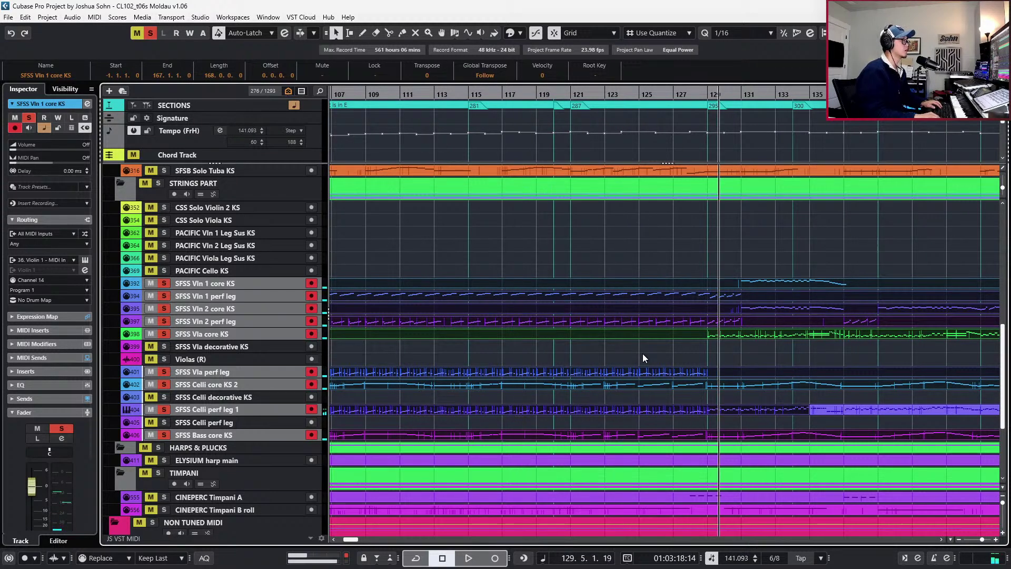
key("space")
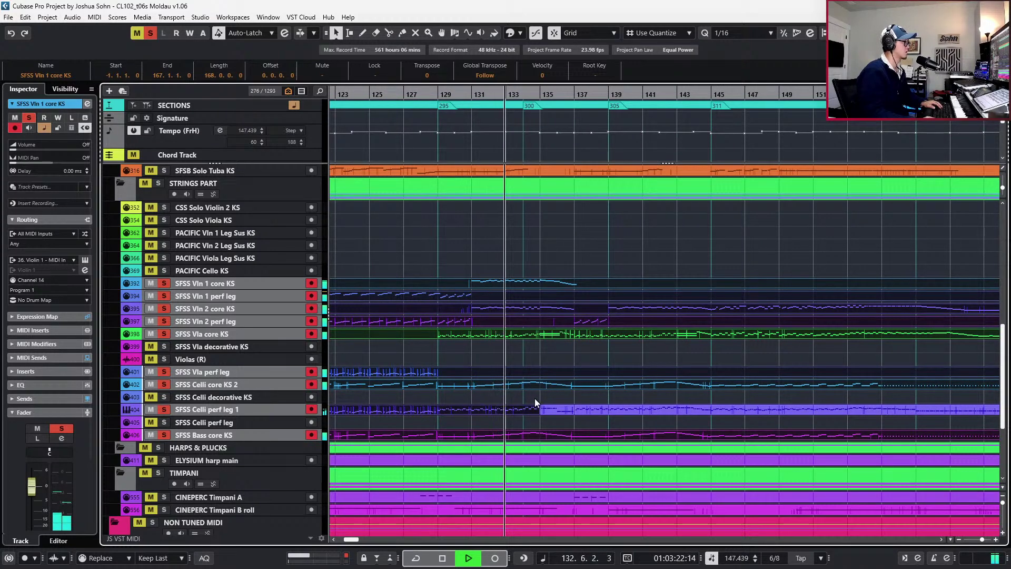
Place the project cursor at bar 137 and inspect the SFSS Vln 1 core KS notes from bar 131 in the key editor
left_click(546, 409)
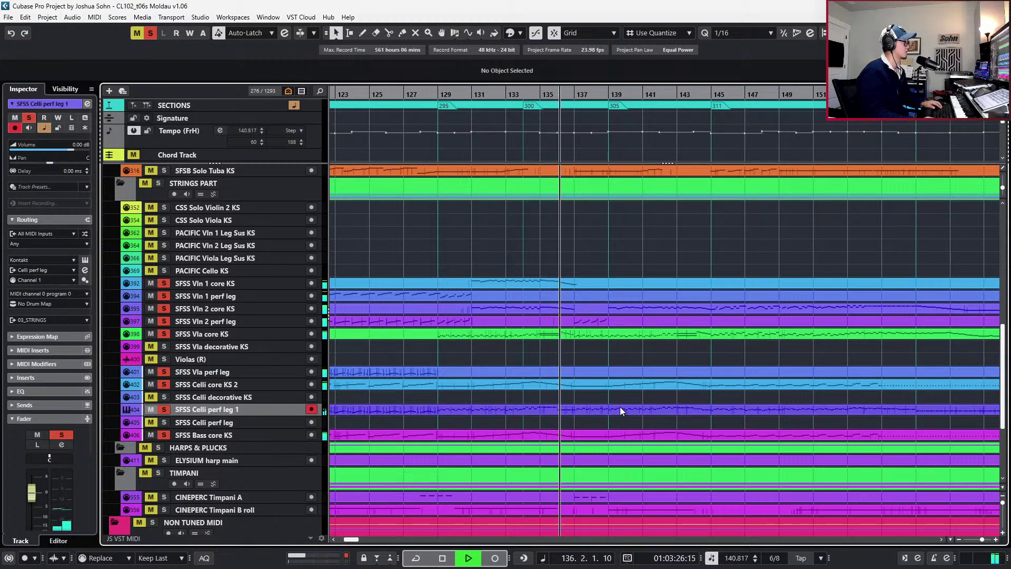
key("space")
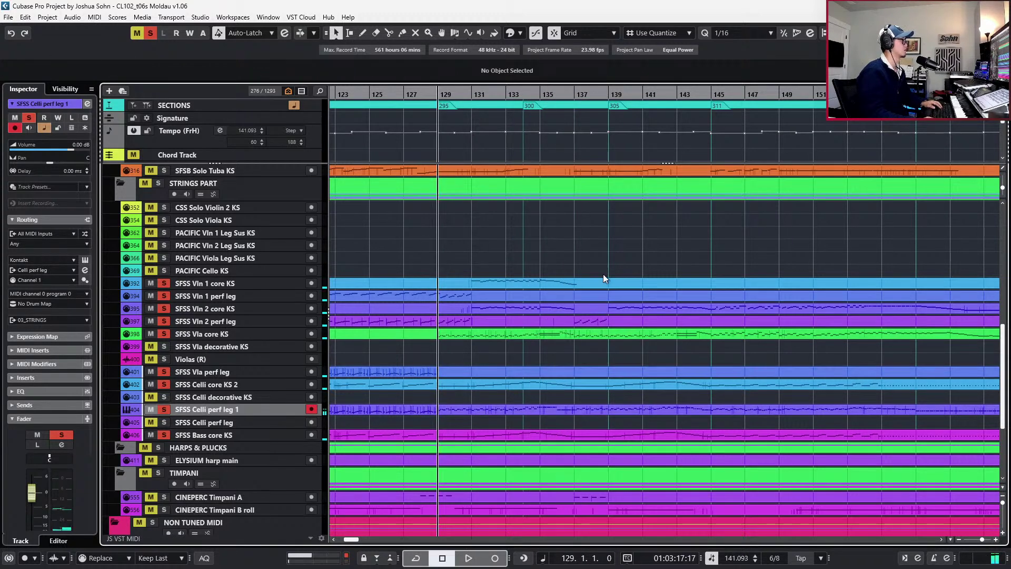
left_click(603, 285)
key("space")
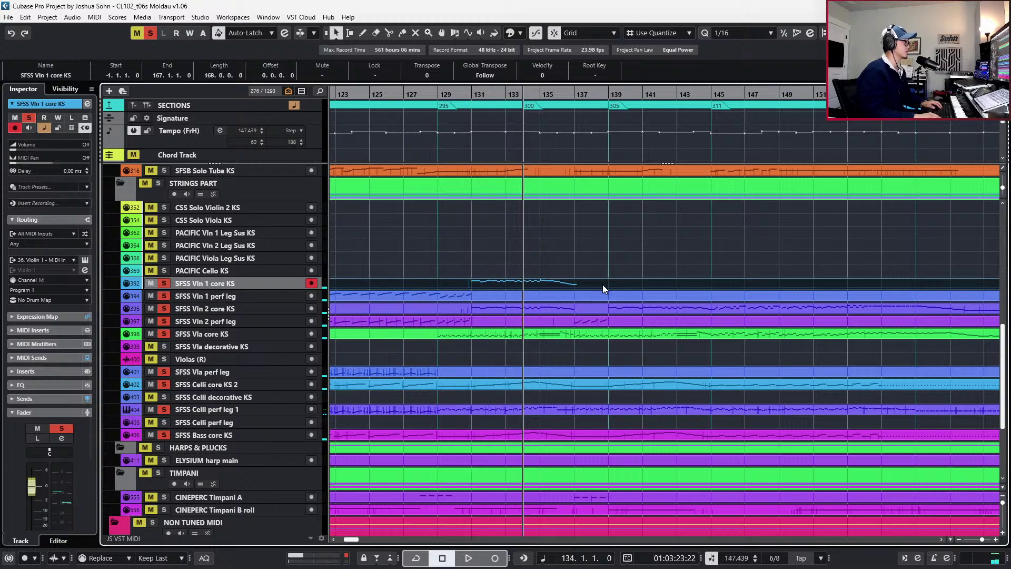
double_click(603, 285)
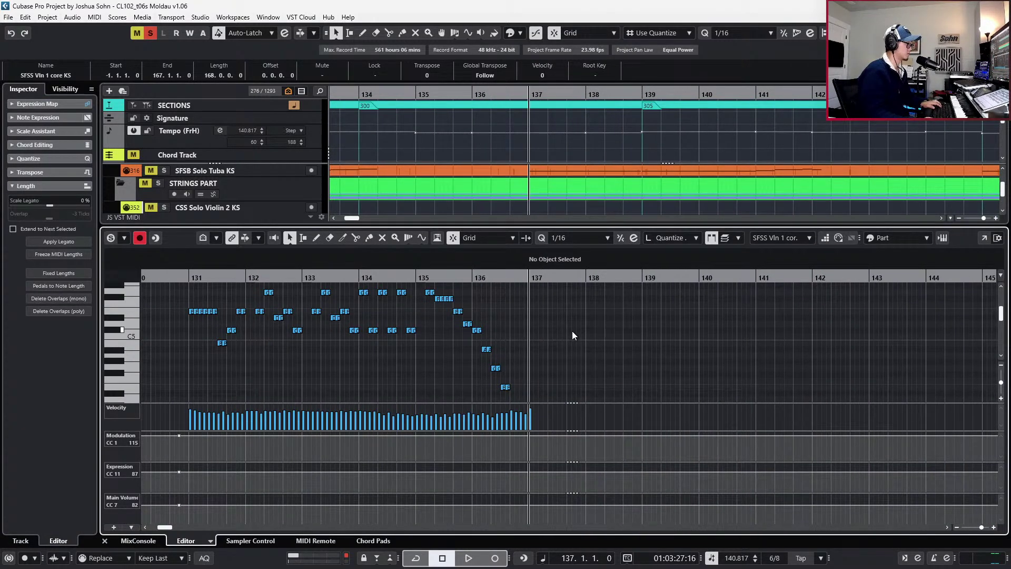
scroll(536, 327, "down", 2)
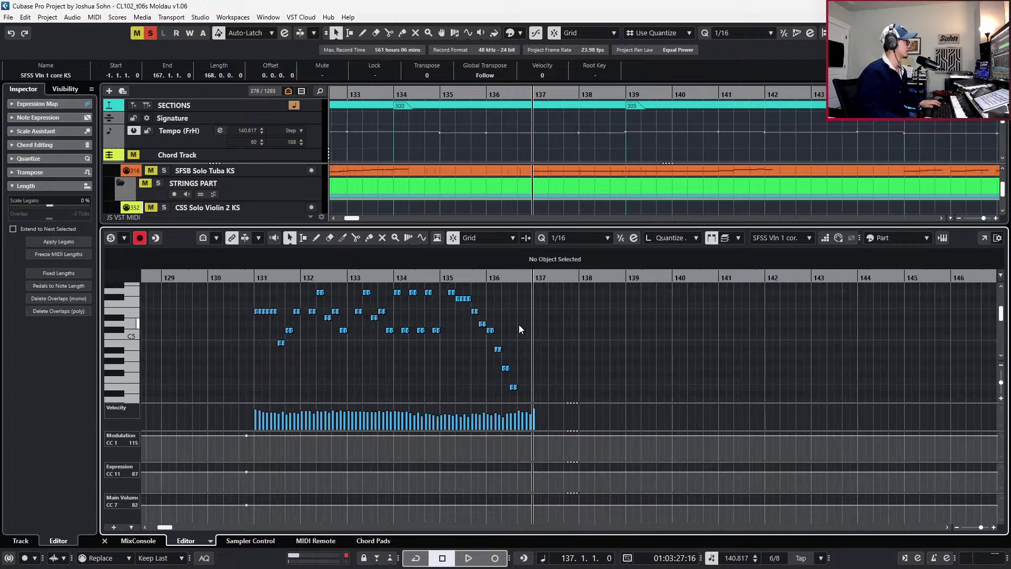
scroll(340, 347, "up", 2)
scroll(276, 322, "up", 3)
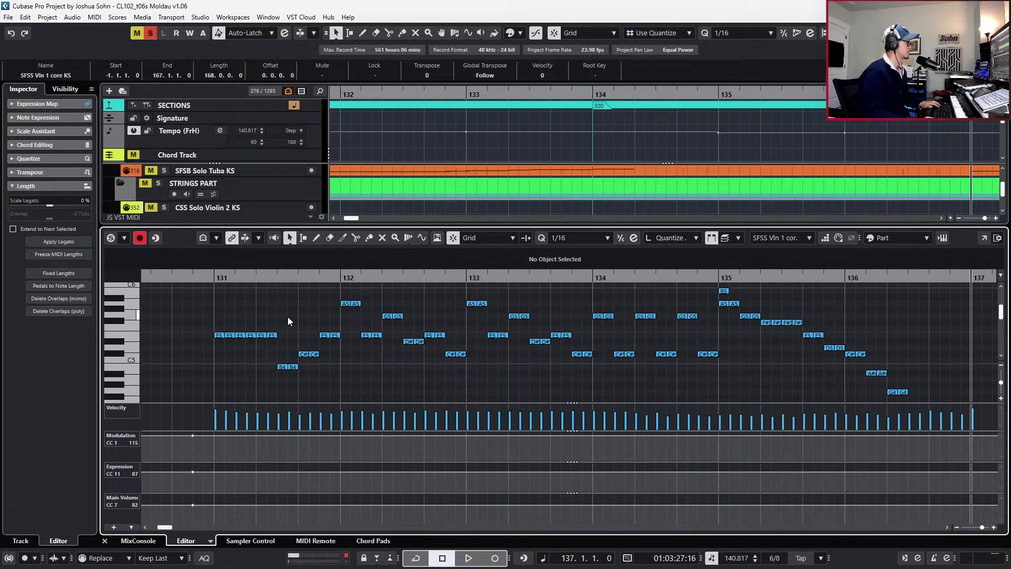
scroll(288, 320, "down", 1)
scroll(288, 321, "up", 1)
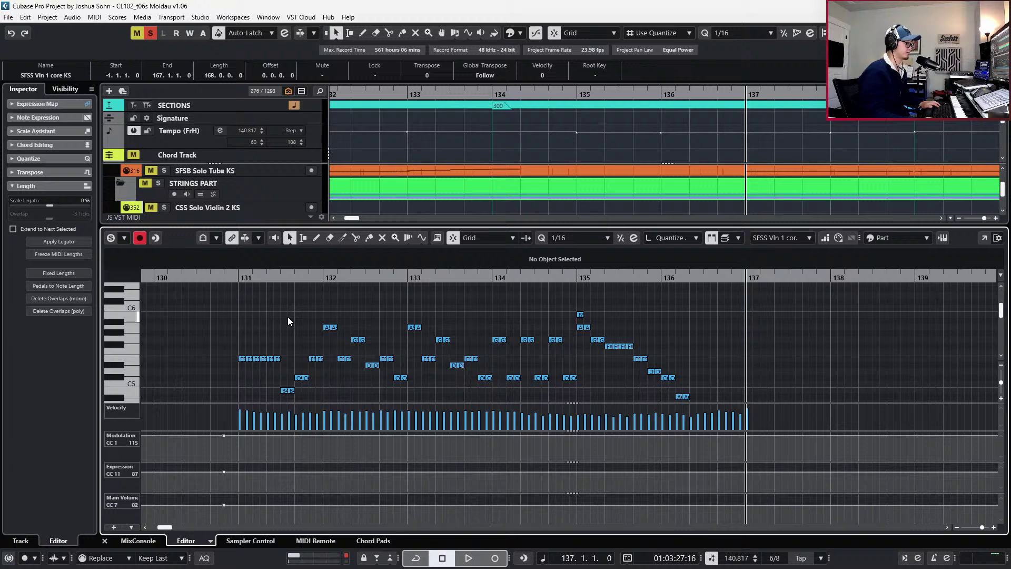
Clear the track solos and open the SFSS Vln 1 core KS and SFSS Vln 1 perf leg parts together in the key editor
key("ctrl+e")
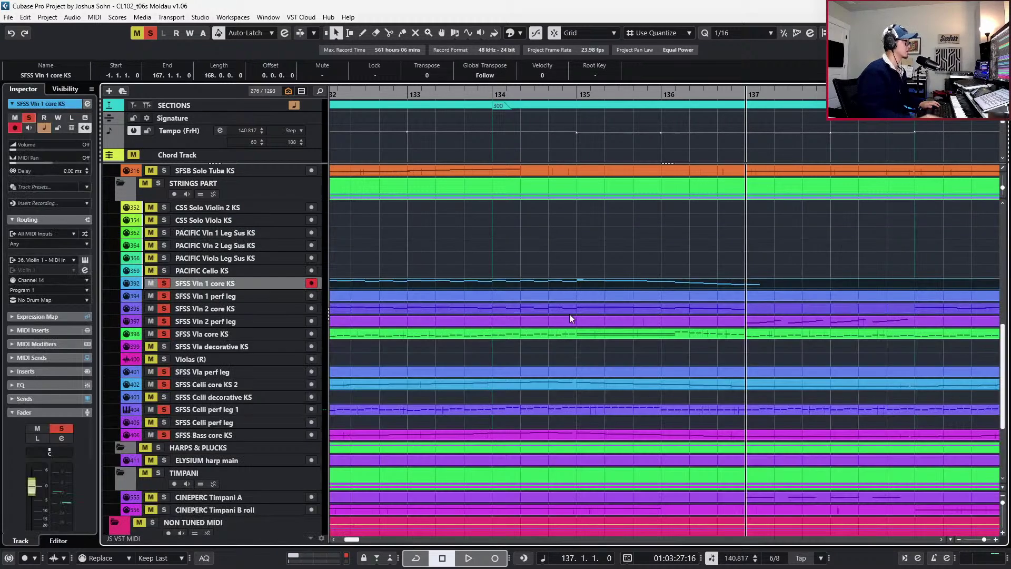
scroll(761, 298, "down", 1)
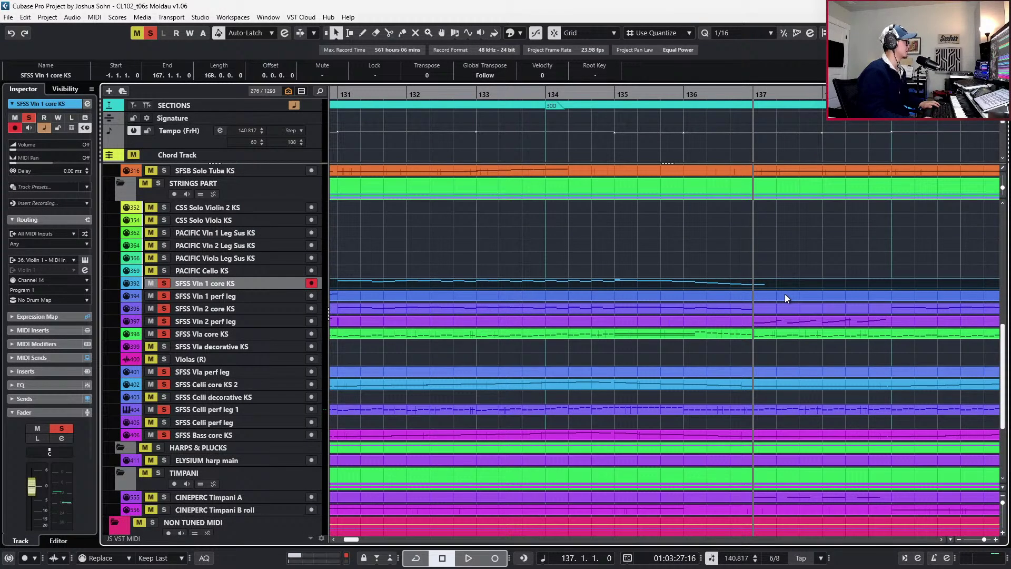
left_click(785, 298)
left_click(774, 281)
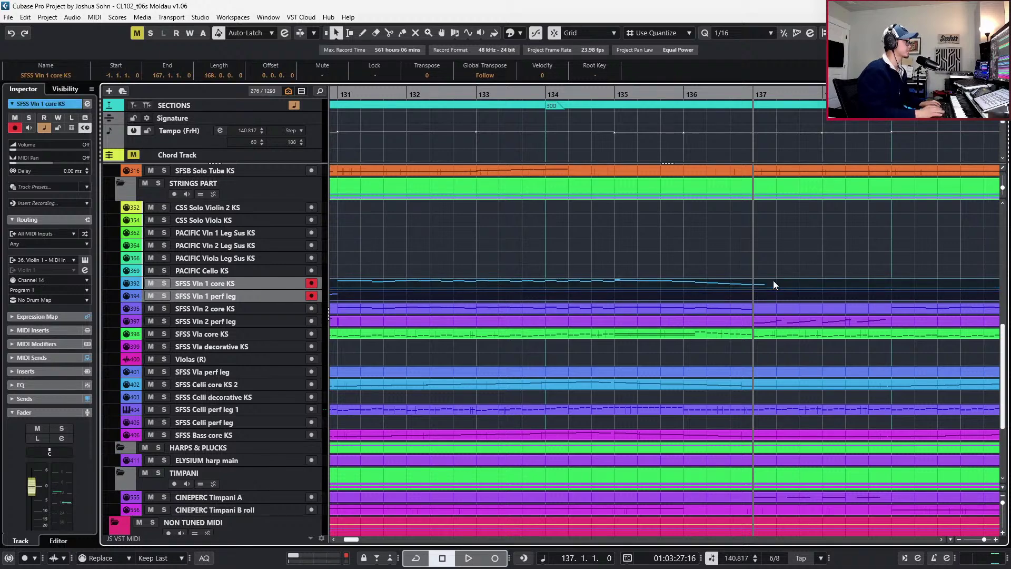
key("ctrl+e")
Make the SFSS Vln 1 perf leg part the active one for editing and hide the controller lanes
scroll(432, 359, "up", 2)
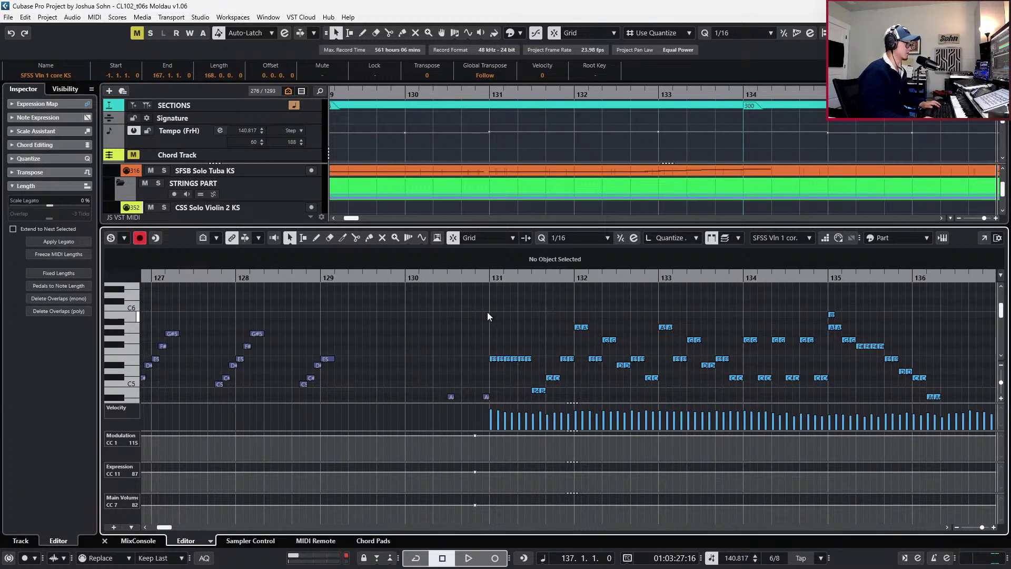
scroll(543, 315, "down", 2)
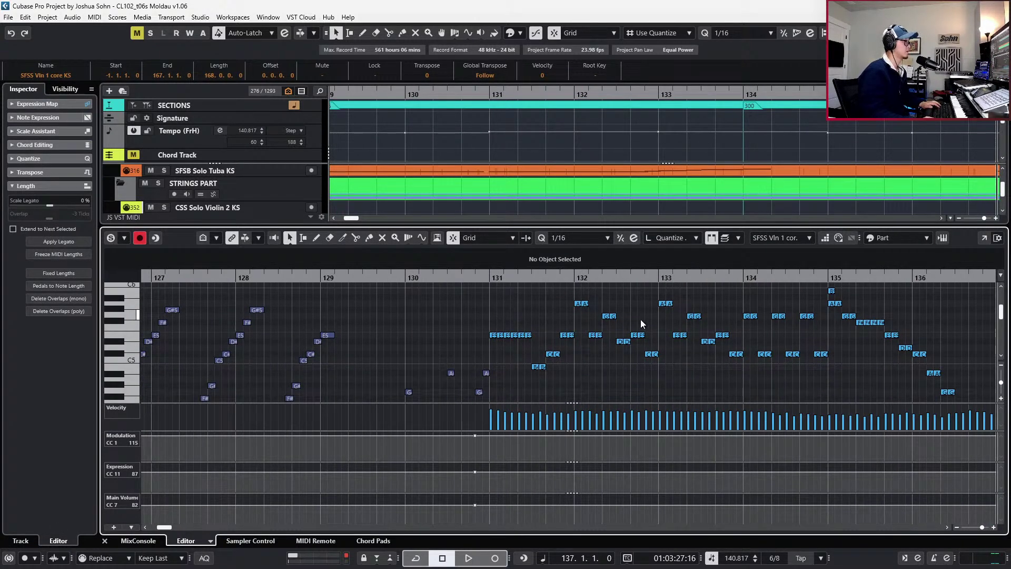
key("Down")
key("Down")
key("Down")
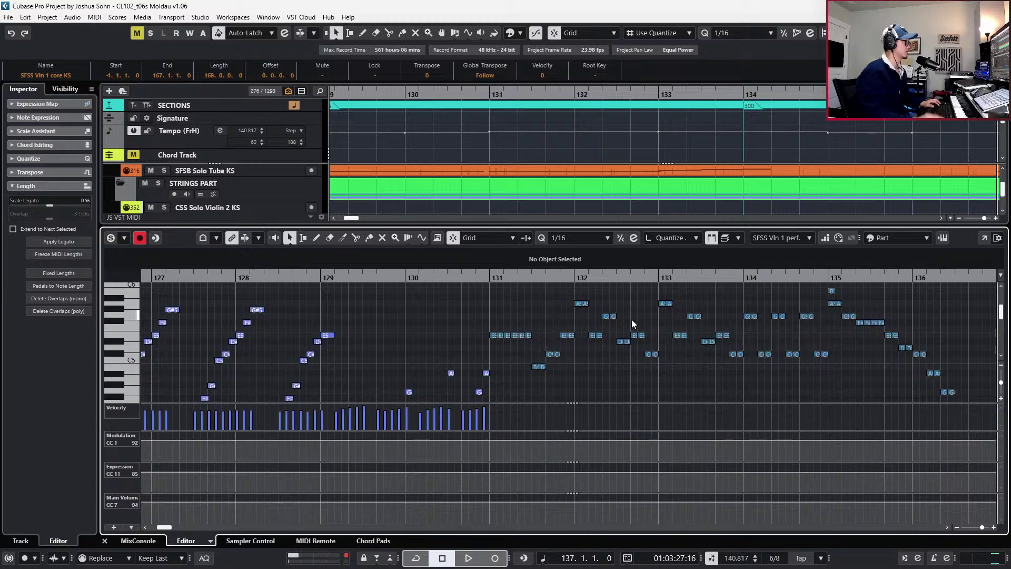
key("alt+c")
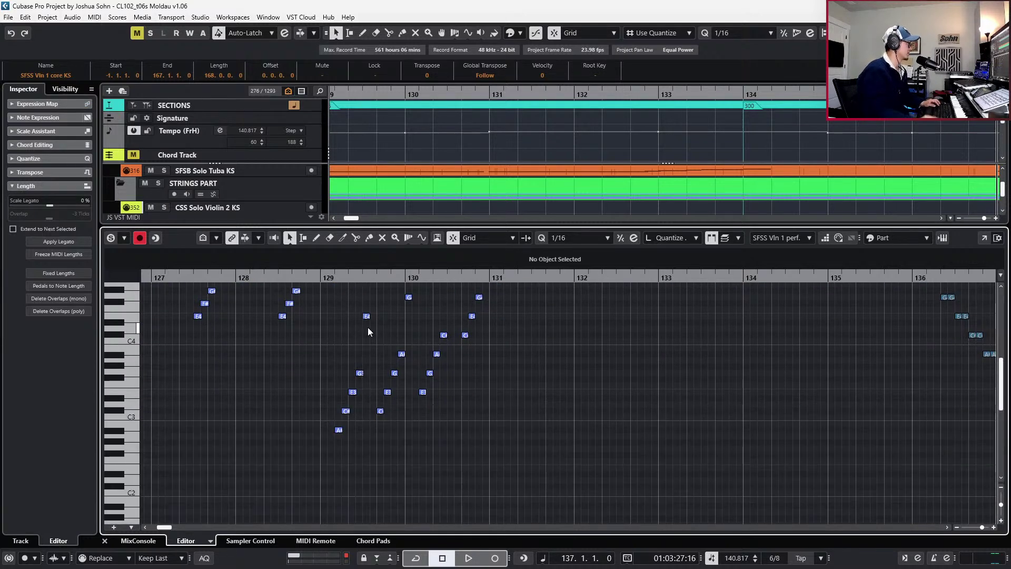
Copy the SFSS Vln 1 perf leg notes of bars 129 and 130 and paste them at bar 137
scroll(327, 316, "up", 4)
left_click_drag(328, 320, 515, 489)
scroll(510, 449, "right", 2)
scroll(510, 444, "left", 2)
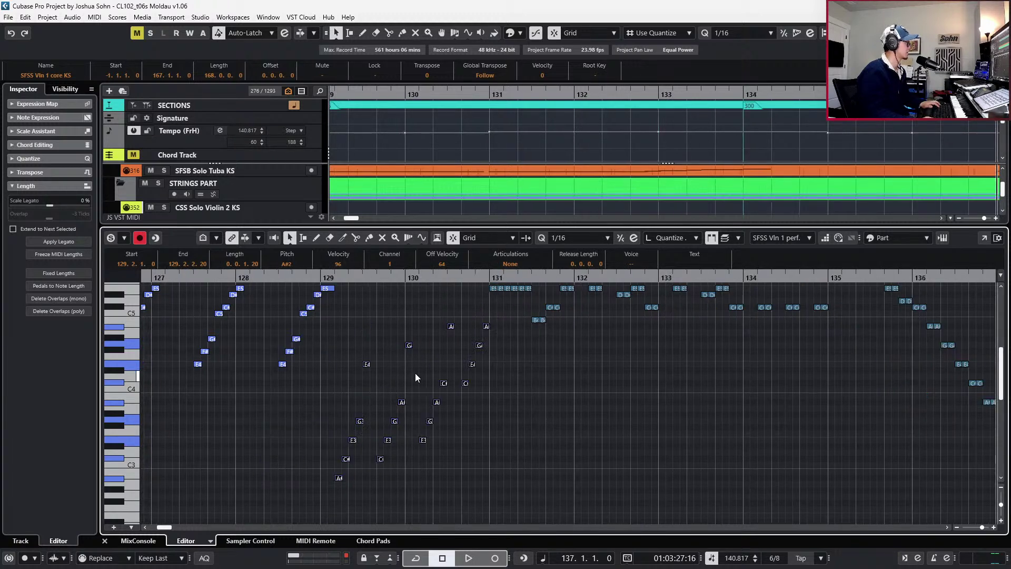
scroll(398, 305, "right", 10)
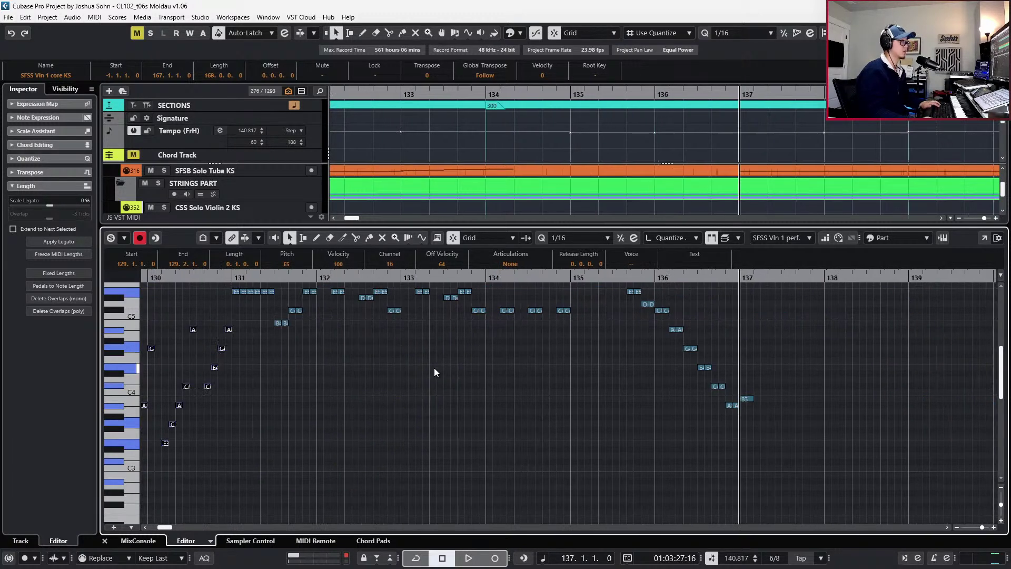
key("ctrl+v")
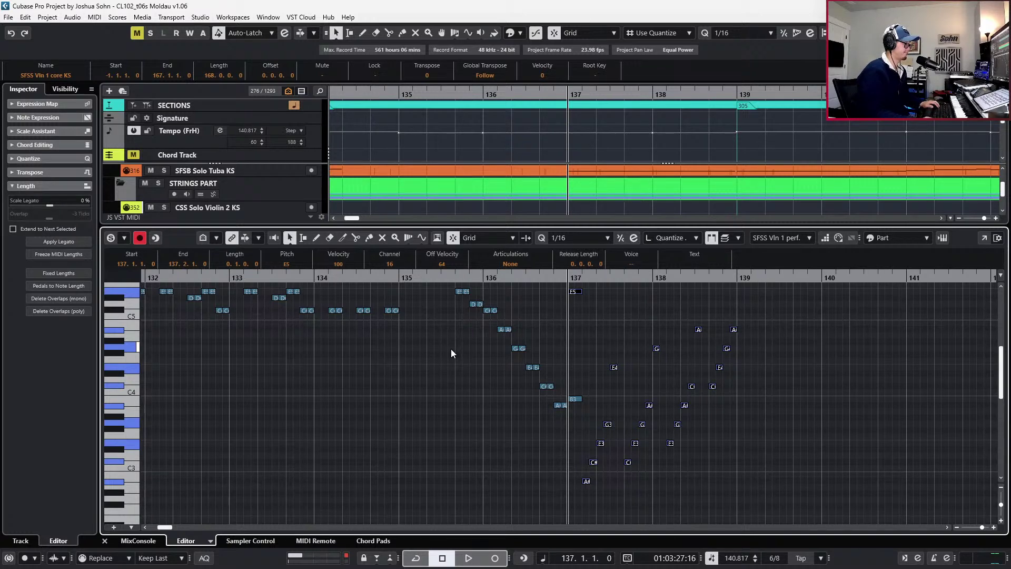
Delete the B3 note of the SFSS Vln 1 core KS part at the start of bar 137
scroll(539, 399, "up", 2)
left_click(597, 402)
key("Delete")
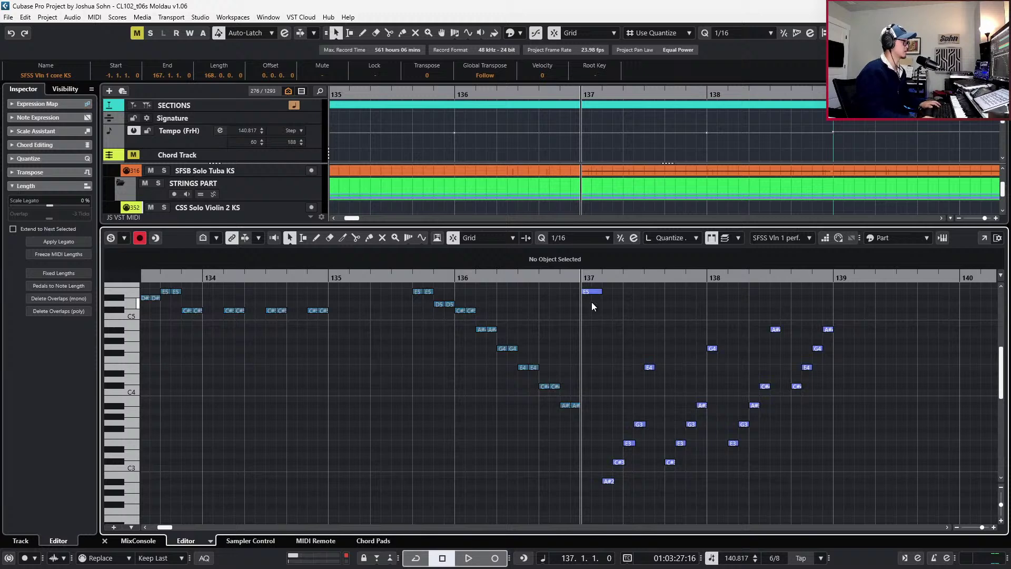
Transpose the first pasted note of bar 137 down to B3
left_click(591, 291)
key("shift+Down")
key("Down")
key("Down")
key("Down")
key("Down")
key("Down")
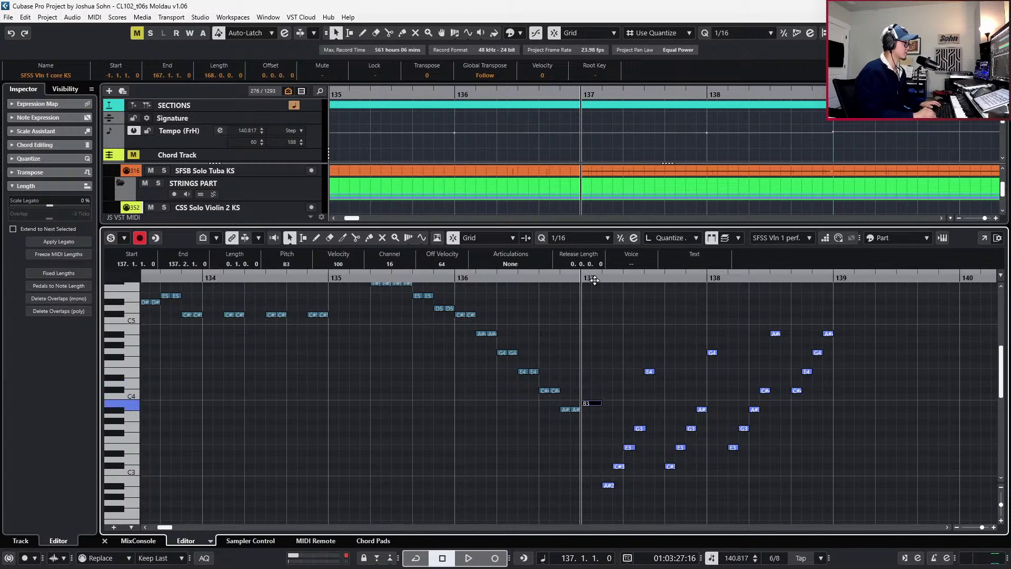
Raise the second and third pasted notes of bar 137 to B2 and D3
scroll(616, 307, "right", 4)
scroll(595, 400, "down", 3)
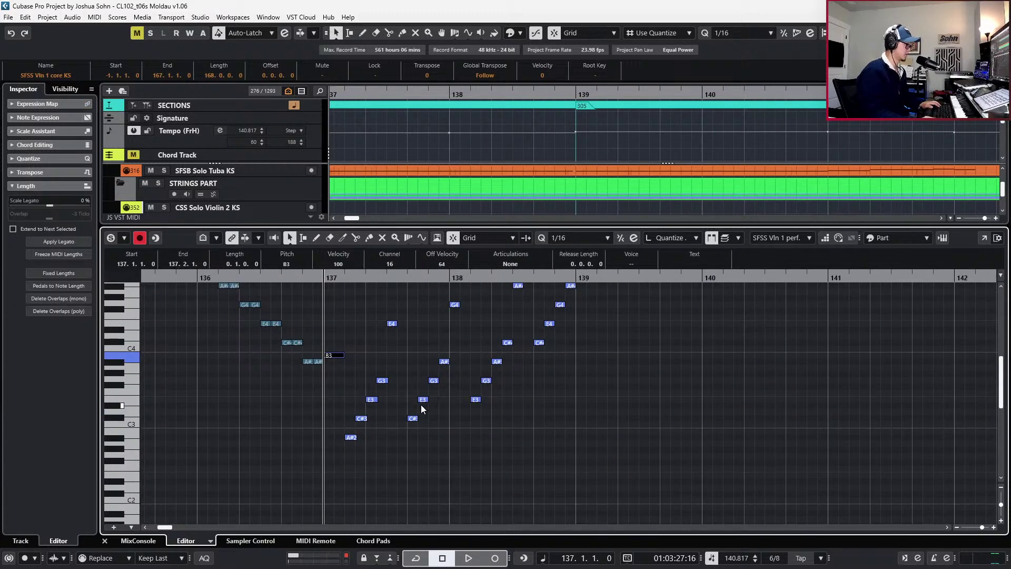
key("Right")
key("Up")
key("Right")
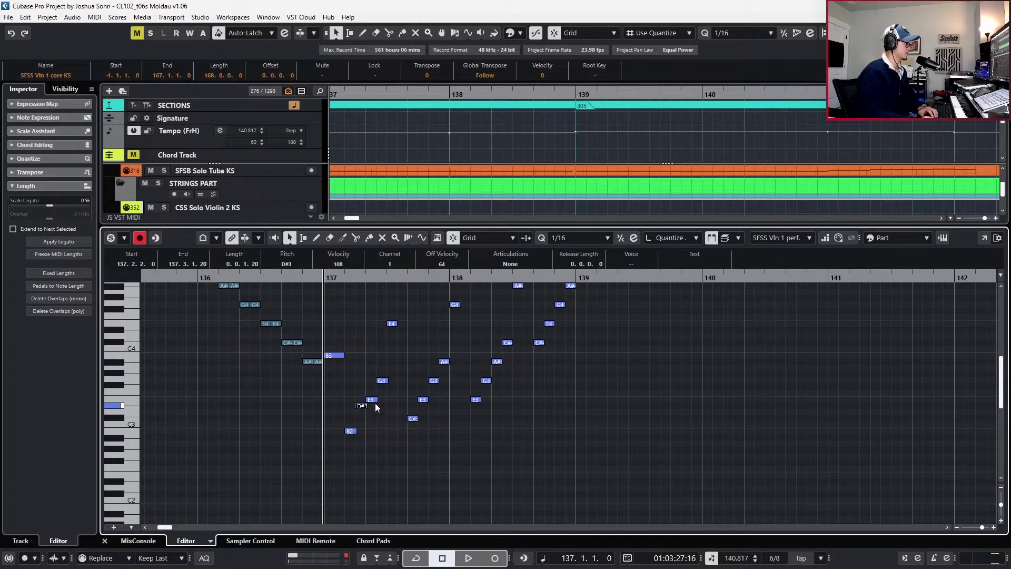
key("Down")
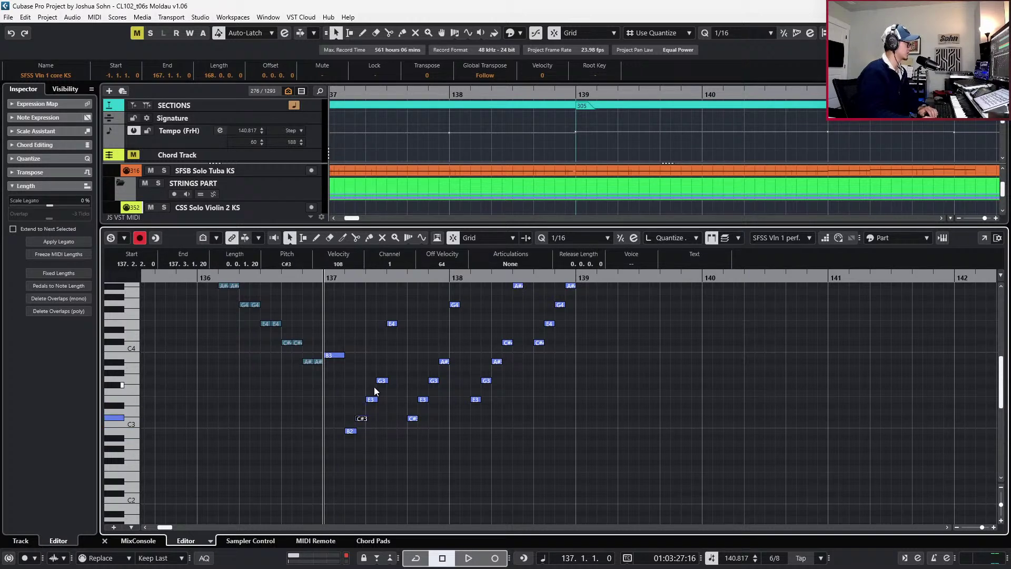
key("Right")
key("Up")
scroll(387, 418, "up", 1)
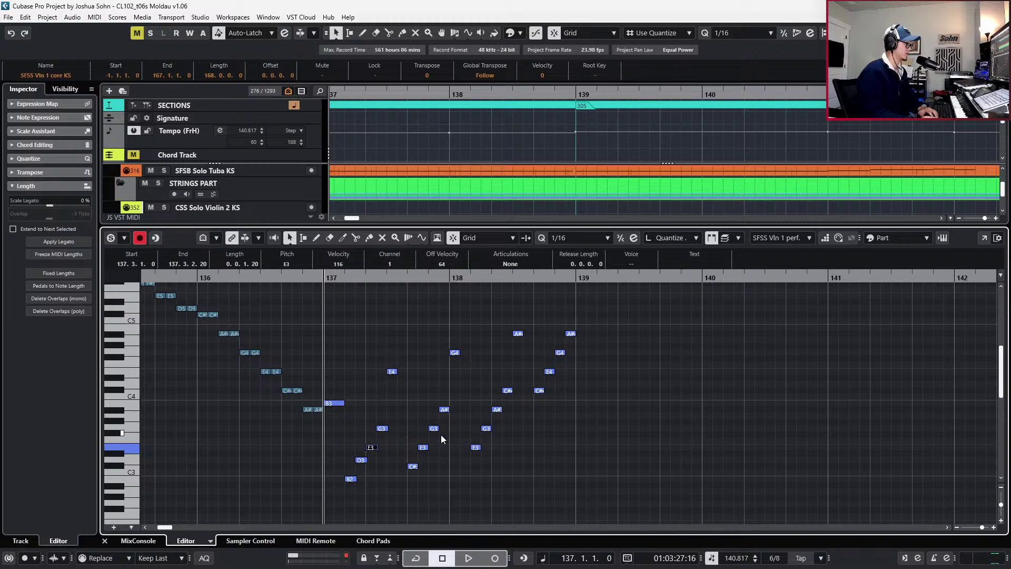
Raise the next three notes of bar 137's ascending run to F3, G#3 and F4
key("Right")
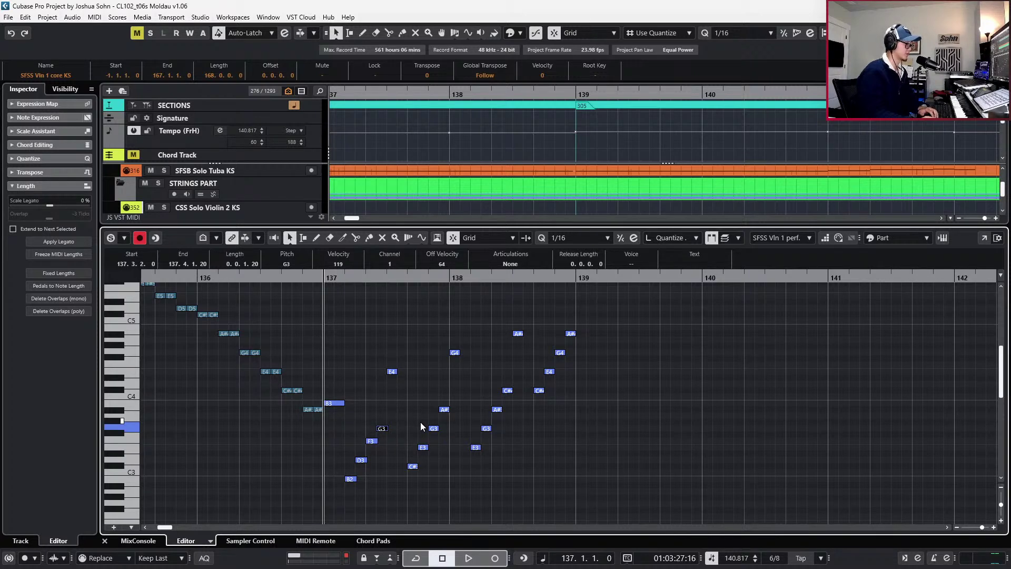
key("Up")
key("Right")
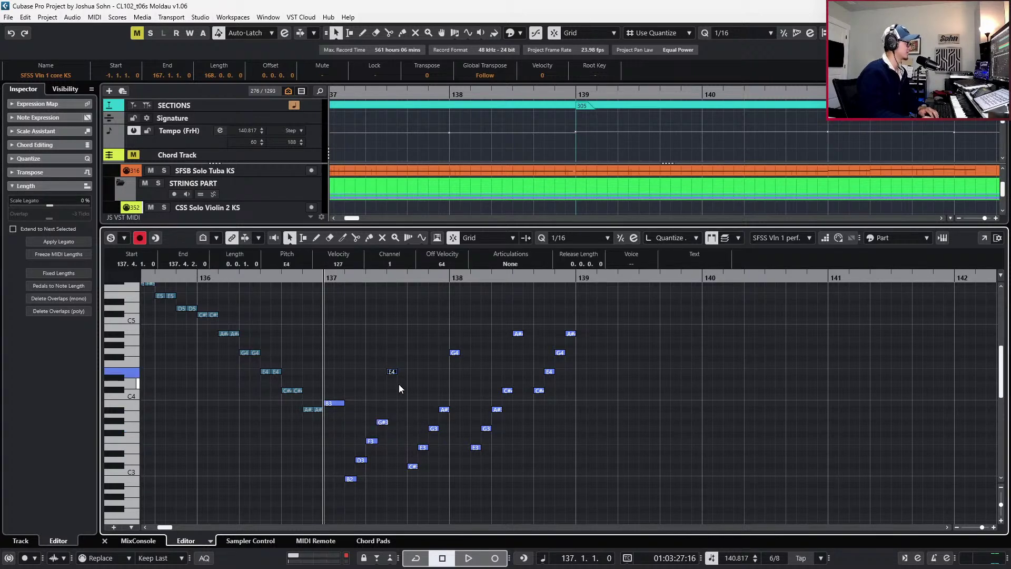
key("Up")
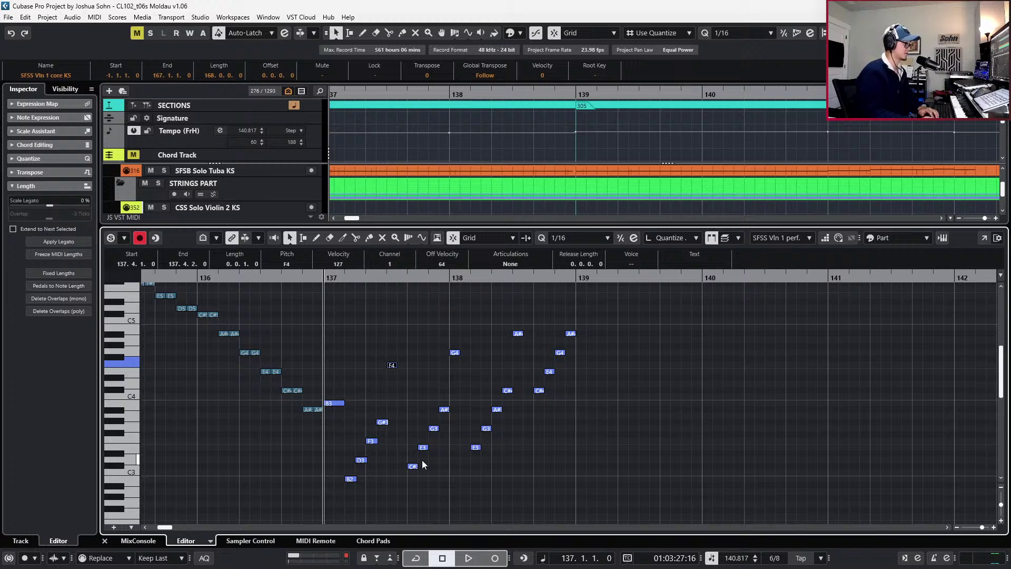
Raise the first three notes of the ascending run starting at 137.5 to D3, F3 and G#3
left_click_drag(398, 444, 414, 478)
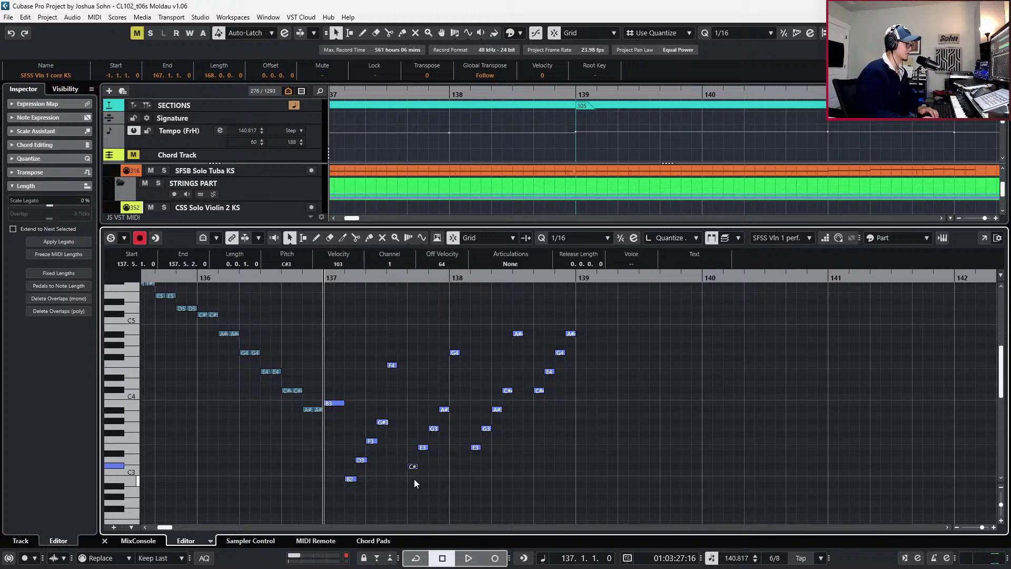
key("Up")
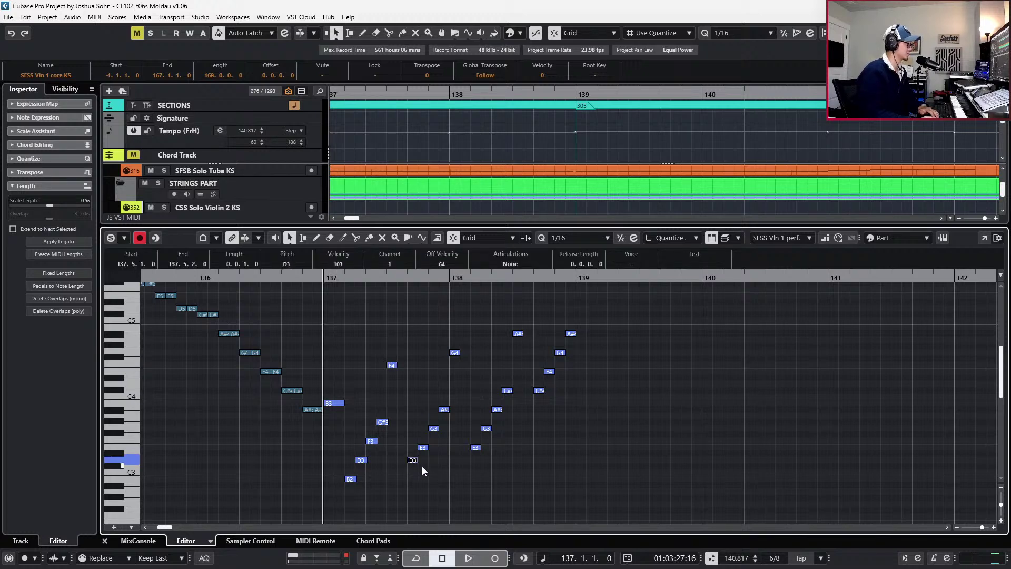
left_click_drag(444, 461, 438, 432)
key("Up")
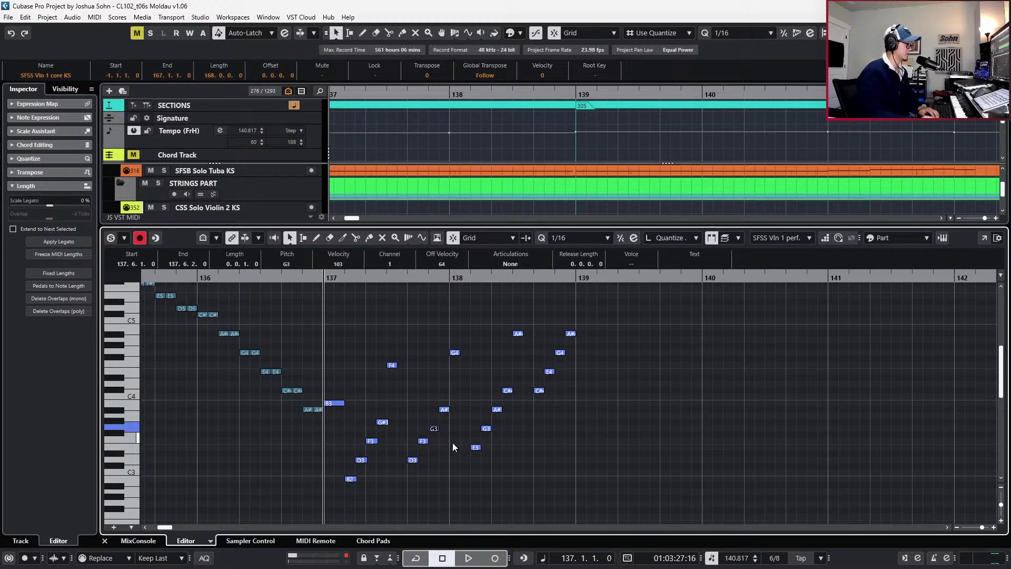
key("Up")
Raise the last two notes of the second run, ending on the downbeat of bar 138, to B3 and G#4
left_click(444, 410)
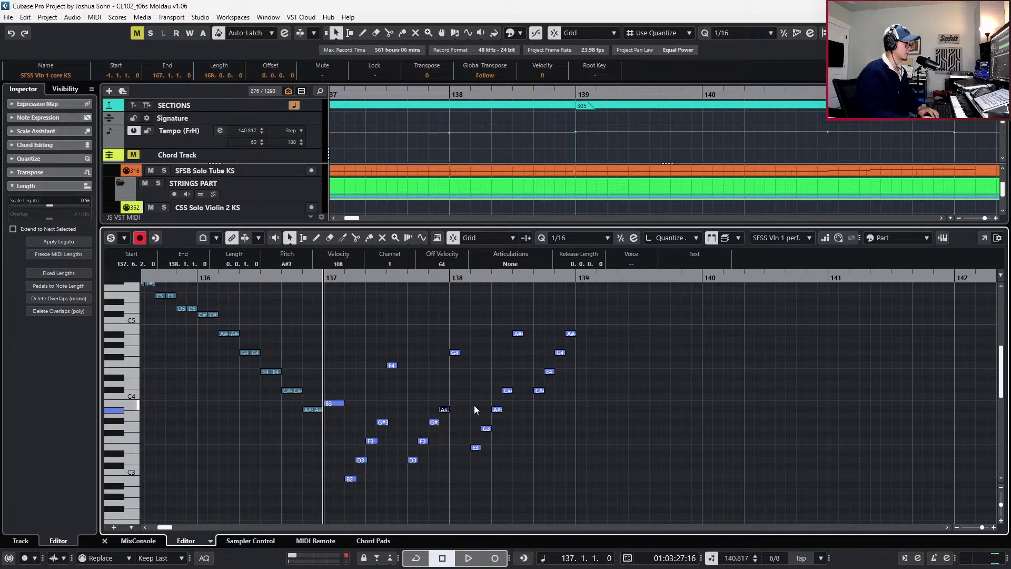
key("Up")
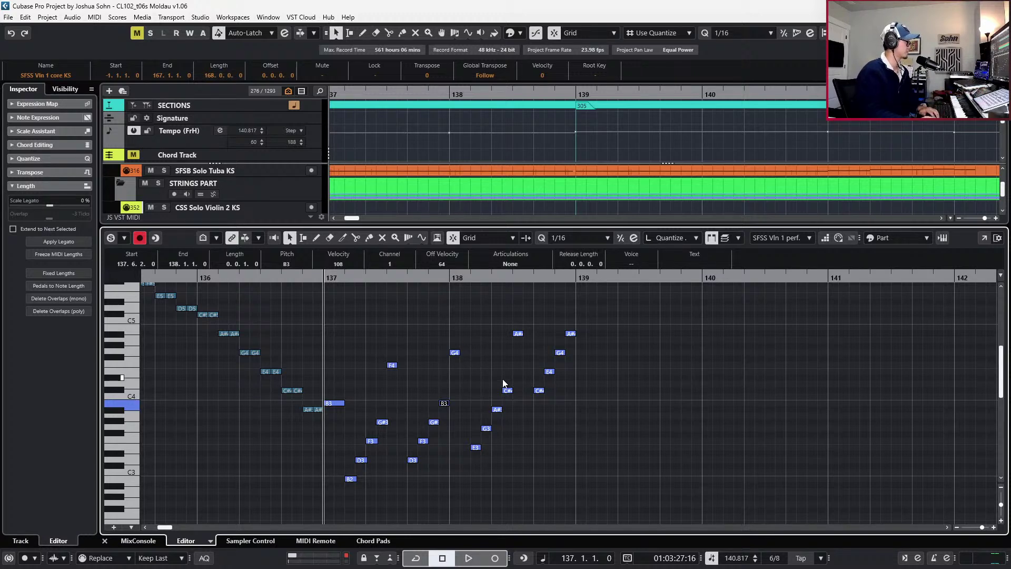
left_click(454, 353)
key("Up")
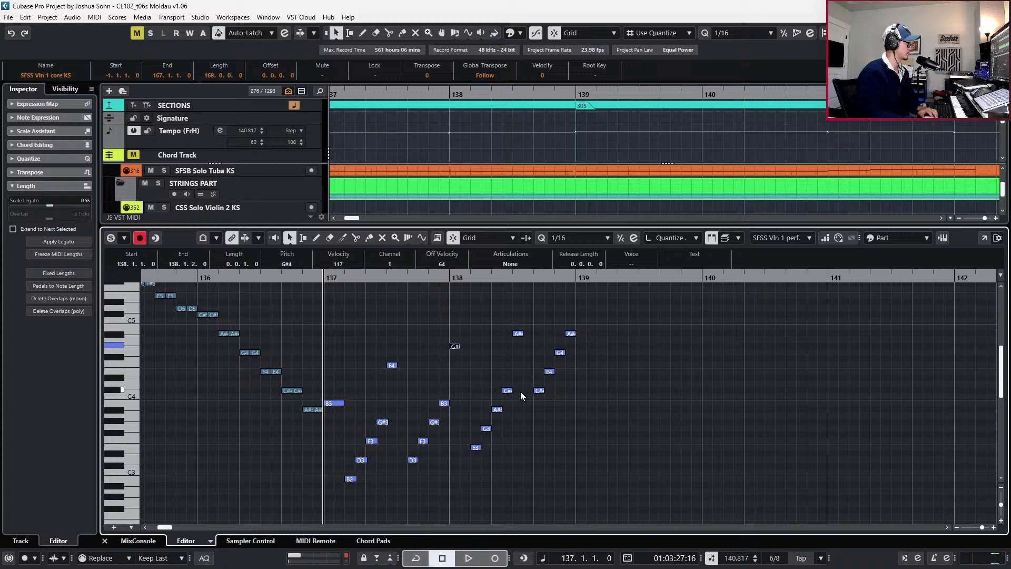
Raise the first three notes of the ascending run early in bar 138 to F3, G#3 and B3
left_click_drag(466, 441, 480, 462)
key("Up")
key("Up")
key("Down")
left_click(485, 429)
key("Up")
left_click(497, 410)
key("Up")
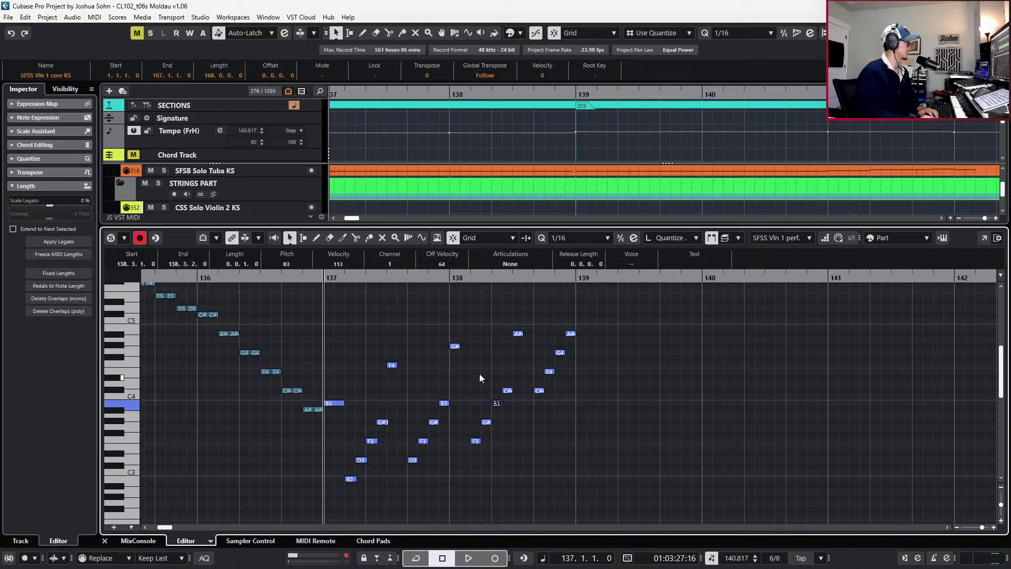
Raise the last two notes of bar 138's first ascending run to D4 and B4
left_click_drag(493, 375, 532, 390)
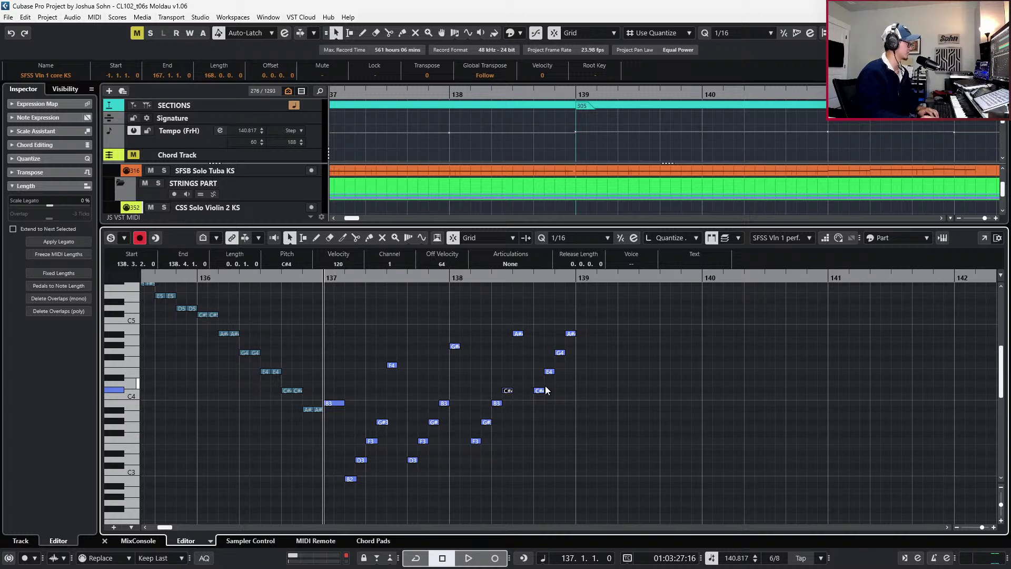
key("Up")
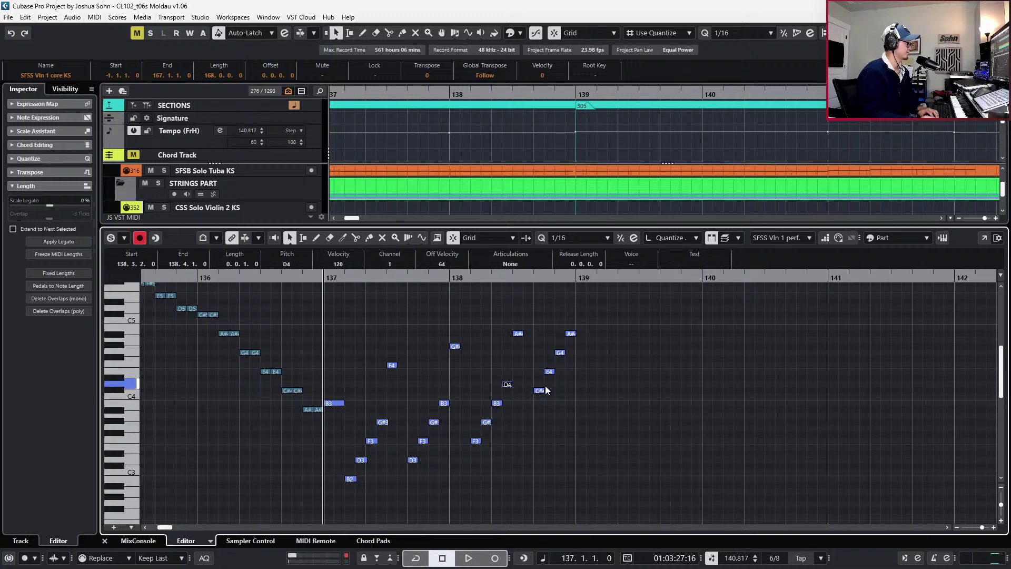
left_click(518, 333)
key("Down")
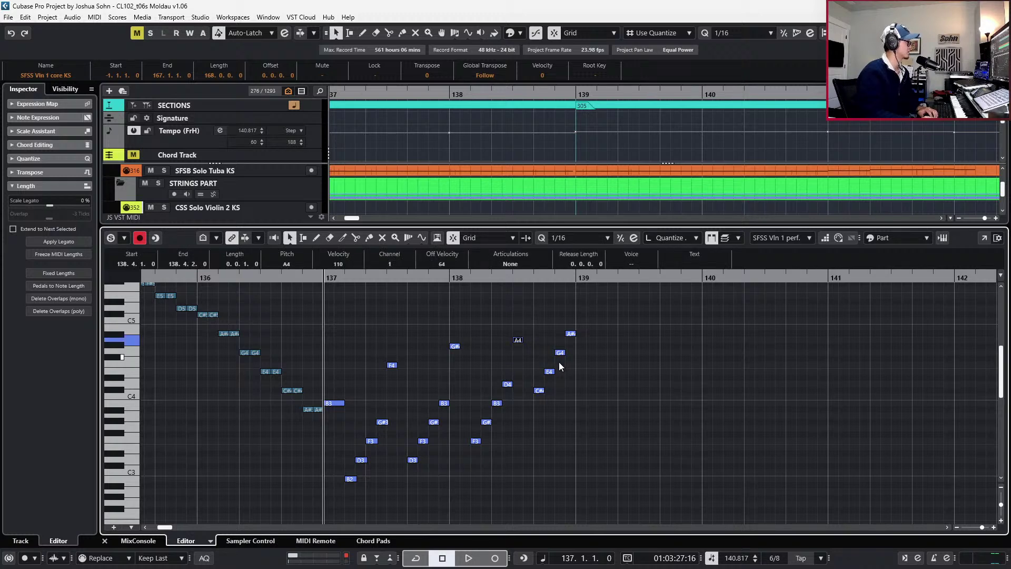
key("Up")
key("Up")
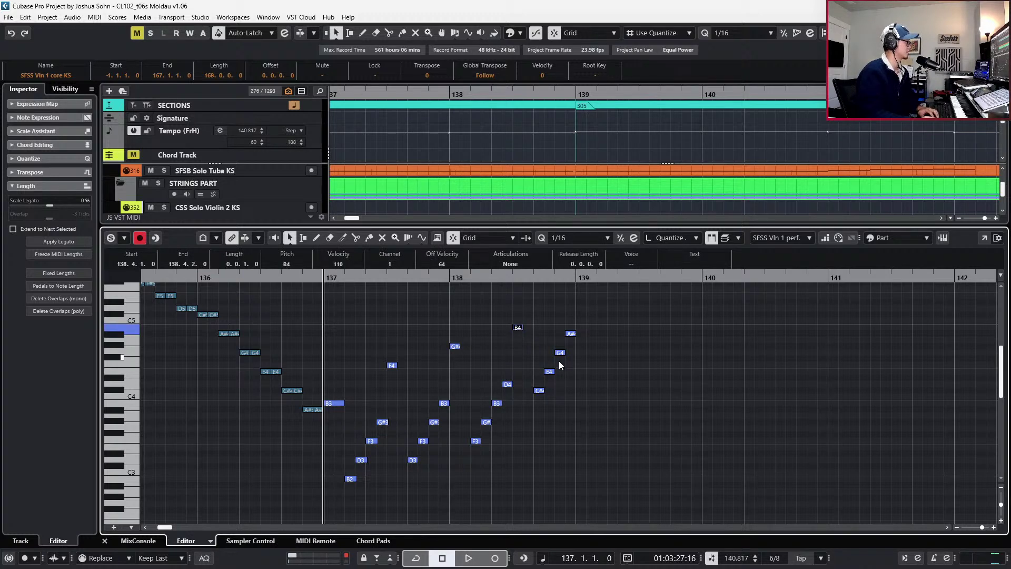
Lower the first note of the final run, at 138.5, to B3
left_click(543, 397)
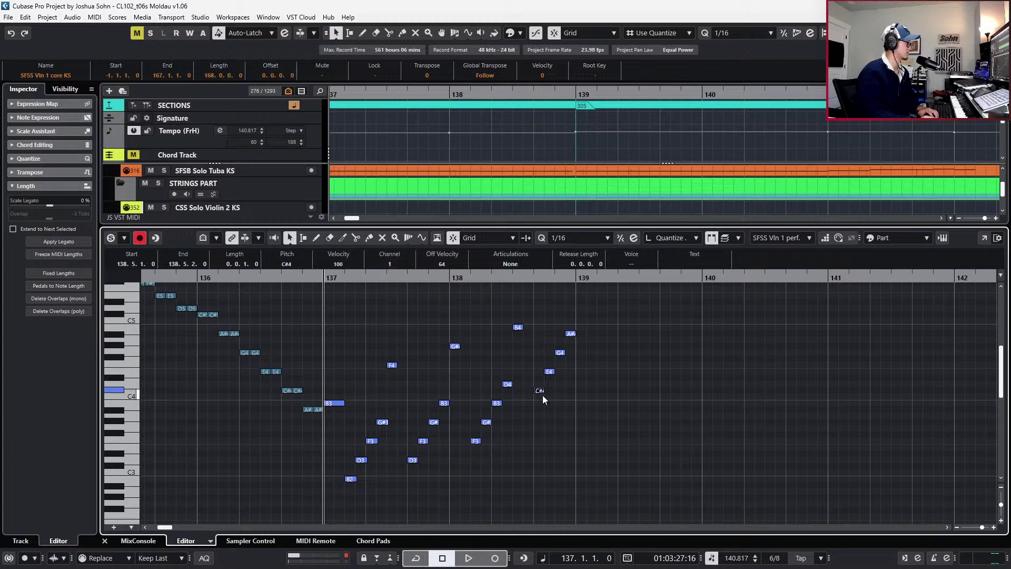
left_click(539, 393)
key("Up")
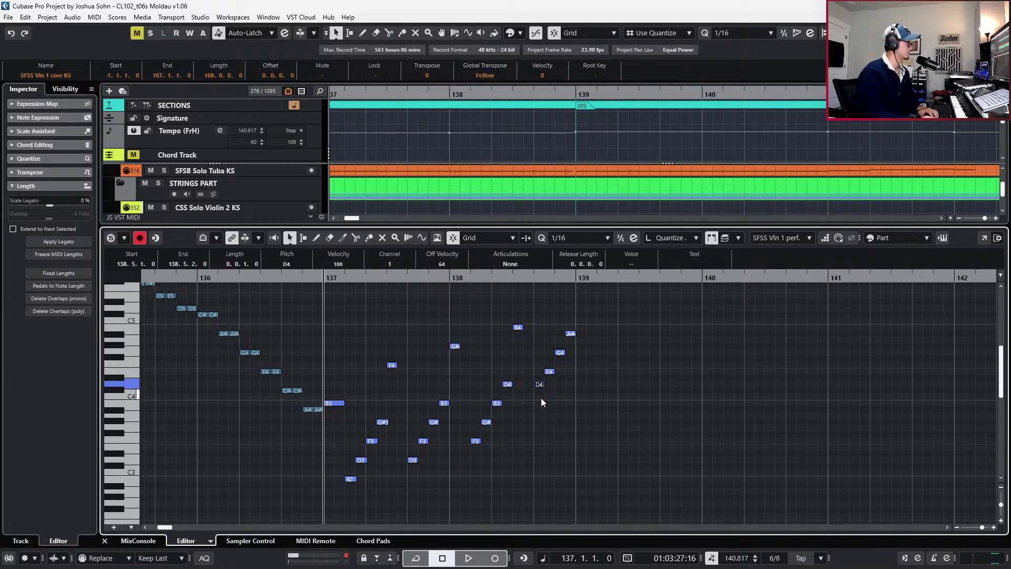
key("Down")
key("Down")
key("Down")
Lower the remaining three notes of bar 138's final run to D4, F4 and G#4
left_click(568, 371)
left_click(550, 371)
key("Down")
key("Down")
key("Right")
key("Down")
key("Down")
key("Right")
key("Down")
key("Down")
key("Down")
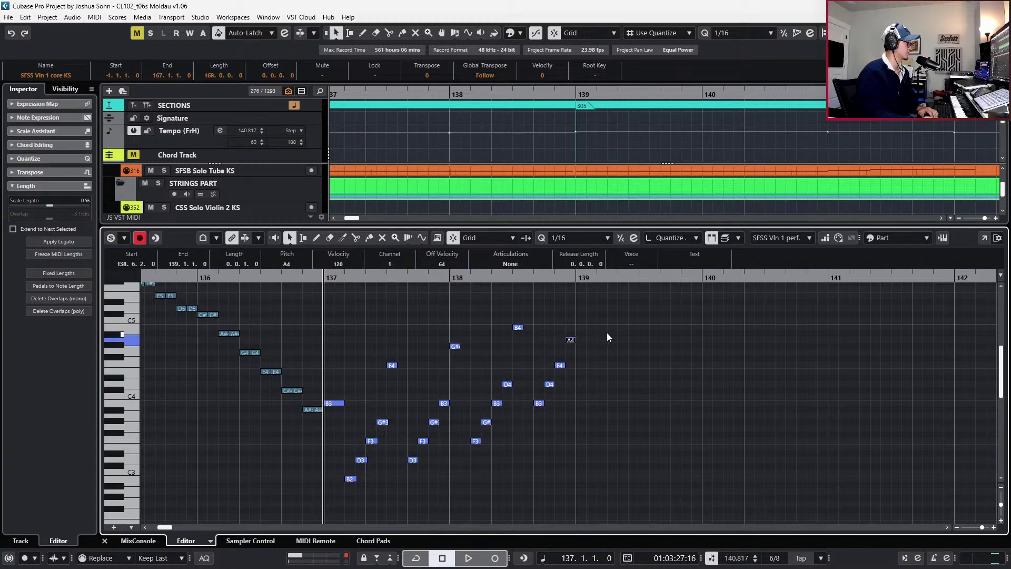
key("Up")
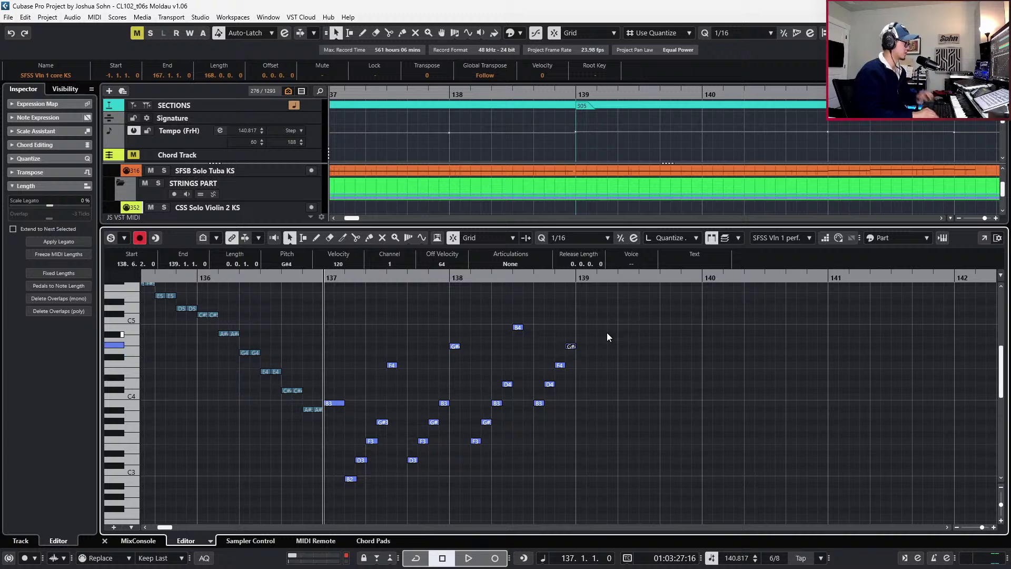
Copy the last G#4 of bar 138 to the start of bar 139 and set the playback position there
scroll(606, 333, "right", 2)
left_click(473, 363, "shift")
left_click(485, 346)
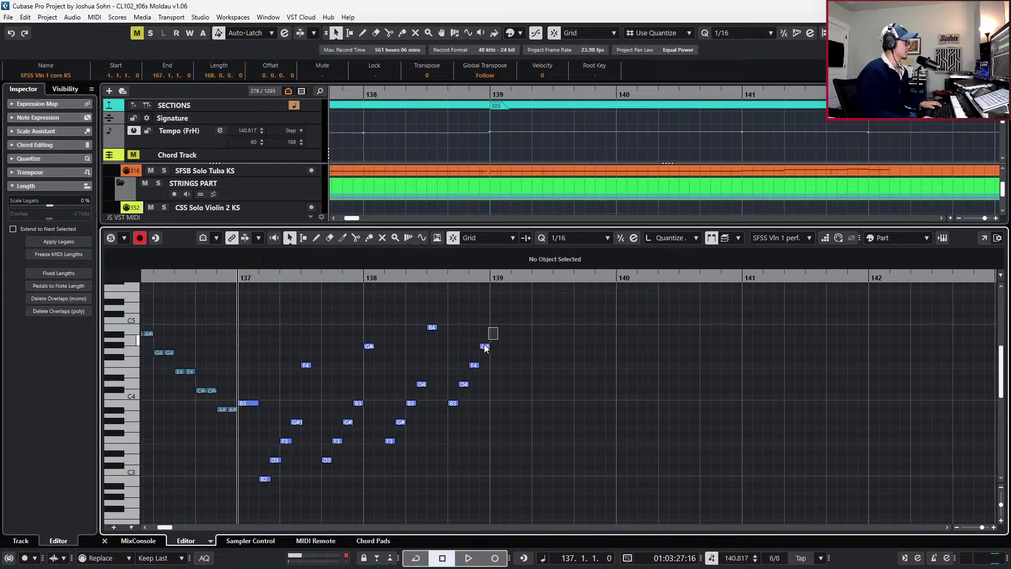
key("l")
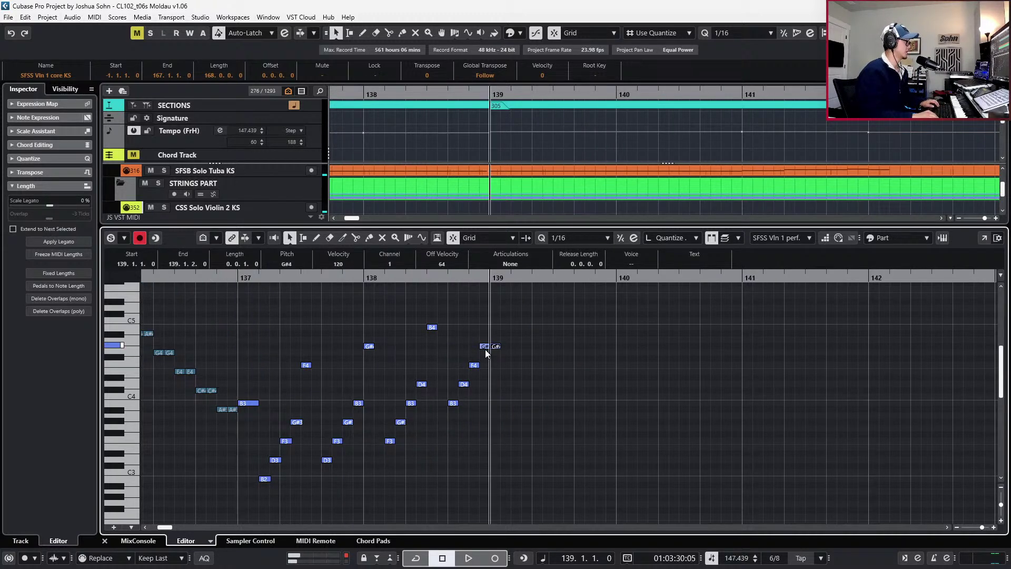
Open the SFSS Vln 1 core KS part on its own for note editing
key("ctrl+e")
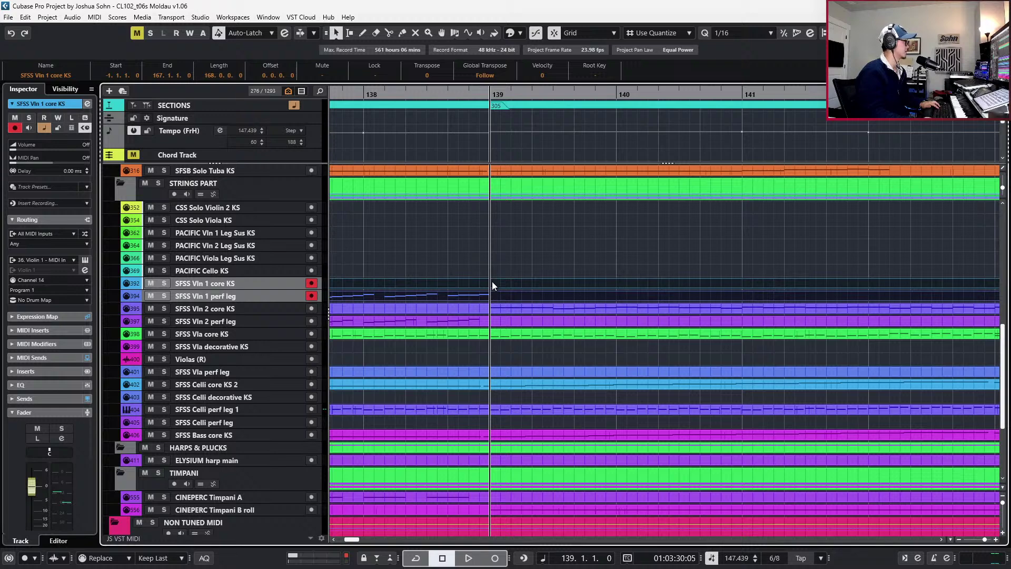
left_click(492, 285)
key("ctrl+e")
scroll(550, 323, "down", 3)
scroll(567, 344, "down", 2)
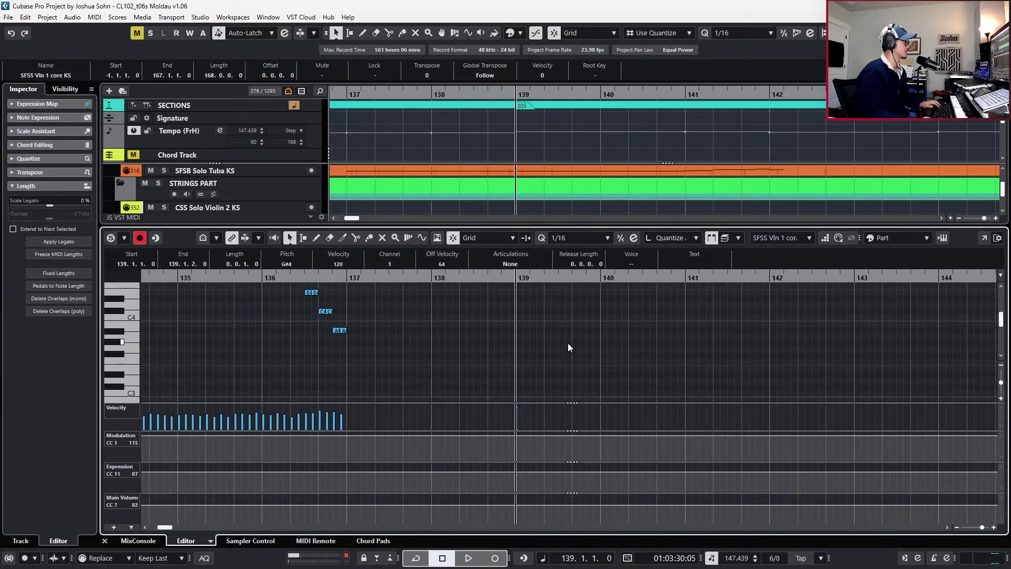
scroll(526, 348, "up", 5)
scroll(510, 349, "down", 3)
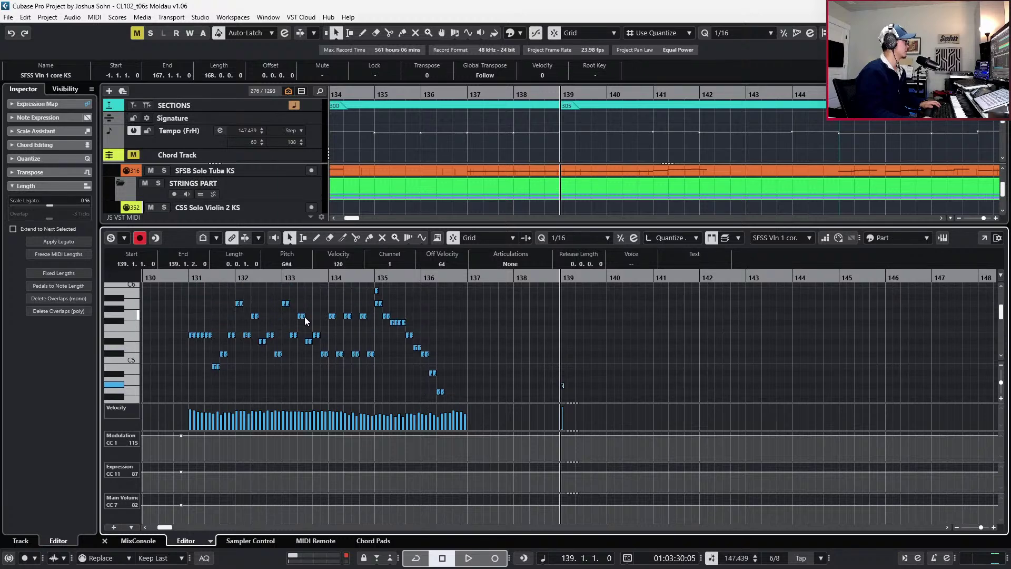
Copy the repeated-note phrase of bars 131 to 134 and paste it at bar 139
left_click_drag(179, 307, 322, 395)
left_click_drag(225, 295, 370, 367)
key("ctrl+c")
key("ctrl+v")
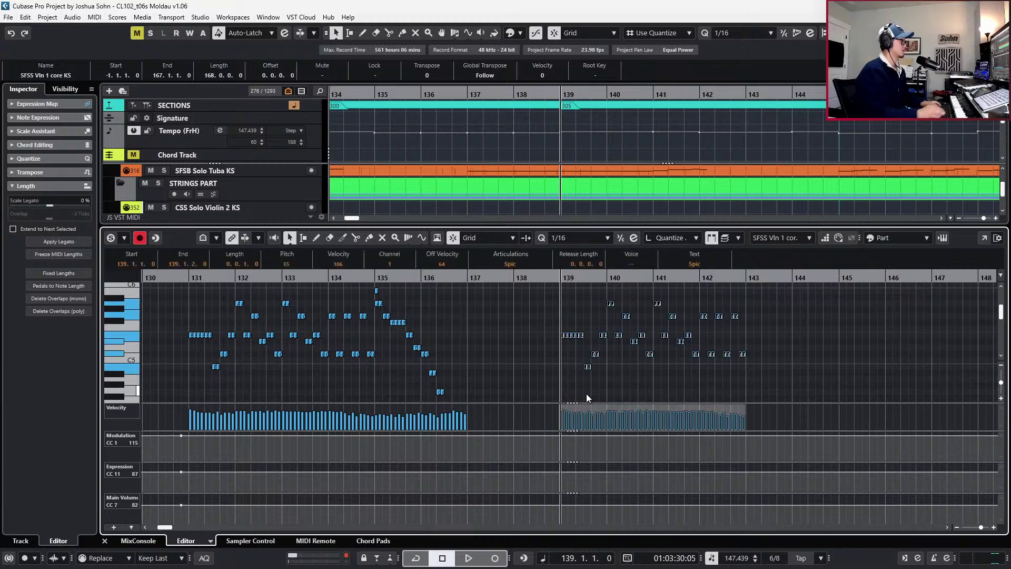
Transpose the phrase pasted at bar 139 down so that it starts on A#4
scroll(590, 379, "down", 3)
key("Down")
key("Down")
key("Down")
key("Down")
key("Down")
key("Down")
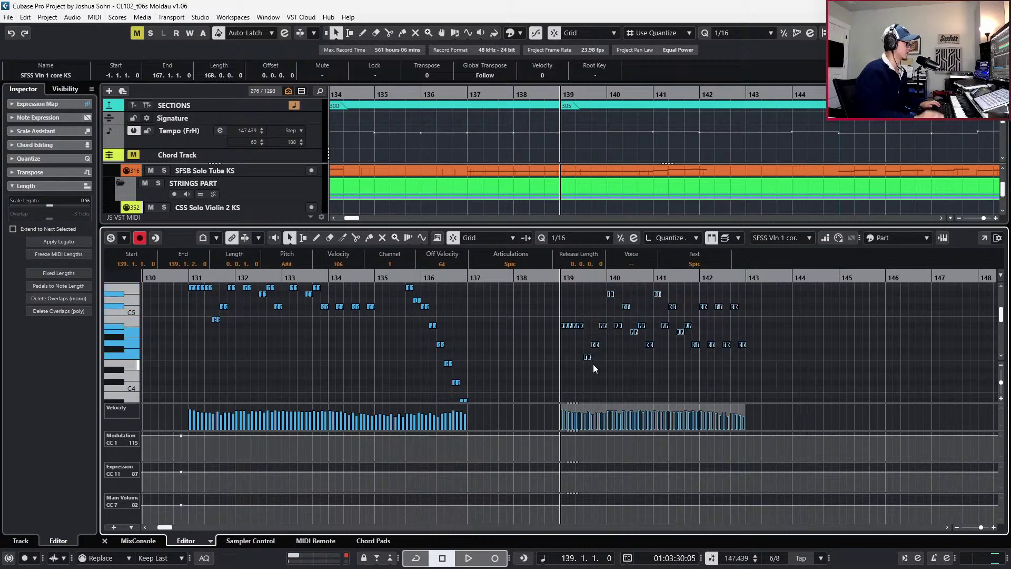
key("h")
key("h")
key("h")
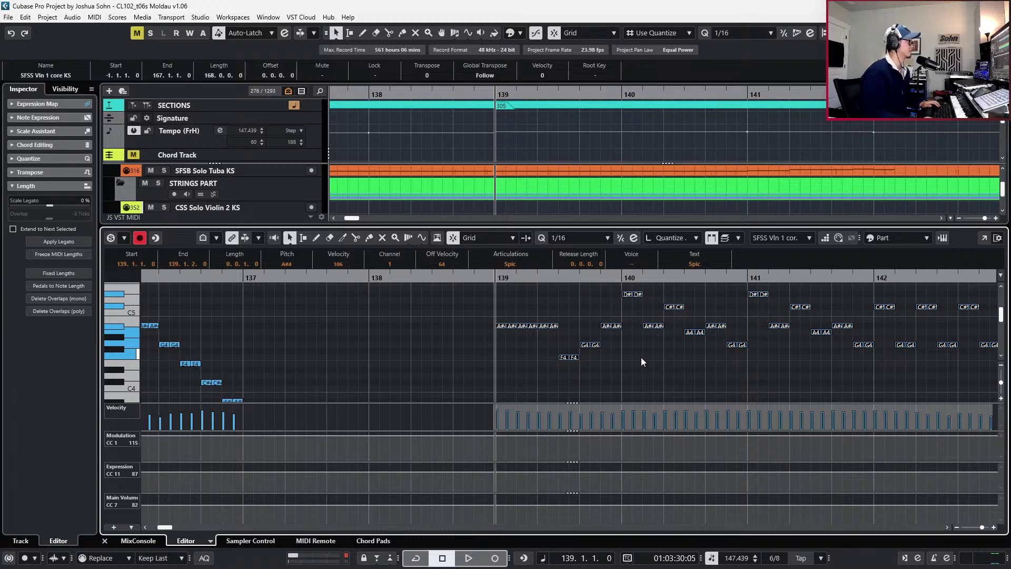
key("h")
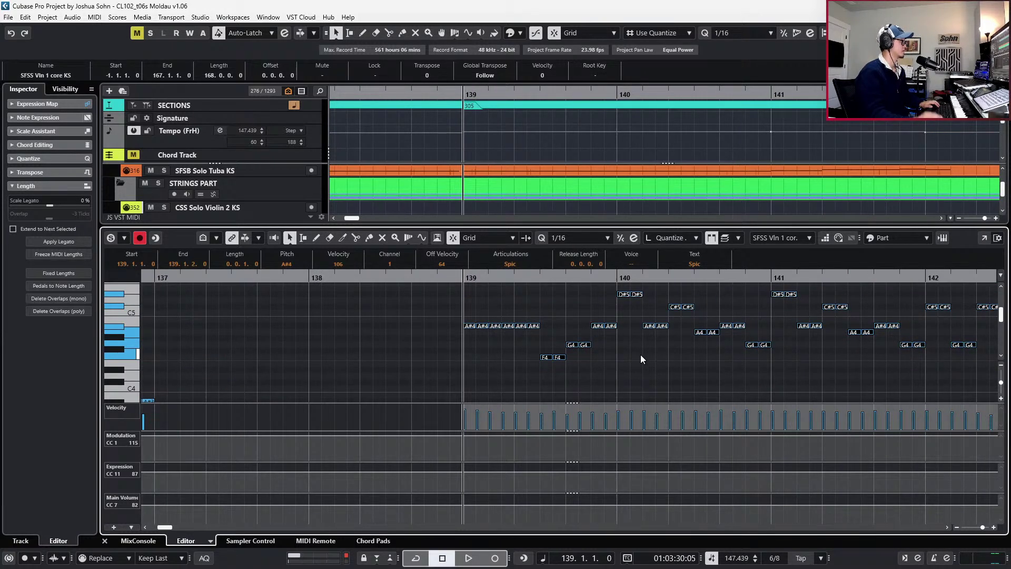
Lower the pasted phrase to start on F4, and raise it one octave to F5
key("Down")
key("Down")
key("Down")
key("Down")
key("Down")
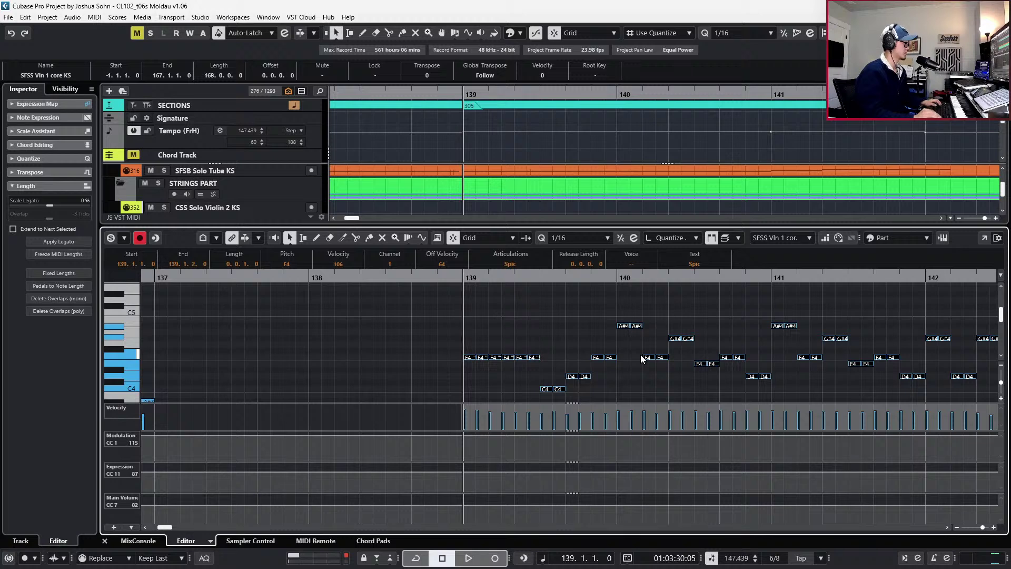
key("shift+Up")
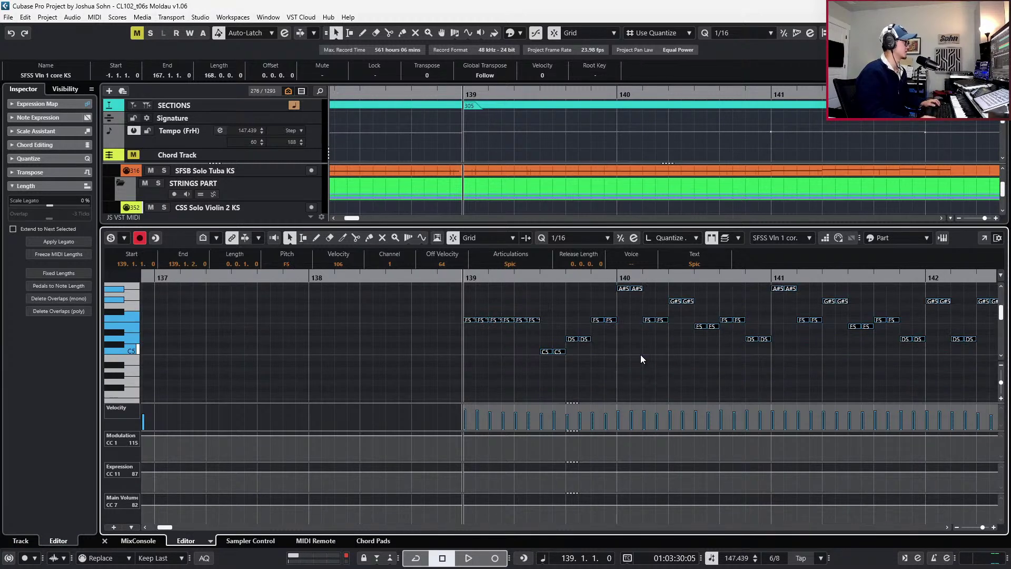
Reopen the SFSS Vln 1 core KS and perf leg parts together for editing around bar 139
key("g")
key("g")
key("g")
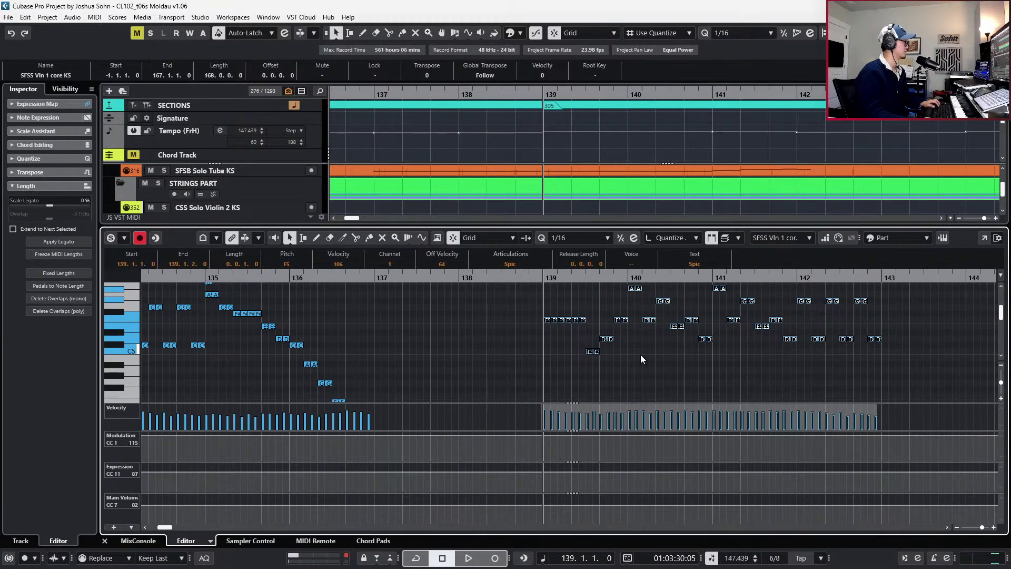
scroll(641, 355, "up", 2)
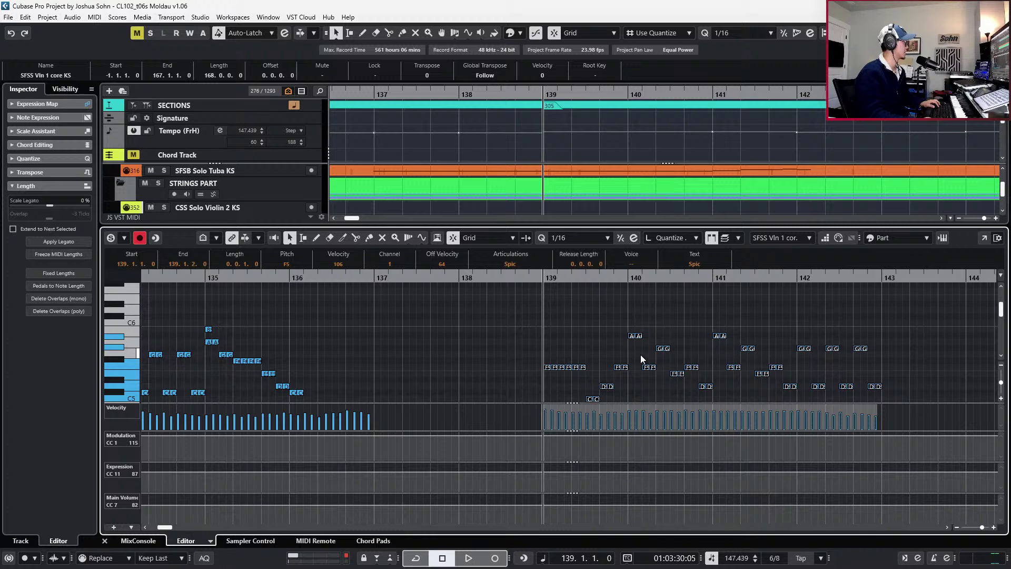
key("g")
scroll(641, 355, "down", 3)
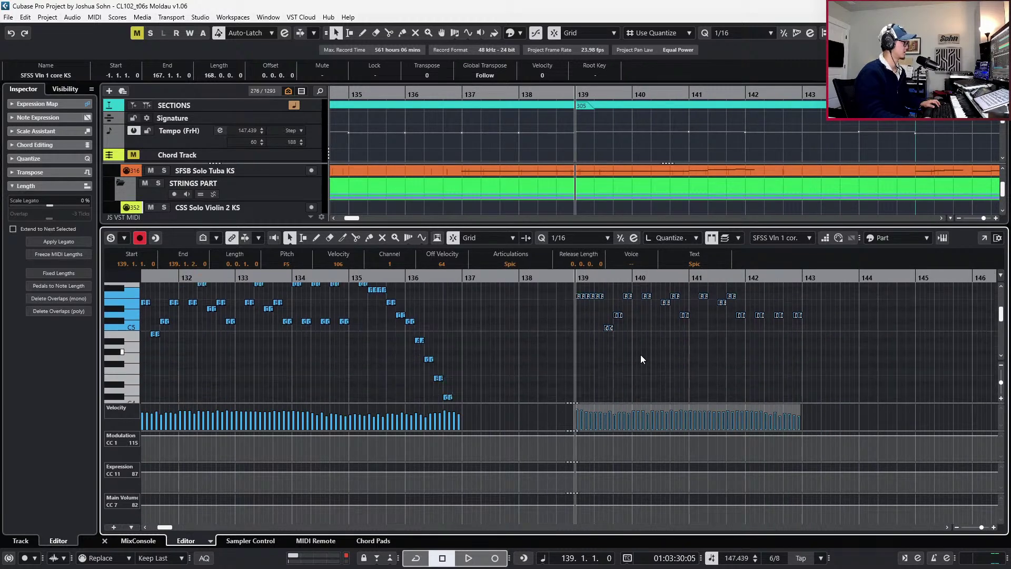
key("ctrl+e")
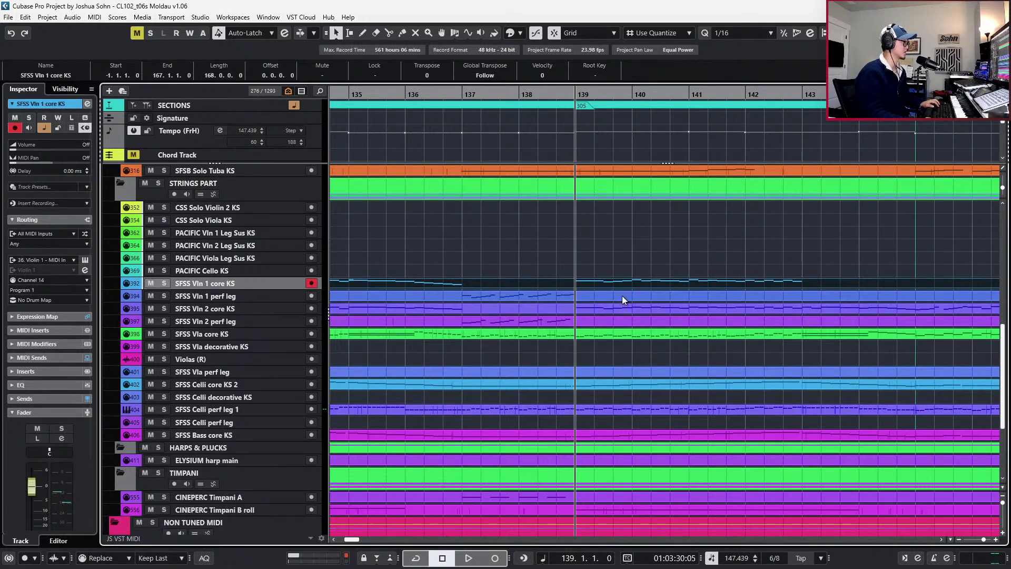
key("ctrl+e")
key("alt+h")
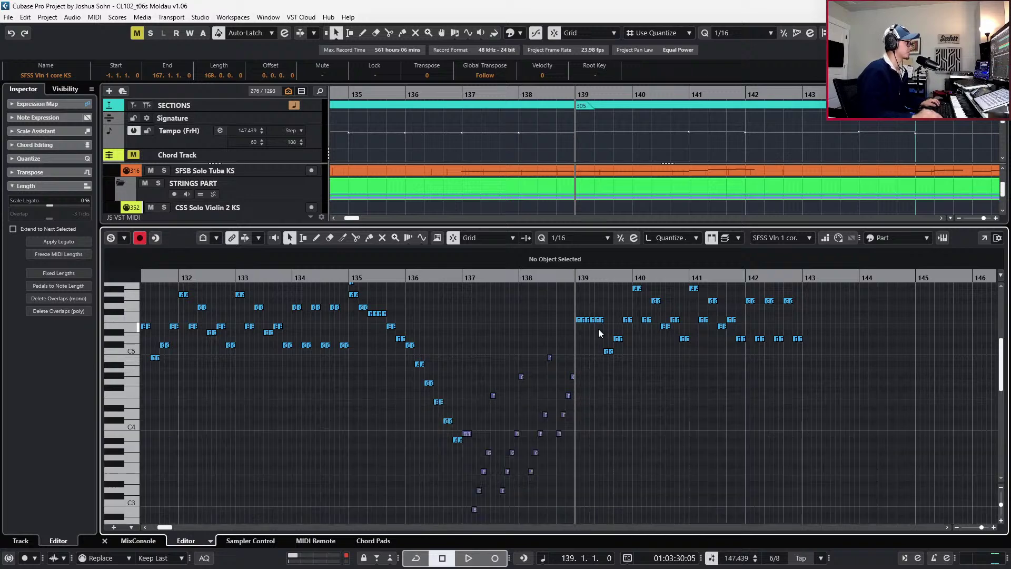
key("h")
scroll(606, 367, "right", 3)
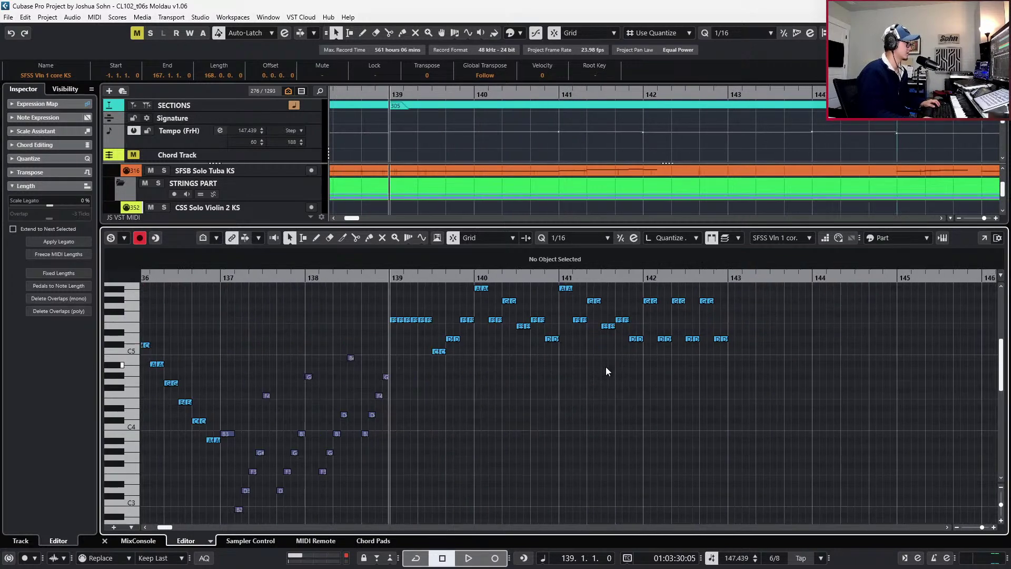
scroll(609, 361, "right", 2)
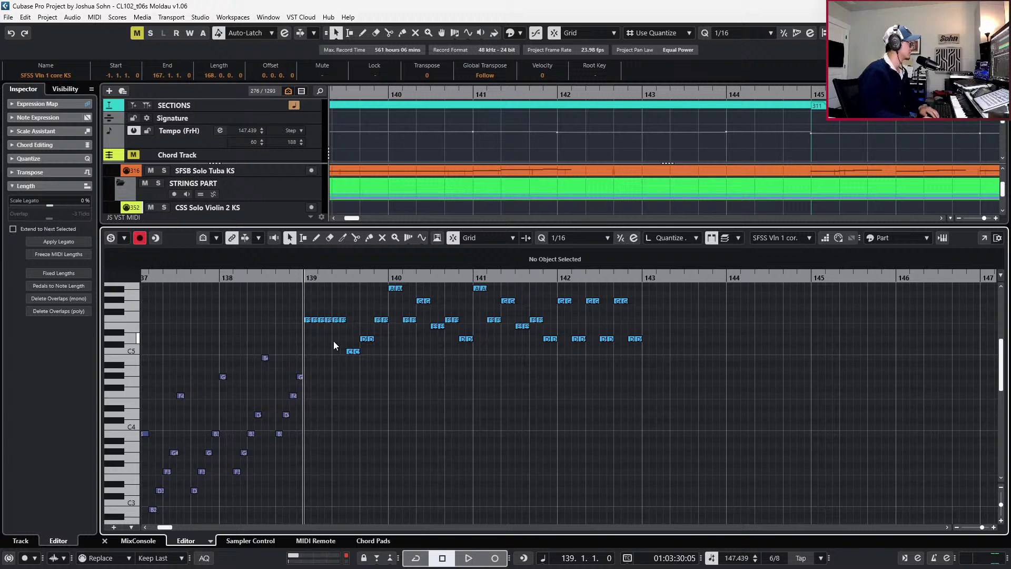
Transpose the pair of C5 notes at 139.4 down to G#4
left_click(353, 352)
key("Up")
key("Up")
key("Up")
key("Up")
key("Up")
key("Up")
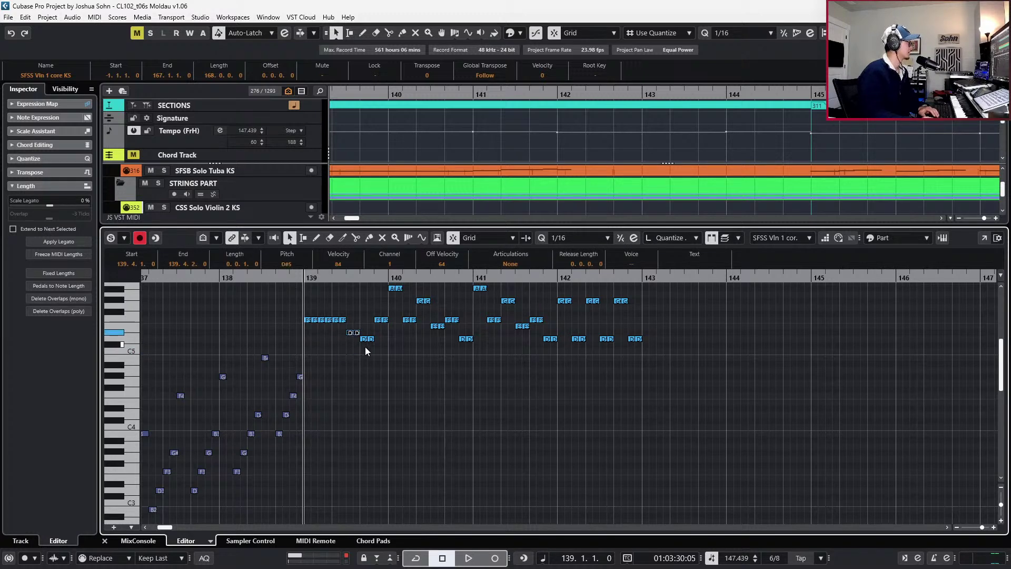
key("Down")
key("Down")
key("Down")
key("Down")
key("Down")
key("Down")
key("Down")
key("Down")
key("Down")
key("Down")
key("Down")
Lower the pair of notes at 139.5 to B4
left_click(367, 339, "alt")
key("Down")
key("Down")
key("Down")
key("Down")
key("Down")
key("Up")
key("Up")
key("Up")
key("Up")
key("Up")
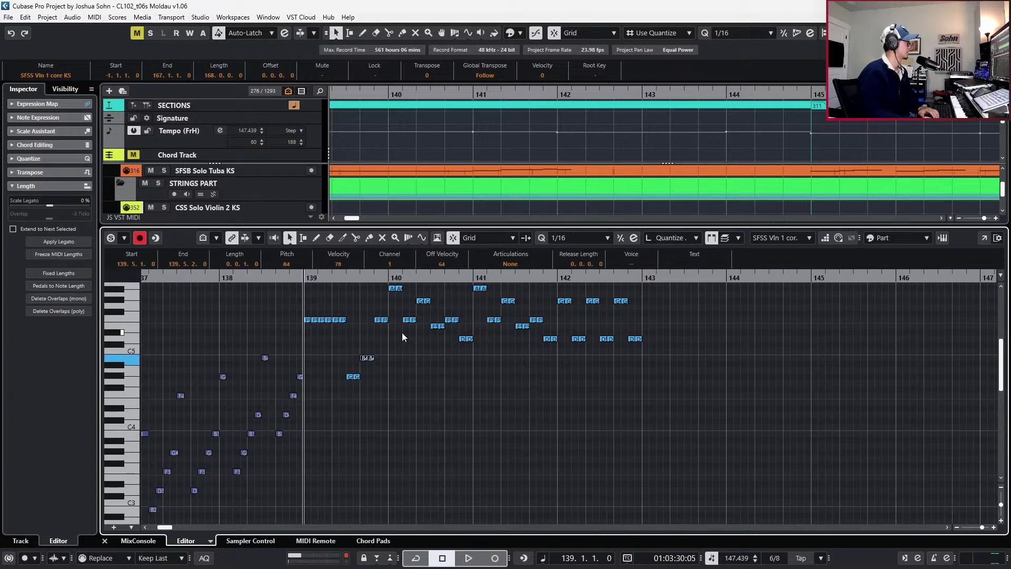
Raise the note pair at 139.5 to D5 and set the pair at 139.6 to F5
left_click(381, 322, "alt")
key("Down")
key("Up")
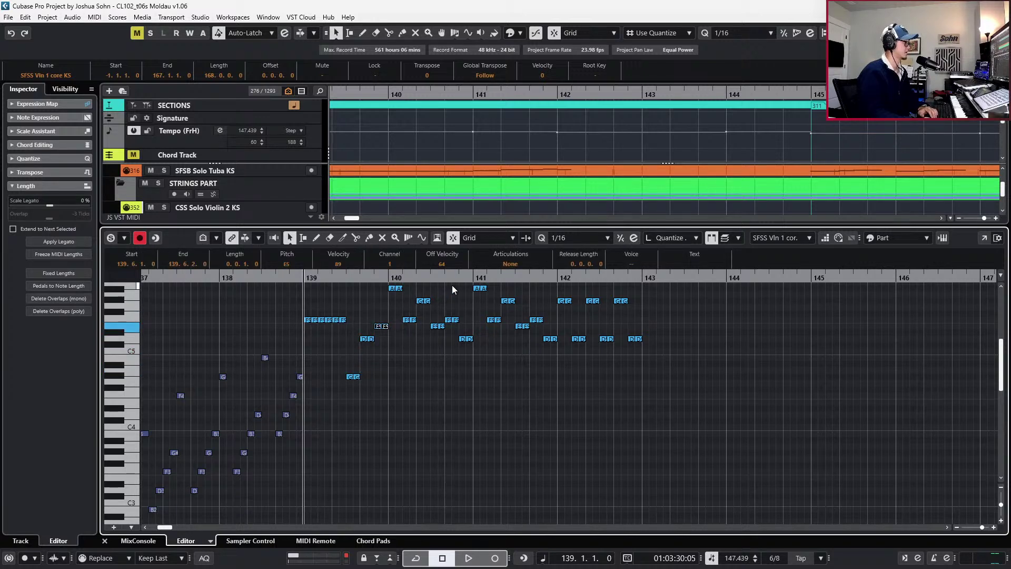
left_click(377, 304)
Raise the note pair at the start of bar 140 by a semitone to B5
left_click(395, 288)
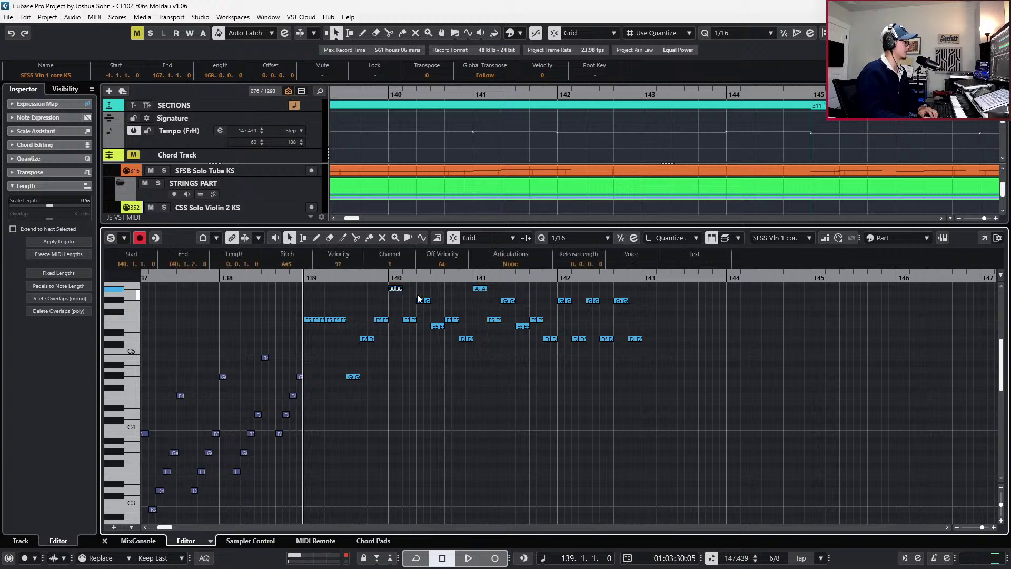
scroll(465, 320, "up", 3)
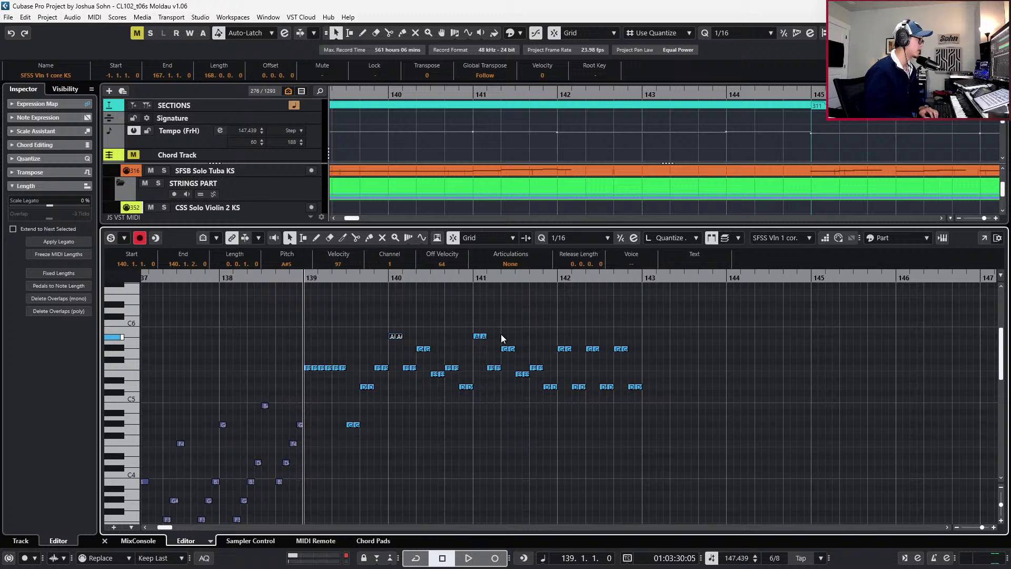
key("Up")
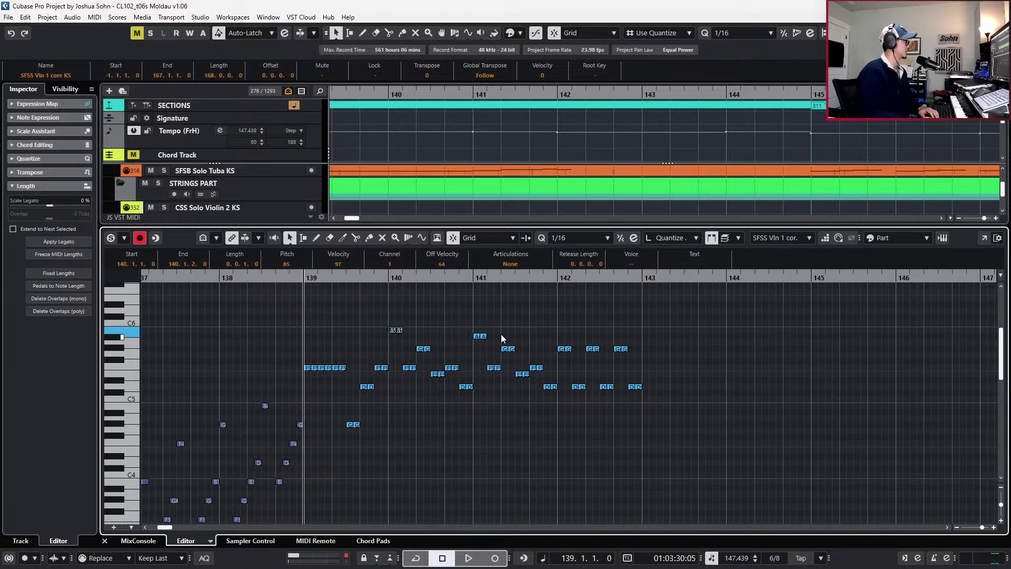
Try raising the note pair at 140.2 to G#5, and return it to F5
left_click(404, 354)
left_click(409, 367)
key("Up")
key("Up")
key("Up")
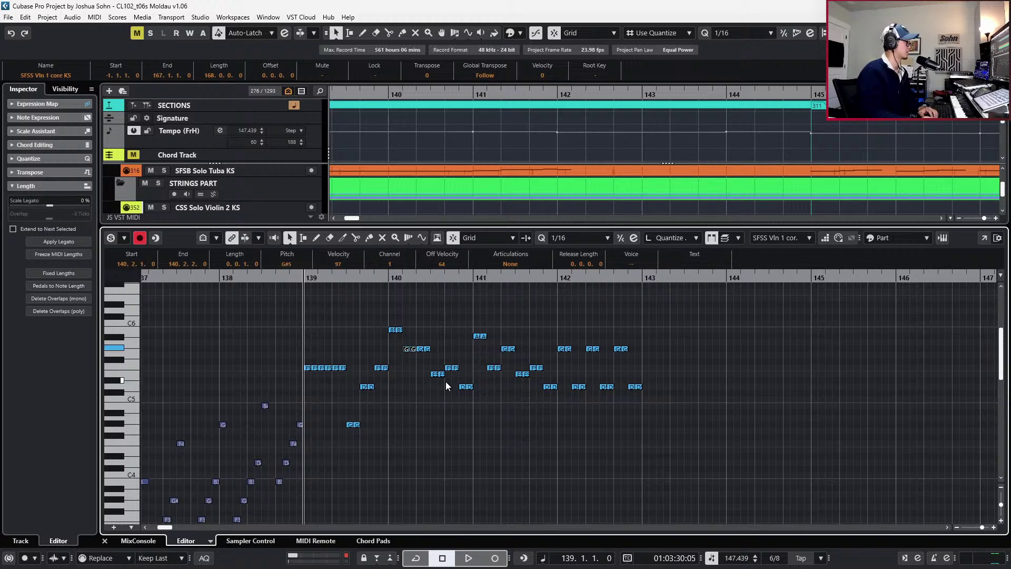
key("Down")
key("Down")
key("Down")
Try the note pair at 140.3 on B5 and A#5, and return it to G#5
key("Right")
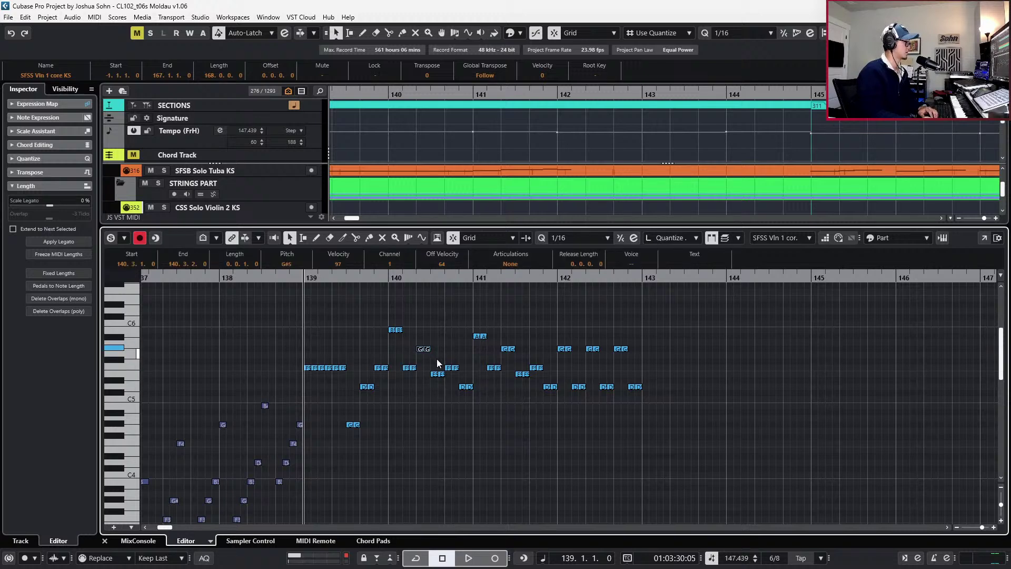
key("Up")
key("Up")
key("Up")
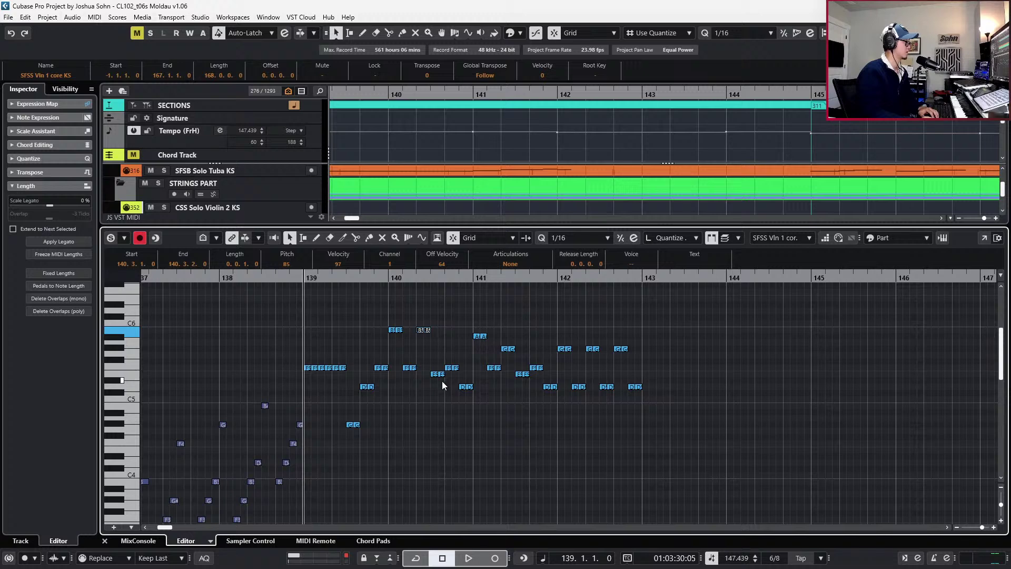
key("Down")
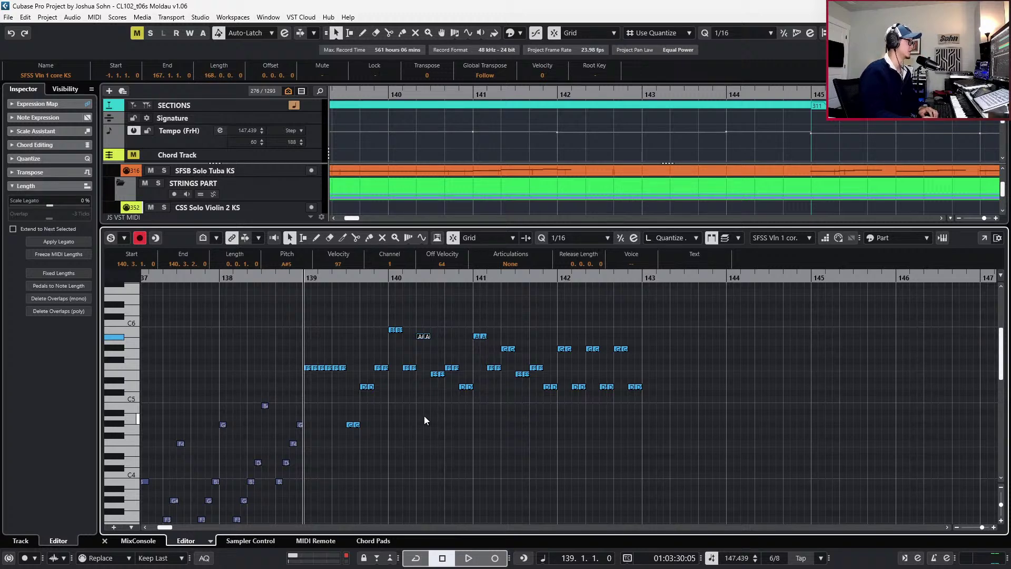
key("Down")
key("Down")
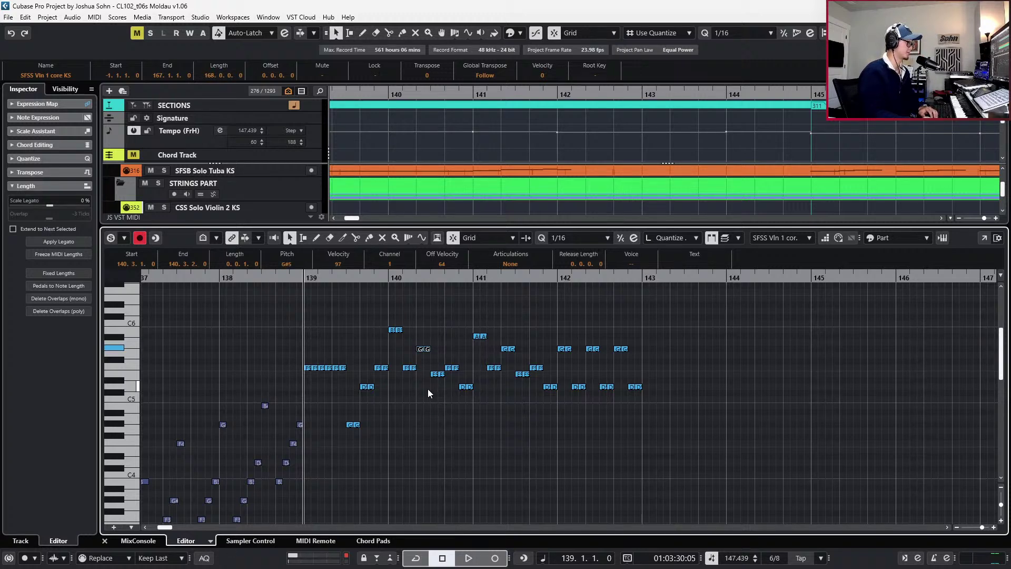
Try the note pair at 140.4 on D#5, F#5 and neighbouring pitches, and return it to E5
left_click(440, 376)
key("Down")
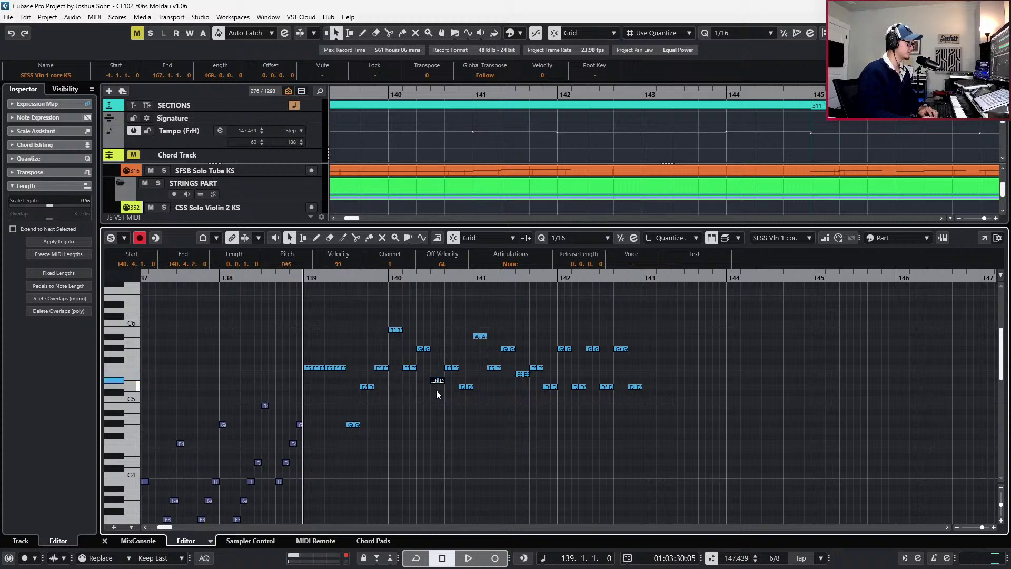
key("Up")
key("Up")
key("Up")
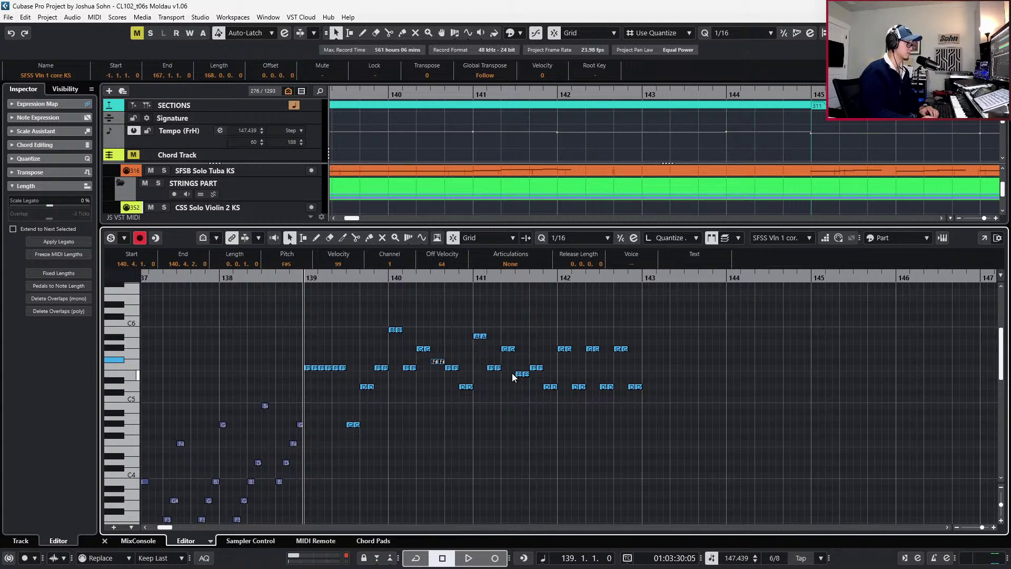
key("Up")
key("Up")
key("Down")
key("Down")
key("Down")
key("Down")
key("Down")
Raise the note pair at 140.5 to F#5
left_click_drag(437, 380, 452, 367)
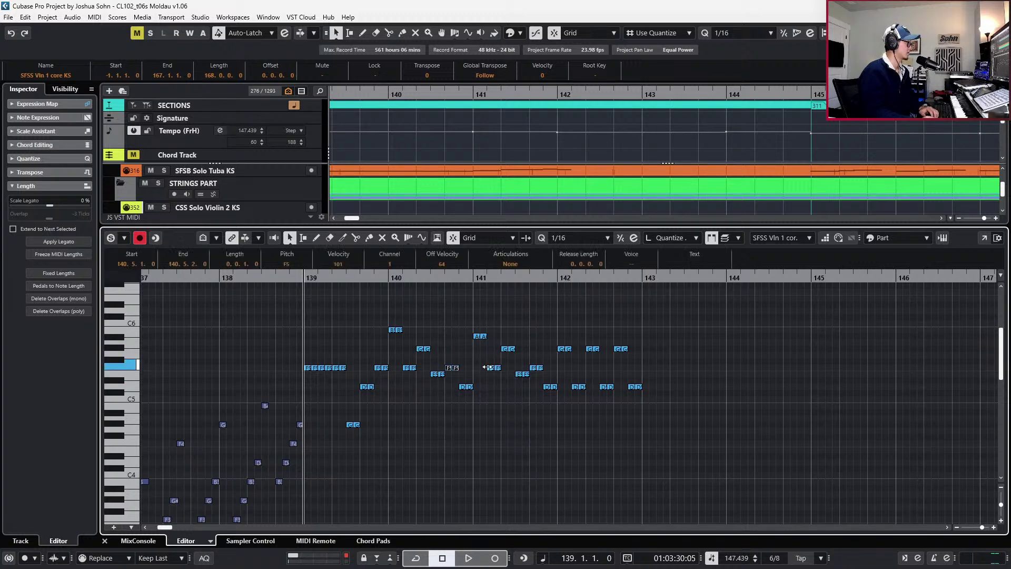
key("Up")
key("Up")
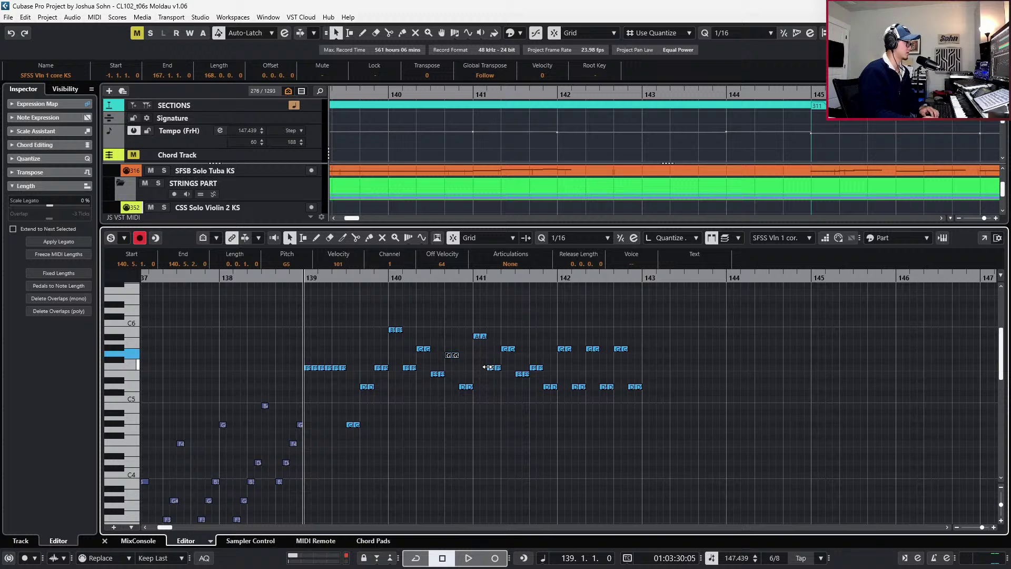
key("Down")
Transpose the note pair at 140.6 up to A5
left_click(465, 392)
left_click(466, 387)
key("Up")
key("Up")
key("Up")
key("Up")
key("Up")
key("Up")
key("Up")
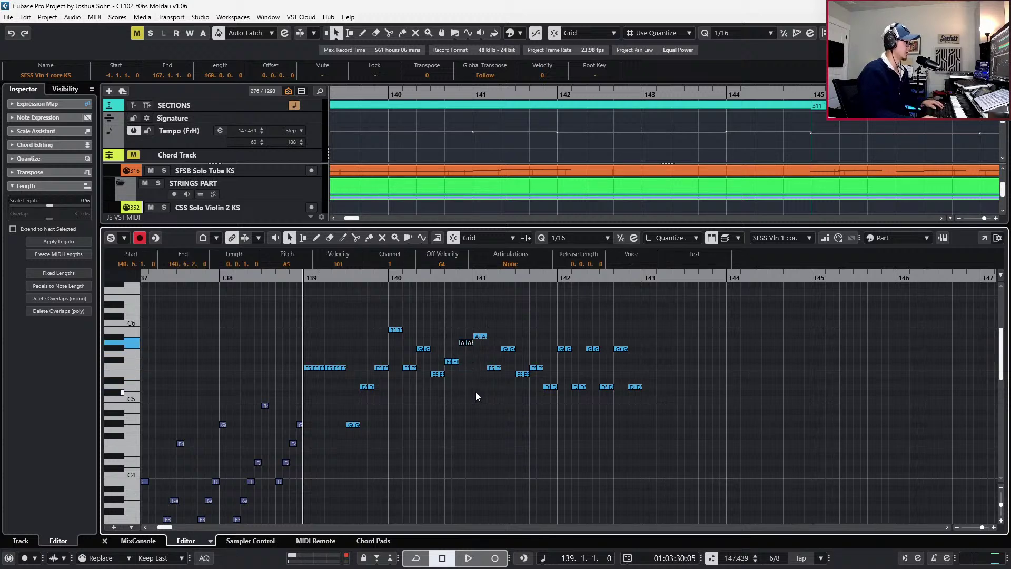
Play back the adapted phrase twice from bar 139, and move the playback position to bar 140
key("space")
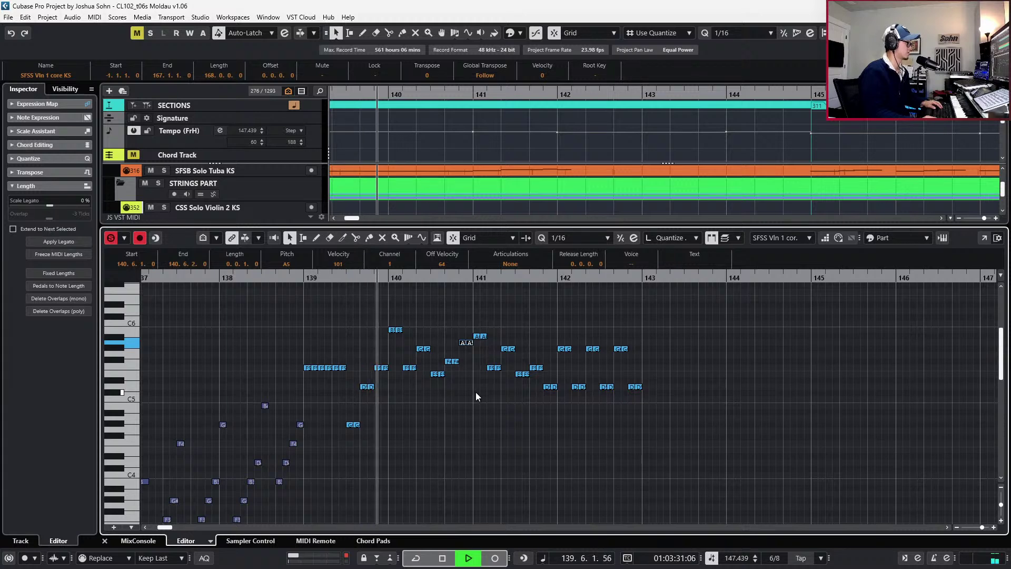
key("space")
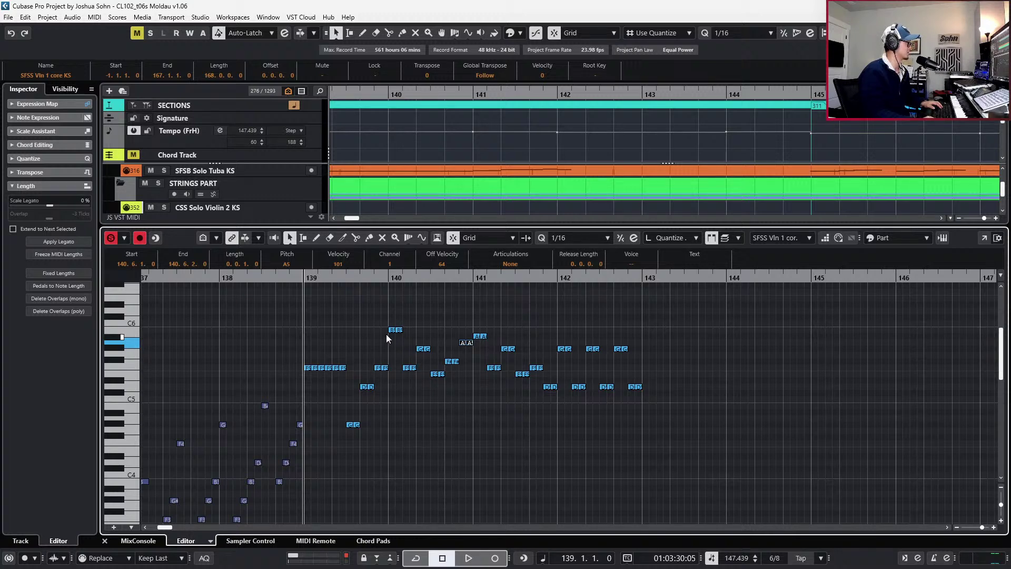
key("space")
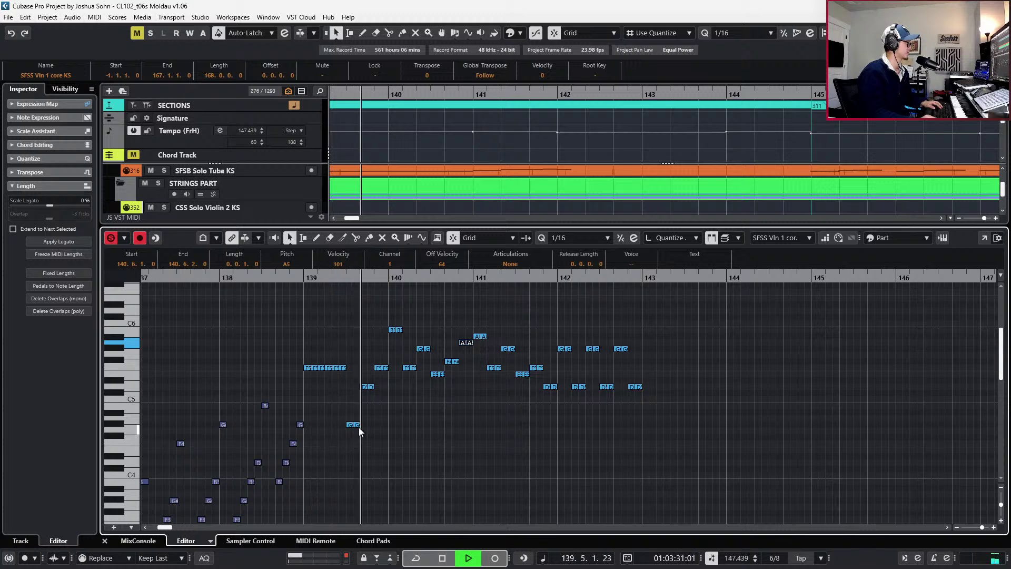
key("space")
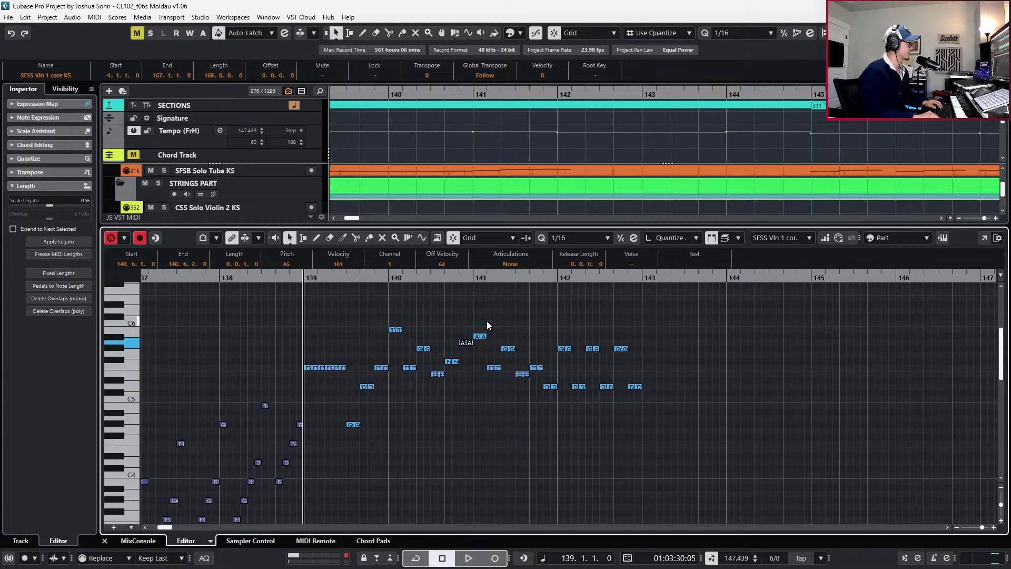
key("n")
left_click(433, 385)
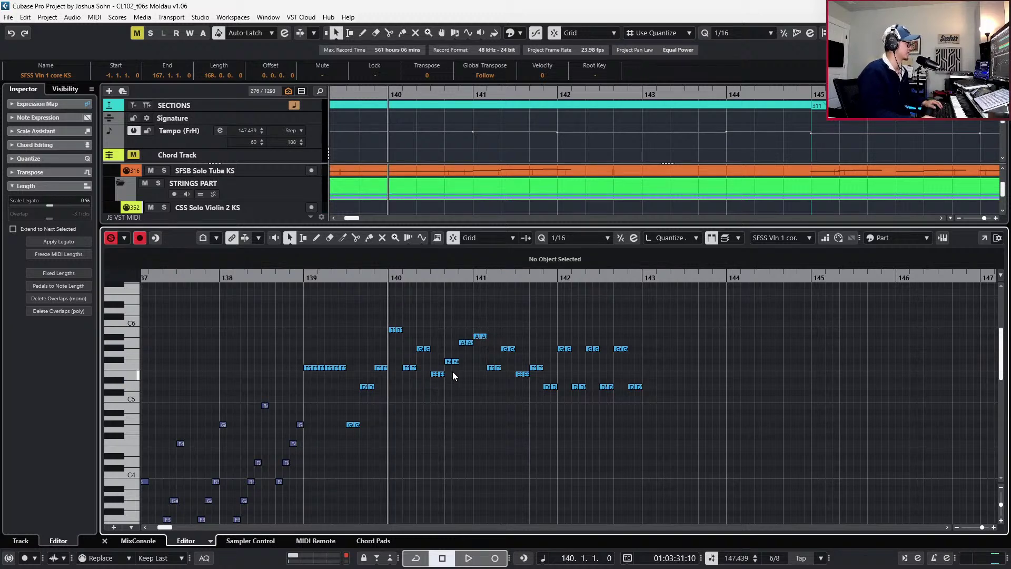
left_click(438, 374)
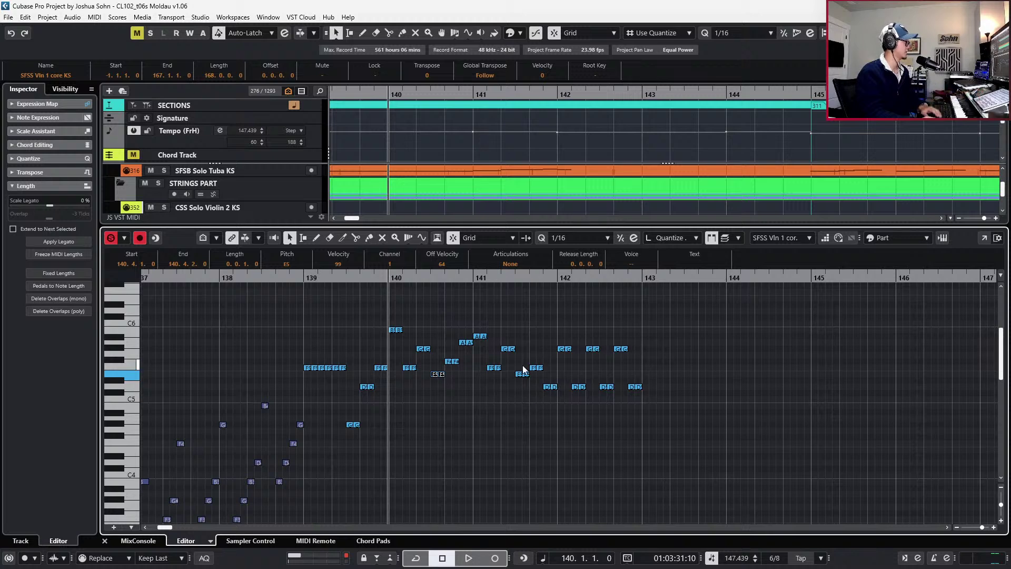
Raise the note pair at the start of bar 141 two semitones to C6
left_click_drag(464, 327, 492, 340)
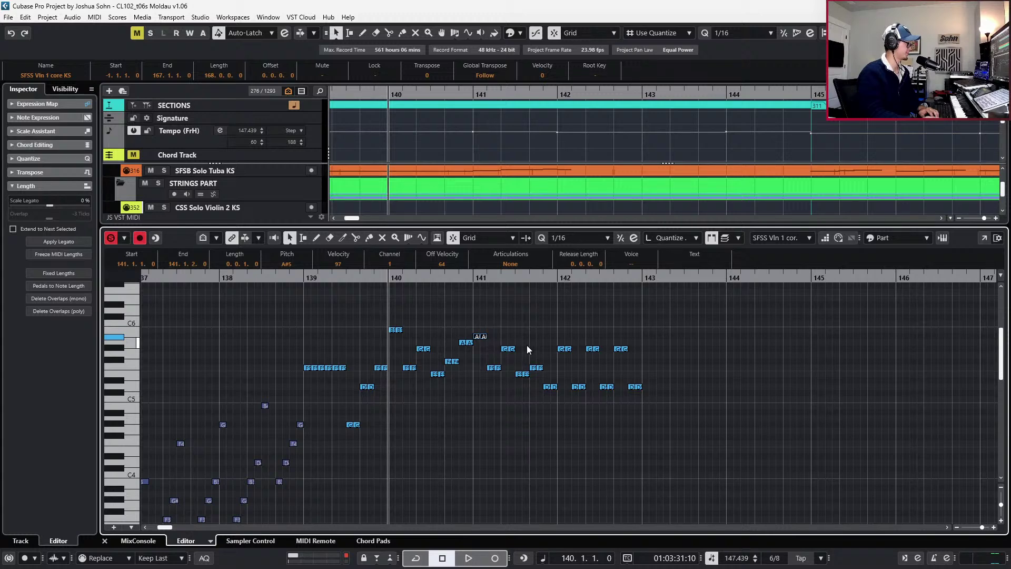
key("Up")
key("Up")
left_click(472, 367)
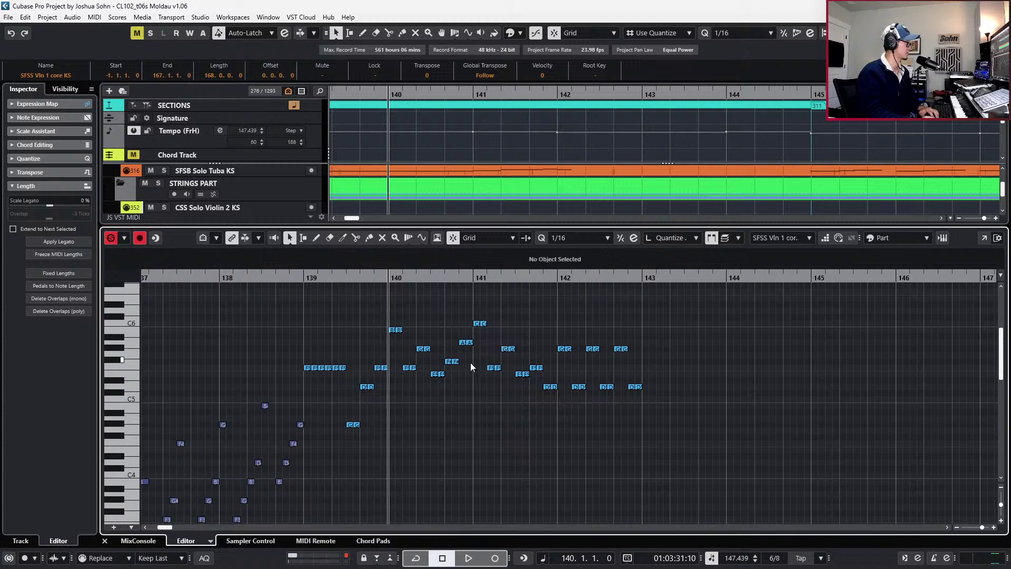
Lower the note pair at 141.2 to B4
left_click(493, 368)
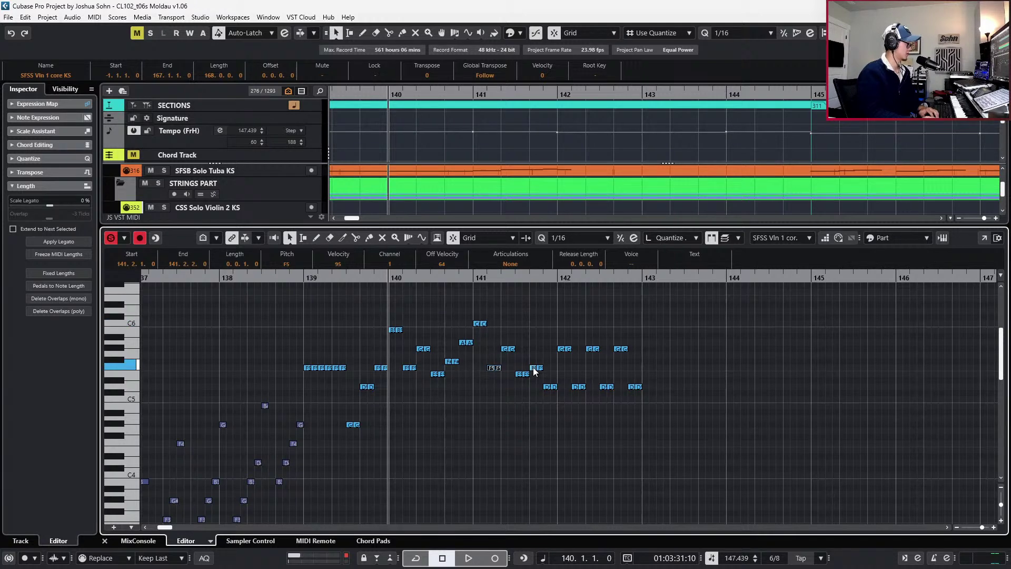
key("Down")
key("Down")
key("Down")
key("Down")
key("Down")
key("Down")
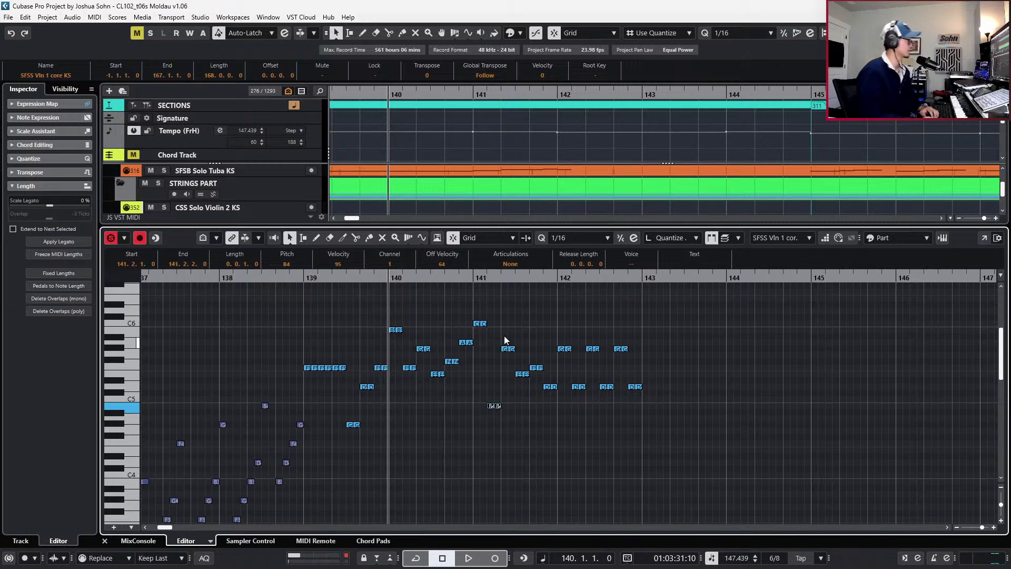
Bring the note pair at the start of bar 141 down to G#5
left_click_drag(481, 323, 481, 342)
key("Down")
key("Down")
key("Down")
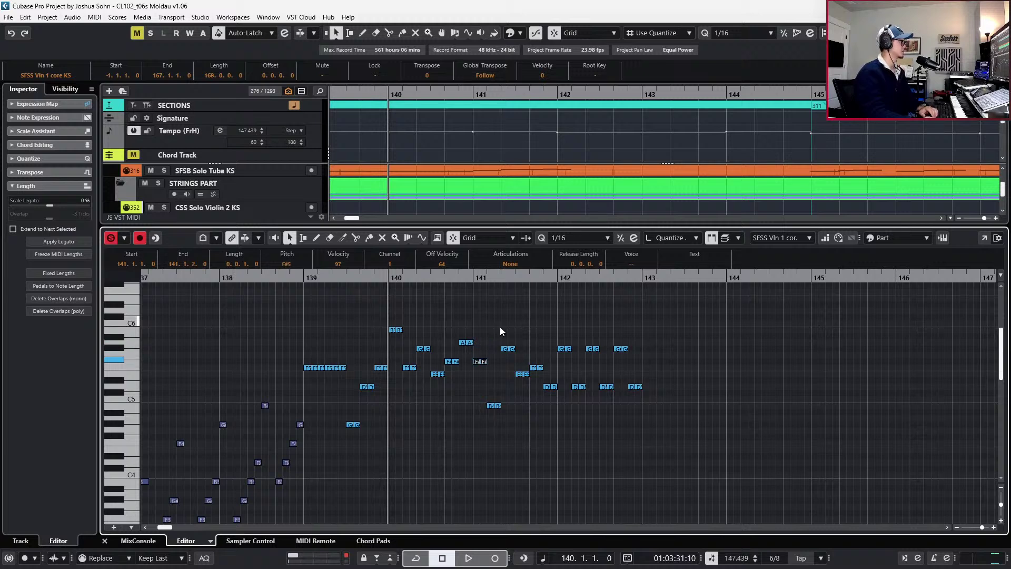
key("Up")
key("Up")
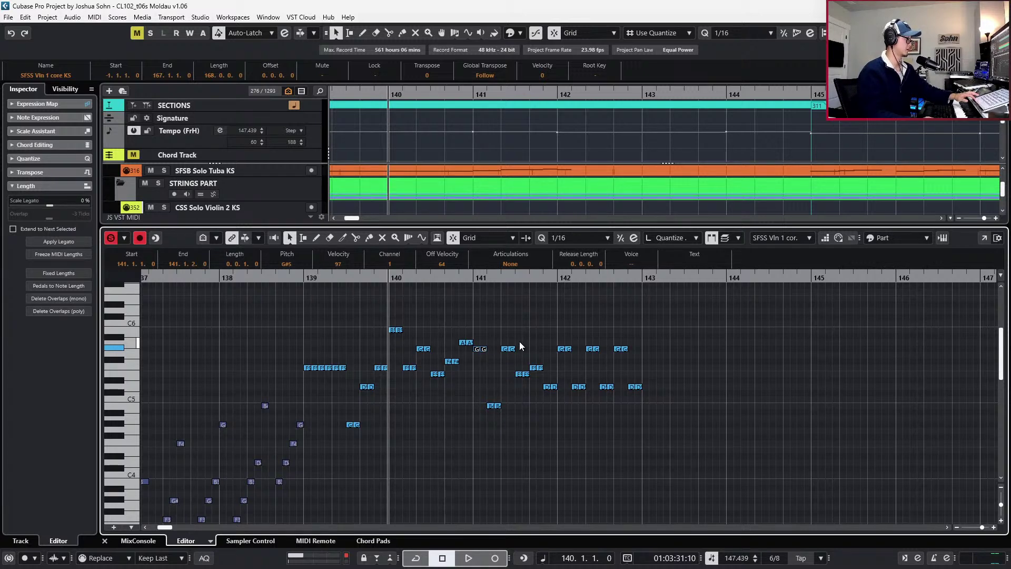
Lower the note pair at 140.6 by a semitone to G#5
left_click(453, 337)
left_click(466, 342)
key("Down")
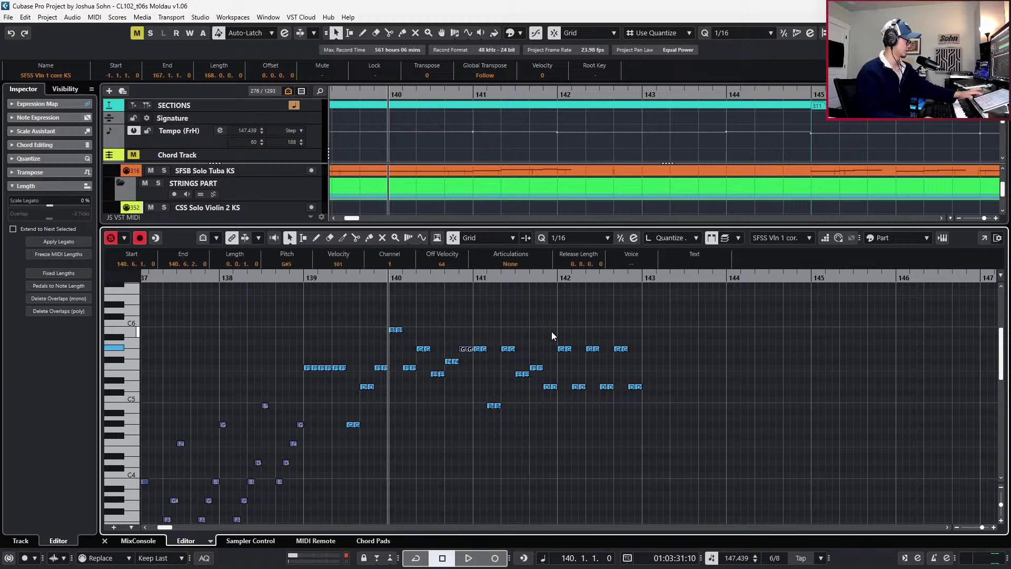
Lower the note pair at 141.4 to B4, matching the pair at 141.2
left_click_drag(483, 388, 499, 411)
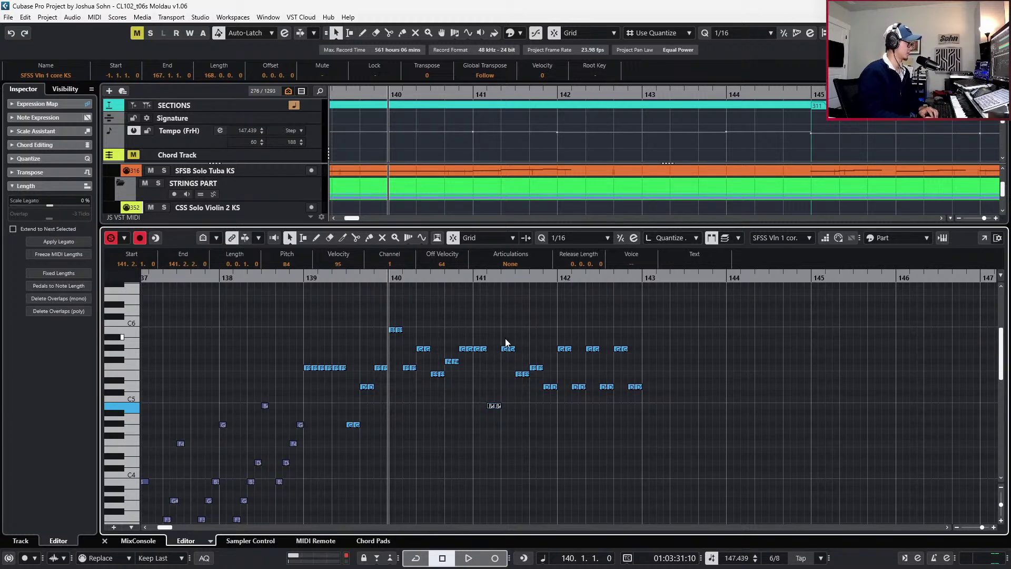
left_click_drag(521, 375, 530, 387)
key("Down")
key("Down")
key("Down")
Set the note pair at 141.5 to G#5 and lower the pair at 141.6 to B4
left_click(536, 367)
key("Up")
key("Up")
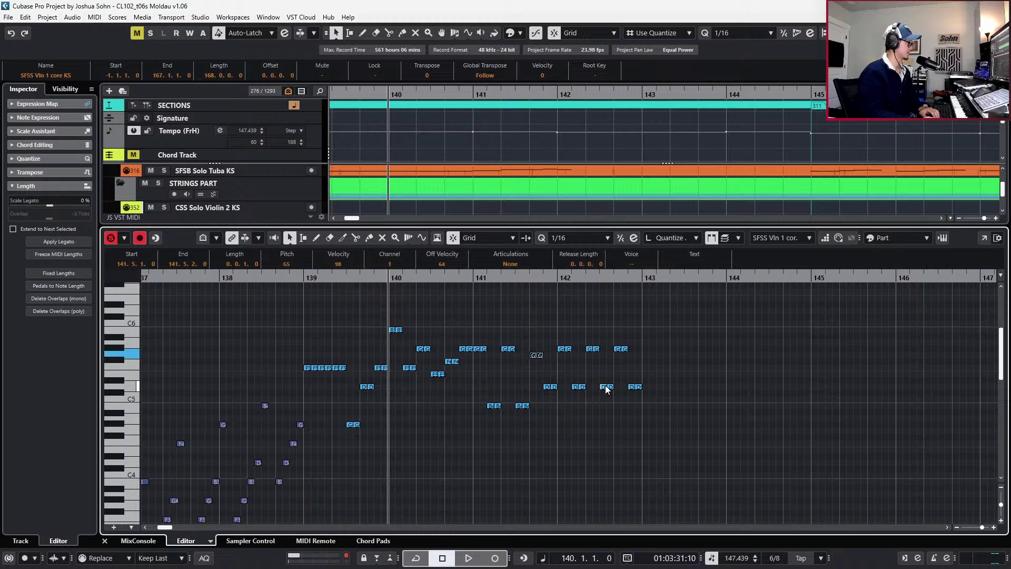
key("Down")
key("Down")
key("Down")
key("Up")
key("Up")
key("Up")
key("Up")
key("Up")
key("Right")
key("Down")
key("Down")
key("Down")
key("Left")
key("Down")
Lower the note pair at 142.2 to B4
left_click(580, 386)
key("Down")
key("Down")
key("Down")
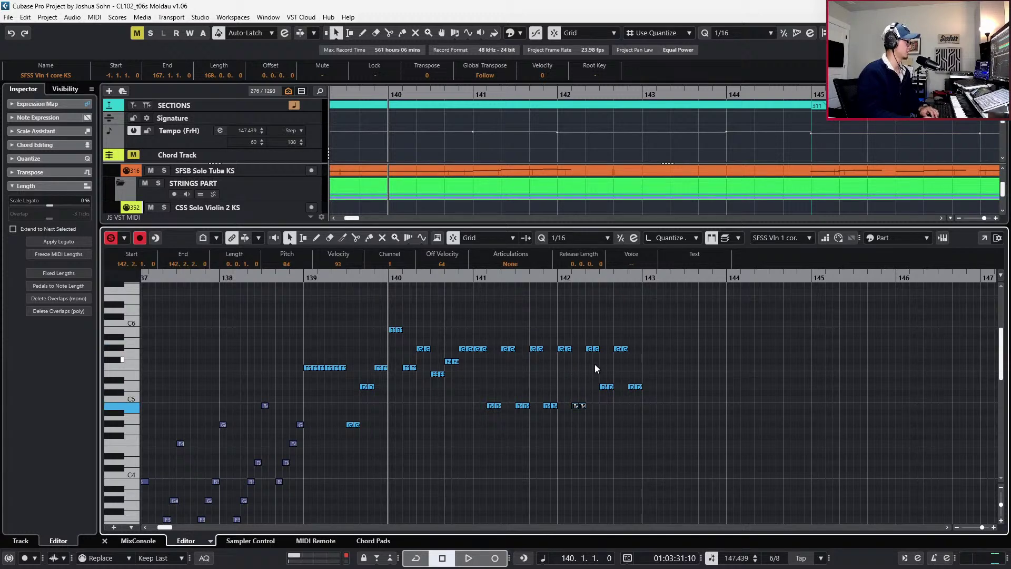
Delete all the pasted notes in bar 142
left_click(552, 320)
left_click_drag(552, 320, 577, 414)
key("Delete")
key("Delete")
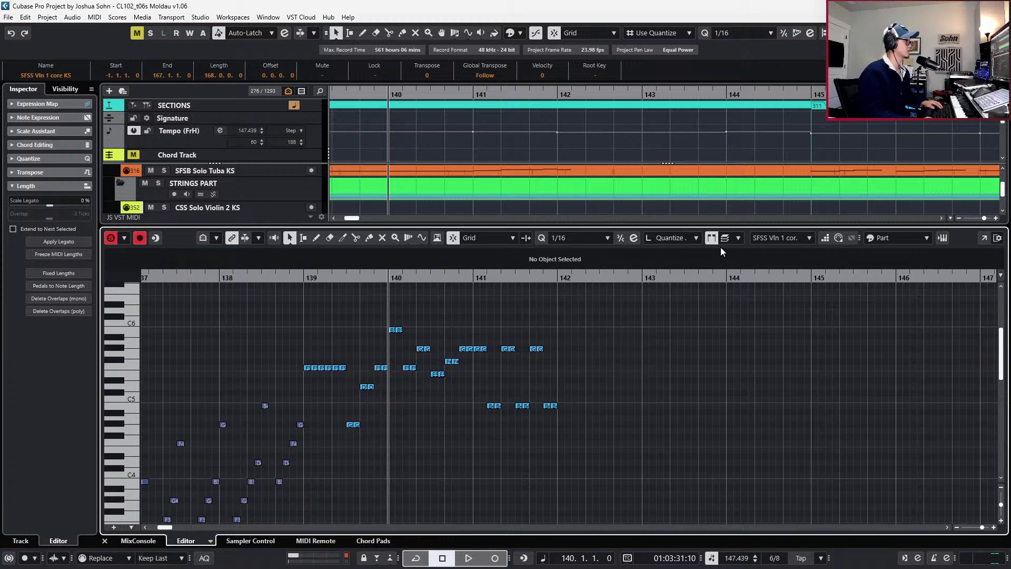
Turn on step input at the start of bar 142 and enter note pairs on B5, B4 and A#5
left_click(825, 238)
left_click(569, 327)
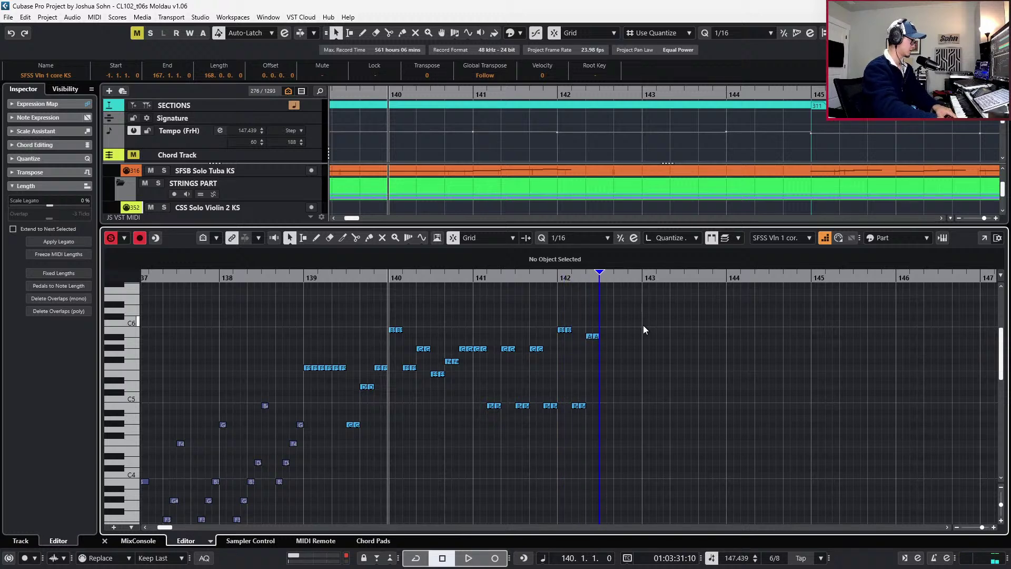
Undo the step-entered notes back to the start of bar 142, and enter pairs on A5, B4, G#5 and F#5 instead
key("ctrl+z")
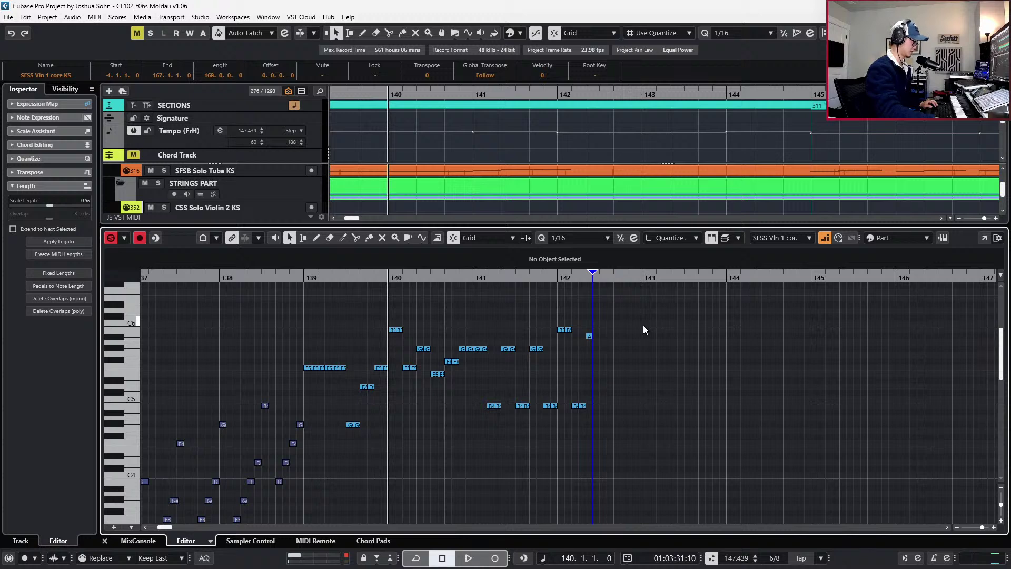
key("ctrl+z")
key("ctrl+z")
key("ctrl+z")
key("ctrl+z")
key("ctrl+z")
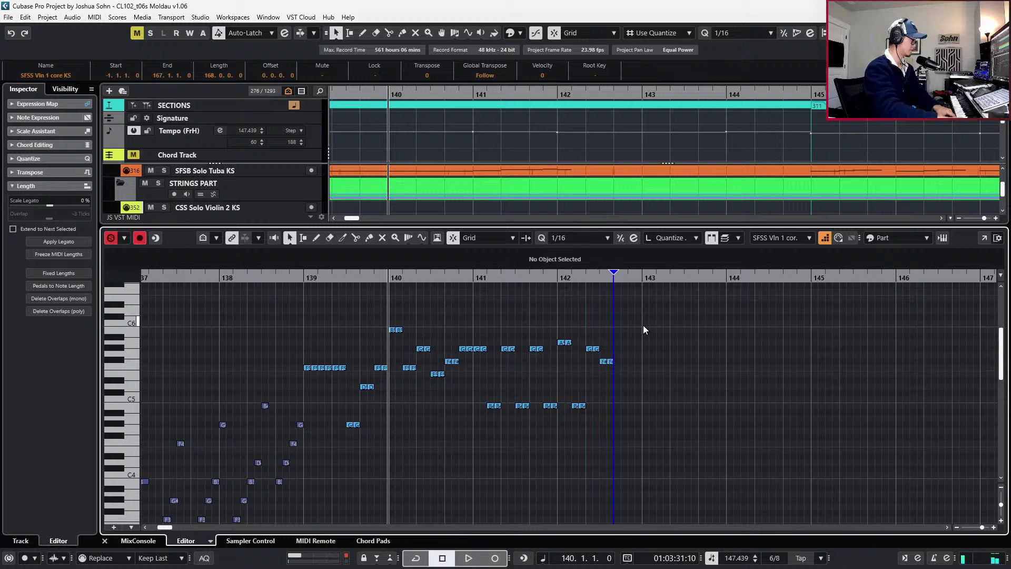
Step-enter descending note pairs F5, D5, C#5, B4, G#4, F4, D#4 and B3, finish with C4 at bar 144, and turn off step input
key("Left")
key("Left")
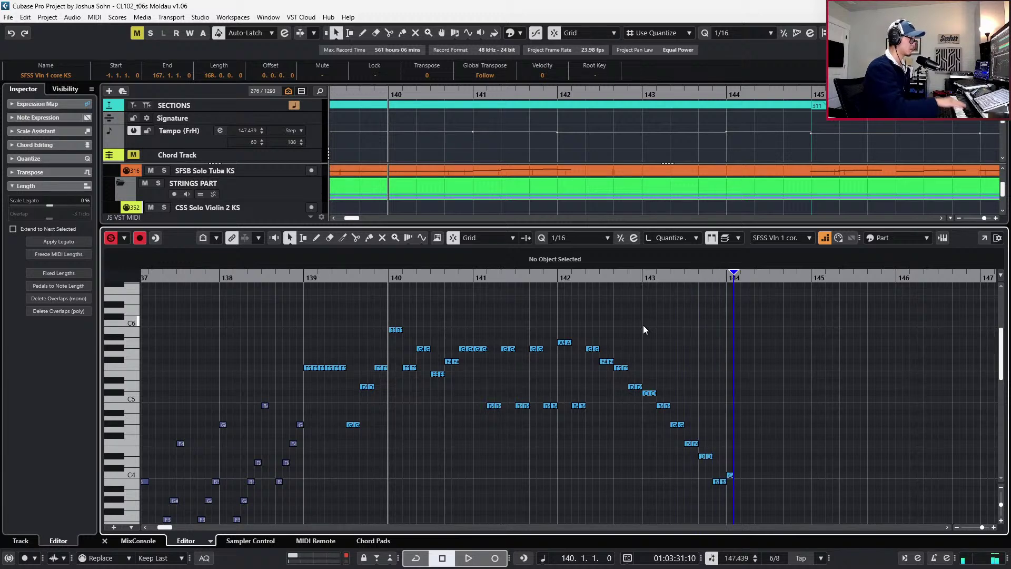
key("shift+i")
key("KP_Subtract")
left_click(825, 240)
Solo the two SFSS Vln 1 and two SFSS Vln 2 tracks and play back the passage from bar 138
key("space")
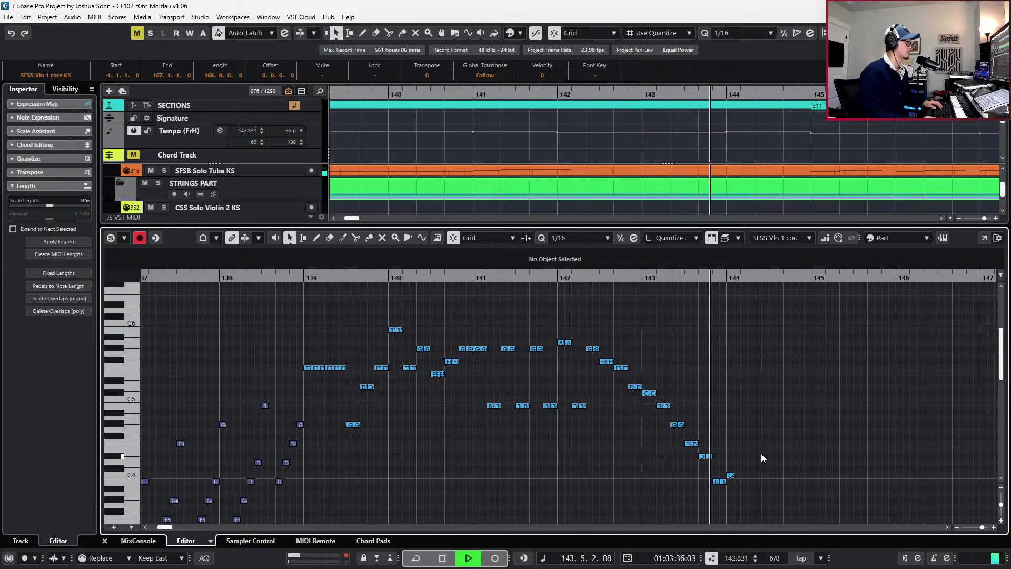
key("space")
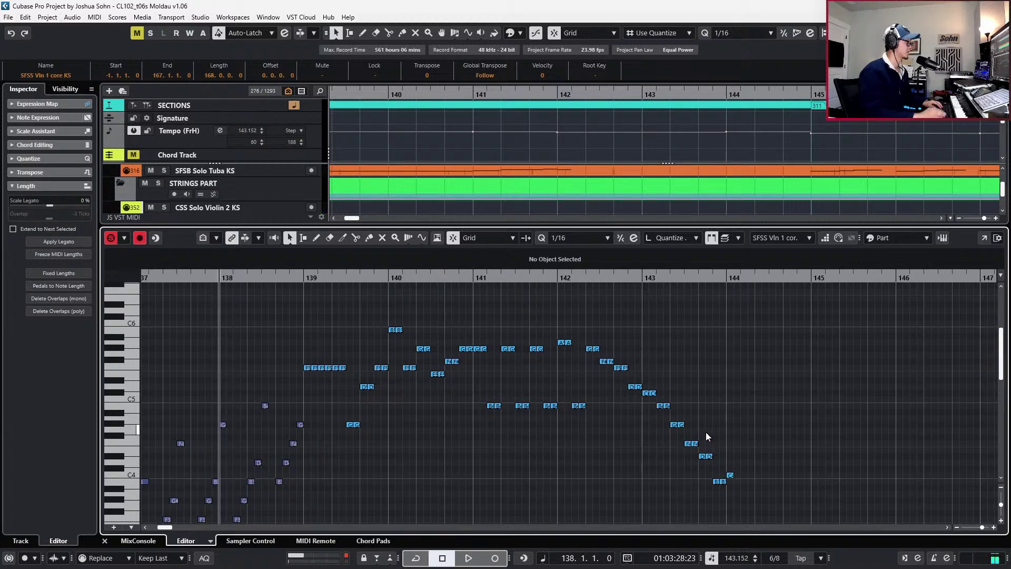
key("ctrl+alt+e")
left_click_drag(643, 264, 641, 322)
key("s")
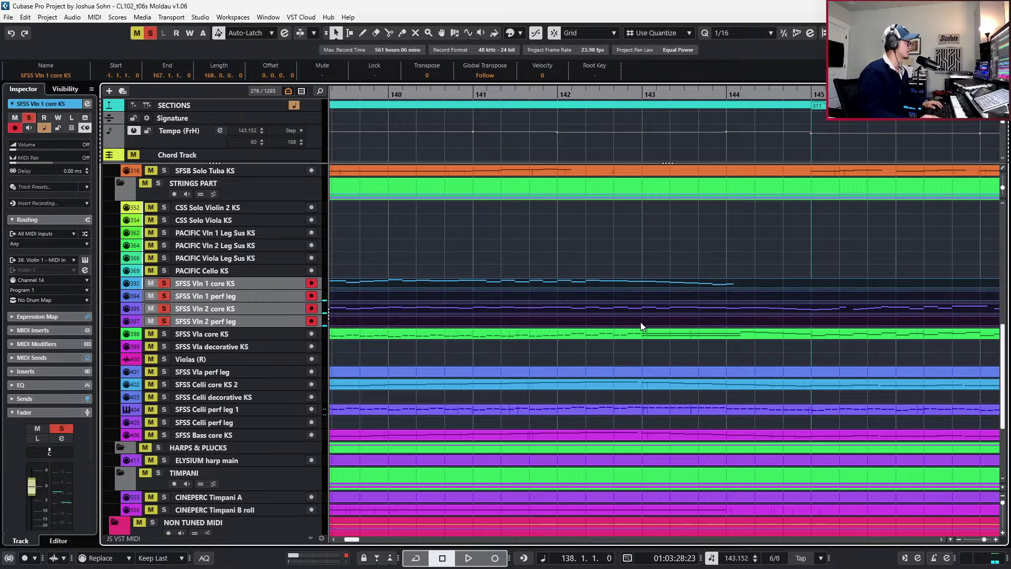
left_click(647, 256)
key("space")
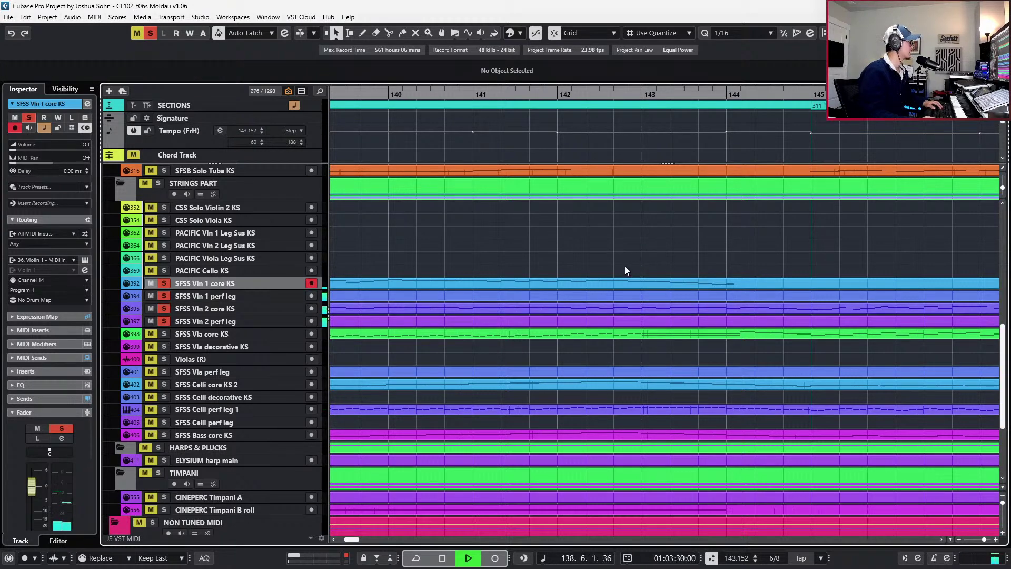
scroll(643, 273, "down", 3)
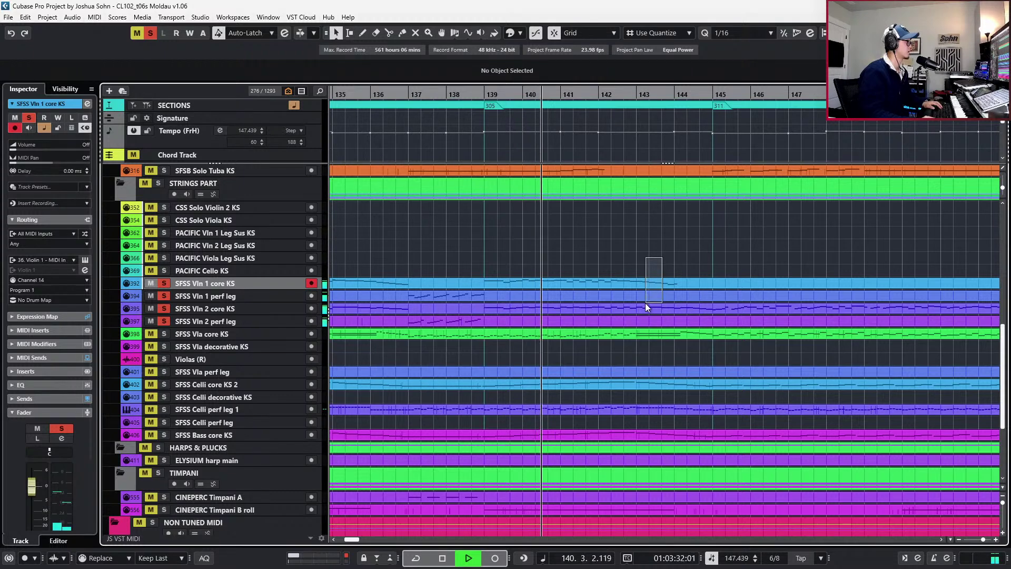
Open the SFSS Vln 1 core KS part for note editing and stop playback
left_click(646, 286)
double_click(646, 286)
key("space")
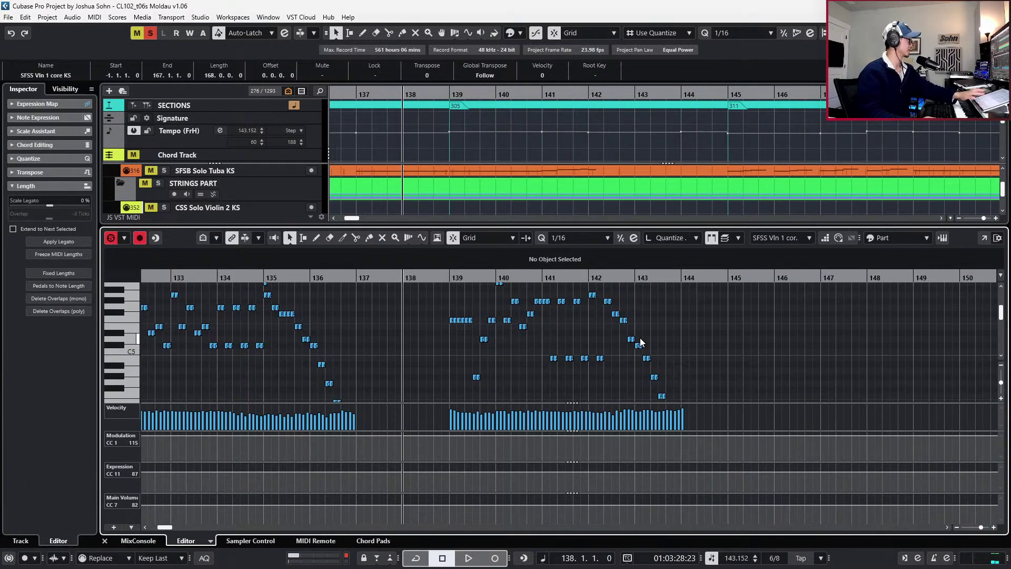
Check the pitches of the note groups in bars 139 and 140 one after another
scroll(654, 350, "down", 2)
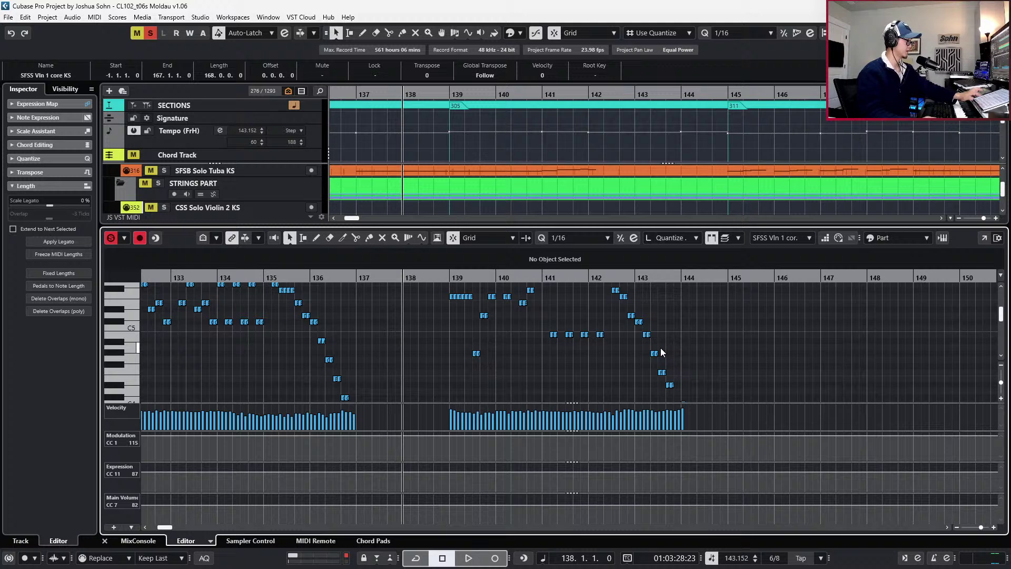
scroll(662, 352, "up", 2)
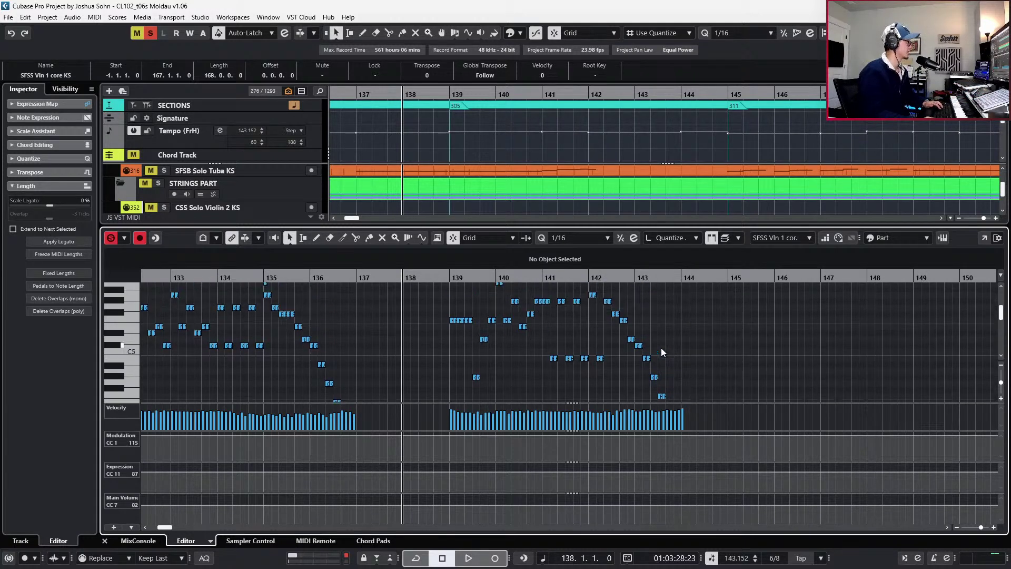
scroll(661, 352, "up", 4)
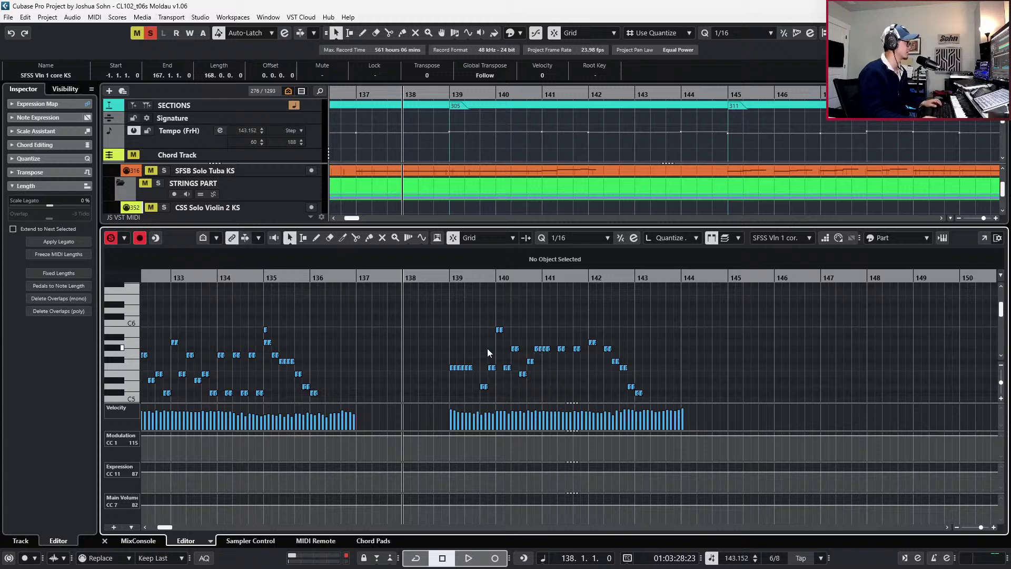
scroll(459, 361, "up", 4)
left_click_drag(429, 357, 504, 384)
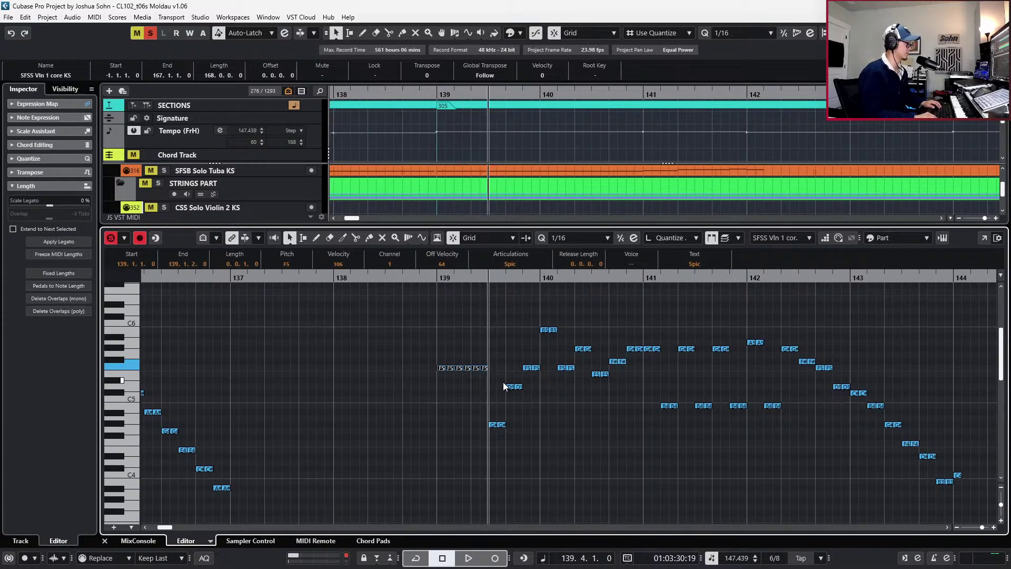
left_click(498, 425)
left_click(515, 386)
left_click(530, 367)
left_click_drag(526, 308, 576, 335)
key("l")
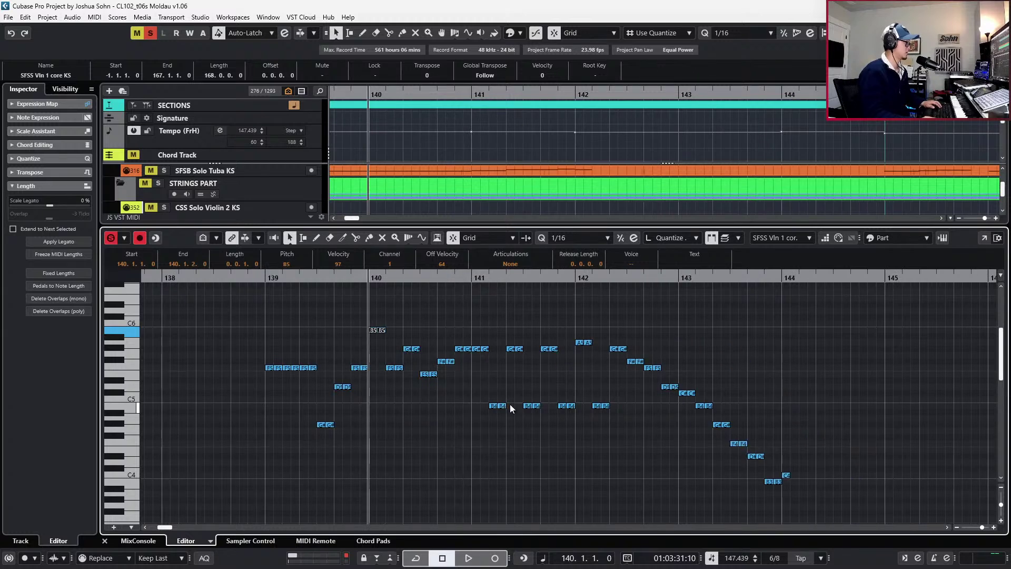
key("Right")
left_click(400, 340)
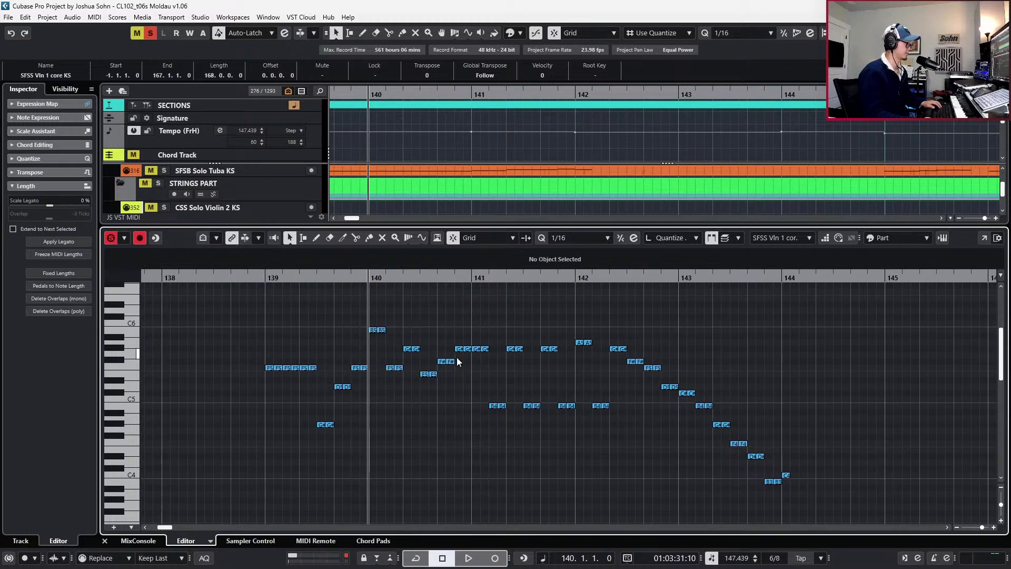
left_click_drag(413, 371, 429, 380)
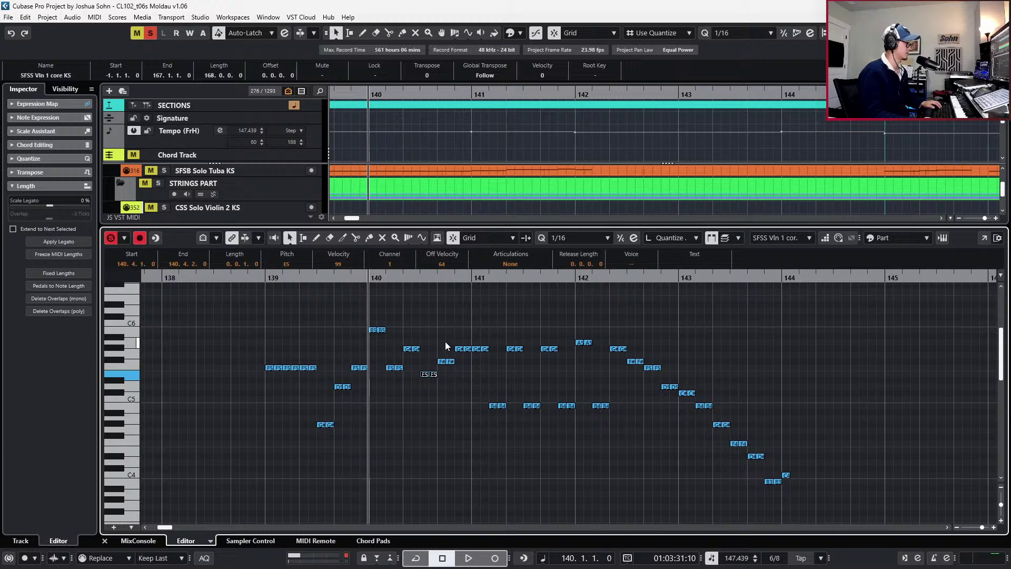
key("l")
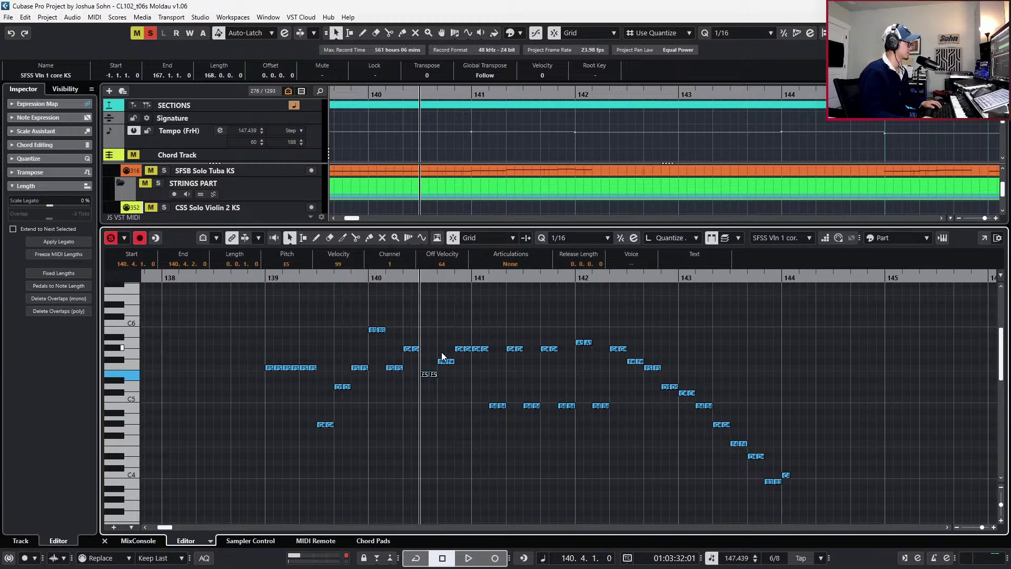
Lower the F#5 note pair at 140.5 to F5 and raise the pair at 141.1 to A5
left_click(447, 363)
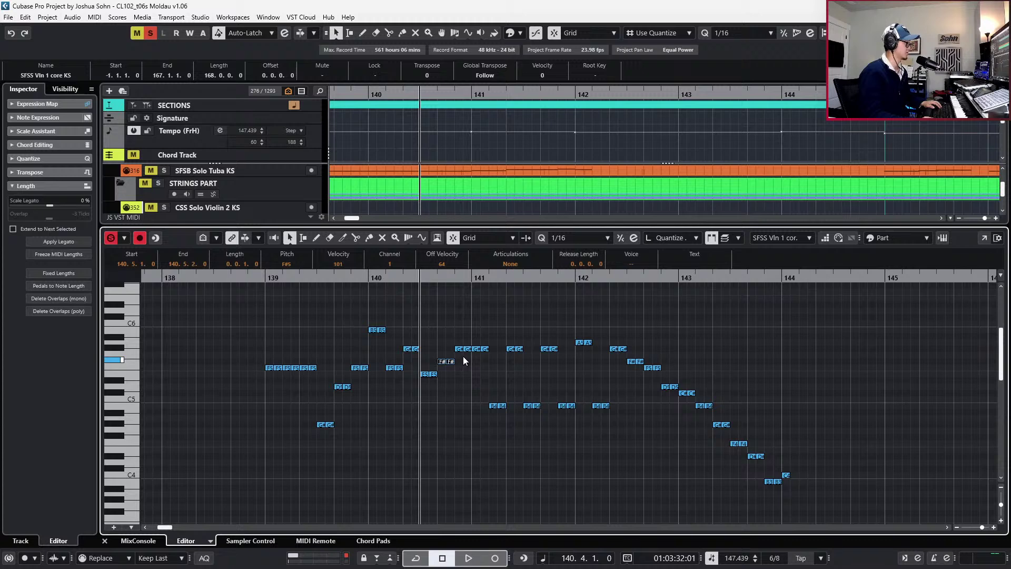
left_click_drag(453, 326, 490, 352)
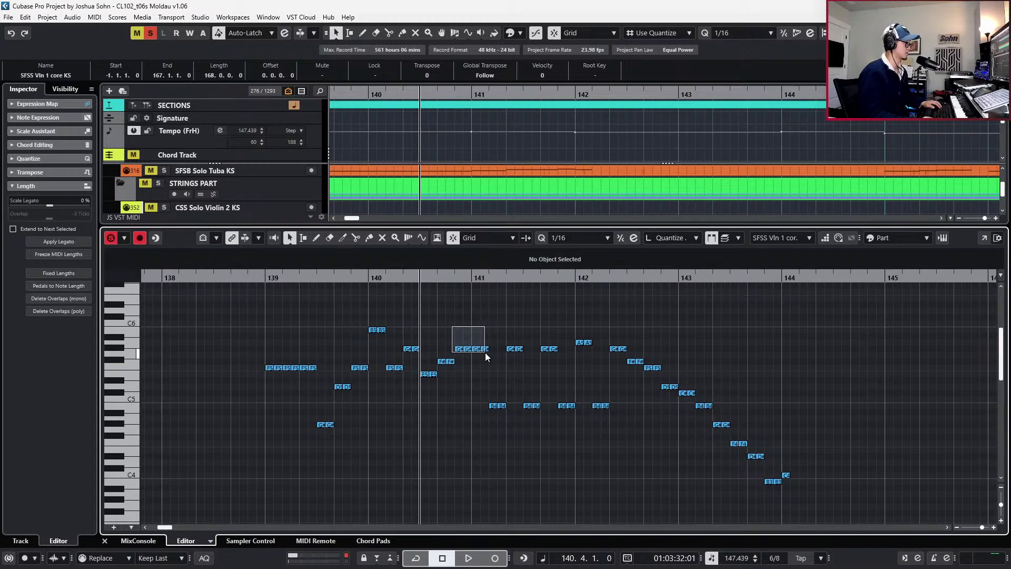
left_click_drag(486, 353, 485, 353)
left_click_drag(474, 377, 442, 359)
key("Down")
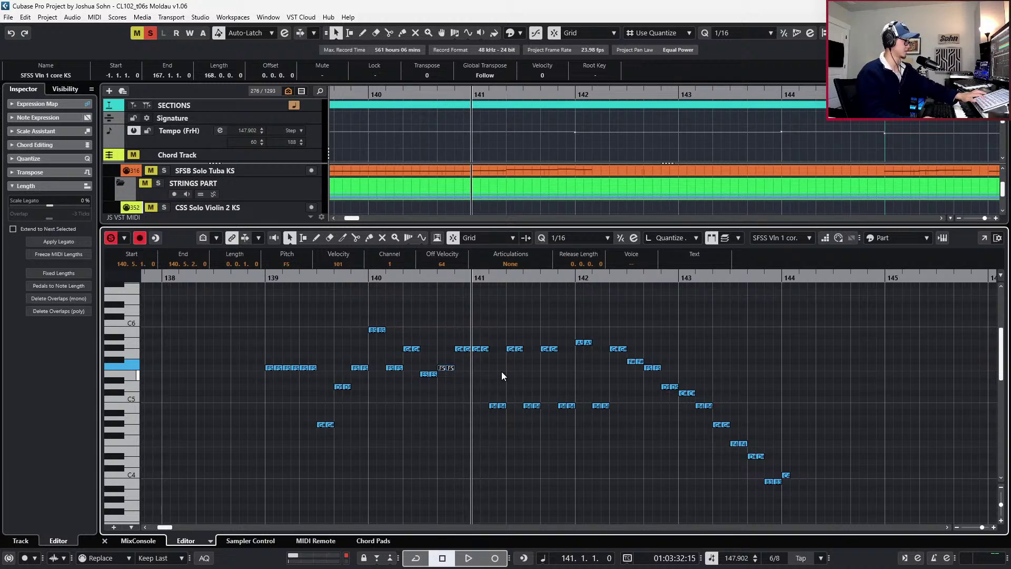
left_click_drag(473, 339, 498, 354)
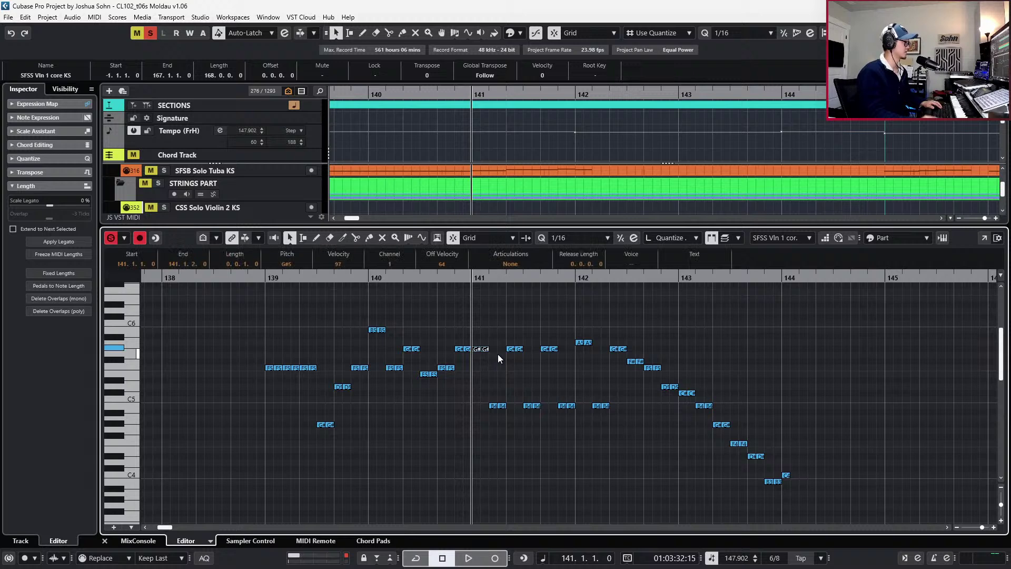
key("Up")
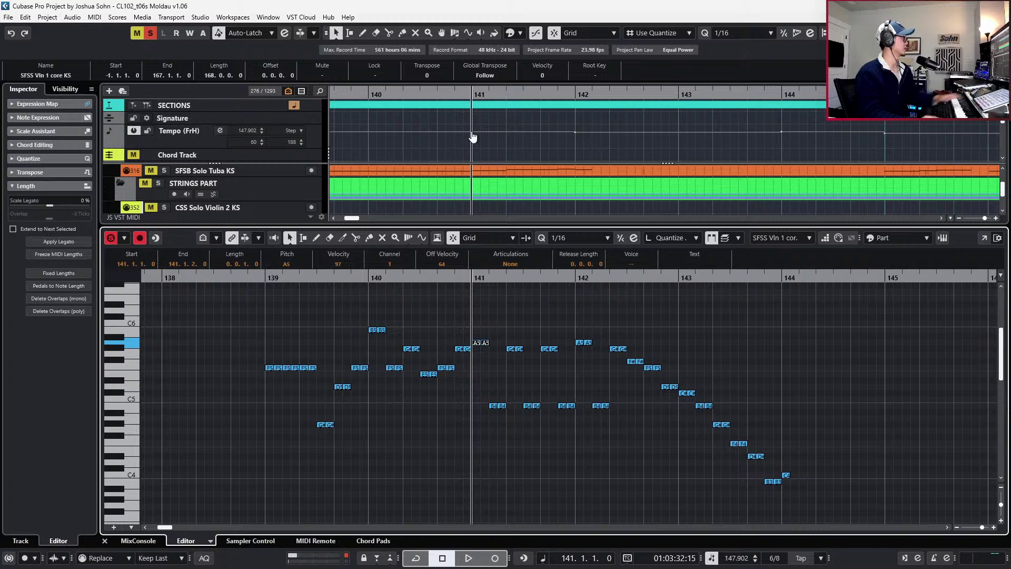
Review the phrase bar by bar from bar 139 to bar 141
key("g")
scroll(559, 144, "left", 3)
key("KP_Subtract")
key("KP_Subtract")
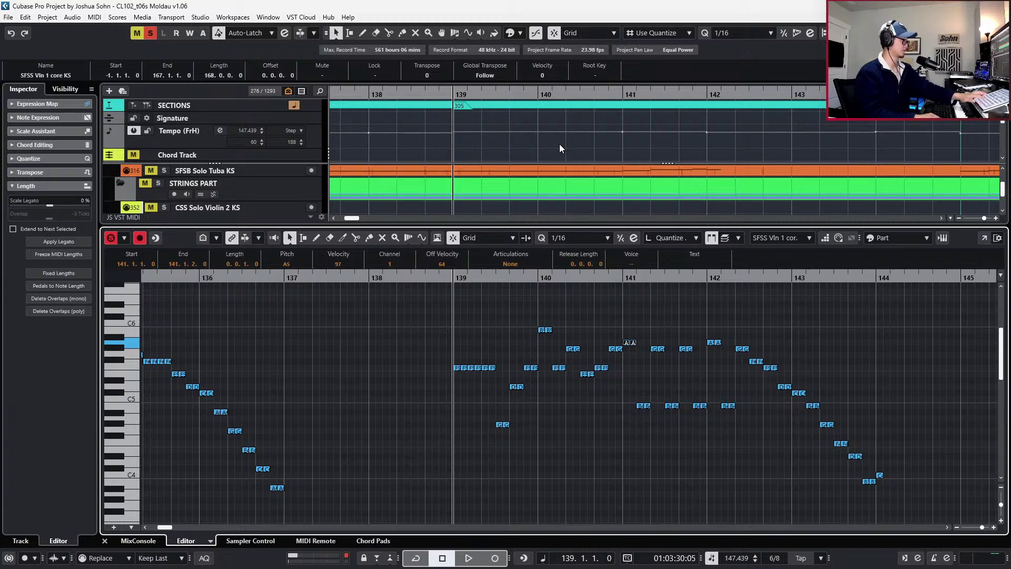
key("KP_Add")
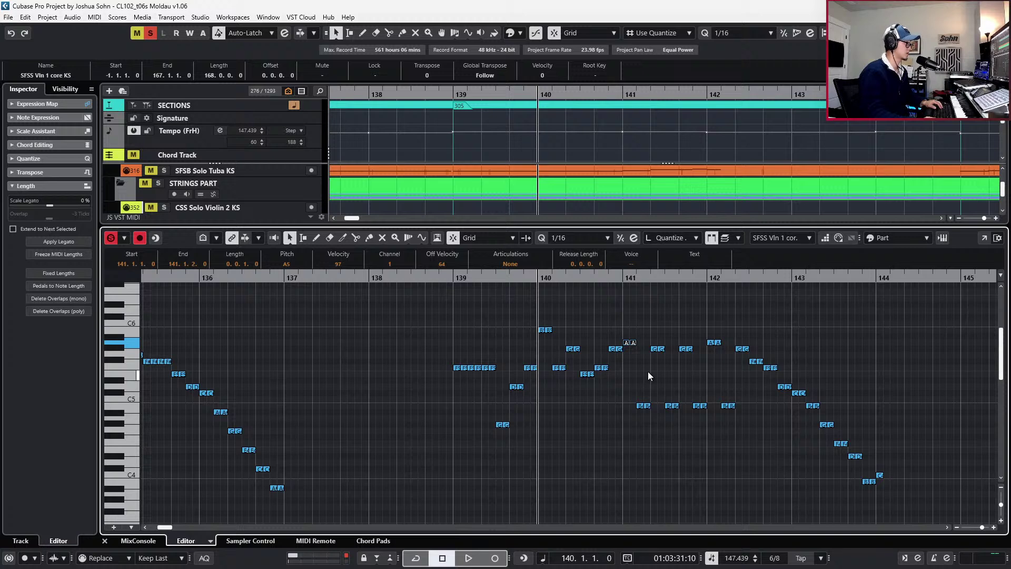
key("KP_Add")
key("h")
key("h")
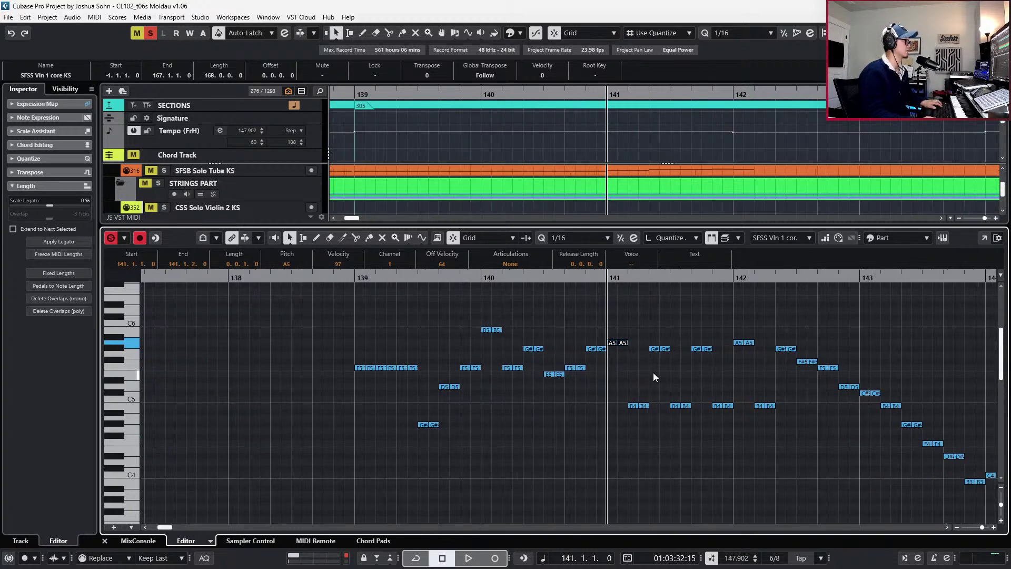
Raise the low note pair at 141.2 to F5
left_click(553, 407)
key("Up")
key("Up")
key("Up")
key("Up")
key("Up")
key("Up")
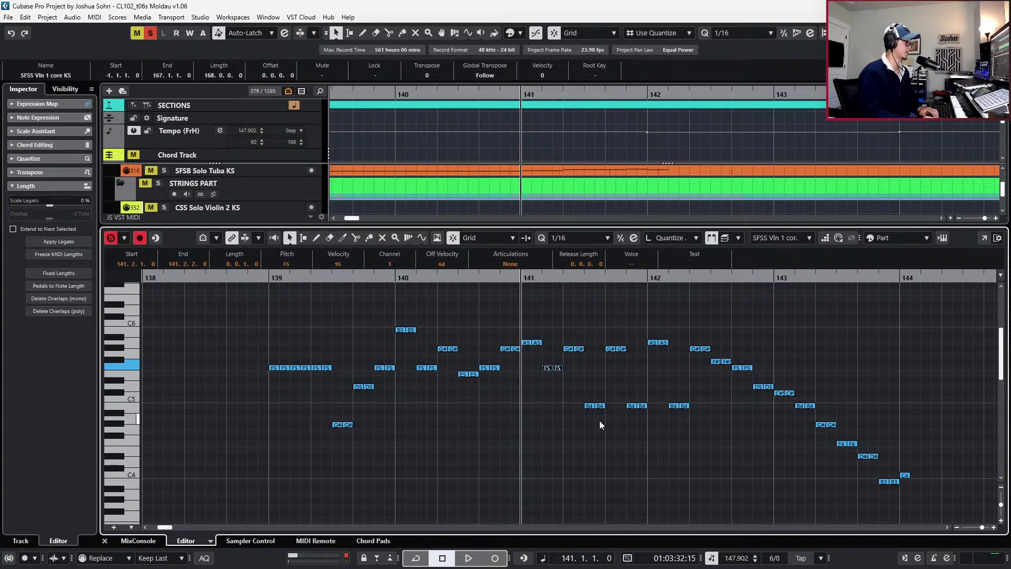
key("Up")
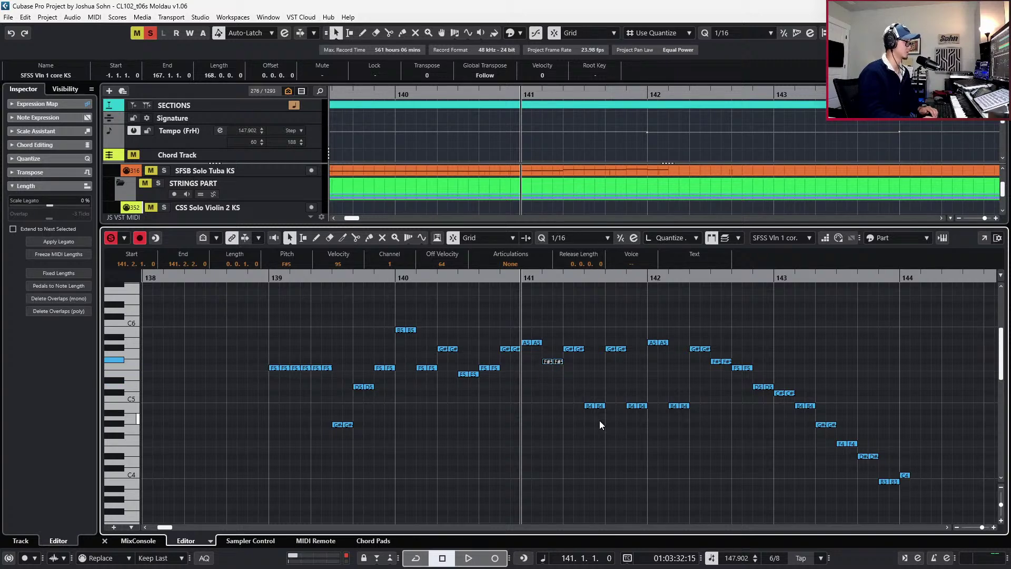
key("Up")
key("Up")
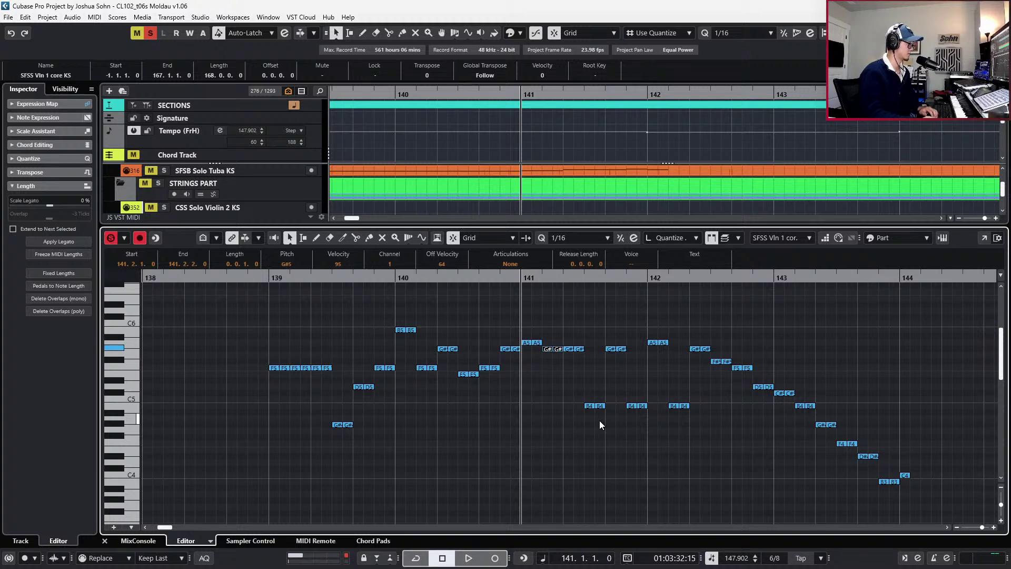
key("Down")
key("Down")
key("Down")
Raise the low note pair at 141.4 to E5
left_click(572, 349)
left_click_drag(577, 394, 604, 421)
key("Up")
key("Up")
key("Up")
key("Up")
key("Up")
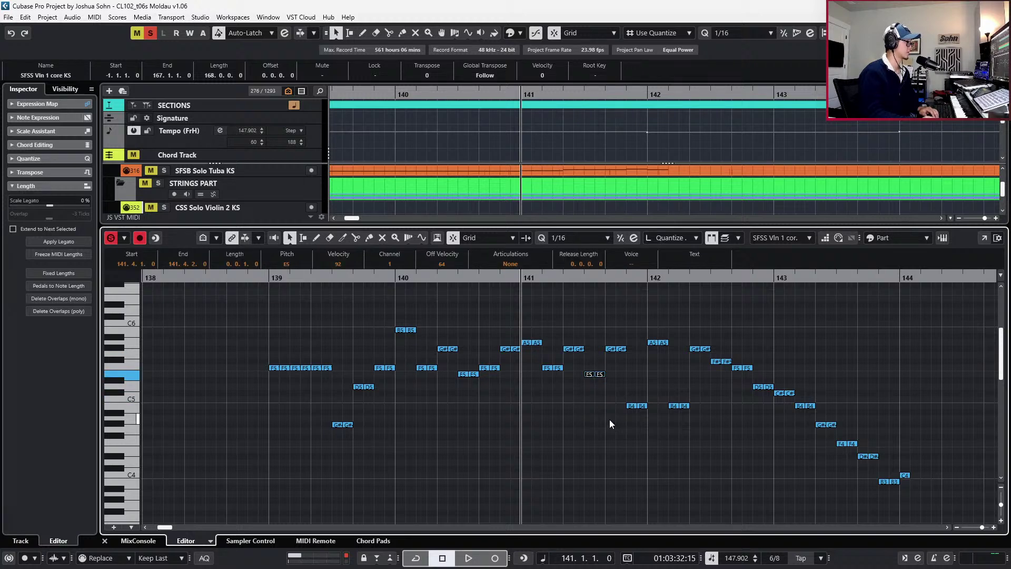
Raise the low note pair at 141.6 to G#5
left_click(615, 349)
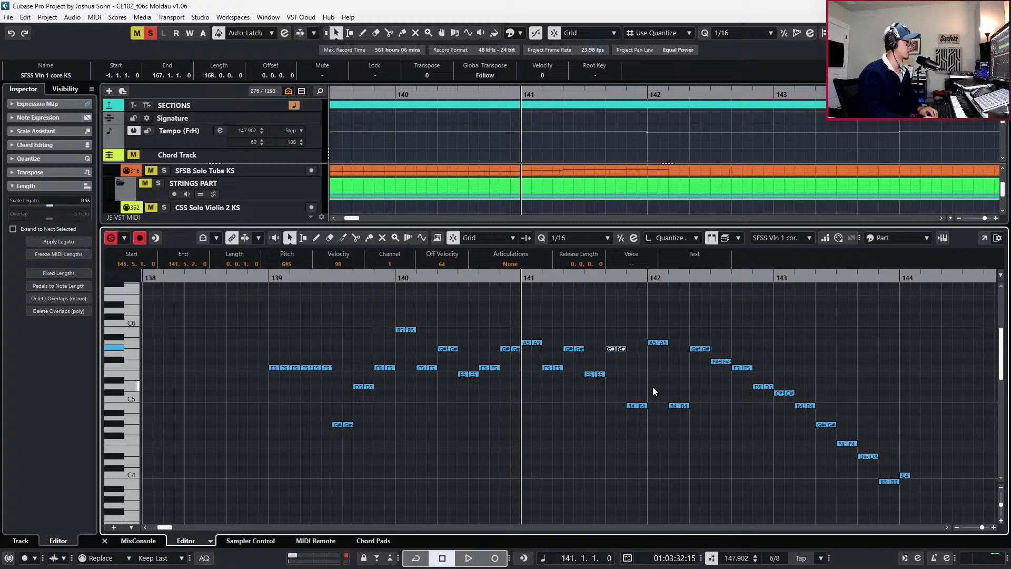
left_click(637, 407)
key("Up")
key("Up")
key("Up")
key("Up")
key("Up")
key("Up")
key("Up")
key("Up")
key("Up")
key("Up")
key("Up")
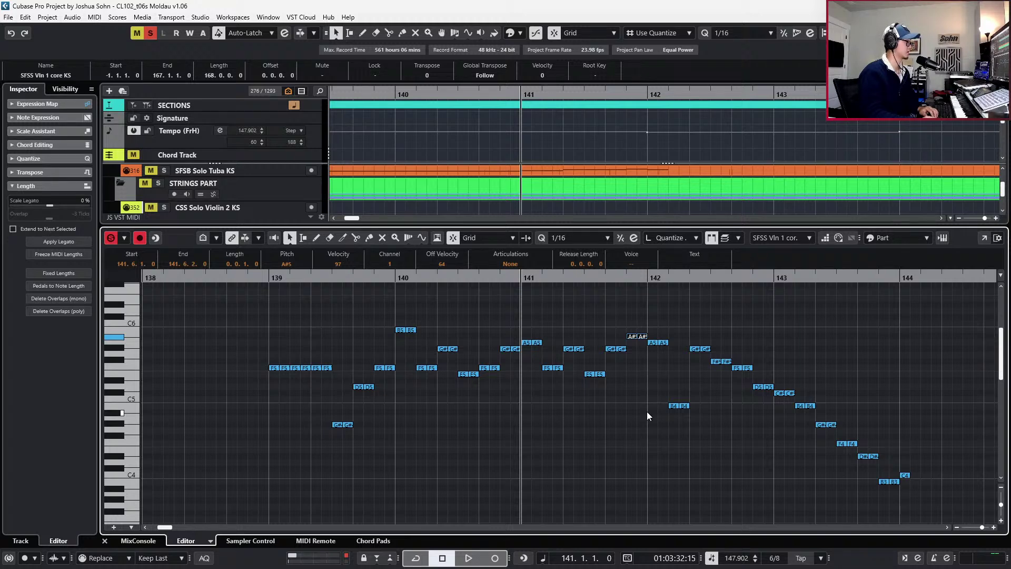
key("Down")
key("Down")
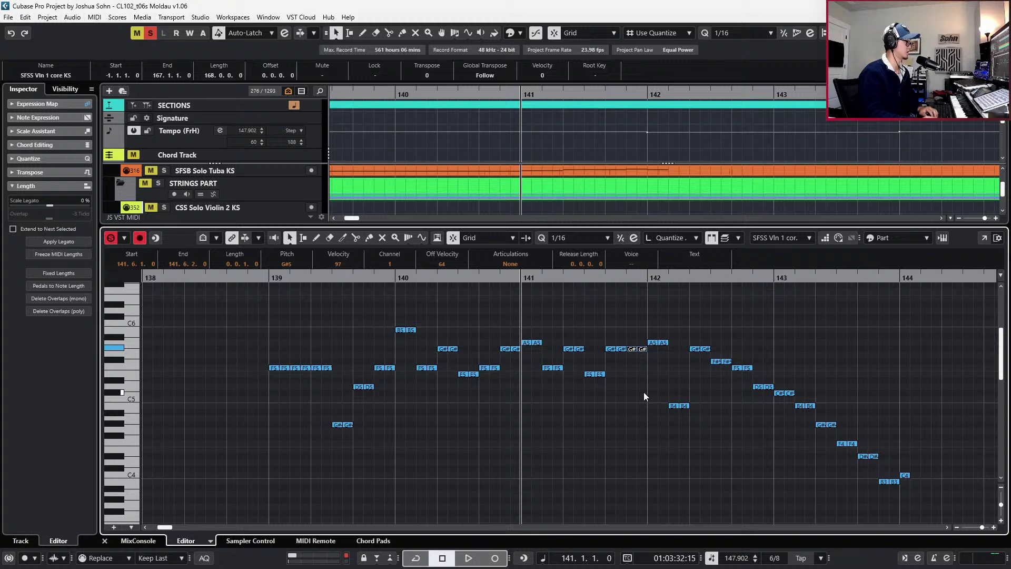
Lower the note pair at 141.5 to F5
left_click_drag(611, 350, 616, 355)
key("Down")
key("Down")
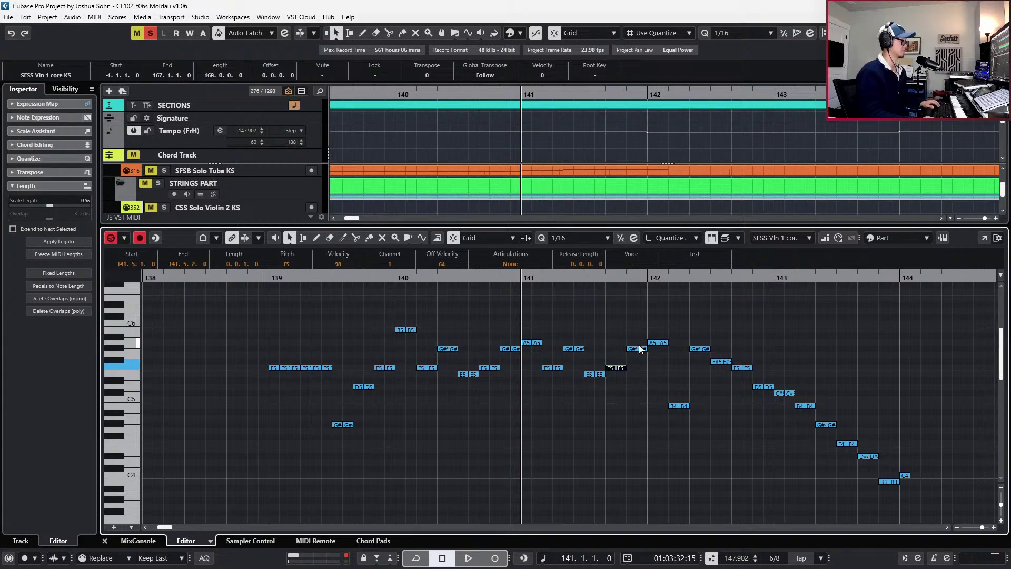
Move all notes from bar 142 through the start of bar 144 one bar later, using a 1/1 grid
scroll(601, 332, "right", 3)
left_click_drag(481, 321, 759, 506)
left_click(759, 501)
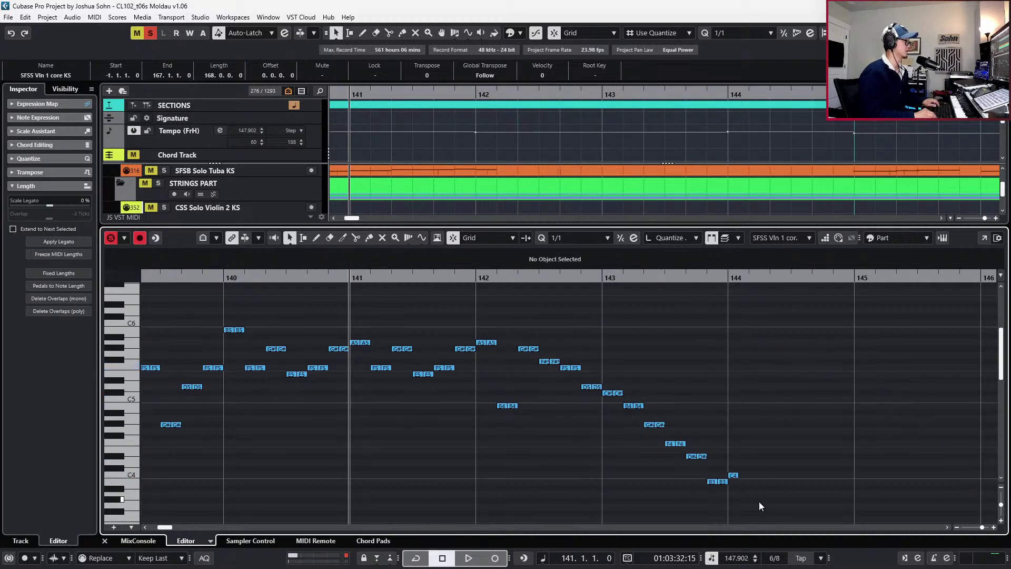
left_click_drag(480, 325, 744, 508)
key("ctrl+Right")
Step-enter alternating pairs of G#5 and B4 sixteenth notes across the empty bar 142, using a 1/16 grid
left_click(477, 277)
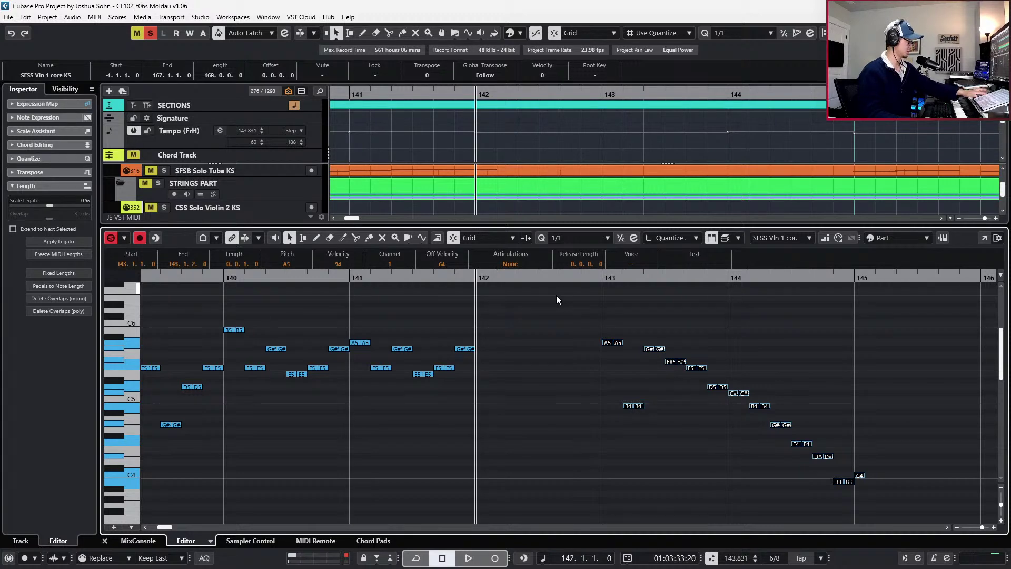
left_click(524, 353)
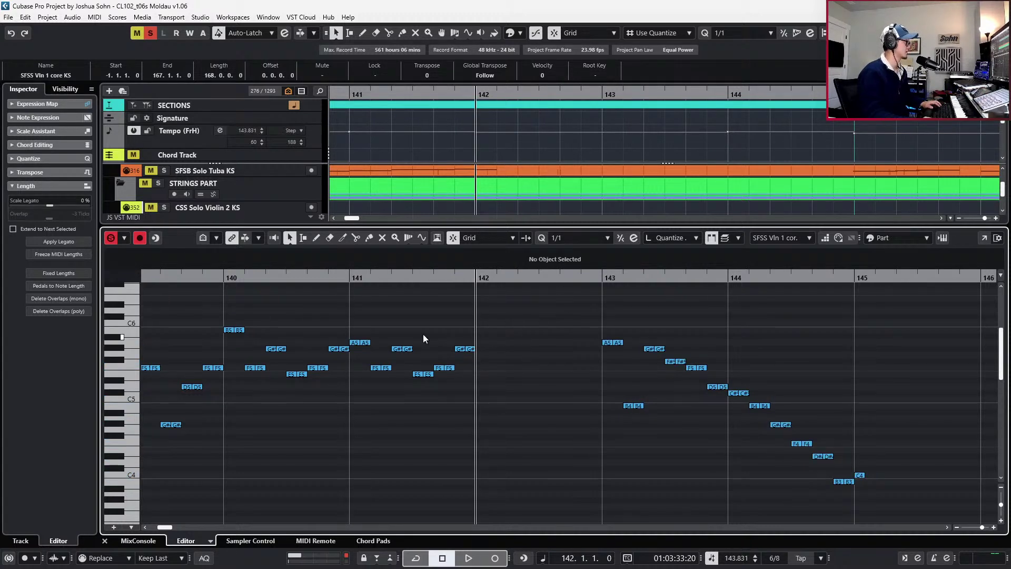
key("ctrl+6")
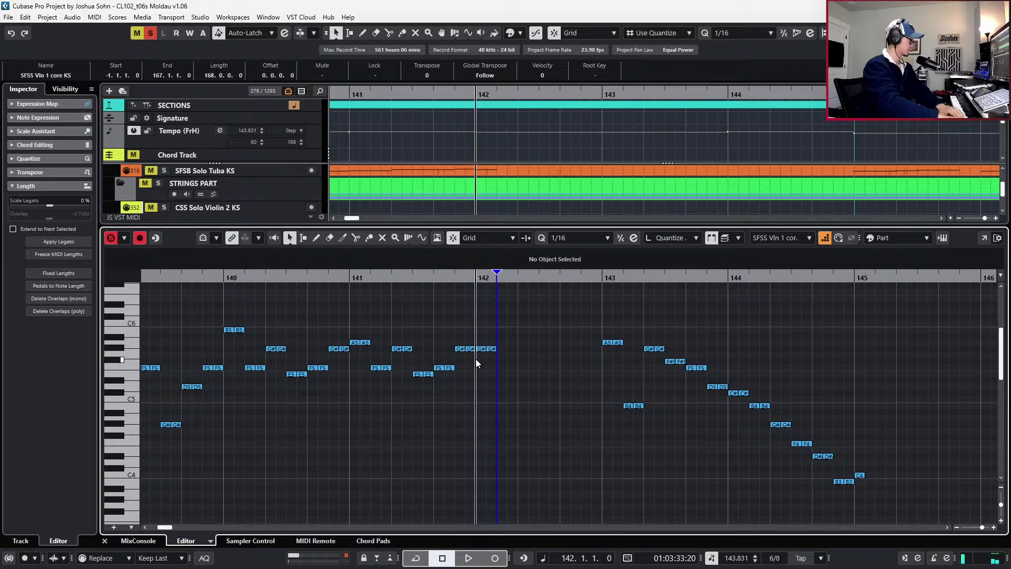
key("ctrl+z")
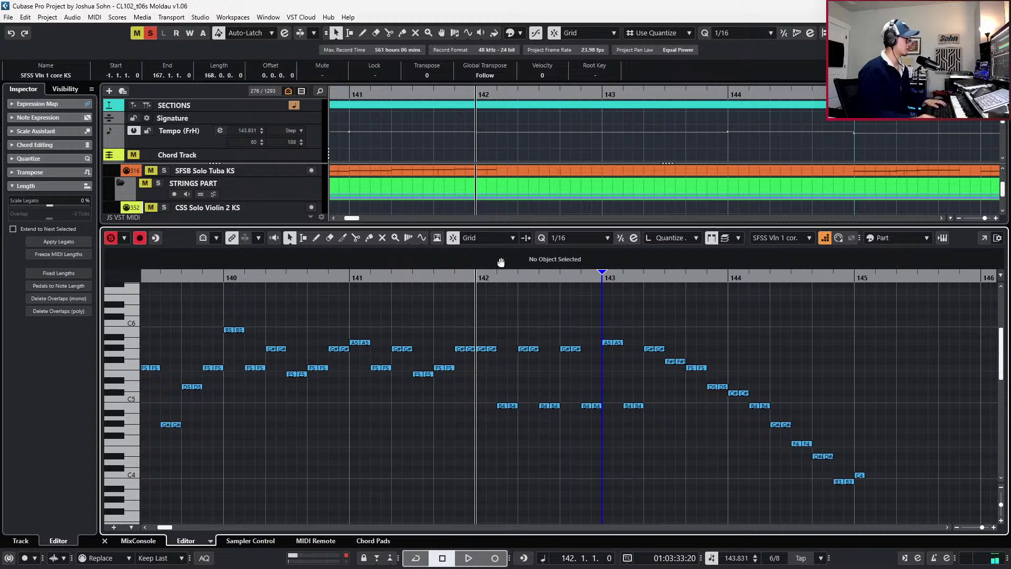
Play back the violin line from bar 140 through bar 142 to check the corrected and newly entered notes
key("1")
key("1")
key("minus")
key("minus")
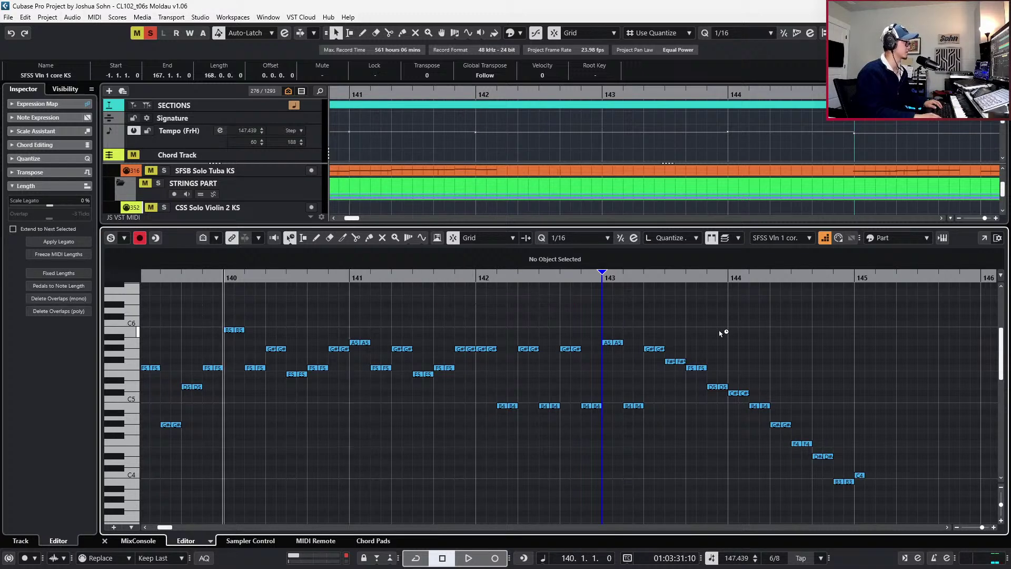
key("space")
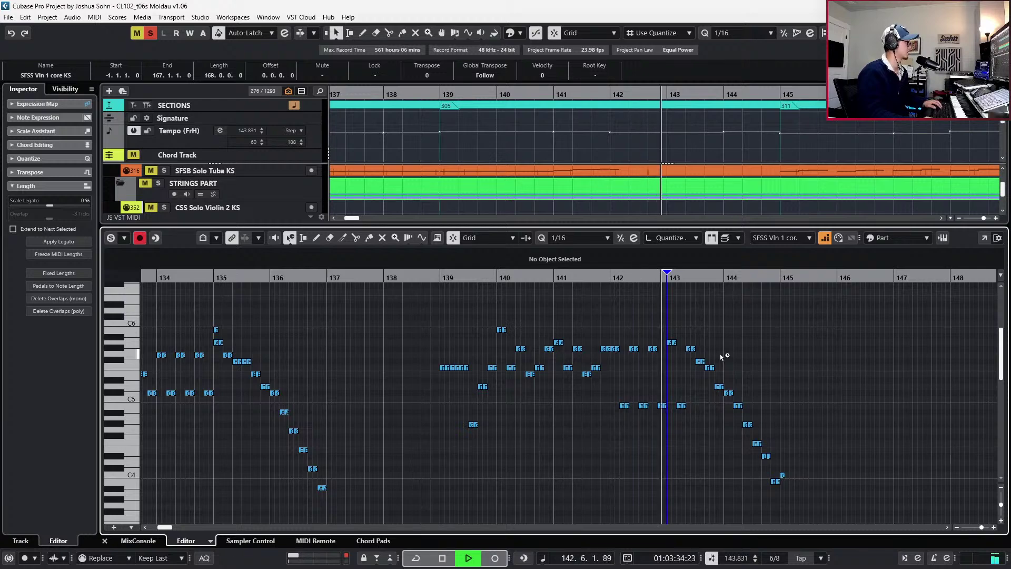
key("space")
key("space")
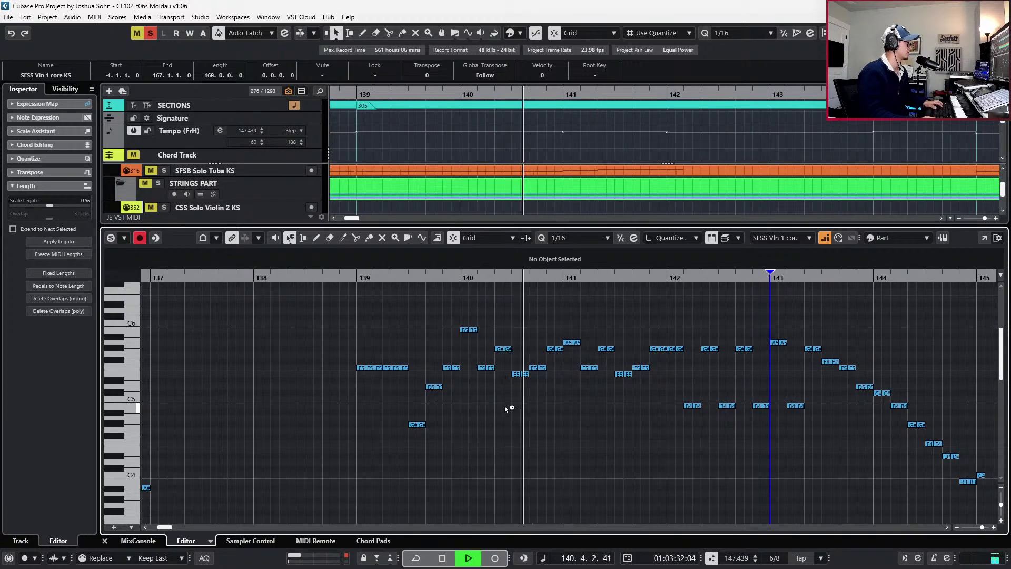
key("space")
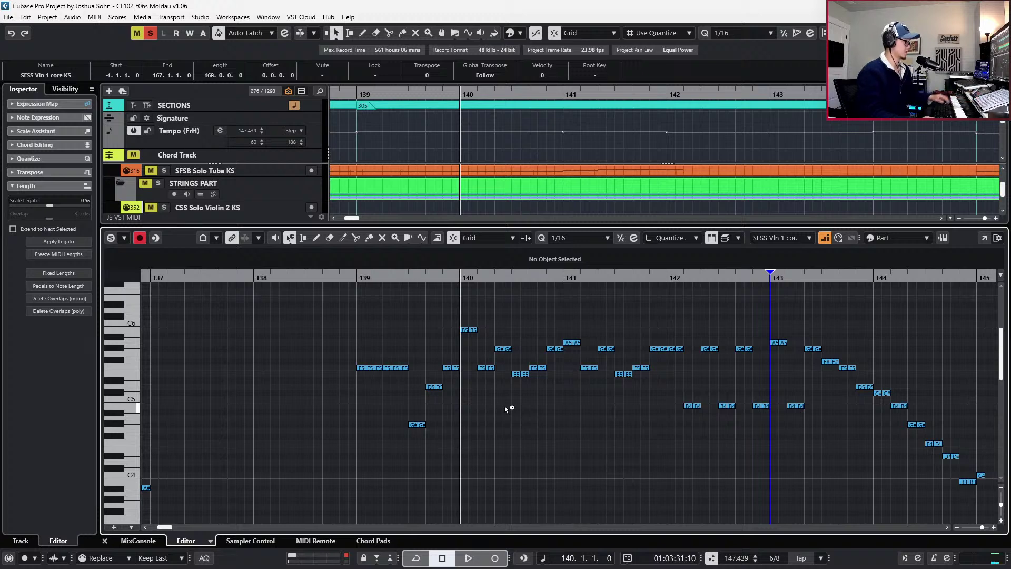
Lower the note pair at the start of bar 140 to A5 and play the passage back
key("1")
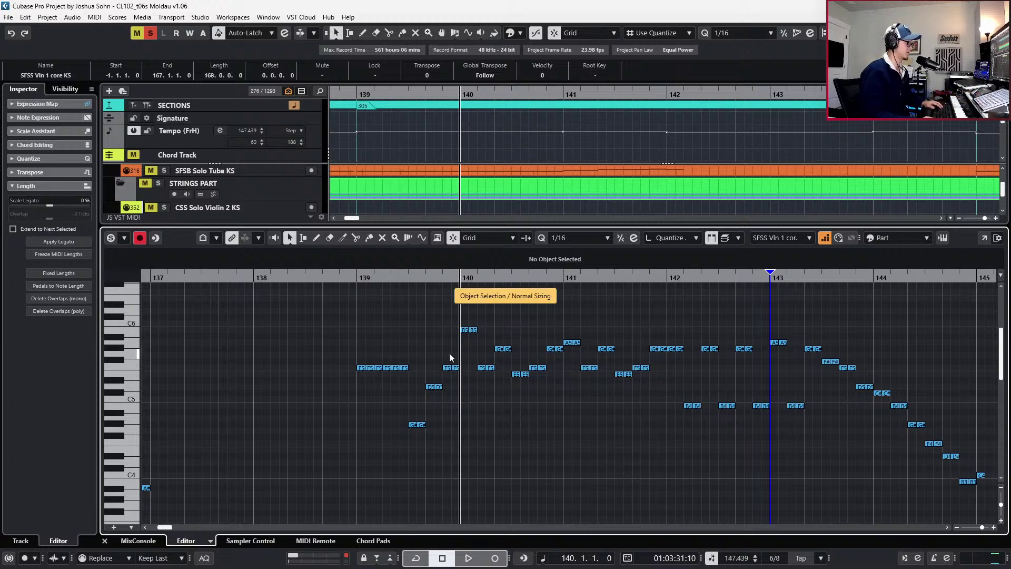
left_click(474, 329)
key("Down")
key("Down")
key("space")
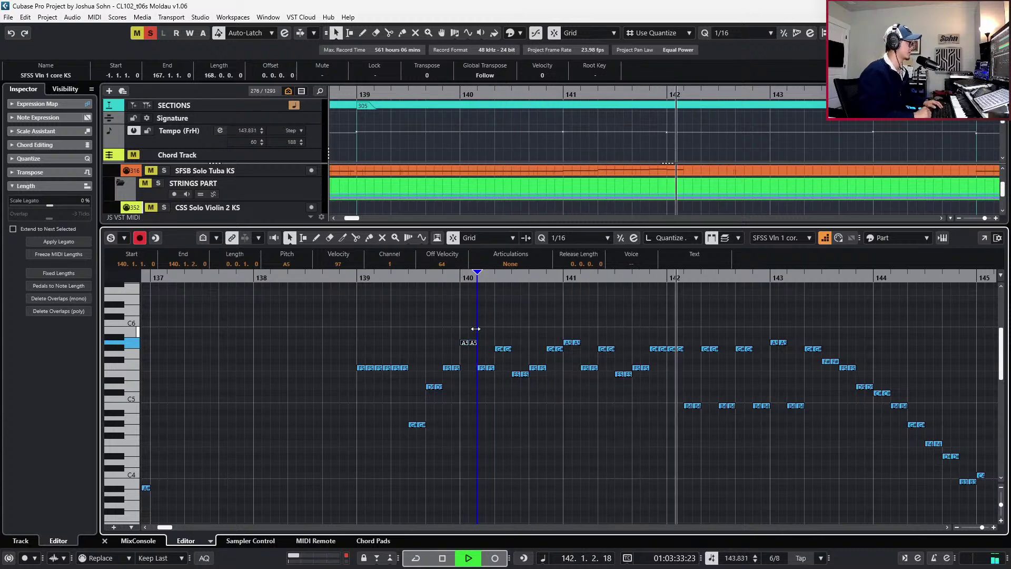
key("space")
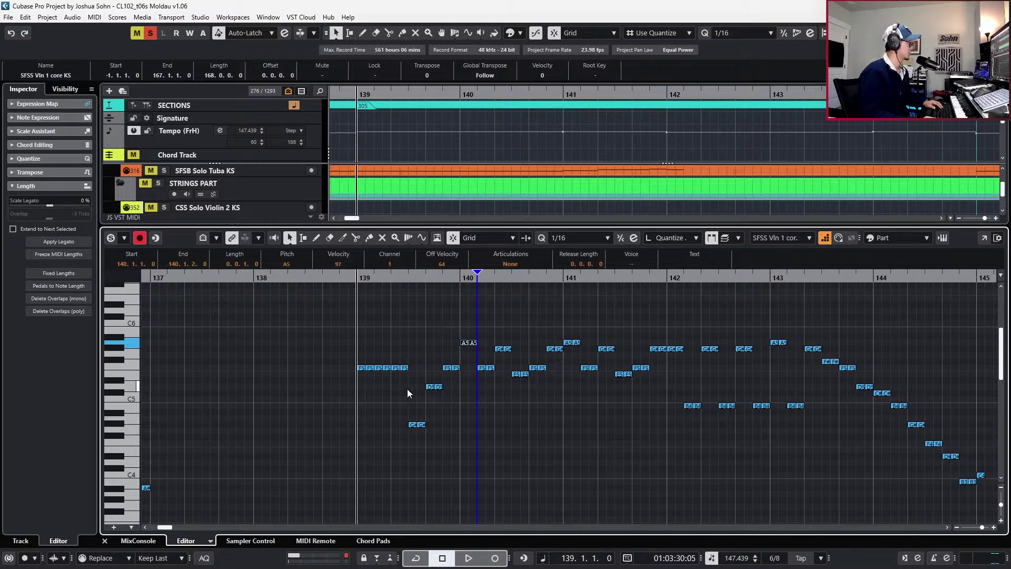
Check the low G#4 pair at 139.4 in context, playing from bars 139 and 138 with solo turned off
left_click_drag(393, 396, 451, 436)
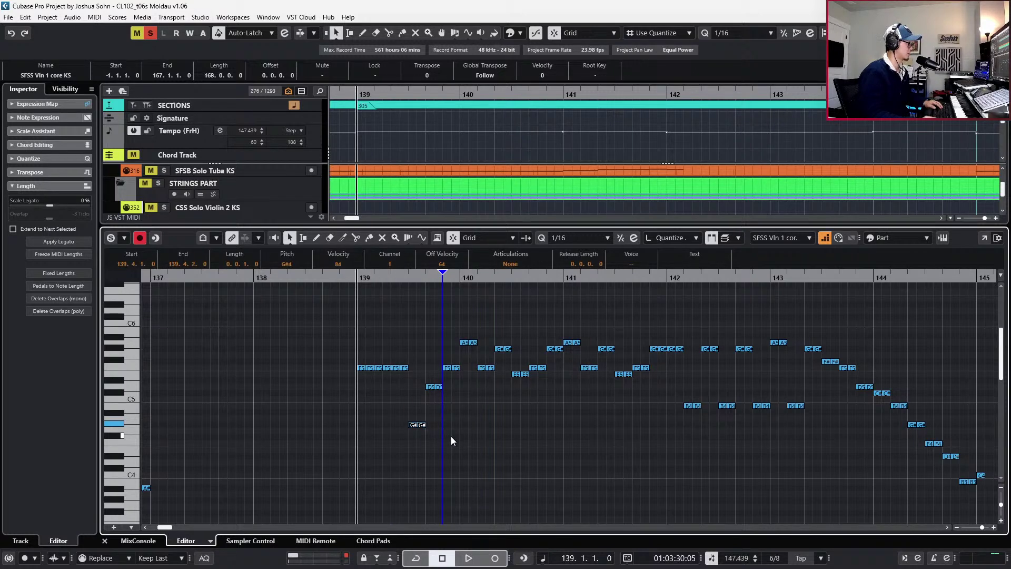
key("space")
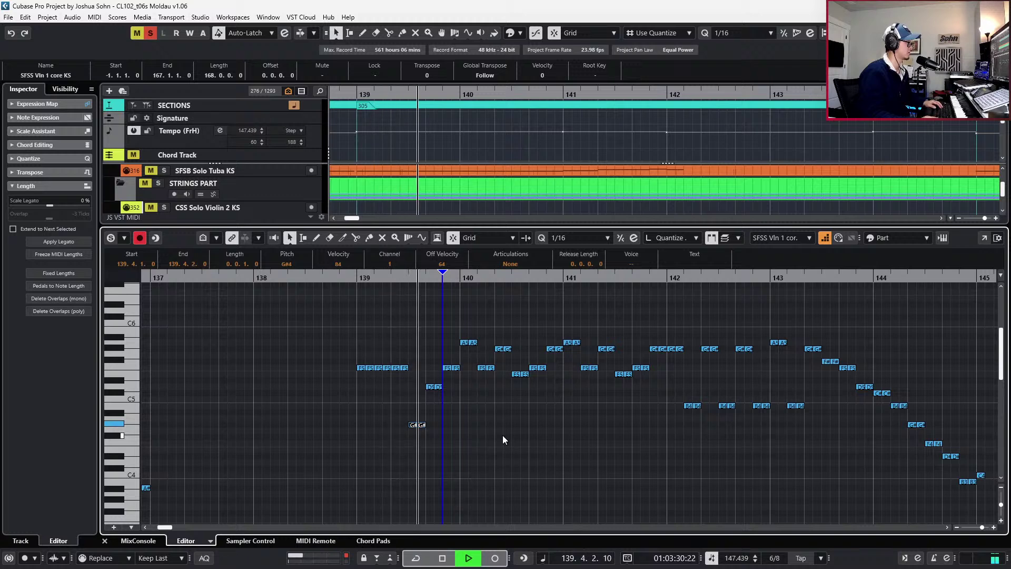
key("space")
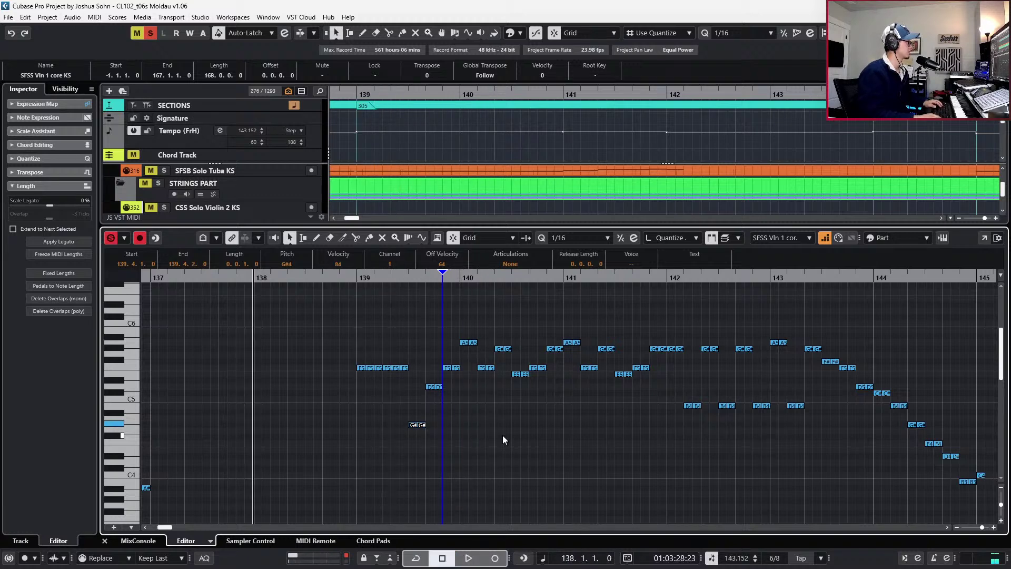
key("space")
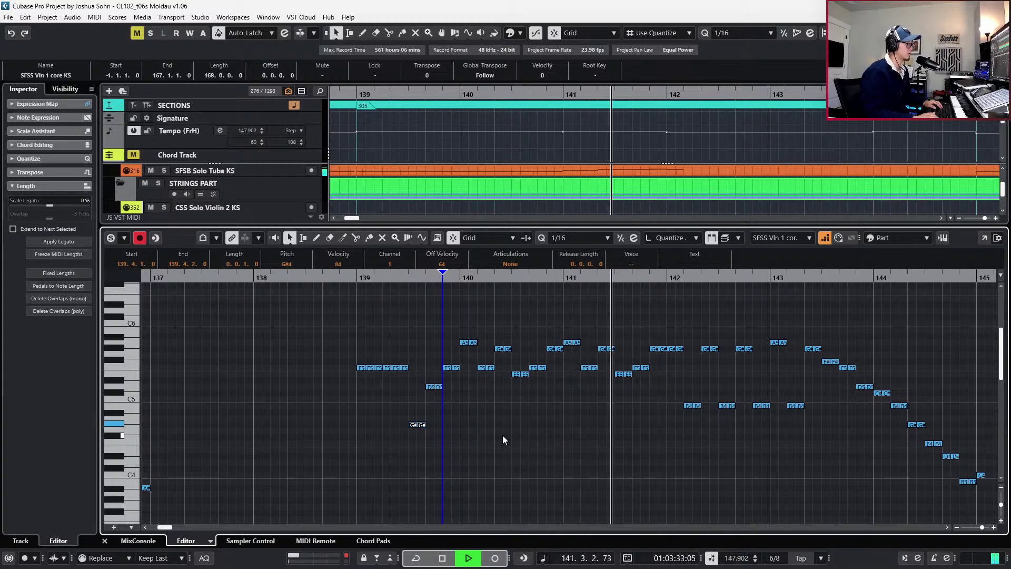
key("space")
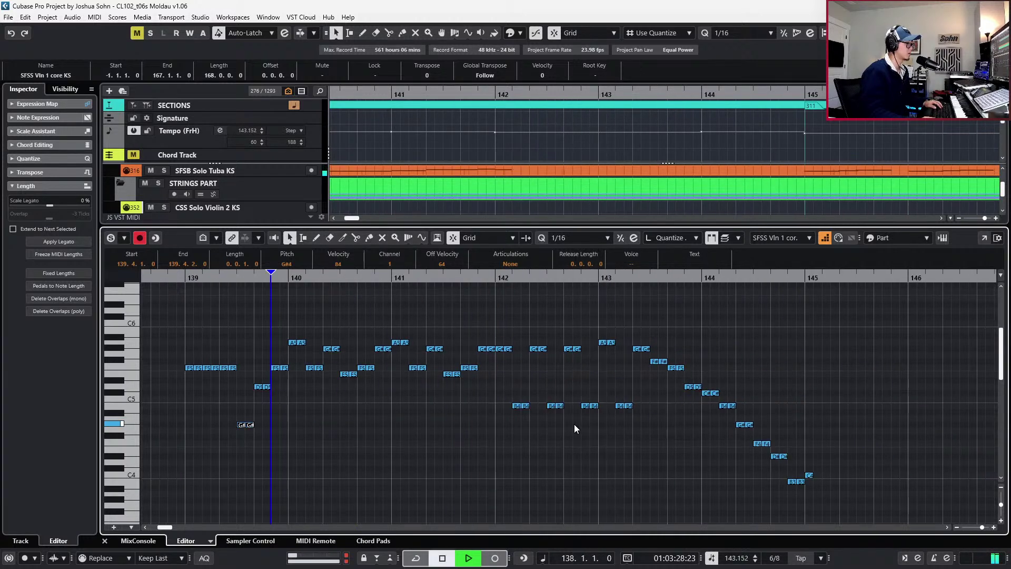
Show the velocity lane and play the passage through to bar 145
key("v")
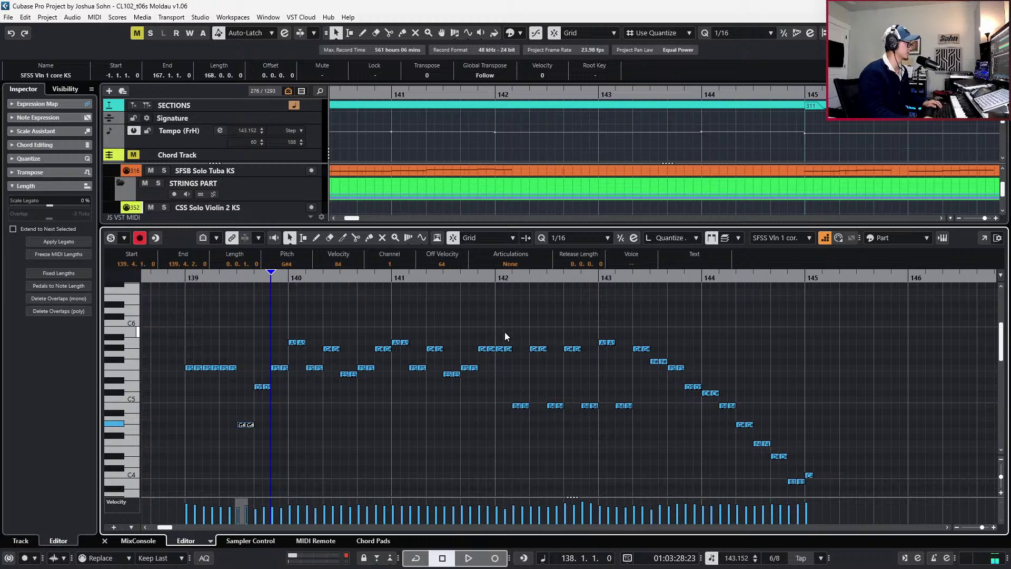
left_click(509, 349)
key("space")
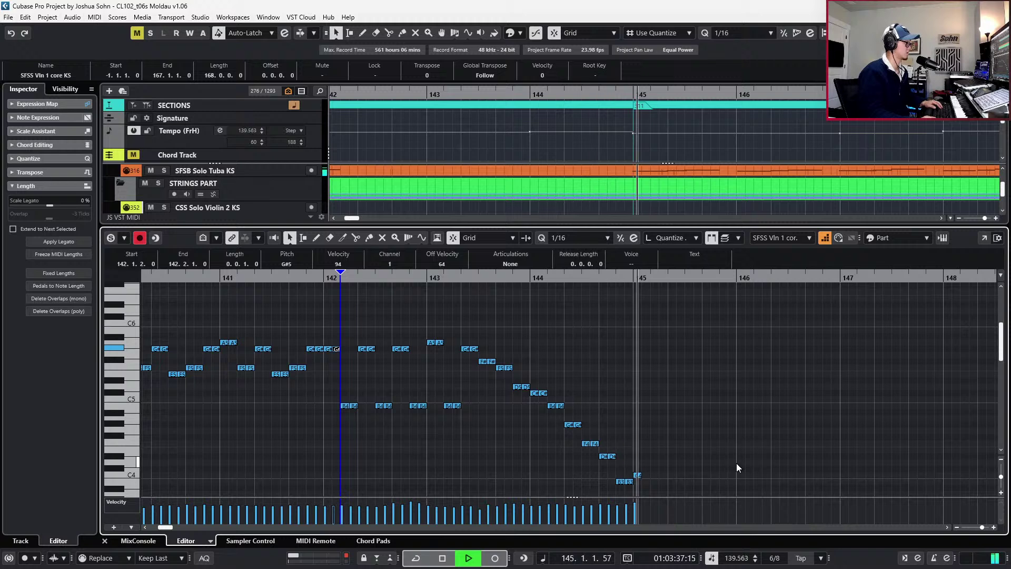
key("space")
Lengthen the C4 at the start of bar 145 to an eighth note and assign it the Spic articulation
left_click(635, 279)
key("h")
key("h")
key("h")
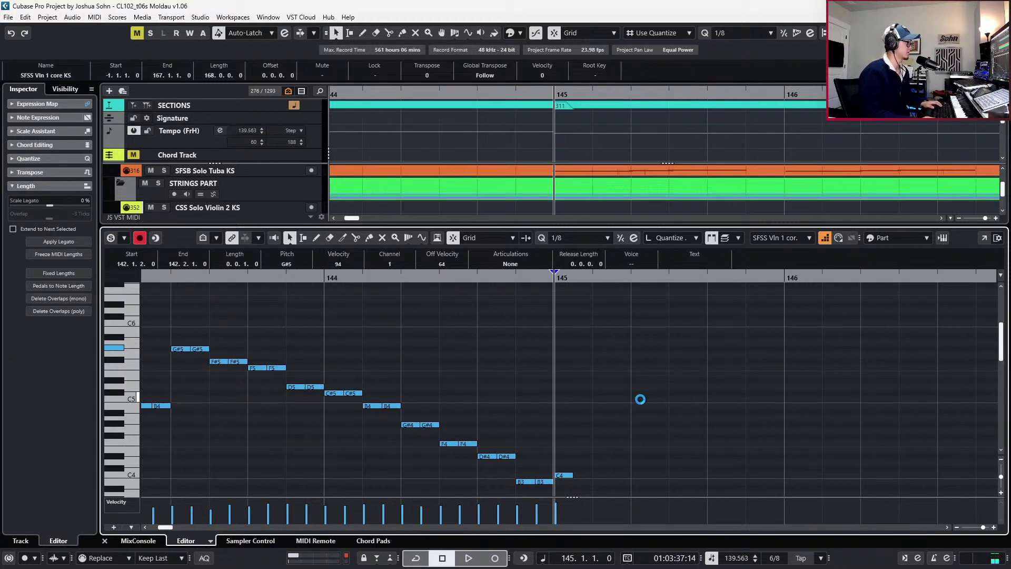
scroll(645, 403, "down", 2)
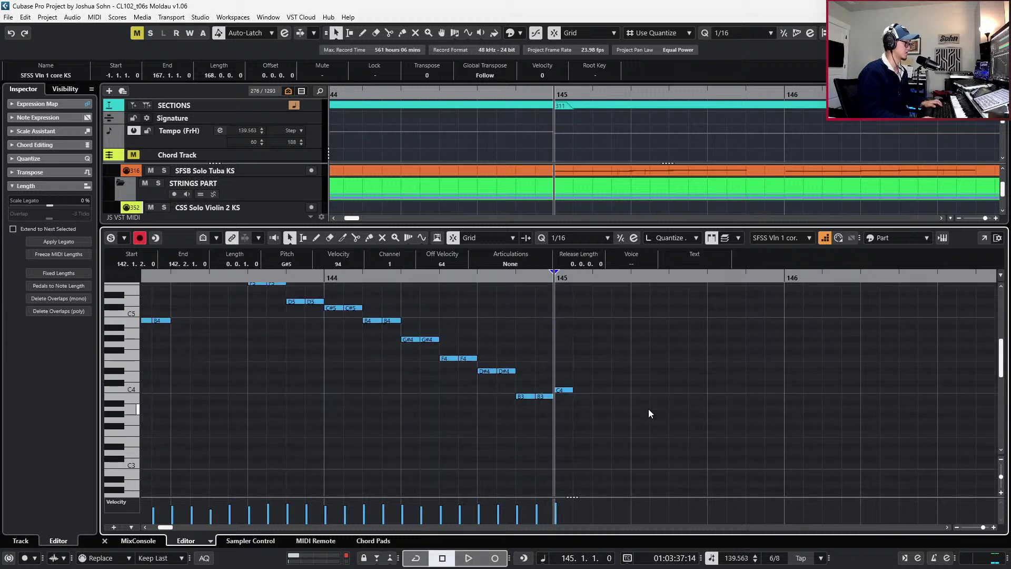
scroll(649, 409, "down", 1)
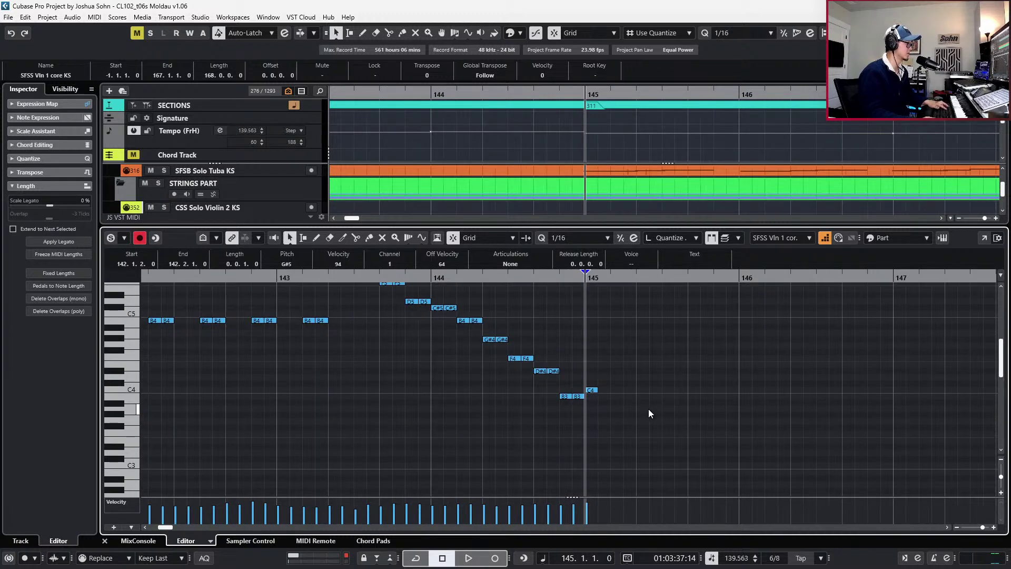
left_click_drag(611, 364, 593, 403)
key("alt+Right")
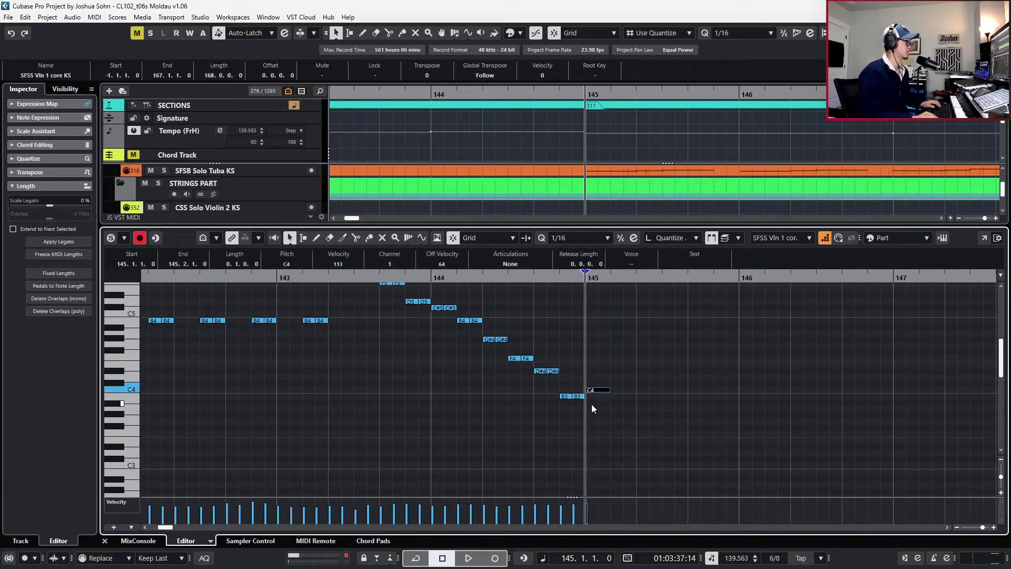
left_click(511, 264)
left_click(518, 466)
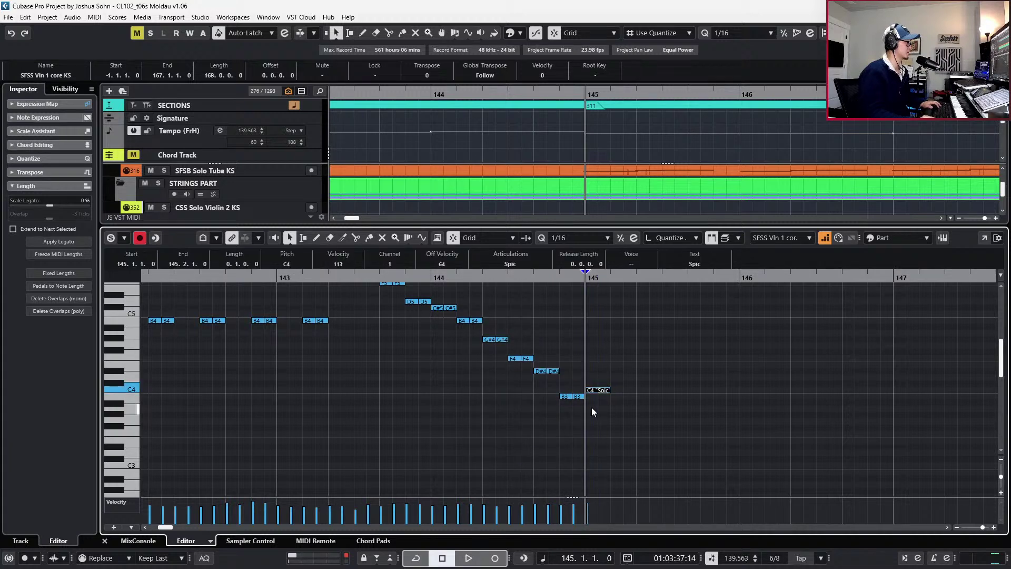
Step-enter the sixteenth notes D#3, F#3, A3, C4 and A4 from 145.2
key("space")
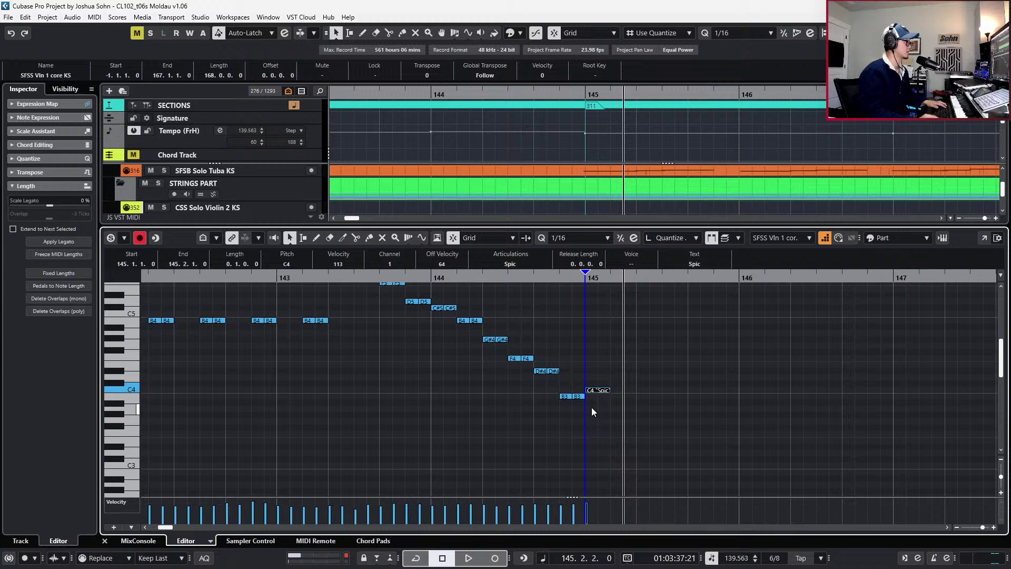
key("Right")
key("Right")
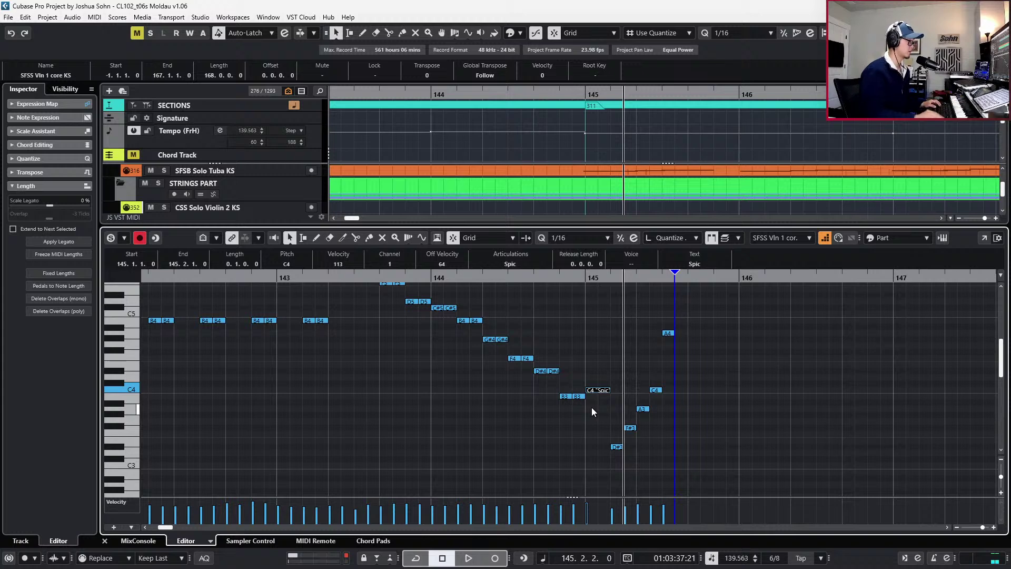
Step-enter F#3, A3, C4 and D#4 from 145.5, followed in bar 146 by paired C5, C4, D#5 and F#4 and four A5 notes
key("space")
key("space")
key("Right")
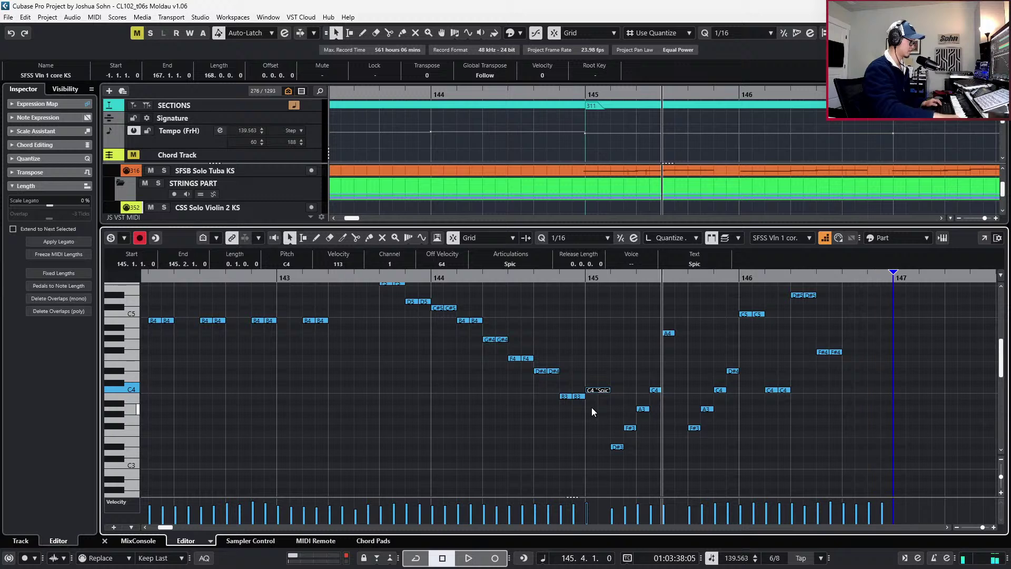
Extend the G5 at the start of bar 147 to an eighth note and step-enter the rising E3–G4 and A#3–C5 runs up to bar 148
scroll(708, 465, "right", 3)
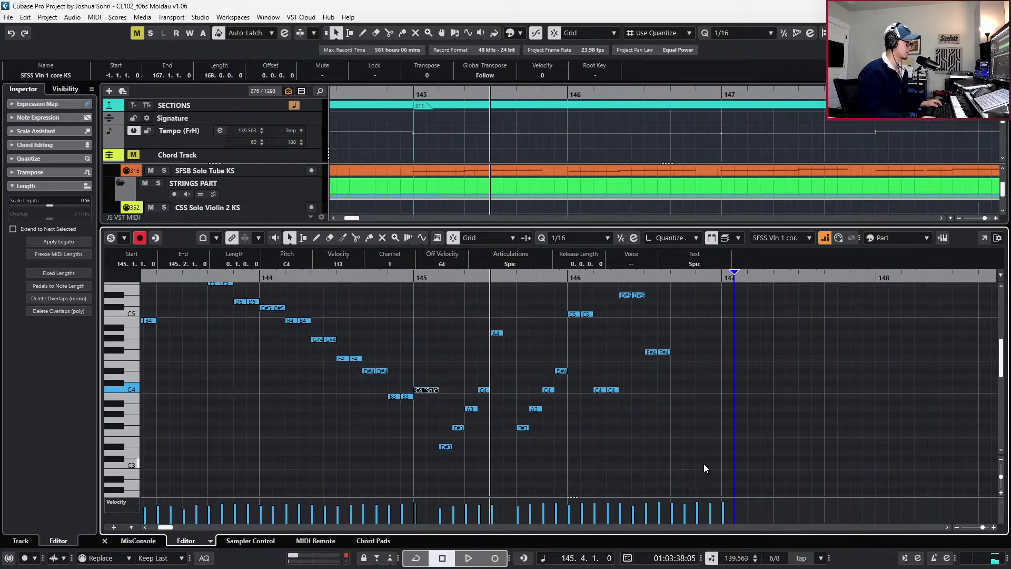
scroll(704, 463, "up", 3)
left_click(714, 463)
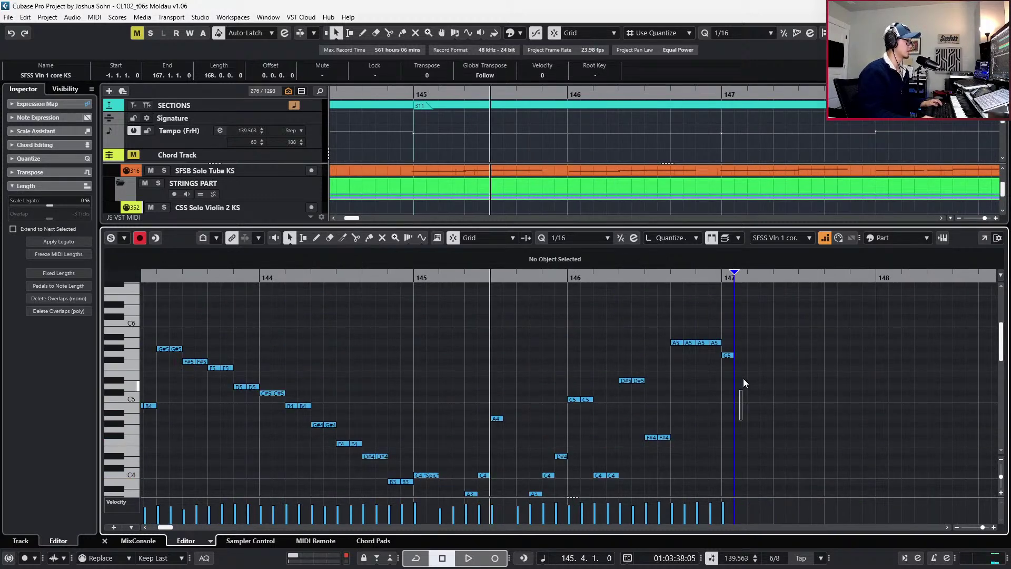
left_click(727, 355)
left_click_drag(729, 357, 759, 365)
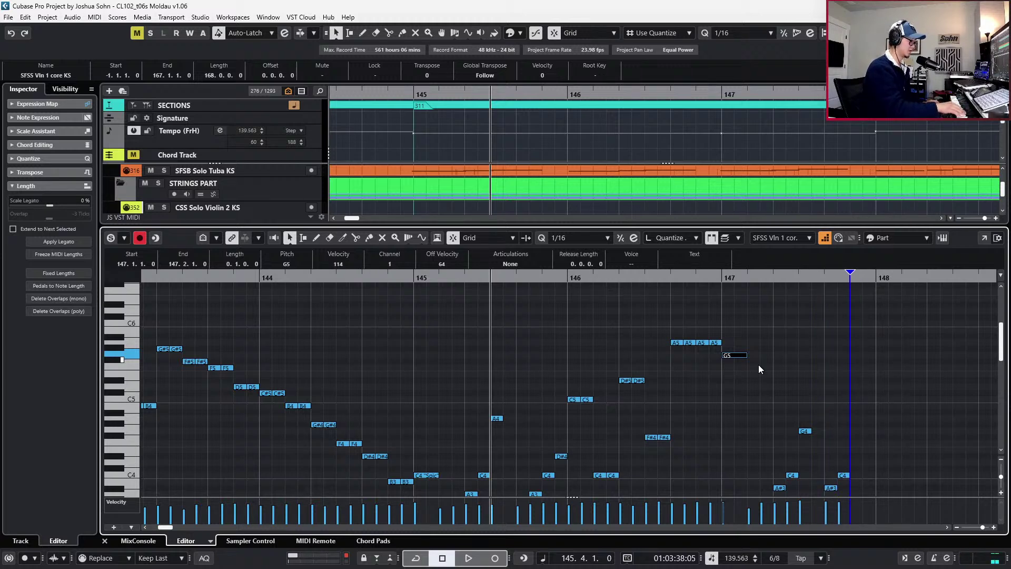
Lengthen the G4 at 147.4 to an eighth note and play the passage up to bar 148
key("space")
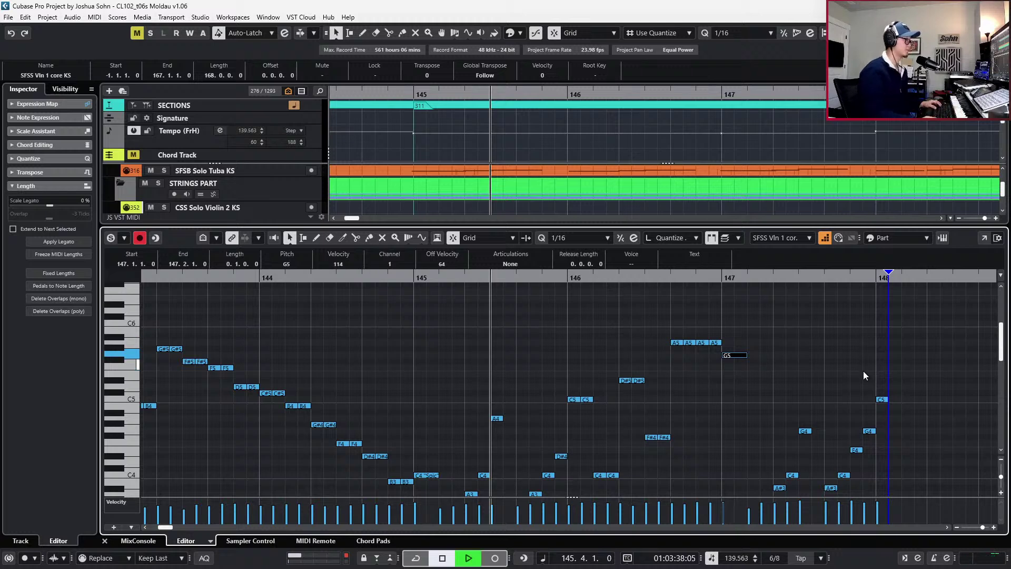
scroll(864, 371, "down", 3)
scroll(716, 400, "up", 3)
key("space")
left_click(553, 389)
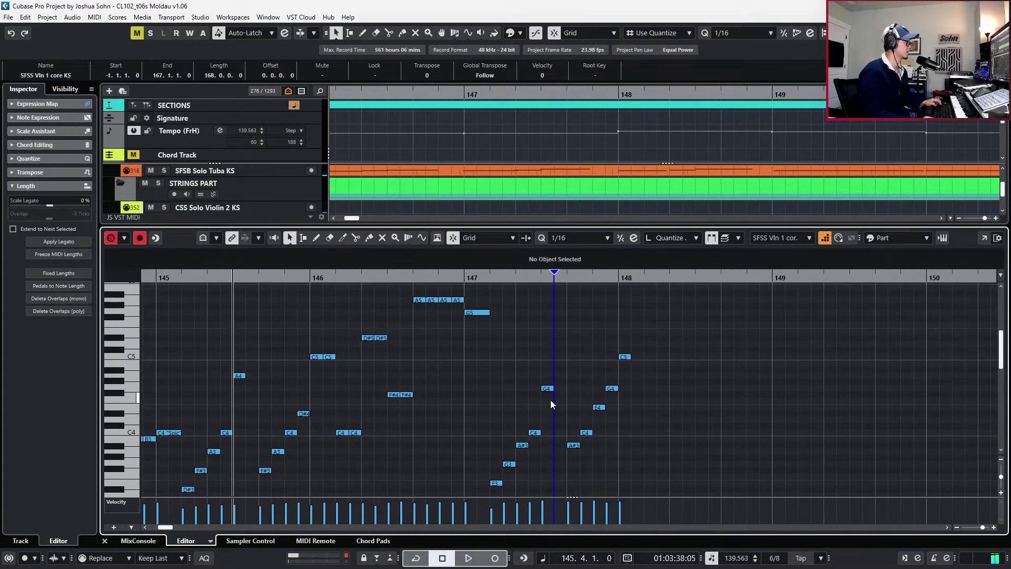
key("space")
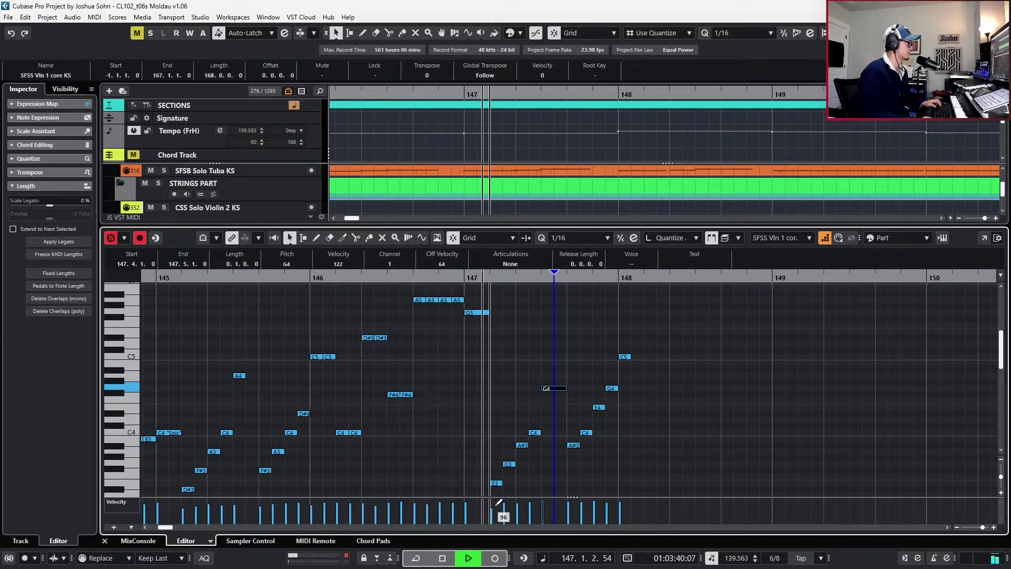
key("space")
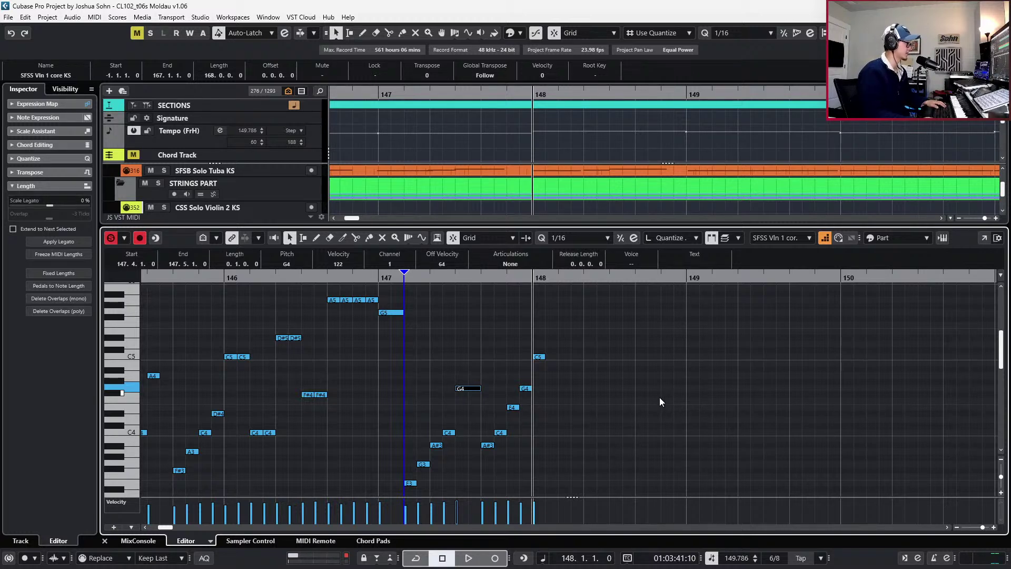
Lengthen the C5 at the start of bar 148 to an eighth note and set the project cursor to 148.2
left_click(539, 336)
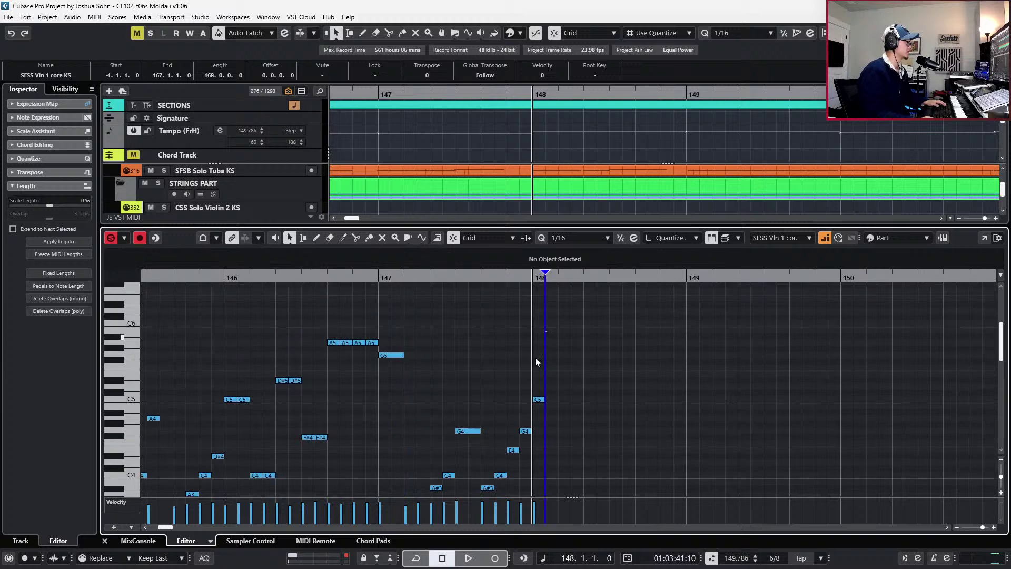
key("KP_Add")
key("KP_Subtract")
key("KP_Subtract")
key("KP_Subtract")
key("KP_Subtract")
key("KP_Subtract")
key("KP_Subtract")
key("KP_Subtract")
key("KP_Subtract")
key("KP_Subtract")
key("KP_Subtract")
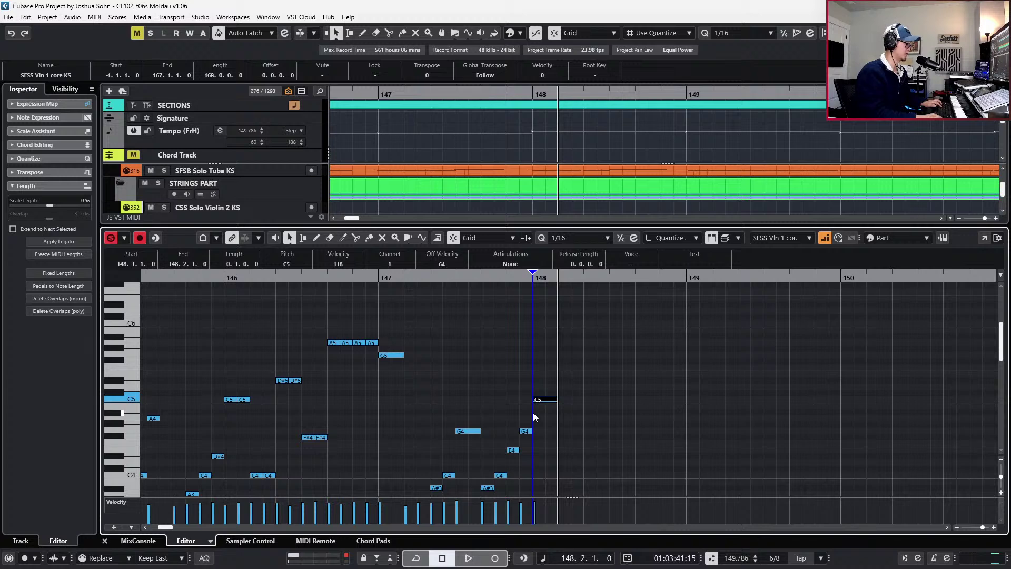
Shorten the C5 at the start of bar 148 to a sixteenth and step-enter another C5, paired C4, E5 and E4, four G5s and an A5
scroll(570, 411, "down", 3)
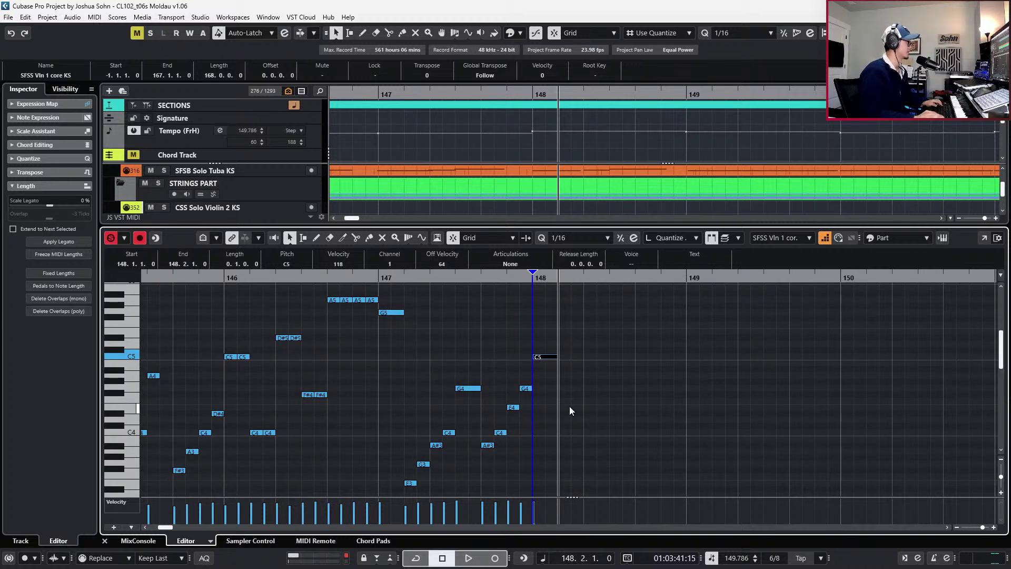
left_click(570, 407)
scroll(570, 406, "left", 4)
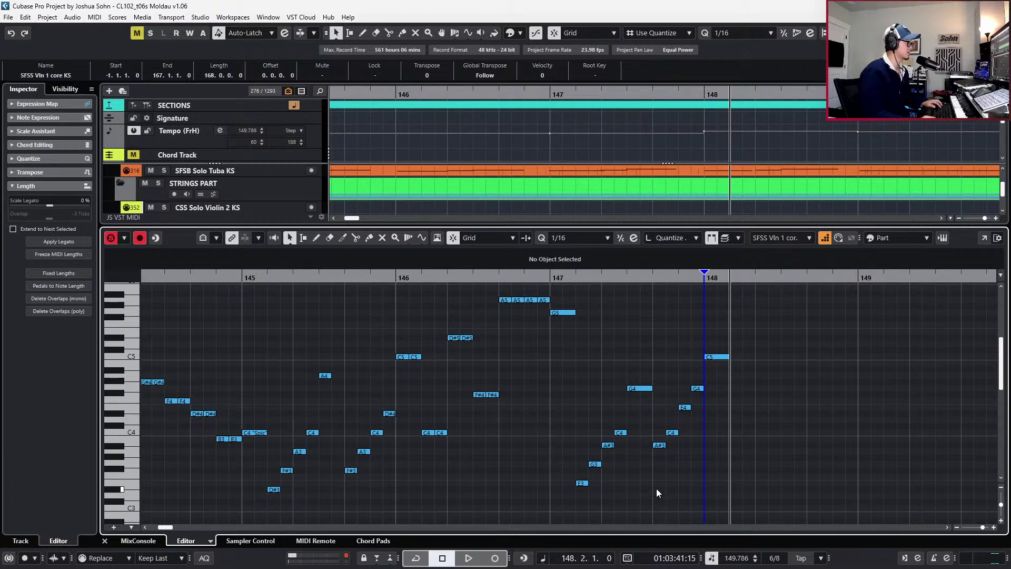
scroll(657, 488, "right", 2)
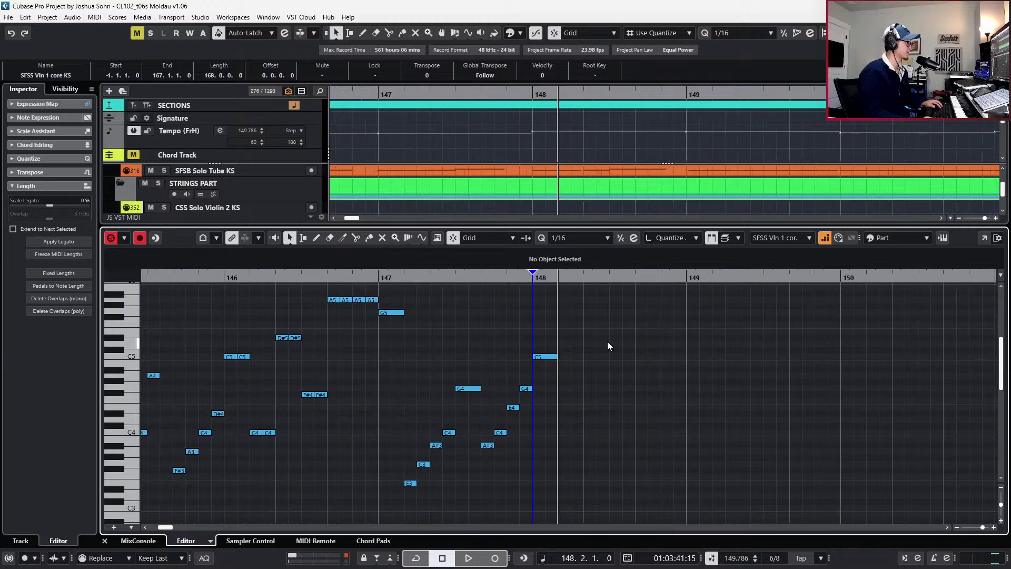
left_click_drag(556, 357, 545, 357)
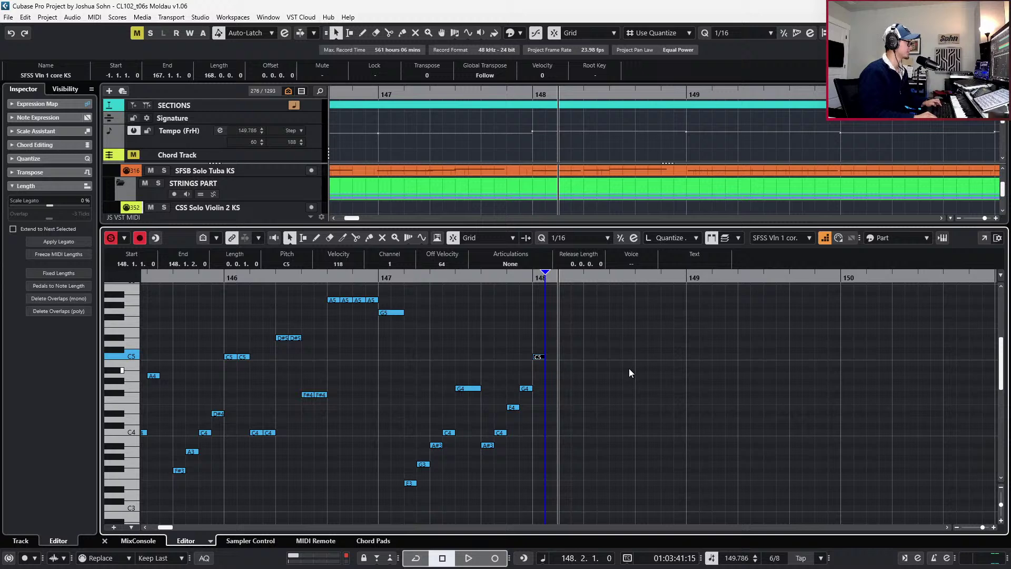
key("ctrl+shift+c")
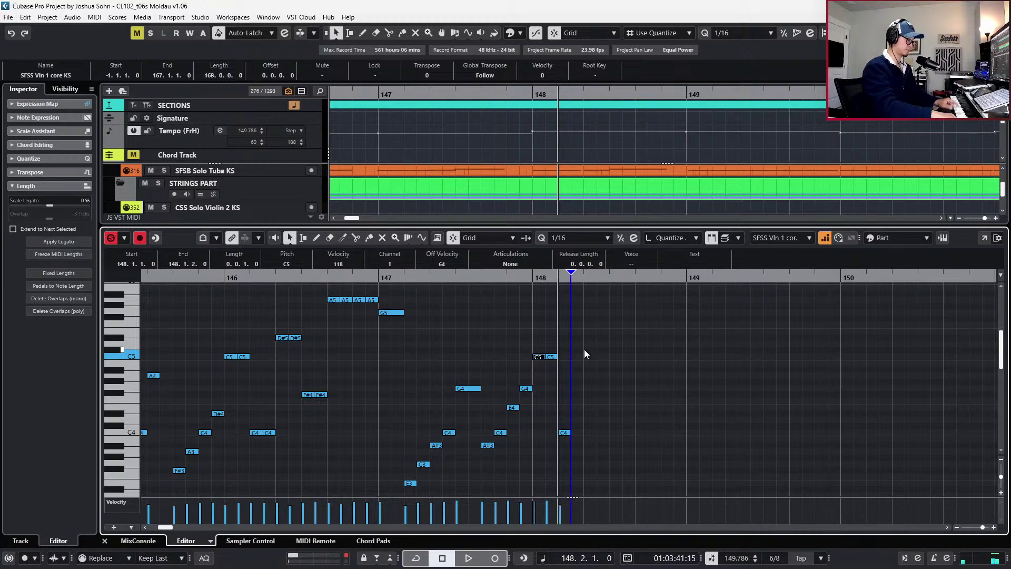
key("ctrl+z")
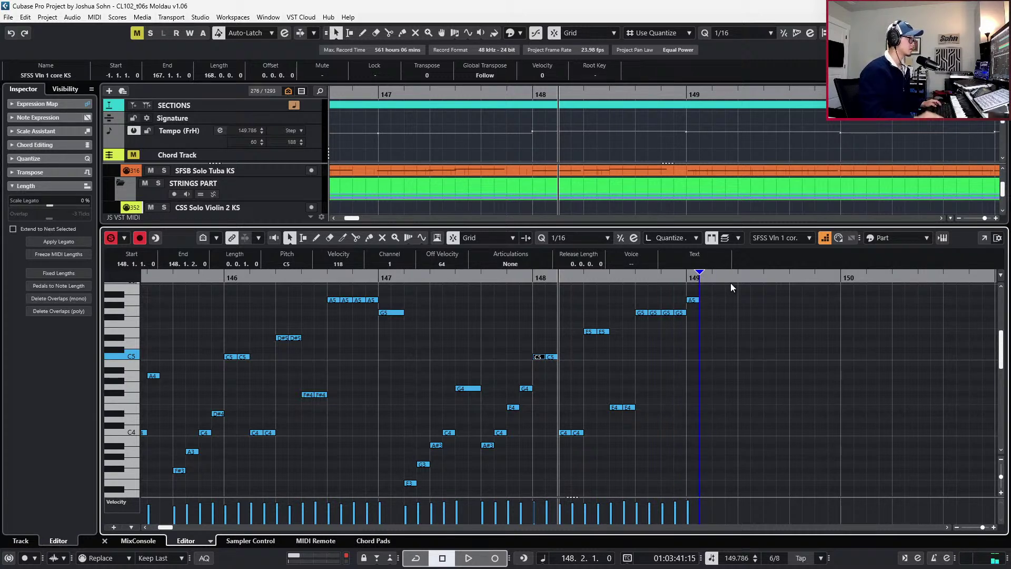
Leave a sixteenth rest after the A5 in bar 149, step-enter A3, C4, E4 and A4, and undo the last three notes
key("Right")
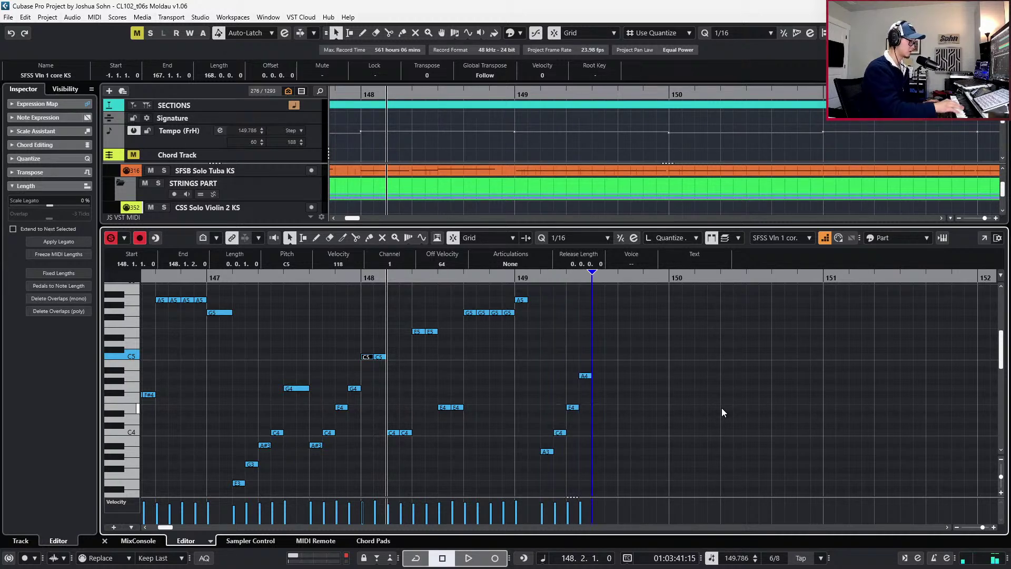
key("ctrl+z")
key("ctrl+z")
key("ctrl+z")
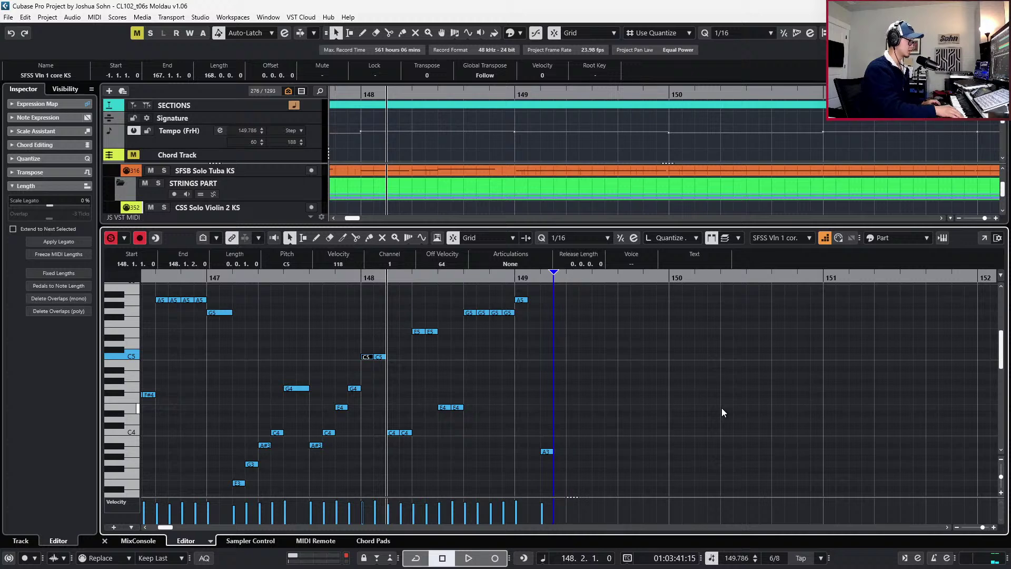
key("ctrl+z")
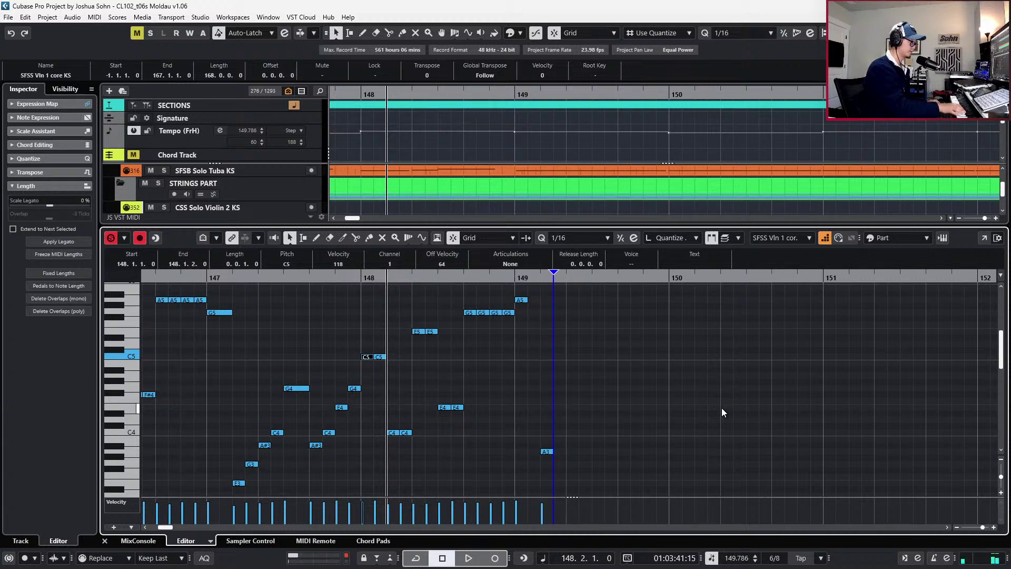
Undo misplayed notes and step-enter the line into bar 159, including alternating C6 and B5 pairs and the paired descent from A5 to E4
key("ctrl+z")
key("ctrl+z")
key("ctrl+z")
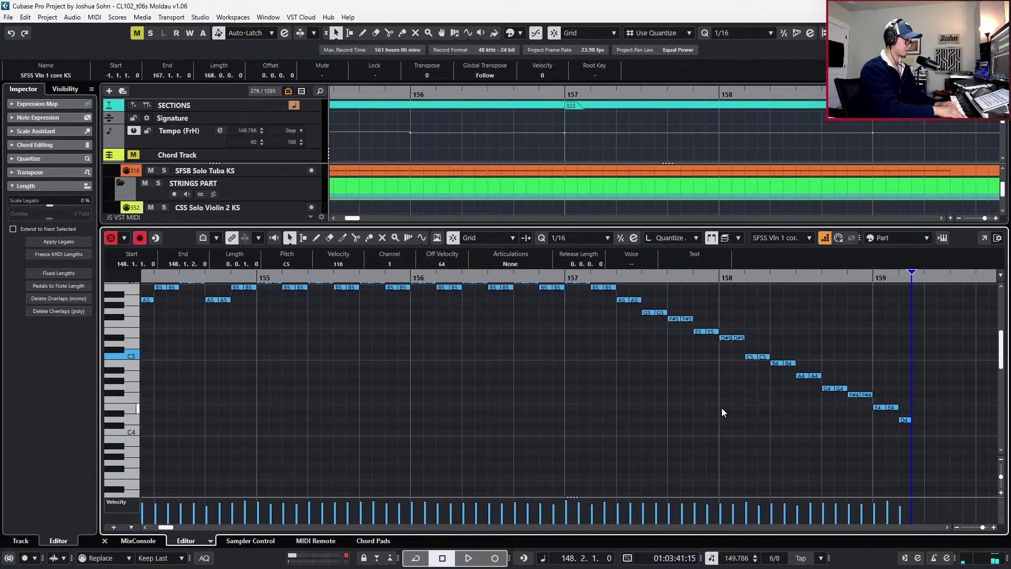
Replace the D4 in bar 159 with a D#4 pair, continue the paired descent to B2 in bar 160, and end step input
key("ctrl+z")
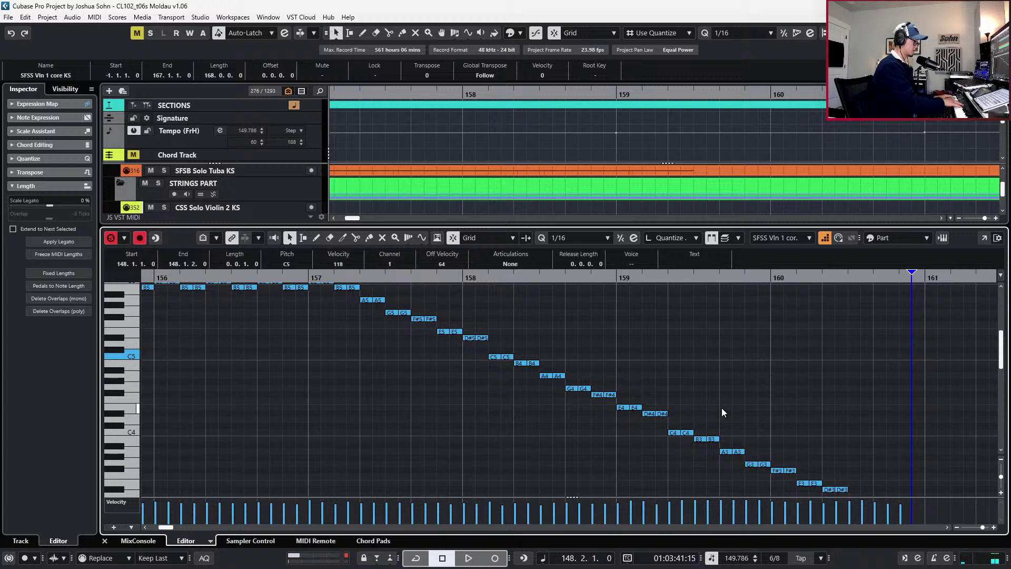
scroll(901, 434, "down", 5)
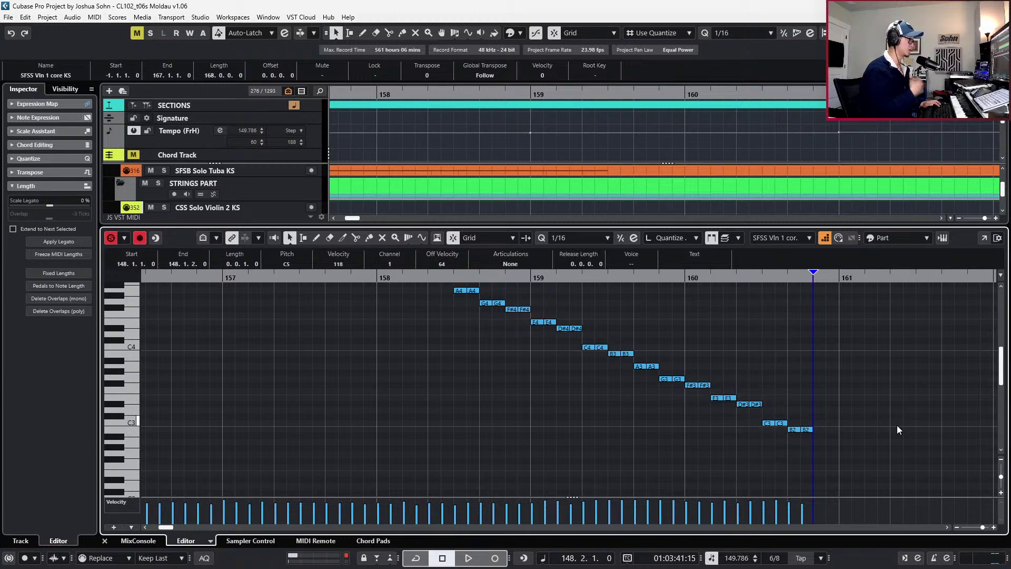
scroll(895, 424, "right", 3)
mouse_move(682, 398)
left_mouse_down()
mouse_move(640, 434)
mouse_move(668, 429)
mouse_move(672, 393)
left_mouse_up()
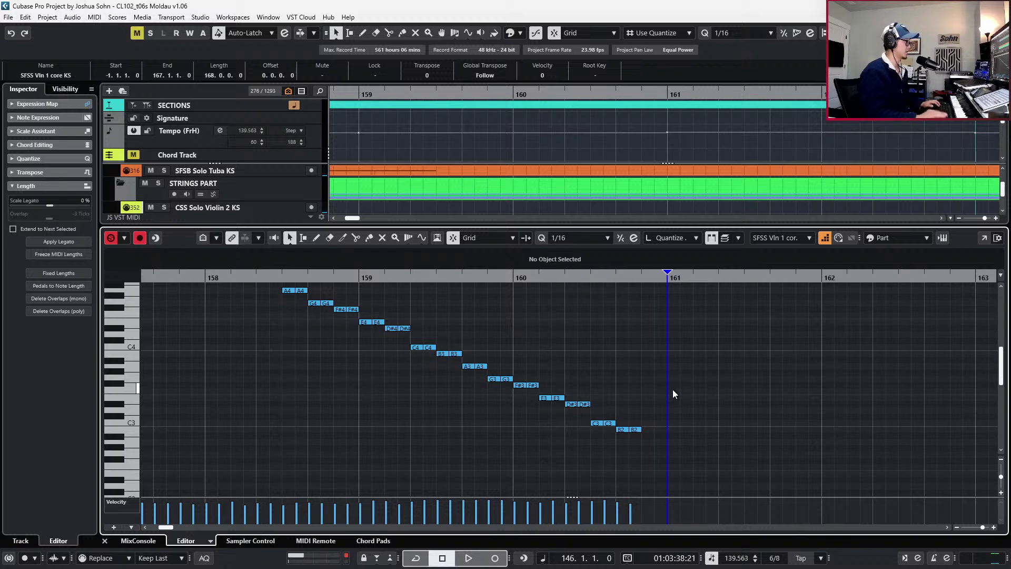
left_click(831, 243)
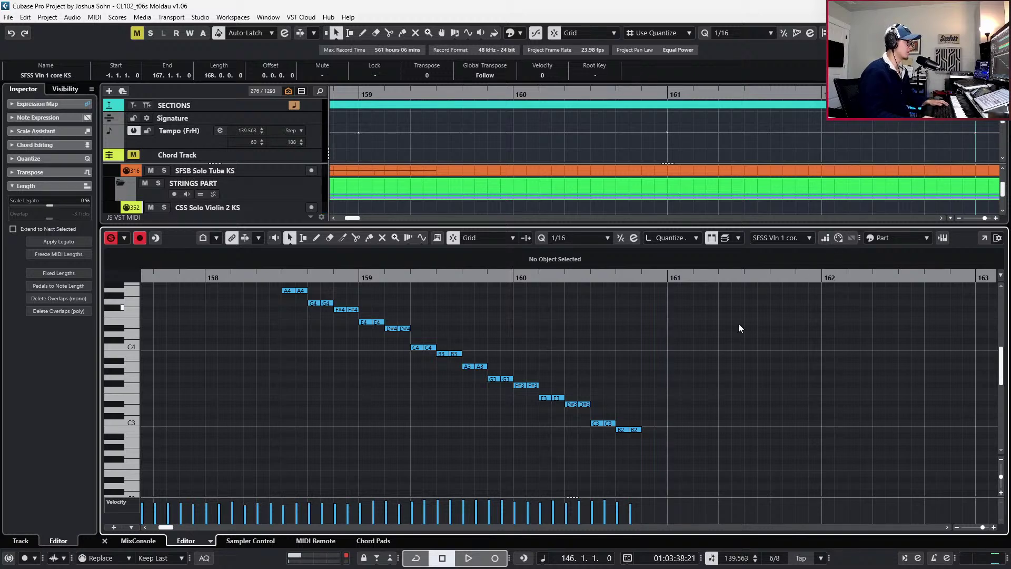
Play back the descending violin line from bar 159
left_click_drag(593, 514, 644, 510)
left_click_drag(651, 412, 643, 444)
key("KP_Subtract")
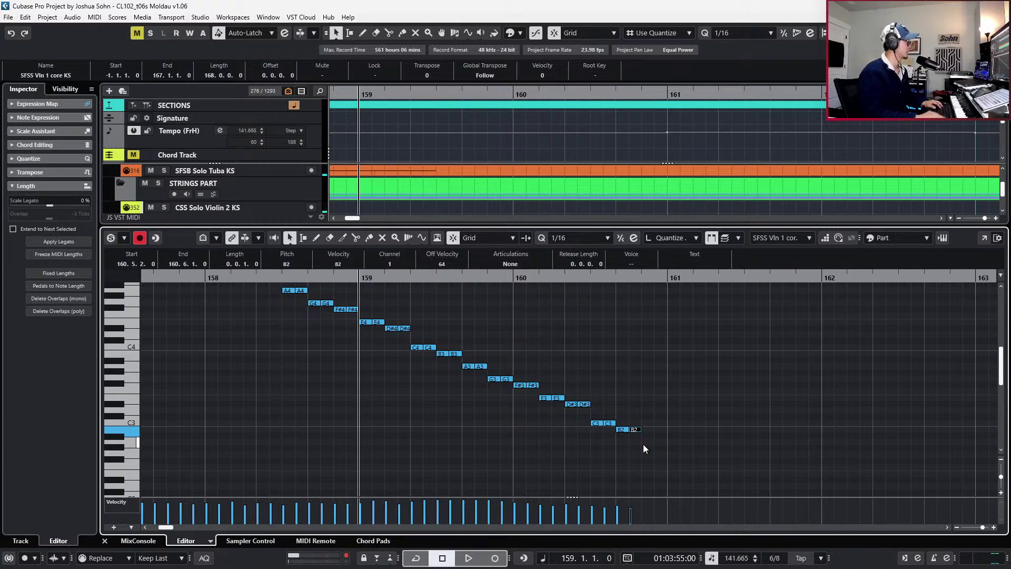
key("space")
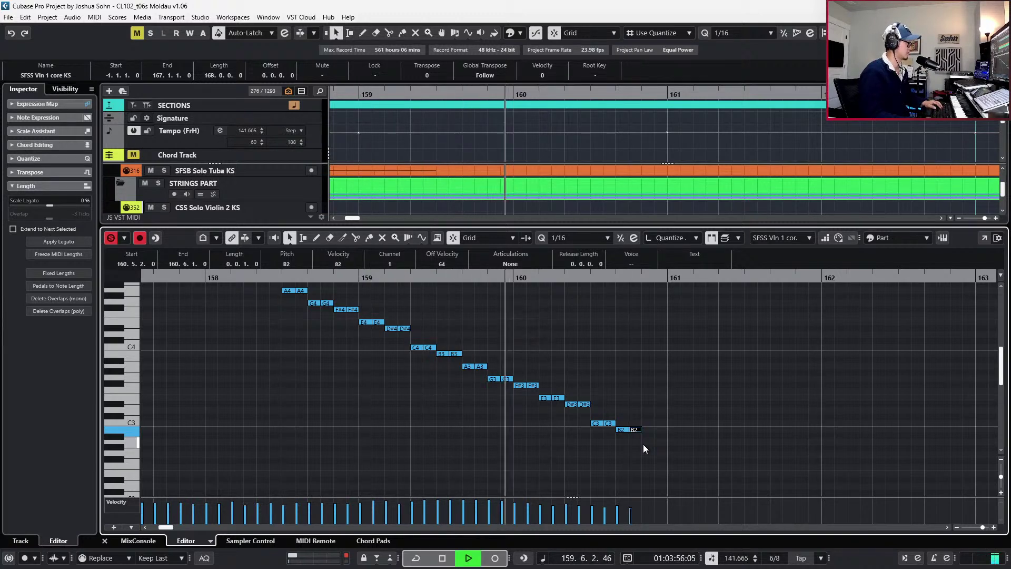
key("space")
Shift the notes from the F#4 pair at the end of bar 158 through B2 an eighth note later
scroll(558, 393, "down", 1)
scroll(494, 355, "left", 2)
left_click_drag(454, 301, 690, 440)
key("ctrl+Right")
key("ctrl+Right")
scroll(687, 442, "up", 2)
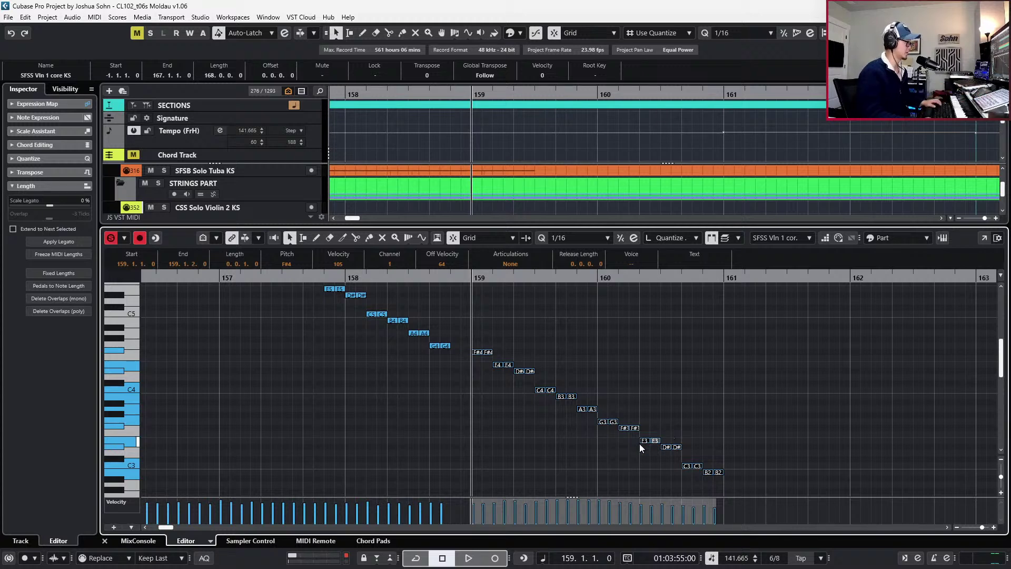
scroll(627, 440, "up", 2)
scroll(458, 390, "left", 2)
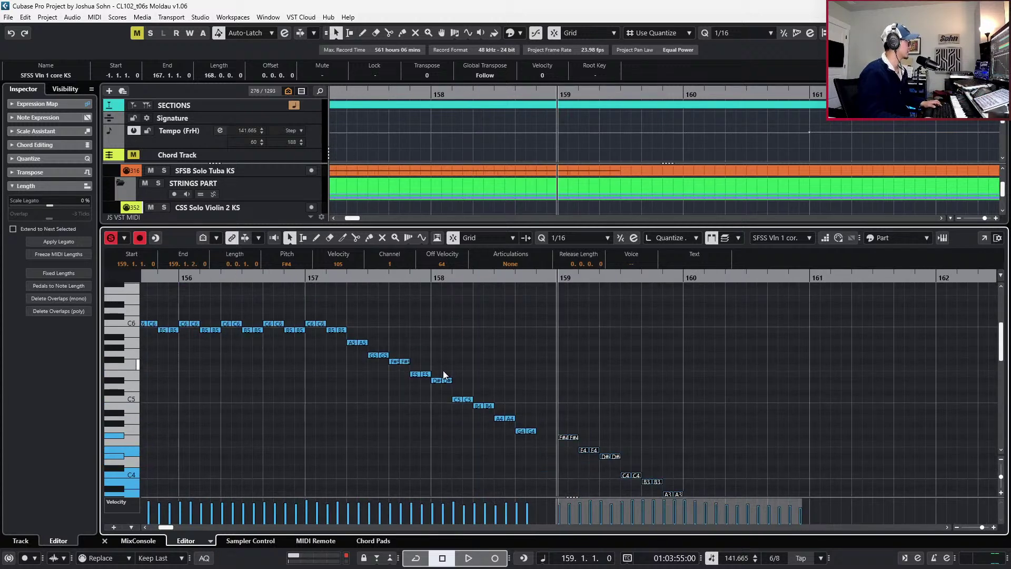
left_click(295, 286)
left_click(313, 279)
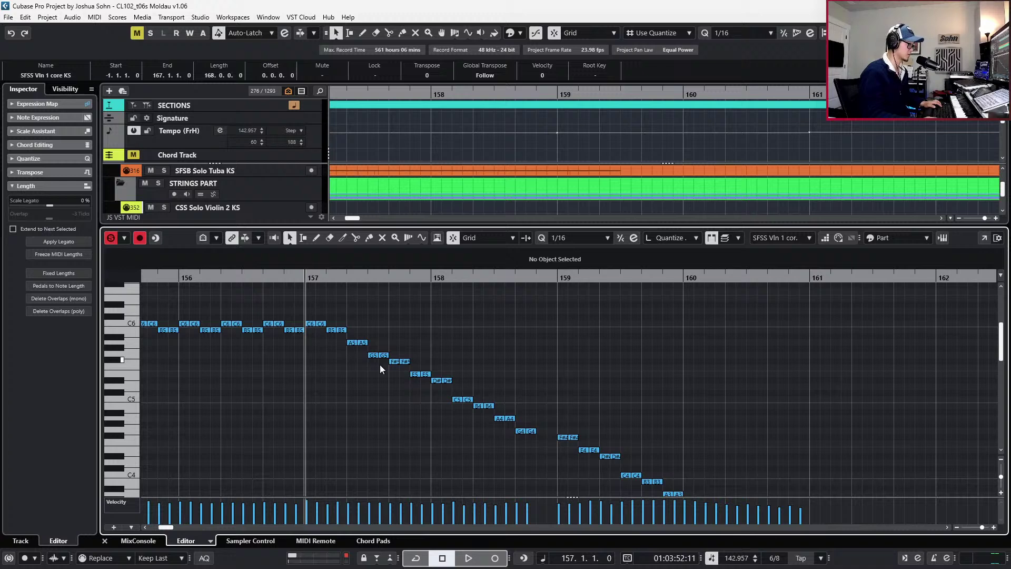
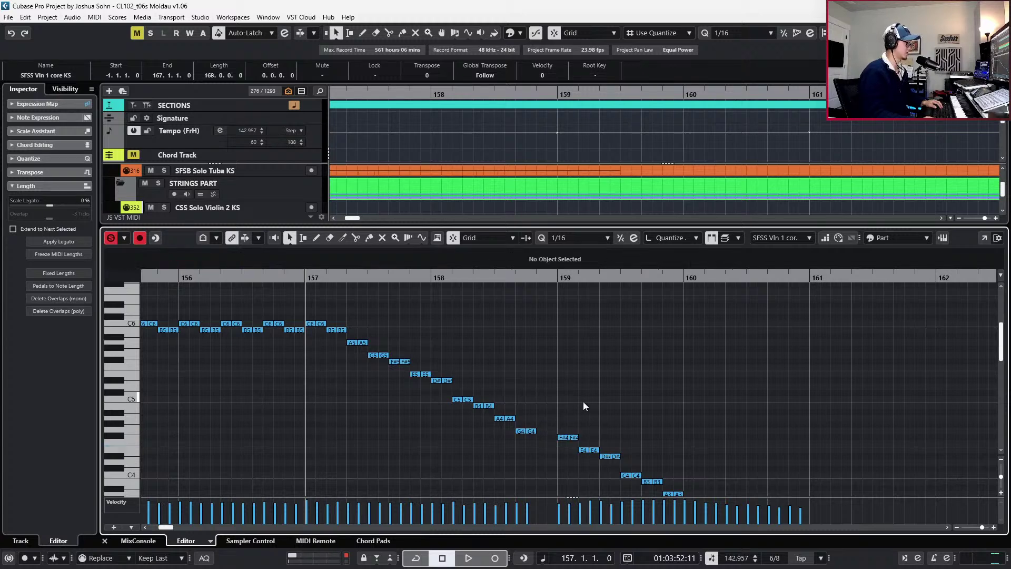
Move the F#4 pair back to 158.6 and the notes from E4 to B2 an eighth note earlier
left_click(572, 439)
key("ctrl+Left")
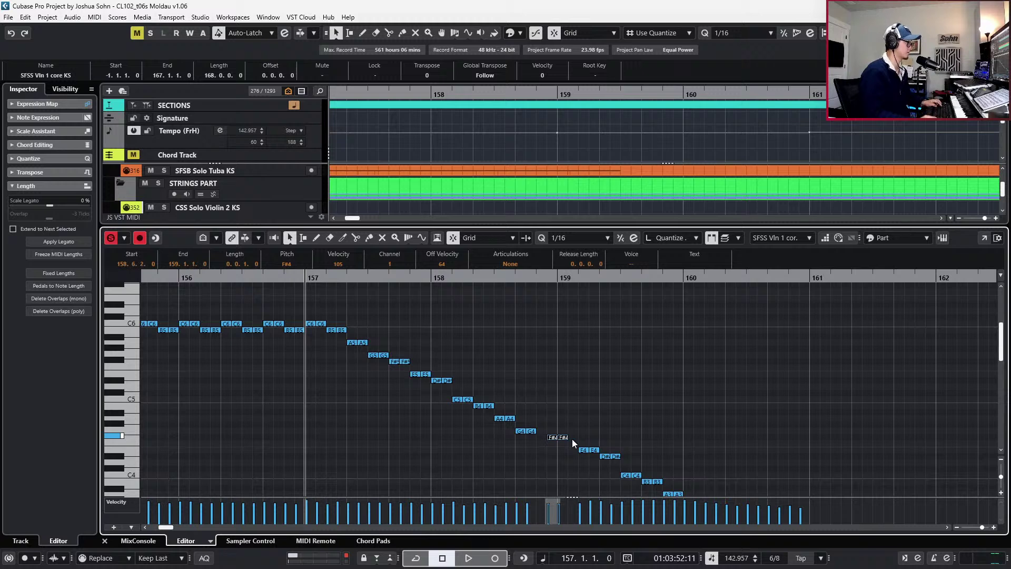
key("ctrl+Left")
scroll(580, 430, "down", 3)
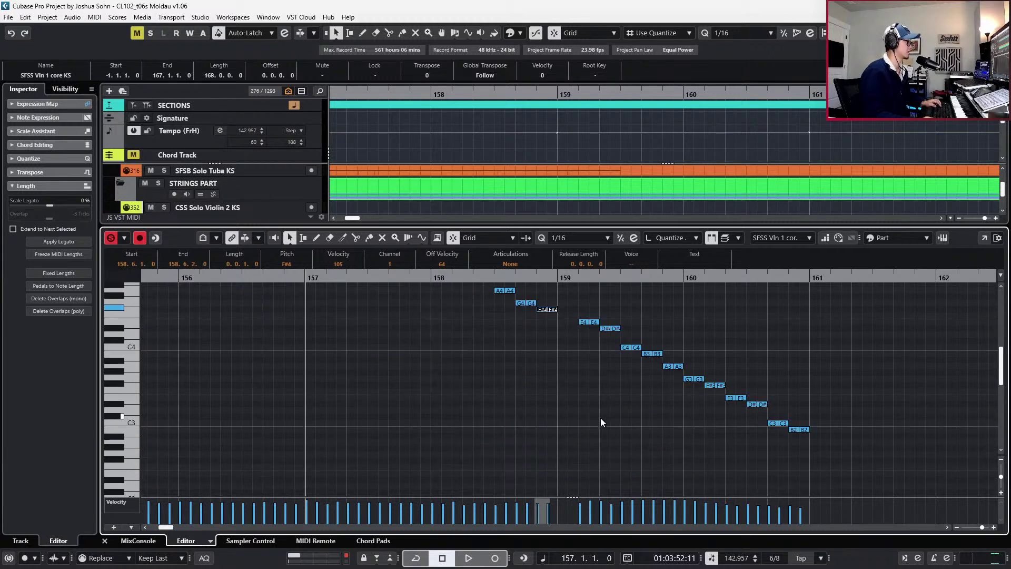
left_click_drag(577, 302, 841, 462)
key("ctrl+Left")
key("ctrl+Left")
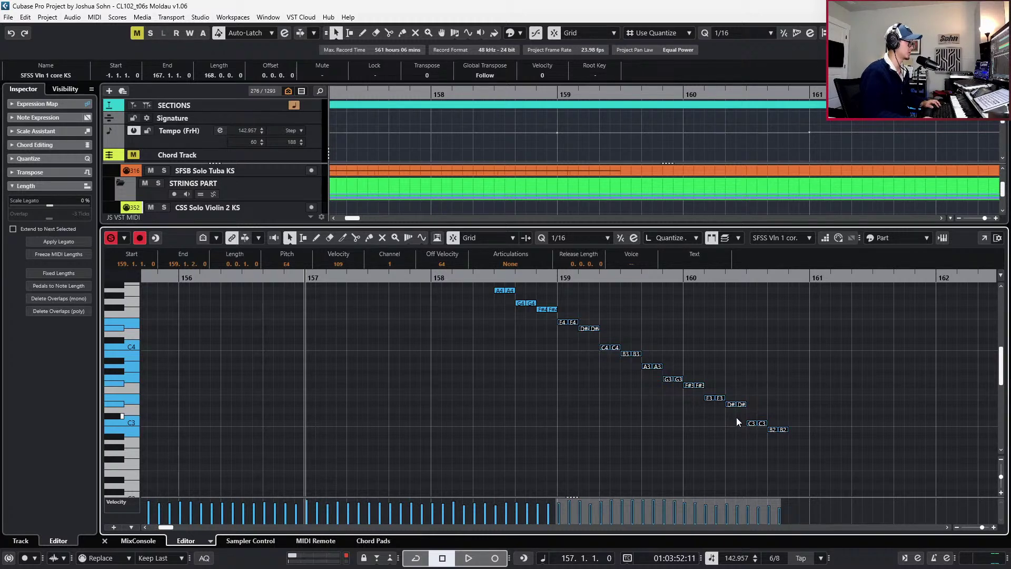
Duplicate the C3 pair in bar 160 and place the copy after the B2 pair at 160.6
left_click(781, 417)
left_click(754, 423)
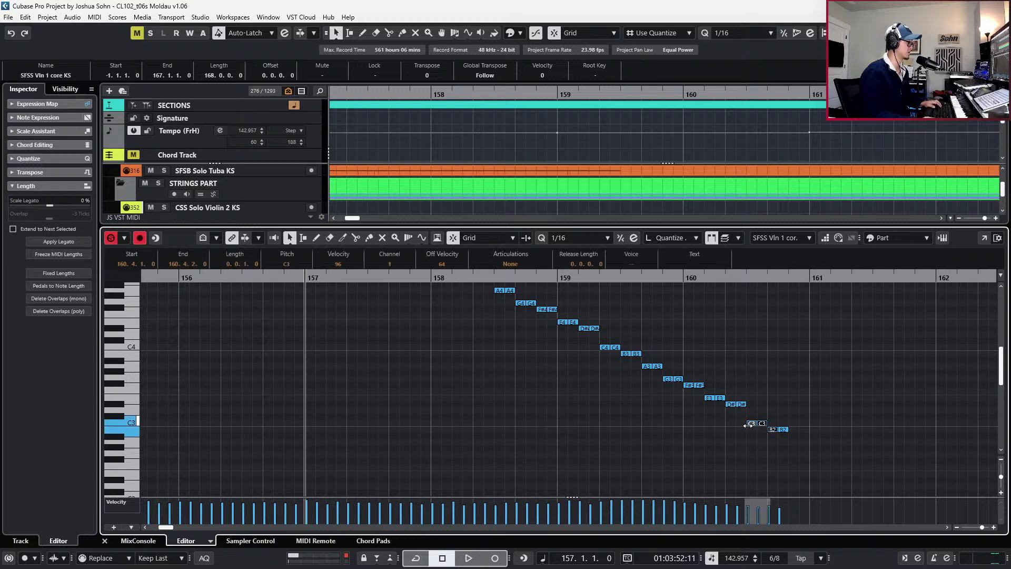
left_click_drag(737, 423, 770, 422)
key("ctrl+d")
key("ctrl+Right")
key("ctrl+Right")
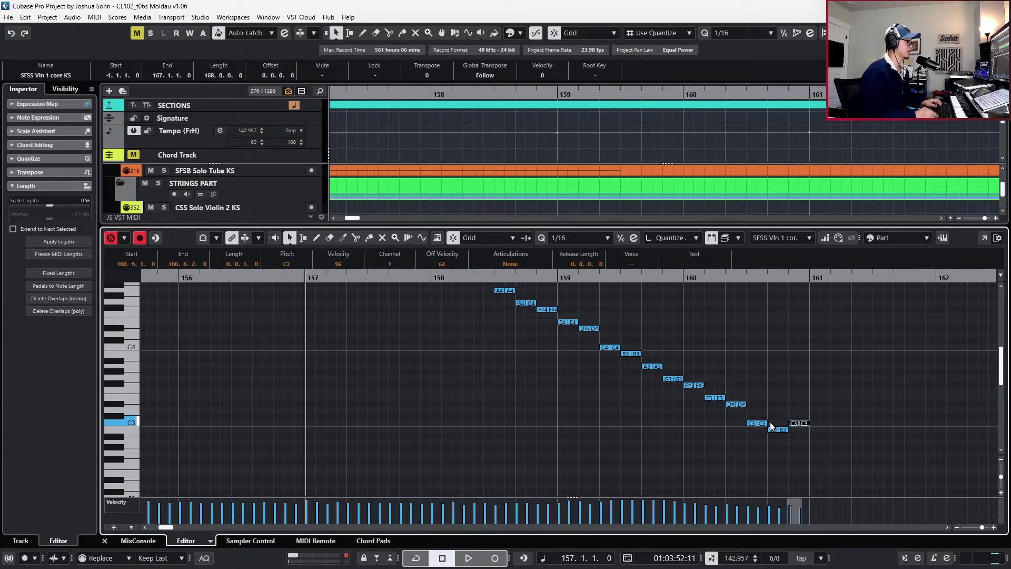
Set the project cursor to 161.1 and step-enter alternating B2 and C3 pairs through bar 162
scroll(754, 411, "right", 2)
key("l")
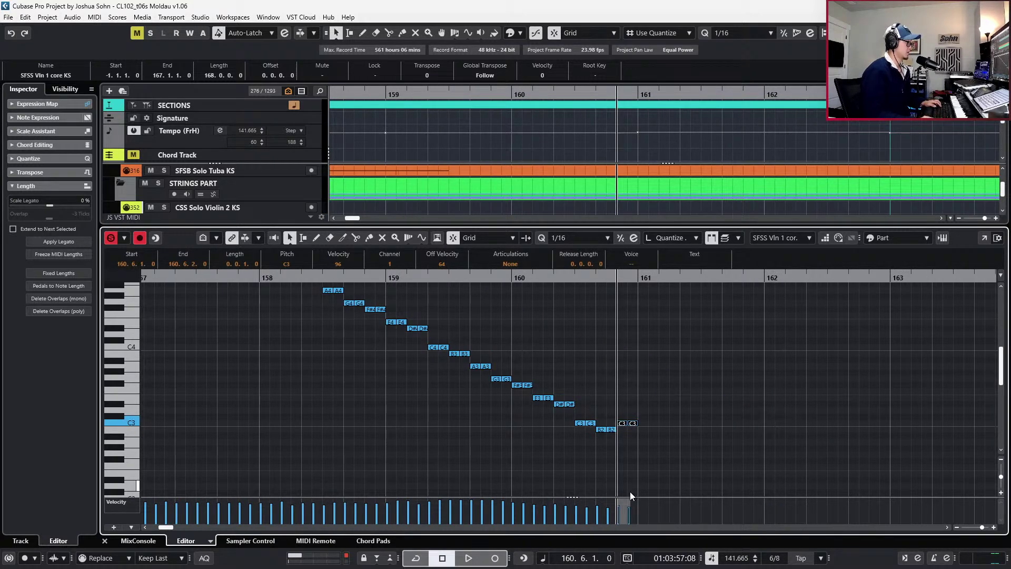
left_click(674, 435)
key("n")
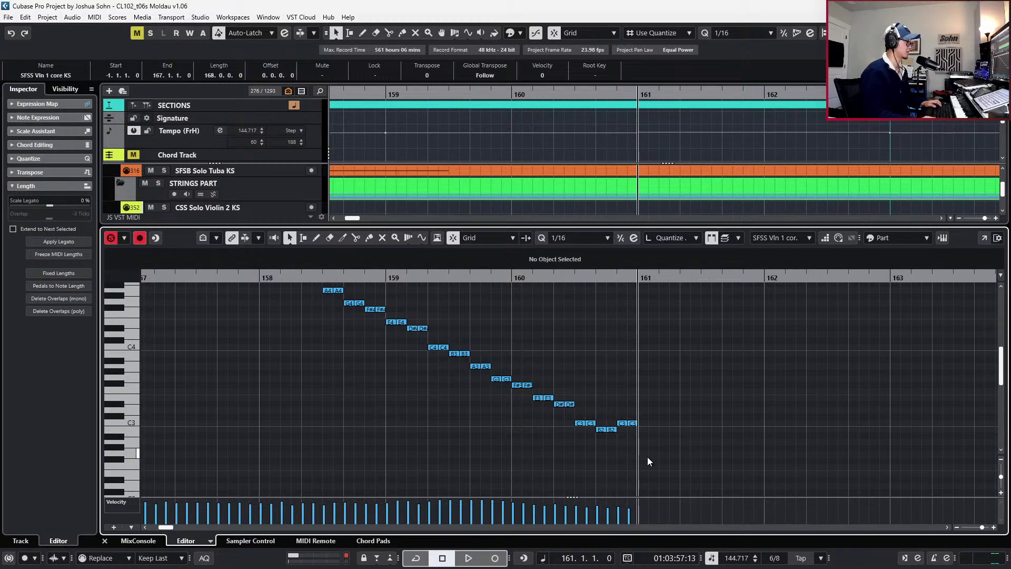
left_click(822, 239)
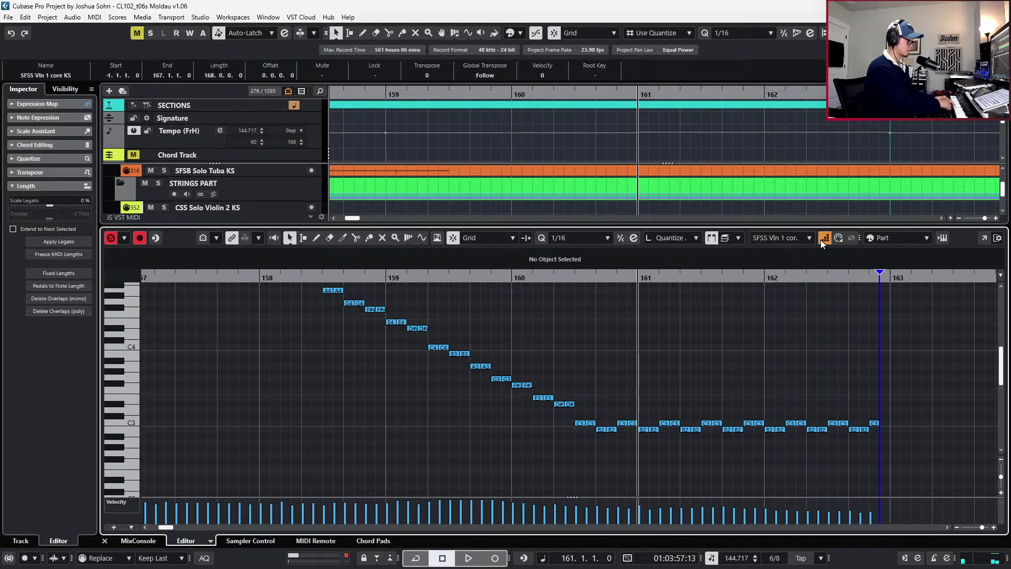
Close the note editor and play the end of the SFSS Vln 1 core KS track soloed
key("ctrl+e")
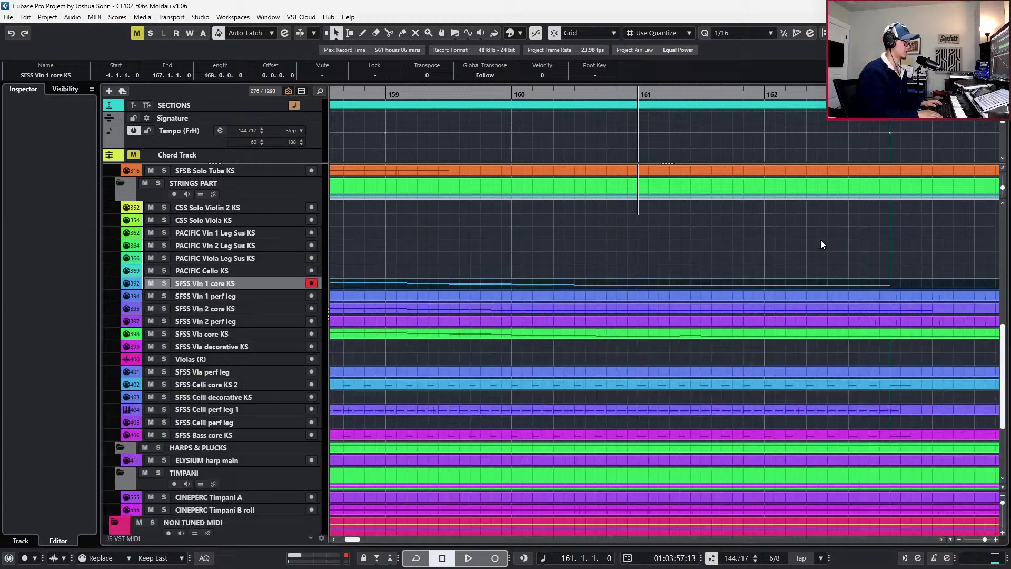
key("g")
key("ctrl+Left")
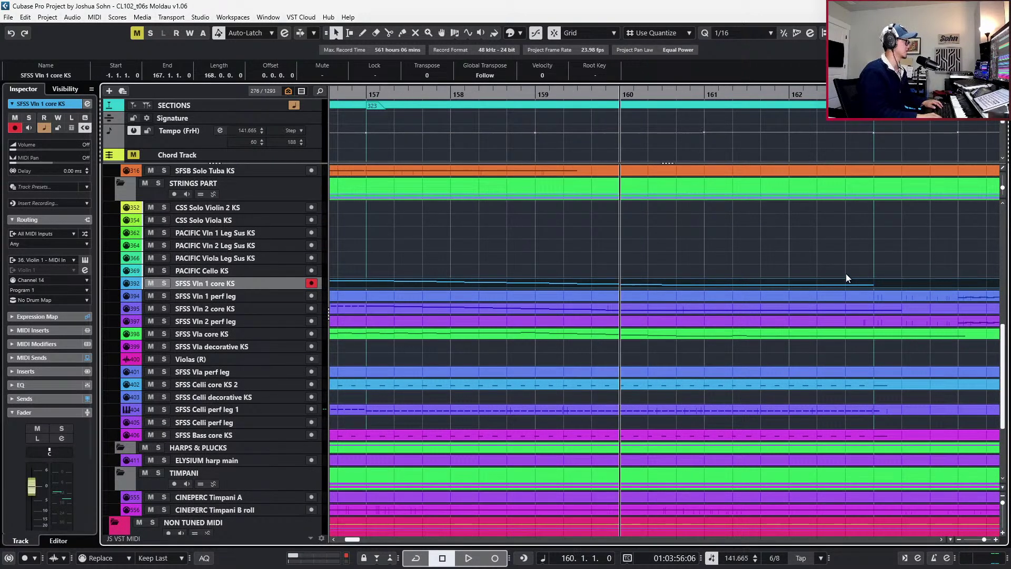
key("ctrl+Left")
key("s")
key("ctrl+Left")
key("space")
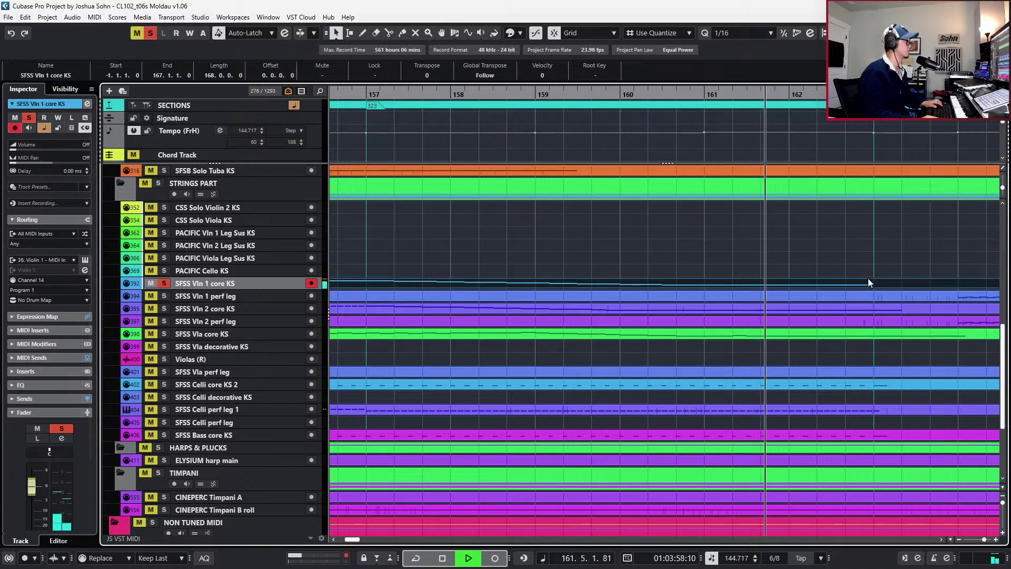
key("g")
key("space")
Solo SFSS Vln 1 core KS, Vln 1 perf leg and Vln 2 core KS together, play up to bar 163, and clear the solo
key("s")
left_click_drag(688, 268, 683, 312)
key("s")
key("space")
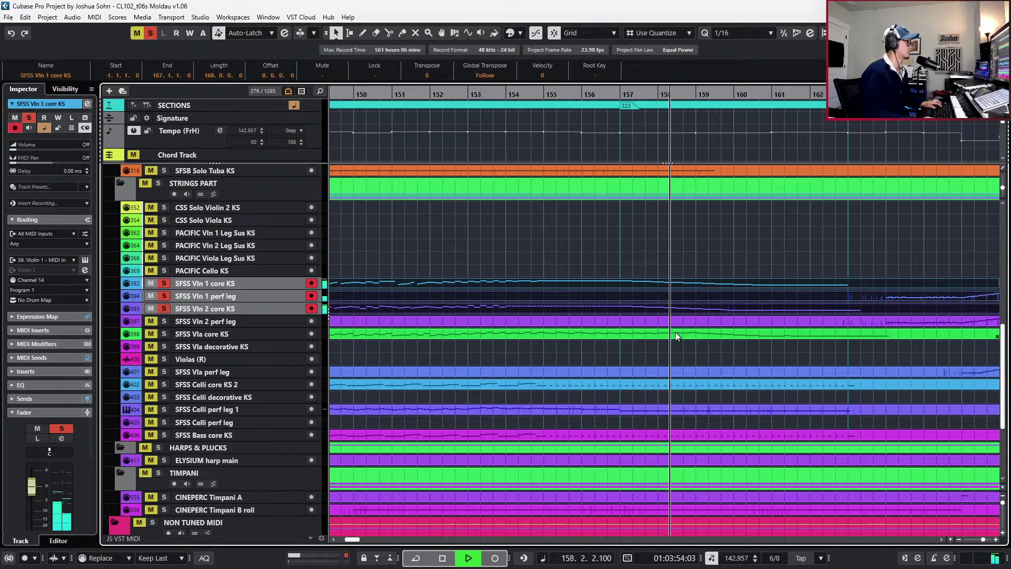
key("g")
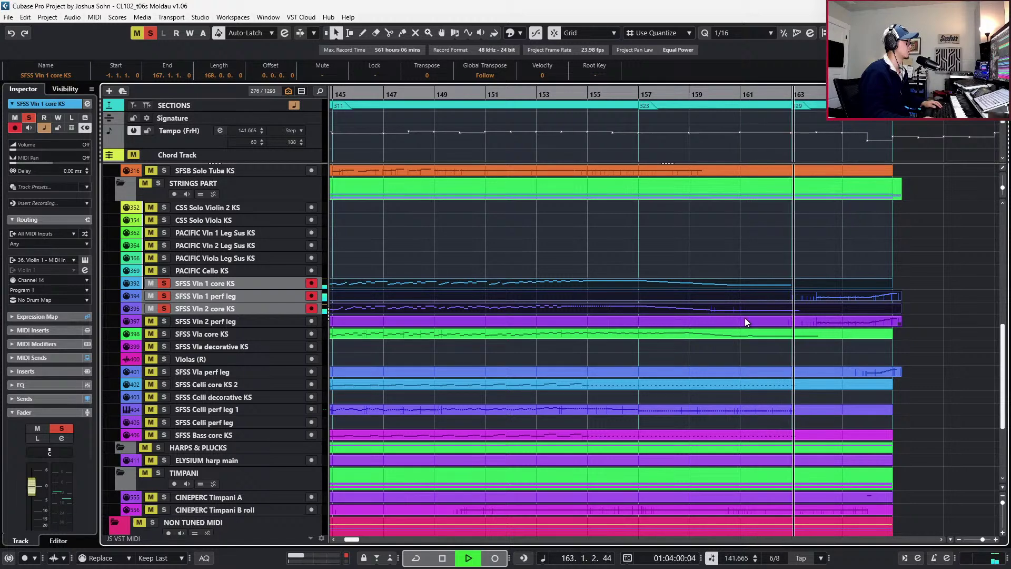
key("space")
key("alt+s")
left_click(790, 296)
key("n")
key("n")
key("n")
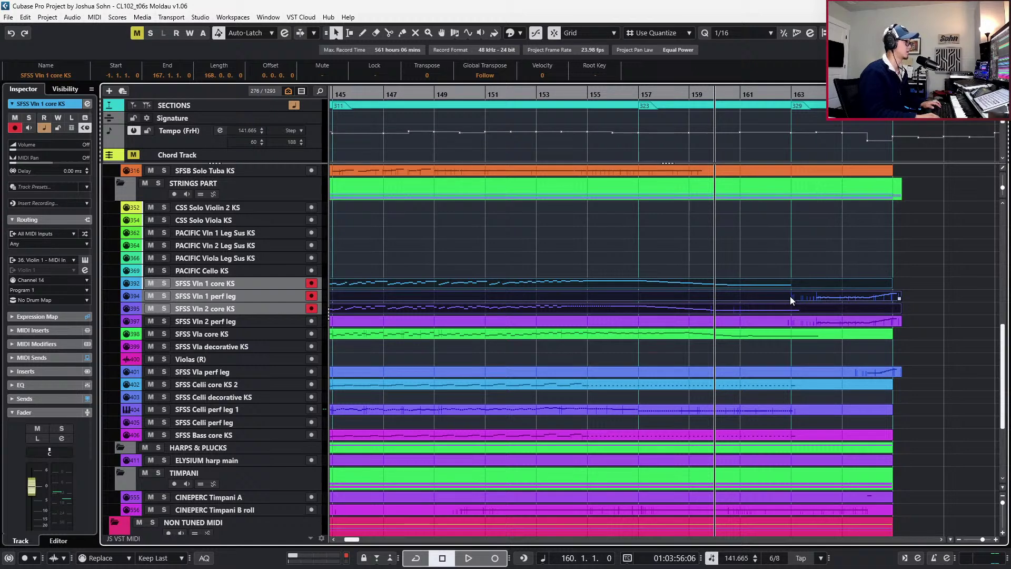
left_click(763, 334)
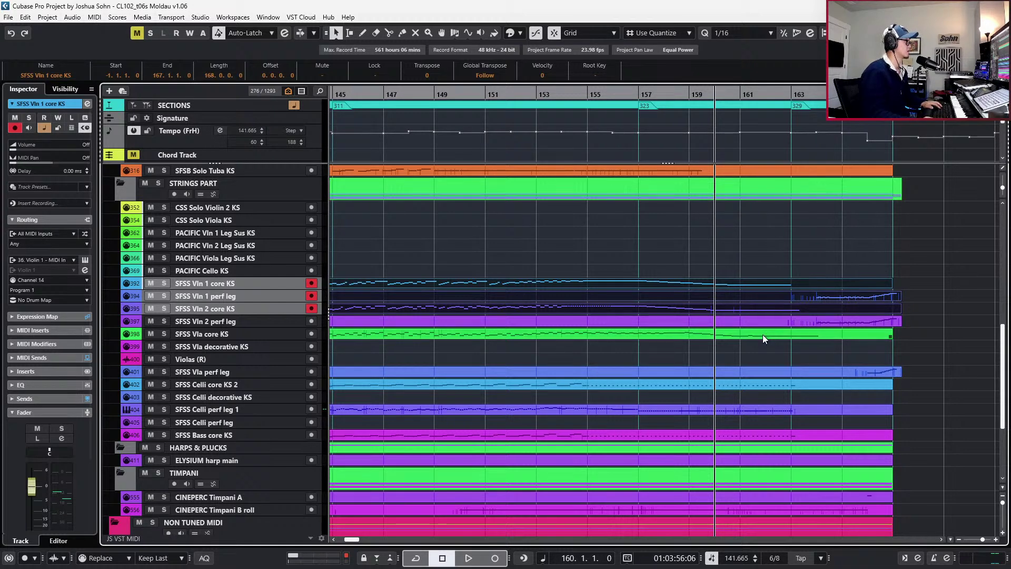
left_click(774, 323)
key("n")
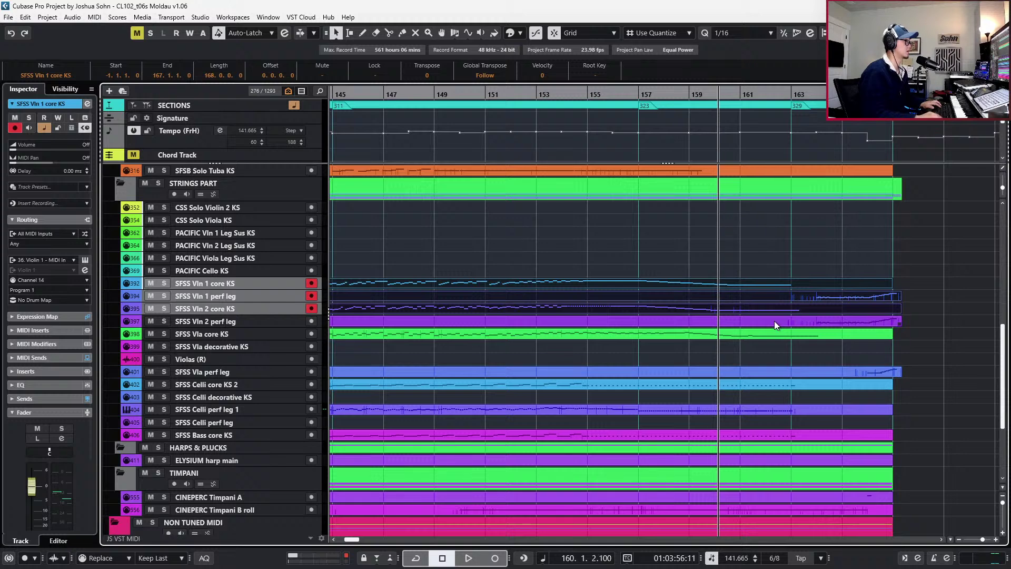
key("n")
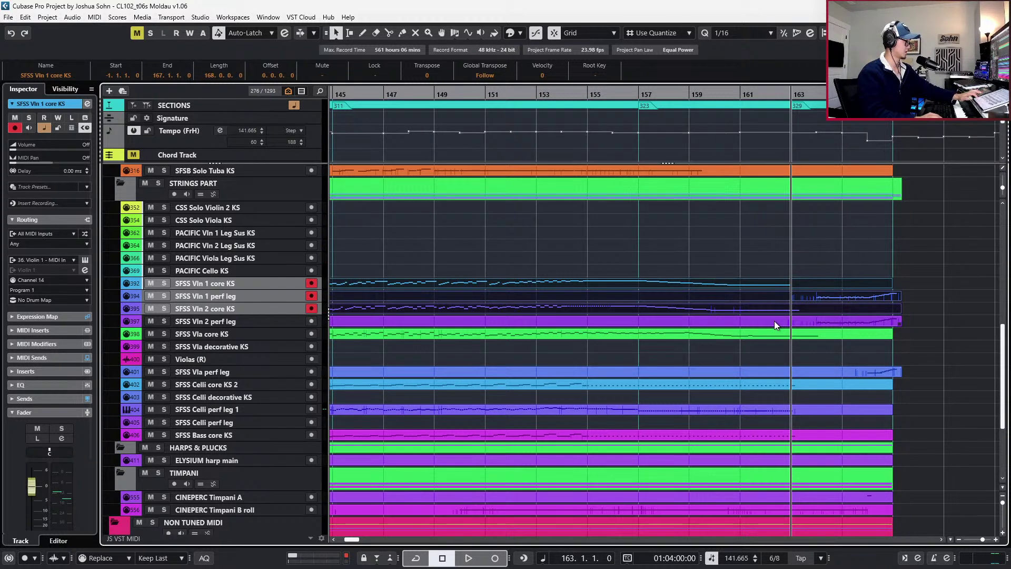
key("b")
key("b")
key("b")
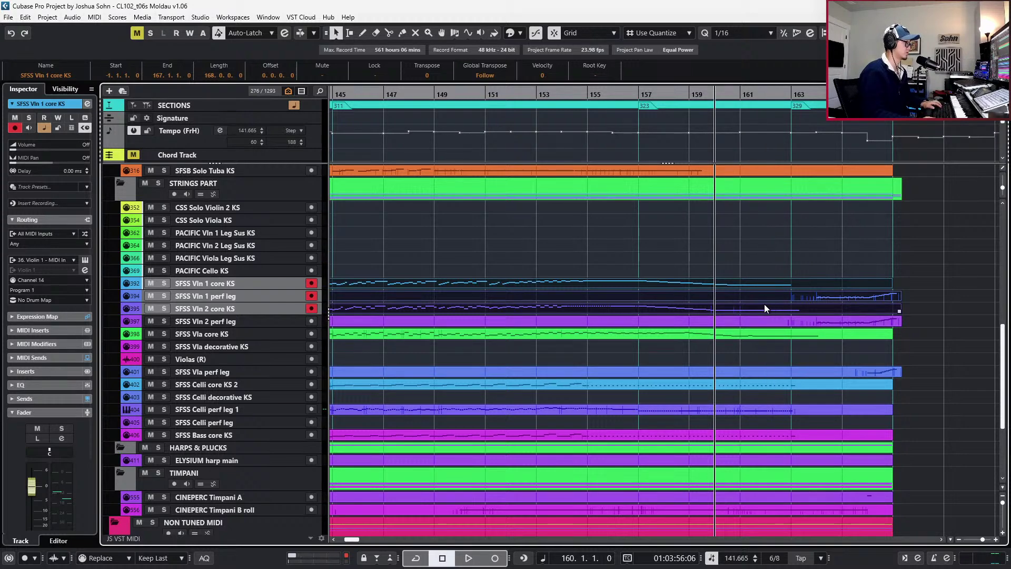
Open the SFSS Vln 1 and Vln 2 perf leg parts together in the note editor and play from the opening notes of bar 164
scroll(764, 305, "up", 1)
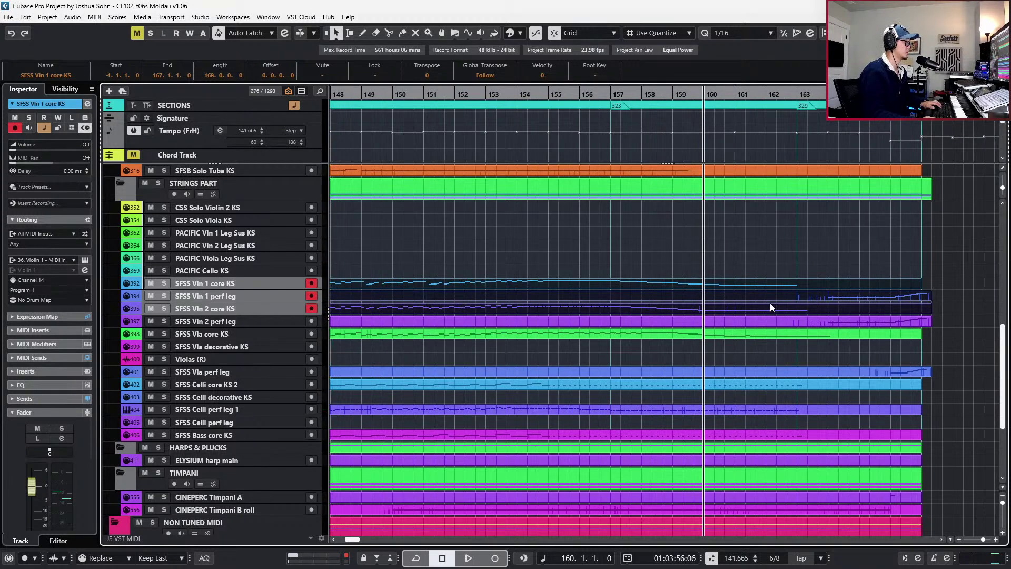
left_click(802, 297)
left_click(816, 321, "ctrl")
double_click(817, 321)
scroll(887, 343, "down", 3)
left_click_drag(821, 352, 862, 409)
key("space")
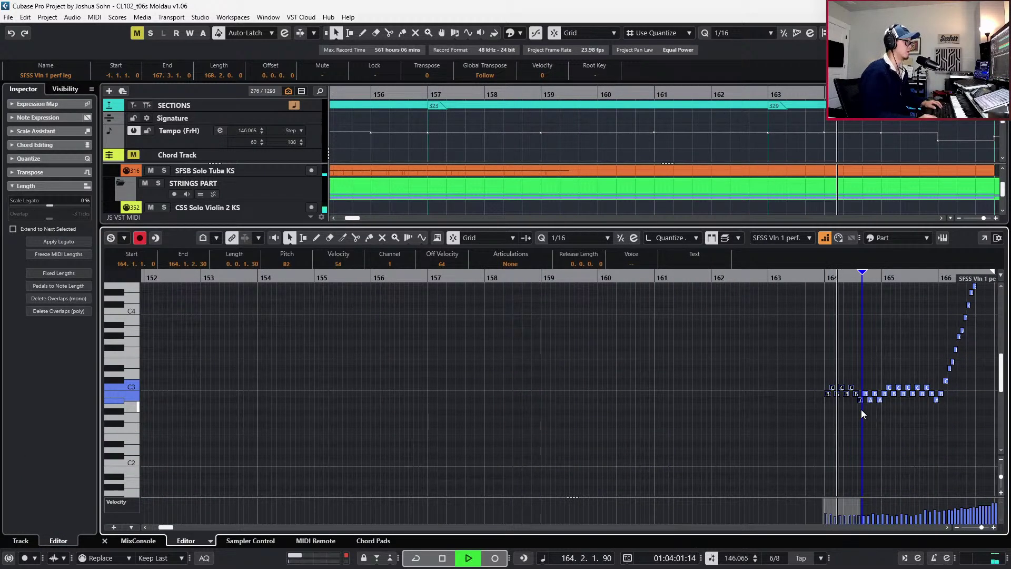
key("space")
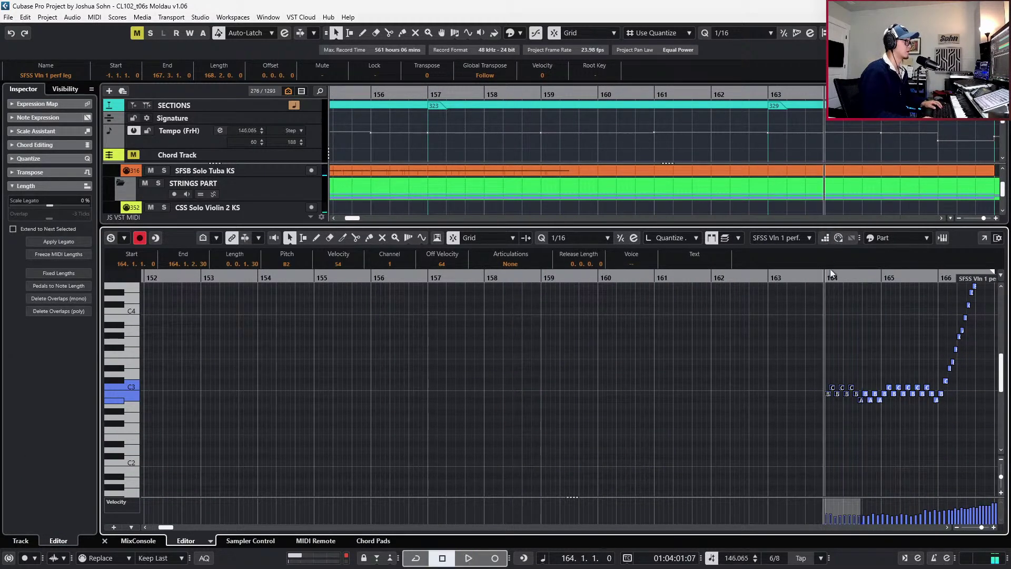
Close the note editor, solo the five SFSS tracks from Vln 1 core KS to Vla core KS, and play from bar 160 past bar 163
key("Return")
key("KP_Subtract")
key("KP_Subtract")
key("KP_Subtract")
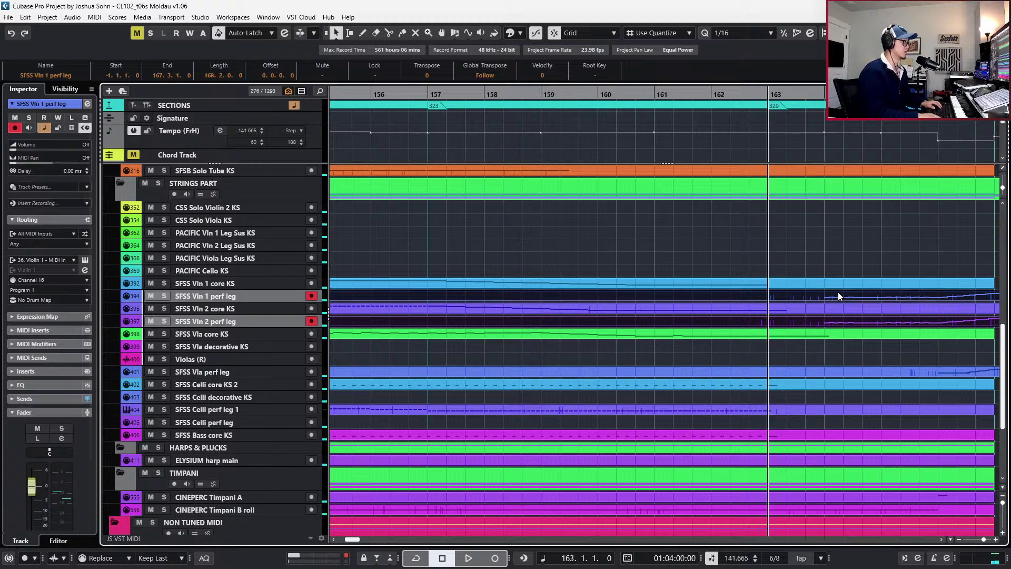
key("KP_Subtract")
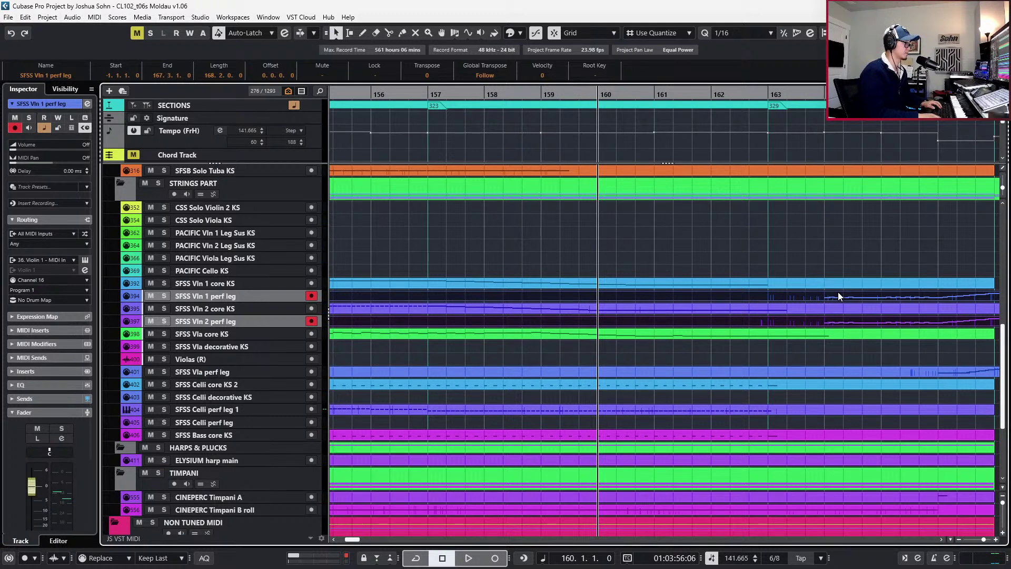
left_click(833, 283)
left_click_drag(828, 261, 809, 340)
key("s")
key("space")
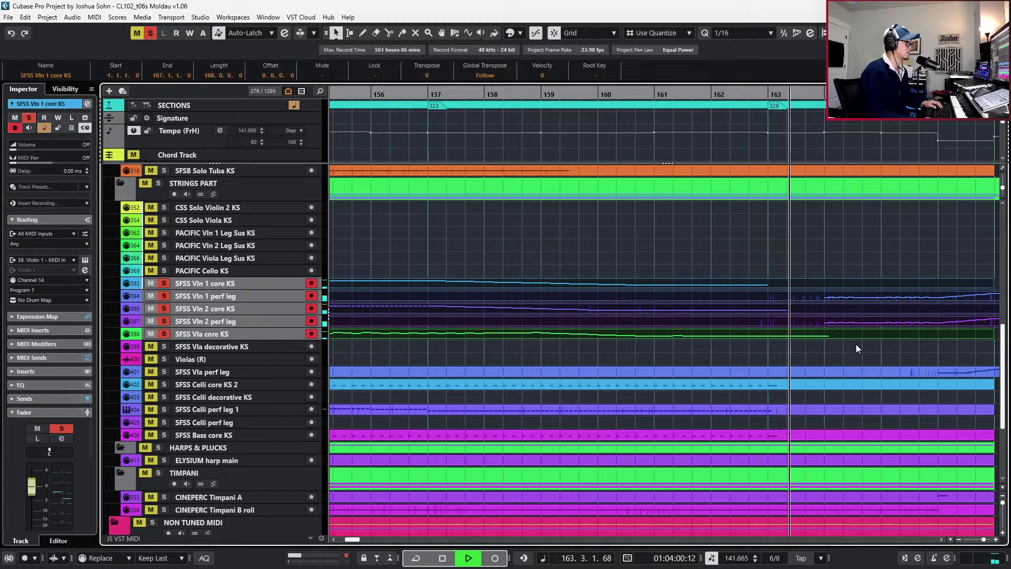
key("space")
scroll(838, 341, "down", 2, "ctrl")
scroll(835, 340, "right", 2)
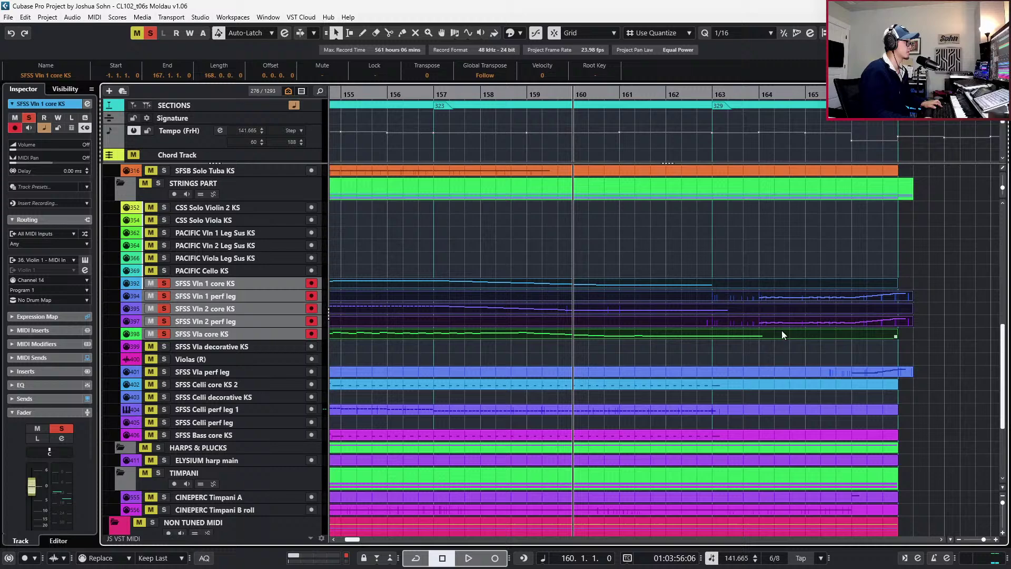
In the SFSS Vln 2 perf leg part, copy the first seven alternating B2 and C3 notes of bar 164 to 163.2.1
left_click(765, 307)
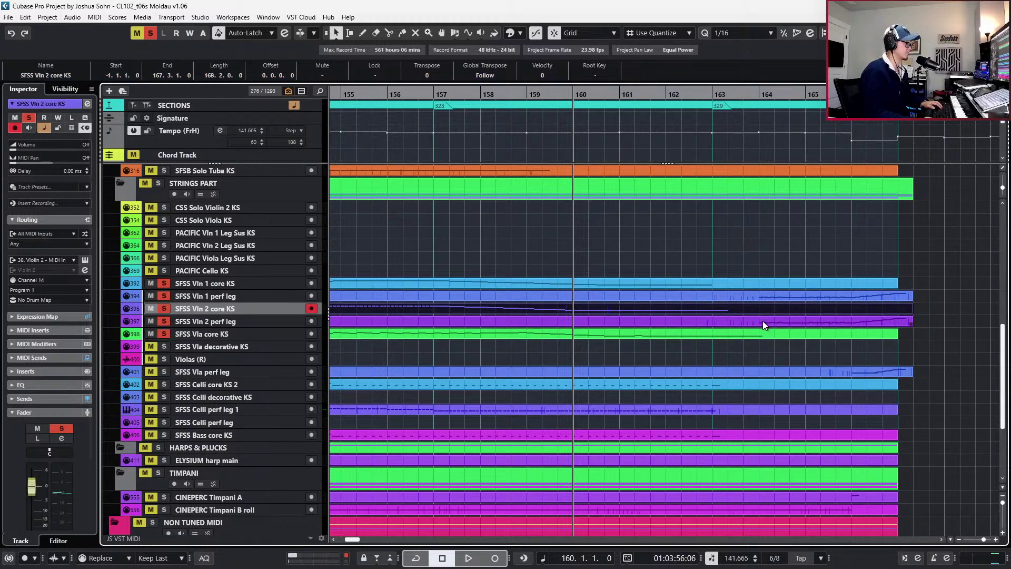
double_click(762, 321)
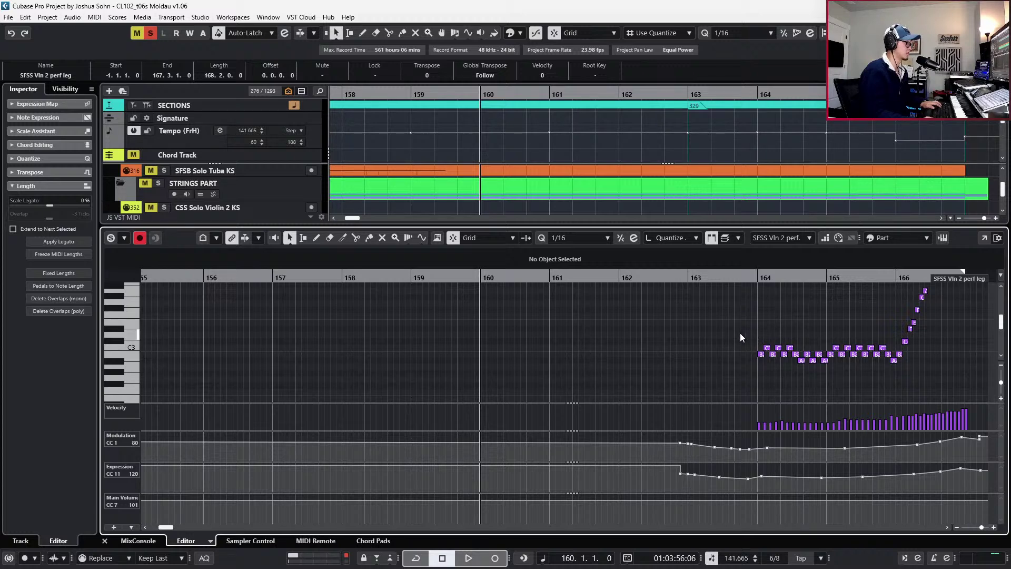
scroll(802, 336, "up", 1, "ctrl")
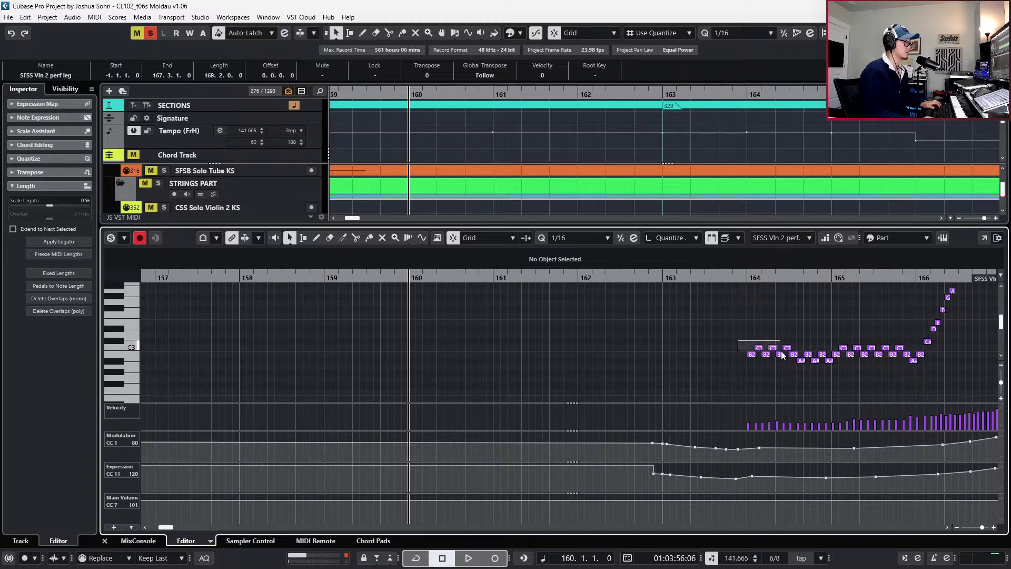
left_click_drag(793, 356, 794, 357)
key("space")
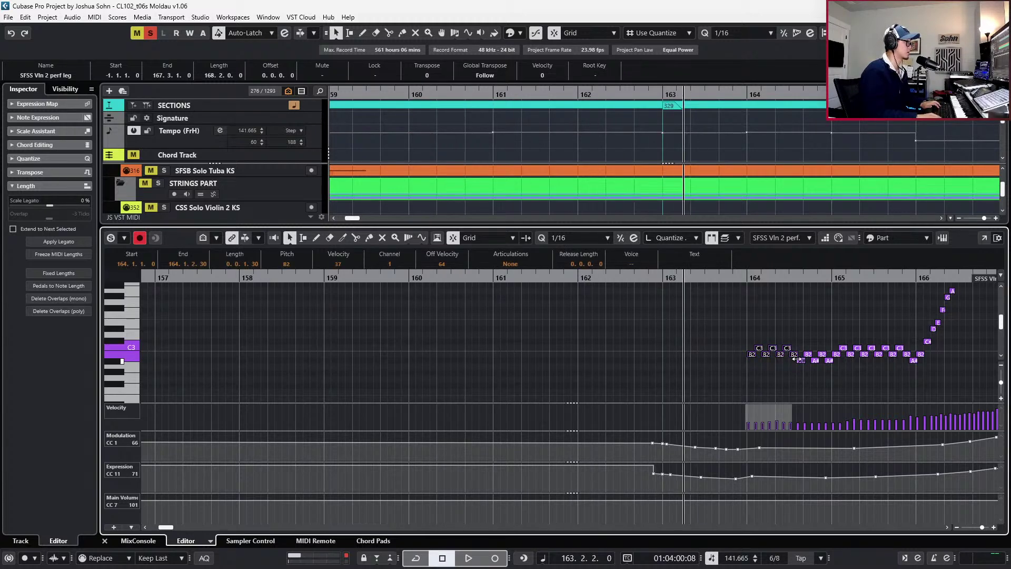
key("ctrl+v")
Duplicate the last C3–B2 pair of the pasted notes to 163.5.2 and play the passage
left_click(717, 348)
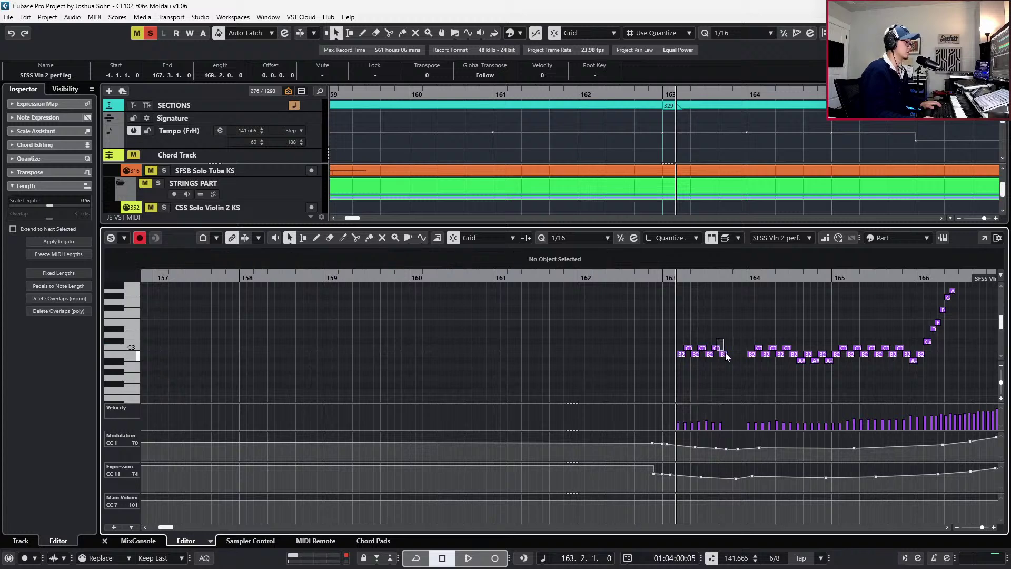
key("space")
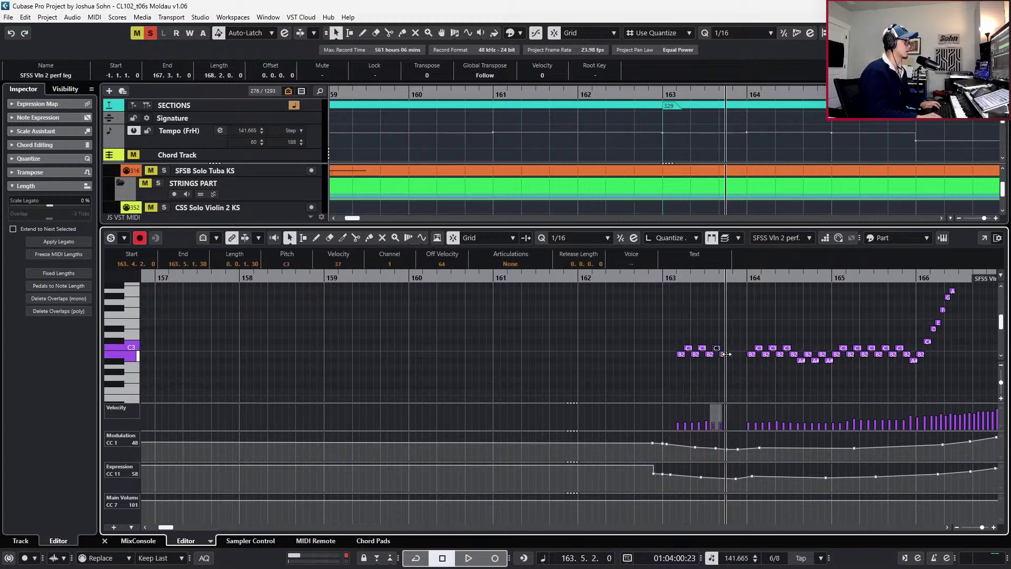
key("ctrl+Right")
key("ctrl+Right")
key("space")
key("h")
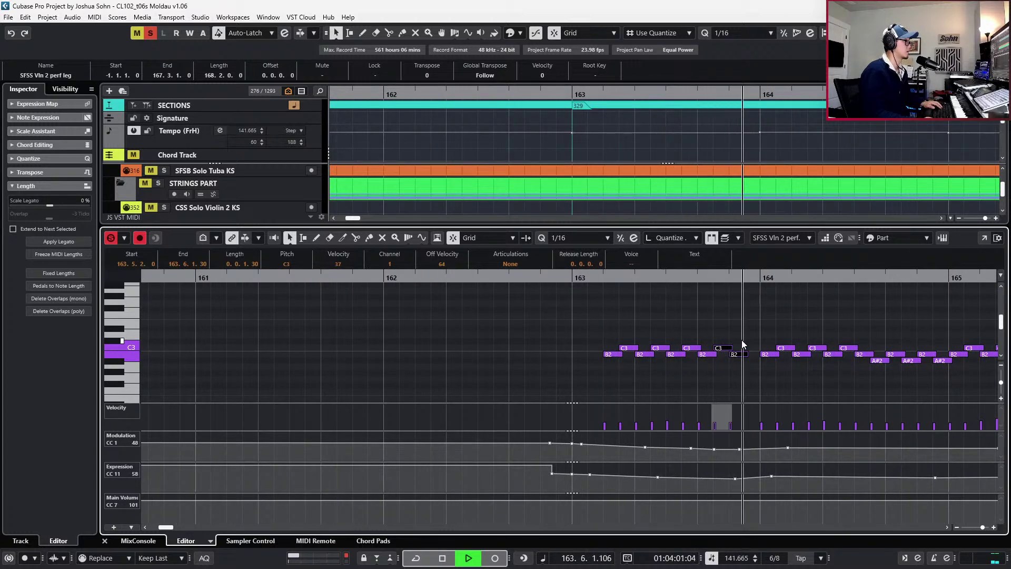
key("space")
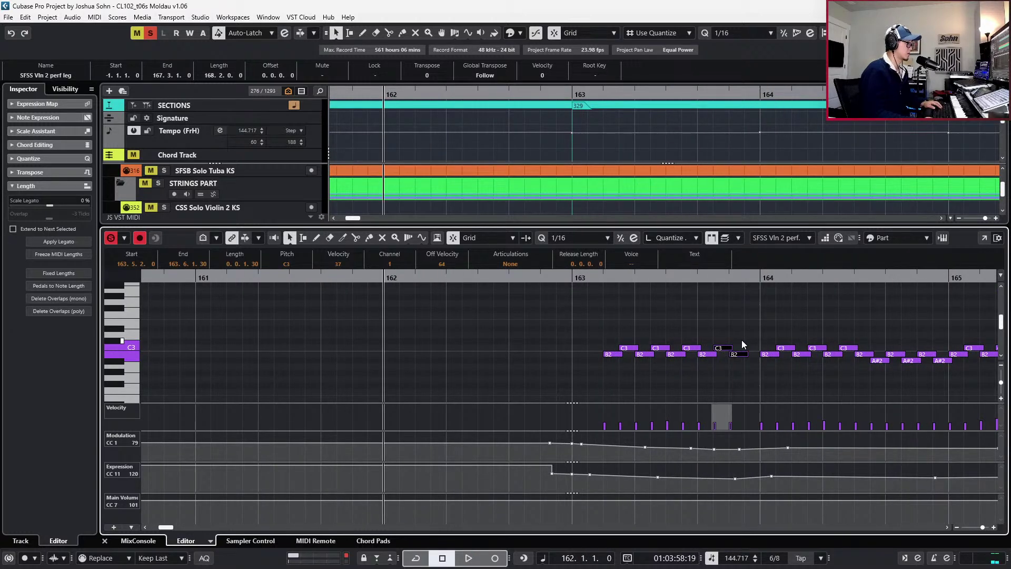
Lower the C3 notes at 163.4.2 and 163.5.2 to A#2
left_click(670, 354)
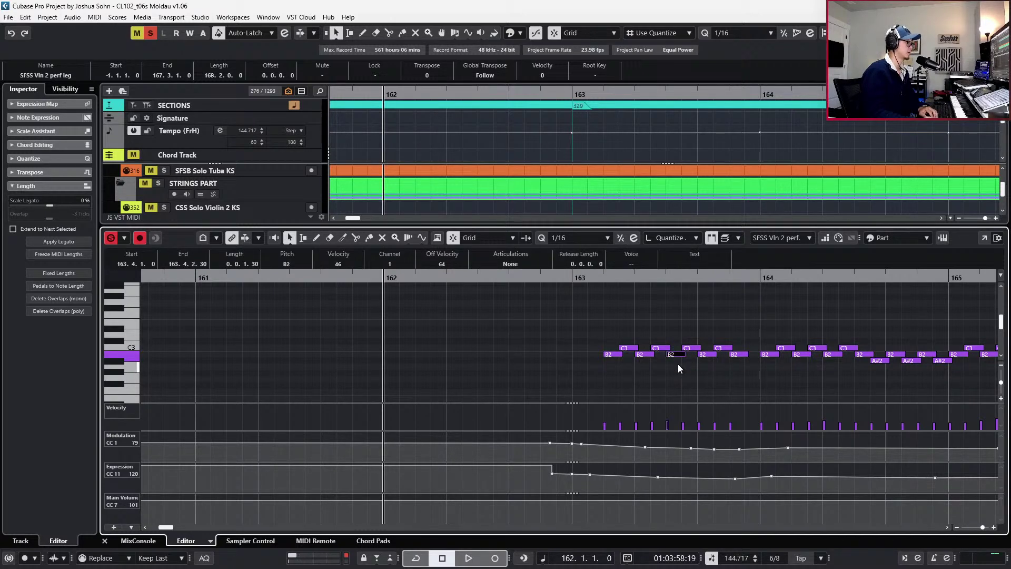
left_click(679, 360)
left_click(692, 348)
key("Down")
key("Down")
key("Down")
key("Up")
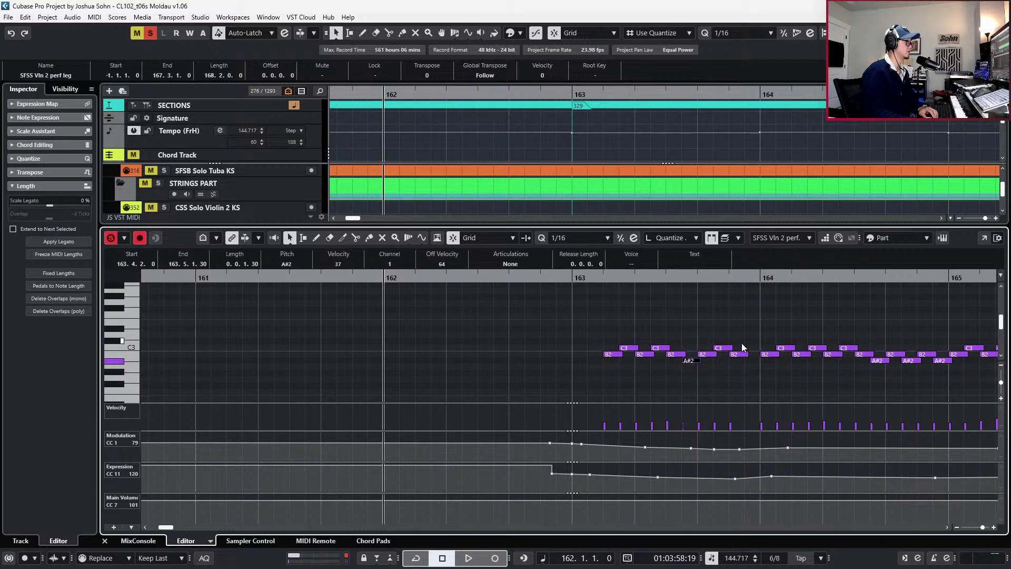
left_click(722, 348)
key("Down")
key("Down")
Add an A#2 at 163.6.2 after the last B2 of bar 163 and play the line from bar 162
left_click(744, 354)
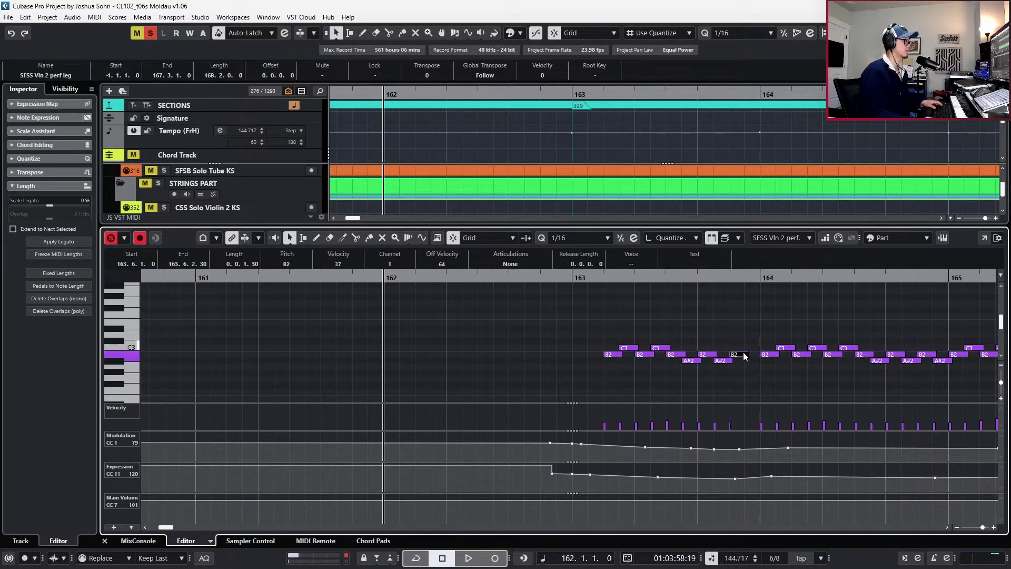
key("Down")
key("space")
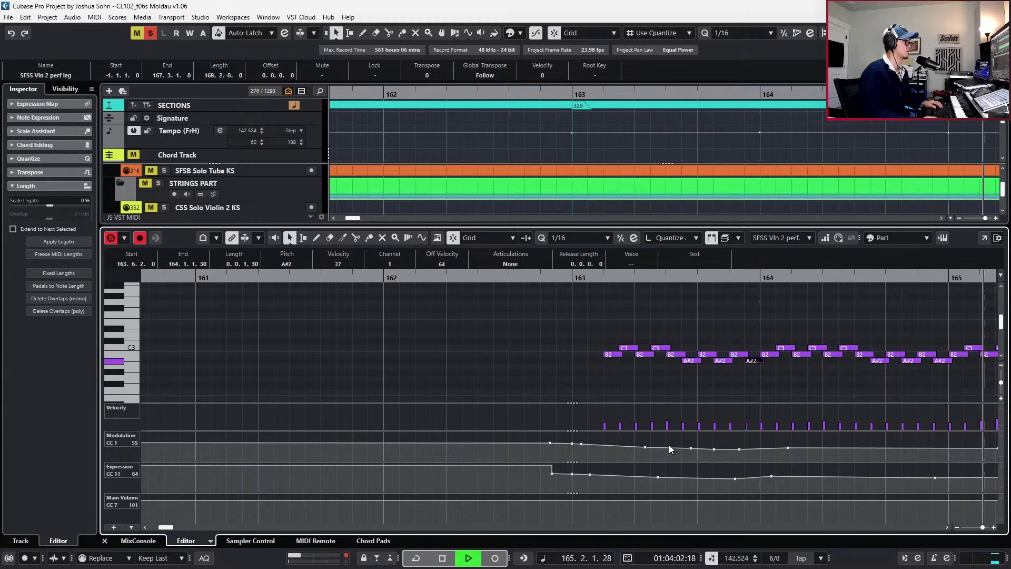
key("space")
Split the SFSS Vln 2 perf leg part at bar 164 and copy its section starting at 163.2.1 to SFSS Vln 1 perf leg
left_click_drag(616, 330, 626, 363)
key("l")
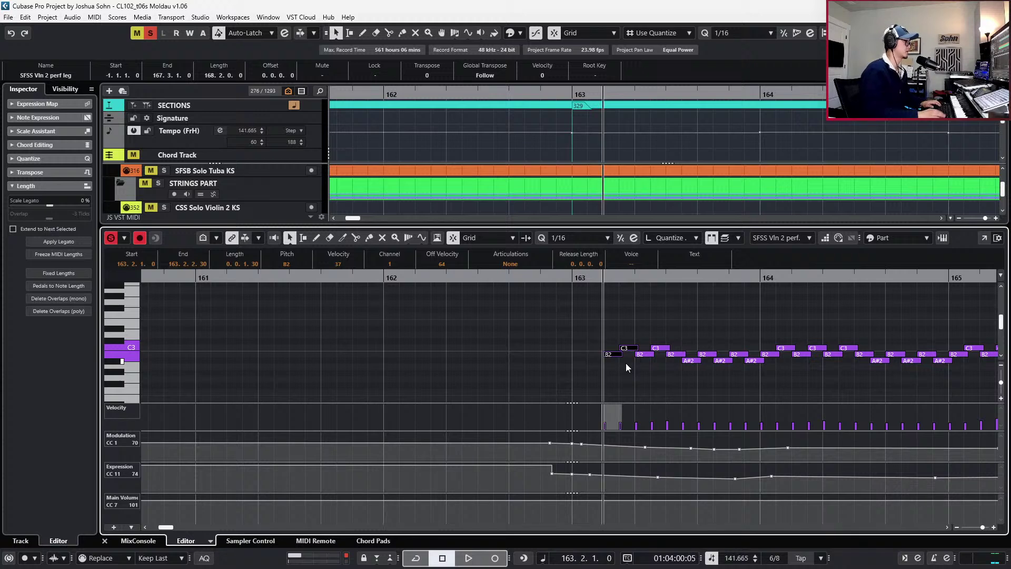
key("ctrl+e")
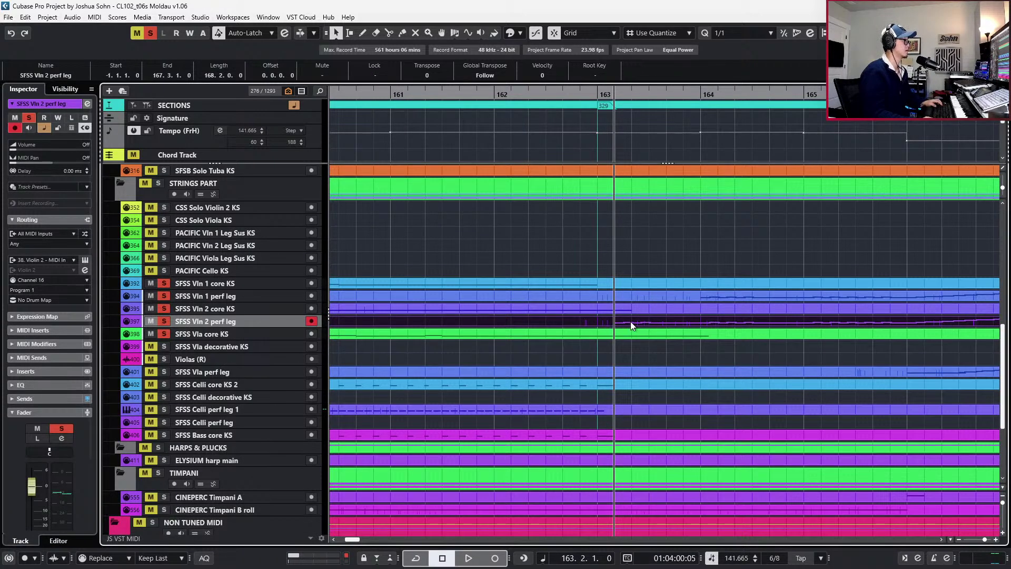
left_click(696, 322, "alt")
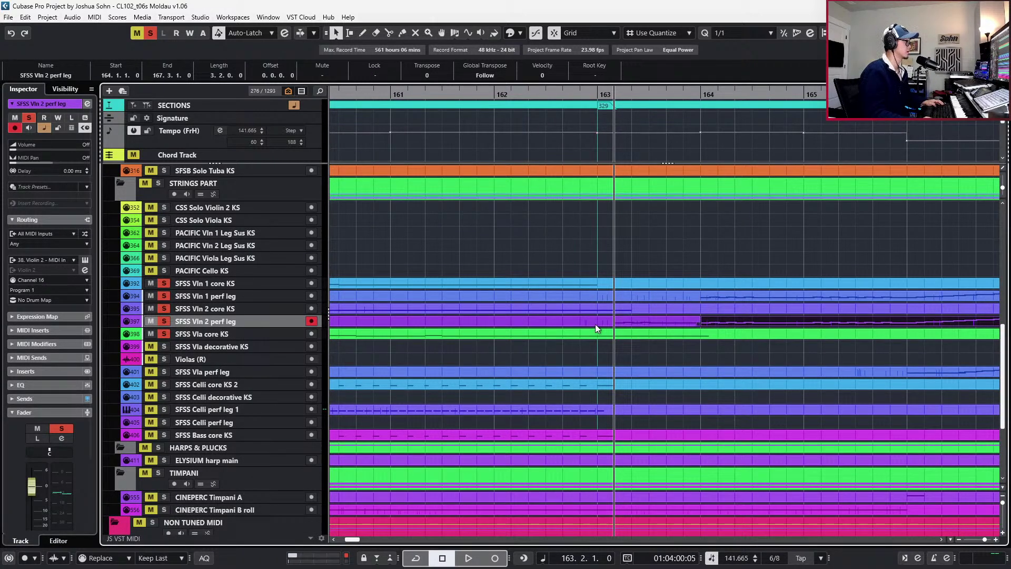
mouse_move(627, 320)
left_mouse_down()
mouse_move(624, 285)
mouse_move(602, 283)
mouse_move(617, 281)
mouse_move(576, 290)
mouse_move(580, 318)
mouse_move(624, 319)
mouse_move(653, 294)
left_mouse_up()
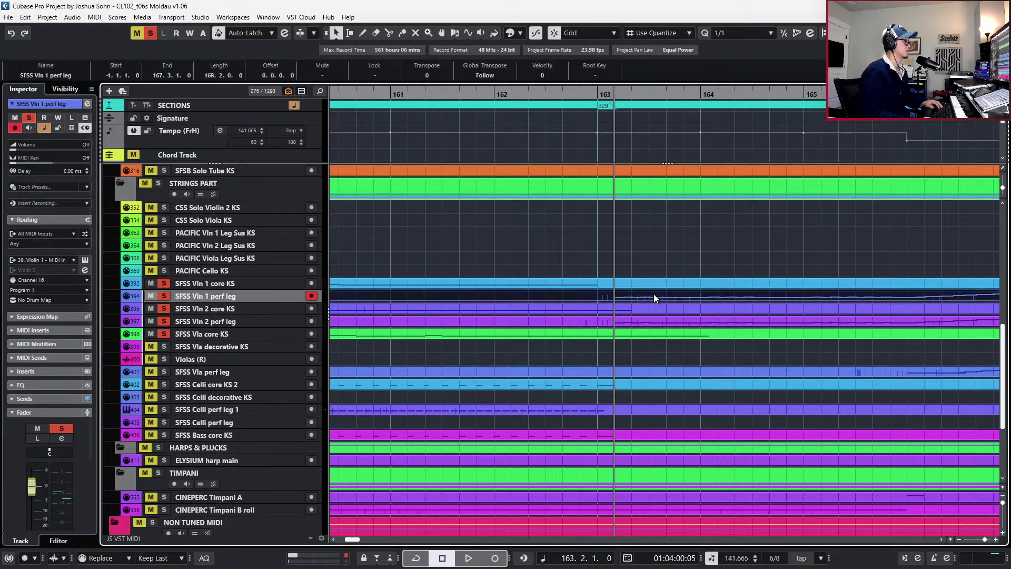
Open the SFSS Vln 1 perf leg part and copy the B2–C3 pair at 163.2.1 to 163.1.1
double_click(653, 296)
key("space")
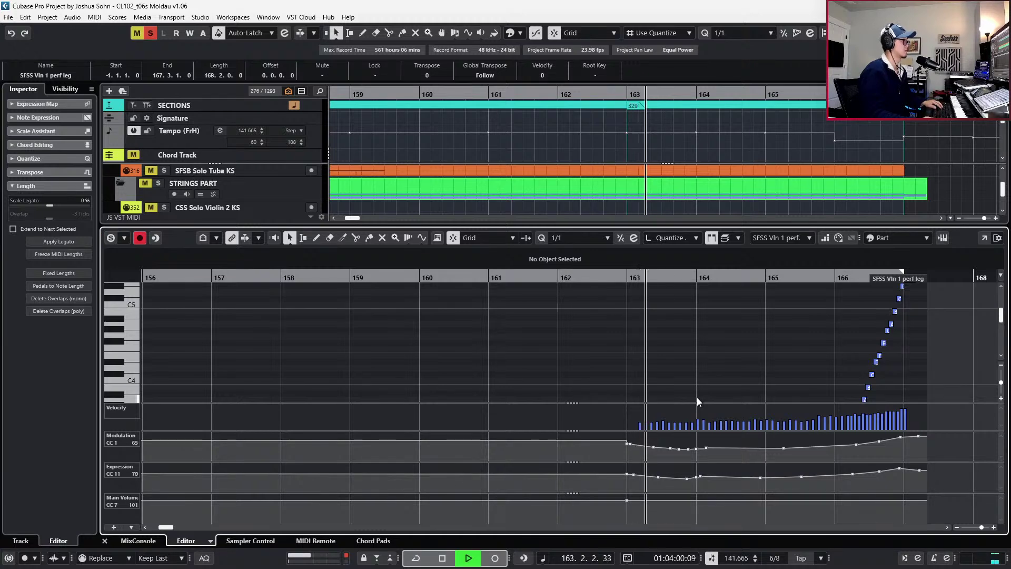
key("space")
key("h")
key("h")
scroll(663, 346, "down", 5)
key("h")
left_click_drag(620, 302, 643, 323)
key("ctrl+c")
key("KP_Subtract")
key("ctrl+v")
key("KP_Subtract")
Set the velocity of the B2 at 163.1.1 to 64, check it in playback, and clear the solo
key("space")
left_click(586, 414)
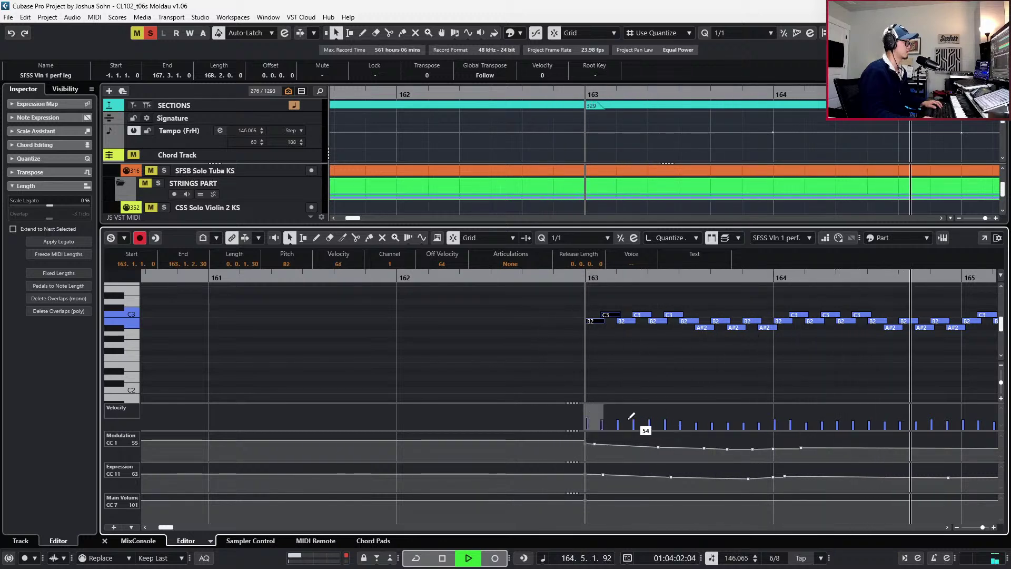
key("space")
key("space")
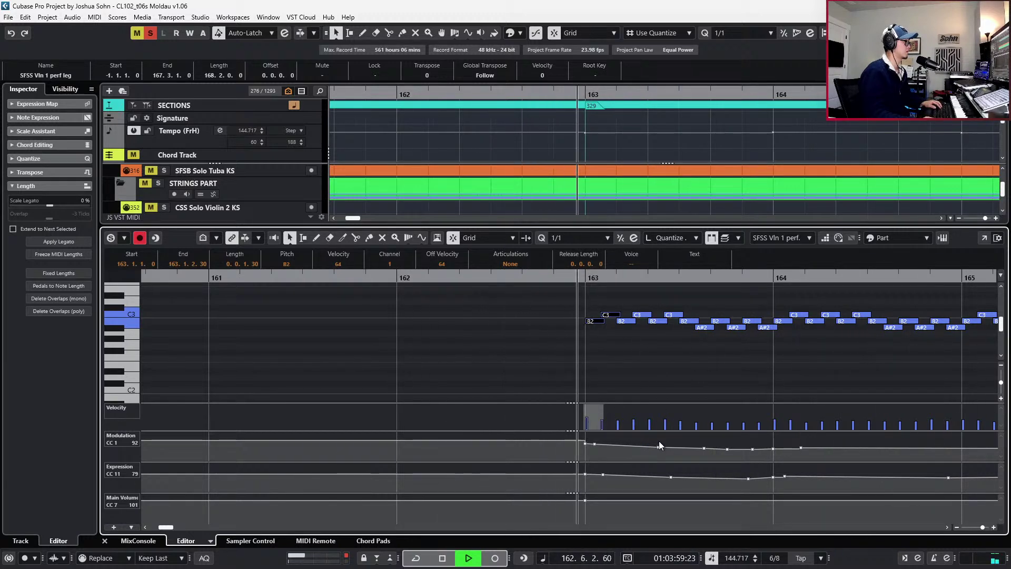
key("space")
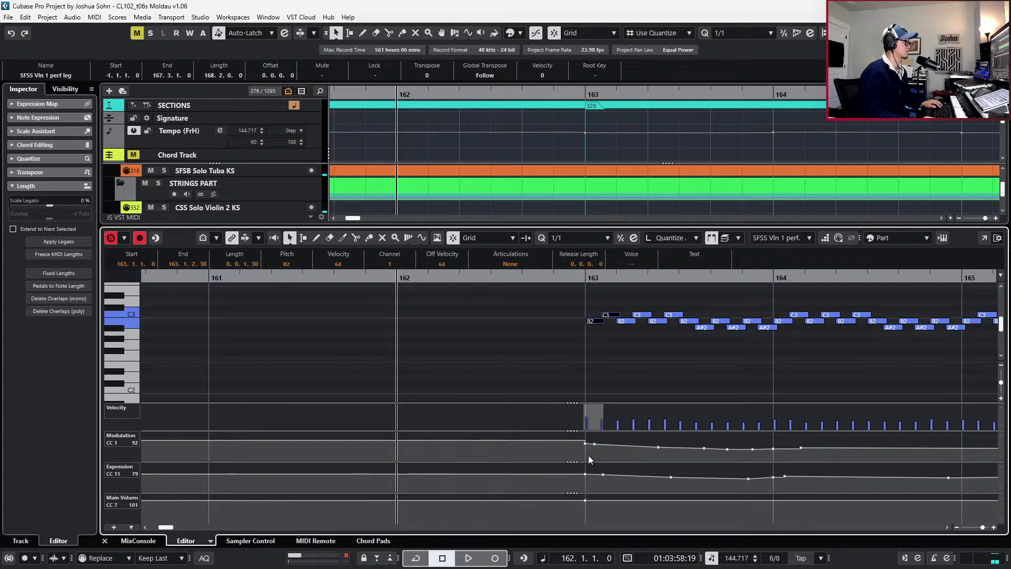
Record new CC 1 modulation and CC 11 expression curves from mid-bar 162, dipping before bar 163 and rising through it, replacing the first take
key("space")
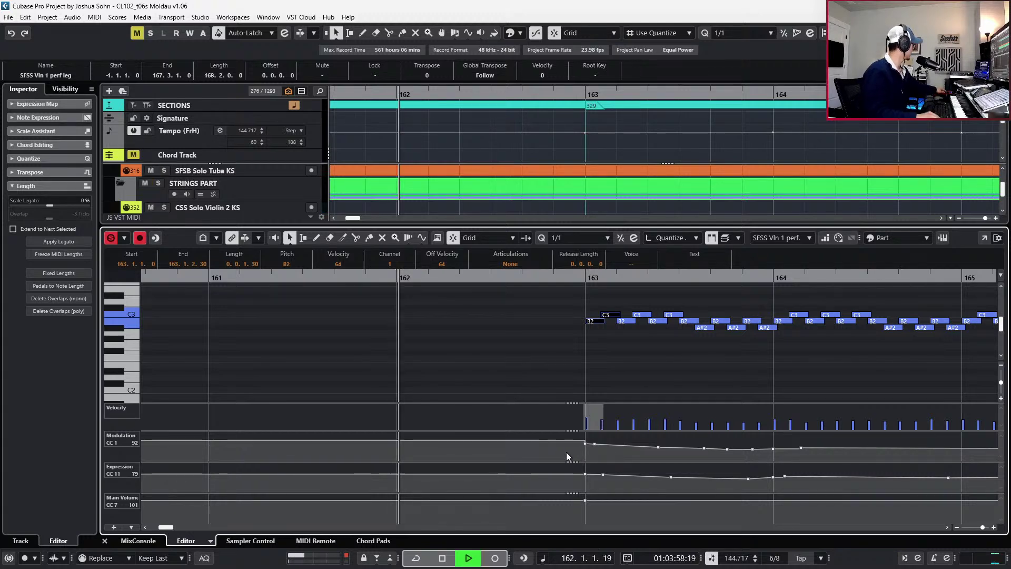
key("space")
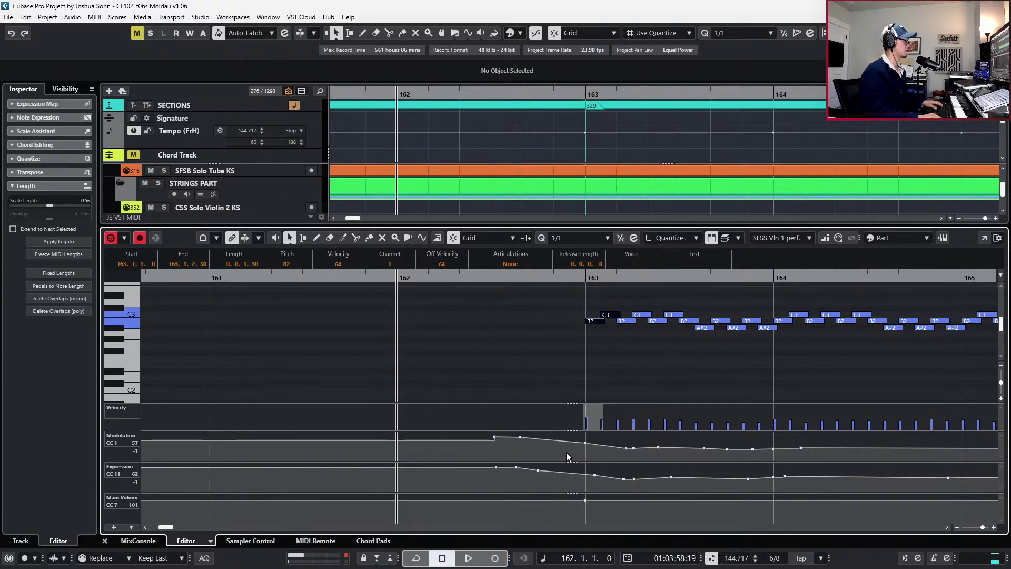
key("KP_Multiply")
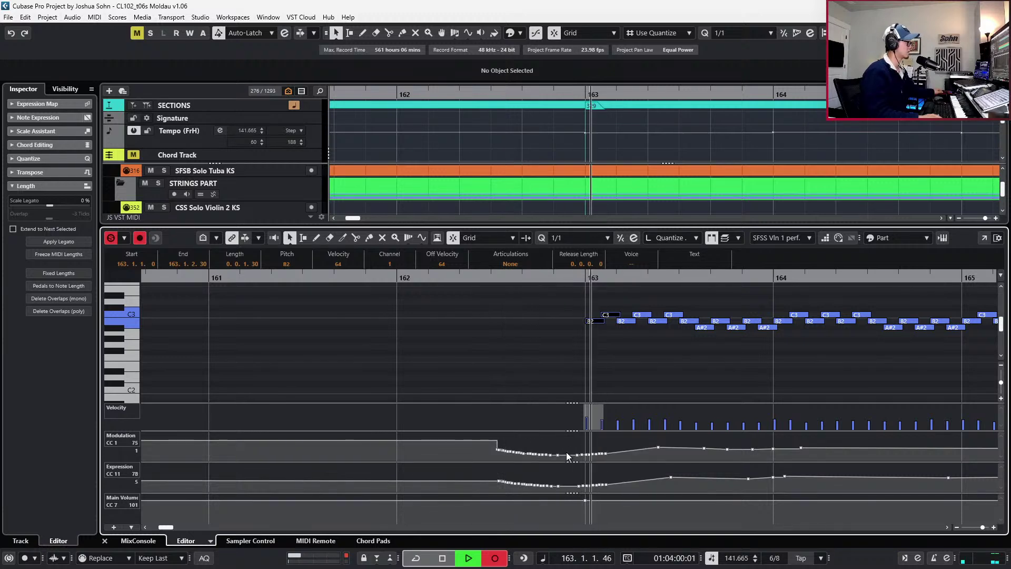
key("space")
key("space")
key("space")
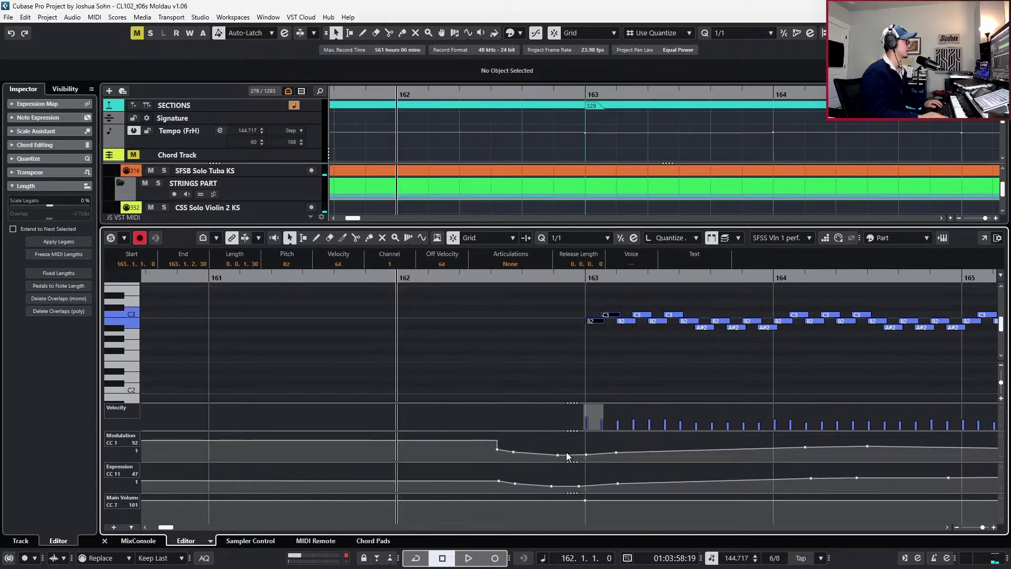
Play the SFSS Vln 1 perf leg part from bar 162 into bar 166 to check the recorded curves
key("space")
key("g")
key("g")
key("g")
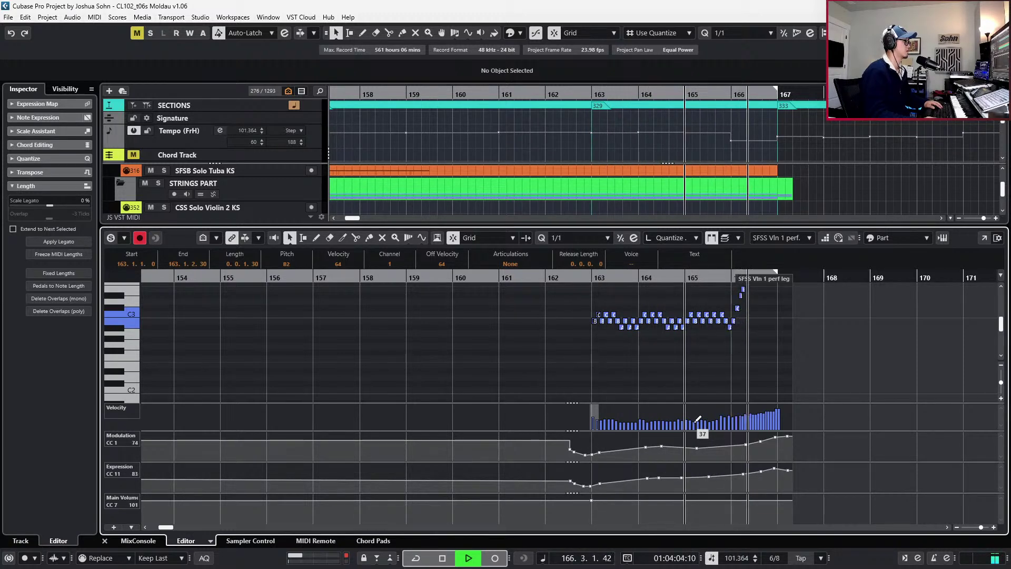
Stop playback, close the key editor and look over the brass, string and percussion tracks leading up to bar 167
key("space")
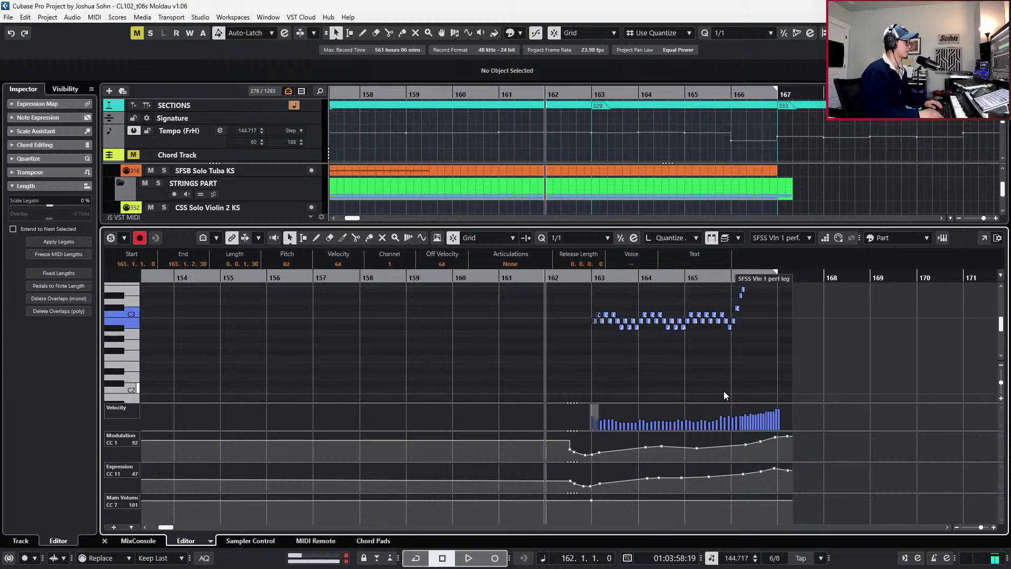
key("ctrl+alt+e")
key("g")
key("g")
key("KP_Subtract")
key("KP_Subtract")
scroll(789, 350, "up", 10)
scroll(796, 377, "down", 15)
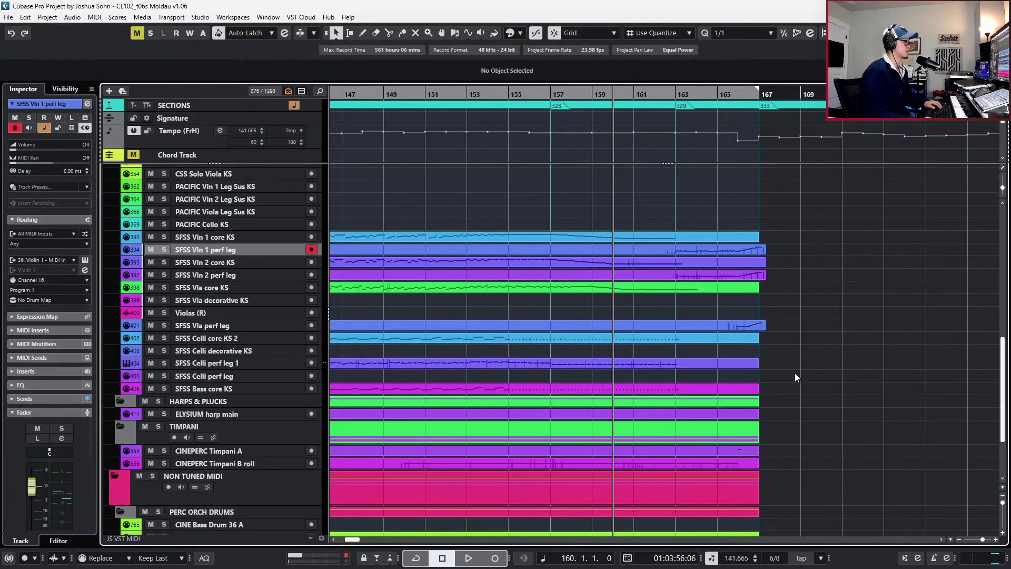
scroll(750, 372, "up", 12)
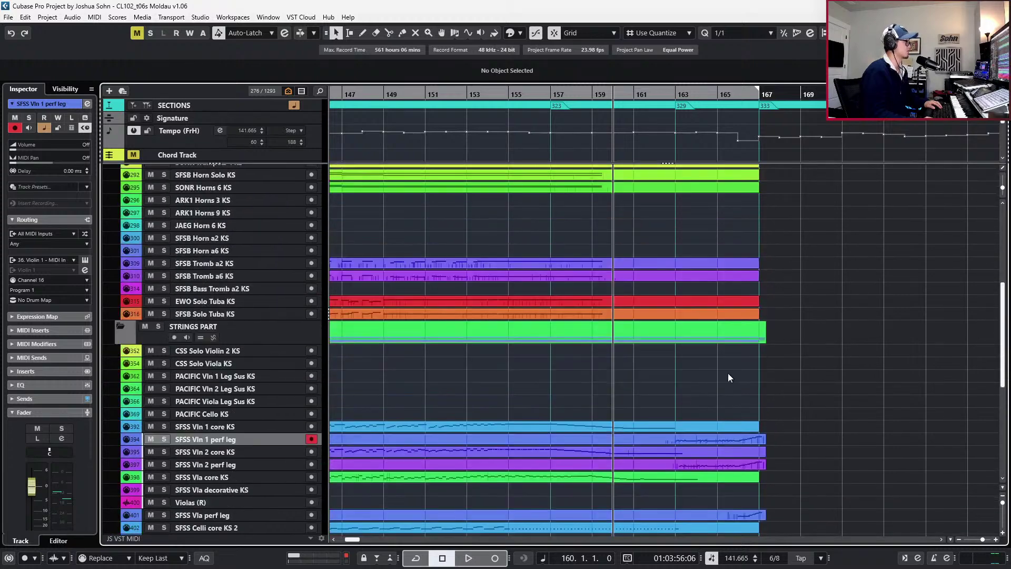
scroll(729, 374, "up", 5)
scroll(730, 375, "down", 12)
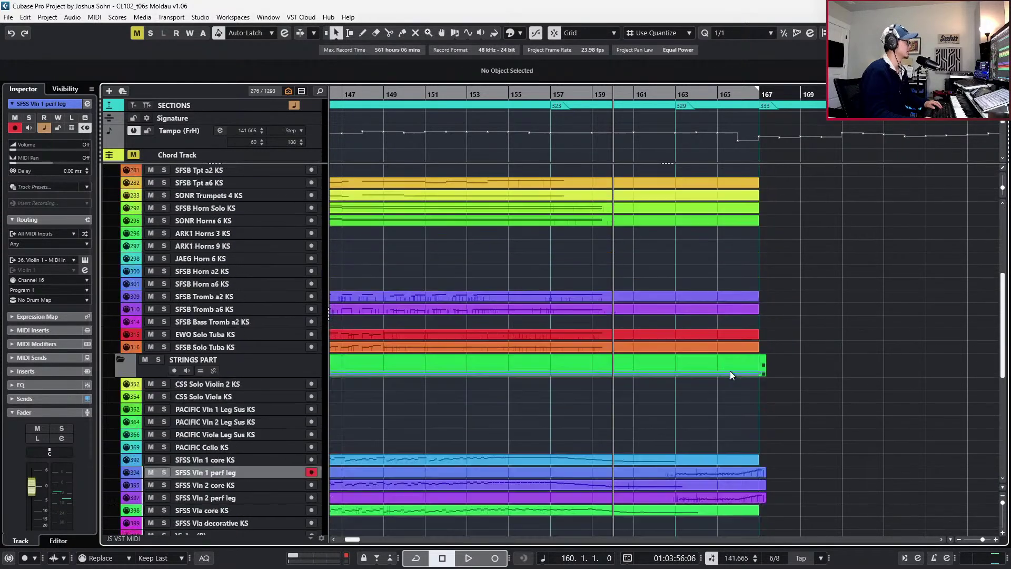
scroll(730, 371, "down", 8)
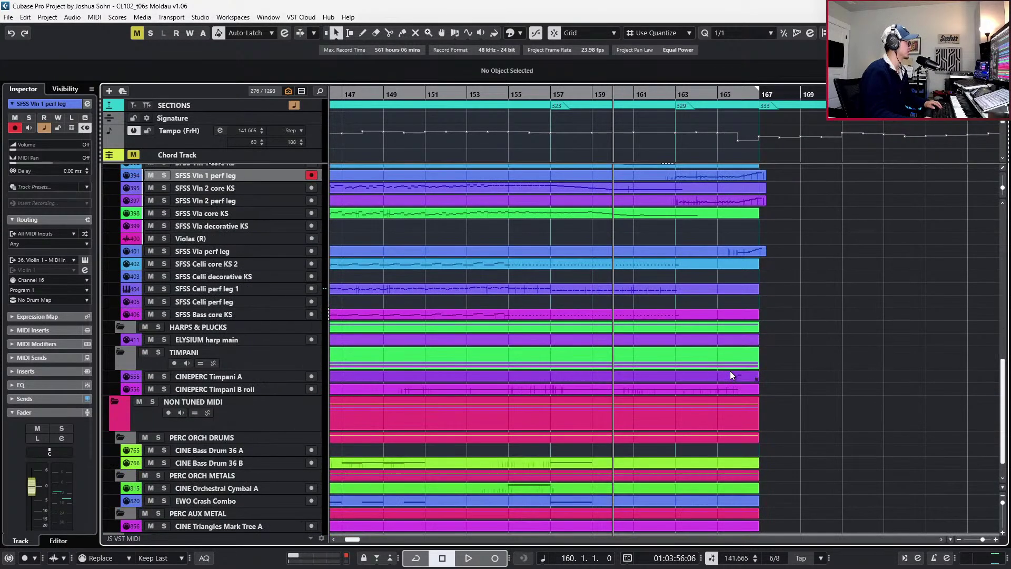
scroll(725, 386, "down", 3)
scroll(725, 385, "down", 3, "ctrl")
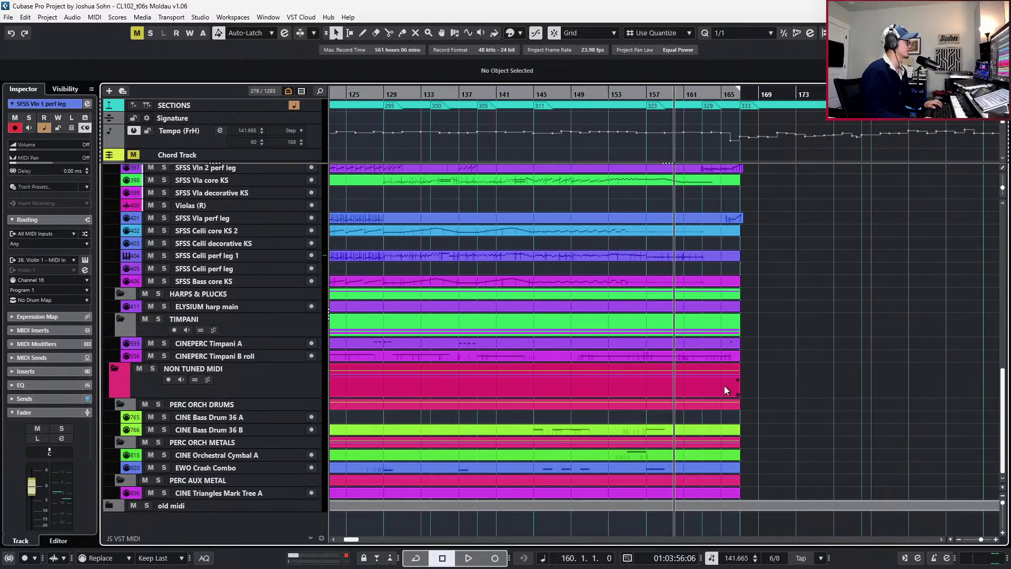
scroll(694, 317, "up", 8)
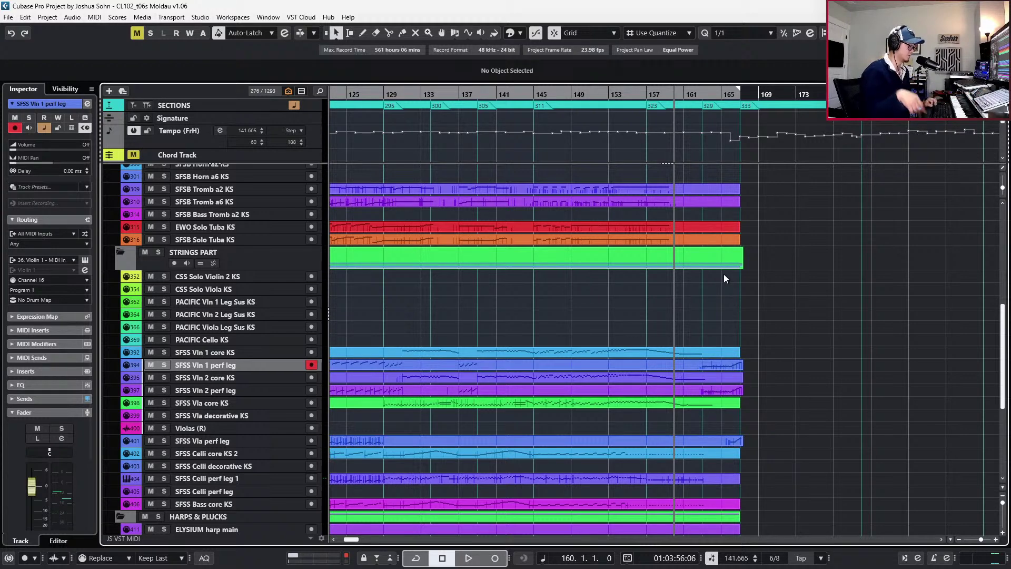
scroll(723, 277, "up", 6)
scroll(723, 277, "down", 6)
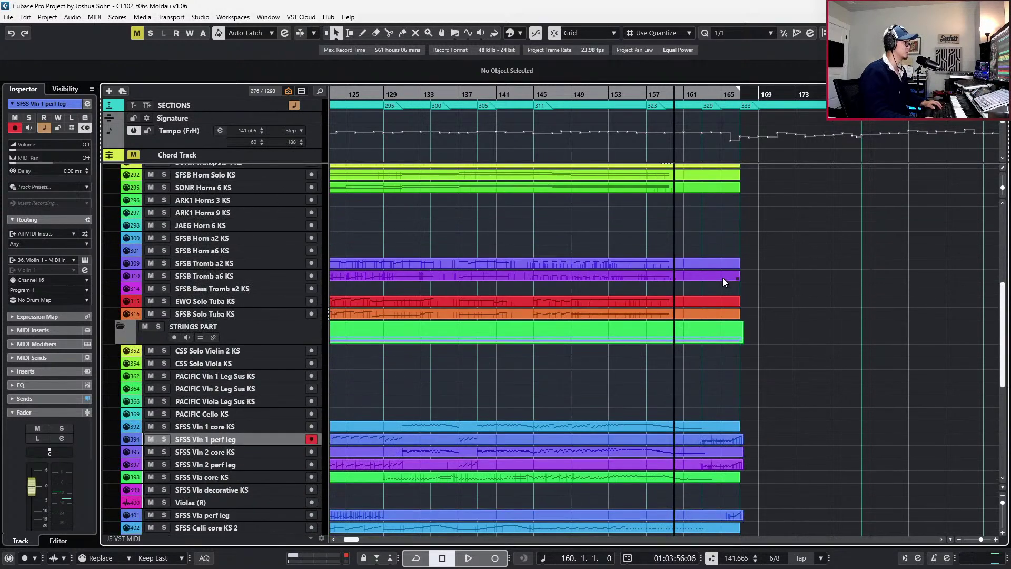
scroll(751, 331, "down", 4)
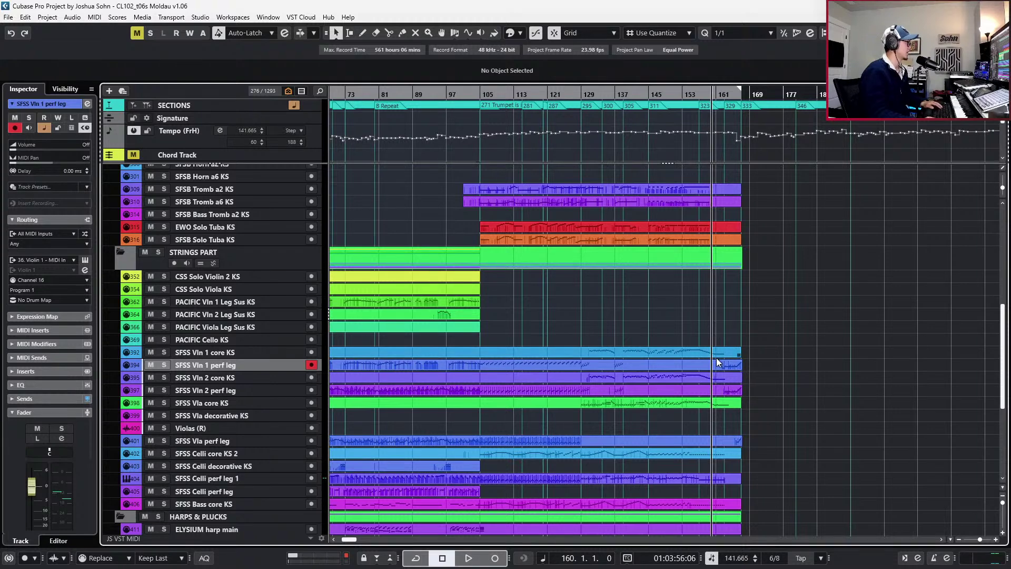
Open the SFSS Vln 1 core KS part and replace its long CC 7 ramp with a short rise from about bar 126 to 79 at bar 130
double_click(710, 353)
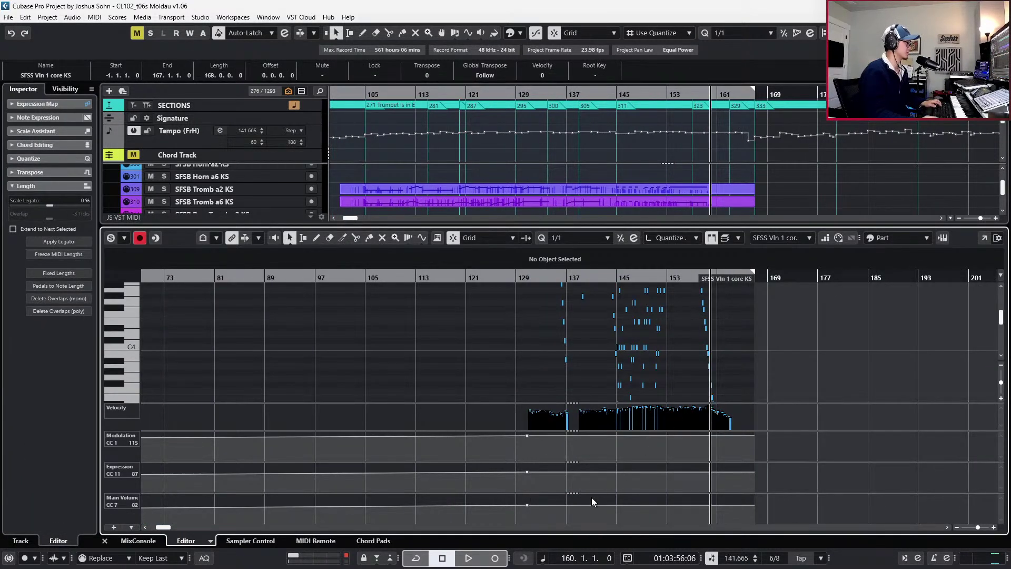
scroll(599, 497, "down", 3)
left_click_drag(545, 514, 586, 483)
key("Delete")
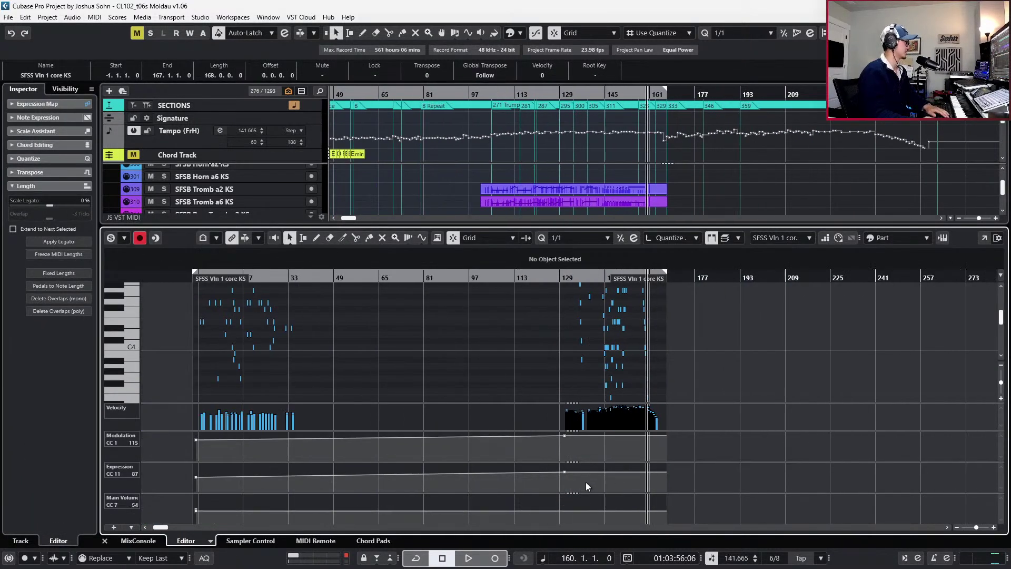
left_click(551, 510)
scroll(561, 507, "up", 2)
Add a CC 11 expression point at 128.1.1 with value 64, so the rise to the 130.6.1 point starts there
left_click_drag(561, 509, 557, 478)
scroll(585, 466, "down", 3)
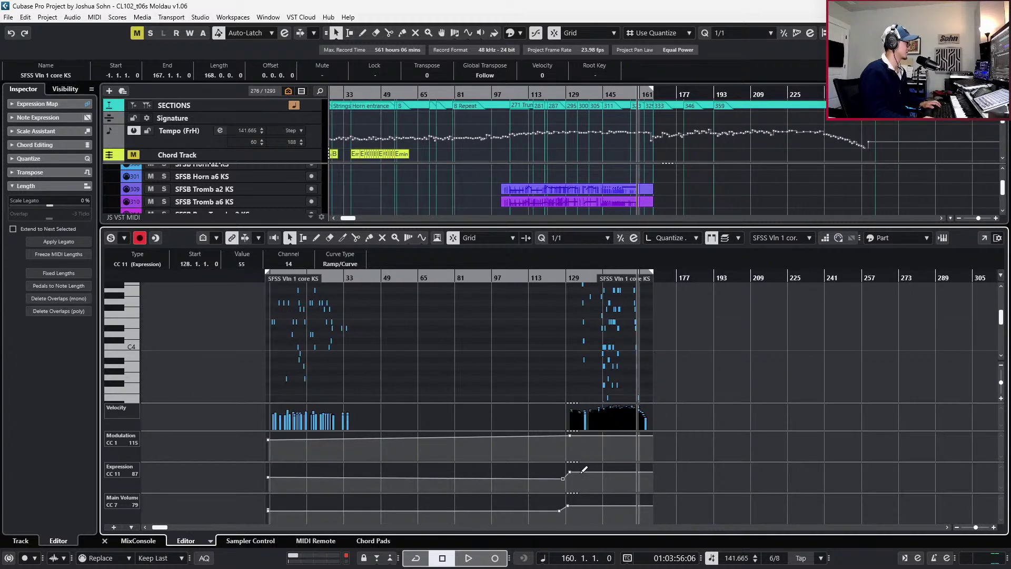
left_click_drag(563, 480, 561, 468)
scroll(579, 466, "up", 3)
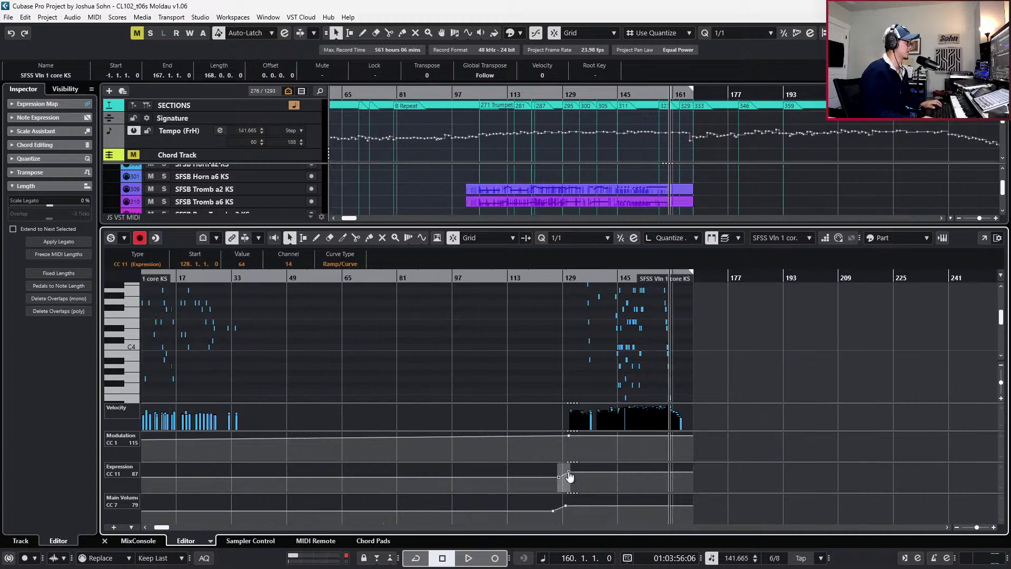
left_click(543, 469)
left_click_drag(584, 474, 583, 473)
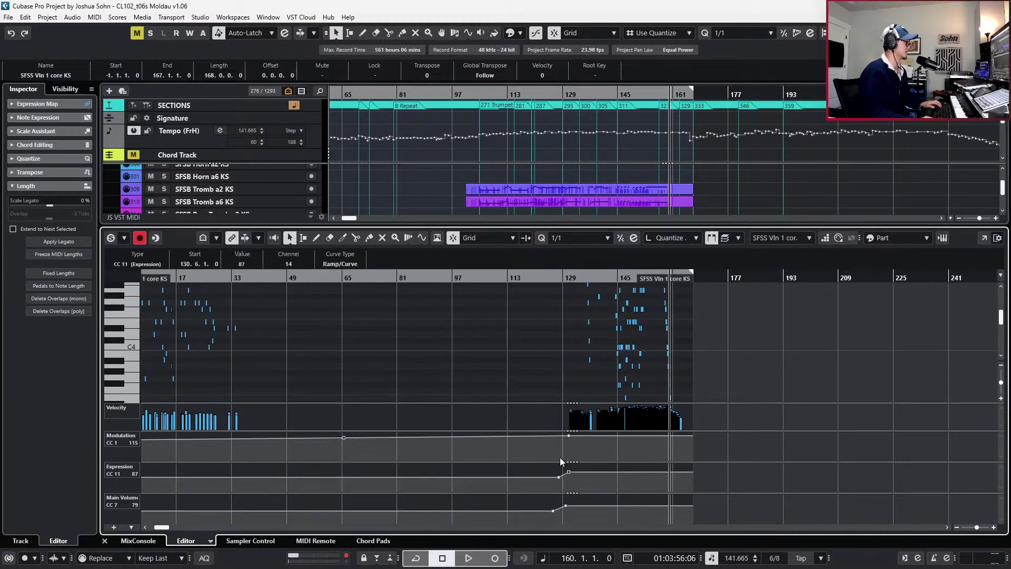
Level the CC 1 modulation at 95 from about bar 125, removing the point near bar 130, and briefly play from 130.6.1
left_click_drag(548, 435, 568, 438)
key("Delete")
left_click_drag(580, 478, 562, 458)
key("l")
key("h")
key("space")
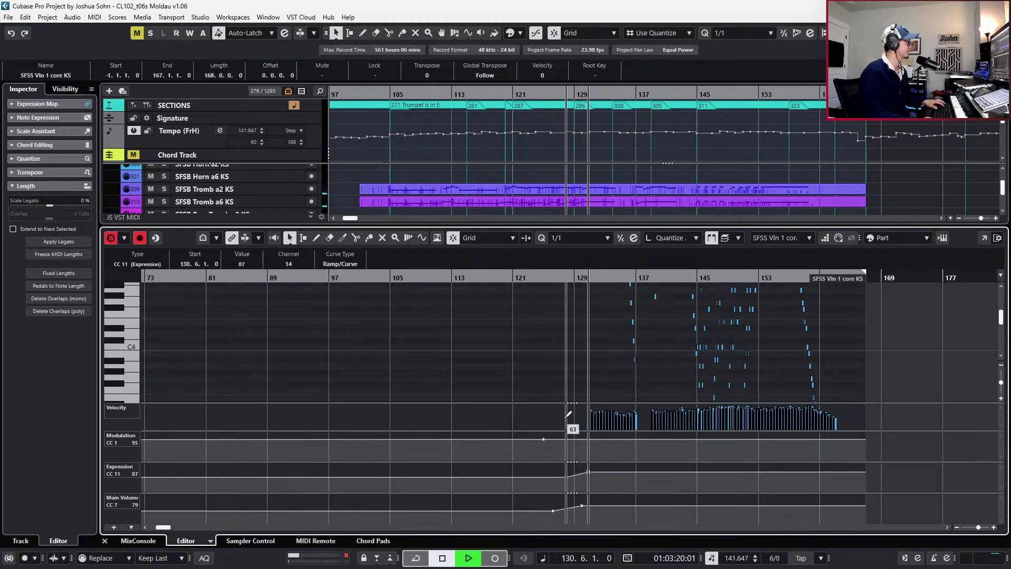
key("space")
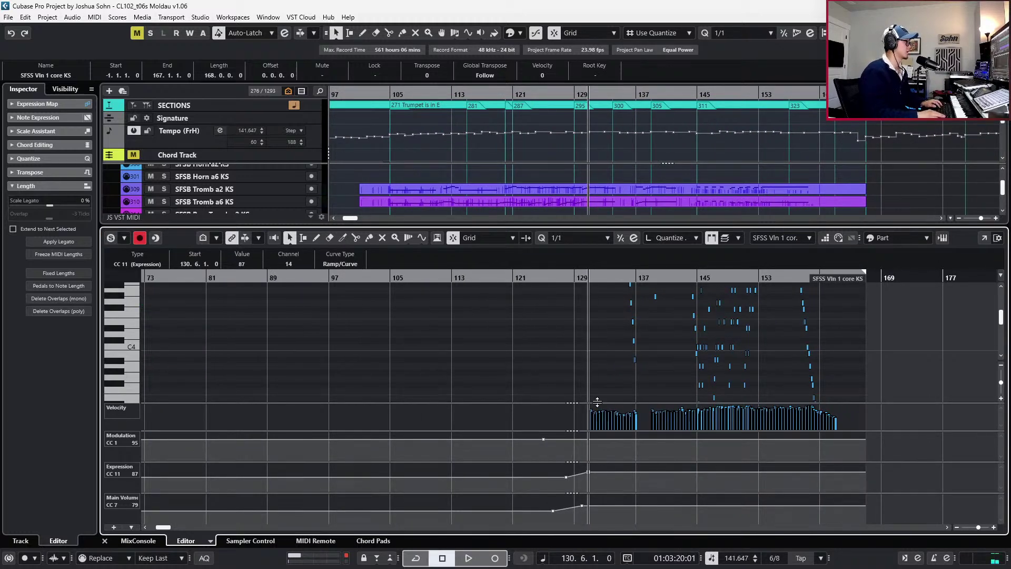
Close the key editor, solo the STRINGS PART folder and play the strings from about bar 123
key("Return")
left_click(343, 258)
key("s")
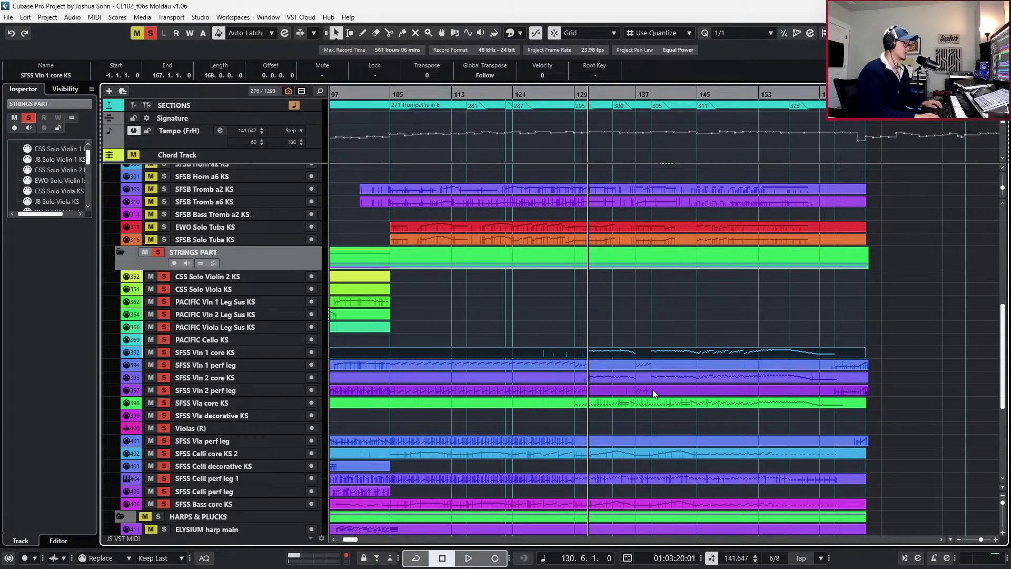
key("space")
key("space")
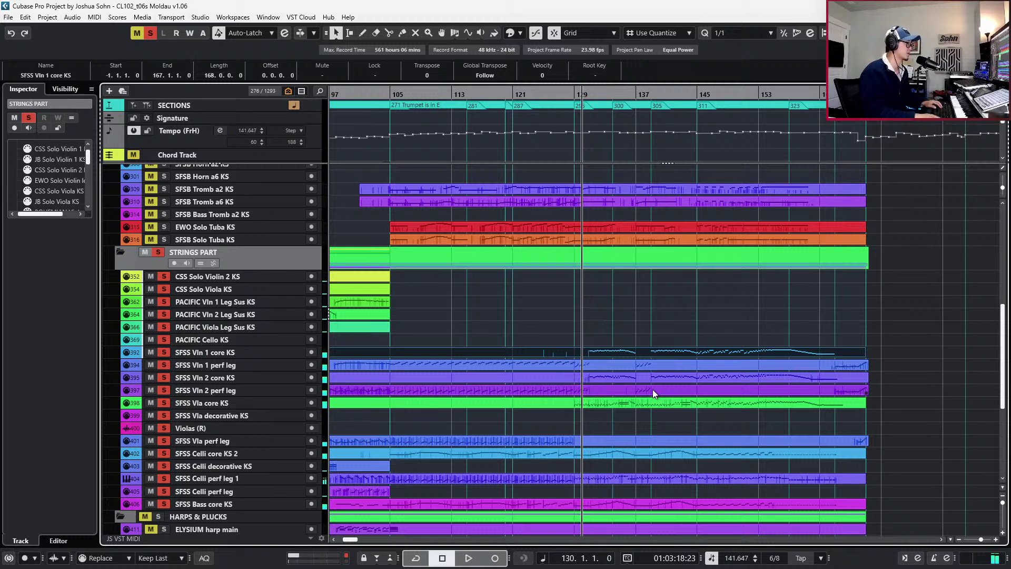
key("KP_Subtract")
key("space")
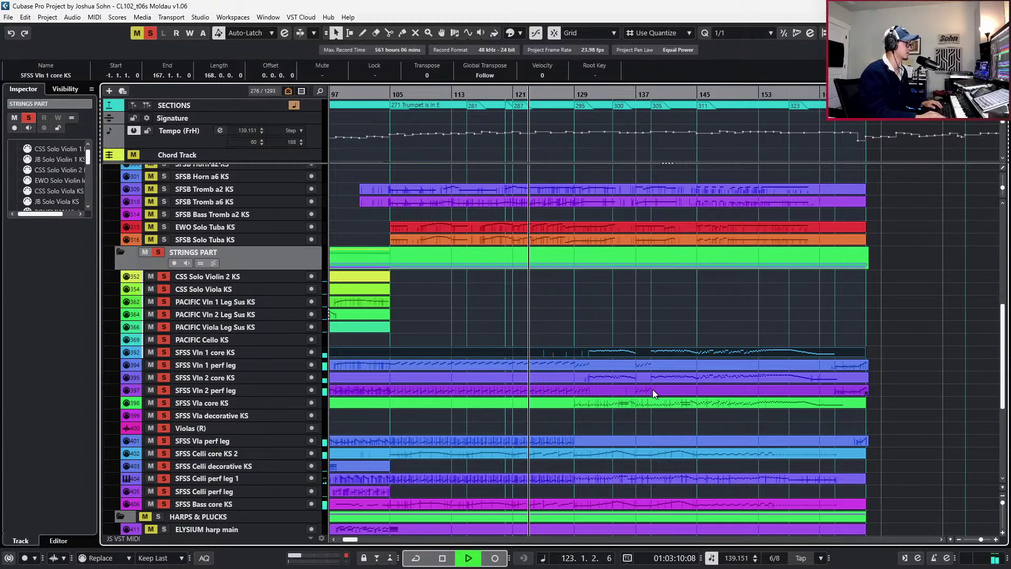
Open the SFSS Vln 1 core KS and perf leg parts together and add a perf leg CC 11 point at 154.1.1 with value 95
left_click(596, 367, "shift")
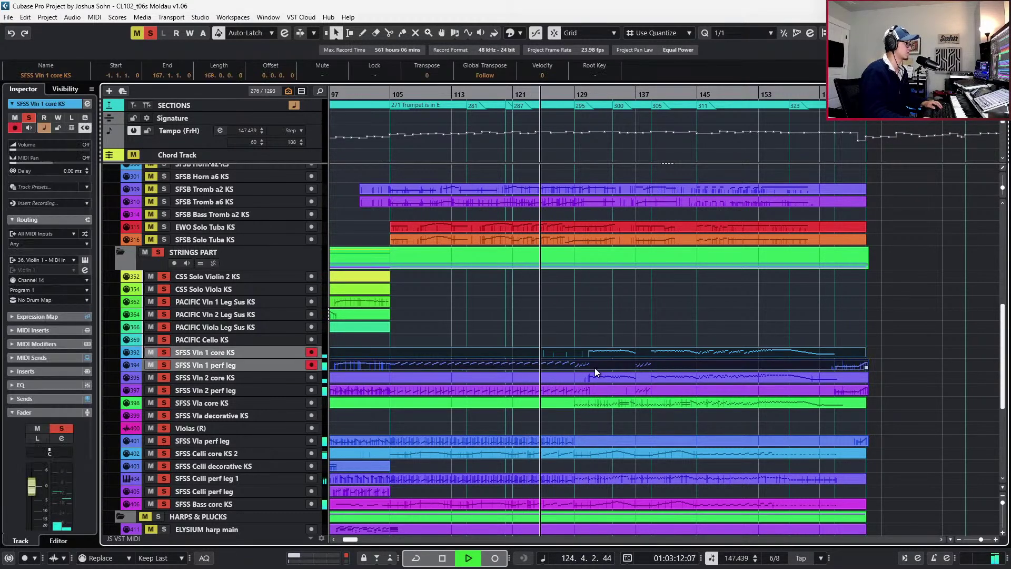
double_click(595, 368)
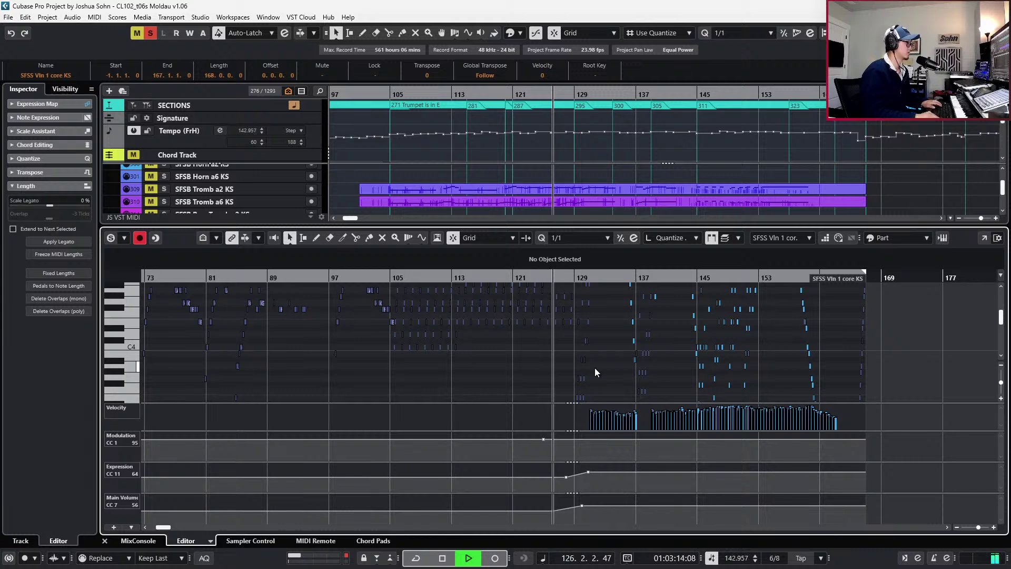
scroll(595, 368, "down", 1, "ctrl")
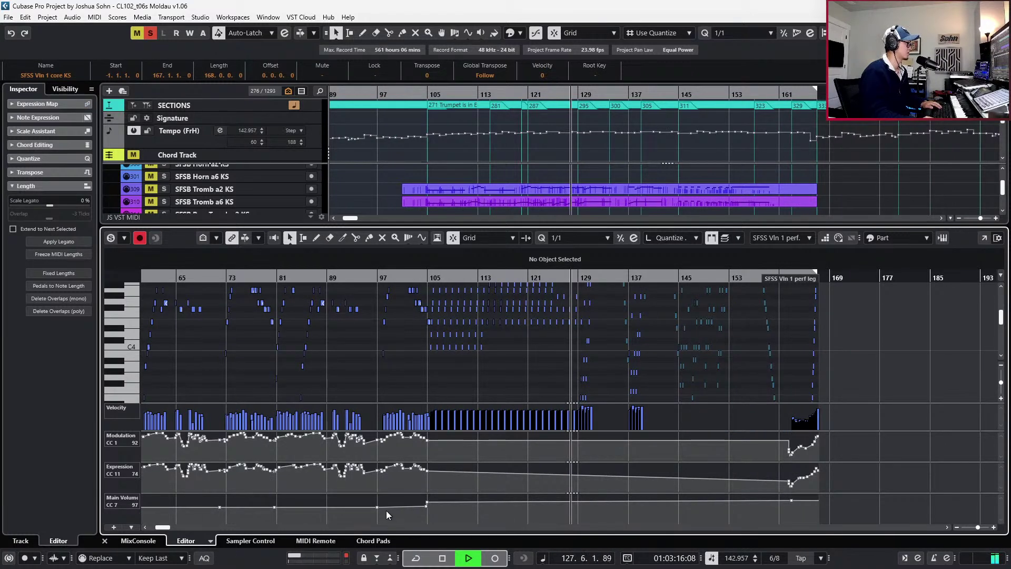
left_click(428, 502)
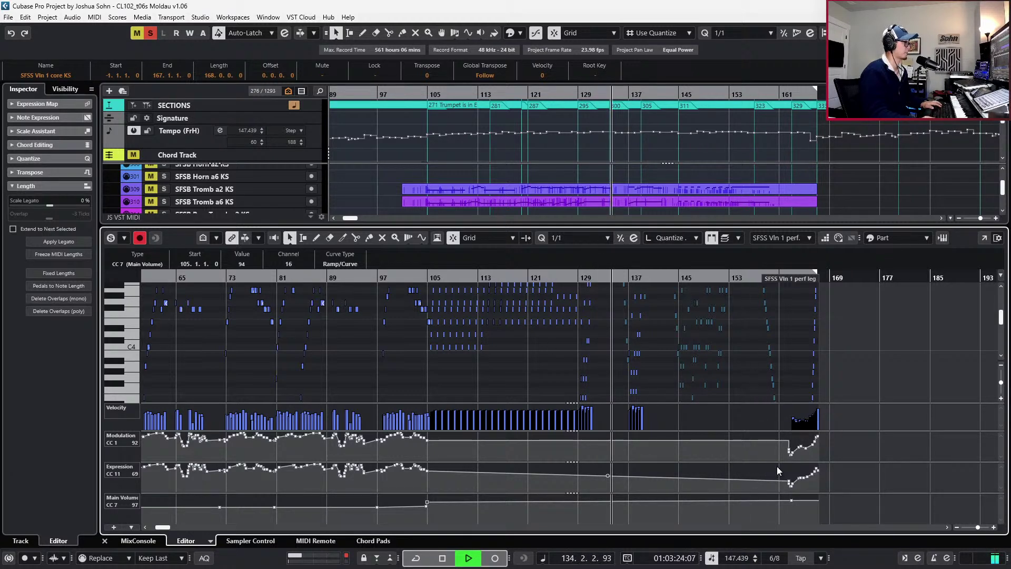
key("Escape")
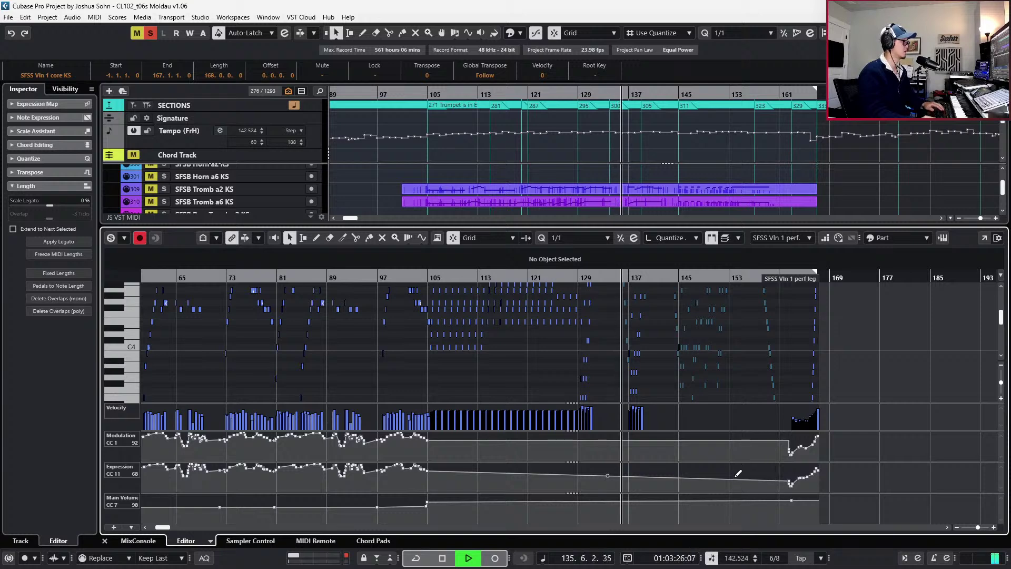
left_click_drag(739, 475, 738, 469)
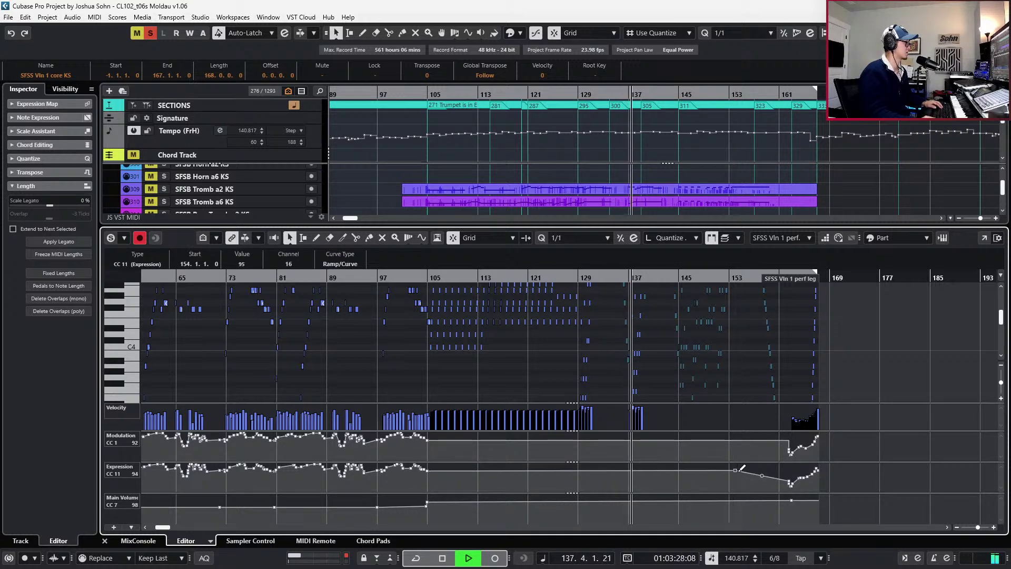
Set the perf leg CC 11 point at 154.1.1 to 93 while checking it in playback, then close the editor and clear the strings solo
key("space")
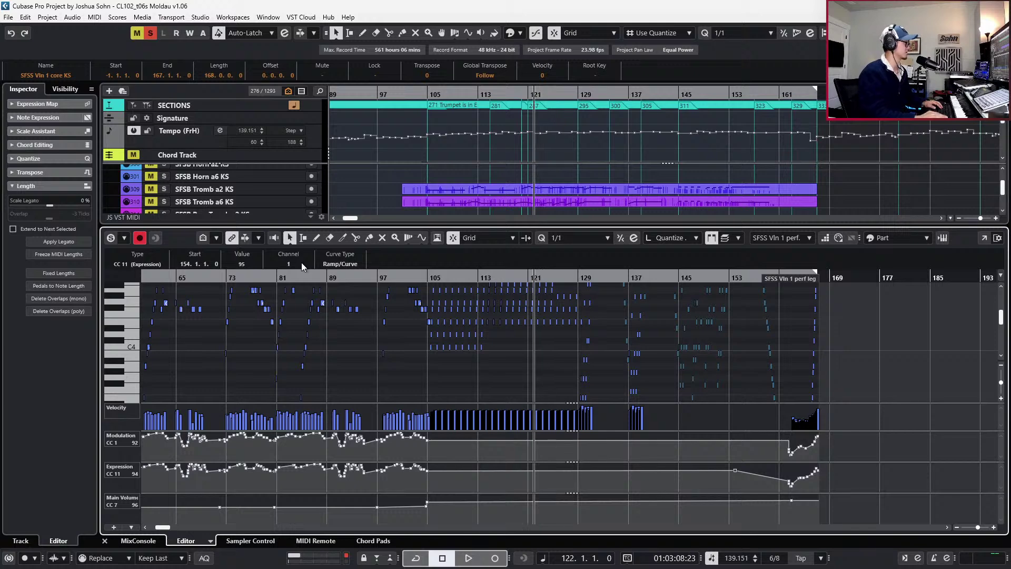
key("space")
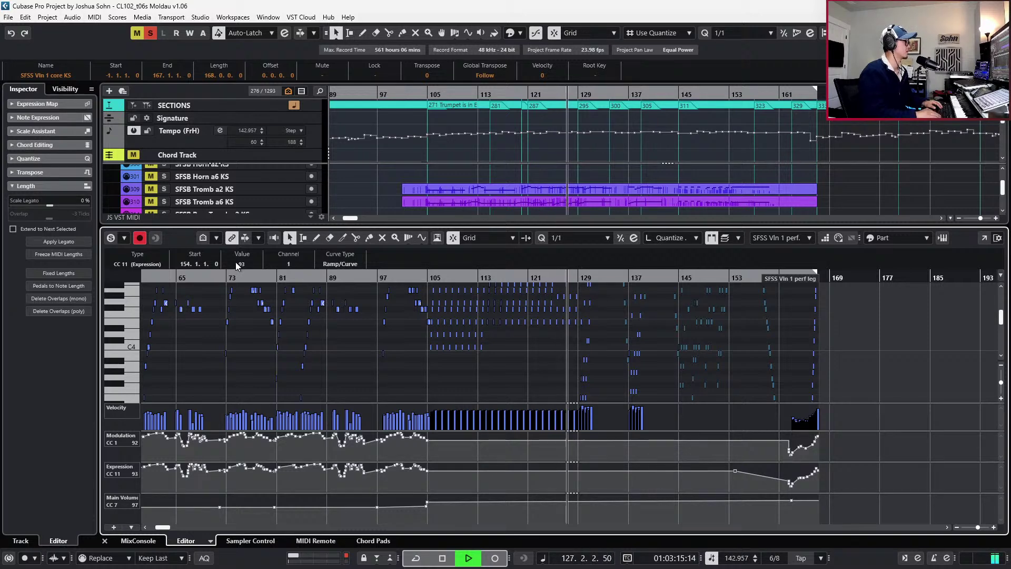
key("ctrl+e")
scroll(650, 371, "down", 2)
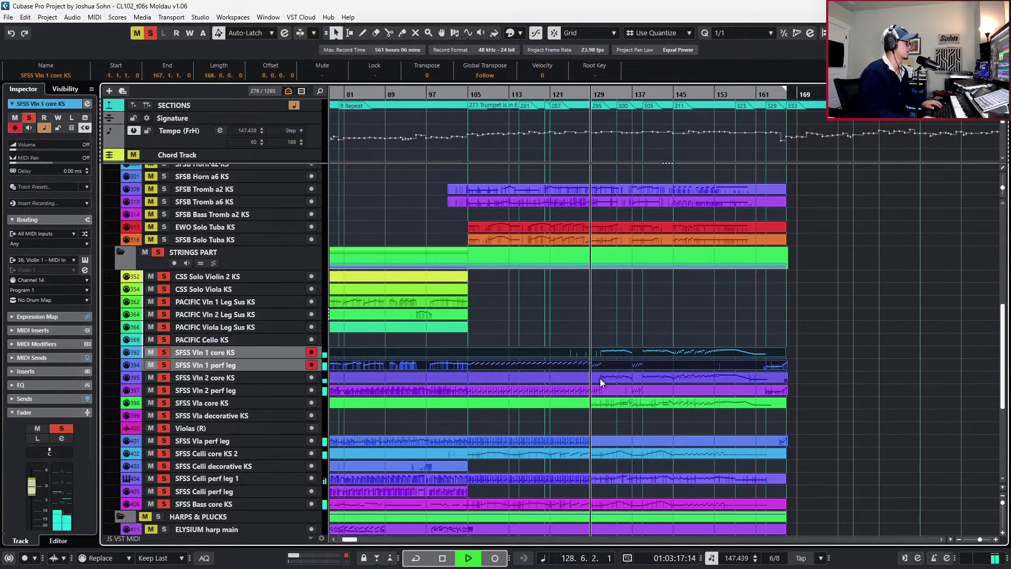
key("space")
key("KP_Subtract")
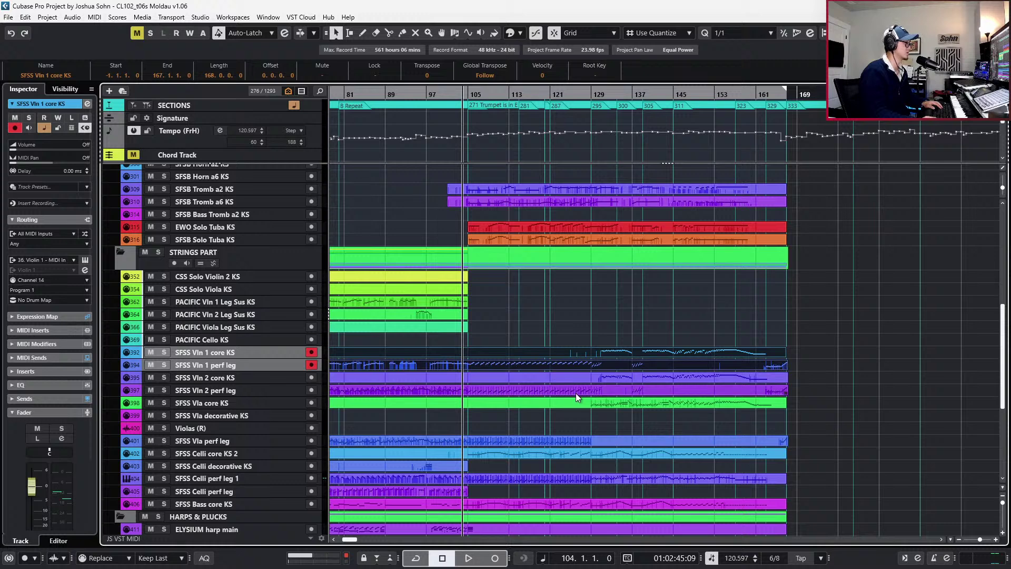
Play the full orchestra from bar 103 through the bar 105 entrance to check the violin balance
key("ctrl+minus")
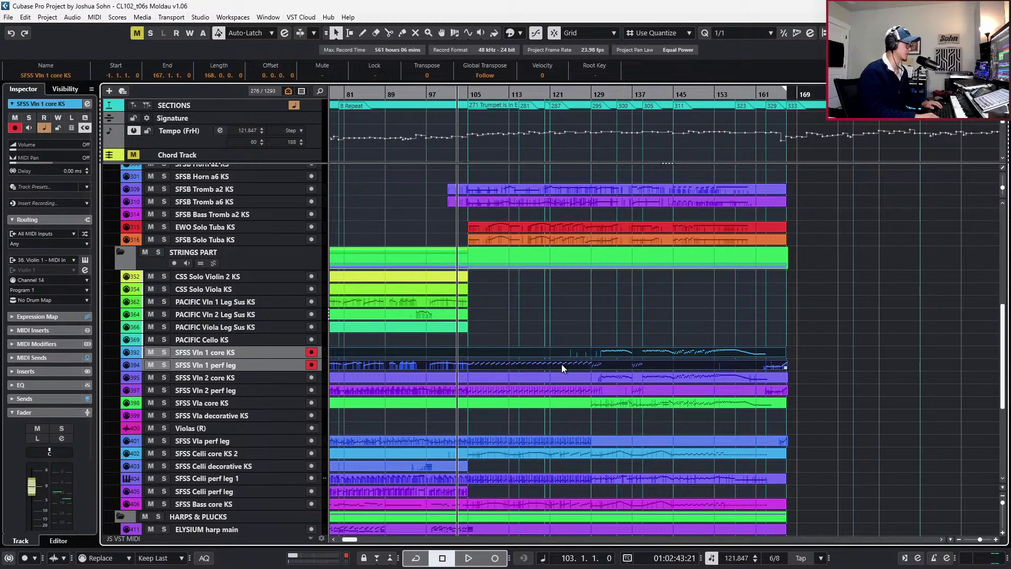
key("space")
key("h")
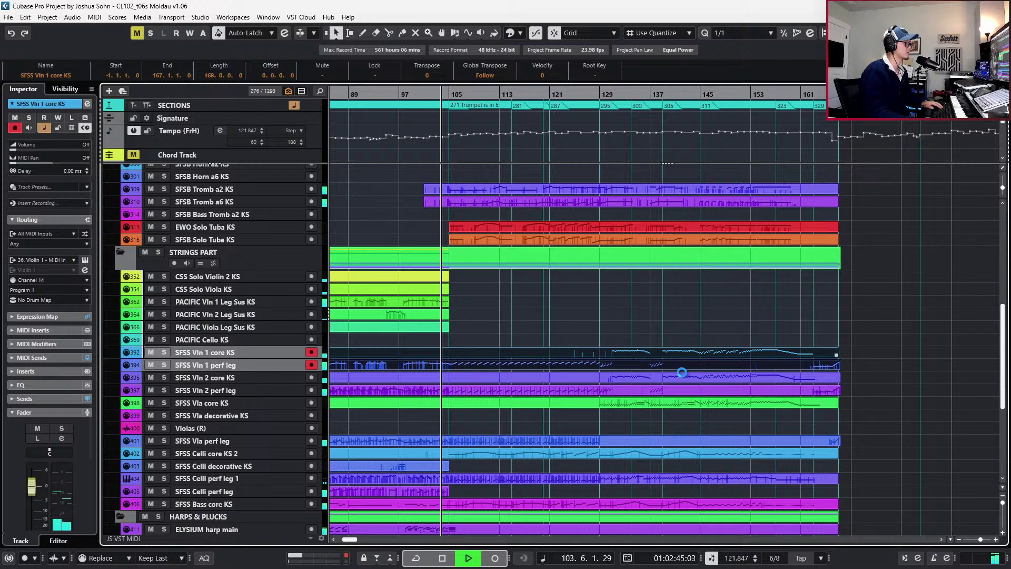
left_click(637, 378)
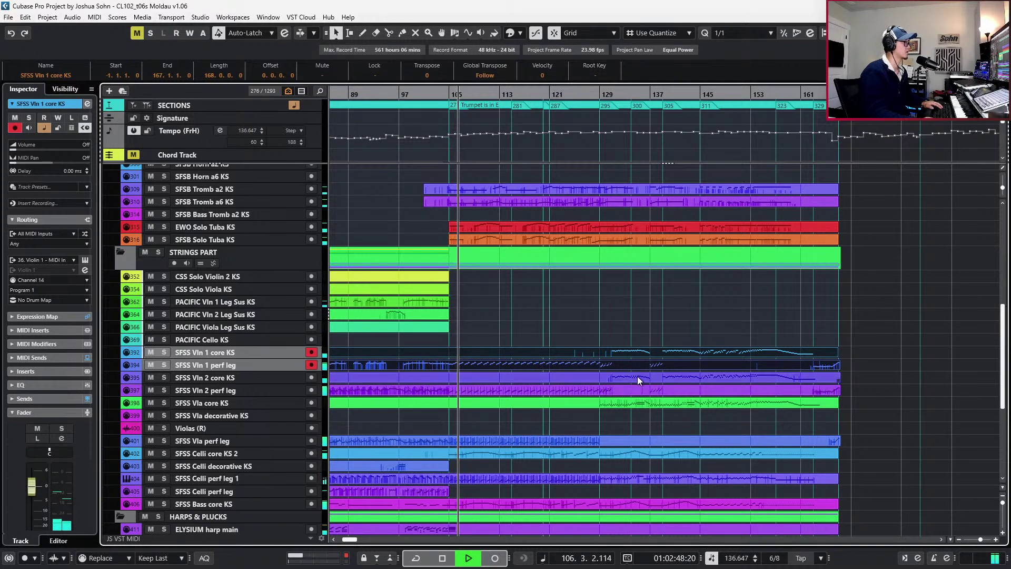
Open the SFSS Vln 1 perf leg part and set its CC 7 main volume point at 105.1.1 to 88 during playback
double_click(498, 365)
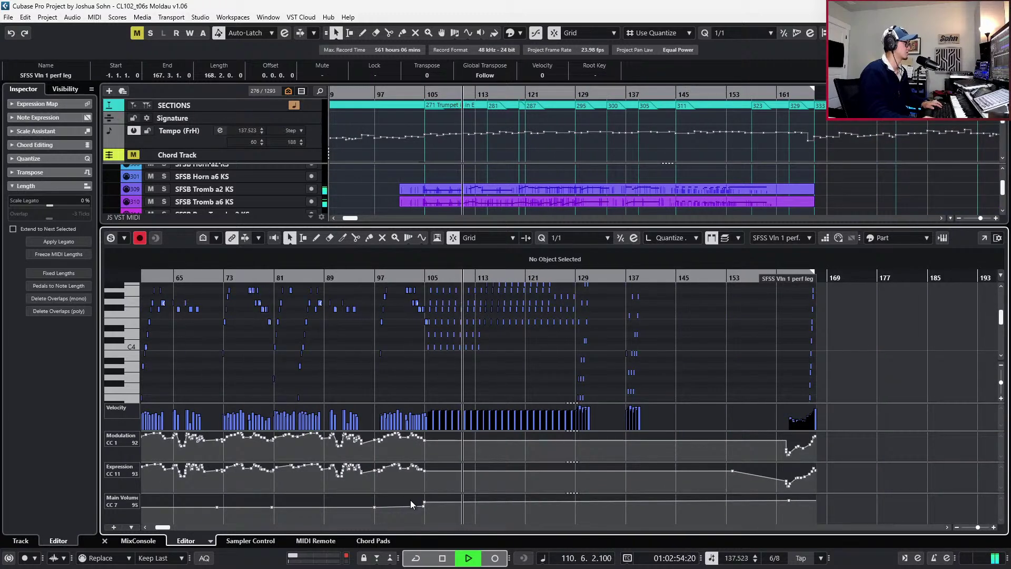
left_click(424, 502)
scroll(238, 265, "down", 3)
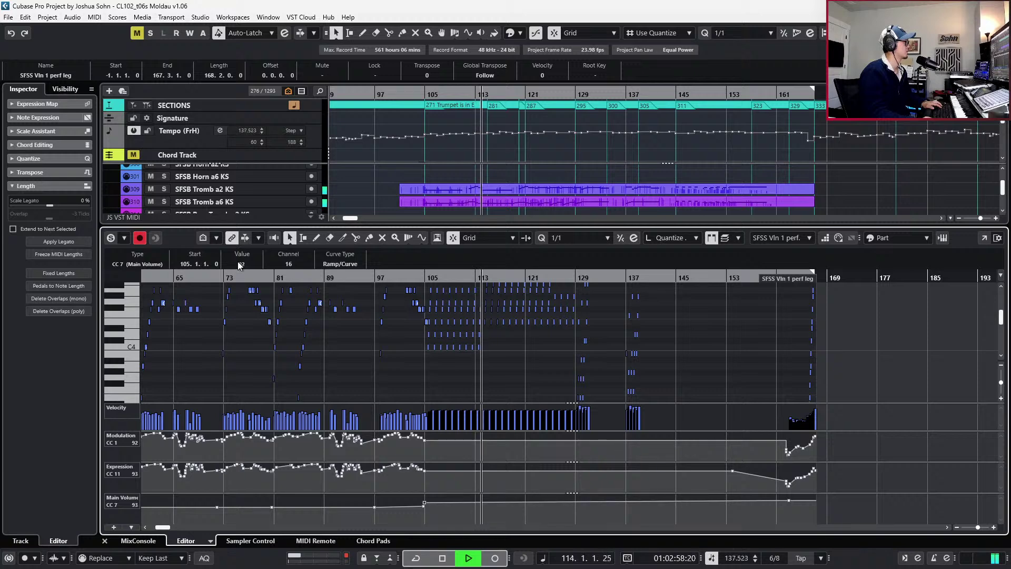
scroll(238, 268, "down", 4)
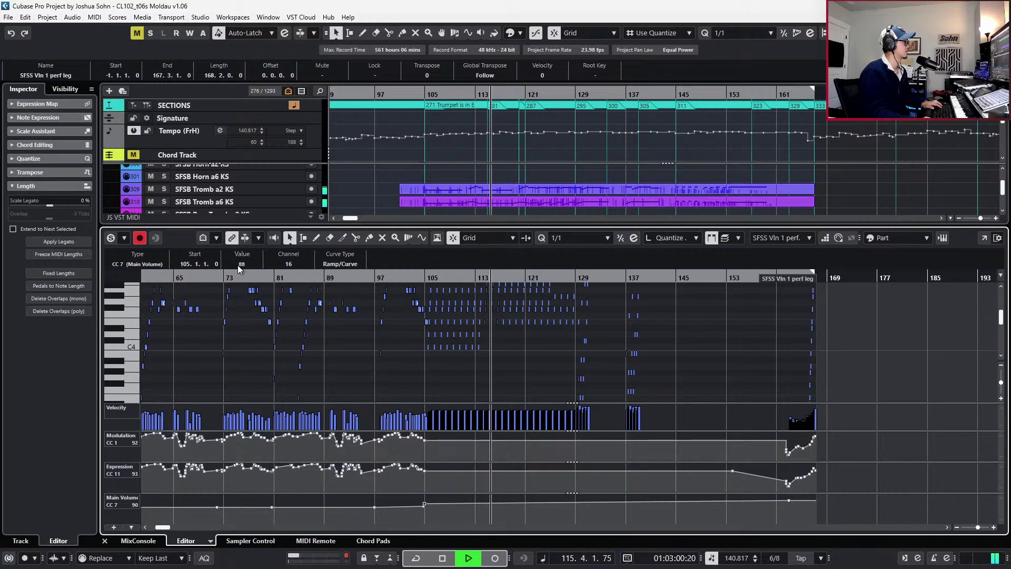
Open the SFSS Vln 1 core KS part, set its CC 7 main volume point at 130.1.1 to 79 during playback, and close the editor
key("Return")
key("Return")
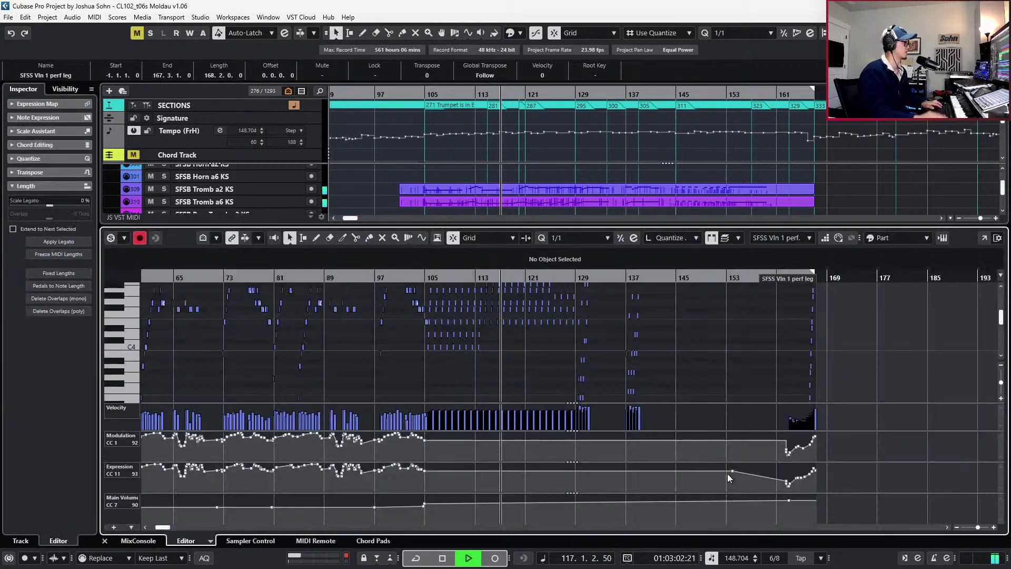
key("Return")
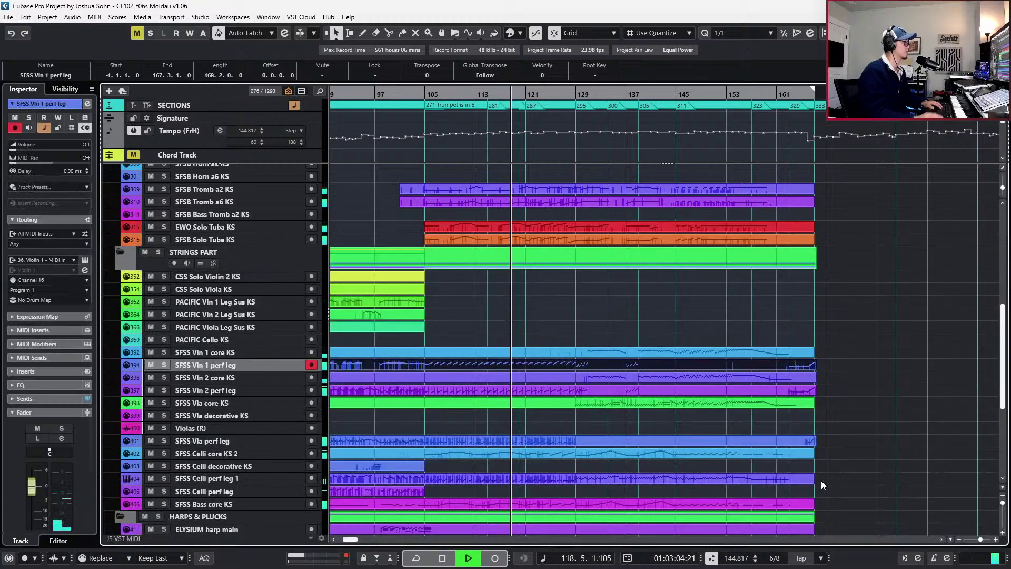
double_click(577, 353)
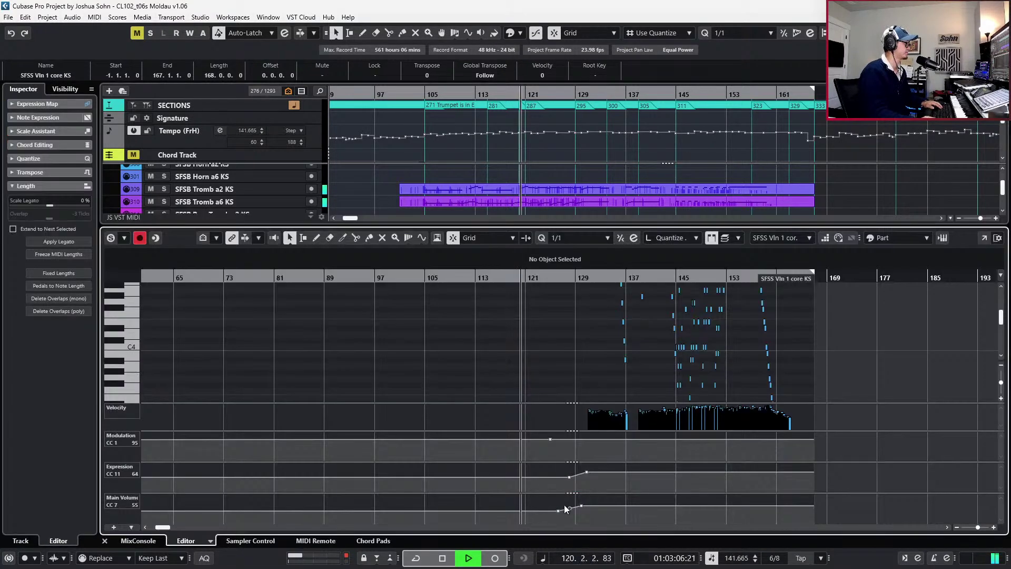
left_click(579, 499)
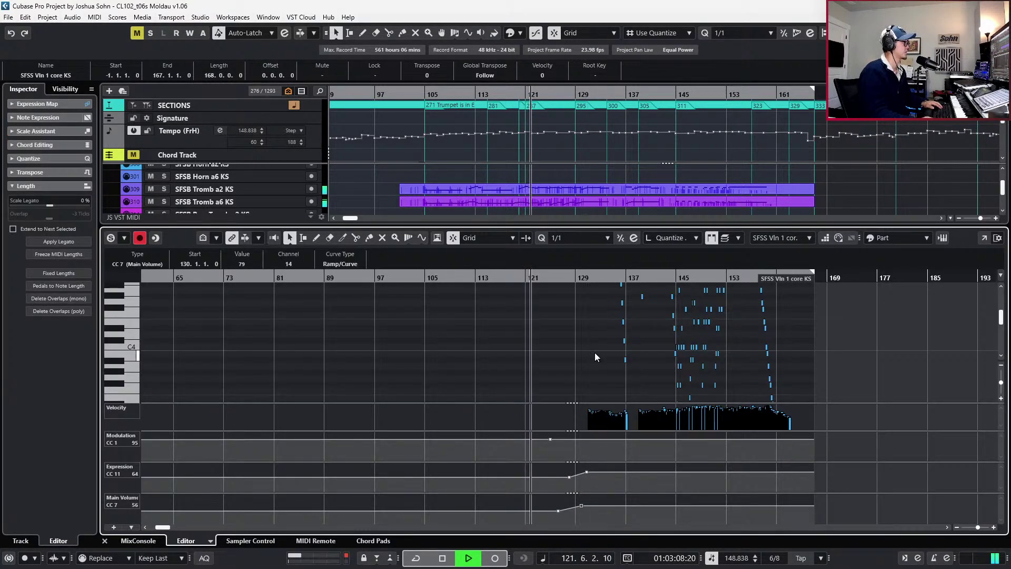
key("h")
key("h")
key("Return")
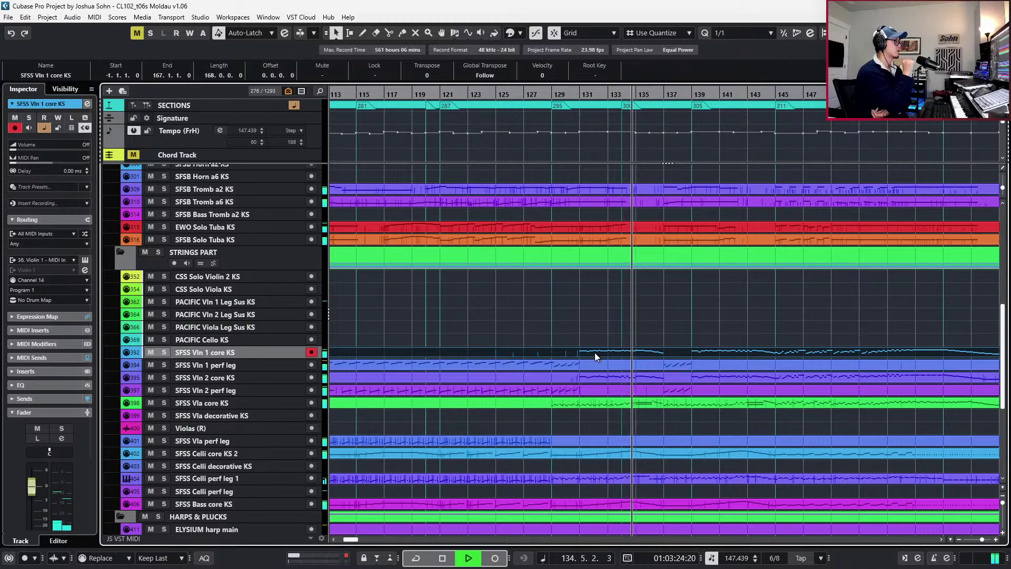
Open the SFSS Vln 1 core KS and perf leg parts together and raise the core note velocities from 142.2.1 into early bar 143
key("h")
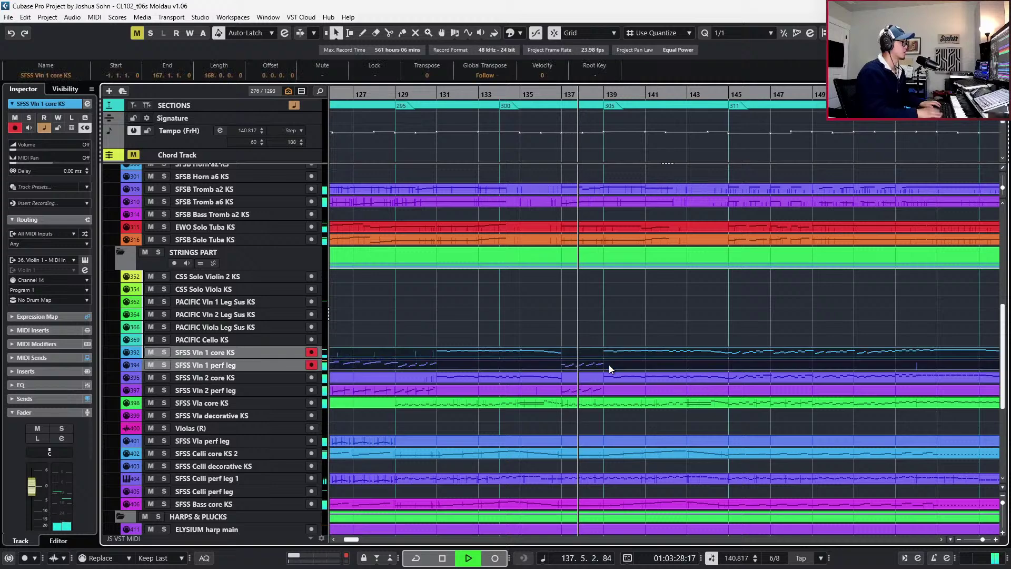
key("Return")
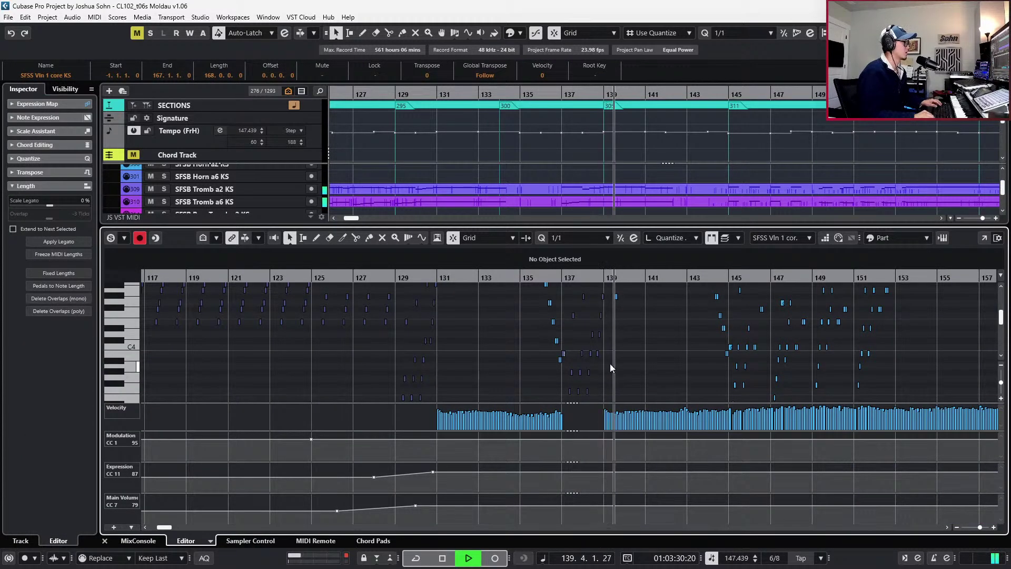
key("alt+l")
scroll(624, 363, "right", 4)
scroll(624, 369, "up", 5)
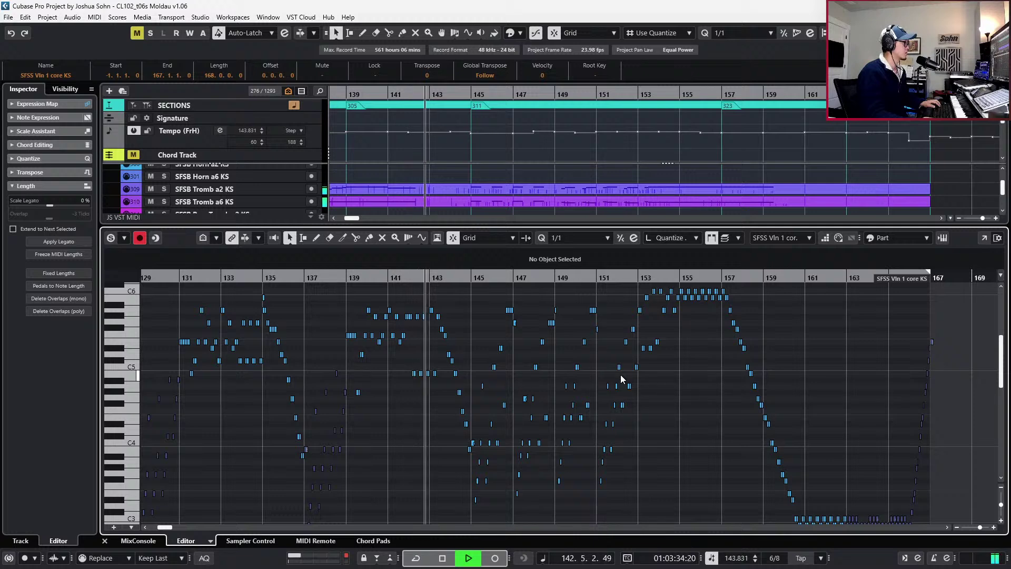
key("h")
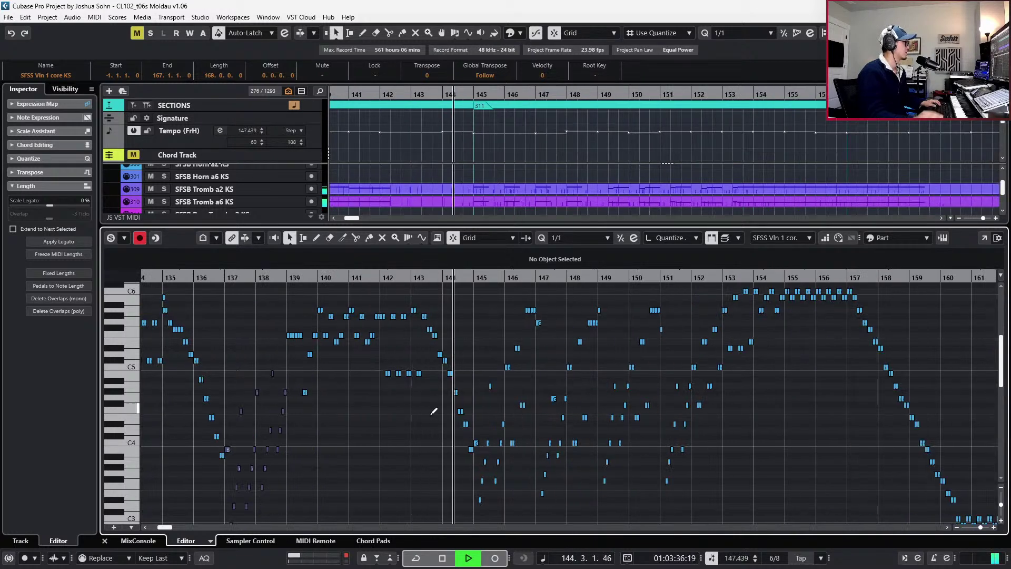
key("alt+l")
key("h")
key("h")
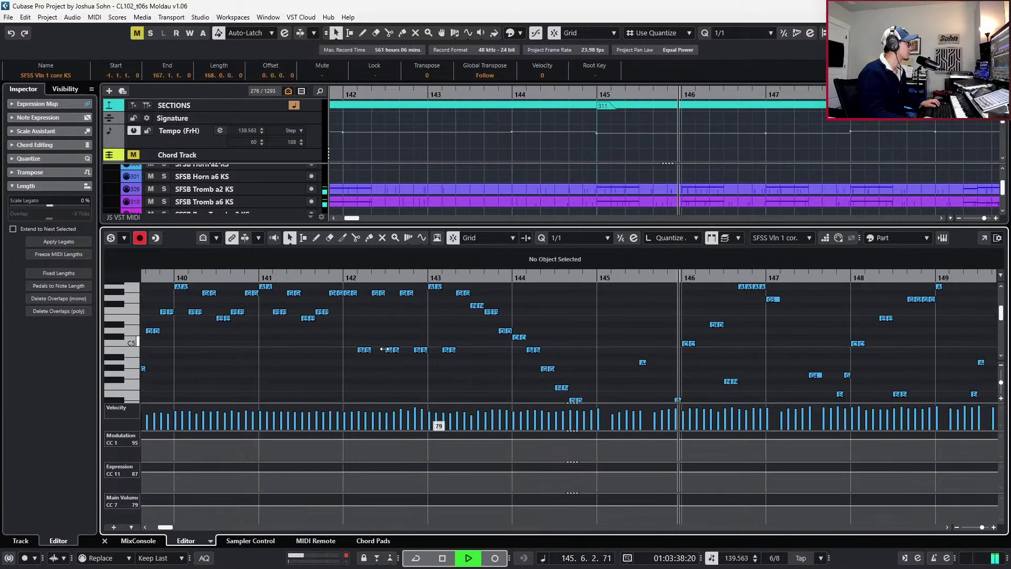
left_click_drag(426, 325, 463, 274)
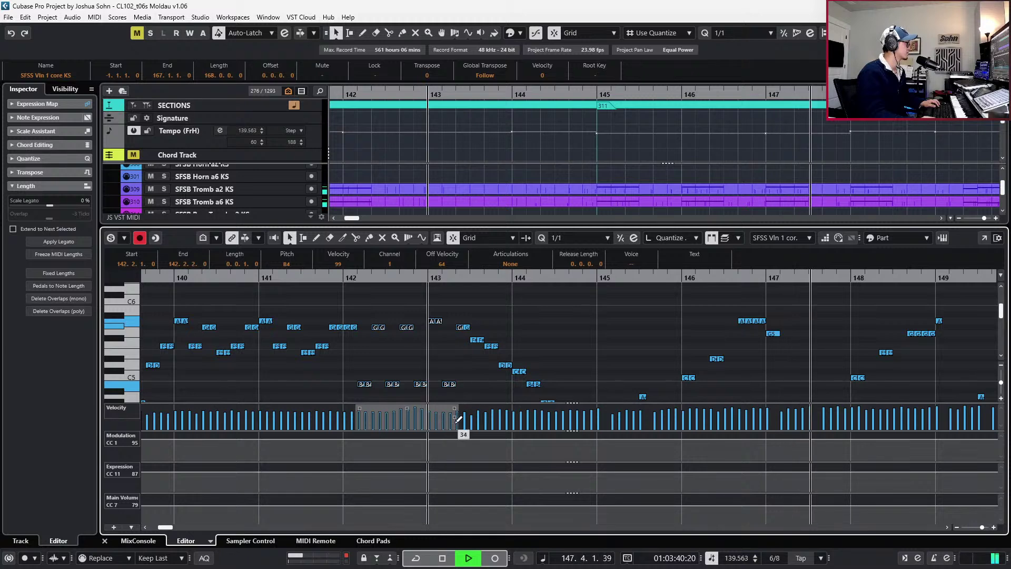
left_click_drag(455, 418, 470, 408)
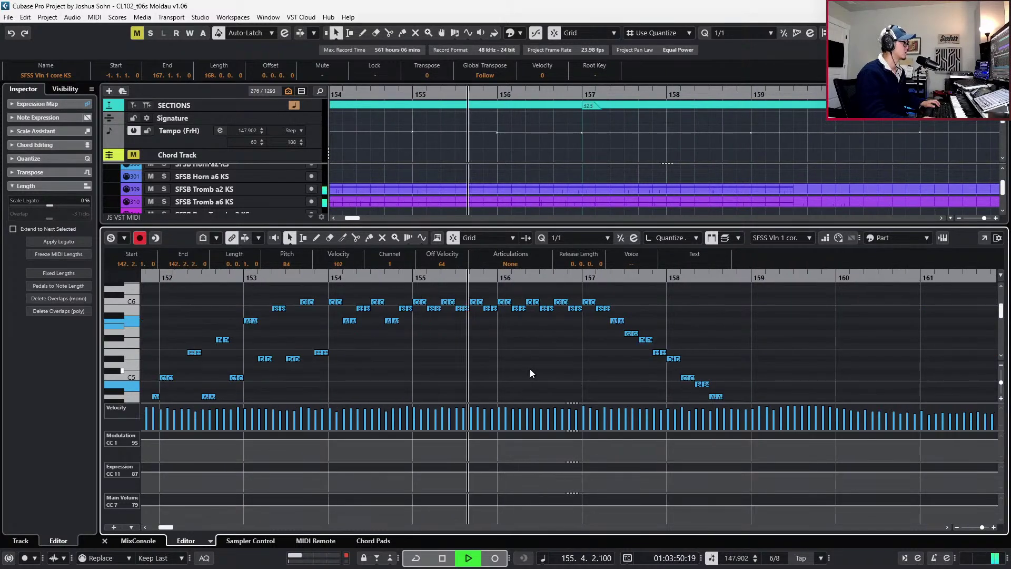
key("ctrl+e")
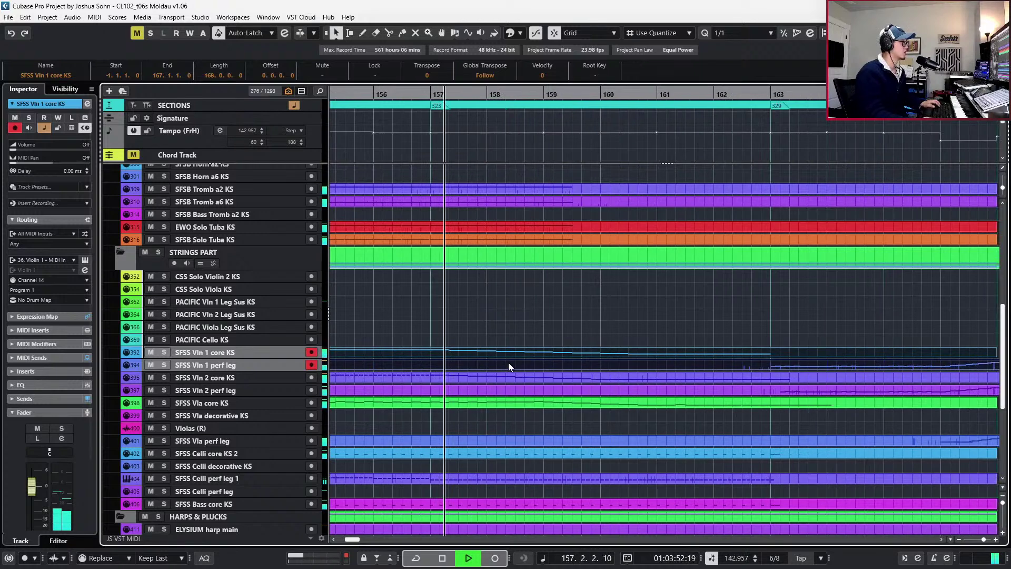
Play the full orchestra from bar 157 through the end of the passage at bar 167 and stop playback
key("g")
key("g")
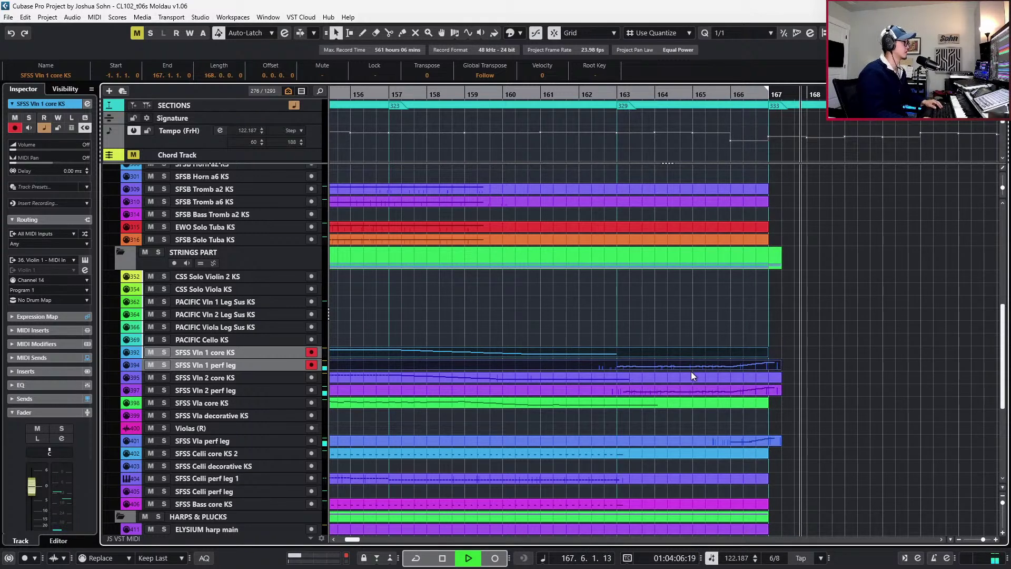
key("space")
Open the SFSS Vla perf leg part at bar 165 and re-record its CC 1 and CC 11 curves through bar 167
left_click(741, 440)
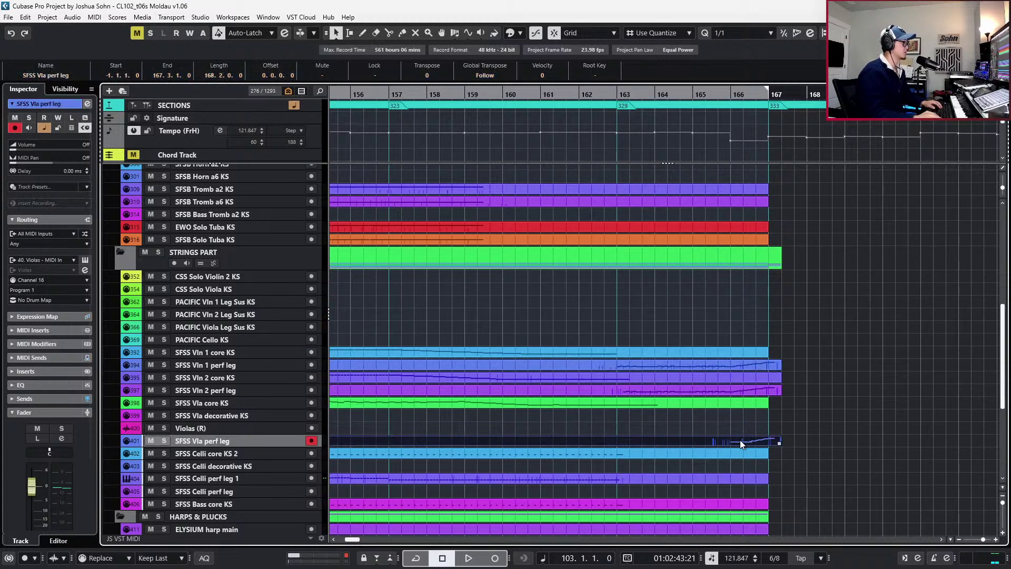
key("l")
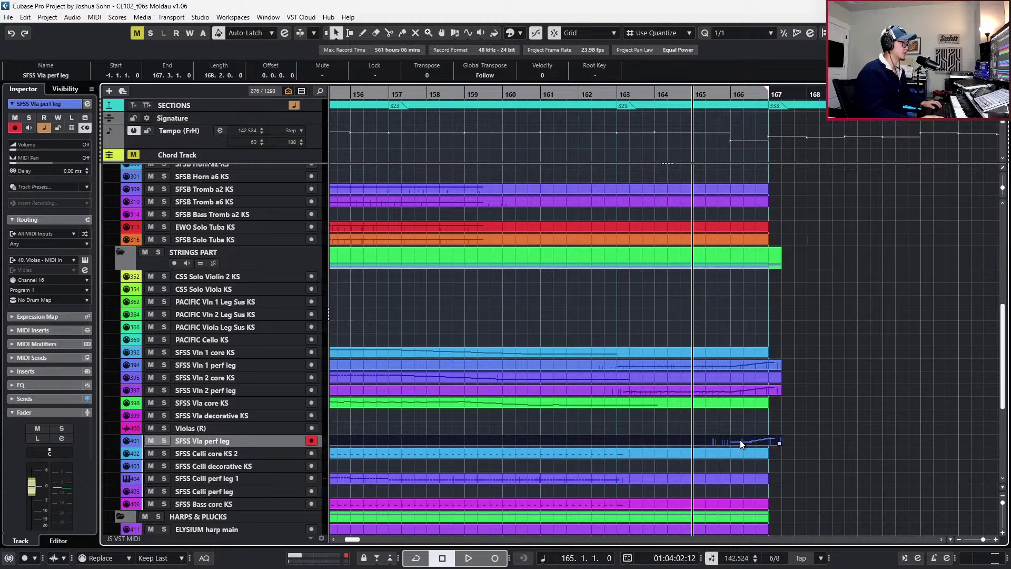
double_click(741, 441)
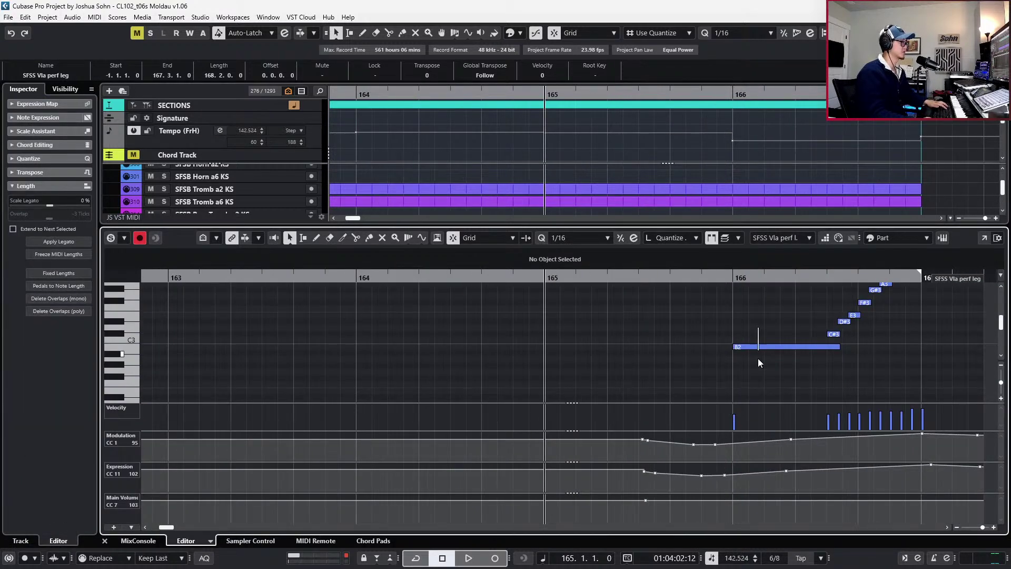
left_click(759, 345)
scroll(779, 368, "right", 3)
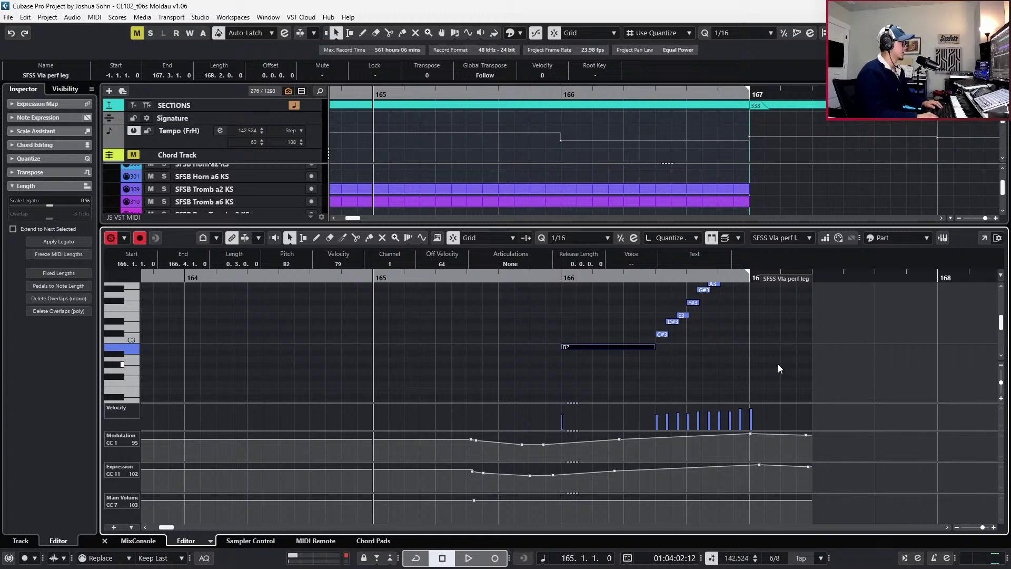
key("KP_Multiply")
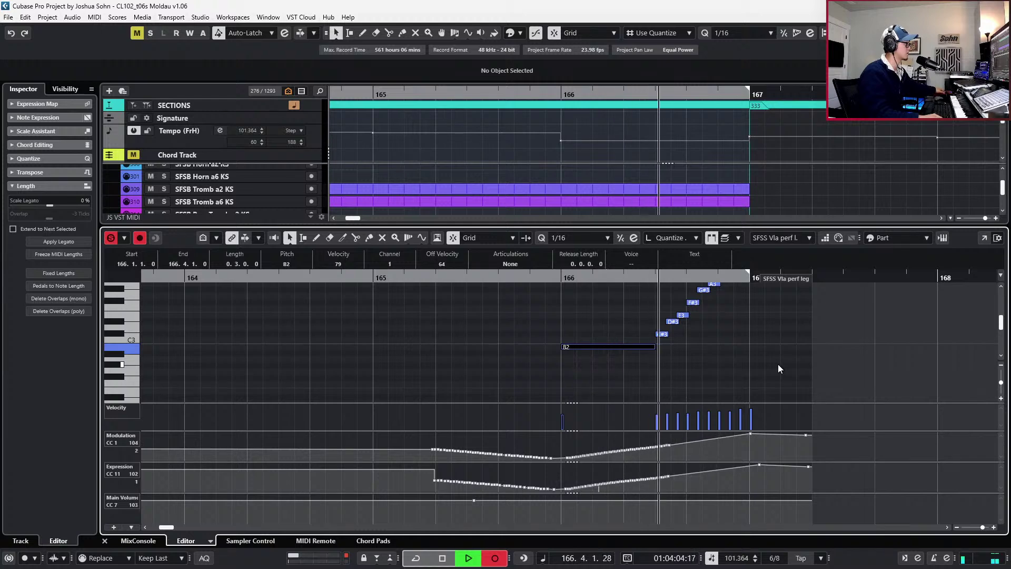
key("space")
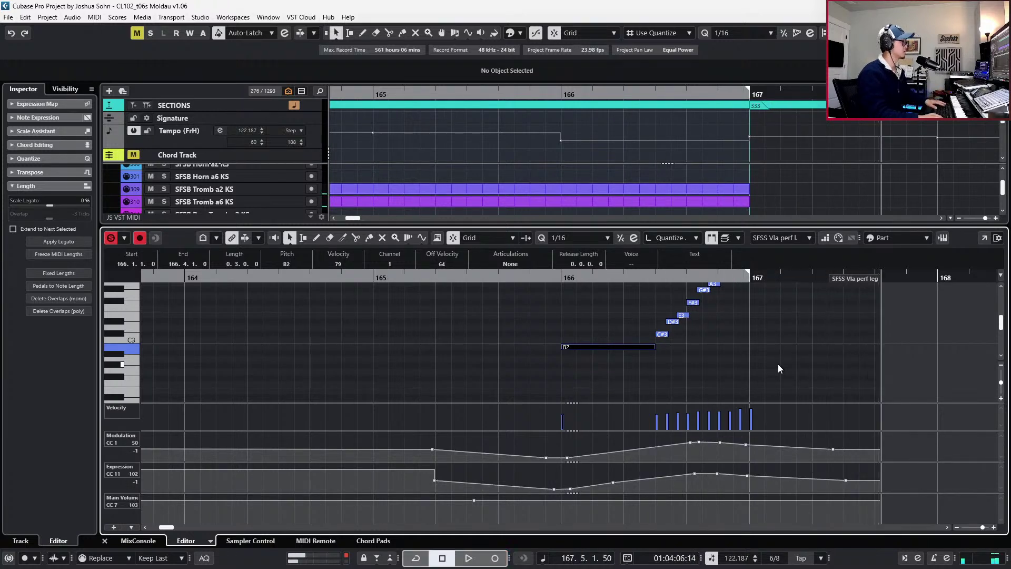
Play back the viola take, then set its points at 166.1.1 to 30 for CC 1 and 35 for CC 11
key("space")
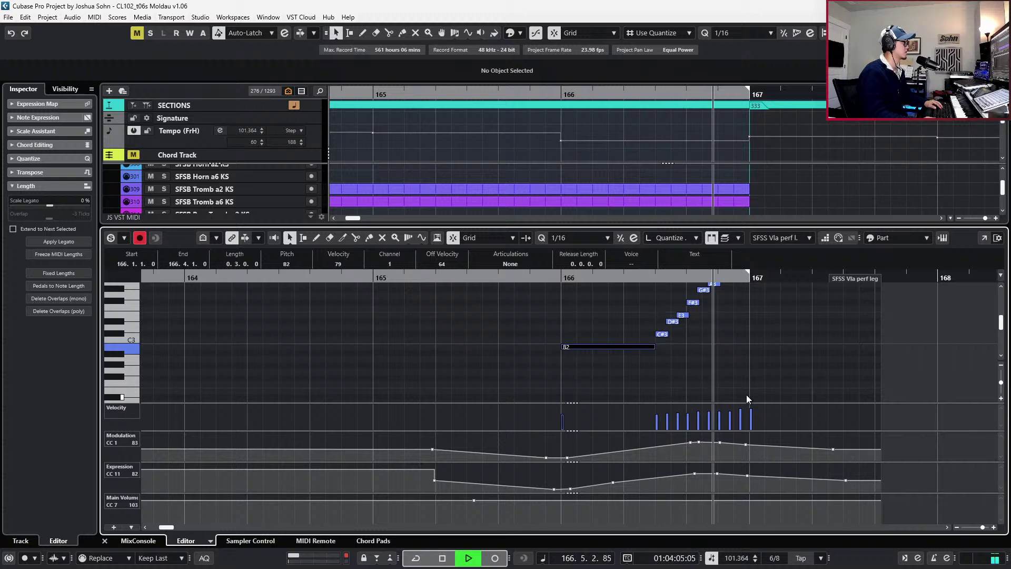
key("space")
left_click(569, 461)
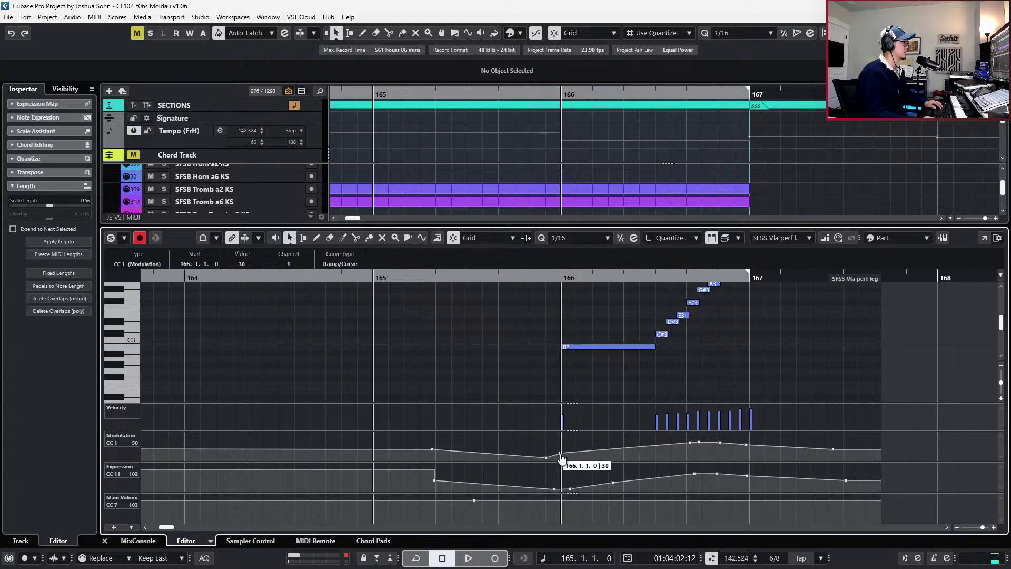
left_click_drag(568, 489, 562, 483)
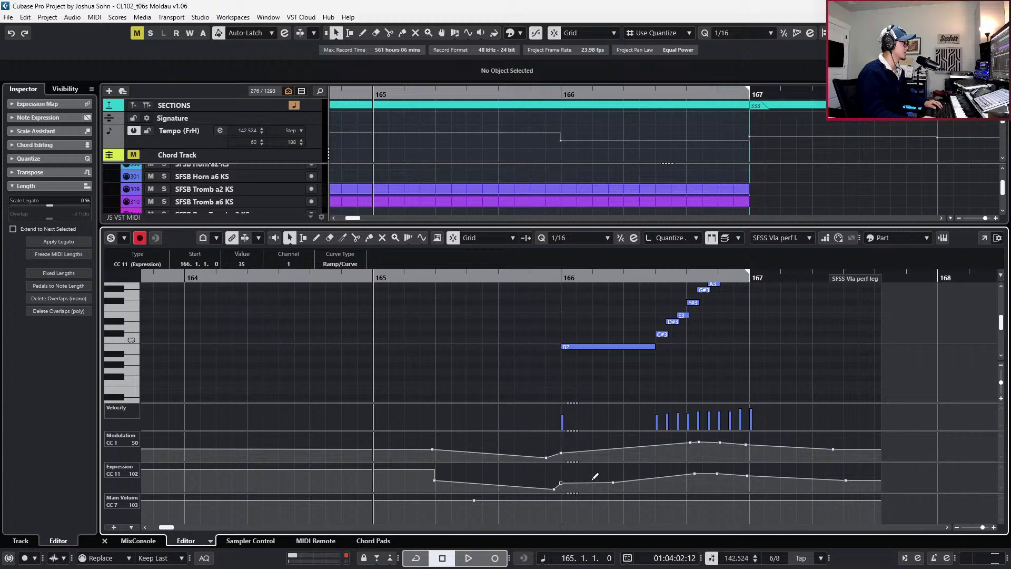
Set the viola CC 11 point at 166.2.2.39 to 58, check the swell in playback from bar 165, and close the editor
left_click(615, 483)
left_click_drag(614, 483, 614, 479)
key("space")
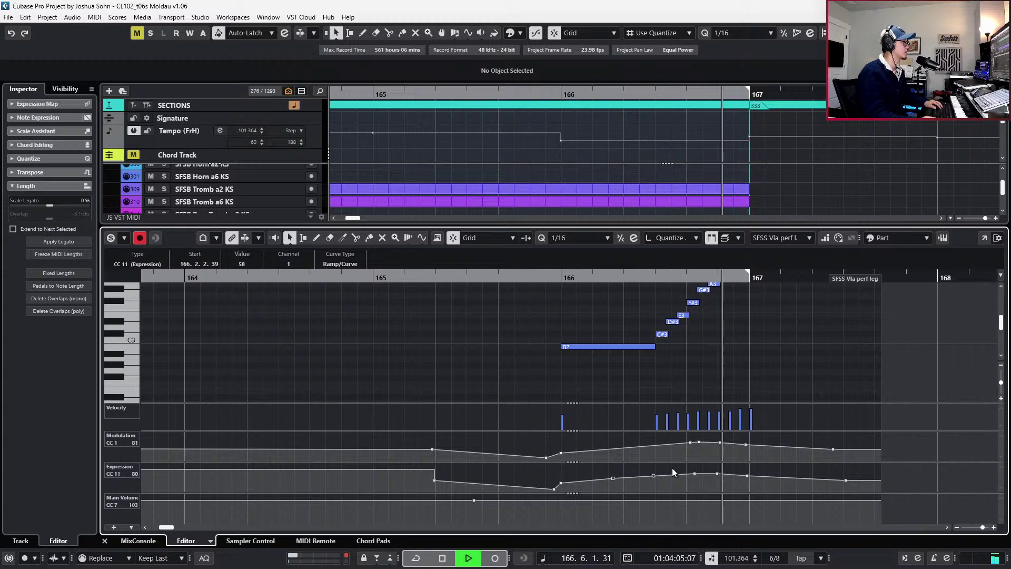
key("space")
key("ctrl+e")
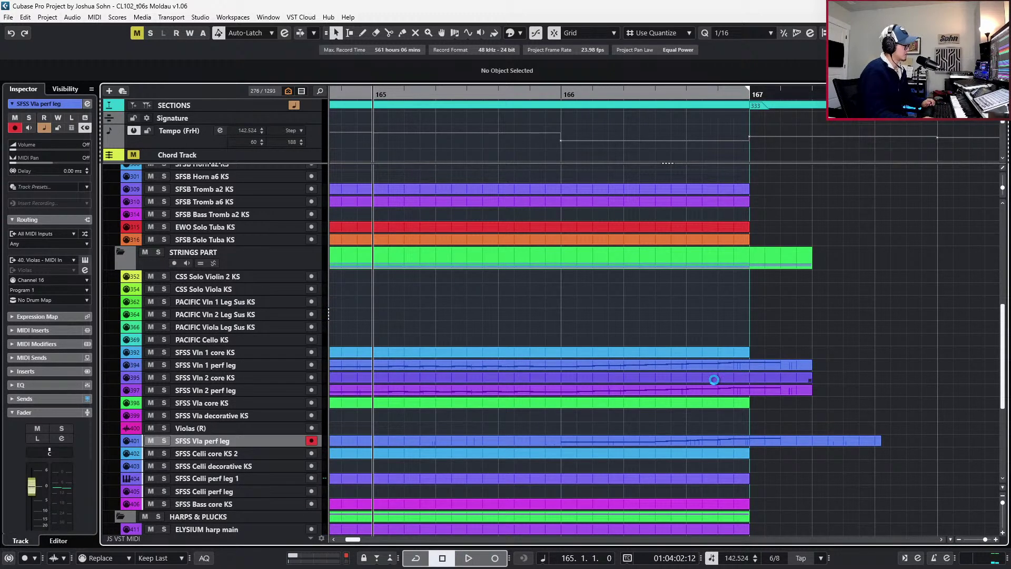
Select all the woodwind parts ending at bar 105, from CLAIRE Flute Legato A KS to SFSW Bassoon a2 KS
scroll(736, 287, "down", 5)
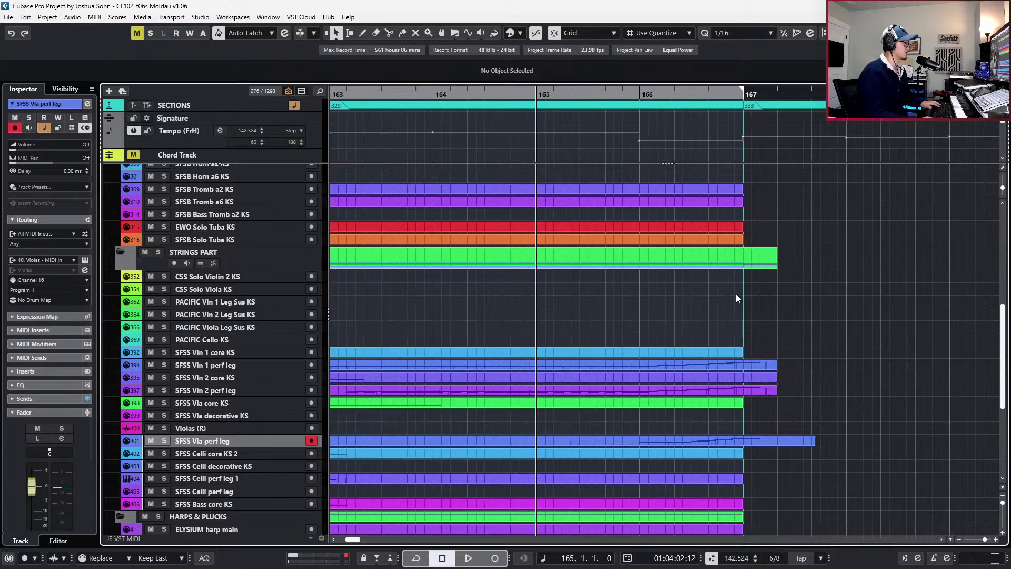
scroll(735, 294, "down", 5)
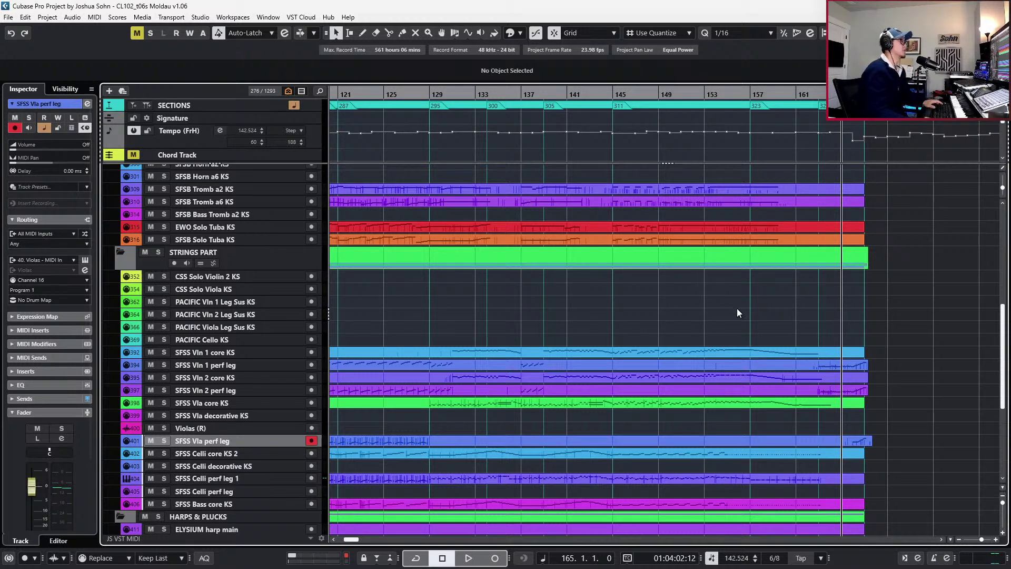
scroll(737, 313, "down", 3)
scroll(737, 310, "up", 8)
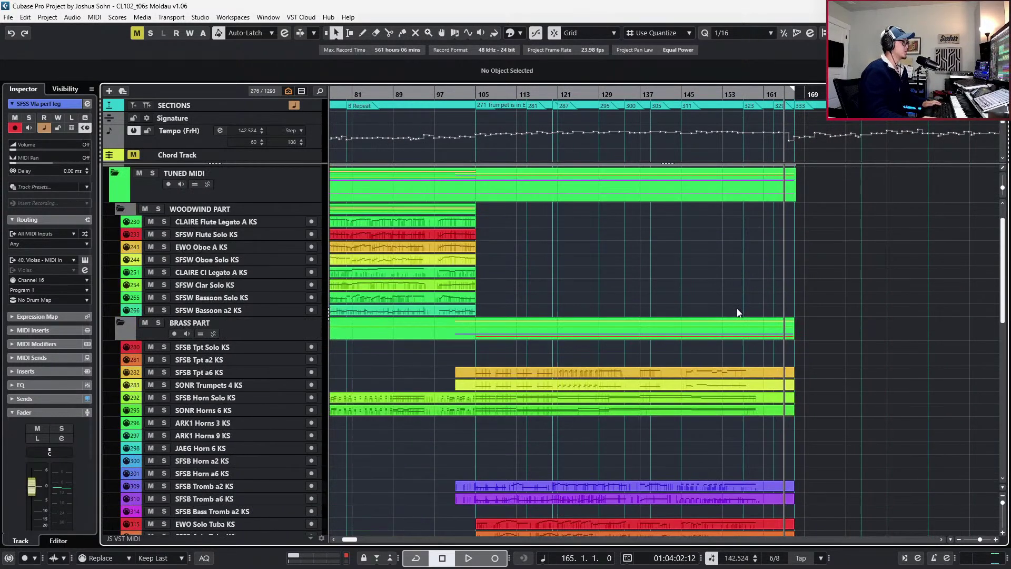
left_click_drag(525, 256, 521, 341)
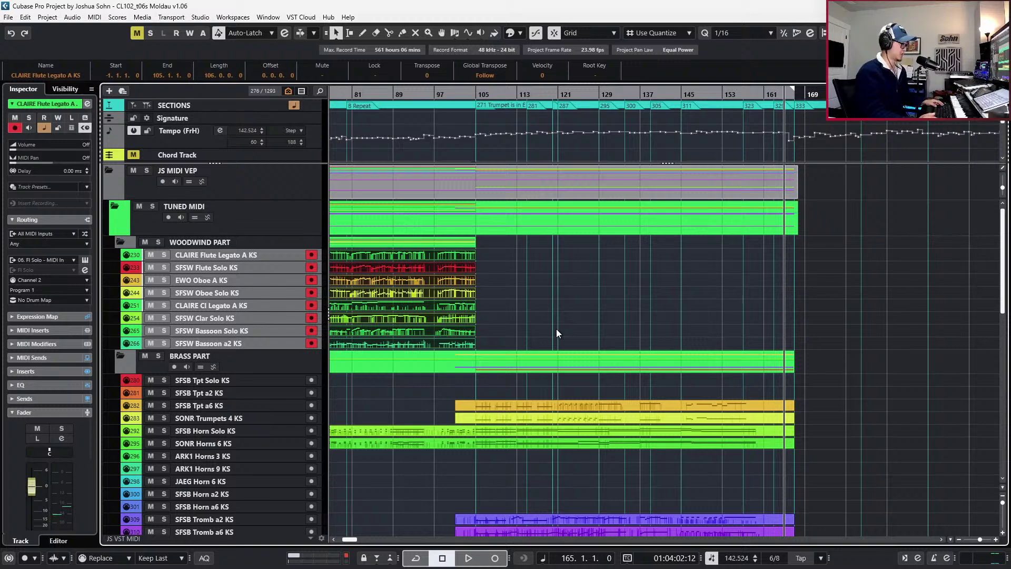
Switch to the PDF score and examine the woodwind writing from measure 271 through the pages up to page 78
key("alt+Tab")
key("Left")
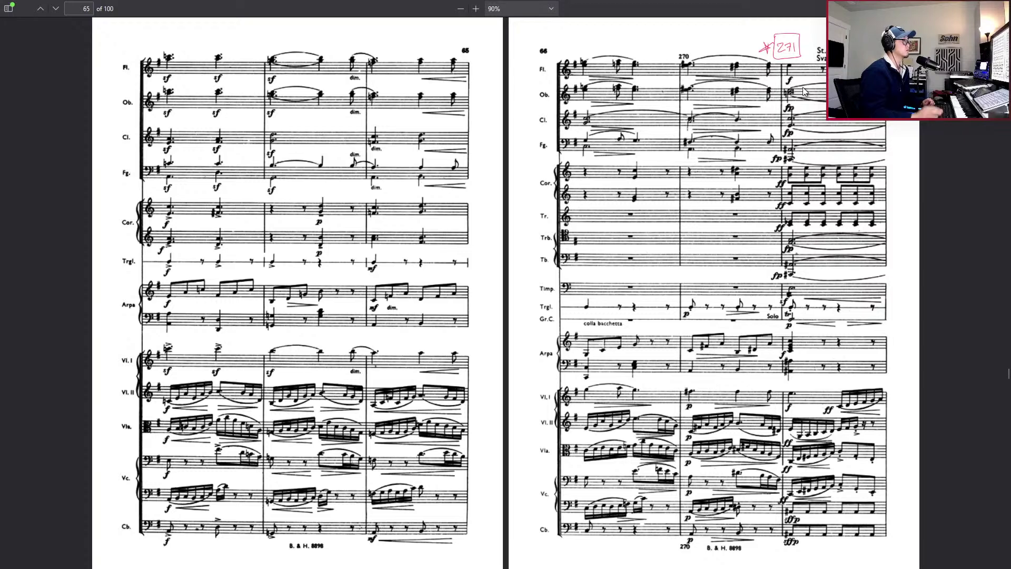
key("Right")
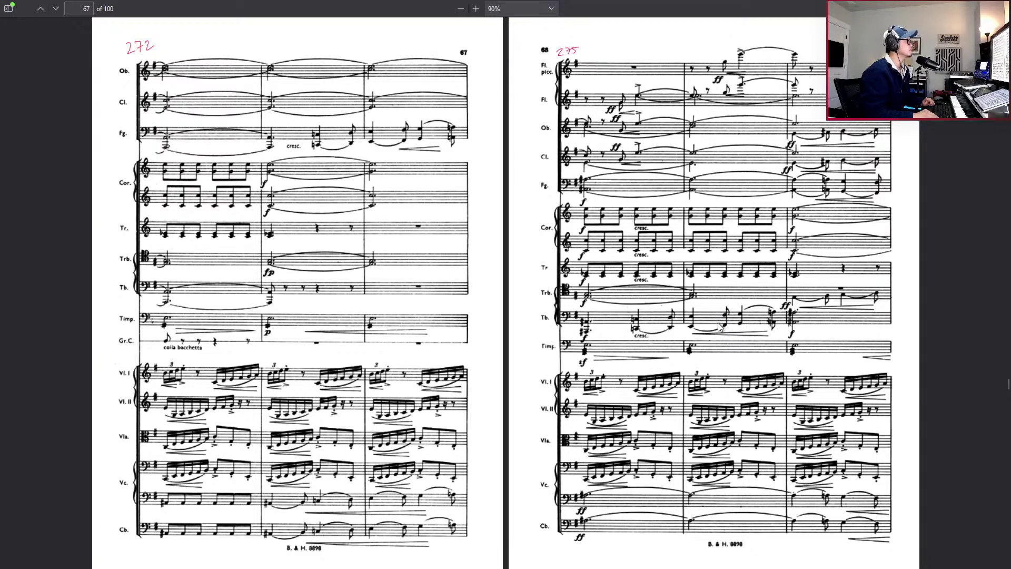
key("Right")
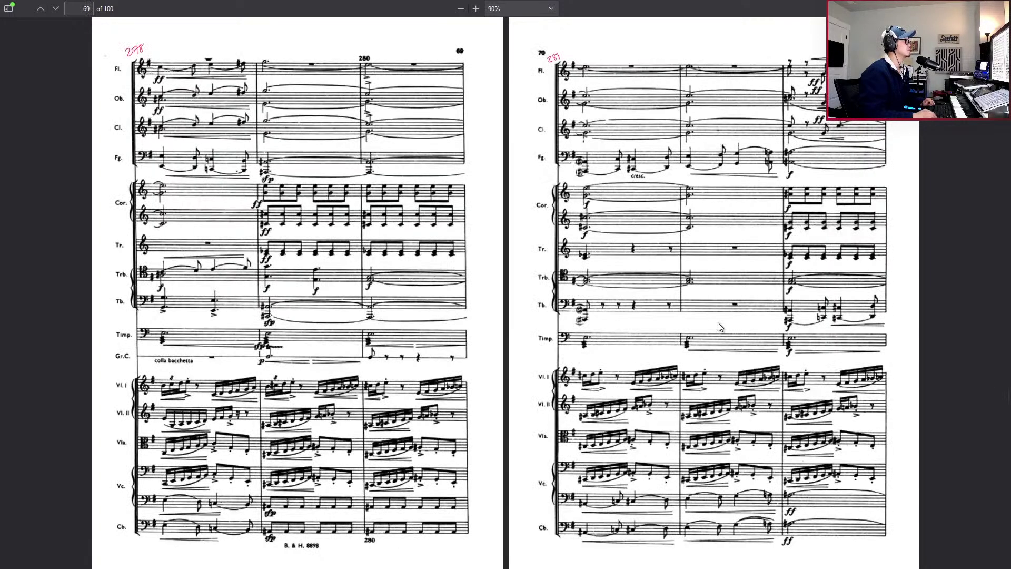
key("Right")
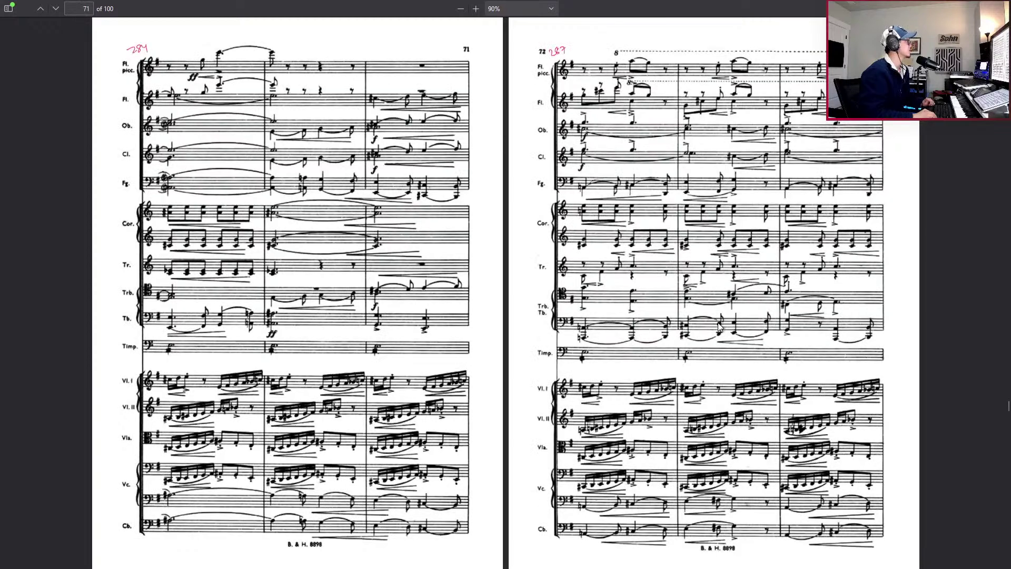
key("Right")
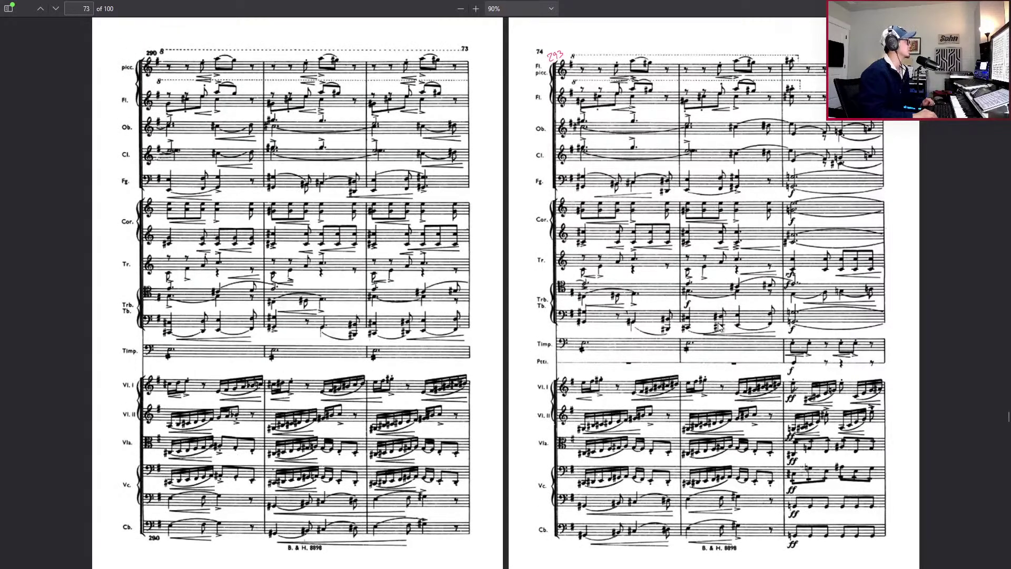
key("Right")
key("Right")
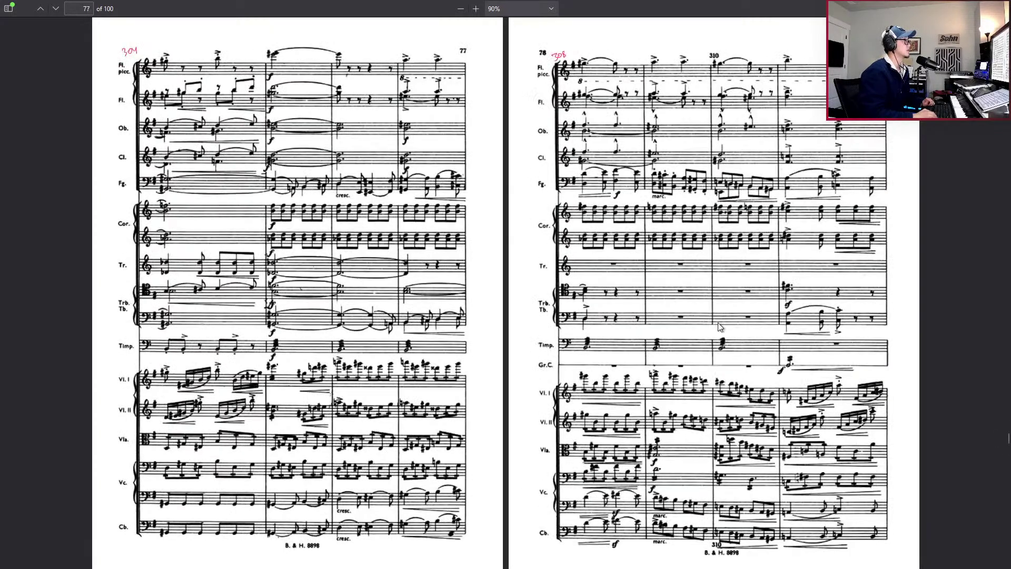
Page back through the PDF score to the section start marked at measure 271
key("Right")
key("Left")
key("Left")
key("Left")
key("Left")
key("Left")
key("Right")
key("Left")
key("Left")
key("Left")
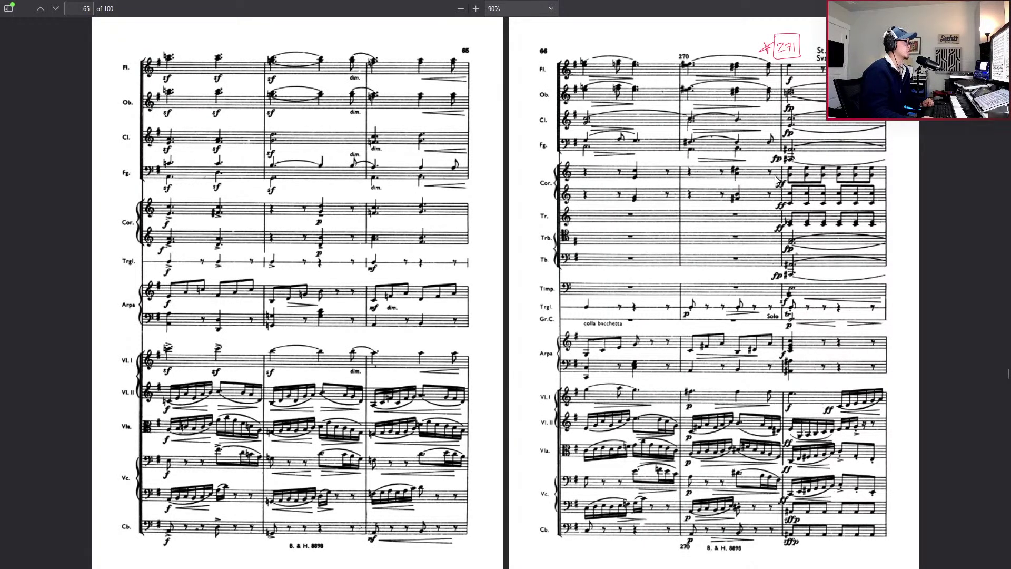
Examine the bassoon writing in the score from measure 271 through page 82
key("Right")
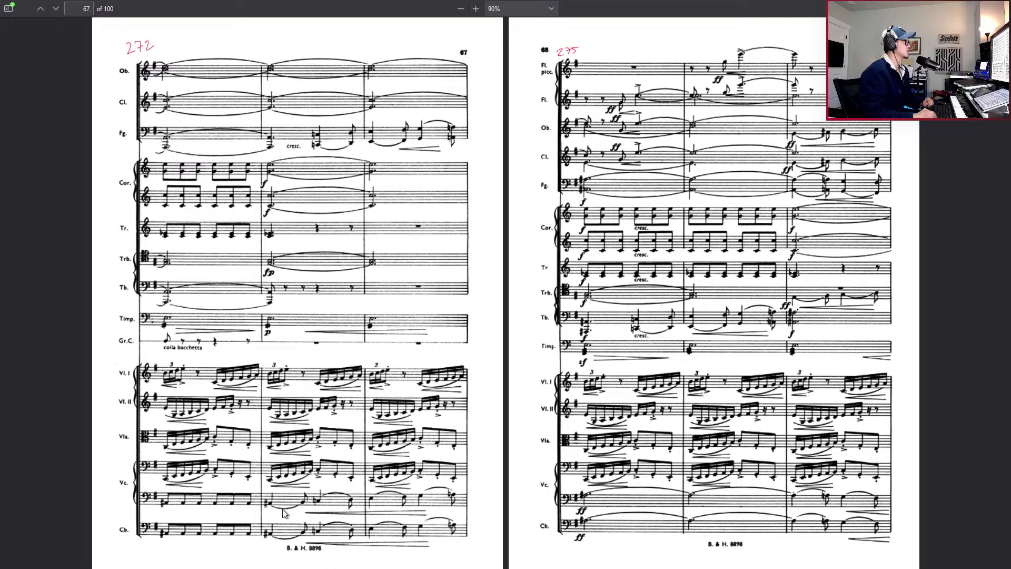
key("Right")
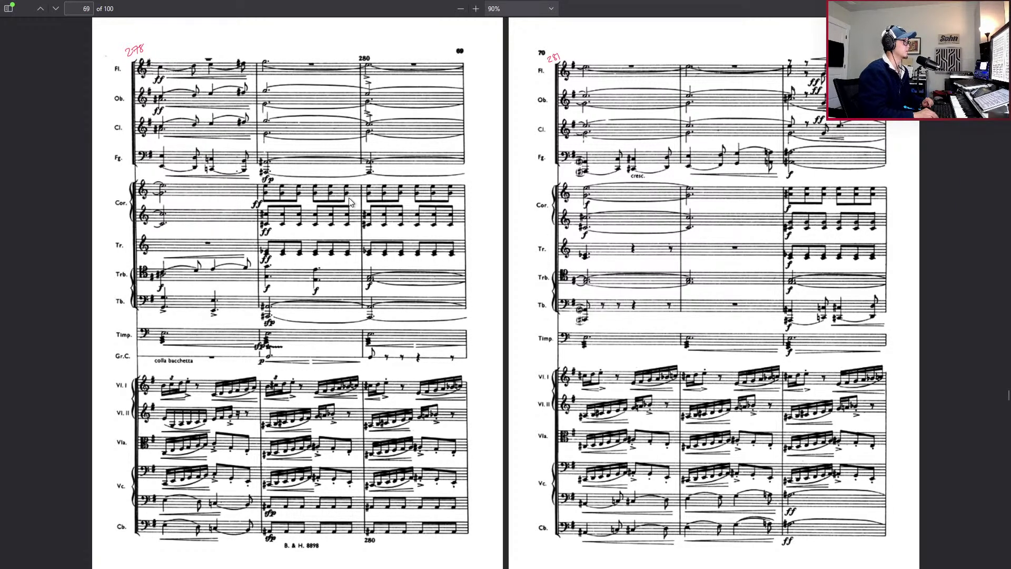
key("Left")
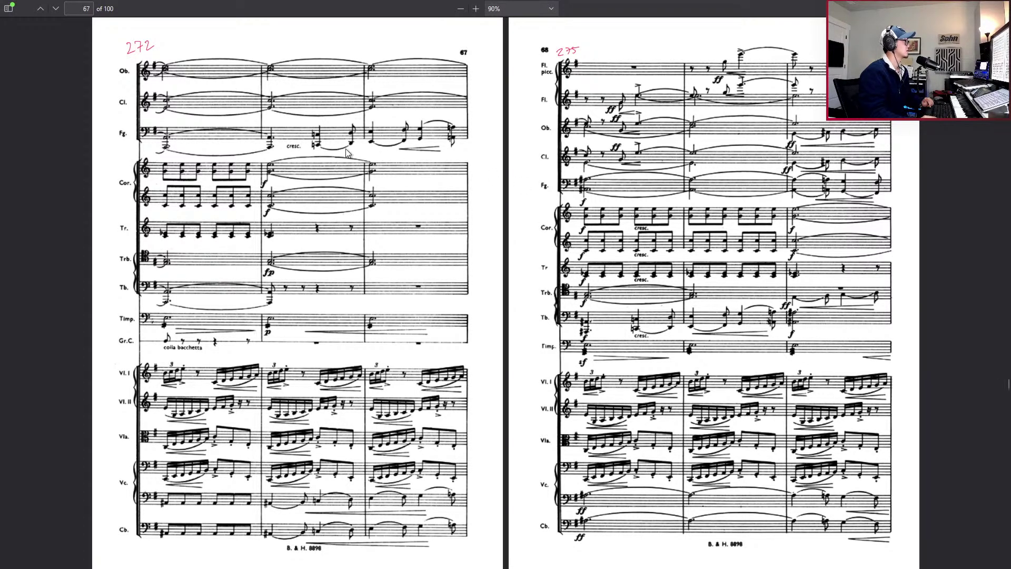
key("Left")
key("Right")
key("Left")
key("Right")
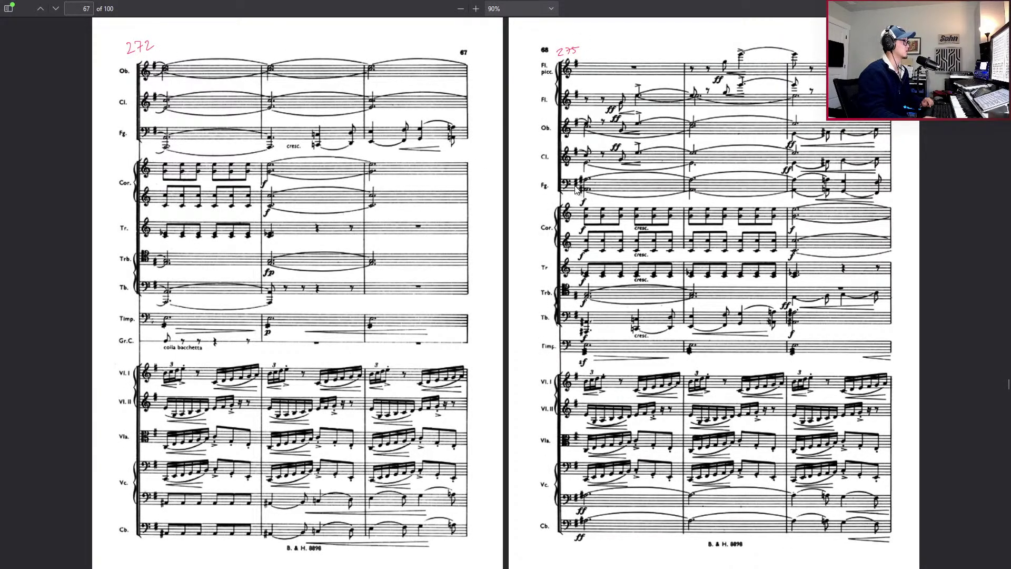
key("Right")
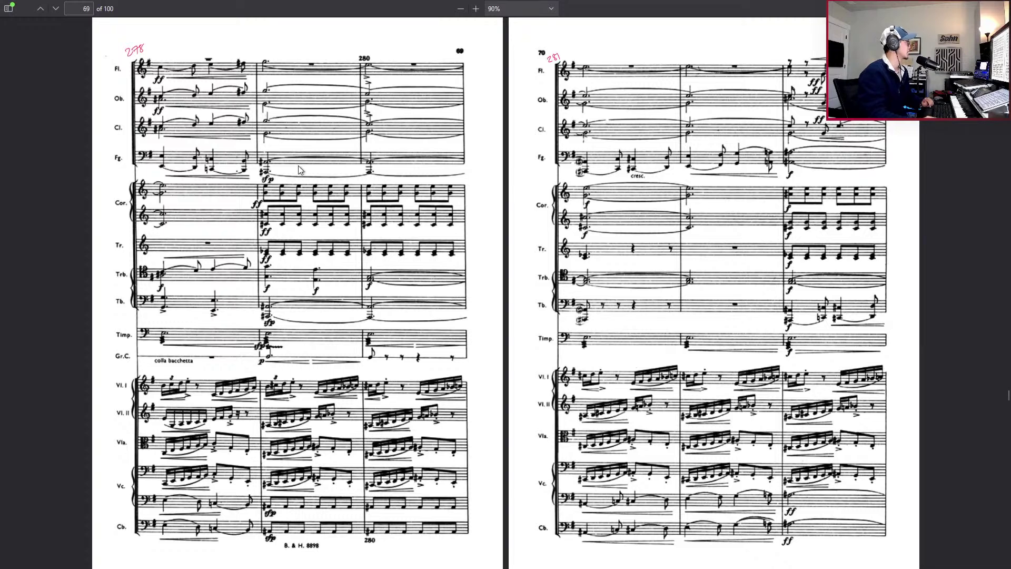
key("Right")
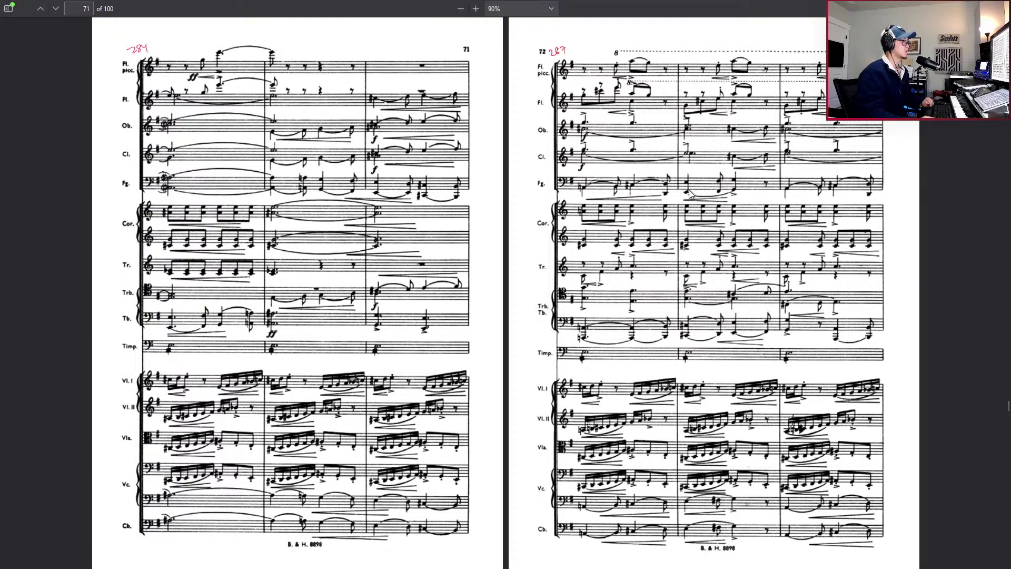
key("Right")
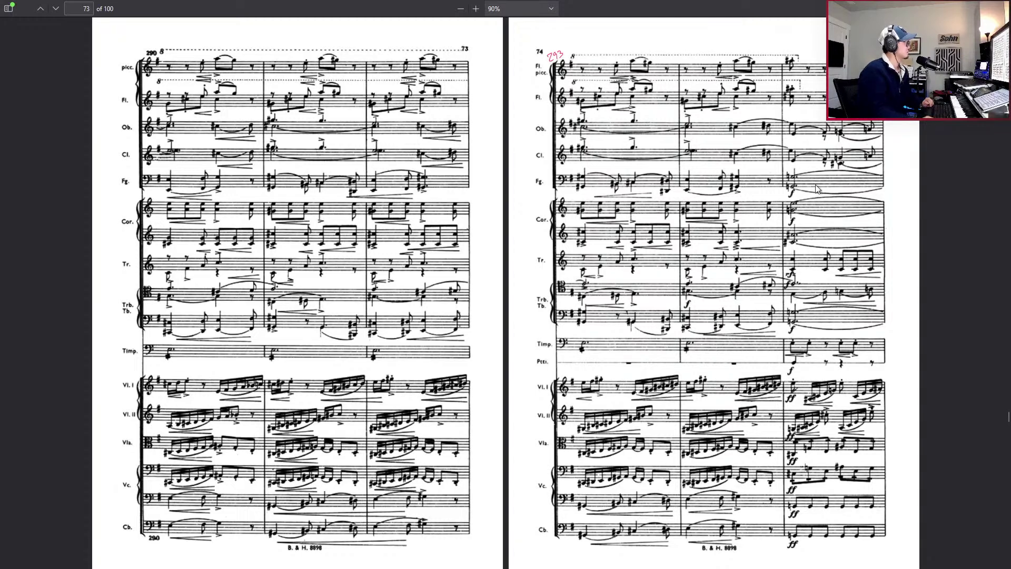
key("Right")
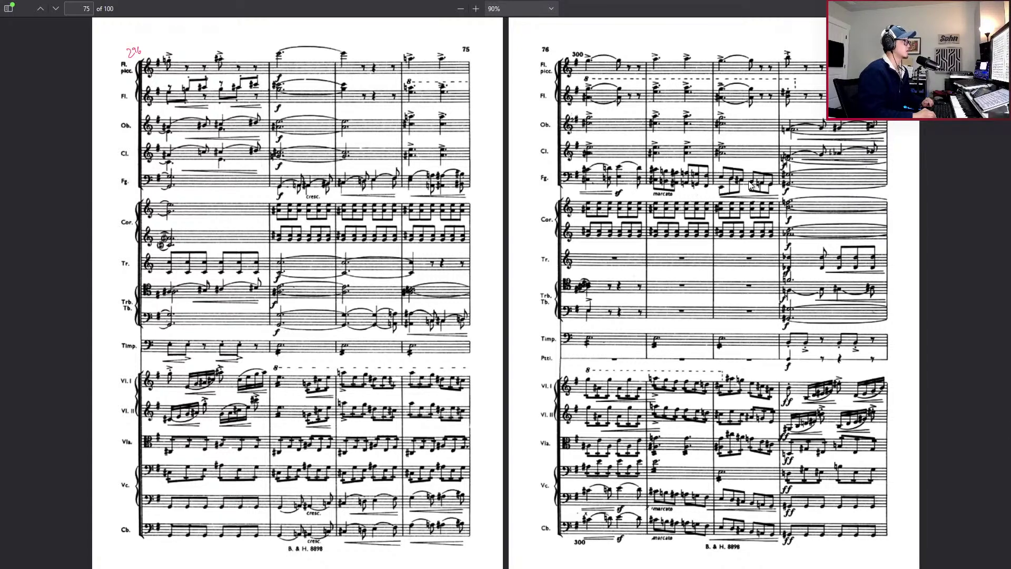
key("Right")
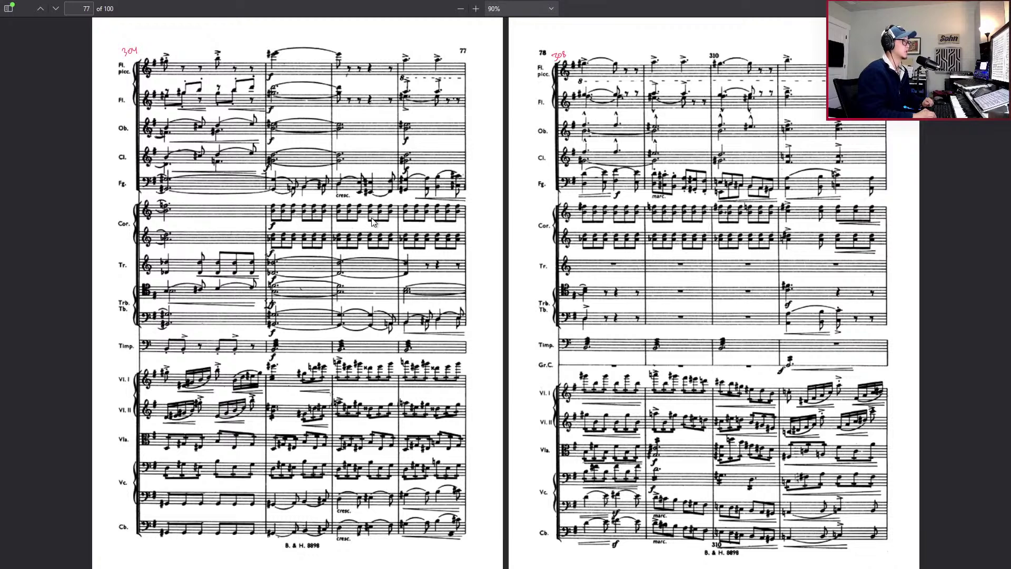
key("Right")
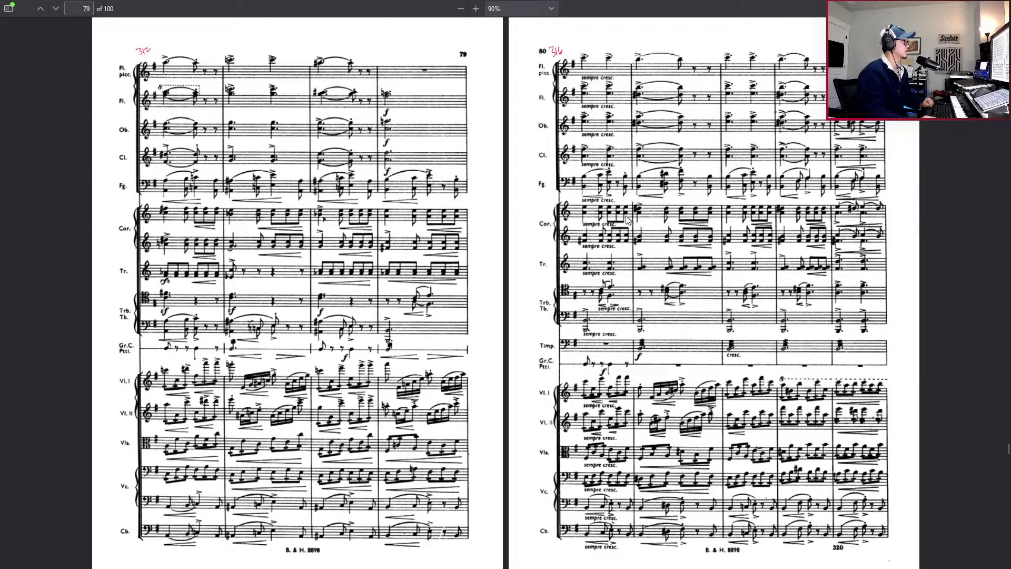
scroll(736, 199, "down", 5)
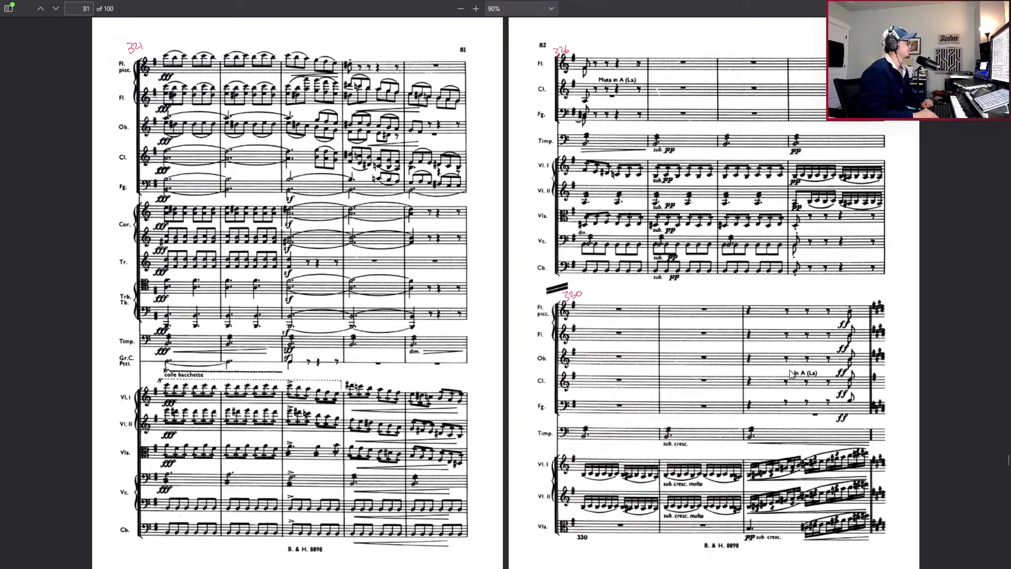
Return to pages 65 and 66 of the score to review the opening of the section at measure 271
key("Left")
key("Left")
key("Left")
key("Left")
key("Left")
key("Left")
key("Left")
key("Left")
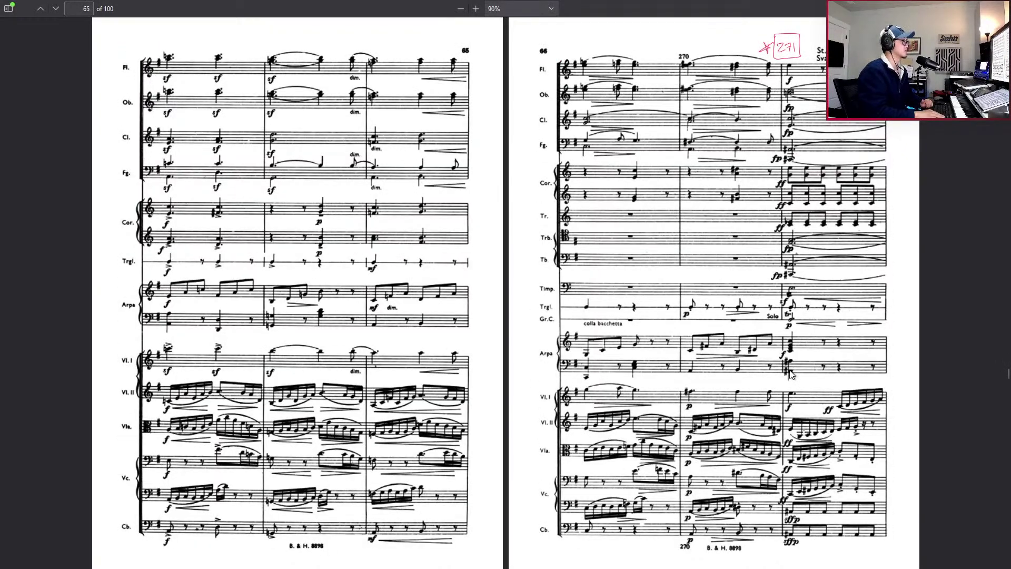
key("Right")
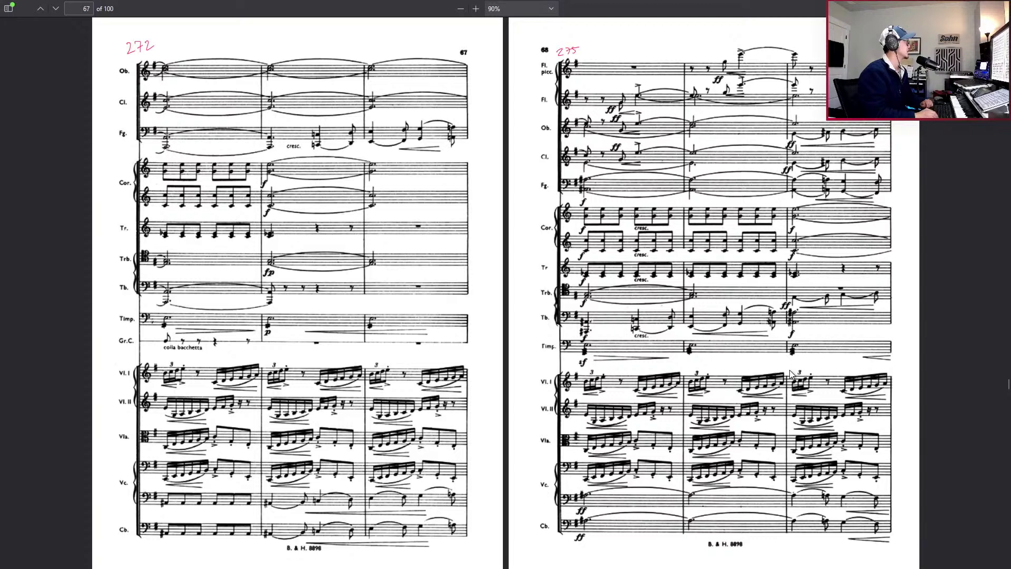
key("Left")
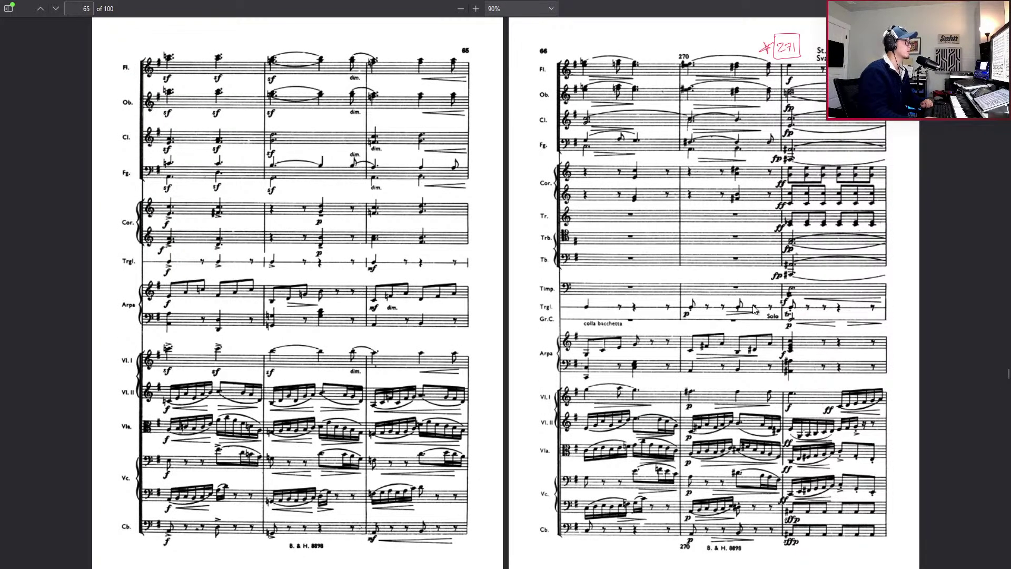
Switch to Cubase, extend the SFSW Bassoon Solo KS and SFSW Bassoon a2 KS parts to bar 167, and move the playhead to bar 105
key("alt+Tab")
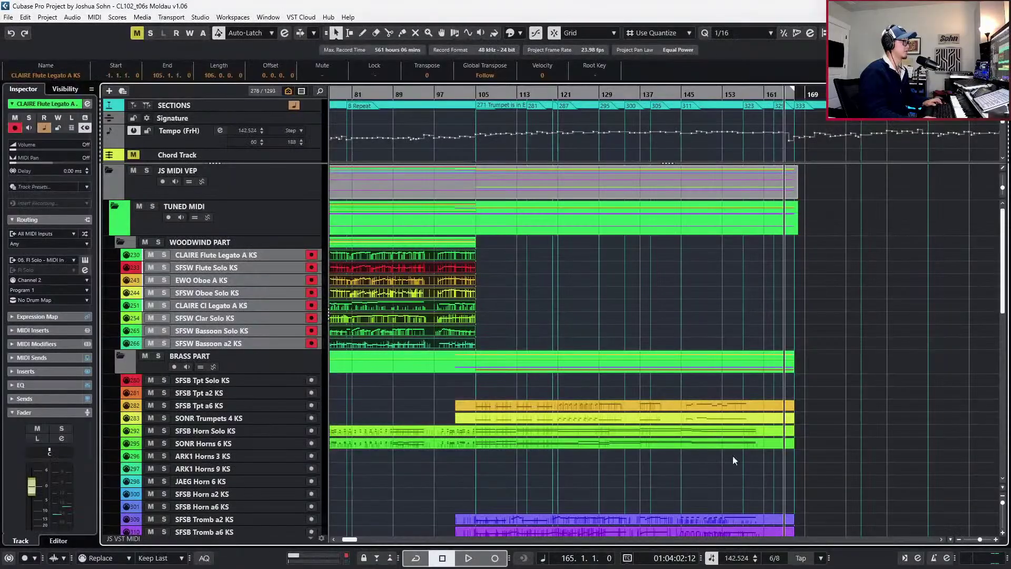
left_click_drag(491, 329, 795, 383)
key("KP_Subtract")
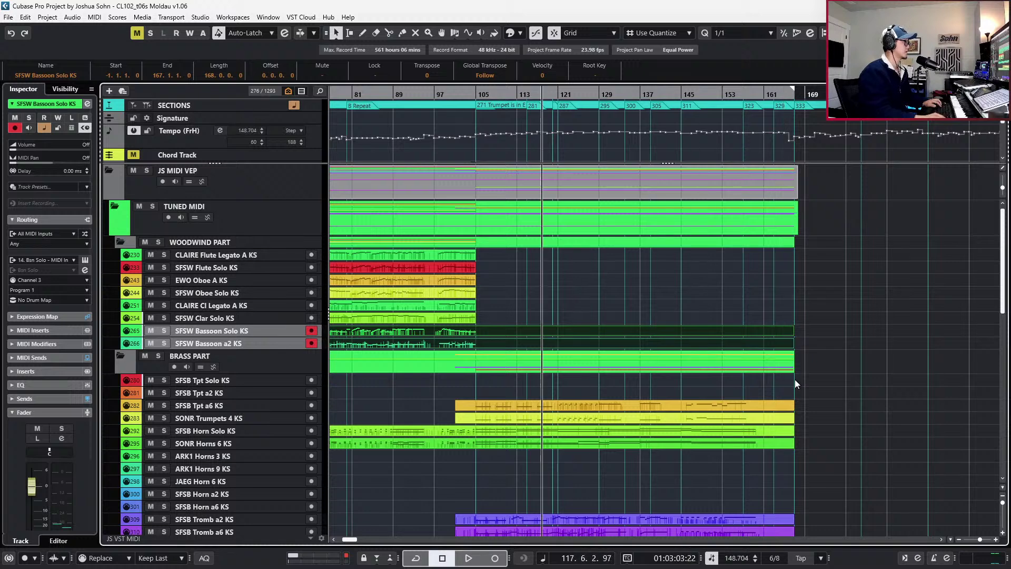
key("KP_Subtract")
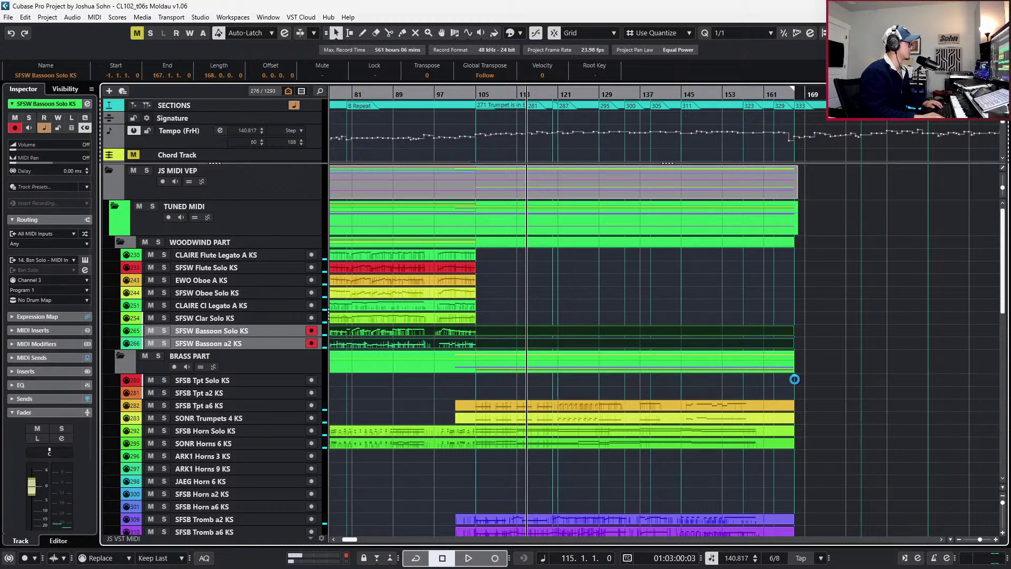
key("KP_Subtract")
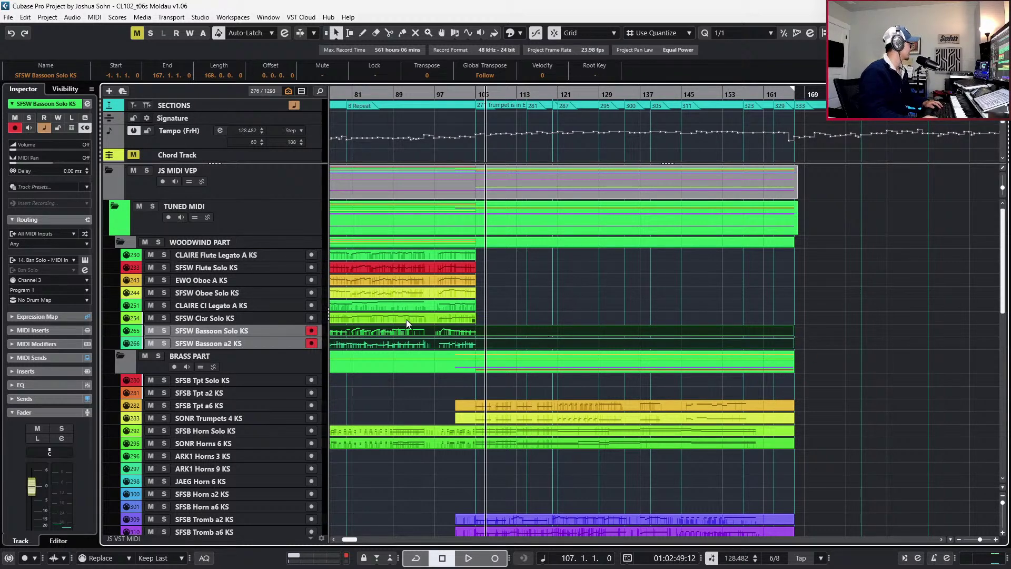
left_click(496, 346)
key("KP_Subtract")
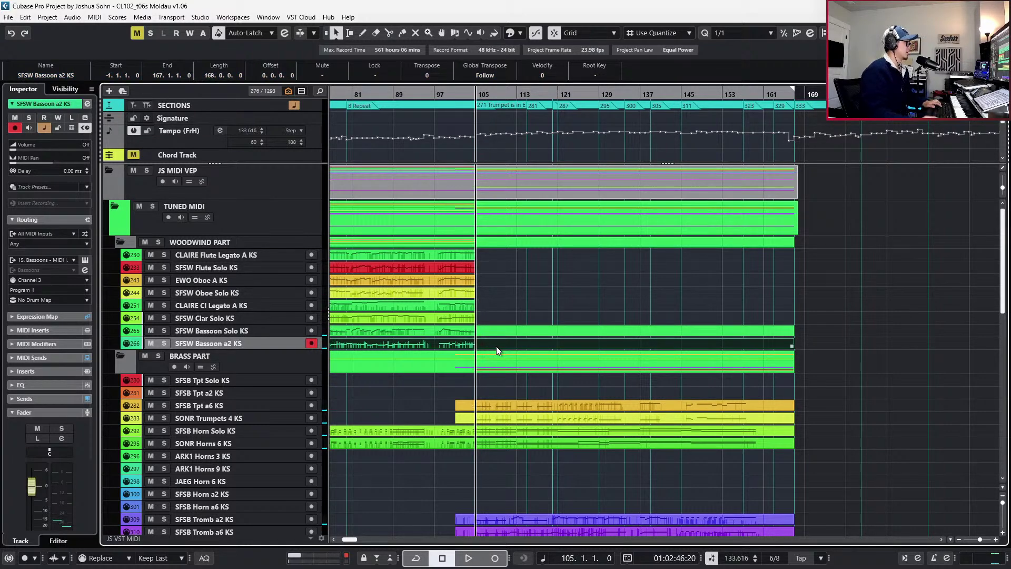
Copy the SFSS Celli perf leg 1 music from bar 105 to bar 167 onto the SFSW Bassoon Solo KS track
scroll(496, 347, "down", 10)
scroll(513, 364, "down", 2)
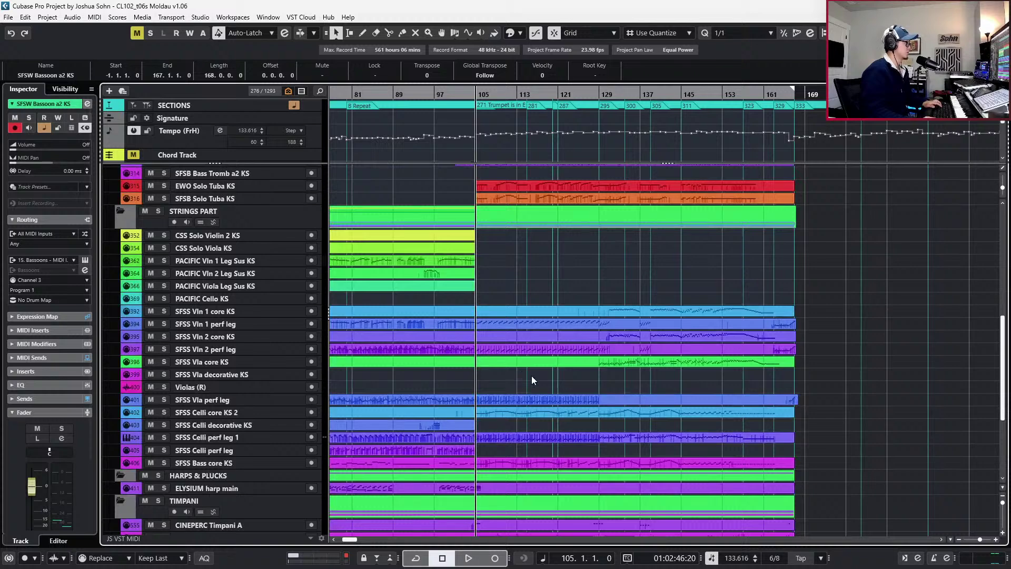
scroll(532, 375, "down", 5)
scroll(532, 375, "up", 10)
scroll(532, 375, "down", 3)
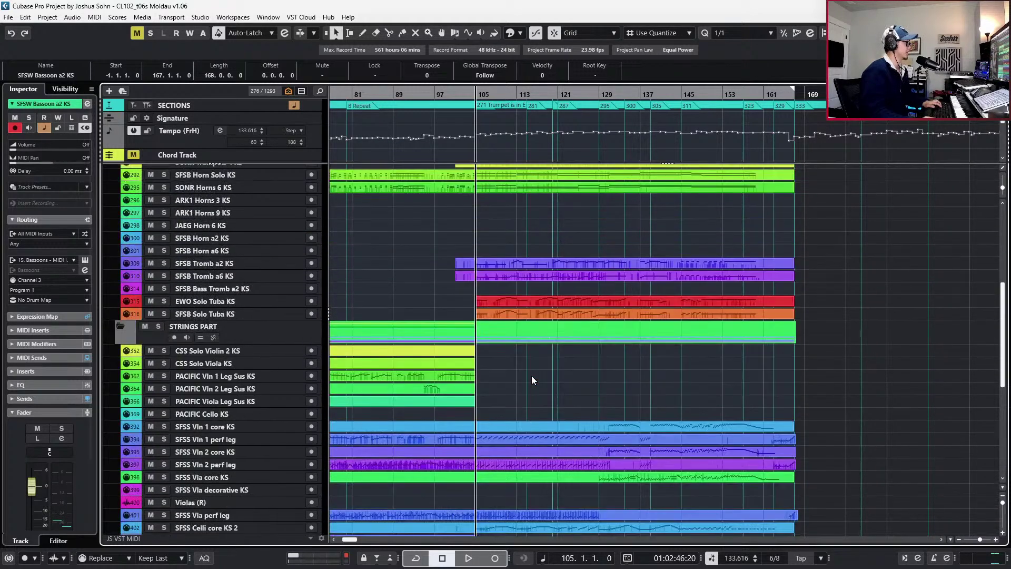
scroll(532, 375, "down", 5)
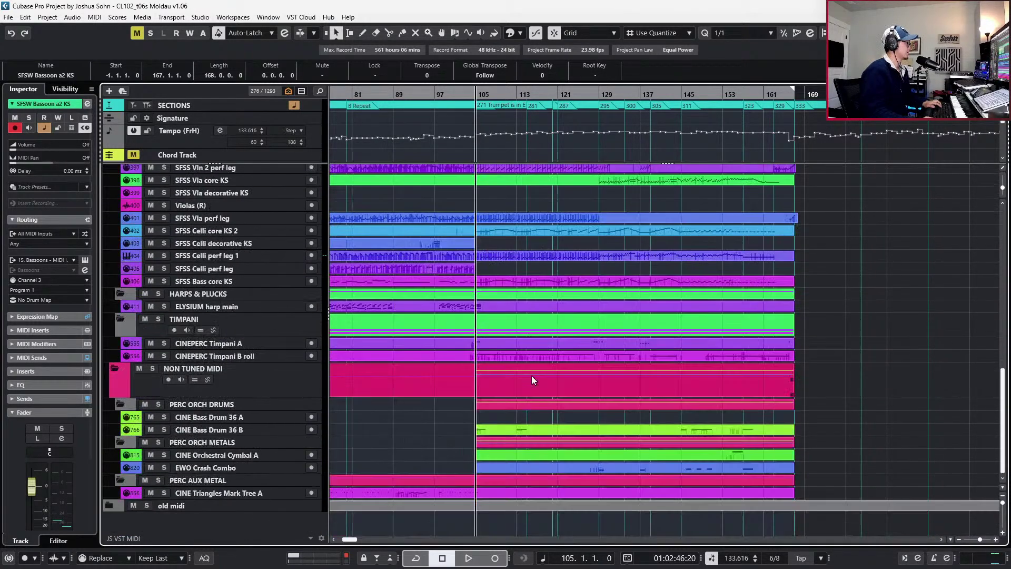
left_click(479, 257)
left_click(478, 257, "alt")
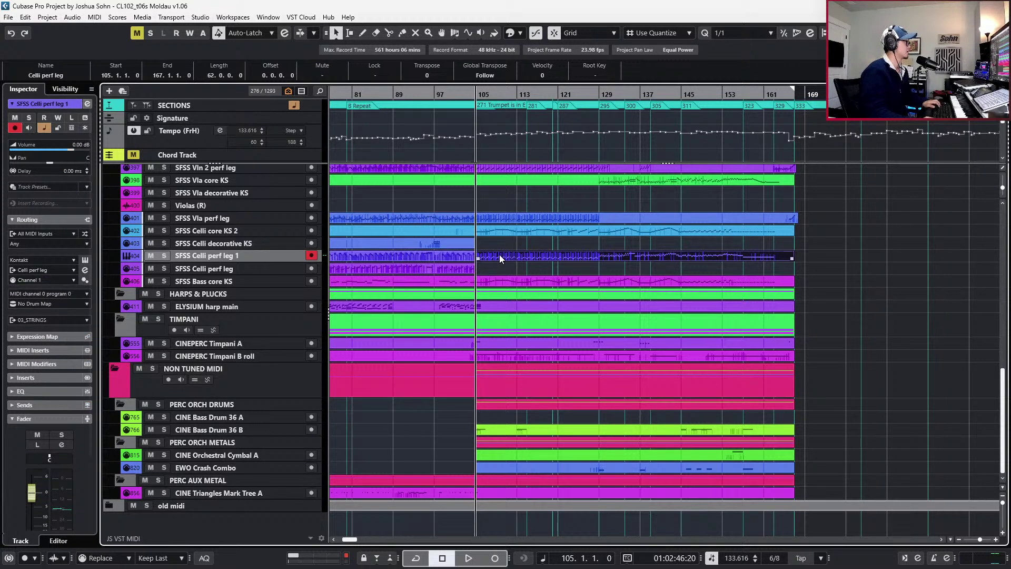
scroll(590, 267, "up", 8)
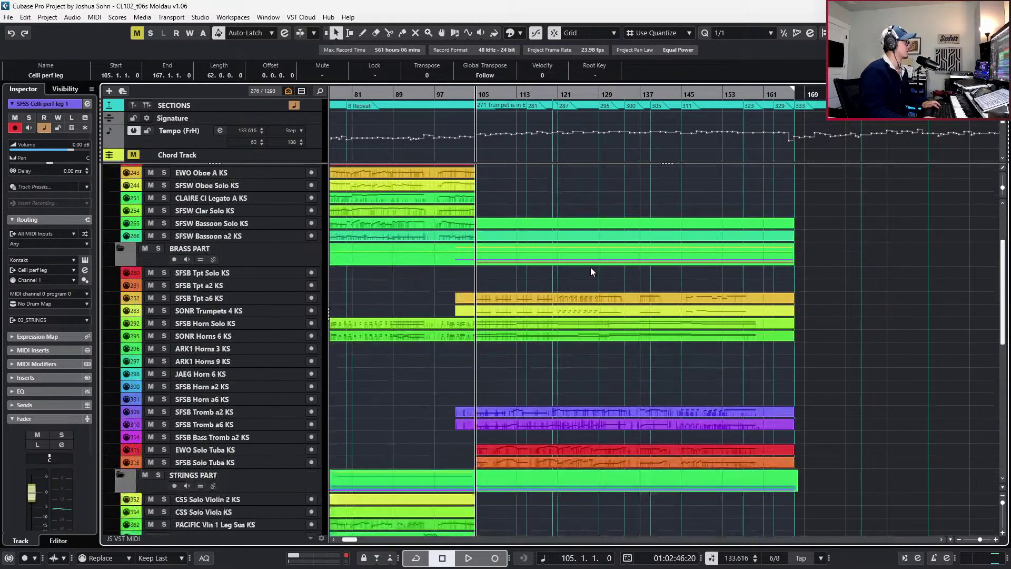
left_click(271, 223)
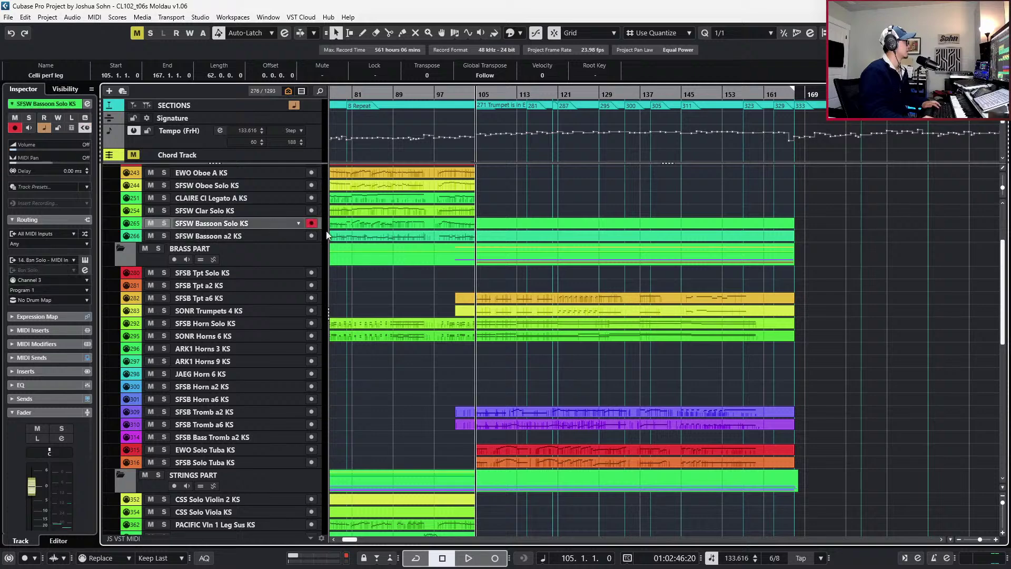
left_click(514, 226)
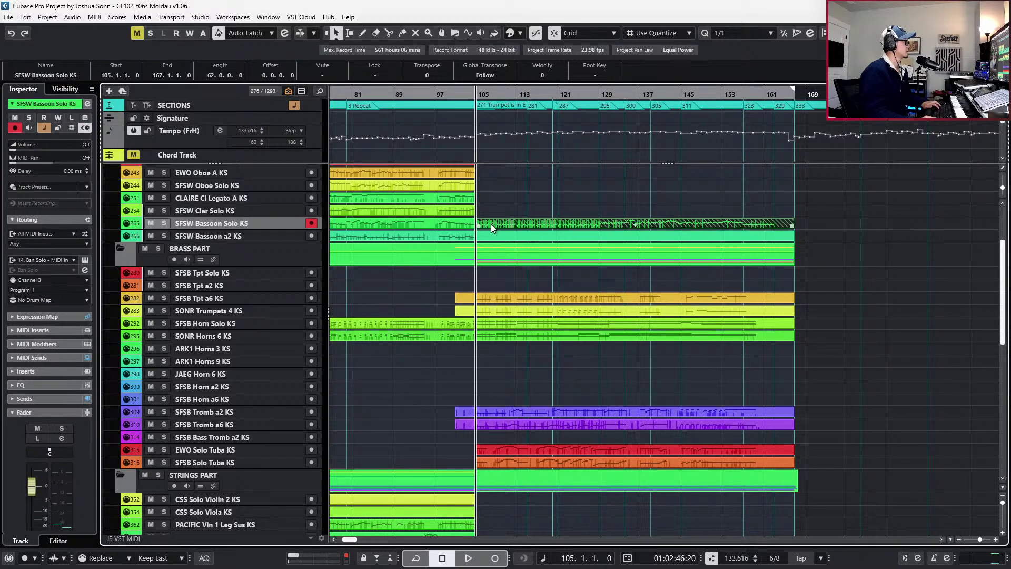
Open the SFSW Bassoon Solo KS part in the note editor, examine its notes from bar 105, and close the editor
double_click(491, 224)
key("h")
key("h")
key("h")
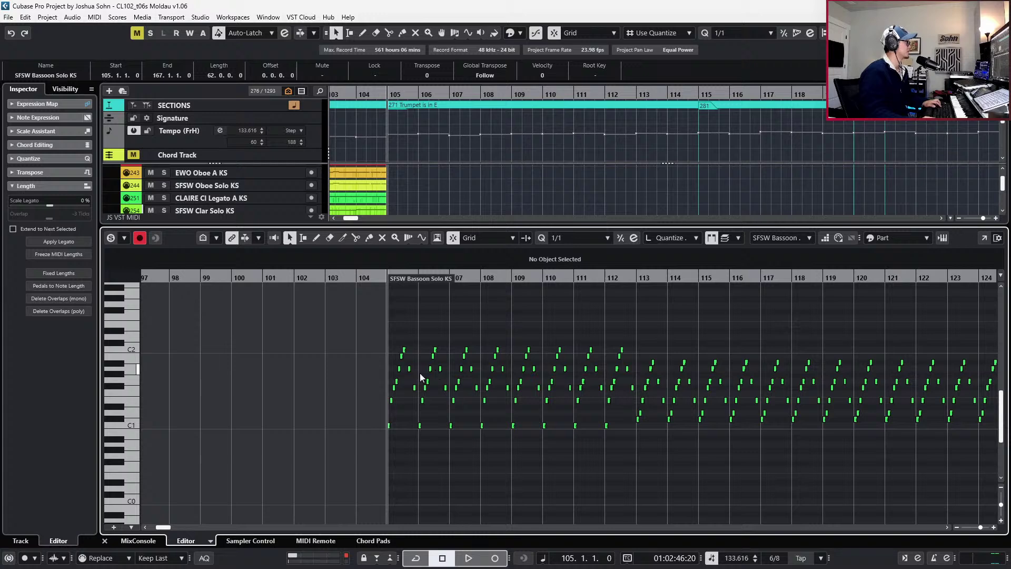
key("h")
key("h")
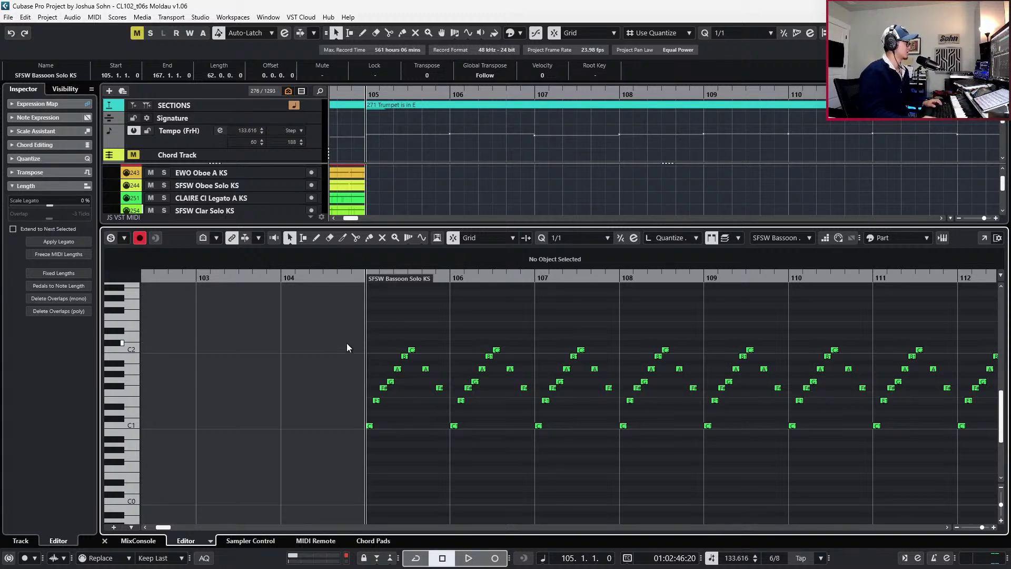
key("ctrl+e")
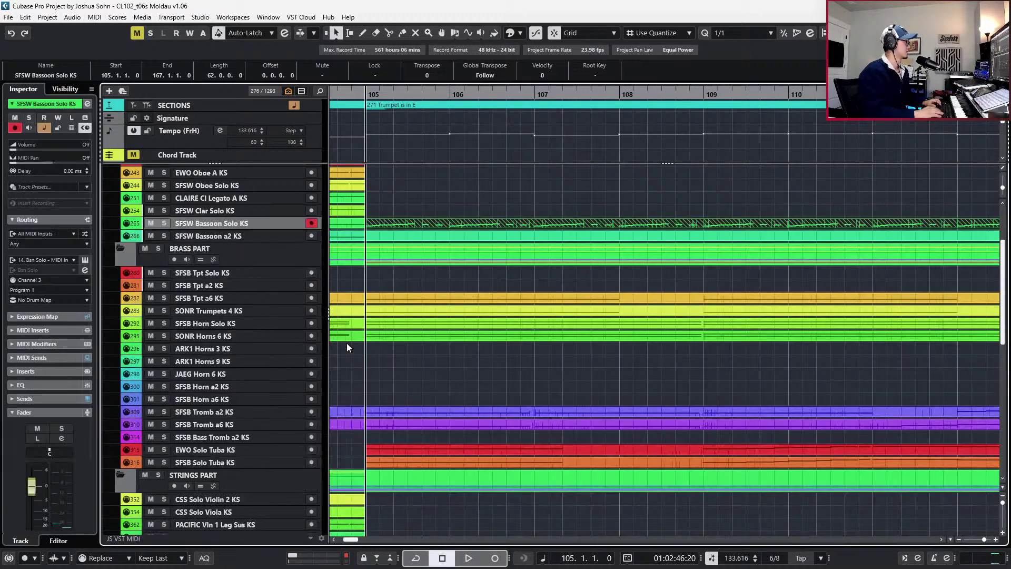
Solo the SFSS Celli perf leg 1 track, play its part briefly from bar 105, and turn the solo off
left_click(370, 327)
scroll(395, 340, "down", 12)
scroll(404, 346, "down", 3)
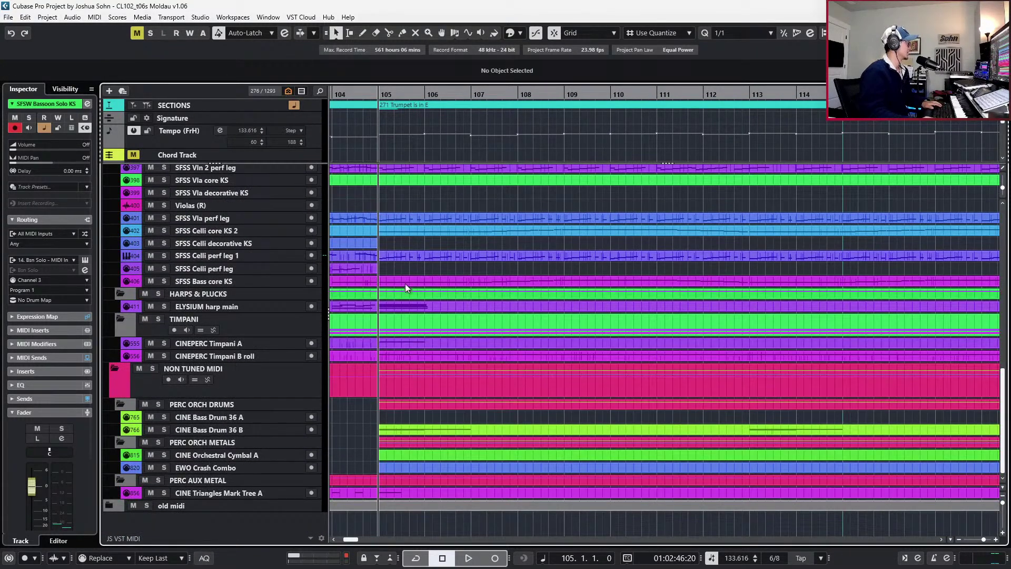
left_click(407, 255)
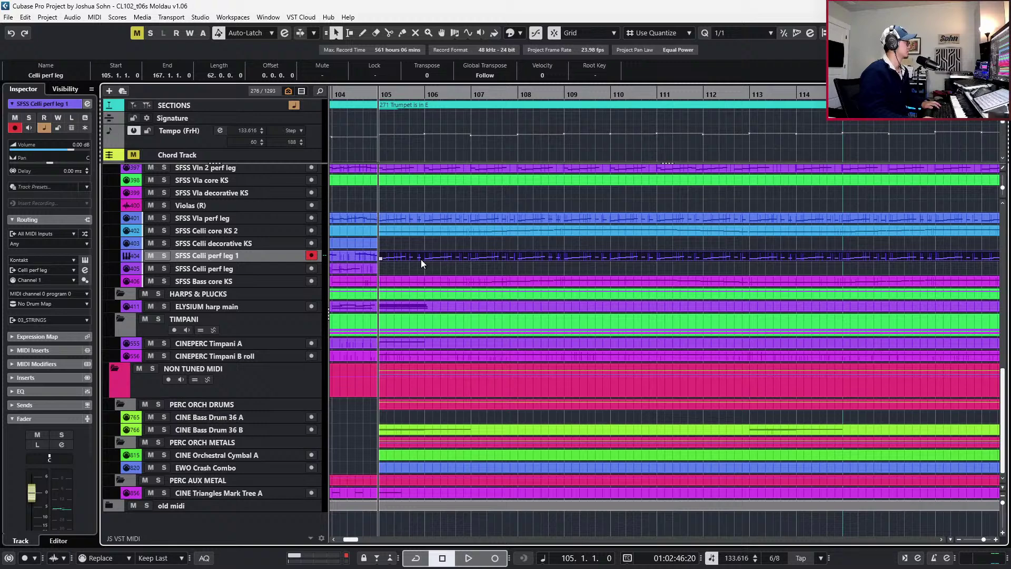
key("s")
key("space")
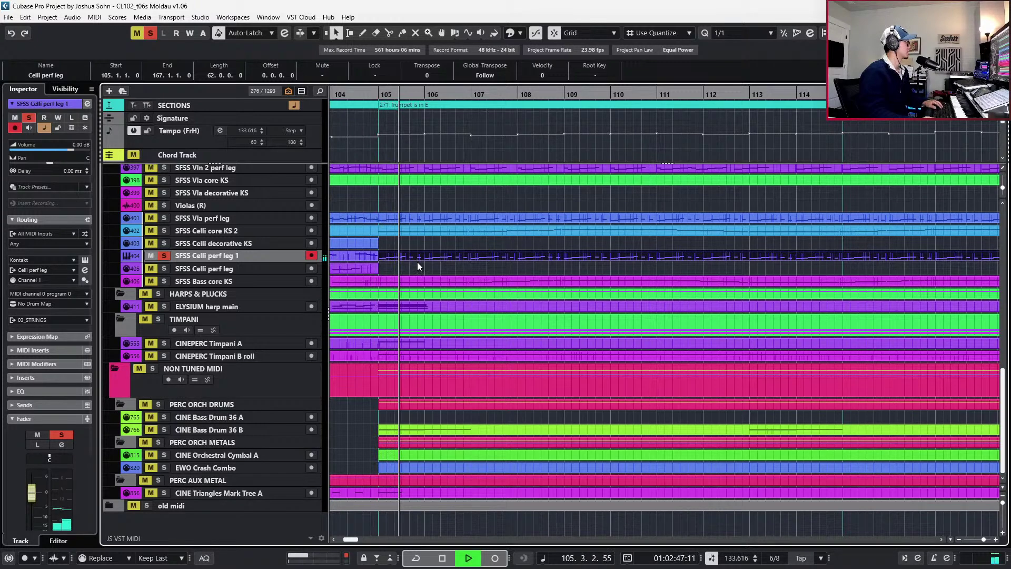
key("space")
key("s")
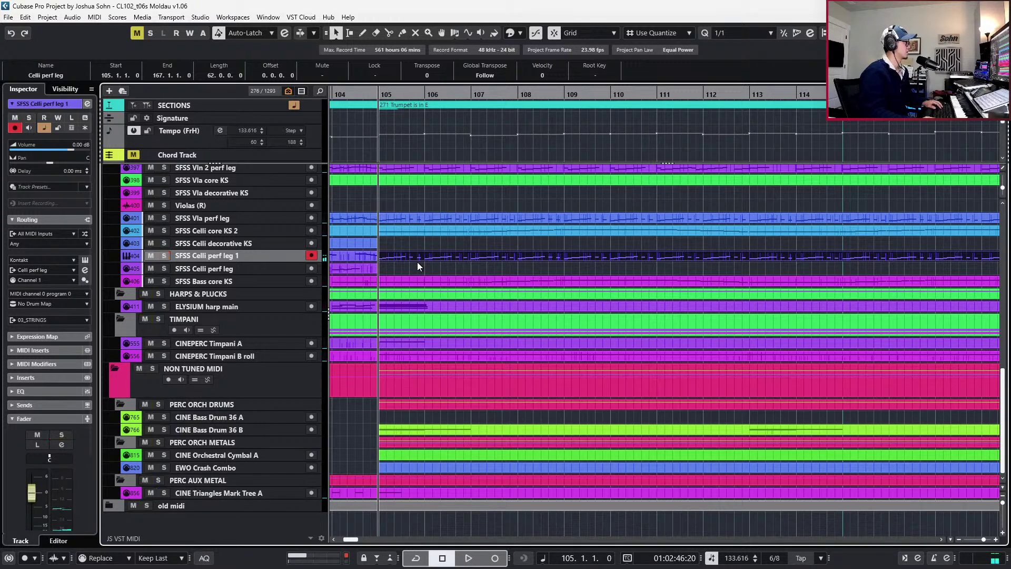
scroll(415, 248, "up", 3)
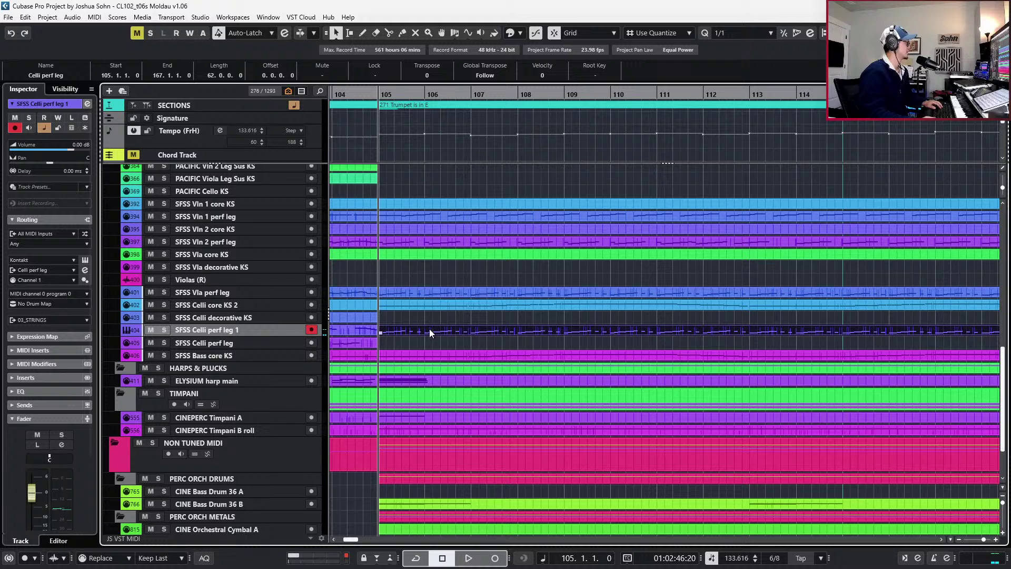
Solo the SFSS Celli core KS 2 track, play it briefly from bar 105, and open its part in the note editor
left_click(429, 305)
key("s")
key("space")
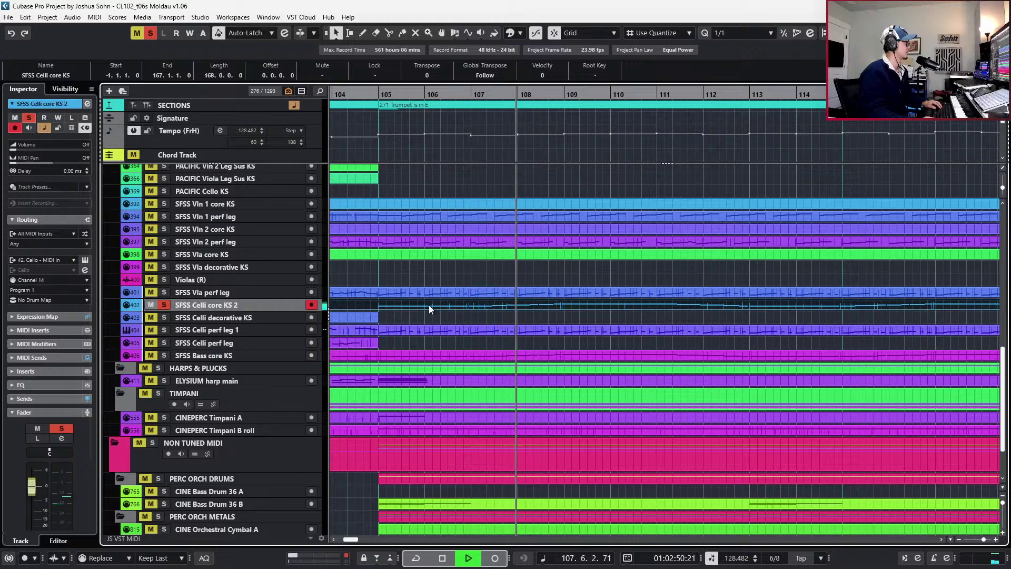
key("Return")
key("g")
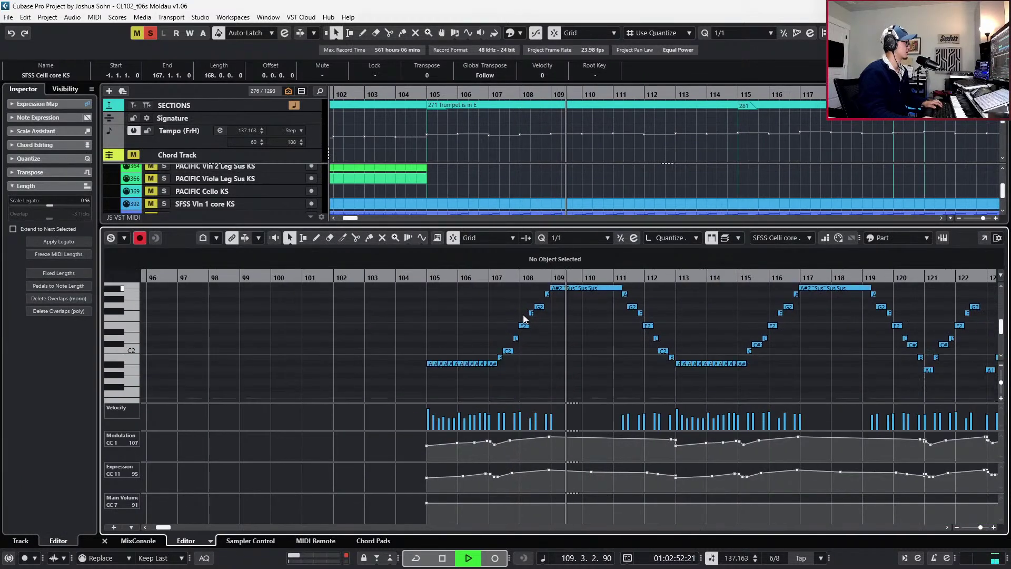
key("space")
Raise the velocities of the rising run in bars 107 to 108, bringing its first A#1 to 90
left_click_drag(495, 298, 554, 350)
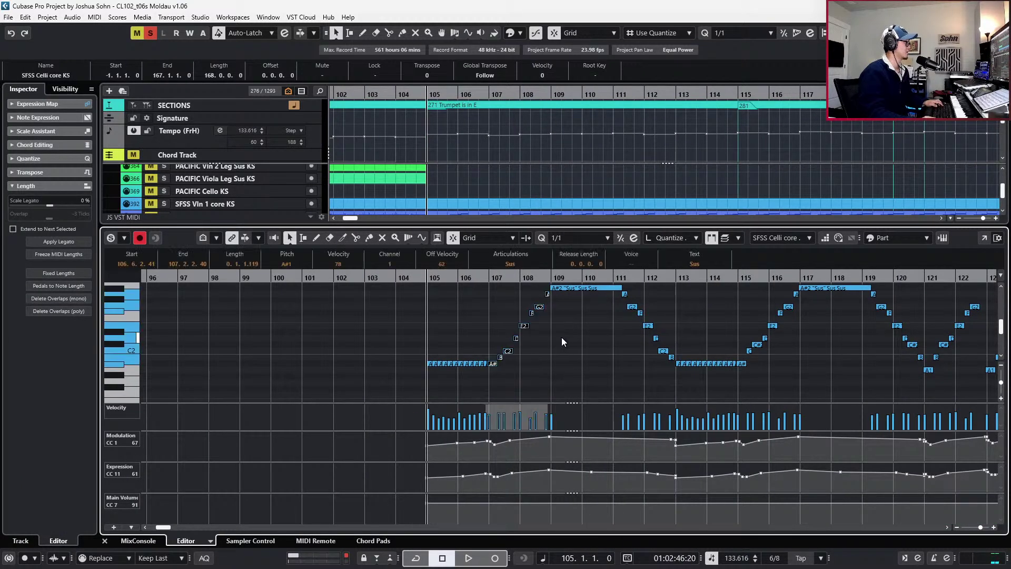
scroll(577, 290, "up", 1)
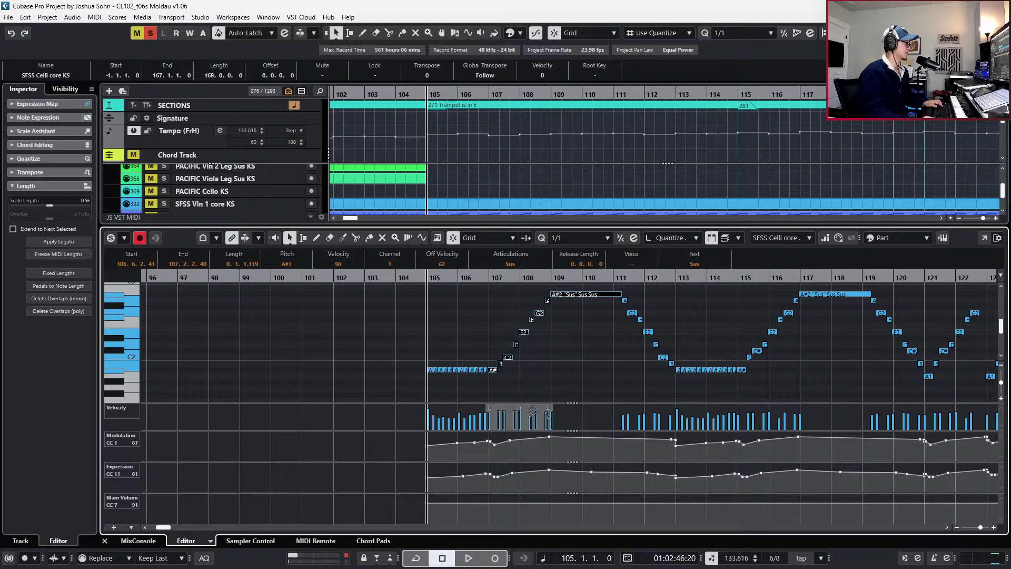
left_click(688, 348)
Raise the velocities of the held A#2 at bar 109 and the descending notes through bar 112
scroll(712, 336, "right", 3)
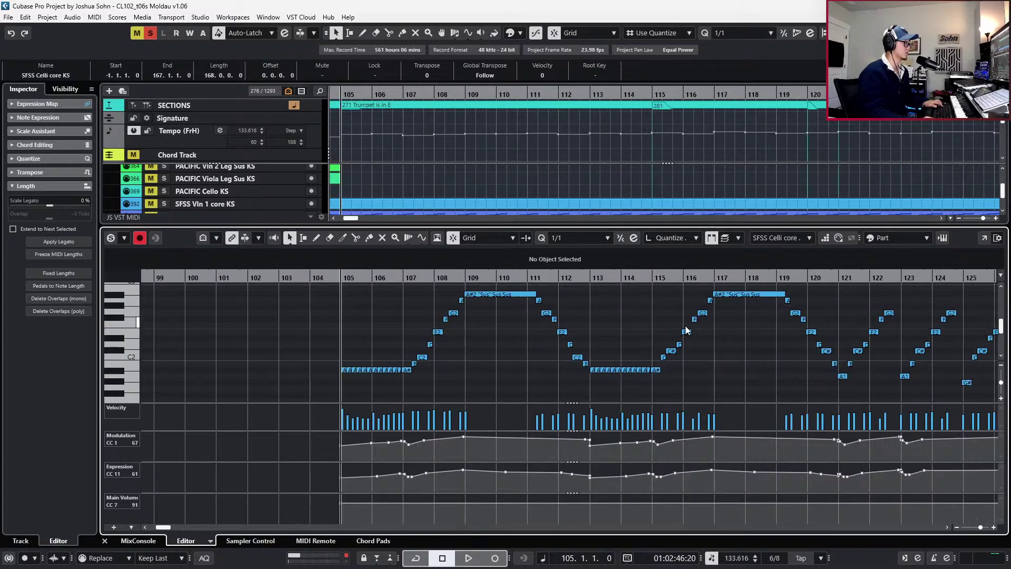
scroll(576, 313, "up", 2)
left_click_drag(548, 351, 530, 317)
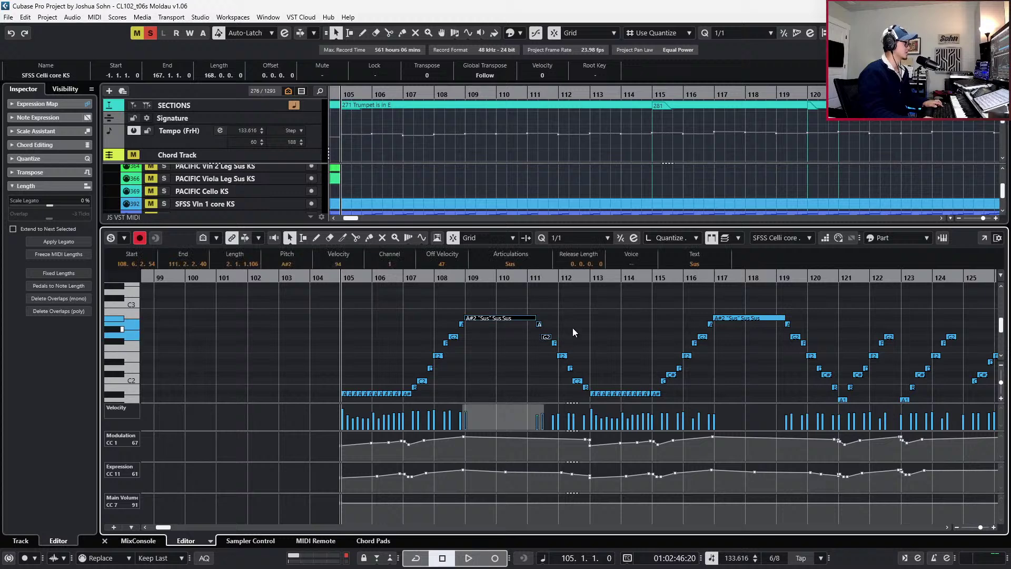
left_click_drag(548, 390, 581, 378)
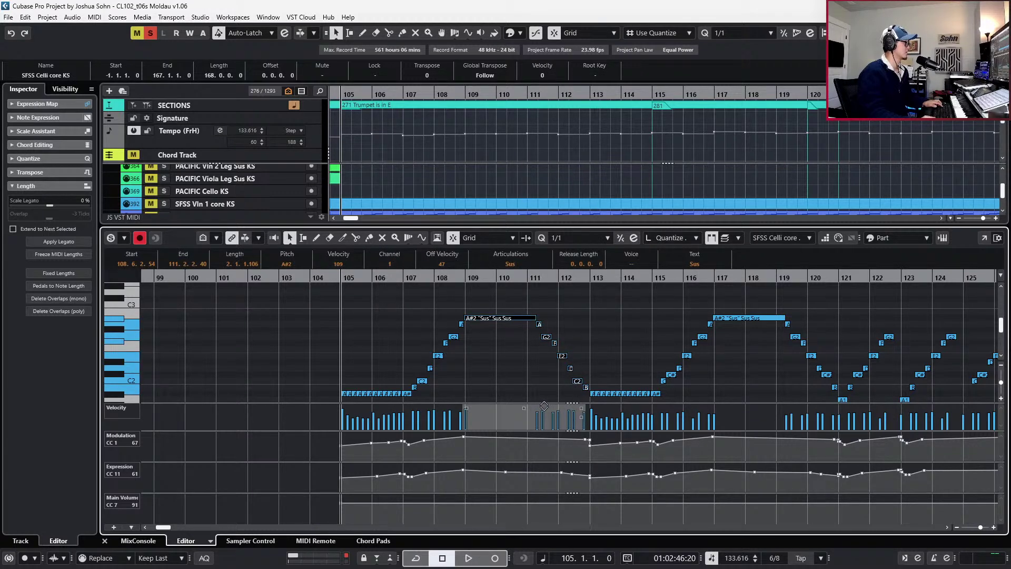
left_click(552, 375)
Raise the velocities of the descending notes from G2 to C2 in bars 111 to 112, bringing the G2 to 104
left_click(547, 340)
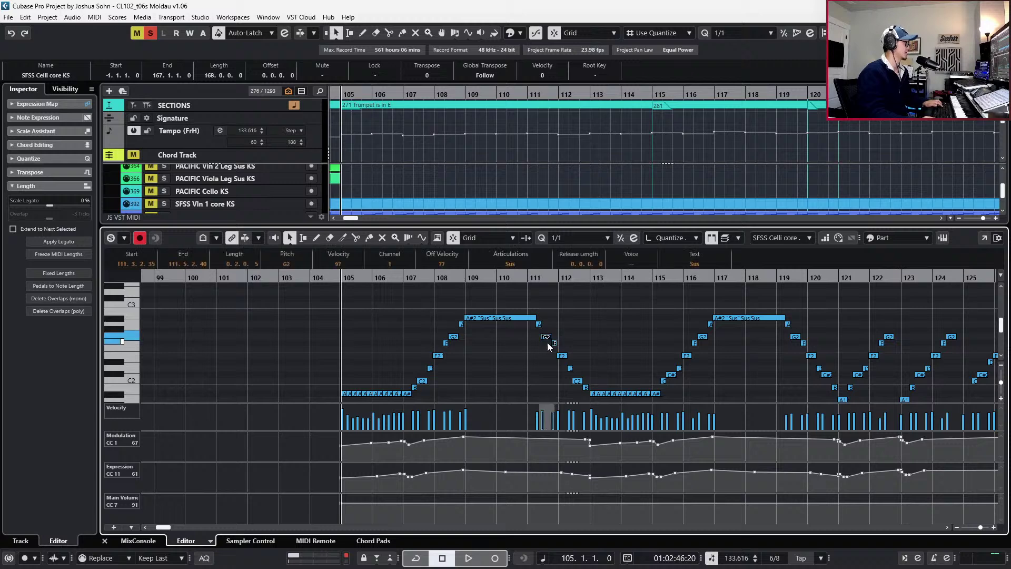
left_click(539, 324, "shift")
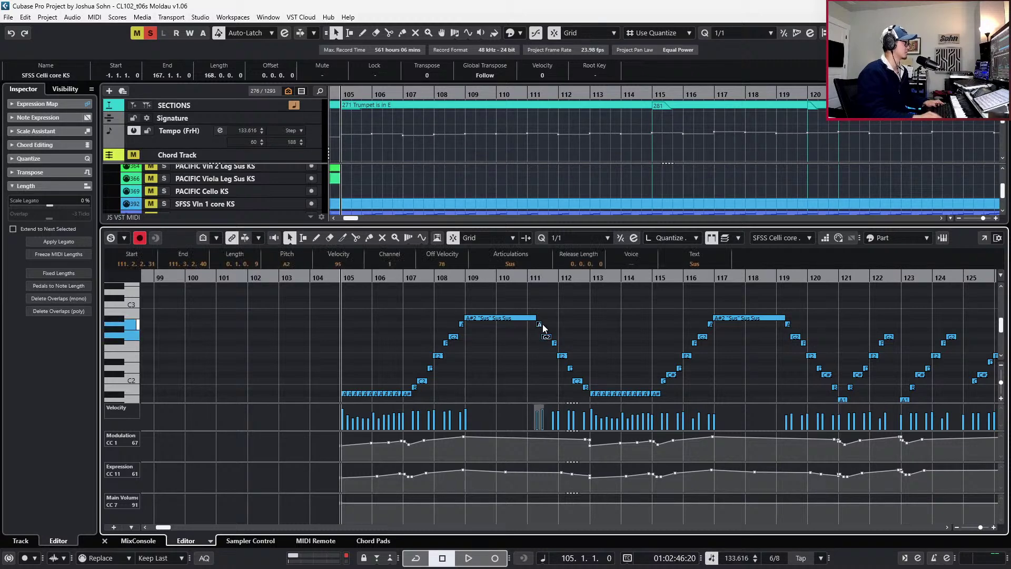
left_click(550, 335)
left_click(559, 354, "shift")
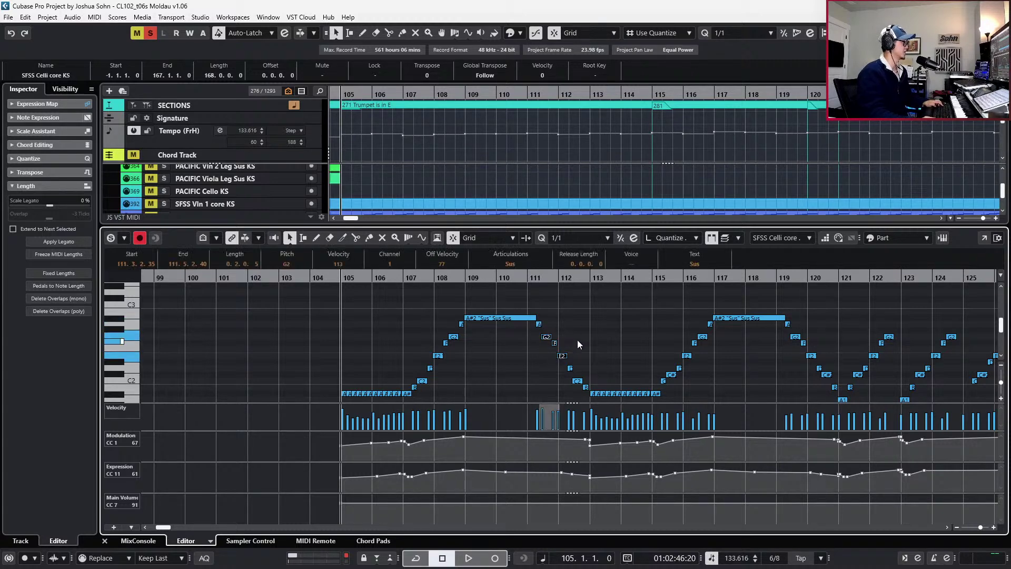
left_click(570, 368, "shift")
left_click(576, 381, "shift")
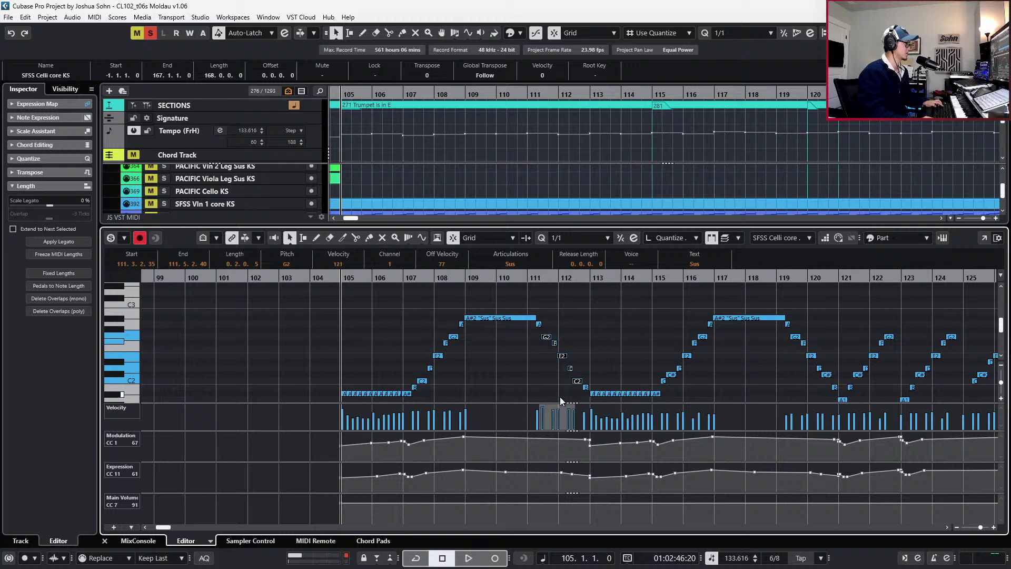
left_click_drag(555, 413, 556, 411)
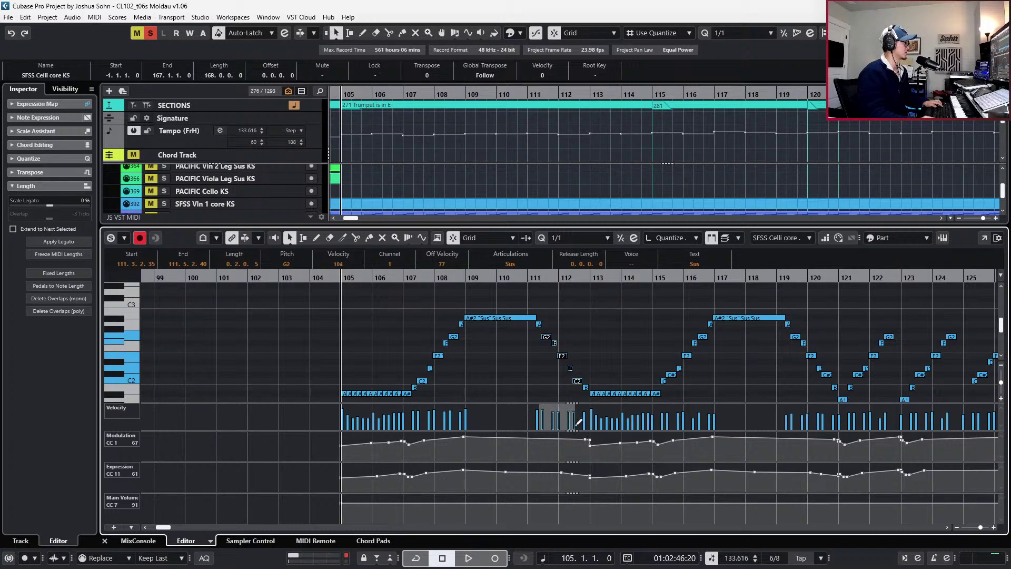
Raise the velocities of the rising and falling phrase in bars 115 to 120, bringing its first A#1 to 91
scroll(609, 343, "right", 5)
scroll(609, 342, "right", 3)
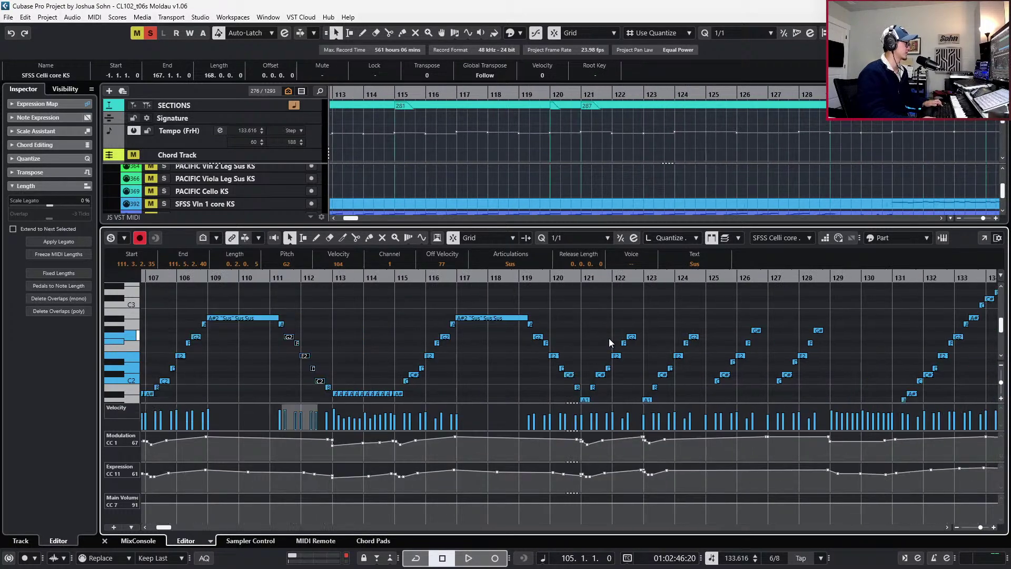
scroll(570, 322, "left", 6)
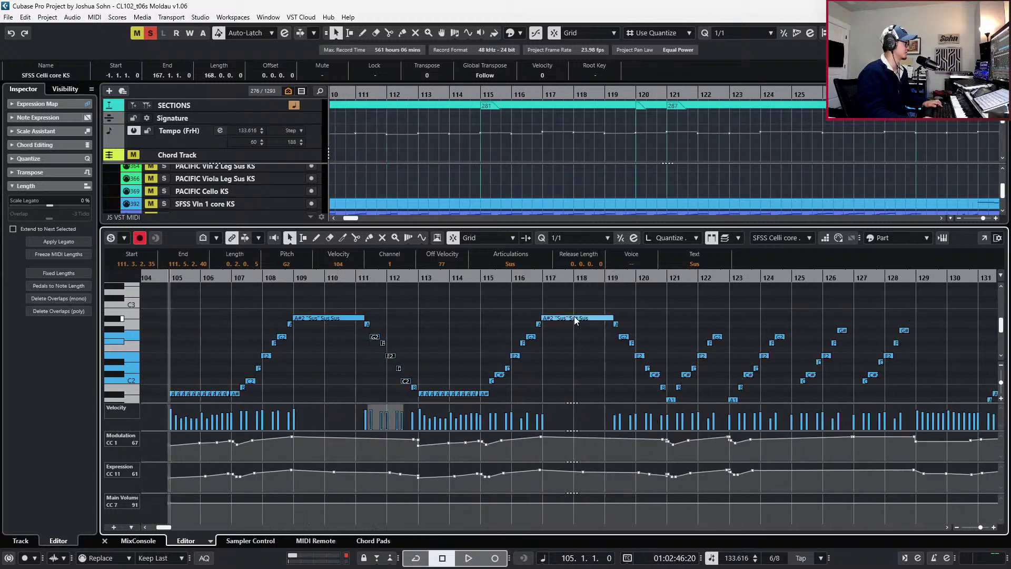
left_click_drag(571, 299, 732, 399)
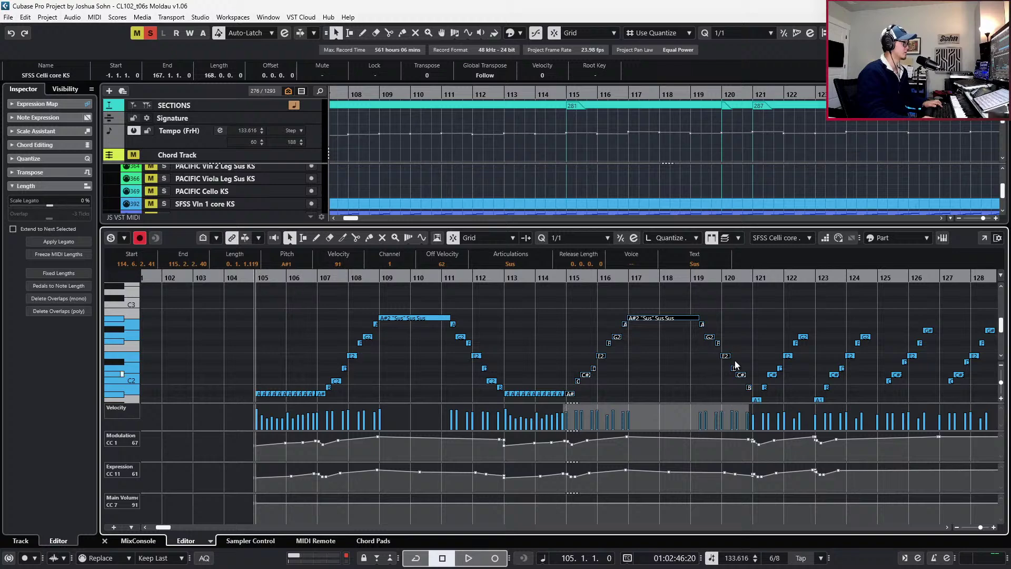
scroll(713, 330, "right", 15)
scroll(713, 330, "left", 18)
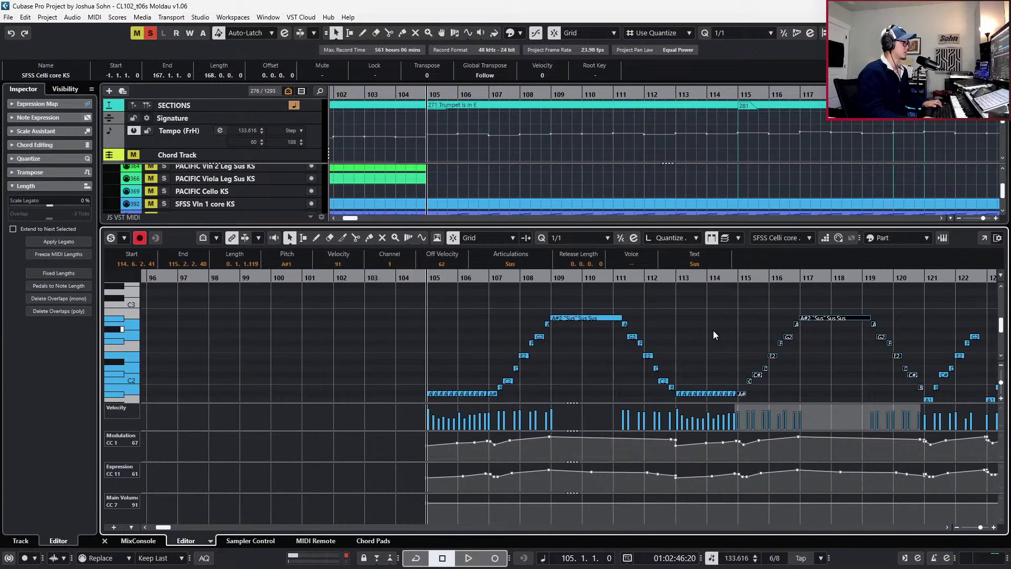
Split the SFSS Celli core KS 2 event at bar 105 in the project arrangement
scroll(713, 330, "right", 5)
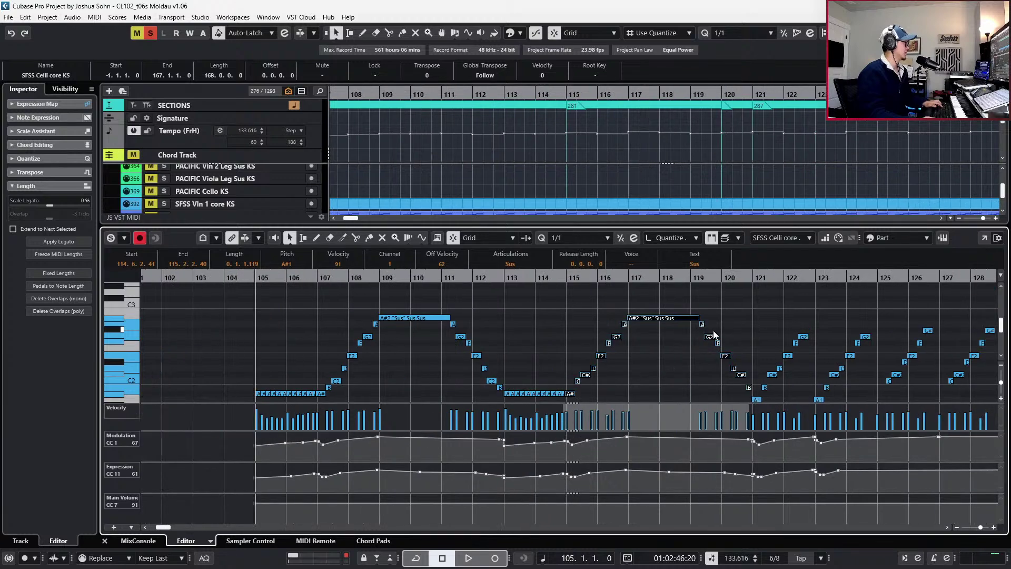
key("ctrl+e")
scroll(596, 322, "left", 6)
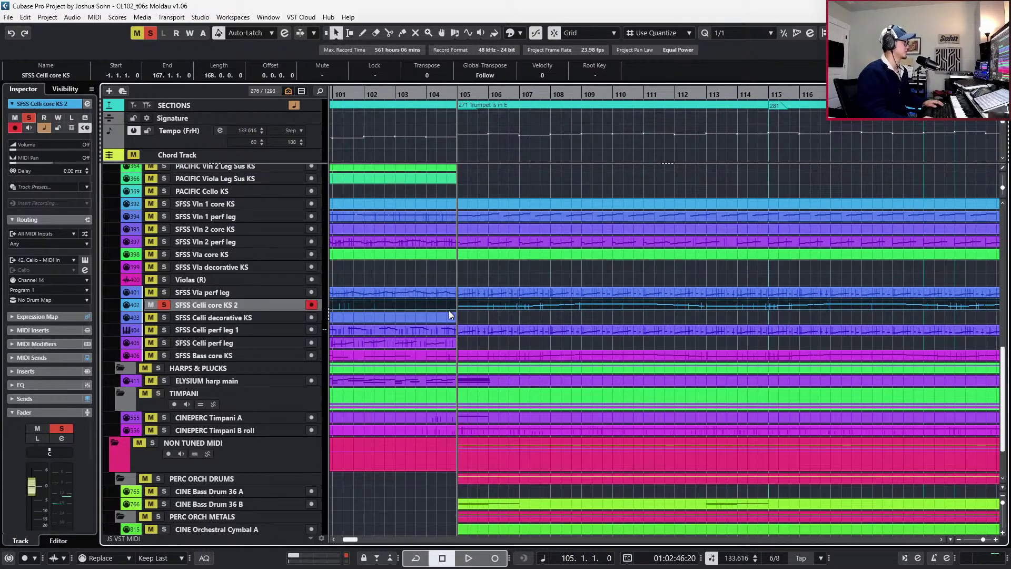
key("alt+x")
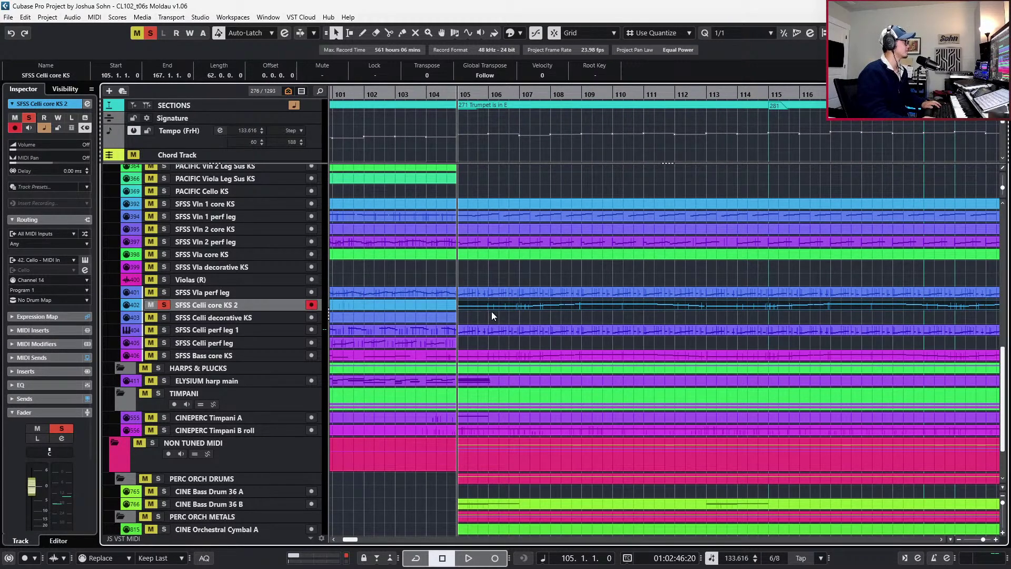
Open the SFSW Bassoon Solo KS event at bar 105 and merge its repeated A#1 notes in bars 105–106 into one long note
scroll(491, 312, "up", 10)
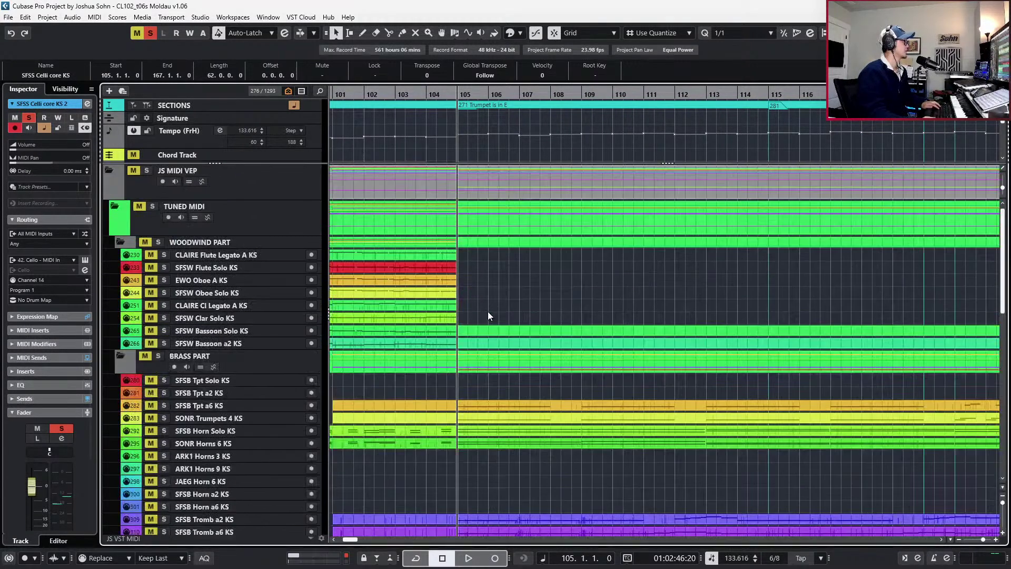
left_click(465, 330)
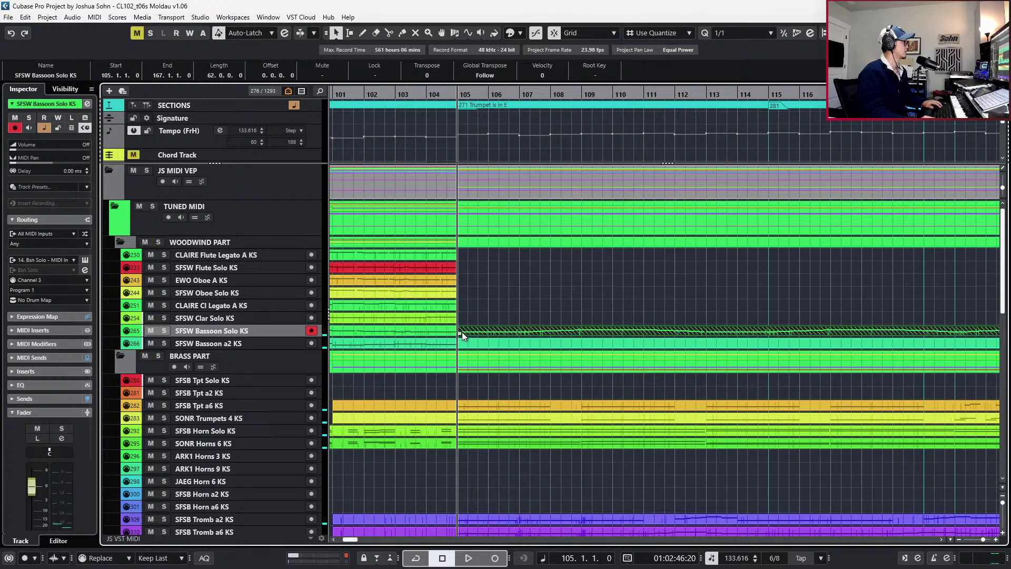
double_click(463, 332)
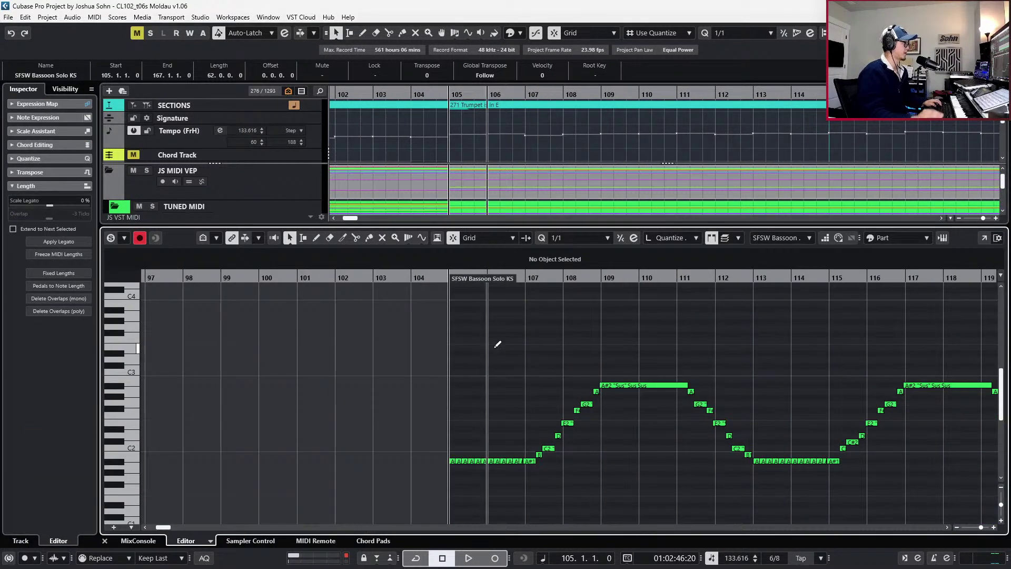
scroll(494, 347, "down", 9)
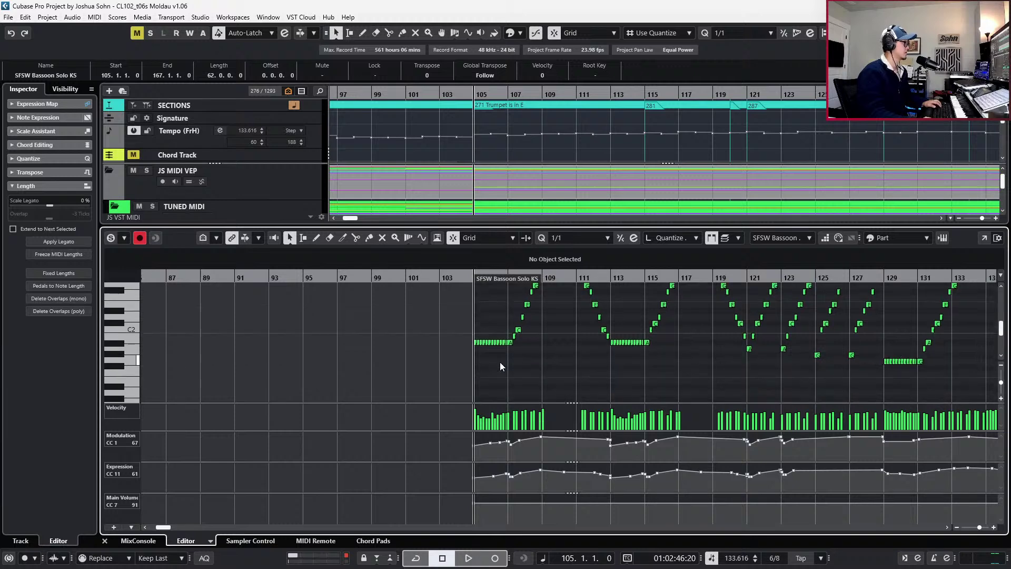
scroll(495, 356, "up", 5)
left_click_drag(514, 322, 398, 338)
scroll(548, 329, "up", 2)
key("ctrl+j")
scroll(494, 348, "up", 2)
scroll(494, 352, "up", 1)
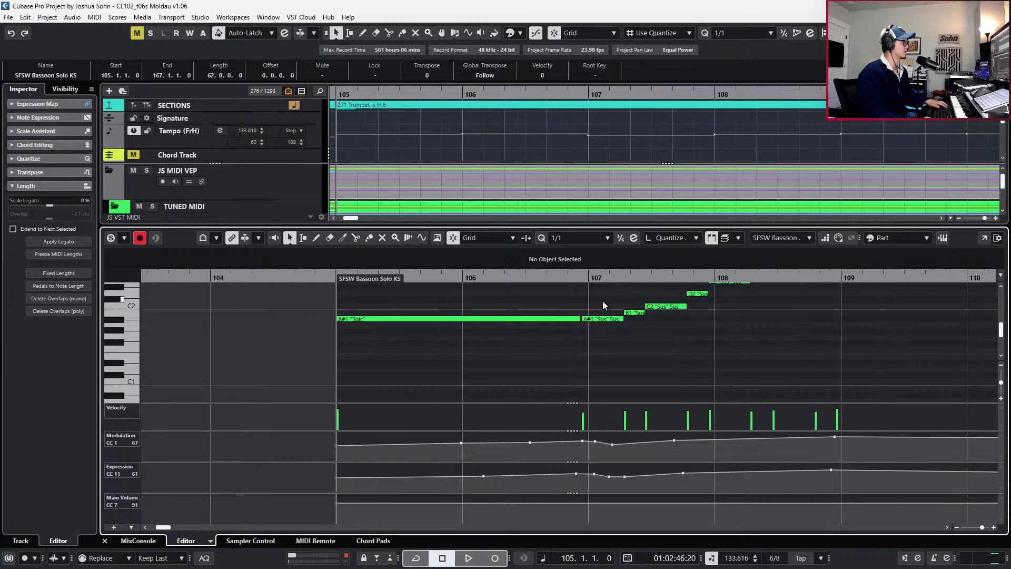
Quantize the short A#1 note at bar 107 to 1/8, nudge it earlier to 106.6.2.70 and play the passage
left_click_drag(603, 301, 615, 344)
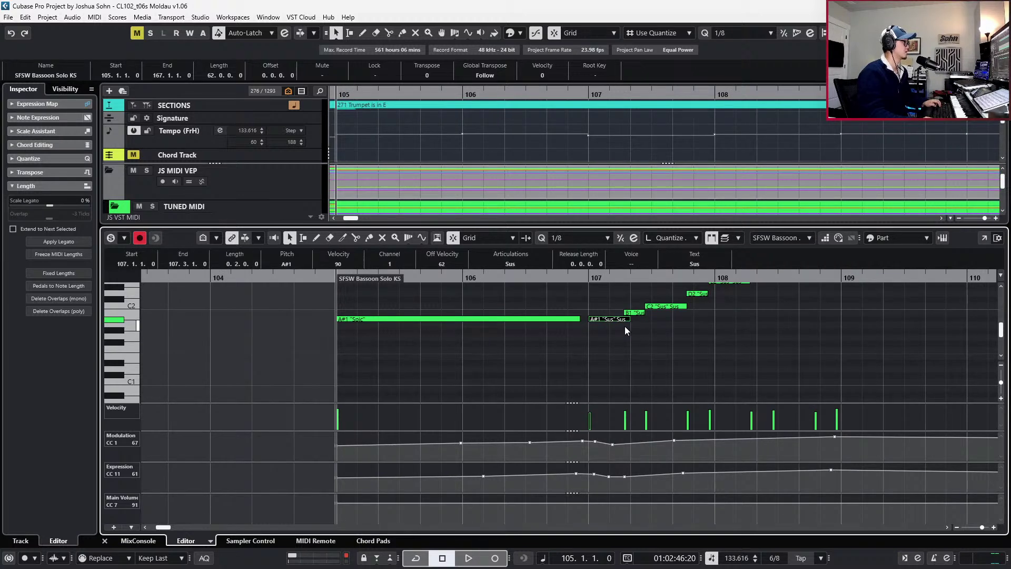
key("ctrl+Left")
key("ctrl+Left")
key("ctrl+Left")
key("alt+space")
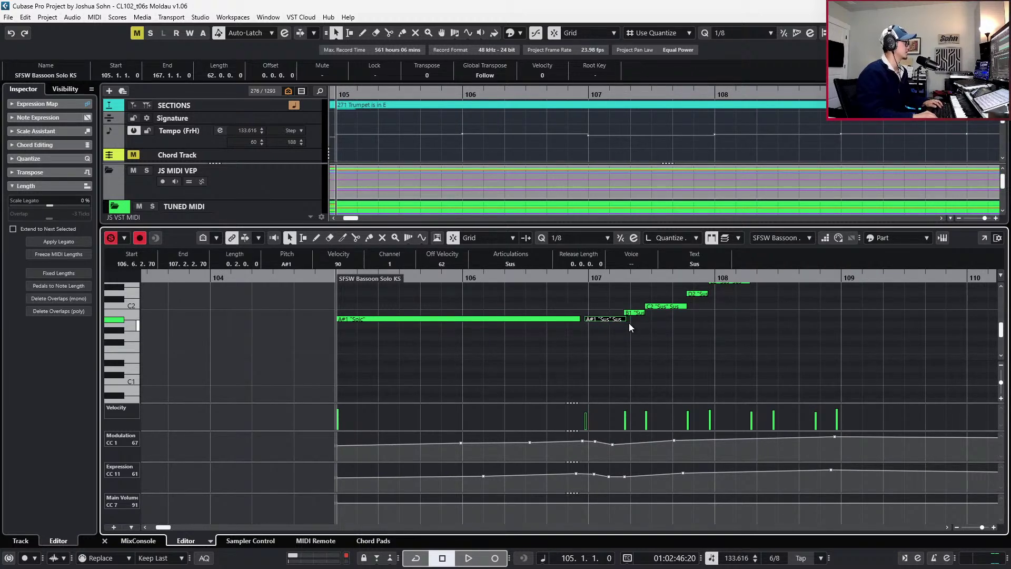
key("1")
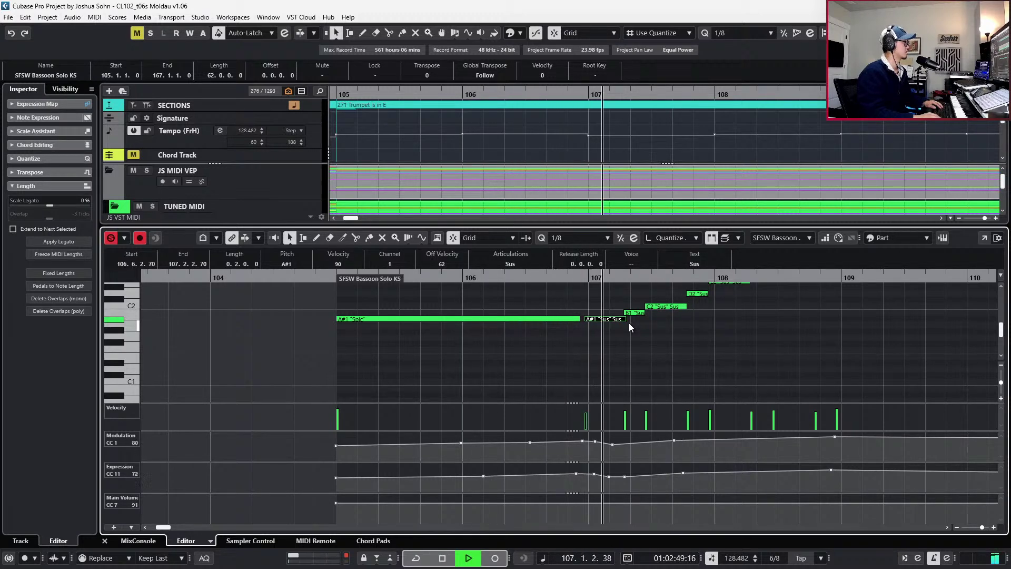
scroll(629, 324, "up", 3)
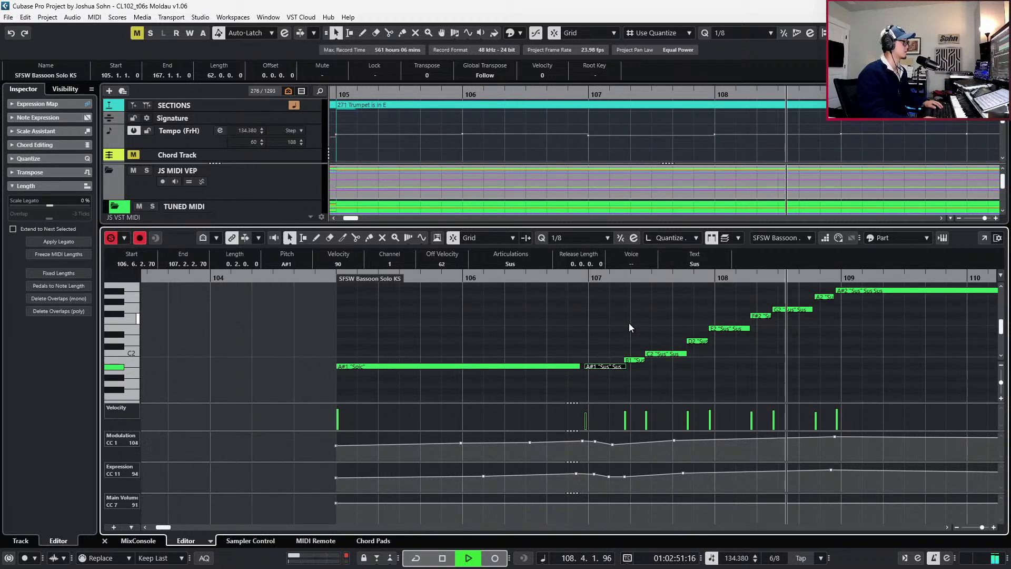
key("space")
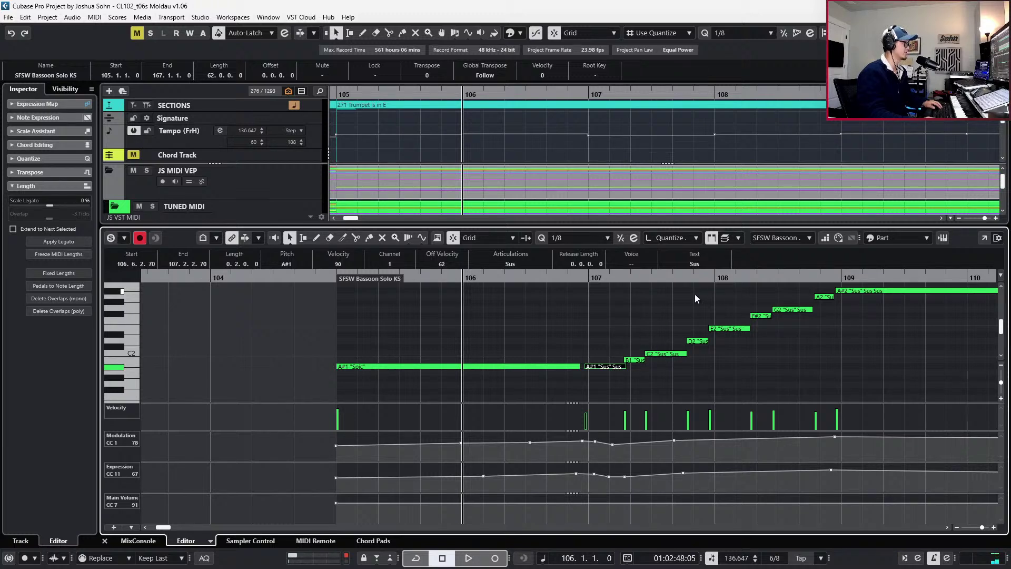
Assign the Sus articulation to the long A#1 note starting at bar 105 and play it back
left_click(536, 368)
key("l")
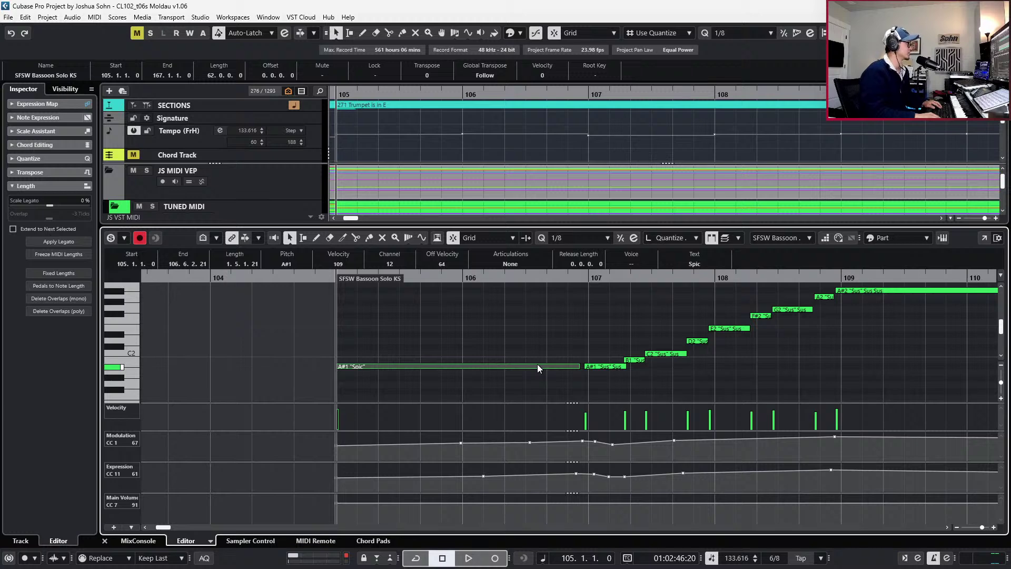
right_click(537, 364)
left_click(532, 308)
key("space")
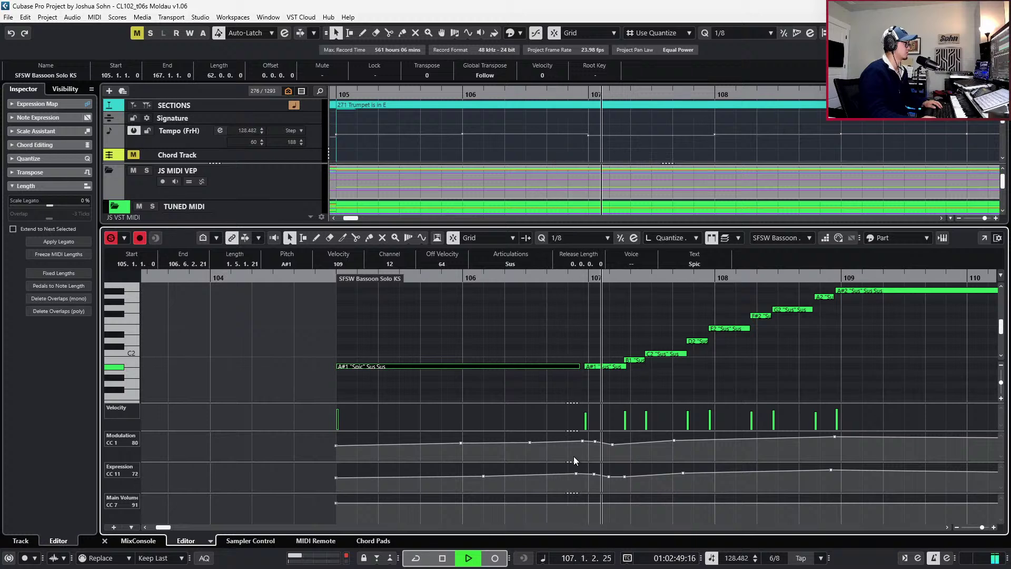
key("space")
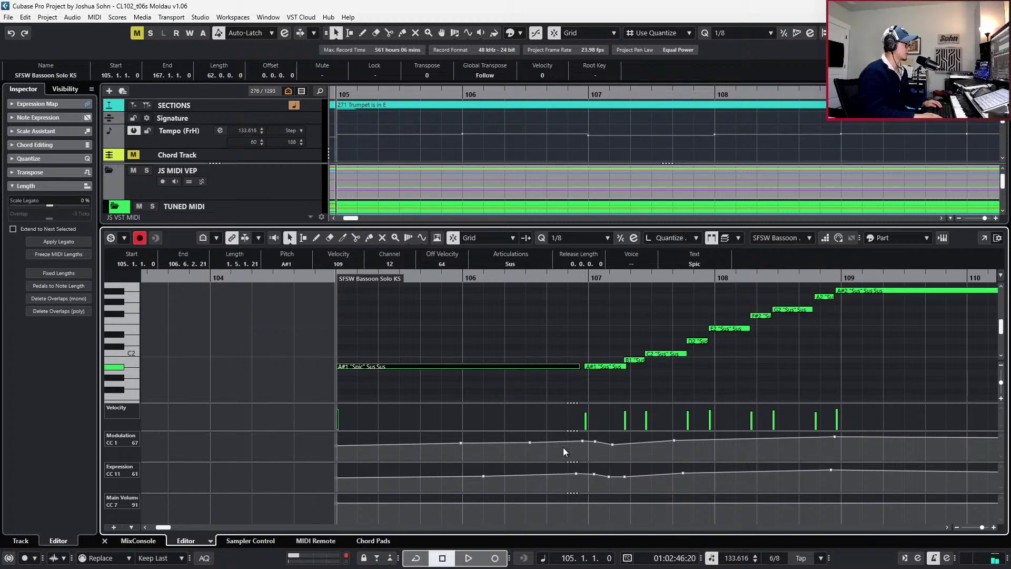
Copy the SFSW Bassoon Solo KS event at bar 105 to the same position on the SFSW Bassoon a2 KS track
scroll(558, 432, "down", 1)
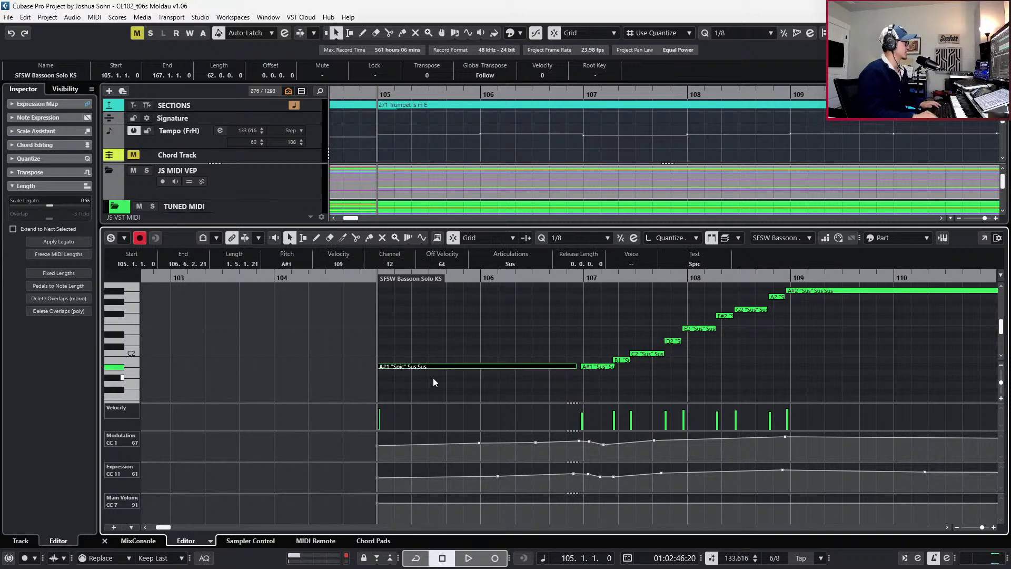
key("ctrl+e")
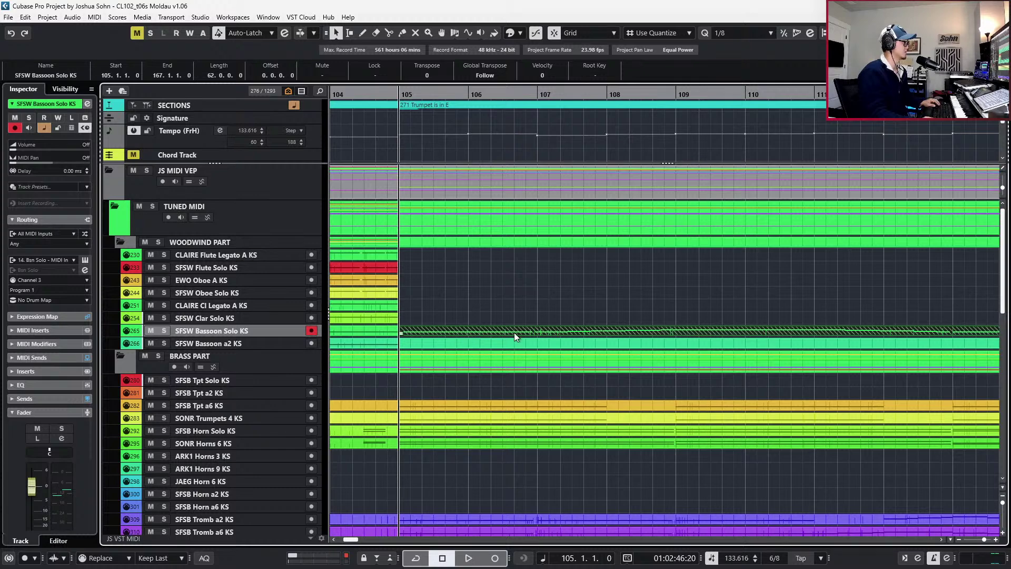
scroll(514, 333, "down", 2)
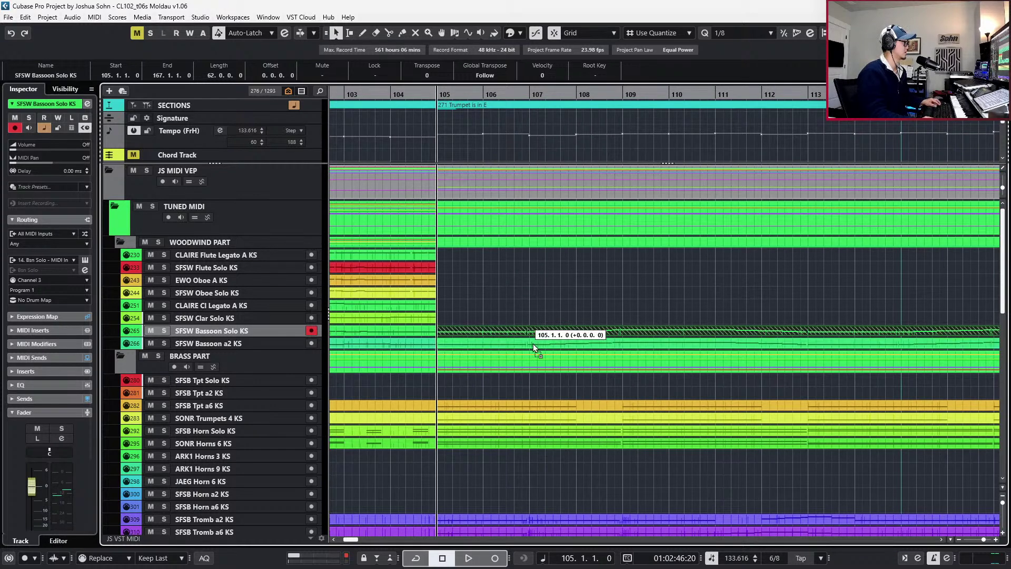
left_click(534, 343)
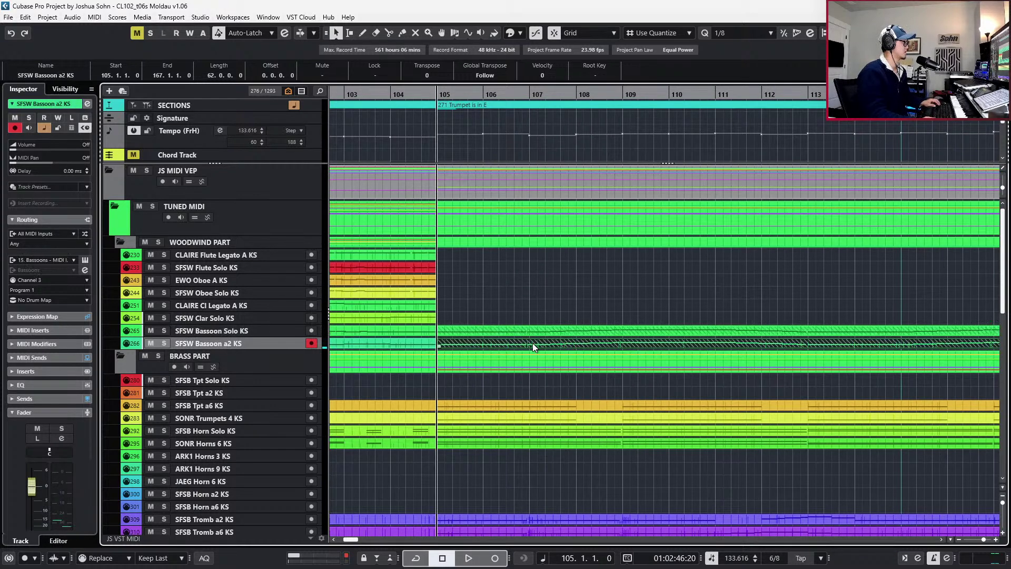
Glue the bar 105 events on both bassoon tracks to their preceding events and open both parts together for editing
left_click(428, 340)
left_click(428, 342)
double_click(464, 343)
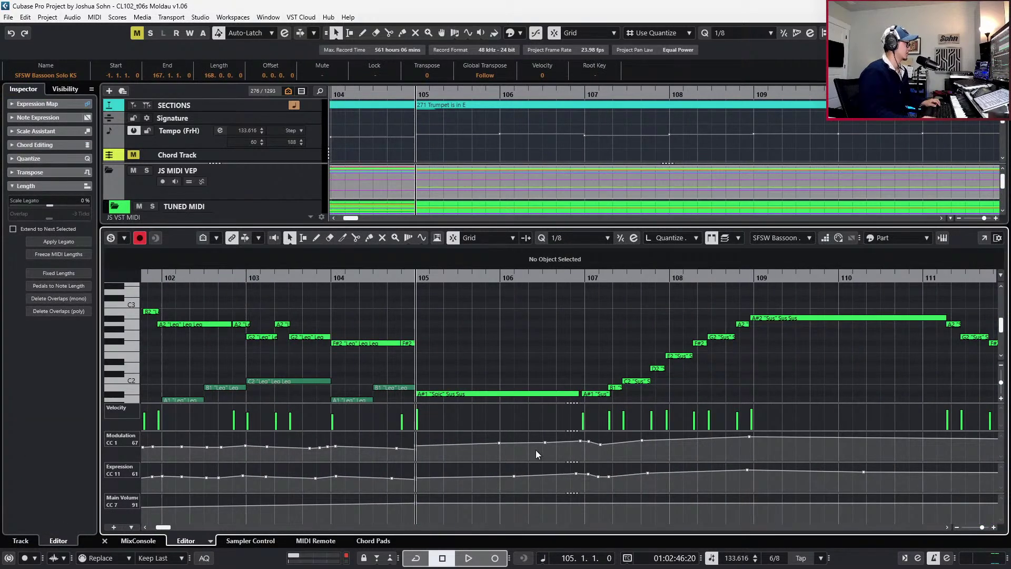
Replace the CC 7 main volume jump at bar 105 with short ramps, reaching 77 in Bassoon Solo and 98 in Bassoon a2
key("g")
key("g")
key("g")
key("g")
key("g")
key("g")
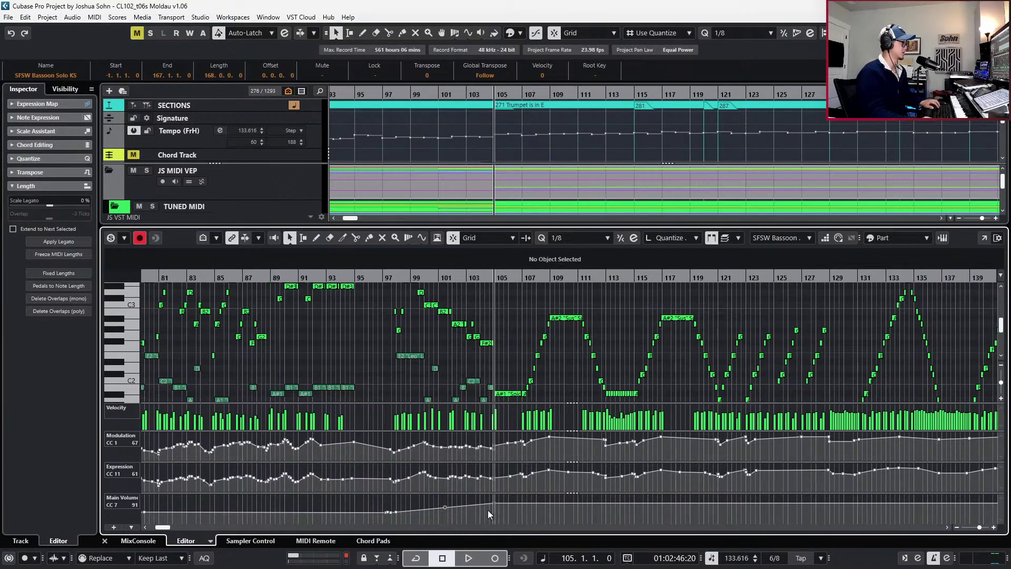
key("h")
key("h")
key("h")
left_click(495, 507)
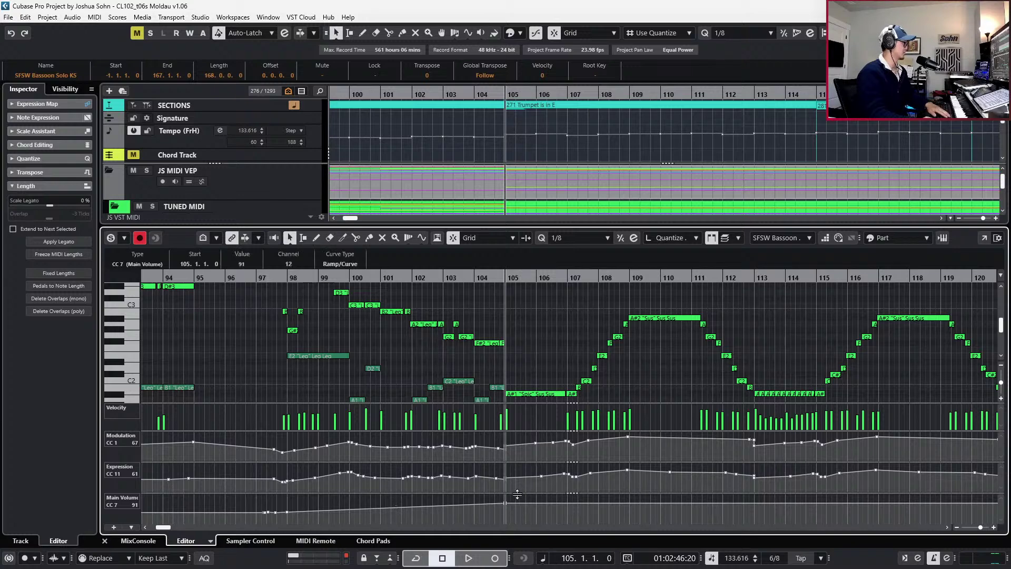
key("h")
key("h")
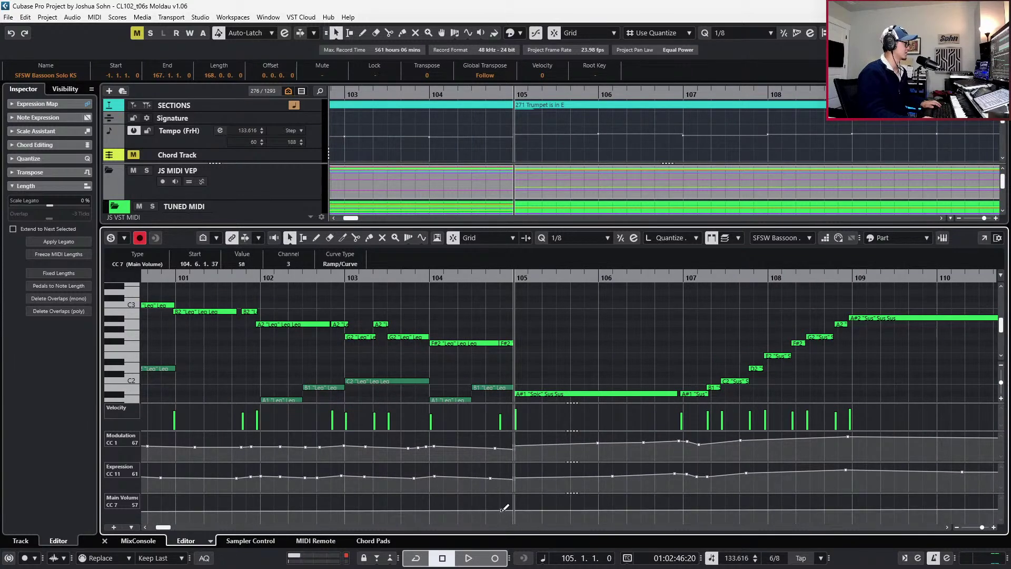
mouse_move(485, 510)
left_mouse_down()
mouse_move(516, 514)
mouse_move(514, 500)
left_mouse_up()
key("alt+Down")
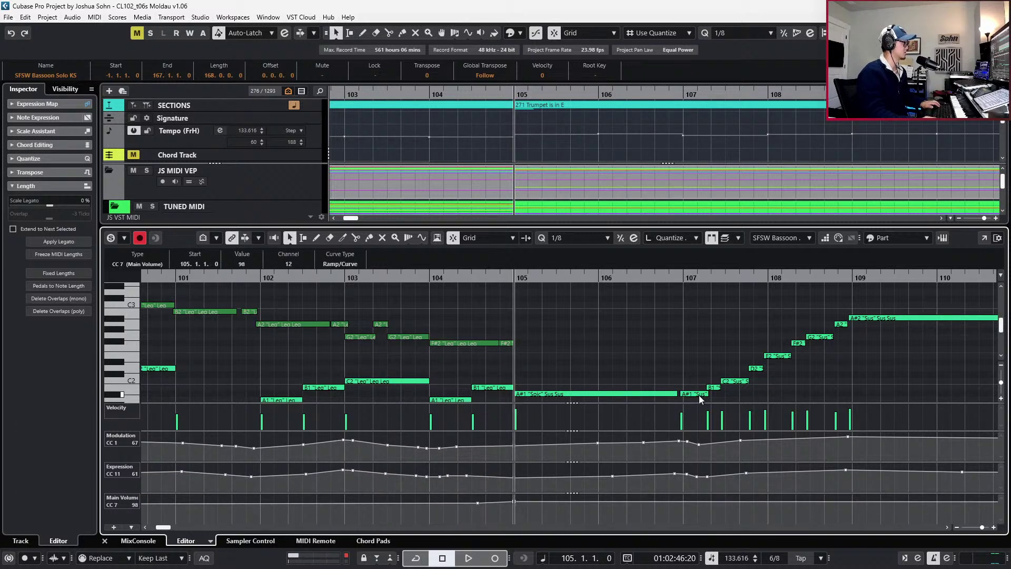
Transpose the long A#1 note at bar 105 in the Bassoon a2 part down an octave to A#0
scroll(624, 351, "down", 3)
left_click(625, 347)
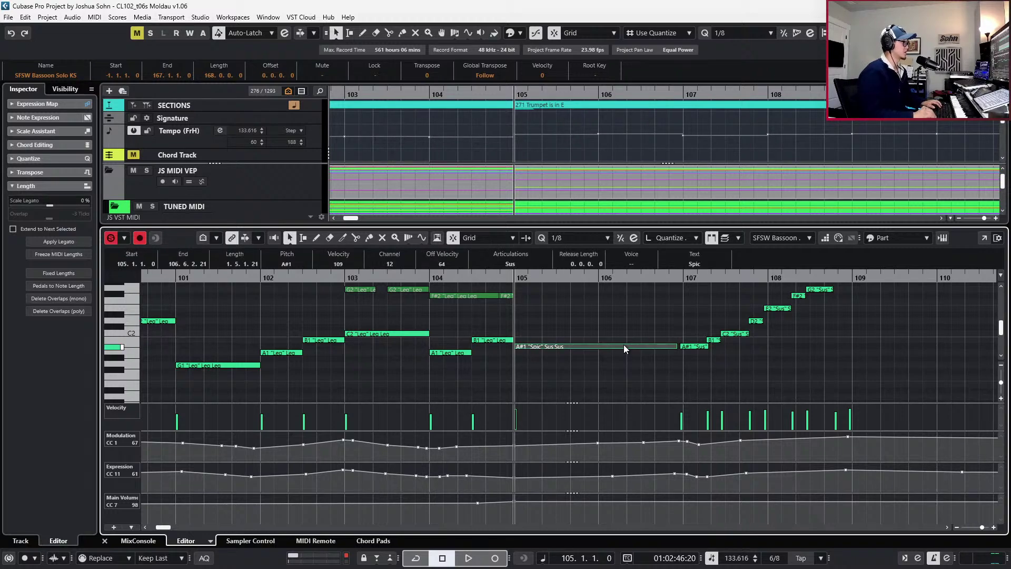
scroll(624, 345, "down", 2)
key("ctrl+alt+e")
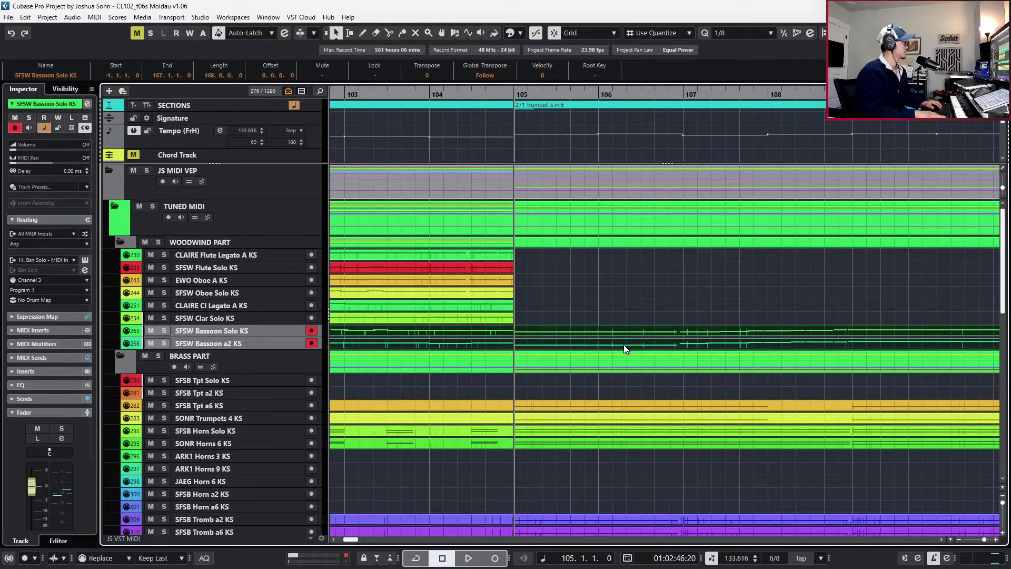
key("ctrl+alt+e")
scroll(624, 344, "down", 3)
left_click(579, 352)
scroll(577, 343, "up", 1)
scroll(687, 362, "right", 2)
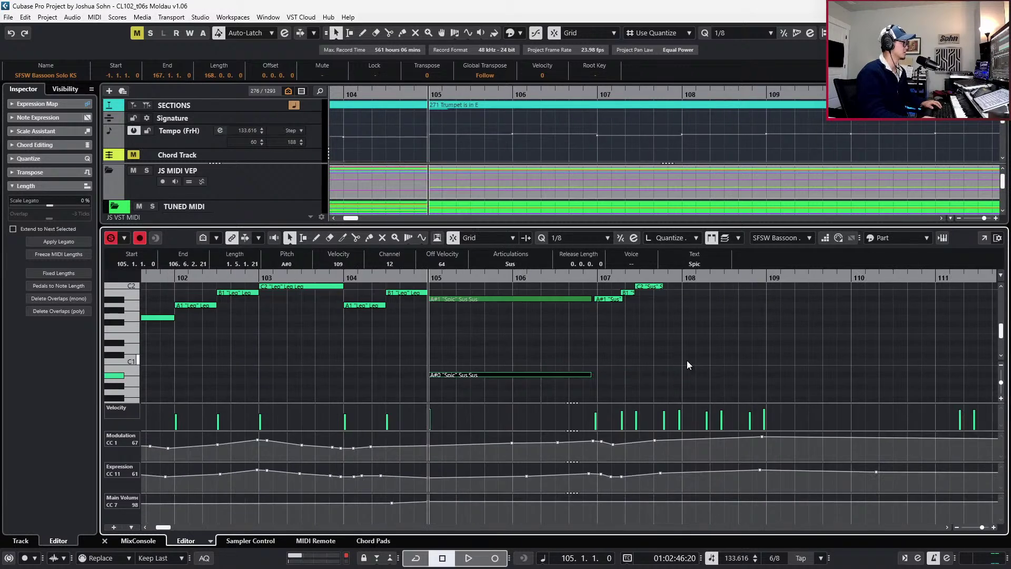
scroll(660, 338, "up", 1)
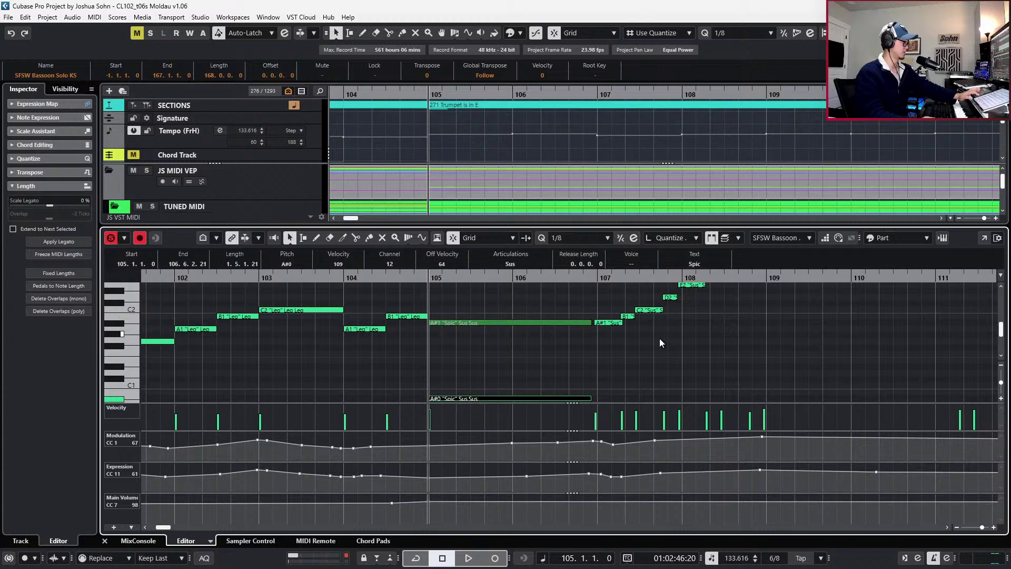
Transpose the Bassoon a2 rising run from bar 107 and its long A#2 note down one octave
left_click(660, 338)
scroll(663, 332, "up", 4)
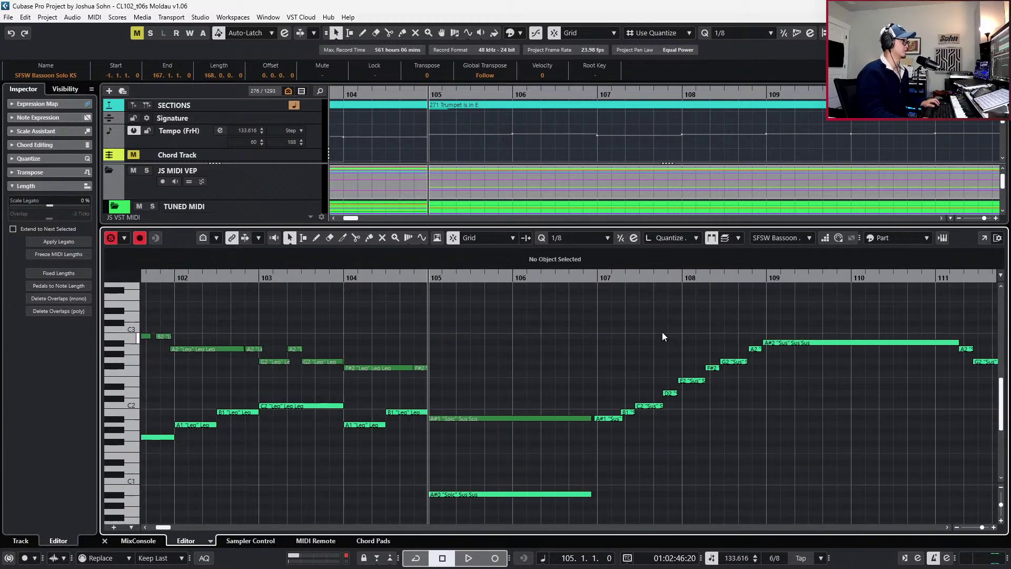
left_click_drag(621, 346, 834, 438)
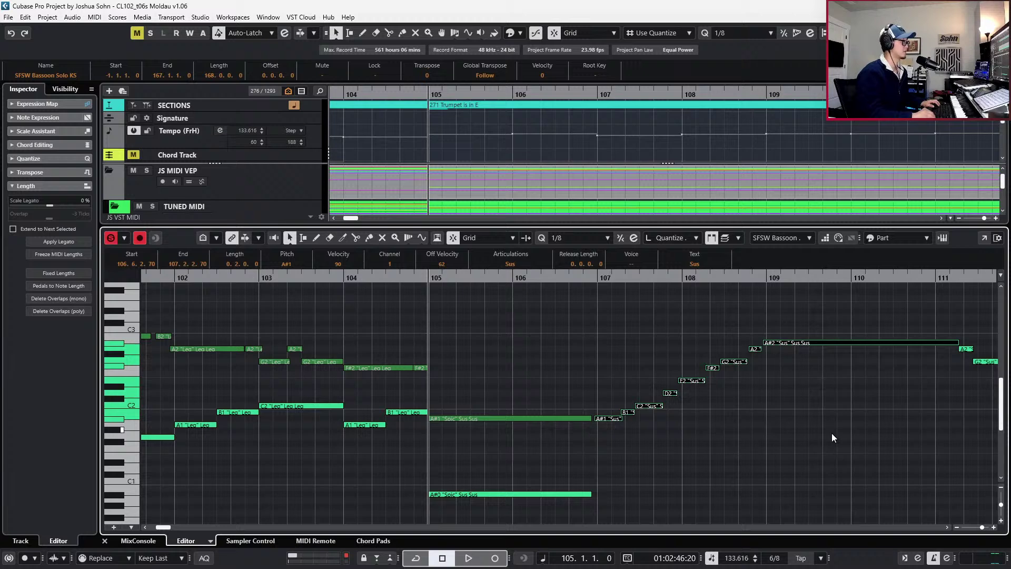
key("alt+shift+Down")
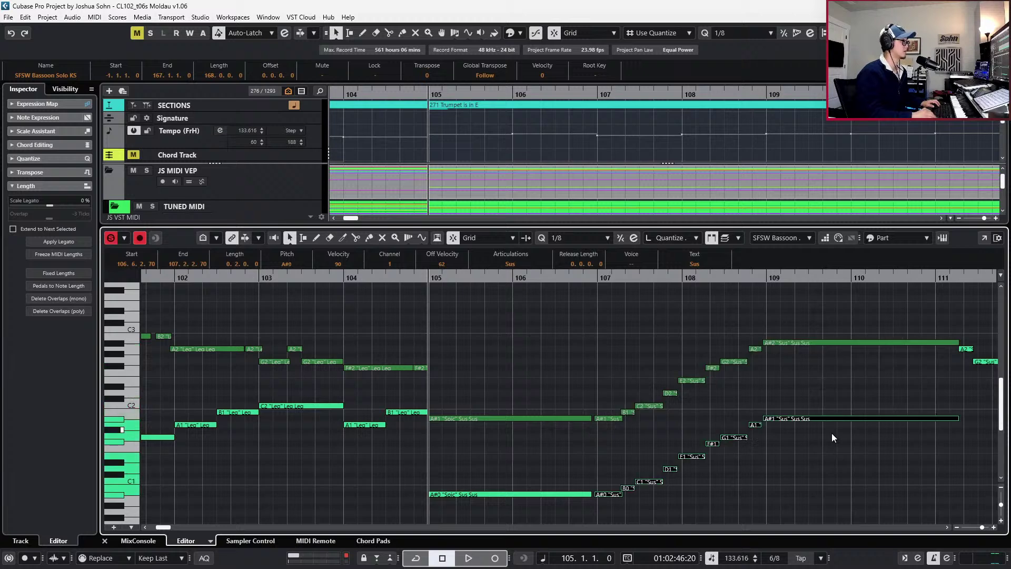
In the Bassoon Solo part, dip CC 1 just after bar 105, rising to 60 at 106.5.1, and lower CC 11 to 43 at 105.3.1
left_click(458, 493)
scroll(472, 457, "down", 3)
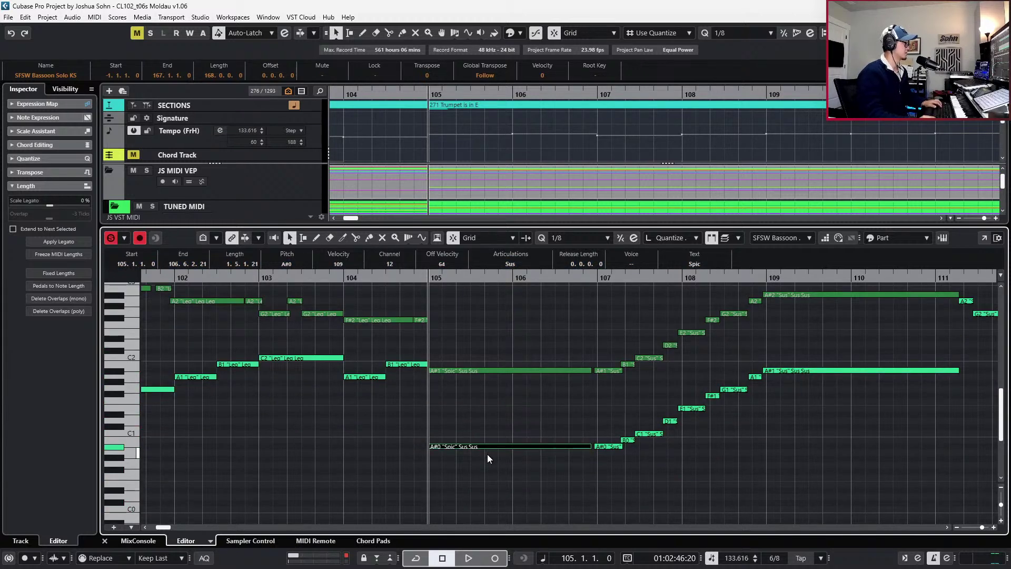
left_click(610, 370)
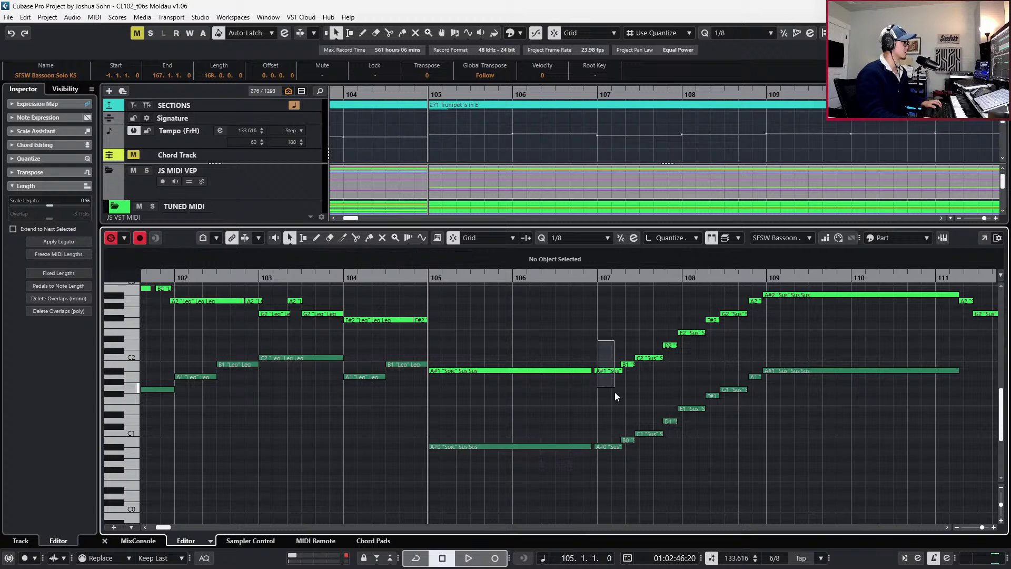
key("alt+c")
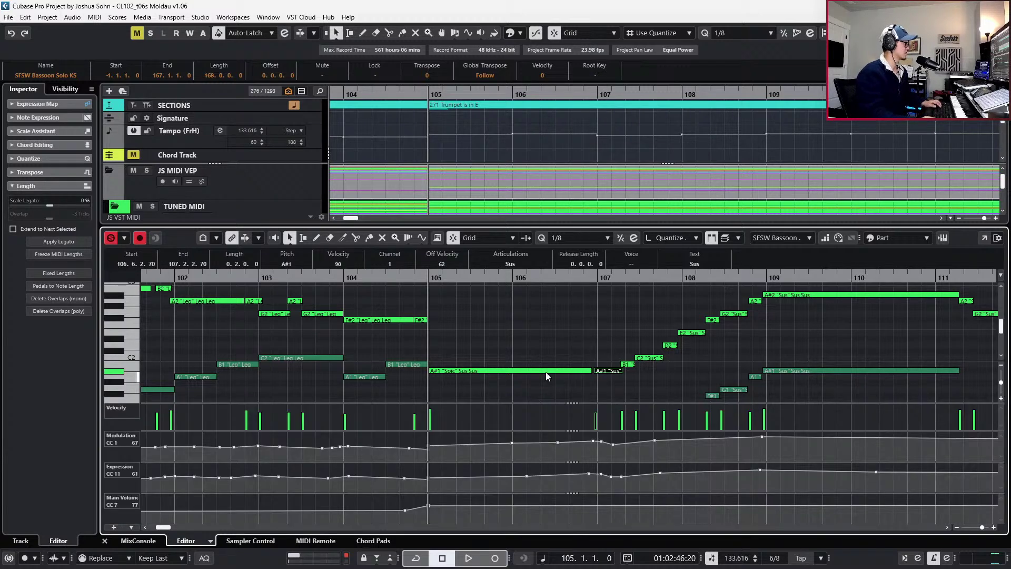
left_click(513, 443)
left_click_drag(499, 453, 457, 452)
left_click(558, 443)
left_click_drag(558, 446, 569, 451)
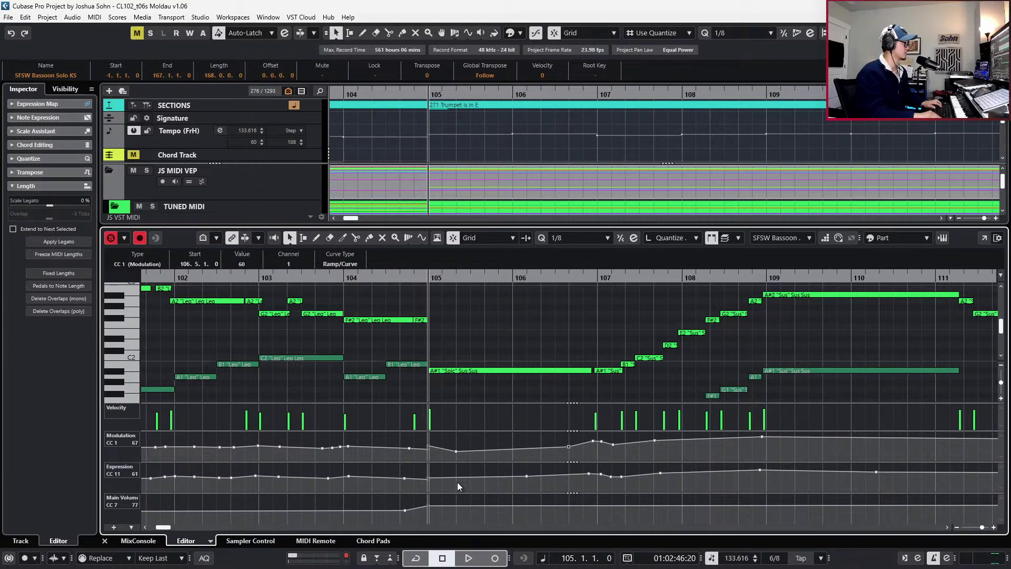
key("ctrl+z")
key("ctrl+z")
key("ctrl+z")
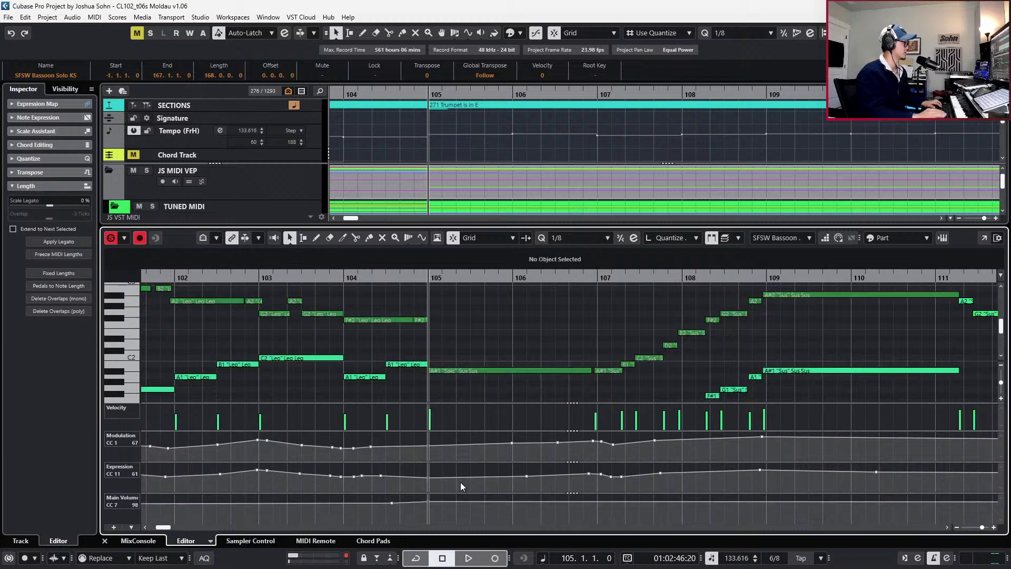
In Bassoon a2, dip CC 1 after bar 105, rising to 78 at 106.5.1, and set CC 11 to 35 at 105.3.1 and 58 at 106.2.1
left_click(451, 445)
left_click_drag(469, 444, 445, 459)
left_click(456, 483)
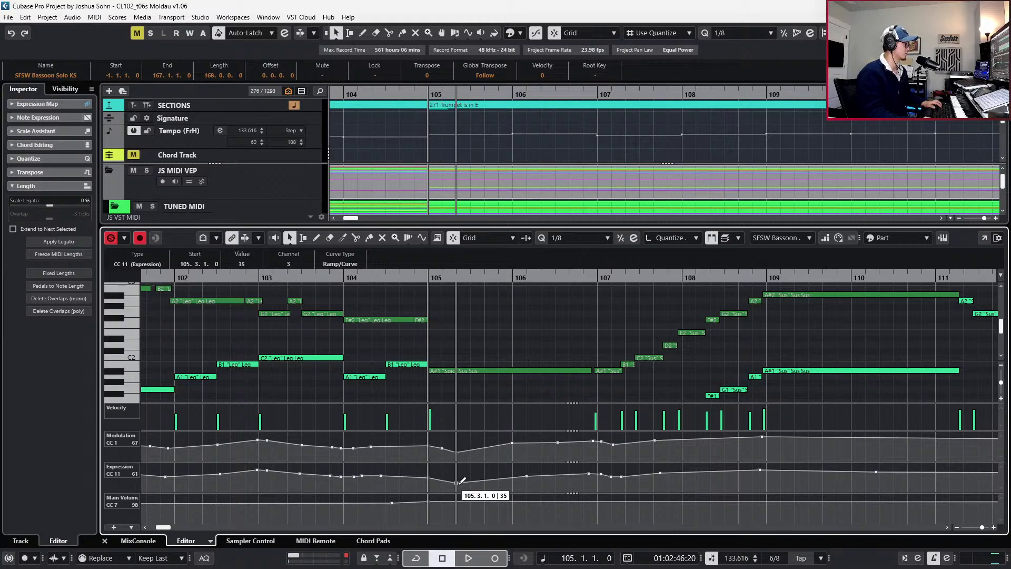
left_click(527, 480)
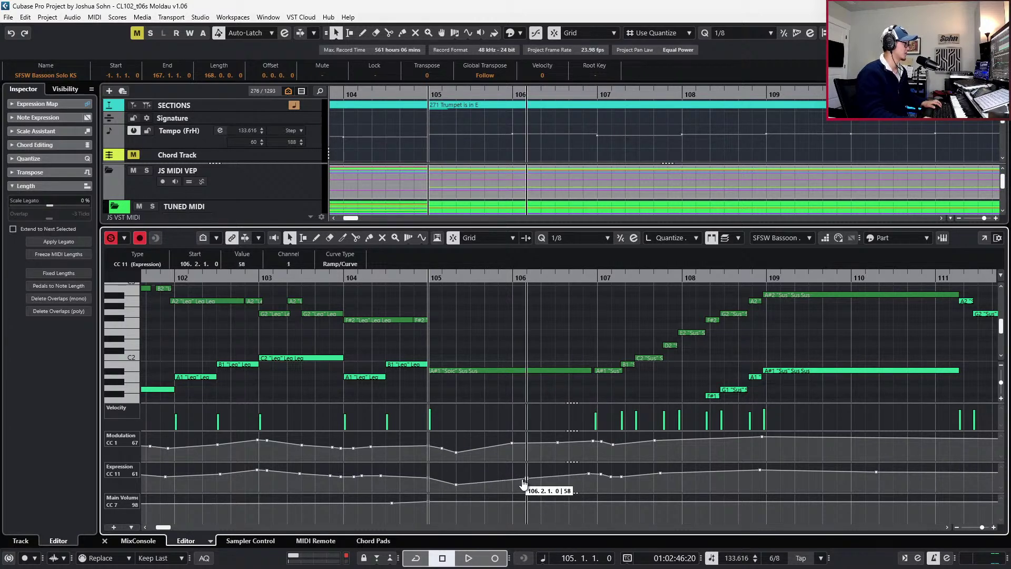
left_click_drag(512, 447, 569, 444)
Play back the bassoon passage around bars 103 to 107 to check the reshaped dynamics
key("space")
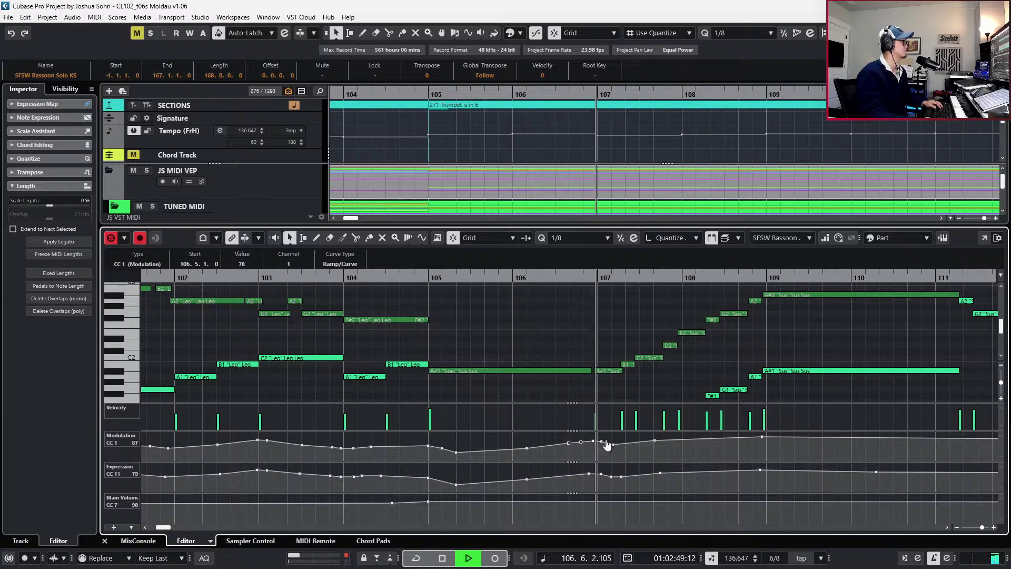
key("space")
key("space")
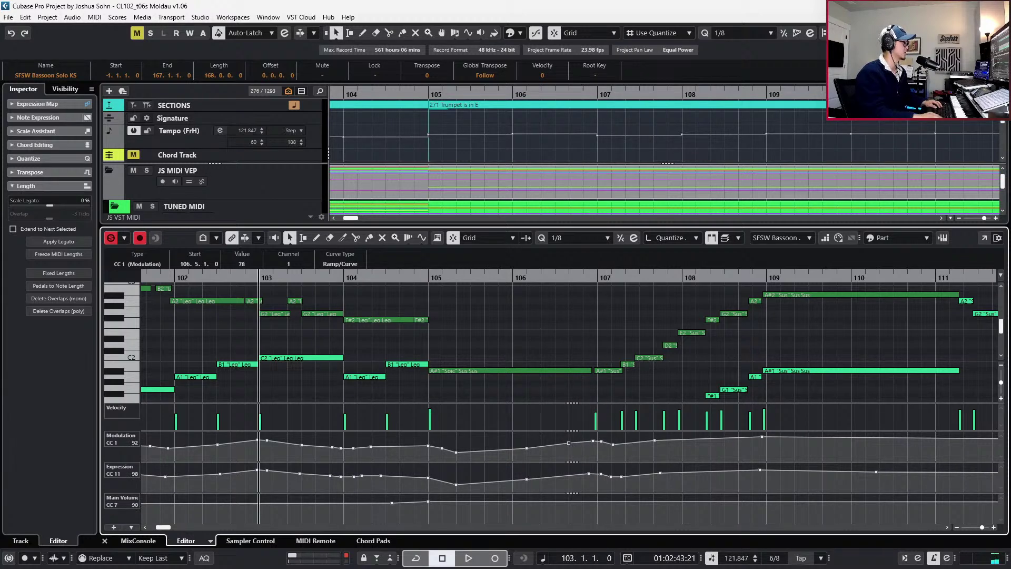
scroll(475, 343, "down", 2)
scroll(474, 347, "down", 2)
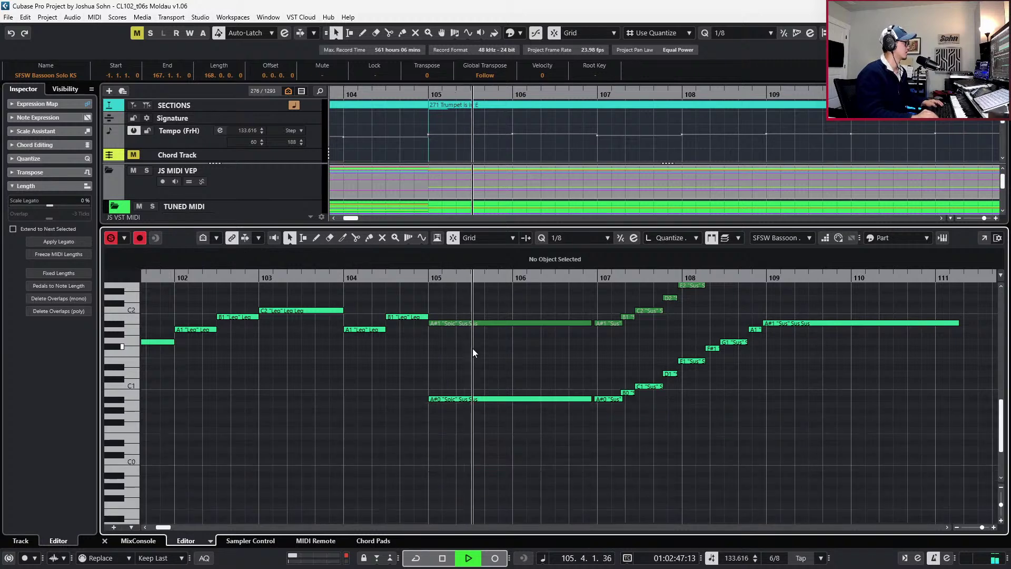
scroll(472, 349, "up", 4)
key("space")
Set the articulation of both bassoon parts from bar 105 through the long note at bar 109 to Leg, and audition the passage
key("alt+c")
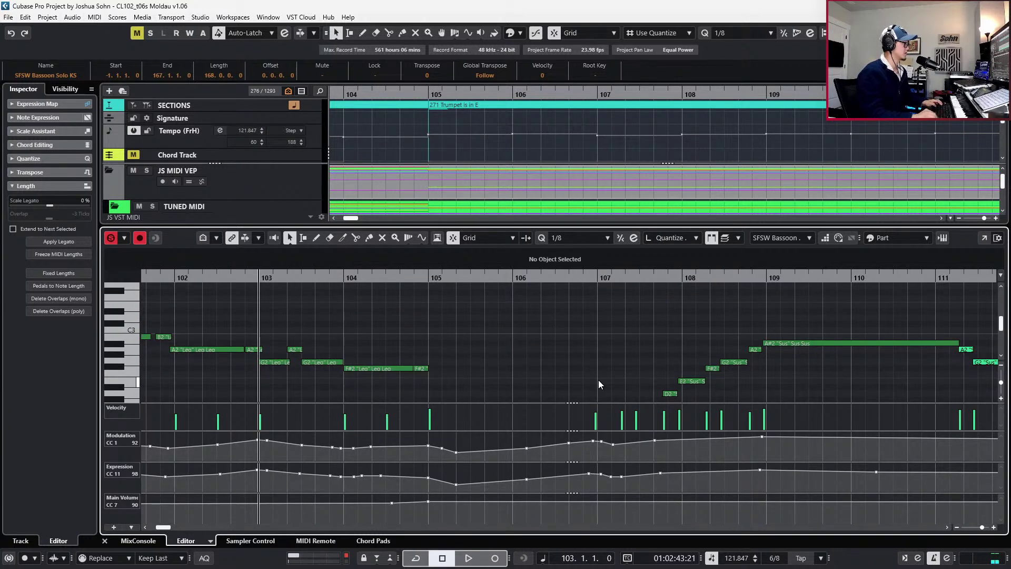
key("alt+c")
left_click_drag(529, 450, 824, 507)
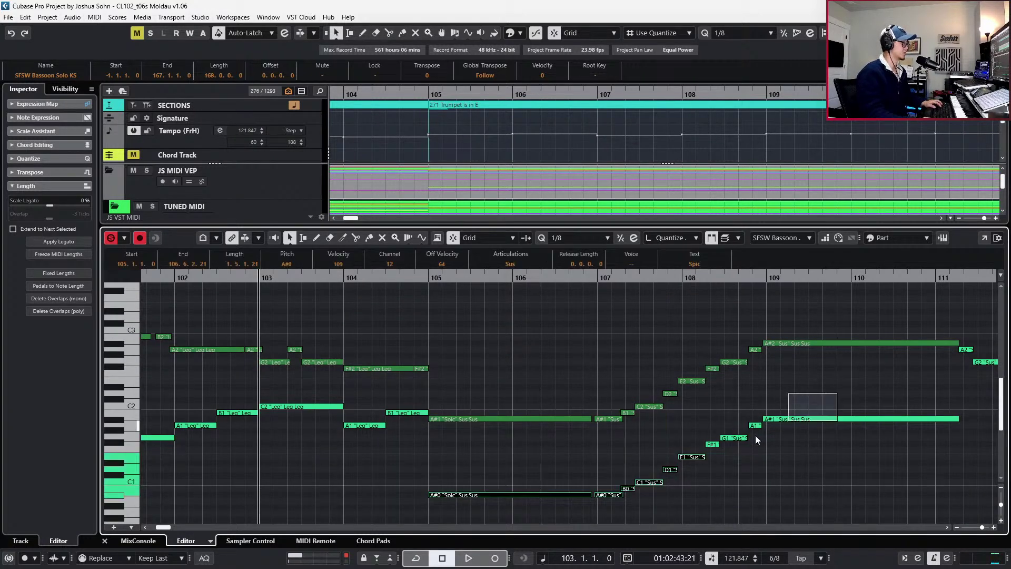
left_click_drag(788, 422, 705, 448)
left_click(513, 264)
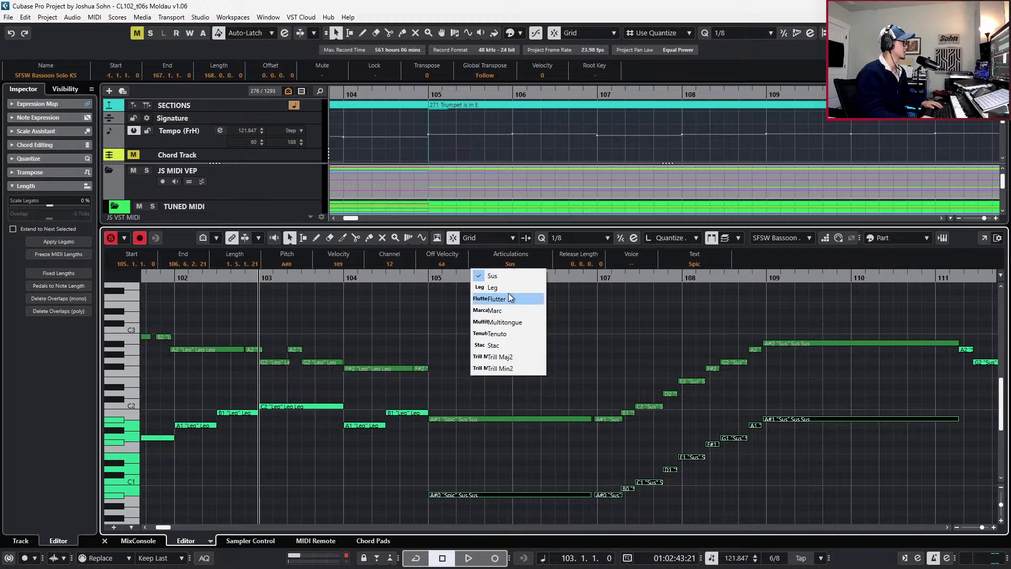
left_click(509, 288)
left_click_drag(537, 315, 814, 419)
left_click(510, 264)
left_click(520, 298)
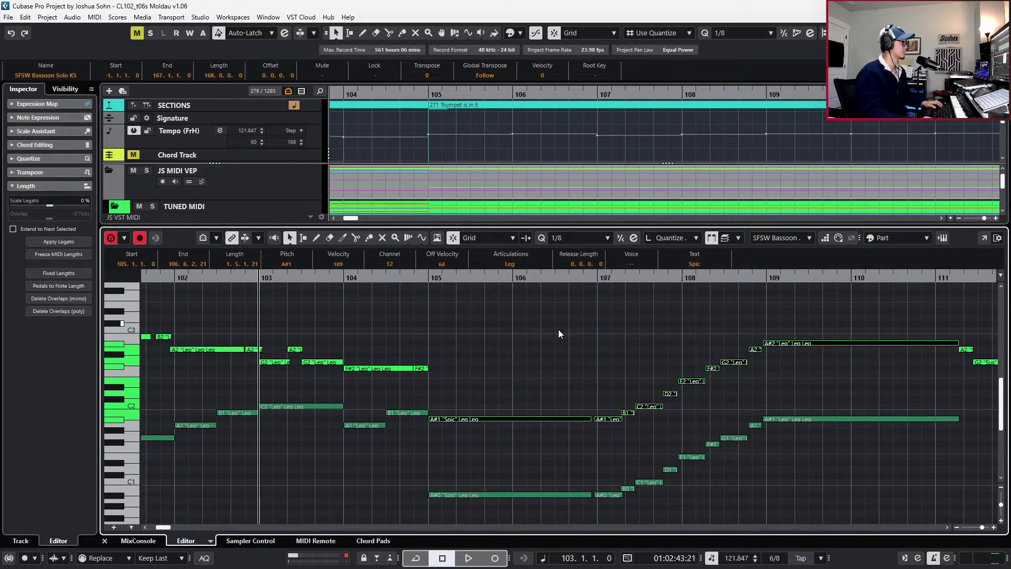
left_click(532, 316)
key("space")
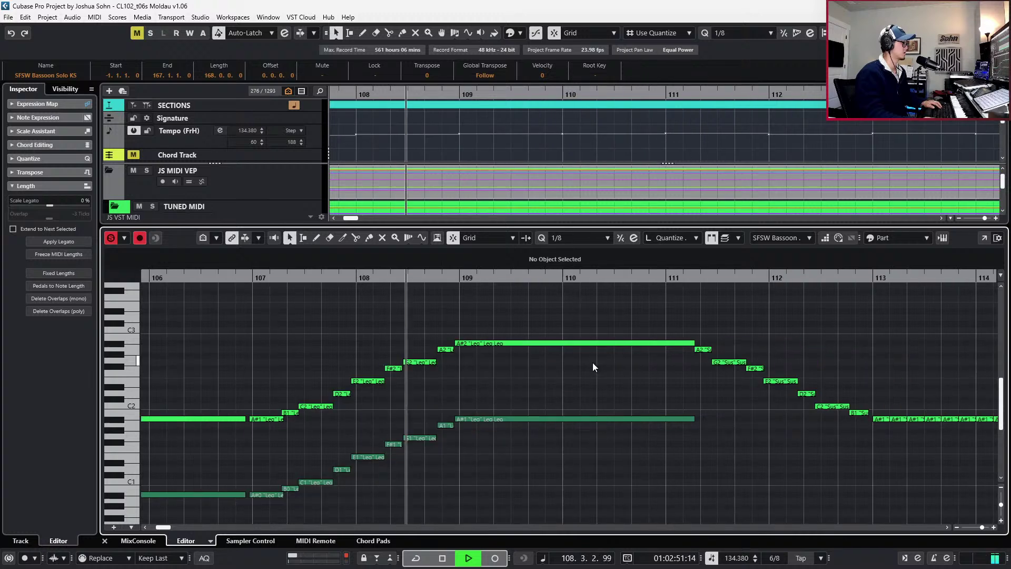
key("space")
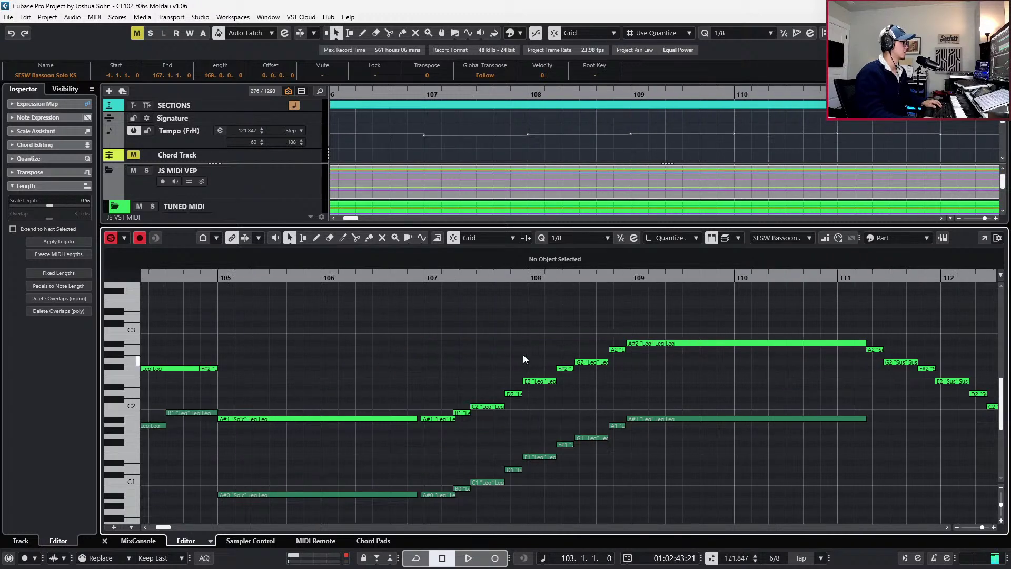
Glue the long A# note from bar 105 to the following A# note in each bassoon part and play the passage back
left_click_drag(394, 419, 432, 503)
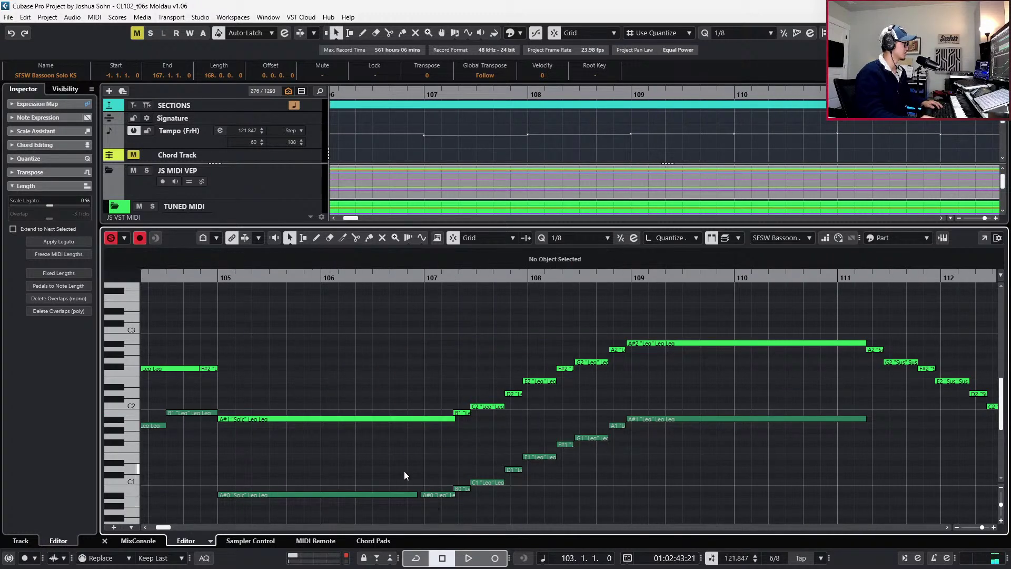
left_click(402, 495)
key("4")
key("space")
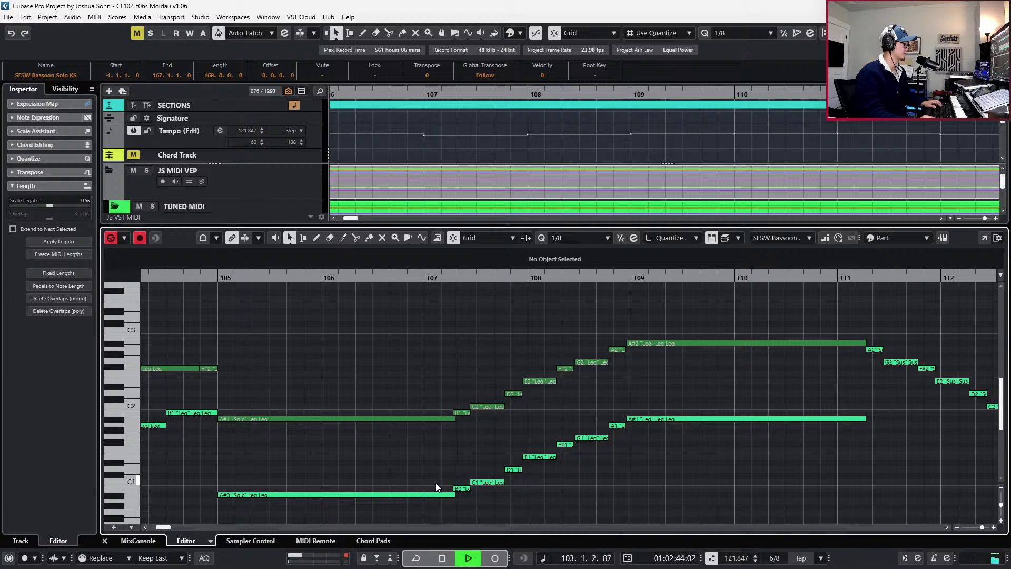
scroll(438, 480, "down", 1)
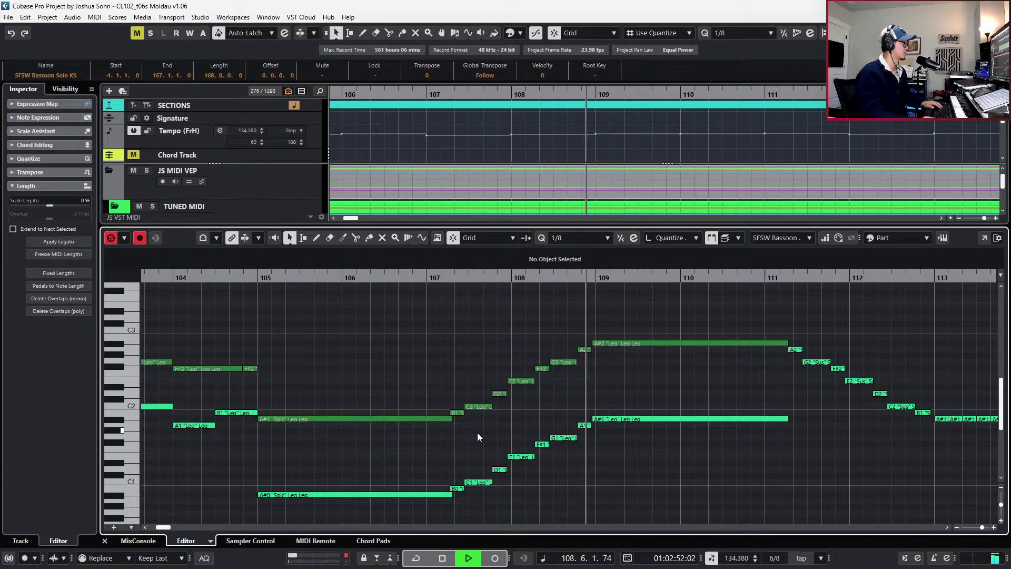
key("space")
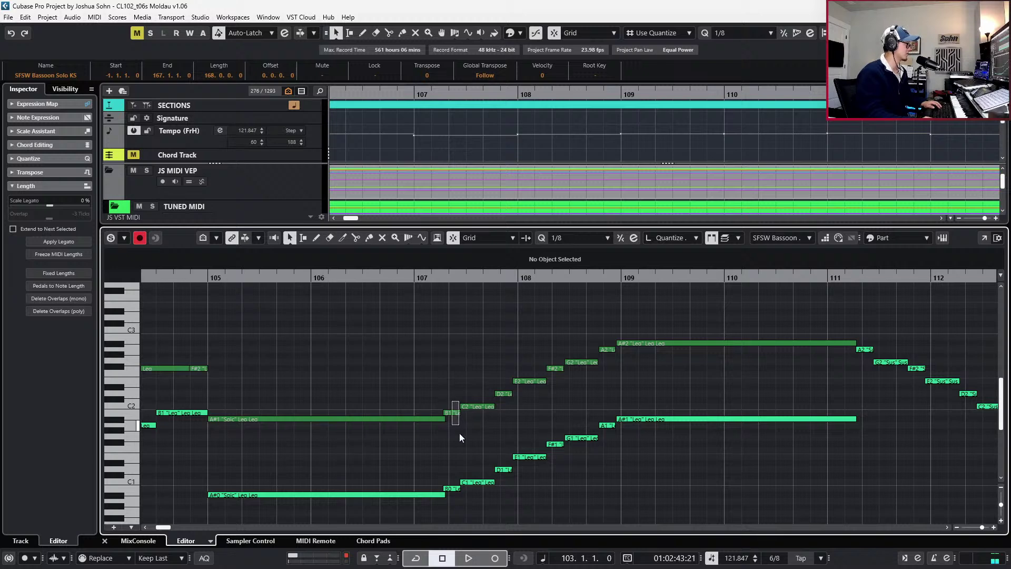
Mute the short B notes in bar 107 of both bassoon parts, extend the long A# notes to 107.3.2.64 over them, and audition the result
left_click(454, 488)
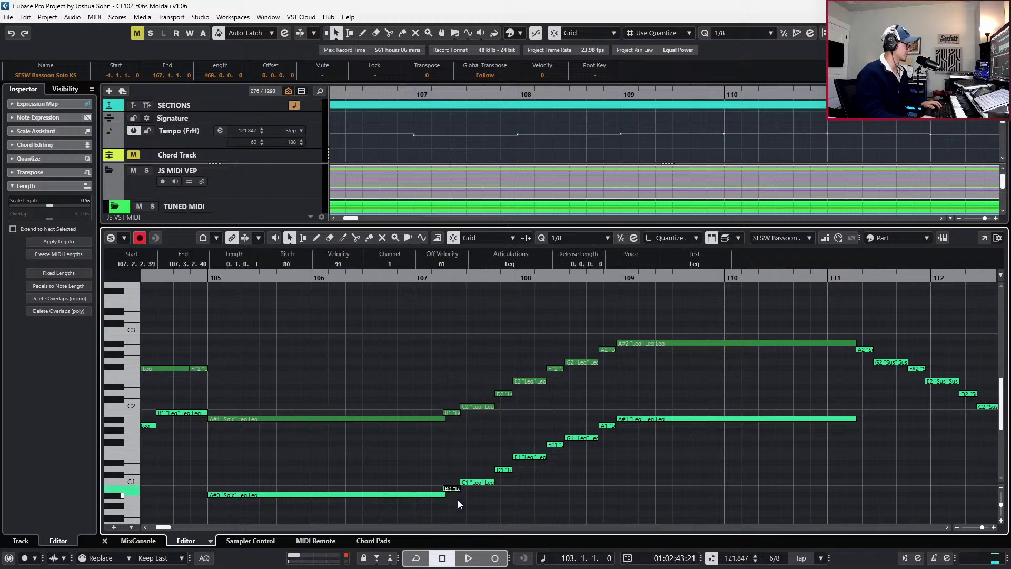
left_click(455, 414)
left_click(431, 419)
key("alt+5")
left_click_drag(416, 392, 420, 448)
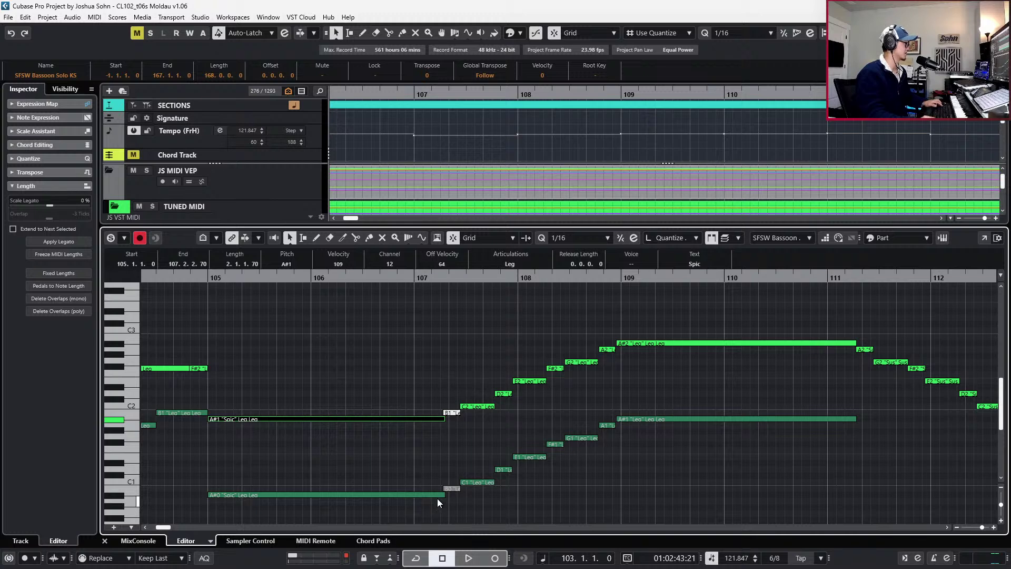
left_click(437, 495, "shift")
left_click_drag(445, 495, 460, 497)
key("space")
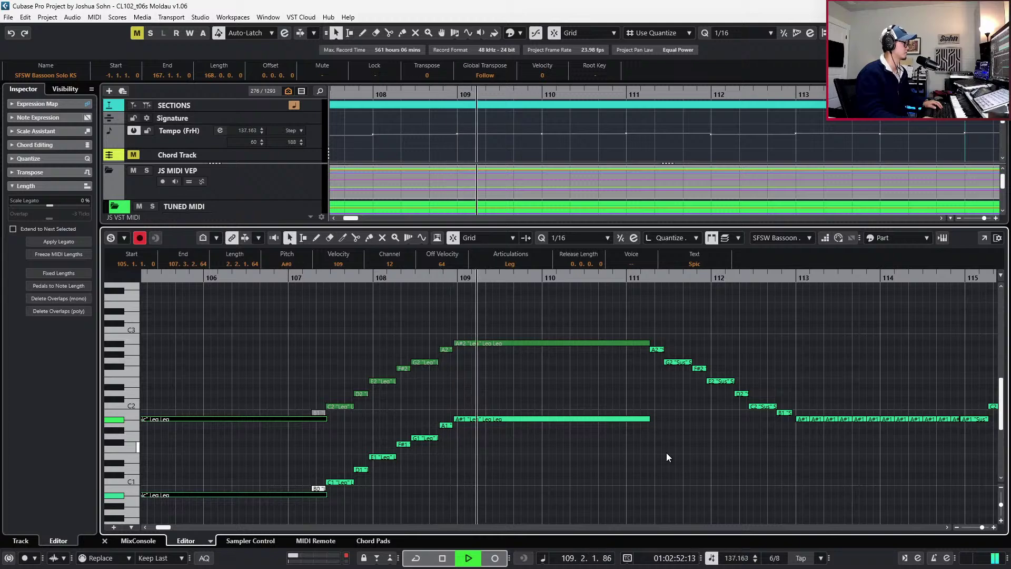
key("space")
Delete the CC 7 main volume points at bar 105 in both bassoon parts and check the volume curves during playback
key("g")
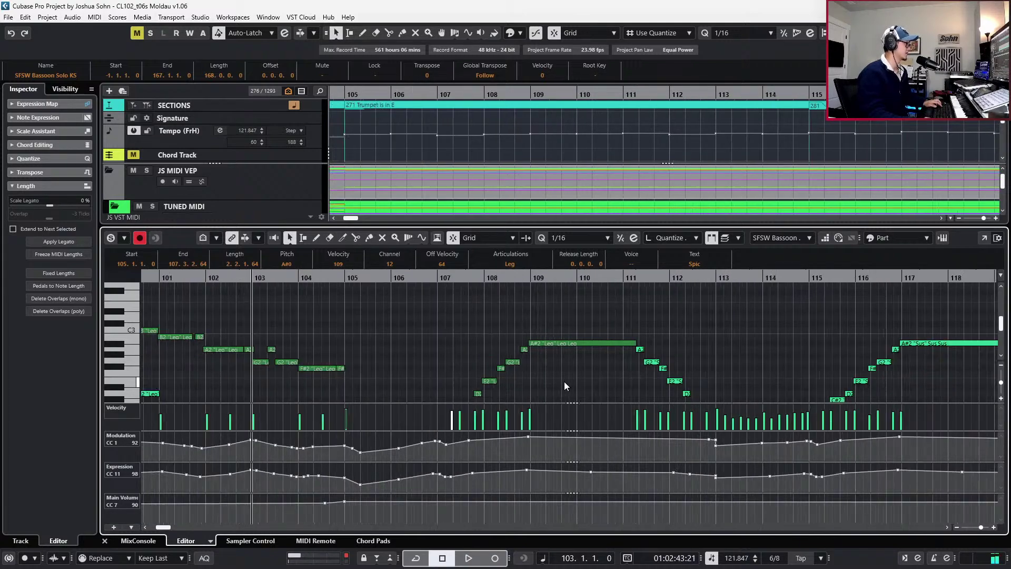
key("g")
left_click(383, 501)
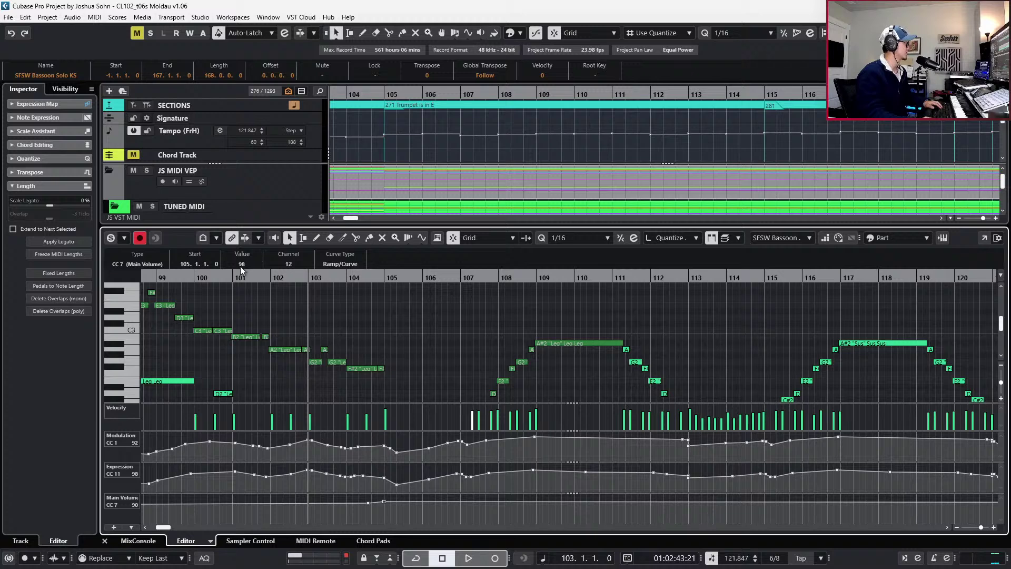
key("ctrl+z")
key("ctrl+z")
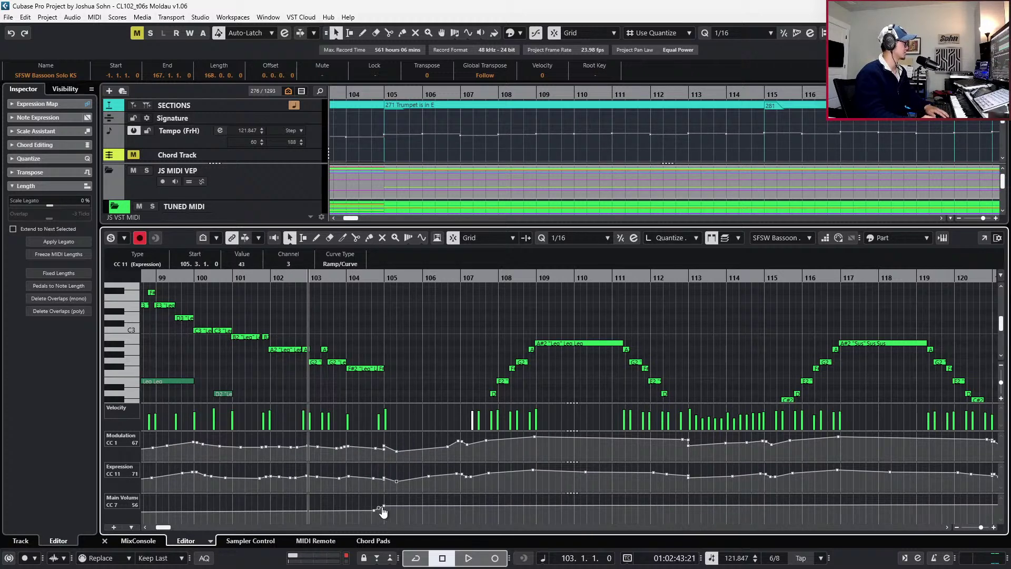
left_click(384, 506)
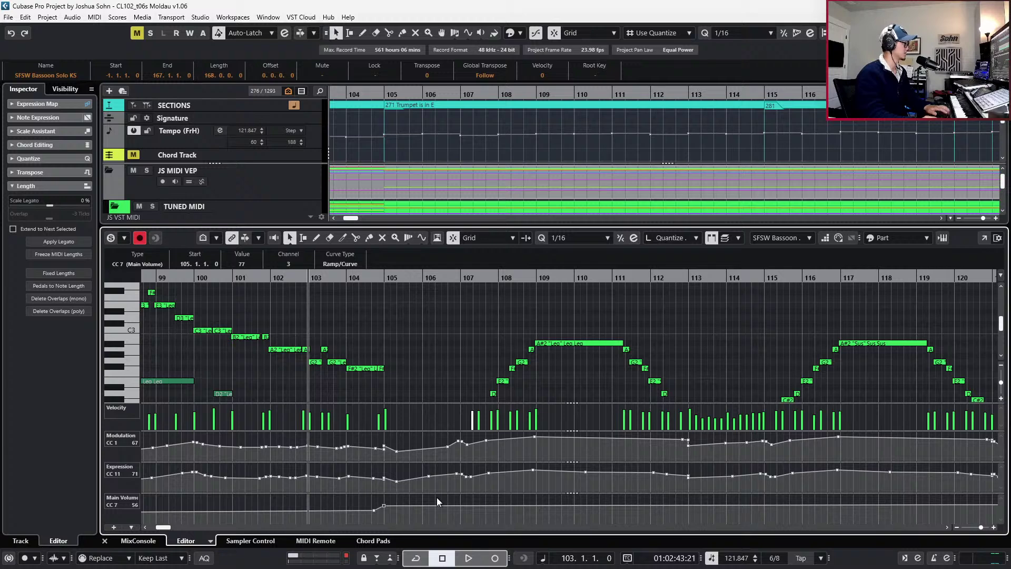
key("Delete")
key("g")
key("g")
key("space")
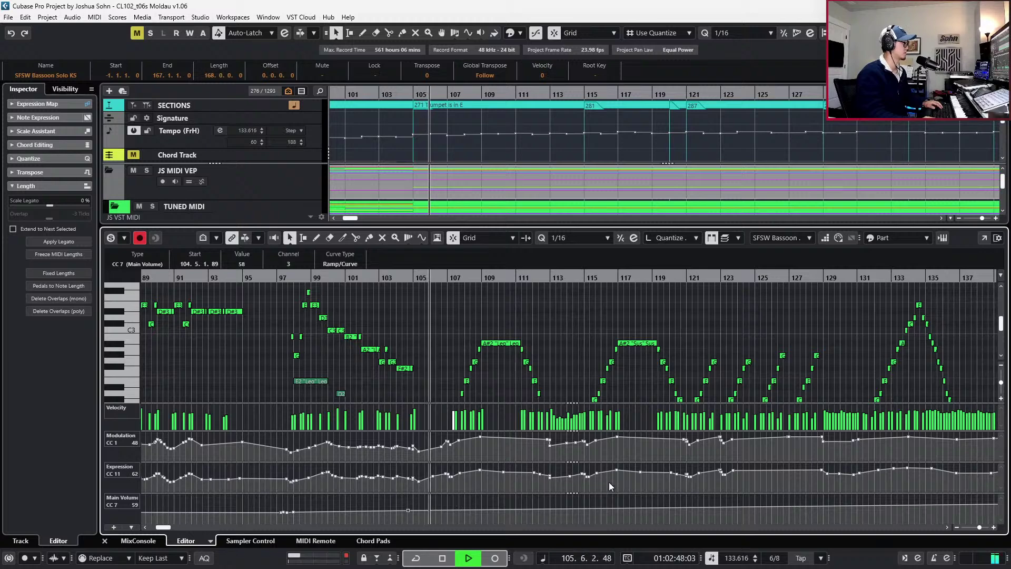
key("g")
key("g")
key("g")
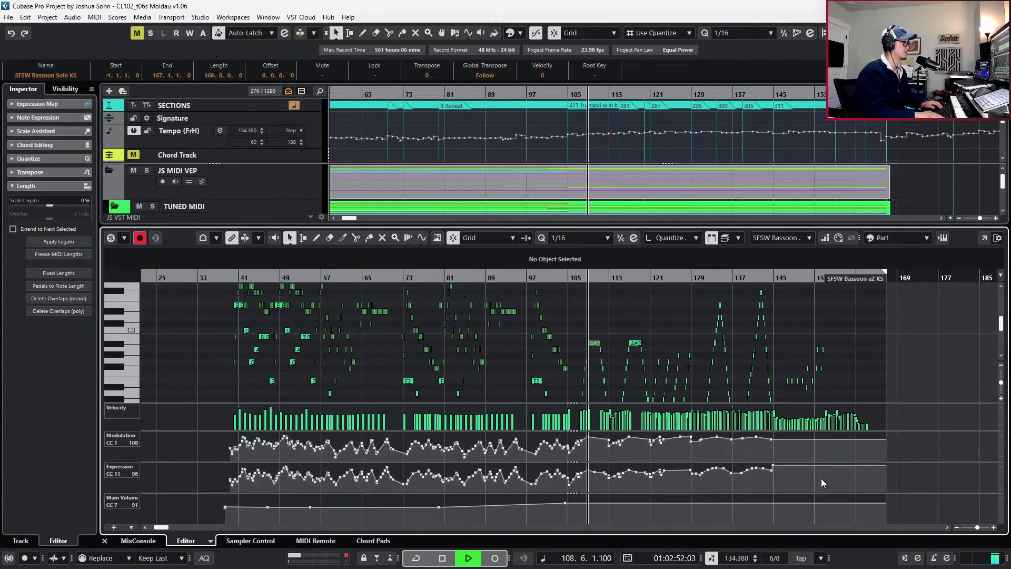
Close the note editor, stop playback and move the project cursor to bar 109
key("ctrl+e")
key("h")
key("h")
key("space")
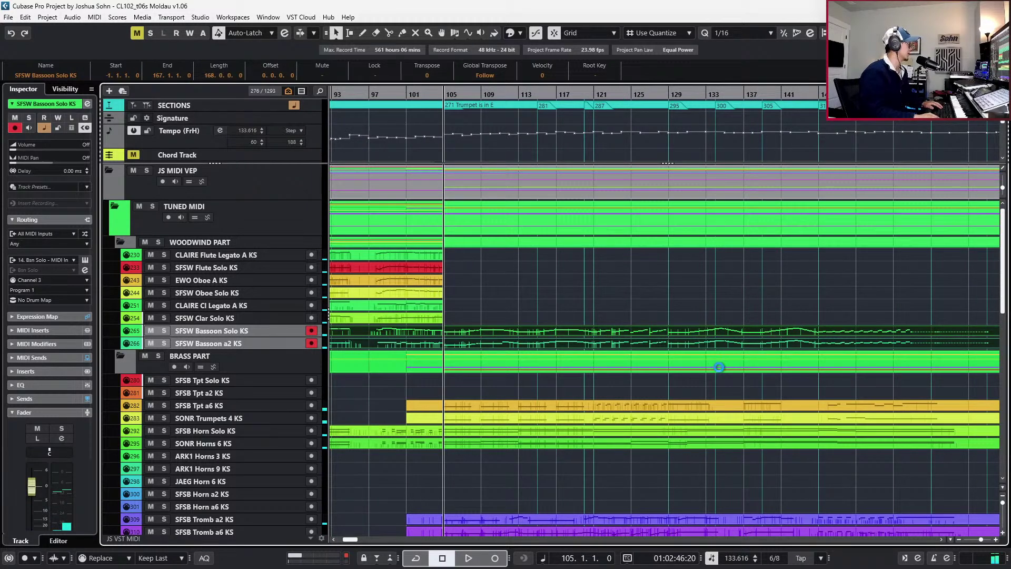
key("KP_Add")
key("KP_Add")
key("KP_Add")
key("KP_Add")
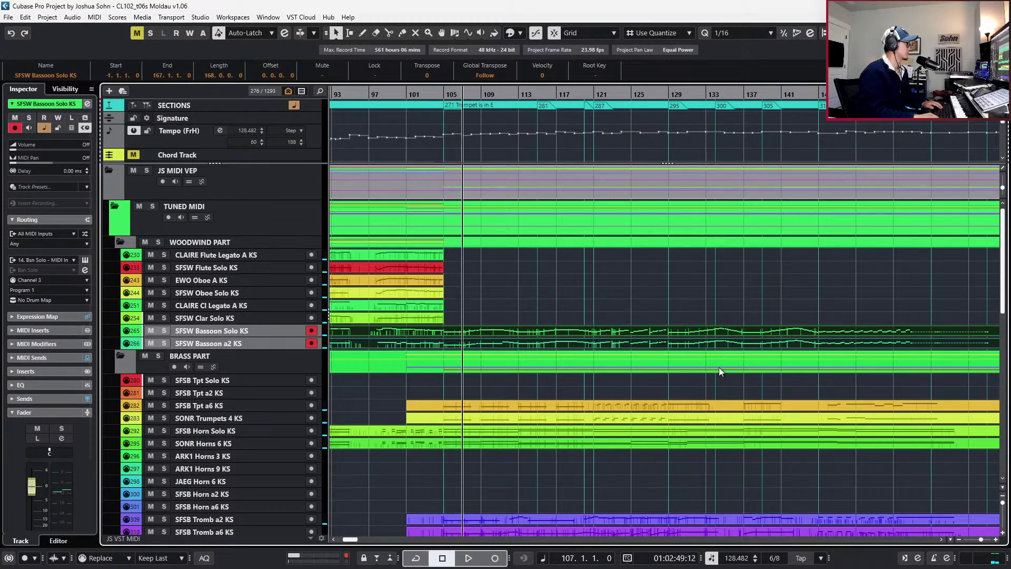
Open the Bassoon Solo and Bassoon a2 parts together for note editing around bar 109, with the controller lanes hidden
left_click_drag(631, 317, 625, 340)
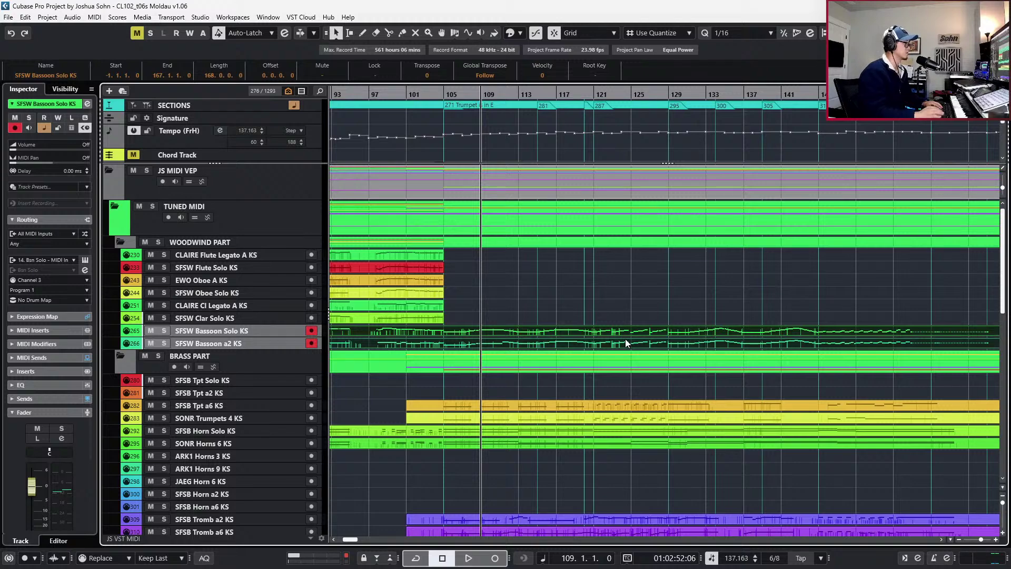
double_click(625, 339)
key("h")
key("h")
key("h")
scroll(545, 339, "down", 1)
key("ctrl+alt+c")
scroll(377, 338, "left", 2)
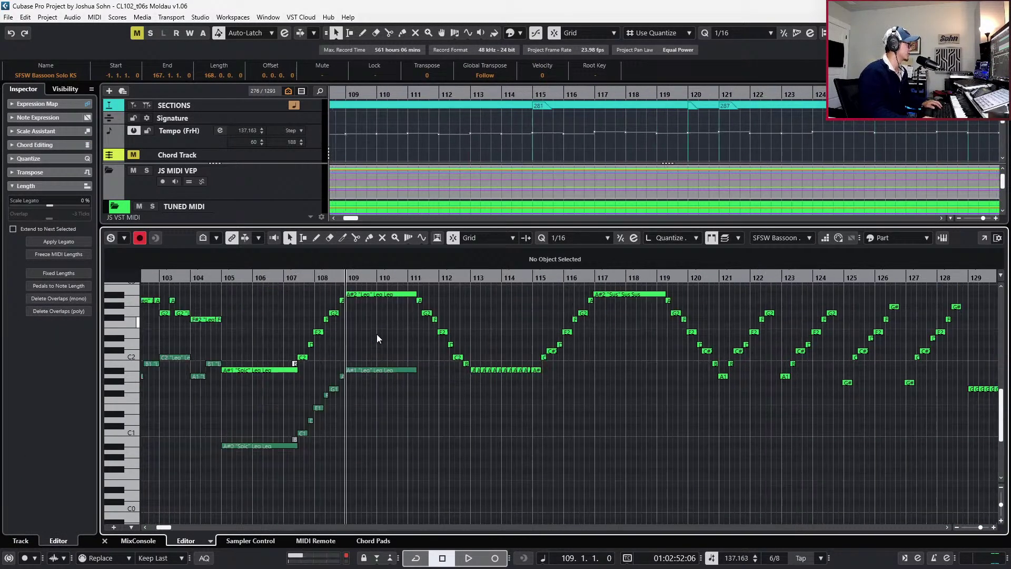
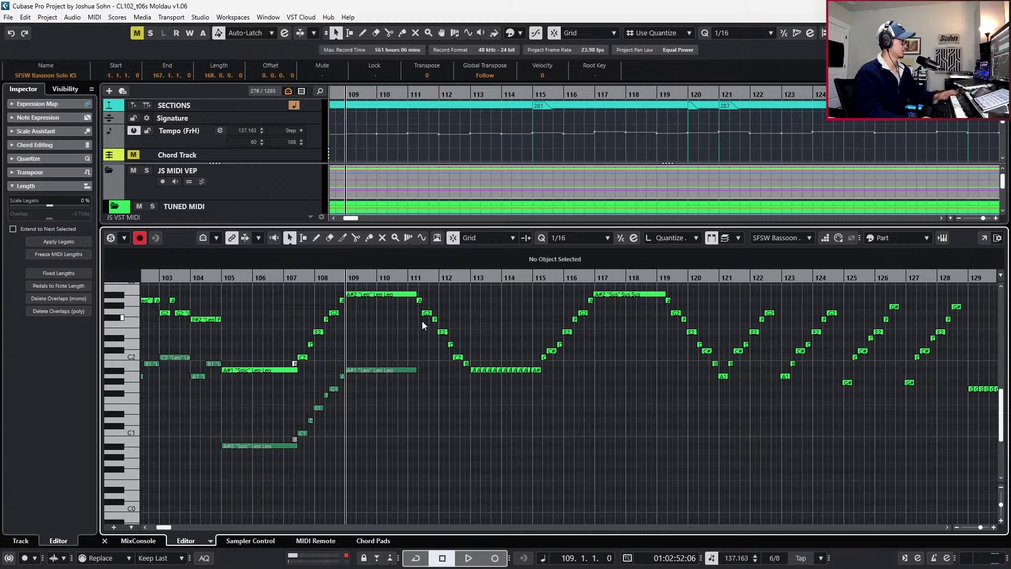
left_click_drag(426, 292, 532, 389)
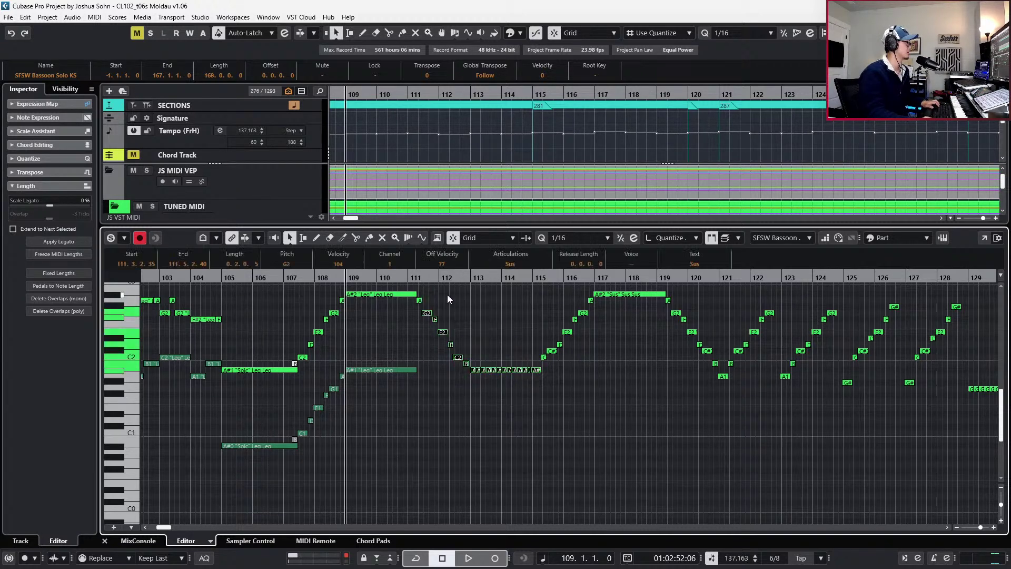
key("alt+shift+Down")
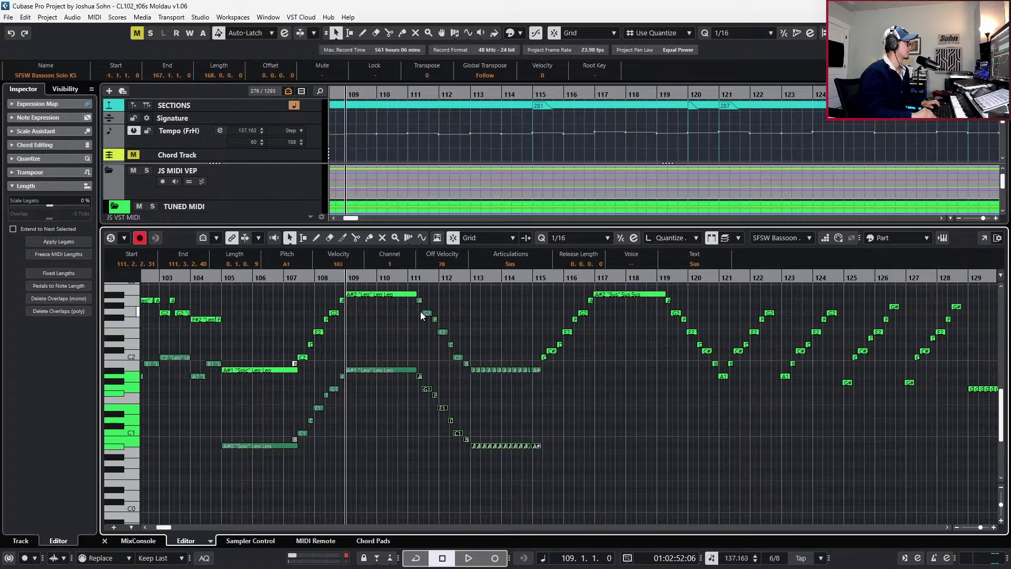
scroll(453, 328, "up", 3)
key("ctrl+z")
key("ctrl+z")
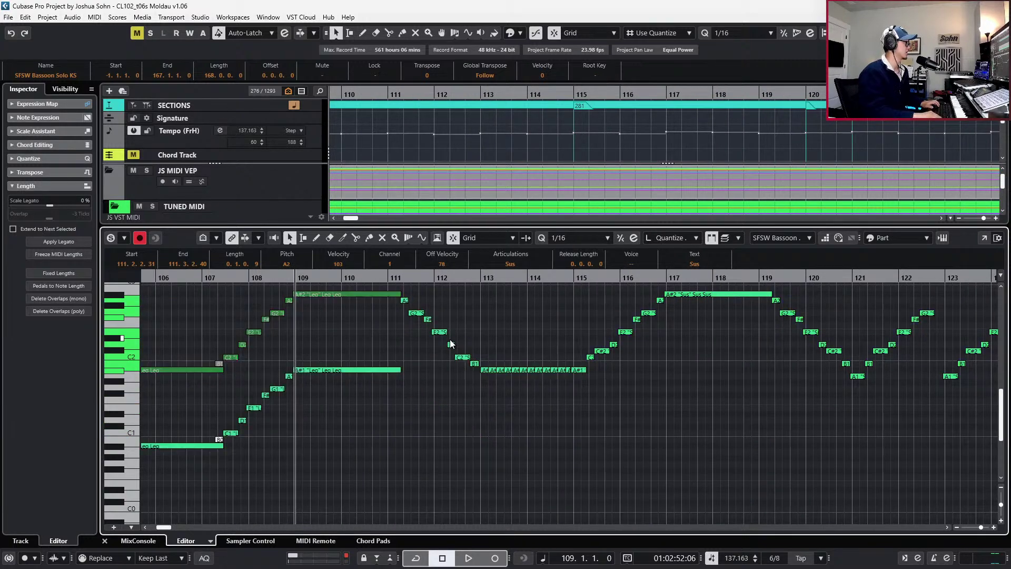
Transpose the Bassoon a2 notes from the descent in bar 111 through the repeated A# notes at bar 115 down an octave
left_click_drag(408, 292, 581, 407)
key("alt+shift+Down")
left_click(521, 424)
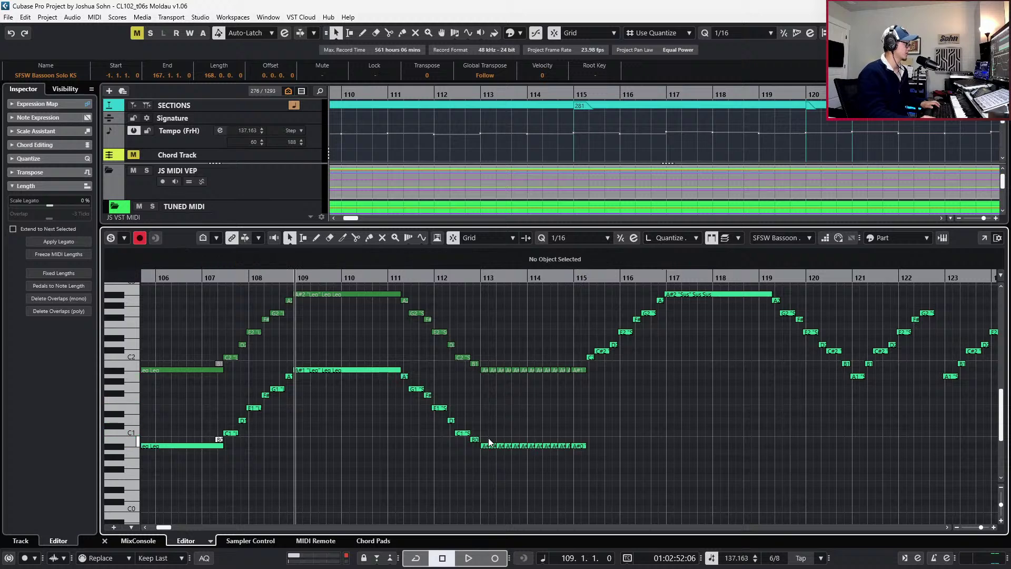
Glue the repeated short A# notes in bars 113–114 into one long note in each bassoon part
left_click_drag(487, 441, 574, 457)
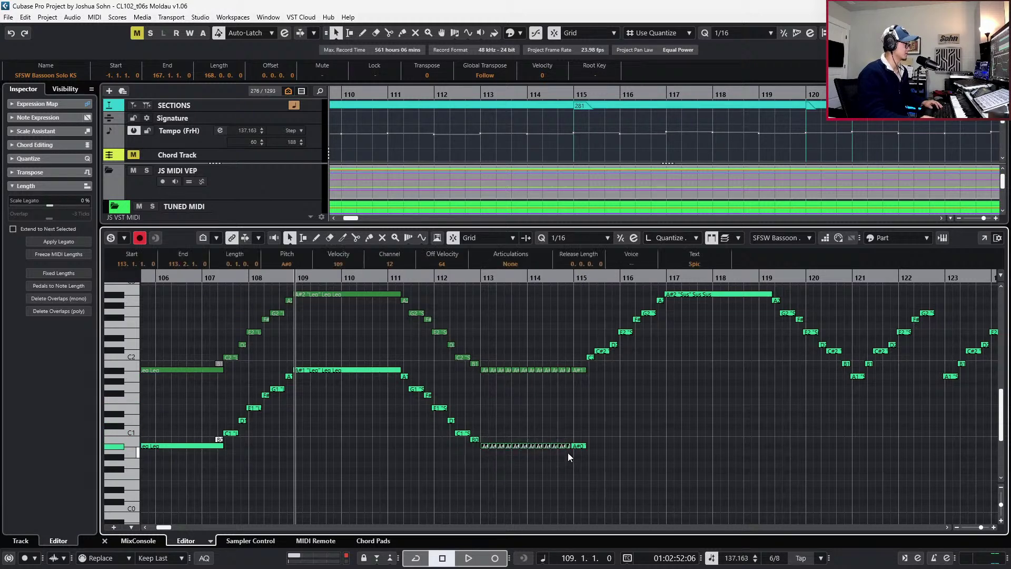
key("ctrl+g")
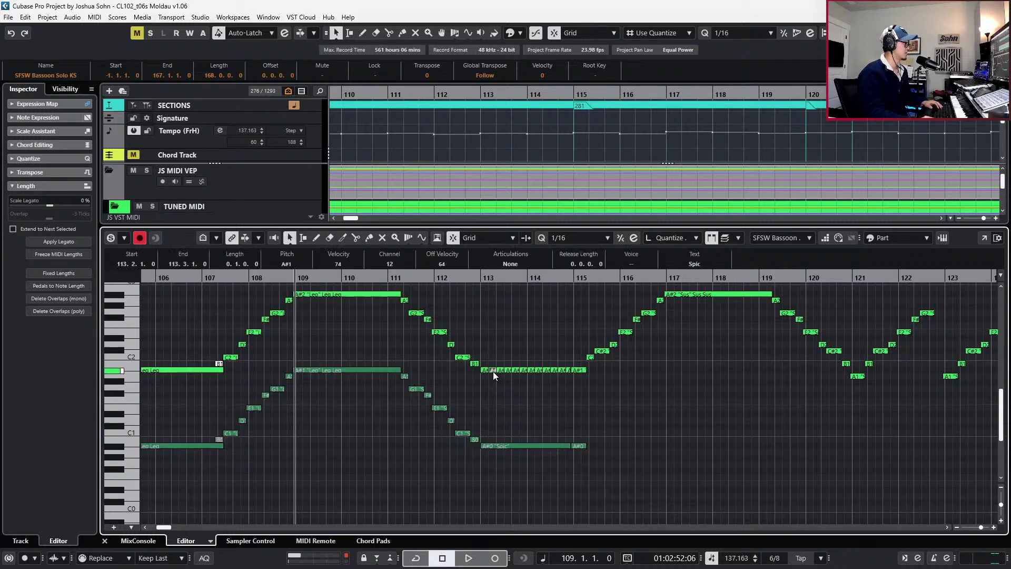
left_click_drag(487, 360, 568, 403)
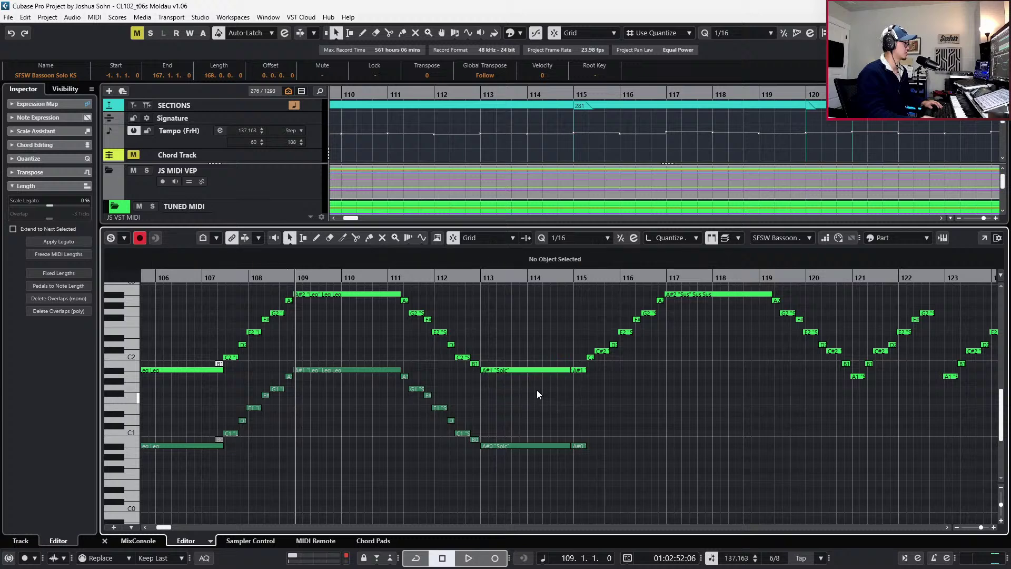
key("ctrl+g")
Set the articulation of the glued A# notes at bar 113 to Leg in both bassoon parts
left_click(518, 265)
left_click(511, 287)
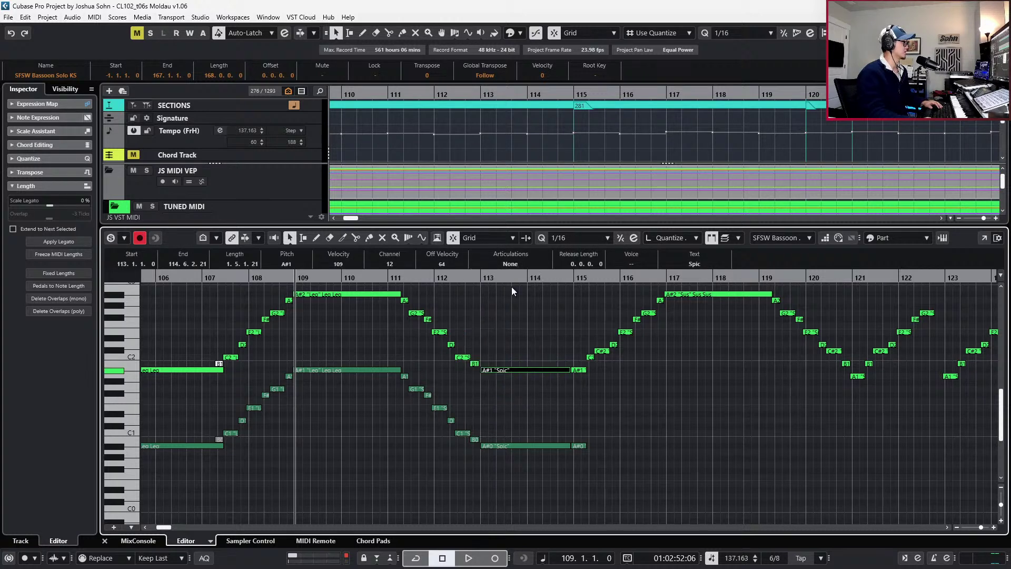
left_click(517, 461)
left_click(514, 446)
left_click(503, 264)
left_click(508, 286)
Set the articulation of the descending notes in bars 111–112 to Leg in both bassoon parts
left_click_drag(462, 403, 474, 439)
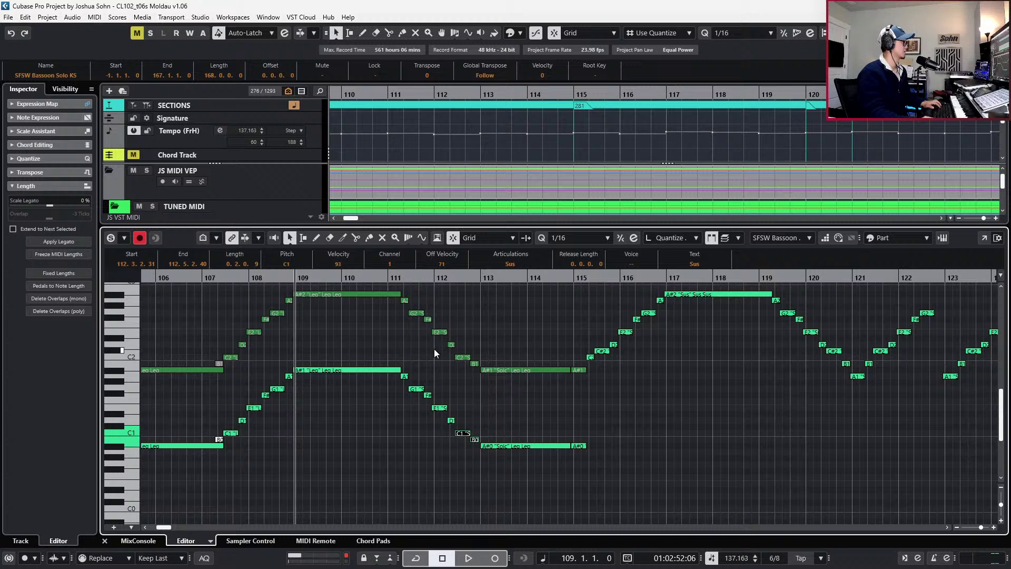
left_click_drag(402, 356, 470, 466)
left_click(505, 264)
left_click(508, 277)
left_click_drag(406, 292, 469, 378)
left_click(503, 264)
left_click(505, 288)
Assign the Leg articulation to all Bassoon Solo notes from bar 115 to the end of the part
key("g")
key("g")
key("g")
key("g")
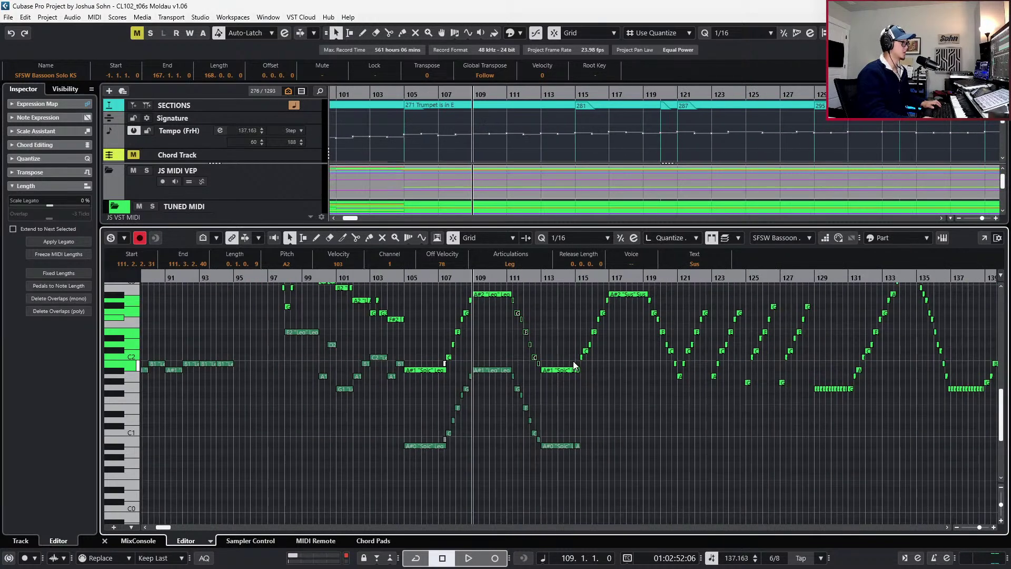
left_click_drag(490, 287, 962, 428)
scroll(747, 349, "down", 2)
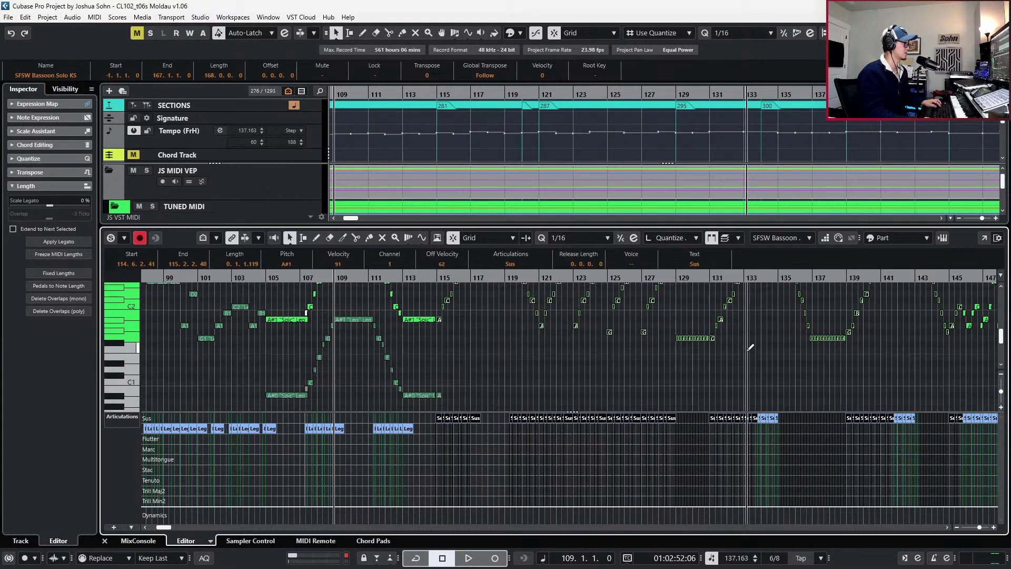
scroll(747, 350, "down", 2, "ctrl")
scroll(747, 350, "down", 1)
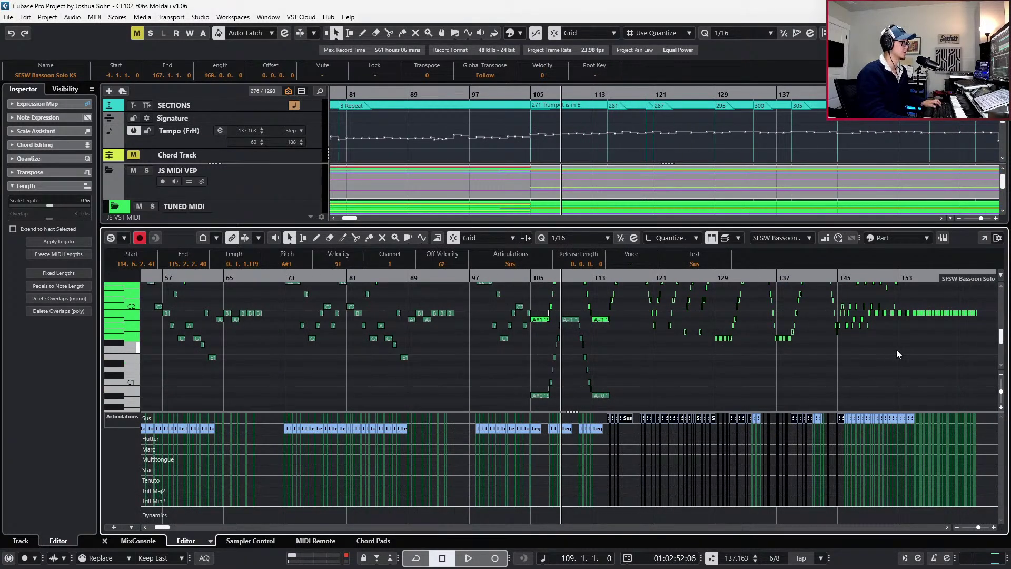
left_click_drag(988, 352, 609, 343)
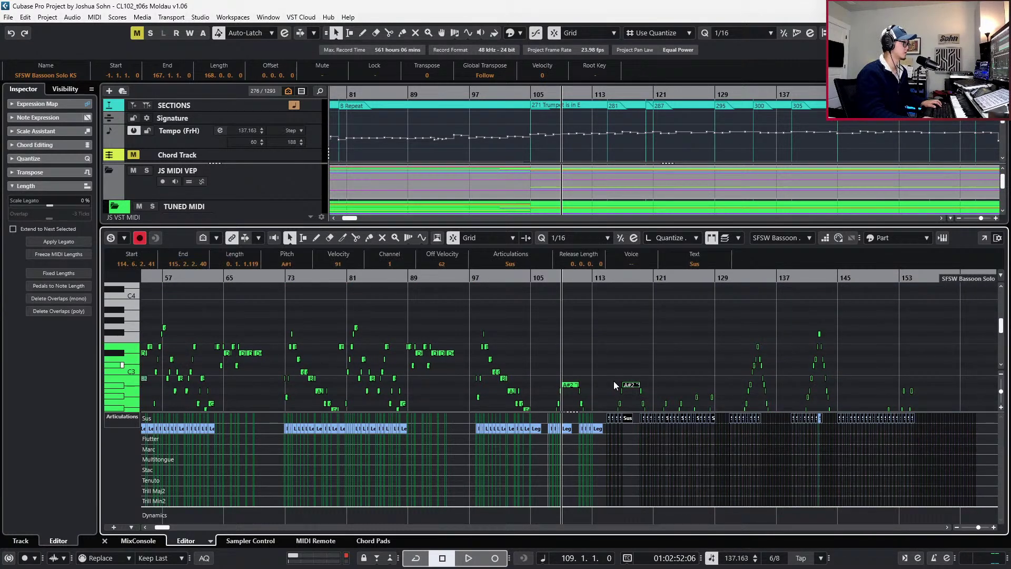
left_click(615, 428)
Assign the Leg articulation to all Bassoon a2 notes from bar 115 to the end of the part
scroll(624, 344, "down", 2)
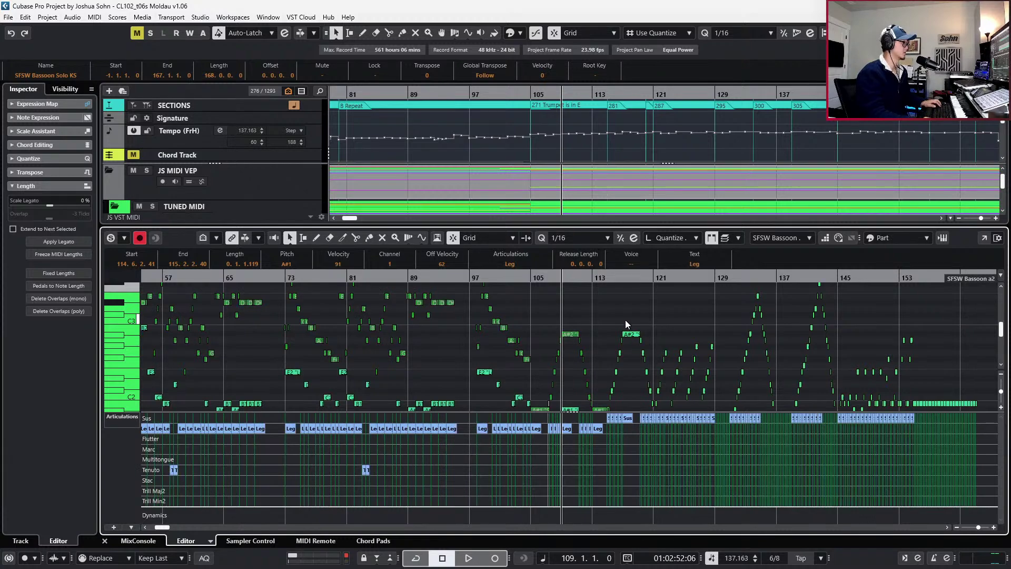
left_click_drag(610, 298, 989, 434)
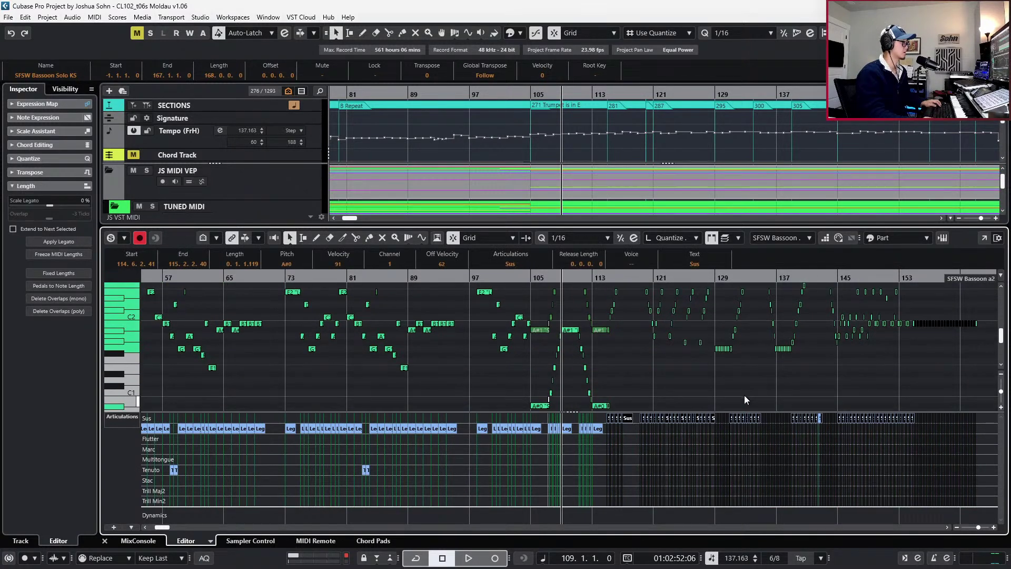
left_click(615, 428)
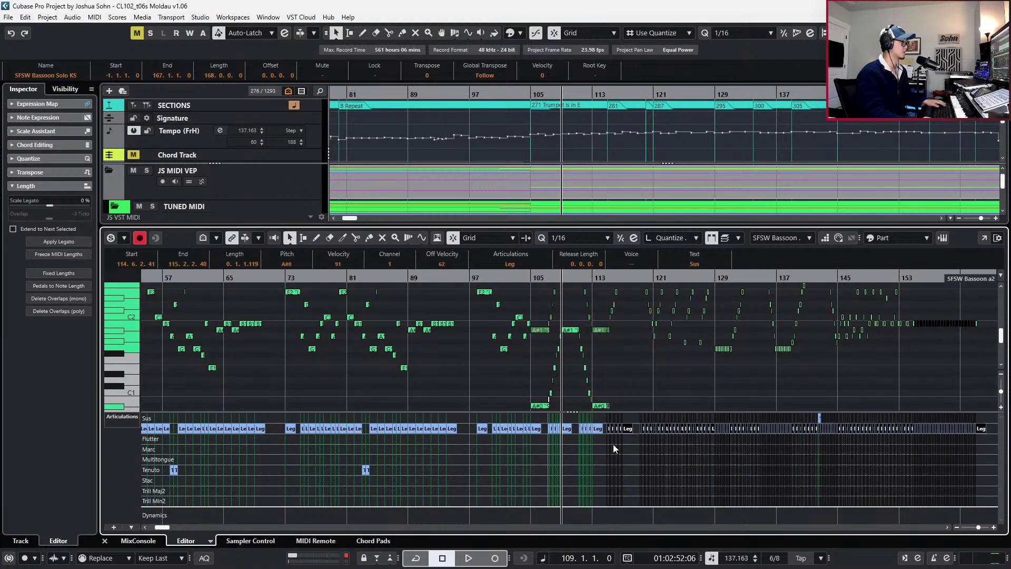
left_click(611, 390)
Move the cursor to bar 113, hide the controller lanes and join each long A# with its short A# at bar 115 in both parts
key("h")
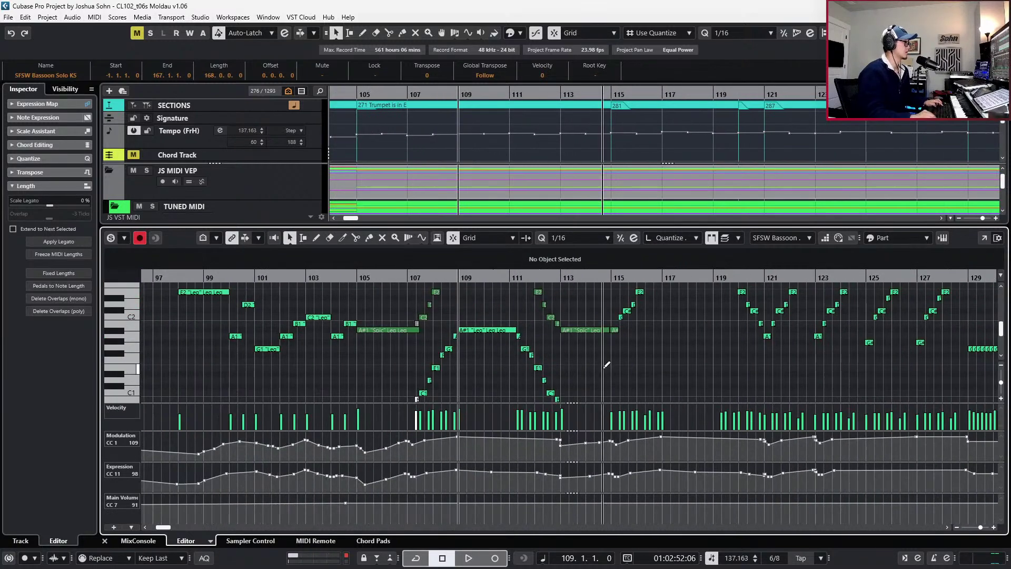
key("KP_Add")
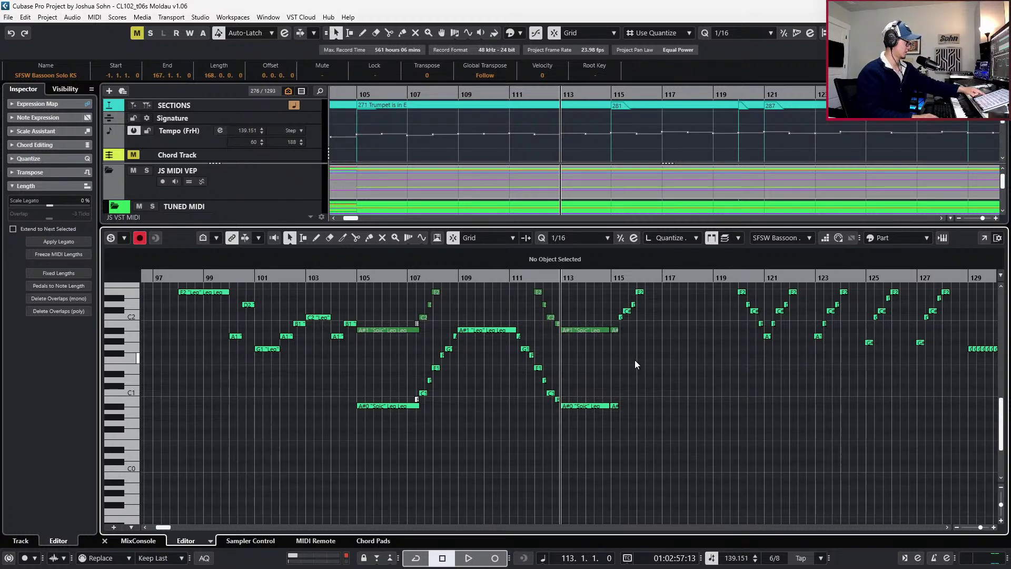
key("h")
key("h")
key("h")
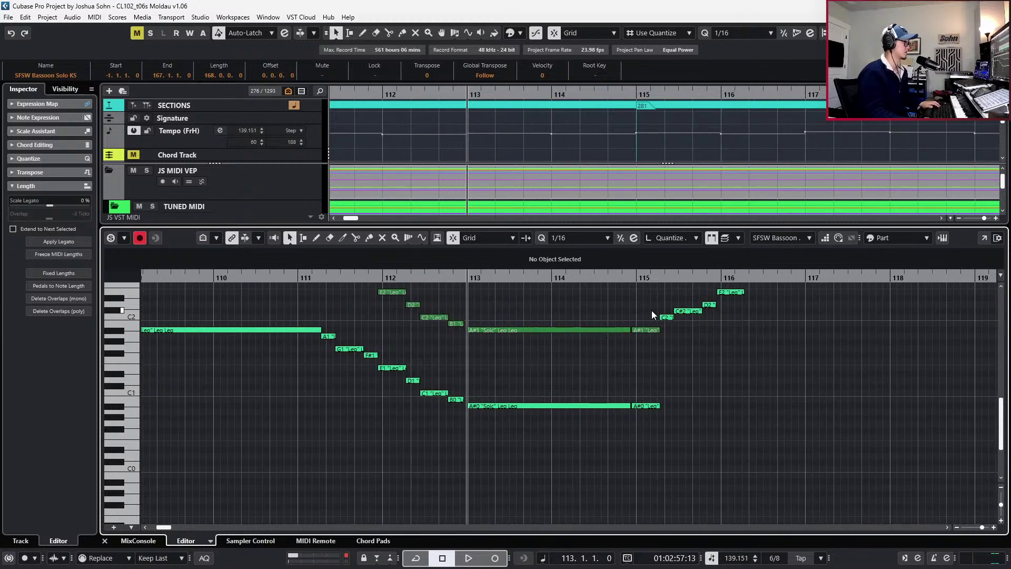
left_click(625, 404)
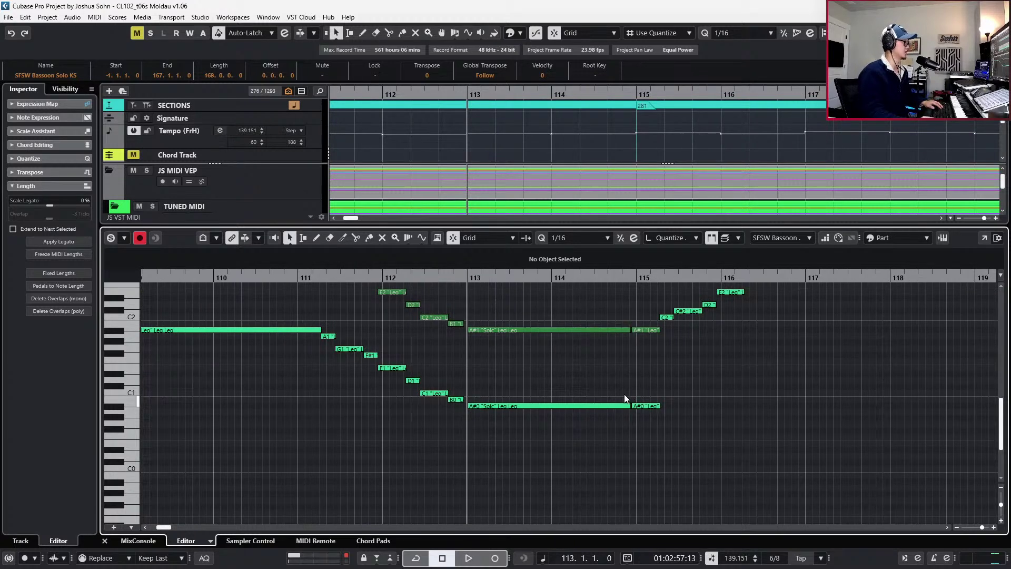
left_click_drag(629, 330, 653, 315)
scroll(654, 311, "right", 3)
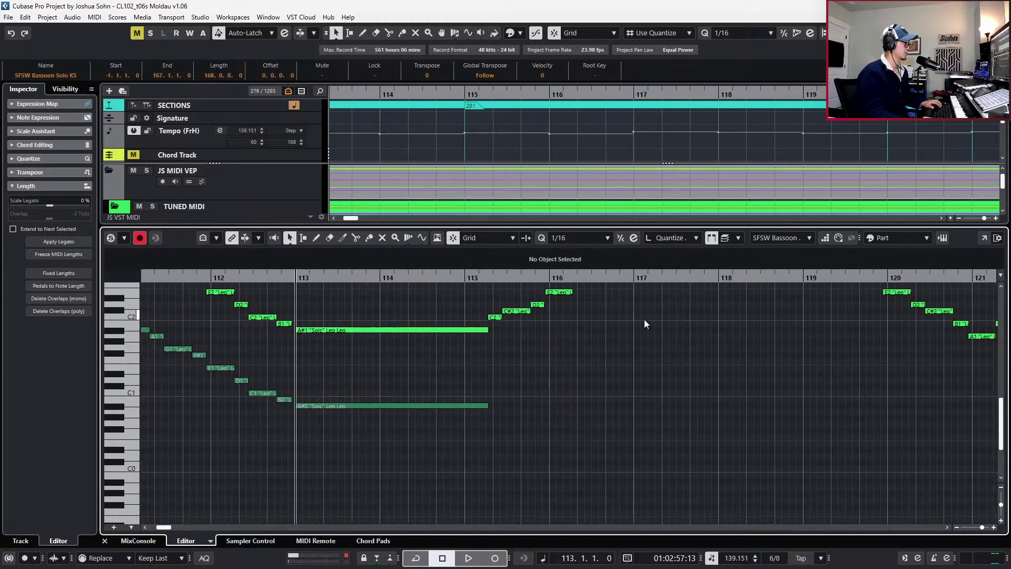
Transpose the Bassoon a2 ascending run in bars 115–116 and the long A# at bar 117 down an octave
left_click(495, 316)
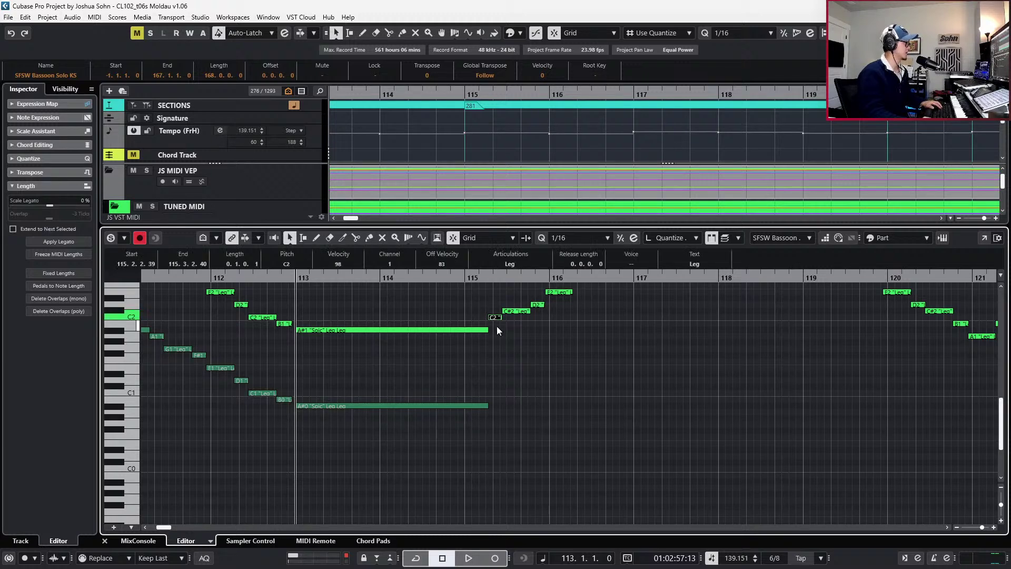
scroll(508, 321, "up", 3)
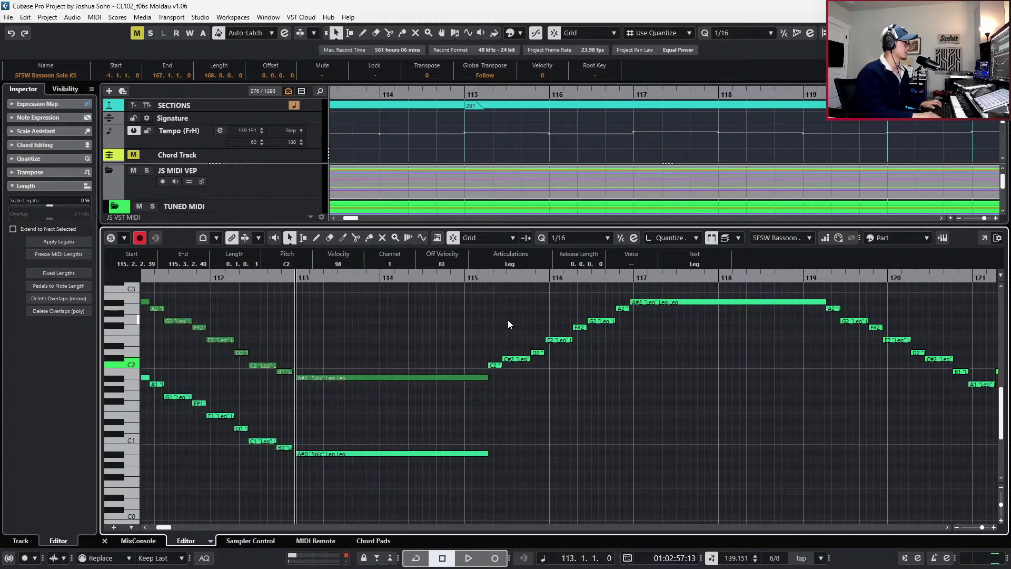
left_click_drag(488, 287, 707, 364)
key("shift+Down")
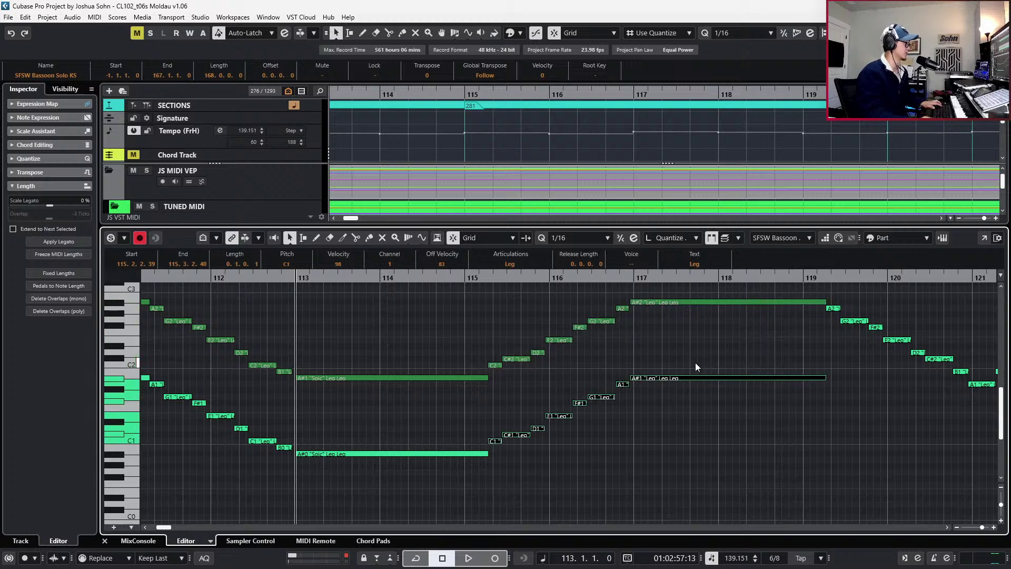
Transpose the Bassoon a2 descending run from bar 119 to the A at bar 121 down an octave
scroll(636, 392, "right", 3)
scroll(630, 394, "right", 2)
scroll(620, 396, "right", 2)
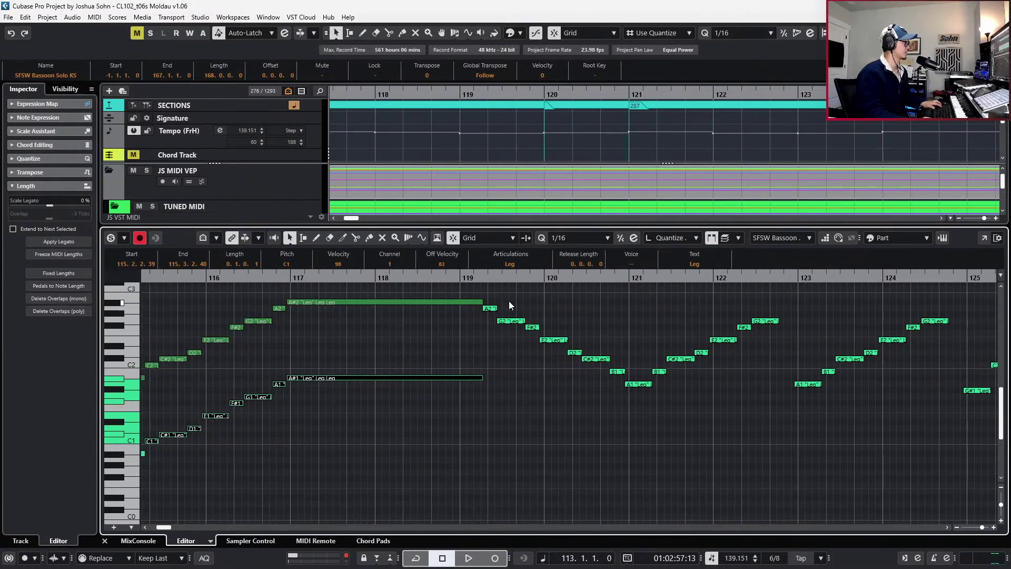
left_click(488, 300)
left_click_drag(488, 296, 636, 415)
key("shift+Down")
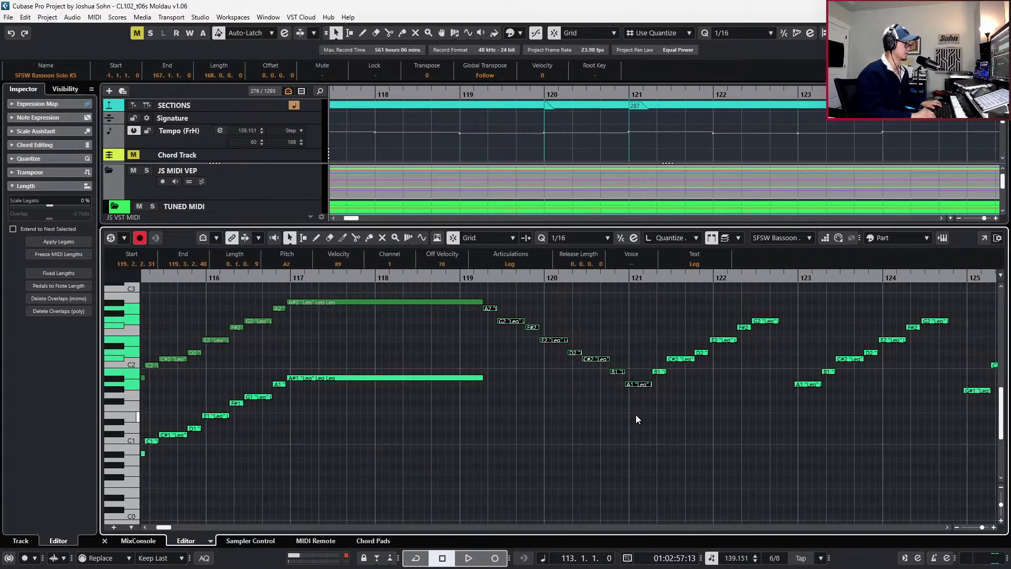
Audition the passage up to bar 121 and raise the Bassoon a2 A0 at bar 121 an octave
key("n")
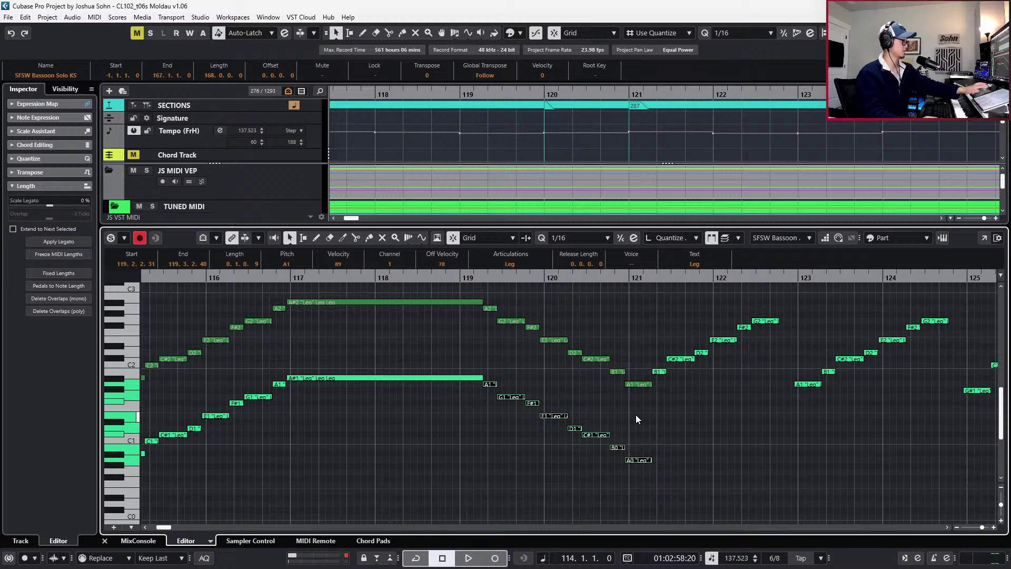
key("space")
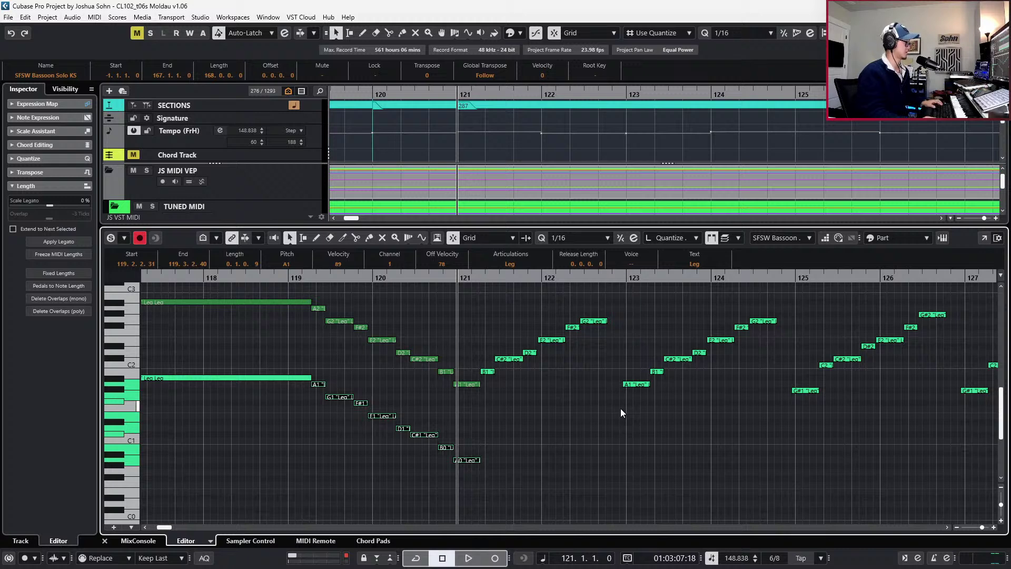
left_click(476, 462)
key("shift+Up")
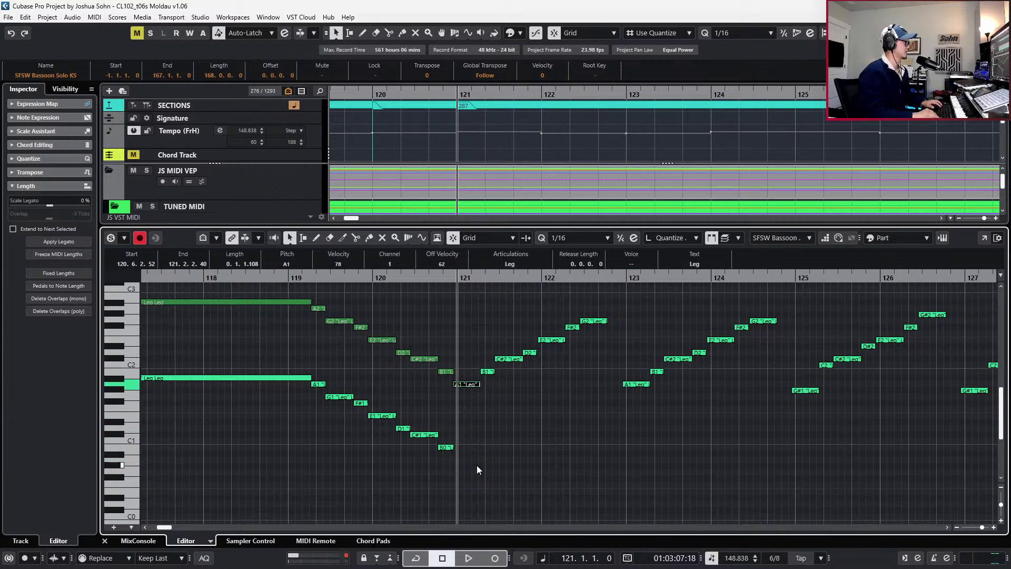
Transpose the Bassoon a2 D2 to G2 notes in bars 121–122 down an octave and audition the result from bar 120
key("ctrl+KP_Add")
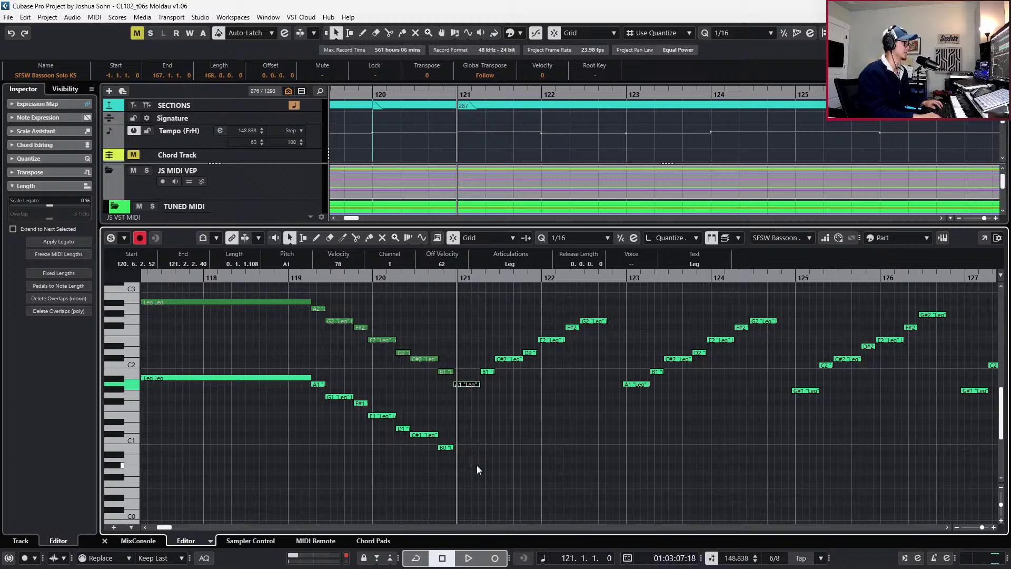
key("ctrl+KP_Subtract")
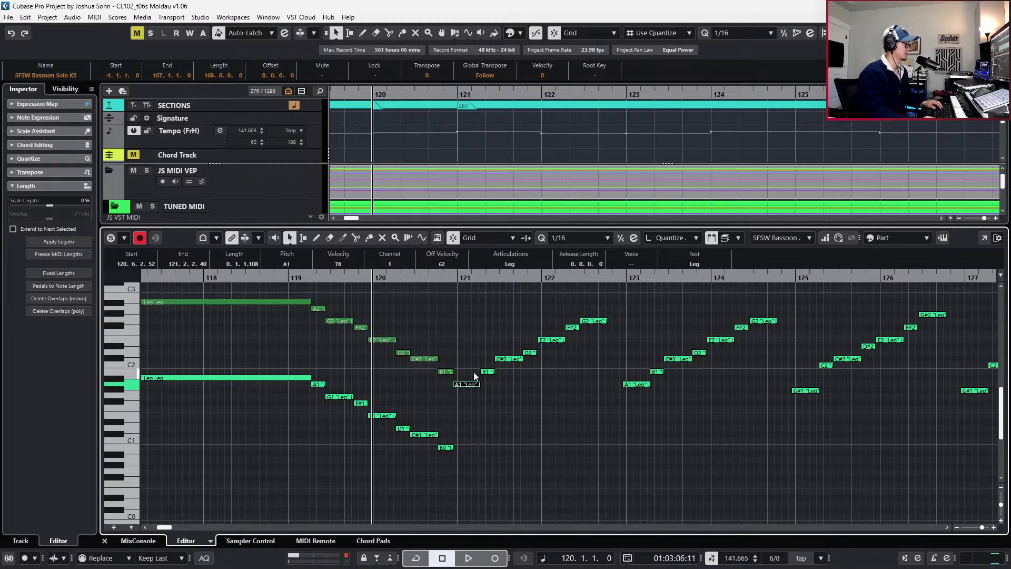
scroll(468, 375, "up", 3)
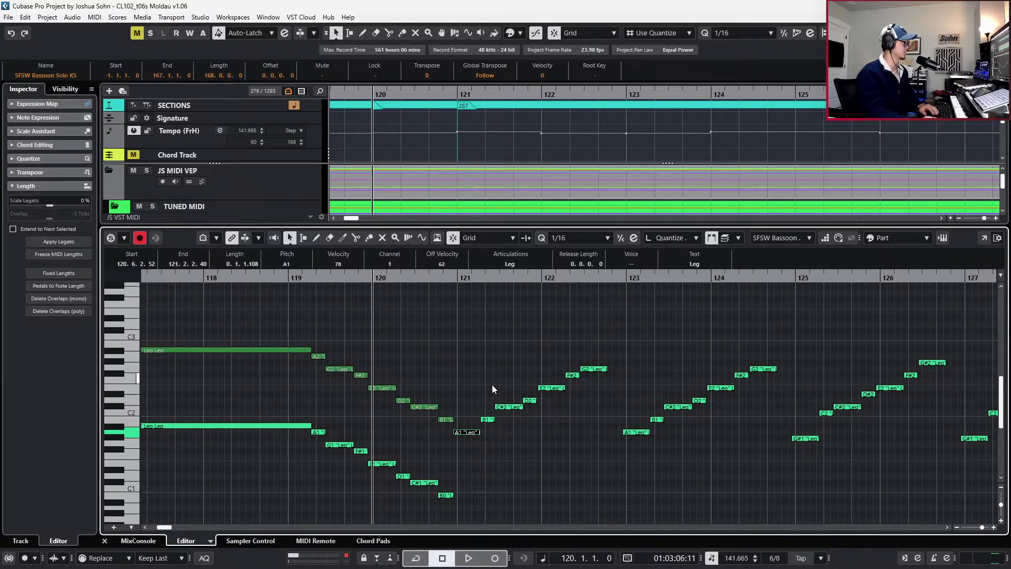
left_click(590, 343)
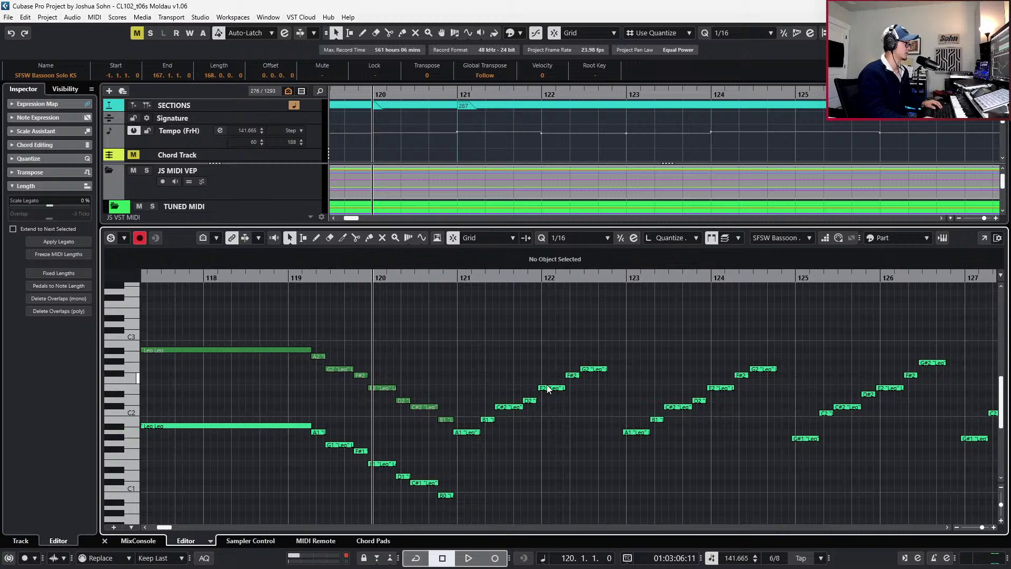
left_click_drag(537, 416, 592, 378)
key("shift+Down")
key("space")
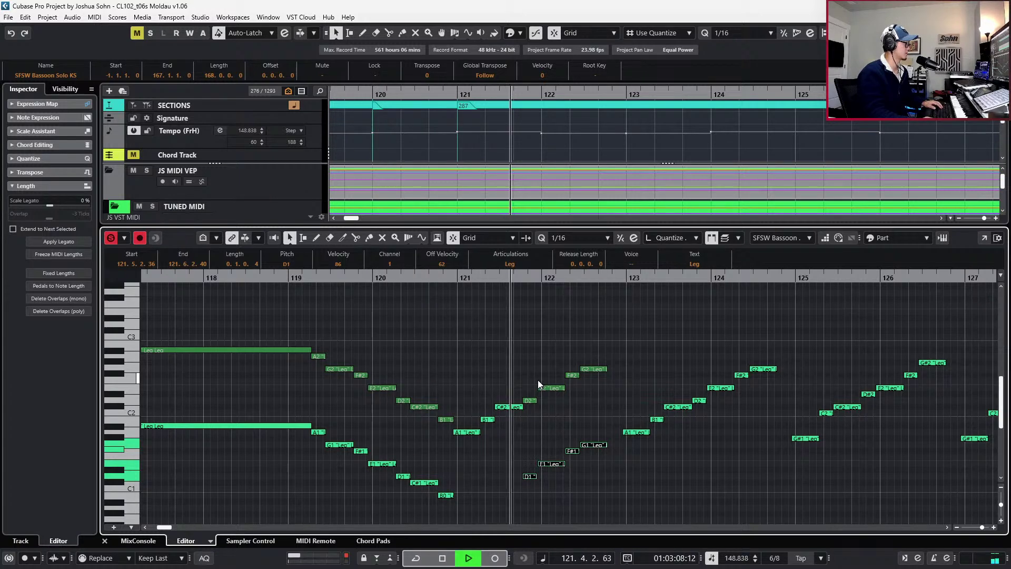
key("space")
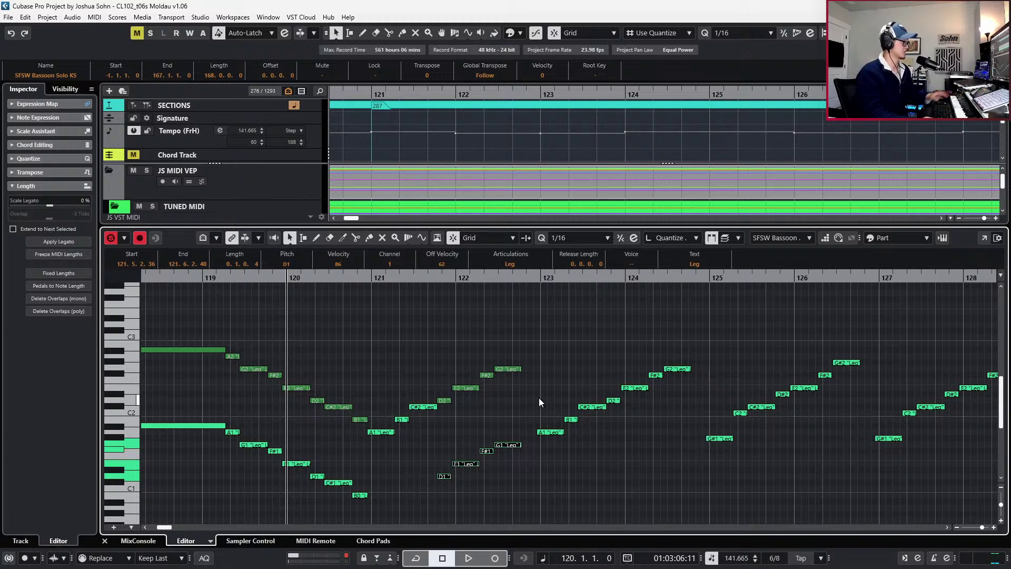
Transpose the Bassoon a2 D2 to G2 notes in bars 123–124 down an octave
left_click(512, 445)
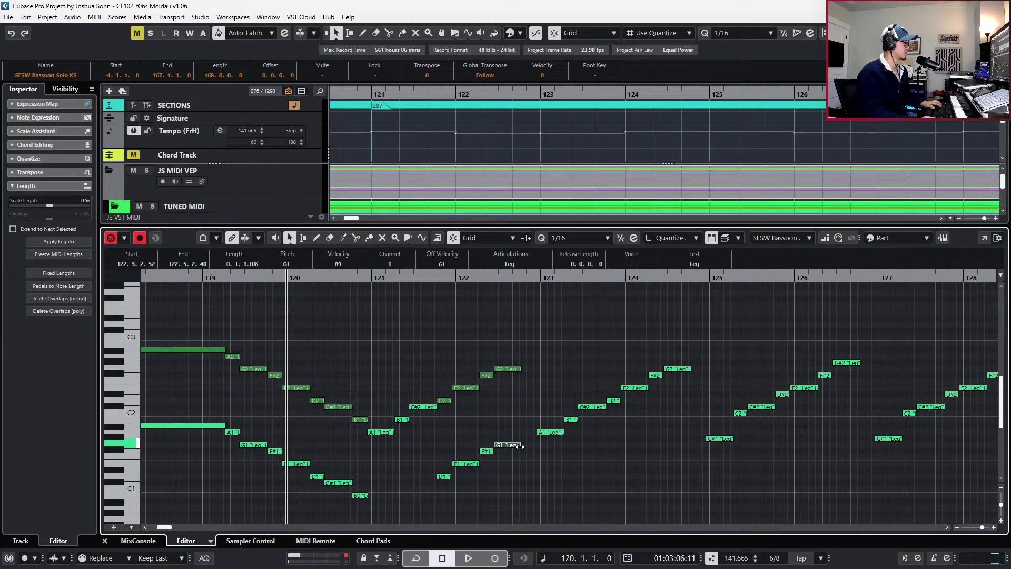
scroll(518, 443, "right", 2)
left_click_drag(371, 359, 441, 411)
left_click_drag(438, 362, 510, 401)
key("shift+Down")
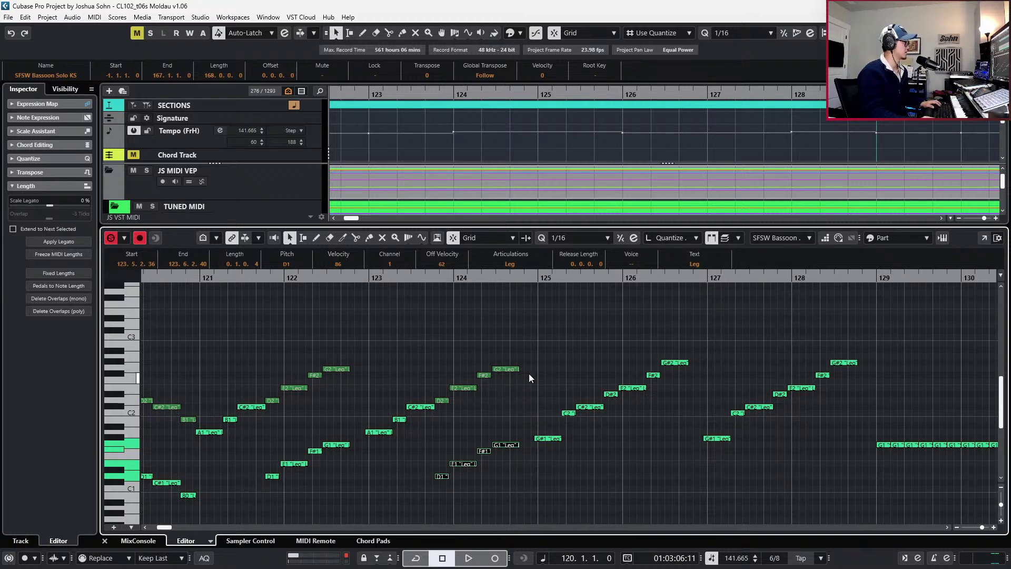
Raise the solo bassoon's G#1 at bar 125 an octave and transpose the Bassoon a2 D#2 to G#2 notes in bars 125–126 down an octave
left_click_drag(547, 335, 665, 468)
key("l")
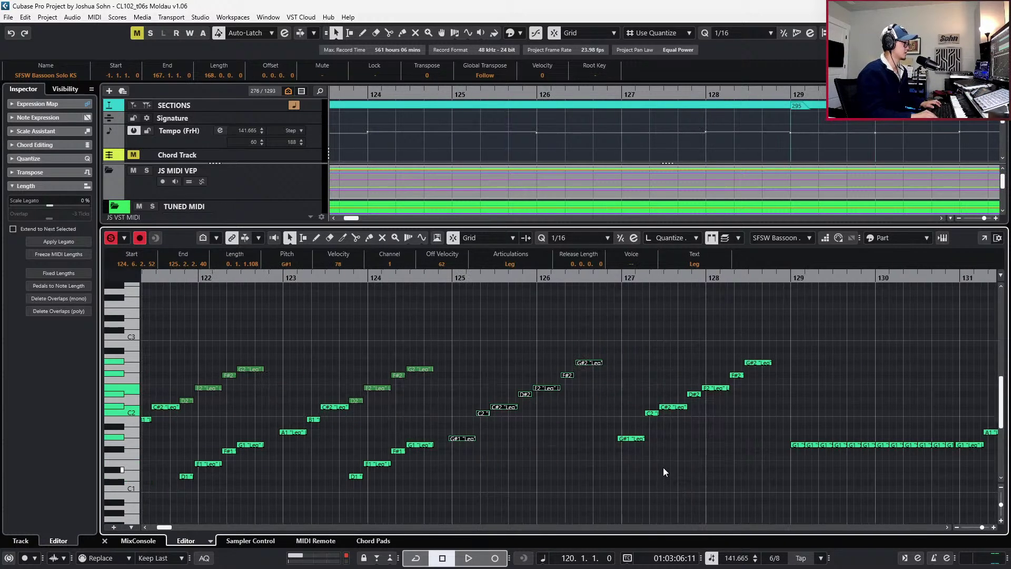
left_click(499, 446)
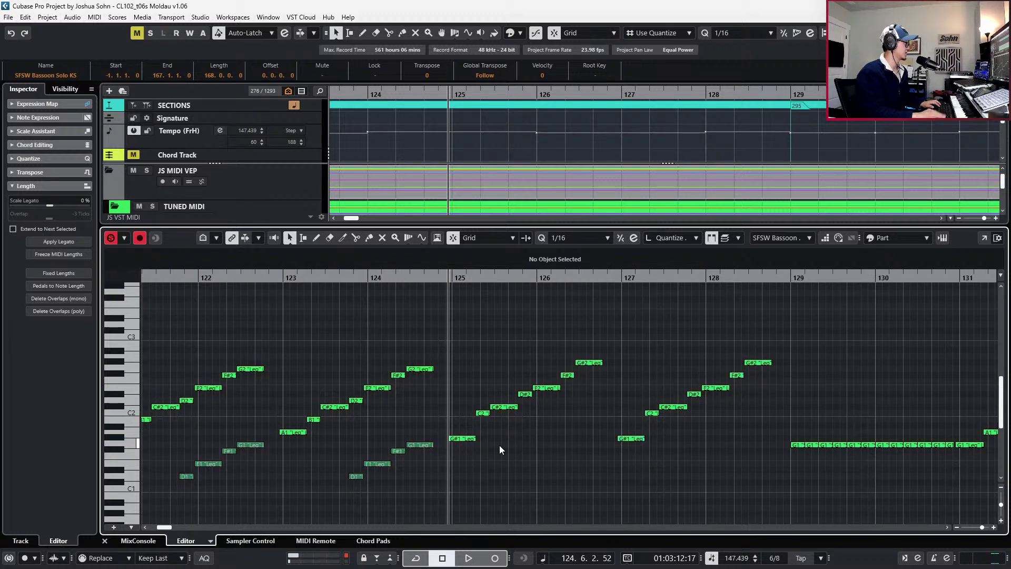
key("Right")
key("shift+Up")
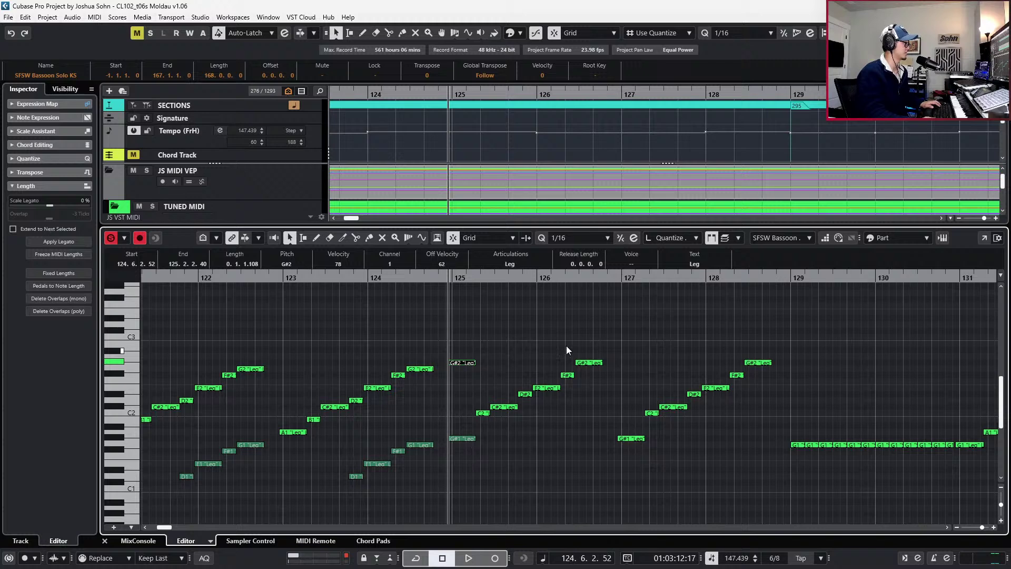
left_click(584, 362)
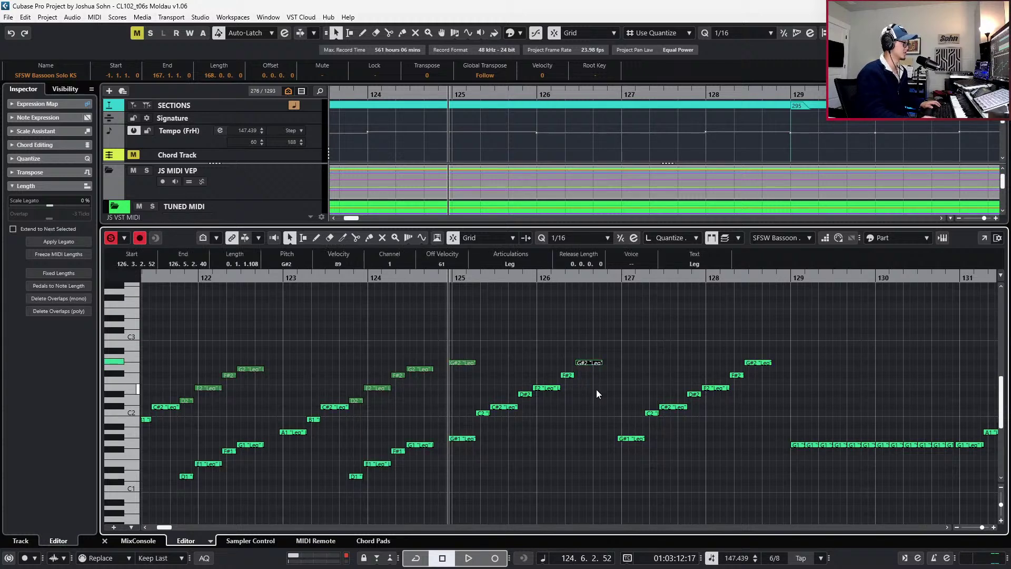
left_click(523, 367)
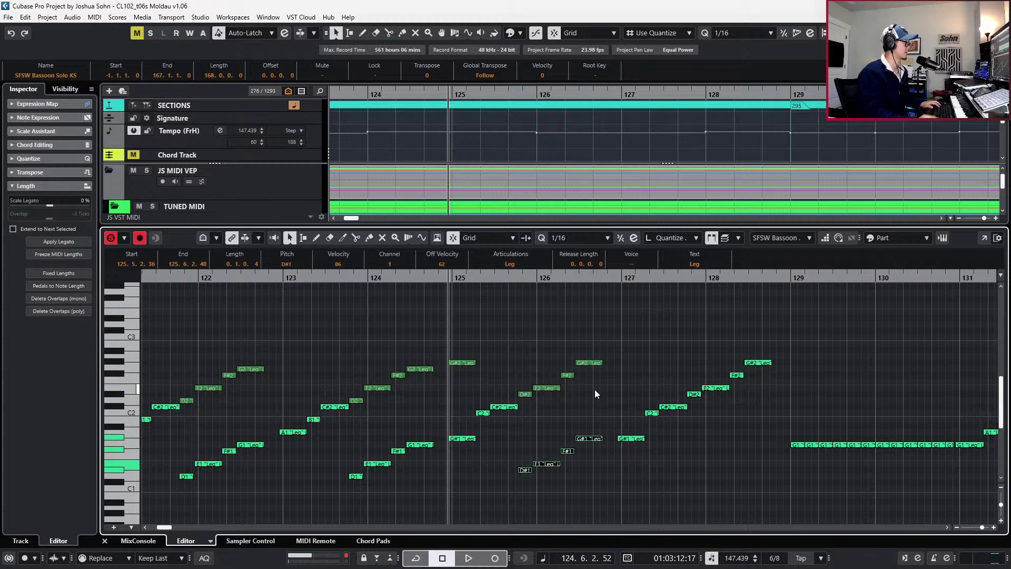
Raise the solo bassoon's G#1 at bar 127 an octave and transpose the Bassoon a2 D#2 to G#2 notes in bars 127–128 down an octave
scroll(594, 387, "right", 3)
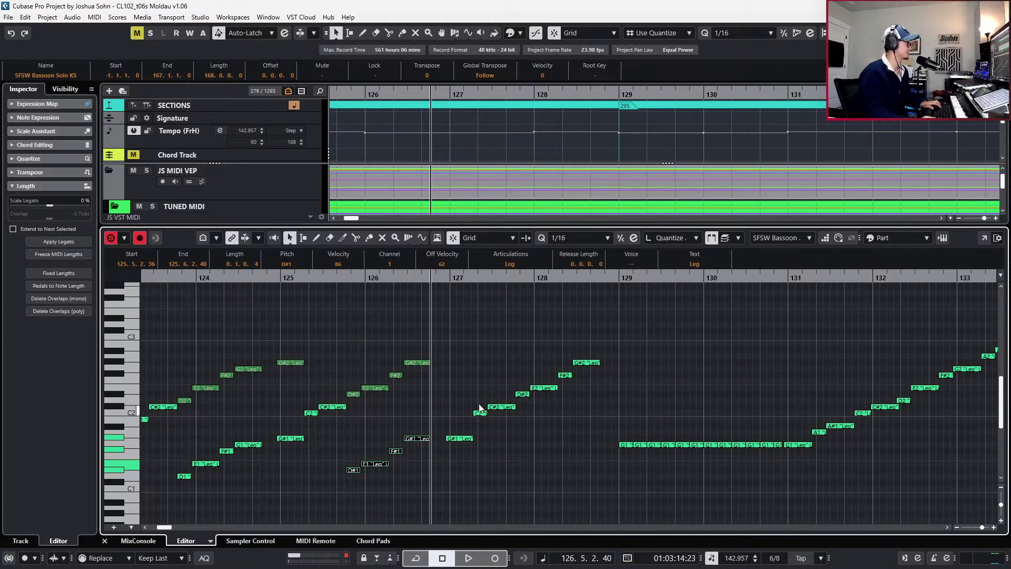
left_click(476, 457)
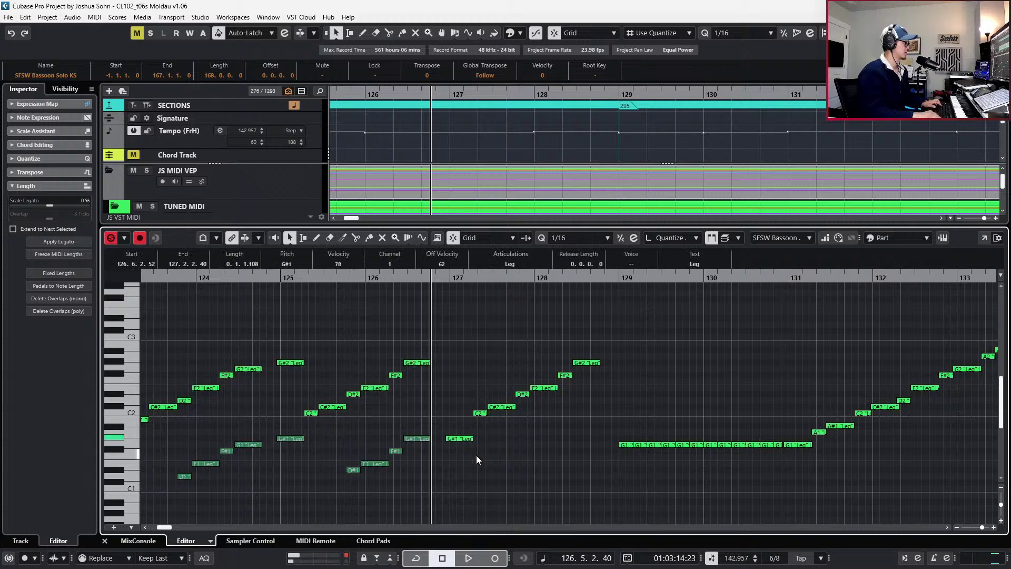
left_click(470, 439)
key("Up")
key("shift+Up")
key("Down")
key("l")
left_click_drag(520, 337, 584, 395)
key("shift+Down")
Locate the playhead to the first repeated G1 at bar 129 and check the part's velocity and controller data there
scroll(596, 419, "right", 3)
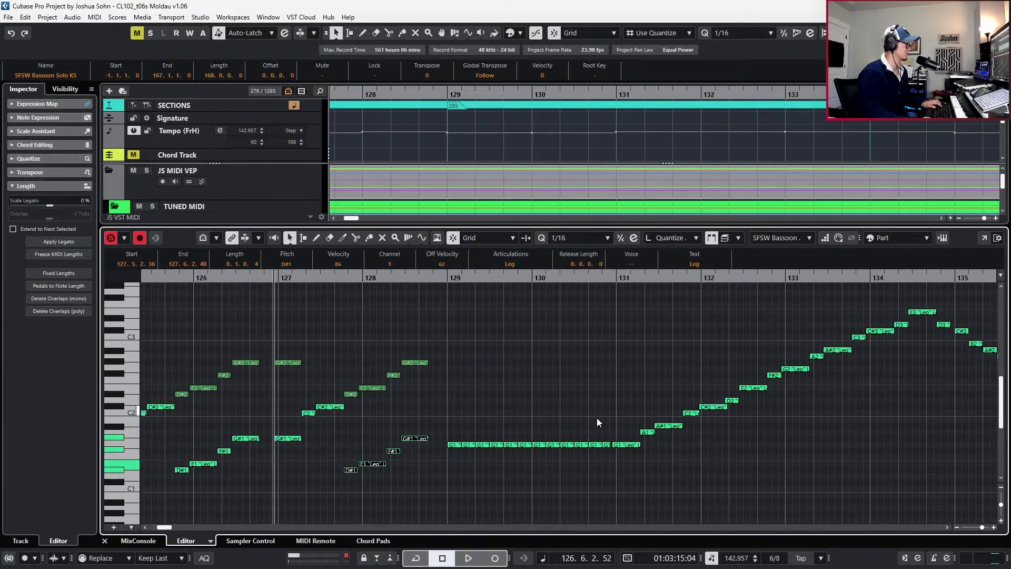
left_click(456, 445)
key("l")
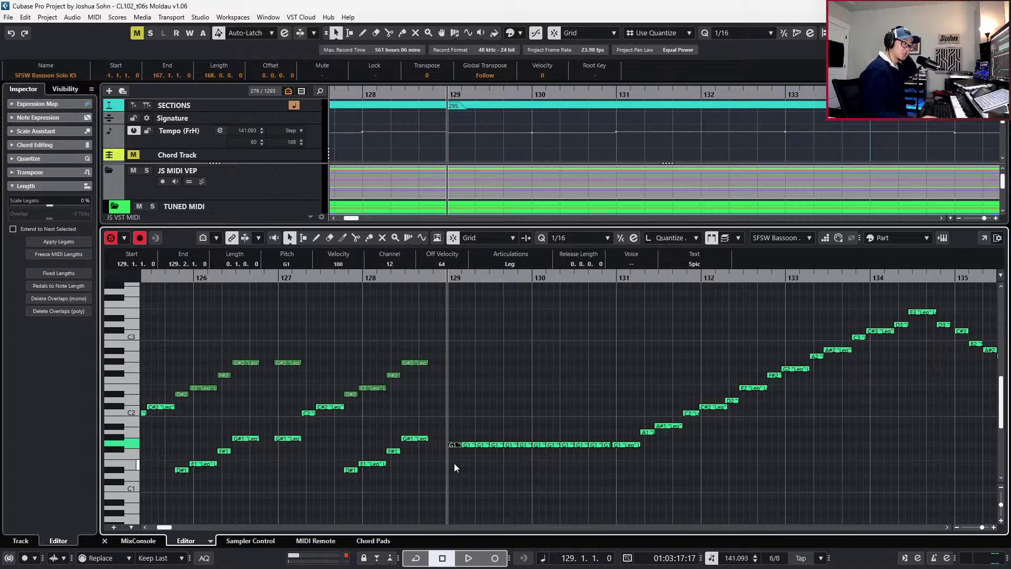
key("alt+l")
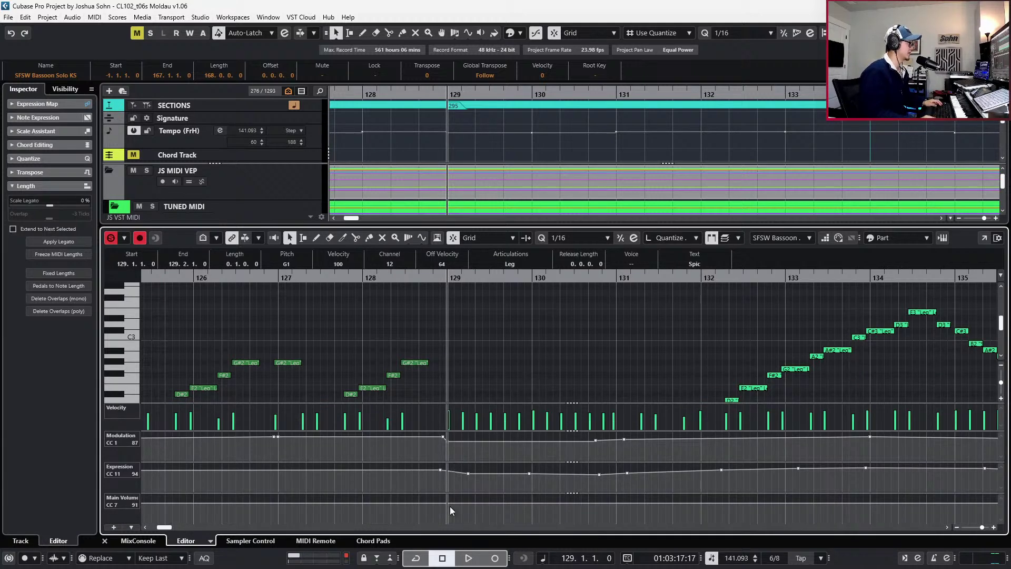
left_click(590, 507)
key("alt+l")
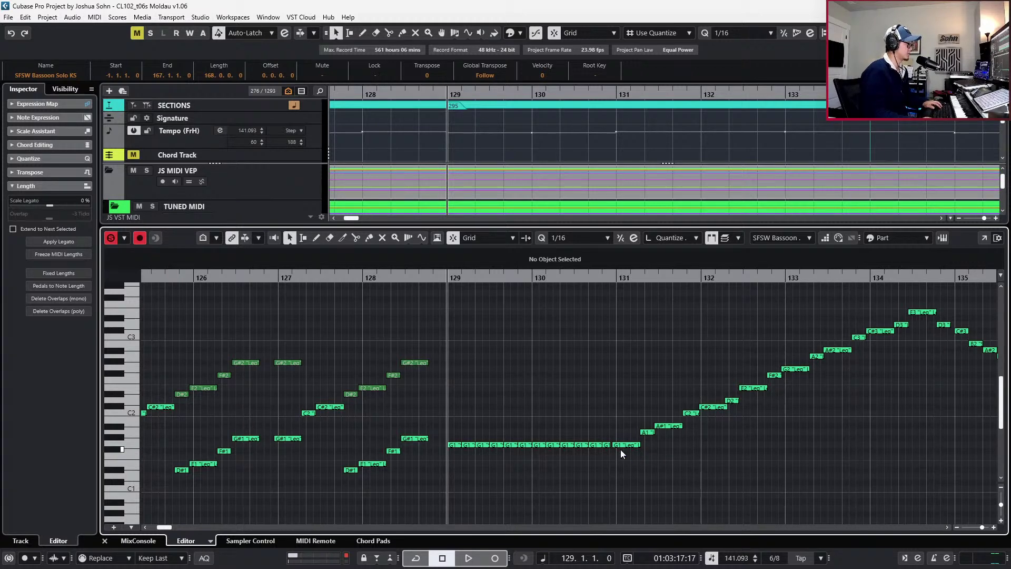
Glue the repeated G1 notes in bars 129–130 into one sustained note in both bassoon parts
scroll(620, 450, "right", 2)
left_click_drag(368, 432, 521, 467)
key("g")
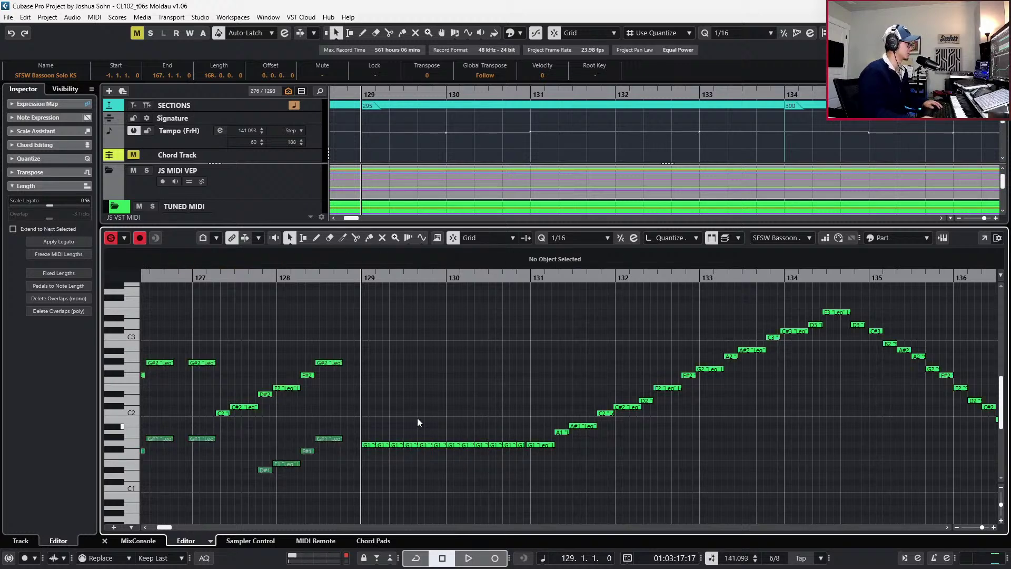
left_click_drag(364, 422, 523, 482)
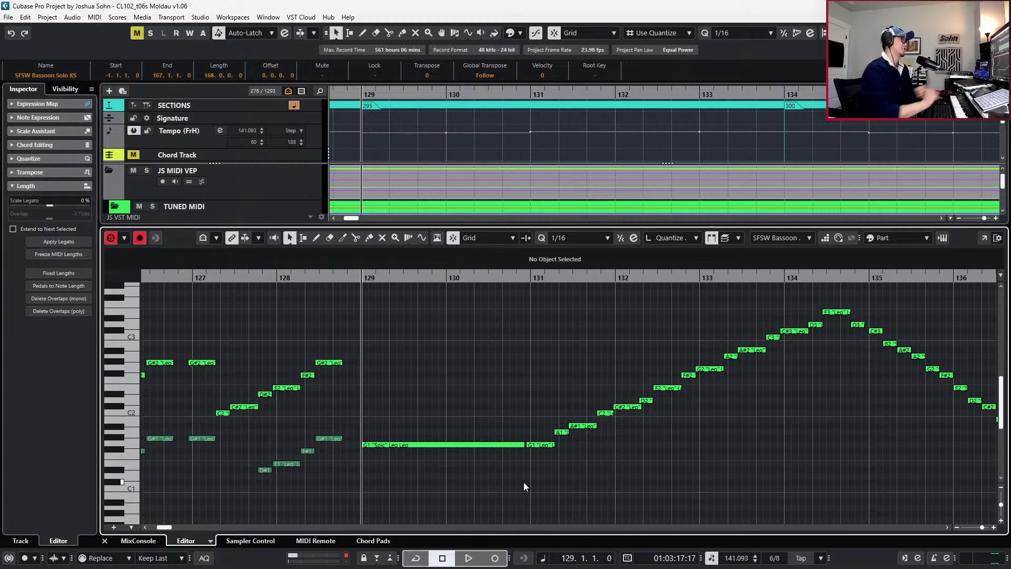
scroll(548, 483, "up", 3)
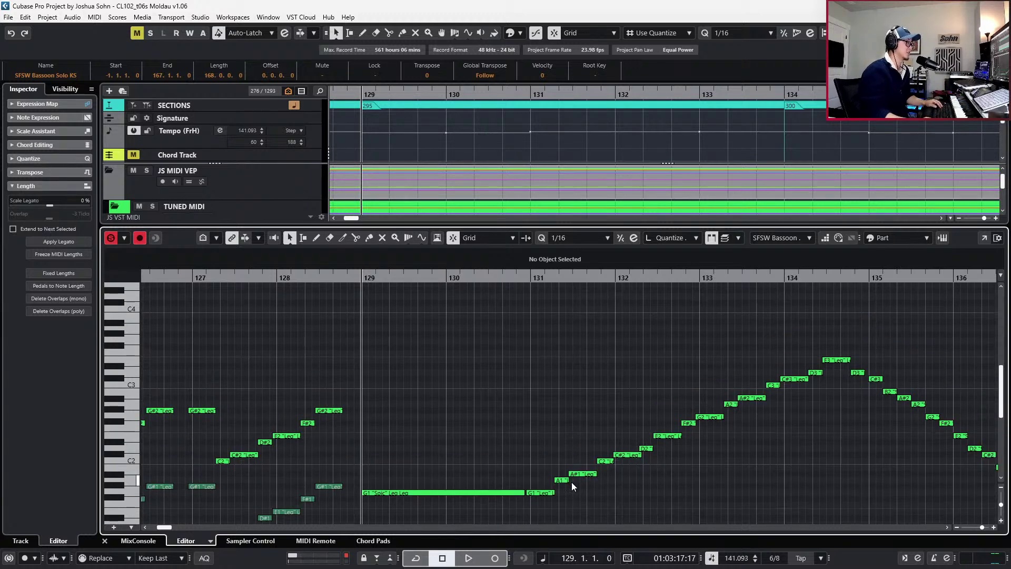
scroll(571, 482, "down", 3)
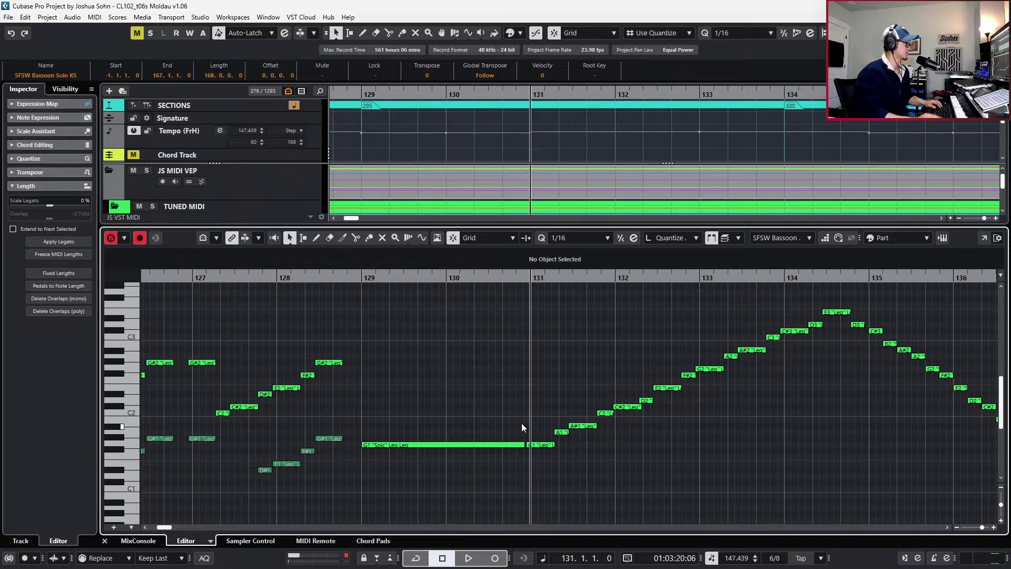
Turn off editor solo and audition the bassoon passage in context from bar 118
key("KP_Subtract")
key("KP_Subtract")
key("KP_Subtract")
key("g")
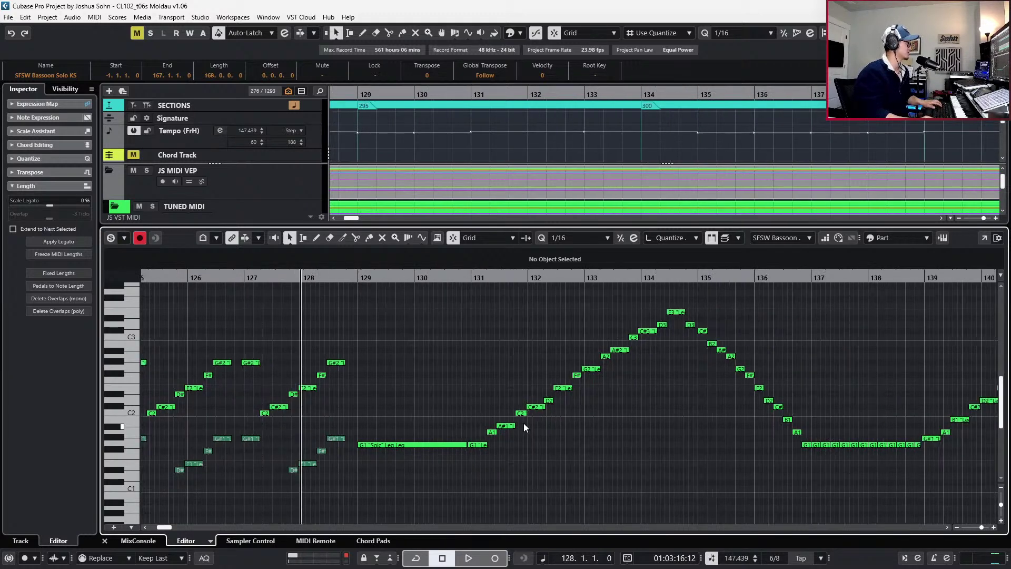
key("g")
key("KP_Subtract")
key("KP_Subtract")
key("KP_Subtract")
key("KP_Subtract")
key("KP_Subtract")
key("KP_Subtract")
key("KP_Subtract")
key("KP_Subtract")
key("KP_Subtract")
key("KP_Subtract")
key("space")
key("g")
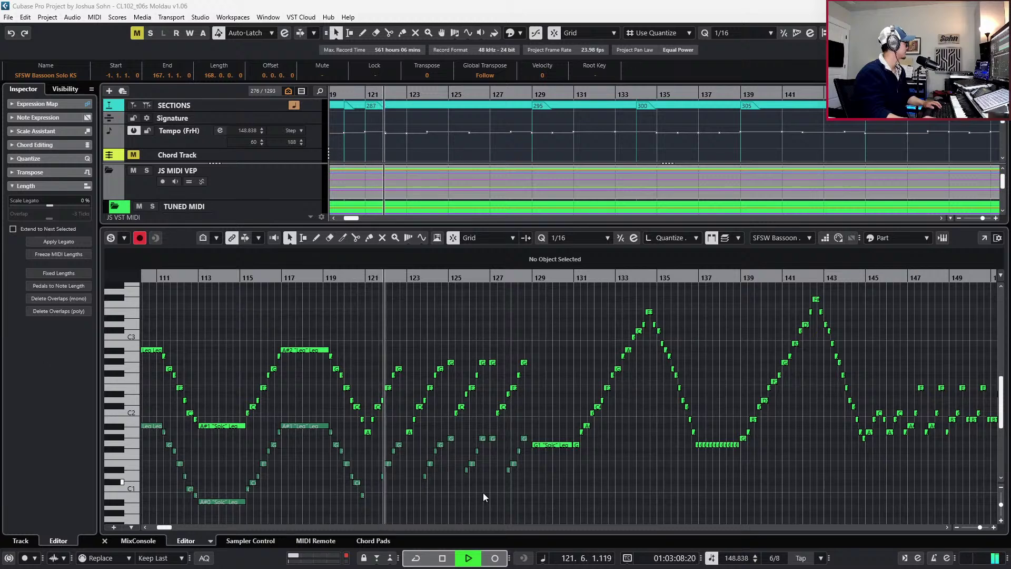
key("h")
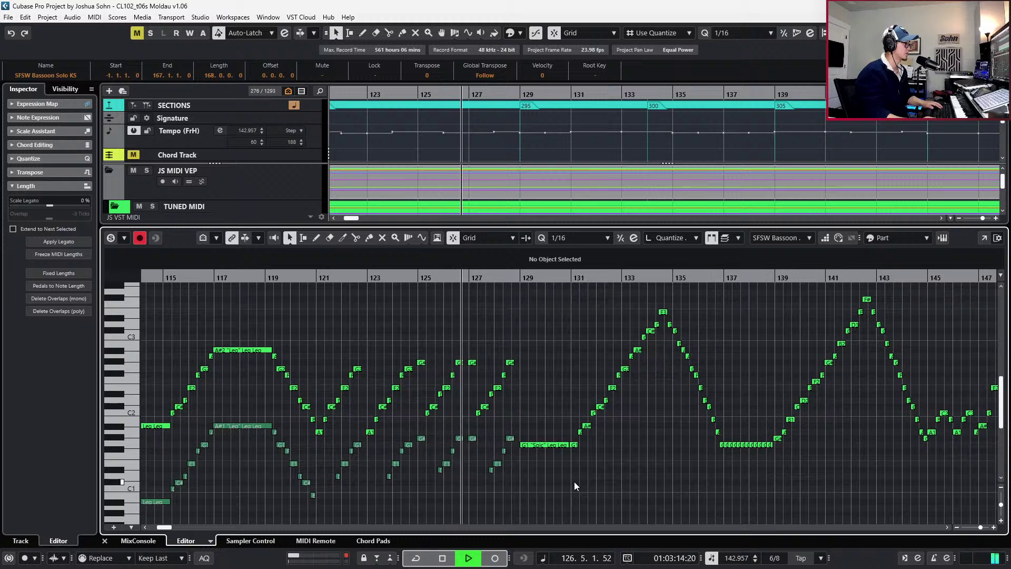
Show the controller lanes, try raising the solo bassoon's main volume (CC7) to 68 from about bar 130, and replay from bar 118
key("ctrl+l")
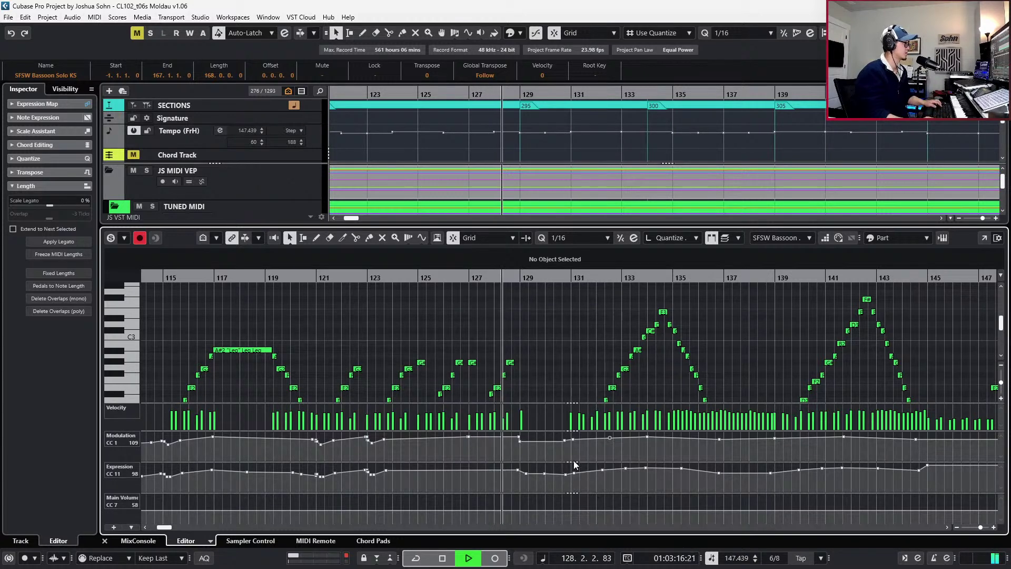
left_click(567, 508)
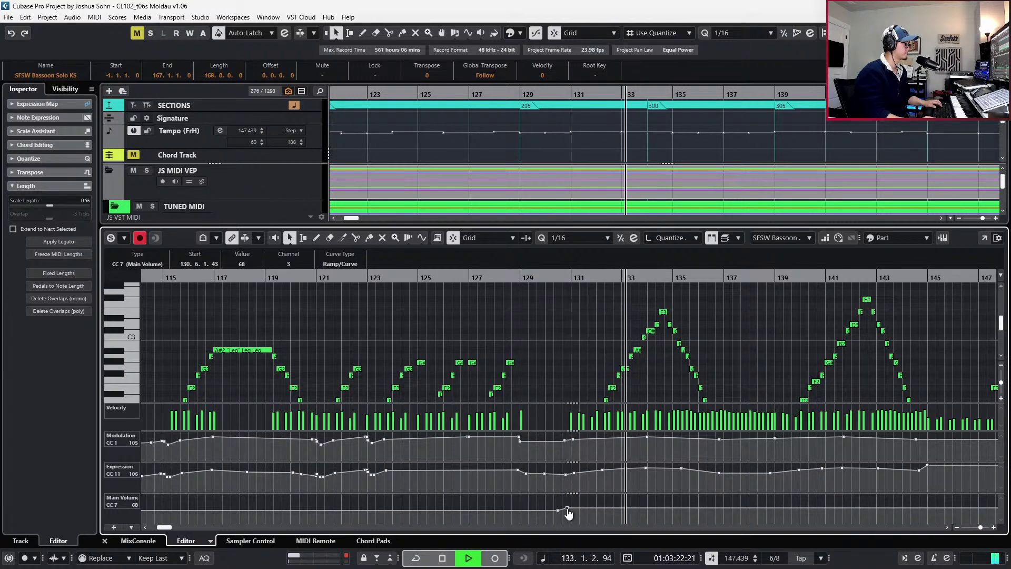
key("g")
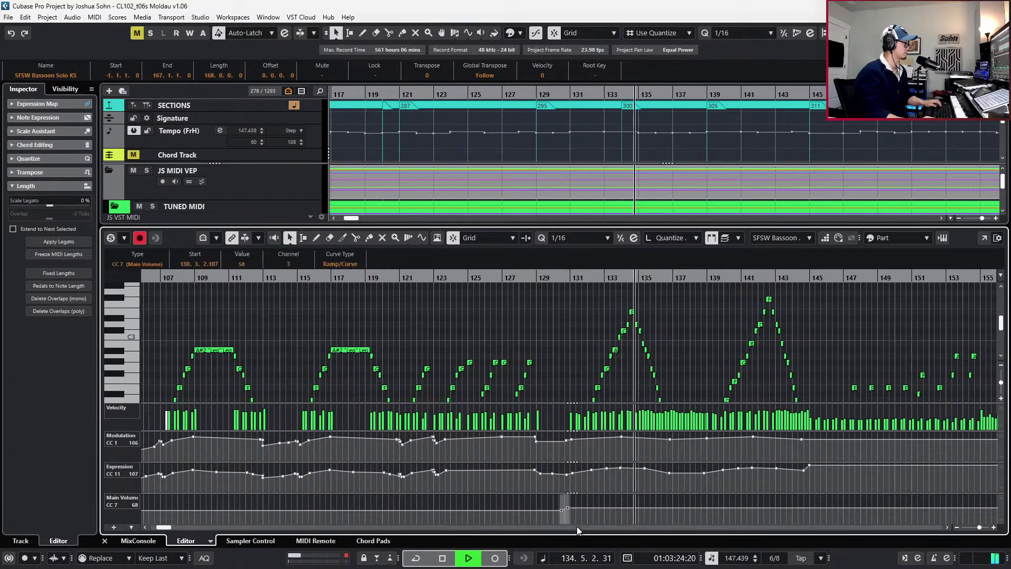
key("space")
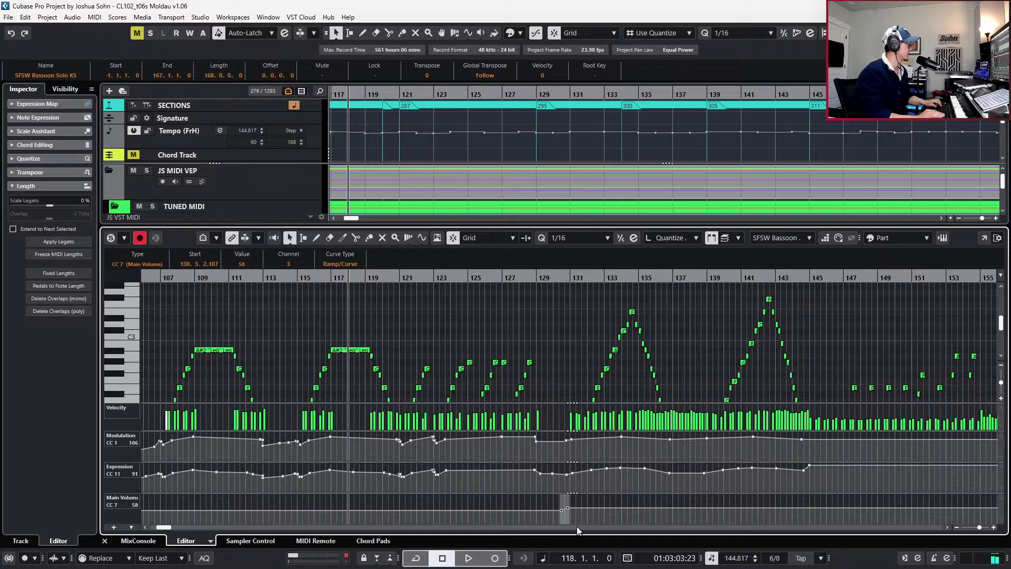
scroll(569, 380, "down", 3)
scroll(574, 363, "up", 3)
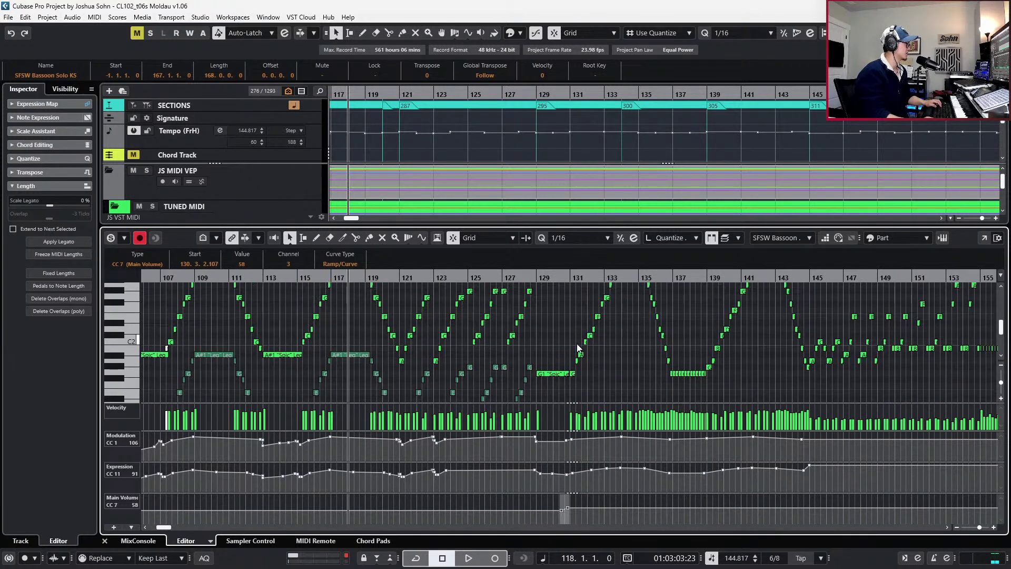
key("space")
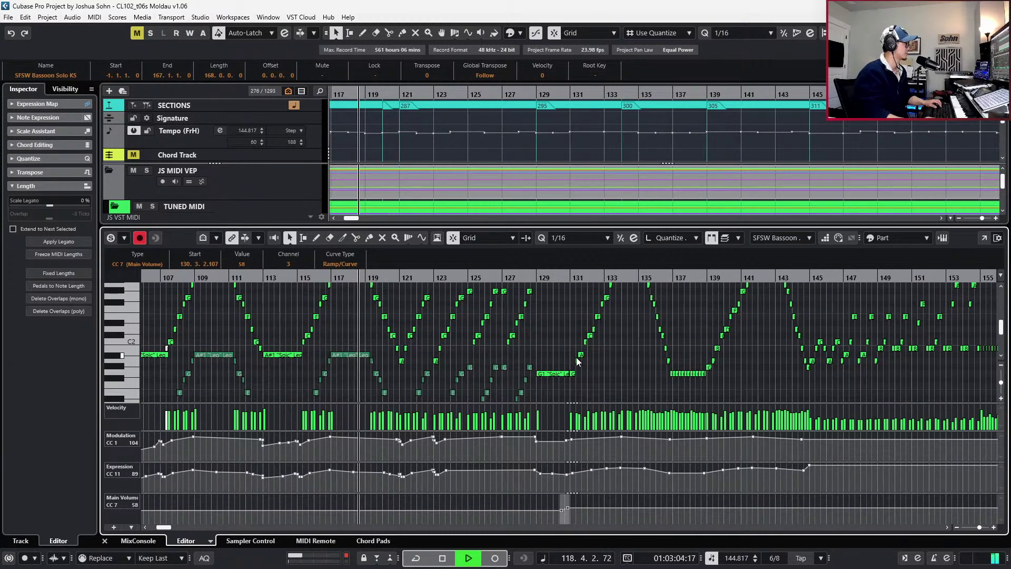
key("space")
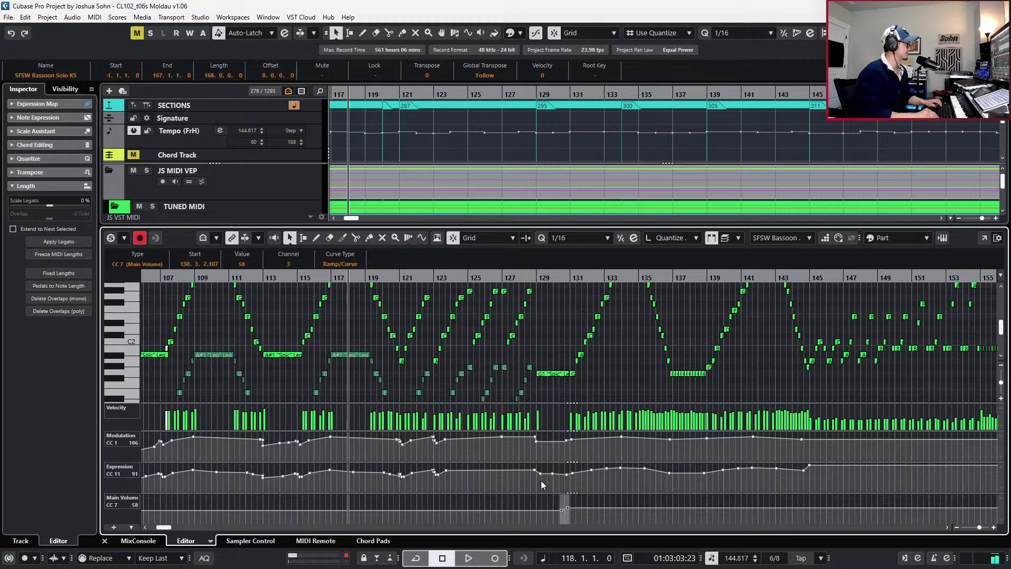
Remove the solo bassoon's CC7 points around bar 130 and raise its main volume to 64 from bar 121 using a 1/8 grid
key("8")
key("Delete")
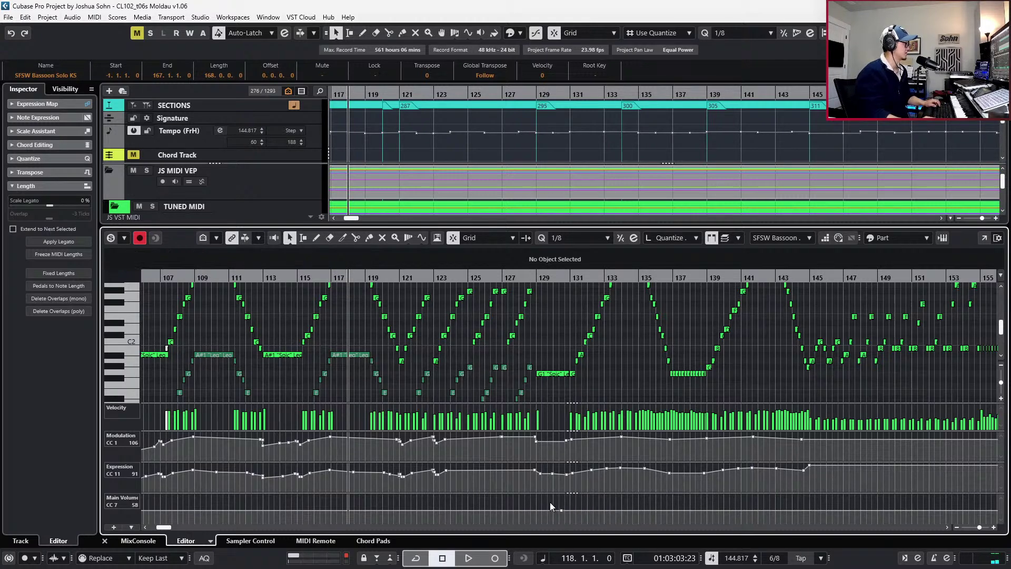
scroll(437, 507, "up", 2)
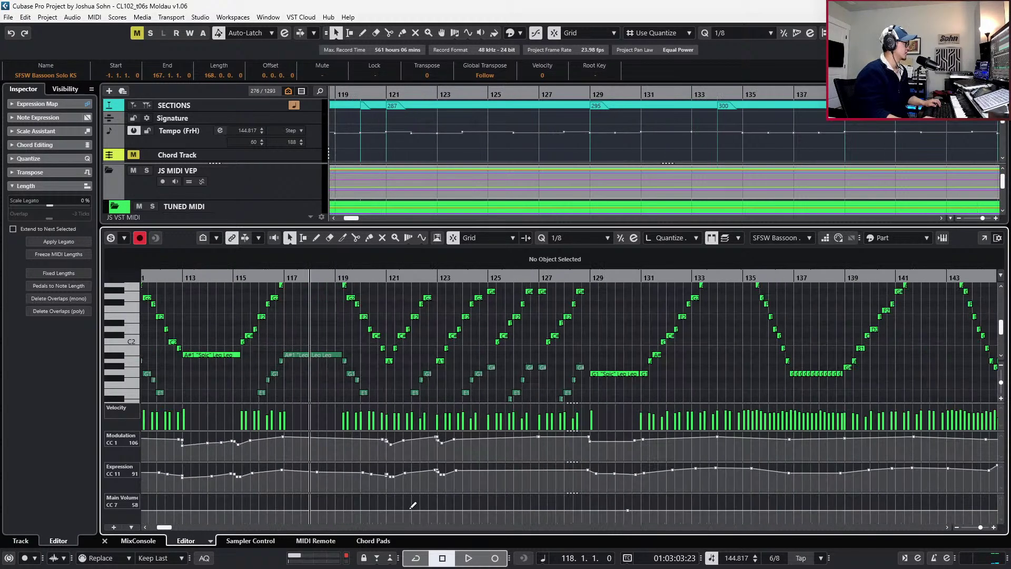
left_click(390, 510)
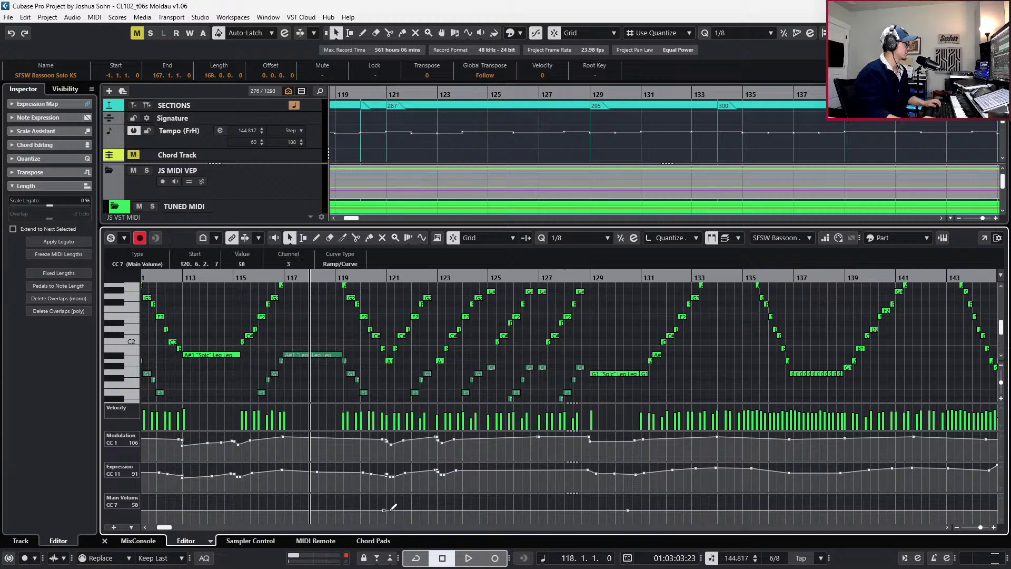
left_click_drag(391, 510, 386, 508)
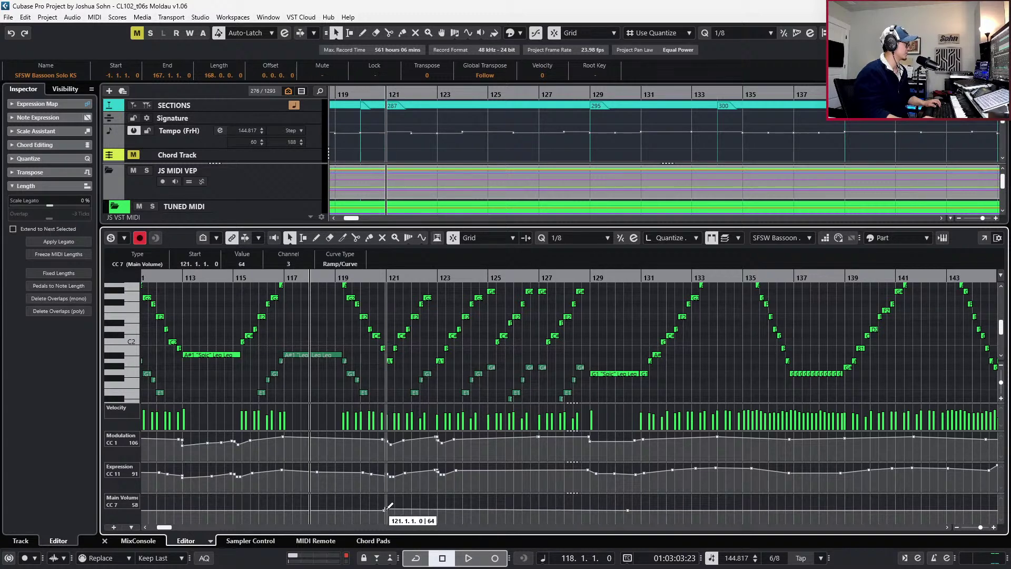
left_click_drag(590, 509, 670, 507)
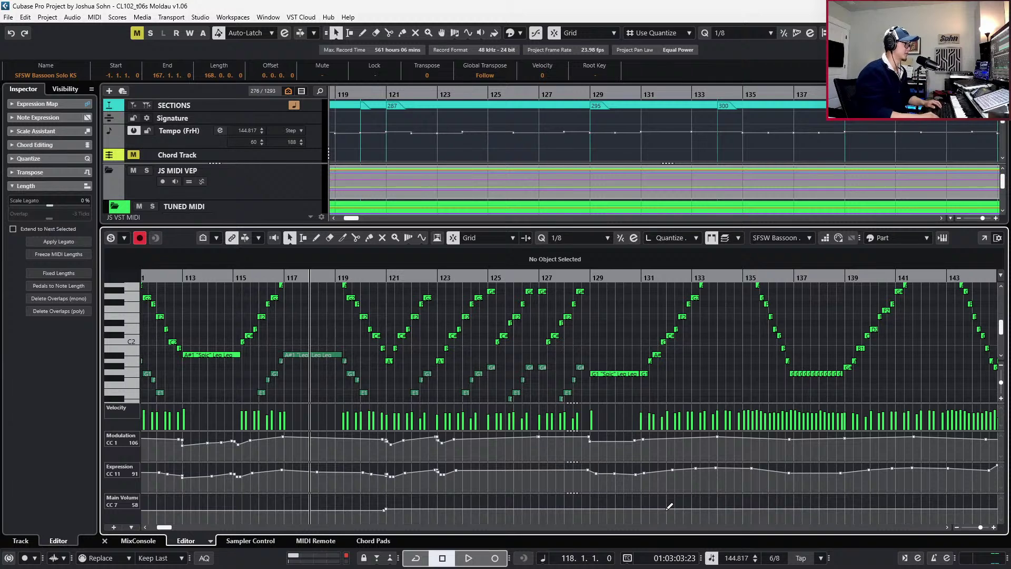
Raise the Bassoon a2 main volume (CC7) to 96 from bar 121 and audition the result from bar 120
left_click(668, 505)
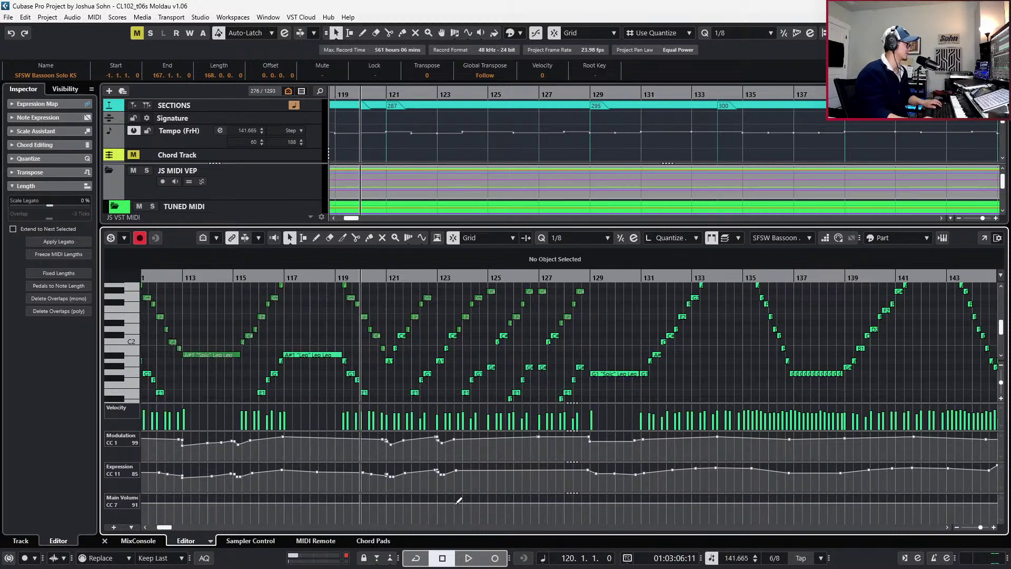
left_click(387, 501)
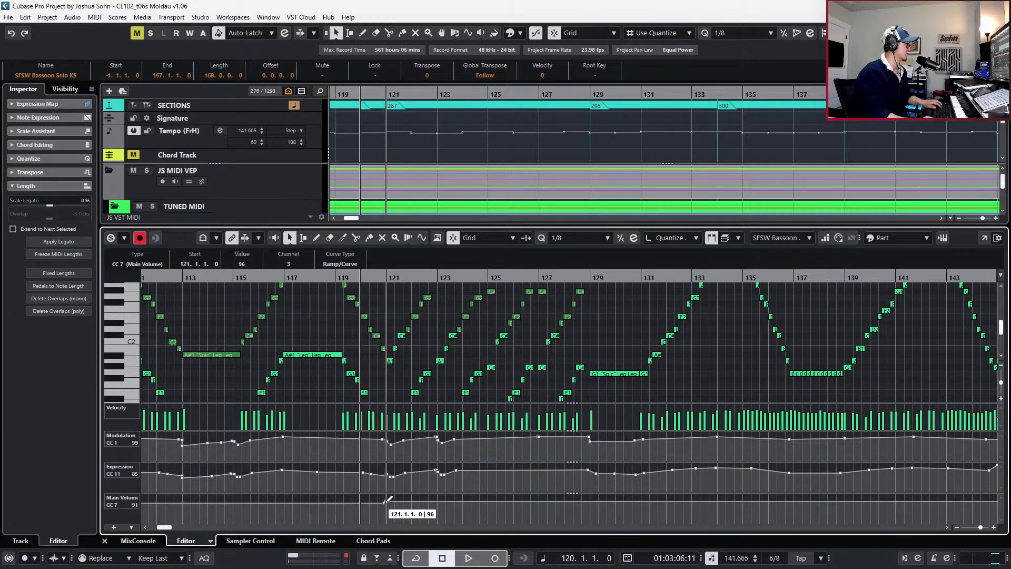
key("space")
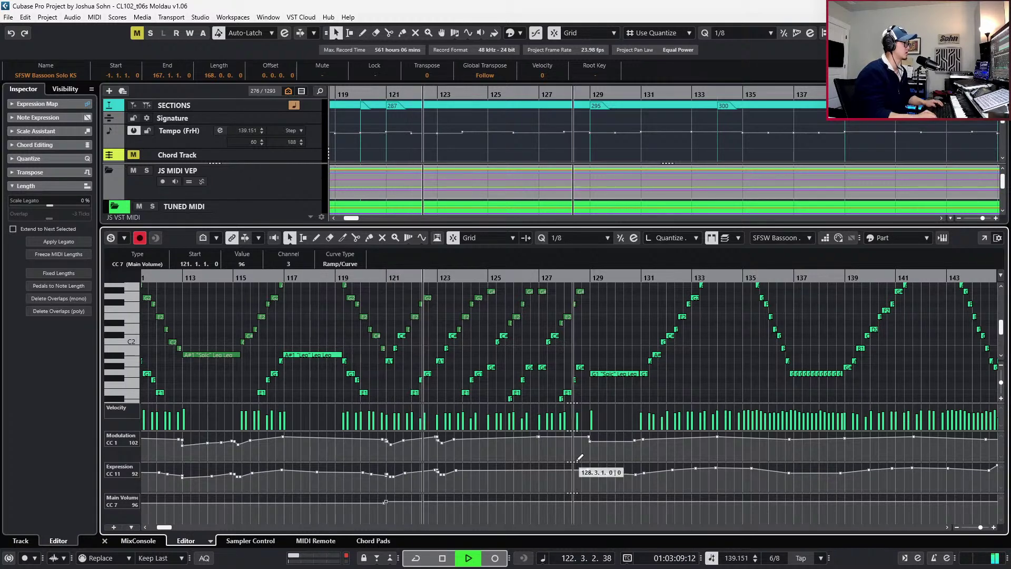
Hide the controller lanes and audition the bassoons through bar 128 and the held G1 from bar 129 to 131
key("ctrl+shift+c")
scroll(541, 359, "up", 3)
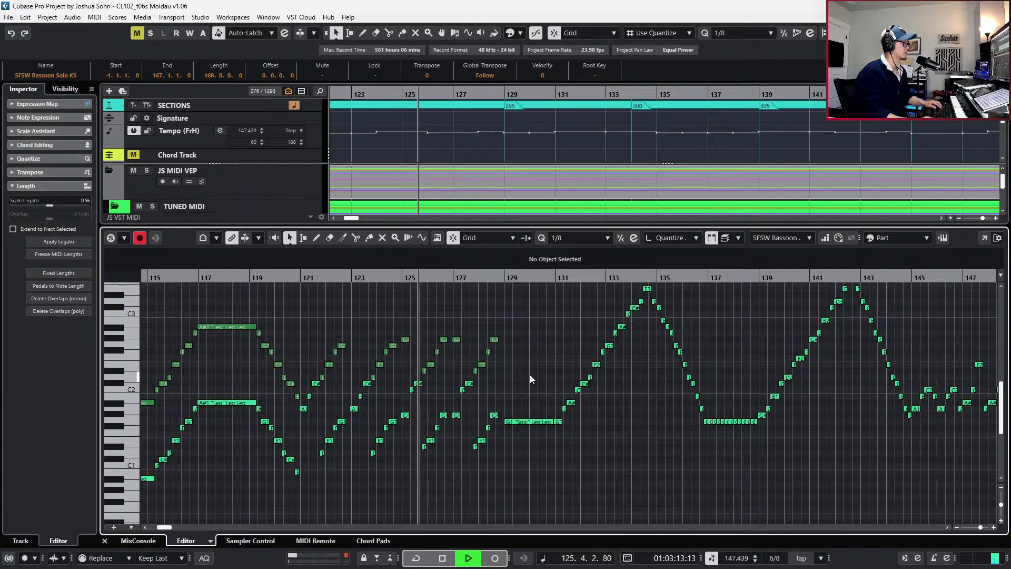
key("h")
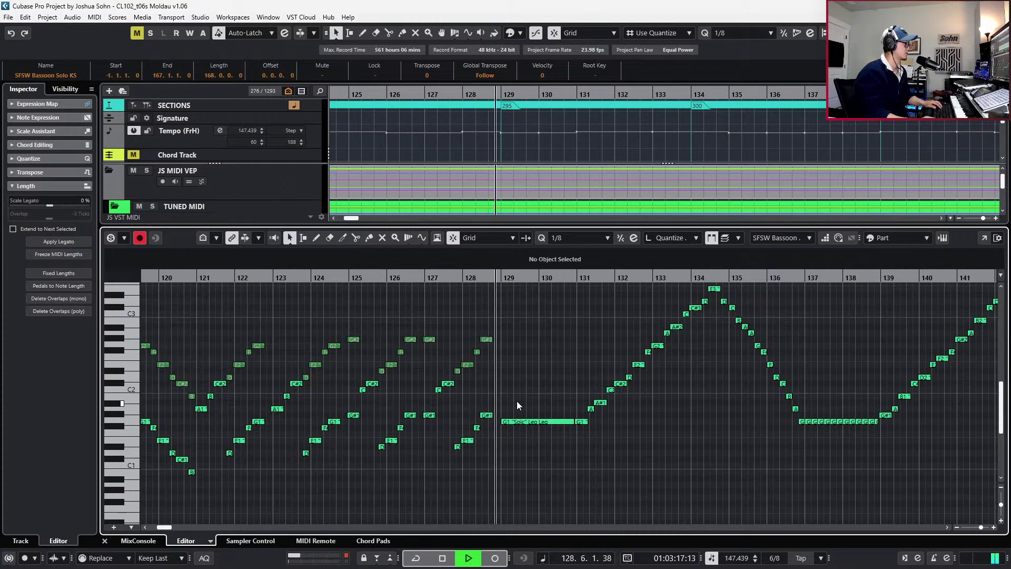
key("space")
left_click(517, 422)
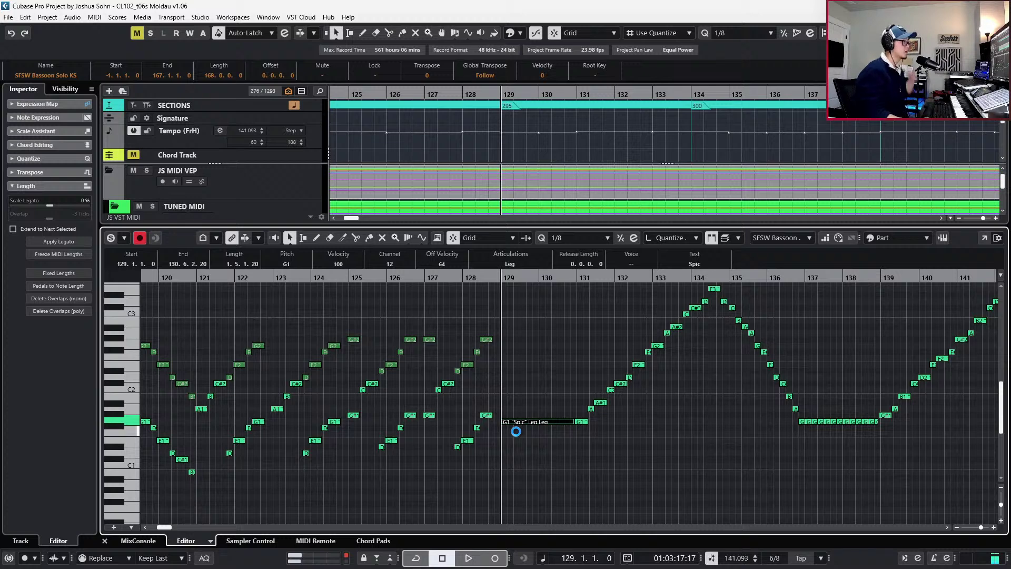
key("space")
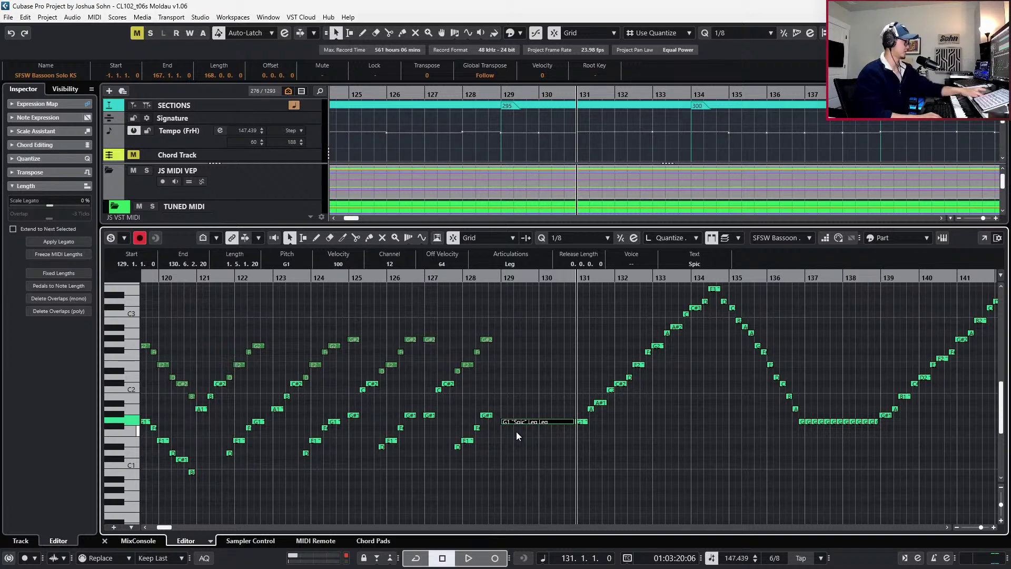
Audition the rising bassoon scale from bar 131 to bar 133
scroll(507, 418, "right", 3)
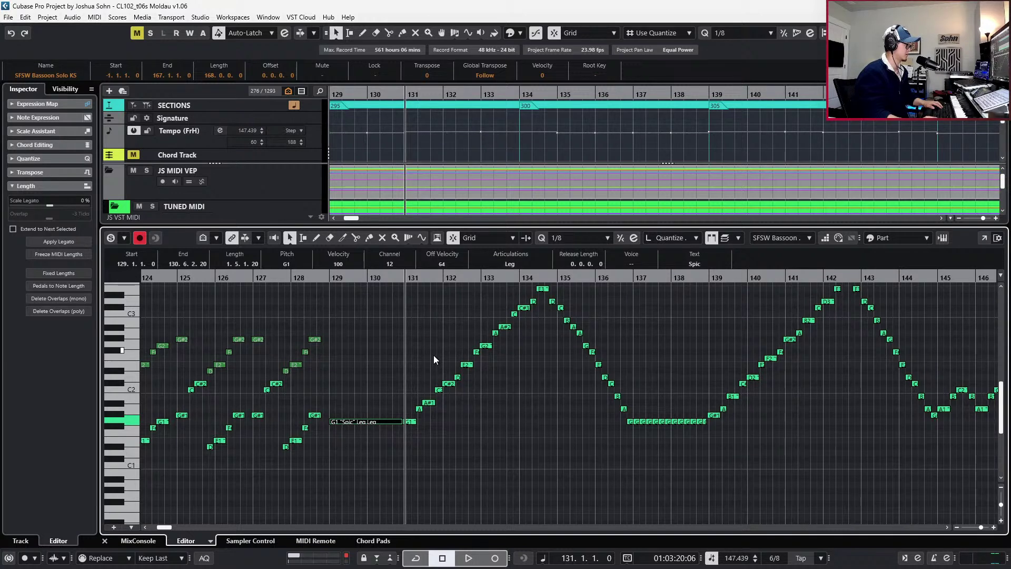
scroll(435, 359, "right", 2)
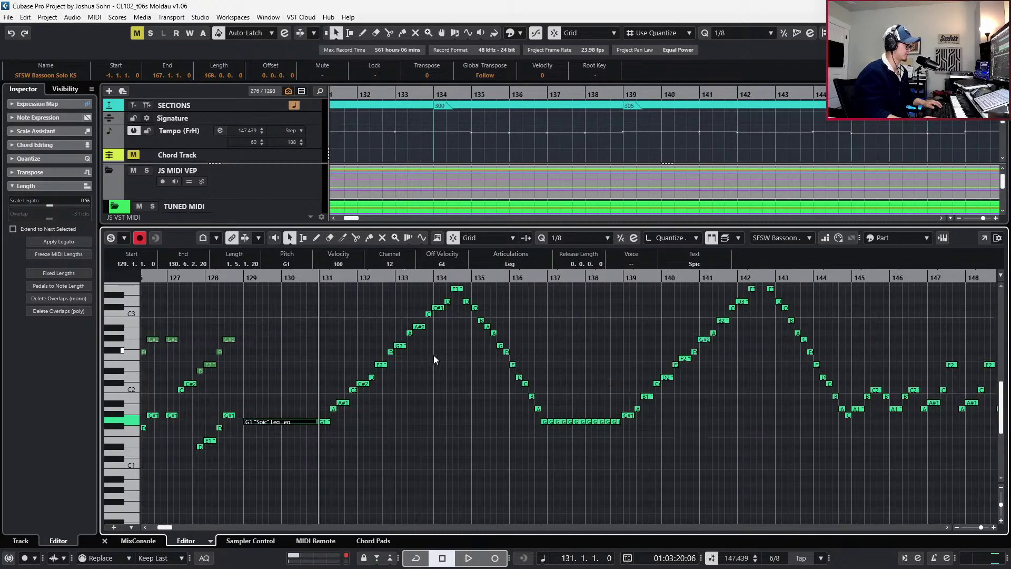
key("space")
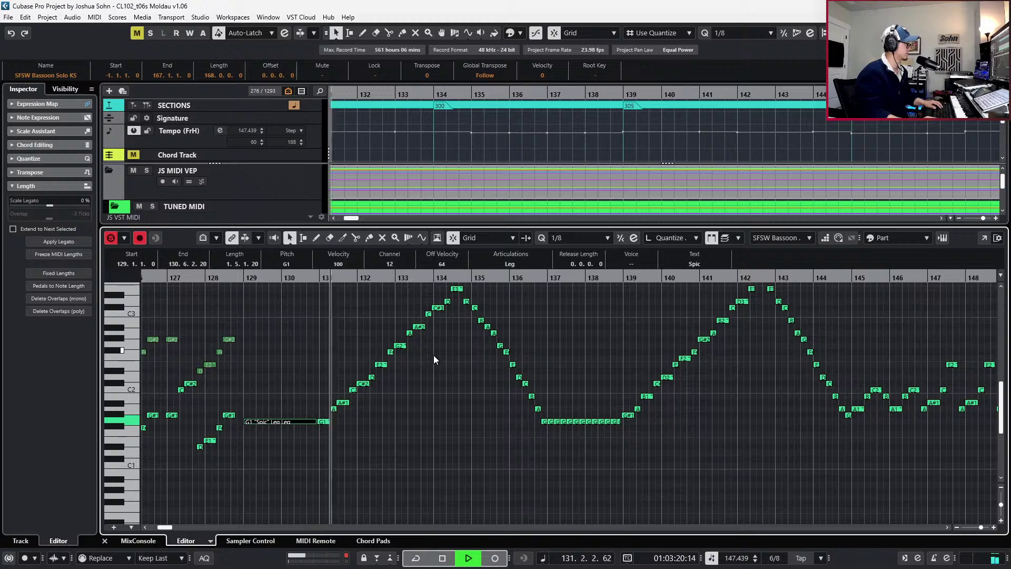
scroll(434, 355, "up", 3)
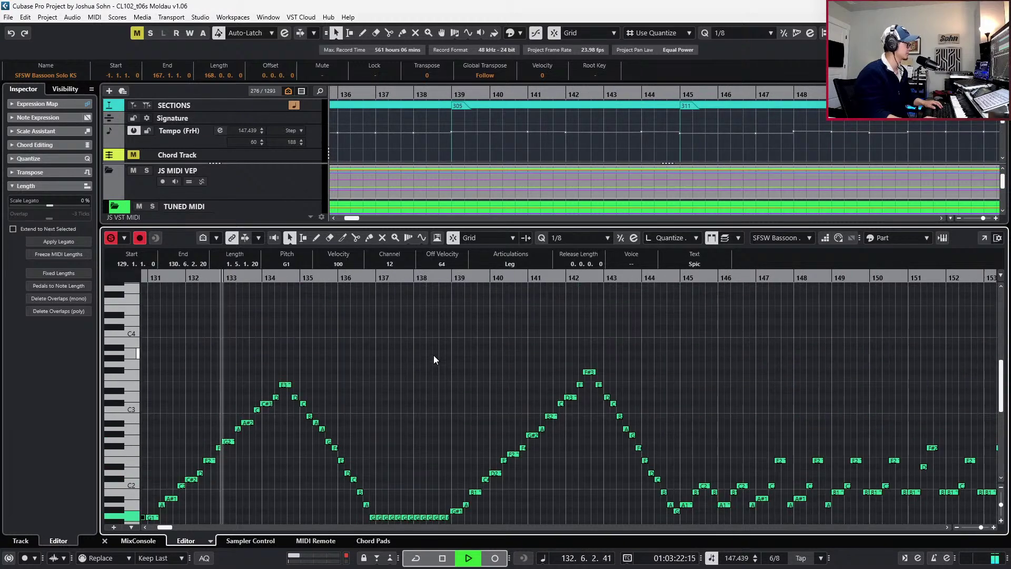
key("space")
scroll(340, 432, "down", 2)
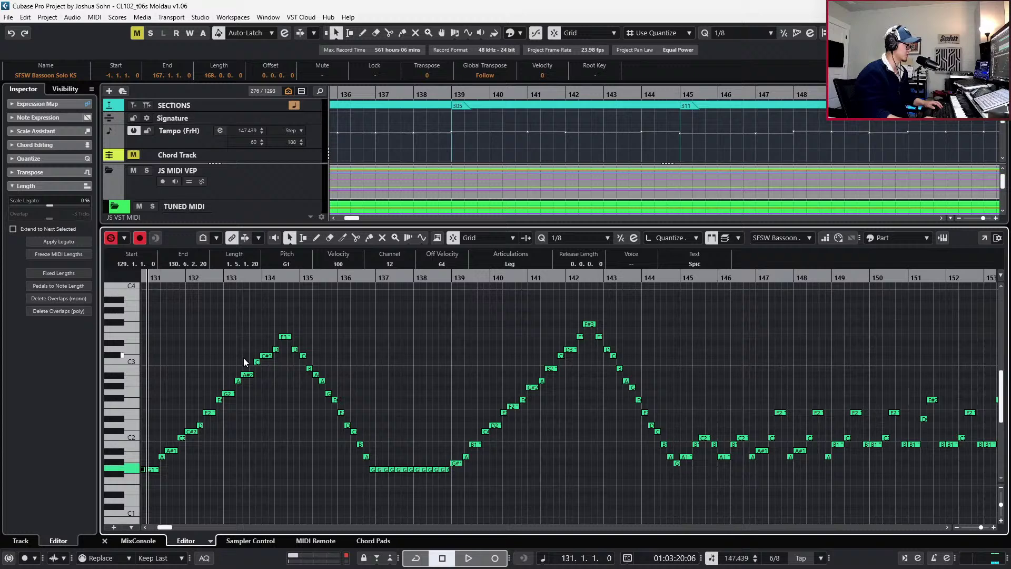
scroll(243, 361, "left", 5)
key("space")
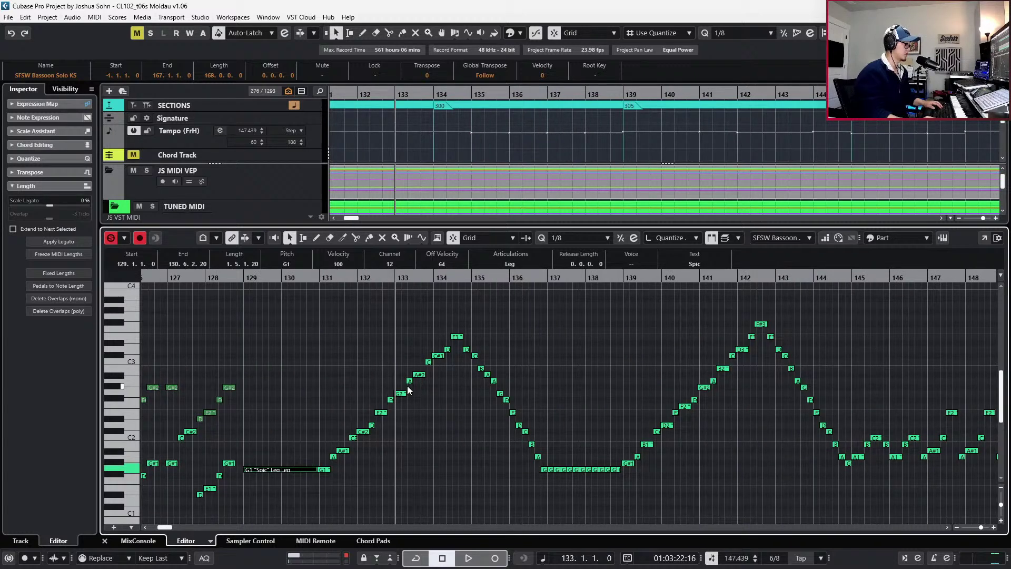
Lower the Bassoon a2 G2 note at bar 133 to E2
left_click(405, 356)
left_click_drag(404, 395, 406, 414)
scroll(419, 385, "up", 2)
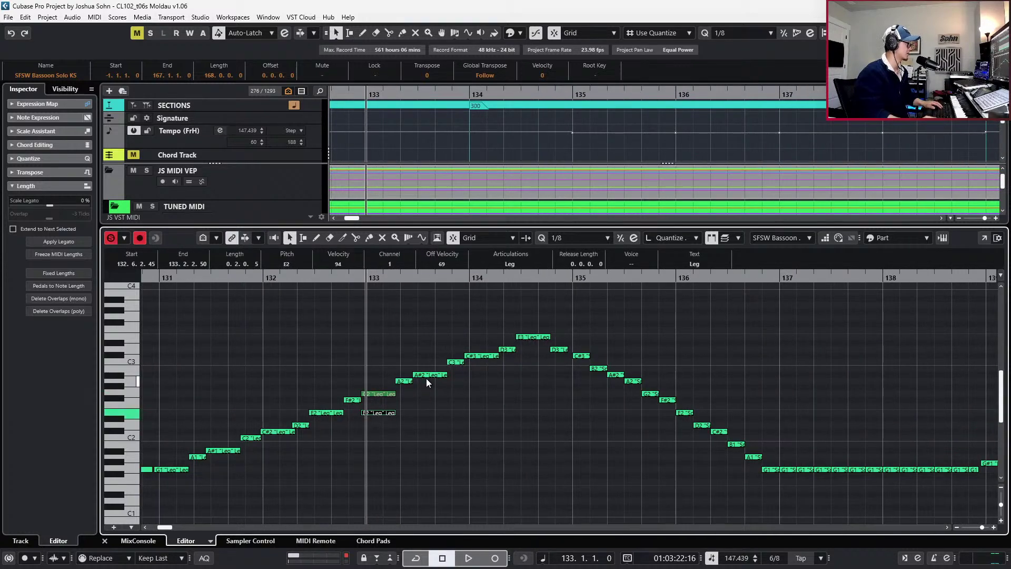
Transpose the Bassoon a2 notes A2, A#2 and C3 in bar 133 down an octave
left_click_drag(401, 356, 559, 409)
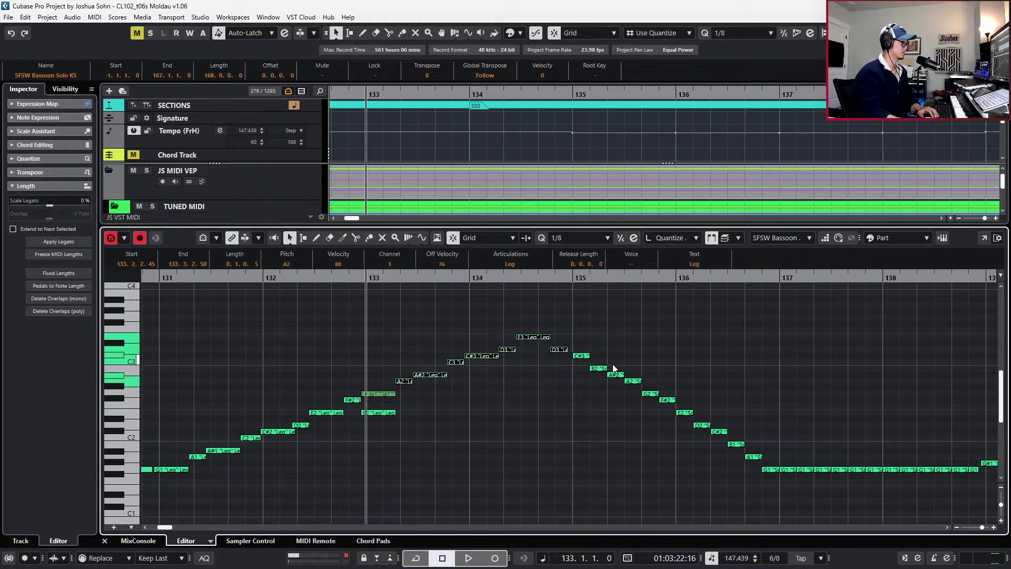
left_click_drag(552, 330, 578, 380)
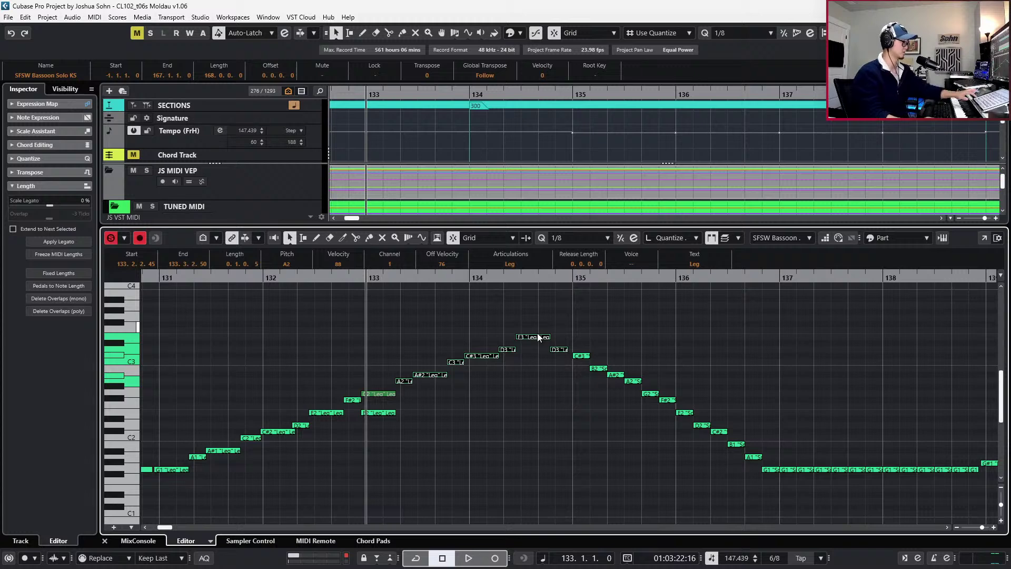
left_click_drag(399, 330, 491, 380)
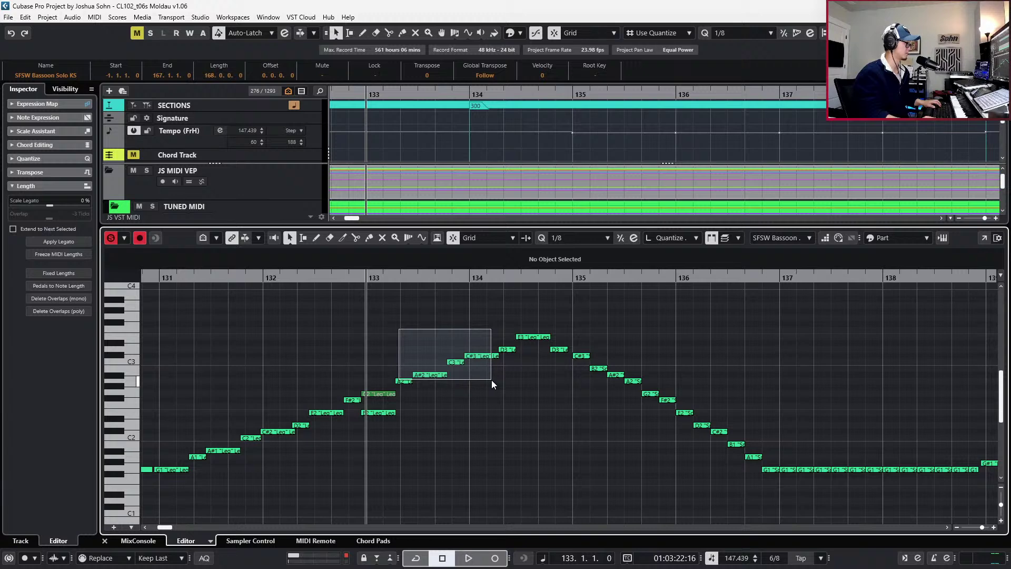
left_click_drag(492, 380, 456, 381)
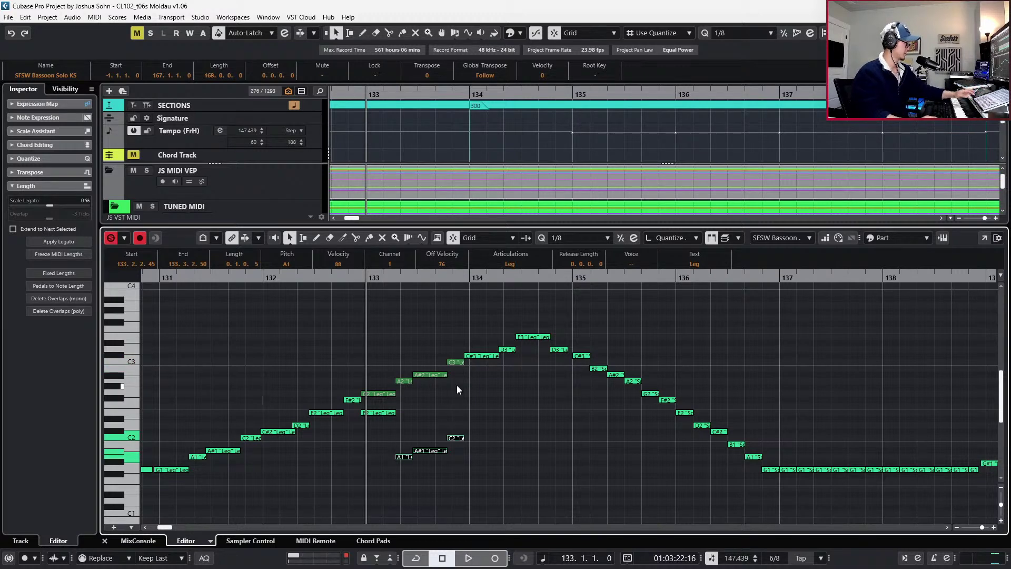
Transpose the remaining Bassoon a2 notes from the C#3 before bar 134 through the E2 at bar 136 down an octave
left_click_drag(462, 318, 666, 422)
key("alt+shift+Down")
scroll(652, 412, "right", 3)
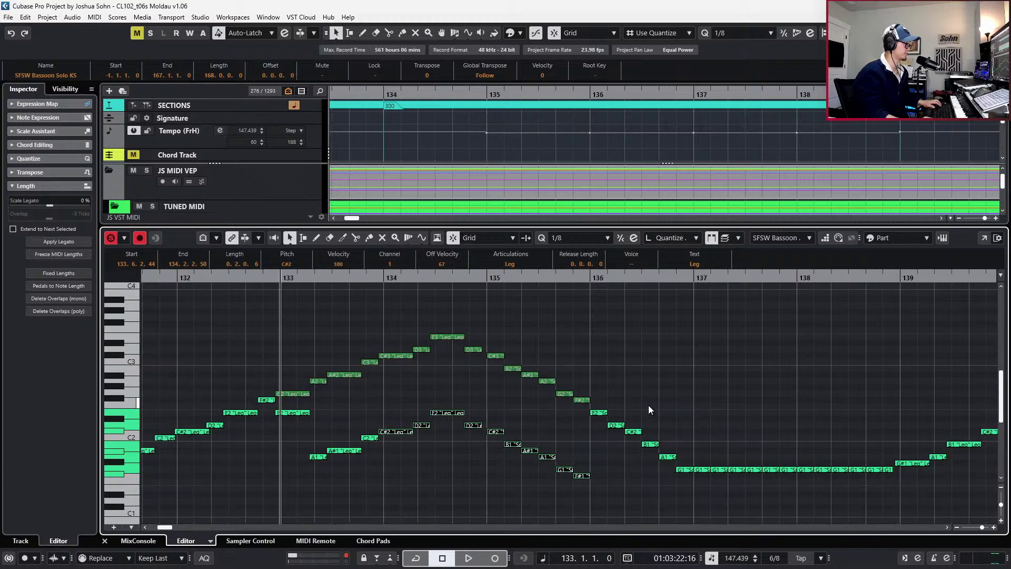
left_click(601, 413)
key("alt+shift+Down")
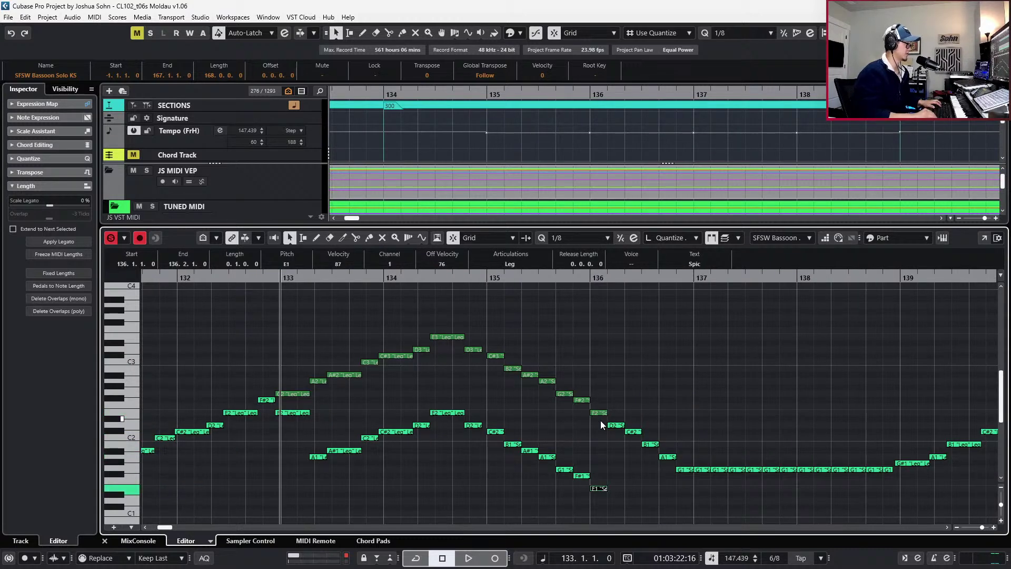
Audition the bassoon passage from bar 135 to bar 137
key("shift+b")
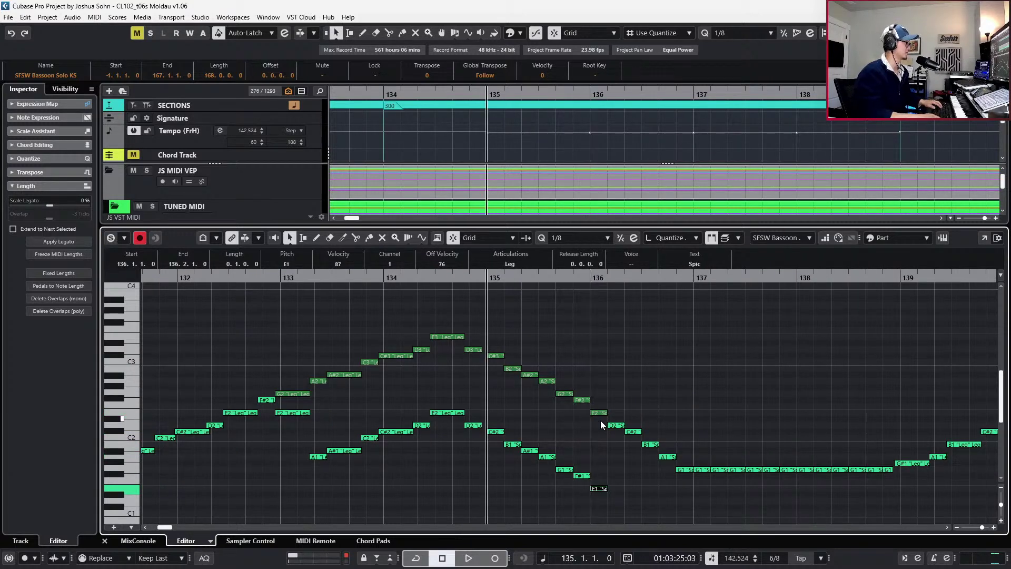
key("space")
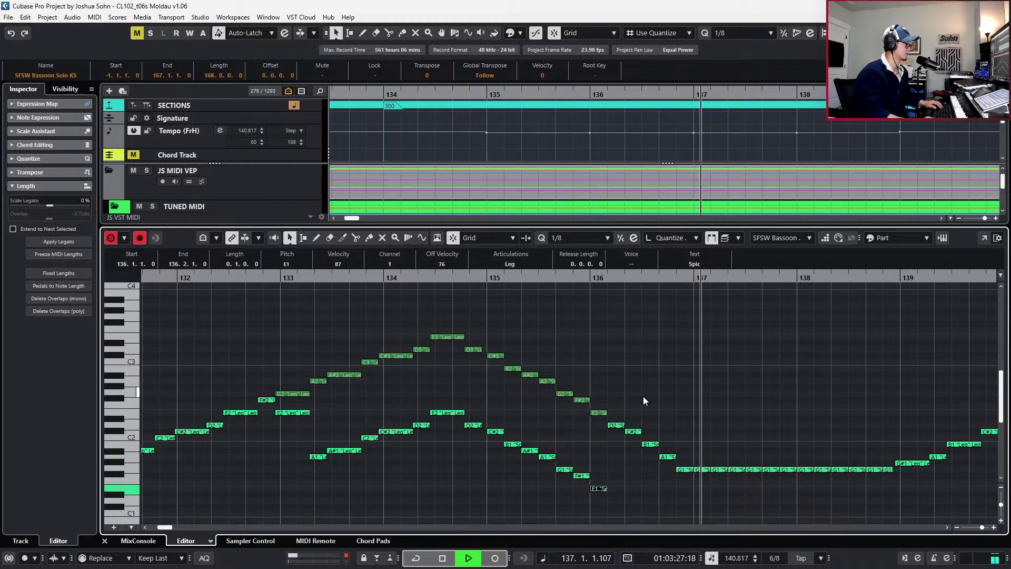
key("space")
Glue the repeated G1 notes in bars 137 and 138 into one held note in both bassoon parts
scroll(589, 419, "right", 3)
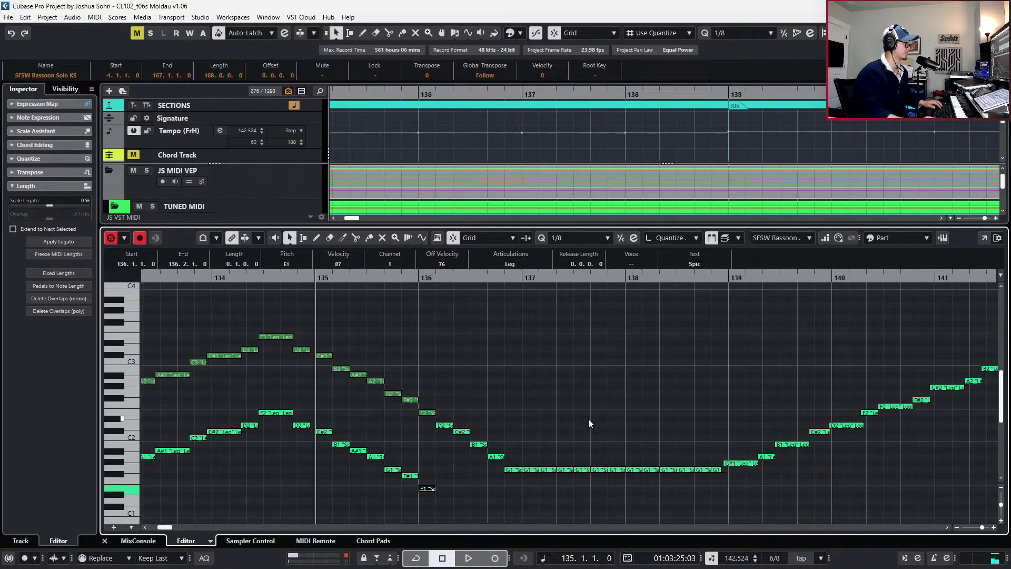
left_click_drag(526, 440, 715, 491)
left_click(714, 491)
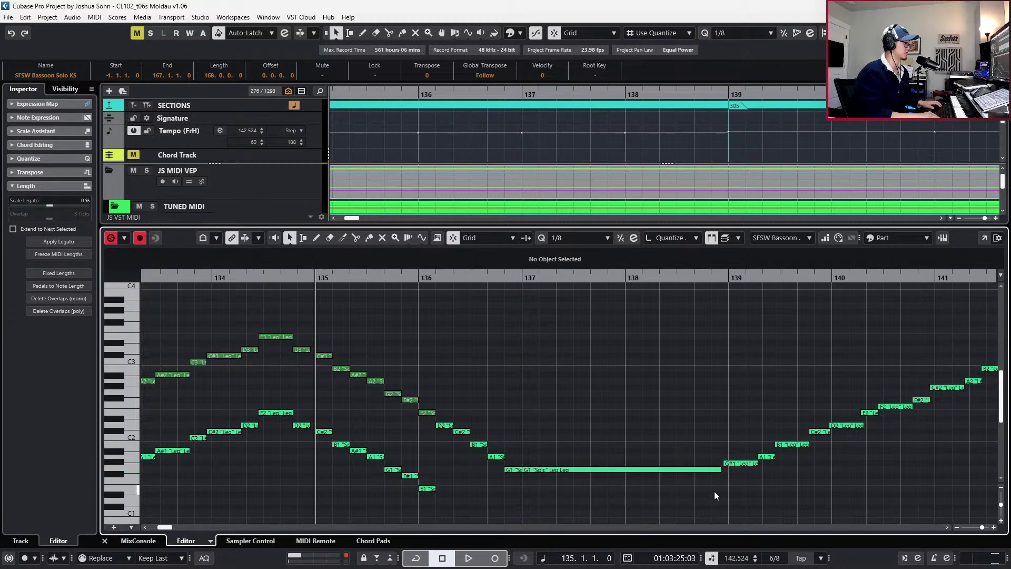
left_click_drag(529, 454, 712, 491)
key("ctrl+g")
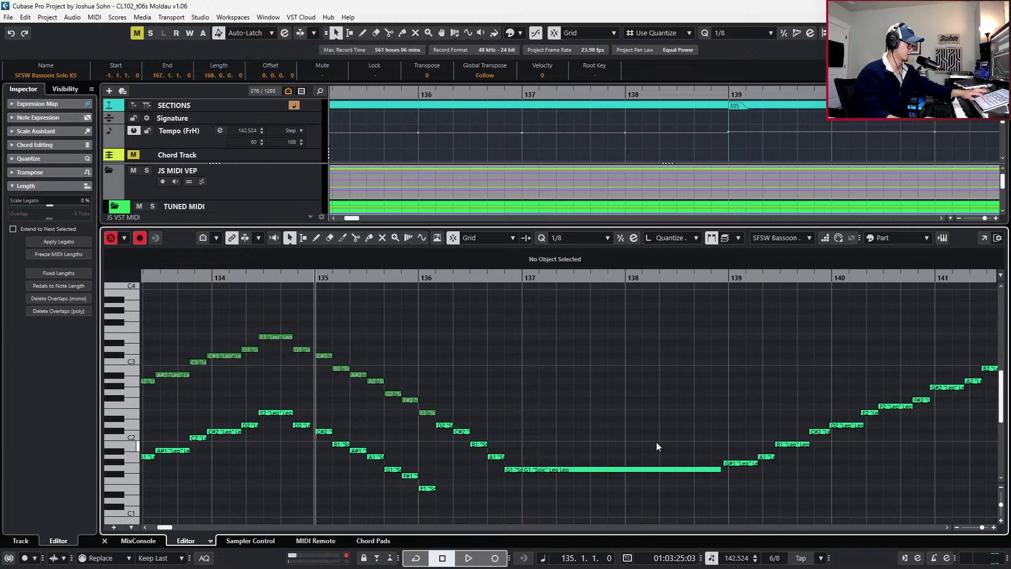
Raise the held bassoon G1 at bar 137 a semitone to G#1 and close the editor
left_click_drag(656, 441, 645, 493)
key("Up")
left_click(628, 473)
left_click(633, 473)
key("ctrl+e")
Open the SFSS Celli core KS 2 and Bass core KS parts and raise the cellos' repeated G1 notes in bars 137–138 to G#1
scroll(621, 448, "down", 2)
scroll(598, 432, "down", 15)
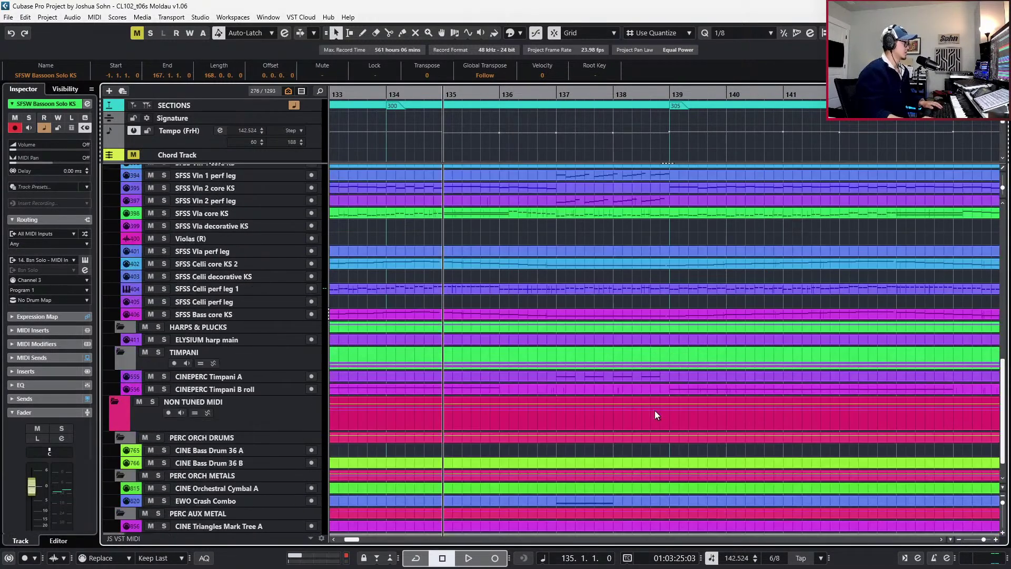
scroll(639, 424, "down", 2)
scroll(588, 308, "up", 10)
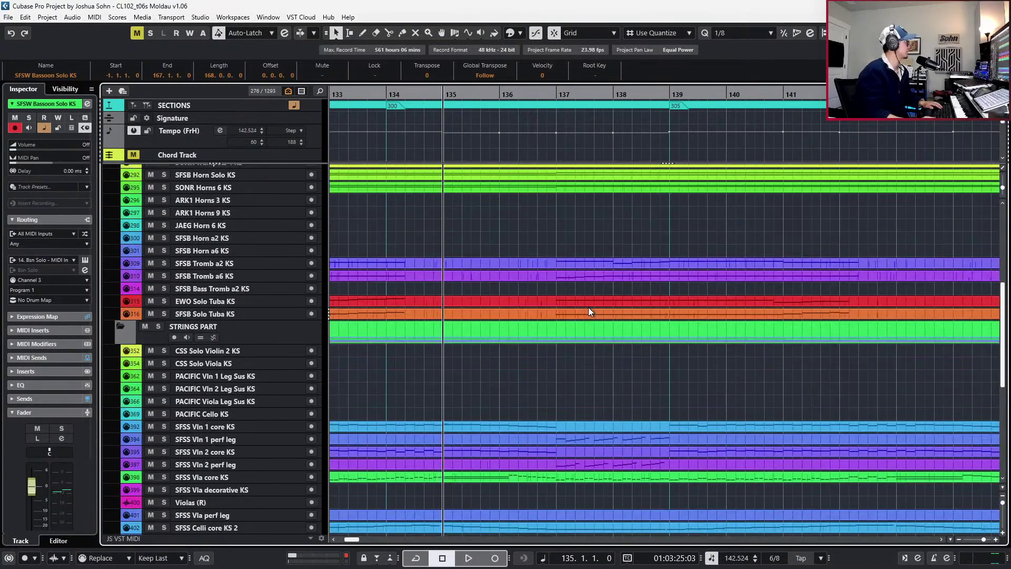
scroll(601, 363, "down", 3)
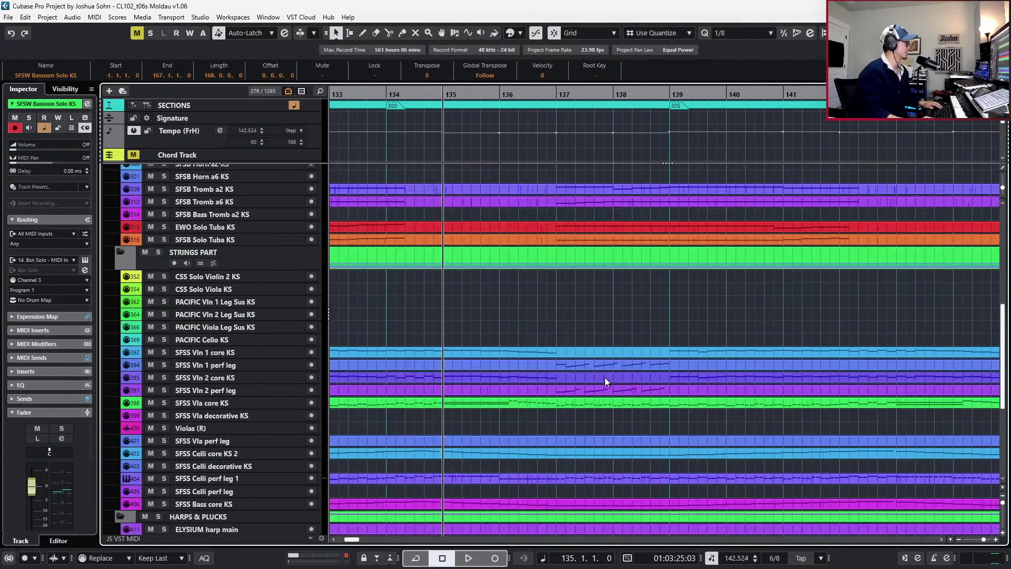
left_click(591, 453)
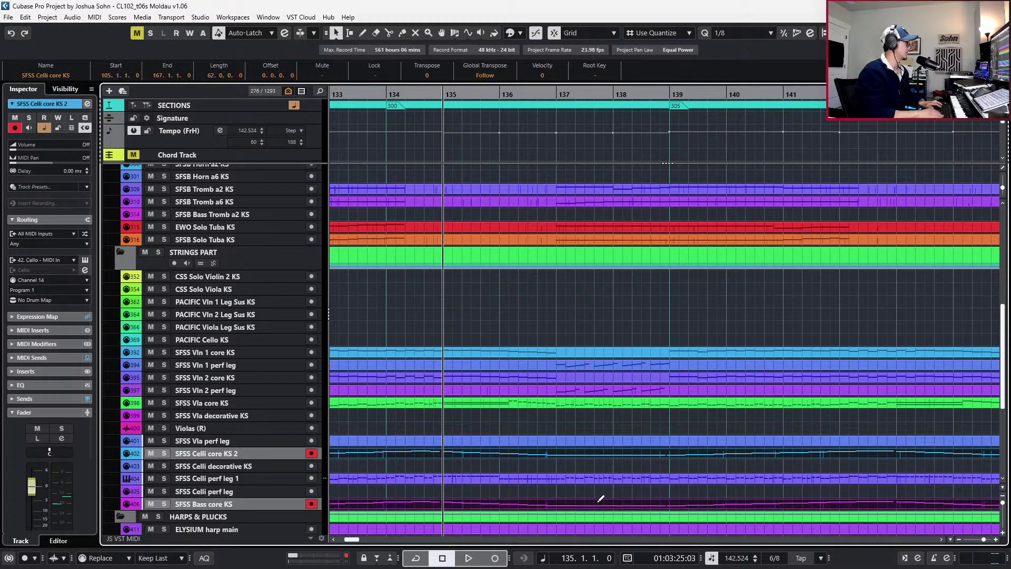
key("ctrl+e")
left_click_drag(638, 465, 661, 469)
key("Up")
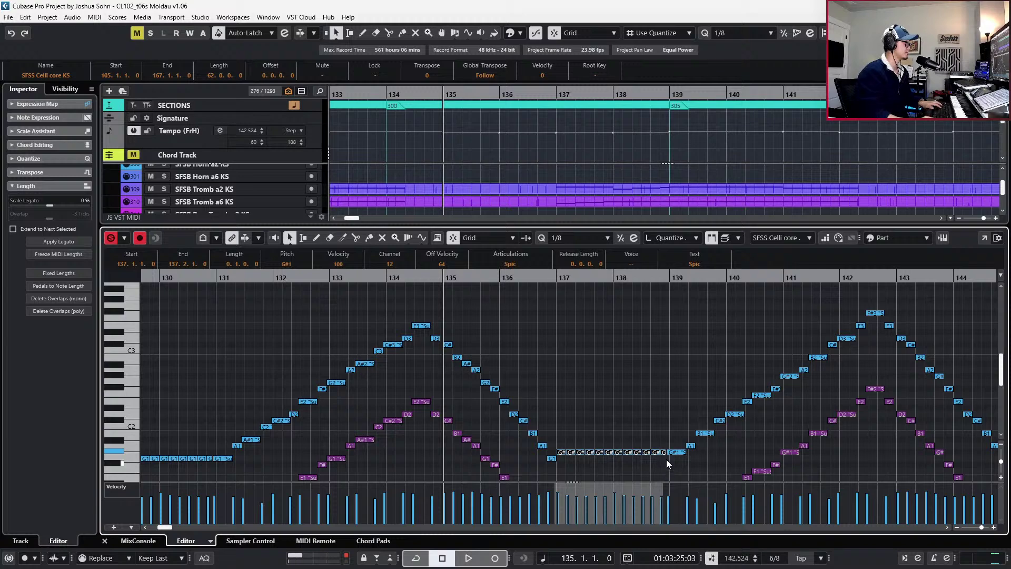
Raise the basses' repeated G0 notes in bars 137–138 a semitone to G#0
scroll(666, 460, "down", 2)
left_click_drag(560, 443, 665, 470)
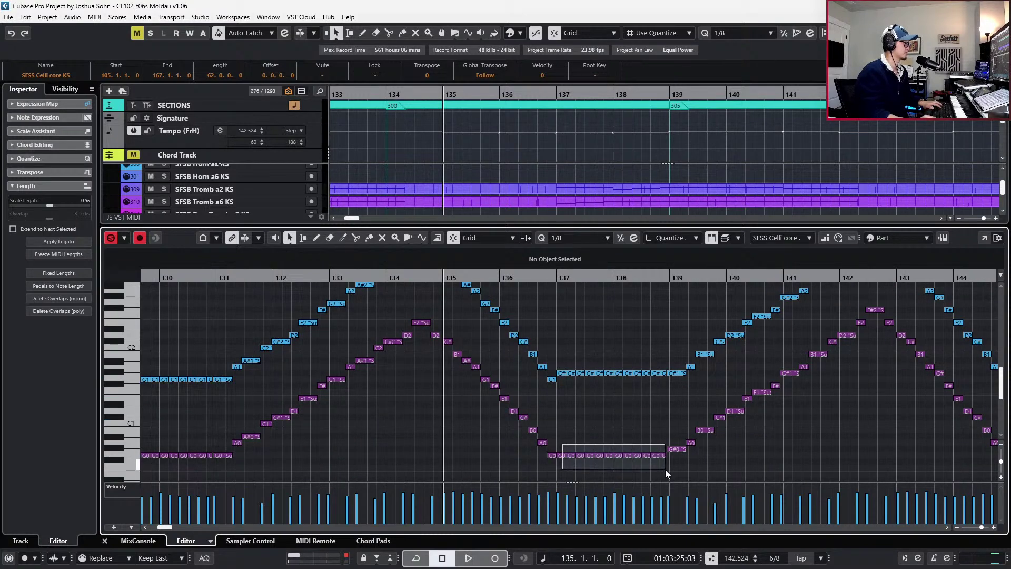
left_click(665, 470)
left_click_drag(561, 447, 662, 472)
key("Up")
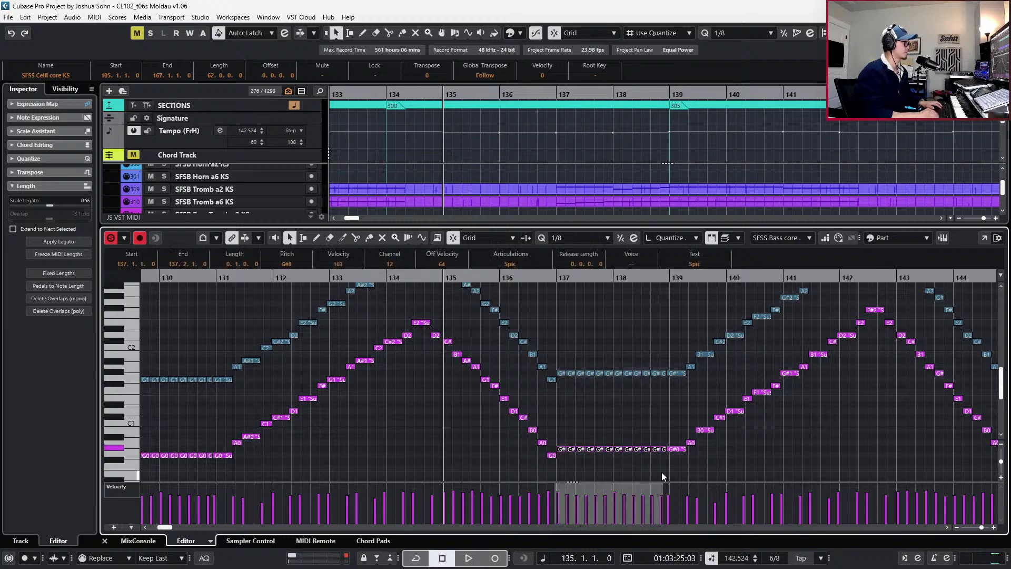
Close the editor and audition the full orchestra from bar 135 to about bar 151
key("ctrl+e")
key("space")
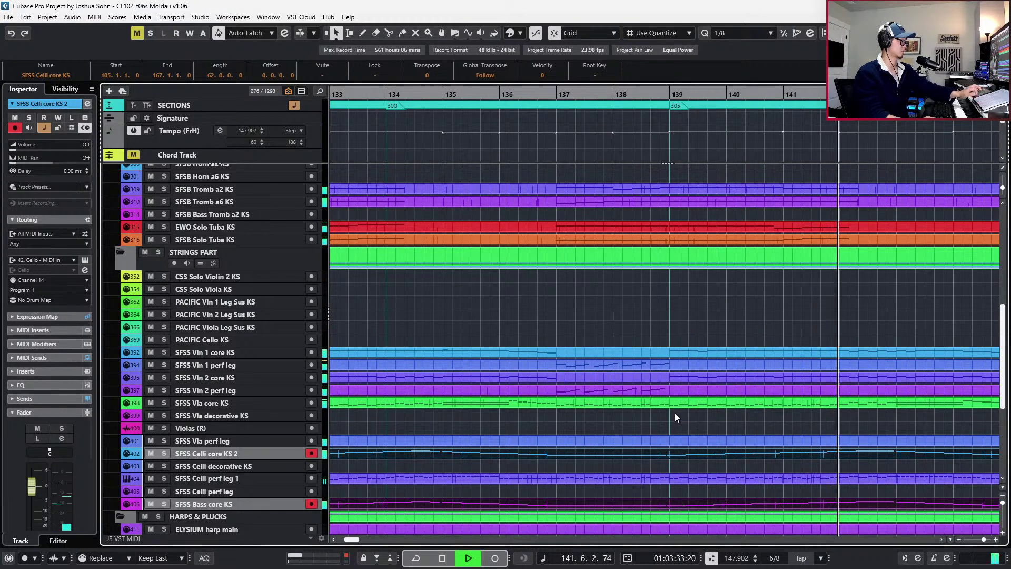
key("space")
Reopen the SFSW Bassoon Solo KS and Bassoon a2 KS parts together in the editor around bar 137
scroll(692, 359, "down", 5)
scroll(716, 356, "up", 8)
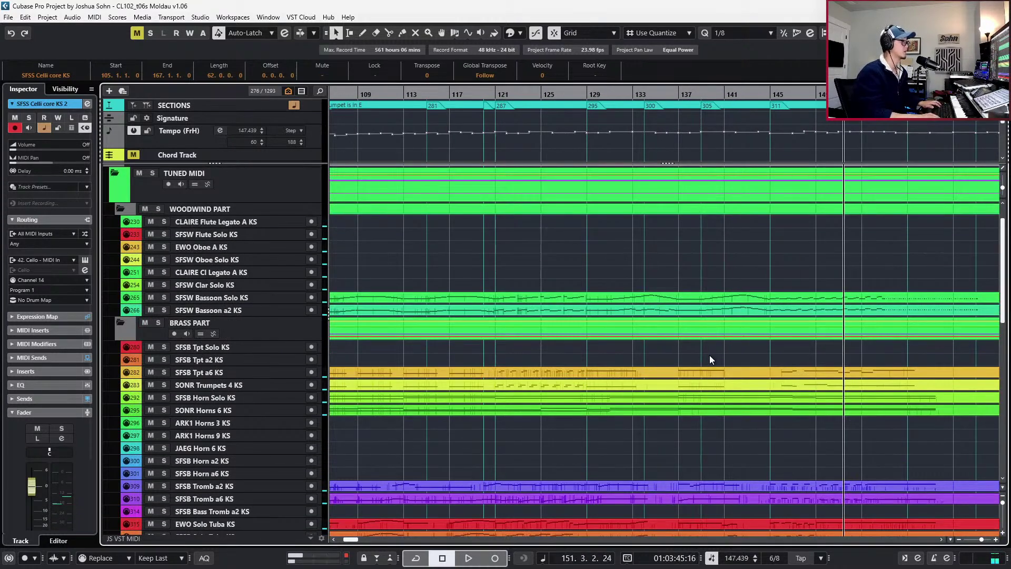
key("KP_Subtract")
left_click_drag(745, 280, 750, 311)
double_click(750, 311)
scroll(767, 372, "up", 4)
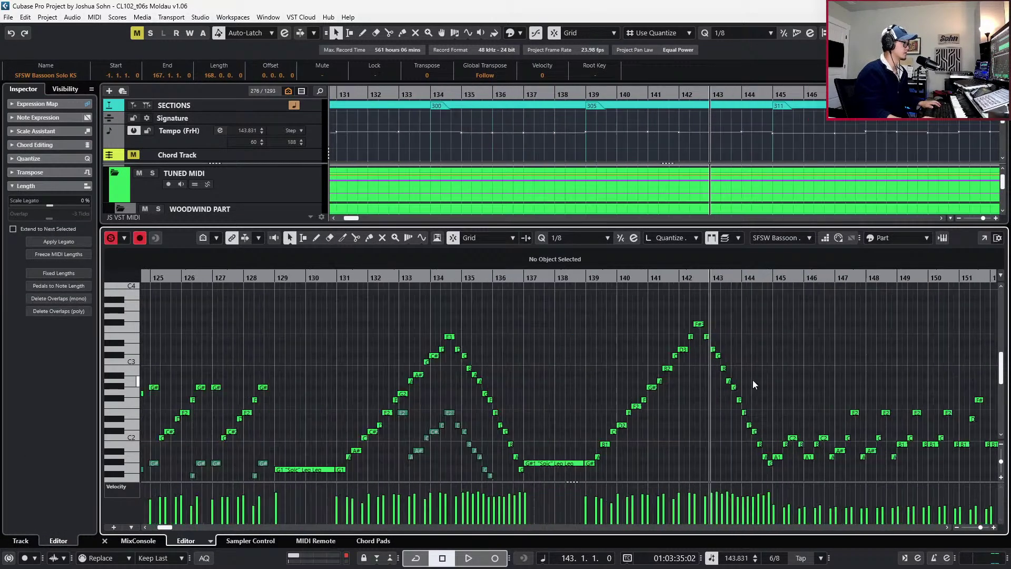
Audition the bassoons from the held G#1 at bar 137 onward
scroll(753, 382, "up", 2)
scroll(669, 378, "down", 3)
left_click(558, 383)
key("alt+space")
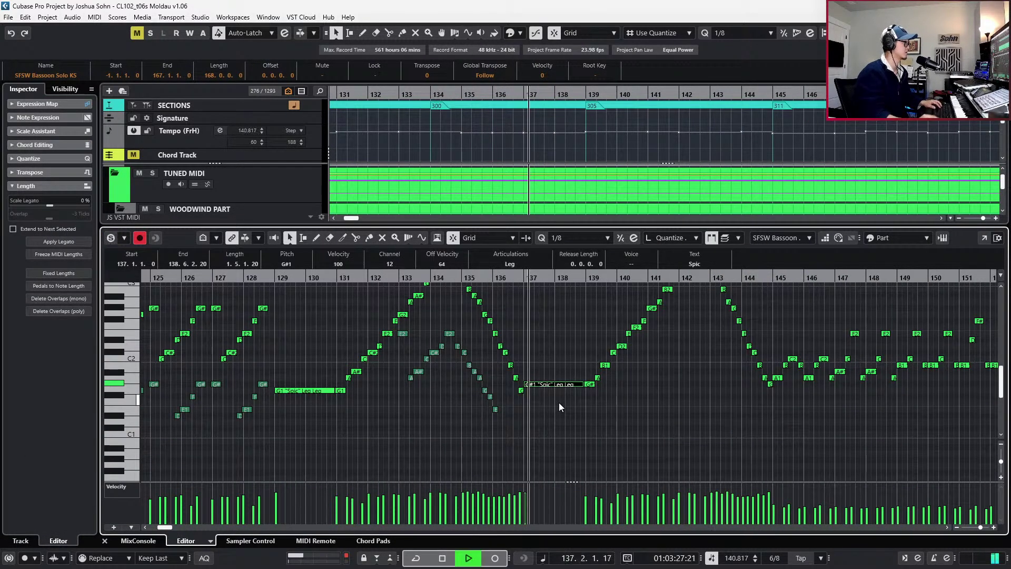
scroll(605, 397, "up", 1)
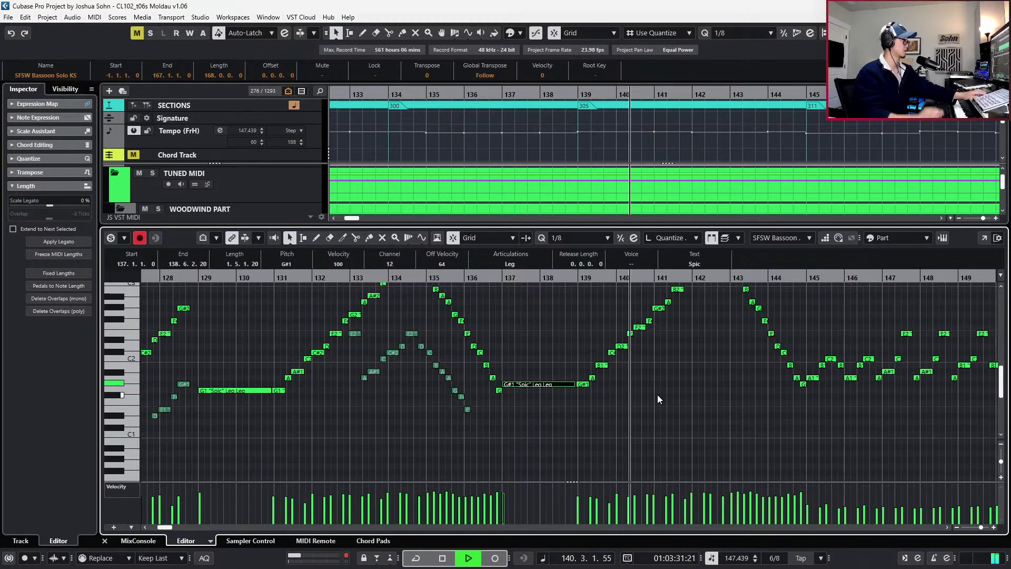
key("space")
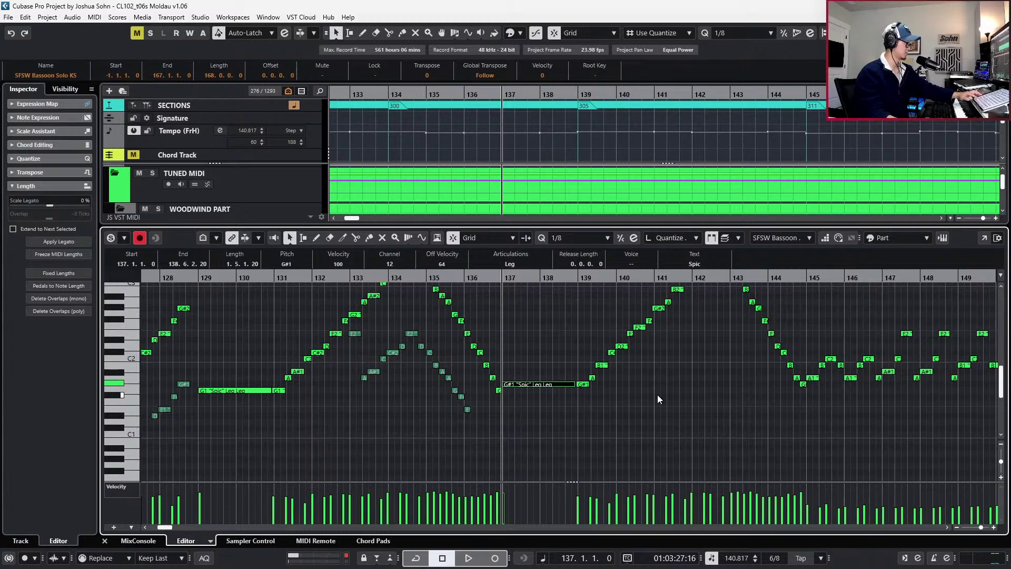
Raise the held G#1 at bar 137 in the upper bassoon part an octave to G#2
key("h")
key("h")
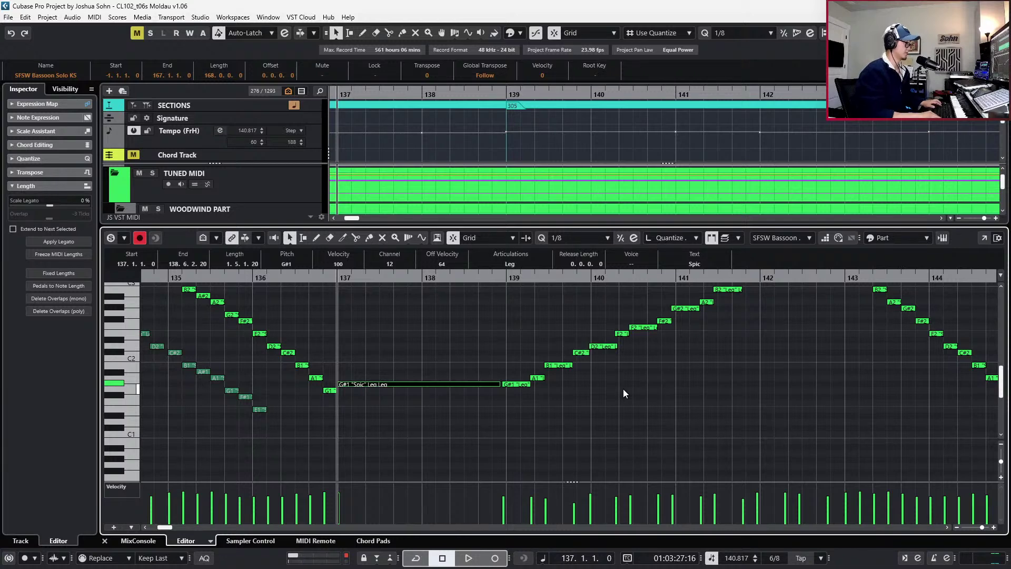
left_click(624, 388)
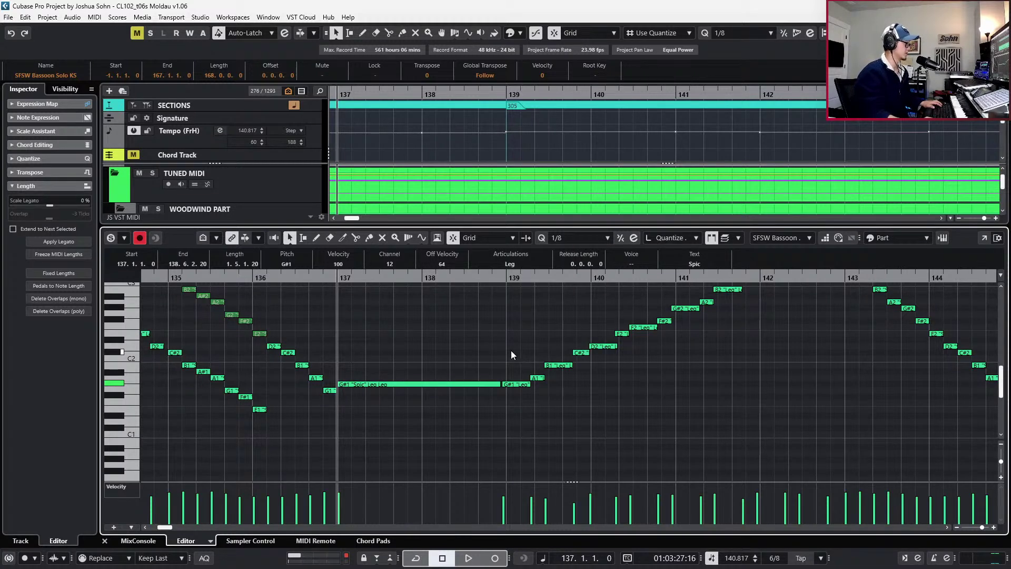
left_click_drag(435, 353, 435, 409)
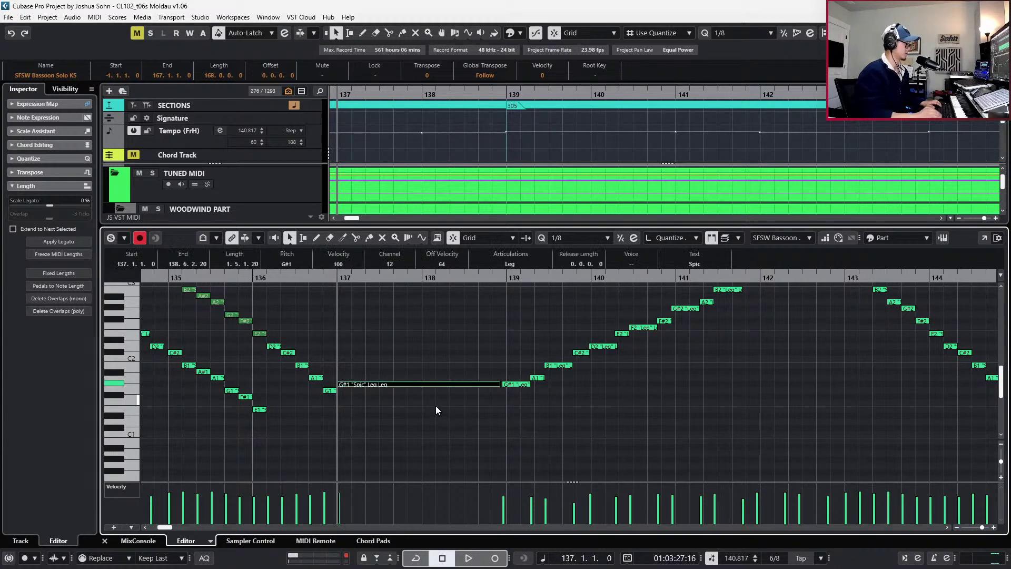
left_click(437, 407)
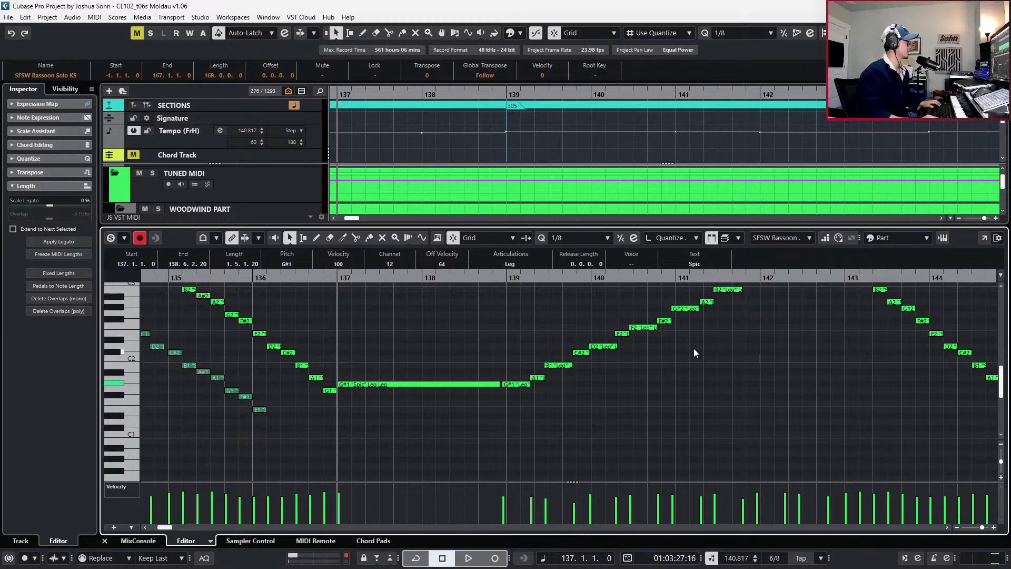
left_click_drag(478, 349, 460, 412)
key("shift+Up")
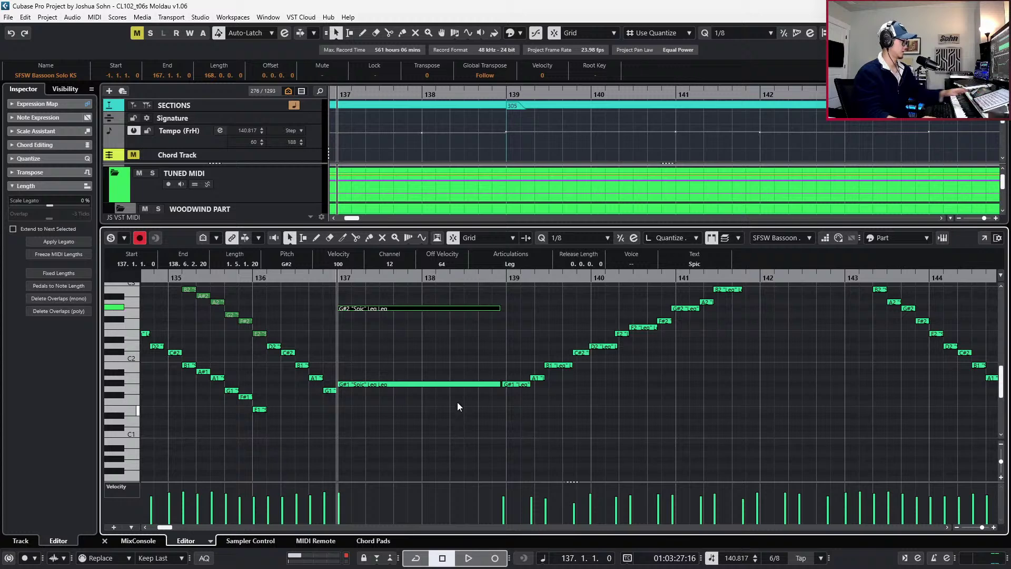
Remove the short G# notes at bar 139 in both bassoon parts and extend the held G# notes to 139.2.2.50
left_click(512, 385)
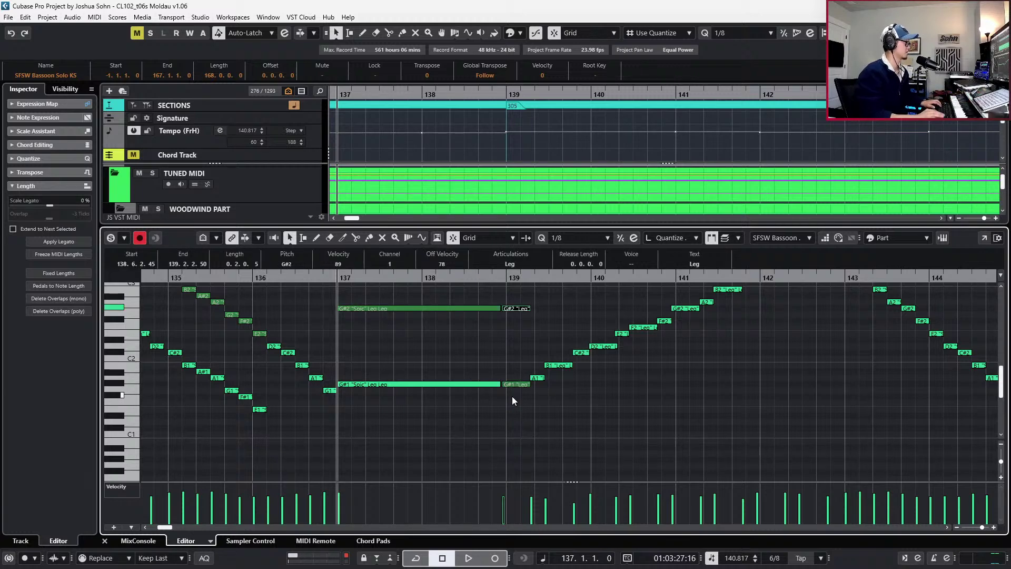
key("Delete")
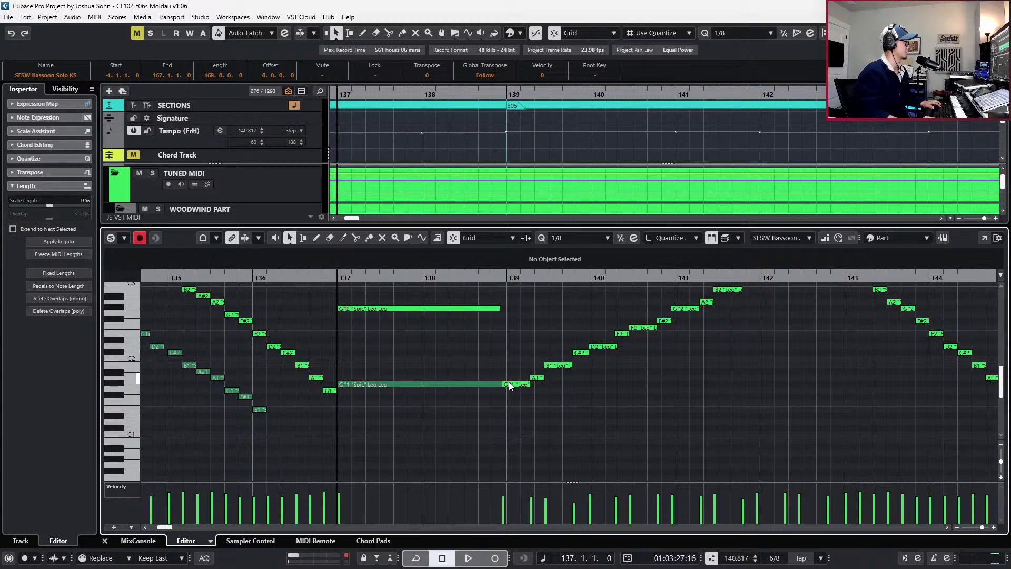
left_click(509, 383)
key("Up")
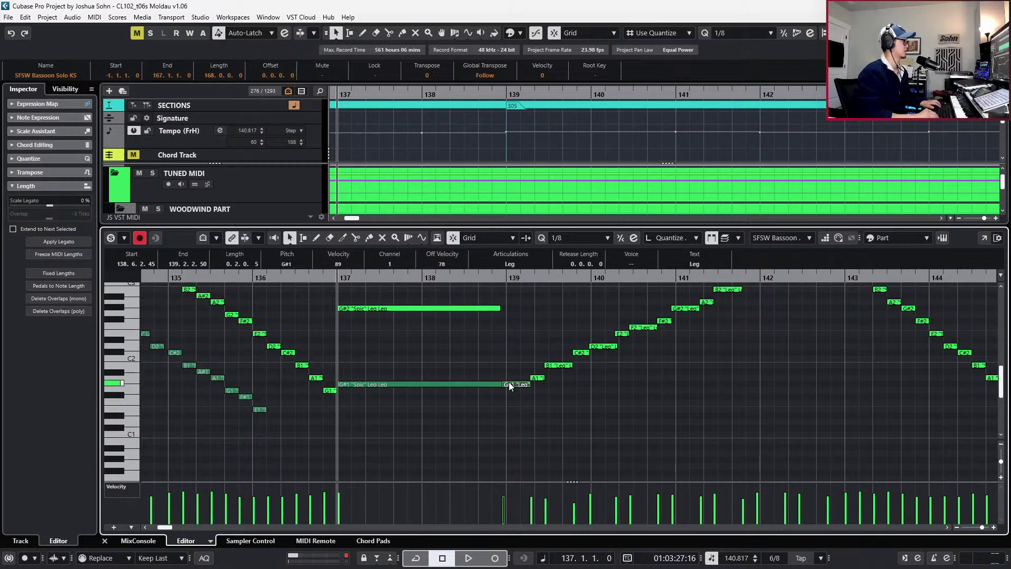
left_click(486, 336)
scroll(557, 344, "down", 4)
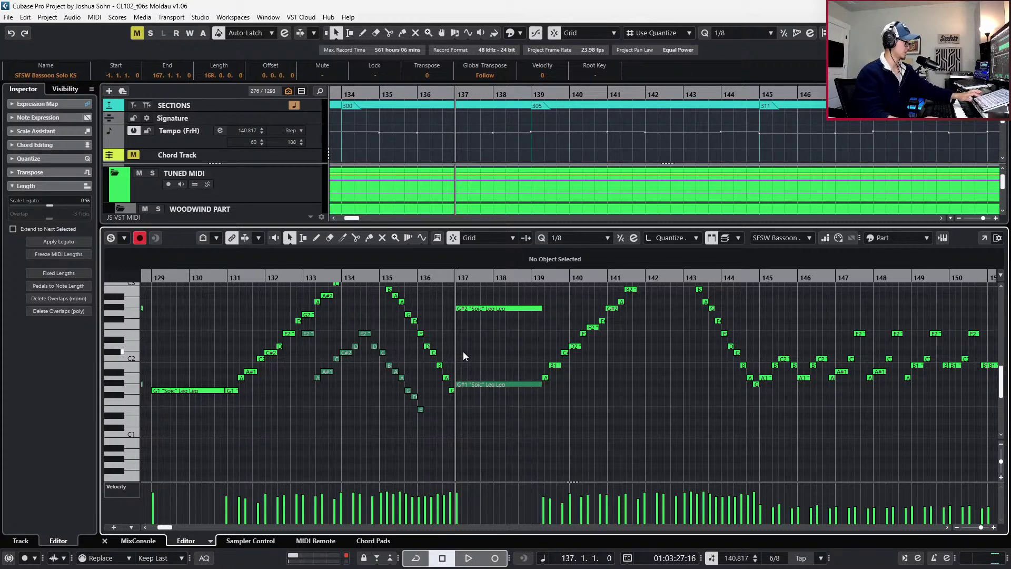
Inspect the held notes at bars 129 and 137, and step through the rising bassoon line from bar 139 to E2 in bar 140
left_click(533, 385)
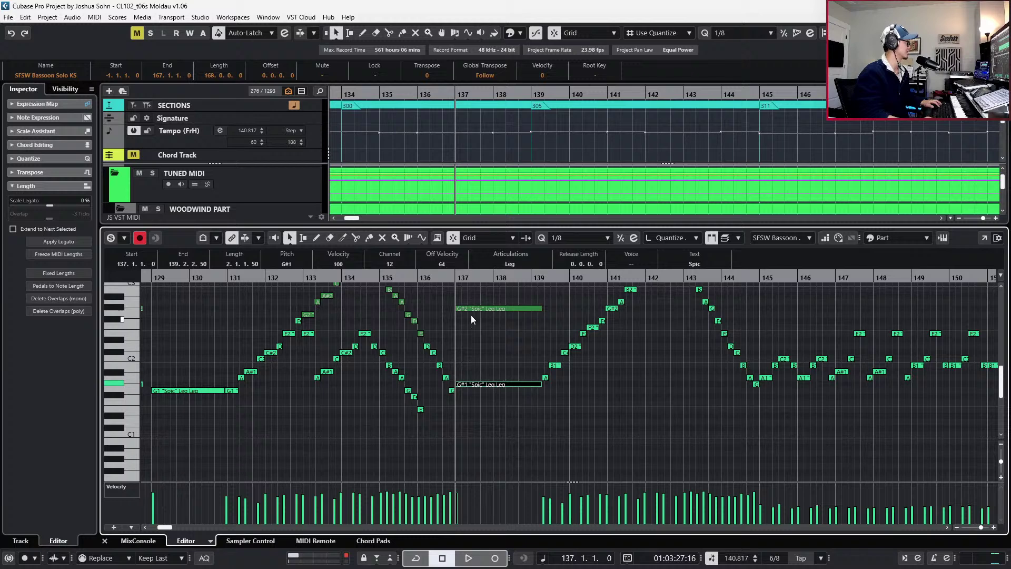
left_click(213, 385)
left_click(213, 390)
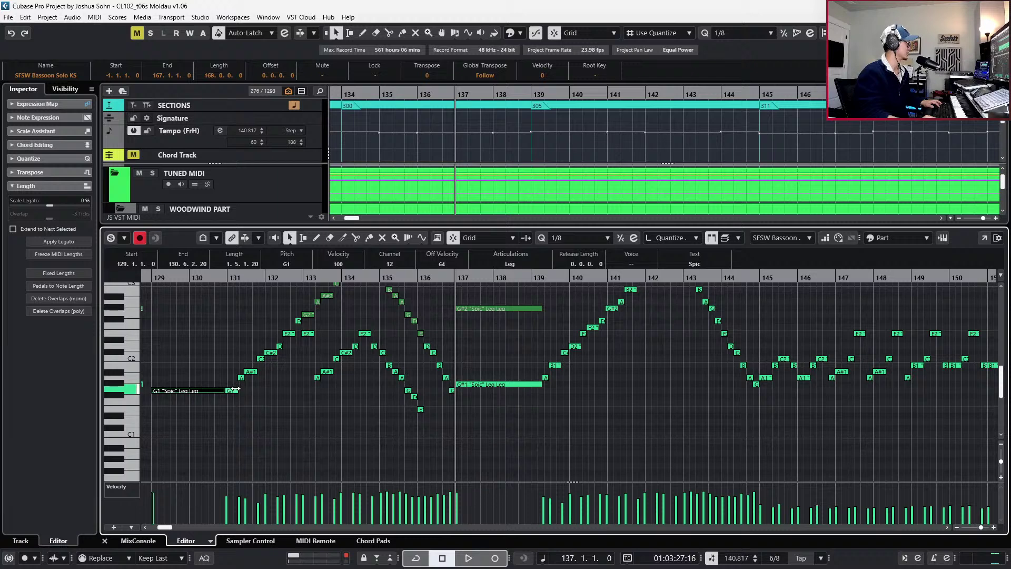
left_click(524, 311)
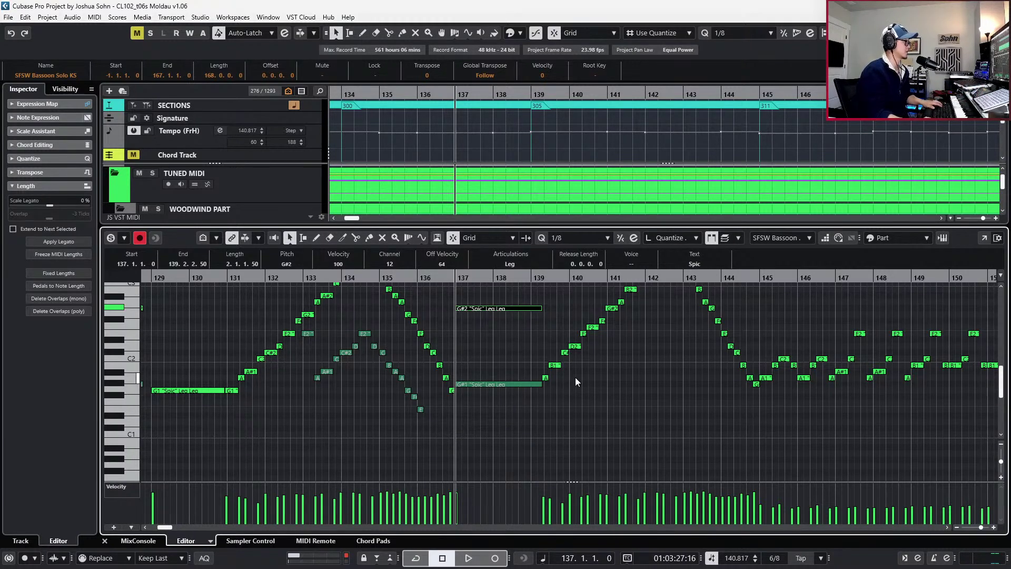
scroll(574, 377, "up", 2)
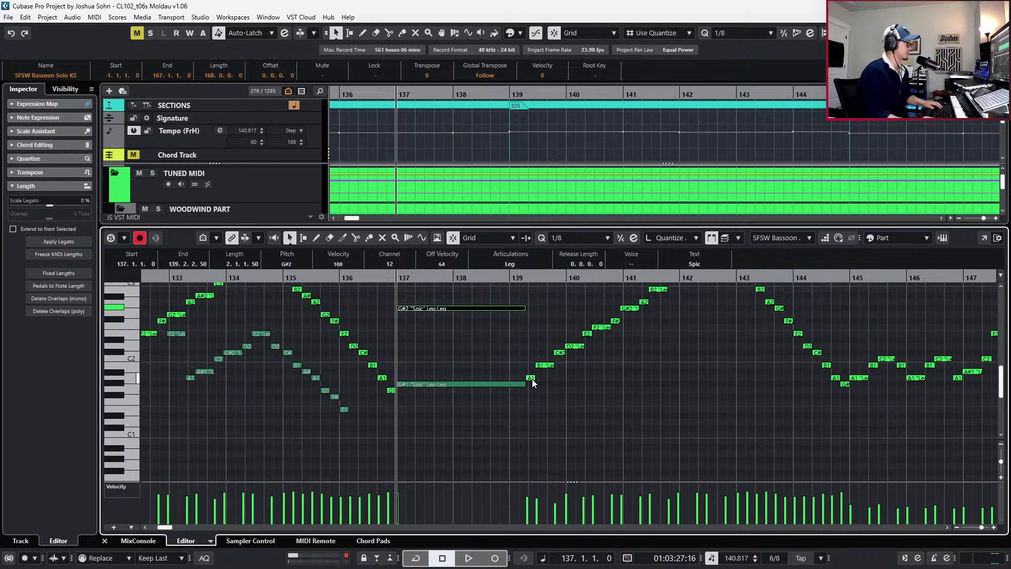
key("Right")
key("Right")
key("Right")
key("Right")
key("Right")
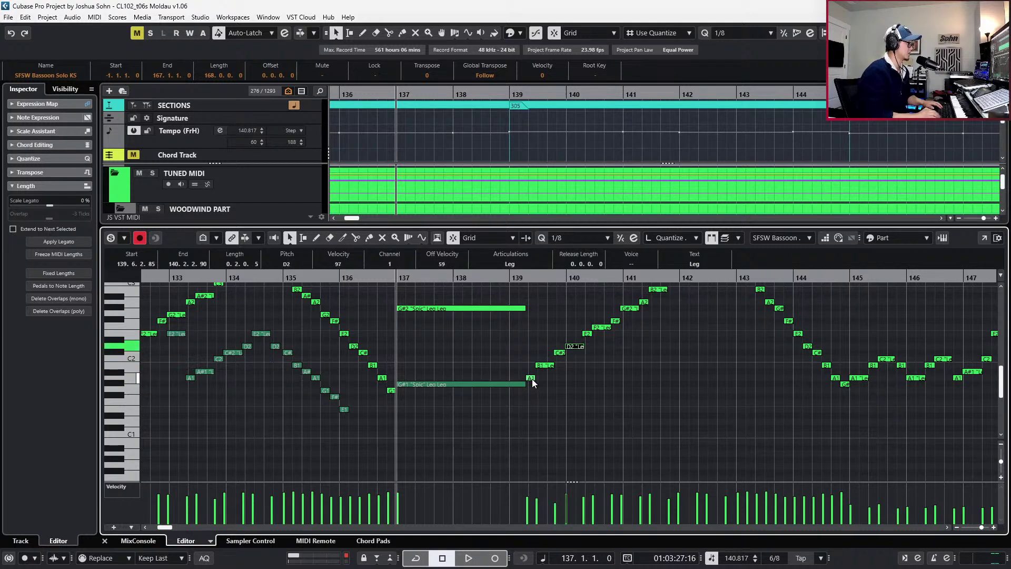
scroll(608, 387, "up", 3)
key("Right")
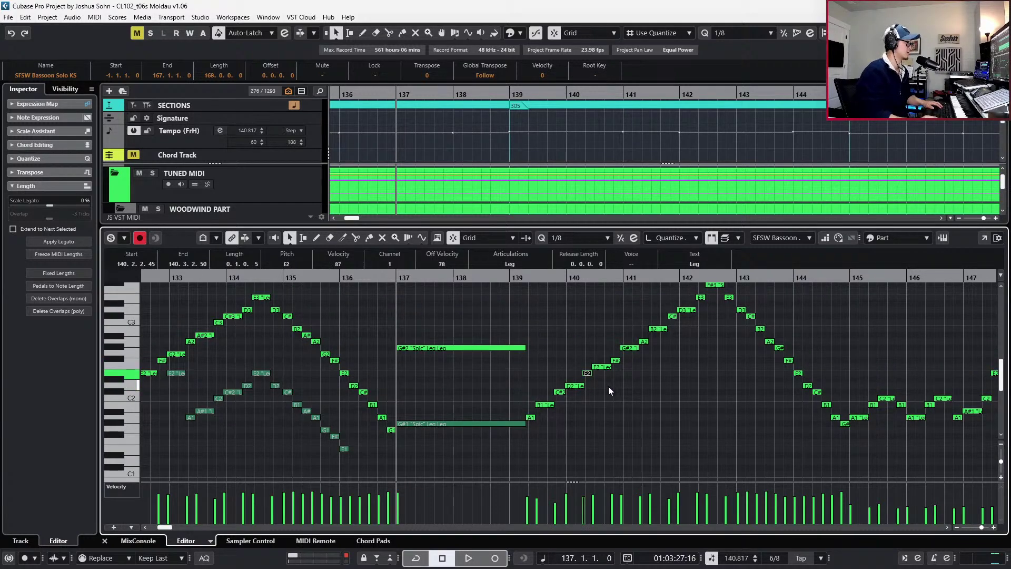
Lower the rising notes from E2 in bar 140 through C#3 in bar 141 by an octave in the lower bassoon part
scroll(608, 386, "up", 6)
scroll(608, 369, "down", 6)
left_click_drag(576, 320, 649, 371)
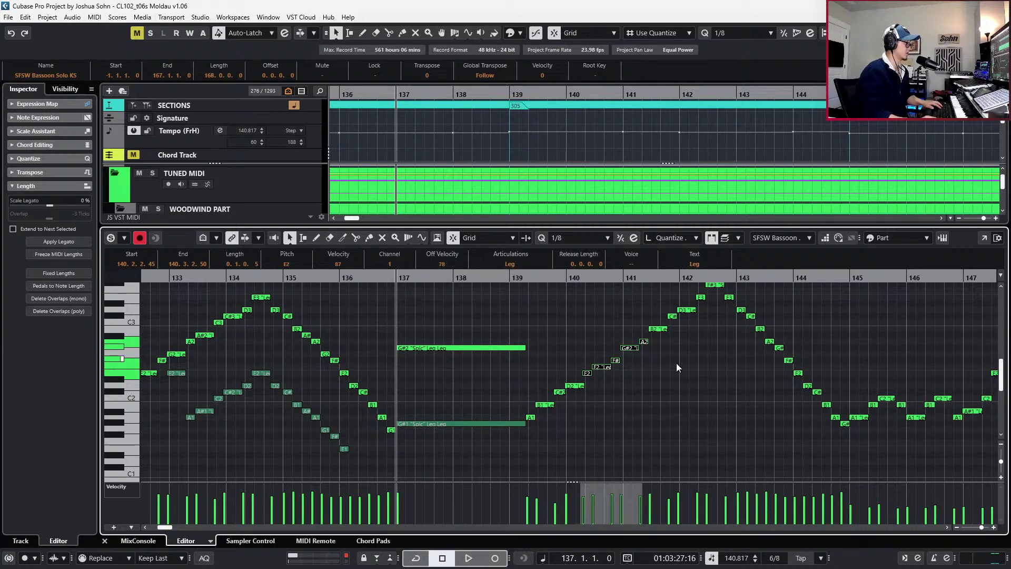
scroll(669, 366, "right", 3)
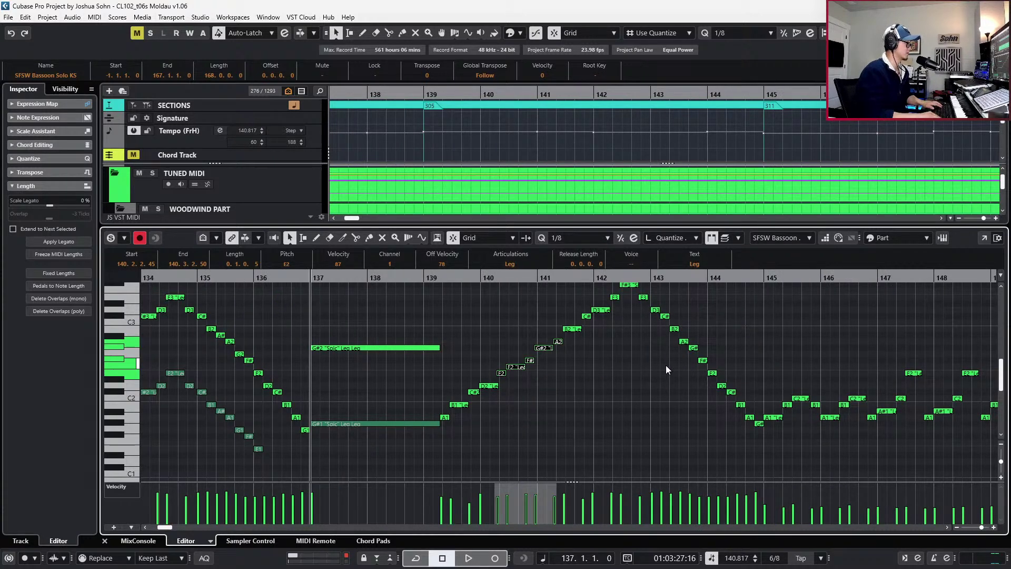
left_click(666, 365)
left_click_drag(505, 318, 542, 374)
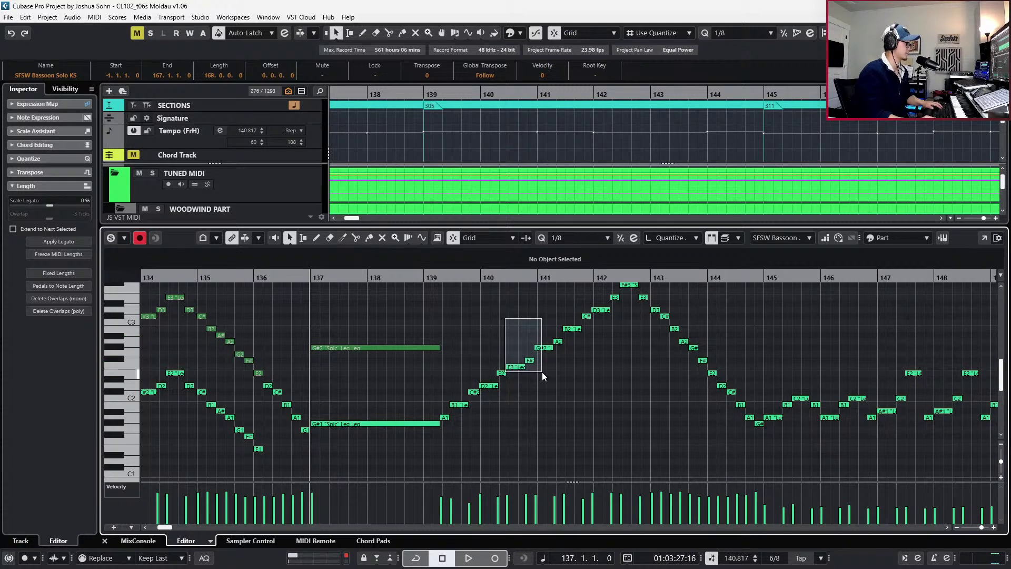
left_click_drag(542, 372, 623, 350)
scroll(599, 317, "up", 2)
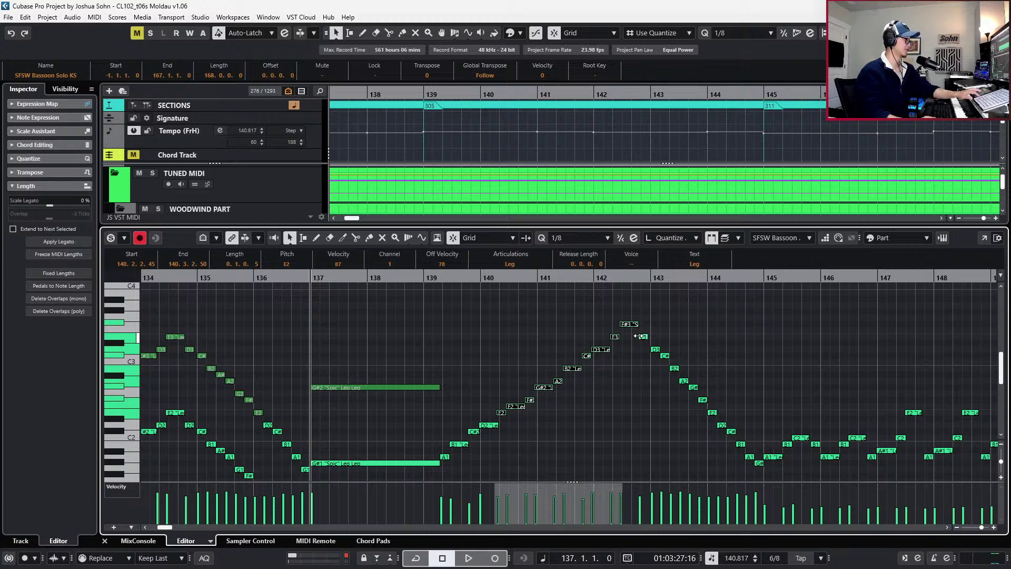
left_click_drag(500, 349, 589, 413)
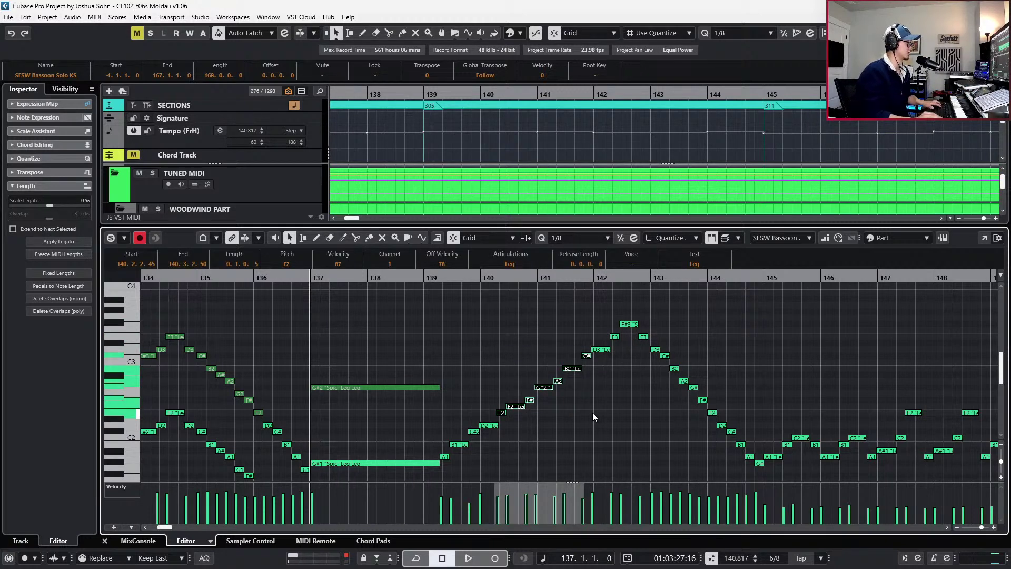
key("shift+Down")
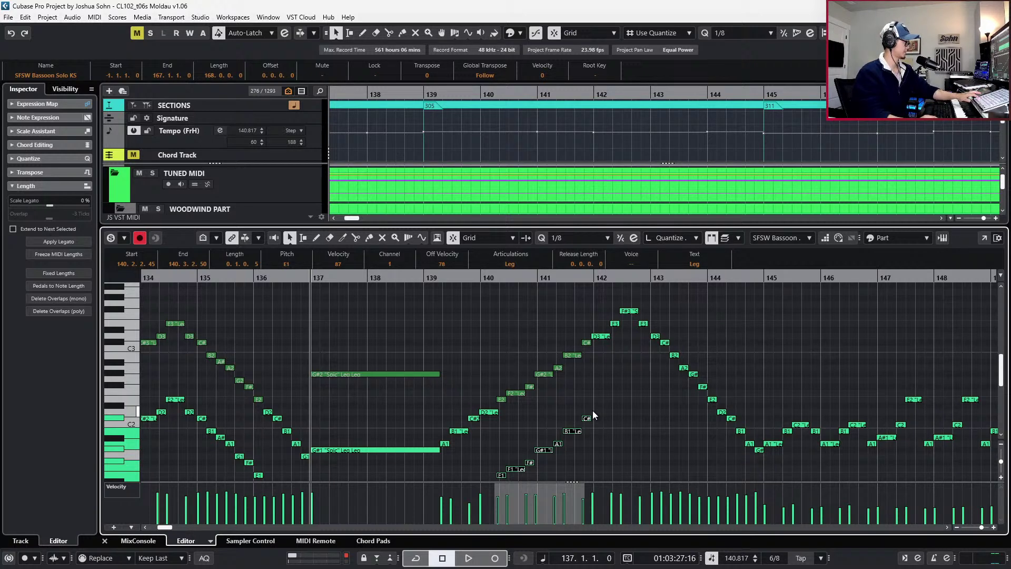
Lower the rest of that part's line, from D3 near bar 142 through the G# ending bar 144, by an octave
left_click_drag(595, 303, 729, 451)
key("shift+Down")
scroll(729, 448, "down", 2)
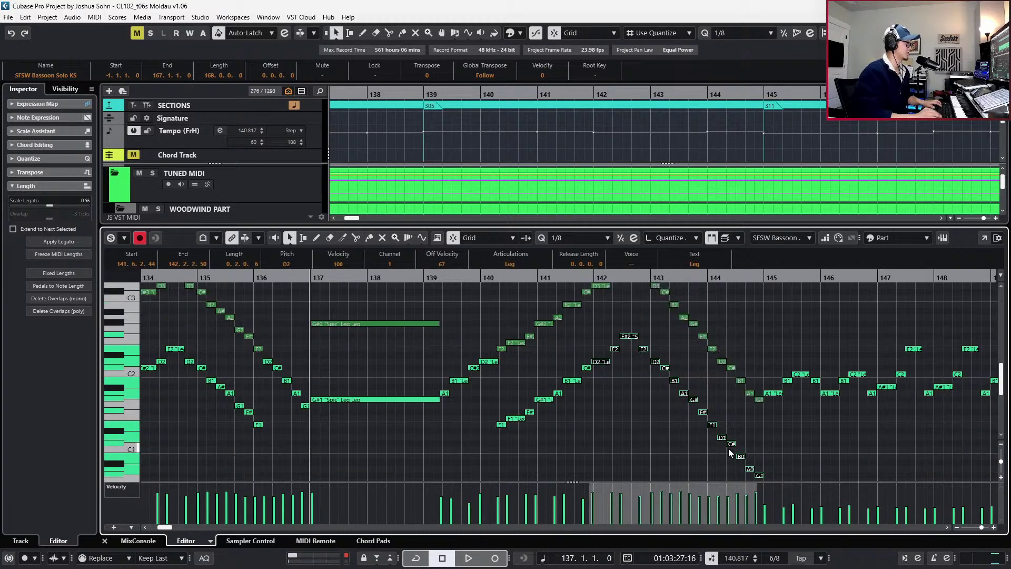
left_click(738, 416)
Set the upper bassoon part's descending notes from D3 at bar 143 through G#1 to the Stac articulation
scroll(738, 420, "up", 4)
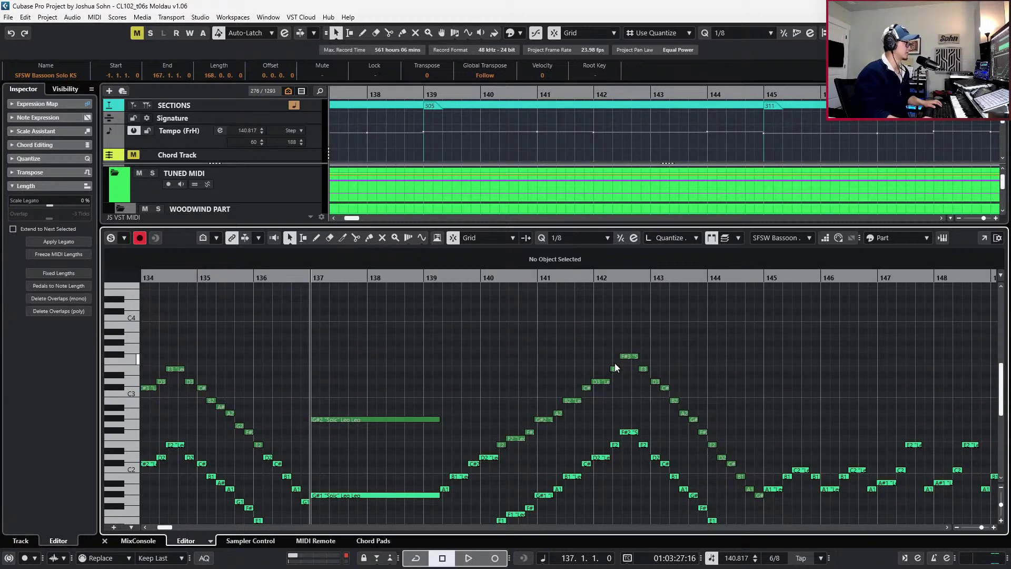
left_click(631, 355)
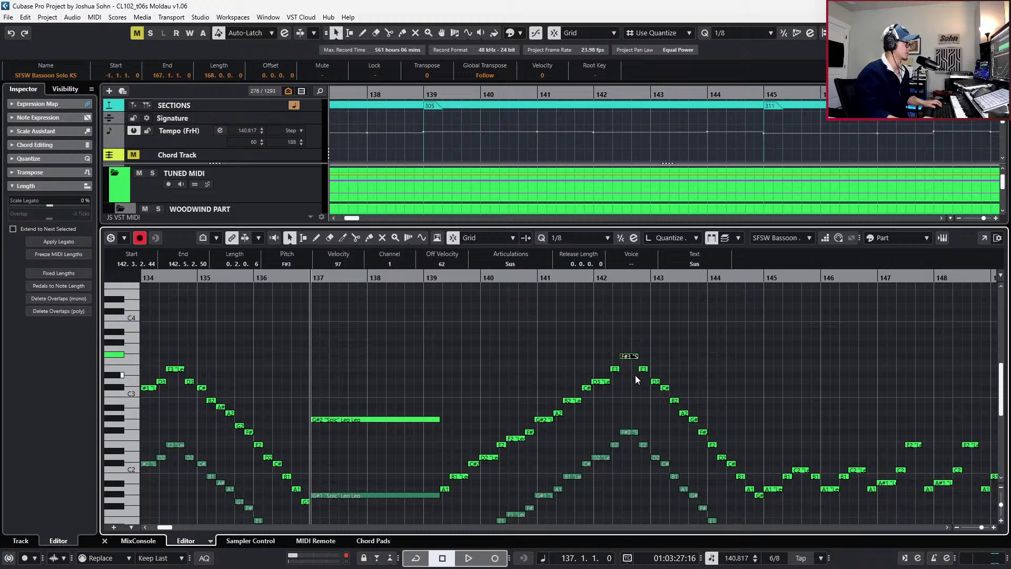
left_click(656, 381)
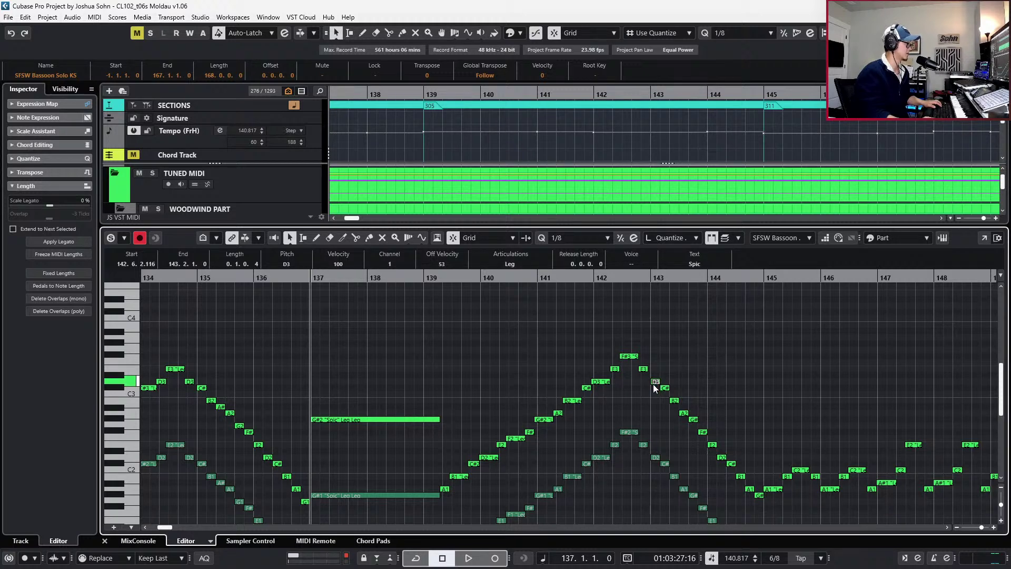
scroll(654, 383, "right", 3)
scroll(575, 356, "down", 3)
mouse_move(574, 321)
left_mouse_down()
mouse_move(624, 398)
mouse_move(653, 419)
mouse_move(656, 448)
mouse_move(667, 440)
mouse_move(672, 463)
left_mouse_up()
left_click(530, 264)
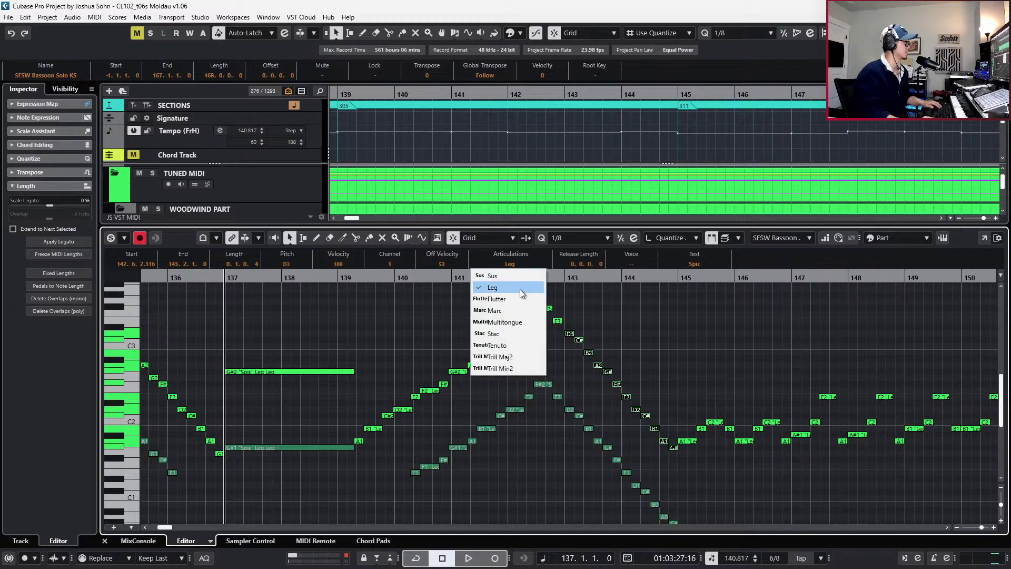
left_click(512, 333)
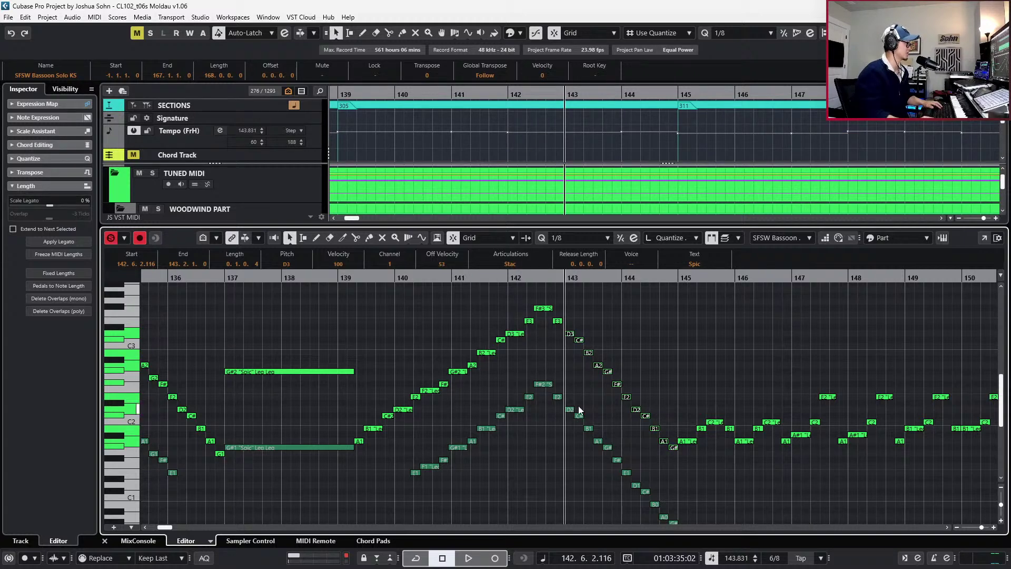
Set the lower bassoon part's descending notes from D2 at bar 143 to the end of bar 144 to Stac
left_click_drag(566, 402, 588, 470)
scroll(628, 451, "down", 3)
left_click_drag(689, 421, 592, 498)
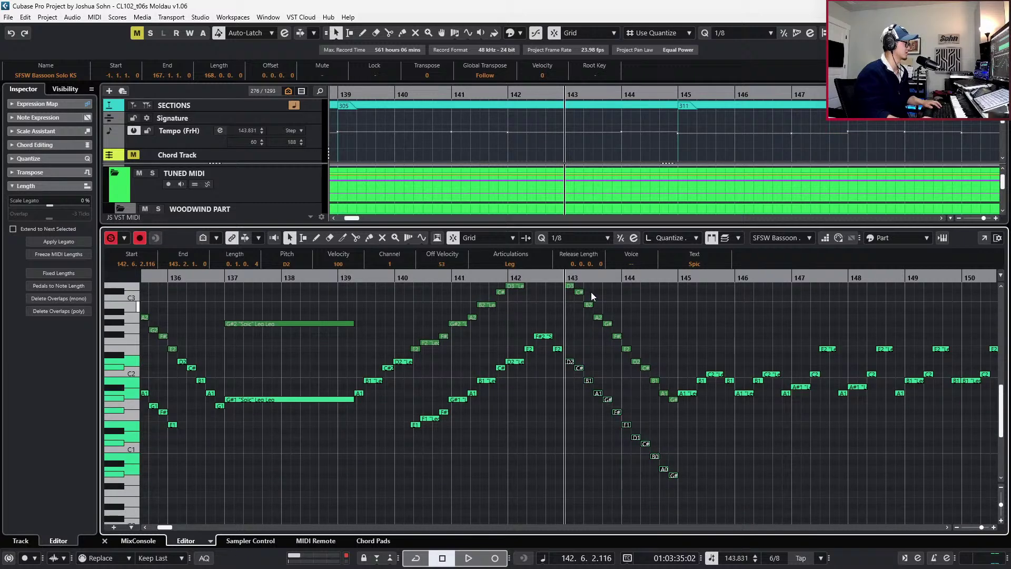
left_click(511, 264)
left_click(514, 344)
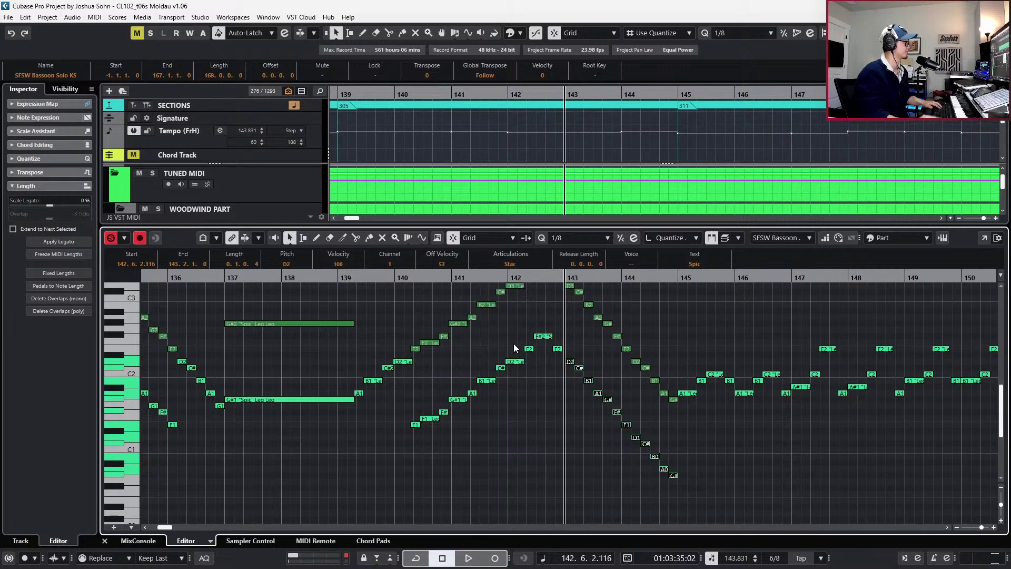
Audition the bassoons' staccato descent from bar 143, replay it from bar 141, and examine both lines around bars 142–145
key("space")
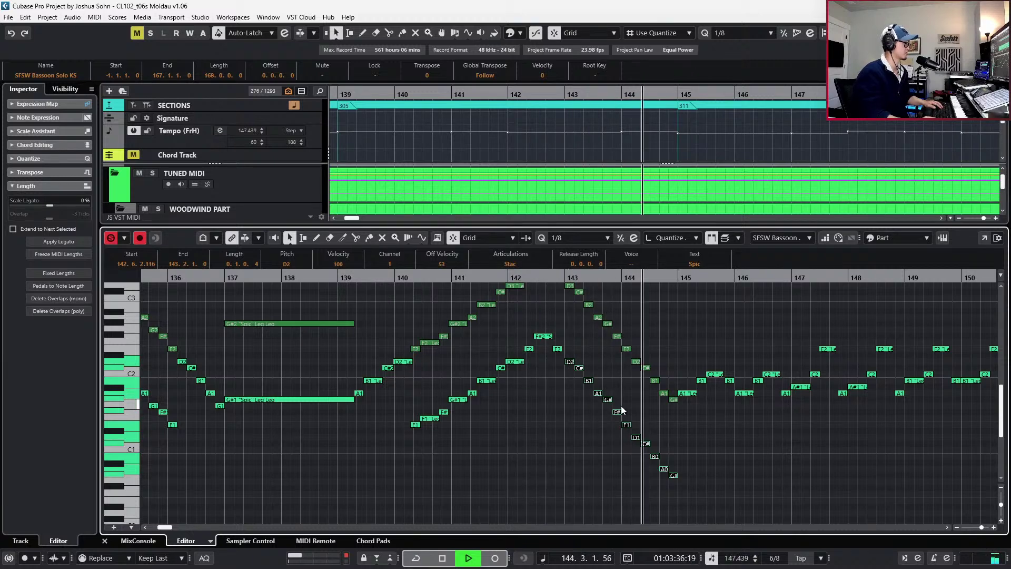
key("space")
key("space")
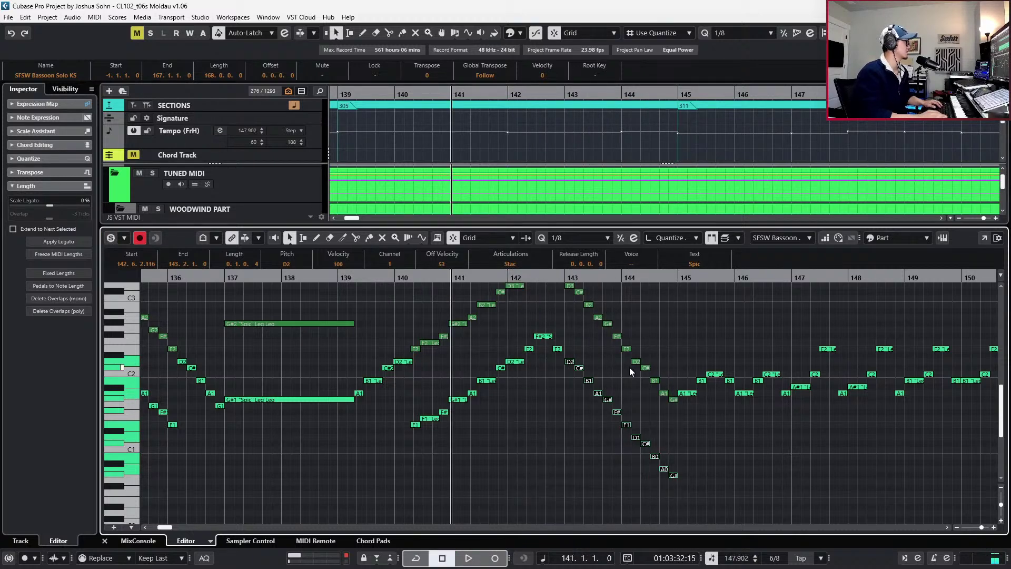
scroll(640, 372, "up", 3)
scroll(640, 372, "down", 3)
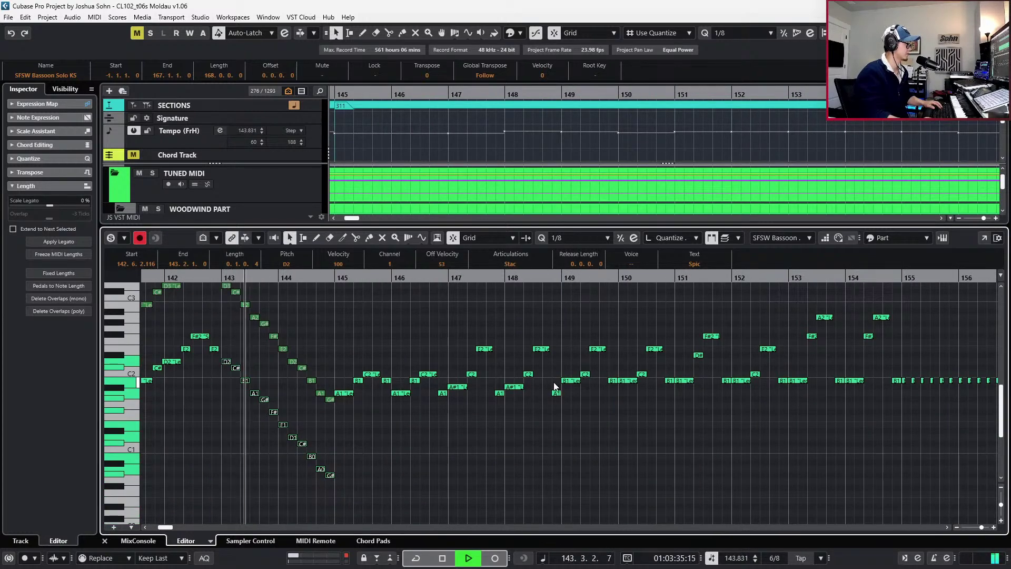
key("space")
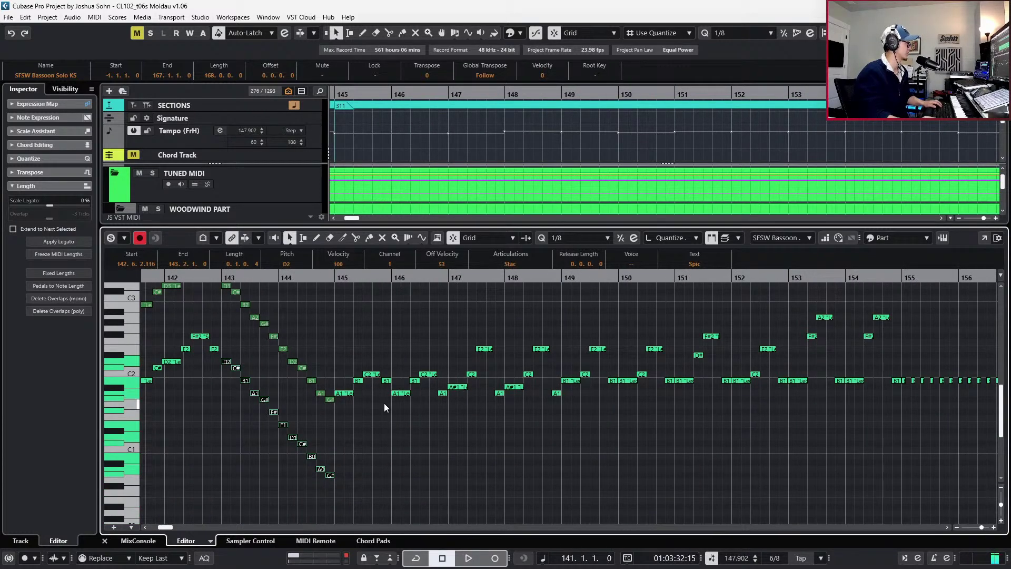
key("h")
key("h")
key("ctrl+Right")
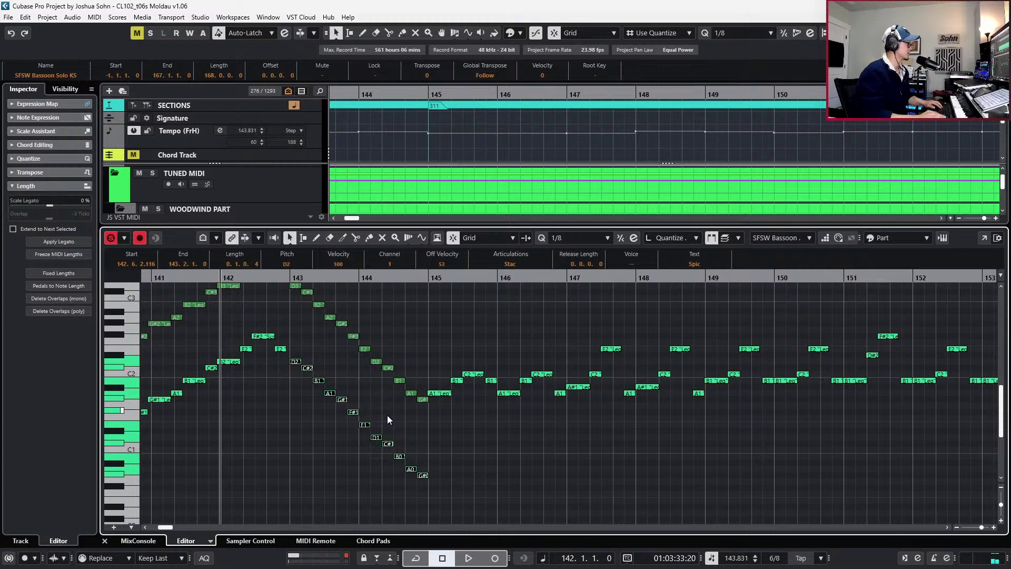
scroll(387, 415, "up", 2)
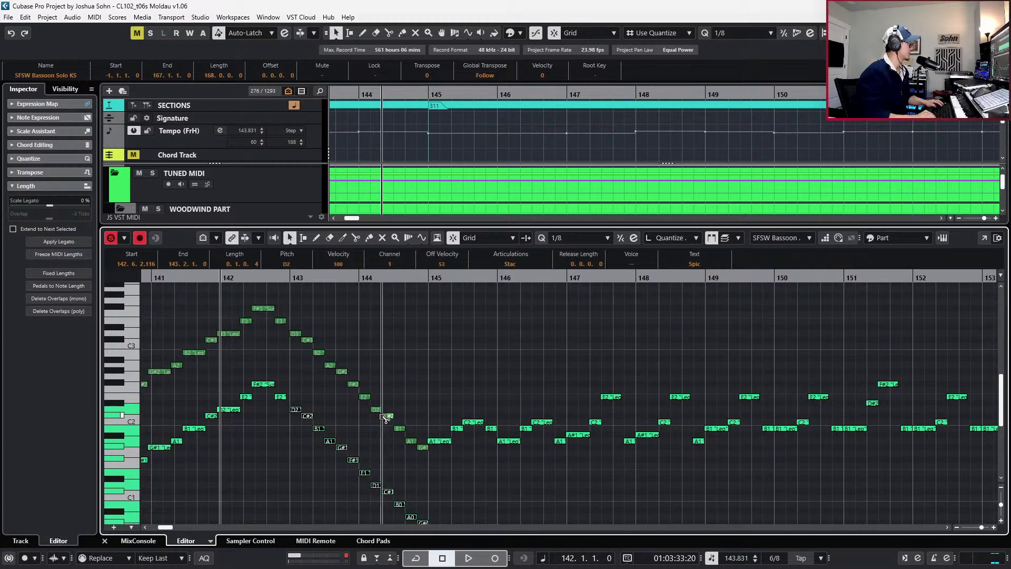
Raise the lower bassoon part's final five notes of bar 144, from D1 down to G#0, by an octave
left_click(383, 416, "alt")
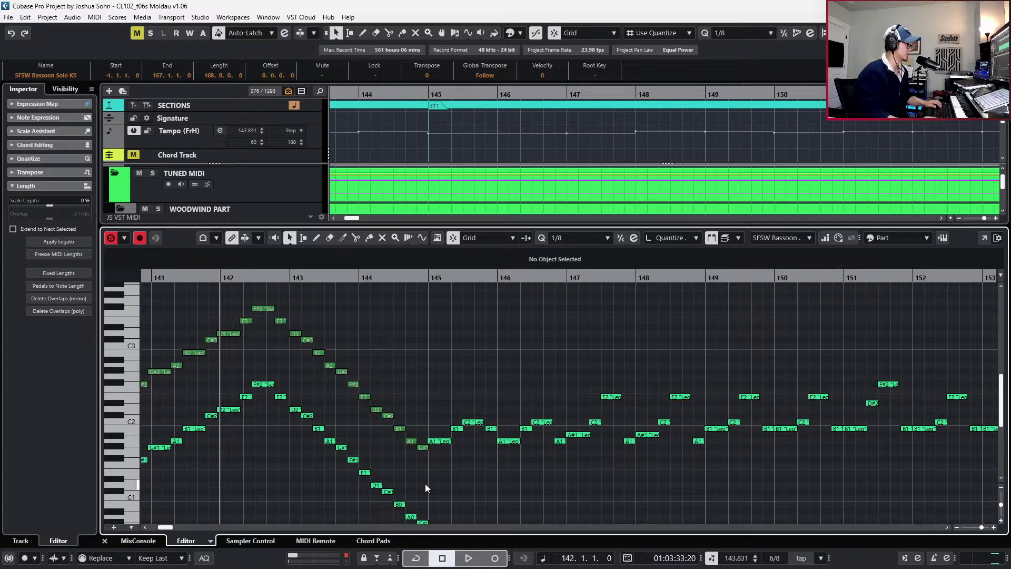
scroll(400, 457, "down", 3)
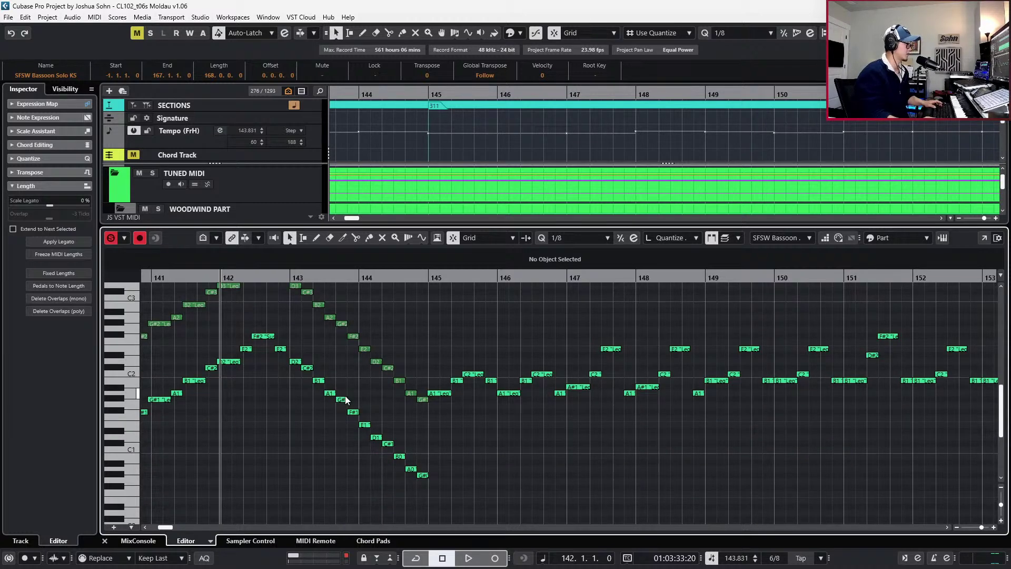
key("ctrl+KP_Add")
key("ctrl+KP_Add")
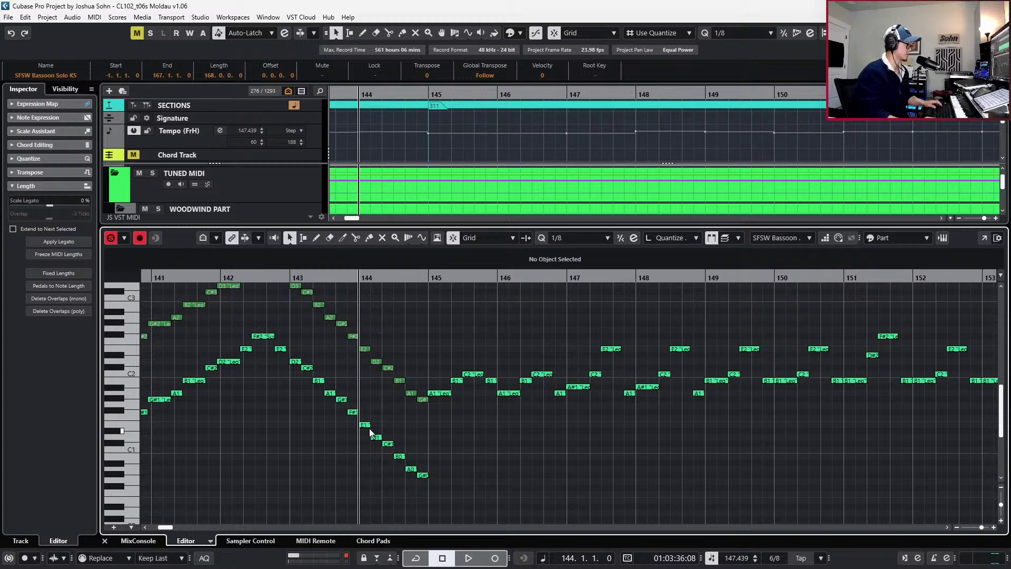
left_click_drag(379, 425, 453, 514)
key("shift+Up")
key("ctrl+KP_Add")
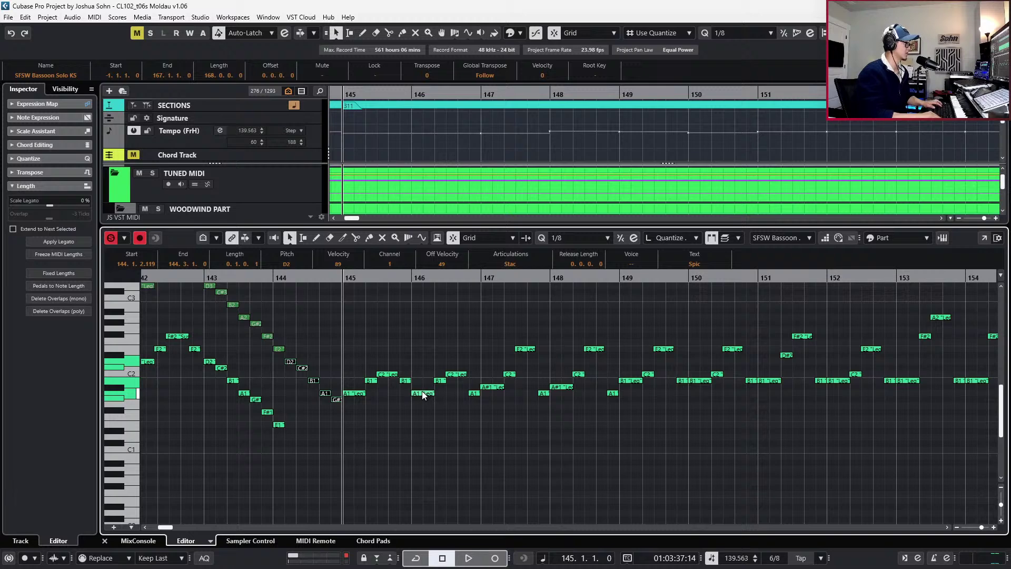
Raise the upper bassoon part's notes from the start of bar 145 to the end of bar 148 by an octave
key("g")
left_click_drag(375, 301, 411, 402)
key("shift+Up")
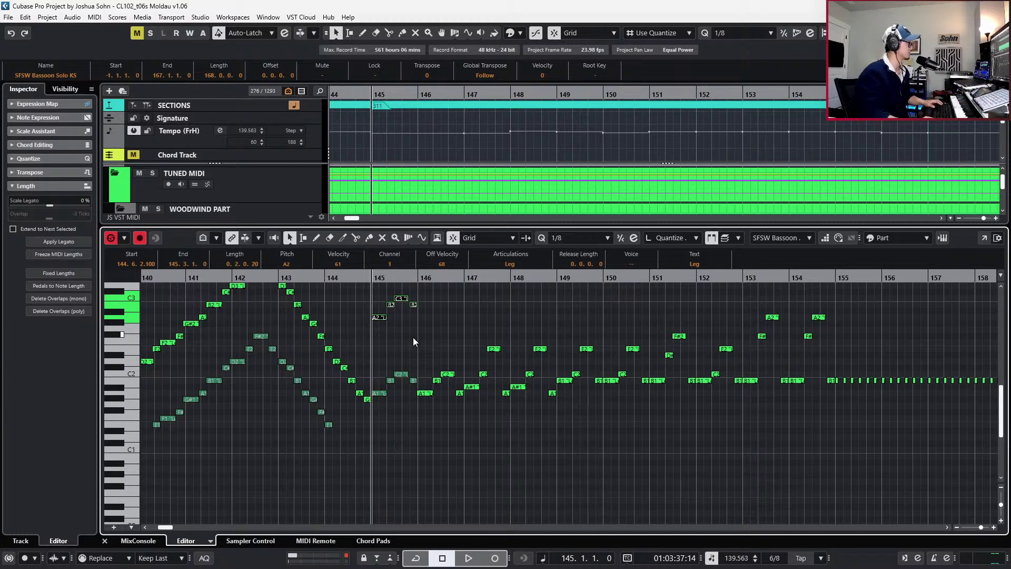
left_click(429, 338)
left_click_drag(427, 316, 551, 412)
key("alt+shift+Up")
key("KP_Add")
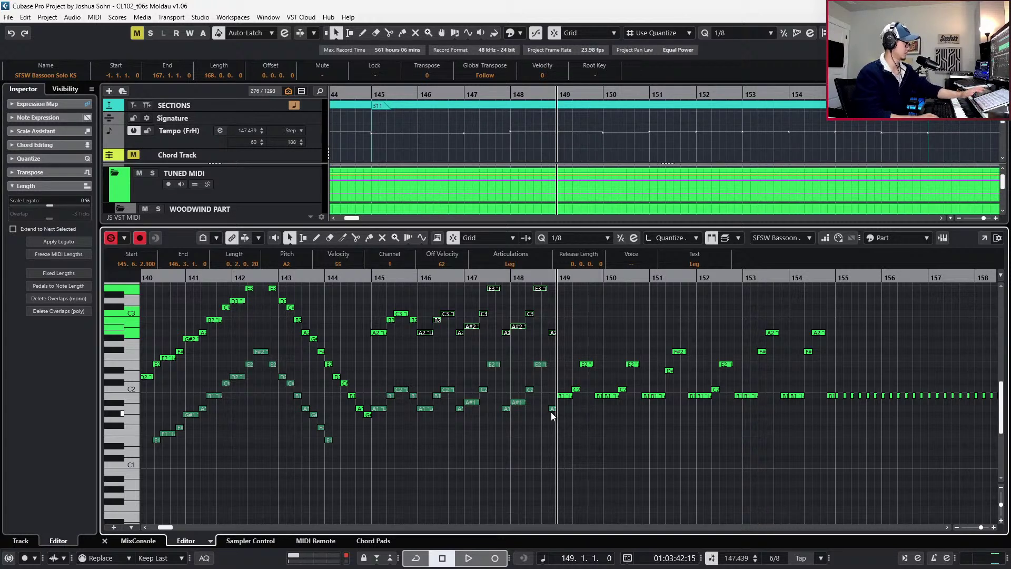
Examine both bassoon lines around bars 140–156, checking bars 146 to 148 one at a time
scroll(555, 379, "right", 3)
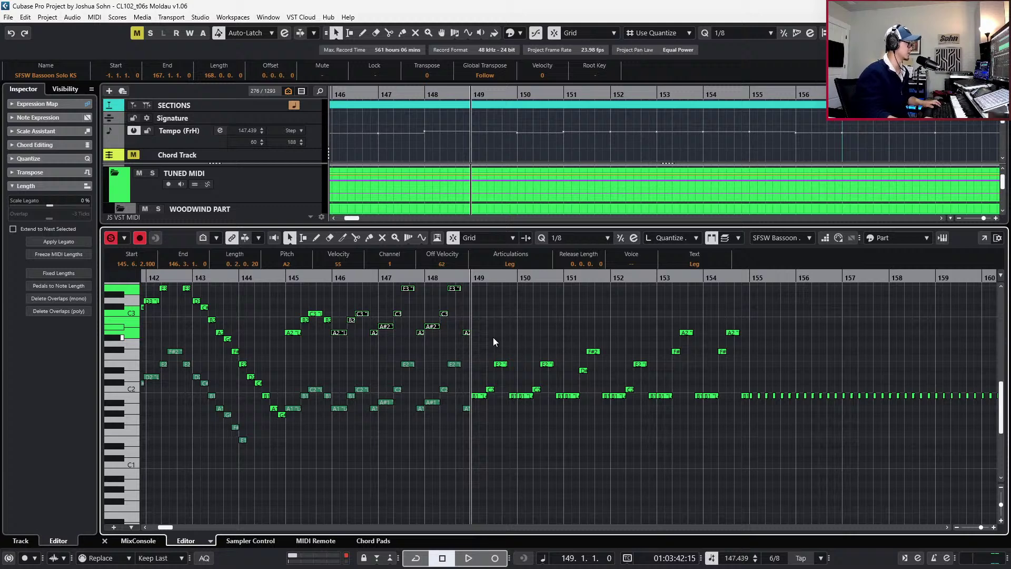
scroll(493, 343, "up", 2)
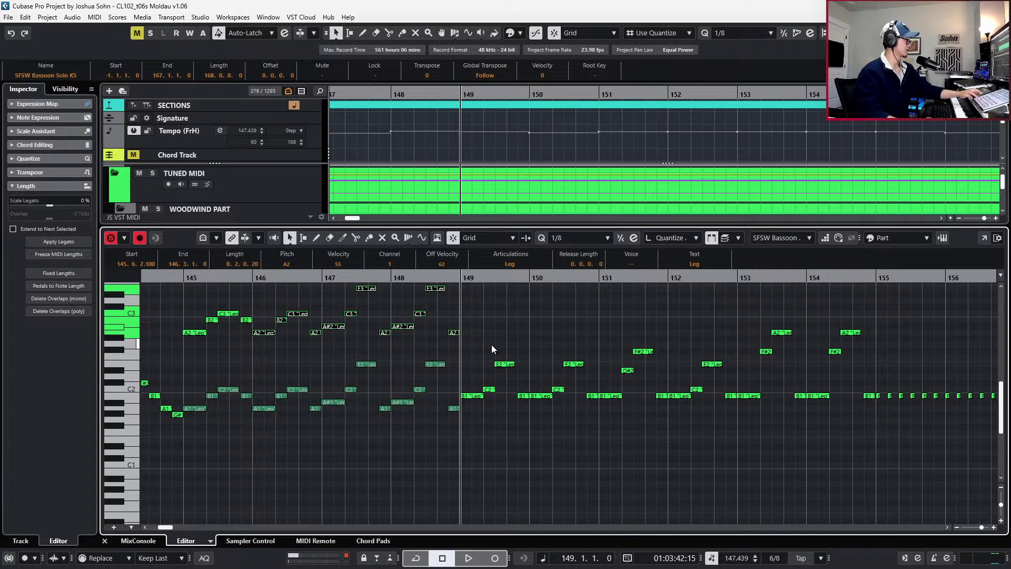
key("Left")
key("Left")
key("Left")
key("Right")
key("Right")
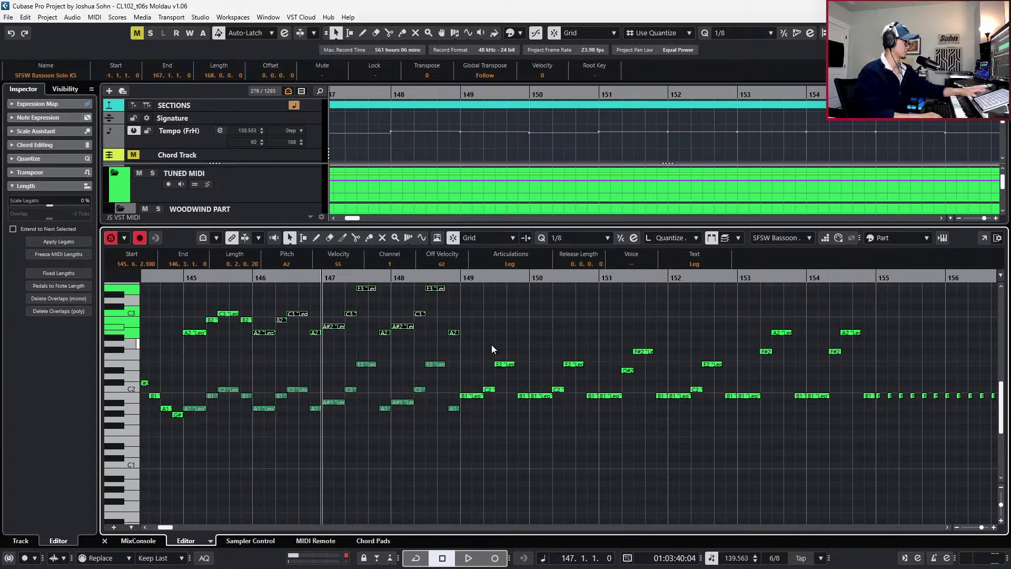
scroll(544, 336, "left", 5)
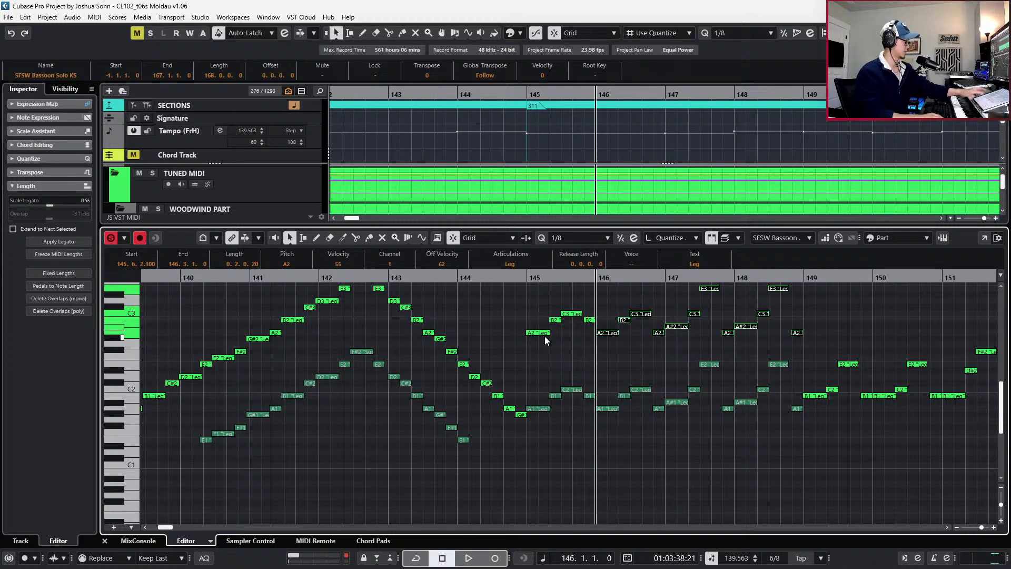
scroll(545, 336, "right", 4)
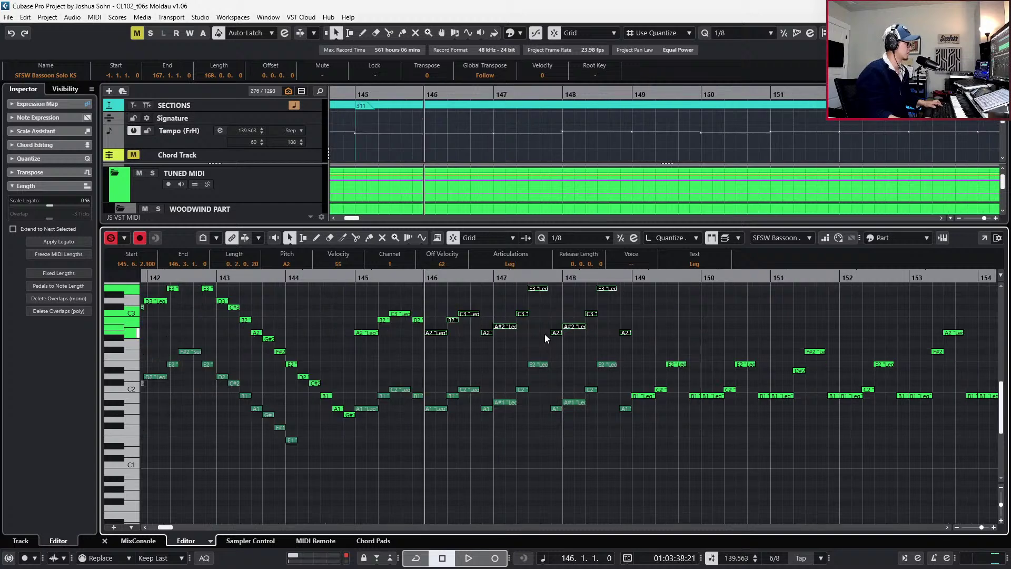
key("ctrl+Right")
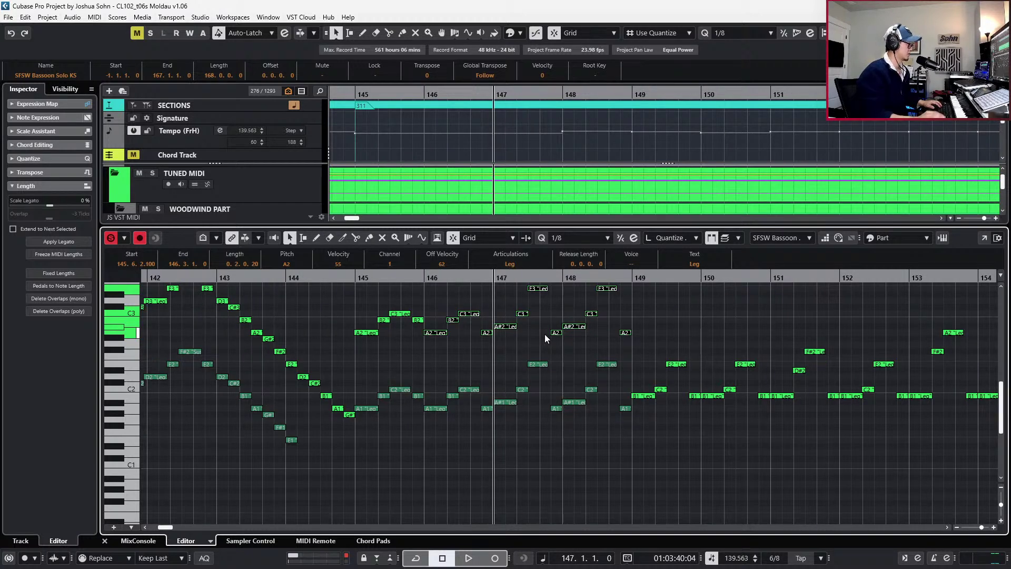
scroll(545, 337, "right", 4)
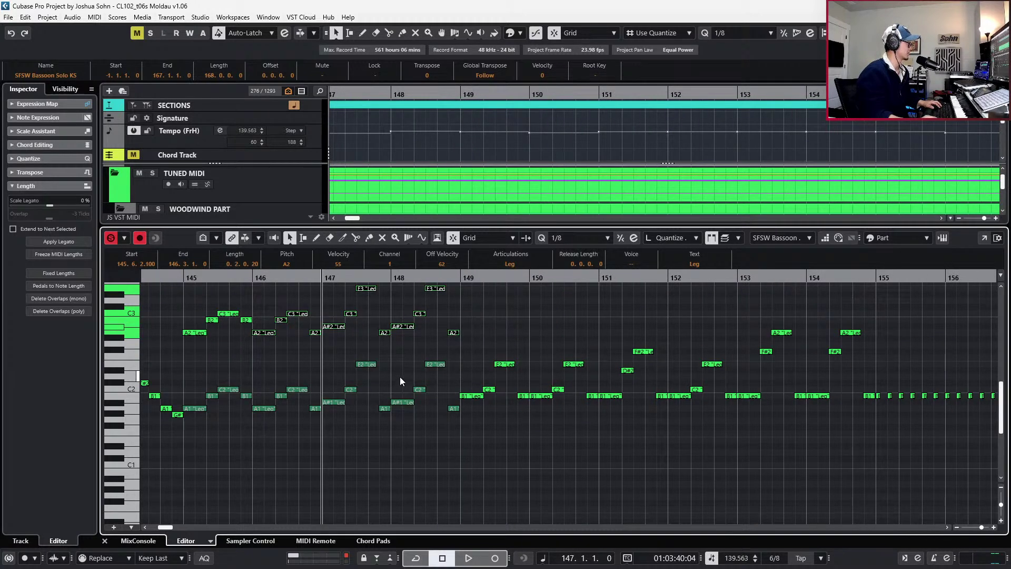
key("ctrl+Right")
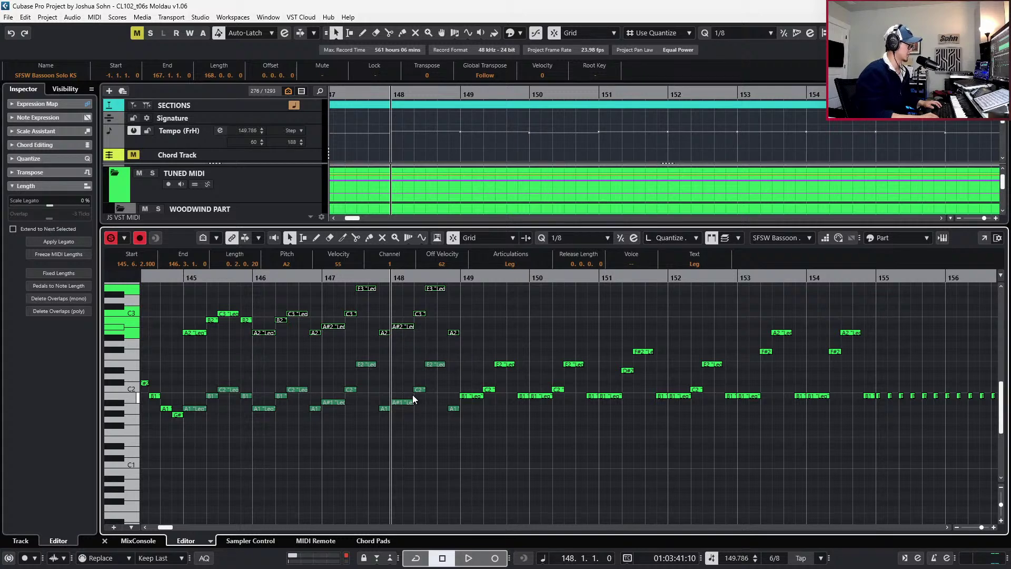
Raise the upper bassoon part's notes in bars 149–152 by an octave
key("ctrl+Right")
left_click_drag(474, 347, 589, 423)
key("alt+shift+Up")
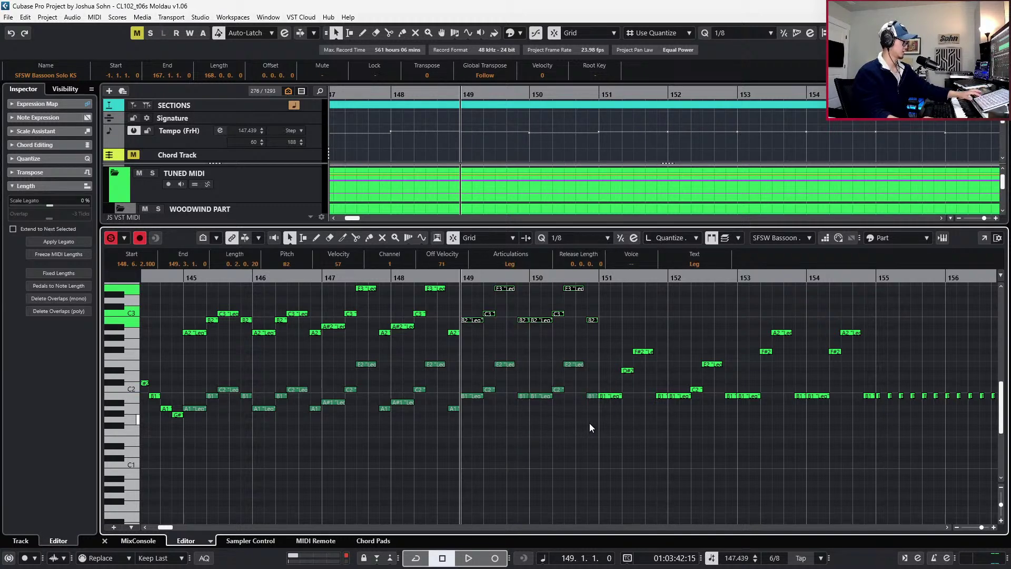
scroll(559, 381, "right", 3)
left_click_drag(524, 322, 648, 424)
key("shift+Up")
key("l")
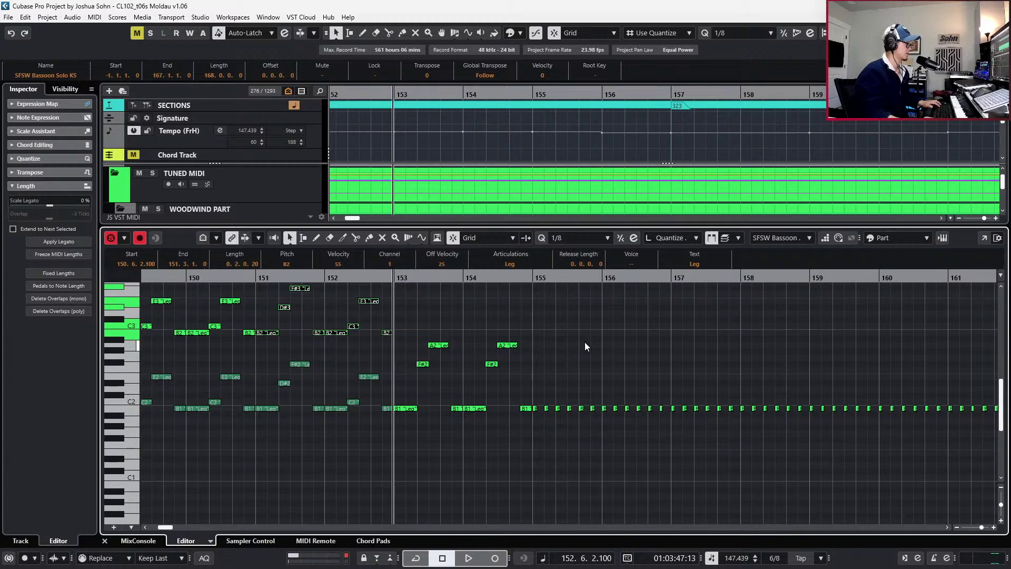
left_click_drag(401, 330, 486, 434)
key("shift+Up")
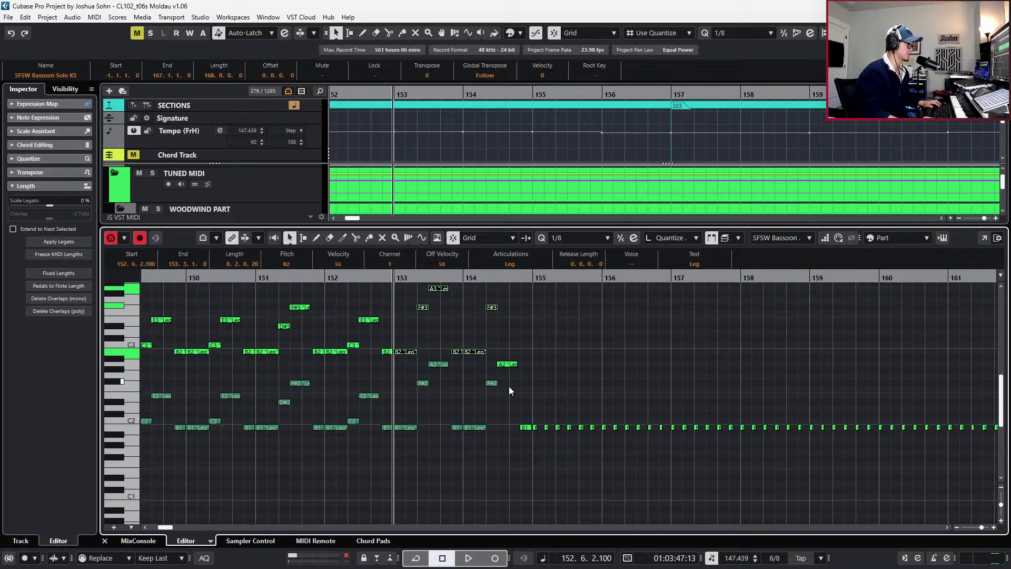
key("ctrl+z")
Raise only the upper bassoon part's B1 and F#2 notes in bars 153–154 by an octave
scroll(458, 371, "up", 2, "ctrl")
left_click_drag(360, 372, 410, 450)
key("shift+Up")
left_click_drag(445, 409, 492, 441)
key("shift+Up")
left_click_drag(582, 407, 588, 440)
key("shift+Up")
Audition the end of the bassoons' octave passage up to bar 154, and replay it from bar 144
key("space")
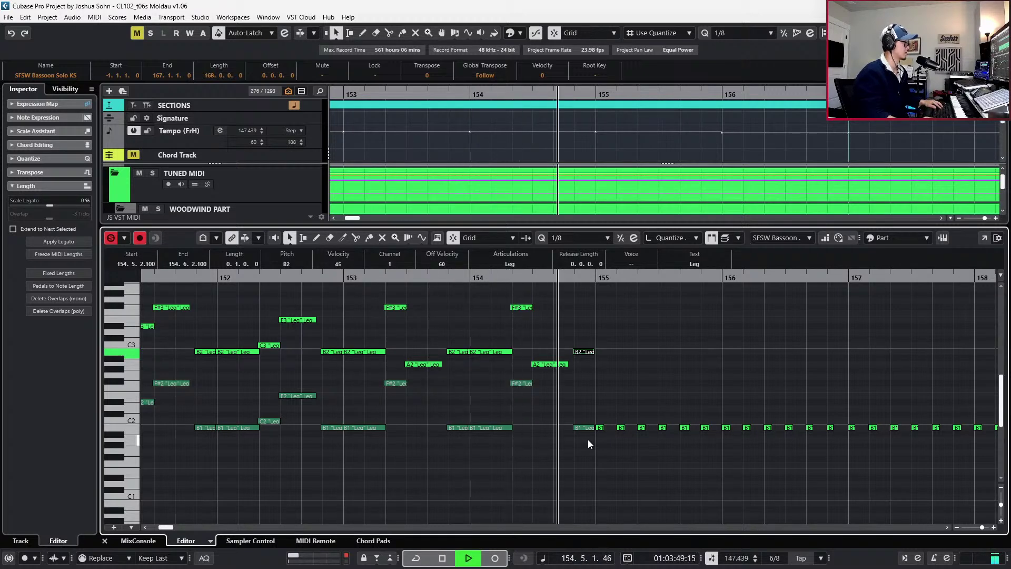
key("space")
scroll(587, 434, "down", 2)
key("KP_Subtract")
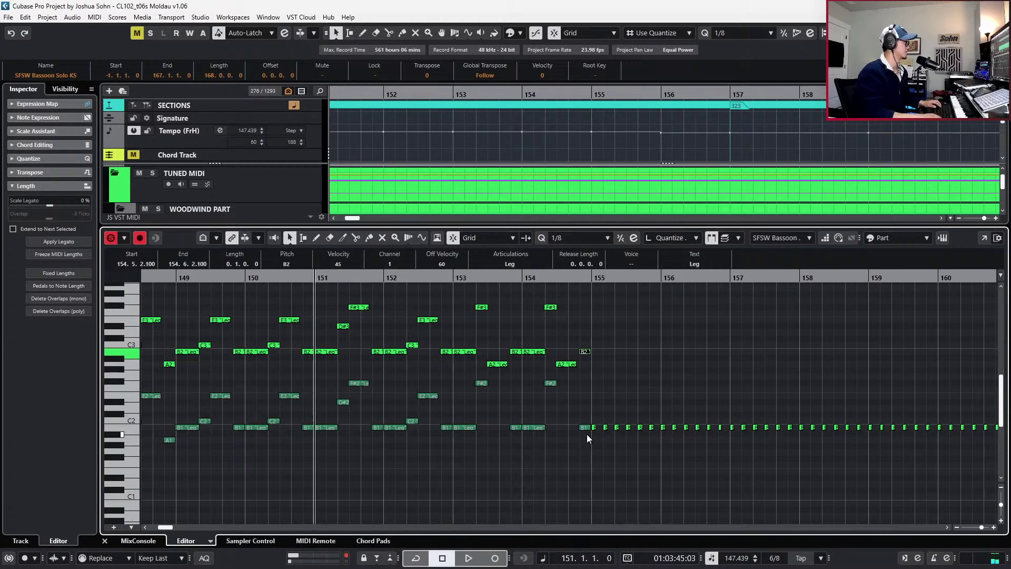
scroll(587, 435, "down", 2)
key("KP_Subtract")
key("KP_Subtract")
key("space")
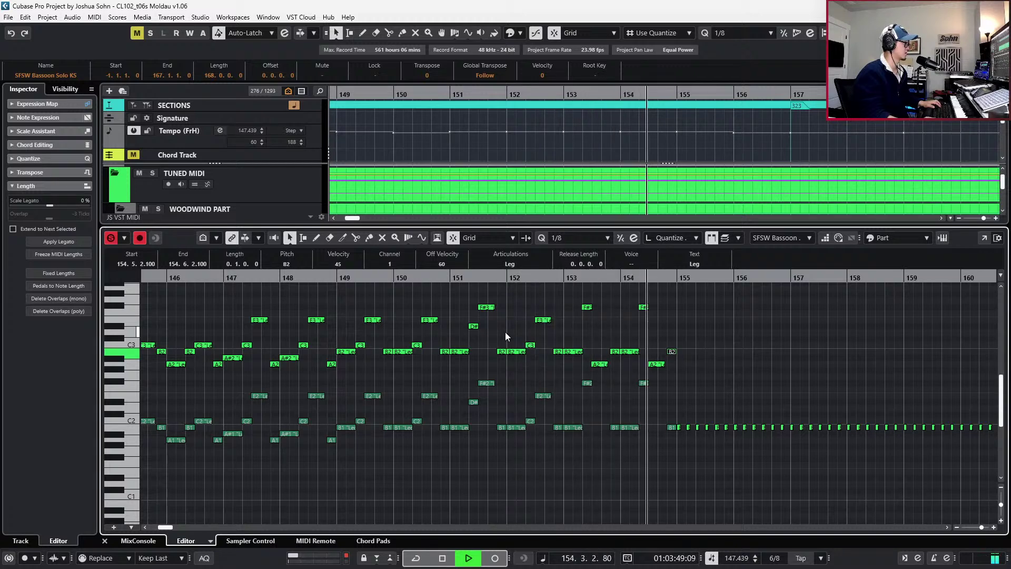
key("space")
key("g")
key("KP_Subtract")
key("KP_Subtract")
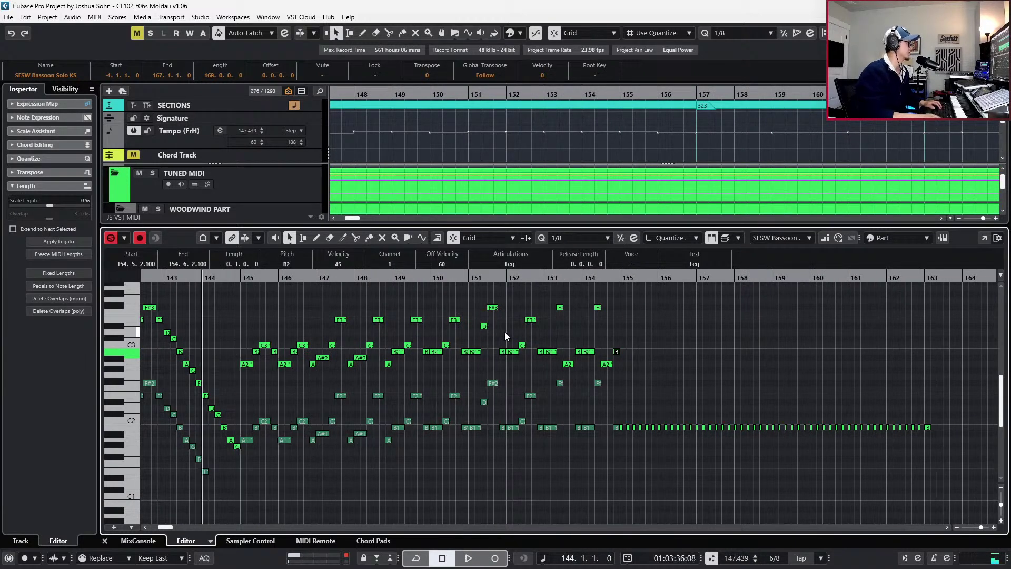
key("space")
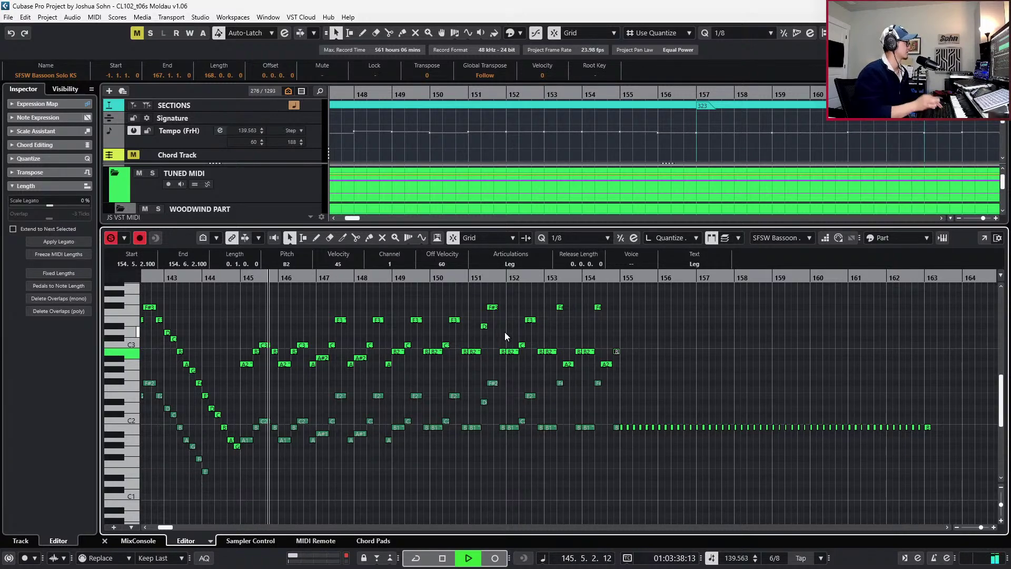
key("h")
key("h")
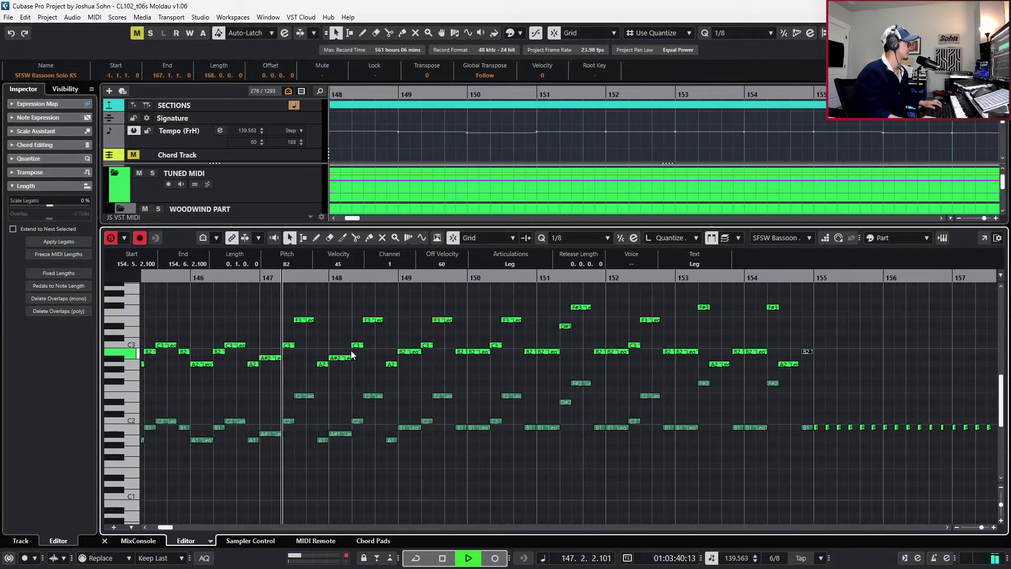
key("space")
With part editing set to All Parts, quantize both bassoon parts' notes from the C in bar 147 to the end of bar 154
left_click_drag(282, 298, 934, 470)
scroll(867, 412, "right", 3)
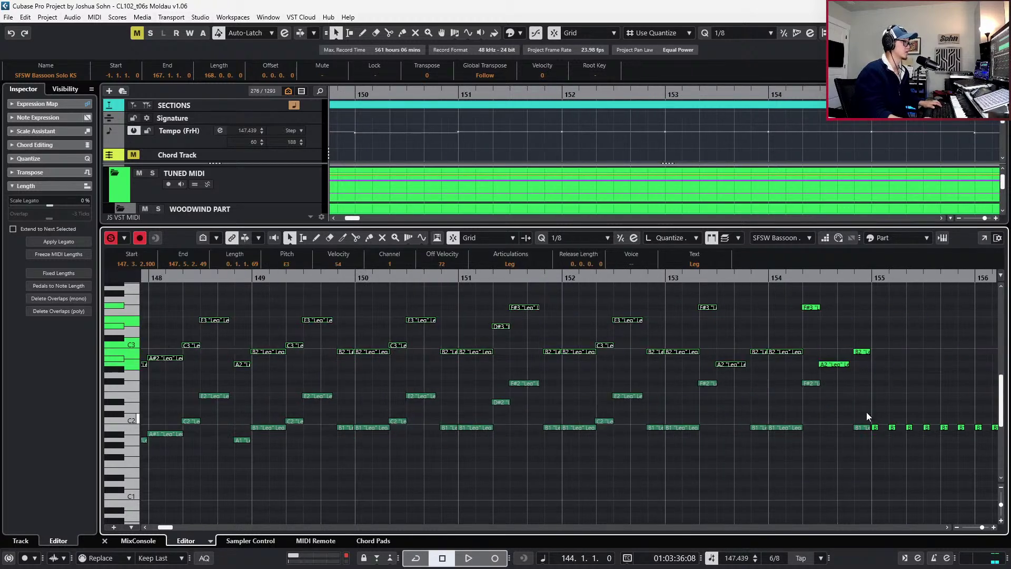
left_click(725, 238)
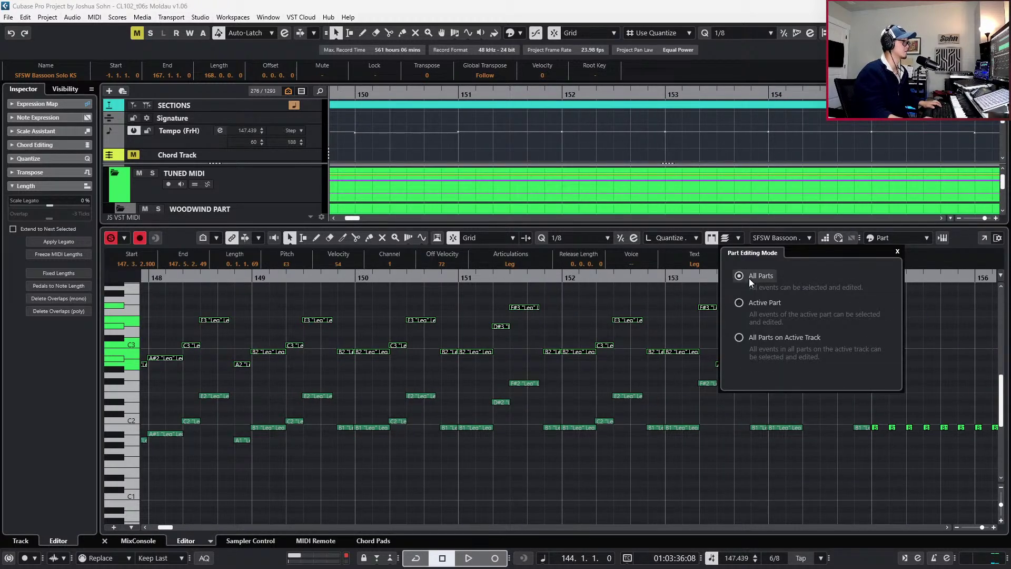
left_click(663, 375)
scroll(662, 375, "down", 2)
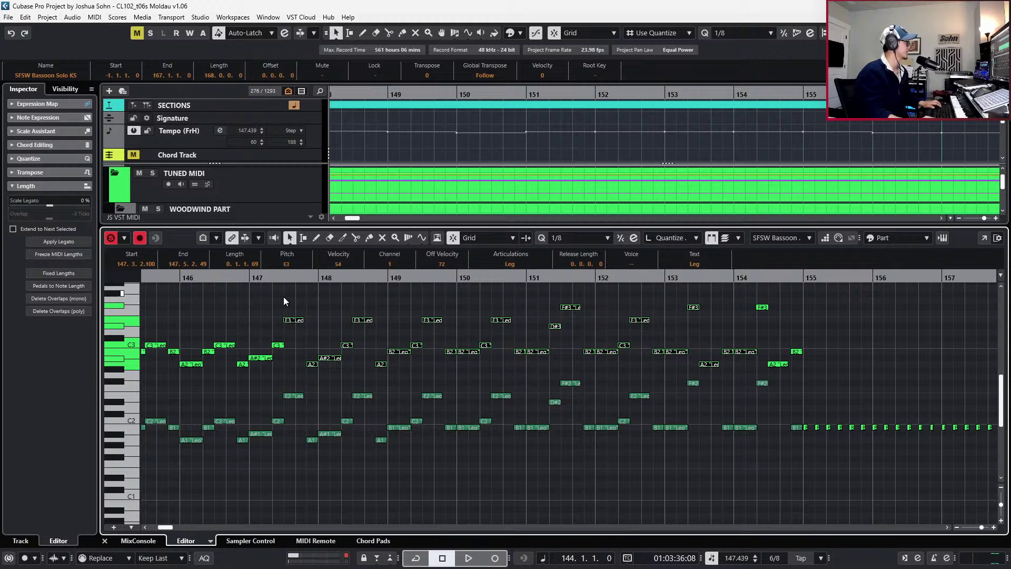
left_click_drag(283, 293, 793, 460)
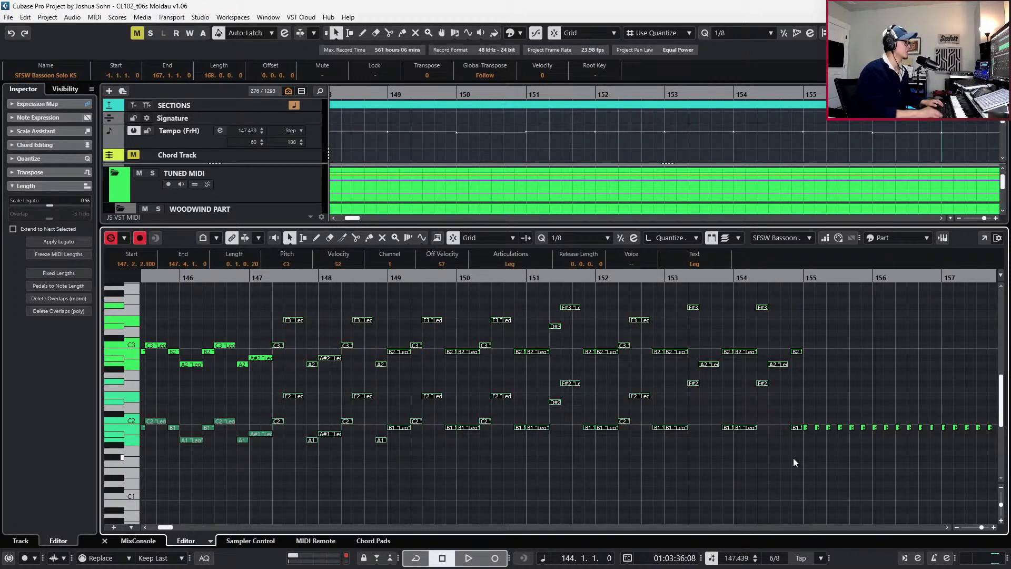
key("q")
Audition the quantized bassoon lines from bar 144 into bar 154
key("space")
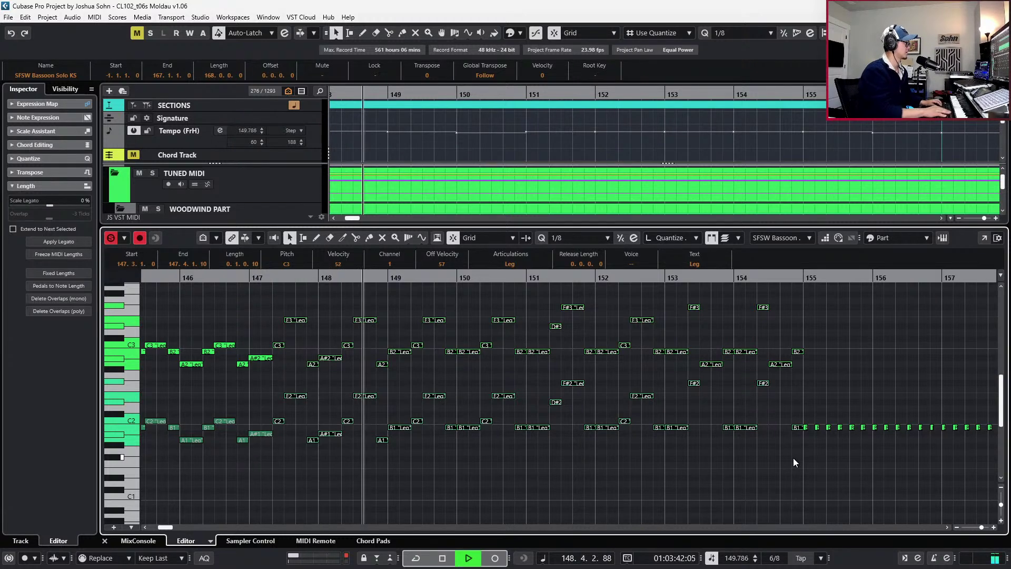
key("space")
key("space")
left_click(782, 476)
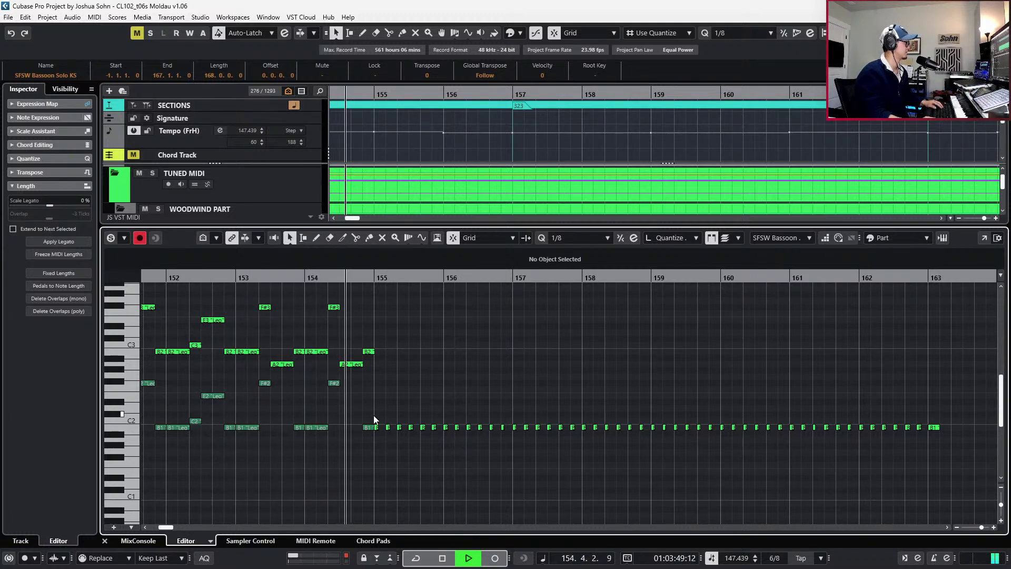
key("space")
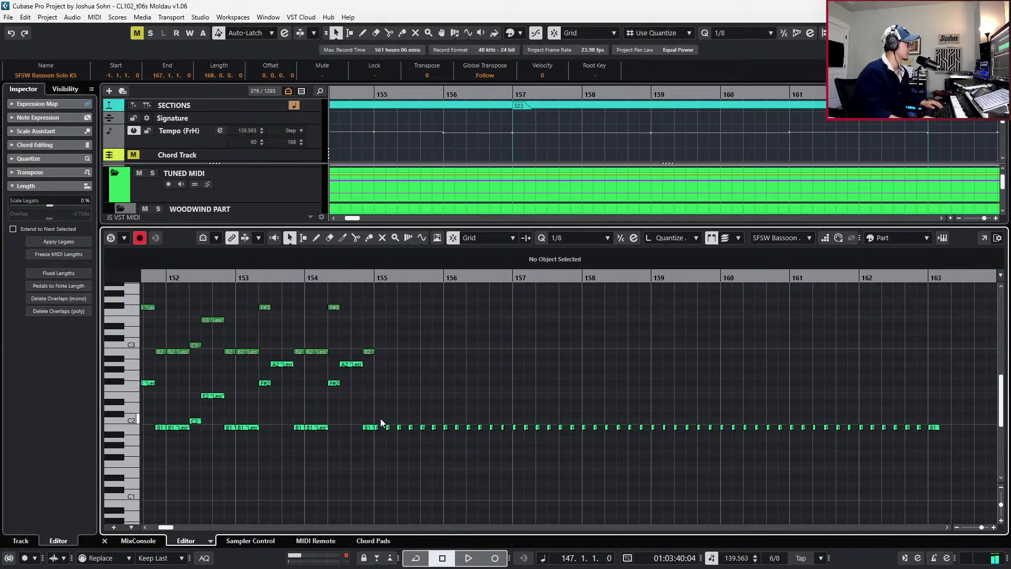
Replace the repeated B1 notes in bars 155–156 of both bassoon parts with one long held B1 in each
left_click_drag(375, 420, 505, 454)
left_click(495, 423)
left_click_drag(374, 413, 505, 393)
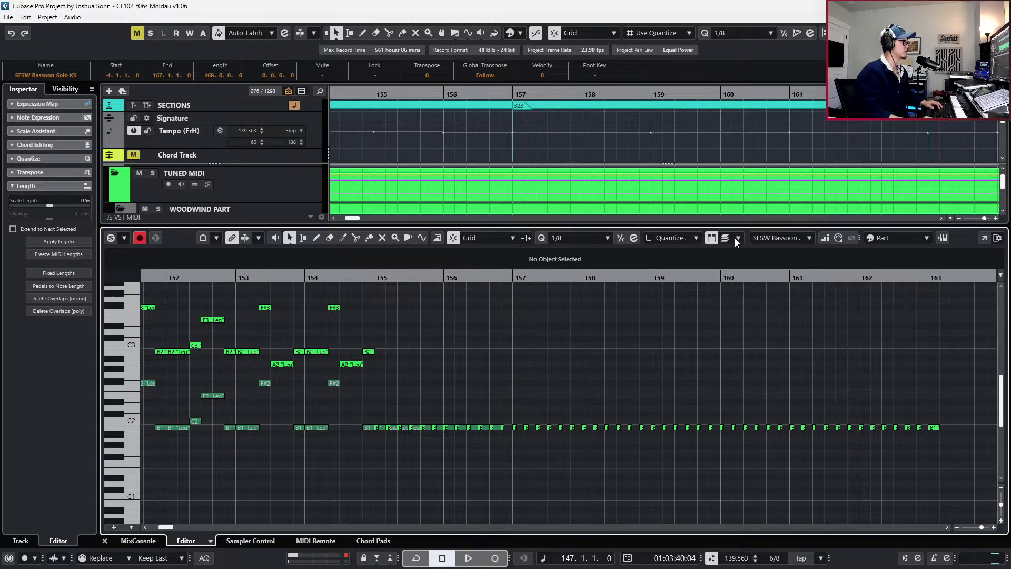
left_click(737, 238)
left_click(743, 304)
left_click_drag(436, 426, 509, 454)
key("Delete")
left_click(472, 427)
left_click_drag(484, 404, 480, 445)
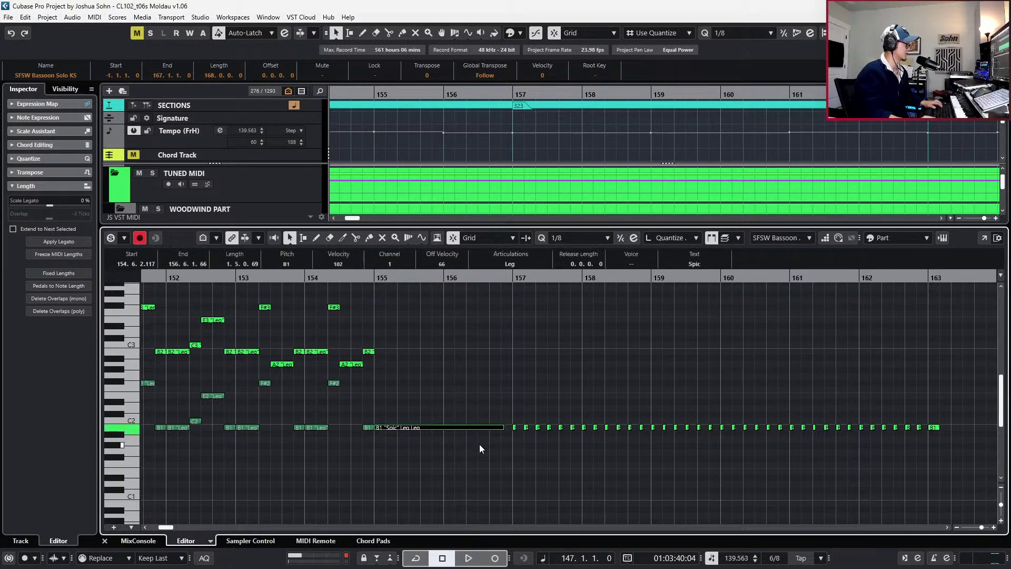
Raise the upper bassoon part's held B1 at bar 155 by an octave and play the transition from bar 154
left_click(371, 427)
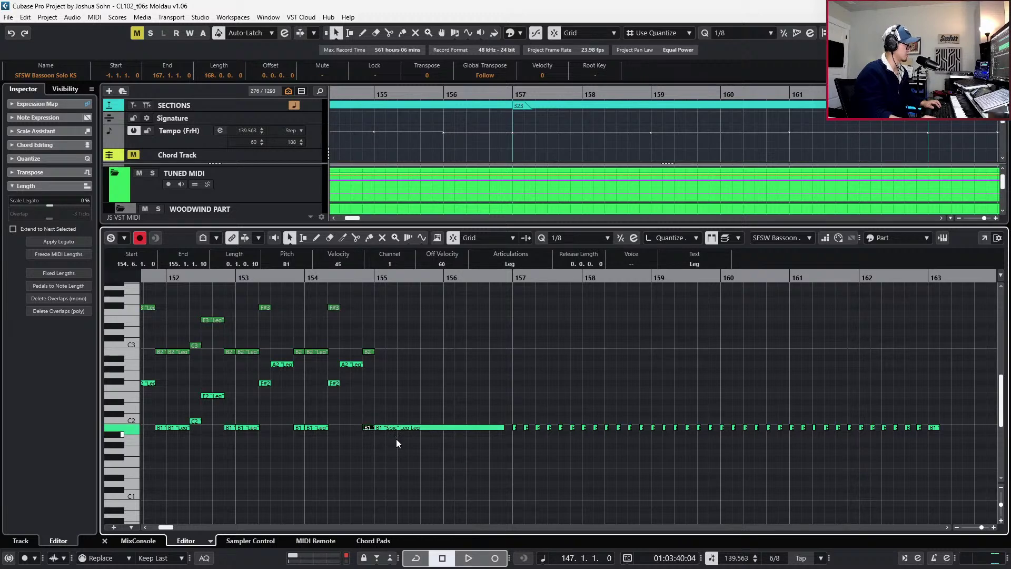
left_click(409, 428)
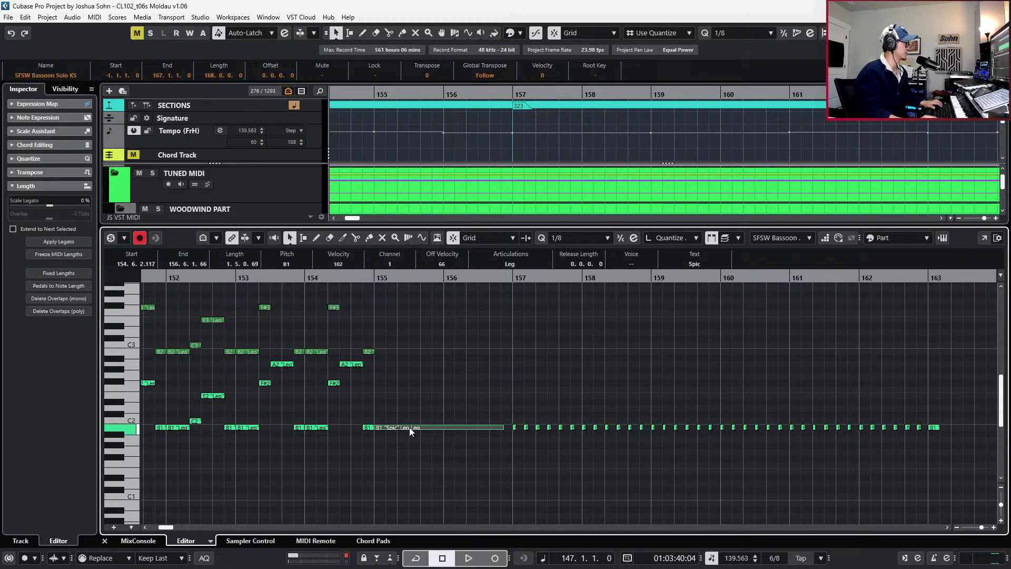
key("shift+Up")
key("l")
key("s")
key("space")
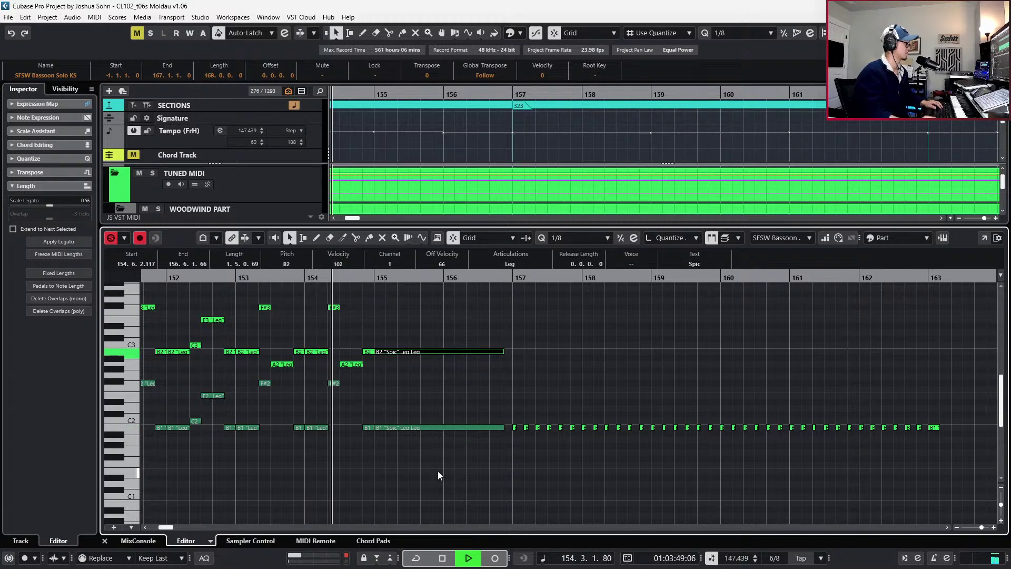
Check the short B notes just before bar 155 in both bassoon parts and play the transition from bar 154
key("space")
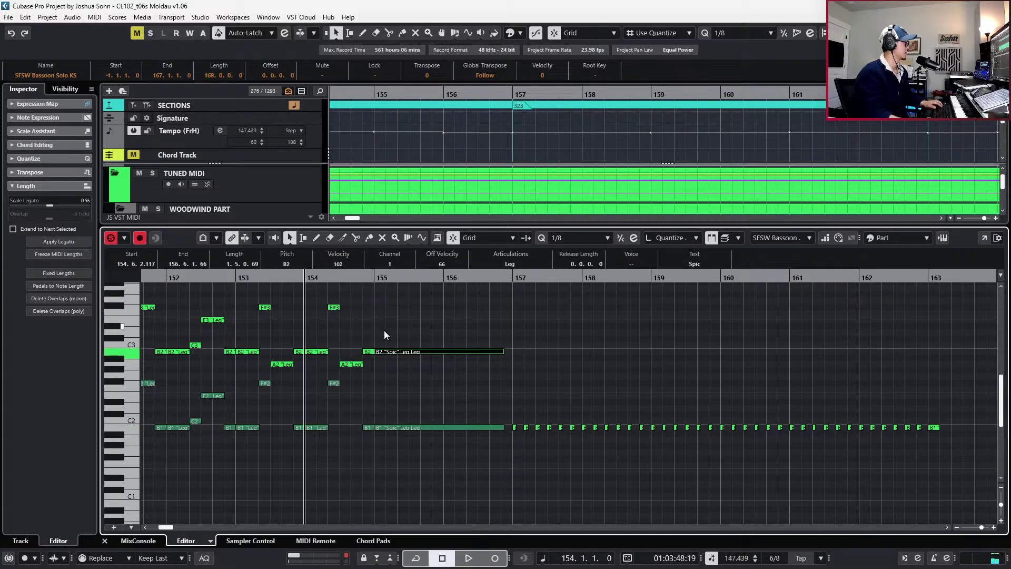
left_click(368, 351)
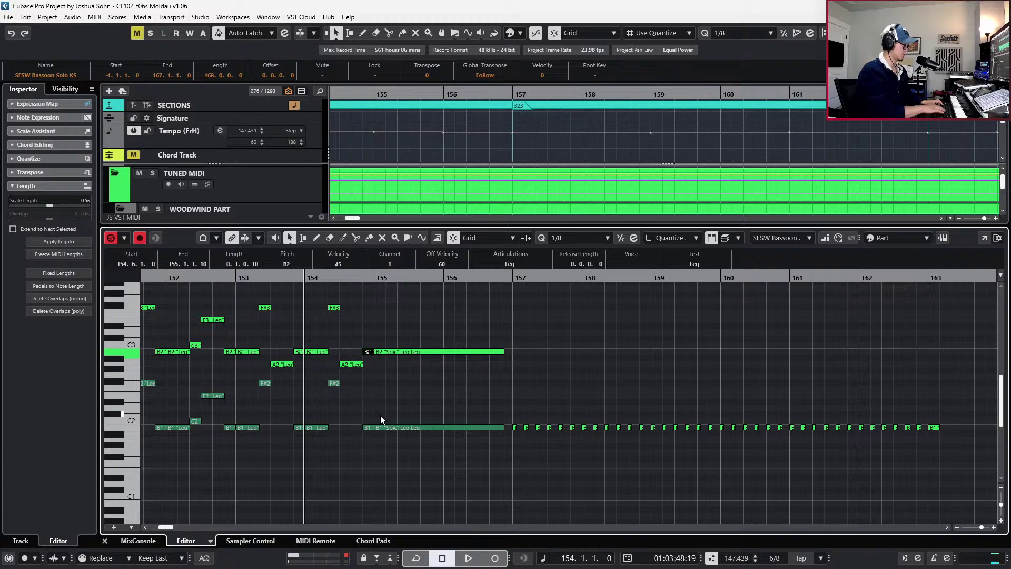
left_click(365, 428)
key("space")
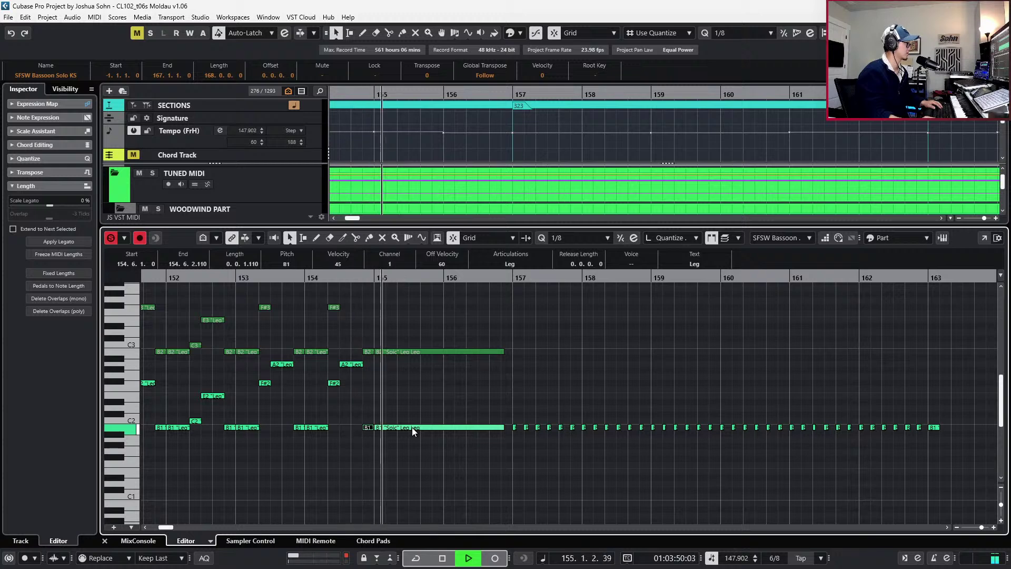
key("space")
Draw a modulation (CC 1) rise to about 122 at bar 155 in both bassoon parts and play it from bar 154
left_click(422, 351)
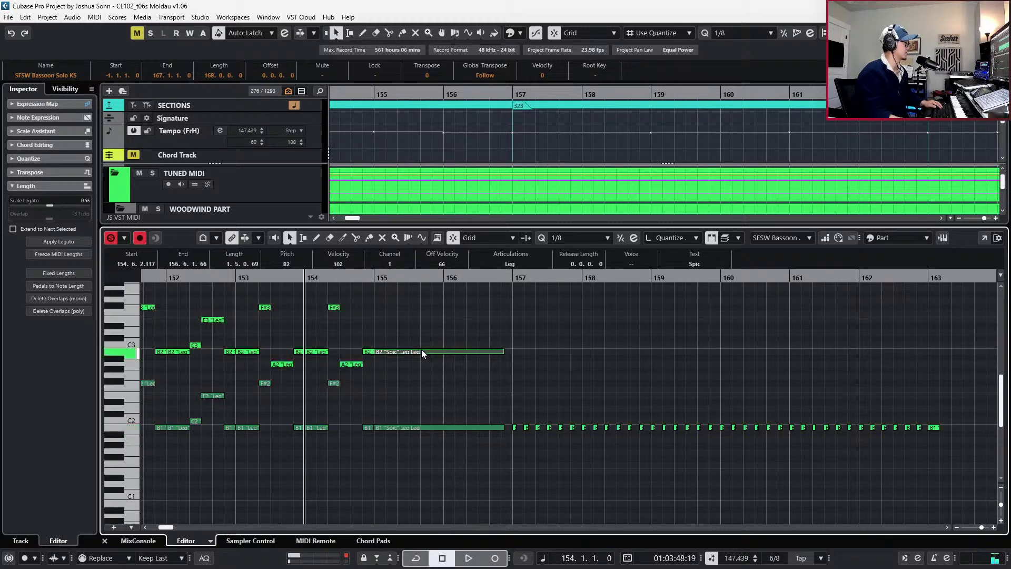
key("ctrl+alt+c")
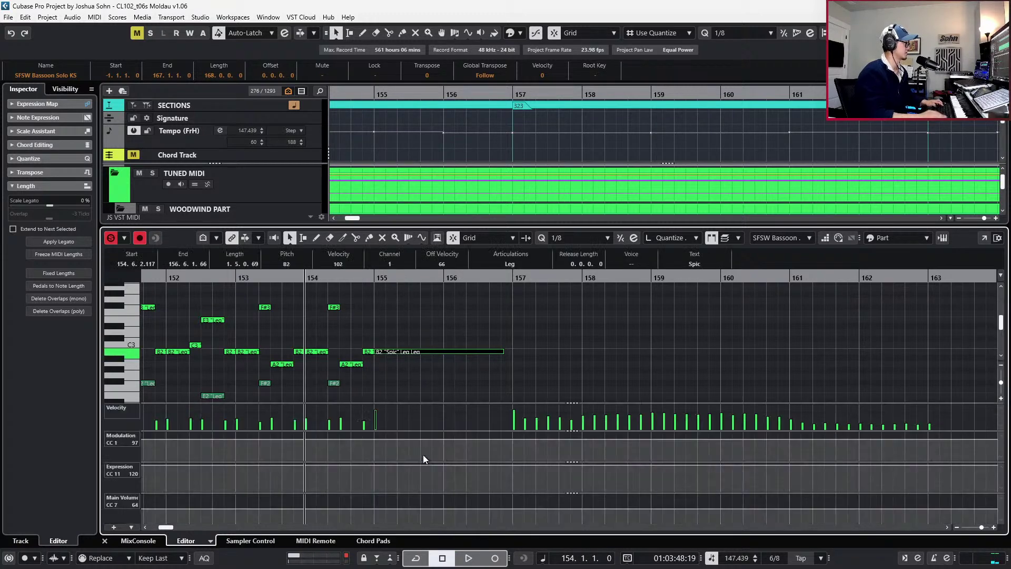
left_click(366, 448)
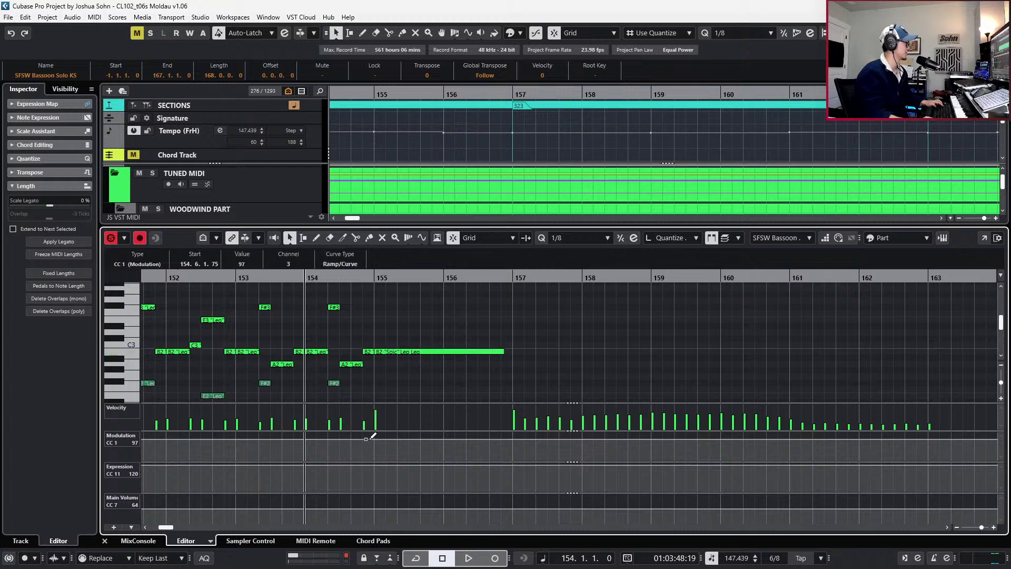
left_click_drag(363, 440, 375, 433)
key("space")
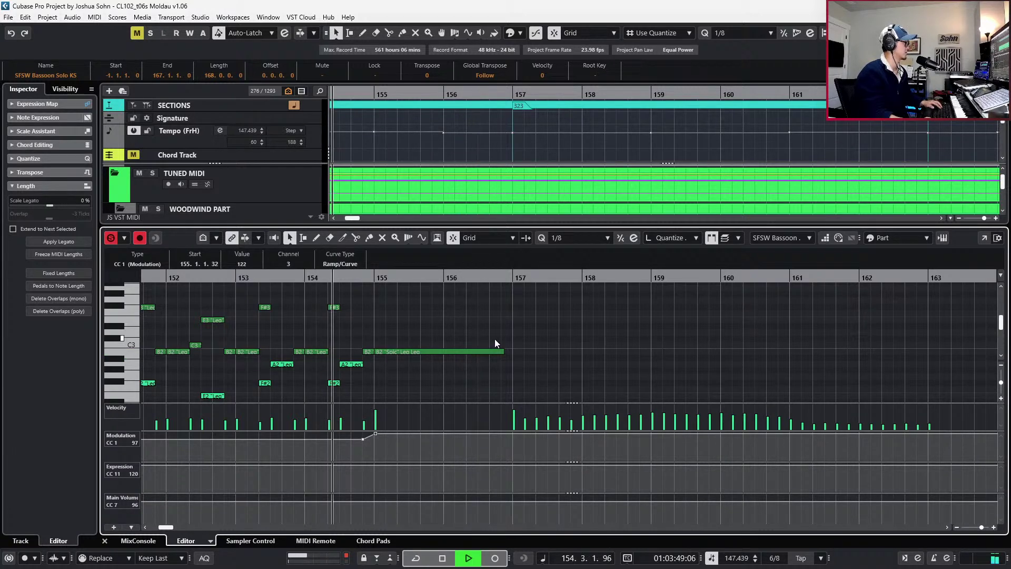
scroll(495, 342, "down", 3)
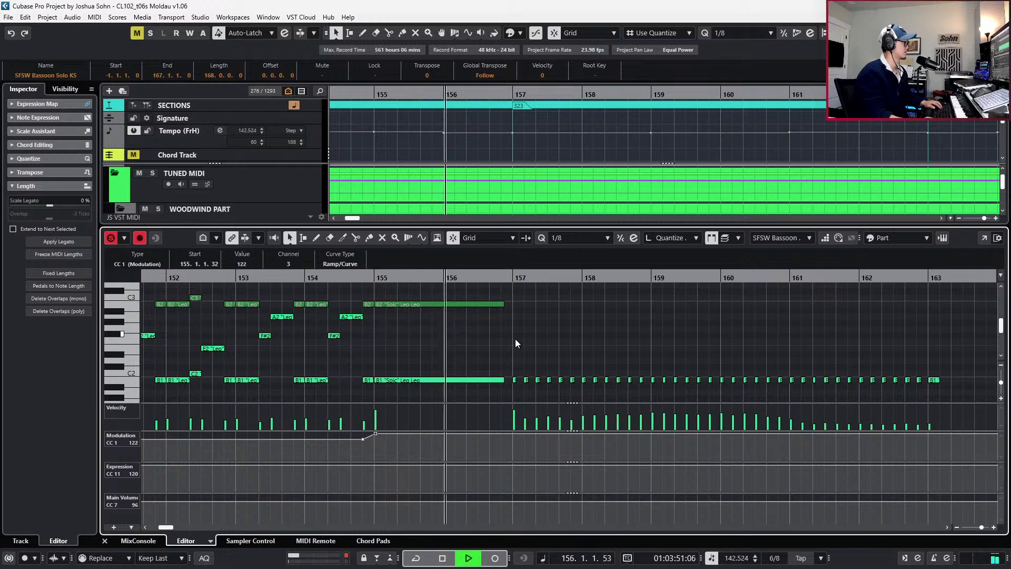
key("space")
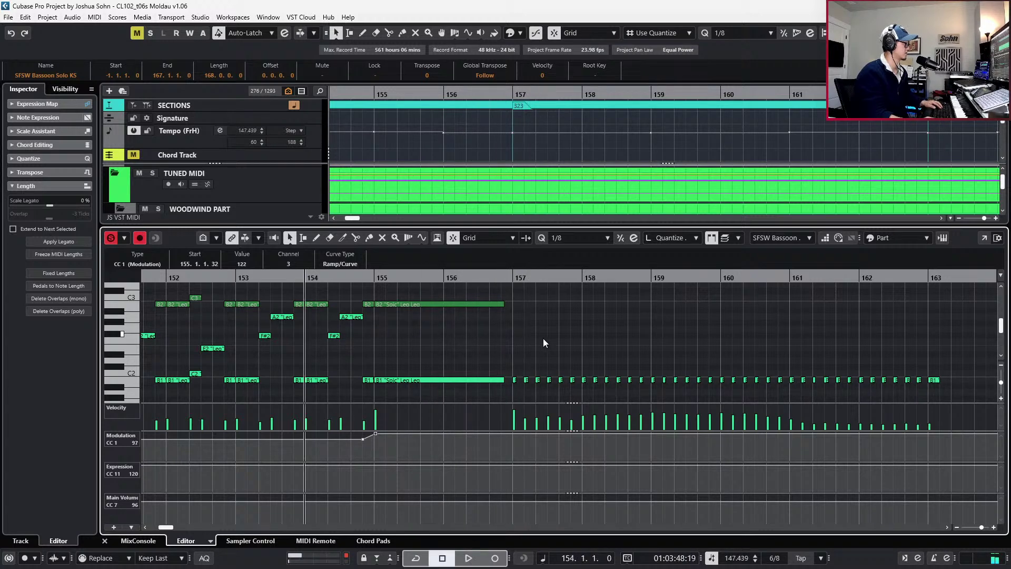
Replace the repeated B1 notes in bars 157–158 of both bassoon parts with one held note each, raising the upper part's an octave to B2
left_click(516, 380)
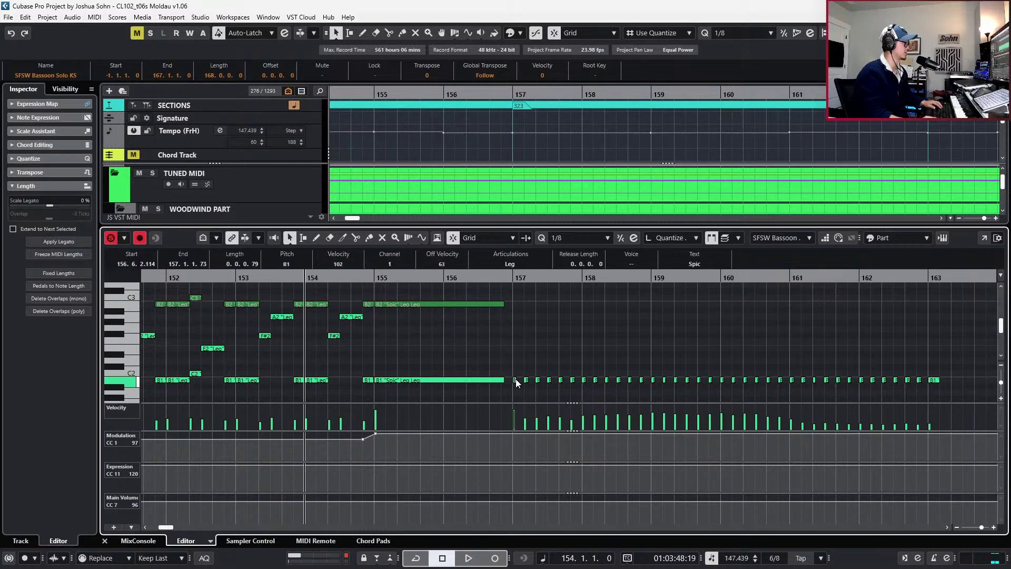
left_click_drag(512, 371, 643, 397)
left_click_drag(509, 365, 636, 394)
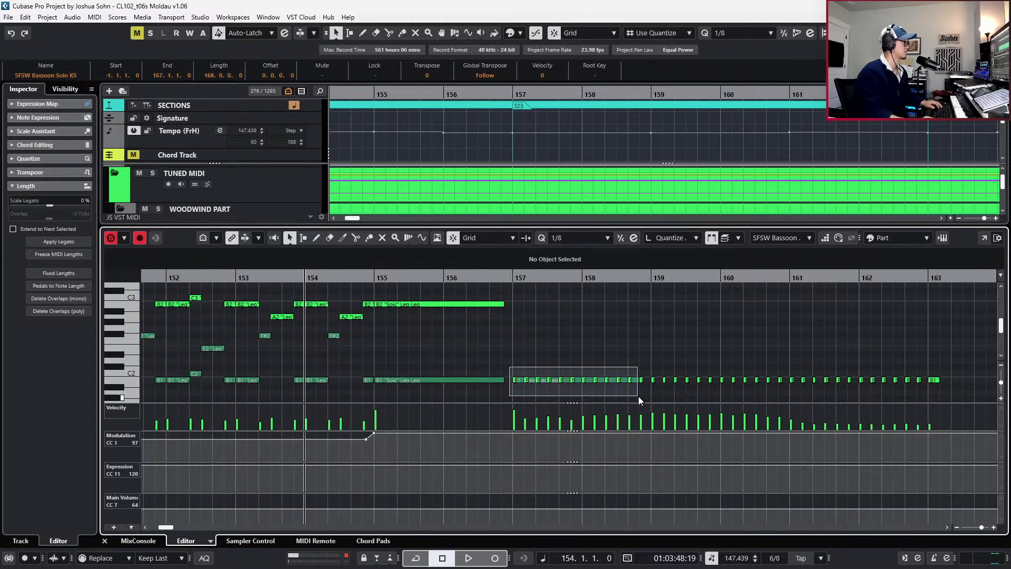
left_click_drag(597, 348, 597, 393)
key("shift+Up")
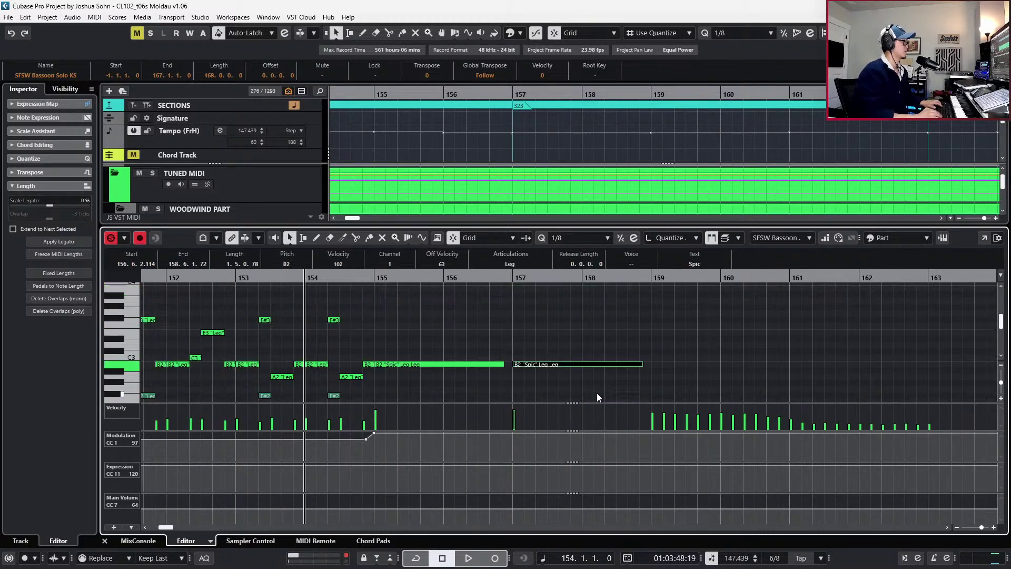
With all parts editable and the grid at 1/16, extend both bassoon parts' held B notes from bar 155 to 157.1.1.0 and play them
left_click(565, 346)
left_click_drag(454, 352, 555, 463)
left_click(727, 237)
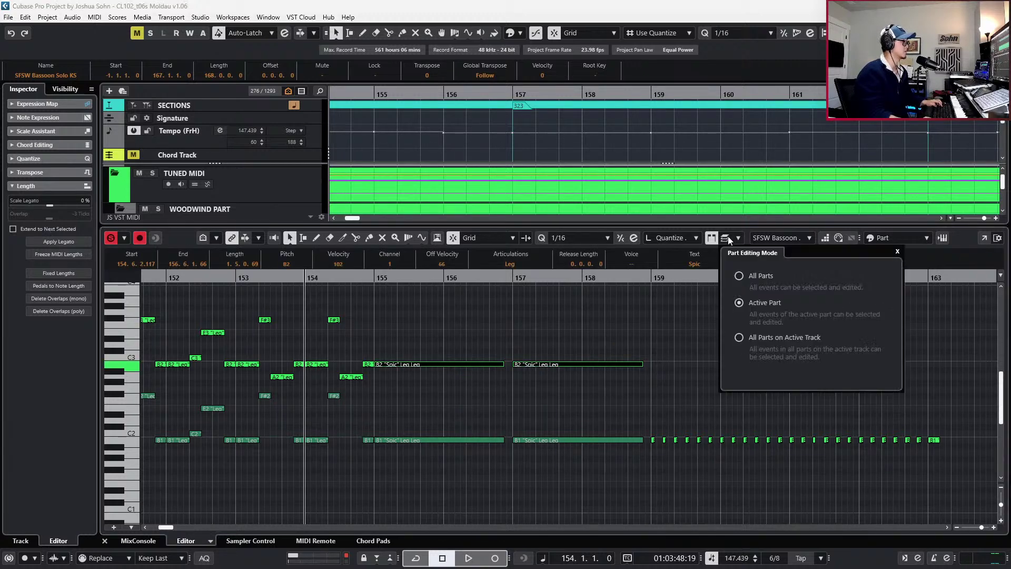
left_click(487, 451)
left_click_drag(487, 451, 491, 450)
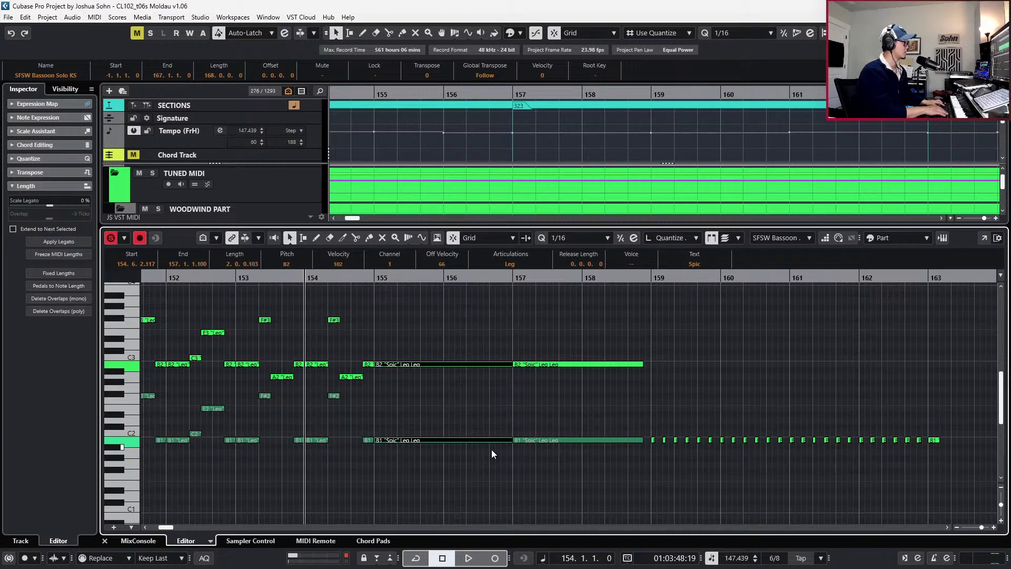
key("ctrl+Left")
key("ctrl+Right")
key("l")
key("space")
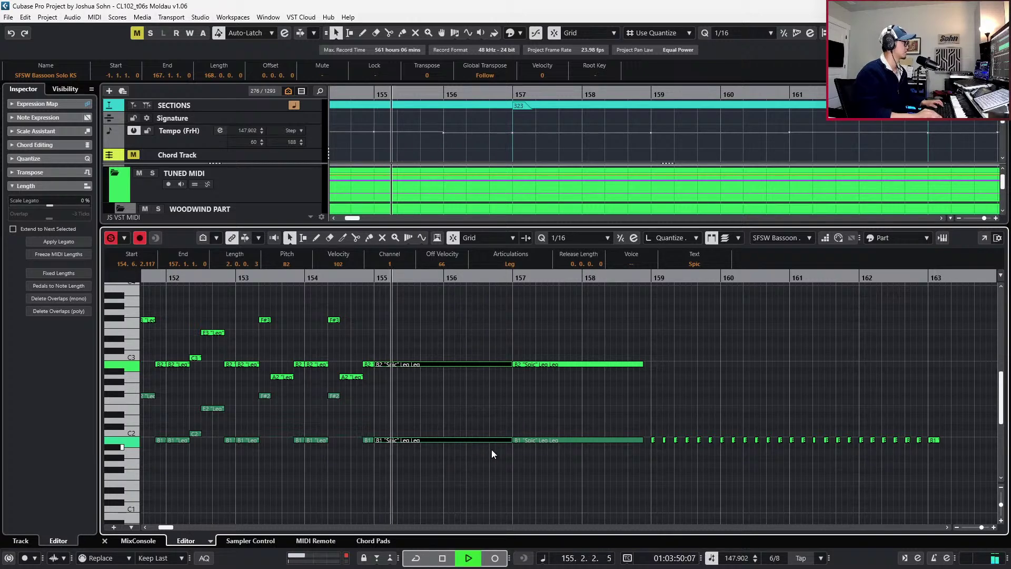
Shorten both parts' held B notes from bar 155 to end at 156.6.2.100 and audition the change into bar 157
left_click(520, 381)
key("ctrl+z")
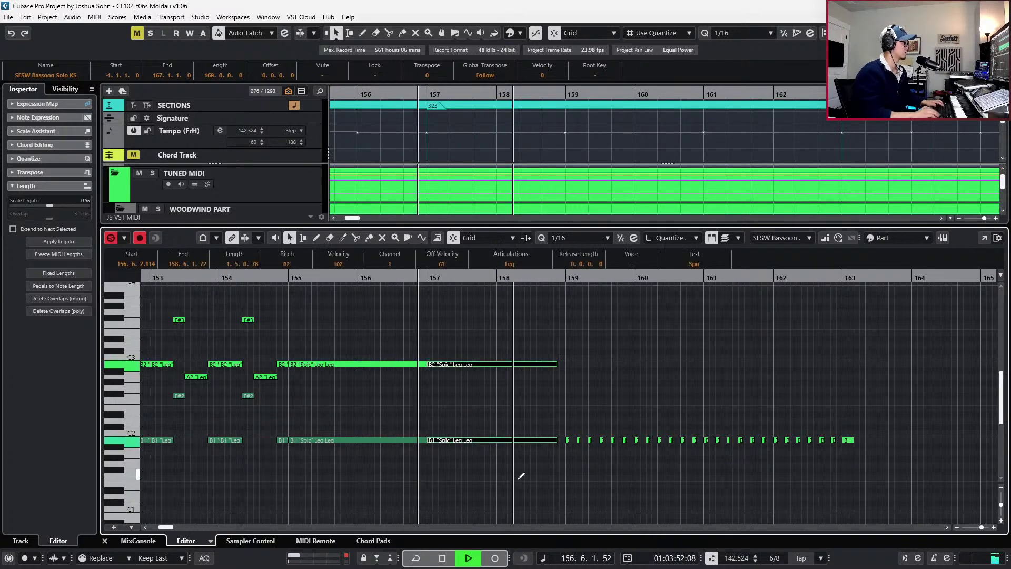
key("space")
left_click_drag(408, 329, 394, 479)
key("space")
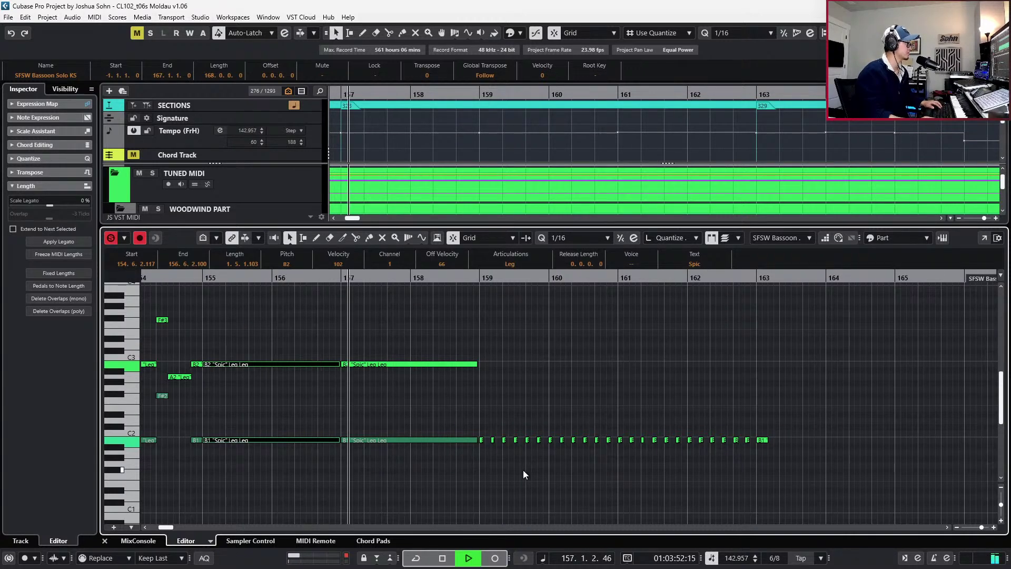
key("space")
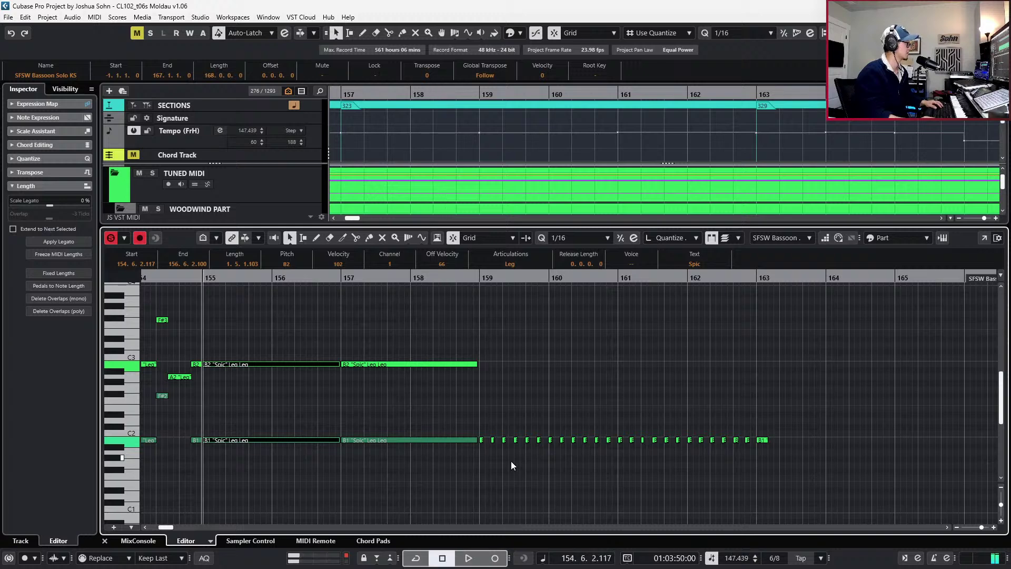
Shorten the upper part's B2 pickup before bar 155 to end at 154.6.2.100 and play on into bar 157
left_click(195, 364)
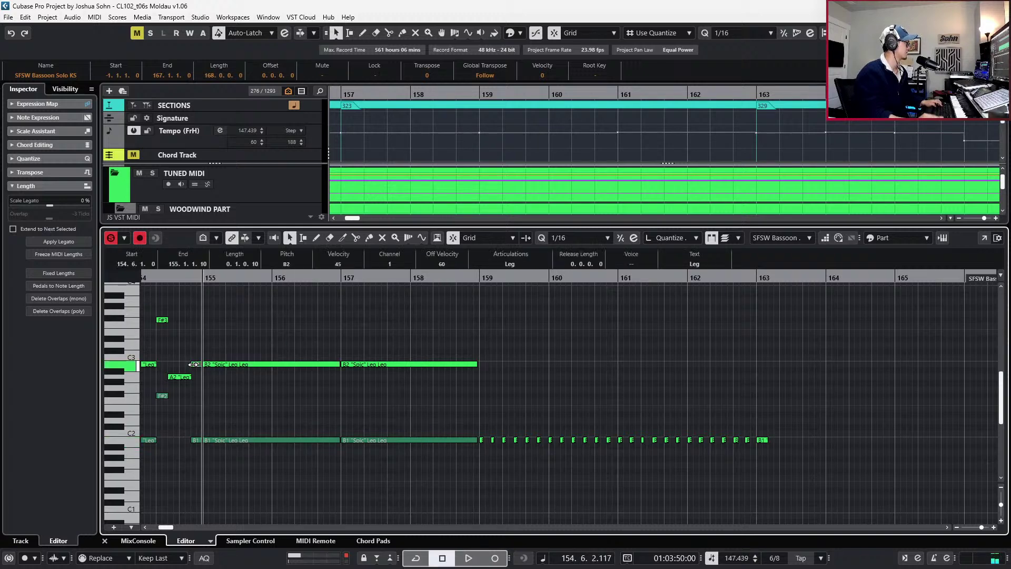
left_click_drag(194, 364, 193, 364)
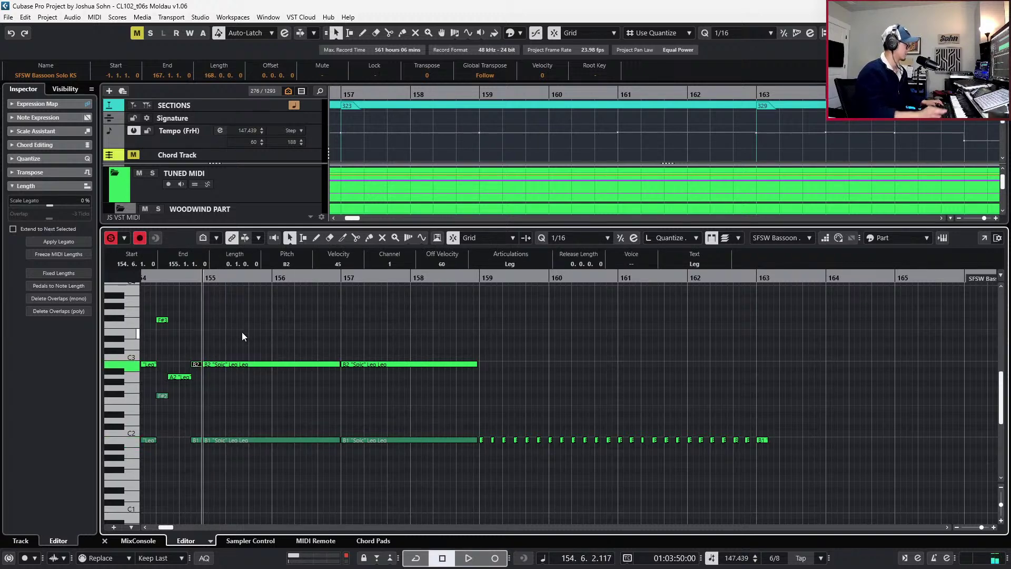
key("space")
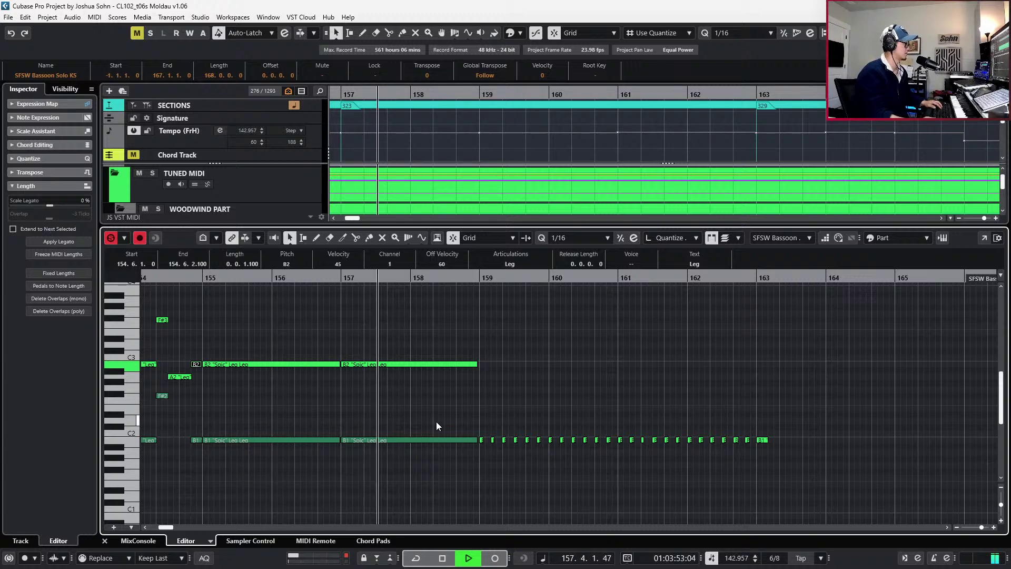
key("space")
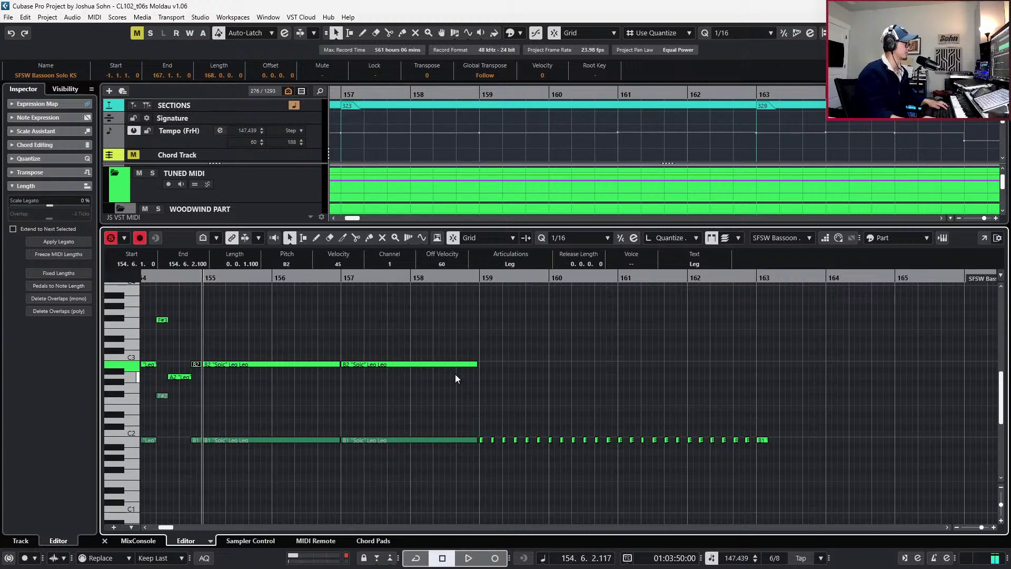
Quantize the upper bassoon part's six B1 notes in bar 159 to 1/8 and lengthen each to a full eighth note
scroll(457, 375, "up", 2)
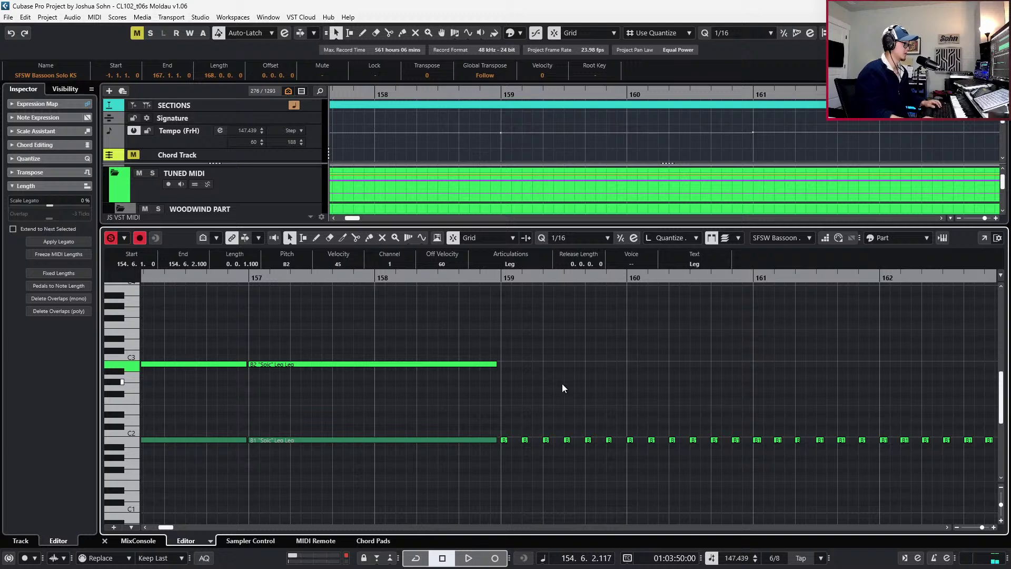
left_click(489, 358)
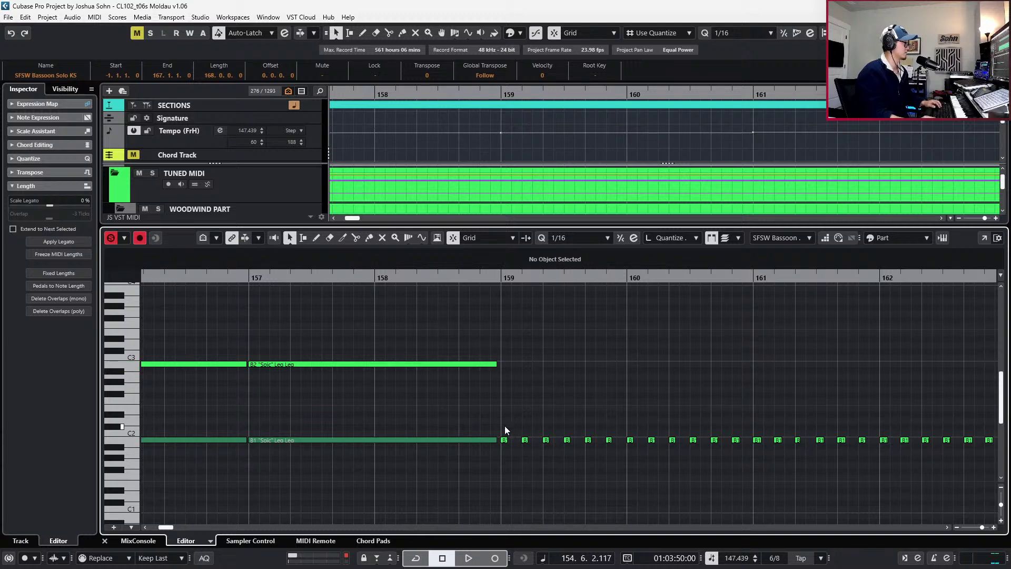
left_click_drag(530, 444, 610, 460)
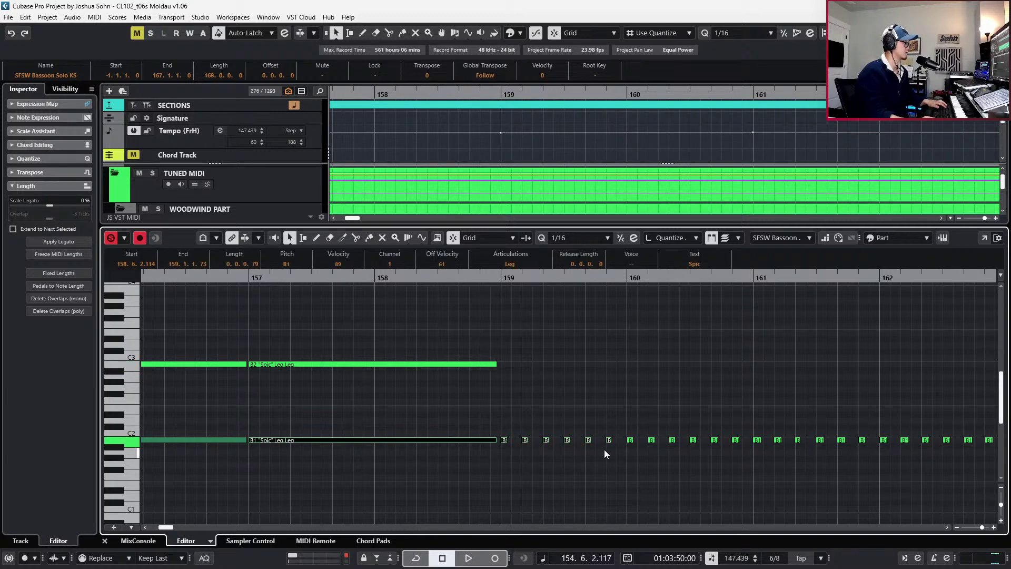
left_click(614, 425)
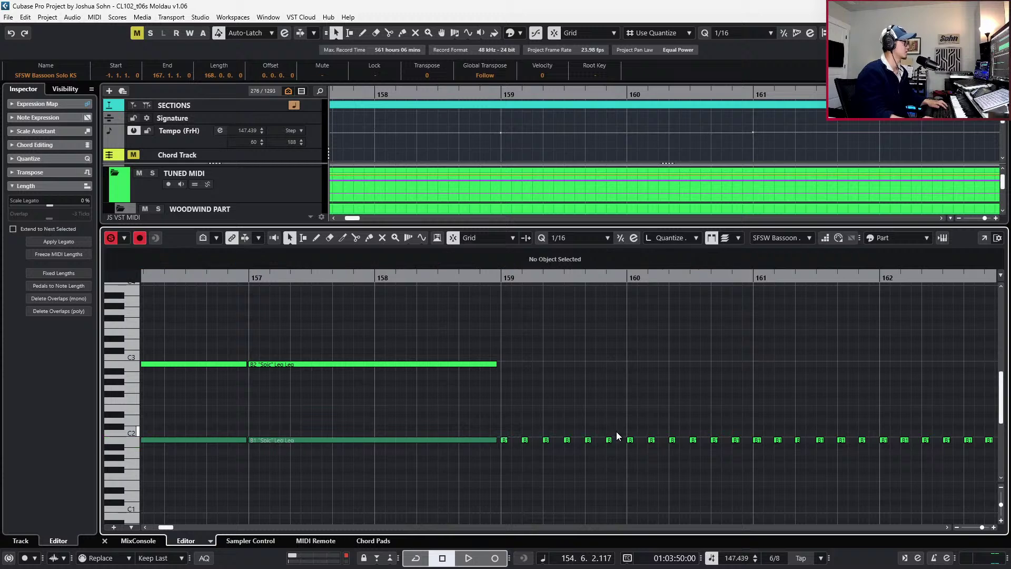
key("Left")
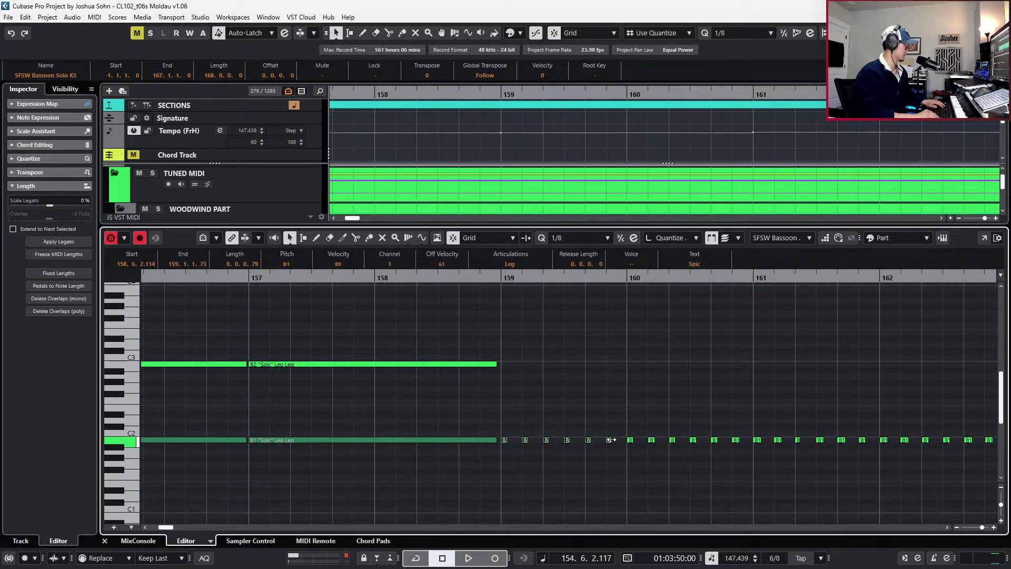
left_click(526, 258)
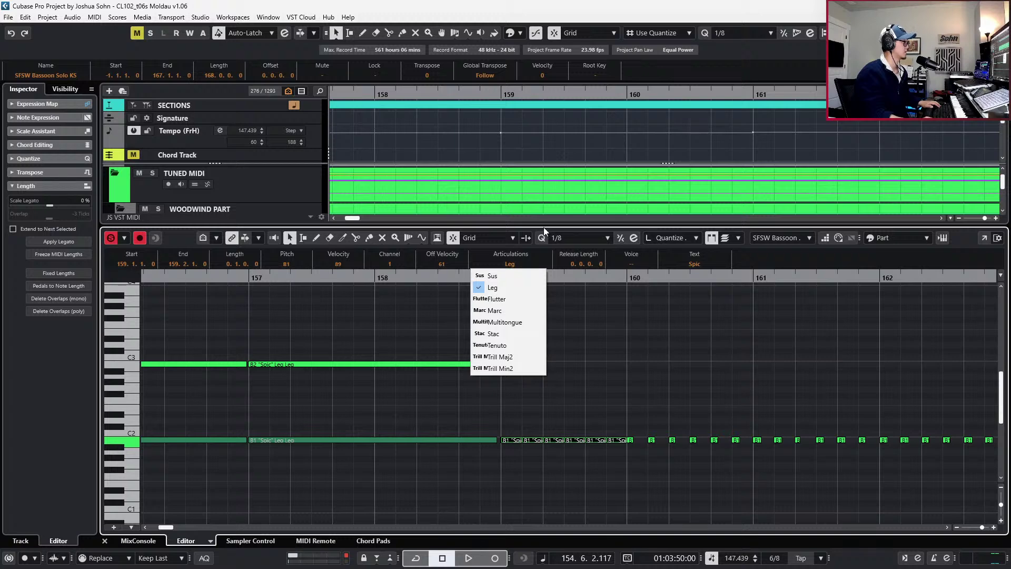
left_click(703, 360)
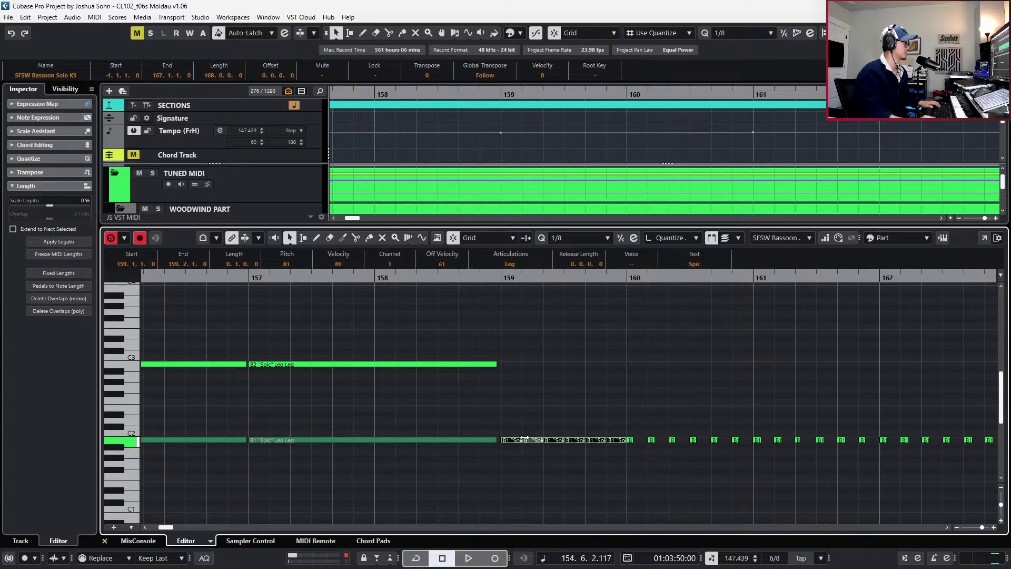
Copy three of bar 159's eighth notes into the second half of bar 158 and trim the upper part's held B2 to end before them
key("space")
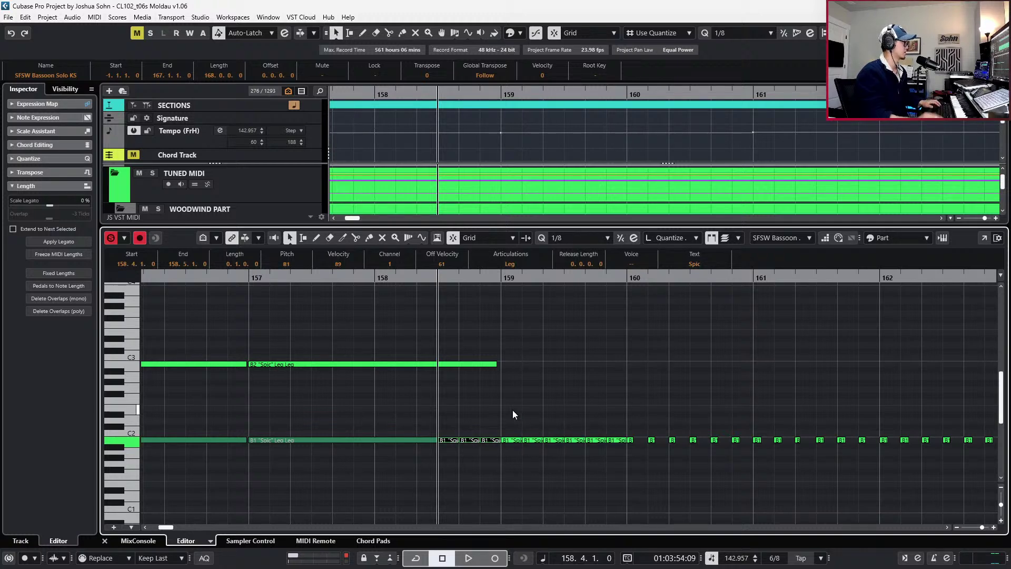
key("Up")
key("Up")
left_click(443, 364)
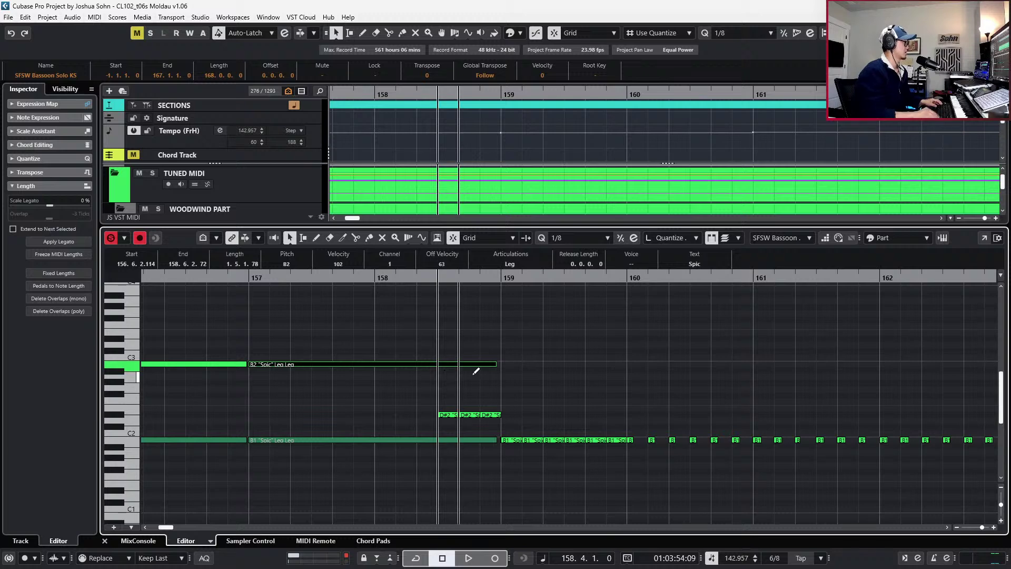
Repitch the upper part's three eighth notes at the end of bar 158 to C3, B2 and A2, and play from bar 158
left_click_drag(443, 399, 499, 420)
key("Up")
key("Up")
key("Up")
key("Up")
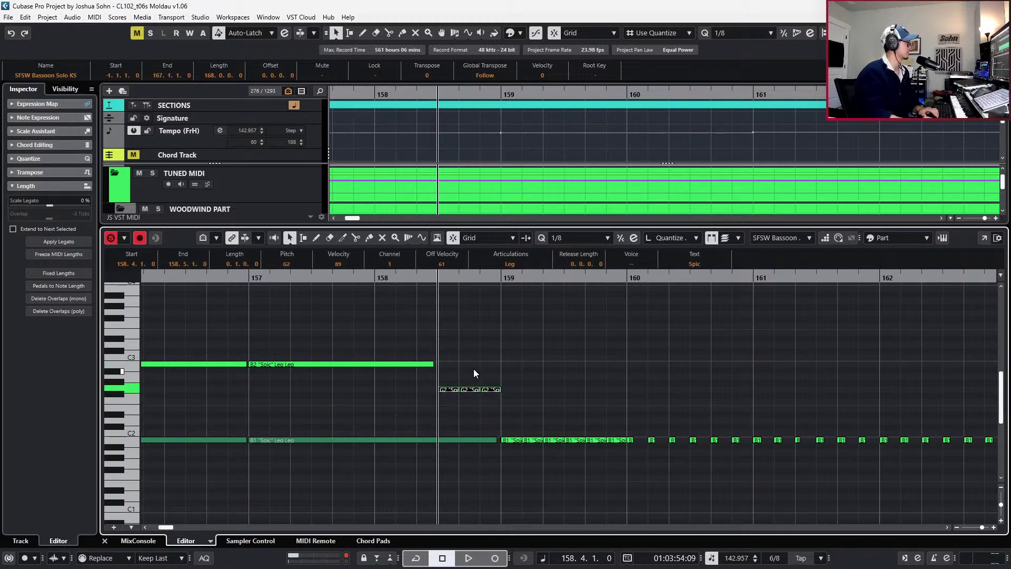
key("Up")
key("Up")
key("Up")
key("Up")
key("Up")
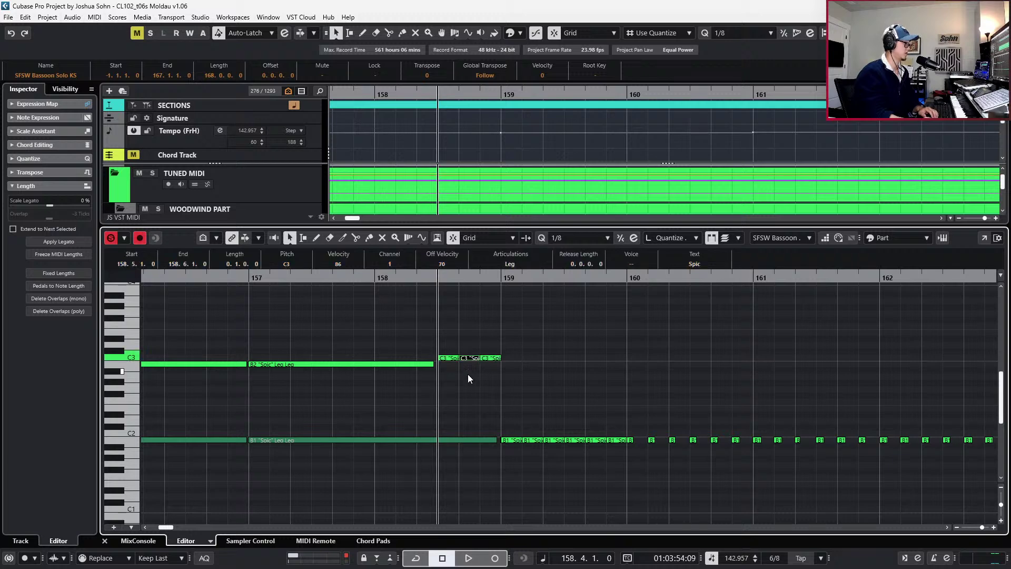
key("Down")
left_click_drag(490, 358, 493, 378)
key("space")
key("space")
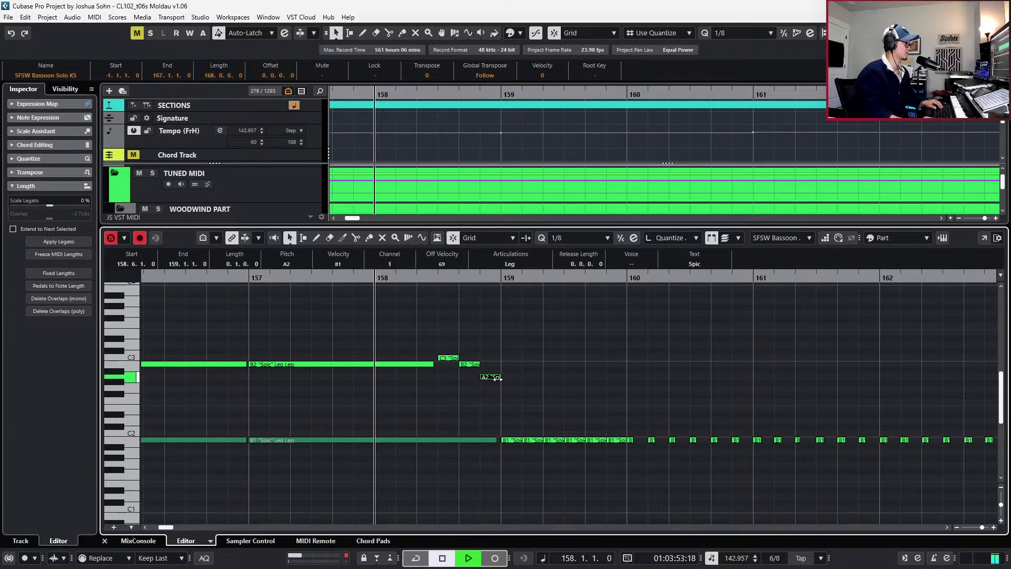
Repitch the upper bassoon part's first three eighth notes in bar 159 to G2, A2 and G2
left_click(513, 444)
key("Up")
key("Up")
key("Up")
key("Up")
key("Up")
key("Up")
key("Right")
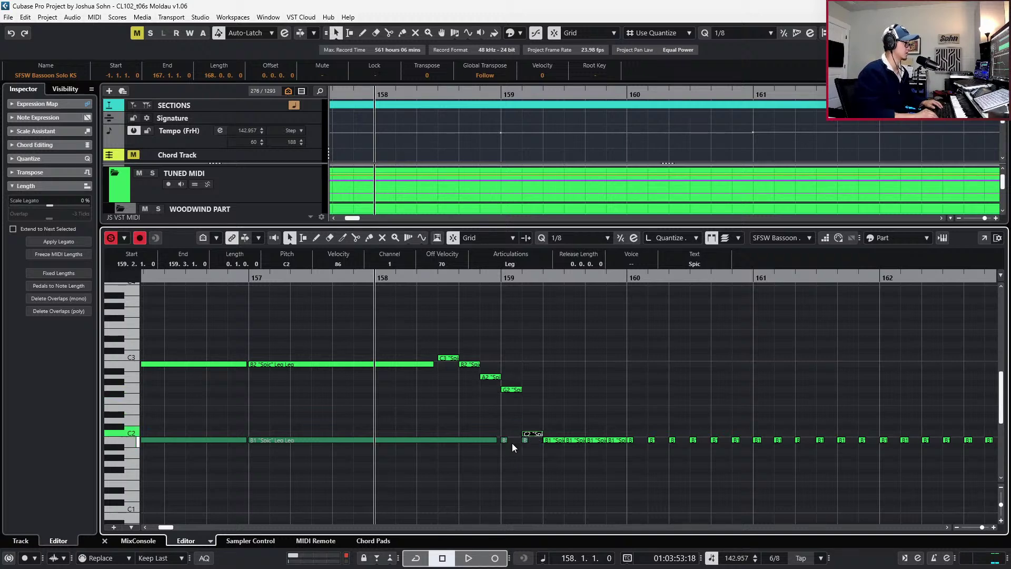
key("Up")
key("Up")
key("Up")
key("Up")
key("Up")
key("Up")
key("Up")
key("Up")
key("Up")
key("Right")
key("Up")
key("Up")
key("Up")
key("Up")
key("Up")
key("Up")
key("Up")
key("Up")
key("Up")
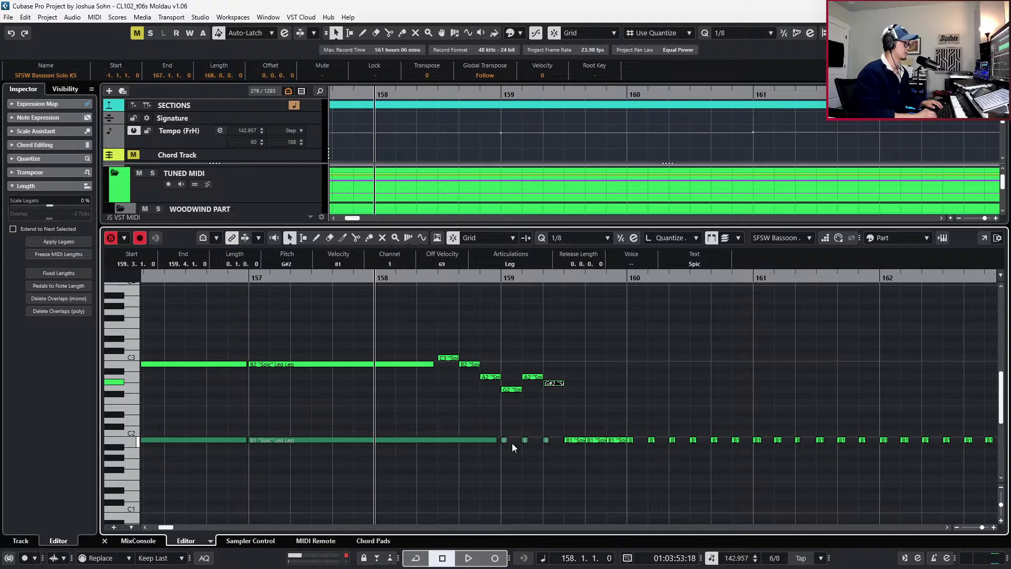
key("Down")
key("Right")
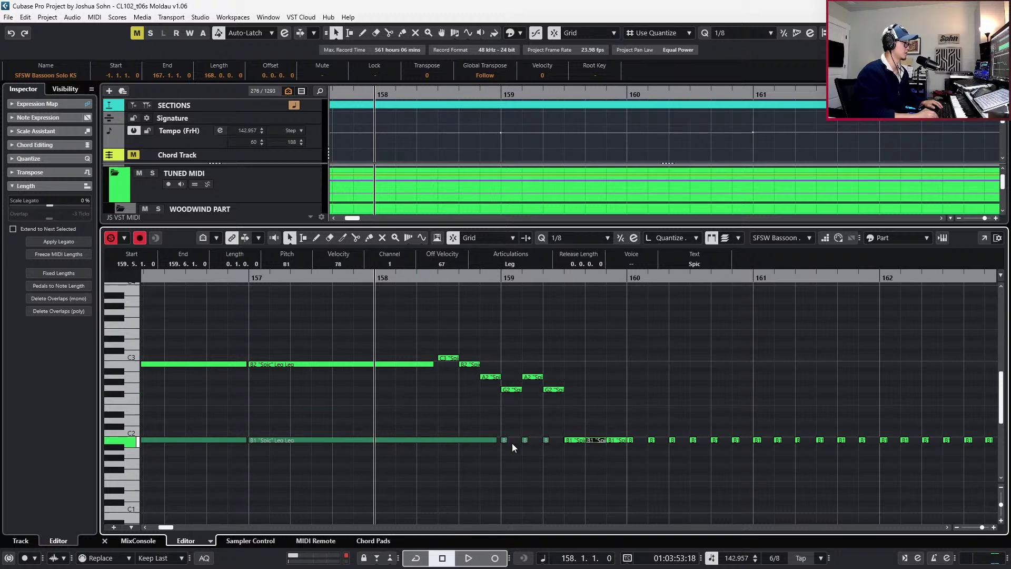
Repitch the upper part's last three eighth notes in bar 159 to F#2, E2 and D2
key("Up")
key("Up")
key("Up")
key("Up")
key("Up")
key("Up")
key("Up")
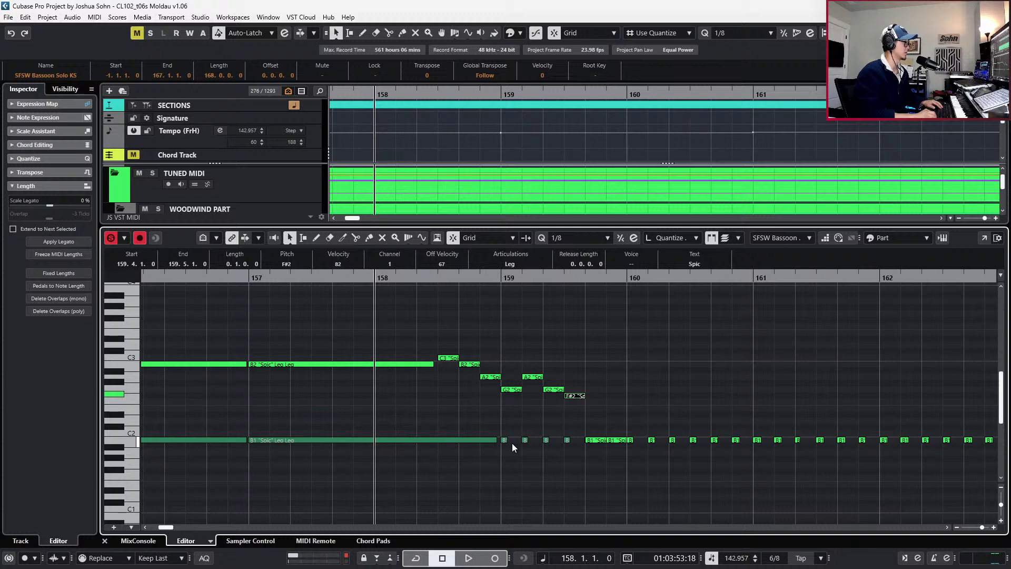
key("Right")
key("Up")
key("Up")
key("Up")
key("Up")
key("Up")
key("Right")
key("Up")
key("Up")
key("Up")
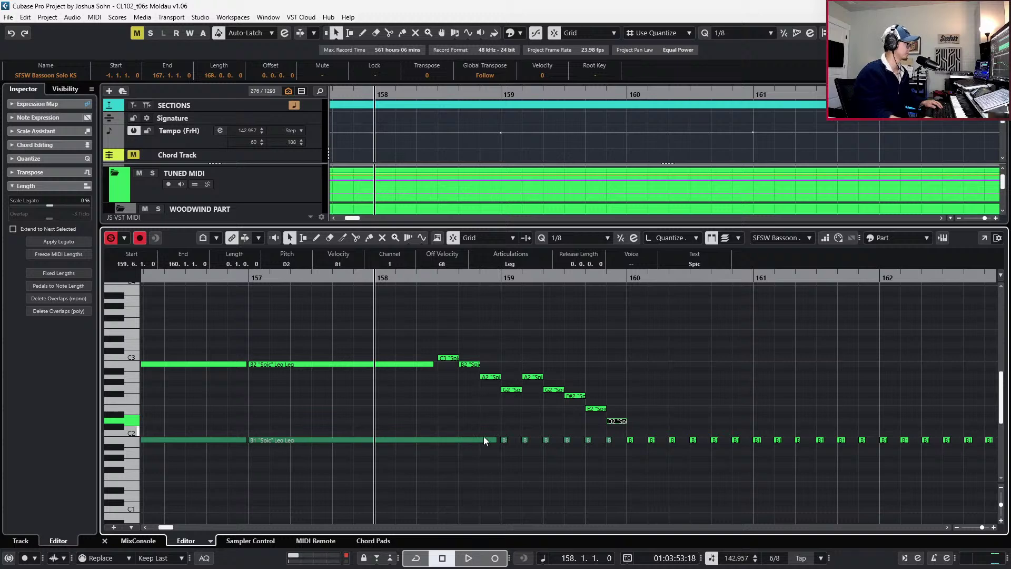
Replace the lower bassoon part's repeated B1 notes from bar 159 by extending its held B1 into bar 162, and play from bar 158
left_click(503, 440)
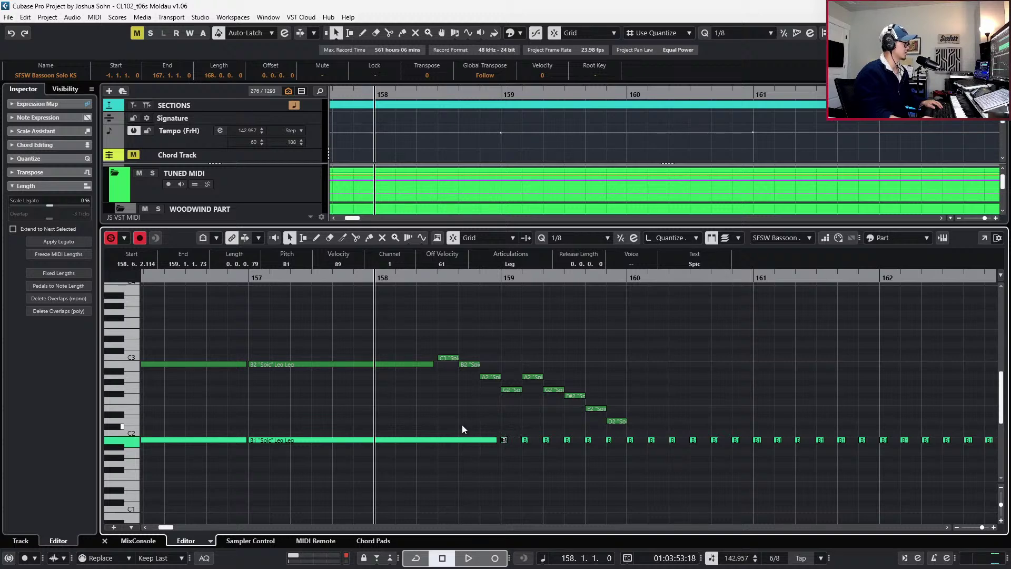
left_click_drag(497, 441, 798, 440)
left_click_drag(485, 477, 921, 474)
key("Delete")
key("Delete")
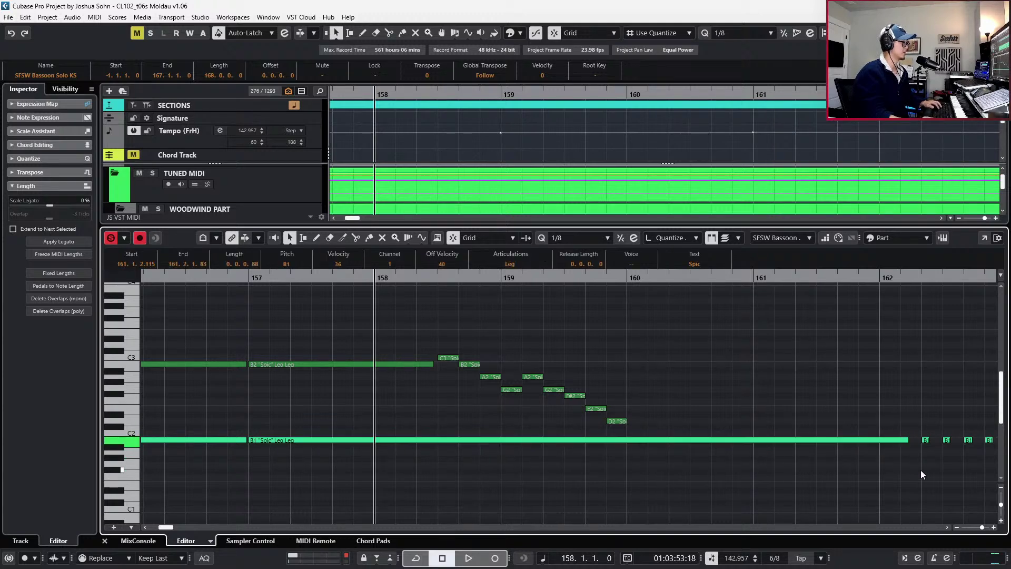
key("space")
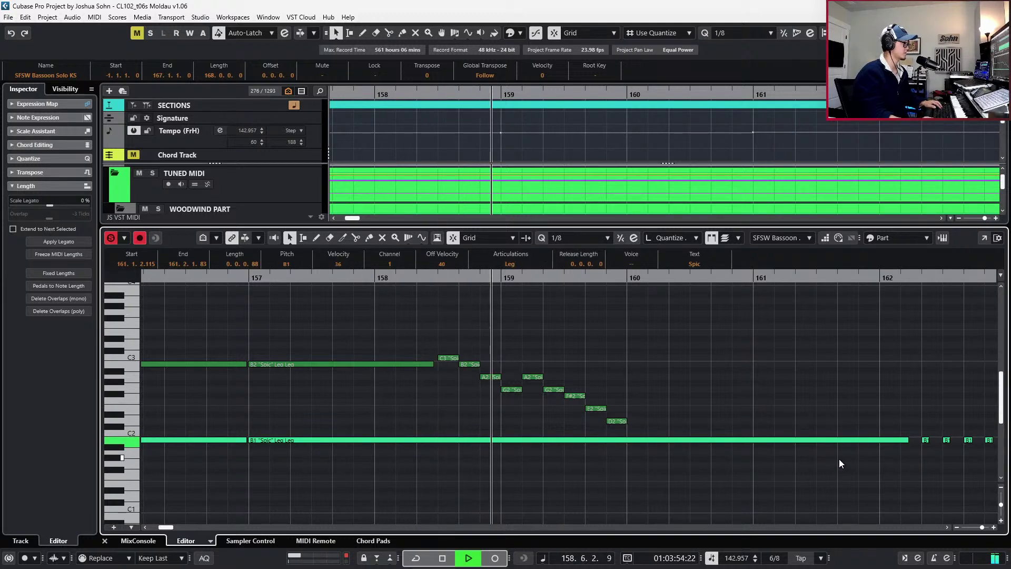
key("space")
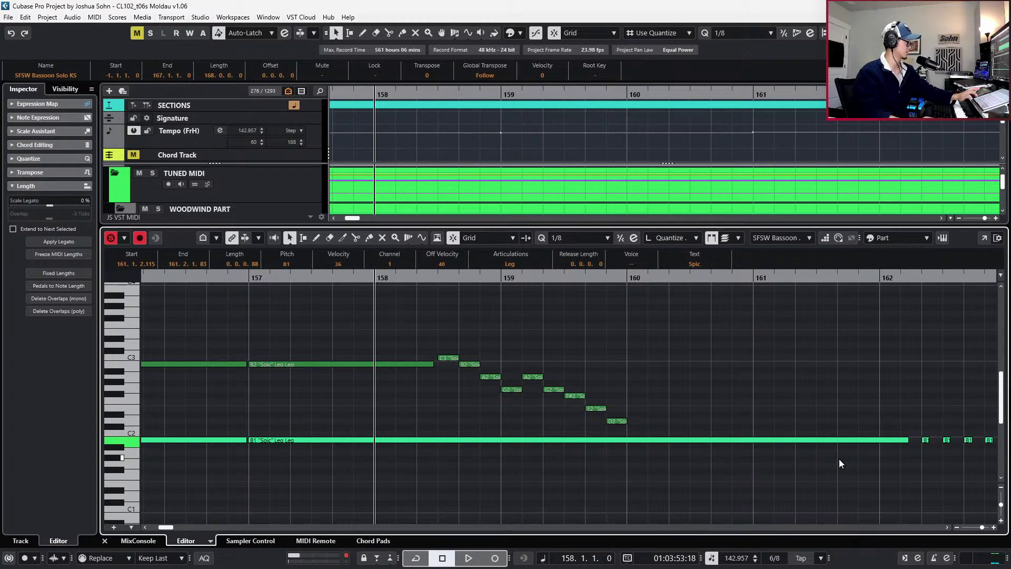
Trim the lower part's held B1 to end an eighth note into bar 160 and delete the repeated notes after it
scroll(828, 453, "right", 3)
left_click(528, 423)
left_click_drag(557, 439, 956, 478)
key("Delete")
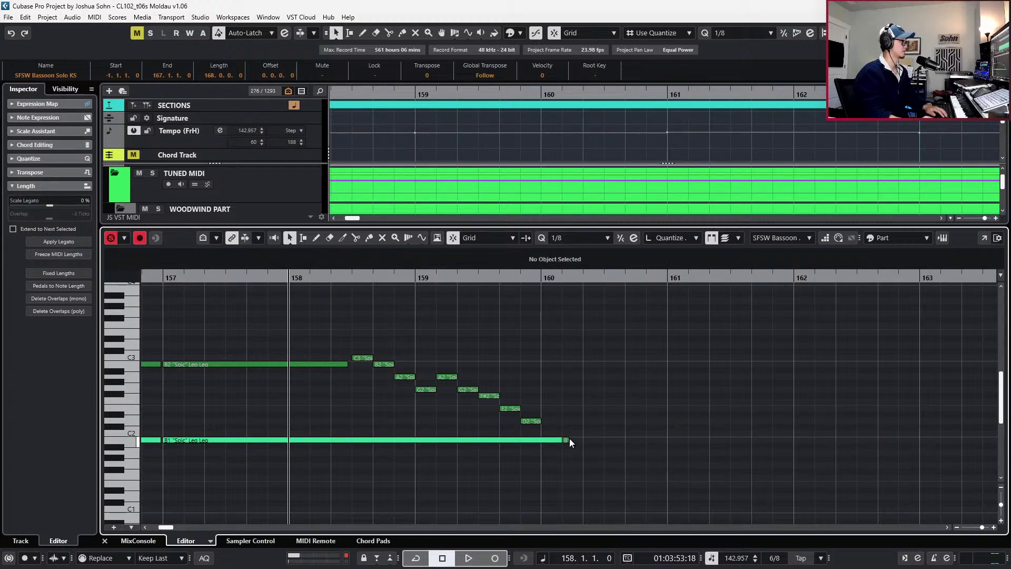
Add an eighth note at the start of bar 160 in the upper part, pitch it to D#2, and play from bar 158
left_click(547, 440, "alt")
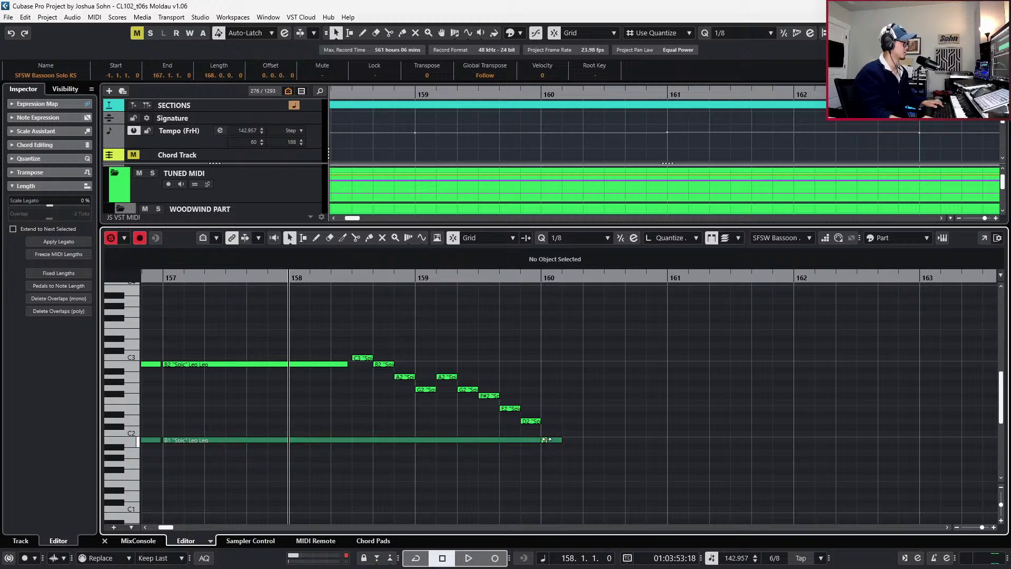
left_click(544, 440)
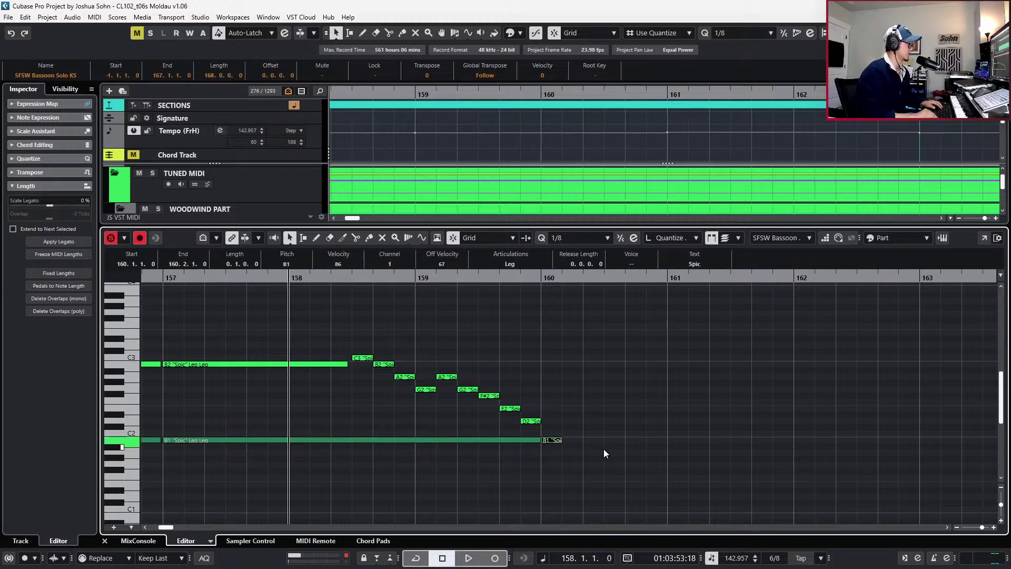
key("Up")
key("Up")
key("Up")
key("Up")
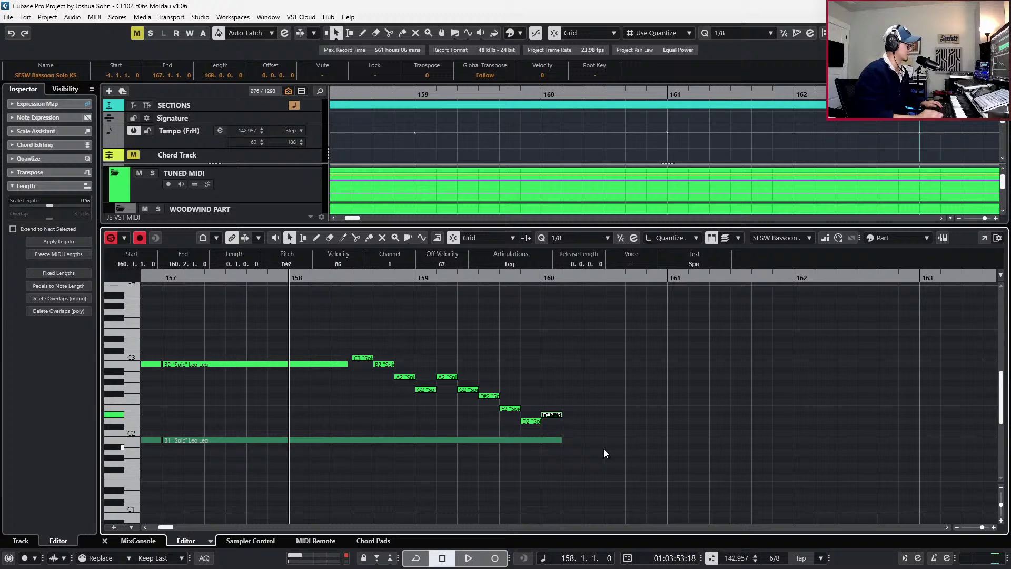
key("space")
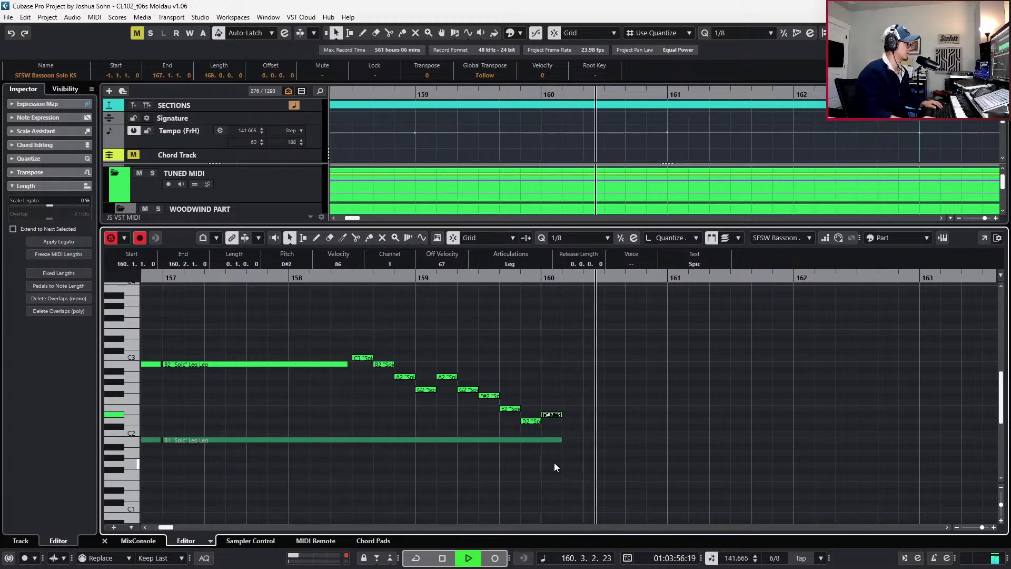
key("space")
Lengthen the upper part's final D#2 and the lower part's held B1 together to end at 160.3.1.15, and play the ending
left_click_drag(560, 415, 583, 419)
key("space")
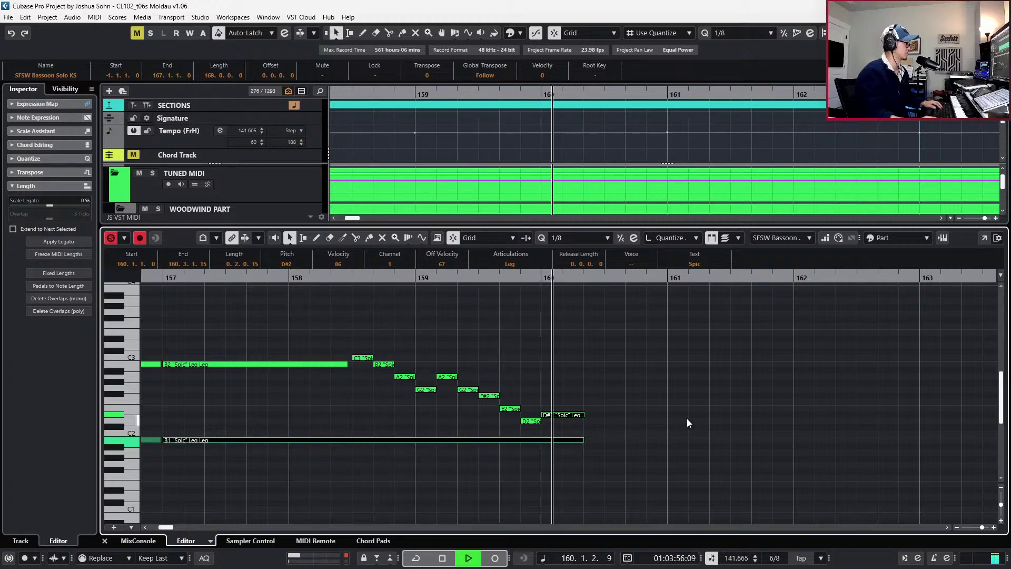
key("space")
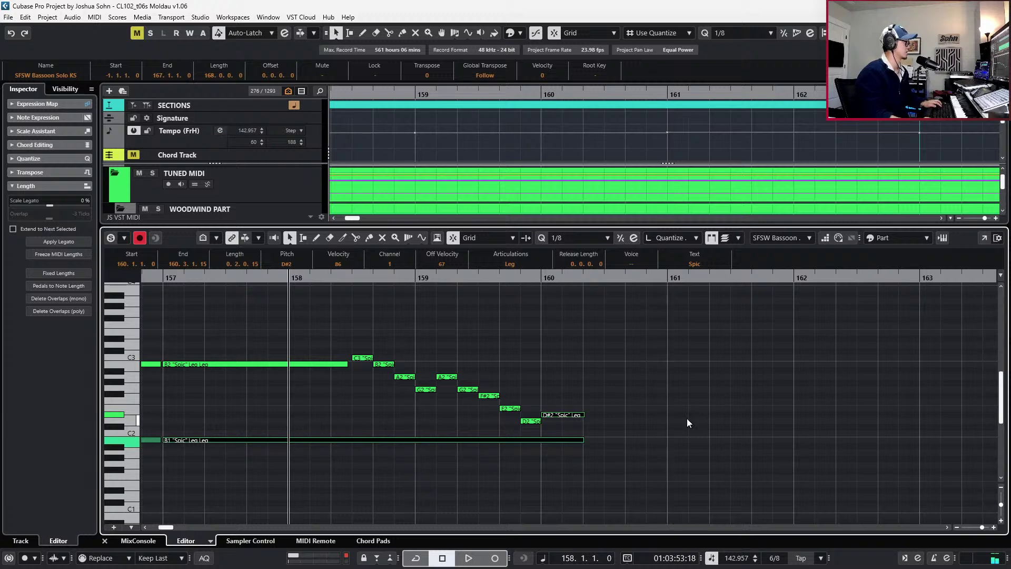
Play both bassoon parts from bar 154 through the final notes in bar 160
key("g")
key("KP_Subtract")
key("KP_Subtract")
key("KP_Subtract")
key("KP_Subtract")
key("space")
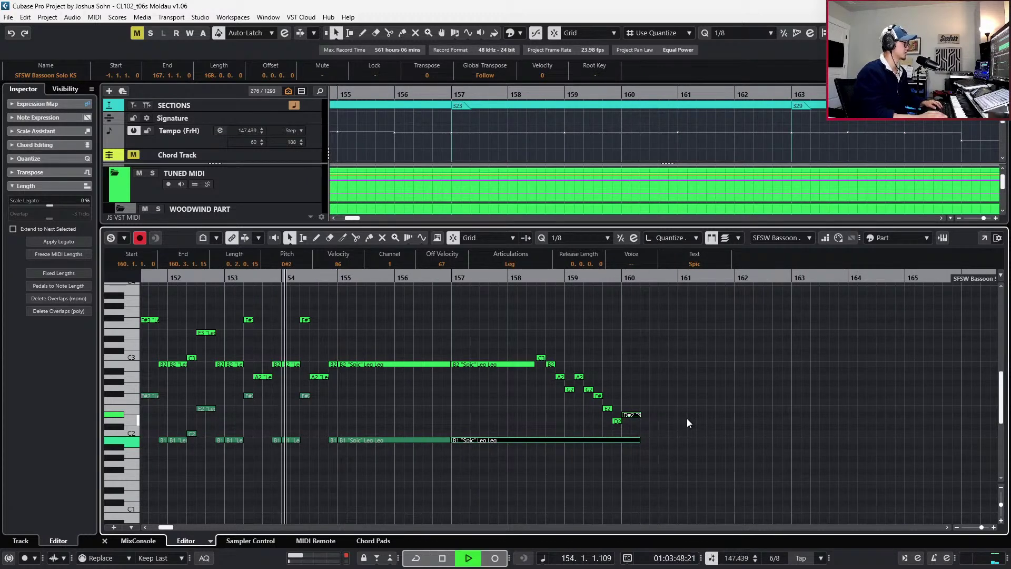
key("g")
scroll(678, 188, "down", 1)
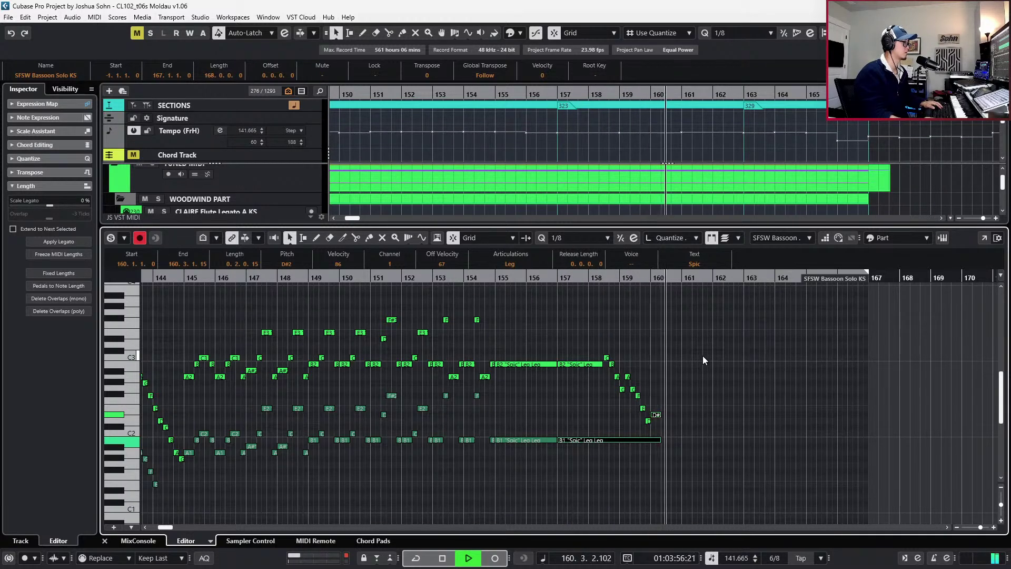
key("space")
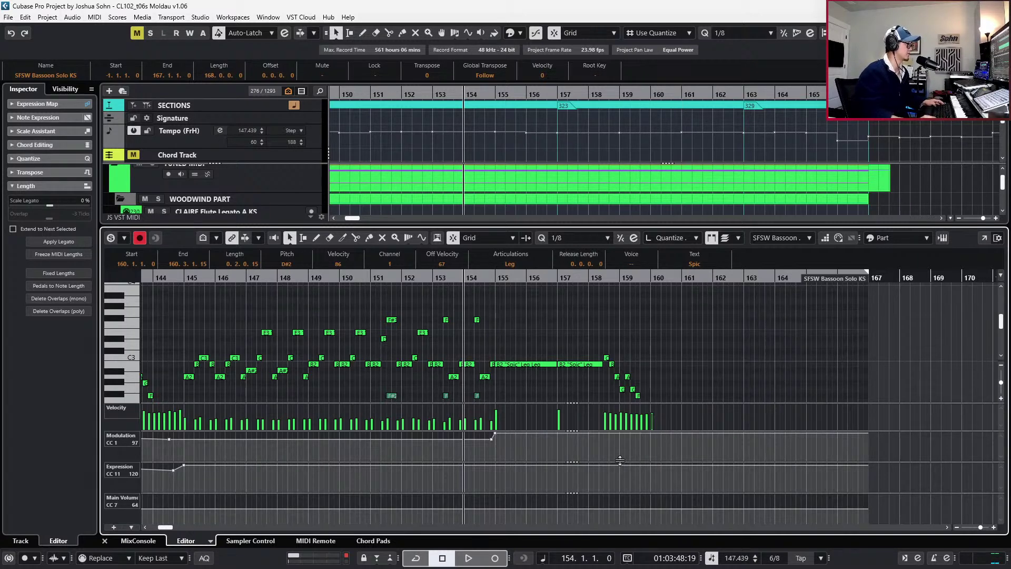
Taper the solo part's CC 11 Expression from 122 at 159.5.2.50 to 105 at 160.3, and add an a2 Expression point at 160.3
scroll(664, 358, "up", 2)
scroll(669, 360, "down", 3)
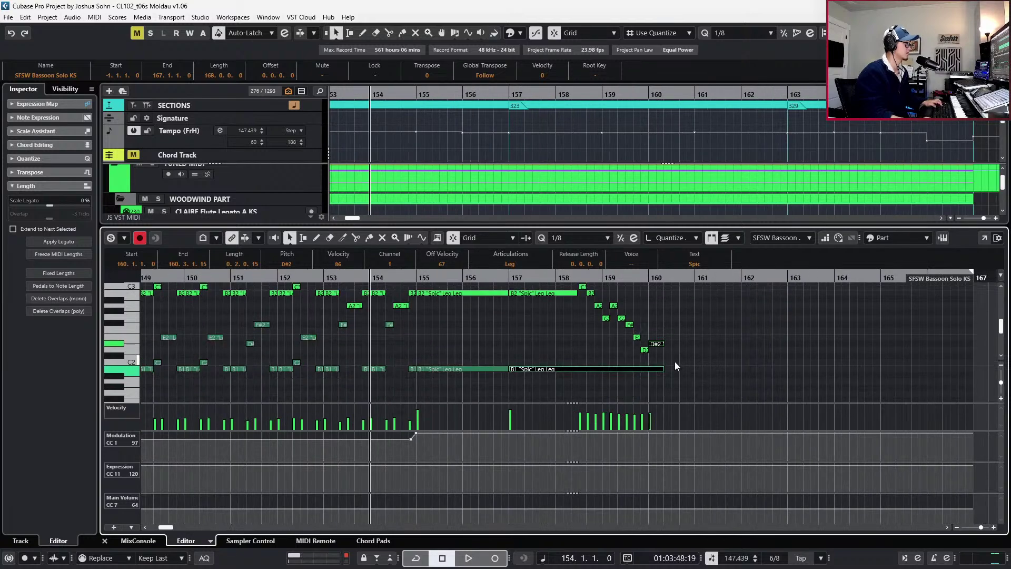
left_click(640, 465)
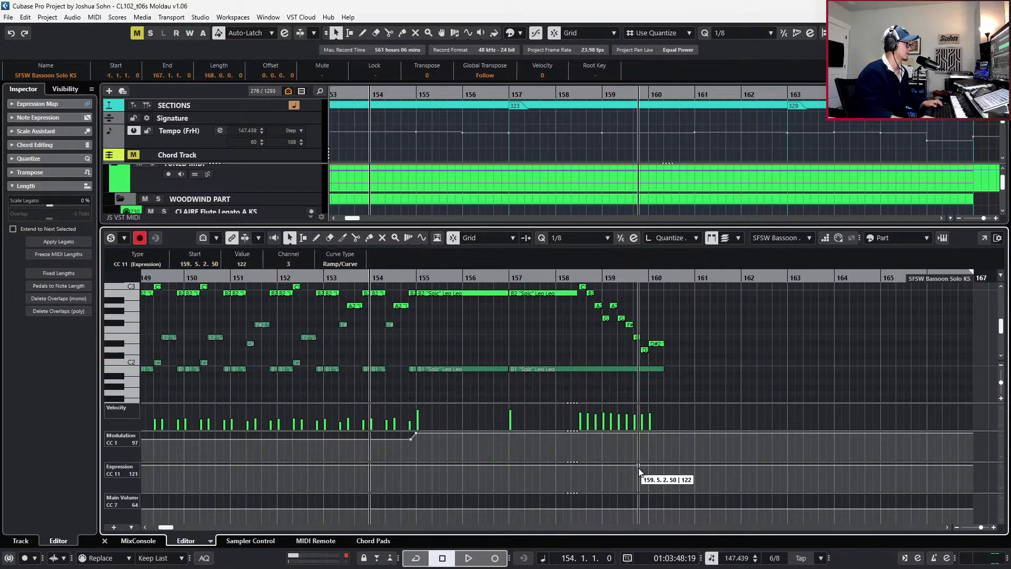
left_click_drag(657, 466, 663, 468)
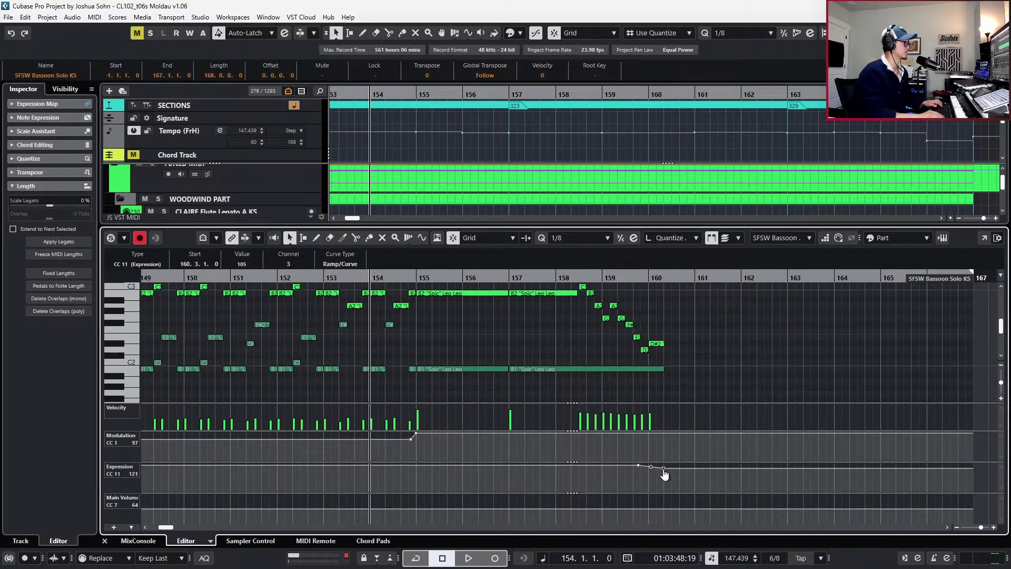
key("ctrl+Tab")
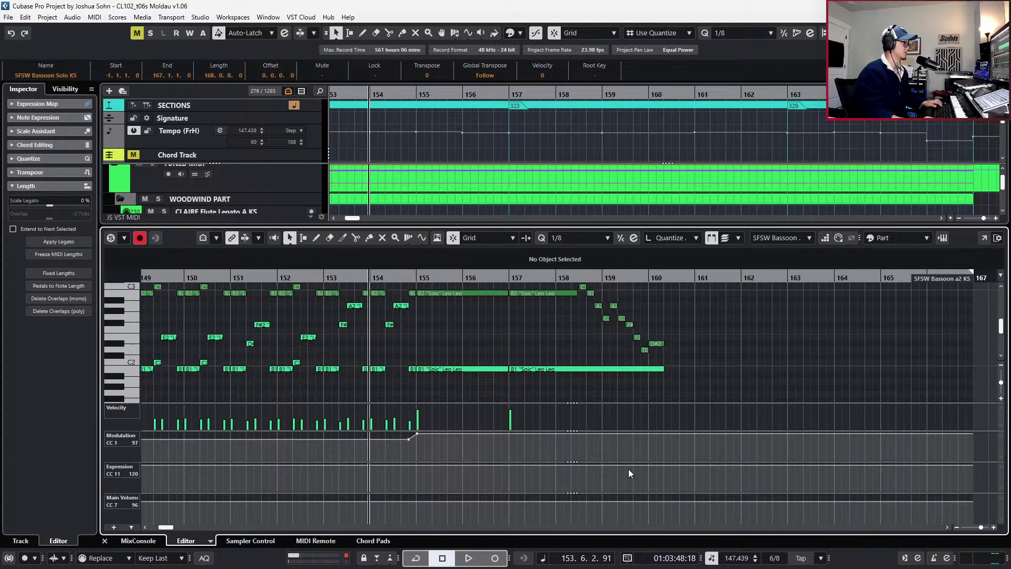
left_click(664, 465)
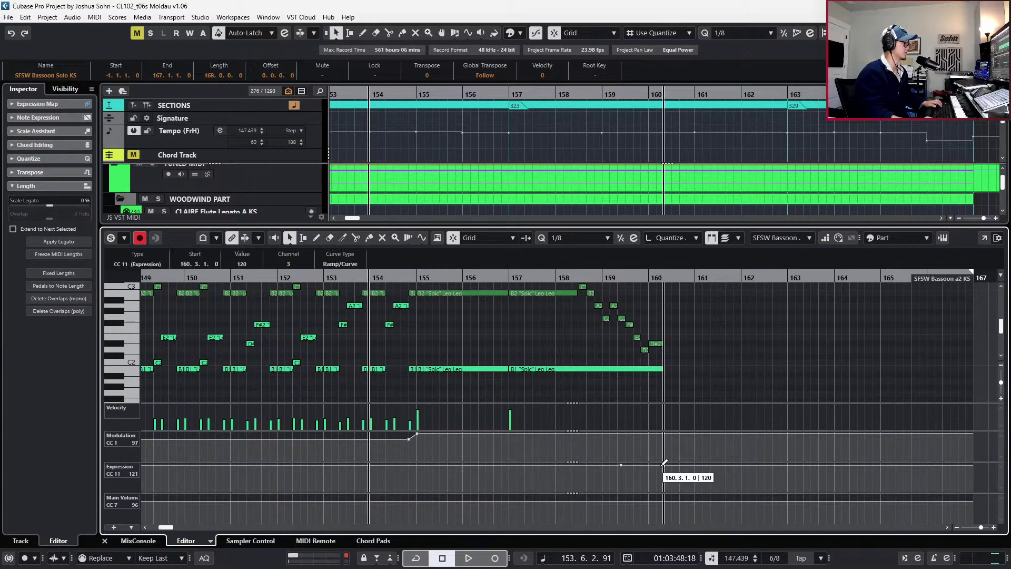
Solo the SFSW Bassoon Solo and a2 tracks in the project and play them from bar 104
key("ctrl+e")
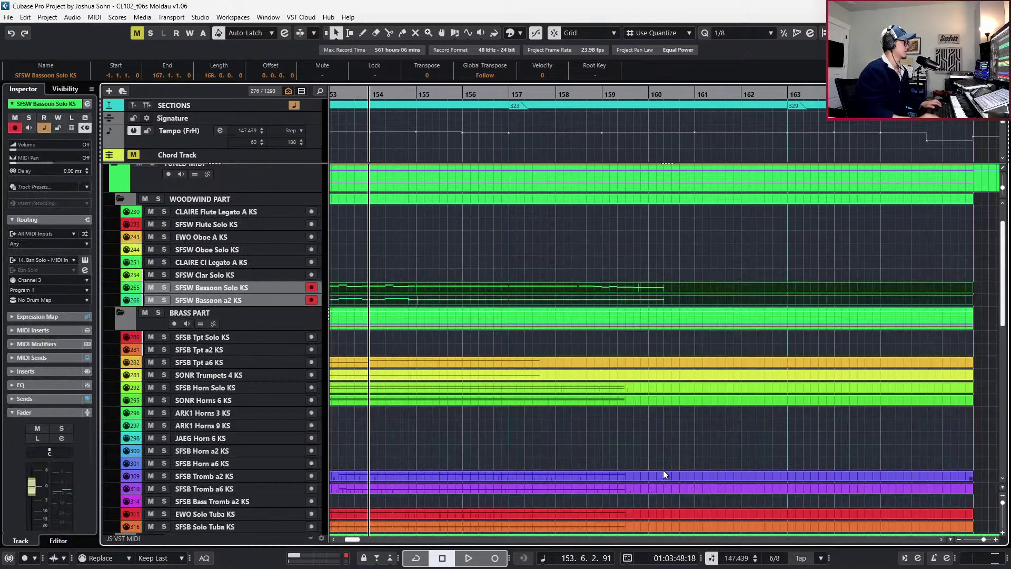
key("s")
key("g")
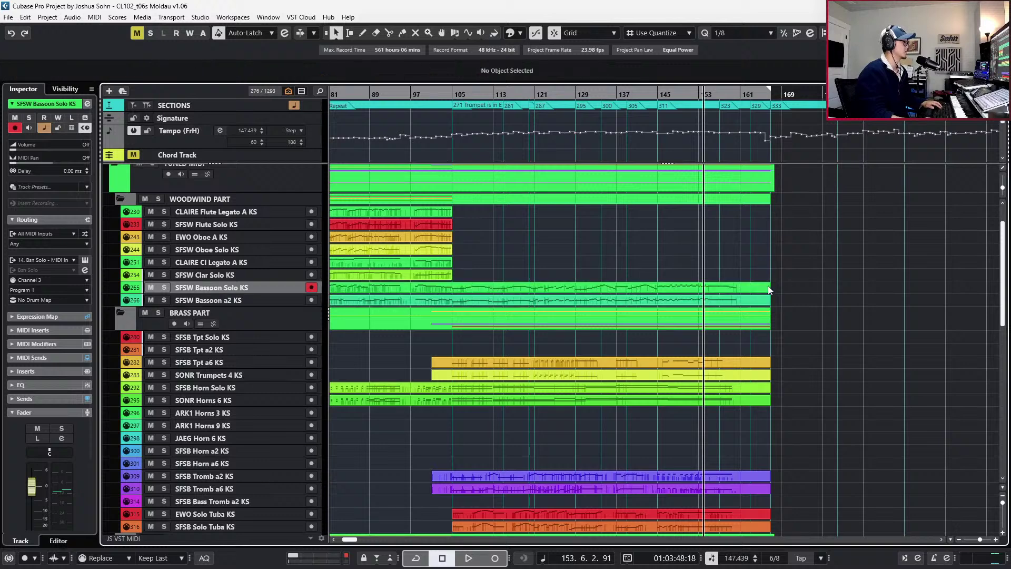
key("b")
key("b")
key("b")
key("b")
key("b")
key("b")
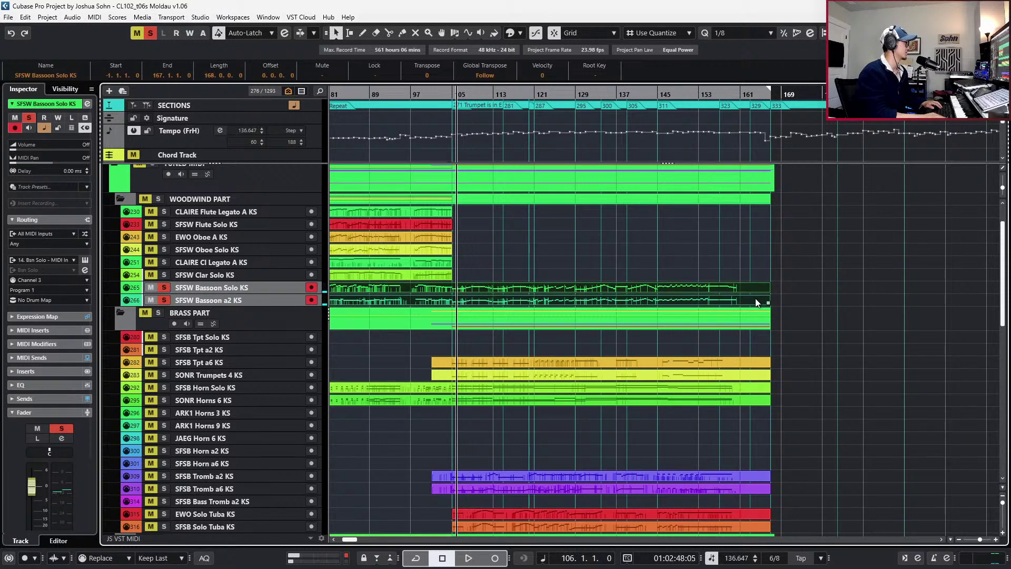
key("b")
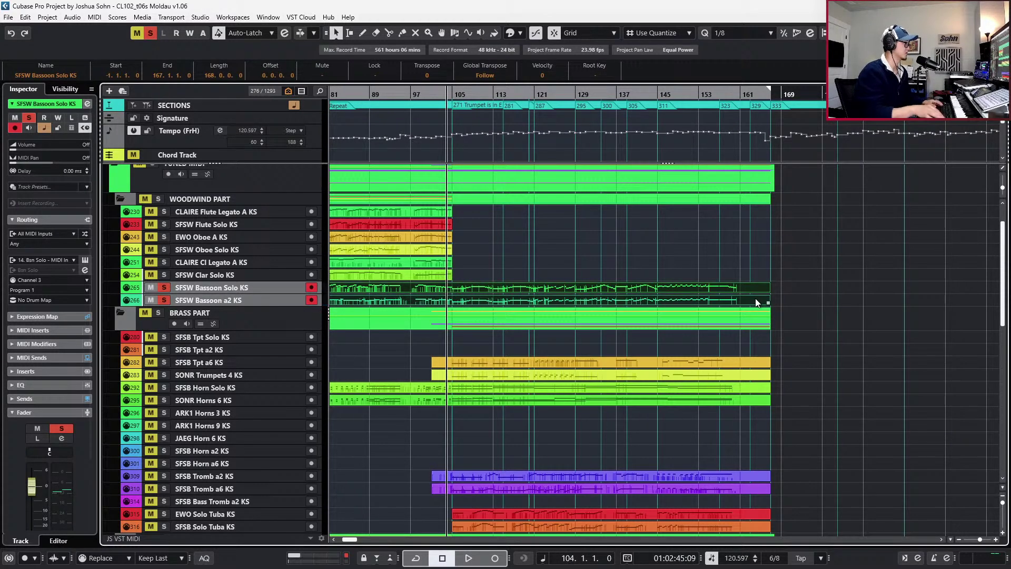
key("space")
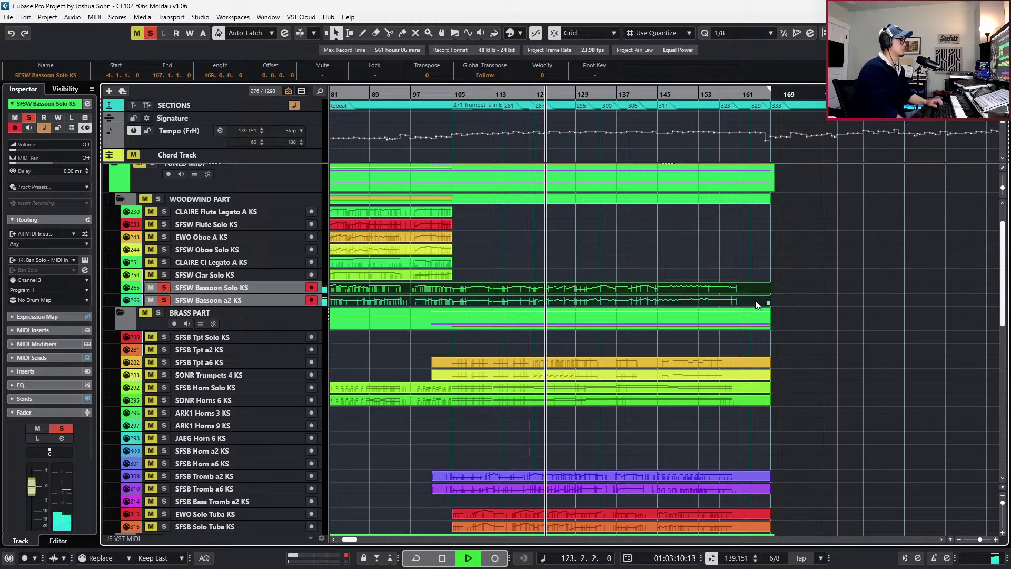
Lengthen the top notes of the rising runs in bars 122, 124, 126 and 128 in both bassoon parts, the first ending at 122.5.2.80
key("ctrl+e")
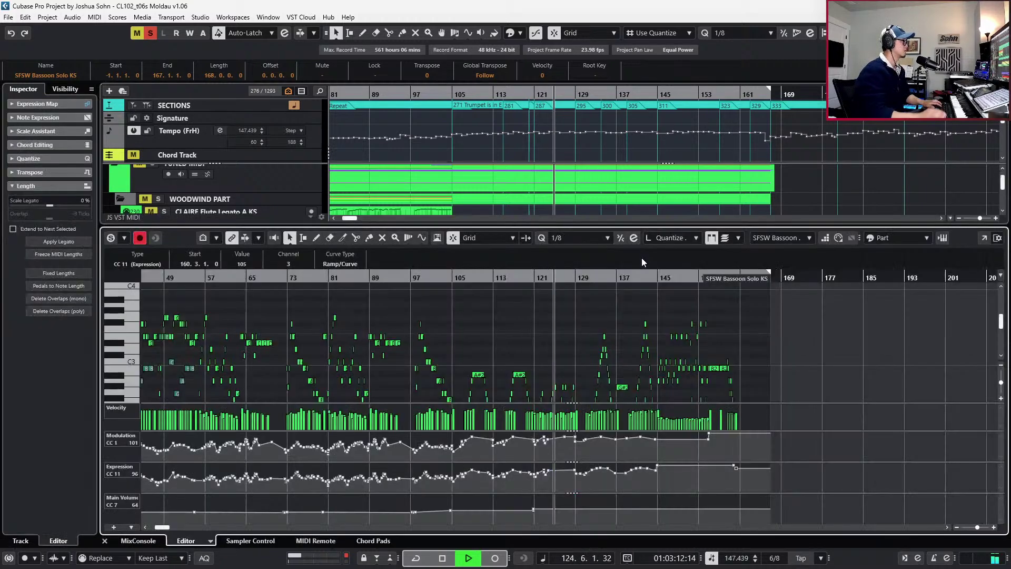
key("h")
key("h")
key("h")
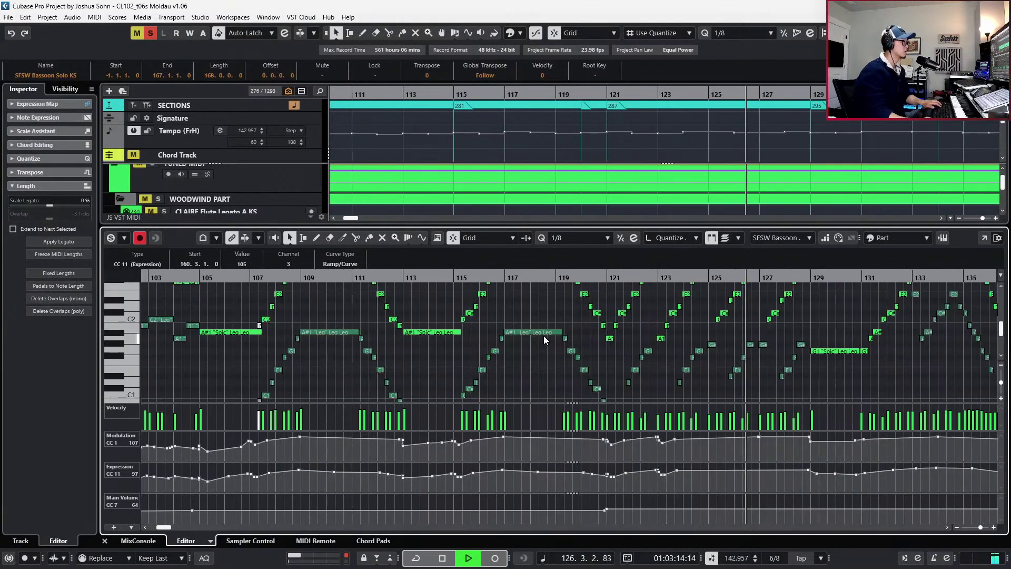
key("h")
key("h")
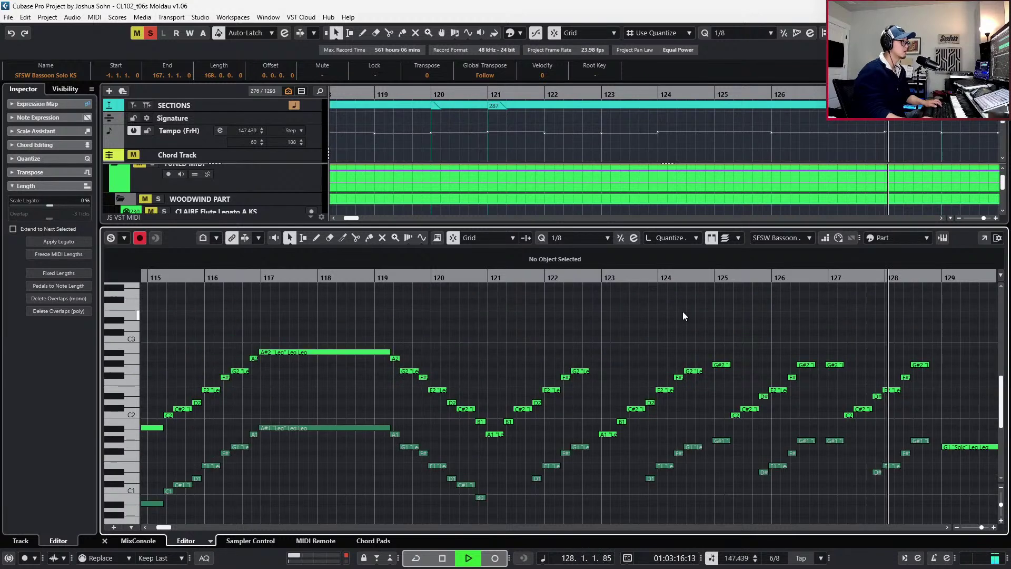
left_click_drag(492, 340, 492, 483)
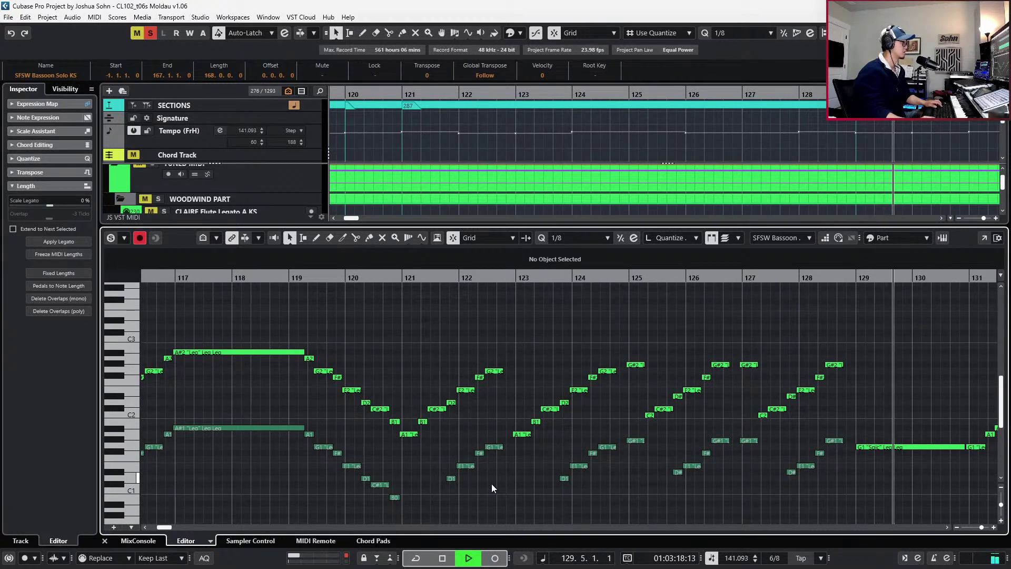
left_click_drag(612, 358, 610, 452)
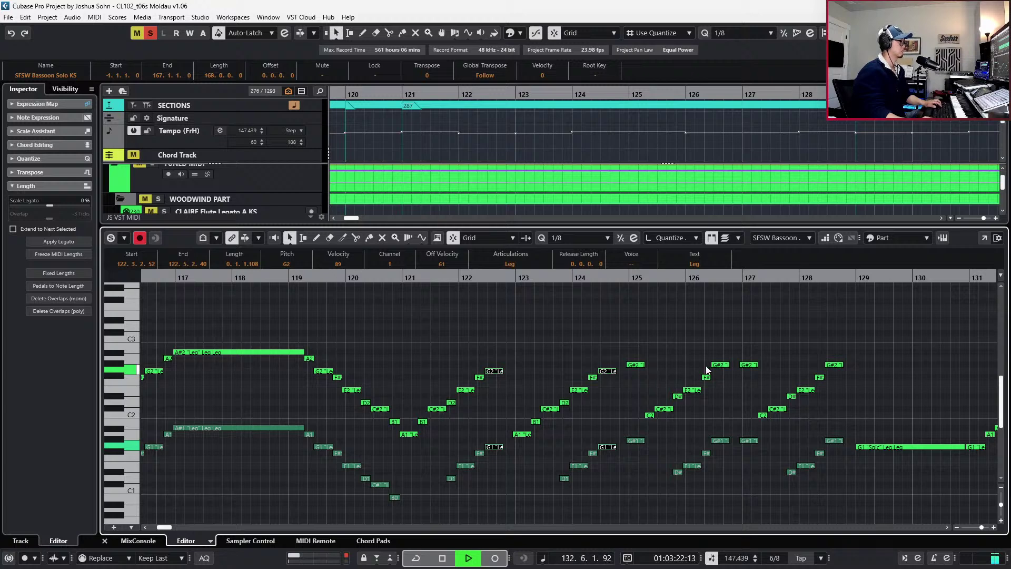
left_click_drag(722, 343, 725, 463)
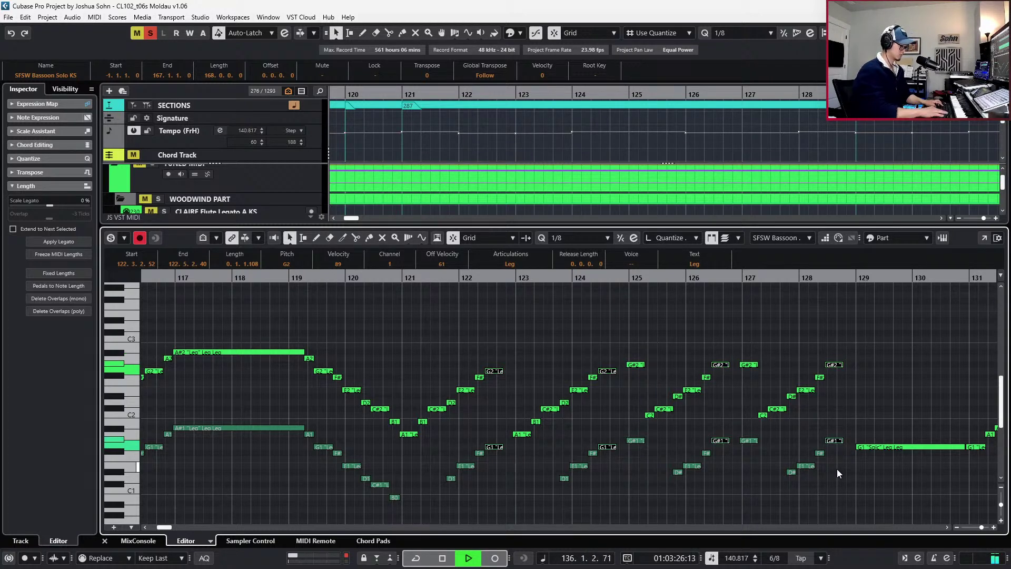
Play both bassoon parts in the editor from about bar 136 to bar 150, following the notes with their controller lanes
scroll(813, 441, "right", 10)
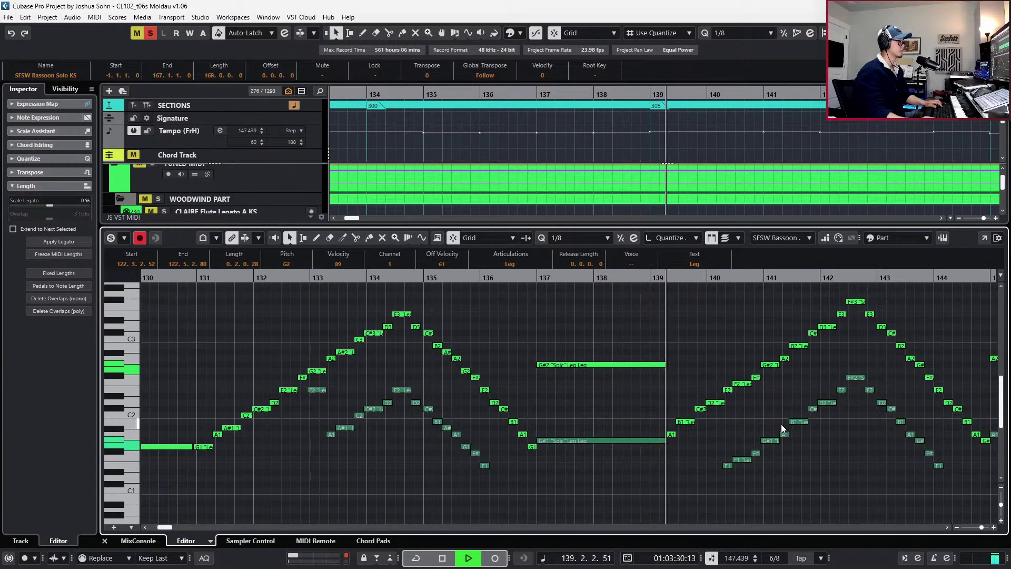
key("ctrl+l")
scroll(784, 423, "down", 2)
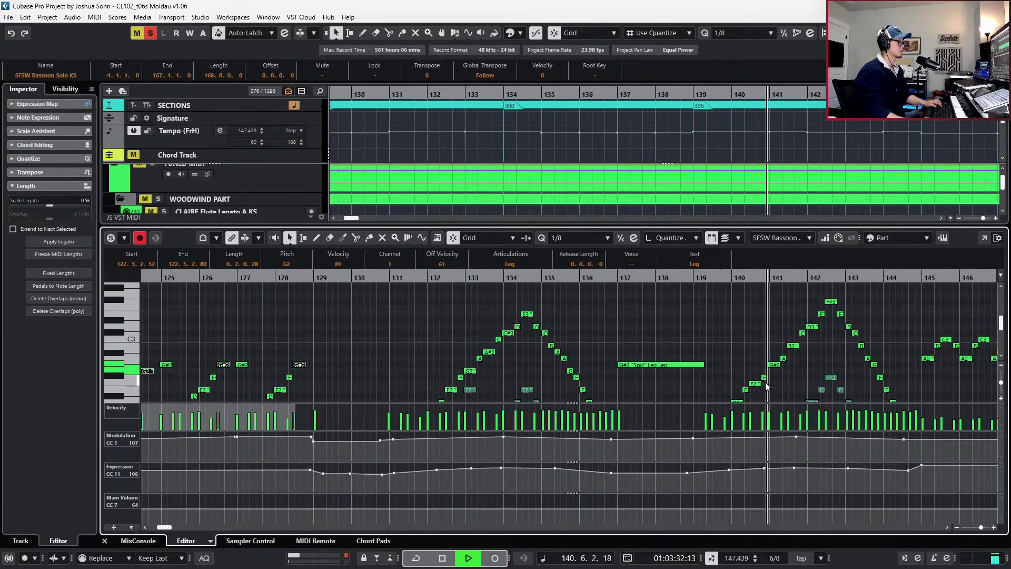
scroll(766, 381, "down", 3)
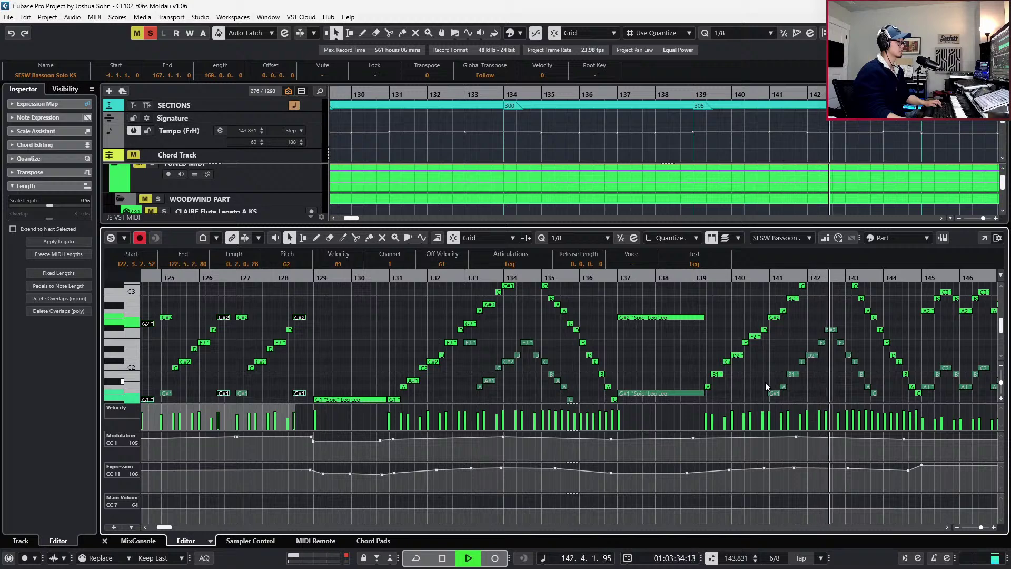
scroll(820, 378, "down", 2)
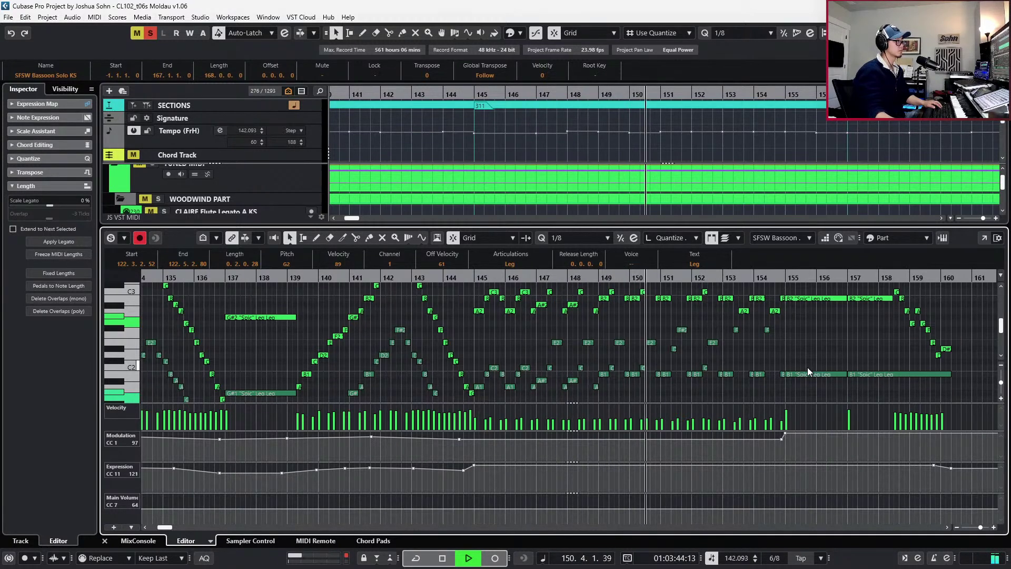
key("space")
Shorten the B2 and B1 pickup notes at 149.6.1.0 to end at 149.6.2.100, and play the passage
scroll(632, 342, "up", 3)
left_click(607, 345)
scroll(609, 349, "down", 2)
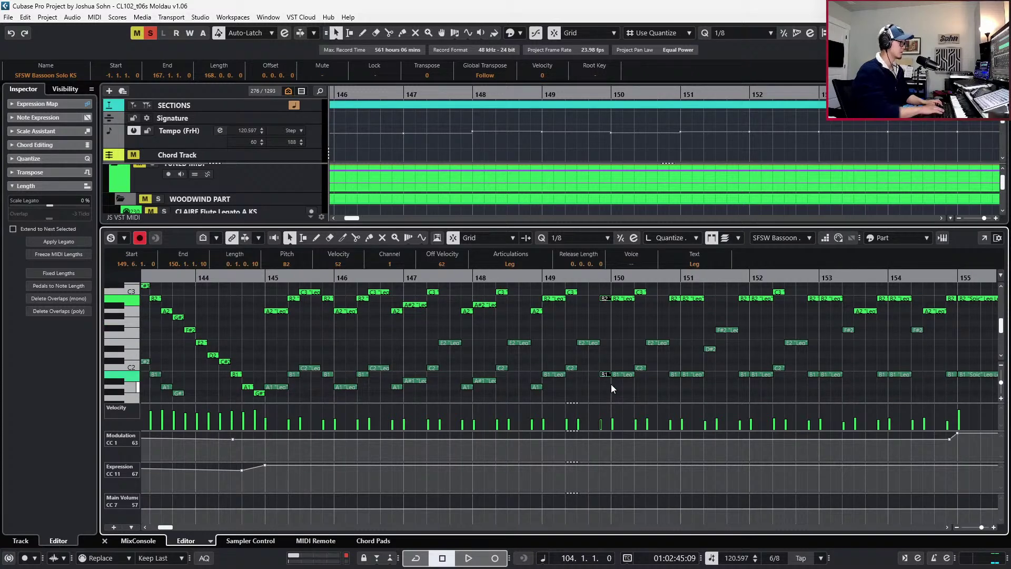
key("space")
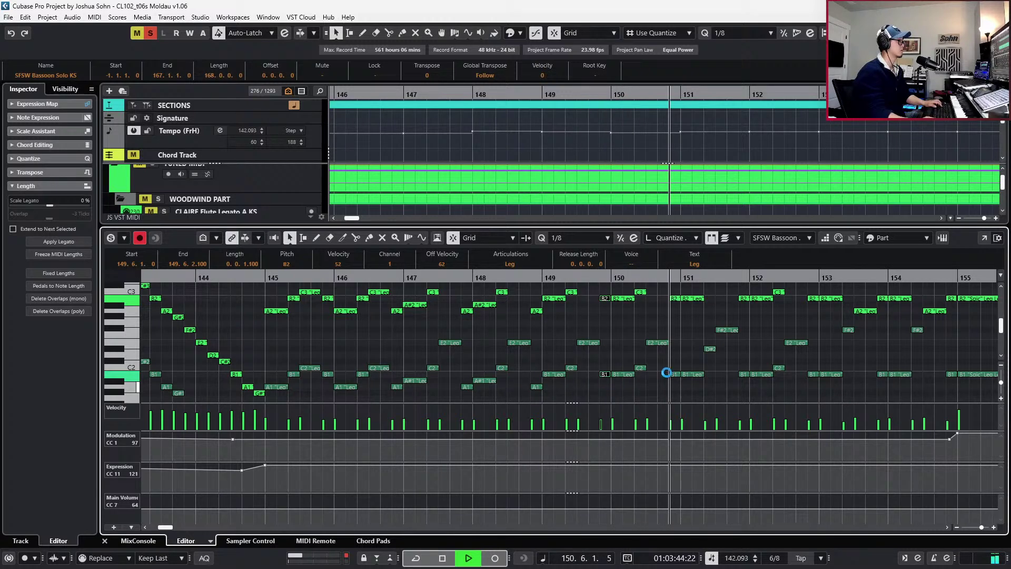
key("space")
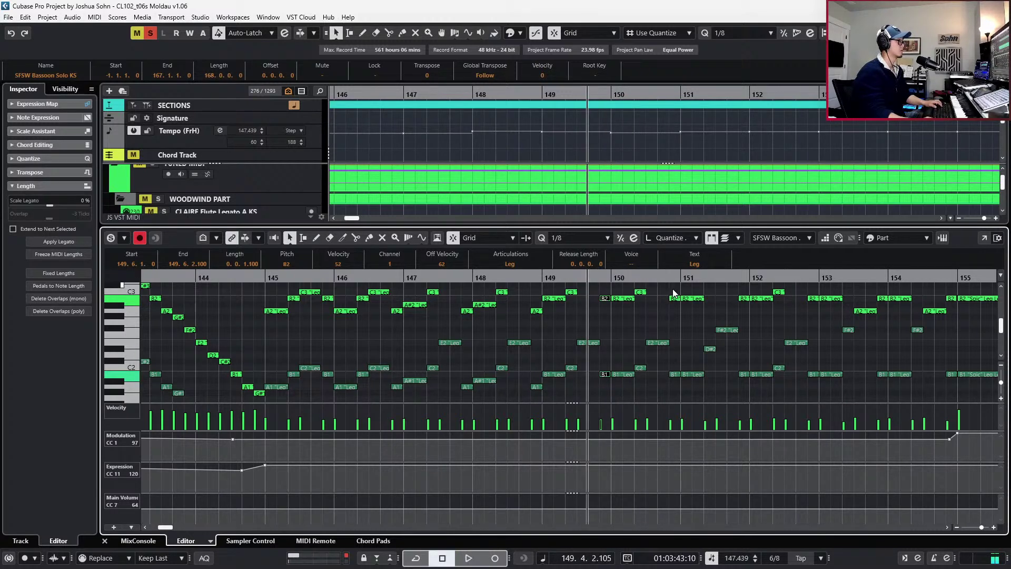
Remove the monophonic overlaps among the repeated B2 and B1 notes from bar 150.6 onward in both parts, and play the result
left_click_drag(657, 397, 672, 397)
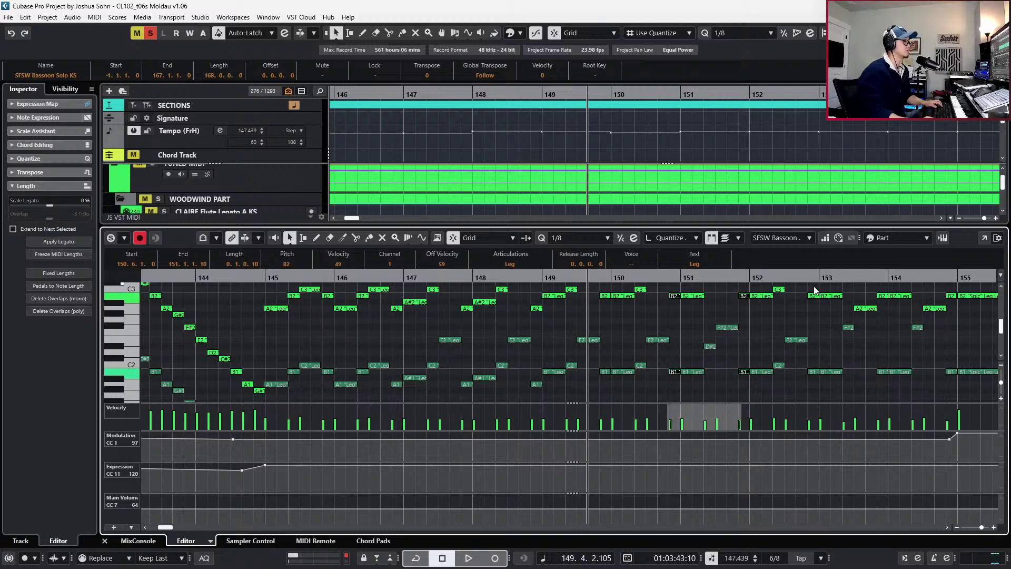
left_click_drag(814, 390, 823, 389)
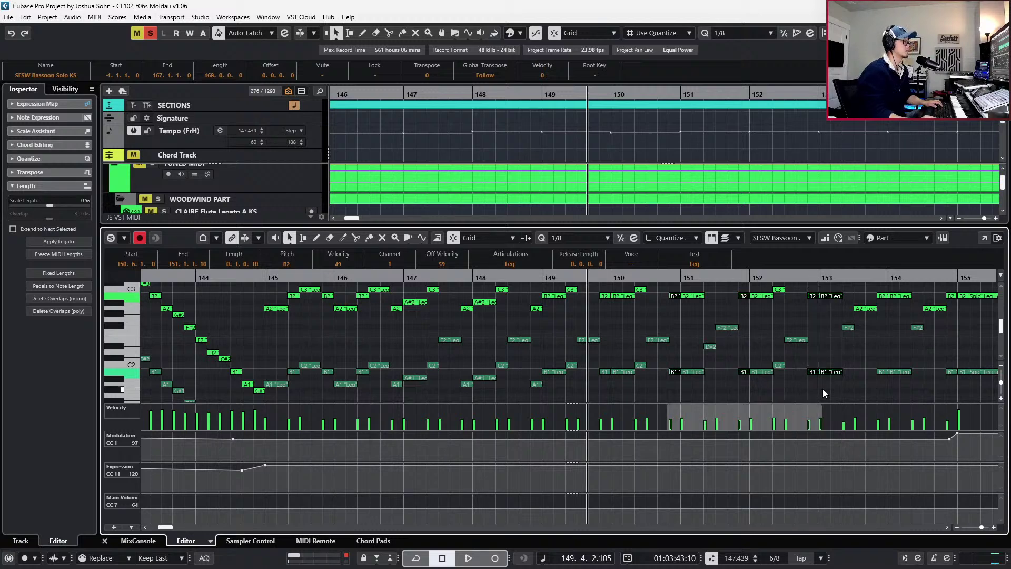
left_click(754, 310)
left_click_drag(667, 331, 970, 503)
left_click(55, 297)
left_click(484, 322)
key("space")
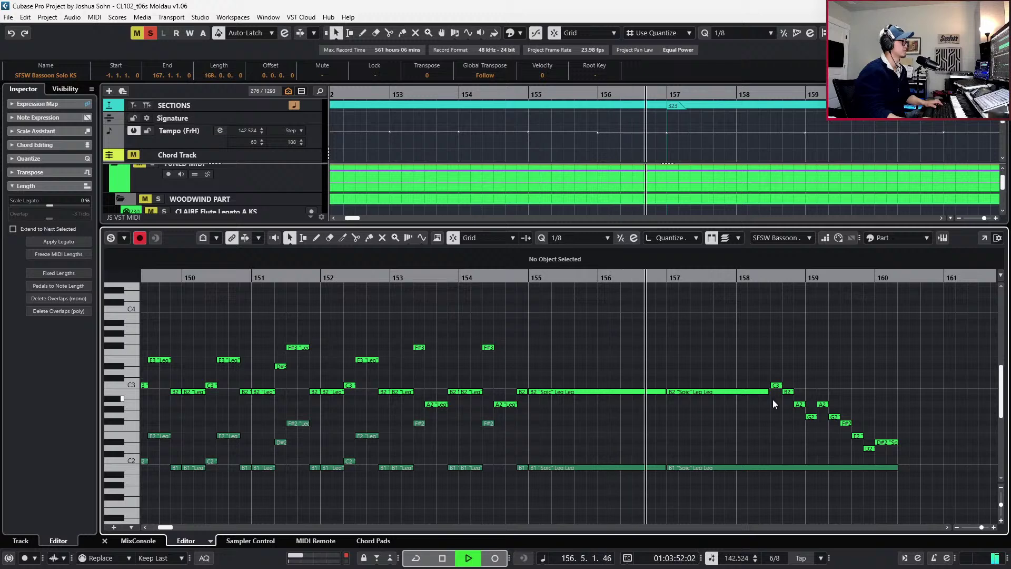
Start the CC 1 Modulation rise into bar 155 earlier in both parts, with the a2 starting point at 153.3.1.35 and value 97
key("space")
key("alt+c")
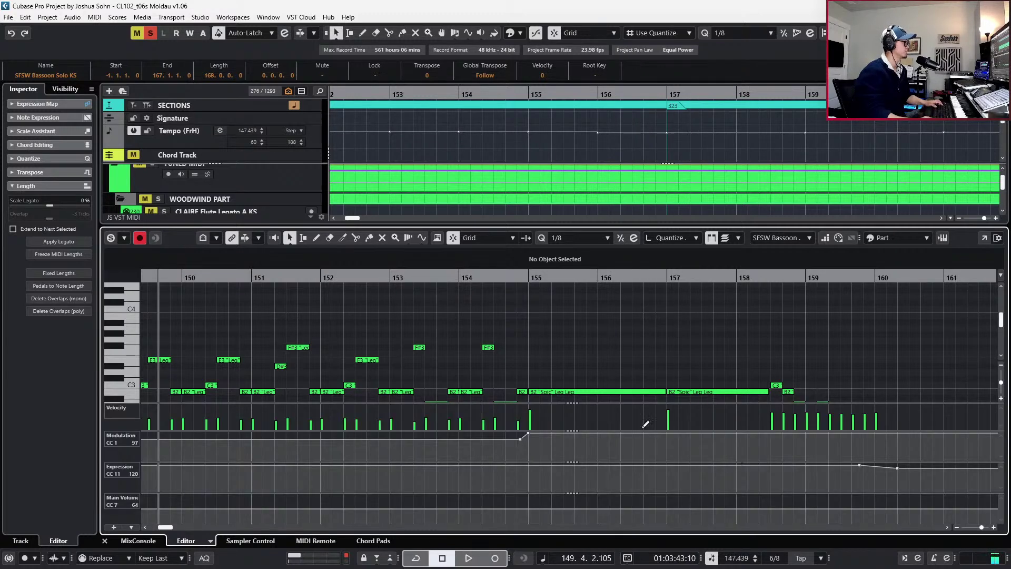
left_click_drag(522, 443, 410, 438)
key("ctrl+z")
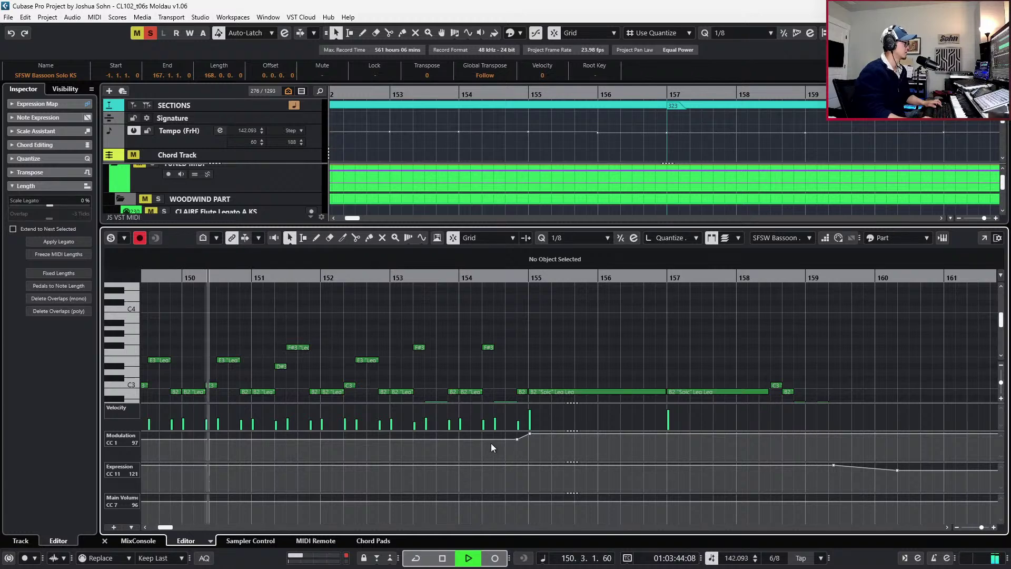
left_click(516, 441)
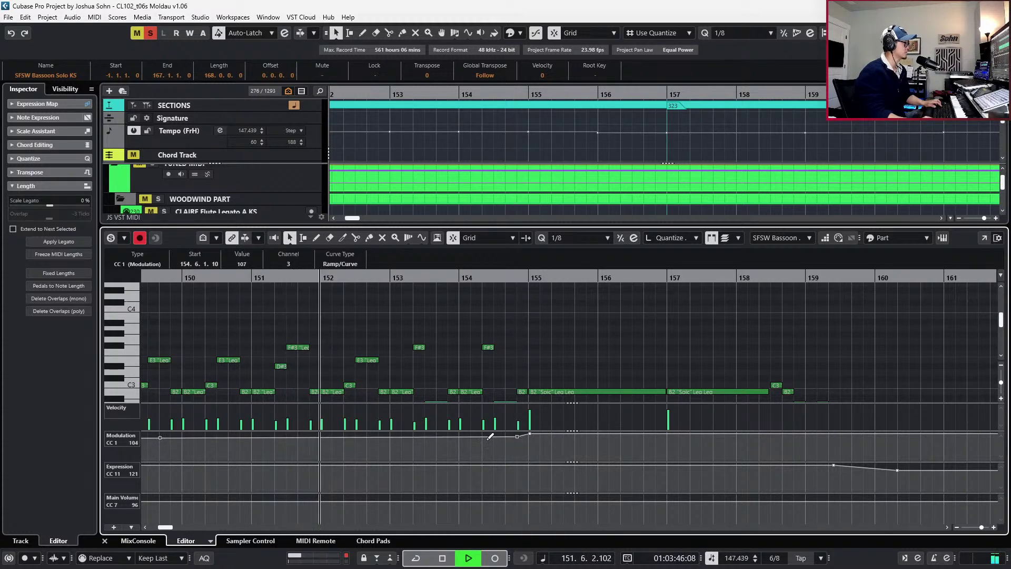
left_click_drag(520, 445, 418, 445)
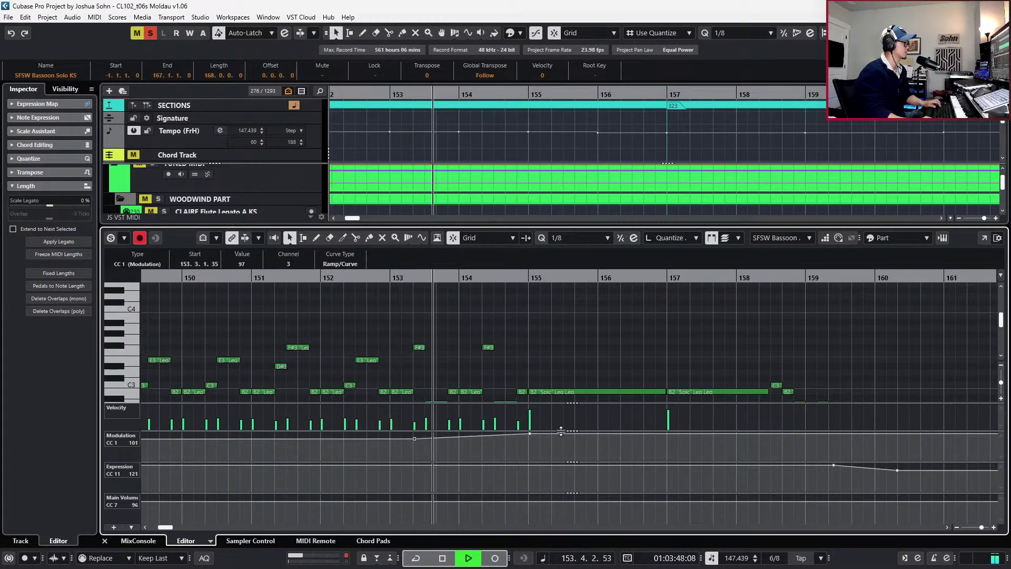
Ease CC 1 Modulation down after bar 155, to 115 at 155.5.1.0 in the a2 part and 107 at 155.6.1.0 in the solo part
left_click(573, 440)
left_click_drag(573, 440, 574, 442)
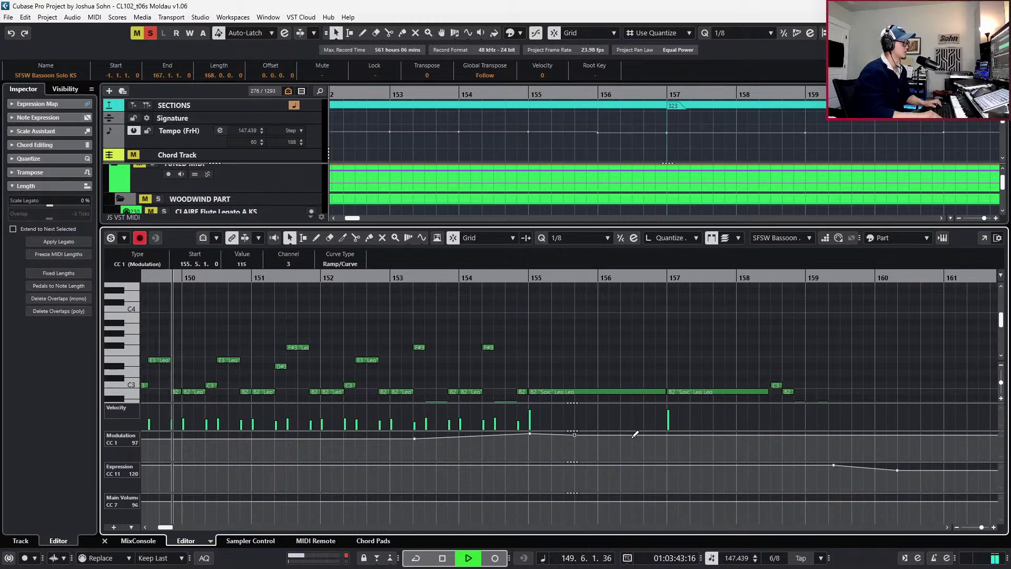
key("ctrl+z")
left_click(586, 437)
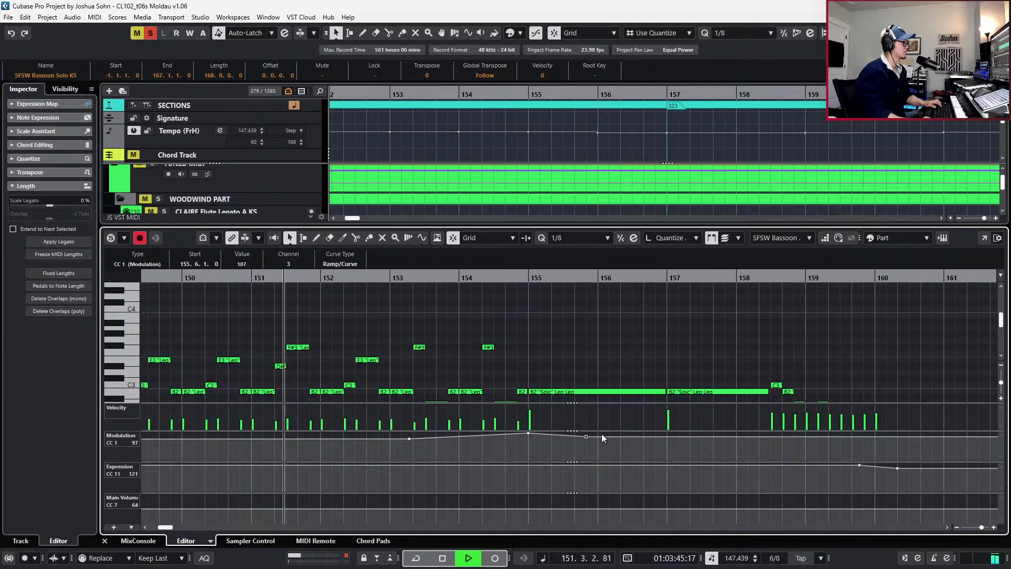
key("space")
Return to the full project, unsolo both bassoon tracks and place the playhead at bar 80
key("ctrl+e")
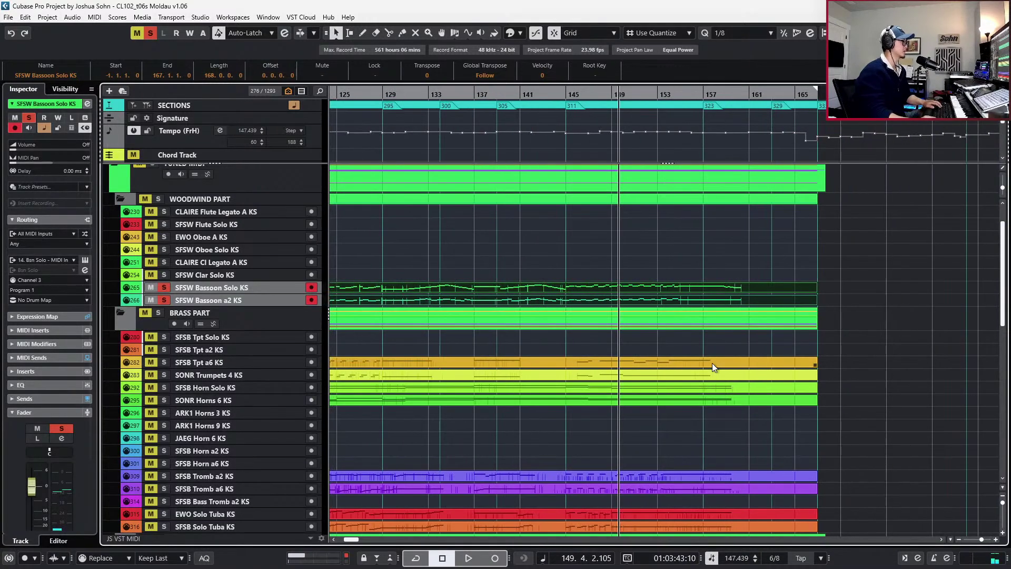
scroll(771, 387, "down", 1)
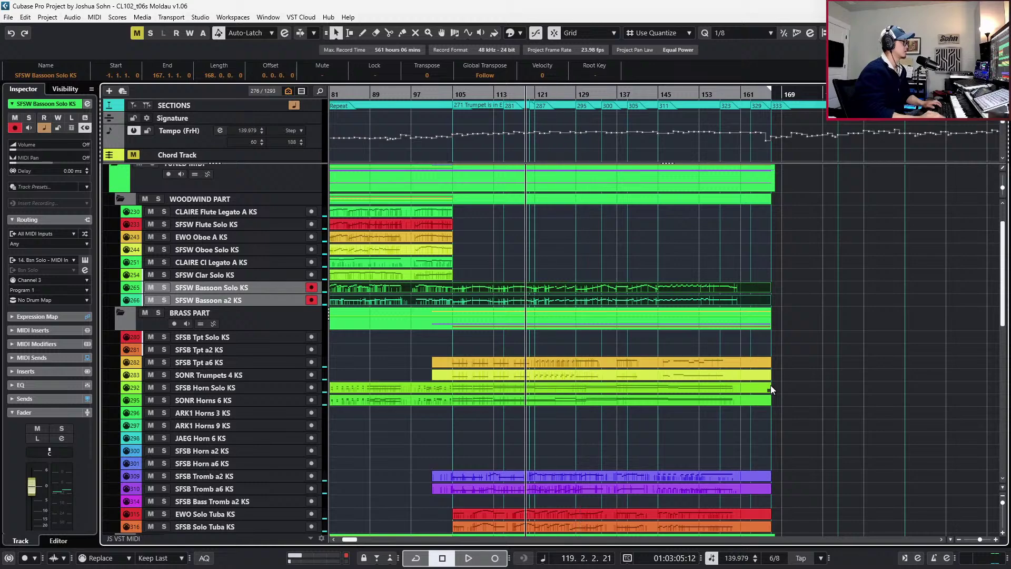
scroll(770, 385, "down", 2)
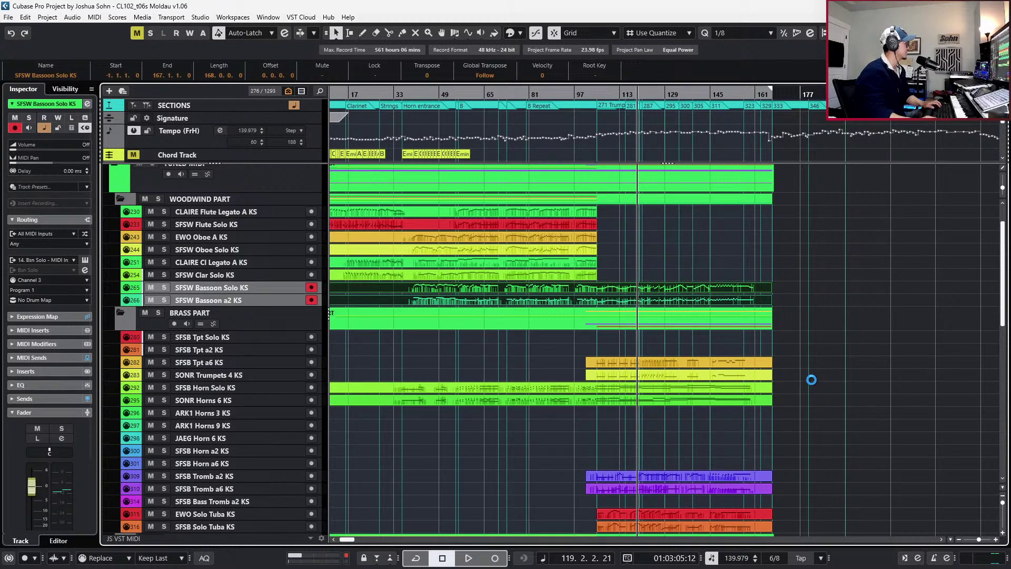
scroll(811, 379, "down", 3)
key("KP_Subtract")
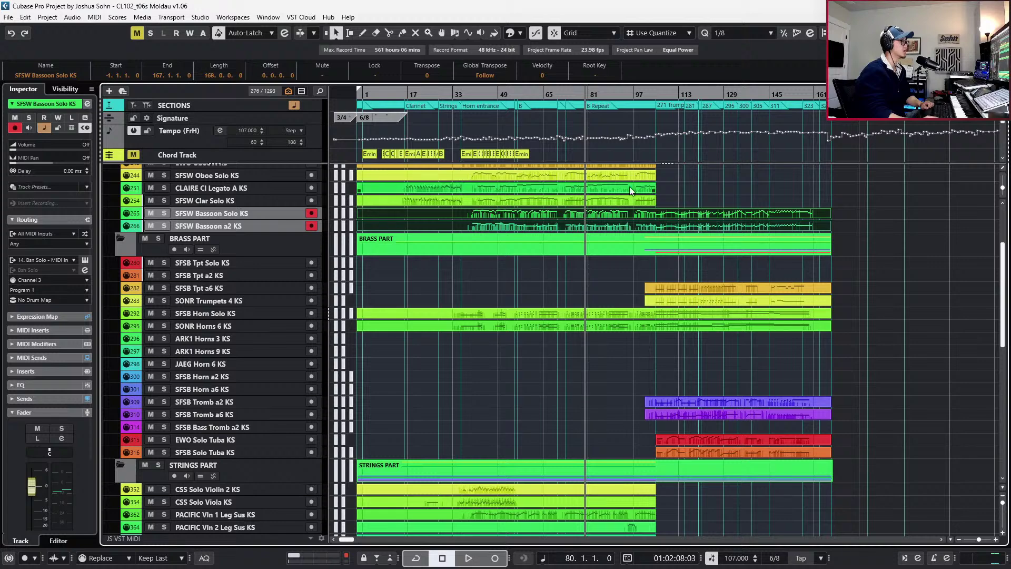
scroll(613, 192, "up", 4, "ctrl")
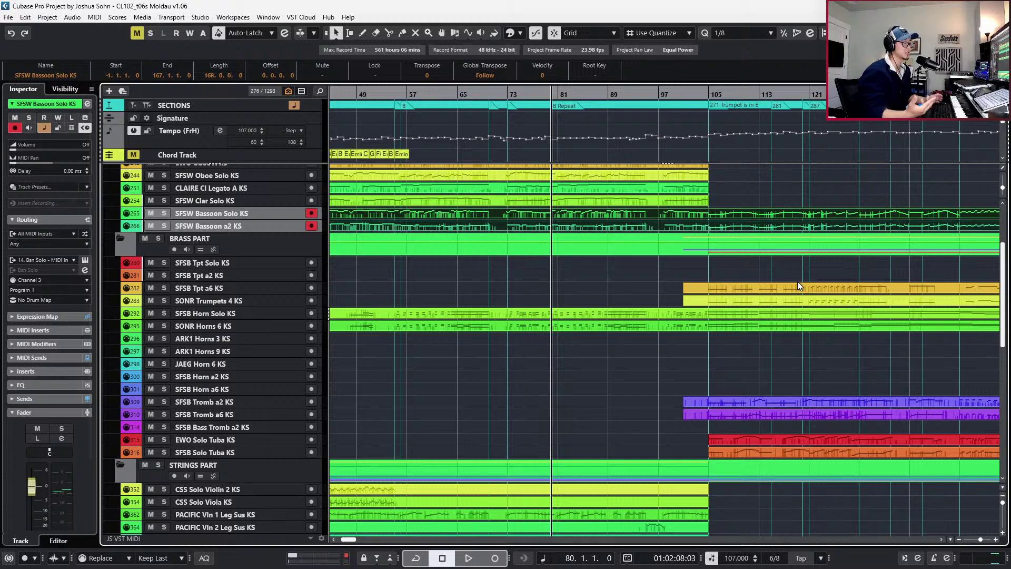
Extend the SFSB Tromb a2, SFSB Tromb a6, EWO Solo Tuba and SFSB Solo Tuba parts back over the empty bars before their music
key("g")
key("g")
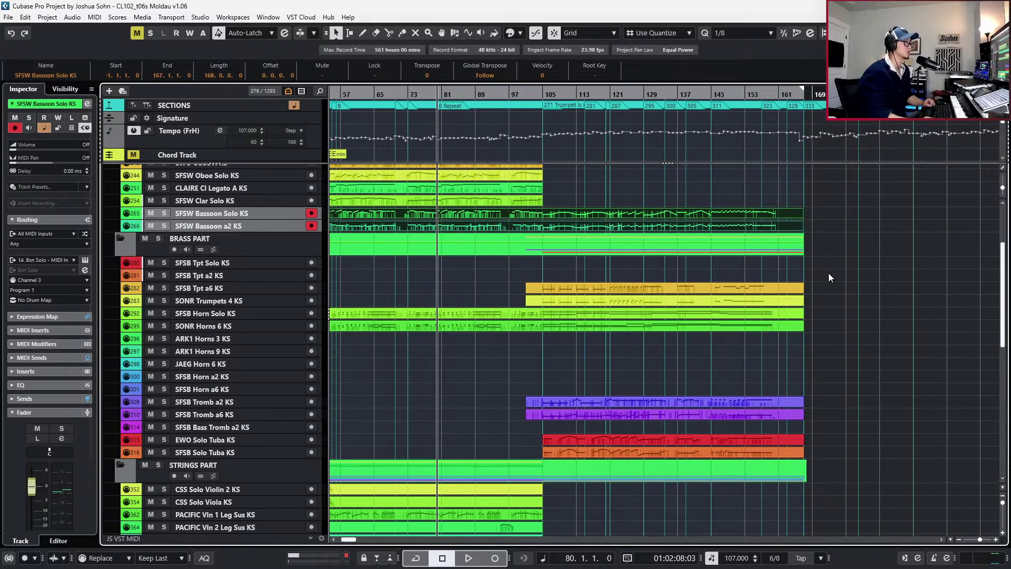
scroll(829, 278, "down", 5)
scroll(631, 247, "up", 4)
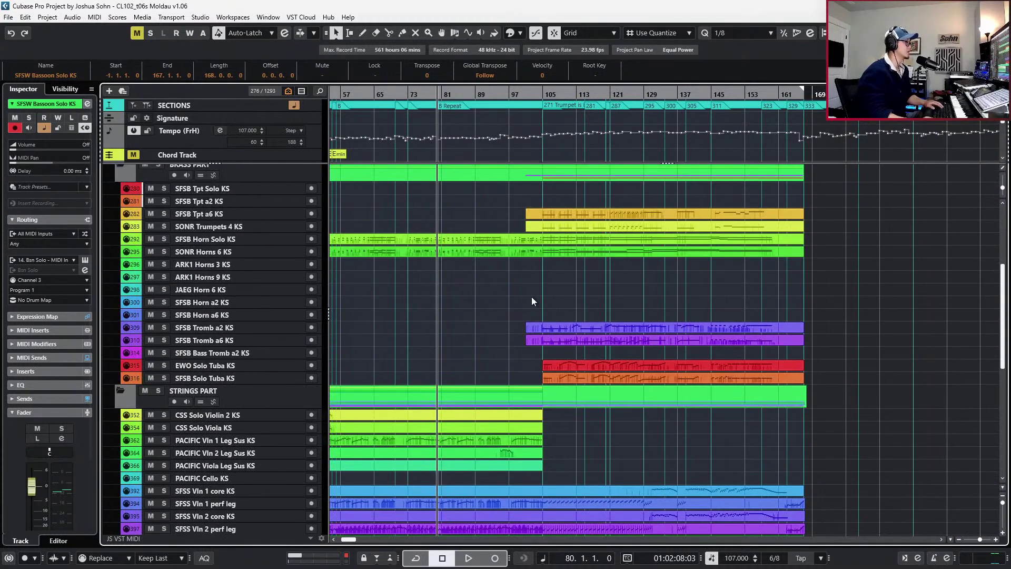
left_click(518, 327)
left_click(521, 336)
left_click(521, 365)
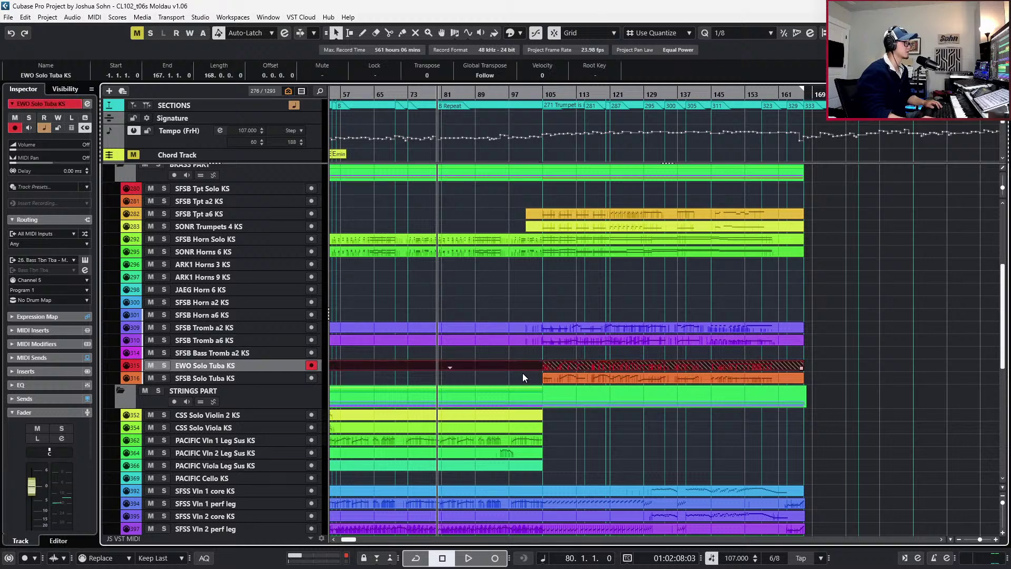
left_click(523, 377)
Look over the string and brass parts, and play the full arrangement from bar 80
scroll(593, 390, "down", 1)
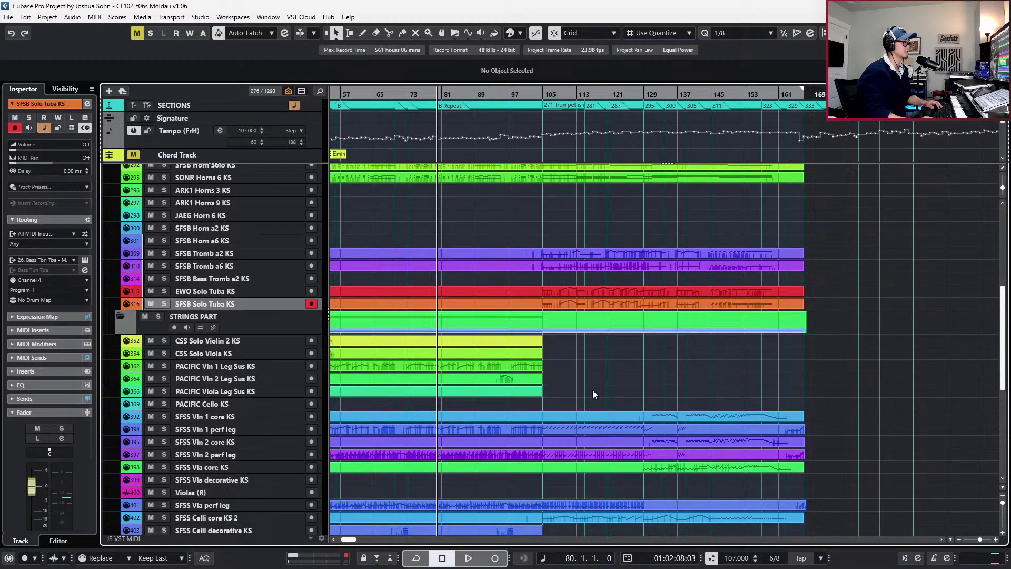
scroll(593, 394, "down", 3)
scroll(592, 394, "up", 7)
key("space")
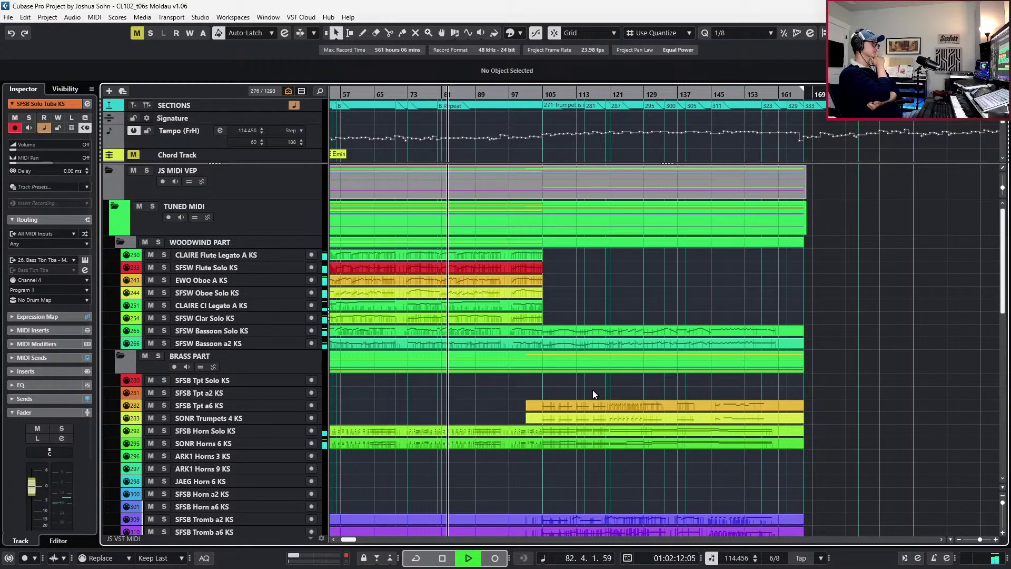
Extend the SFSB Tpt a6 and SONR Trumpets 4 parts back over the empty bars before their music during playback
scroll(592, 382, "up", 2)
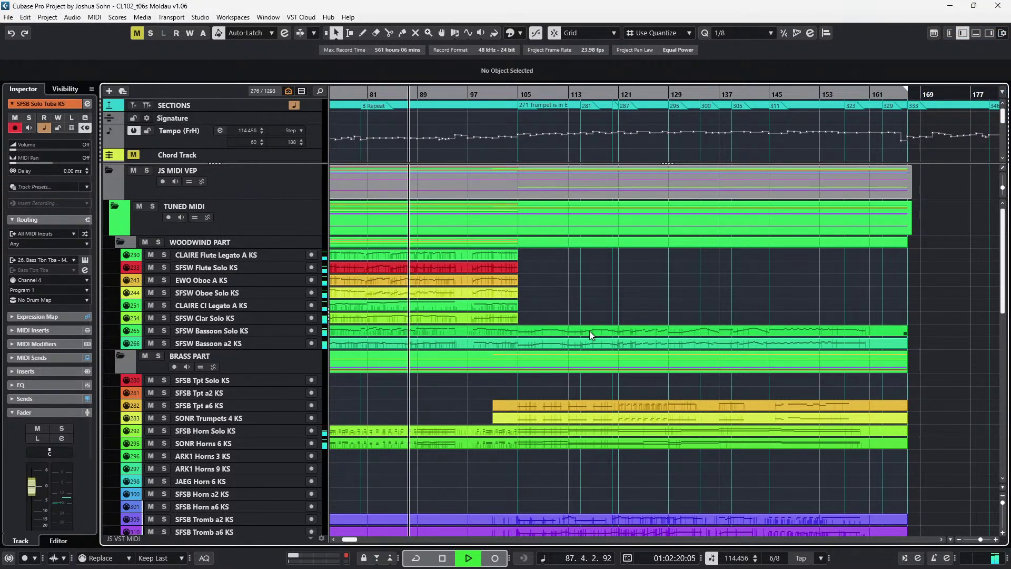
left_click(473, 402)
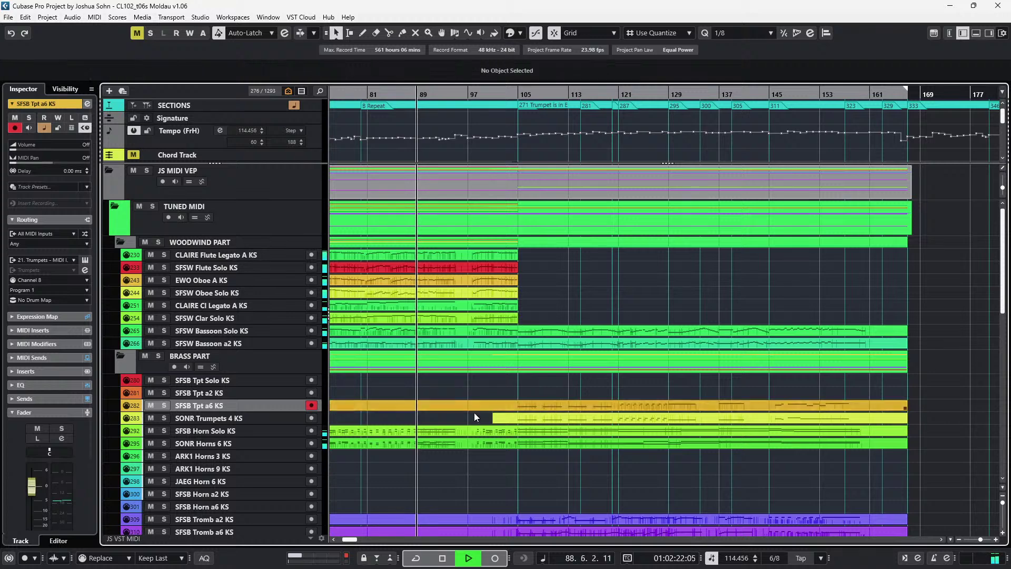
left_click(527, 419)
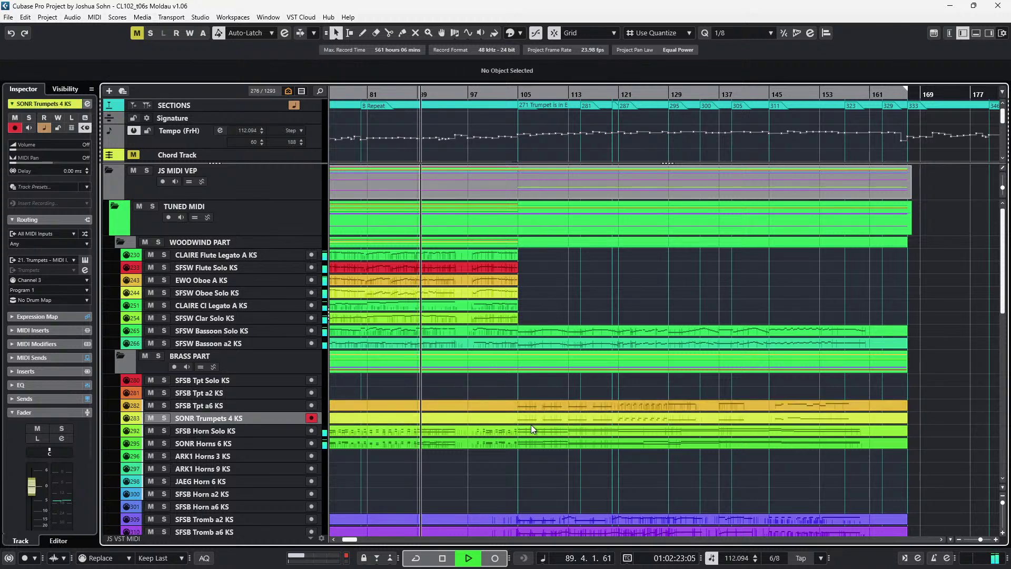
Open all TUNED MIDI parts in the Key Editor, with SFSS Vln 1 perf leg active and the controller lanes hidden
double_click(561, 209)
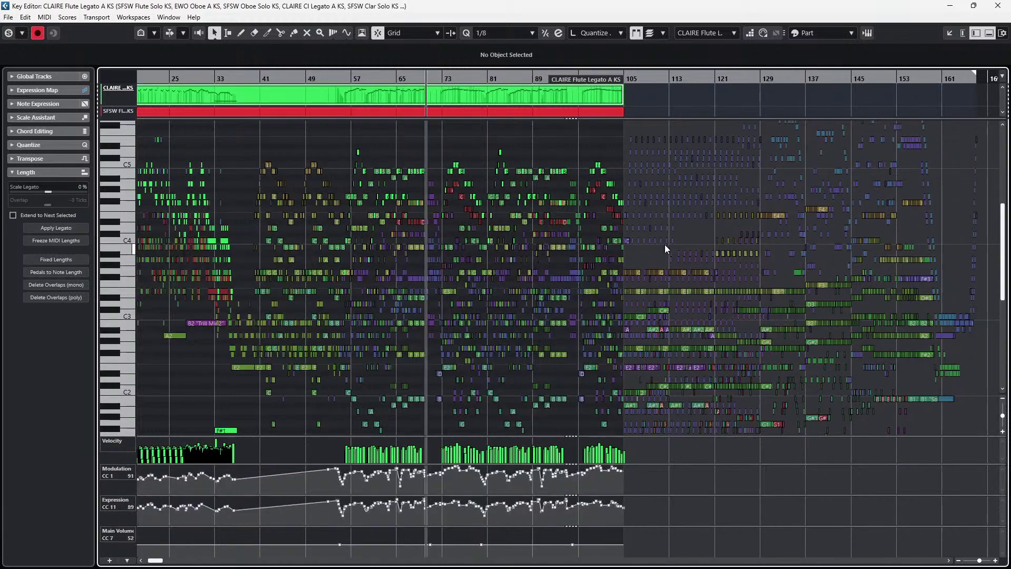
scroll(665, 244, "up", 10, "ctrl")
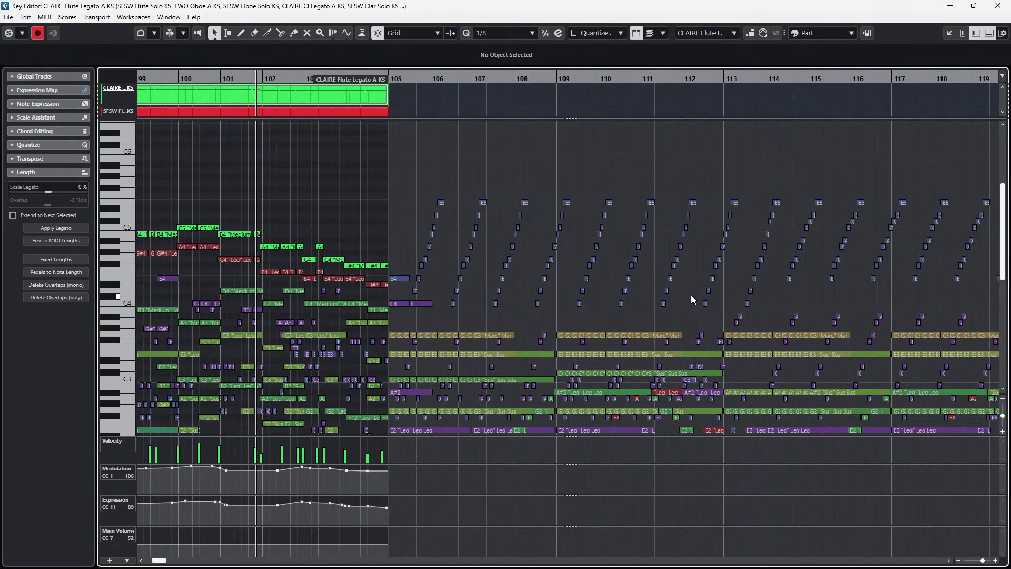
scroll(398, 290, "up", 1)
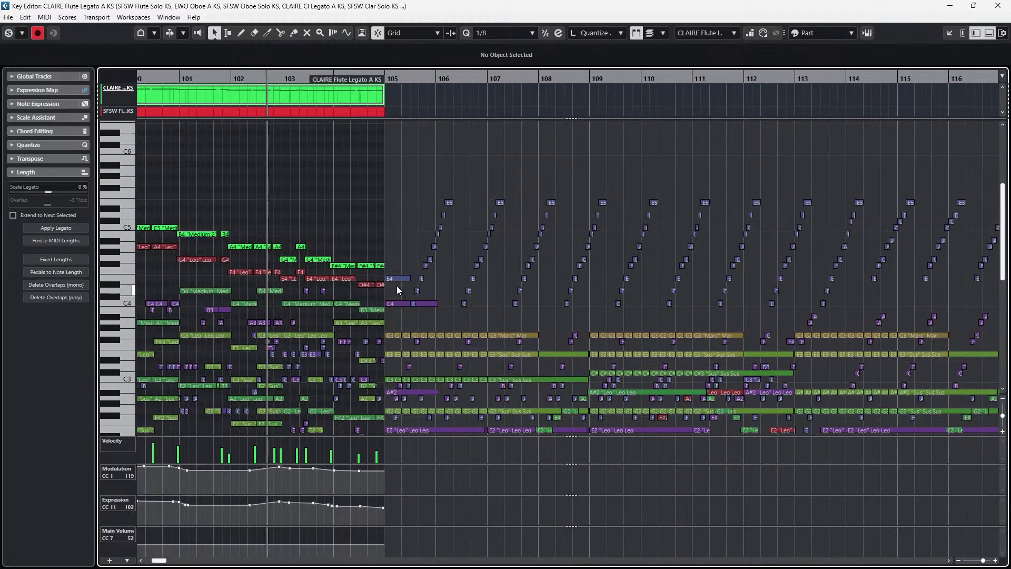
left_click(395, 279)
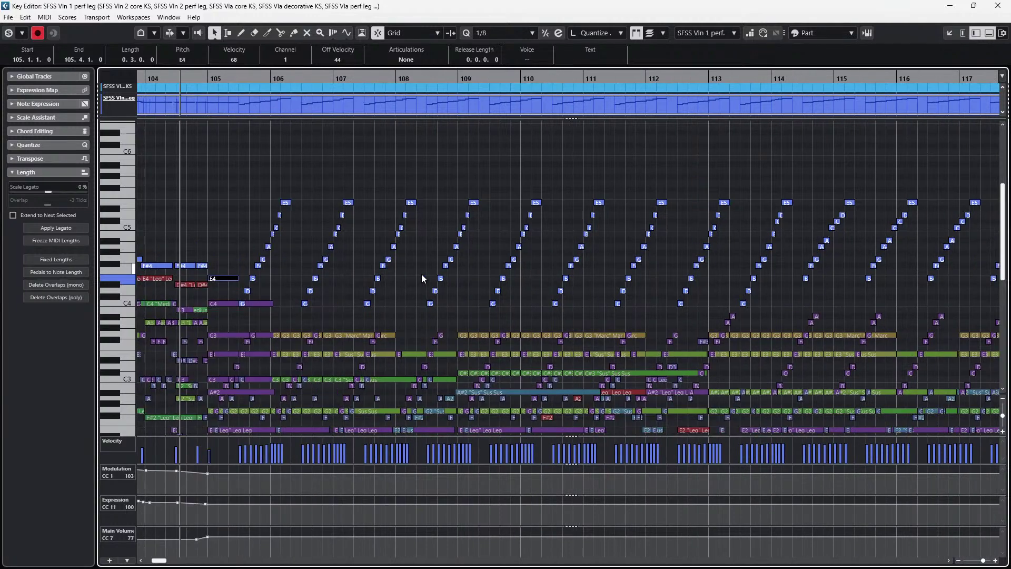
left_click(422, 275)
key("alt+l")
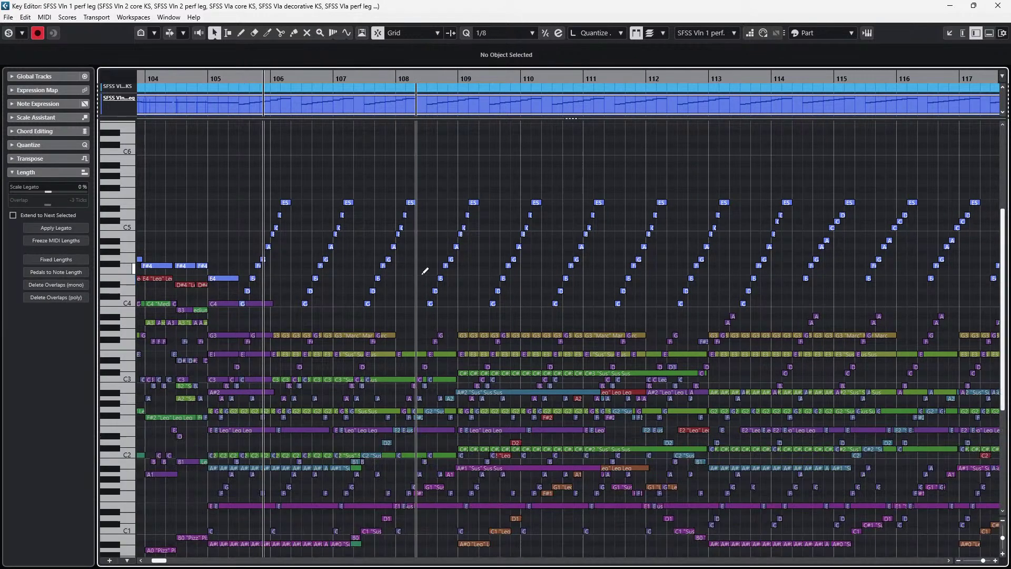
Play the combined note view of all parts through to the end at bar 167, with the view following the playhead
scroll(422, 274, "down", 3)
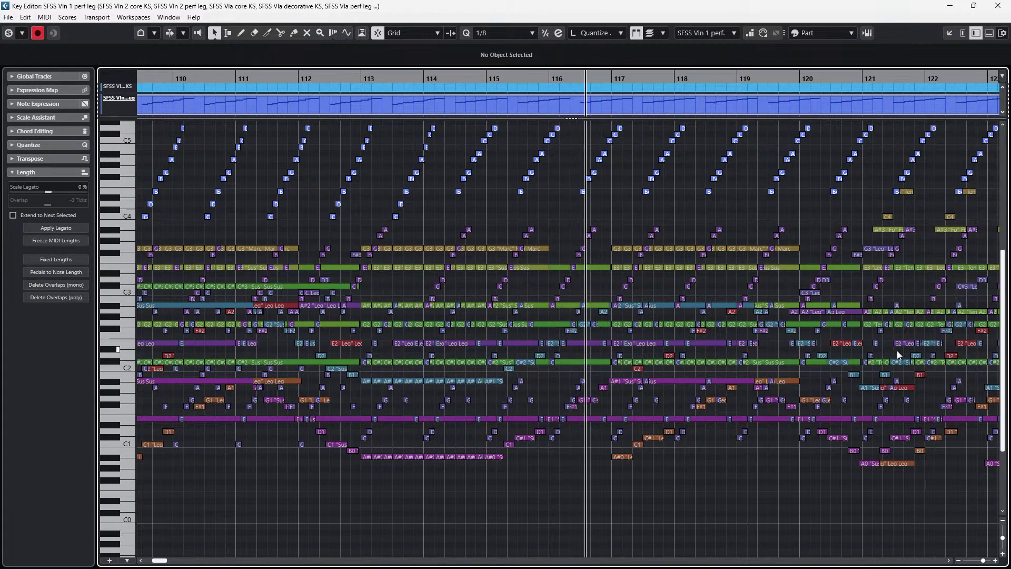
scroll(897, 350, "down", 1)
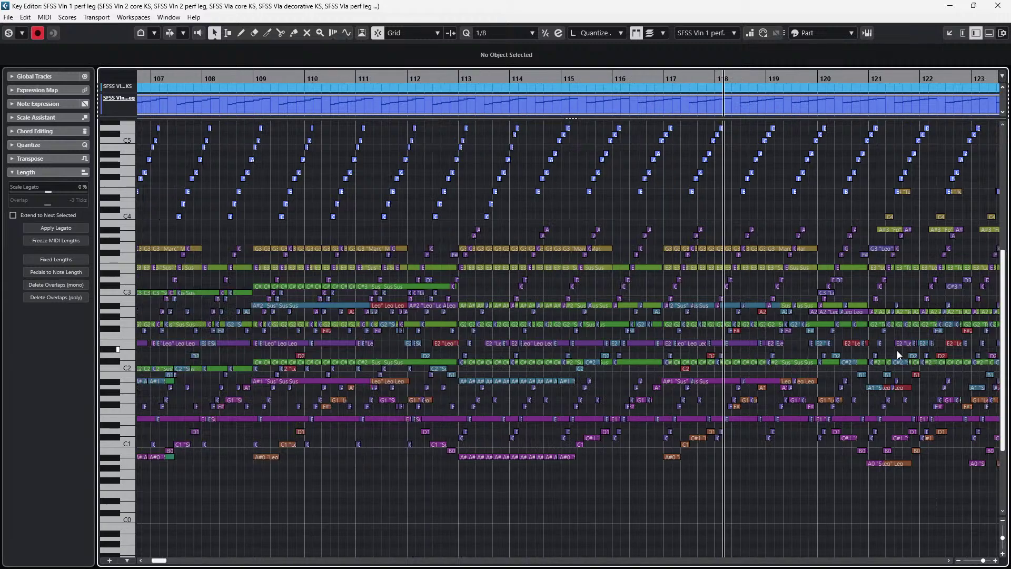
scroll(897, 350, "down", 1)
scroll(896, 350, "right", 3)
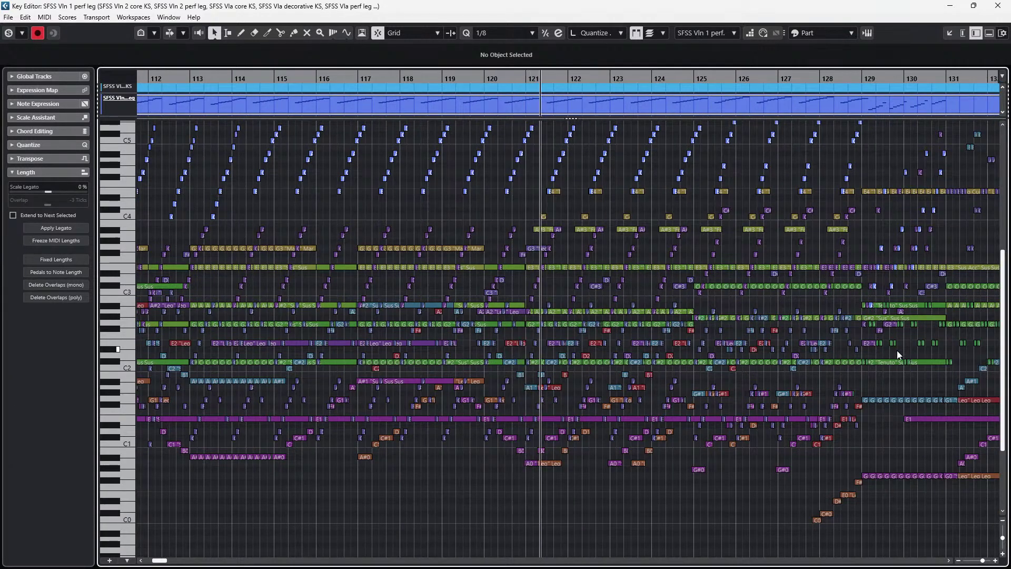
scroll(896, 349, "up", 3)
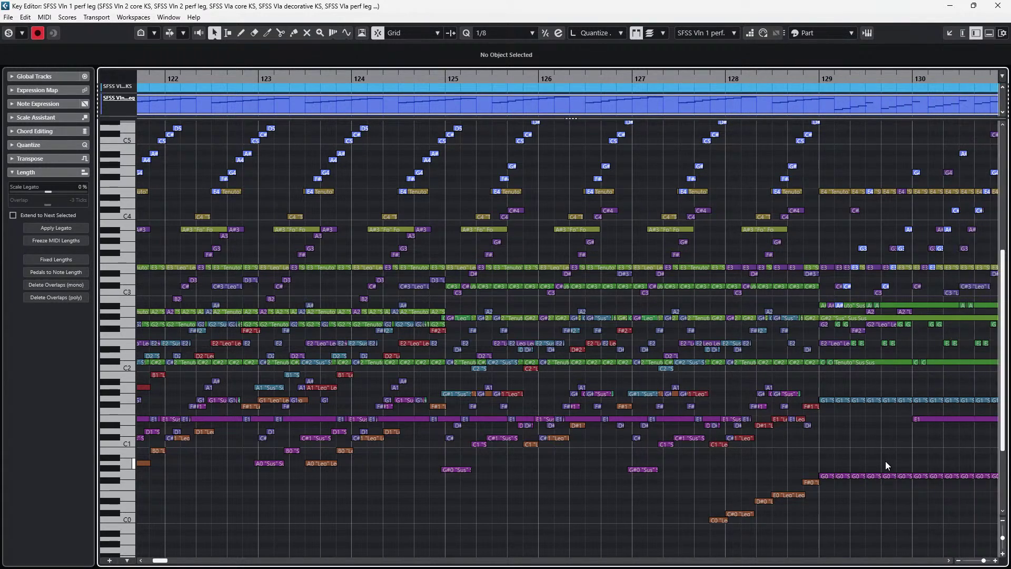
key("f")
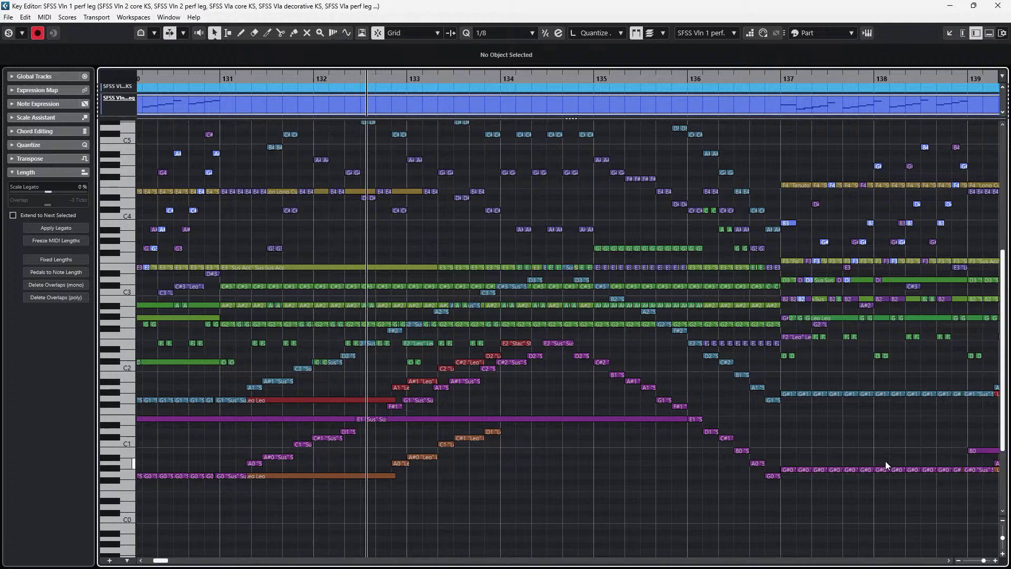
scroll(886, 460, "up", 3)
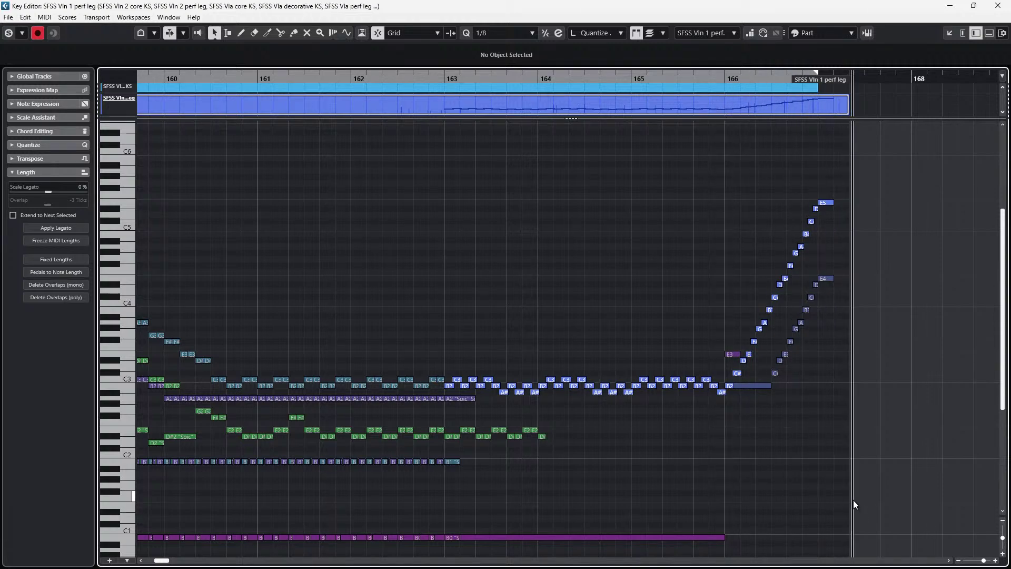
key("space")
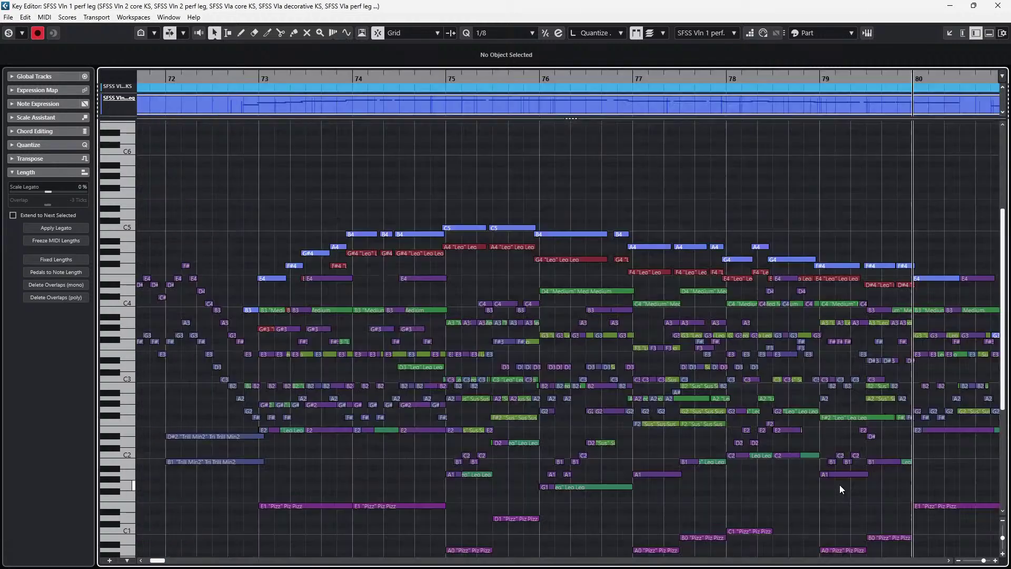
Lengthen the final low CINEPERC Timpani B note by one bar so it ends at bar 167
scroll(860, 467, "down", 4)
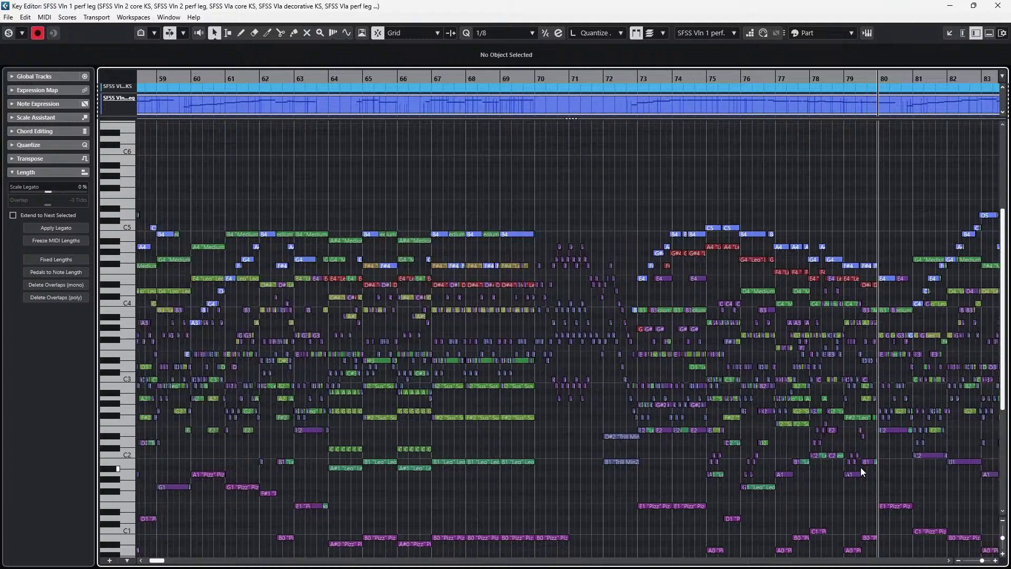
scroll(861, 467, "right", 3)
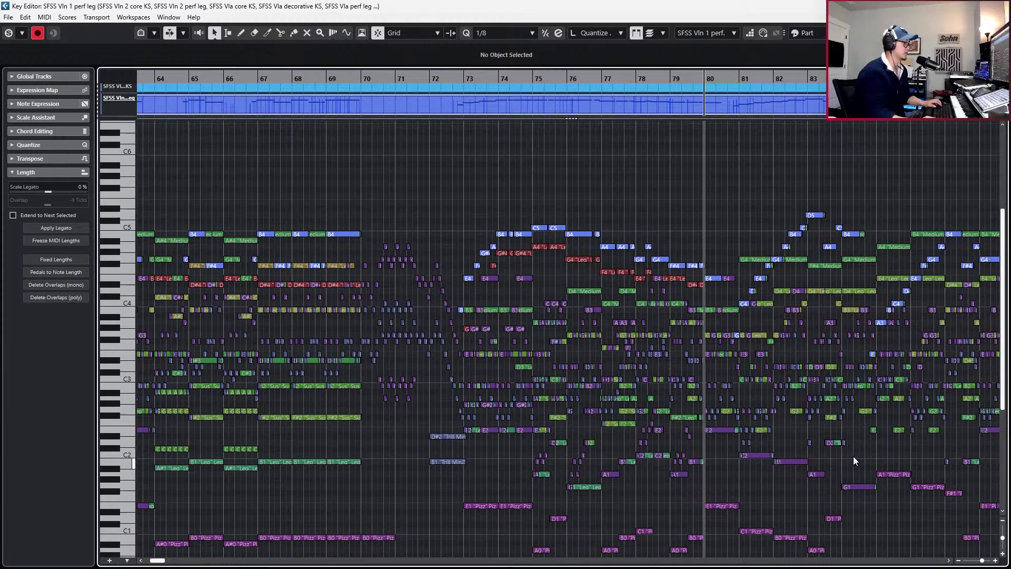
scroll(826, 459, "right", 5)
scroll(826, 459, "up", 3)
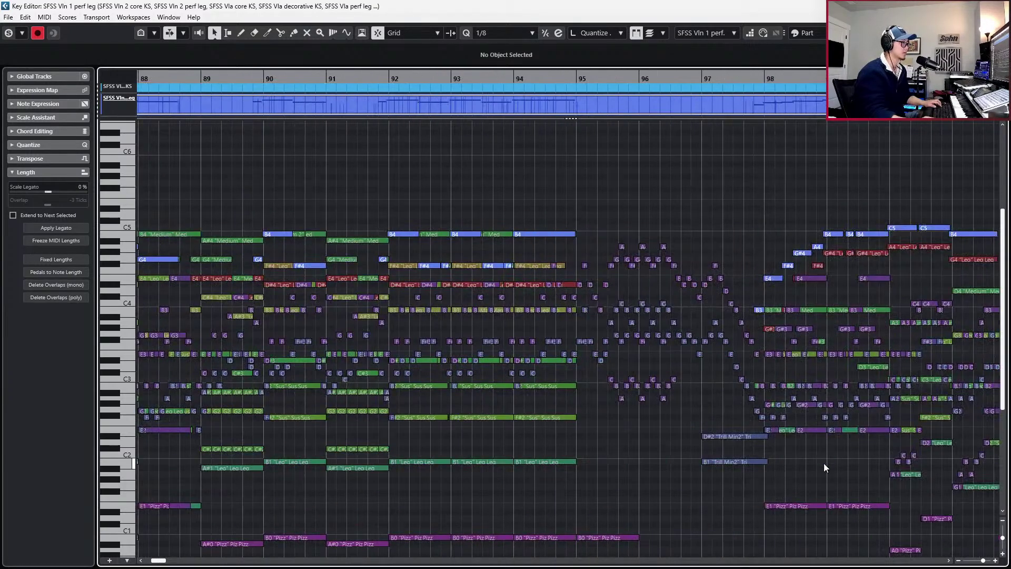
key("End")
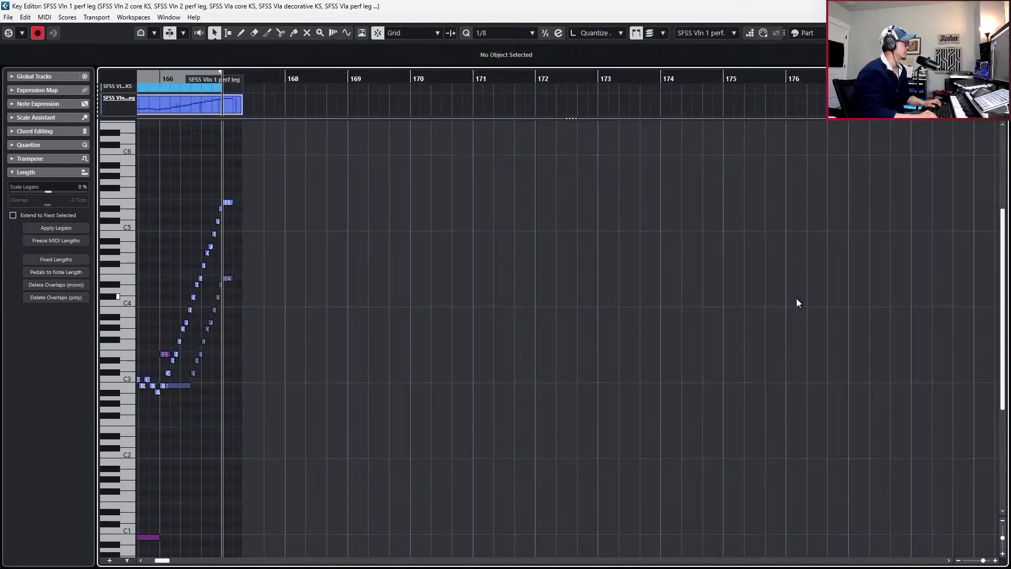
scroll(258, 368, "down", 5)
scroll(258, 369, "left", 3)
left_click(320, 334)
left_click_drag(332, 335, 396, 334)
scroll(448, 350, "left", 4)
left_click(488, 362)
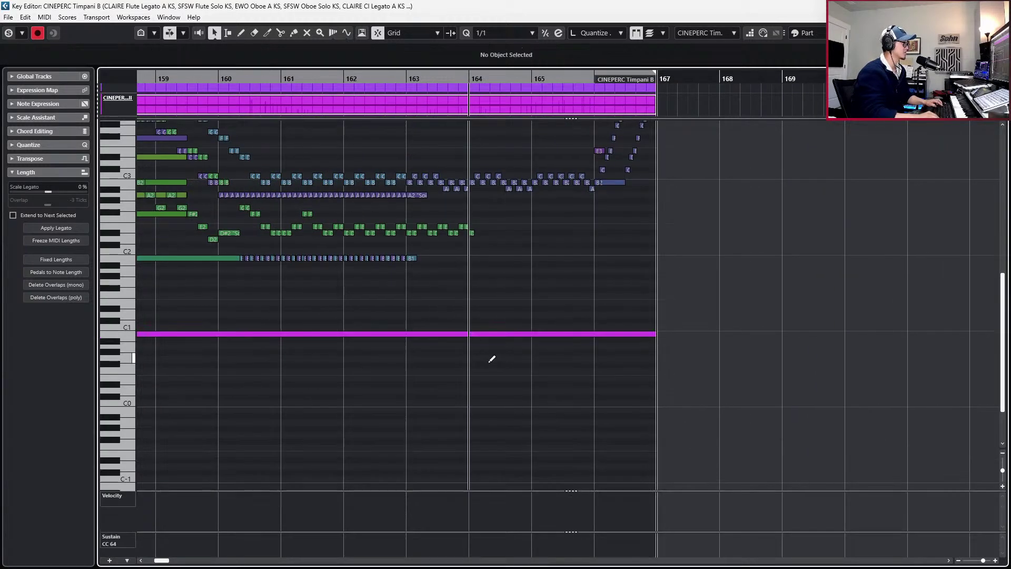
Shift the timpani's closing modulation and expression rises one bar later, and move the last main volume point to bar 167
key("ctrl+shift+u")
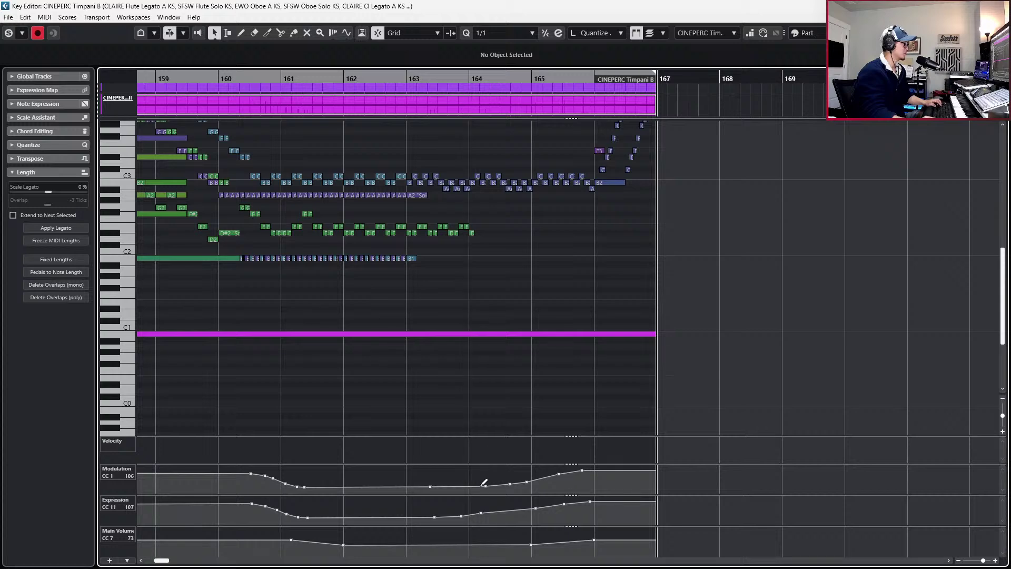
left_click_drag(484, 484, 584, 460)
scroll(504, 514, "right", 1)
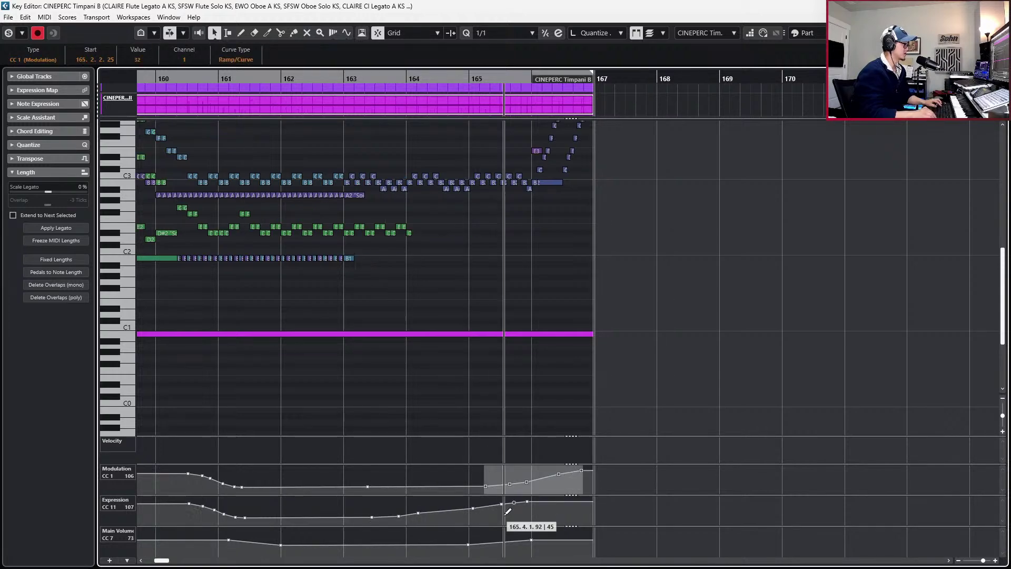
left_click_drag(395, 524, 531, 498)
key("ctrl+Right")
left_click_drag(403, 558, 472, 537)
key("ctrl+Right")
Play the extended timpani ending from bar 164 and return to the project arrangement
key("Left")
key("Left")
key("Left")
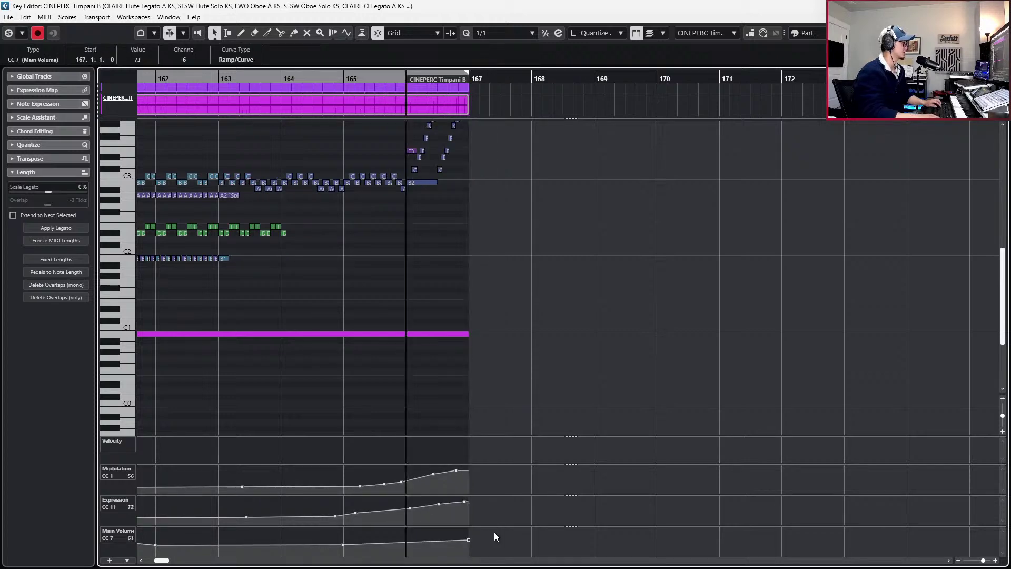
key("space")
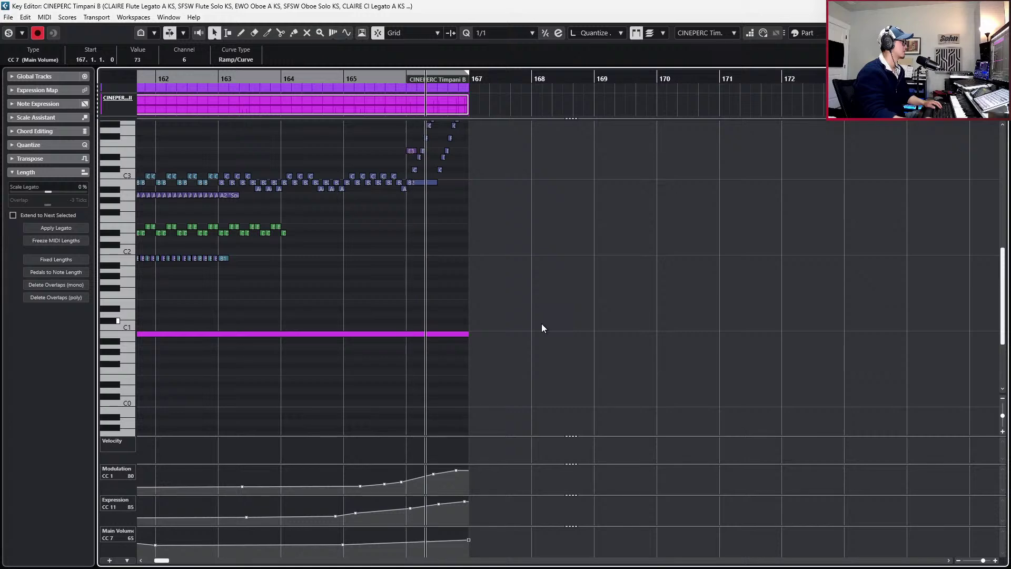
key("space")
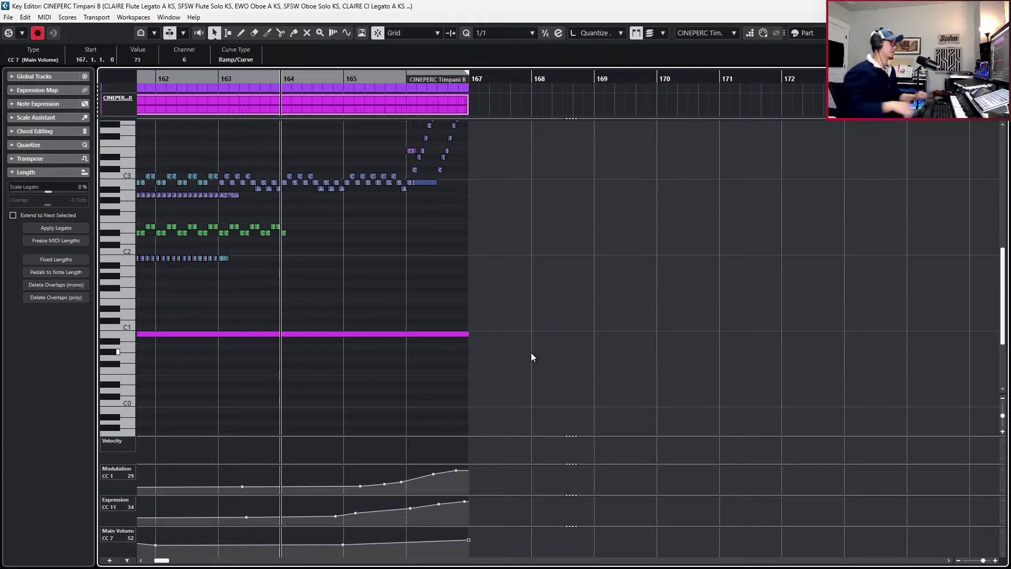
scroll(413, 255, "down", 2)
scroll(413, 255, "down", 1)
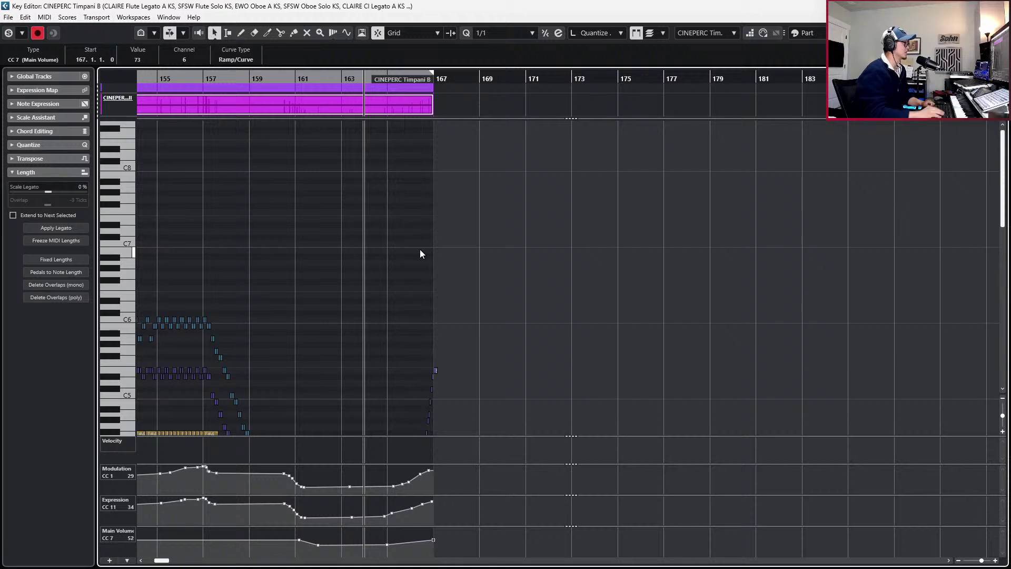
key("Escape")
scroll(522, 270, "down", 1)
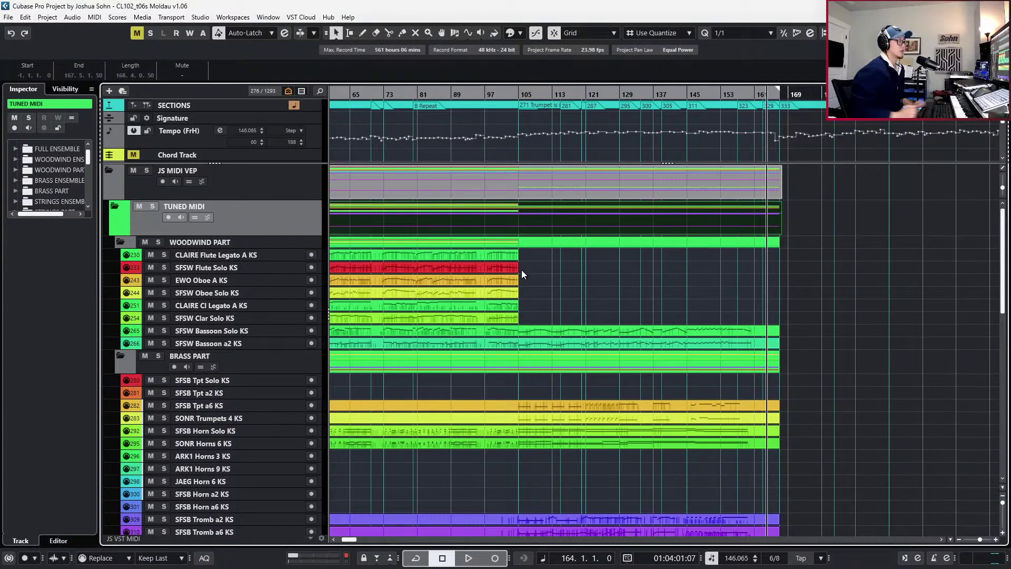